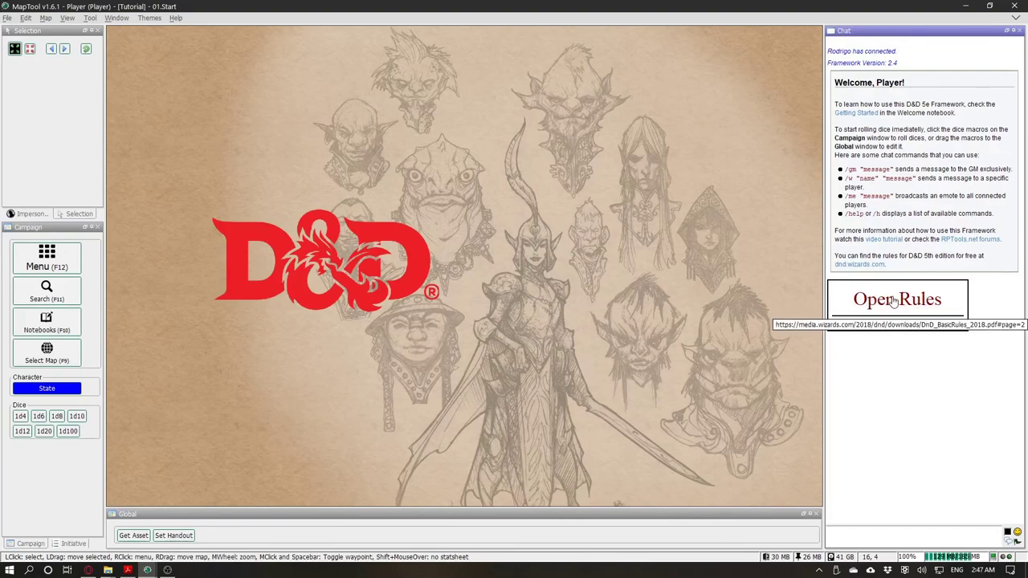
# Step: Open the D&D Basic Rules PDF from the Open Rules chat link and look over its contents page
pyautogui.click(905, 310)
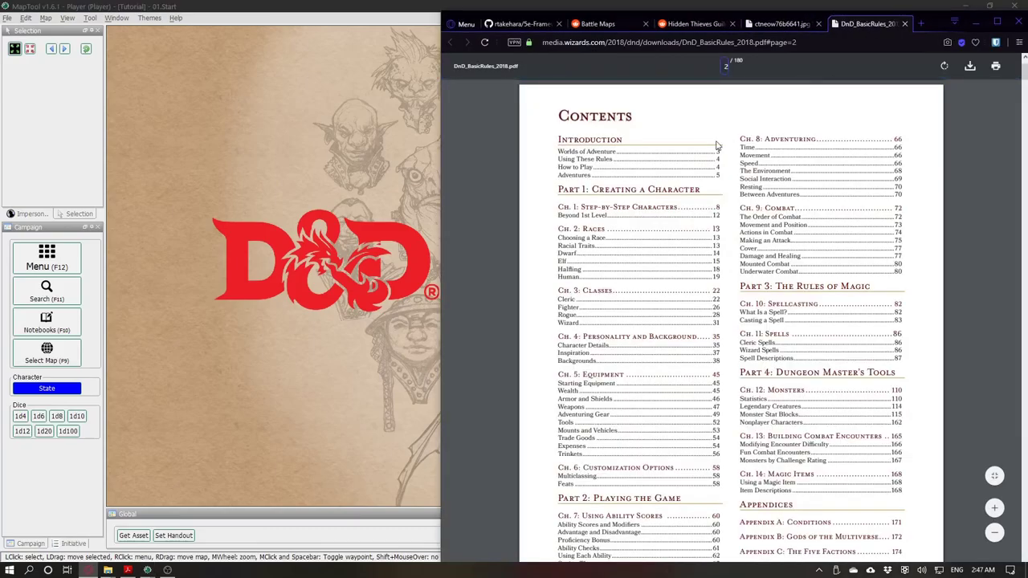
pyautogui.scroll(-8, 666, 231)
pyautogui.scroll(10, 666, 230)
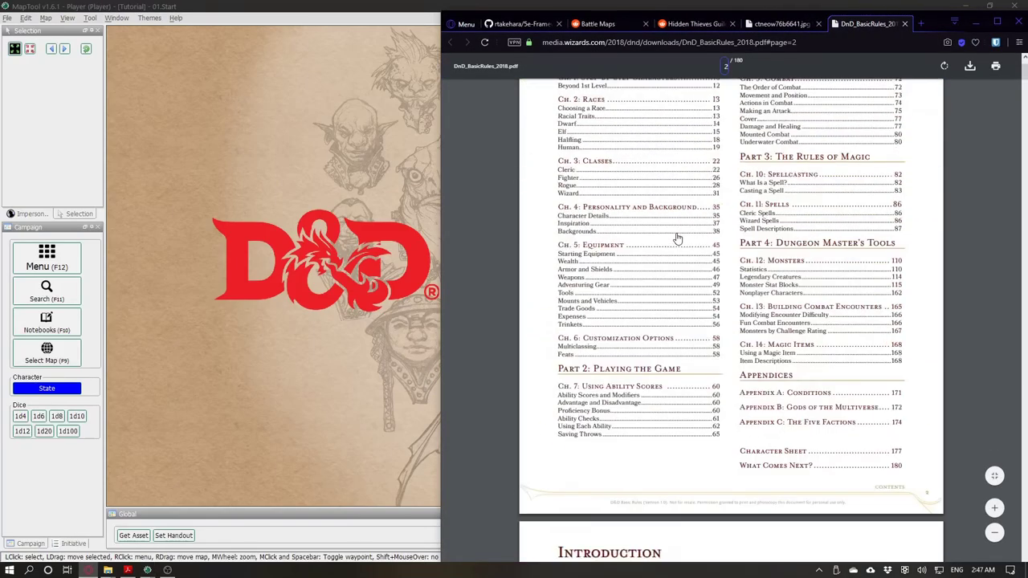
pyautogui.click(778, 23)
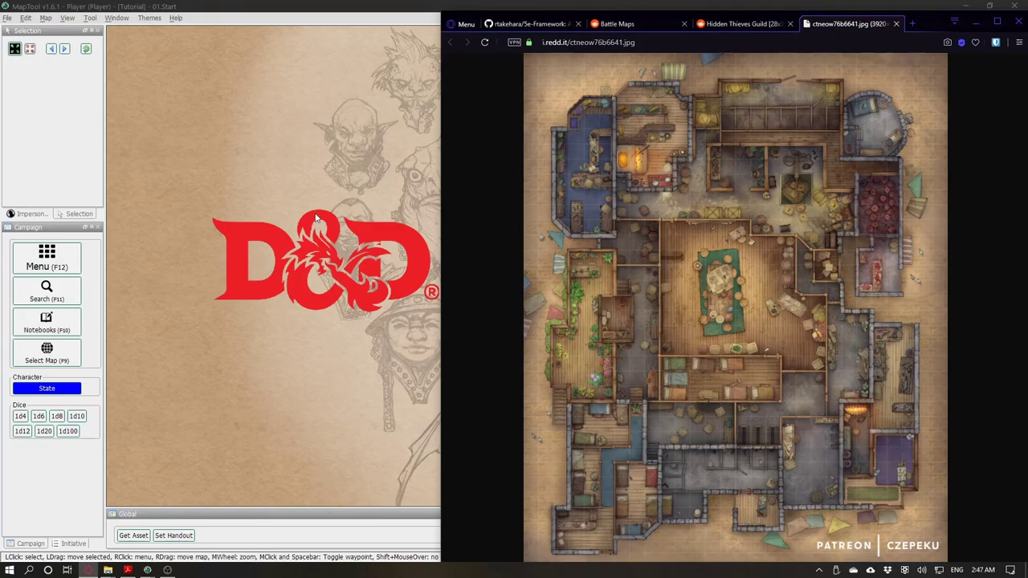
# Step: Return to the GM instance of MapTool and check the Rules URL setting without changing it
pyautogui.click(316, 215)
pyautogui.hotkey('alt', 'Tab')
pyautogui.hotkey('alt', 'Tab')
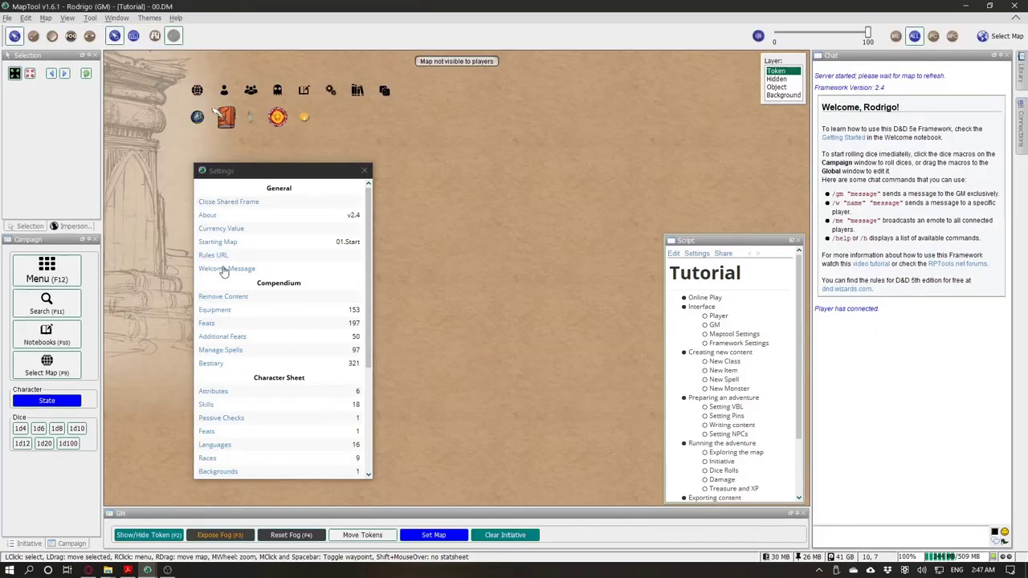
pyautogui.click(213, 256)
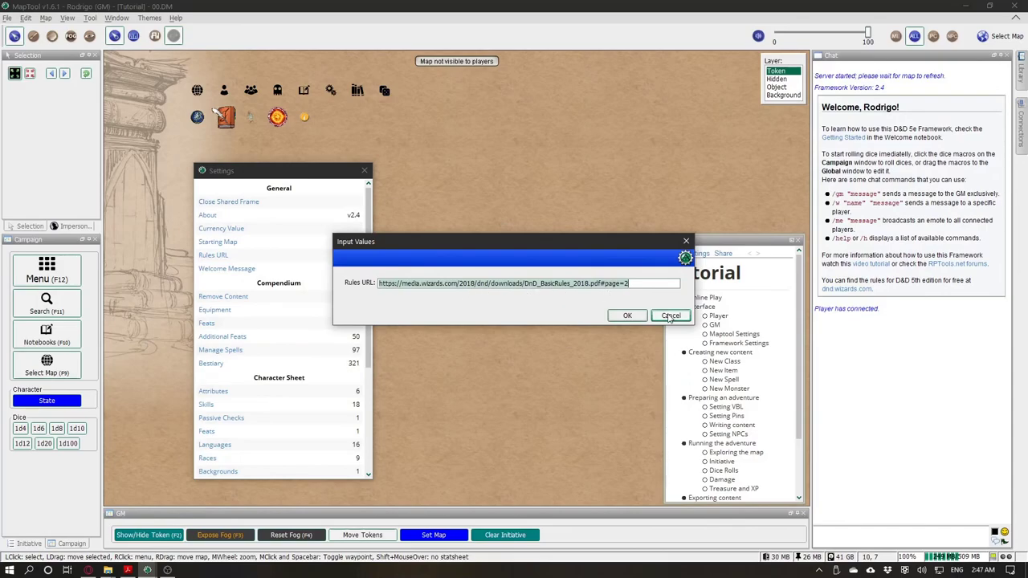
pyautogui.click(668, 314)
# Step: Review the Welcome Message source, including its Getting Started and video tutorial links, against the chat text, and cancel the edit
pyautogui.click(216, 268)
pyautogui.moveTo(583, 334); pyautogui.dragTo(371, 184)
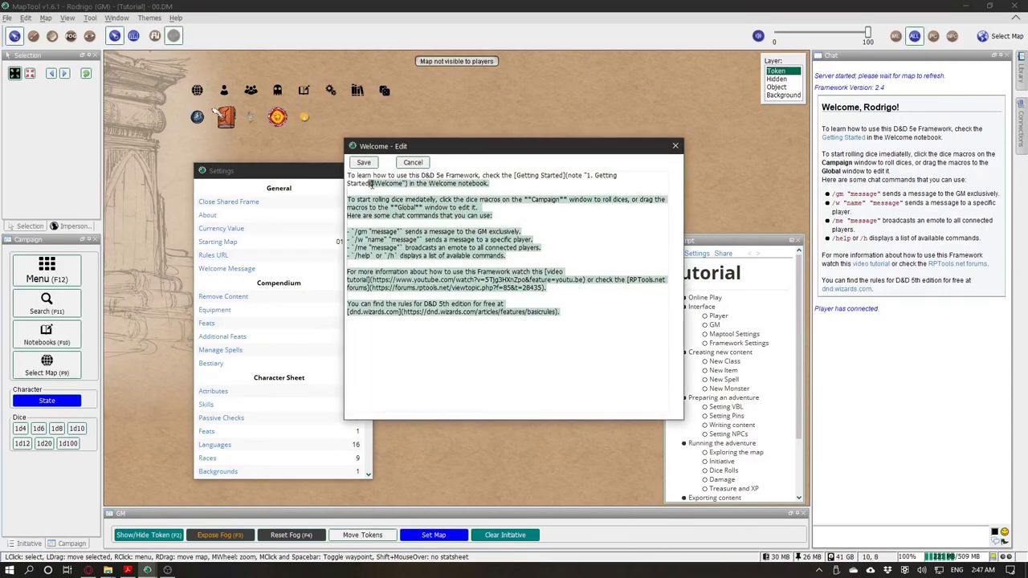
pyautogui.click(410, 192)
pyautogui.moveTo(822, 126); pyautogui.dragTo(975, 256)
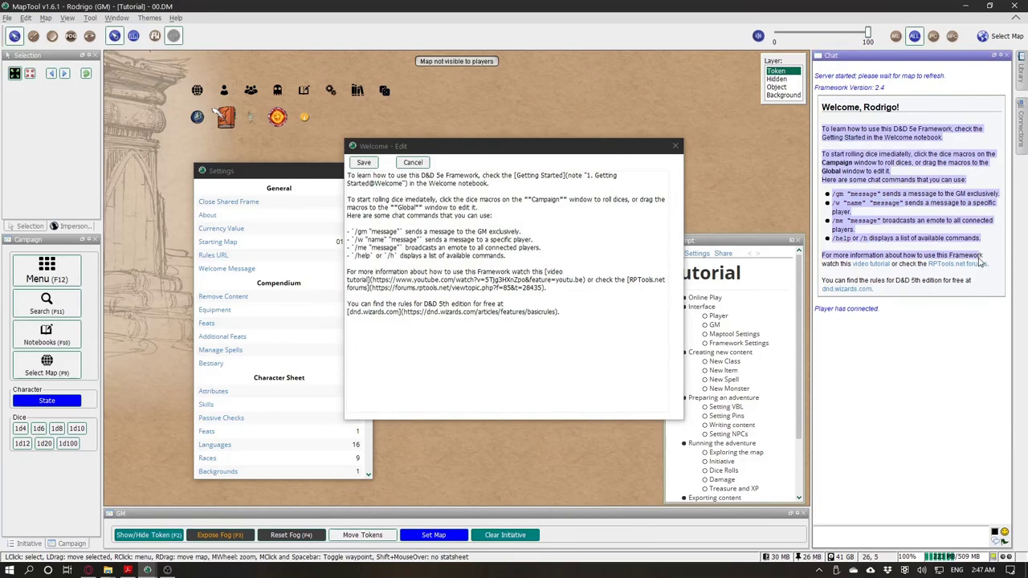
pyautogui.click(936, 231)
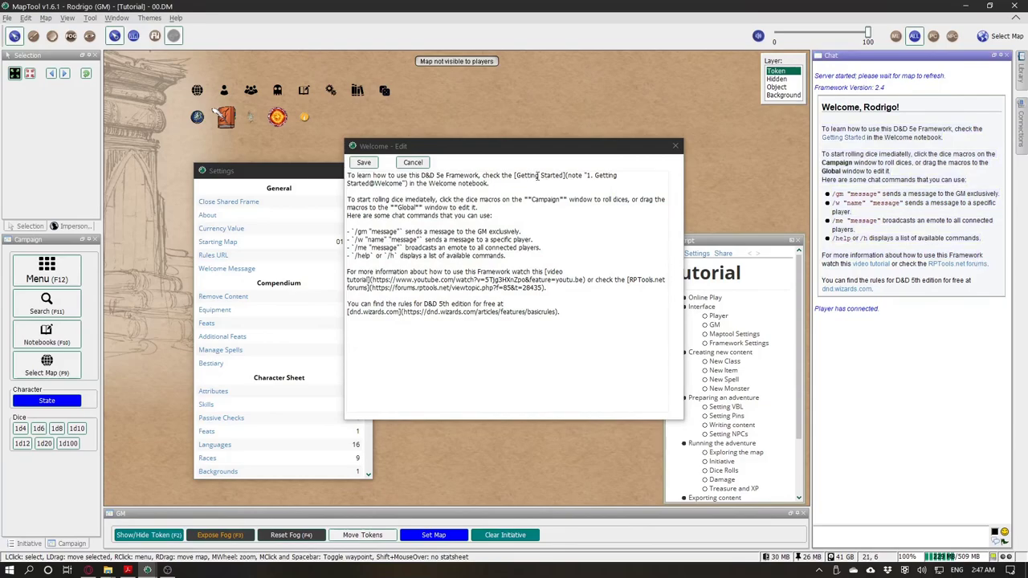
pyautogui.moveTo(514, 175); pyautogui.dragTo(590, 175)
pyautogui.click(592, 175)
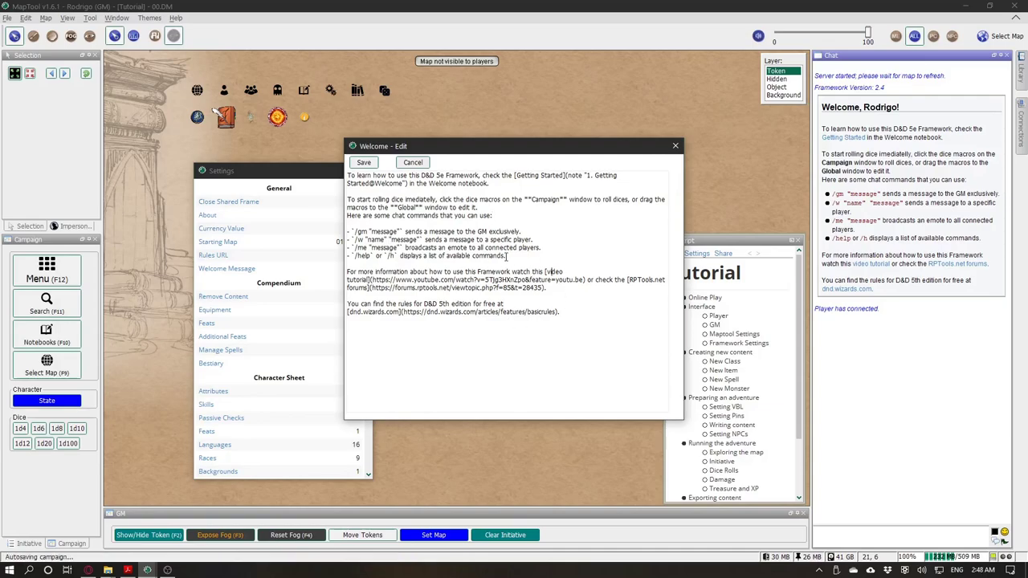
pyautogui.moveTo(587, 281); pyautogui.dragTo(544, 272)
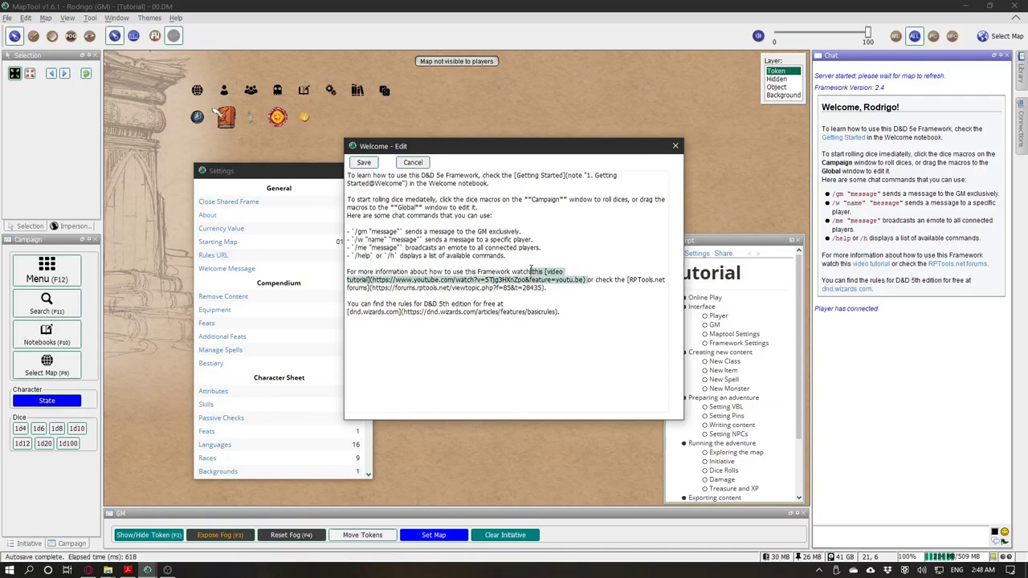
pyautogui.click(532, 271)
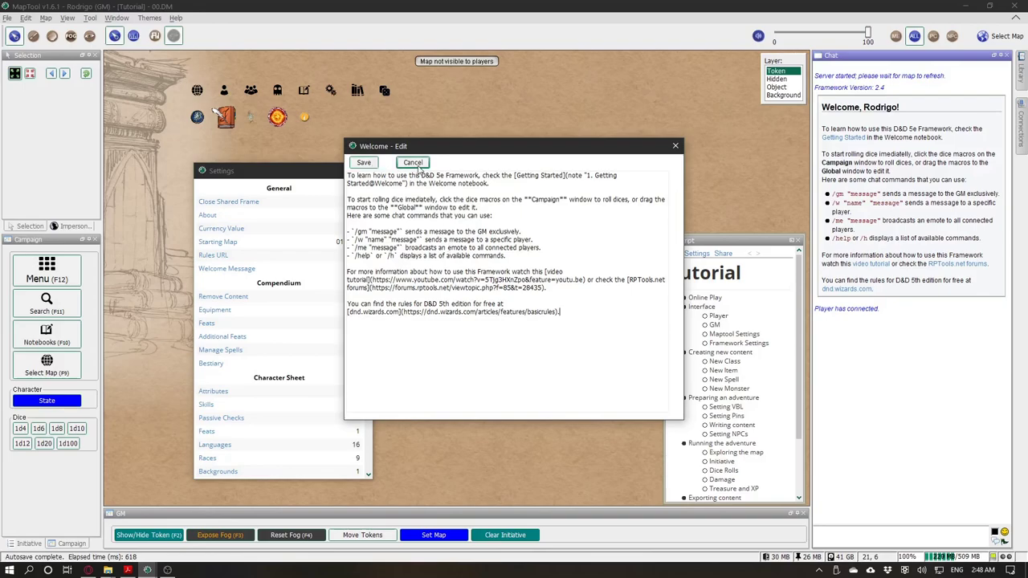
pyautogui.click(413, 163)
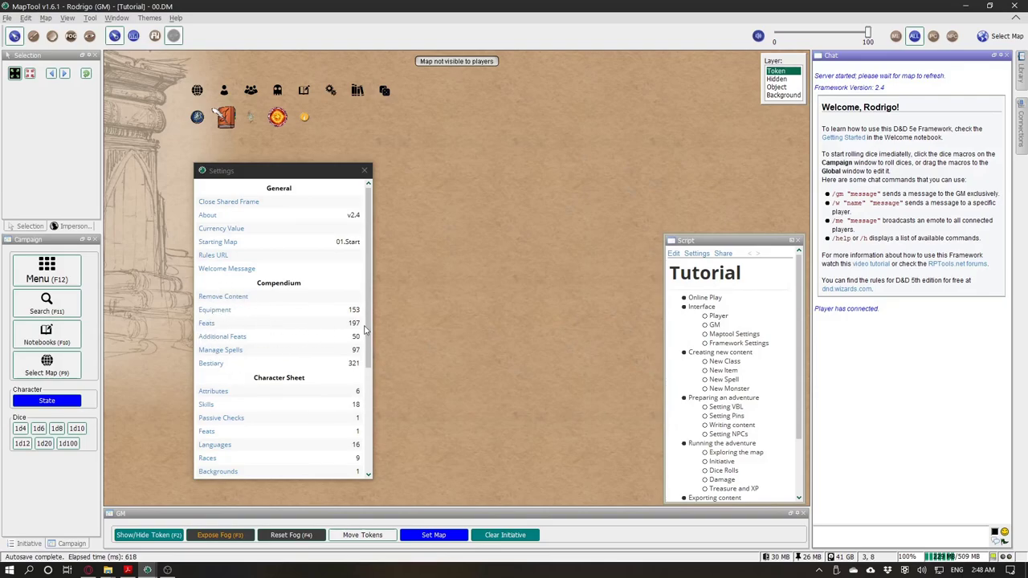
# Step: Look through the Character Sheet settings down to Audio Output and roll 1d4 and 1d8 as GM
pyautogui.scroll(-5, 365, 329)
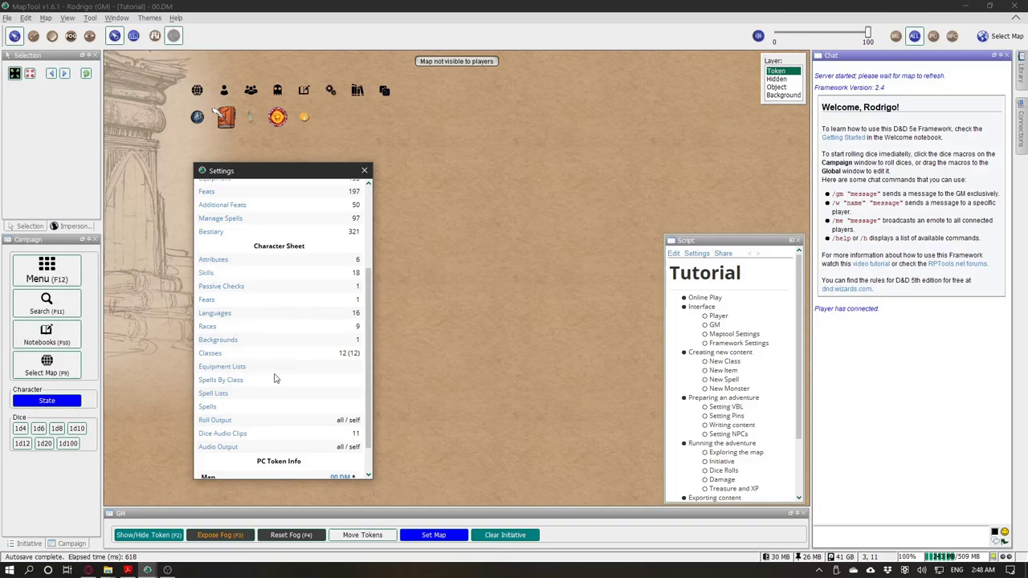
pyautogui.scroll(-1, 274, 377)
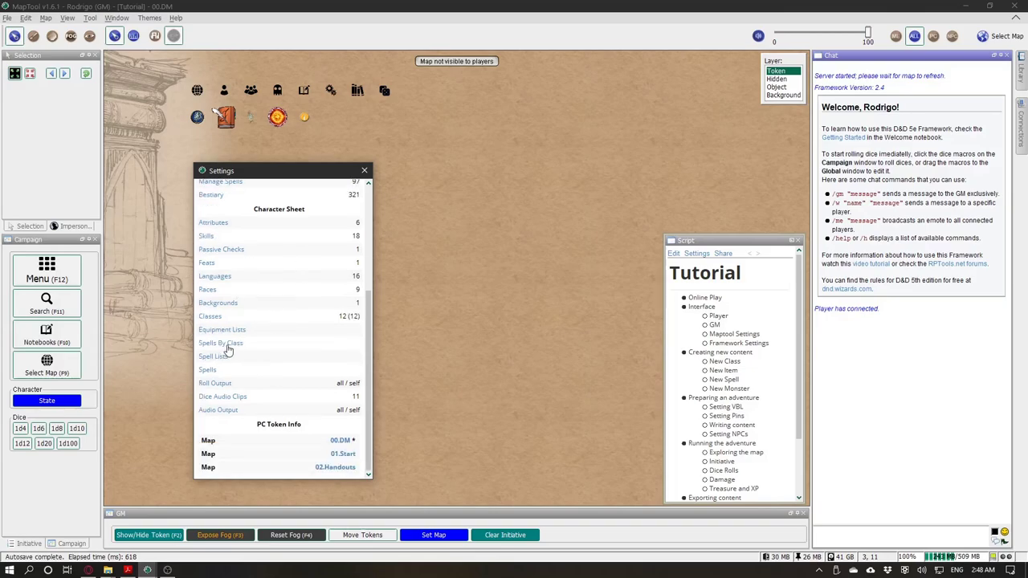
pyautogui.click(226, 411)
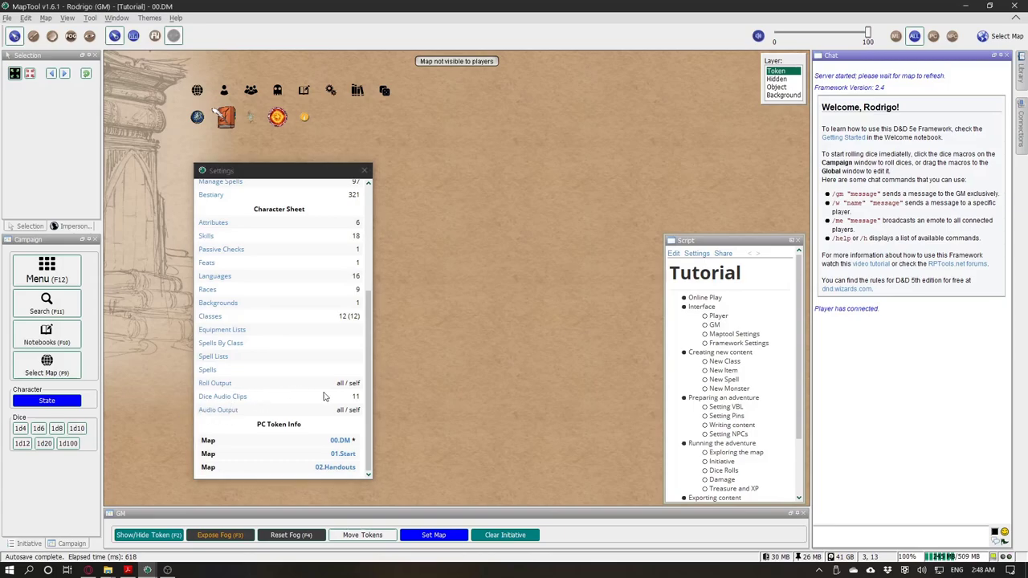
pyautogui.click(24, 433)
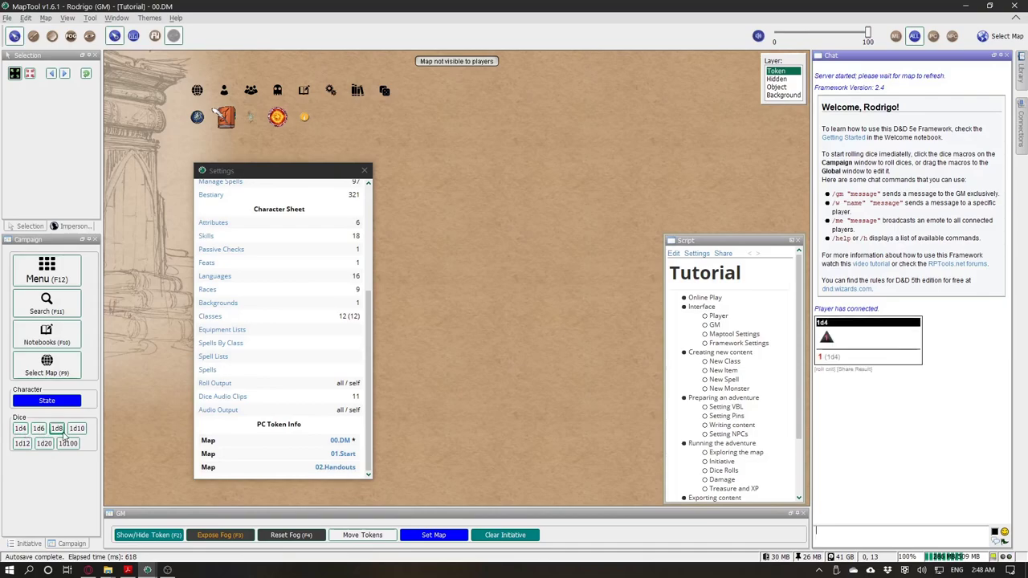
pyautogui.click(57, 429)
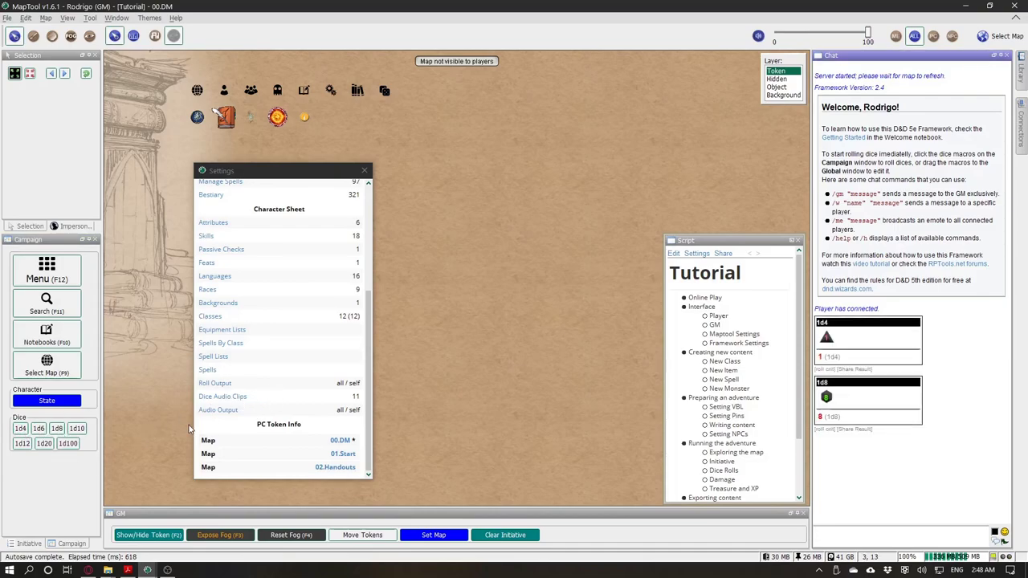
# Step: Set both the GM Audio Output and the PC Audio Output to none
pyautogui.click(225, 411)
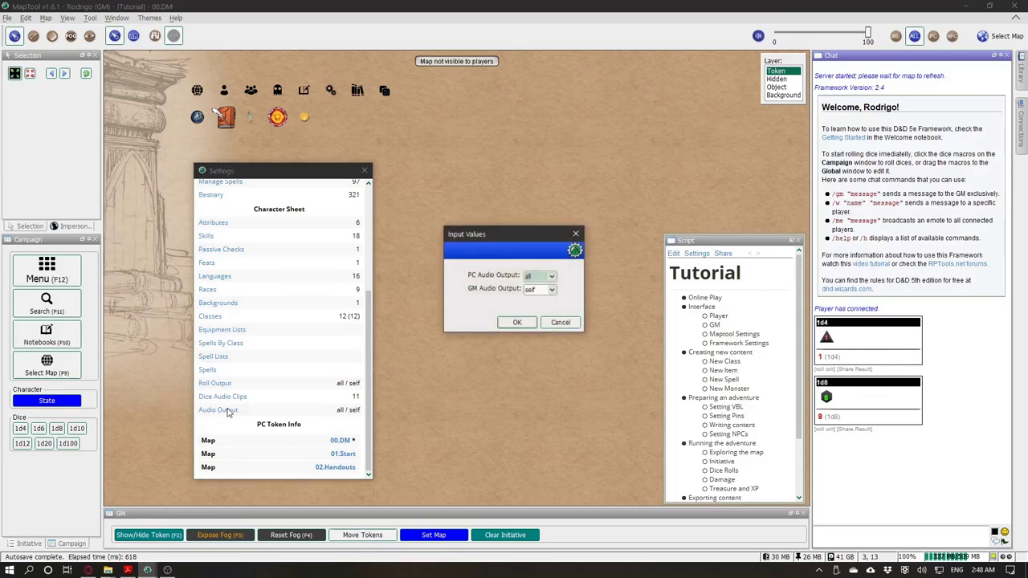
pyautogui.click(542, 289)
pyautogui.click(542, 302)
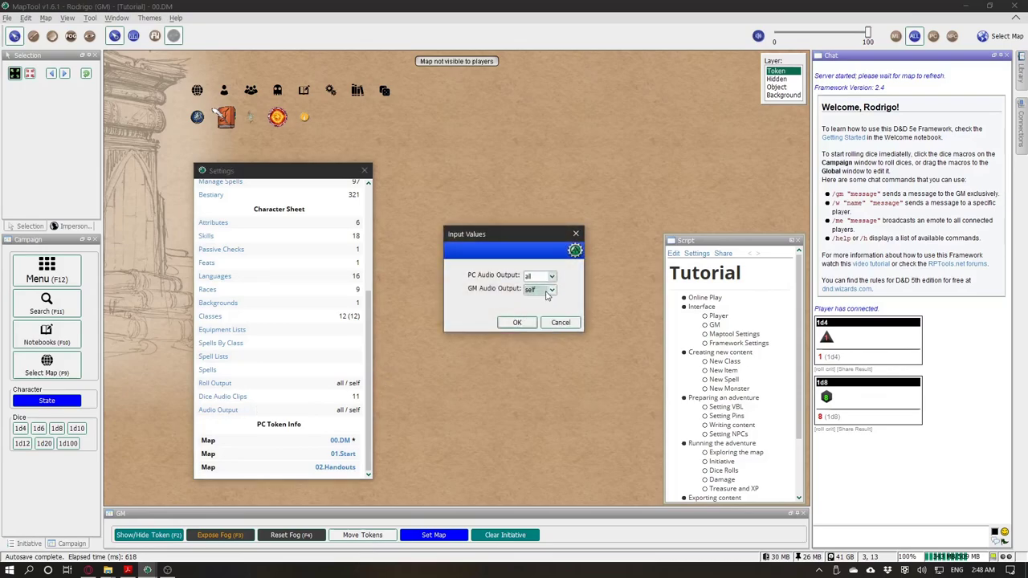
pyautogui.click(549, 290)
pyautogui.click(539, 338)
pyautogui.click(538, 277)
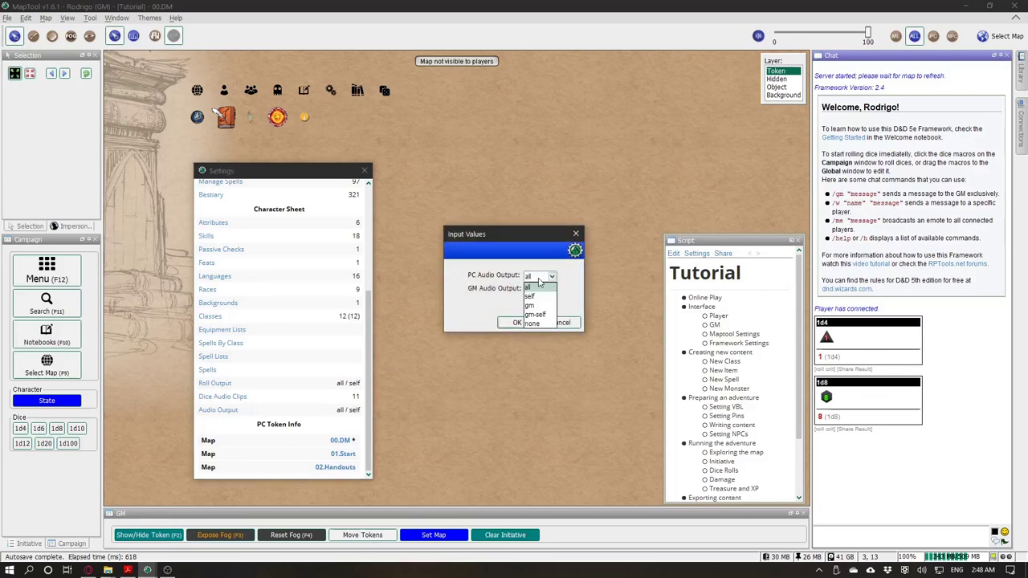
pyautogui.click(539, 328)
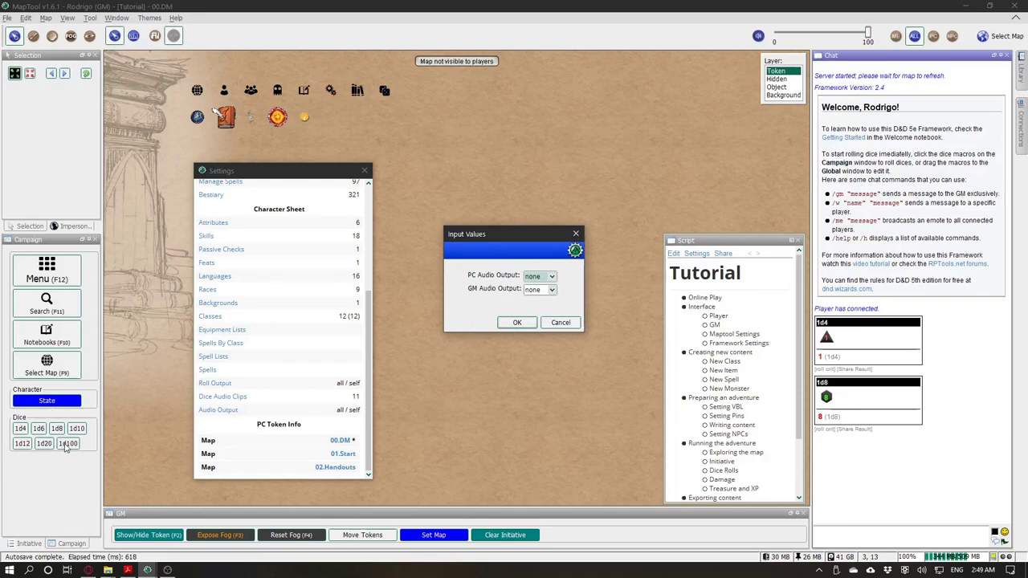
pyautogui.click(517, 322)
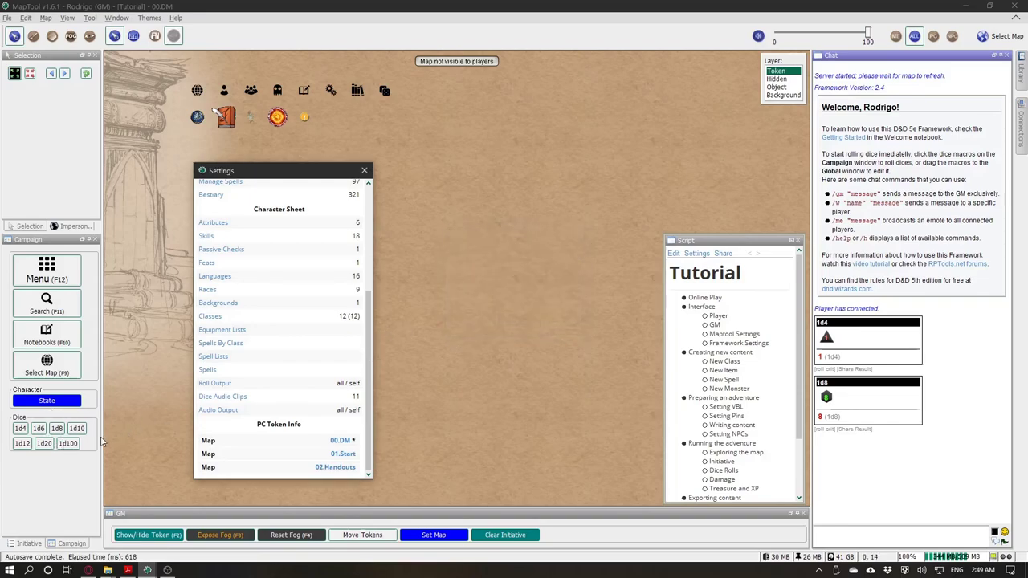
# Step: Roll 1d100 and 1d20 as GM to test the dice audio setting
pyautogui.click(67, 443)
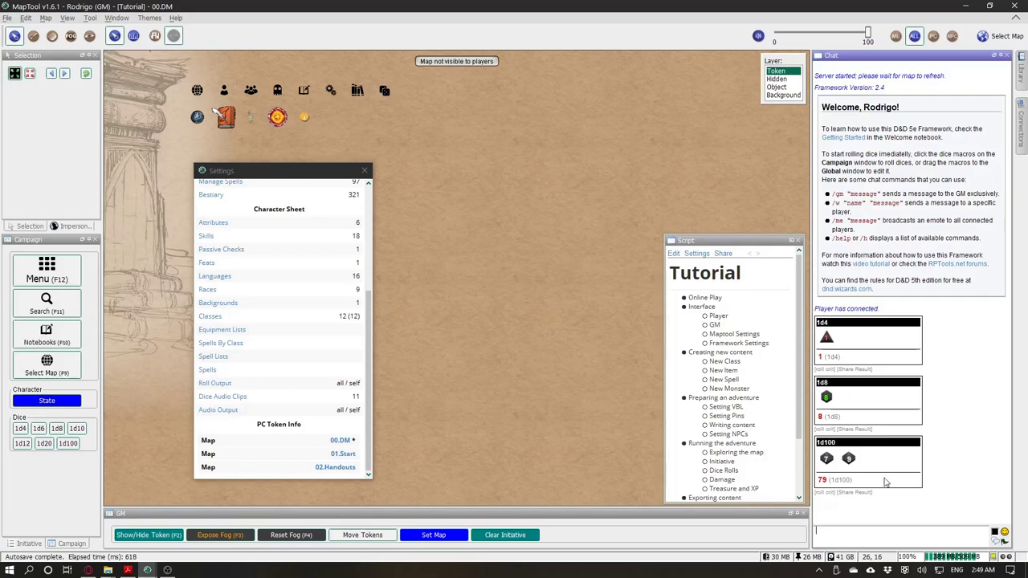
pyautogui.click(43, 443)
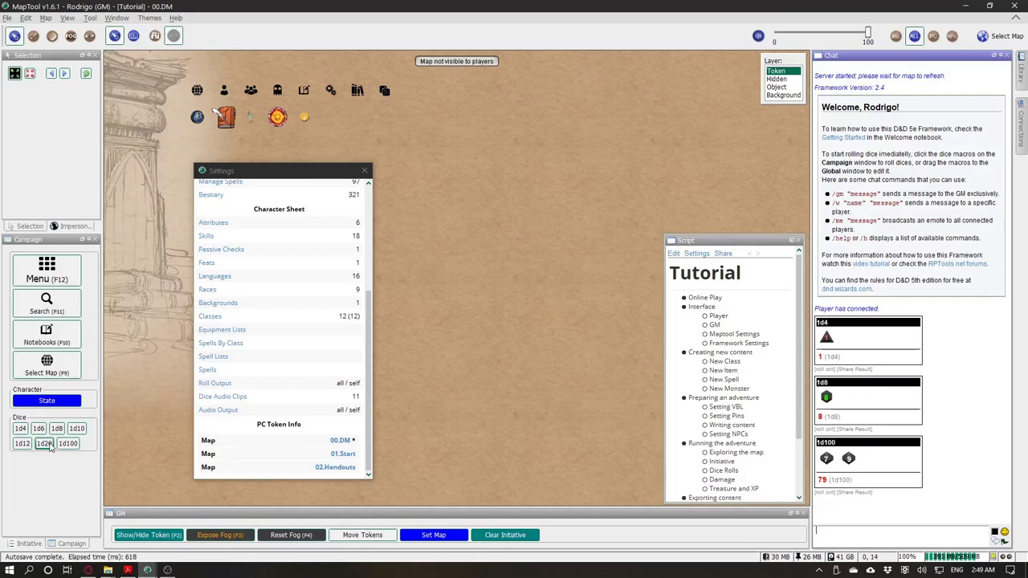
# Step: Set the GM Audio Output to self and the PC Audio Output to all
pyautogui.click(218, 411)
pyautogui.click(550, 289)
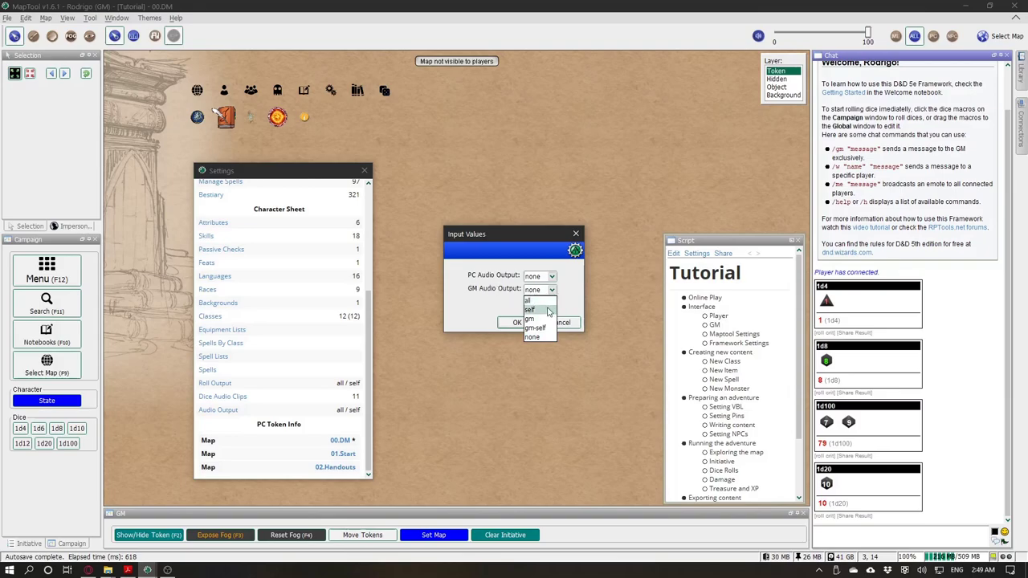
pyautogui.click(547, 310)
pyautogui.click(547, 276)
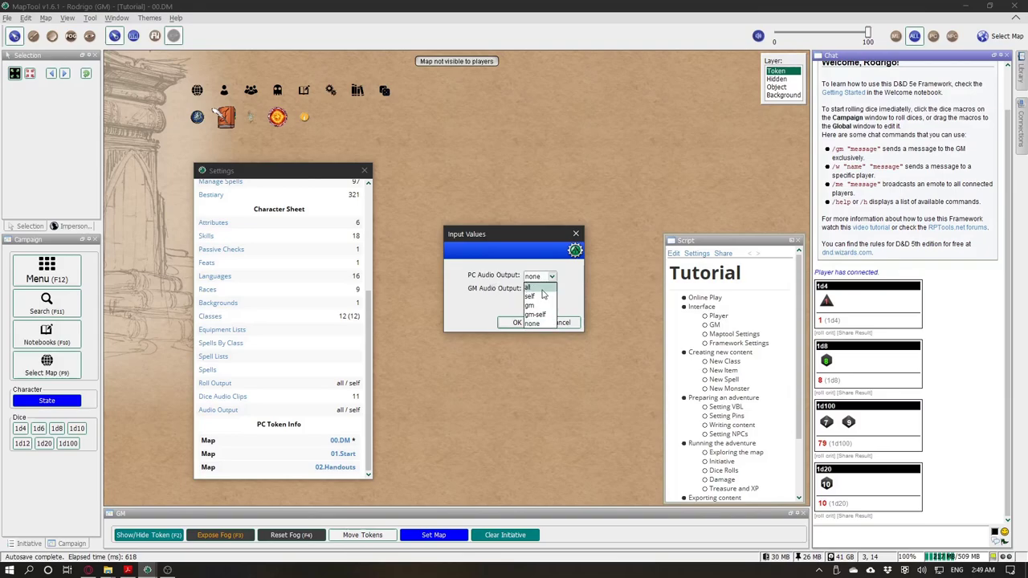
pyautogui.click(542, 289)
pyautogui.click(514, 325)
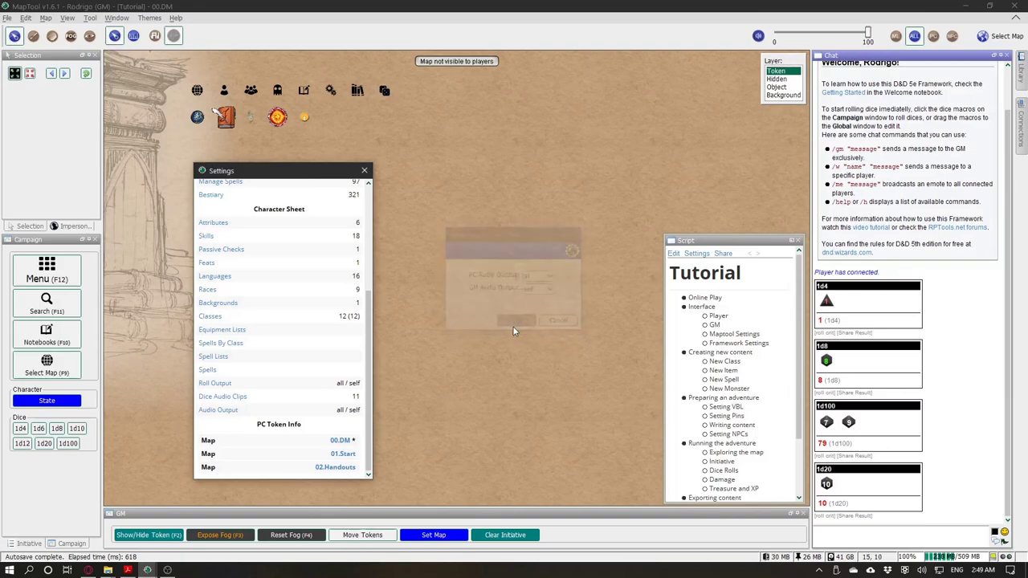
# Step: Roll 1d10 twice and 1d20 once as GM to test the dice audio
pyautogui.click(75, 429)
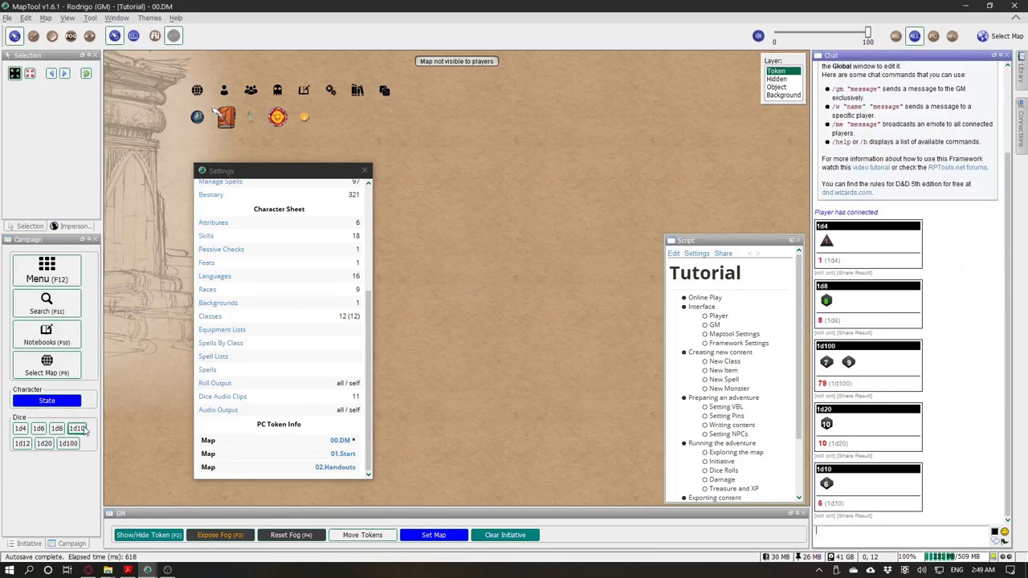
pyautogui.click(76, 429)
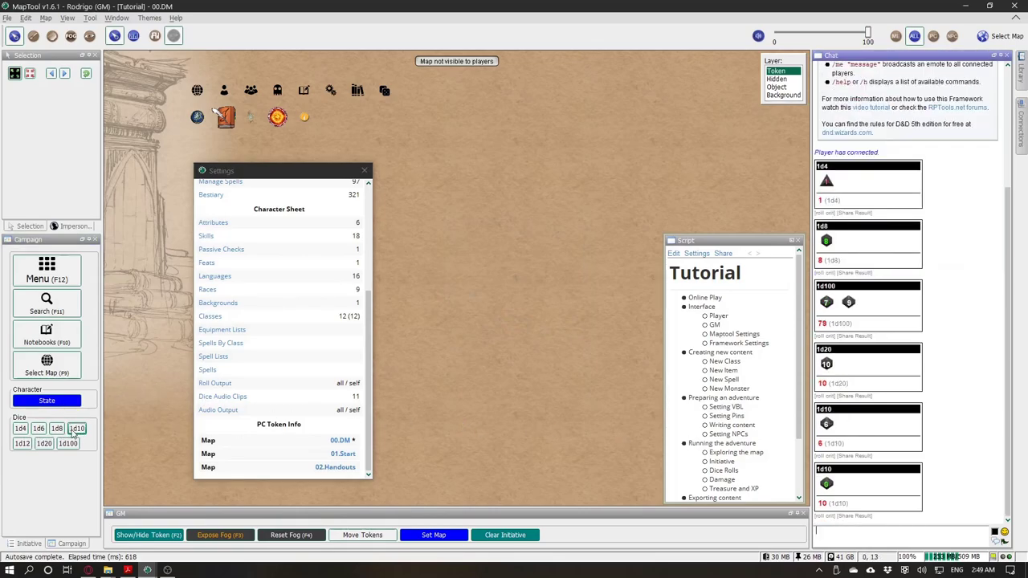
pyautogui.click(50, 443)
# Step: Switch to the Player instance of MapTool and roll 1d8, 1d10 and 1d20
pyautogui.hotkey('alt', 'Tab')
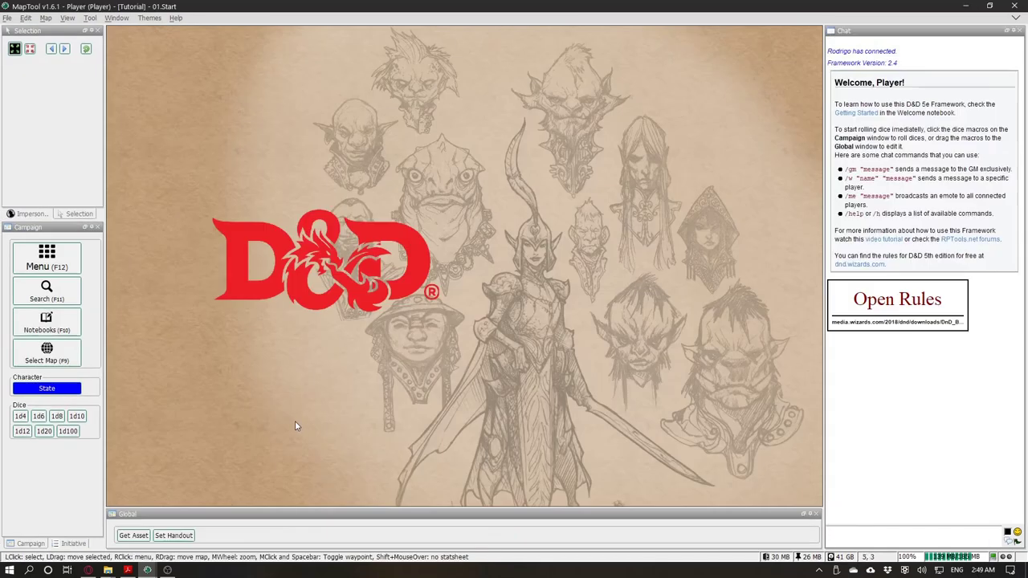
pyautogui.click(56, 416)
pyautogui.click(76, 416)
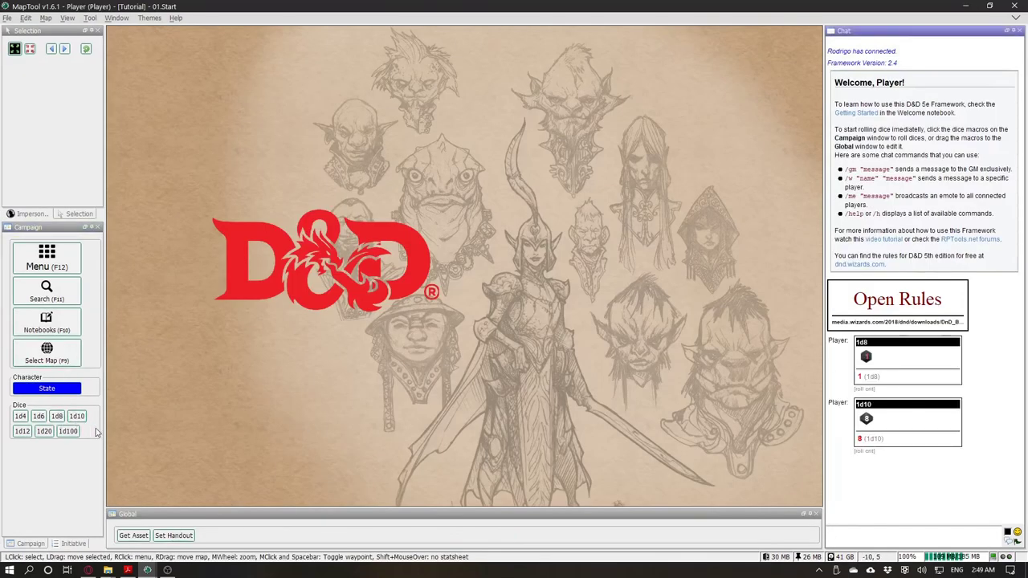
pyautogui.click(41, 432)
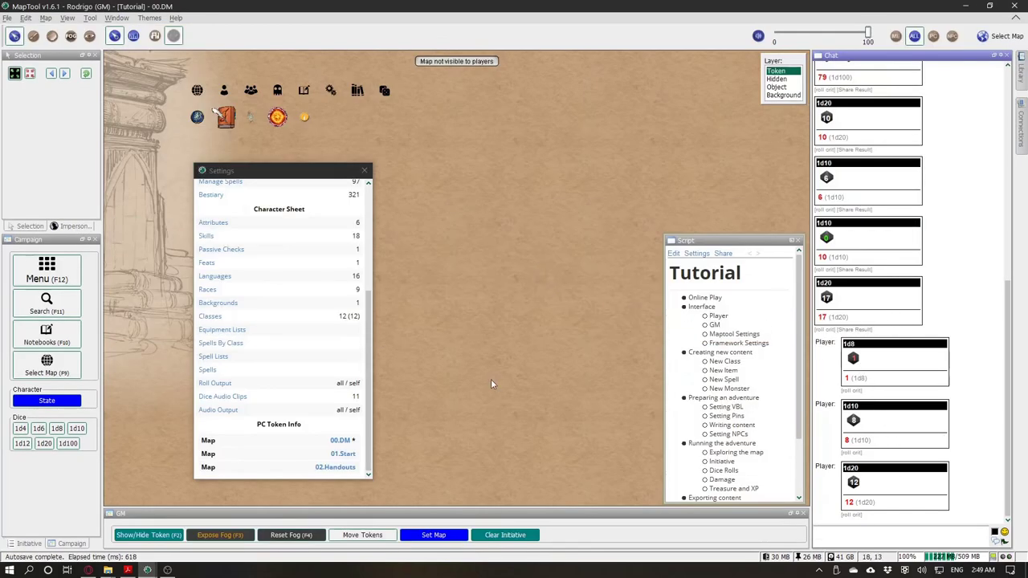
# Step: Open the Dice Audio Clips setting and inspect the comma-separated list of audio clip URLs
pyautogui.click(232, 403)
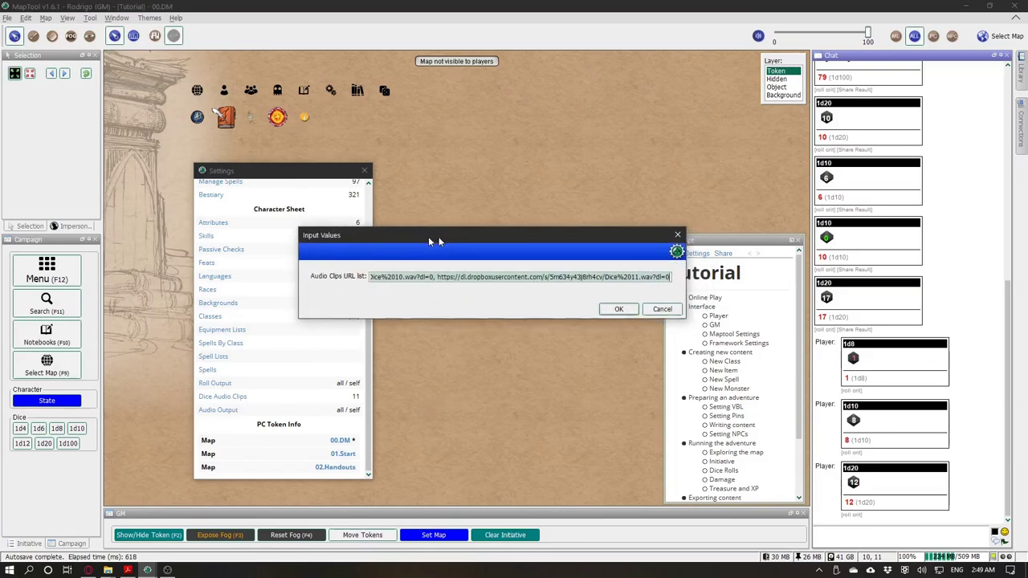
pyautogui.click(467, 284)
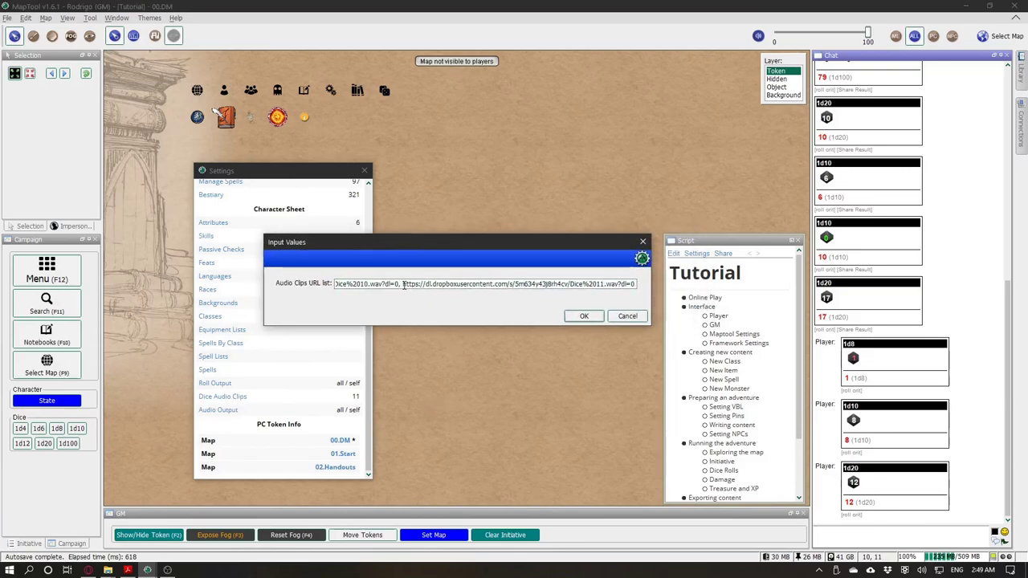
pyautogui.moveTo(404, 285); pyautogui.dragTo(539, 283)
pyautogui.click(540, 284)
pyautogui.moveTo(615, 284); pyautogui.dragTo(448, 285)
pyautogui.click(494, 284)
pyautogui.click(359, 284)
pyautogui.click(447, 285)
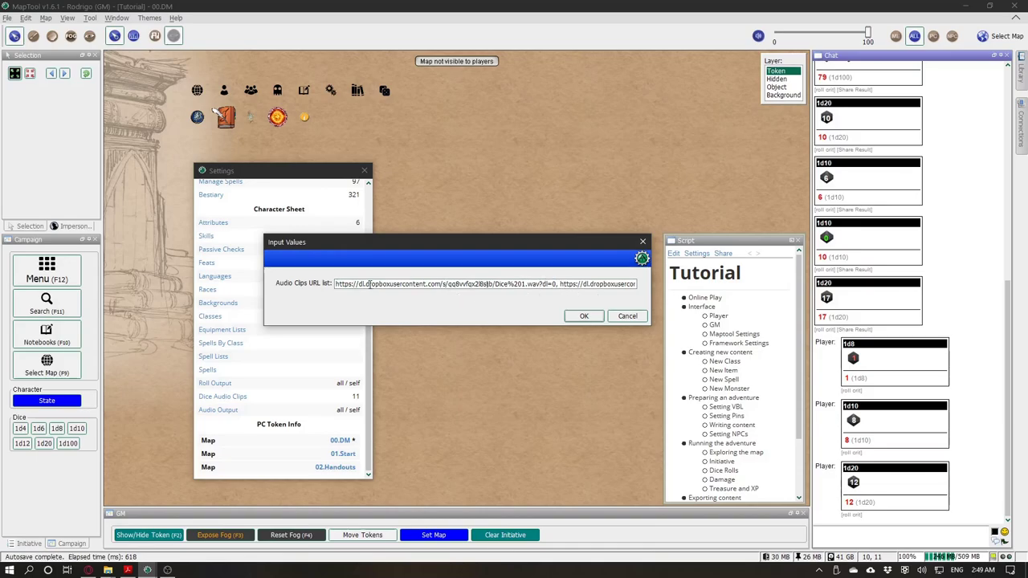
pyautogui.click(584, 316)
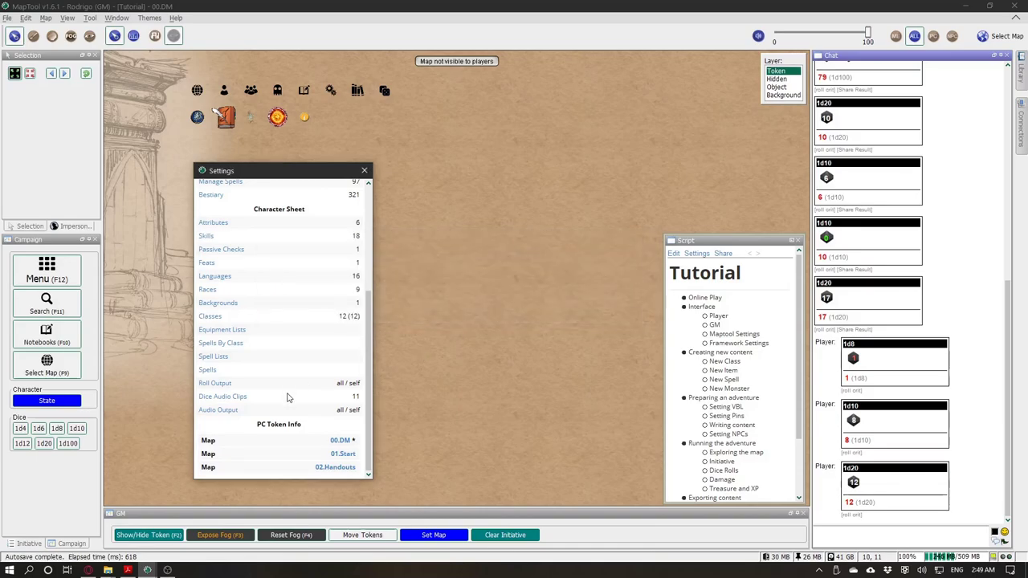
# Step: Reopen the Dice Audio Clips URL list and highlight its last entry, the Dice%2011.wav link
pyautogui.click(225, 399)
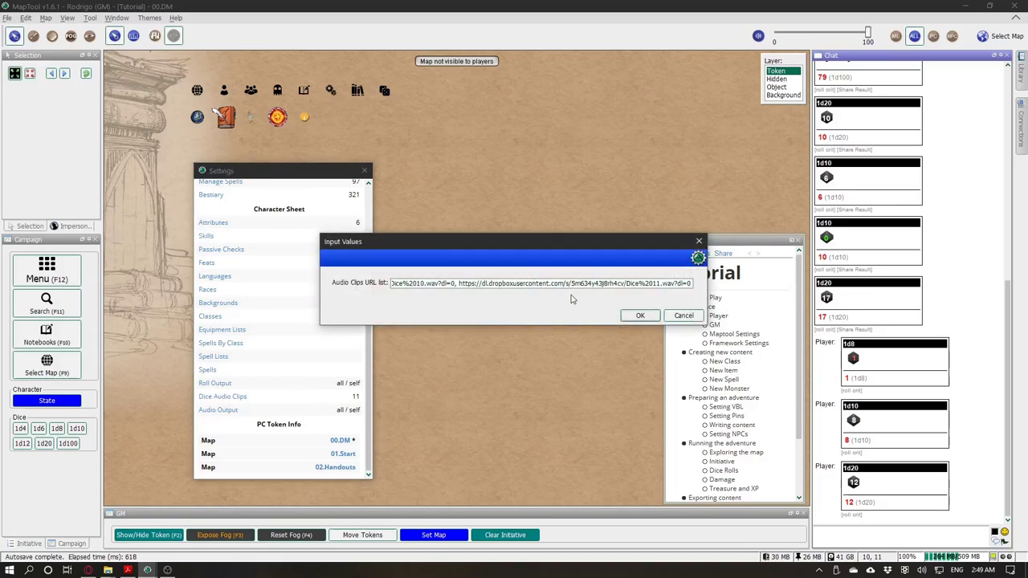
pyautogui.moveTo(449, 285); pyautogui.dragTo(568, 284)
pyautogui.click(568, 284)
pyautogui.moveTo(540, 283); pyautogui.dragTo(775, 284)
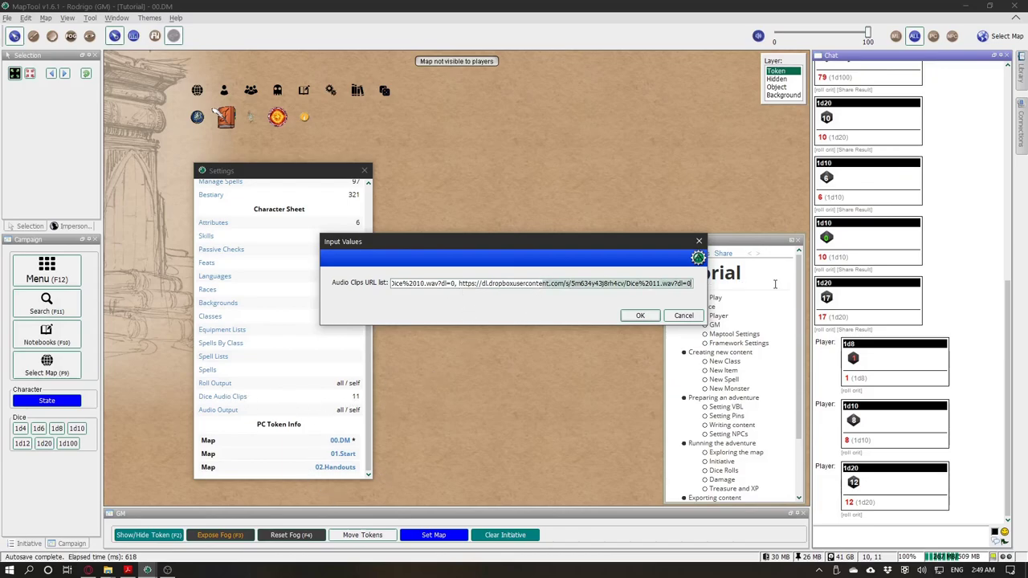
pyautogui.click(595, 283)
pyautogui.moveTo(455, 283); pyautogui.dragTo(693, 283)
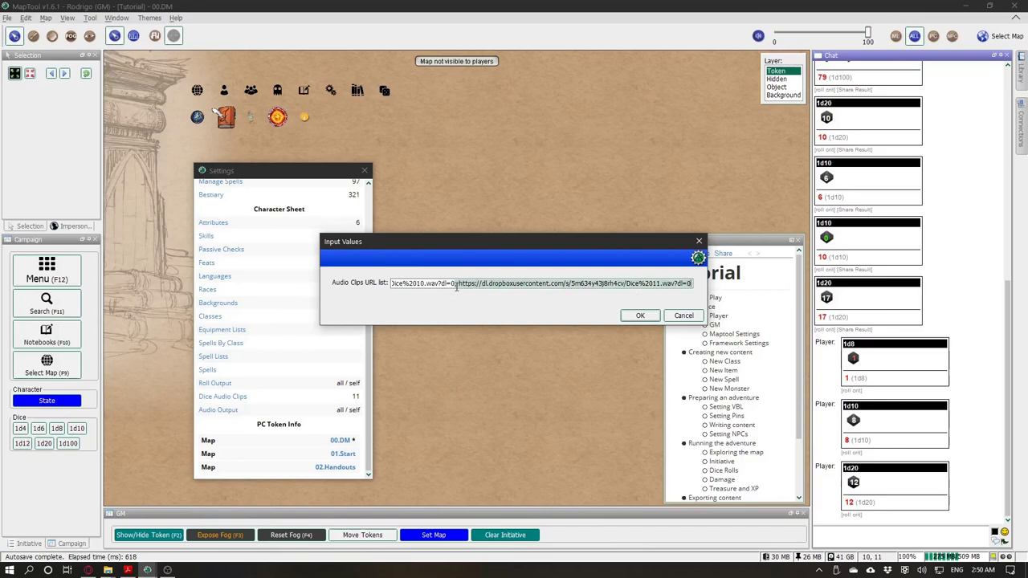
pyautogui.moveTo(455, 283); pyautogui.dragTo(701, 282)
pyautogui.click(639, 315)
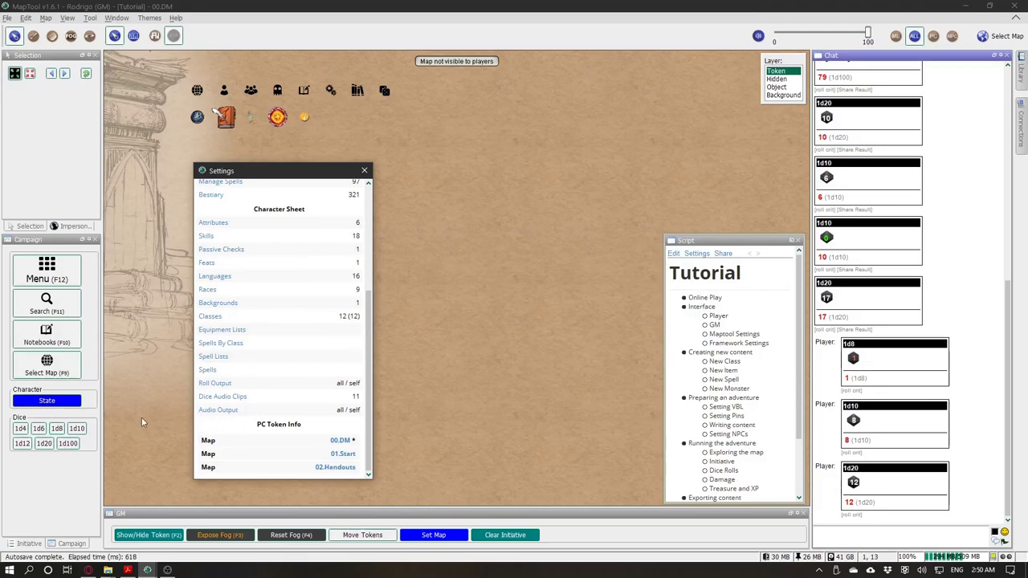
# Step: Roll 1d4 and 1d6 once each and 1d100 five times as GM to test the dice audio clips
pyautogui.click(21, 429)
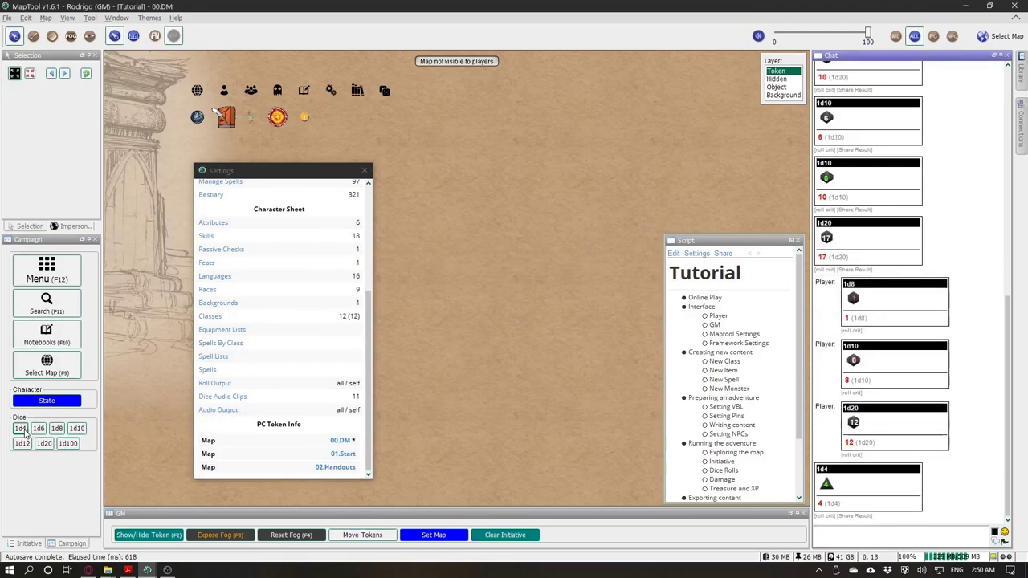
pyautogui.click(37, 428)
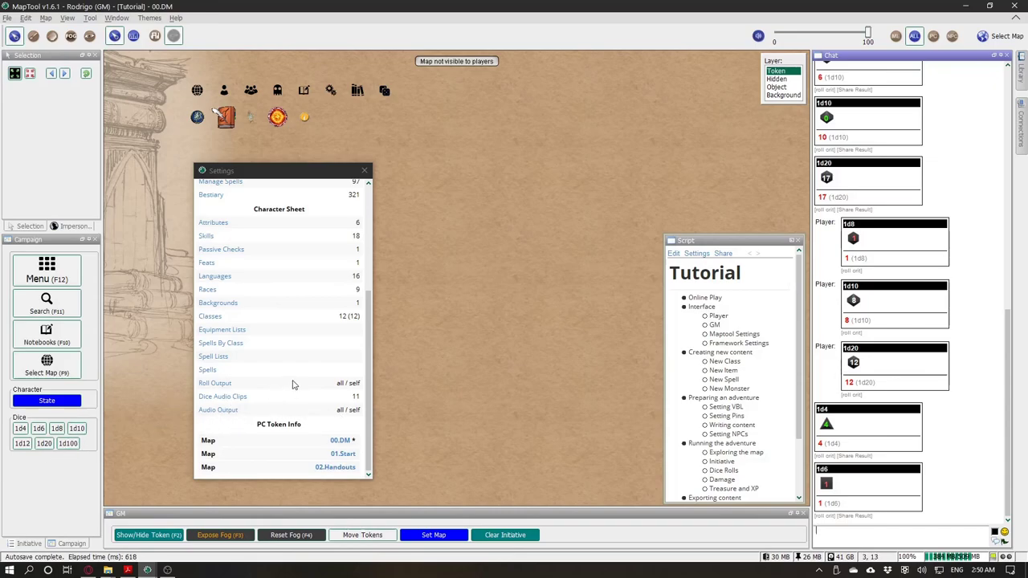
pyautogui.click(358, 398)
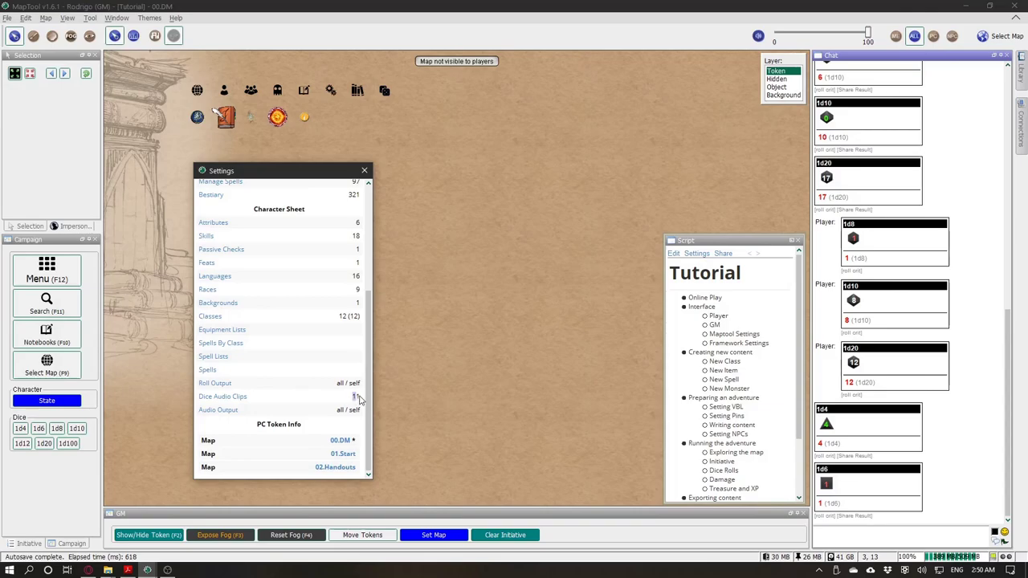
pyautogui.click(69, 445)
pyautogui.click(69, 445)
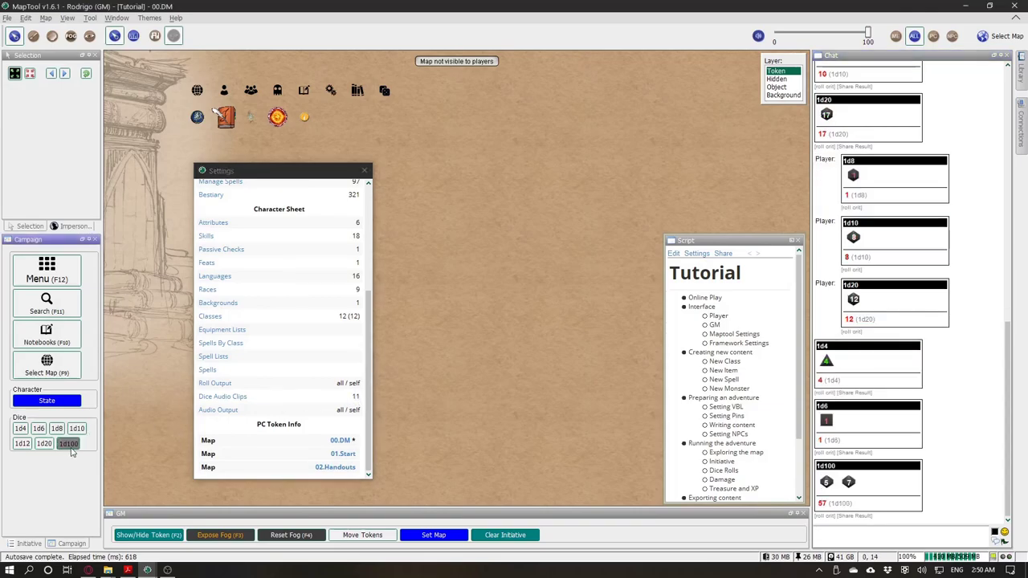
pyautogui.click(69, 445)
pyautogui.click(69, 445)
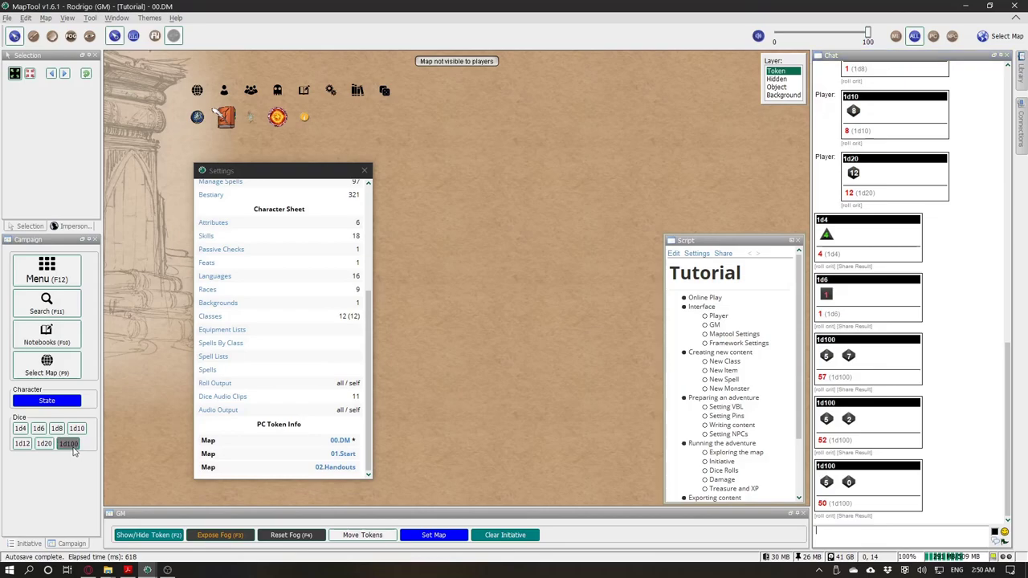
pyautogui.click(69, 444)
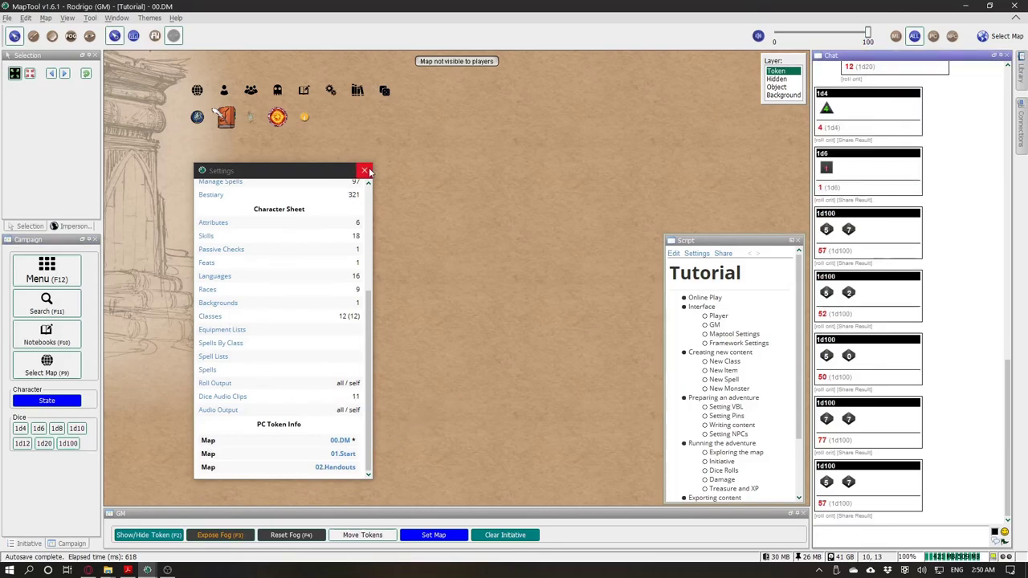
# Step: Review the GM Audio Output options without changing them, look through the remaining framework settings, and close the Settings window
pyautogui.click(229, 412)
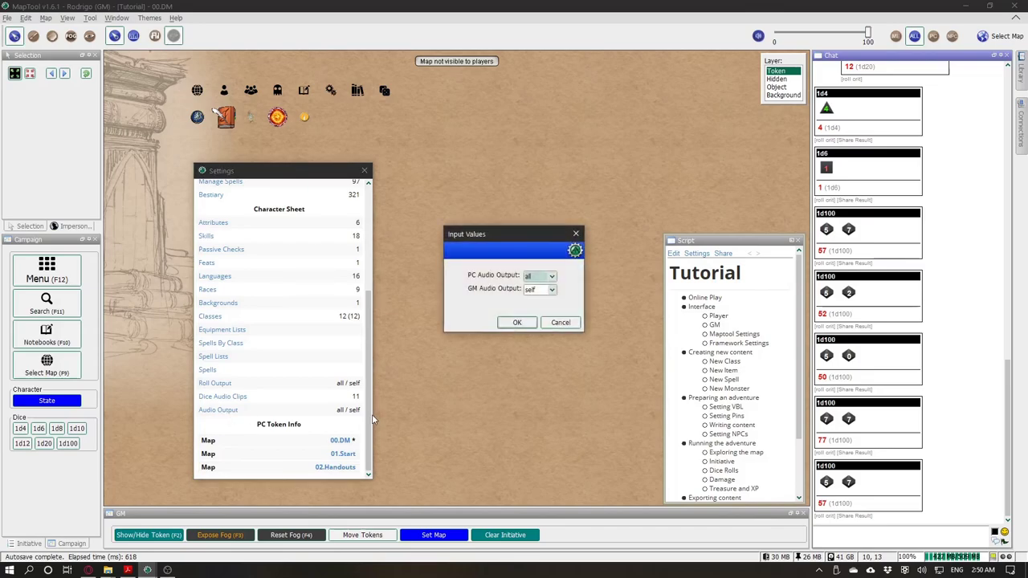
pyautogui.click(549, 289)
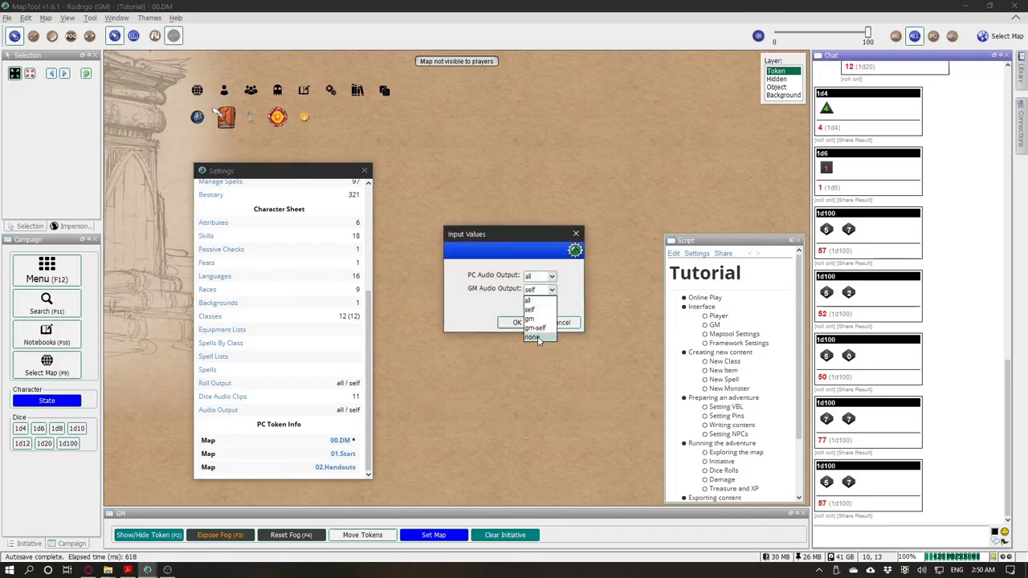
pyautogui.click(576, 293)
pyautogui.click(560, 320)
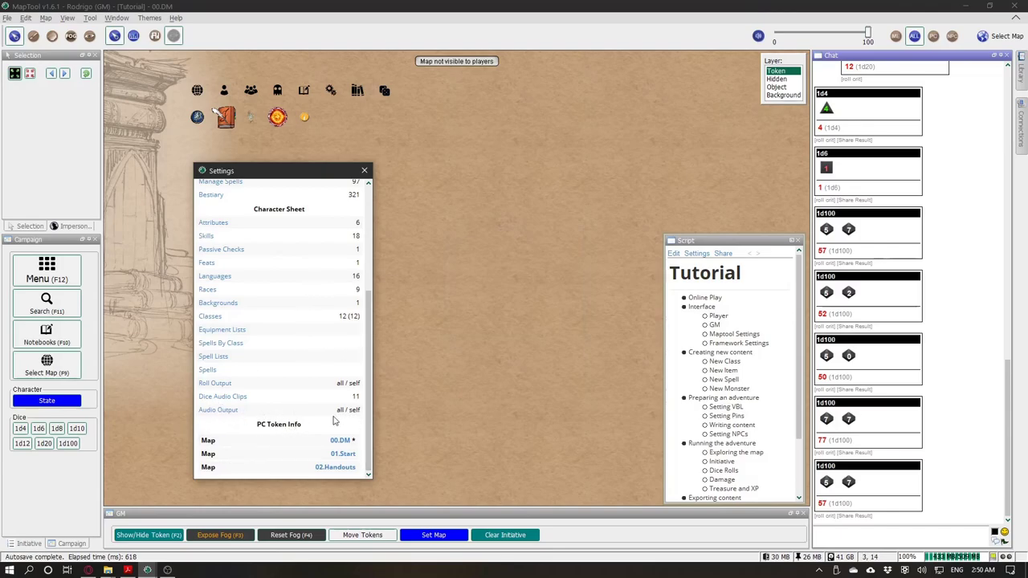
pyautogui.scroll(5, 338, 195)
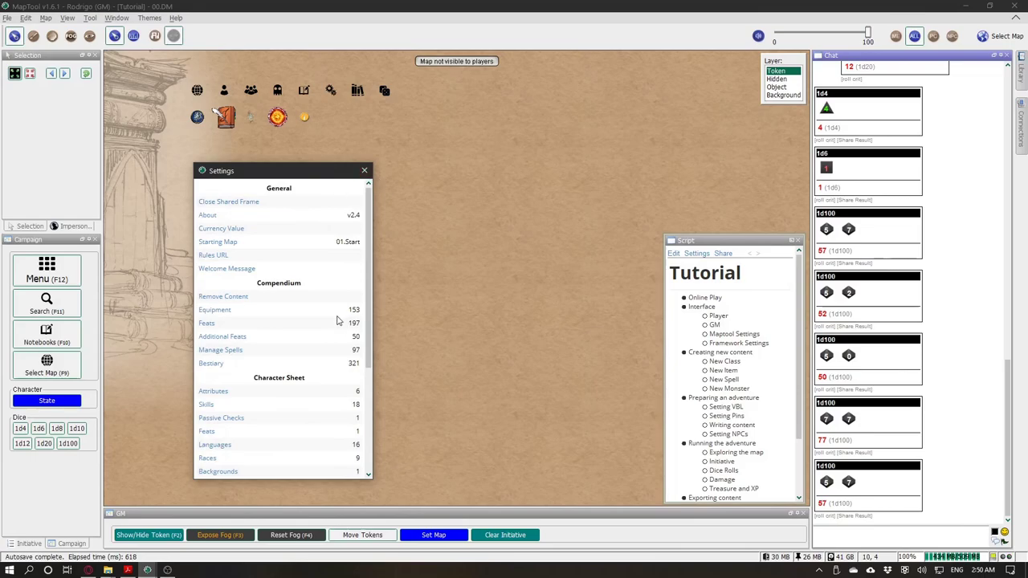
pyautogui.scroll(-5, 340, 337)
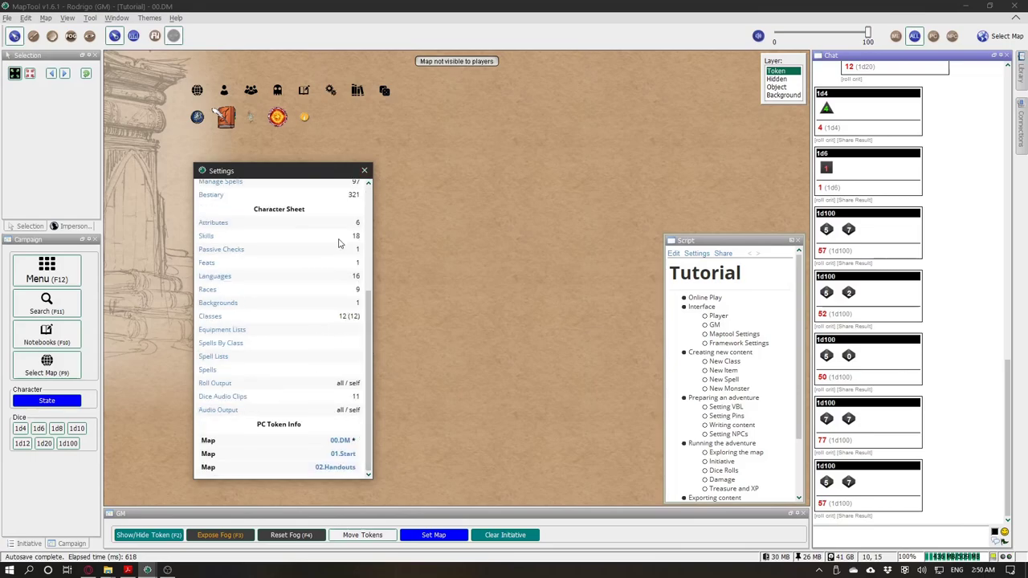
pyautogui.click(364, 171)
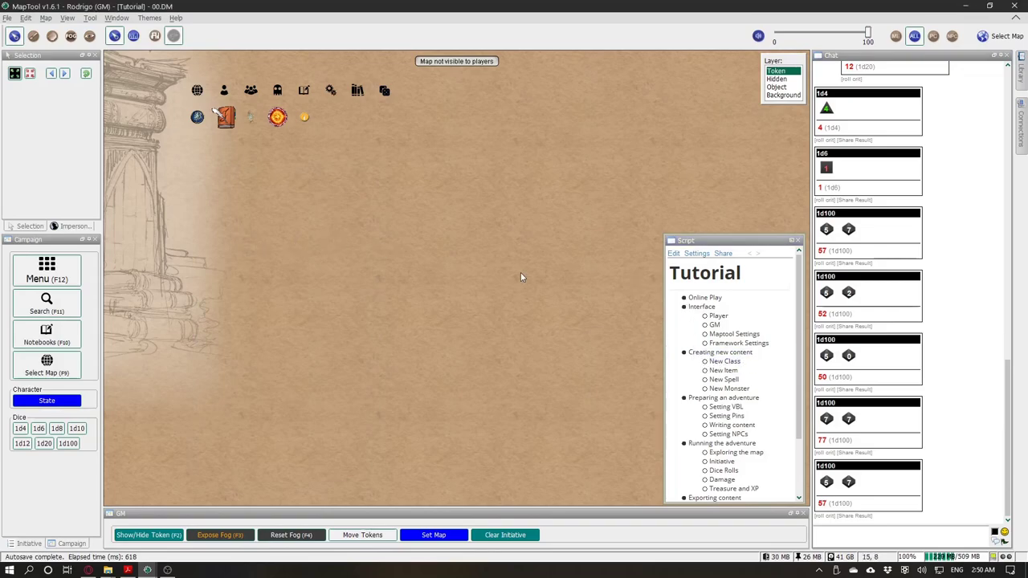
# Step: Switch the GM view from the 00.DM map to the 01.Start map
pyautogui.moveTo(495, 165); pyautogui.dragTo(498, 182)
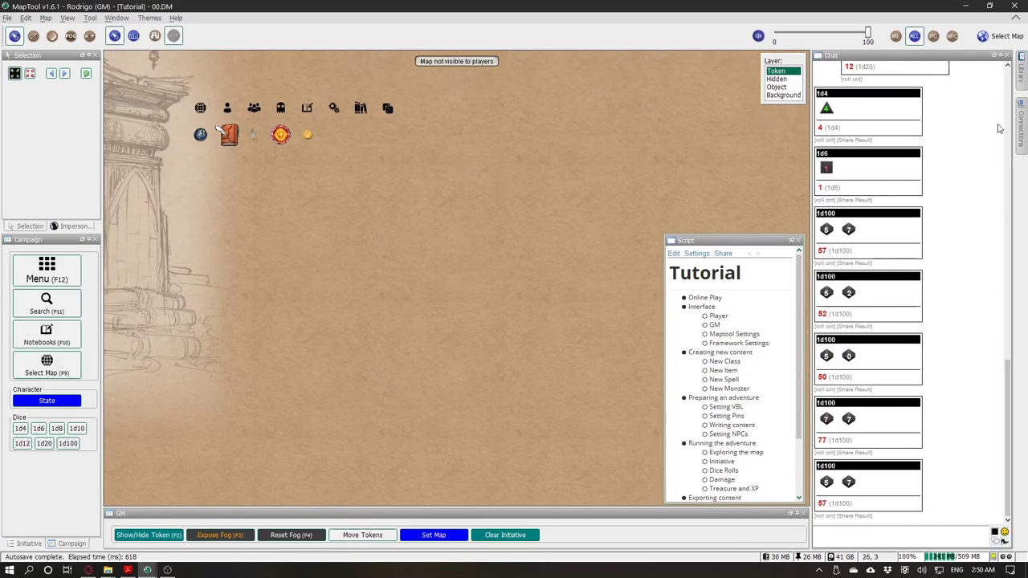
pyautogui.click(995, 36)
pyautogui.click(994, 48)
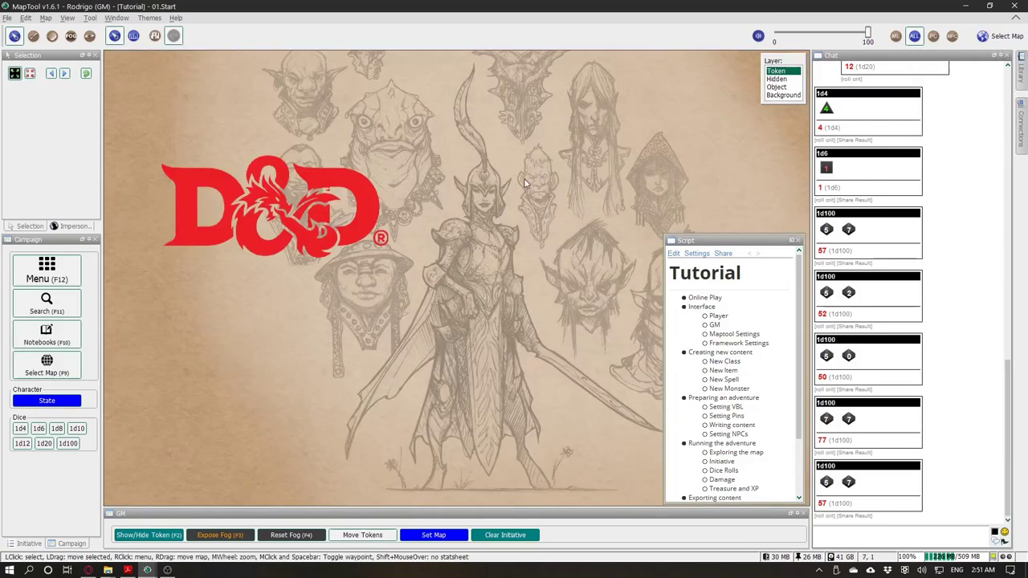
# Step: Place a Hero token from the default Tokens library near the centre of the map and give Player ownership of it
pyautogui.moveTo(1022, 124)
pyautogui.moveTo(1024, 78)
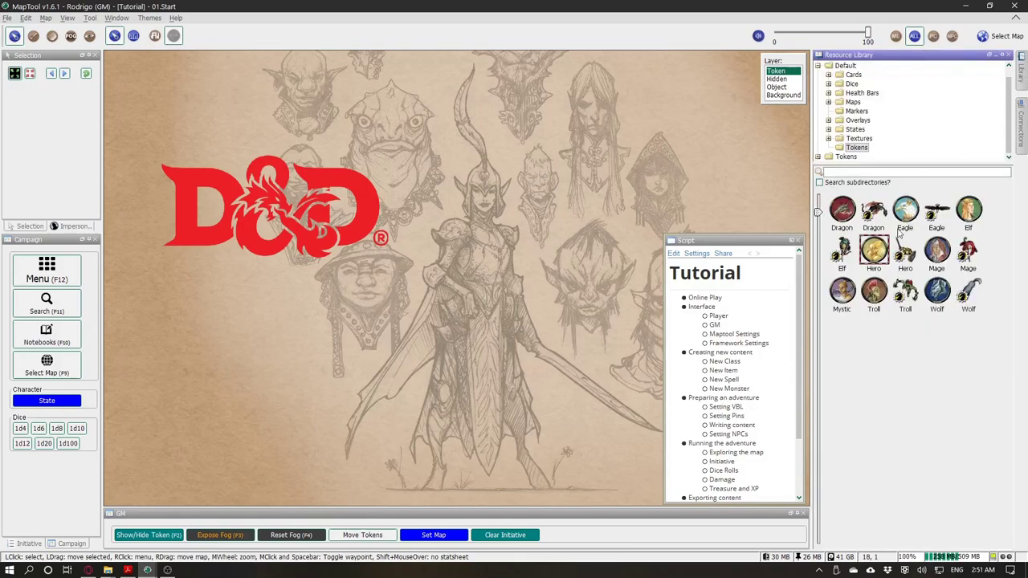
pyautogui.moveTo(837, 257); pyautogui.dragTo(470, 266)
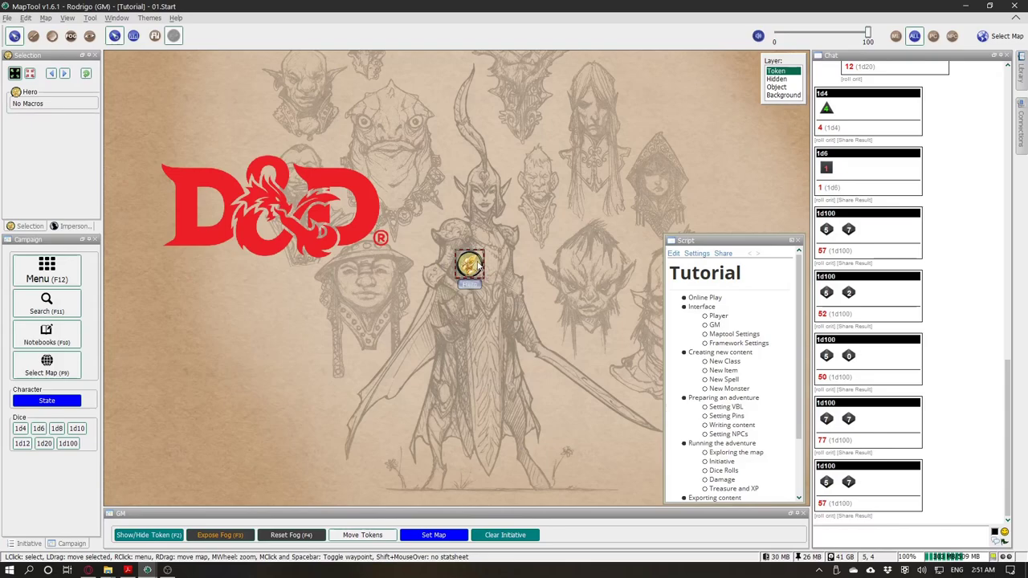
pyautogui.doubleClick(474, 265)
pyautogui.click(373, 197)
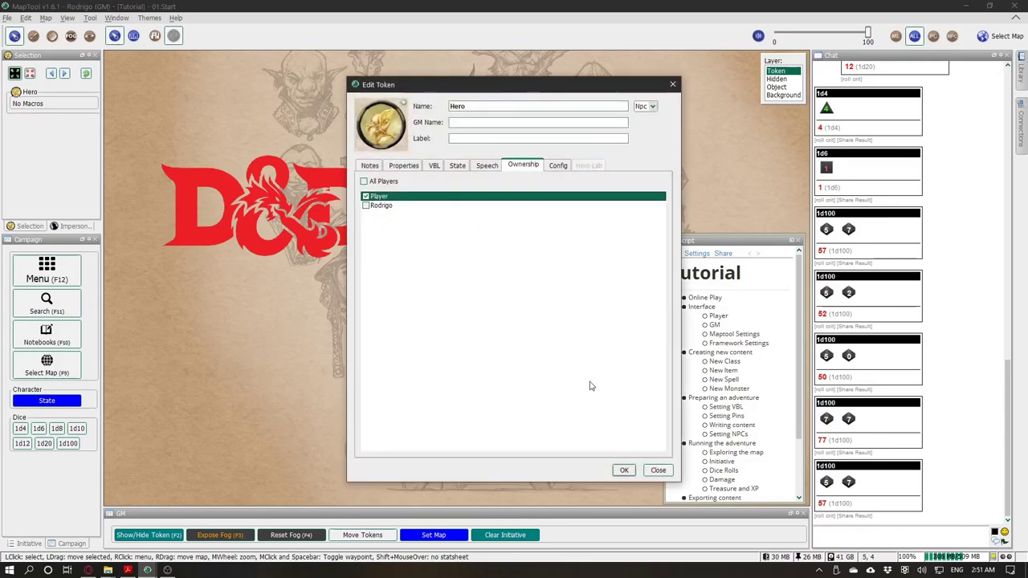
pyautogui.click(622, 470)
# Step: Switch to the Player instance of MapTool and view the Character Creation Wizard's welcome page for the Hero token, closing it without proceeding
pyautogui.hotkey('alt', 'Tab')
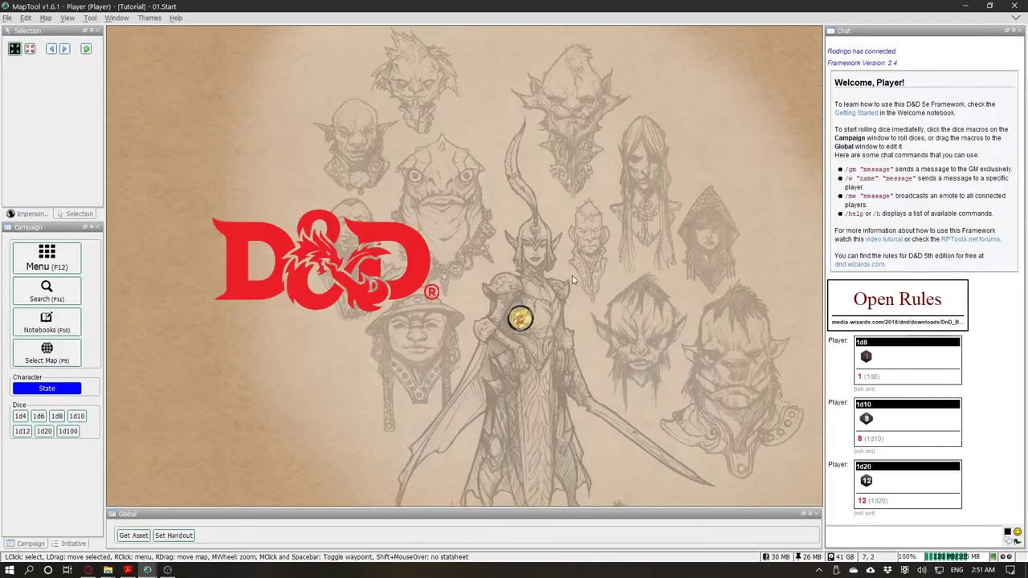
pyautogui.click(519, 319)
pyautogui.click(46, 257)
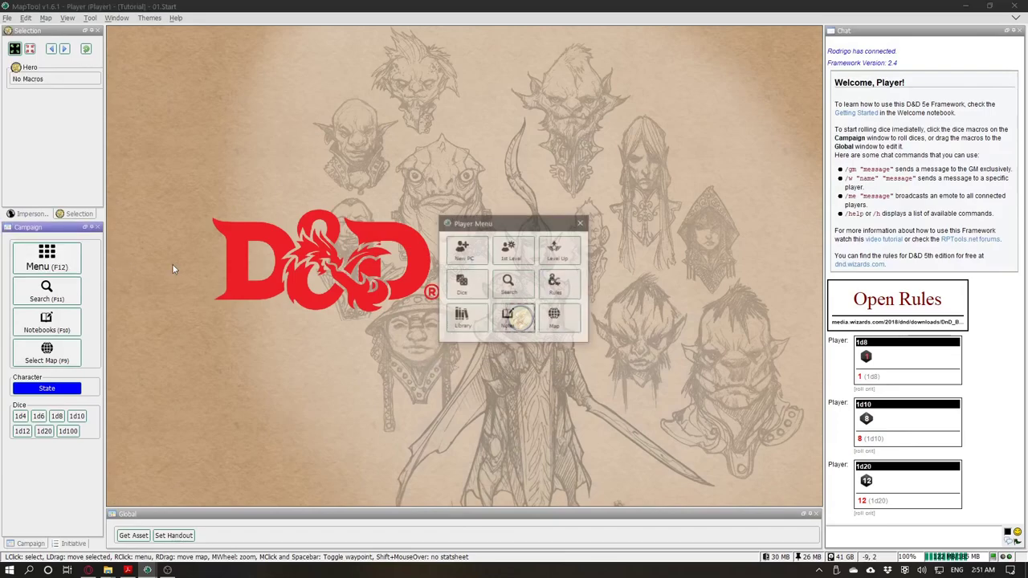
pyautogui.click(520, 263)
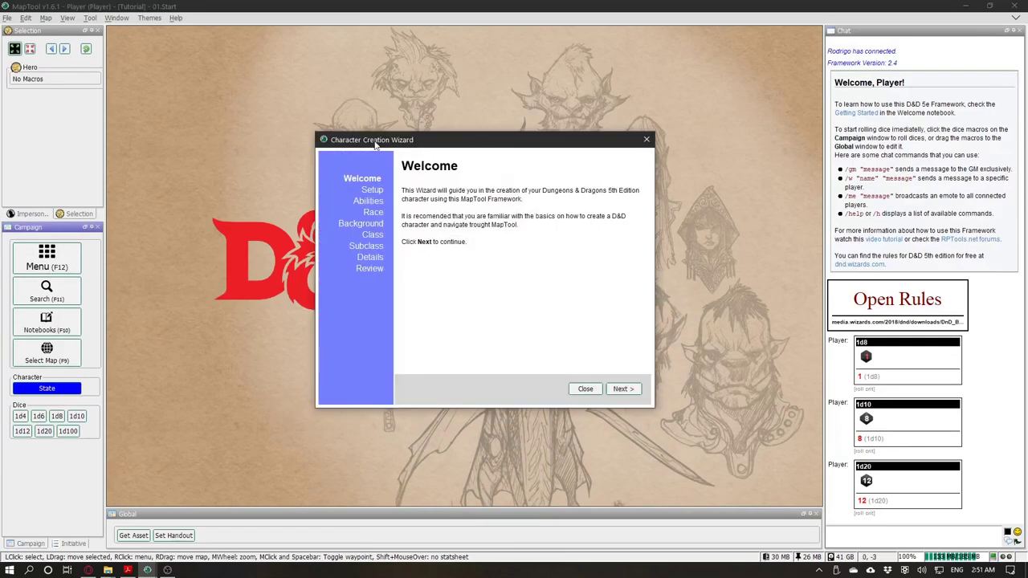
pyautogui.moveTo(431, 147); pyautogui.dragTo(544, 160)
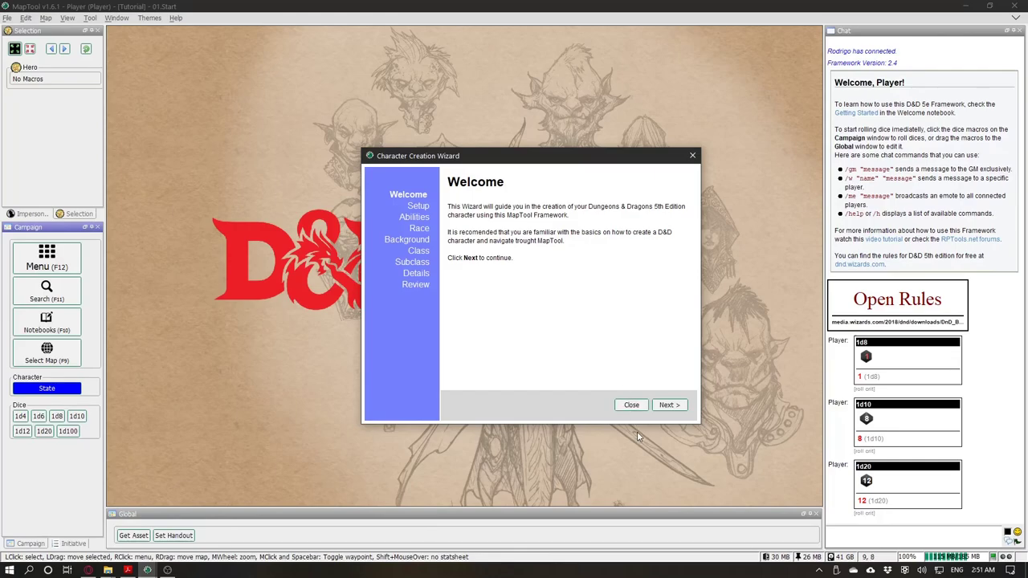
pyautogui.click(631, 405)
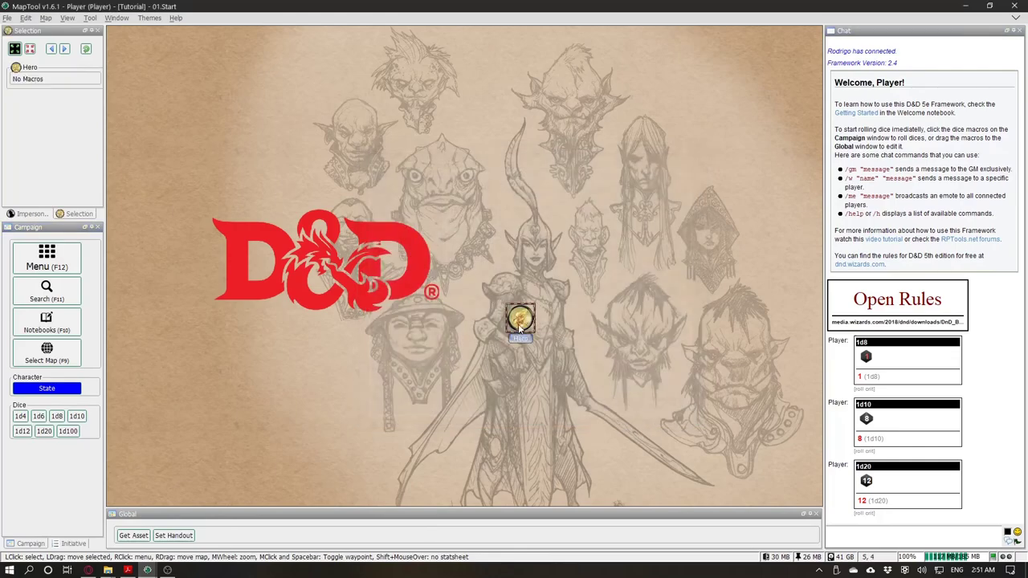
# Step: Convert the selected Hero token into a new PC and check its token properties without editing them
pyautogui.click(50, 271)
pyautogui.click(513, 285)
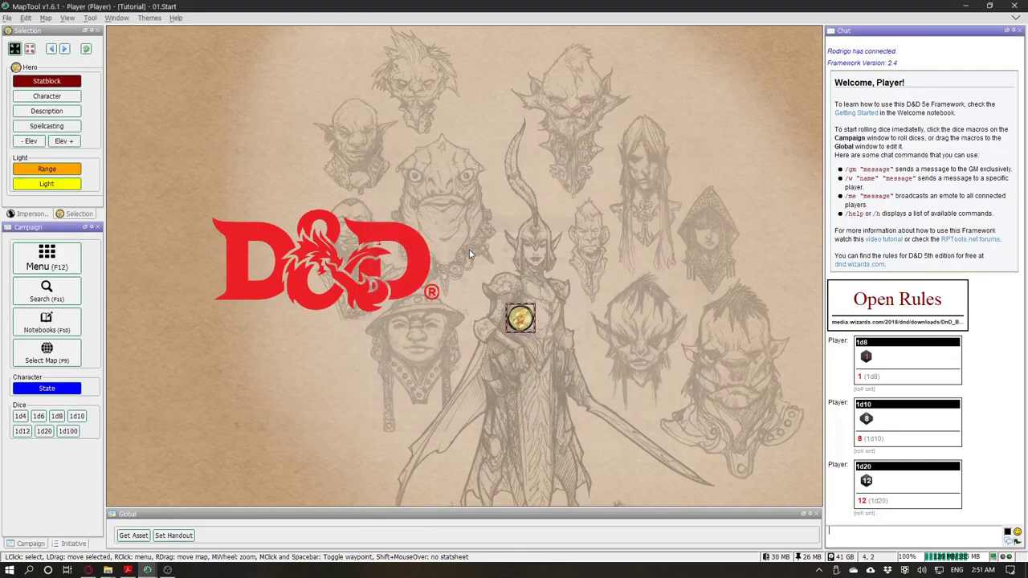
pyautogui.click(46, 259)
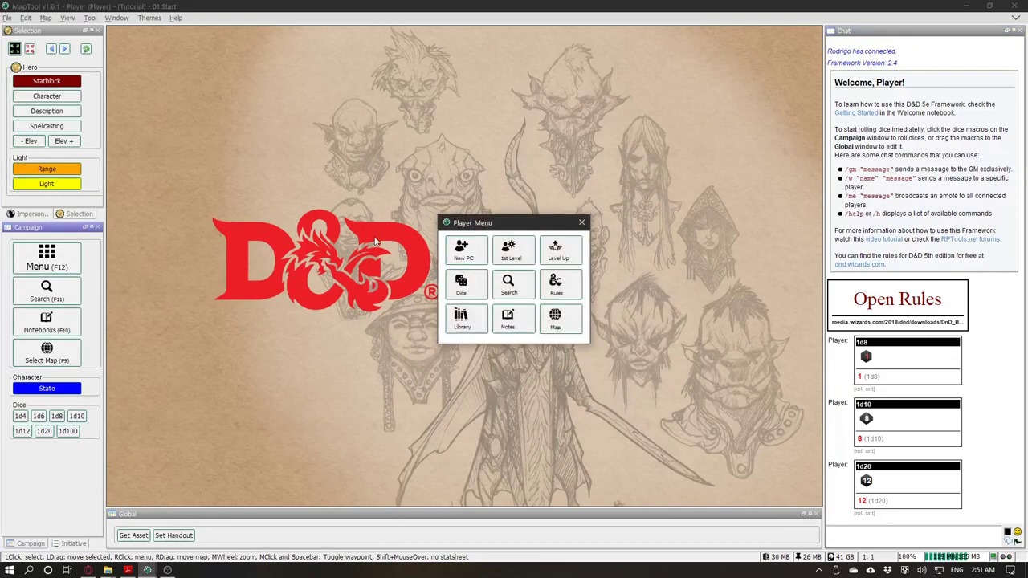
pyautogui.click(241, 129)
pyautogui.click(582, 223)
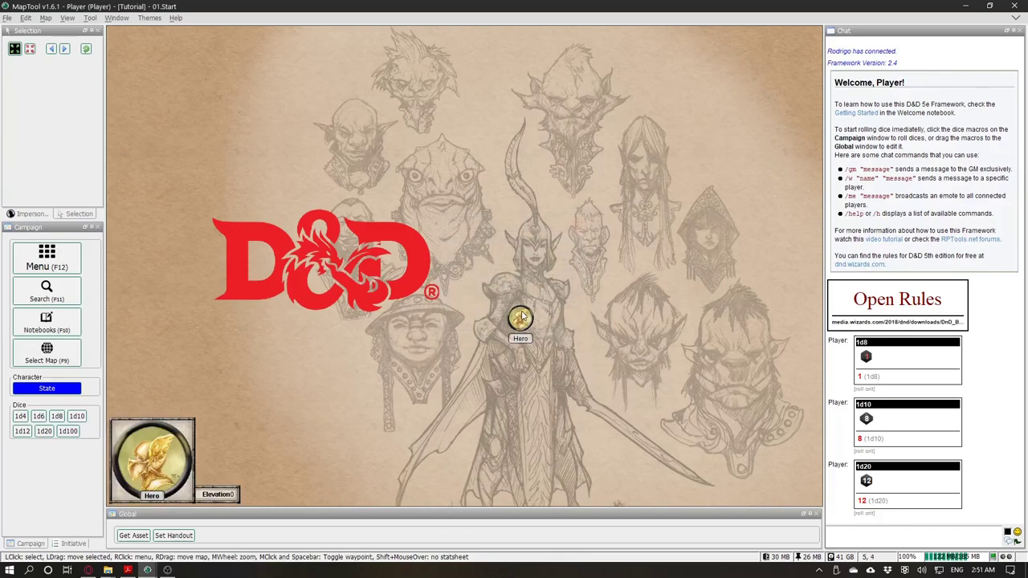
pyautogui.doubleClick(522, 319)
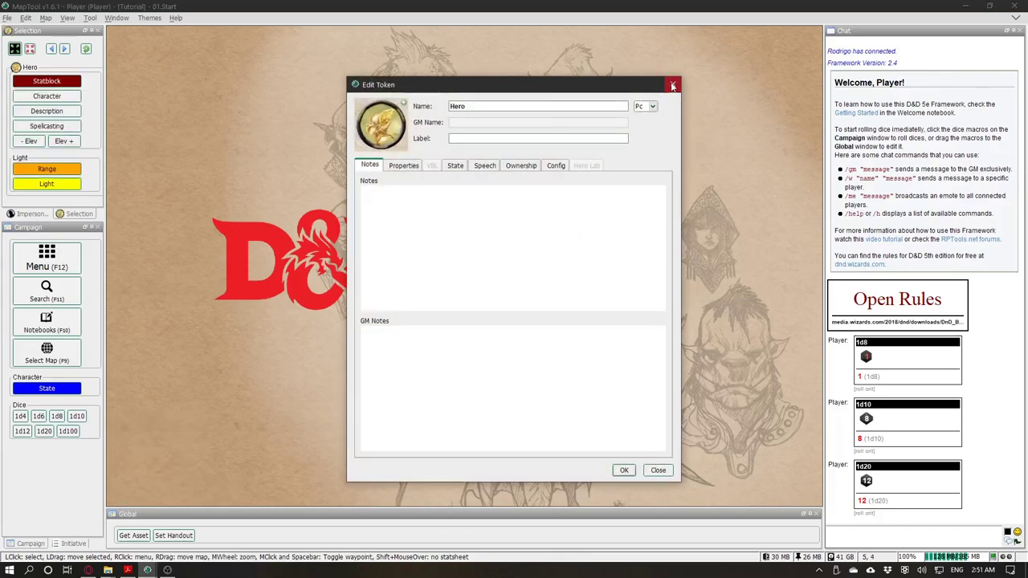
pyautogui.click(672, 85)
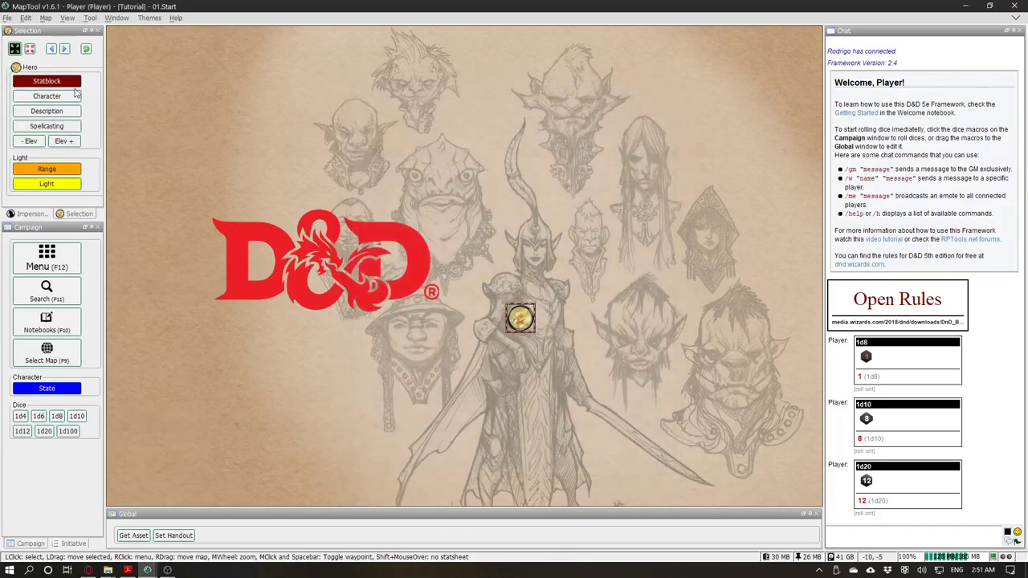
# Step: View the Hero token's character sheet, close it, and rename the token as Bob the Bard
pyautogui.click(46, 184)
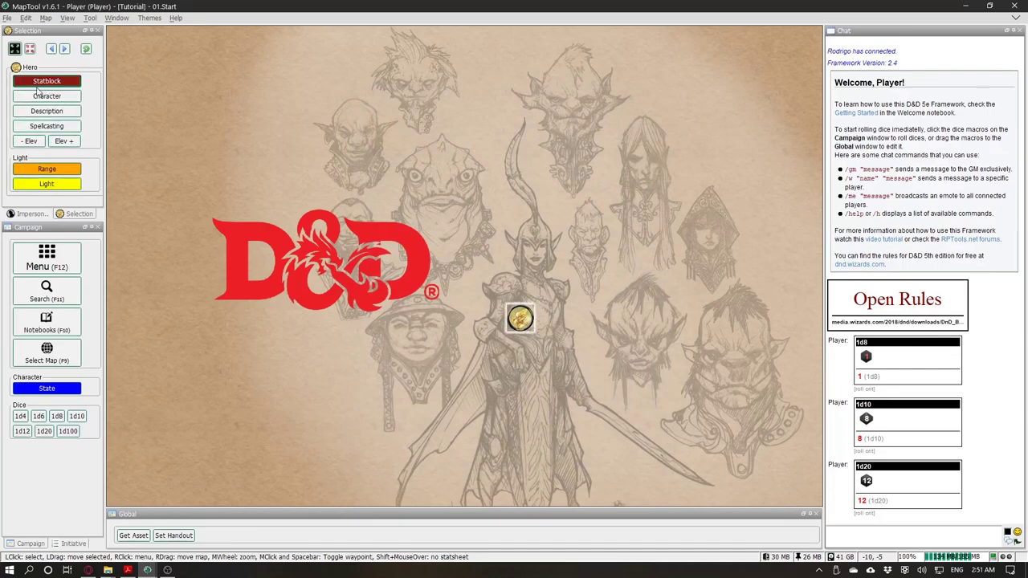
pyautogui.click(58, 98)
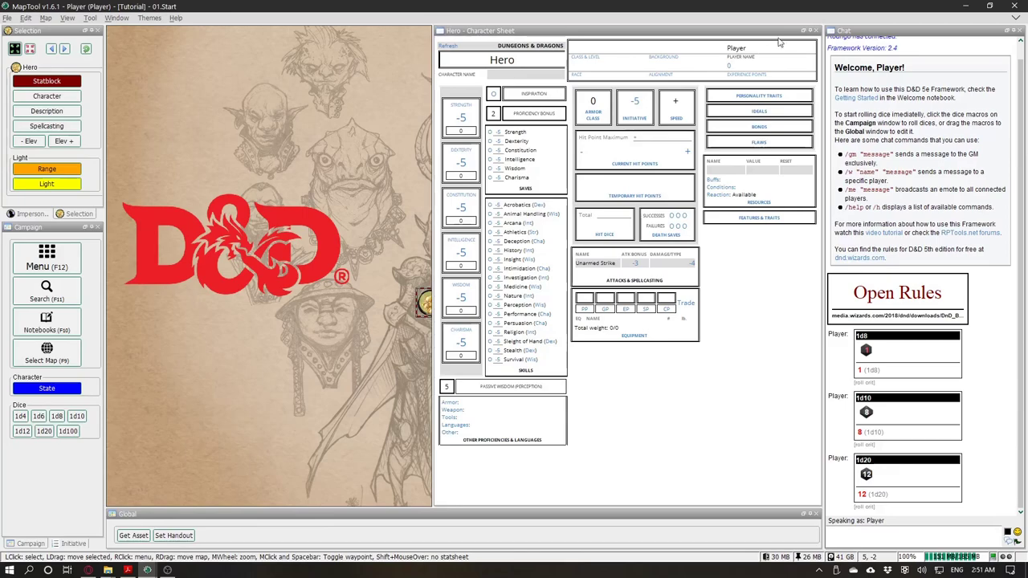
pyautogui.click(814, 31)
pyautogui.doubleClick(428, 309)
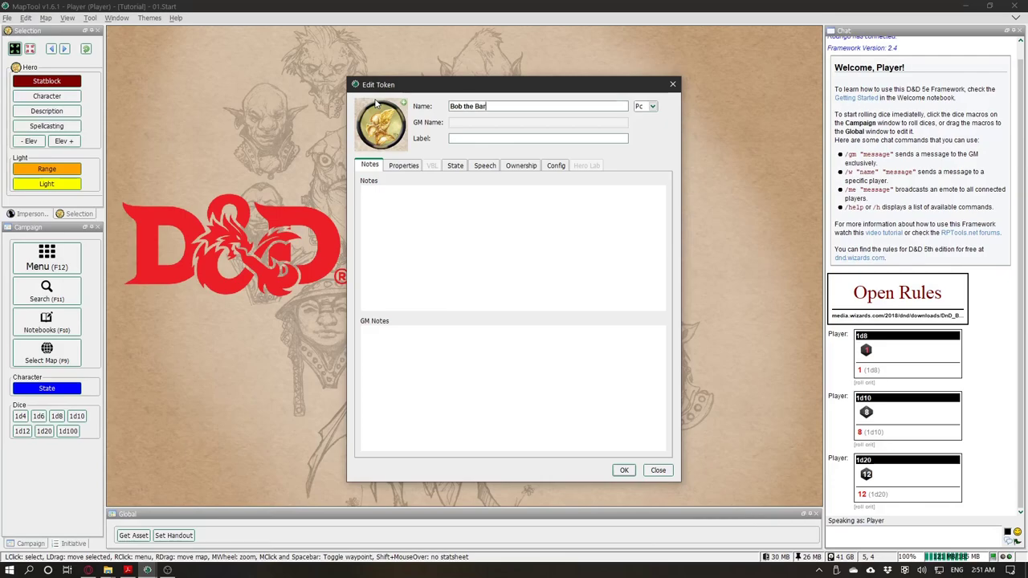
pyautogui.click(623, 469)
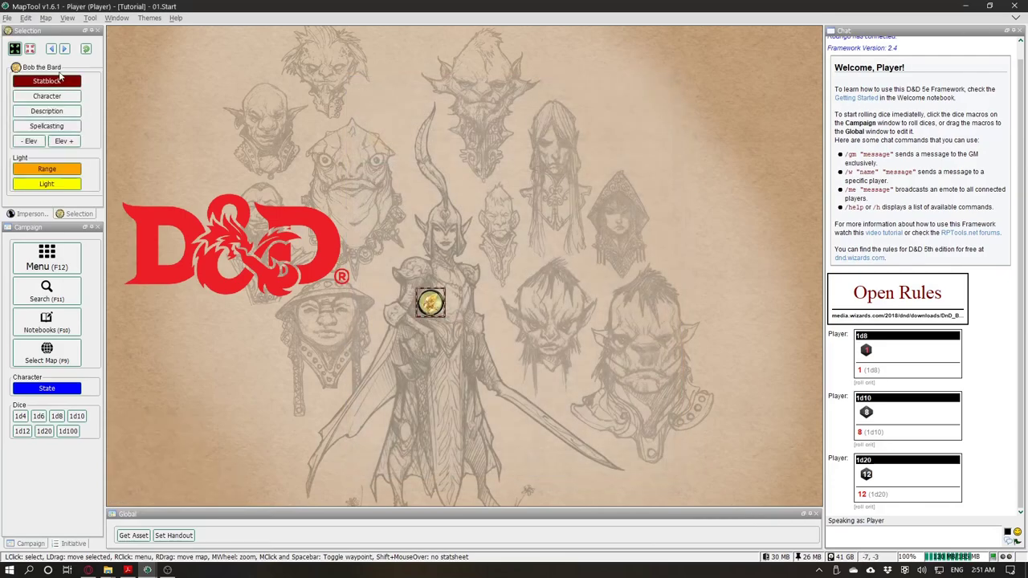
# Step: Reopen the character sheet for the renamed Bob the Bard token and set Charisma to 15
pyautogui.click(223, 425)
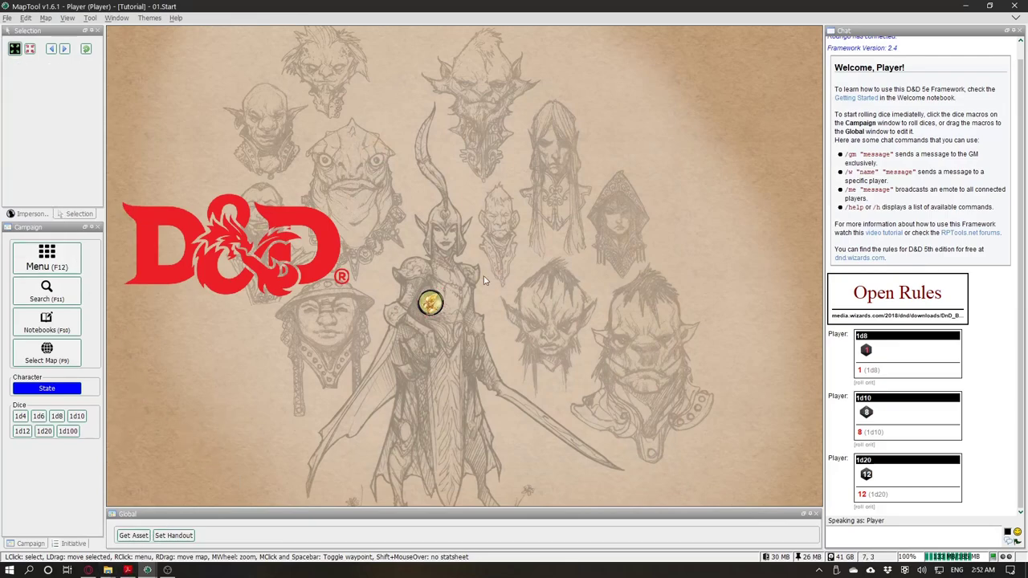
pyautogui.click(430, 303)
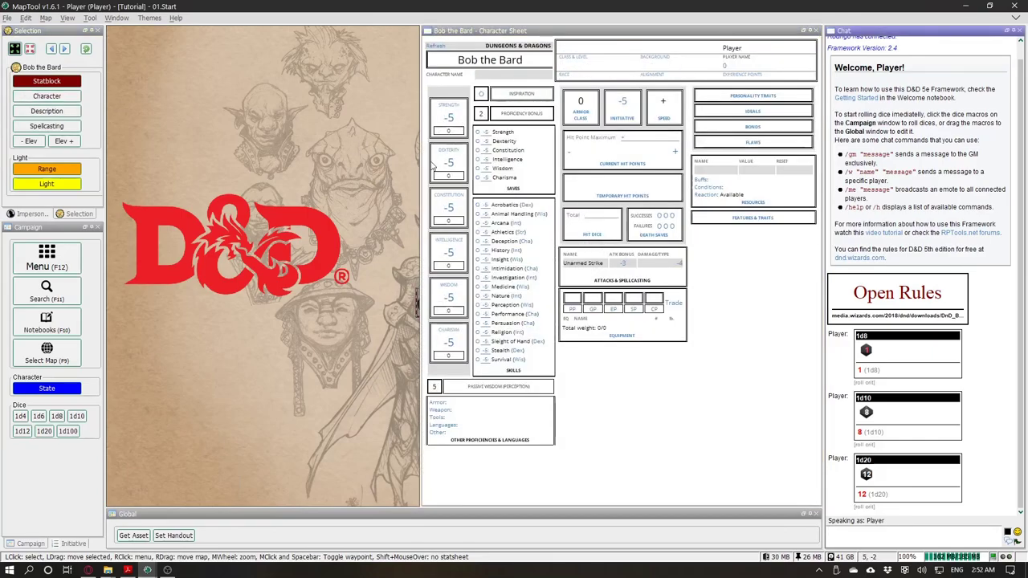
pyautogui.moveTo(344, 217); pyautogui.dragTo(249, 197)
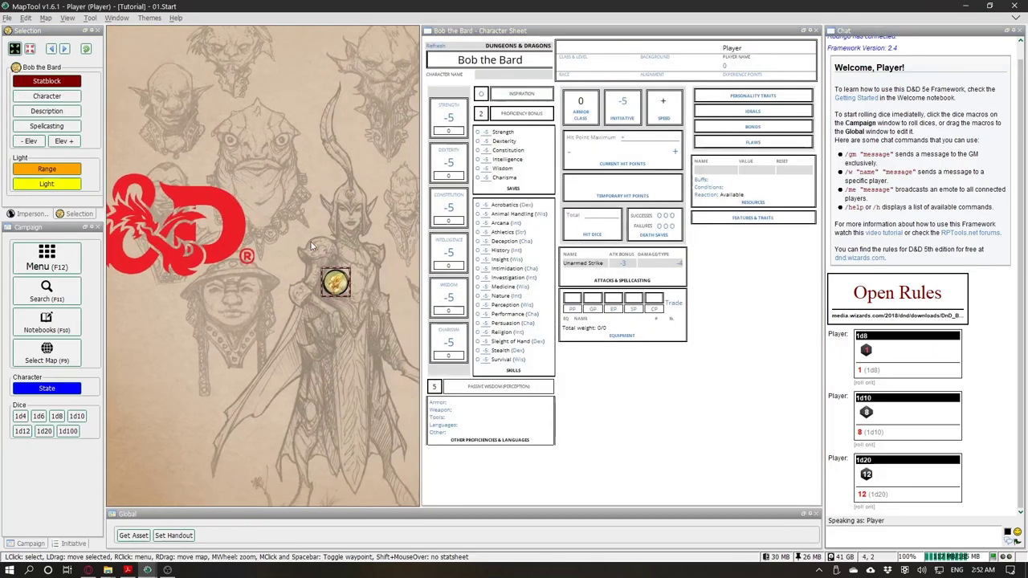
pyautogui.click(448, 111)
pyautogui.click(576, 236)
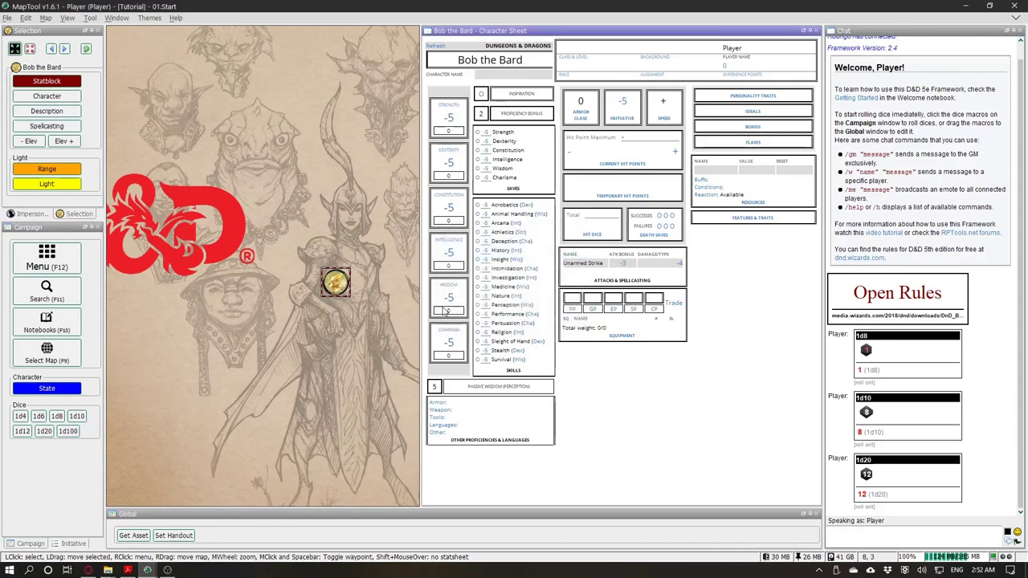
pyautogui.click(449, 331)
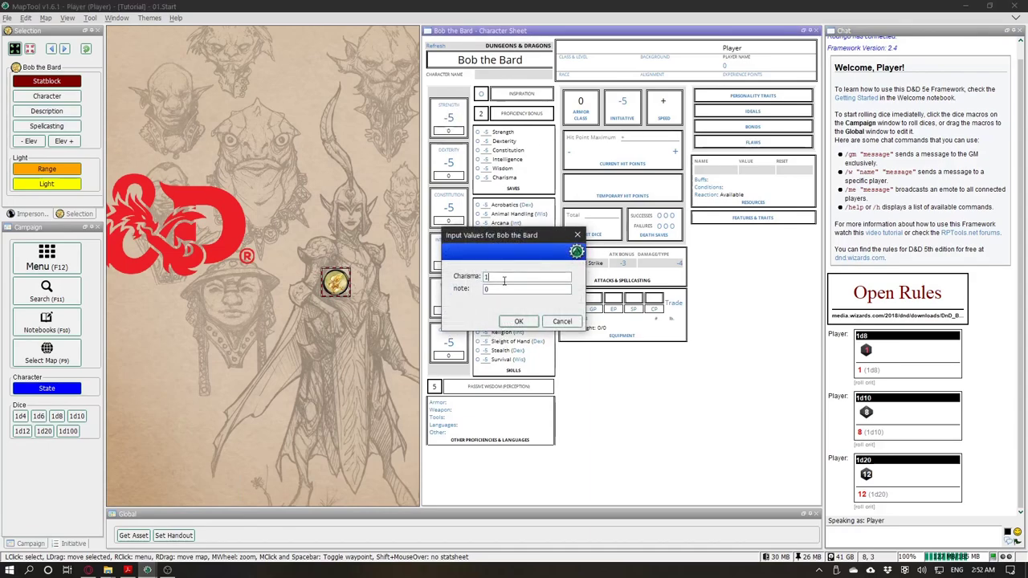
pyautogui.click(518, 321)
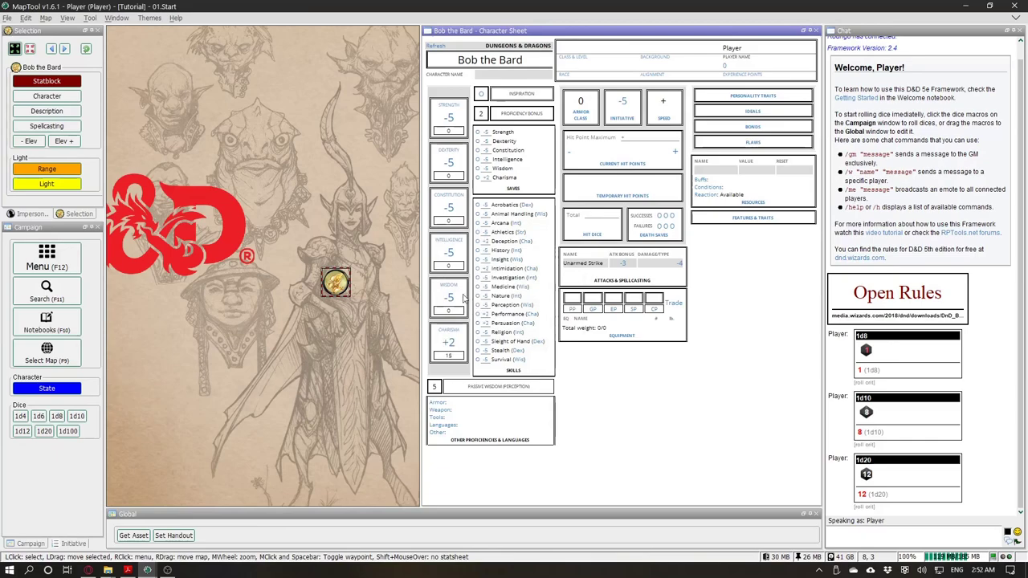
# Step: Set Bob the Bard's Dexterity to 14 and Constitution to 13 on the character sheet
pyautogui.click(450, 161)
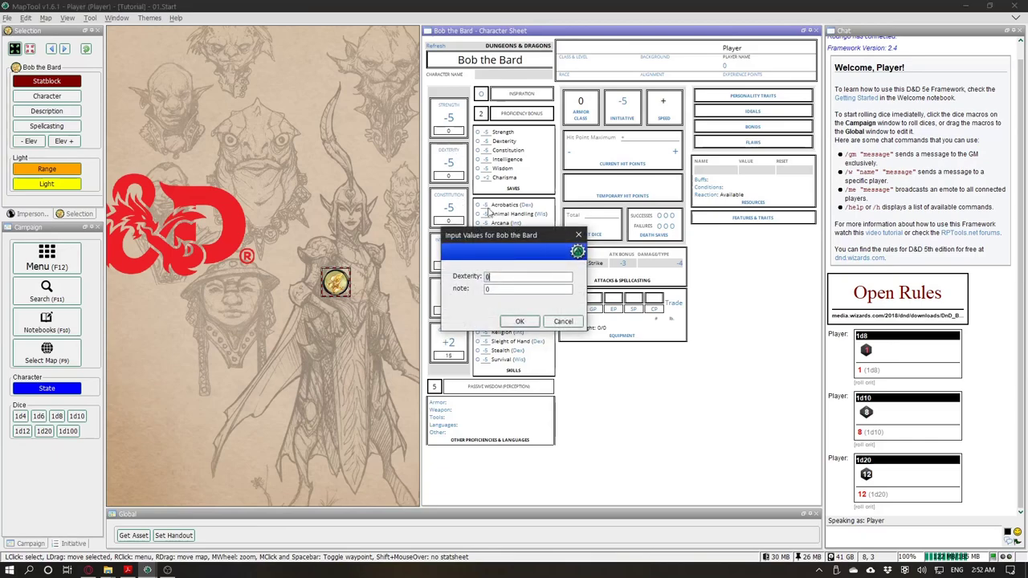
pyautogui.click(520, 321)
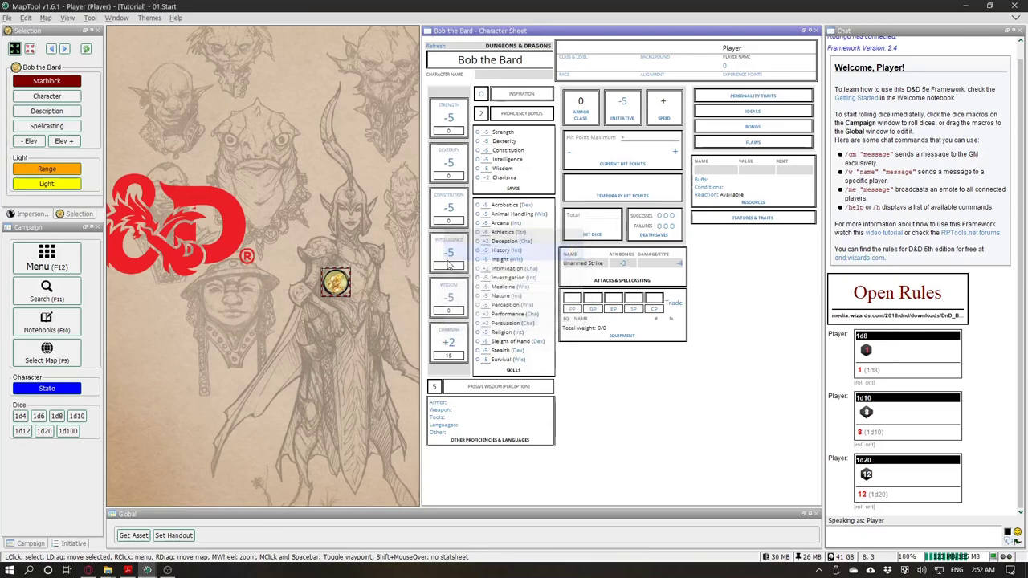
pyautogui.click(450, 207)
pyautogui.write('13')
pyautogui.click(523, 321)
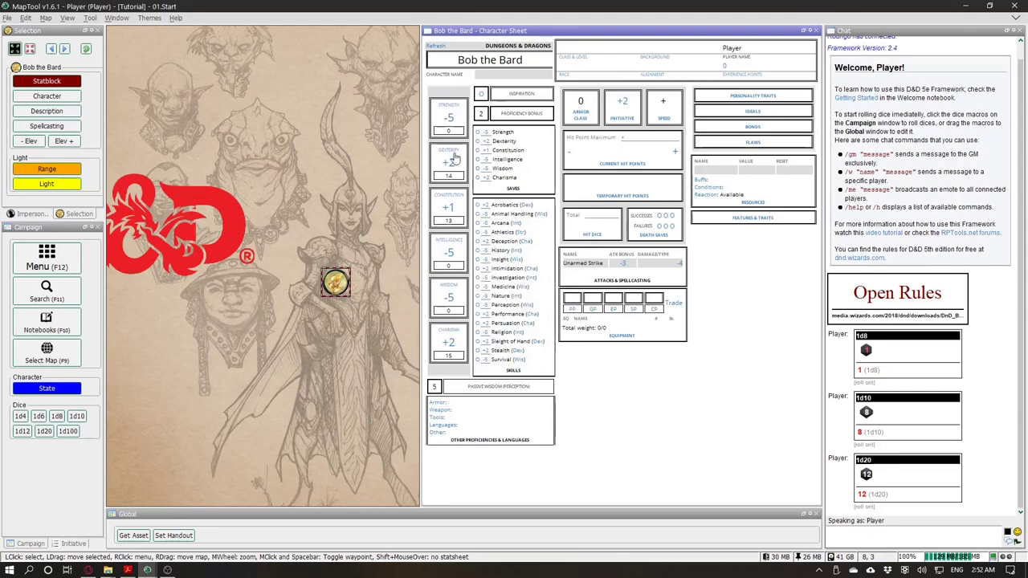
# Step: Set Bob the Bard's Intelligence to 12 on the character sheet
pyautogui.click(456, 245)
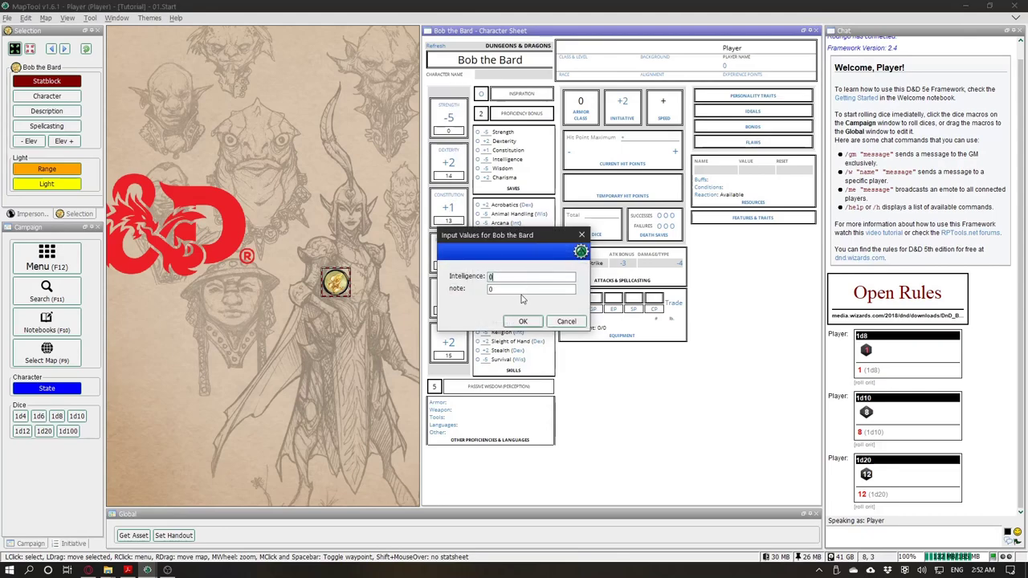
pyautogui.write('12')
pyautogui.click(522, 321)
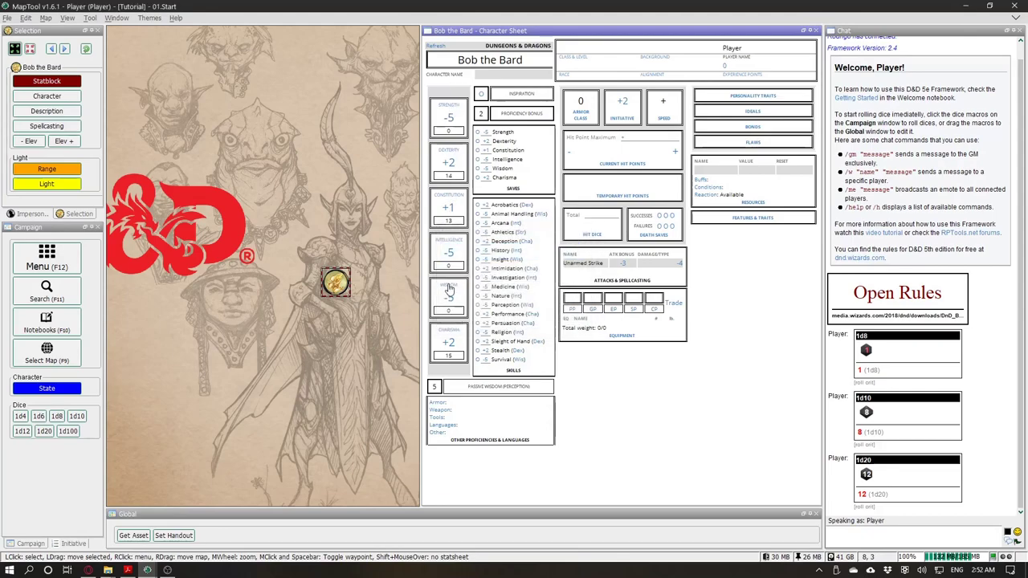
pyautogui.click(447, 294)
pyautogui.click(523, 321)
# Step: Set Bob the Bard's Strength to 8 and Wisdom to 10 on the character sheet
pyautogui.click(451, 115)
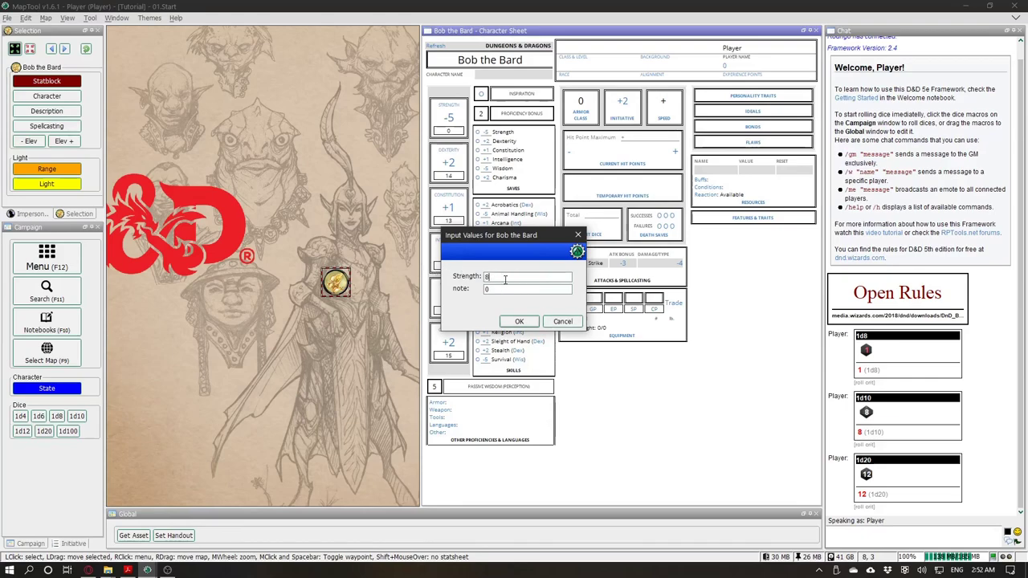
pyautogui.write('8')
pyautogui.click(518, 321)
pyautogui.click(454, 290)
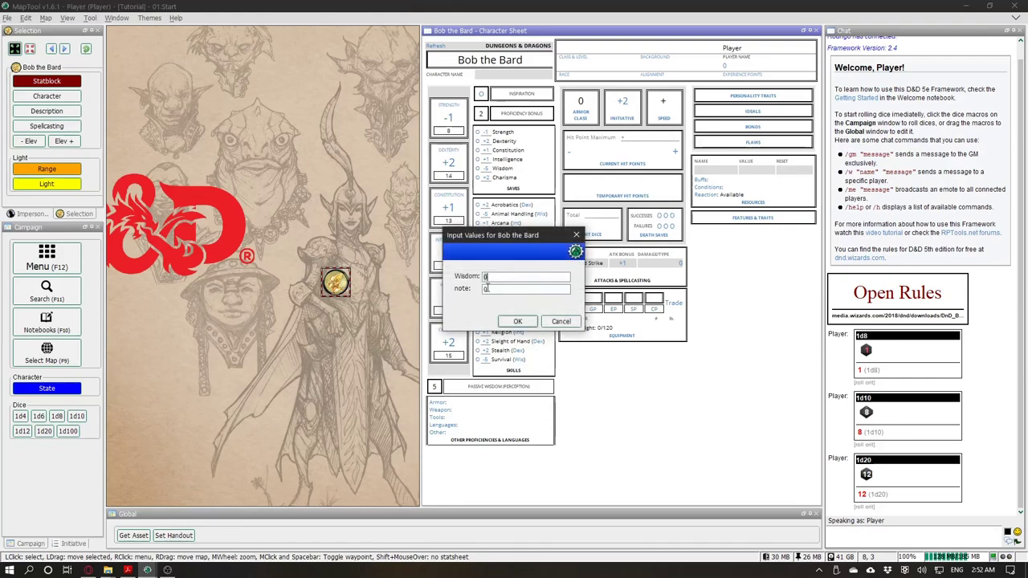
pyautogui.click(516, 320)
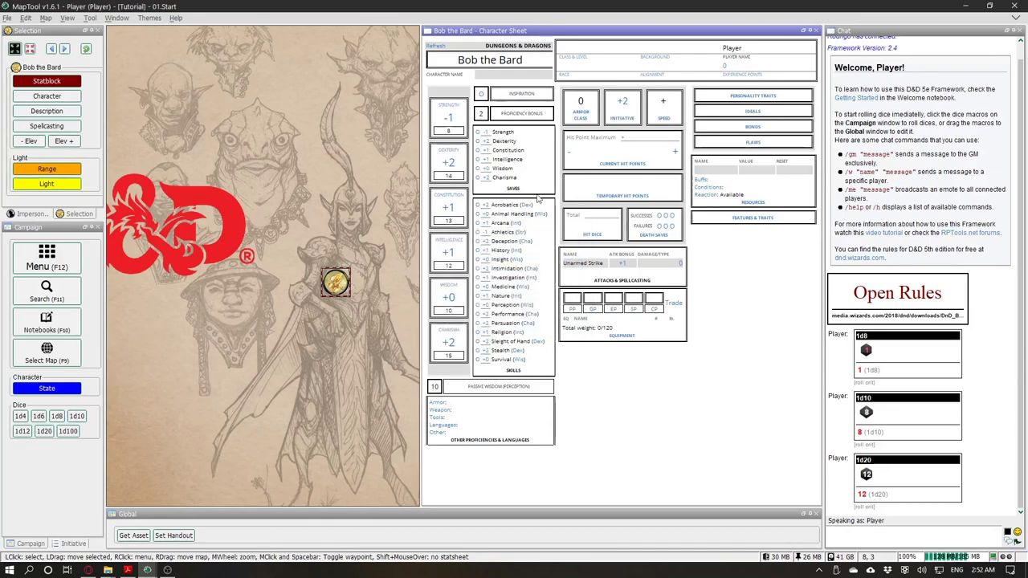
# Step: Switch to BasicRules.pdf in Acrobat Reader and browse the background descriptions from Sage back to the start of the Backgrounds section
pyautogui.click(127, 570)
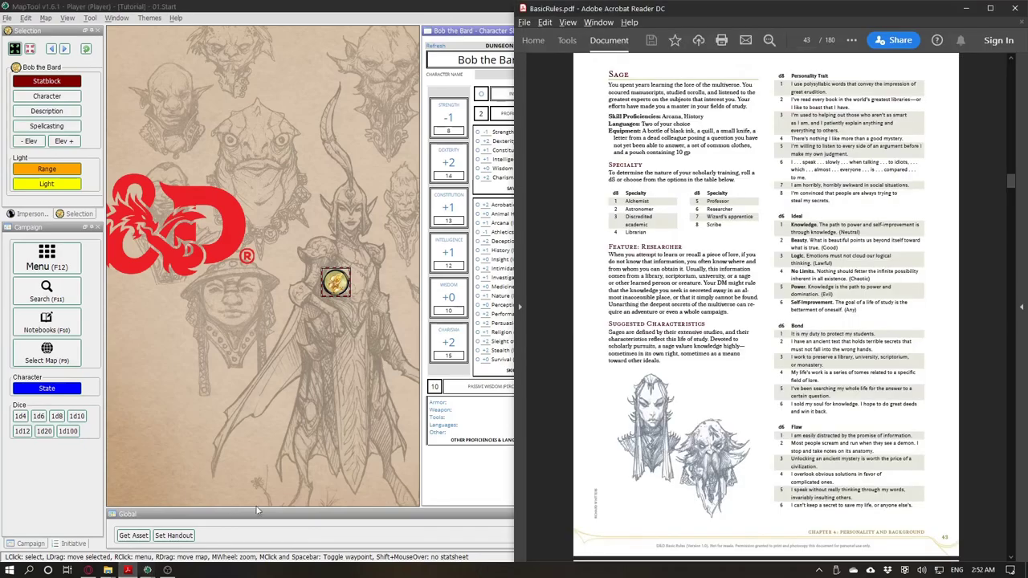
pyautogui.scroll(20, 682, 324)
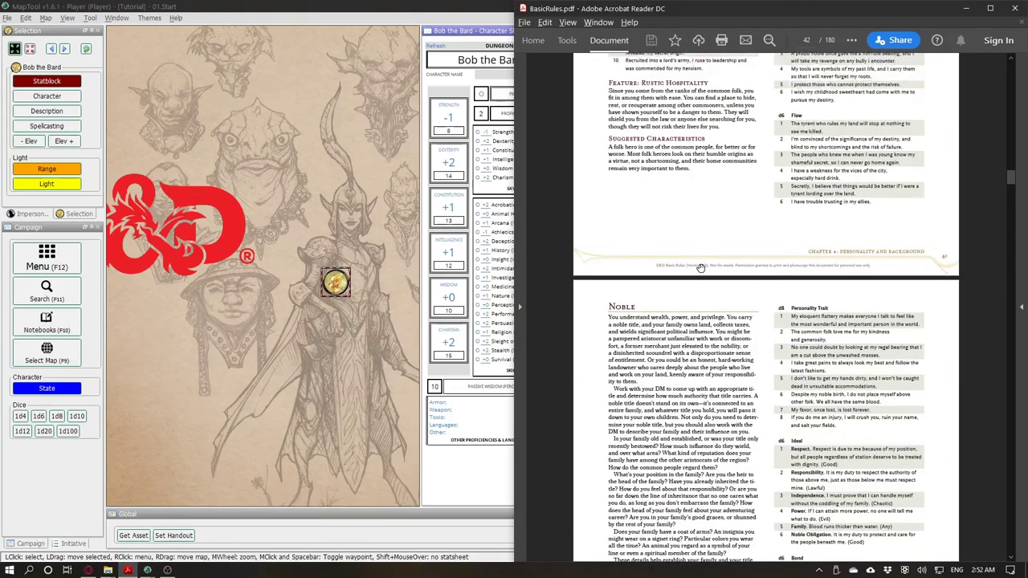
pyautogui.scroll(8, 746, 167)
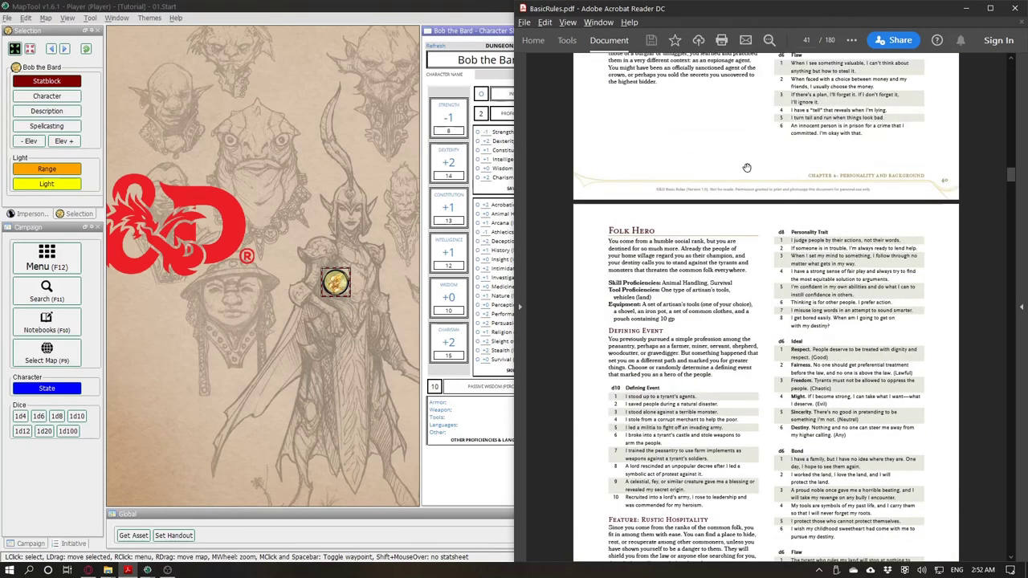
pyautogui.scroll(10, 780, 214)
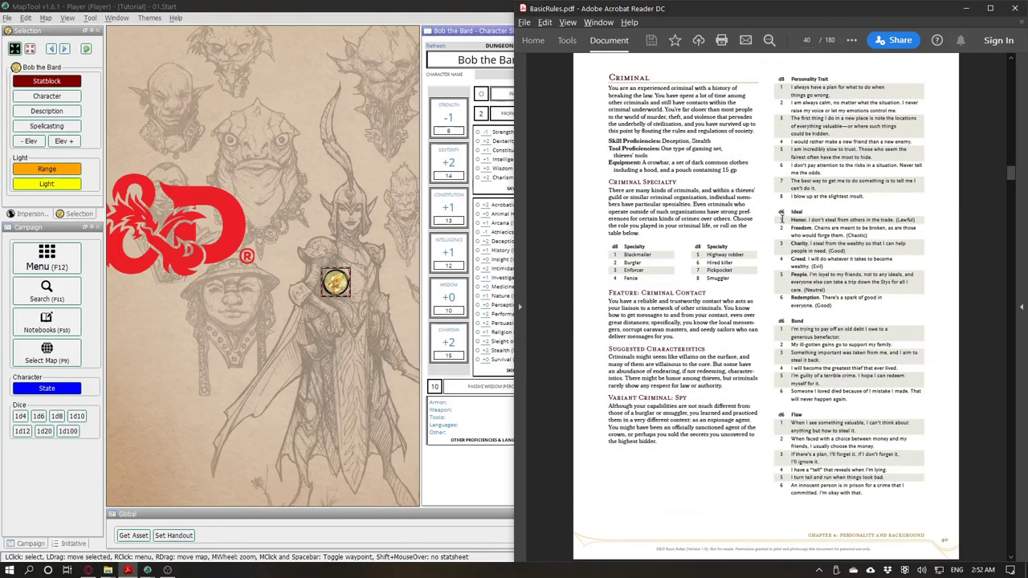
pyautogui.scroll(10, 689, 177)
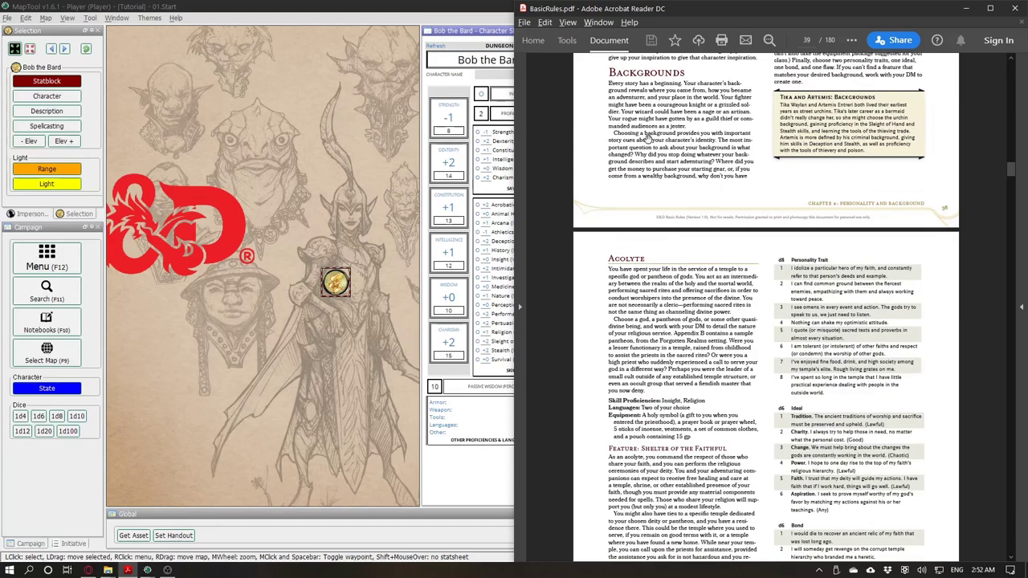
# Step: Back in MapTool, set the sheet's class to Bard, level 1, hit dice d8 and spellcasting ability Charisma
pyautogui.click(405, 120)
pyautogui.click(575, 60)
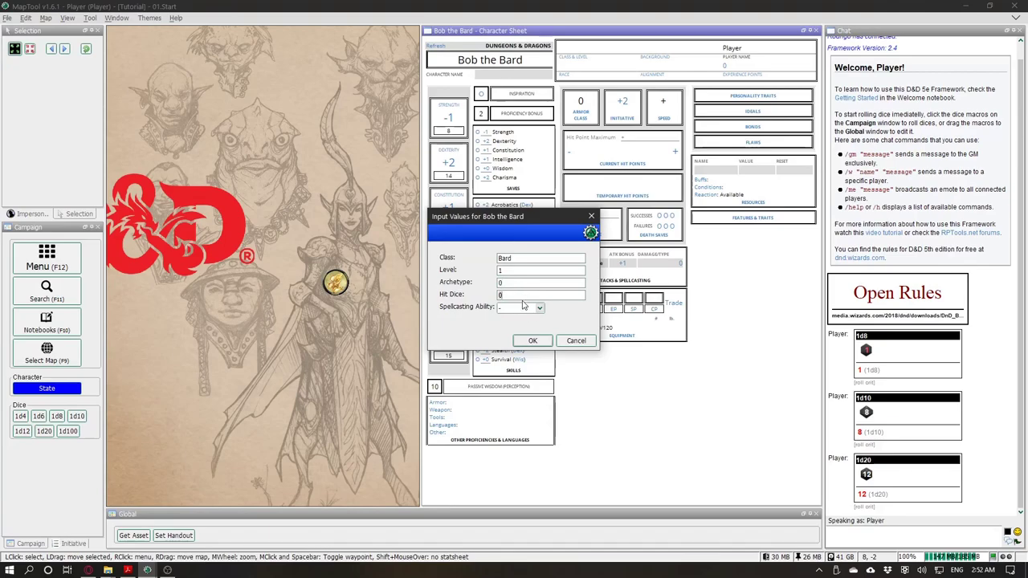
pyautogui.write('8')
pyautogui.click(525, 312)
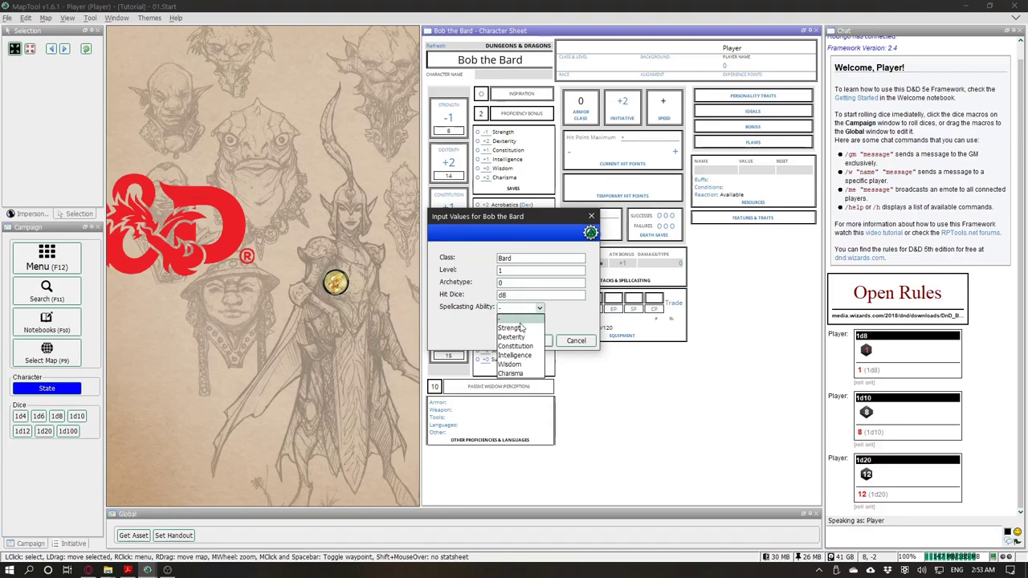
pyautogui.click(525, 369)
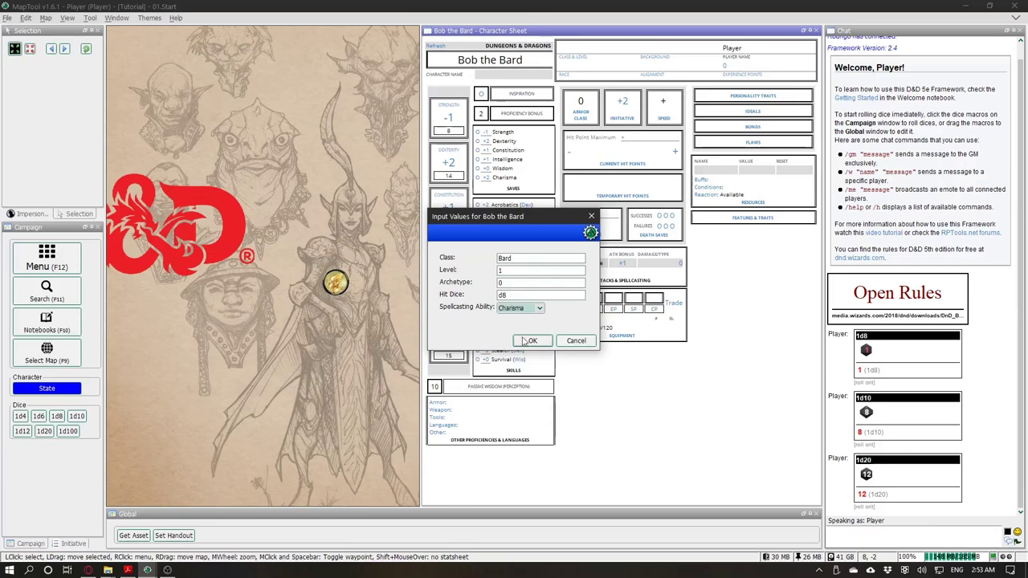
pyautogui.click(529, 341)
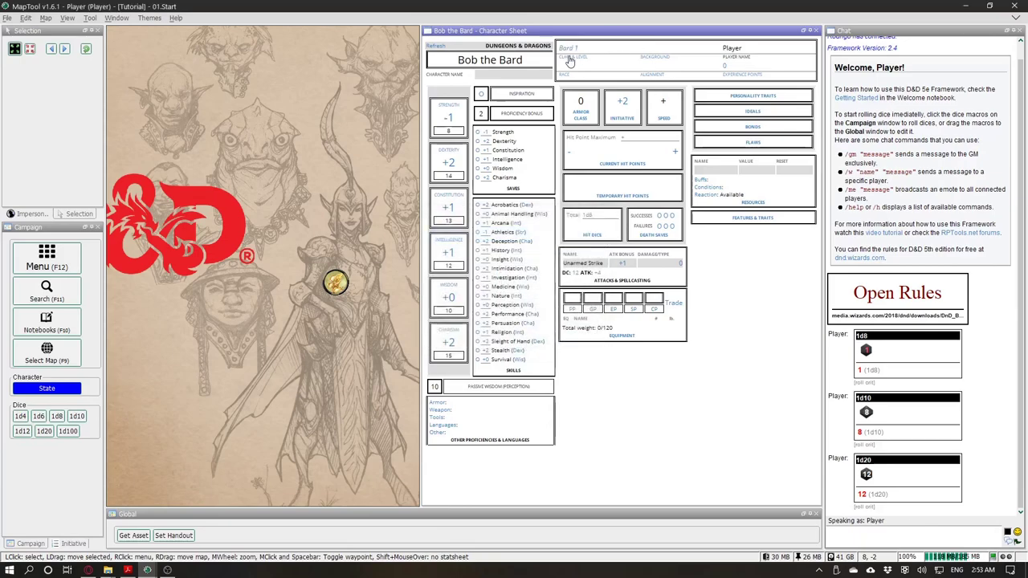
pyautogui.click(660, 58)
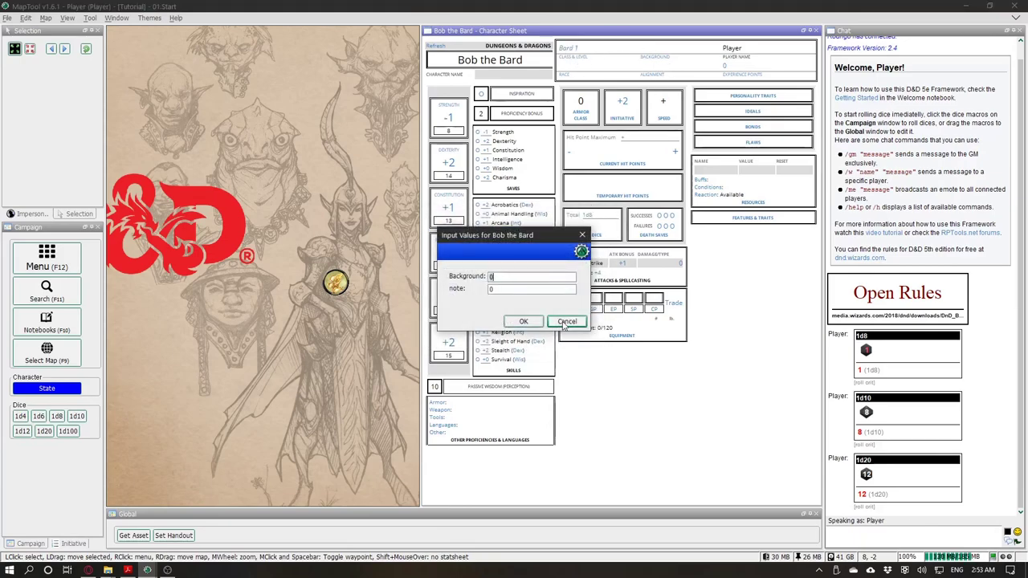
pyautogui.hotkey('alt', 'Tab')
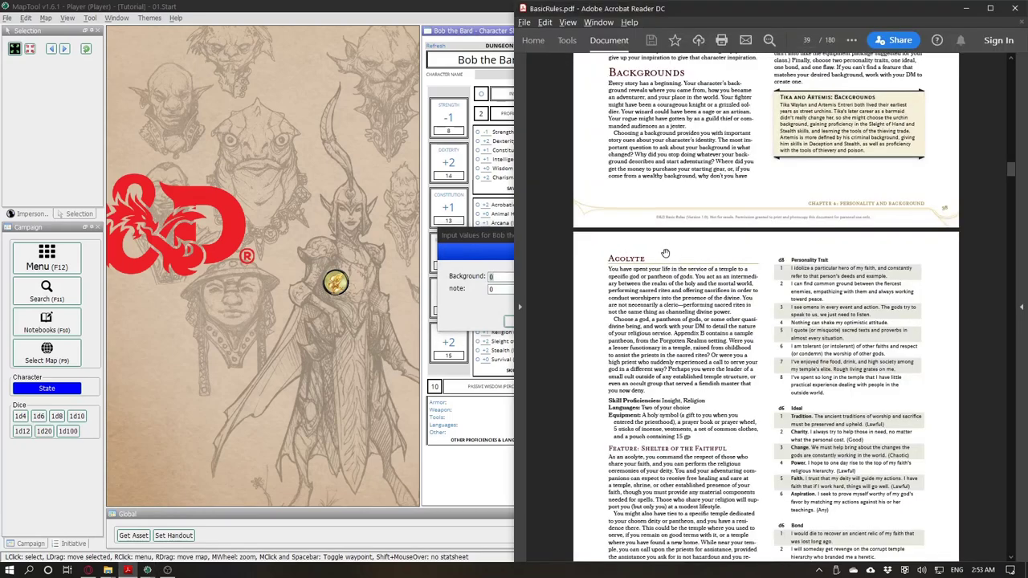
pyautogui.hotkey('alt', 'Tab')
pyautogui.click(571, 319)
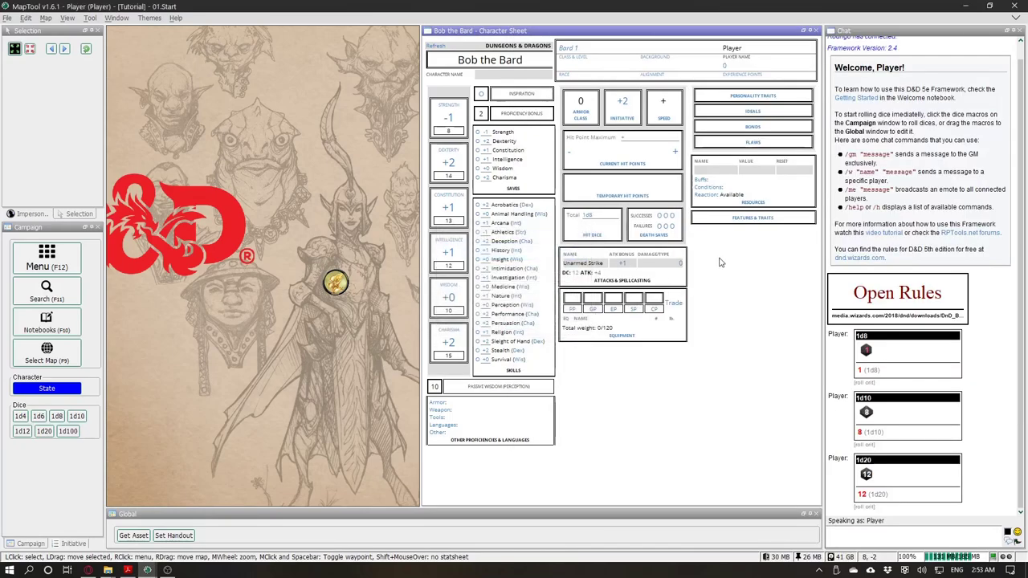
# Step: Add the single feat entry Bard to the character sheet's Features & Traits
pyautogui.click(751, 219)
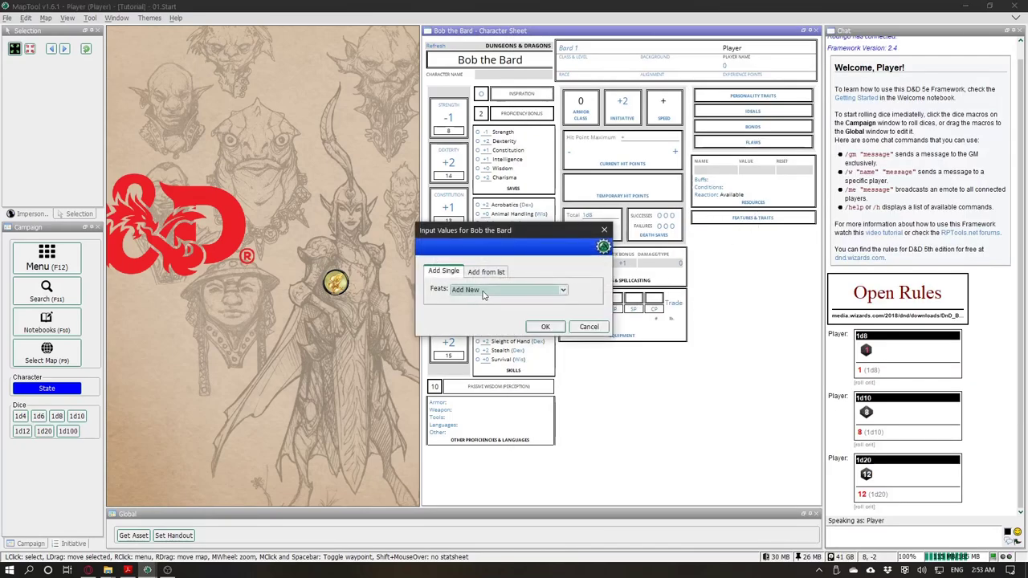
pyautogui.click(483, 291)
pyautogui.click(510, 290)
pyautogui.click(542, 326)
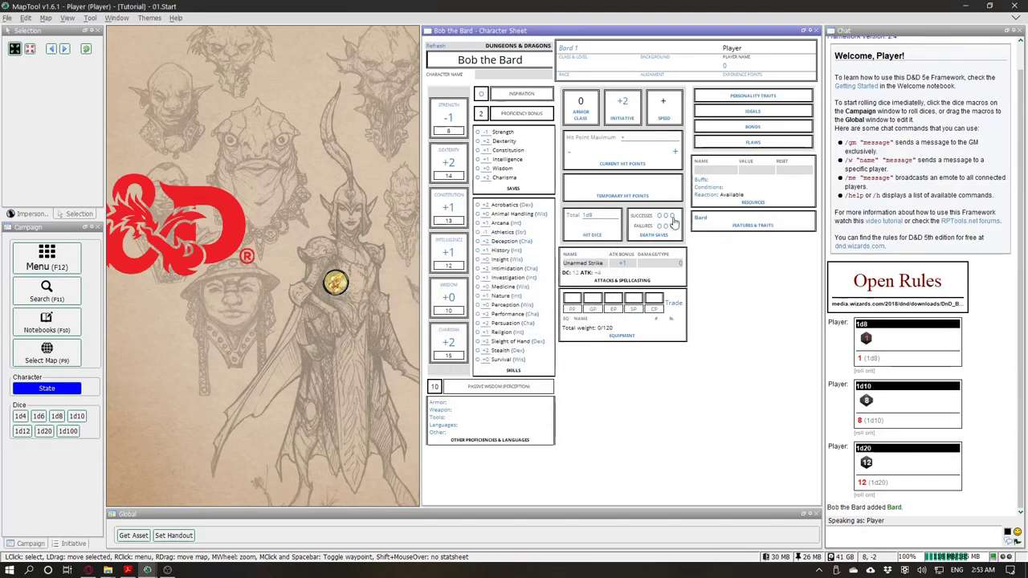
# Step: Read through the Bard entry in Features & Traits, including its hit points, proficiencies and starting equipment, and close it
pyautogui.click(701, 221)
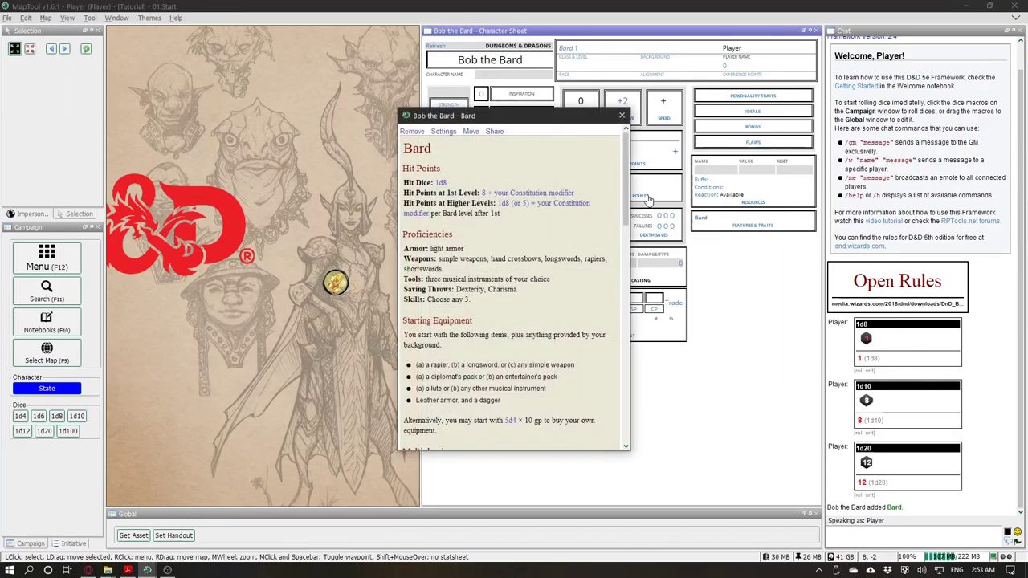
pyautogui.scroll(-10, 498, 203)
pyautogui.scroll(-3, 500, 233)
pyautogui.scroll(10, 502, 273)
pyautogui.scroll(-10, 501, 301)
pyautogui.moveTo(434, 440); pyautogui.dragTo(477, 448)
pyautogui.scroll(15, 463, 429)
pyautogui.scroll(-15, 467, 410)
pyautogui.click(461, 441)
pyautogui.click(477, 448)
pyautogui.scroll(15, 550, 172)
pyautogui.click(621, 115)
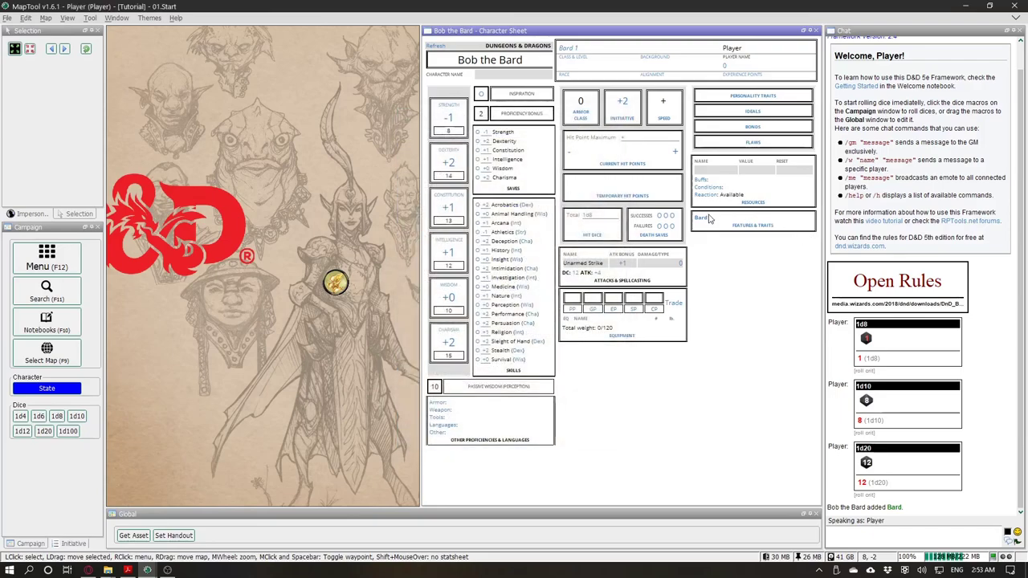
# Step: Open the Bard entry over the map area and look up its level 1 features in the class table
pyautogui.click(740, 226)
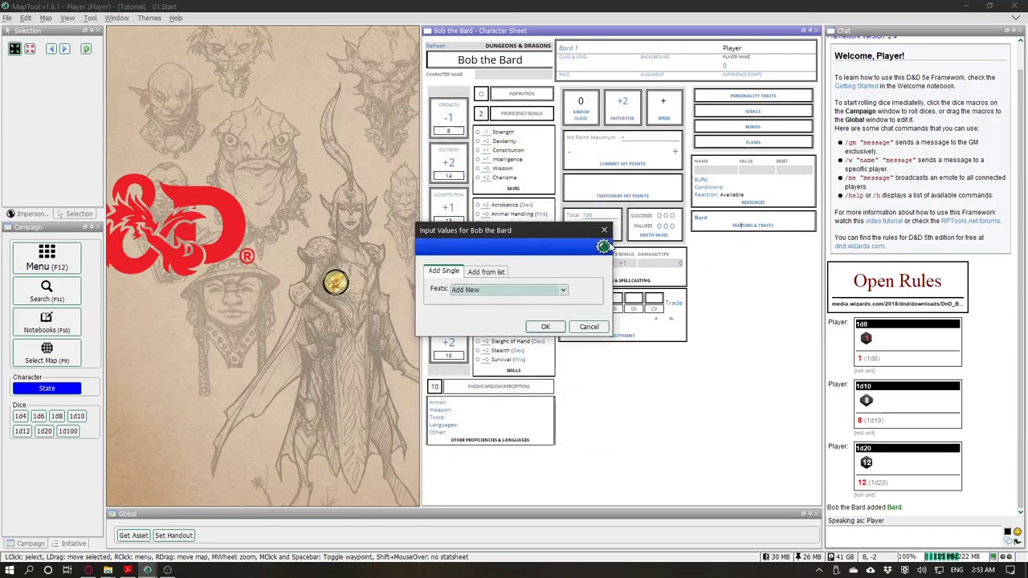
pyautogui.click(603, 229)
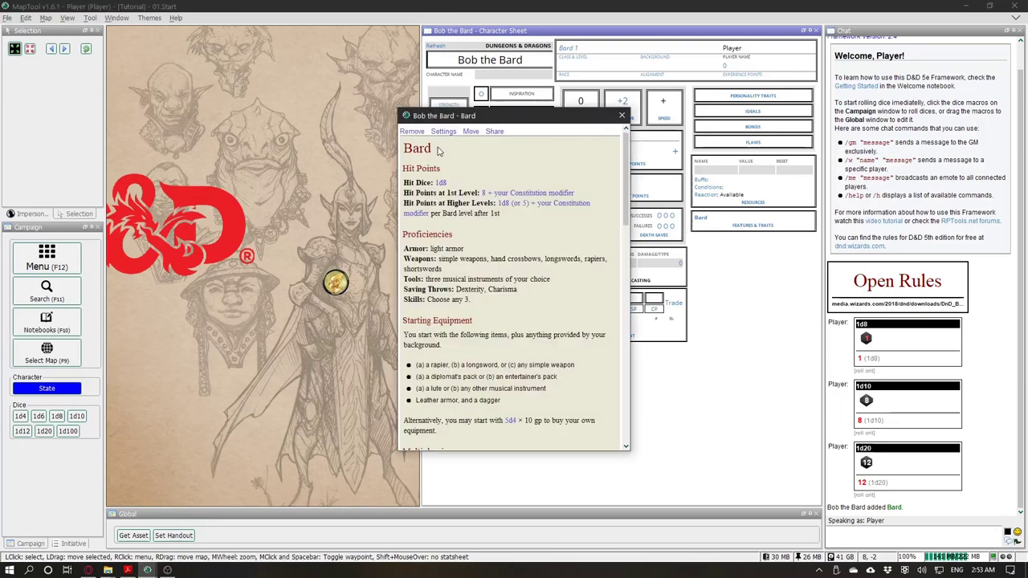
pyautogui.moveTo(492, 120); pyautogui.dragTo(268, 86)
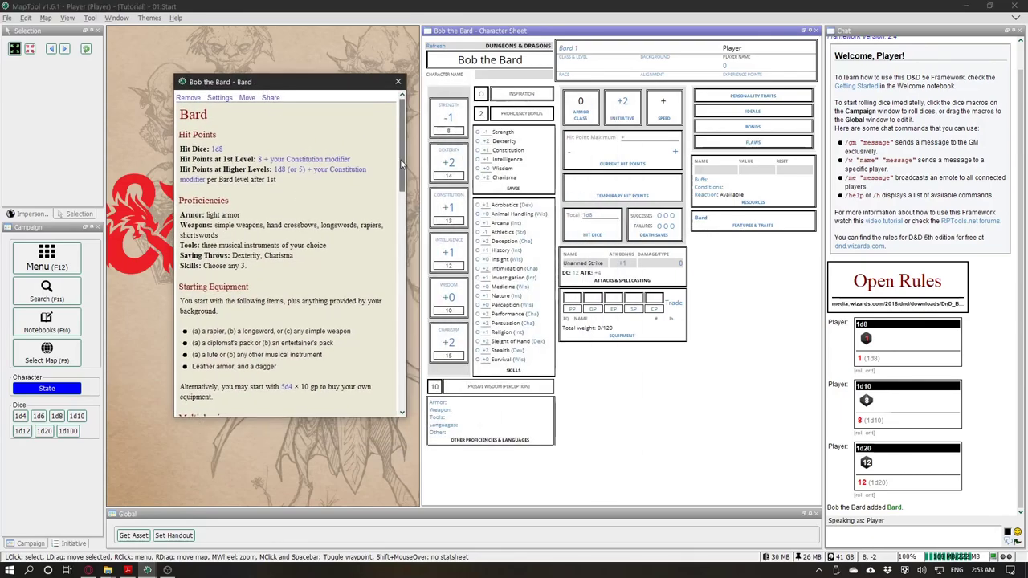
pyautogui.scroll(-5, 393, 215)
pyautogui.scroll(-15, 394, 215)
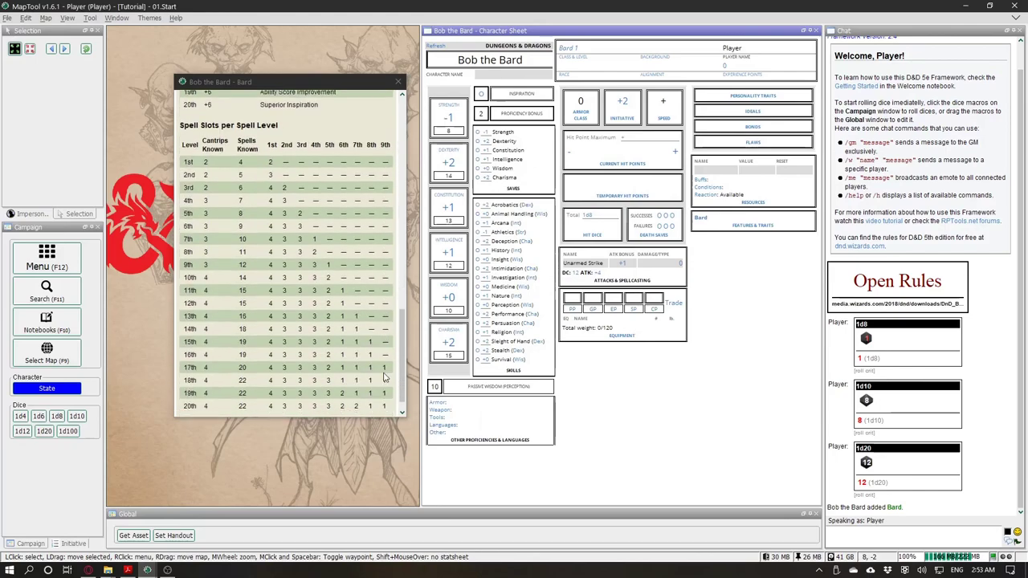
pyautogui.scroll(10, 384, 269)
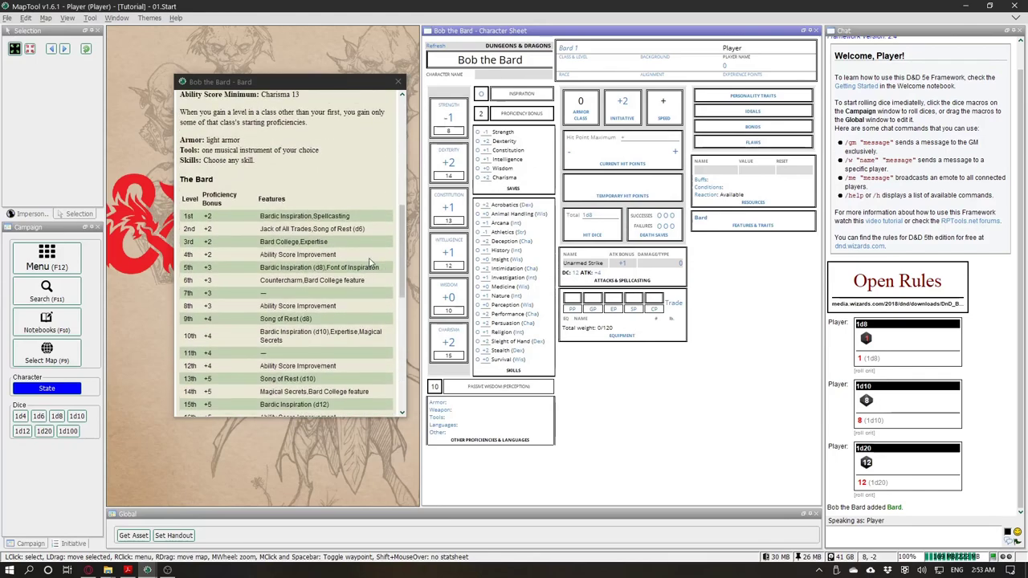
pyautogui.moveTo(262, 219); pyautogui.dragTo(302, 220)
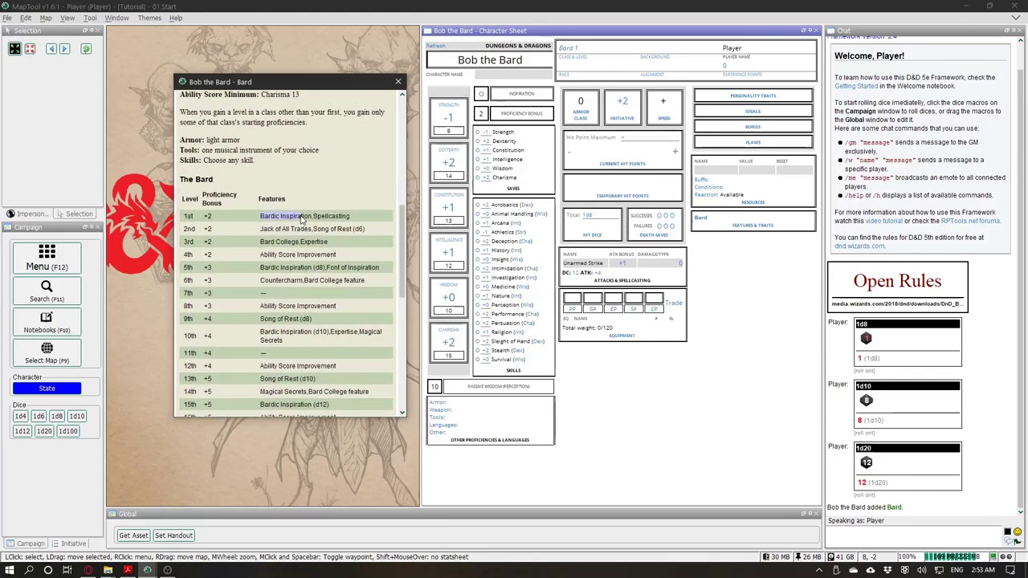
# Step: Add the single feat Bardic Inspiration to the character sheet's Features & Traits
pyautogui.click(753, 226)
pyautogui.press('b')
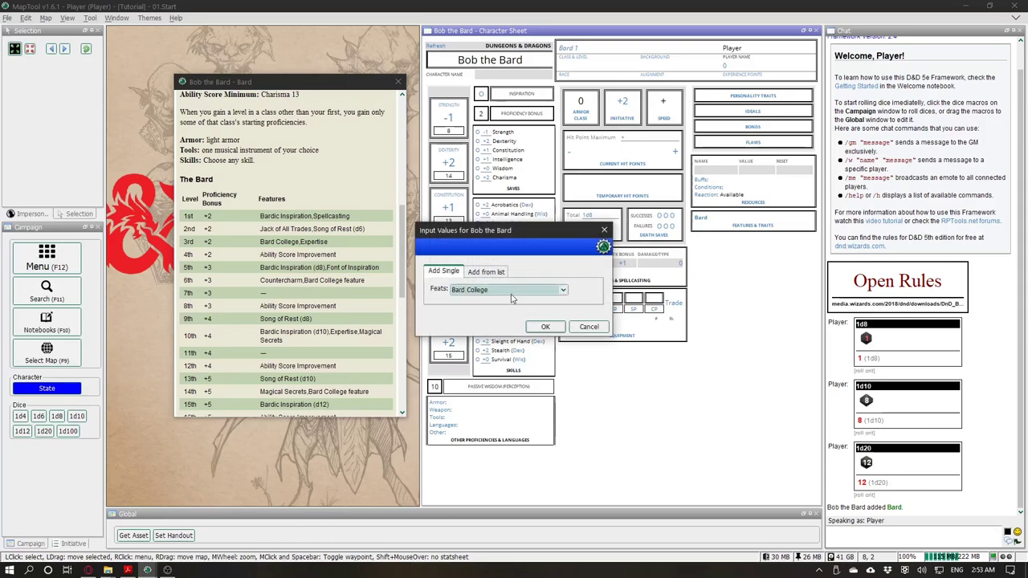
pyautogui.press('i')
pyautogui.click(510, 294)
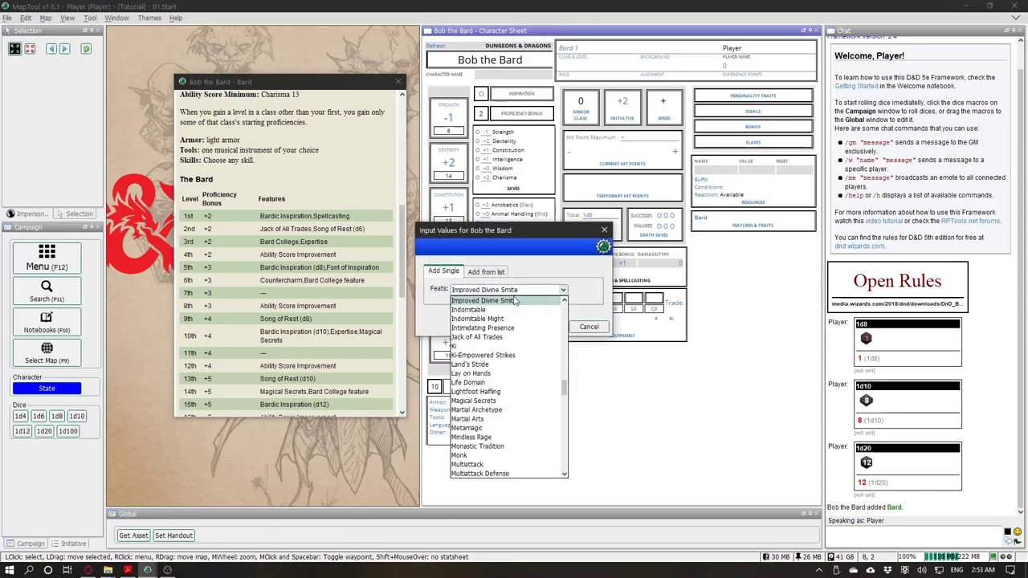
pyautogui.click(510, 294)
pyautogui.press('b')
pyautogui.press('b')
pyautogui.press('b')
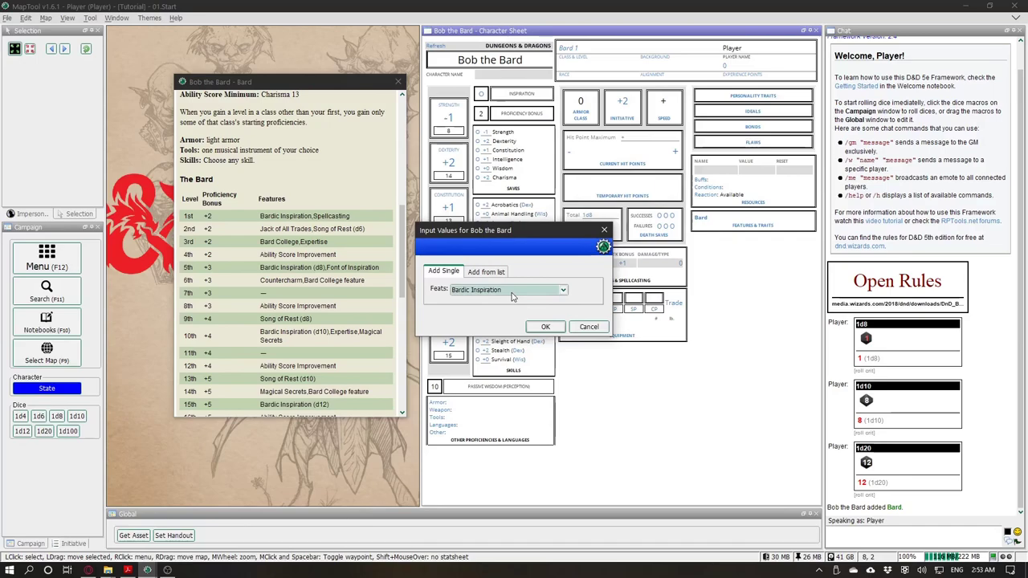
pyautogui.click(544, 326)
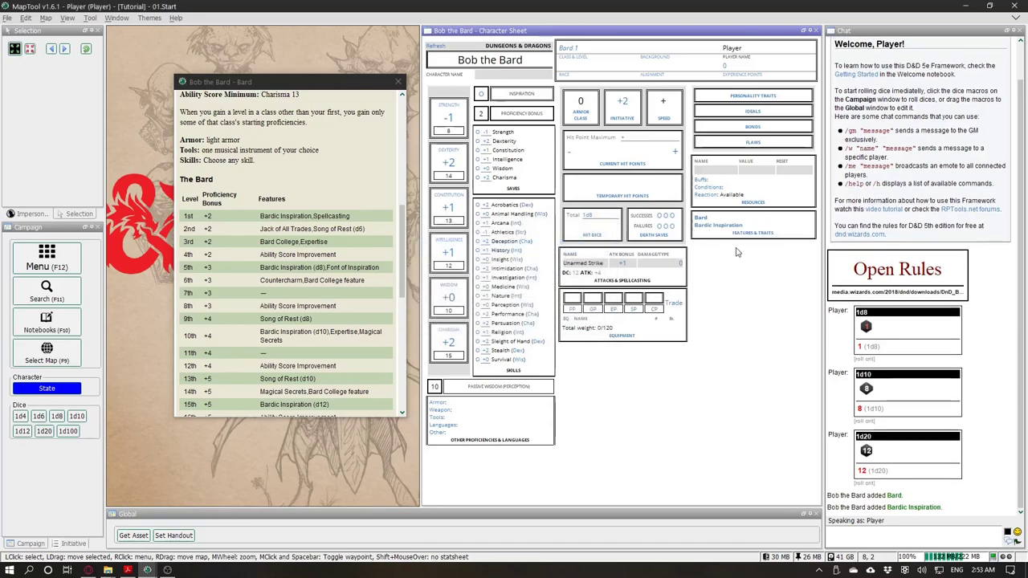
# Step: Open the Bardic Inspiration entry in Features & Traits and remove it from the character
pyautogui.click(720, 227)
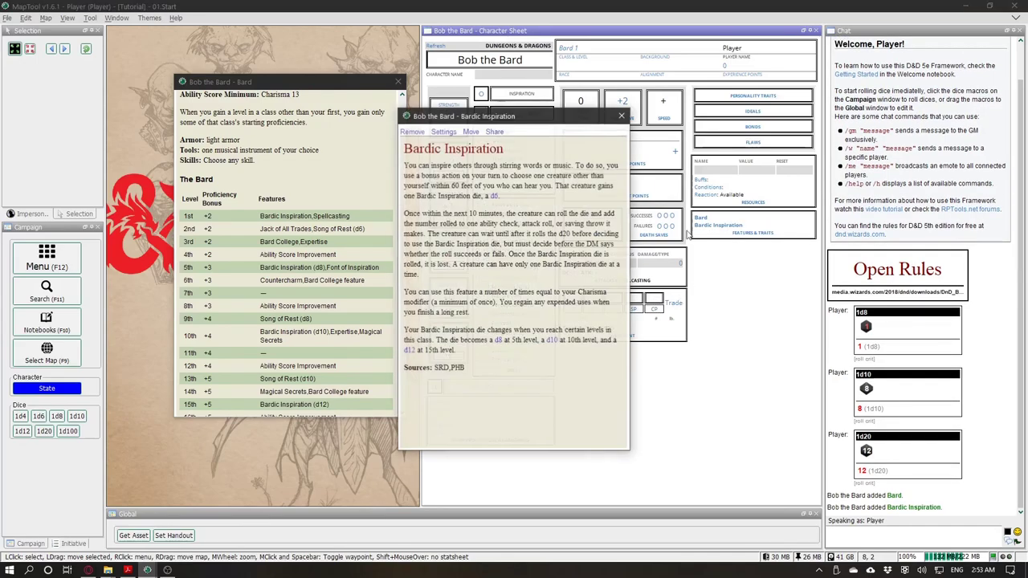
pyautogui.click(414, 132)
pyautogui.click(536, 316)
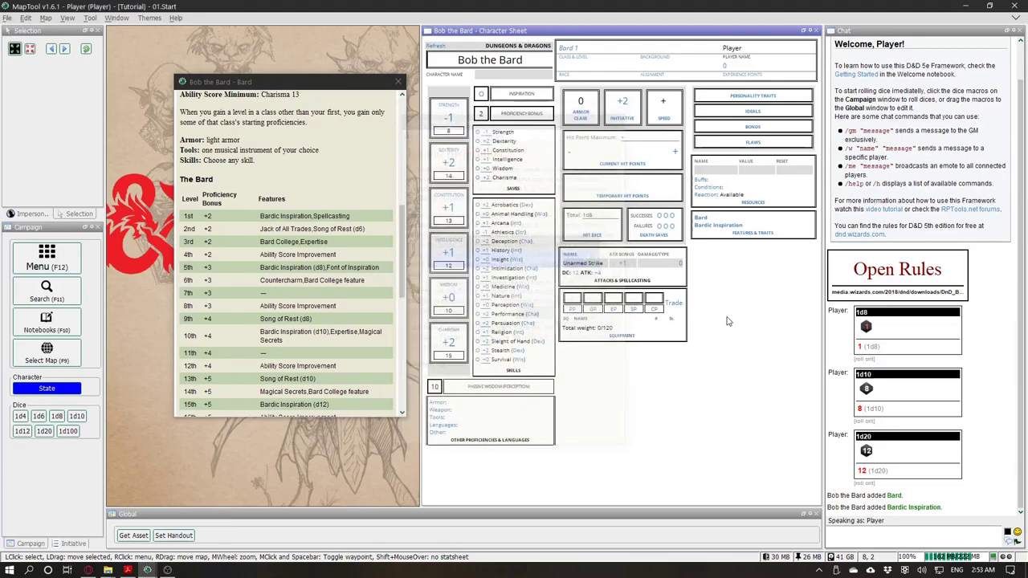
pyautogui.click(740, 229)
pyautogui.click(483, 272)
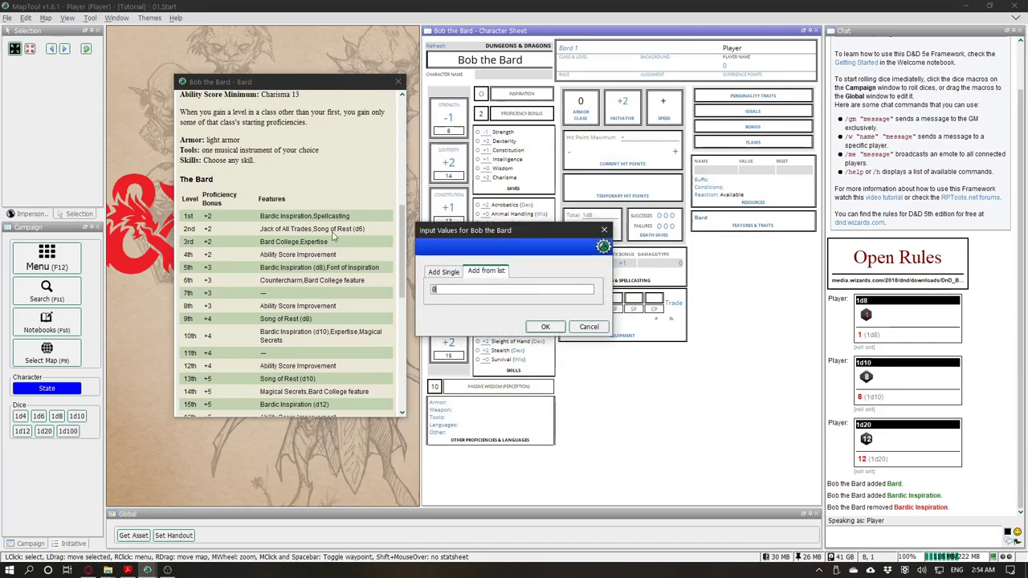
pyautogui.click(588, 327)
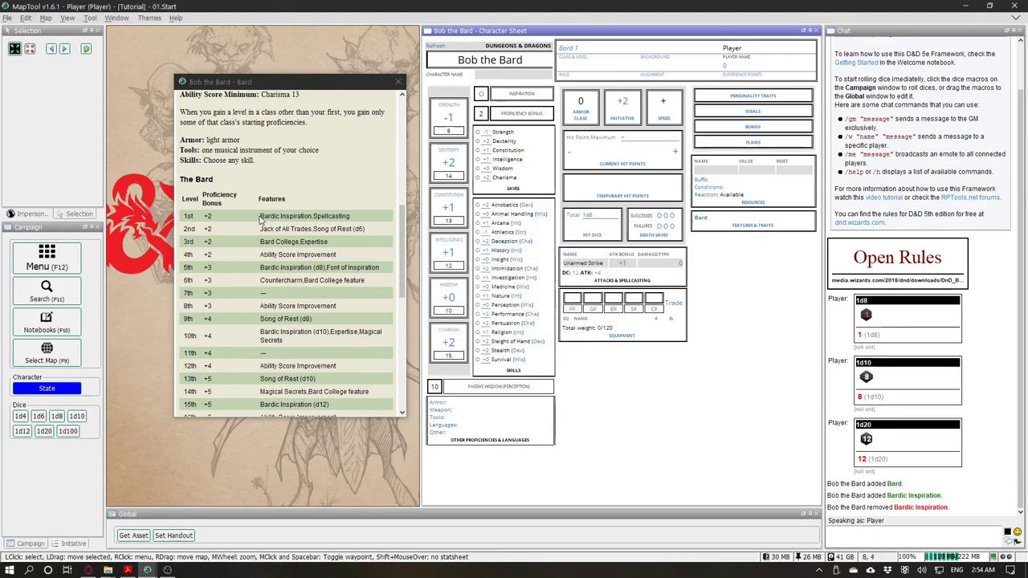
# Step: Copy "Bardic Inspiration,Spellcasting" from the Bard table's 1st-level row and add both features to Features & Traits as a list
pyautogui.moveTo(259, 221); pyautogui.dragTo(350, 221)
pyautogui.hotkey('ctrl', 'c')
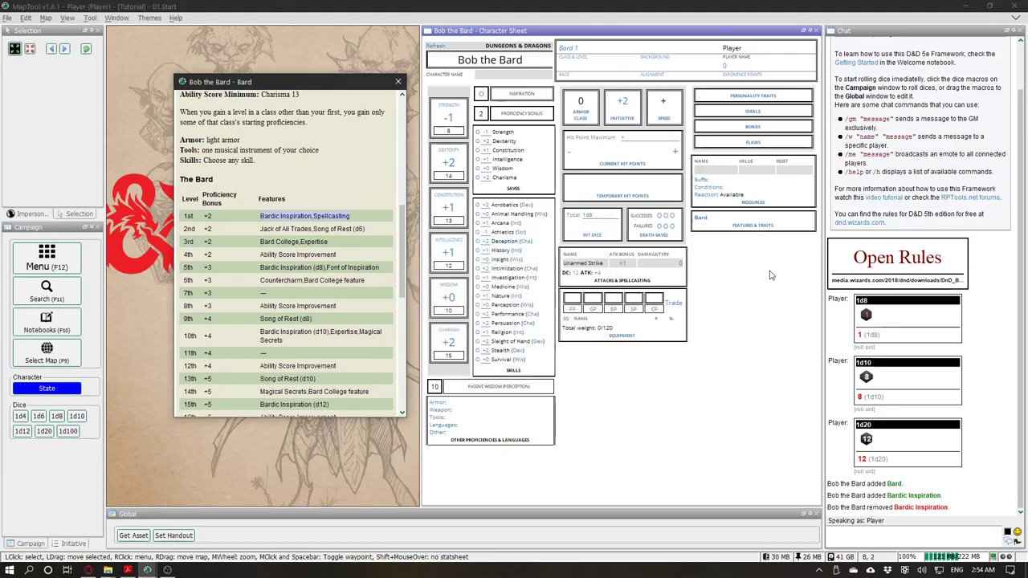
pyautogui.click(768, 273)
pyautogui.click(740, 227)
pyautogui.click(486, 272)
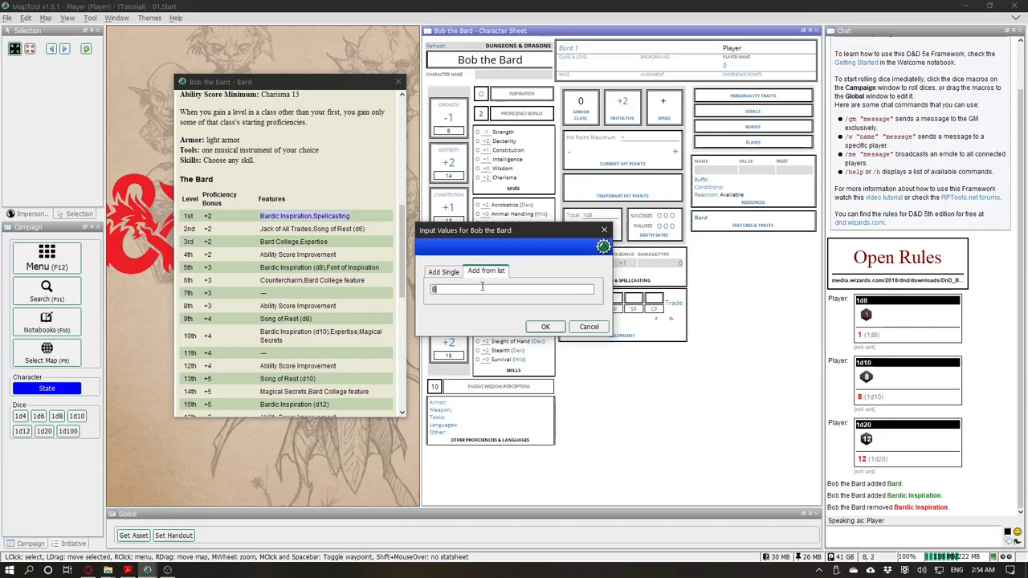
pyautogui.moveTo(488, 290); pyautogui.dragTo(413, 292)
pyautogui.hotkey('ctrl', 'v')
pyautogui.click(545, 327)
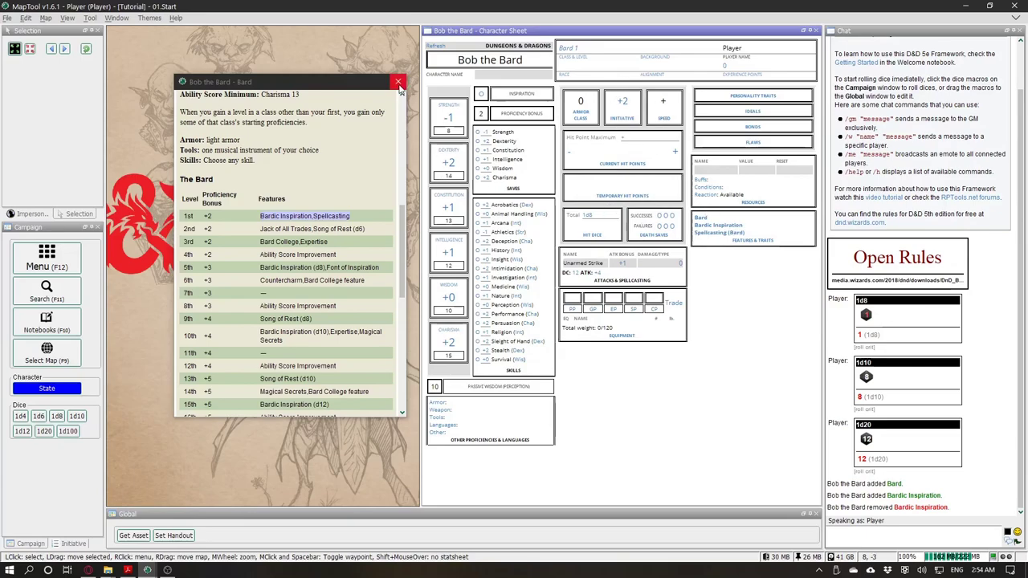
# Step: Read the Bardic Inspiration entry's number of uses and recovery rule, place it beside the sheet and close the Bard entry
pyautogui.click(291, 227)
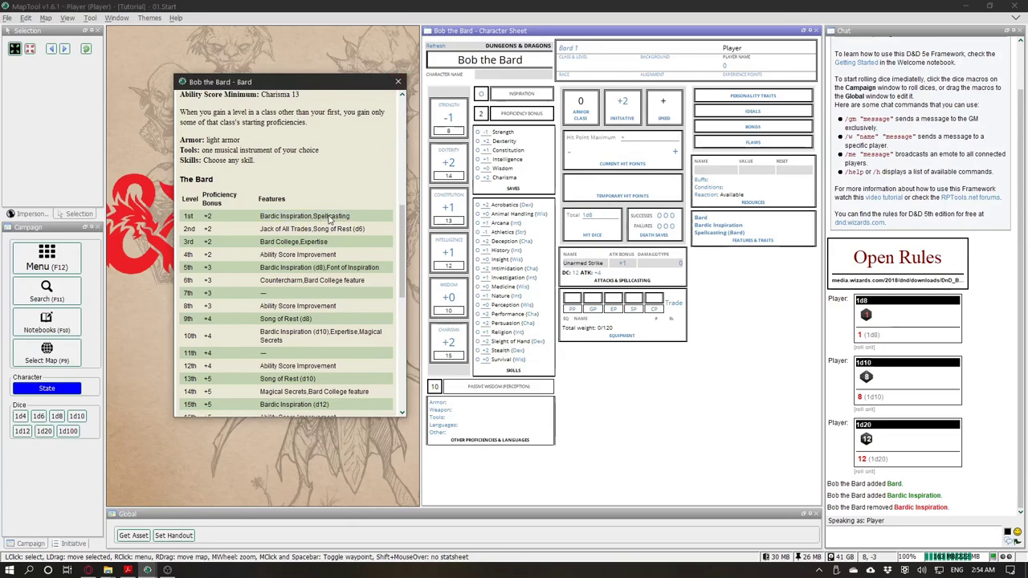
pyautogui.click(710, 226)
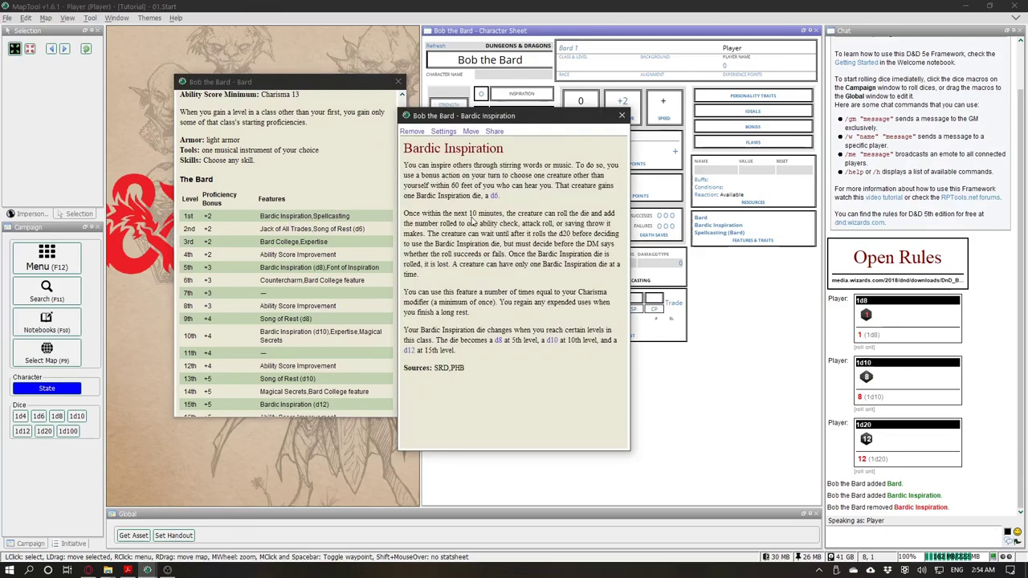
pyautogui.moveTo(520, 451); pyautogui.dragTo(531, 409)
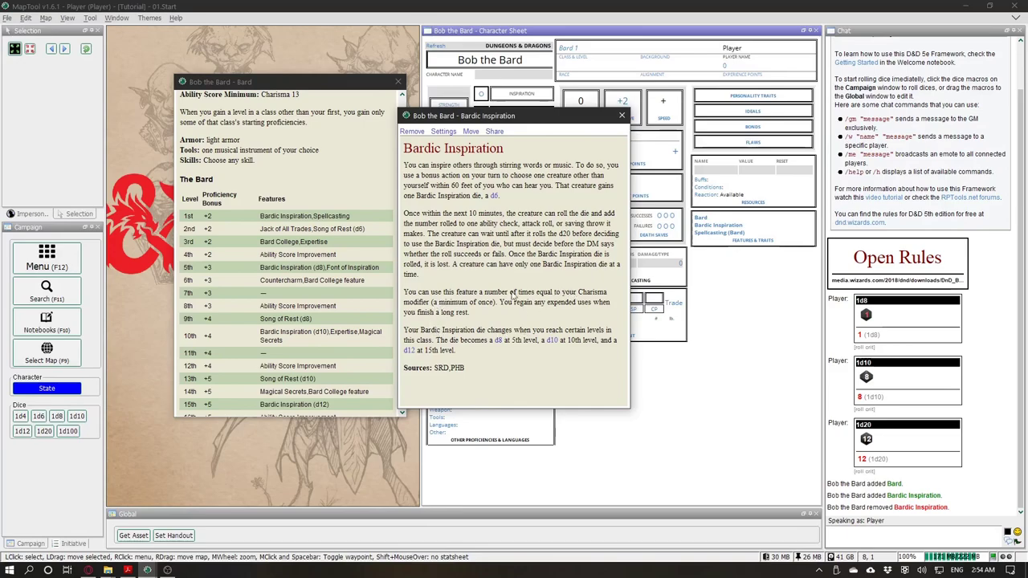
pyautogui.moveTo(569, 292); pyautogui.dragTo(513, 307)
pyautogui.click(577, 291)
pyautogui.click(456, 305)
pyautogui.click(552, 304)
pyautogui.moveTo(522, 121); pyautogui.dragTo(297, 144)
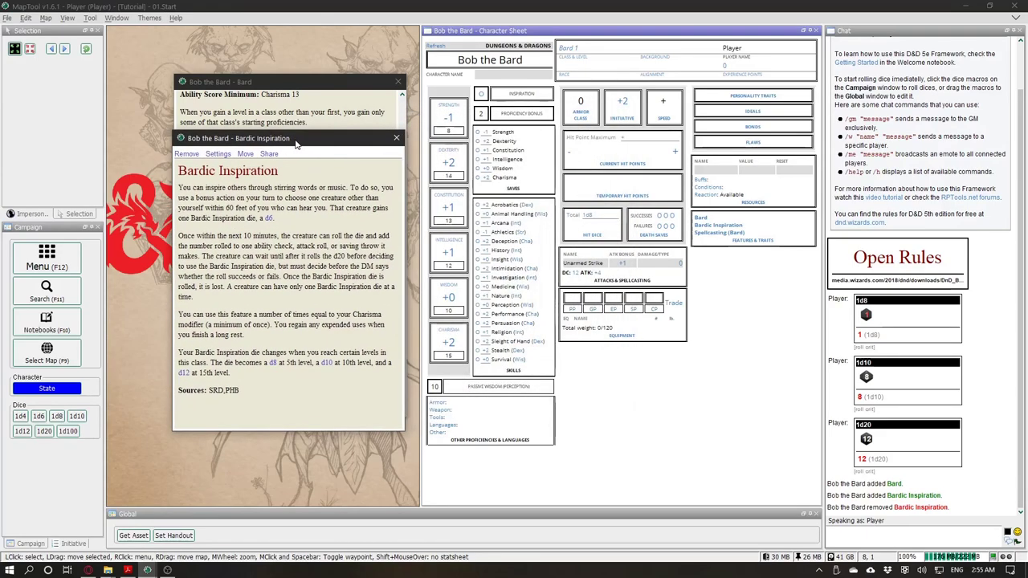
pyautogui.click(332, 94)
pyautogui.click(397, 81)
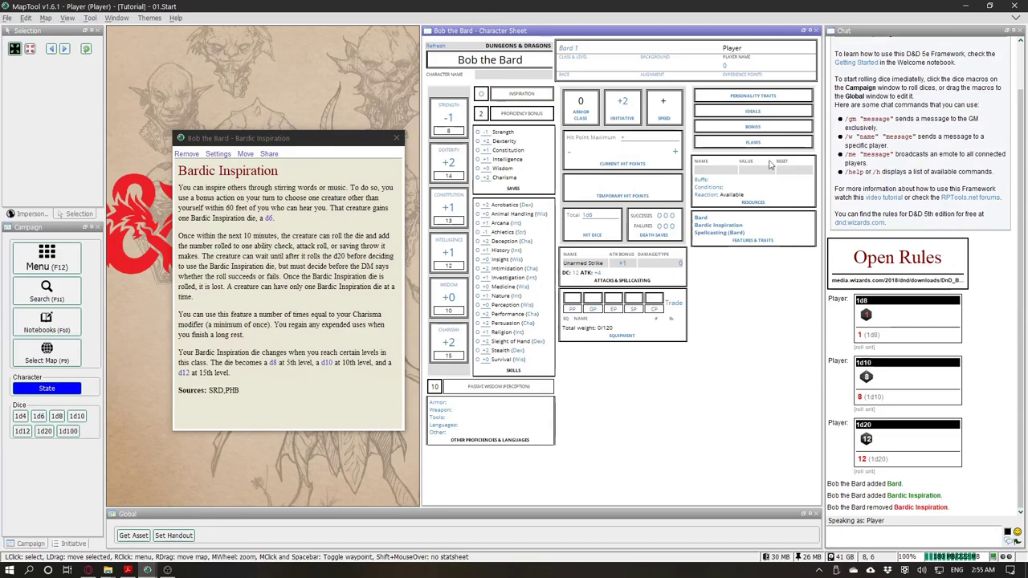
# Step: Add a resource named Bardic Inspiration with total 2 and reset at Long Rest, and close the Bardic Inspiration entry
pyautogui.click(753, 207)
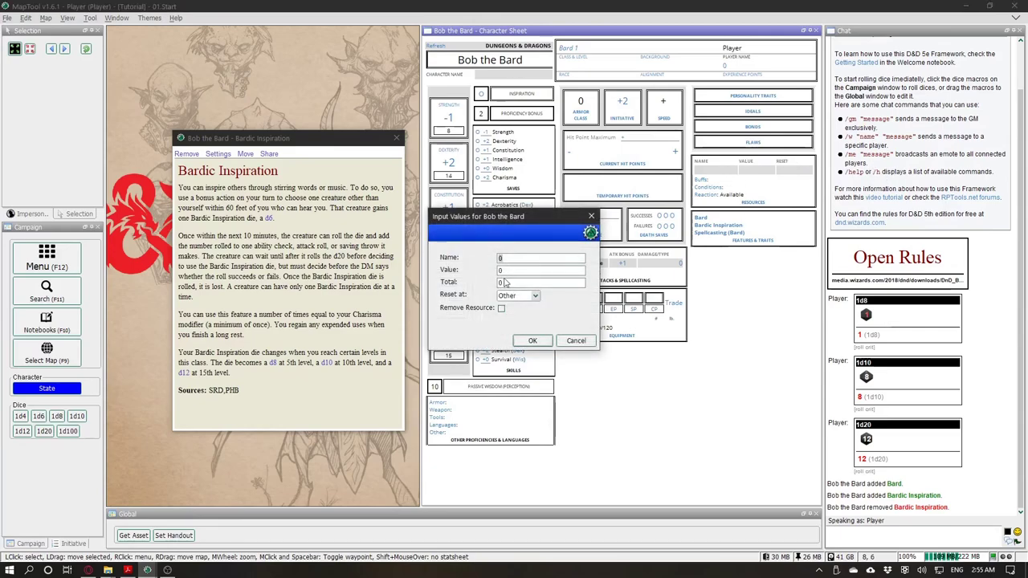
pyautogui.moveTo(497, 228); pyautogui.dragTo(541, 243)
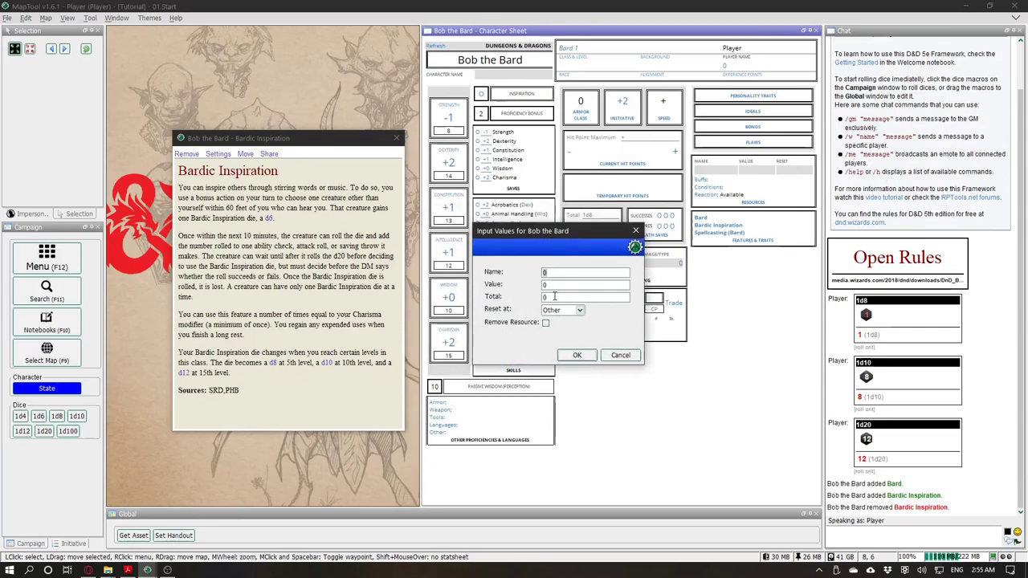
pyautogui.doubleClick(554, 297)
pyautogui.write('ration')
pyautogui.click(566, 312)
pyautogui.click(554, 310)
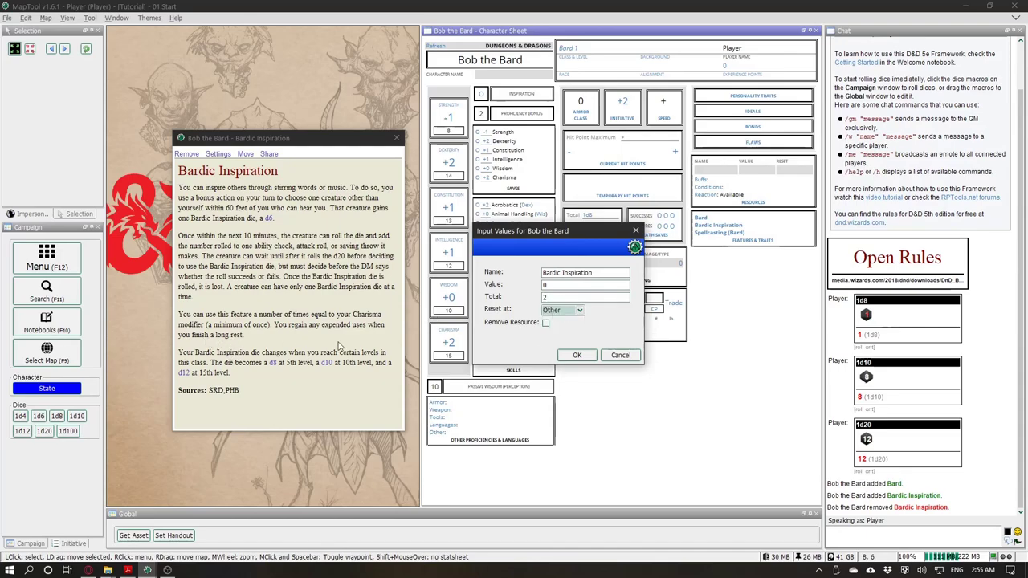
pyautogui.click(562, 311)
pyautogui.click(559, 333)
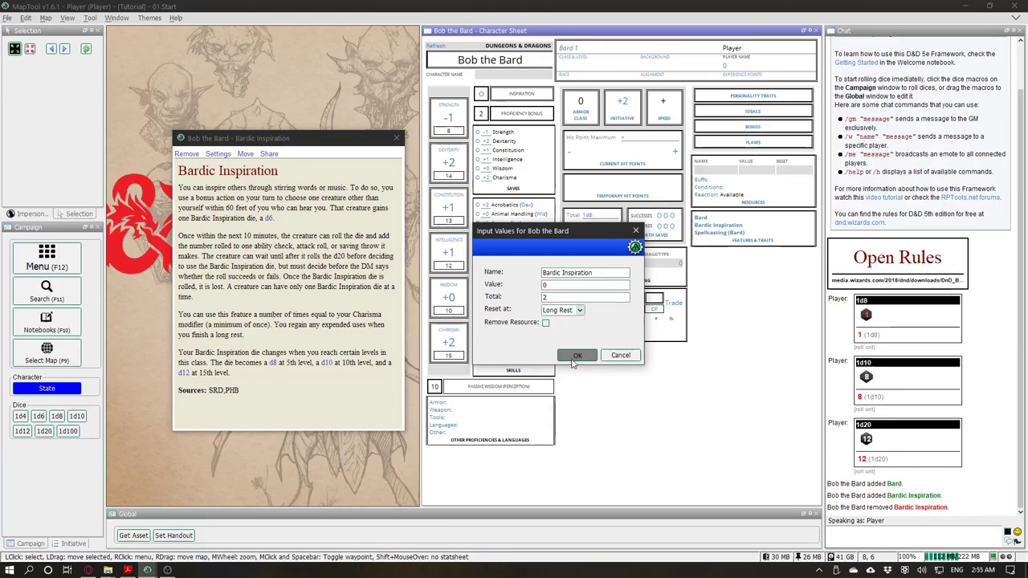
pyautogui.click(574, 357)
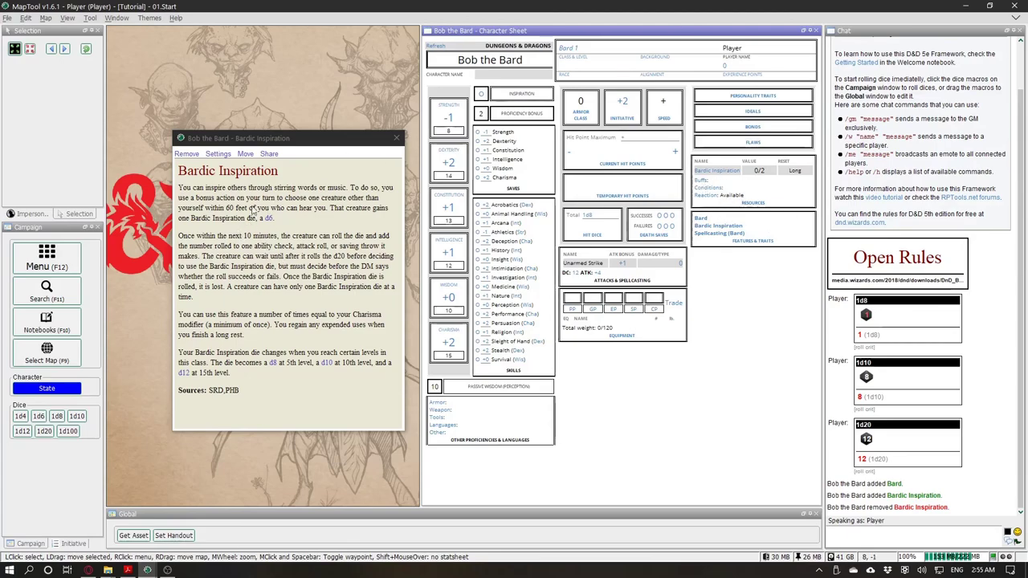
pyautogui.click(395, 138)
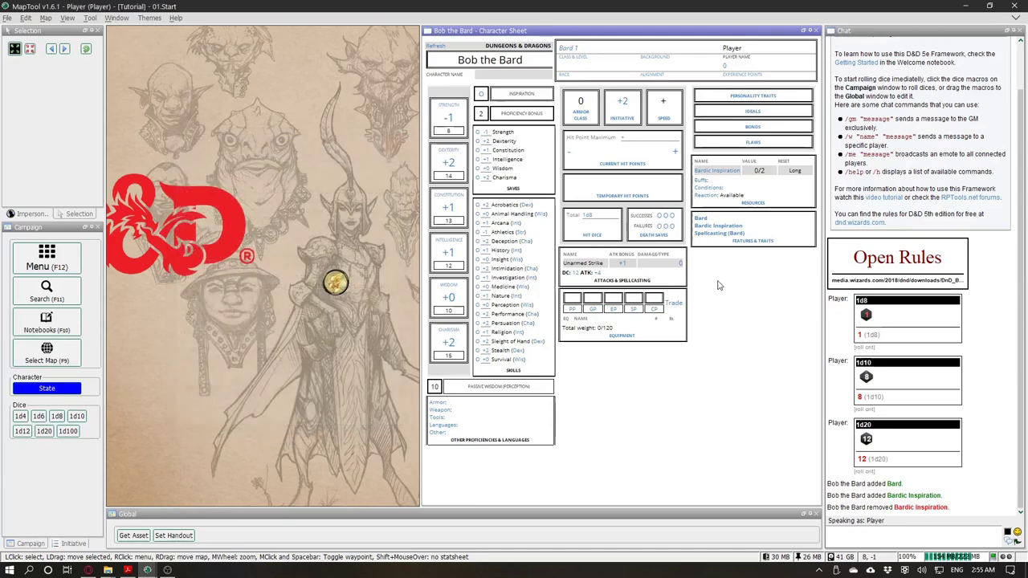
# Step: Skim the Spellcasting (Bard) entry in Features & Traits and close it
pyautogui.click(713, 235)
pyautogui.scroll(-5, 490, 233)
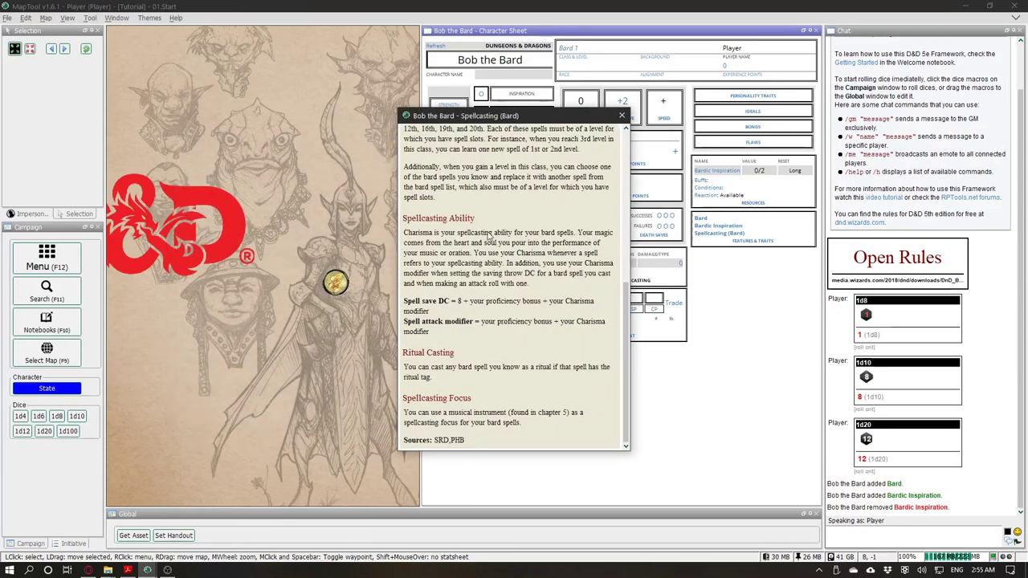
pyautogui.scroll(5, 499, 263)
pyautogui.click(621, 116)
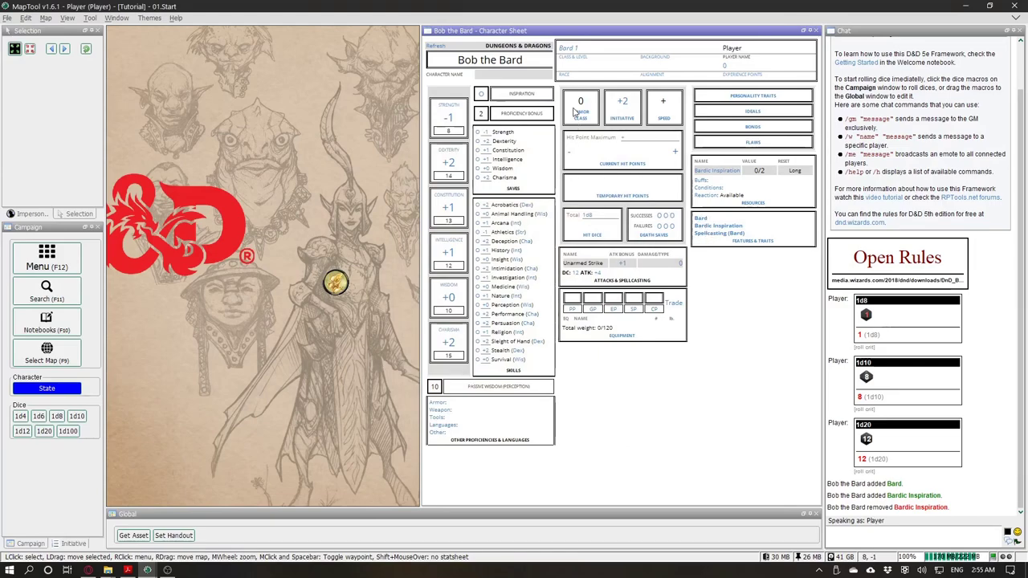
# Step: Open Bob the Bard's spellcasting sheet from his token, dock it together with the character sheet and return to the character sheet
pyautogui.click(344, 275)
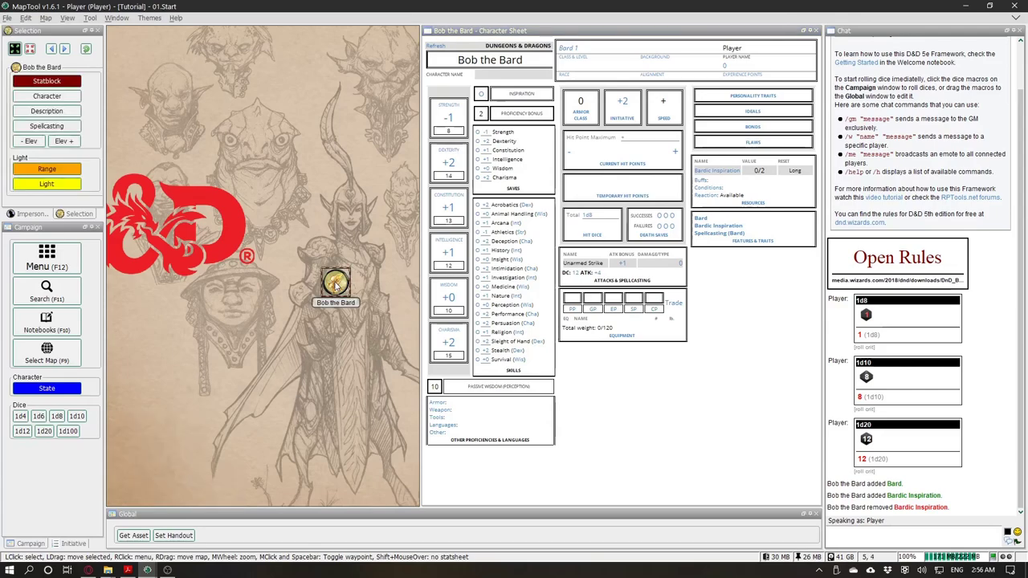
pyautogui.click(47, 128)
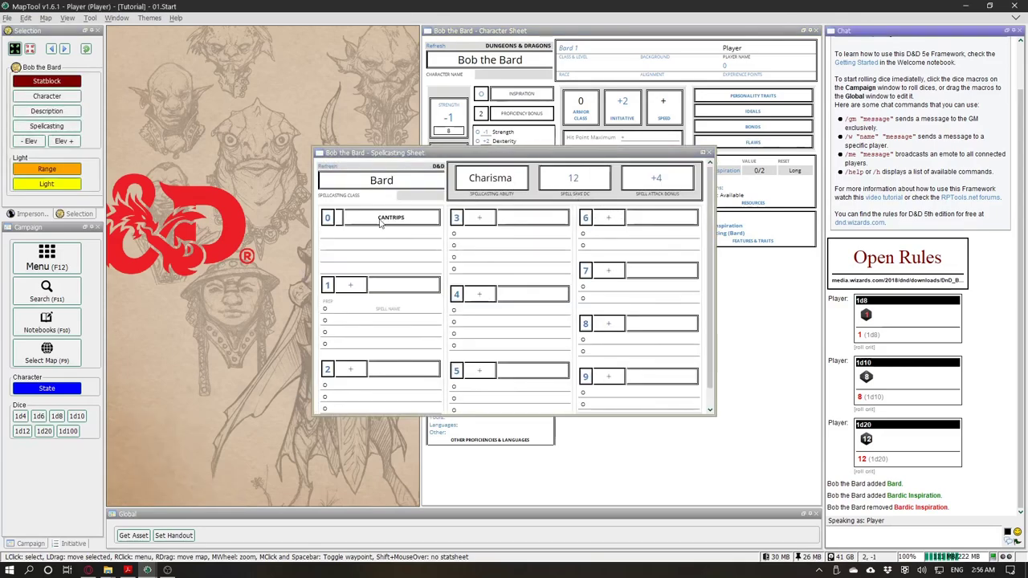
pyautogui.moveTo(421, 165); pyautogui.dragTo(531, 249)
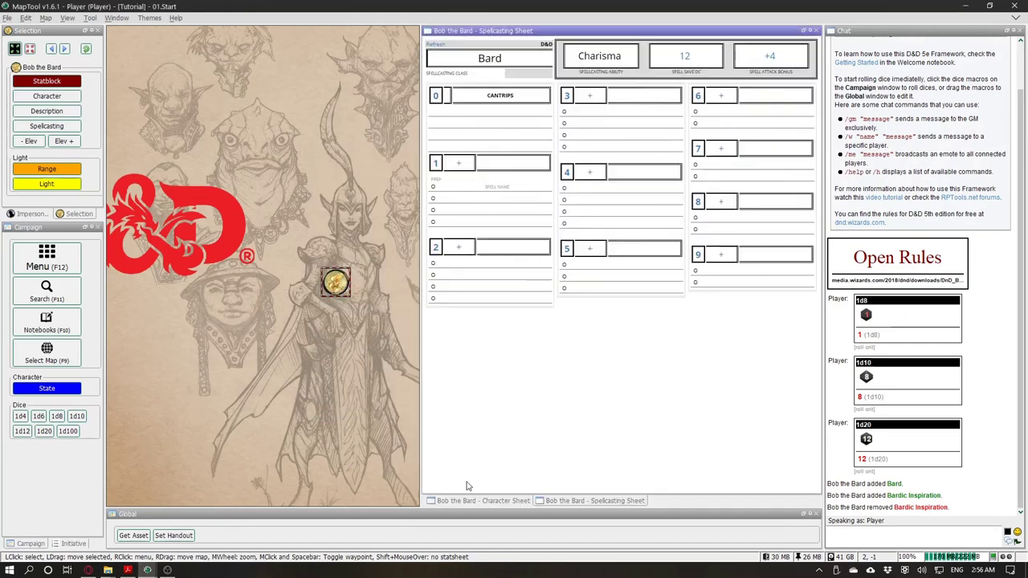
pyautogui.click(520, 500)
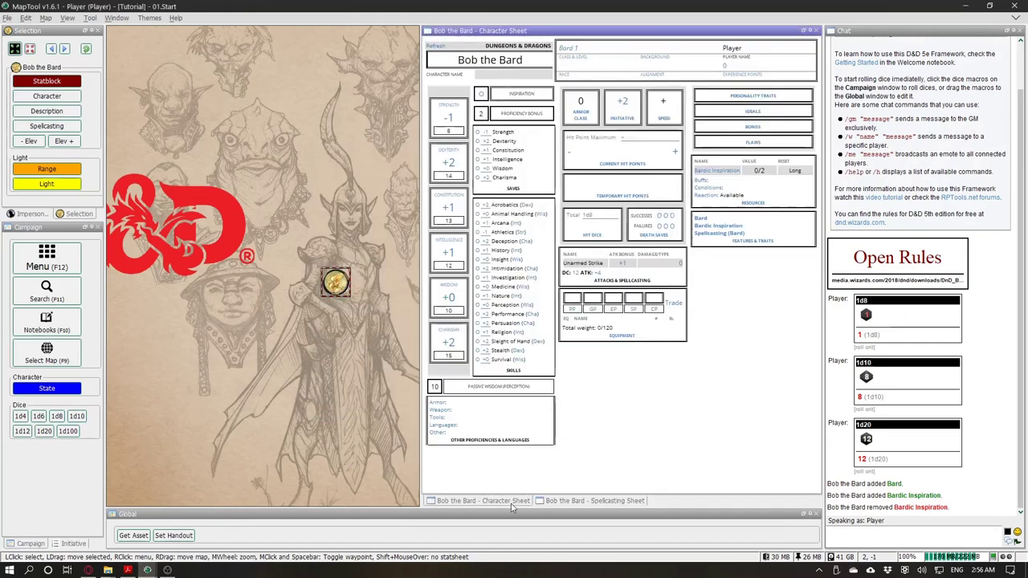
# Step: Look up the 1st-level Bard's spell slots, set Level 1 Slots to 2 on the spellcasting sheet, and close the Bard entry
pyautogui.click(701, 219)
pyautogui.scroll(-5, 306, 181)
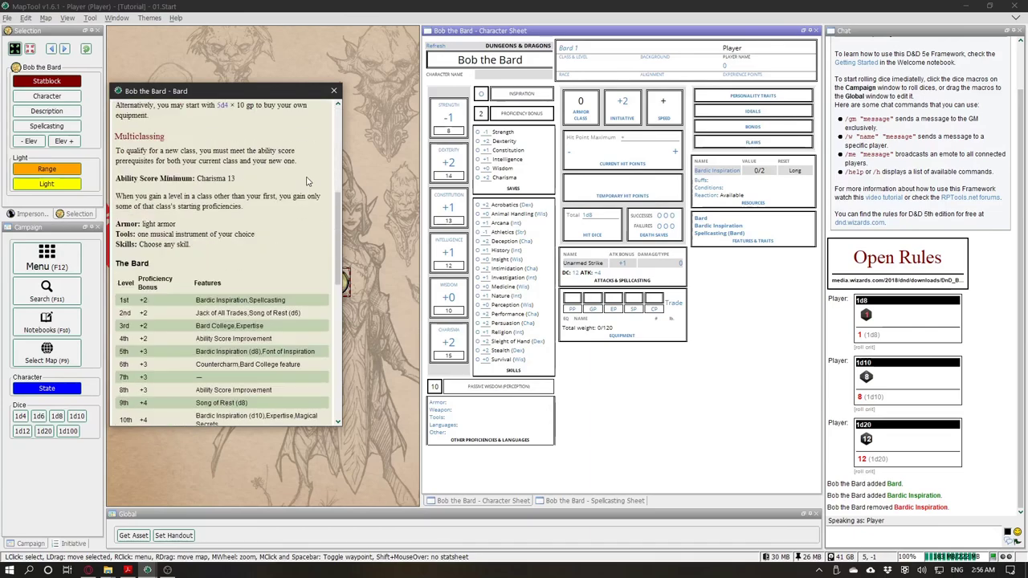
pyautogui.scroll(-9, 306, 181)
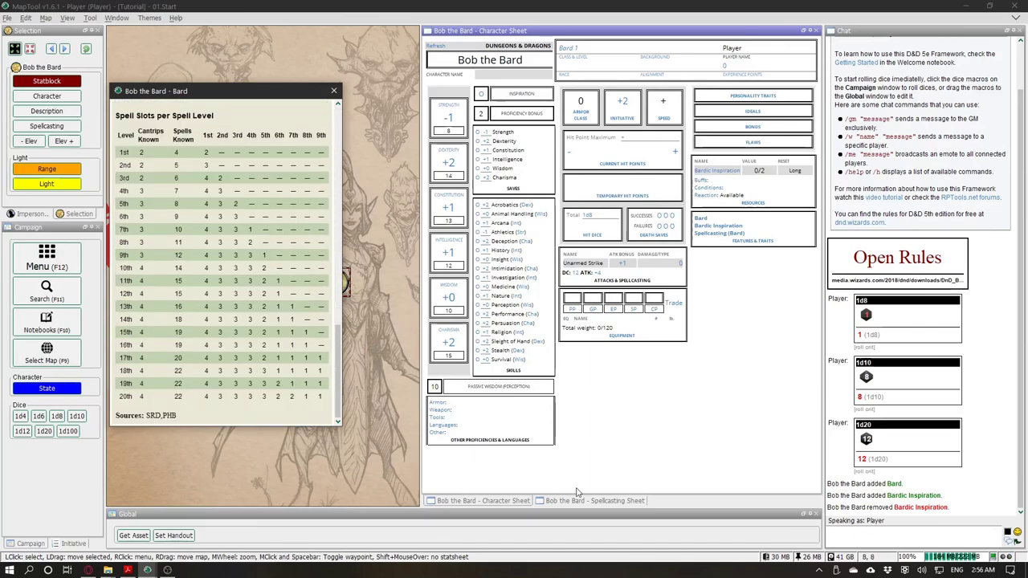
pyautogui.click(580, 500)
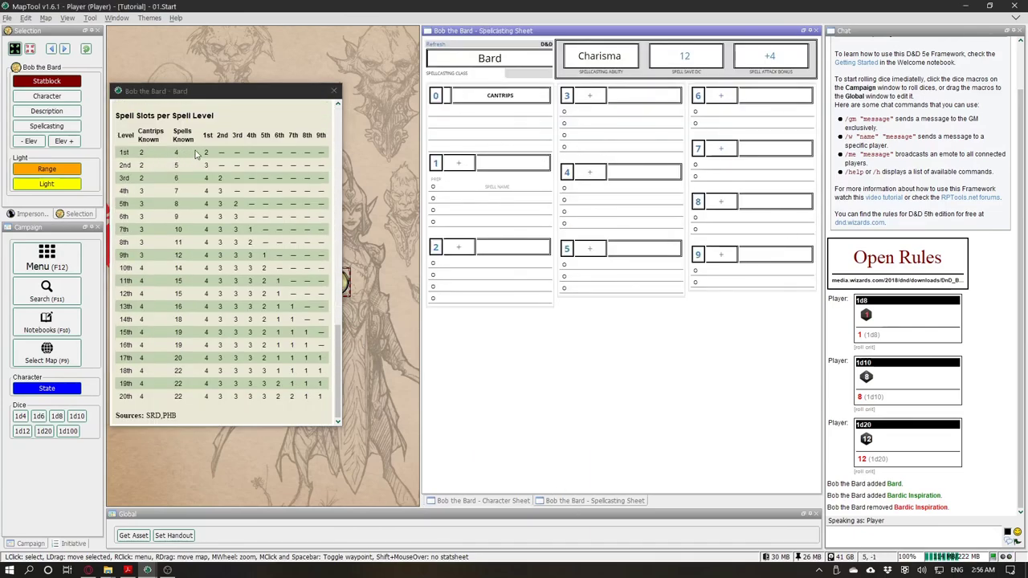
pyautogui.click(462, 163)
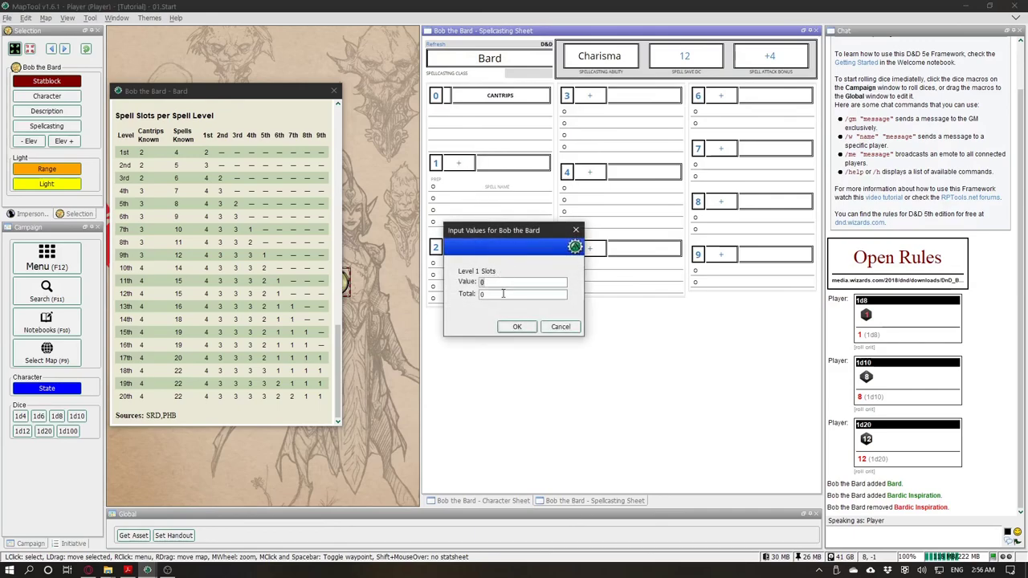
pyautogui.click(515, 327)
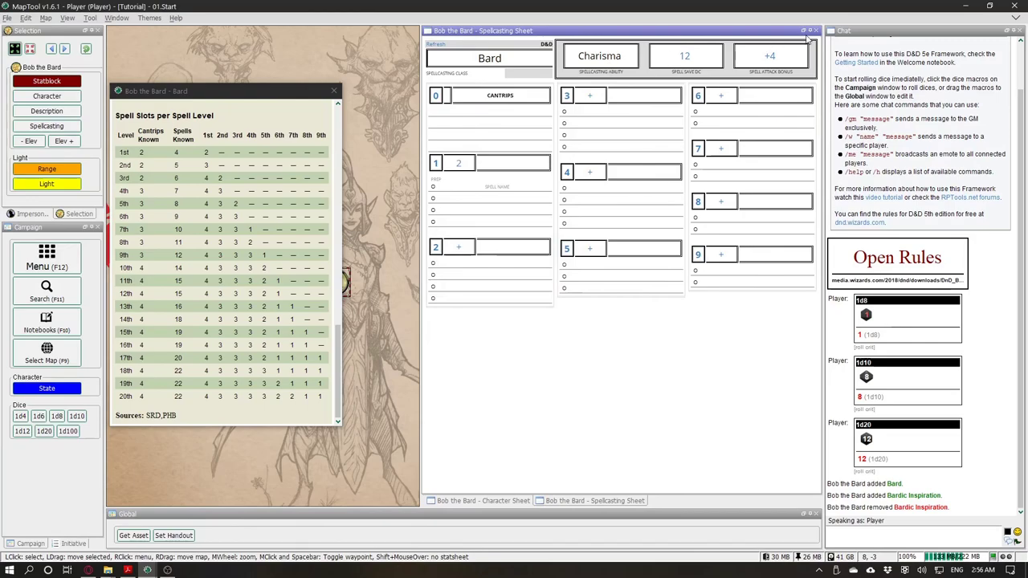
pyautogui.click(498, 500)
pyautogui.click(334, 90)
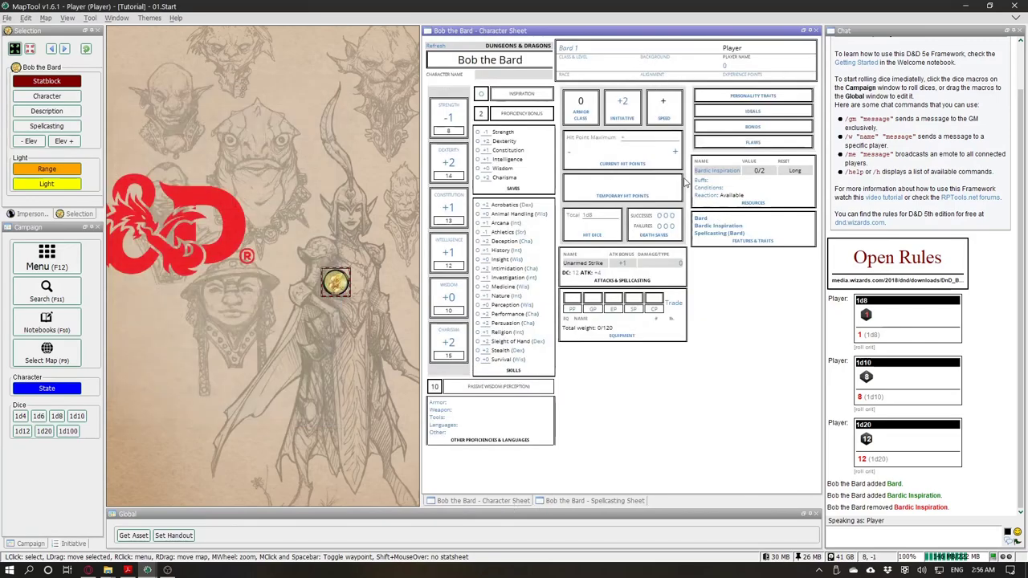
# Step: Dismiss the empty background entry and look through the character backgrounds in BasicRules.pdf, from Acolyte to Soldier and back to Folk Hero
pyautogui.click(578, 213)
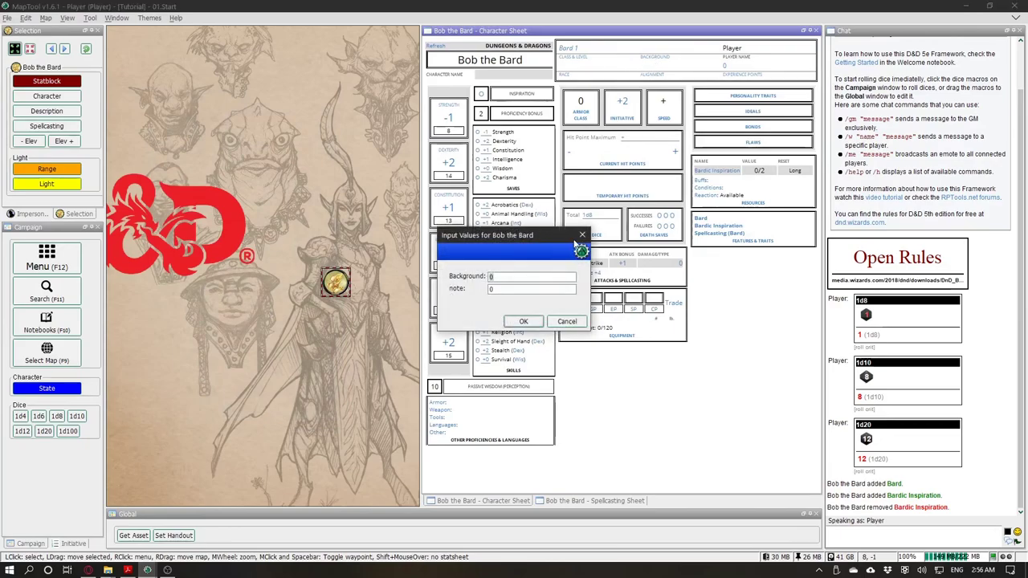
pyautogui.press('Return')
pyautogui.hotkey('alt', 'Tab')
pyautogui.scroll(-5, 714, 215)
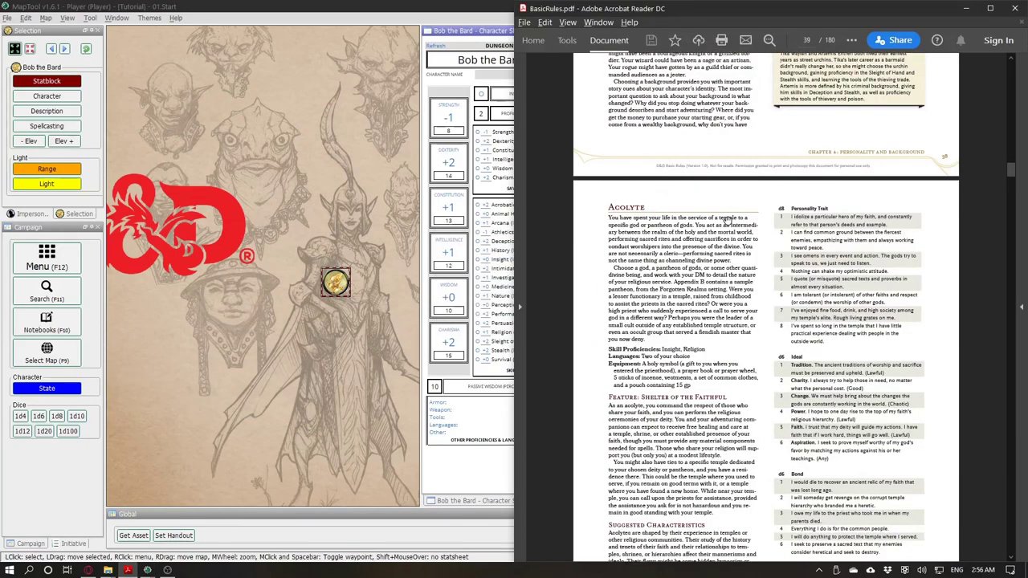
pyautogui.scroll(-10, 714, 215)
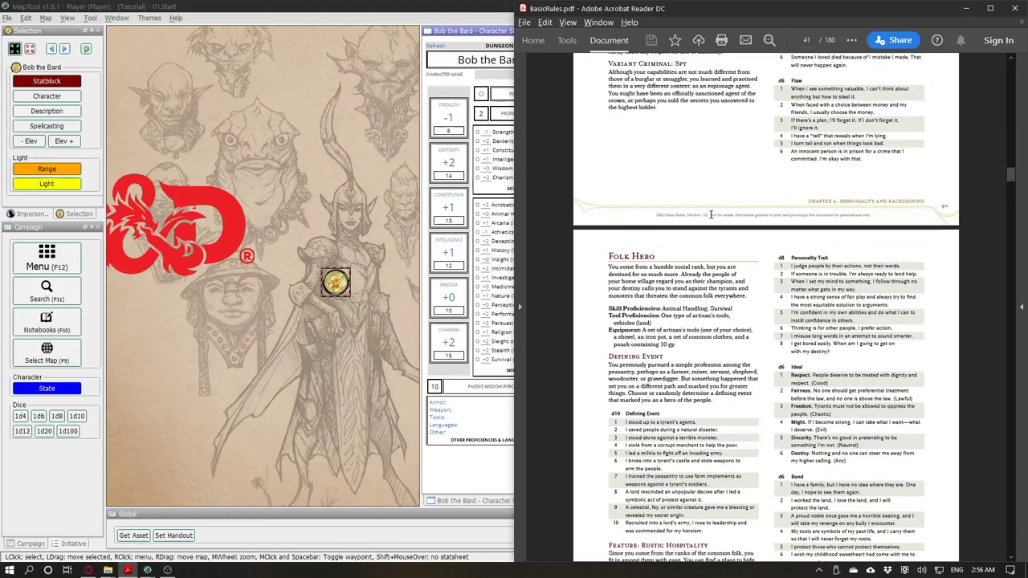
pyautogui.scroll(-5, 710, 219)
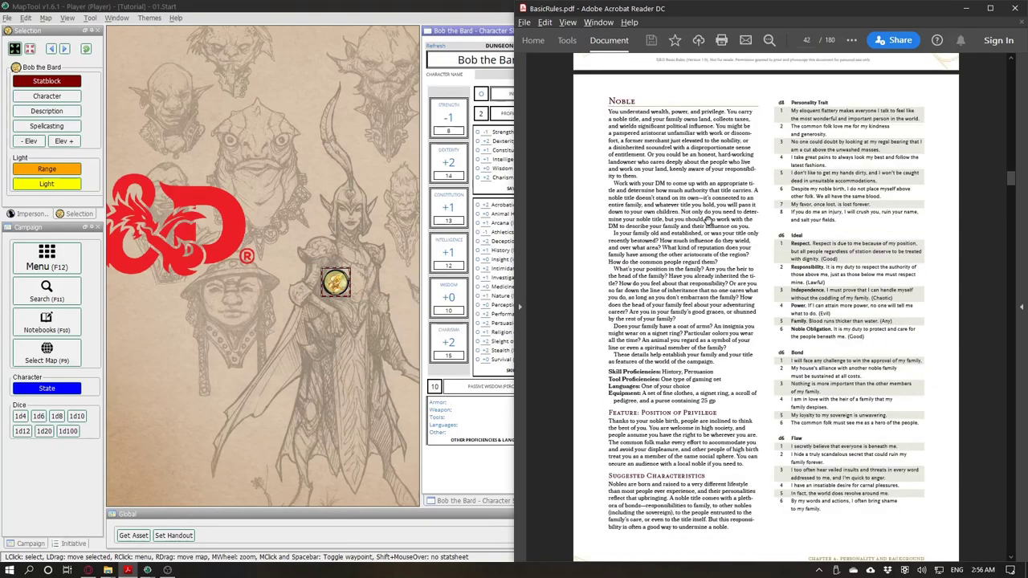
pyautogui.scroll(-6, 643, 107)
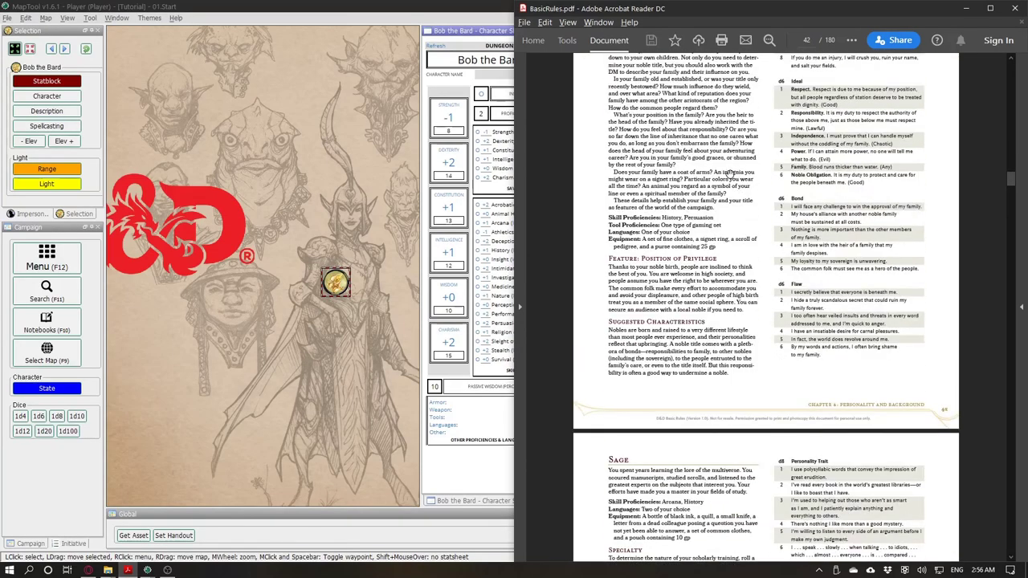
pyautogui.scroll(-6, 728, 183)
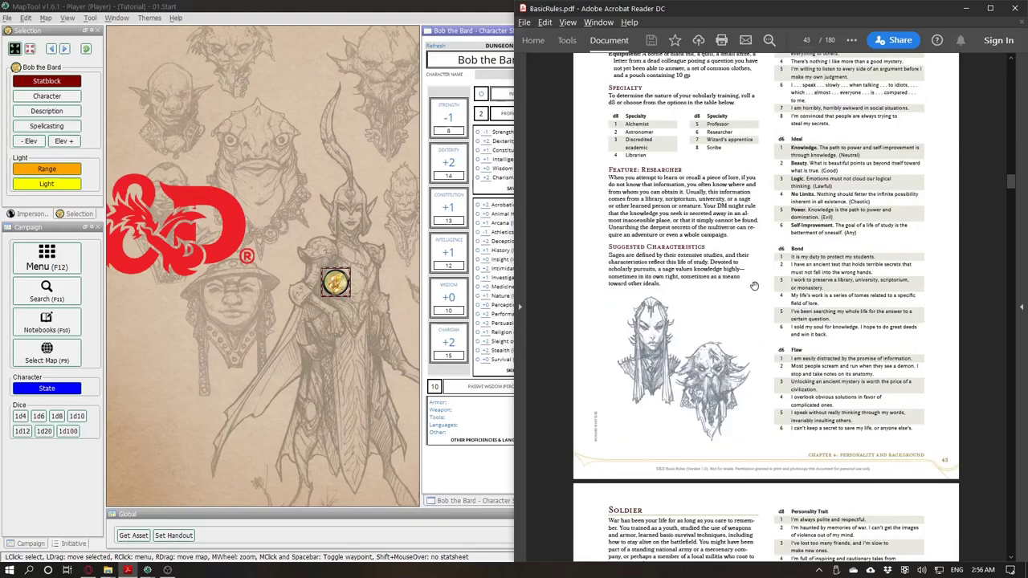
pyautogui.scroll(10, 755, 285)
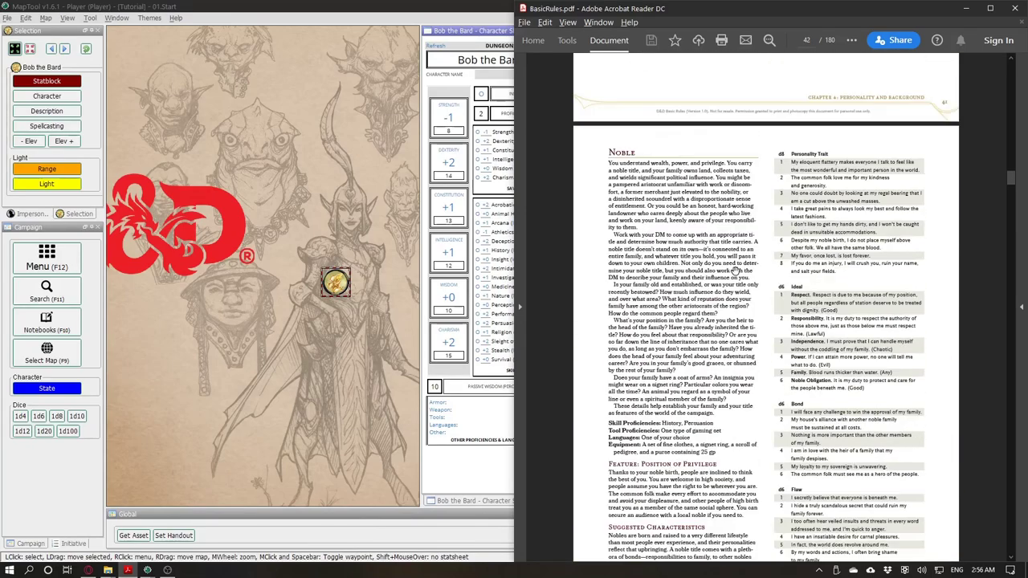
pyautogui.scroll(5, 733, 270)
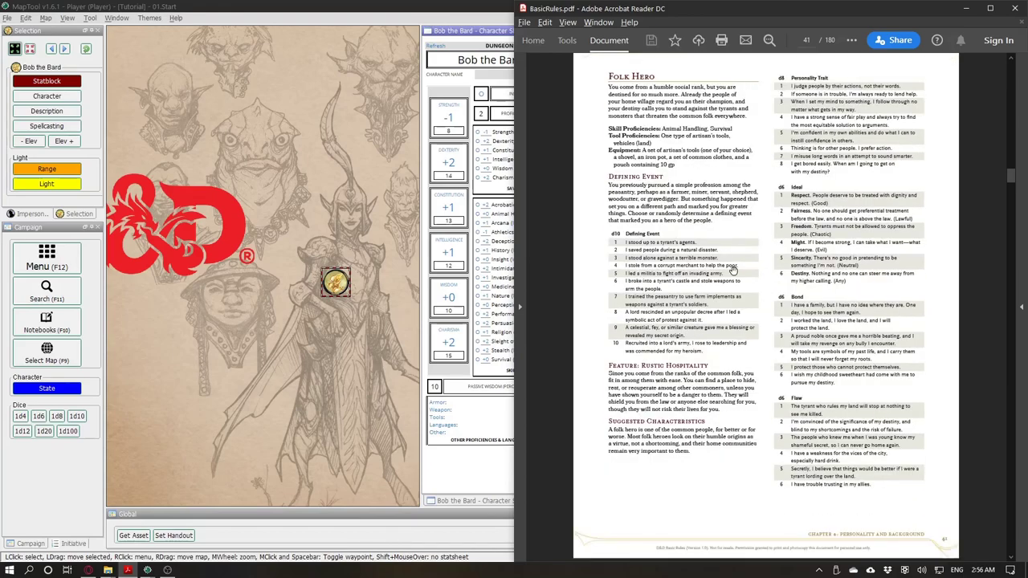
pyautogui.scroll(1, 739, 234)
pyautogui.hotkey('alt', 'Tab')
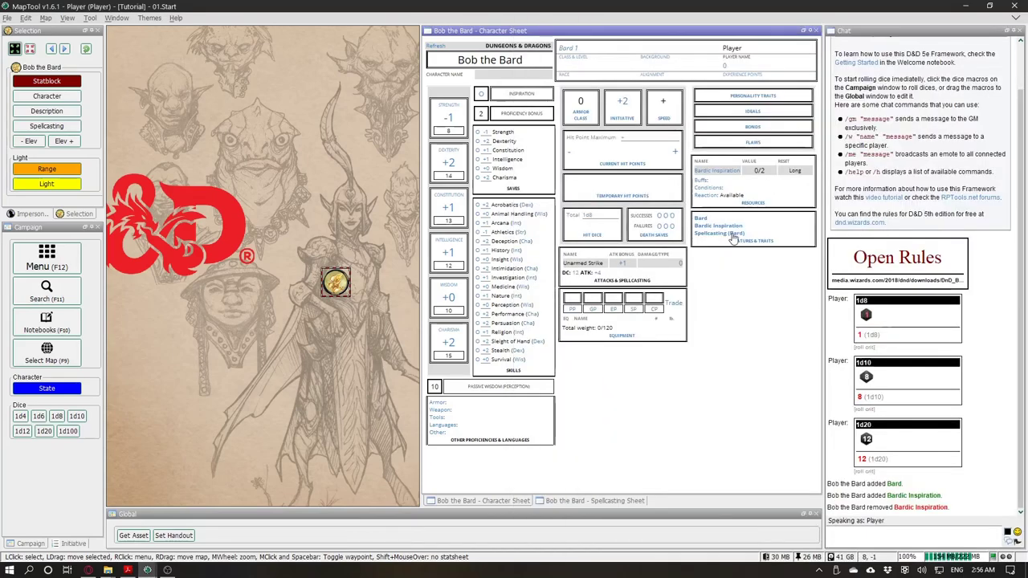
# Step: Check the list of available feats without adding one, and review the Folk Hero page in BasicRules.pdf
pyautogui.write('fi')
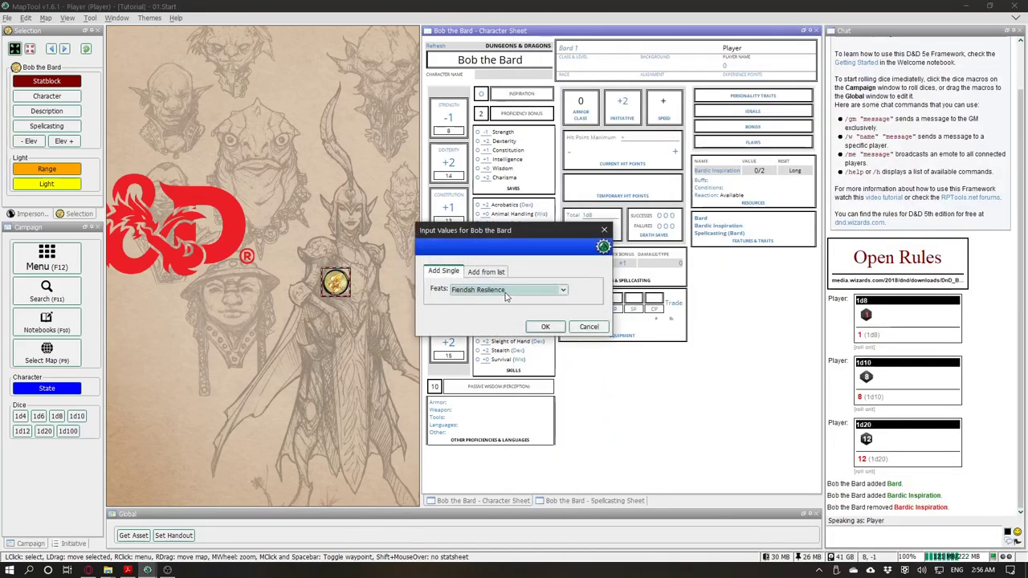
pyautogui.press('Return')
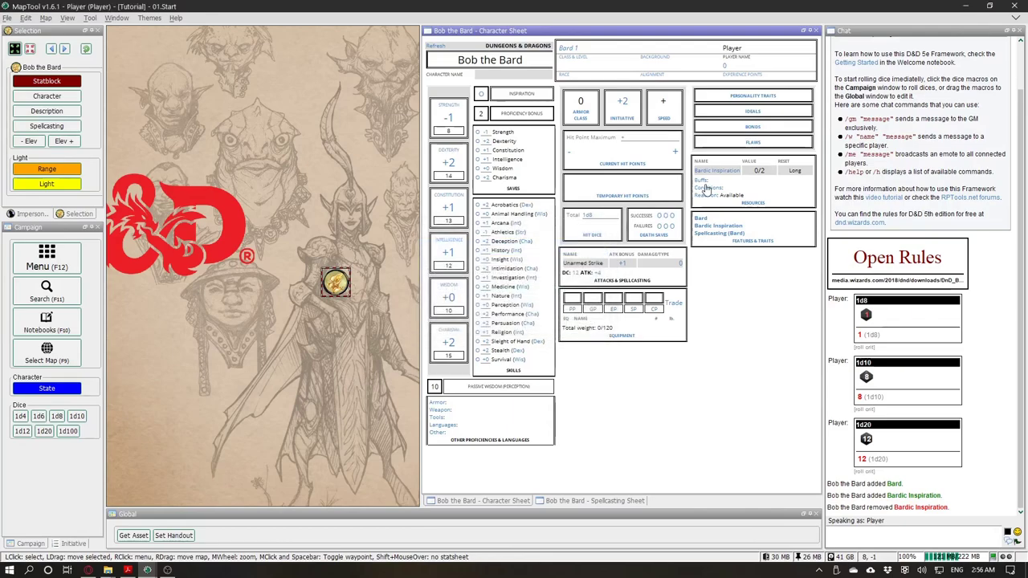
pyautogui.hotkey('alt', 'Tab')
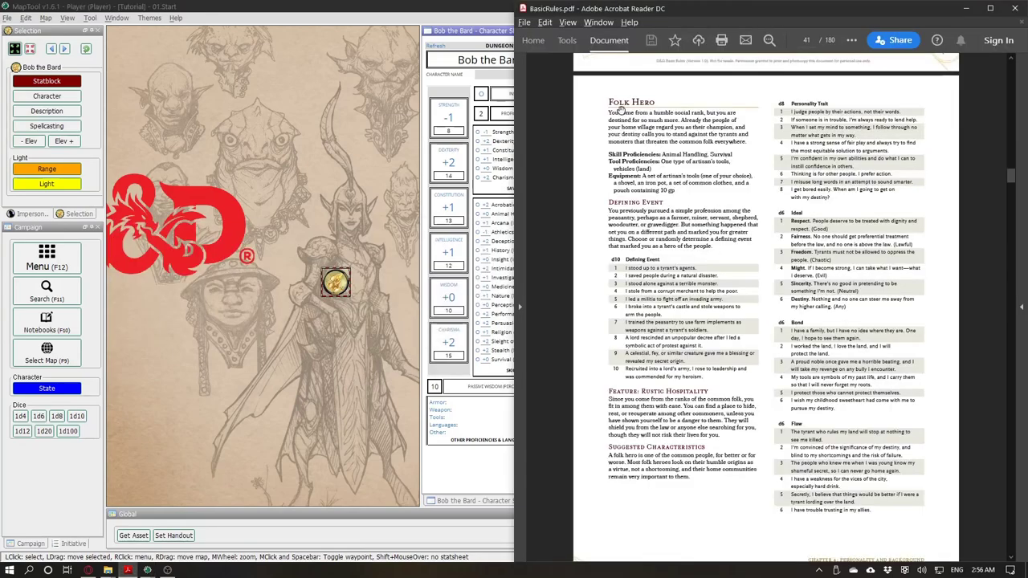
pyautogui.moveTo(610, 102); pyautogui.dragTo(737, 311)
pyautogui.moveTo(871, 511); pyautogui.dragTo(784, 388)
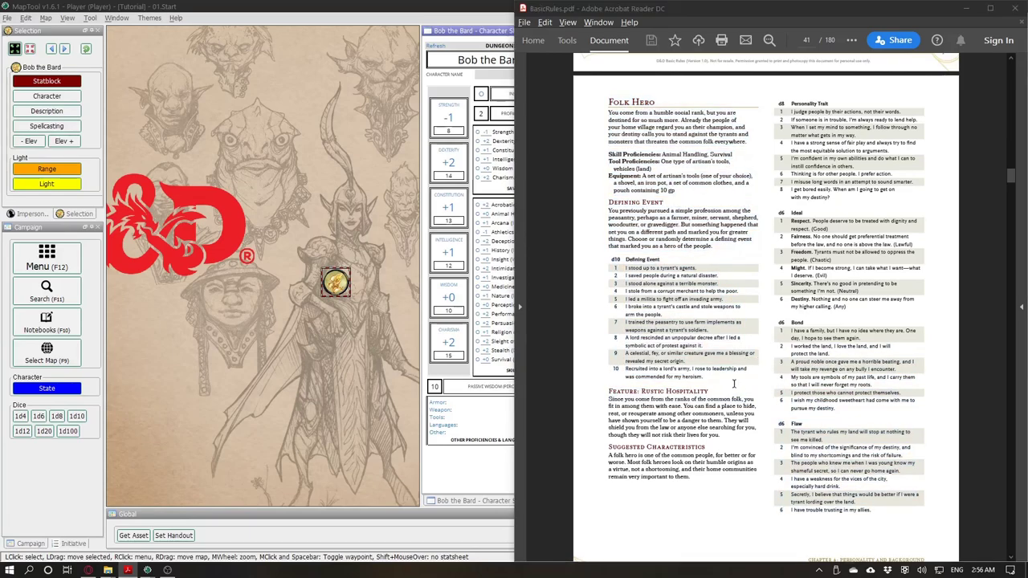
# Step: Switch to MapTool and set the character's background to Folk Hero
pyautogui.hotkey('alt', 'Tab')
pyautogui.click(654, 61)
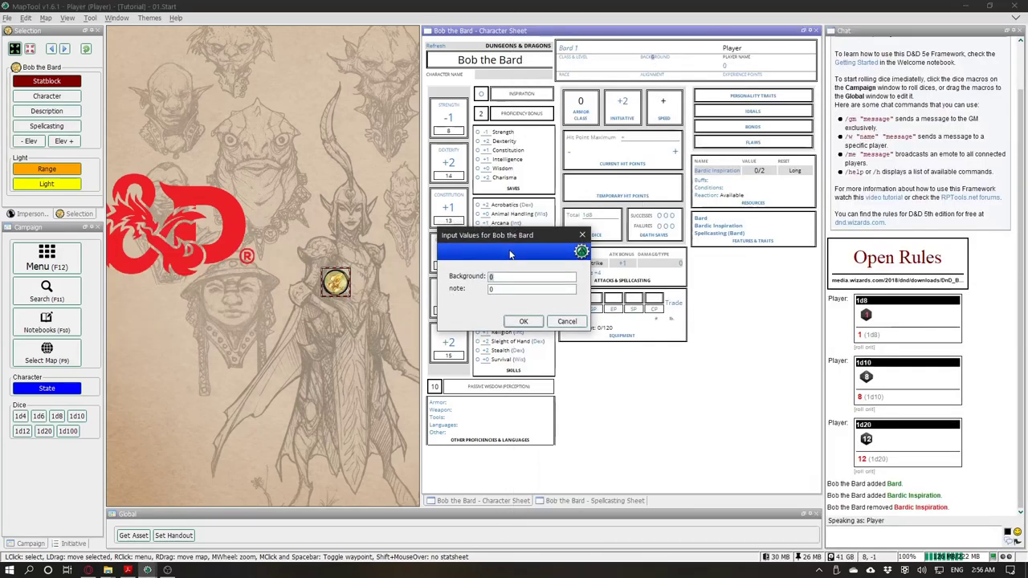
pyautogui.write('Folk Hero')
pyautogui.click(522, 321)
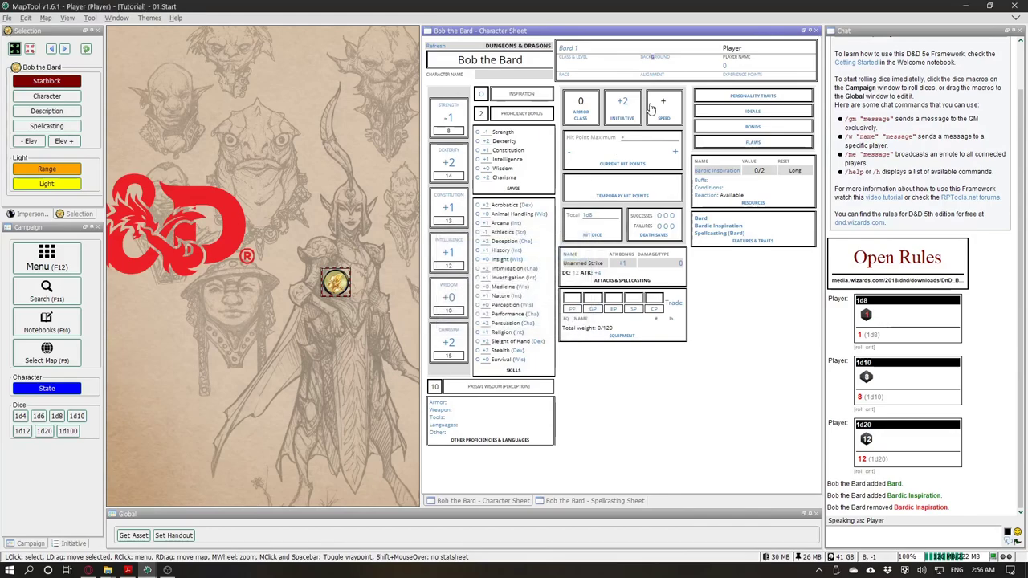
# Step: Copy the Rustic Hospitality feature's heading and description from the Folk Hero page in BasicRules.pdf
pyautogui.hotkey('alt', 'Tab')
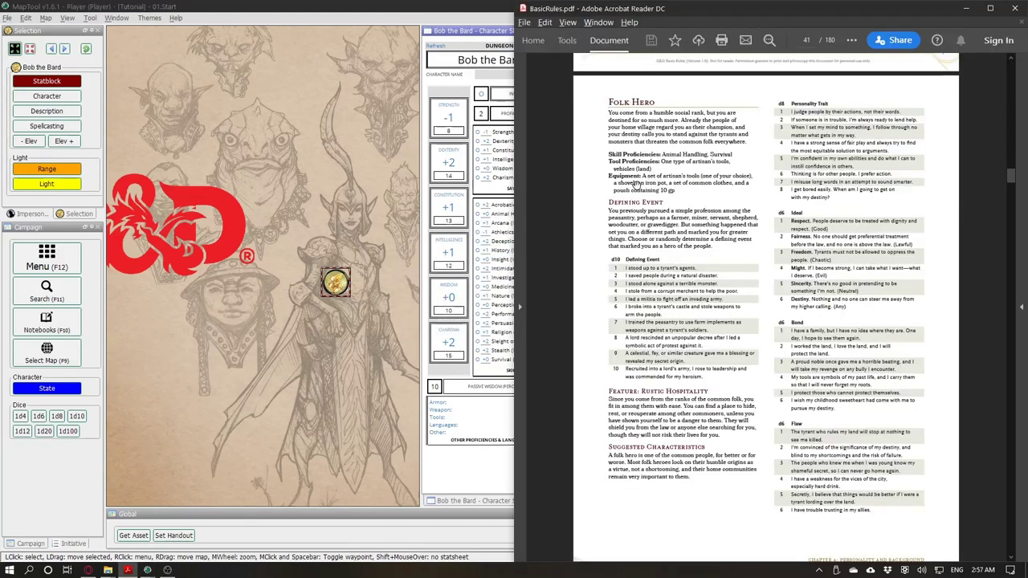
pyautogui.moveTo(610, 201); pyautogui.dragTo(715, 245)
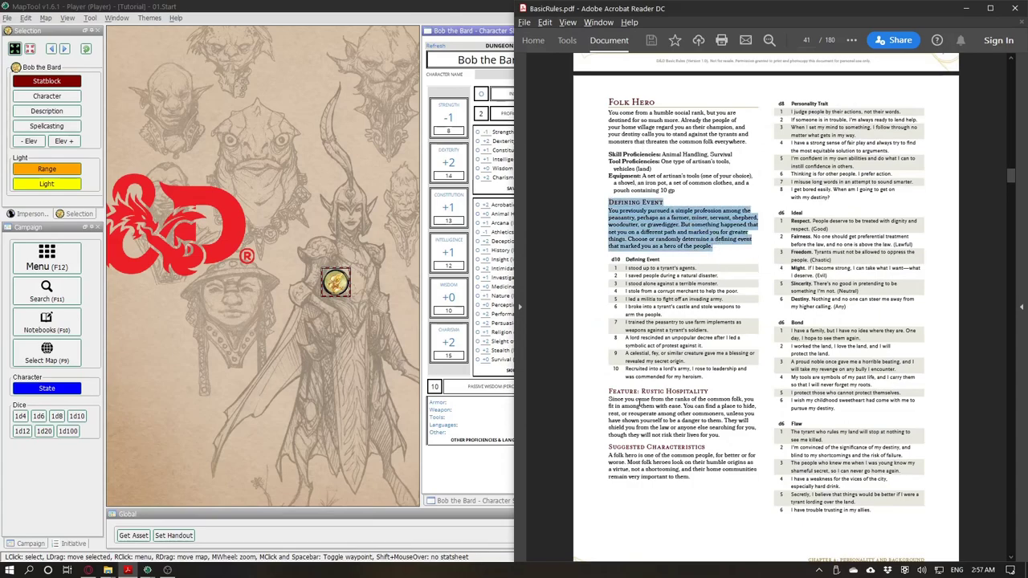
pyautogui.moveTo(609, 390); pyautogui.dragTo(683, 410)
pyautogui.click(641, 414)
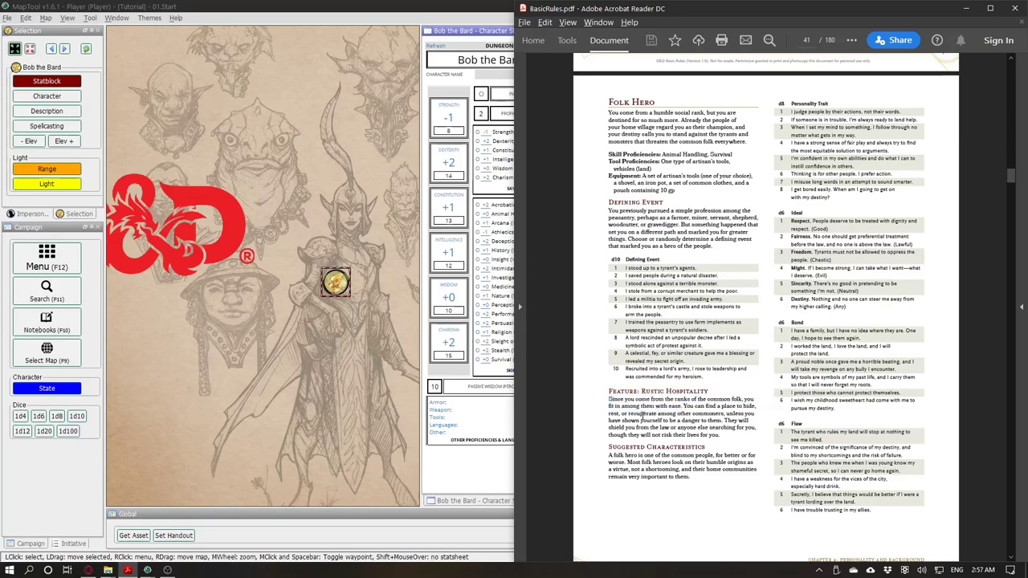
pyautogui.moveTo(608, 391); pyautogui.dragTo(737, 436)
pyautogui.hotkey('ctrl', 'c')
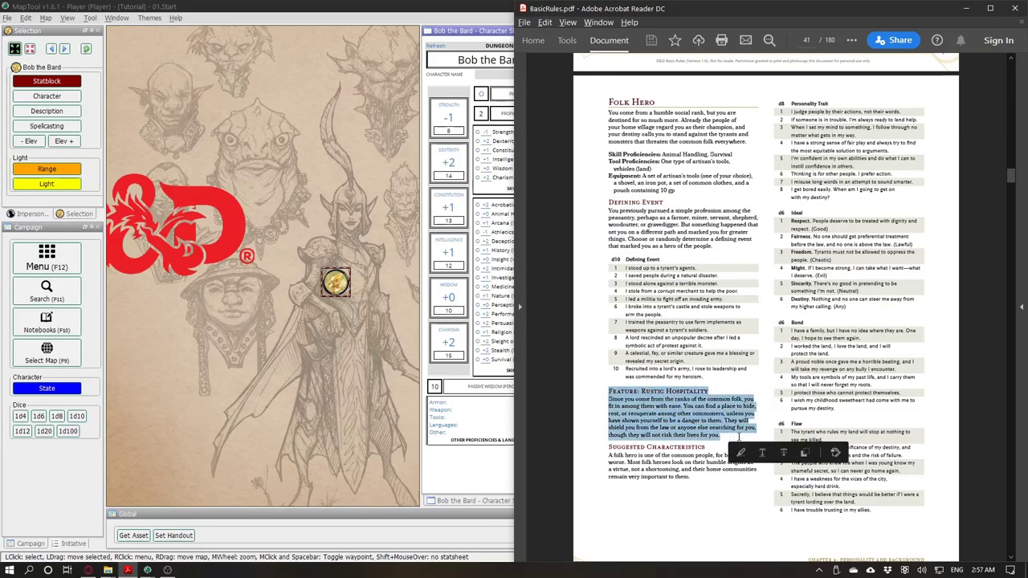
pyautogui.rightClick(705, 412)
pyautogui.click(722, 426)
pyautogui.click(670, 389)
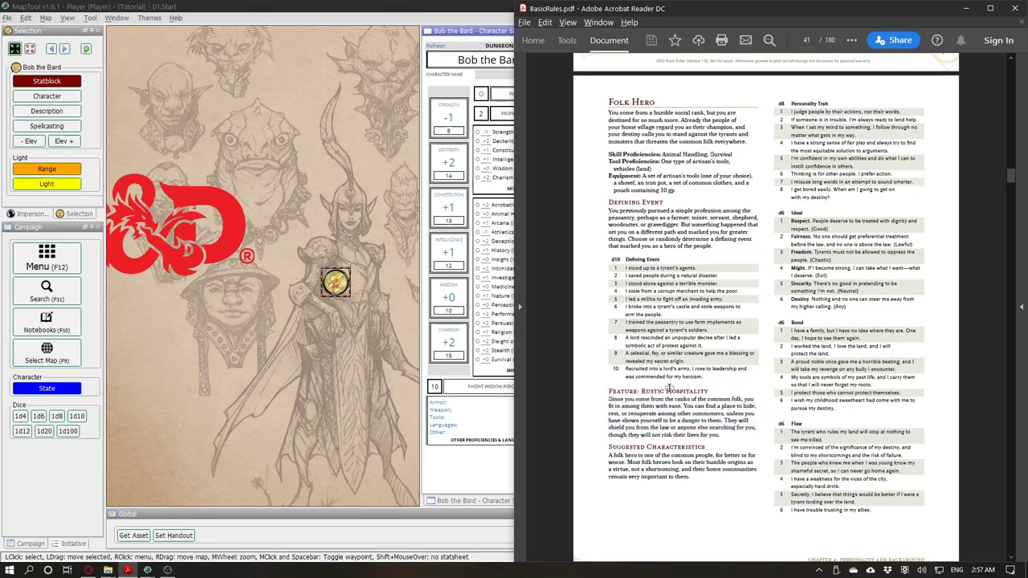
# Step: Add a new entry to Features & Traits in MapTool, paste the copied text and title it Rustic Hospitality
pyautogui.hotkey('alt', 'Tab')
pyautogui.click(746, 244)
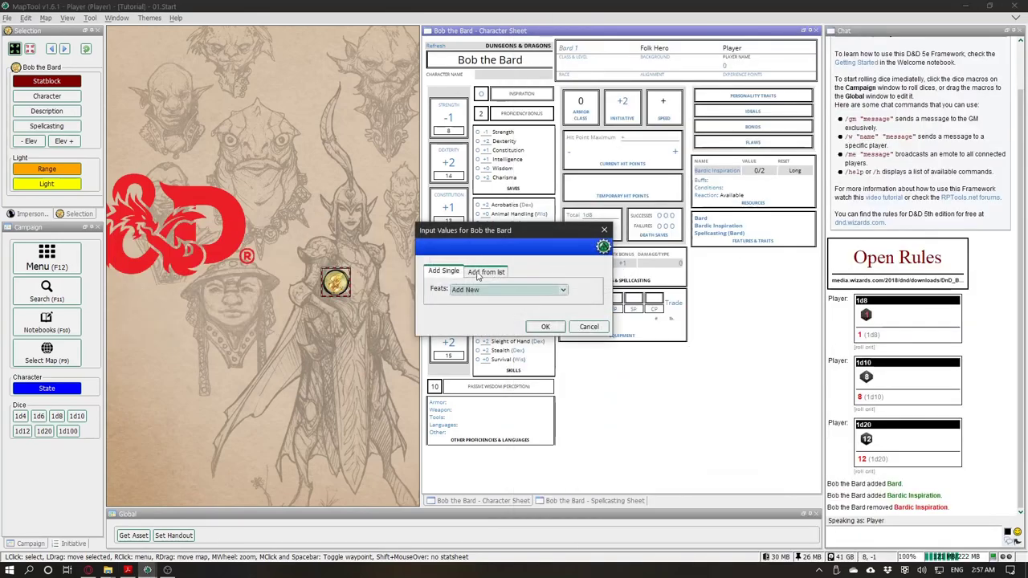
pyautogui.click(545, 325)
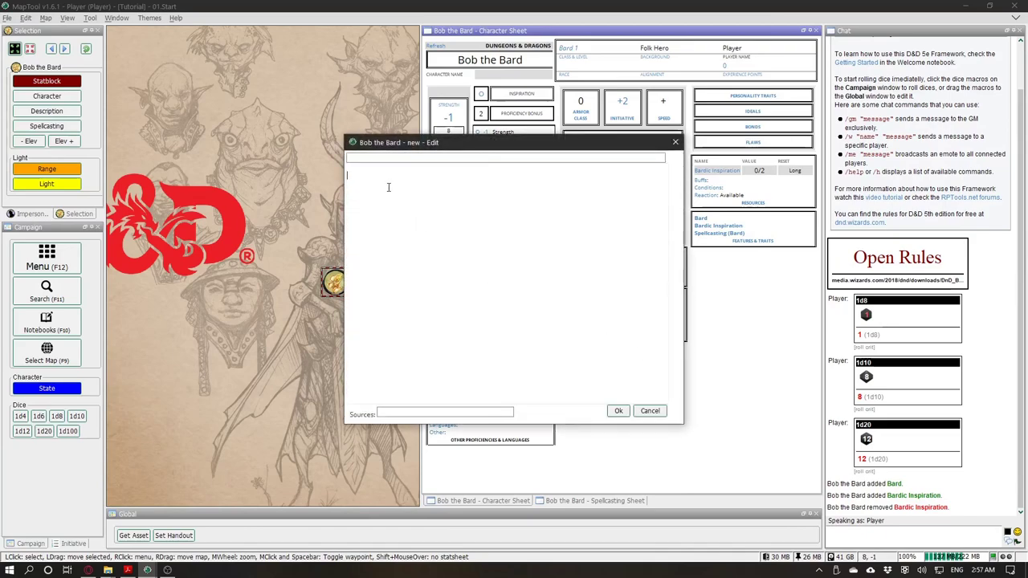
pyautogui.hotkey('ctrl', 'v')
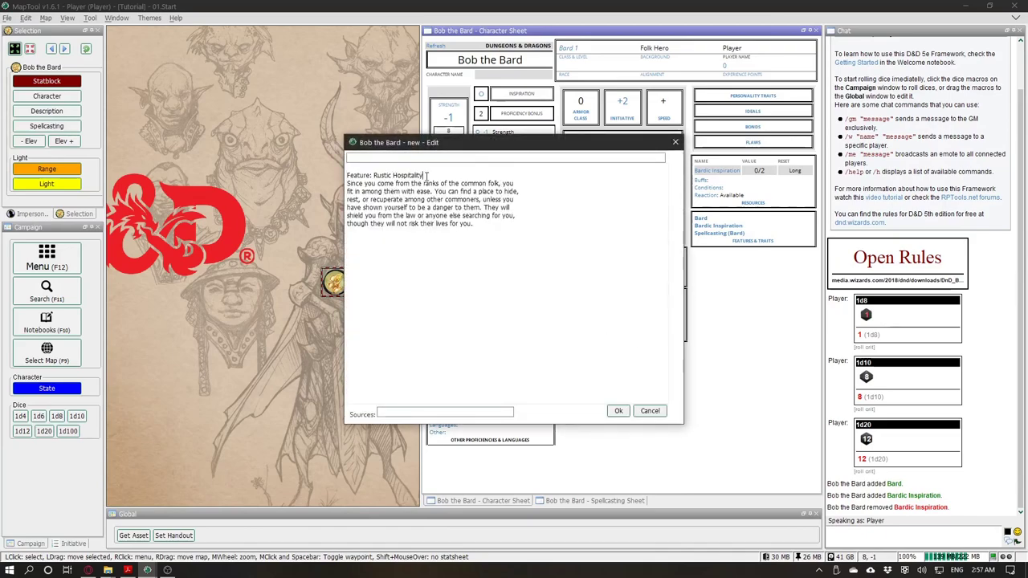
pyautogui.moveTo(425, 175); pyautogui.dragTo(358, 161)
pyautogui.press('BackSpace')
pyautogui.write('Rustic Hospitality')
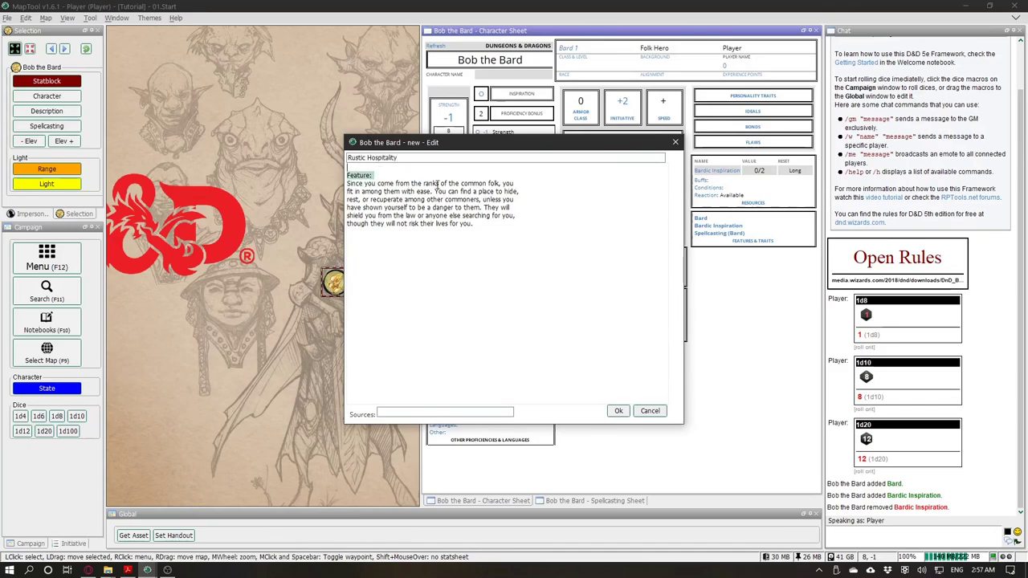
# Step: Remove the leftover "Feature:" heading and the stray line breaks from the description, and save the Rustic Hospitality entry
pyautogui.press('BackSpace')
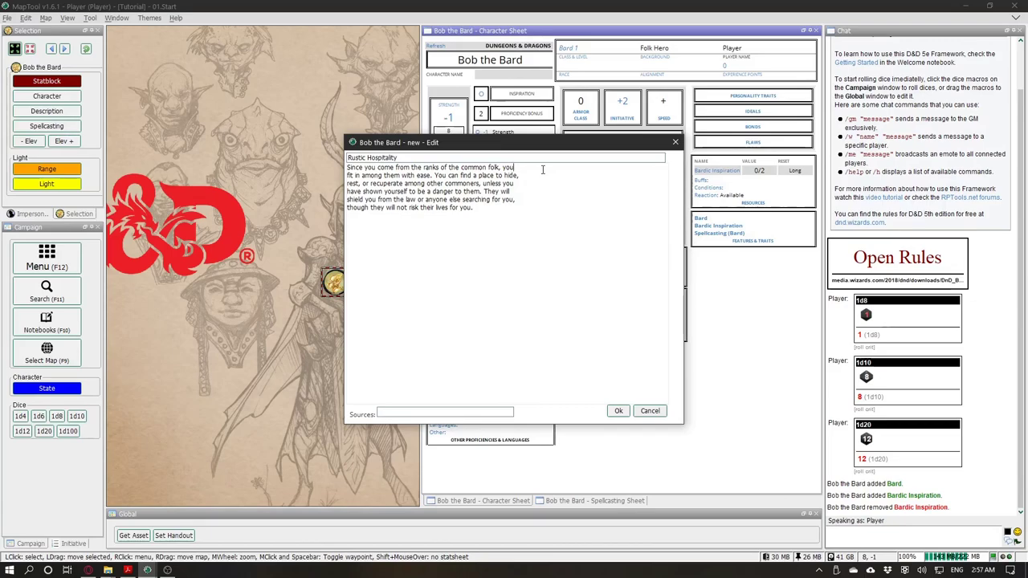
pyautogui.press('Delete')
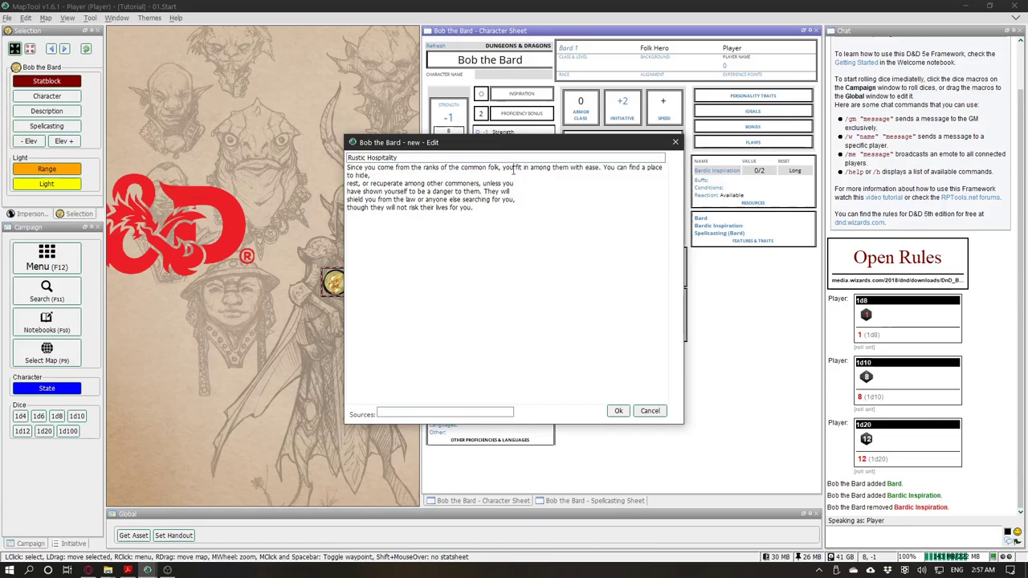
pyautogui.press('Delete')
pyautogui.click(546, 190)
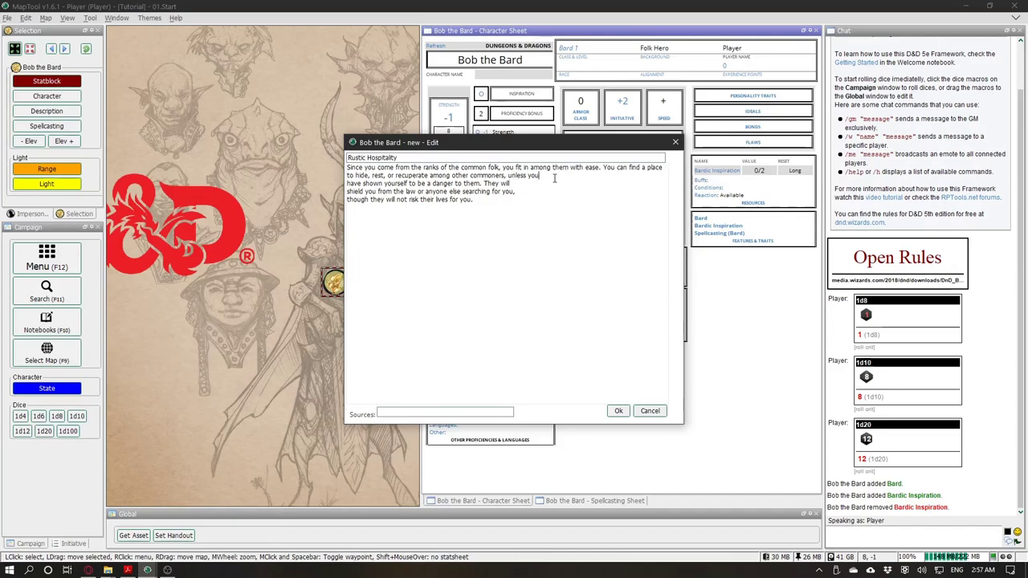
pyautogui.click(525, 184)
pyautogui.click(626, 411)
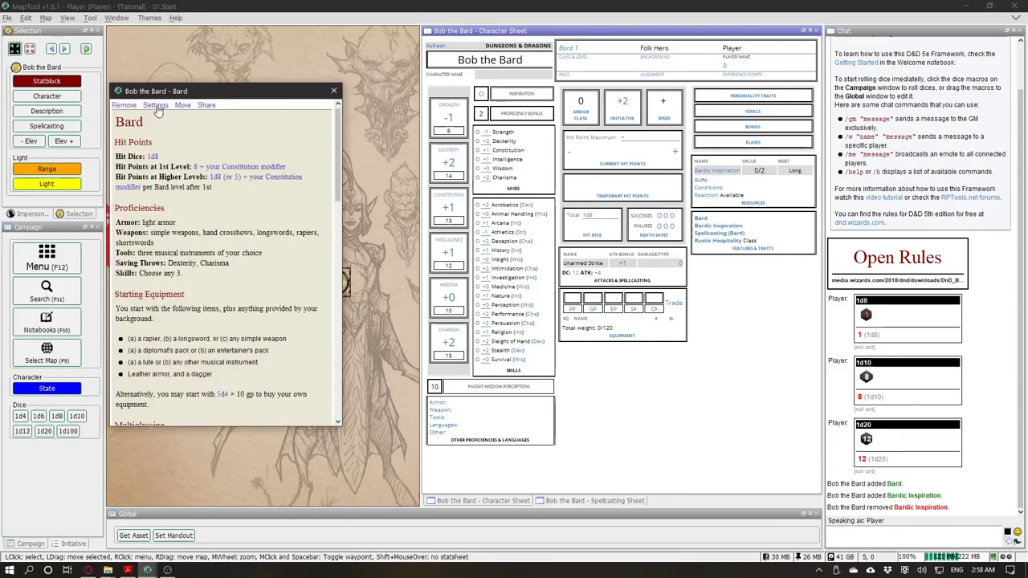
# Step: Set the source of the Bard feature to Class and close its description
pyautogui.click(156, 105)
pyautogui.click(522, 294)
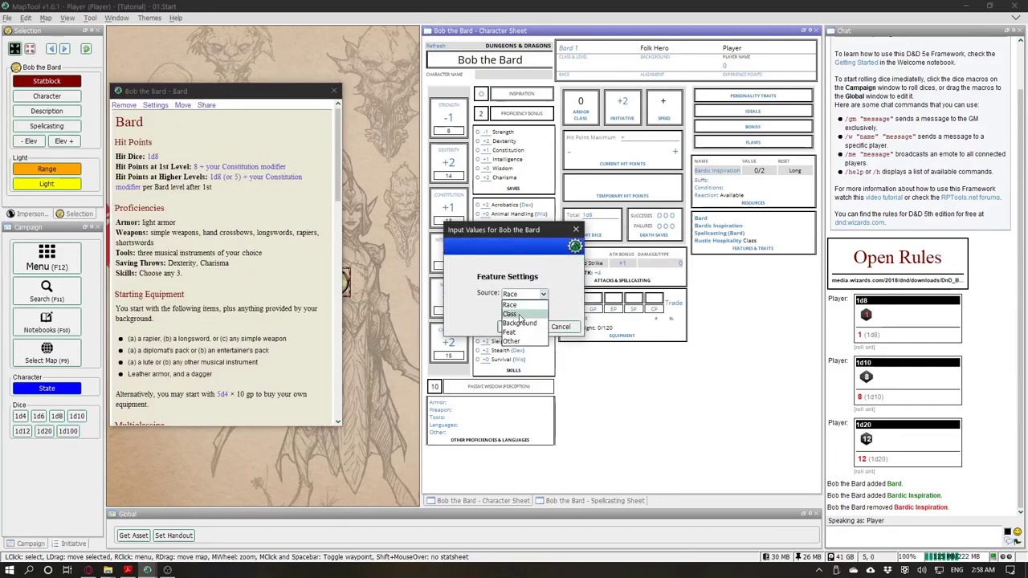
pyautogui.click(520, 316)
pyautogui.click(517, 327)
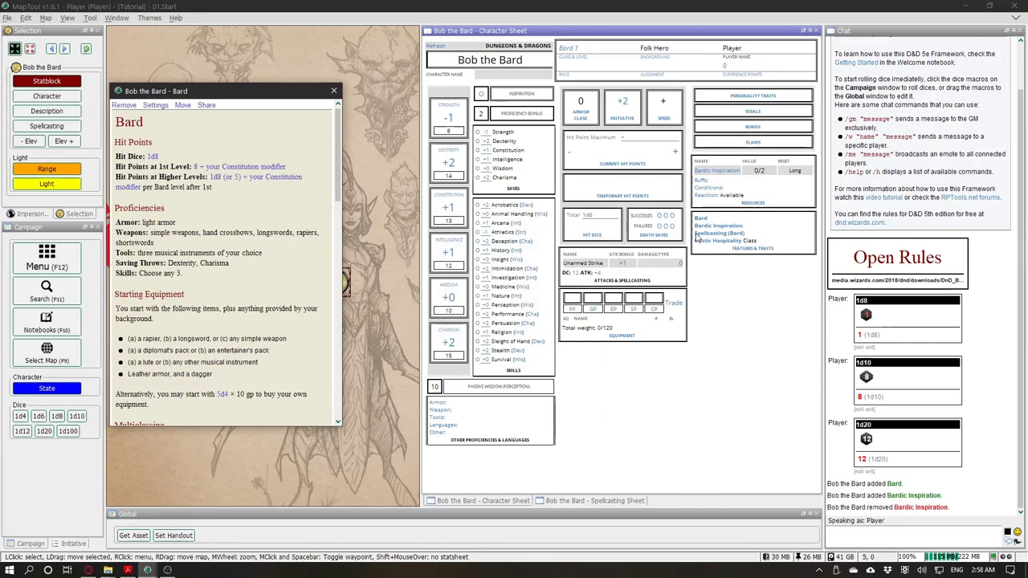
pyautogui.click(333, 90)
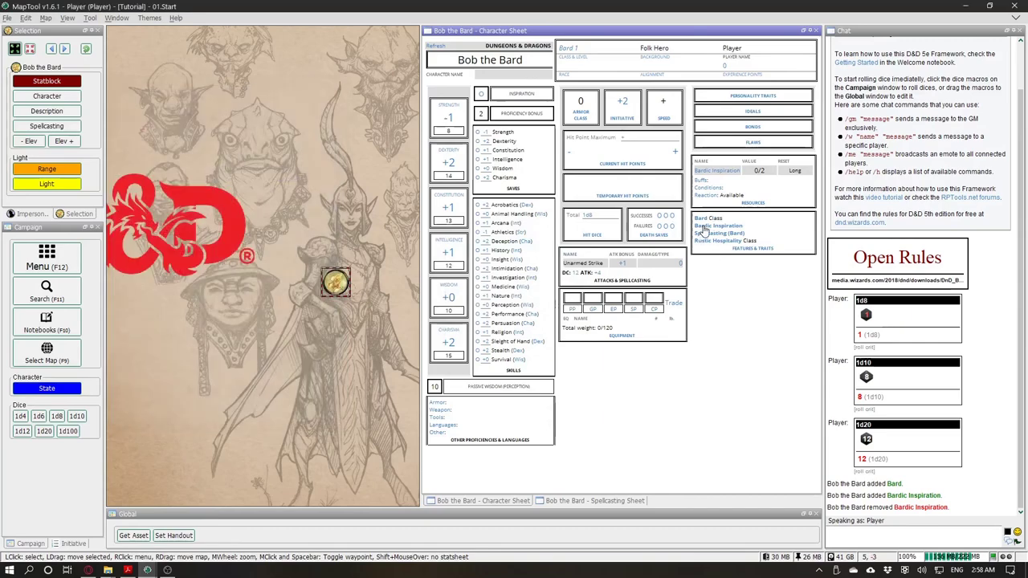
# Step: Set the source of the Bardic Inspiration feature to Class
pyautogui.click(704, 226)
pyautogui.click(218, 153)
pyautogui.click(522, 294)
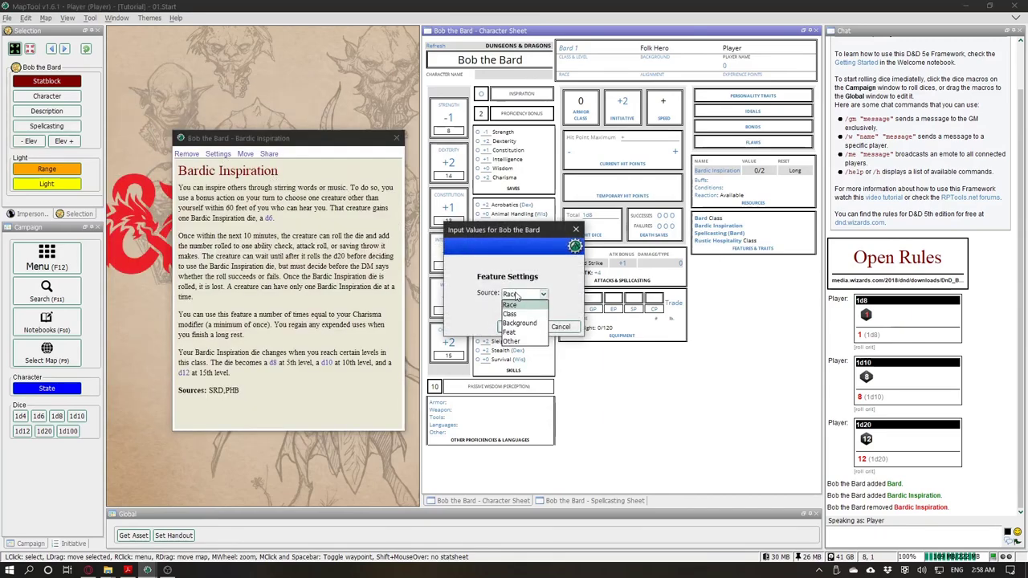
pyautogui.click(512, 313)
pyautogui.click(518, 327)
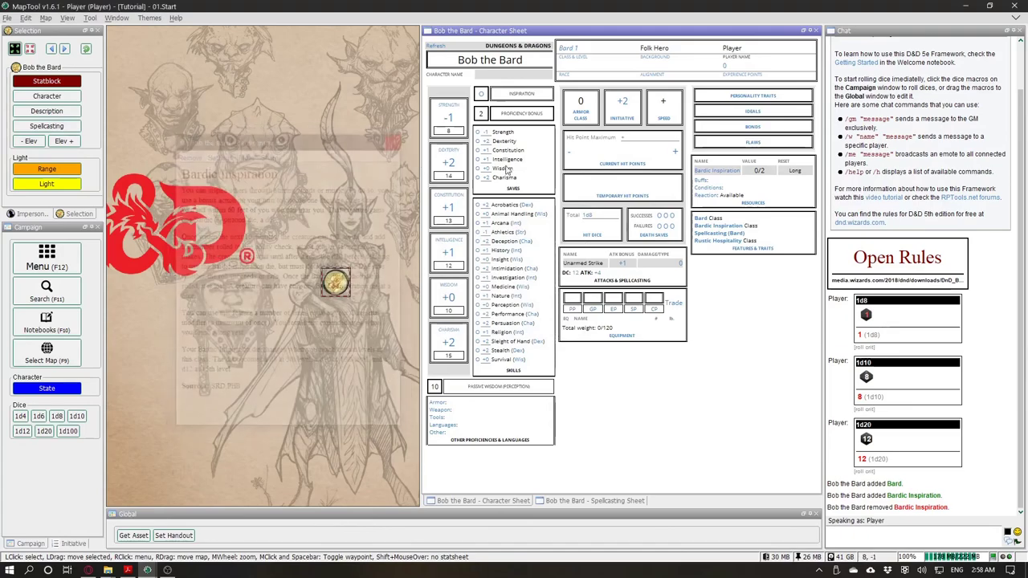
# Step: Set the source of the Spellcasting (Bard) feature to Class
pyautogui.click(704, 233)
pyautogui.click(438, 135)
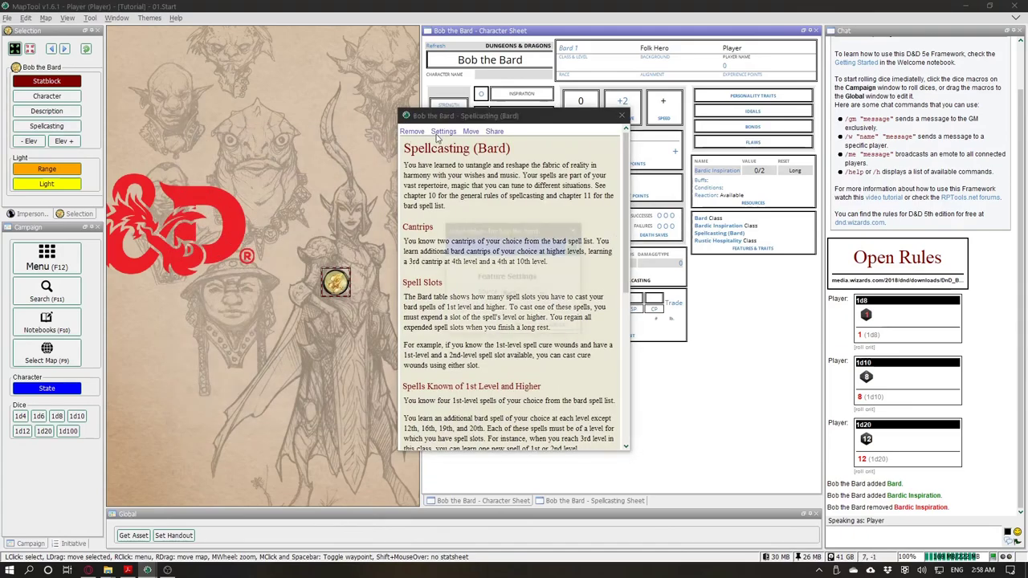
pyautogui.click(522, 294)
pyautogui.click(514, 302)
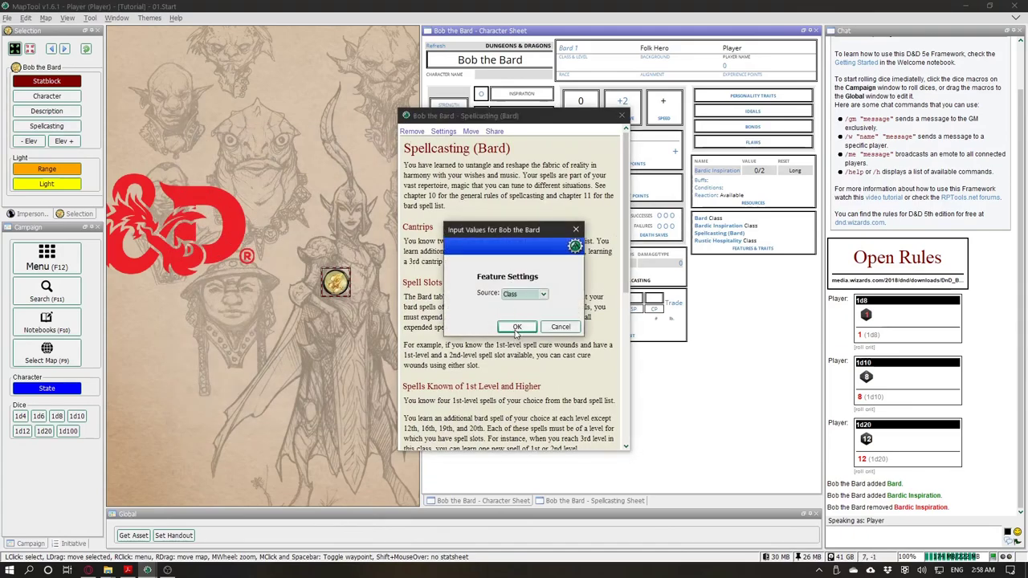
pyautogui.click(516, 327)
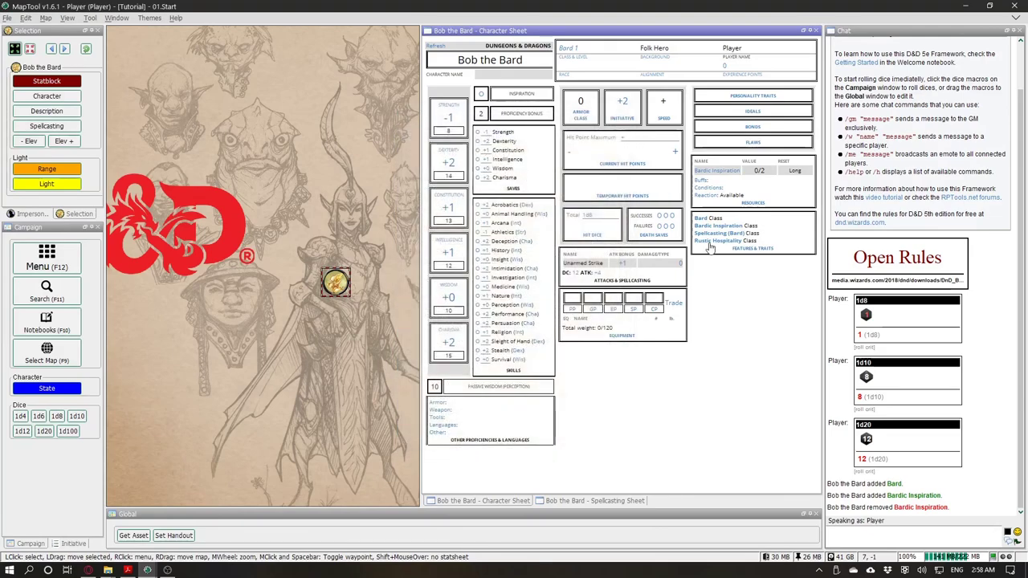
# Step: Set the source of the Rustic Hospitality feature to Background and close its description
pyautogui.click(711, 240)
pyautogui.click(522, 294)
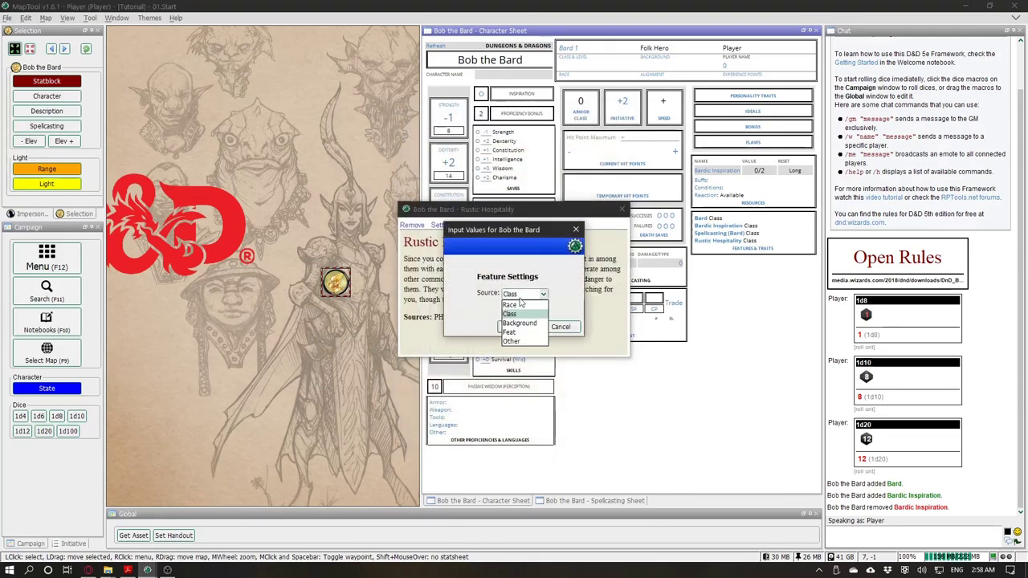
pyautogui.click(518, 323)
pyautogui.click(522, 327)
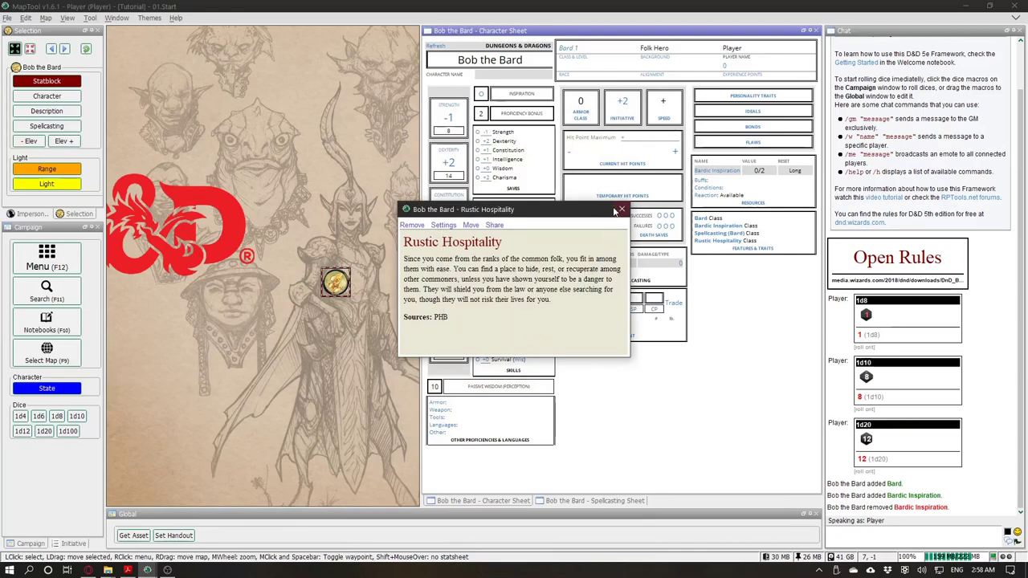
pyautogui.click(621, 209)
# Step: Switch to BasicRules.pdf and copy the Folk Hero heading, introduction, proficiencies and equipment text
pyautogui.hotkey('alt', 'Tab')
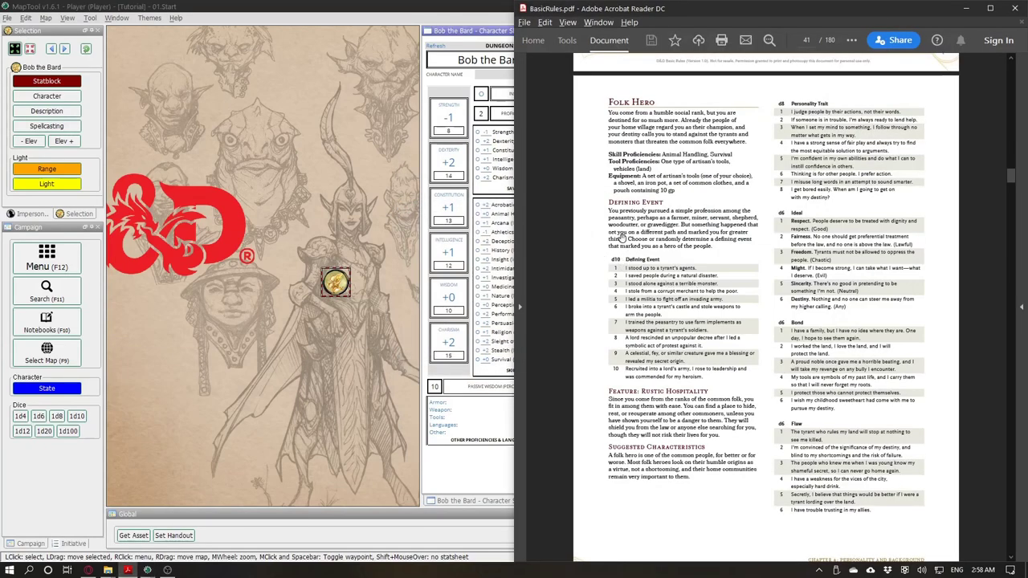
pyautogui.moveTo(610, 102); pyautogui.dragTo(692, 194)
pyautogui.hotkey('ctrl', 'c')
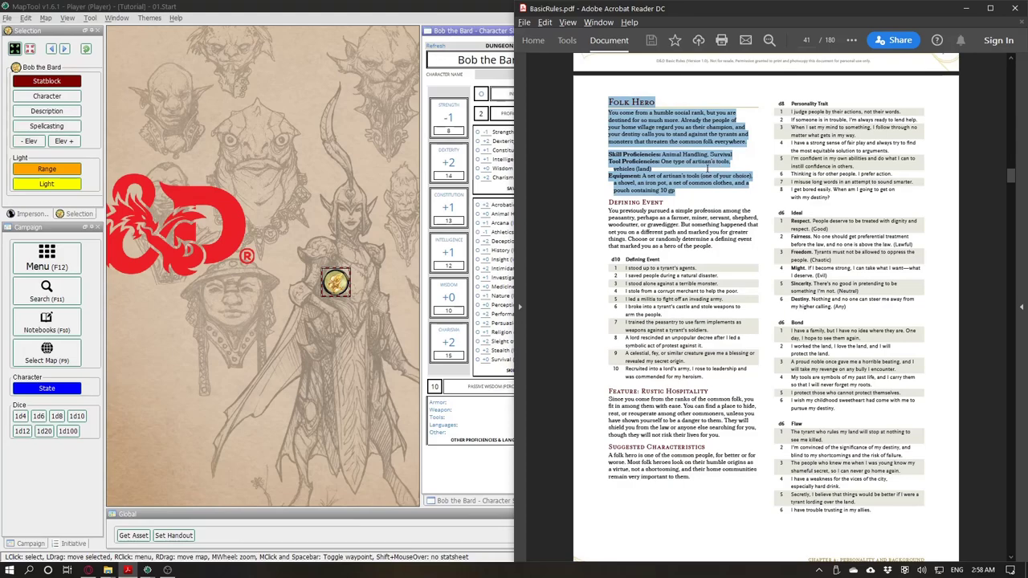
pyautogui.click(711, 260)
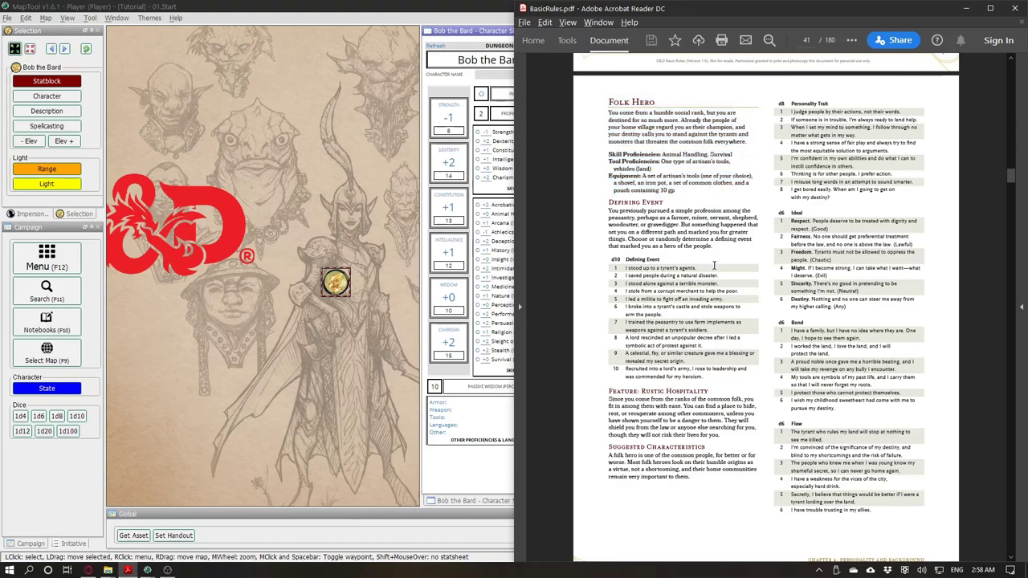
# Step: Add a new Features & Traits entry in MapTool, paste the copied text, title it Folk Hero and remove the empty lines above the description
pyautogui.hotkey('alt', 'Tab')
pyautogui.click(744, 250)
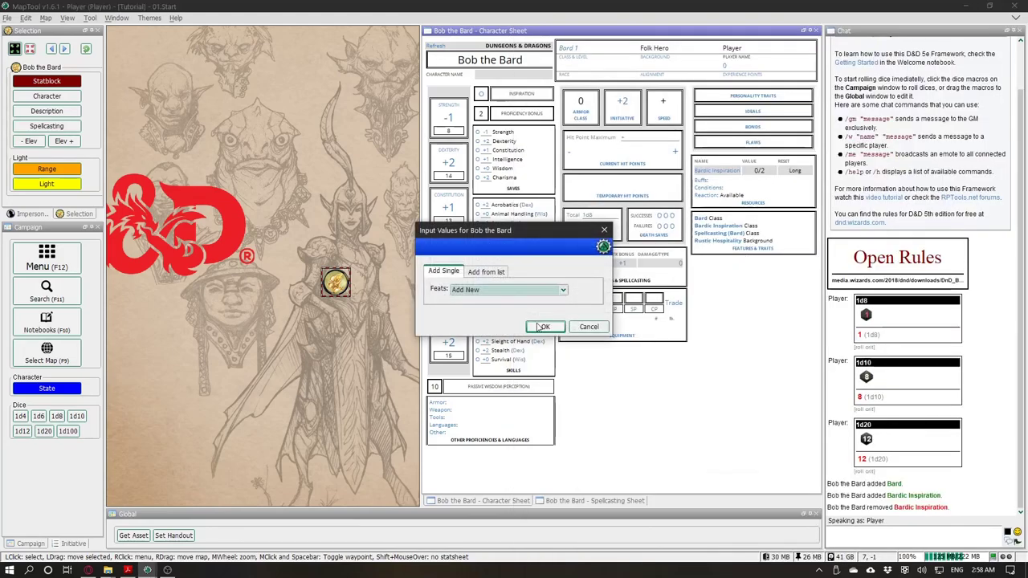
pyautogui.click(545, 326)
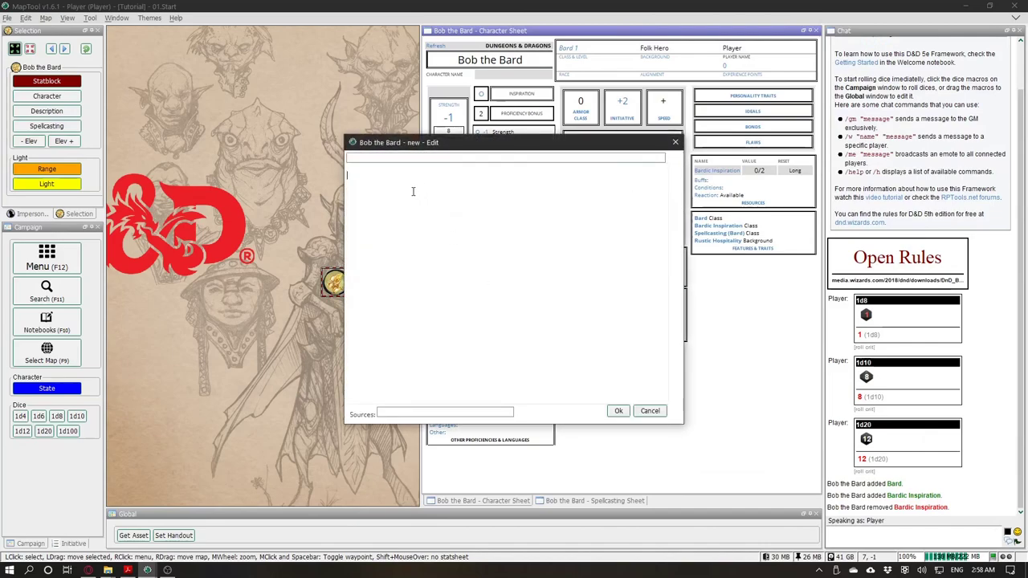
pyautogui.hotkey('ctrl', 'v')
pyautogui.moveTo(377, 175); pyautogui.dragTo(348, 175)
pyautogui.hotkey('ctrl', 'x')
pyautogui.click(371, 159)
pyautogui.hotkey('ctrl', 'v')
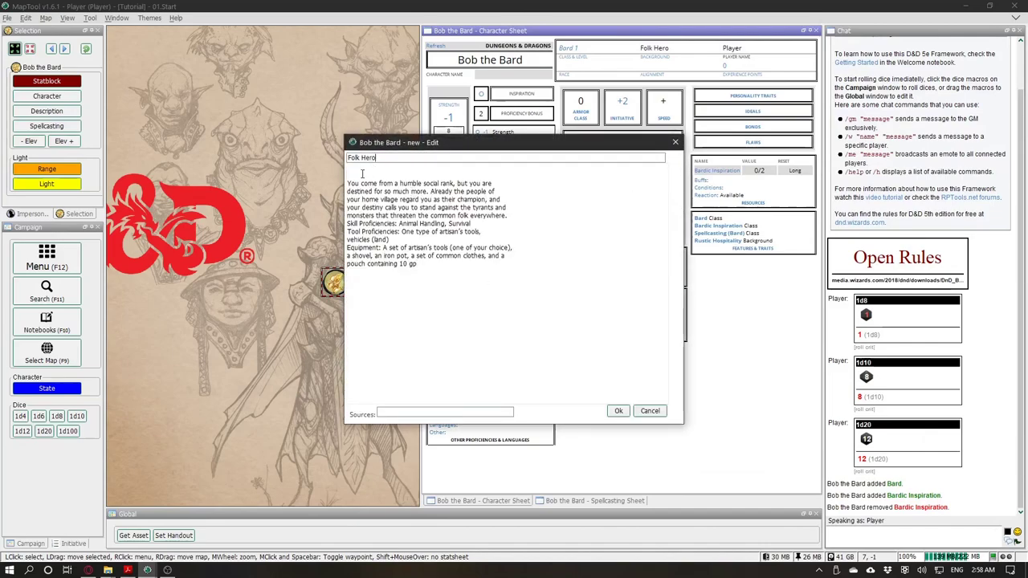
pyautogui.press('BackSpace')
pyautogui.press('Delete')
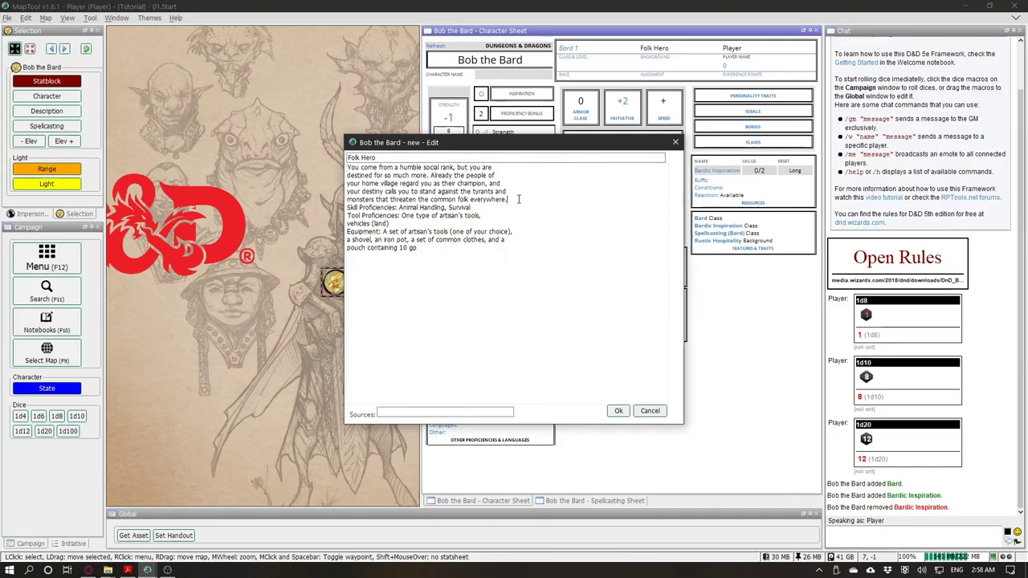
# Step: Insert a blank line before Skill Proficiencies and wrap the Skill Proficiencies, Tool Proficiencies and Equipment labels in ** for bold
pyautogui.press('Return')
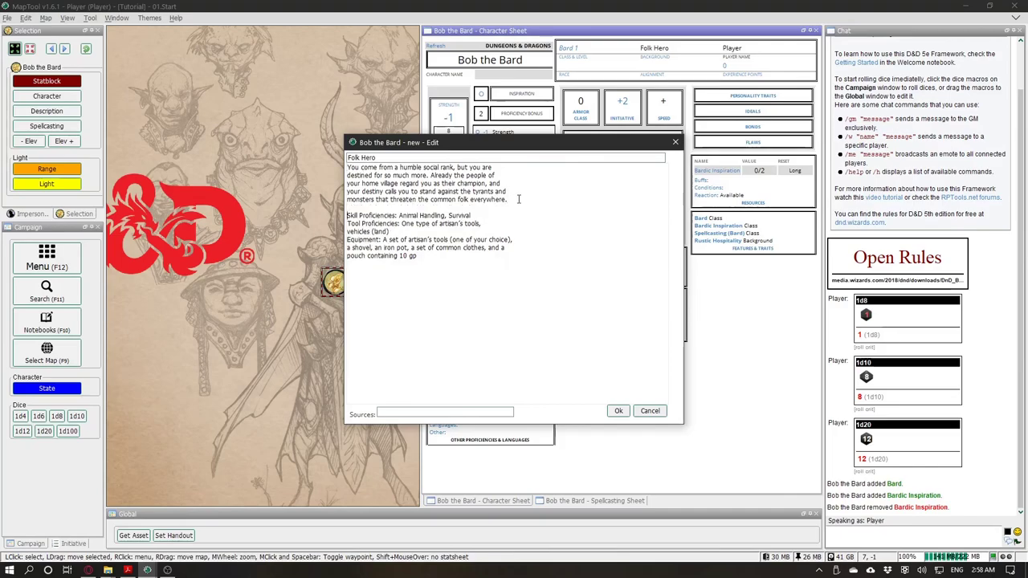
pyautogui.write('**')
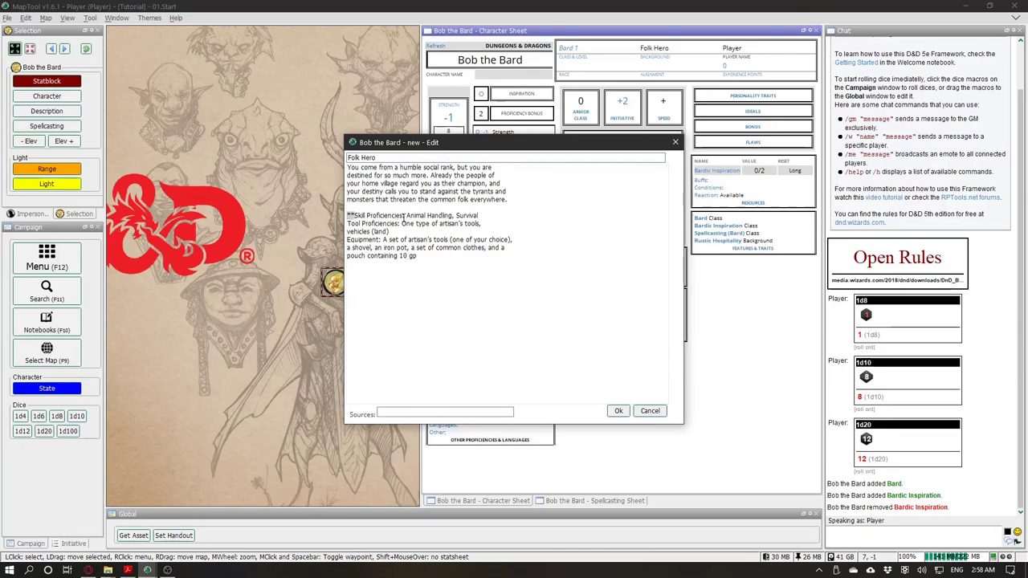
pyautogui.write('**')
pyautogui.click(351, 224)
pyautogui.write('**')
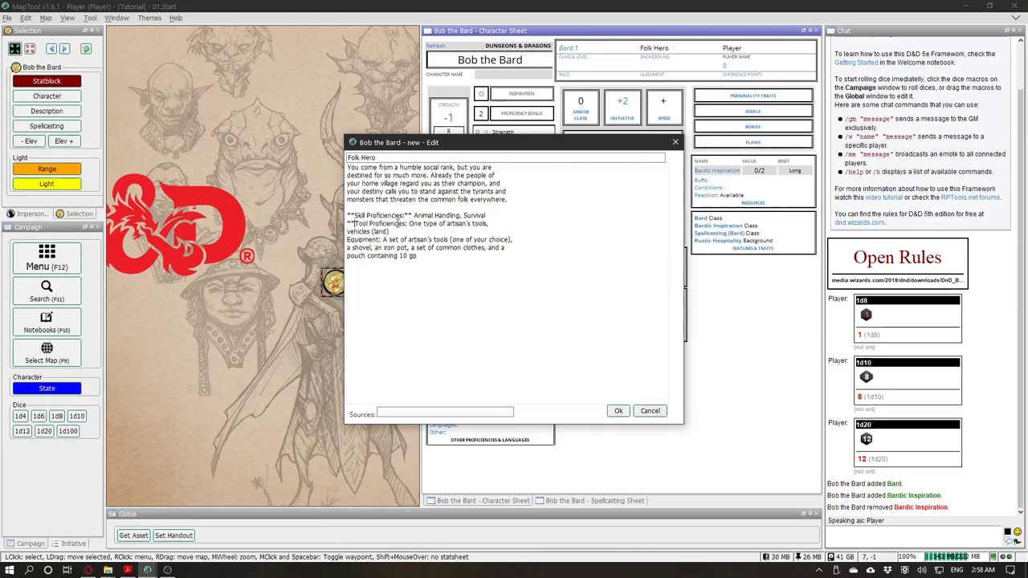
pyautogui.click(407, 225)
pyautogui.write('**')
pyautogui.click(350, 239)
pyautogui.write('**')
pyautogui.click(388, 239)
pyautogui.write('**')
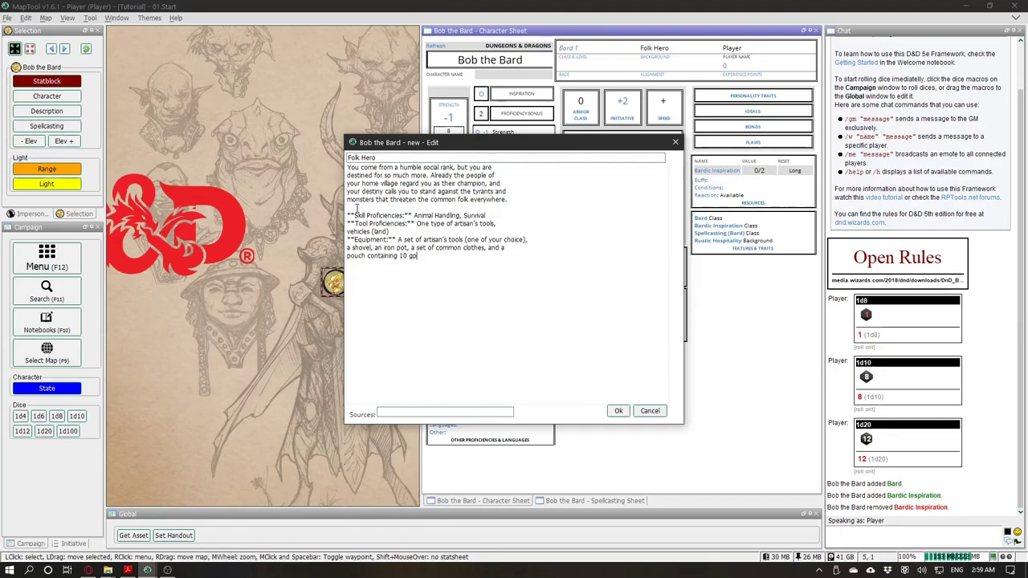
# Step: Enter PHB as the Folk Hero entry's source and save the entry
pyautogui.moveTo(356, 209); pyautogui.dragTo(336, 158)
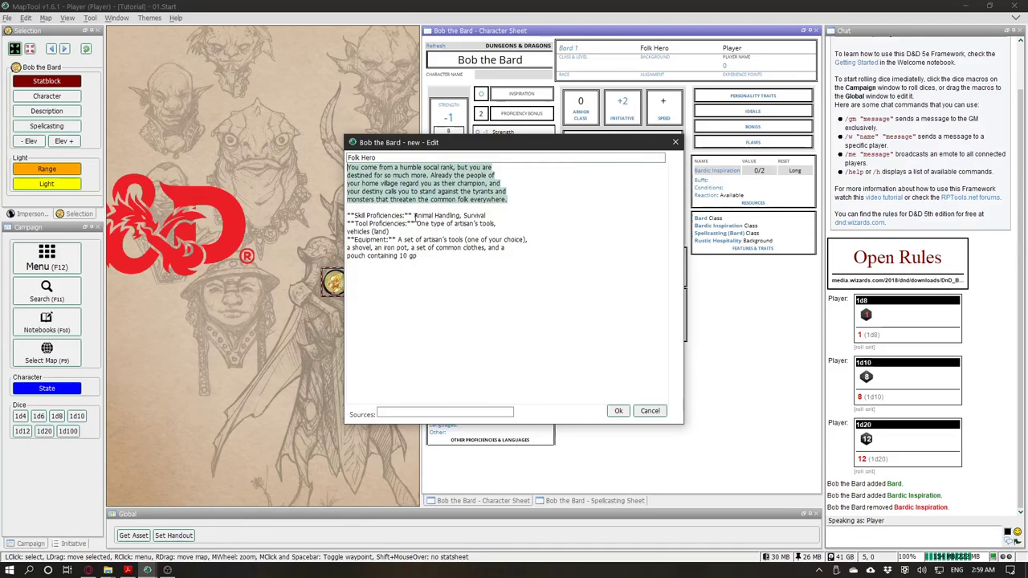
pyautogui.click(421, 409)
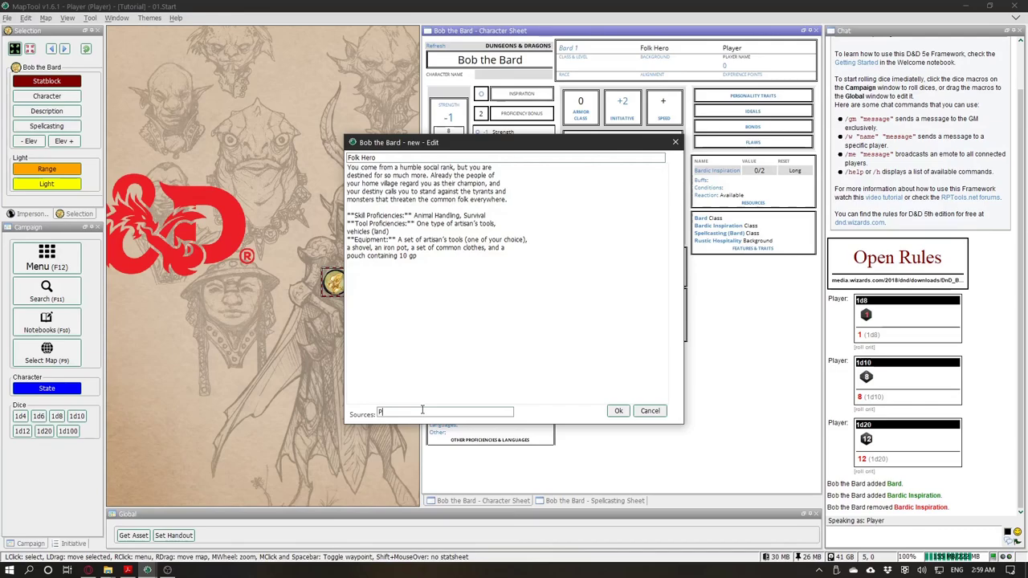
pyautogui.click(617, 411)
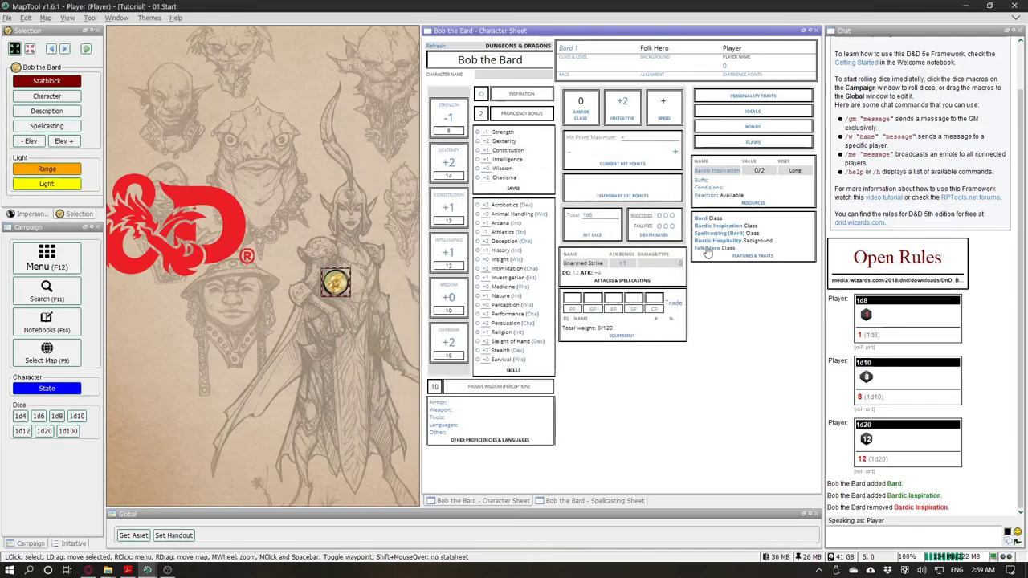
# Step: Set the source type of the Folk Hero feature to Background
pyautogui.click(709, 249)
pyautogui.click(450, 187)
pyautogui.click(512, 296)
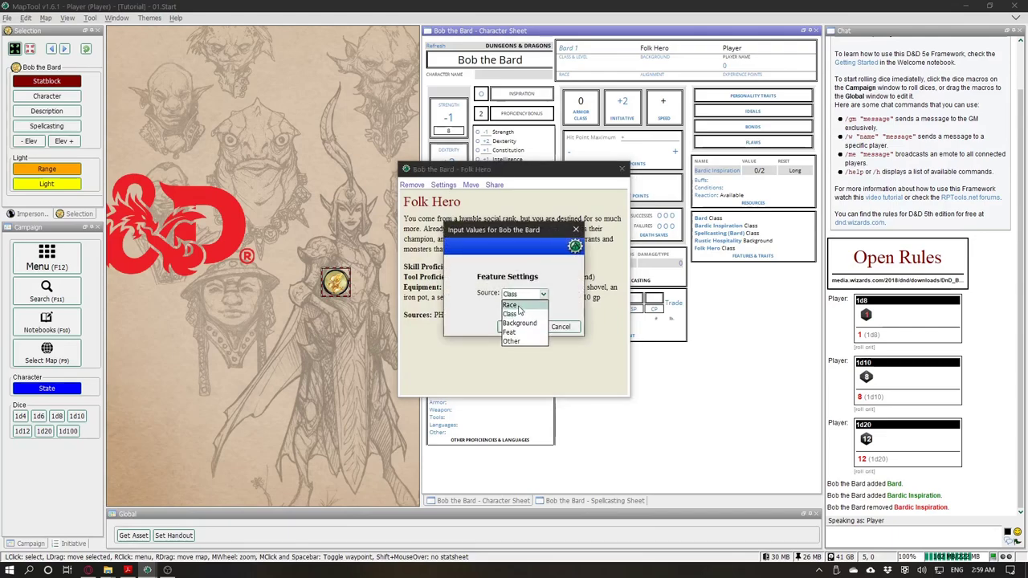
pyautogui.click(519, 323)
pyautogui.click(517, 327)
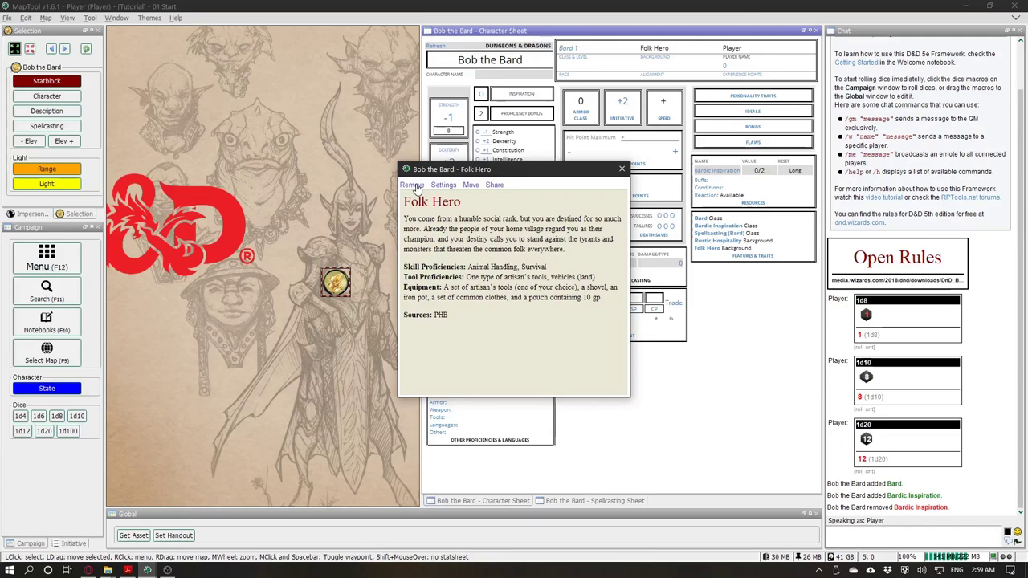
# Step: Copy the Suggested Characteristics heading and paragraph from the Folk Hero page in BasicRules.pdf
pyautogui.click(128, 570)
pyautogui.moveTo(666, 258)
pyautogui.mouseDown()
pyautogui.moveTo(672, 332)
pyautogui.moveTo(668, 239)
pyautogui.mouseUp()
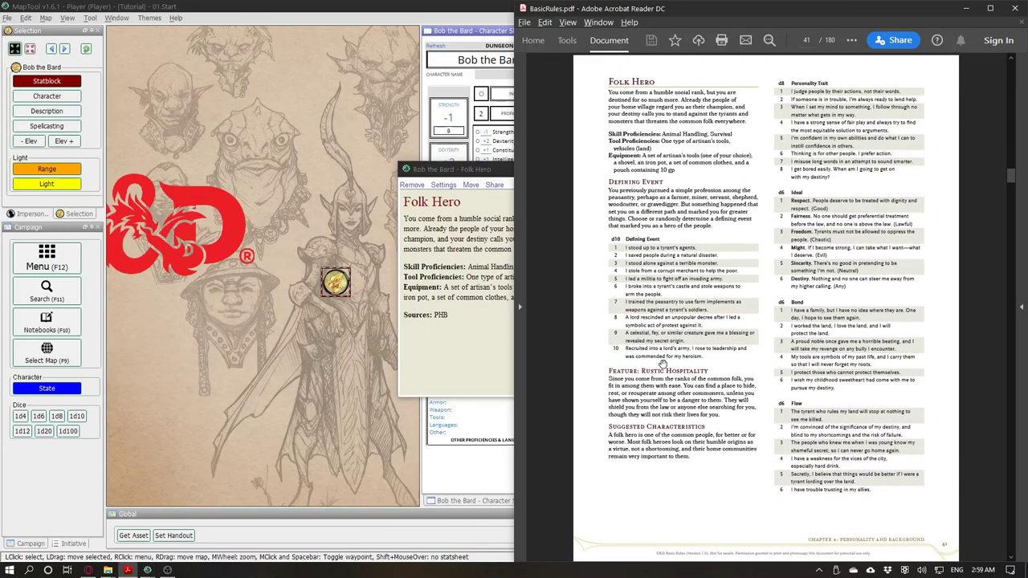
pyautogui.moveTo(608, 426)
pyautogui.mouseDown()
pyautogui.moveTo(693, 435)
pyautogui.moveTo(697, 450)
pyautogui.mouseUp()
pyautogui.hotkey('ctrl', 'c')
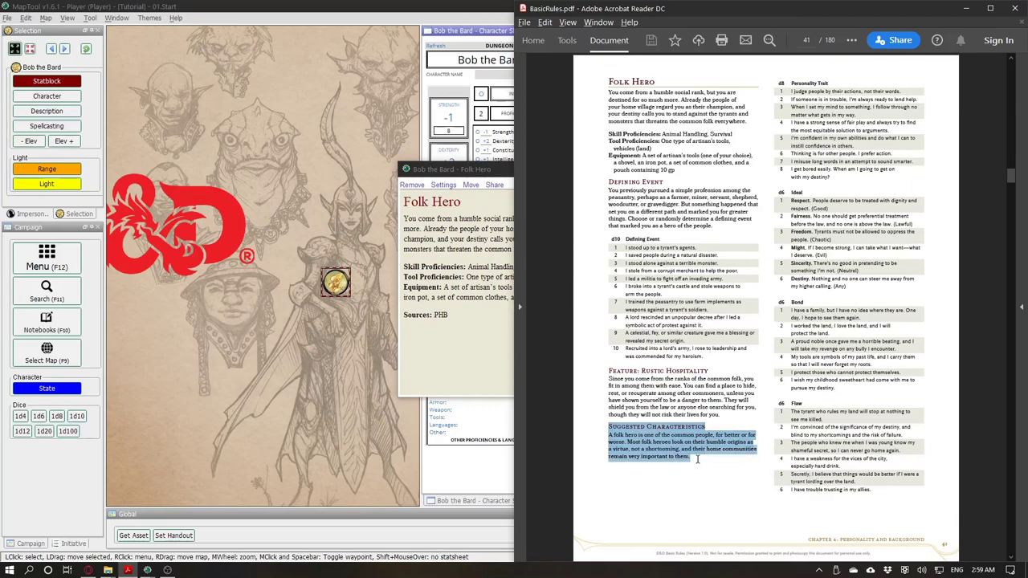
pyautogui.click(475, 223)
pyautogui.click(442, 186)
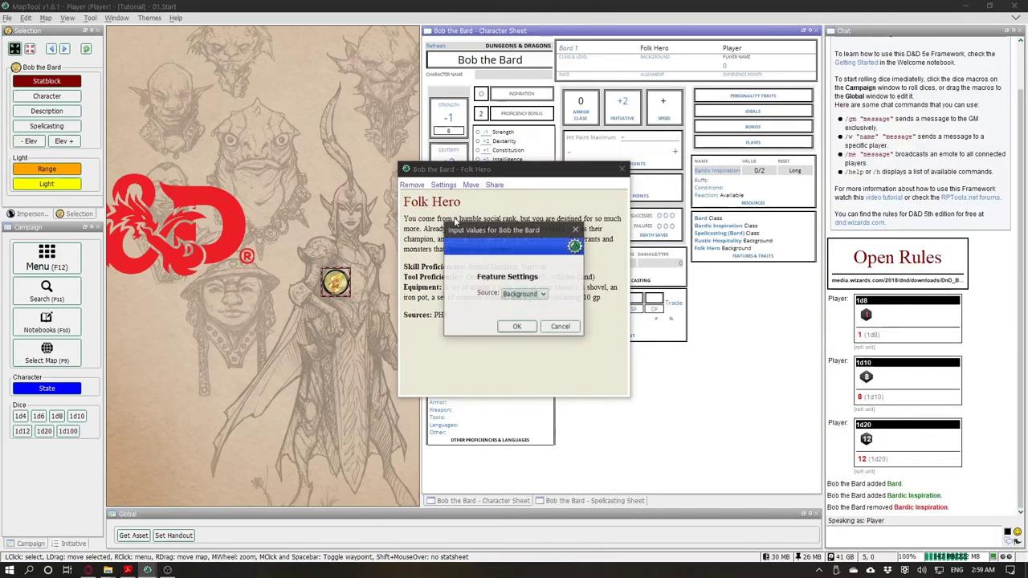
pyautogui.click(545, 326)
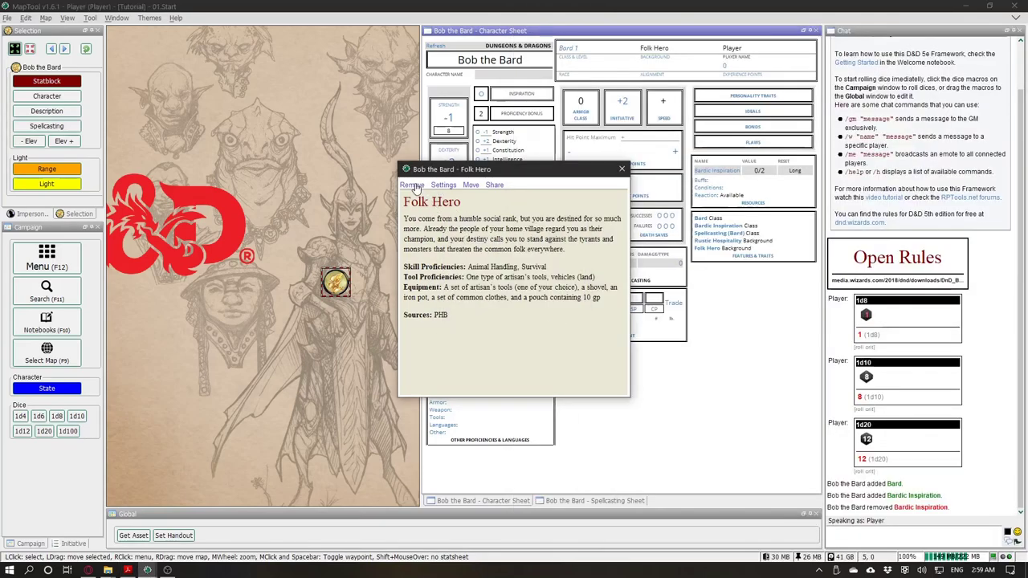
pyautogui.click(620, 170)
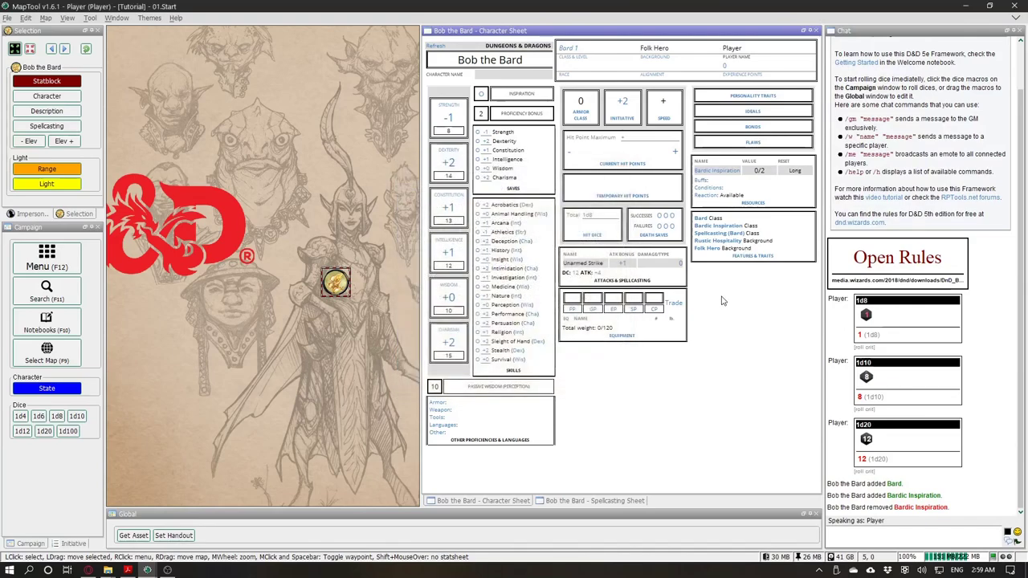
pyautogui.click(706, 248)
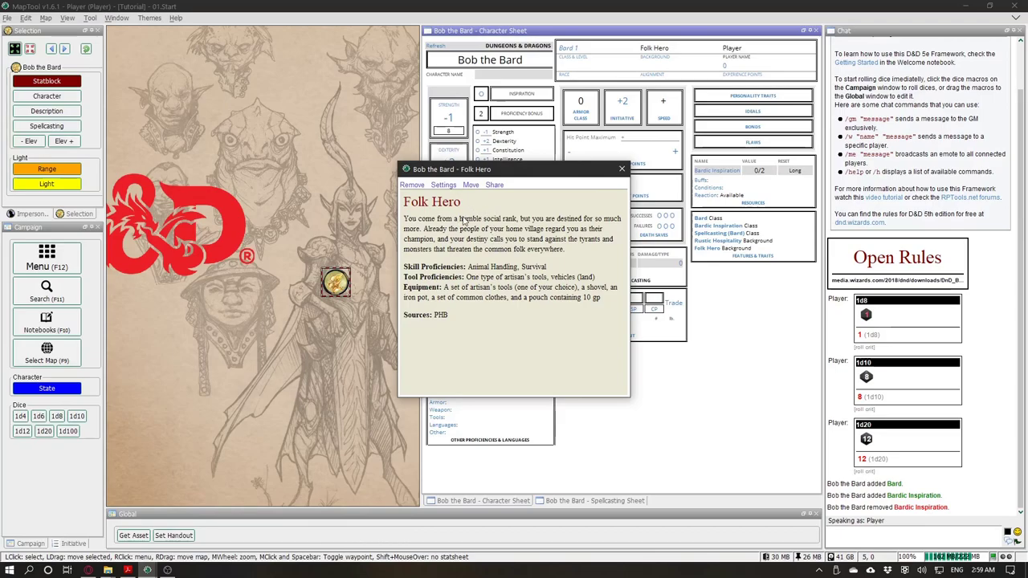
# Step: Switch to the GM's MapTool window and open Bob the Bard's character sheet
pyautogui.hotkey('alt', 'Tab')
pyautogui.hotkey('alt', 'Tab')
pyautogui.hotkey('alt', 'Tab')
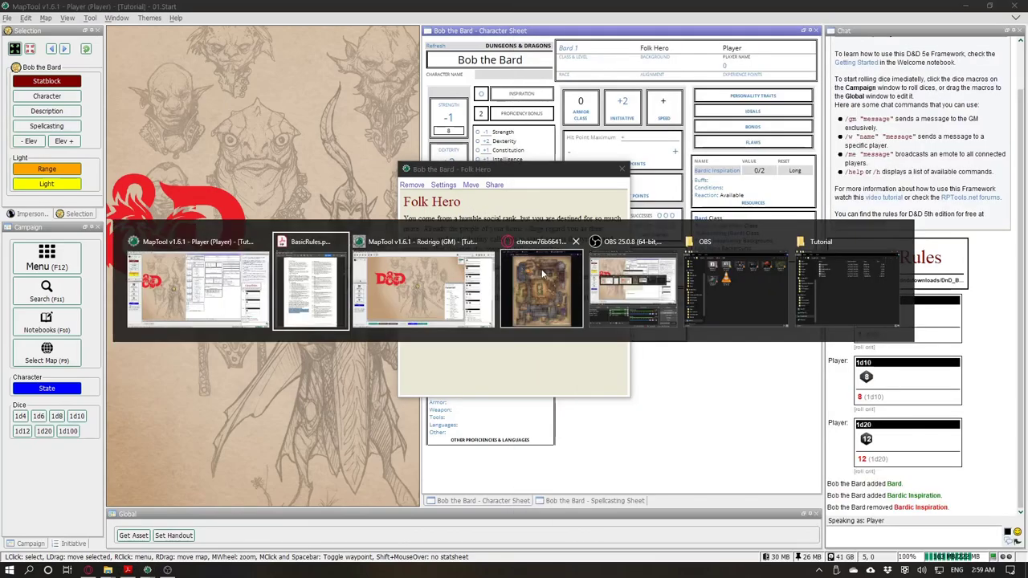
pyautogui.click(401, 275)
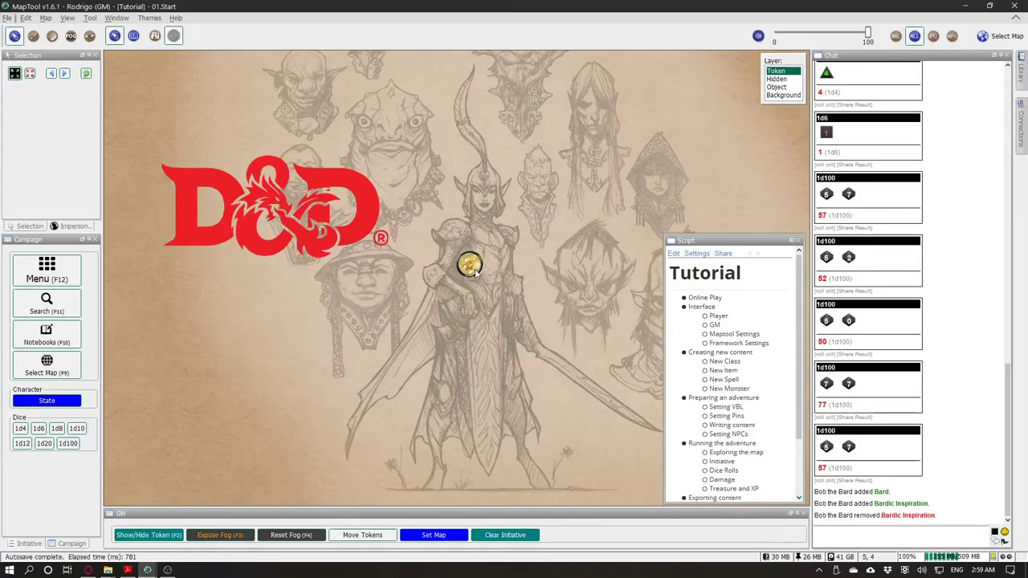
pyautogui.click(56, 121)
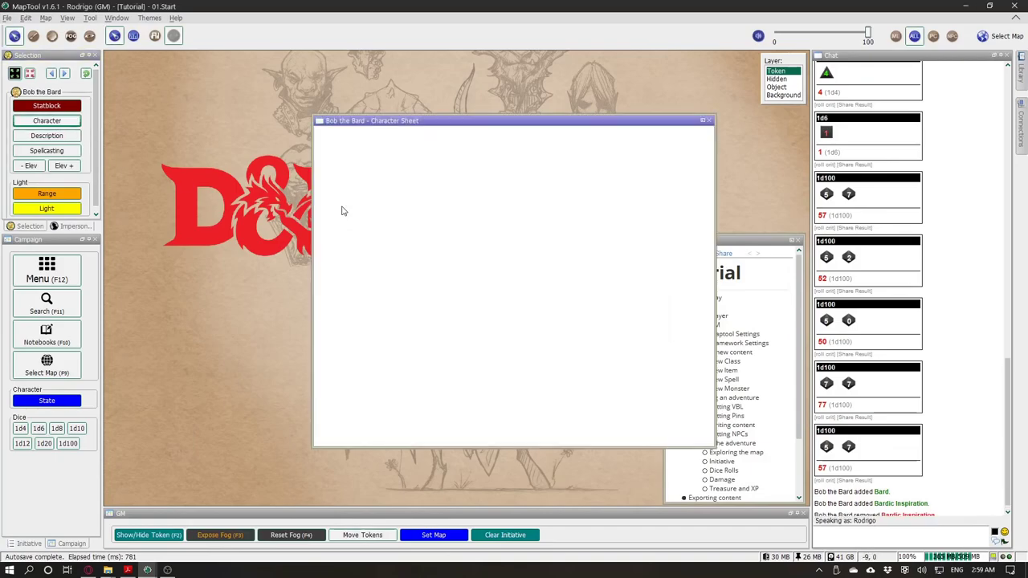
# Step: Append the copied Suggested Characteristics text to the Folk Hero entry, format its title as a #### heading and save the entry
pyautogui.click(607, 343)
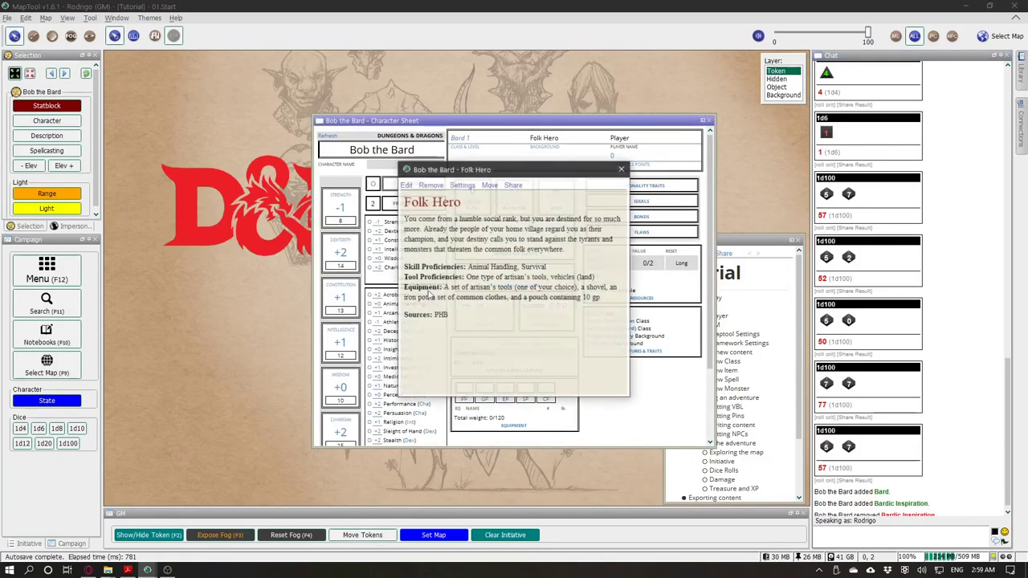
pyautogui.click(406, 184)
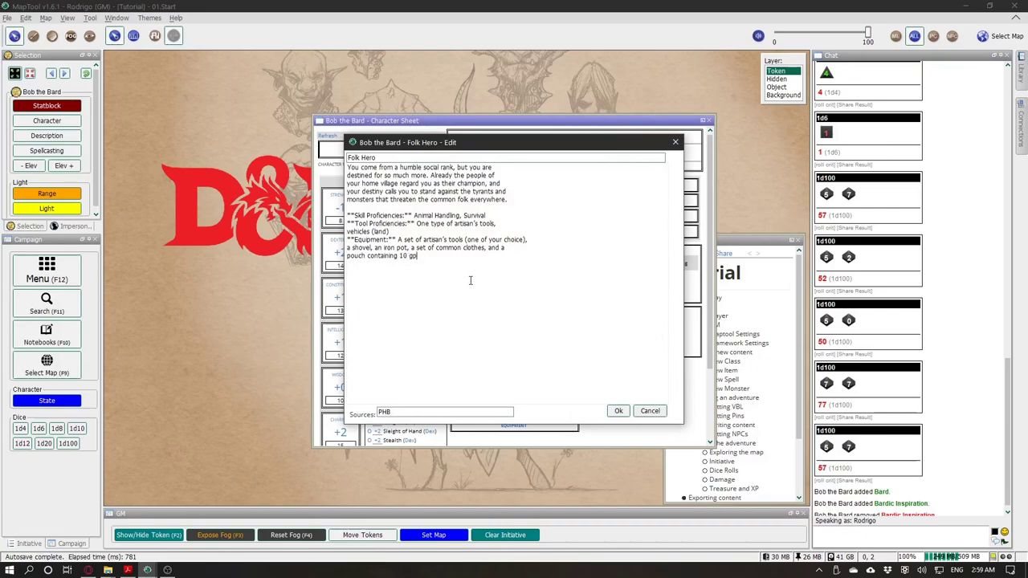
pyautogui.hotkey('ctrl', 'v')
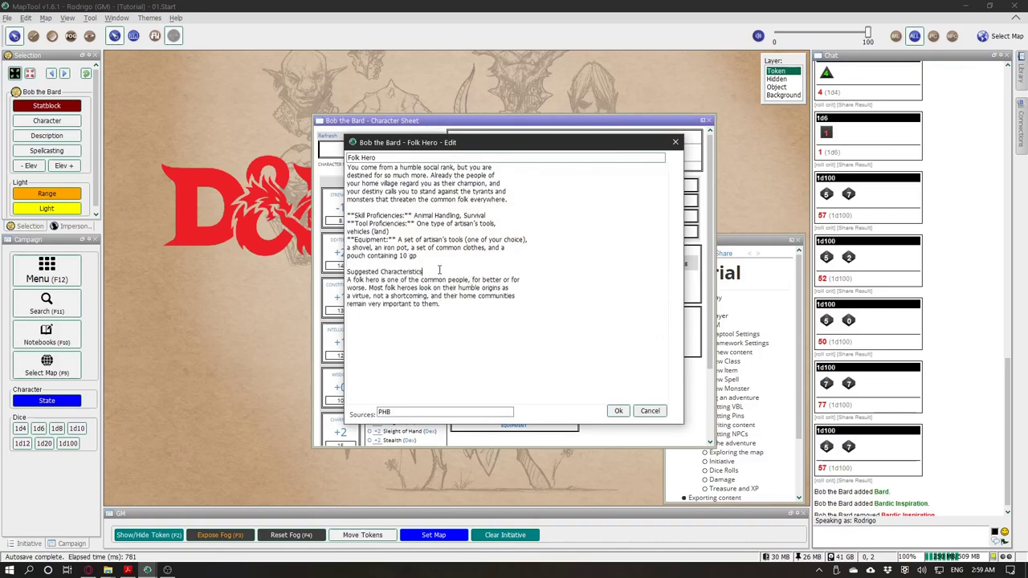
pyautogui.press('Return')
pyautogui.write('####')
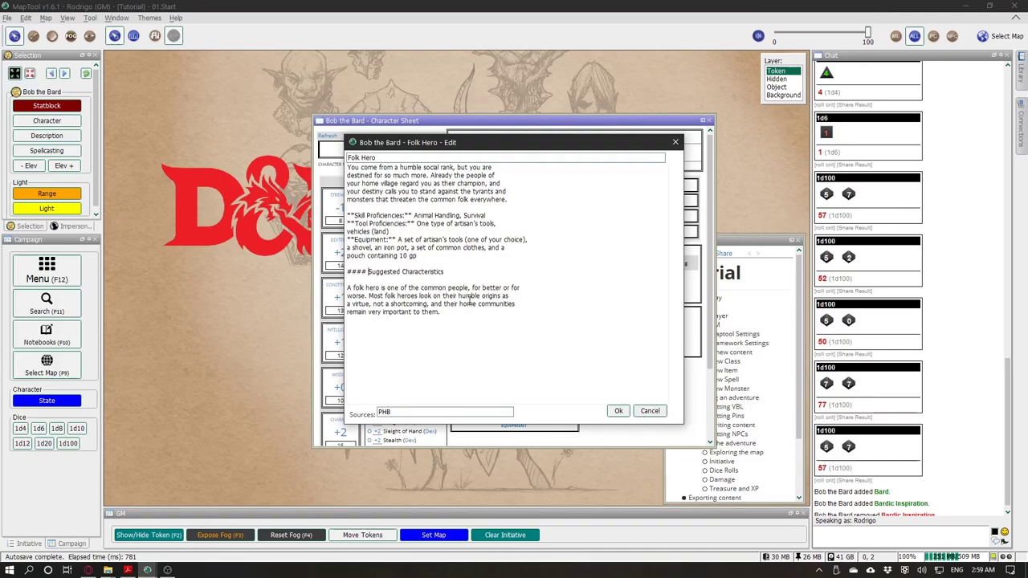
pyautogui.click(618, 410)
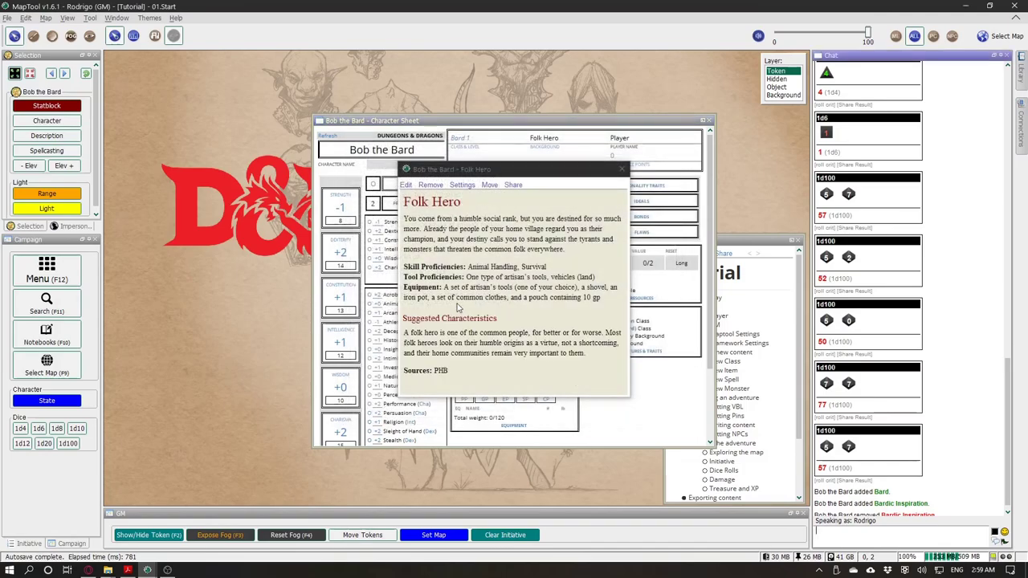
pyautogui.click(621, 169)
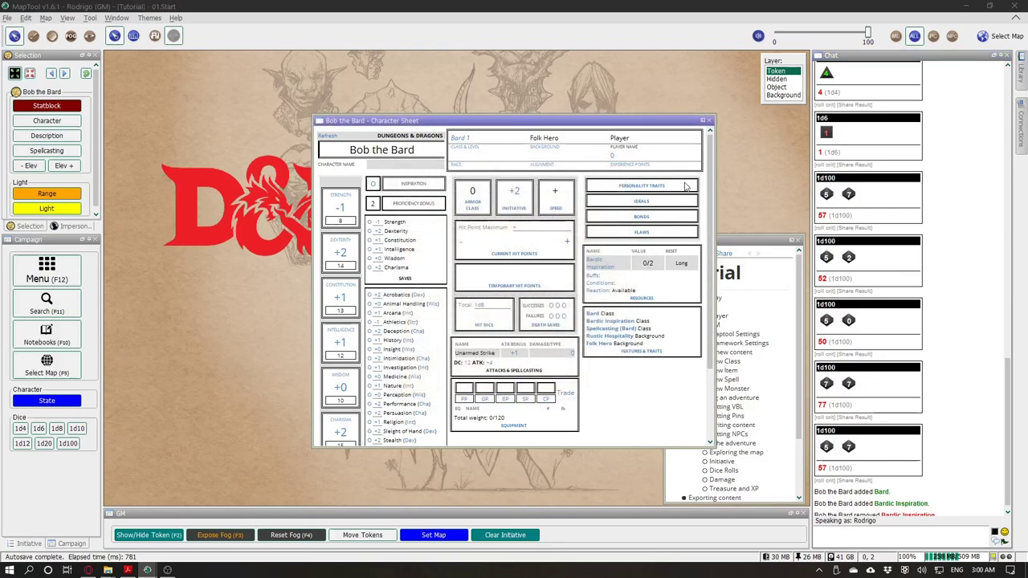
pyautogui.click(708, 122)
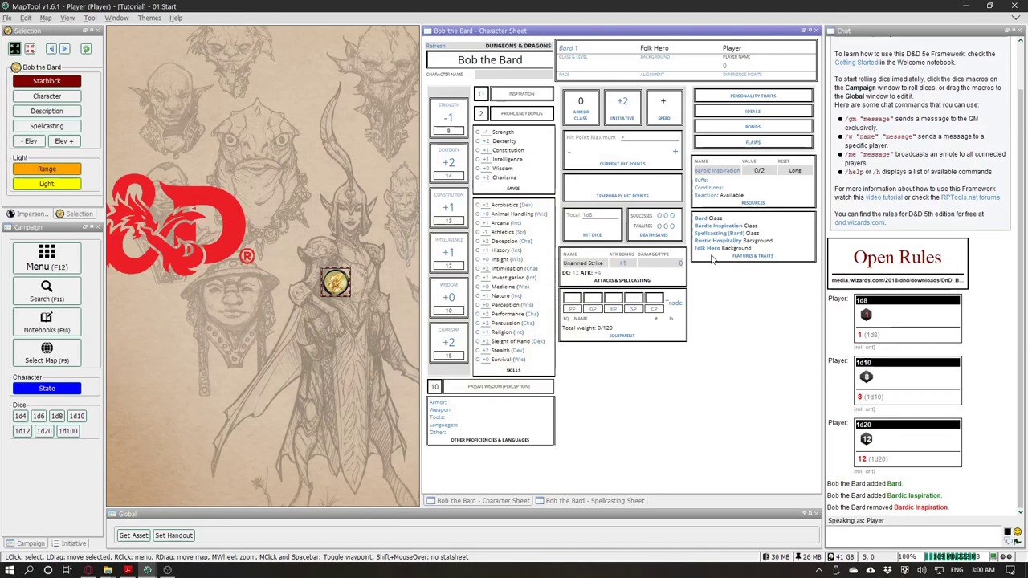
# Step: In the Player's MapTool window, review the Folk Hero and Rustic Hospitality entries and place the Folk Hero entry beside the character sheet
pyautogui.click(704, 248)
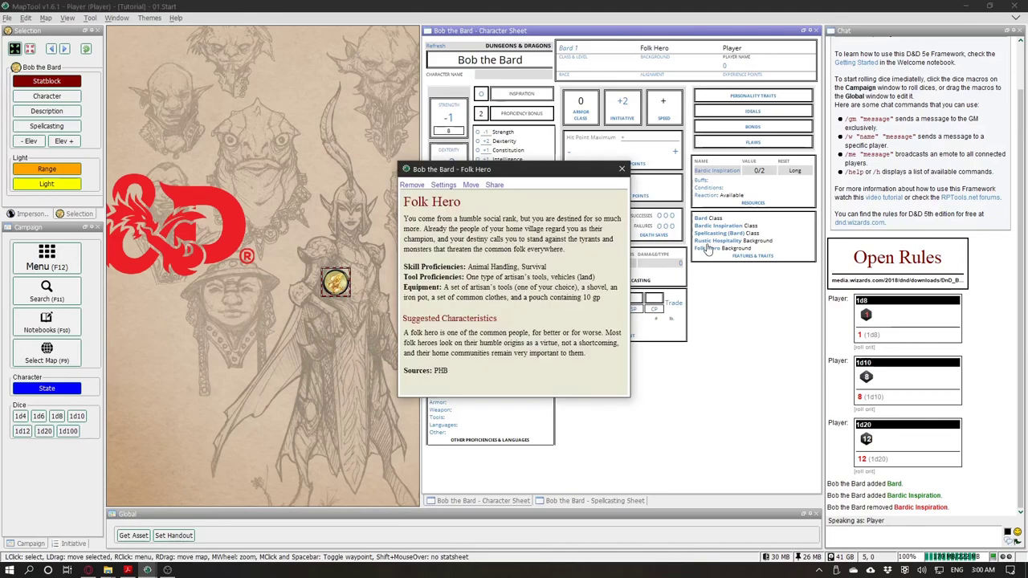
pyautogui.click(622, 170)
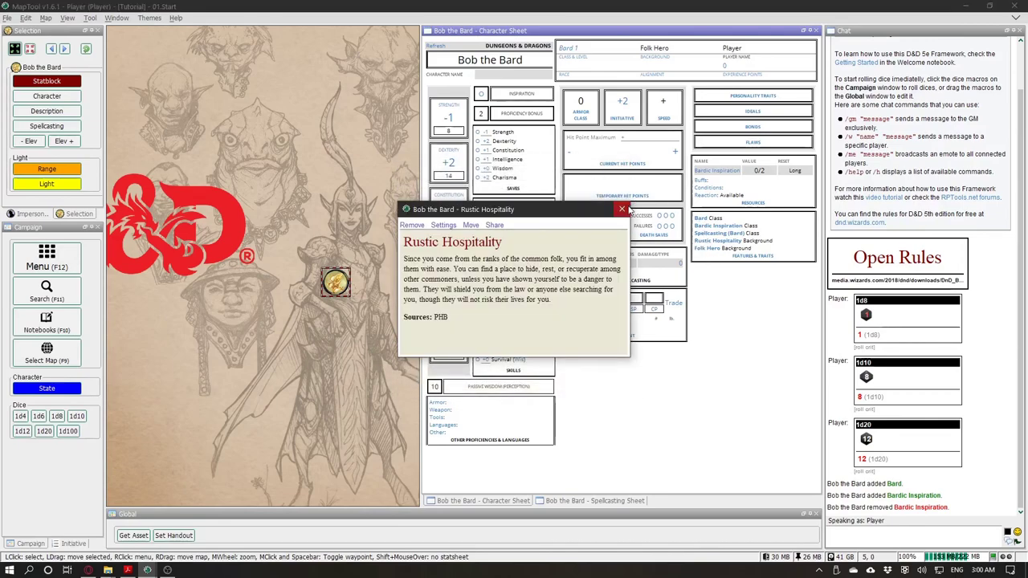
pyautogui.click(632, 201)
pyautogui.click(701, 249)
pyautogui.moveTo(404, 265); pyautogui.dragTo(499, 308)
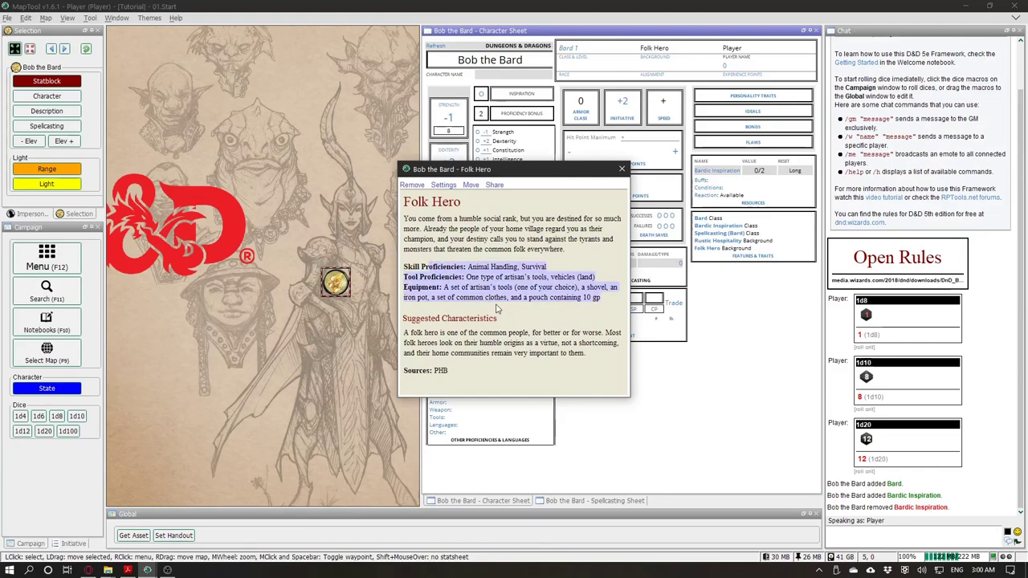
pyautogui.click(516, 298)
pyautogui.moveTo(479, 167); pyautogui.dragTo(258, 109)
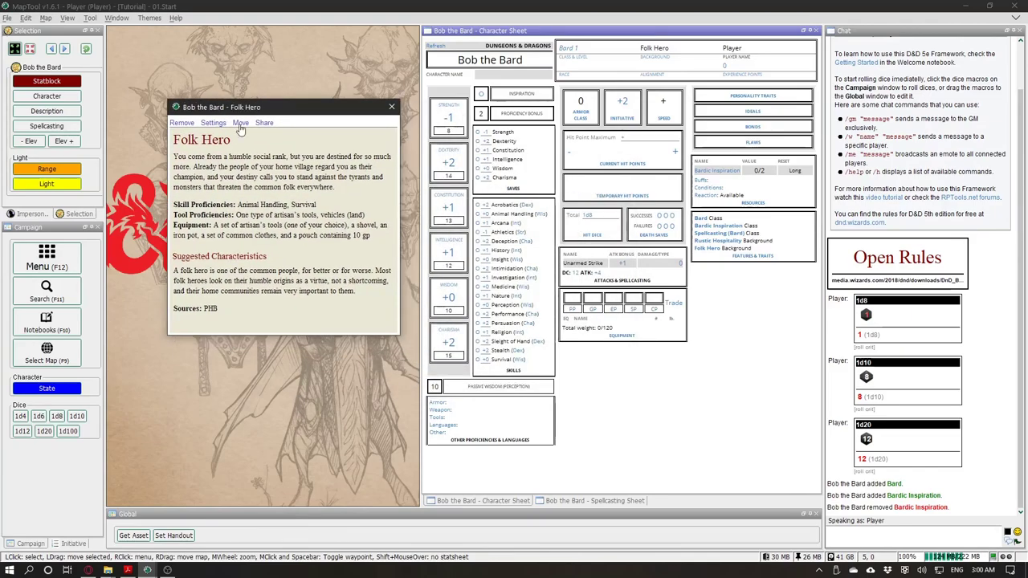
# Step: Set Bob the Bard's Animal Handling and Survival skills to Proficient, following the Folk Hero skill proficiencies
pyautogui.moveTo(201, 207); pyautogui.dragTo(287, 207)
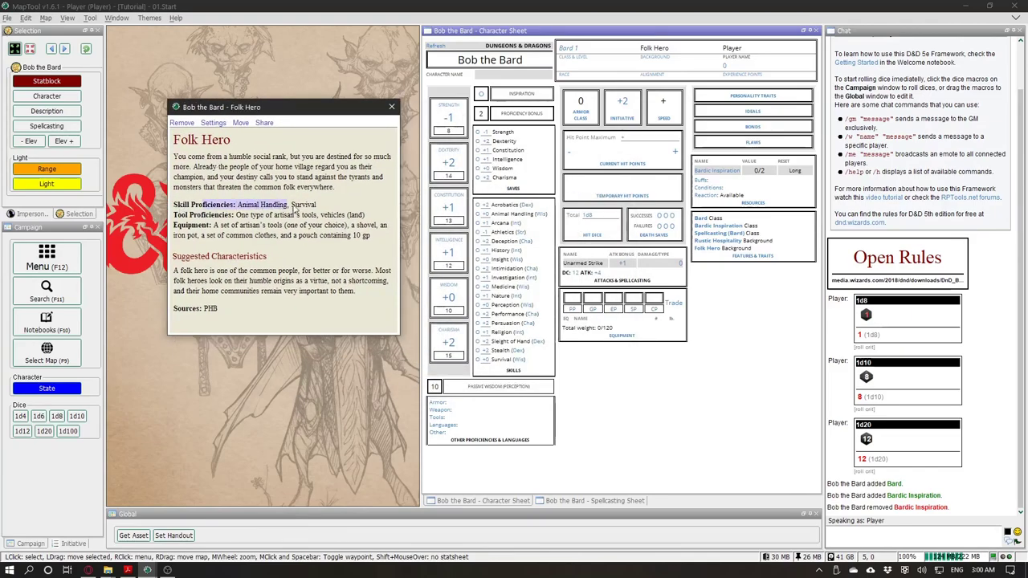
pyautogui.click(316, 207)
pyautogui.click(479, 216)
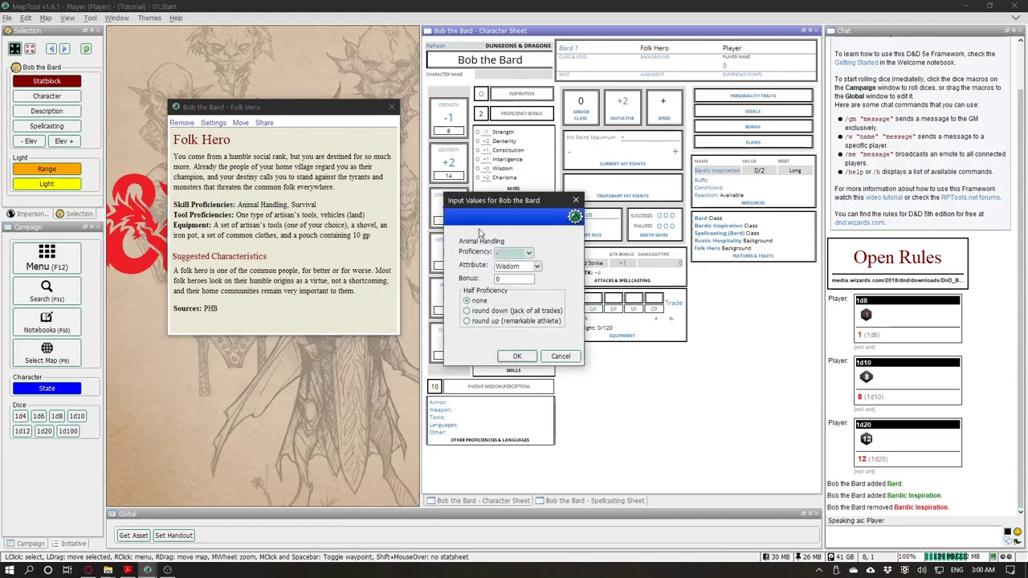
pyautogui.click(505, 355)
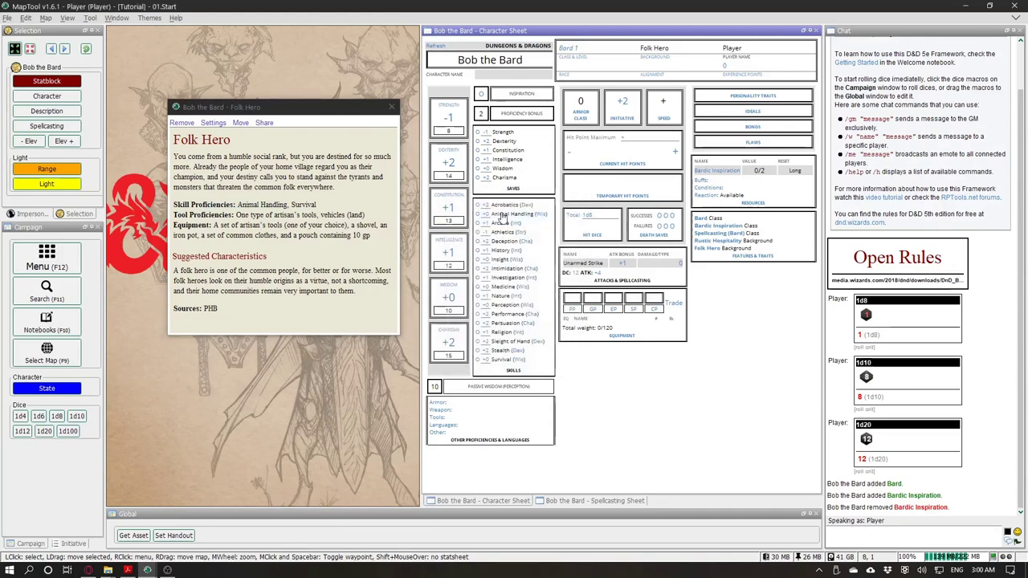
pyautogui.moveTo(192, 215); pyautogui.dragTo(251, 218)
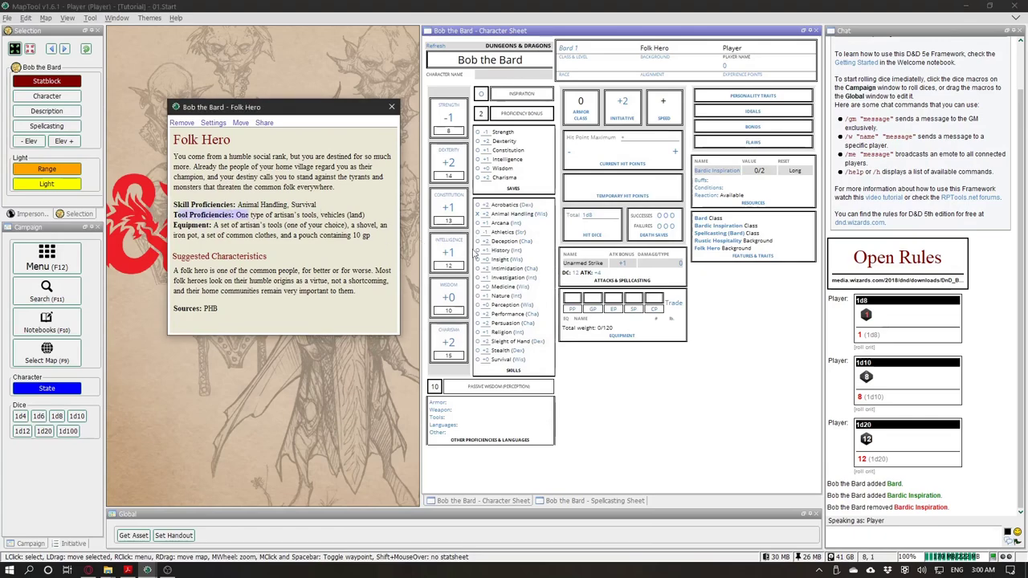
pyautogui.click(478, 360)
pyautogui.click(516, 253)
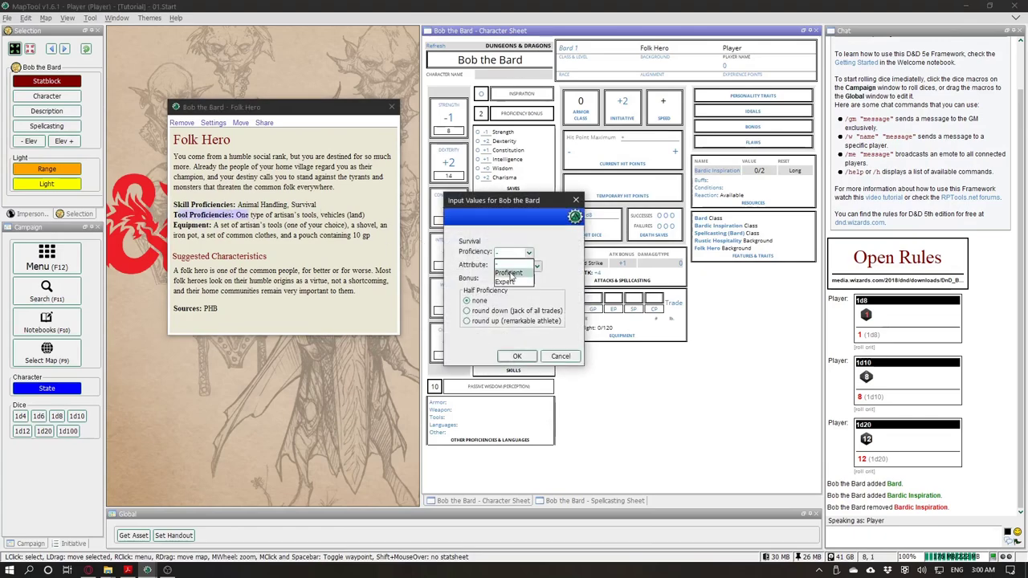
pyautogui.click(509, 273)
pyautogui.click(517, 355)
# Step: Enter "Brewer's Suply, vehicles (land)" as the character's tool proficiencies
pyautogui.click(269, 217)
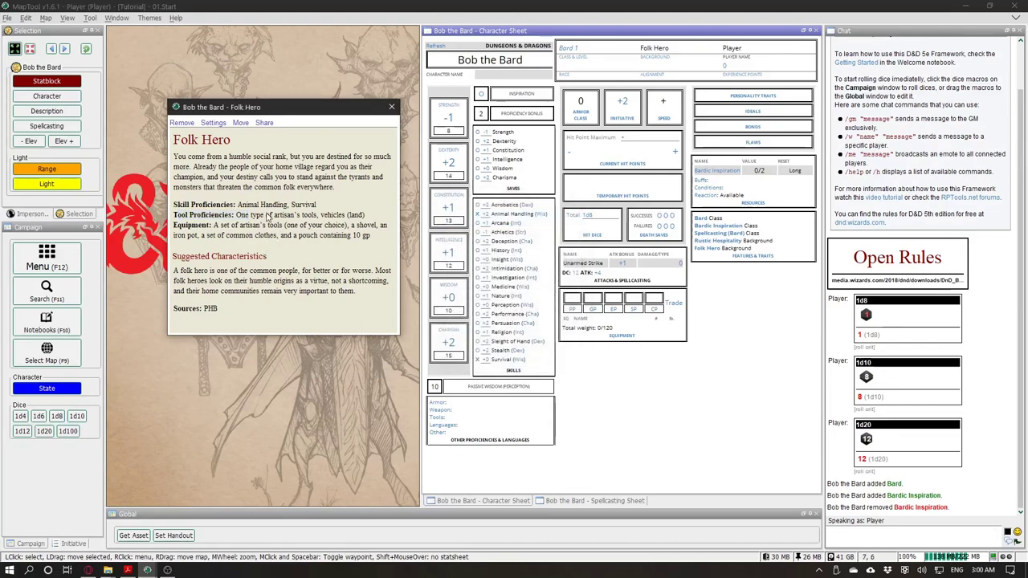
pyautogui.moveTo(237, 215); pyautogui.dragTo(316, 217)
pyautogui.click(316, 216)
pyautogui.click(438, 418)
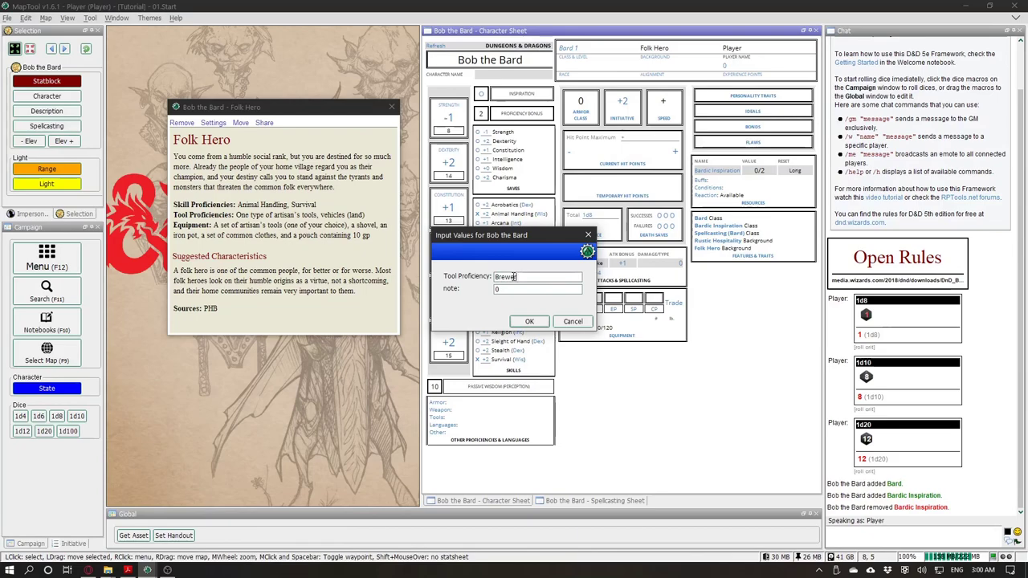
pyautogui.write("Brewer's Suply, vehicles (")
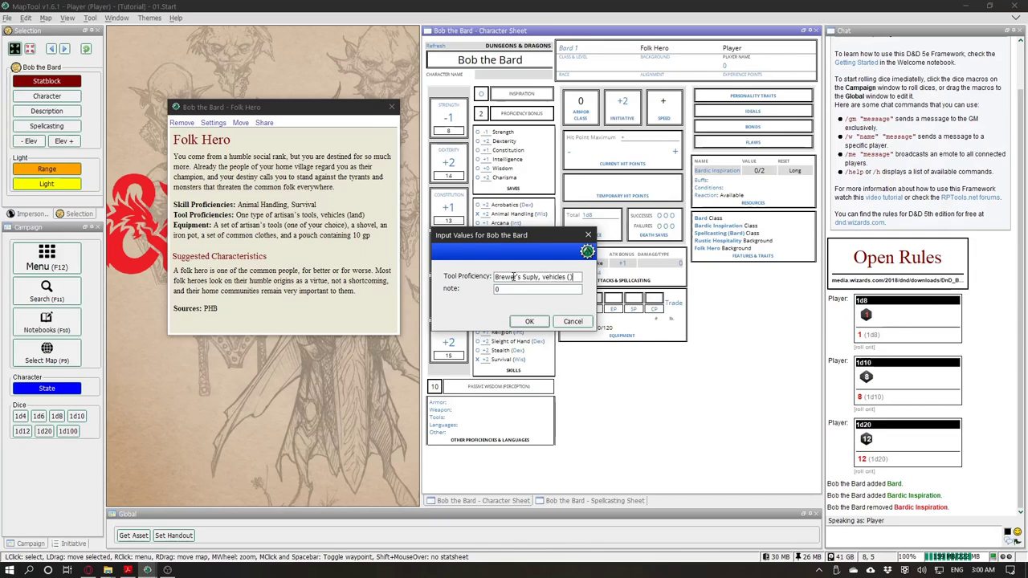
pyautogui.write('land')
pyautogui.click(529, 321)
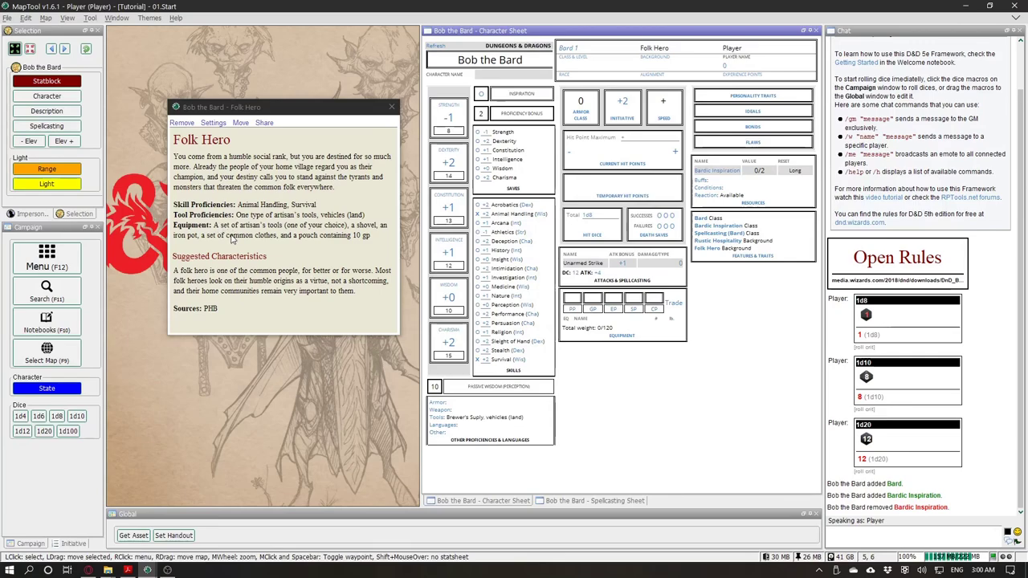
# Step: Add Brewer's Supplies and a Shovel as single items to the character's equipment
pyautogui.click(623, 336)
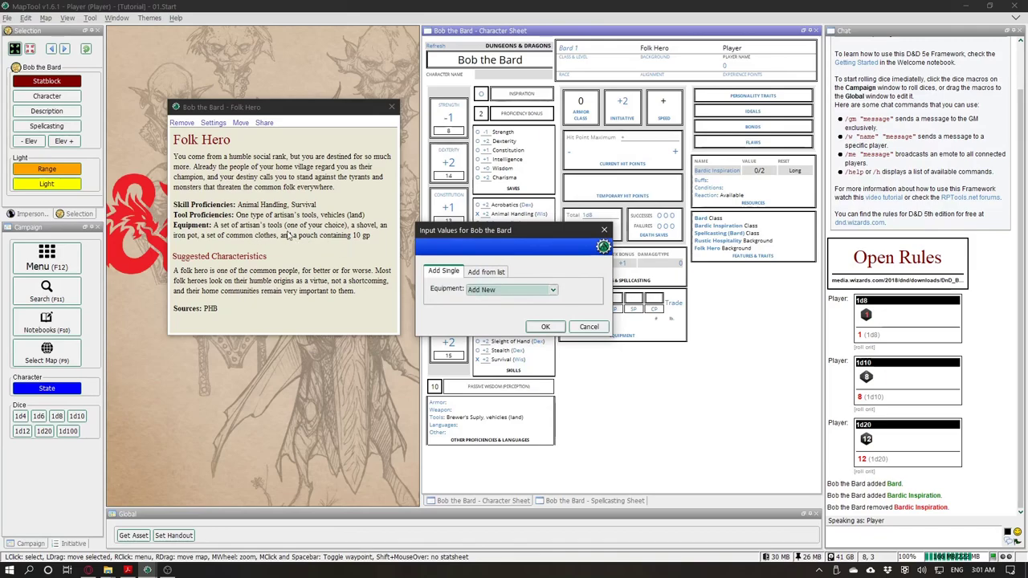
pyautogui.write('br')
pyautogui.press('Return')
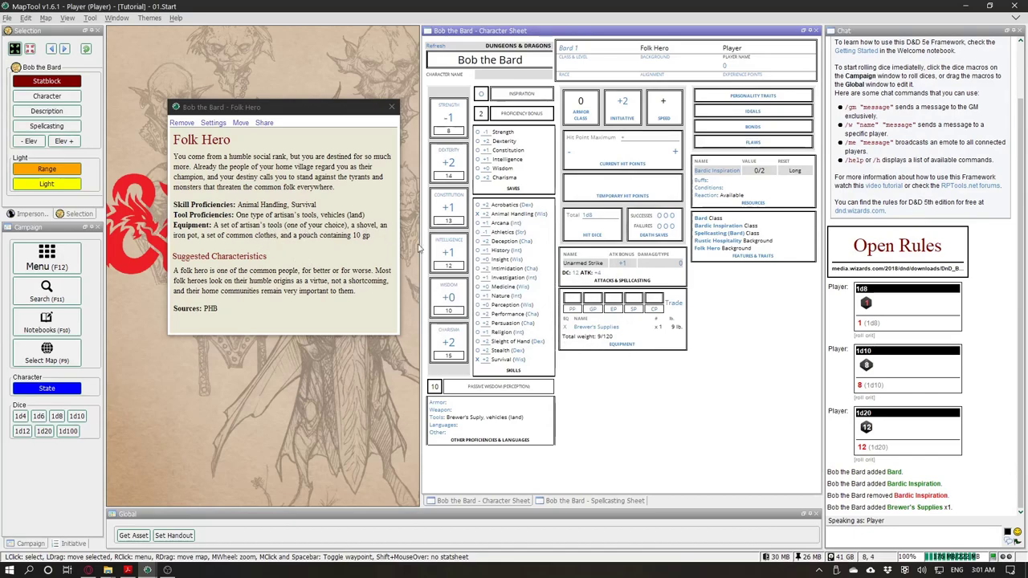
pyautogui.click(631, 347)
pyautogui.press('s')
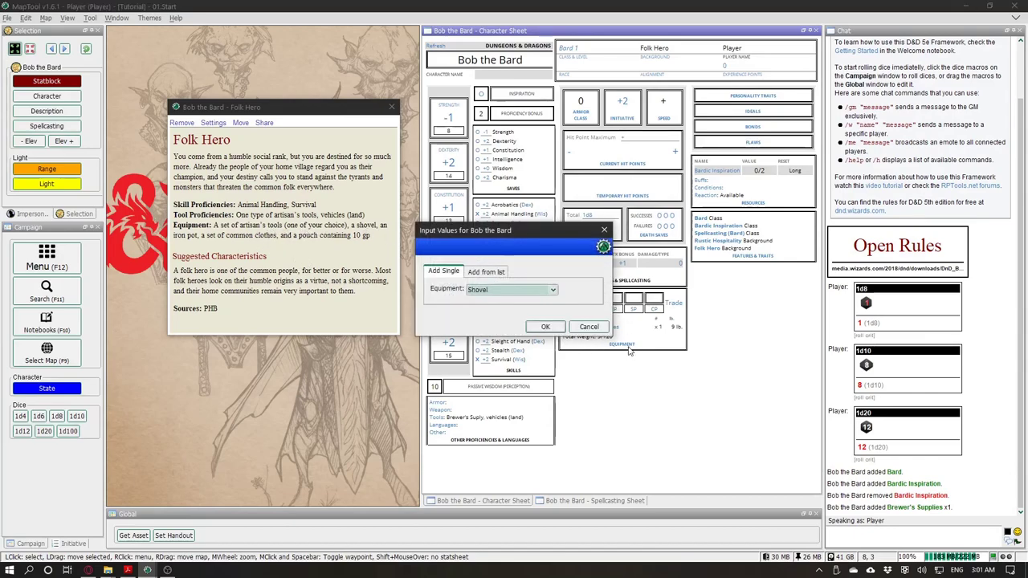
pyautogui.press('Return')
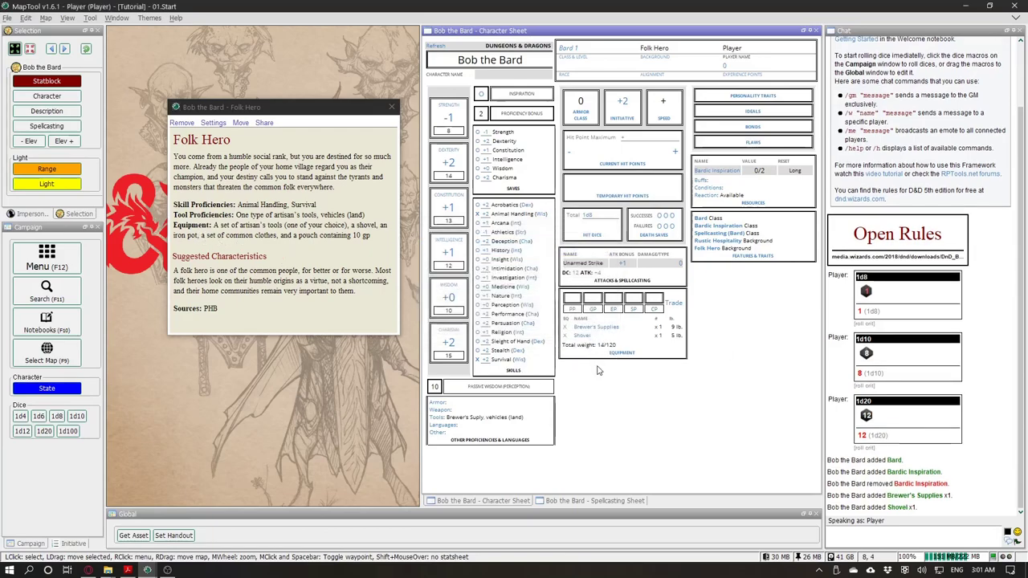
# Step: Add Iron Pot, Common Clothes and Pouch to the equipment together as a comma-separated list
pyautogui.click(620, 354)
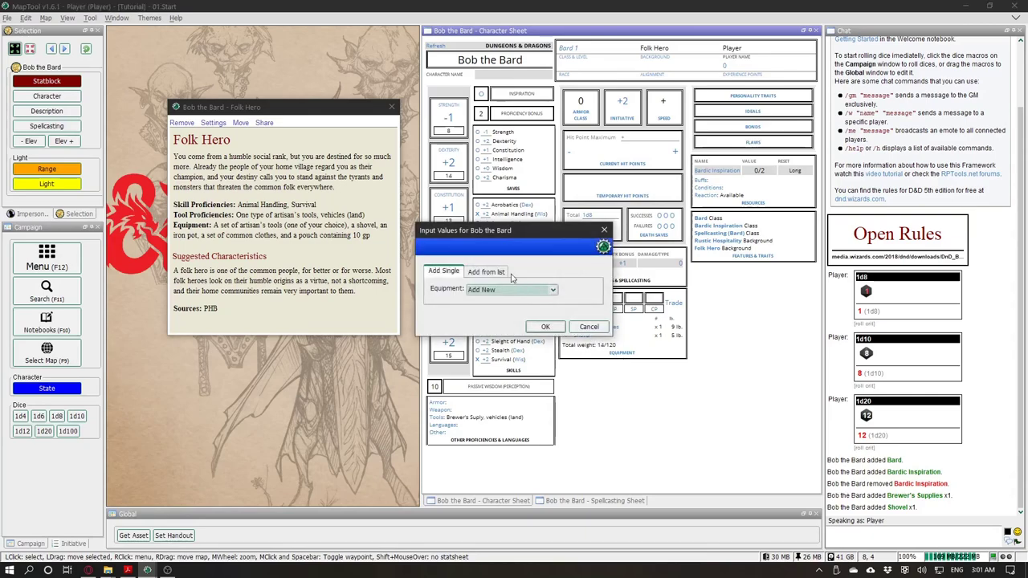
pyautogui.click(482, 272)
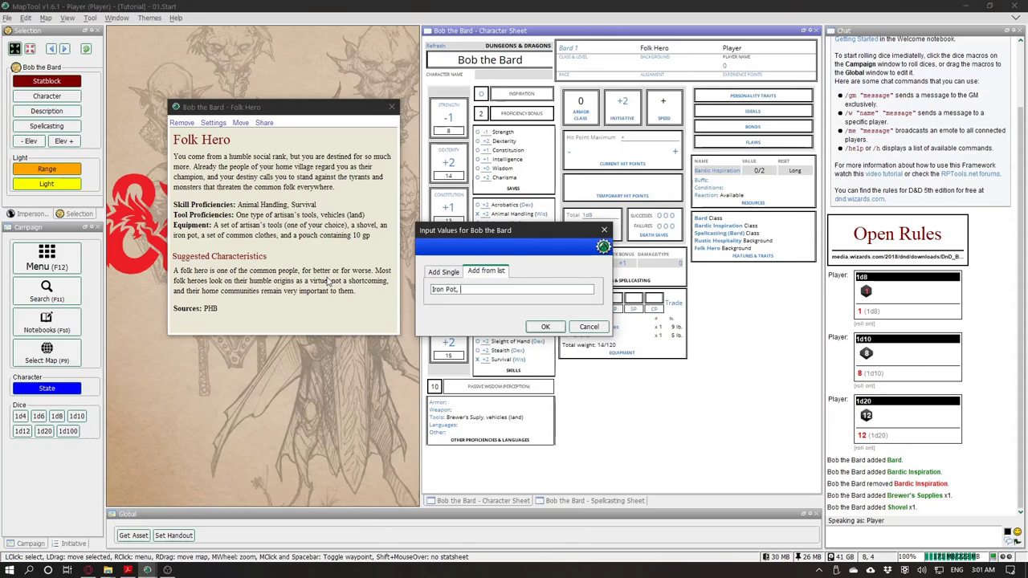
pyautogui.write('mon Clothes, Pouch')
pyautogui.click(545, 326)
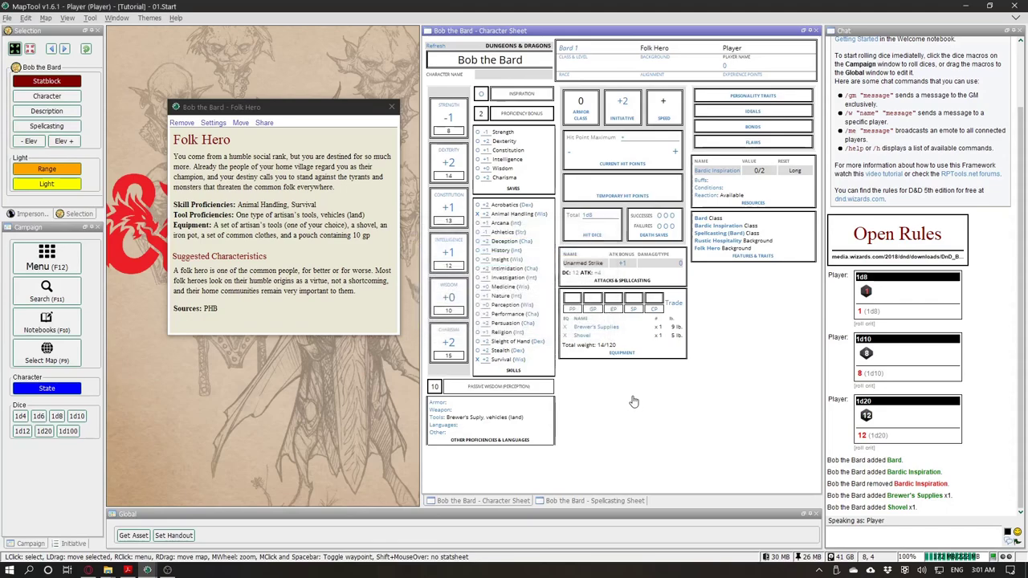
# Step: Set the character's gold to 10 and close the Folk Hero entry
pyautogui.click(590, 309)
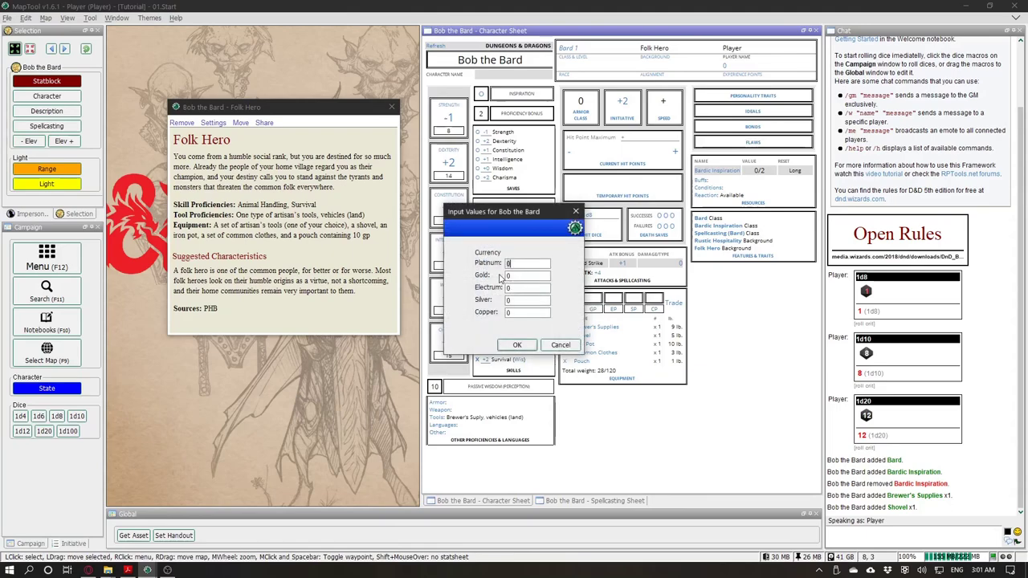
pyautogui.click(522, 275)
pyautogui.write('10')
pyautogui.click(517, 345)
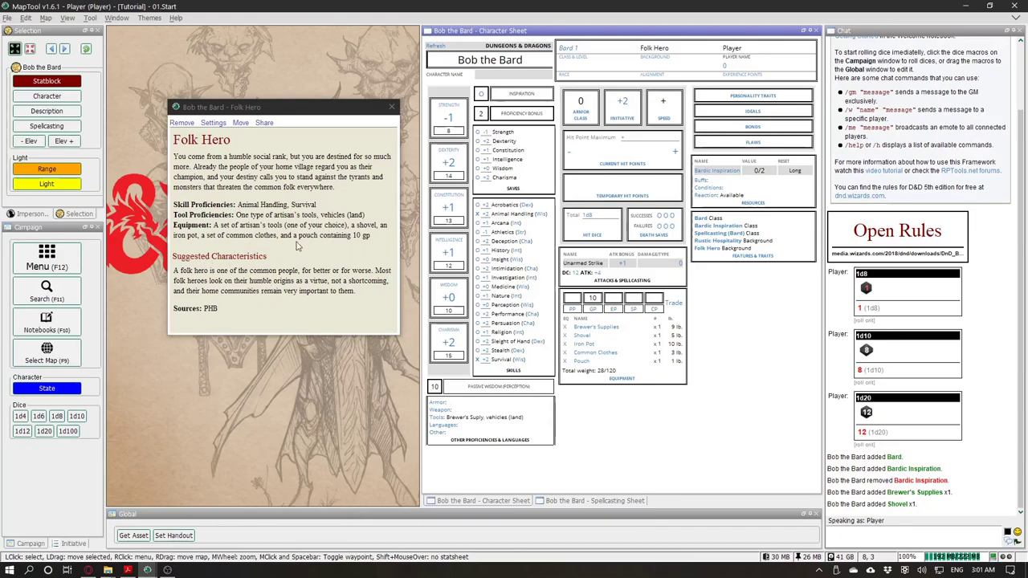
pyautogui.click(391, 107)
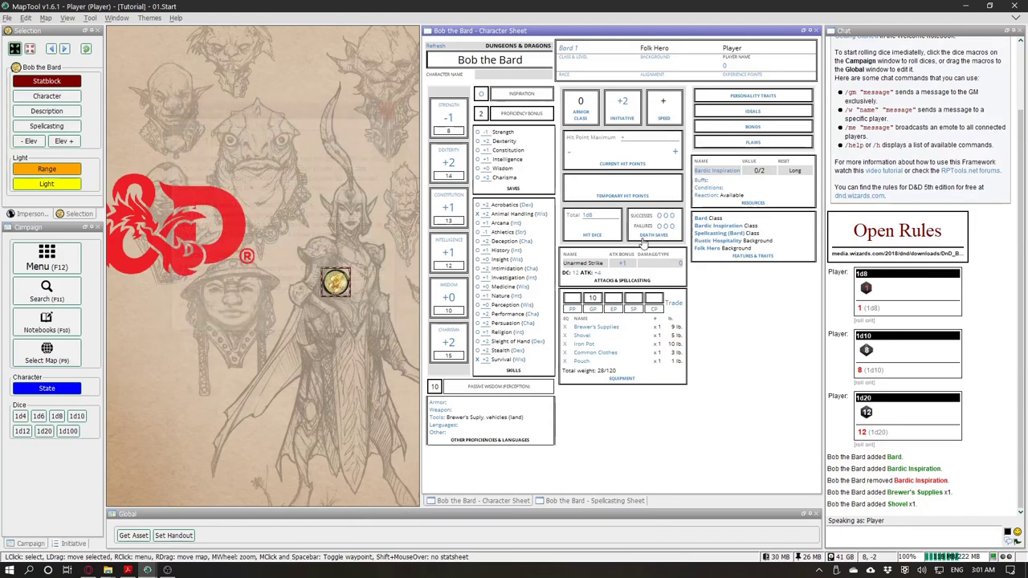
# Step: Check the character's background setting and review the Bard class entry without changing either
pyautogui.click(649, 57)
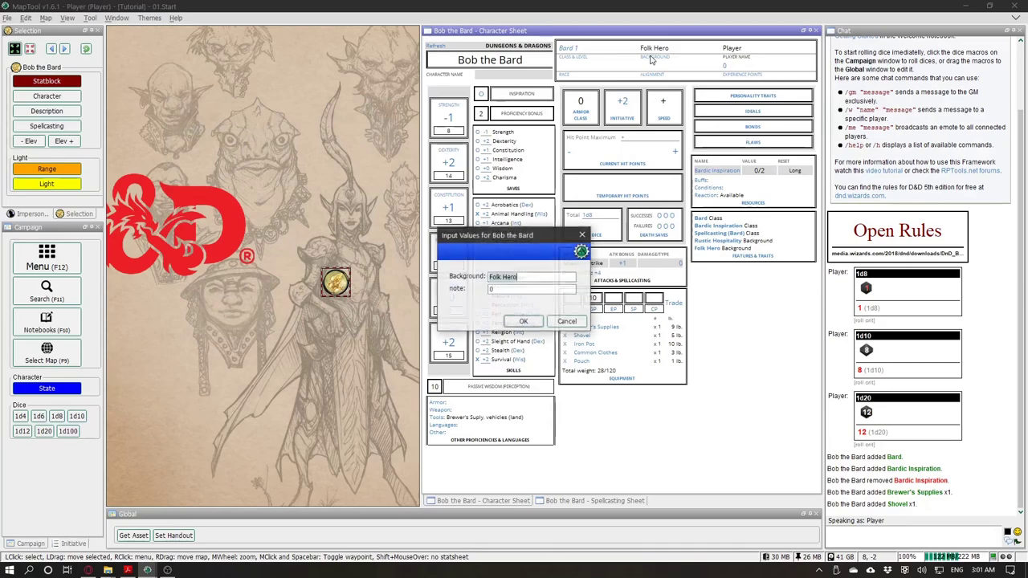
pyautogui.click(586, 238)
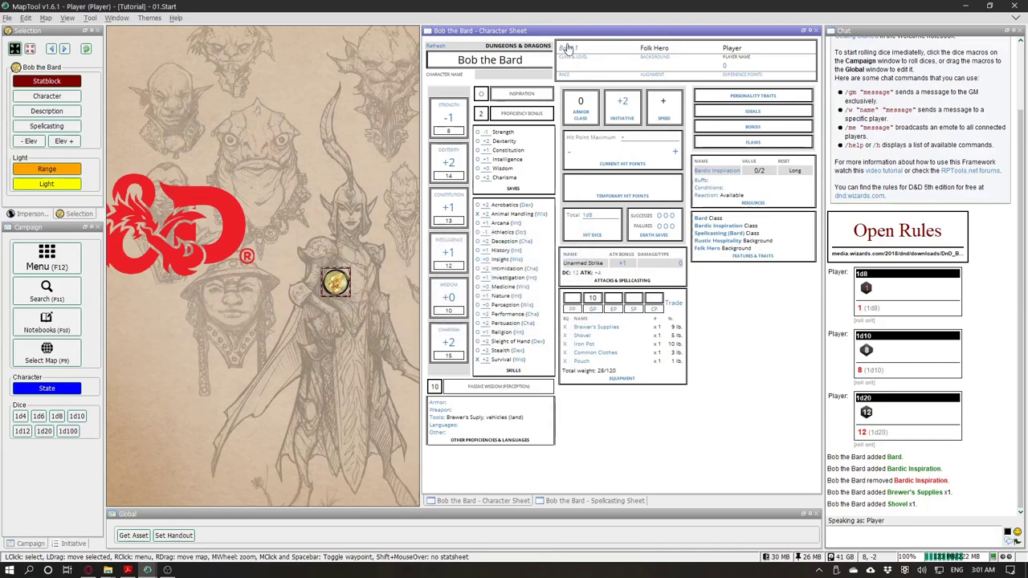
pyautogui.click(700, 218)
pyautogui.moveTo(281, 93); pyautogui.dragTo(317, 61)
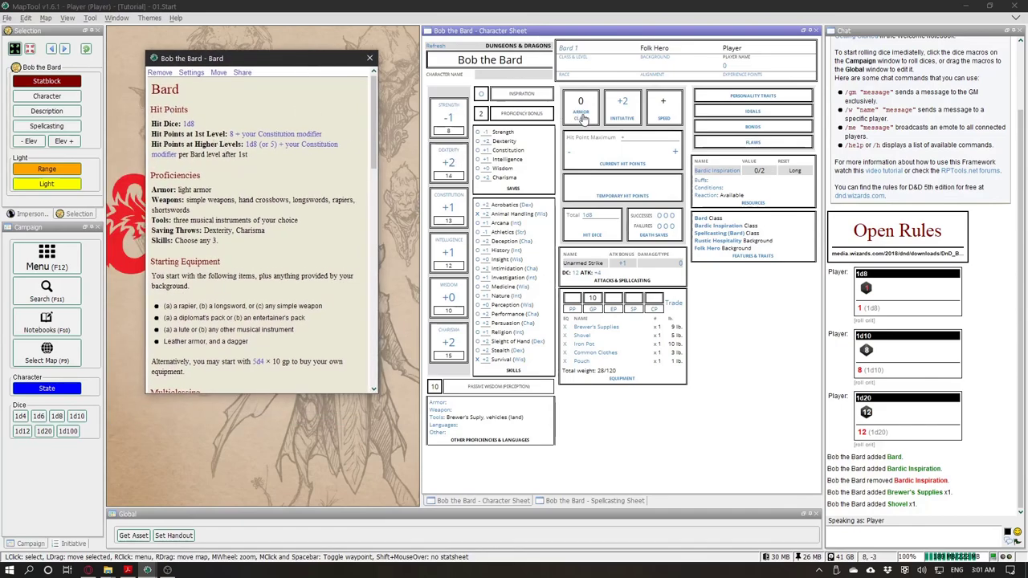
pyautogui.click(369, 58)
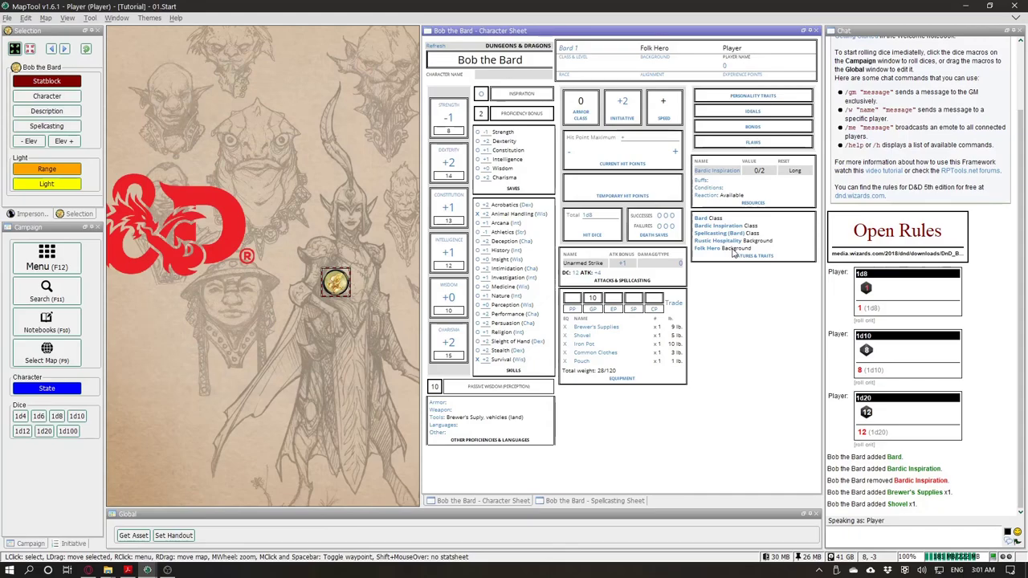
# Step: Switch to the BasicRules PDF in Acrobat Reader and go back to its contents page
pyautogui.hotkey('alt', 'Tab')
pyautogui.hotkey('alt', 'Tab')
pyautogui.hotkey('alt', 'Tab')
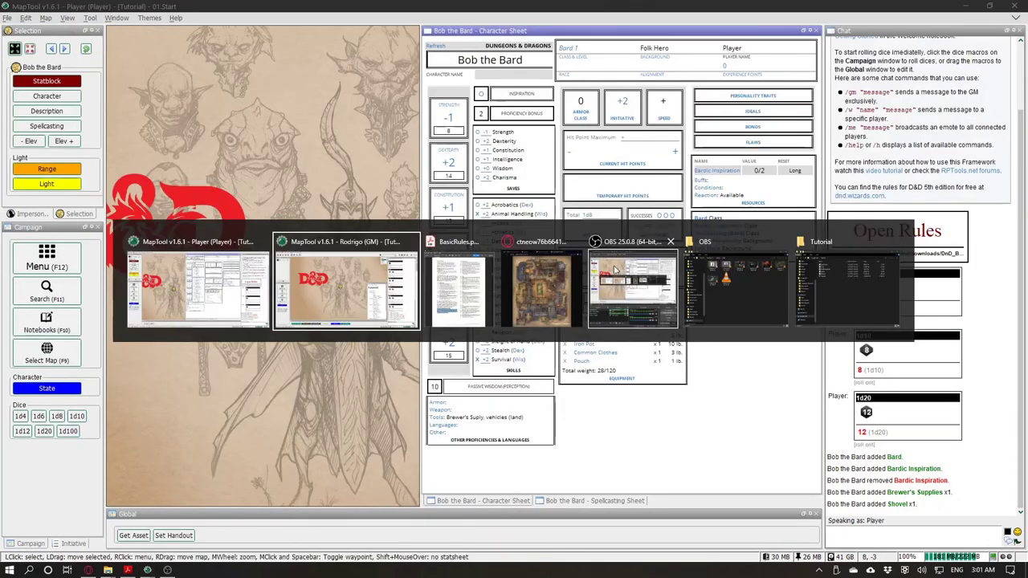
pyautogui.click(459, 287)
pyautogui.scroll(15, 951, 163)
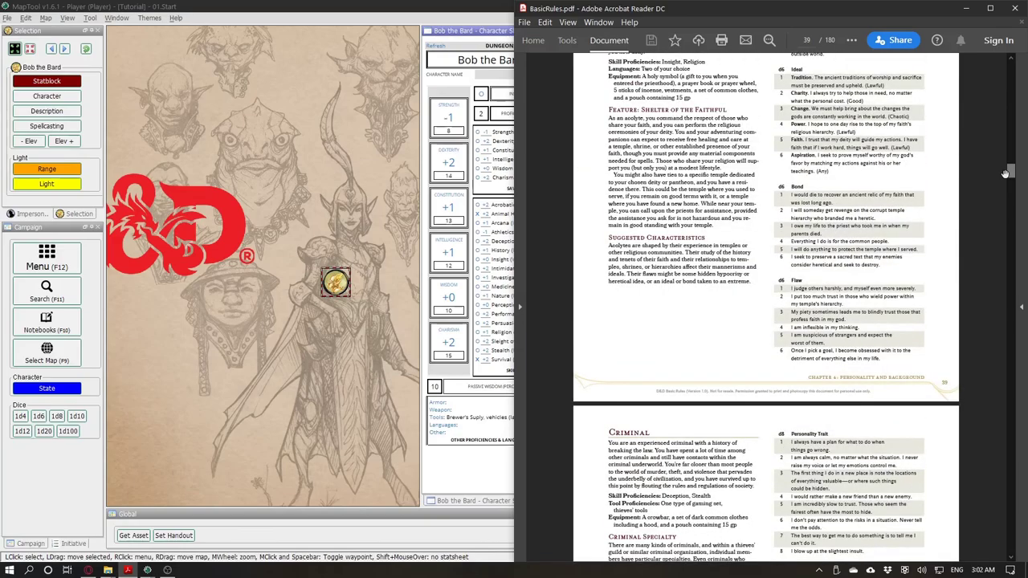
pyautogui.moveTo(1009, 171); pyautogui.dragTo(1011, 65)
pyautogui.scroll(-4, 795, 198)
pyautogui.scroll(-3, 793, 196)
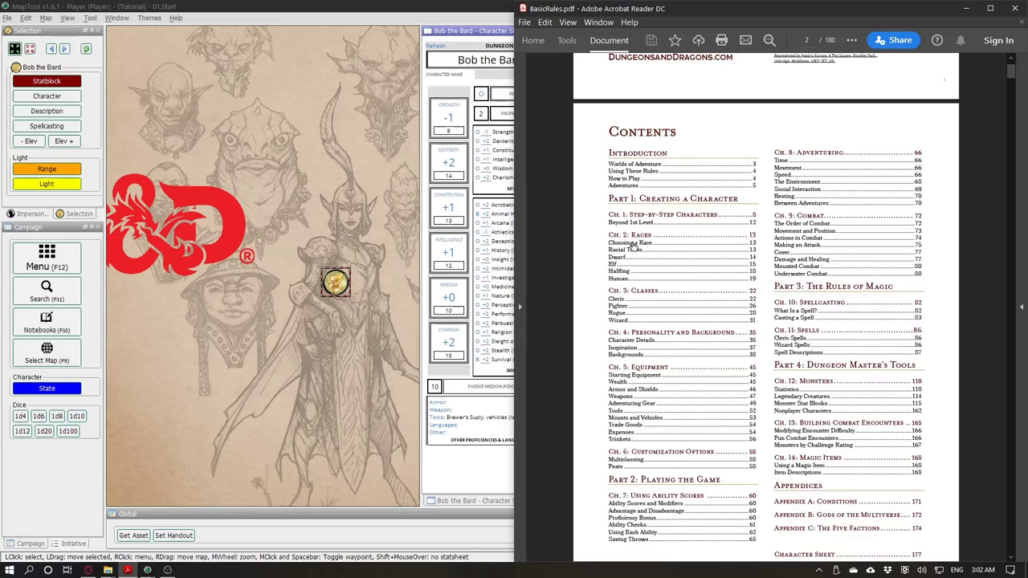
# Step: Go to the Human section, read the Human Traits and Variant Human Traits, and switch back to MapTool
pyautogui.click(619, 271)
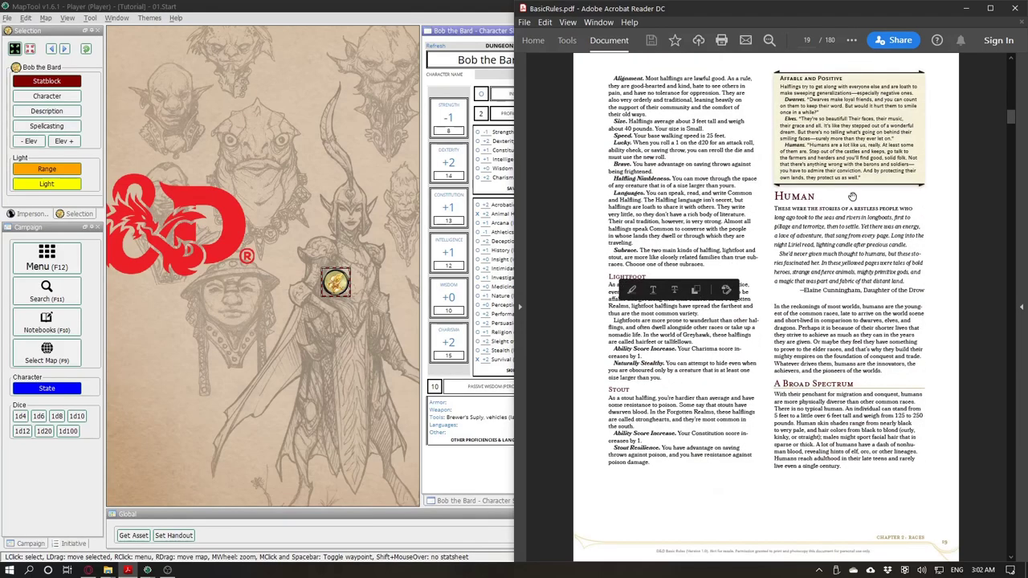
pyautogui.scroll(-5, 840, 203)
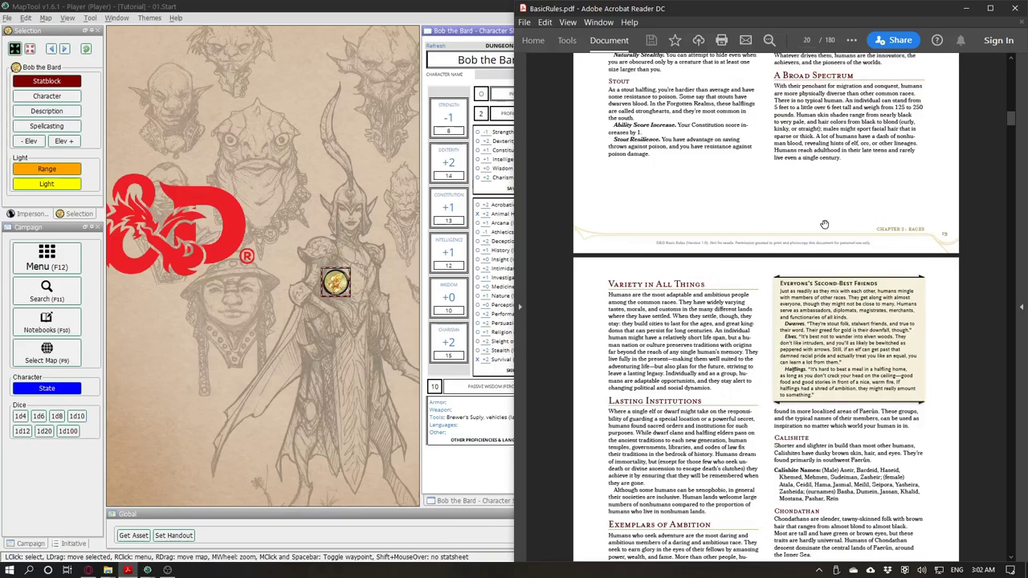
pyautogui.scroll(6, 823, 224)
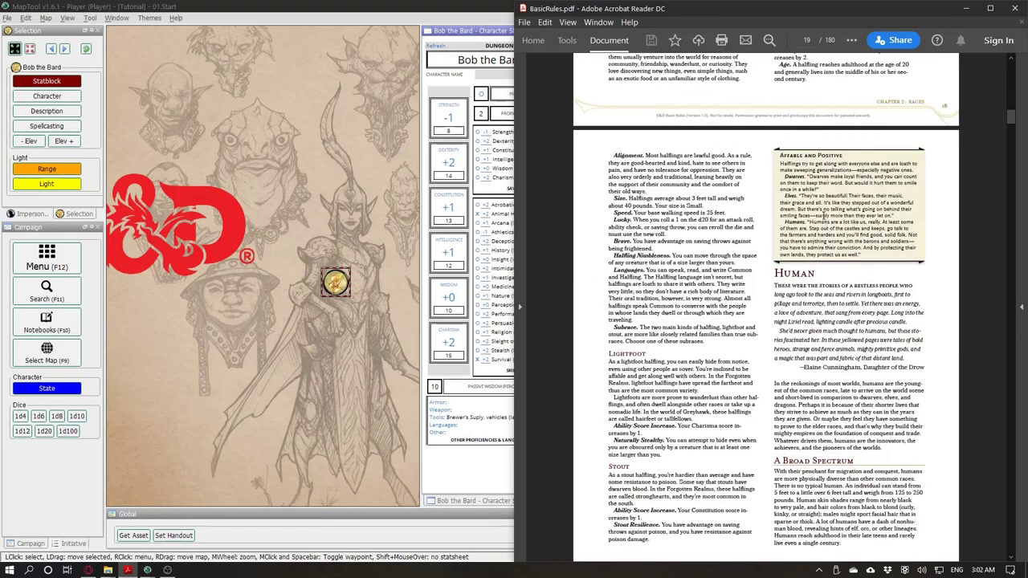
pyautogui.scroll(-10, 824, 216)
pyautogui.scroll(-6, 824, 224)
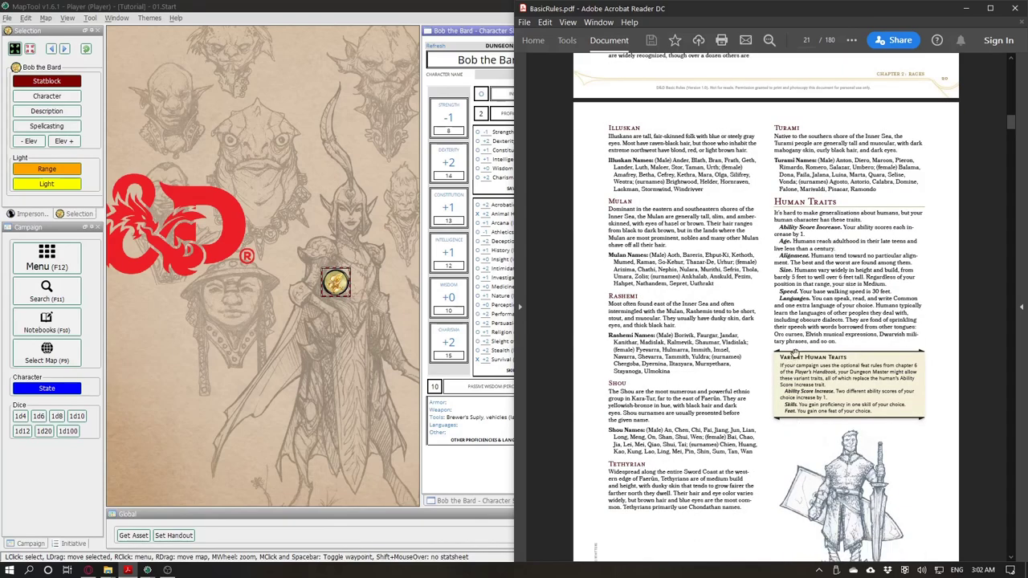
pyautogui.moveTo(780, 356); pyautogui.dragTo(966, 432)
pyautogui.click(862, 410)
pyautogui.hotkey('alt', 'Tab')
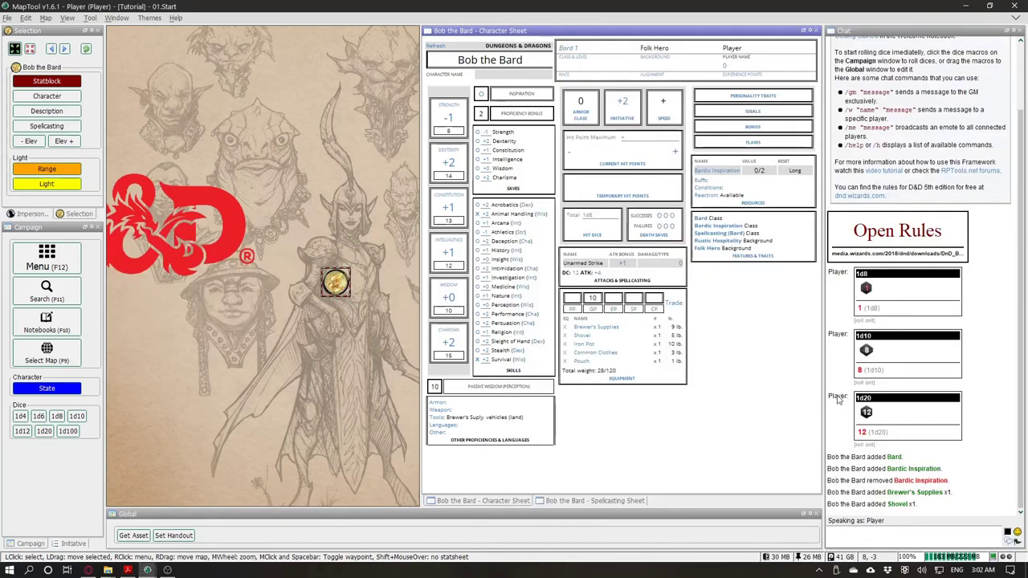
# Step: Add Human as a single feat to the character's features and traits
pyautogui.click(749, 256)
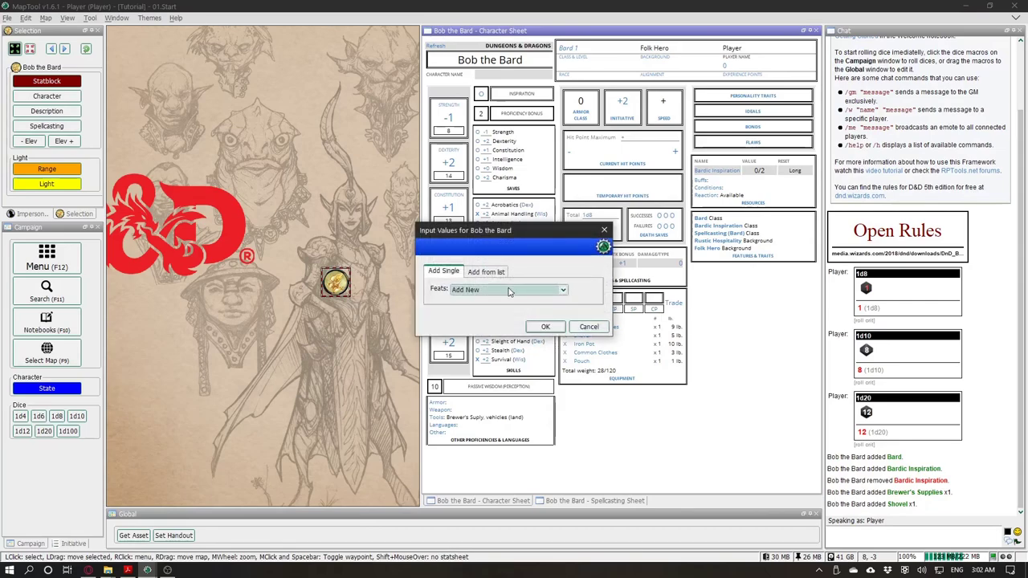
pyautogui.press('v')
pyautogui.scroll(-1, 508, 291)
pyautogui.click(508, 292)
pyautogui.click(503, 296)
pyautogui.click(485, 271)
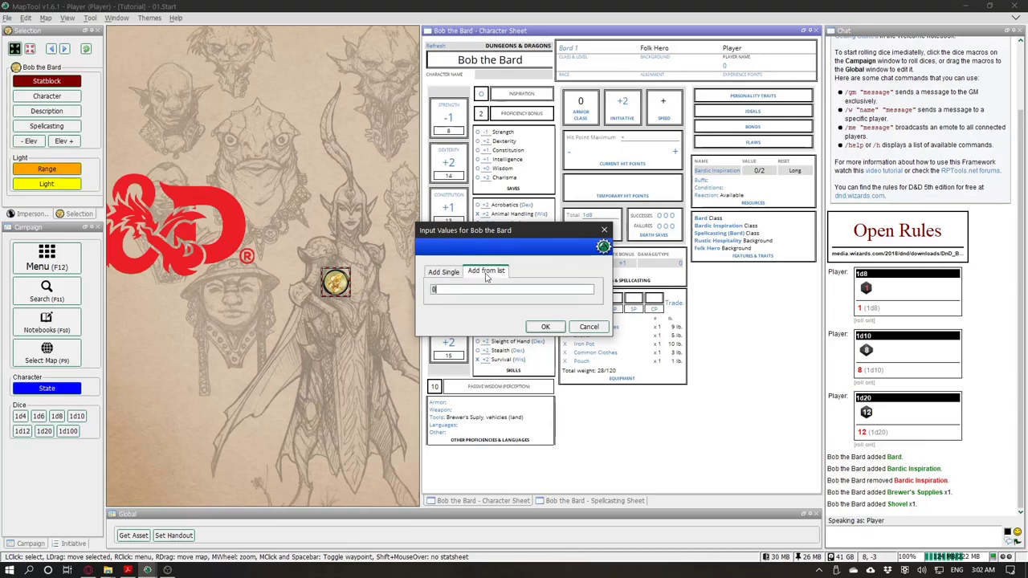
pyautogui.click(444, 273)
pyautogui.hotkey('alt', 'Tab')
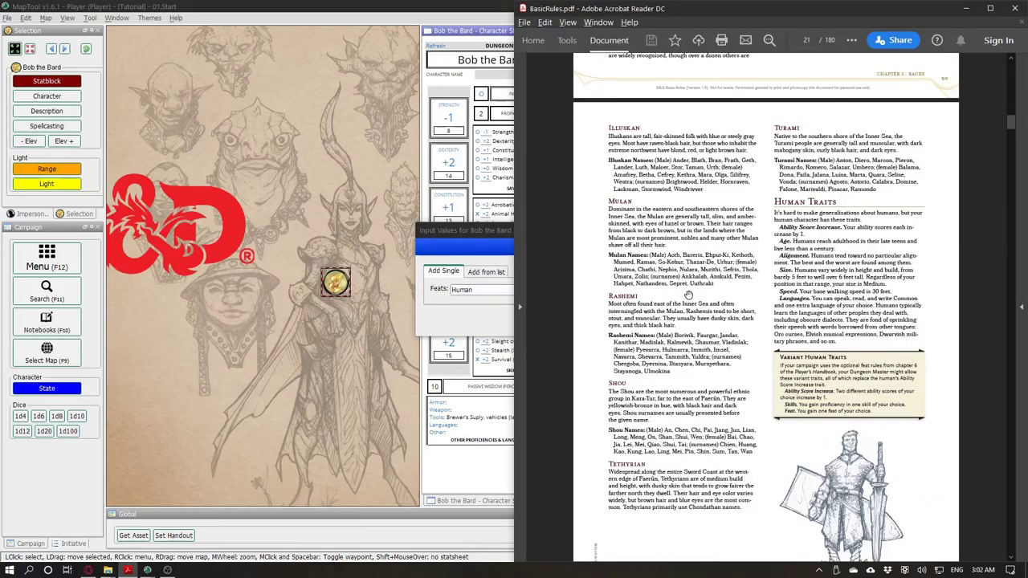
pyautogui.hotkey('alt', 'Tab')
pyautogui.click(505, 289)
pyautogui.click(505, 294)
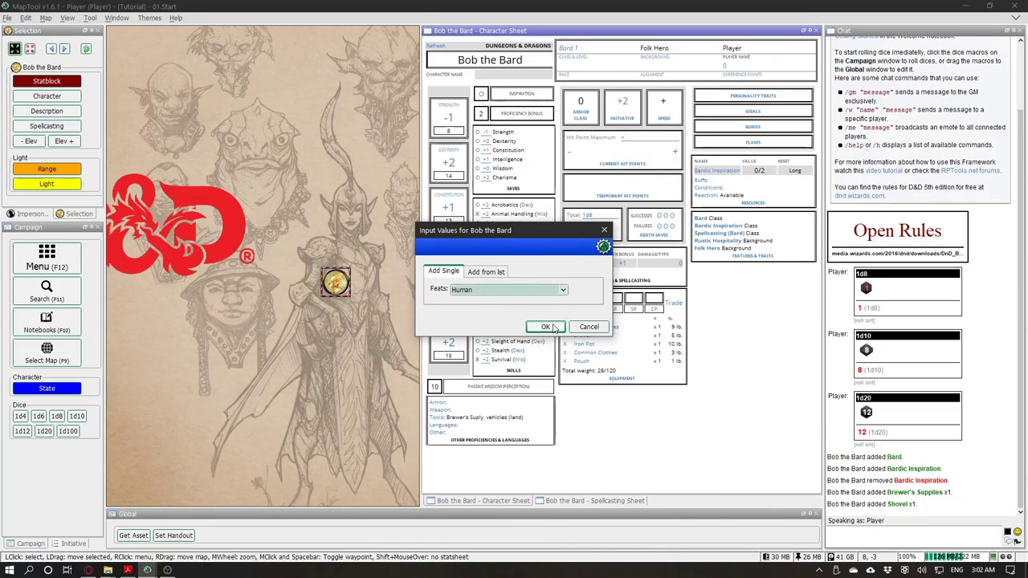
pyautogui.click(535, 291)
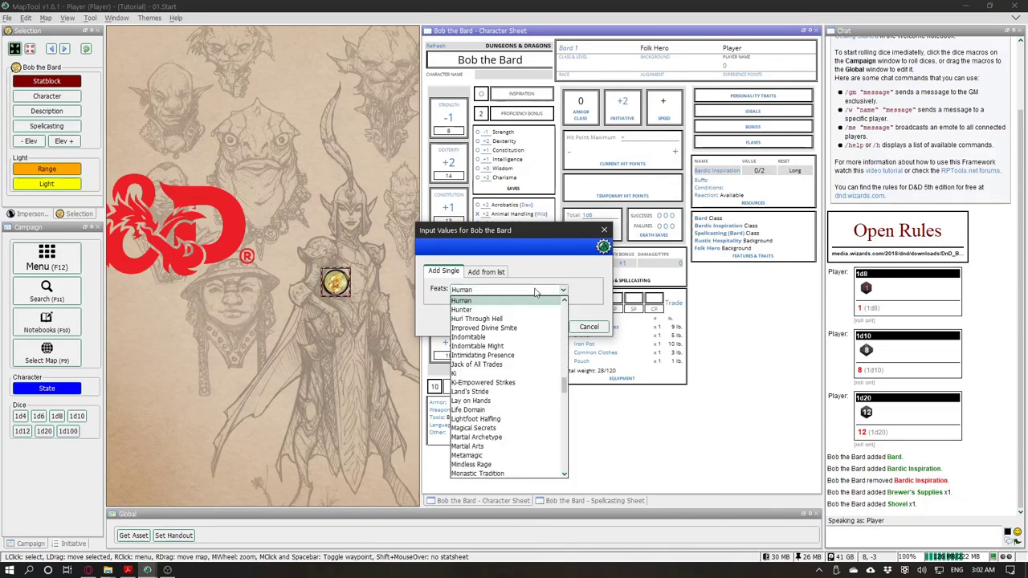
pyautogui.click(539, 301)
pyautogui.click(546, 326)
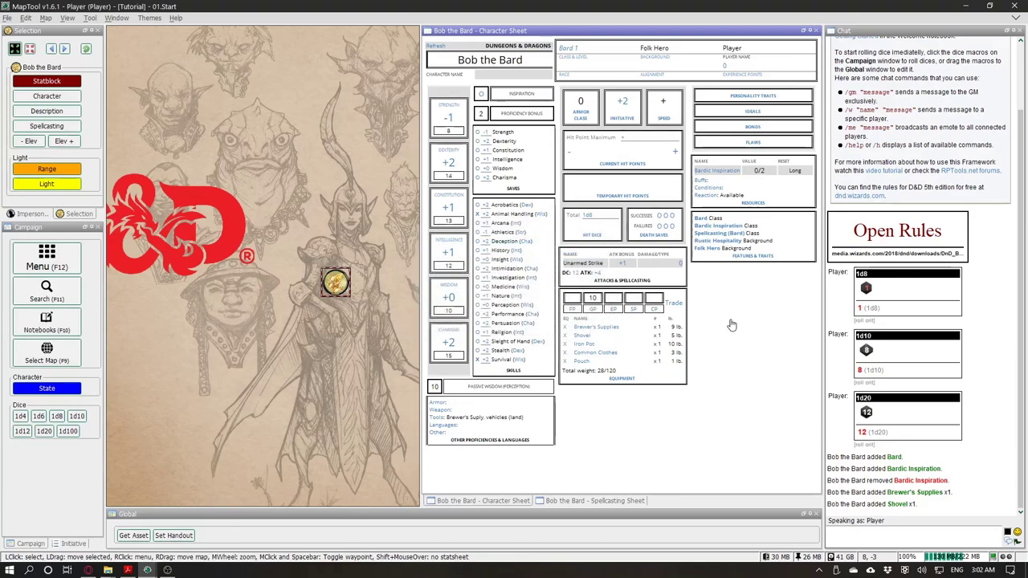
# Step: Set the source of the Human feature to Race and close its entry
pyautogui.click(705, 256)
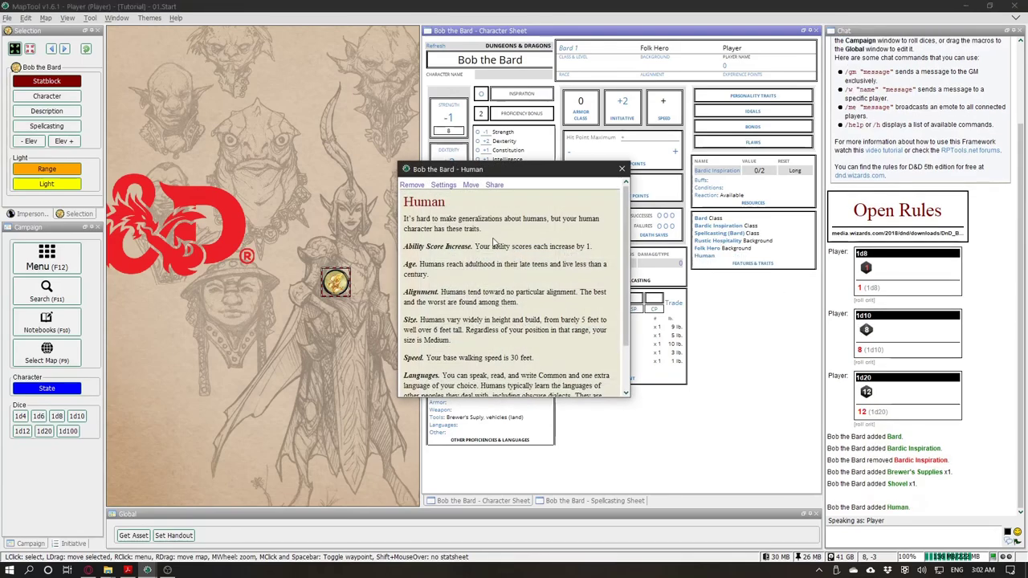
pyautogui.click(442, 185)
pyautogui.click(538, 294)
pyautogui.click(522, 303)
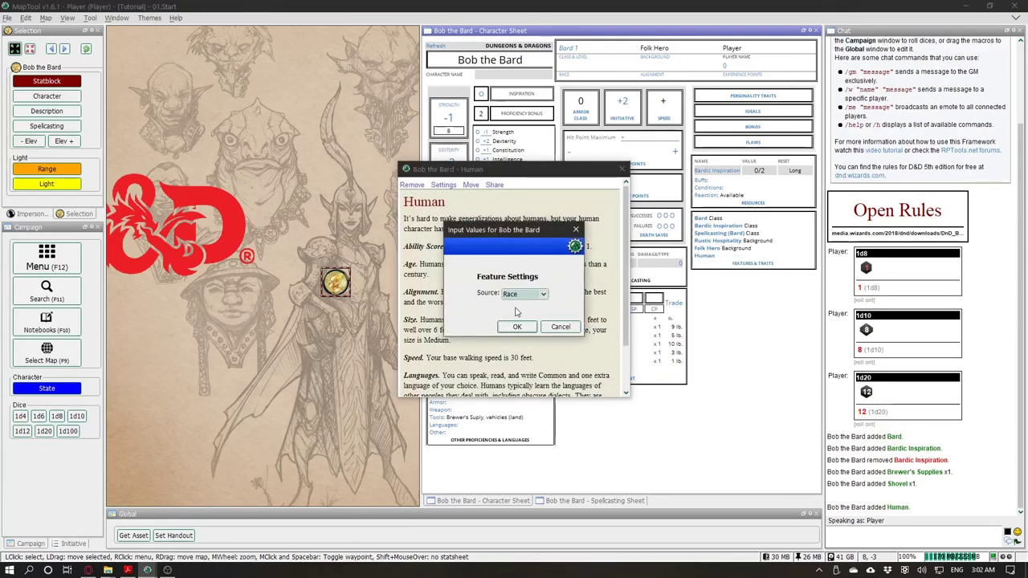
pyautogui.click(515, 328)
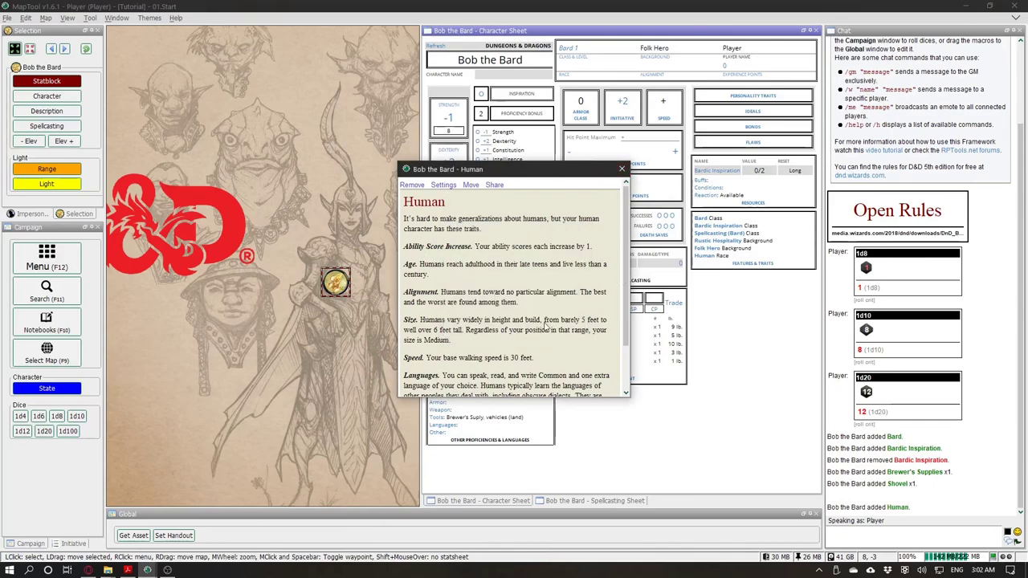
pyautogui.click(622, 169)
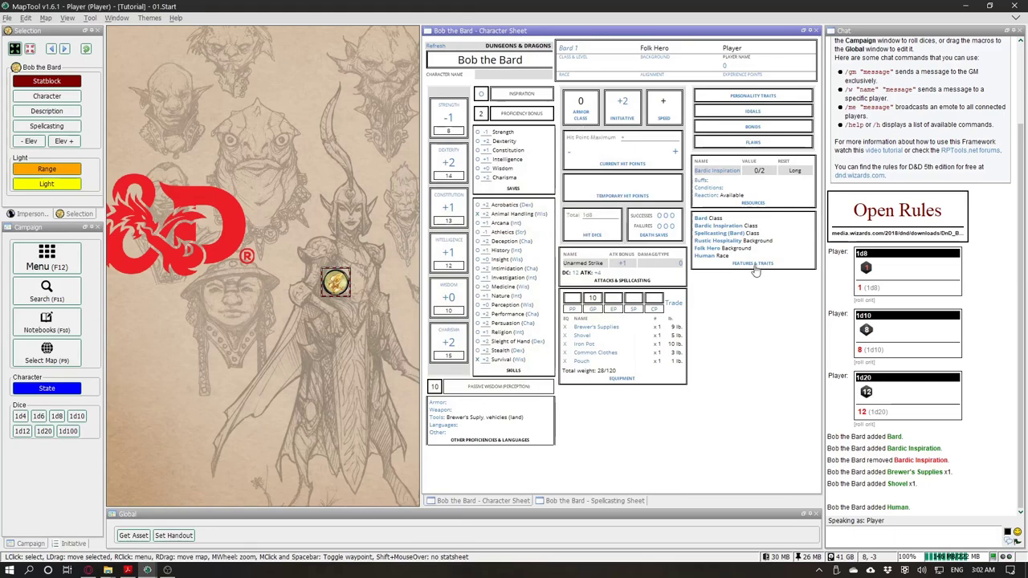
# Step: Reopen the Human entry beside the character sheet and apply its +1 increase to Strength as 8+1 and to Dexterity, making it 15
pyautogui.click(700, 256)
pyautogui.moveTo(497, 170); pyautogui.dragTo(237, 128)
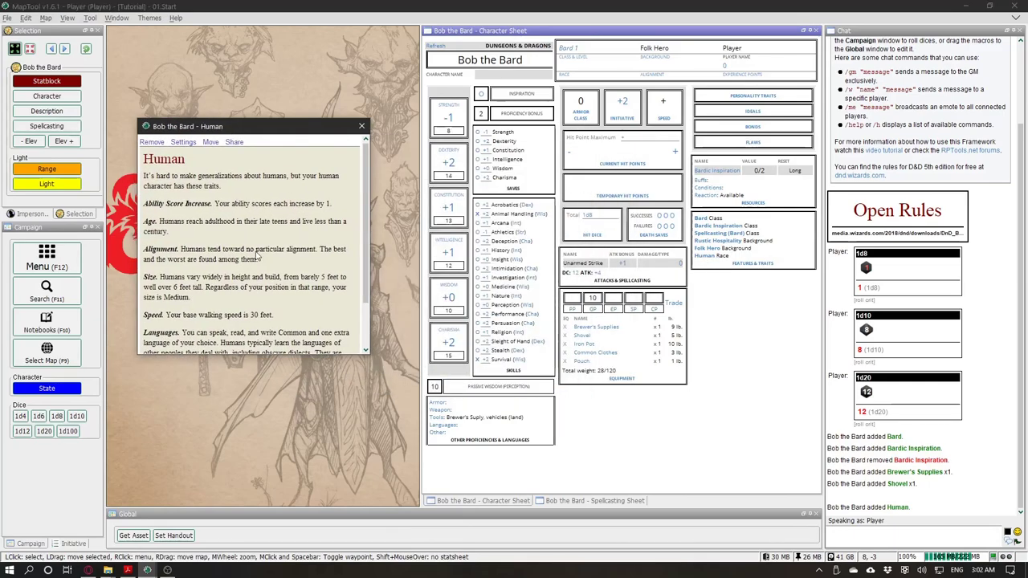
pyautogui.click(454, 112)
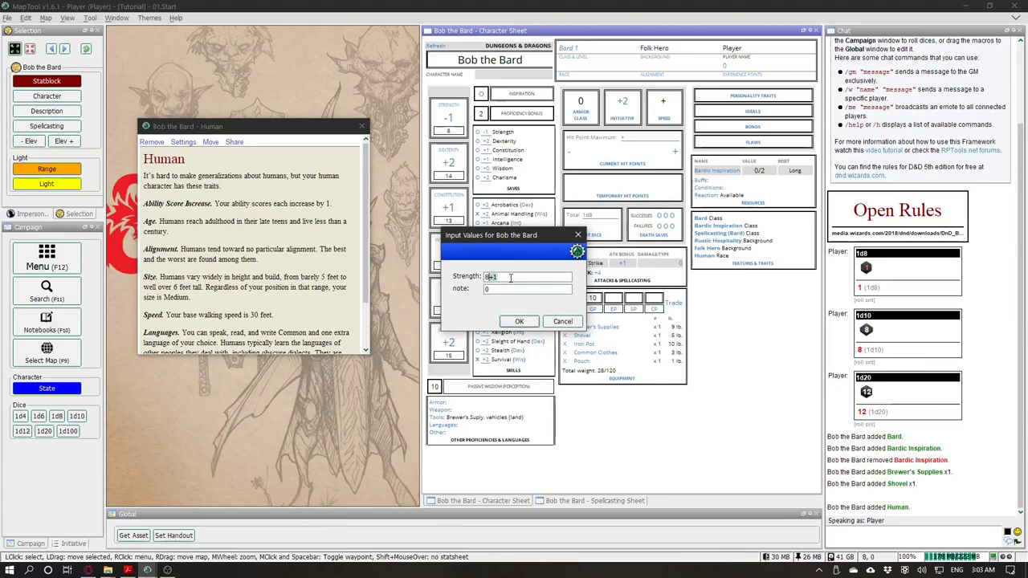
pyautogui.click(519, 321)
pyautogui.click(454, 161)
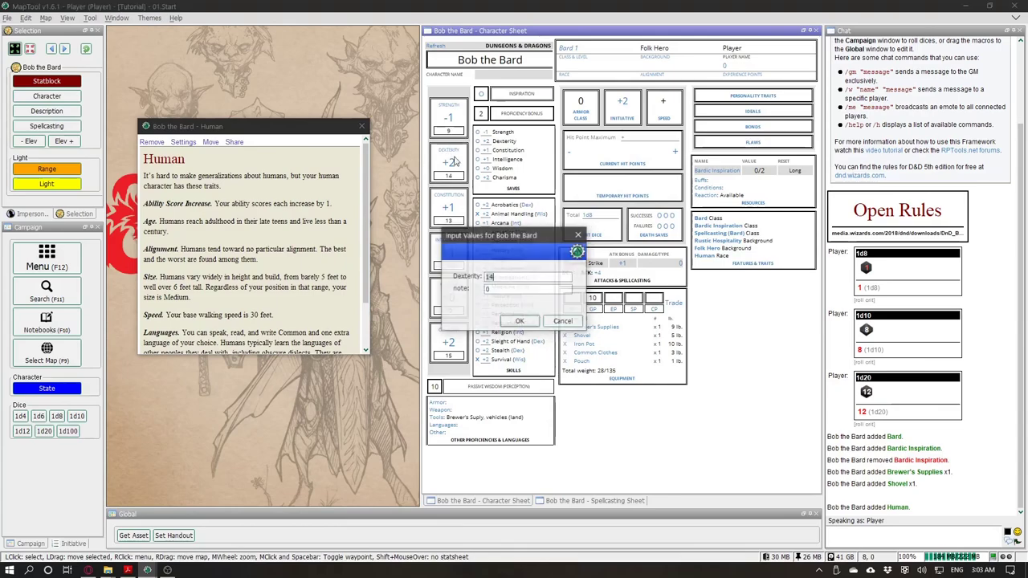
pyautogui.click(518, 320)
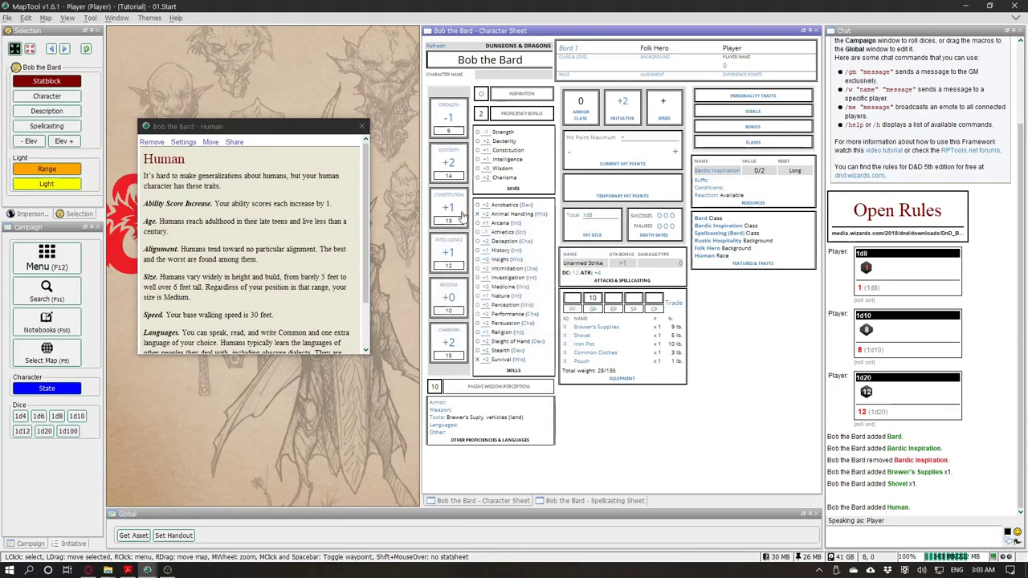
# Step: Apply the human ability increase by setting Constitution to 13+1 and Intelligence to 12+1
pyautogui.click(452, 202)
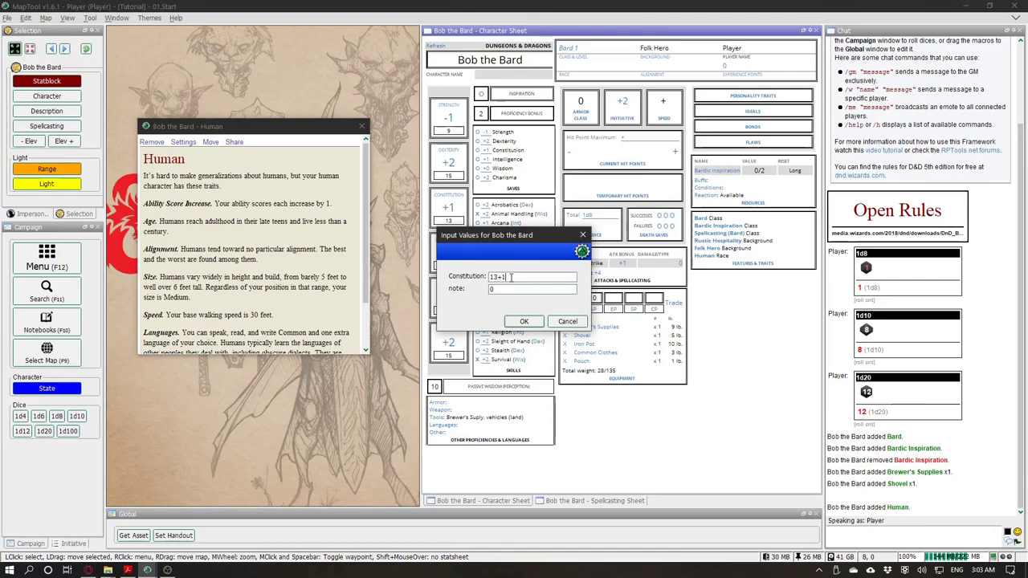
pyautogui.click(530, 321)
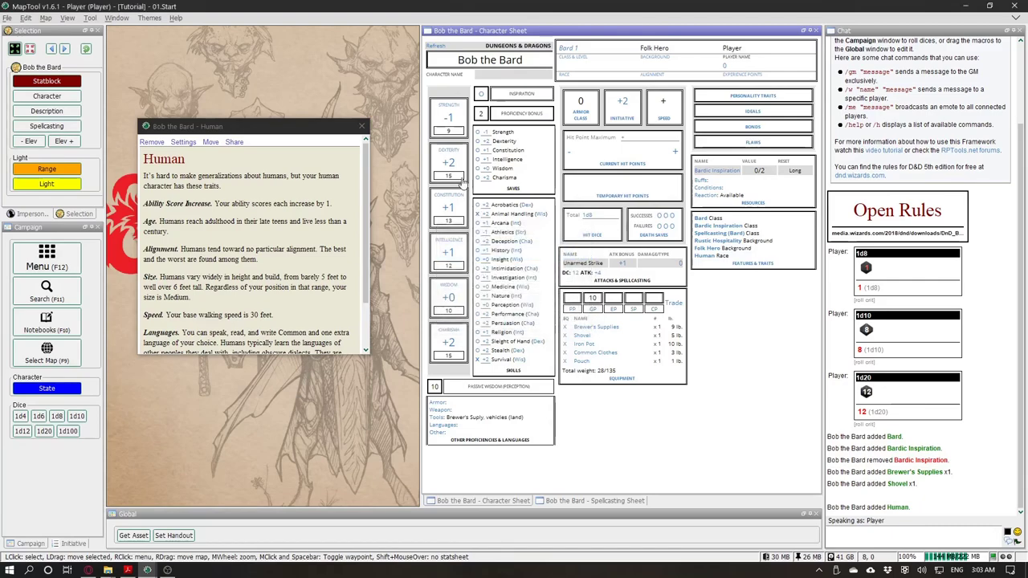
pyautogui.click(456, 247)
pyautogui.write('+1')
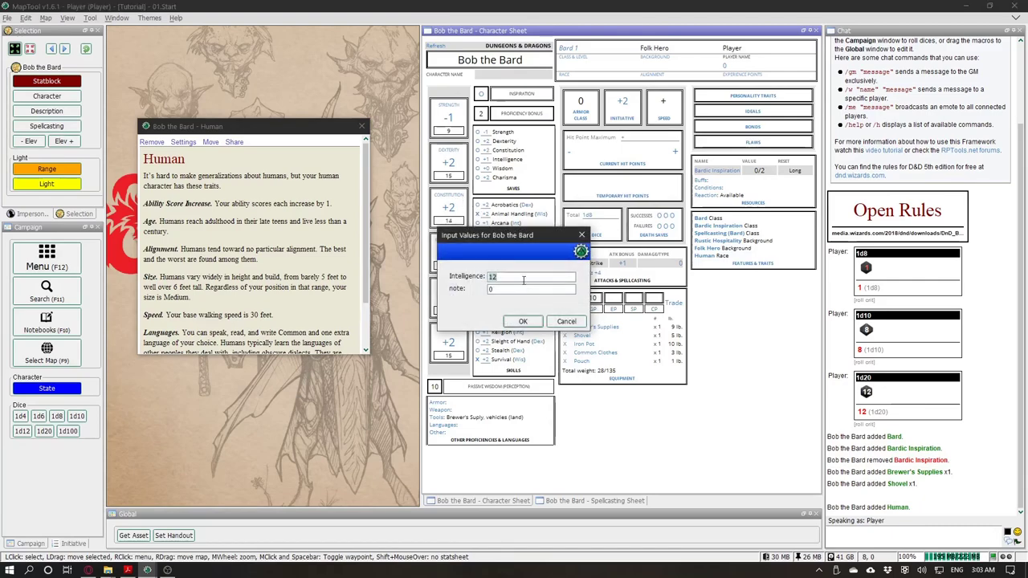
pyautogui.click(524, 321)
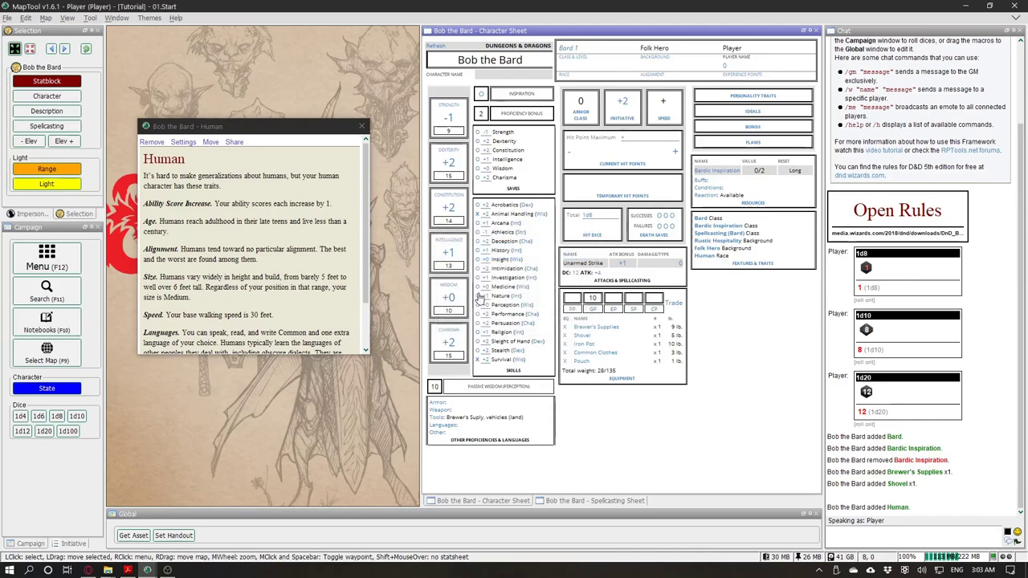
# Step: Set Wisdom to 10+1 and Charisma to 15+1, and check the Strength entry without changing it
pyautogui.click(452, 295)
pyautogui.write('+1')
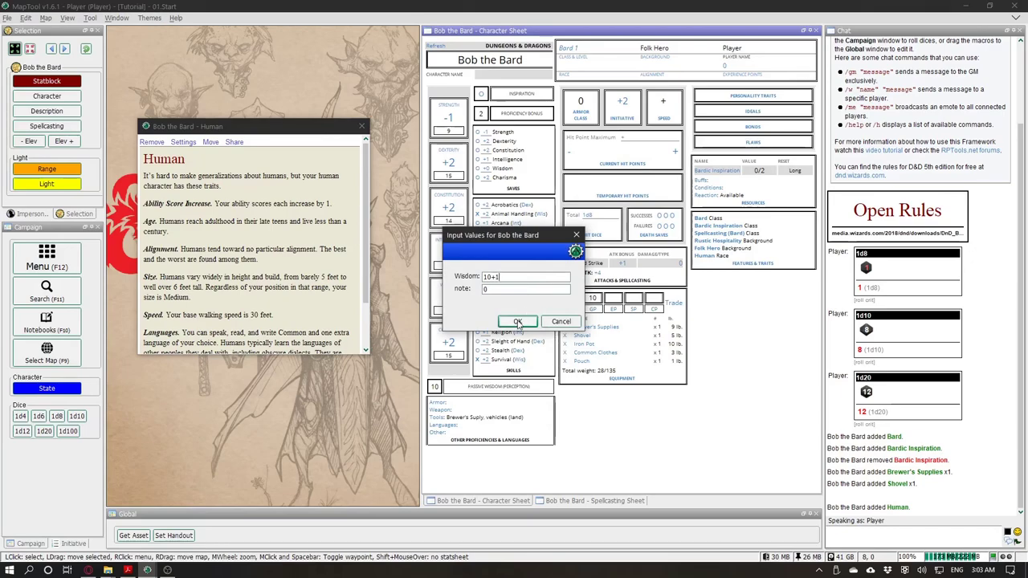
pyautogui.click(517, 322)
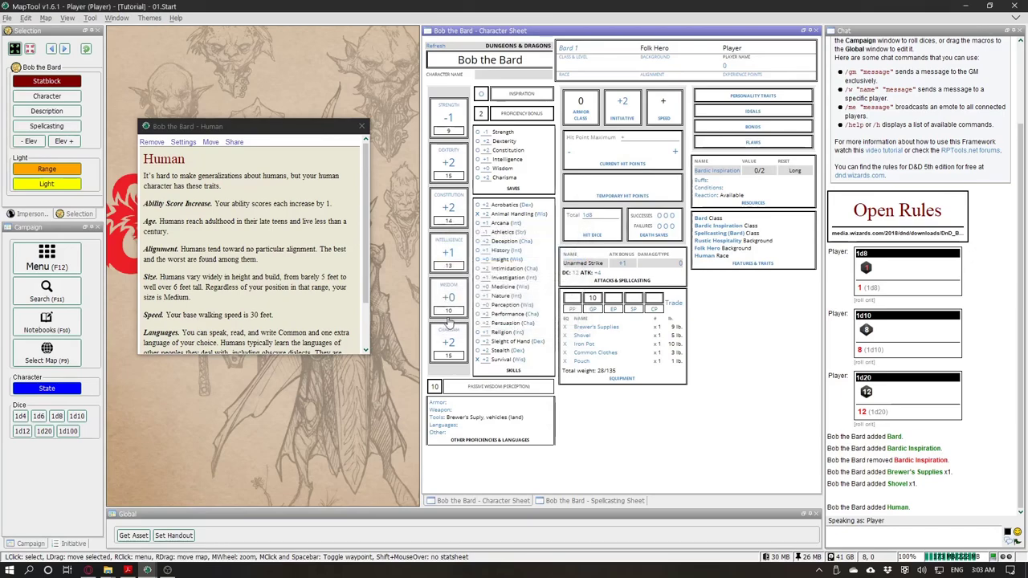
pyautogui.click(446, 331)
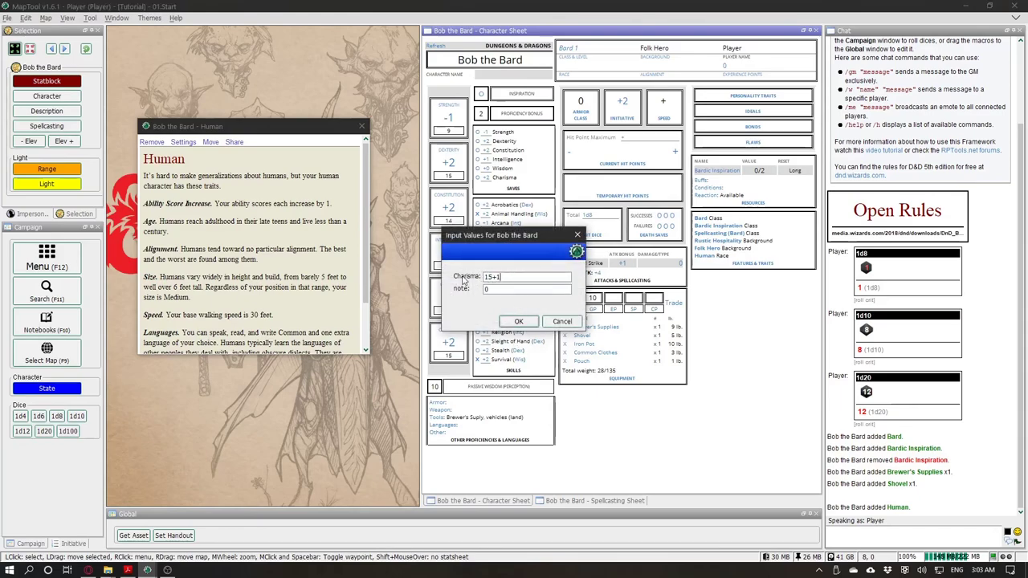
pyautogui.click(518, 321)
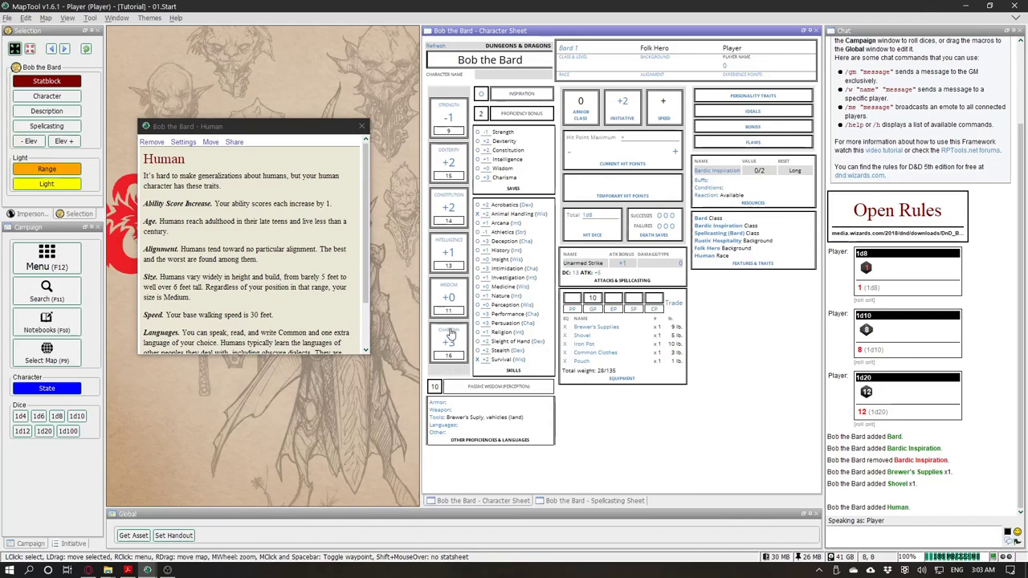
pyautogui.click(447, 117)
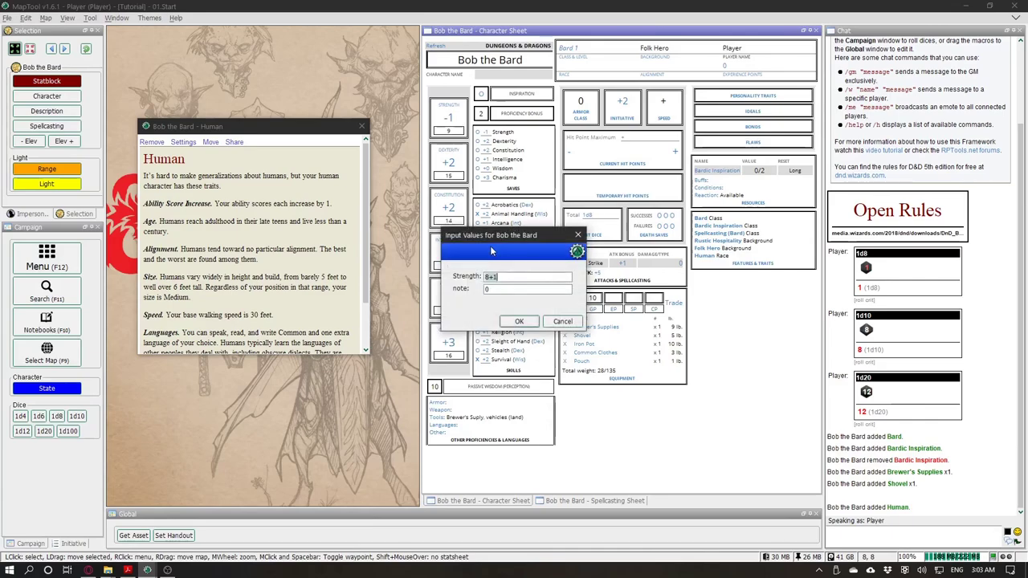
pyautogui.click(561, 322)
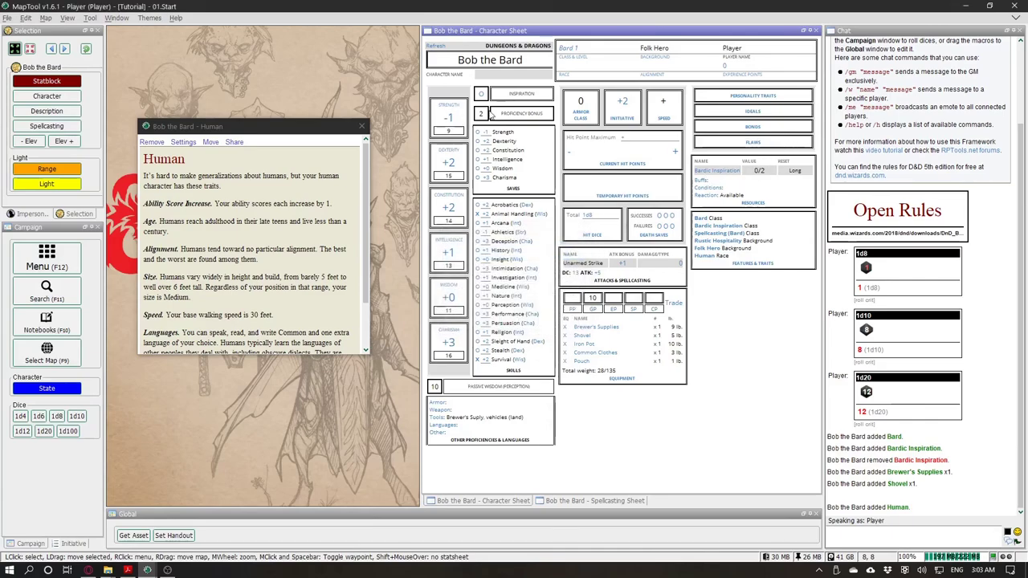
# Step: Set the Bardic Inspiration resource's total to 3
pyautogui.click(736, 175)
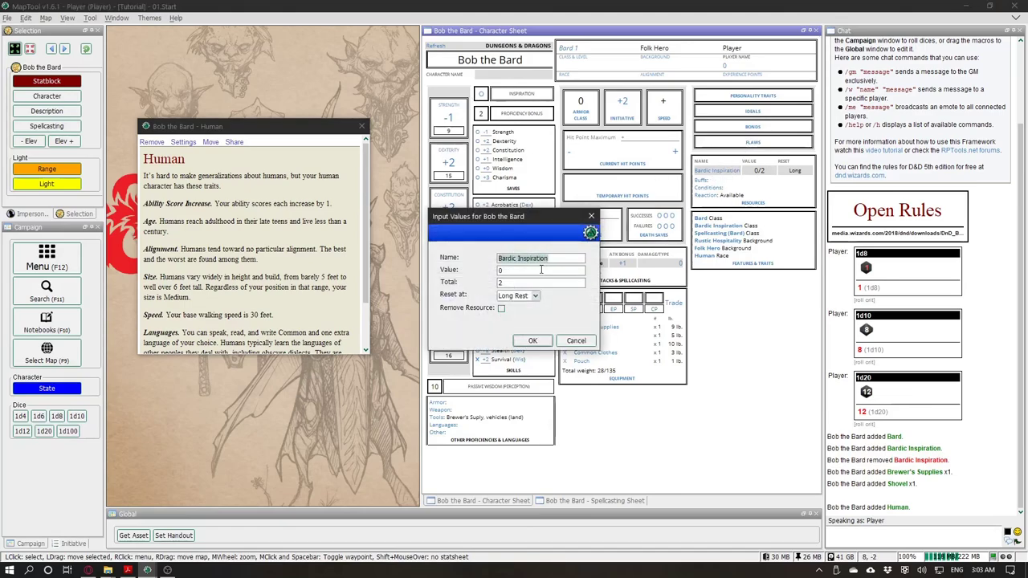
pyautogui.press('Tab')
pyautogui.press('Tab')
pyautogui.write('3')
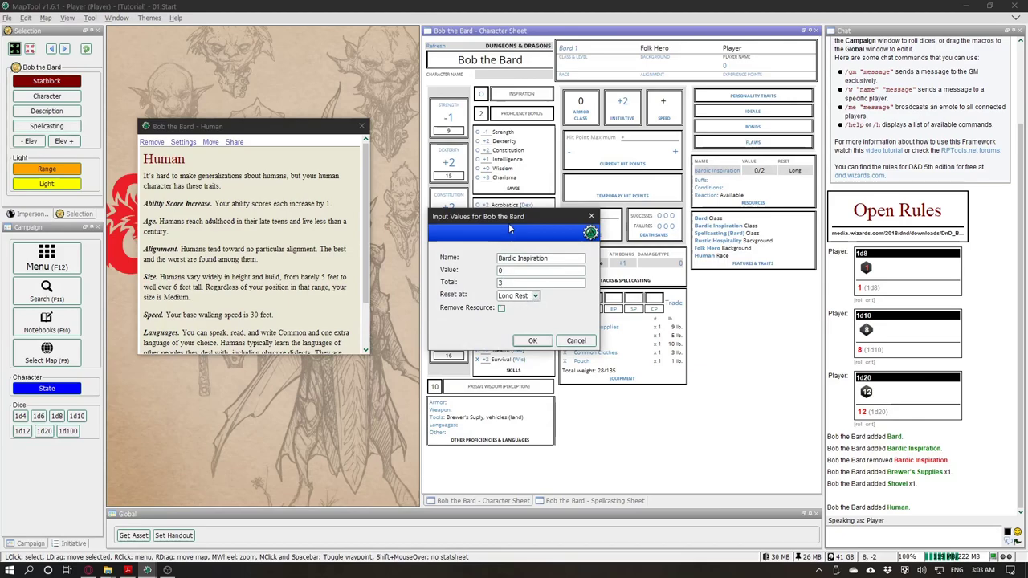
pyautogui.moveTo(511, 221); pyautogui.dragTo(671, 217)
pyautogui.click(685, 337)
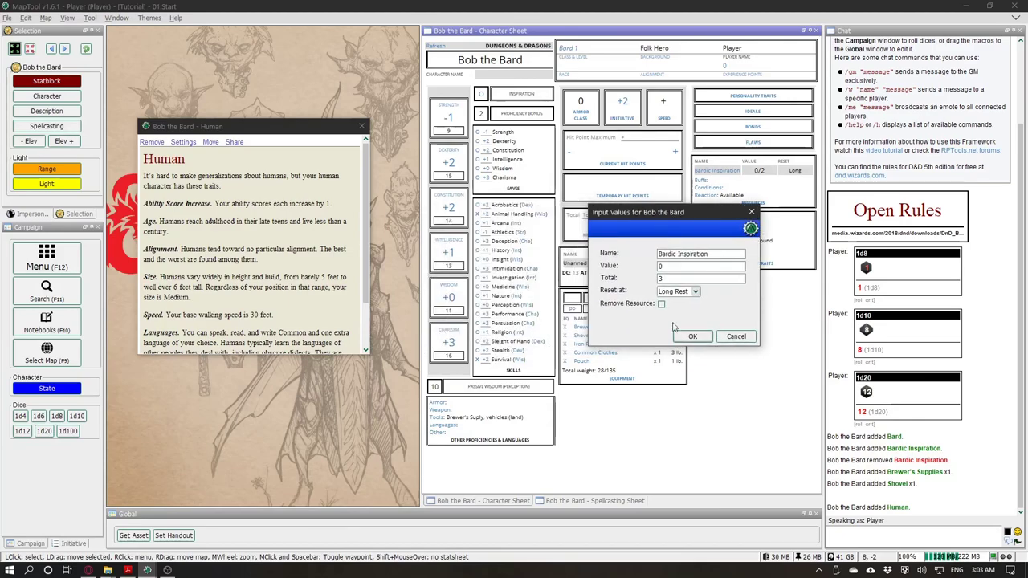
# Step: Confirm the Bardic Inspiration total and set the character's alignment to chaotic good
pyautogui.click(688, 337)
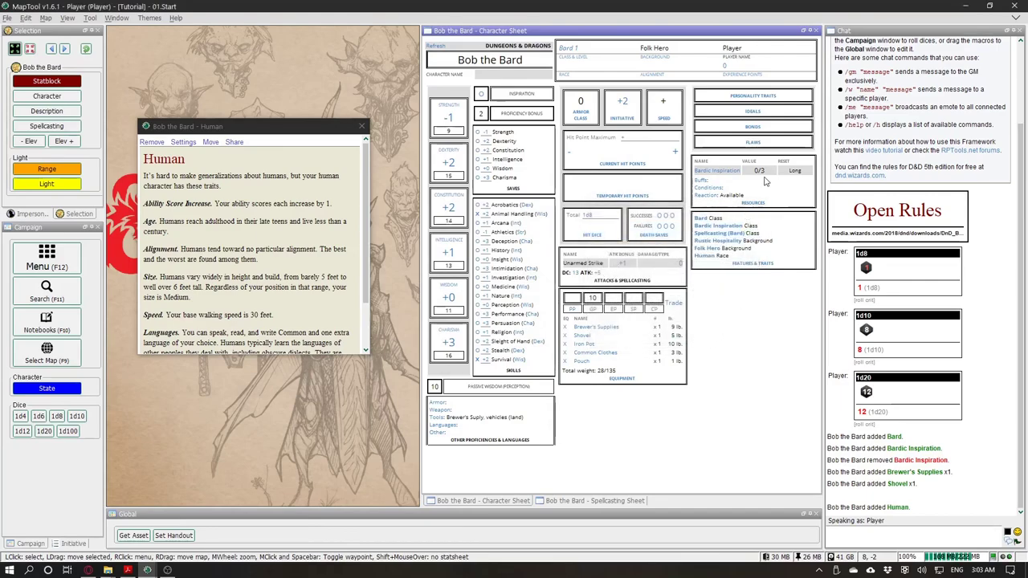
pyautogui.click(167, 246)
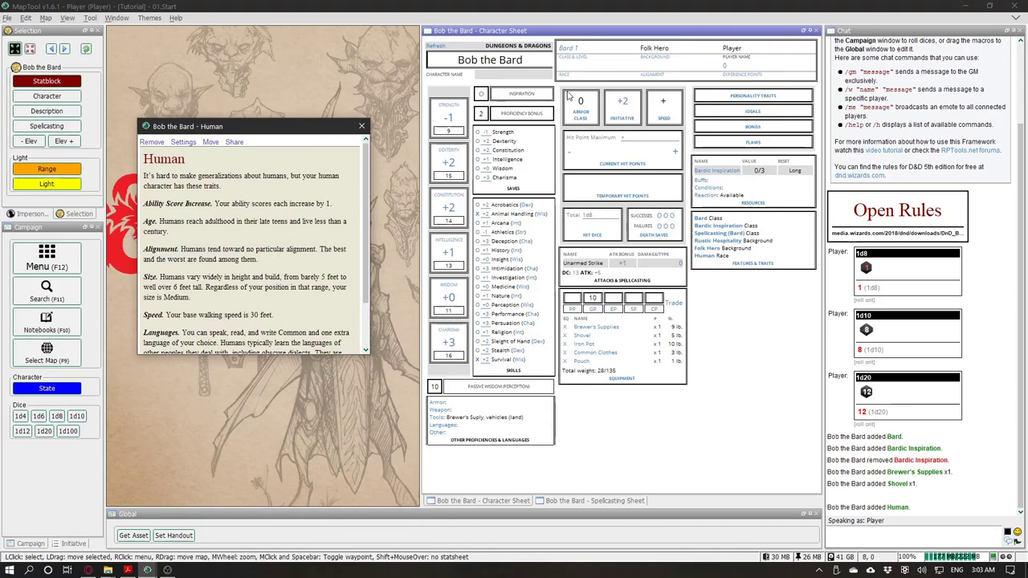
pyautogui.click(654, 75)
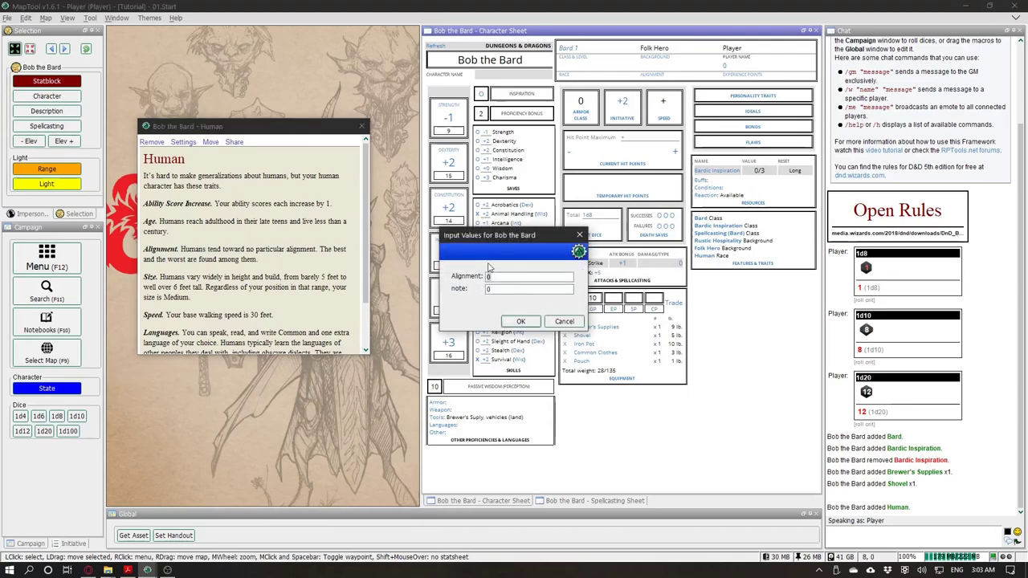
pyautogui.write('chaotic,')
pyautogui.click(522, 321)
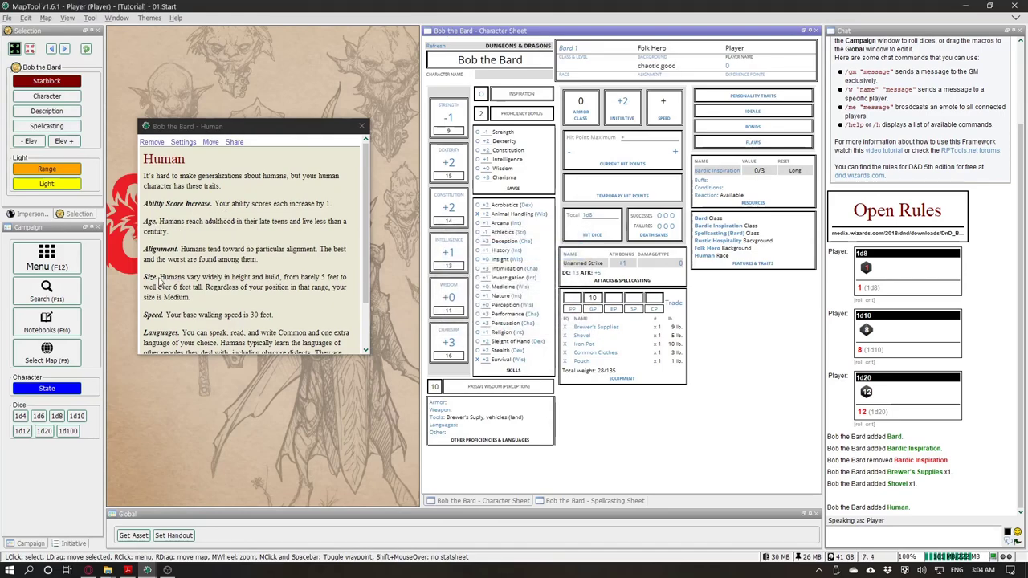
# Step: Set the character's speed to 30 ft. based on the walking speed in the Human entry
pyautogui.moveTo(145, 277); pyautogui.dragTo(225, 297)
pyautogui.click(225, 297)
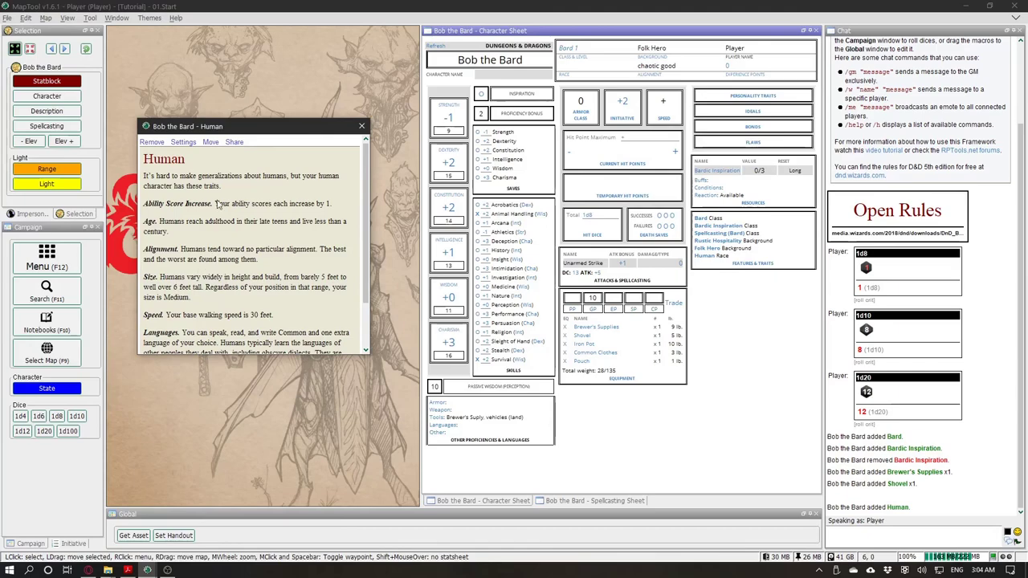
pyautogui.moveTo(166, 314); pyautogui.dragTo(258, 320)
pyautogui.hotkey('ctrl', 'c')
pyautogui.click(673, 120)
pyautogui.click(663, 114)
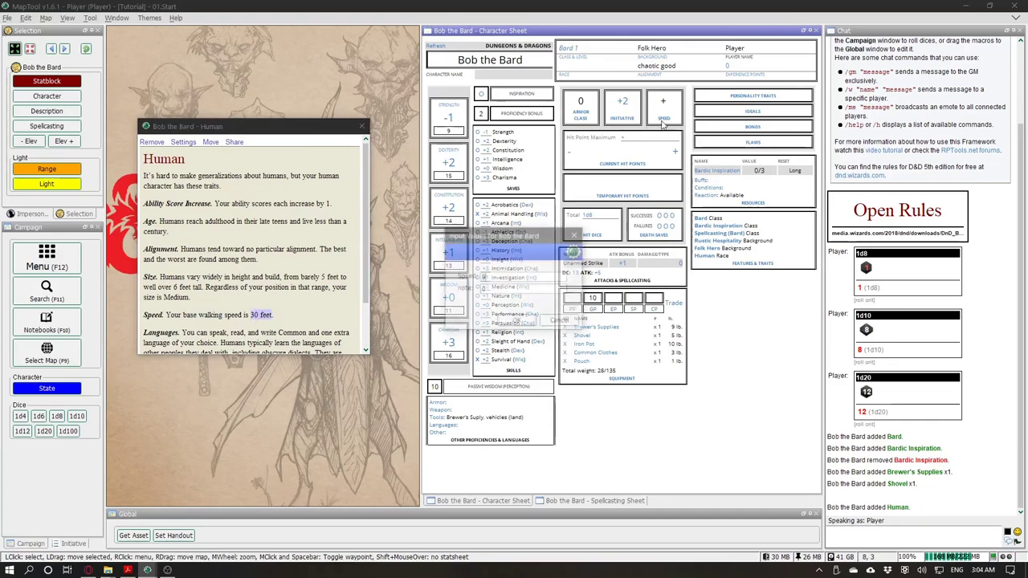
pyautogui.click(519, 277)
pyautogui.hotkey('ctrl', 'v')
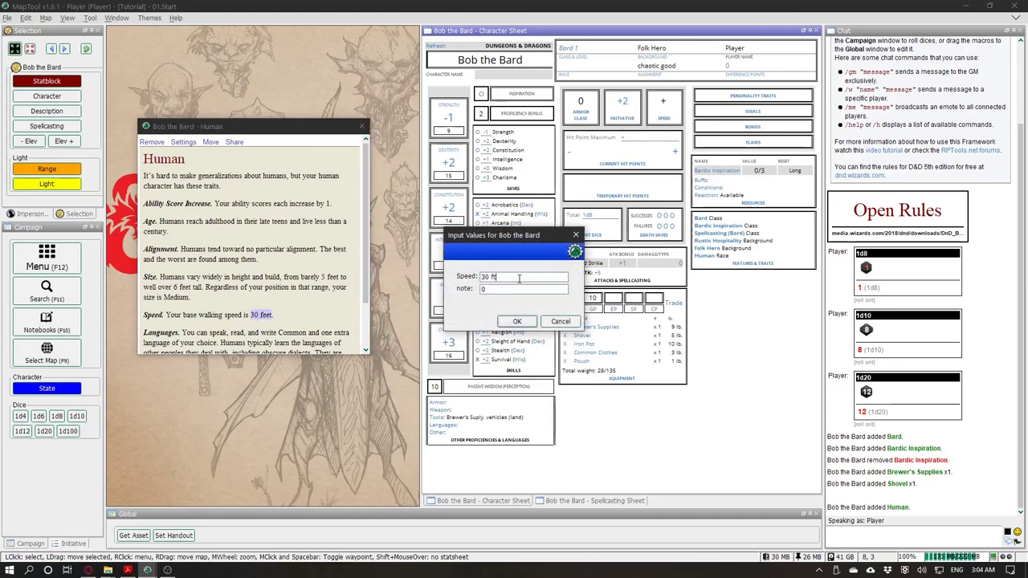
pyautogui.click(517, 321)
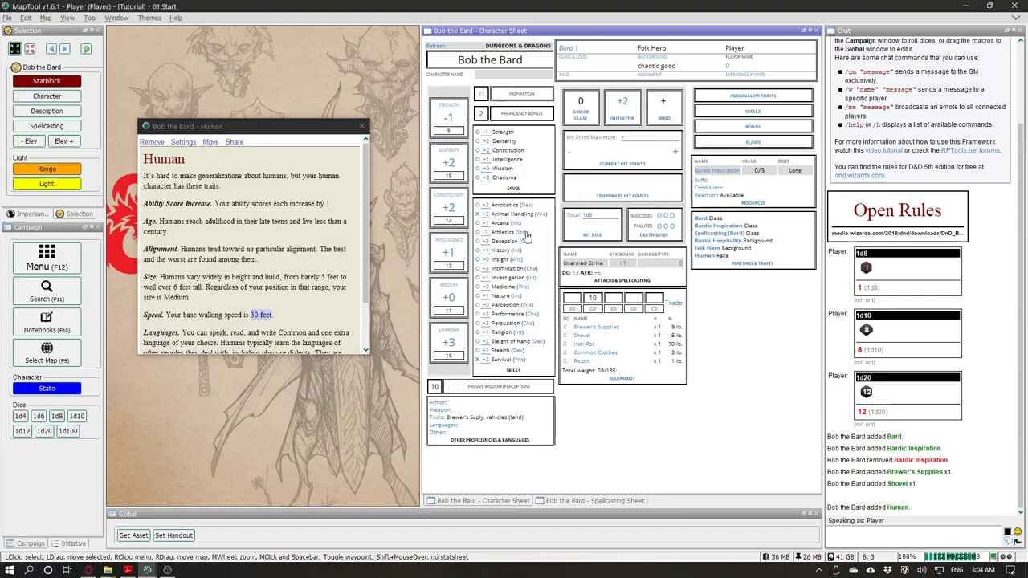
# Step: Enter Common, Elvish as the language proficiency according to the Human entry, and close that entry
pyautogui.scroll(-2, 277, 283)
pyautogui.click(185, 277)
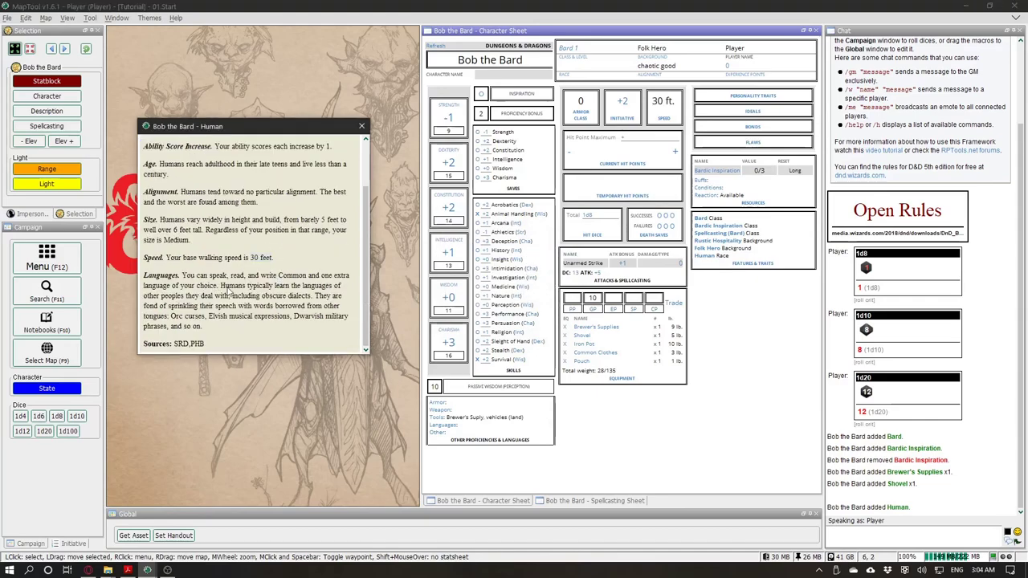
pyautogui.click(448, 428)
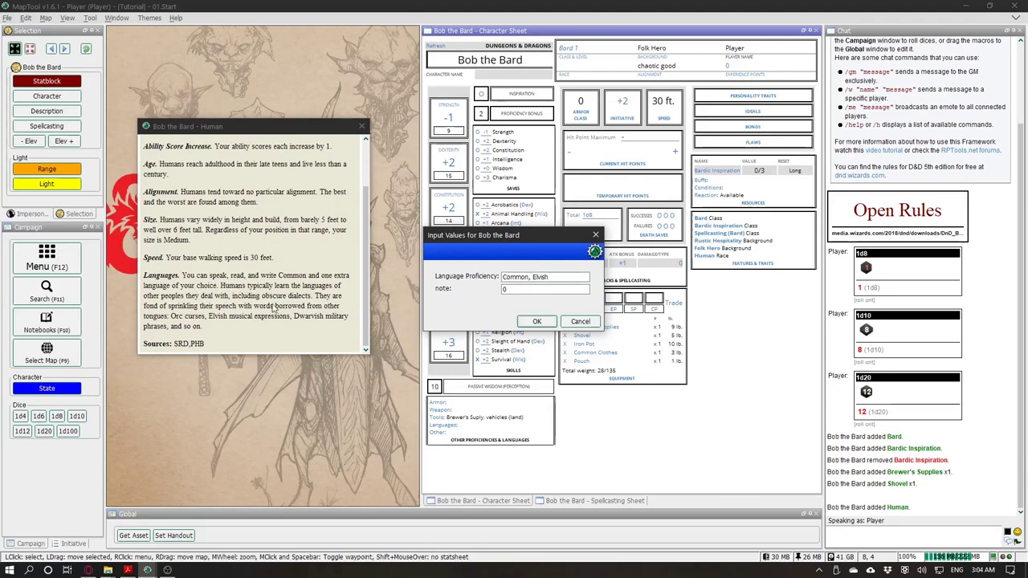
pyautogui.click(524, 320)
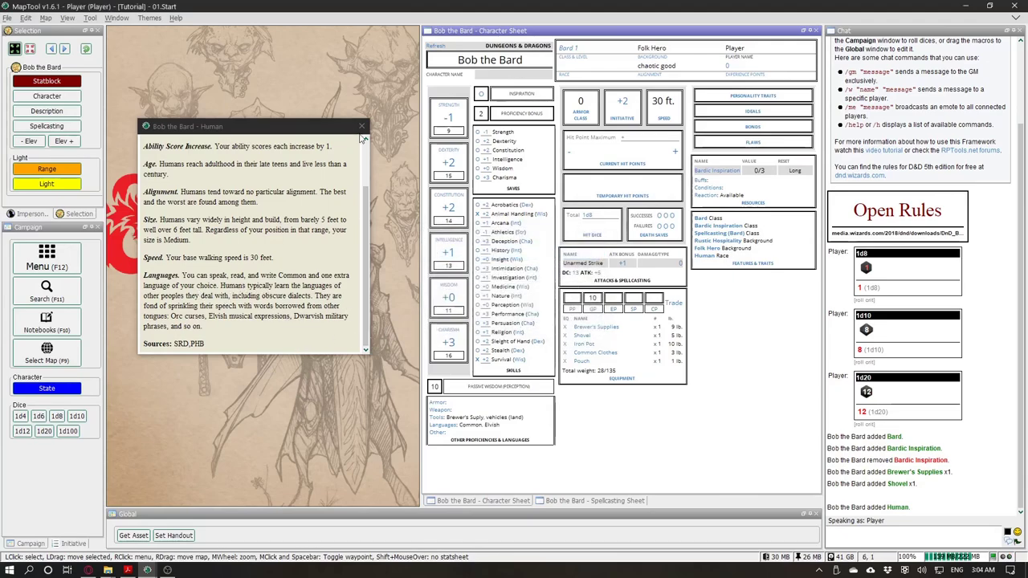
pyautogui.click(361, 129)
# Step: Review the Folk Hero background and the Human race entries for traits still missing from the sheet, and close both
pyautogui.click(709, 254)
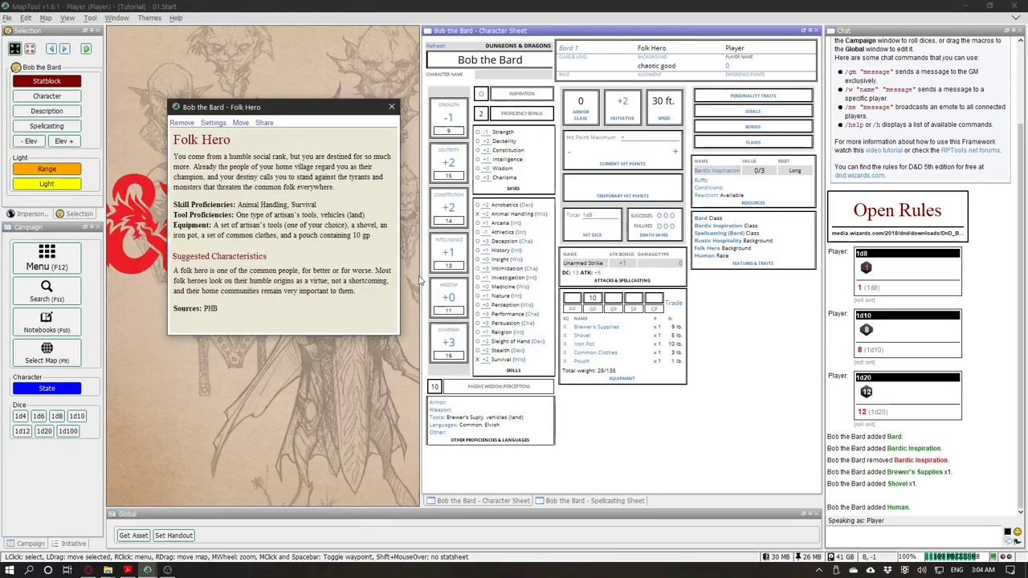
pyautogui.moveTo(213, 200); pyautogui.dragTo(277, 285)
pyautogui.click(347, 210)
pyautogui.click(393, 106)
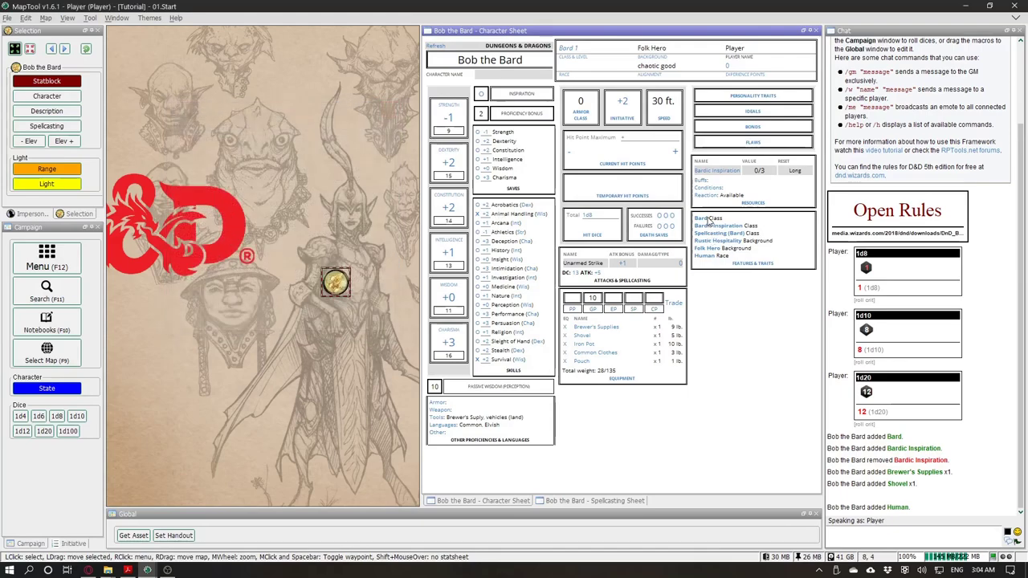
pyautogui.click(705, 255)
pyautogui.scroll(-3, 244, 209)
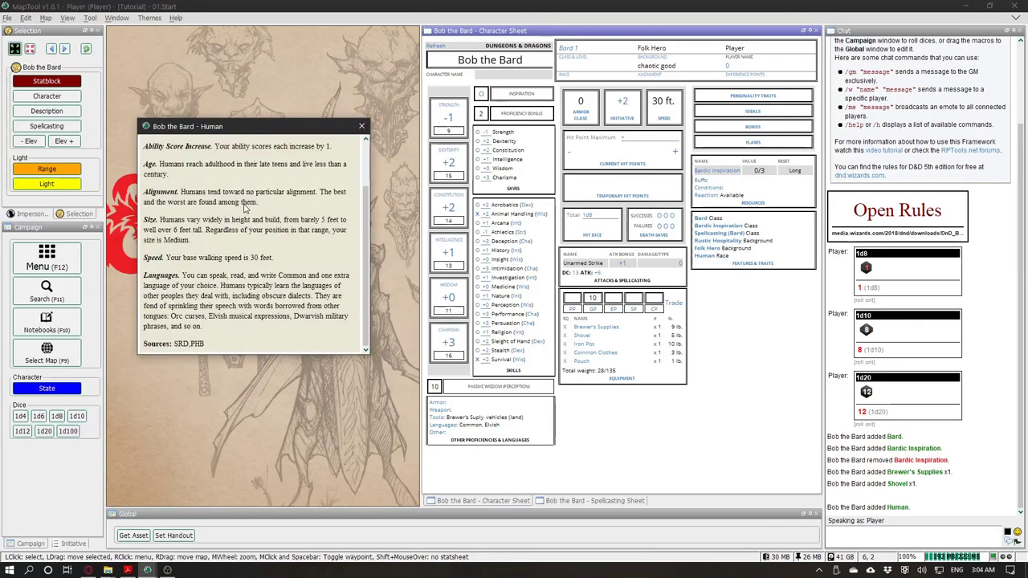
pyautogui.scroll(3, 255, 238)
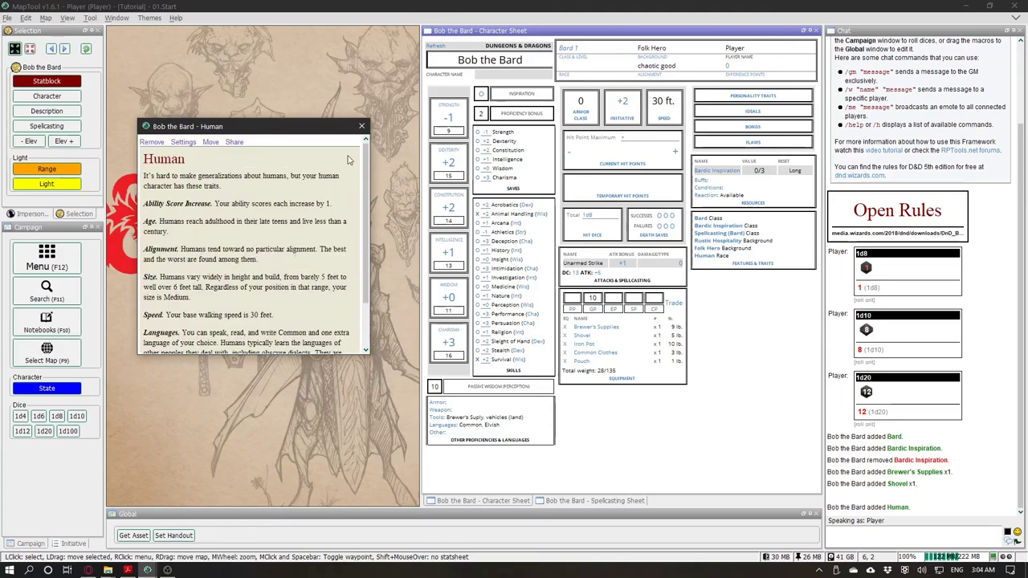
pyautogui.click(361, 126)
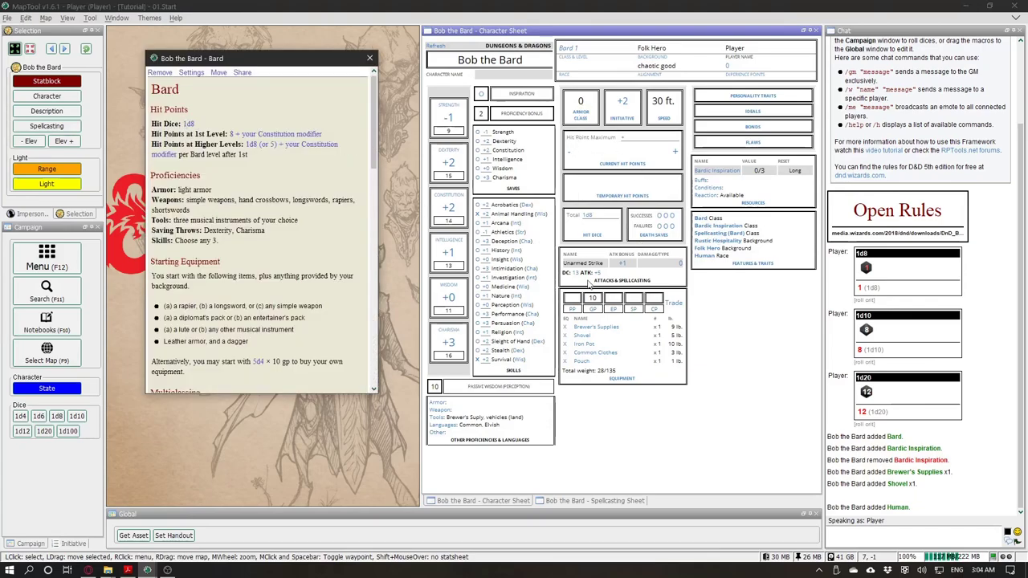
# Step: Set current and total hit points to 10 and enable the HP bar on the token
pyautogui.click(625, 142)
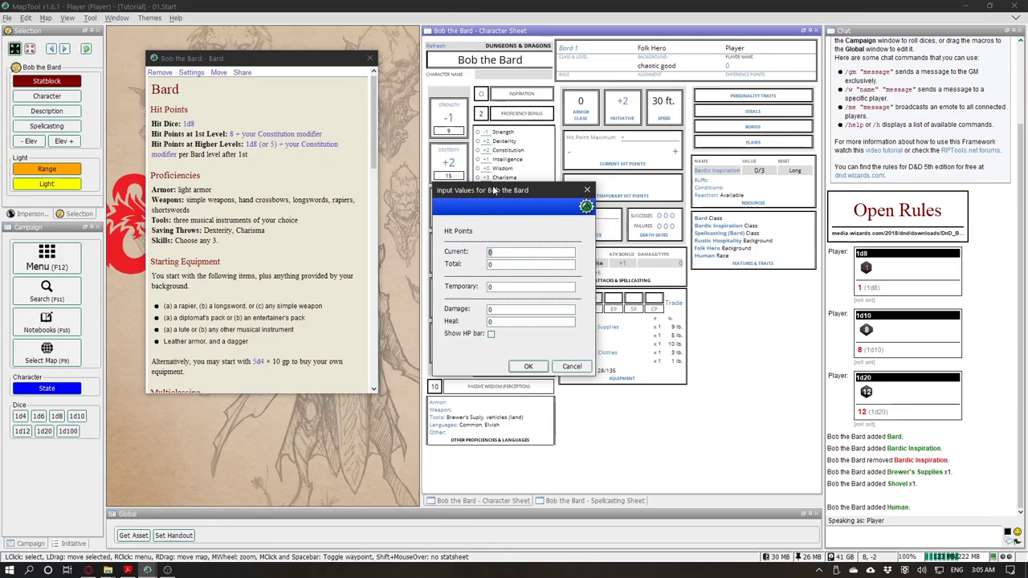
pyautogui.moveTo(500, 195); pyautogui.dragTo(597, 186)
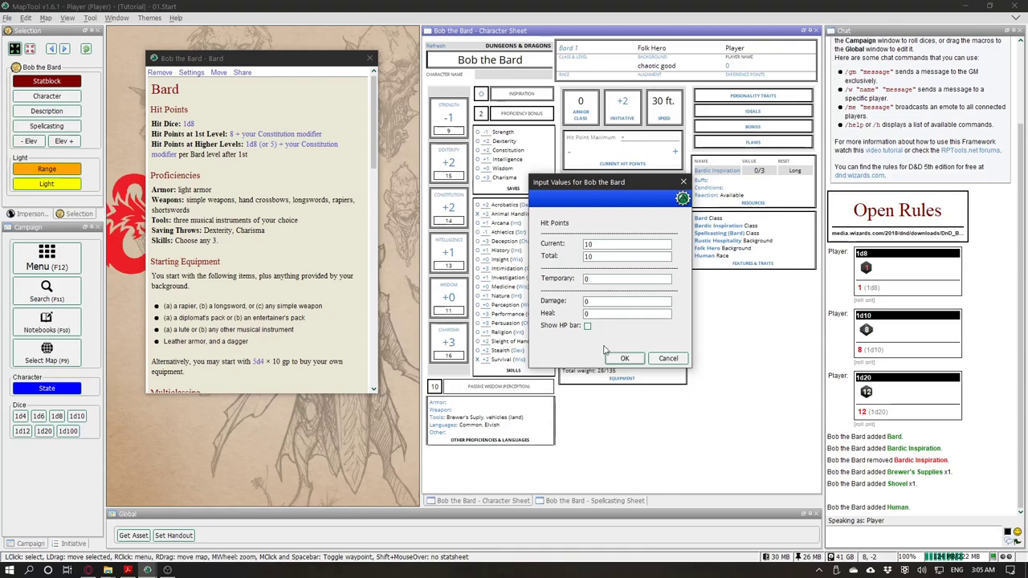
pyautogui.click(587, 327)
pyautogui.click(623, 358)
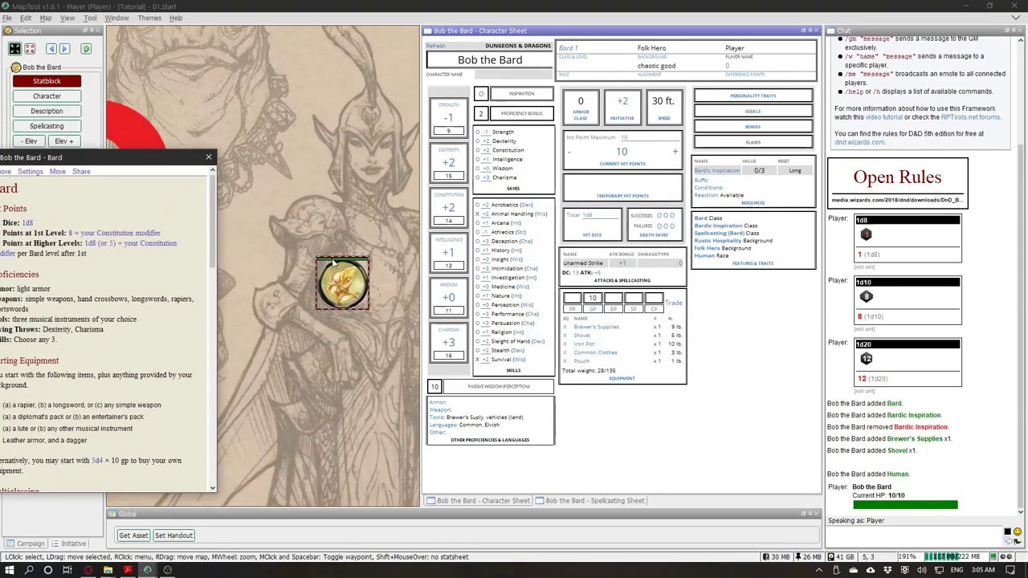
pyautogui.scroll(-5, 374, 280)
# Step: Make the character Proficient in Dexterity and Charisma saving throws, as listed in the Bard entry
pyautogui.moveTo(178, 153); pyautogui.dragTo(343, 86)
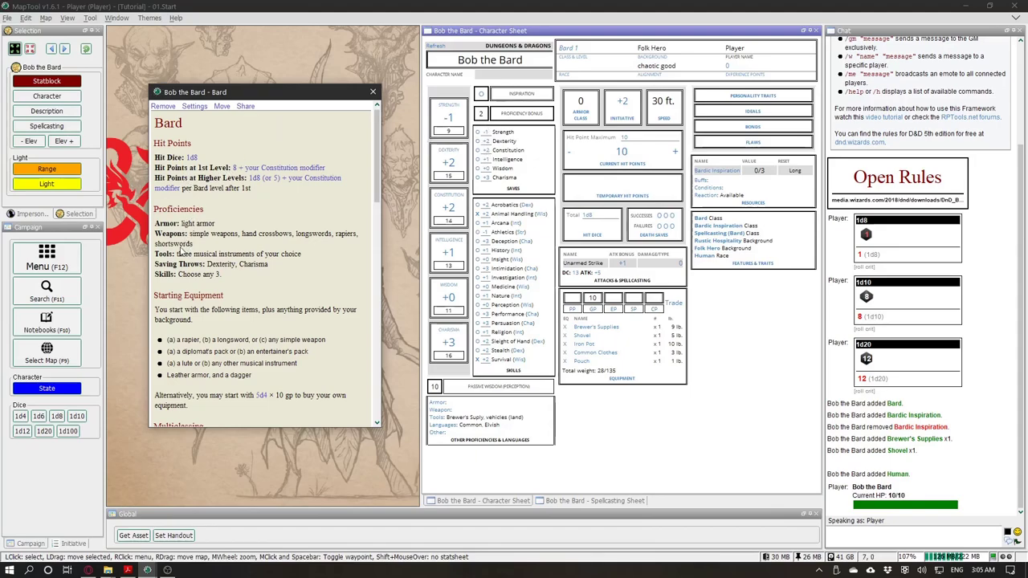
pyautogui.moveTo(207, 265); pyautogui.dragTo(245, 271)
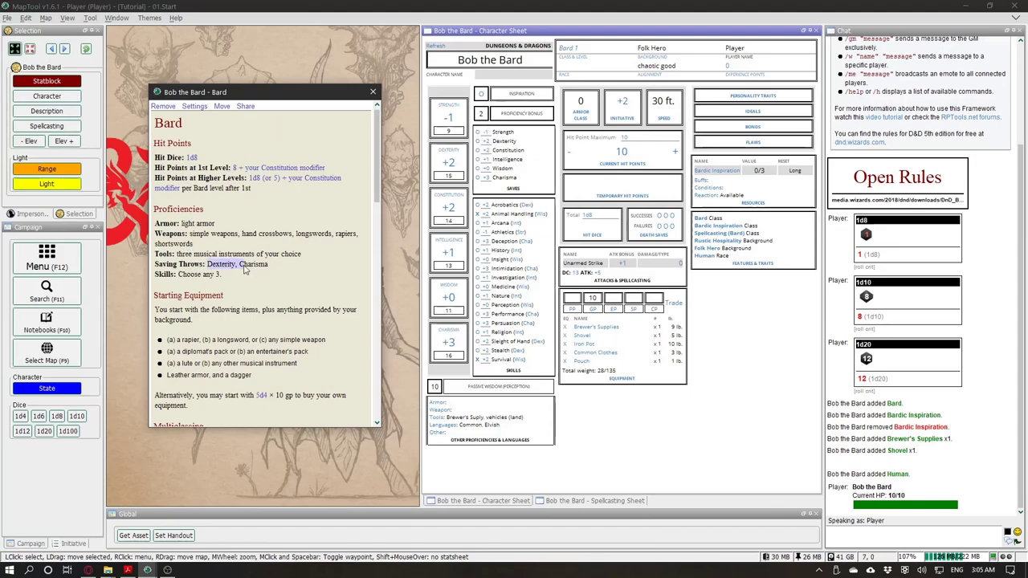
pyautogui.click(478, 142)
pyautogui.click(529, 281)
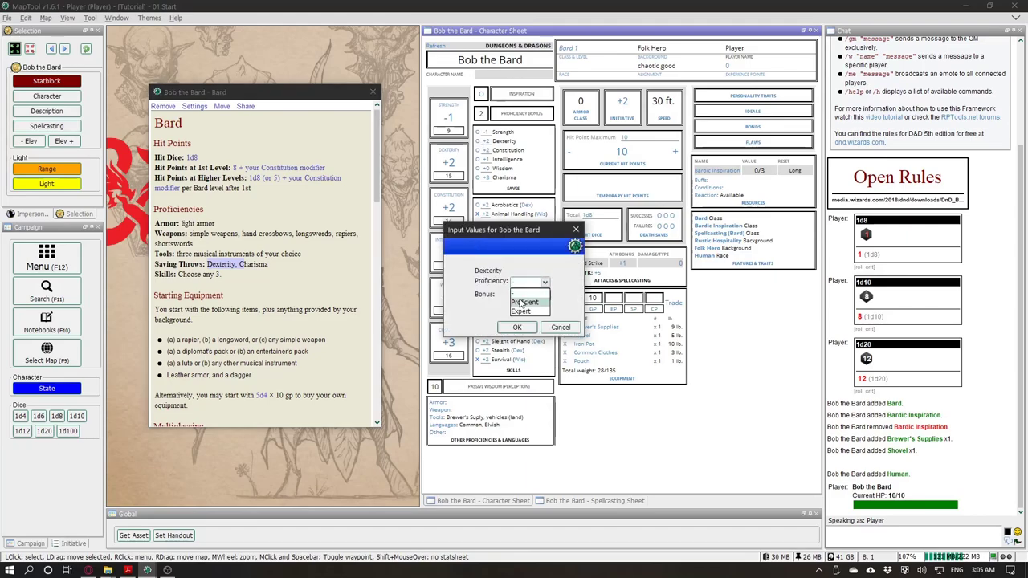
pyautogui.click(523, 300)
pyautogui.click(515, 324)
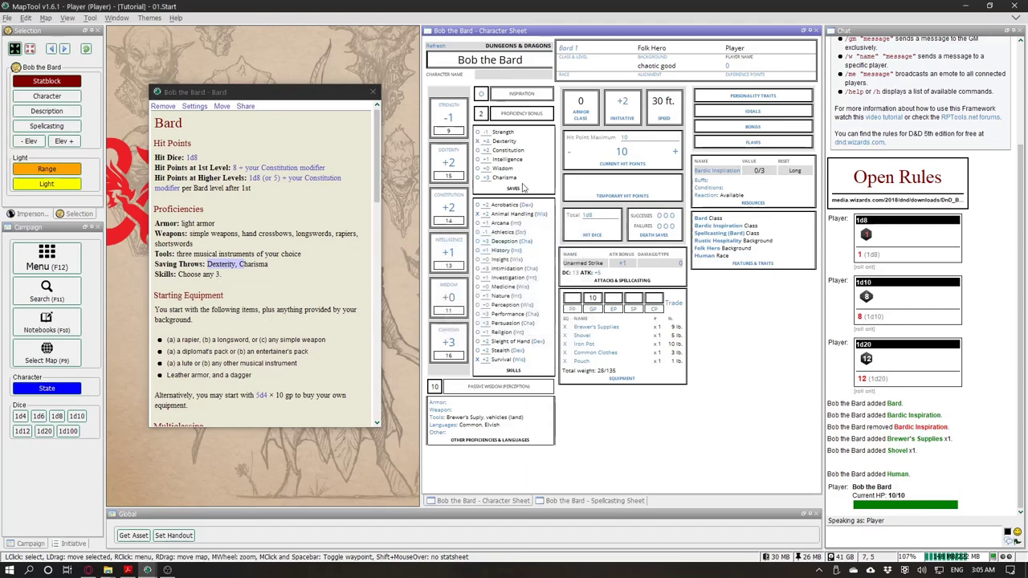
pyautogui.click(478, 179)
pyautogui.click(530, 282)
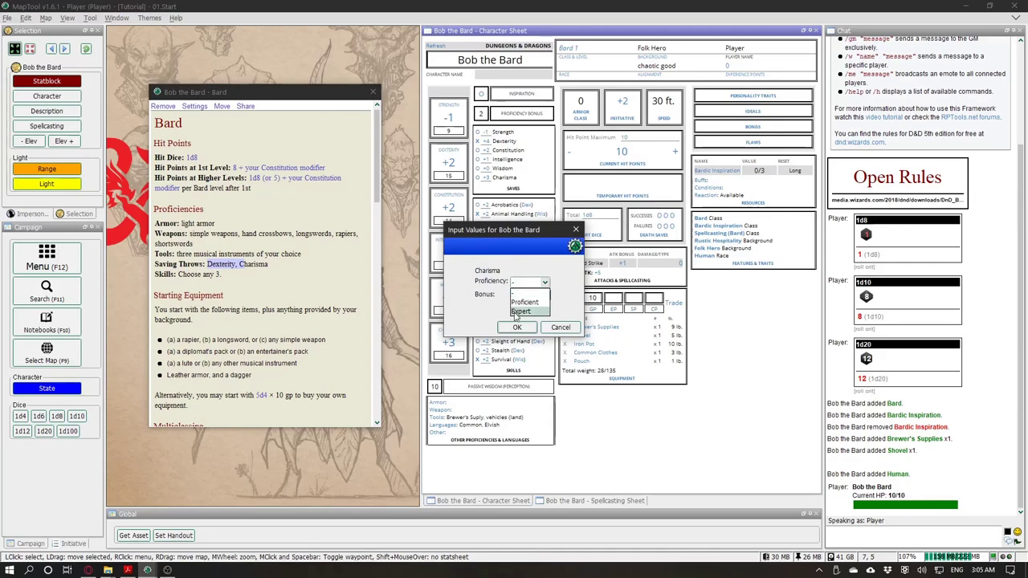
pyautogui.click(522, 300)
pyautogui.click(516, 326)
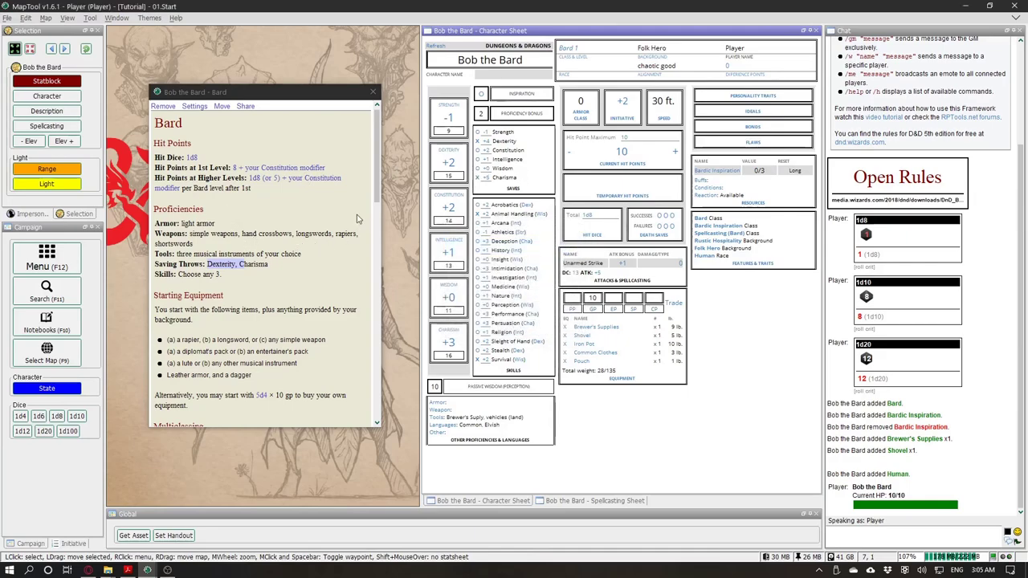
# Step: Set the Acrobatics skill to Proficient as the first of the three bard skill choices
pyautogui.click(181, 277)
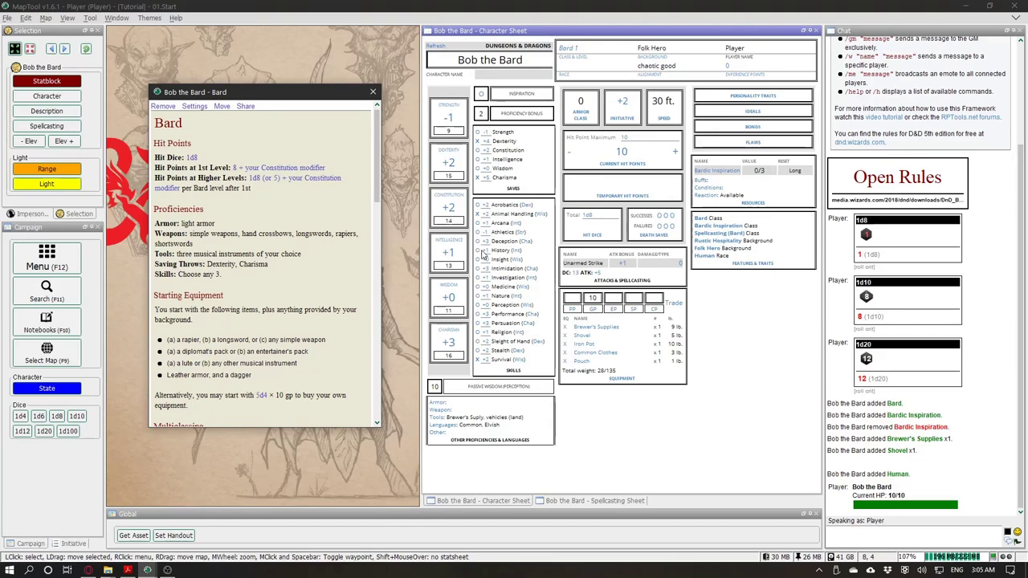
pyautogui.click(477, 204)
pyautogui.click(512, 252)
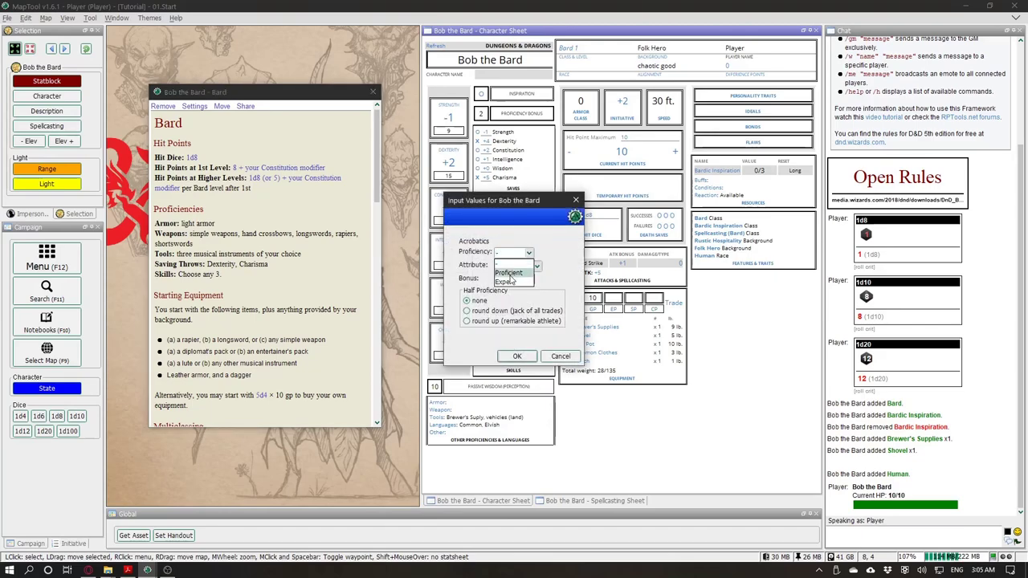
pyautogui.click(507, 270)
pyautogui.click(505, 358)
pyautogui.click(506, 357)
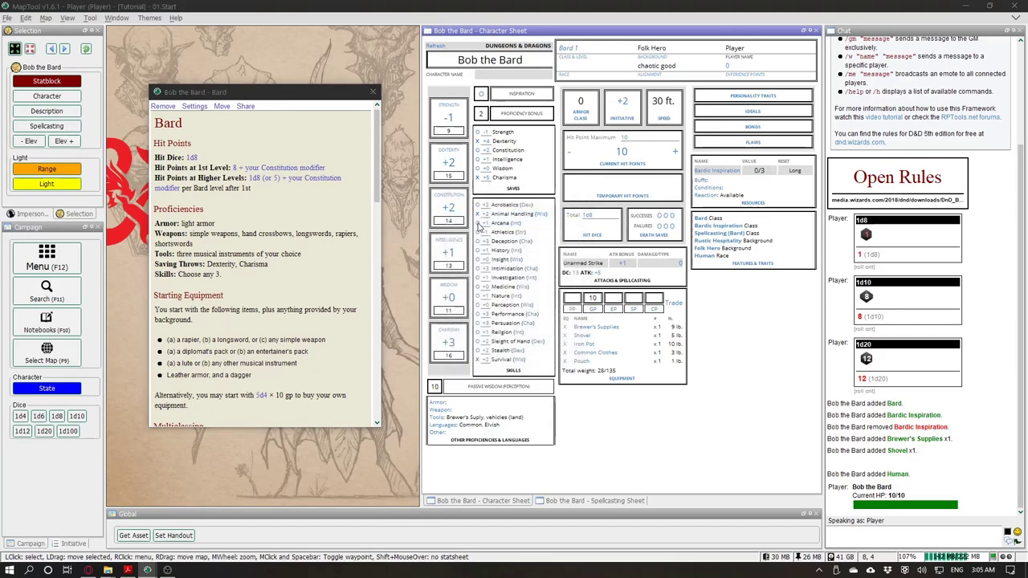
# Step: Set the Arcana and Athletics skills to Proficient as the remaining bard skill choices
pyautogui.click(482, 225)
pyautogui.click(517, 253)
pyautogui.click(507, 273)
pyautogui.click(517, 356)
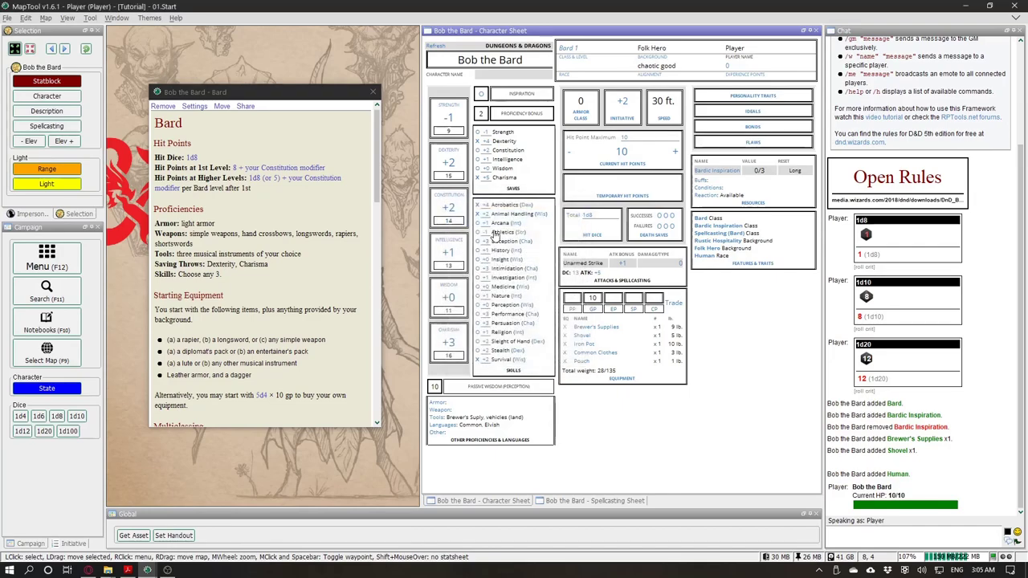
pyautogui.click(478, 238)
pyautogui.click(518, 253)
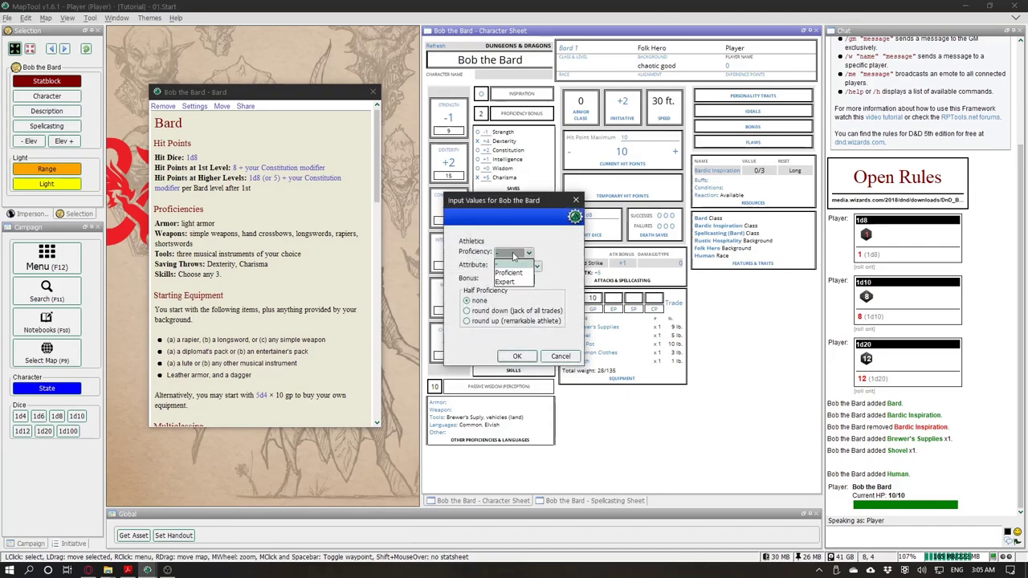
pyautogui.click(507, 273)
pyautogui.click(517, 355)
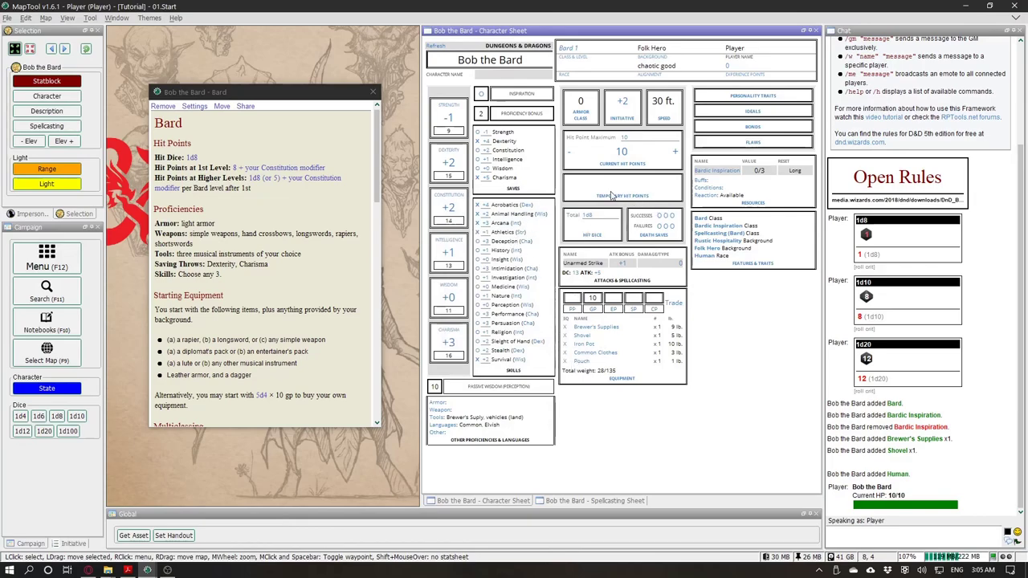
# Step: Fill in the character's available hit dice as 1d8
pyautogui.click(594, 239)
pyautogui.click(517, 321)
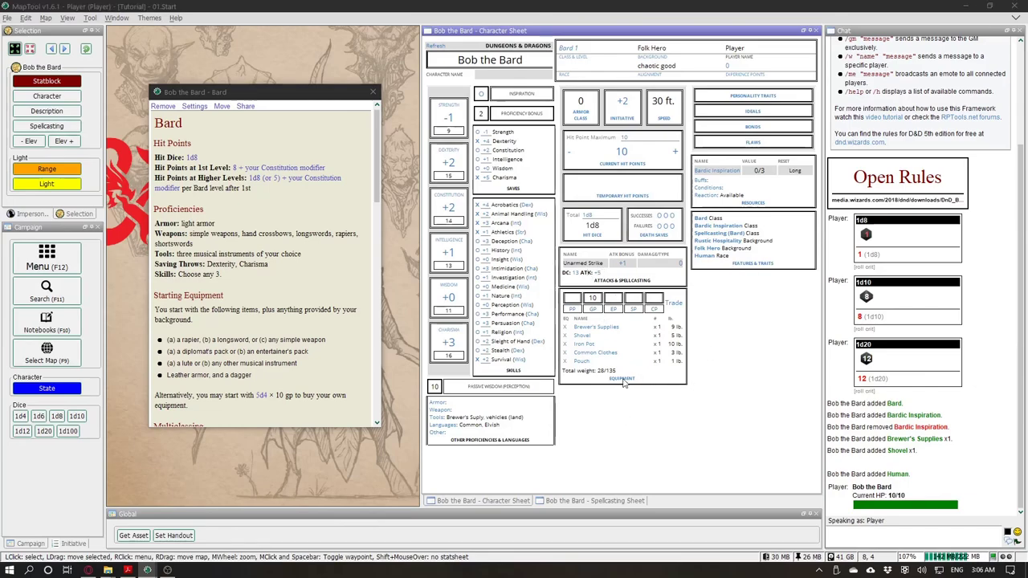
pyautogui.click(626, 383)
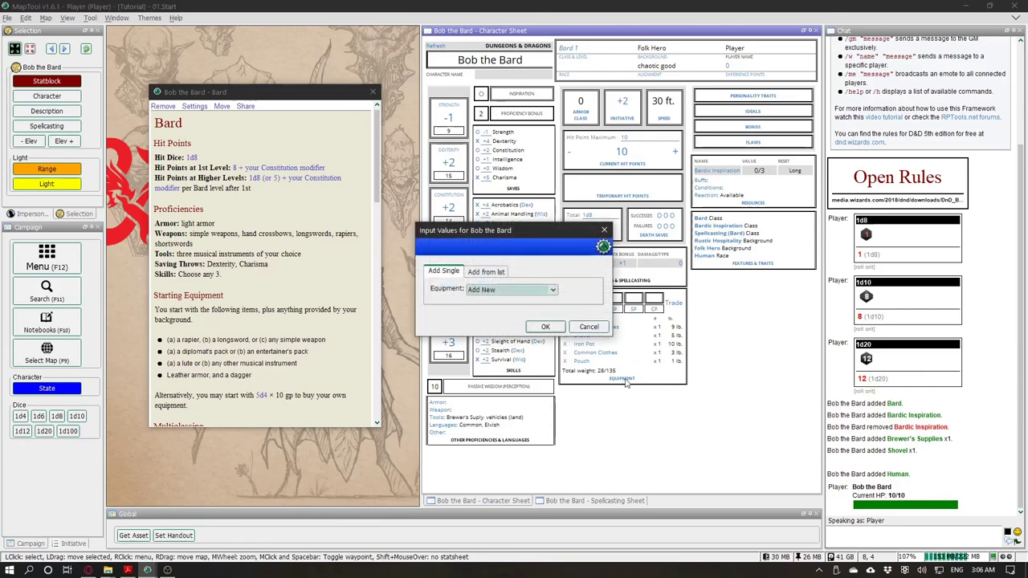
pyautogui.click(544, 326)
pyautogui.click(372, 91)
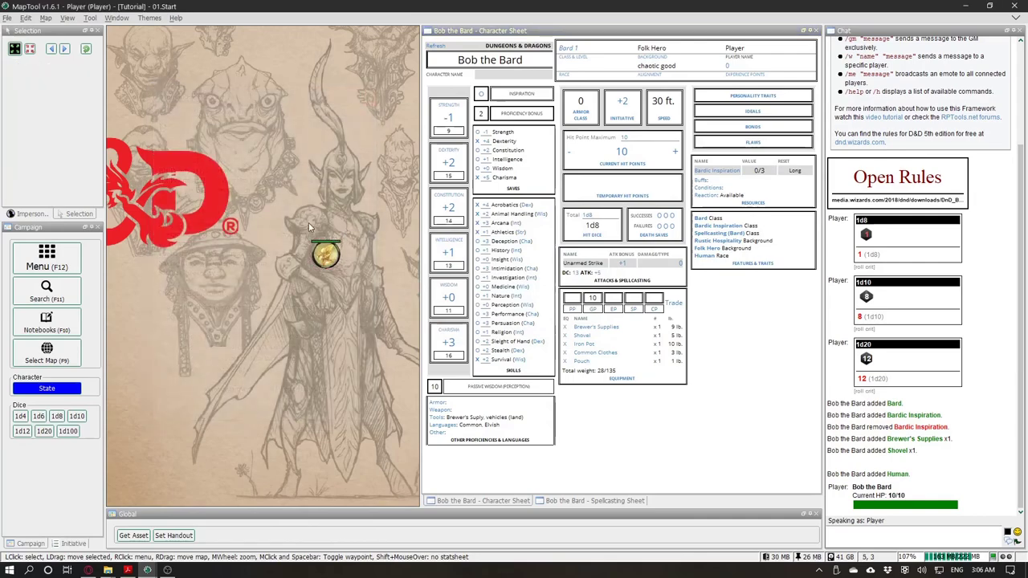
pyautogui.press('F11')
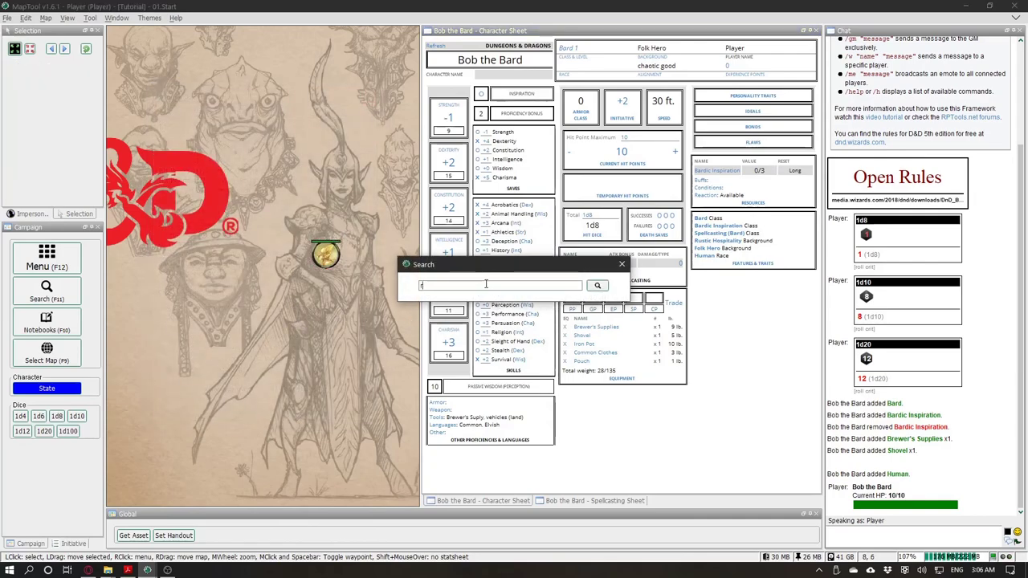
pyautogui.click(620, 265)
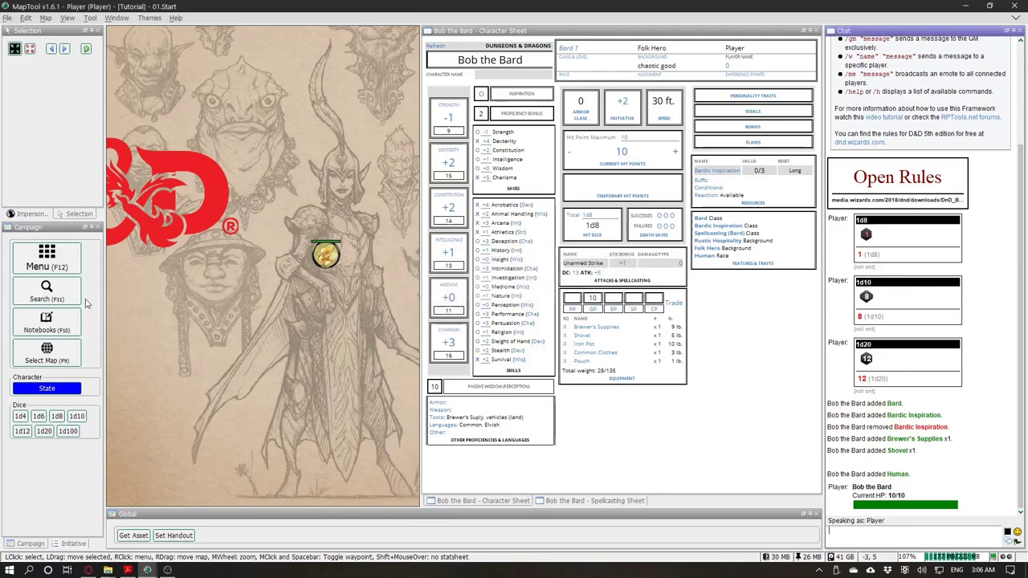
pyautogui.click(45, 293)
pyautogui.click(619, 264)
# Step: Search the library for rapier and move one Rapier to Bob the Bard
pyautogui.click(47, 293)
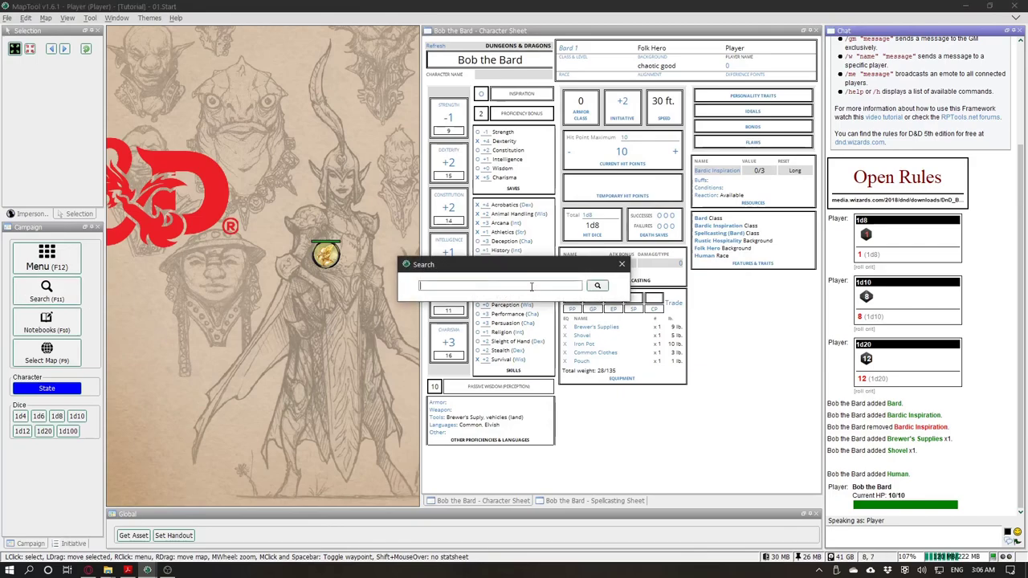
pyautogui.write('rapier')
pyautogui.press('Return')
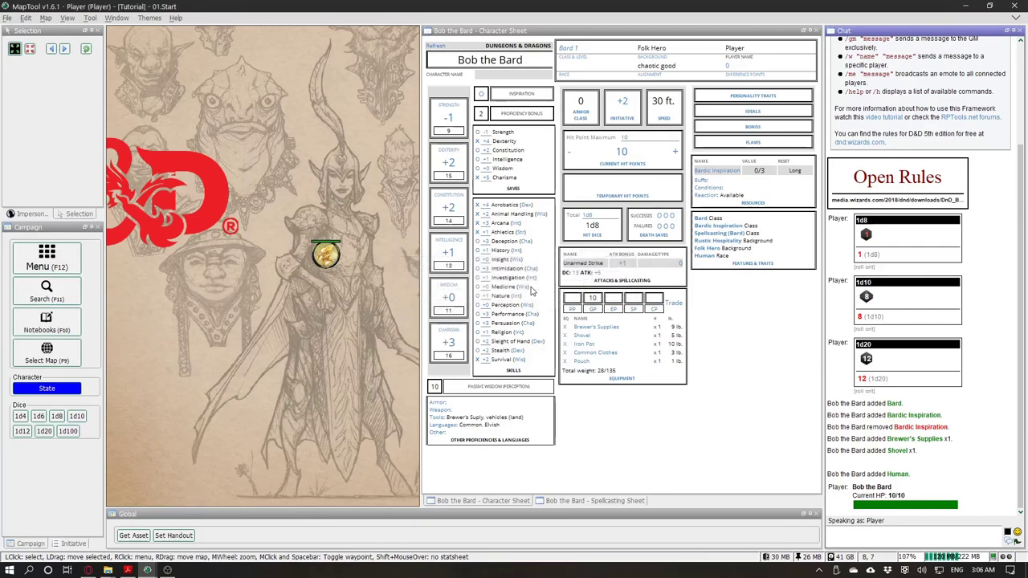
pyautogui.click(423, 297)
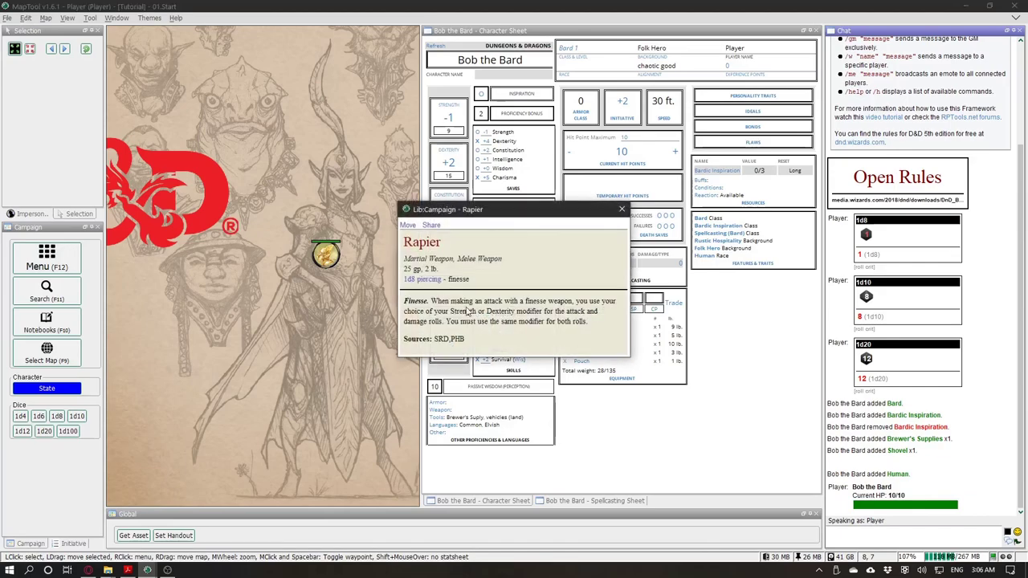
pyautogui.click(410, 225)
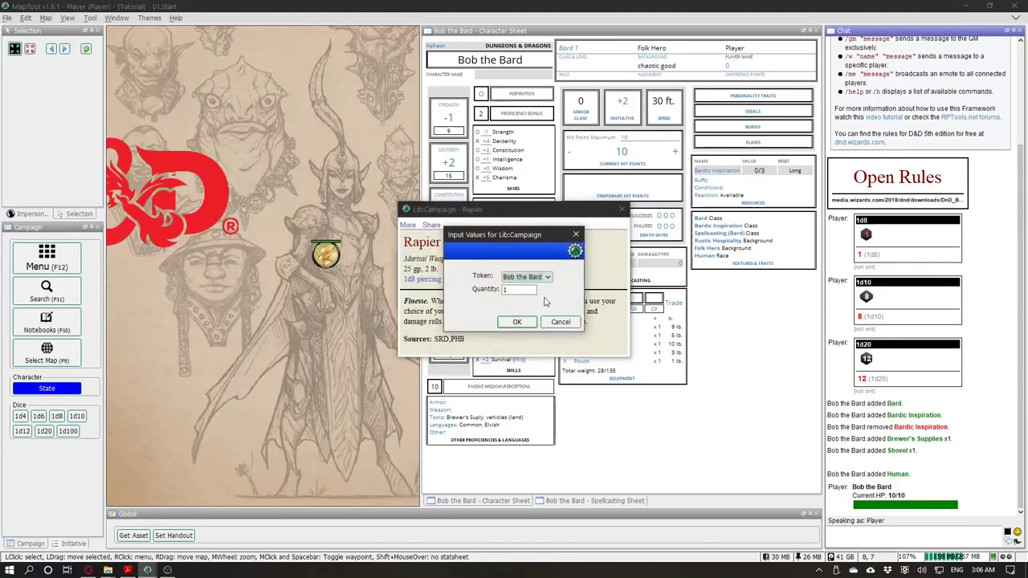
pyautogui.click(543, 277)
pyautogui.click(521, 288)
pyautogui.click(517, 321)
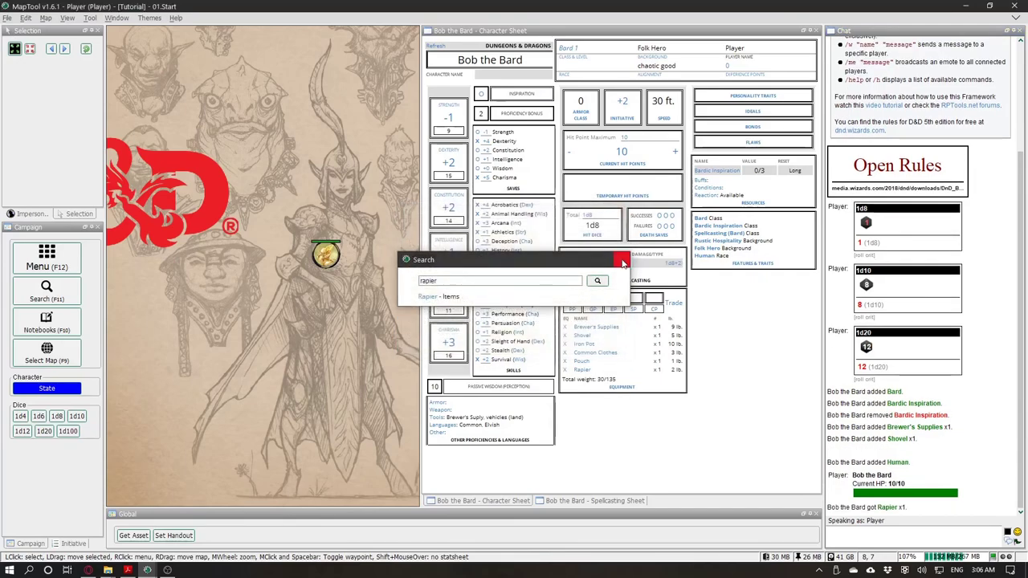
# Step: Search the library for leather and move one Leather Armor to Bob the Bard
pyautogui.click(616, 264)
pyautogui.click(46, 290)
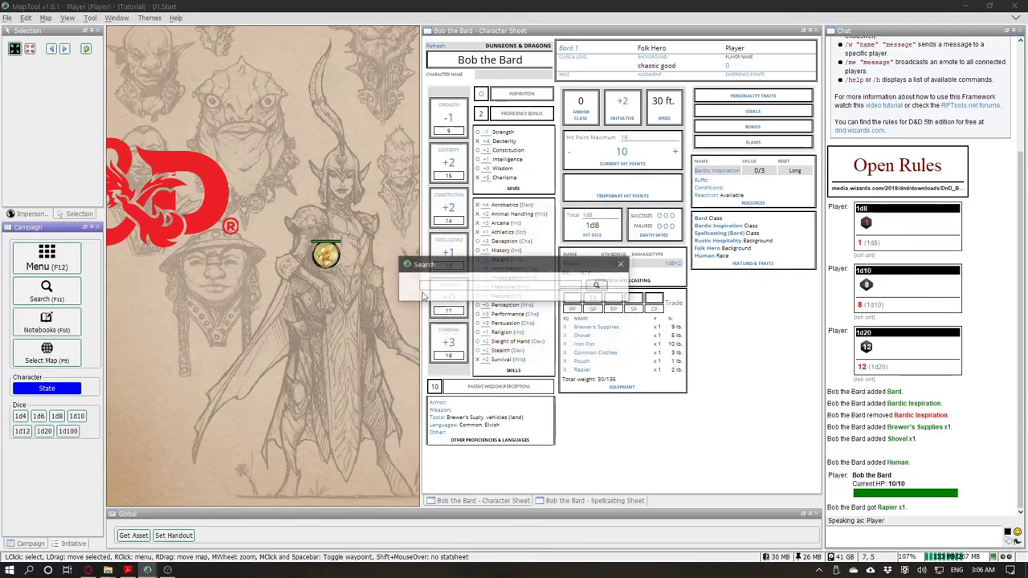
pyautogui.write('k')
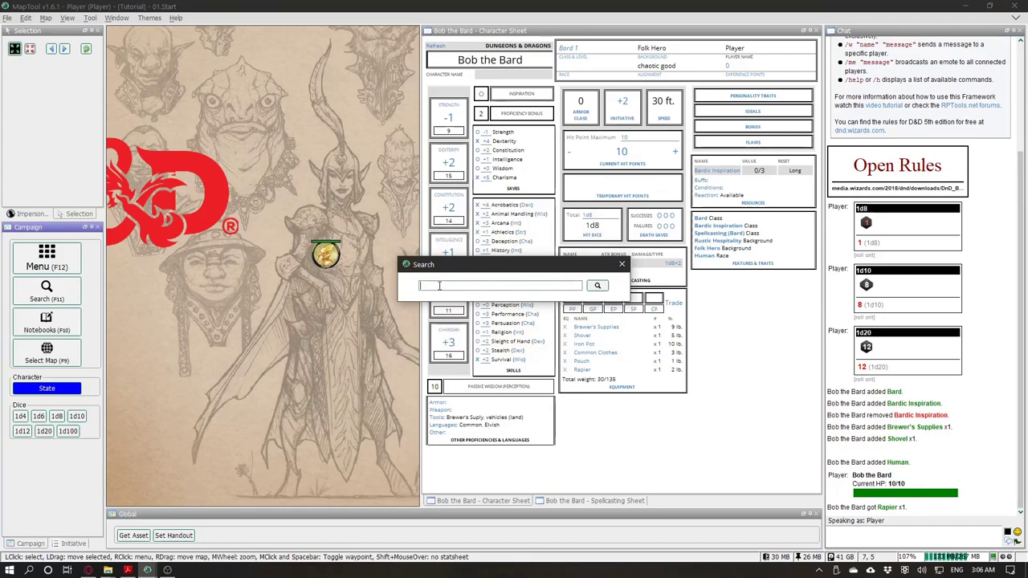
pyautogui.press('Return')
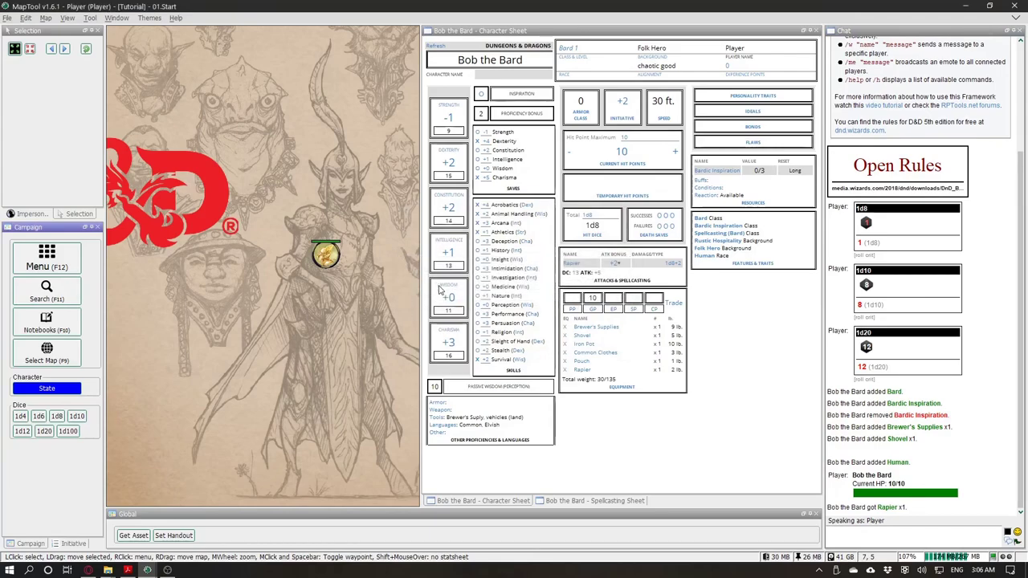
pyautogui.click(441, 292)
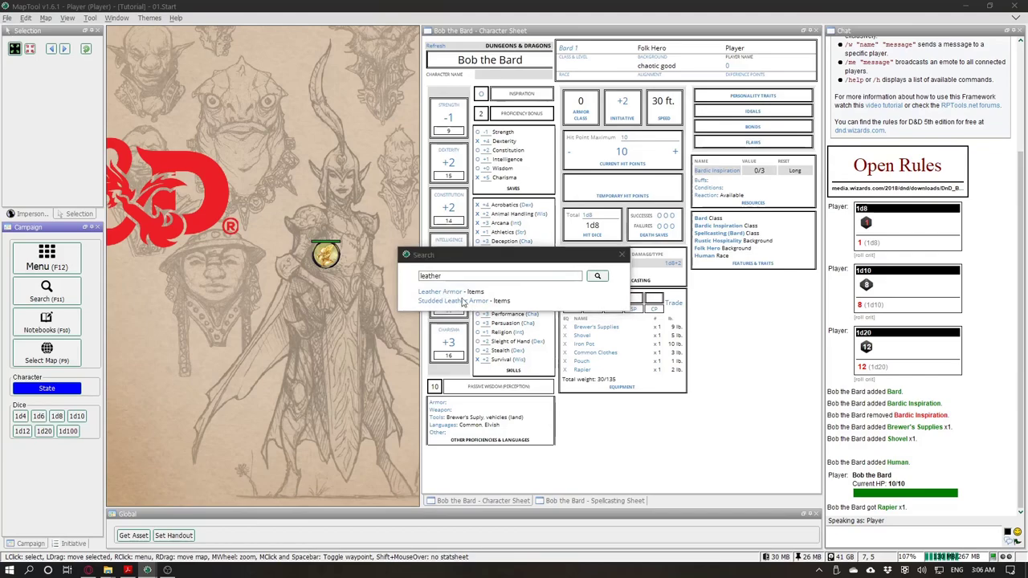
pyautogui.click(408, 225)
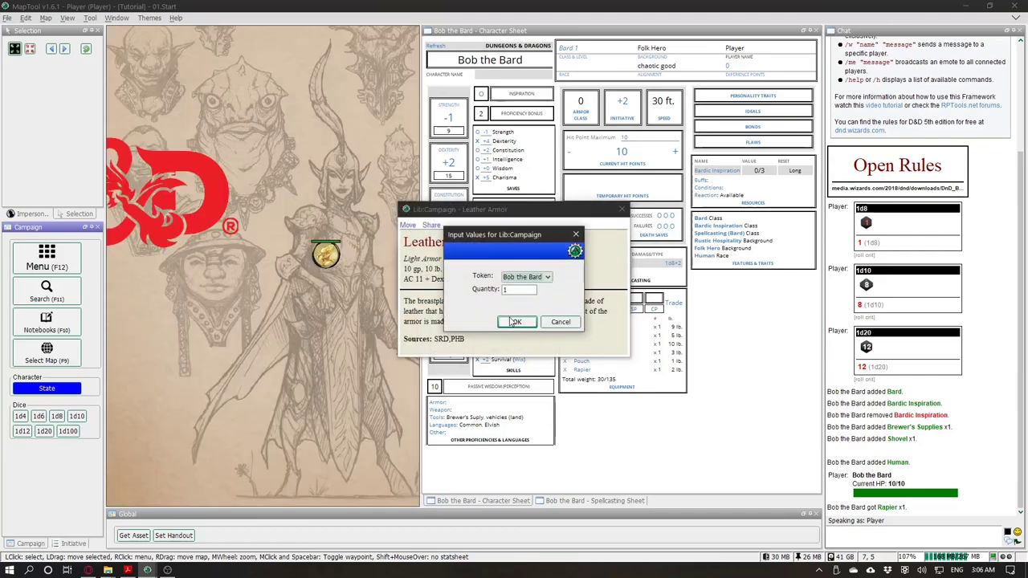
pyautogui.click(513, 322)
pyautogui.click(623, 210)
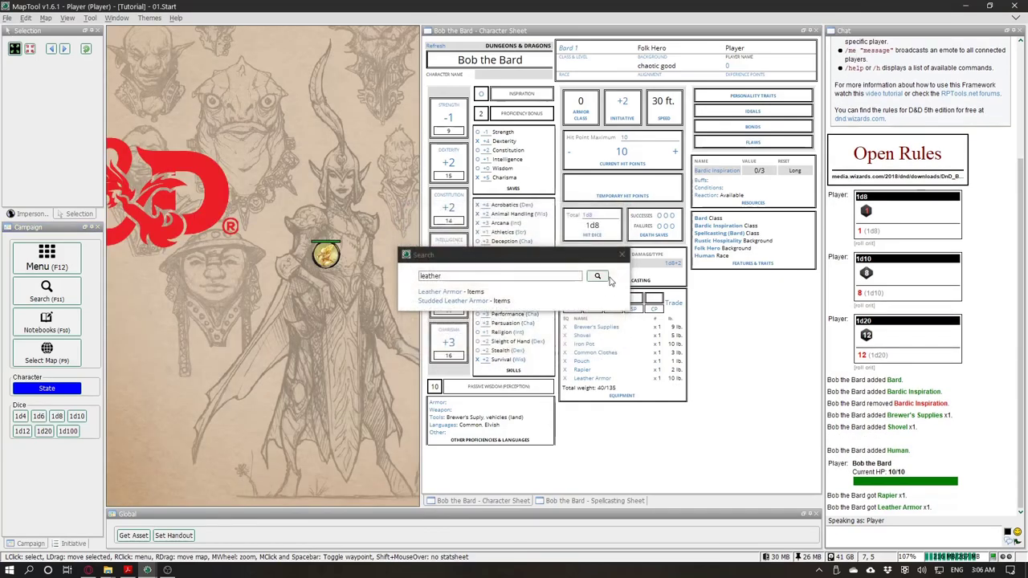
pyautogui.click(622, 255)
# Step: Consult the character's Leather Armor entry and set the armor class formula to 11+dex
pyautogui.click(592, 378)
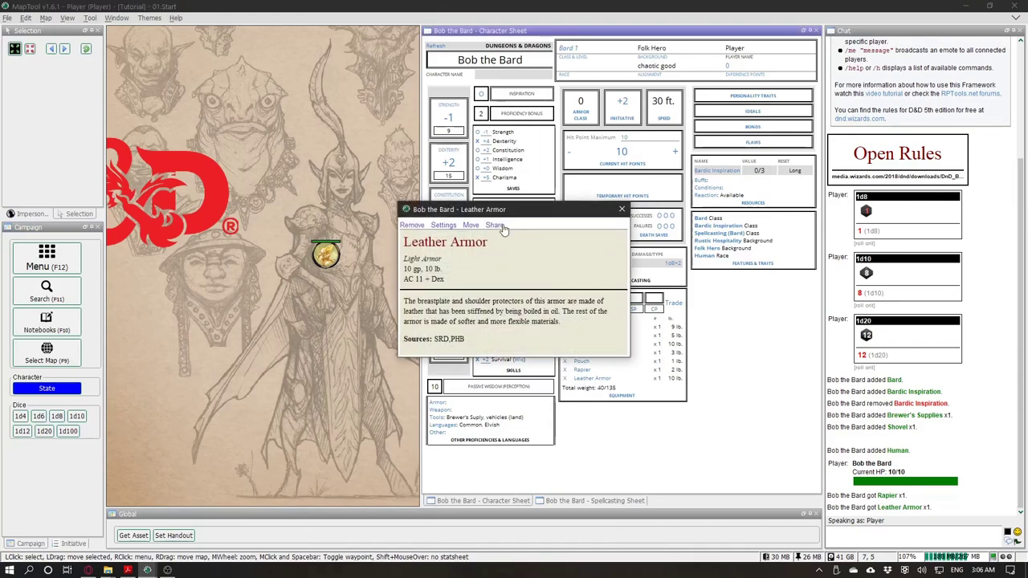
pyautogui.moveTo(514, 210); pyautogui.dragTo(267, 168)
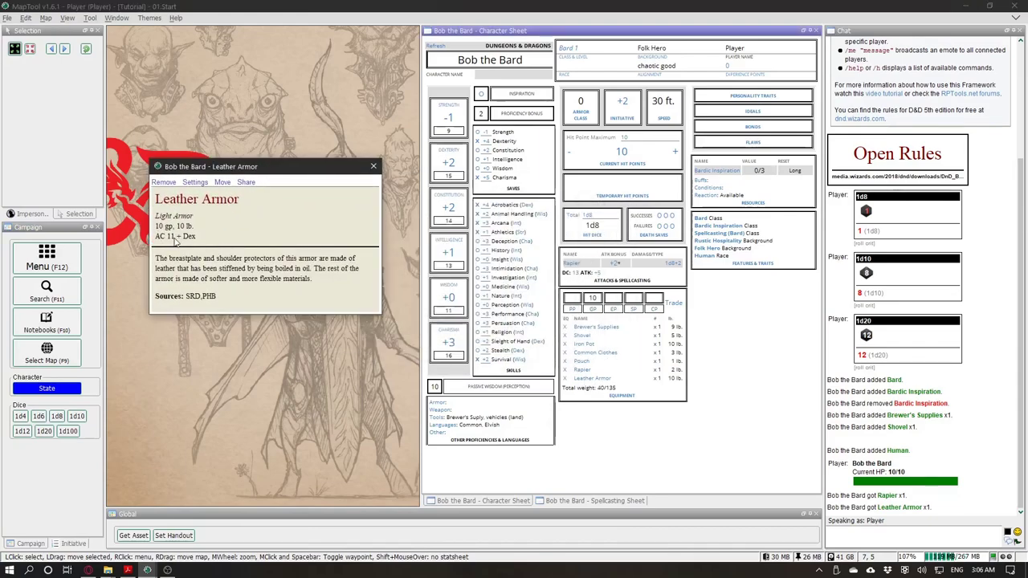
pyautogui.click(584, 116)
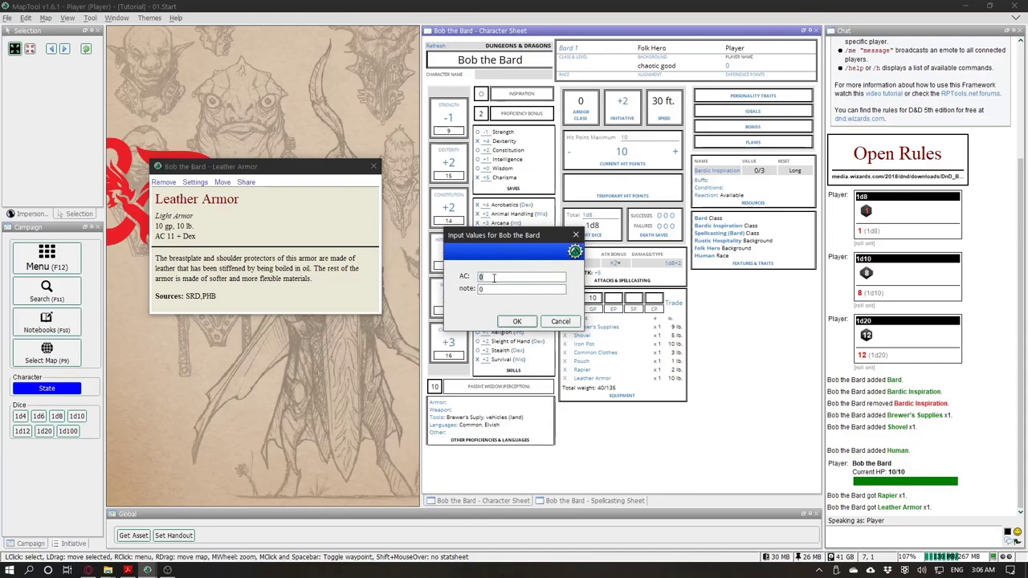
pyautogui.write('11+dex')
pyautogui.click(517, 321)
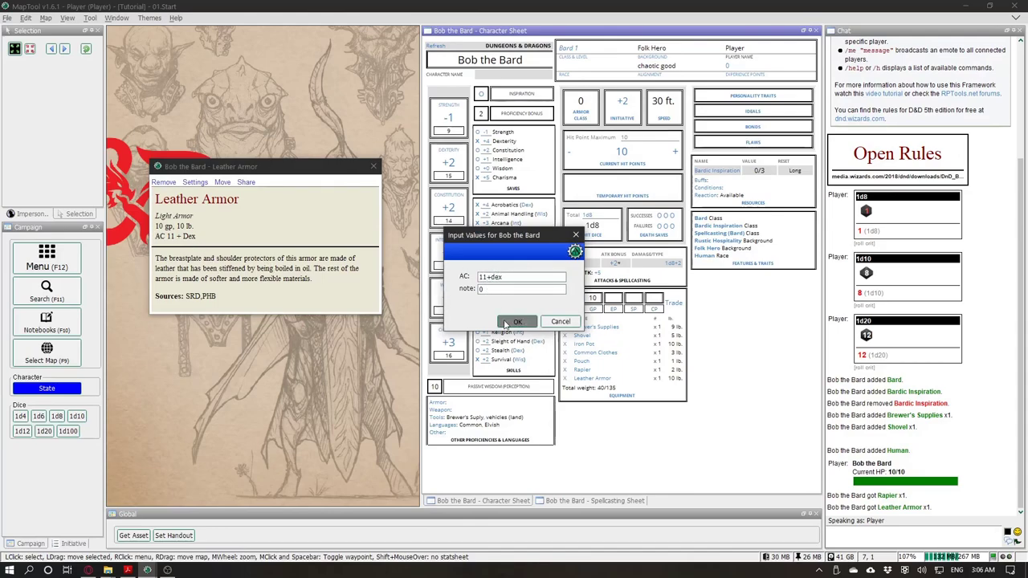
pyautogui.click(372, 168)
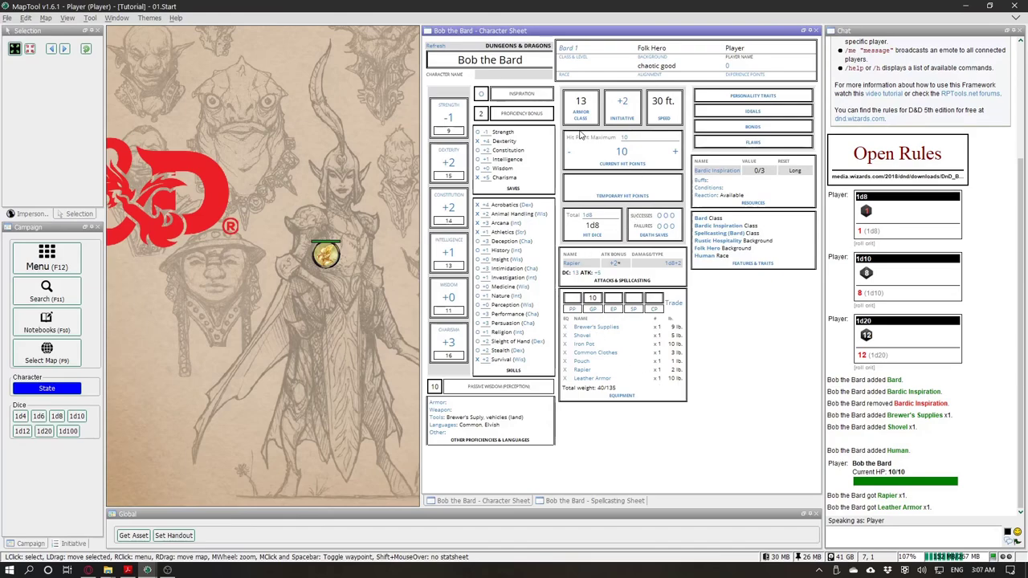
# Step: Fill in the character's race as Human on the character sheet
pyautogui.click(567, 77)
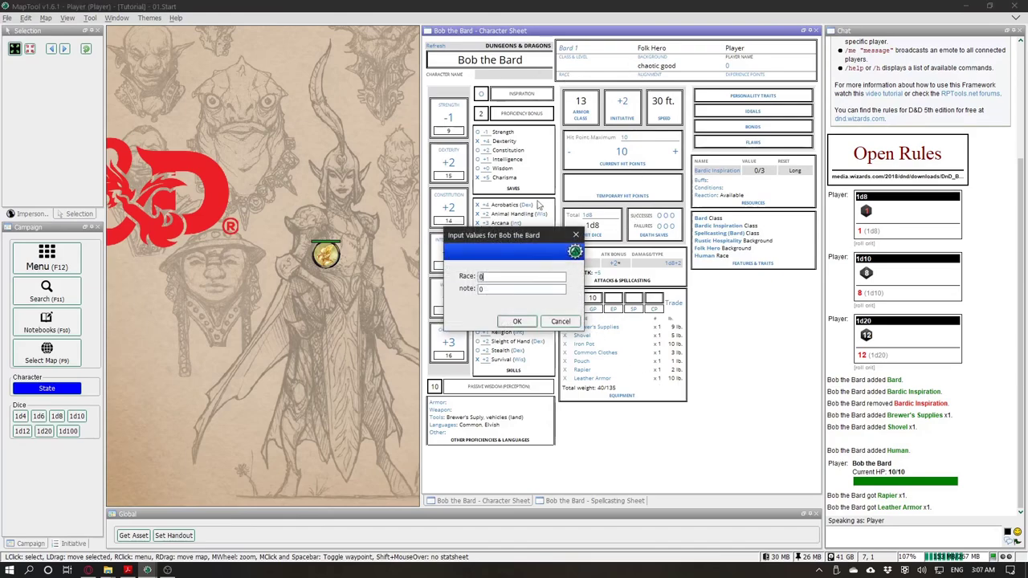
pyautogui.write('Human')
pyautogui.click(513, 318)
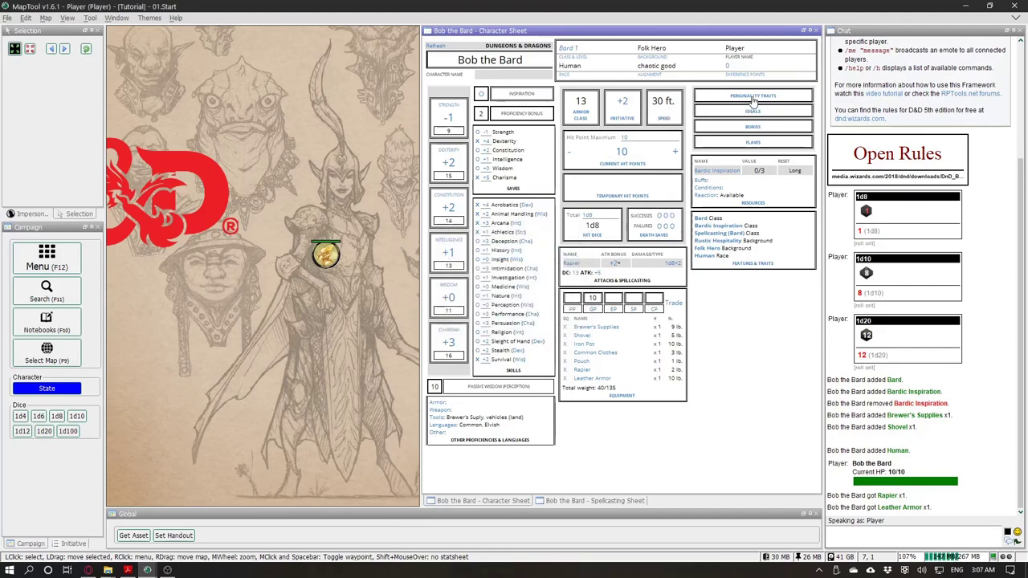
# Step: Switch to BasicRules.pdf in Acrobat Reader and go from the contents to the Folk Hero tables in the Backgrounds section
pyautogui.hotkey('alt', 'Tab')
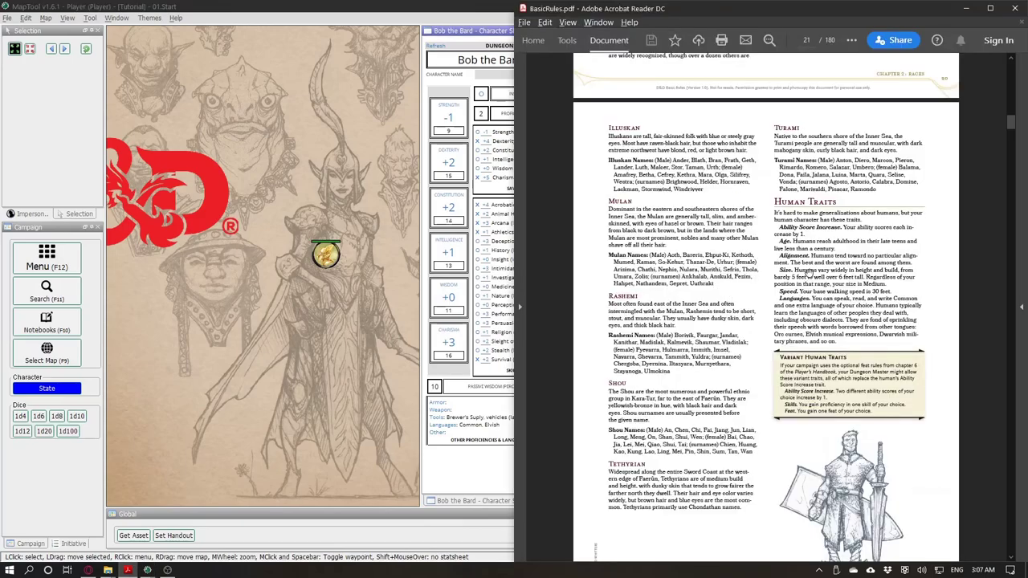
pyautogui.moveTo(1011, 121); pyautogui.dragTo(1011, 64)
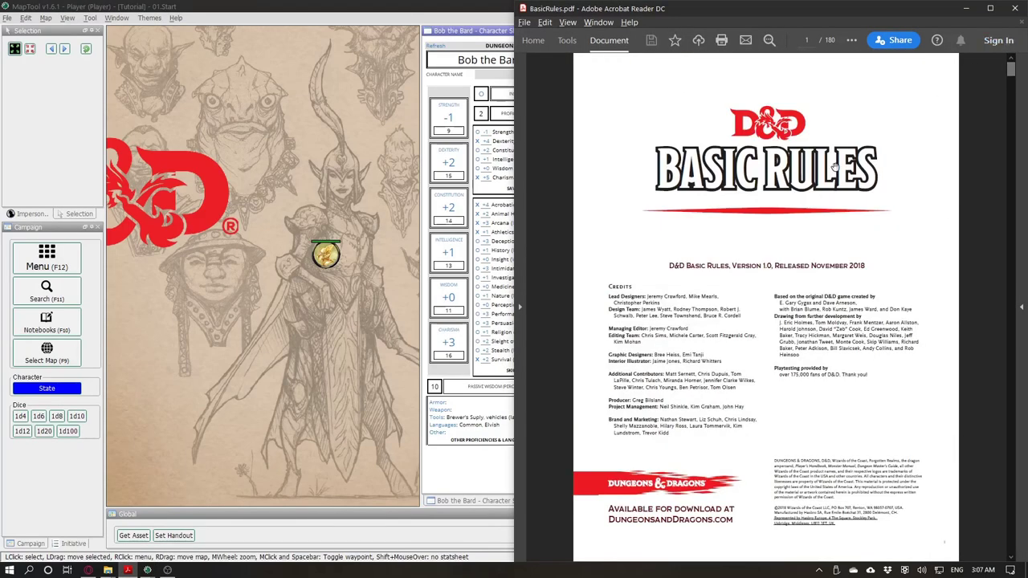
pyautogui.scroll(-10, 835, 166)
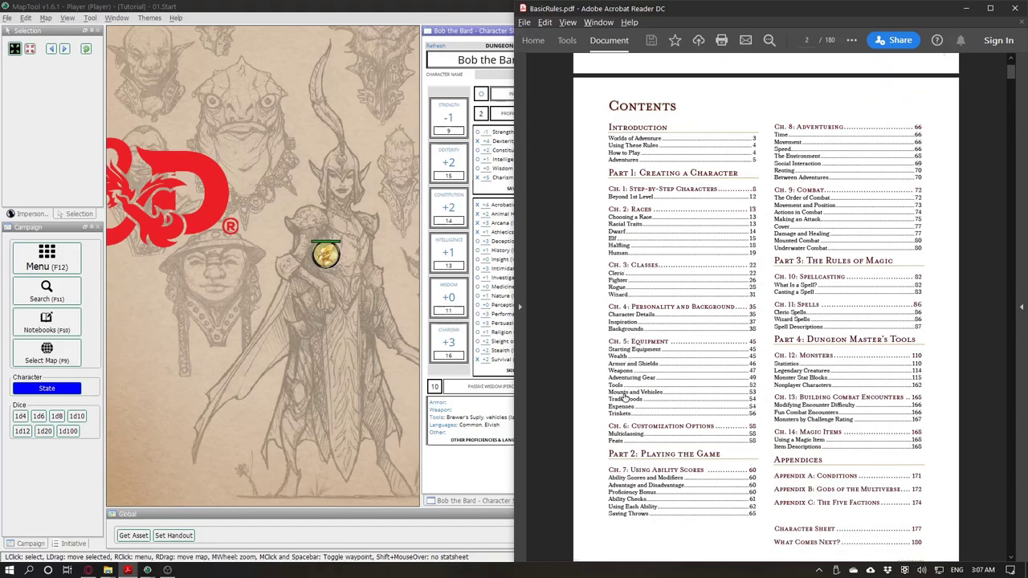
pyautogui.click(624, 329)
pyautogui.scroll(-10, 699, 251)
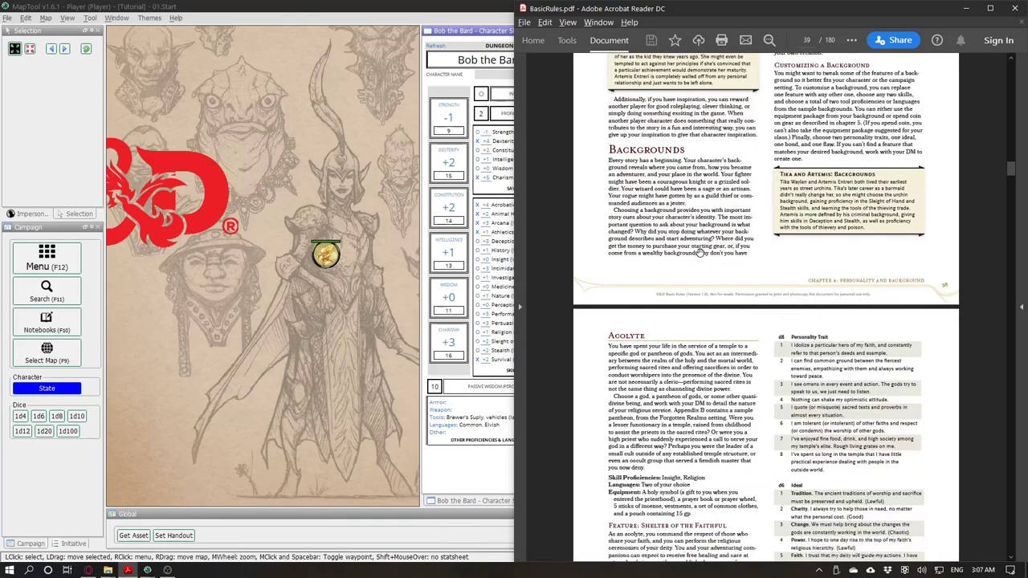
pyautogui.scroll(-15, 699, 251)
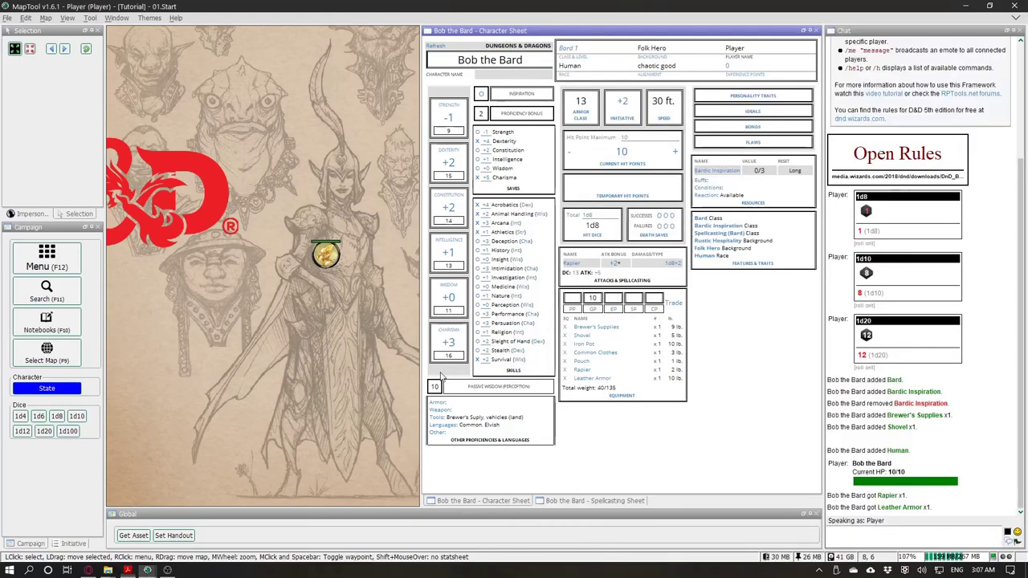
# Step: Roll 1d8 in MapTool for the personality trait and copy the matching Folk Hero trait from BasicRules.pdf
pyautogui.click(447, 381)
pyautogui.click(53, 416)
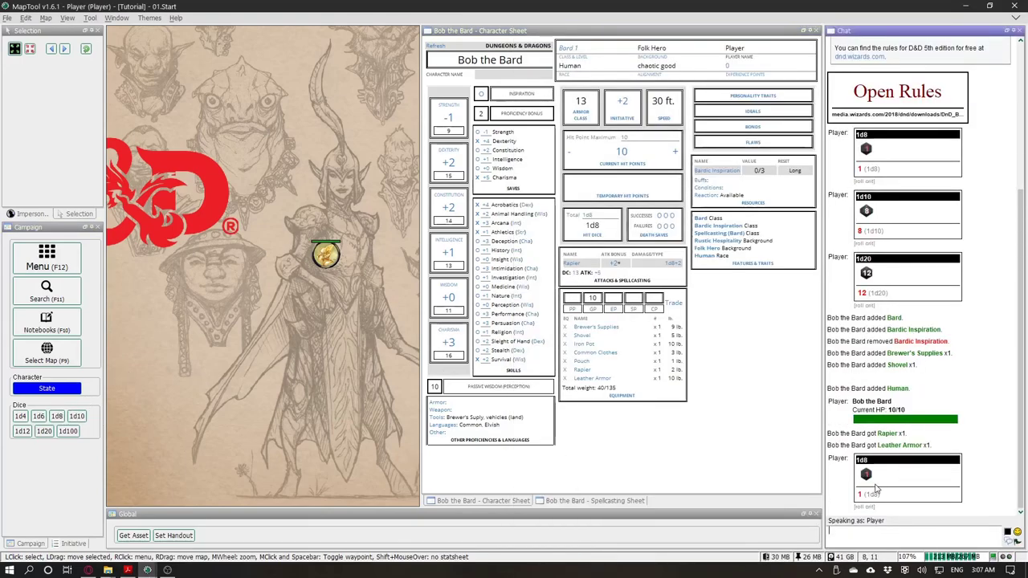
pyautogui.hotkey('alt', 'Tab')
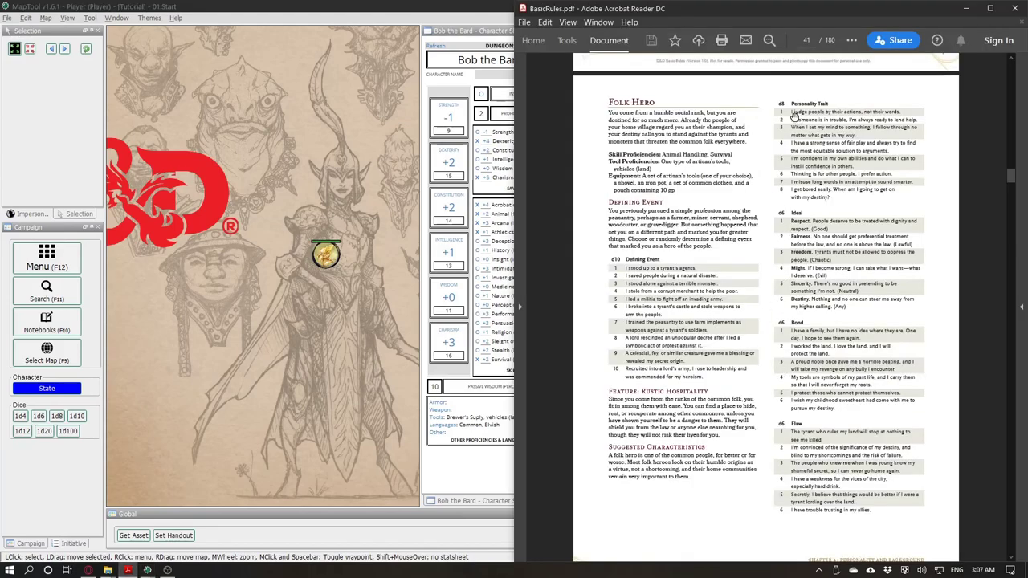
pyautogui.moveTo(793, 113); pyautogui.dragTo(900, 113)
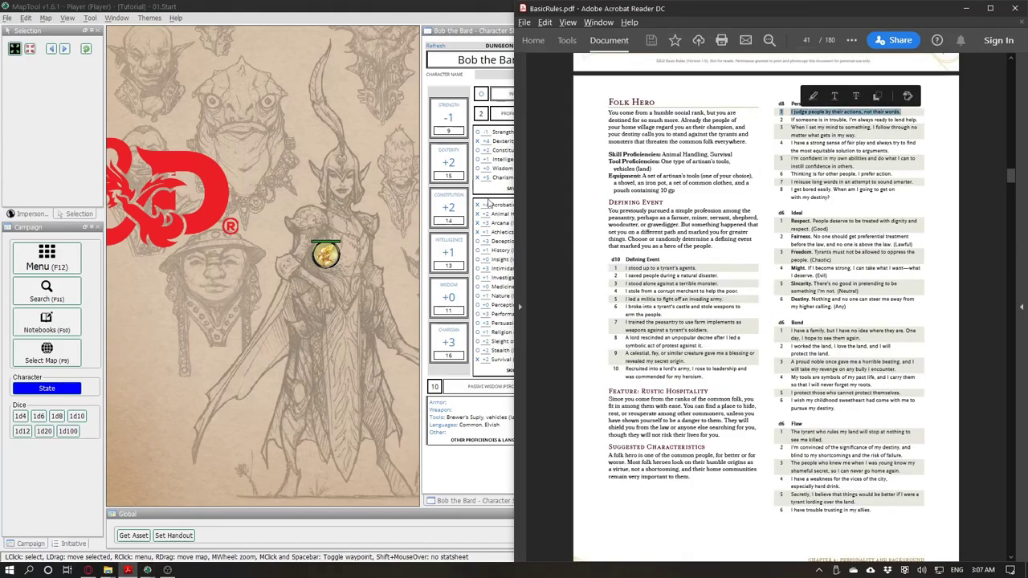
# Step: Fill in the character's Personality Traits with "I judge people by their actions, not their words.", without the table number
pyautogui.click(475, 35)
pyautogui.click(752, 95)
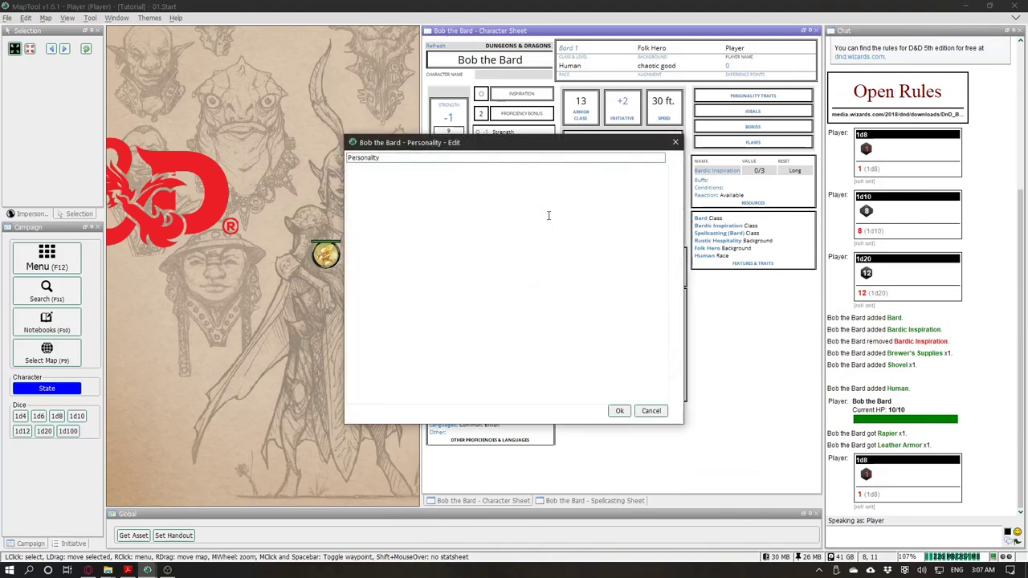
pyautogui.write('1 I judge people by their actions, not their words.')
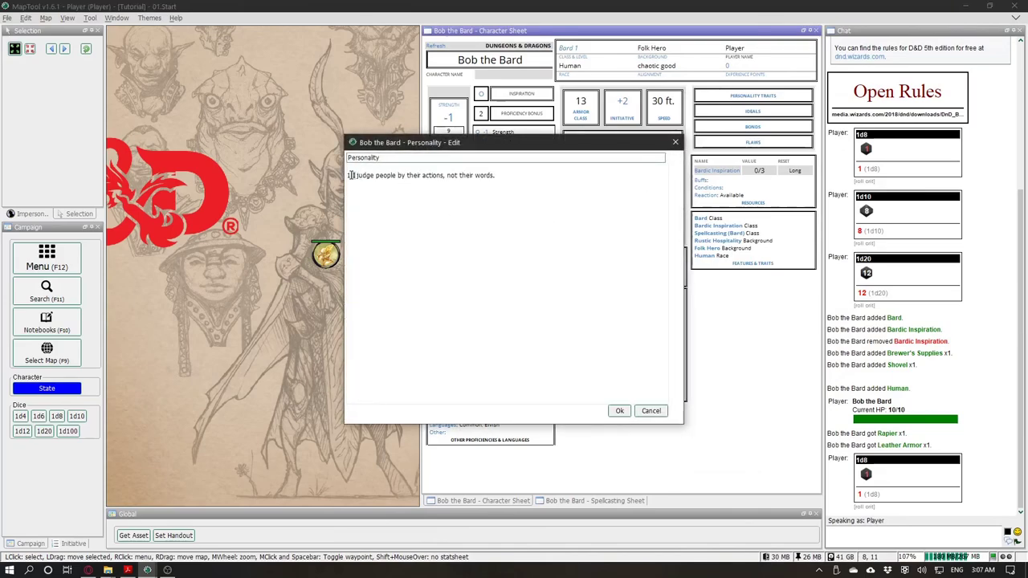
pyautogui.press('BackSpace')
pyautogui.press('BackSpace')
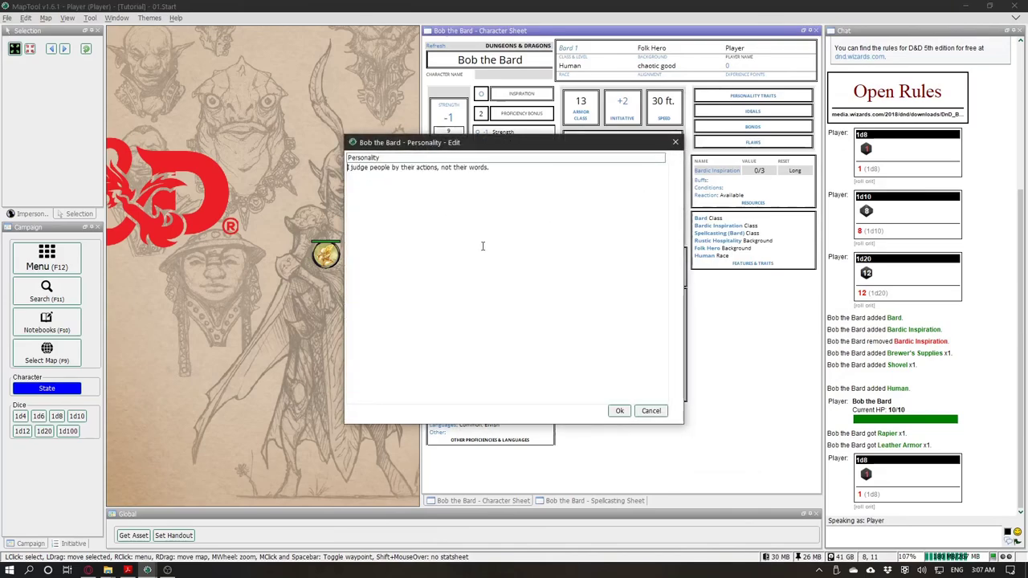
pyautogui.click(619, 410)
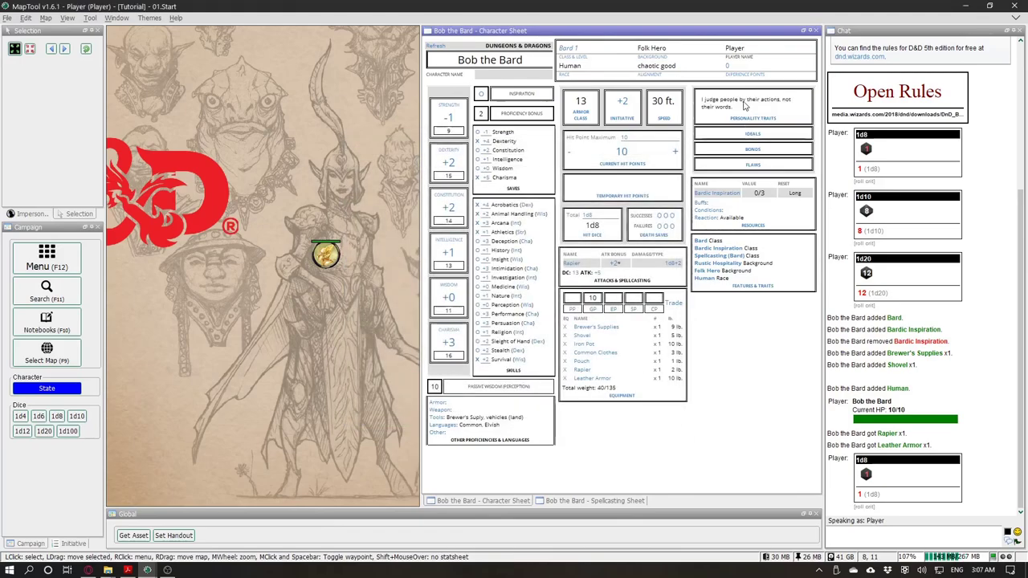
# Step: Check the Folk Hero tables in BasicRules.pdf again and roll 1d6 in MapTool for the character's ideal
pyautogui.hotkey('alt', 'Tab')
pyautogui.hotkey('alt', 'Tab')
pyautogui.hotkey('alt', 'Tab')
pyautogui.hotkey('alt', 'Tab')
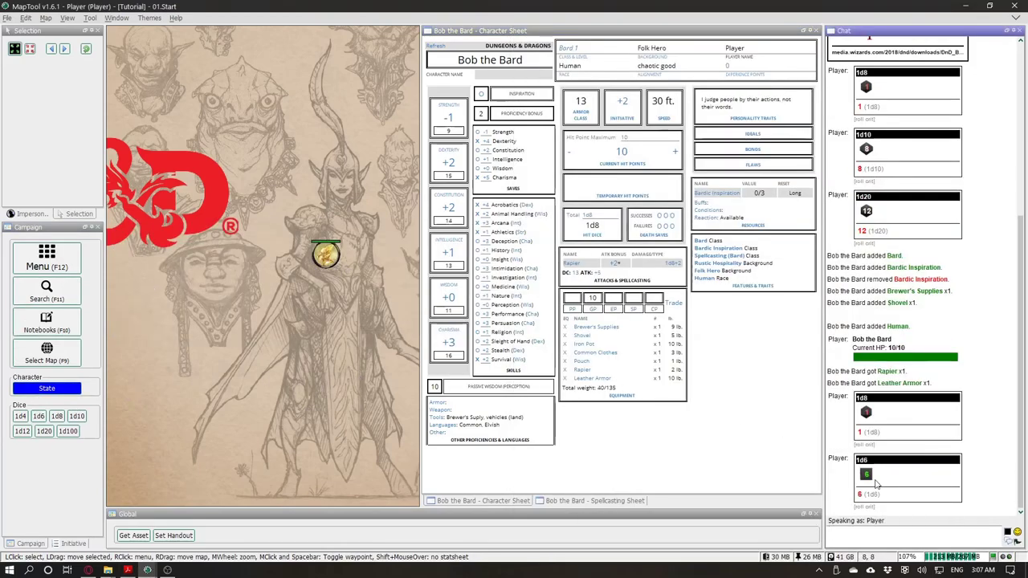
# Step: Switch to BasicRules.pdf and copy the "Destiny" ideal from the Folk Hero table
pyautogui.hotkey('alt', 'Tab')
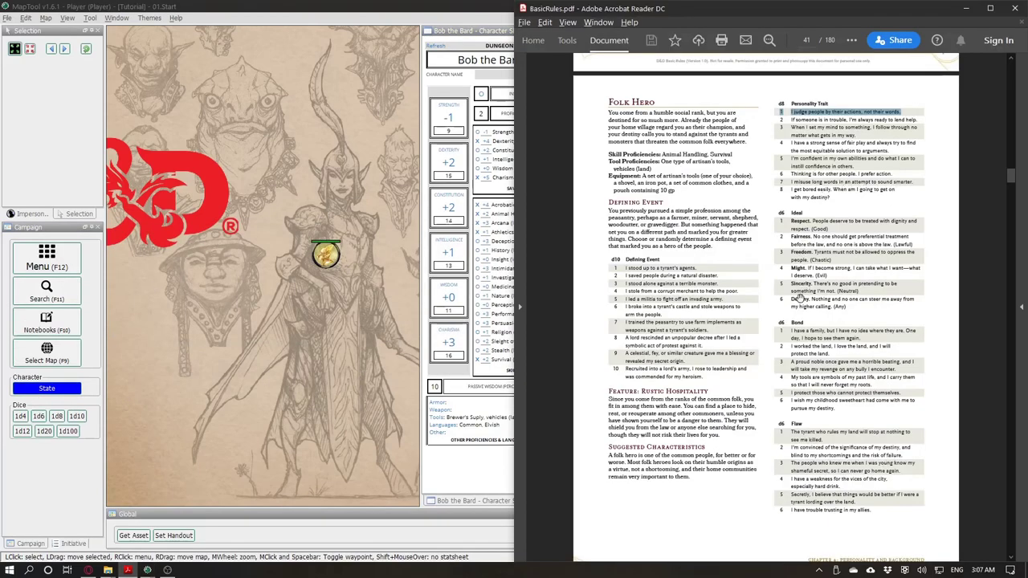
pyautogui.tripleClick(838, 306)
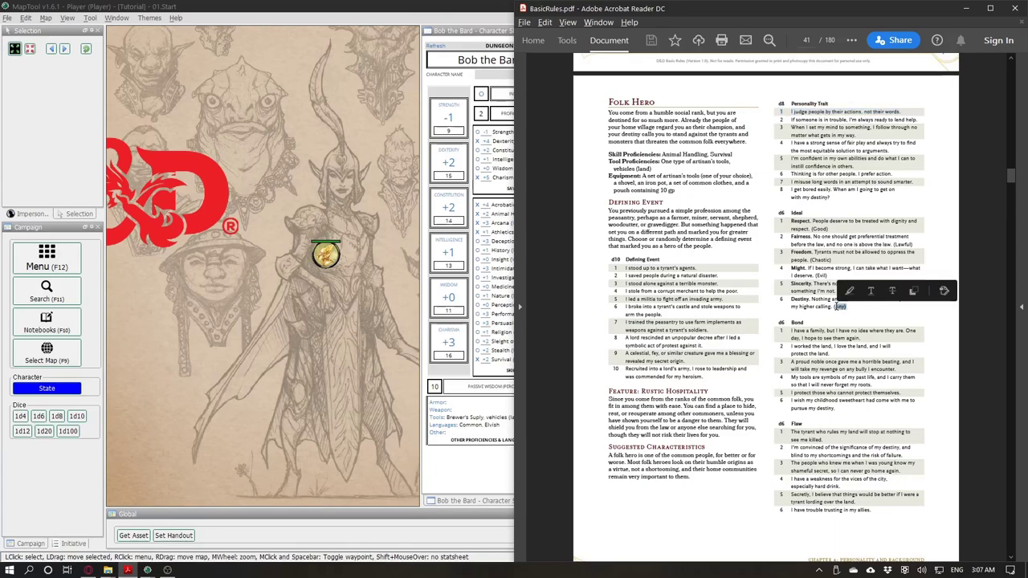
pyautogui.moveTo(842, 309); pyautogui.dragTo(779, 298)
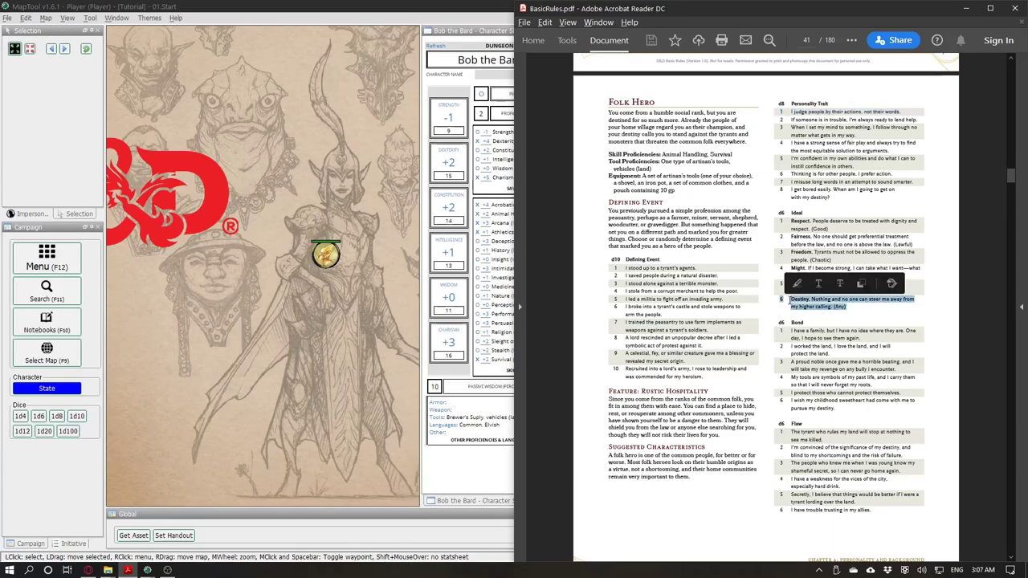
pyautogui.hotkey('ctrl', 'c')
# Step: Fill in the character's Ideals in MapTool with the copied "Destiny" text, removing the table number and the empty line above it
pyautogui.hotkey('alt', 'Tab')
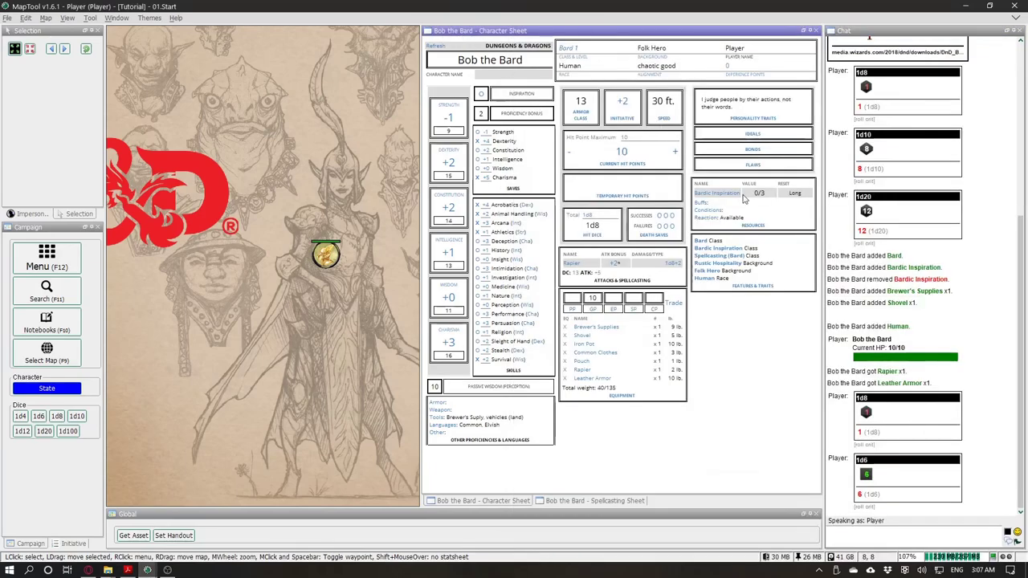
pyautogui.click(752, 136)
pyautogui.click(431, 177)
pyautogui.hotkey('ctrl', 'v')
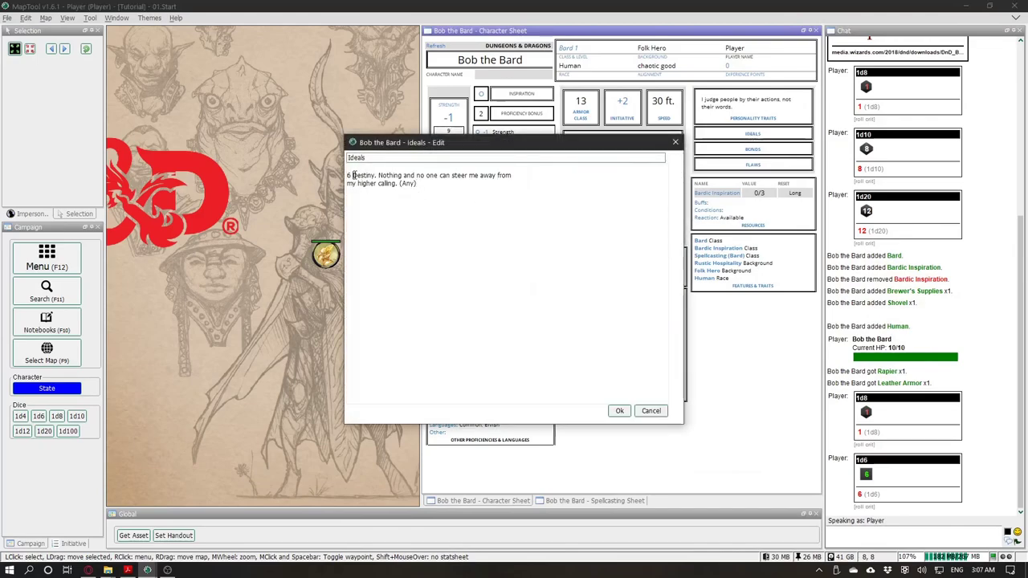
pyautogui.press('BackSpace')
pyautogui.press('BackSpace')
pyautogui.press('BackSpace')
pyautogui.moveTo(370, 158); pyautogui.dragTo(336, 154)
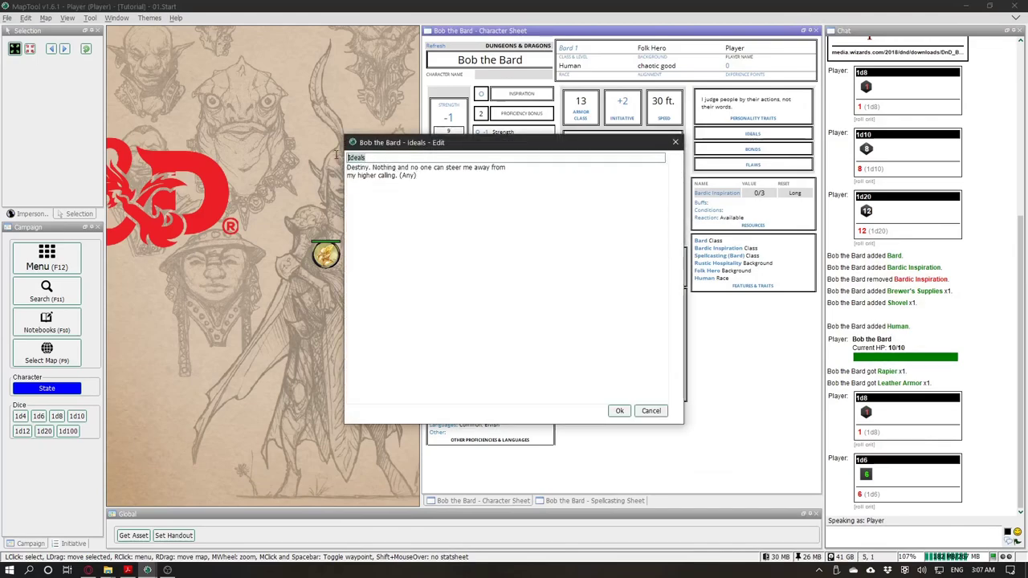
pyautogui.click(367, 157)
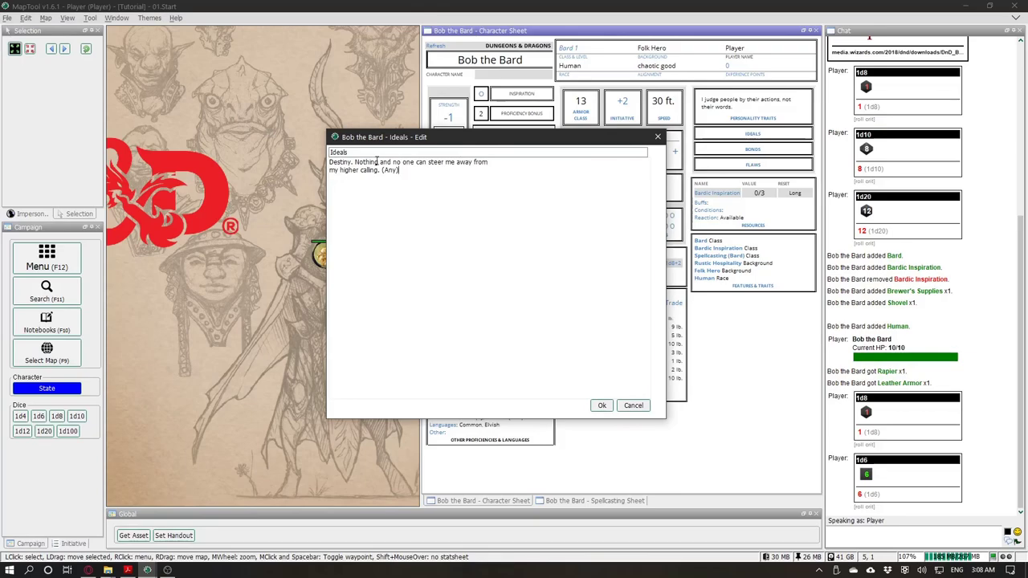
pyautogui.click(601, 406)
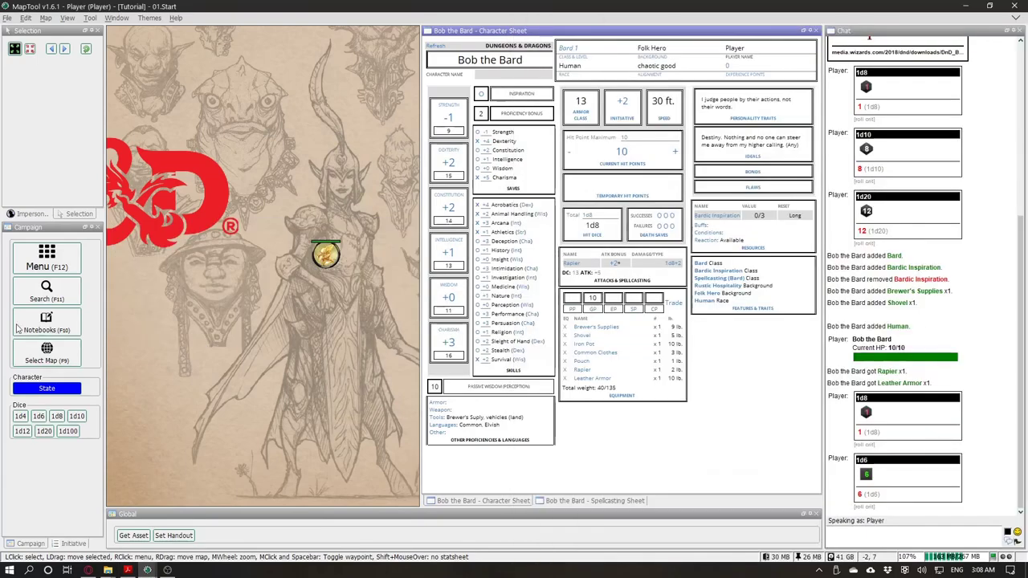
# Step: Roll 1d6 twice in MapTool for the bond and flaw, and compare the rolls with the Folk Hero tables in BasicRules.pdf
pyautogui.click(39, 417)
pyautogui.click(39, 416)
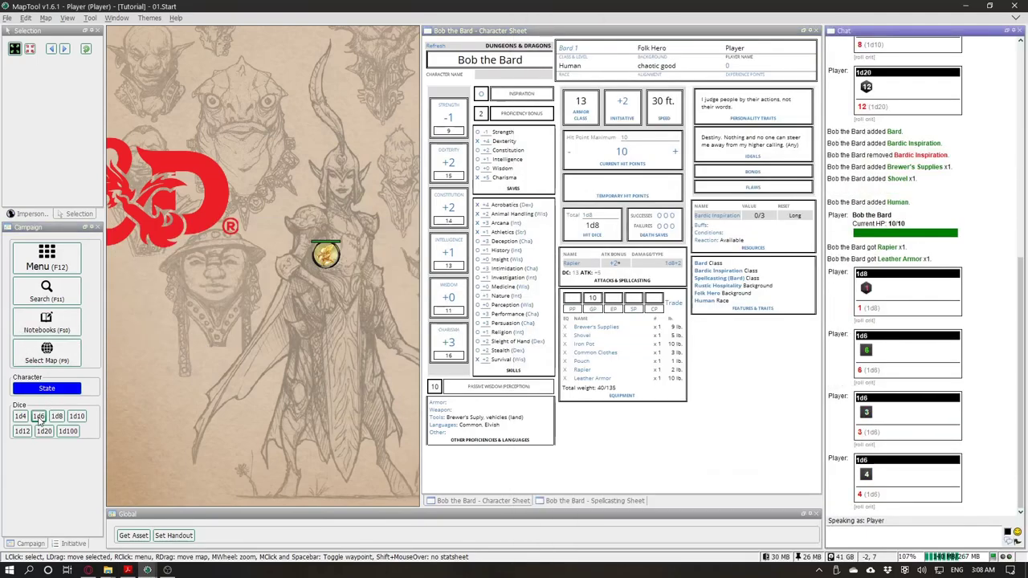
pyautogui.hotkey('alt', 'Tab')
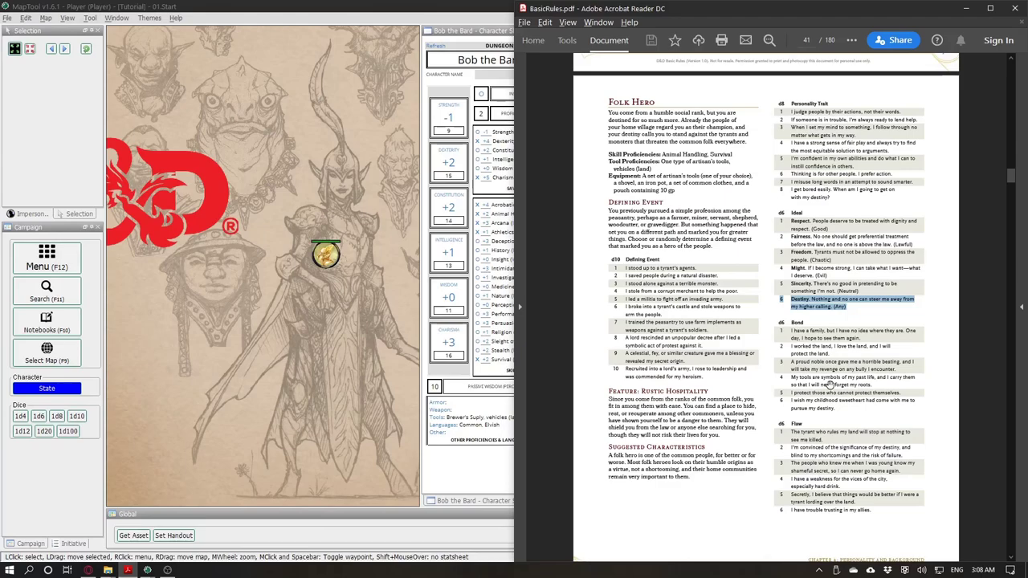
pyautogui.hotkey('alt', 'Tab')
pyautogui.hotkey('alt', 'Tab')
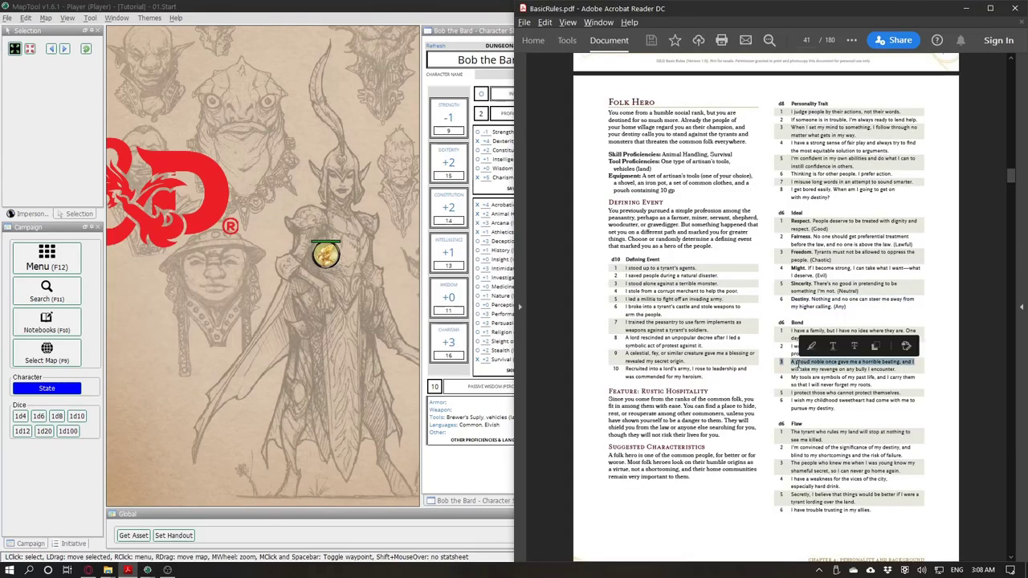
# Step: Copy the Folk Hero bond about the proud noble's horrible beating, without its table number, into the character's Bonds in MapTool
pyautogui.moveTo(904, 369); pyautogui.dragTo(791, 362)
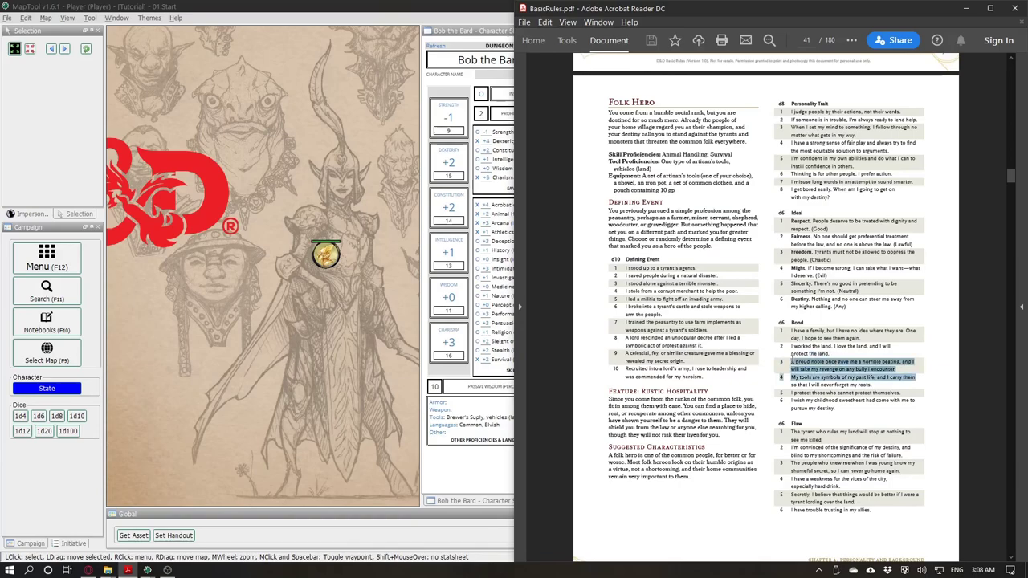
pyautogui.click(791, 356)
pyautogui.moveTo(891, 371); pyautogui.dragTo(792, 361)
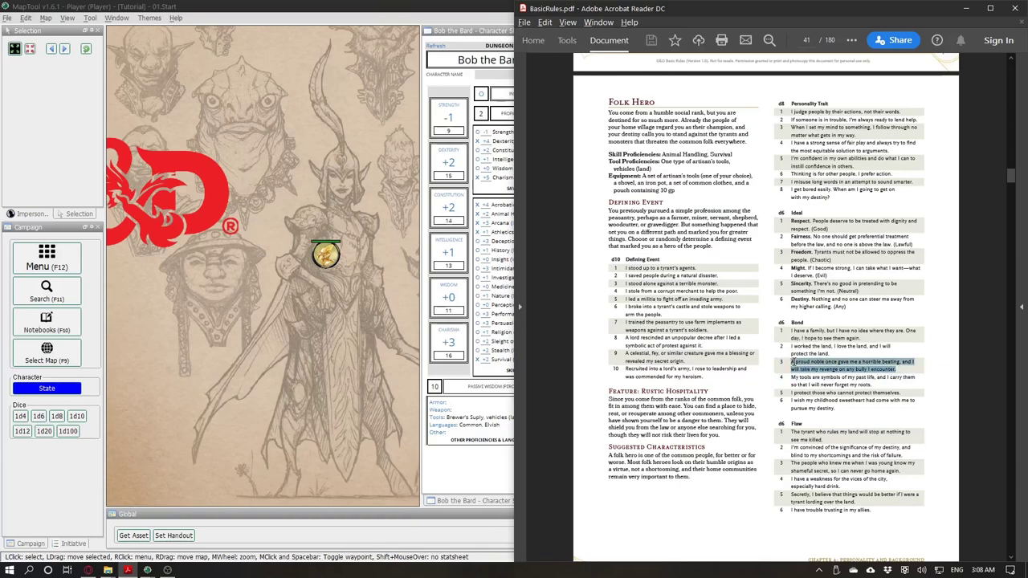
pyautogui.hotkey('alt', 'Tab')
pyautogui.click(752, 166)
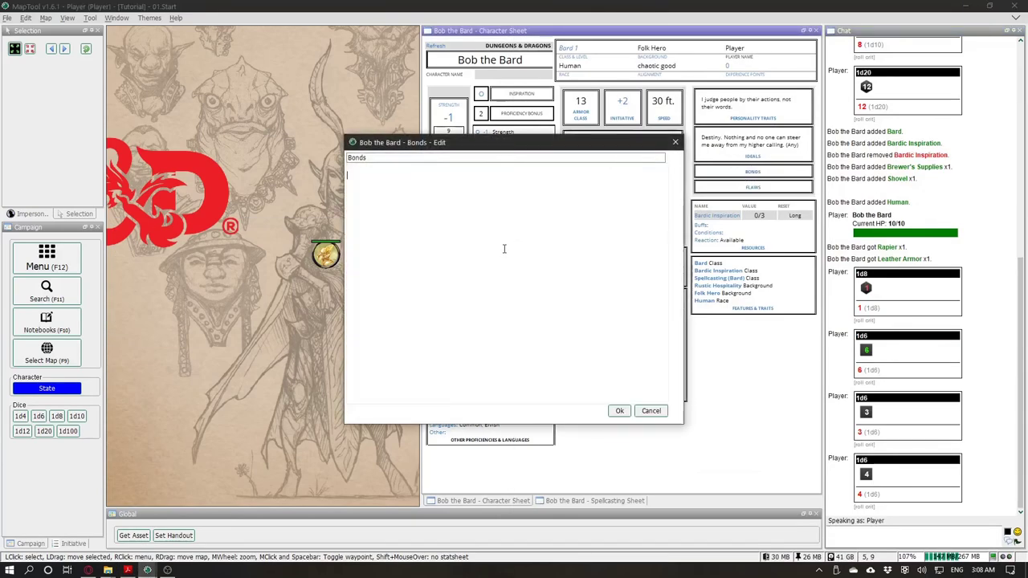
pyautogui.hotkey('ctrl', 'v')
pyautogui.click(620, 410)
# Step: Copy the flaw "I have a weakness for the vices of the city, especially hard drink." from BasicRules.pdf into the character's Flaws in MapTool
pyautogui.hotkey('alt', 'Tab')
pyautogui.click(807, 438)
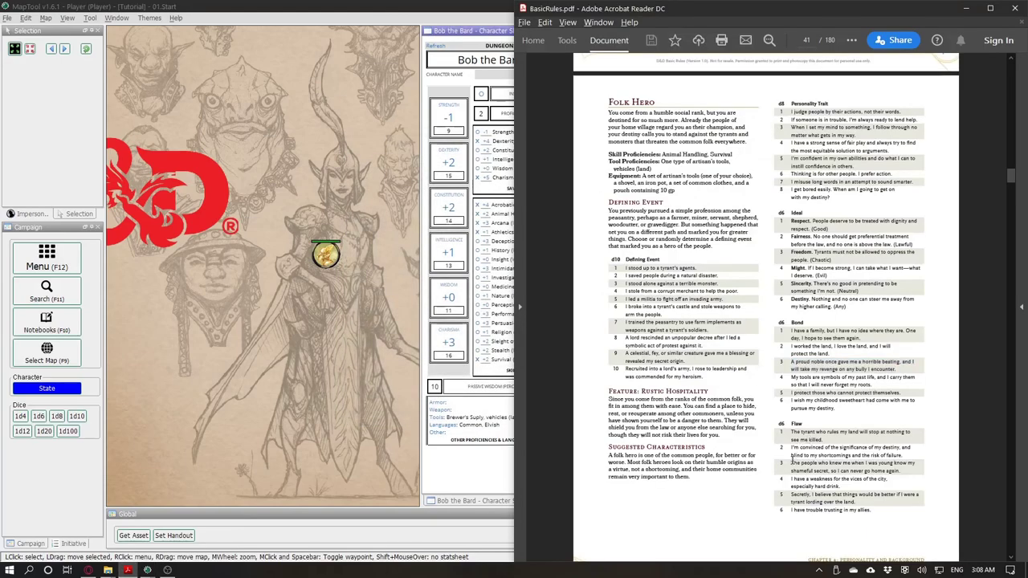
pyautogui.moveTo(841, 485); pyautogui.dragTo(792, 478)
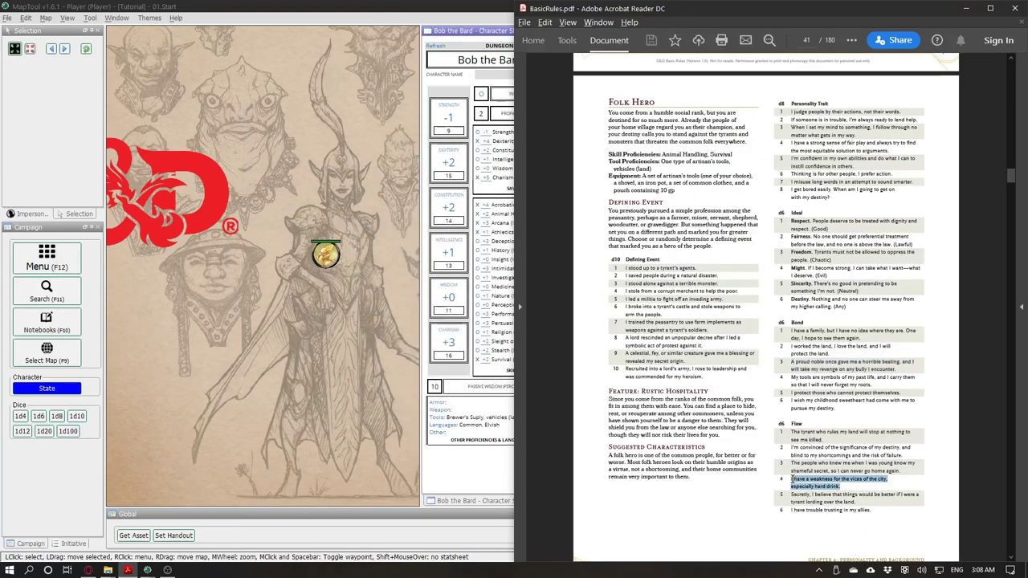
pyautogui.hotkey('alt', 'Tab')
pyautogui.click(747, 218)
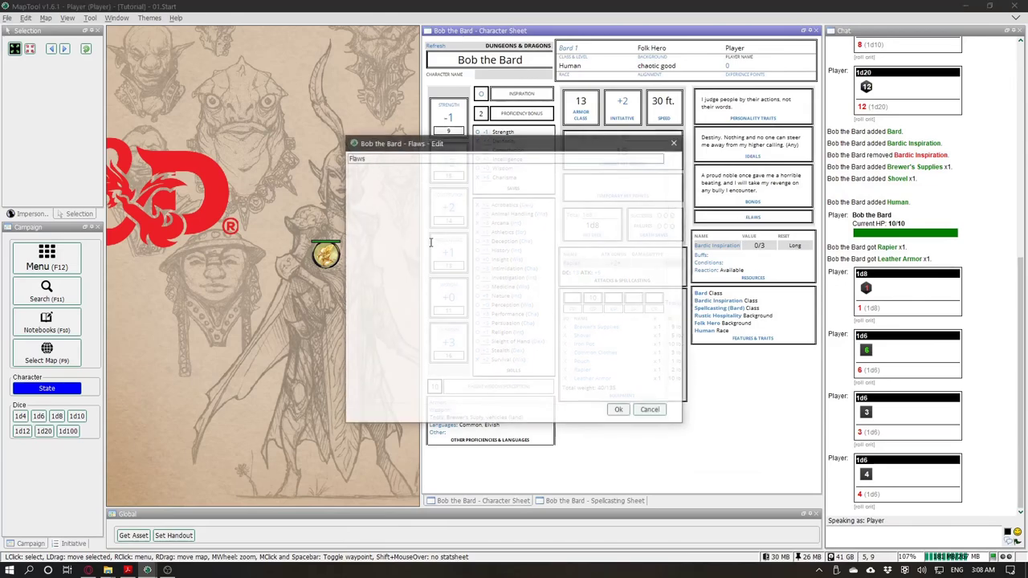
pyautogui.hotkey('ctrl', 'v')
pyautogui.click(619, 410)
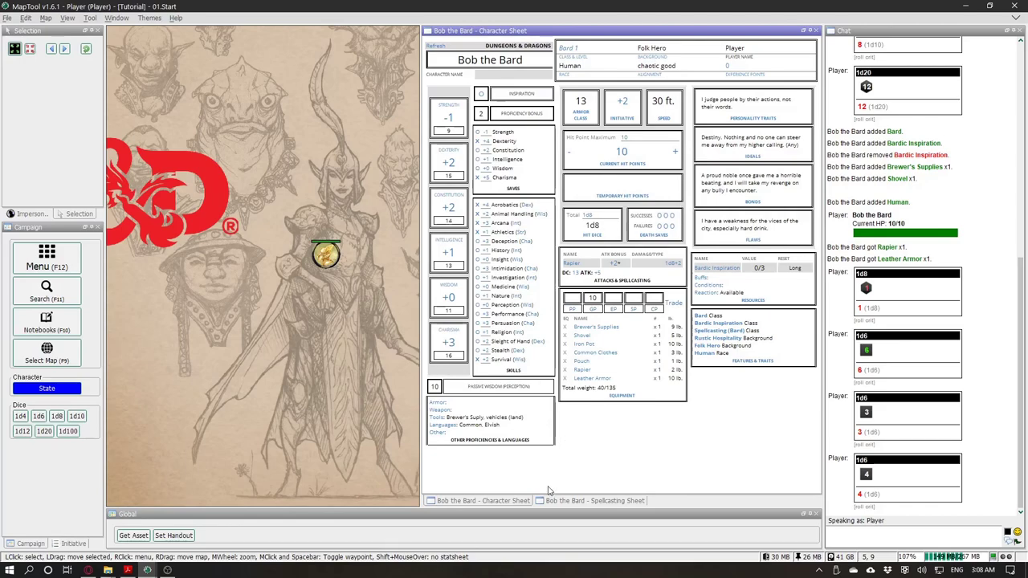
# Step: Open the description sheet of the Bob the Bard token and dock it between the character and spellcasting sheets
pyautogui.click(319, 267)
pyautogui.click(46, 111)
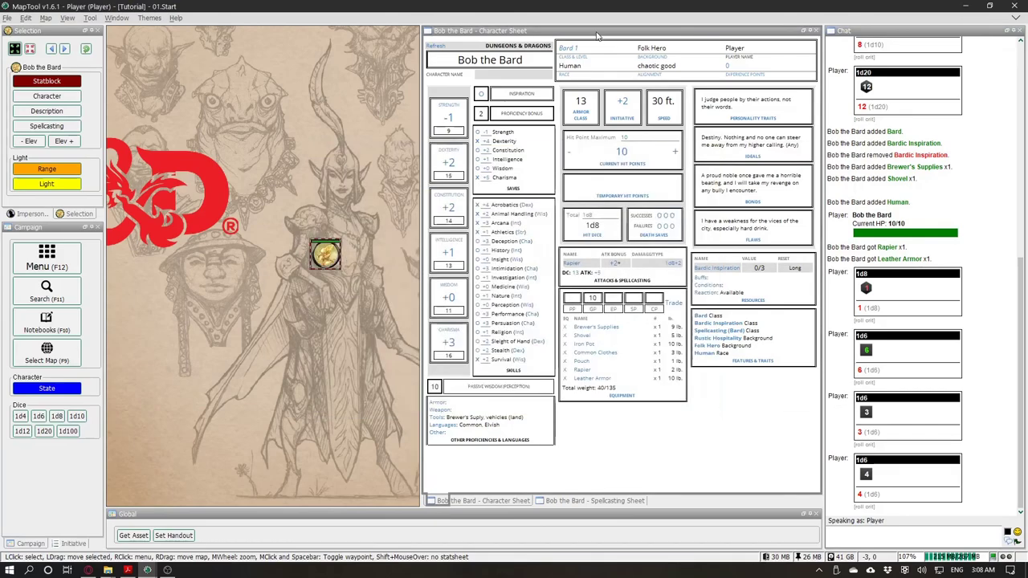
pyautogui.click(468, 500)
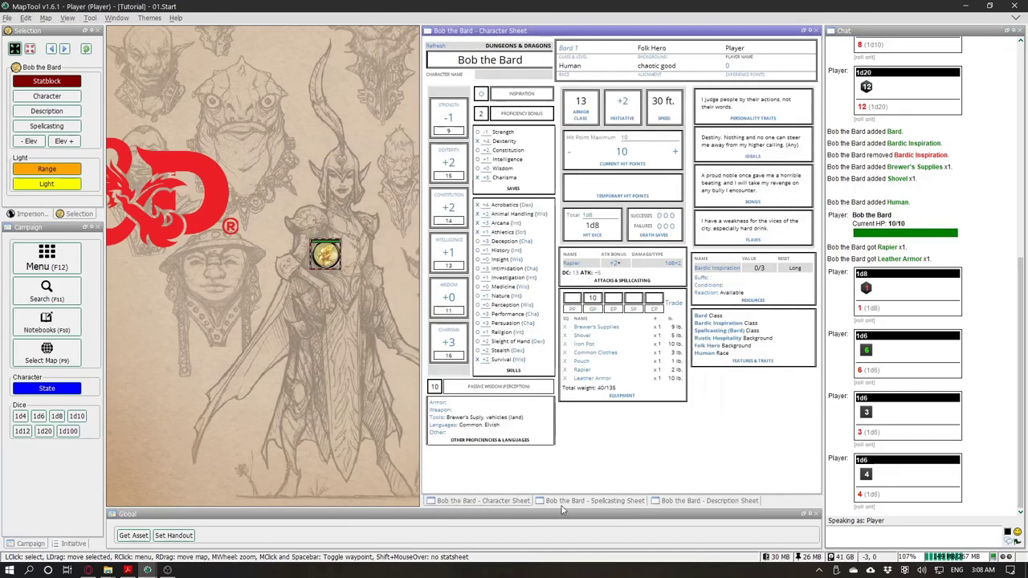
pyautogui.click(561, 504)
pyautogui.moveTo(663, 500); pyautogui.dragTo(593, 502)
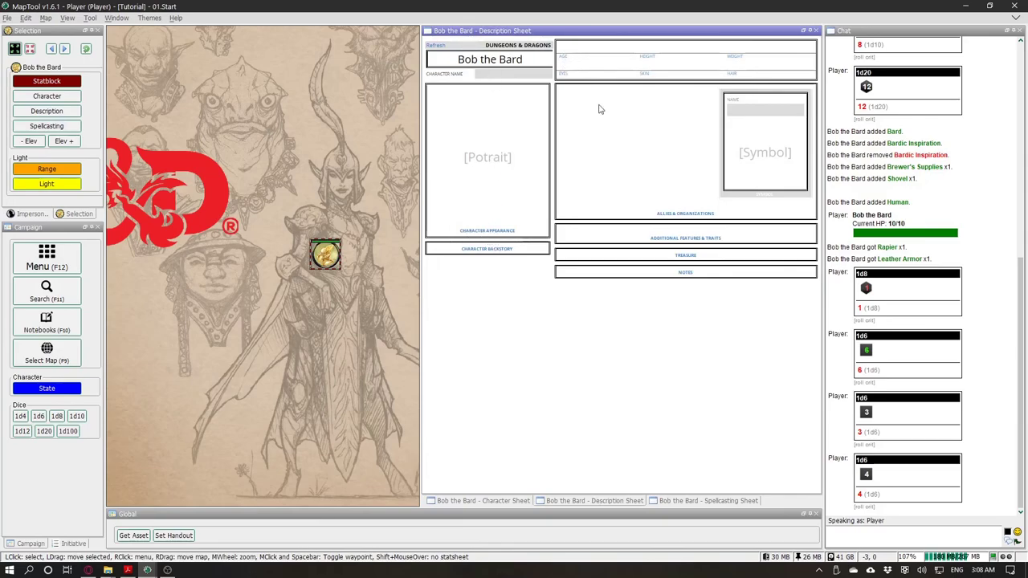
# Step: Fill in the Character Backstory with "He is a folk hero bard, also human."
pyautogui.click(485, 250)
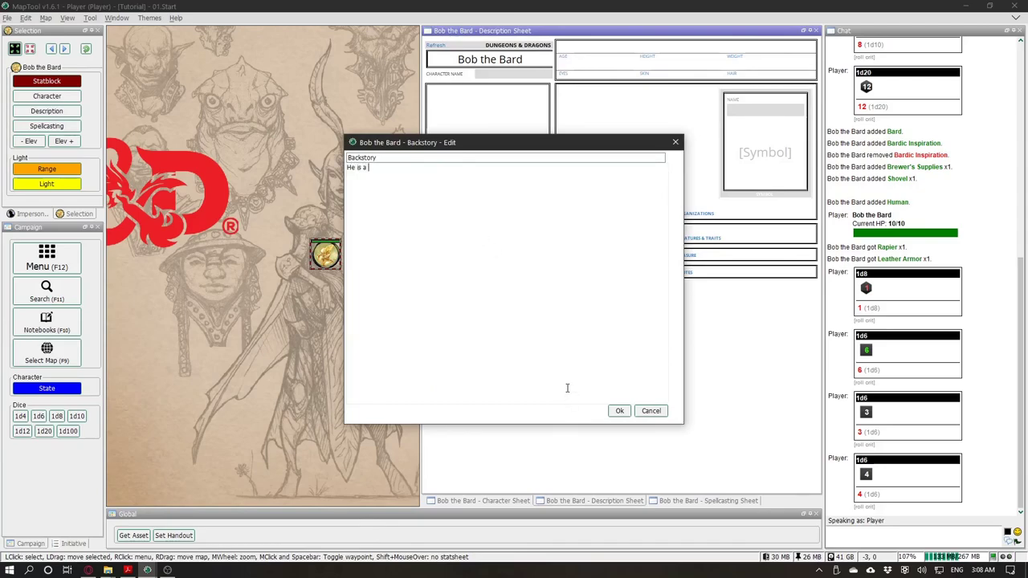
pyautogui.write('He is a noble')
pyautogui.click(619, 411)
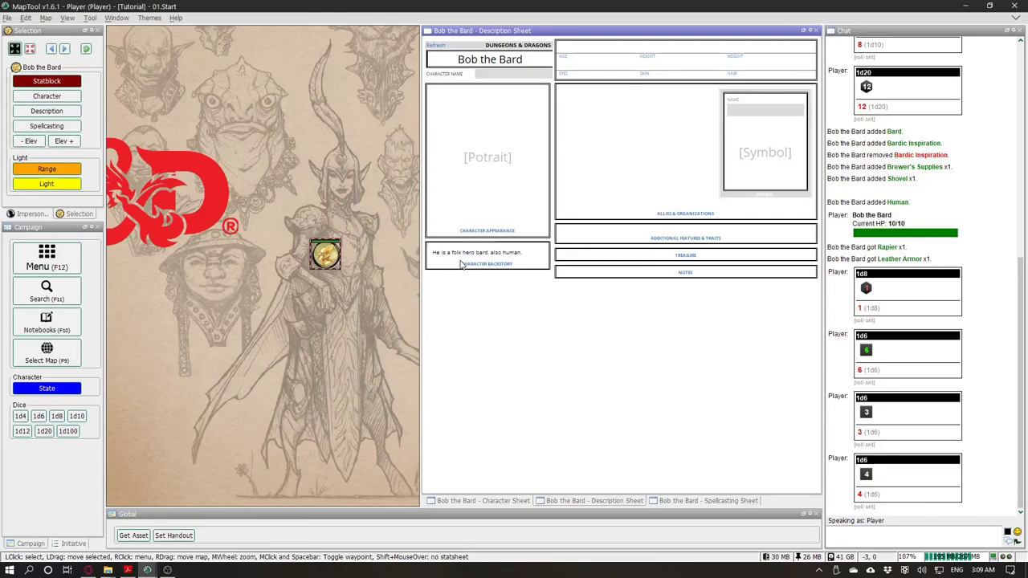
# Step: Set the character's age to 20 on the description sheet
pyautogui.click(565, 58)
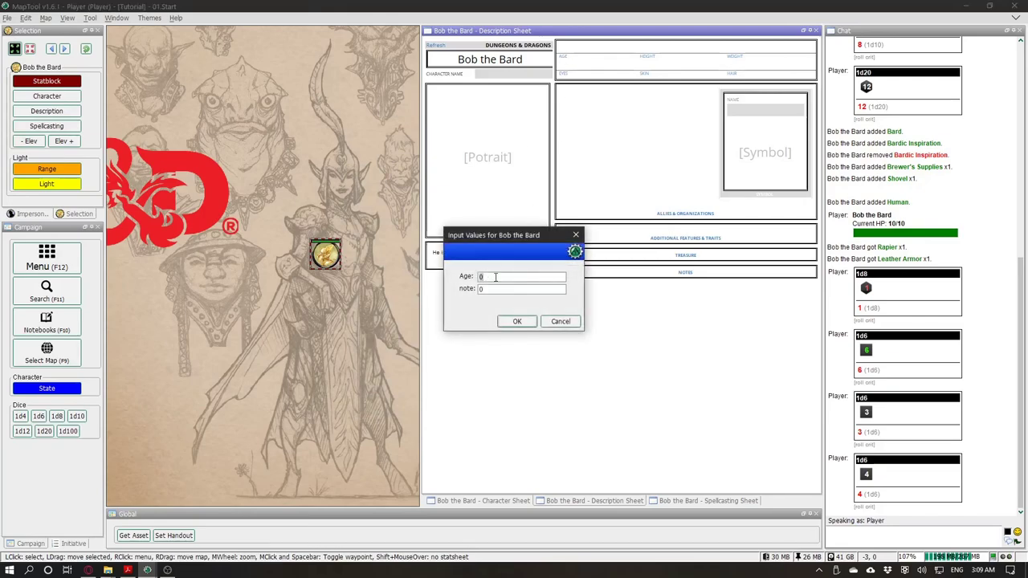
pyautogui.write('20')
pyautogui.click(517, 321)
pyautogui.click(649, 61)
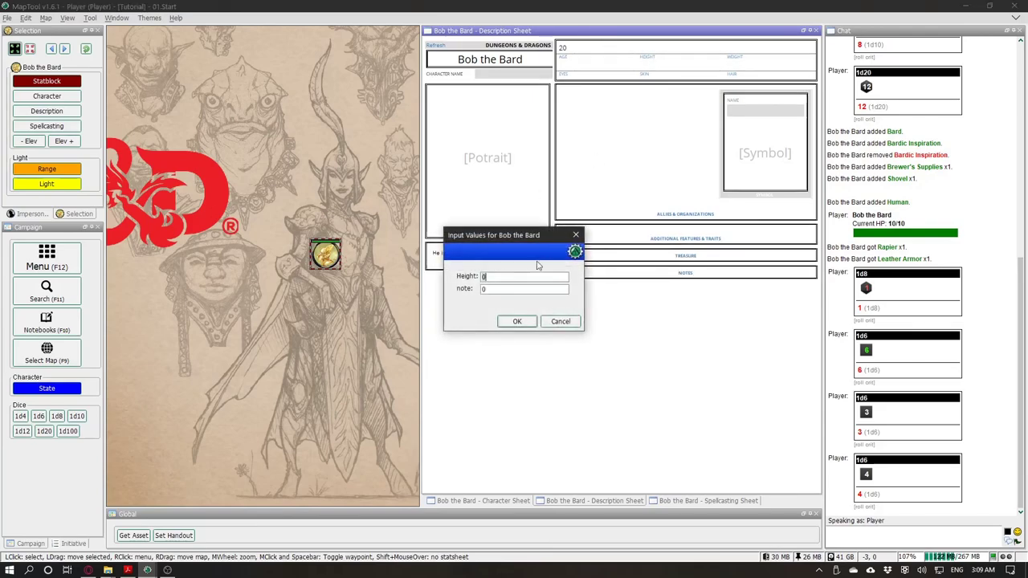
pyautogui.click(560, 320)
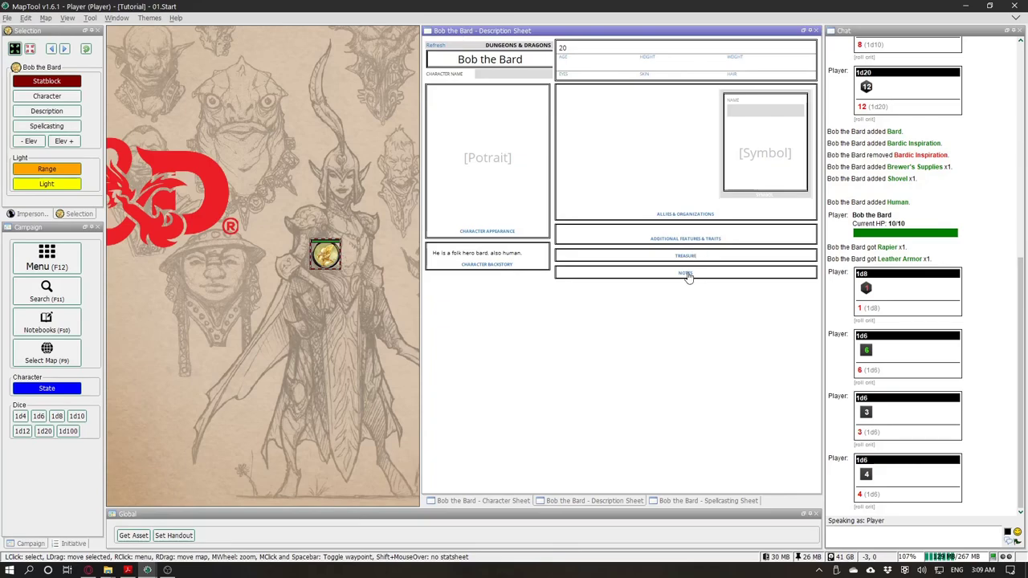
# Step: Look at the description sheet's Notes and Portrait entries and at the notes in the token's edit dialog
pyautogui.click(687, 276)
pyautogui.click(672, 142)
pyautogui.doubleClick(325, 255)
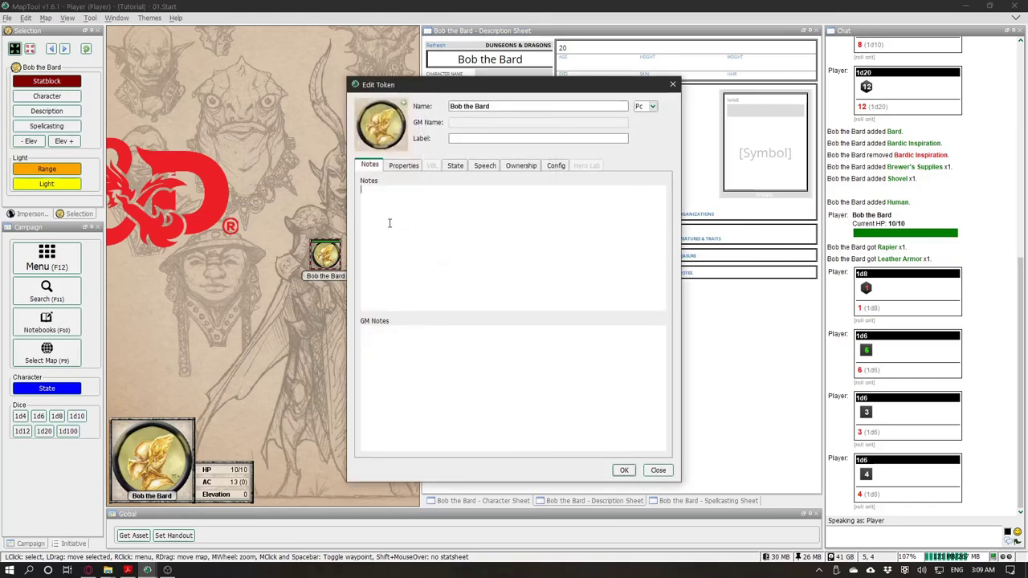
pyautogui.click(623, 470)
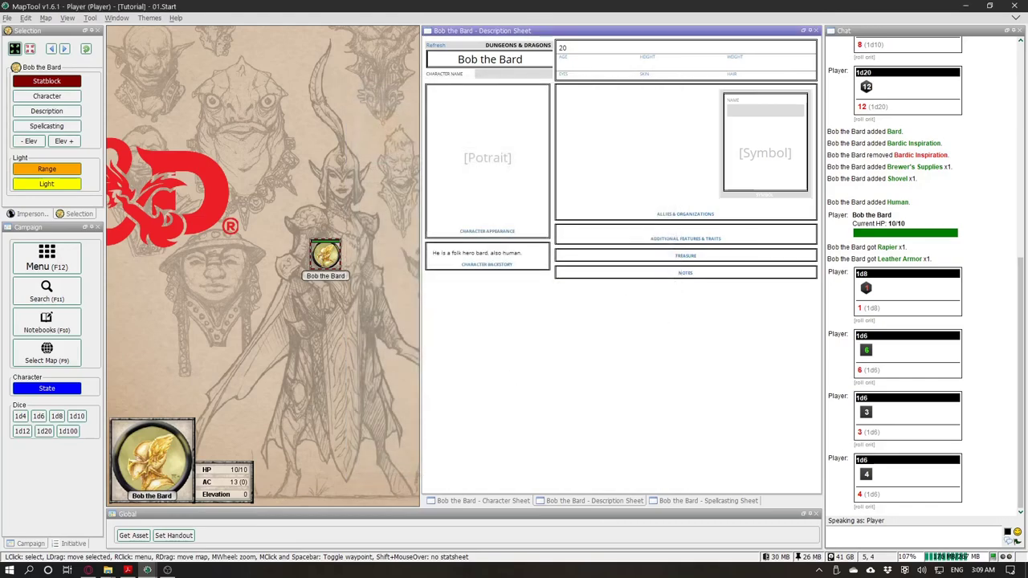
pyautogui.click(482, 232)
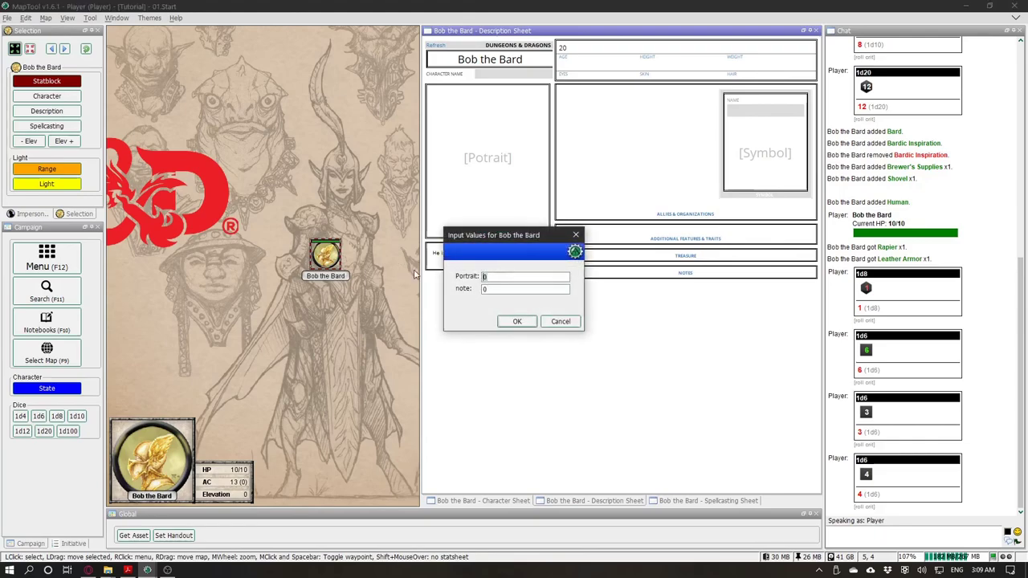
pyautogui.click(558, 321)
# Step: Look at where the Bob the Bard token's portrait image is chosen in its configuration settings, without assigning one
pyautogui.doubleClick(317, 271)
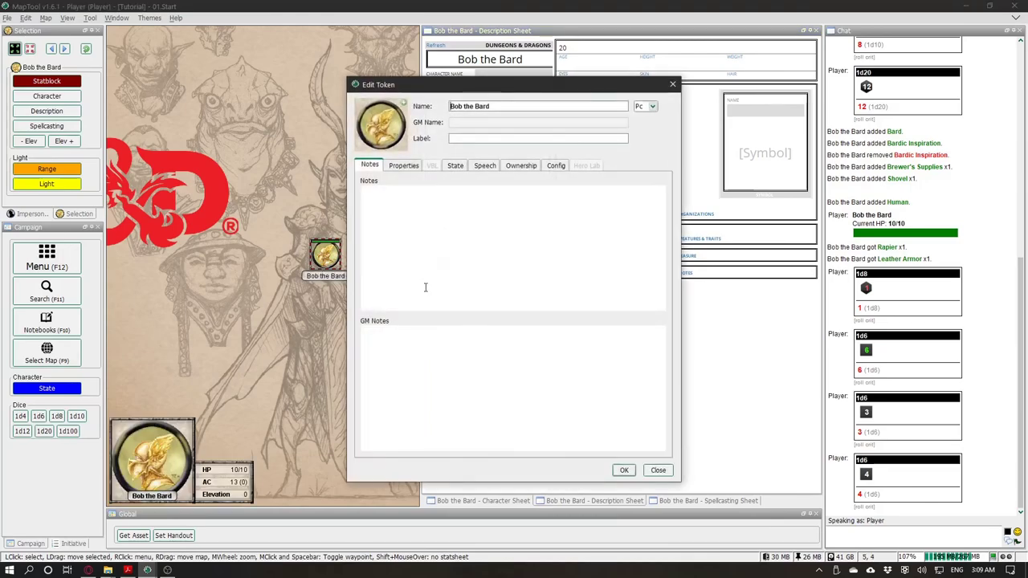
pyautogui.click(556, 165)
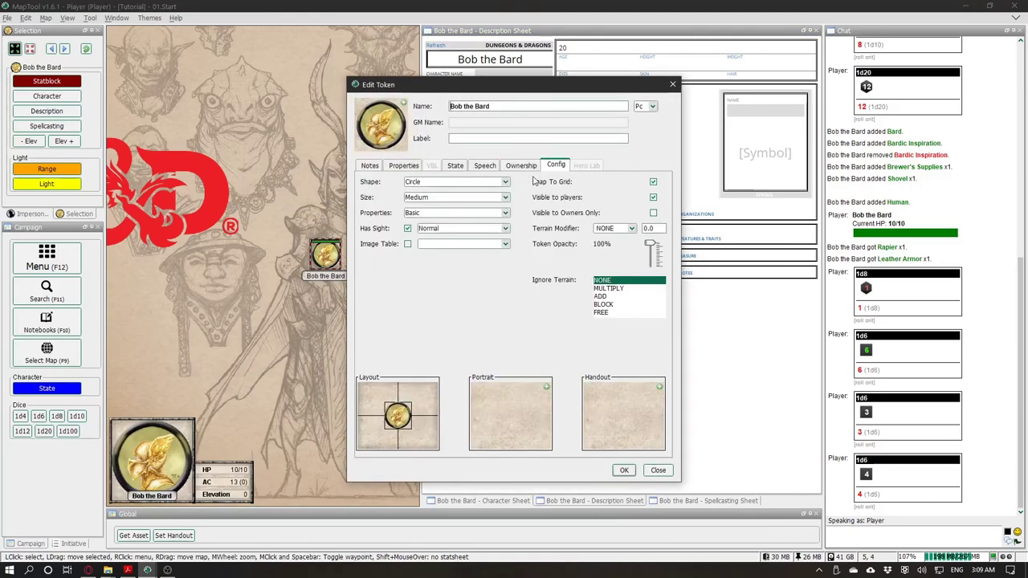
pyautogui.click(546, 388)
pyautogui.click(594, 399)
pyautogui.click(657, 470)
# Step: Check the Bard class's spell slots and cantrips known table alongside the character's spellcasting sheet
pyautogui.click(727, 501)
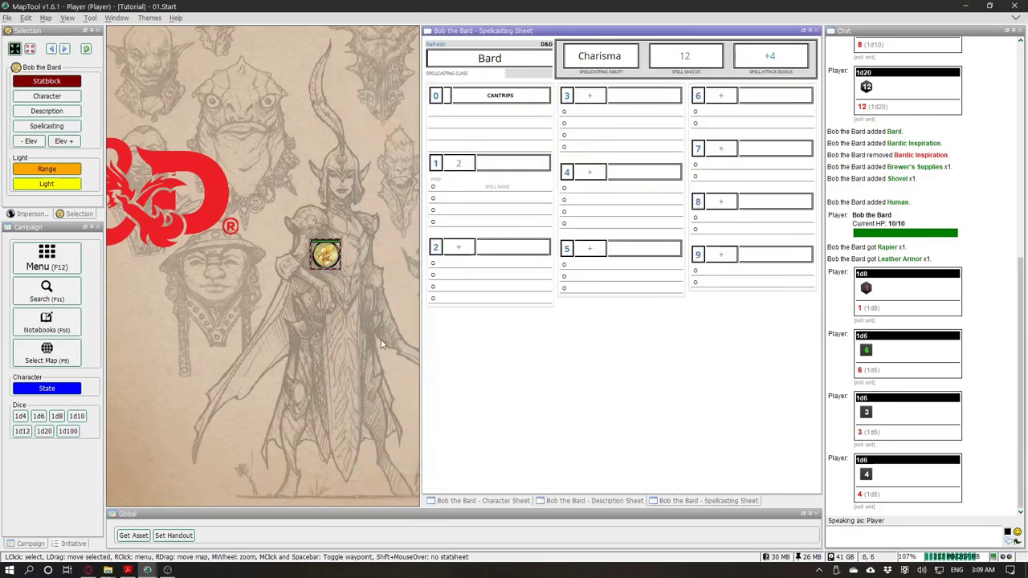
pyautogui.click(484, 501)
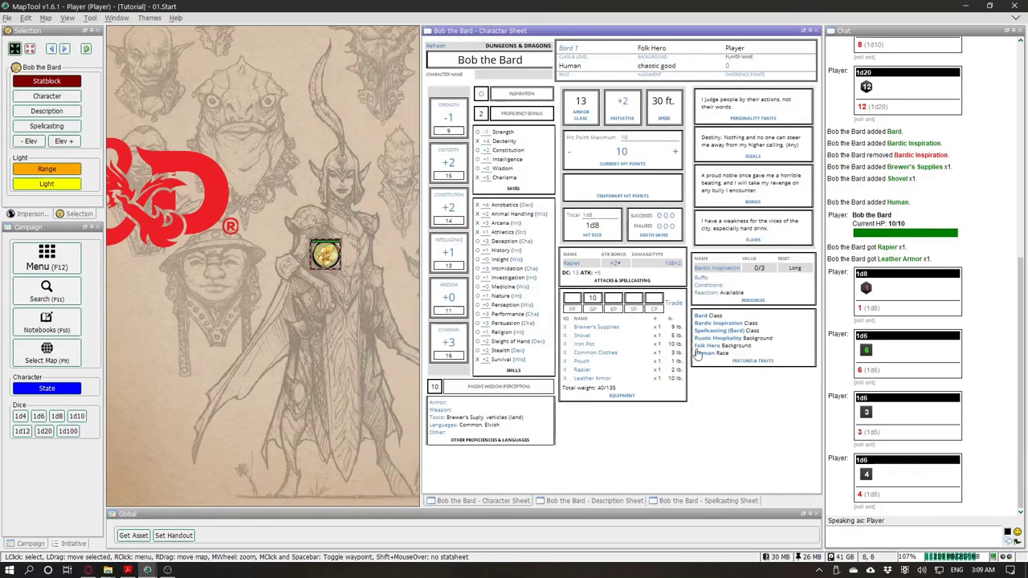
pyautogui.click(696, 315)
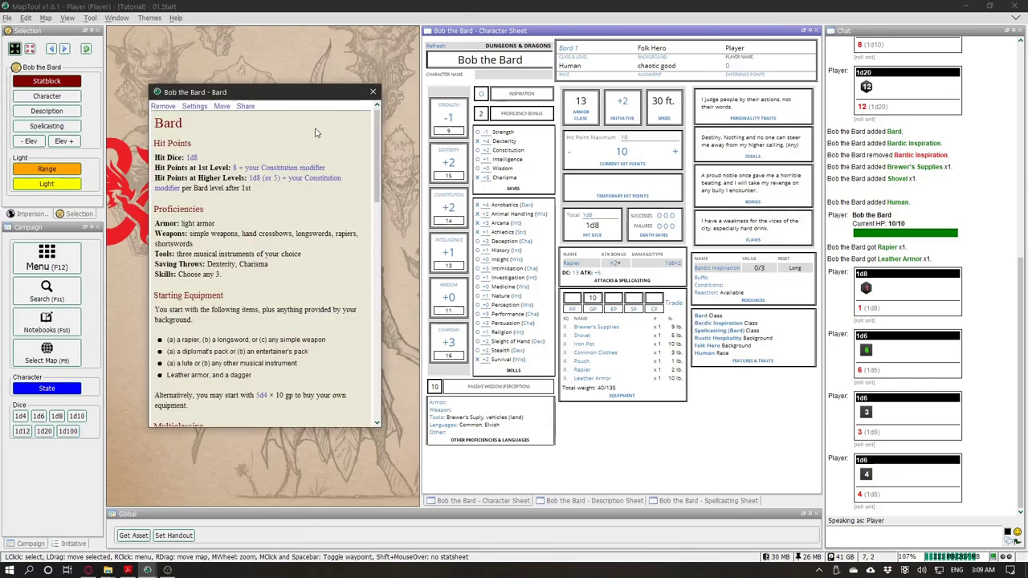
pyautogui.scroll(-15, 289, 173)
pyautogui.click(678, 500)
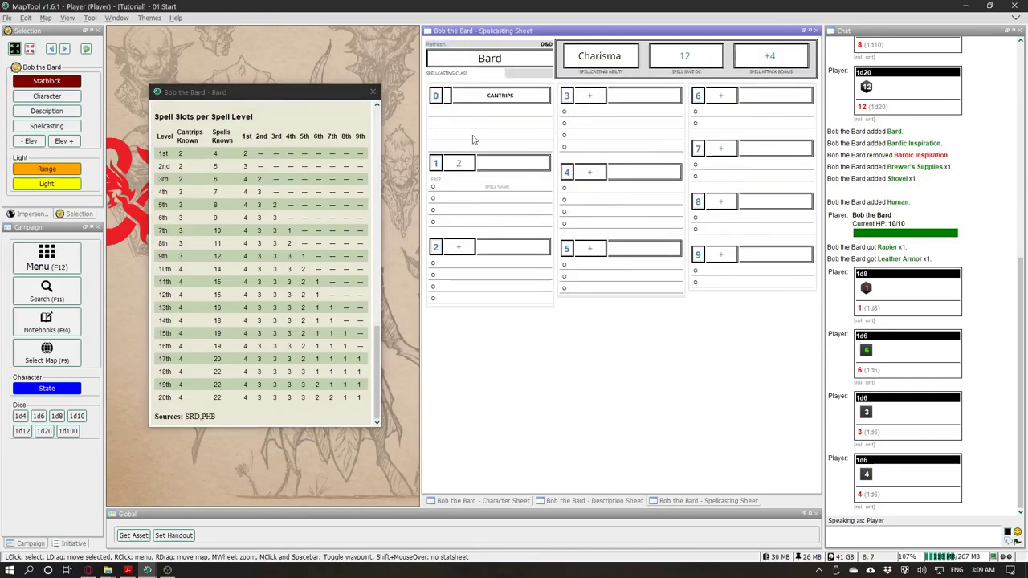
# Step: Look at the single-spell choices offered for adding a cantrip on the spellcasting sheet, without adding one
pyautogui.click(435, 97)
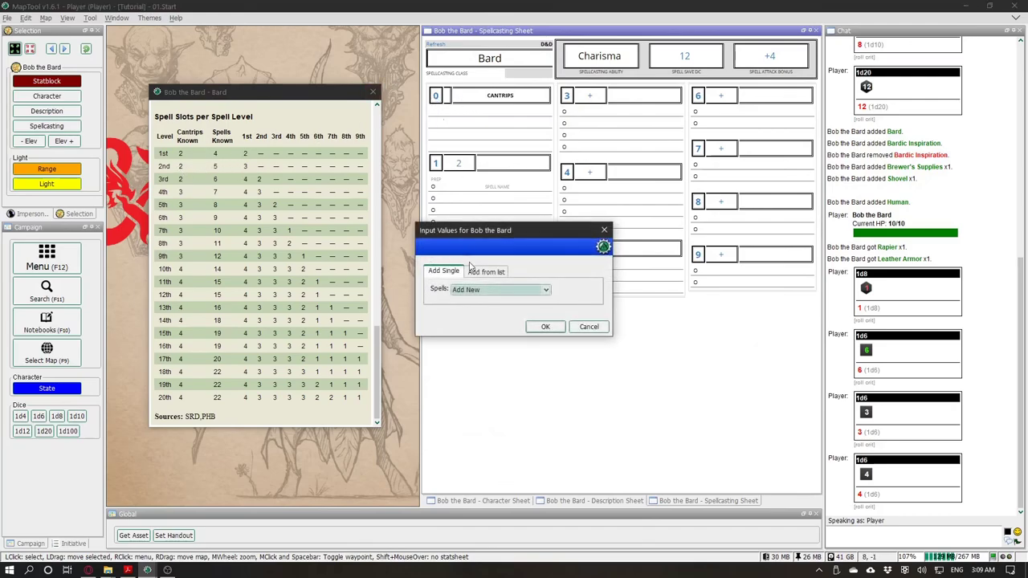
pyautogui.click(515, 290)
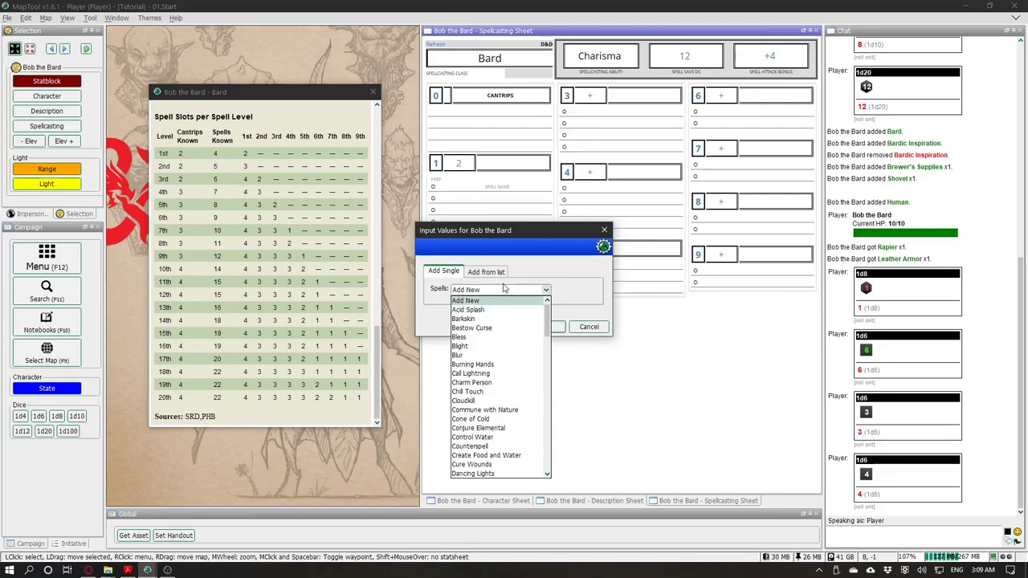
pyautogui.click(505, 299)
pyautogui.click(584, 329)
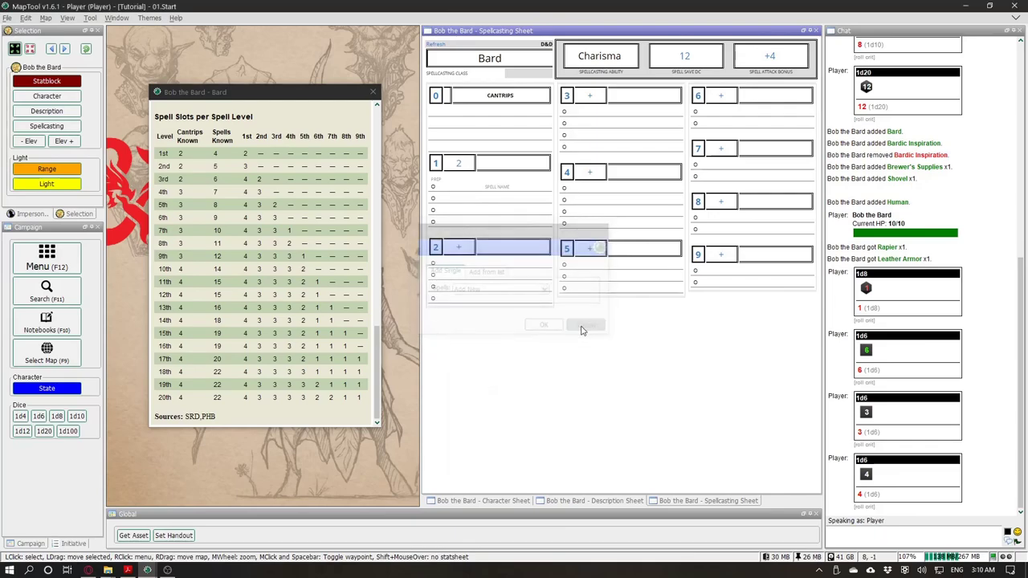
# Step: Open the Bard Spells list from the Library and place it clear of the class's spell slots table, closing the Library
pyautogui.moveTo(222, 94); pyautogui.dragTo(231, 69)
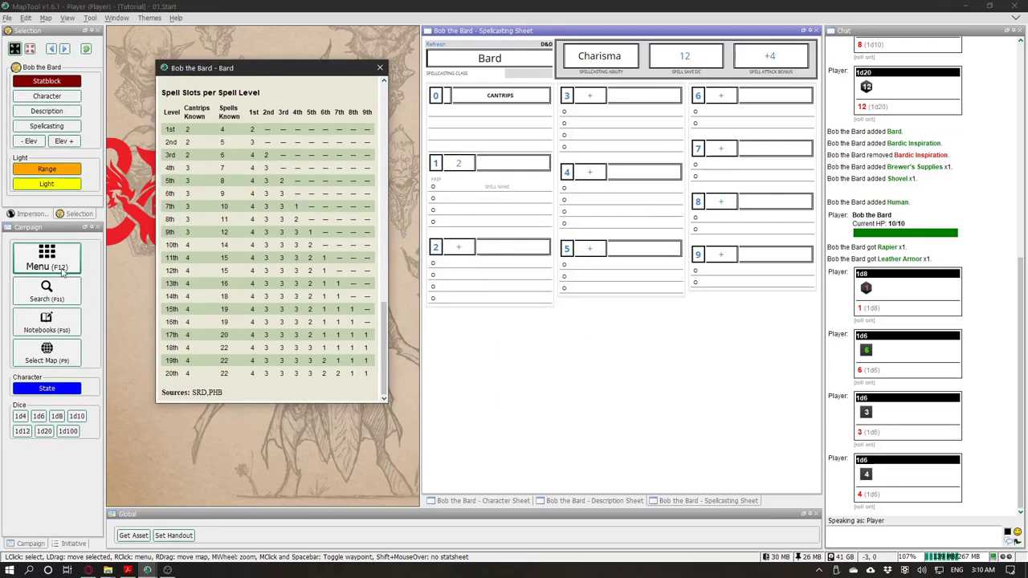
pyautogui.click(71, 255)
pyautogui.click(466, 320)
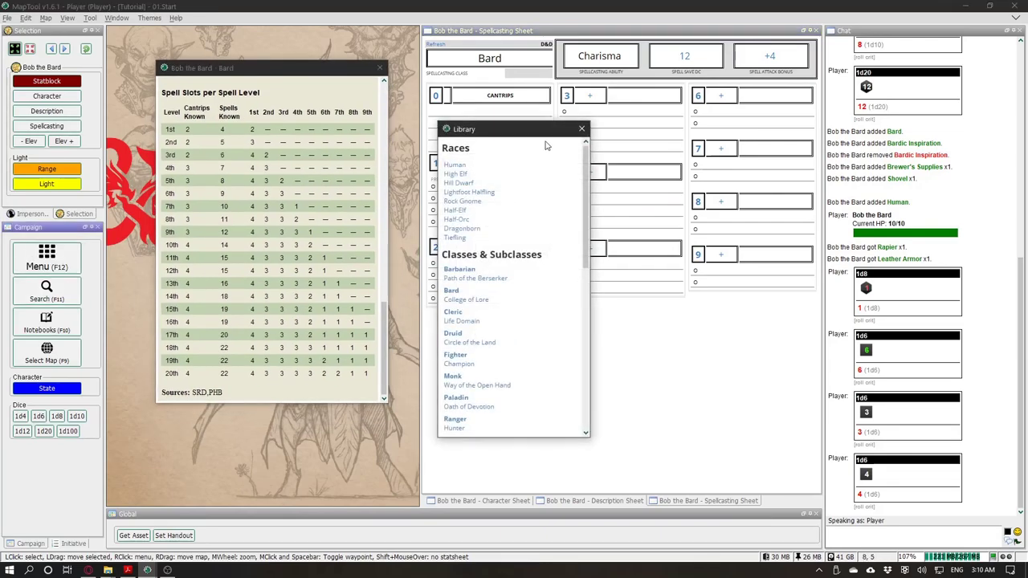
pyautogui.click(580, 130)
pyautogui.click(47, 257)
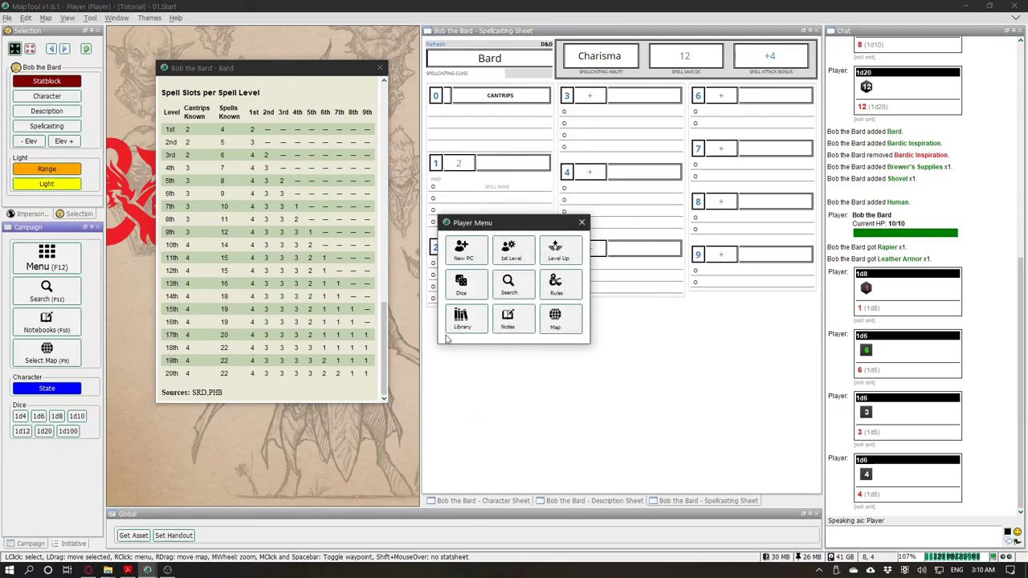
pyautogui.click(477, 324)
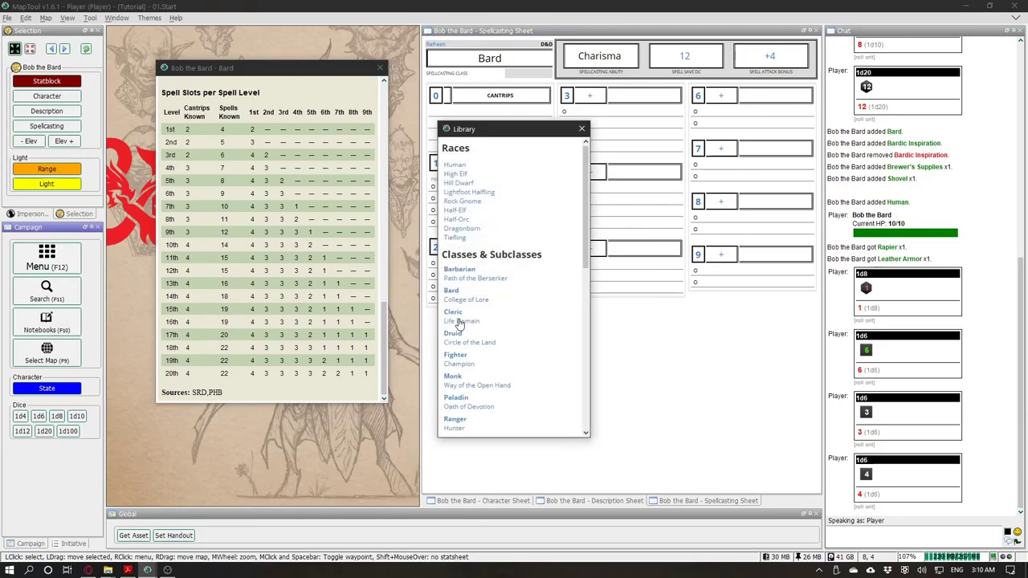
pyautogui.moveTo(587, 213)
pyautogui.mouseDown()
pyautogui.moveTo(584, 185)
pyautogui.moveTo(580, 259)
pyautogui.moveTo(574, 200)
pyautogui.mouseUp()
pyautogui.moveTo(588, 248); pyautogui.dragTo(580, 419)
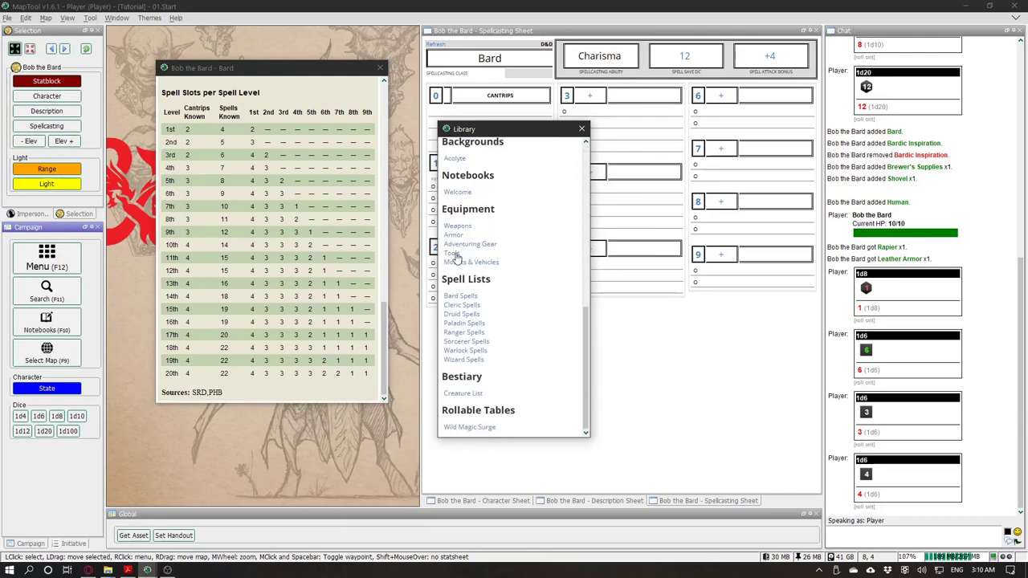
pyautogui.click(455, 297)
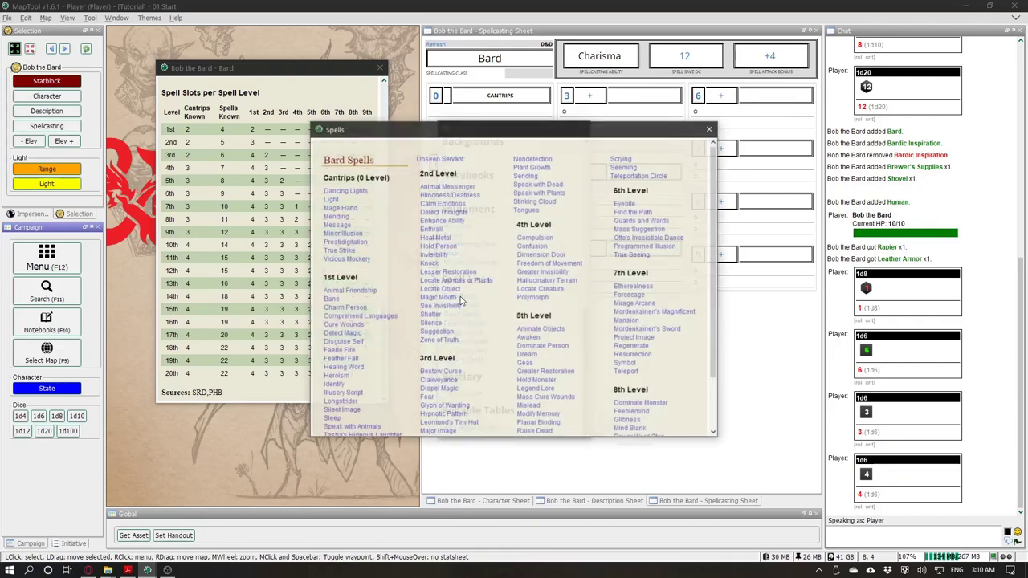
pyautogui.moveTo(446, 136); pyautogui.dragTo(647, 173)
pyautogui.click(578, 131)
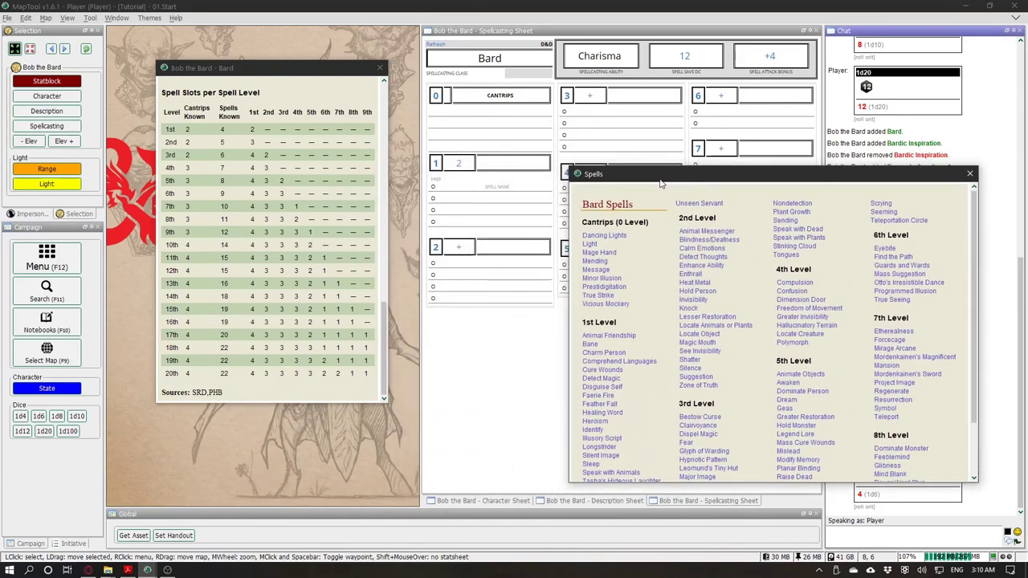
# Step: Move the Dancing Lights cantrip from the Bard Spells list to the Bob the Bard token and close its description
pyautogui.click(586, 238)
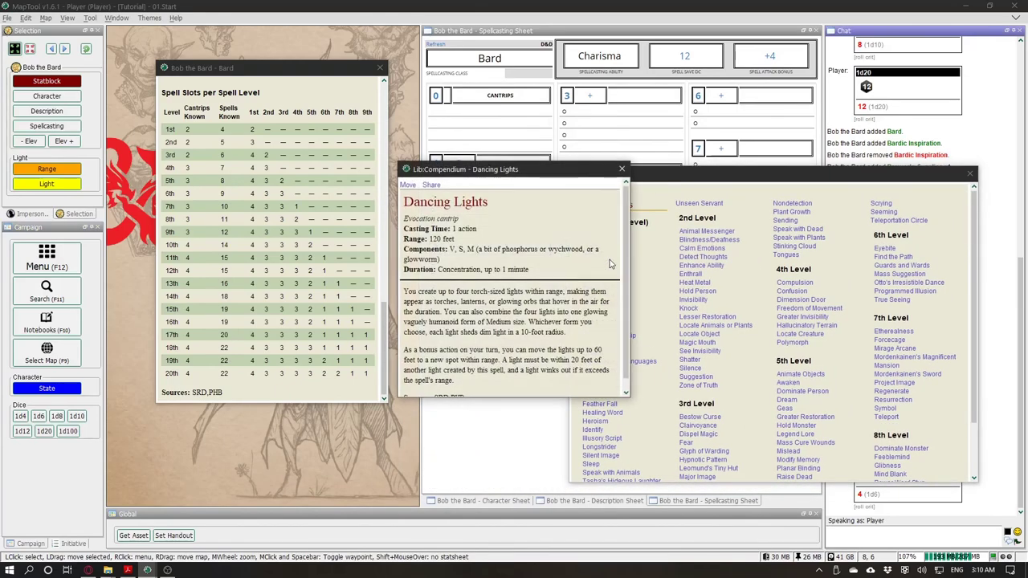
pyautogui.click(408, 185)
pyautogui.click(522, 315)
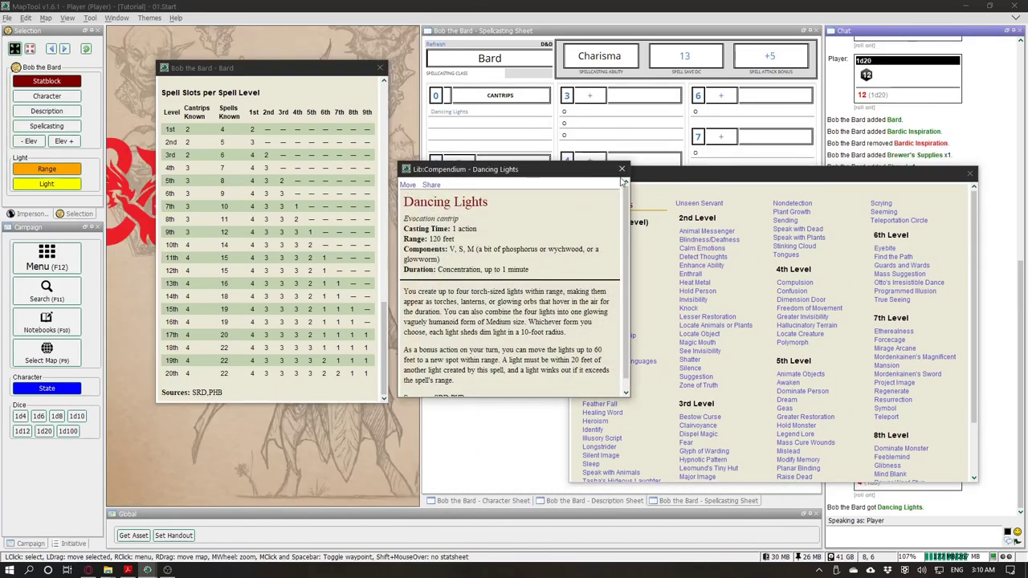
pyautogui.click(622, 169)
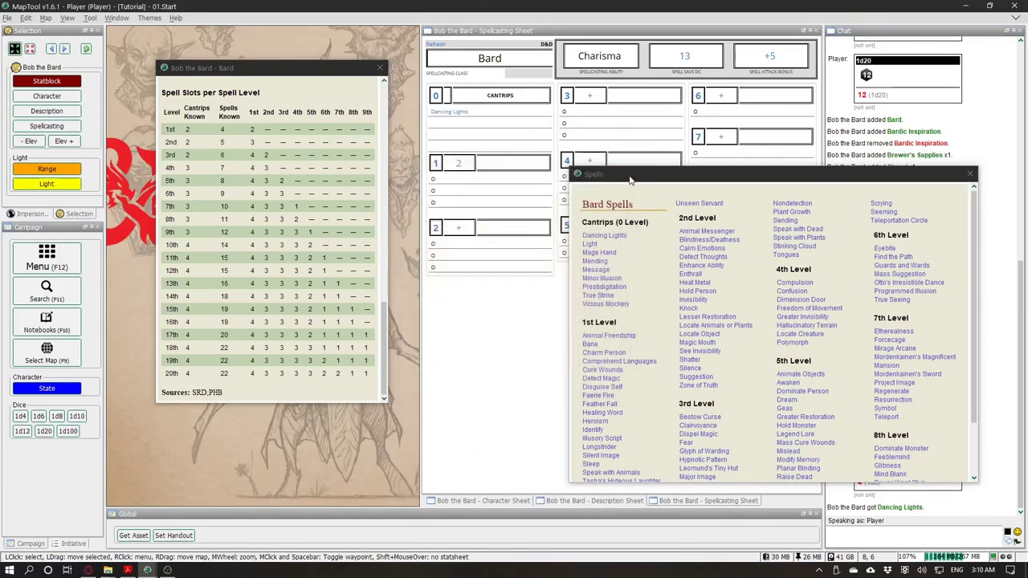
# Step: Move the Vicious Mockery cantrip from the Bard Spells list to the Bob the Bard token
pyautogui.click(612, 252)
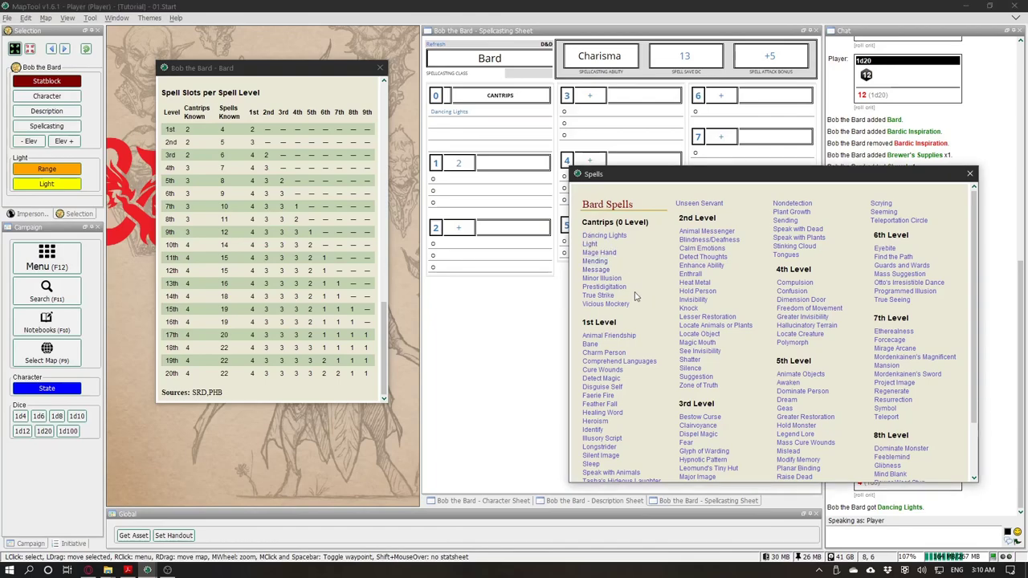
pyautogui.click(618, 304)
pyautogui.click(408, 185)
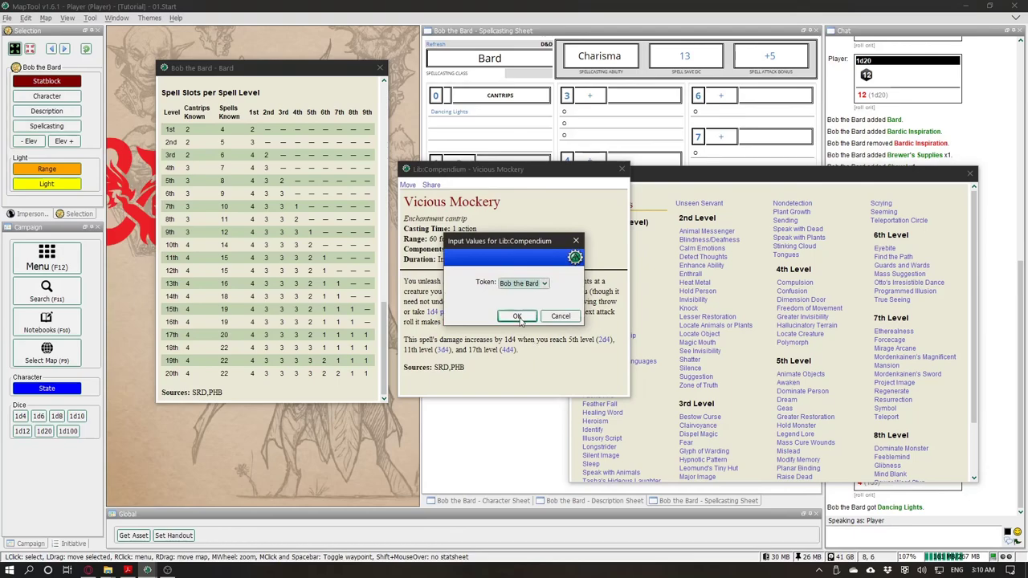
pyautogui.click(518, 317)
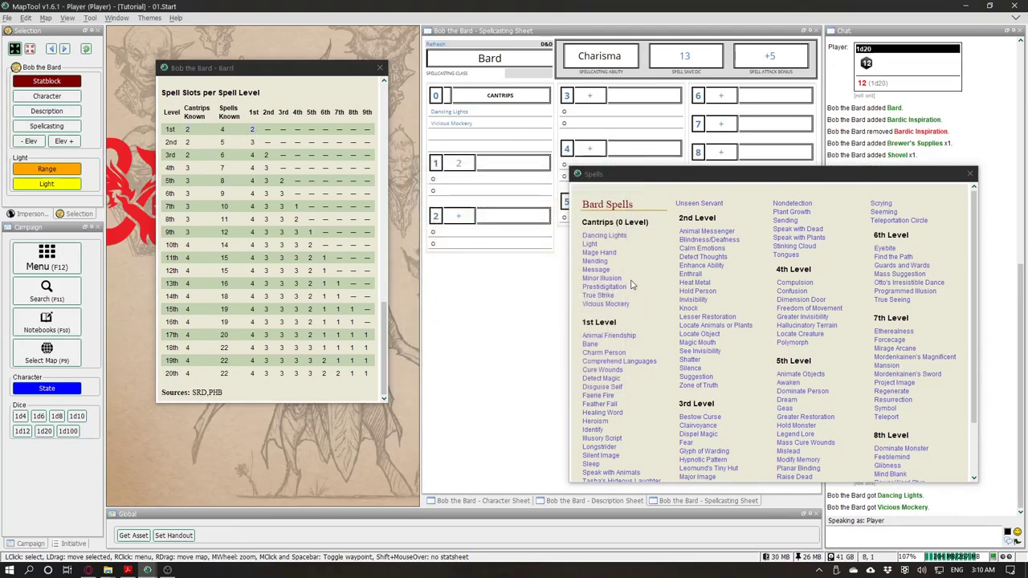
# Step: Add the 1st-level spell Charm Person from the Bard spell list to the bard's spellcasting sheet
pyautogui.scroll(-2, 618, 289)
pyautogui.click(607, 271)
pyautogui.click(628, 230)
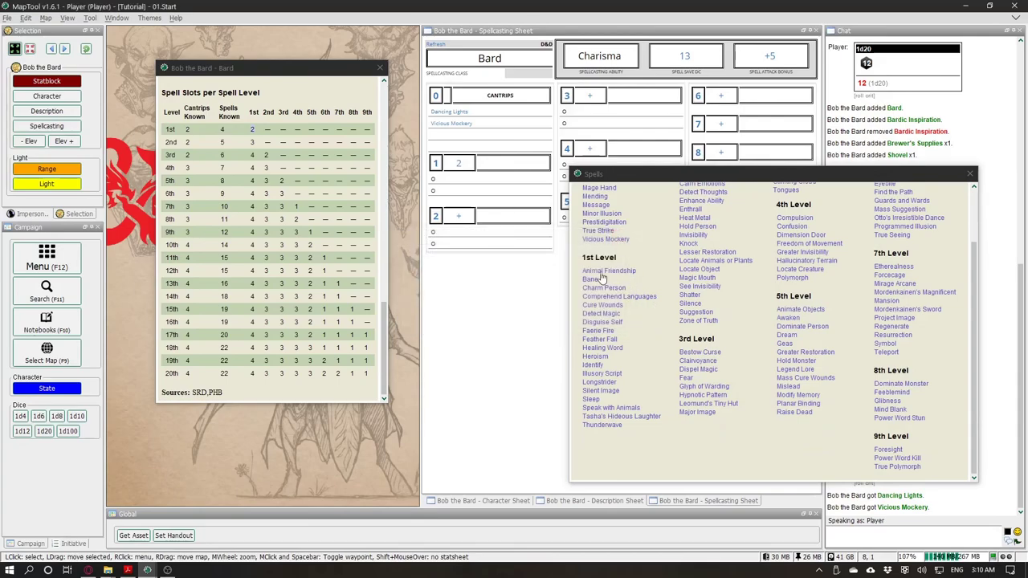
pyautogui.click(608, 287)
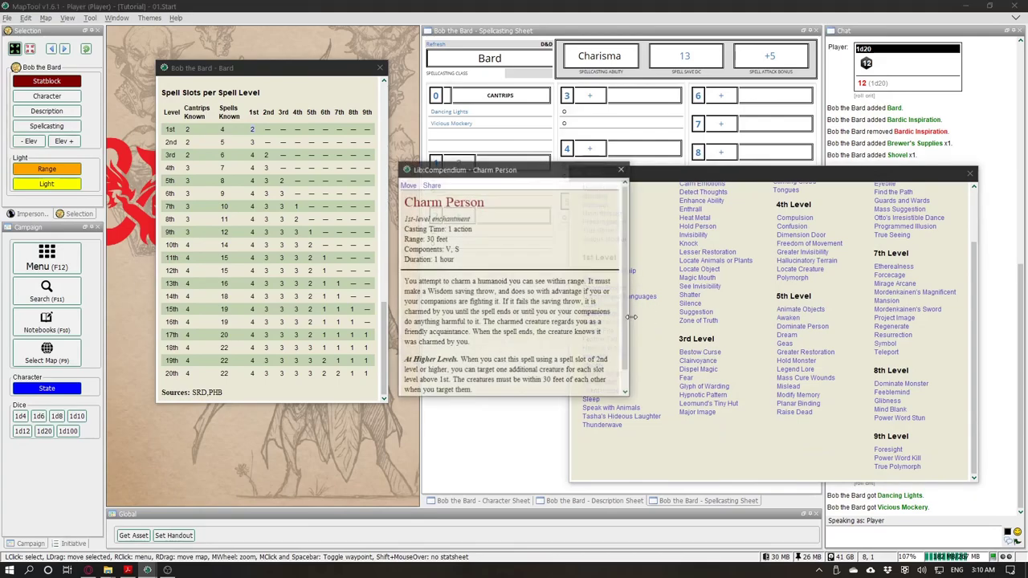
pyautogui.click(411, 187)
pyautogui.click(526, 317)
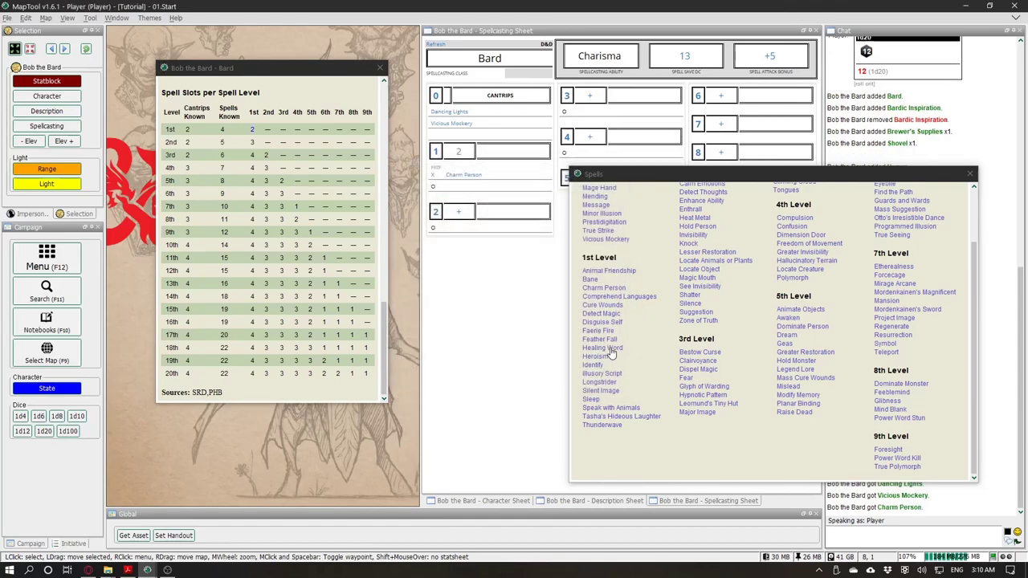
# Step: Add the 1st-level spells Healing Word and Sleep to the bard character
pyautogui.click(608, 349)
pyautogui.click(414, 185)
pyautogui.click(517, 315)
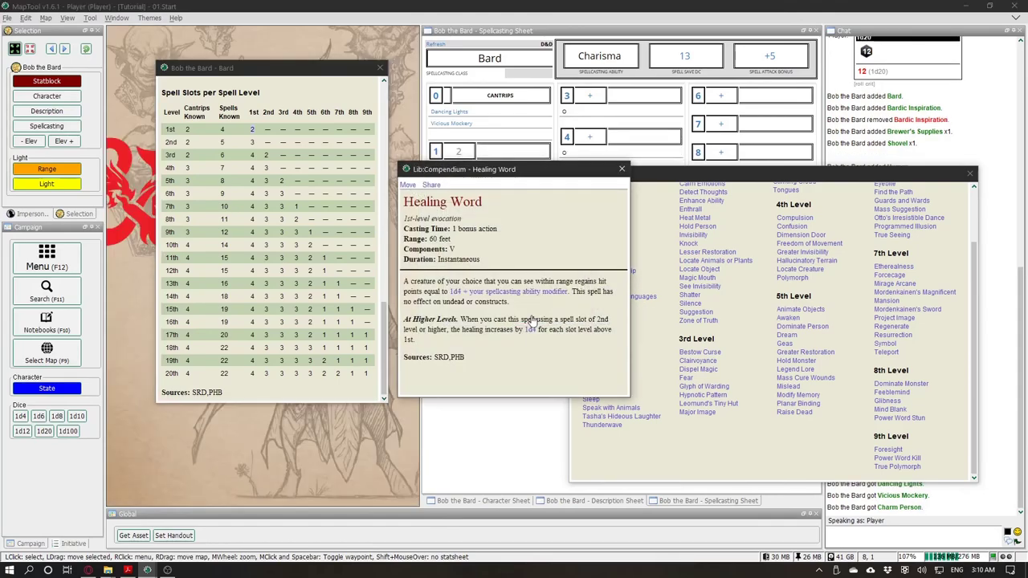
pyautogui.click(592, 400)
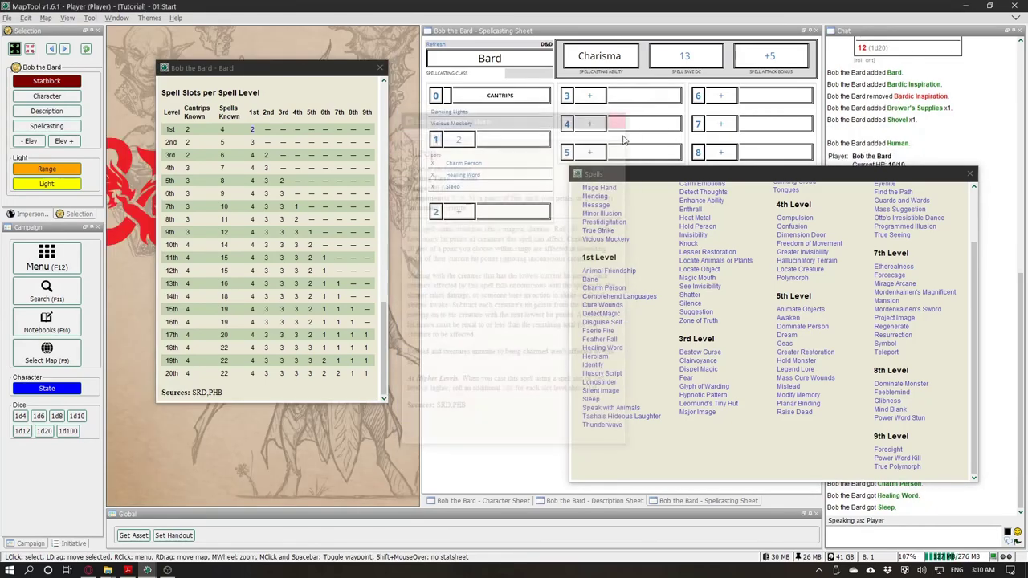
# Step: View the Thunderwave description, and add Tasha's Hideous Laughter to the bard character as another 1st-level spell
pyautogui.click(604, 425)
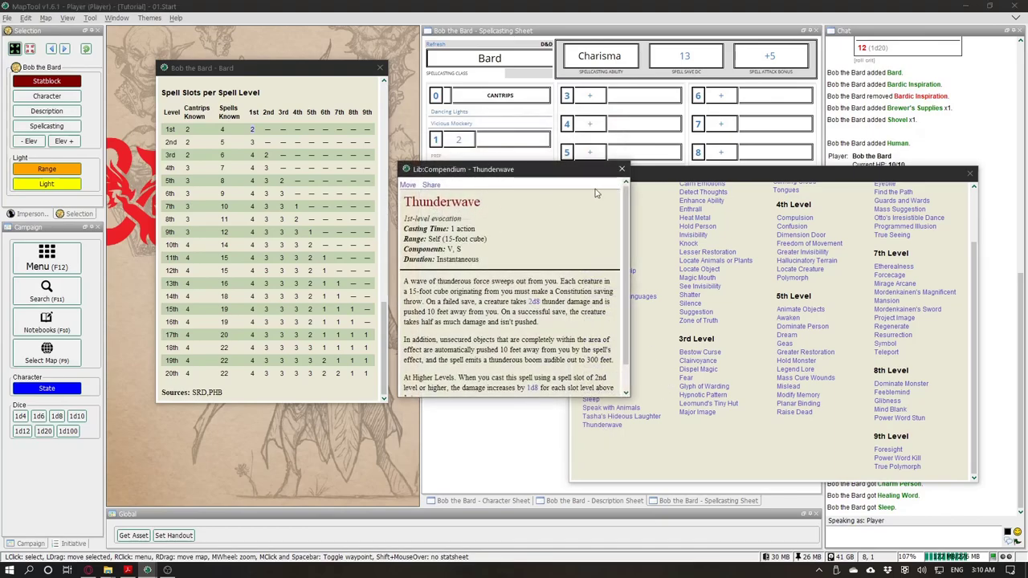
pyautogui.click(641, 418)
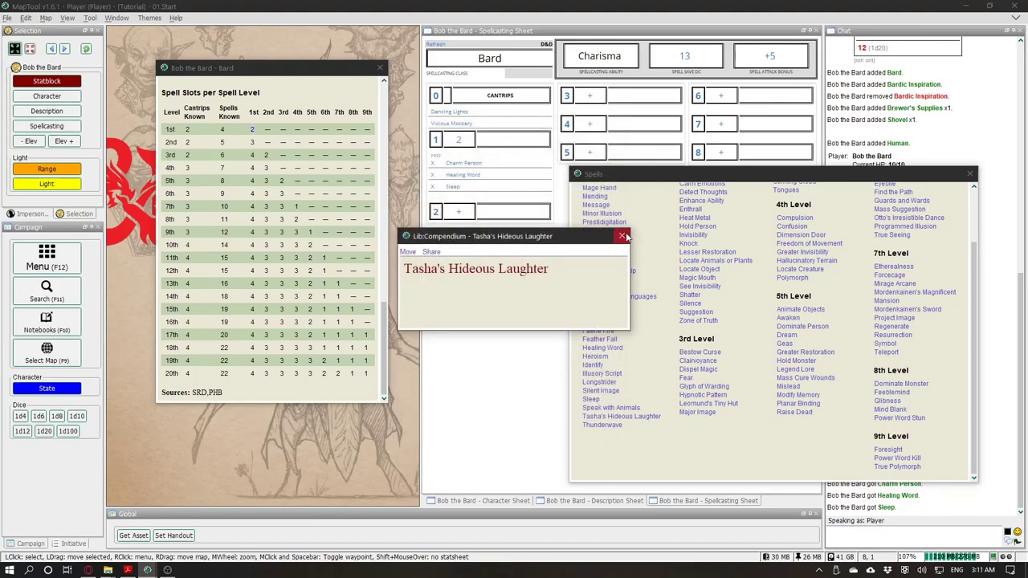
pyautogui.click(630, 417)
pyautogui.click(407, 252)
pyautogui.click(522, 317)
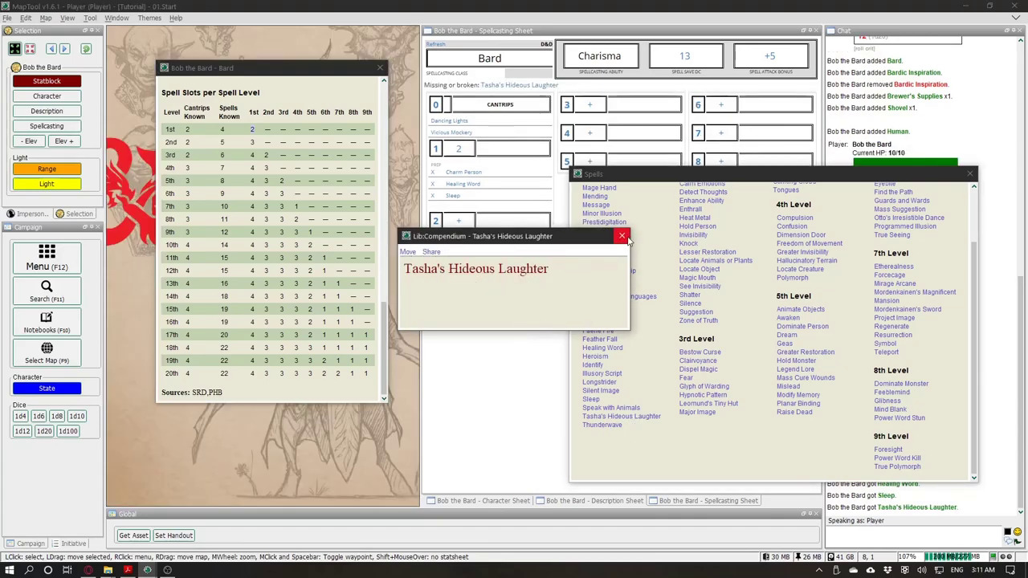
# Step: Move the Spells and Bard class windows clear of the spellcasting sheet and bring up the bard's sheet
pyautogui.moveTo(619, 179); pyautogui.dragTo(428, 361)
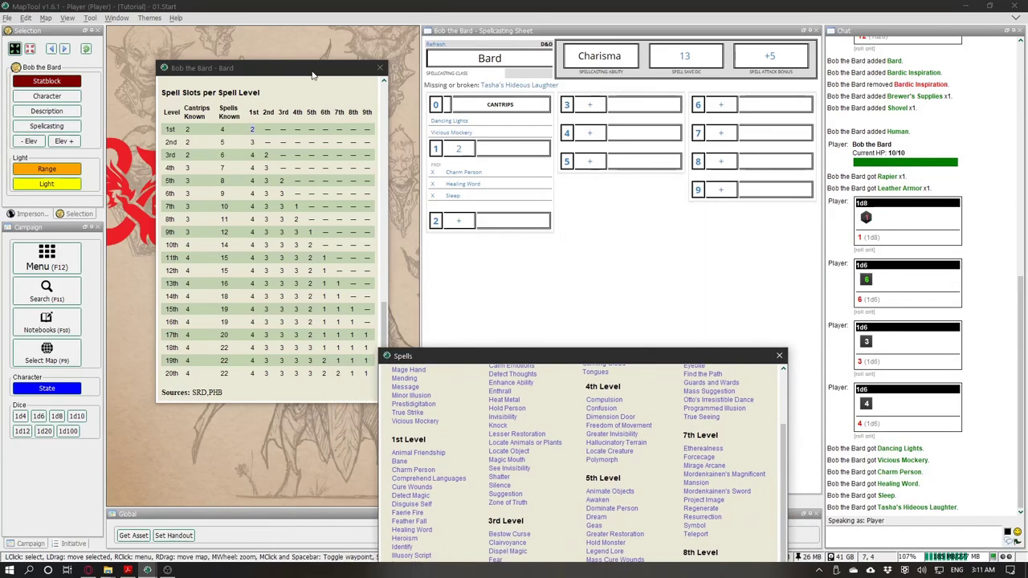
pyautogui.moveTo(313, 75); pyautogui.dragTo(292, 282)
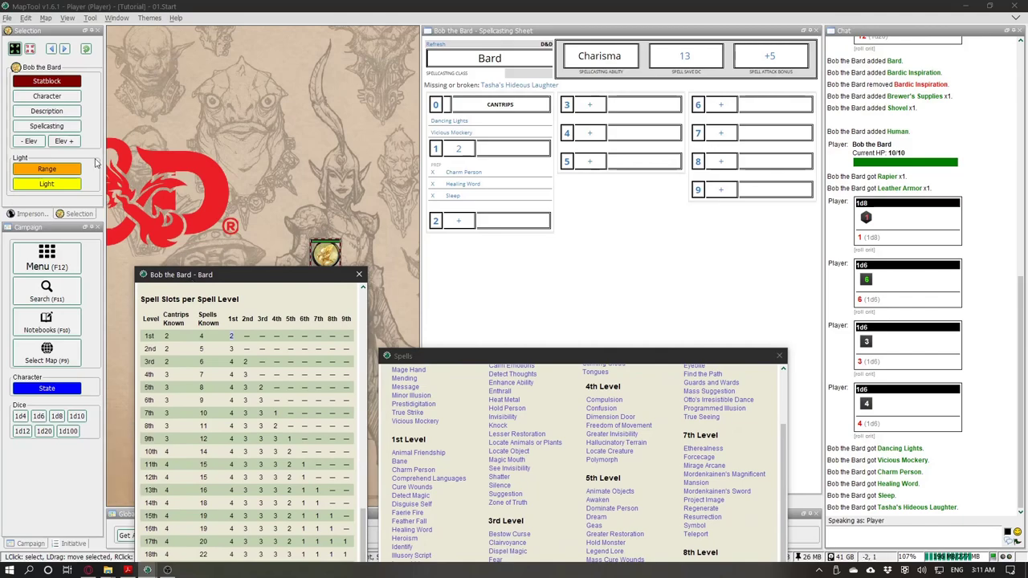
pyautogui.click(38, 127)
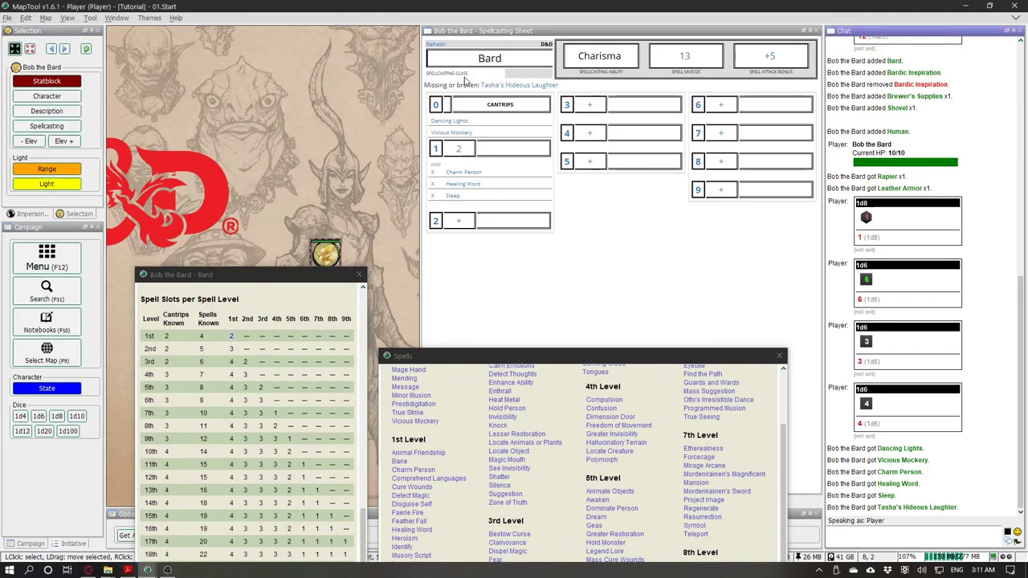
# Step: Examine the missing or broken spell line on the spellcasting sheet, opening and closing its Tasha's Hideous Laughter entry
pyautogui.click(438, 90)
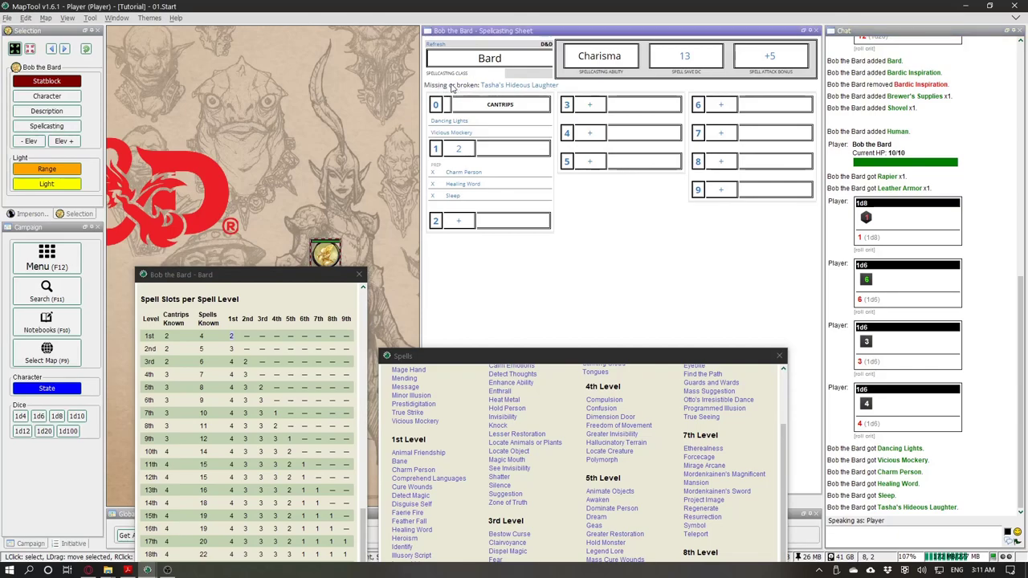
pyautogui.moveTo(430, 89); pyautogui.dragTo(480, 88)
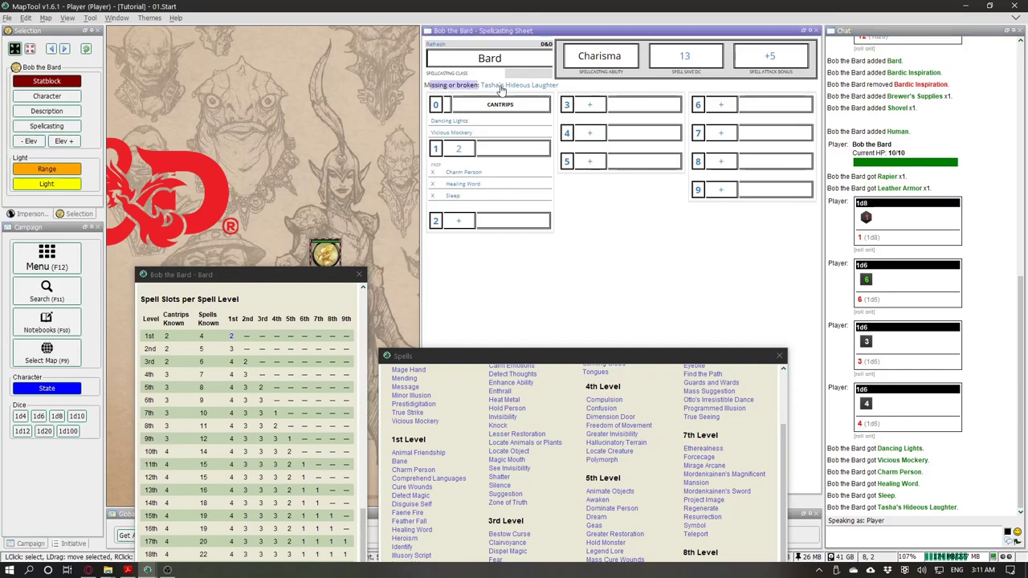
pyautogui.click(501, 86)
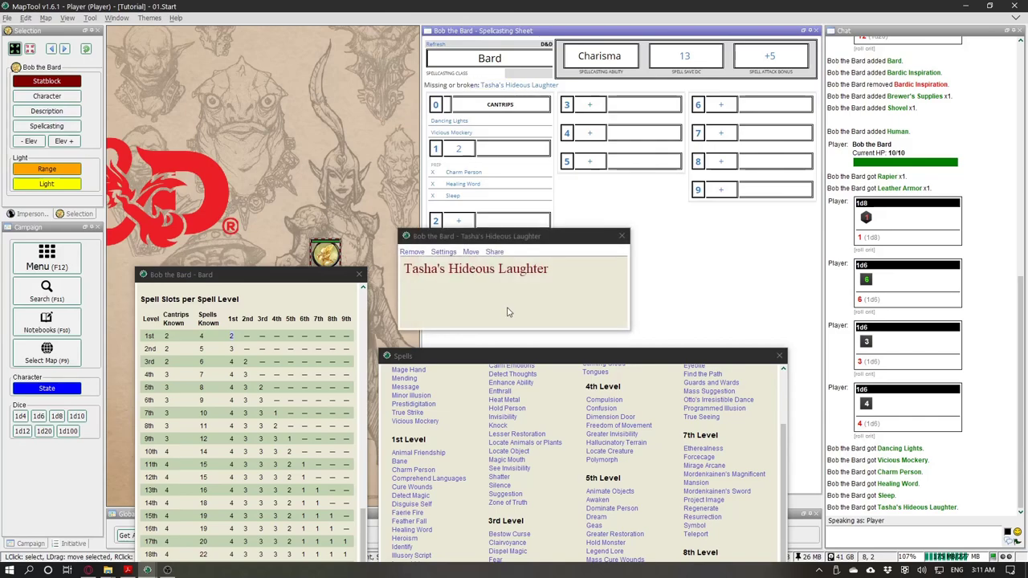
pyautogui.click(621, 237)
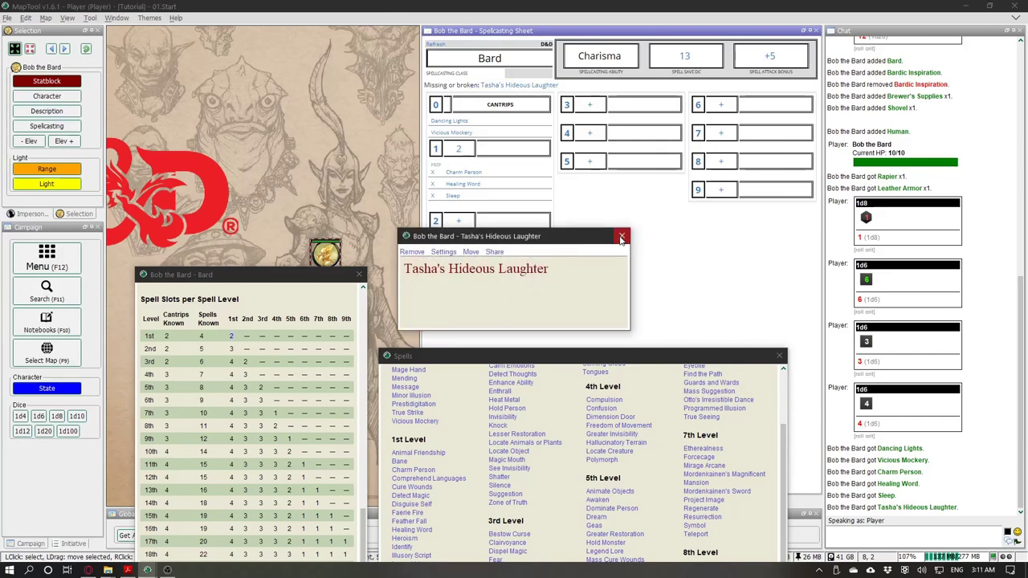
pyautogui.click(621, 238)
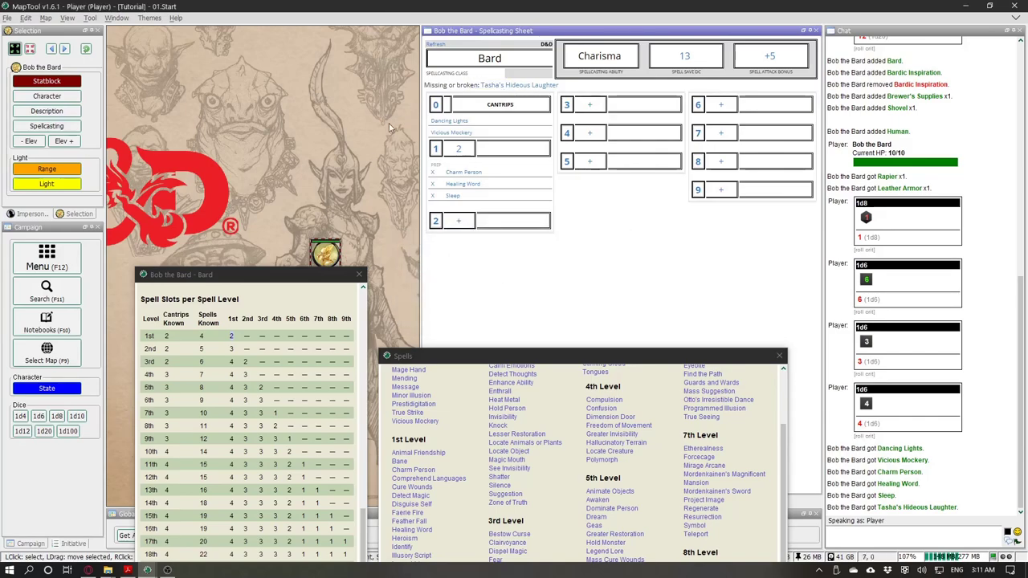
# Step: Close the Bard class window and the Spells list, leaving only the spellcasting sheet
pyautogui.moveTo(541, 351); pyautogui.dragTo(558, 145)
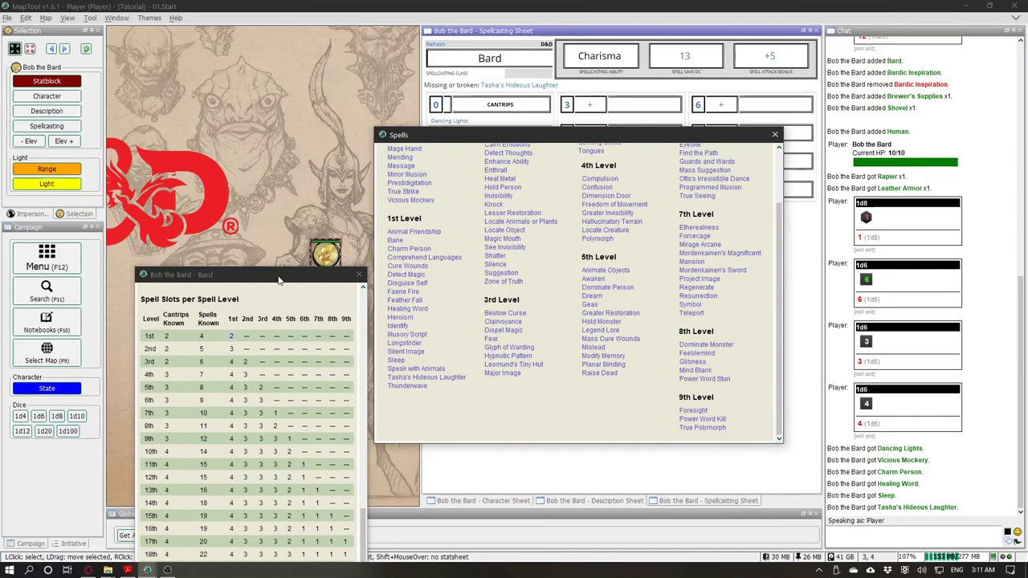
pyautogui.moveTo(278, 280); pyautogui.dragTo(266, 72)
pyautogui.click(346, 66)
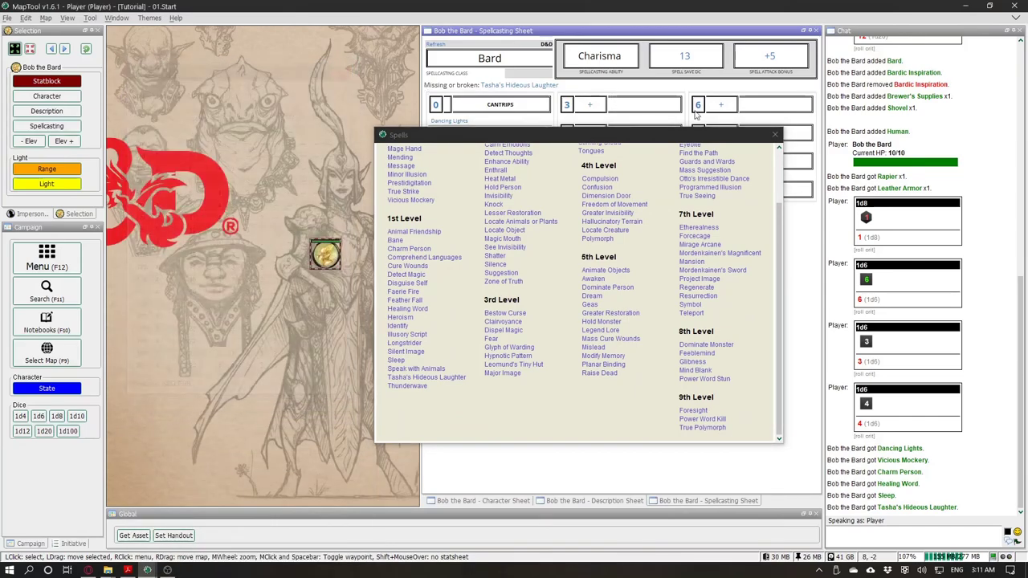
pyautogui.click(776, 134)
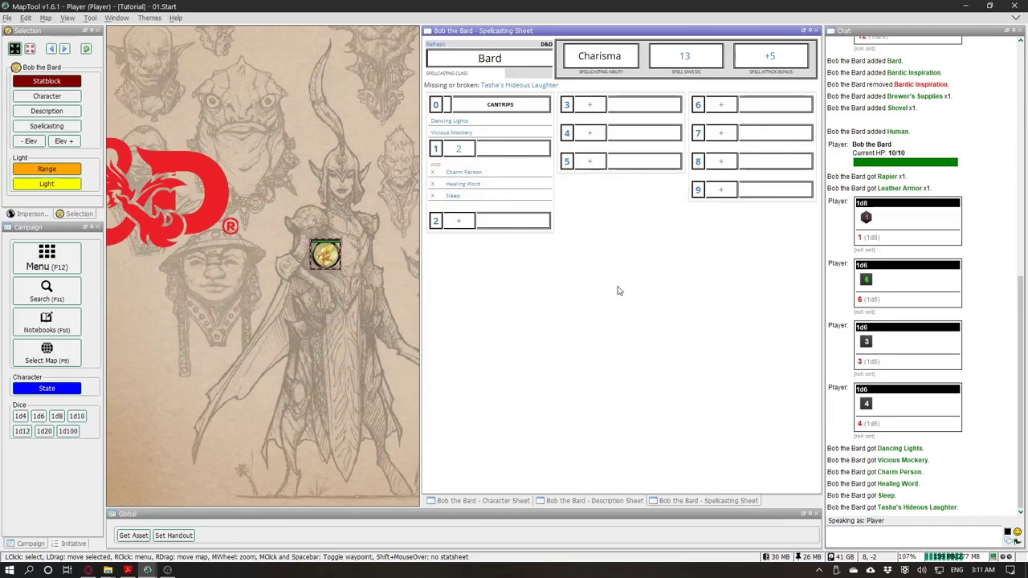
# Step: Switch to the GM instance of MapTool and bring up BasicRules.pdf in Acrobat Reader over it
pyautogui.hotkey('alt', 'Tab')
pyautogui.hotkey('alt', 'Tab')
pyautogui.hotkey('alt', 'Tab')
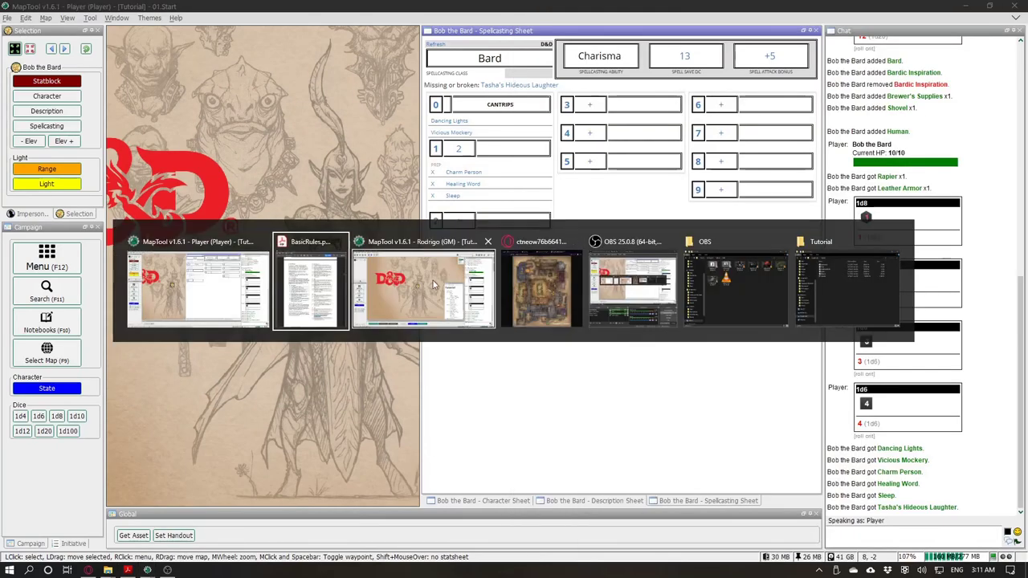
pyautogui.click(431, 280)
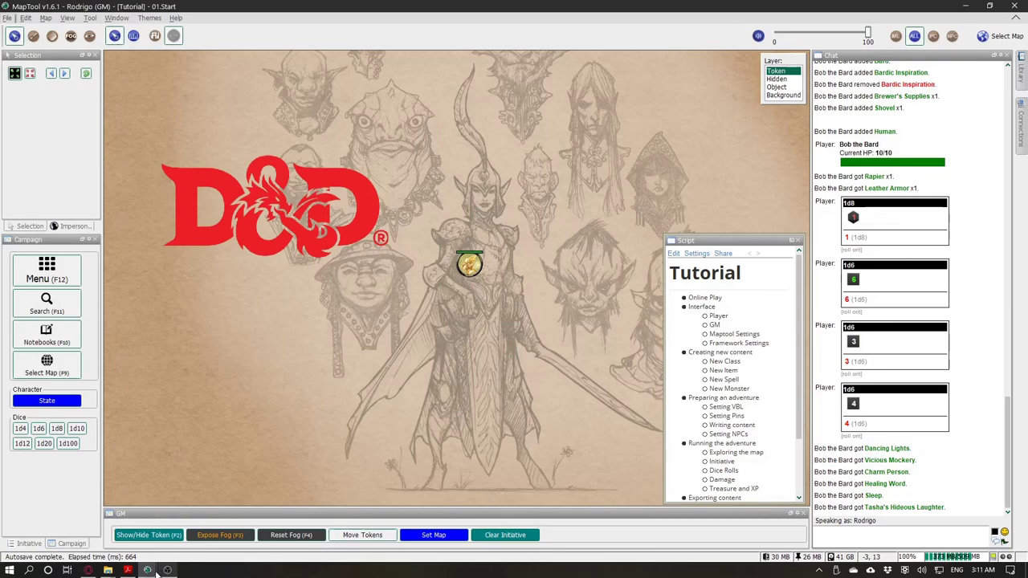
pyautogui.click(126, 569)
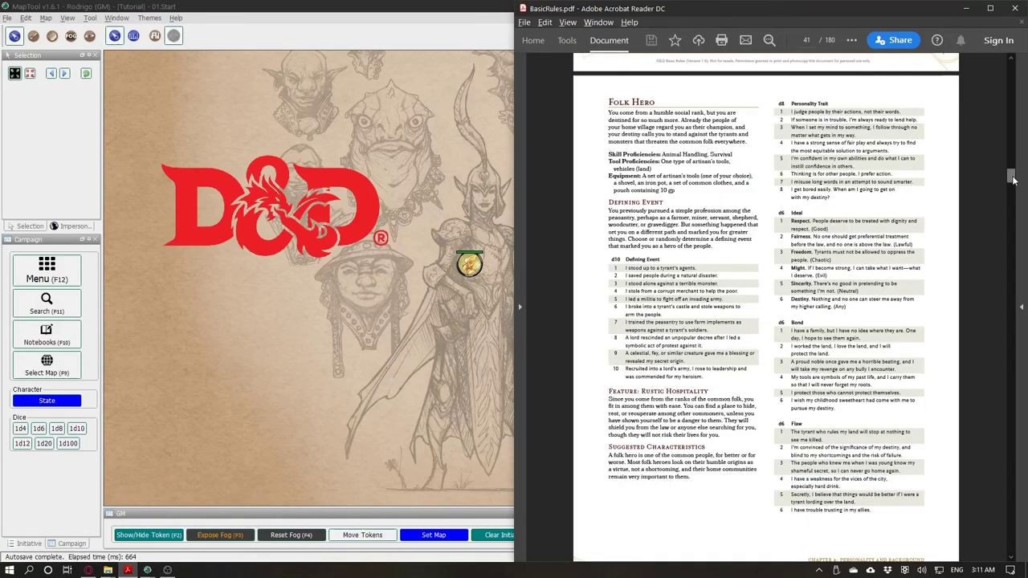
# Step: Search BasicRules.pdf for "tasha's"
pyautogui.hotkey('ctrl', 'f')
pyautogui.write('tash')
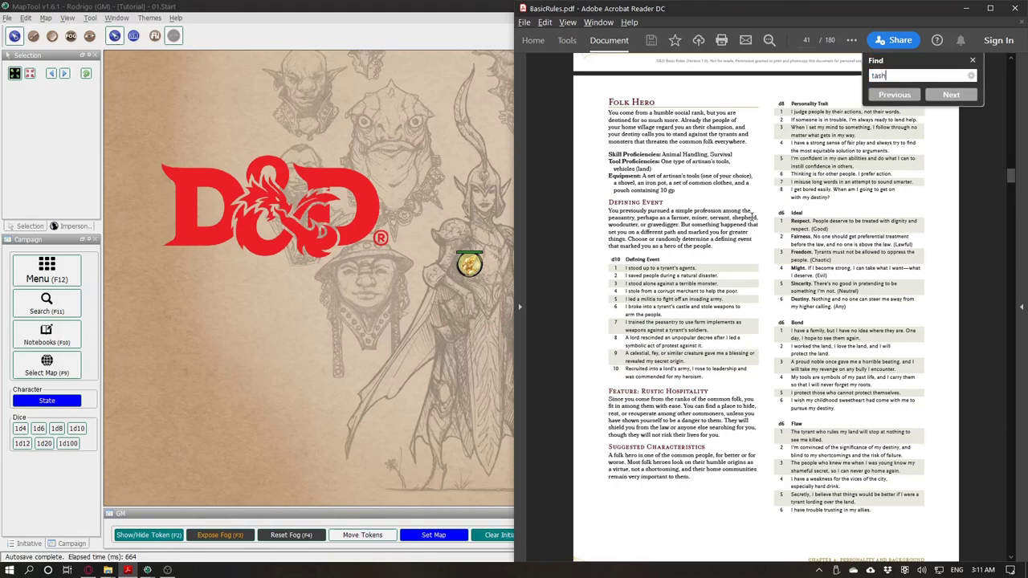
pyautogui.write("a's")
pyautogui.press('Return')
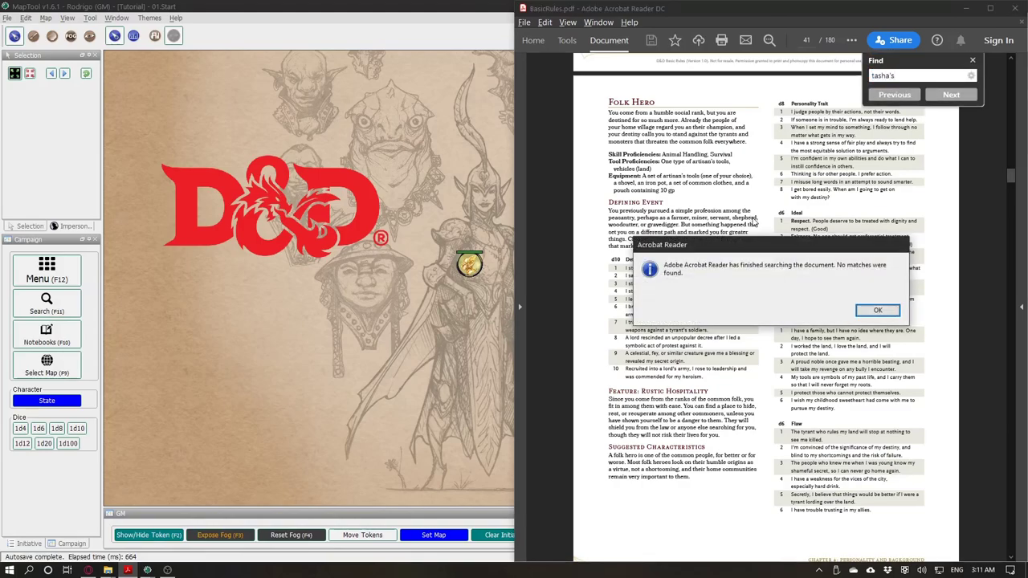
# Step: Search BasicRules.pdf for "hideous" and step through all the matches
pyautogui.press('Return')
pyautogui.hotkey('ctrl', 'a')
pyautogui.press('BackSpace')
pyautogui.write('hideous')
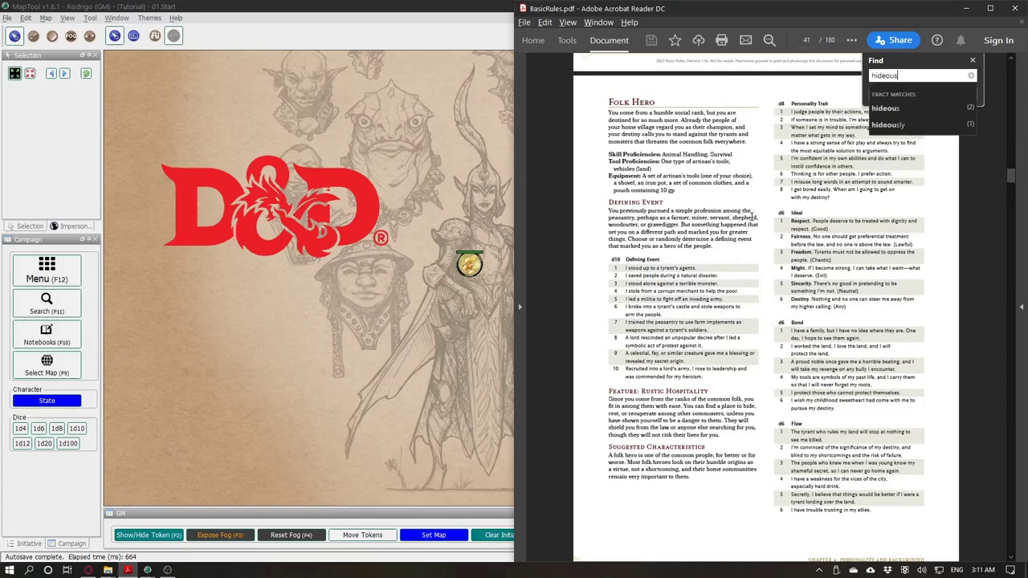
pyautogui.press('Return')
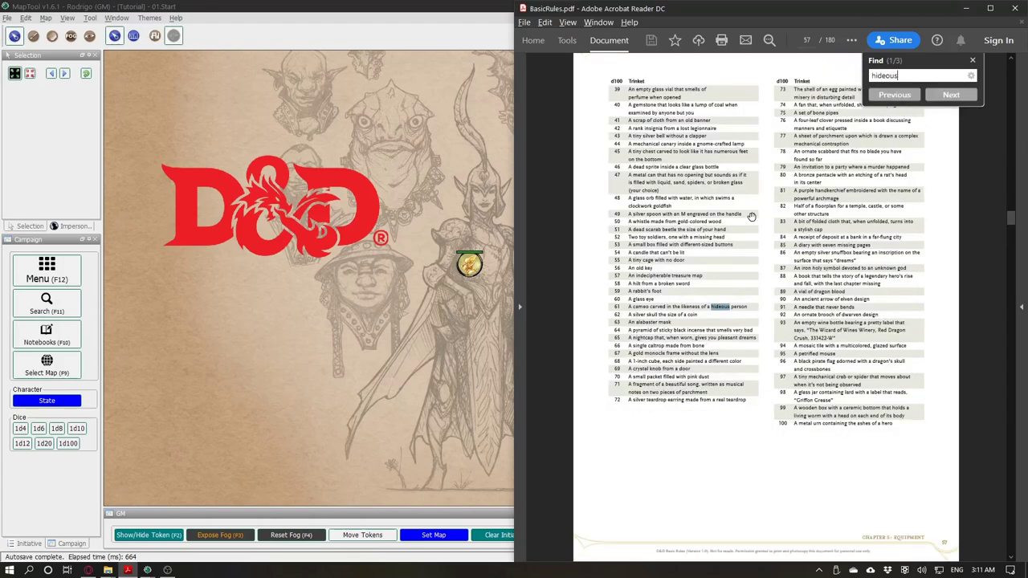
pyautogui.press('Return')
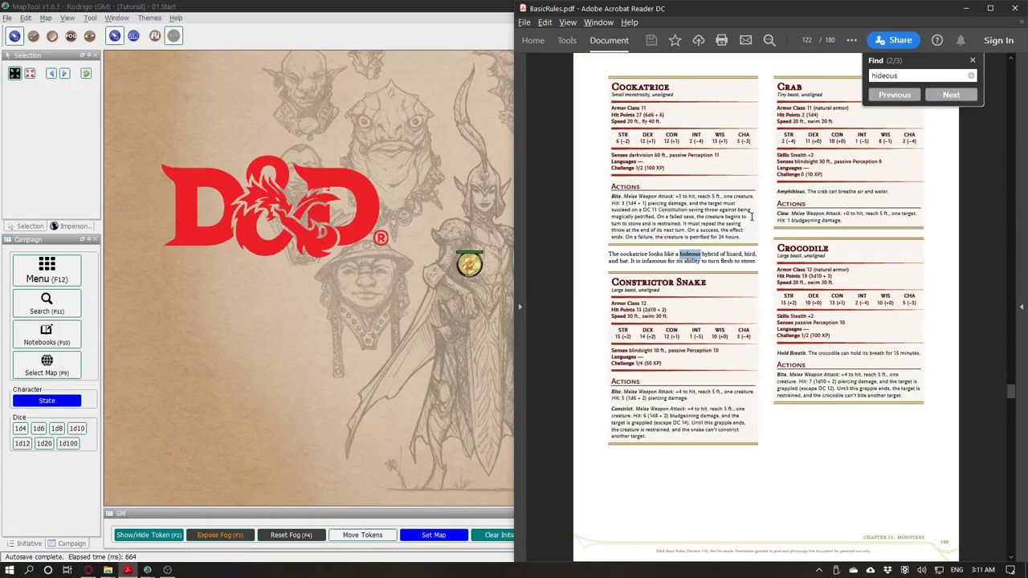
pyautogui.press('Return')
pyautogui.press('Return')
pyautogui.press('Return')
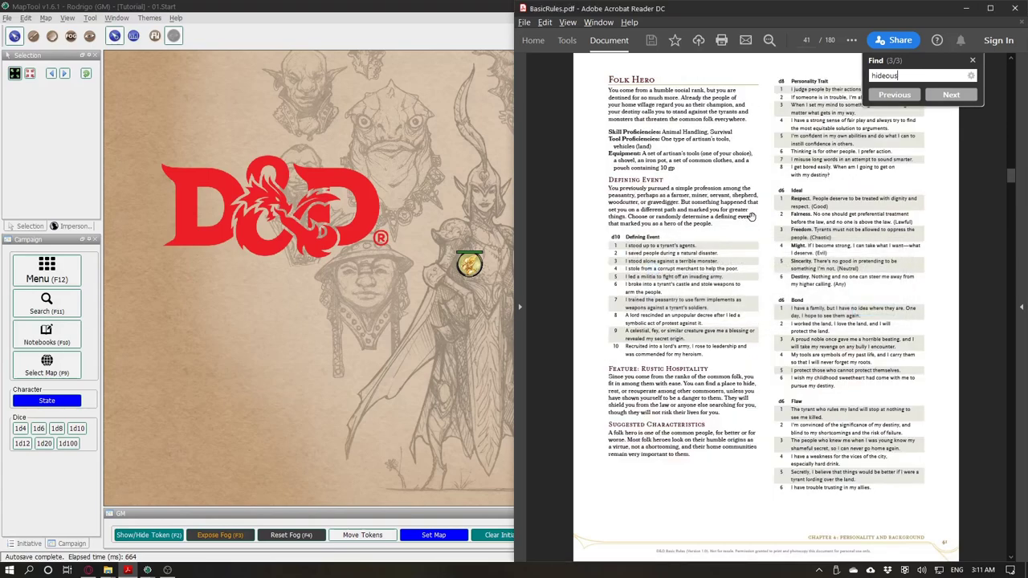
pyautogui.hotkey('alt', 'Tab')
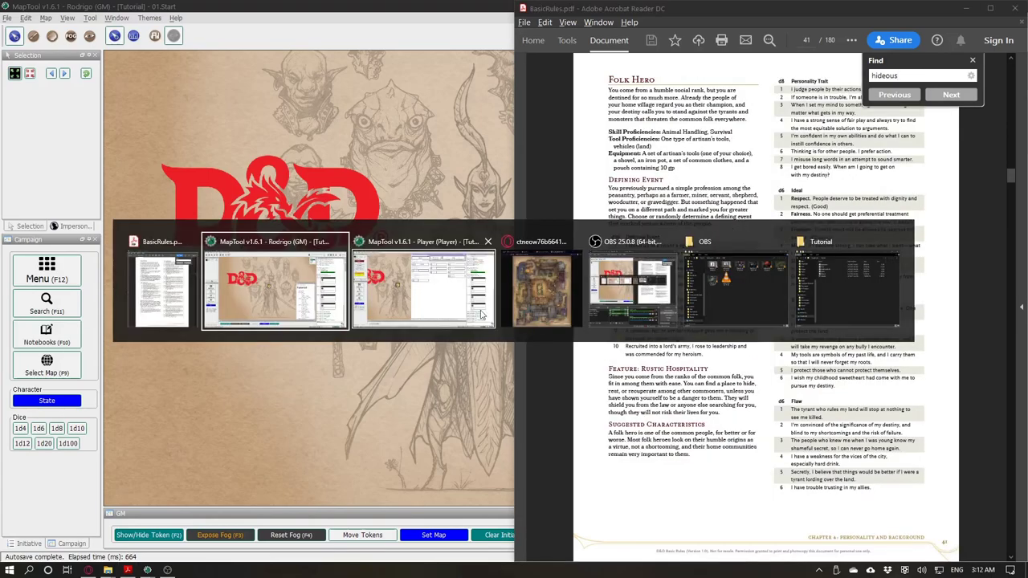
pyautogui.hotkey('alt', 'Tab')
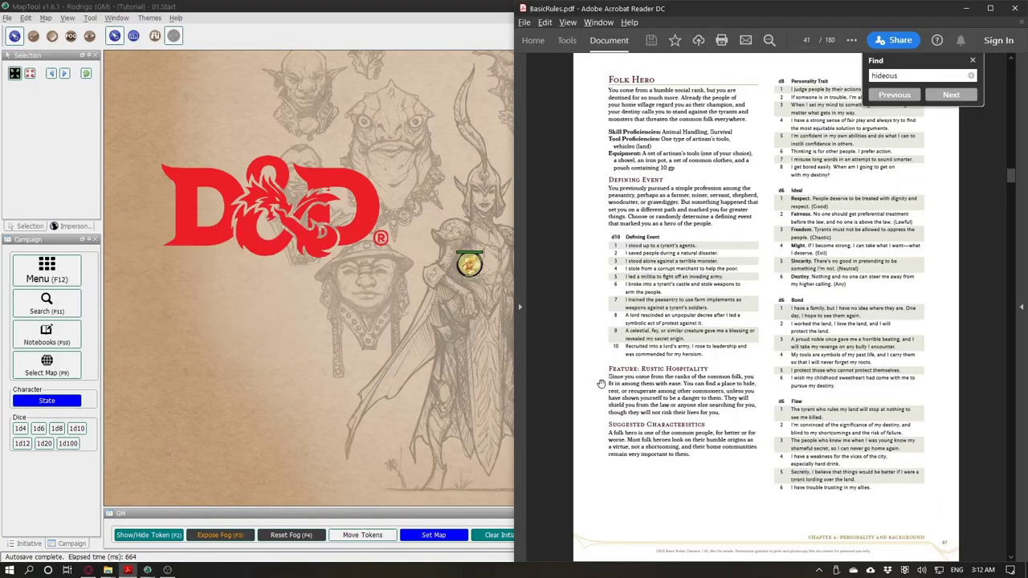
pyautogui.click(524, 21)
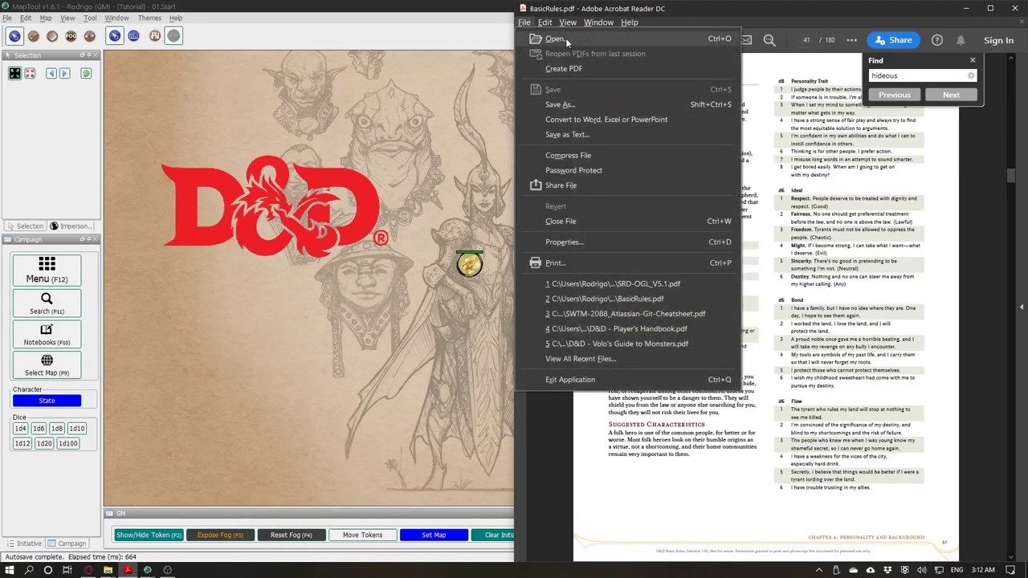
pyautogui.click(666, 299)
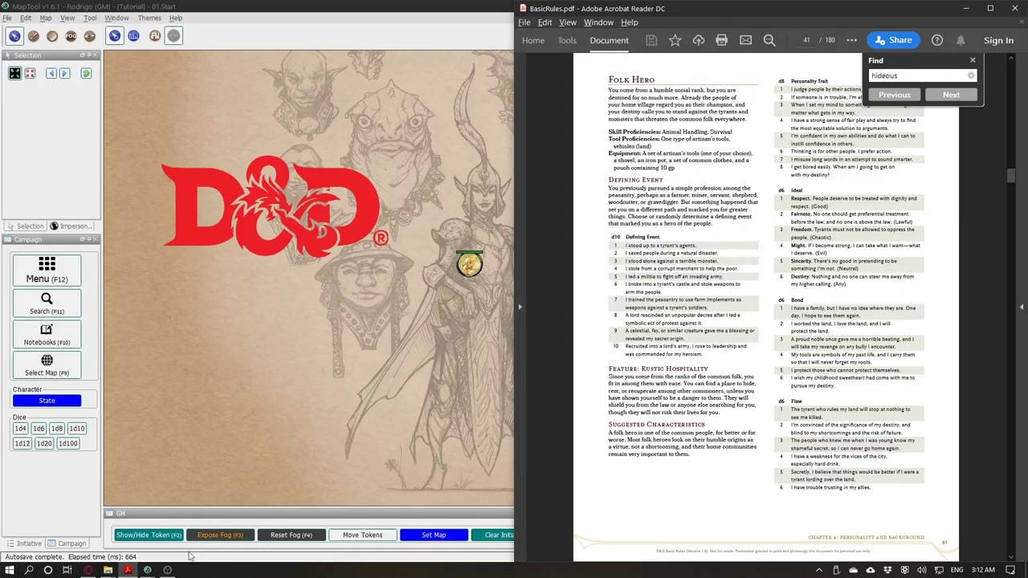
# Step: Open SRD-OGL_V5.1.pdf from the D&D Rules folder and minimize the file browser
pyautogui.click(108, 570)
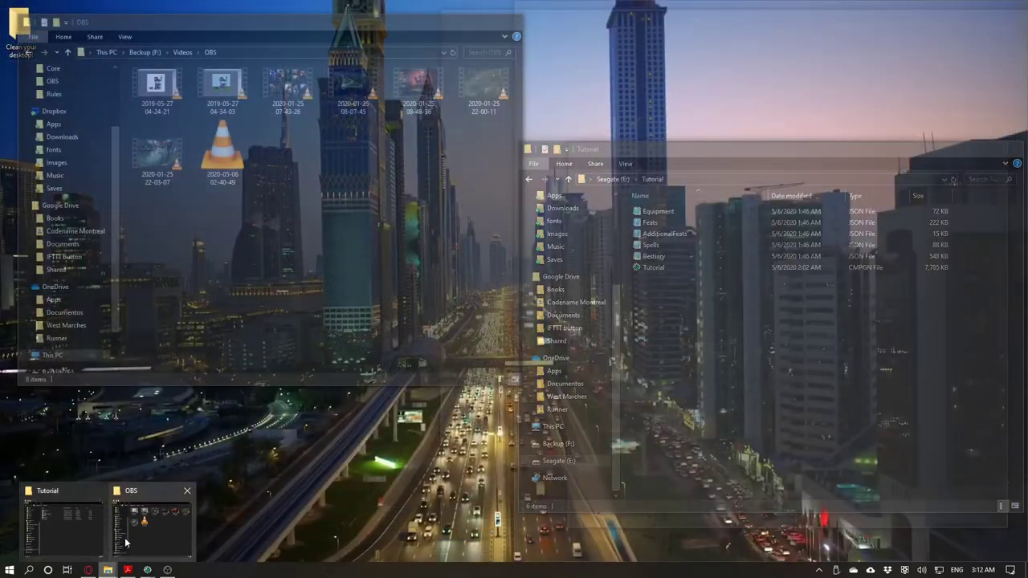
pyautogui.click(153, 522)
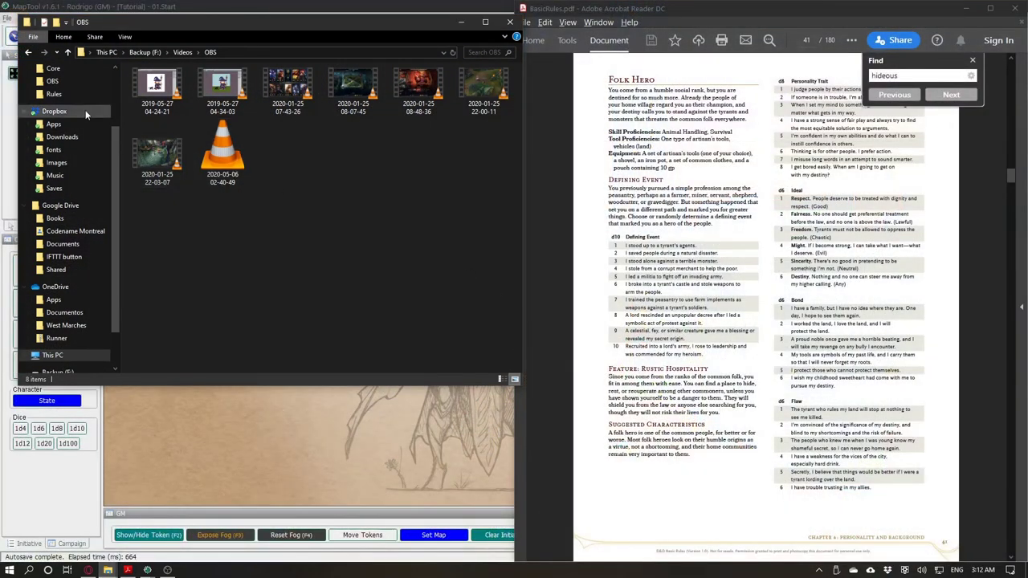
pyautogui.click(67, 53)
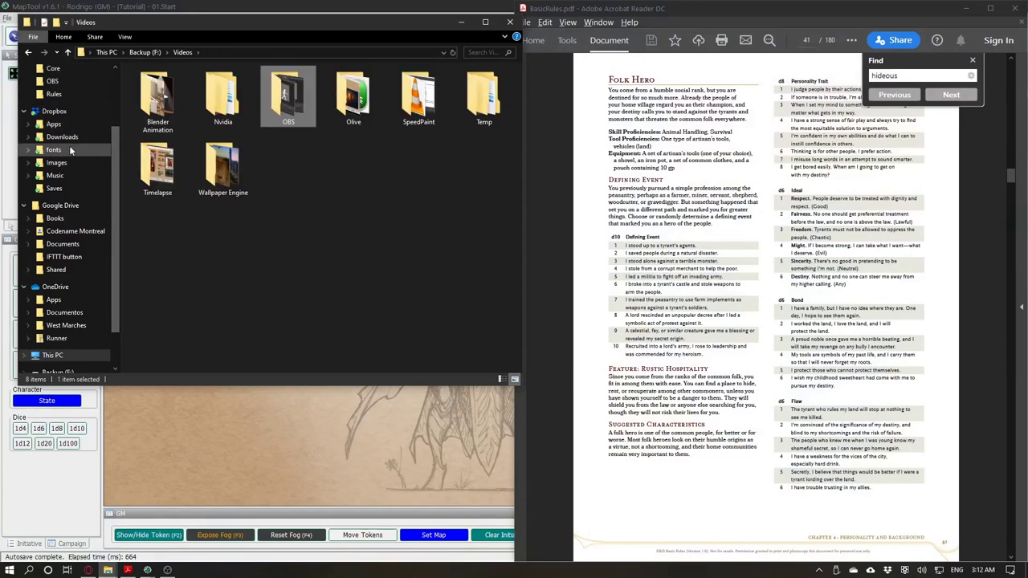
pyautogui.click(65, 93)
pyautogui.doubleClick(160, 95)
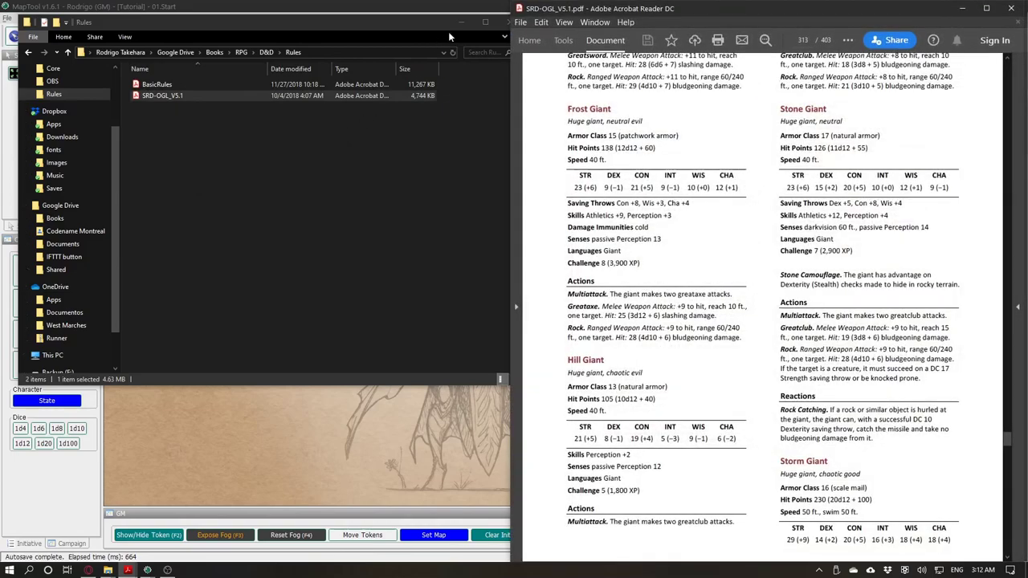
pyautogui.click(461, 22)
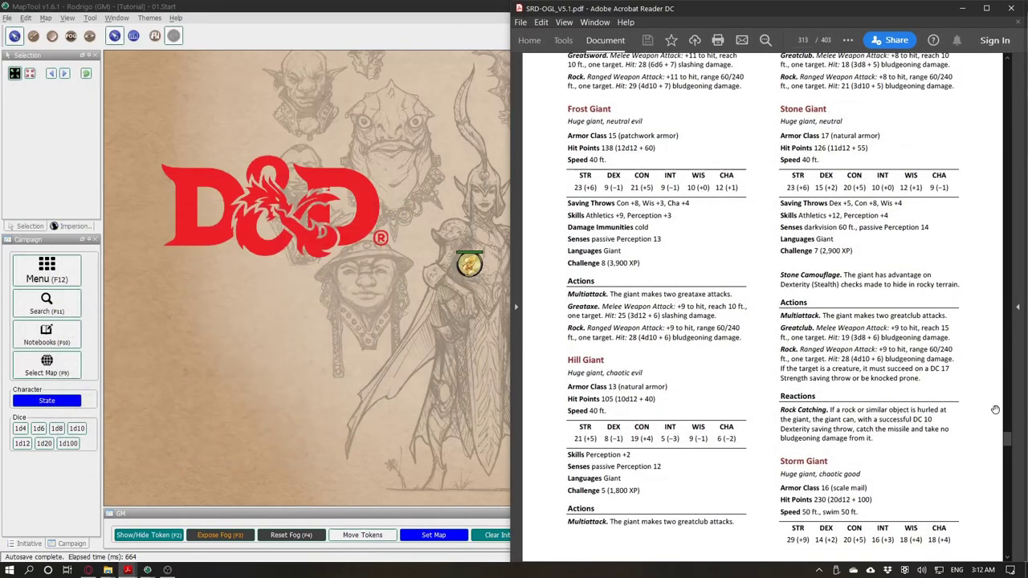
# Step: Try to search SRD-OGL_V5.1.pdf for "hideous"
pyautogui.hotkey('ctrl', 'f')
pyautogui.write('h')
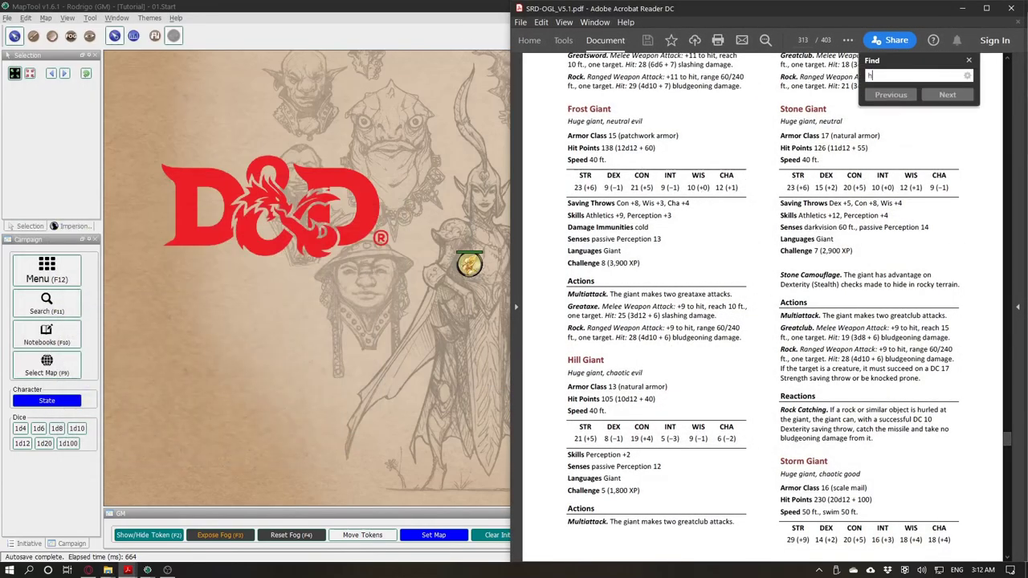
pyautogui.write('ideou')
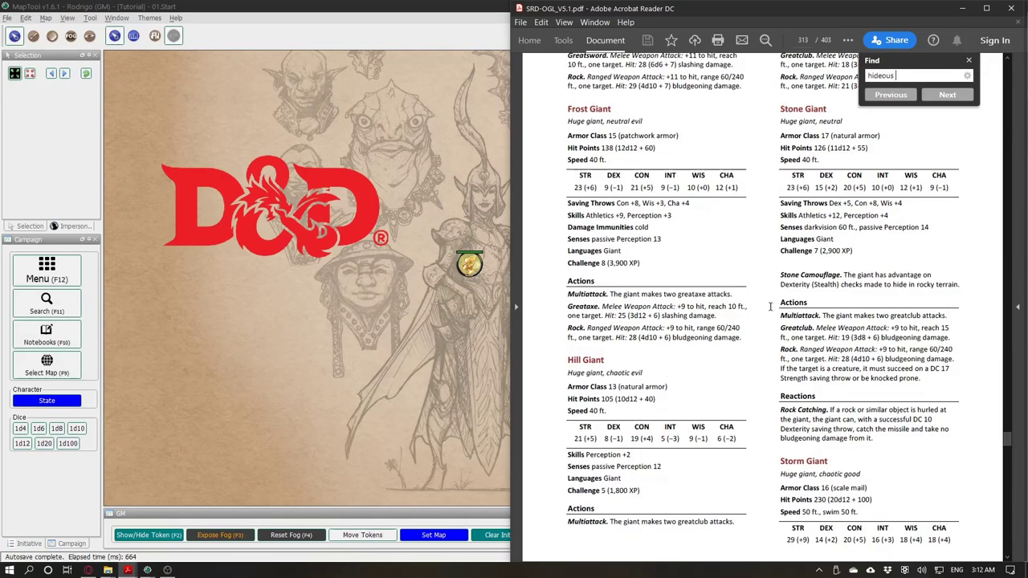
pyautogui.hotkey('ctrl', 'a')
pyautogui.press('BackSpace')
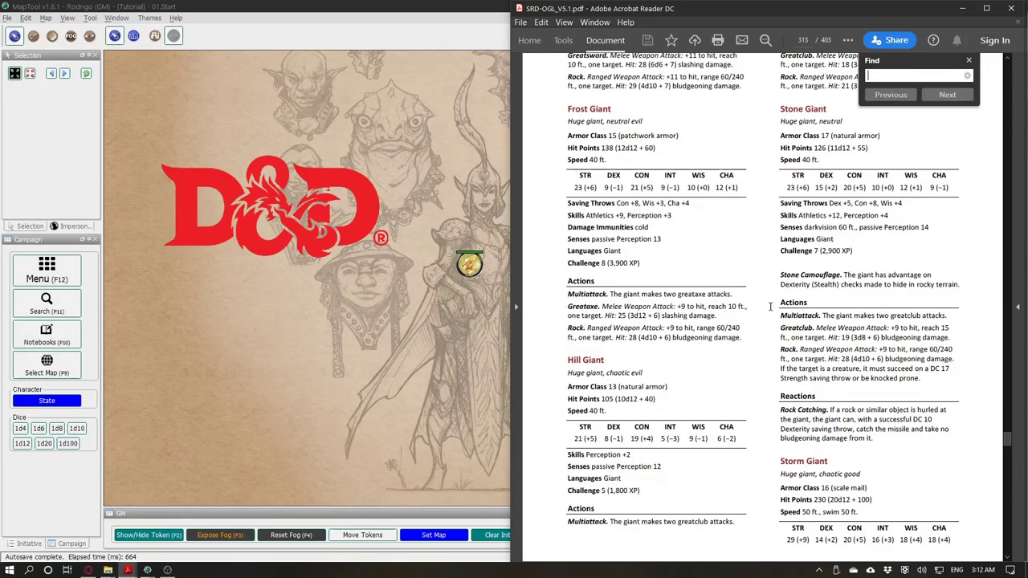
# Step: Switch to MapTool, open Bob the Bard's spellcasting sheet, and bring up the missing spell Tasha's Hideous Laughter
pyautogui.hotkey('alt', 'Tab')
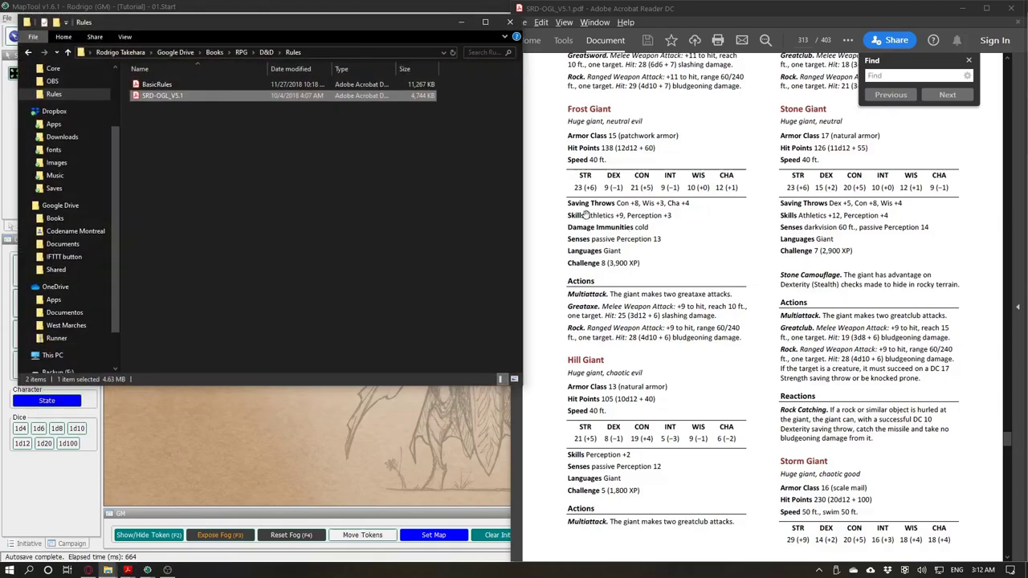
pyautogui.click(586, 215)
pyautogui.hotkey('alt', 'Tab')
pyautogui.click(602, 230)
pyautogui.hotkey('alt', 'Tab')
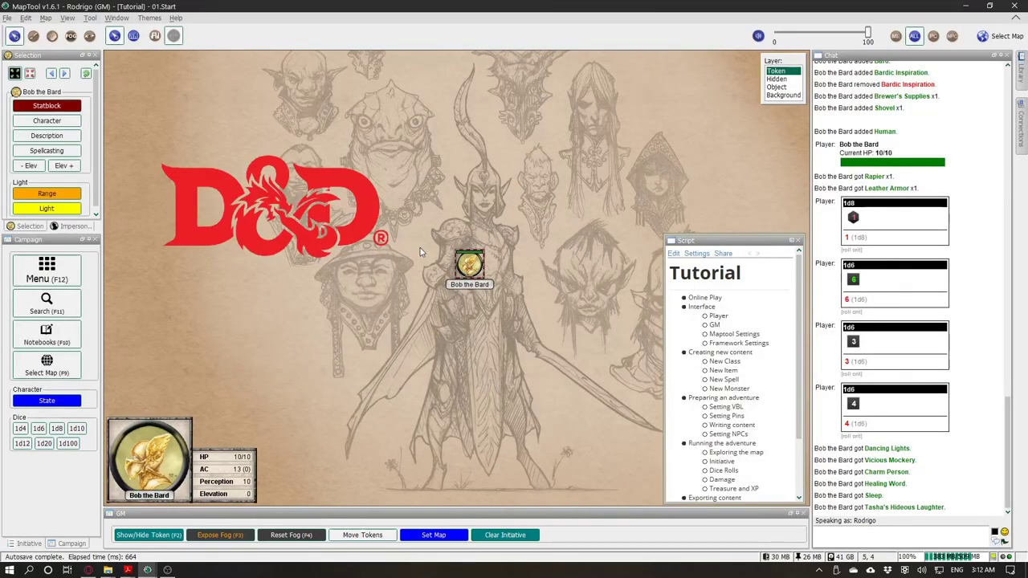
pyautogui.click(47, 150)
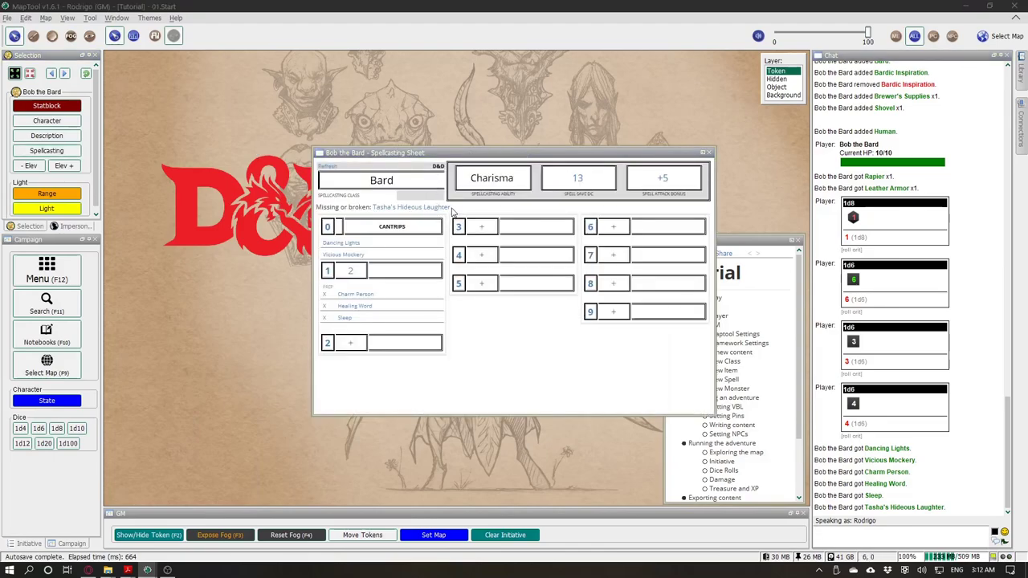
pyautogui.doubleClick(428, 208)
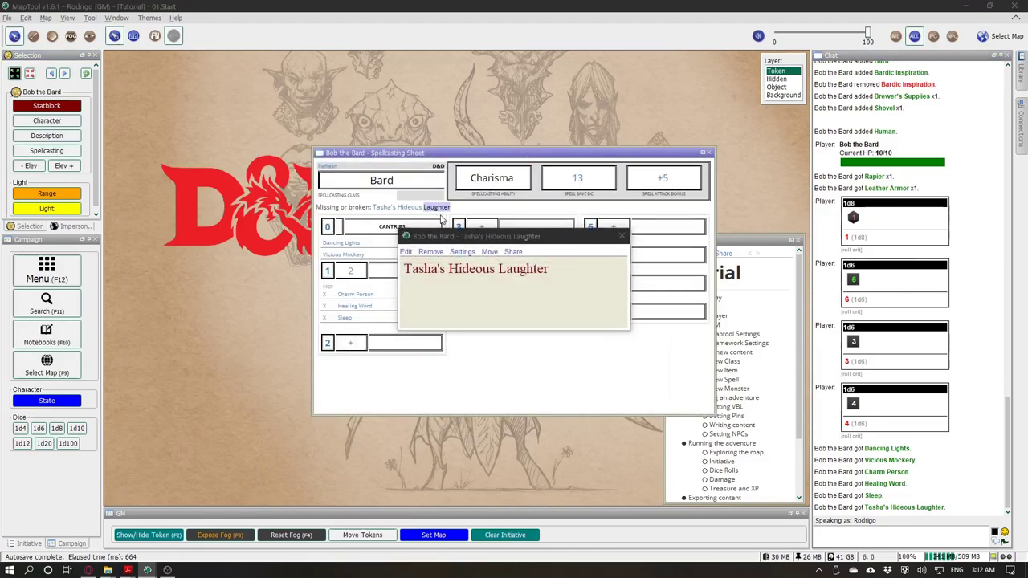
# Step: Try to paste the copied text as a search term in SRD-OGL_V5.1.pdf
pyautogui.hotkey('alt', 'Tab')
pyautogui.hotkey('alt', 'Tab')
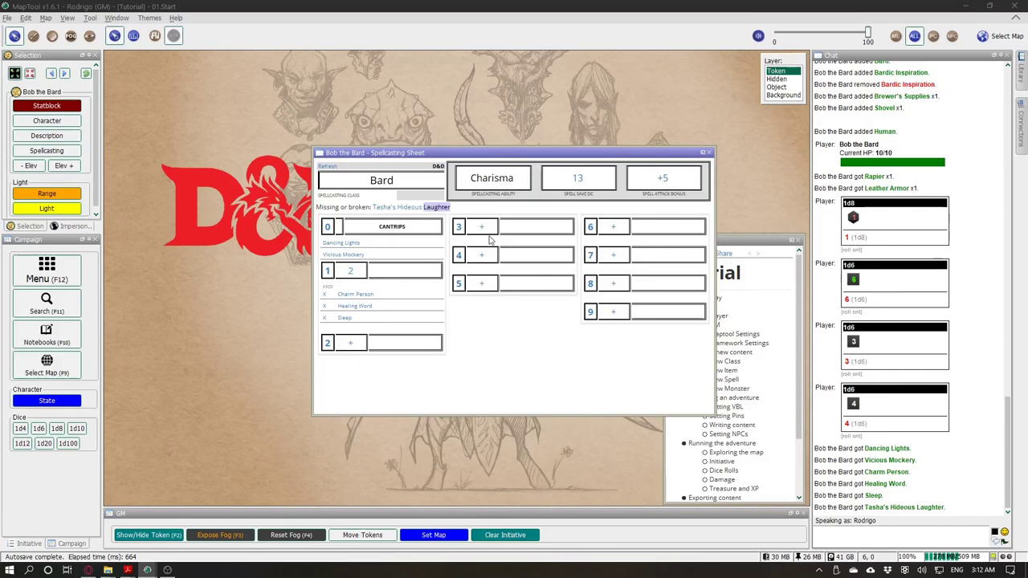
pyautogui.hotkey('alt', 'Tab')
pyautogui.click(614, 205)
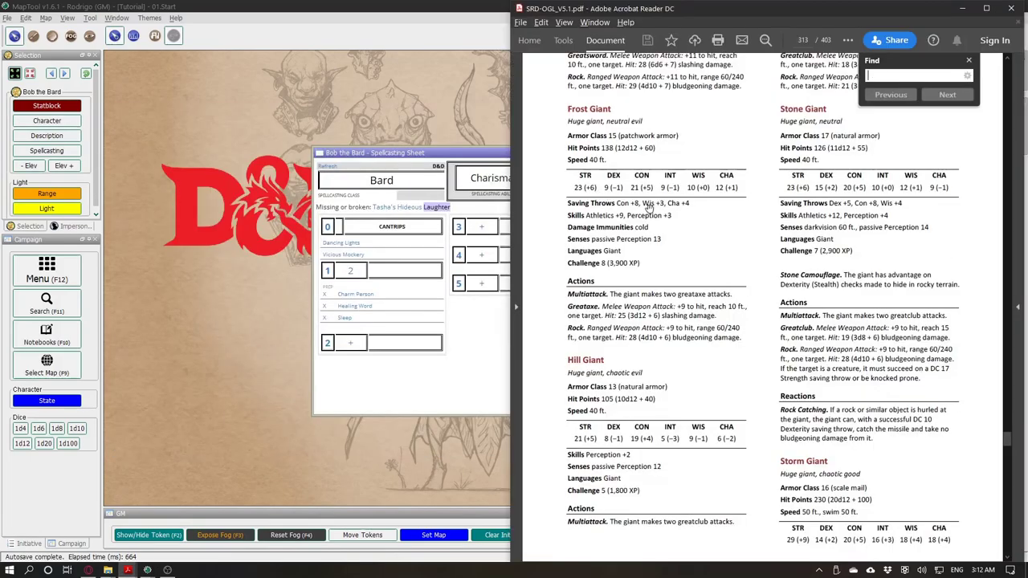
pyautogui.hotkey('ctrl', 'v')
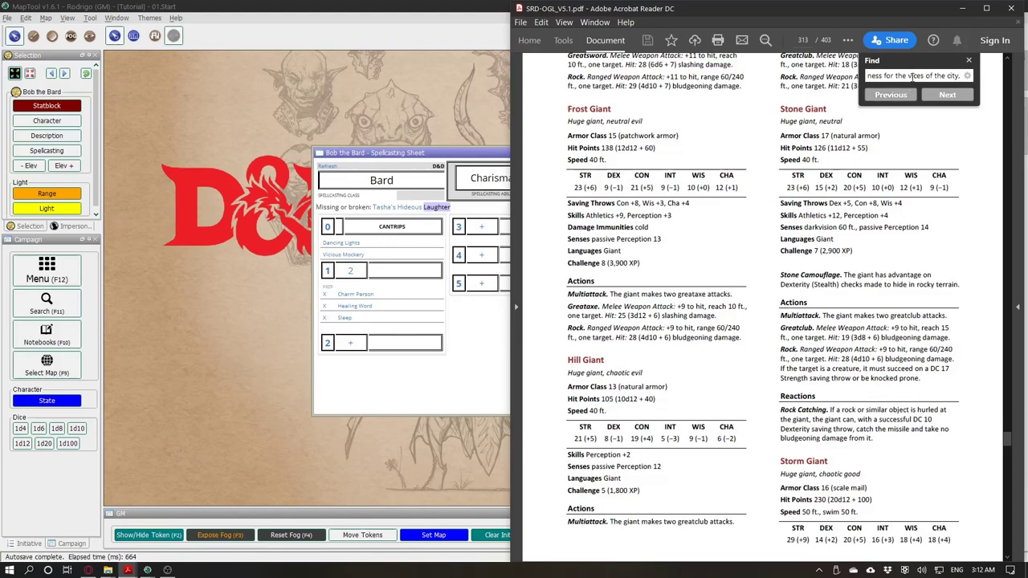
pyautogui.hotkey('ctrl', 'a')
pyautogui.press('BackSpace')
# Step: Copy the word "Laughter" from the Tasha's Hideous Laughter window and search SRD-OGL_V5.1.pdf for it
pyautogui.click(445, 207)
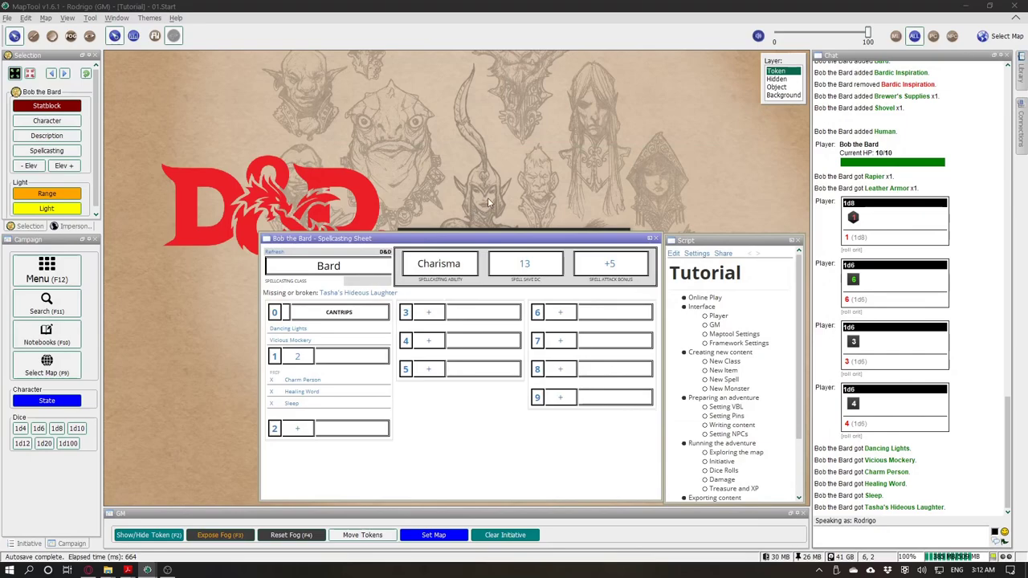
pyautogui.doubleClick(514, 271)
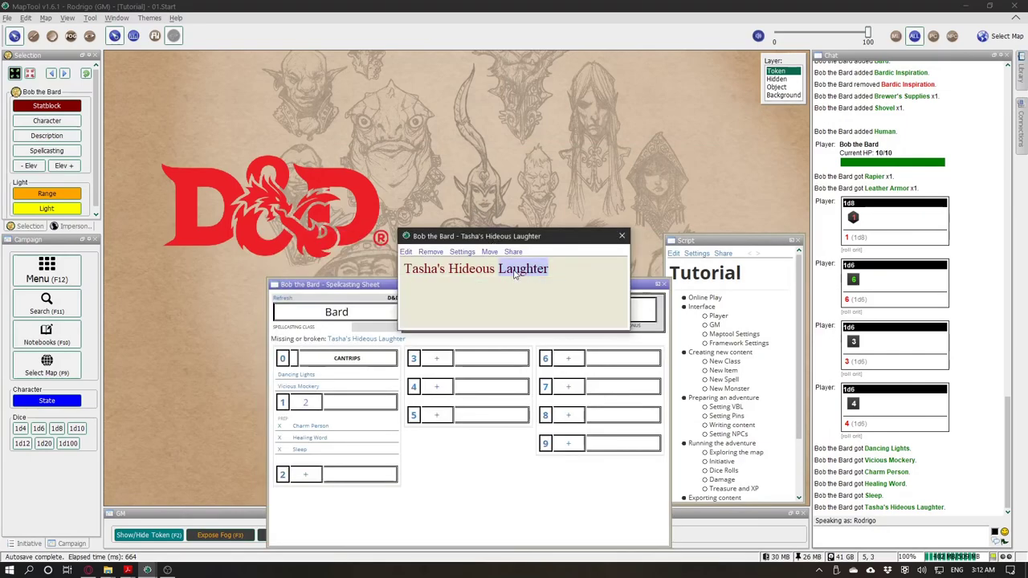
pyautogui.hotkey('ctrl', 'c')
pyautogui.hotkey('alt', 'Tab')
pyautogui.hotkey('ctrl', 'v')
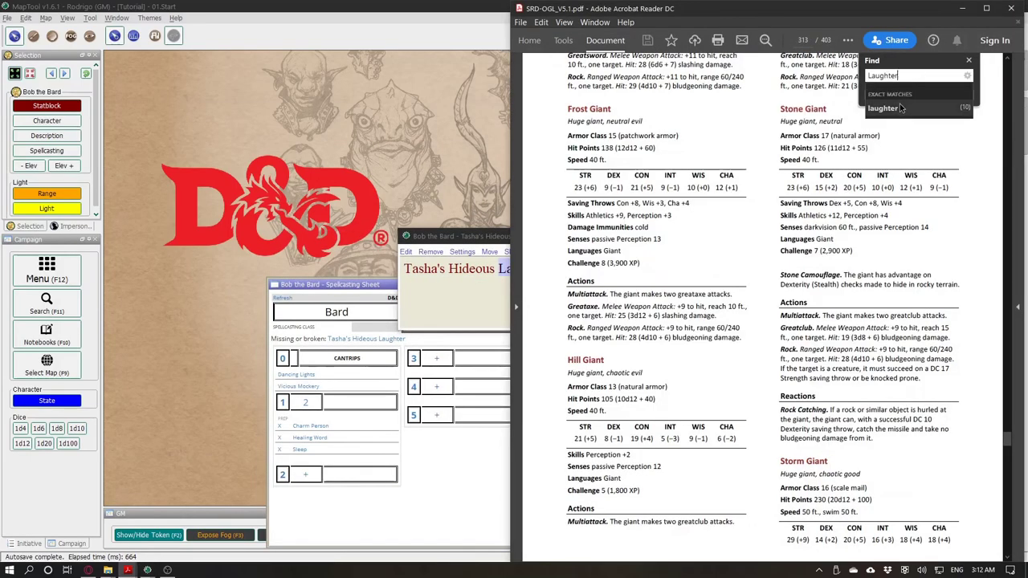
pyautogui.press('Return')
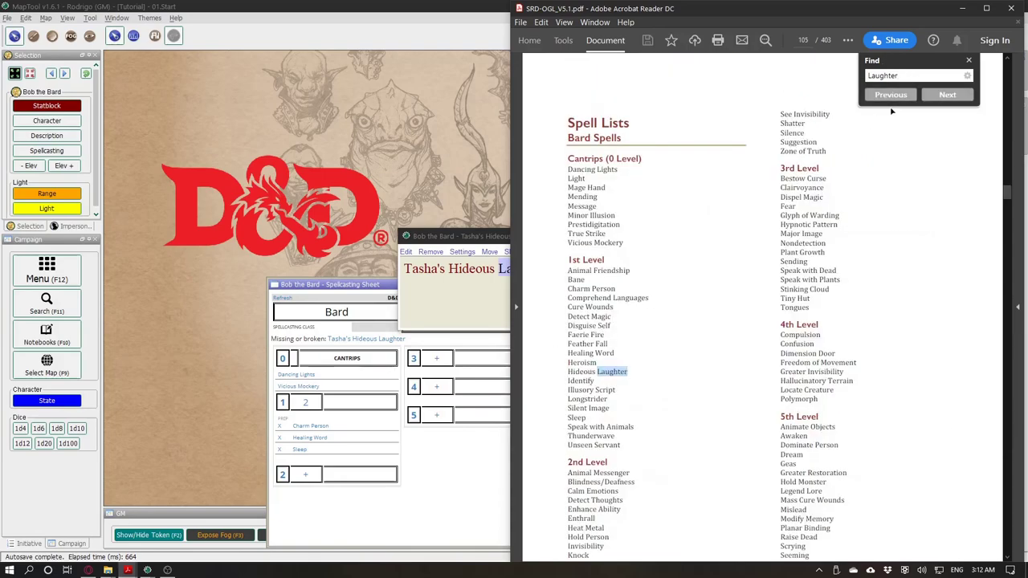
# Step: Step through the "Laughter" matches to the Hideous Laughter spell description in the SRD
pyautogui.click(905, 73)
pyautogui.press('Return')
pyautogui.press('Return')
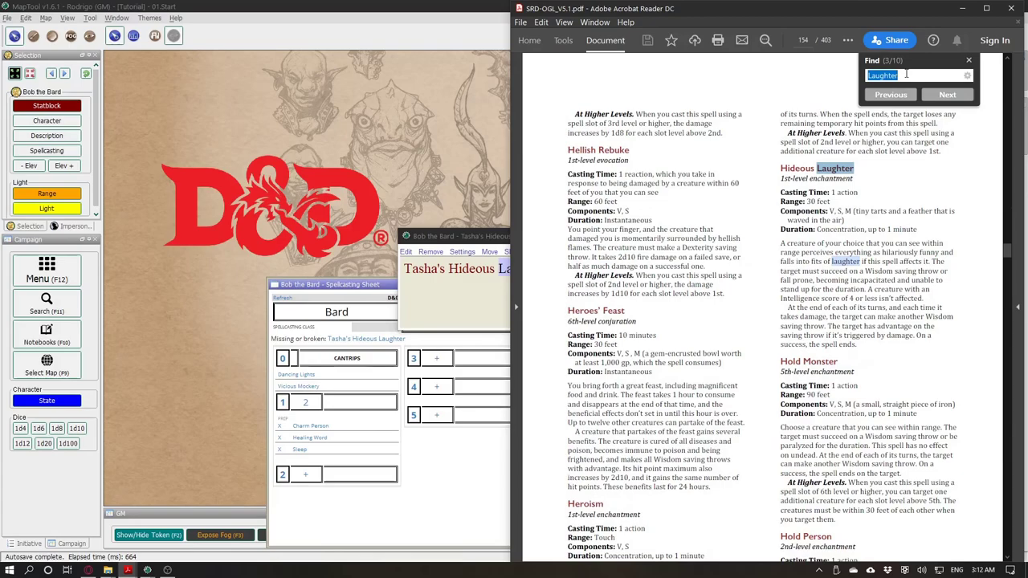
pyautogui.click(811, 172)
pyautogui.click(433, 238)
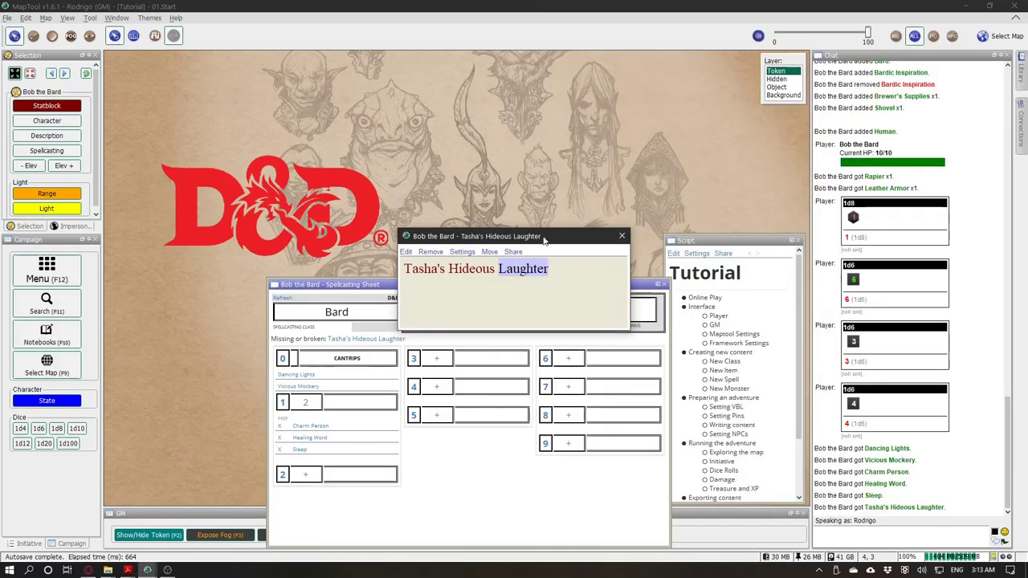
pyautogui.hotkey('alt', 'Tab')
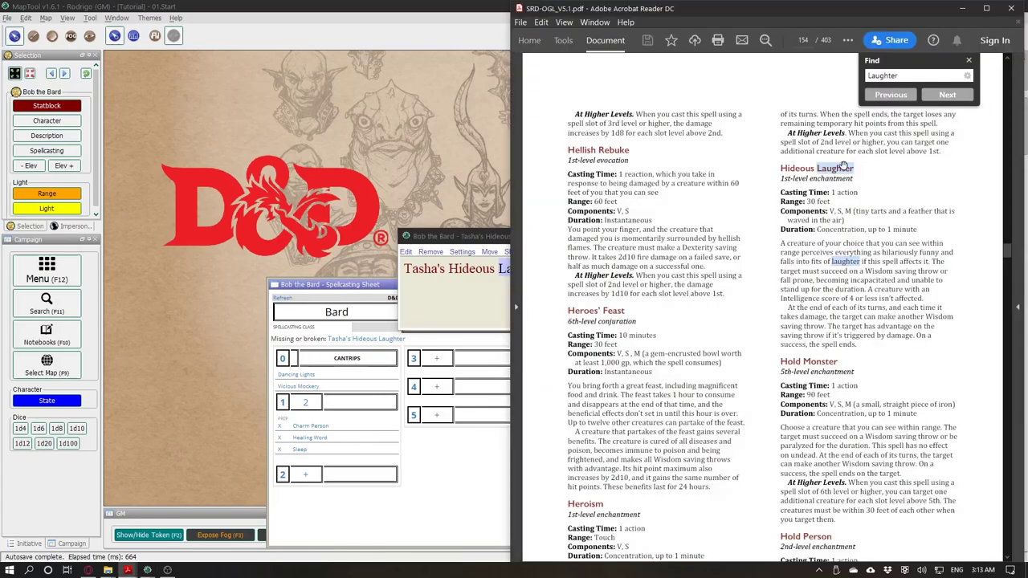
# Step: Copy the full Hideous Laughter text from the SRD and paste it into the description of Tasha's Hideous Laughter in MapTool's spell editor
pyautogui.moveTo(785, 168); pyautogui.dragTo(866, 347)
pyautogui.tripleClick(781, 169)
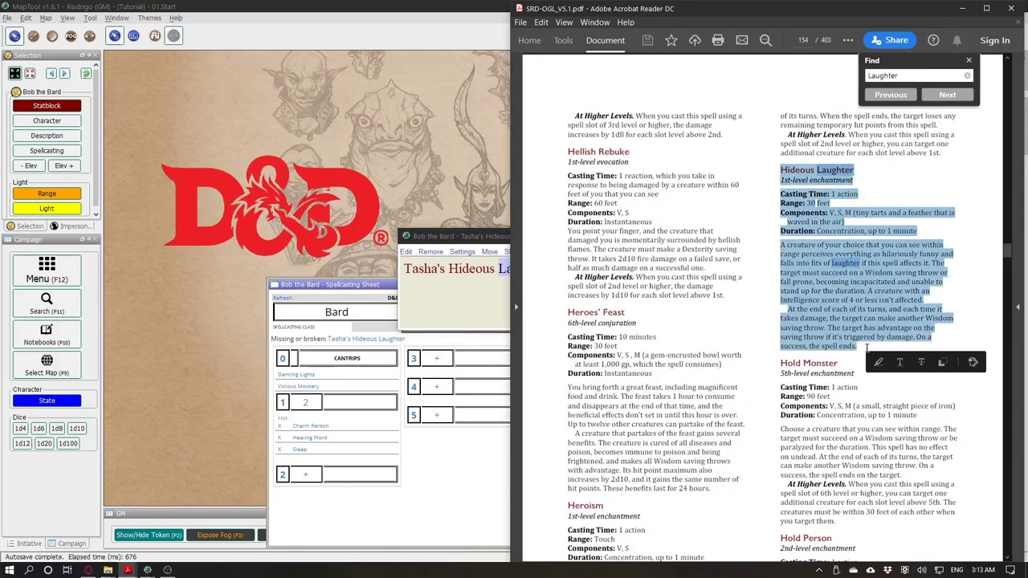
pyautogui.click(873, 290)
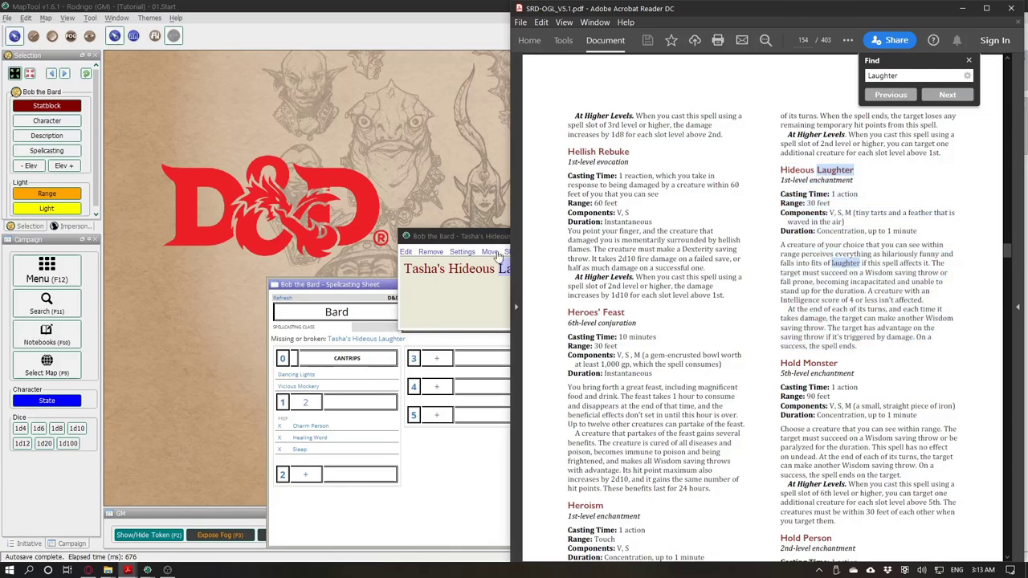
pyautogui.click(498, 257)
pyautogui.click(406, 252)
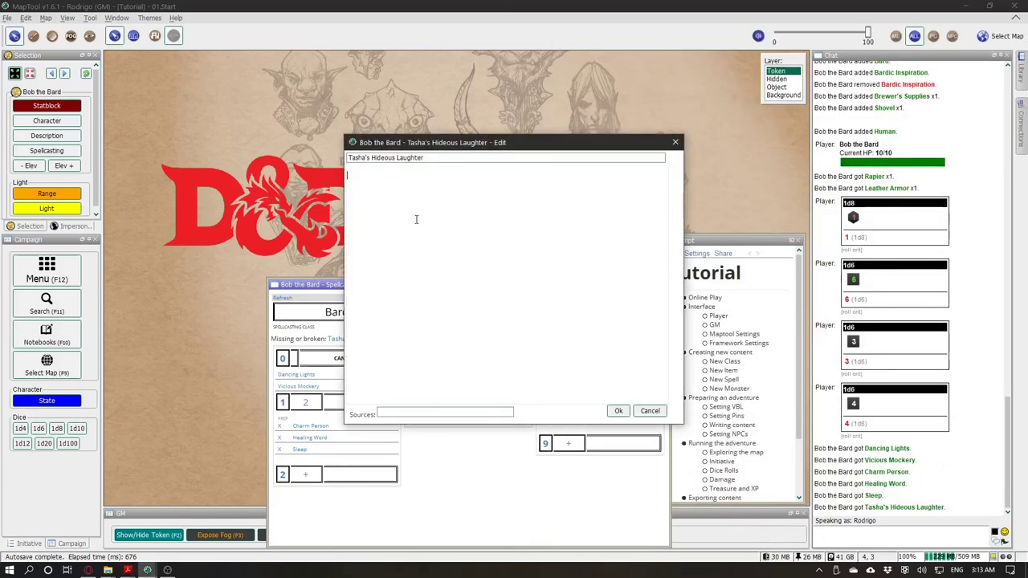
pyautogui.hotkey('ctrl', 'v')
pyautogui.scroll(5, 415, 213)
pyautogui.scroll(6, 415, 213)
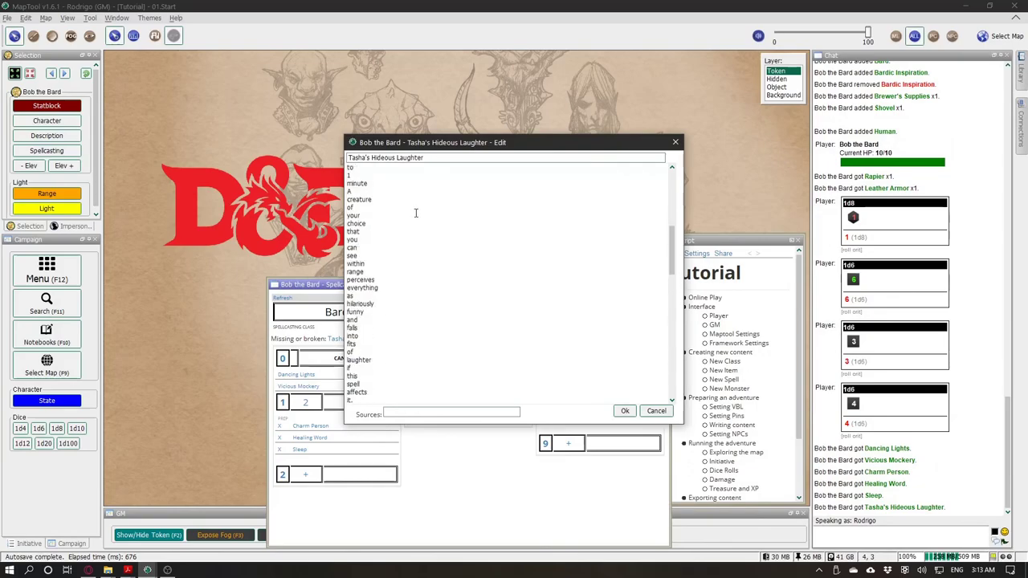
# Step: Cut all the pasted text from the spell description, and switch to BasicRules.pdf to step through its "hideous" matches
pyautogui.hotkey('ctrl', 'a')
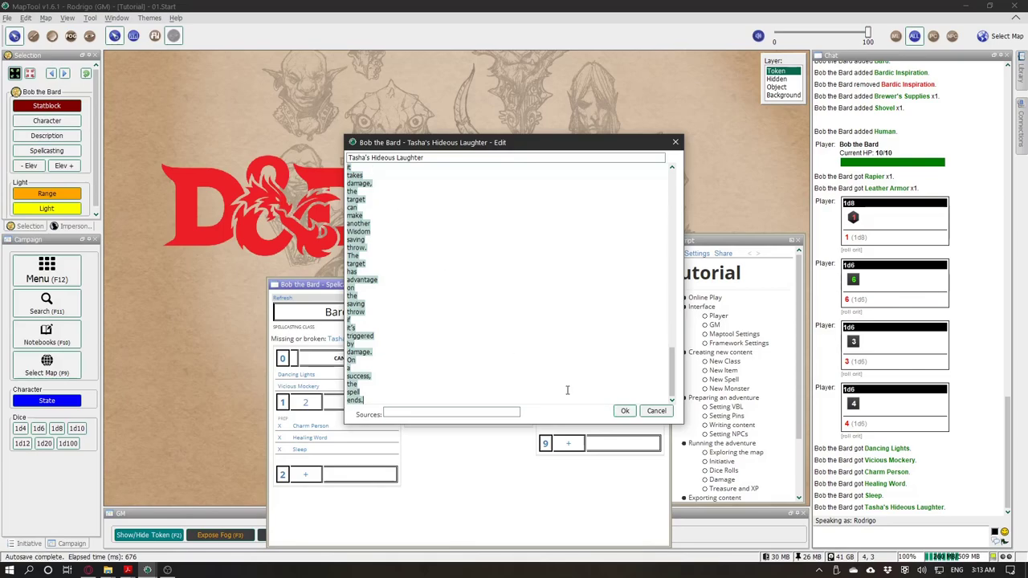
pyautogui.hotkey('ctrl', 'x')
pyautogui.hotkey('alt', 'Tab')
pyautogui.hotkey('alt', 'Tab')
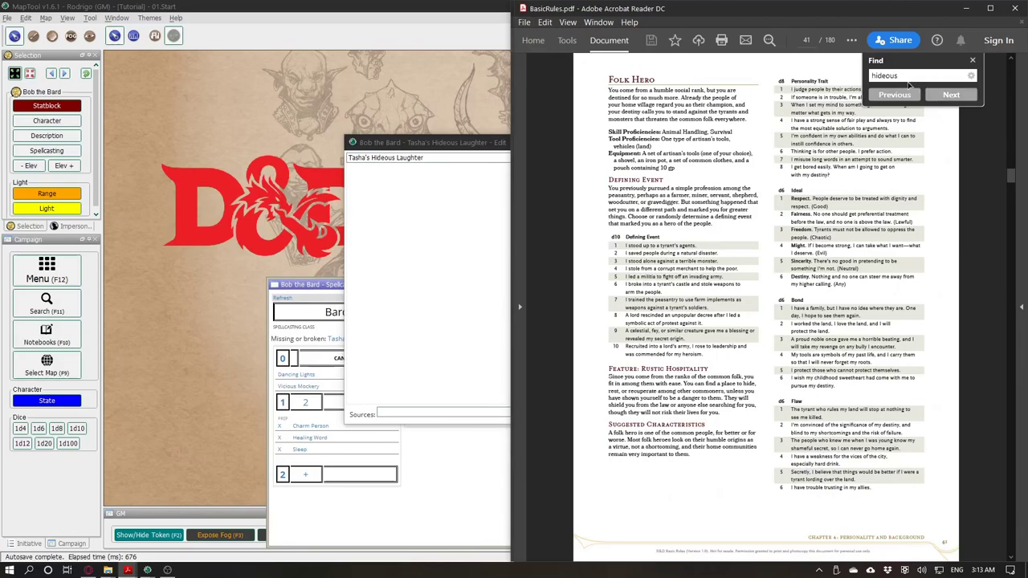
pyautogui.click(947, 95)
pyautogui.click(947, 95)
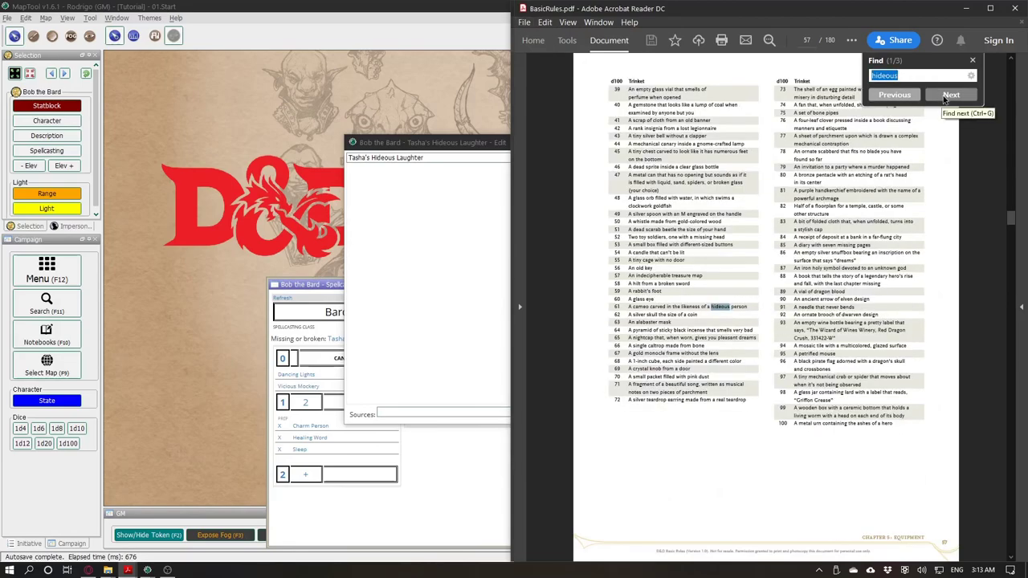
pyautogui.click(944, 98)
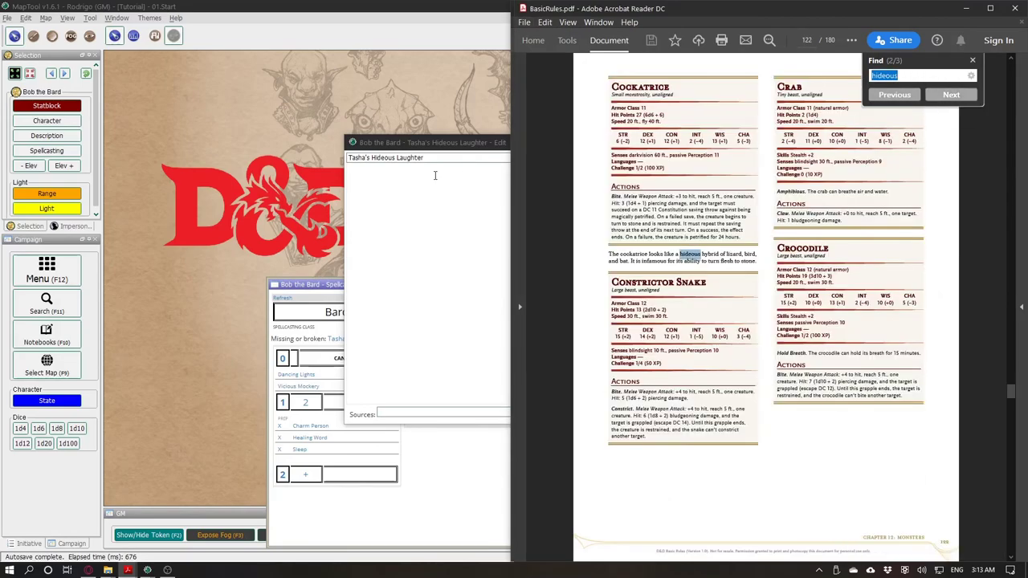
# Step: Copy "Laughter" from the spell window in MapTool and use it to replace the search term in BasicRules.pdf
pyautogui.click(390, 261)
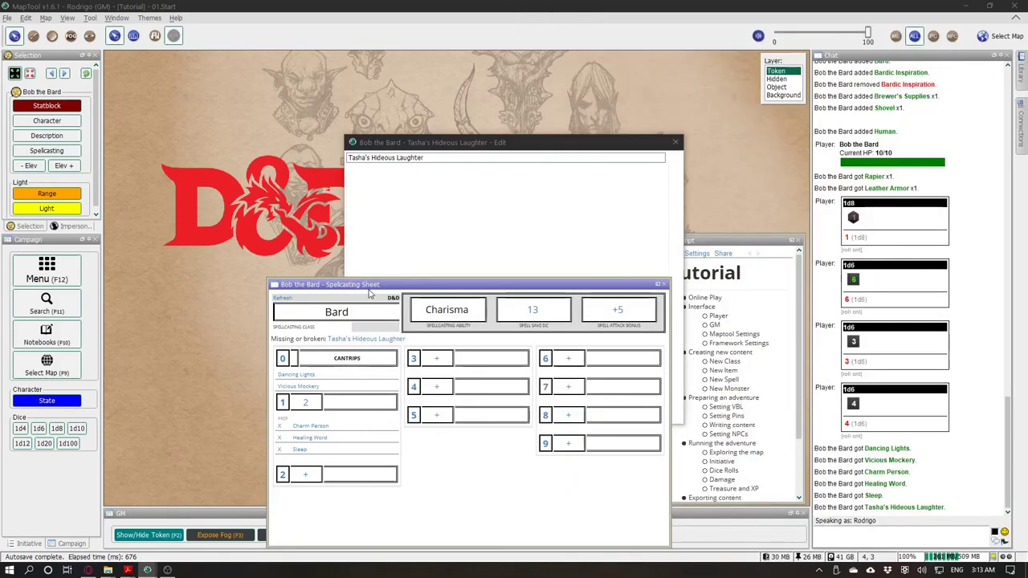
pyautogui.click(371, 338)
pyautogui.doubleClick(535, 270)
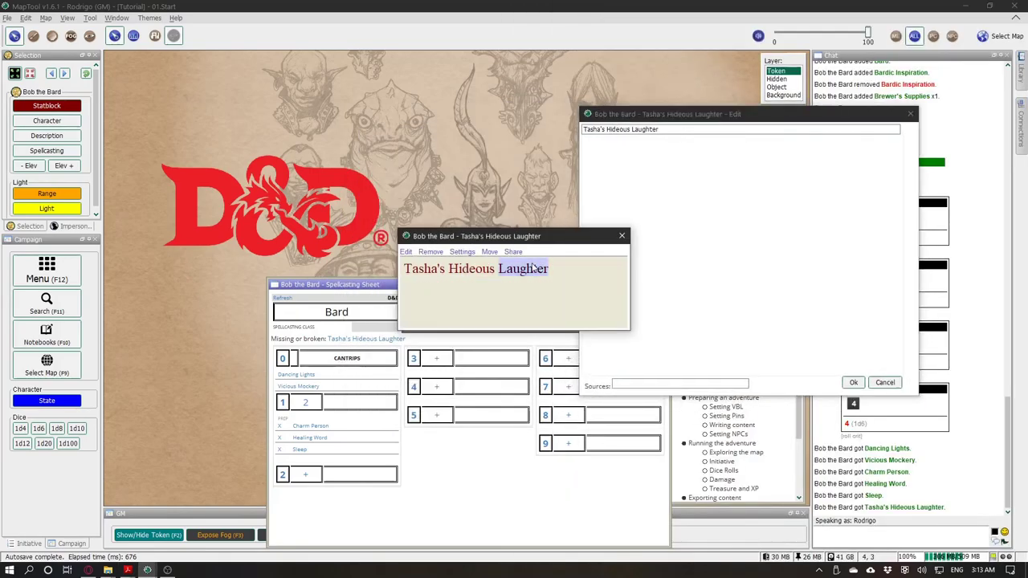
pyautogui.hotkey('ctrl', 'c')
pyautogui.hotkey('alt', 'Tab')
pyautogui.click(899, 75)
pyautogui.hotkey('ctrl', 'v')
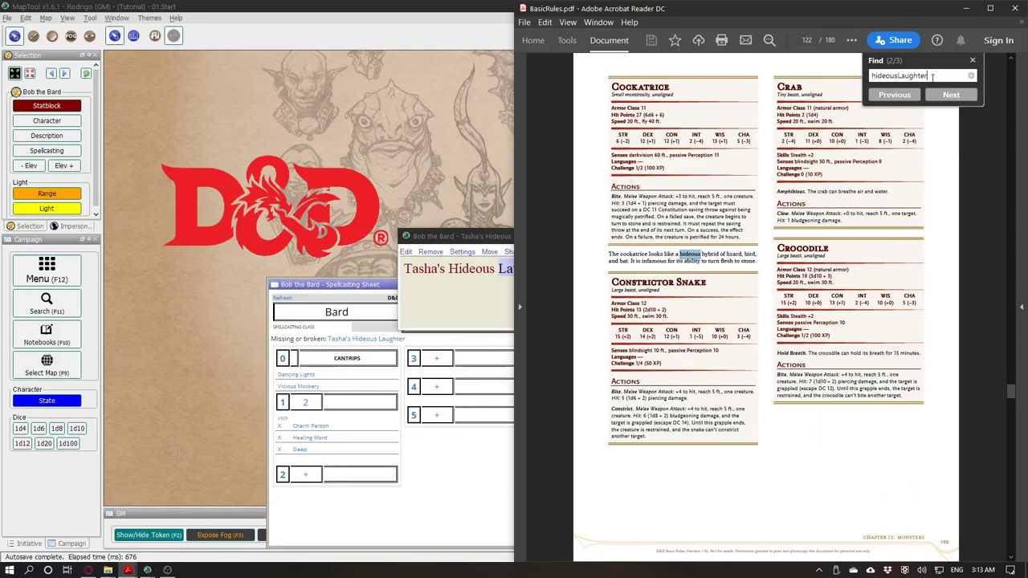
pyautogui.doubleClick(907, 76)
pyautogui.hotkey('ctrl', 'v')
pyautogui.click(910, 105)
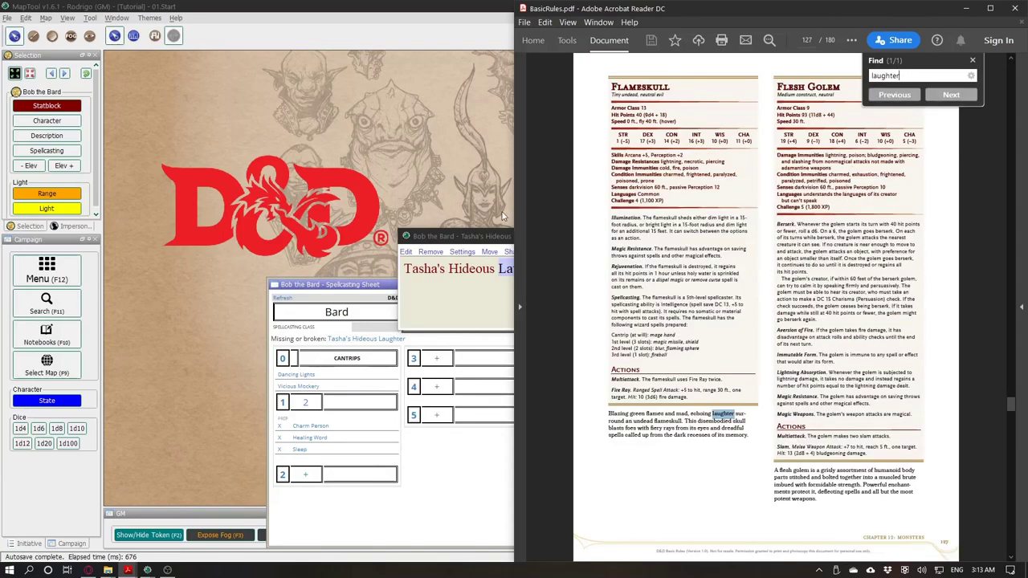
# Step: Switch back to SRD-OGL_V5.1.pdf and copy the Hideous Laughter rules text, from its level line through the final sentence
pyautogui.click(483, 228)
pyautogui.click(671, 155)
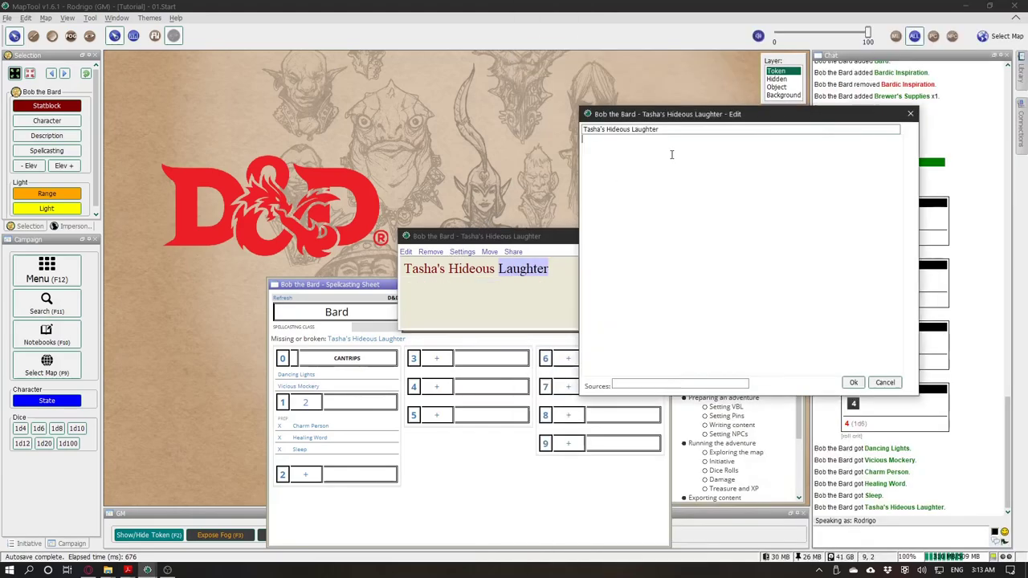
pyautogui.hotkey('alt', 'Tab')
pyautogui.hotkey('alt', 'Tab')
pyautogui.press('Tab')
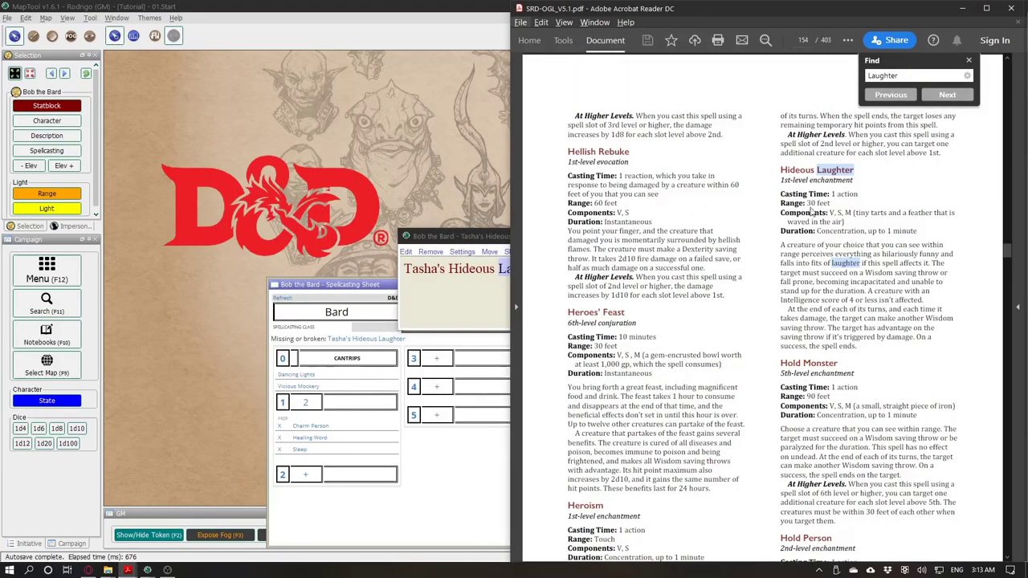
pyautogui.doubleClick(781, 170)
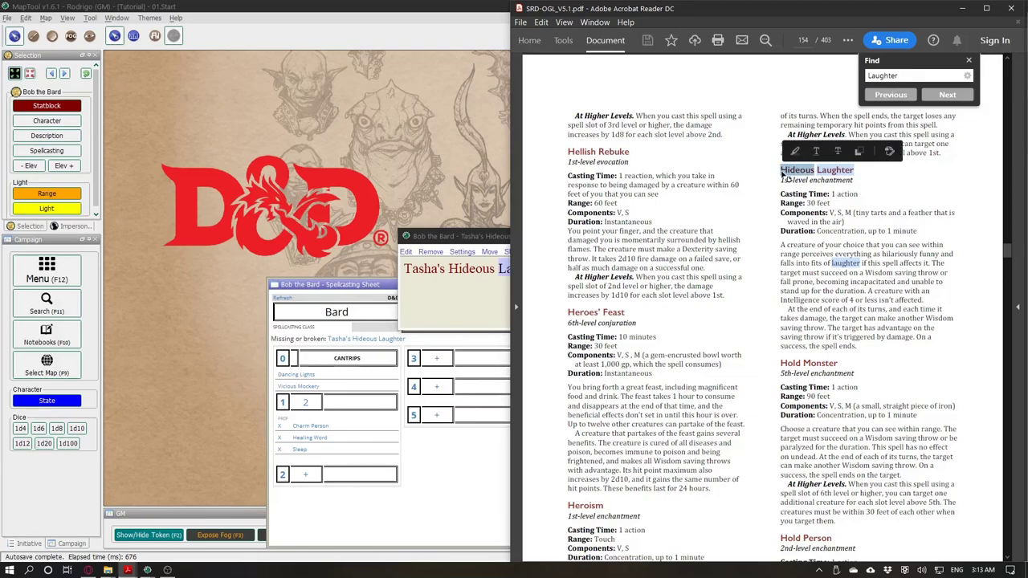
pyautogui.click(842, 354)
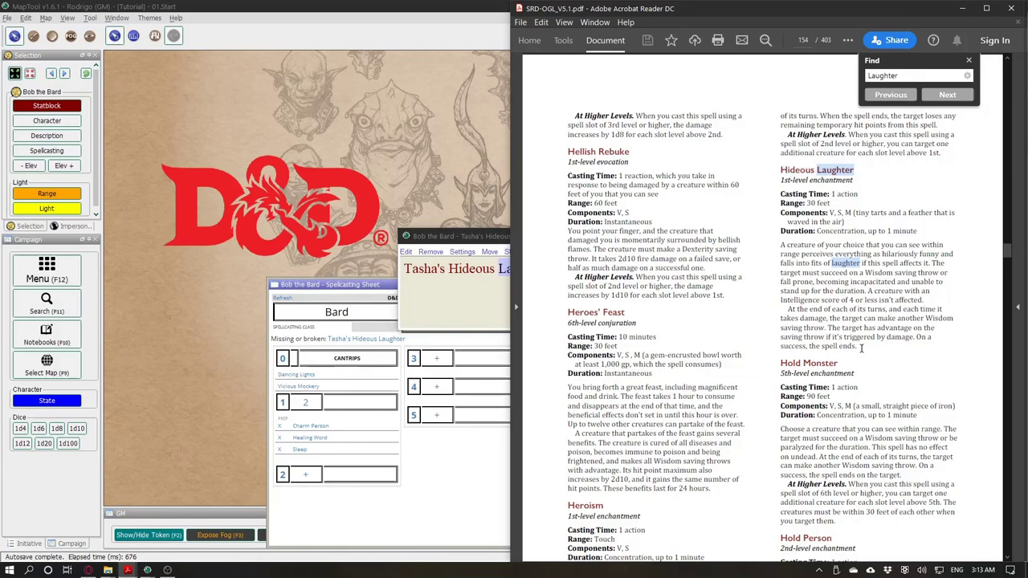
pyautogui.moveTo(861, 347); pyautogui.dragTo(781, 170)
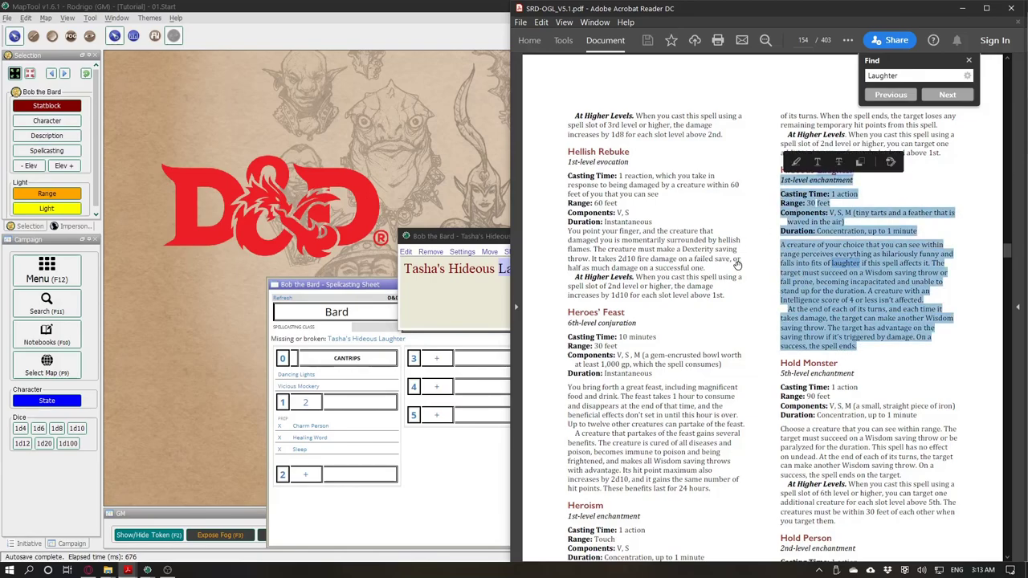
# Step: Paste the copied rules text into the description of Tasha's Hideous Laughter in MapTool, set its sources to SRD, and save the spell
pyautogui.click(406, 252)
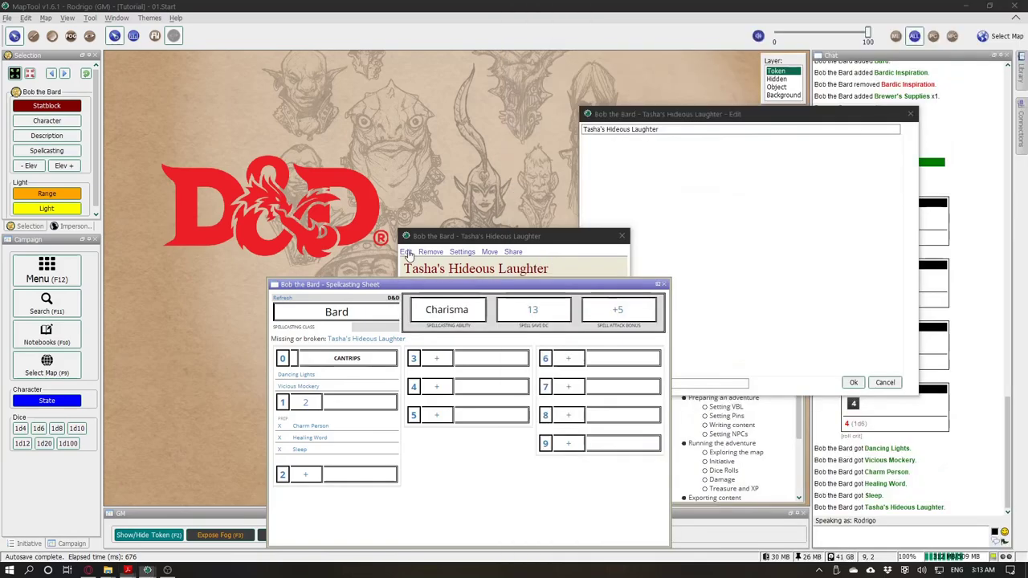
pyautogui.click(663, 179)
pyautogui.hotkey('ctrl', 'v')
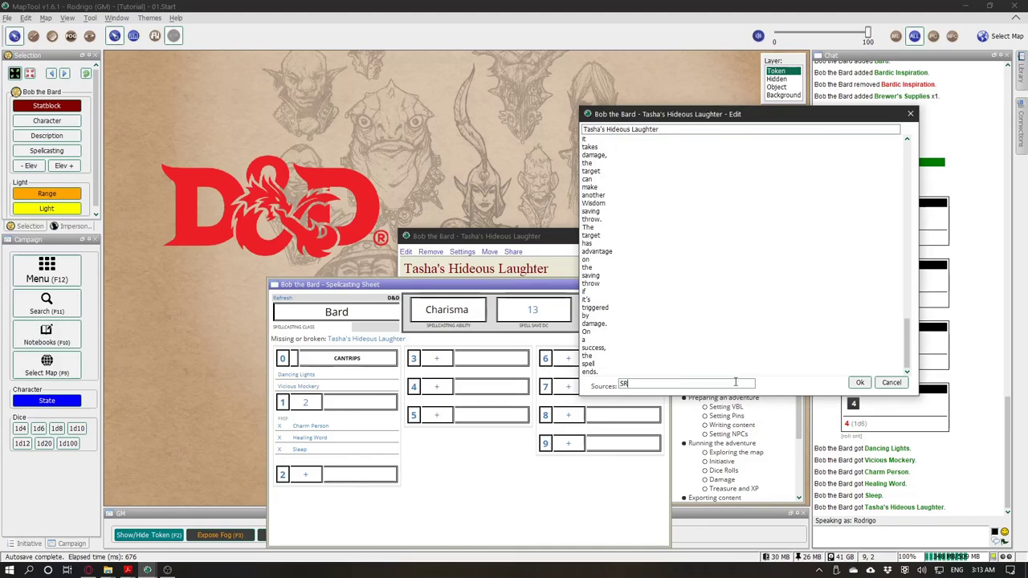
pyautogui.click(859, 382)
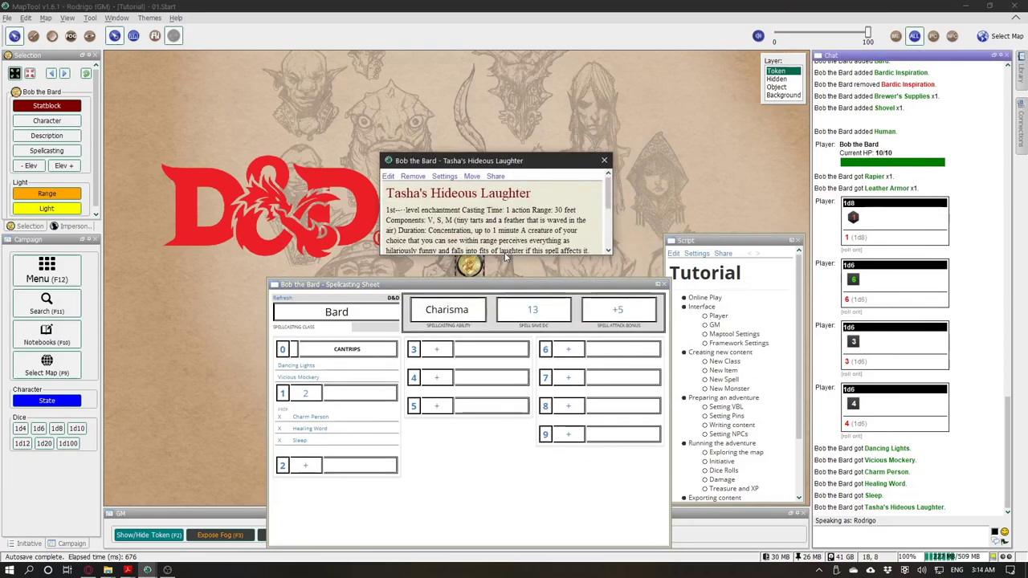
# Step: Enlarge the spell window, correct the stray characters in the description's first line to "1st-level", and save the edit
pyautogui.moveTo(506, 255); pyautogui.dragTo(515, 412)
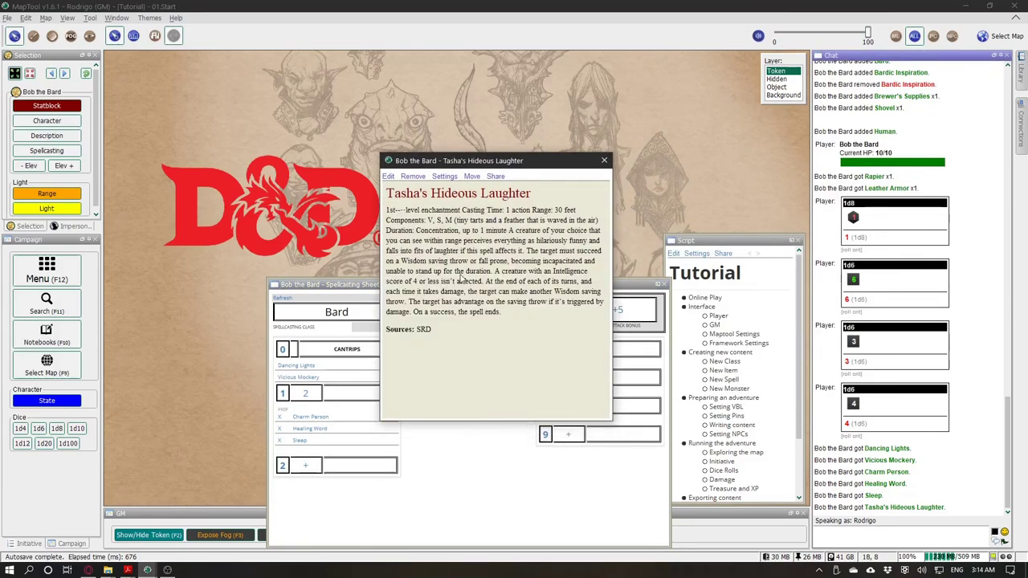
pyautogui.click(387, 176)
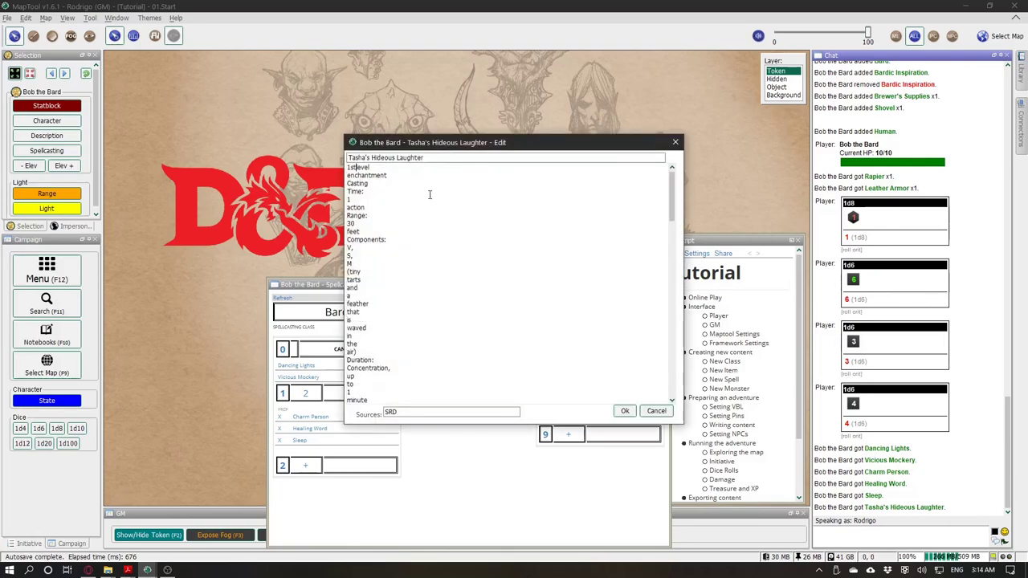
pyautogui.write('-')
pyautogui.write('*')
pyautogui.press('BackSpace')
pyautogui.click(624, 410)
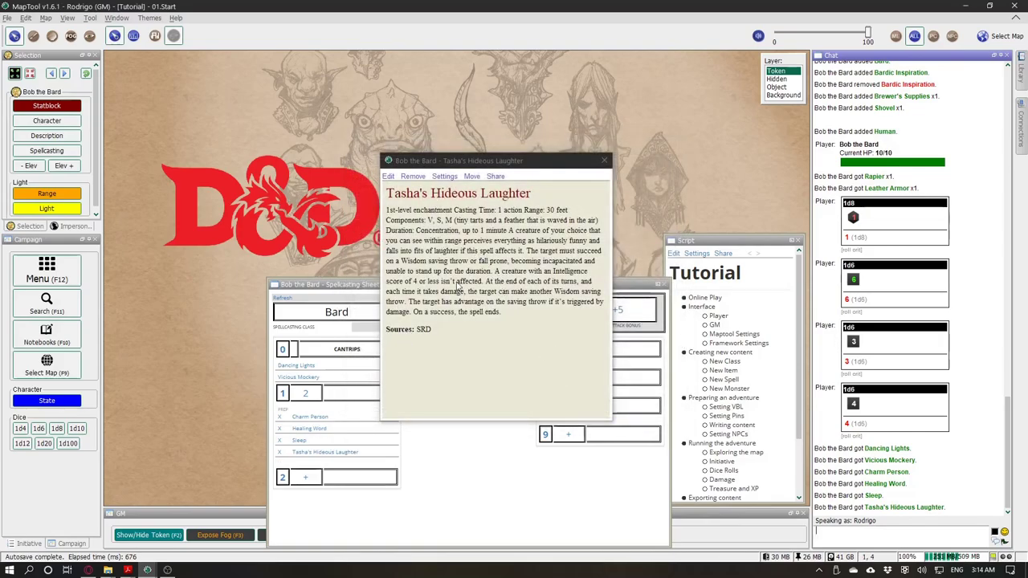
# Step: Inspect the description source of Tasha's Hideous Laughter in its editor, and close the editor without changes
pyautogui.moveTo(447, 167); pyautogui.dragTo(539, 148)
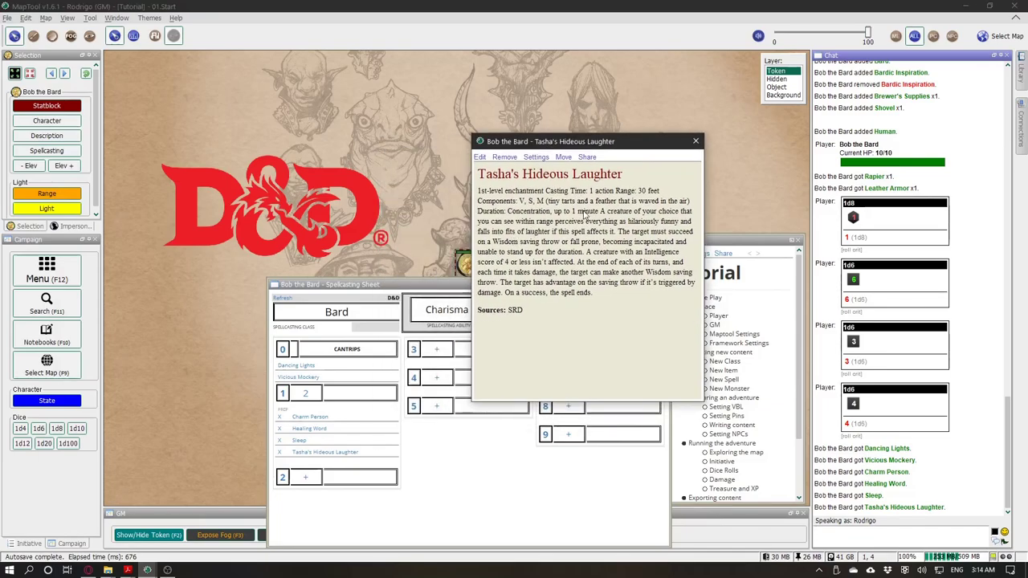
pyautogui.click(479, 158)
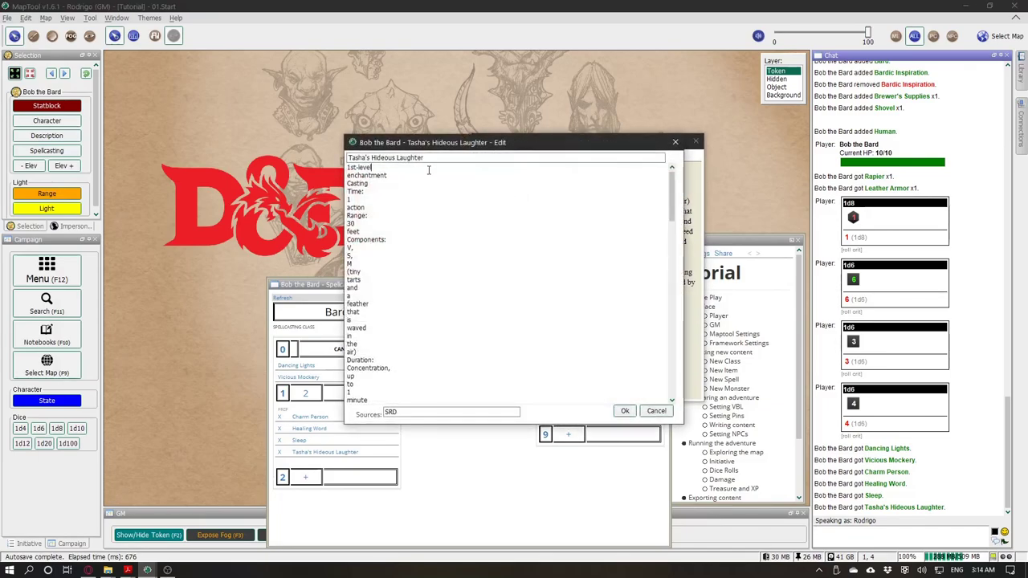
pyautogui.click(676, 141)
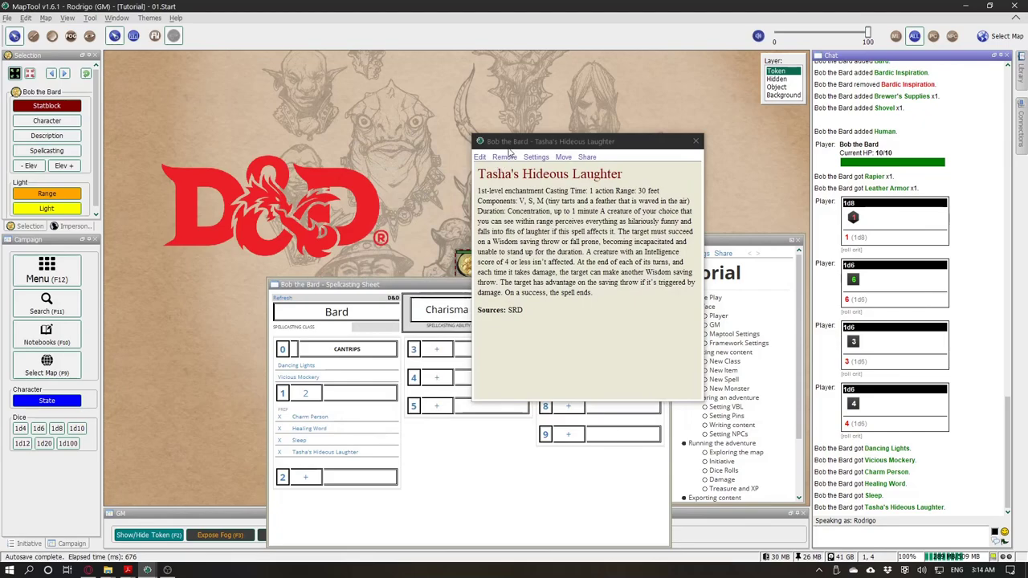
# Step: Open Charm Person in the spell editor to examine how its description is formatted, and close it without changes
pyautogui.moveTo(504, 144); pyautogui.dragTo(624, 121)
pyautogui.click(301, 418)
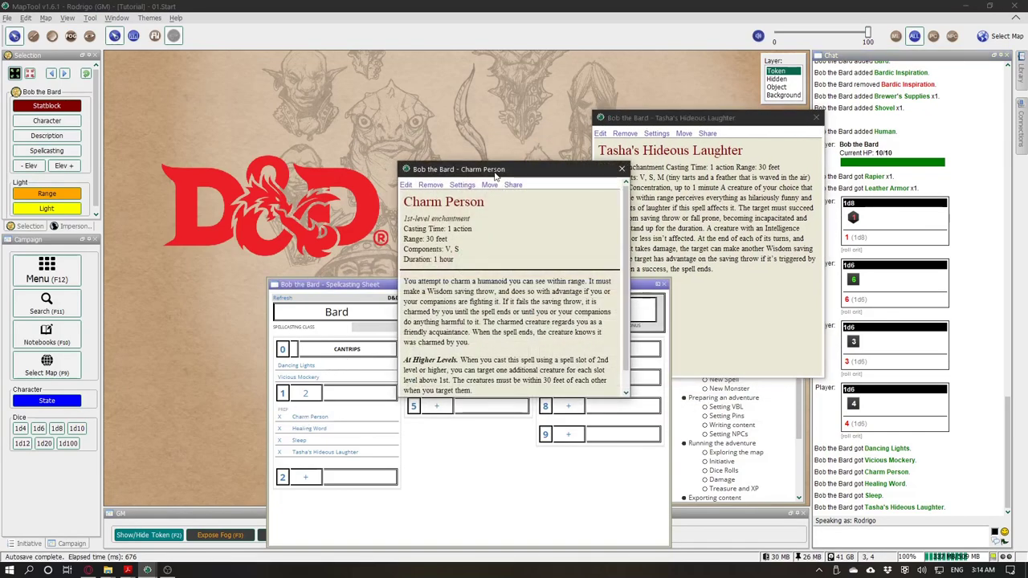
pyautogui.moveTo(493, 169); pyautogui.dragTo(453, 104)
pyautogui.click(371, 120)
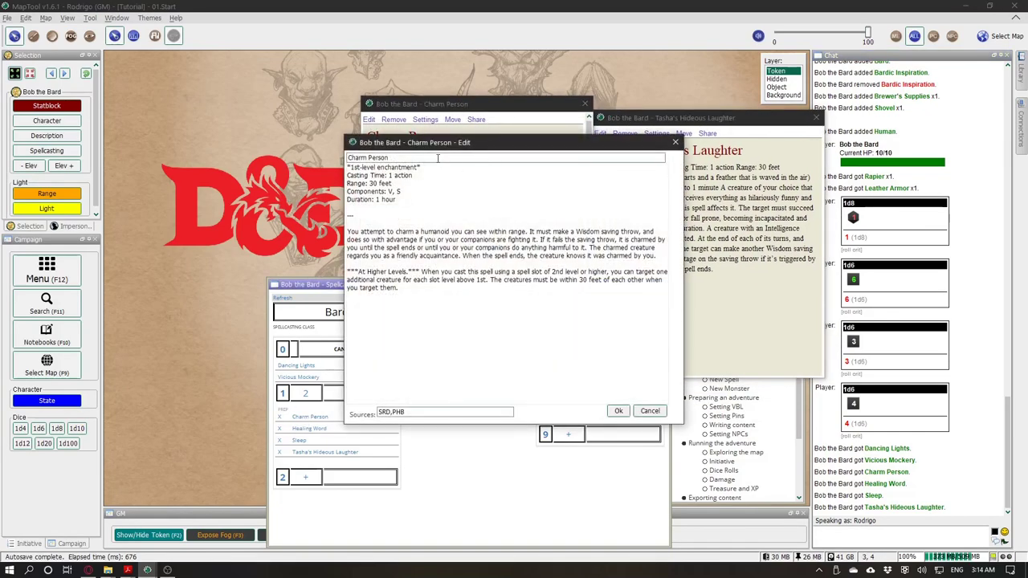
pyautogui.moveTo(445, 150); pyautogui.dragTo(436, 174)
pyautogui.hotkey('ctrl', 'a')
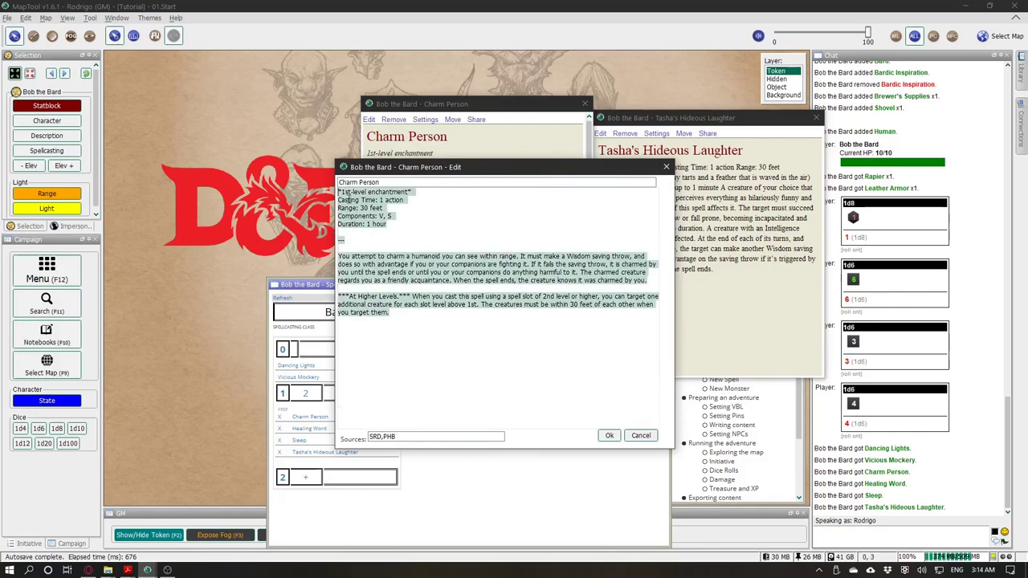
pyautogui.click(441, 255)
pyautogui.click(665, 166)
pyautogui.click(584, 104)
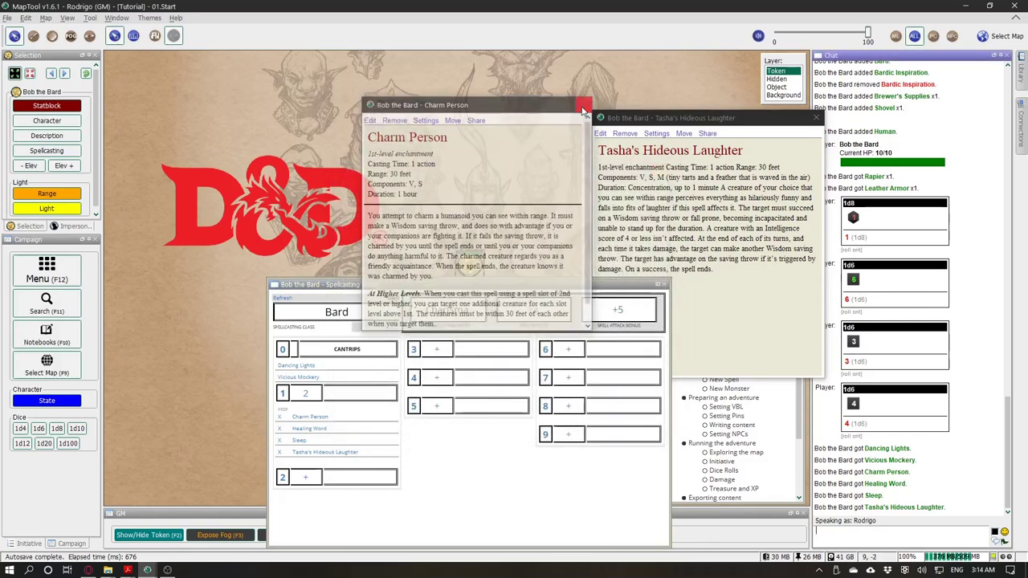
# Step: Review the Tasha's Hideous Laughter window, reopen it from the spellcasting sheet's level 1 list, and close it again
pyautogui.moveTo(625, 118); pyautogui.dragTo(515, 112)
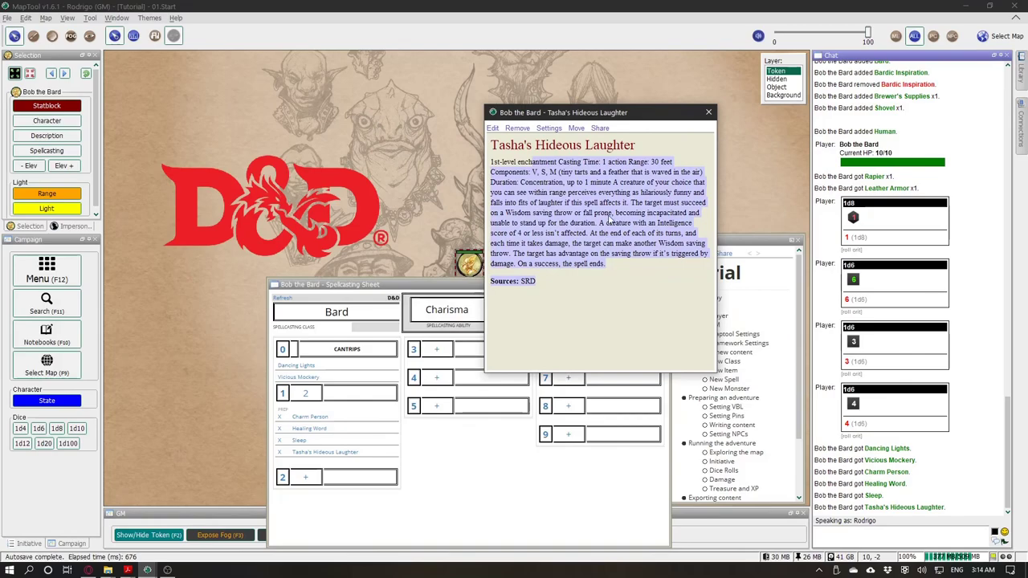
pyautogui.click(705, 112)
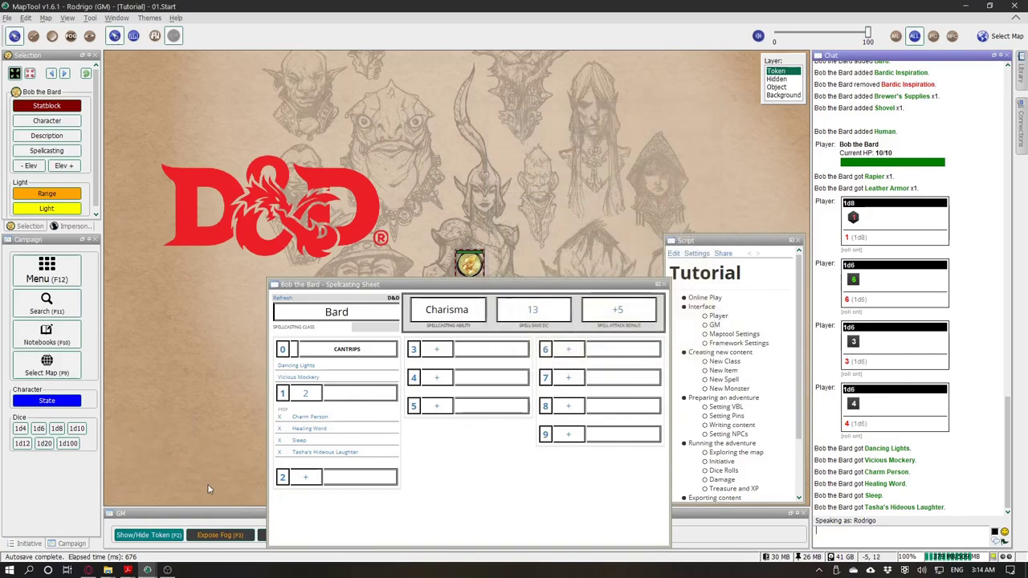
pyautogui.click(313, 454)
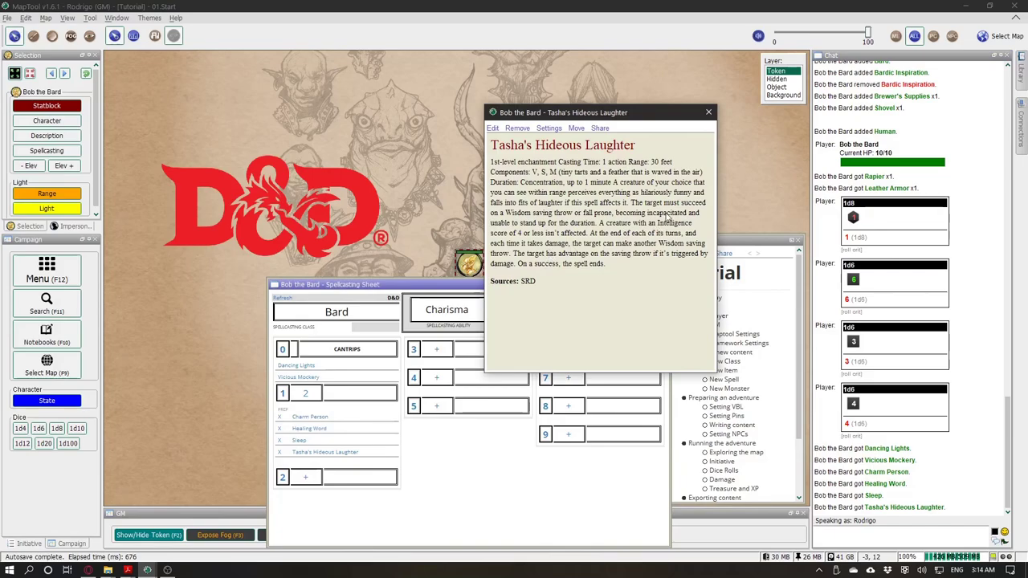
pyautogui.click(708, 112)
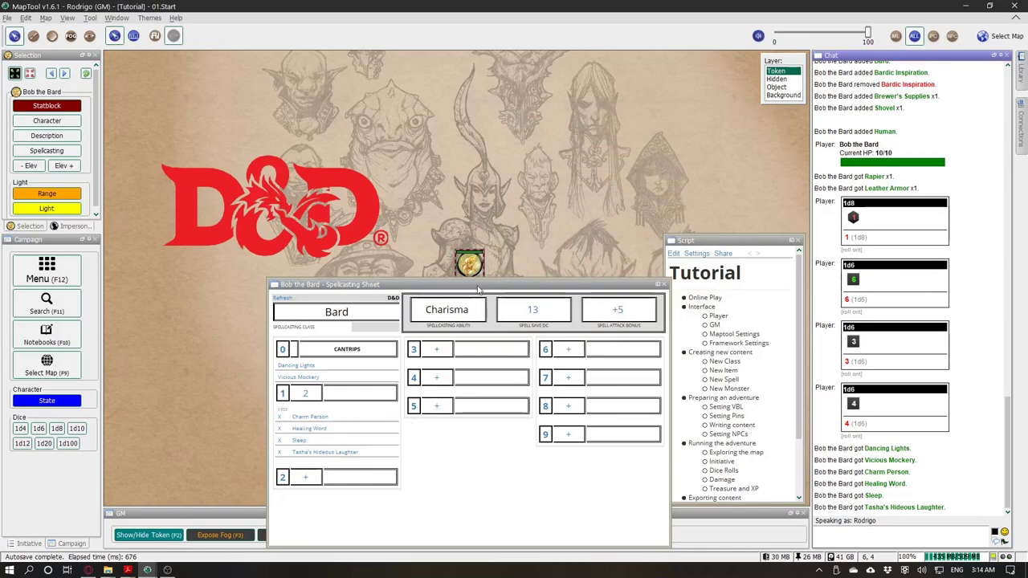
# Step: Deselect the bard's token on the map and close the bard's spellcasting sheet
pyautogui.click(548, 181)
pyautogui.moveTo(524, 258); pyautogui.dragTo(532, 209)
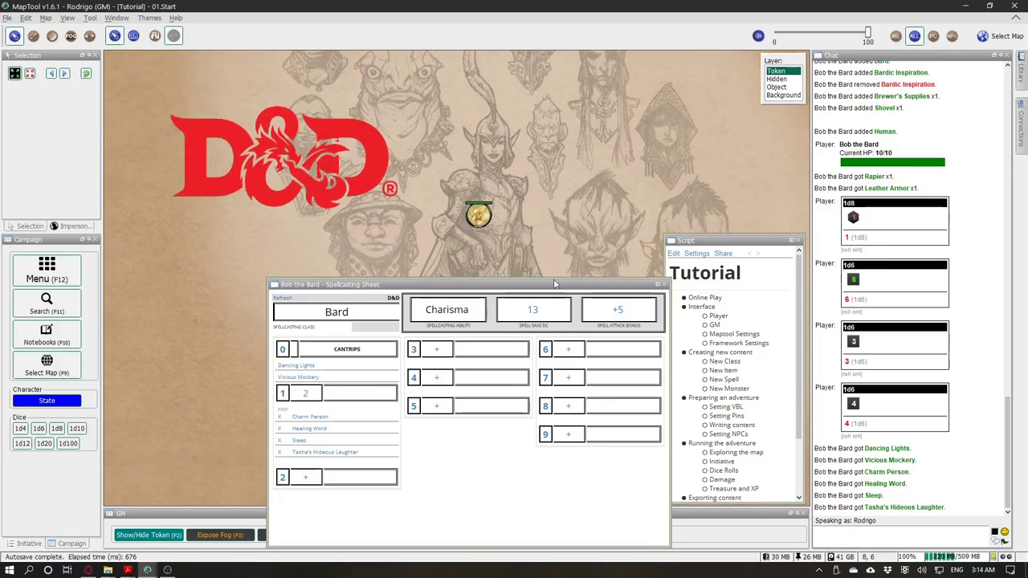
pyautogui.moveTo(554, 287); pyautogui.dragTo(507, 230)
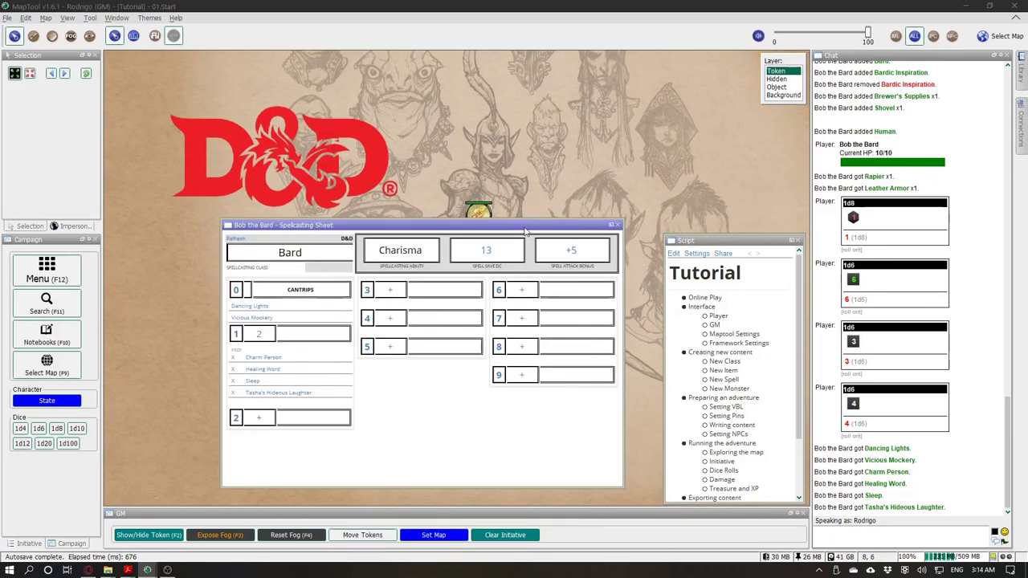
pyautogui.click(615, 226)
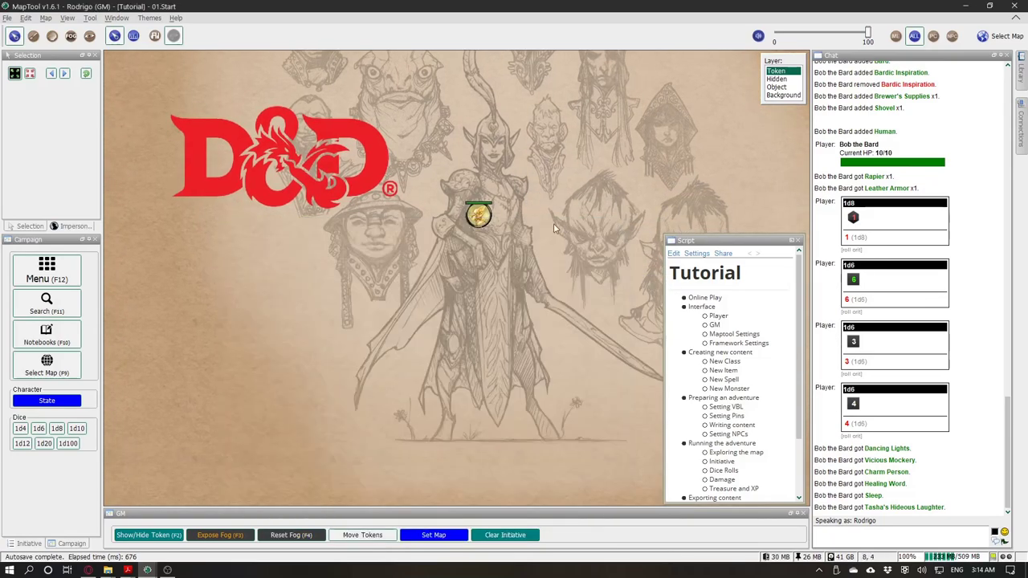
# Step: Switch to the player's MapTool window, select the bard's token, refresh its spellcasting sheet, and return to the GM's window
pyautogui.hotkey('alt', 'Tab')
pyautogui.click(313, 359)
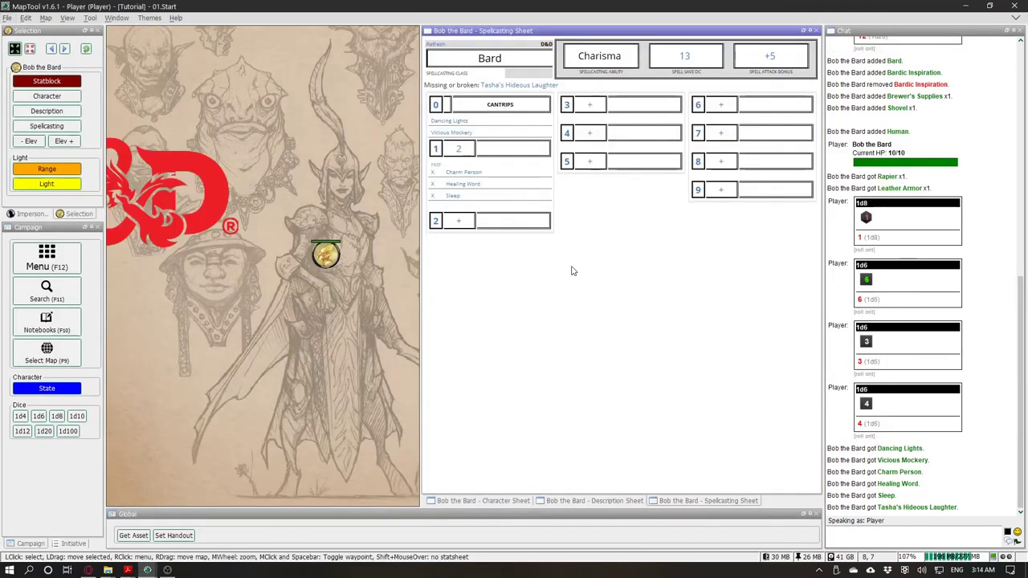
pyautogui.click(325, 256)
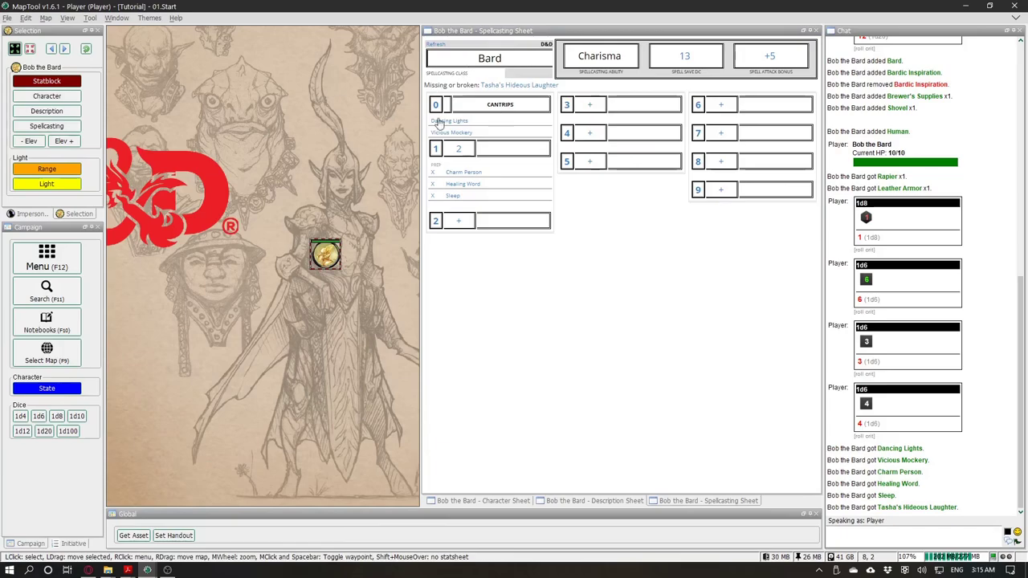
pyautogui.click(439, 50)
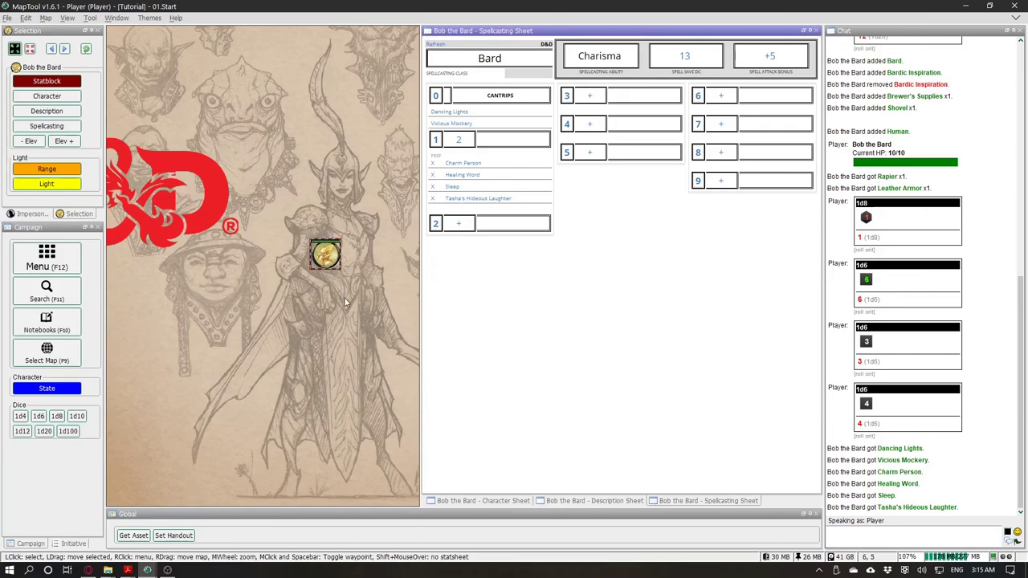
pyautogui.hotkey('alt', 'Tab')
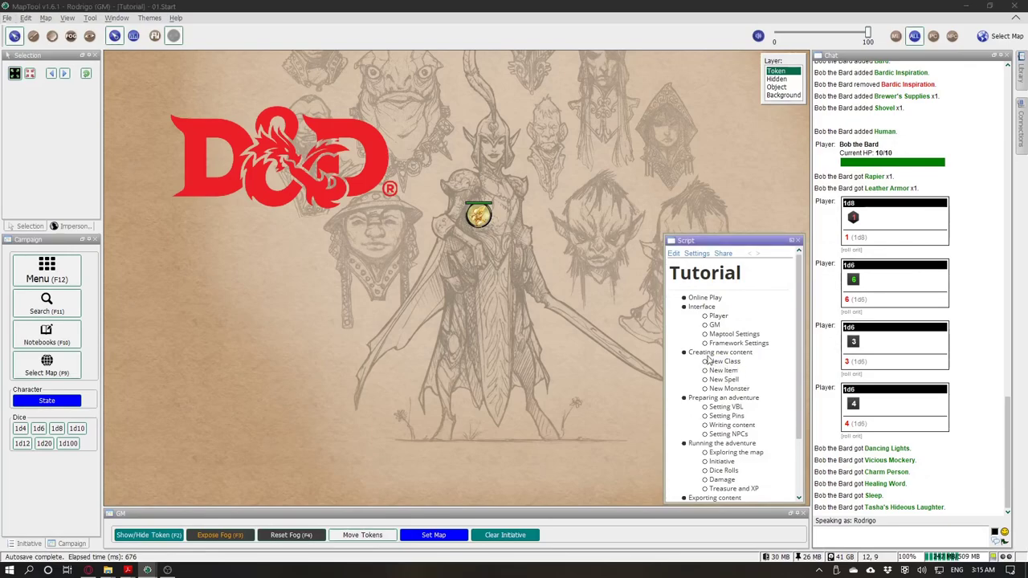
pyautogui.moveTo(709, 361); pyautogui.dragTo(755, 389)
pyautogui.click(738, 394)
pyautogui.click(480, 298)
pyautogui.moveTo(566, 230); pyautogui.dragTo(548, 298)
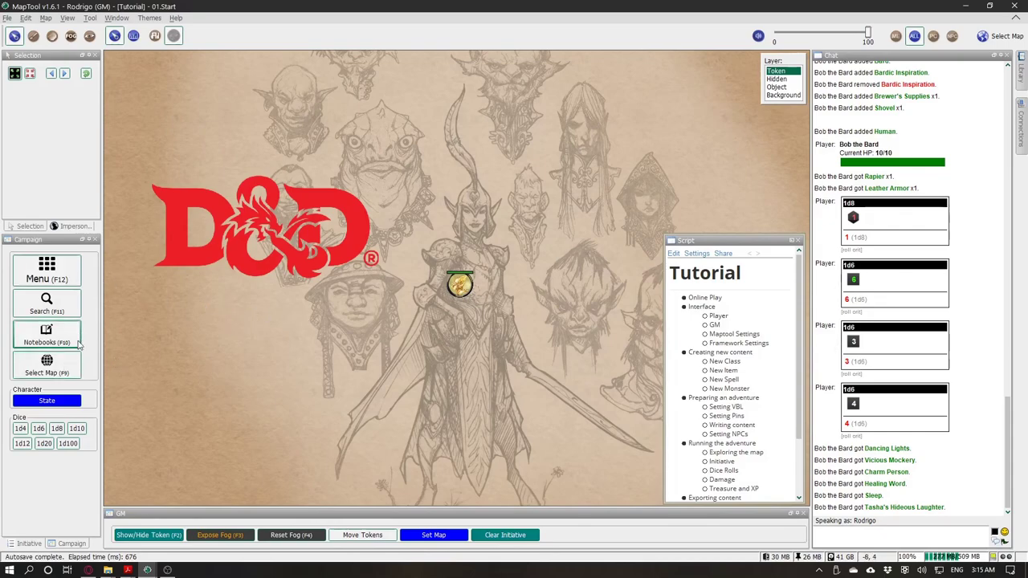
pyautogui.click(64, 364)
pyautogui.click(559, 248)
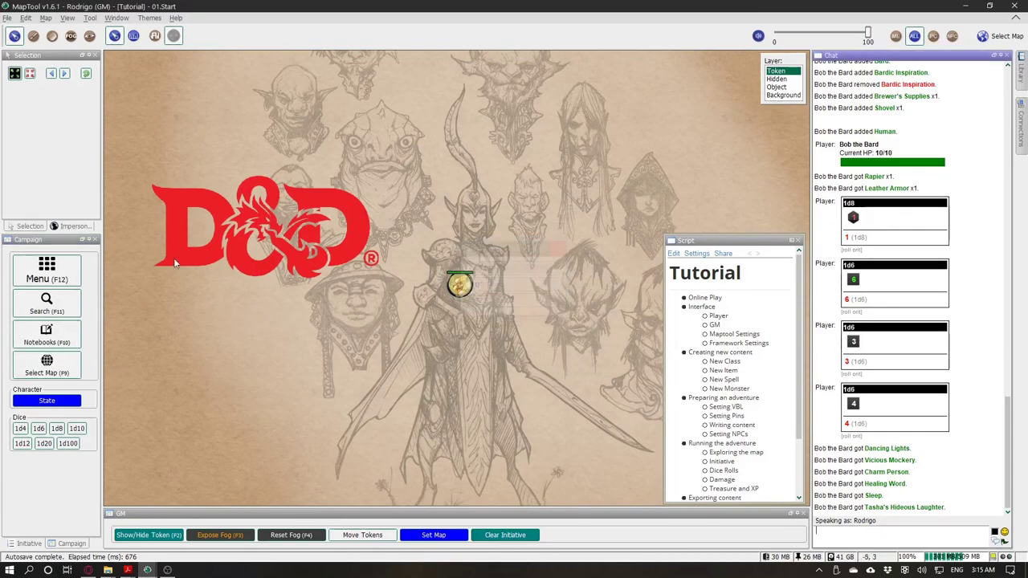
# Step: Open the Creature List from the GM library's Bestiary section to view the creatures with their type, CR and sources
pyautogui.click(65, 271)
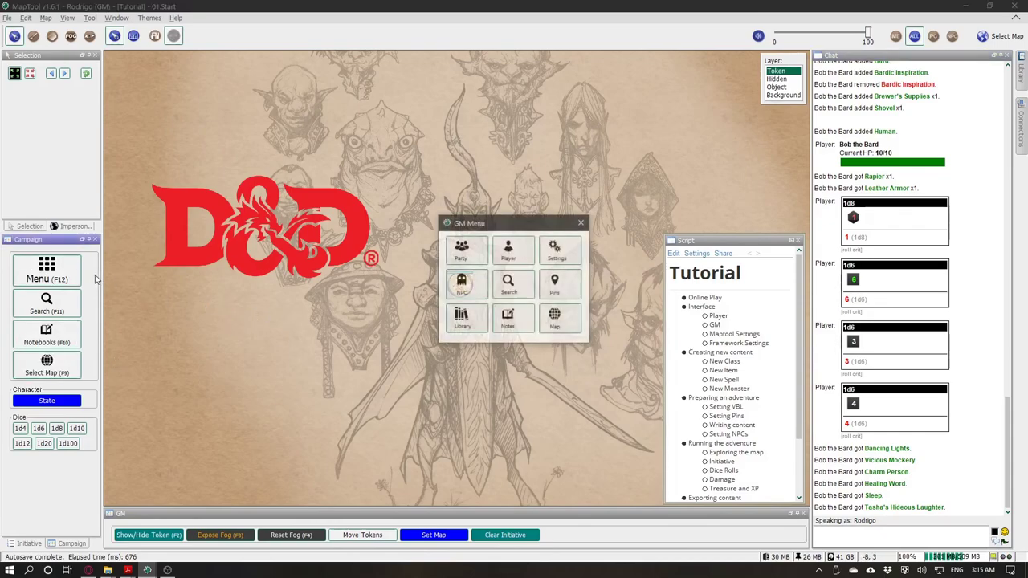
pyautogui.click(462, 320)
pyautogui.moveTo(586, 263); pyautogui.dragTo(588, 427)
pyautogui.click(476, 387)
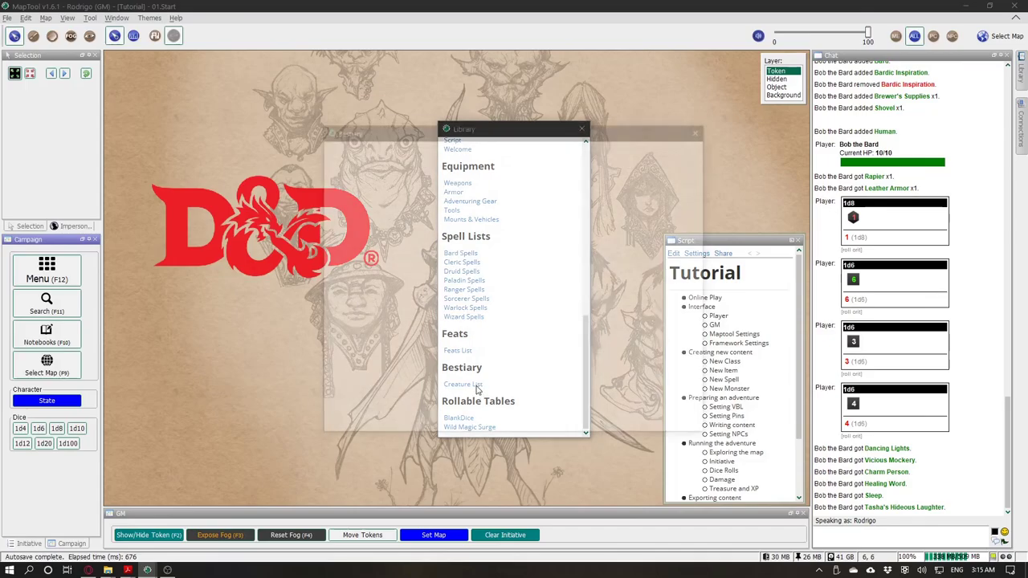
pyautogui.moveTo(707, 161)
pyautogui.mouseDown()
pyautogui.moveTo(699, 399)
pyautogui.moveTo(695, 151)
pyautogui.mouseUp()
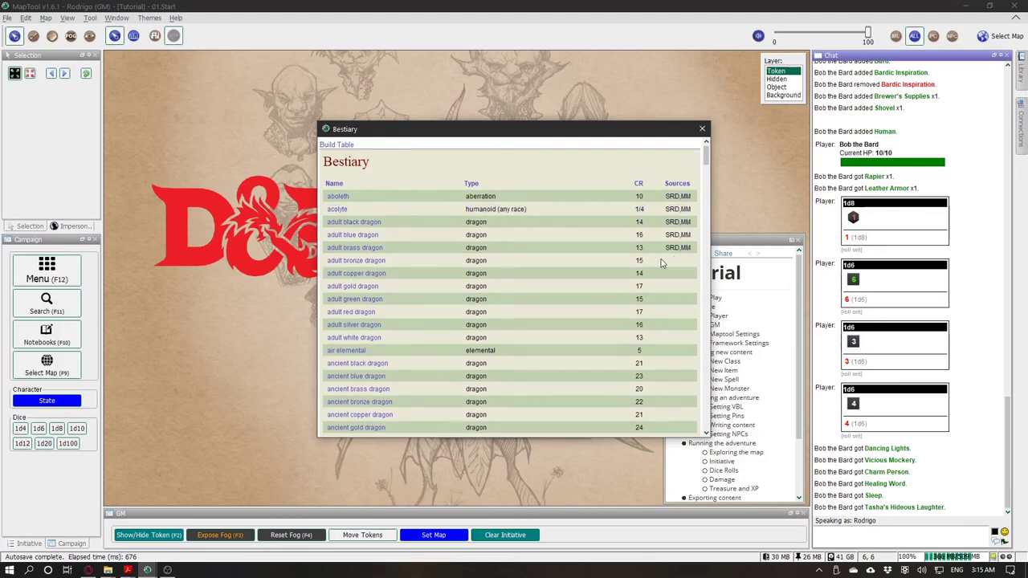
# Step: Open the RPTools.net forums link from the chat's welcome message, read the thread to the SRD monsters post, and return to MapTool
pyautogui.click(90, 572)
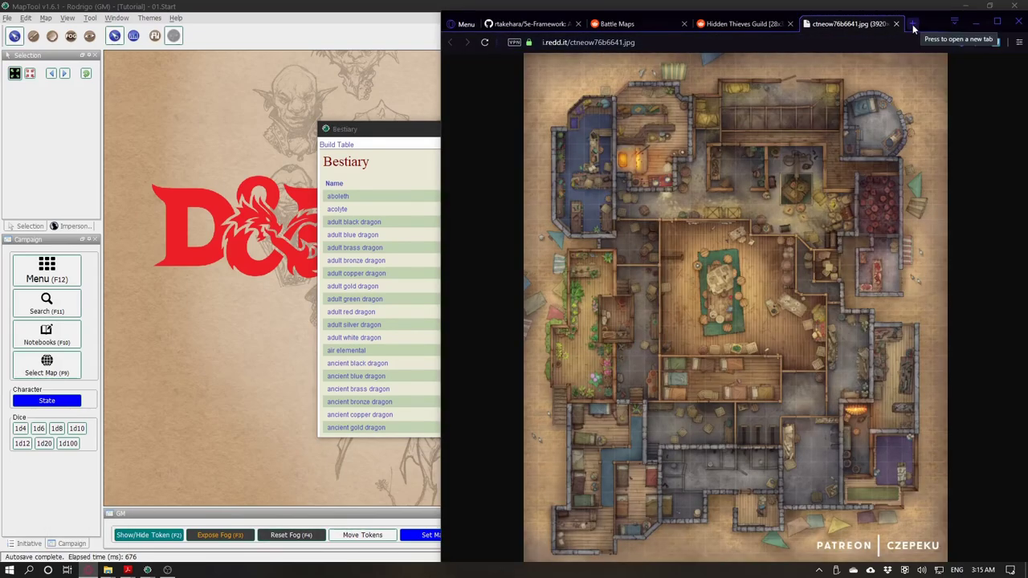
pyautogui.click(312, 104)
pyautogui.scroll(10, 967, 199)
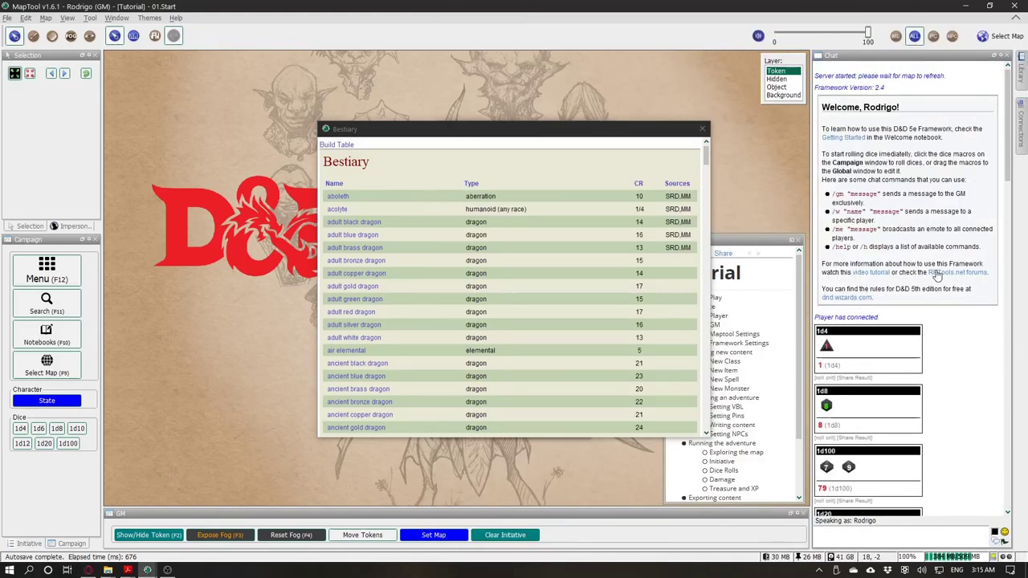
pyautogui.click(936, 273)
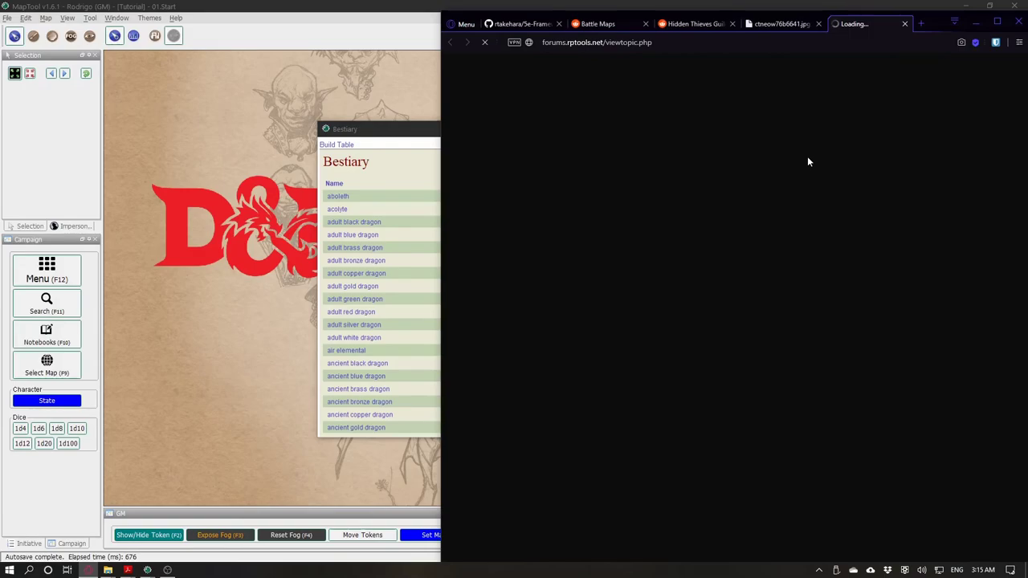
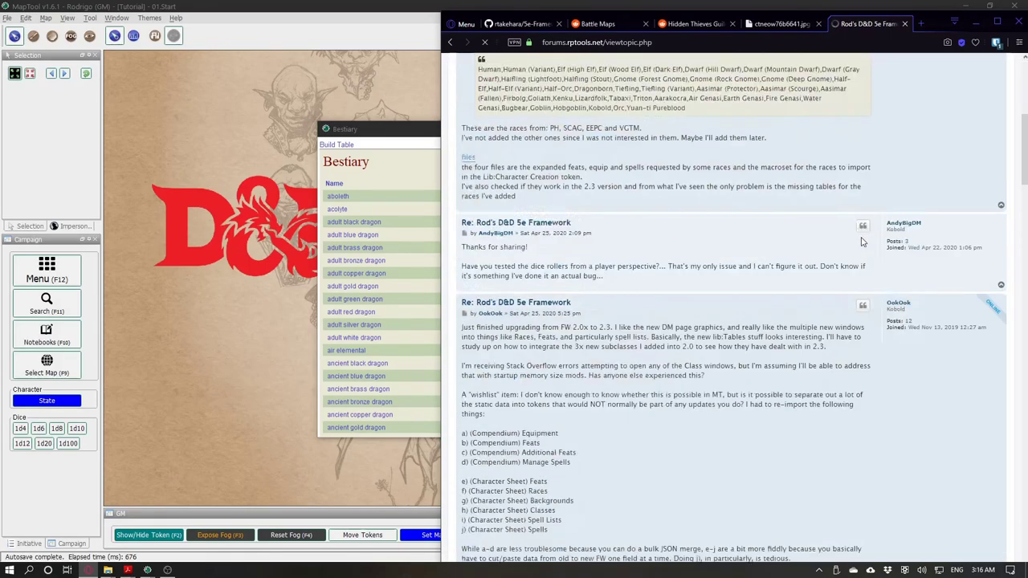
pyautogui.scroll(-20, 861, 241)
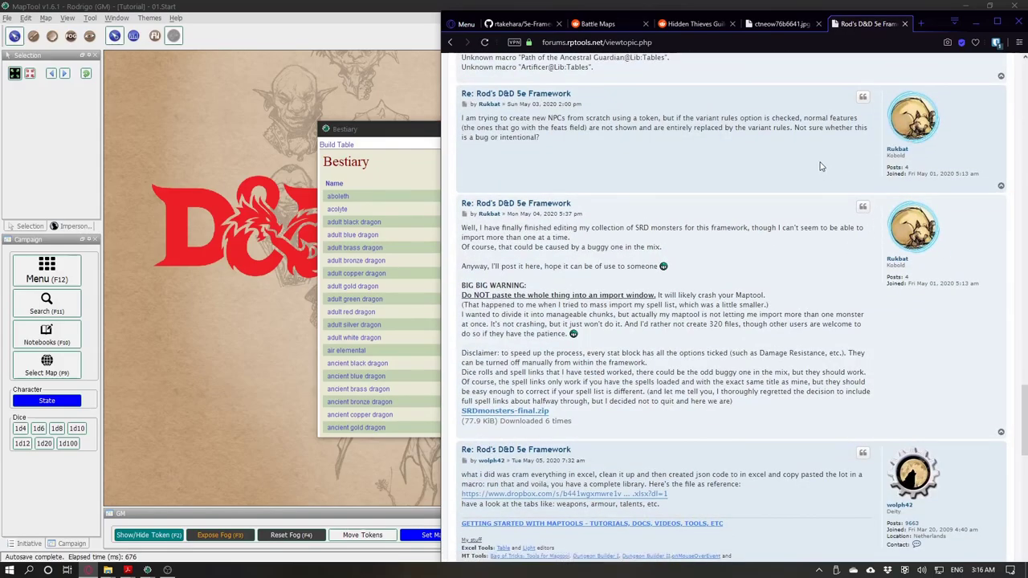
pyautogui.click(431, 141)
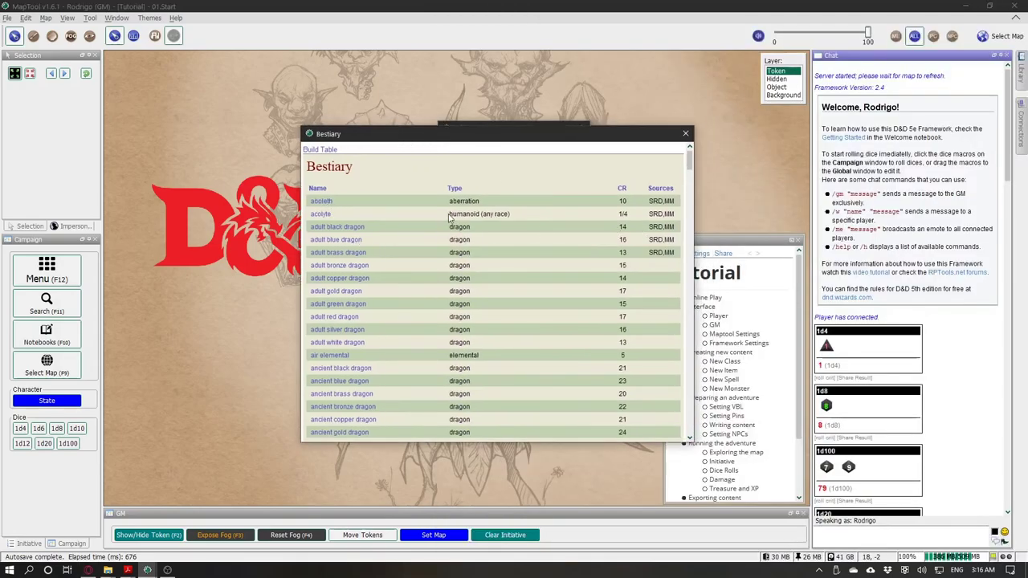
# Step: Open the aboleth from the Bestiary, examine its stats, actions and legendary actions, and close its window
pyautogui.click(321, 202)
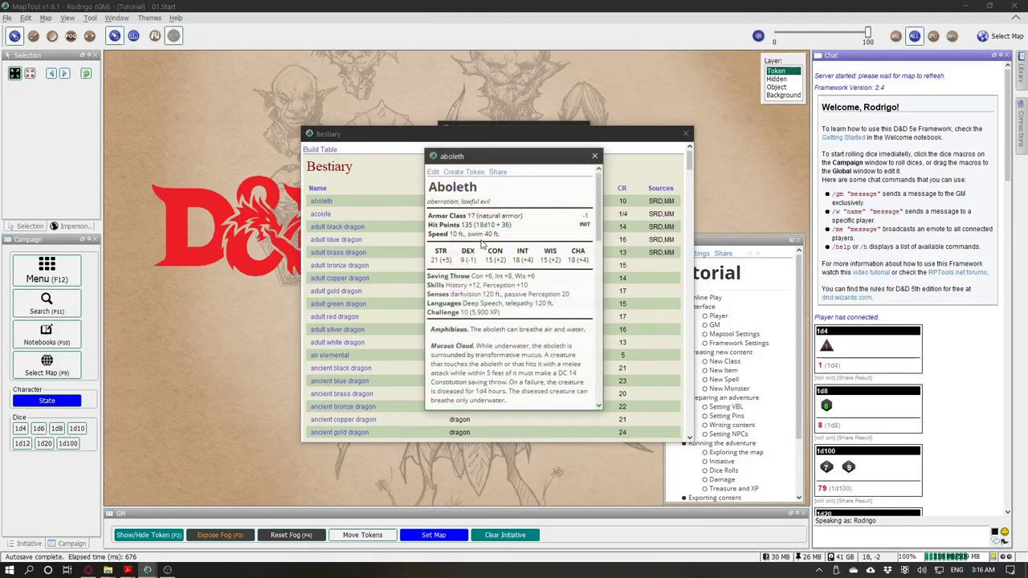
pyautogui.scroll(-5, 493, 231)
pyautogui.scroll(5, 493, 230)
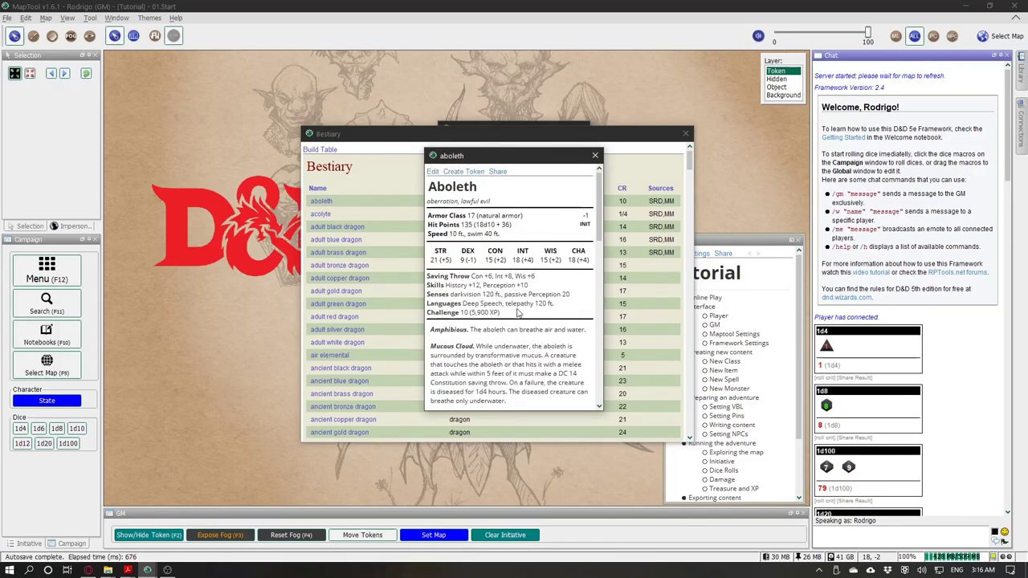
pyautogui.scroll(-6, 518, 313)
pyautogui.scroll(3, 517, 313)
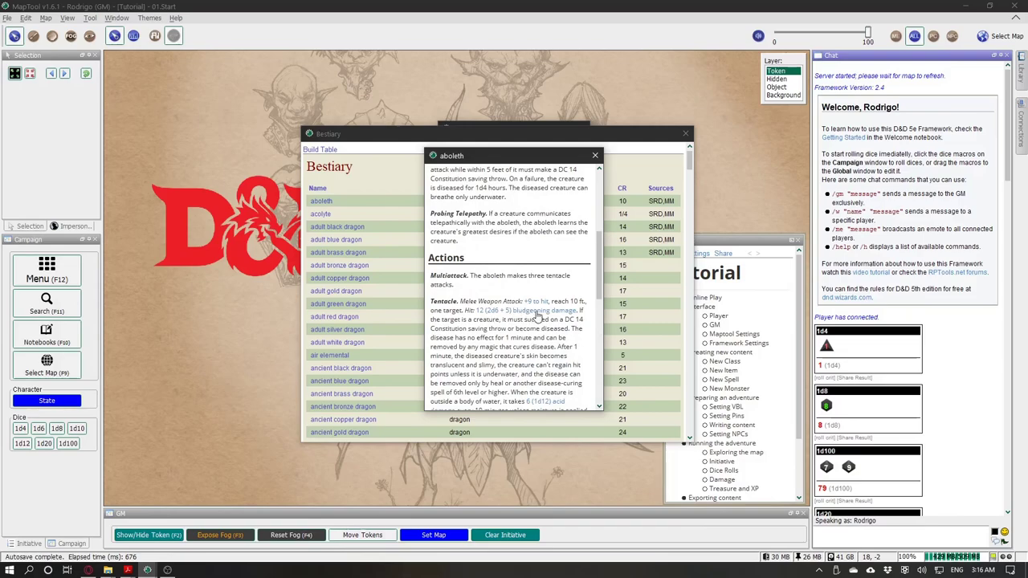
pyautogui.scroll(5, 515, 209)
pyautogui.scroll(-8, 514, 241)
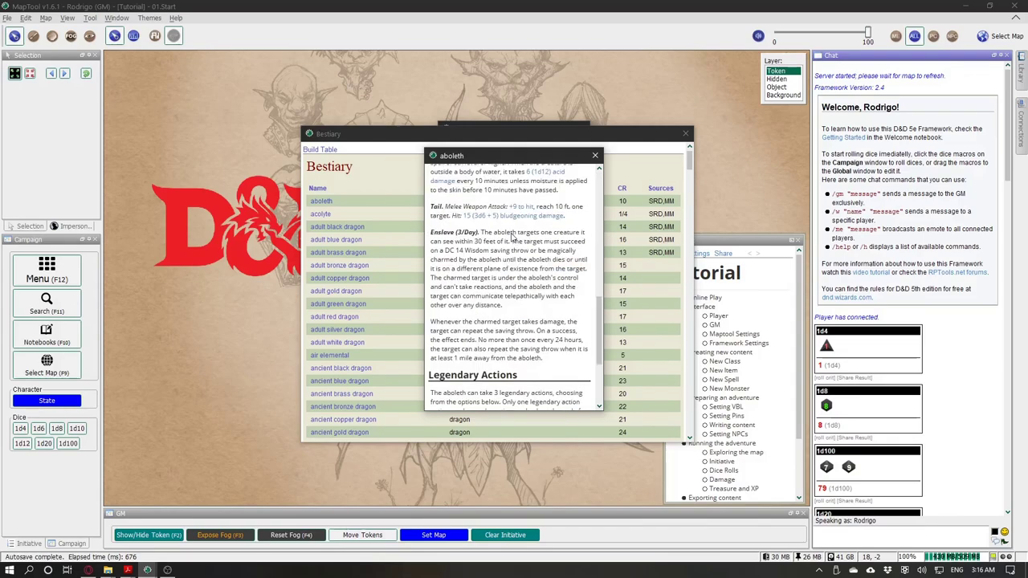
pyautogui.scroll(-3, 505, 269)
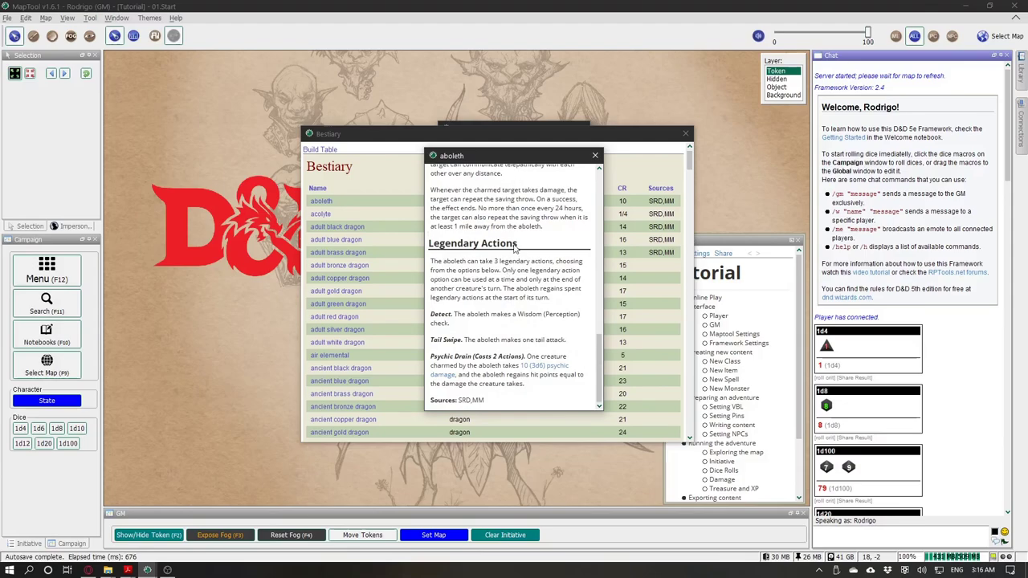
pyautogui.scroll(10, 514, 248)
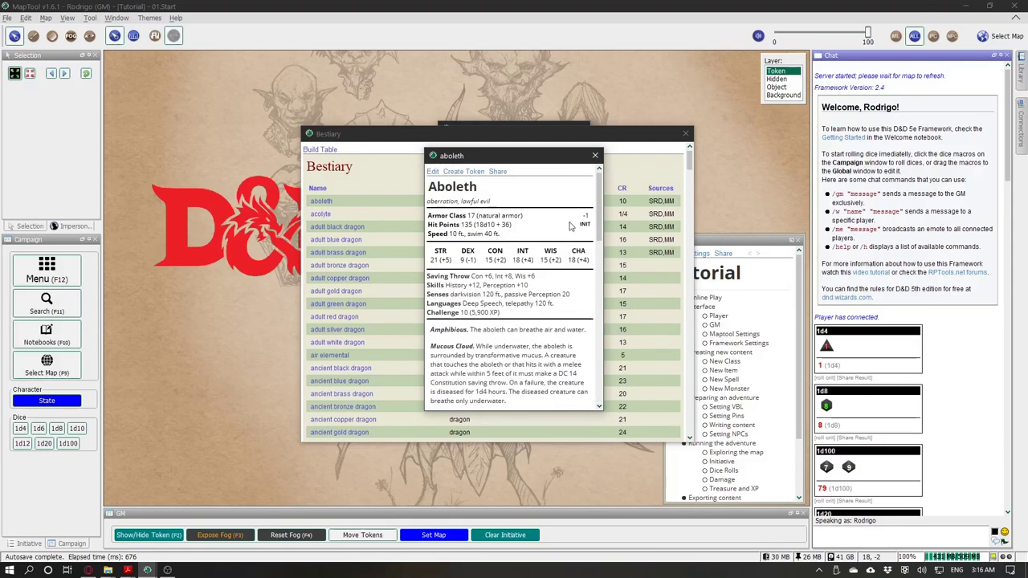
pyautogui.scroll(-5, 493, 269)
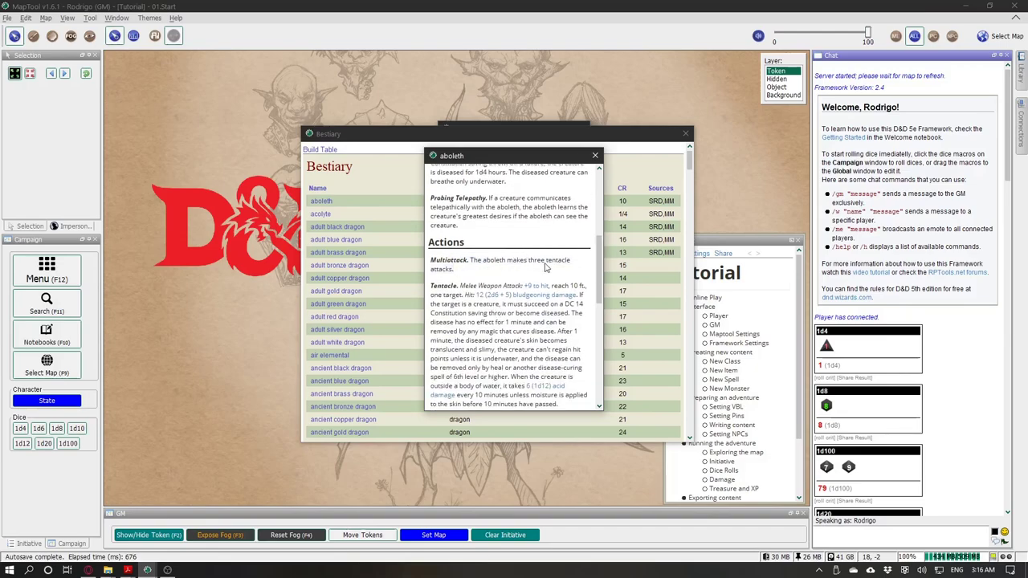
pyautogui.moveTo(599, 272); pyautogui.dragTo(595, 319)
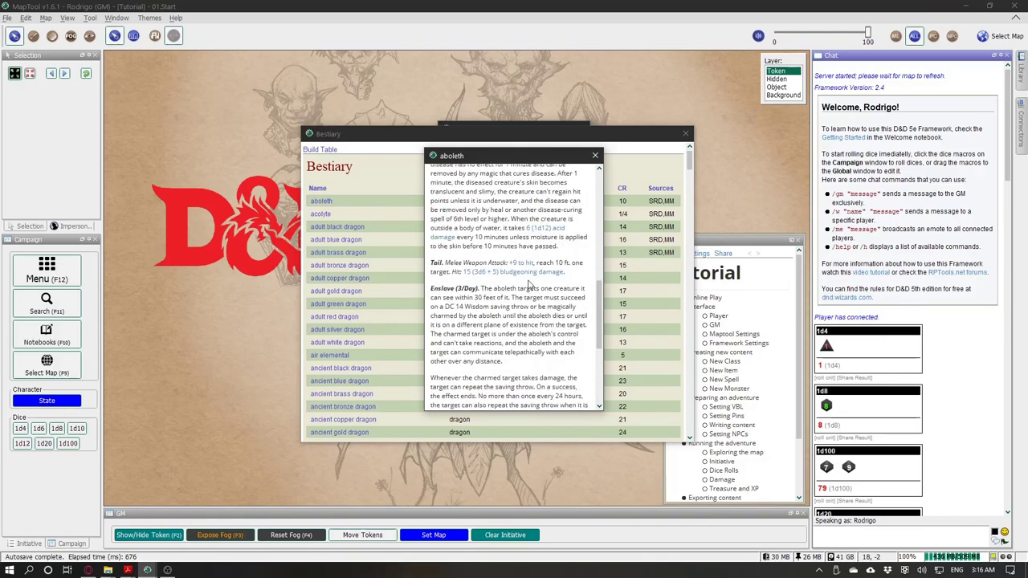
pyautogui.scroll(10, 545, 297)
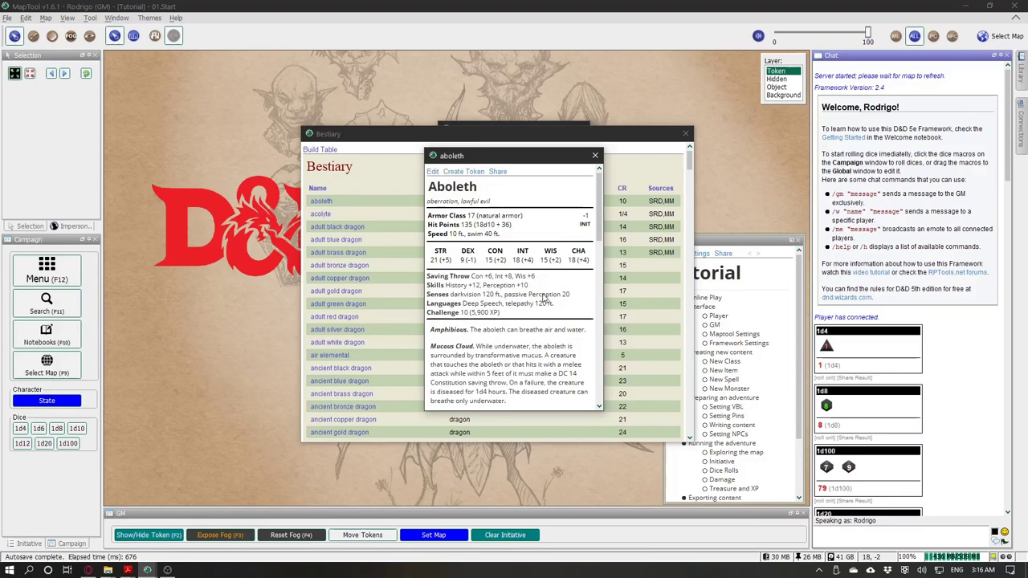
pyautogui.click(594, 155)
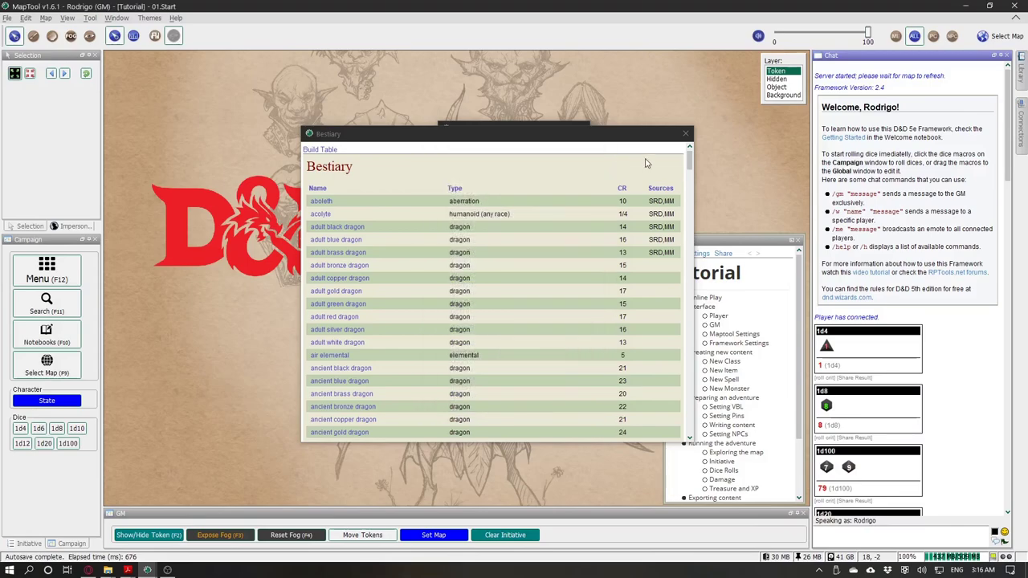
# Step: Create a token from the Bestiary's aboleth entry, close the Bestiary, and move the token clear of the open windows
pyautogui.click(320, 202)
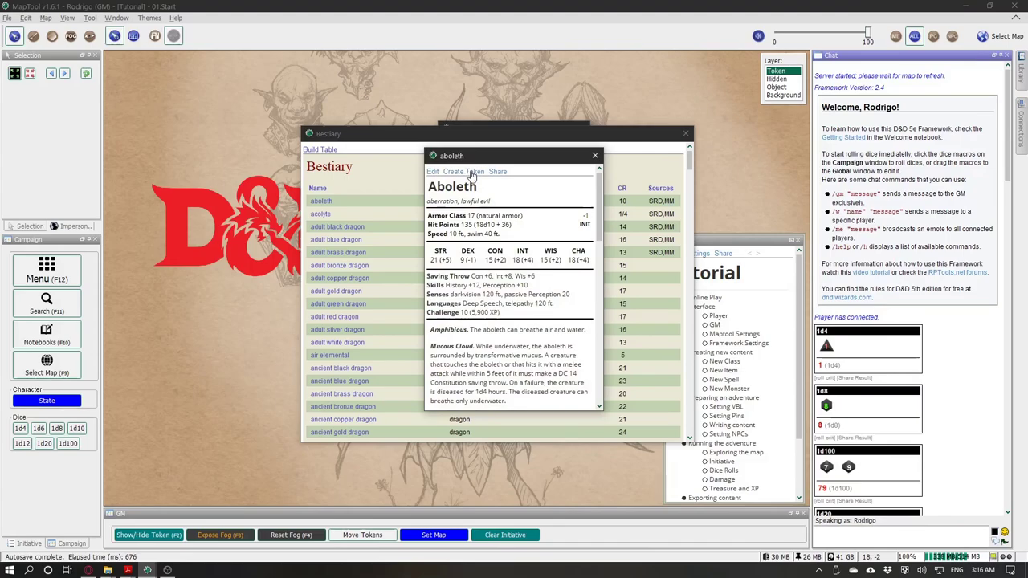
pyautogui.click(472, 173)
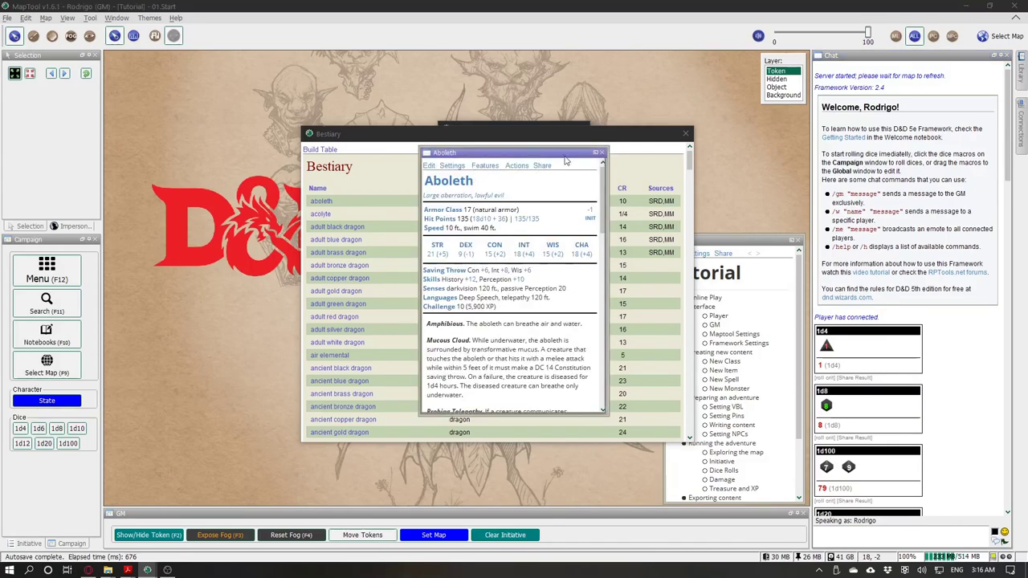
pyautogui.moveTo(583, 152); pyautogui.dragTo(344, 257)
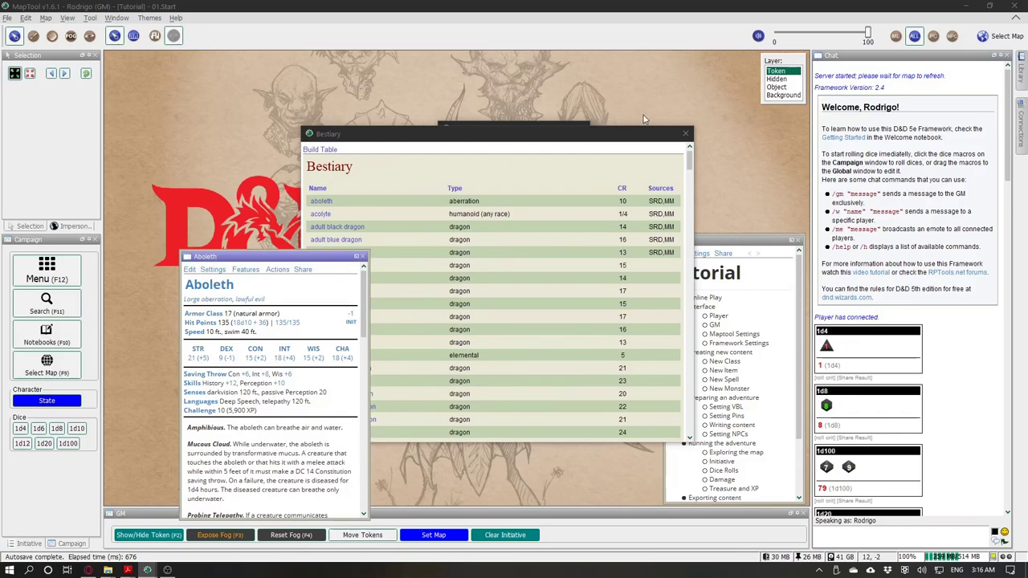
pyautogui.click(685, 133)
pyautogui.moveTo(531, 138); pyautogui.dragTo(687, 134)
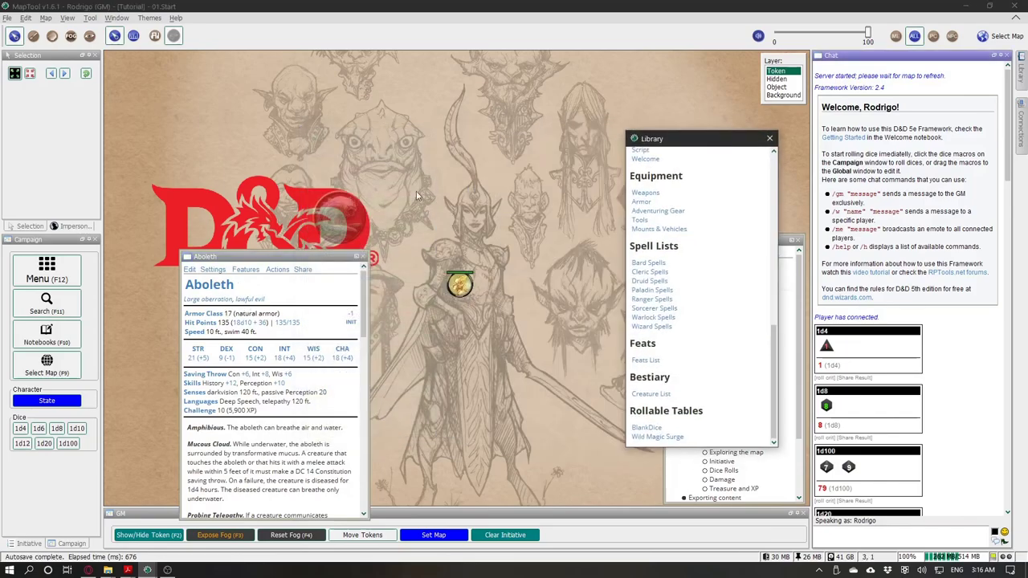
pyautogui.moveTo(414, 192); pyautogui.dragTo(467, 149)
pyautogui.moveTo(393, 171); pyautogui.dragTo(445, 147)
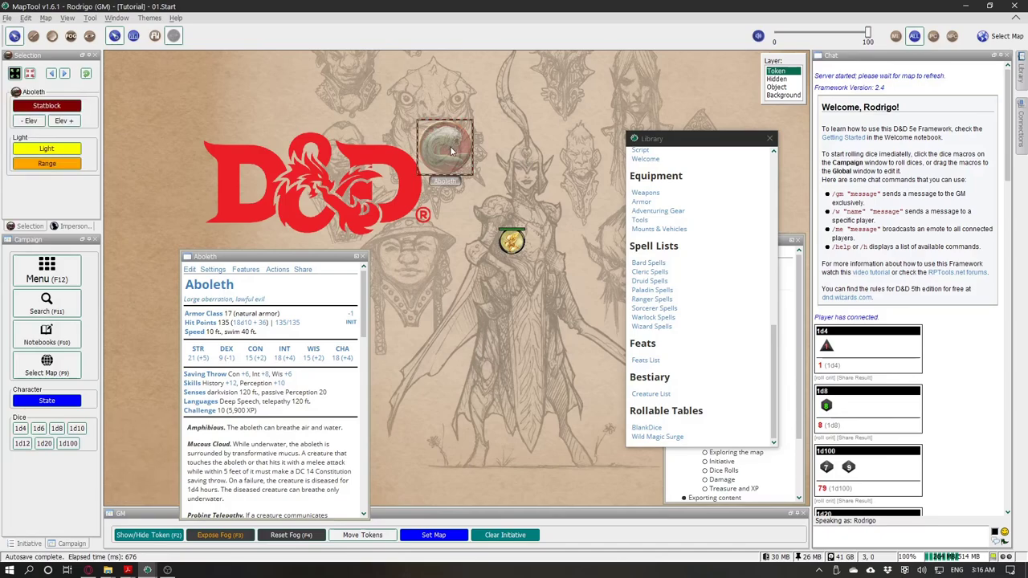
# Step: Shift the Aboleth token and its stat block, view its creature settings and token image choices, and cancel the settings
pyautogui.moveTo(329, 258); pyautogui.dragTo(443, 214)
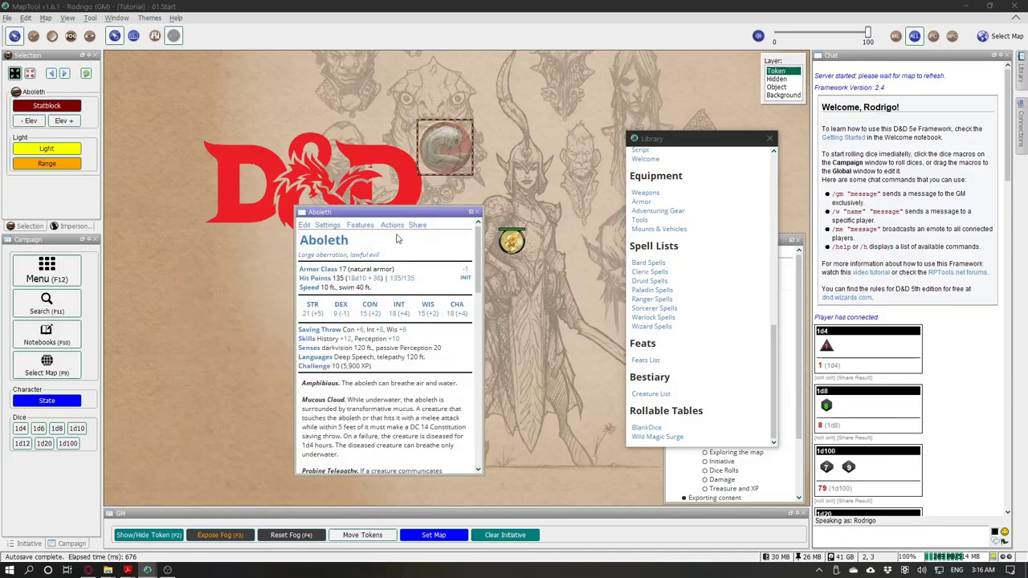
pyautogui.moveTo(448, 150); pyautogui.dragTo(393, 149)
pyautogui.click(330, 226)
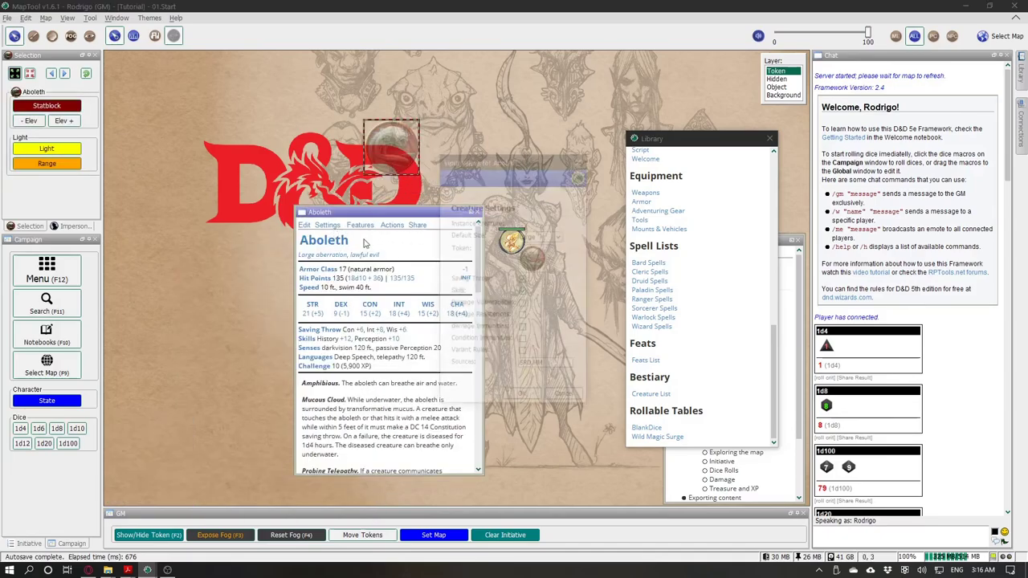
pyautogui.click(551, 257)
pyautogui.click(552, 258)
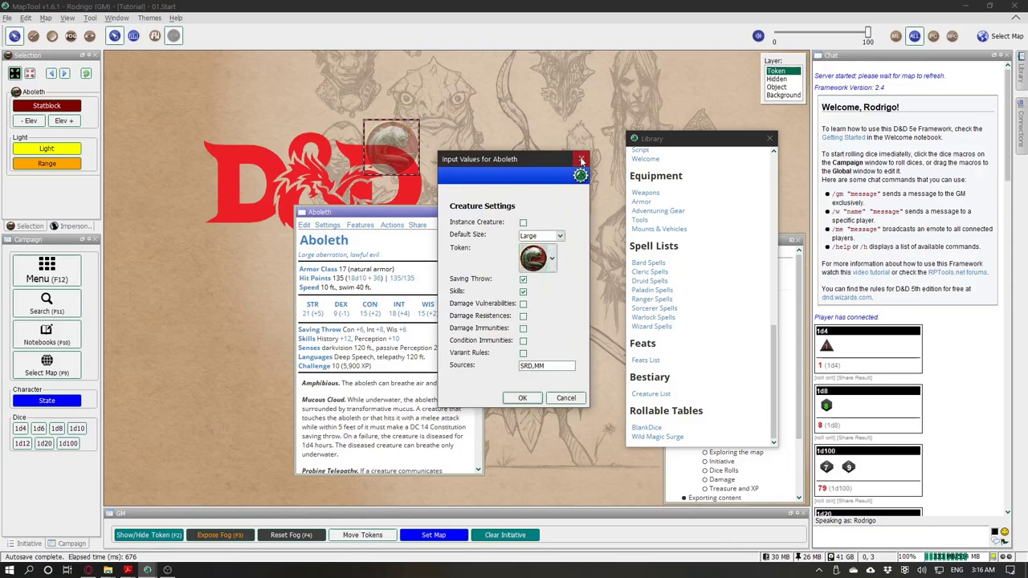
pyautogui.click(581, 158)
# Step: Close the Aboleth's stat block, delete its token from the map, and close the Library
pyautogui.click(478, 212)
pyautogui.click(391, 147)
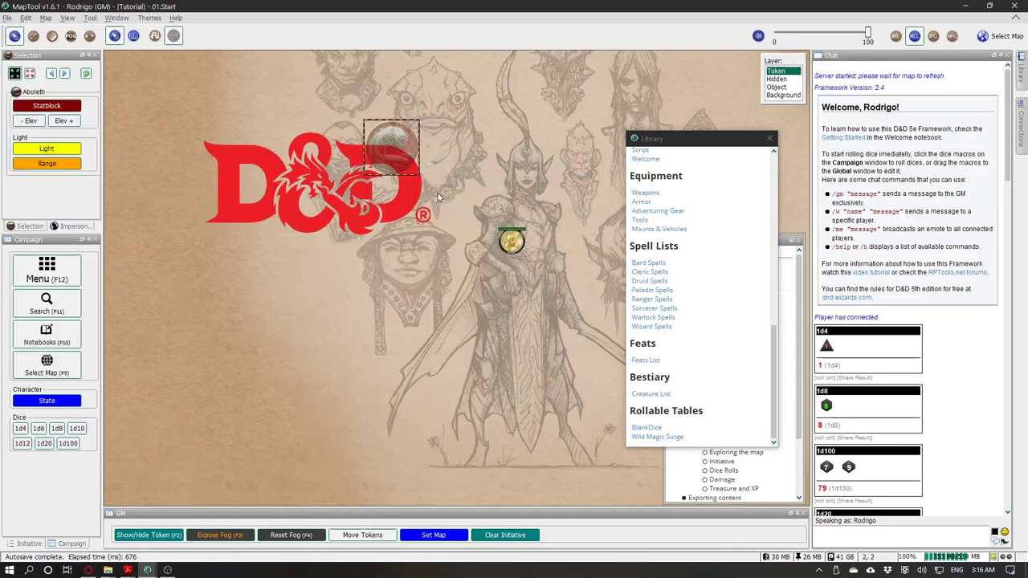
pyautogui.press('Delete')
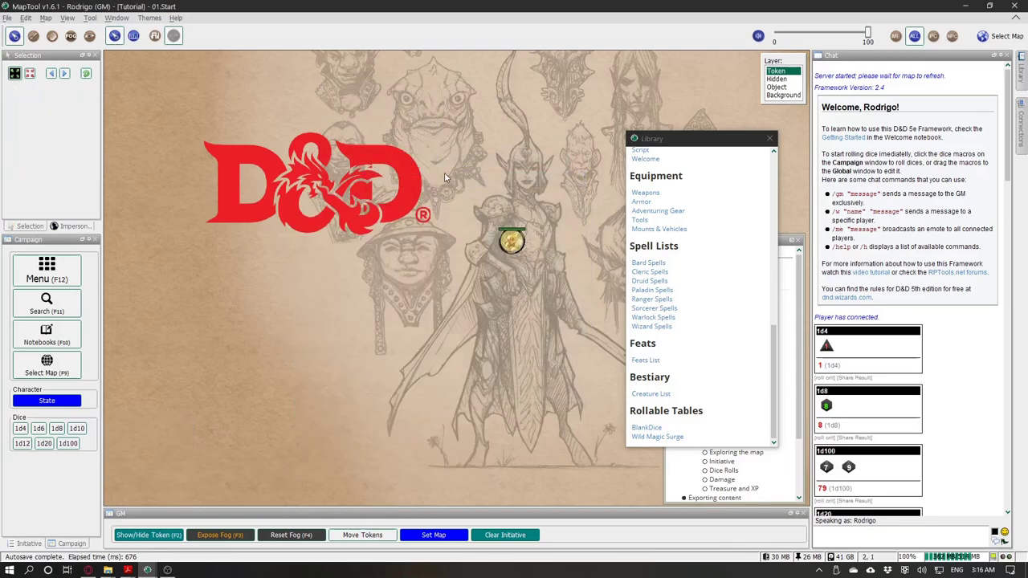
pyautogui.click(770, 141)
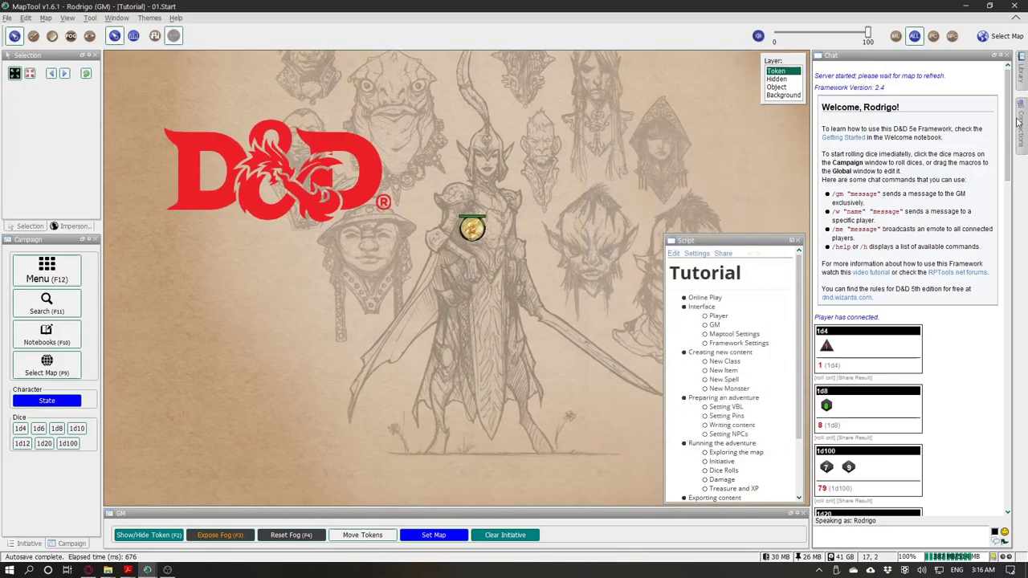
# Step: Switch to SRD-OGL_V5.1.pdf in Acrobat Reader and clear the text selection on the Hideous Laughter spell
pyautogui.moveTo(1018, 122)
pyautogui.moveTo(138, 570)
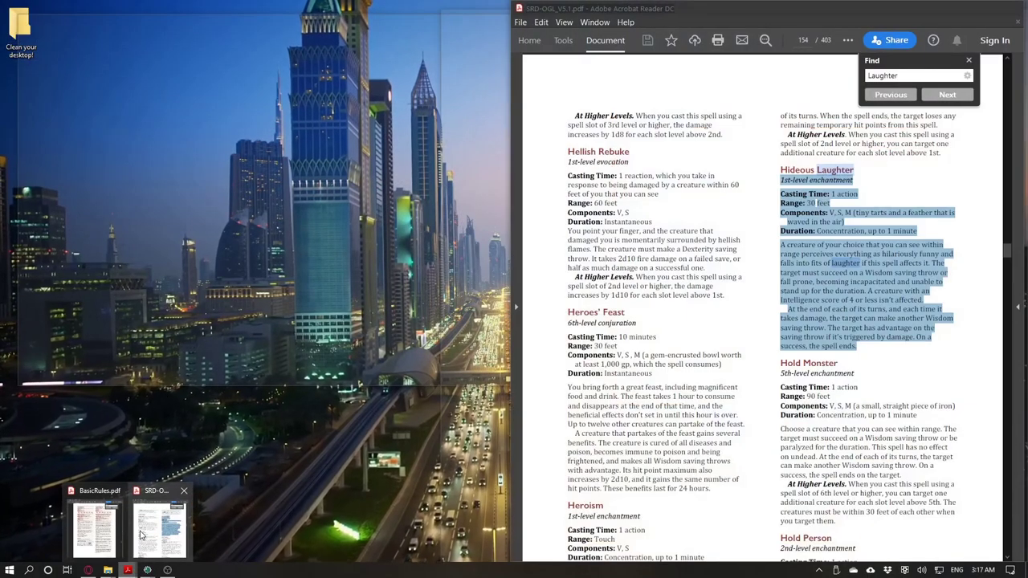
pyautogui.click(150, 534)
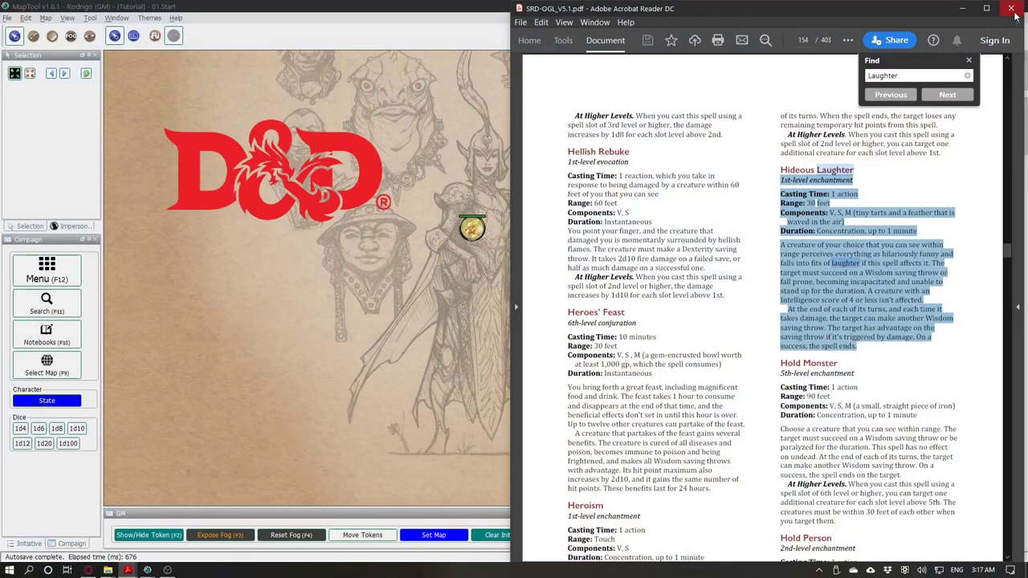
pyautogui.click(618, 240)
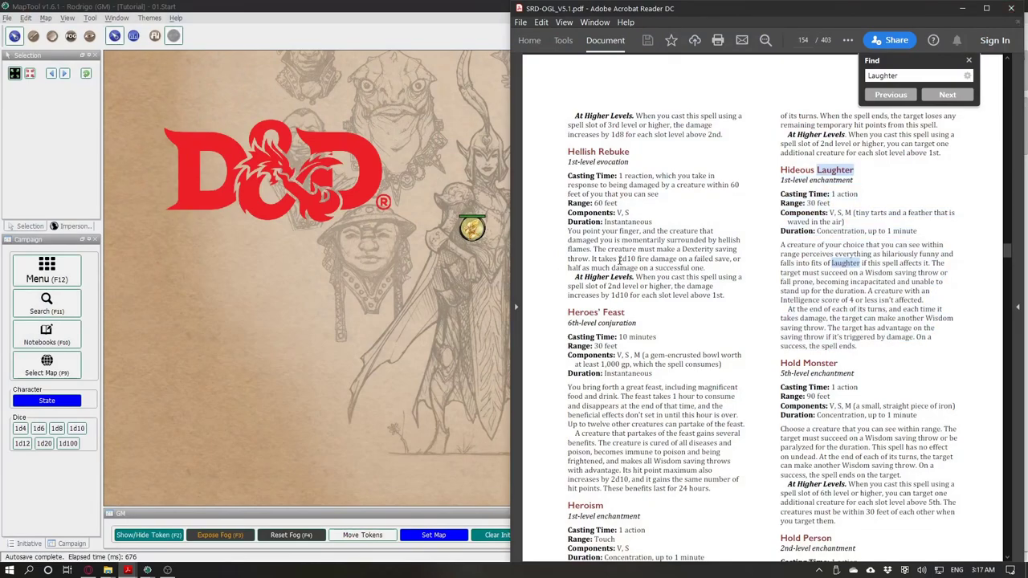
# Step: Examine the Flameskull stat block in BasicRules.pdf, checking back against the MapTool map, and return to MapTool
pyautogui.moveTo(126, 572)
pyautogui.click(112, 528)
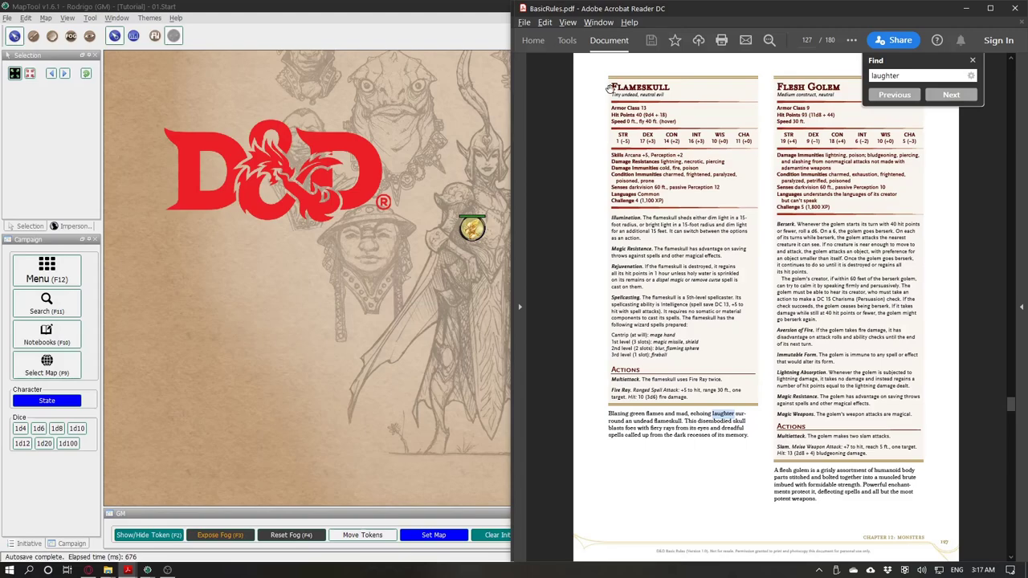
pyautogui.scroll(1, 610, 87)
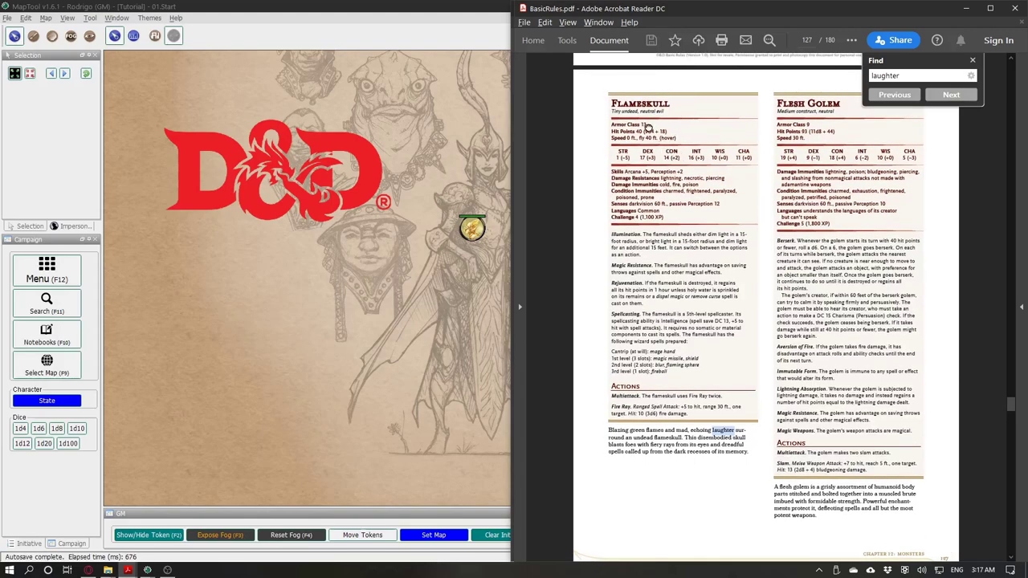
pyautogui.click(350, 188)
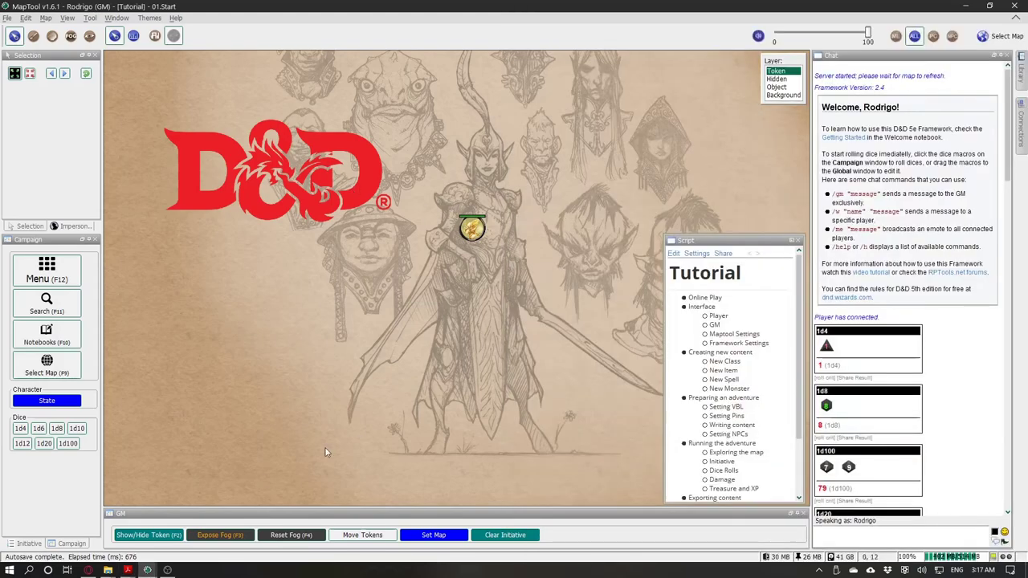
pyautogui.click(96, 522)
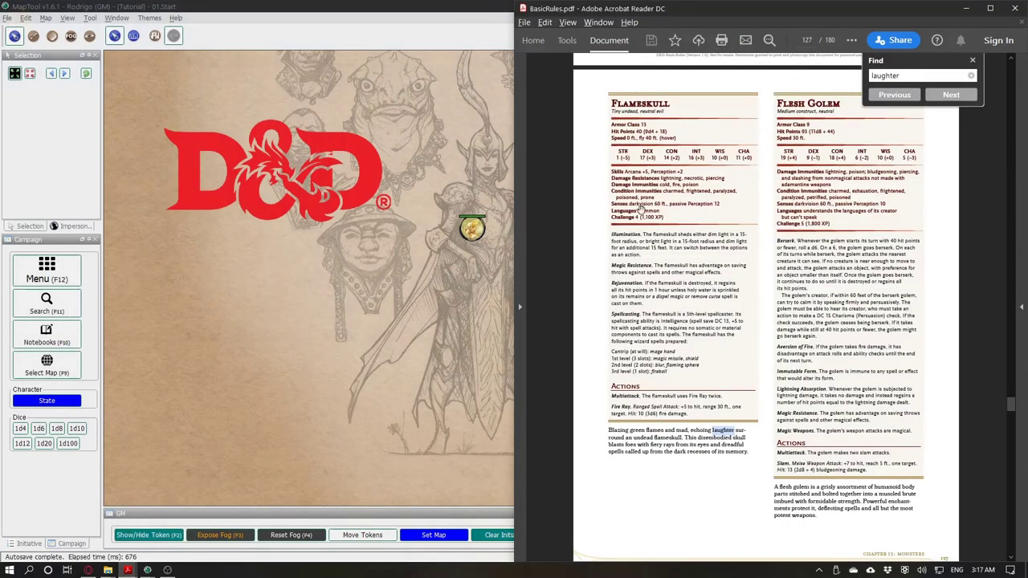
pyautogui.click(446, 136)
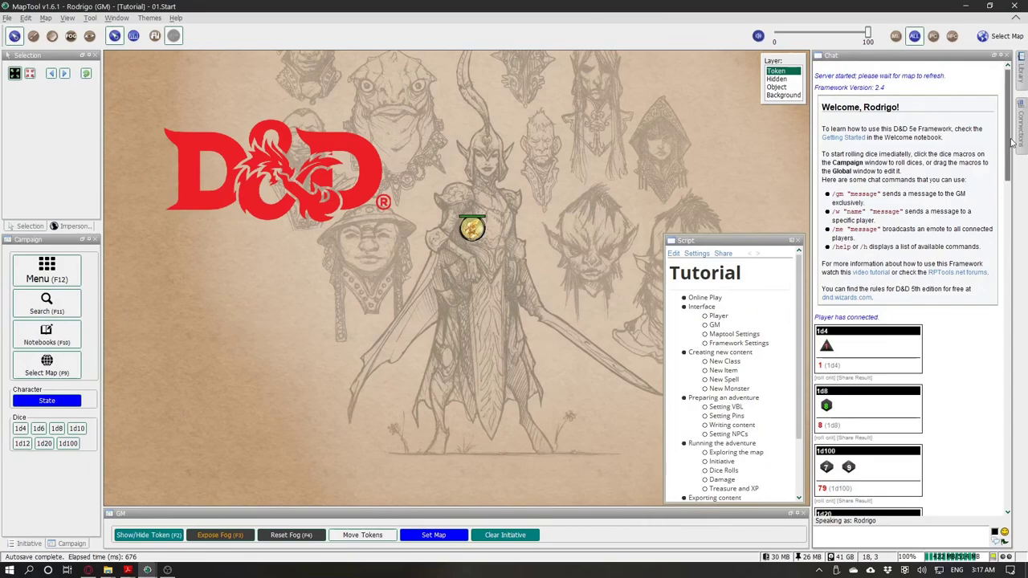
# Step: Search the Tokens library including subdirectories for "flame" and place the Flameskull token on the map beneath the D&D logo
pyautogui.click(1021, 69)
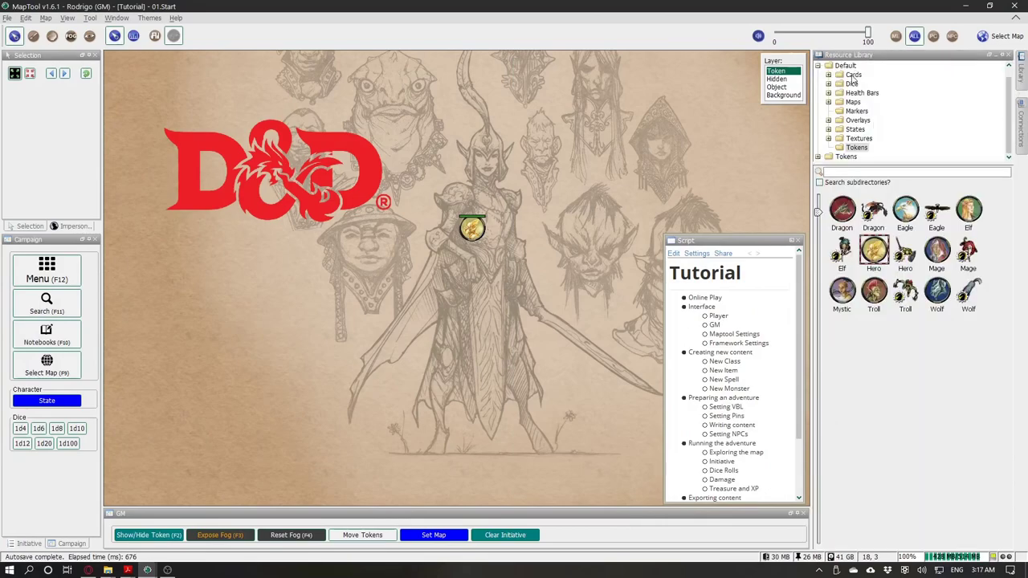
pyautogui.scroll(1, 853, 83)
pyautogui.scroll(-1, 868, 127)
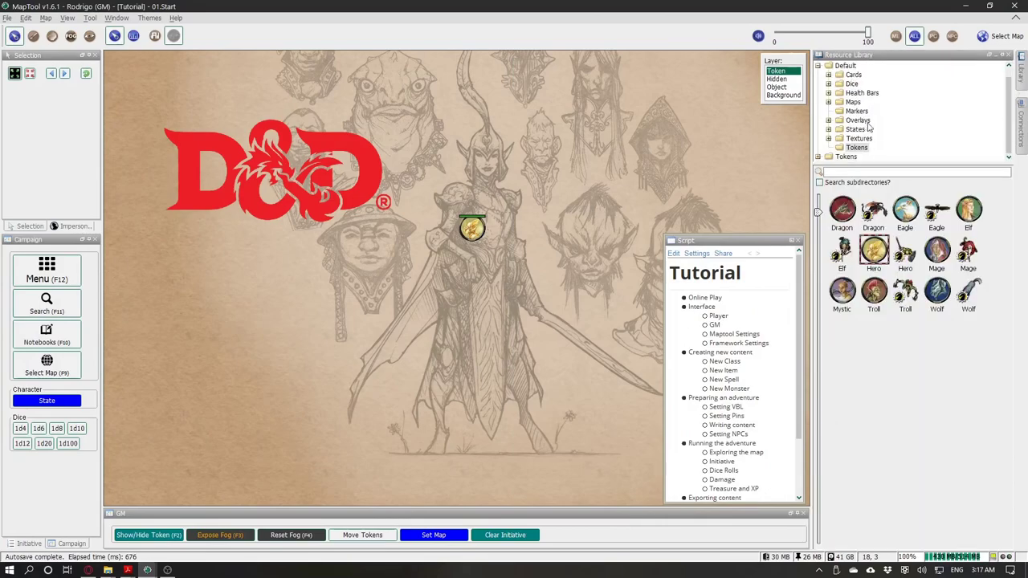
pyautogui.click(844, 157)
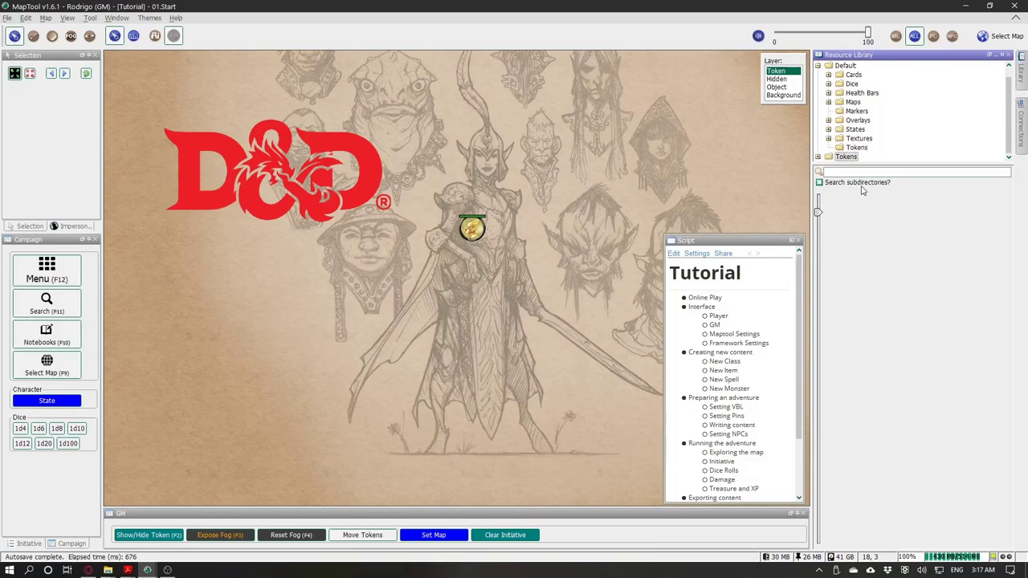
pyautogui.click(820, 182)
pyautogui.moveTo(931, 212); pyautogui.dragTo(397, 229)
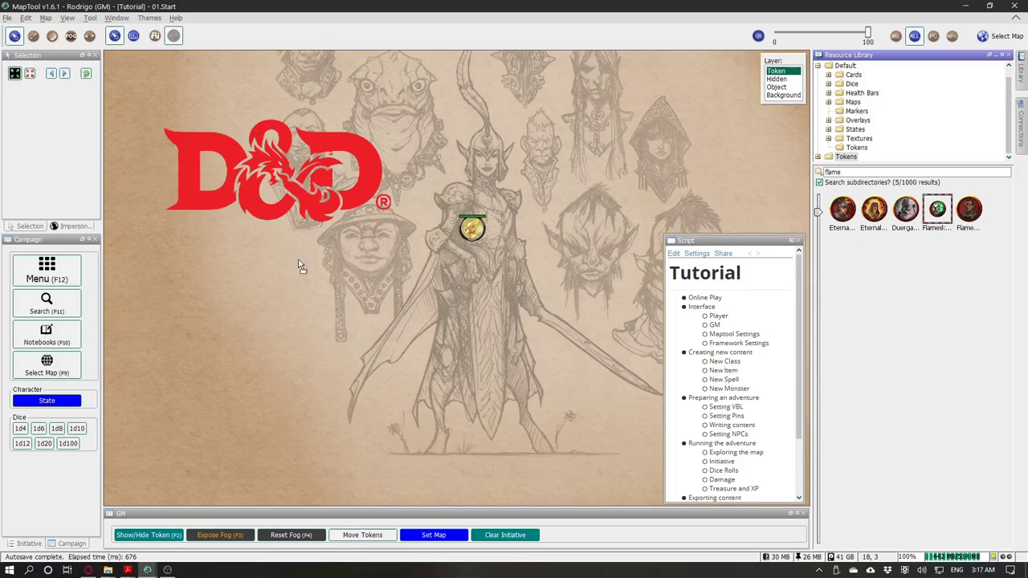
pyautogui.moveTo(298, 266); pyautogui.dragTo(295, 263)
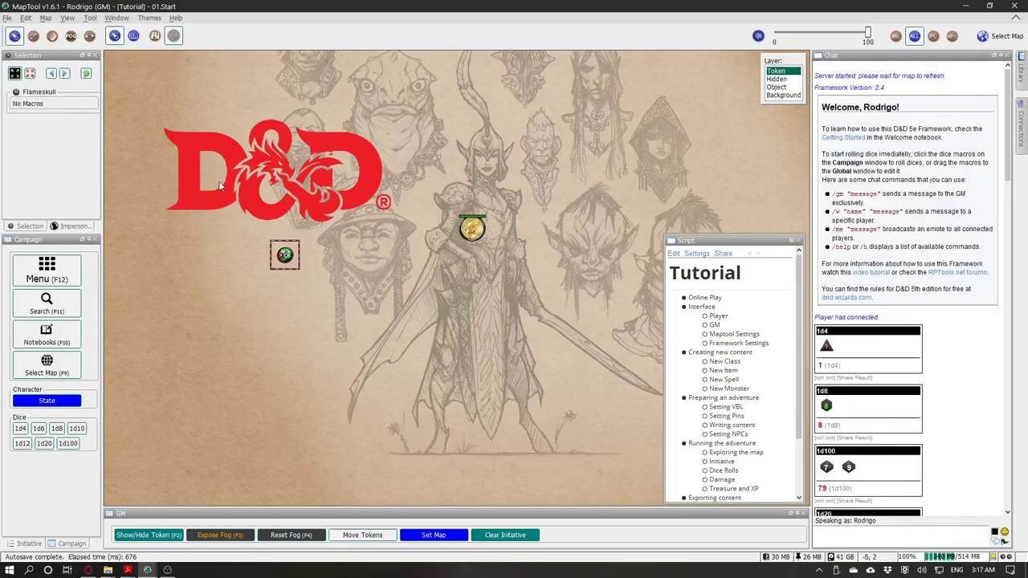
# Step: Set the Flameskull token as an NPC through the GM Menu
pyautogui.click(46, 271)
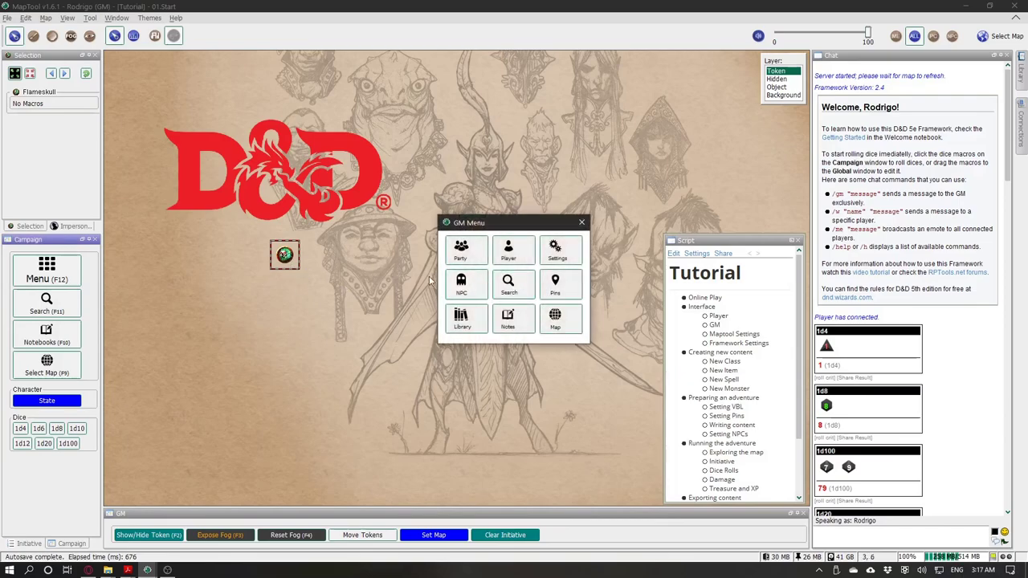
pyautogui.click(461, 285)
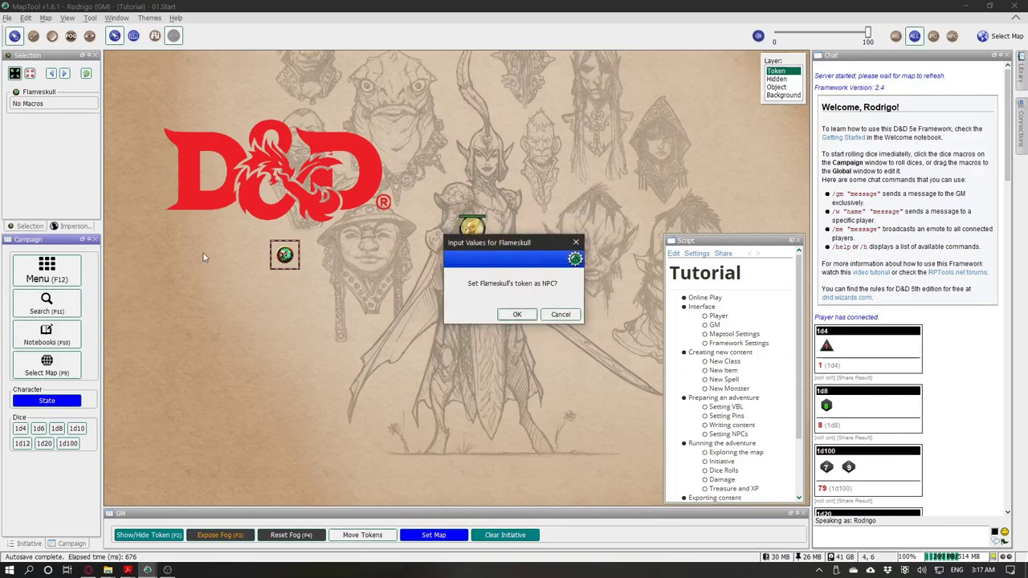
pyautogui.click(512, 315)
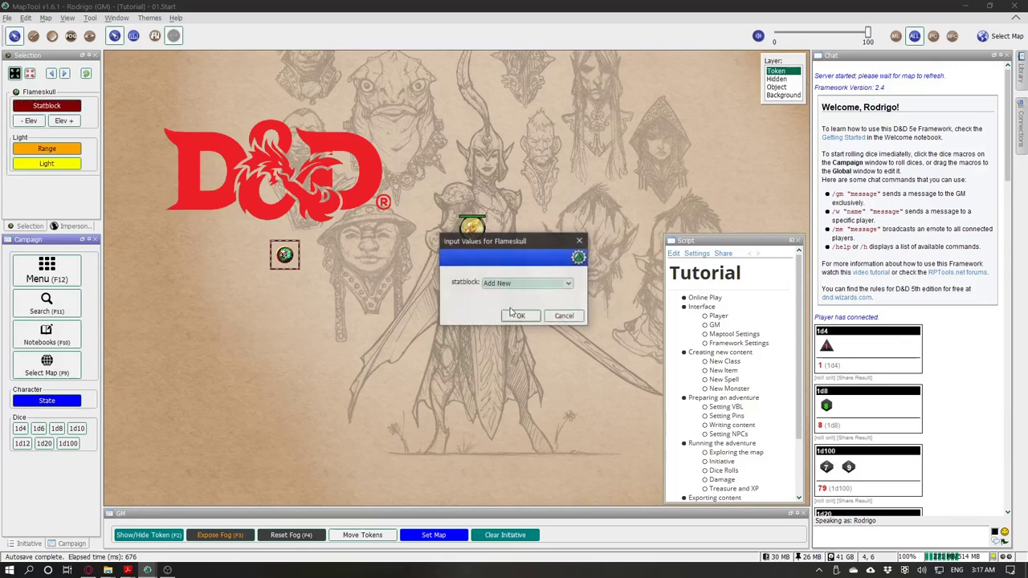
# Step: Look through the available stat blocks for the Flameskull and confirm Add New
pyautogui.click(518, 284)
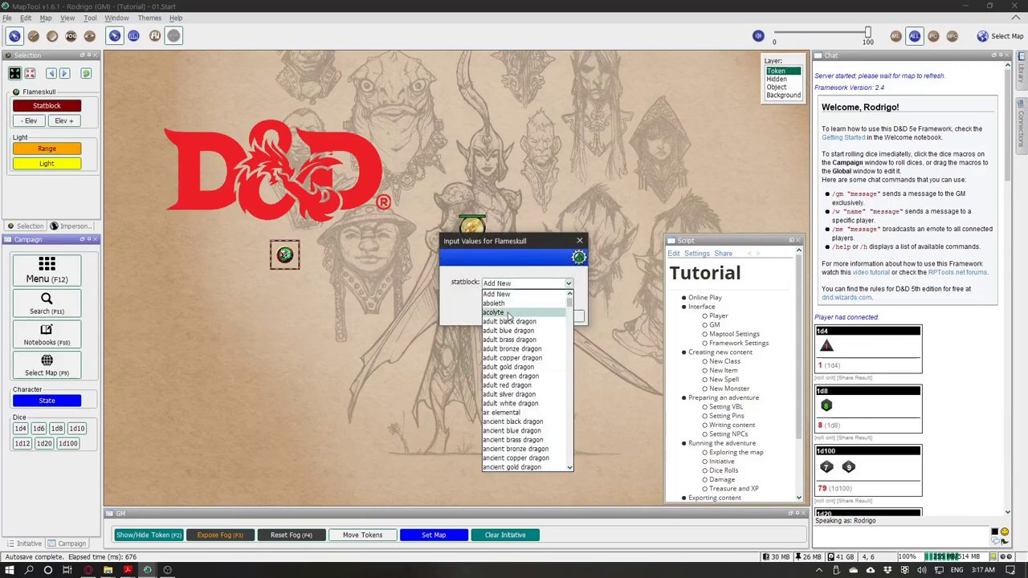
pyautogui.scroll(-12, 522, 369)
pyautogui.scroll(-6, 523, 372)
pyautogui.scroll(17, 523, 380)
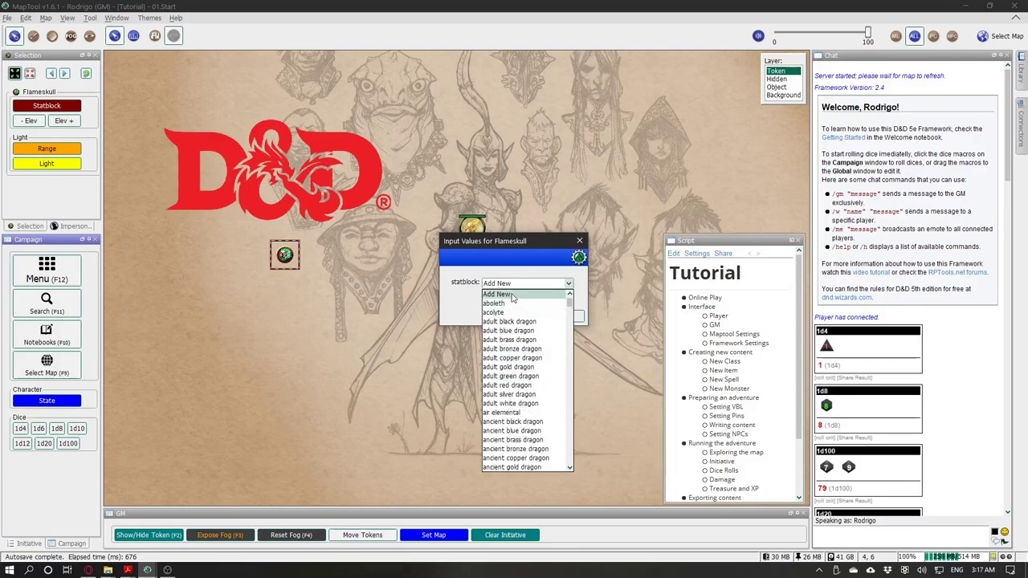
pyautogui.click(512, 296)
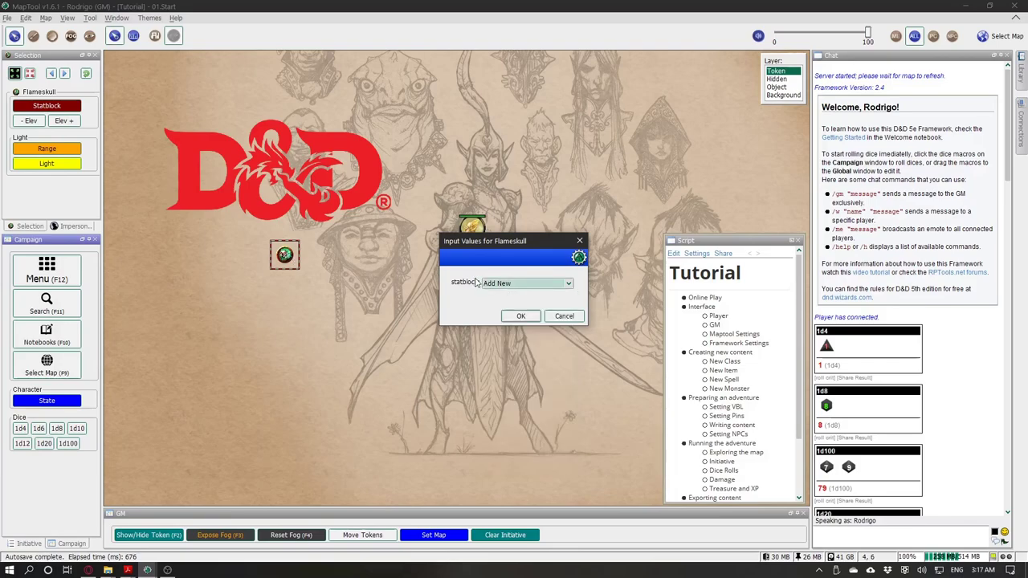
pyautogui.click(519, 316)
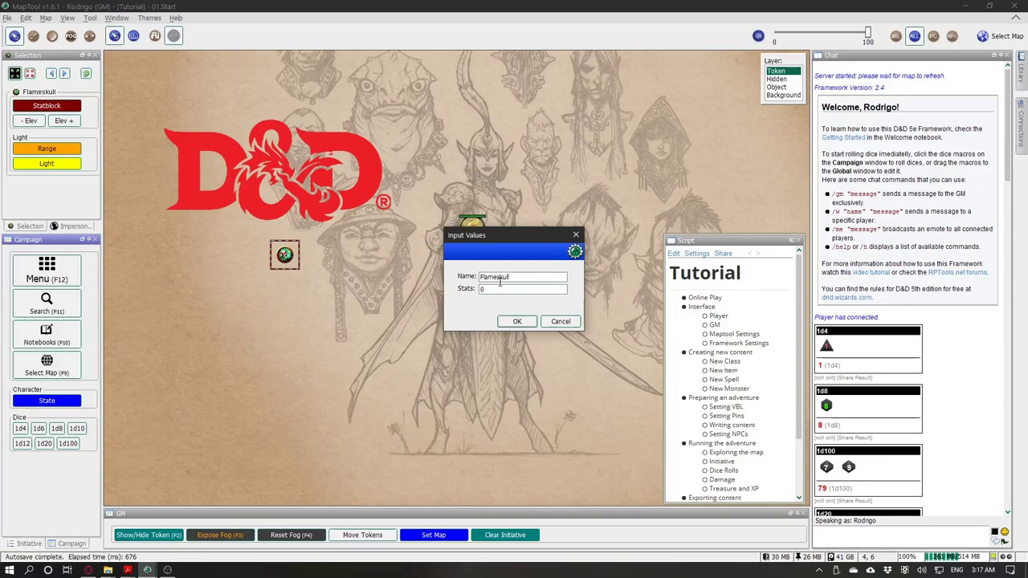
# Step: Create the new stat block with the name Flameskull and open it from the token
pyautogui.hotkey('alt', 'Tab')
pyautogui.hotkey('alt', 'Tab')
pyautogui.click(498, 290)
pyautogui.hotkey('shift', 'Tab')
pyautogui.press('Tab')
pyautogui.click(516, 322)
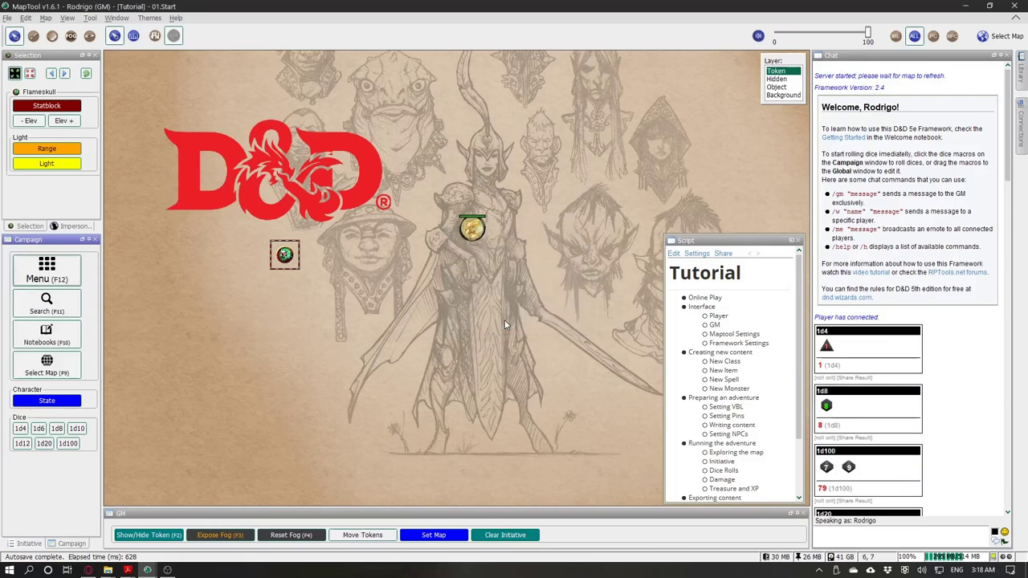
pyautogui.click(68, 111)
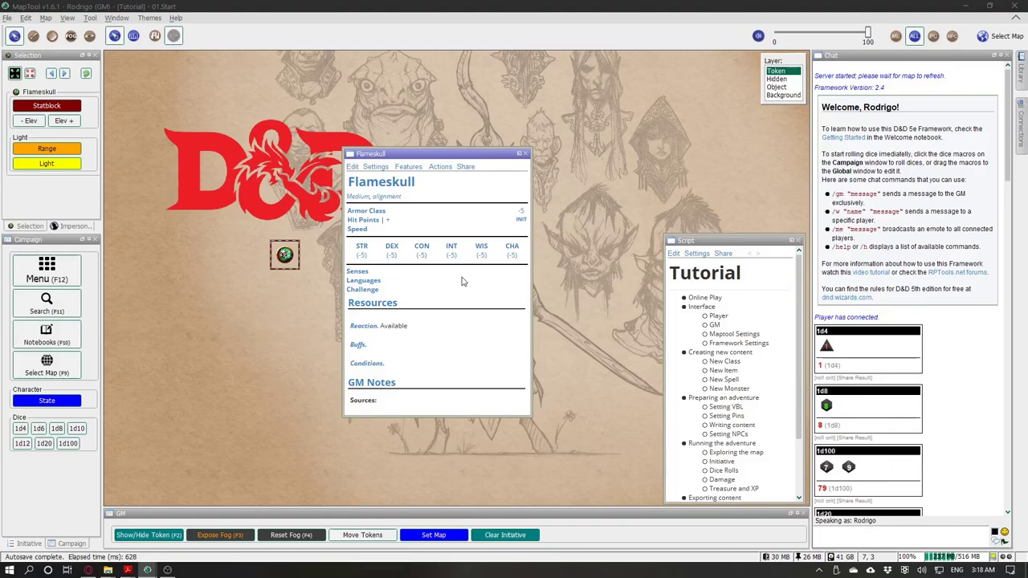
# Step: Consult the Flameskull entry in BasicRules.pdf and set the creature type to undead in the MapTool stat block
pyautogui.hotkey('alt', 'Tab')
pyautogui.hotkey('alt', 'Tab')
pyautogui.hotkey('alt', 'Tab')
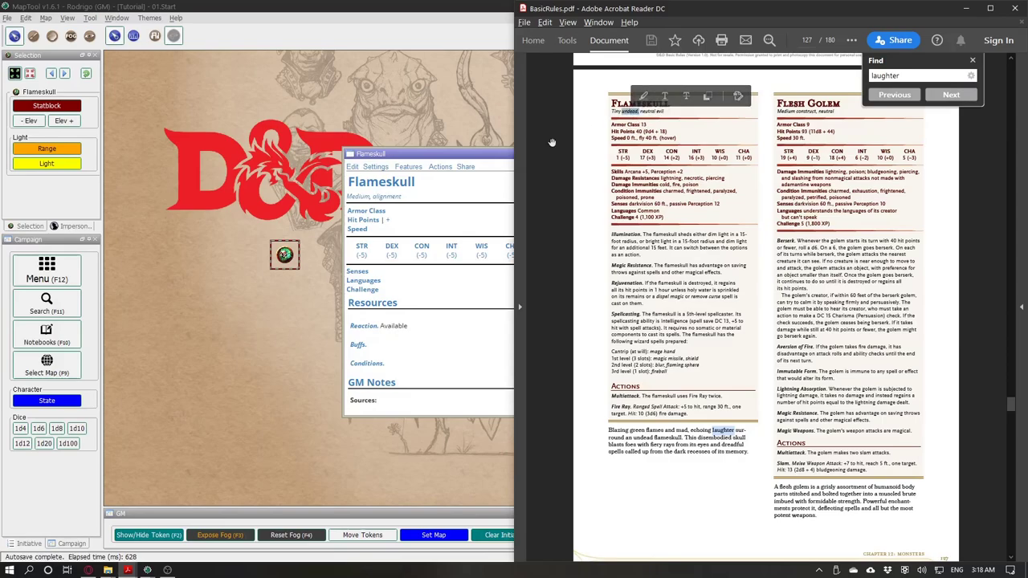
pyautogui.click(372, 201)
pyautogui.write('undead,')
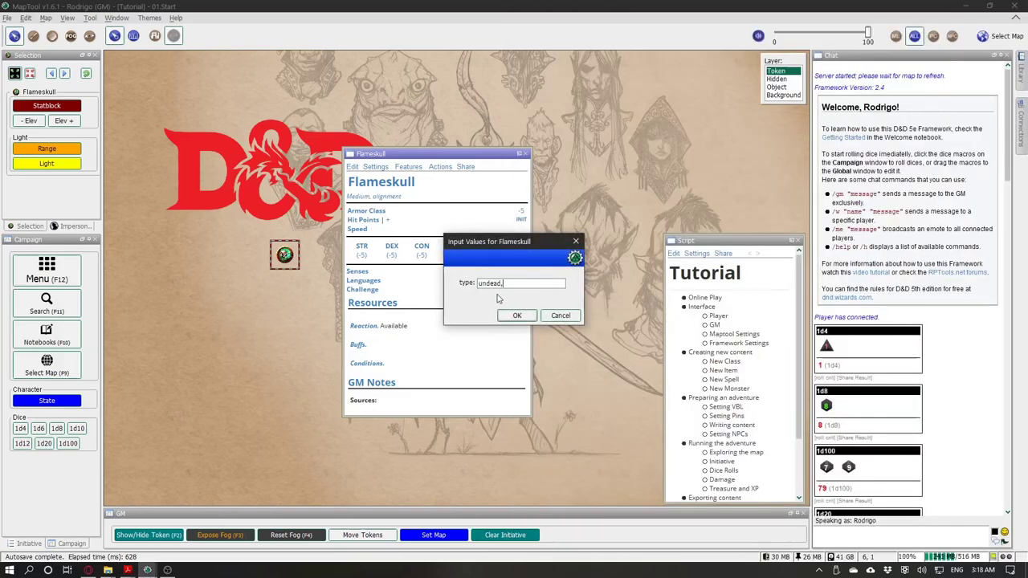
pyautogui.click(517, 315)
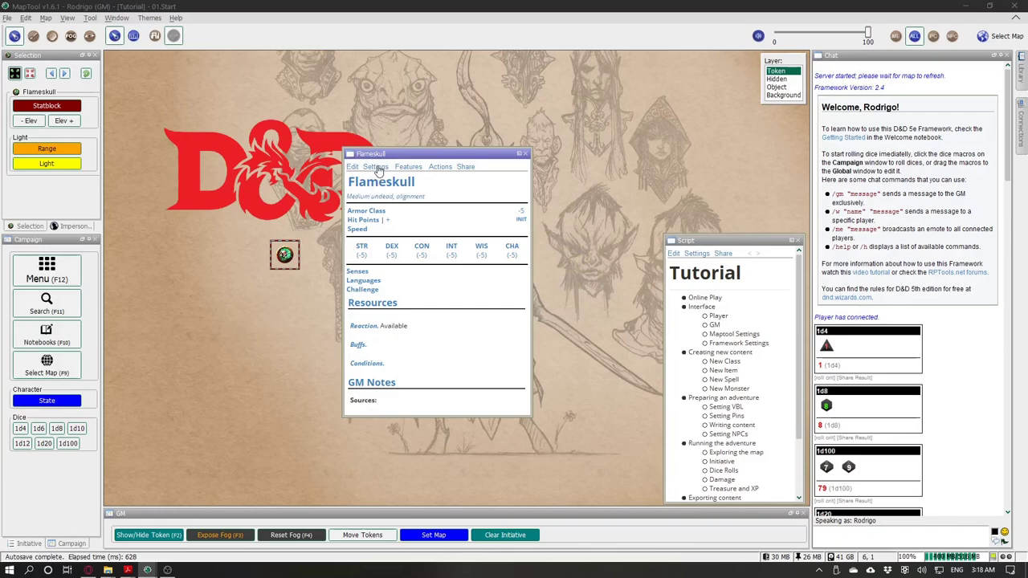
# Step: In the Flameskull's creature settings, set the default size to Tiny and assign the Flameskull token image
pyautogui.click(375, 167)
pyautogui.click(538, 236)
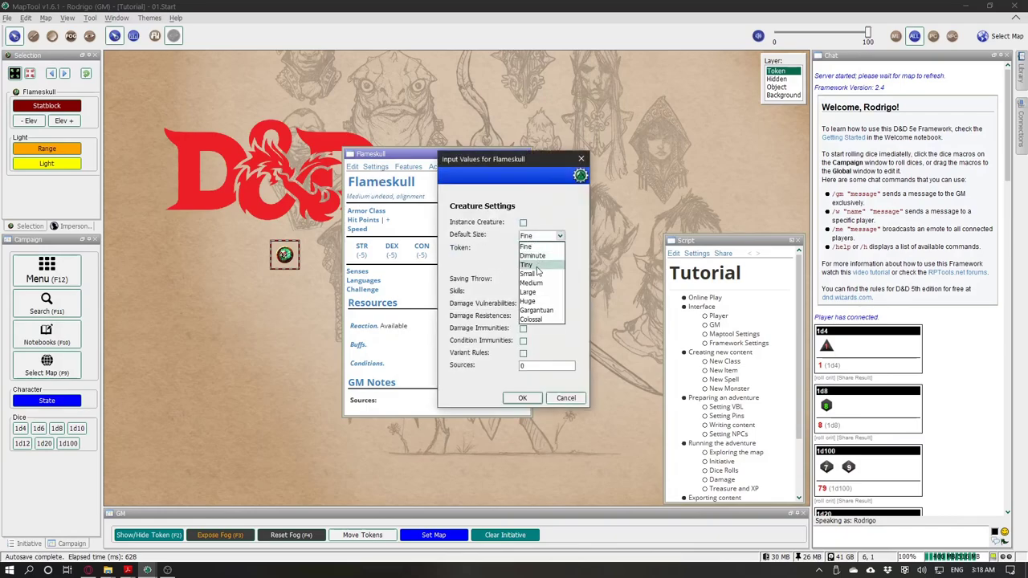
pyautogui.click(536, 266)
pyautogui.click(545, 255)
pyautogui.click(536, 257)
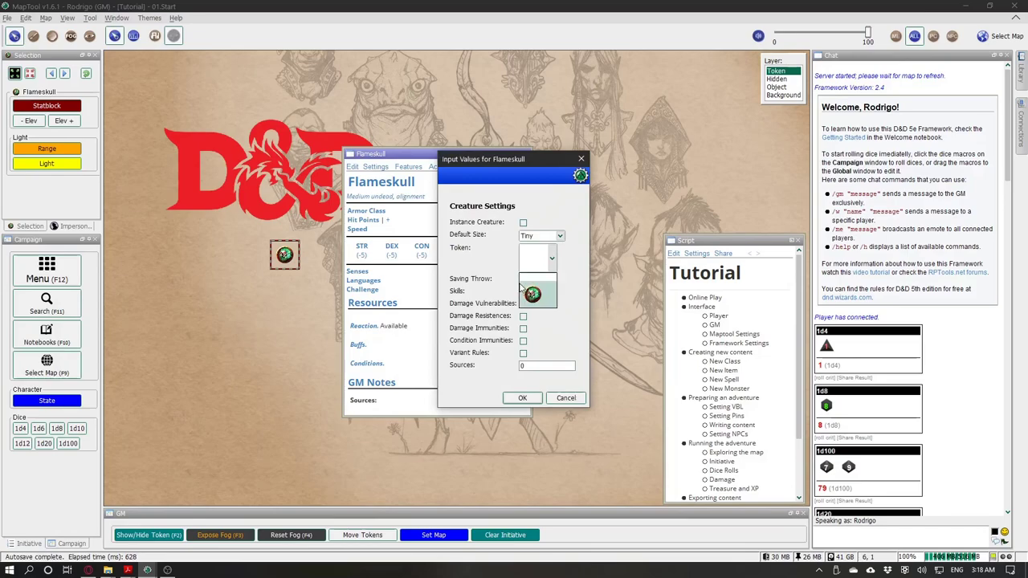
pyautogui.click(462, 246)
pyautogui.click(540, 258)
pyautogui.click(534, 295)
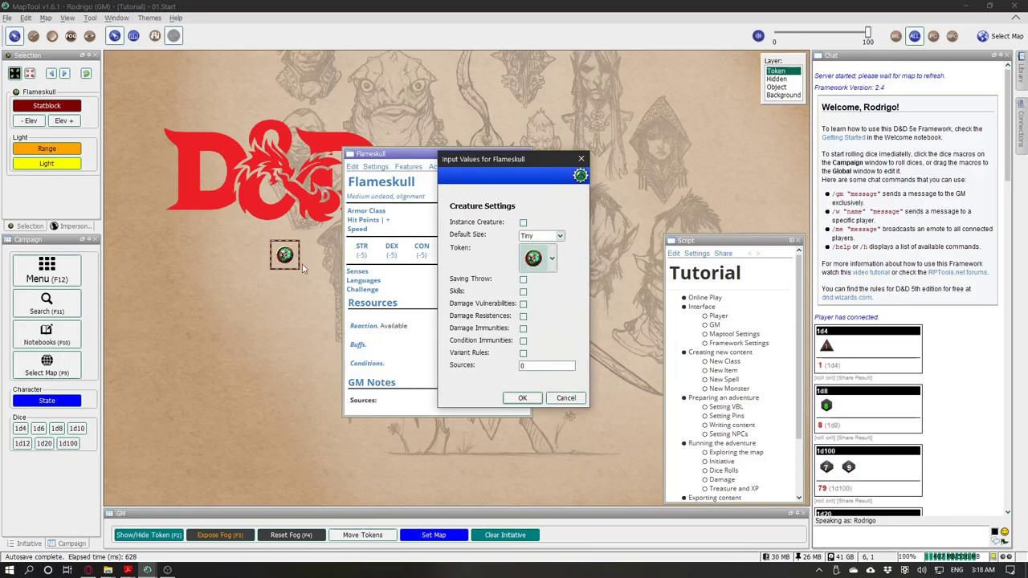
# Step: Compare the creature settings with the Flameskull entry in BasicRules.pdf and enable Damage Resistences and Damage Immunities
pyautogui.hotkey('alt', 'Tab')
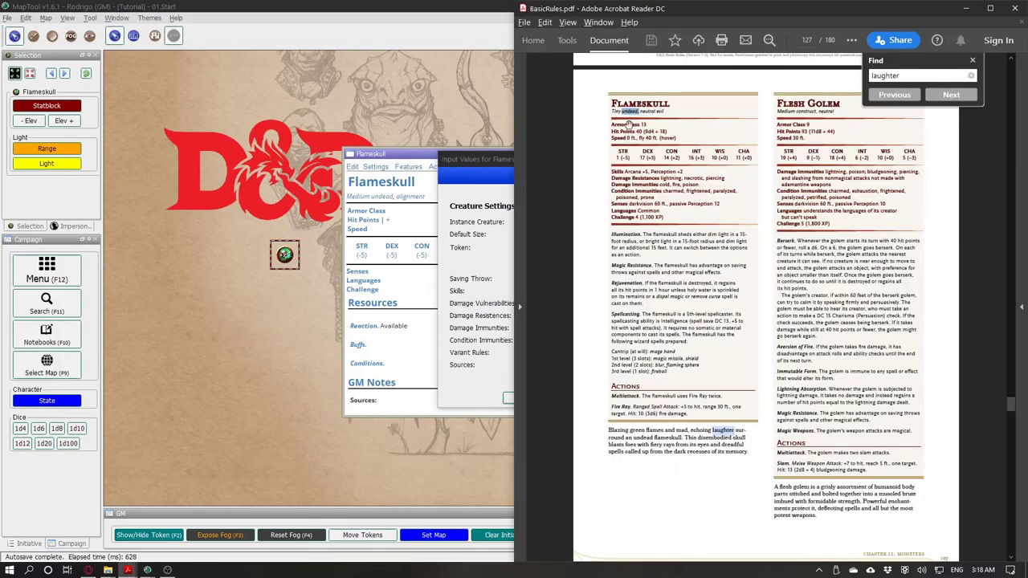
pyautogui.click(476, 165)
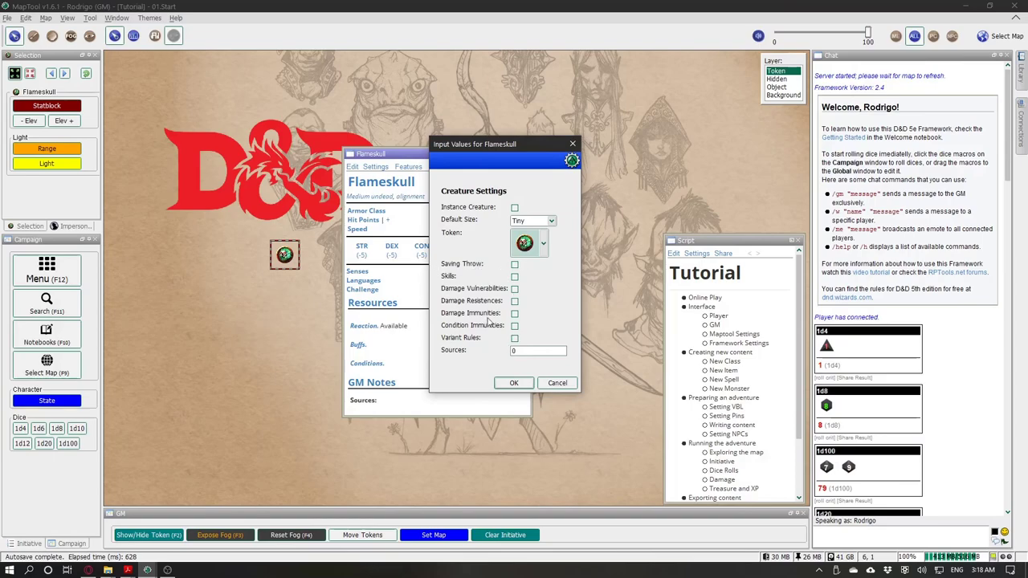
pyautogui.hotkey('alt', 'Tab')
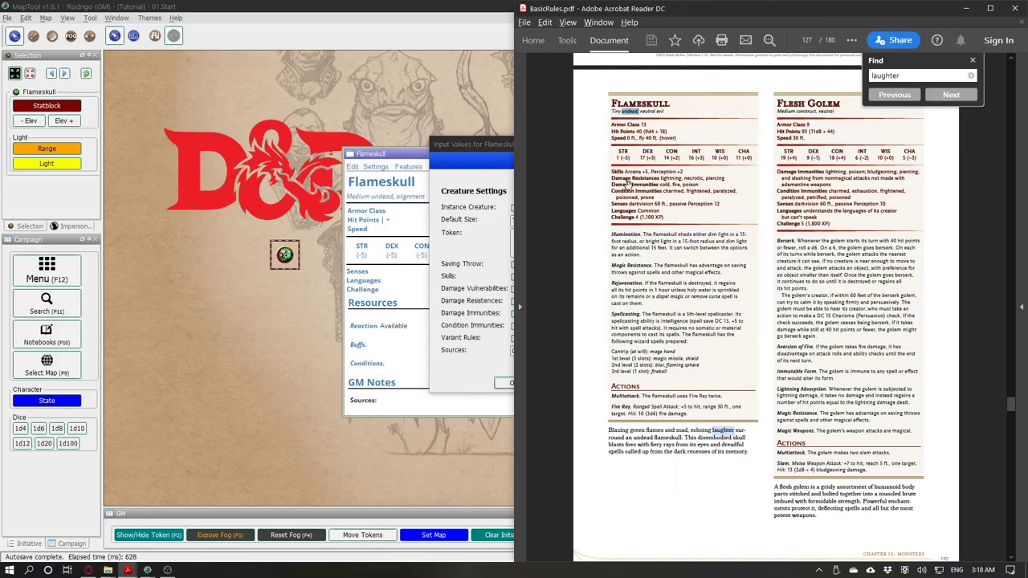
pyautogui.moveTo(510, 146); pyautogui.dragTo(394, 143)
pyautogui.hotkey('alt', 'Tab')
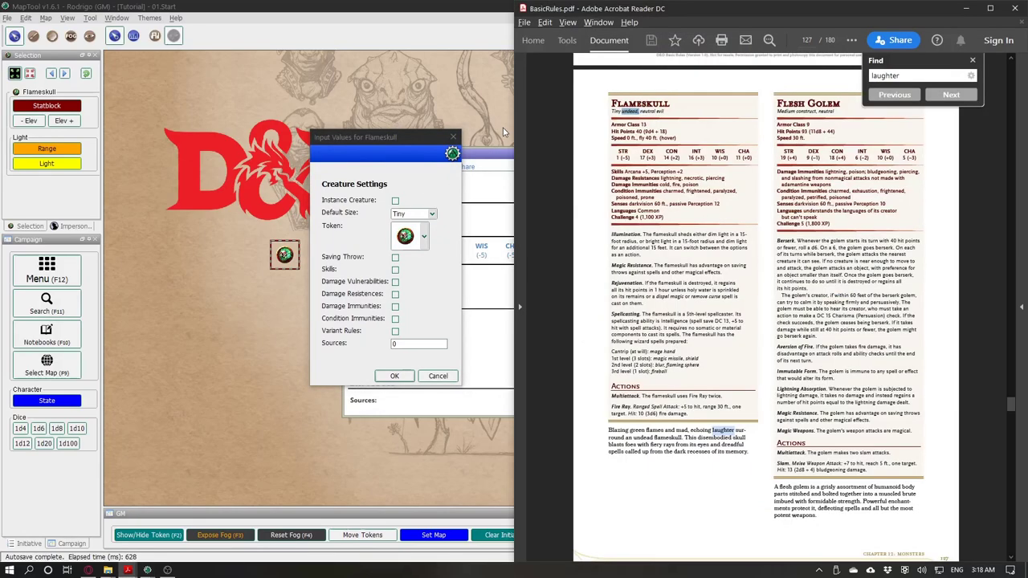
pyautogui.hotkey('alt', 'Tab')
pyautogui.hotkey('alt', 'Tab')
pyautogui.hotkey('alt', 'Tab')
pyautogui.click(395, 294)
pyautogui.click(395, 306)
pyautogui.hotkey('alt', 'Tab')
# Step: Set the creature's Sources to MM, apply the creature settings, and check the stat block
pyautogui.click(404, 343)
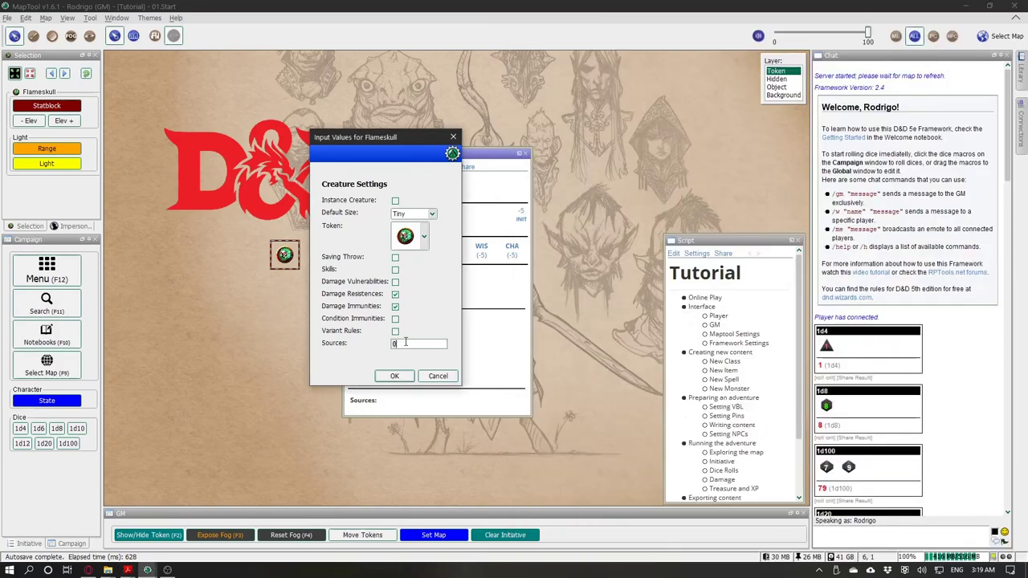
pyautogui.hotkey('alt', 'Tab')
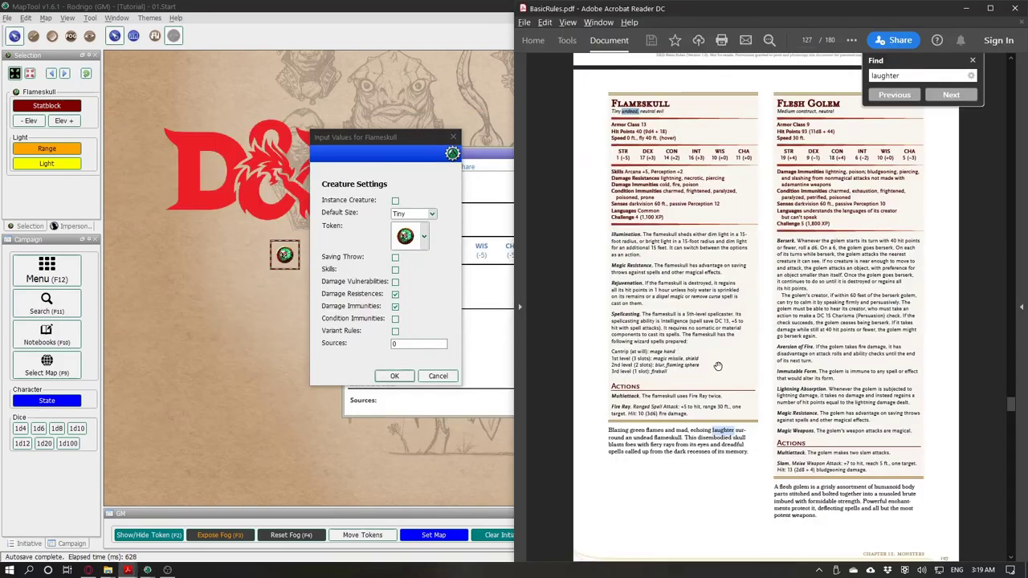
pyautogui.hotkey('alt', 'Tab')
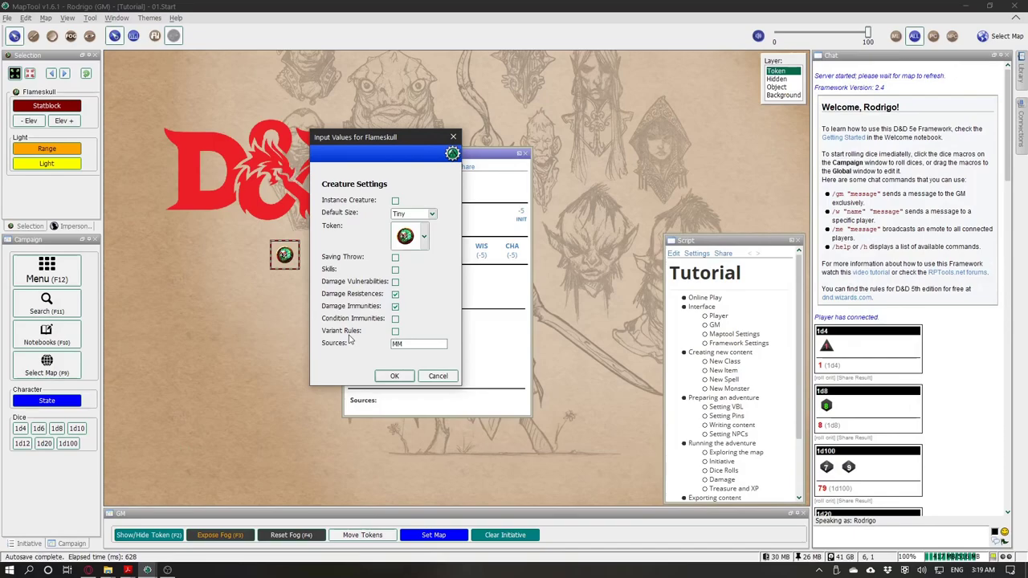
pyautogui.click(395, 376)
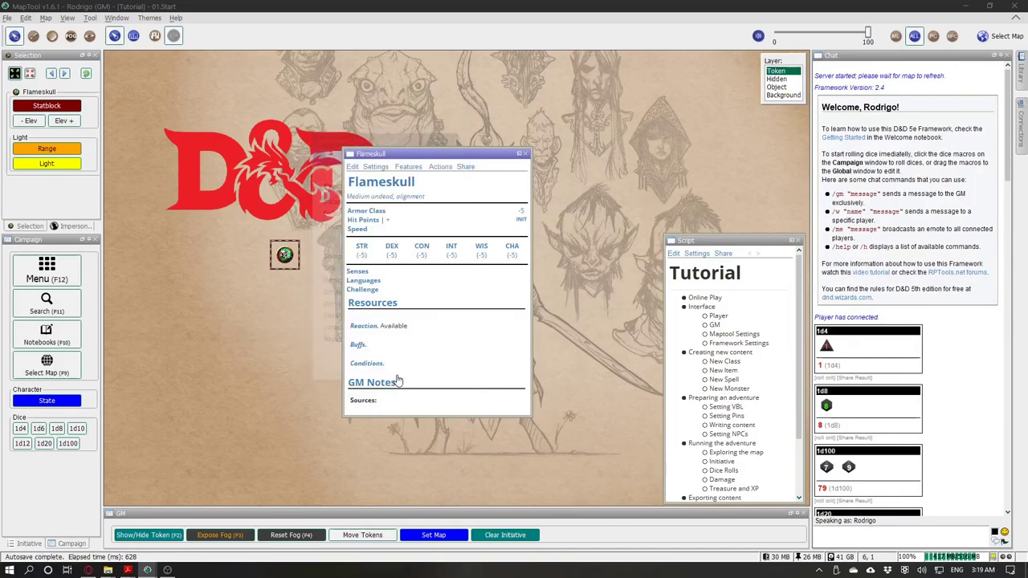
pyautogui.scroll(-1, 436, 280)
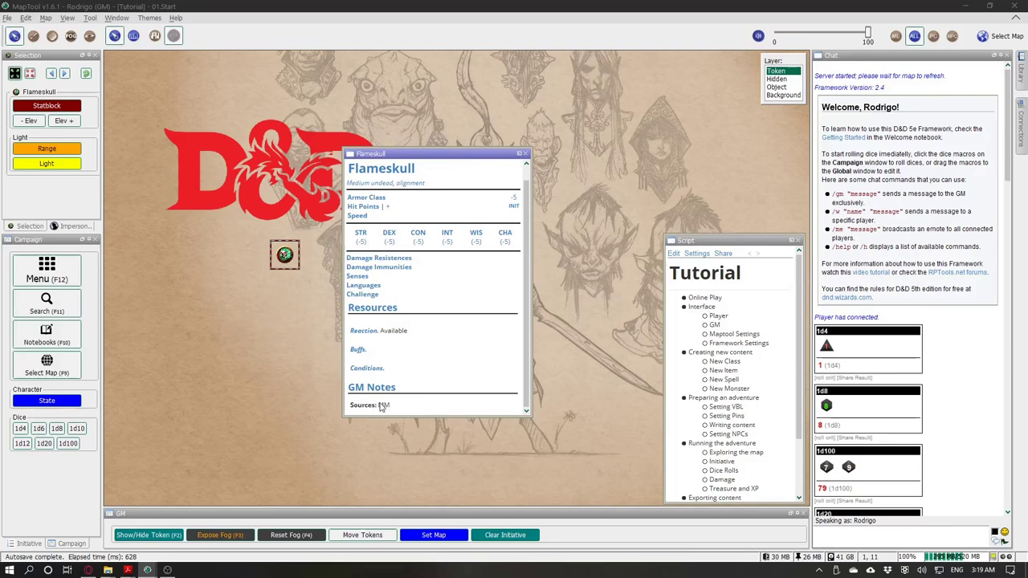
pyautogui.scroll(1, 381, 401)
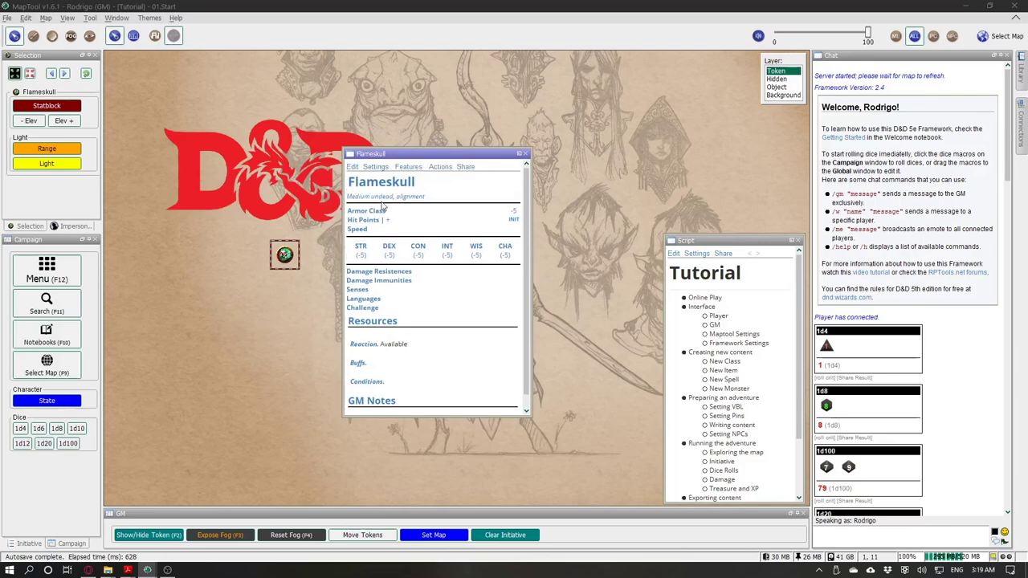
# Step: Change the Flameskull token's size on the map to Tiny
pyautogui.click(285, 254)
pyautogui.rightClick(286, 255)
pyautogui.moveTo(326, 306)
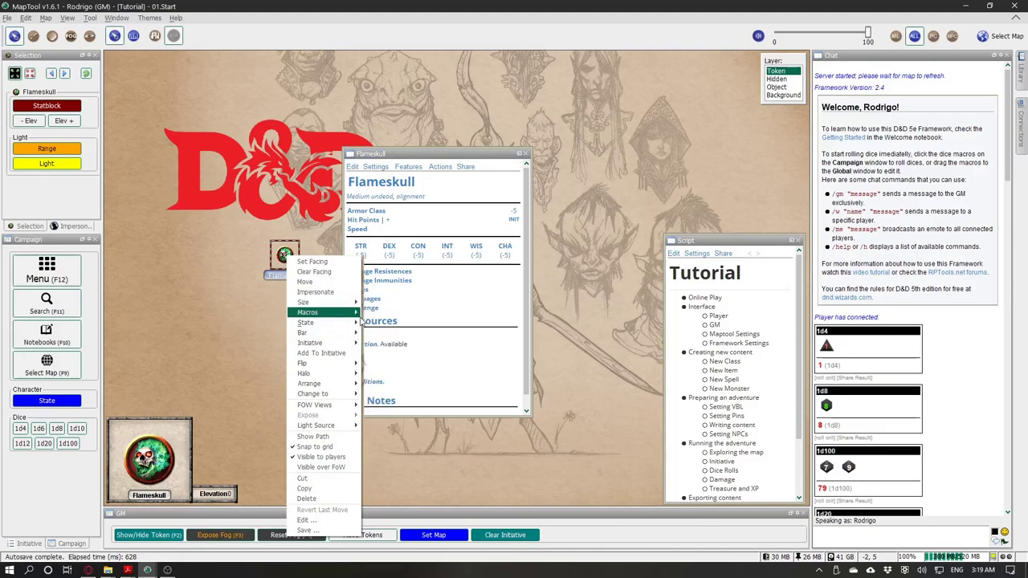
pyautogui.click(381, 340)
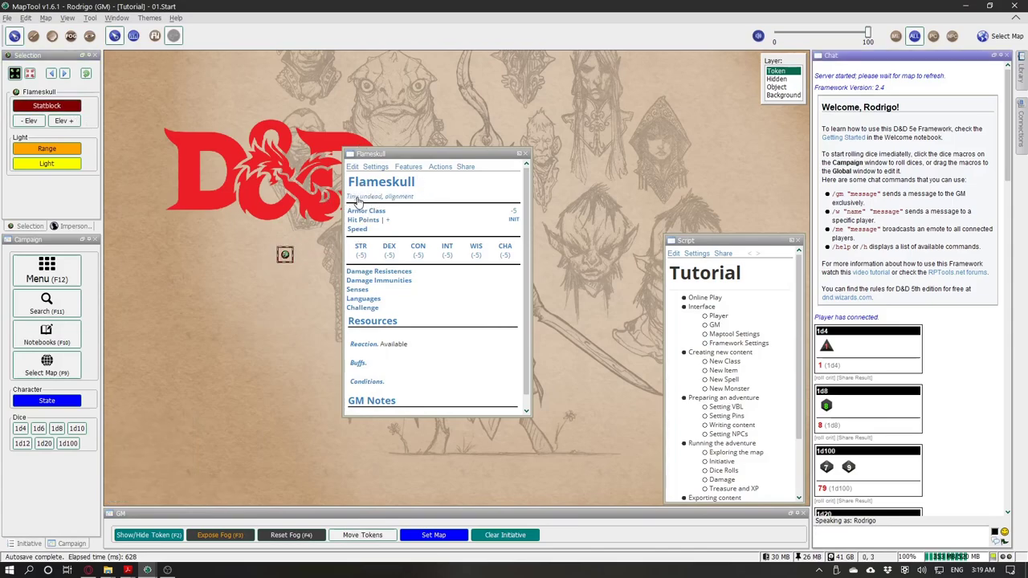
# Step: Copy "neutral evil" from the Flameskull entry in BasicRules.pdf and enter it as the alignment in the MapTool stat block
pyautogui.hotkey('alt', 'Tab')
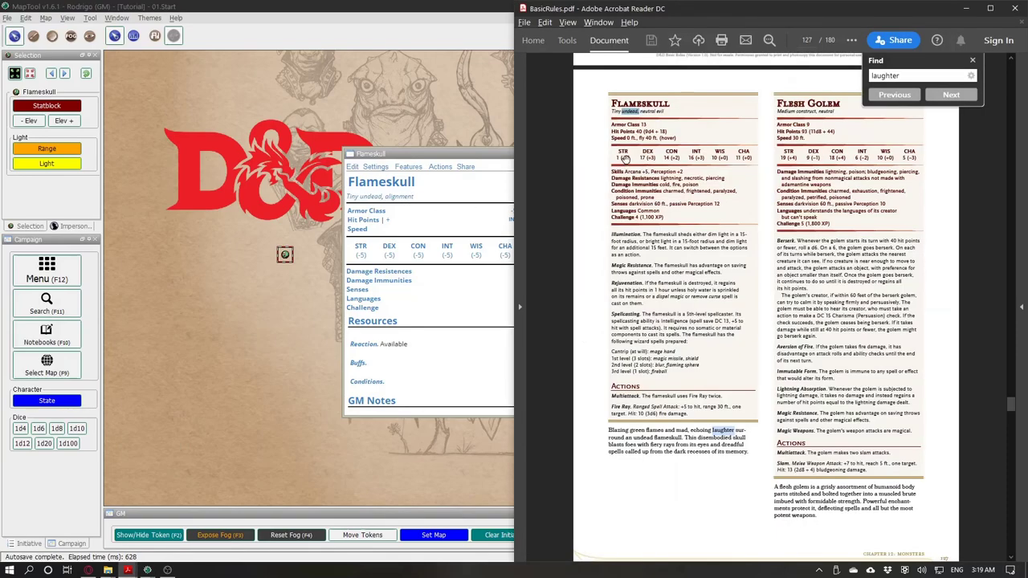
pyautogui.moveTo(611, 110); pyautogui.dragTo(654, 118)
pyautogui.hotkey('ctrl', 'c')
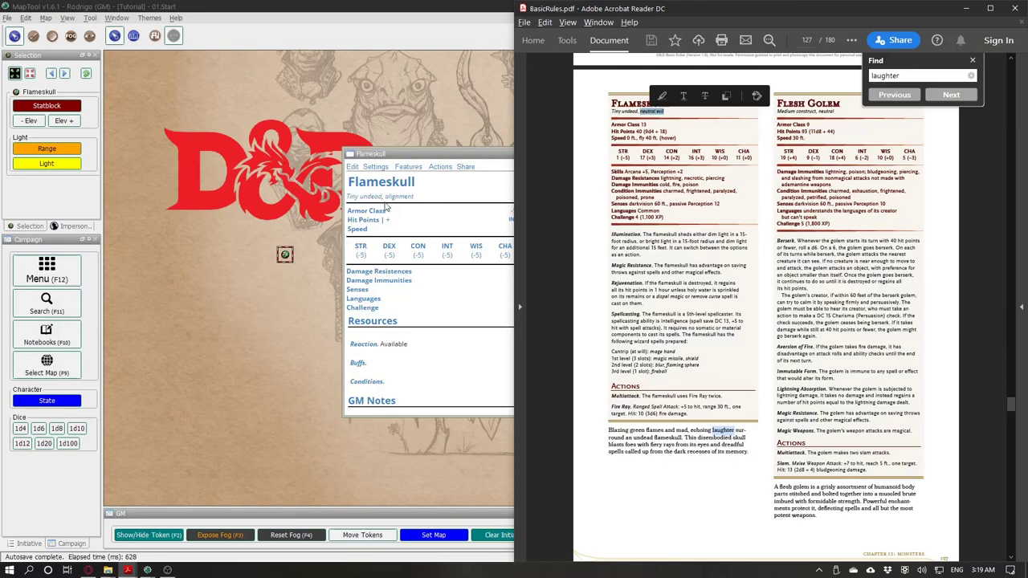
pyautogui.click(400, 197)
pyautogui.hotkey('ctrl', 'v')
pyautogui.click(517, 316)
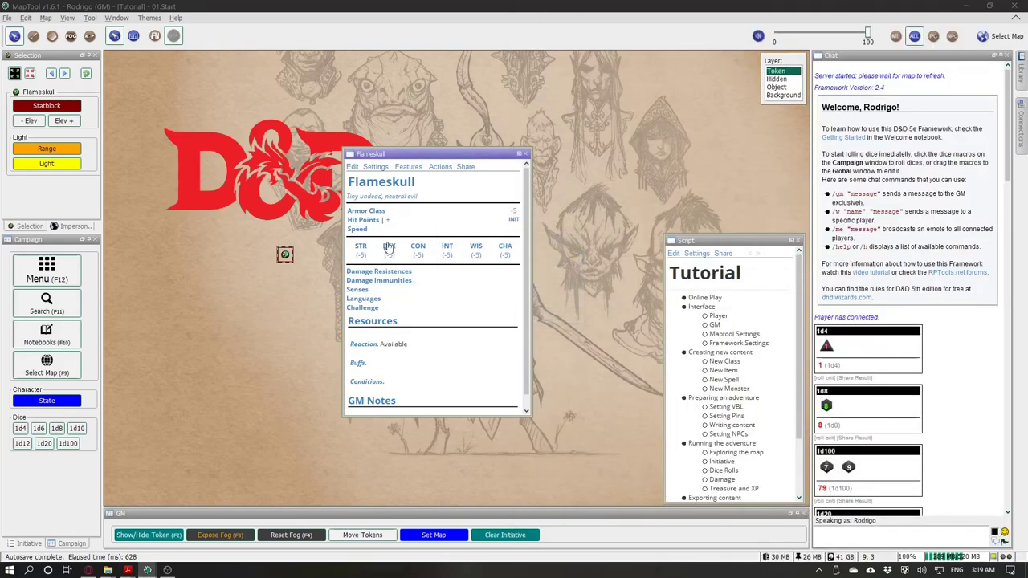
# Step: Check the Flameskull entry in BasicRules.pdf and set the Armor Class in the MapTool stat block to 13
pyautogui.hotkey('alt', 'Tab')
pyautogui.click(374, 215)
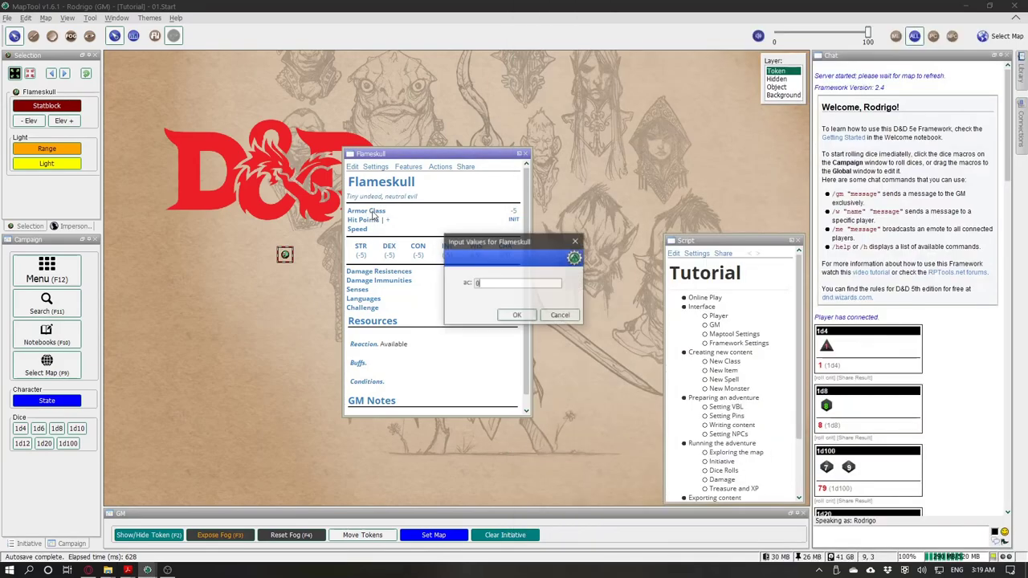
pyautogui.write('13')
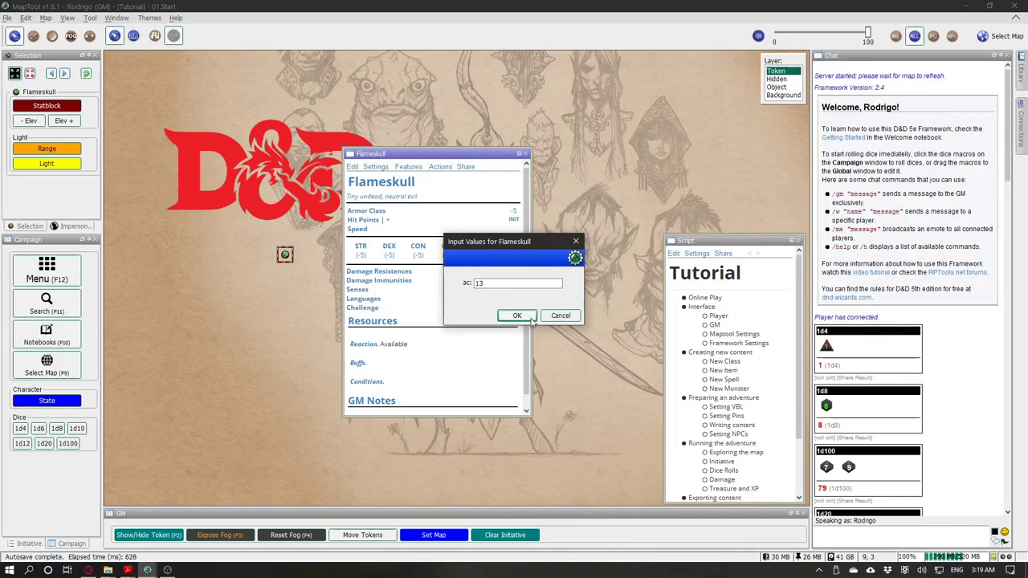
pyautogui.click(517, 315)
# Step: Copy "40 (9d4 + 18)" from the Flameskull entry in BasicRules.pdf and enter it as the Hit Points in the MapTool stat block
pyautogui.hotkey('alt', 'Tab')
pyautogui.moveTo(668, 136); pyautogui.dragTo(636, 132)
pyautogui.hotkey('ctrl', 'c')
pyautogui.click(360, 222)
pyautogui.hotkey('ctrl', 'v')
pyautogui.click(519, 316)
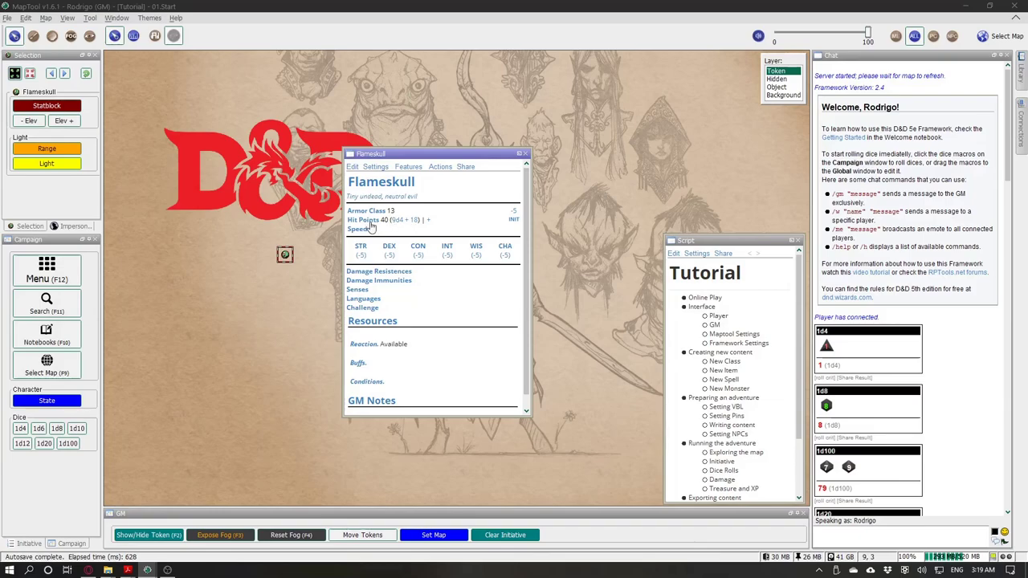
# Step: Roll the Flameskull's hit points from the 9d4 + 18 formula in the MapTool stat block
pyautogui.hotkey('alt', 'Tab')
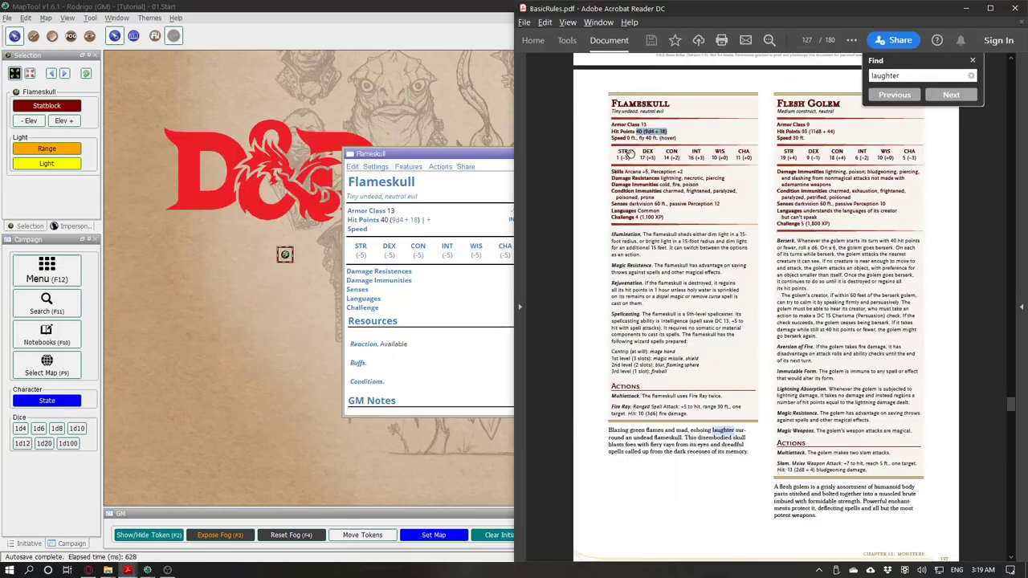
pyautogui.click(428, 220)
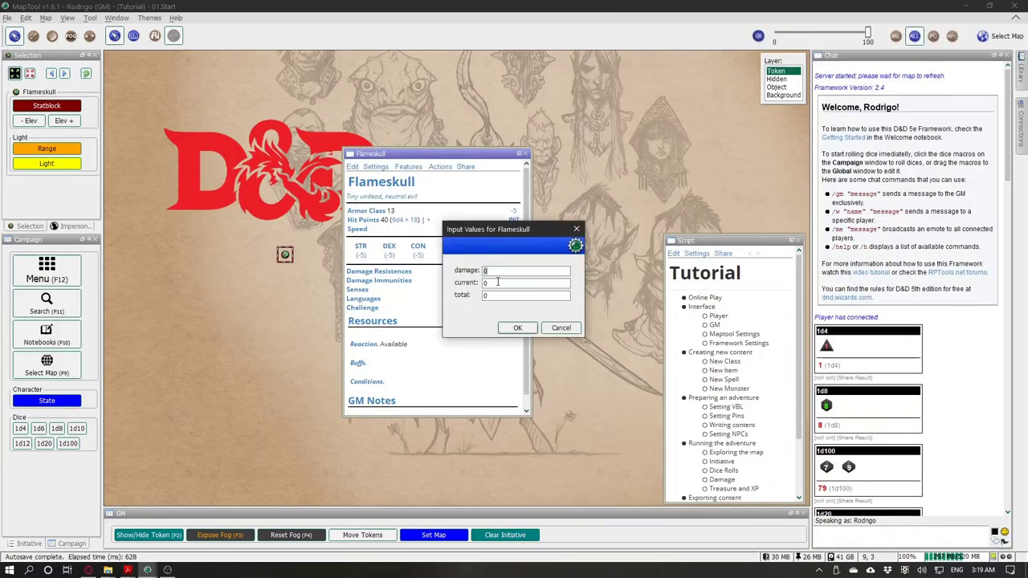
pyautogui.click(576, 229)
pyautogui.click(399, 224)
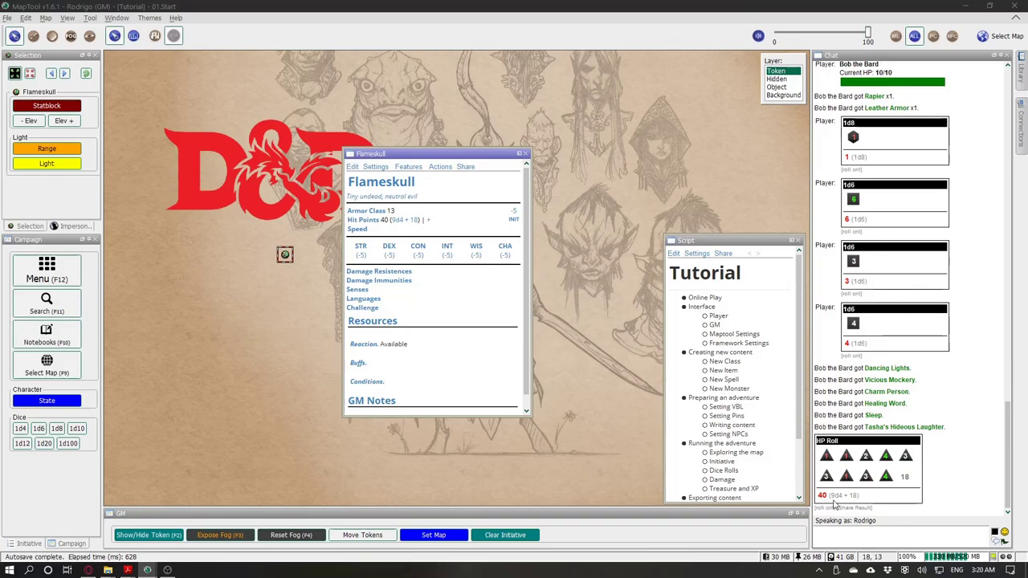
# Step: Set the Flameskull's current and total hit points to 40
pyautogui.click(428, 220)
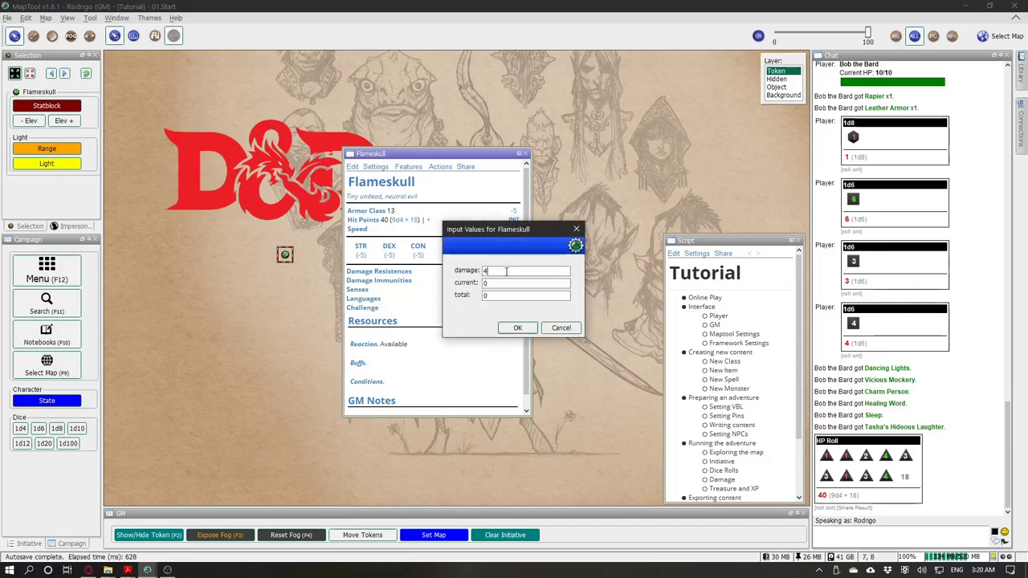
pyautogui.write('40')
pyautogui.press('Tab')
pyautogui.write('40')
pyautogui.press('BackSpace')
pyautogui.write('0')
pyautogui.click(499, 296)
pyautogui.write('40')
pyautogui.click(517, 328)
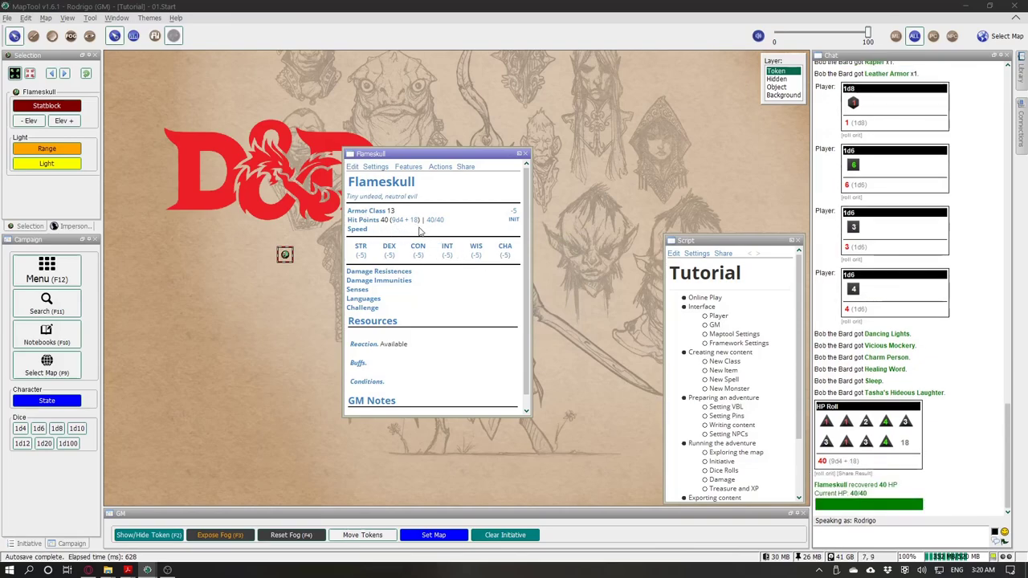
# Step: Copy "0 ft., fly 40 ft. (hover)" from the Flameskull entry in BasicRules.pdf and enter it as the Speed in the MapTool stat block
pyautogui.hotkey('alt', 'Tab')
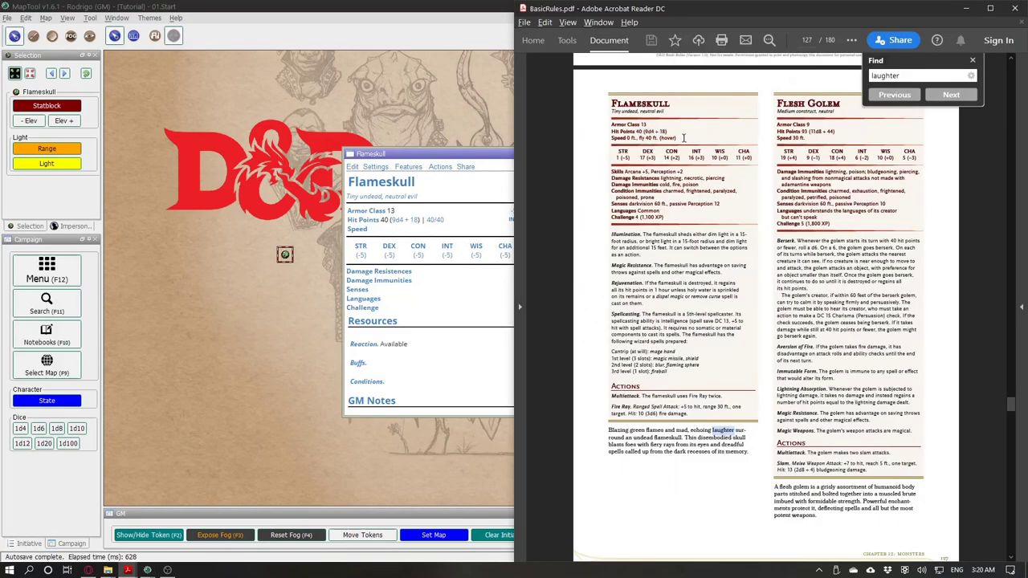
pyautogui.moveTo(683, 138); pyautogui.dragTo(631, 139)
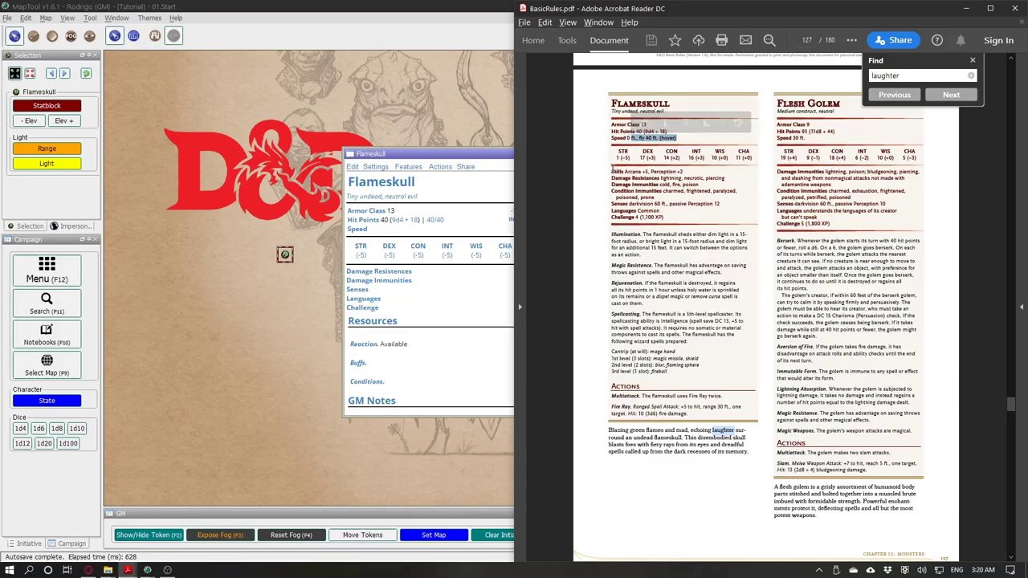
pyautogui.click(679, 131)
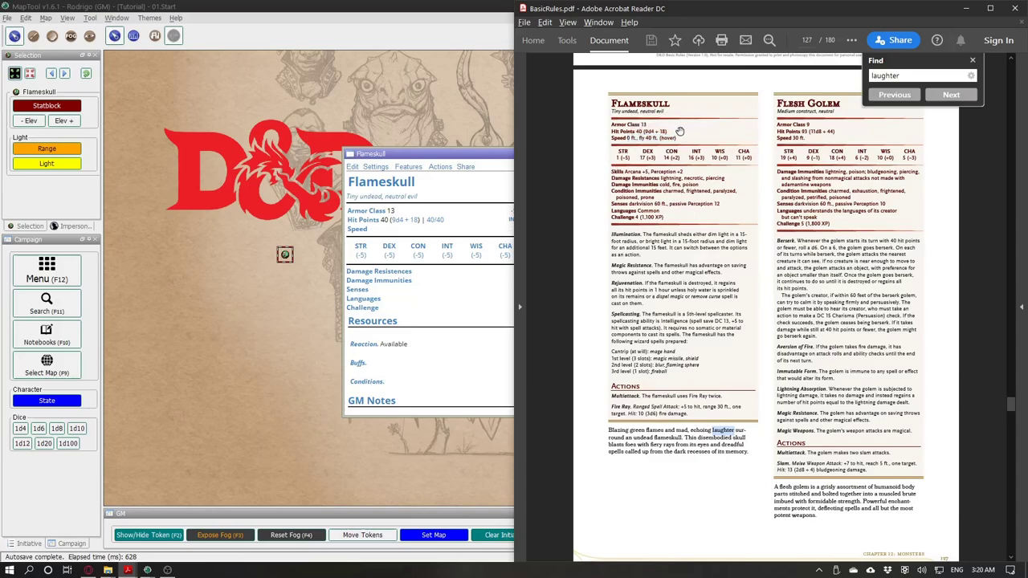
pyautogui.moveTo(666, 138); pyautogui.dragTo(633, 138)
pyautogui.hotkey('ctrl', 'c')
pyautogui.click(357, 231)
pyautogui.hotkey('ctrl', 'v')
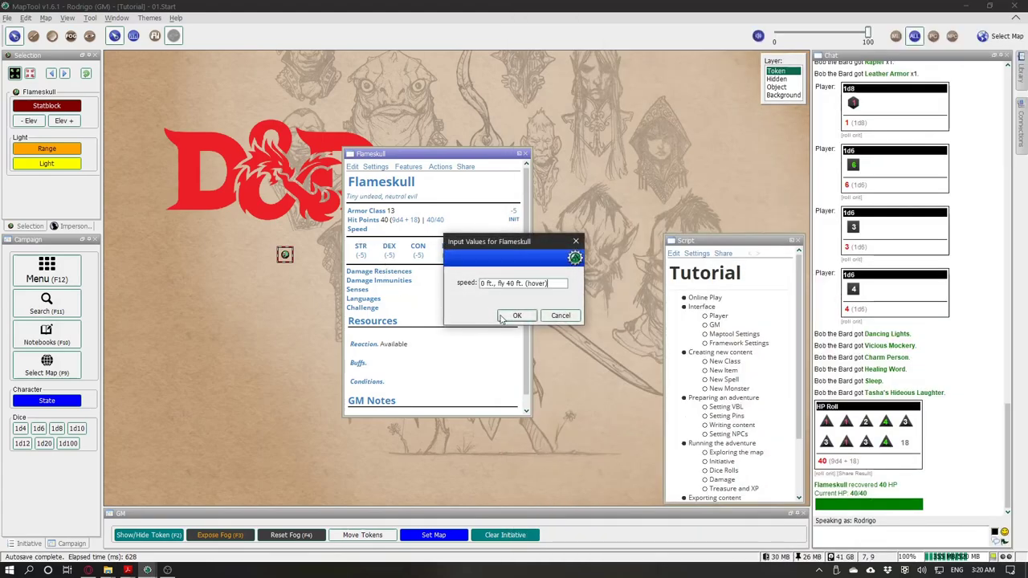
pyautogui.click(502, 317)
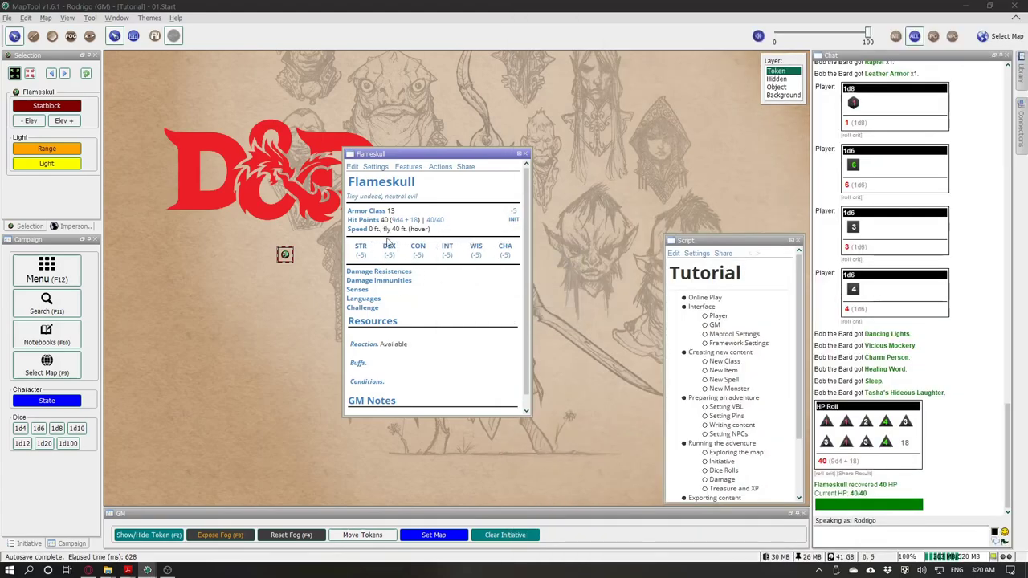
# Step: Check the ability scores in BasicRules.pdf and set the Flameskull's STR to 1, DEX to 17 and CON to 14 in MapTool
pyautogui.hotkey('alt', 'Tab')
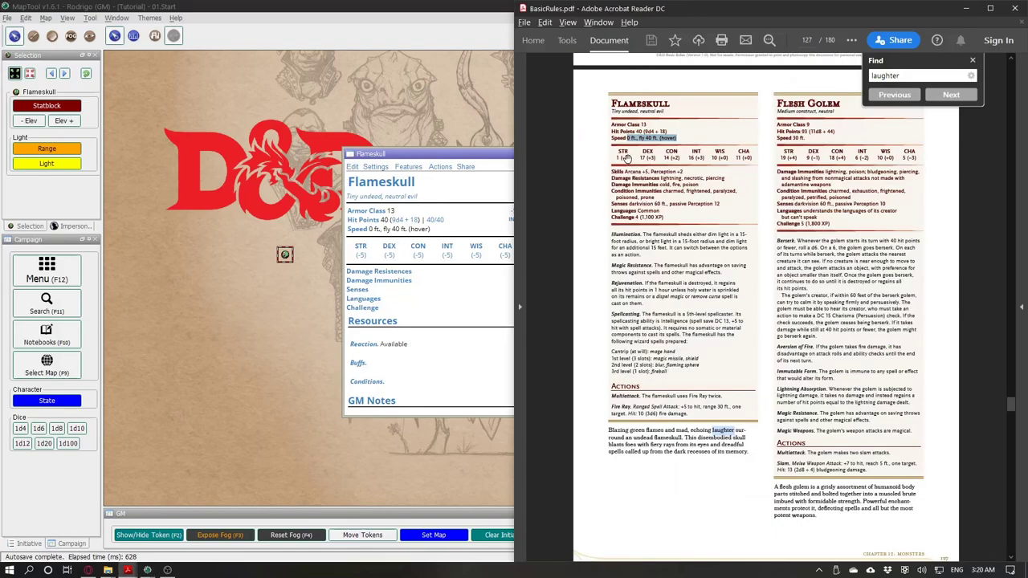
pyautogui.click(361, 251)
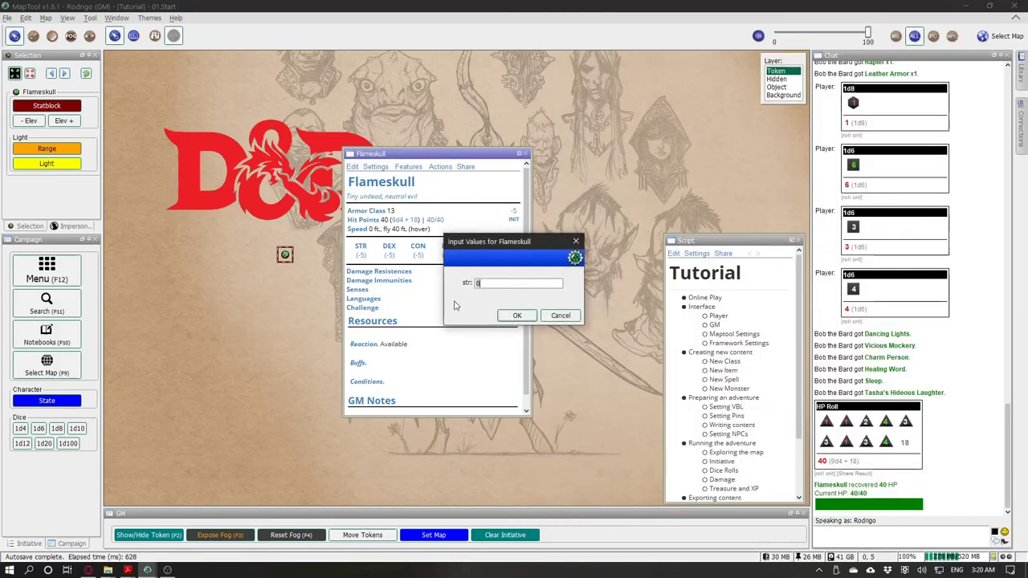
pyautogui.click(390, 254)
pyautogui.write('17')
pyautogui.click(518, 316)
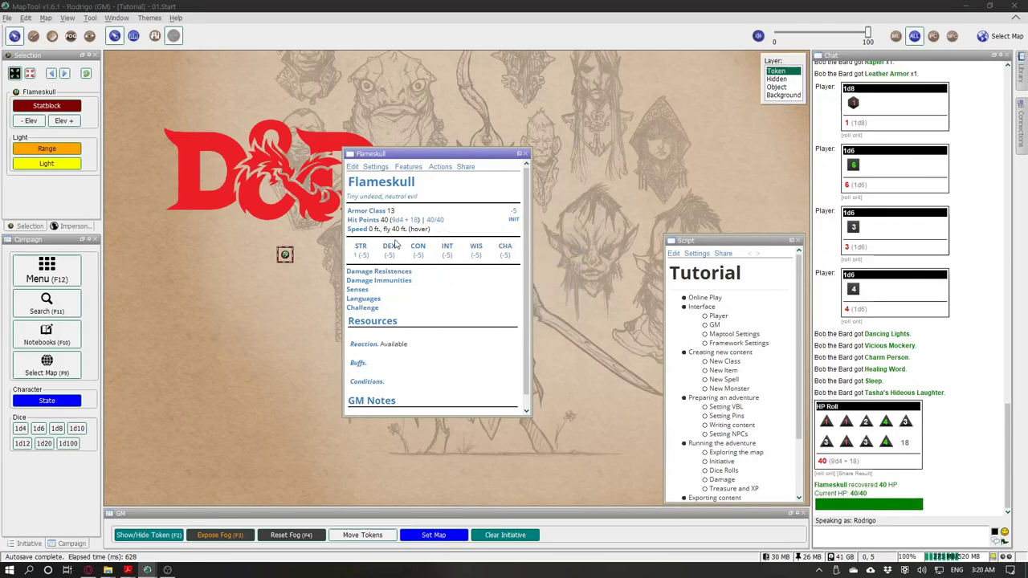
pyautogui.click(416, 251)
pyautogui.write('14')
pyautogui.click(512, 314)
# Step: Check the remaining ability scores in BasicRules.pdf and set the Flameskull's INT to 16, WIS to 10 and CHA to 11 in MapTool
pyautogui.hotkey('alt', 'Tab')
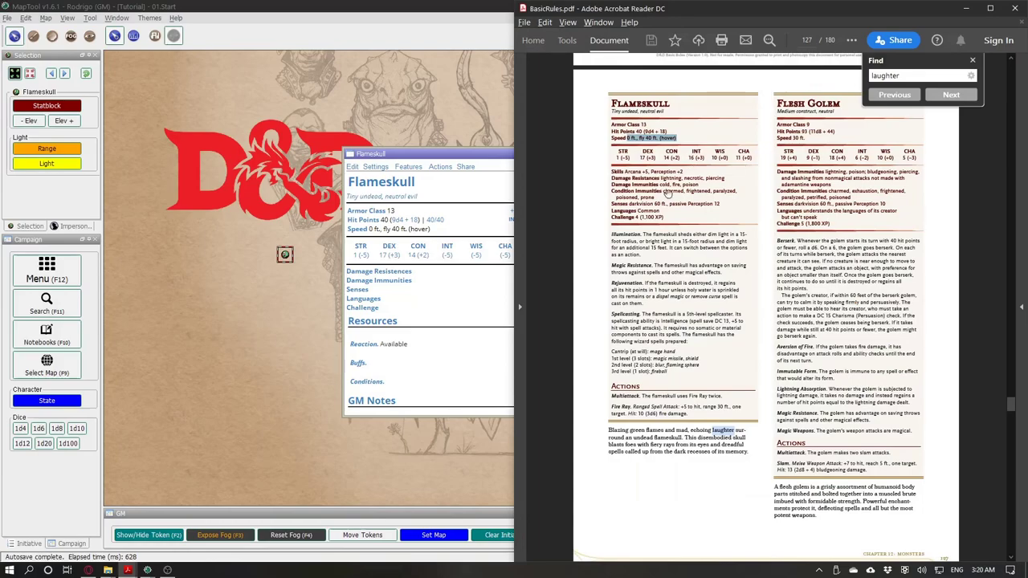
pyautogui.click(448, 246)
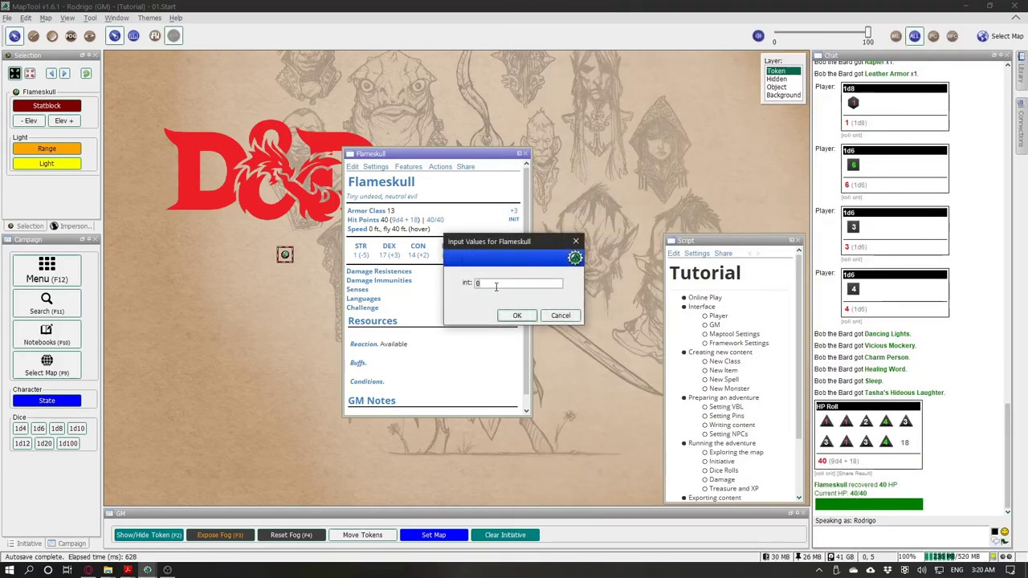
pyautogui.click(511, 315)
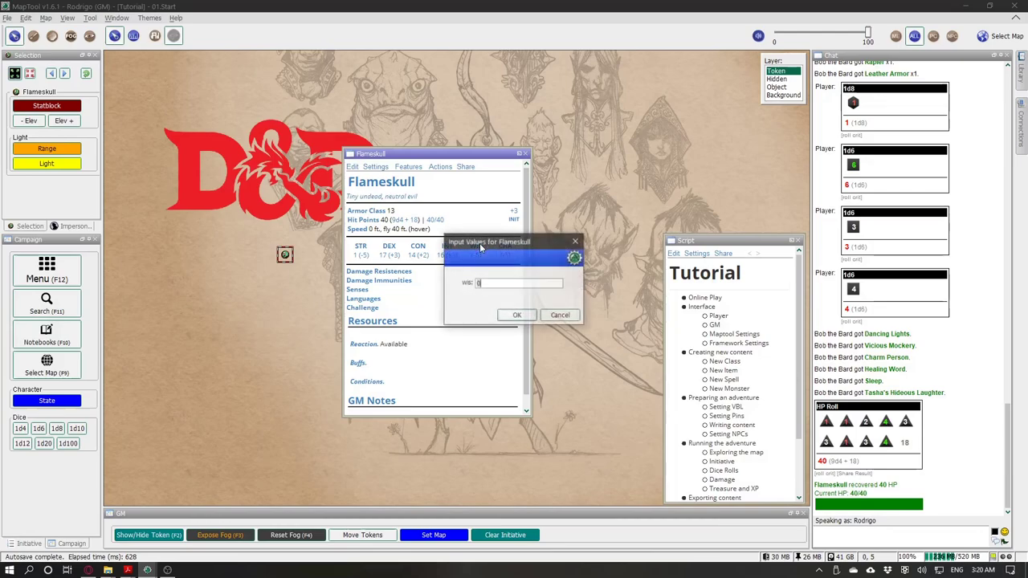
pyautogui.write('1')
pyautogui.click(517, 315)
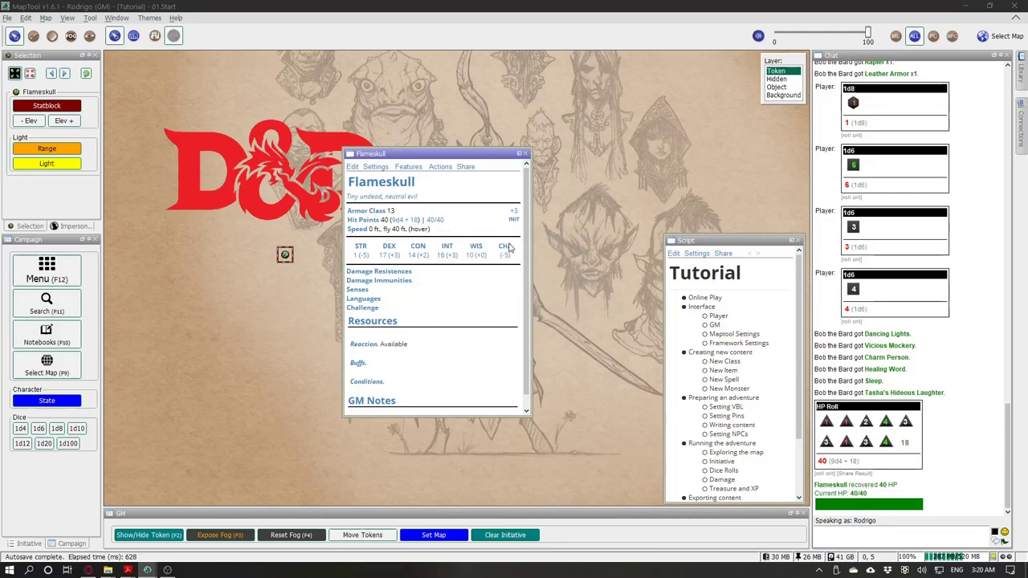
pyautogui.write('11')
pyautogui.click(517, 316)
# Step: Check the Flameskull entry in BasicRules.pdf and enable Skills in the MapTool creature settings
pyautogui.hotkey('alt', 'Tab')
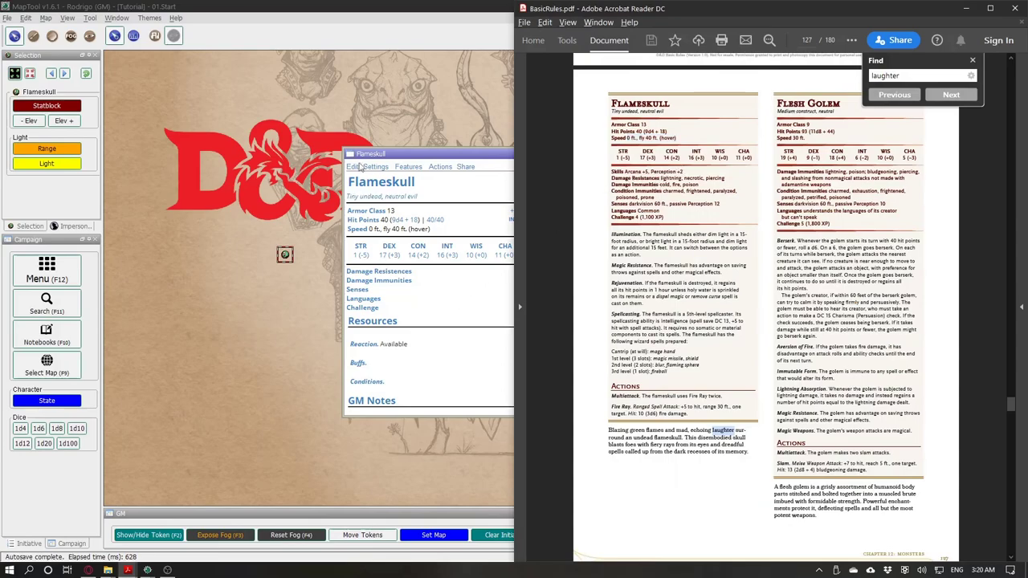
pyautogui.click(361, 166)
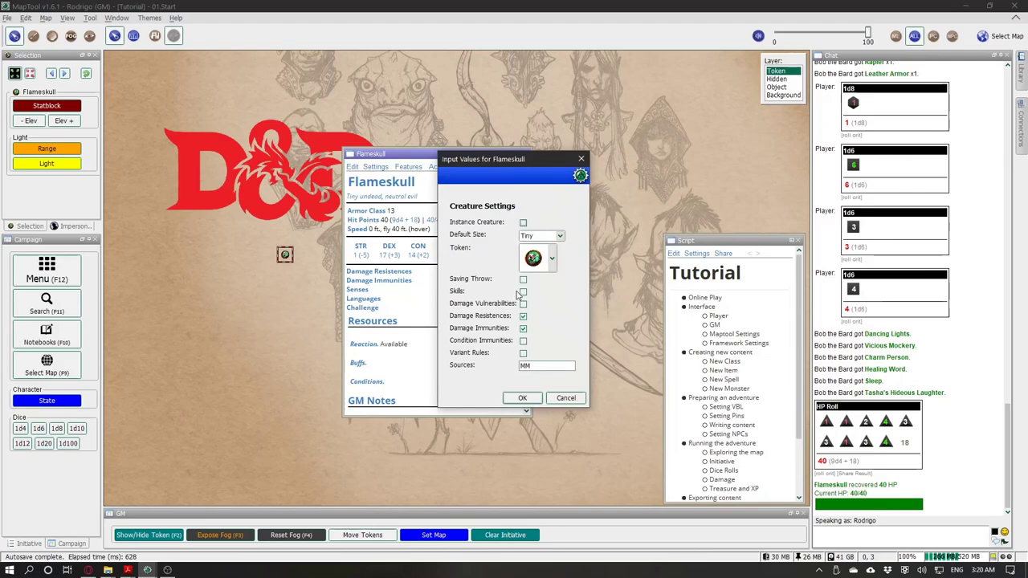
pyautogui.click(523, 292)
pyautogui.click(522, 397)
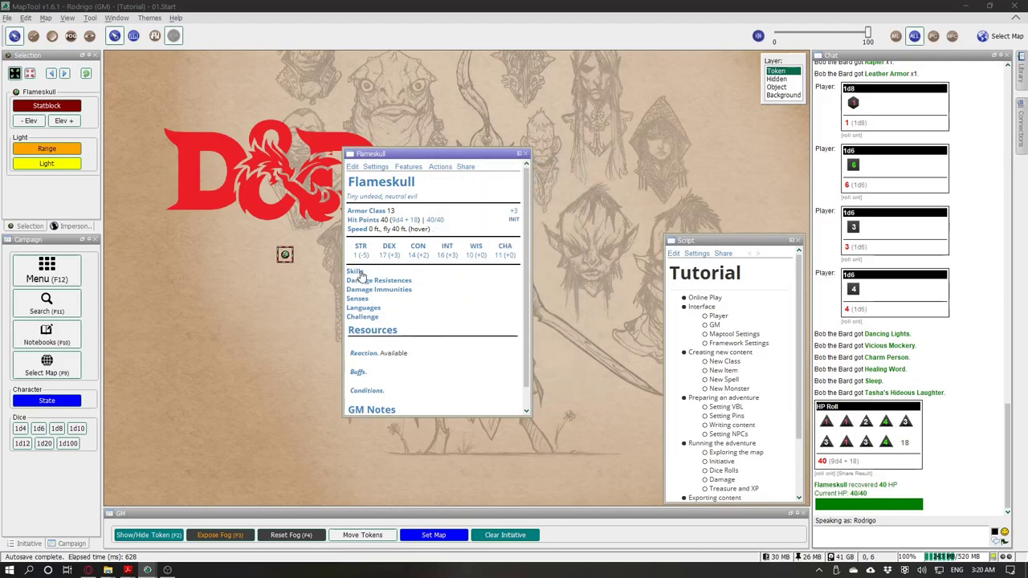
# Step: Copy "Arcana +5, Perception +2" from the Flameskull entry in BasicRules.pdf and enter it as the Skills in the MapTool stat block
pyautogui.click(357, 273)
pyautogui.click(663, 179)
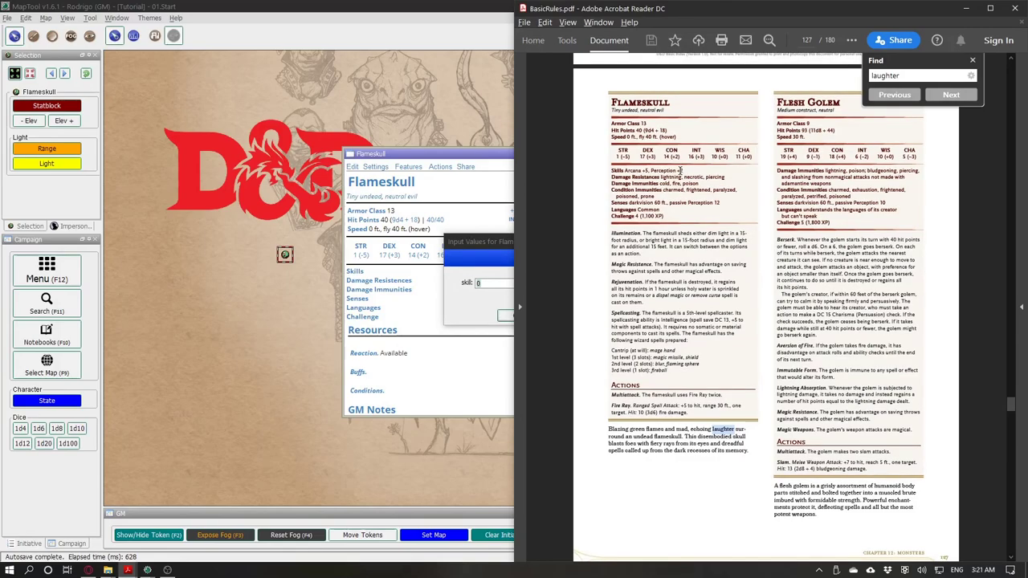
pyautogui.moveTo(682, 171); pyautogui.dragTo(625, 172)
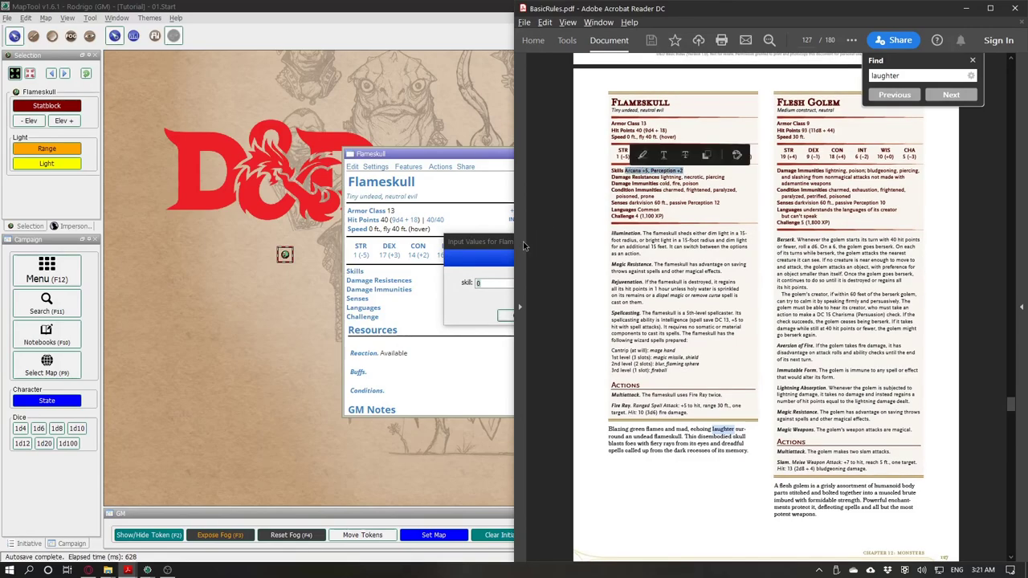
pyautogui.hotkey('ctrl', 'c')
pyautogui.hotkey('alt', 'Tab')
pyautogui.hotkey('ctrl', 'v')
pyautogui.click(532, 314)
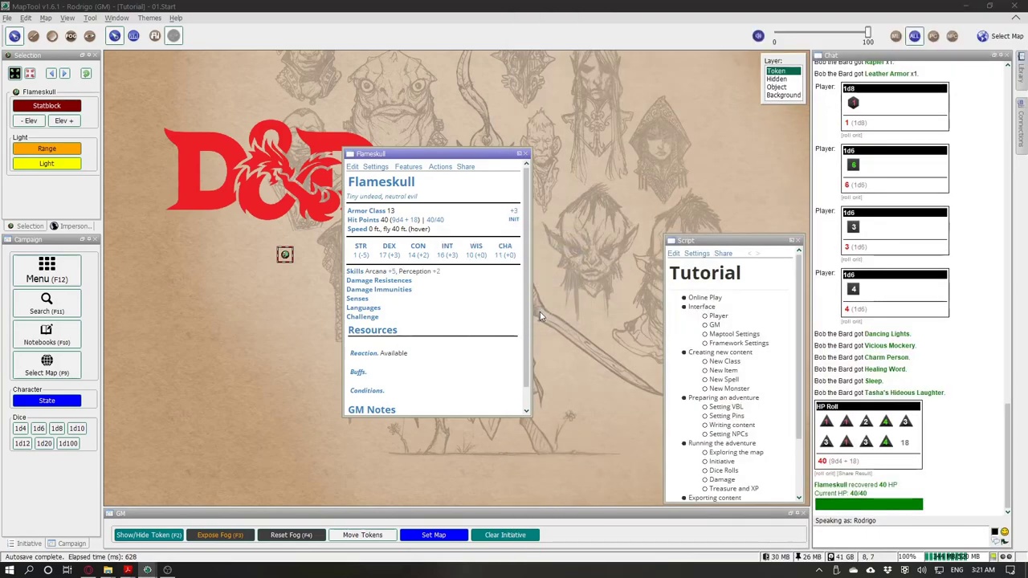
# Step: Copy "lightning, necrotic, piercing" from the Flameskull entry in BasicRules.pdf and enter it as the Damage Resistences in the MapTool stat block
pyautogui.hotkey('alt', 'Tab')
pyautogui.click(682, 176)
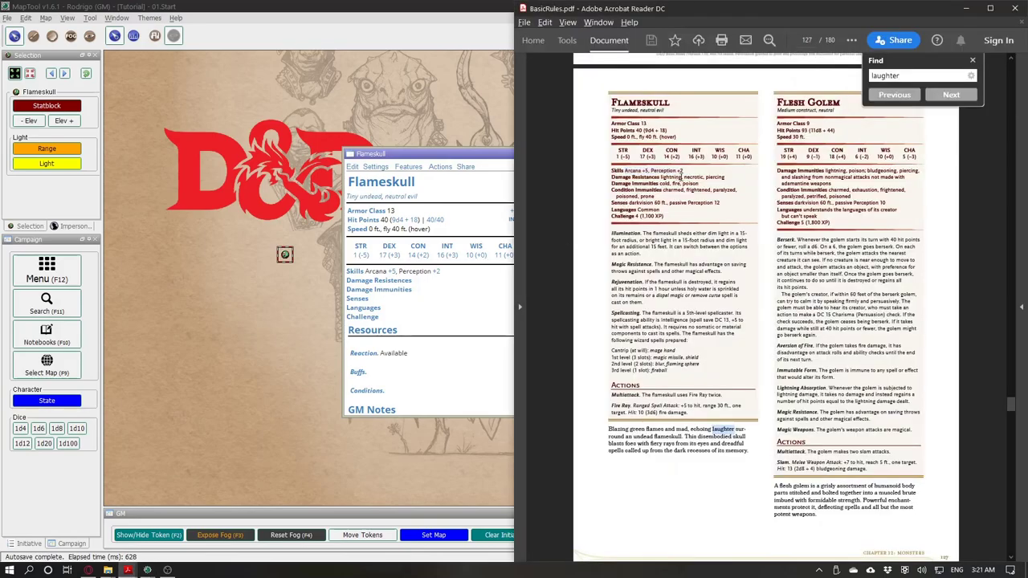
pyautogui.moveTo(727, 177); pyautogui.dragTo(660, 177)
pyautogui.hotkey('ctrl', 'c')
pyautogui.hotkey('alt', 'Tab')
pyautogui.click(404, 285)
pyautogui.hotkey('ctrl', 'v')
pyautogui.click(531, 314)
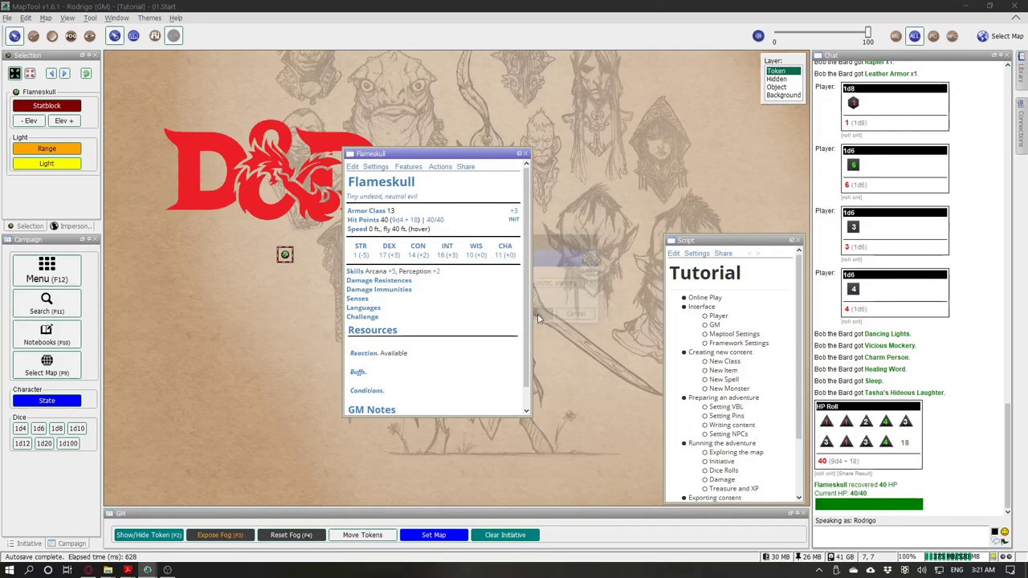
# Step: Copy "cold, fire, poison" from the Flameskull entry in BasicRules.pdf and enter it as the Damage Immunities in the MapTool stat block
pyautogui.hotkey('alt', 'Tab')
pyautogui.click(680, 183)
pyautogui.moveTo(697, 180); pyautogui.dragTo(660, 184)
pyautogui.click(689, 185)
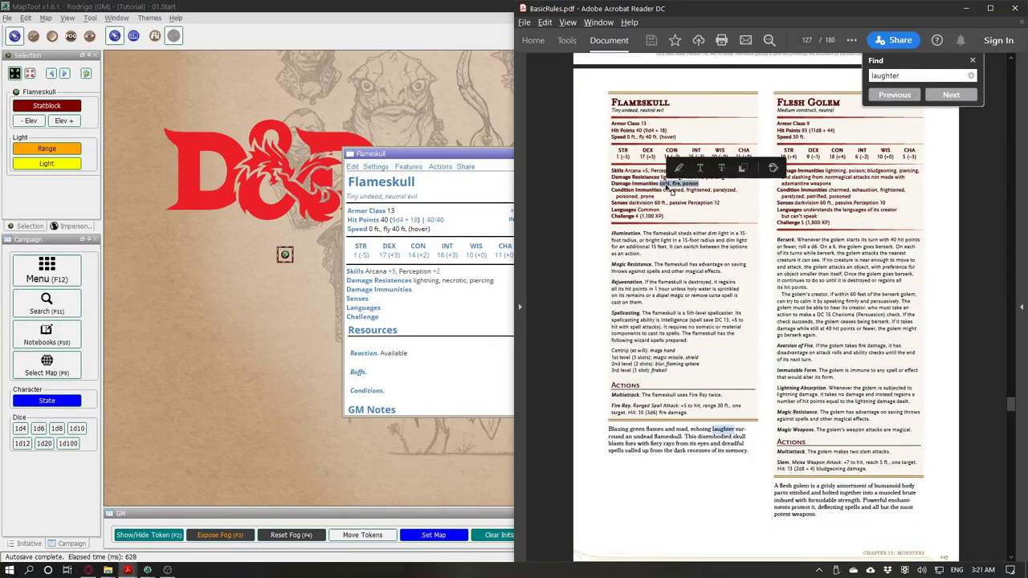
pyautogui.hotkey('ctrl', 'c')
pyautogui.hotkey('alt', 'Tab')
pyautogui.click(395, 293)
pyautogui.hotkey('ctrl', 'v')
pyautogui.click(532, 314)
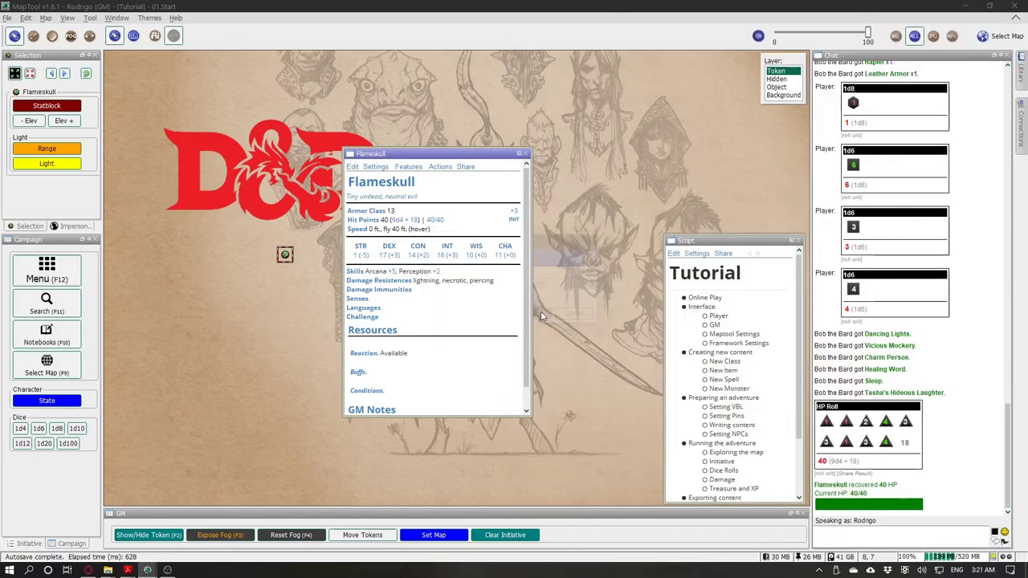
# Step: Copy "charmed, frightened, paralyzed, poisoned, prone" from the Condition Immunities of the Flameskull entry in BasicRules.pdf
pyautogui.hotkey('alt', 'Tab')
pyautogui.click(657, 195)
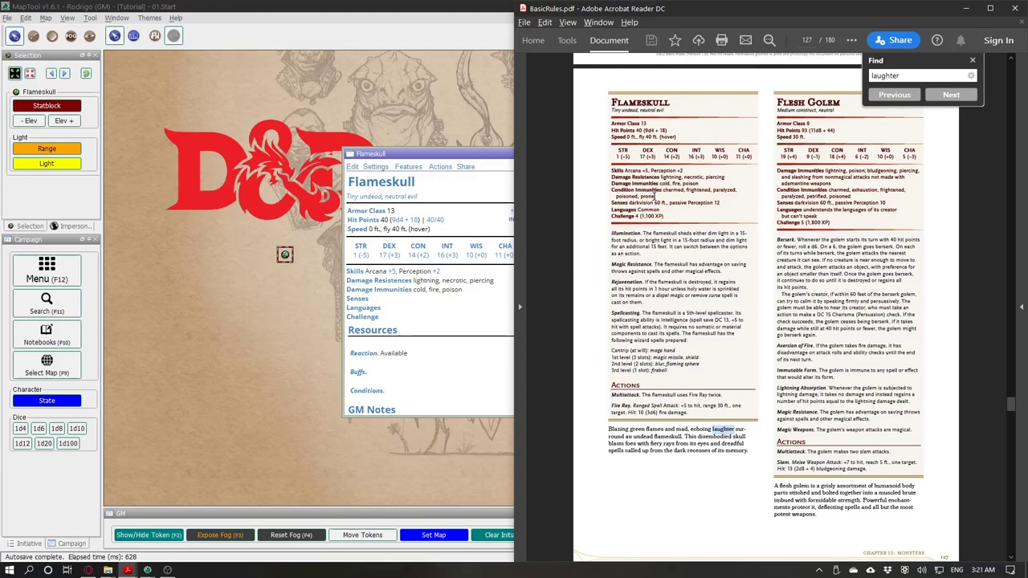
pyautogui.moveTo(654, 196)
pyautogui.mouseDown()
pyautogui.moveTo(665, 189)
pyautogui.moveTo(672, 225)
pyautogui.moveTo(655, 197)
pyautogui.moveTo(664, 193)
pyautogui.mouseUp()
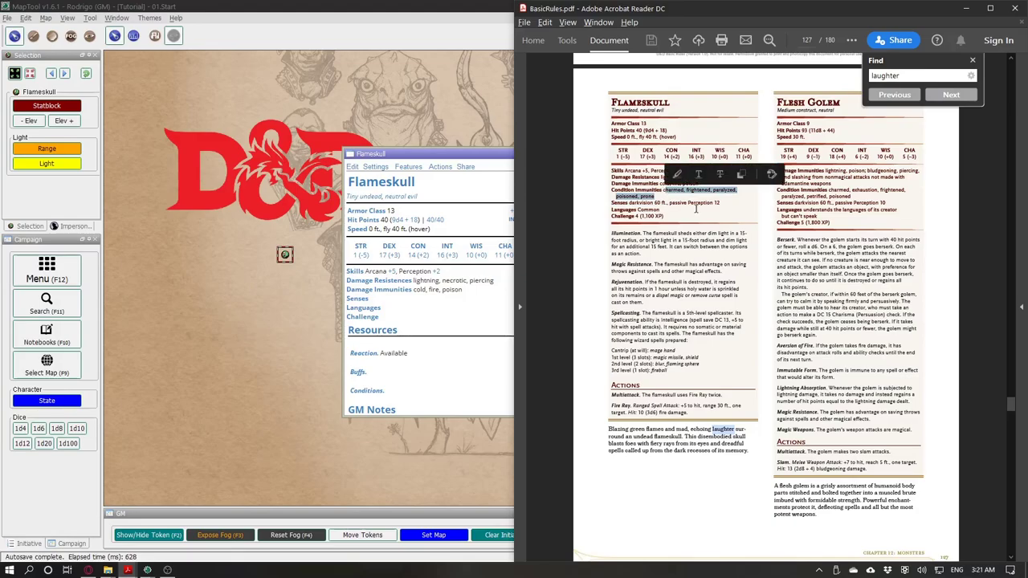
pyautogui.scroll(3, 692, 208)
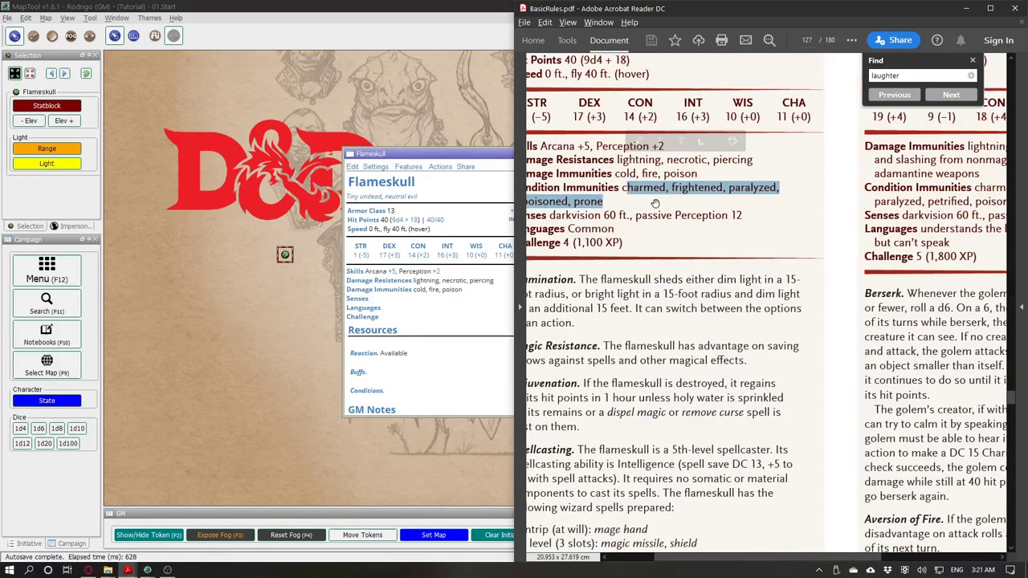
pyautogui.moveTo(655, 201)
pyautogui.mouseDown()
pyautogui.moveTo(667, 179)
pyautogui.moveTo(692, 184)
pyautogui.moveTo(711, 171)
pyautogui.mouseUp()
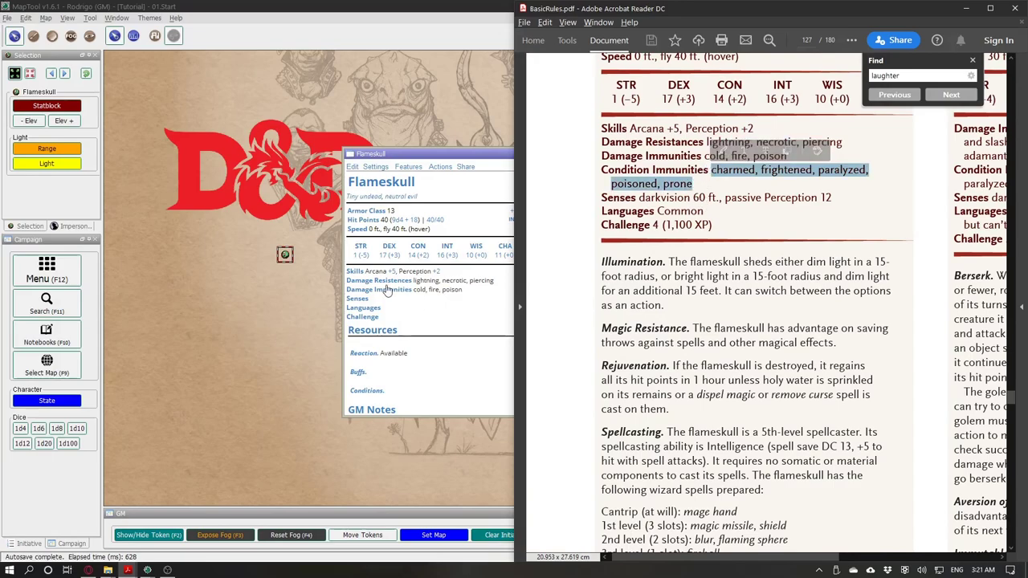
# Step: Enable Condition Immunities in the MapTool creature settings and enter the copied "charmed, frightened, paralyzed, poisoned, prone" in the stat block
pyautogui.click(382, 168)
pyautogui.click(382, 168)
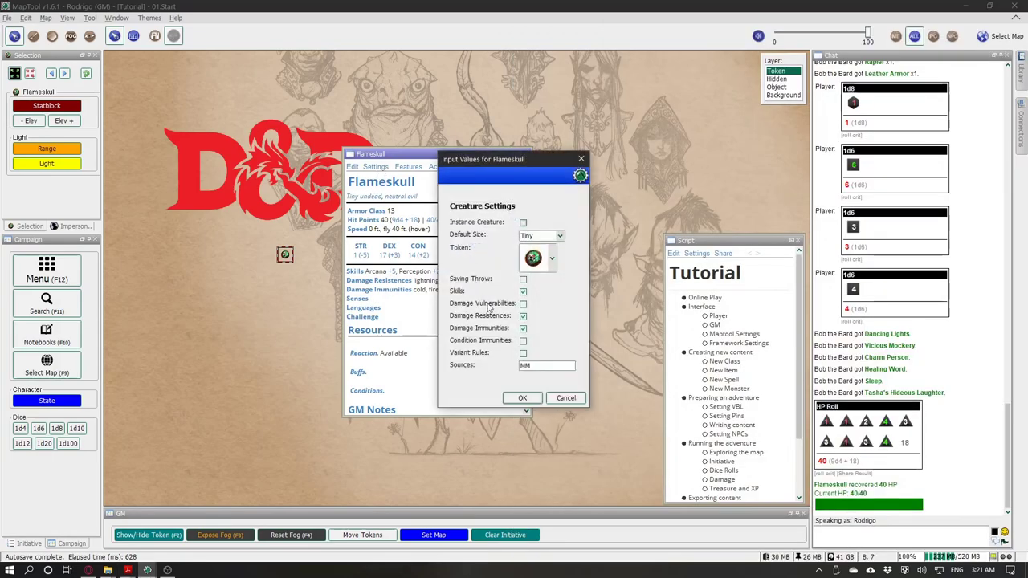
pyautogui.click(523, 341)
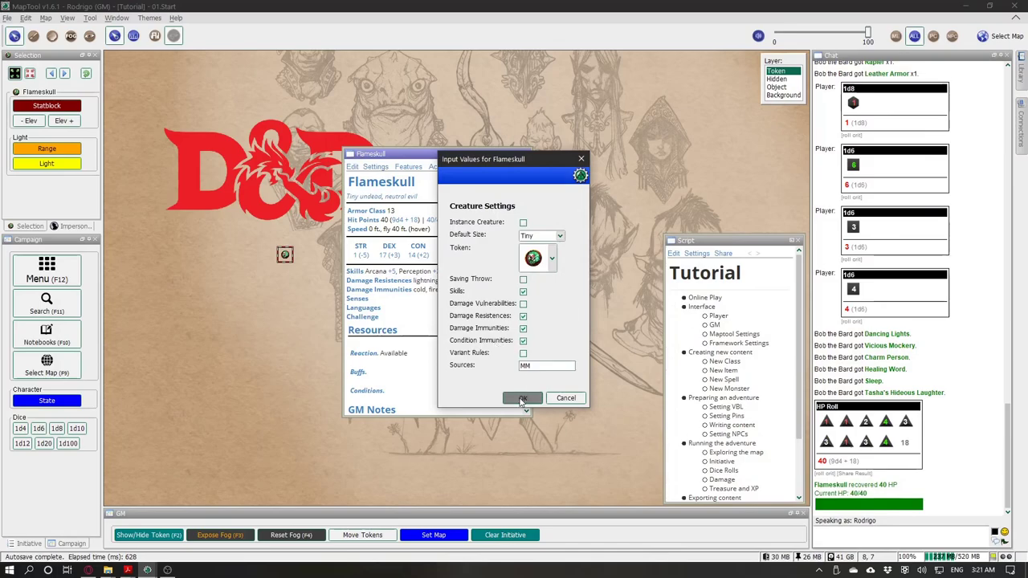
pyautogui.click(522, 398)
pyautogui.click(397, 301)
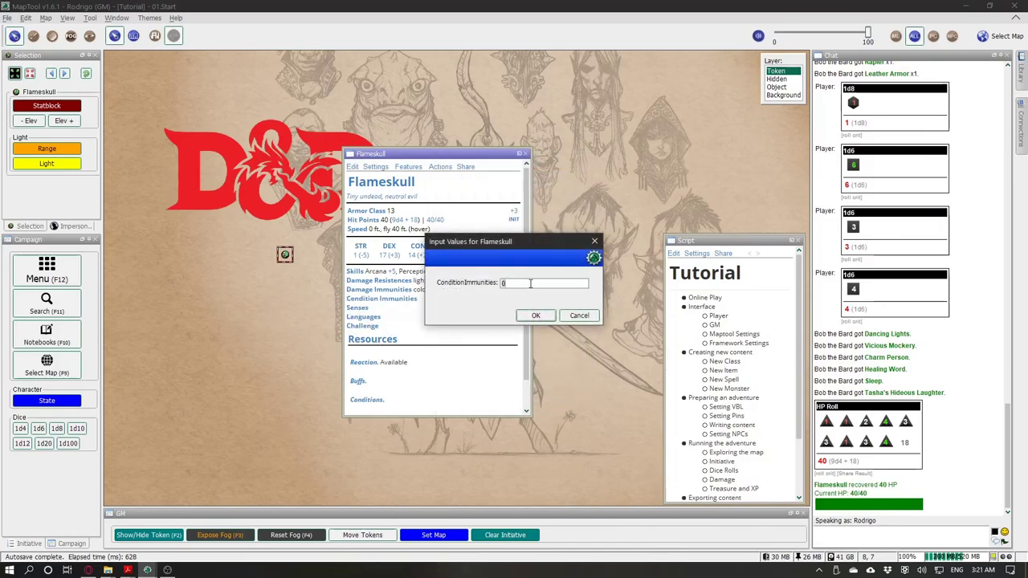
pyautogui.hotkey('ctrl', 'v')
pyautogui.click(527, 314)
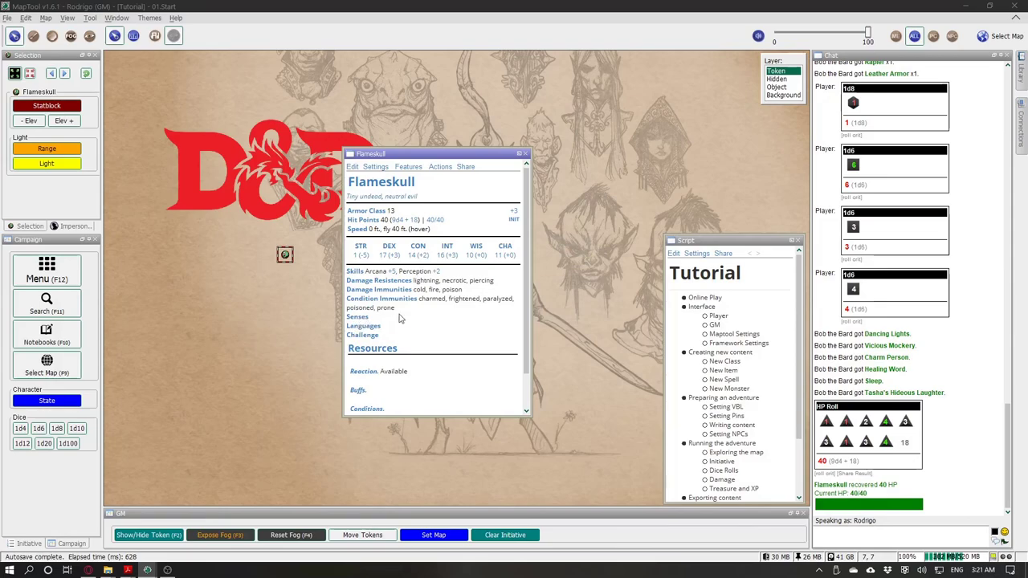
# Step: Copy "darkvision 60 ft., passive Perception 12" from the Flameskull entry in BasicRules.pdf and enter it as the Senses in the MapTool stat block
pyautogui.hotkey('alt', 'Tab')
pyautogui.click(714, 193)
pyautogui.moveTo(833, 197); pyautogui.dragTo(638, 198)
pyautogui.hotkey('ctrl', 'c')
pyautogui.click(358, 318)
pyautogui.hotkey('ctrl', 'v')
pyautogui.click(533, 315)
# Step: Copy "Common" from the Flameskull entry in BasicRules.pdf and enter it as the Languages in the MapTool stat block
pyautogui.hotkey('alt', 'Tab')
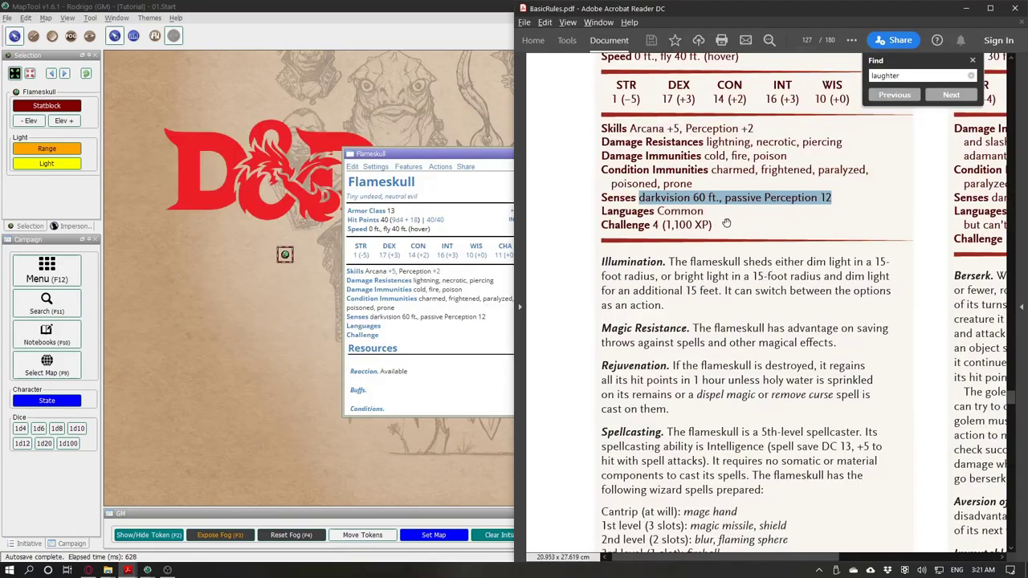
pyautogui.doubleClick(680, 211)
pyautogui.hotkey('ctrl', 'c')
pyautogui.click(377, 330)
pyautogui.hotkey('ctrl', 'v')
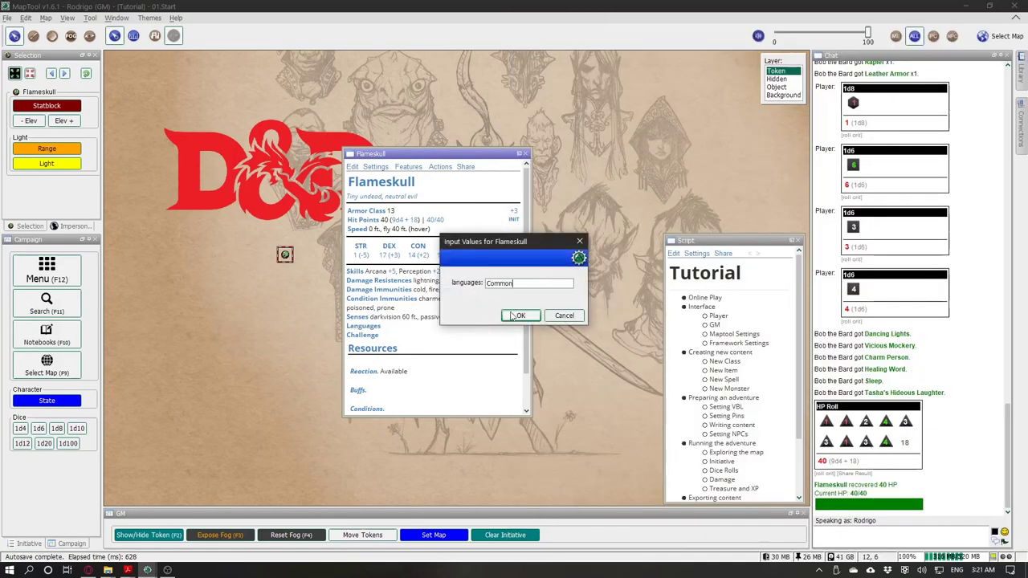
pyautogui.click(527, 314)
# Step: Copy "4 (1,100 XP)" from the Flameskull entry in BasicRules.pdf and enter it as the Challenge in the MapTool stat block
pyautogui.hotkey('alt', 'Tab')
pyautogui.moveTo(703, 216); pyautogui.dragTo(652, 226)
pyautogui.hotkey('ctrl', 'c')
pyautogui.hotkey('alt', 'Tab')
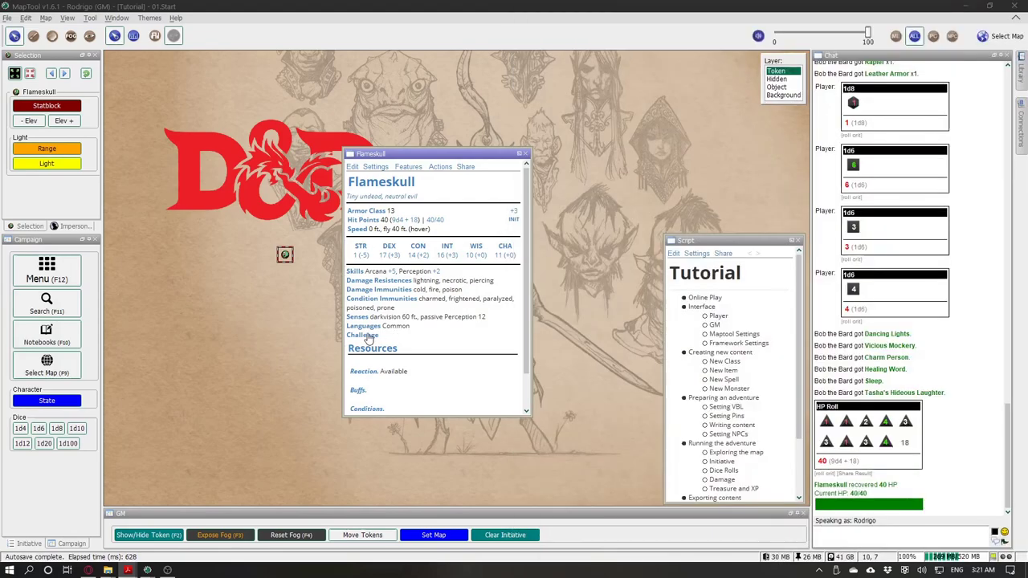
pyautogui.click(362, 335)
pyautogui.hotkey('ctrl', 'v')
pyautogui.click(522, 319)
# Step: Copy the Flameskull text from Illumination through the 3rd level spells in BasicRules.pdf and paste it into the creature's Features in MapTool
pyautogui.hotkey('alt', 'Tab')
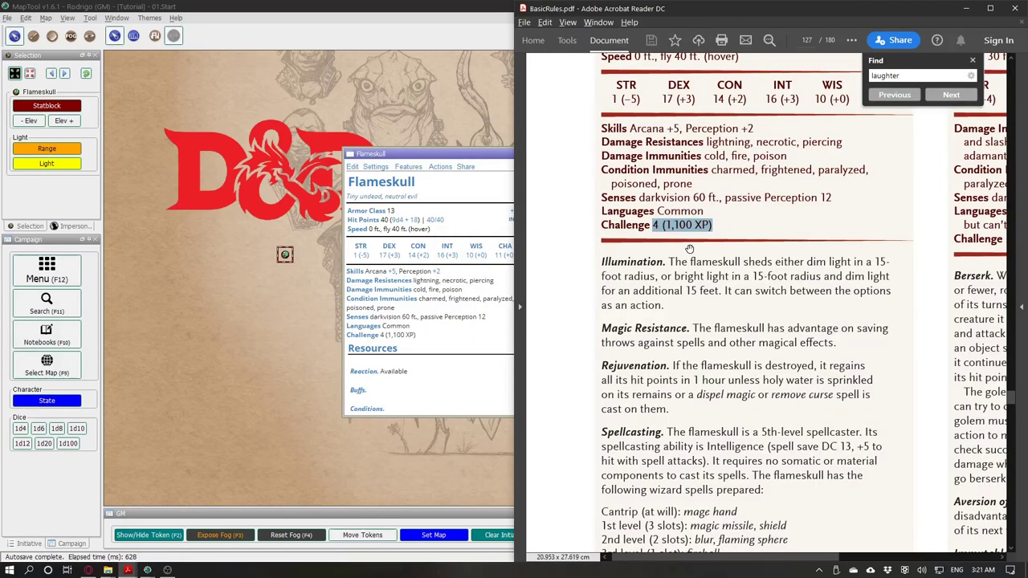
pyautogui.scroll(-3, 667, 273)
pyautogui.scroll(-1, 667, 275)
pyautogui.click(695, 421)
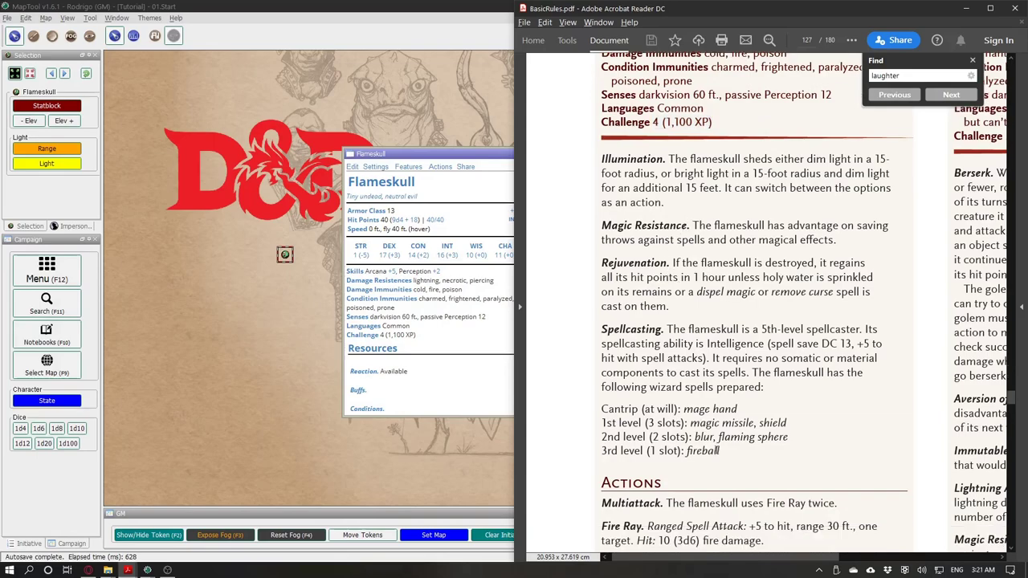
pyautogui.moveTo(720, 452); pyautogui.dragTo(610, 162)
pyautogui.hotkey('alt', 'Tab')
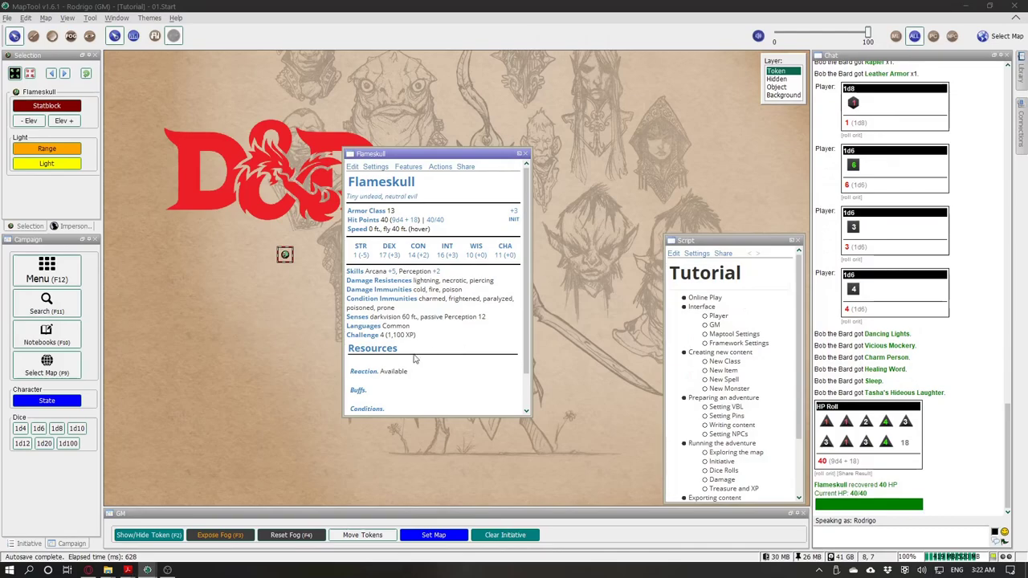
pyautogui.click(406, 167)
pyautogui.click(404, 197)
pyautogui.hotkey('ctrl', 'v')
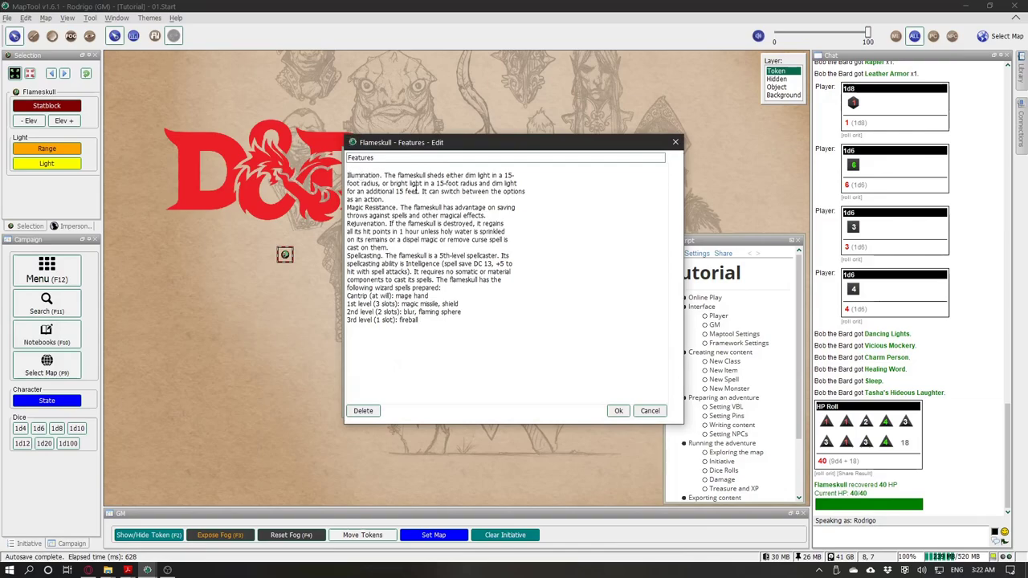
# Step: Wrap the "Illumination." heading in the Features text with *** on both sides
pyautogui.hotkey('ctrl', 'Home')
pyautogui.write('**')
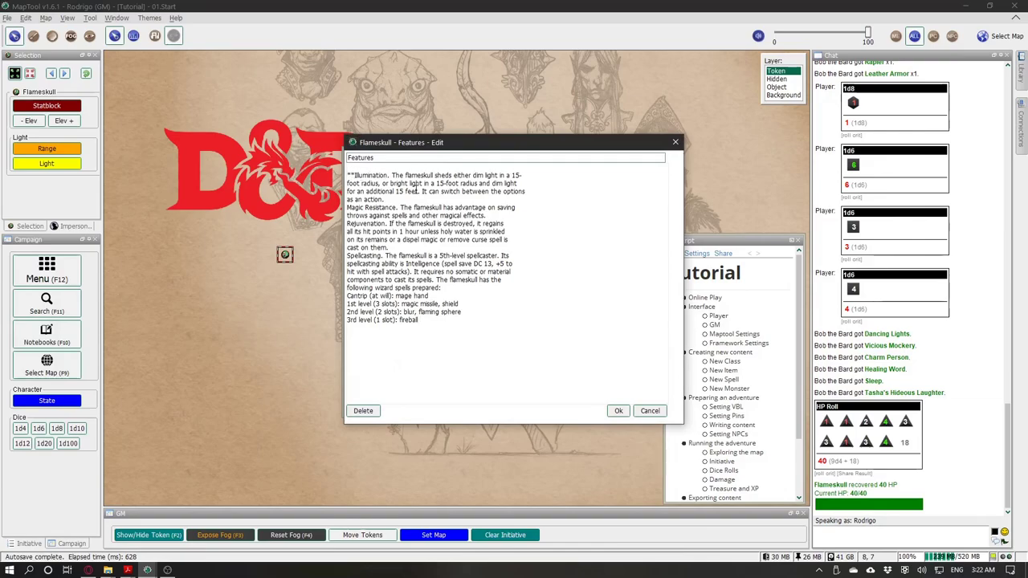
pyautogui.write('*')
pyautogui.hotkey('shift', 'Left')
pyautogui.hotkey('shift', 'Left')
pyautogui.hotkey('shift', 'Left')
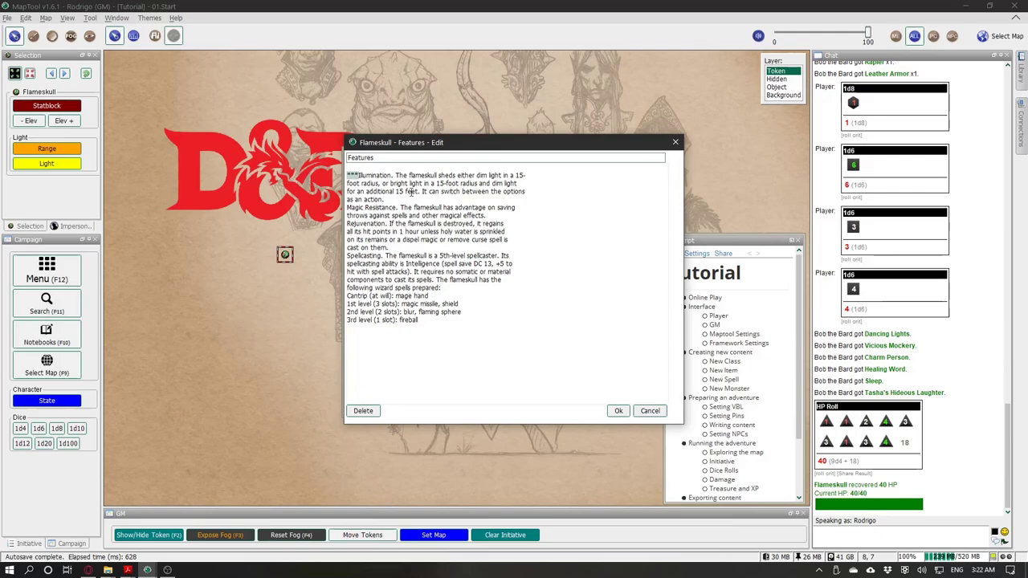
pyautogui.hotkey('ctrl', 'c')
pyautogui.click(394, 175)
pyautogui.hotkey('ctrl', 'v')
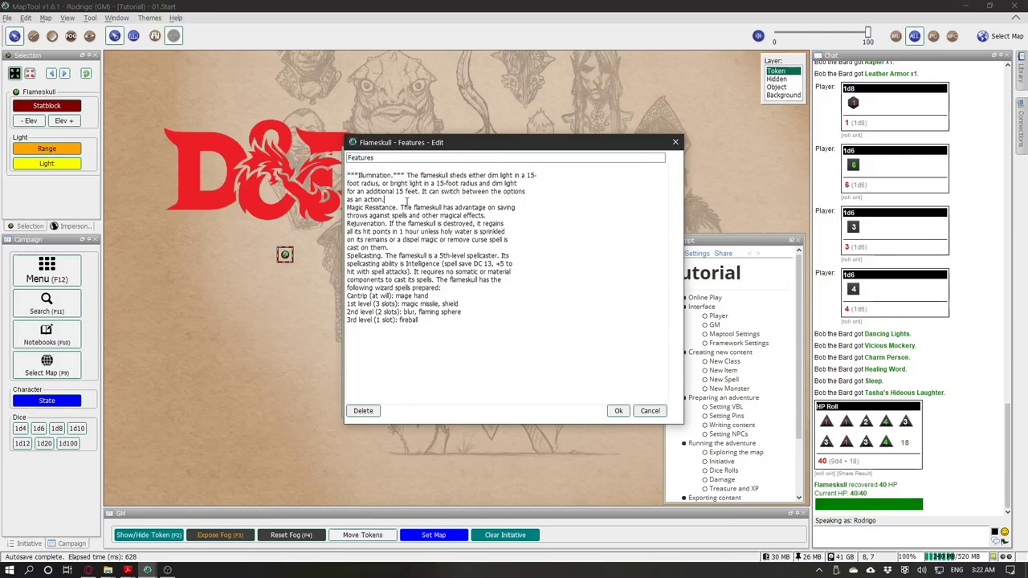
# Step: Insert a blank line before the Magic Resistance paragraph and wrap its "Magic Resistance." heading with *** on both sides
pyautogui.click(407, 202)
pyautogui.press('Return')
pyautogui.press('Down')
pyautogui.hotkey('ctrl', 'v')
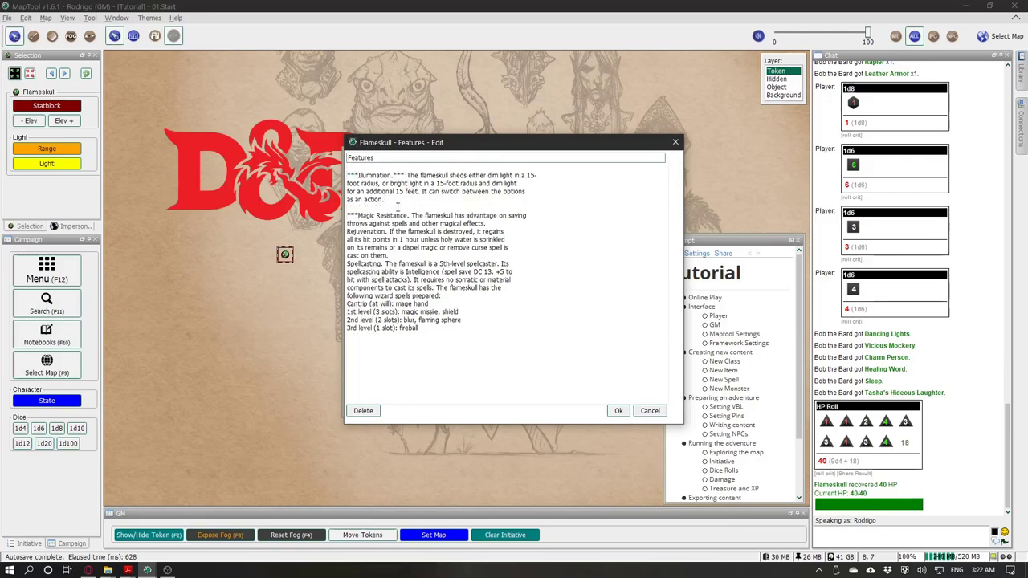
pyautogui.click(409, 215)
pyautogui.hotkey('ctrl', 'v')
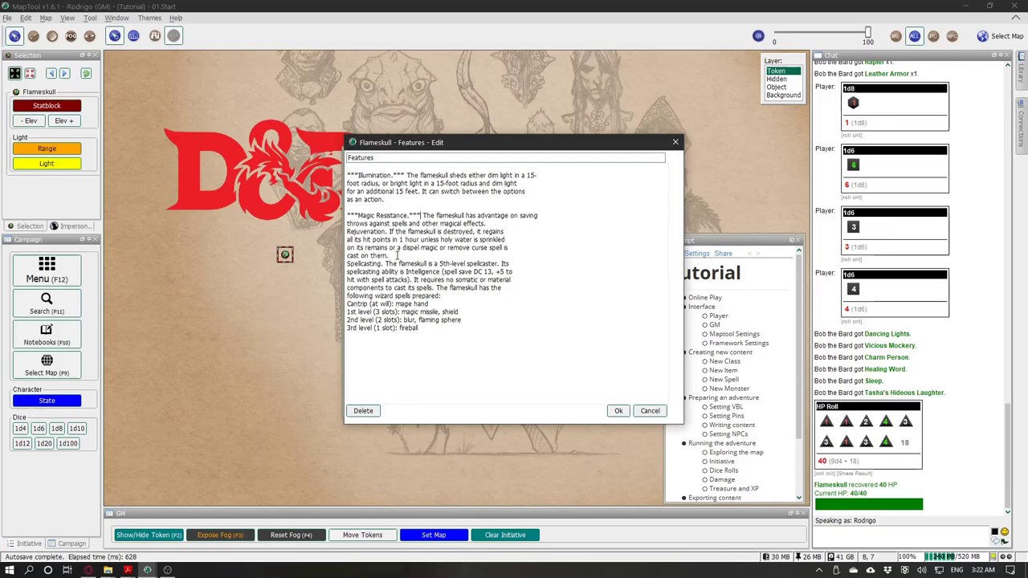
# Step: Insert a blank line before the Spellcasting paragraph and wrap its "Spellcasting." heading with *** on both sides
pyautogui.click(396, 255)
pyautogui.press('Return')
pyautogui.press('Down')
pyautogui.hotkey('ctrl', 'v')
pyautogui.click(396, 272)
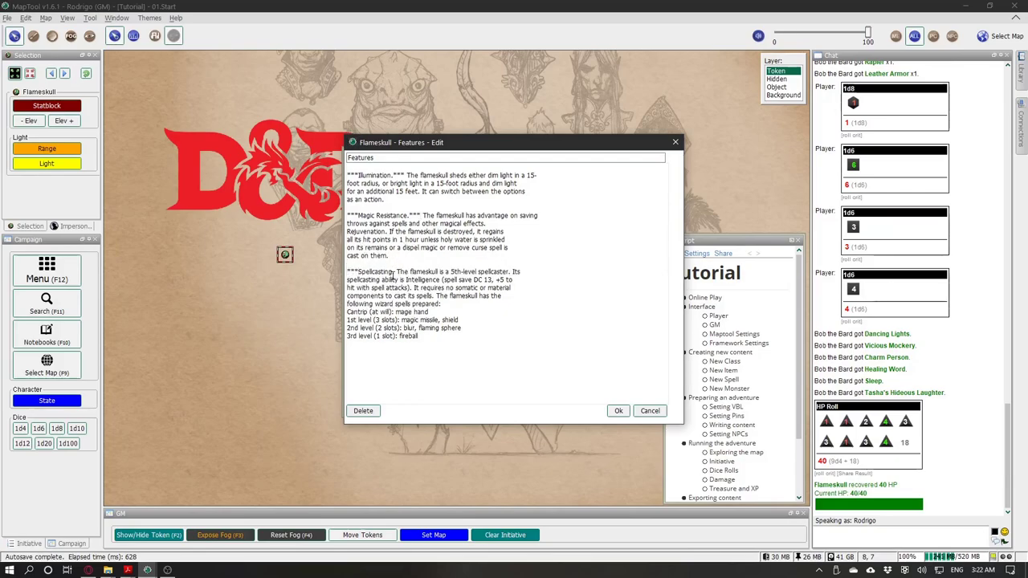
pyautogui.hotkey('ctrl', 'v')
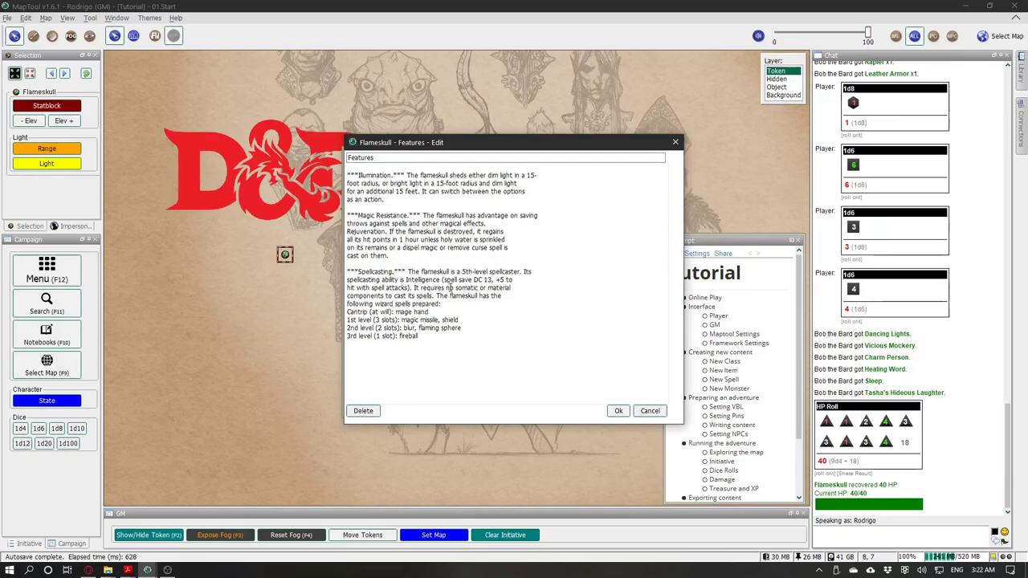
# Step: Insert a blank line between the spellcasting description and the cantrip list, and save the Features text
pyautogui.click(455, 304)
pyautogui.press('Return')
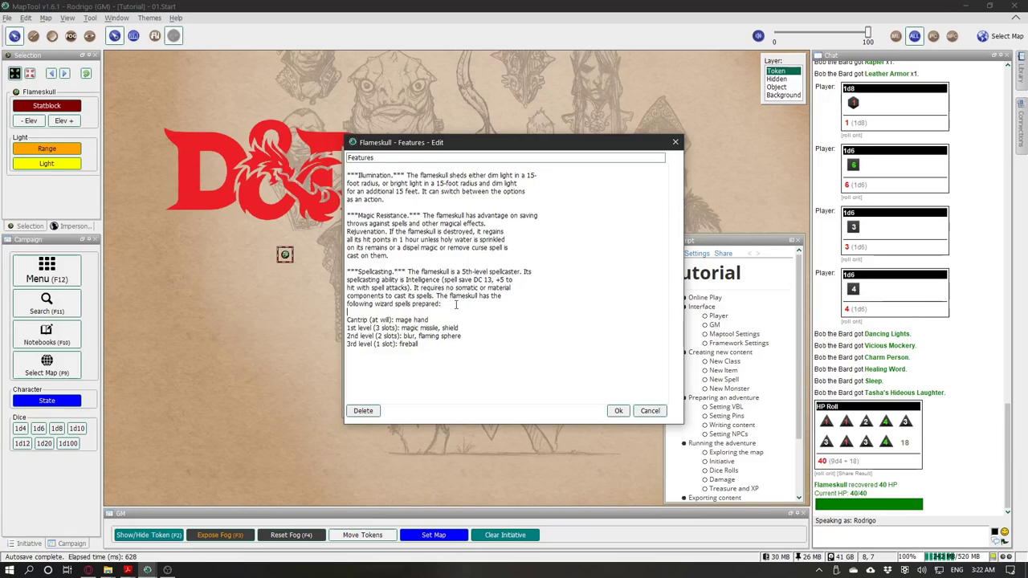
pyautogui.click(618, 411)
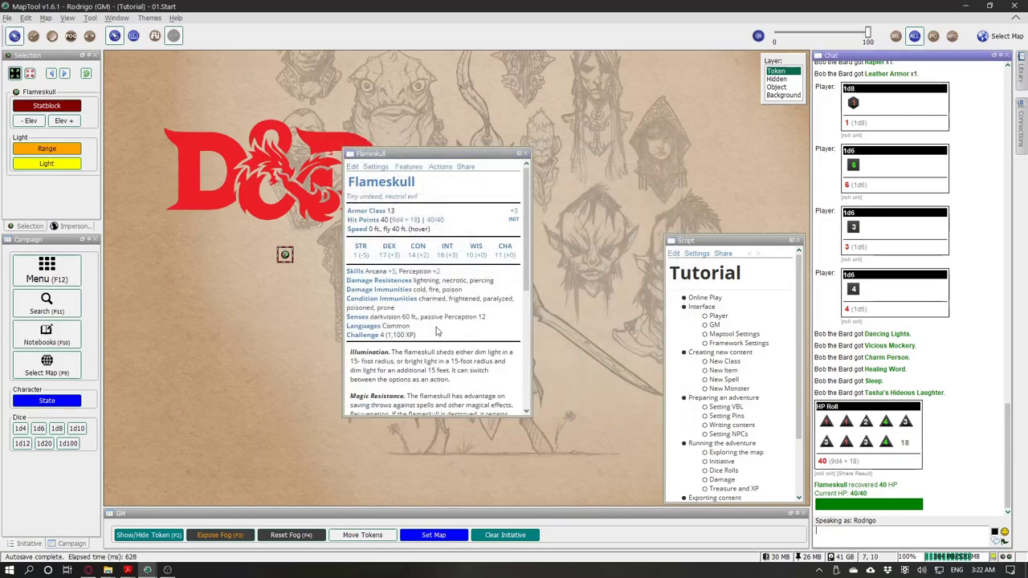
# Step: Move the Flameskull stat block window higher over the map and make it taller and wider
pyautogui.scroll(-3, 440, 315)
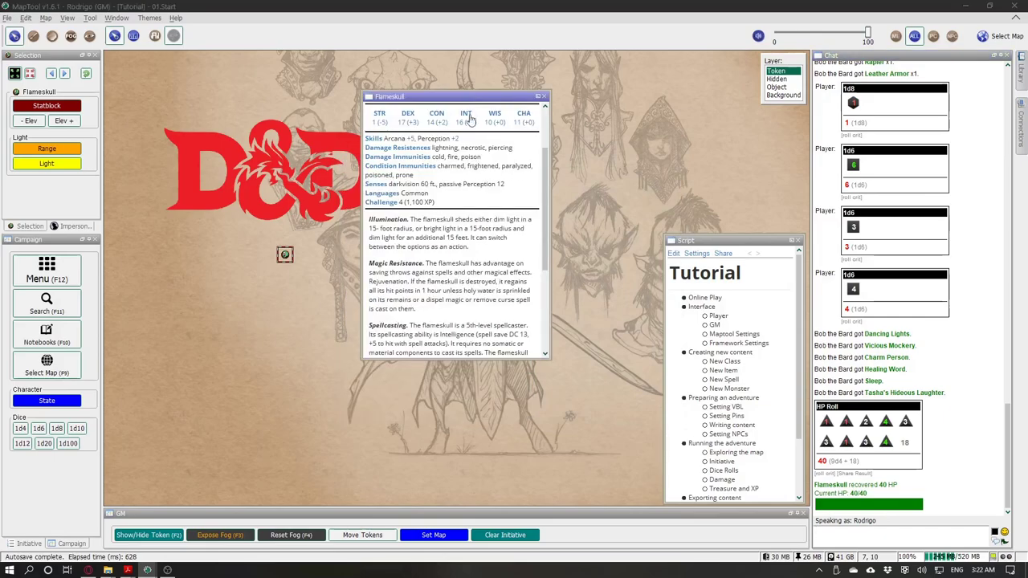
pyautogui.moveTo(458, 360); pyautogui.dragTo(466, 478)
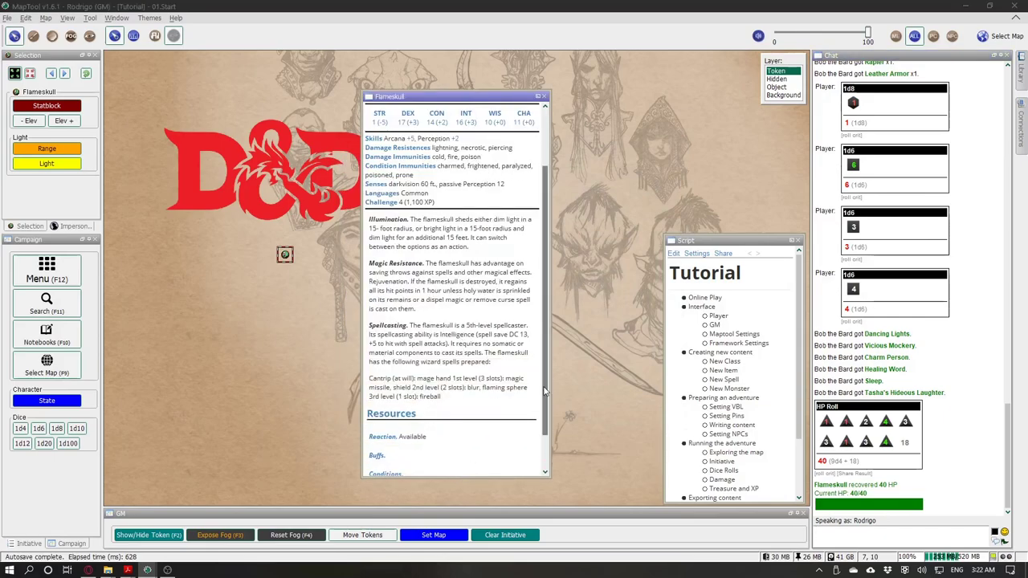
pyautogui.moveTo(551, 386); pyautogui.dragTo(571, 384)
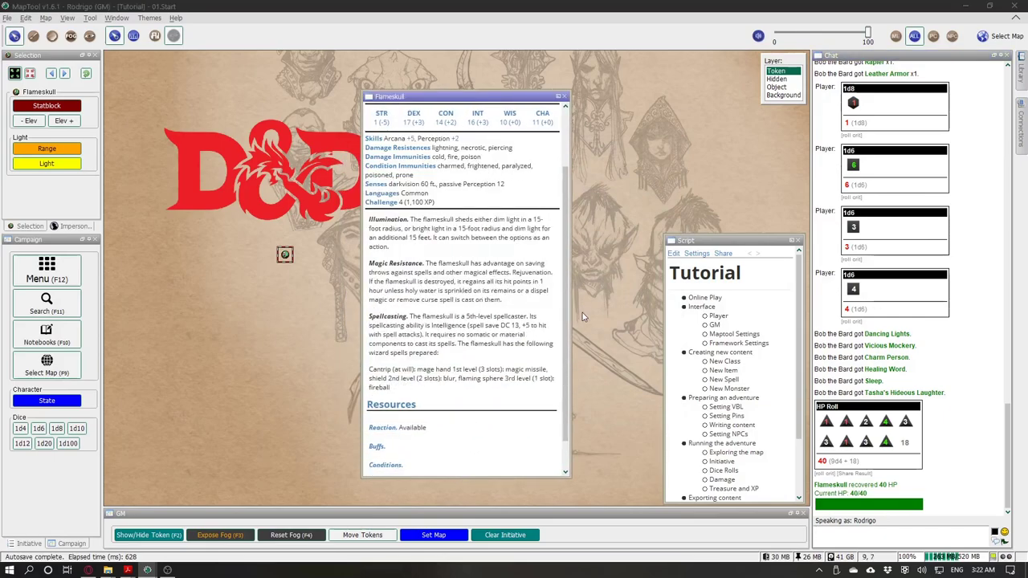
pyautogui.moveTo(571, 315); pyautogui.dragTo(592, 317)
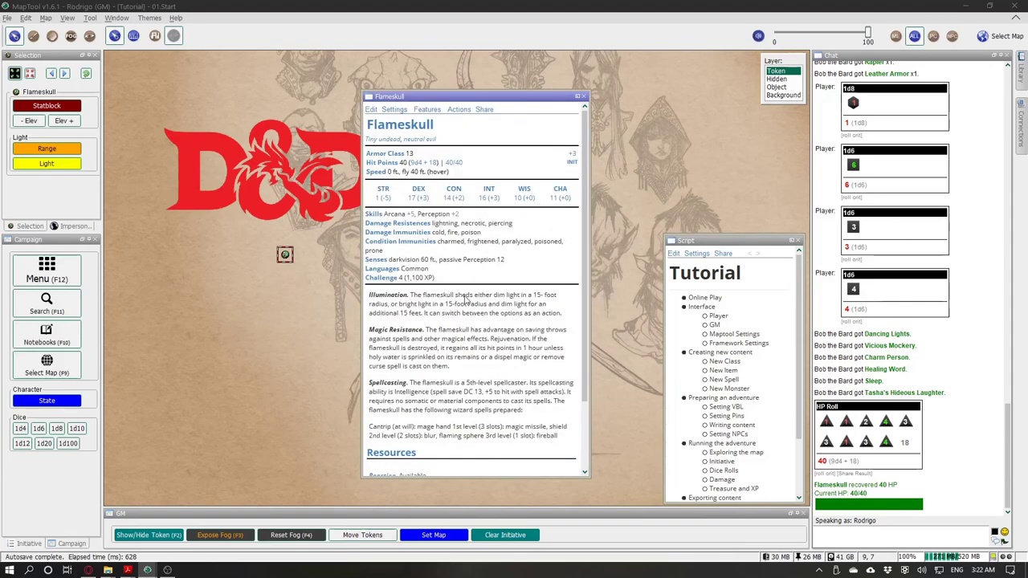
# Step: Edit the Features text, changing +5 to [+5](to hit "5") and mage hand to [mage hand](spells "Mage Hand")
pyautogui.scroll(3, 434, 241)
pyautogui.click(427, 110)
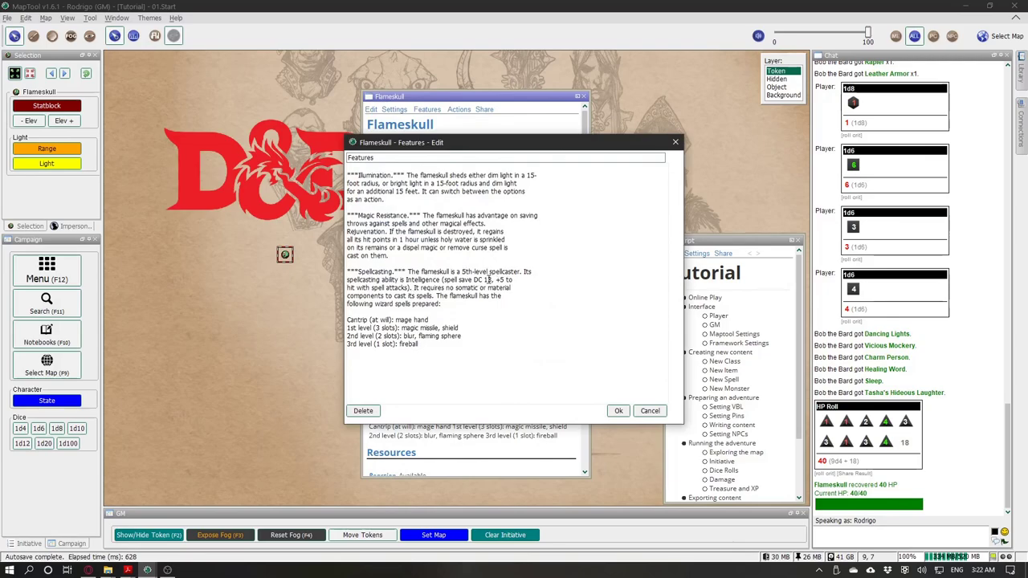
pyautogui.write('[')
pyautogui.press('Right')
pyautogui.press('Right')
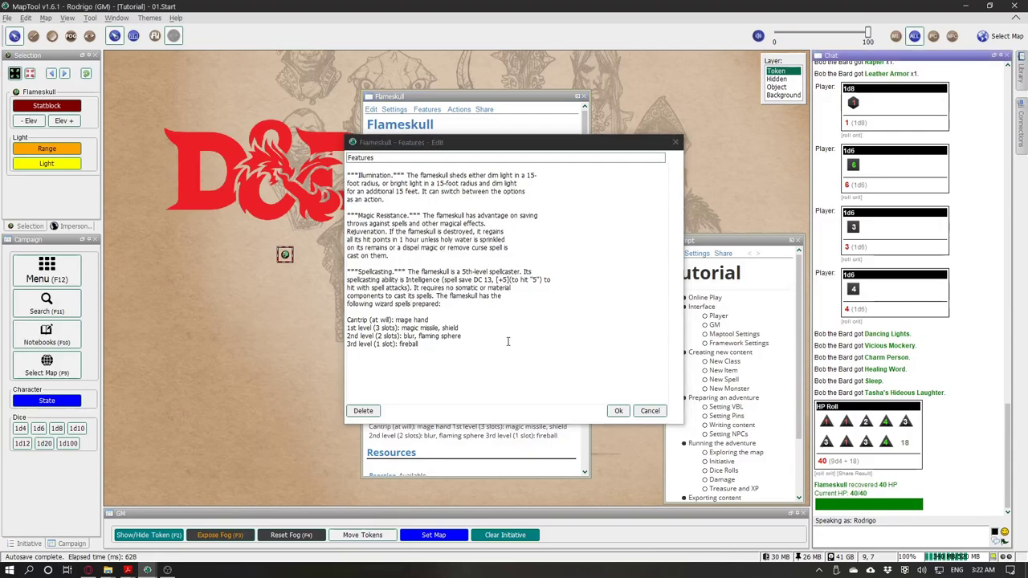
pyautogui.click(395, 321)
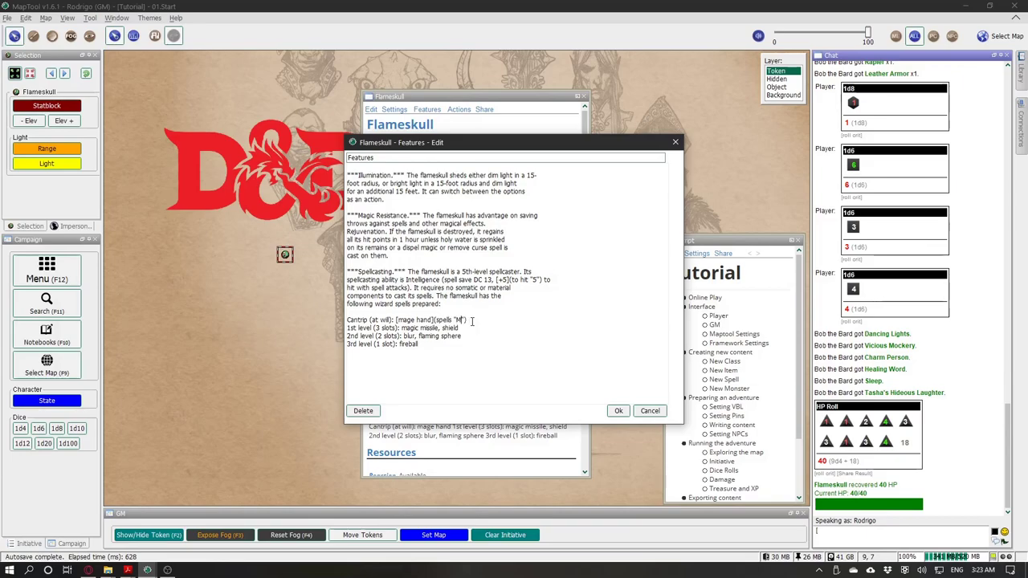
pyautogui.write('and')
# Step: Turn magic missile in the 1st level spell list into the link [magic missile](spells "Magic Missile")
pyautogui.click(403, 328)
pyautogui.write('[')
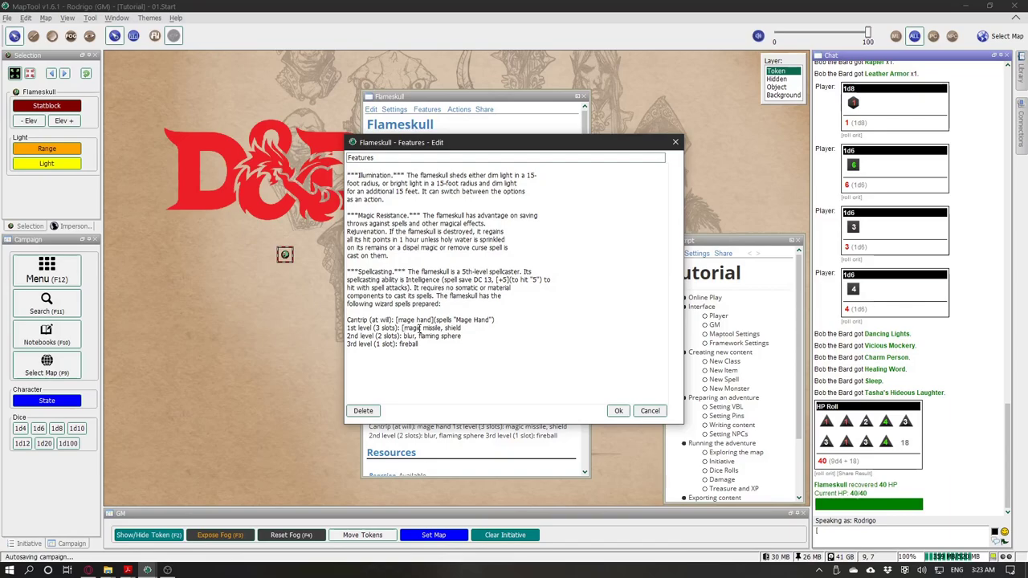
pyautogui.hotkey('ctrl', 'Right')
pyautogui.hotkey('ctrl', 'Right')
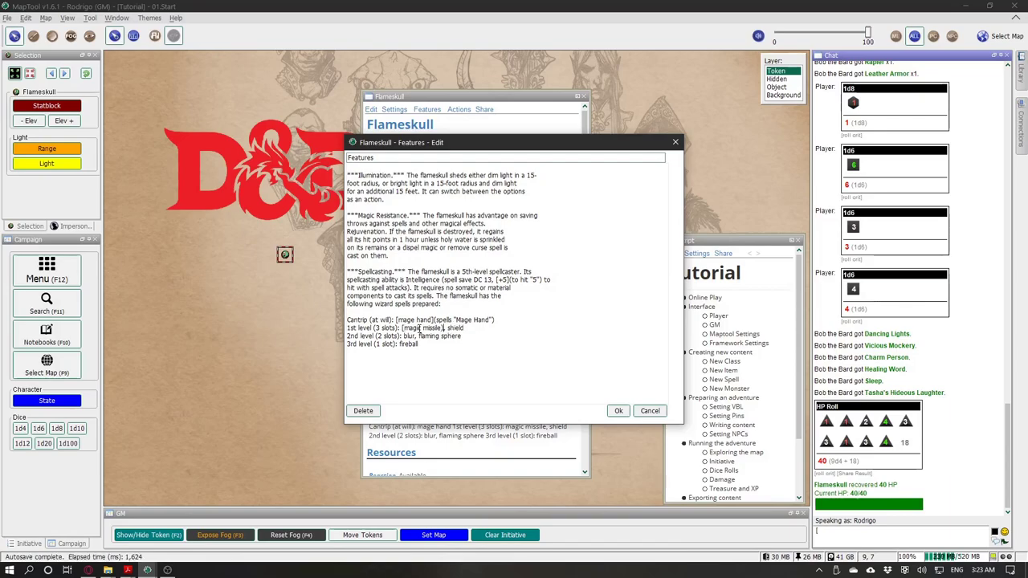
pyautogui.write(']')
pyautogui.write('()')
pyautogui.write('spells ')
pyautogui.write('""')
pyautogui.press('Left')
pyautogui.write('Magic Missile')
# Step: Turn fireball in the 3rd level spell list into [fireball](spells "Fireball") and save the Features text
pyautogui.click(457, 354)
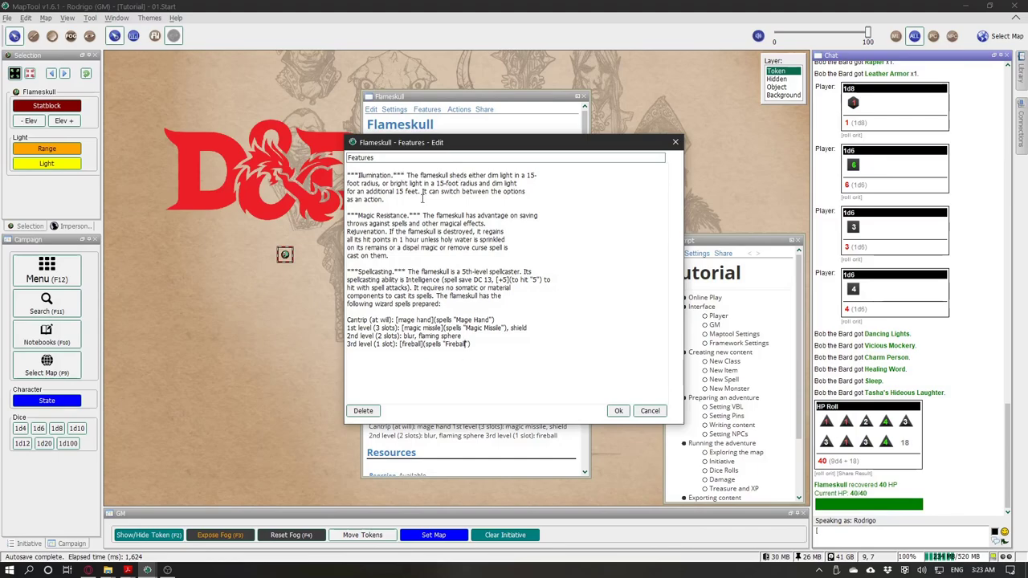
pyautogui.click(618, 411)
pyautogui.scroll(-3, 501, 297)
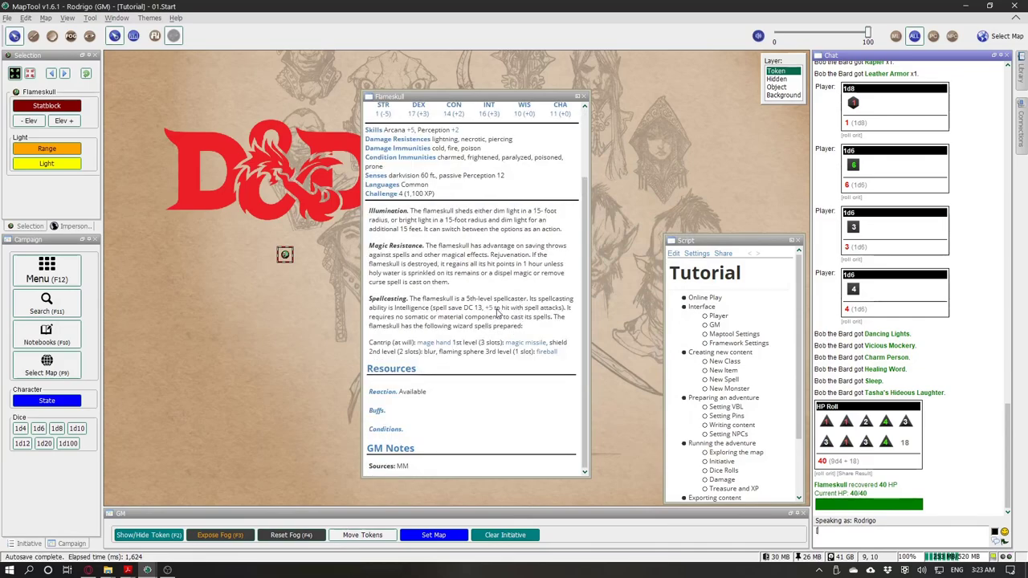
# Step: Test the +5 spell attack link and the magic missile spell link in the Flameskull's Spellcasting text
pyautogui.click(489, 309)
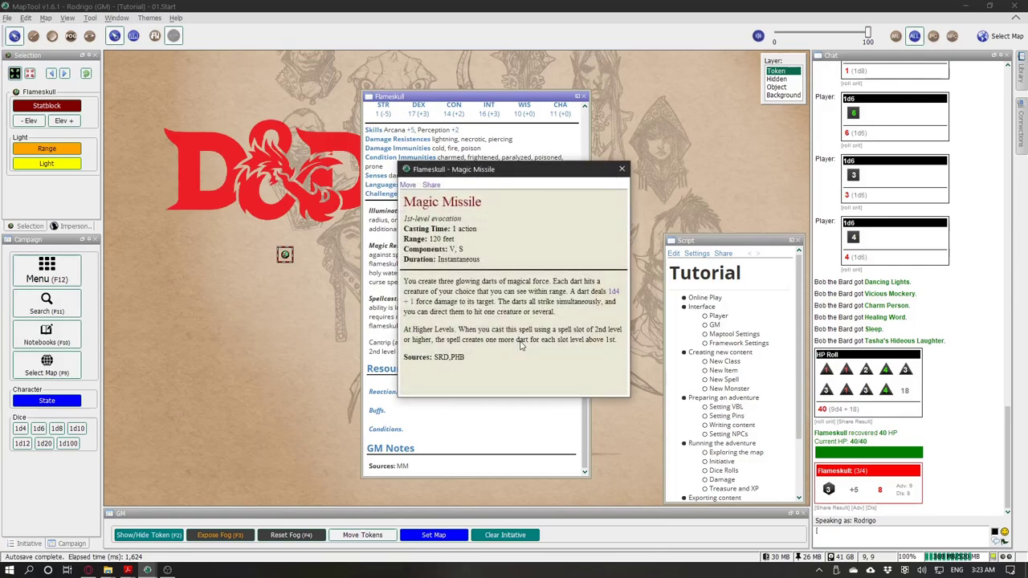
pyautogui.scroll(3, 419, 135)
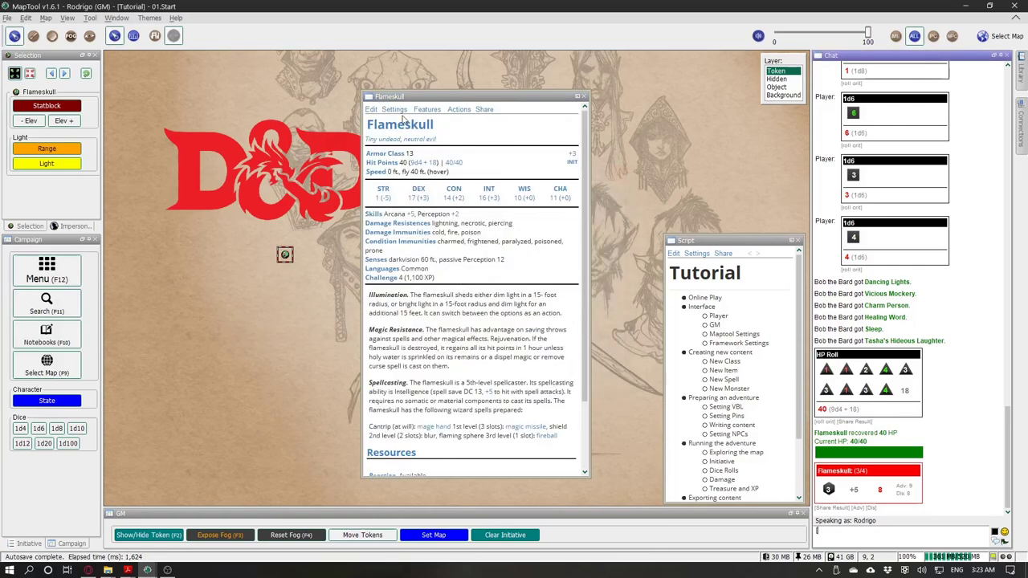
# Step: Separate the cantrip, 1st, 2nd and 3rd level spell lines with blank lines in the Features text and save it
pyautogui.click(427, 110)
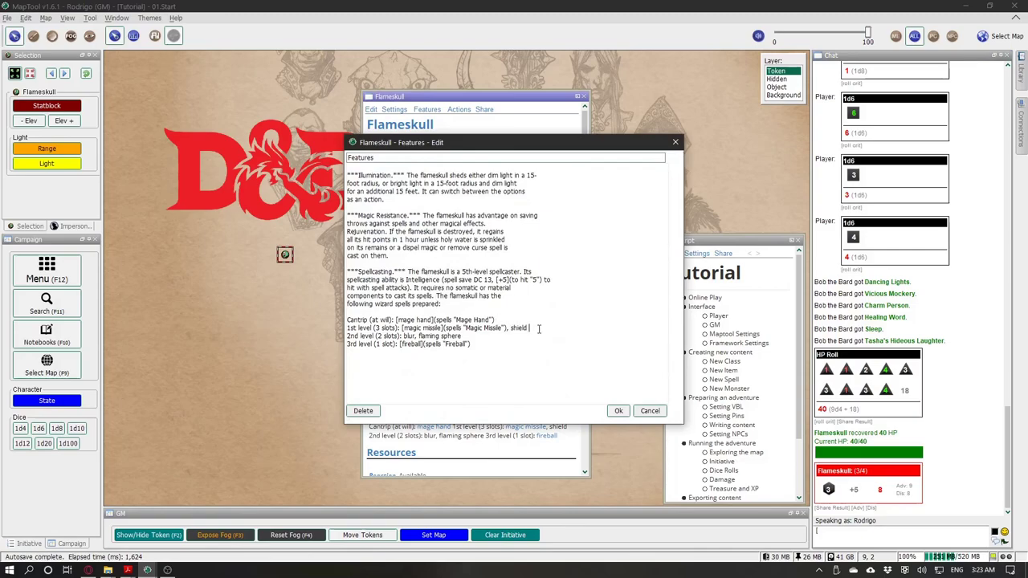
pyautogui.click(513, 318)
pyautogui.press('Return')
pyautogui.click(543, 335)
pyautogui.press('Return')
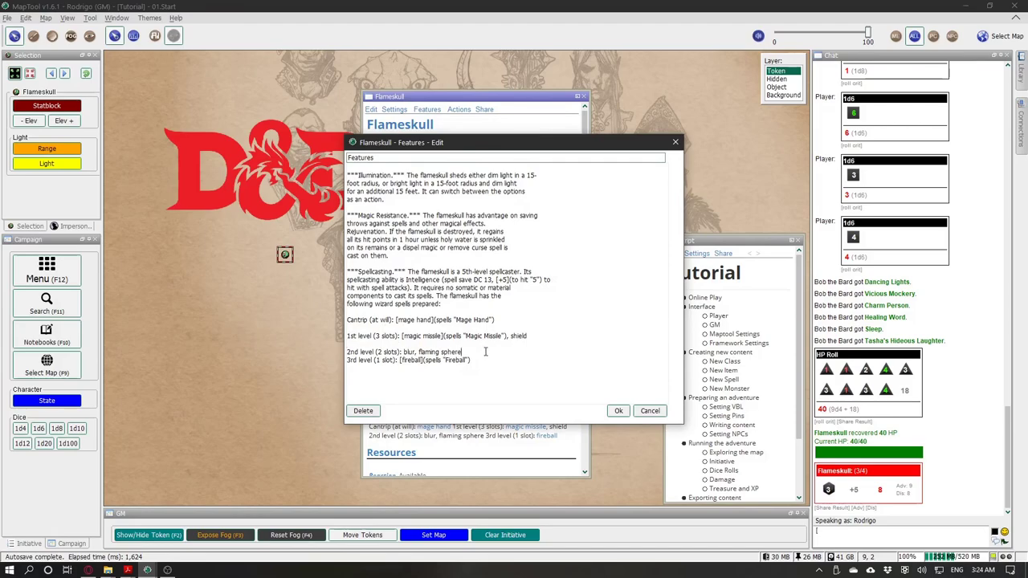
pyautogui.click(478, 357)
pyautogui.press('Return')
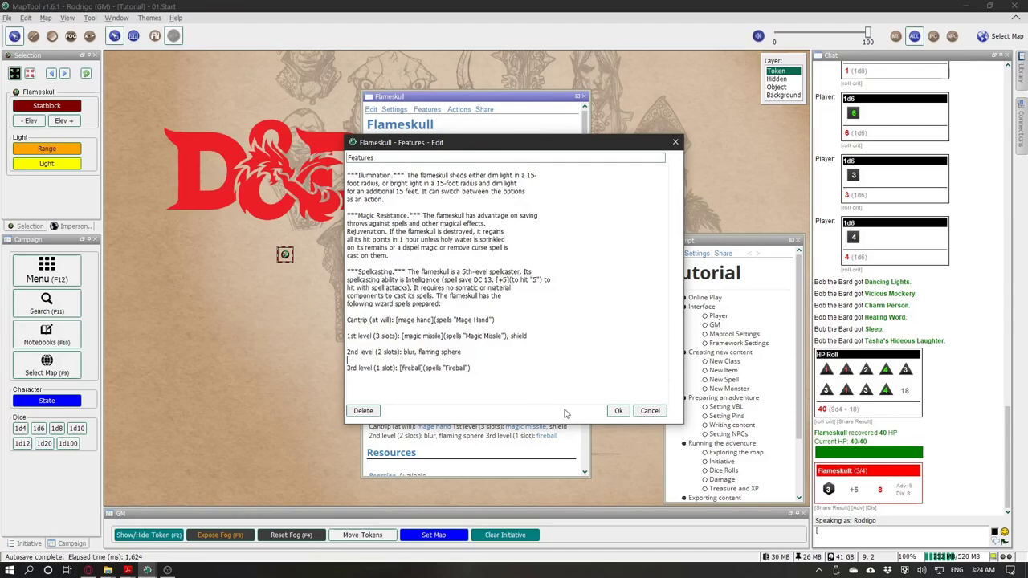
pyautogui.click(618, 413)
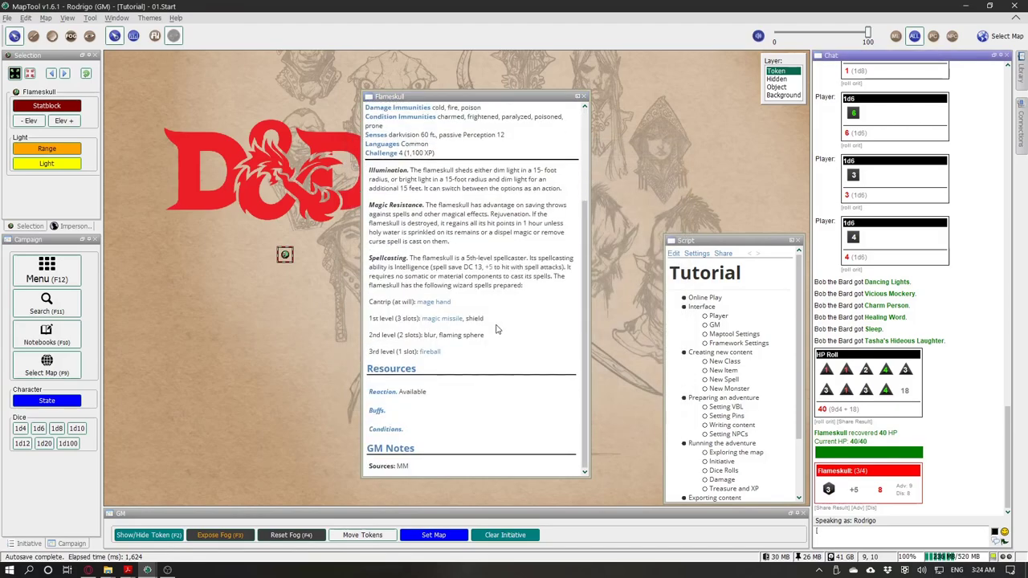
# Step: View the Mage Hand and Magic Missile spells from their stat block links, roll the 1d4 + 1 force damage, and close both
pyautogui.click(479, 318)
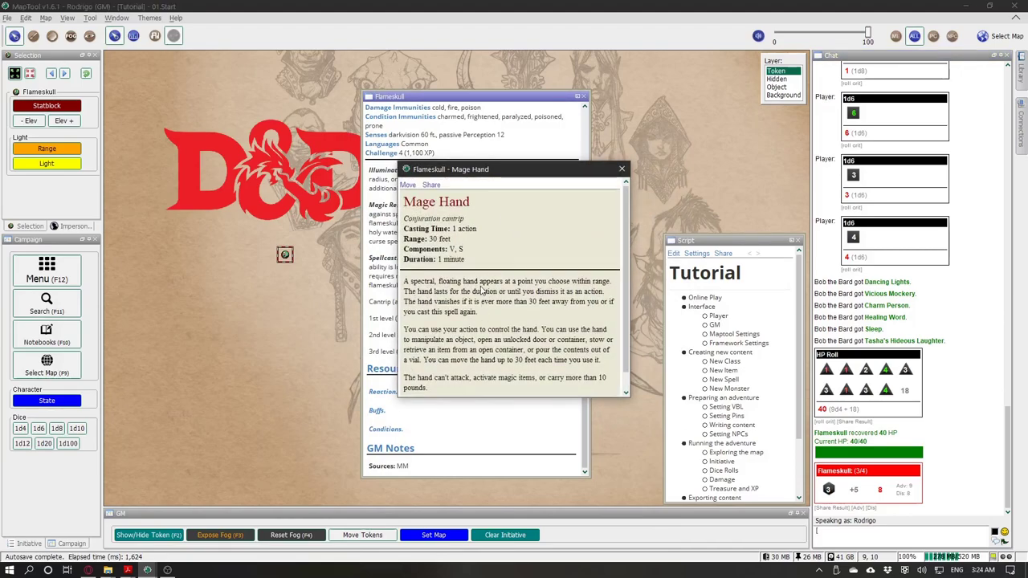
pyautogui.moveTo(530, 402); pyautogui.dragTo(530, 447)
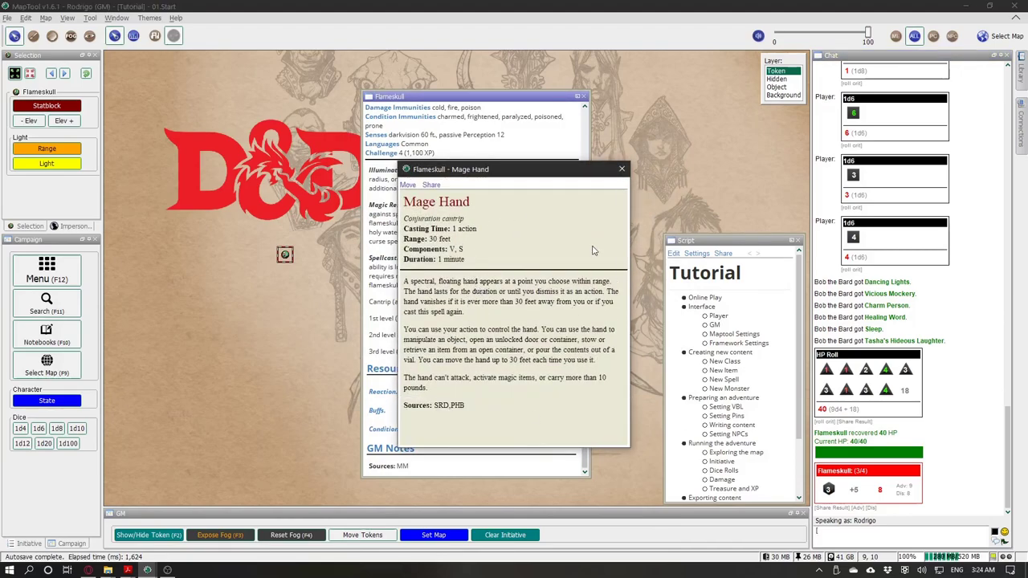
pyautogui.click(620, 170)
pyautogui.click(438, 324)
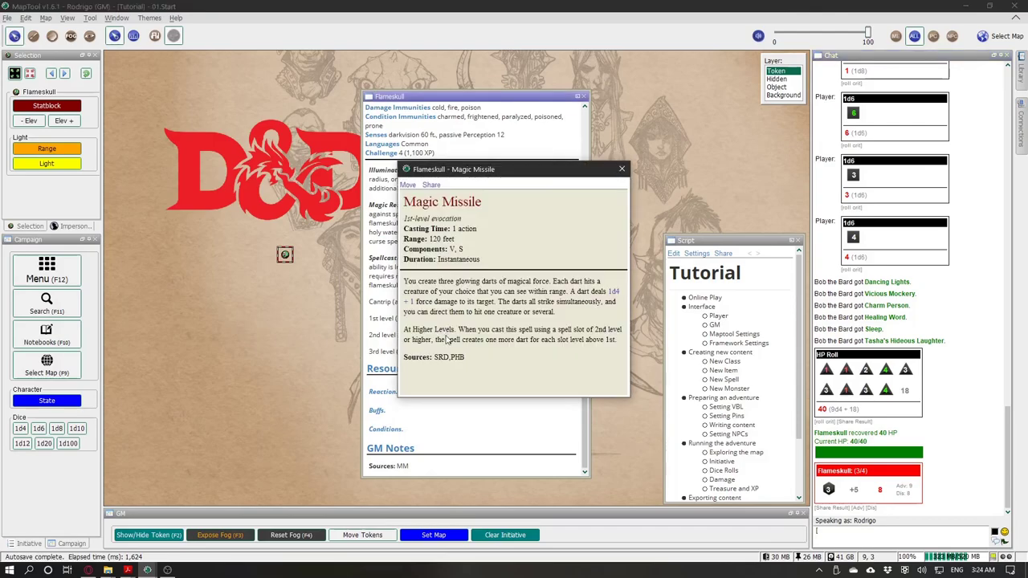
pyautogui.click(612, 293)
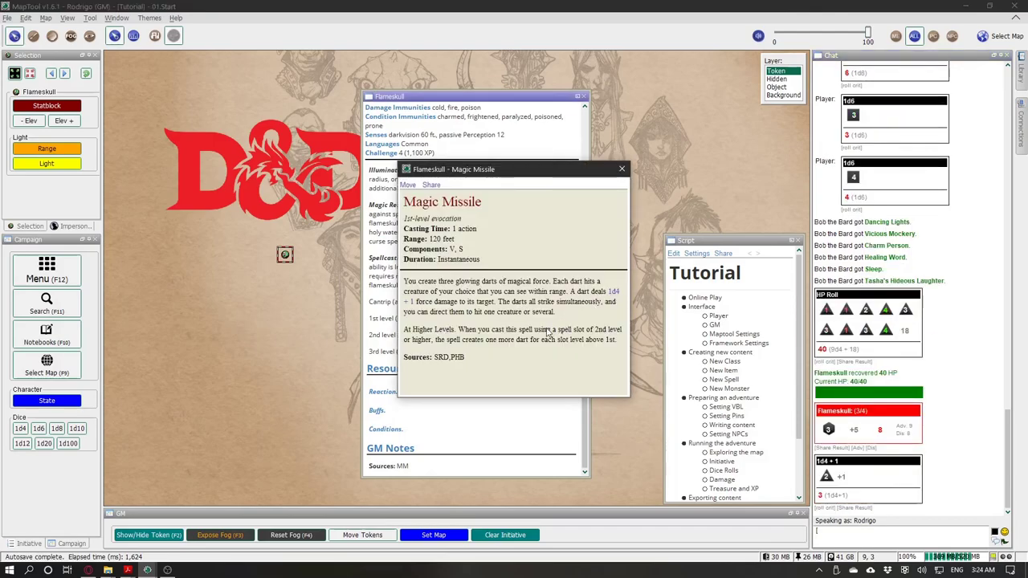
pyautogui.click(620, 169)
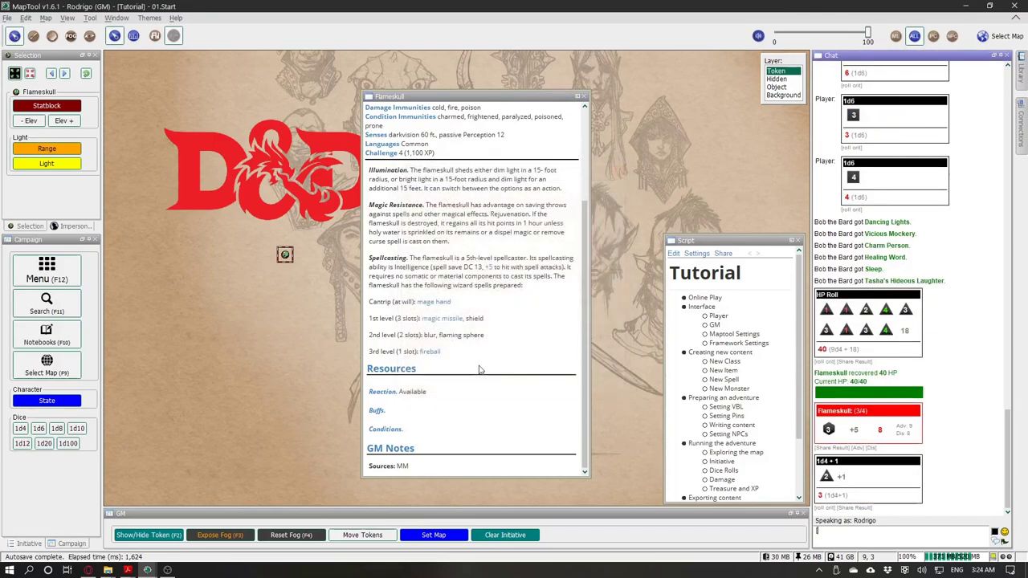
# Step: Open Fireball from the stat block, roll its 8d6 fire damage, and preview the higher-level selection without rolling
pyautogui.click(423, 354)
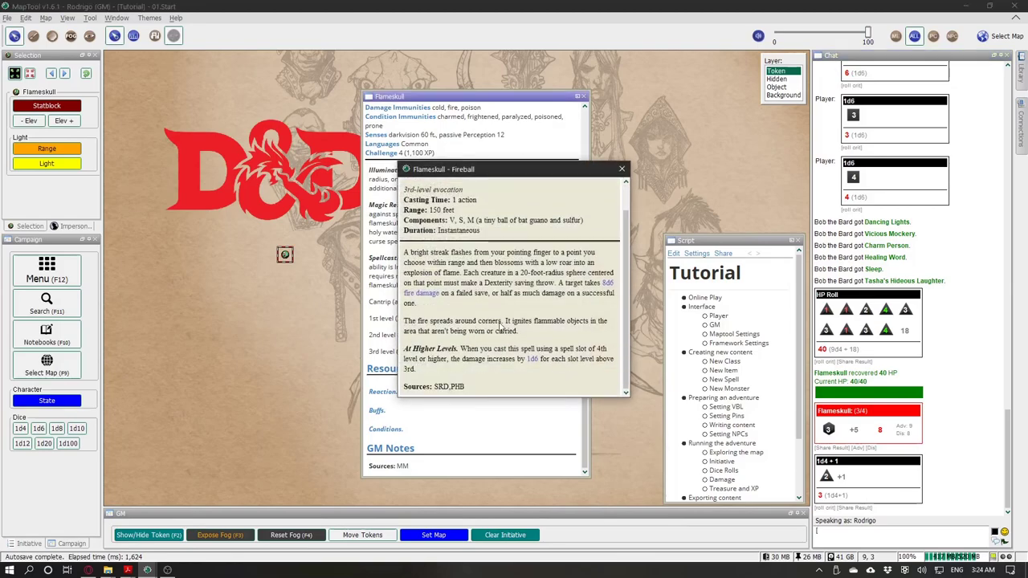
pyautogui.click(435, 293)
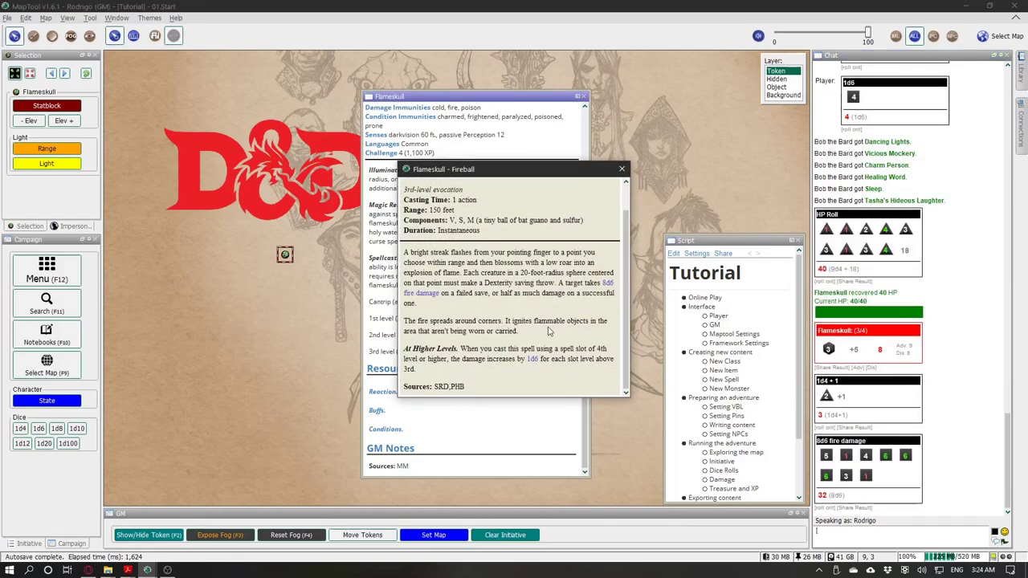
pyautogui.click(532, 361)
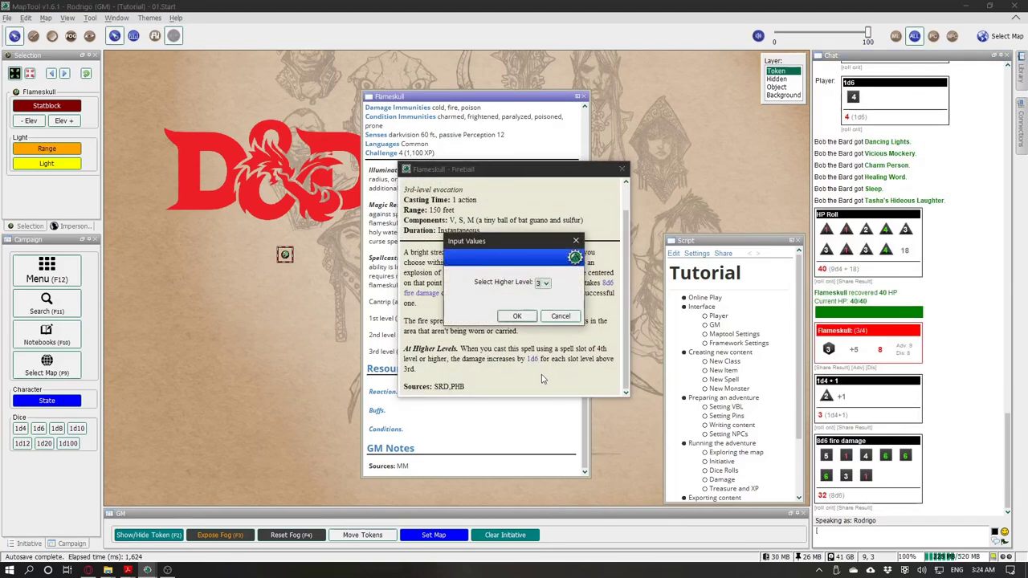
pyautogui.click(543, 282)
pyautogui.click(540, 294)
pyautogui.click(561, 315)
# Step: Move the Fireball window clear of the spell list and roll its At Higher Levels damage with level 9 selected
pyautogui.moveTo(467, 170); pyautogui.dragTo(558, 180)
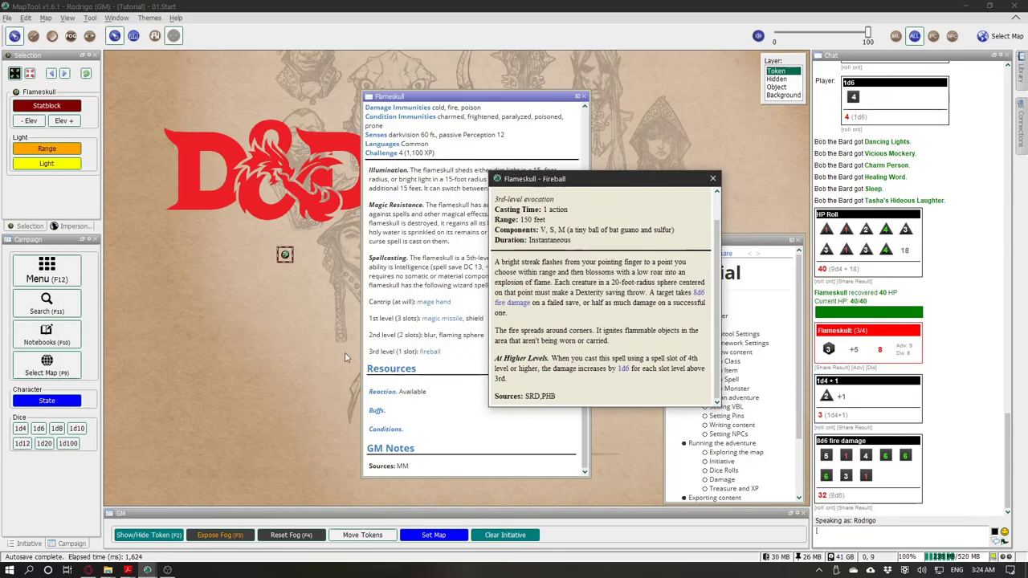
pyautogui.click(623, 369)
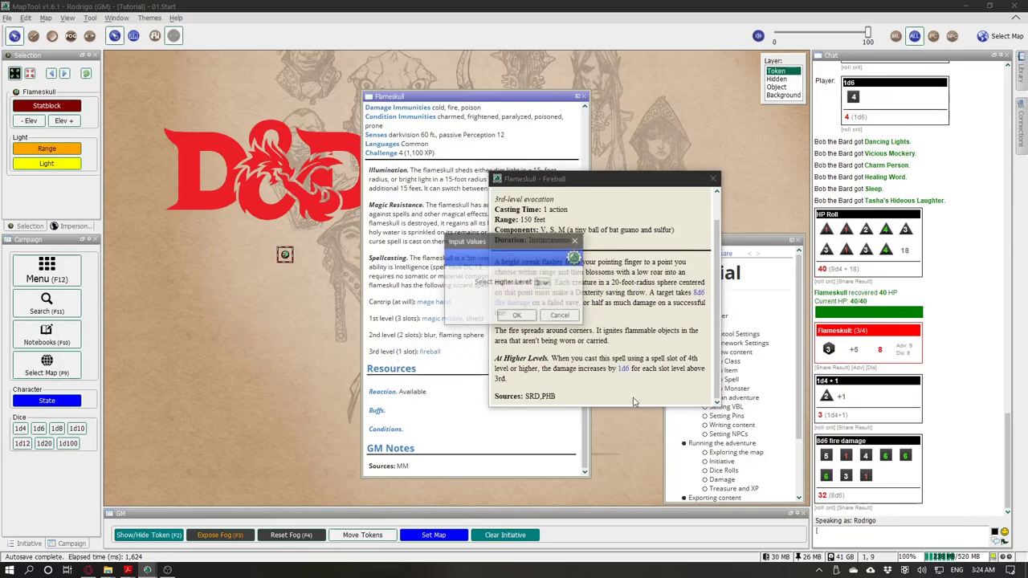
pyautogui.click(544, 283)
pyautogui.click(545, 348)
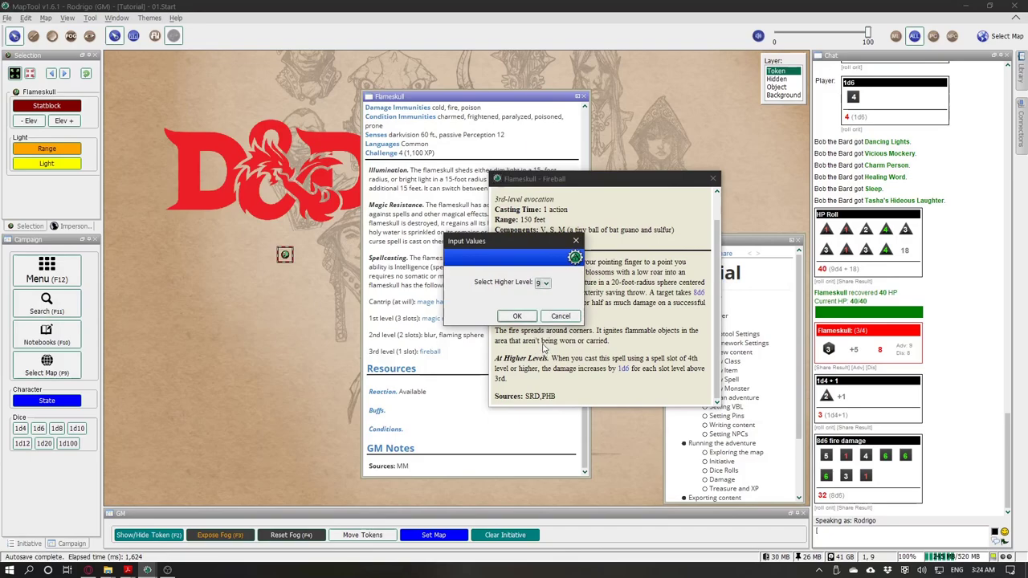
pyautogui.click(528, 318)
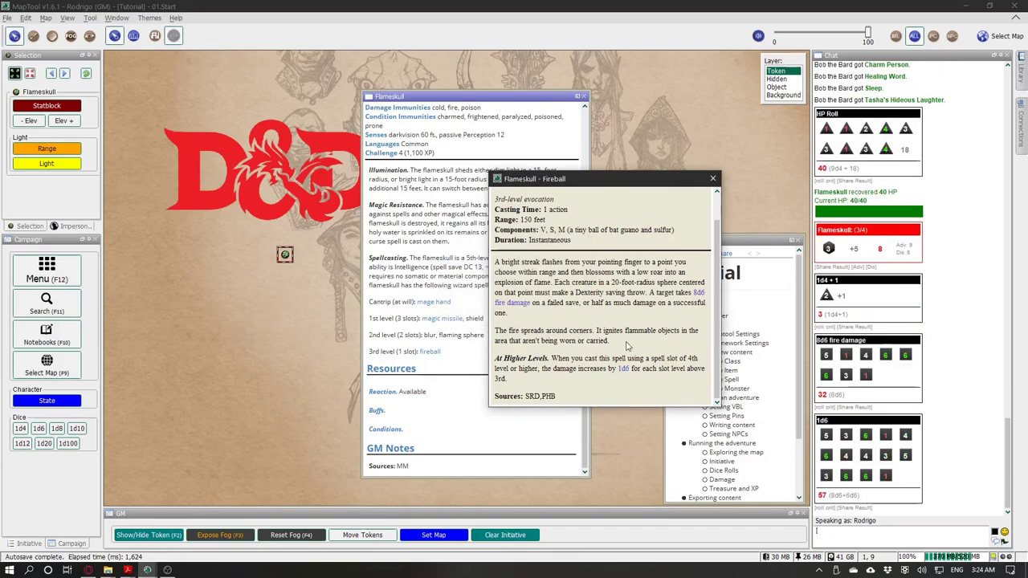
# Step: Review the higher-level Fireball roll in the chat against the spell description, and close the Fireball window
pyautogui.moveTo(831, 496)
pyautogui.mouseDown()
pyautogui.moveTo(851, 498)
pyautogui.moveTo(842, 498)
pyautogui.mouseUp()
pyautogui.click(844, 497)
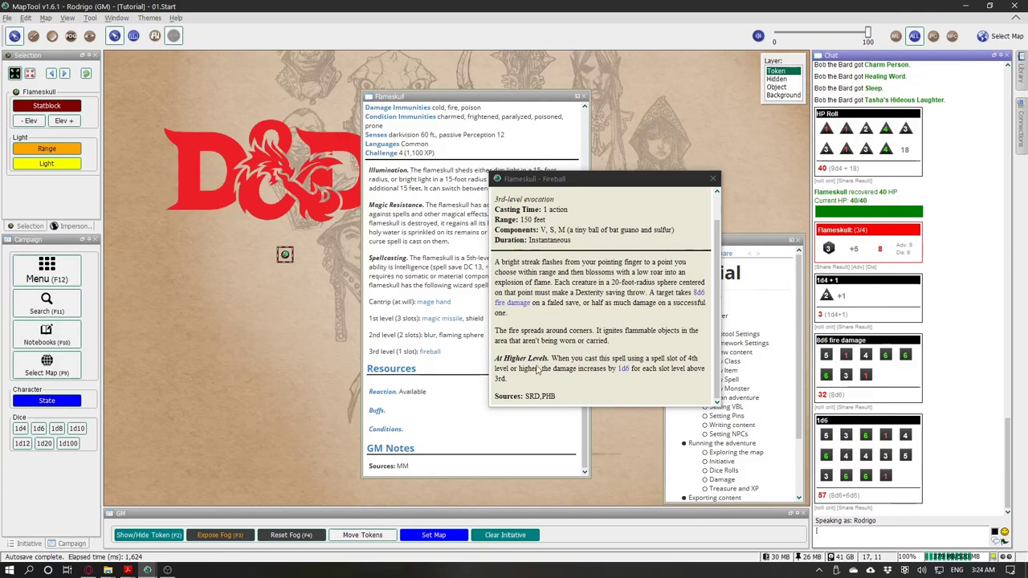
pyautogui.click(592, 371)
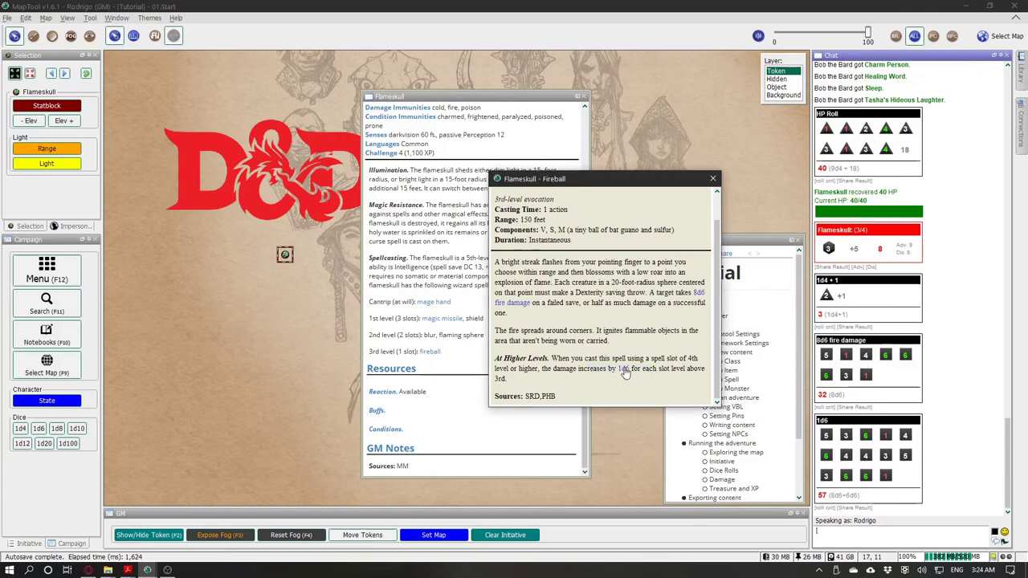
pyautogui.scroll(1, 607, 266)
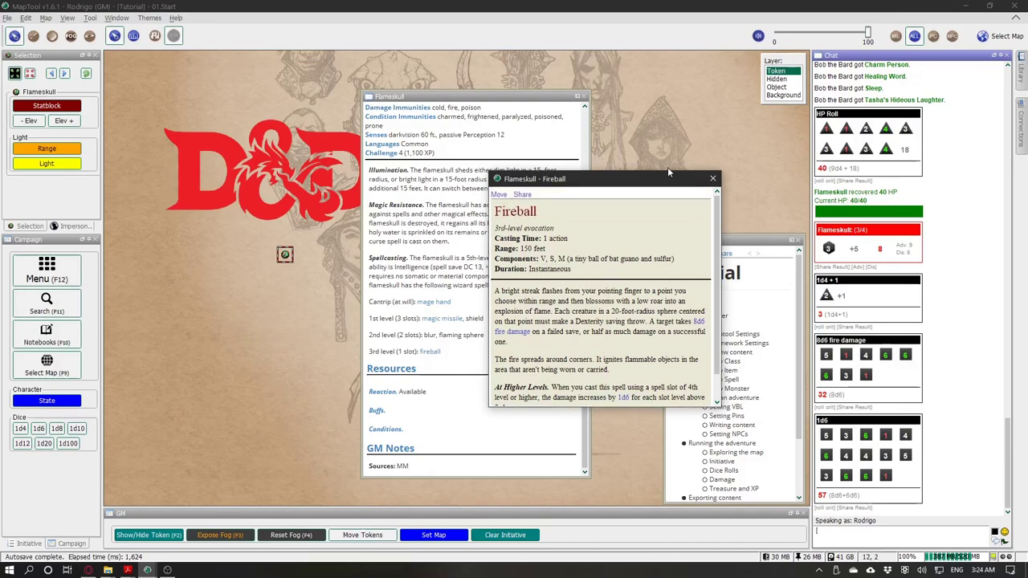
pyautogui.click(713, 180)
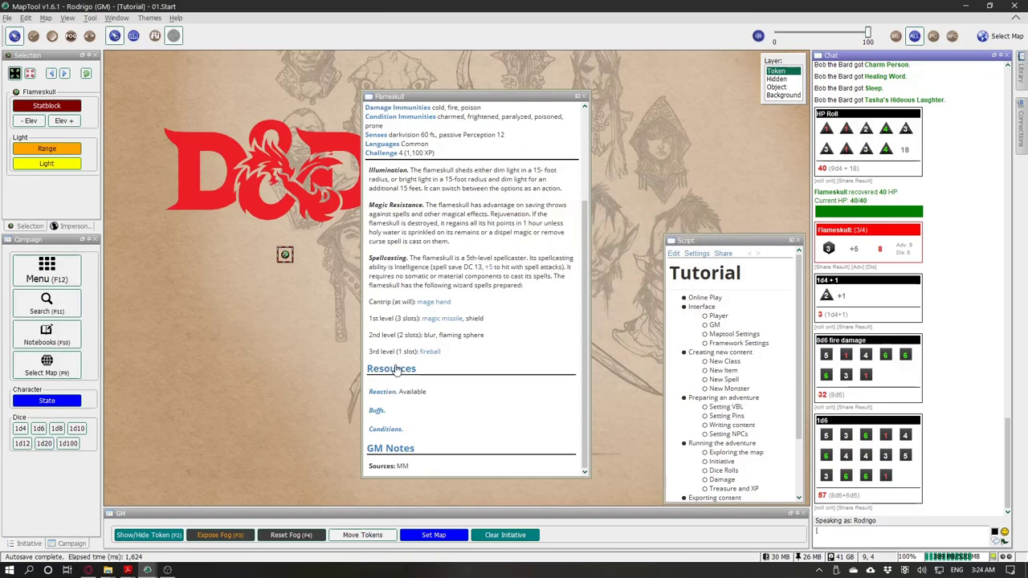
# Step: Switch to the Basic Rules PDF, copy the Flameskull's Actions section with Multiattack and Fire Ray, and return to MapTool
pyautogui.scroll(3, 395, 371)
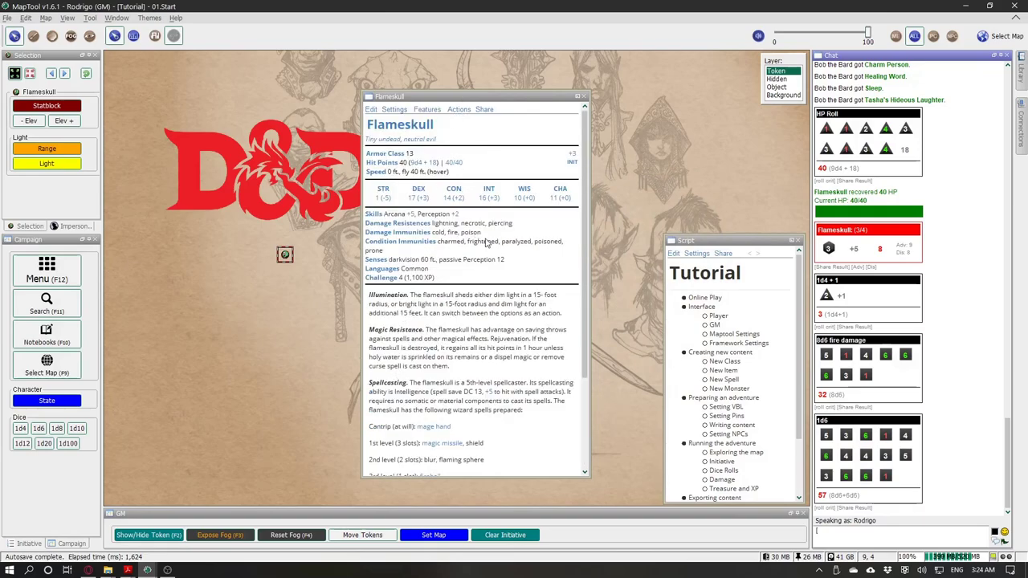
pyautogui.hotkey('alt', 'Tab')
pyautogui.scroll(-2, 647, 295)
pyautogui.click(661, 404)
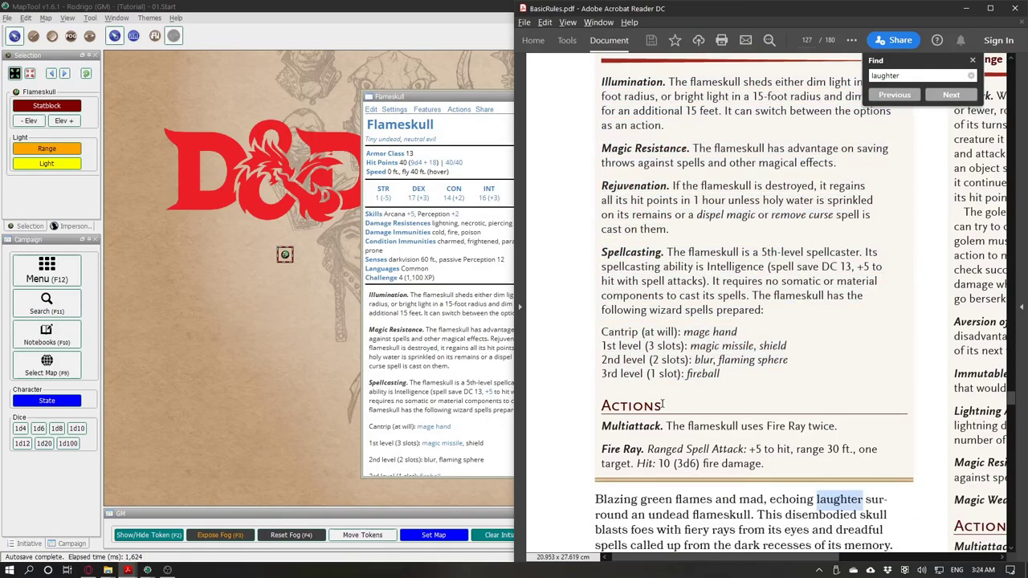
pyautogui.scroll(4, 647, 374)
pyautogui.scroll(-7, 619, 308)
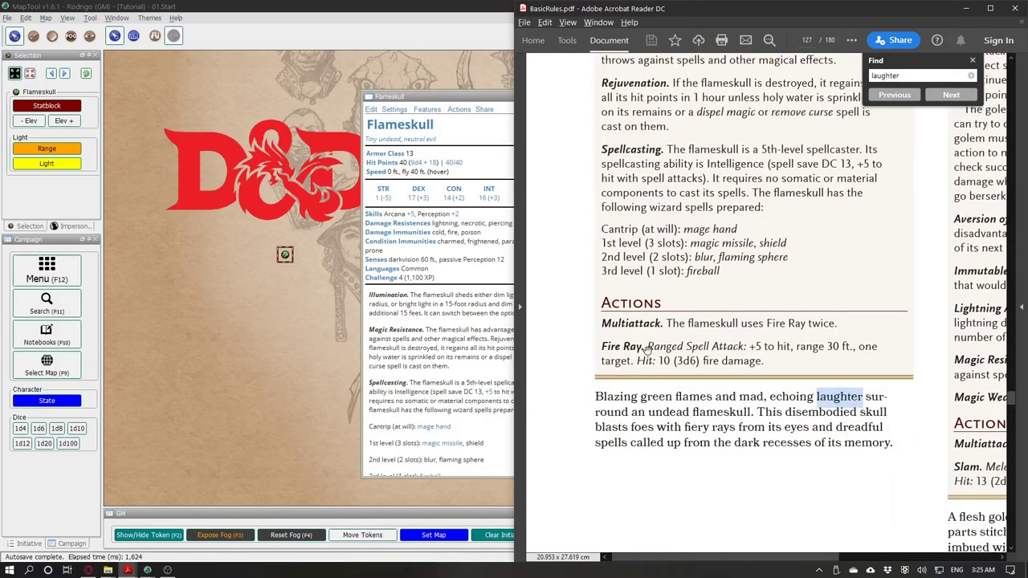
pyautogui.moveTo(601, 302); pyautogui.dragTo(769, 362)
pyautogui.hotkey('ctrl', 'c')
pyautogui.click(456, 324)
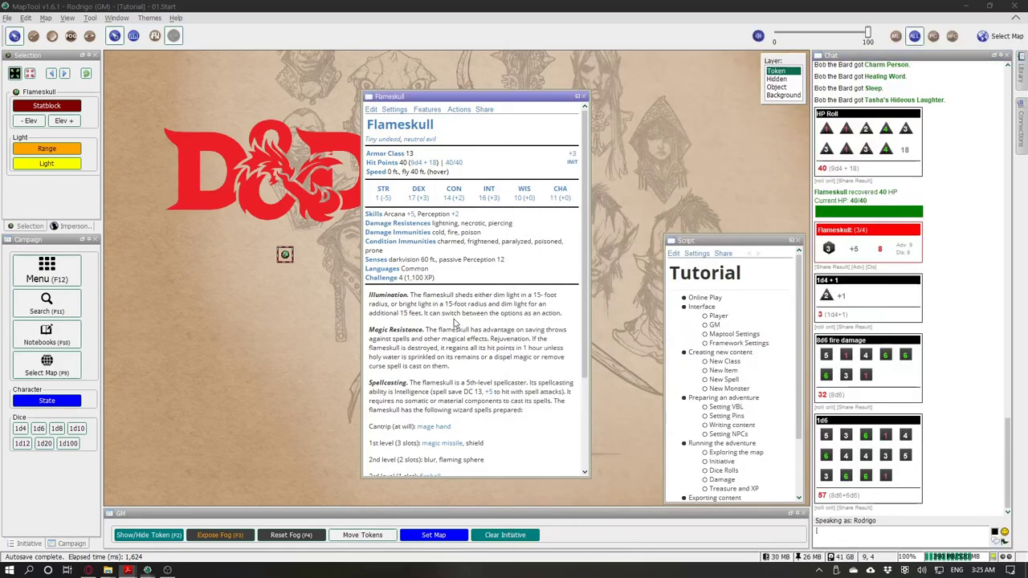
# Step: Add a new action entry titled Actions containing the copied Multiattack and Fire Ray text, without the extra heading line
pyautogui.click(460, 111)
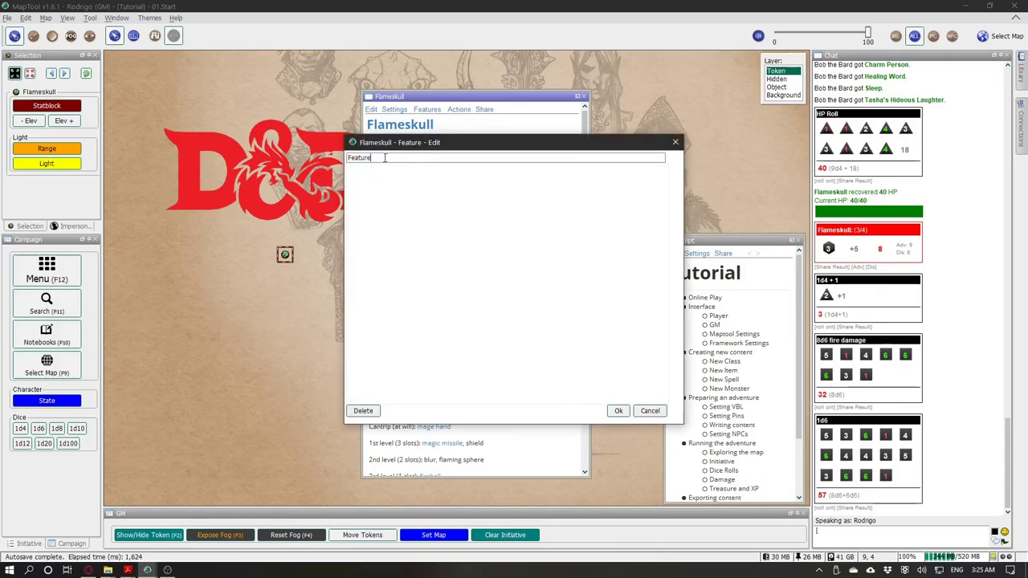
pyautogui.hotkey('ctrl', 'v')
pyautogui.moveTo(369, 175); pyautogui.dragTo(337, 175)
pyautogui.hotkey('ctrl', 'x')
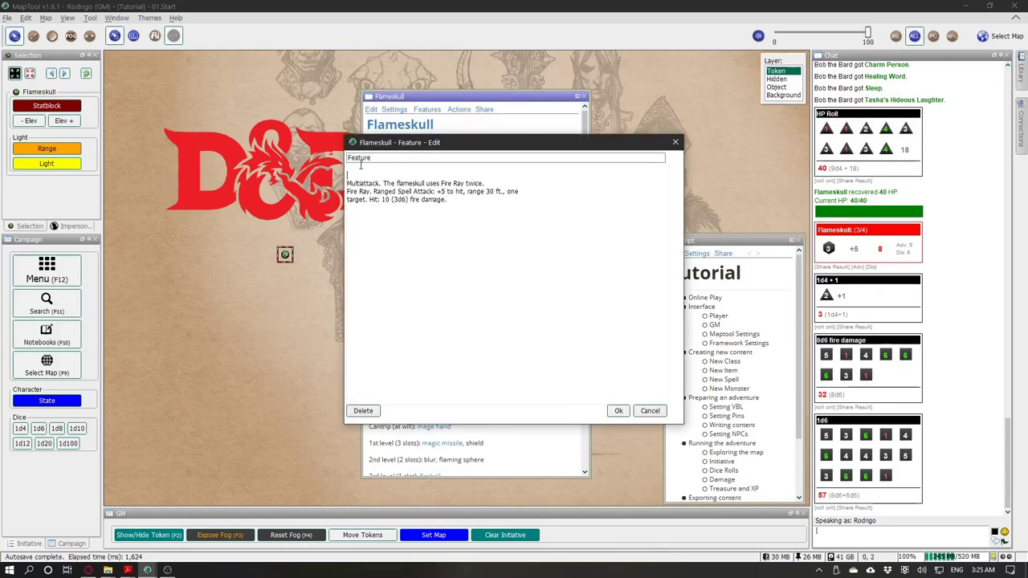
pyautogui.doubleClick(376, 158)
pyautogui.hotkey('ctrl', 'v')
pyautogui.click(394, 173)
pyautogui.press('BackSpace')
pyautogui.press('Delete')
pyautogui.hotkey('alt', 'Tab')
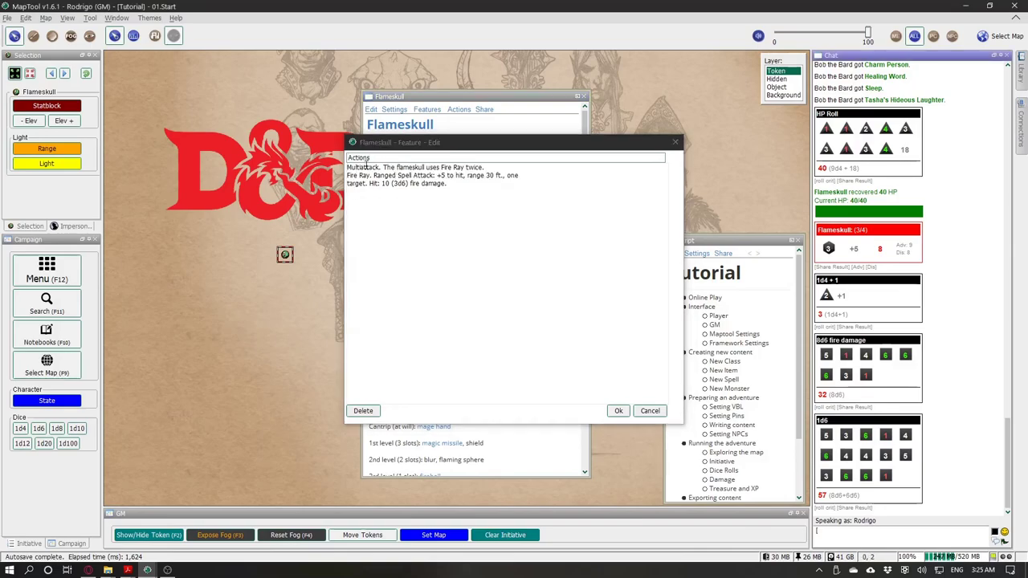
# Step: Wrap the names "Multiattack." and "Fire Ray." in *** markers and separate the two actions with a blank line
pyautogui.click(367, 166)
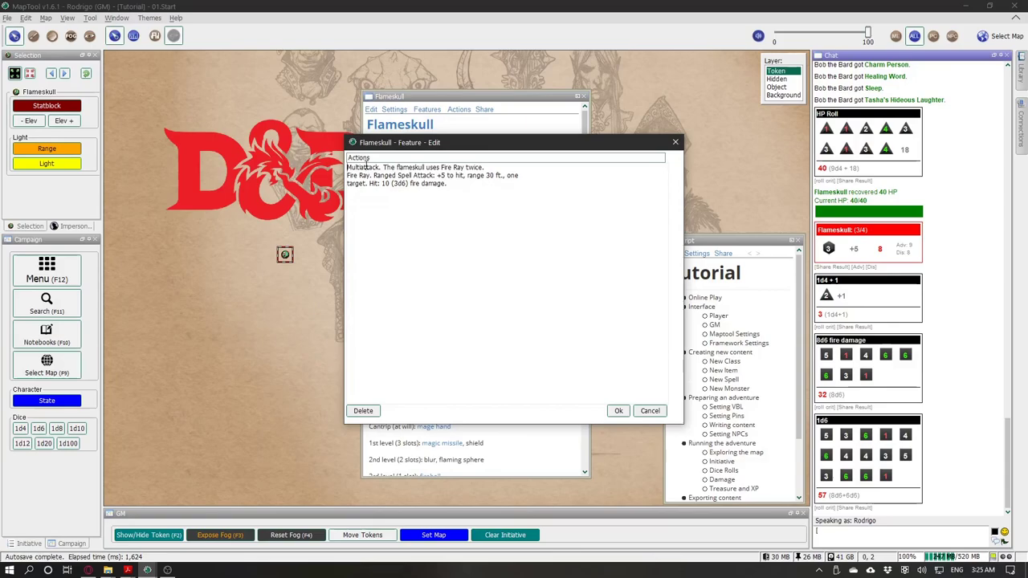
pyautogui.write('***')
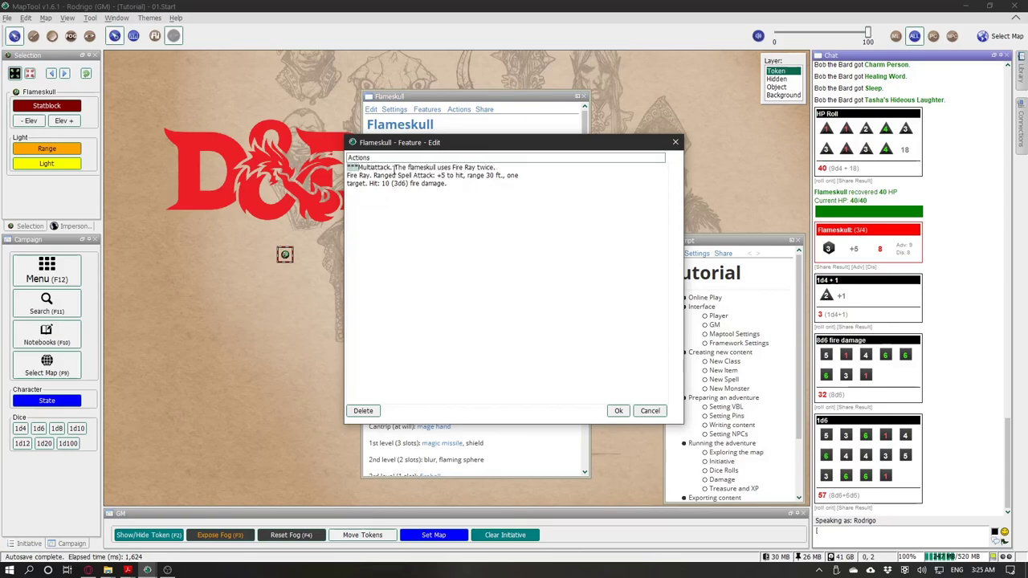
pyautogui.click(393, 168)
pyautogui.hotkey('ctrl', 'v')
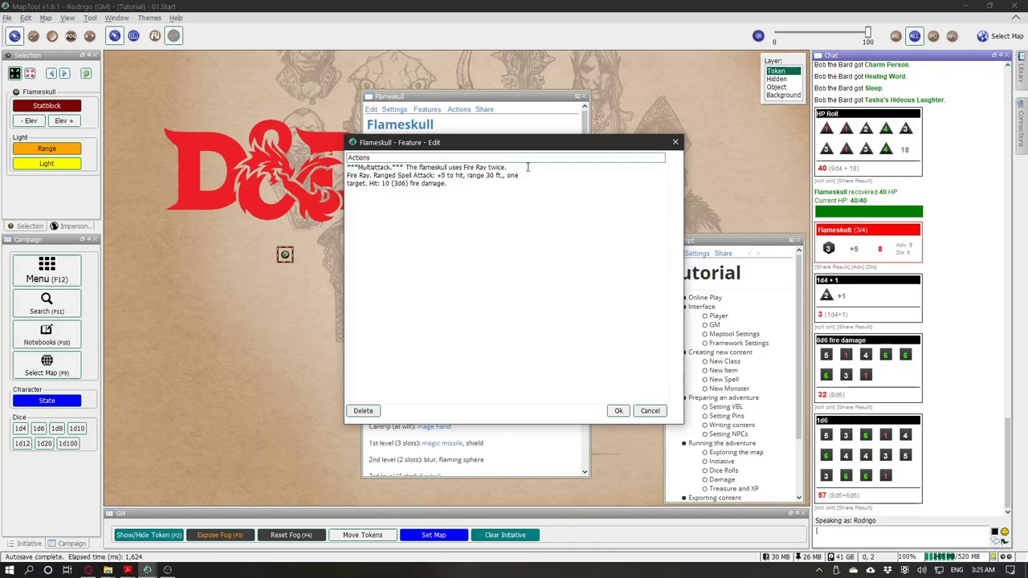
pyautogui.click(528, 166)
pyautogui.press('Return')
pyautogui.press('Down')
pyautogui.hotkey('ctrl', 'v')
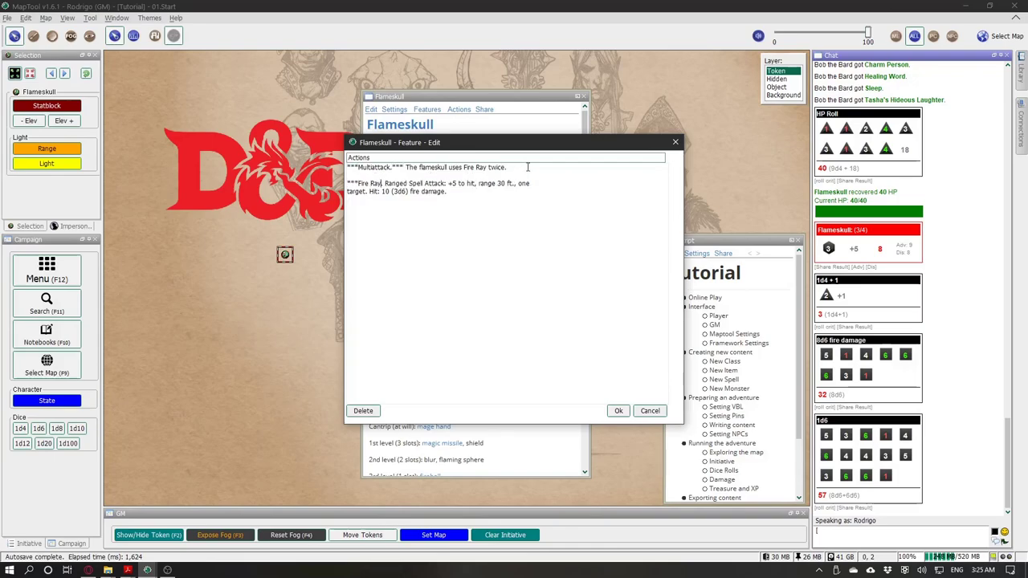
pyautogui.write('.***')
# Step: Turn the +5 in Fire Ray's attack text into the roll link [+5](to hit "5")
pyautogui.click(460, 183)
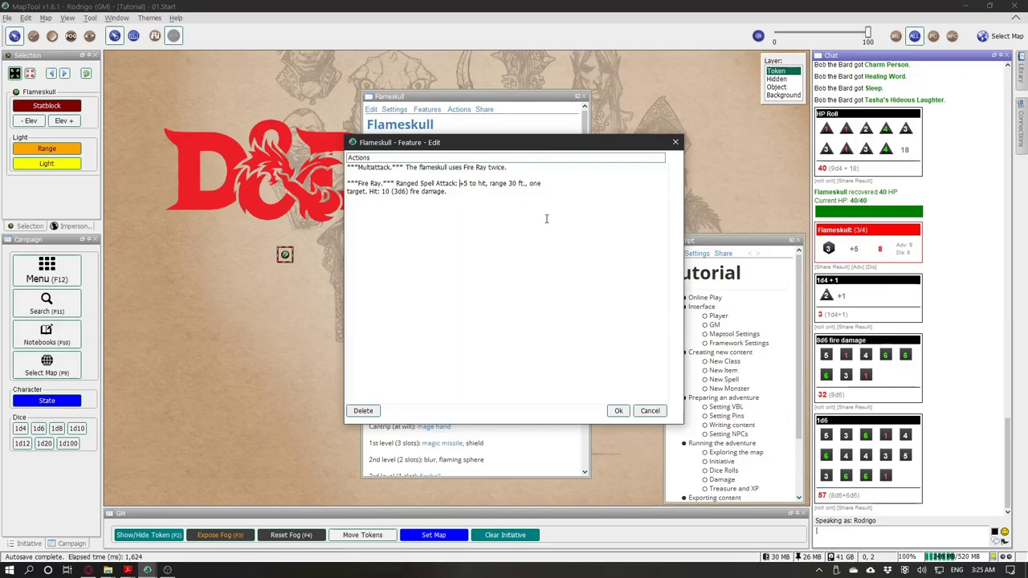
pyautogui.write('[')
pyautogui.click(469, 184)
pyautogui.write(']()')
pyautogui.press('Left')
pyautogui.write('ro')
pyautogui.press('BackSpace')
pyautogui.press('BackSpace')
pyautogui.write('to hit "5')
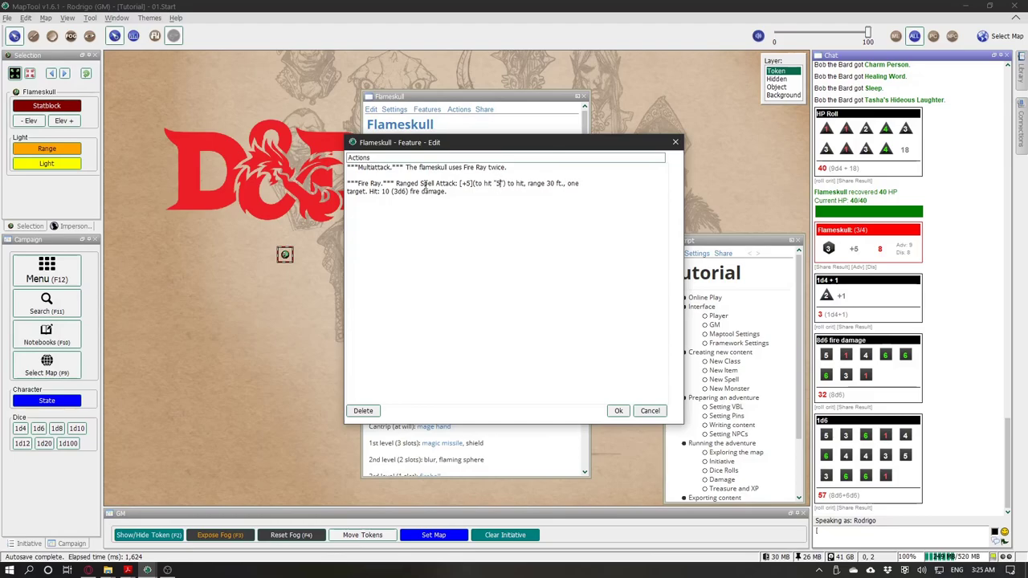
# Step: Turn the 3d6 in Fire Ray's damage text into the roll link [3d6](roll "3d6") and save the Actions entry
pyautogui.press('Left')
pyautogui.write('[')
pyautogui.write('](roll ""3d6')
pyautogui.click(619, 411)
# Step: Test Fire Ray's +5 to-hit link and its 3d6 damage link in the Flameskull's Actions section
pyautogui.scroll(-5, 473, 273)
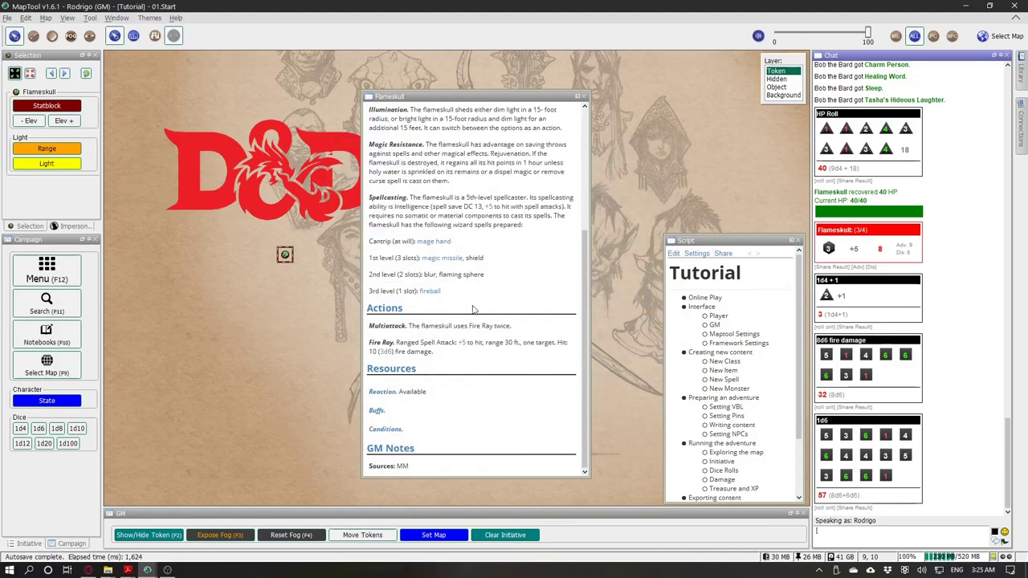
pyautogui.click(464, 344)
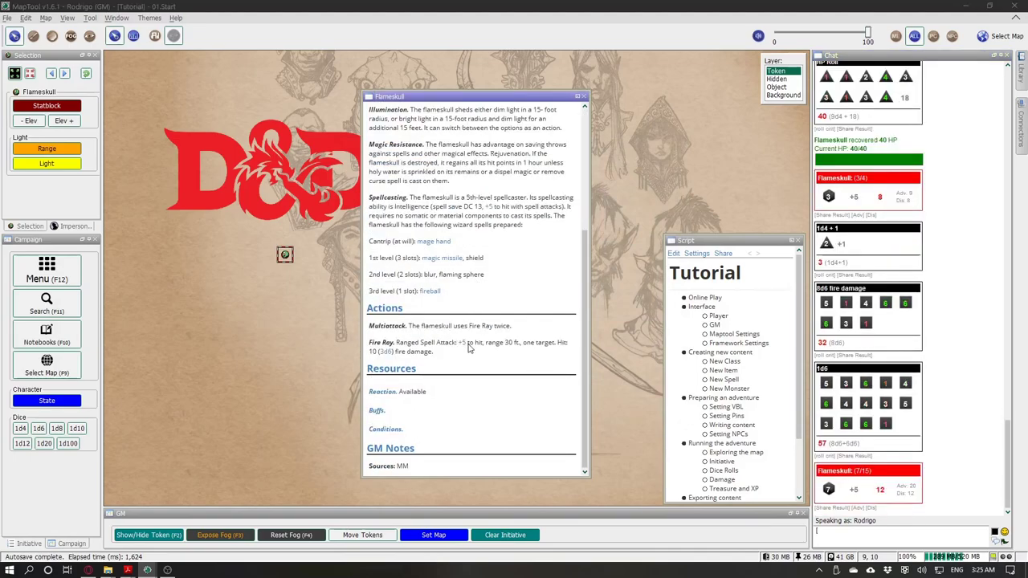
pyautogui.click(387, 353)
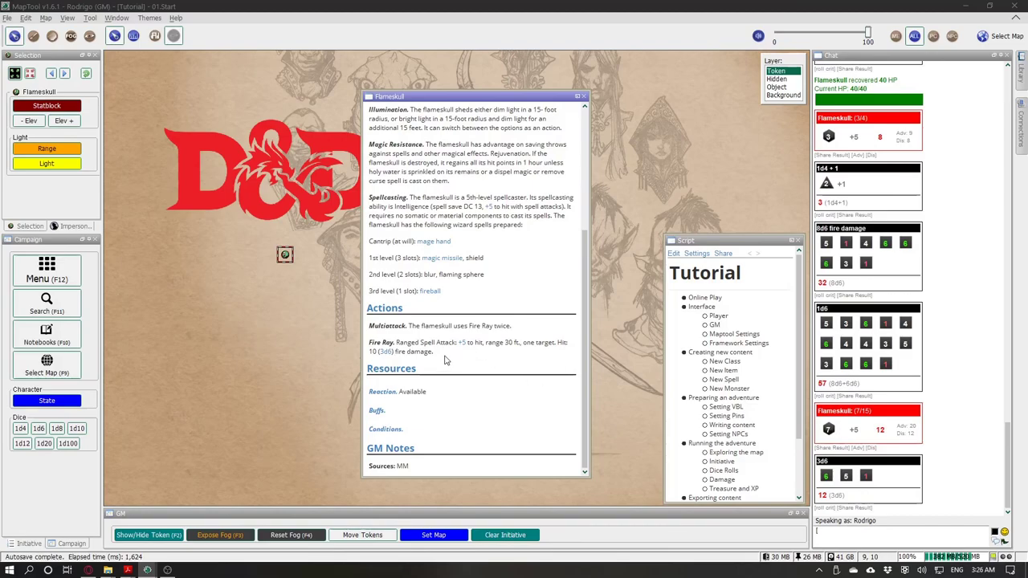
# Step: Review the Flameskull's stat block from attributes to resources, and check its features text in the editor without changing it
pyautogui.scroll(5, 448, 377)
pyautogui.scroll(-5, 450, 339)
pyautogui.scroll(5, 450, 327)
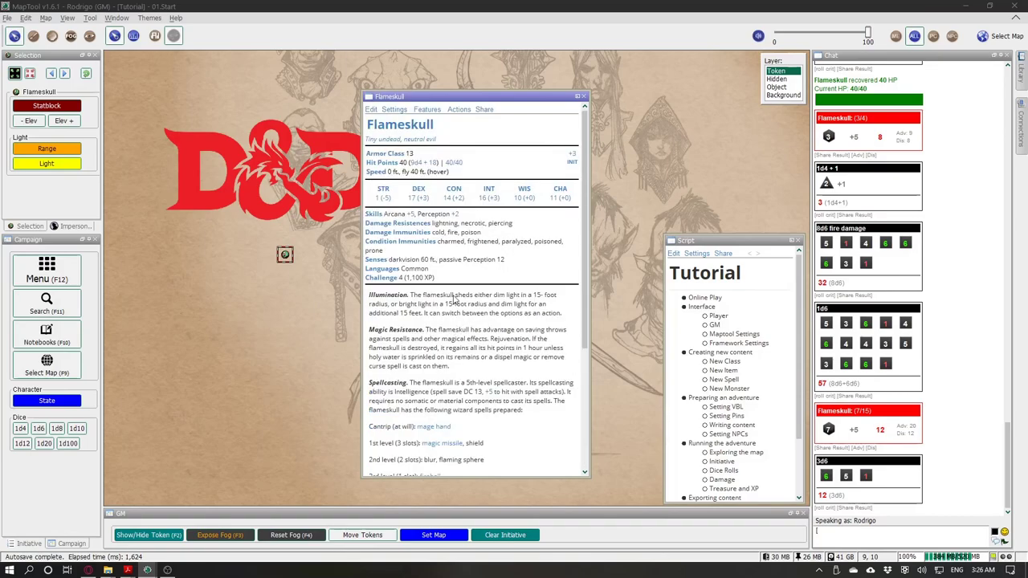
pyautogui.scroll(-5, 451, 301)
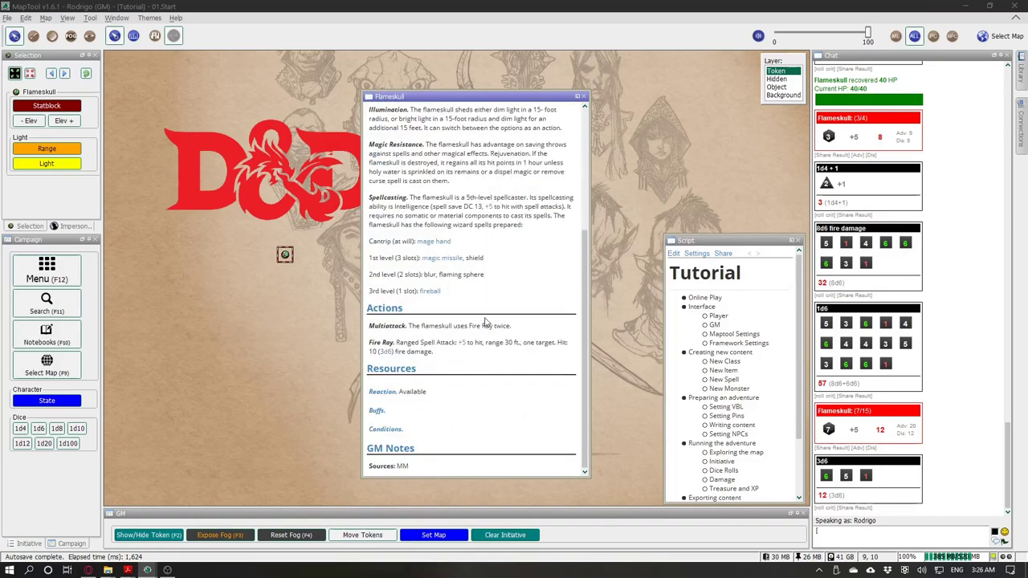
pyautogui.scroll(5, 480, 321)
pyautogui.scroll(-5, 475, 317)
pyautogui.scroll(5, 468, 337)
pyautogui.click(430, 112)
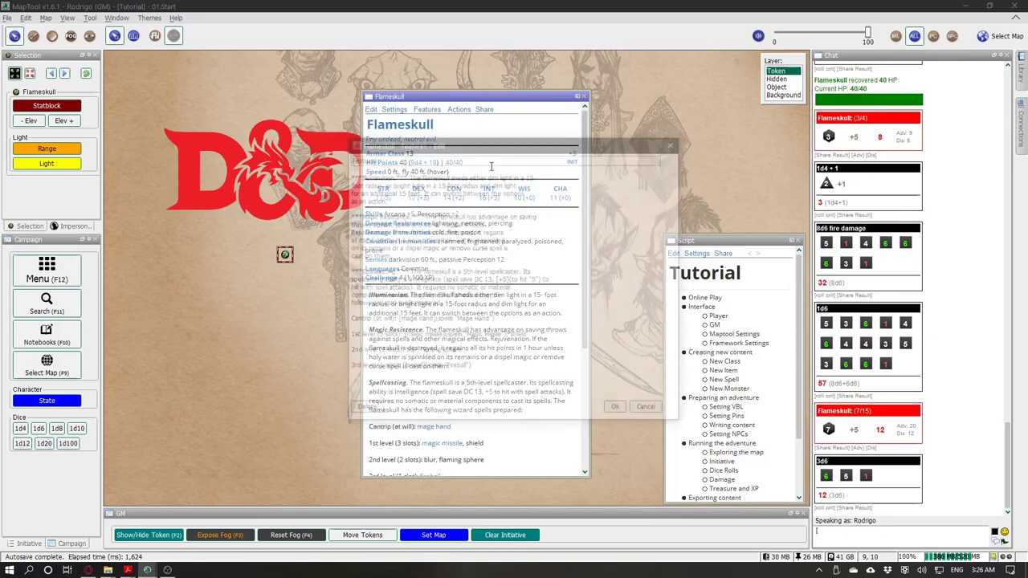
pyautogui.click(675, 142)
pyautogui.click(453, 110)
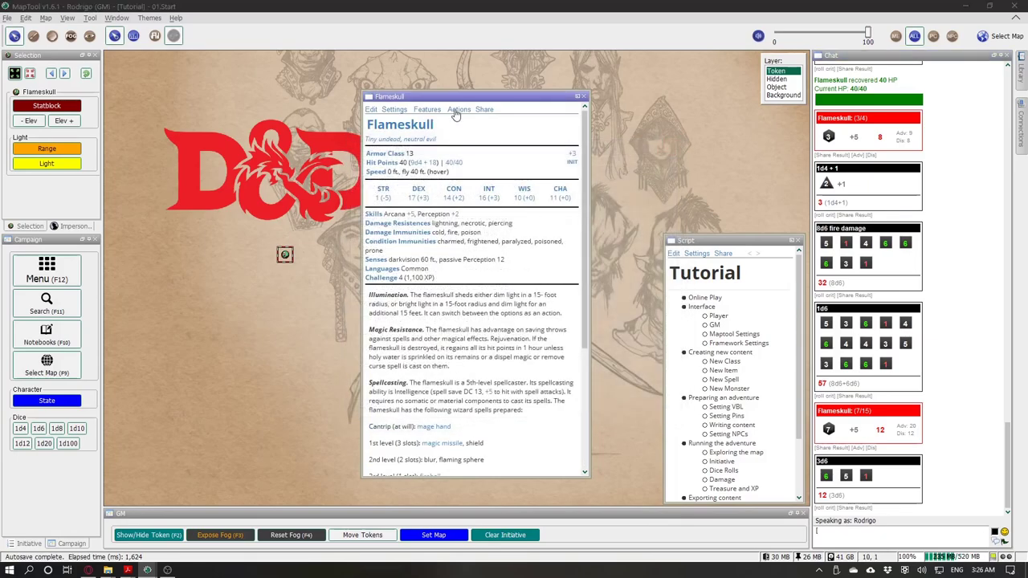
pyautogui.doubleClick(383, 158)
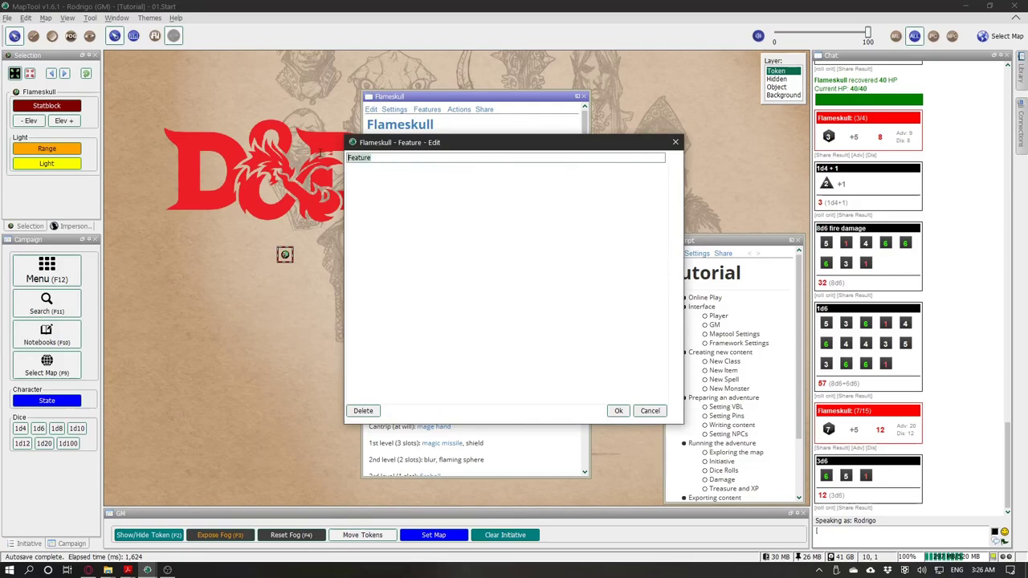
pyautogui.click(391, 166)
pyautogui.doubleClick(386, 158)
pyautogui.click(431, 217)
pyautogui.moveTo(427, 144); pyautogui.dragTo(453, 151)
pyautogui.doubleClick(408, 165)
pyautogui.click(439, 212)
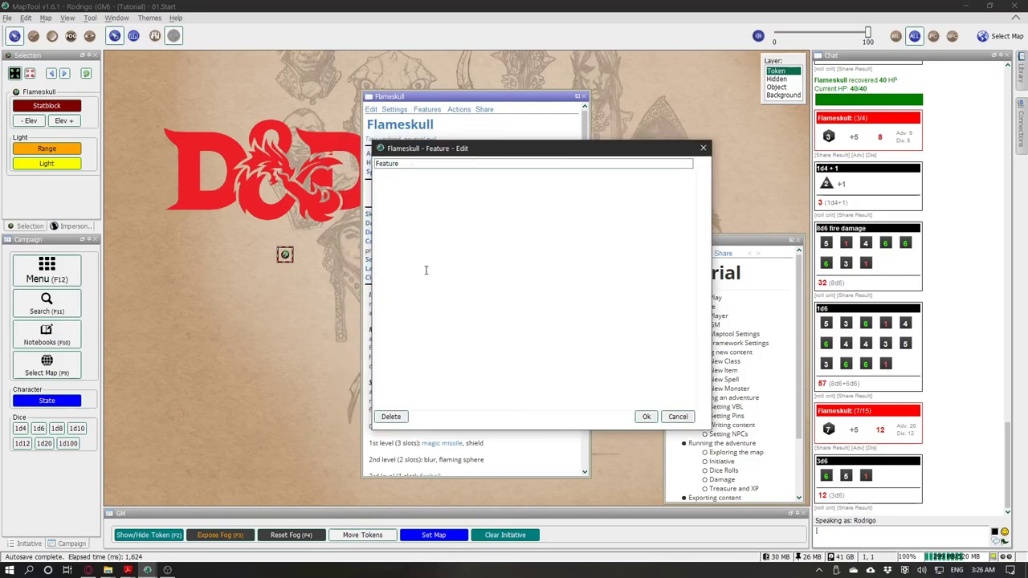
pyautogui.click(677, 416)
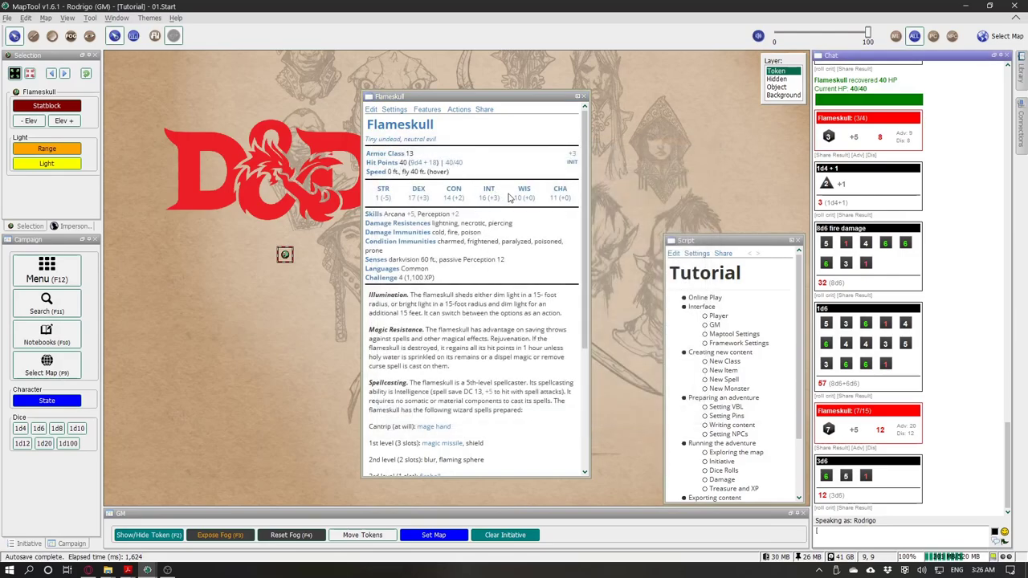
# Step: Review the Flameskull's Creature Settings and accept them as they are
pyautogui.scroll(-3, 508, 197)
pyautogui.scroll(3, 425, 406)
pyautogui.click(372, 109)
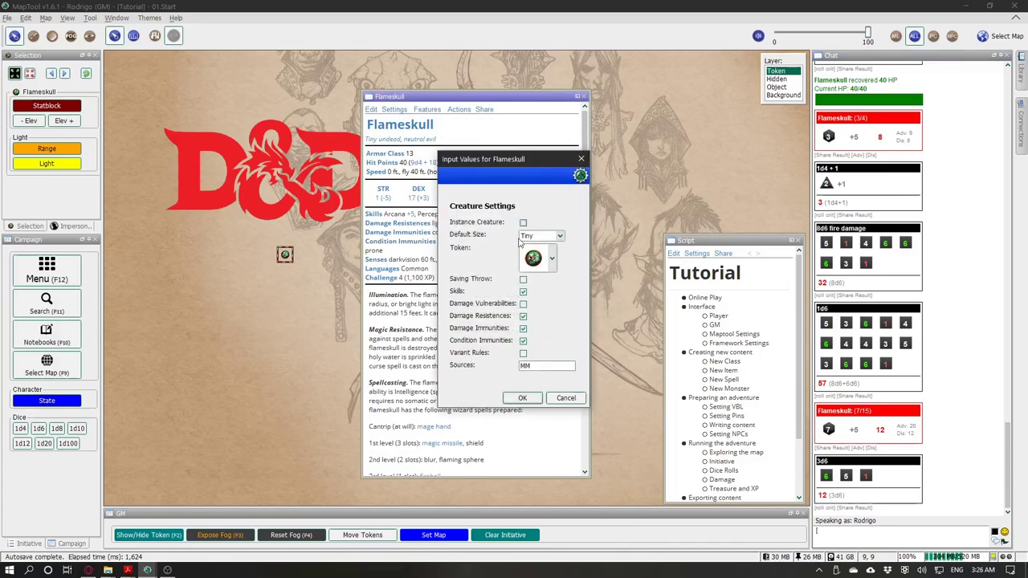
pyautogui.click(520, 399)
pyautogui.click(522, 398)
# Step: Add a resource named 1st Level with value 0 and total 3 to the Flameskull
pyautogui.scroll(-3, 525, 336)
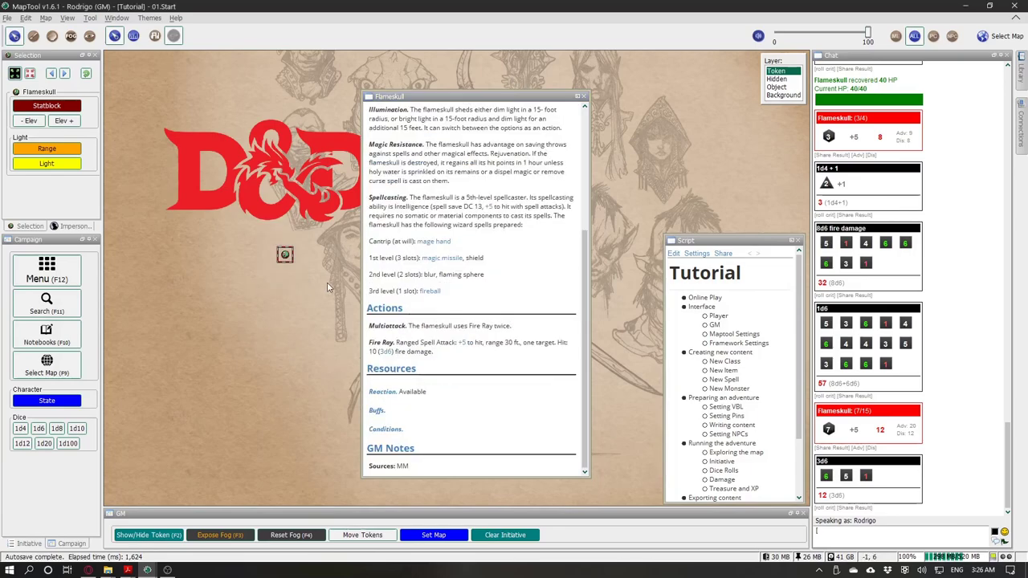
pyautogui.click(400, 376)
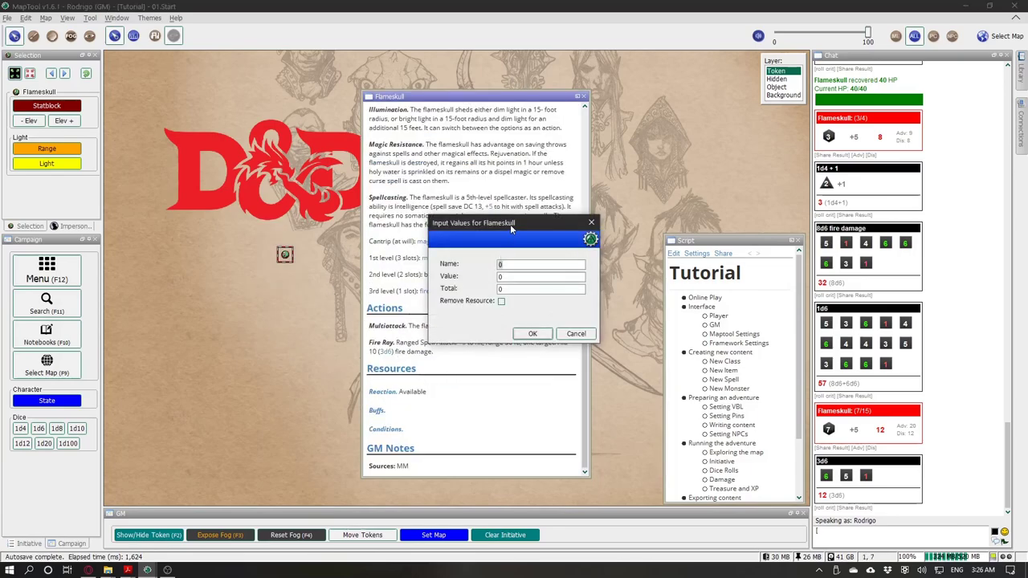
pyautogui.moveTo(511, 229); pyautogui.dragTo(567, 222)
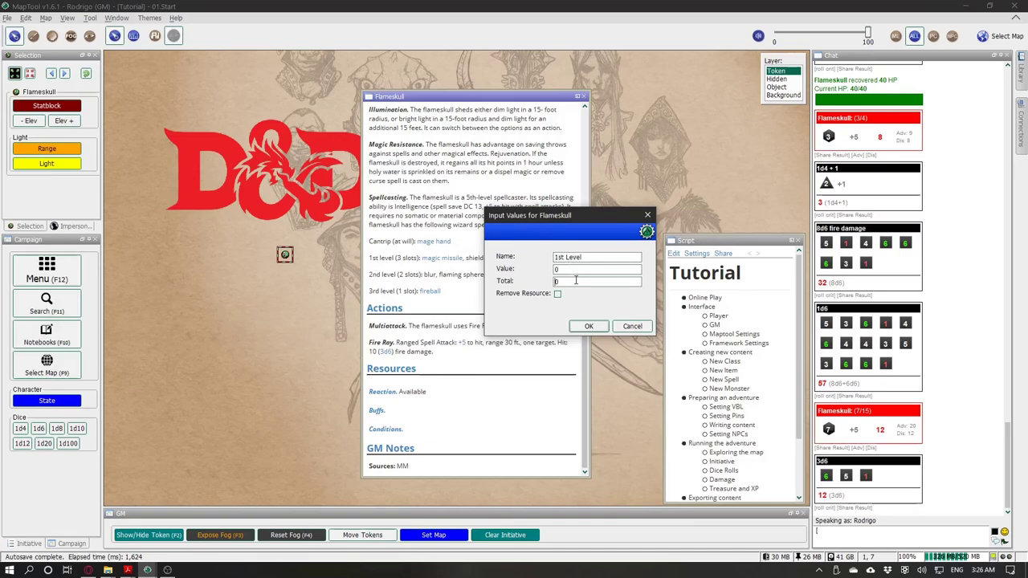
pyautogui.click(588, 326)
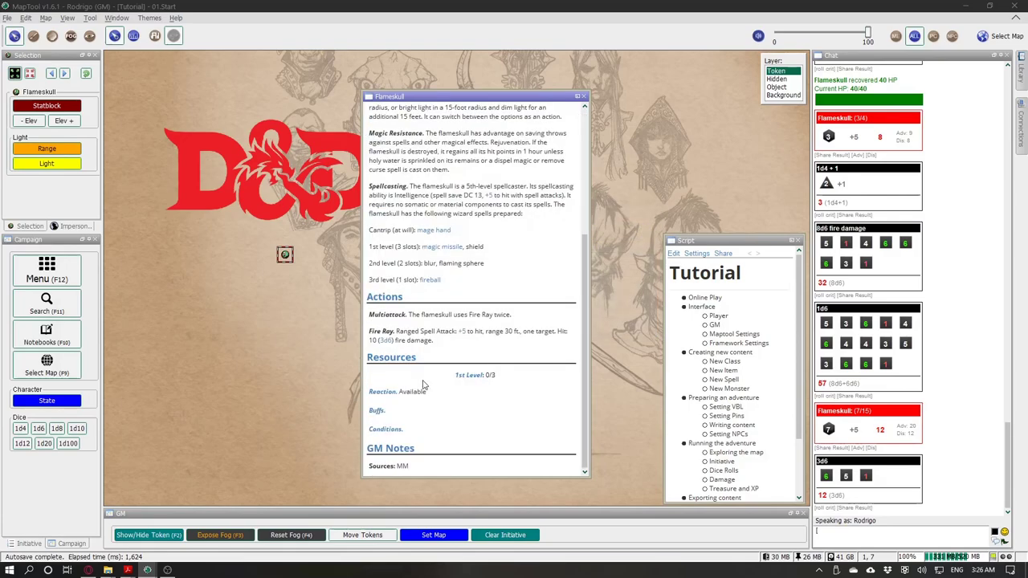
# Step: Add two more spell slot resources with value 0: 2nd Level with total 2 and 3rd Level with total 1
pyautogui.click(398, 361)
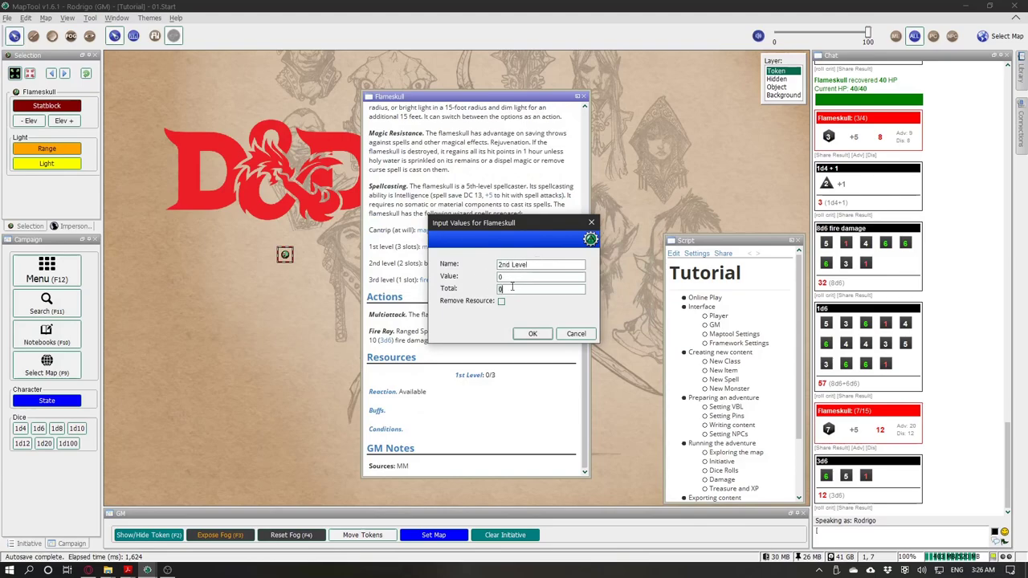
pyautogui.click(533, 334)
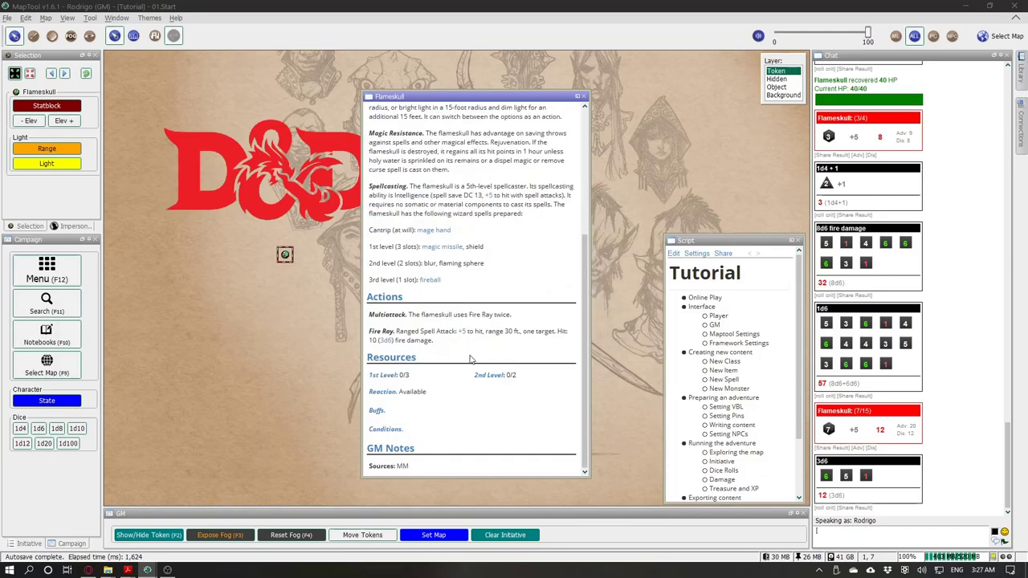
pyautogui.click(408, 361)
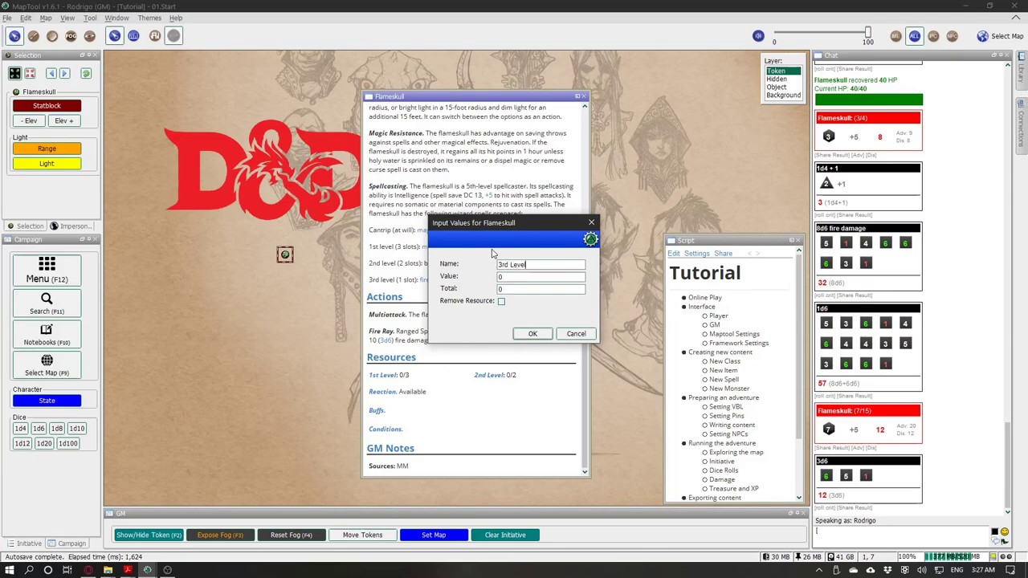
pyautogui.write('1')
pyautogui.click(532, 334)
pyautogui.click(382, 366)
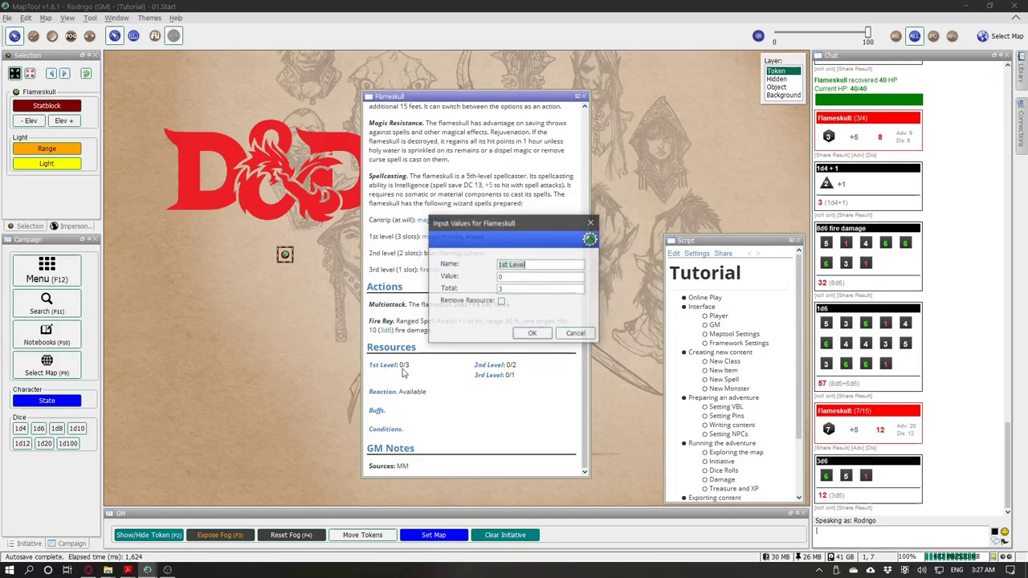
pyautogui.click(575, 333)
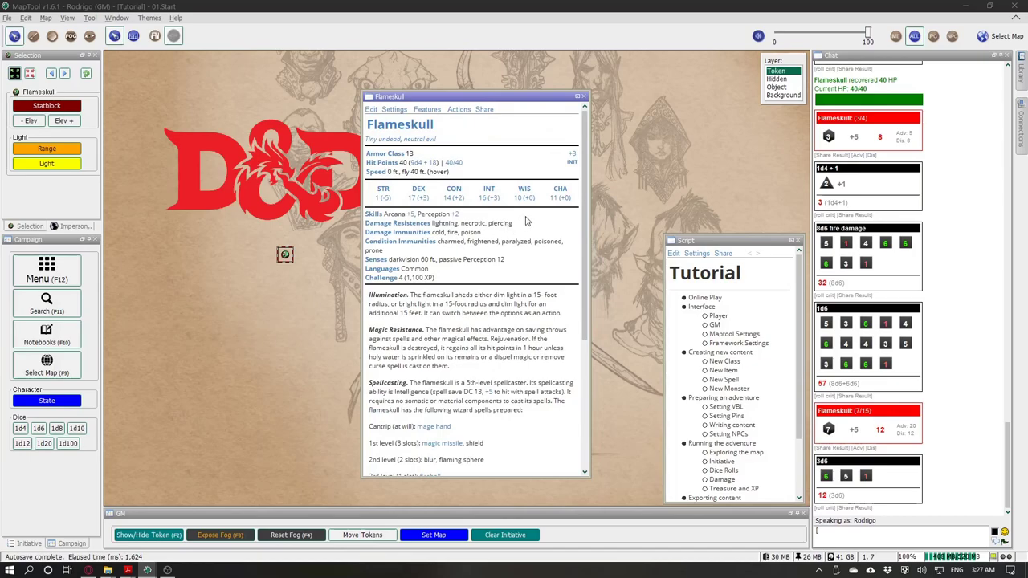
# Step: Close the Flameskull's finished stat block and delete its token from the map
pyautogui.scroll(-5, 525, 220)
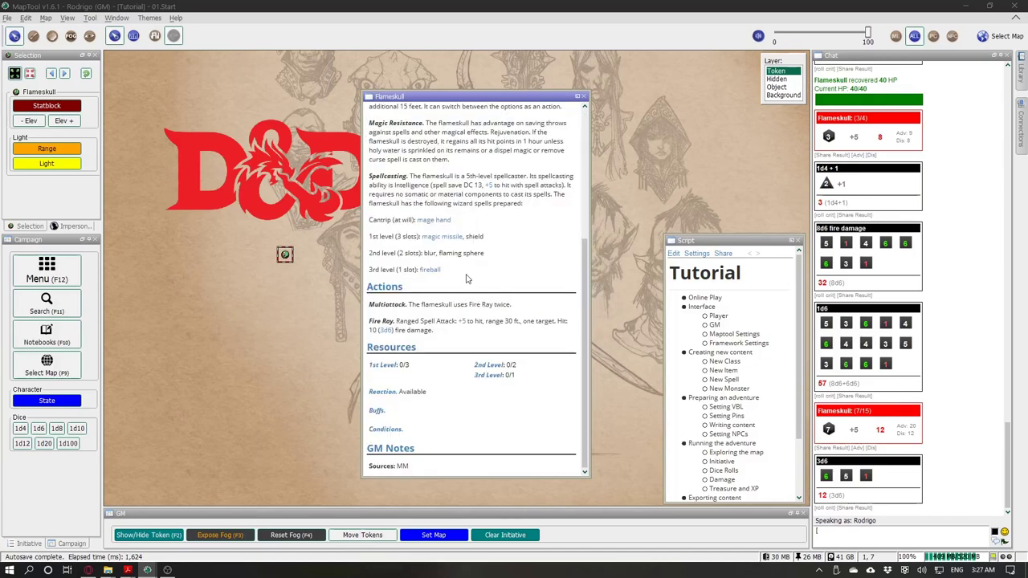
pyautogui.scroll(5, 532, 222)
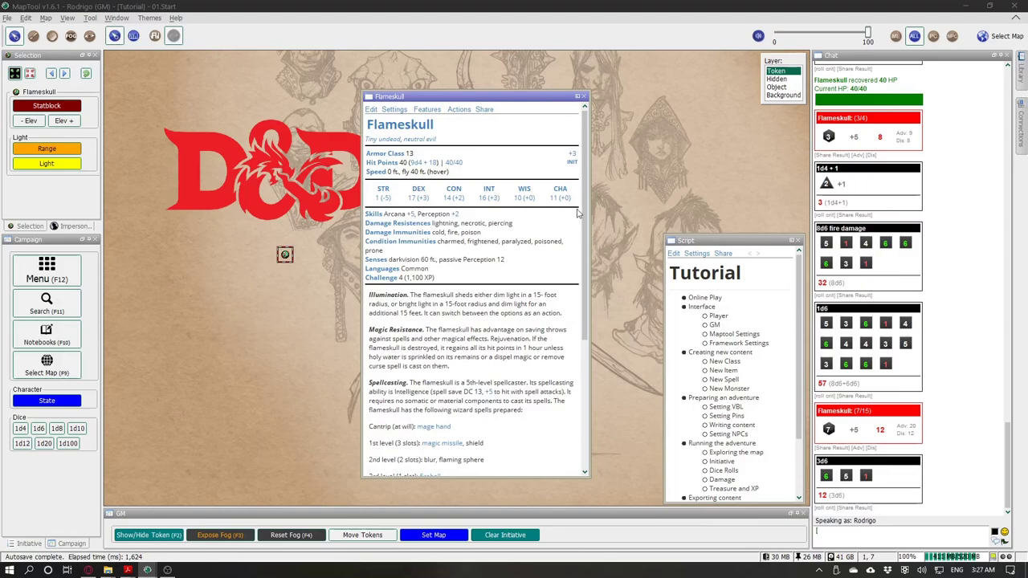
pyautogui.scroll(-3, 578, 214)
pyautogui.moveTo(422, 342)
pyautogui.mouseDown()
pyautogui.moveTo(488, 347)
pyautogui.moveTo(415, 341)
pyautogui.moveTo(424, 342)
pyautogui.mouseUp()
pyautogui.click(424, 345)
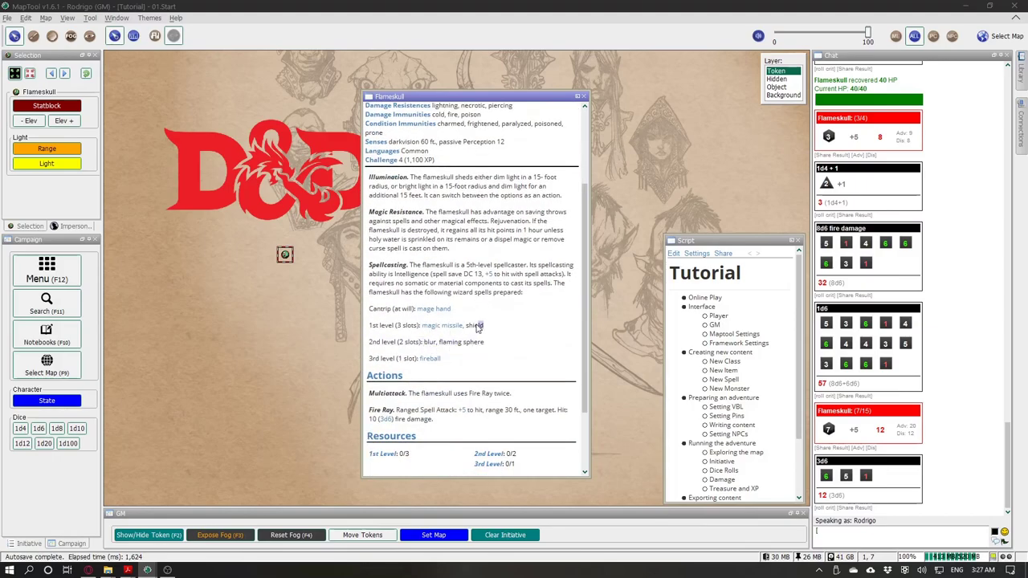
pyautogui.scroll(-3, 531, 358)
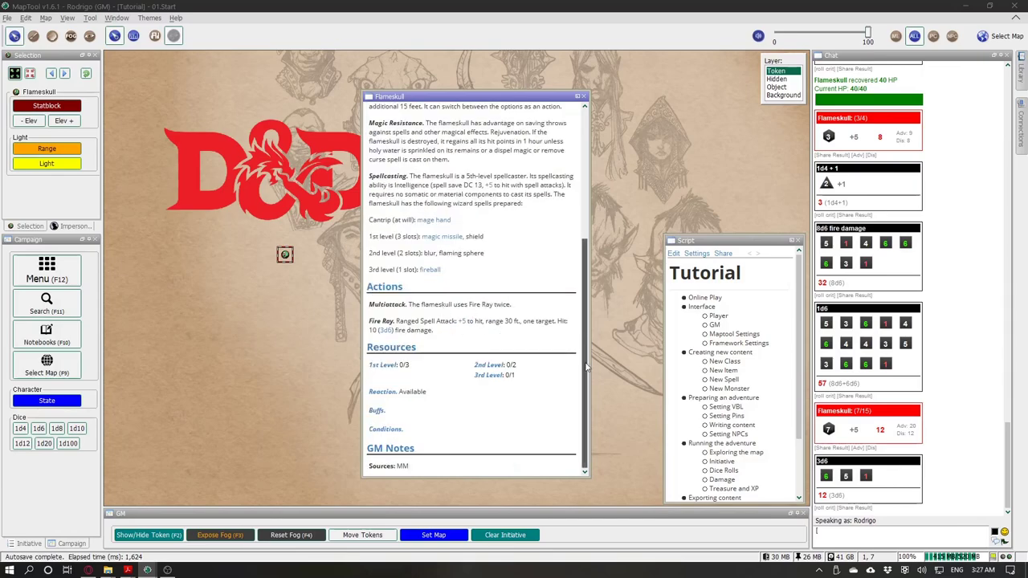
pyautogui.scroll(10, 438, 259)
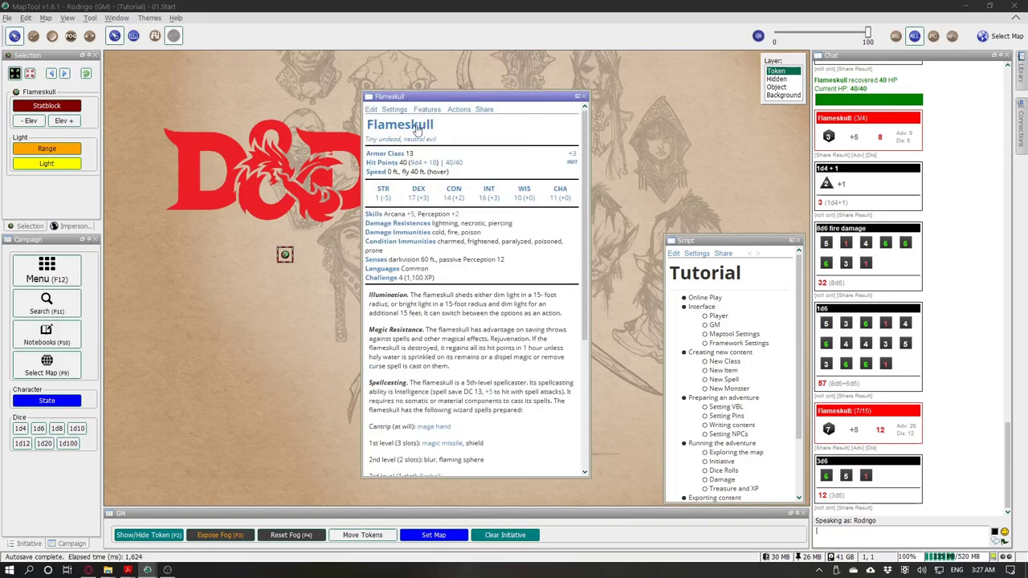
pyautogui.click(586, 96)
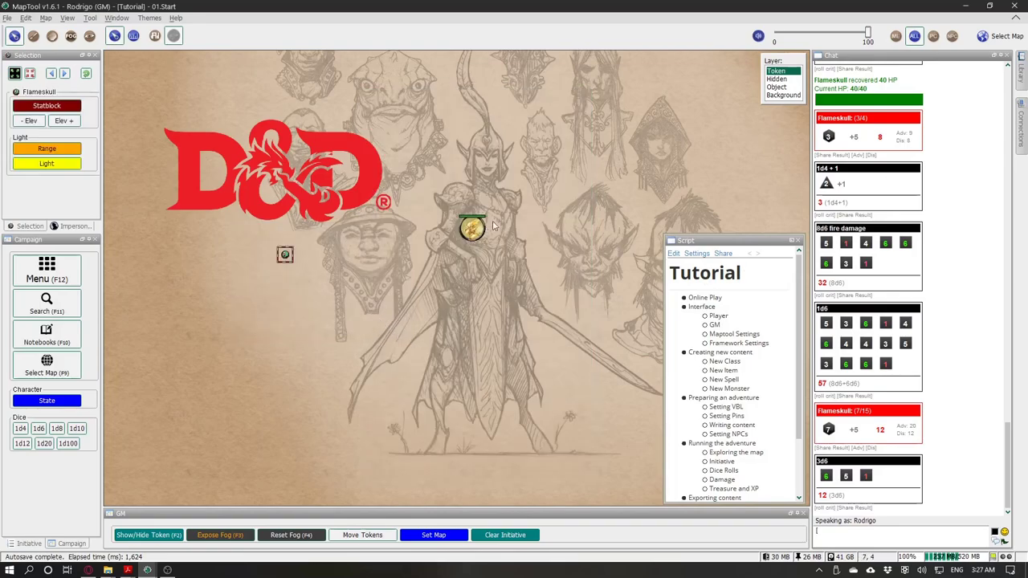
pyautogui.press('Delete')
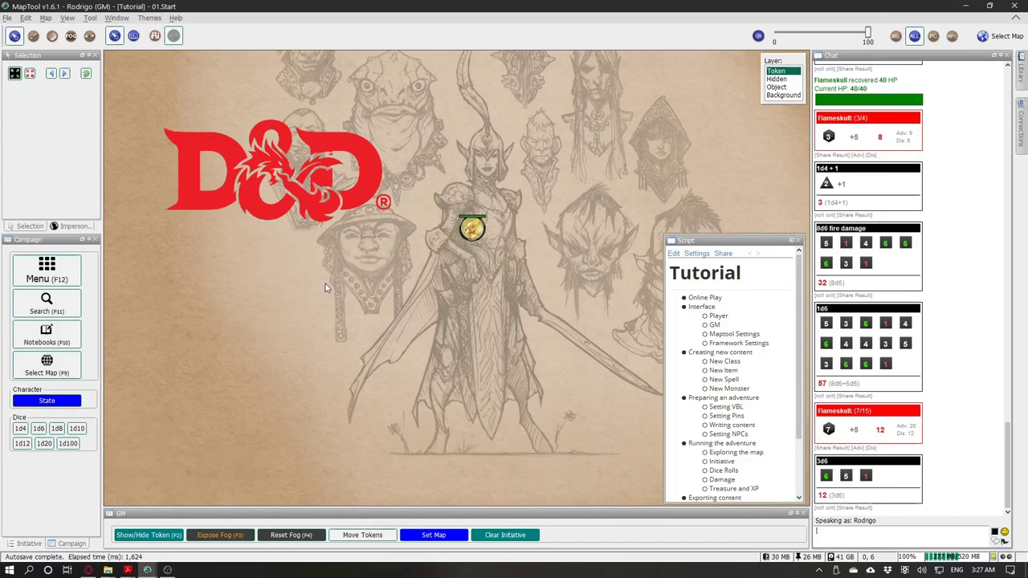
# Step: Search the campaign for the Flameskull and open its monster entry
pyautogui.click(47, 304)
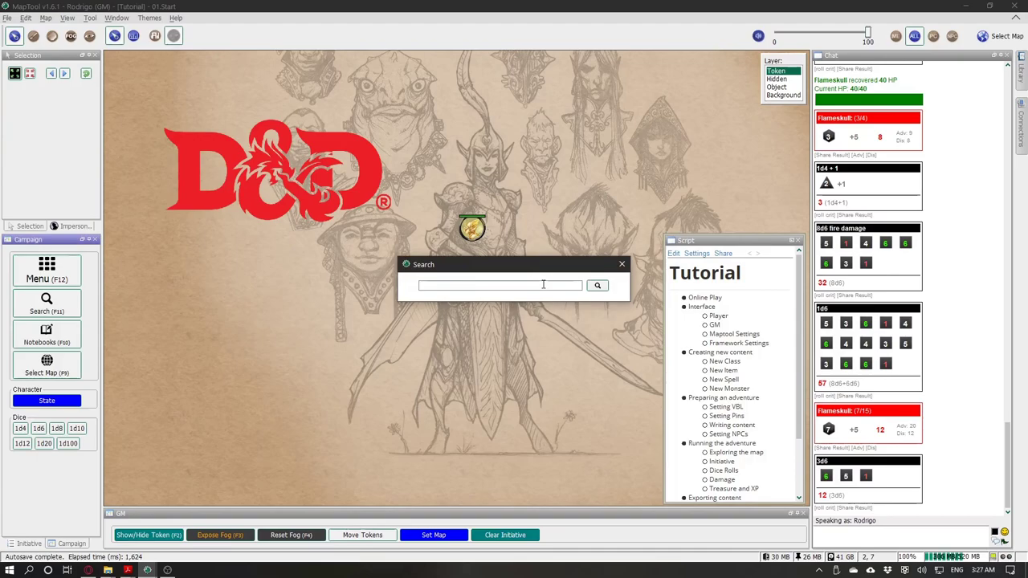
pyautogui.write('flamesku')
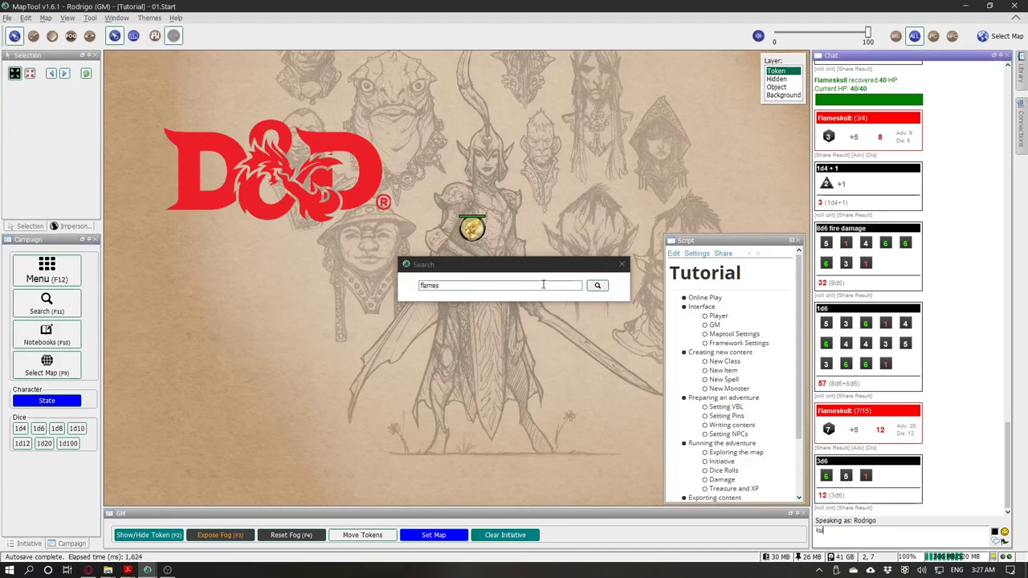
pyautogui.click(544, 284)
pyautogui.press('Return')
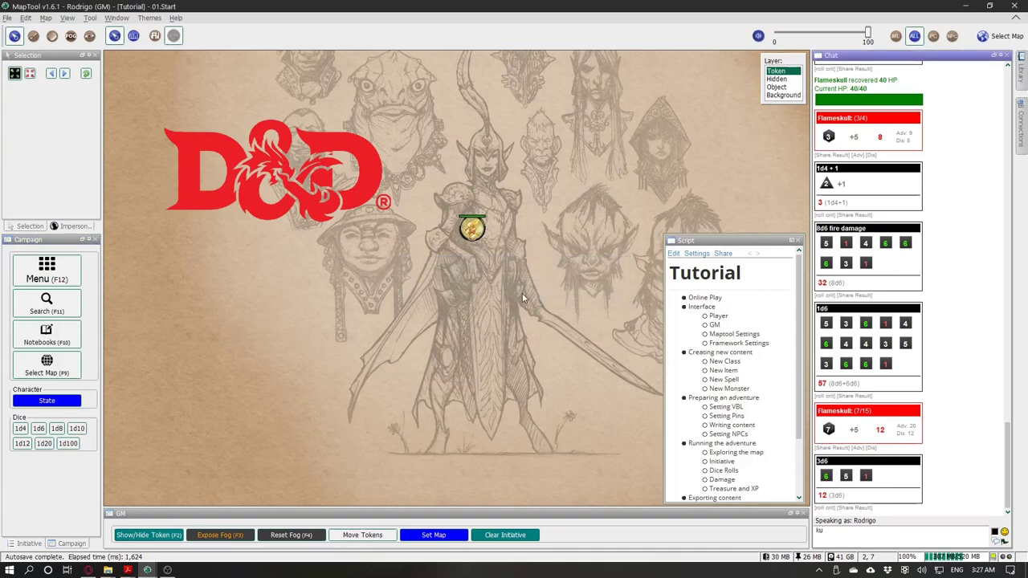
pyautogui.press('F11')
pyautogui.click(439, 299)
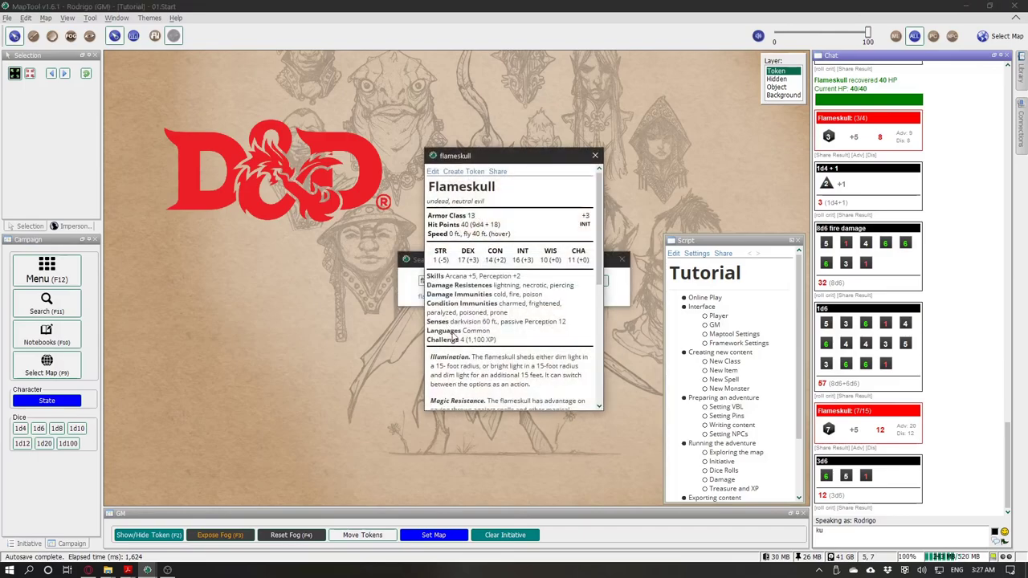
# Step: Create a Flameskull token from its entry, place it just below the D&D logo, and close the stat block and search windows
pyautogui.click(456, 174)
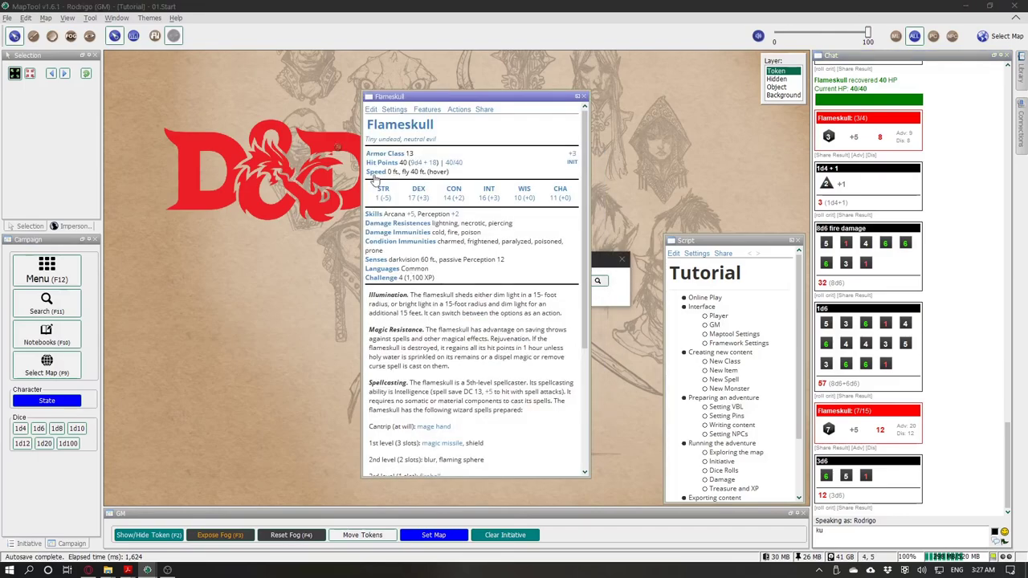
pyautogui.scroll(10, 338, 141)
pyautogui.click(337, 158)
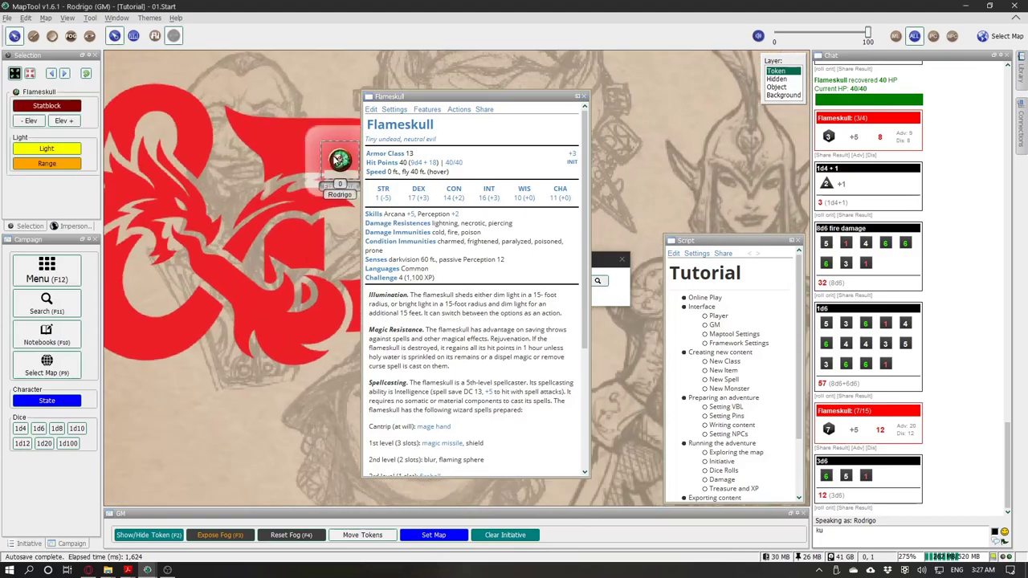
pyautogui.moveTo(337, 158); pyautogui.dragTo(266, 366)
pyautogui.scroll(-1, 244, 273)
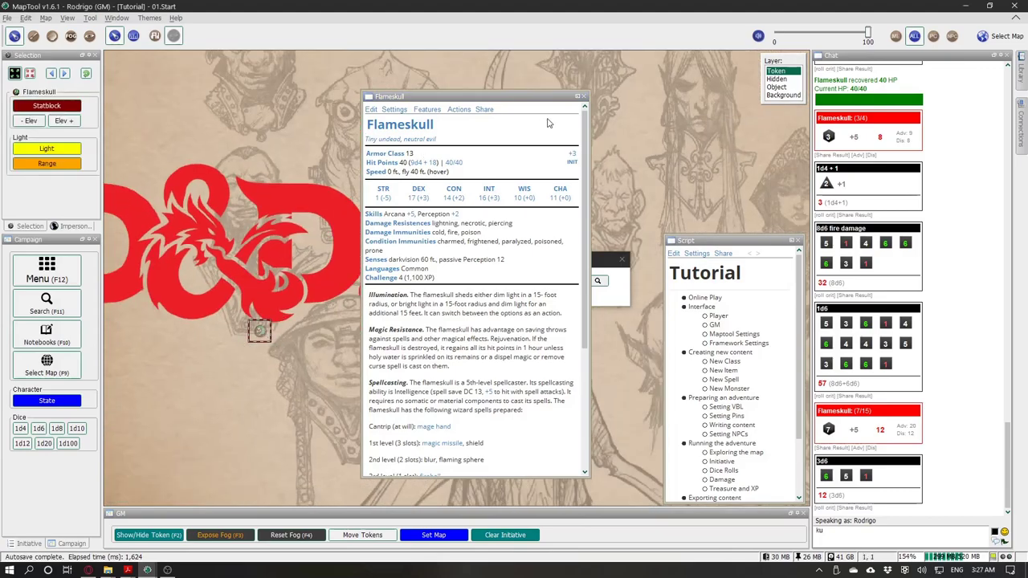
pyautogui.click(583, 96)
pyautogui.click(621, 258)
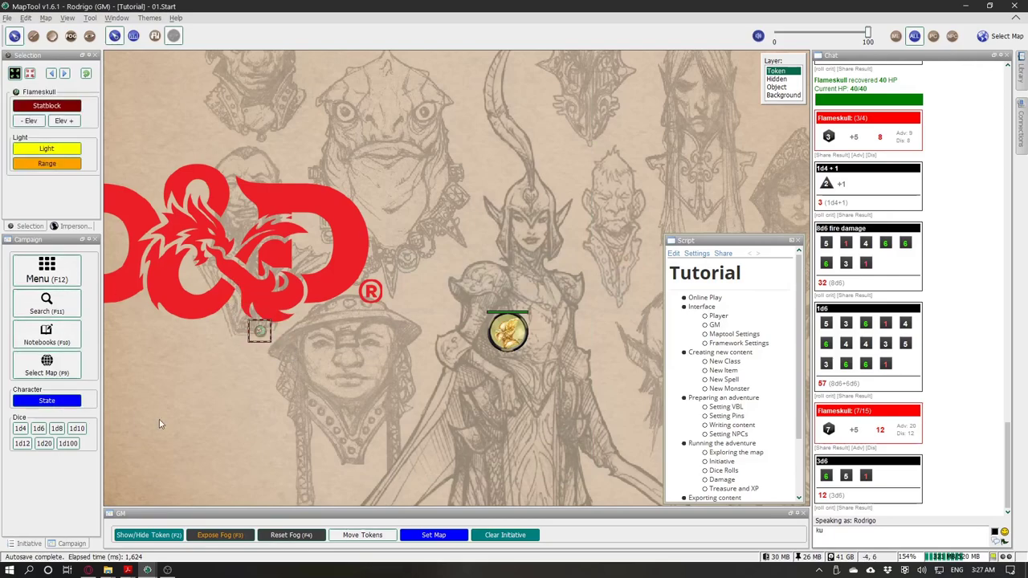
# Step: Move the Flameskull token 25 feet across the map, directly beside the golden token
pyautogui.scroll(-8, 260, 293)
pyautogui.scroll(5, 205, 310)
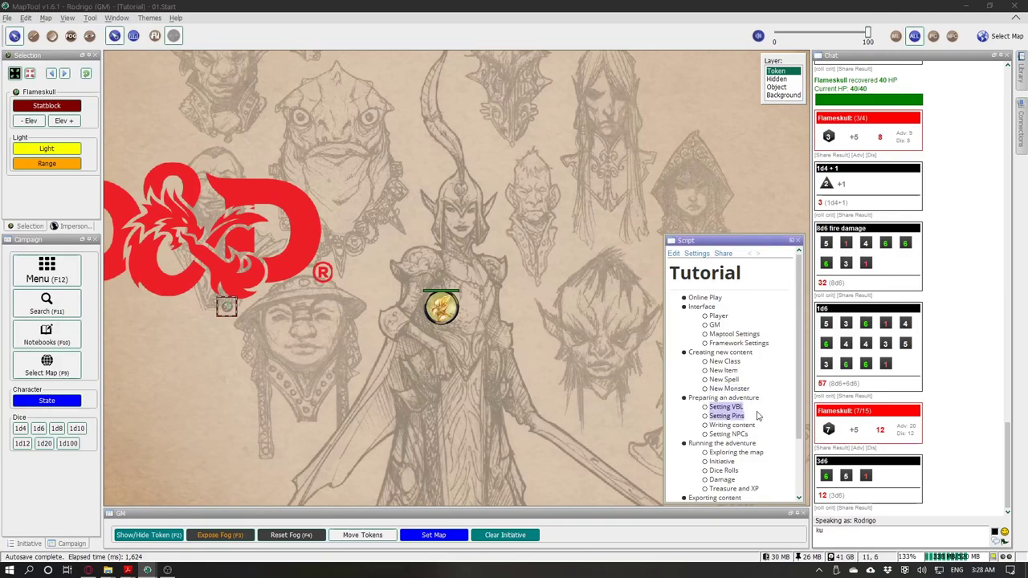
pyautogui.moveTo(228, 306); pyautogui.dragTo(406, 308)
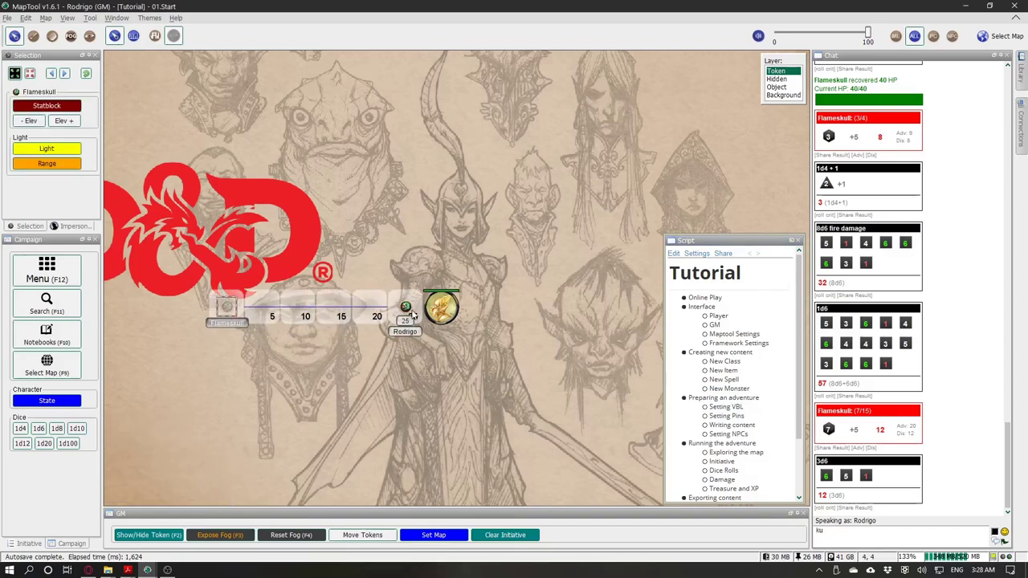
pyautogui.moveTo(592, 208); pyautogui.dragTo(516, 195)
pyautogui.moveTo(456, 224); pyautogui.dragTo(473, 253)
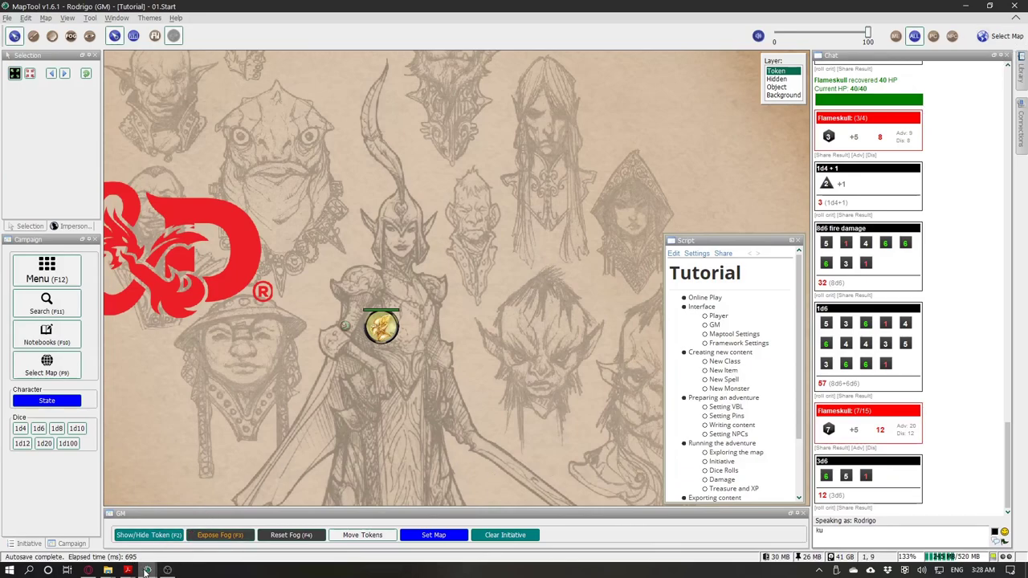
# Step: Start a new map and bring up the Hidden Thieves Guild [28x34] post in the browser, closing the forum thread
pyautogui.click(69, 18)
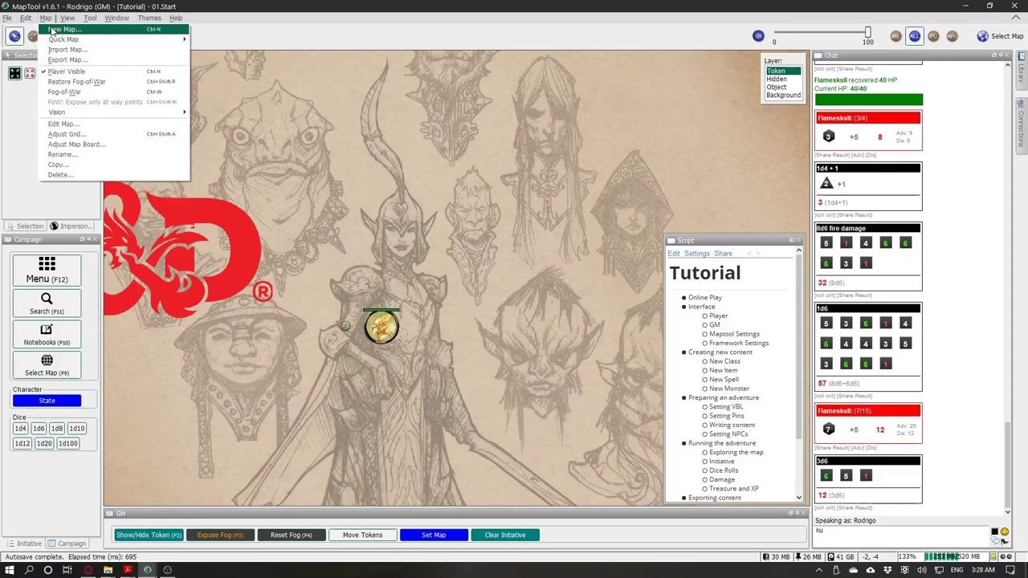
pyautogui.click(53, 29)
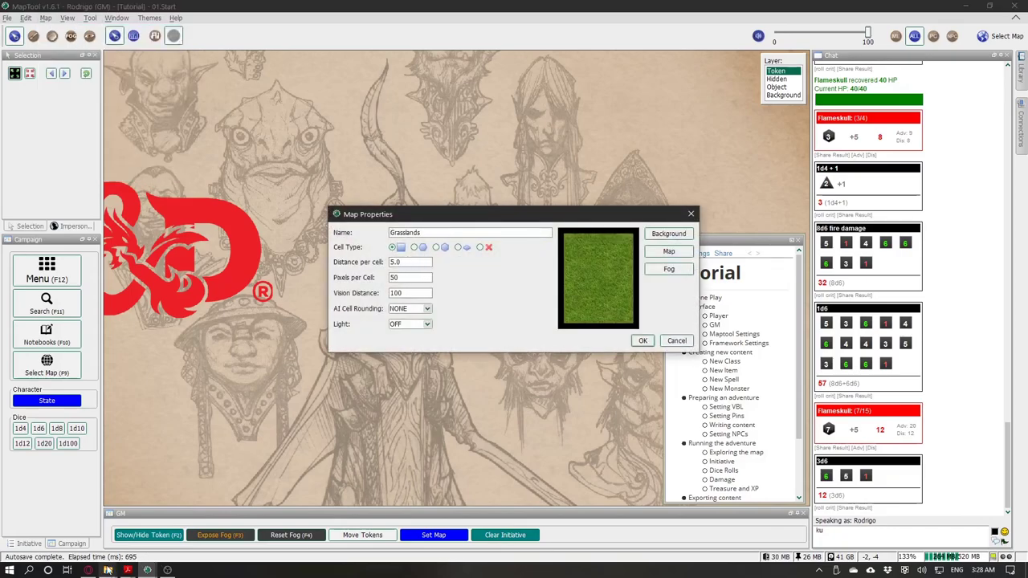
pyautogui.click(88, 570)
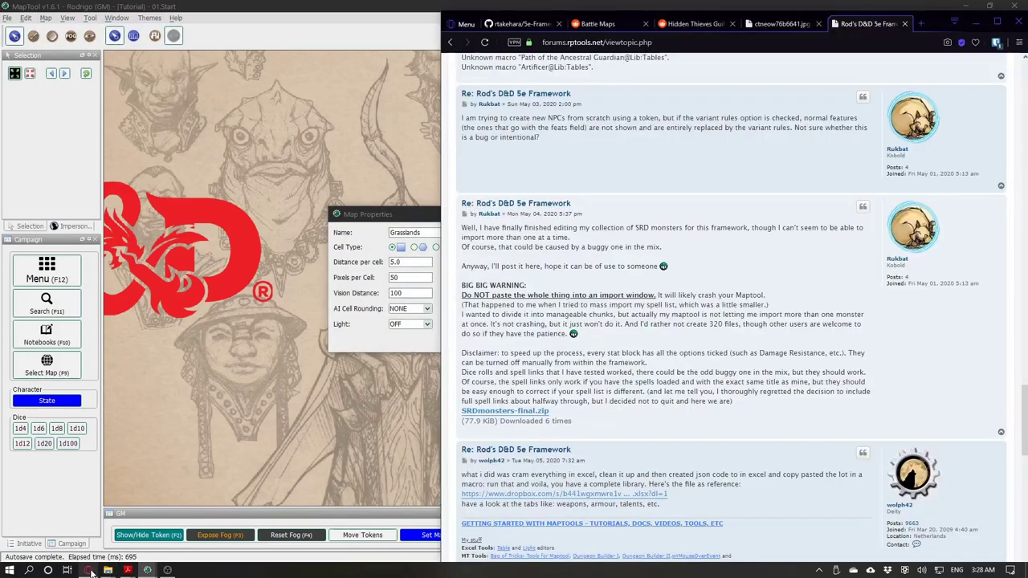
pyautogui.click(904, 24)
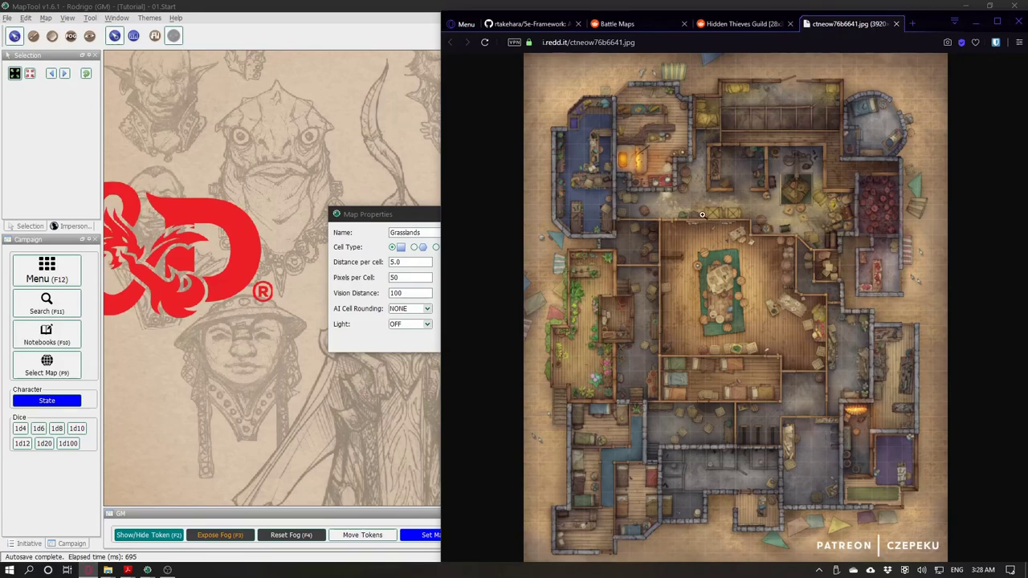
pyautogui.click(726, 24)
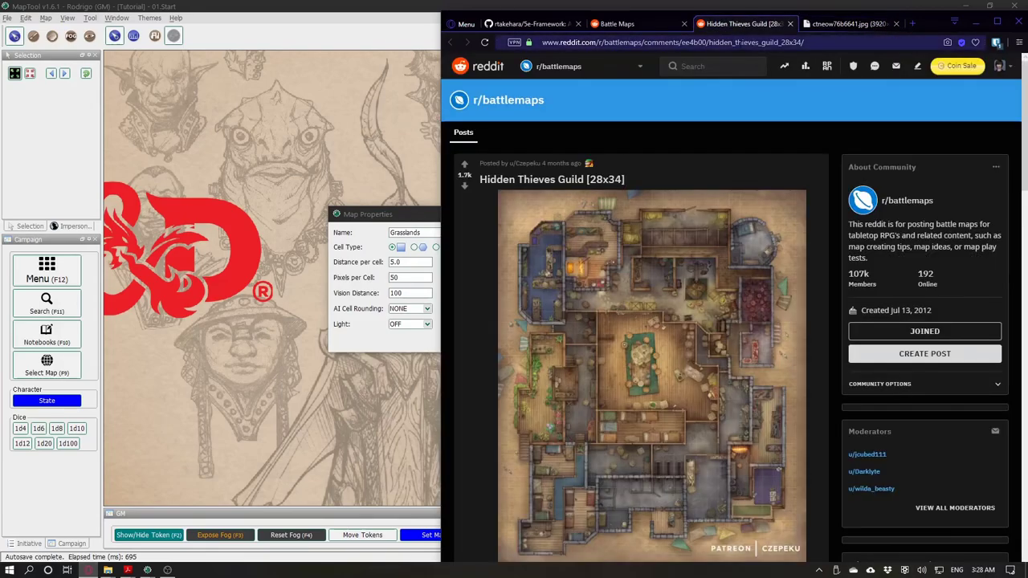
# Step: Name the new map Thieves Guild and create it with the other properties at their defaults
pyautogui.click(415, 232)
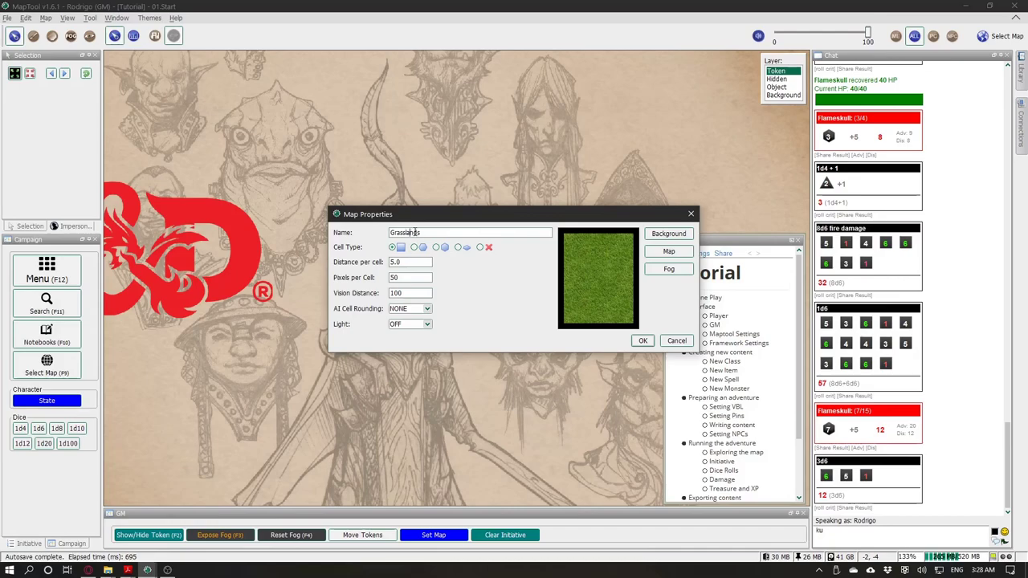
pyautogui.moveTo(418, 233); pyautogui.dragTo(387, 225)
pyautogui.write('Thieves Guild')
pyautogui.hotkey('alt', 'Tab')
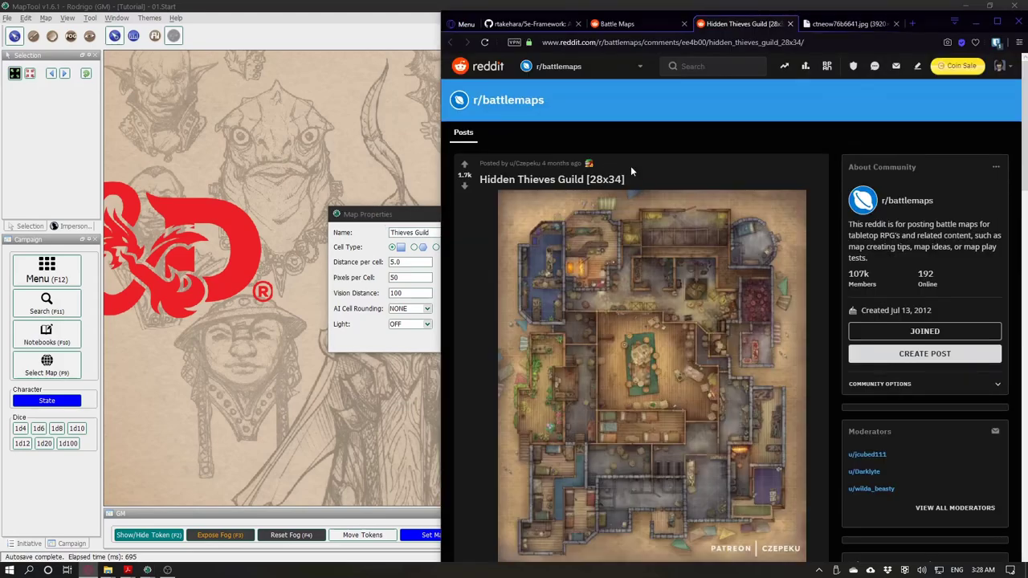
pyautogui.hotkey('alt', 'Tab')
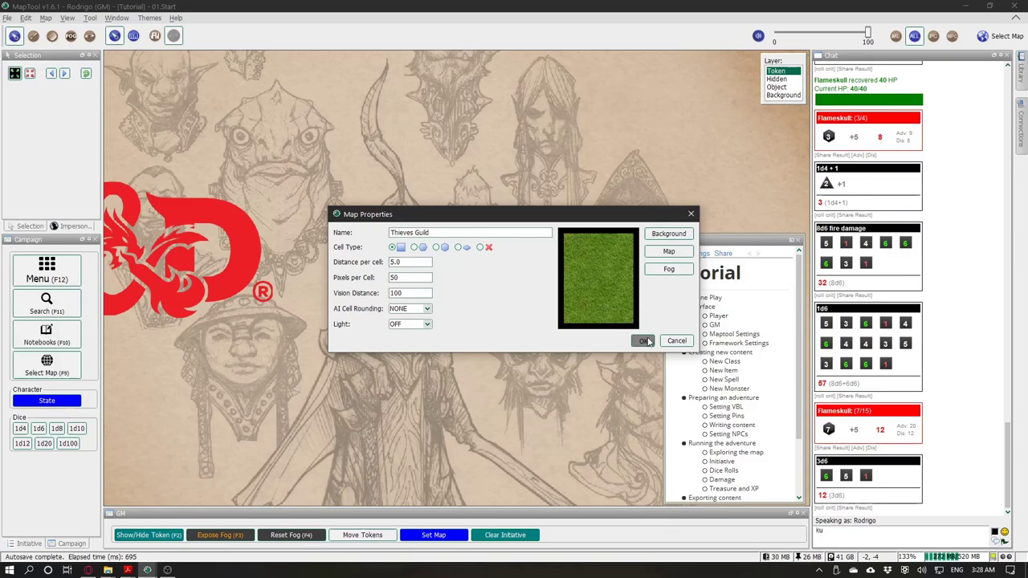
pyautogui.click(642, 340)
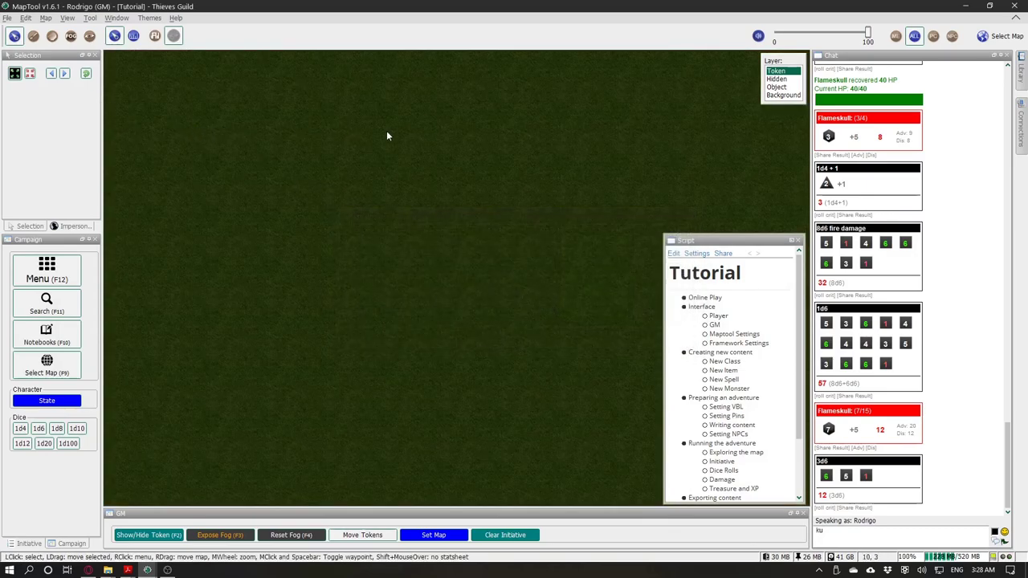
# Step: Make the Thieves Guild map invisible to players and check the map selection list
pyautogui.click(68, 17)
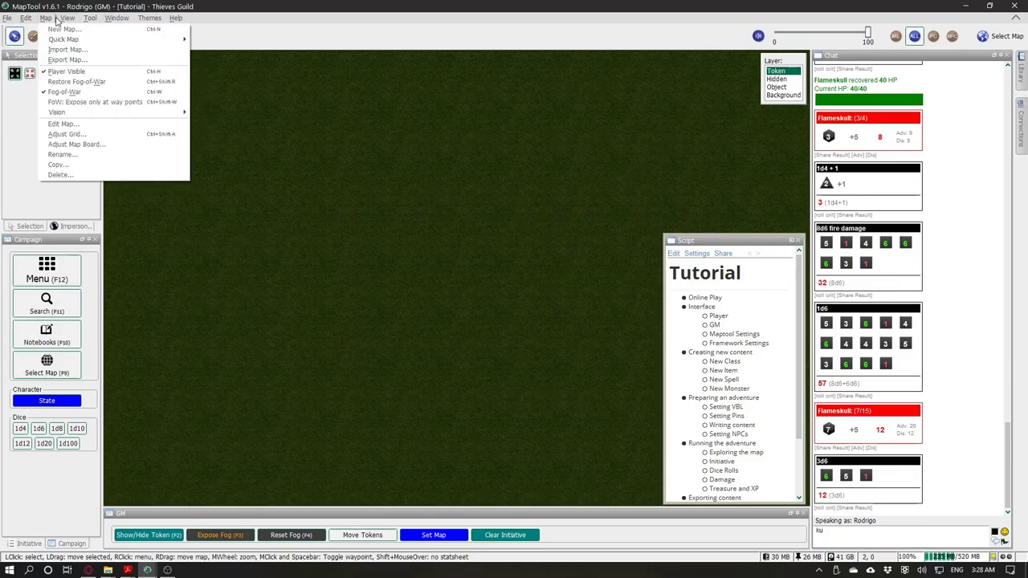
pyautogui.moveTo(58, 21)
pyautogui.click(74, 73)
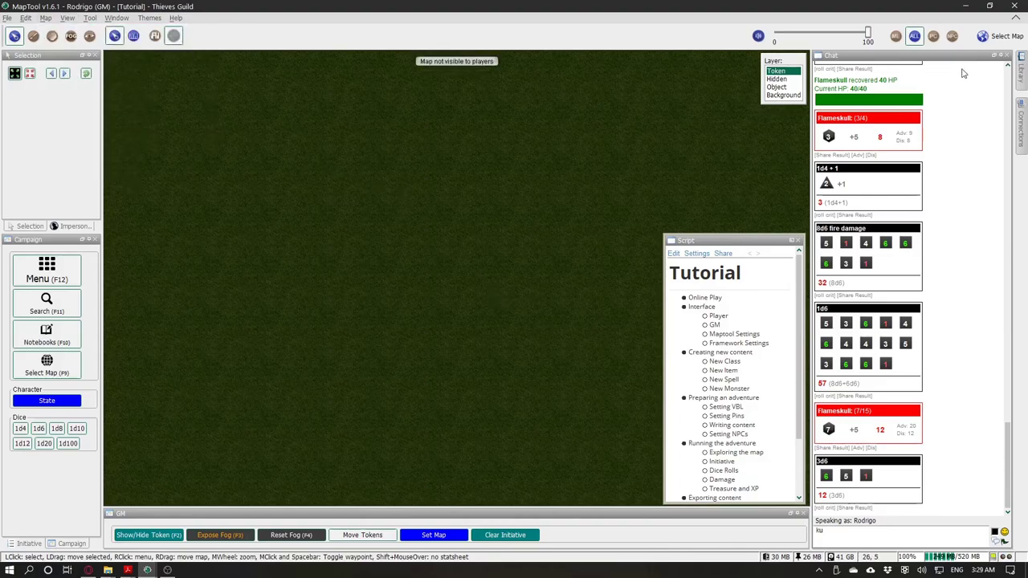
pyautogui.press('F9')
pyautogui.click(574, 210)
# Step: Show the grid and turn off fog of war on the Thieves Guild map
pyautogui.click(46, 17)
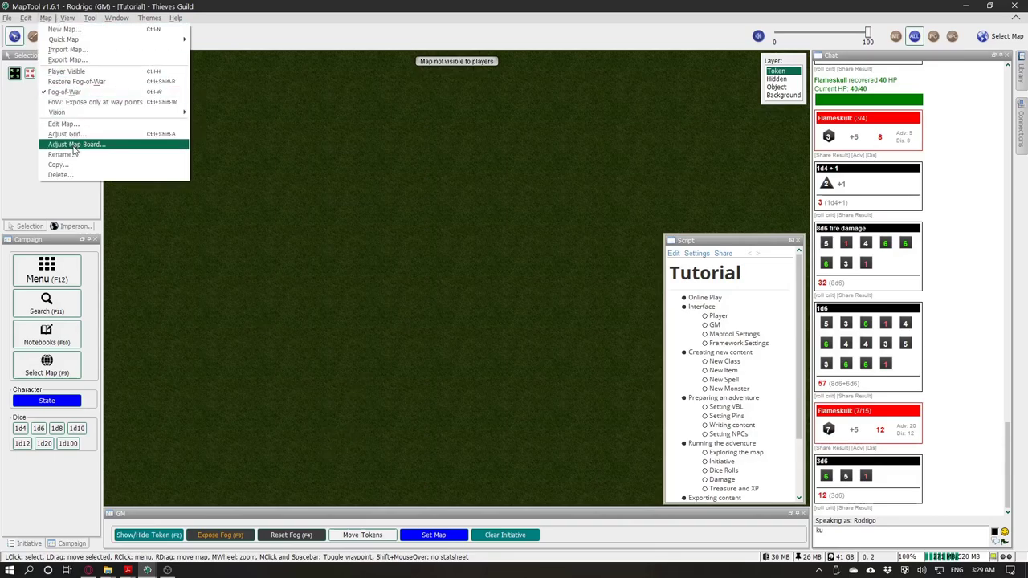
pyautogui.moveTo(87, 118)
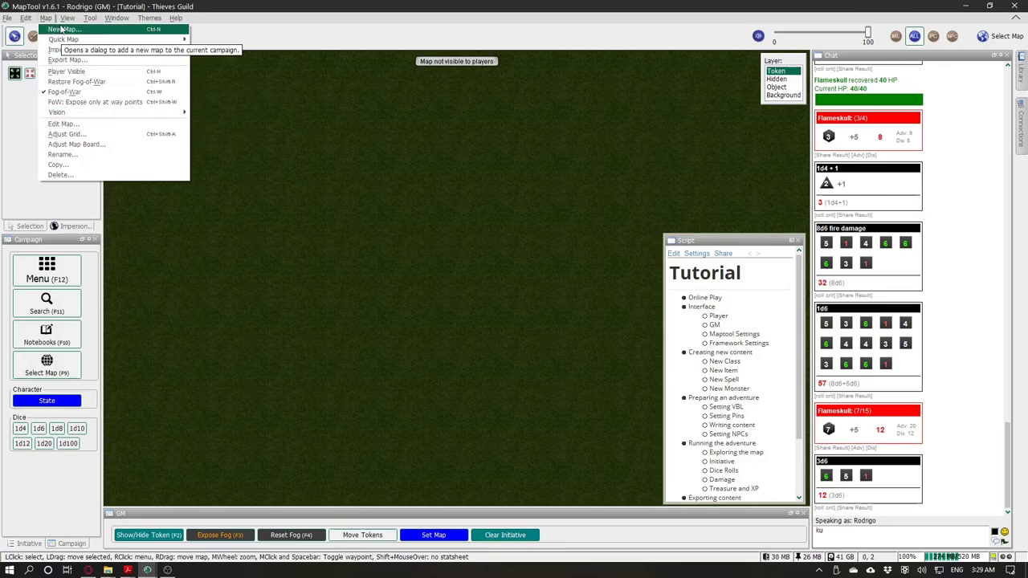
pyautogui.moveTo(67, 18)
pyautogui.click(93, 91)
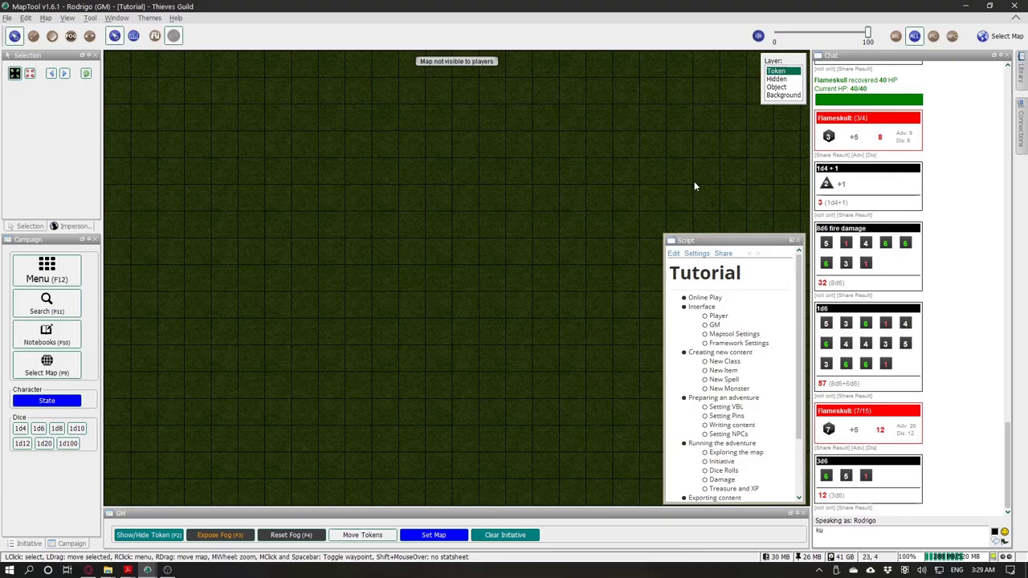
pyautogui.click(68, 17)
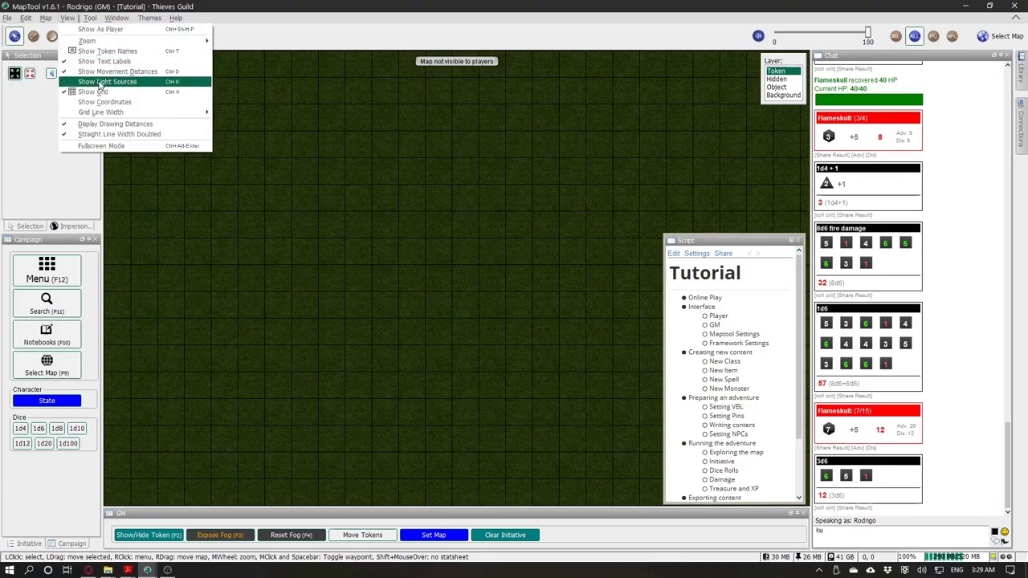
pyautogui.moveTo(39, 14)
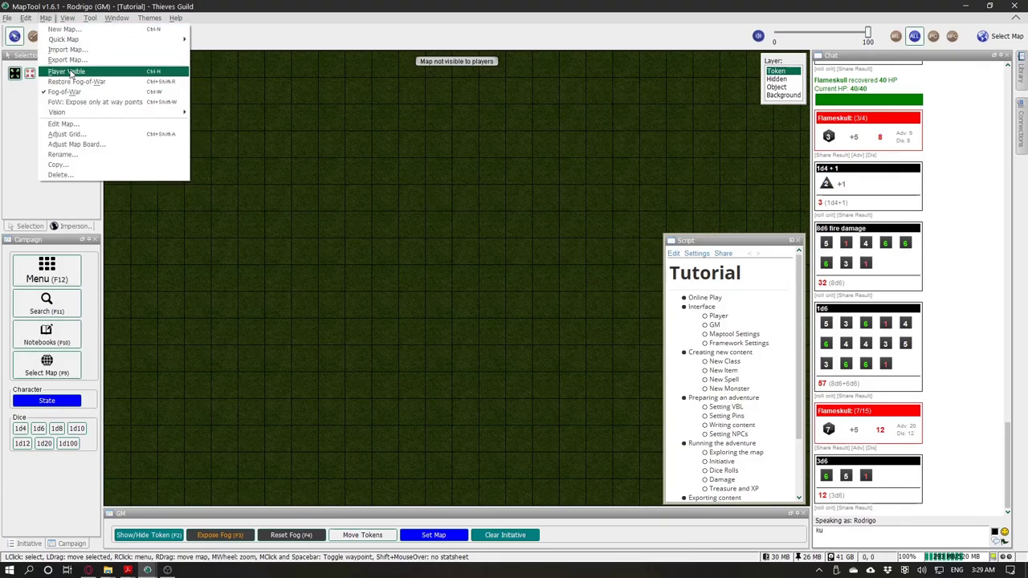
pyautogui.click(86, 93)
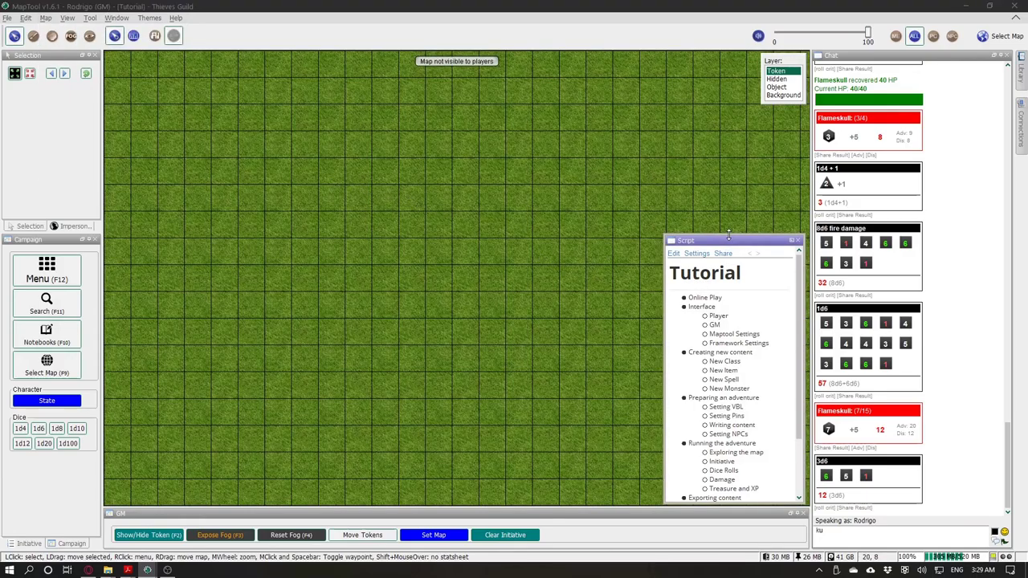
# Step: Shrink the Script window and open the Hidden Thieves Guild image at full size in the browser
pyautogui.moveTo(730, 240); pyautogui.dragTo(705, 458)
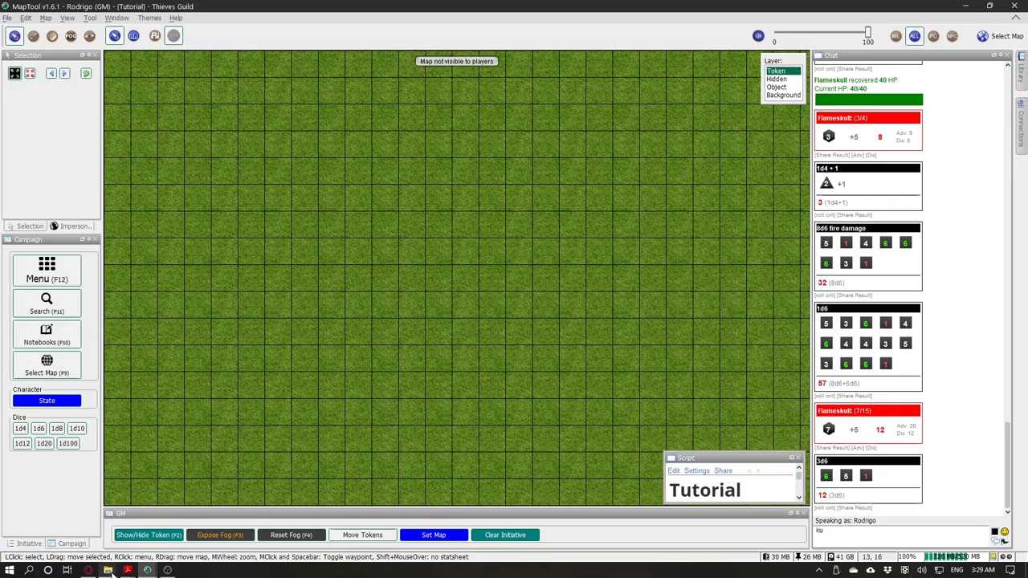
pyautogui.click(113, 568)
pyautogui.click(94, 569)
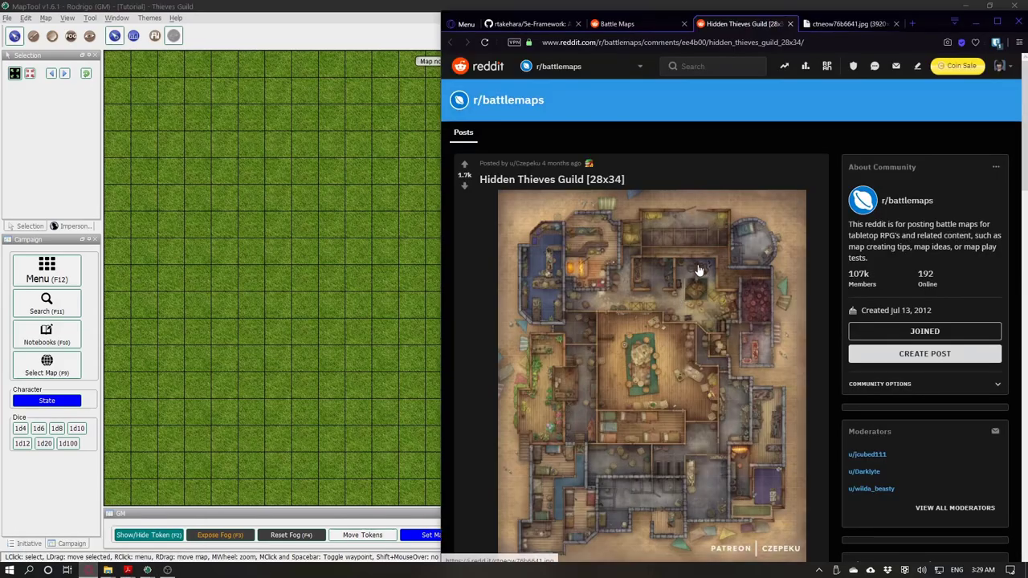
pyautogui.click(741, 193)
# Step: Switch to MapTool's Background layer and place the ctneow76b6641.jpg image from the browser onto the map
pyautogui.click(342, 167)
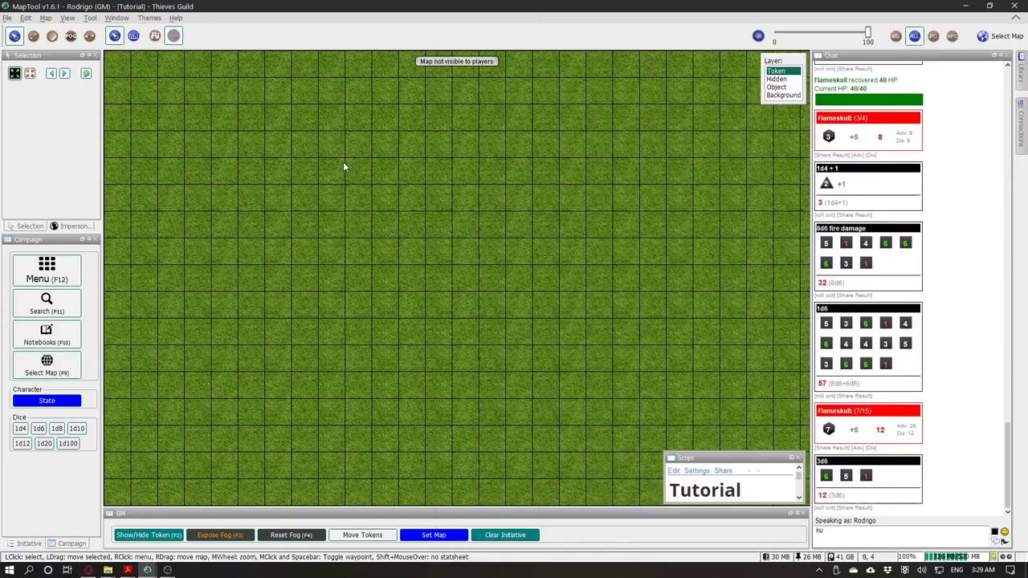
pyautogui.click(779, 95)
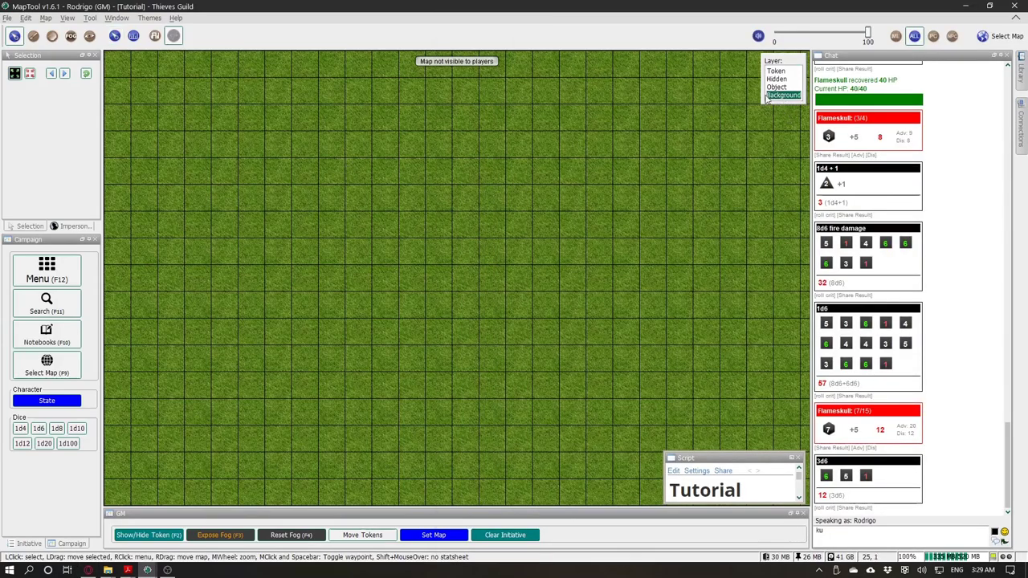
pyautogui.hotkey('alt', 'Tab')
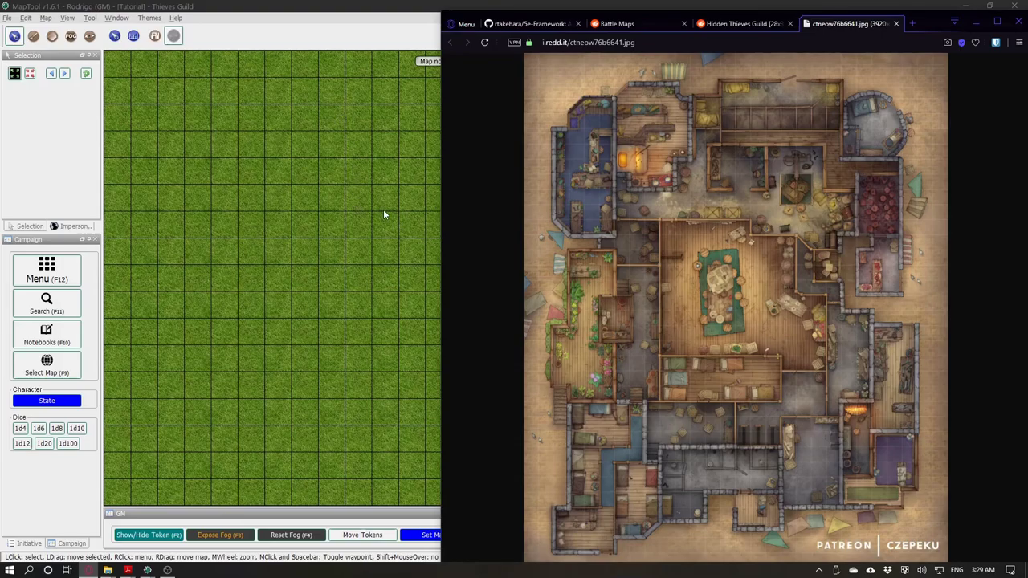
pyautogui.moveTo(383, 208); pyautogui.dragTo(383, 209)
pyautogui.hotkey('alt', 'Tab')
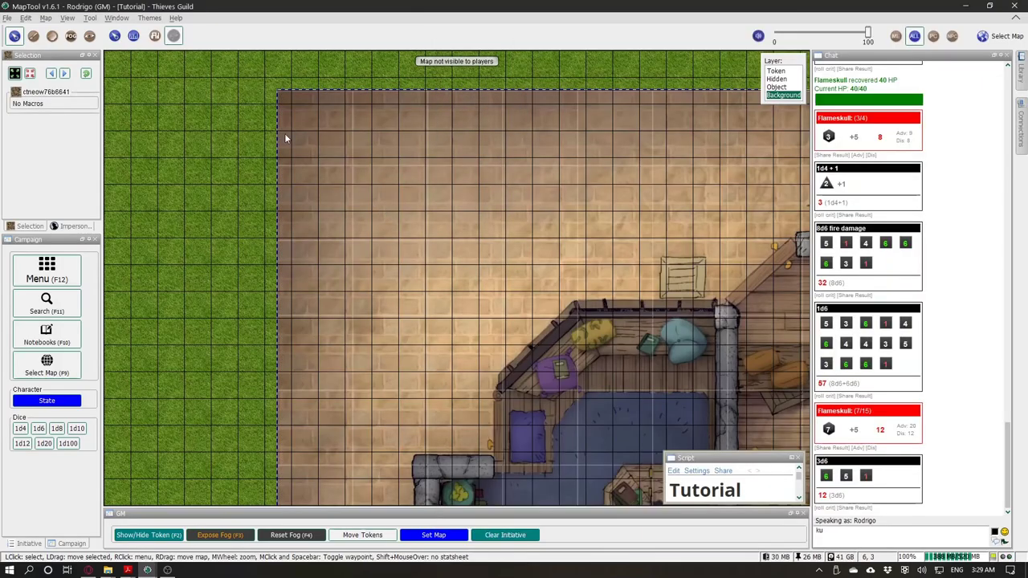
# Step: Move the map image so its upper-left corner lines up with a grid intersection
pyautogui.scroll(10, 313, 137)
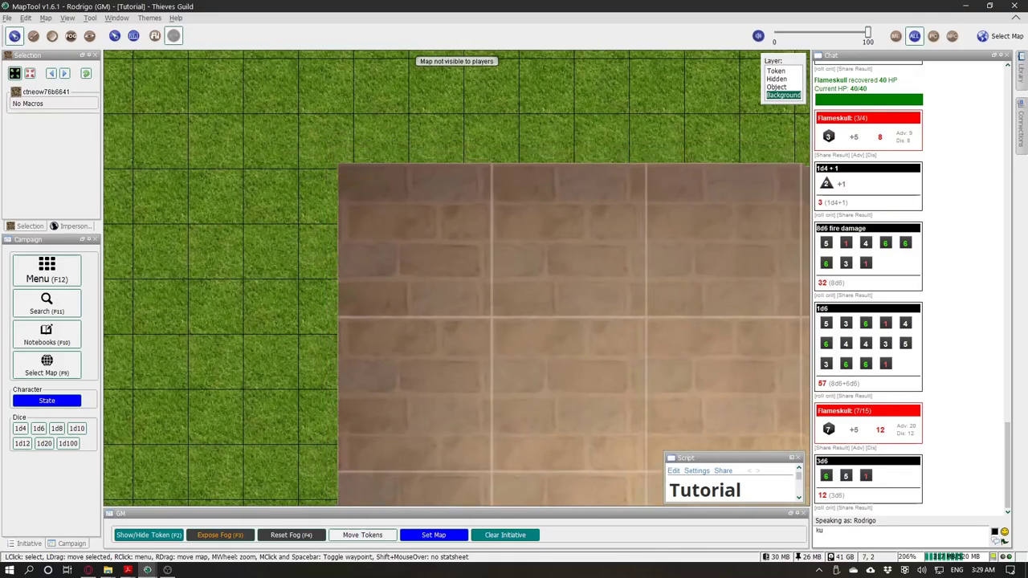
pyautogui.moveTo(360, 186); pyautogui.dragTo(371, 190)
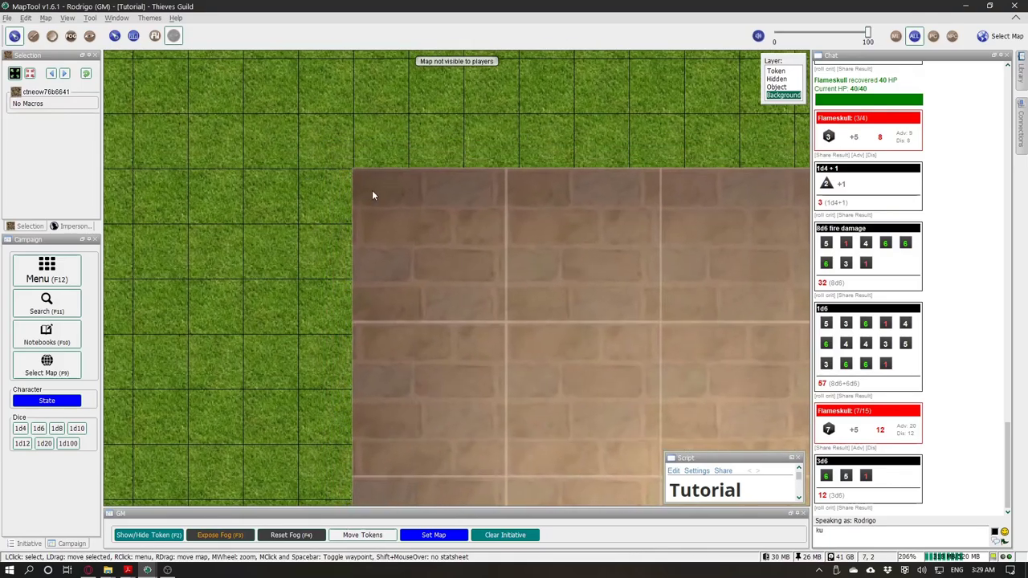
pyautogui.scroll(-9, 362, 161)
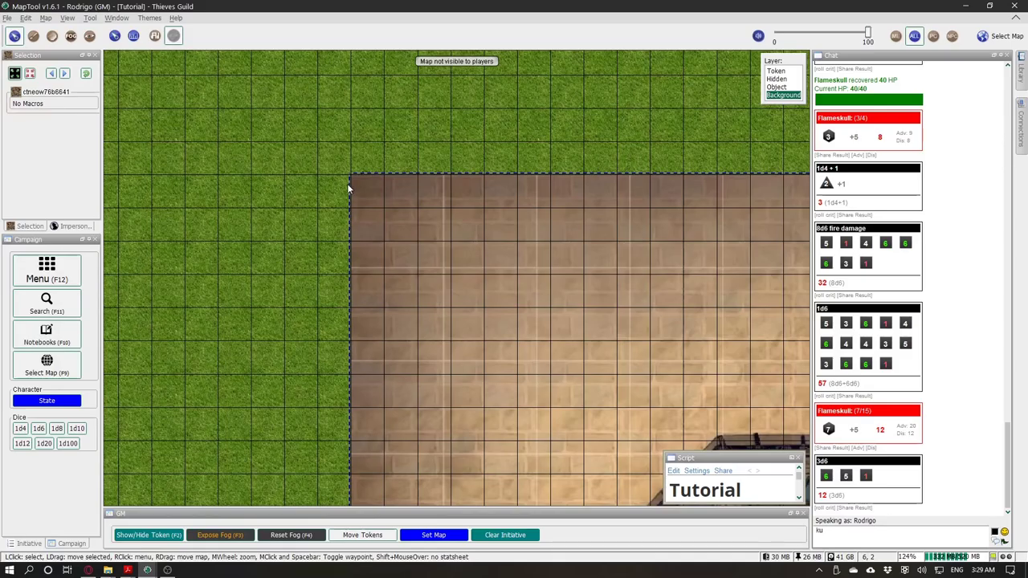
pyautogui.scroll(2, 360, 164)
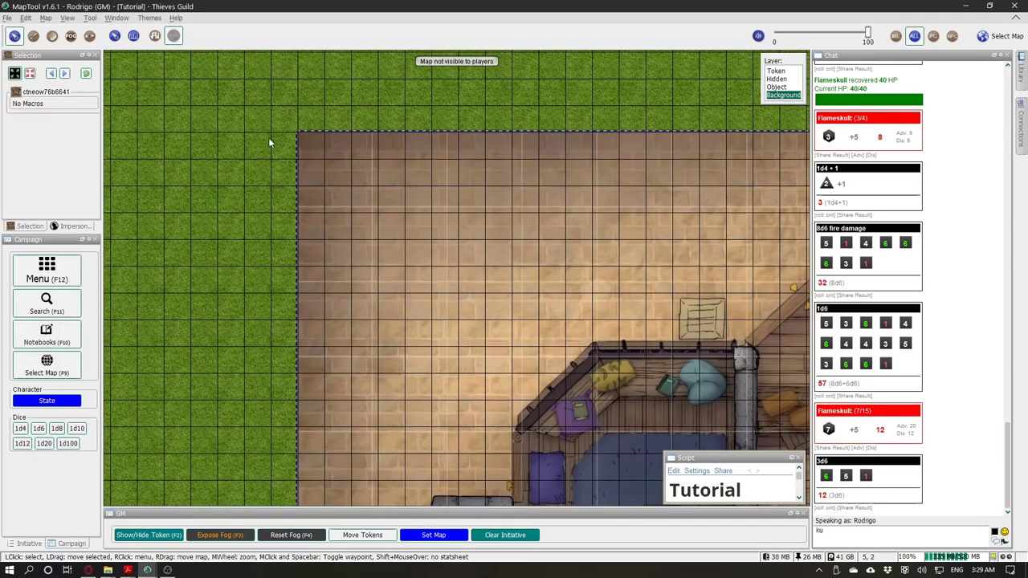
# Step: Try to auto-resize the map image by marking a 3 by 3 block of its printed squares from the upper-left corner
pyautogui.rightClick(333, 159)
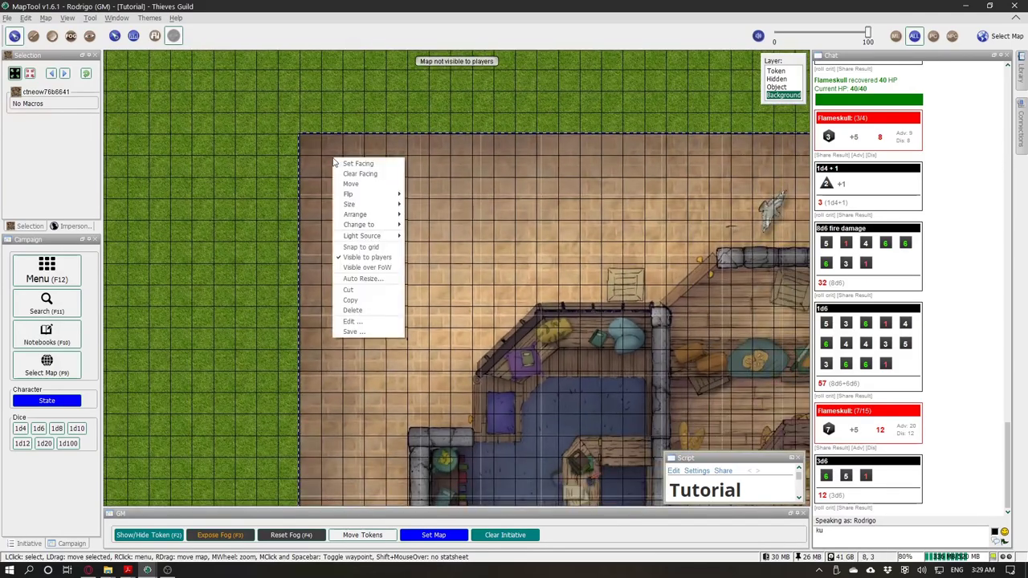
pyautogui.click(360, 278)
pyautogui.scroll(2, 399, 142)
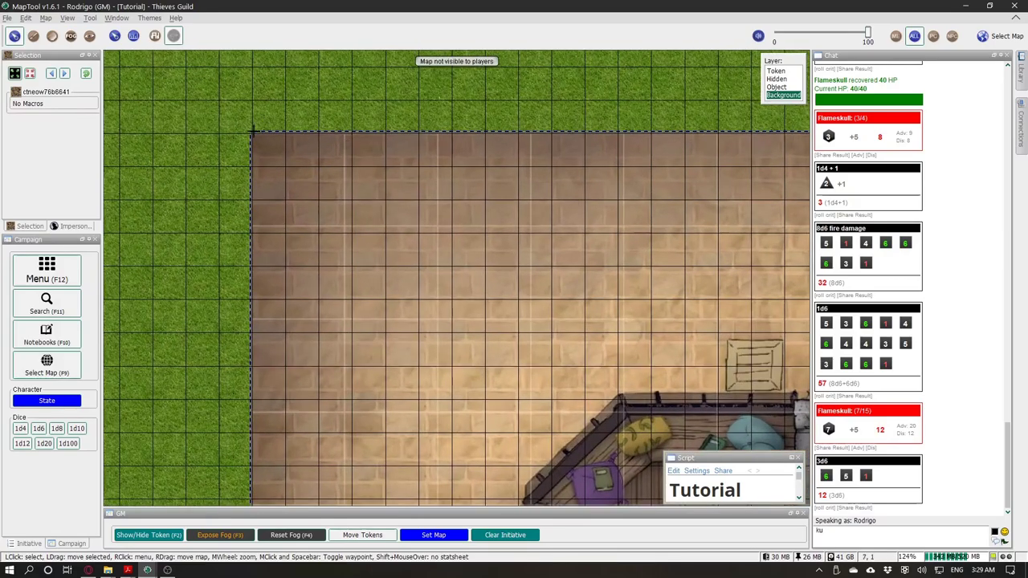
pyautogui.moveTo(254, 135); pyautogui.dragTo(531, 411)
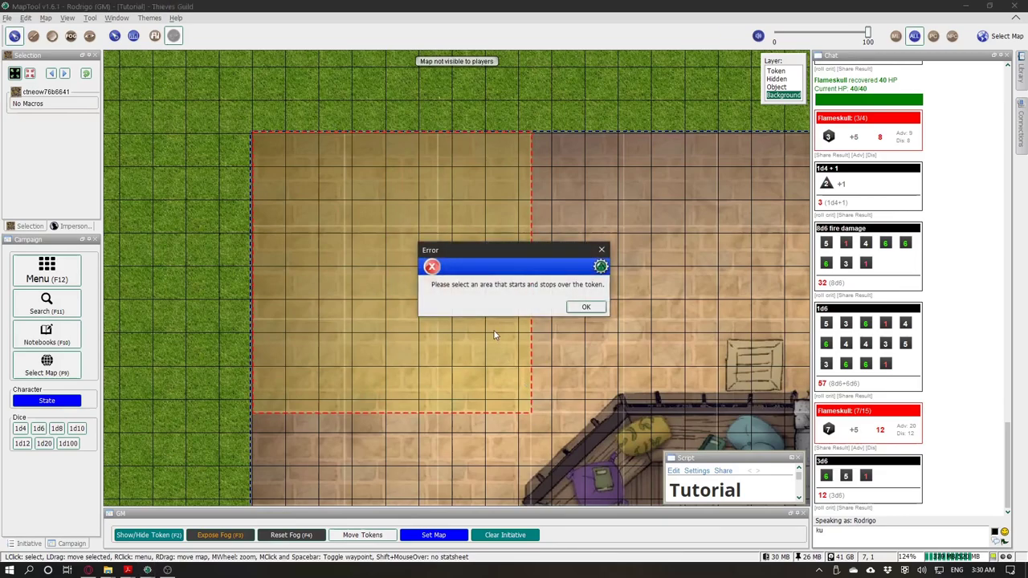
pyautogui.click(581, 309)
# Step: Try to auto-resize the map image by marking a 3 by 3 block of printed squares counted as 1 by 1 cell
pyautogui.scroll(5, 273, 148)
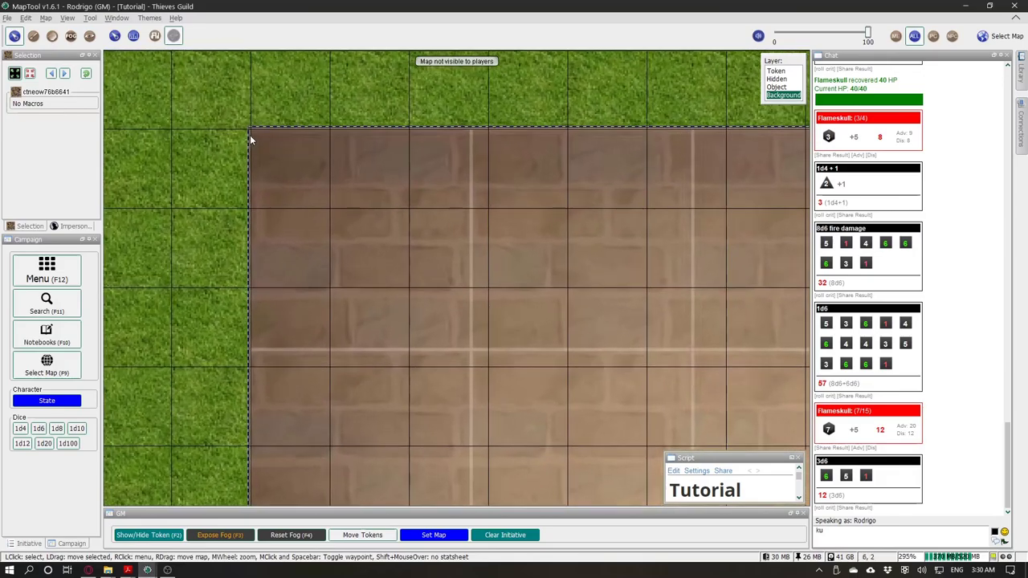
pyautogui.rightClick(538, 231)
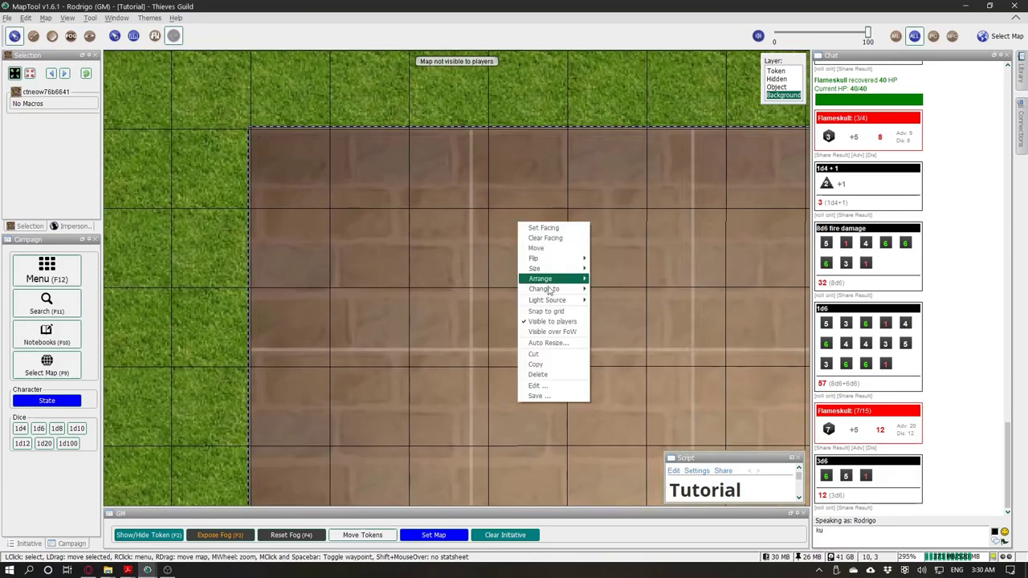
pyautogui.click(554, 341)
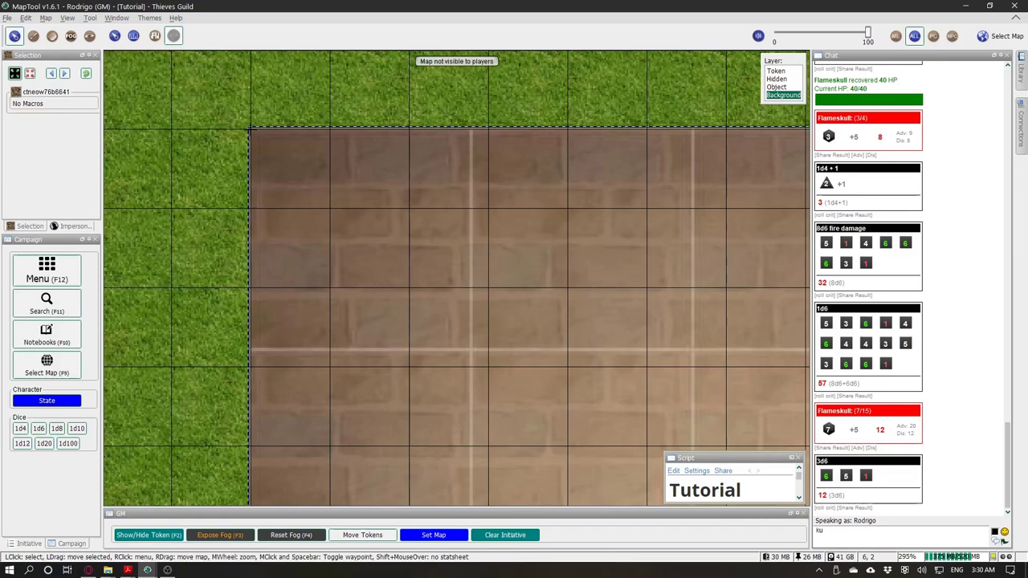
pyautogui.moveTo(251, 128); pyautogui.dragTo(394, 235)
pyautogui.scroll(-4, 250, 128)
pyautogui.moveTo(250, 128); pyautogui.dragTo(598, 473)
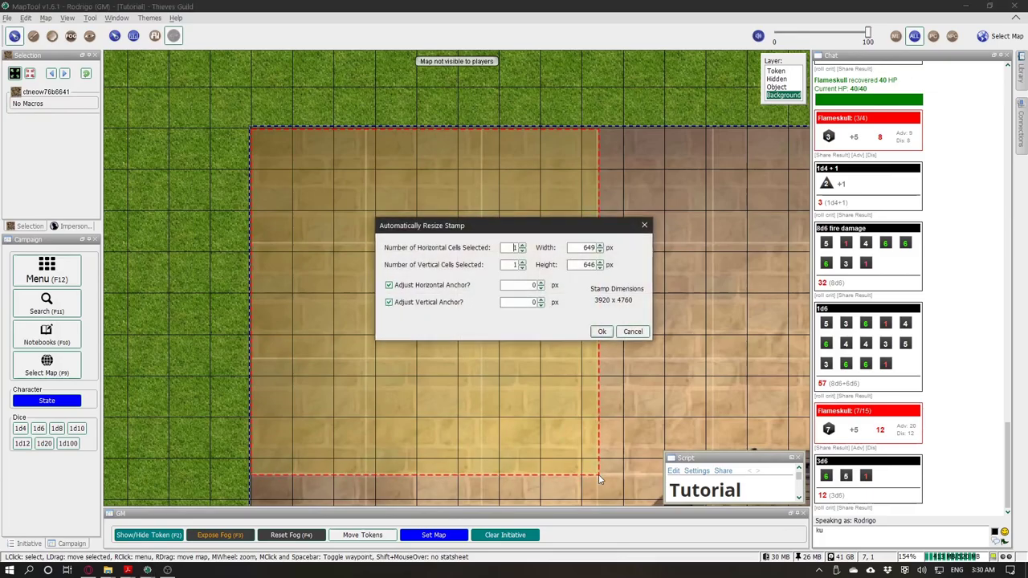
pyautogui.click(598, 331)
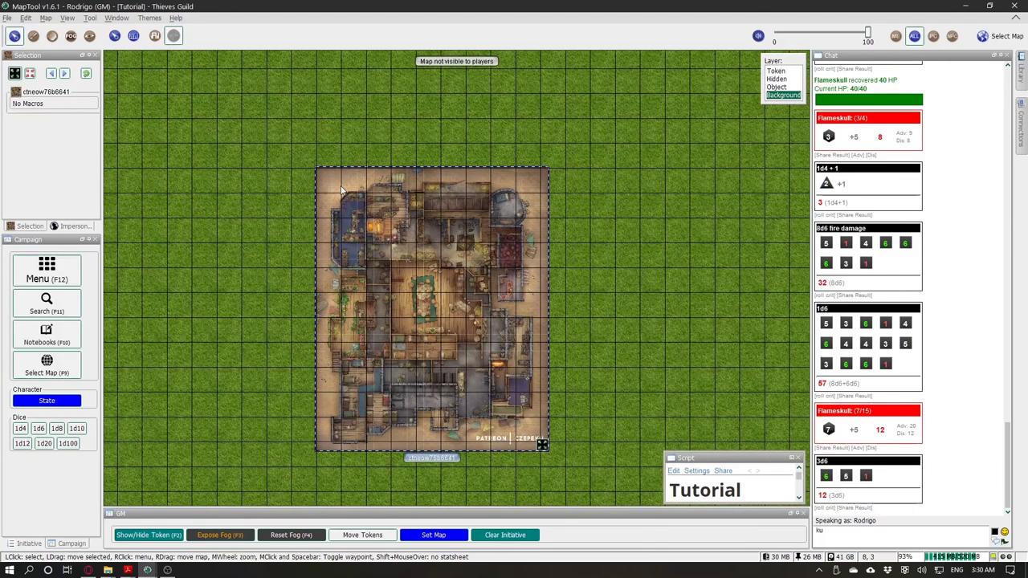
# Step: Auto-resize the map image again from a 3 by 3 block of printed squares, entering 3 horizontal and 3 vertical cells
pyautogui.scroll(10, 352, 147)
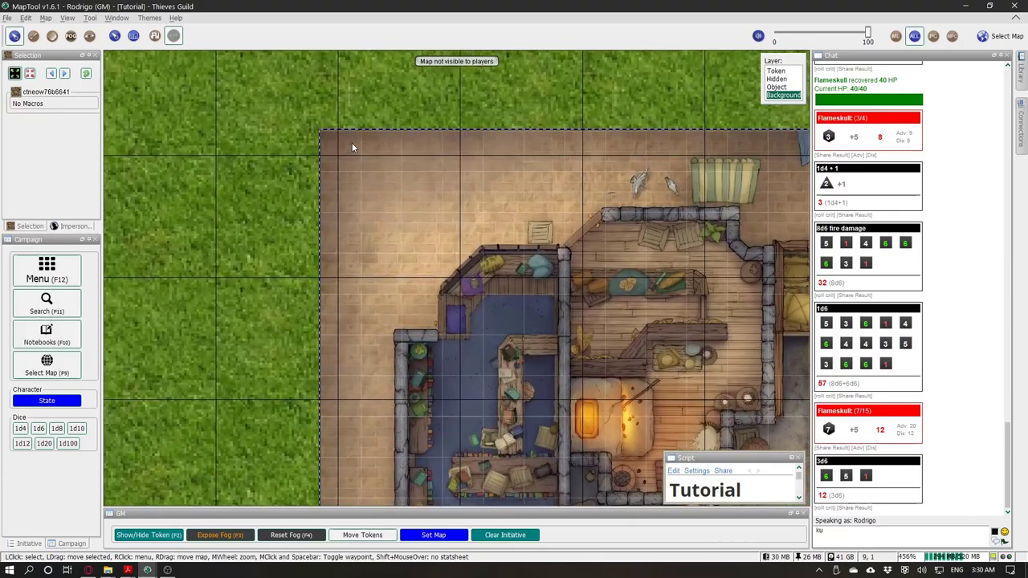
pyautogui.scroll(-6, 337, 146)
pyautogui.scroll(9, 329, 153)
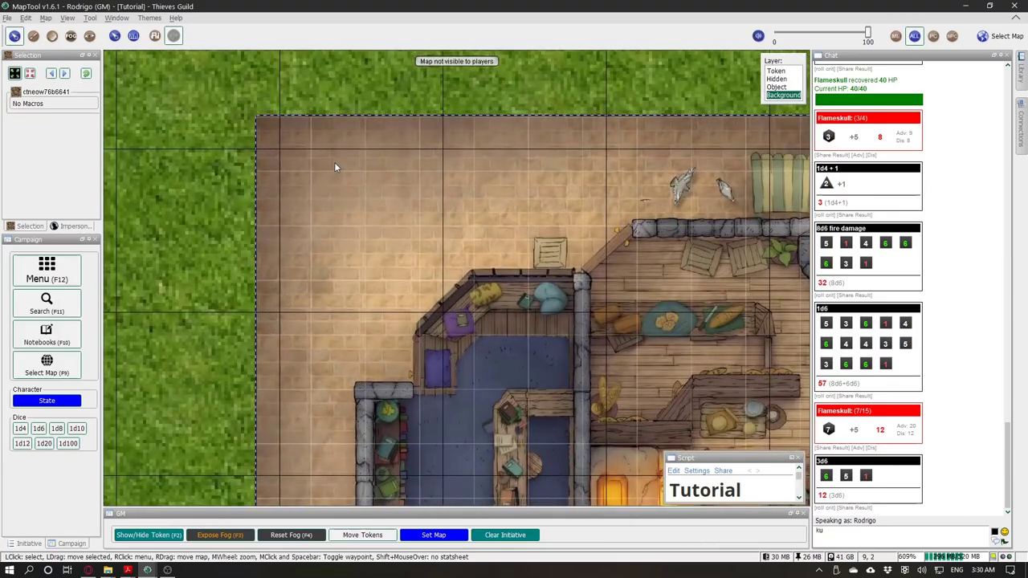
pyautogui.rightClick(335, 167)
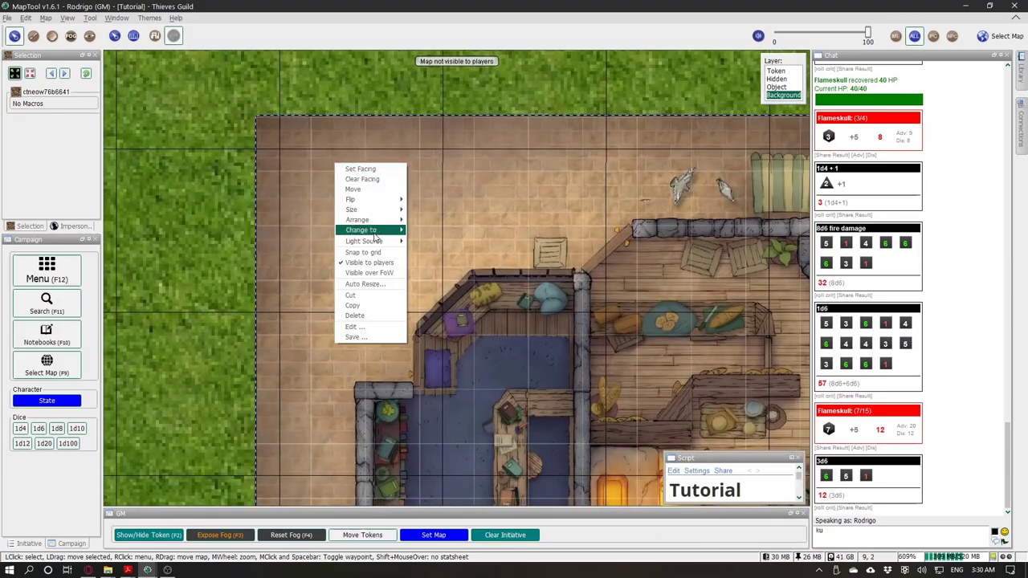
pyautogui.click(375, 283)
pyautogui.scroll(8, 313, 150)
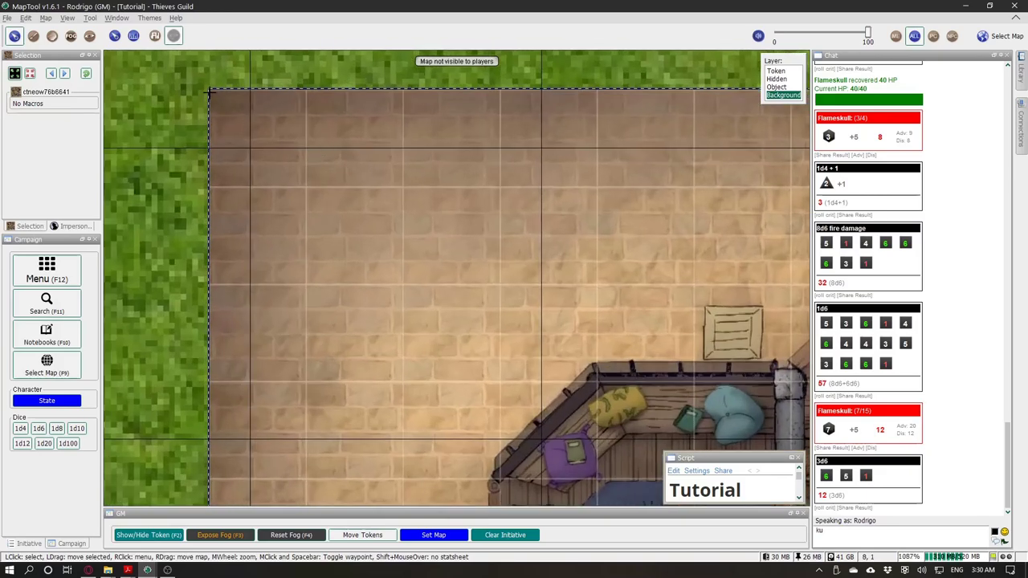
pyautogui.moveTo(209, 89); pyautogui.dragTo(500, 384)
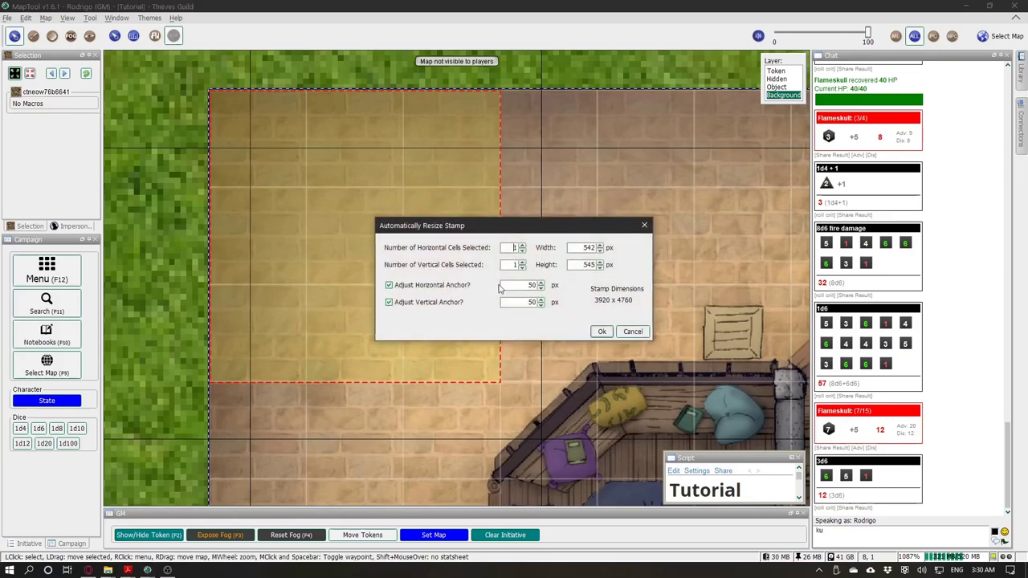
pyautogui.click(522, 246)
pyautogui.click(521, 267)
pyautogui.click(601, 332)
pyautogui.scroll(-10, 435, 224)
pyautogui.scroll(5, 382, 179)
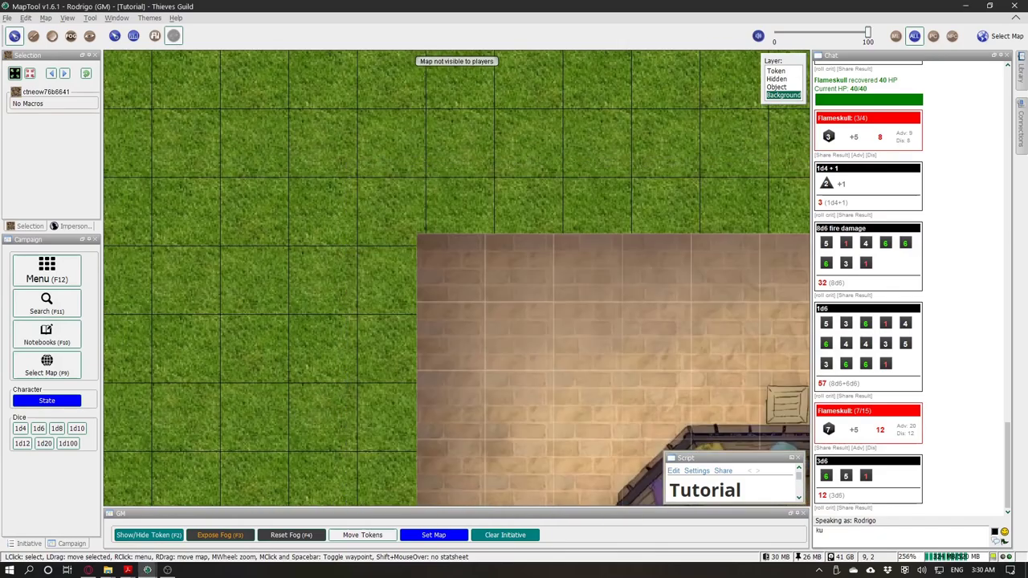
# Step: Move the resized map image so its upper-left corner sits exactly on a grid intersection
pyautogui.moveTo(457, 272); pyautogui.dragTo(398, 217)
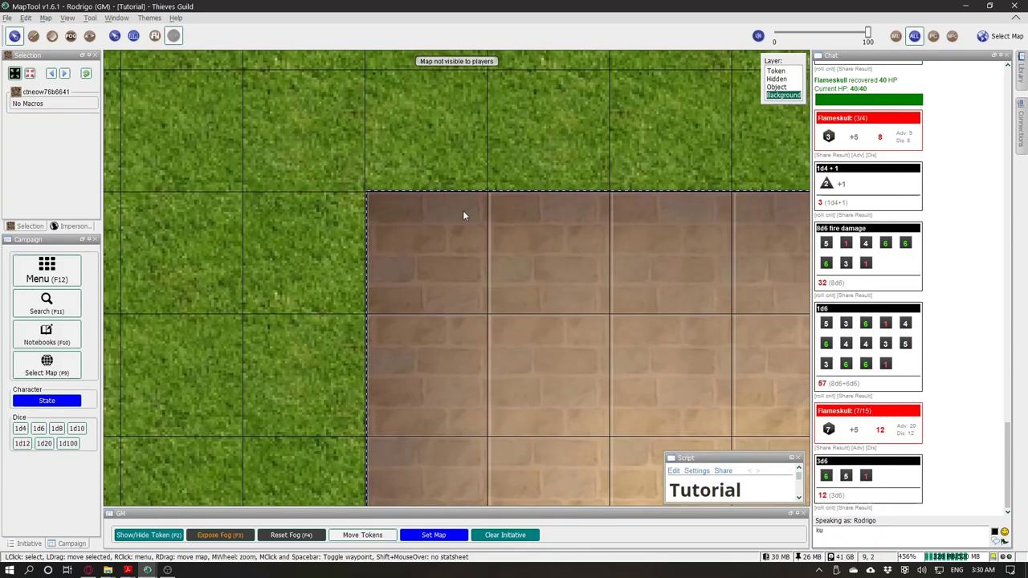
pyautogui.scroll(-15, 339, 156)
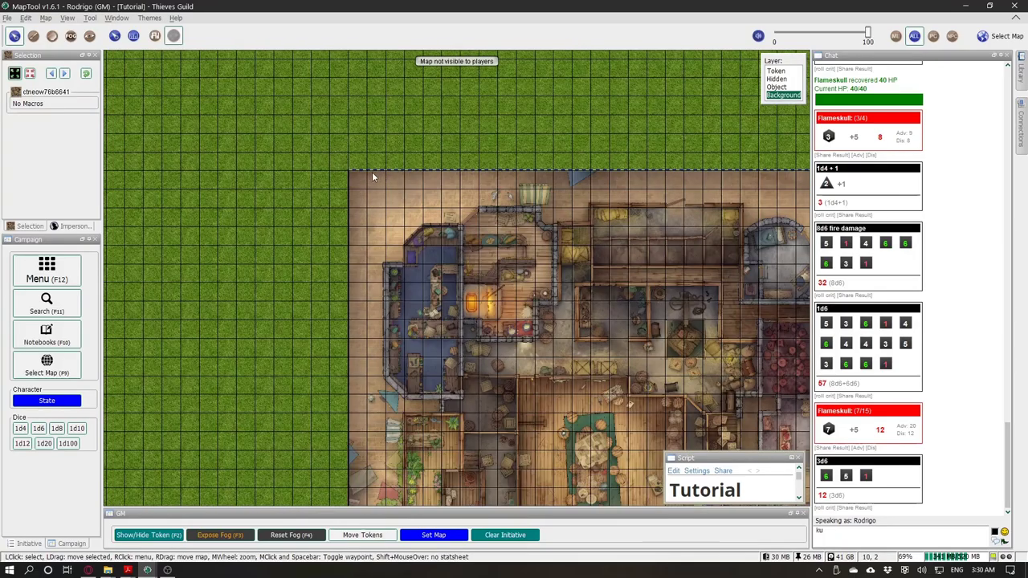
pyautogui.scroll(17, 372, 172)
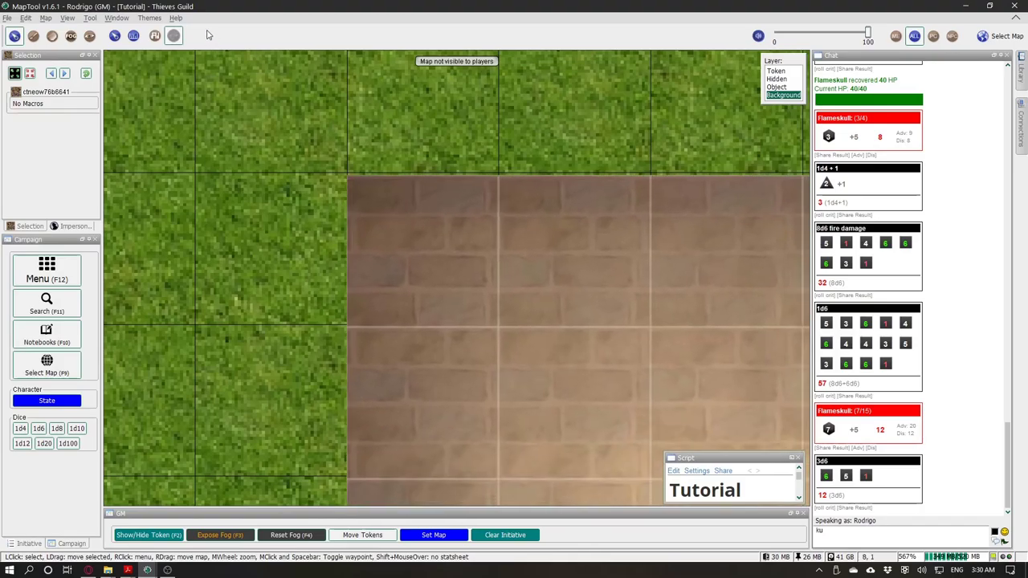
pyautogui.scroll(-16, 261, 95)
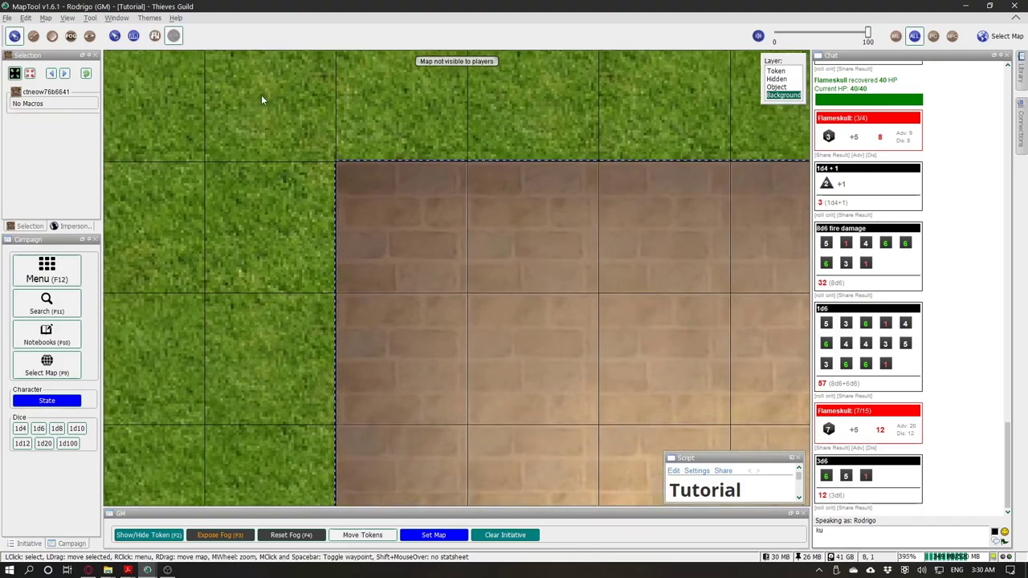
# Step: Shrink the map image slightly from its lower-right corner until that corner meets the nearest grid intersection
pyautogui.scroll(-6, 230, 79)
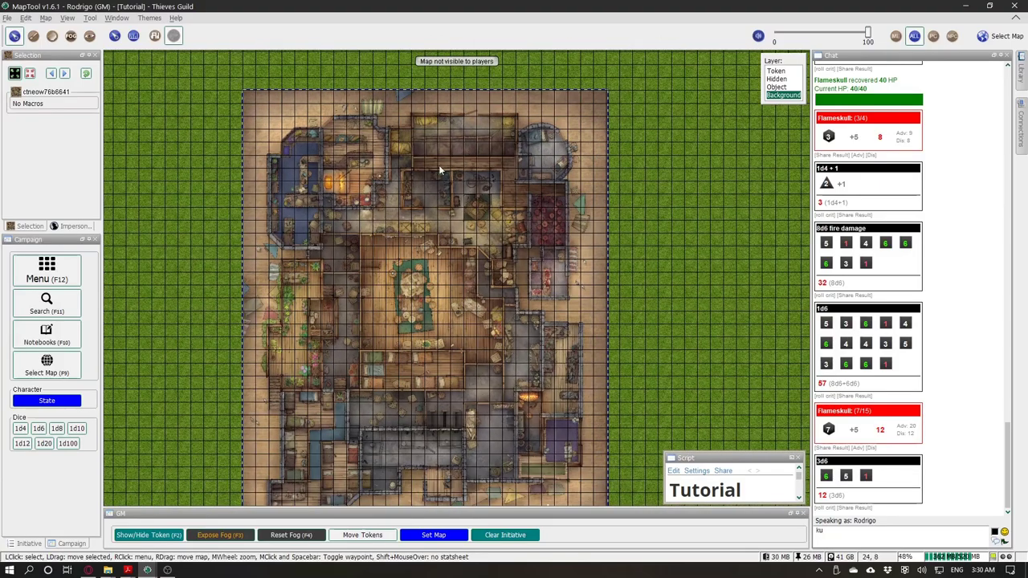
pyautogui.scroll(14, 558, 240)
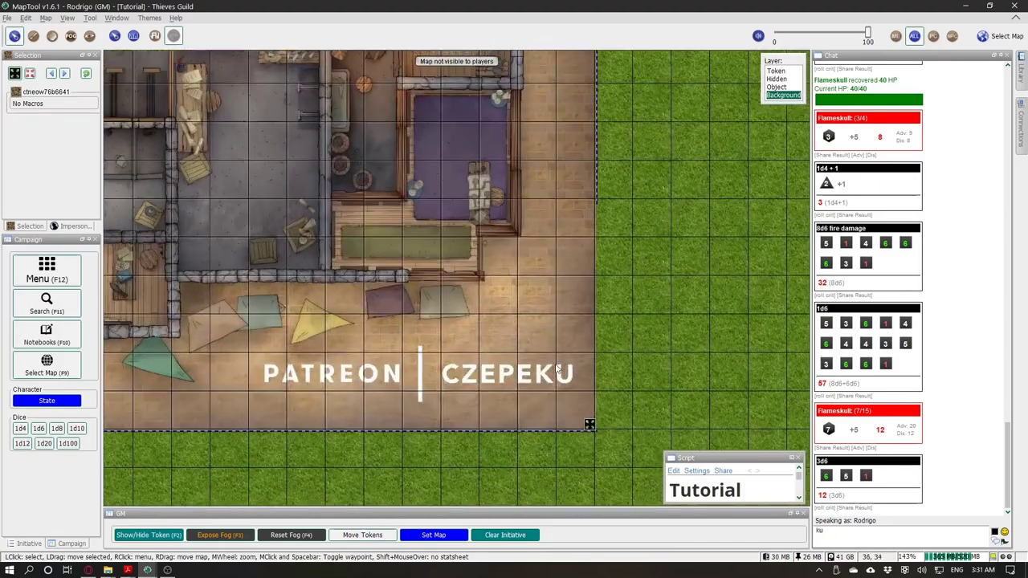
pyautogui.scroll(7, 591, 371)
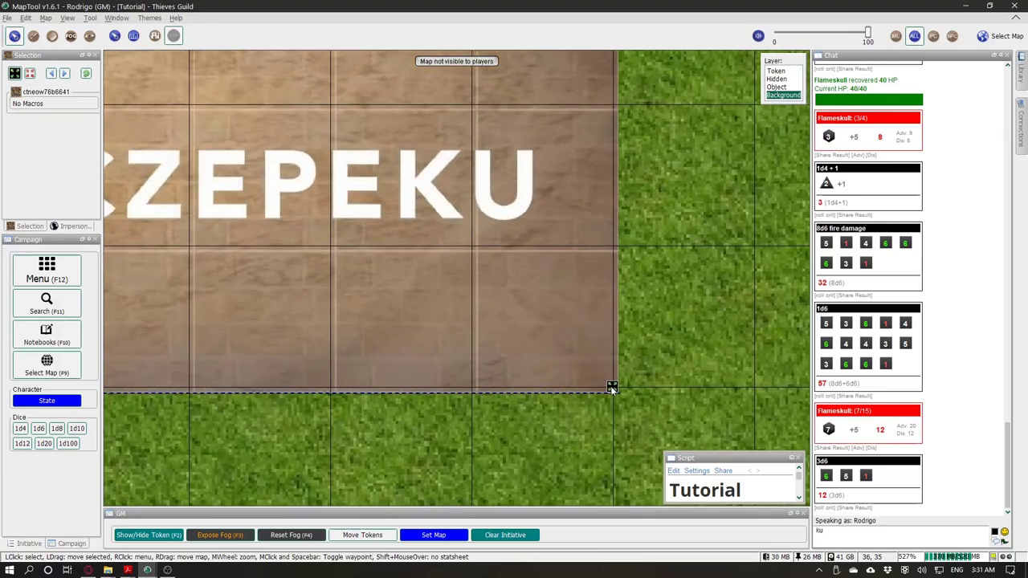
pyautogui.moveTo(612, 387); pyautogui.dragTo(607, 380)
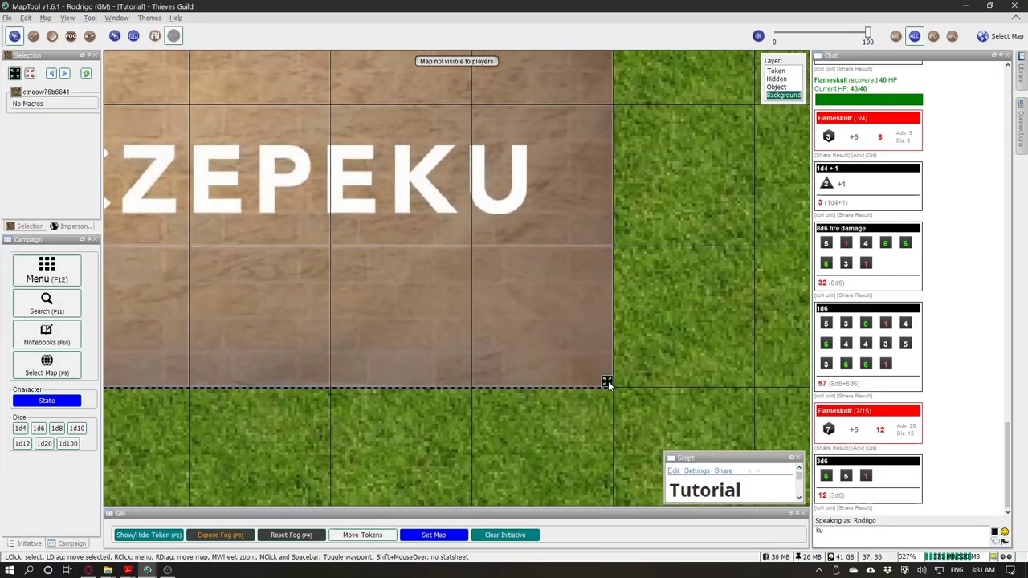
pyautogui.scroll(-17, 539, 382)
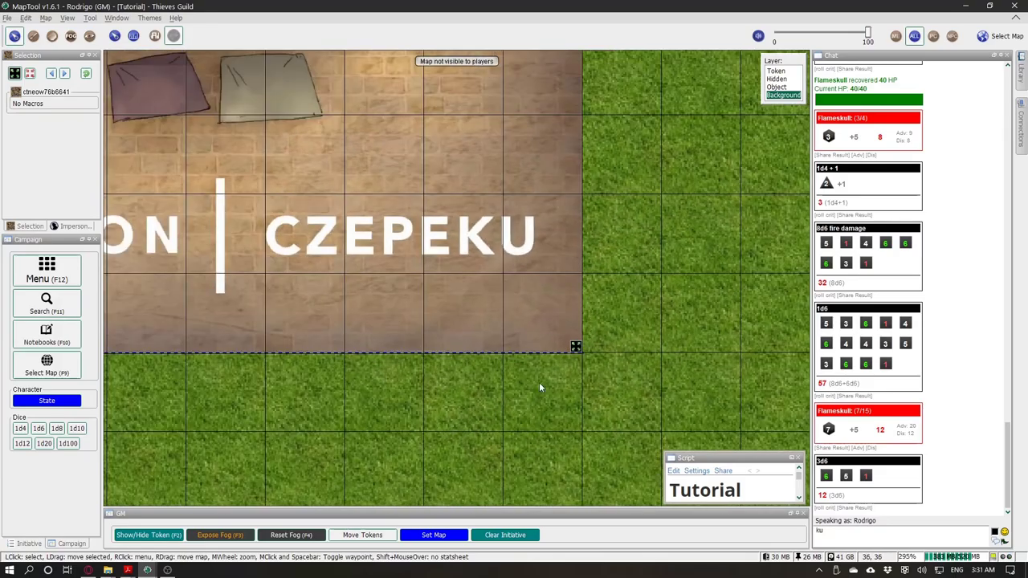
pyautogui.scroll(-3, 586, 387)
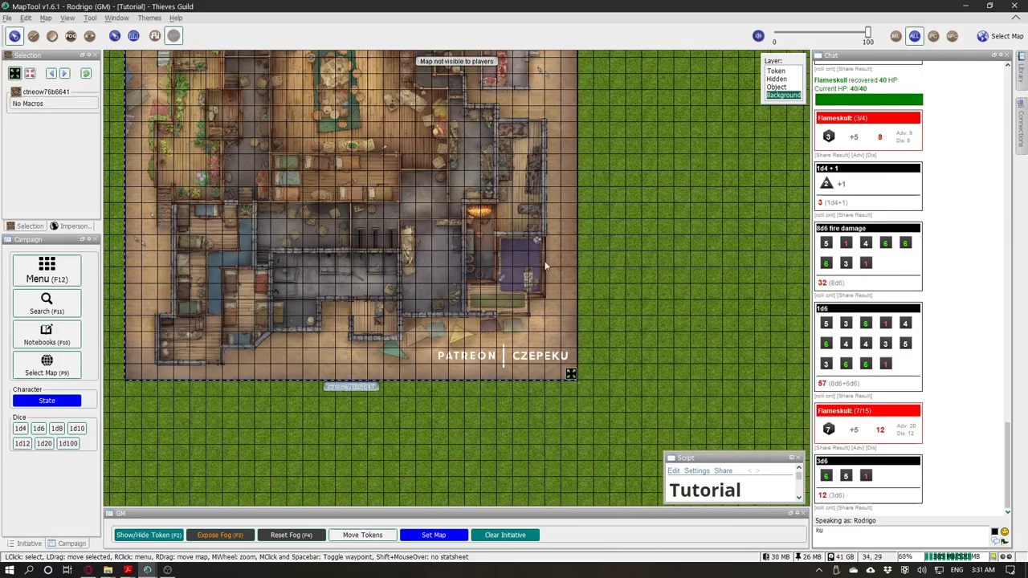
# Step: Switch to the Token layer and hide the grid lines over the Thieves Guild map
pyautogui.moveTo(565, 193); pyautogui.dragTo(652, 322)
pyautogui.moveTo(510, 99); pyautogui.dragTo(517, 152)
pyautogui.scroll(3, 516, 151)
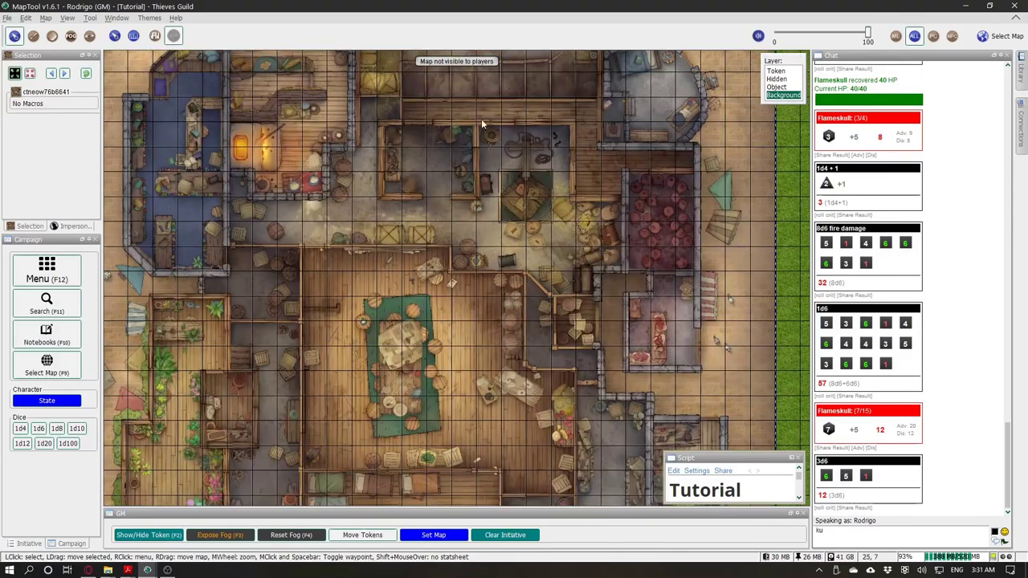
pyautogui.click(784, 71)
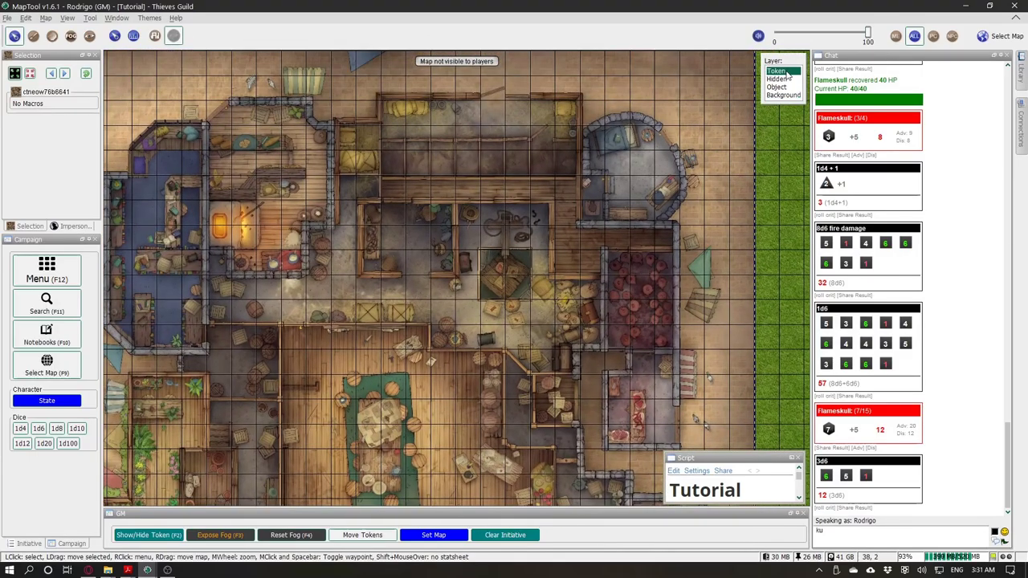
pyautogui.moveTo(498, 139); pyautogui.dragTo(514, 181)
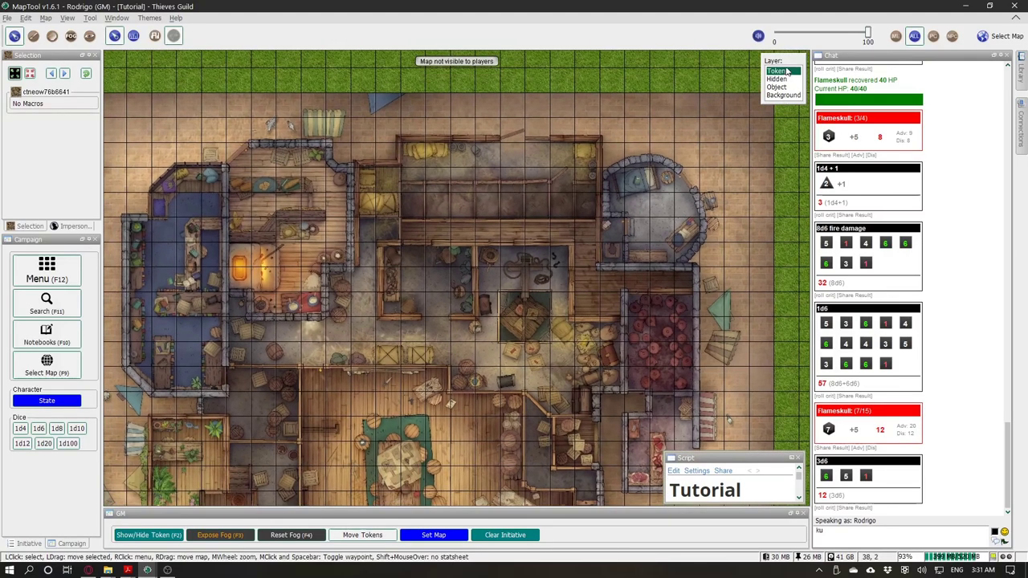
pyautogui.click(45, 17)
pyautogui.moveTo(67, 17)
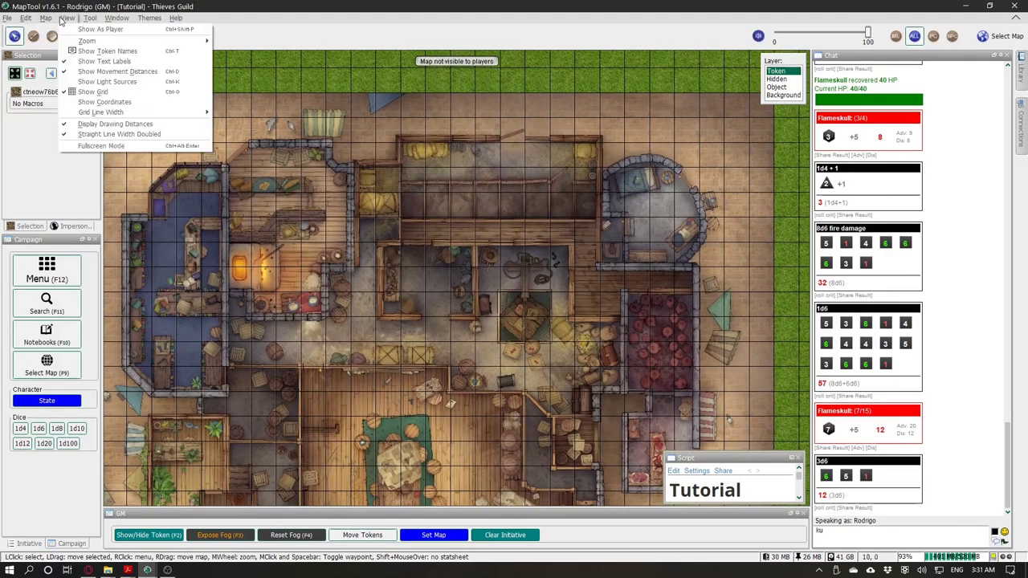
pyautogui.click(82, 93)
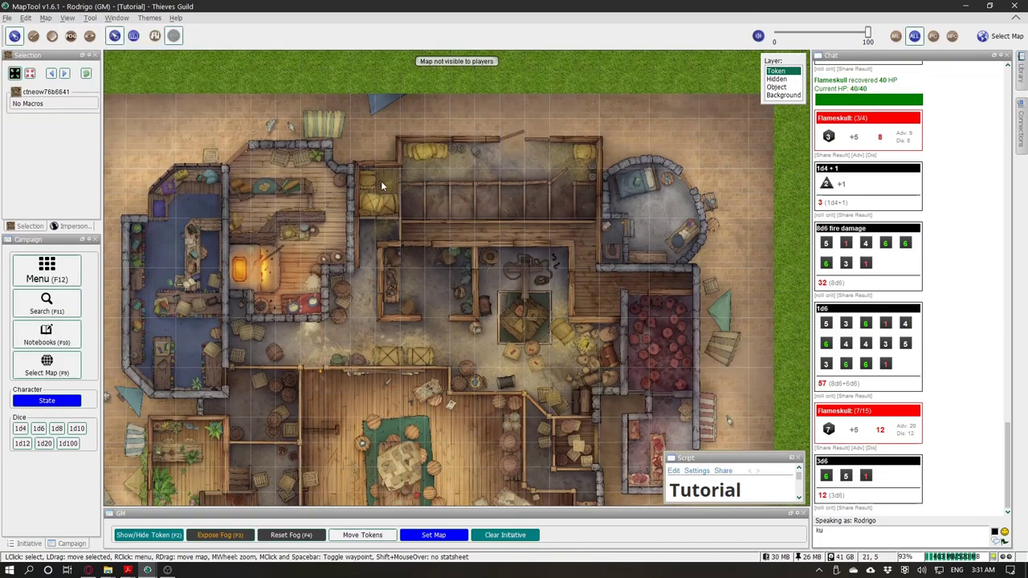
# Step: Switch to the vision-blocking (VBL) drawing tools and choose the polyline shape, ready at the building's lower-left walls
pyautogui.moveTo(375, 184); pyautogui.dragTo(485, 135)
pyautogui.moveTo(541, 289); pyautogui.dragTo(475, 272)
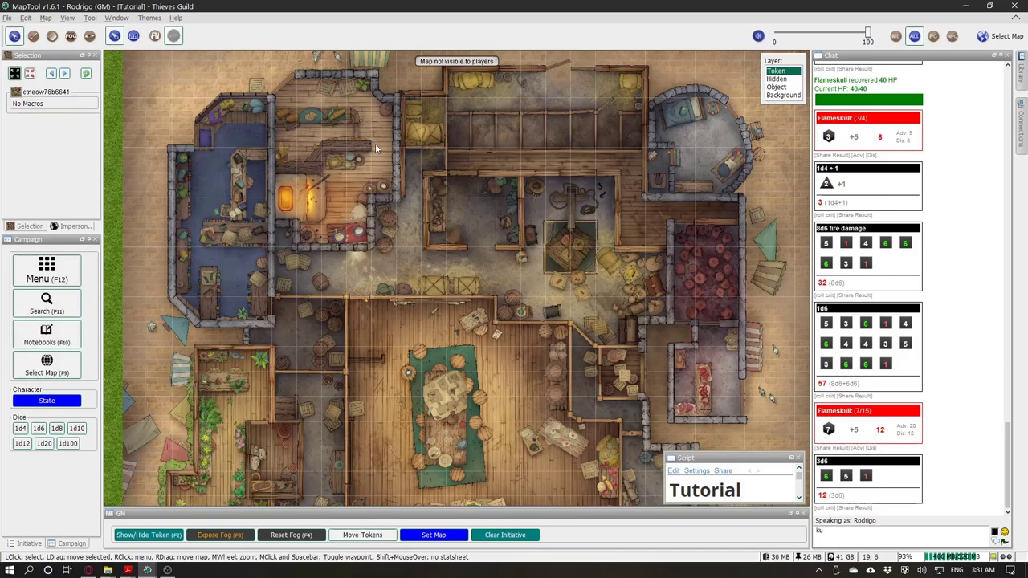
pyautogui.moveTo(492, 283); pyautogui.dragTo(453, 209)
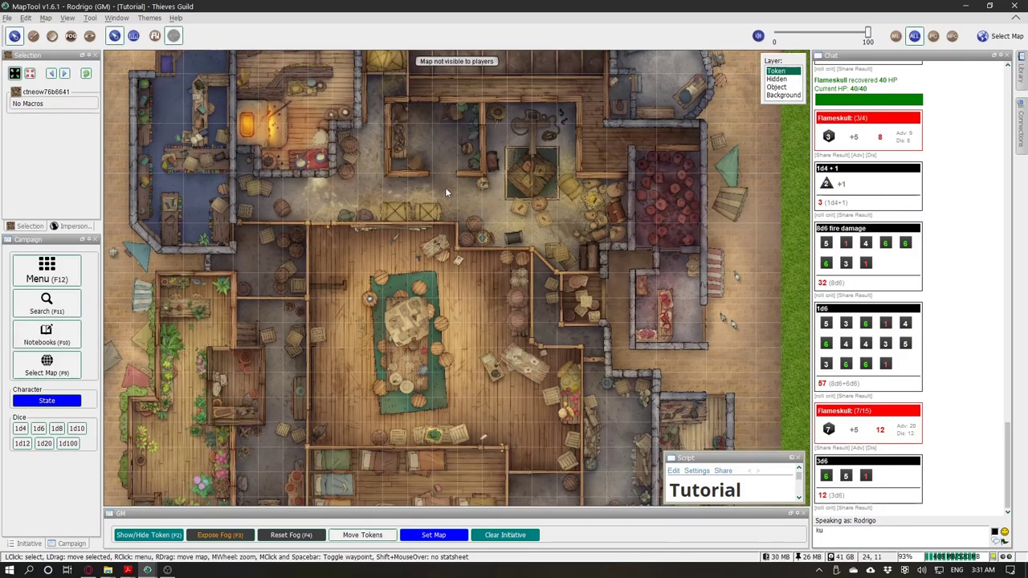
pyautogui.click(72, 36)
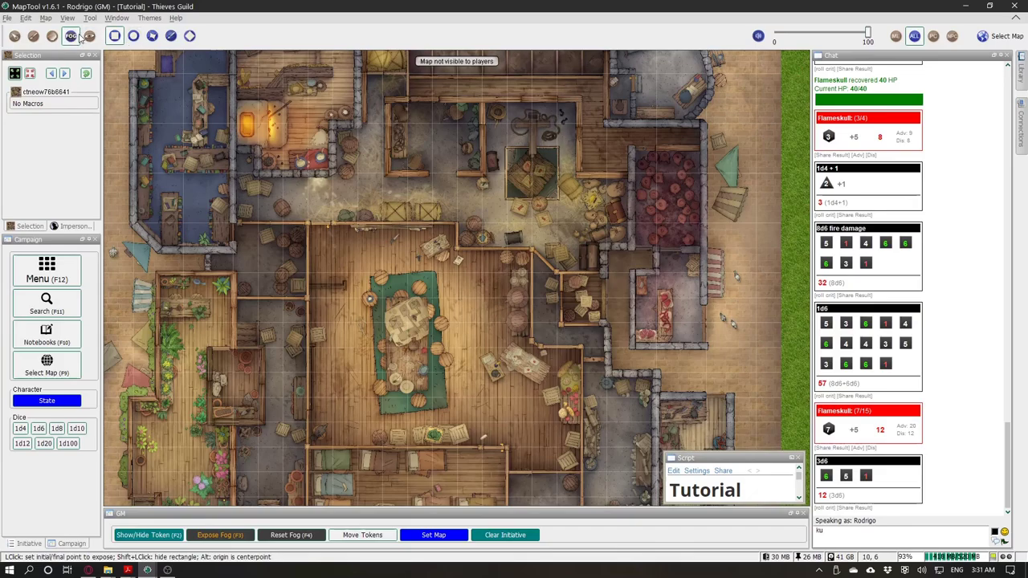
pyautogui.click(89, 37)
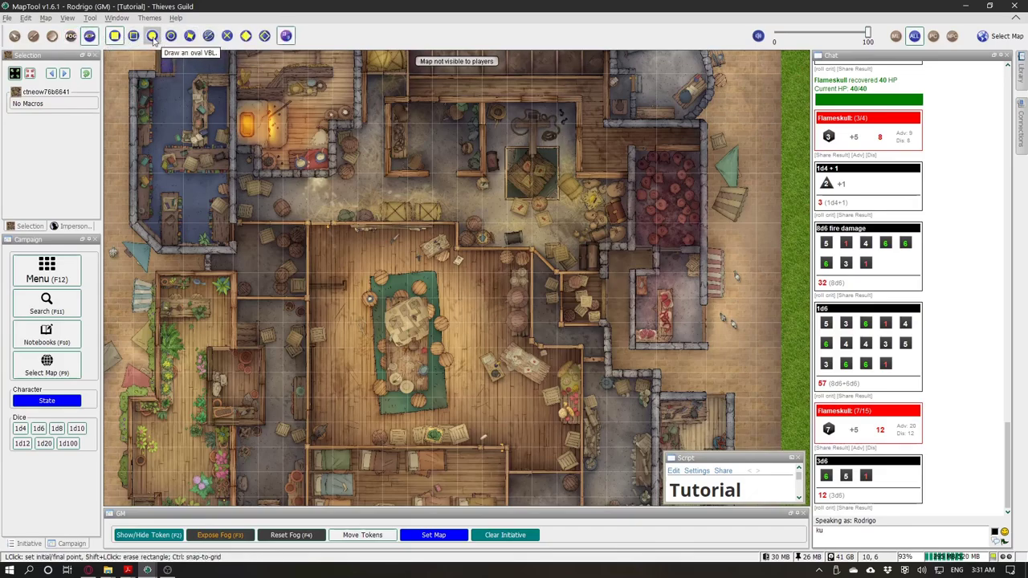
pyautogui.click(208, 37)
pyautogui.click(227, 37)
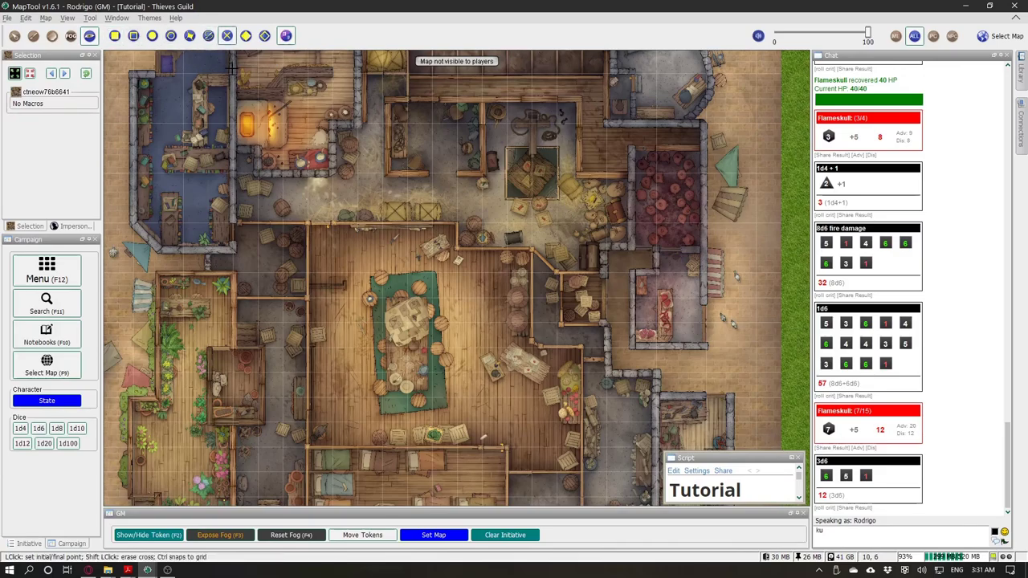
pyautogui.click(208, 35)
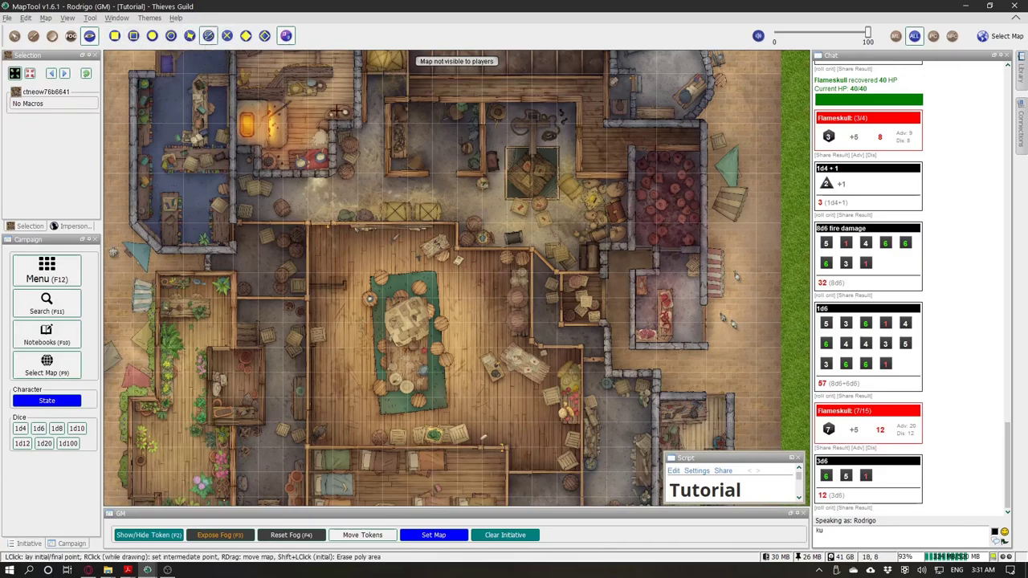
pyautogui.scroll(-3, 346, 104)
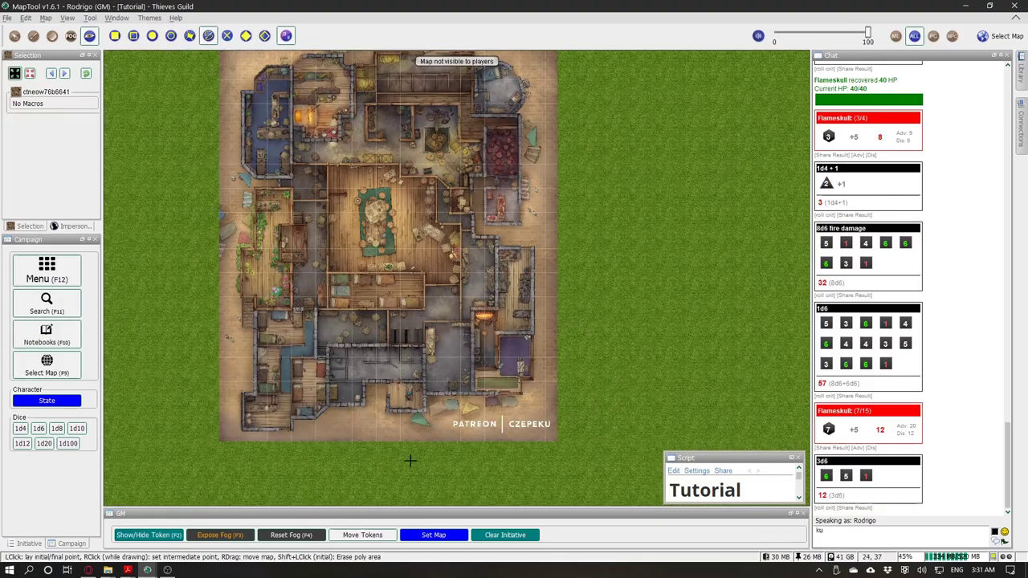
pyautogui.scroll(3, 498, 433)
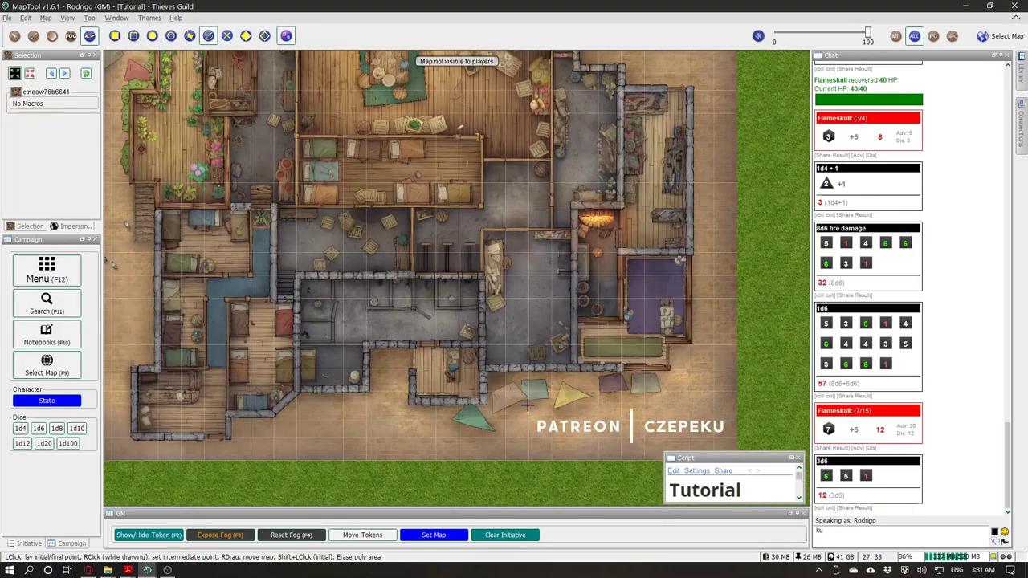
pyautogui.scroll(-3, 527, 405)
pyautogui.scroll(3, 372, 416)
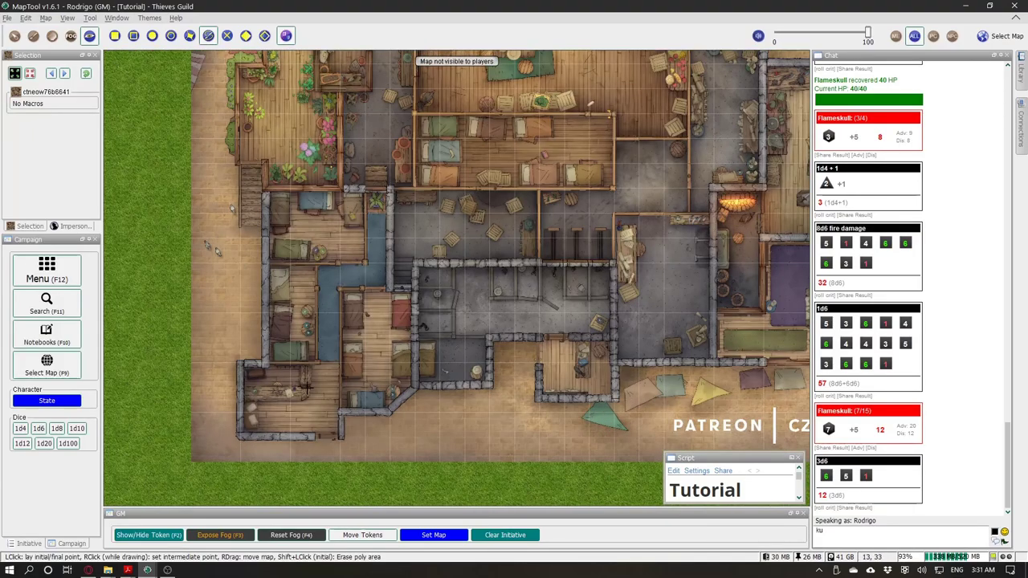
pyautogui.scroll(3, 313, 415)
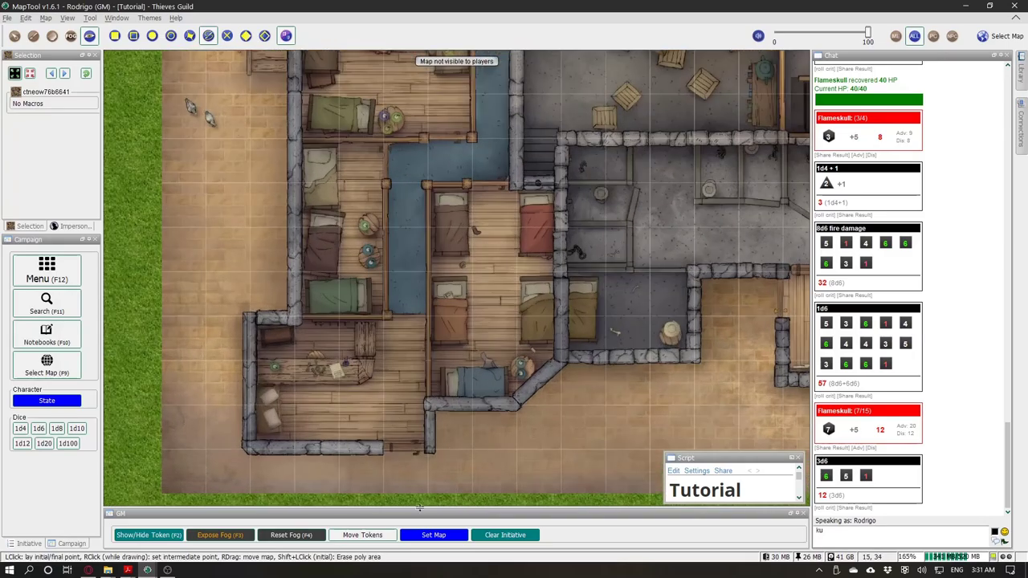
pyautogui.scroll(2, 479, 362)
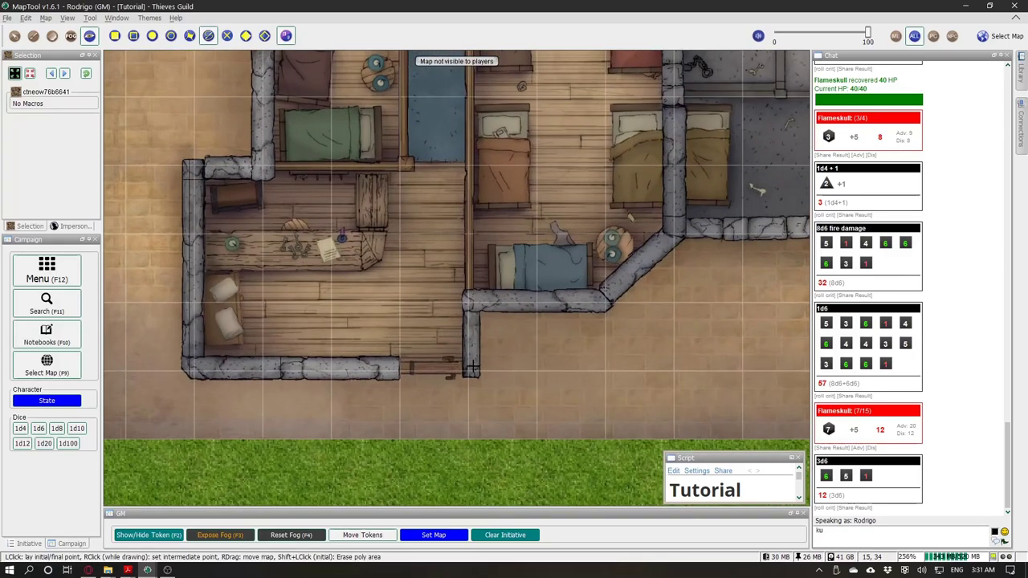
pyautogui.click(472, 370)
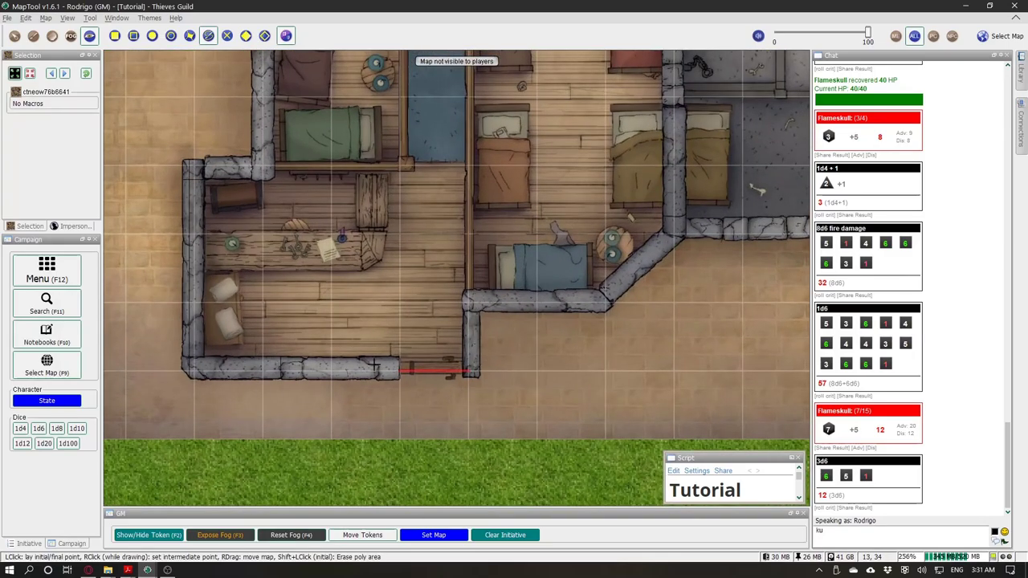
pyautogui.rightClick(194, 370)
pyautogui.click(191, 166)
pyautogui.click(470, 370)
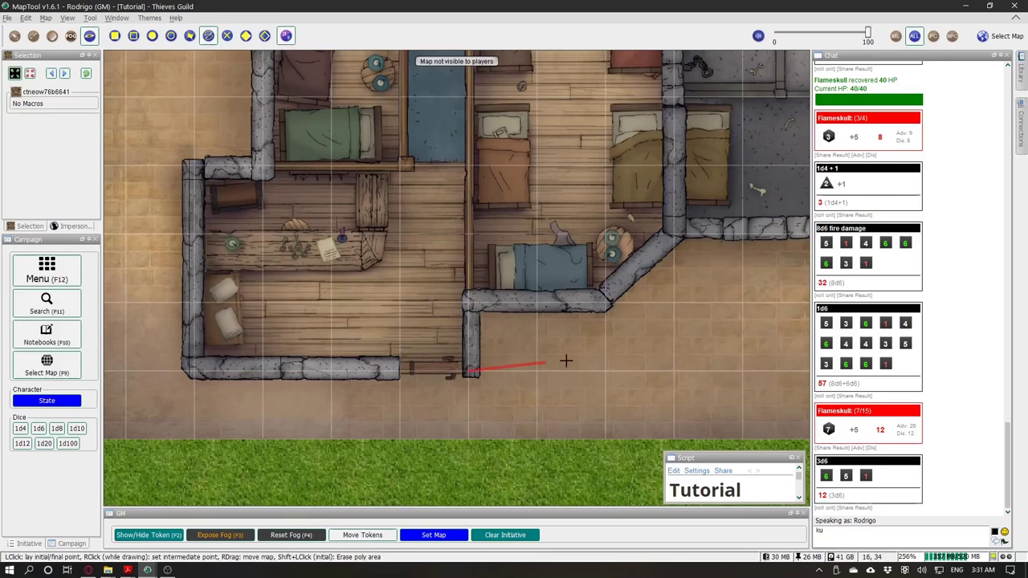
pyautogui.click(494, 372)
pyautogui.click(471, 370)
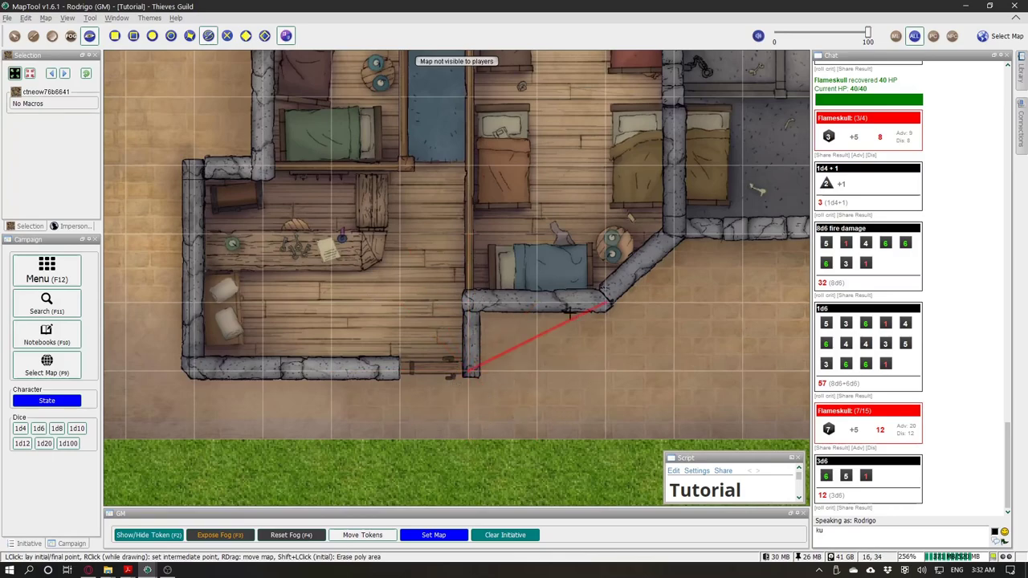
# Step: Start the vision-blocking polyline at the southwest room's doorway and trace its south wall, west wall and northwest corner
pyautogui.click(454, 369)
pyautogui.click(454, 369)
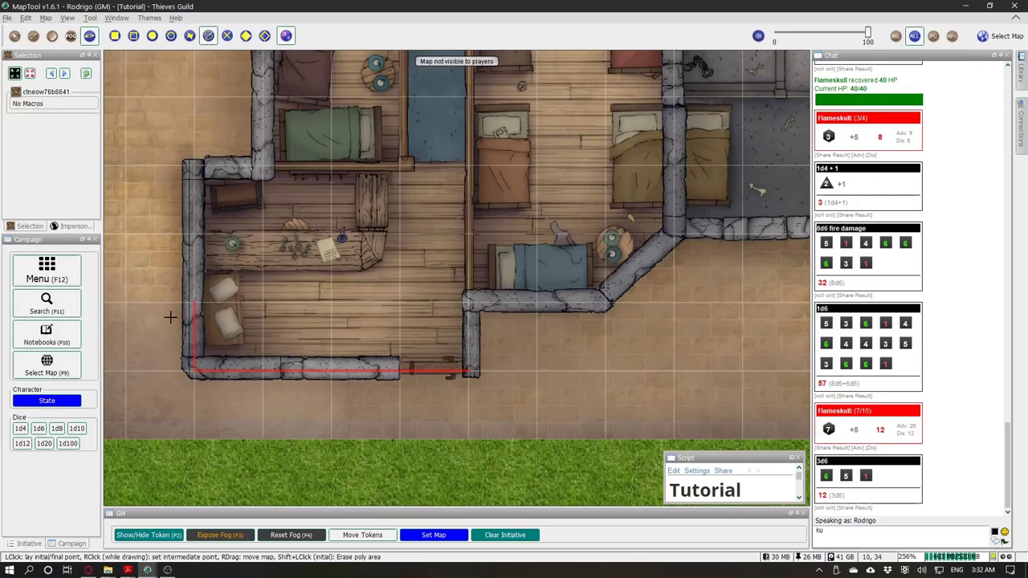
pyautogui.click(197, 364)
pyautogui.click(194, 167)
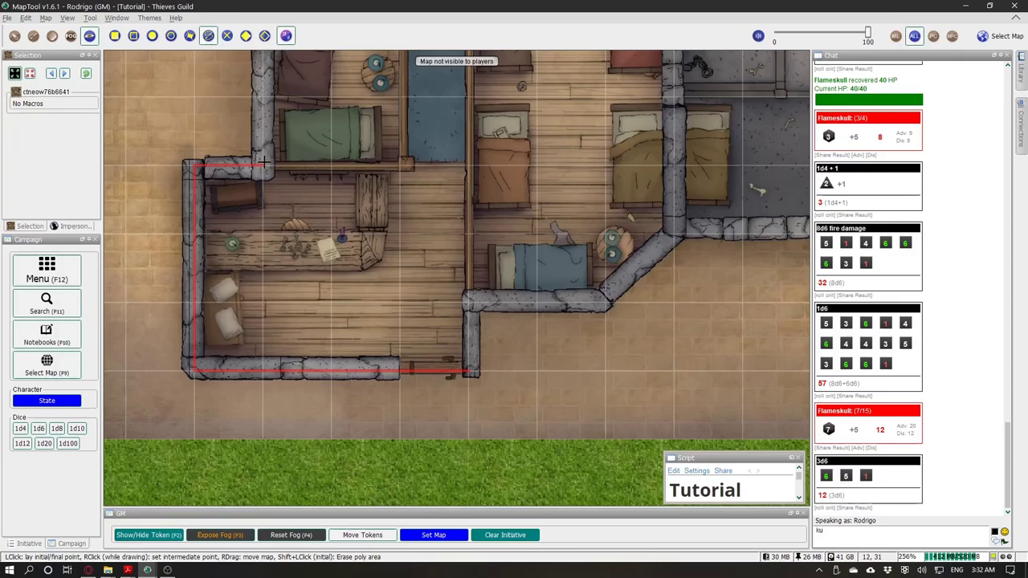
# Step: Extend the polyline north along the building's west wall and across the top of the outdoor stairs to the garden room's corner post
pyautogui.scroll(-10, 409, 468)
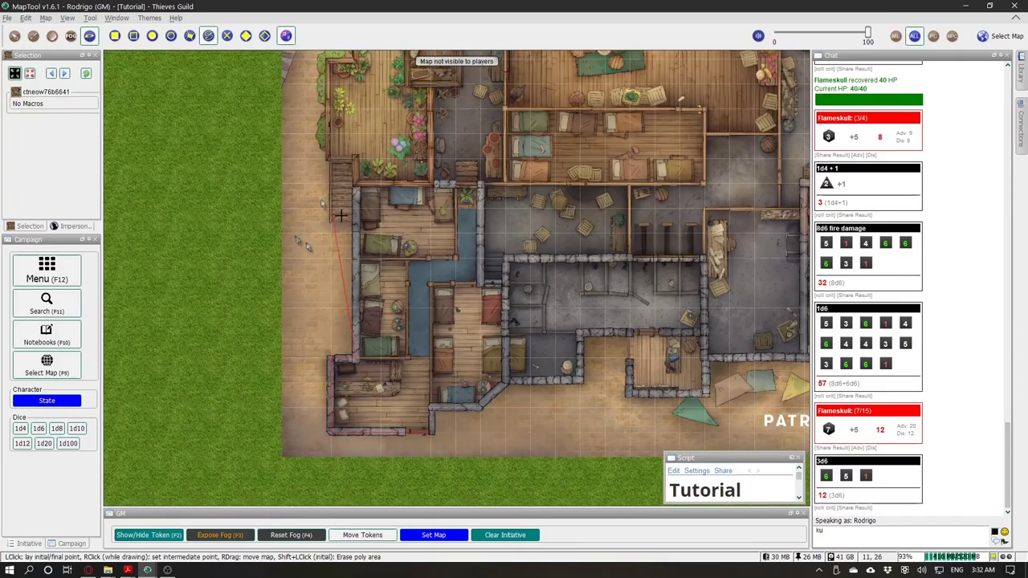
pyautogui.scroll(10, 341, 216)
pyautogui.click(356, 111)
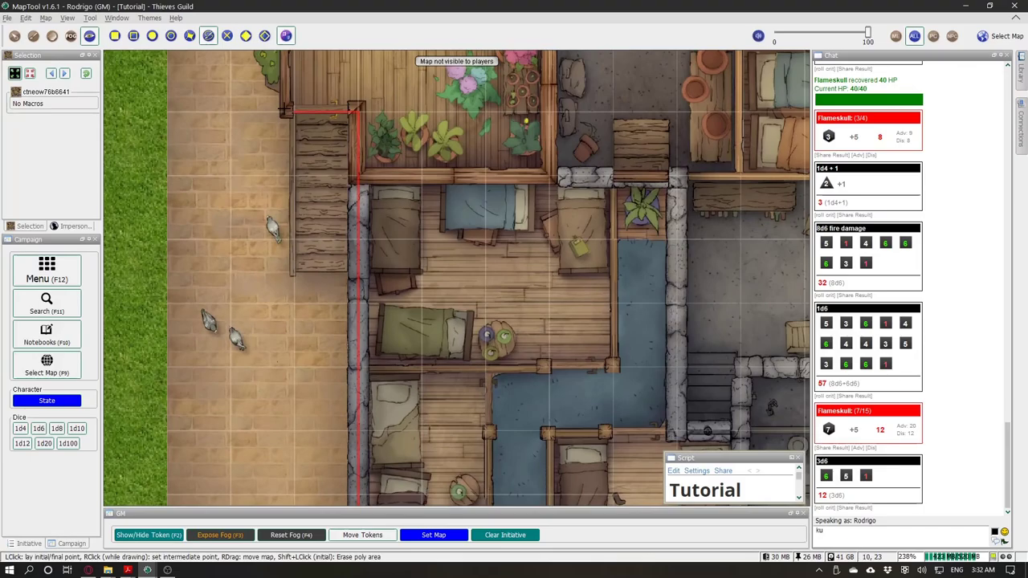
pyautogui.scroll(-7, 427, 338)
pyautogui.scroll(14, 345, 165)
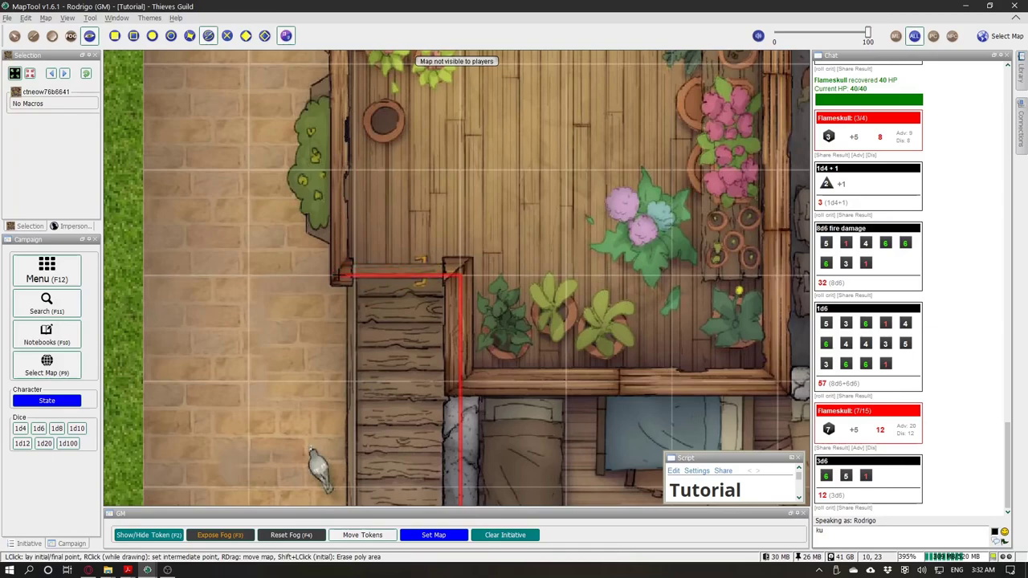
pyautogui.click(338, 277)
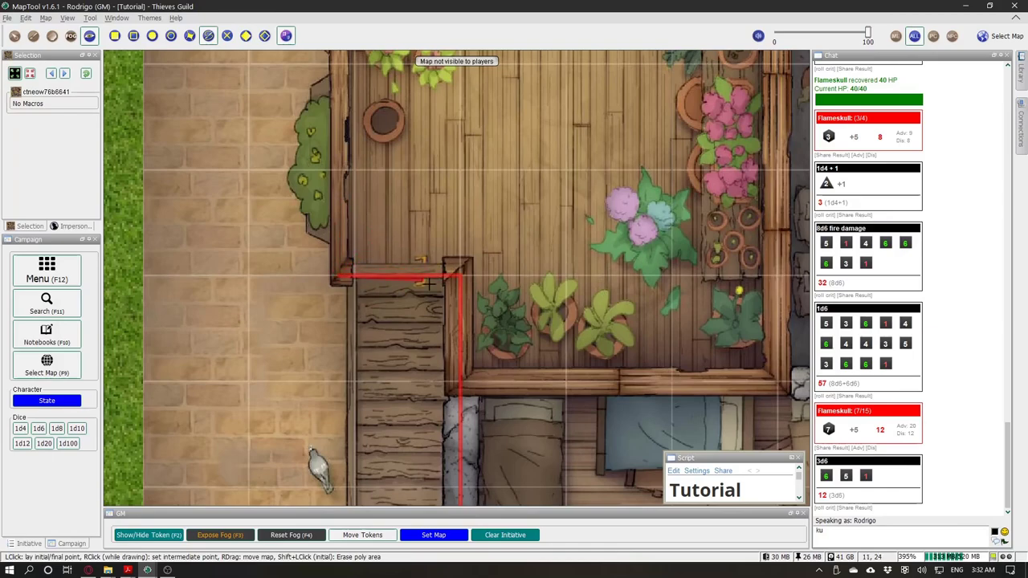
# Step: Trace the garden room's outer west wall with the polyline up to the corner where the wall steps inward
pyautogui.scroll(-5, 393, 391)
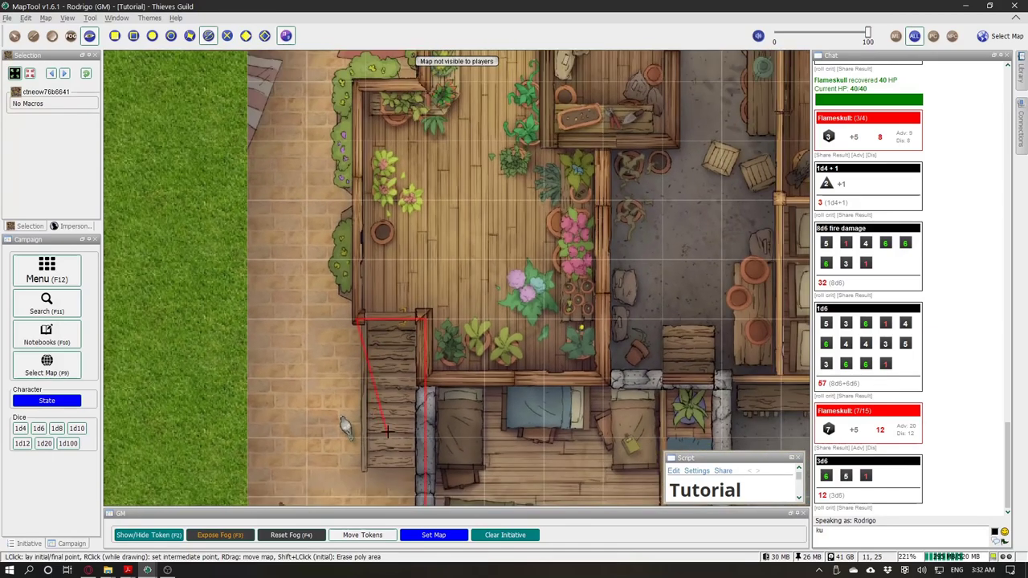
pyautogui.scroll(2, 340, 332)
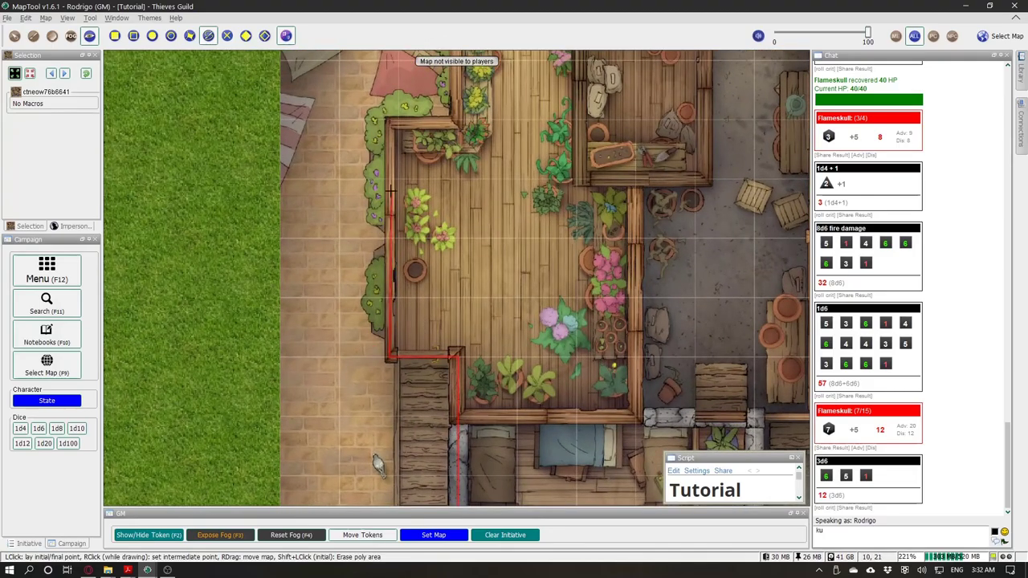
pyautogui.scroll(2, 390, 133)
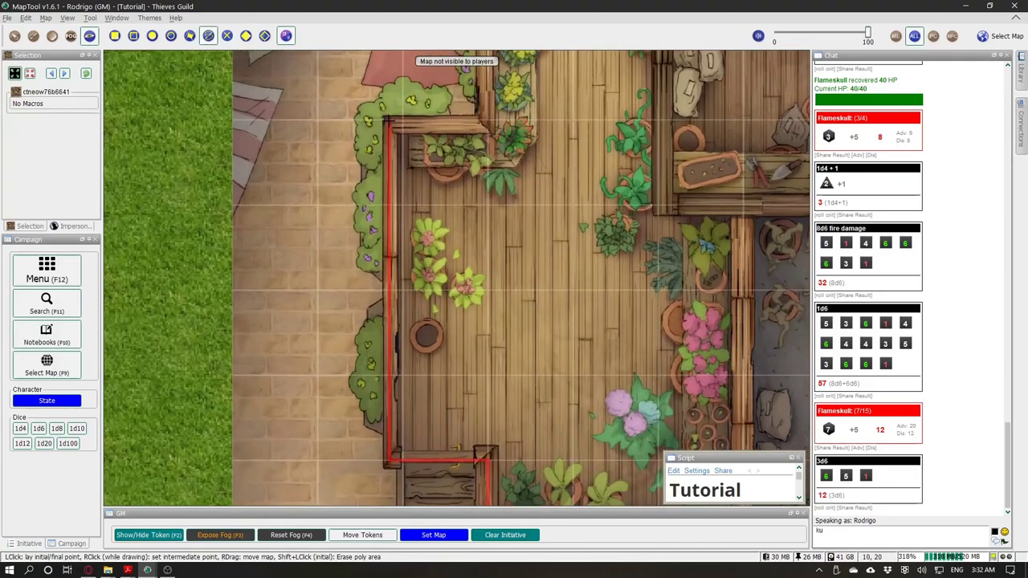
pyautogui.rightClick(390, 120)
pyautogui.scroll(-7, 444, 232)
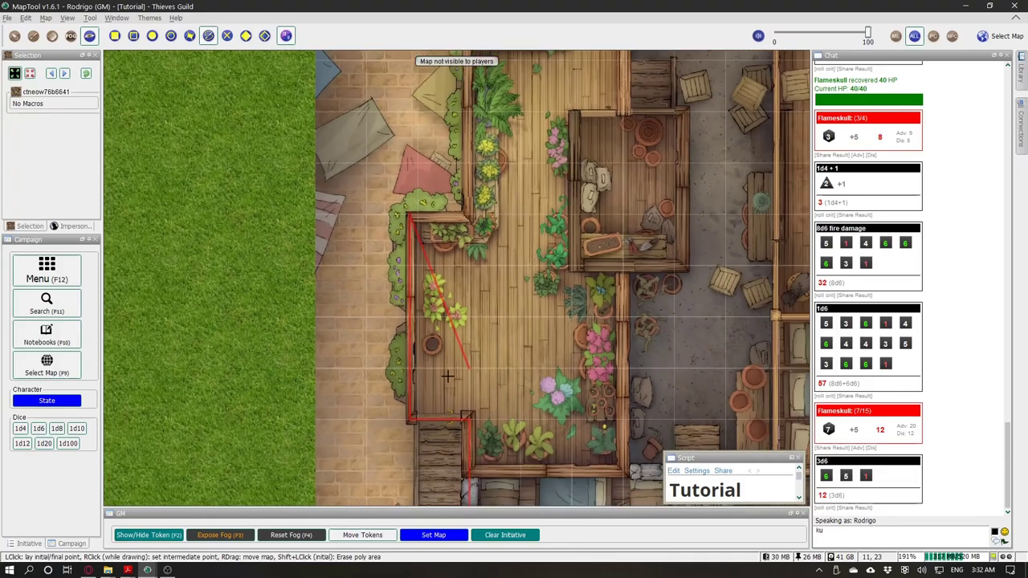
pyautogui.scroll(1, 446, 277)
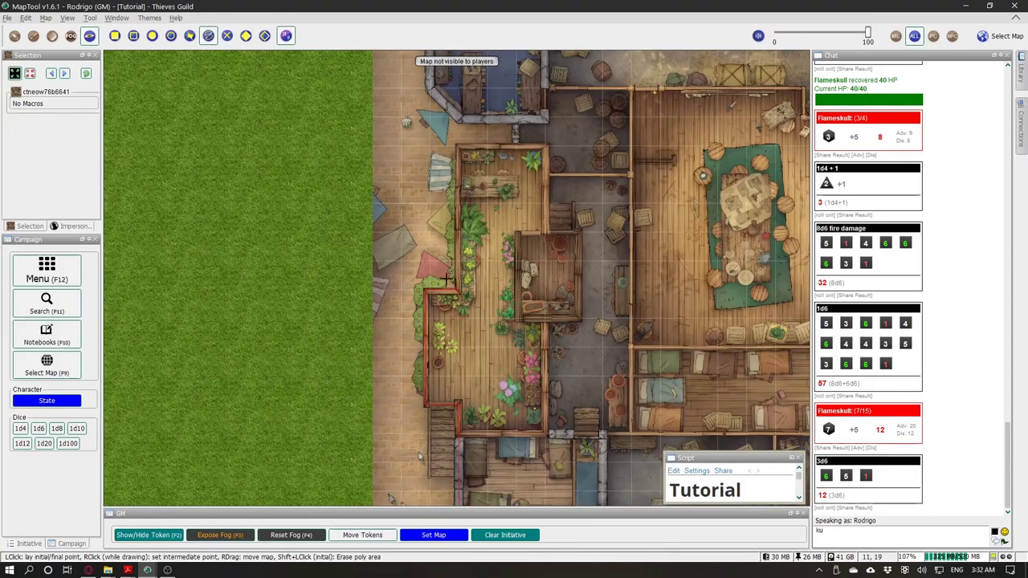
# Step: Continue the polyline around the garden room's northern section and along the outer south and west walls of the blue-floored room
pyautogui.click(459, 149)
pyautogui.scroll(-9, 488, 329)
pyautogui.scroll(9, 475, 166)
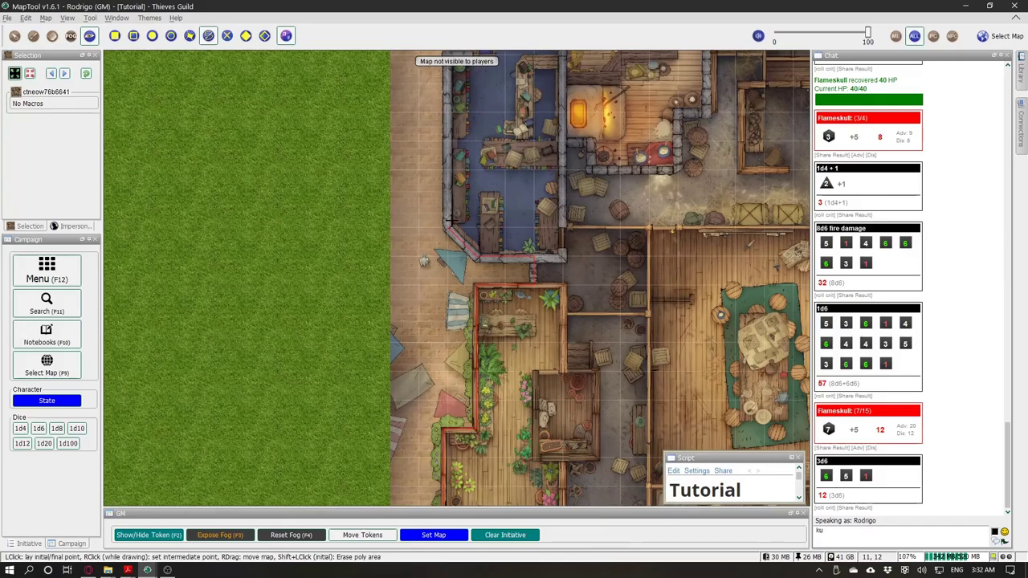
pyautogui.scroll(-4, 448, 220)
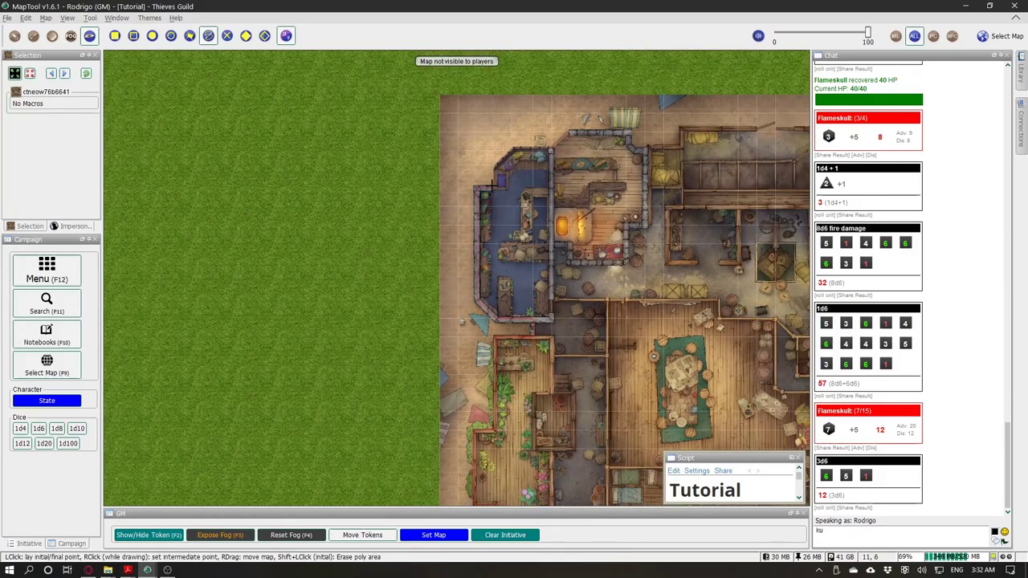
# Step: Trace the vision-blocking line along the outer walls of the blue-floored room and the kitchen's north wall to its northeast corner
pyautogui.scroll(9, 498, 186)
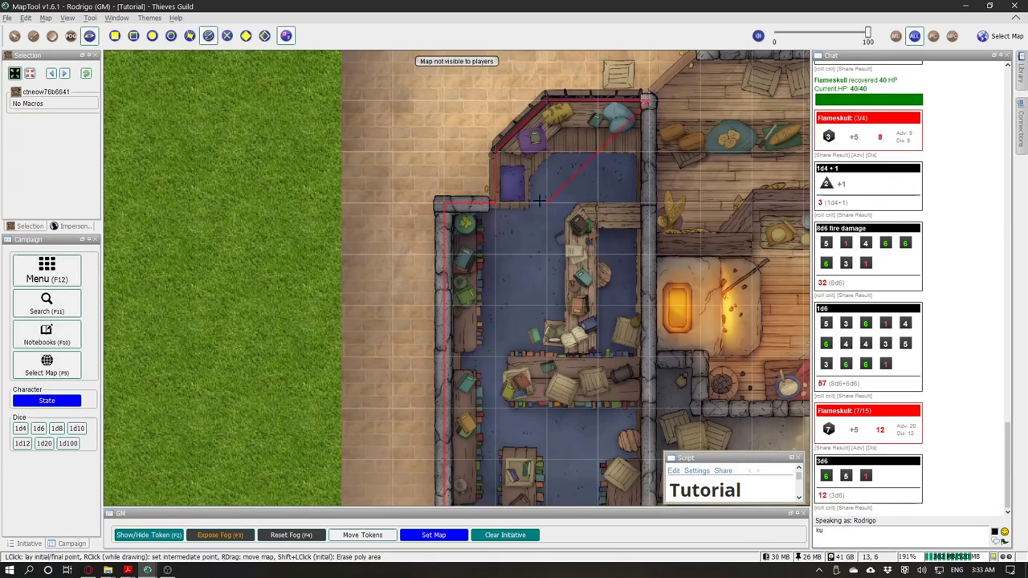
pyautogui.scroll(-4, 643, 97)
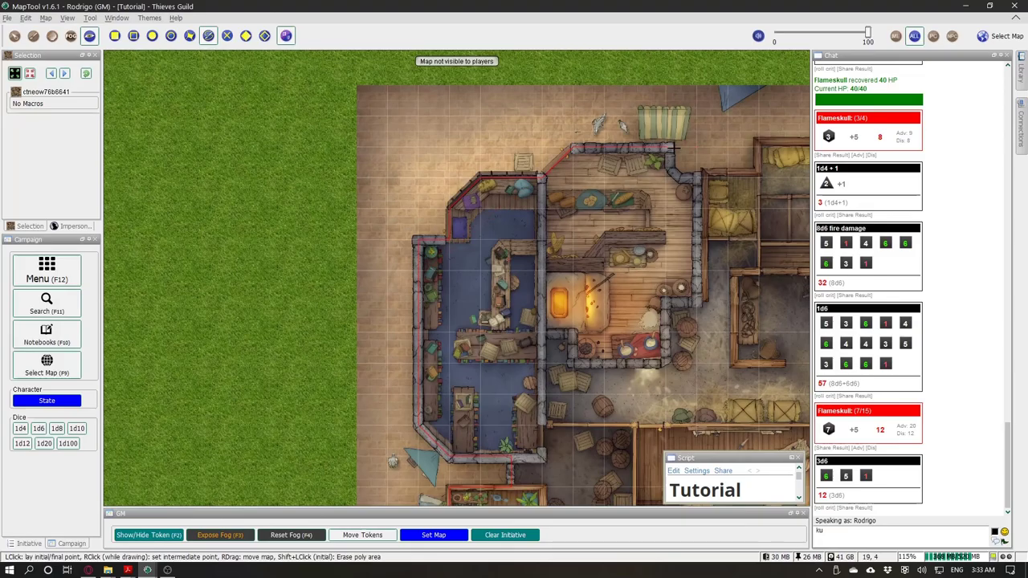
pyautogui.scroll(9, 488, 210)
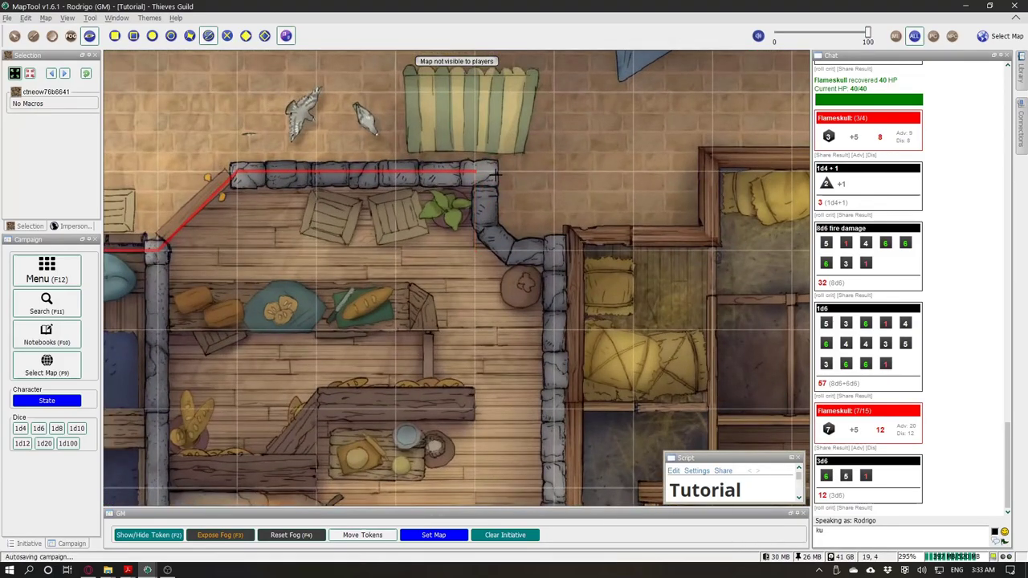
pyautogui.click(490, 171)
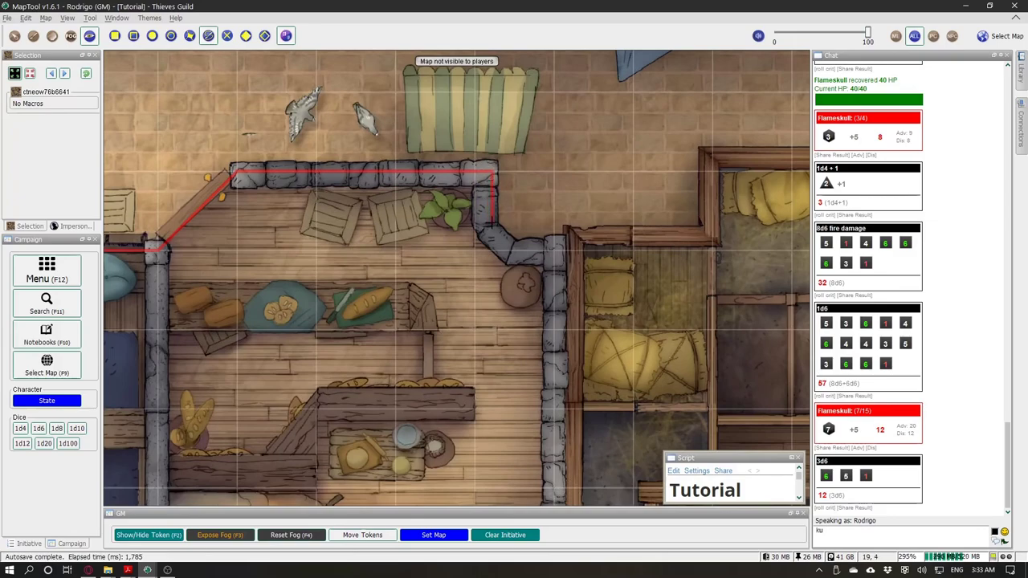
# Step: Continue the vision-blocking line around the kitchen's angled corner and the hay storage, then along the stable's north wall to its northeast corner
pyautogui.click(514, 247)
pyautogui.click(576, 234)
pyautogui.click(709, 233)
pyautogui.click(710, 153)
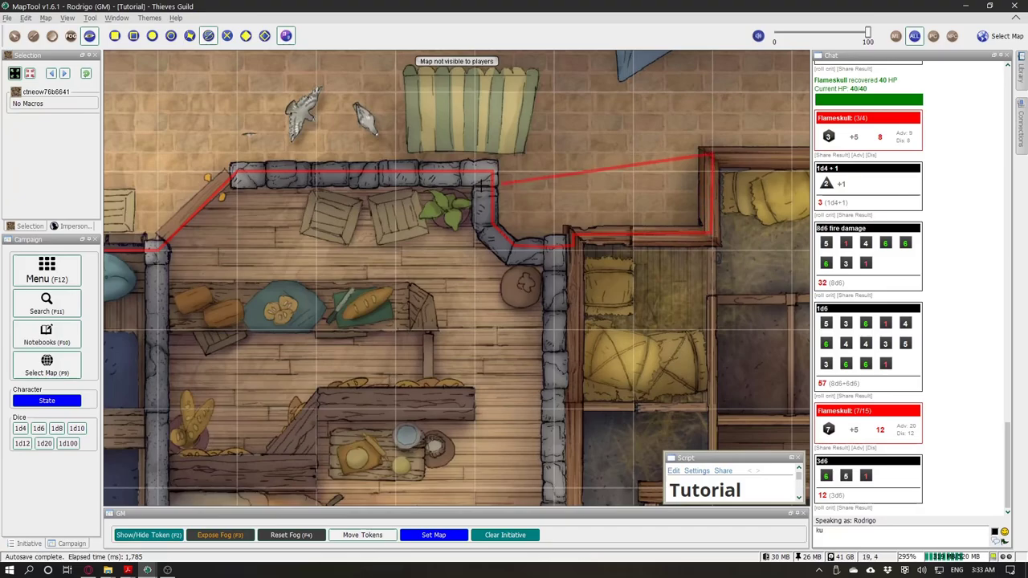
pyautogui.scroll(-10, 362, 179)
pyautogui.scroll(4, 723, 161)
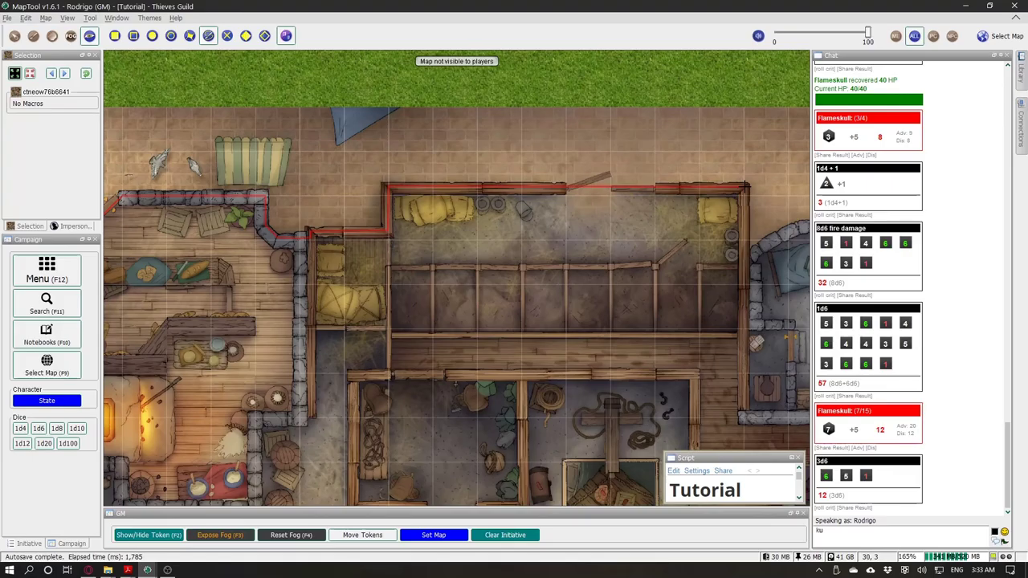
pyautogui.scroll(-2, 550, 115)
pyautogui.scroll(-4, 551, 115)
pyautogui.scroll(6, 668, 201)
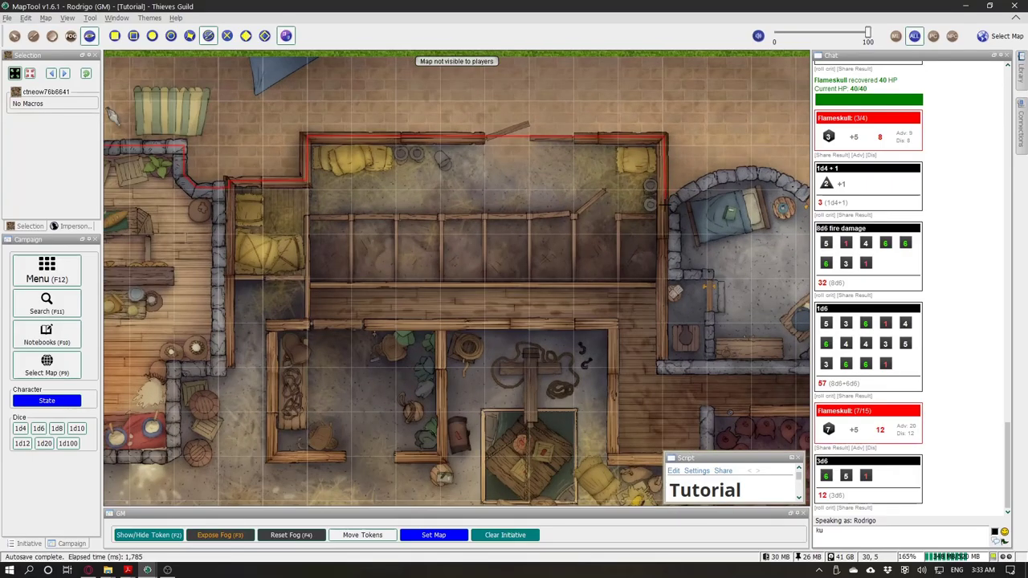
# Step: Trace the line around the curved stone wall of the round bedroom to the corner where the red-pot storeroom's east wall begins
pyautogui.scroll(4, 660, 206)
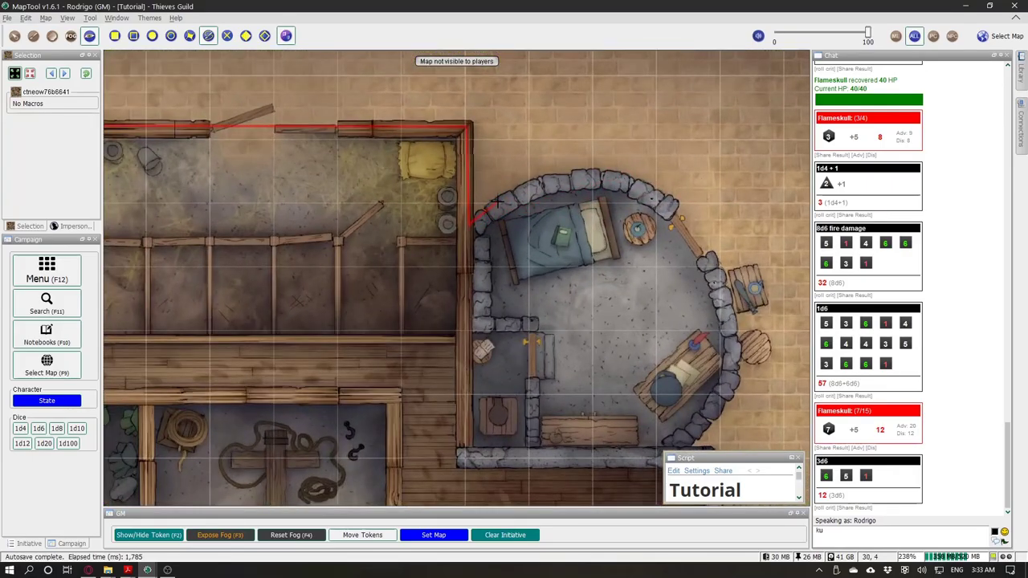
pyautogui.moveTo(498, 201)
pyautogui.mouseDown()
pyautogui.moveTo(548, 184)
pyautogui.moveTo(624, 183)
pyautogui.moveTo(675, 215)
pyautogui.moveTo(705, 262)
pyautogui.mouseUp()
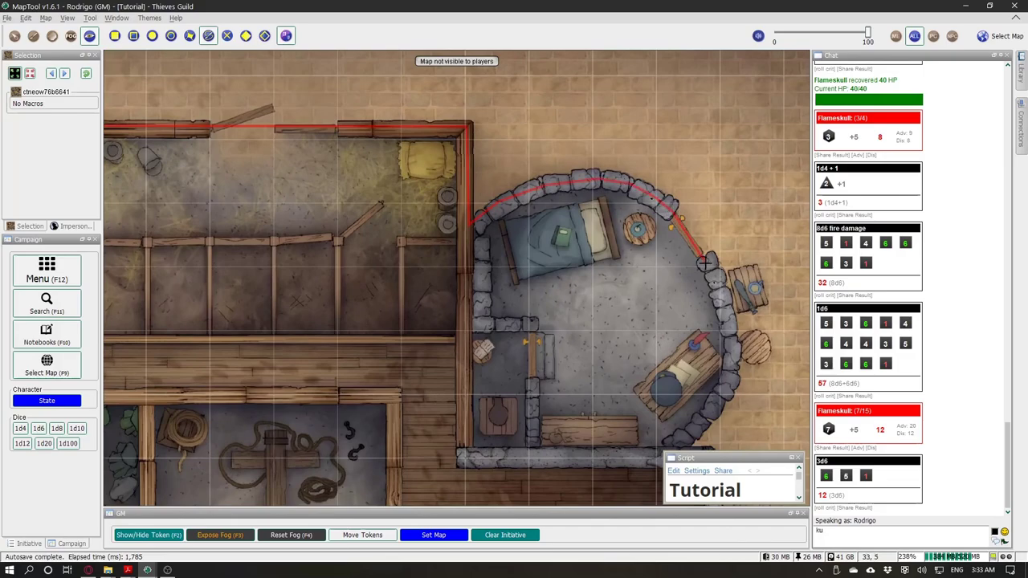
pyautogui.rightClick(708, 259)
pyautogui.scroll(-7, 551, 80)
pyautogui.scroll(7, 725, 307)
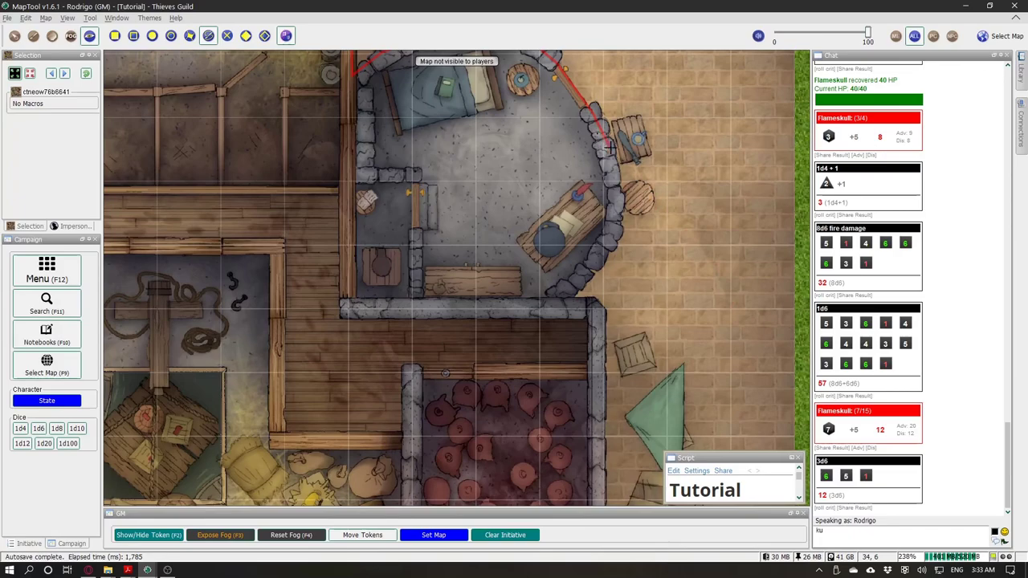
pyautogui.moveTo(609, 147)
pyautogui.mouseDown()
pyautogui.moveTo(615, 235)
pyautogui.moveTo(577, 278)
pyautogui.mouseUp()
pyautogui.moveTo(542, 307); pyautogui.dragTo(595, 310)
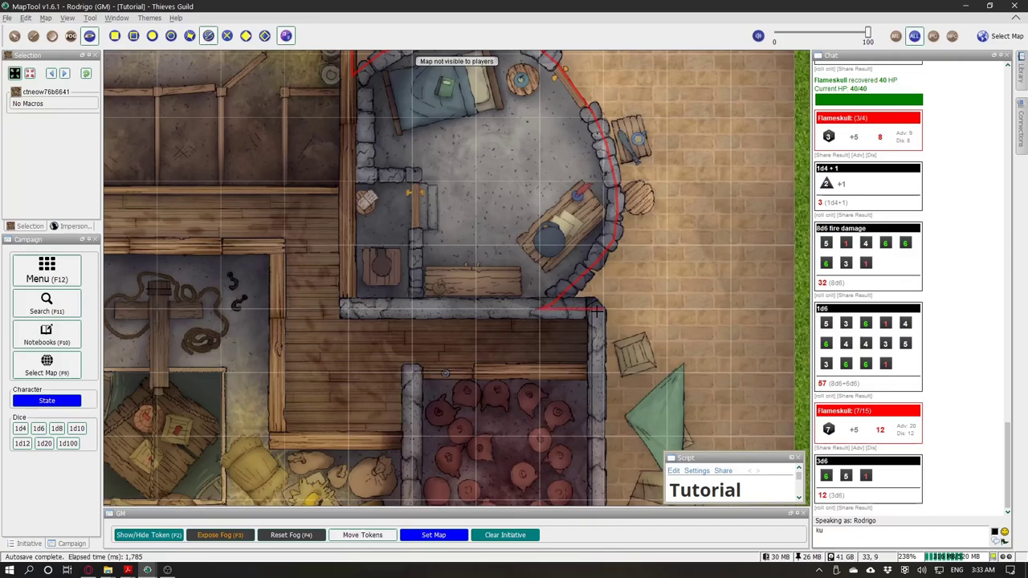
pyautogui.rightClick(595, 310)
# Step: Trace the line down the storeroom's east wall, around the butcher's room and through the alley to the weapon shop's northwest corner
pyautogui.scroll(-14, 596, 210)
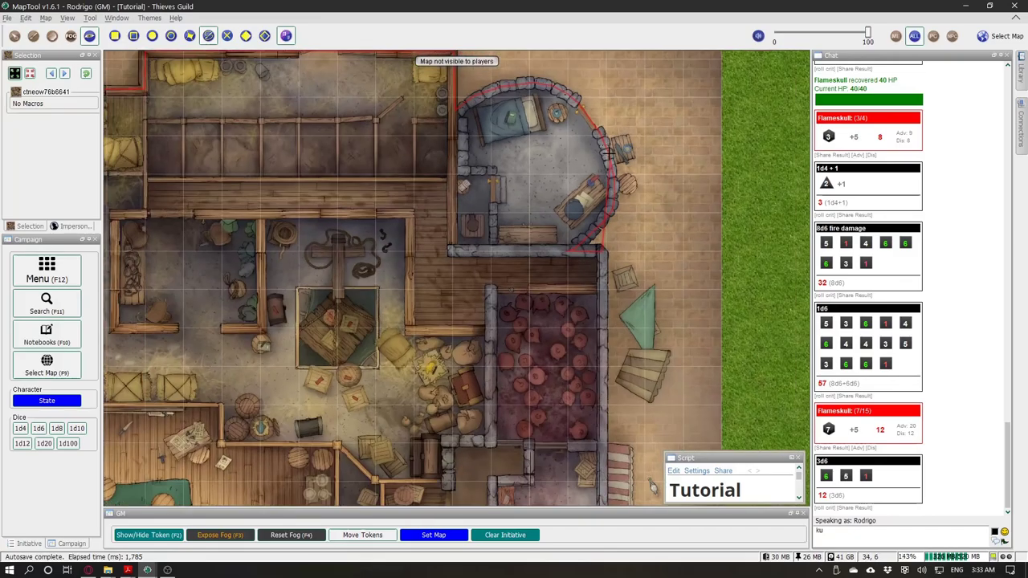
pyautogui.scroll(12, 609, 357)
pyautogui.moveTo(590, 388)
pyautogui.mouseDown()
pyautogui.moveTo(614, 403)
pyautogui.moveTo(441, 404)
pyautogui.moveTo(437, 232)
pyautogui.moveTo(501, 227)
pyautogui.moveTo(495, 170)
pyautogui.moveTo(389, 169)
pyautogui.moveTo(368, 255)
pyautogui.mouseUp()
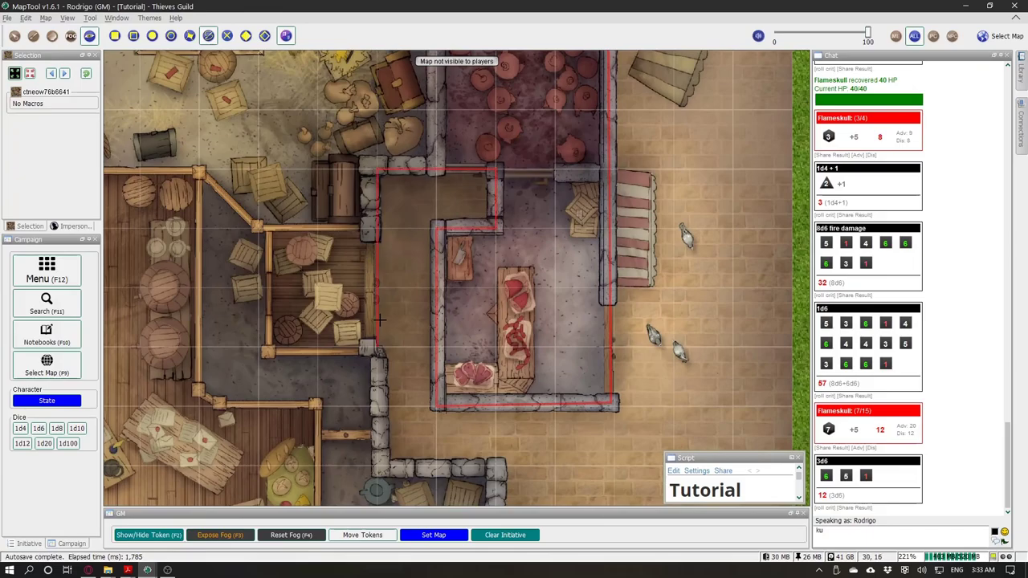
pyautogui.moveTo(381, 319); pyautogui.dragTo(385, 464)
pyautogui.scroll(-5, 386, 464)
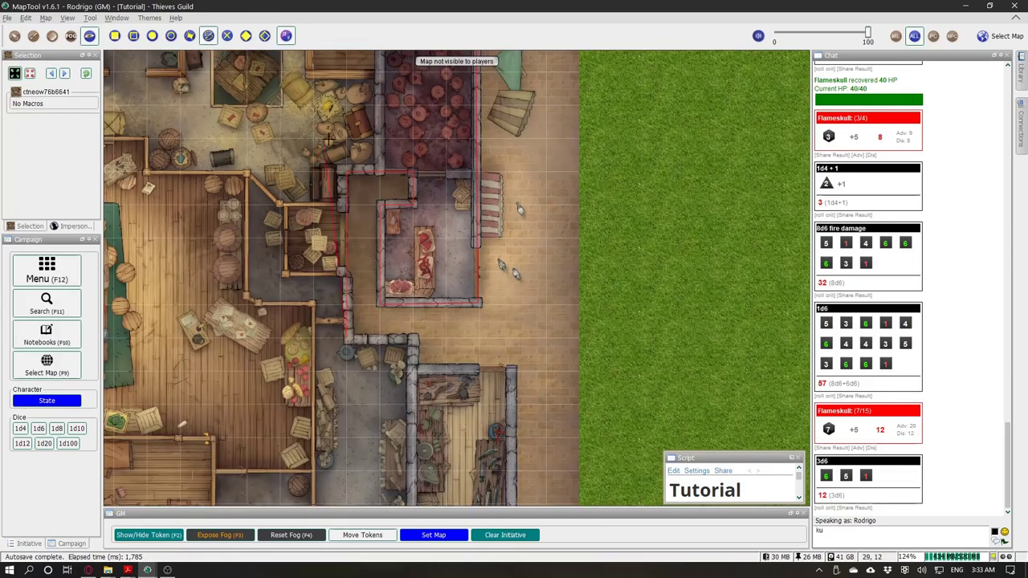
pyautogui.scroll(5, 413, 337)
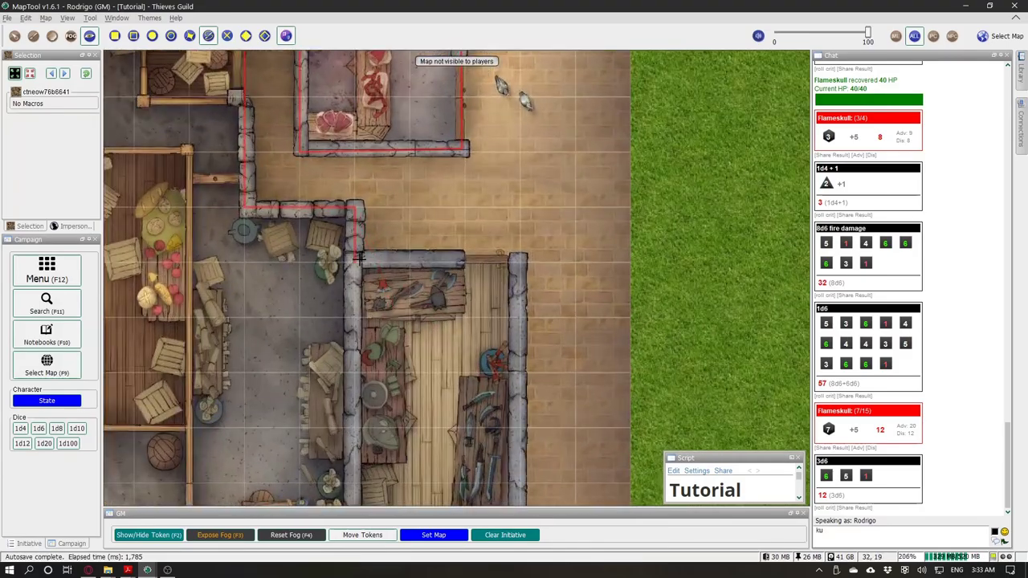
# Step: Continue the line along the weapon shop's north wall and down the east walls to the purple-carpeted room's southeast corner
pyautogui.moveTo(358, 257); pyautogui.dragTo(515, 257)
pyautogui.scroll(-7, 515, 120)
pyautogui.scroll(7, 524, 476)
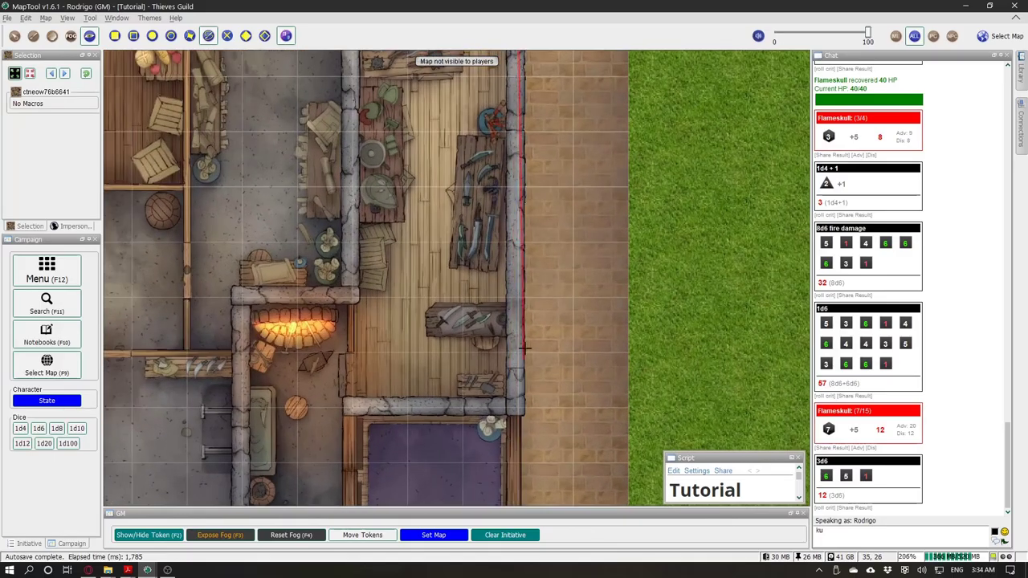
pyautogui.scroll(-7, 509, 121)
pyautogui.scroll(2, 508, 119)
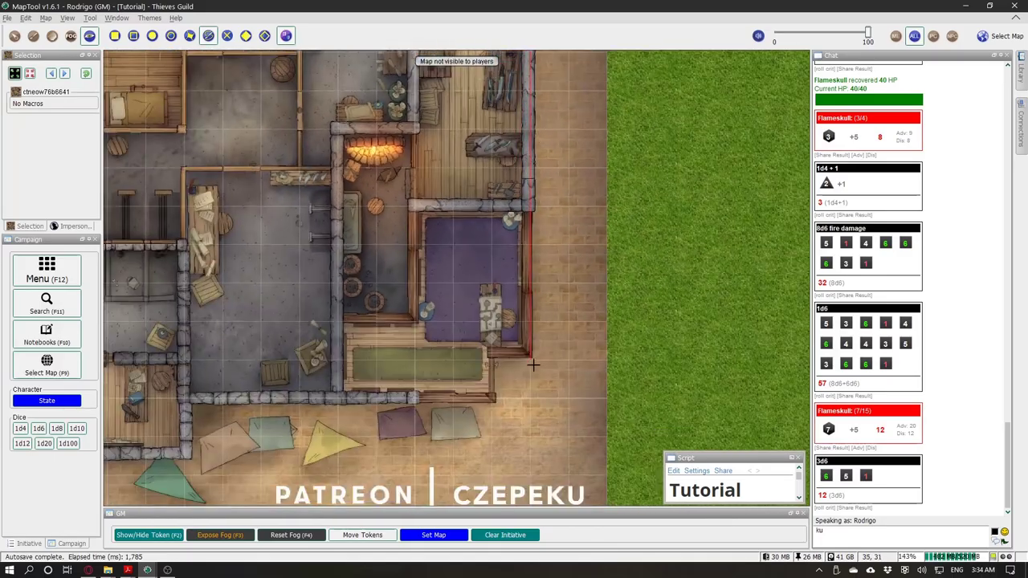
# Step: Trace the line around the purple-carpeted room's south side and the green-carpeted entry, then west along the south wall to the small office
pyautogui.scroll(3, 526, 360)
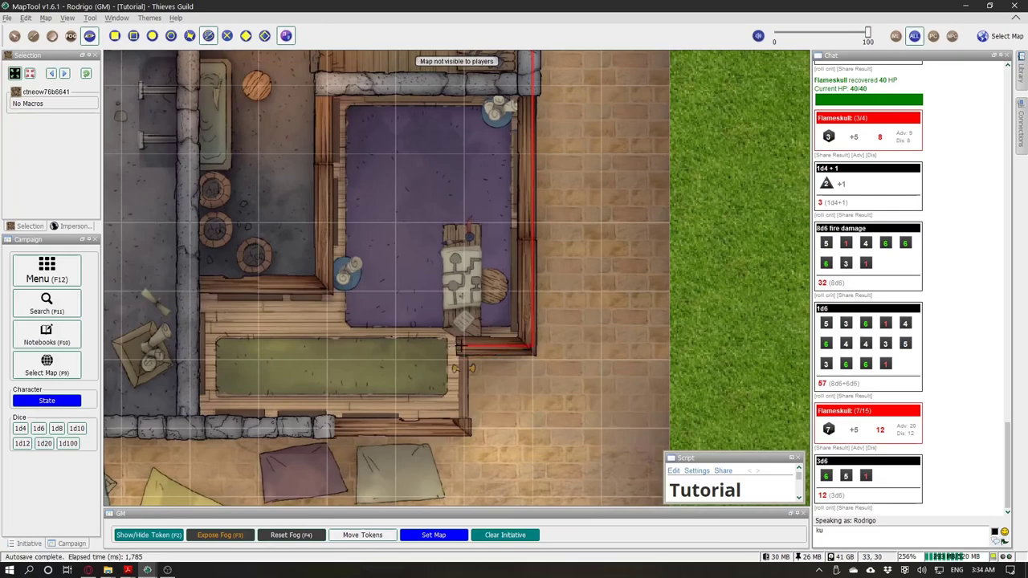
pyautogui.click(458, 351)
pyautogui.rightClick(463, 431)
pyautogui.scroll(-9, 604, 332)
pyautogui.scroll(6, 227, 388)
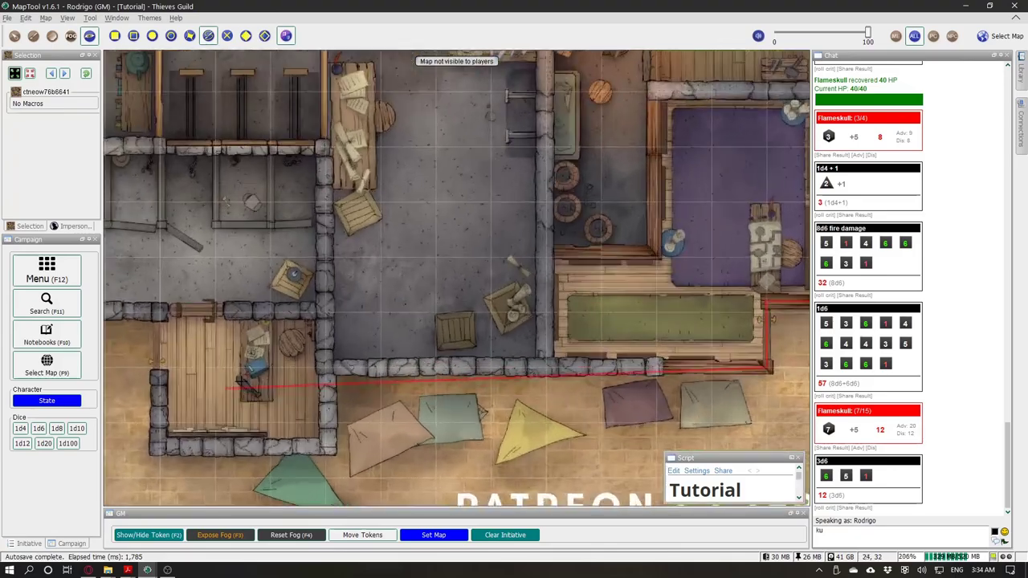
pyautogui.click(327, 389)
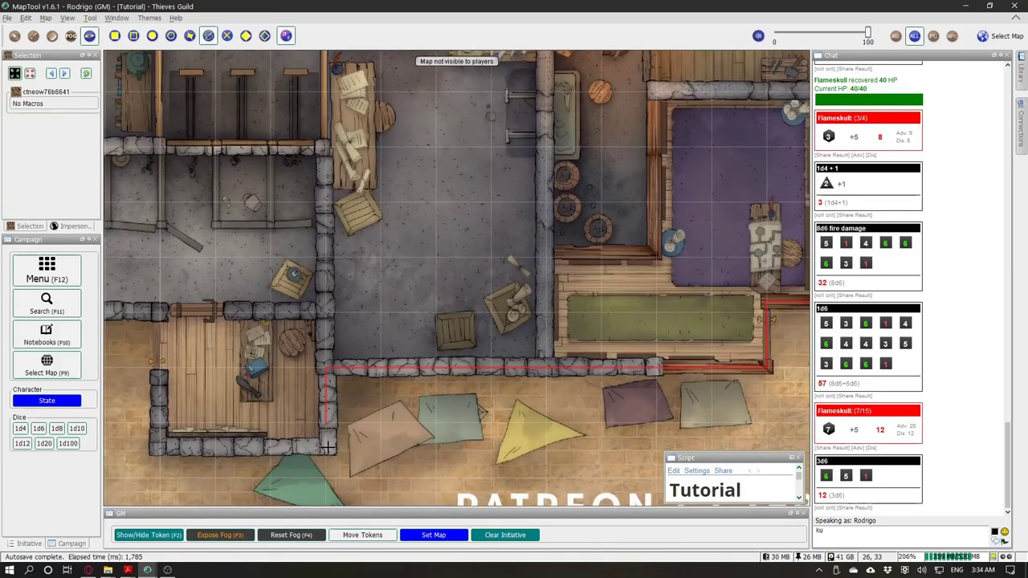
# Step: Trace the line around the small office's east, south and west walls up to its northwest corner
pyautogui.scroll(10, 252, 447)
pyautogui.click(407, 444)
pyautogui.scroll(-9, 517, 391)
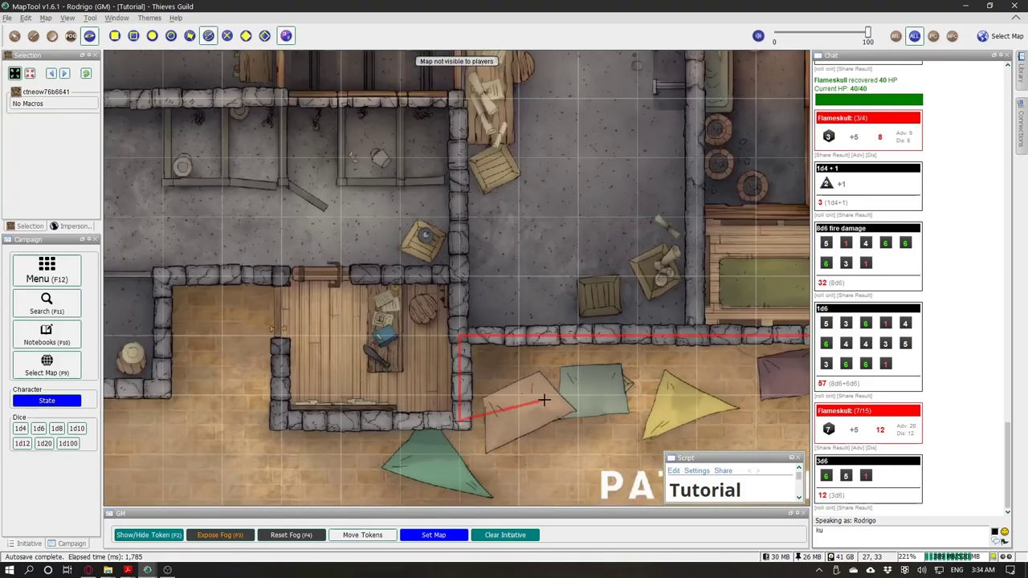
pyautogui.click(279, 418)
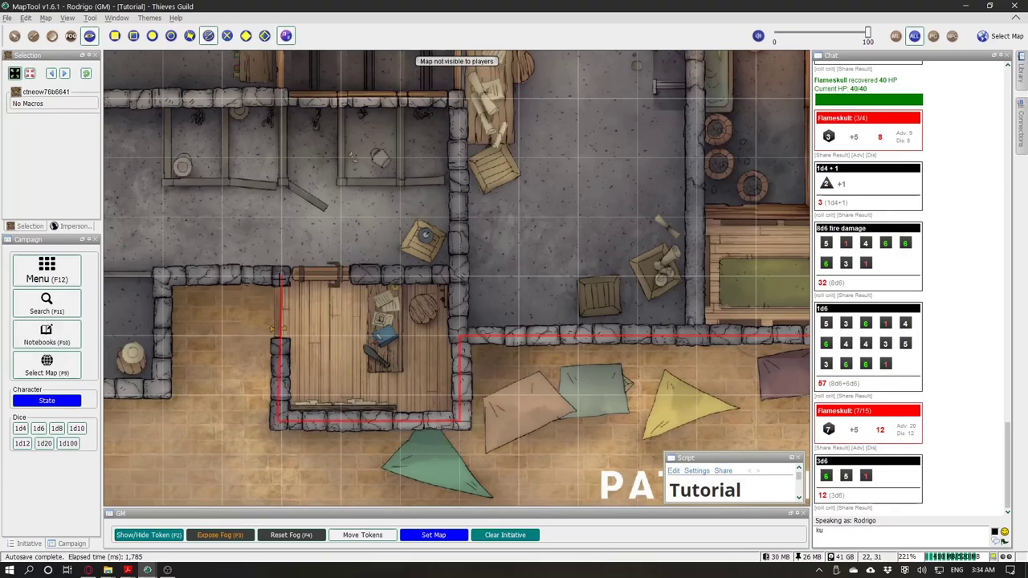
pyautogui.click(280, 278)
# Step: Trace the stone walls of the recess west of the office and end the line at the prison cell's southeast corner
pyautogui.scroll(-7, 425, 287)
pyautogui.scroll(8, 242, 292)
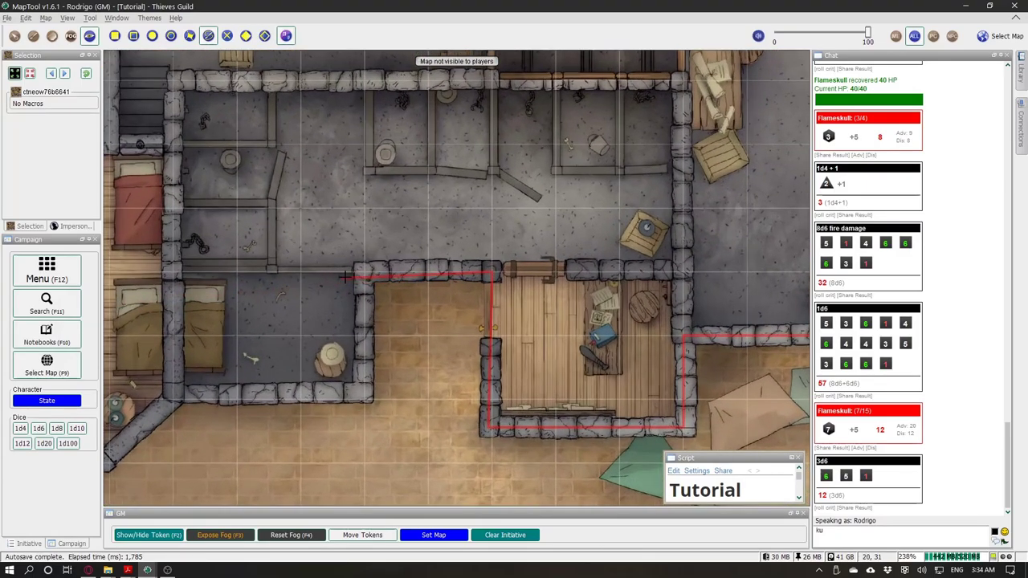
pyautogui.click(365, 275)
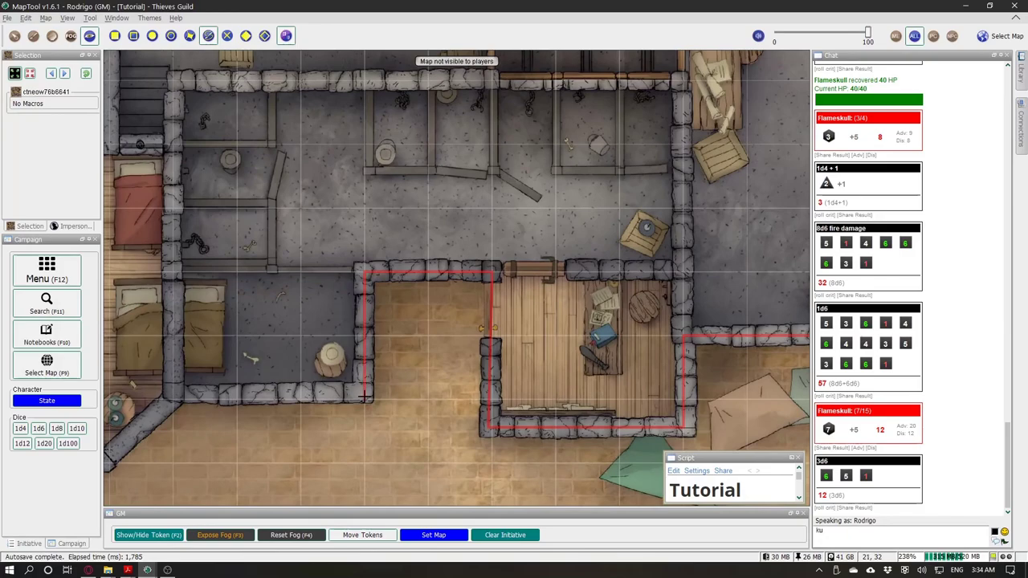
pyautogui.doubleClick(365, 397)
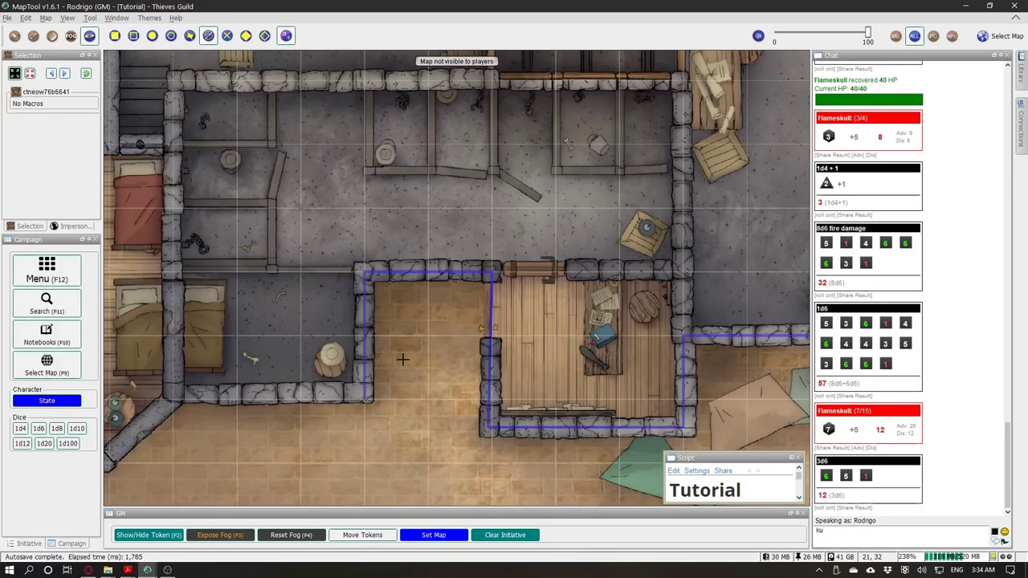
# Step: Draw a new vision-blocking line from the cell's southeast corner along the cell and bunk room's south walls to meet the existing southwest outline
pyautogui.scroll(8, 363, 406)
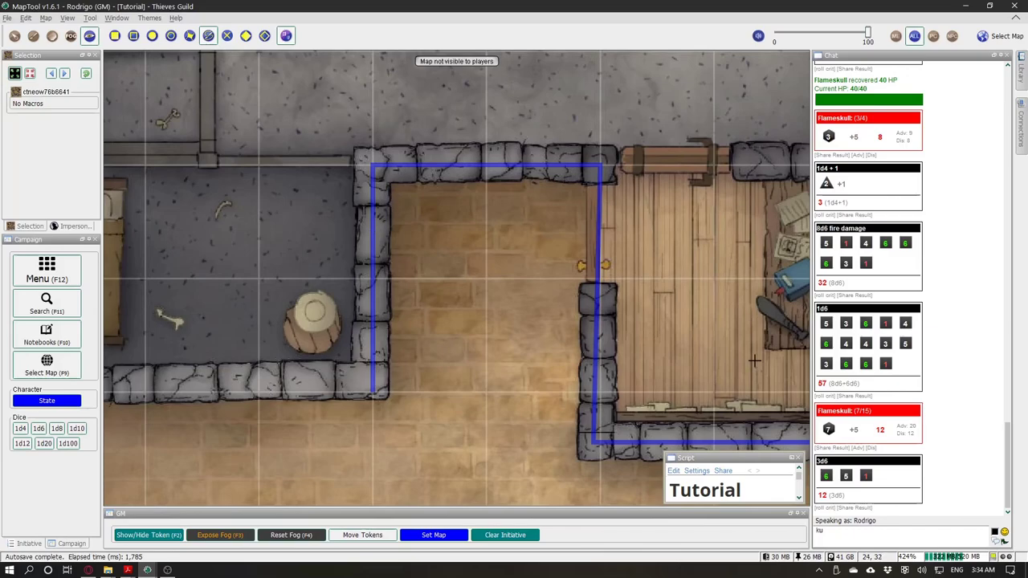
pyautogui.scroll(-5, 570, 287)
pyautogui.click(451, 349)
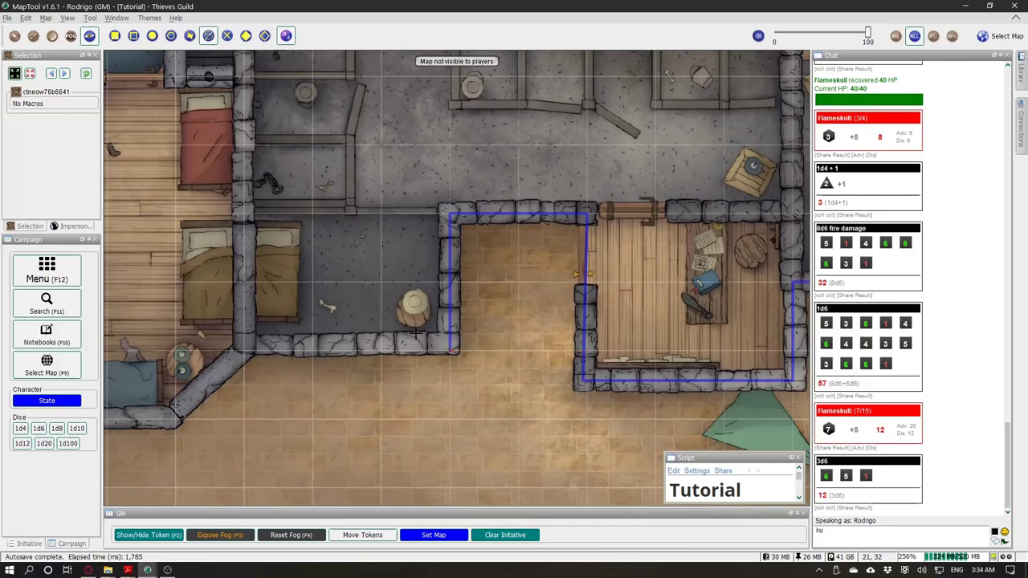
pyautogui.click(247, 347)
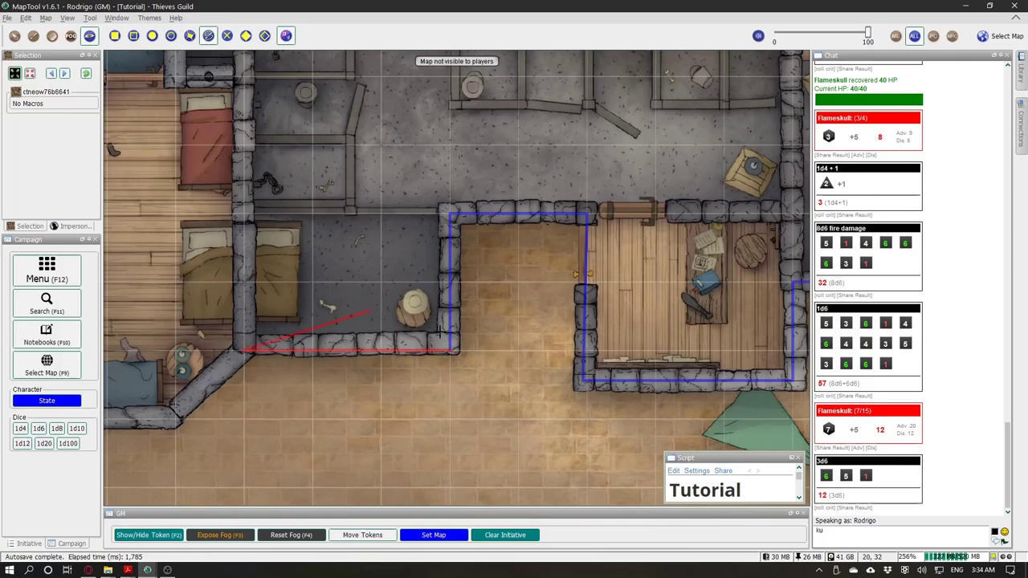
pyautogui.scroll(-6, 492, 364)
pyautogui.scroll(2, 248, 256)
pyautogui.click(323, 433)
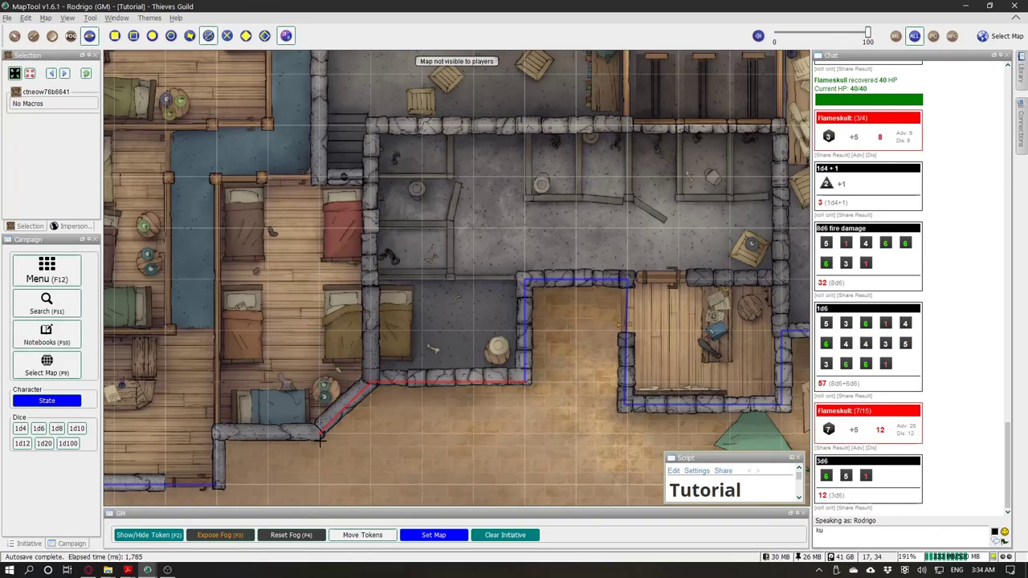
pyautogui.click(217, 433)
pyautogui.doubleClick(222, 482)
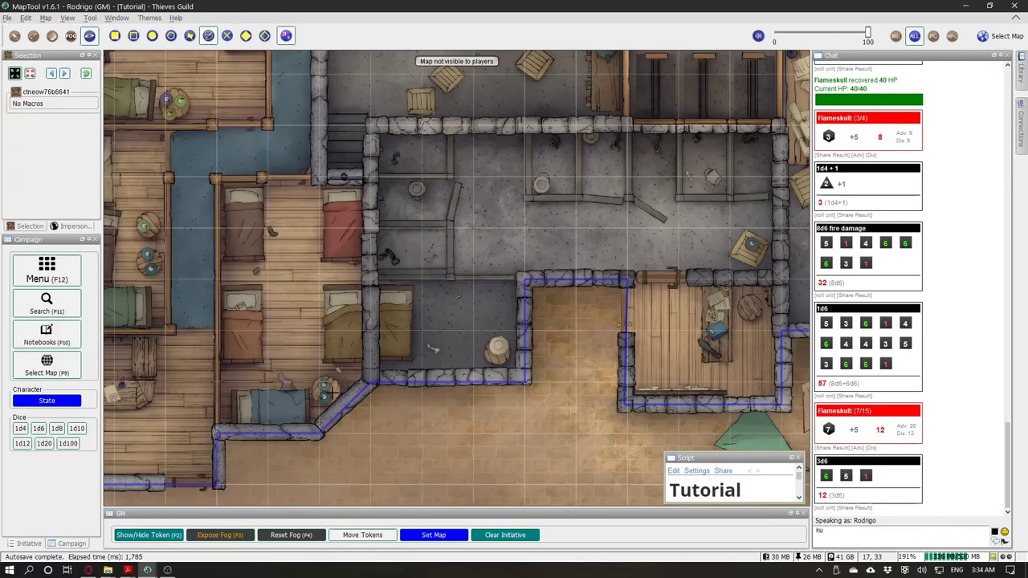
# Step: Draw a vision-blocking line along the southern bunk room's west, north and east walls, joining the existing outline at both ends
pyautogui.scroll(-5, 433, 354)
pyautogui.scroll(-3, 335, 297)
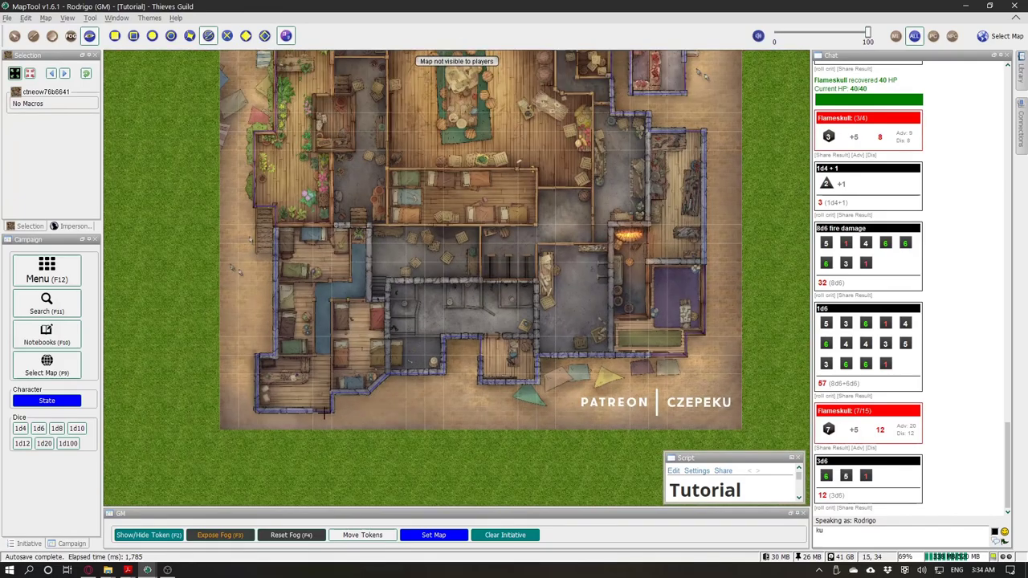
pyautogui.scroll(5, 352, 378)
pyautogui.scroll(-4, 352, 377)
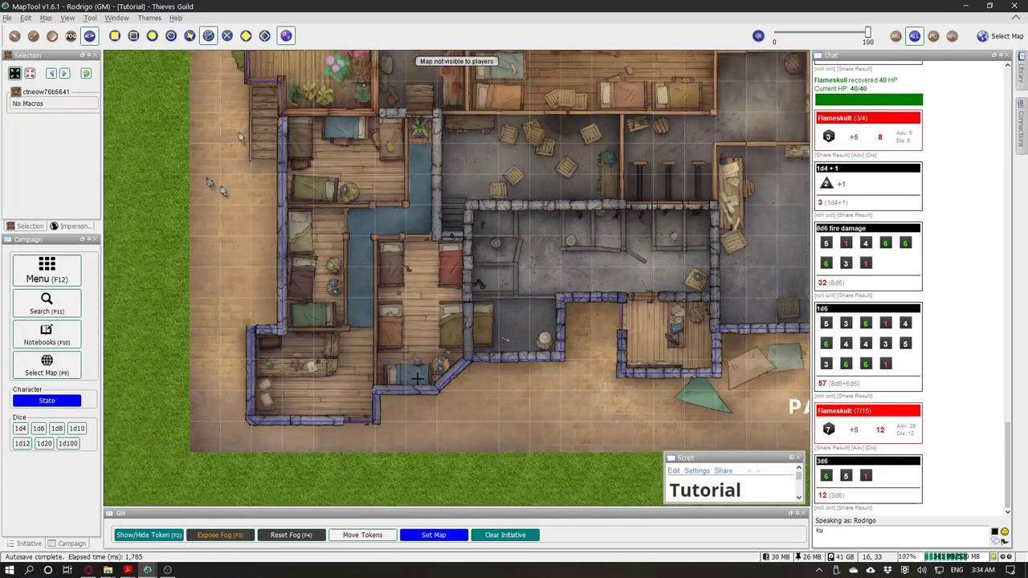
pyautogui.scroll(2, 546, 246)
pyautogui.scroll(5, 473, 329)
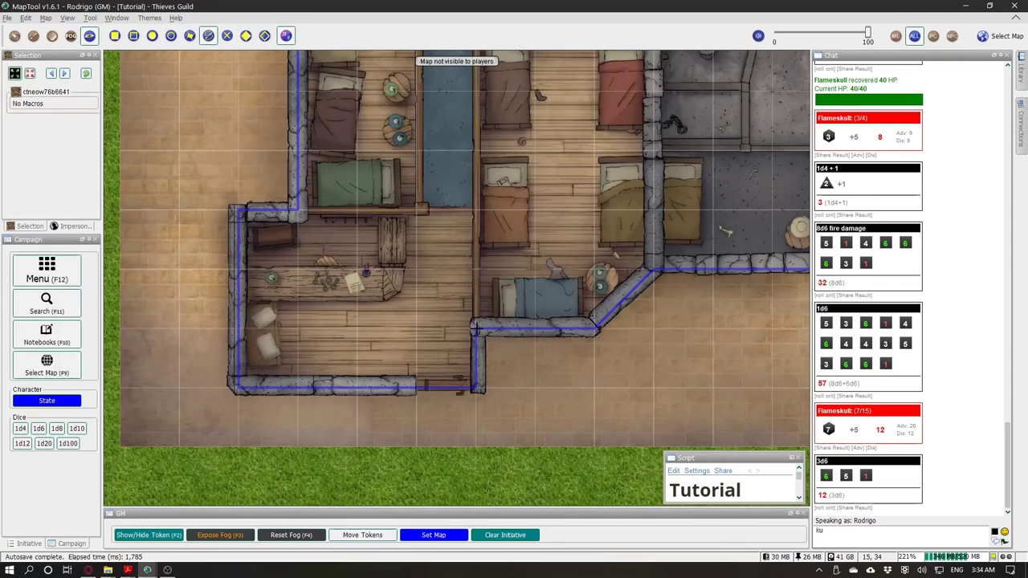
pyautogui.scroll(-2, 495, 166)
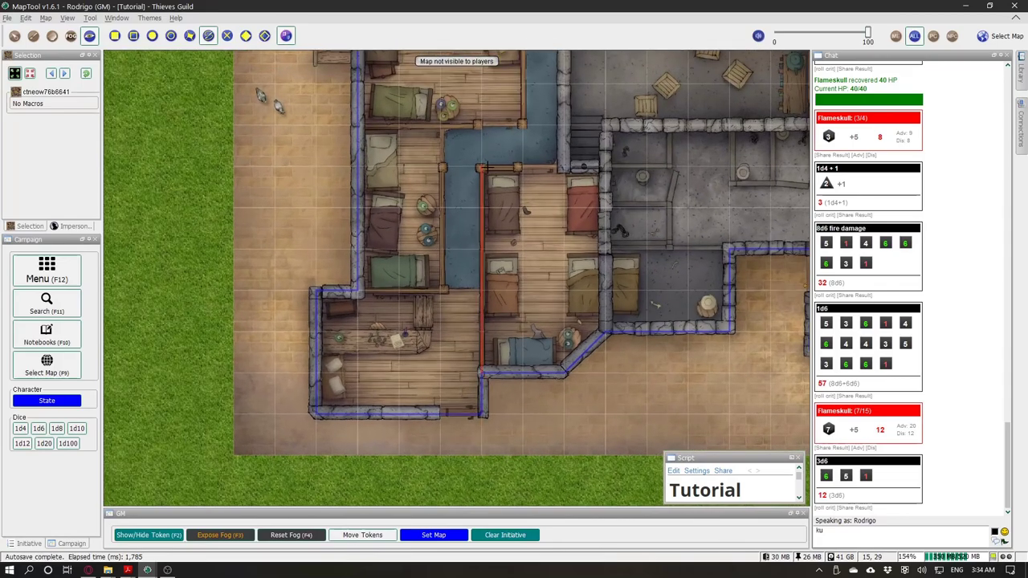
pyautogui.click(483, 168)
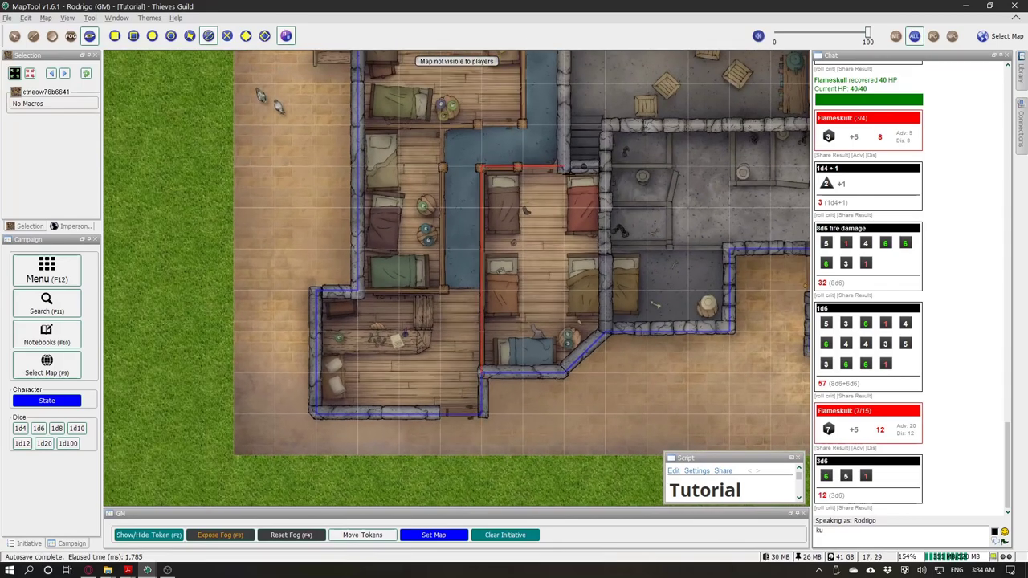
pyautogui.rightClick(606, 167)
pyautogui.click(612, 325)
# Step: Draw a line along the western three-bed room's south wall from the outer wall, then north up its corridor-side wall
pyautogui.moveTo(448, 180); pyautogui.dragTo(476, 193)
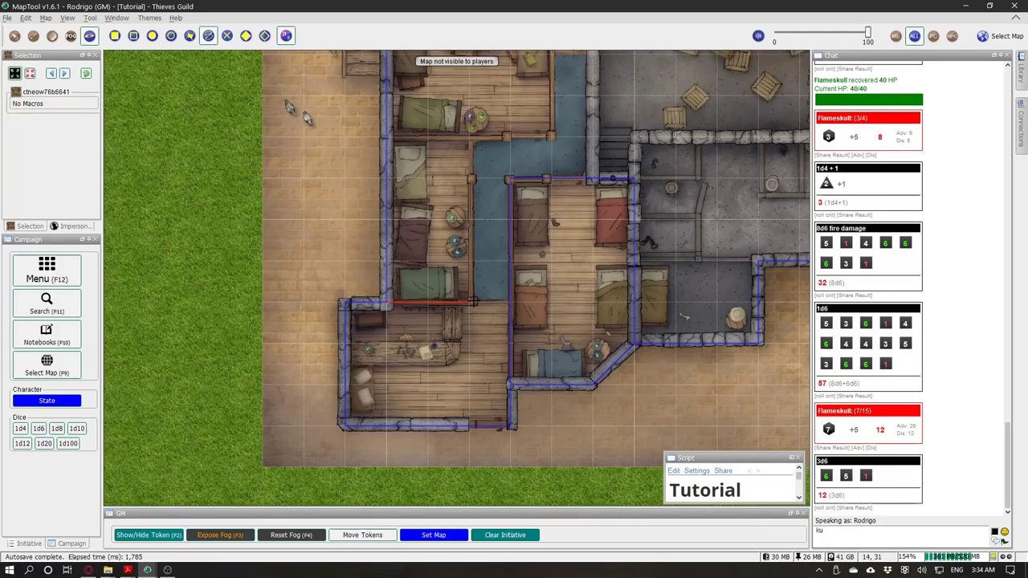
pyautogui.scroll(3, 474, 186)
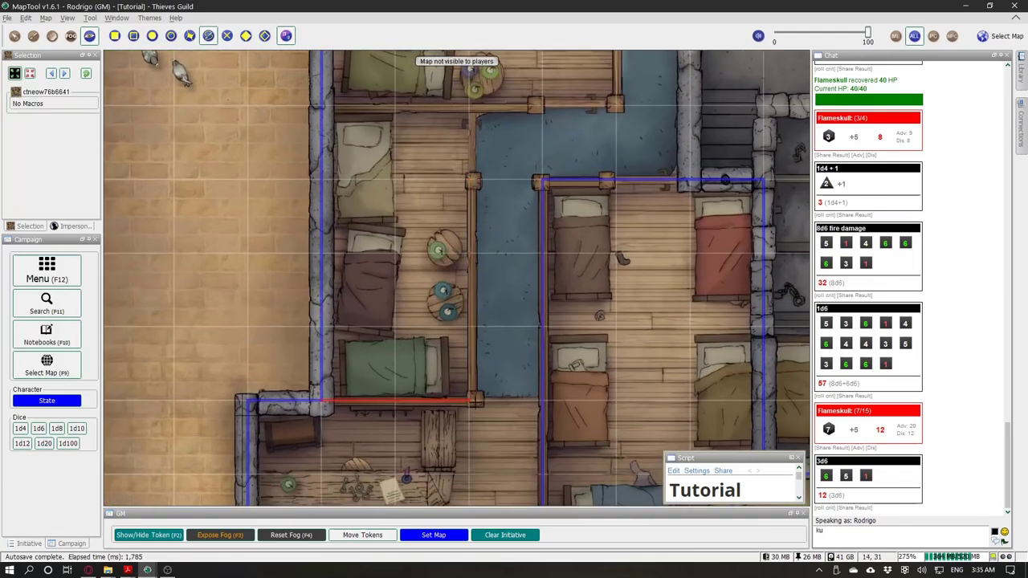
pyautogui.click(475, 399)
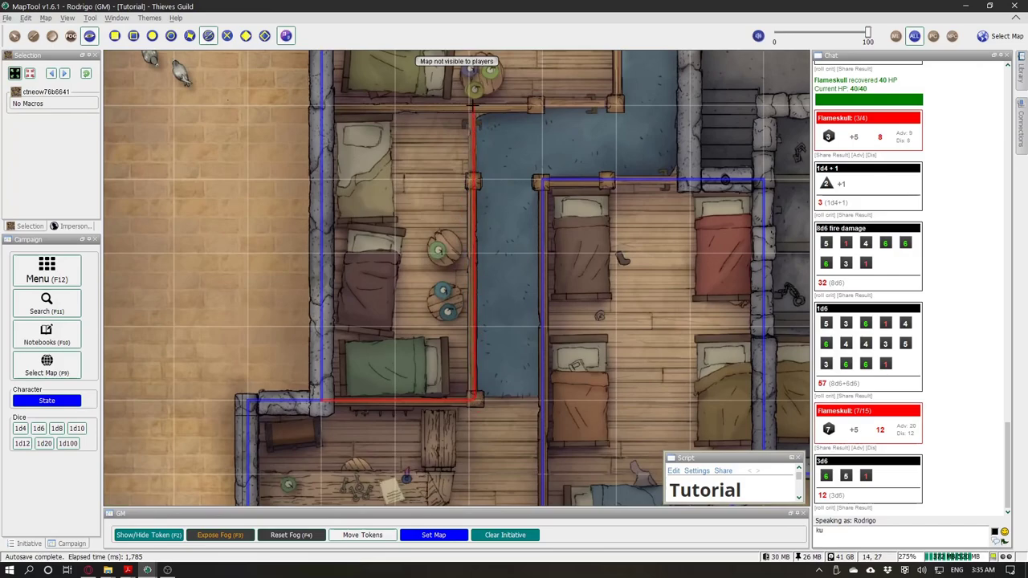
pyautogui.doubleClick(472, 106)
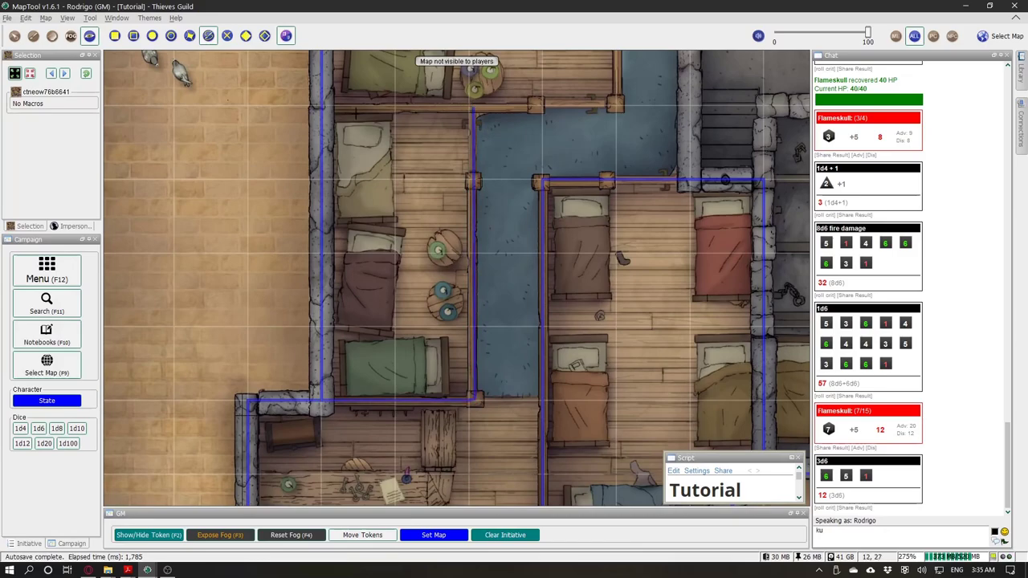
# Step: Draw vision-blocking lines along the northern bedroom's south, east and north walls, connecting them to the outer west wall
pyautogui.click(321, 105)
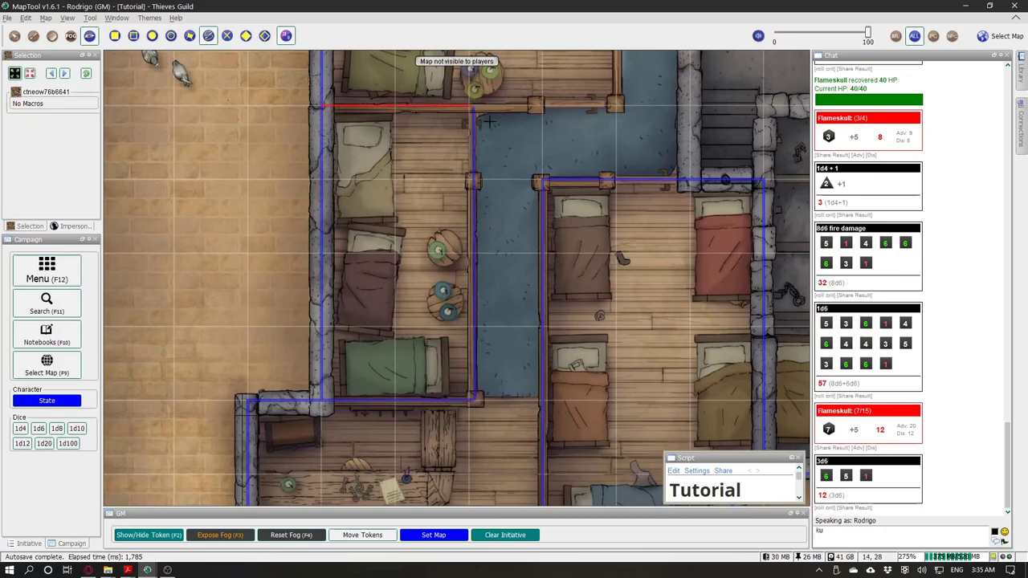
pyautogui.doubleClick(616, 104)
pyautogui.scroll(-2, 408, 303)
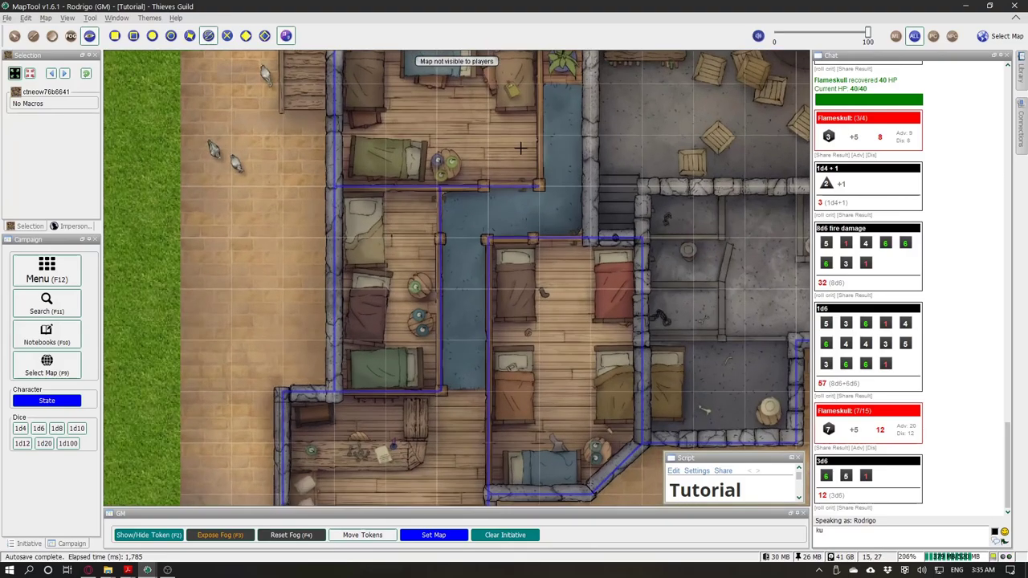
pyautogui.scroll(-3, 574, 214)
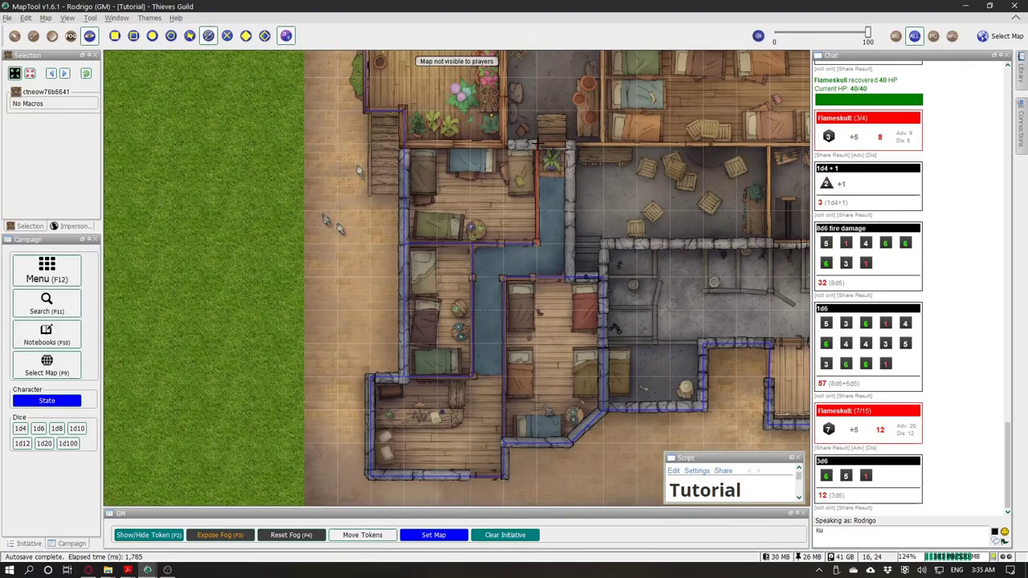
pyautogui.scroll(4, 536, 146)
pyautogui.click(534, 147)
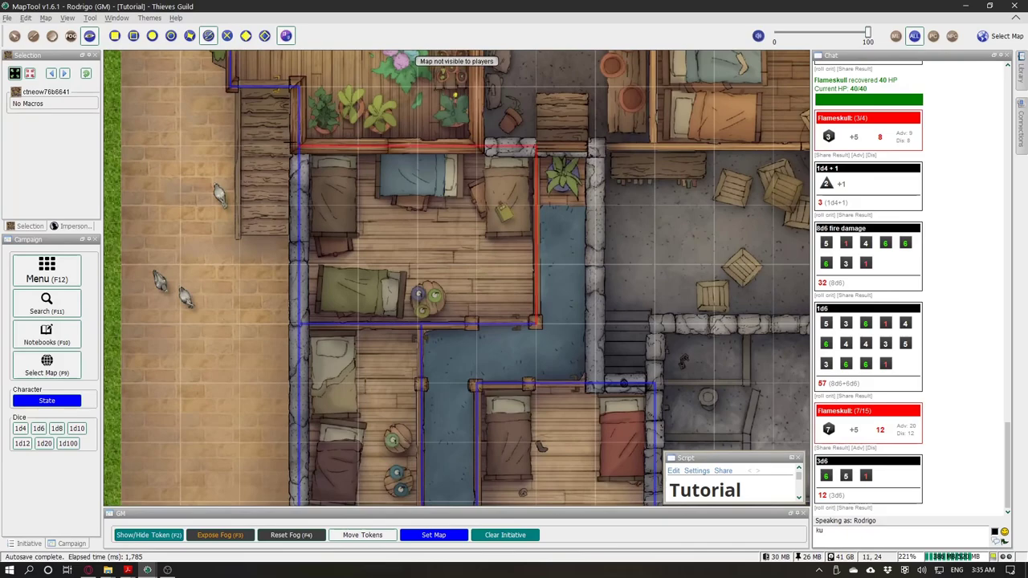
pyautogui.doubleClick(299, 146)
# Step: Draw lines along the blue-carpeted corridor's east stone wall and across the corridor's north end beside the potted plant
pyautogui.scroll(-3, 429, 137)
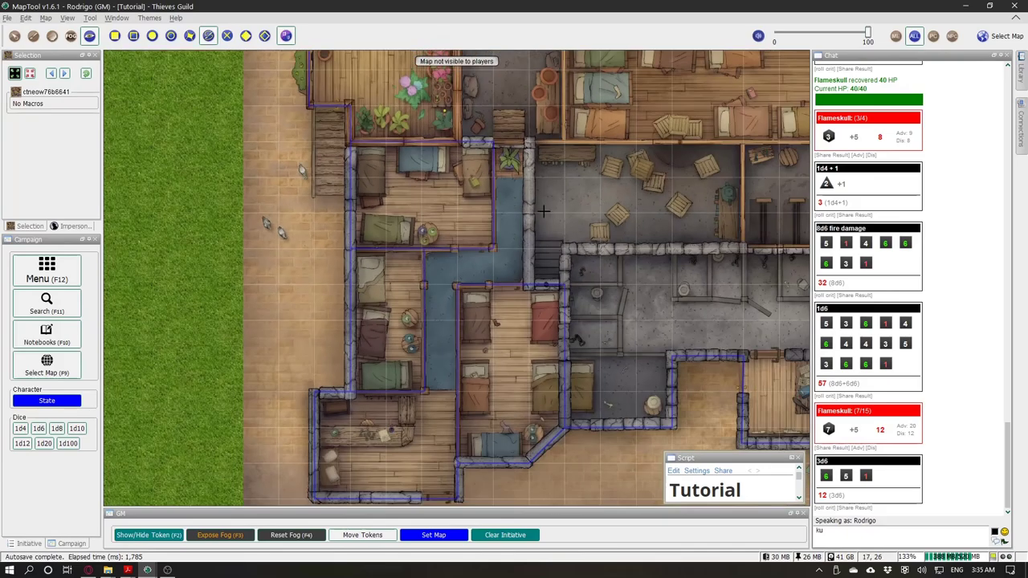
pyautogui.click(527, 286)
pyautogui.doubleClick(529, 142)
pyautogui.scroll(4, 520, 118)
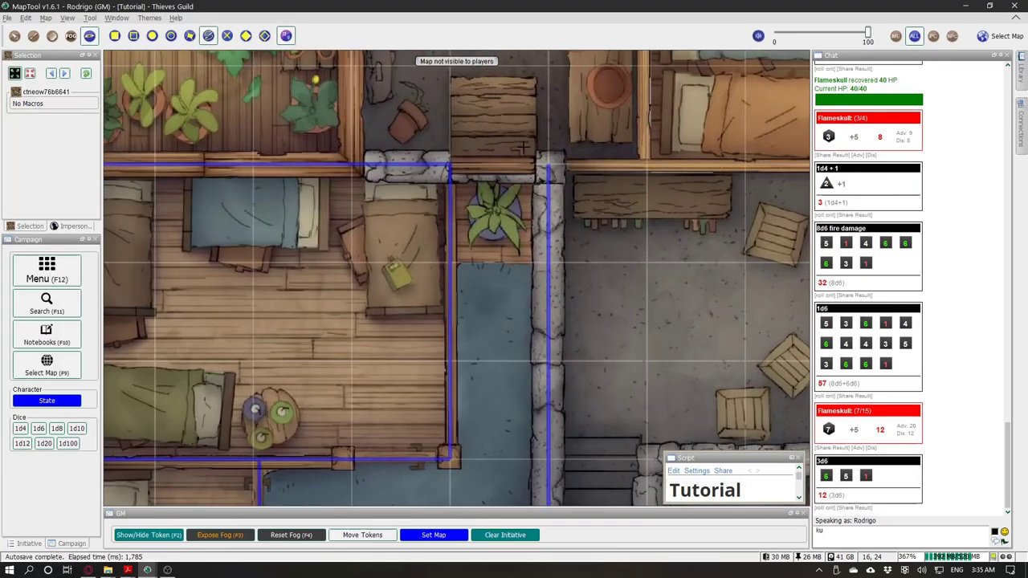
pyautogui.scroll(-2, 403, 122)
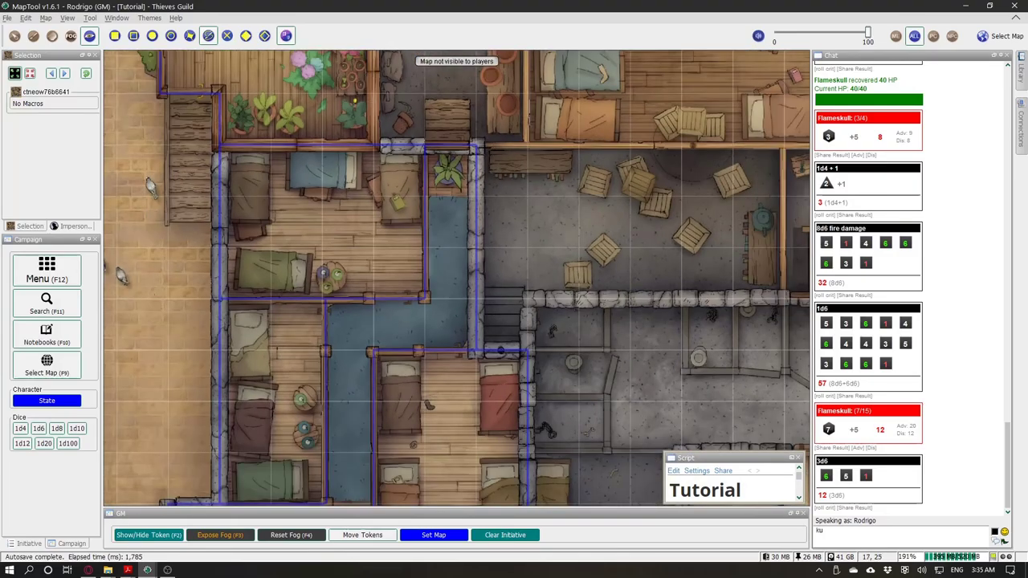
# Step: Extend the vision-blocking lines along the prison block's west, north and east stone walls down to the outer south wall
pyautogui.scroll(8, 526, 352)
pyautogui.click(527, 350)
pyautogui.click(528, 259)
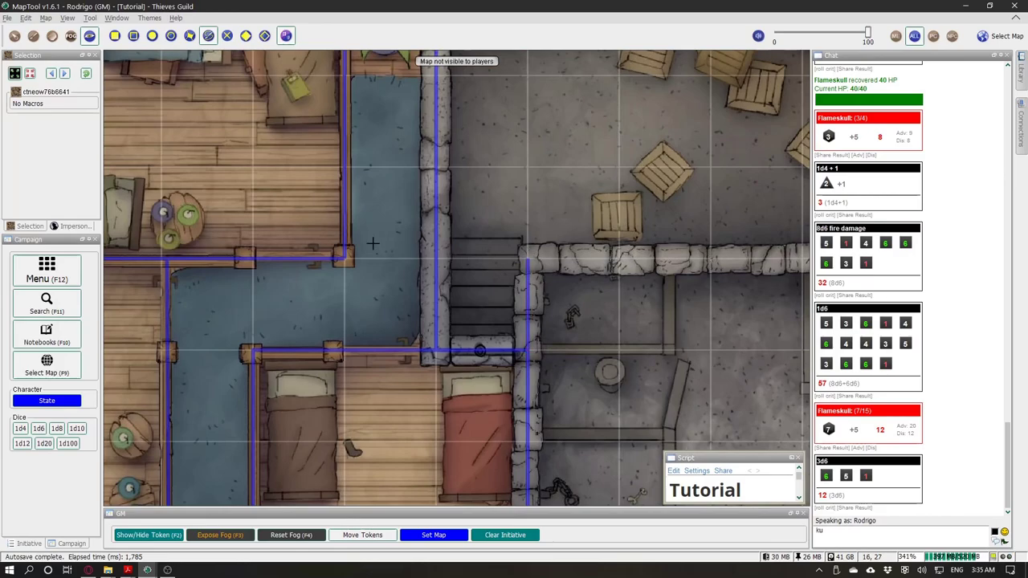
pyautogui.scroll(-6, 373, 243)
pyautogui.click(454, 252)
pyautogui.moveTo(747, 243); pyautogui.dragTo(589, 236)
pyautogui.scroll(-6, 588, 235)
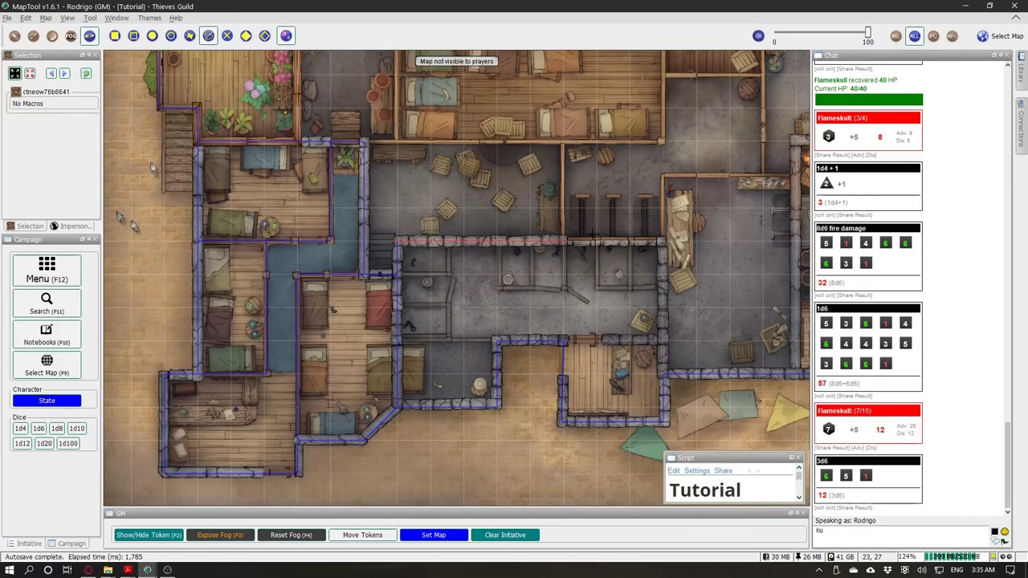
pyautogui.rightClick(661, 241)
pyautogui.click(662, 375)
# Step: Draw a line along the wall between the prison block and the small office, from the east wall to the recess's corner
pyautogui.scroll(8, 645, 348)
pyautogui.click(675, 333)
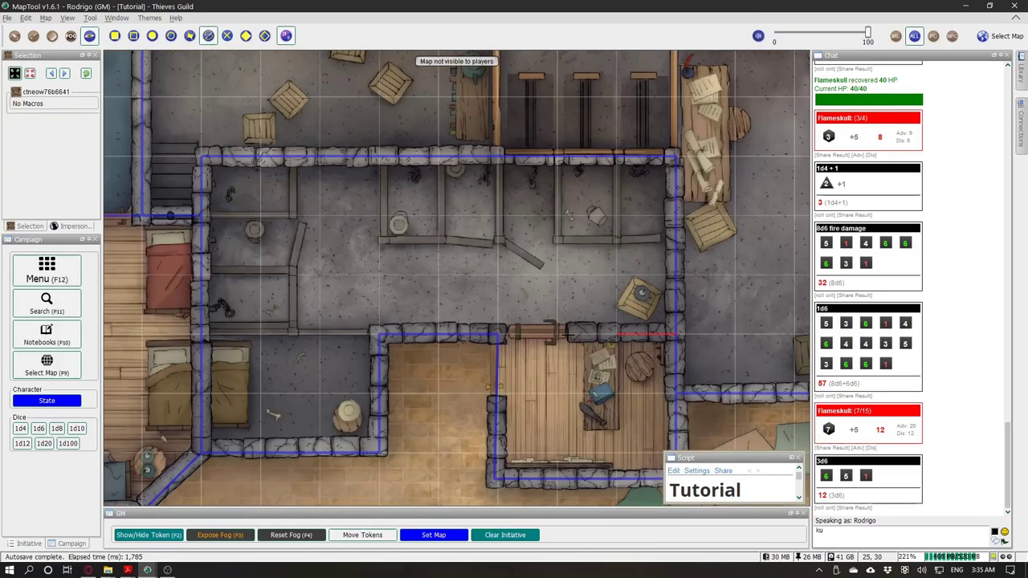
pyautogui.click(462, 340)
# Step: Examine the lines around the southwest bedrooms, corridor and prison block for gaps at the wall corners
pyautogui.scroll(-9, 564, 367)
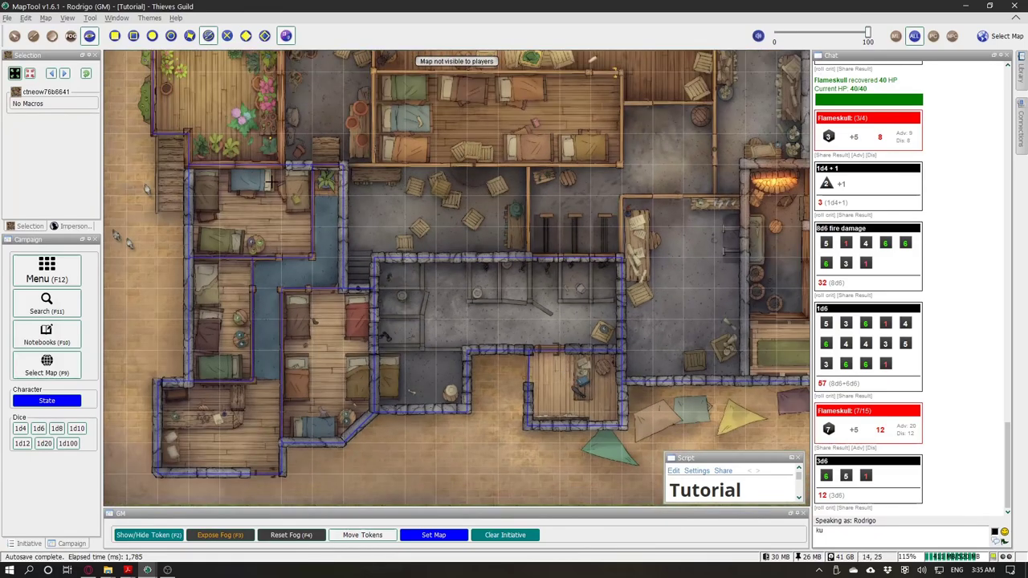
pyautogui.scroll(14, 333, 166)
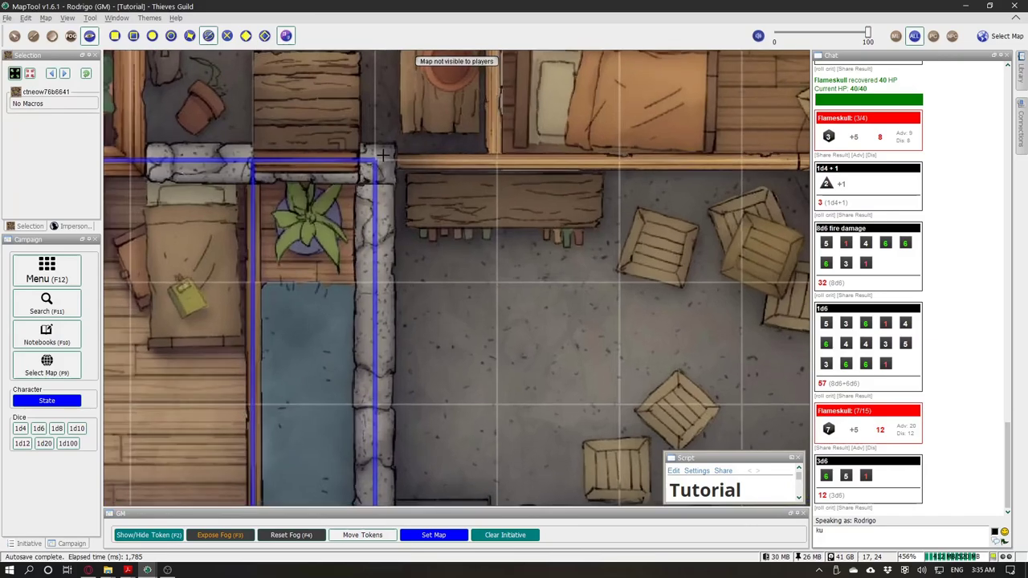
pyautogui.scroll(-12, 383, 155)
pyautogui.moveTo(329, 338); pyautogui.dragTo(417, 237)
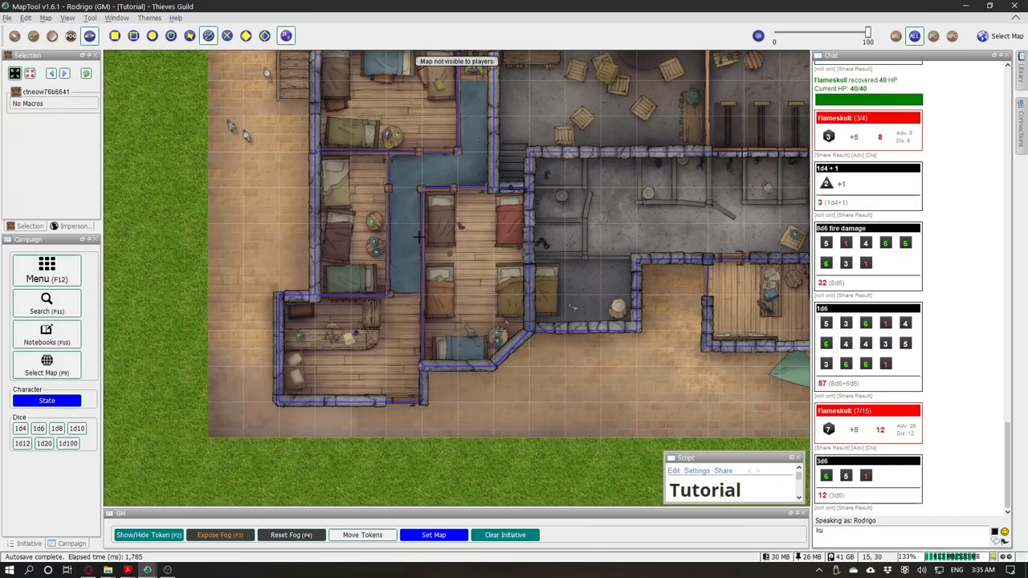
pyautogui.moveTo(495, 183); pyautogui.dragTo(564, 300)
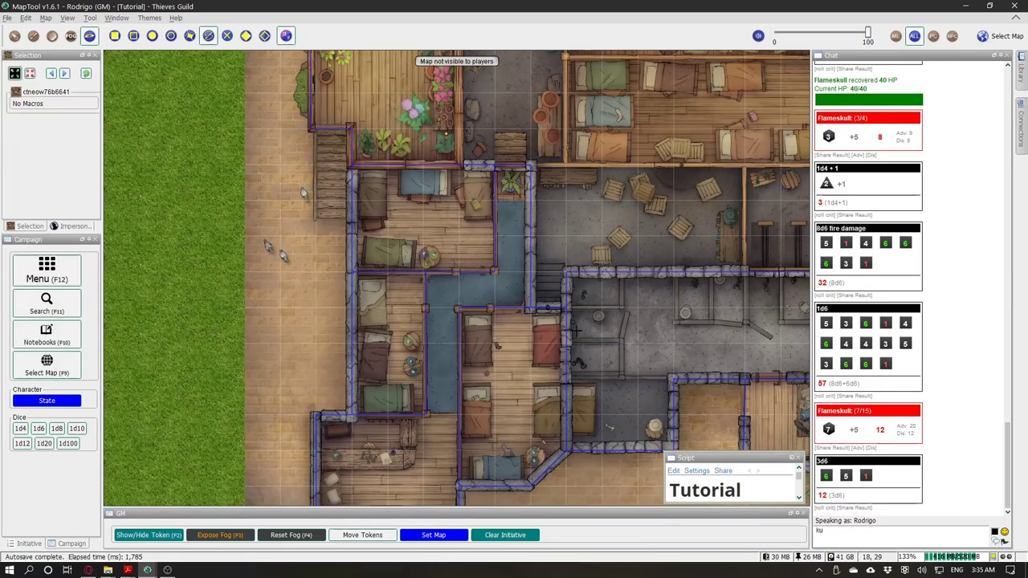
pyautogui.scroll(7, 575, 329)
pyautogui.scroll(-6, 518, 330)
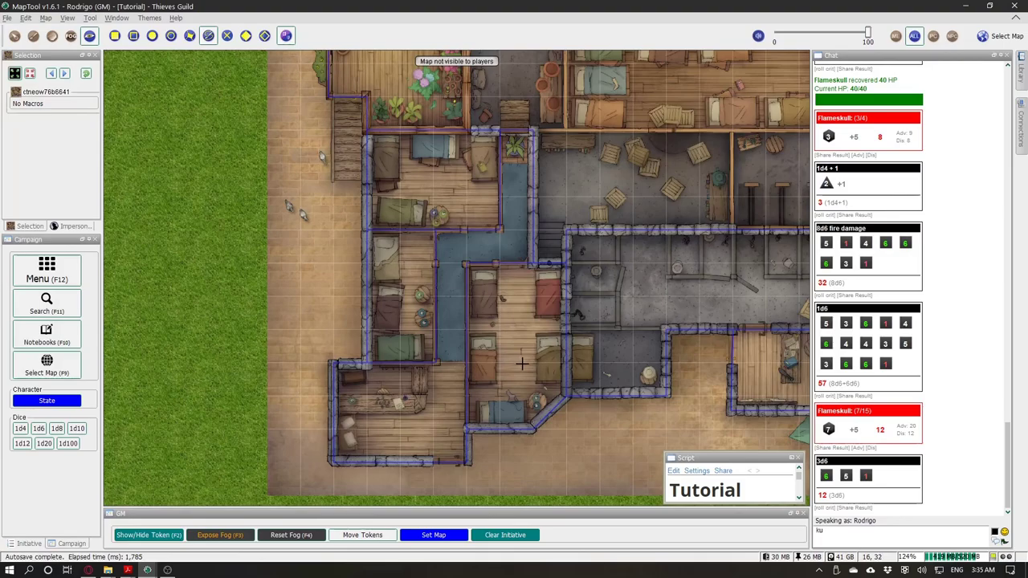
# Step: Draw a closed vision-blocking line around the outer edge of the whole map image, starting and ending at its southwest corner
pyautogui.moveTo(505, 438); pyautogui.dragTo(513, 312)
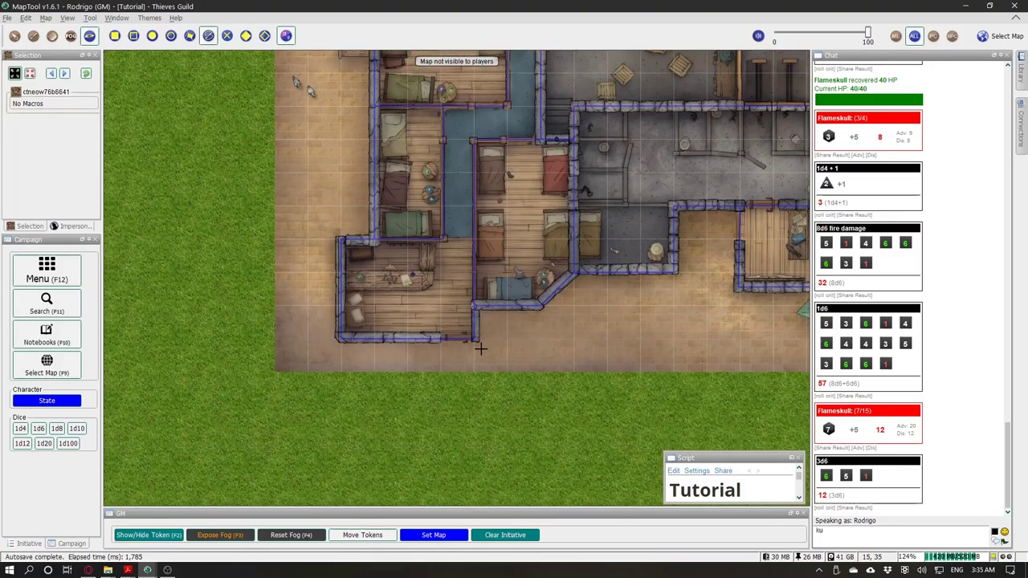
pyautogui.scroll(8, 481, 349)
pyautogui.scroll(-10, 392, 333)
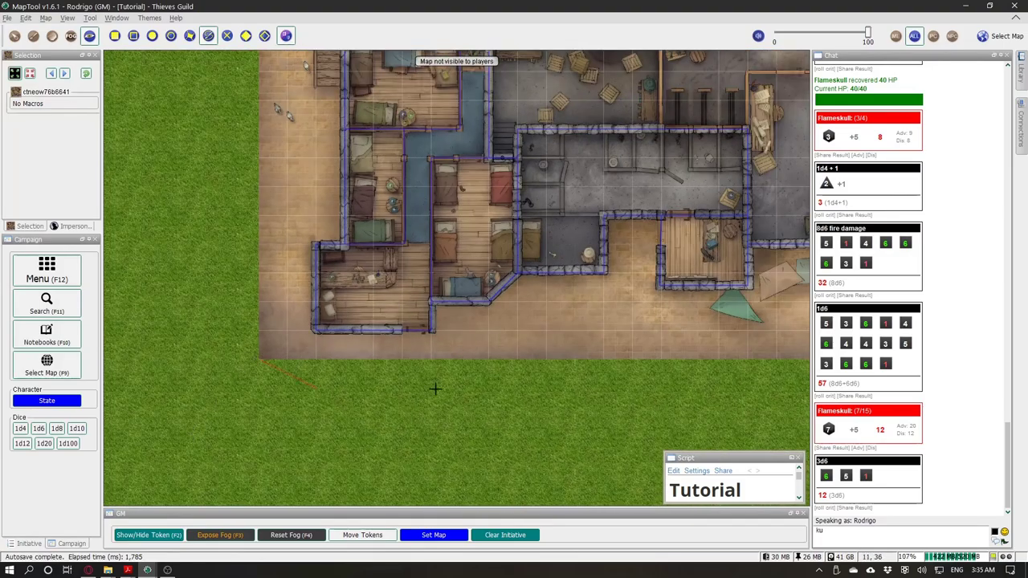
pyautogui.scroll(-4, 276, 337)
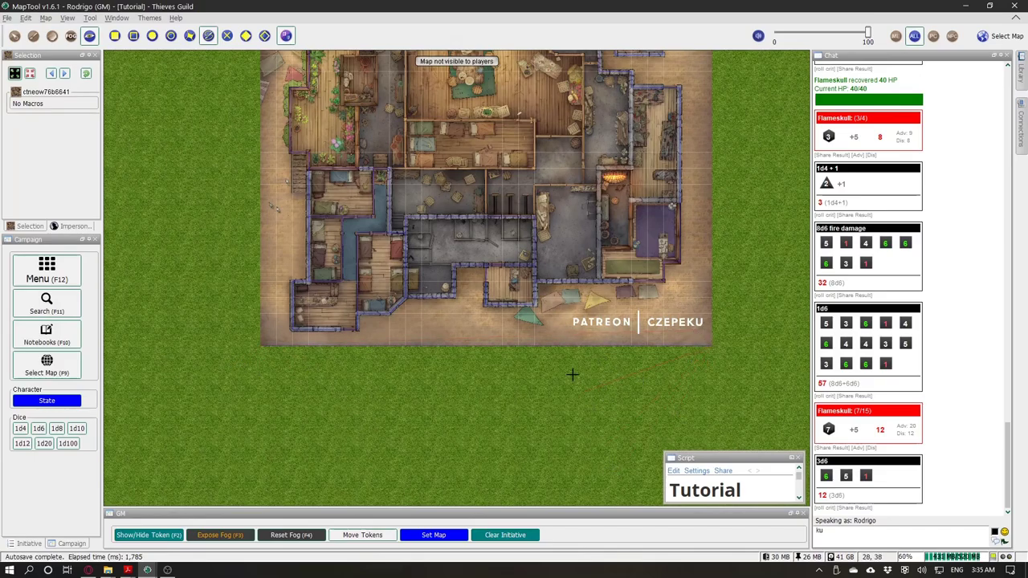
pyautogui.scroll(-7, 694, 365)
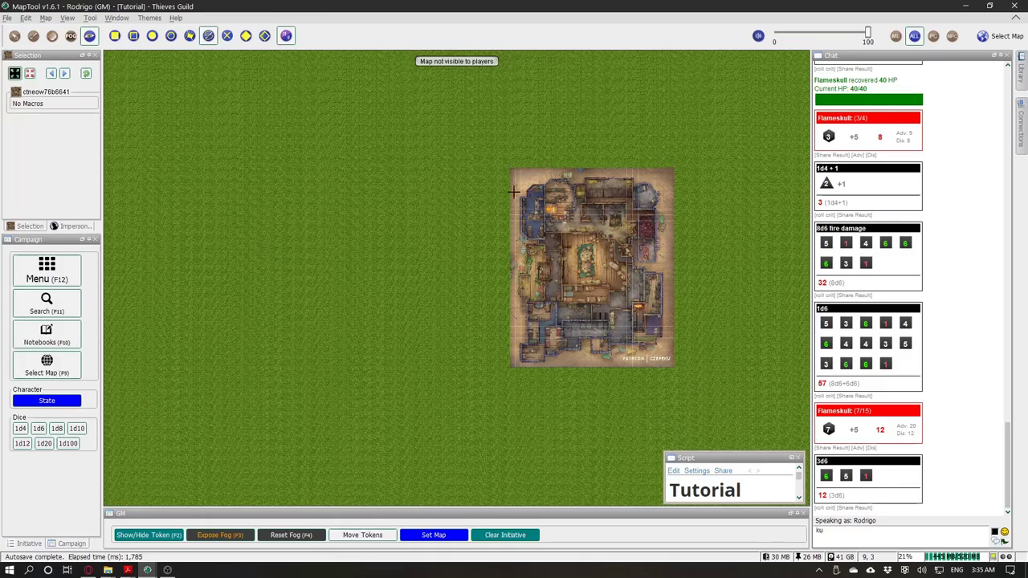
pyautogui.scroll(8, 509, 352)
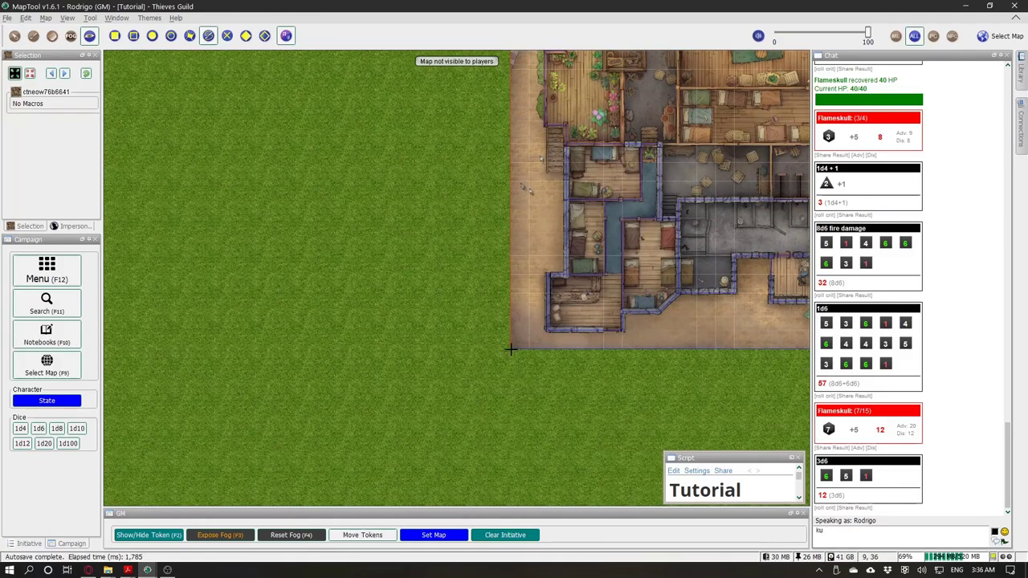
# Step: Examine the boundary line along the map's edges and the wall lines in the map's northwest and southern parts
pyautogui.scroll(-4, 203, 282)
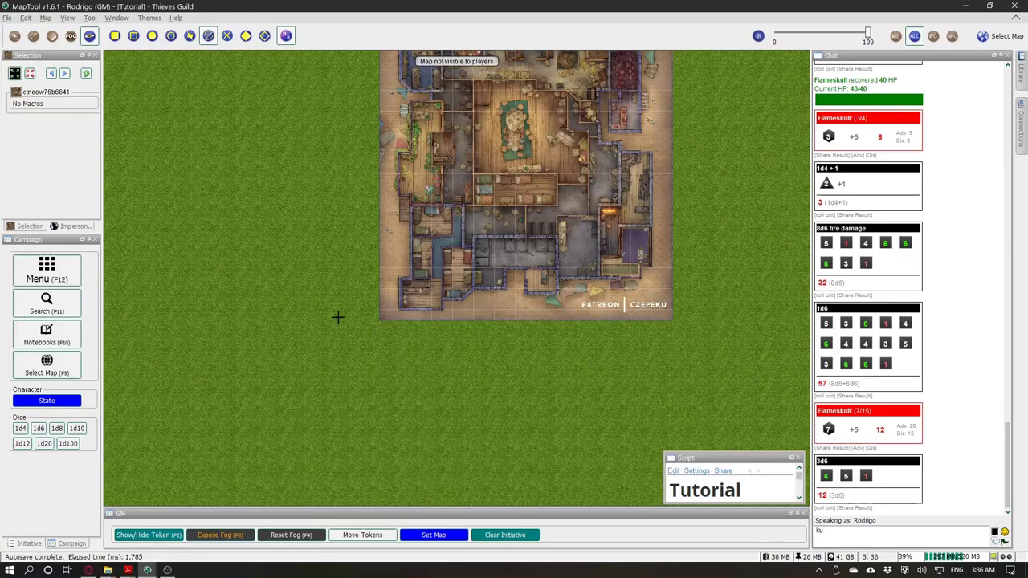
pyautogui.scroll(4, 448, 276)
pyautogui.scroll(-3, 578, 298)
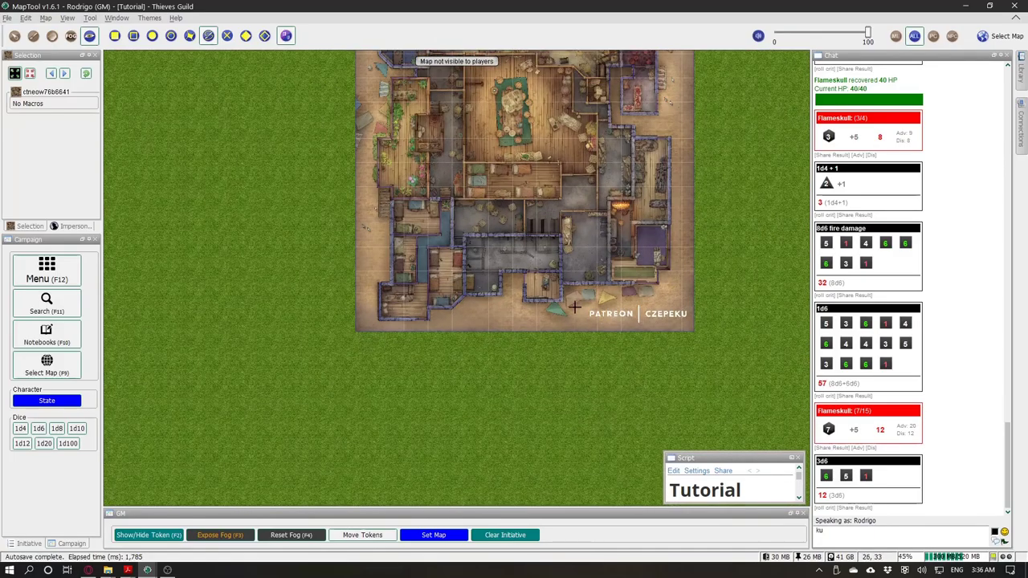
pyautogui.scroll(5, 592, 302)
pyautogui.scroll(-6, 585, 322)
pyautogui.scroll(-2, 585, 321)
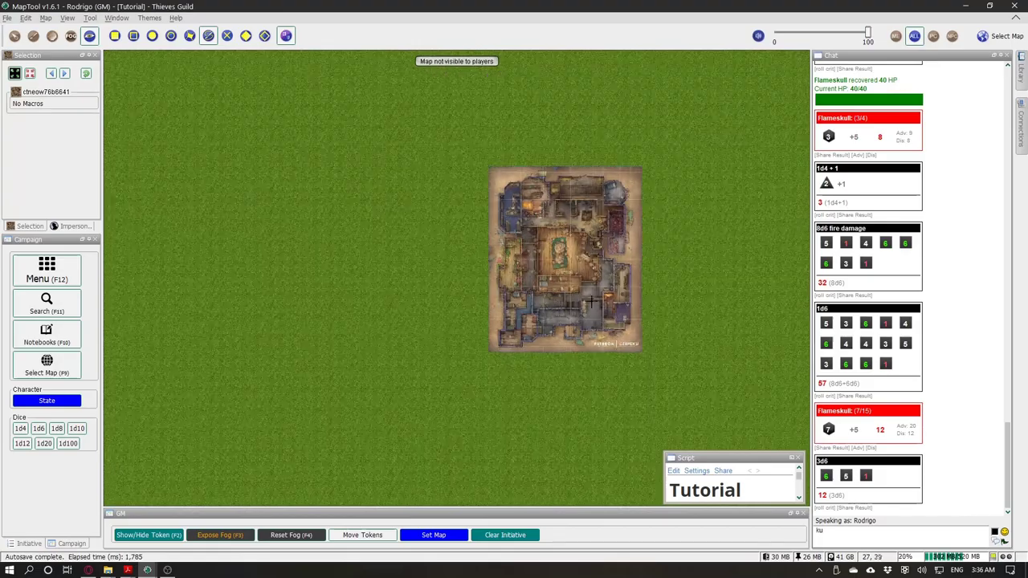
pyautogui.scroll(9, 591, 302)
pyautogui.scroll(-10, 479, 159)
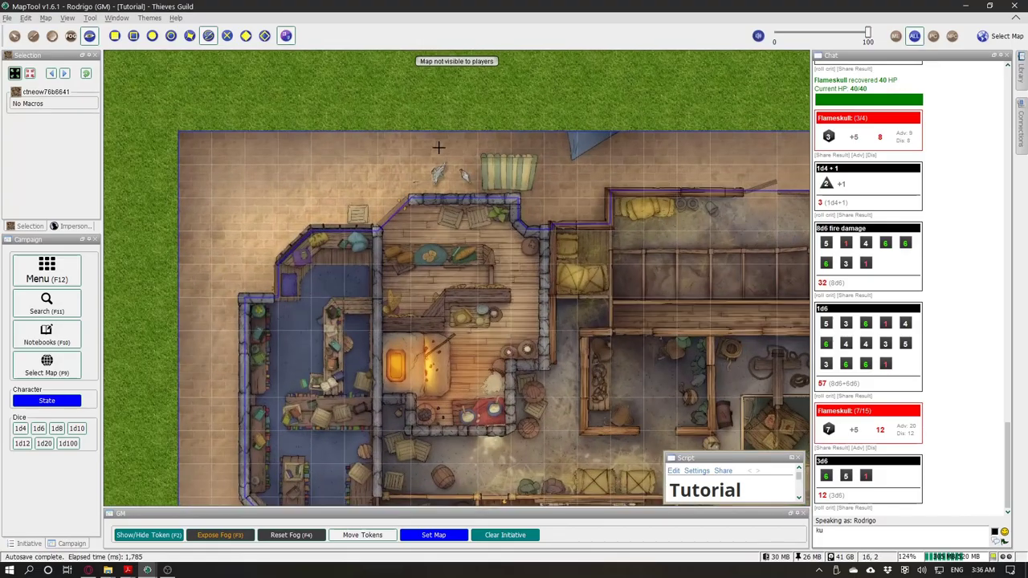
pyautogui.scroll(9, 526, 354)
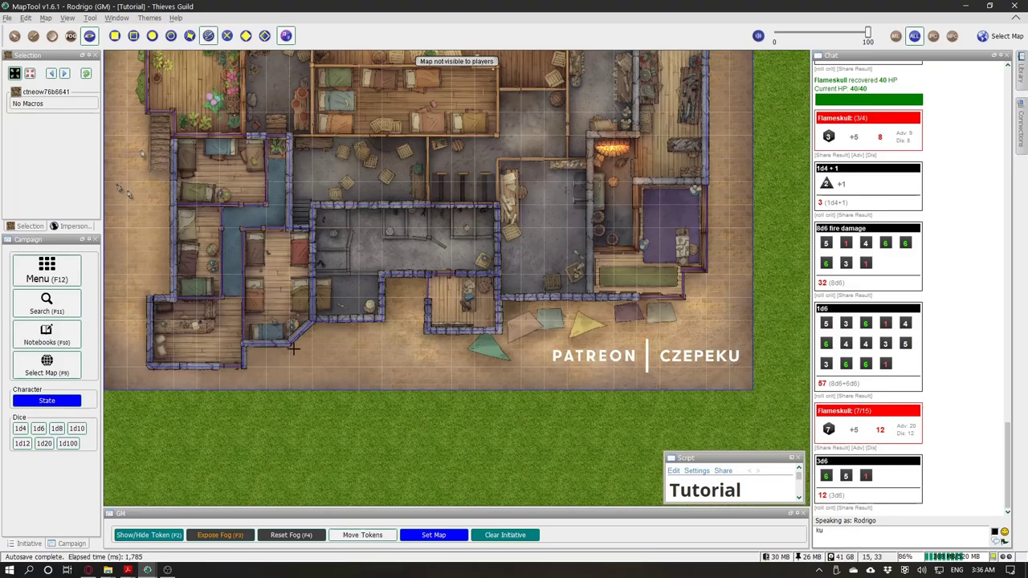
pyautogui.scroll(-2, 646, 413)
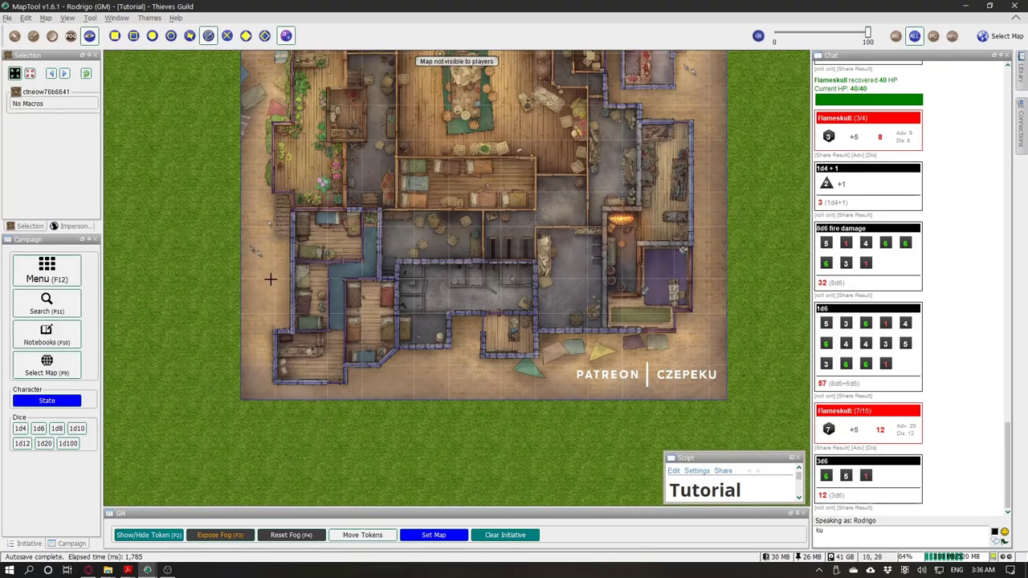
# Step: Examine the vision-blocking lines around the southwest bedrooms, blue corridor and prison block
pyautogui.scroll(5, 270, 278)
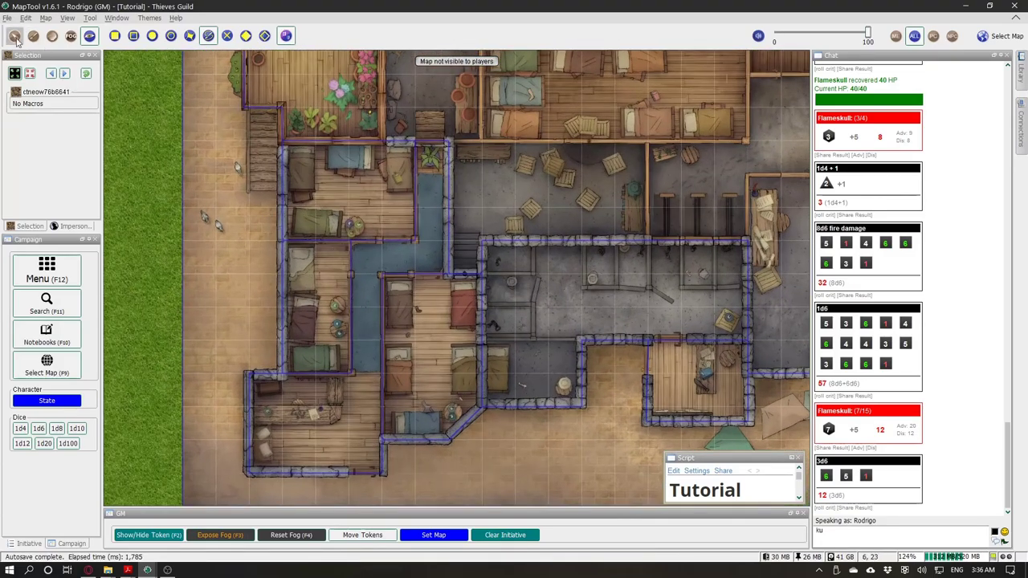
pyautogui.click(14, 36)
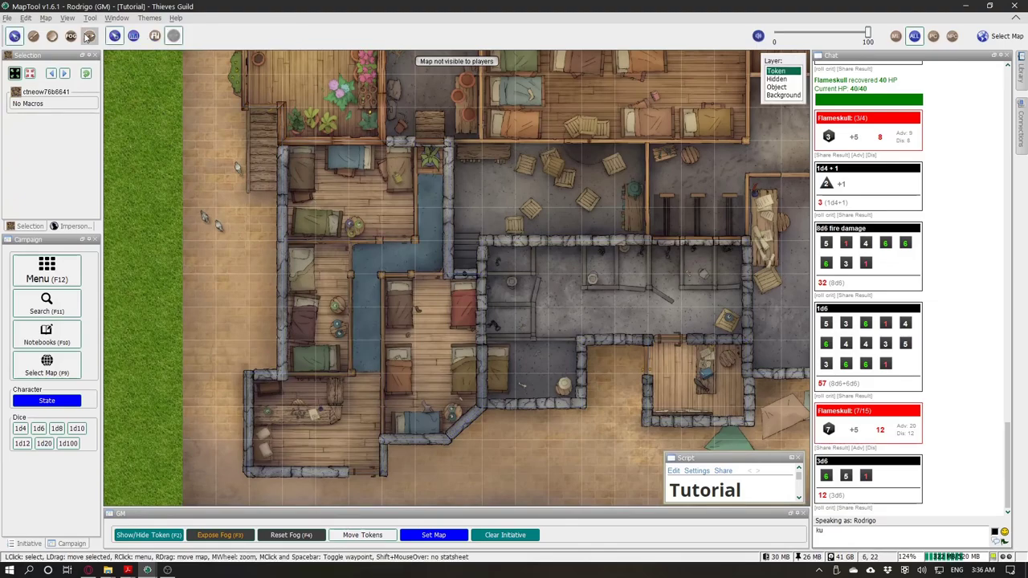
pyautogui.scroll(-3, 485, 228)
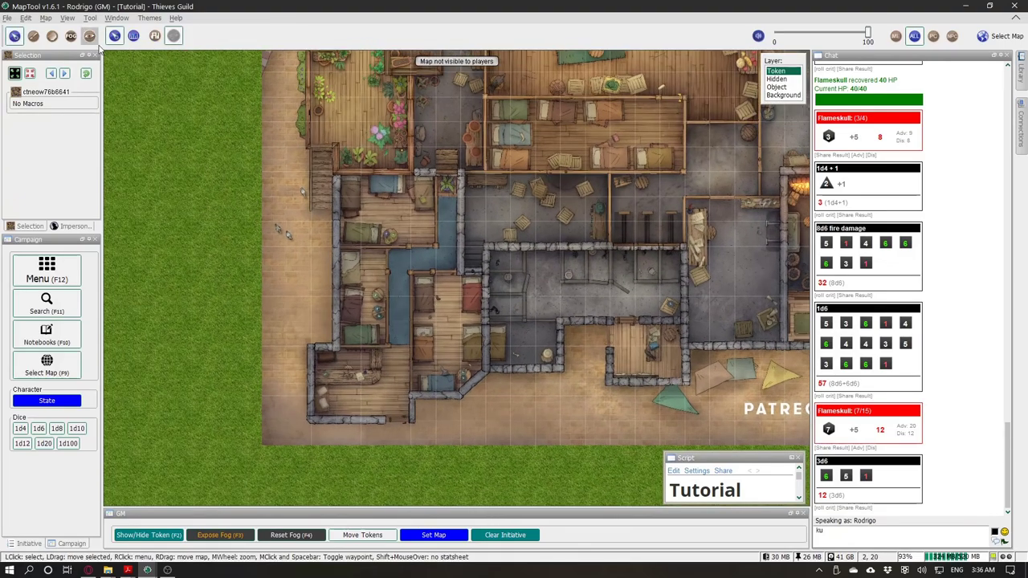
pyautogui.click(89, 35)
pyautogui.scroll(2, 395, 211)
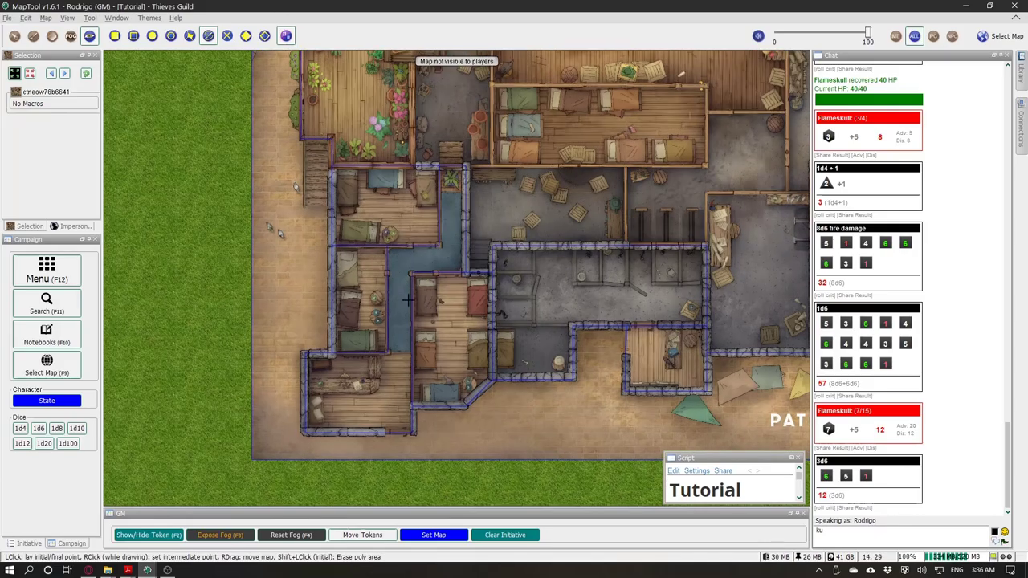
pyautogui.scroll(3, 430, 253)
pyautogui.scroll(3, 466, 310)
pyautogui.scroll(-2, 467, 305)
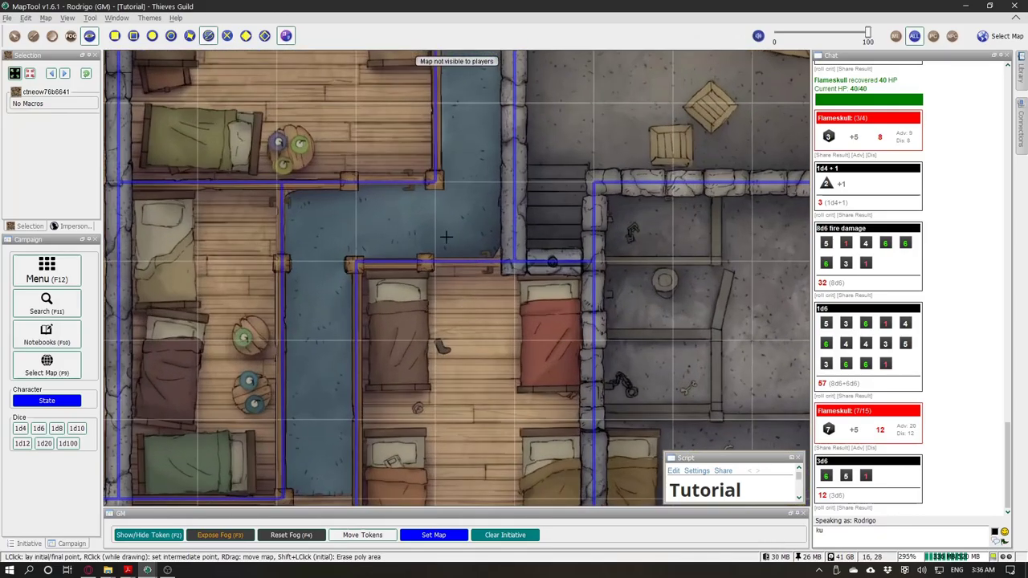
pyautogui.scroll(-1, 430, 183)
pyautogui.scroll(-1, 443, 433)
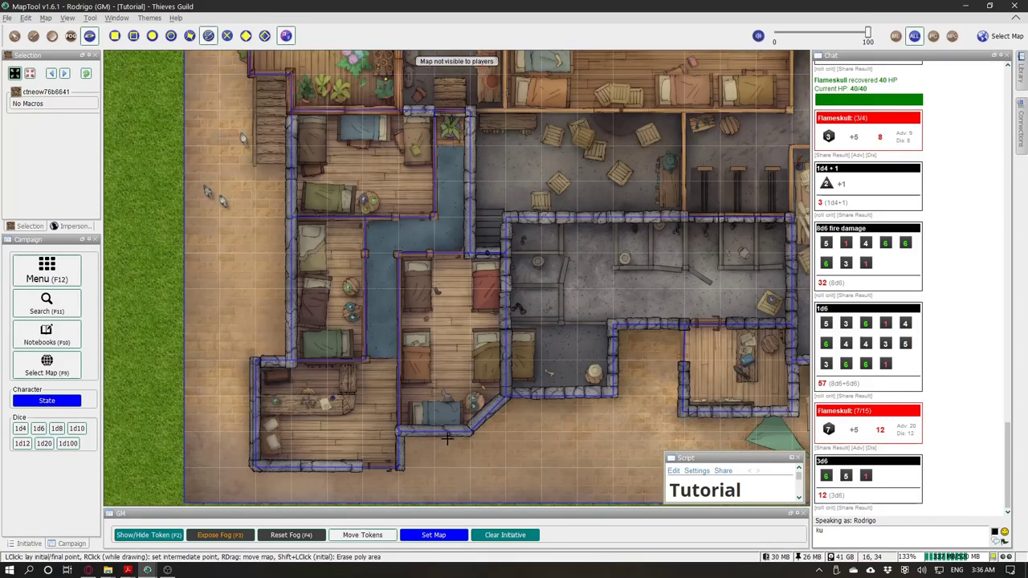
pyautogui.scroll(3, 484, 265)
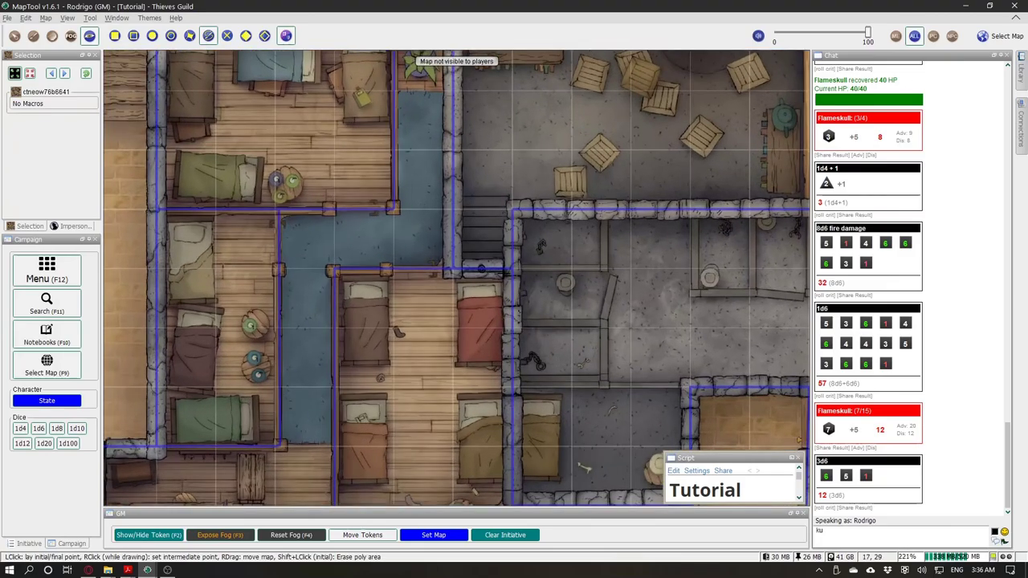
pyautogui.scroll(-3, 518, 235)
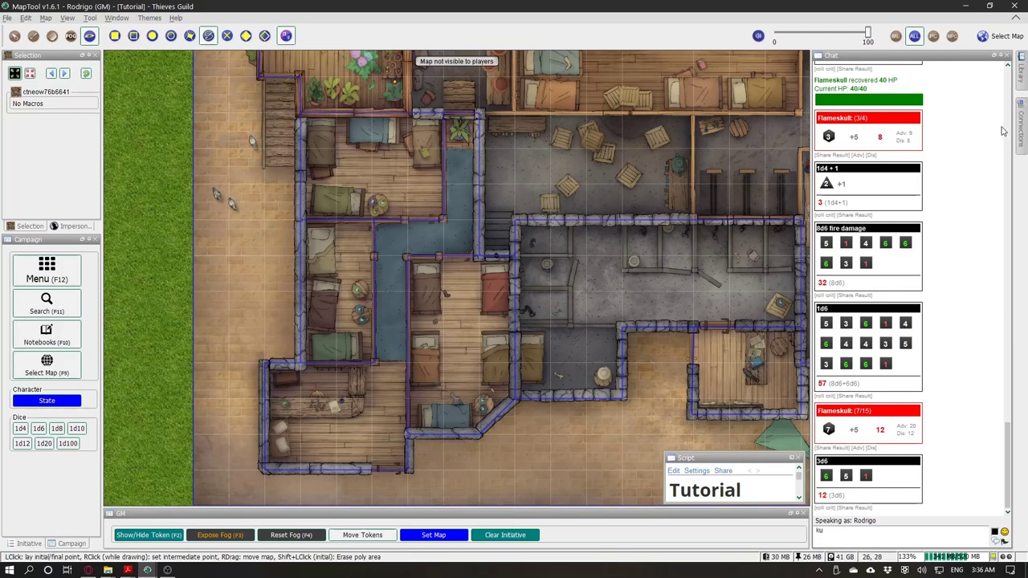
# Step: Open the Custom Objects folder of the resource library and clear the search filter to list its objects
pyautogui.click(1023, 88)
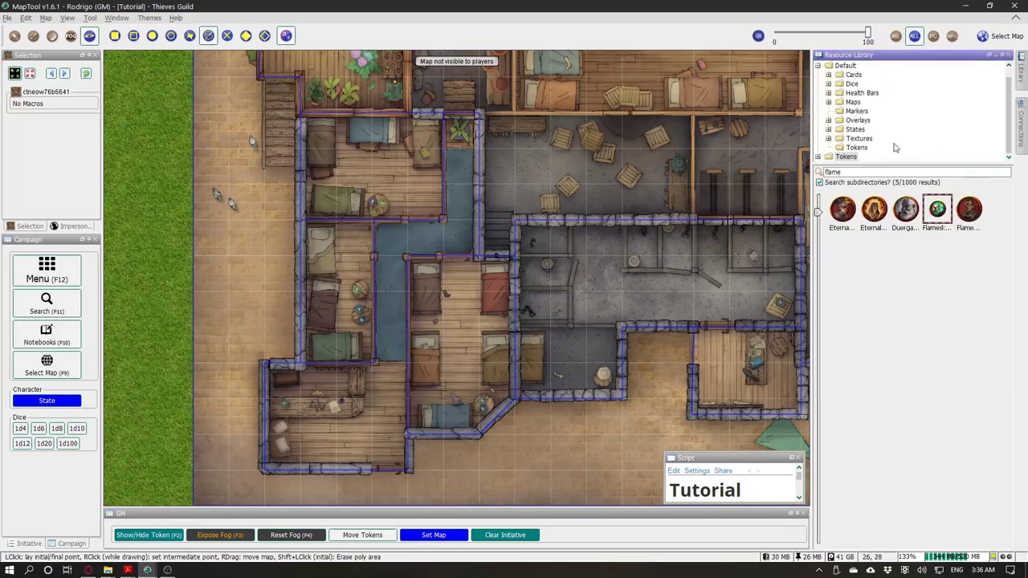
pyautogui.scroll(1, 852, 128)
pyautogui.click(829, 66)
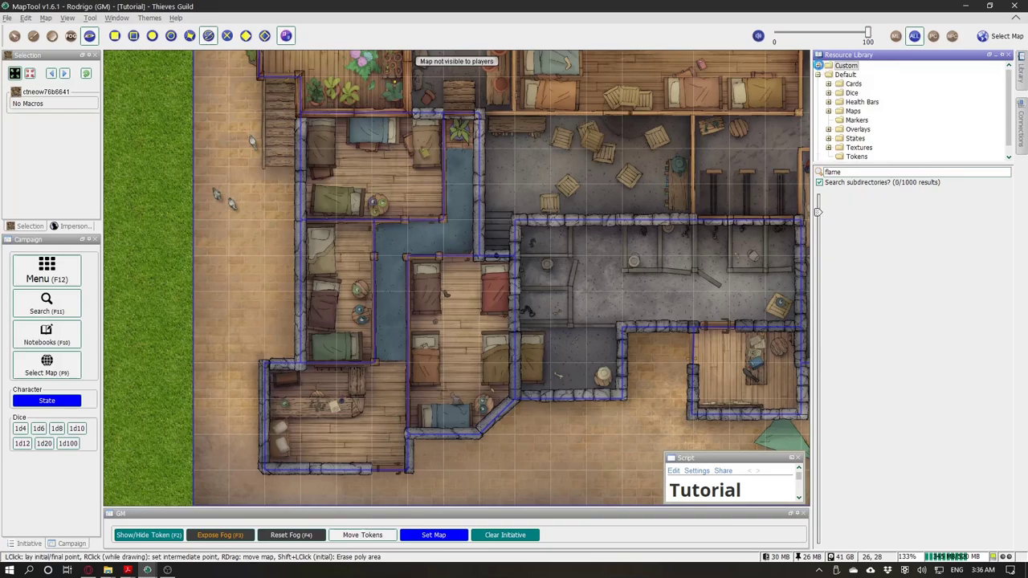
pyautogui.click(818, 65)
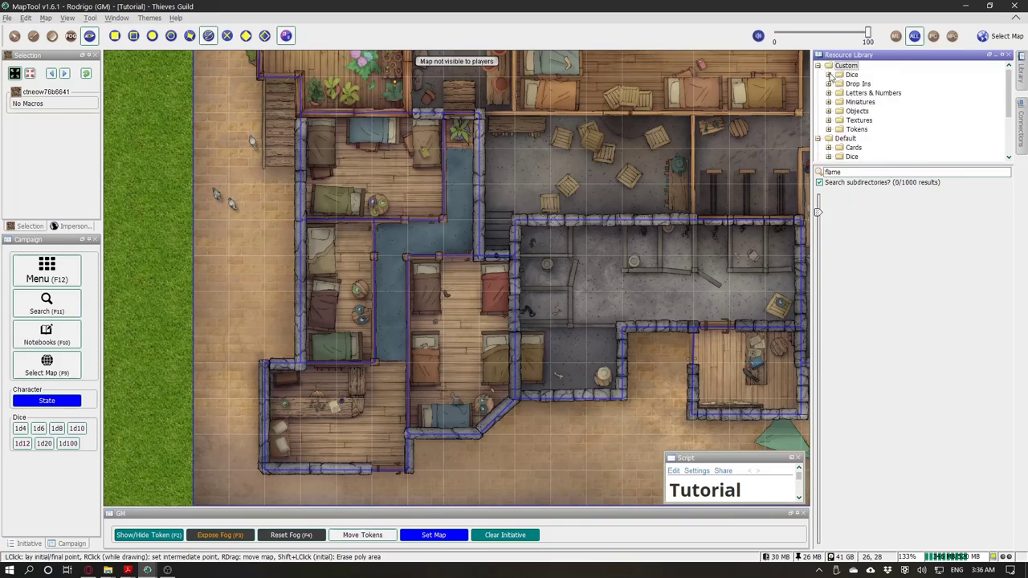
pyautogui.click(850, 113)
pyautogui.doubleClick(848, 171)
pyautogui.press('BackSpace')
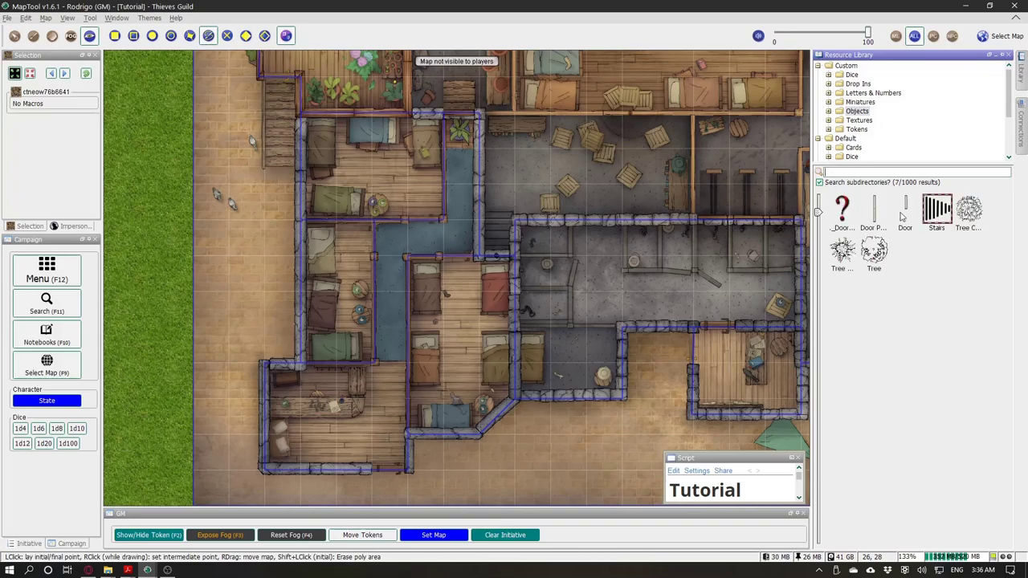
pyautogui.moveTo(905, 208); pyautogui.dragTo(392, 478)
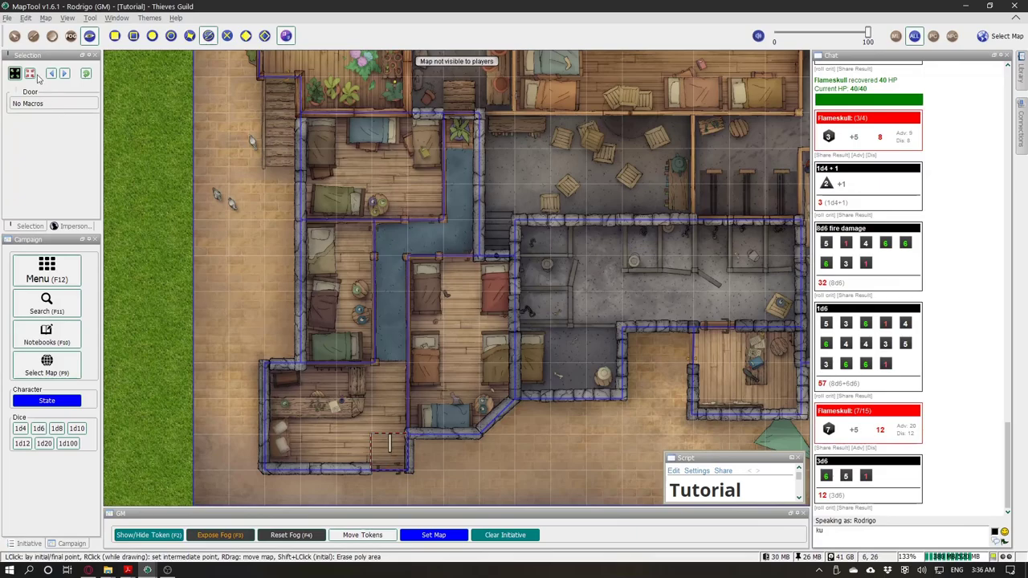
pyautogui.click(14, 36)
pyautogui.scroll(-5, 389, 305)
pyautogui.scroll(6, 382, 491)
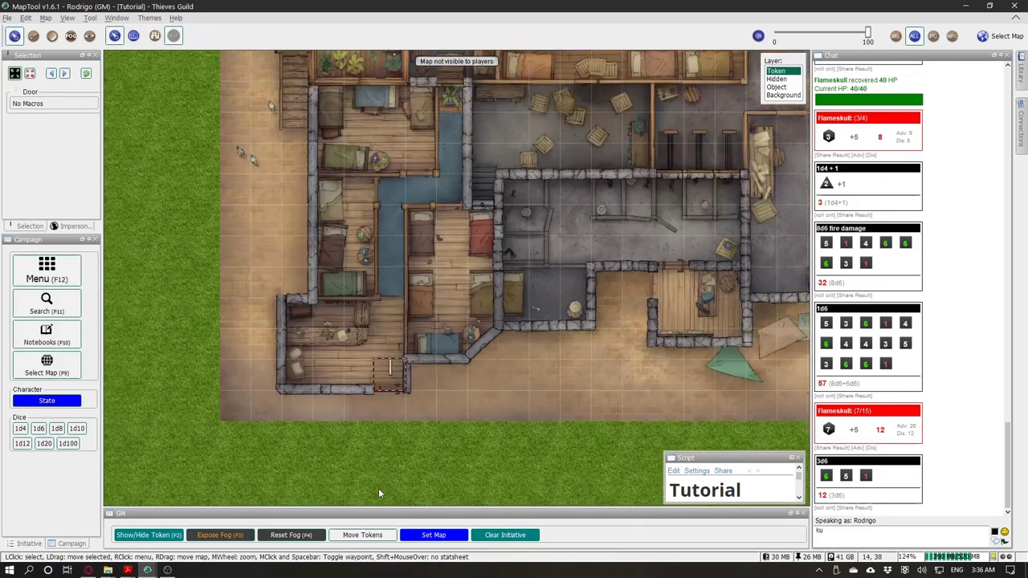
pyautogui.press('Delete')
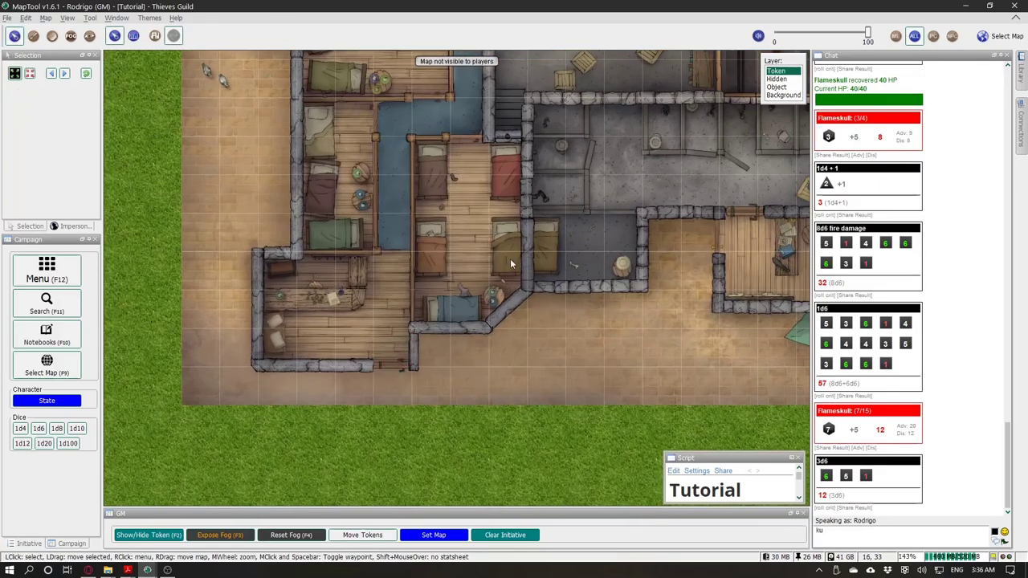
# Step: Place the library's Door image on the Object layer at the south doorway of the southwest room
pyautogui.click(773, 79)
pyautogui.click(773, 88)
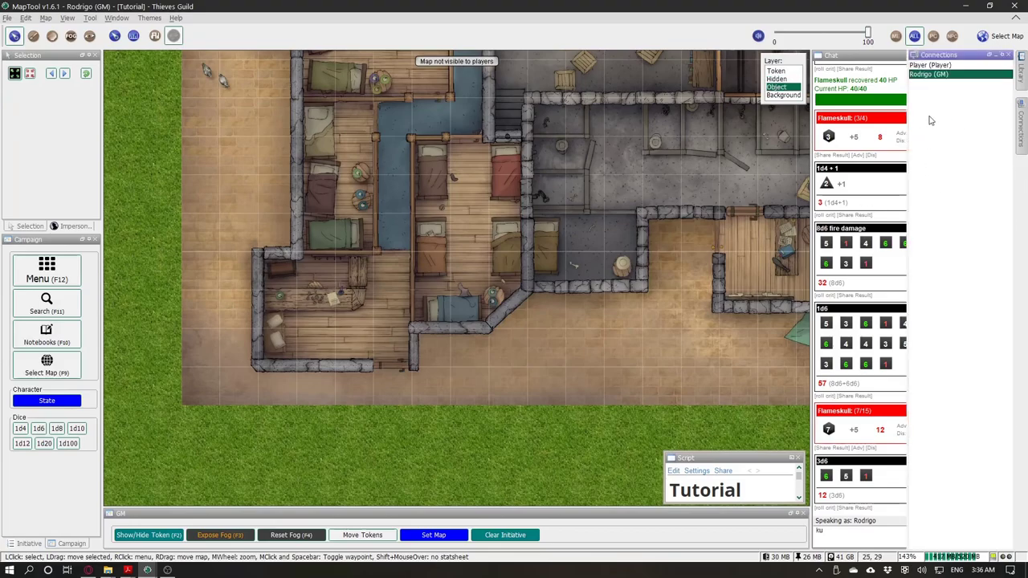
pyautogui.click(1021, 87)
pyautogui.moveTo(919, 207); pyautogui.dragTo(369, 351)
pyautogui.scroll(5, 369, 352)
pyautogui.scroll(-2, 393, 350)
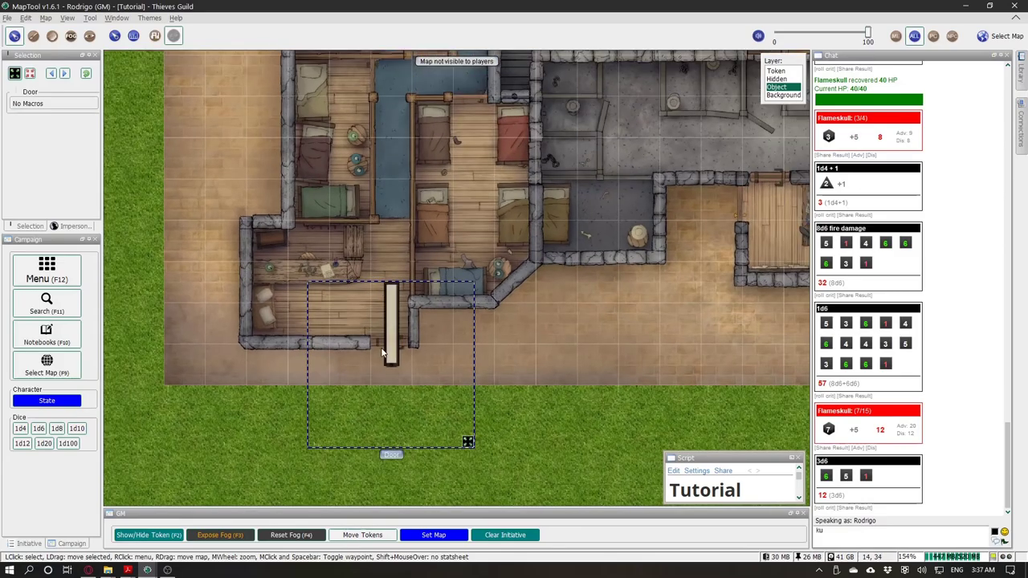
# Step: Try turning the door horizontal and shifting it west near the doorway, and turn it back to vertical
pyautogui.keyDown('shift'); pyautogui.scroll(-6, 389, 339); pyautogui.keyUp('shift')
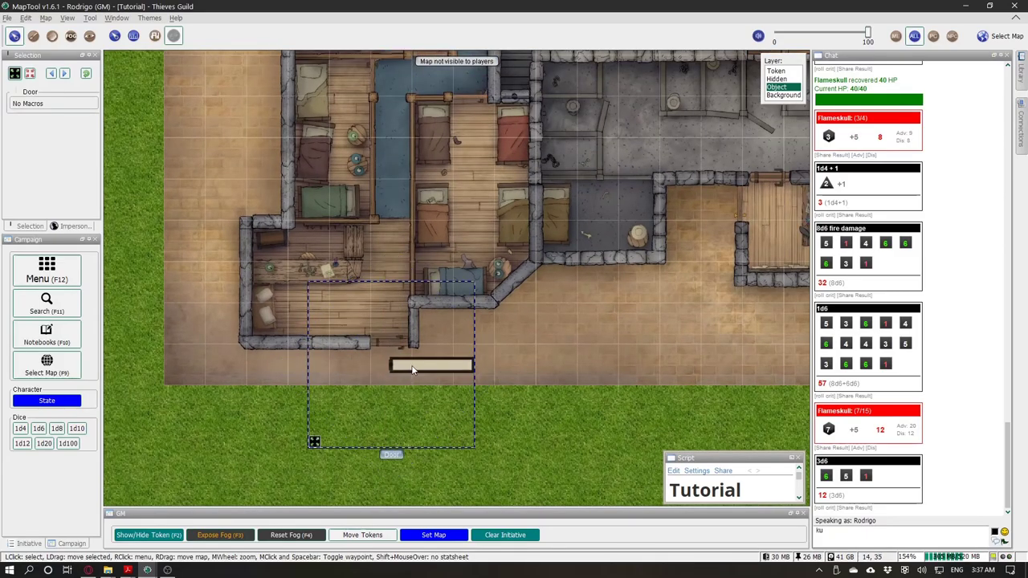
pyautogui.moveTo(391, 352); pyautogui.dragTo(350, 354)
pyautogui.scroll(3, 363, 361)
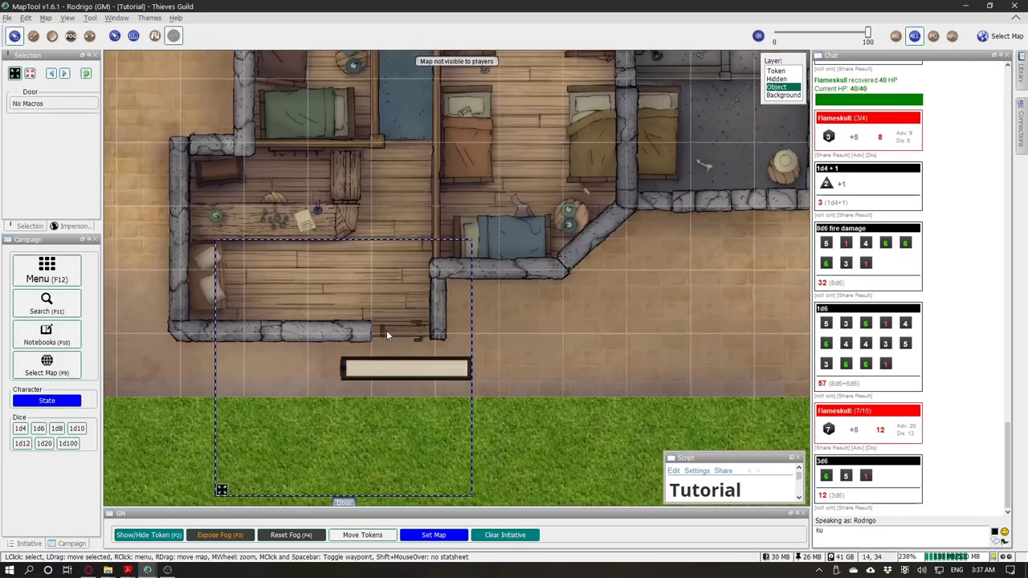
pyautogui.scroll(-1, 386, 330)
pyautogui.scroll(-2, 385, 359)
pyautogui.keyDown('shift'); pyautogui.scroll(6, 384, 359); pyautogui.keyUp('shift')
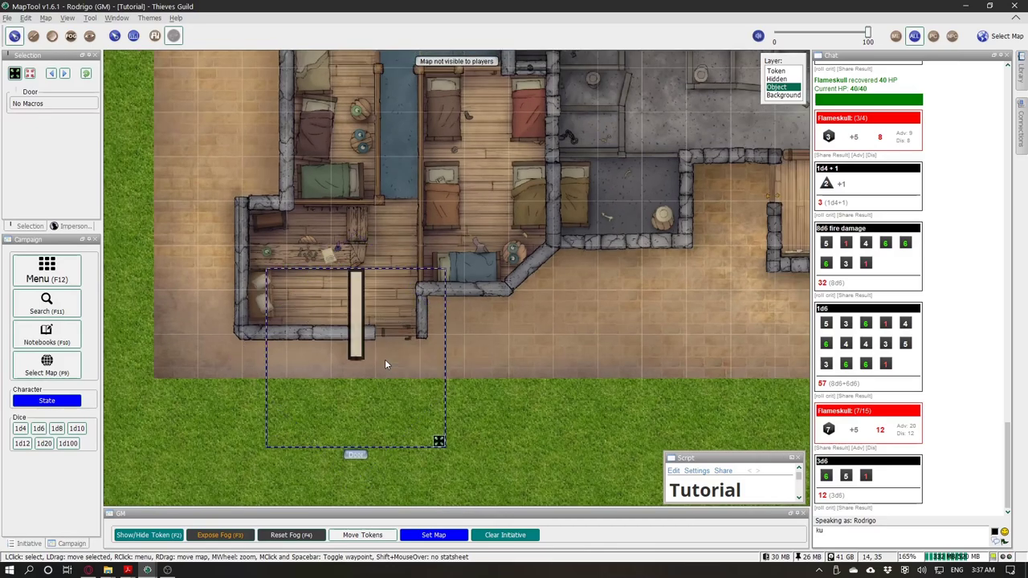
pyautogui.scroll(1, 412, 394)
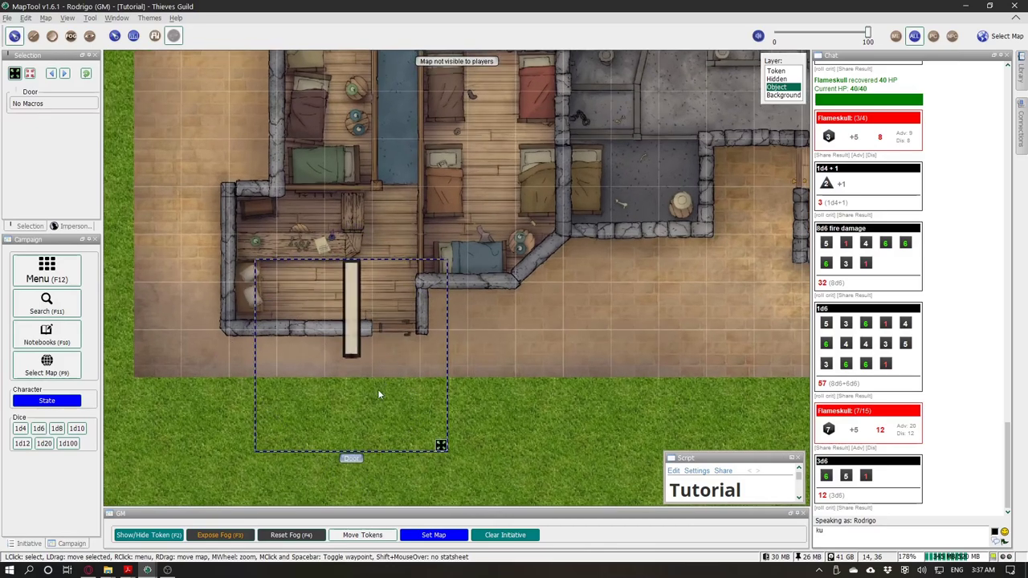
# Step: Set the door object's size to Large
pyautogui.rightClick(353, 347)
pyautogui.moveTo(402, 392)
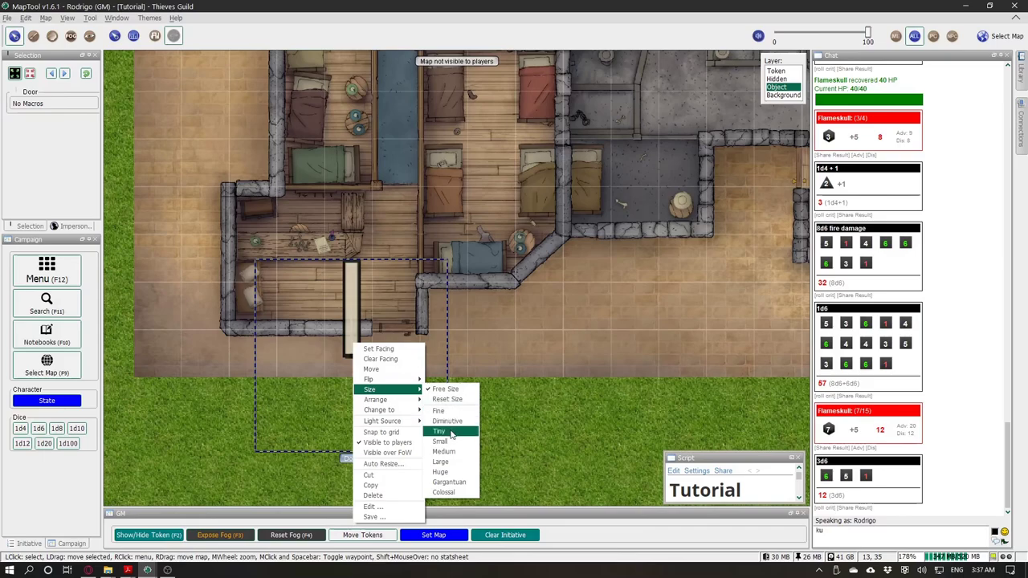
pyautogui.click(455, 463)
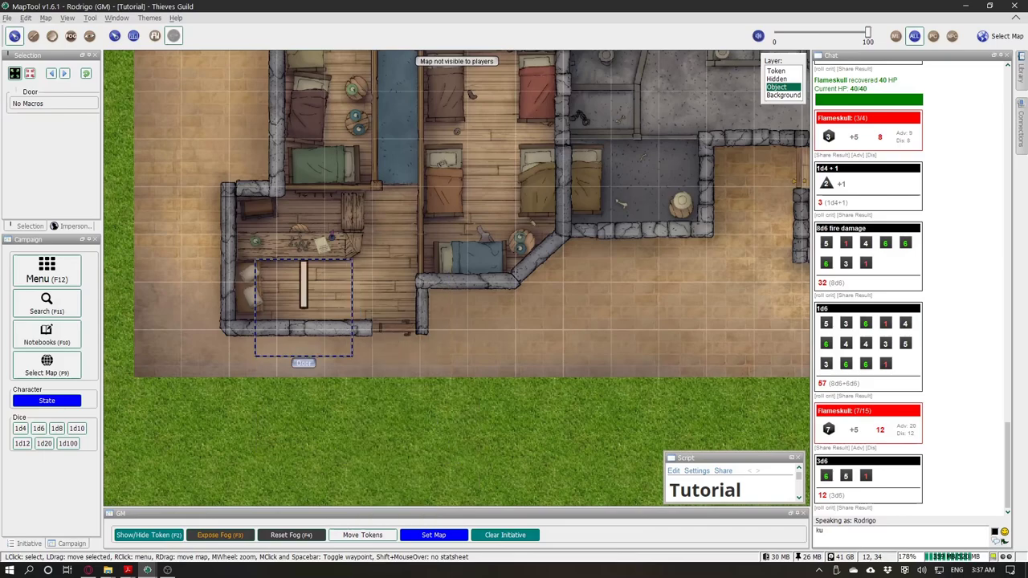
# Step: Move the door's hinge end to the west edge of the southwest room's doorway and rotate it horizontal across the opening
pyautogui.moveTo(303, 308); pyautogui.dragTo(371, 313)
pyautogui.scroll(2, 369, 308)
pyautogui.scroll(-2, 369, 308)
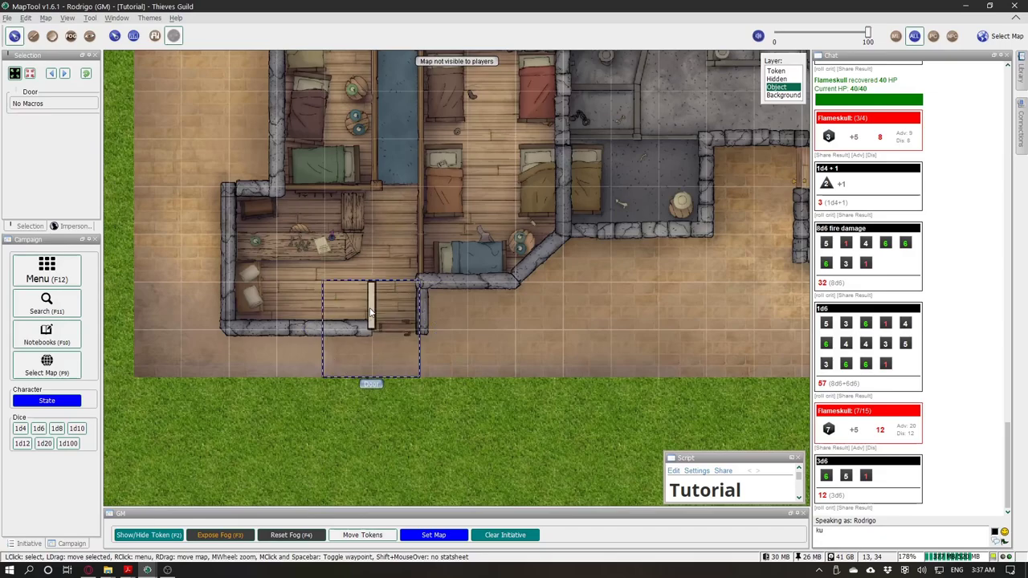
pyautogui.keyDown('shift'); pyautogui.scroll(-10, 370, 308); pyautogui.keyUp('shift')
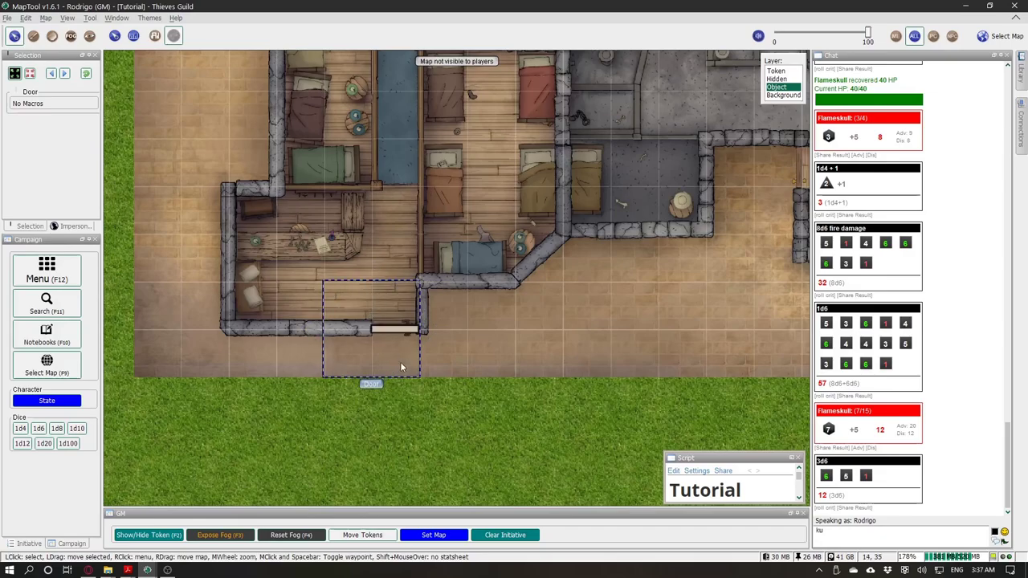
# Step: Move the door onto the grass south of the map and draw a vision-blocking line along it, extending slightly past its east end
pyautogui.scroll(2, 374, 396)
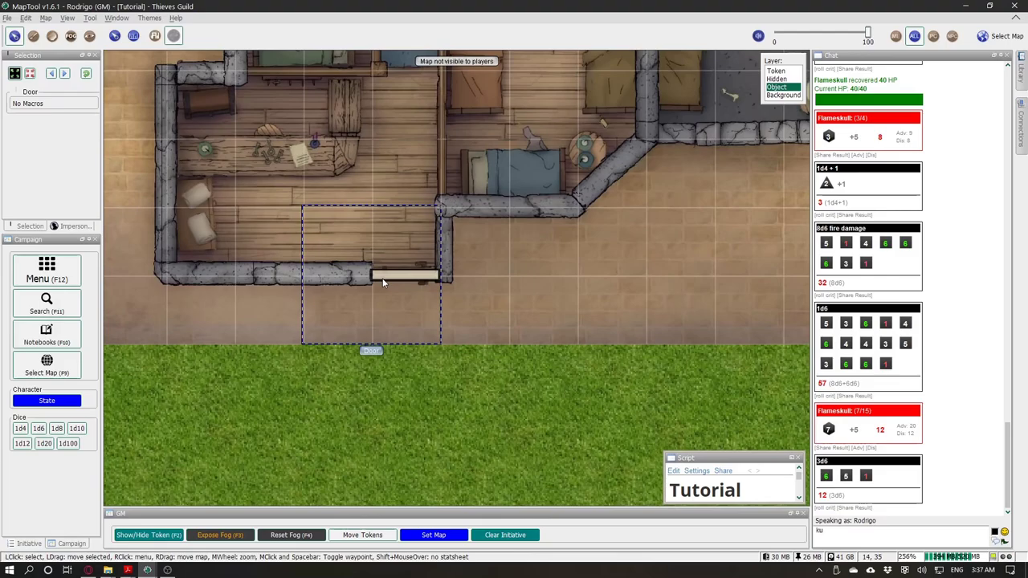
pyautogui.moveTo(382, 278); pyautogui.dragTo(385, 443)
pyautogui.scroll(2, 384, 406)
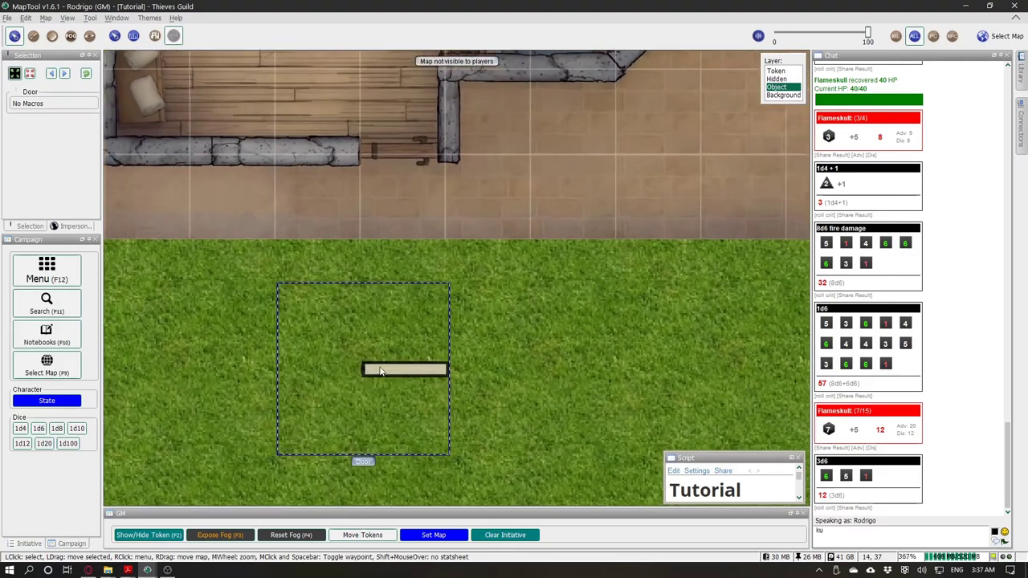
pyautogui.scroll(1, 382, 370)
pyautogui.click(89, 36)
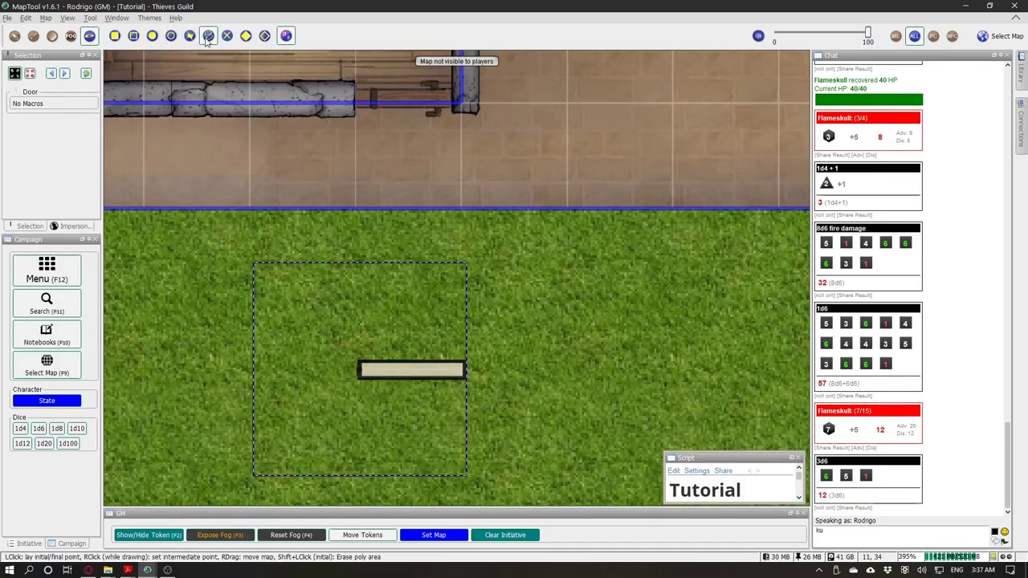
pyautogui.scroll(4, 427, 382)
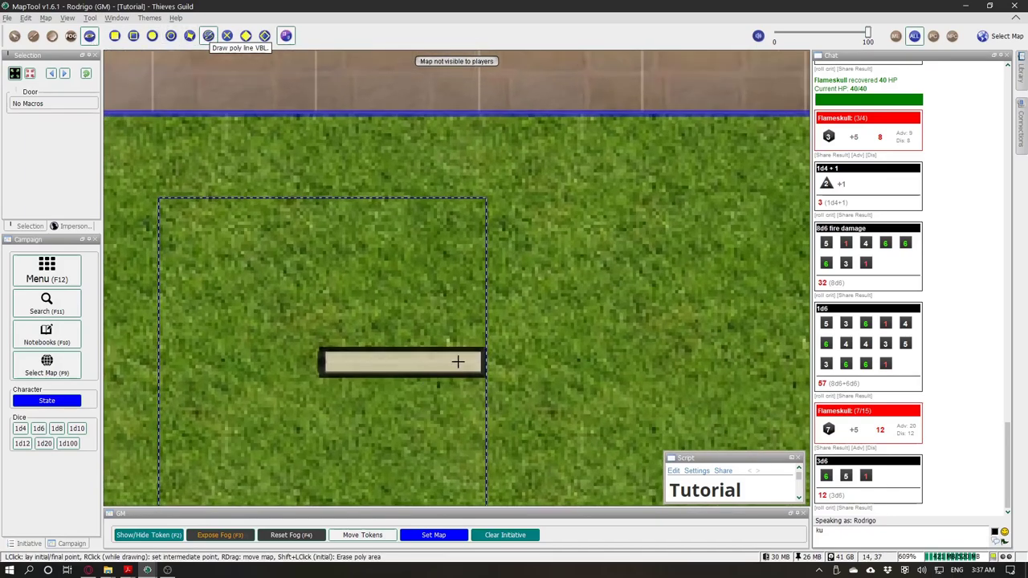
pyautogui.click(504, 362)
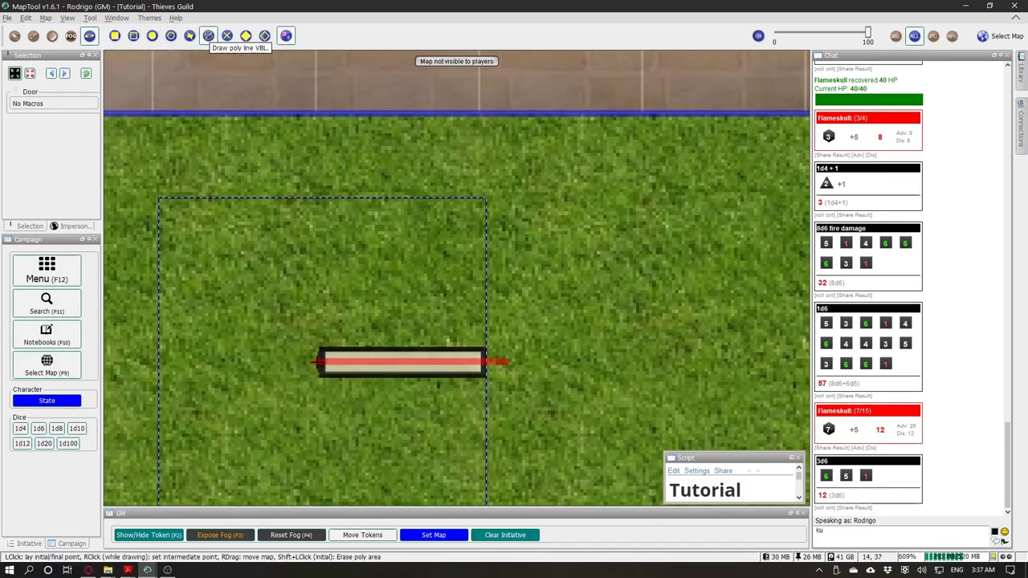
pyautogui.click(316, 362)
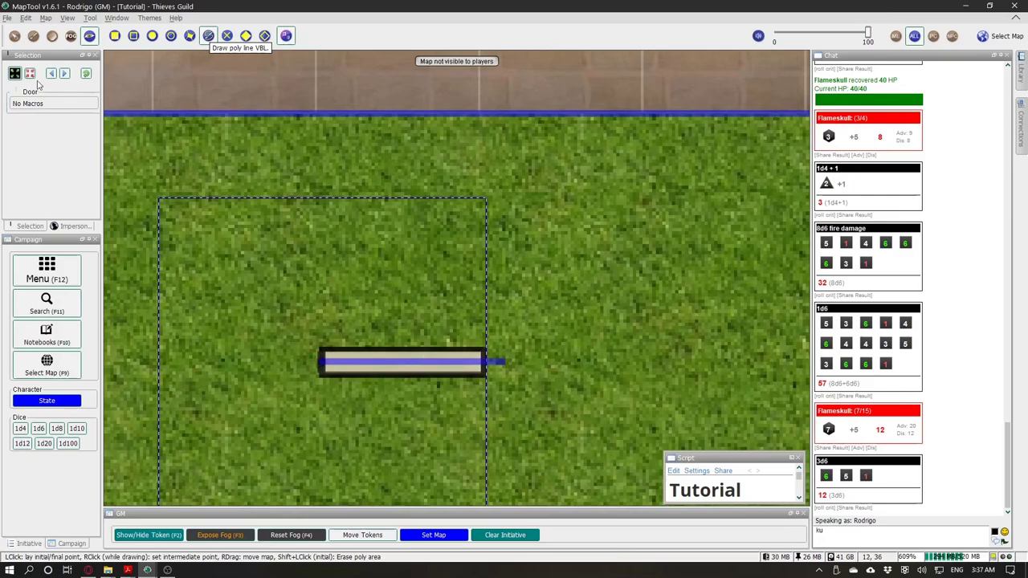
# Step: Transfer the vision blocking drawn along the door from the map to the door object, and shift the door slightly northwest
pyautogui.click(15, 35)
pyautogui.doubleClick(375, 362)
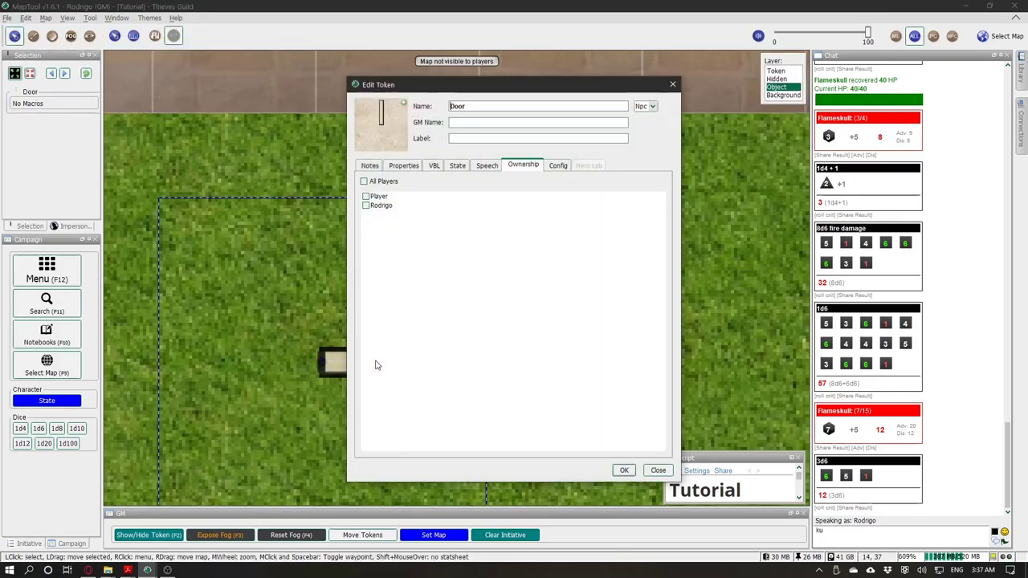
pyautogui.moveTo(462, 81); pyautogui.dragTo(632, 104)
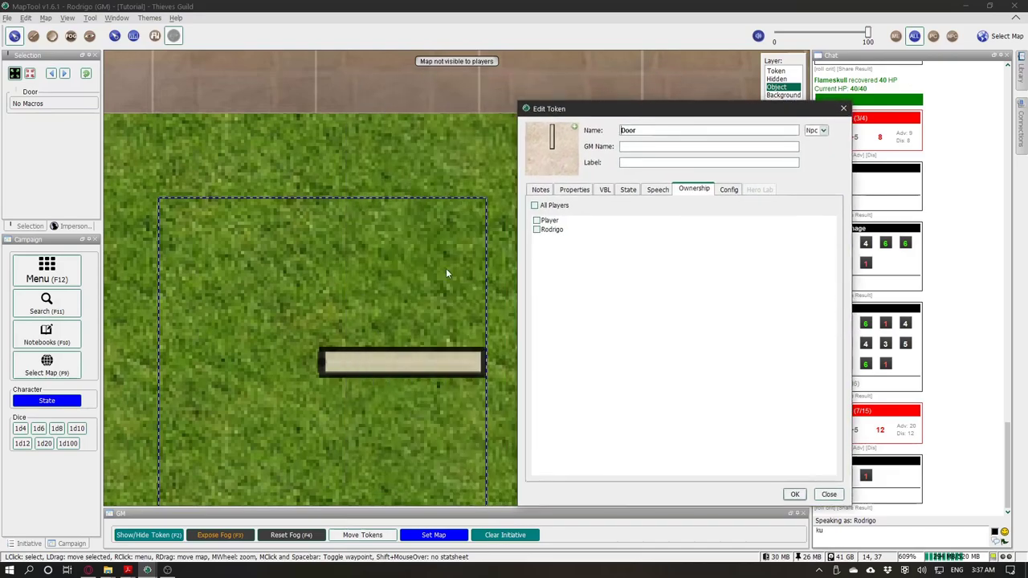
pyautogui.moveTo(574, 115); pyautogui.dragTo(444, 85)
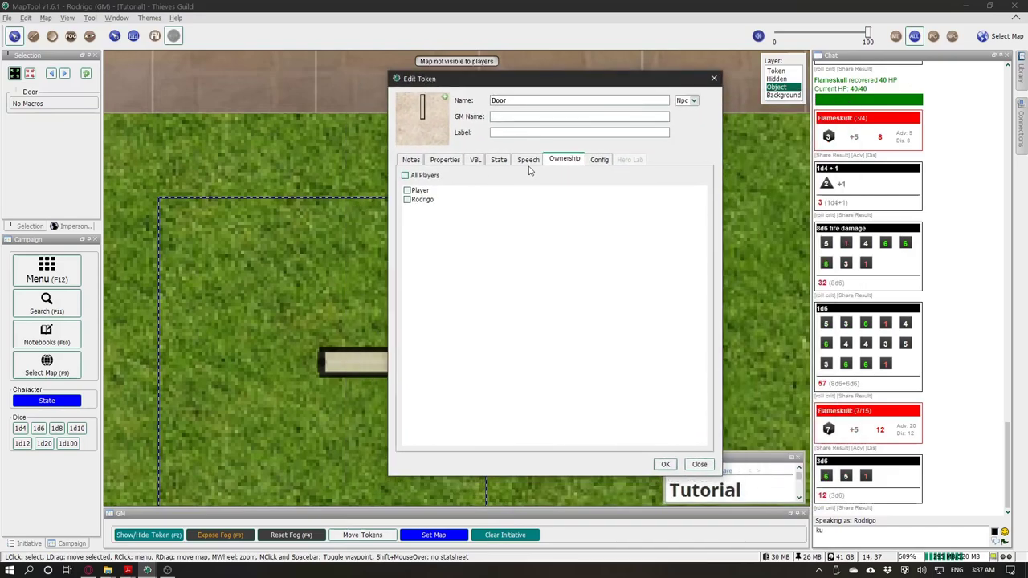
pyautogui.click(475, 159)
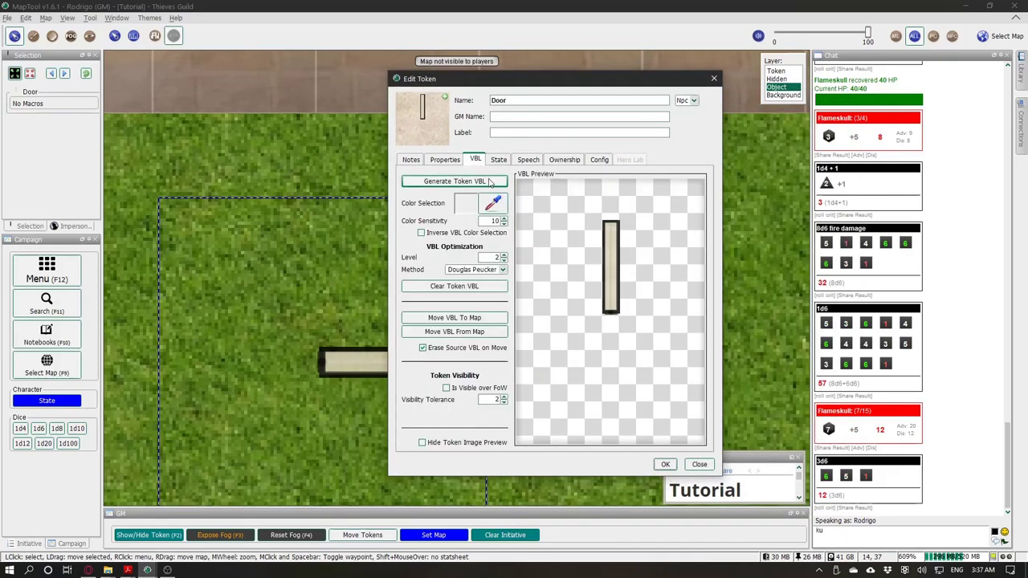
pyautogui.click(458, 336)
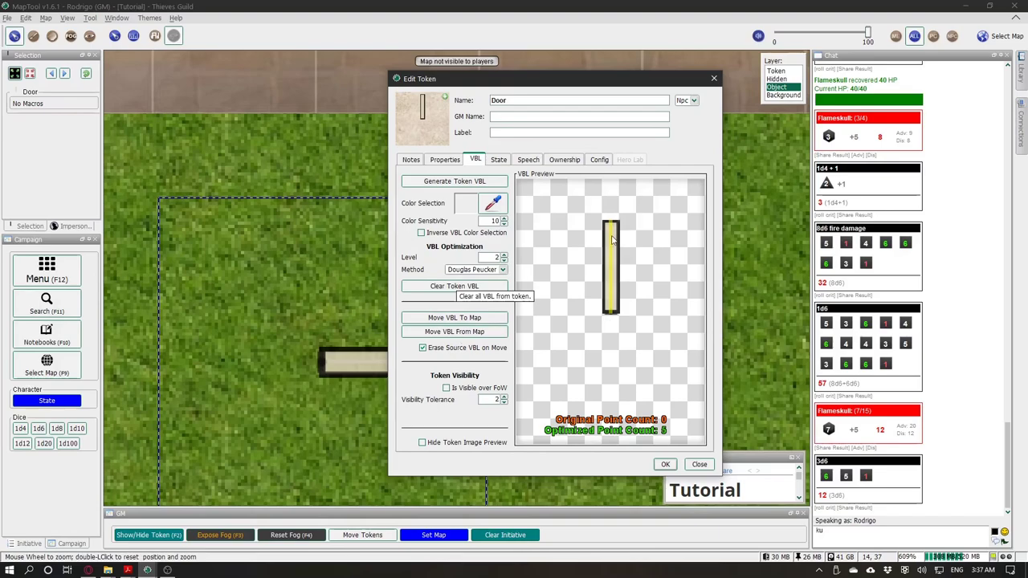
pyautogui.click(665, 464)
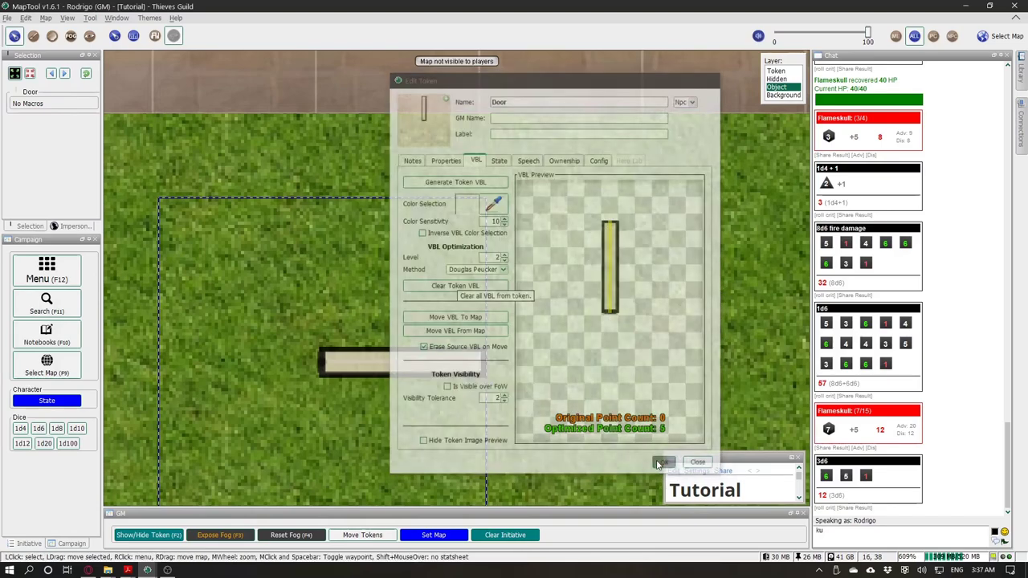
pyautogui.moveTo(406, 364); pyautogui.dragTo(390, 321)
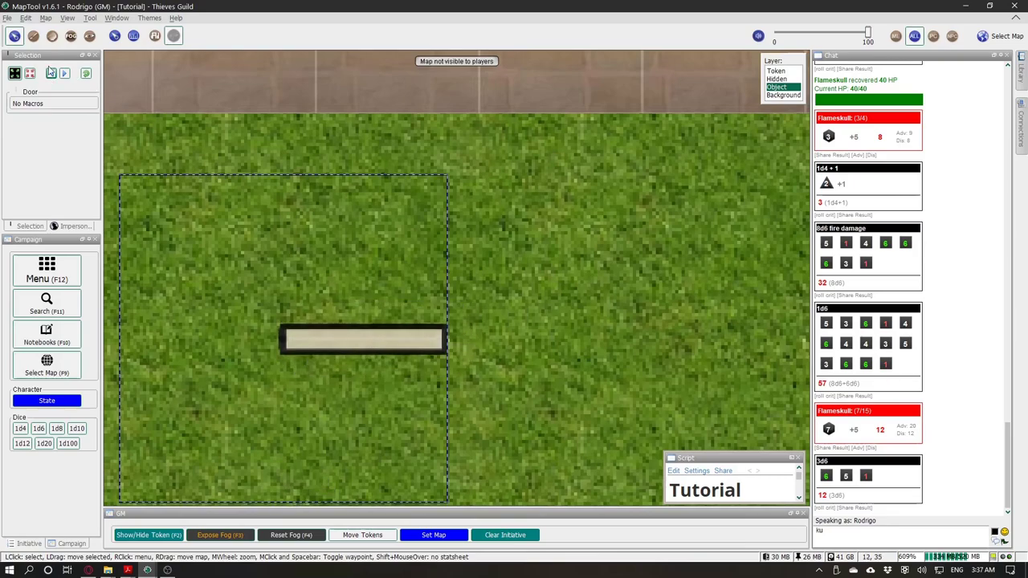
# Step: Draw two overlapping vision-blocking rectangles over the leftover piece of line east of the door
pyautogui.click(89, 36)
pyautogui.scroll(3, 518, 370)
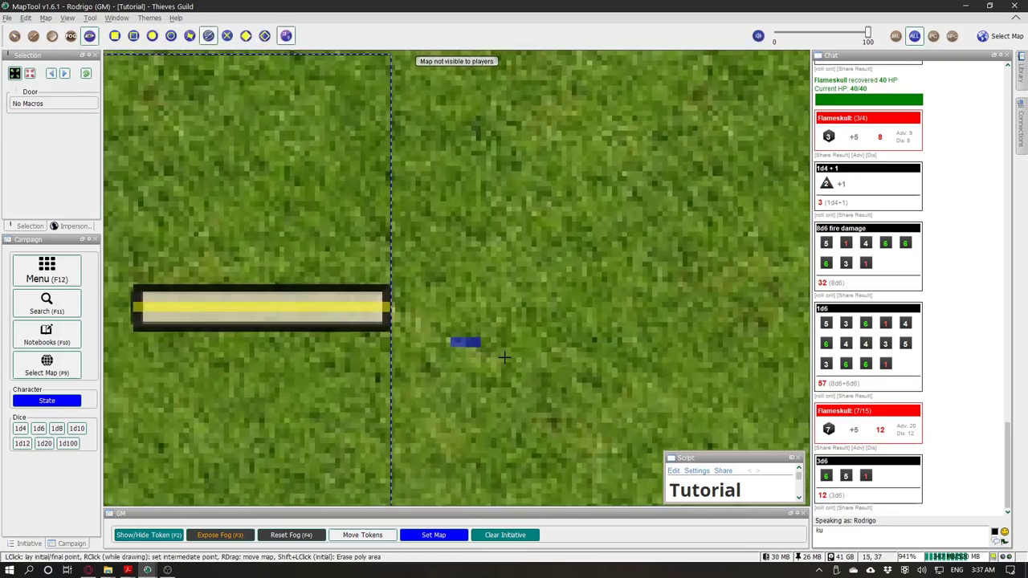
pyautogui.click(115, 35)
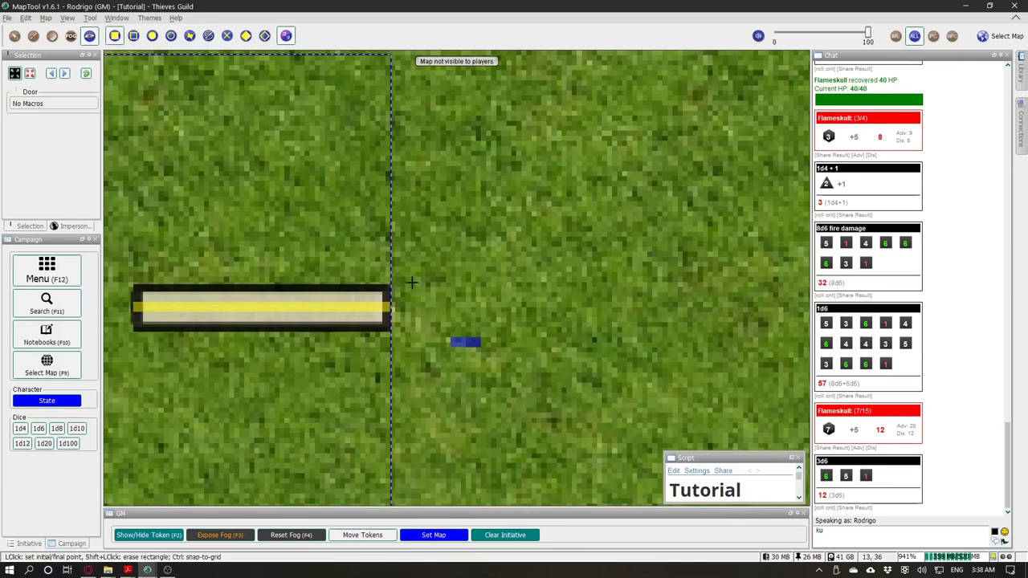
pyautogui.click(410, 280)
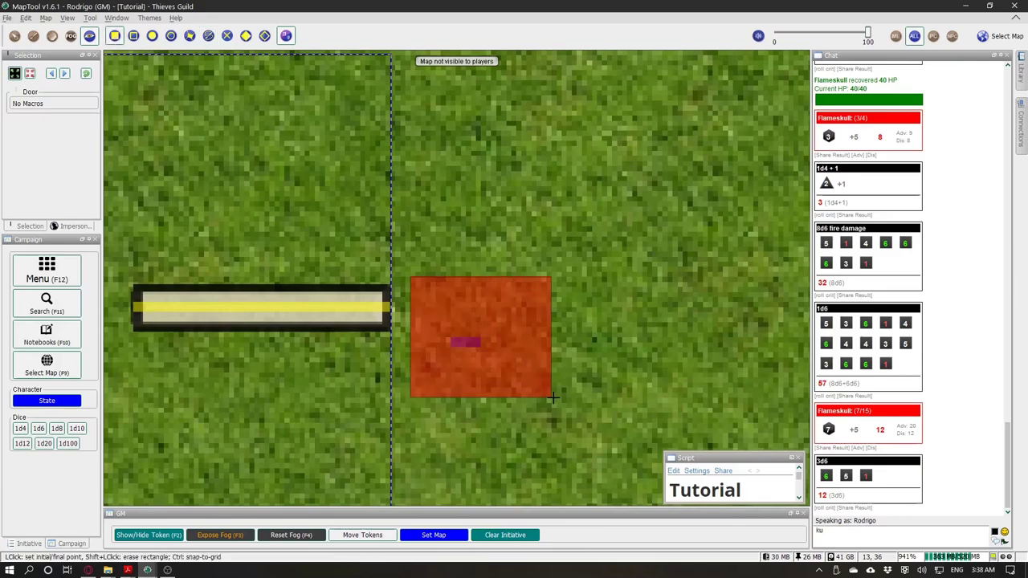
pyautogui.scroll(-3, 428, 232)
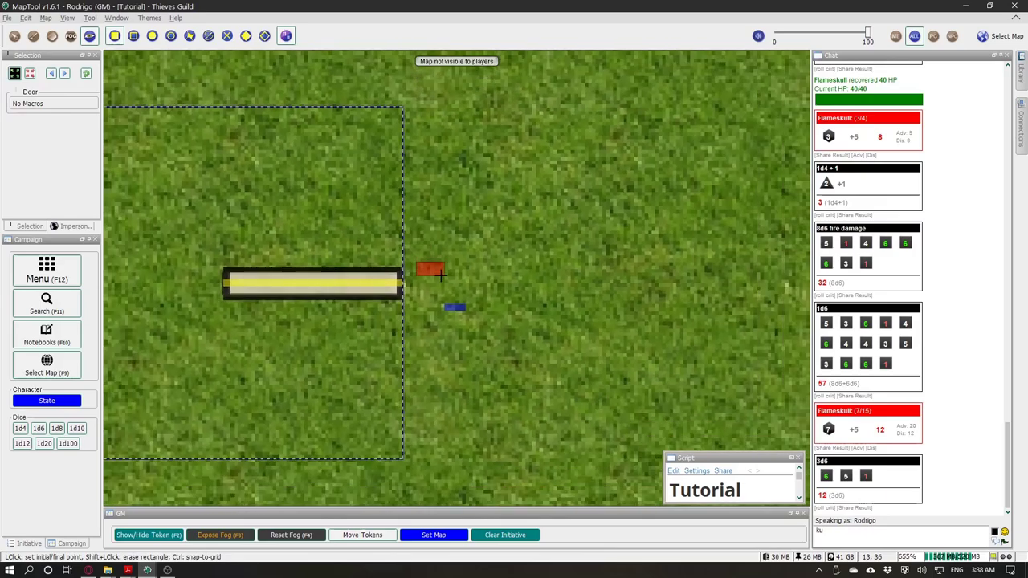
pyautogui.click(515, 347)
pyautogui.click(458, 250)
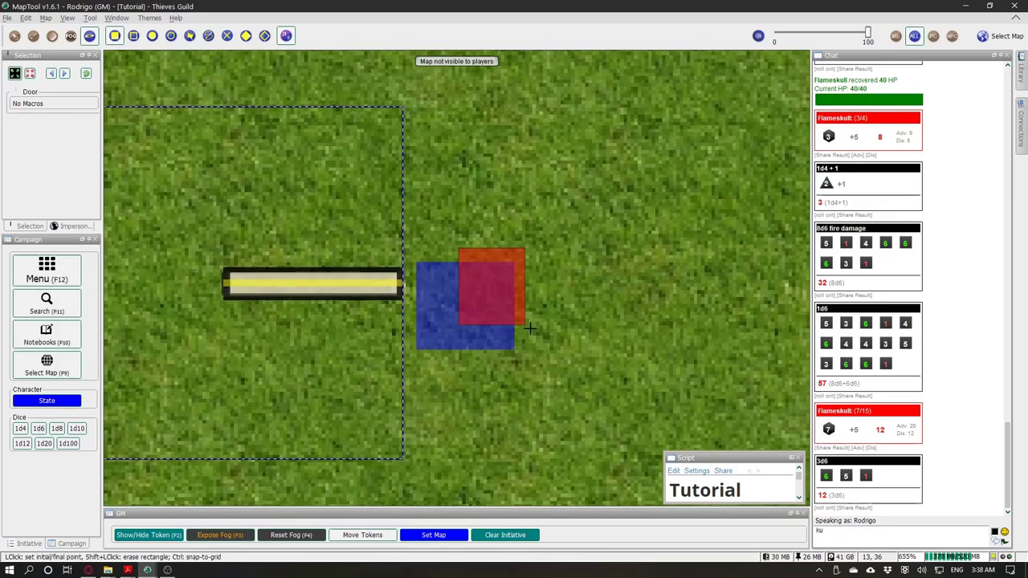
pyautogui.click(554, 361)
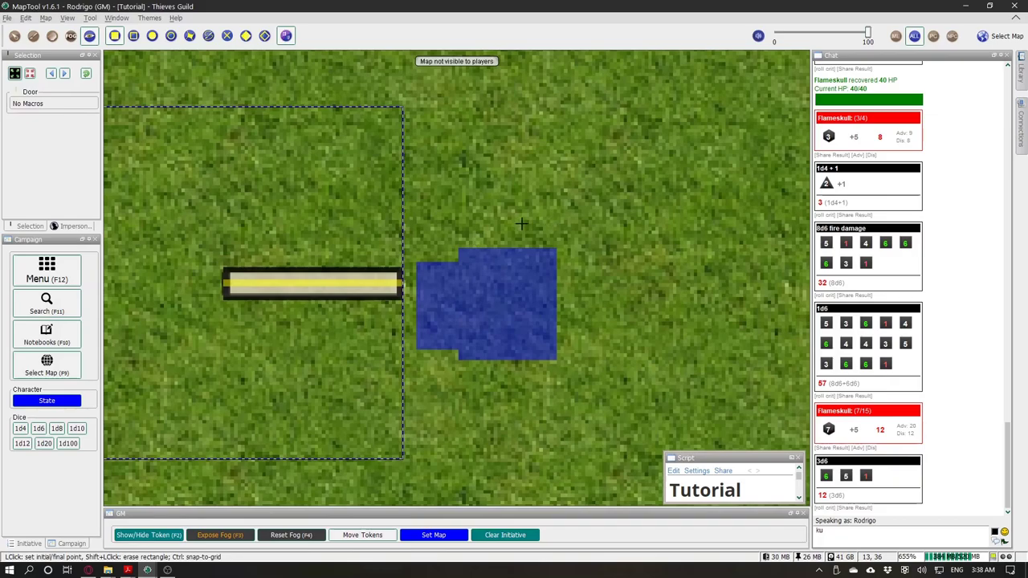
# Step: Erase the map vision blocking east of the door and sweep rectangular erase areas over the door itself
pyautogui.click(401, 211)
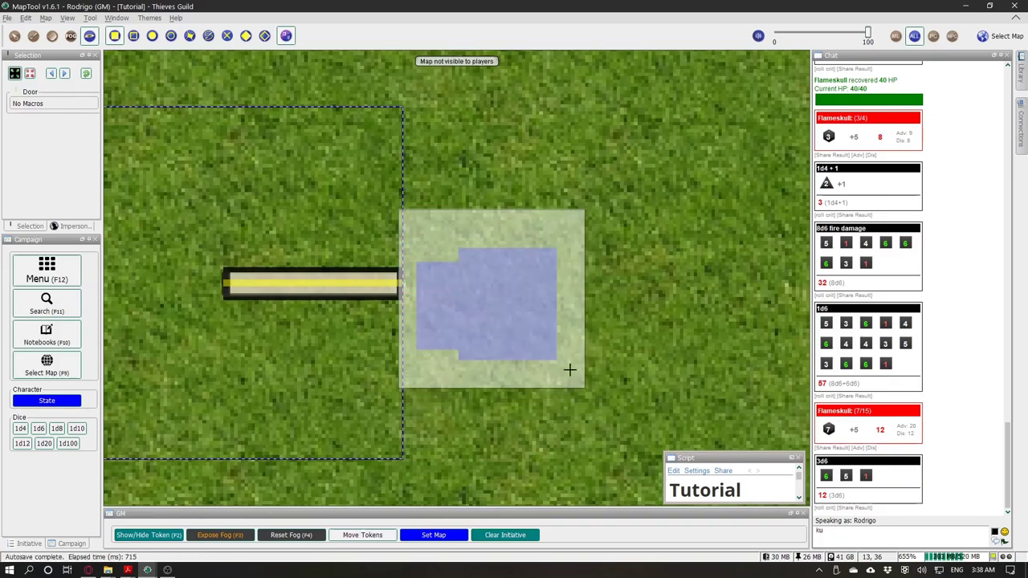
pyautogui.click(584, 391)
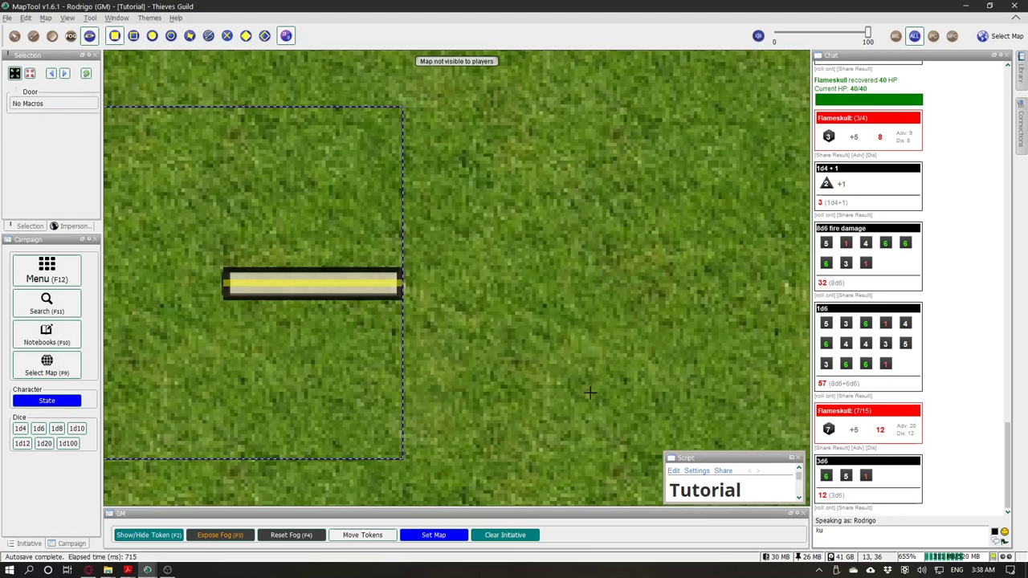
pyautogui.scroll(-2, 560, 303)
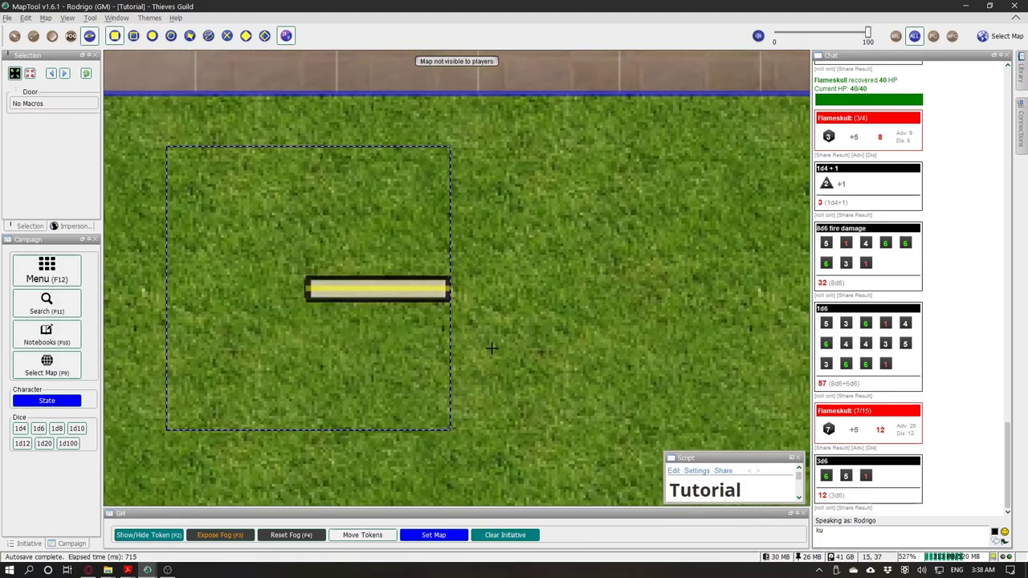
pyautogui.keyDown('shift'); pyautogui.click(272, 239); pyautogui.keyUp('shift')
pyautogui.keyDown('shift'); pyautogui.click(517, 325); pyautogui.keyUp('shift')
pyautogui.keyDown('shift'); pyautogui.click(279, 268); pyautogui.keyUp('shift')
pyautogui.keyDown('shift'); pyautogui.click(495, 342); pyautogui.keyUp('shift')
# Step: Move the door from the grass back into the southwest room's south doorway, spanning the opening
pyautogui.click(14, 35)
pyautogui.scroll(-5, 481, 308)
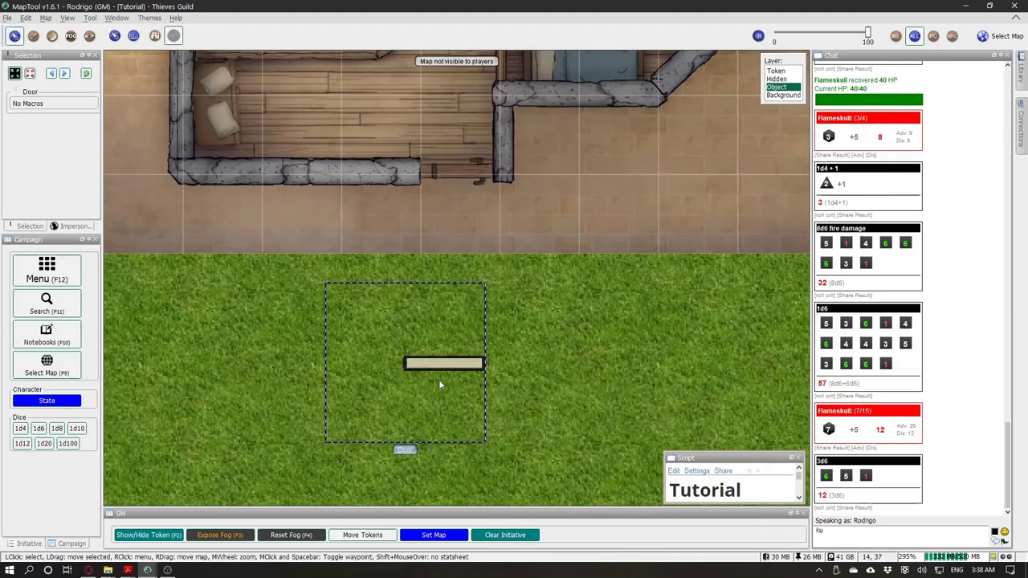
pyautogui.moveTo(439, 379); pyautogui.dragTo(444, 226)
pyautogui.scroll(5, 440, 225)
pyautogui.scroll(2, 452, 134)
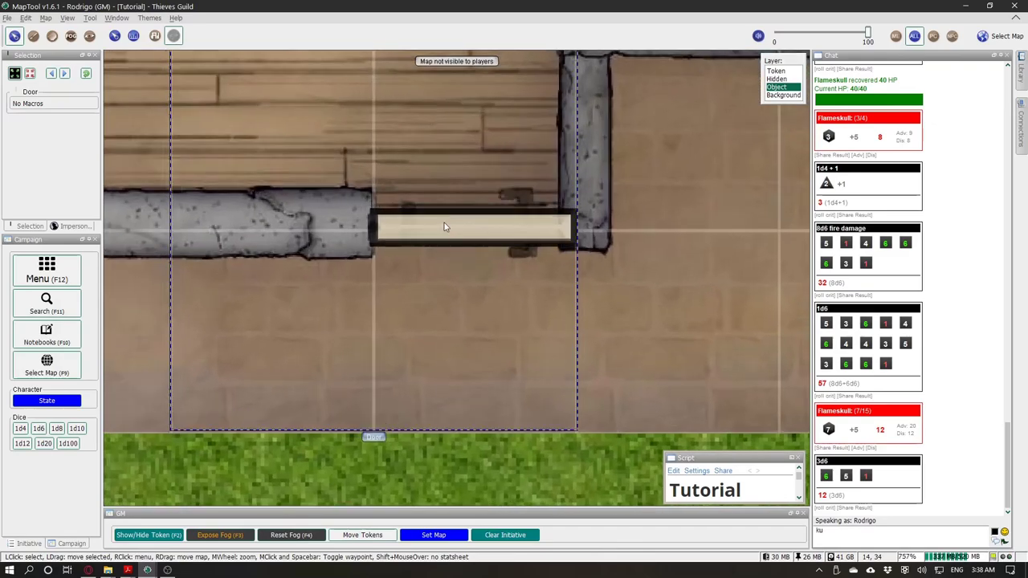
# Step: Erase the map's own vision-blocking line across the southwest room's doorway with a rectangle over the opening
pyautogui.click(89, 35)
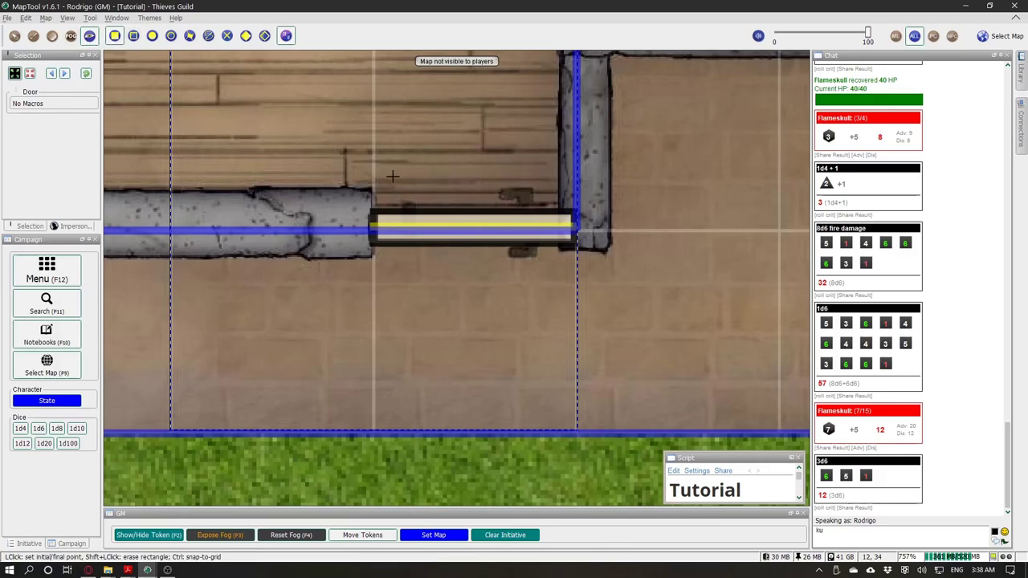
pyautogui.scroll(2, 446, 232)
pyautogui.click(341, 207)
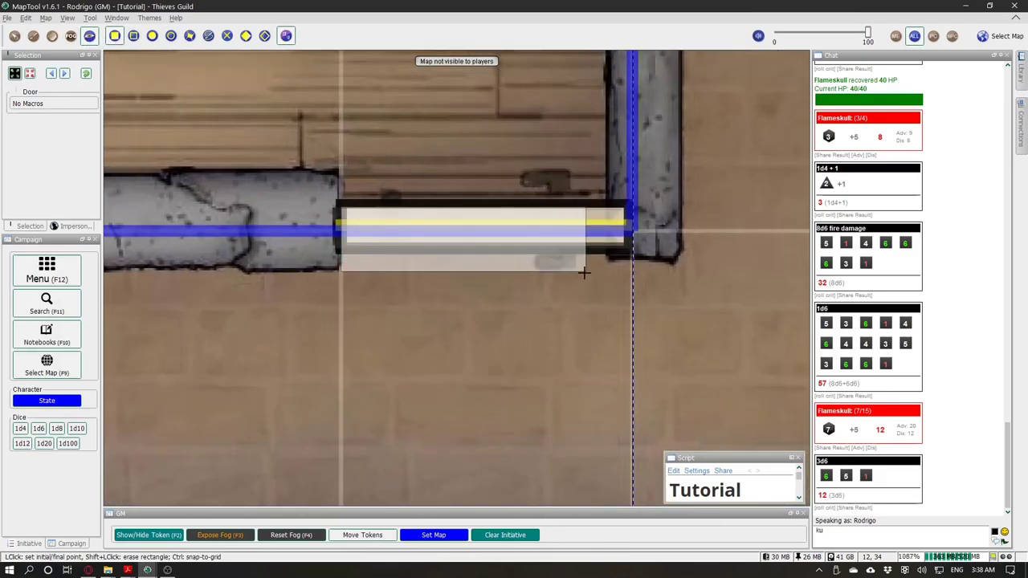
pyautogui.click(622, 266)
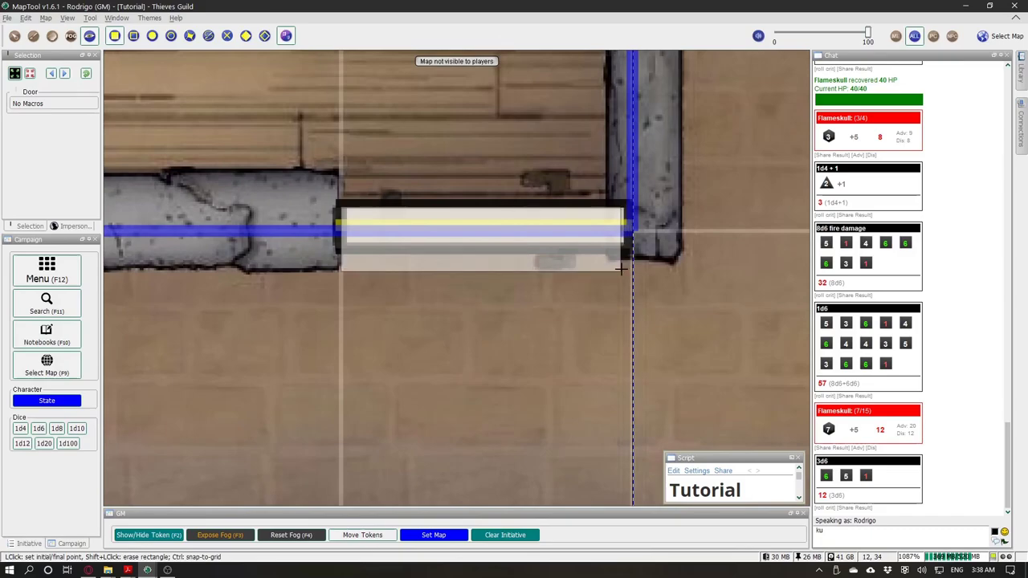
pyautogui.scroll(-3, 537, 270)
pyautogui.click(15, 35)
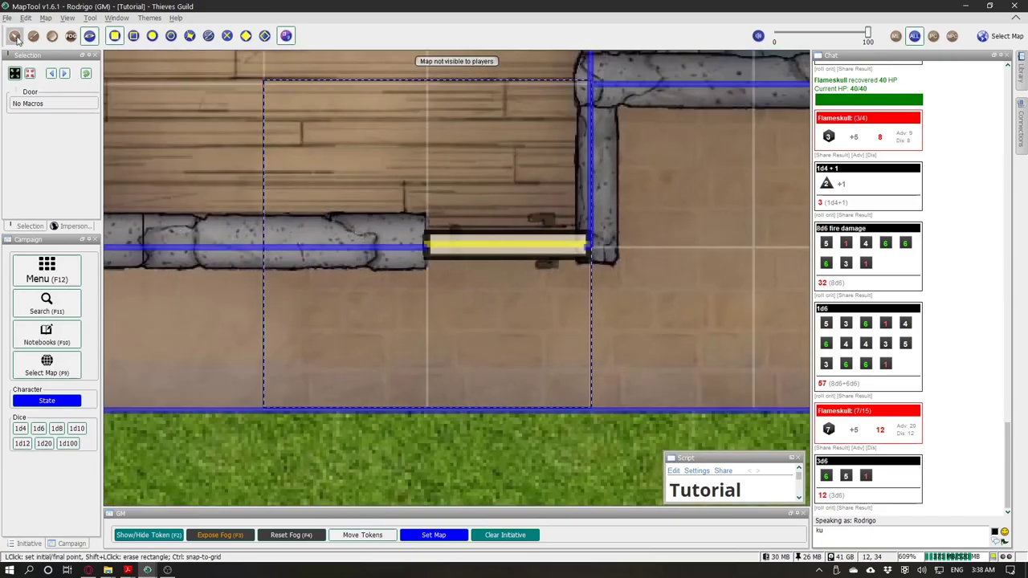
pyautogui.scroll(-3, 436, 279)
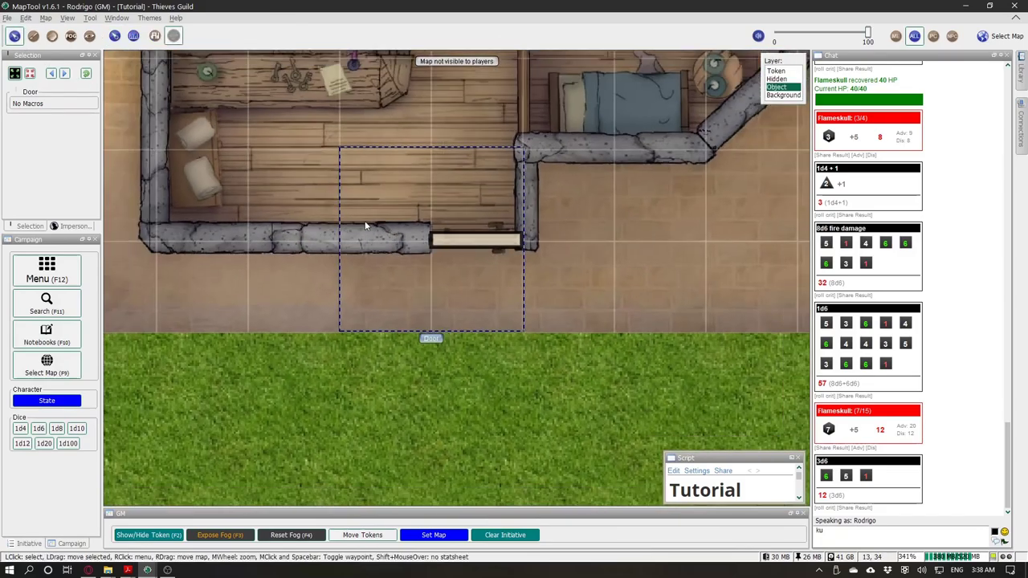
# Step: Examine the vision blocking of the doorway and surrounding walls of the southwest room
pyautogui.click(89, 36)
pyautogui.scroll(-2, 459, 365)
pyautogui.scroll(4, 458, 365)
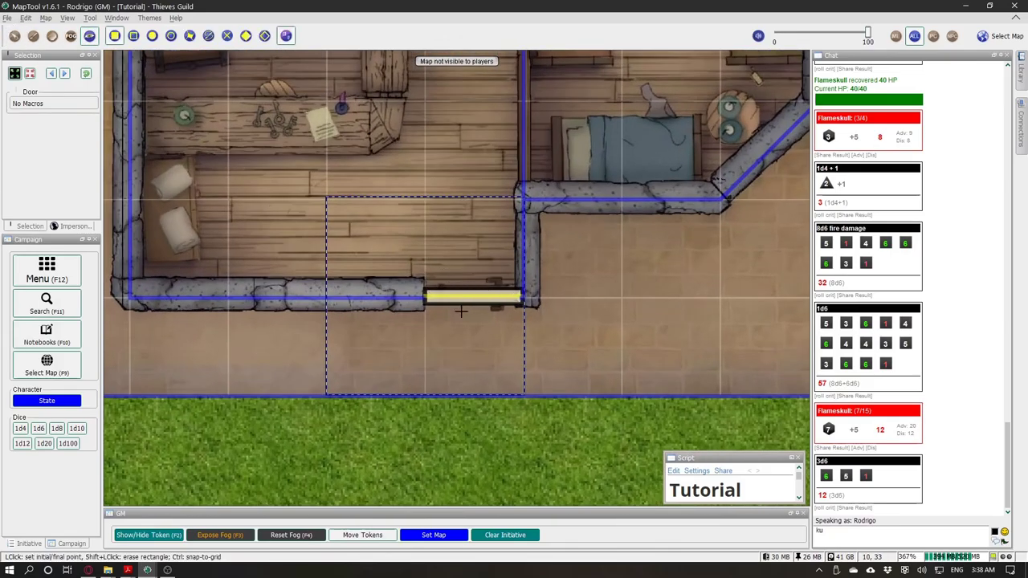
pyautogui.scroll(-3, 506, 345)
pyautogui.scroll(2, 482, 305)
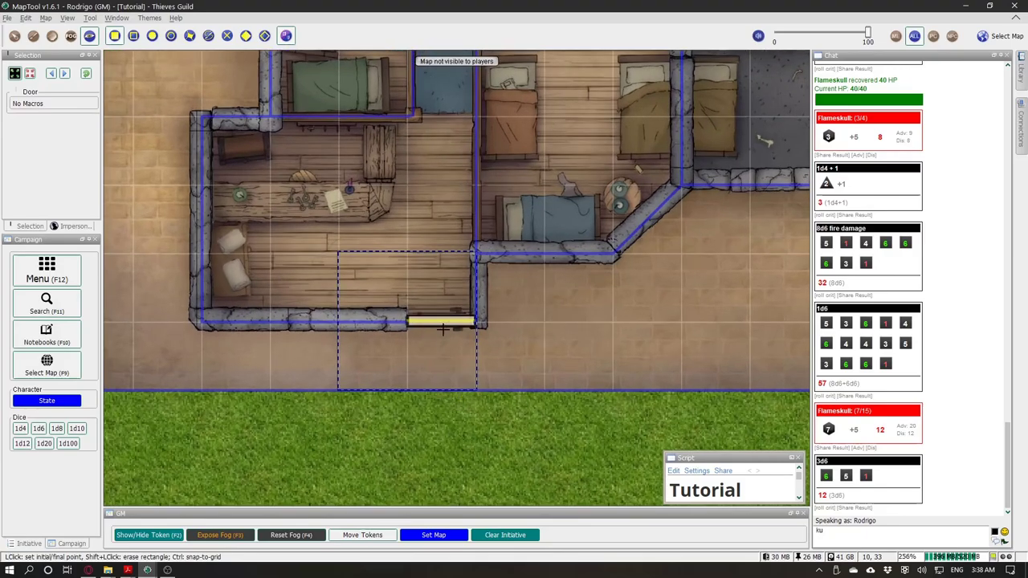
pyautogui.scroll(-2, 482, 339)
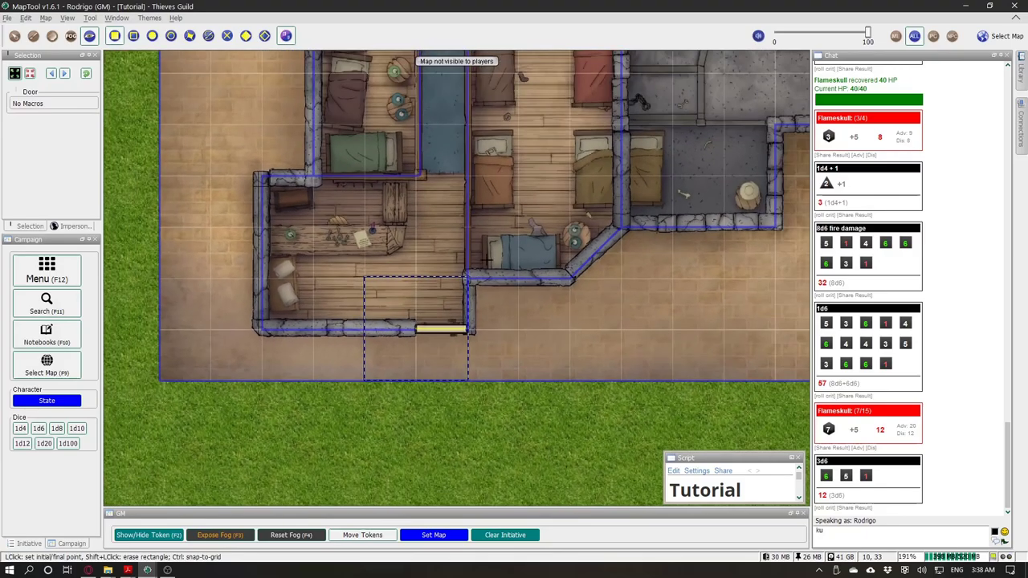
pyautogui.click(15, 35)
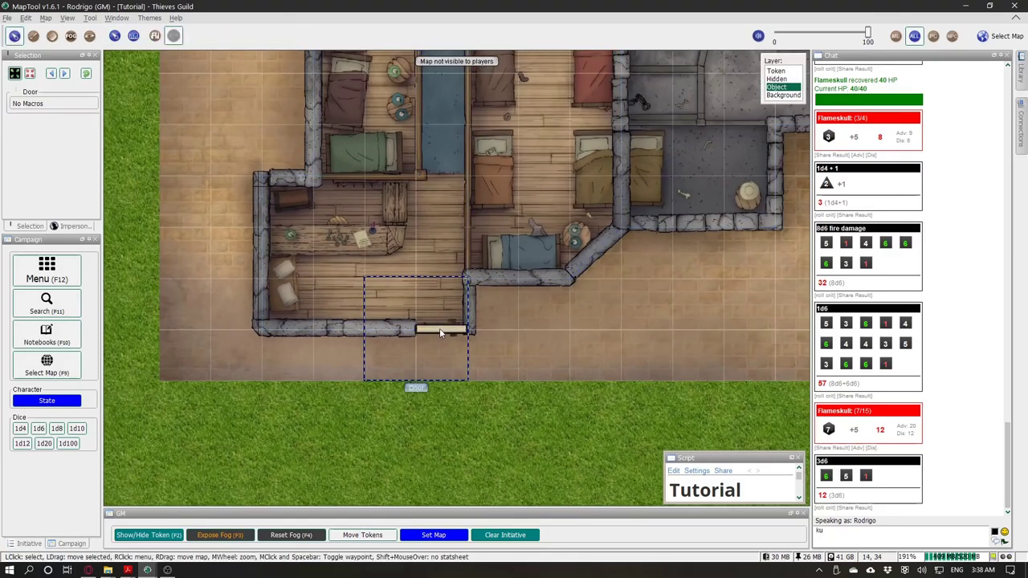
# Step: Paste a copy of the door, place it across the blue corridor north of the southwest room, and check its vision blocking
pyautogui.moveTo(403, 166); pyautogui.dragTo(415, 334)
pyautogui.click(423, 243)
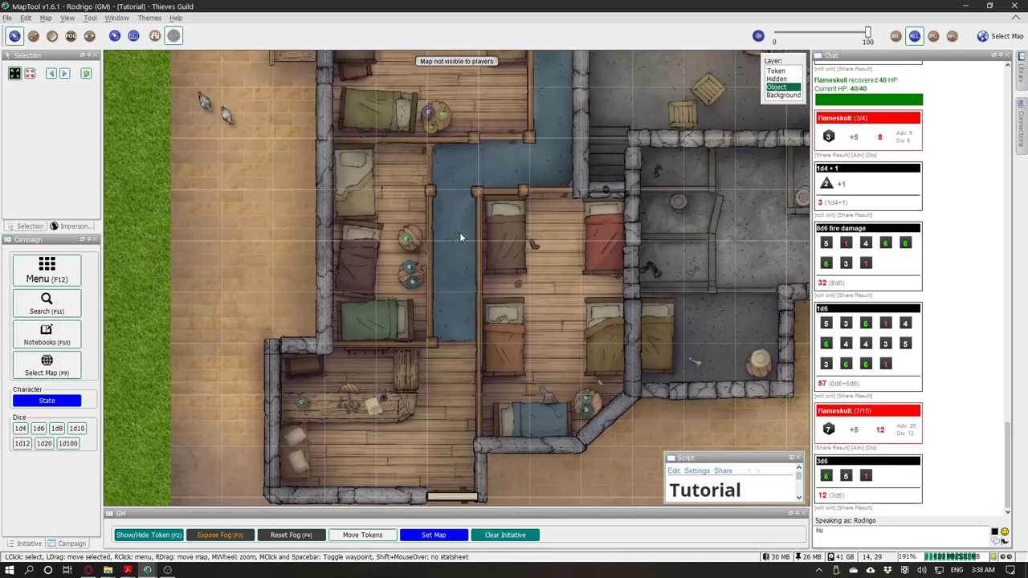
pyautogui.hotkey('ctrl', 'v')
pyautogui.moveTo(505, 239); pyautogui.dragTo(455, 183)
pyautogui.click(89, 36)
pyautogui.scroll(4, 446, 172)
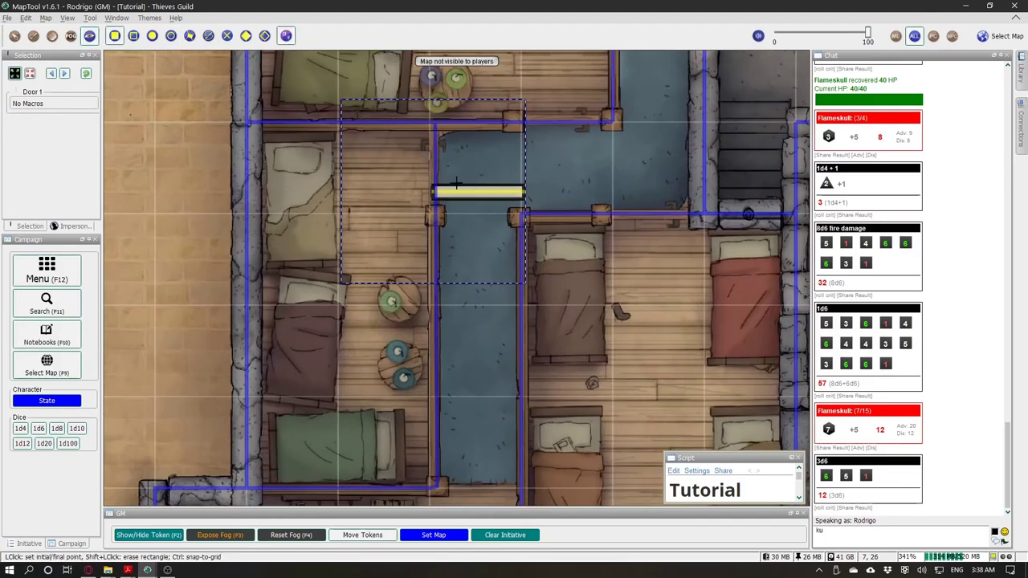
# Step: Turn the copied door vertical and fit it into the west bedroom's doorway beside the blue corridor
pyautogui.click(15, 36)
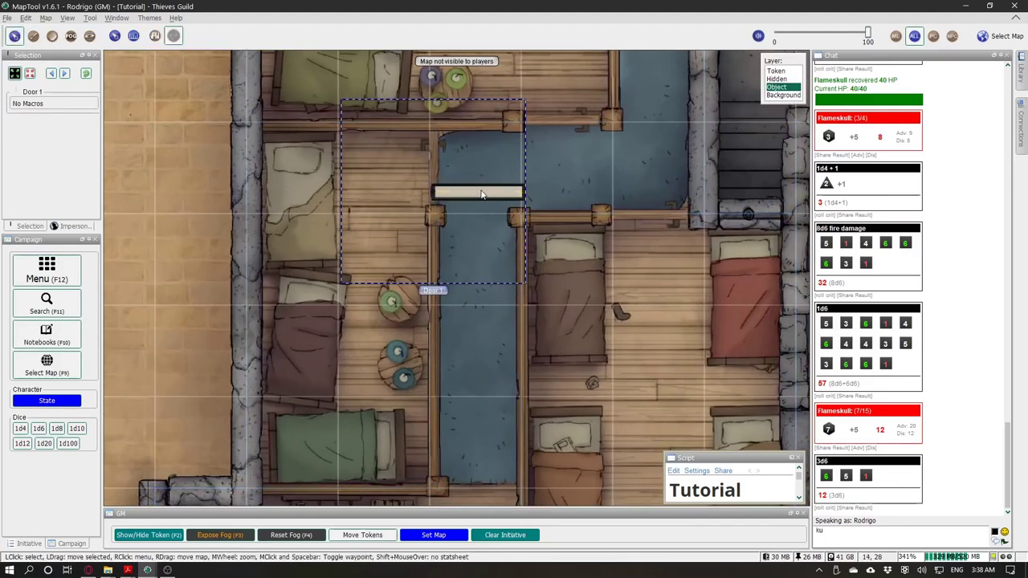
pyautogui.scroll(-2, 477, 191)
pyautogui.moveTo(423, 153); pyautogui.dragTo(430, 167)
pyautogui.scroll(1, 430, 167)
pyautogui.scroll(1, 430, 171)
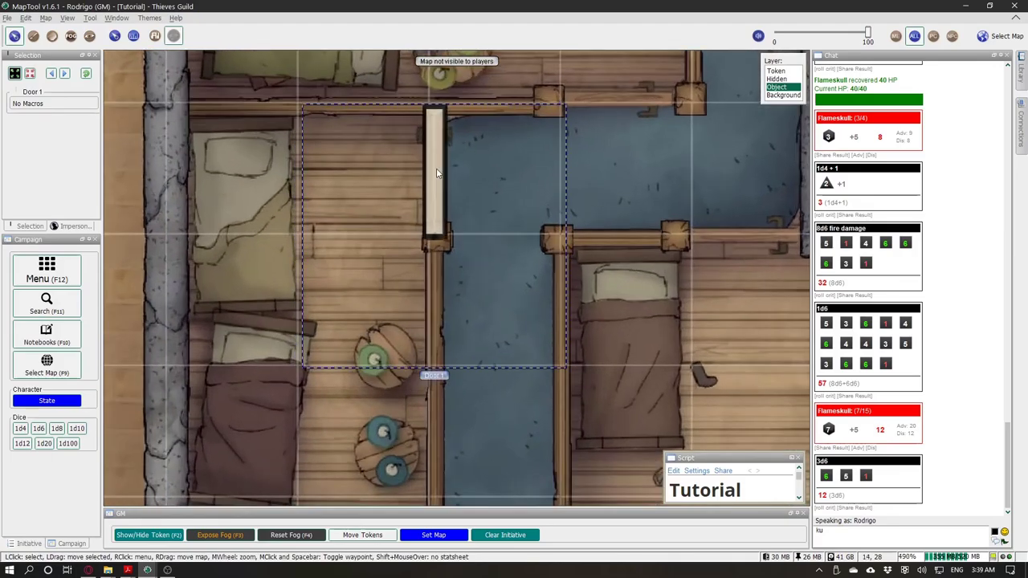
# Step: Paste another door copy, rotate it horizontal and fit it into the east bedroom's doorway on the corridor's south side
pyautogui.scroll(-2, 427, 177)
pyautogui.click(573, 186)
pyautogui.hotkey('ctrl', 'v')
pyautogui.click(661, 230)
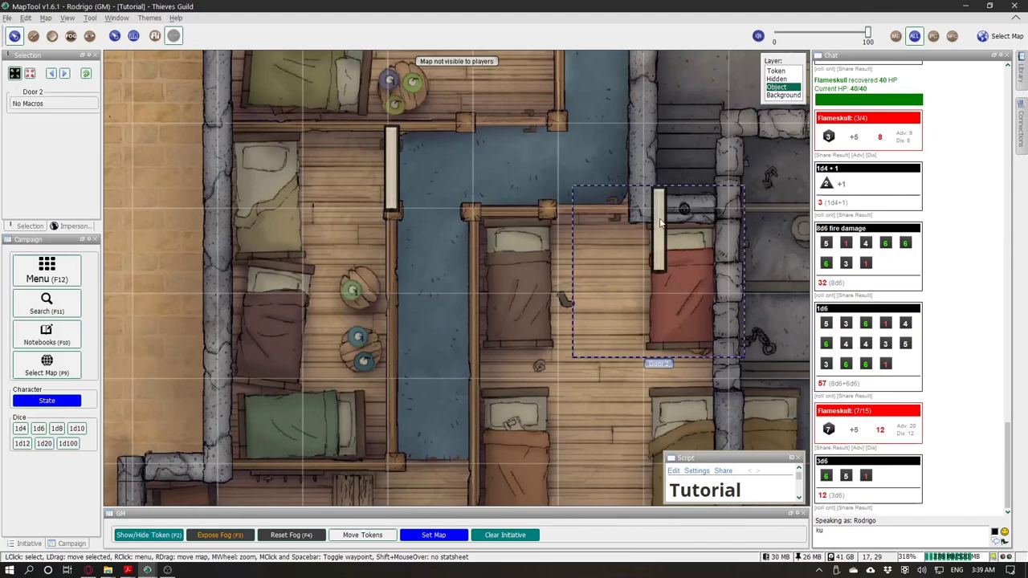
pyautogui.scroll(-2, 666, 233)
pyautogui.scroll(-4, 663, 232)
pyautogui.moveTo(681, 272); pyautogui.dragTo(577, 212)
pyautogui.scroll(-7, 488, 344)
pyautogui.scroll(5, 529, 143)
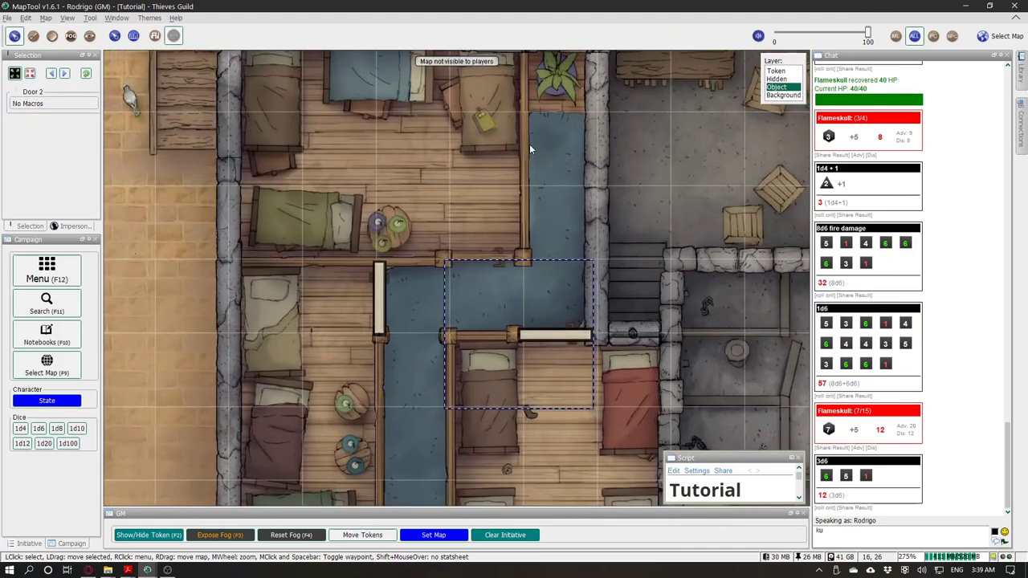
# Step: Paste another door copy, rotate it horizontal and place it across the corridor's north end, above the potted plant
pyautogui.moveTo(529, 143); pyautogui.dragTo(545, 236)
pyautogui.click(569, 198)
pyautogui.hotkey('ctrl', 'v')
pyautogui.click(623, 210)
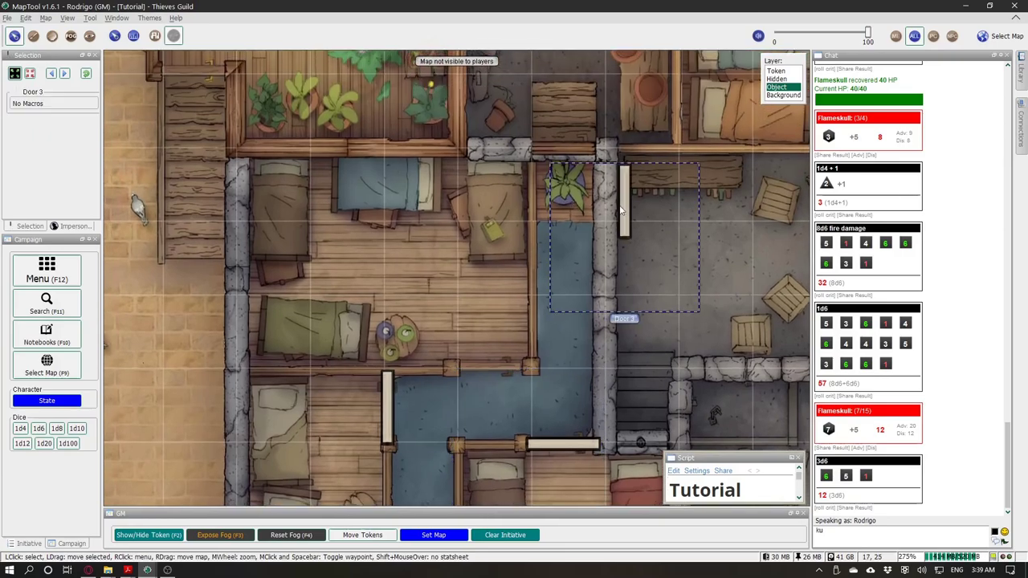
pyautogui.scroll(-4, 622, 215)
pyautogui.scroll(-2, 621, 218)
pyautogui.moveTo(620, 220); pyautogui.dragTo(525, 133)
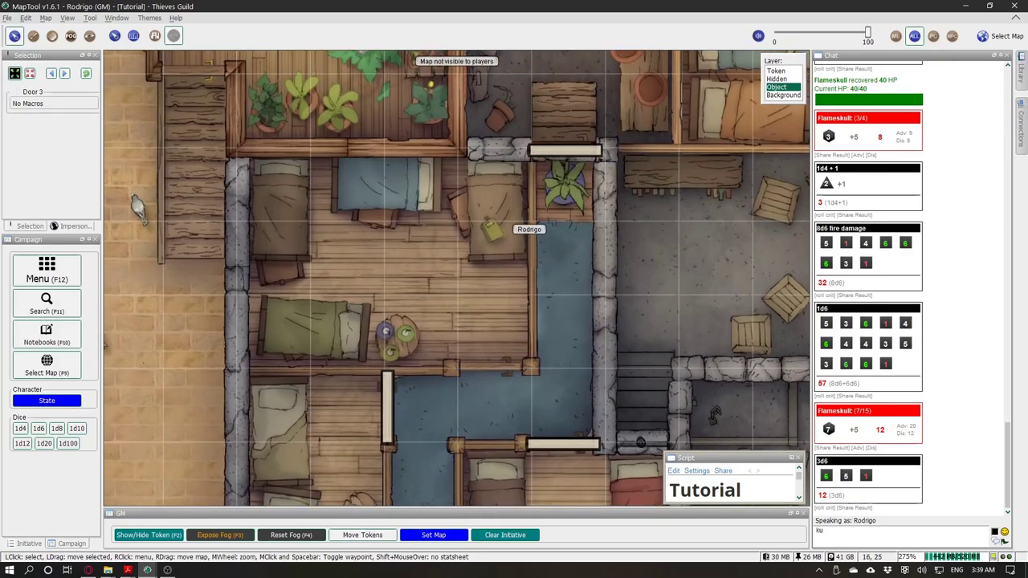
# Step: Erase the map's own vision blocking line along the west bedroom's doorway, leaving the door object's blocking
pyautogui.scroll(-3, 533, 234)
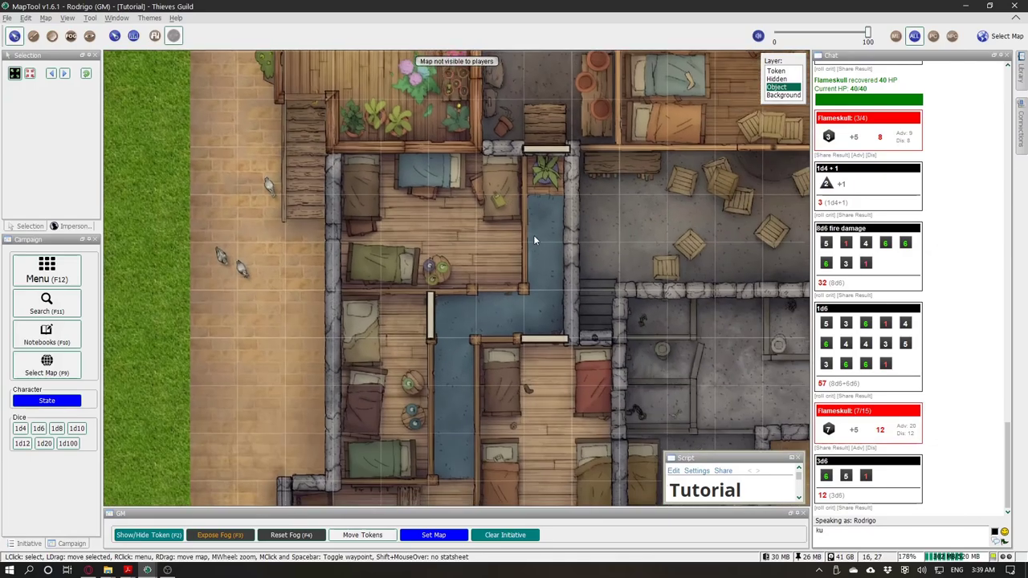
pyautogui.click(89, 35)
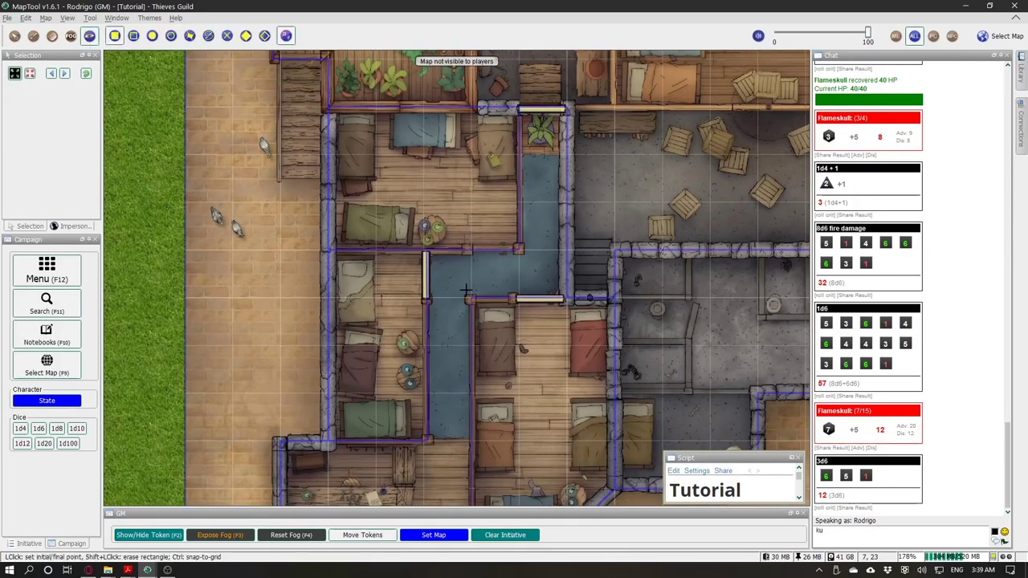
pyautogui.scroll(4, 462, 291)
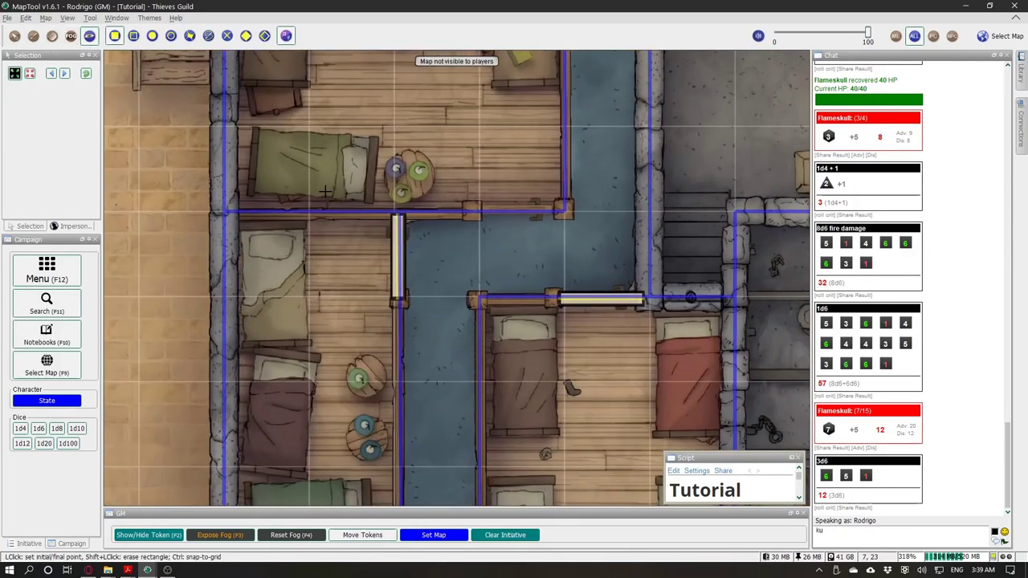
pyautogui.scroll(2, 372, 226)
pyautogui.click(392, 211)
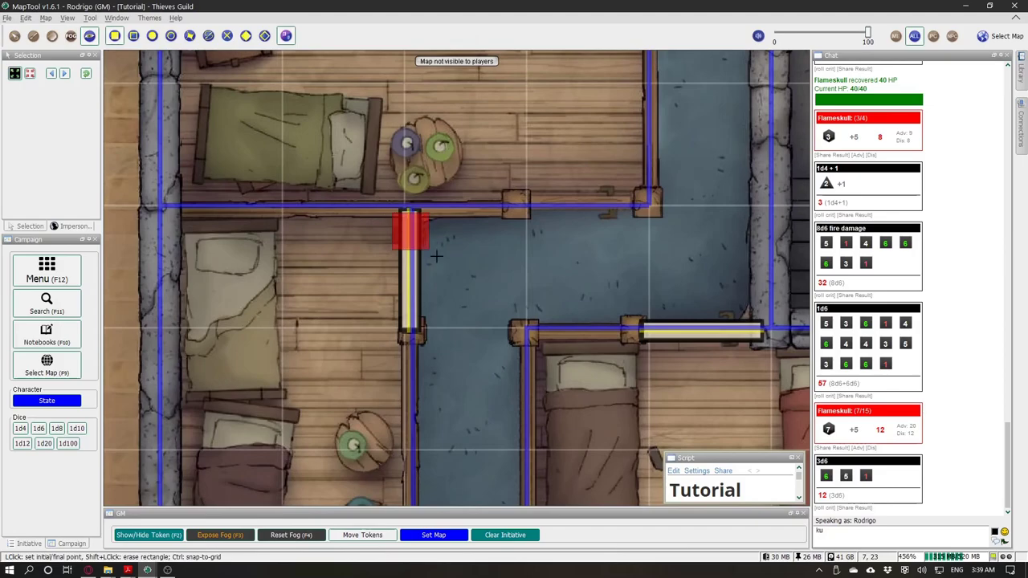
pyautogui.keyDown('shift'); pyautogui.click(455, 329); pyautogui.keyUp('shift')
# Step: Erase the map's vision blocking line under the door on the corridor's south side, at the east bedroom
pyautogui.scroll(-2, 437, 306)
pyautogui.scroll(3, 753, 261)
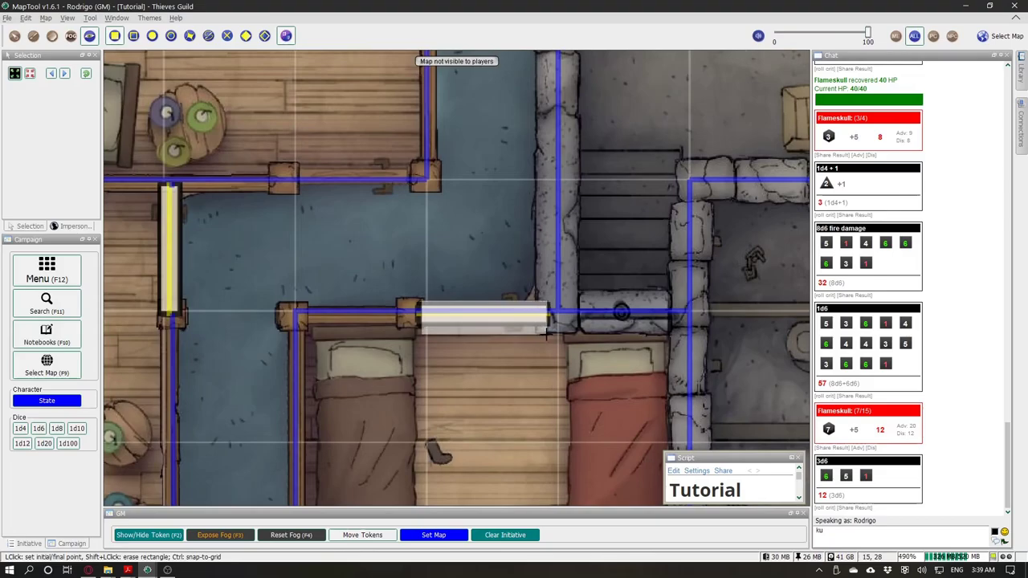
pyautogui.scroll(-3, 521, 384)
# Step: Erase the map's vision blocking line under the door at the corridor's north end, above the potted plant
pyautogui.moveTo(505, 185); pyautogui.dragTo(506, 400)
pyautogui.scroll(7, 490, 278)
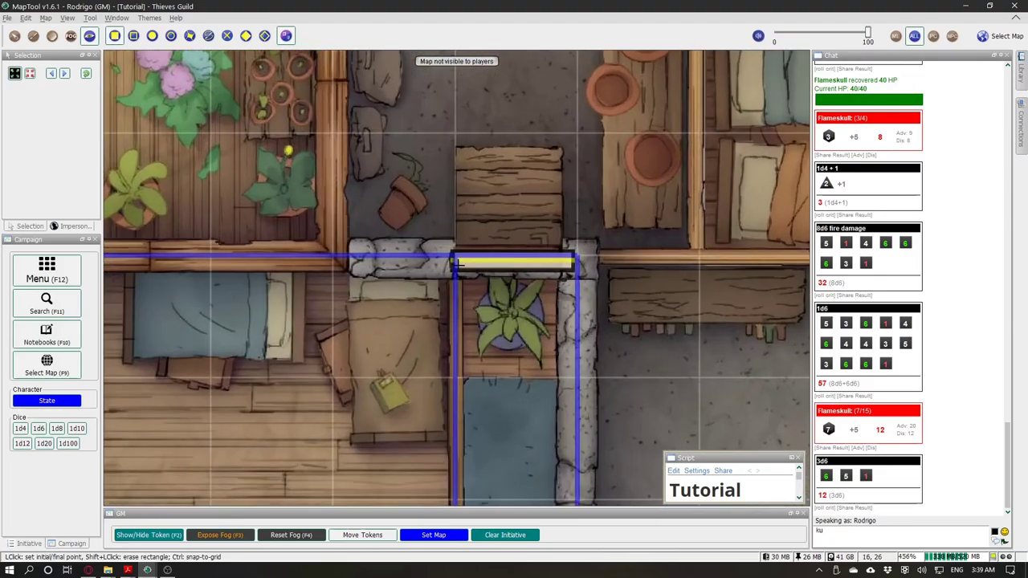
pyautogui.scroll(3, 461, 246)
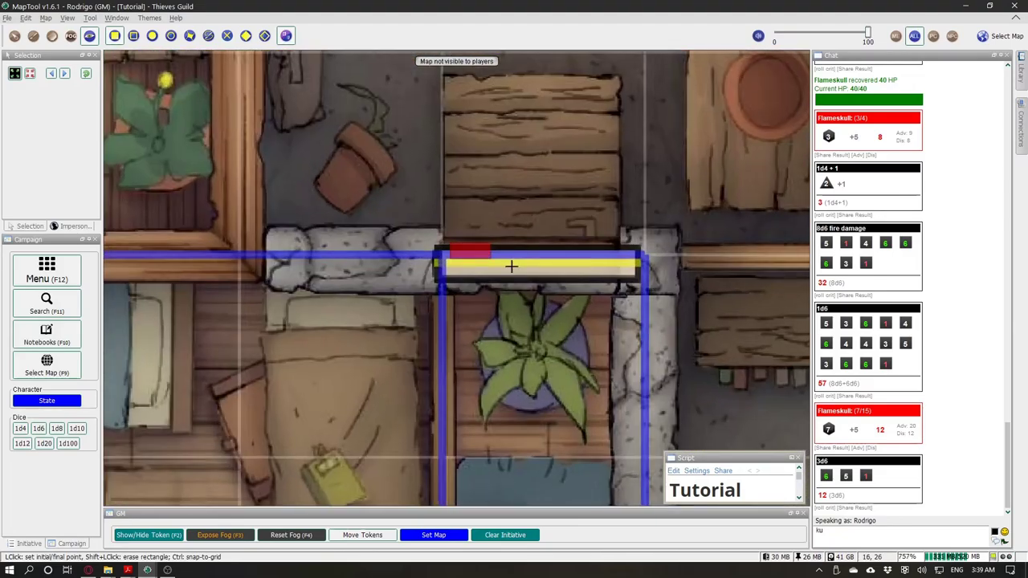
pyautogui.scroll(-3, 549, 236)
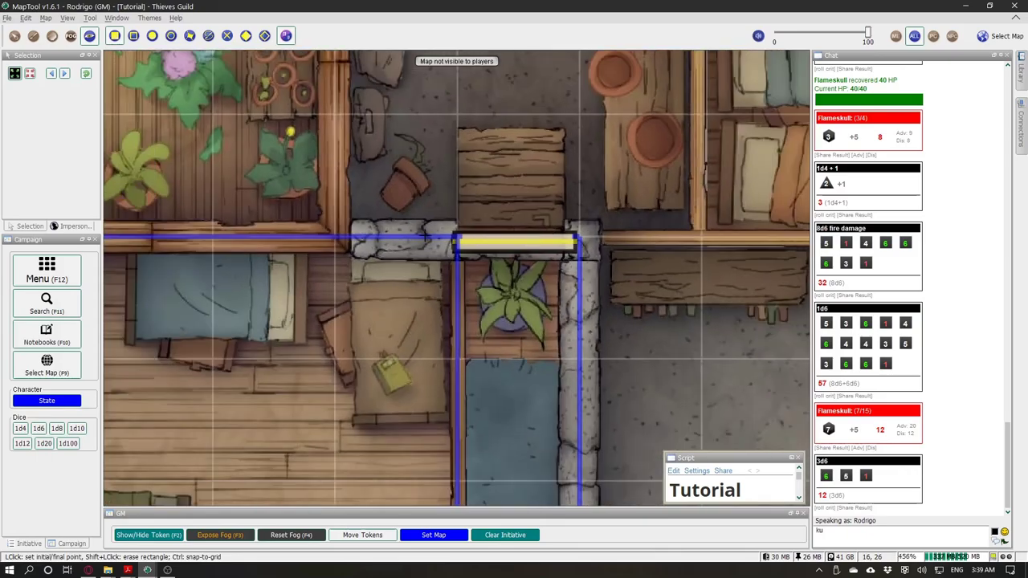
# Step: Return to token selection and find the uppercase S in the resource library's Letters & Numbers folder
pyautogui.scroll(-3, 513, 265)
pyautogui.scroll(3, 482, 305)
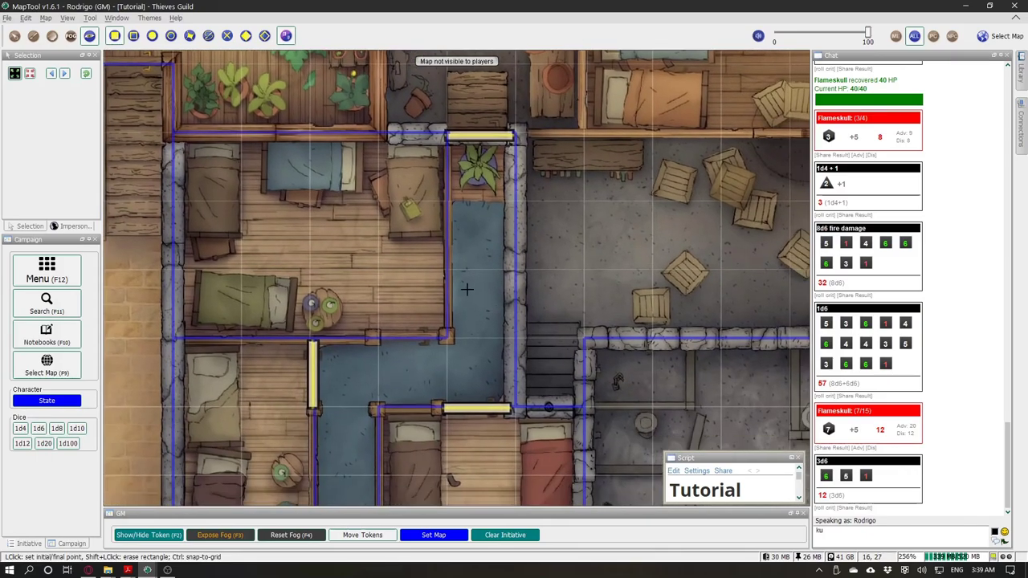
pyautogui.moveTo(467, 289); pyautogui.dragTo(447, 269)
pyautogui.moveTo(470, 317); pyautogui.dragTo(435, 275)
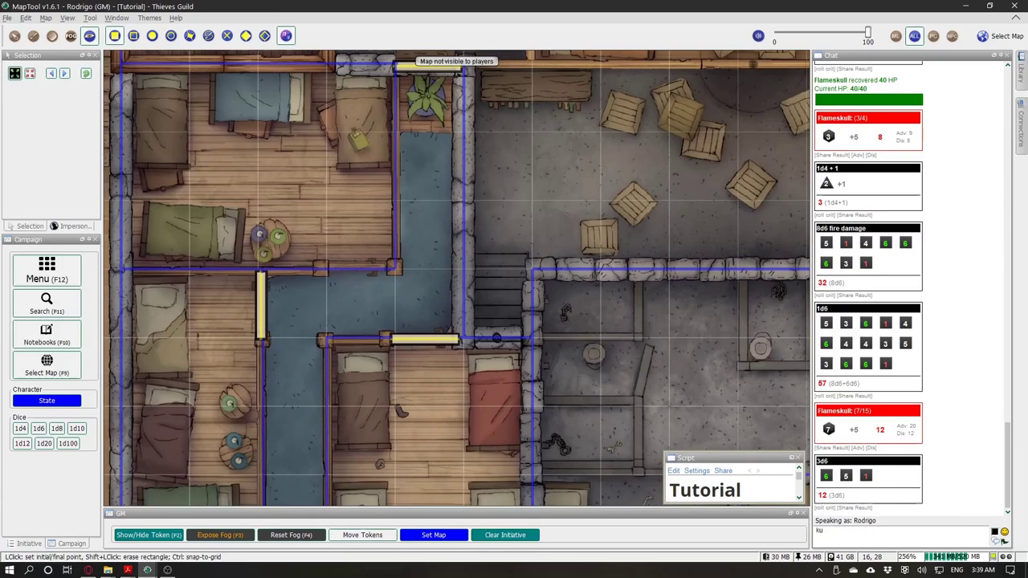
pyautogui.scroll(2, 492, 336)
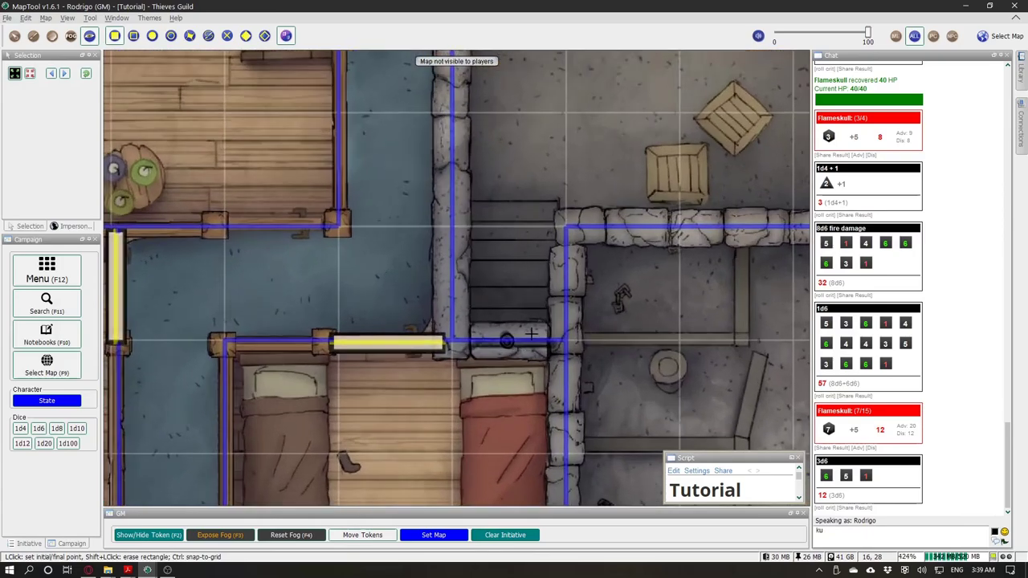
pyautogui.click(14, 35)
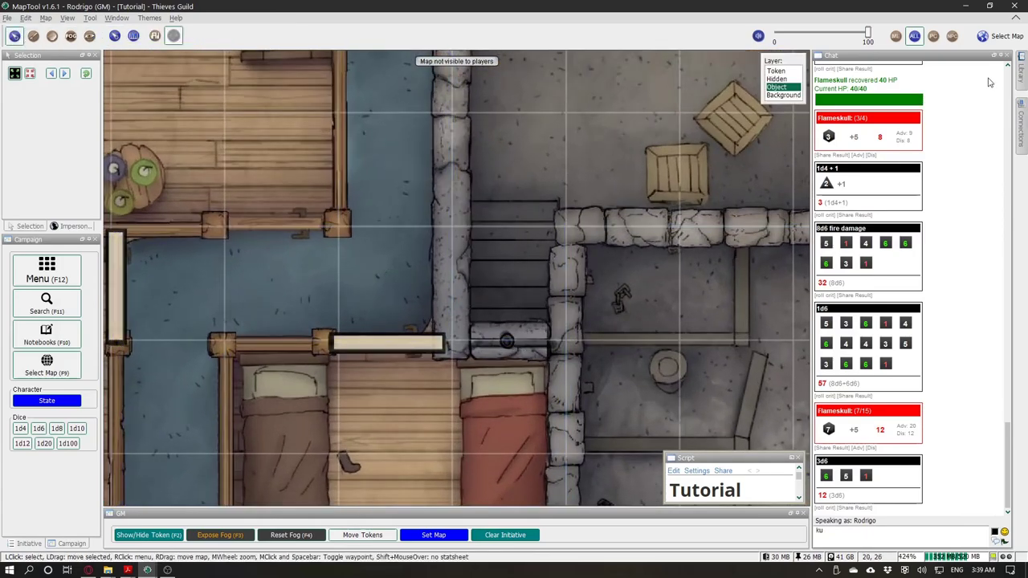
pyautogui.click(1021, 71)
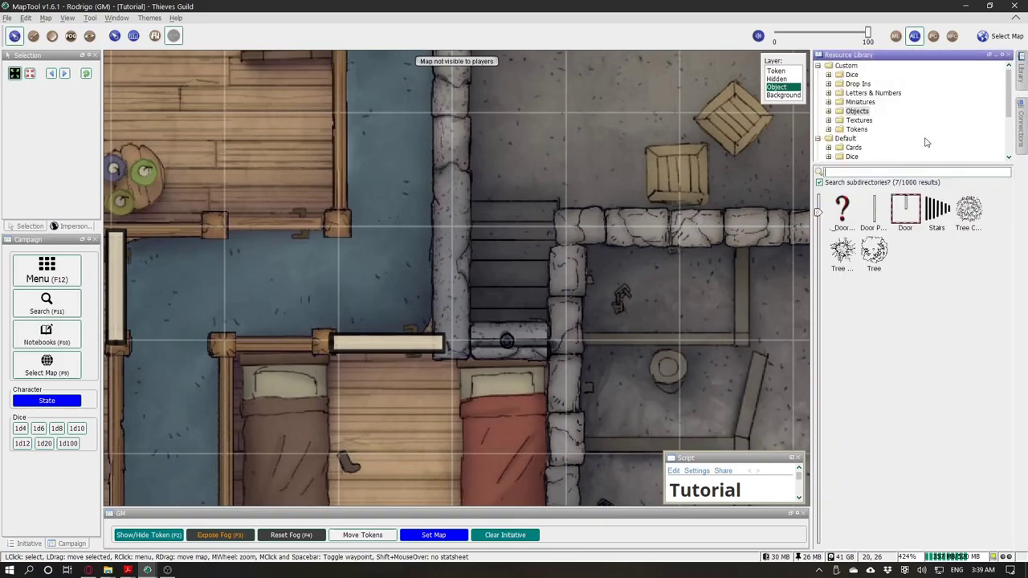
pyautogui.click(863, 94)
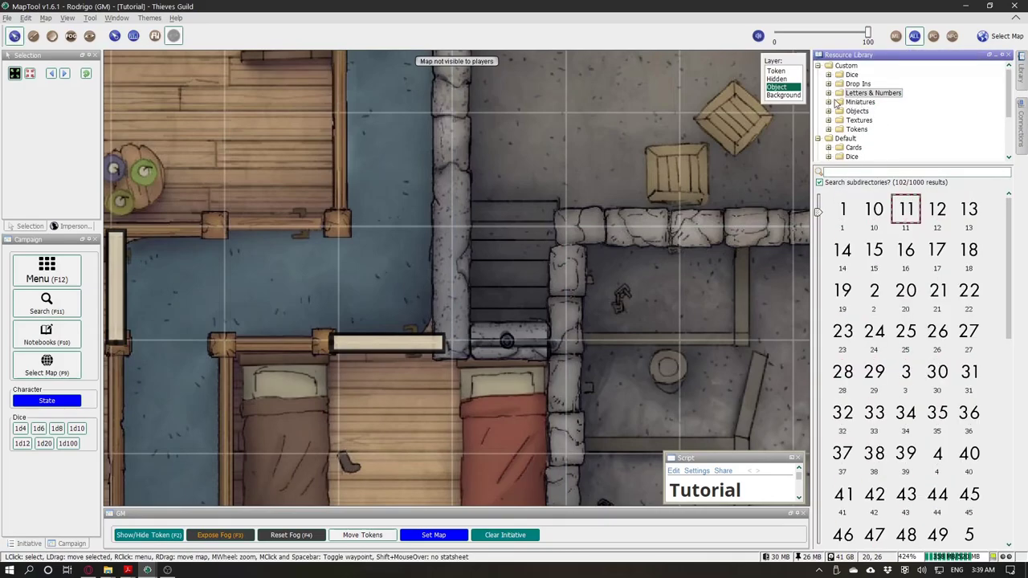
pyautogui.scroll(-8, 961, 305)
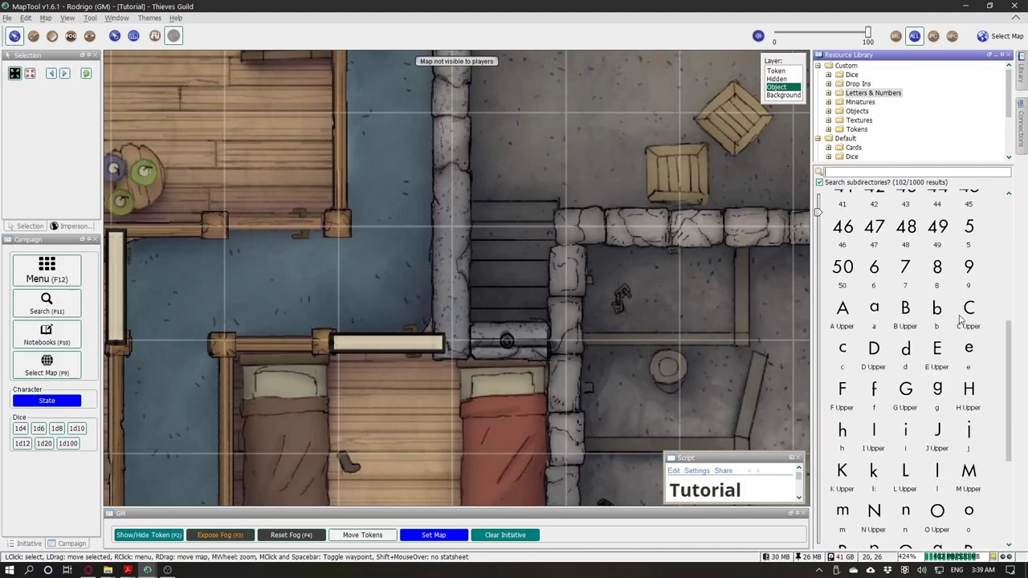
pyautogui.scroll(-5, 929, 345)
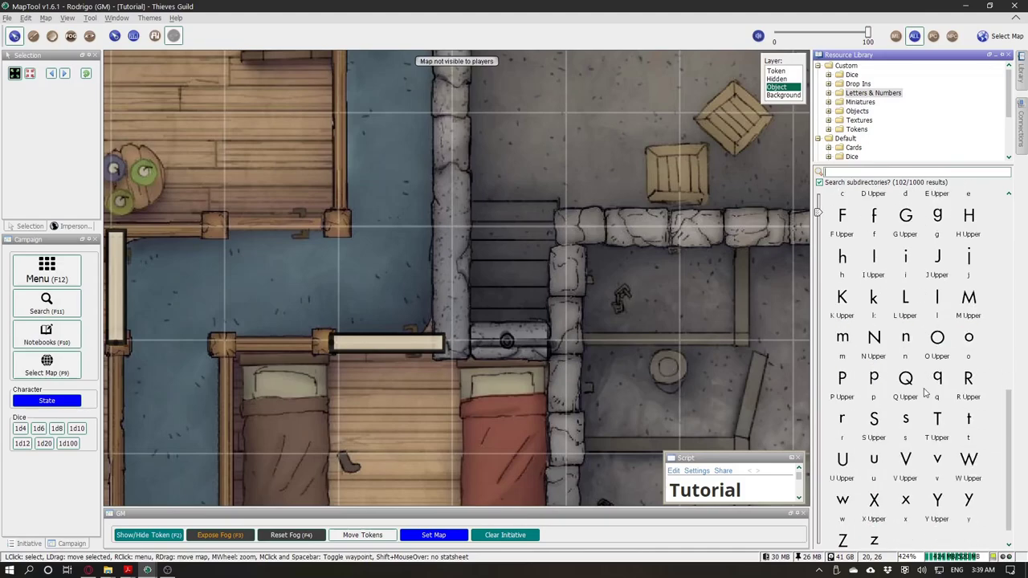
# Step: Make Hidden the active layer and place the uppercase S on the stairs east of the blue corridor
pyautogui.moveTo(876, 408); pyautogui.dragTo(507, 270)
pyautogui.moveTo(555, 306); pyautogui.dragTo(863, 363)
pyautogui.click(789, 79)
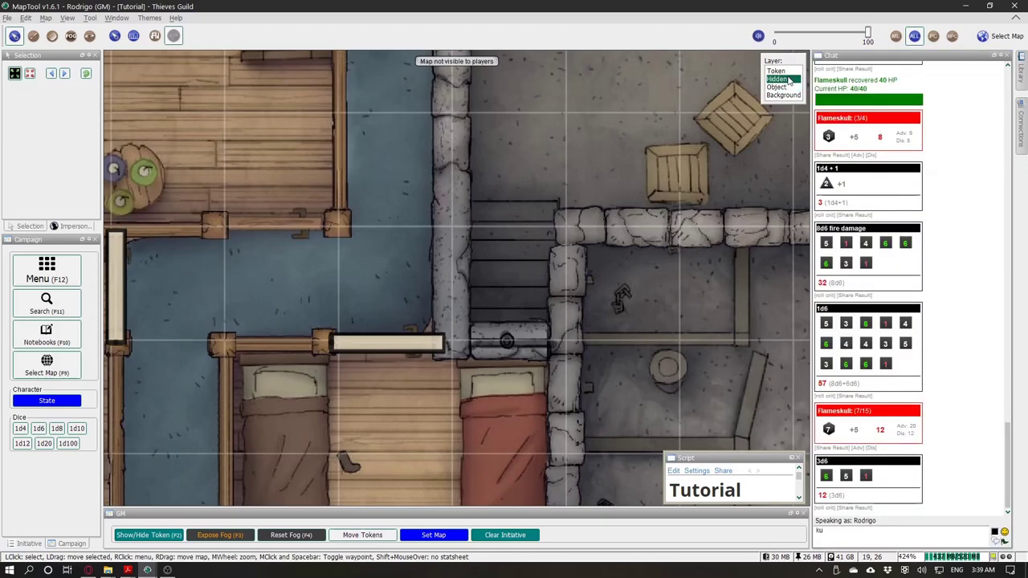
pyautogui.click(1022, 130)
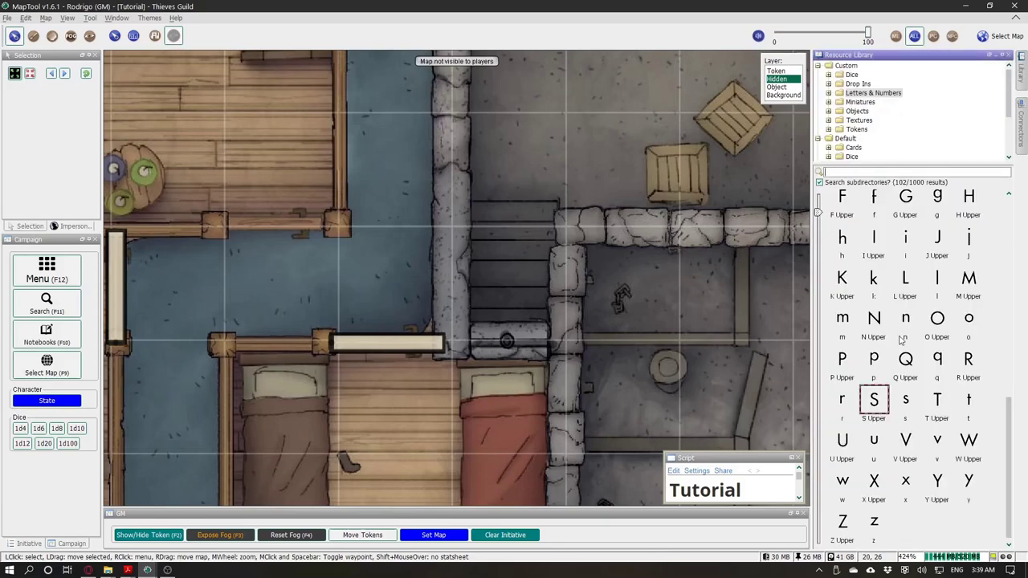
pyautogui.moveTo(817, 384); pyautogui.dragTo(509, 287)
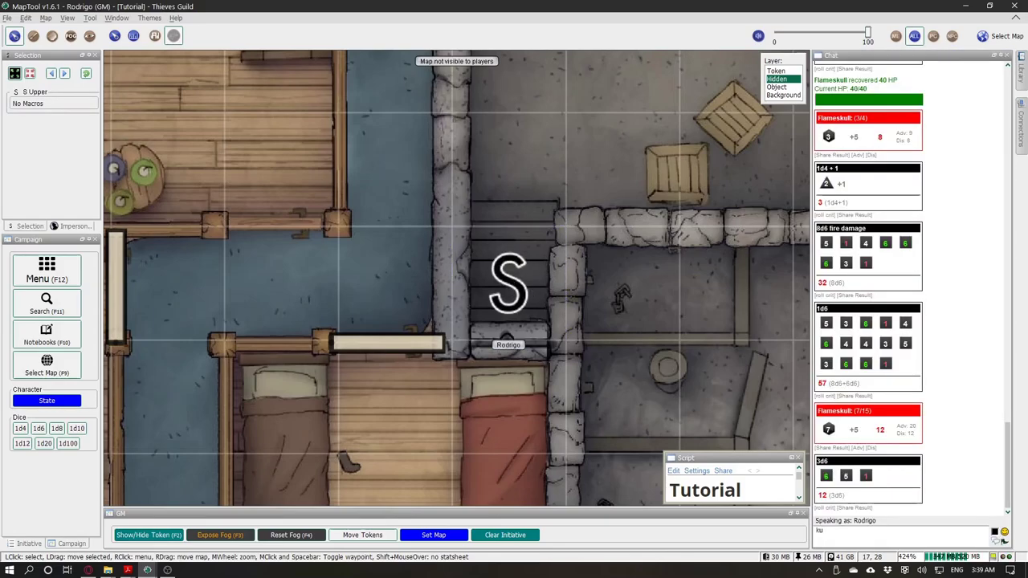
# Step: Turn off Snap to grid for the S and check the vision blocking around the stairs
pyautogui.scroll(5, 523, 354)
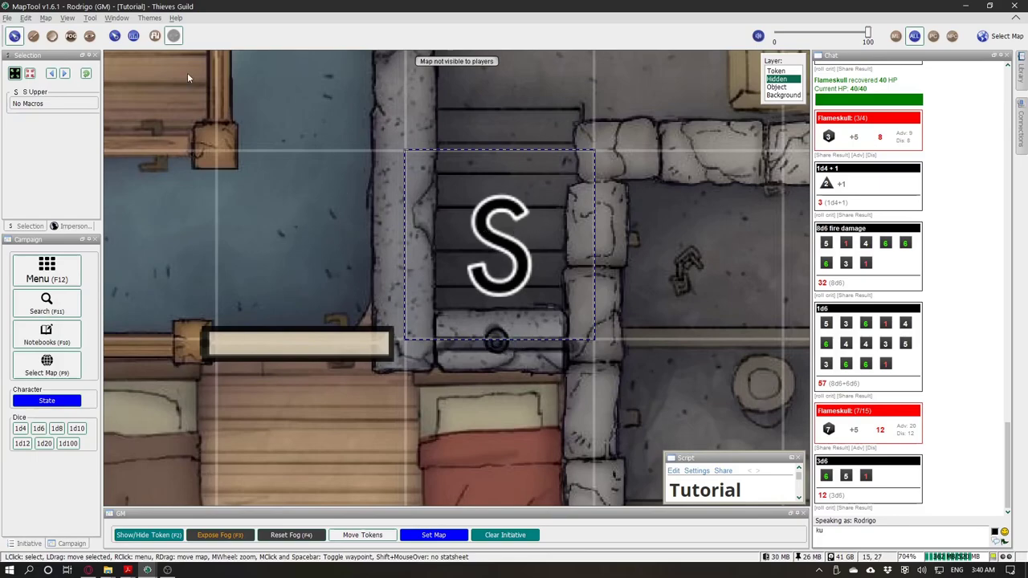
pyautogui.rightClick(520, 245)
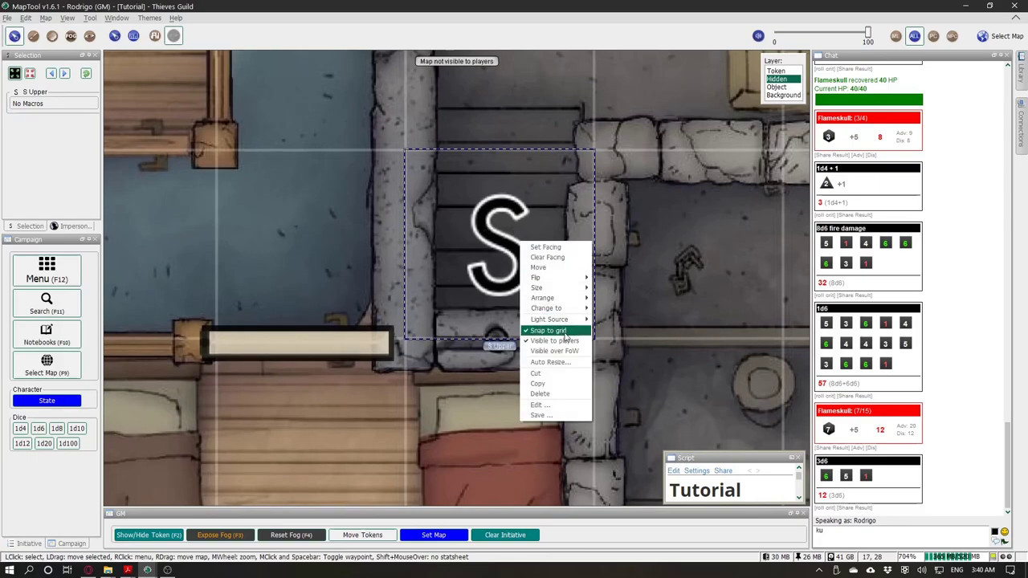
pyautogui.click(565, 331)
pyautogui.click(90, 36)
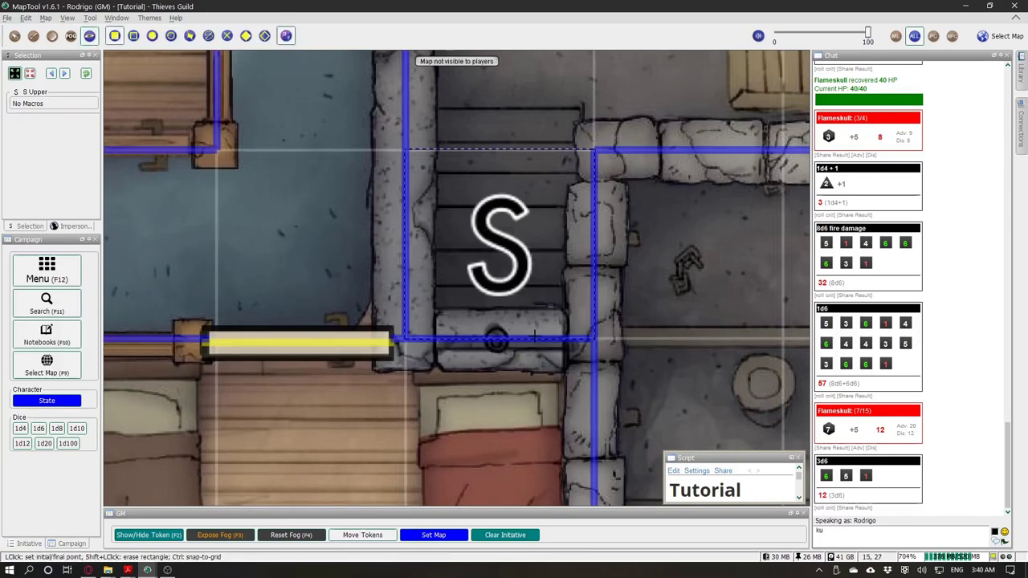
pyautogui.click(15, 35)
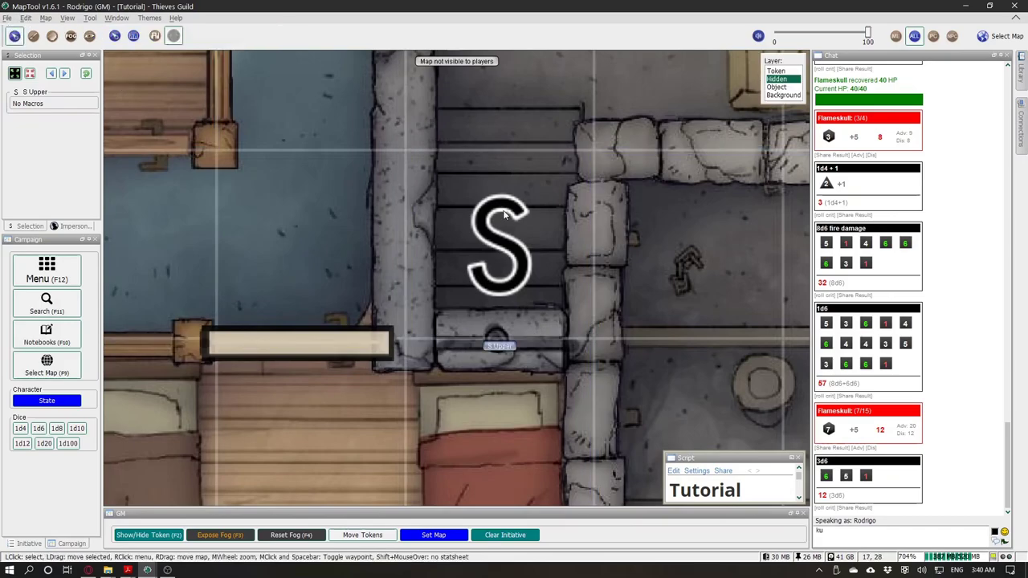
# Step: Set the S to Free Size and shrink it to about one grid cell over the stairs
pyautogui.rightClick(483, 243)
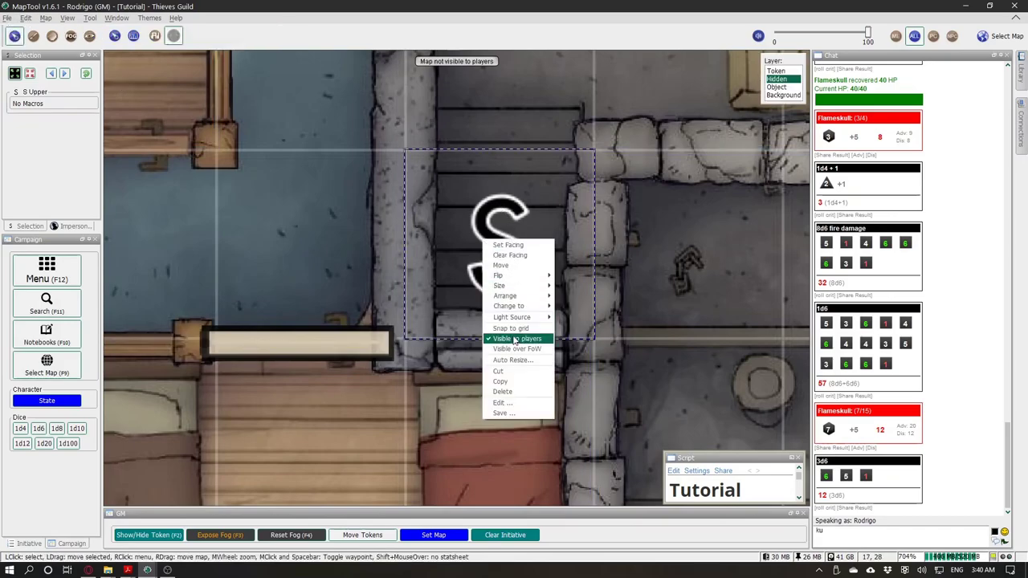
pyautogui.moveTo(526, 281)
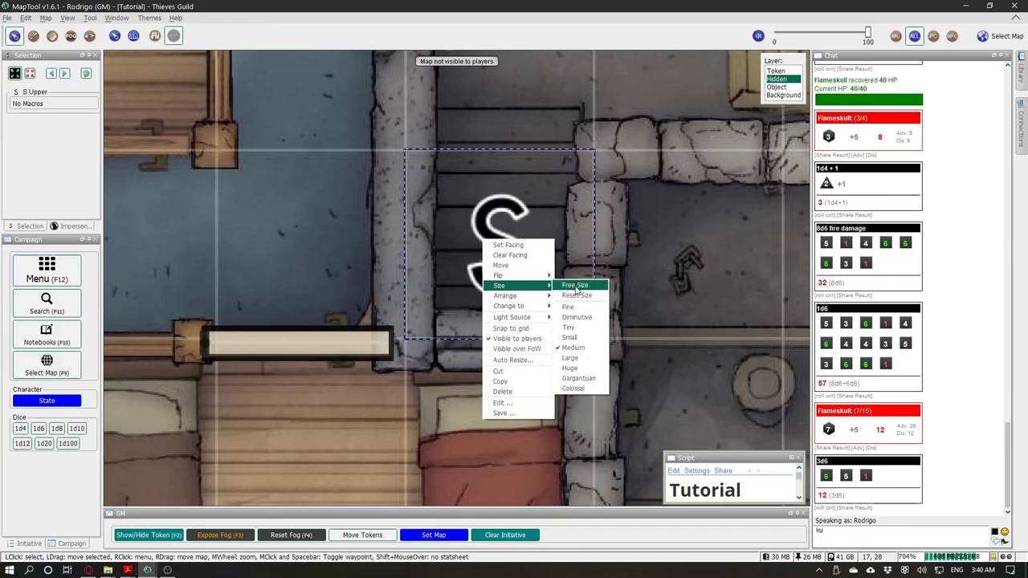
pyautogui.click(584, 287)
pyautogui.scroll(-10, 431, 181)
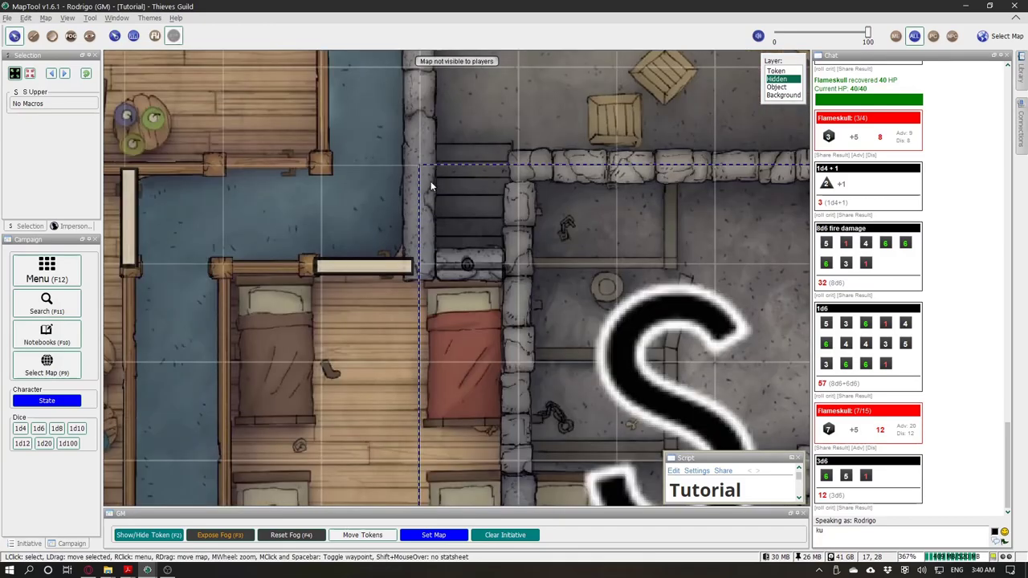
pyautogui.scroll(-1, 632, 321)
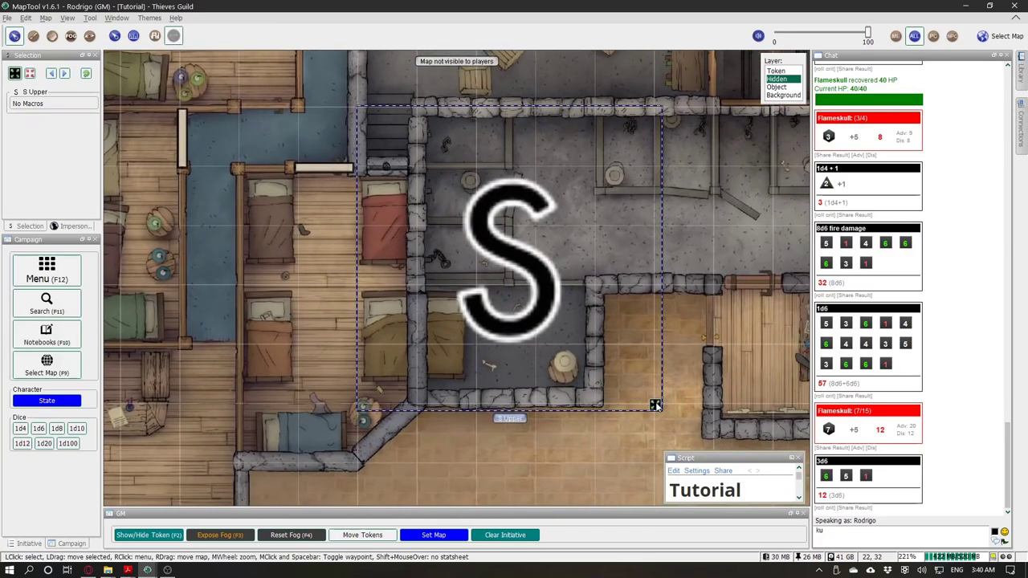
pyautogui.moveTo(655, 405); pyautogui.dragTo(413, 166)
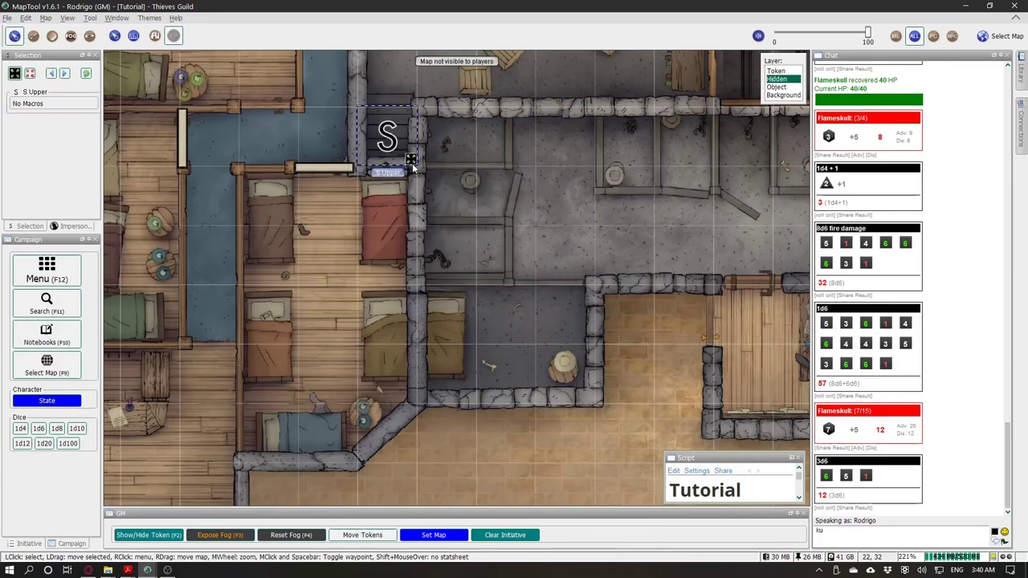
# Step: Rotate the S sideways in quarter turns and return it upright over the stairs
pyautogui.moveTo(394, 138)
pyautogui.scroll(2, 394, 138)
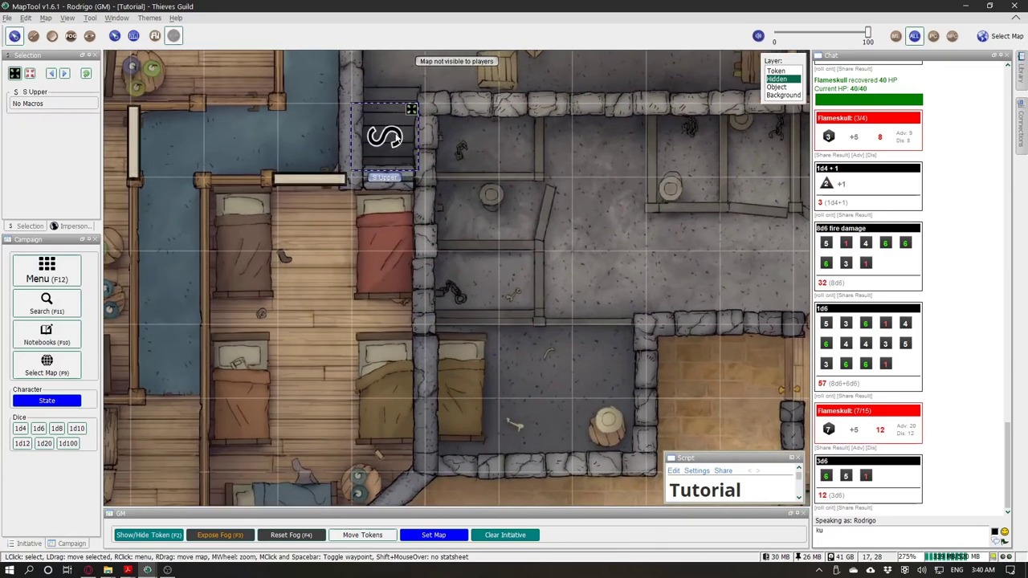
pyautogui.scroll(-2, 393, 138)
pyautogui.moveTo(387, 135)
pyautogui.mouseDown()
pyautogui.moveTo(360, 134)
pyautogui.moveTo(387, 136)
pyautogui.mouseUp()
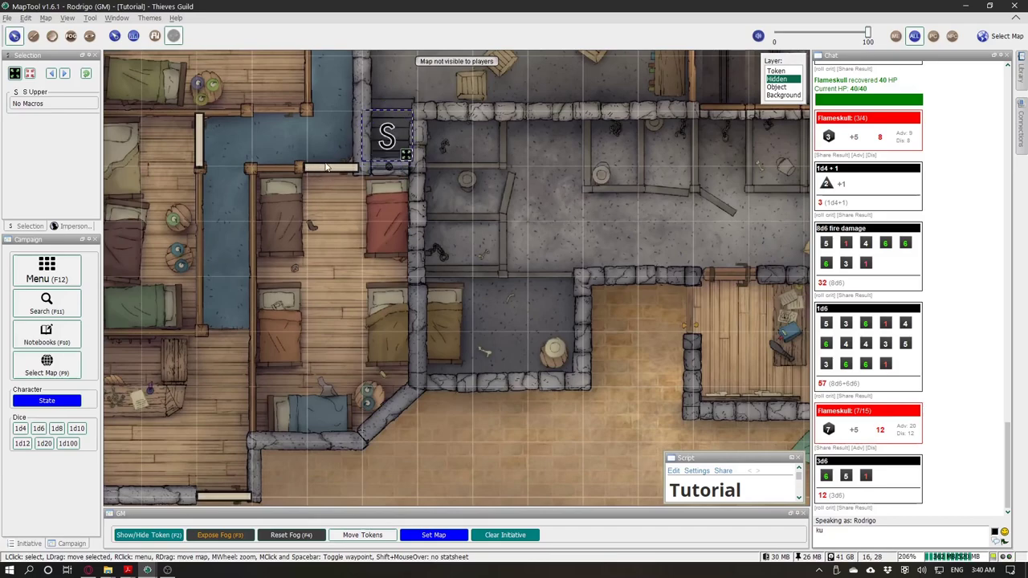
pyautogui.scroll(-8, 384, 127)
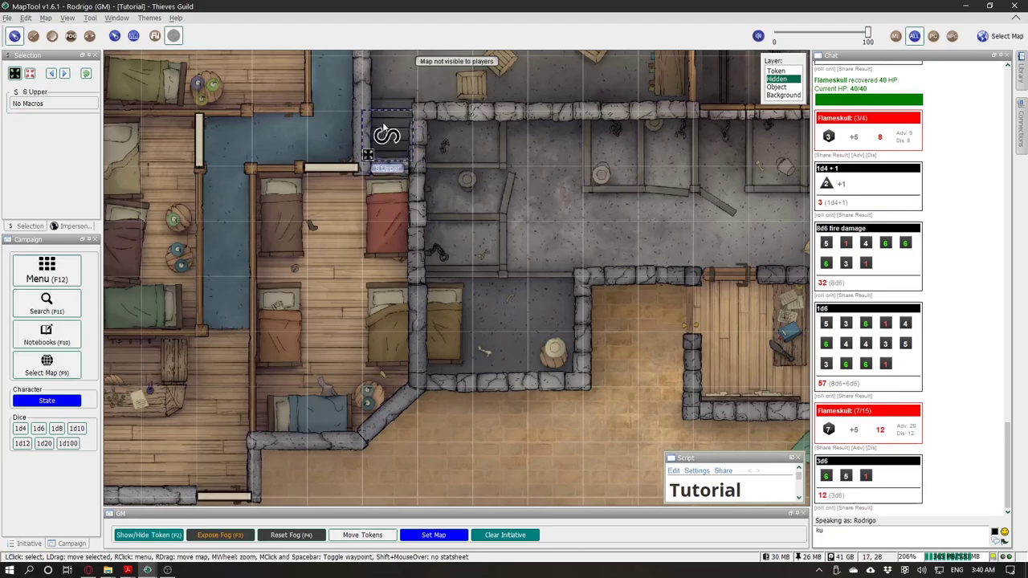
pyautogui.moveTo(386, 127); pyautogui.dragTo(386, 130)
pyautogui.scroll(8, 386, 132)
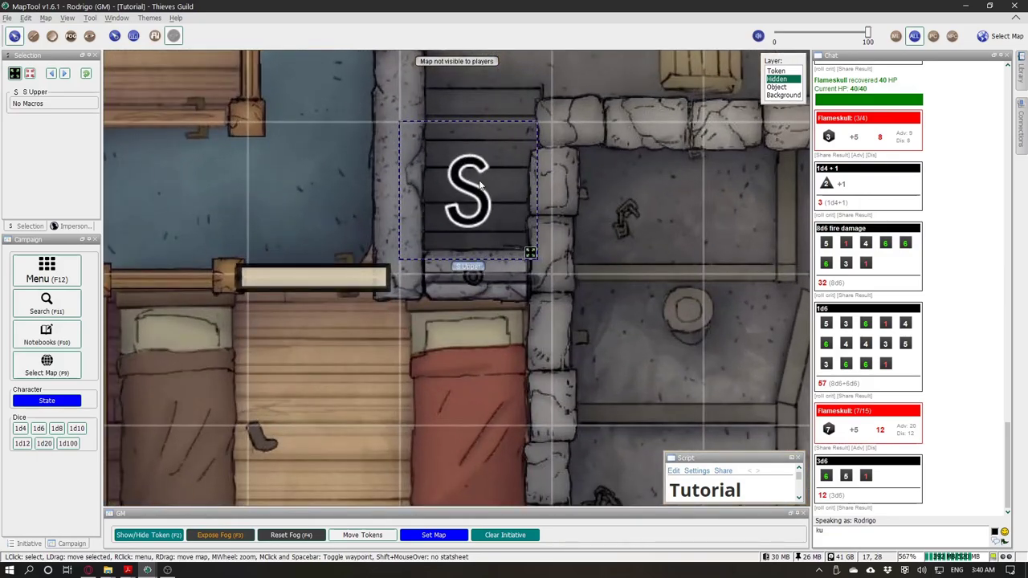
# Step: Rotate the S to lie sideways and move it onto the stone wall section at the foot of the stairs
pyautogui.scroll(-17, 479, 185)
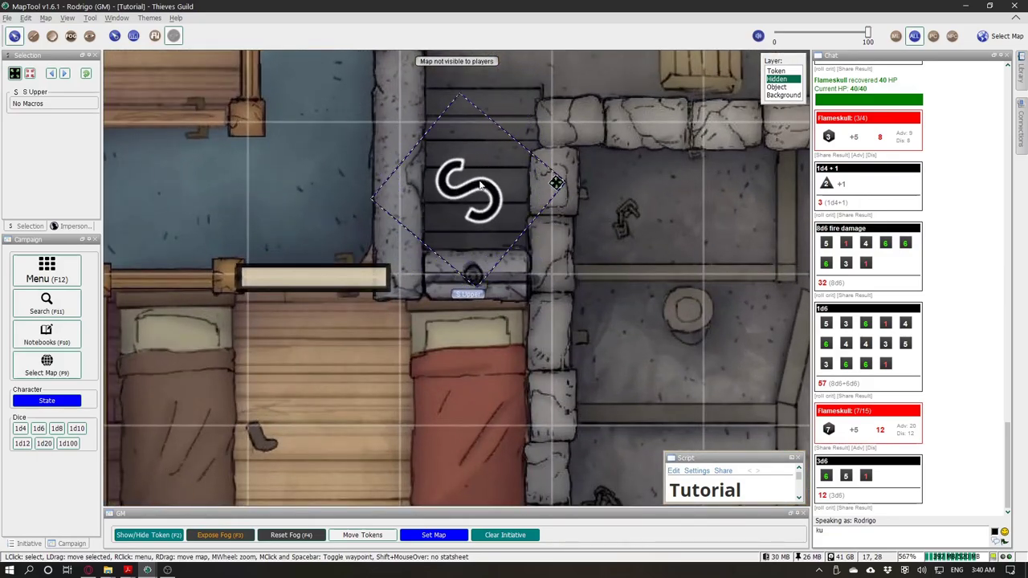
pyautogui.moveTo(480, 185); pyautogui.dragTo(480, 185)
pyautogui.scroll(-20, 480, 184)
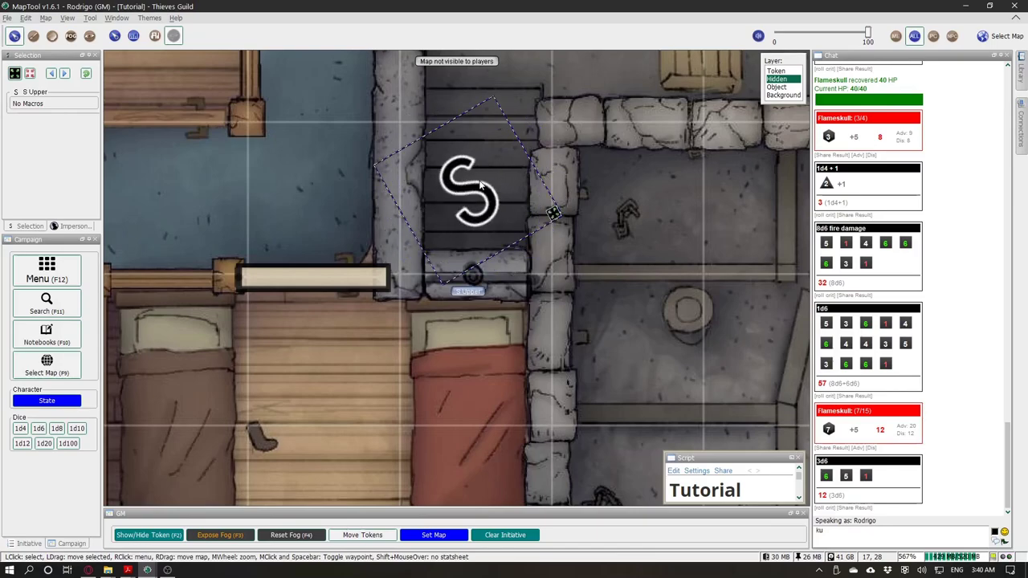
pyautogui.scroll(-20, 480, 185)
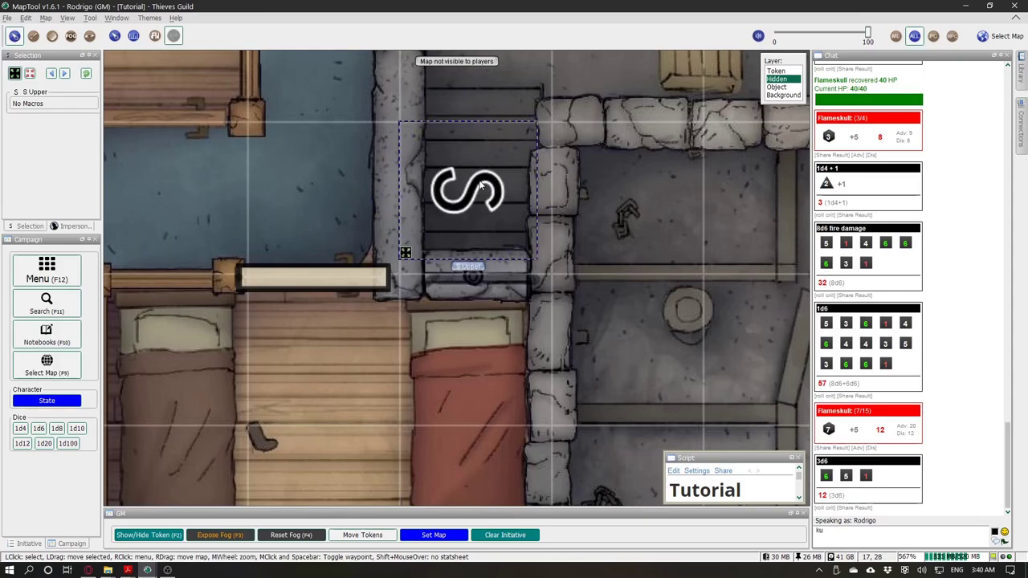
pyautogui.scroll(-8, 480, 186)
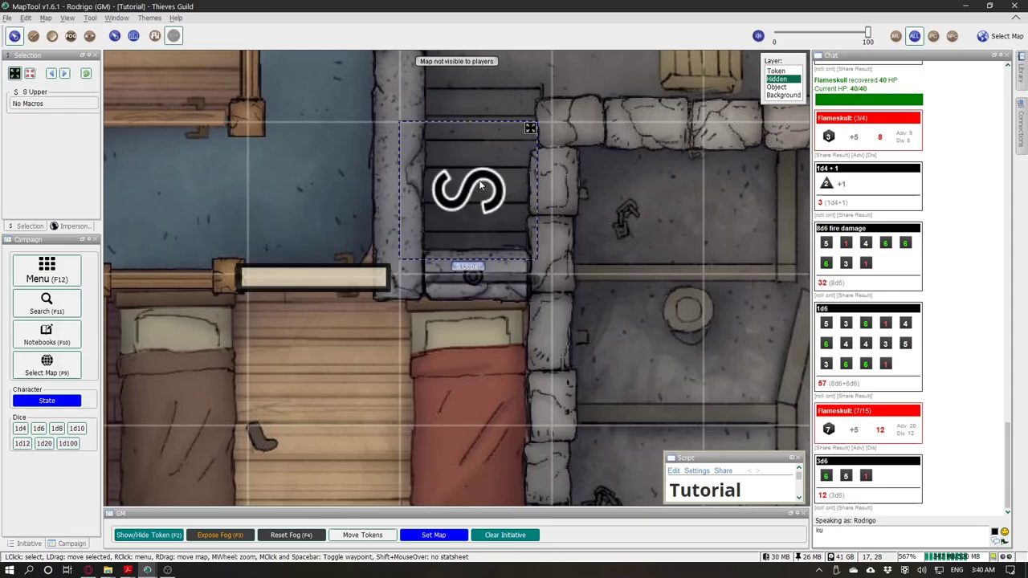
pyautogui.moveTo(482, 178); pyautogui.dragTo(493, 259)
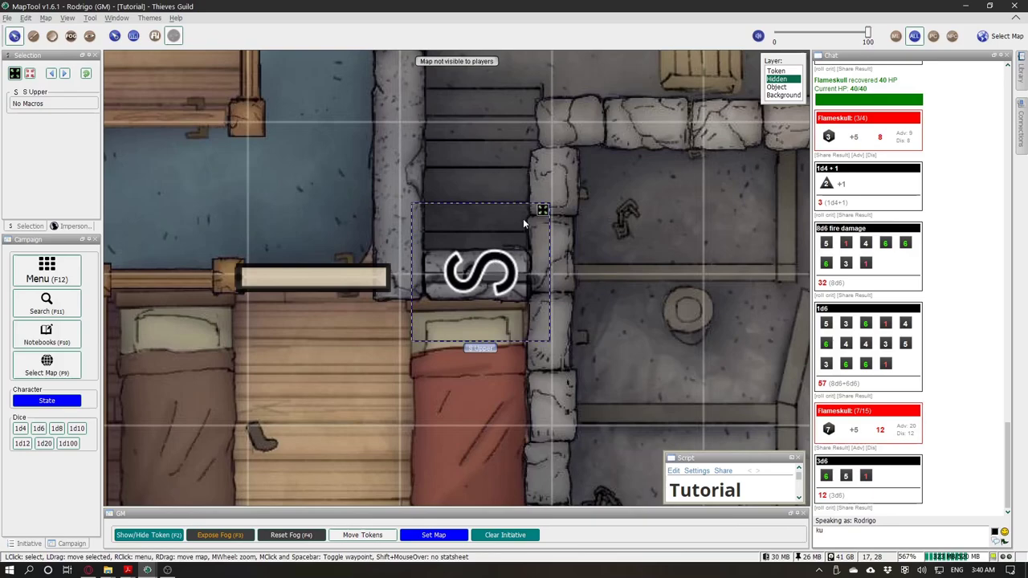
# Step: Shrink the S slightly and center it over the secret door's wall section between the two stone walls
pyautogui.scroll(1, 558, 263)
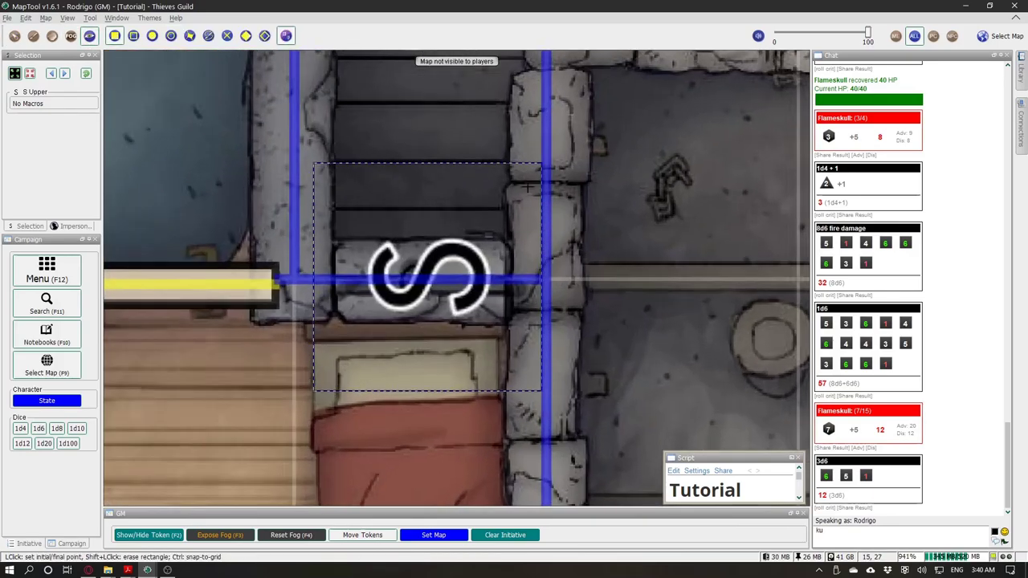
pyautogui.click(14, 36)
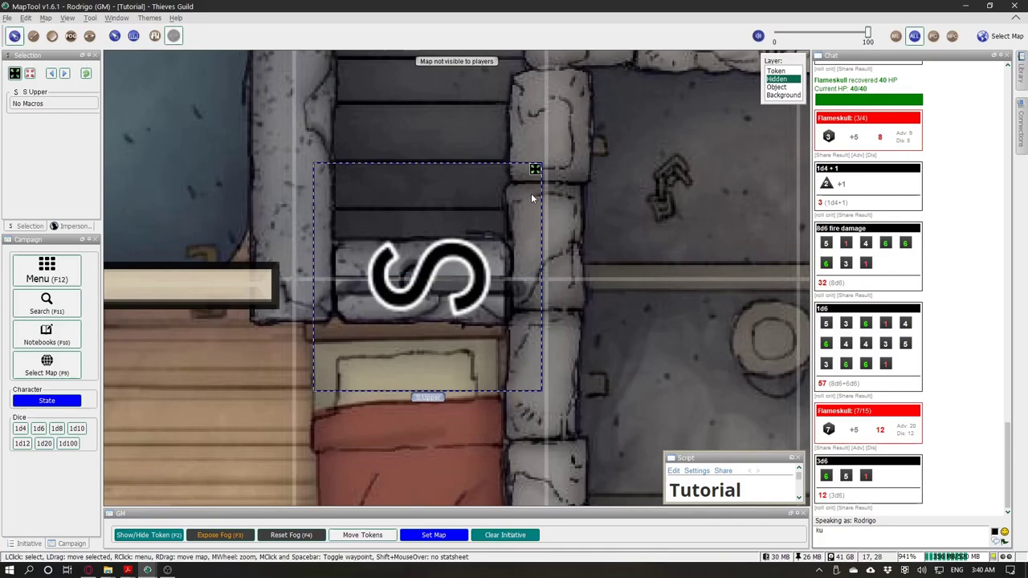
pyautogui.moveTo(532, 172); pyautogui.dragTo(522, 183)
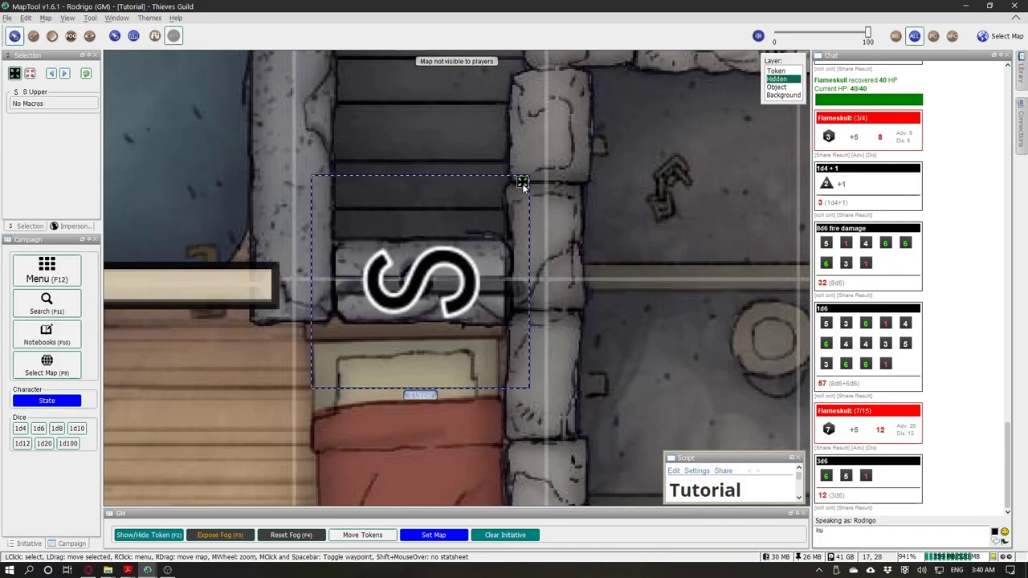
pyautogui.moveTo(486, 260); pyautogui.dragTo(491, 261)
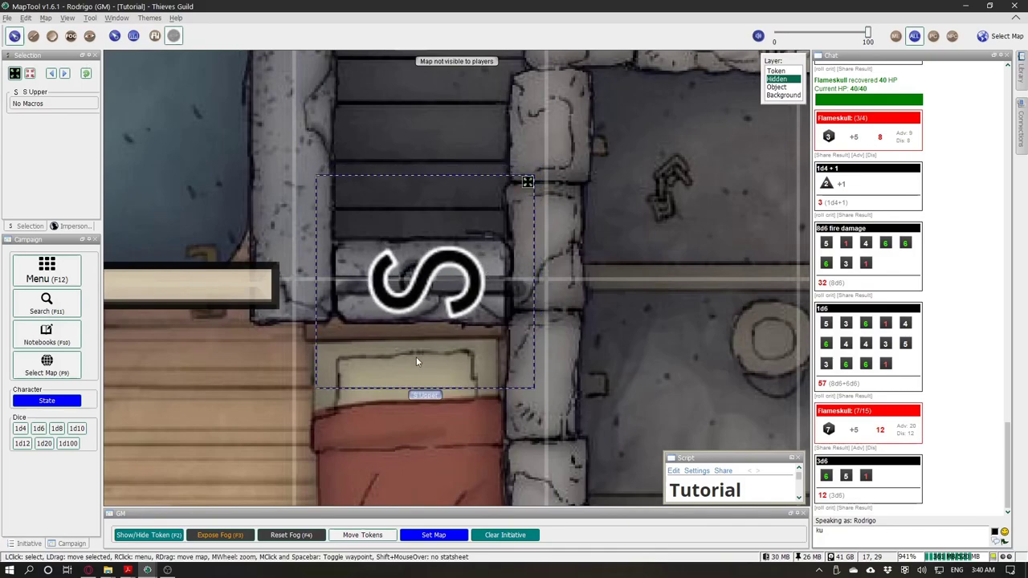
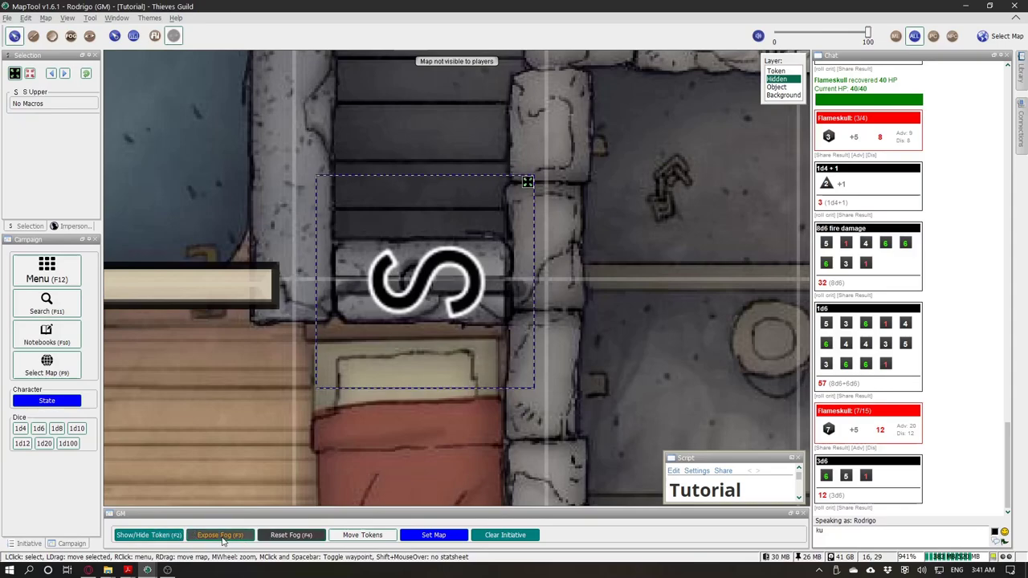
# Step: Hide the S token from players and transfer the map's vision blocking beneath it to the token, erasing the source
pyautogui.click(150, 535)
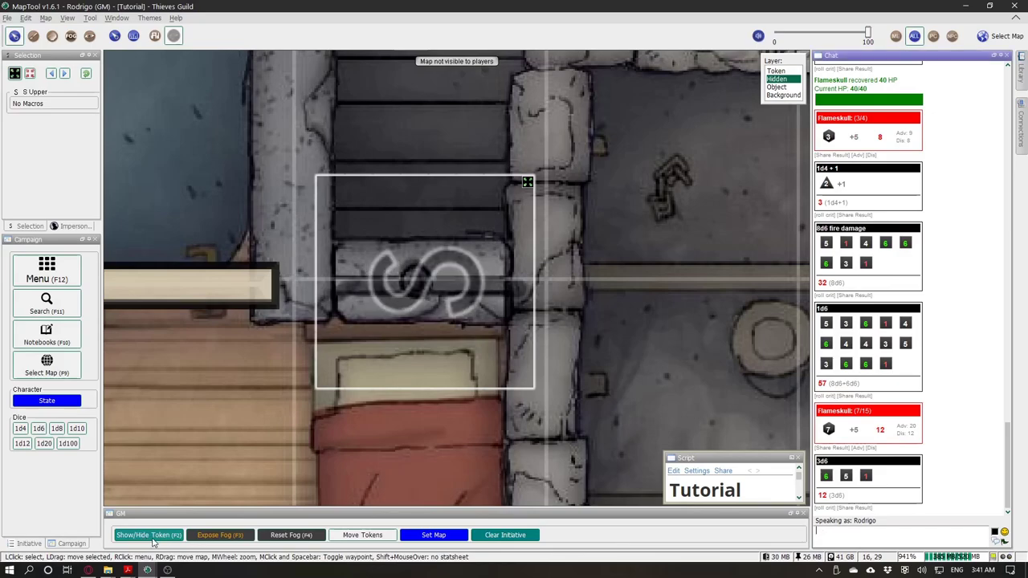
pyautogui.scroll(-5, 469, 343)
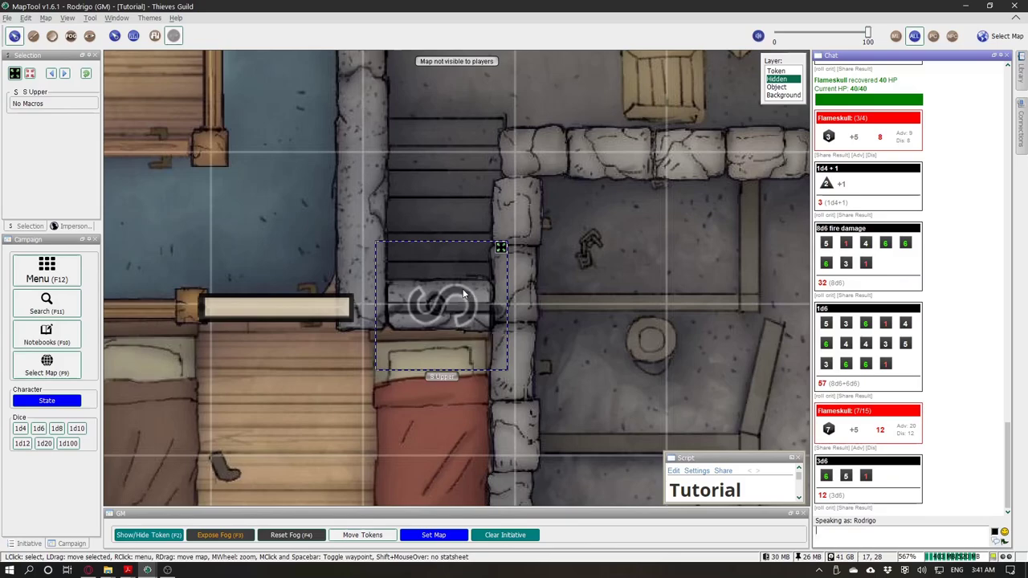
pyautogui.scroll(-3, 462, 295)
pyautogui.scroll(2, 410, 272)
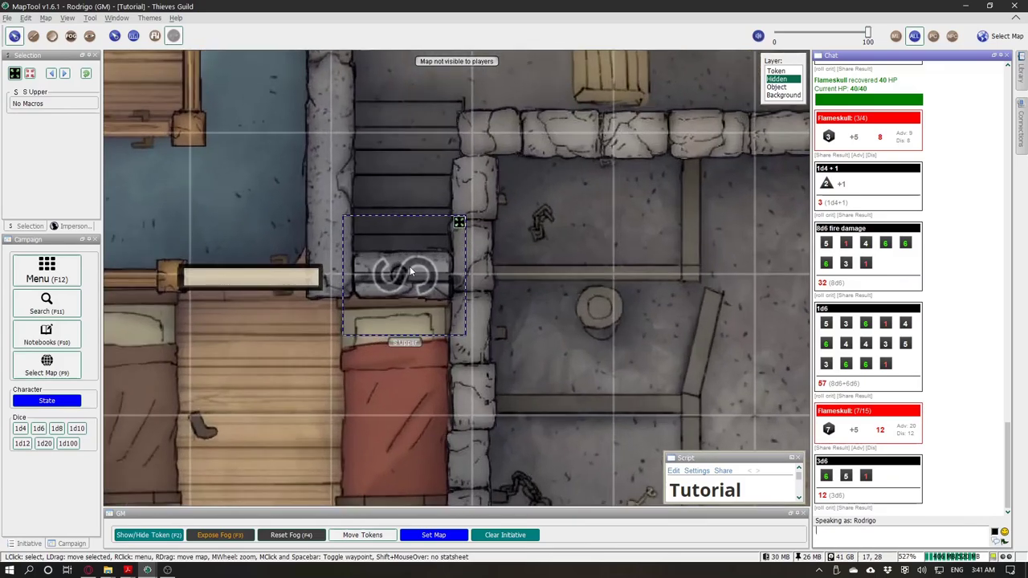
pyautogui.doubleClick(409, 270)
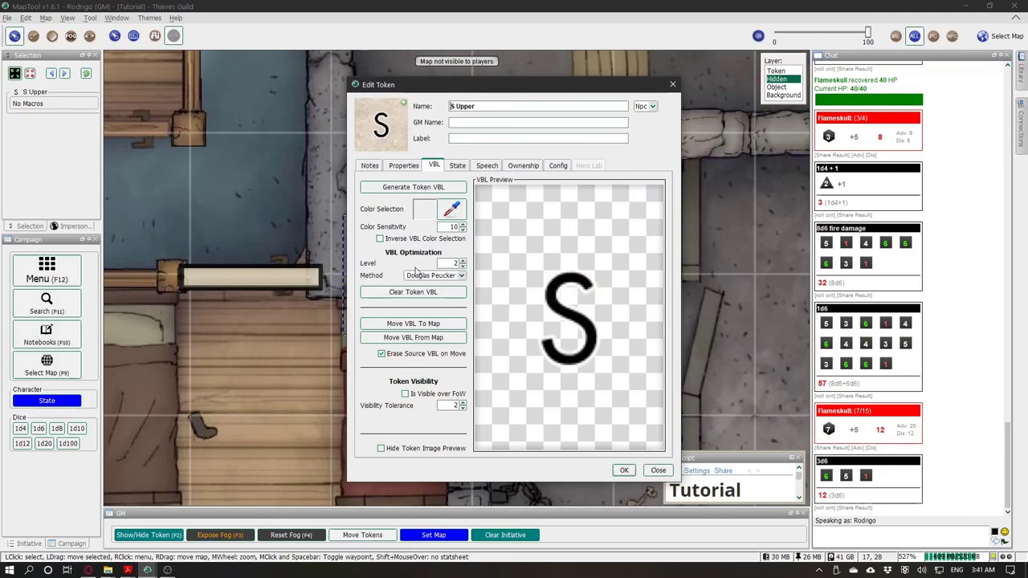
pyautogui.click(402, 338)
pyautogui.click(624, 470)
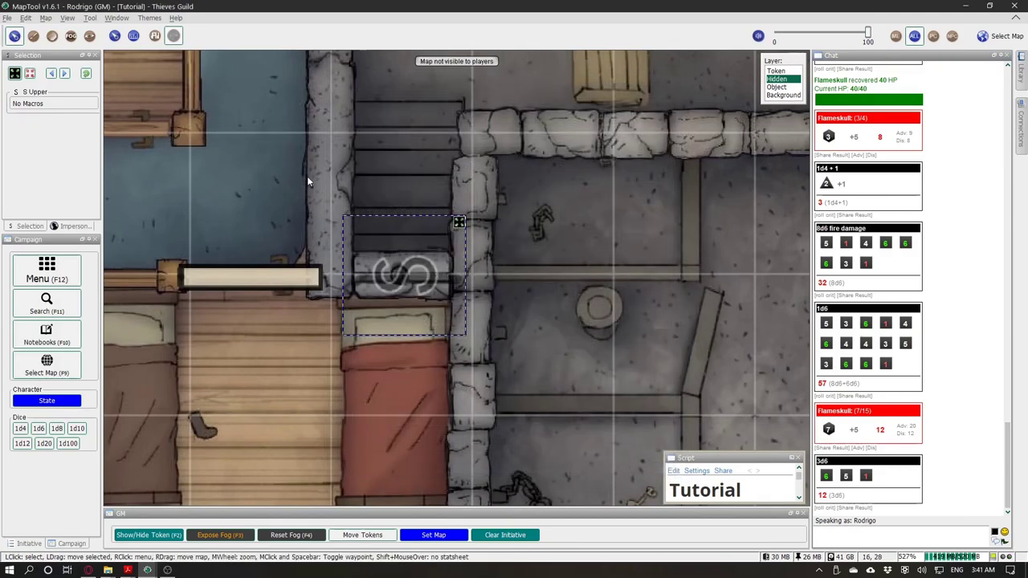
pyautogui.click(90, 36)
pyautogui.scroll(5, 409, 283)
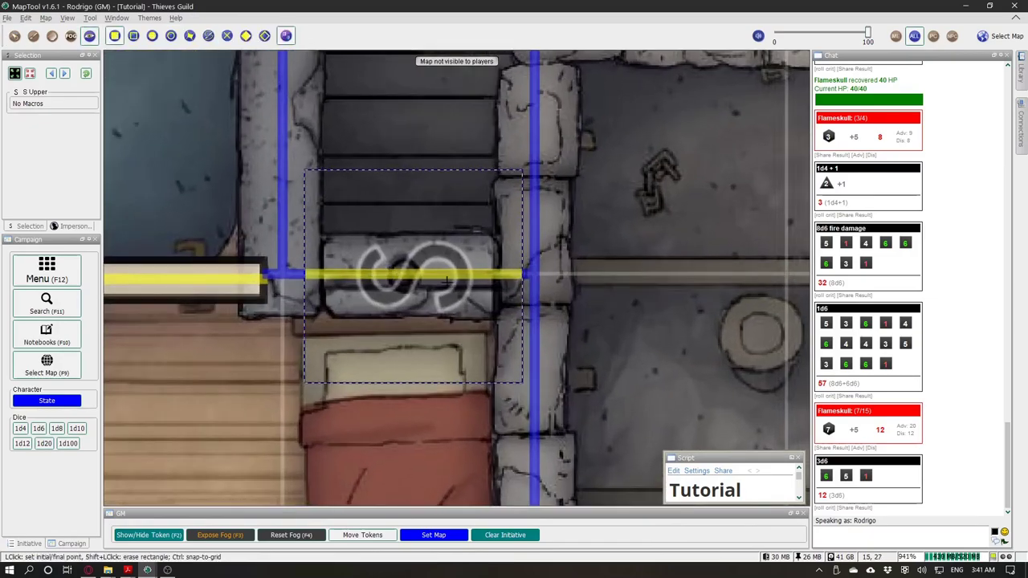
pyautogui.scroll(-3, 501, 276)
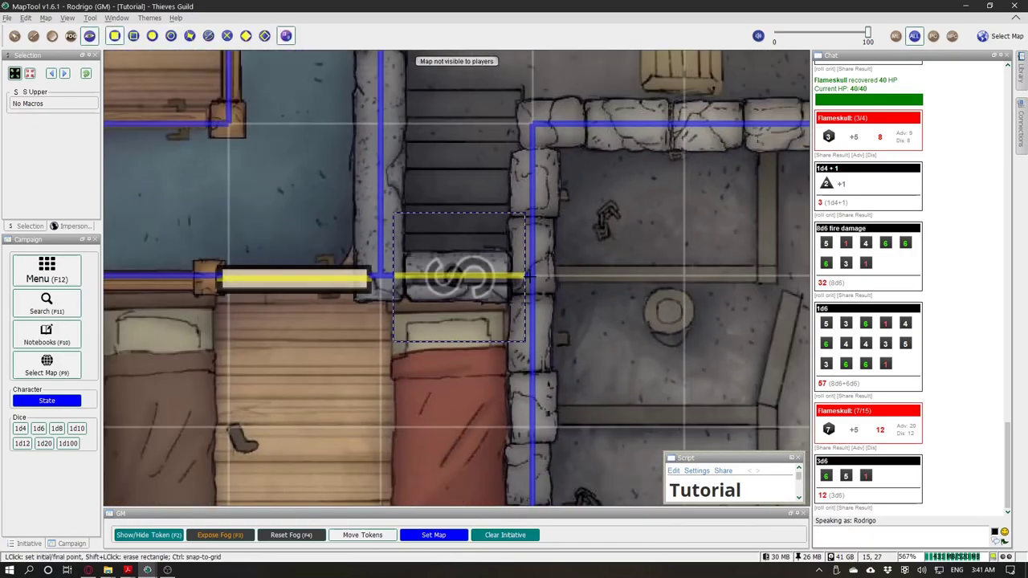
# Step: Try moving the S off the secret door to see whether its vision blocking follows
pyautogui.click(14, 35)
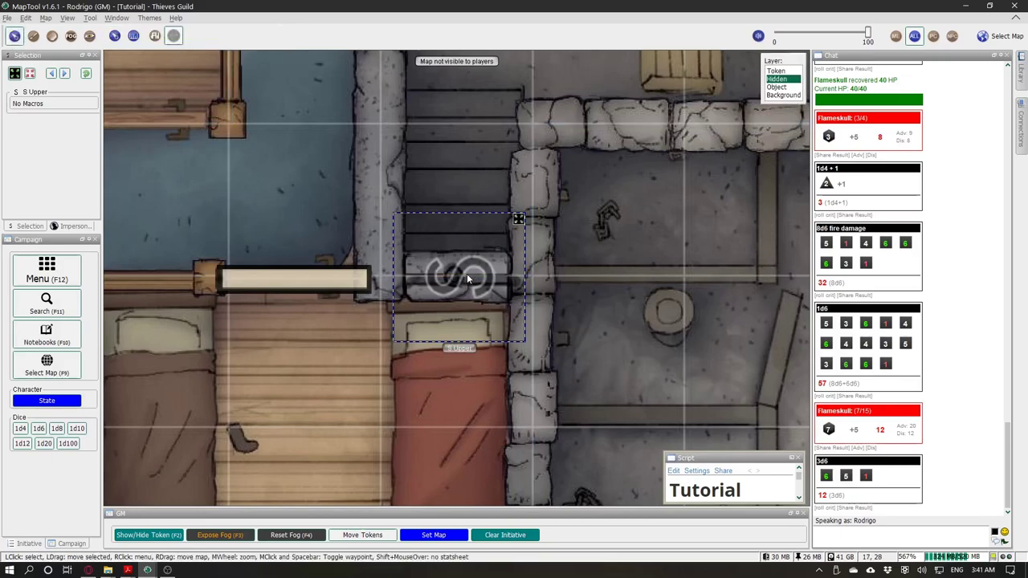
pyautogui.moveTo(459, 277); pyautogui.dragTo(451, 229)
pyautogui.scroll(-4, 482, 197)
pyautogui.scroll(6, 449, 216)
pyautogui.click(89, 35)
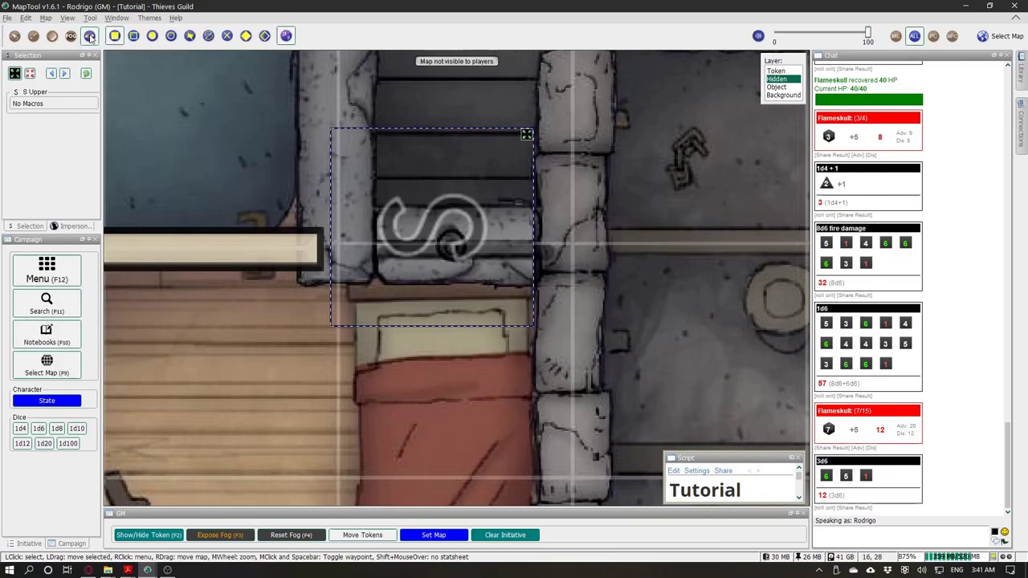
# Step: Realign the S so its vision blocking closes the secret door in line with the adjoining wall lines
pyautogui.scroll(2, 476, 222)
pyautogui.click(14, 35)
pyautogui.moveTo(413, 229); pyautogui.dragTo(453, 249)
pyautogui.click(90, 36)
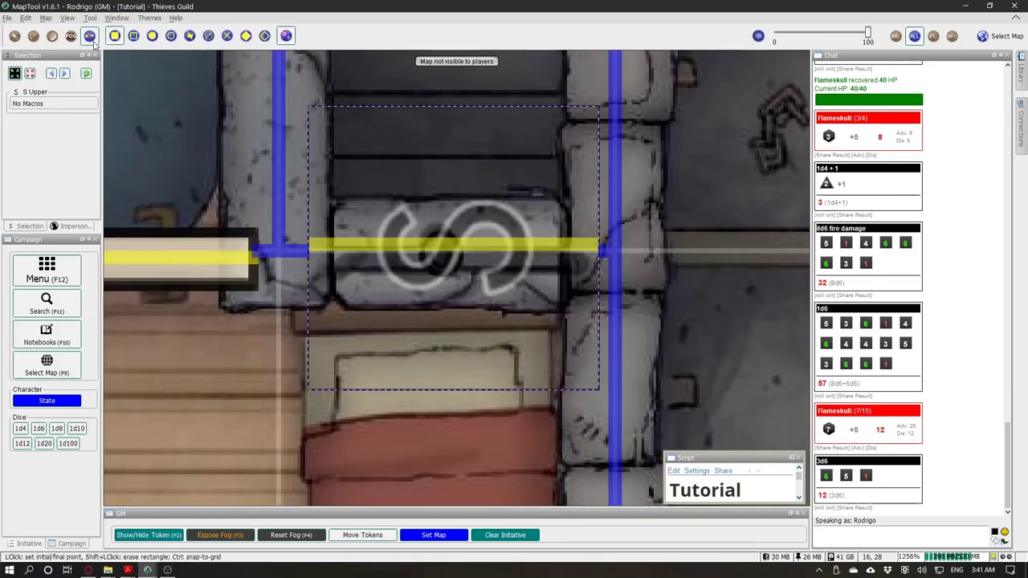
pyautogui.click(14, 35)
pyautogui.moveTo(388, 228); pyautogui.dragTo(388, 234)
pyautogui.click(88, 36)
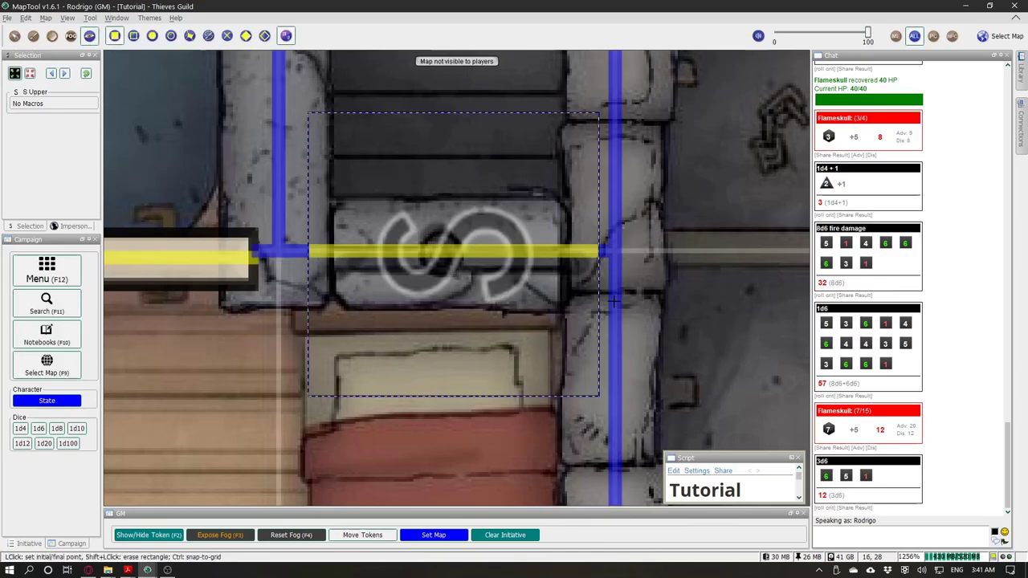
pyautogui.click(15, 35)
# Step: Make Token the active layer and review the wall and door vision blocking around the building's southwest rooms
pyautogui.scroll(-10, 505, 213)
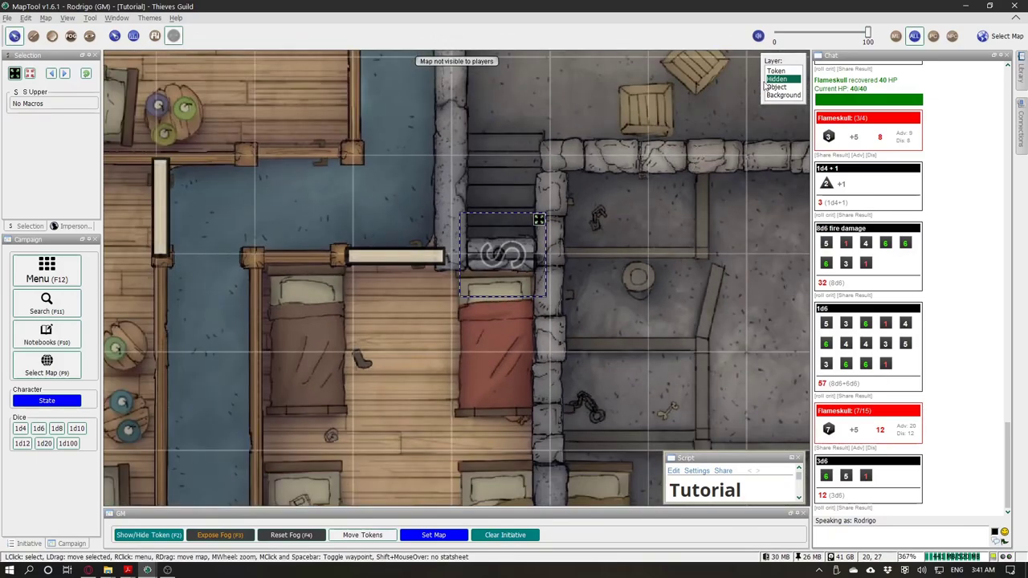
pyautogui.scroll(-5, 494, 226)
pyautogui.scroll(-4, 460, 328)
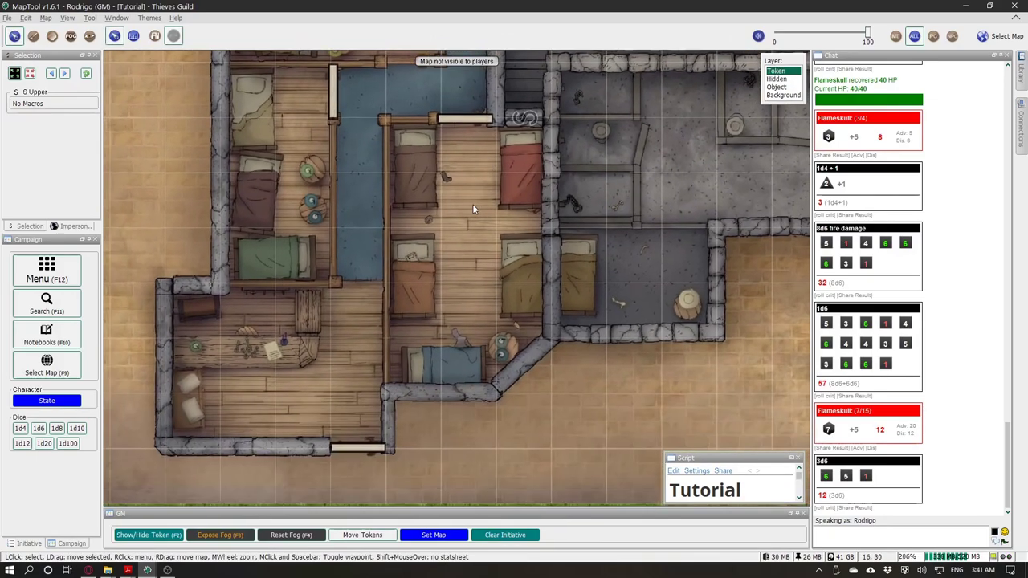
pyautogui.click(88, 36)
pyautogui.moveTo(471, 222); pyautogui.dragTo(472, 247)
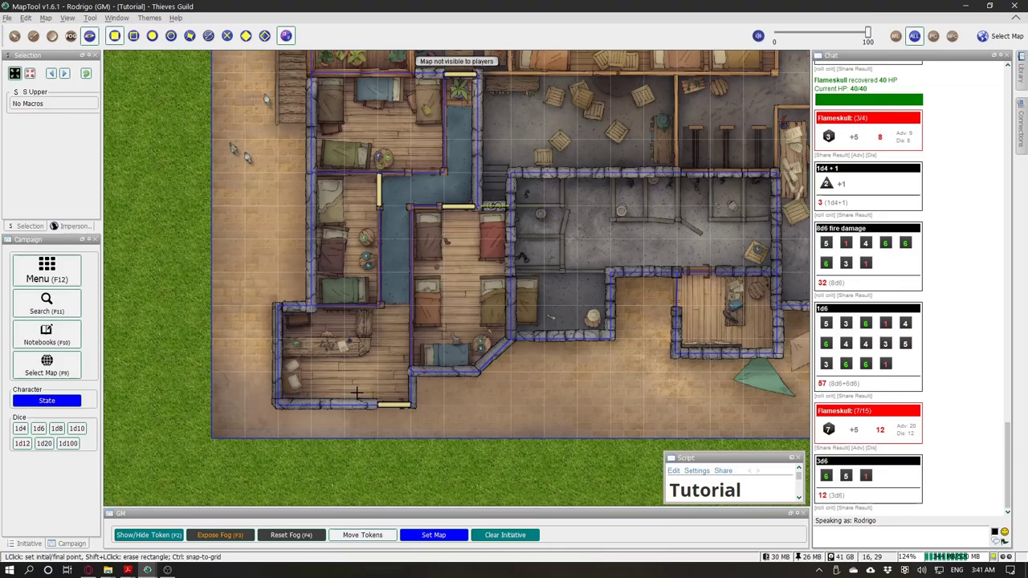
pyautogui.scroll(4, 305, 343)
pyautogui.scroll(-3, 334, 194)
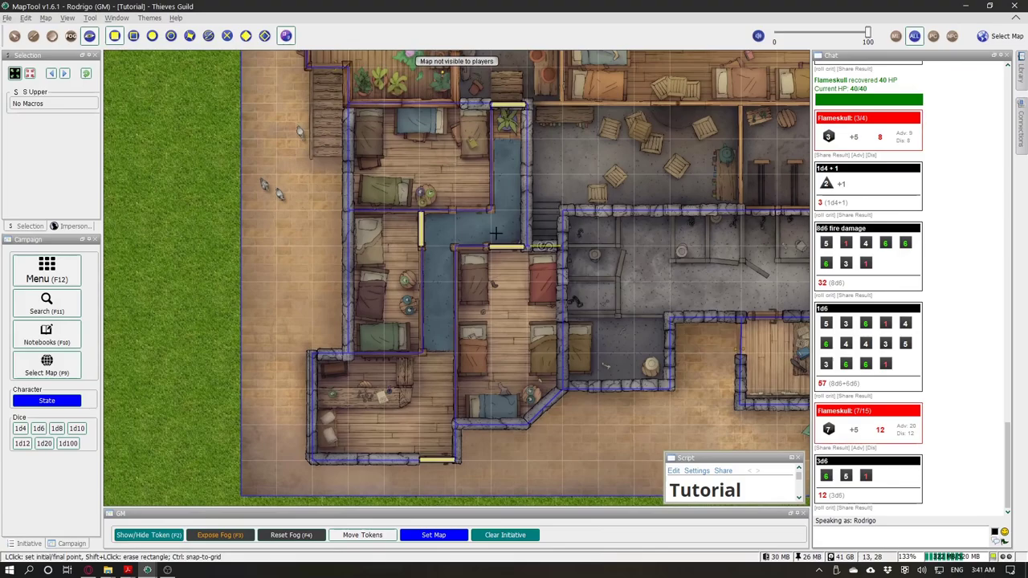
pyautogui.moveTo(507, 313); pyautogui.dragTo(480, 261)
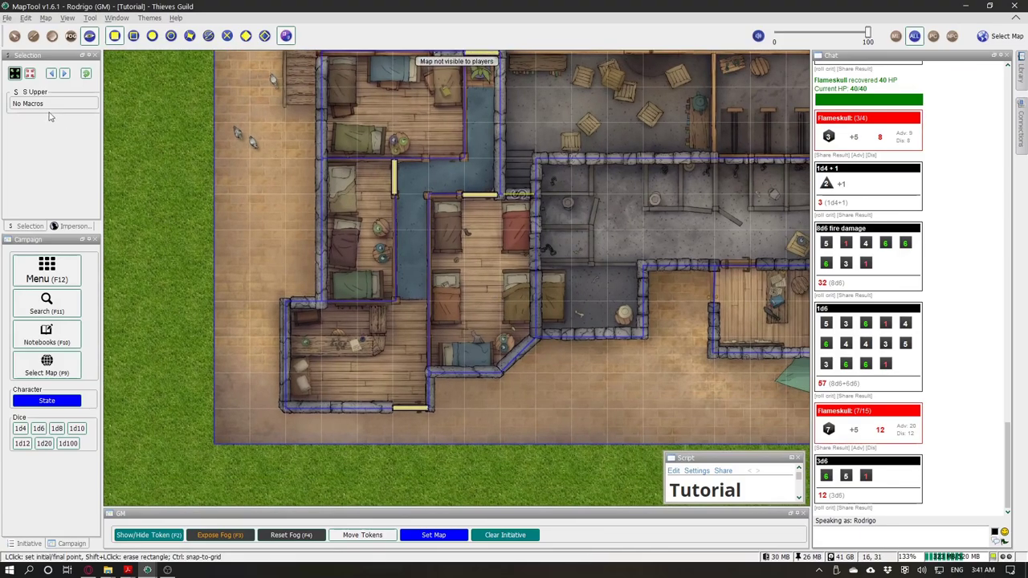
pyautogui.click(14, 36)
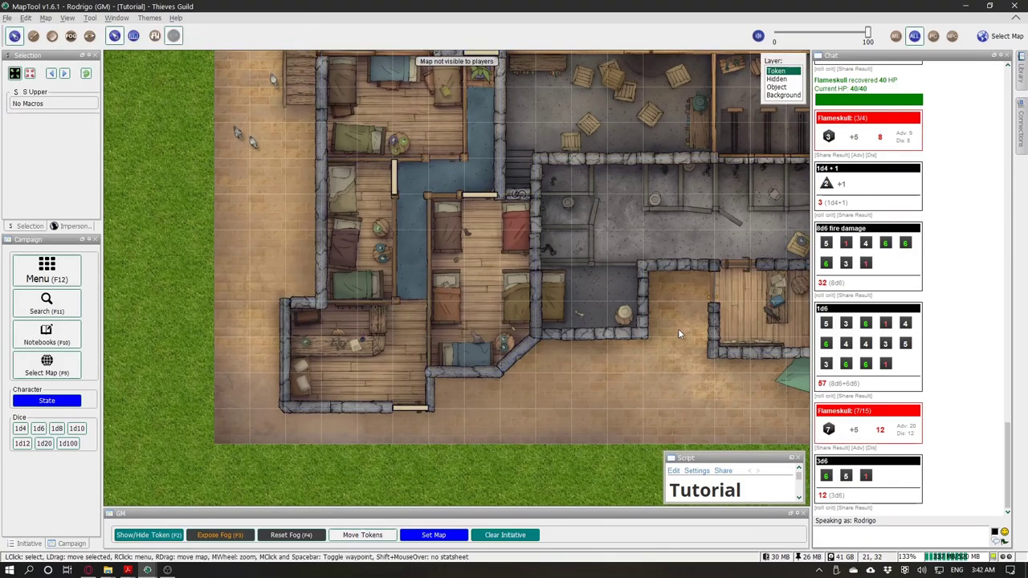
# Step: Place the number 1 from the Letters & Numbers library folder in the southwest room beside the desk
pyautogui.moveTo(1022, 72)
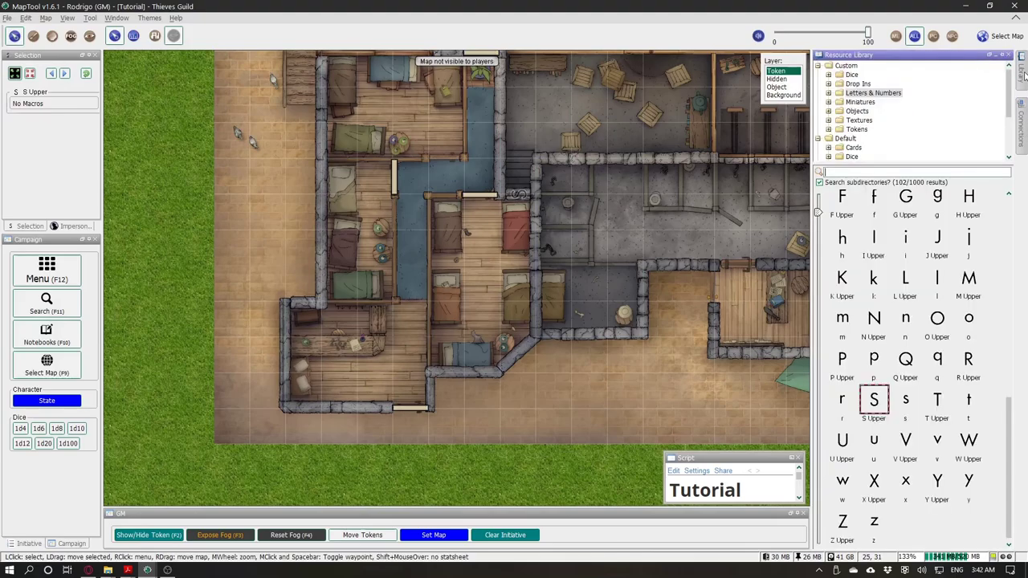
pyautogui.scroll(5, 913, 281)
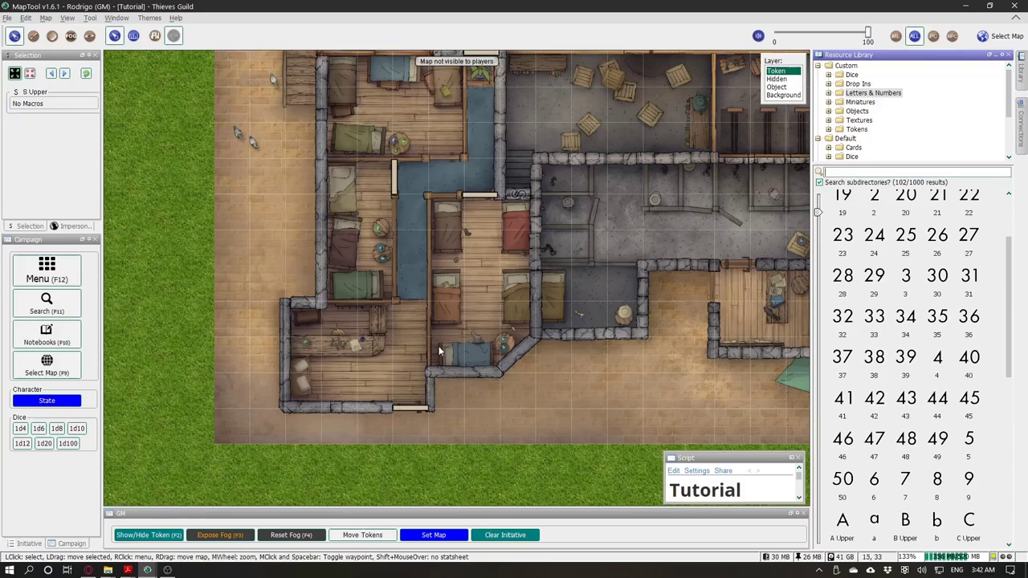
pyautogui.scroll(5, 341, 335)
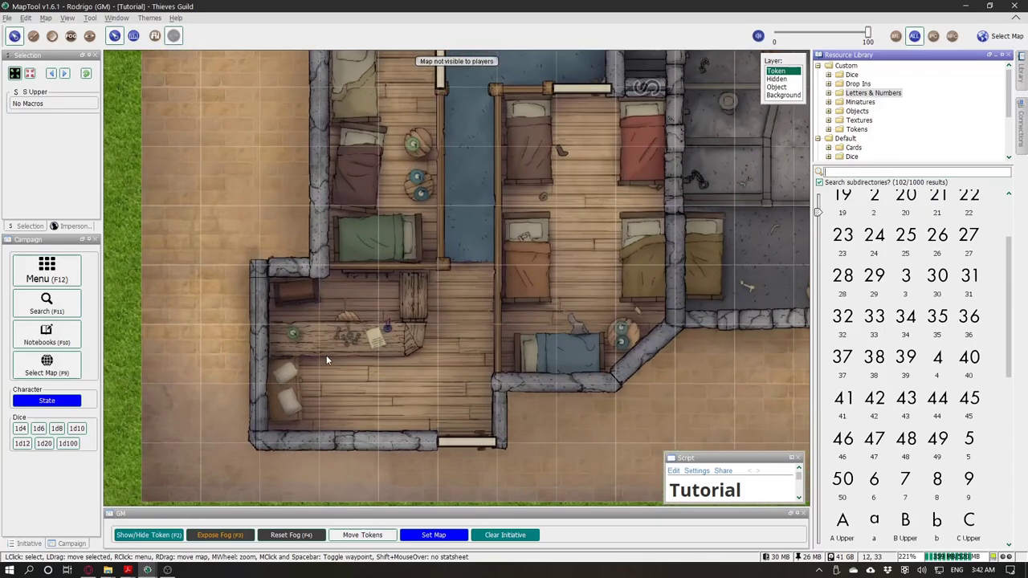
pyautogui.moveTo(1009, 274); pyautogui.dragTo(1012, 228)
pyautogui.moveTo(842, 210); pyautogui.dragTo(363, 343)
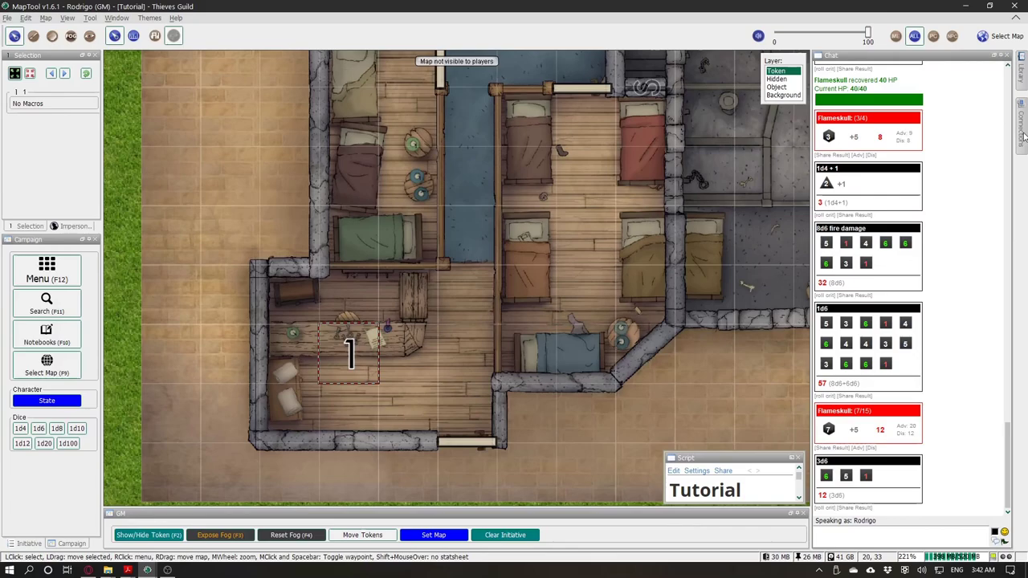
# Step: Set the 1 token as a pin and reposition it near the middle of the southwest room
pyautogui.click(56, 275)
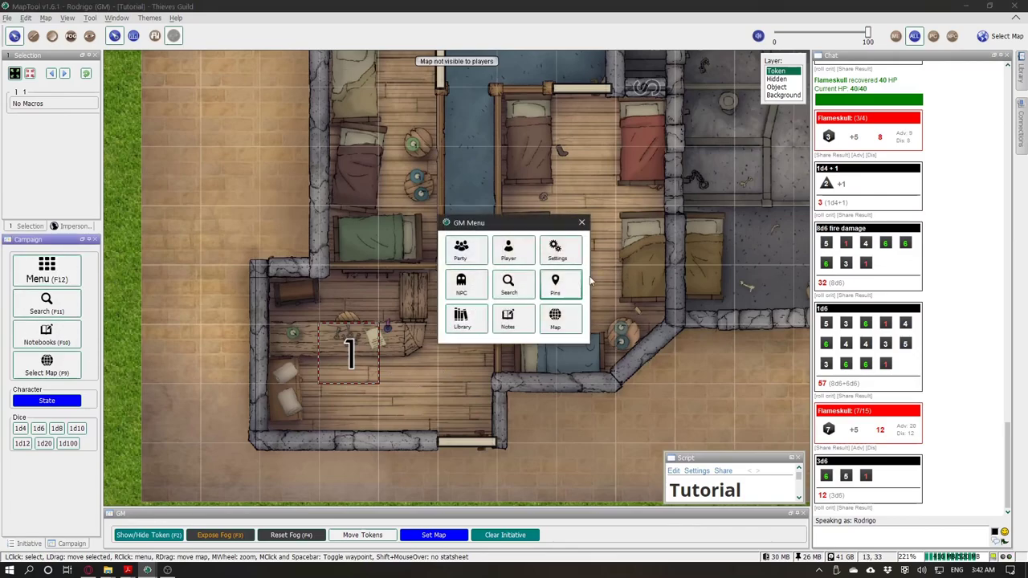
pyautogui.click(561, 289)
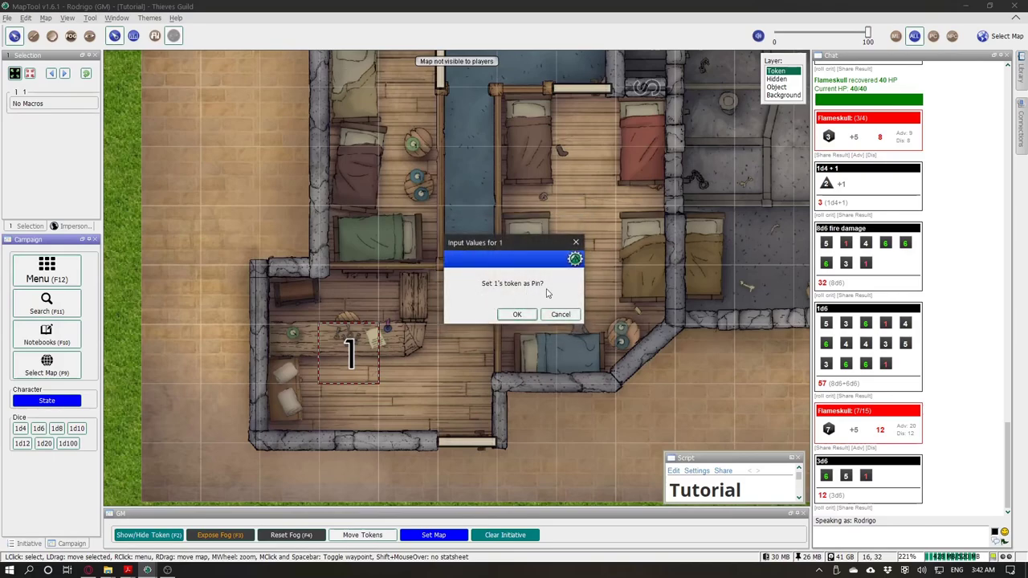
pyautogui.click(518, 314)
pyautogui.moveTo(372, 393); pyautogui.dragTo(410, 350)
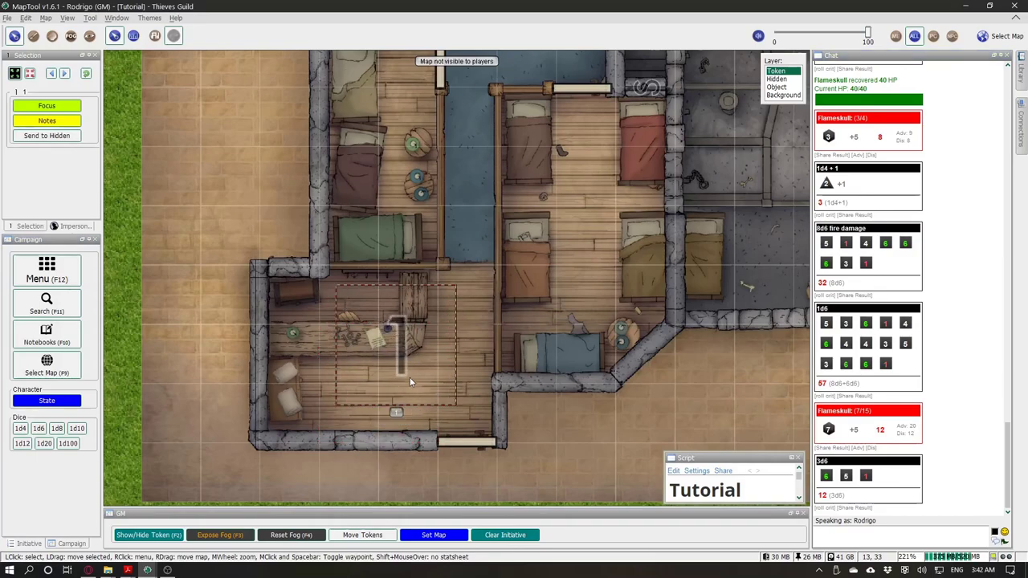
pyautogui.moveTo(402, 334); pyautogui.dragTo(388, 368)
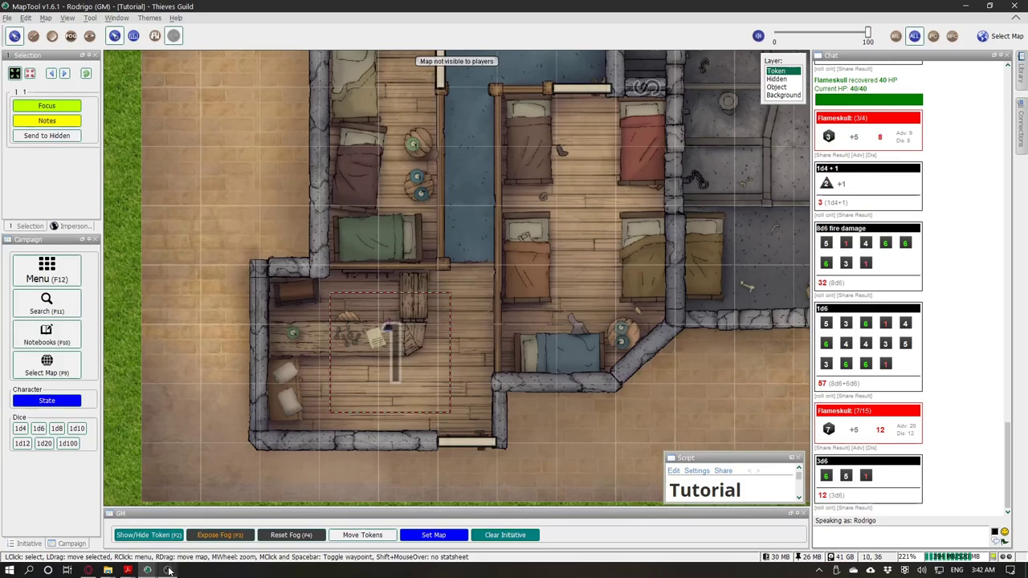
# Step: Nudge the 1 pin into place and inspect the Experience Points and Items entries in its notes without changing them
pyautogui.moveTo(398, 352); pyautogui.dragTo(393, 334)
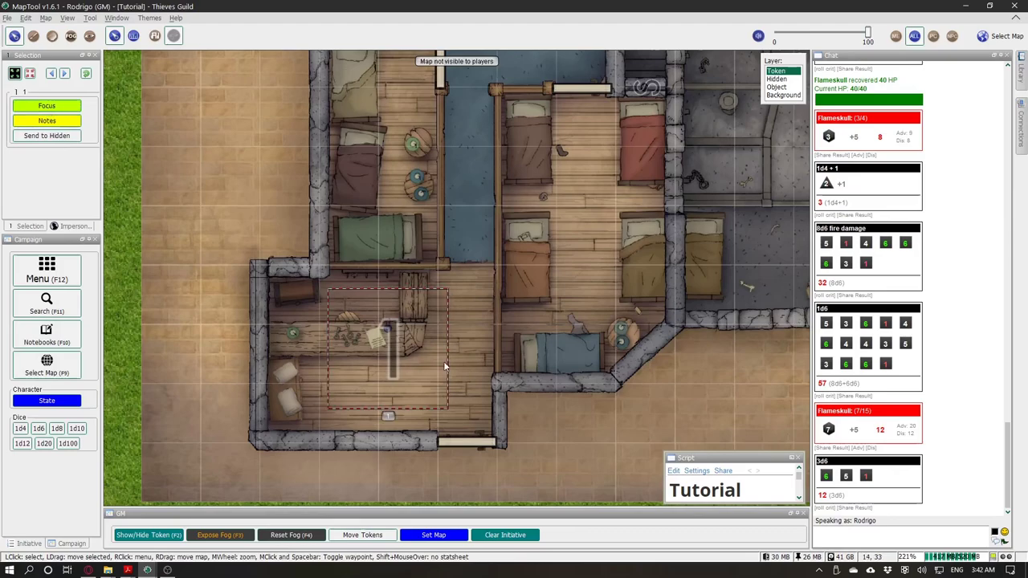
pyautogui.click(55, 124)
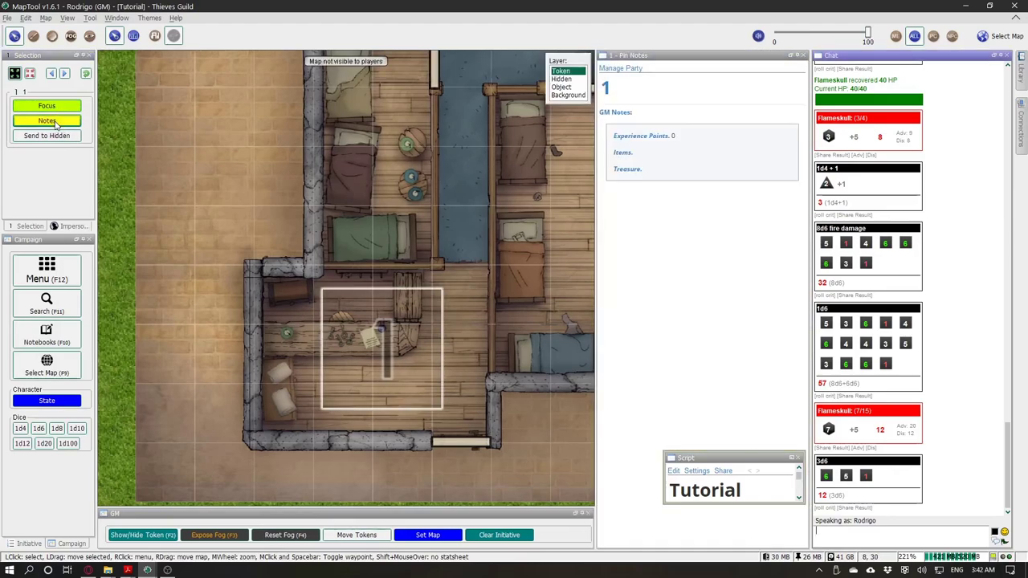
pyautogui.click(629, 137)
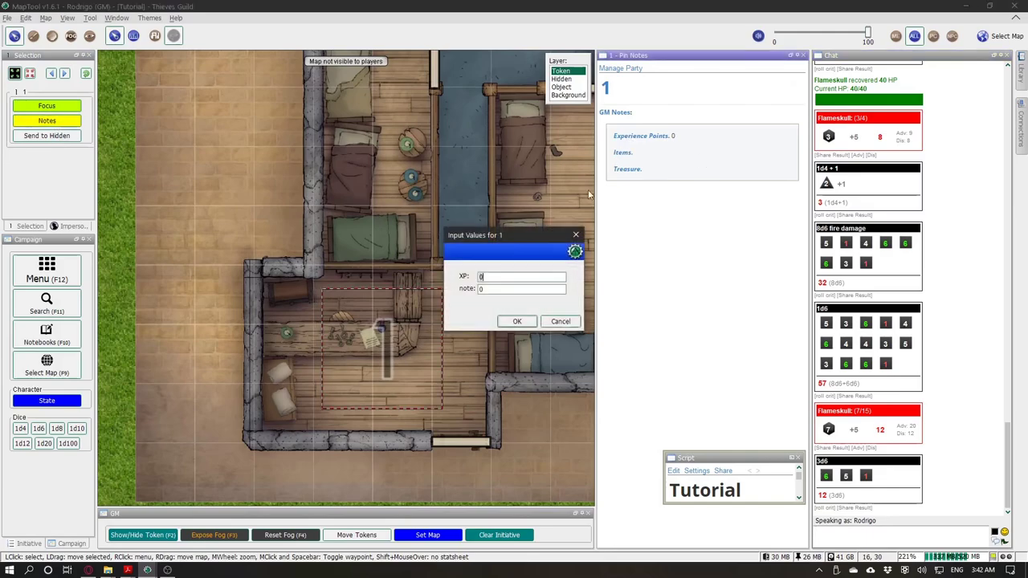
pyautogui.click(561, 321)
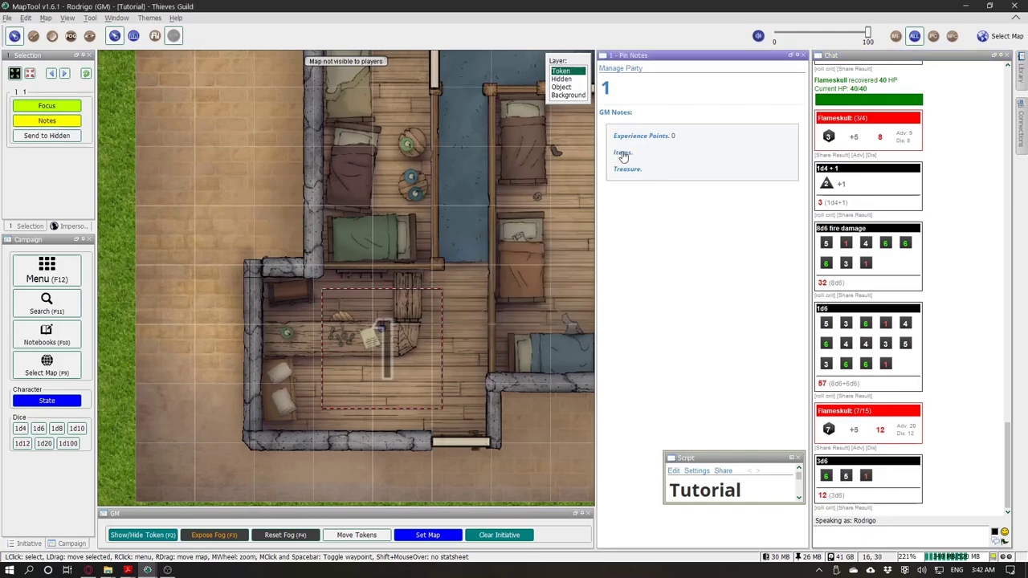
pyautogui.click(622, 153)
pyautogui.click(502, 291)
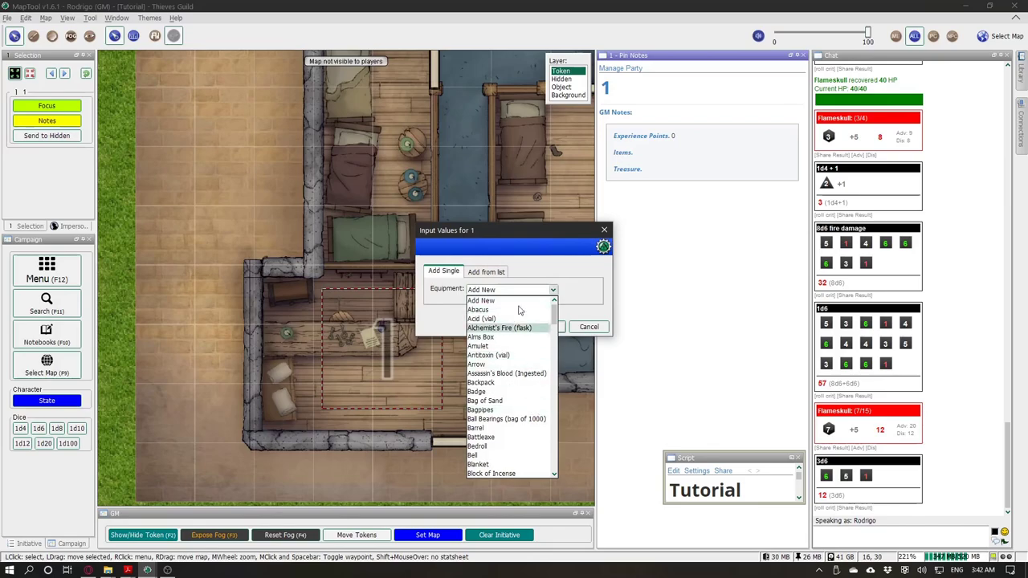
pyautogui.click(562, 273)
pyautogui.click(589, 326)
# Step: Inspect the 1 pin's Treasure currency fields and GM Notes editor without changing them, and close the pin notes
pyautogui.click(631, 169)
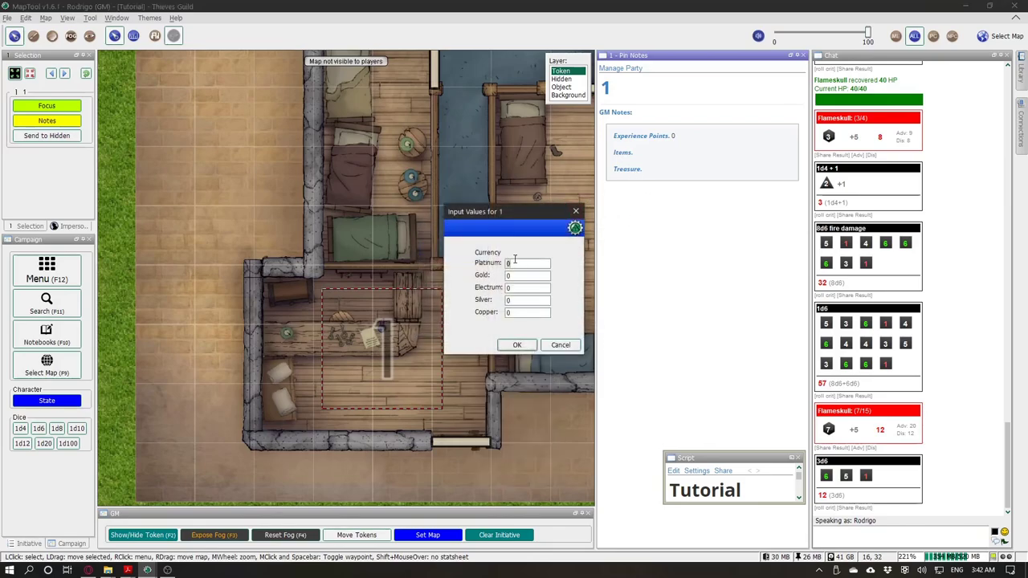
pyautogui.click(560, 344)
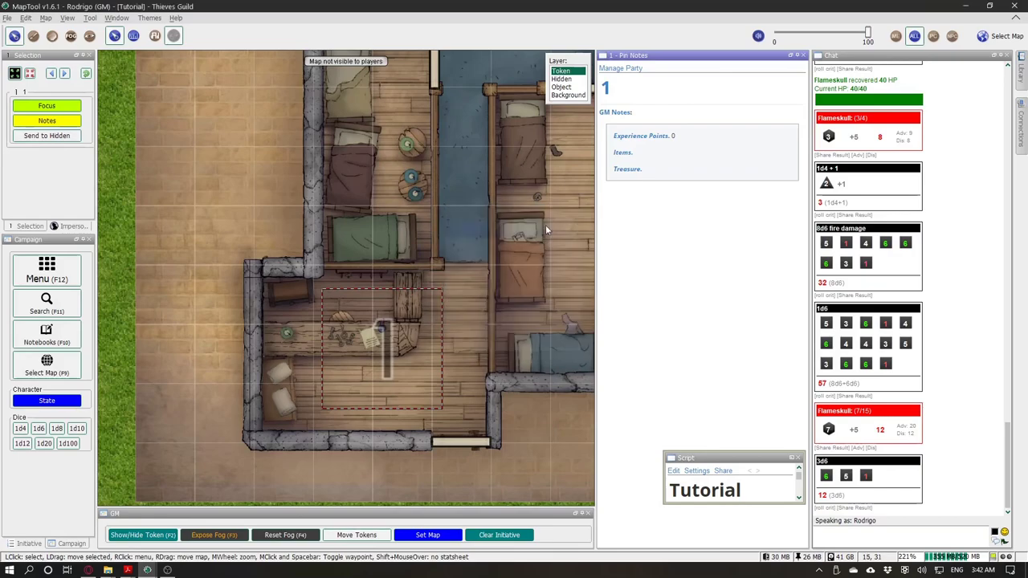
pyautogui.click(617, 114)
pyautogui.click(646, 410)
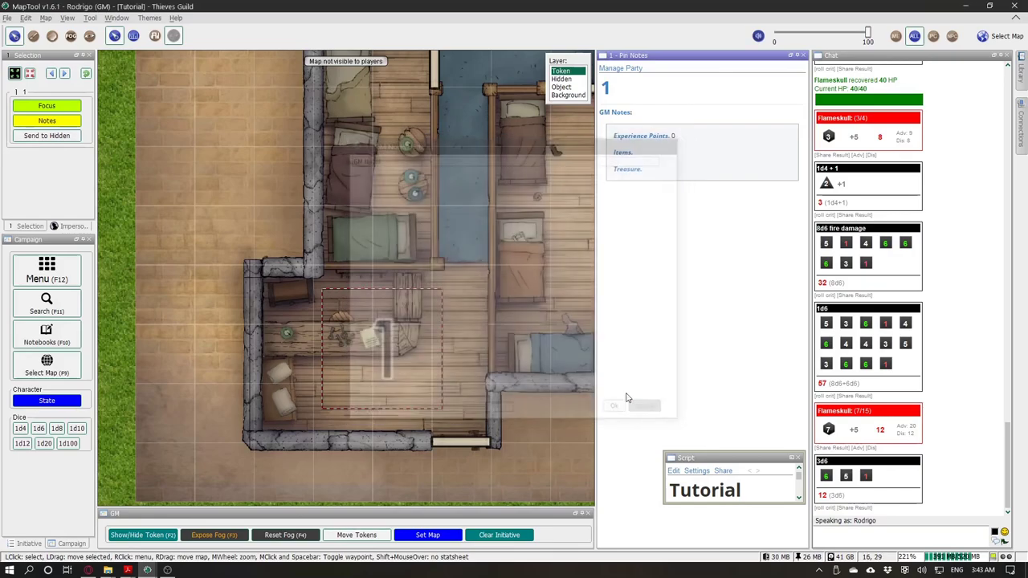
pyautogui.click(803, 55)
pyautogui.click(427, 265)
# Step: Place the number 2 between the beds in the southern bedroom, set it as a pin and position it mid-room
pyautogui.moveTo(650, 231); pyautogui.dragTo(613, 245)
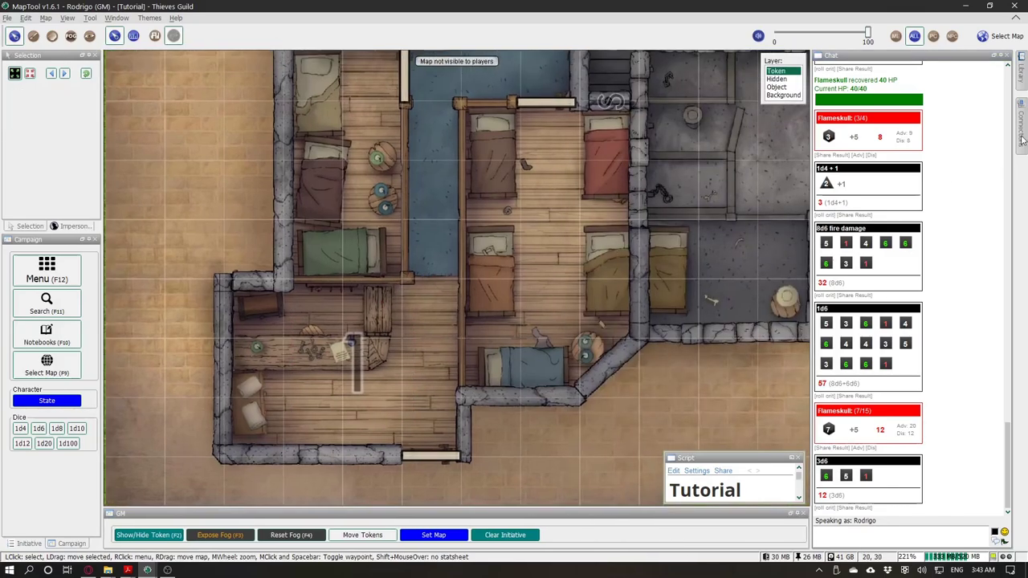
pyautogui.moveTo(1018, 83)
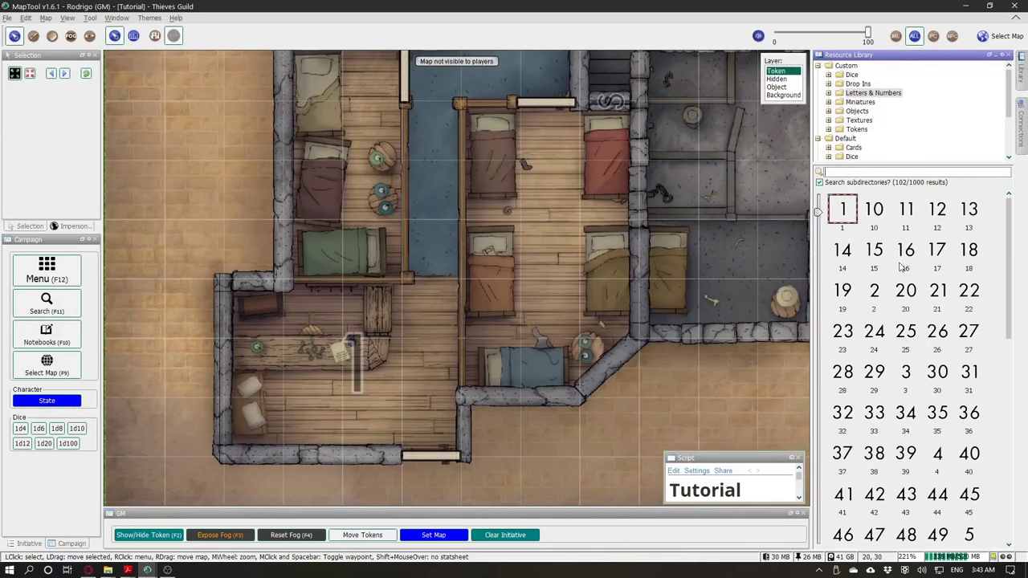
pyautogui.moveTo(886, 295); pyautogui.dragTo(550, 250)
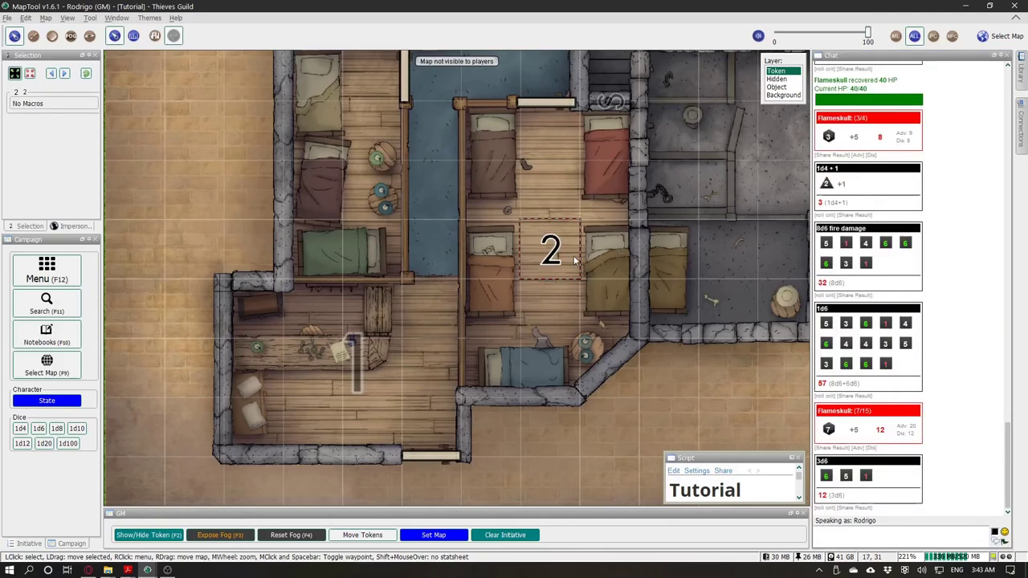
pyautogui.click(46, 272)
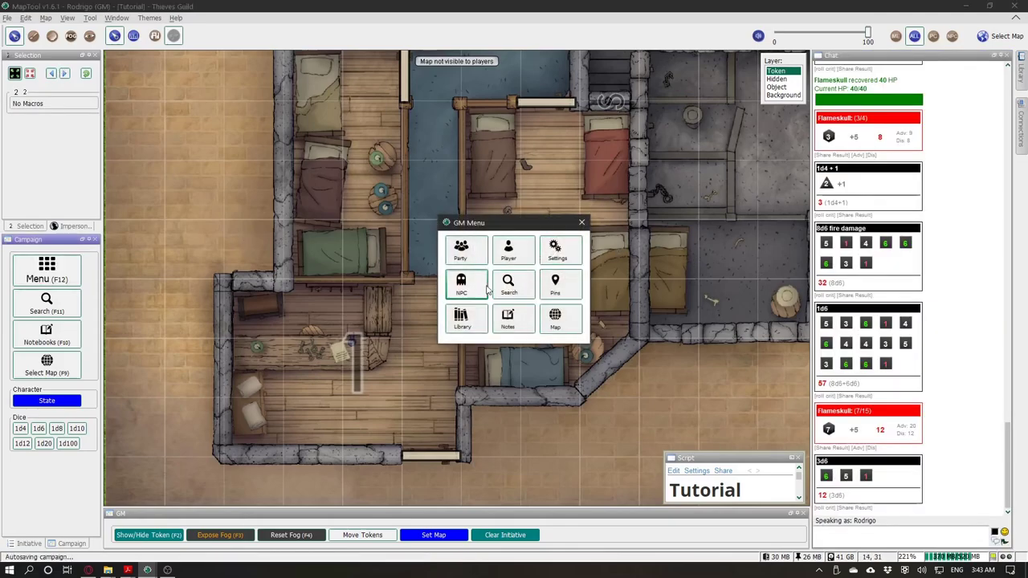
pyautogui.click(556, 285)
pyautogui.click(517, 315)
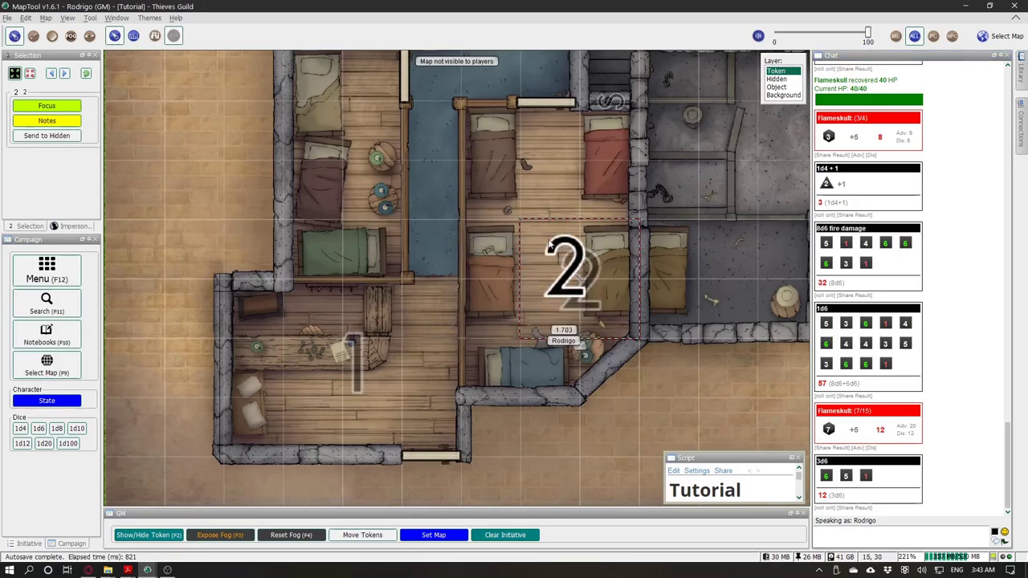
# Step: Place the number 3 from the Letters & Numbers library folder in the narrow bedroom west of the blue-carpeted hallway
pyautogui.moveTo(477, 171); pyautogui.dragTo(486, 404)
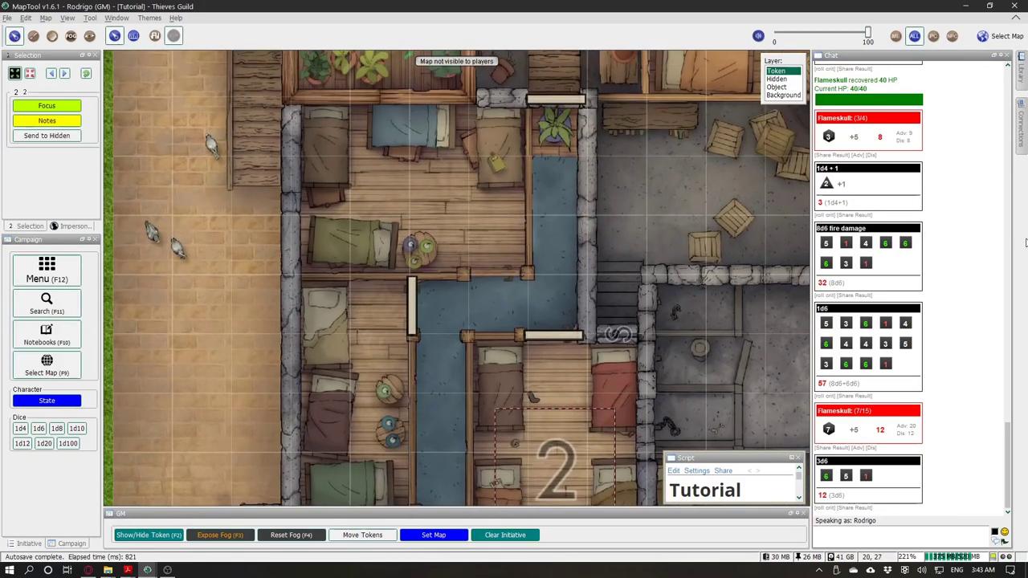
pyautogui.click(1021, 120)
pyautogui.click(1021, 77)
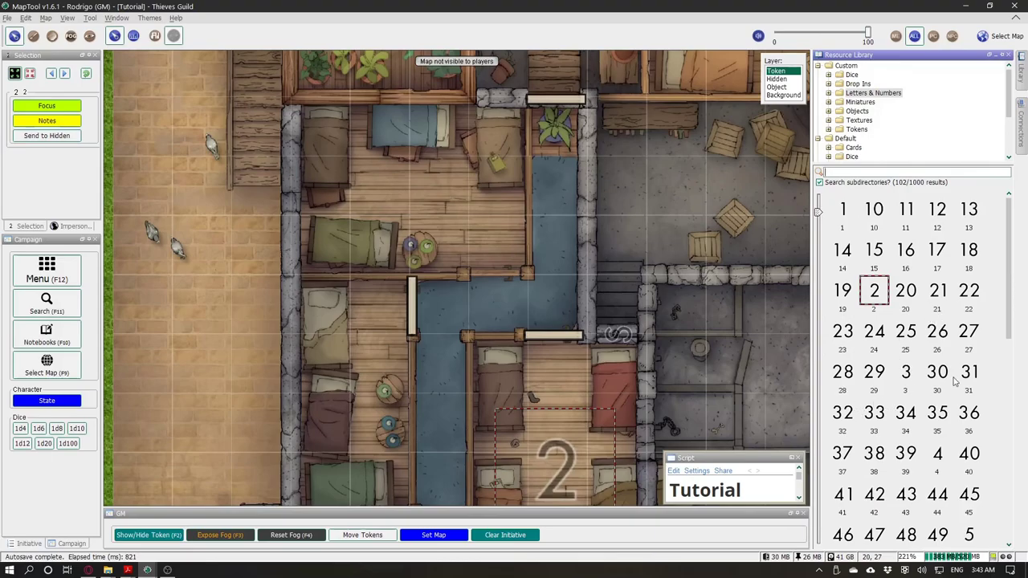
pyautogui.moveTo(905, 372); pyautogui.dragTo(341, 344)
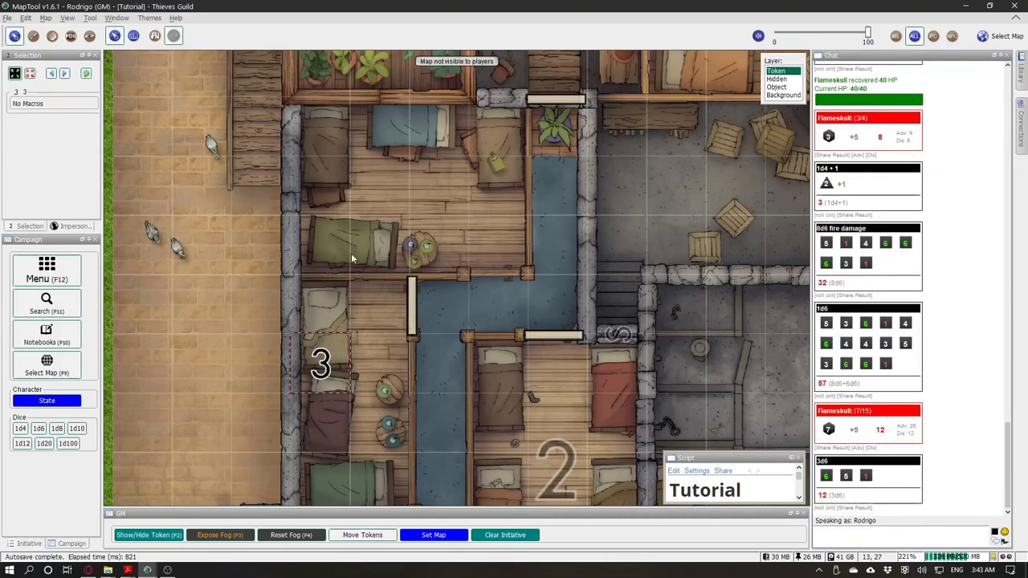
pyautogui.scroll(-5, 350, 253)
pyautogui.scroll(4, 346, 321)
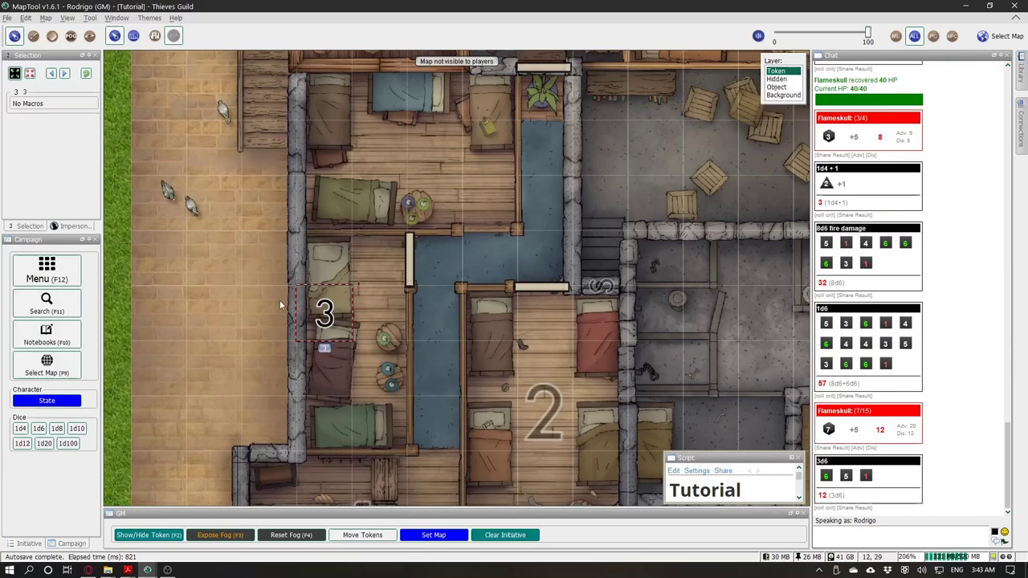
# Step: Set the 3 token in the narrow western bedroom as a pin
pyautogui.press('F12')
pyautogui.click(498, 321)
pyautogui.click(561, 285)
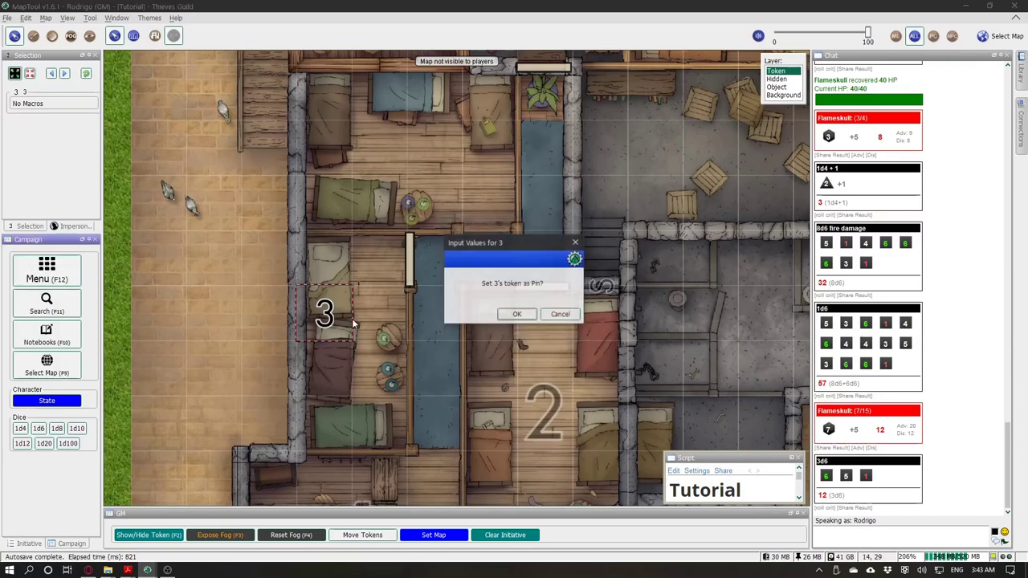
pyautogui.click(517, 314)
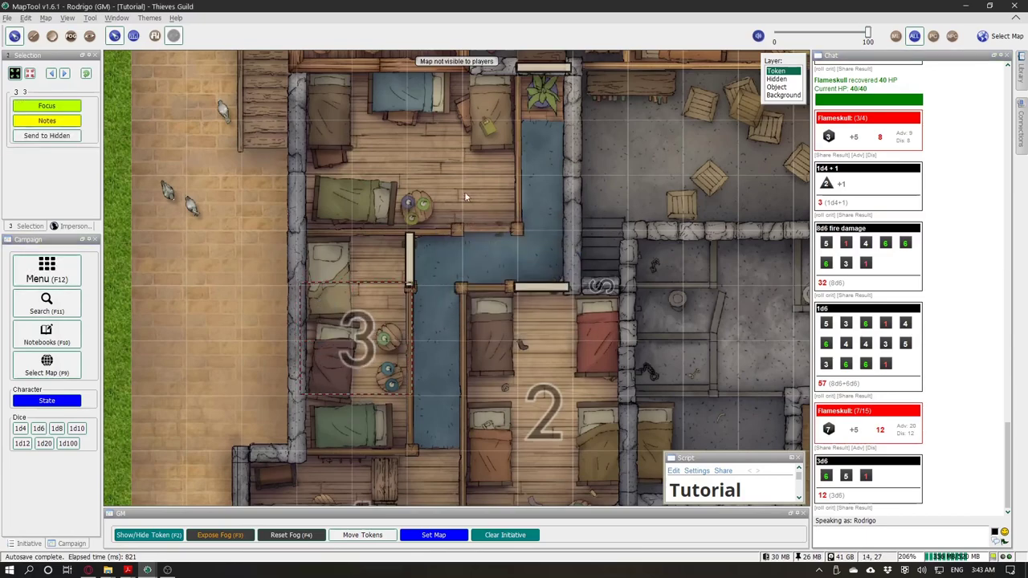
# Step: Place the number 4 from the Letters & Numbers library folder between the beds of the bedroom north of room 3
pyautogui.moveTo(480, 172); pyautogui.dragTo(469, 222)
pyautogui.moveTo(1020, 153)
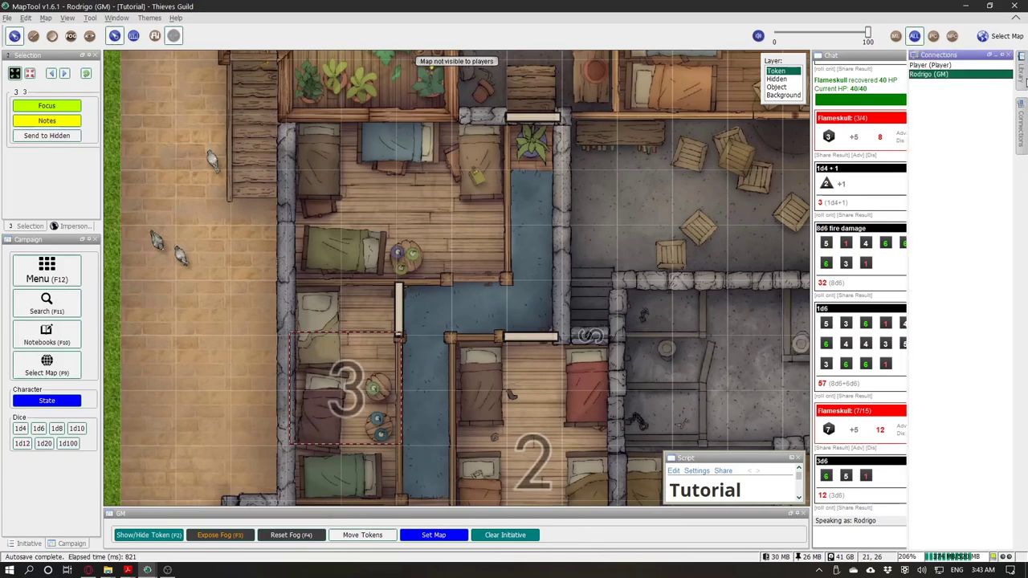
pyautogui.moveTo(1024, 82)
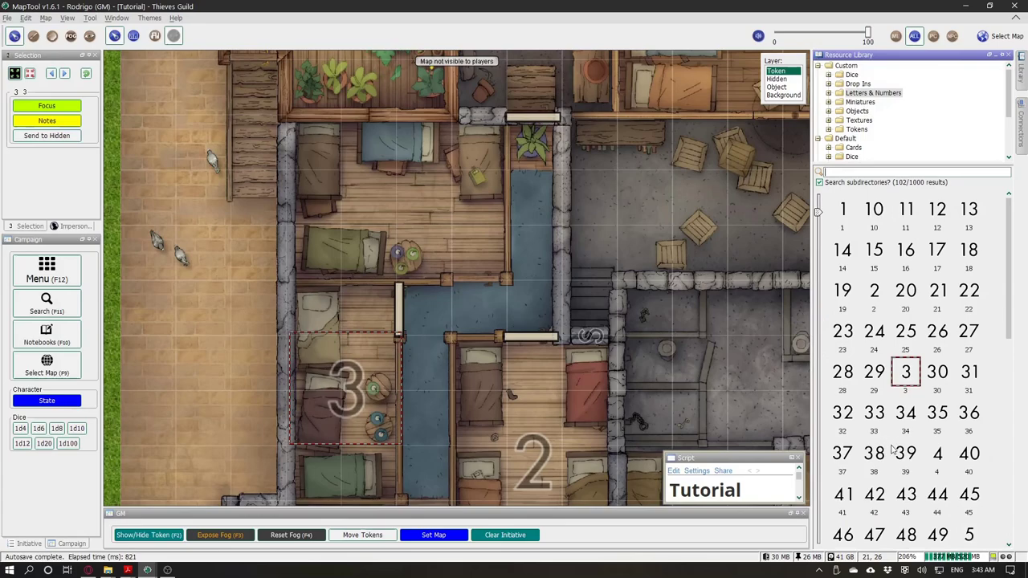
pyautogui.click(939, 453)
pyautogui.moveTo(416, 208); pyautogui.dragTo(381, 198)
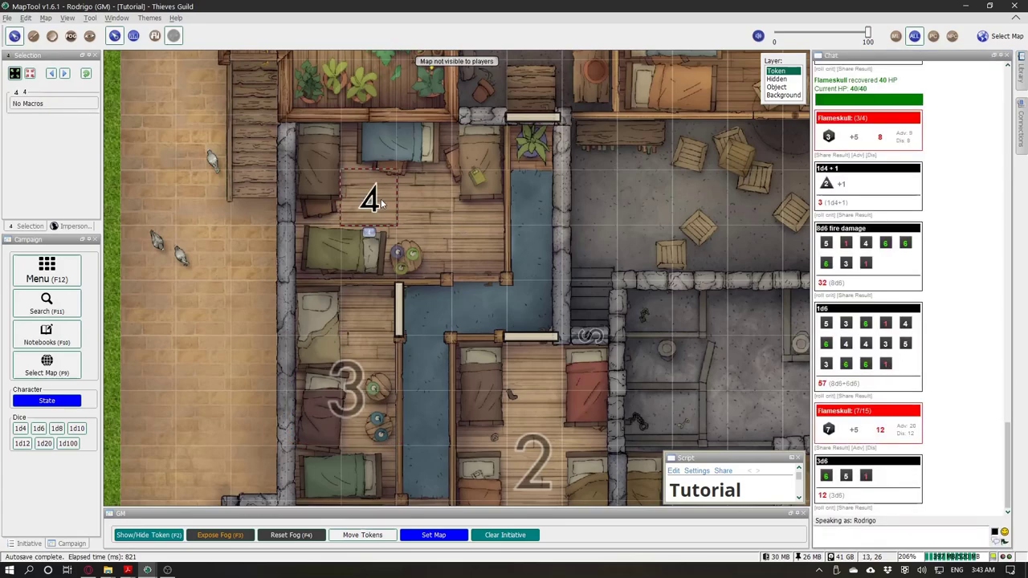
pyautogui.rightClick(375, 198)
pyautogui.click(365, 197)
# Step: Set the 4 token as a pin, position it near the middle of its bedroom and deselect it
pyautogui.click(20, 281)
pyautogui.click(19, 279)
pyautogui.click(561, 286)
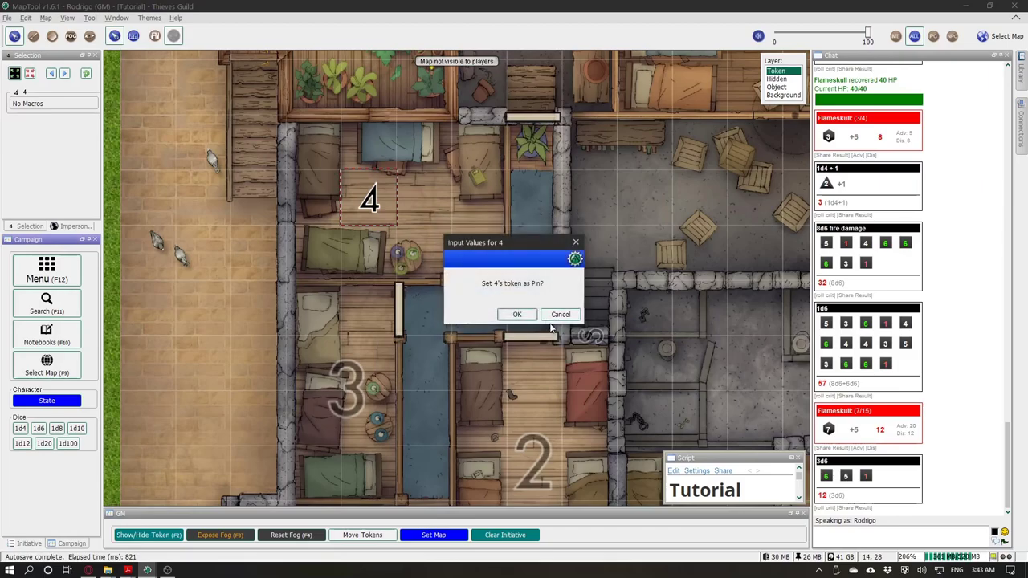
pyautogui.click(518, 316)
pyautogui.moveTo(384, 225); pyautogui.dragTo(381, 191)
pyautogui.click(537, 186)
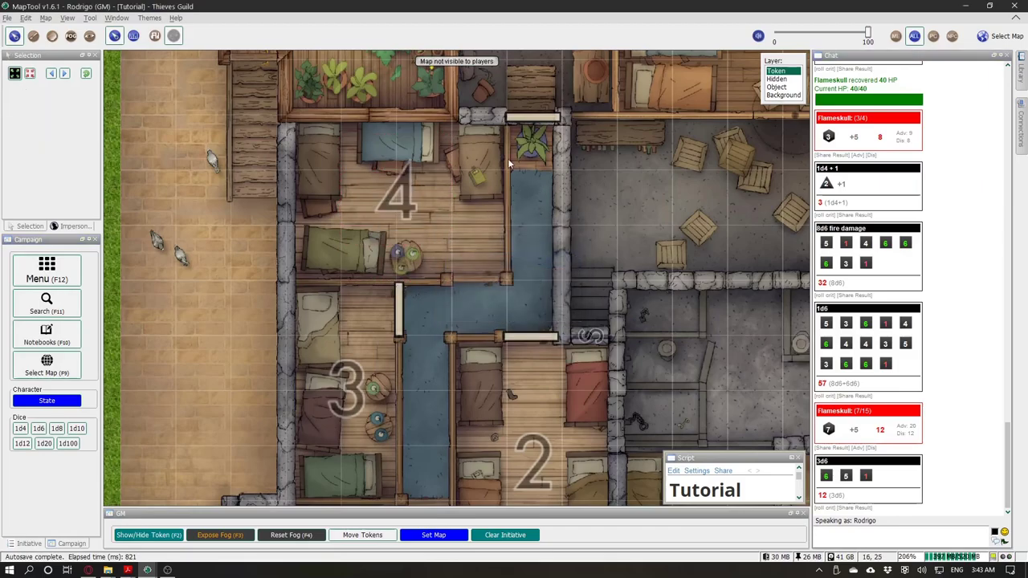
# Step: Draw a vision-blocking polyline from the cell block's north wall up the crate room's east partition and west along its north wall
pyautogui.scroll(-8, 439, 148)
pyautogui.moveTo(485, 194); pyautogui.dragTo(486, 175)
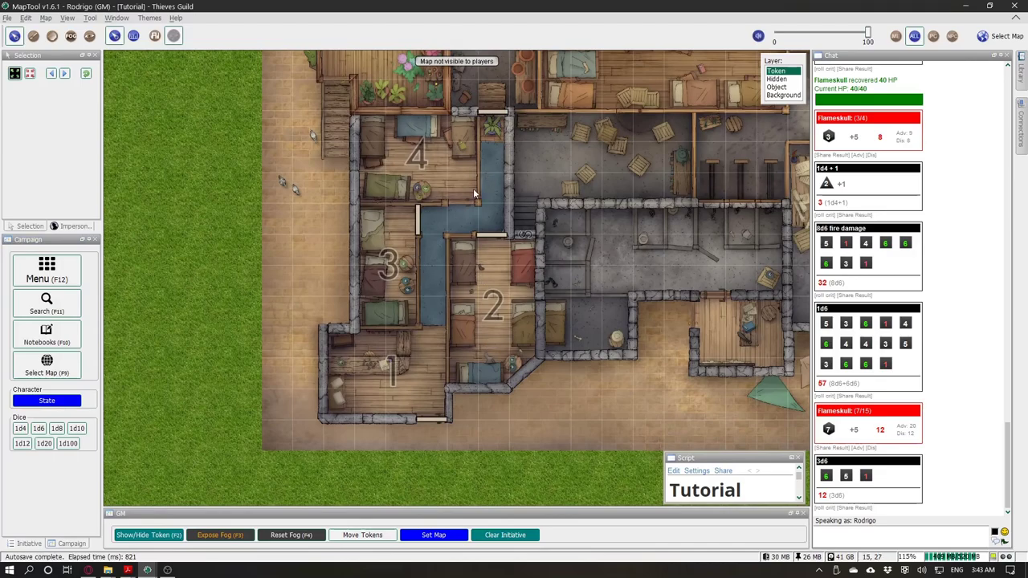
pyautogui.moveTo(481, 154); pyautogui.dragTo(416, 251)
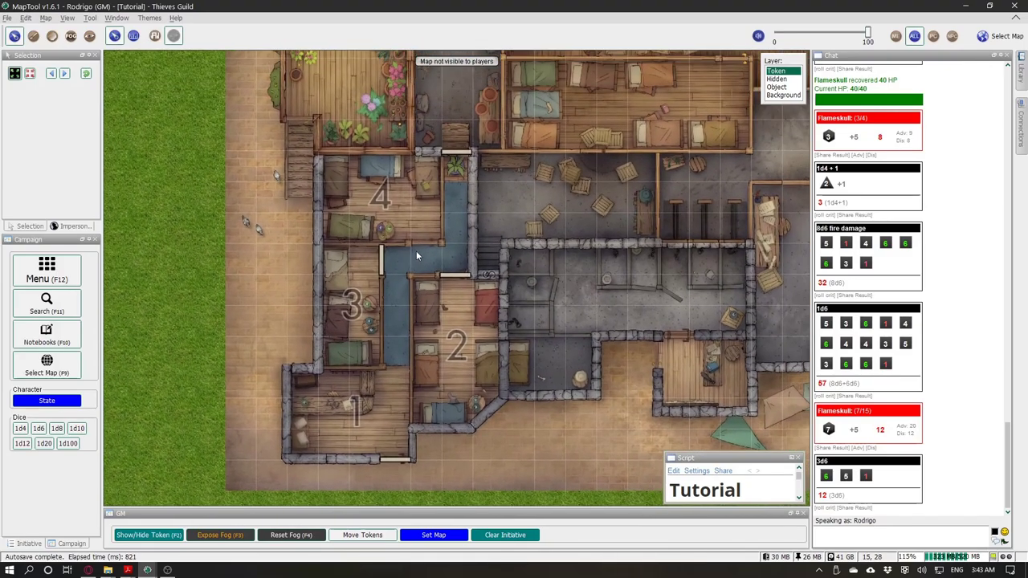
pyautogui.click(89, 36)
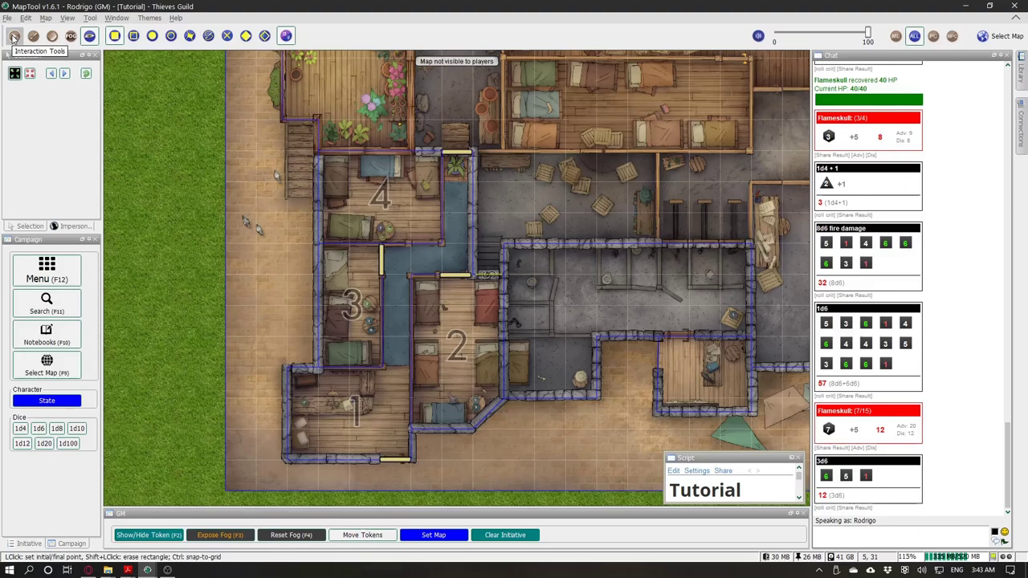
pyautogui.click(208, 35)
pyautogui.scroll(3, 640, 216)
pyautogui.click(661, 246)
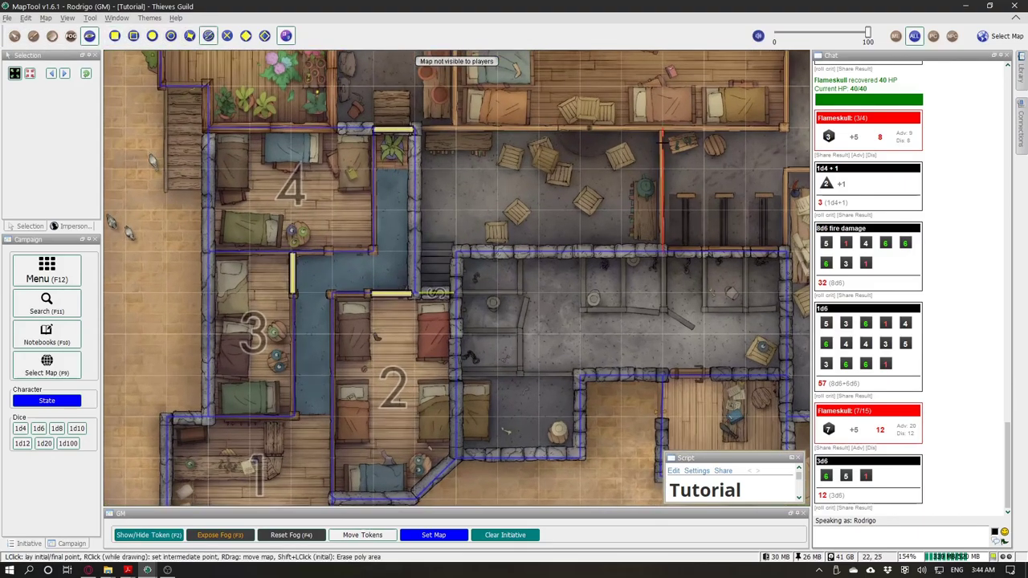
pyautogui.rightClick(662, 129)
pyautogui.click(425, 127)
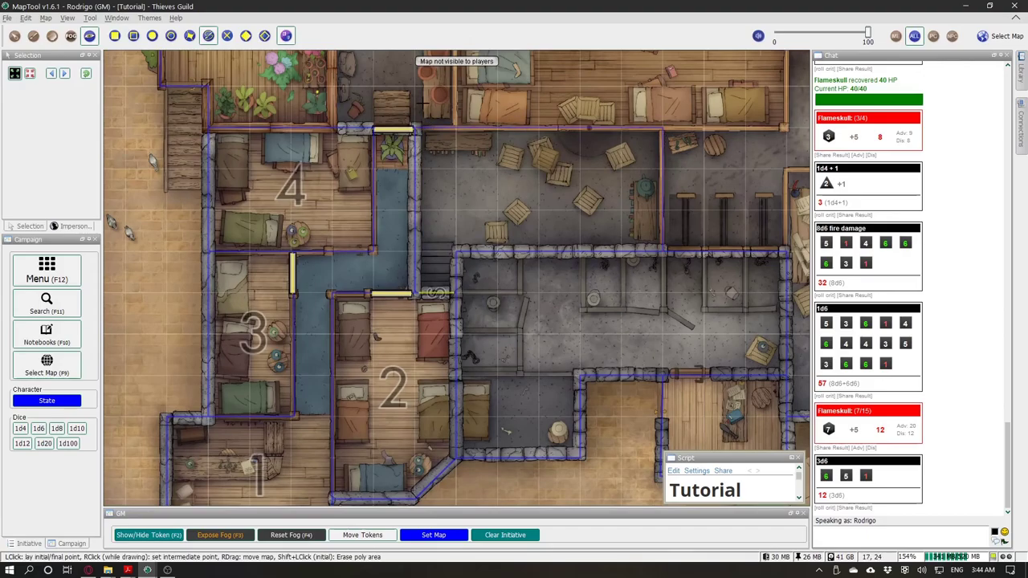
# Step: Draw a vision-blocking polyline up the northern corridor's east wall, across its north end and down its west side around the small side room
pyautogui.moveTo(423, 103); pyautogui.dragTo(541, 360)
pyautogui.click(543, 377)
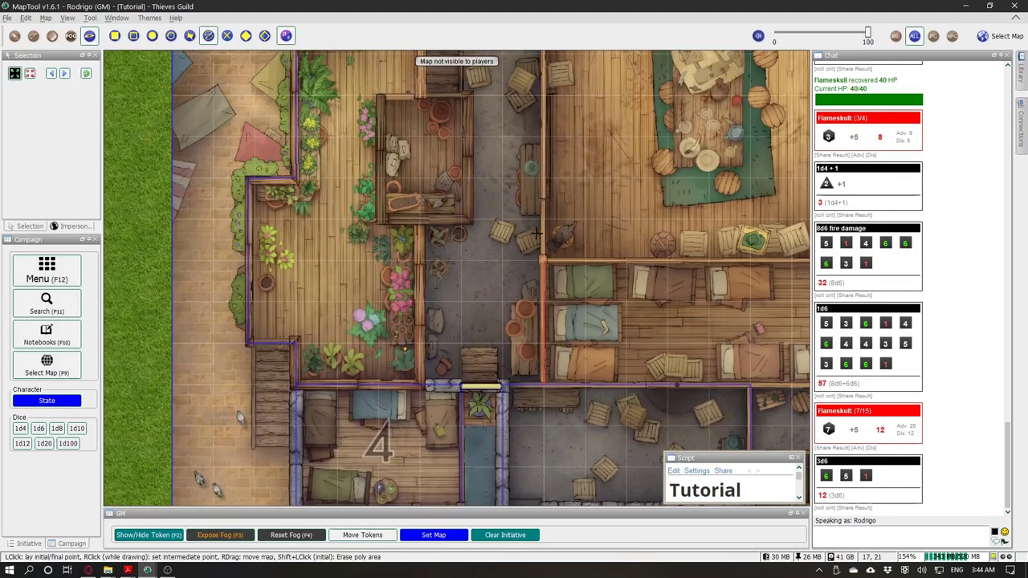
pyautogui.scroll(-4, 535, 270)
pyautogui.click(536, 78)
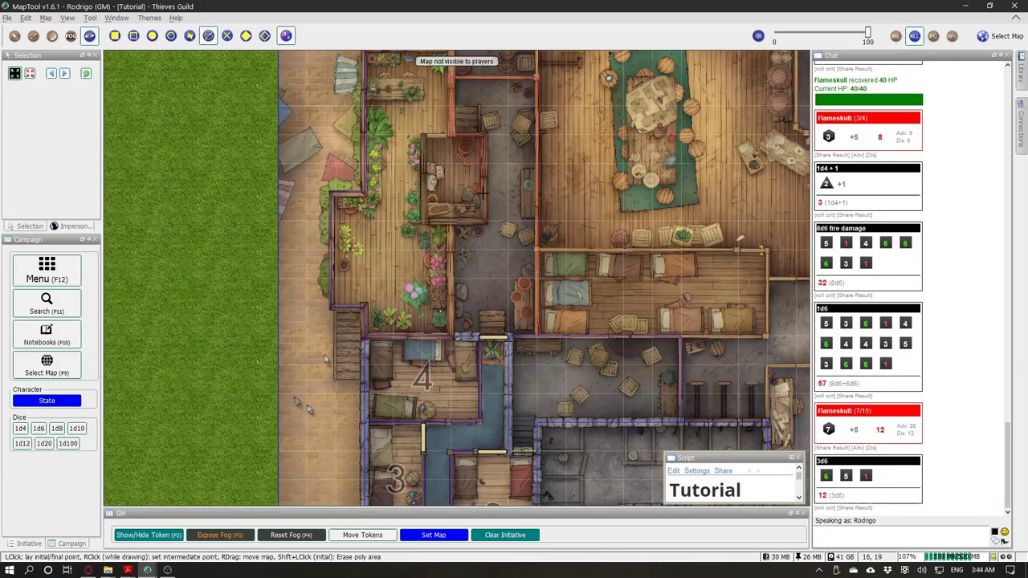
pyautogui.rightClick(453, 221)
pyautogui.click(454, 336)
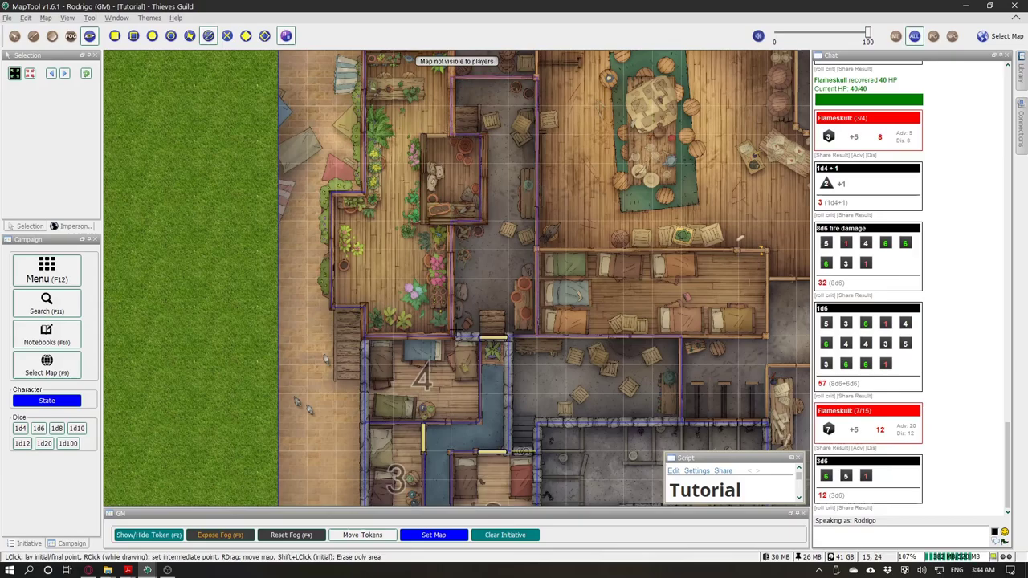
# Step: Review the vision-blocking lines around the numbered rooms, the cell block and the small office beside it
pyautogui.scroll(-5, 436, 200)
pyautogui.scroll(4, 500, 320)
pyautogui.scroll(-7, 345, 123)
pyautogui.scroll(7, 499, 305)
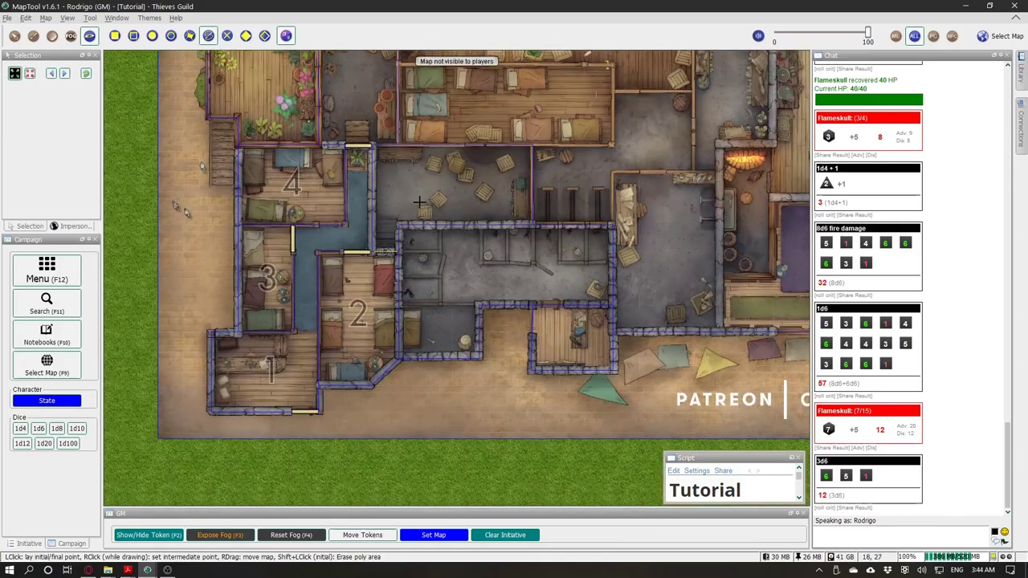
pyautogui.moveTo(420, 192); pyautogui.dragTo(461, 178)
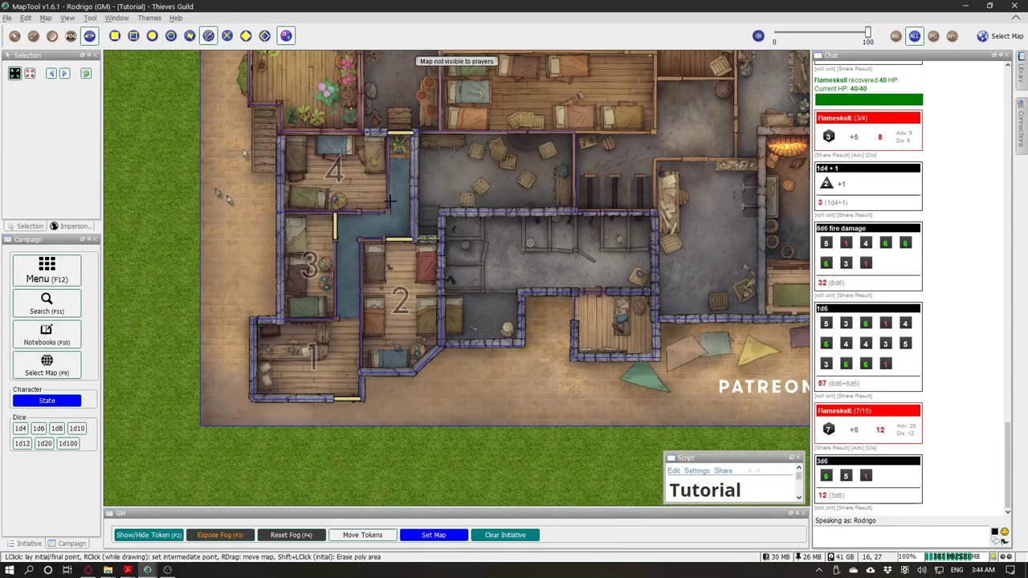
pyautogui.scroll(3, 632, 346)
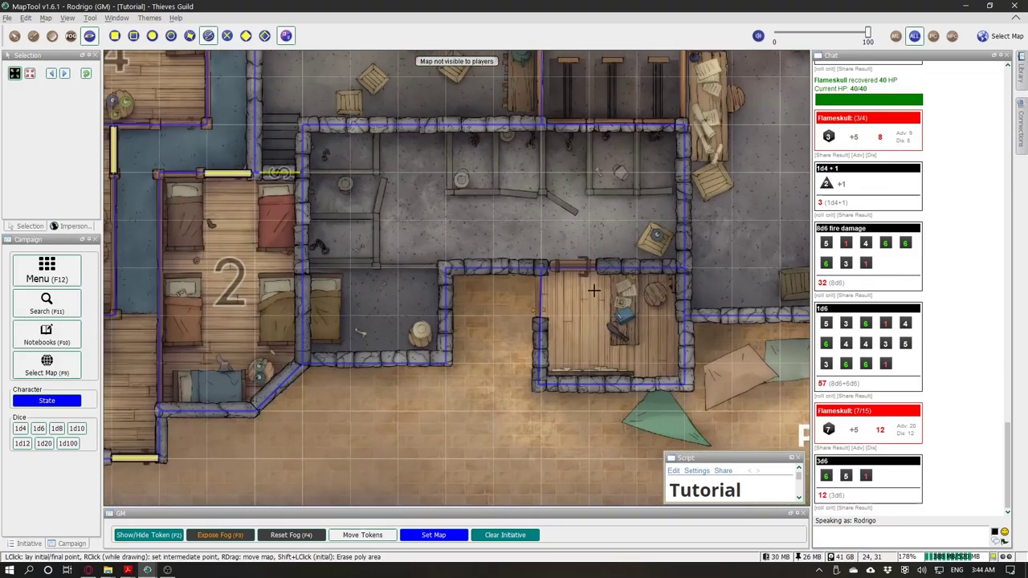
# Step: Leave vision-blocking drawing and place the 5 from the Letters & Numbers library as a token in the crate room
pyautogui.moveTo(402, 230); pyautogui.dragTo(672, 286)
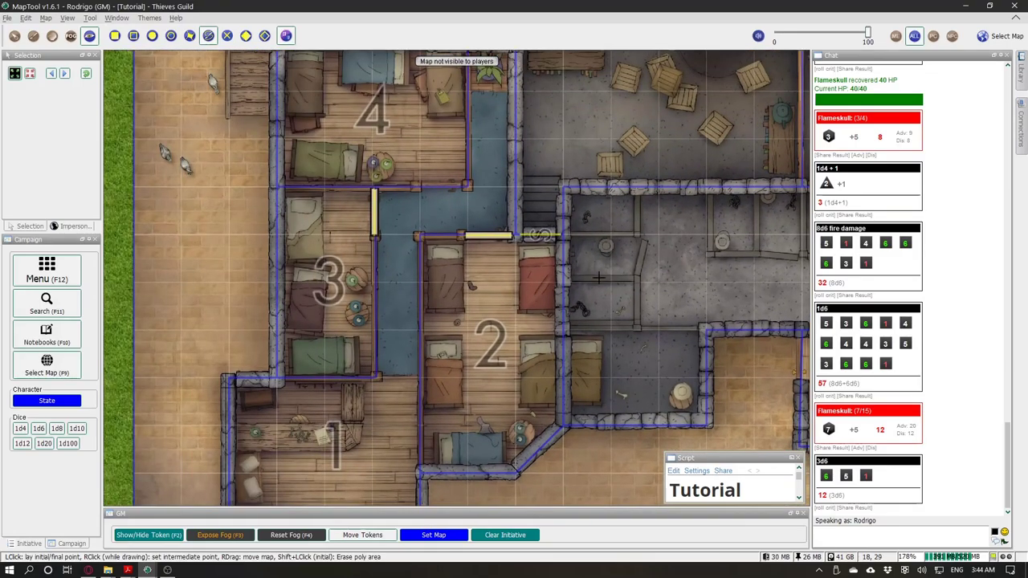
pyautogui.moveTo(599, 278); pyautogui.dragTo(598, 395)
pyautogui.click(14, 36)
pyautogui.scroll(-6, 393, 207)
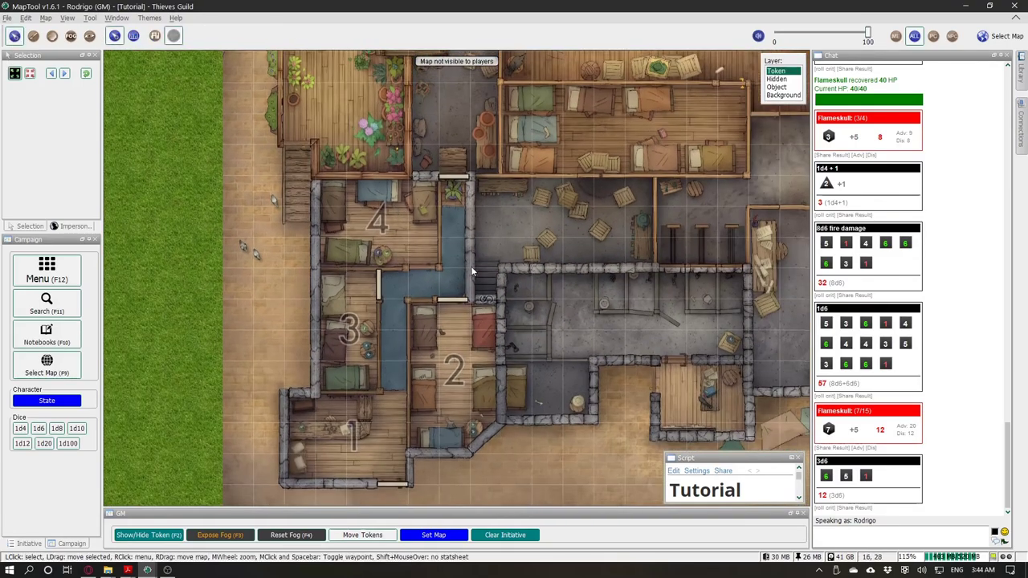
pyautogui.moveTo(472, 272); pyautogui.dragTo(490, 226)
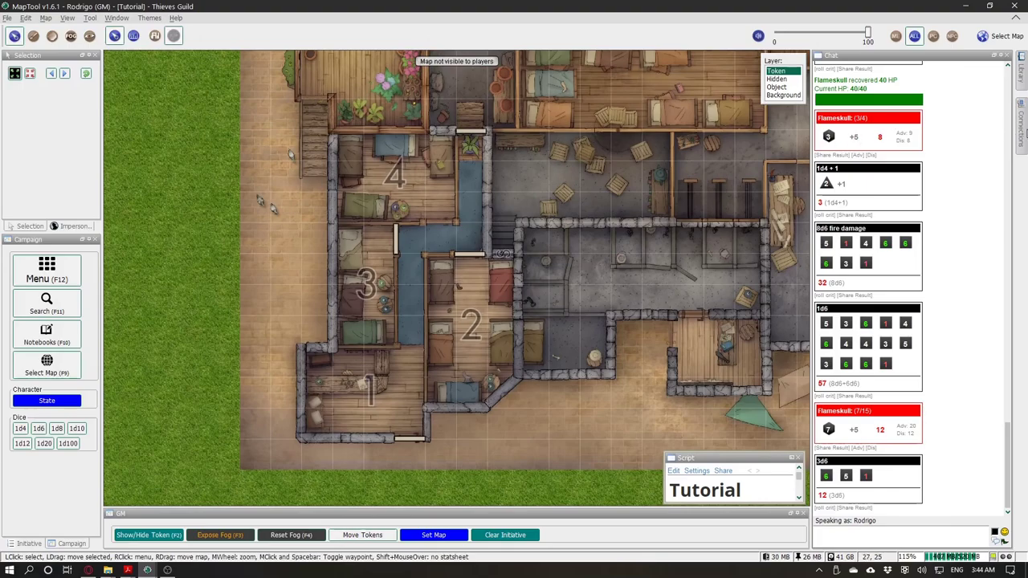
pyautogui.moveTo(1020, 71)
pyautogui.scroll(-1, 928, 301)
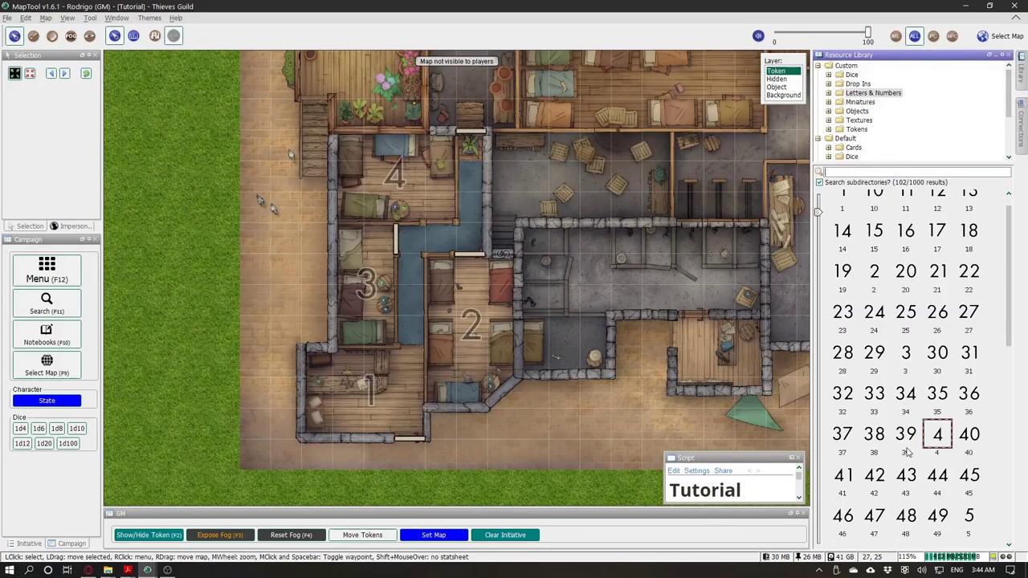
pyautogui.moveTo(968, 514); pyautogui.dragTo(564, 178)
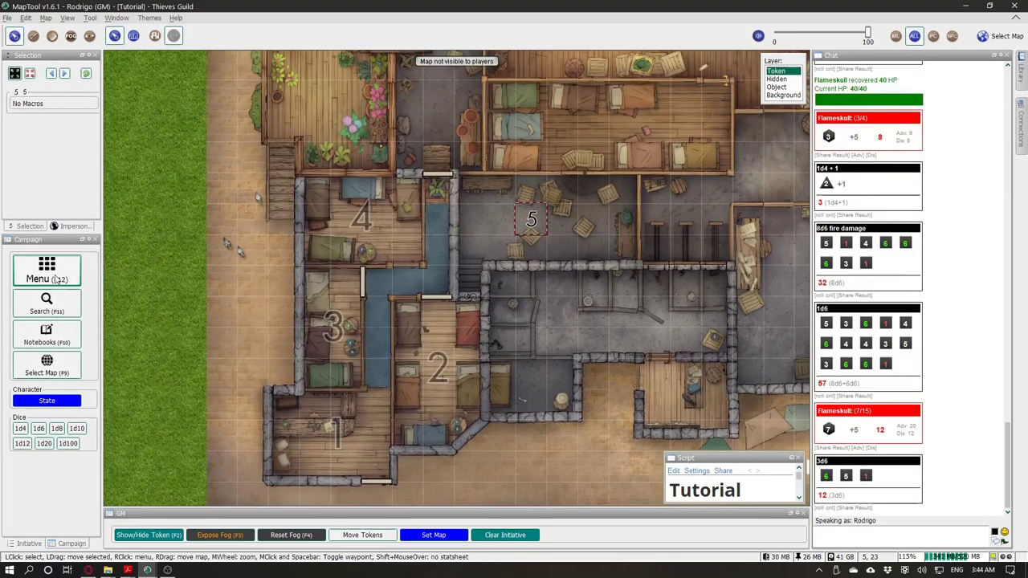
# Step: Set the 5 token as a pin, position it near the middle of the crate room and deselect it
pyautogui.click(47, 270)
pyautogui.click(551, 280)
pyautogui.click(518, 317)
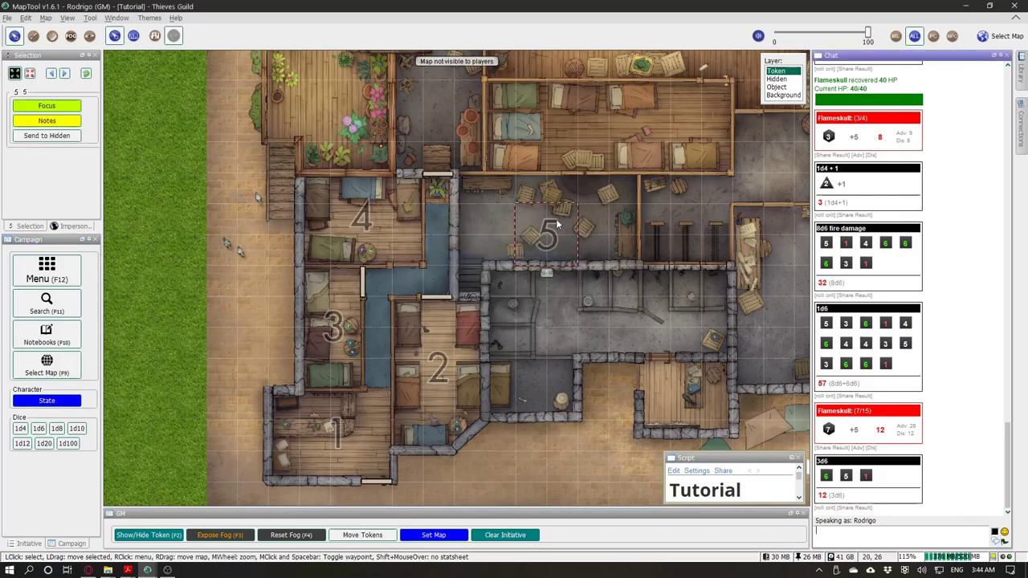
pyautogui.scroll(3, 545, 235)
pyautogui.moveTo(546, 235); pyautogui.dragTo(567, 220)
pyautogui.click(468, 208)
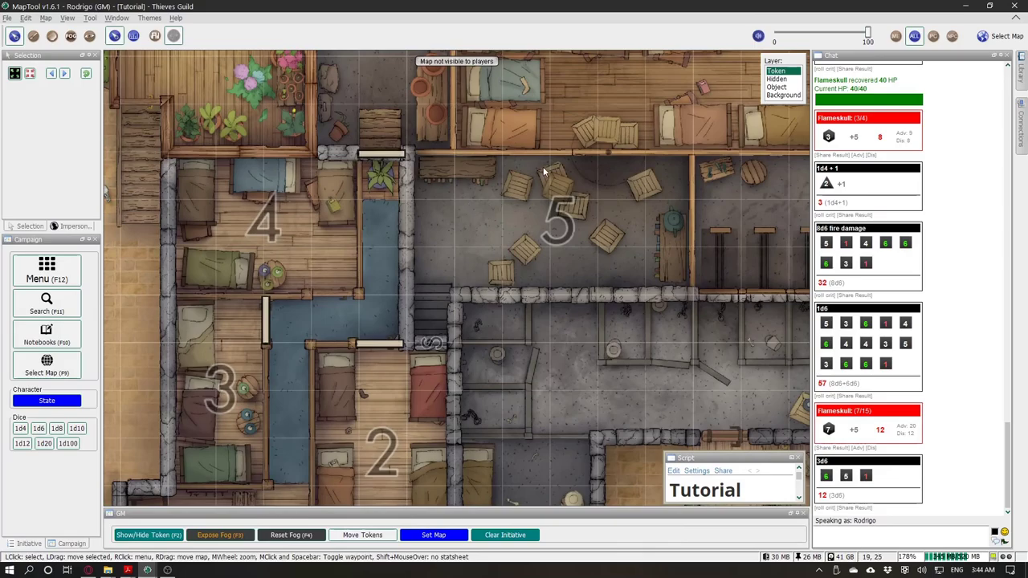
pyautogui.scroll(-4, 486, 155)
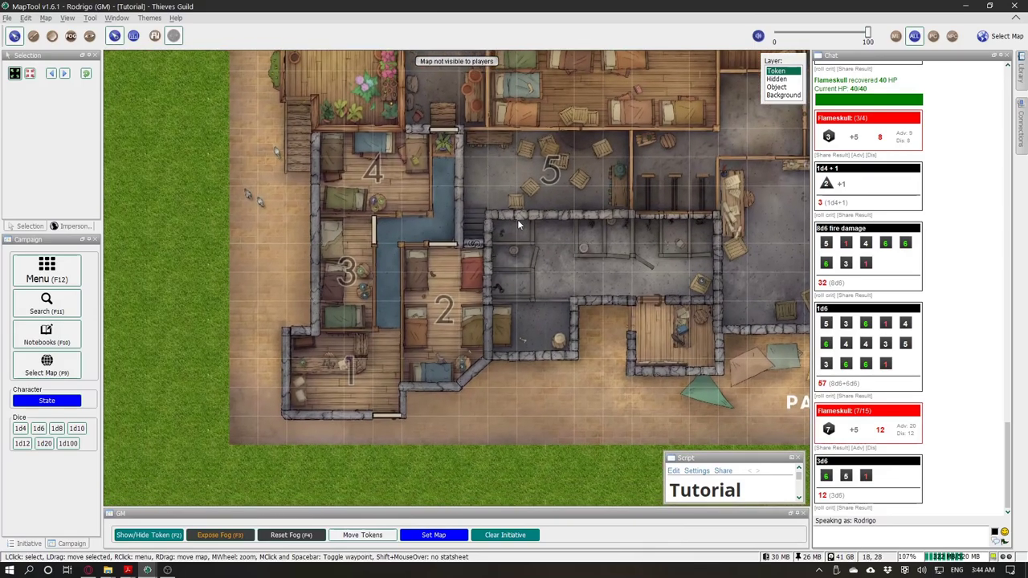
pyautogui.click(560, 174)
pyautogui.click(492, 156)
pyautogui.moveTo(488, 242); pyautogui.dragTo(502, 233)
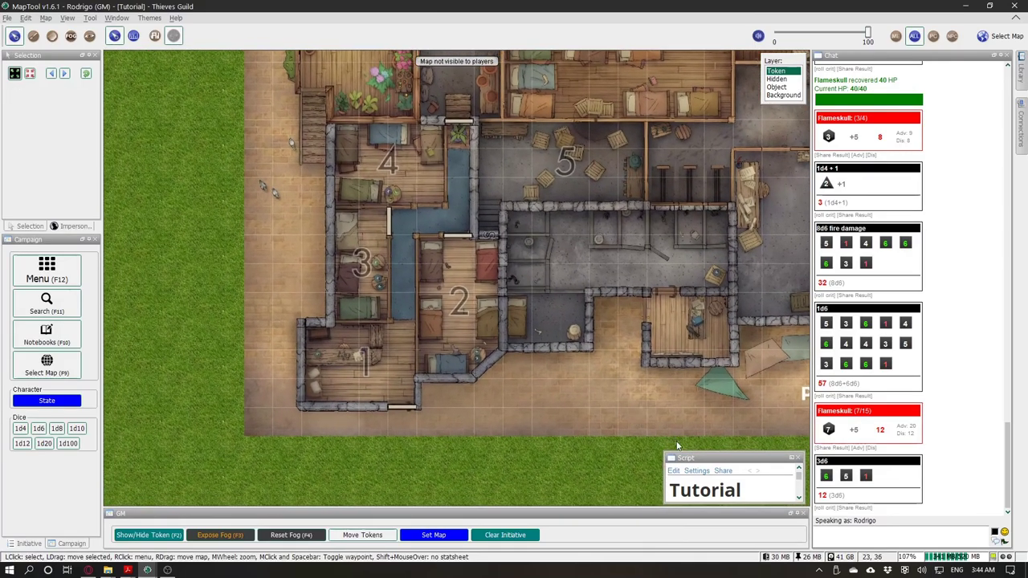
# Step: Expand the Tutorial script to read its topic outline and collapse it again
pyautogui.moveTo(709, 457); pyautogui.dragTo(712, 144)
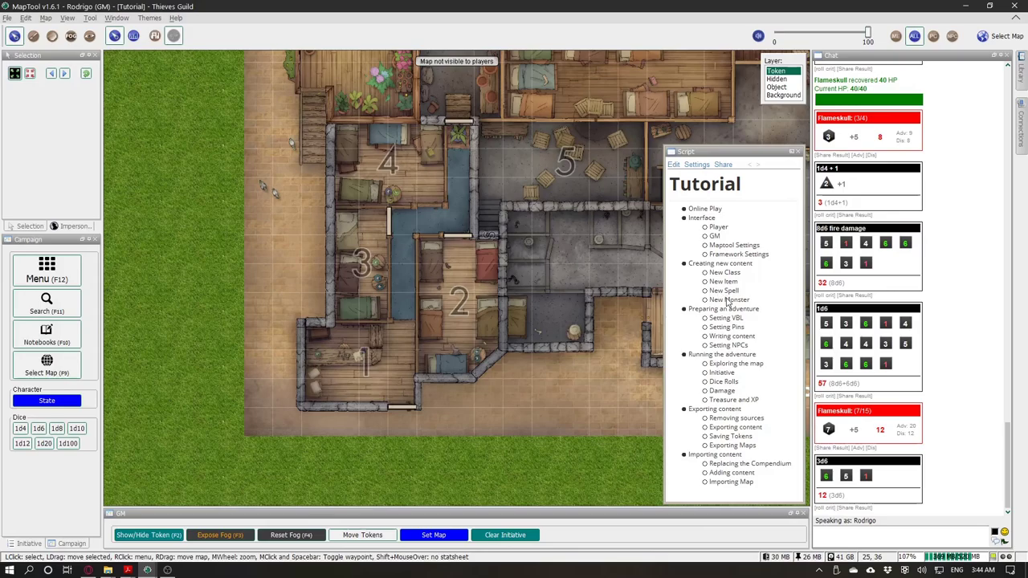
pyautogui.moveTo(719, 150); pyautogui.dragTo(720, 447)
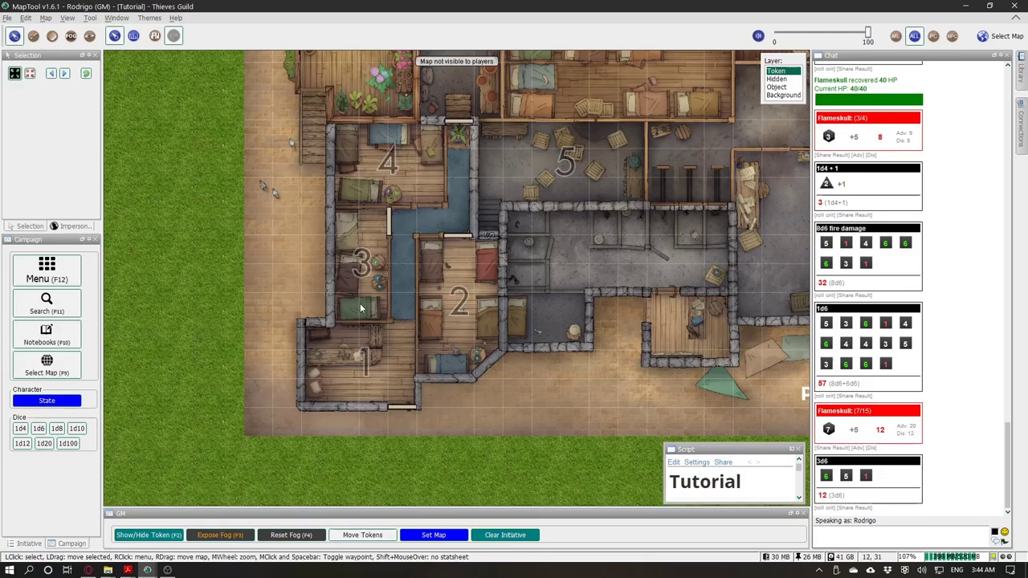
pyautogui.scroll(2, 346, 289)
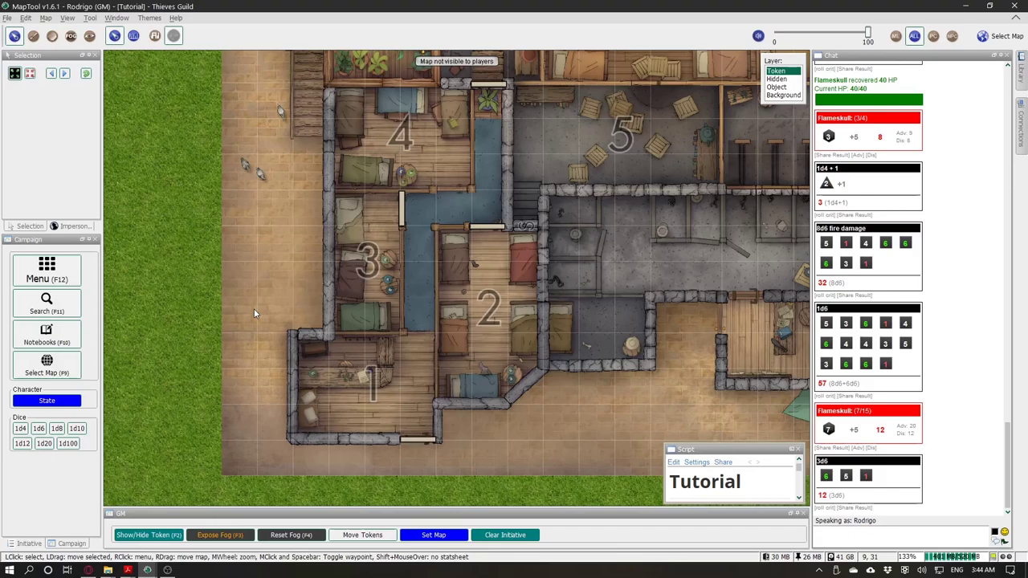
# Step: Search for "flame", view and close the flameskull monster's statblock, and move the search window away from the rooms
pyautogui.press('F11')
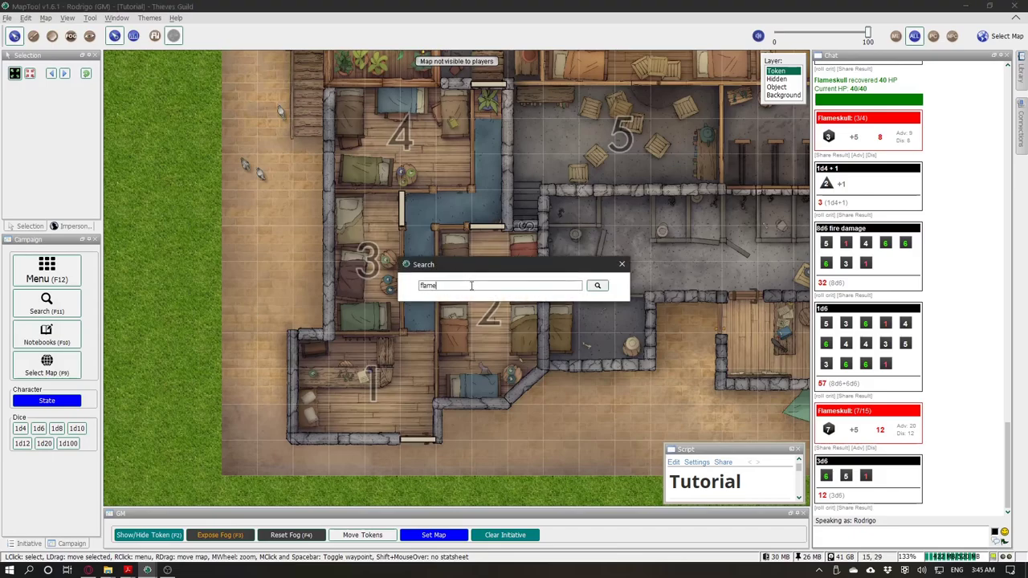
pyautogui.write('flame')
pyautogui.press('Return')
pyautogui.press('F11')
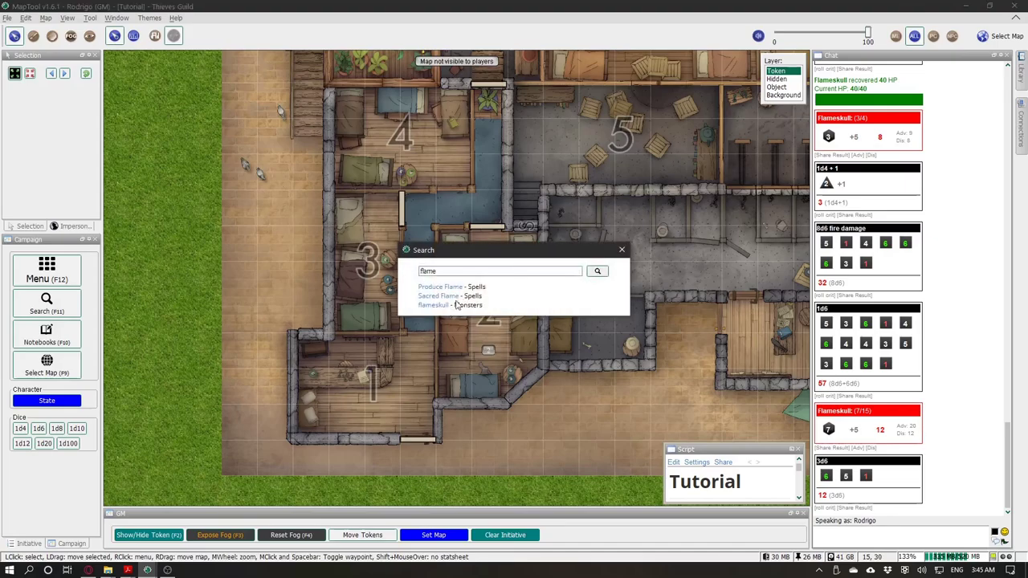
pyautogui.click(435, 308)
pyautogui.click(456, 174)
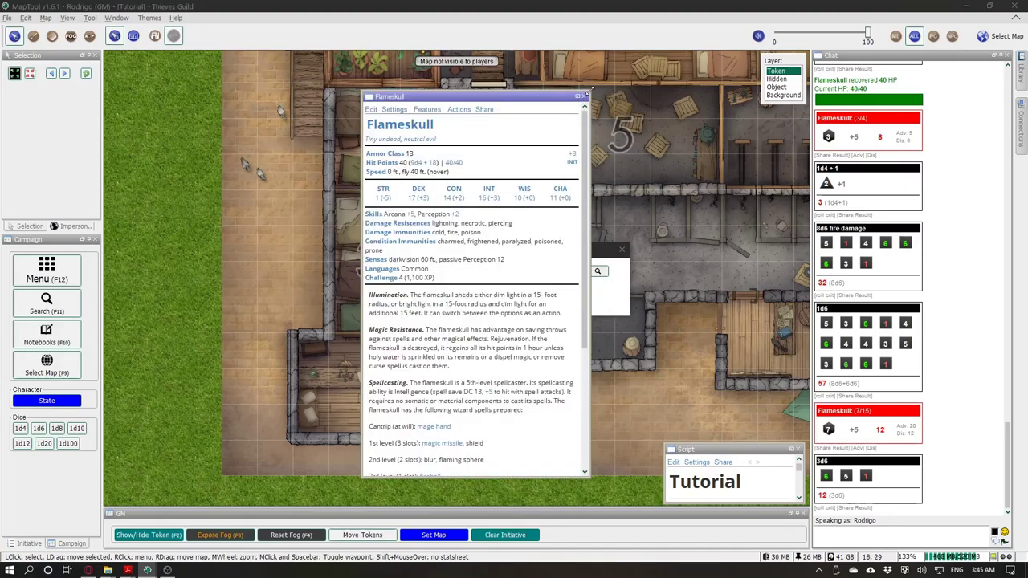
pyautogui.moveTo(589, 90); pyautogui.dragTo(537, 207)
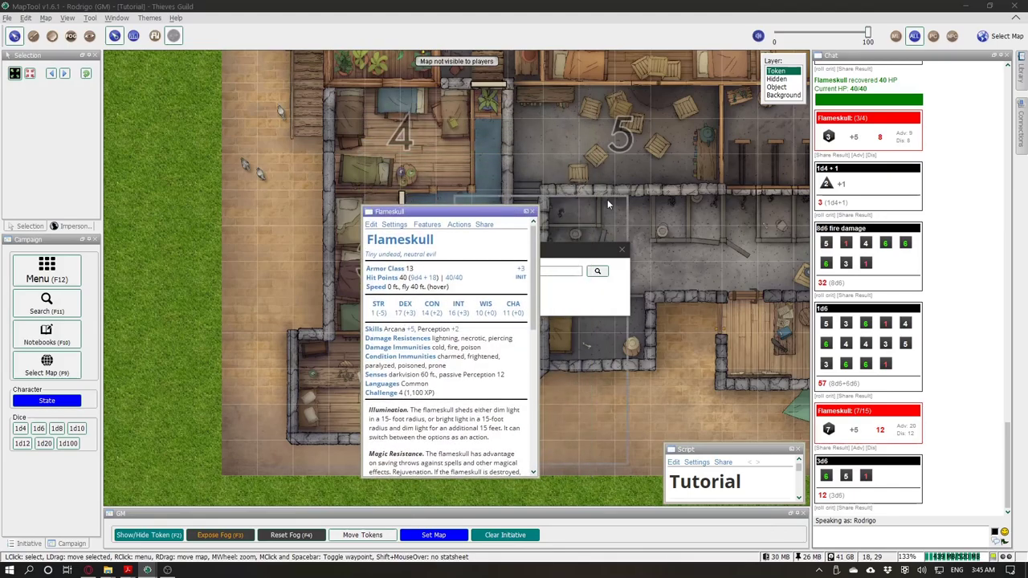
pyautogui.click(714, 177)
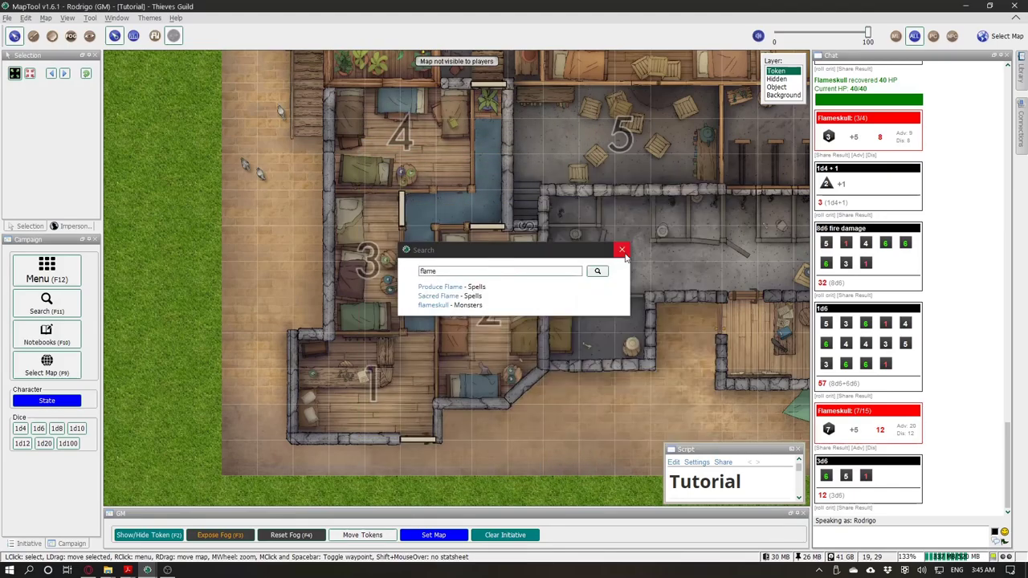
pyautogui.moveTo(562, 250); pyautogui.dragTo(672, 379)
# Step: Look over the whole Thieves Guild map, from the surrounding grass to the numbered rooms
pyautogui.scroll(-5, 434, 293)
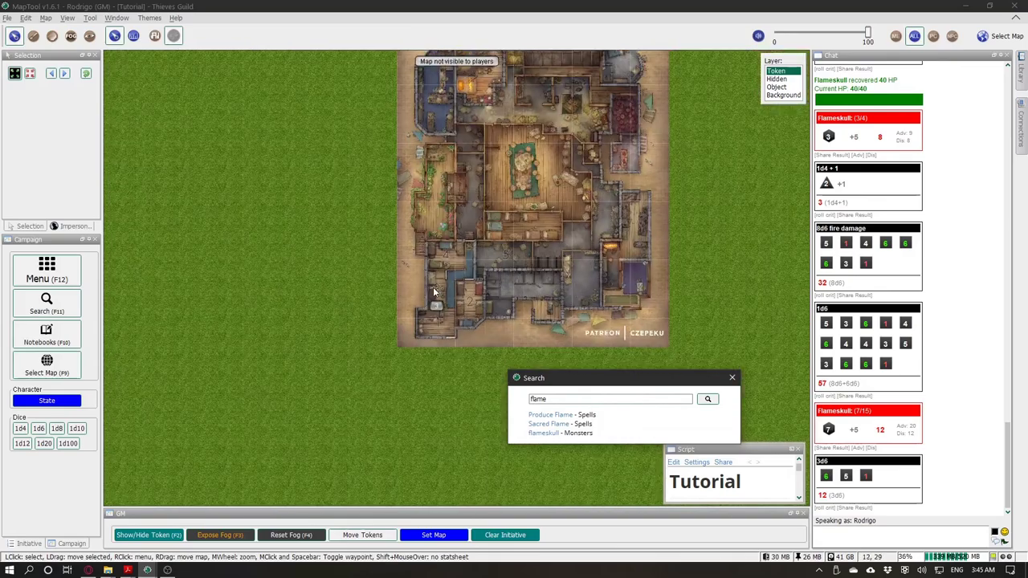
pyautogui.moveTo(434, 291); pyautogui.dragTo(388, 165)
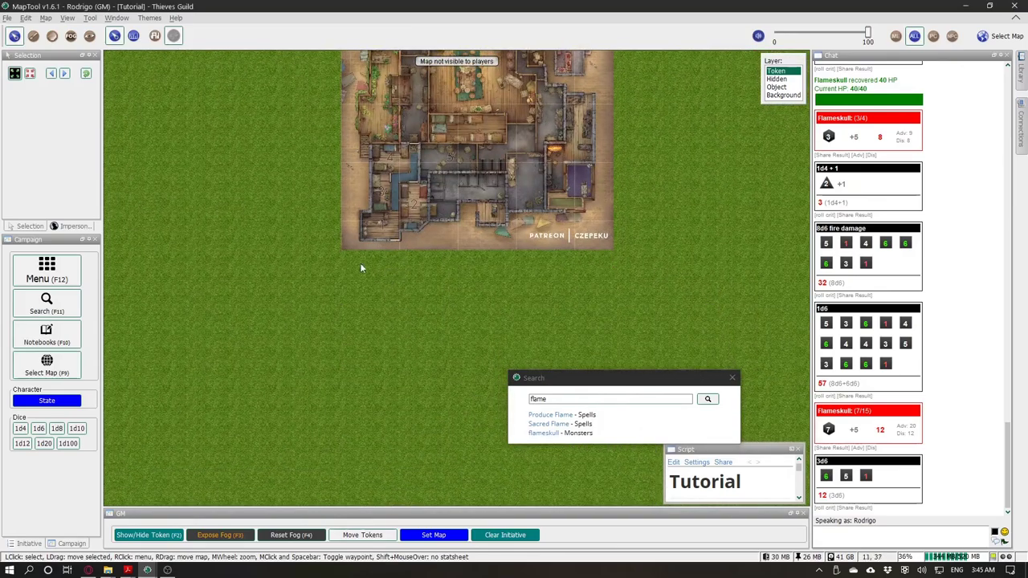
pyautogui.moveTo(299, 176); pyautogui.dragTo(305, 271)
pyautogui.moveTo(309, 147); pyautogui.dragTo(312, 271)
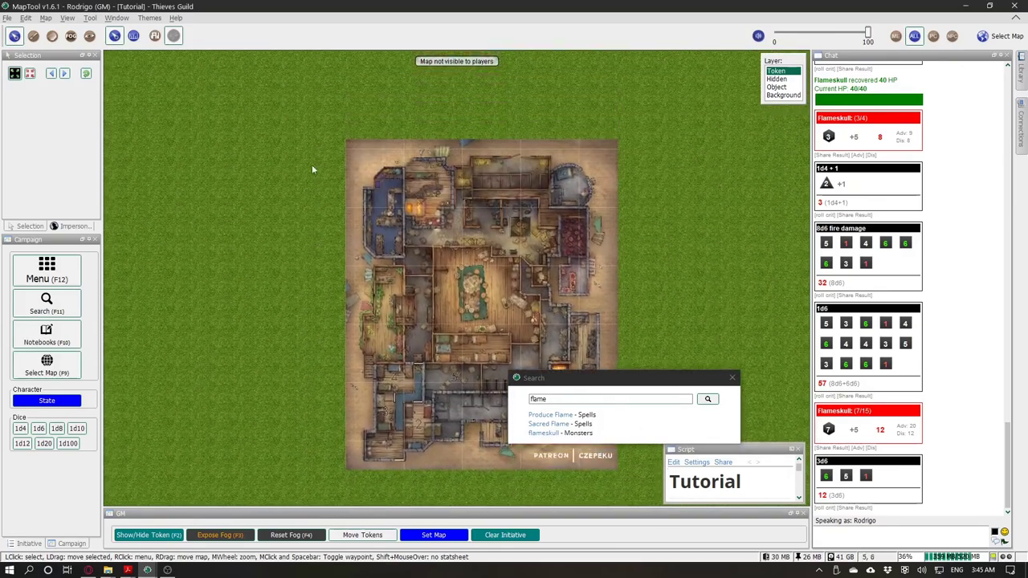
pyautogui.moveTo(280, 95); pyautogui.dragTo(478, 199)
pyautogui.moveTo(346, 236); pyautogui.dragTo(375, 371)
pyautogui.scroll(8, 374, 246)
pyautogui.scroll(-4, 317, 243)
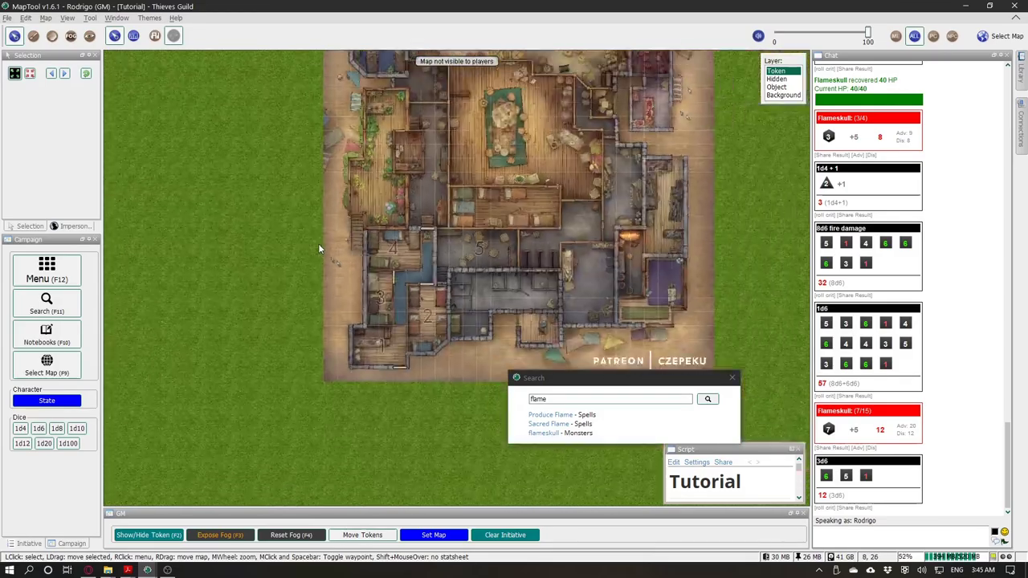
pyautogui.moveTo(597, 301); pyautogui.dragTo(511, 247)
pyautogui.moveTo(577, 218); pyautogui.dragTo(650, 311)
pyautogui.scroll(5, 475, 284)
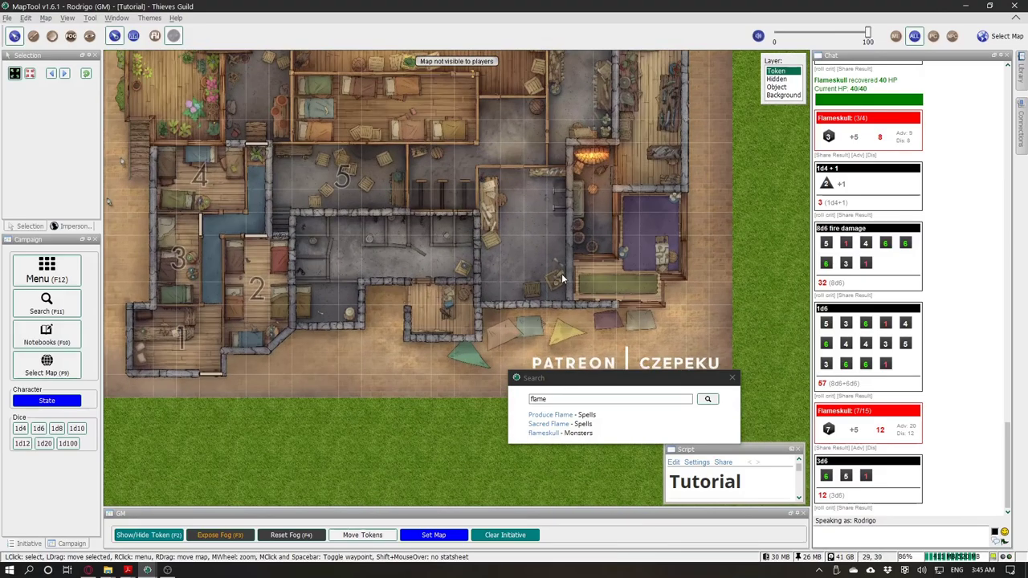
pyautogui.scroll(-10, 562, 279)
# Step: Move the Flameskull token from the grass northwest of the map to the crates east of the 5 pin and deselect it
pyautogui.moveTo(252, 135); pyautogui.dragTo(485, 359)
pyautogui.scroll(4, 290, 172)
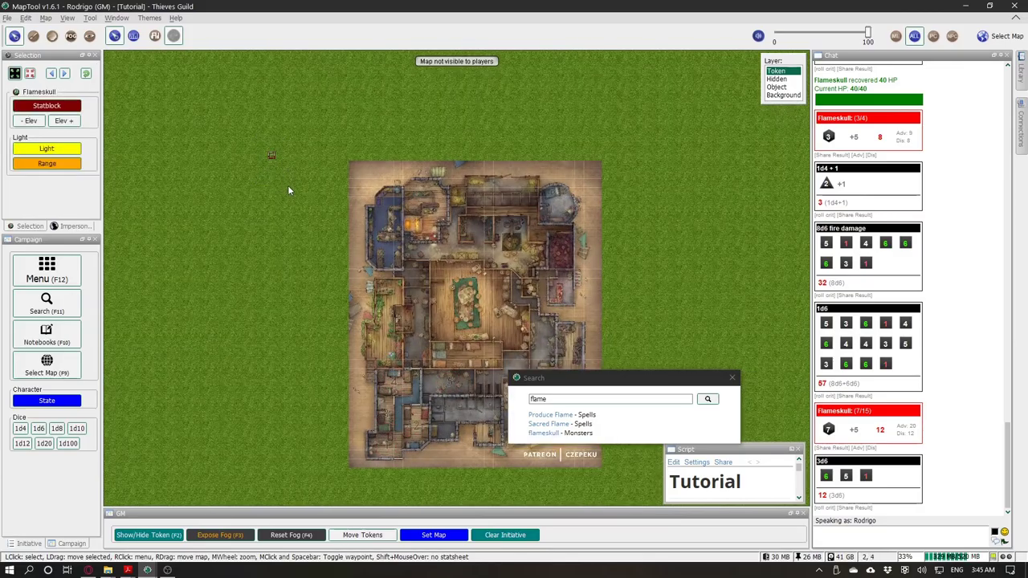
pyautogui.scroll(14, 273, 158)
pyautogui.moveTo(273, 158); pyautogui.dragTo(422, 472)
pyautogui.moveTo(357, 283); pyautogui.dragTo(206, 50)
pyautogui.scroll(-5, 268, 211)
pyautogui.moveTo(313, 290); pyautogui.dragTo(281, 220)
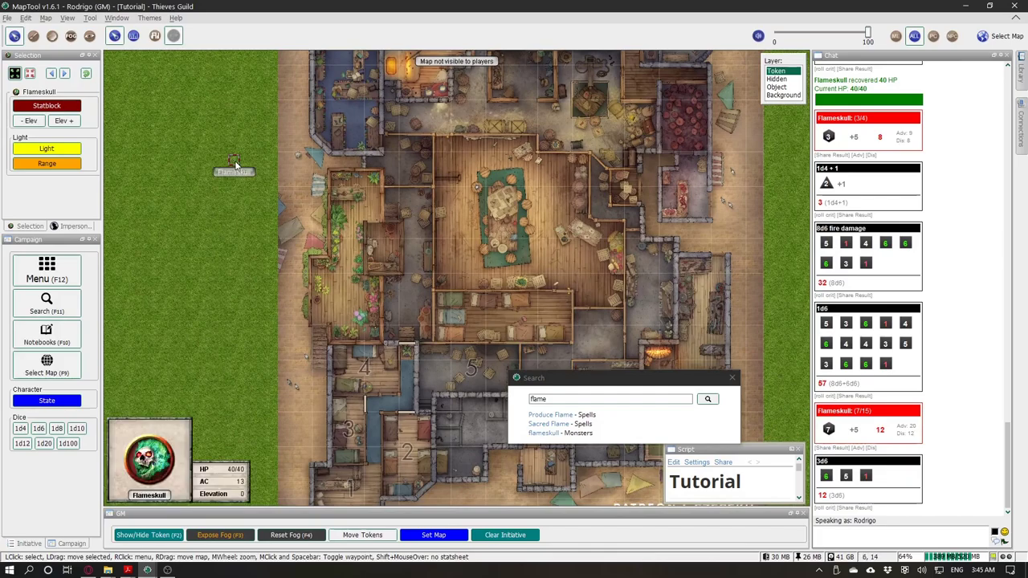
pyautogui.moveTo(235, 165); pyautogui.dragTo(253, 414)
pyautogui.moveTo(298, 401); pyautogui.dragTo(455, 151)
pyautogui.scroll(6, 201, 206)
pyautogui.scroll(3, 477, 147)
pyautogui.moveTo(437, 196); pyautogui.dragTo(562, 203)
pyautogui.click(507, 246)
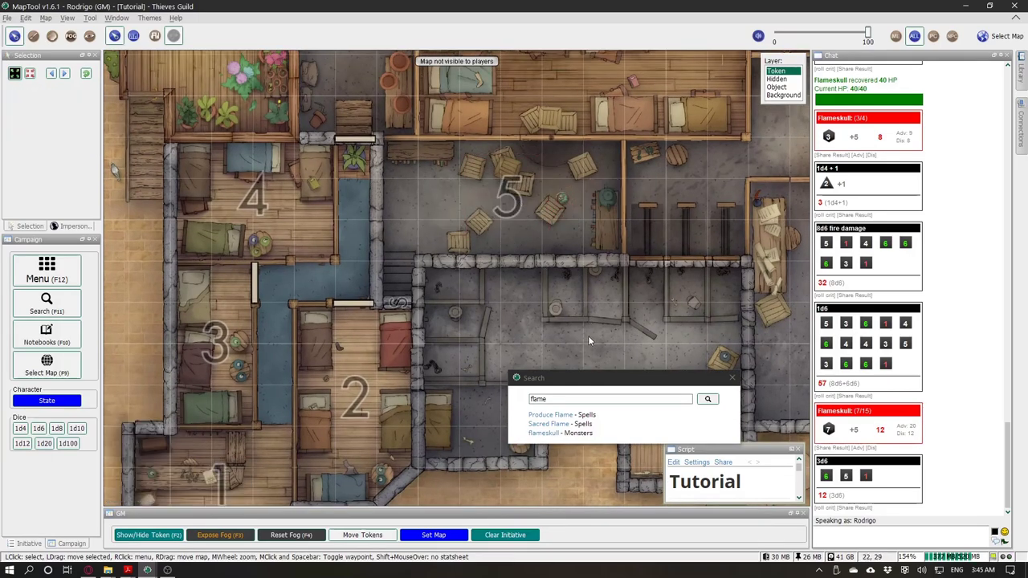
# Step: Select the numbered room pins 1 to 5 together and send them to the hidden layer
pyautogui.click(510, 219)
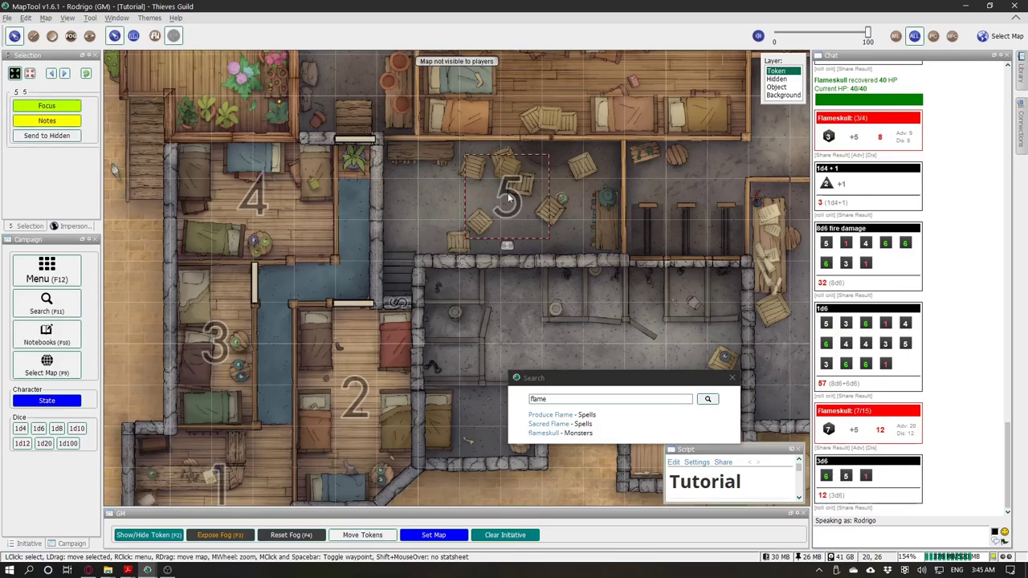
pyautogui.keyDown('shift'); pyautogui.click(362, 408); pyautogui.keyUp('shift')
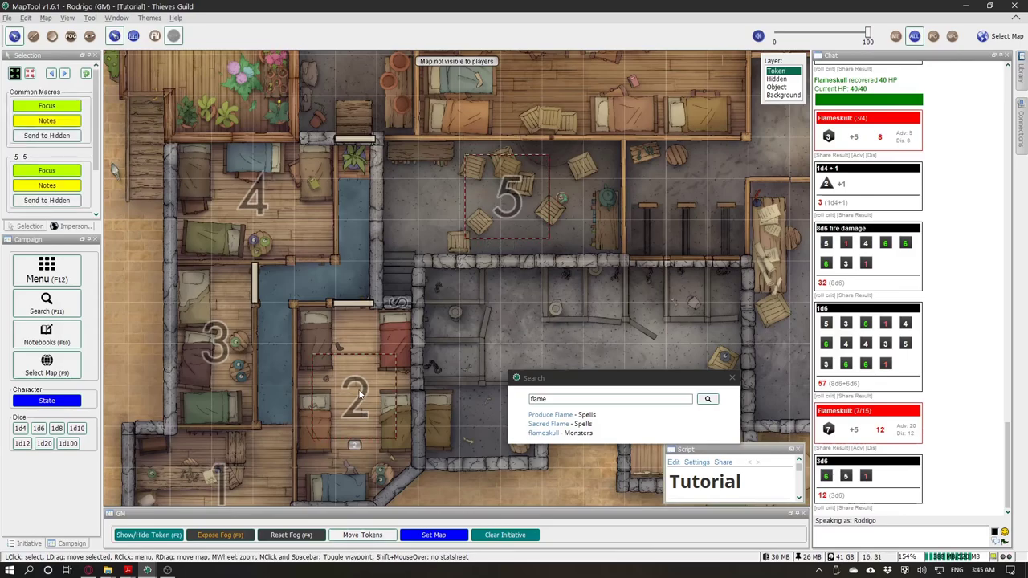
pyautogui.keyDown('shift'); pyautogui.click(214, 339); pyautogui.keyUp('shift')
pyautogui.keyDown('shift'); pyautogui.click(251, 227); pyautogui.keyUp('shift')
pyautogui.scroll(-4, 387, 228)
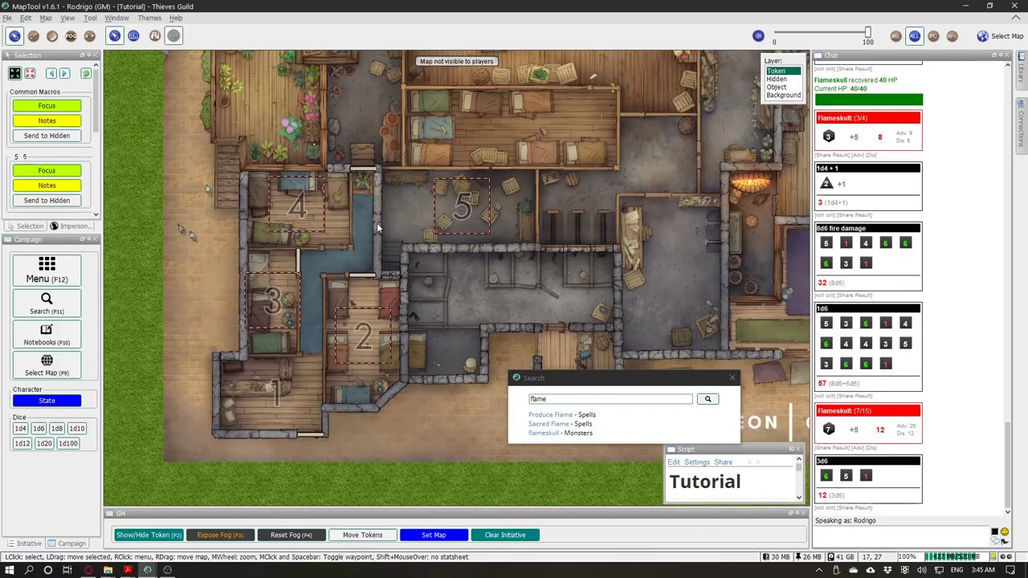
pyautogui.click(46, 136)
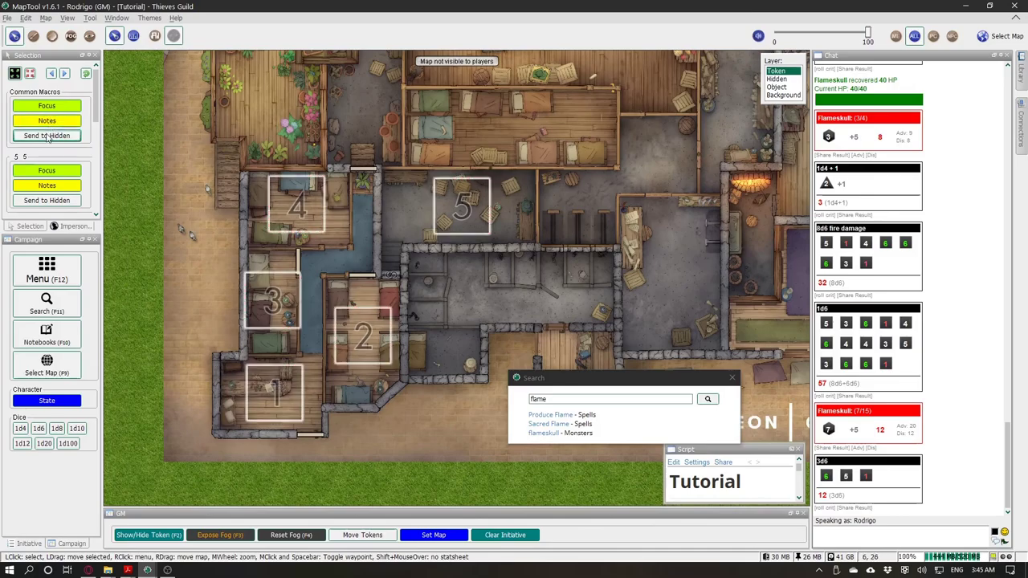
# Step: Check whether the 4 pin can be selected on the Token and Hidden layers, ending on the Token layer
pyautogui.click(305, 211)
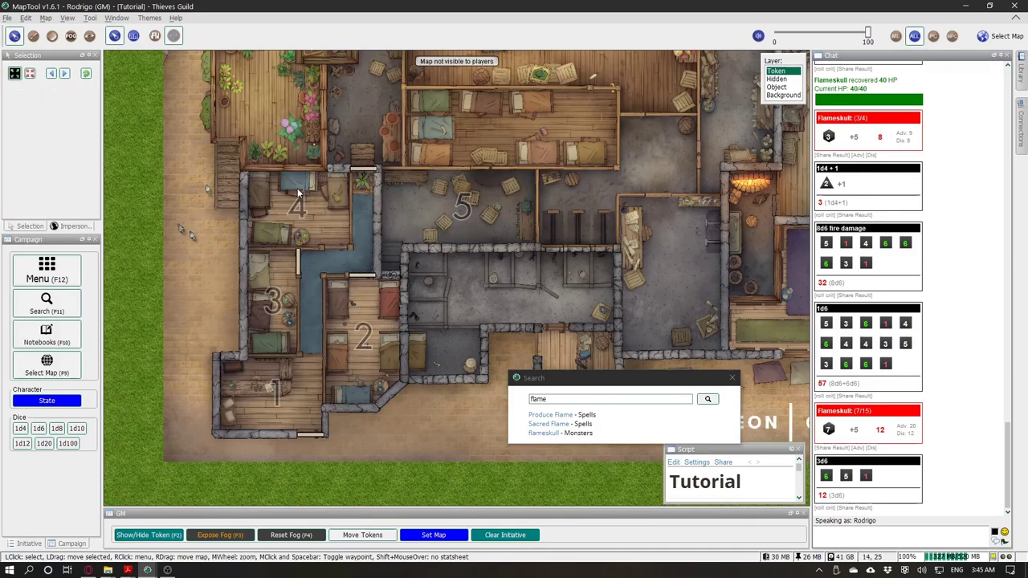
pyautogui.click(777, 79)
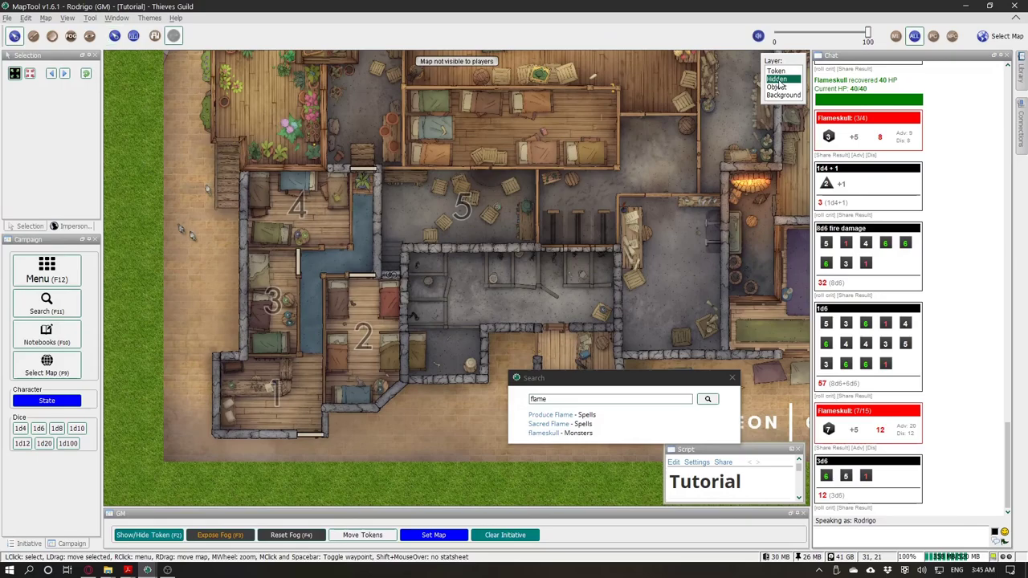
pyautogui.click(303, 204)
pyautogui.click(775, 70)
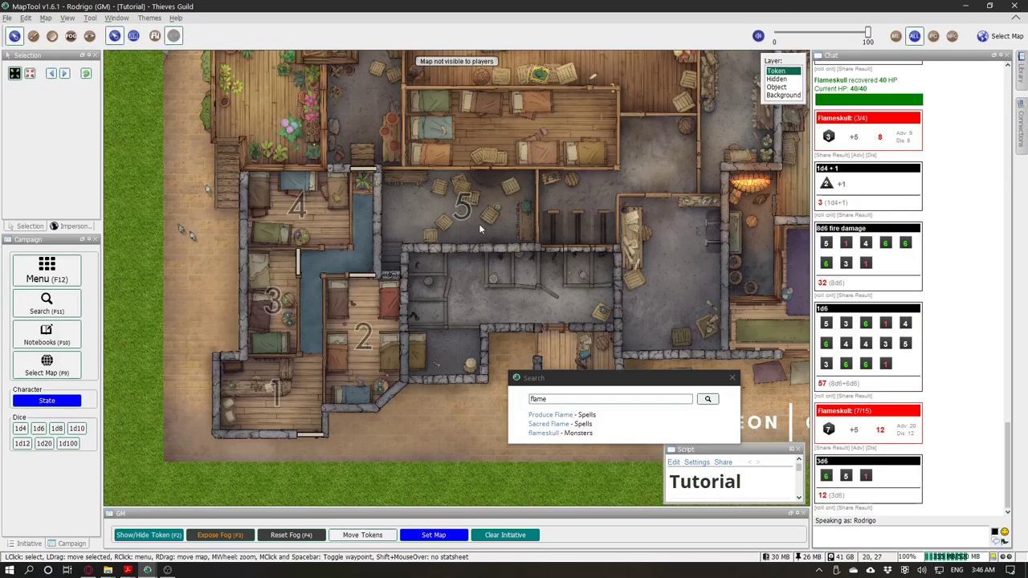
# Step: Select the Flameskull token in the crate room, view its statblock and close it
pyautogui.click(507, 219)
pyautogui.scroll(6, 503, 230)
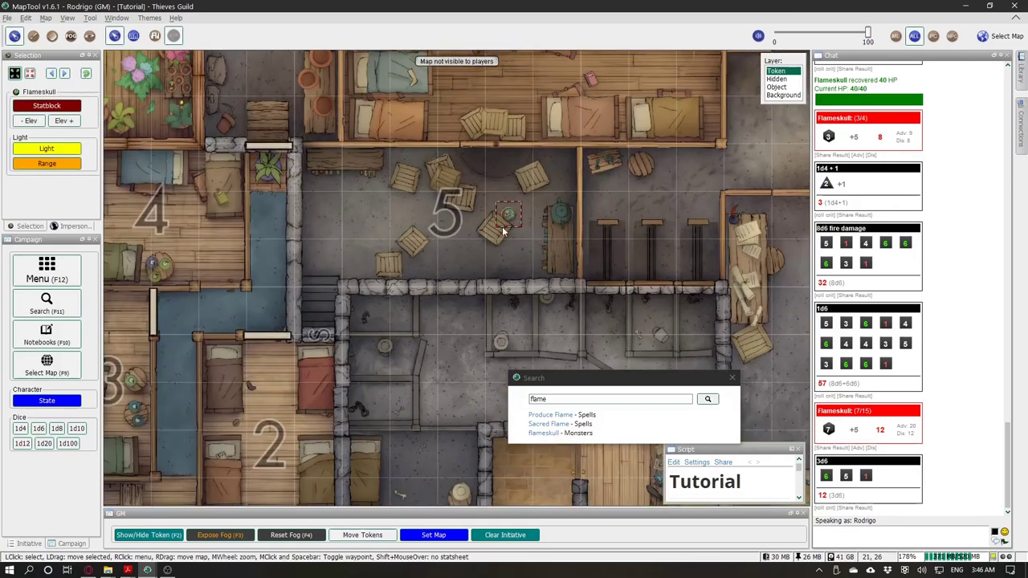
pyautogui.click(58, 106)
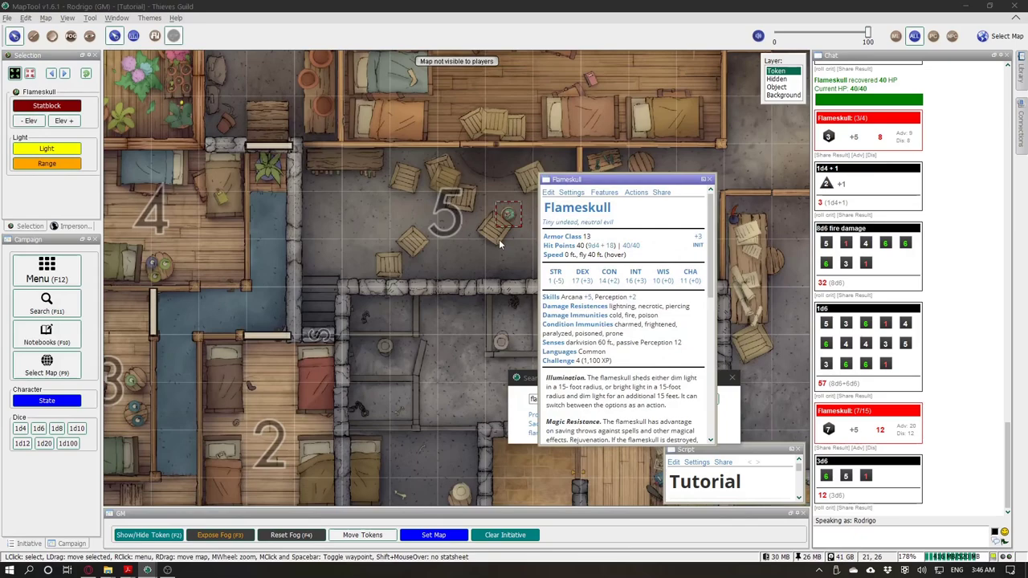
pyautogui.scroll(-3, 631, 298)
pyautogui.scroll(3, 569, 283)
pyautogui.click(709, 180)
# Step: Try to select the 5 pin on the Token layer and clear the selection
pyautogui.click(439, 228)
pyautogui.moveTo(542, 190); pyautogui.dragTo(588, 173)
pyautogui.moveTo(553, 197); pyautogui.dragTo(546, 204)
pyautogui.click(463, 268)
pyautogui.moveTo(491, 367); pyautogui.dragTo(540, 303)
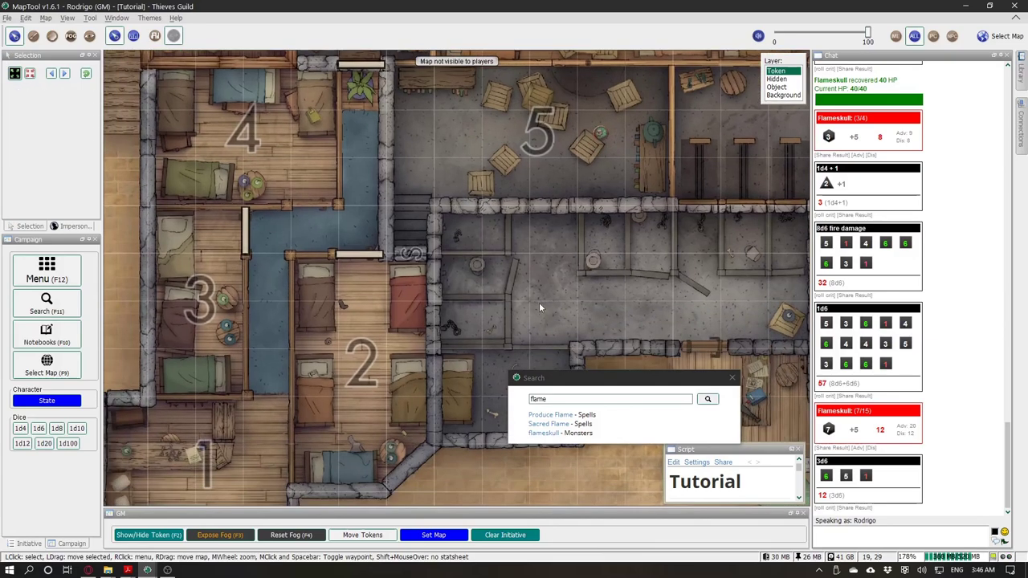
# Step: Search the compendium for "bandit", add the bandit monster to the map and close the search
pyautogui.click(554, 402)
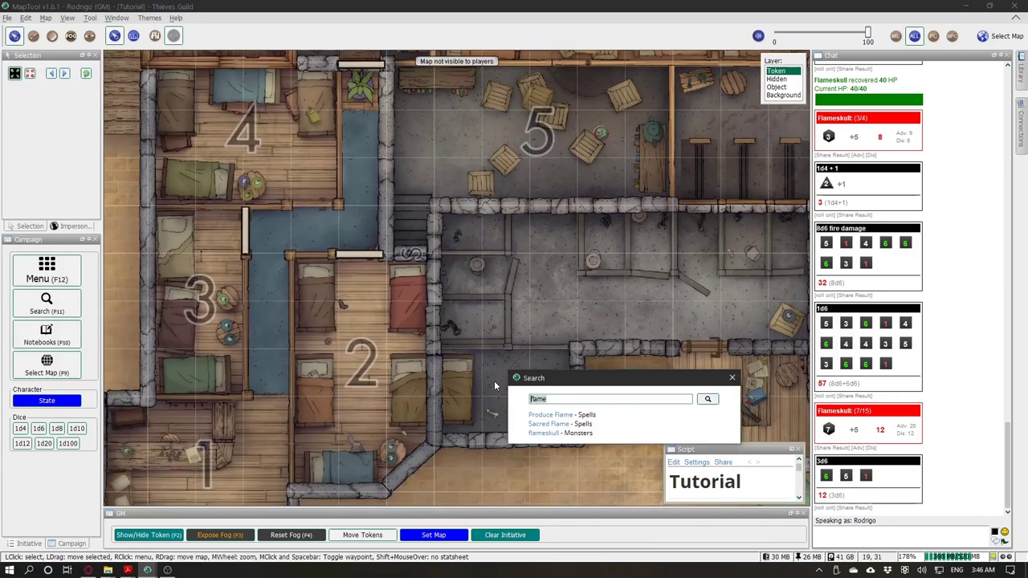
pyautogui.write('fireball')
pyautogui.press('Return')
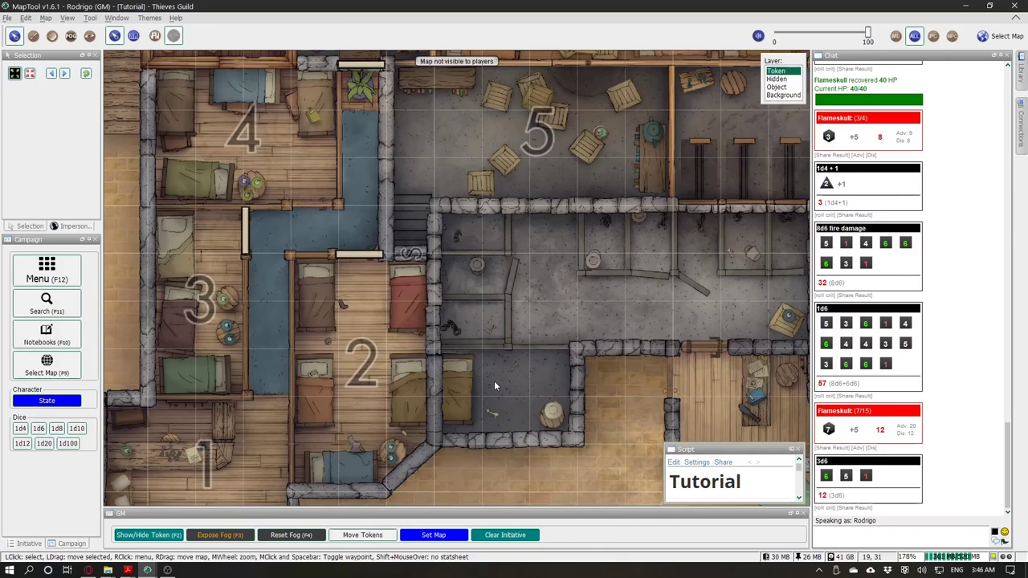
pyautogui.press('F11')
pyautogui.write('bandit')
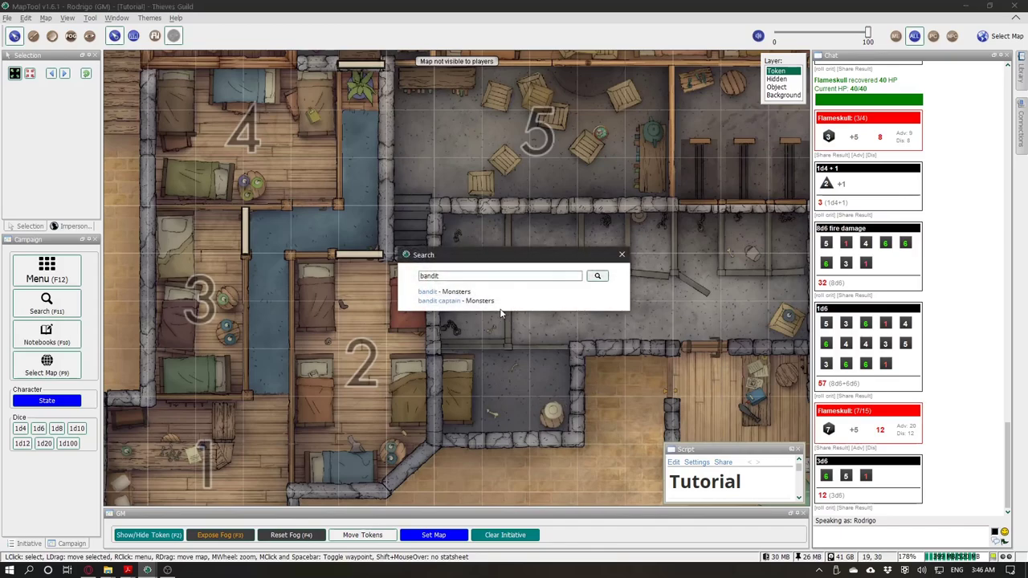
pyautogui.click(434, 292)
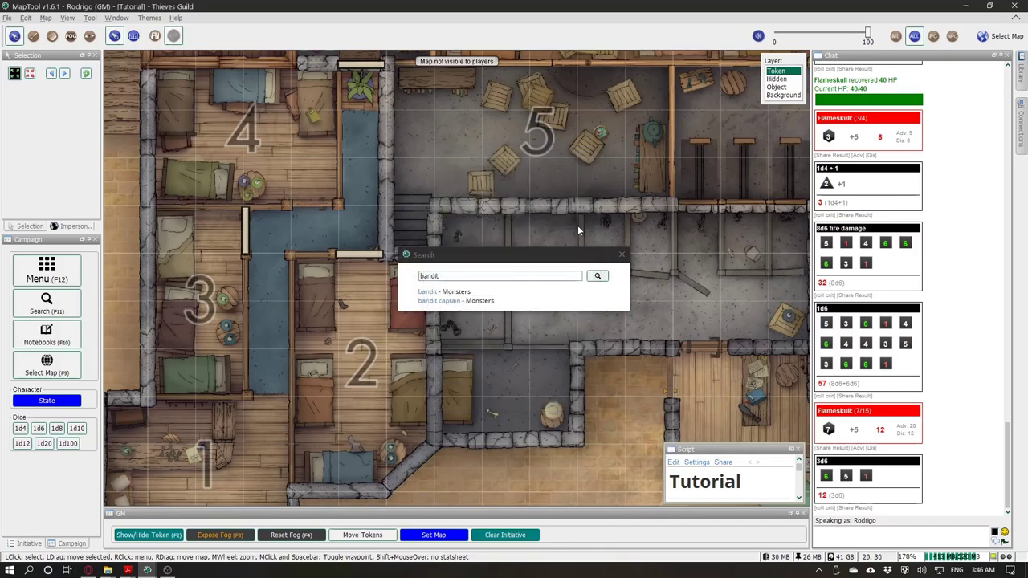
pyautogui.press('Escape')
pyautogui.click(621, 254)
# Step: Move the new Bandit token from the grass outside the map to beside the desk in room 1
pyautogui.scroll(-6, 643, 313)
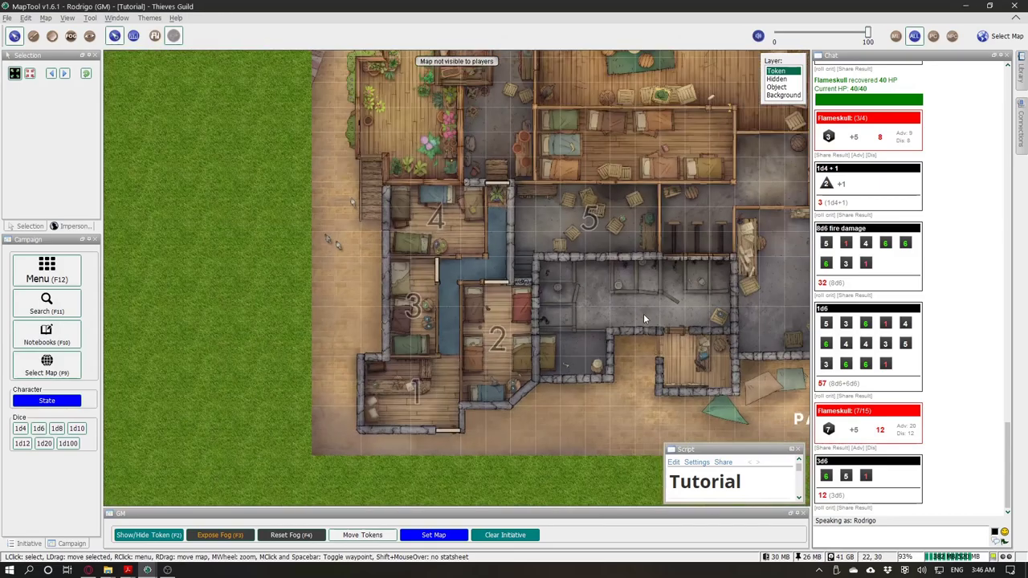
pyautogui.scroll(-1, 635, 342)
pyautogui.moveTo(480, 201); pyautogui.dragTo(463, 295)
pyautogui.click(422, 158)
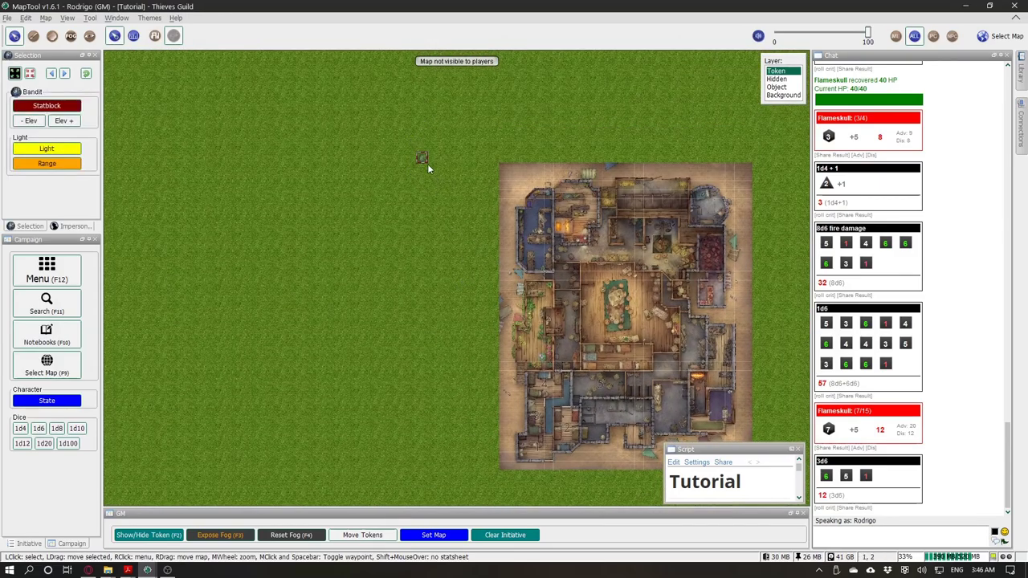
pyautogui.moveTo(421, 160); pyautogui.dragTo(493, 445)
pyautogui.scroll(4, 564, 441)
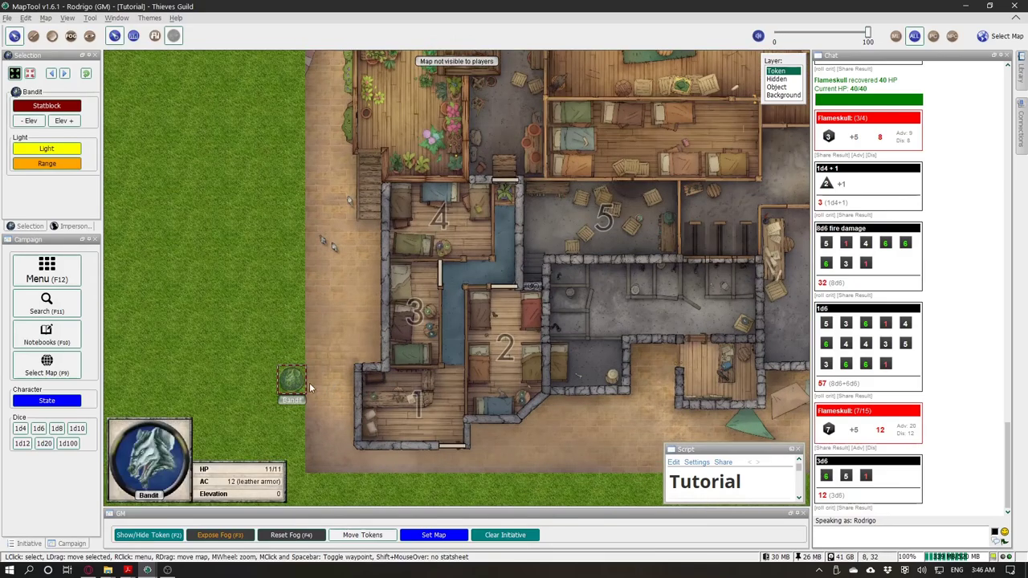
pyautogui.moveTo(294, 383); pyautogui.dragTo(390, 378)
pyautogui.scroll(8, 419, 389)
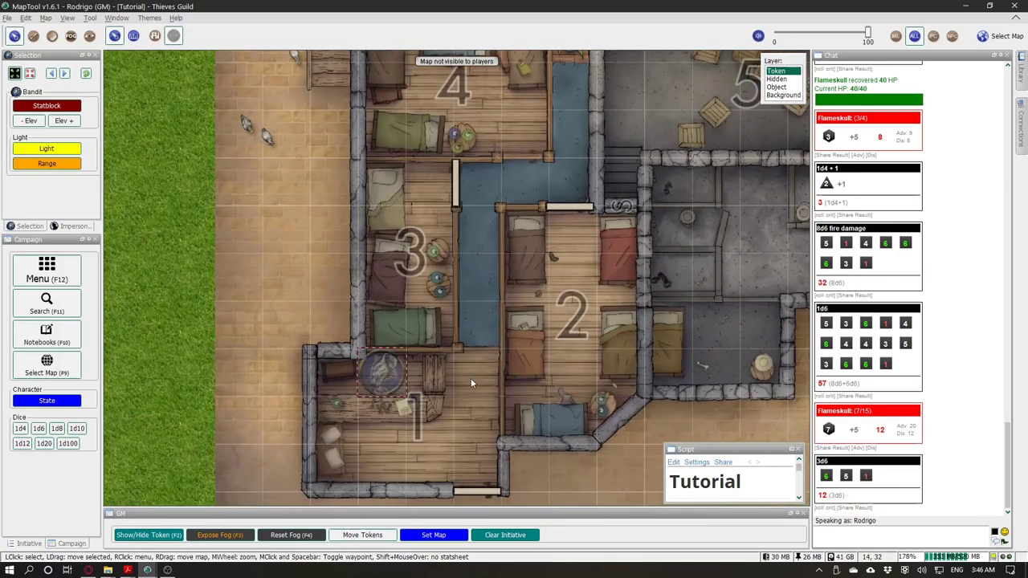
# Step: Copy the Bandit token and paste two copies into room 2 and one each into rooms 3 and 4
pyautogui.click(471, 378)
pyautogui.click(394, 370)
pyautogui.moveTo(481, 367); pyautogui.dragTo(429, 363)
pyautogui.click(441, 317)
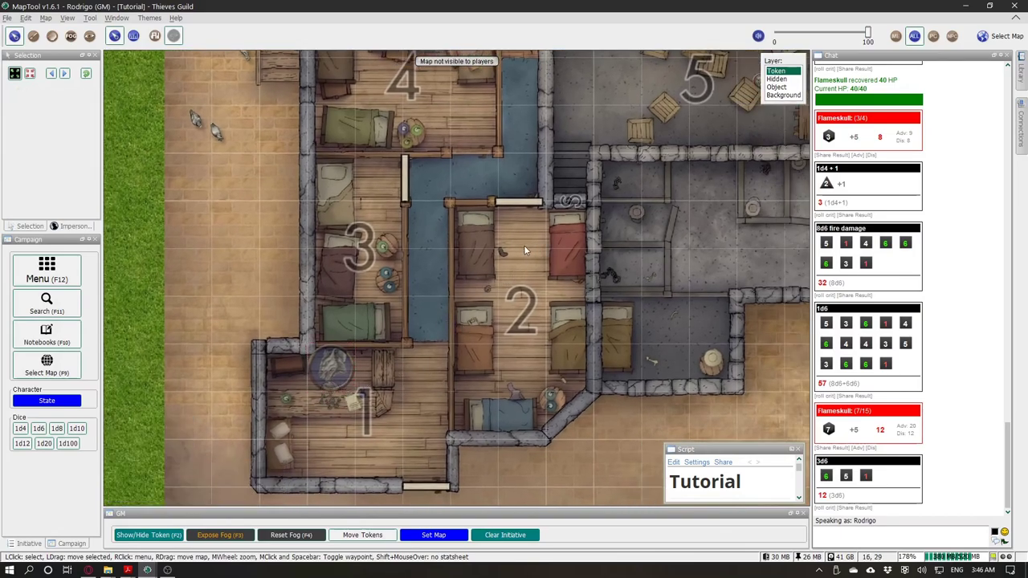
pyautogui.hotkey('ctrl', 'v')
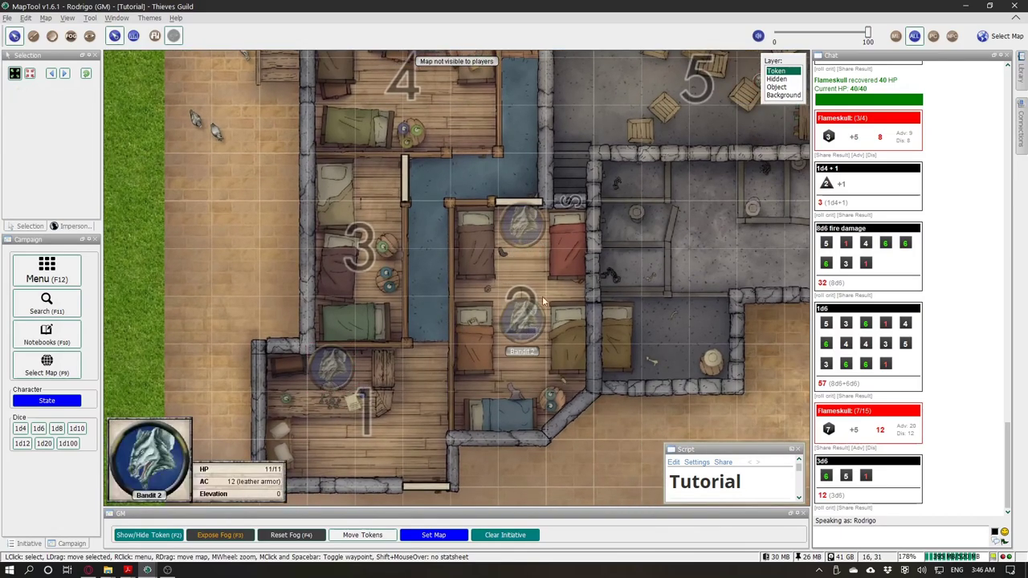
pyautogui.moveTo(501, 212); pyautogui.dragTo(518, 285)
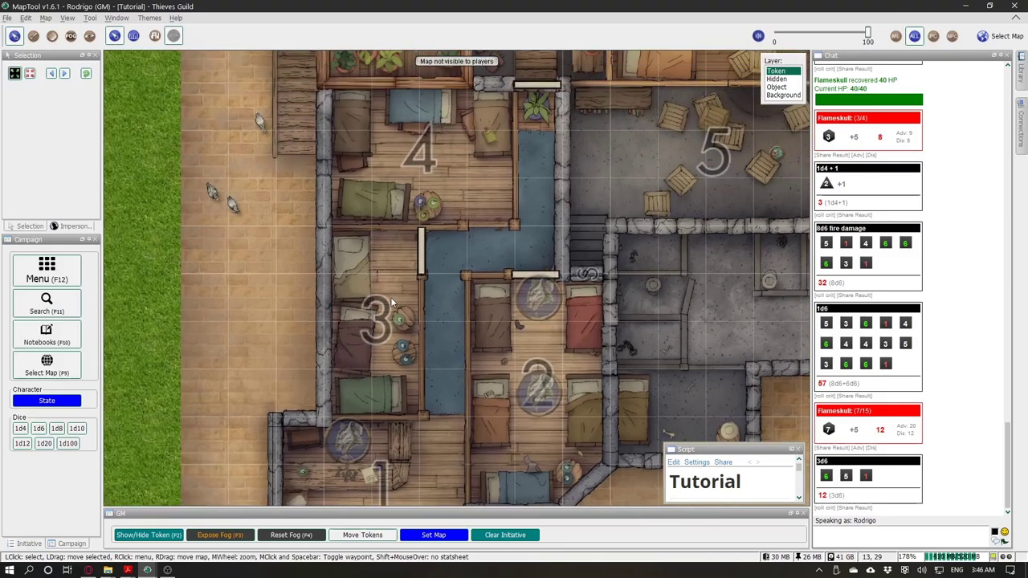
pyautogui.hotkey('ctrl', 'v')
pyautogui.moveTo(462, 232); pyautogui.dragTo(459, 291)
pyautogui.hotkey('ctrl', 'v')
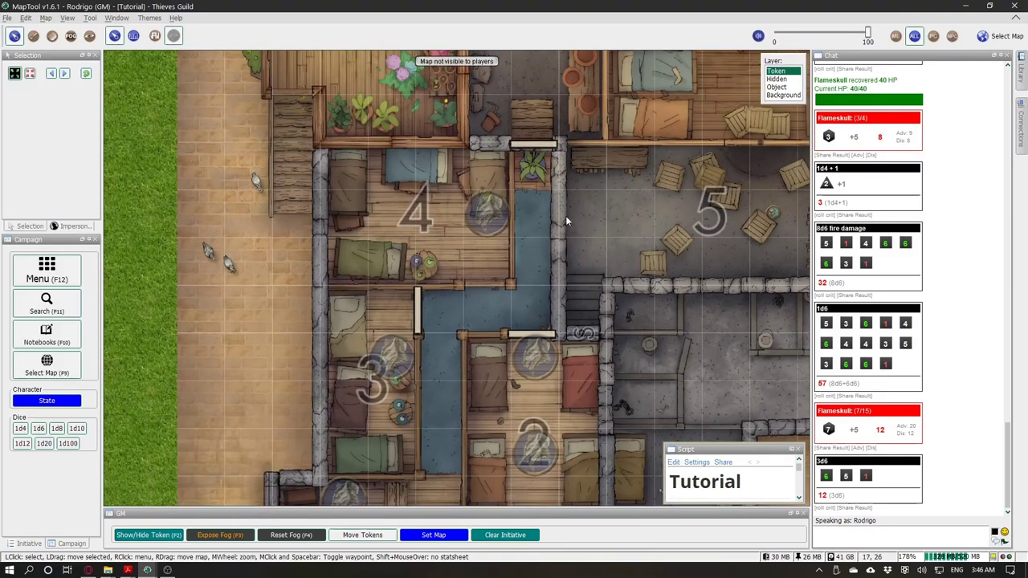
pyautogui.moveTo(602, 191); pyautogui.dragTo(492, 216)
pyautogui.moveTo(489, 317); pyautogui.dragTo(515, 187)
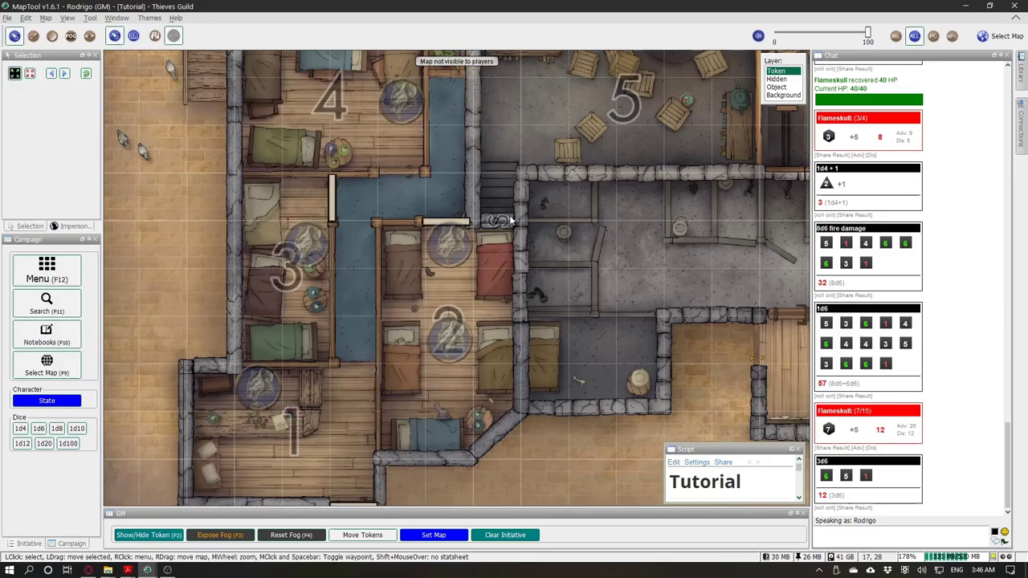
pyautogui.scroll(-4, 511, 221)
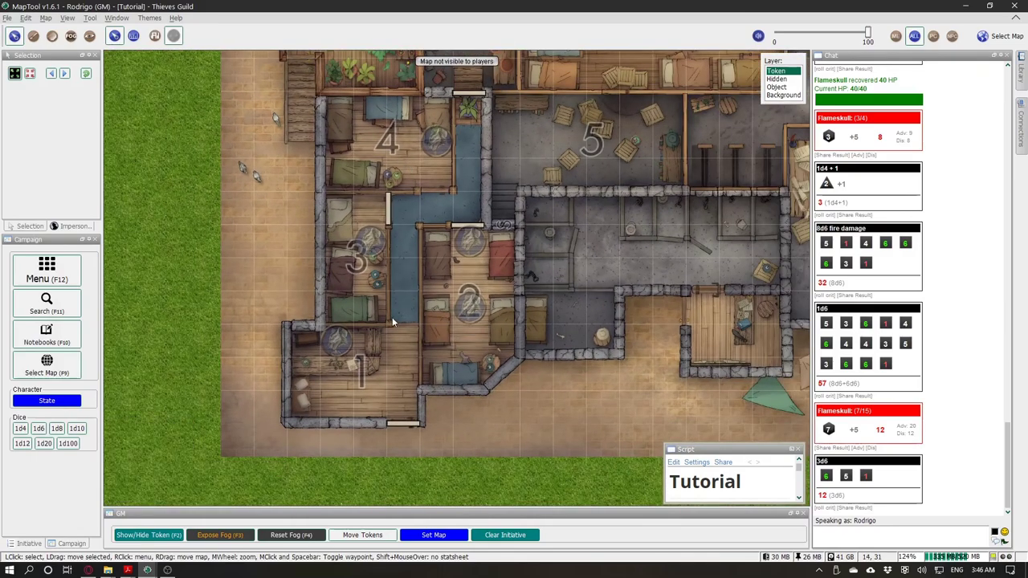
pyautogui.moveTo(460, 391); pyautogui.dragTo(505, 380)
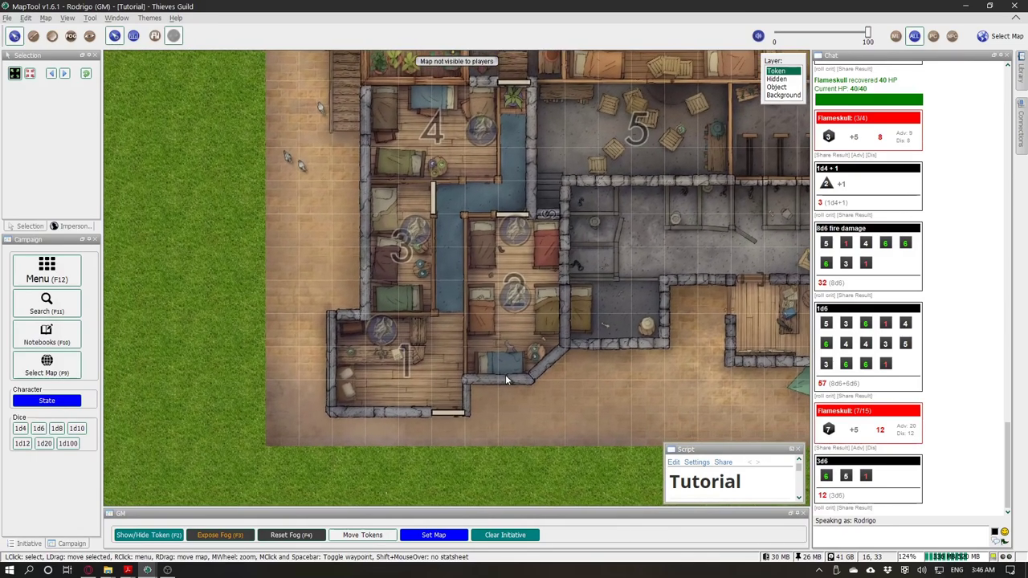
# Step: Select the Bandit token in room 1, switch to the Hidden layer and select the 1 pin
pyautogui.click(382, 329)
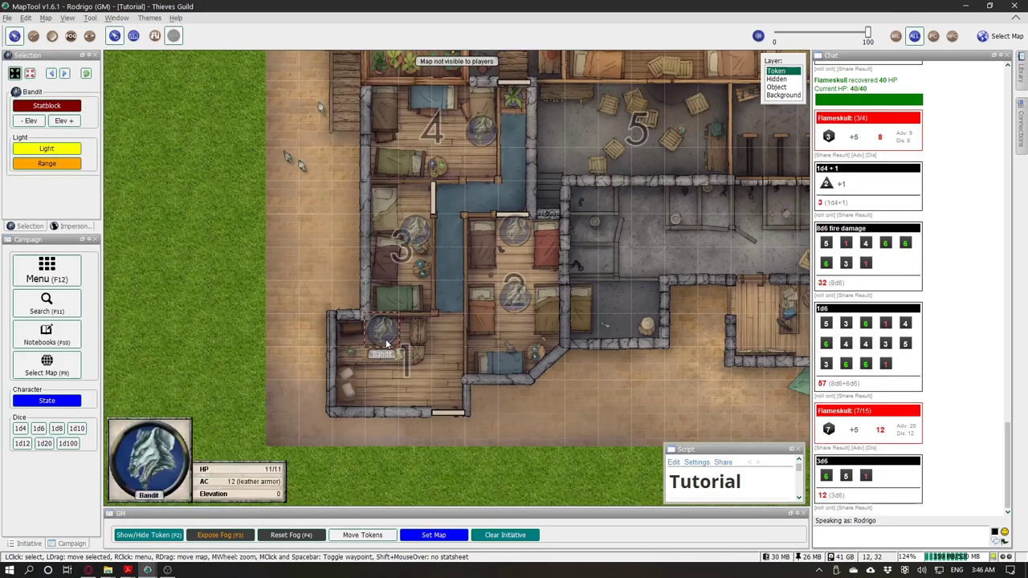
pyautogui.click(775, 79)
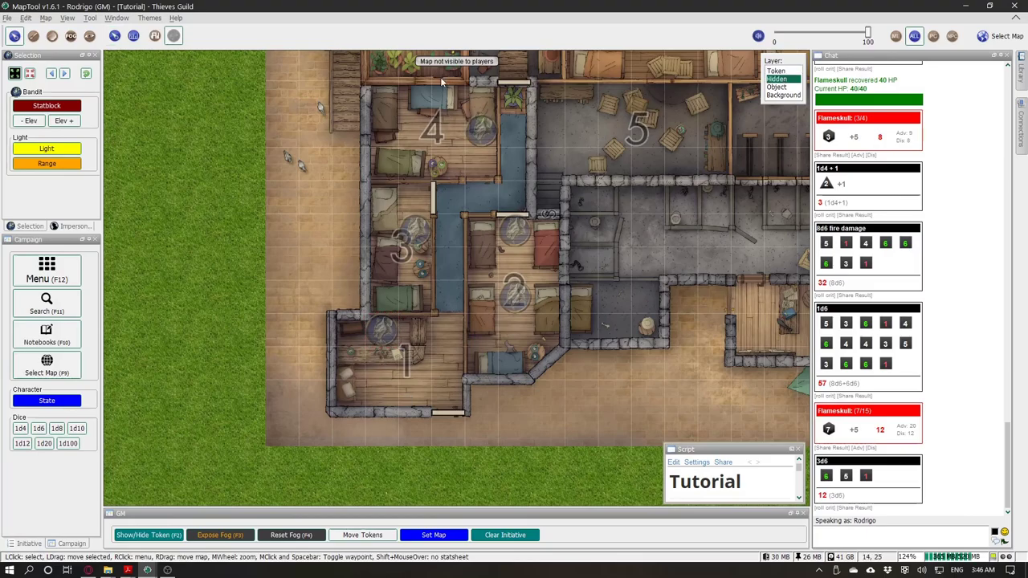
pyautogui.moveTo(526, 241)
pyautogui.mouseDown()
pyautogui.moveTo(366, 316)
pyautogui.moveTo(562, 260)
pyautogui.moveTo(529, 239)
pyautogui.mouseUp()
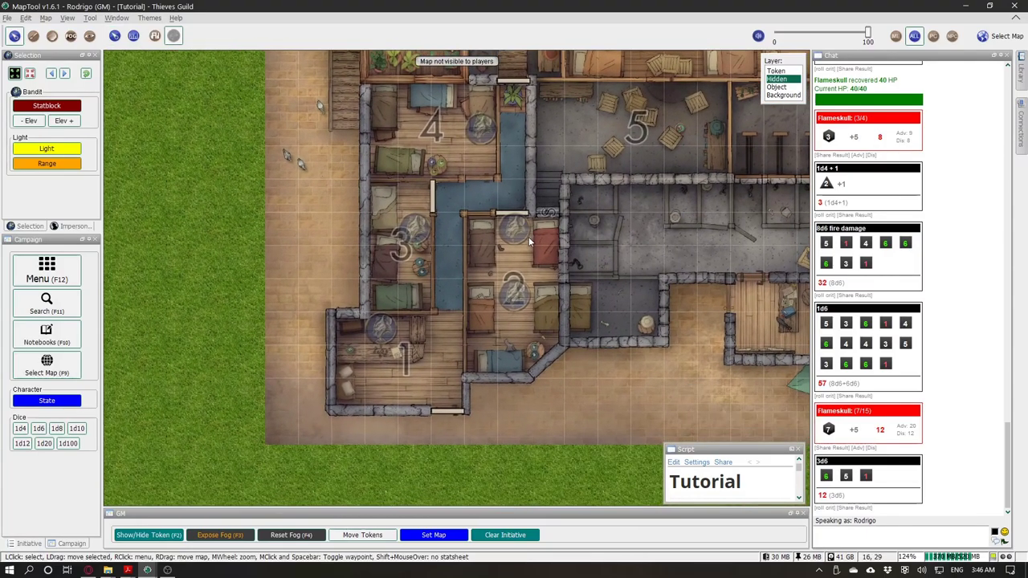
pyautogui.click(409, 352)
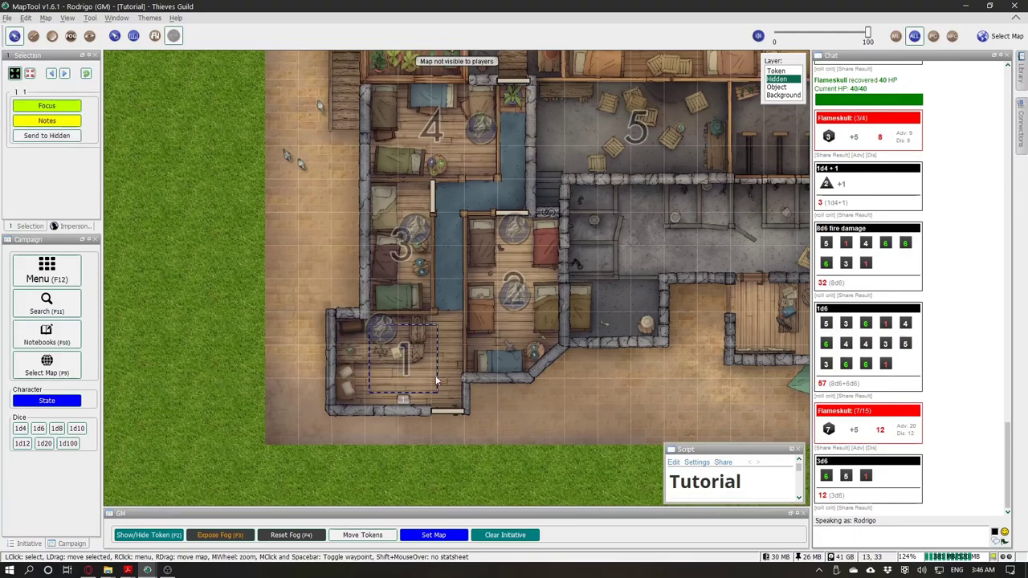
# Step: Enlarge the Script window upward, then create and save a new Script notebook page titled "1. Thieves Guild"
pyautogui.moveTo(759, 444); pyautogui.dragTo(741, 150)
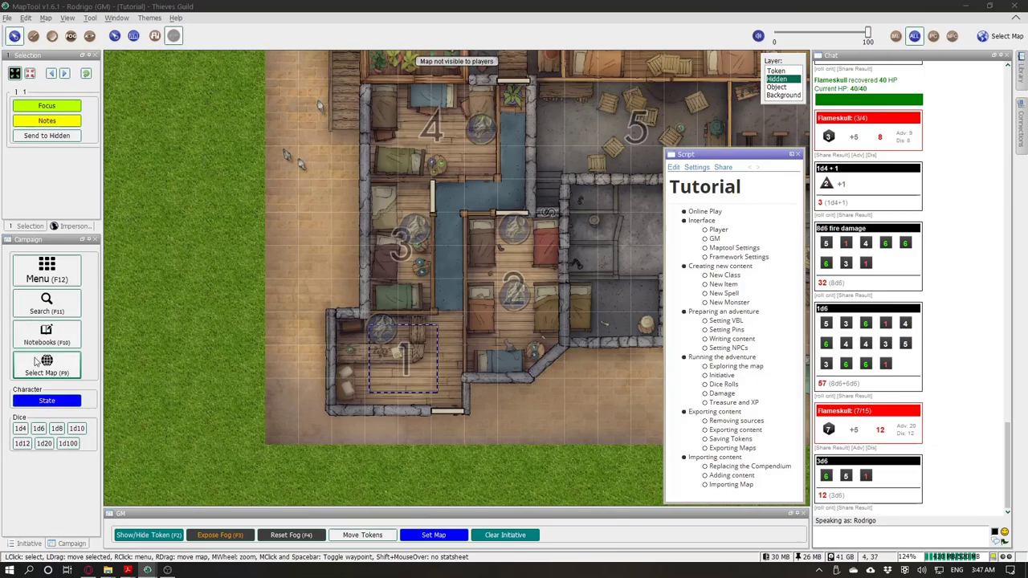
pyautogui.click(47, 335)
pyautogui.click(492, 293)
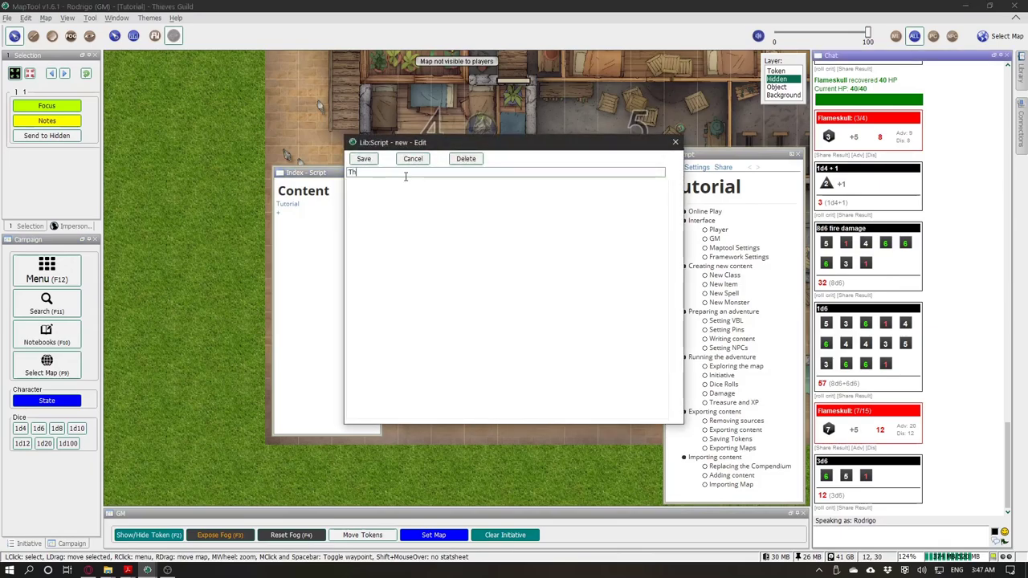
pyautogui.write('Thieves Guild')
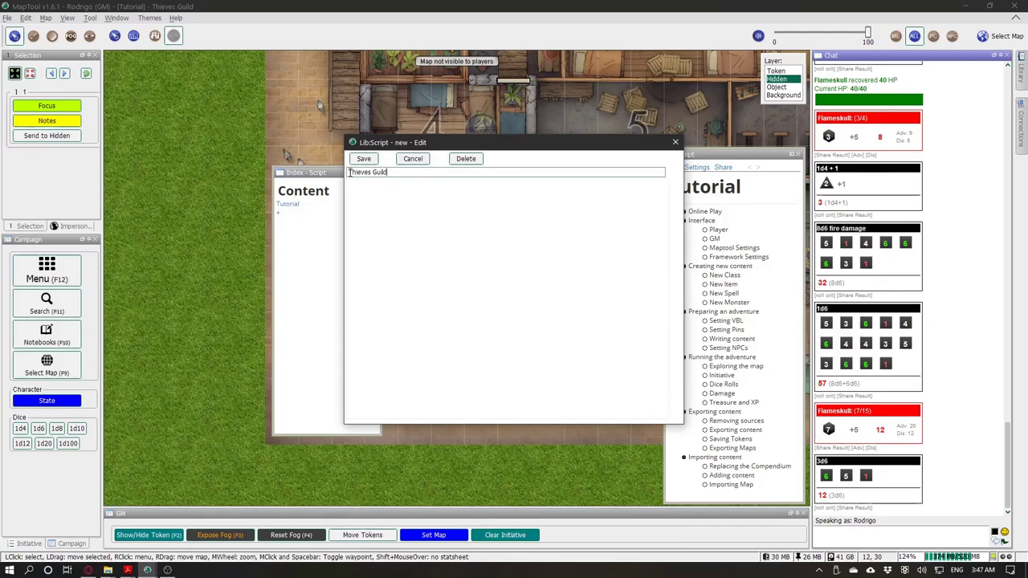
pyautogui.press('Home')
pyautogui.write('1.')
pyautogui.click(362, 158)
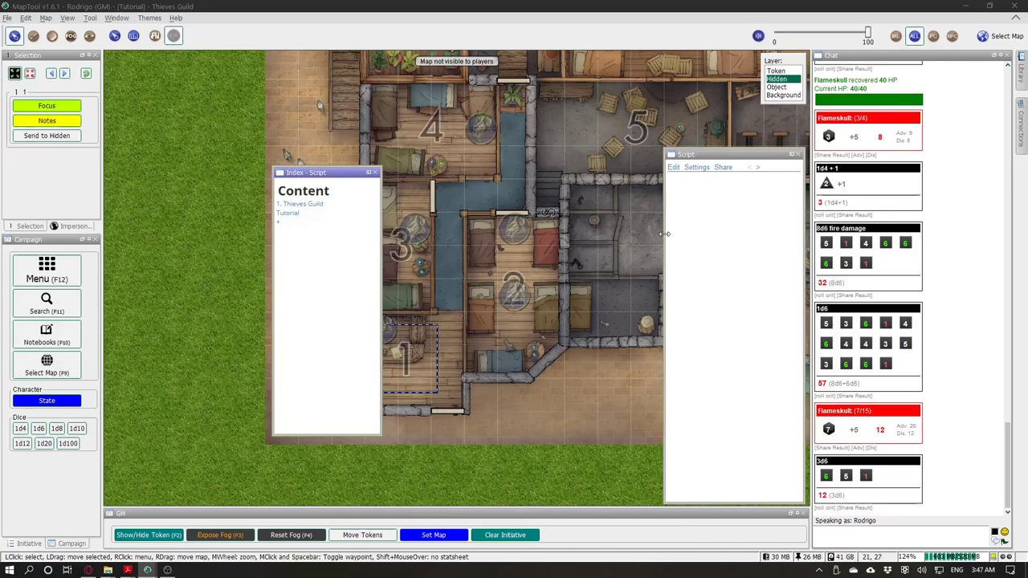
# Step: Widen the Script window, open the 1. Thieves Guild page for editing and enter the level-three heading "1. Reception"
pyautogui.moveTo(665, 234); pyautogui.dragTo(528, 233)
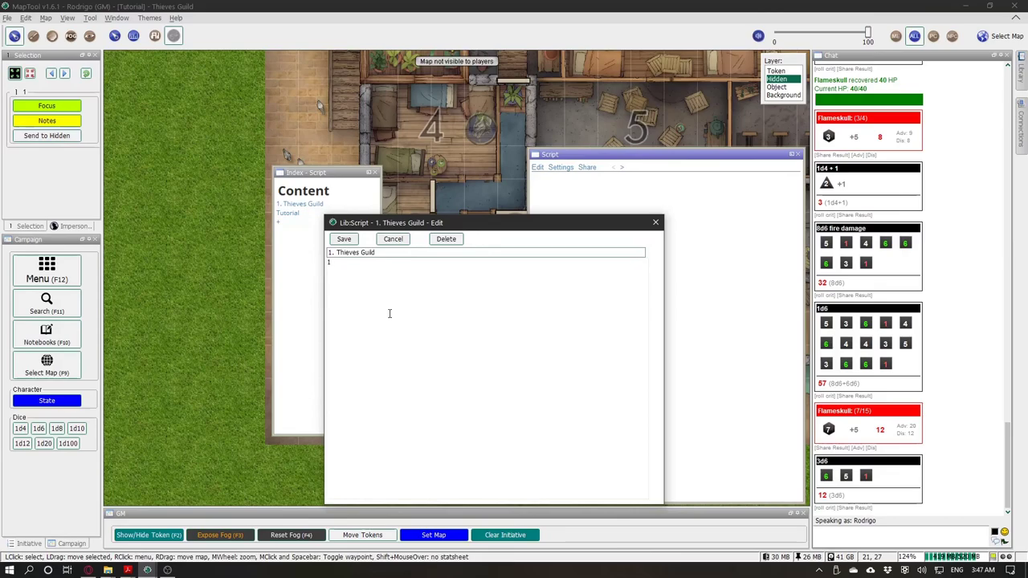
pyautogui.press('BackSpace')
pyautogui.write('#')
pyautogui.write('#')
pyautogui.write('#')
pyautogui.write('1. Receptio')
# Step: Turn the Reception heading text into a link with the target (pin "1@Thieves Guild") and save the page
pyautogui.write('[')
pyautogui.press('Right')
pyautogui.write('()')
pyautogui.write('pin')
pyautogui.write(' "')
pyautogui.write('1')
pyautogui.write('@')
pyautogui.write('Thieves ')
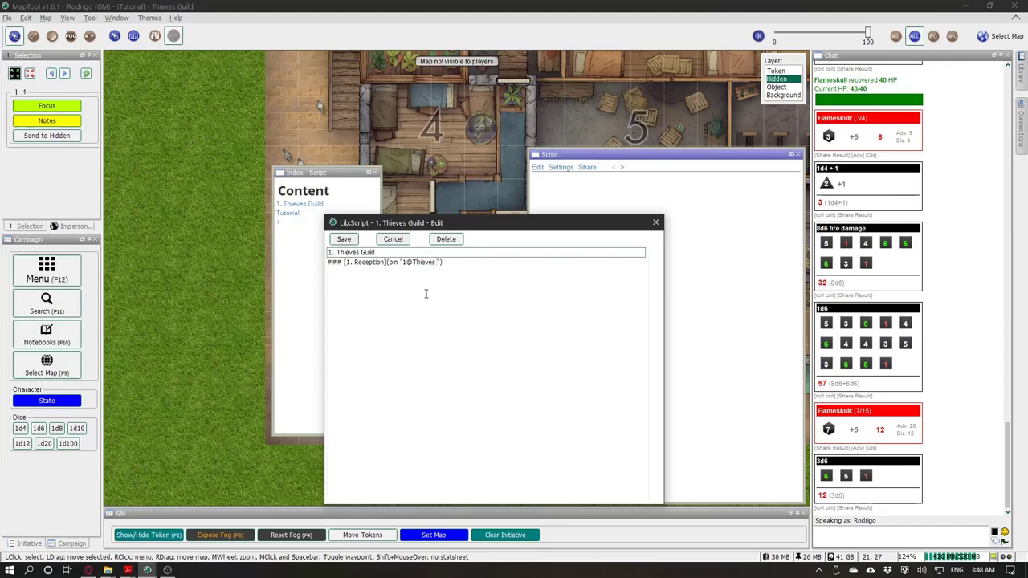
pyautogui.write('Guild')
pyautogui.keyDown('shift'); pyautogui.click(411, 261); pyautogui.keyUp('shift')
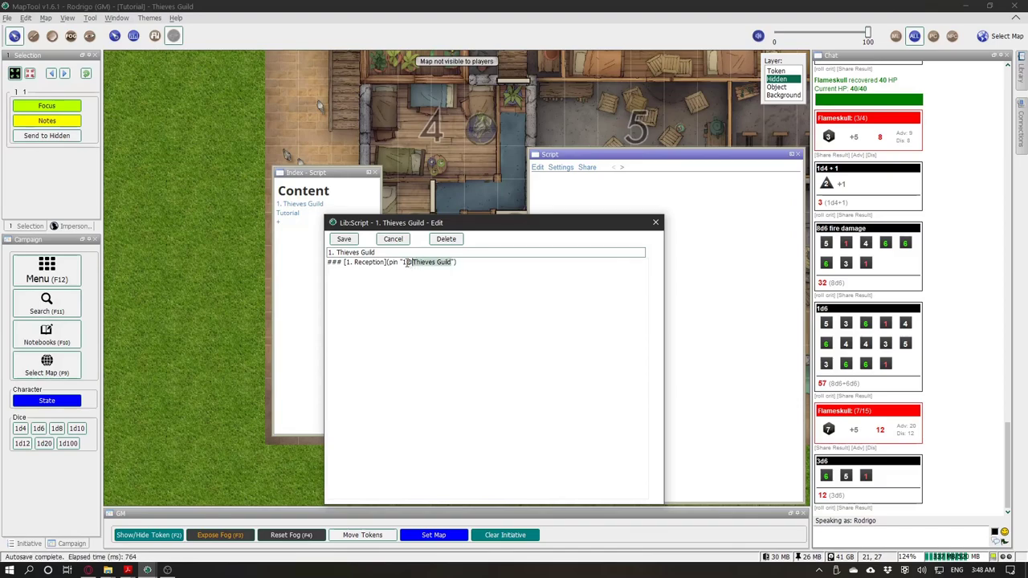
pyautogui.moveTo(407, 261); pyautogui.dragTo(402, 262)
pyautogui.click(343, 240)
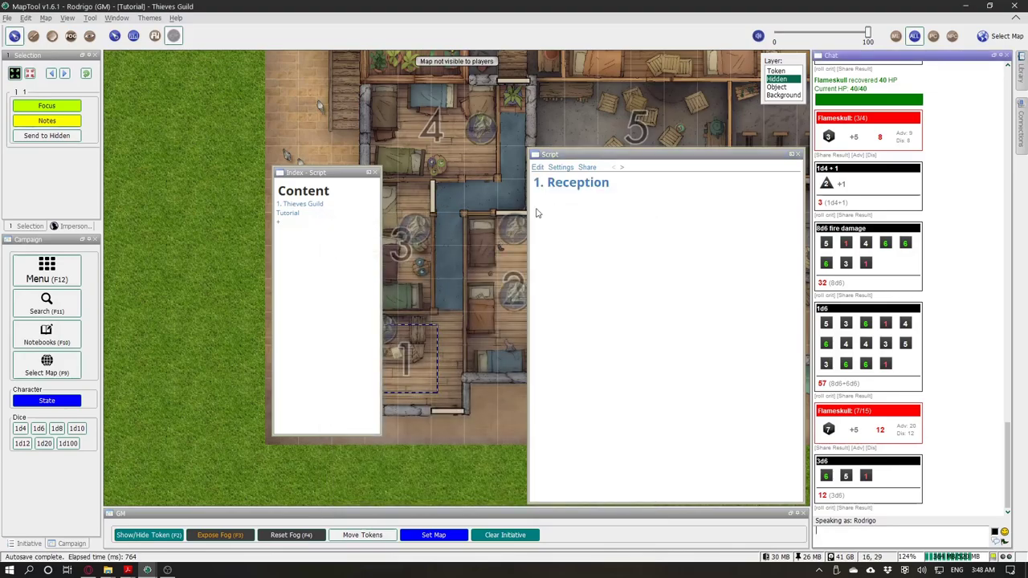
# Step: Test the 1. Reception link, pan the map away from the pin and follow the link again
pyautogui.click(568, 184)
pyautogui.moveTo(448, 209); pyautogui.dragTo(453, 283)
pyautogui.click(460, 232)
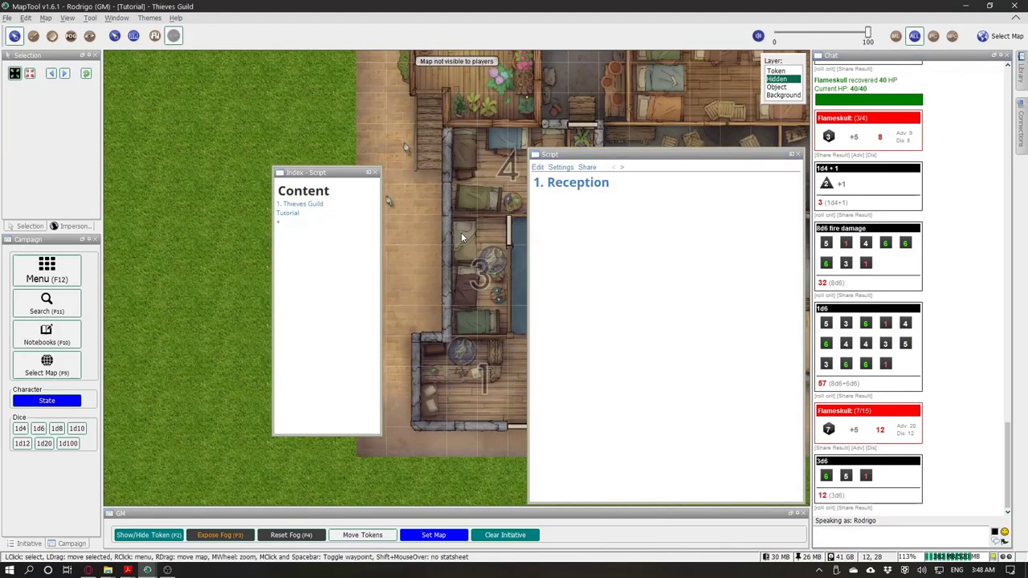
pyautogui.click(571, 187)
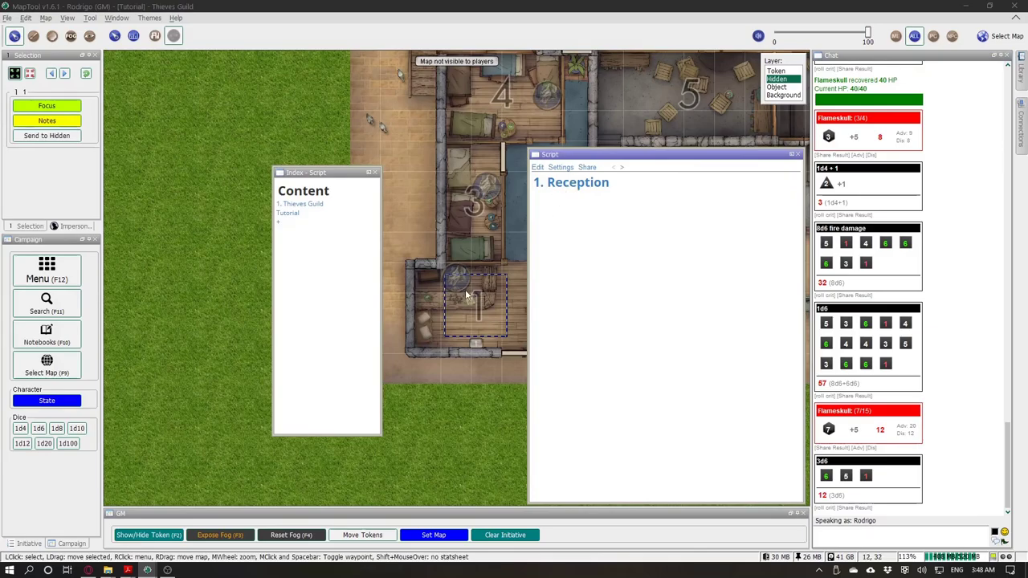
# Step: Return to the Token layer, try the Focus command on the selected 3 pin and clear the selection
pyautogui.click(776, 71)
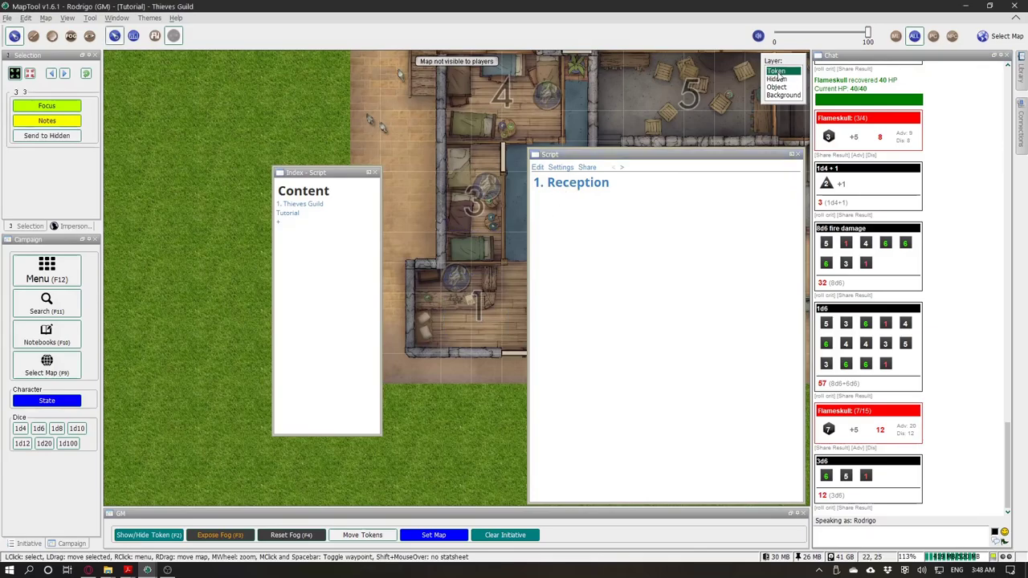
pyautogui.moveTo(558, 139); pyautogui.dragTo(515, 189)
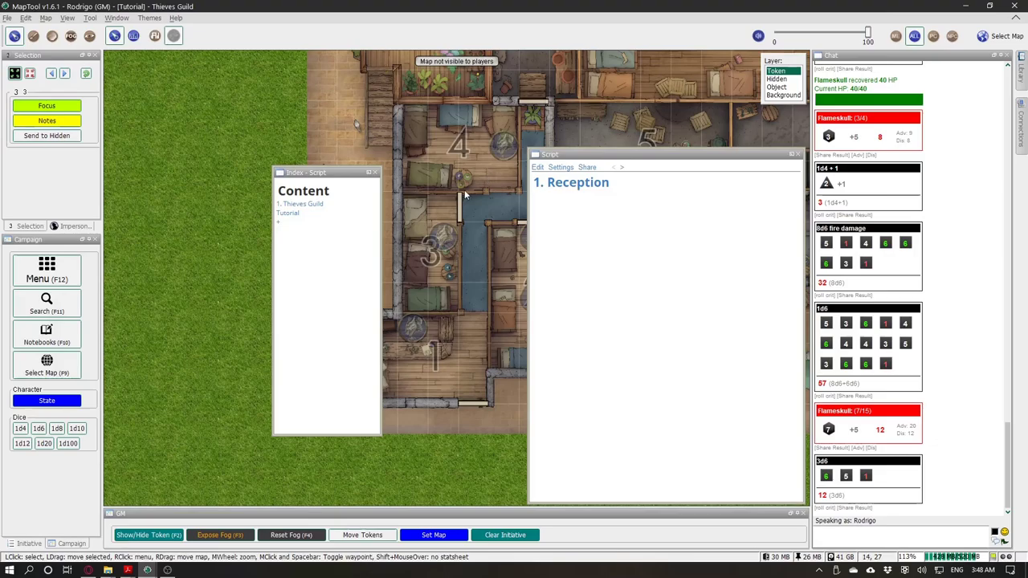
pyautogui.click(23, 110)
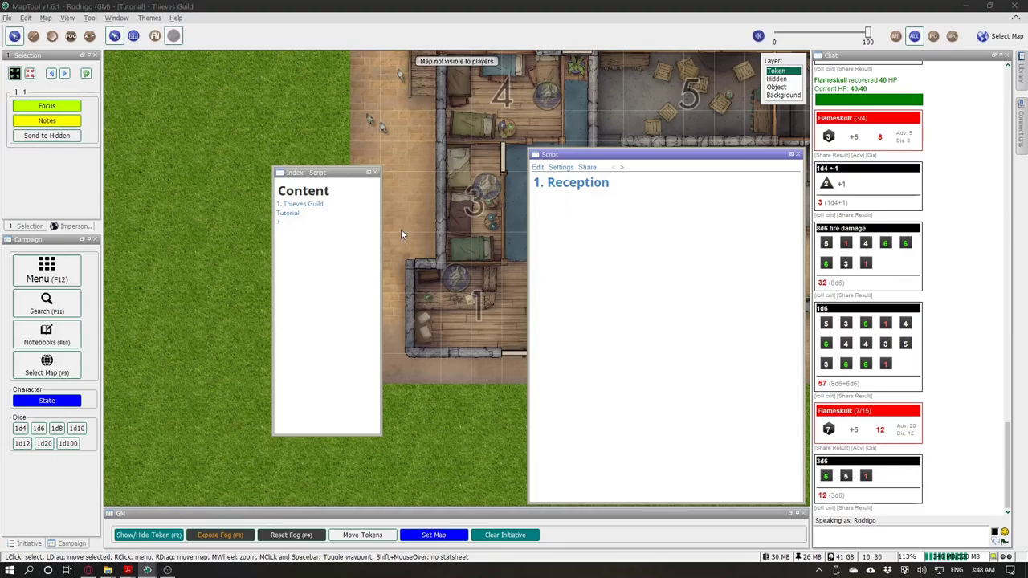
pyautogui.click(478, 271)
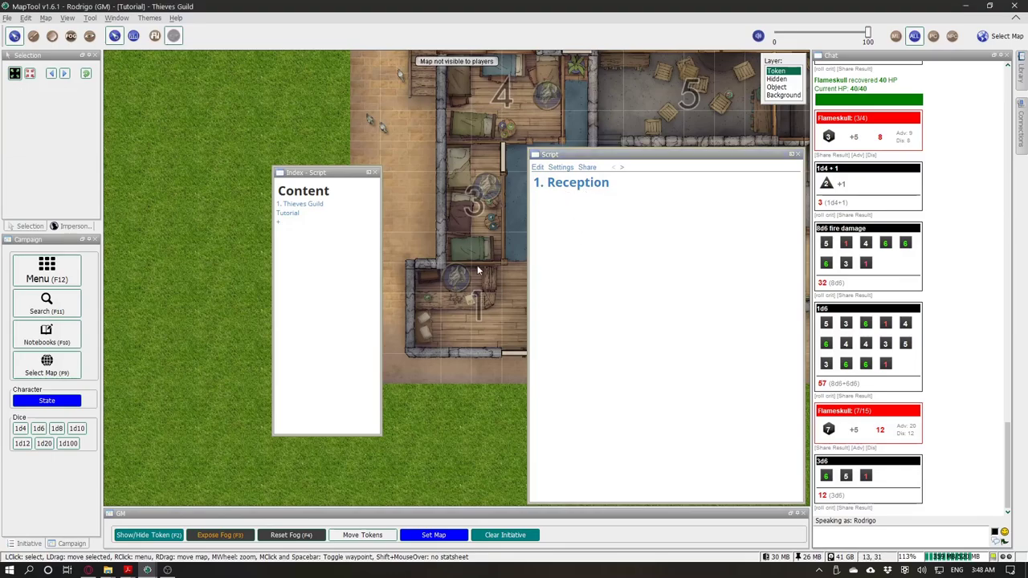
# Step: Open the 1. Thieves Guild page for editing and add four copies of the Reception heading link, separated by blank lines
pyautogui.click(537, 168)
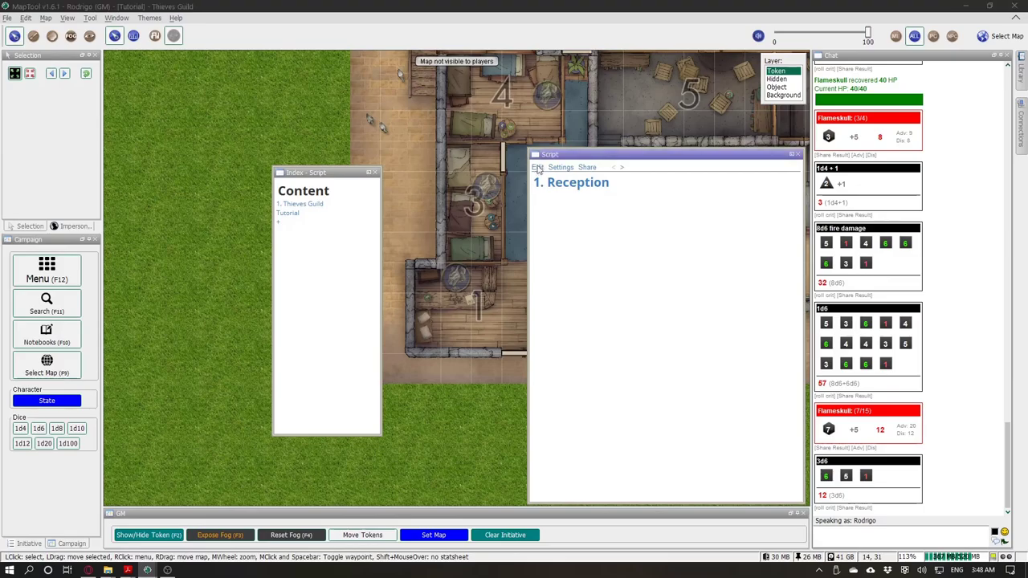
pyautogui.click(537, 168)
pyautogui.moveTo(487, 184); pyautogui.dragTo(349, 182)
pyautogui.hotkey('ctrl', 'c')
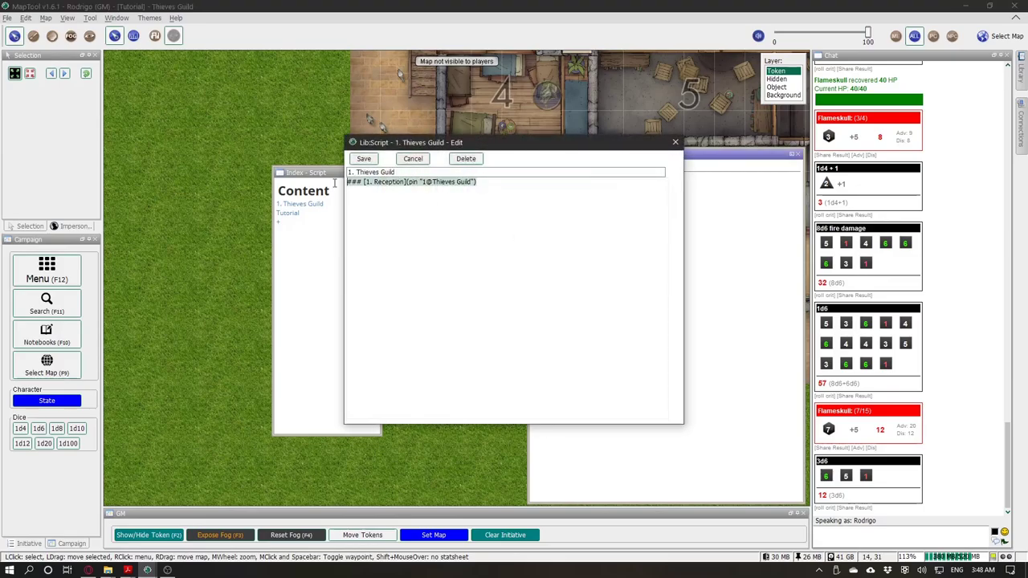
pyautogui.click(387, 204)
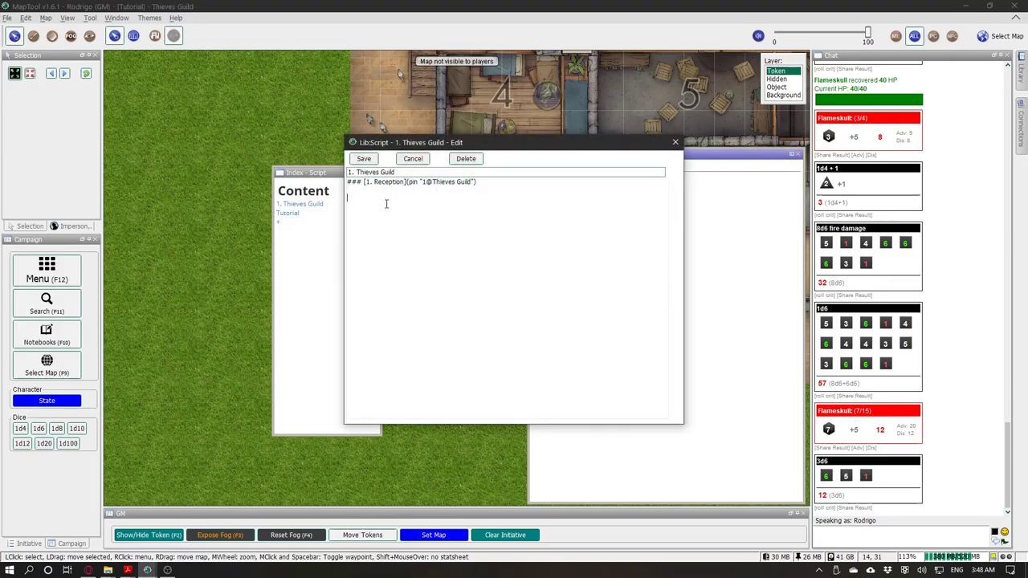
pyautogui.hotkey('ctrl', 'v')
pyautogui.press('Return')
pyautogui.hotkey('ctrl', 'v')
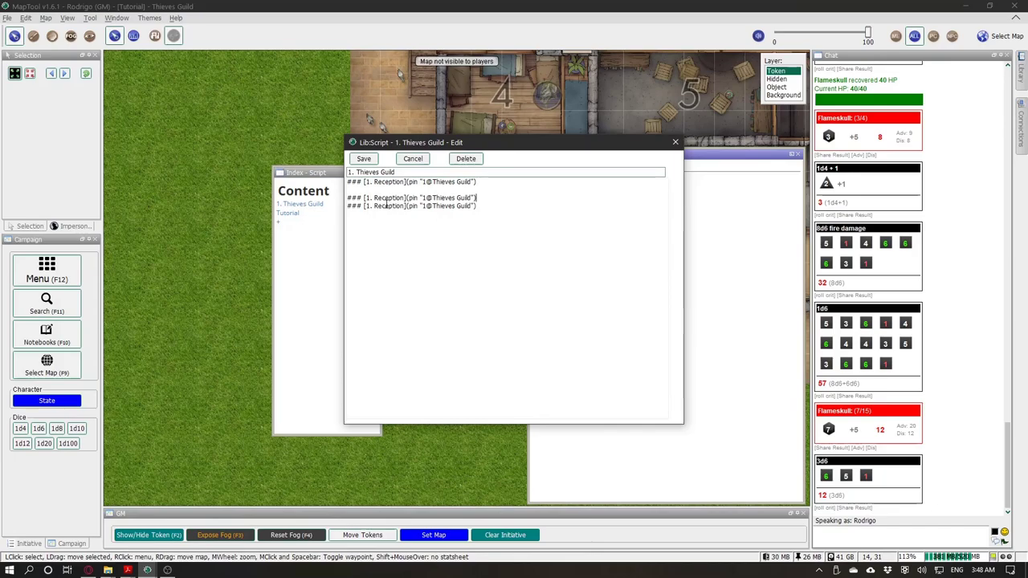
pyautogui.press('Return')
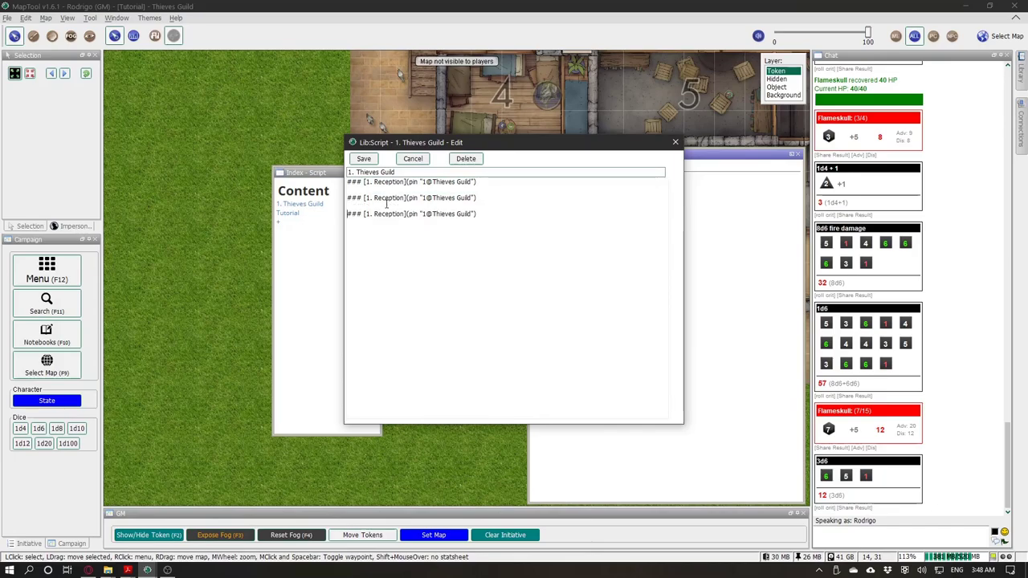
pyautogui.press('Return')
pyautogui.hotkey('ctrl', 'v')
pyautogui.press('Return')
pyautogui.press('Return')
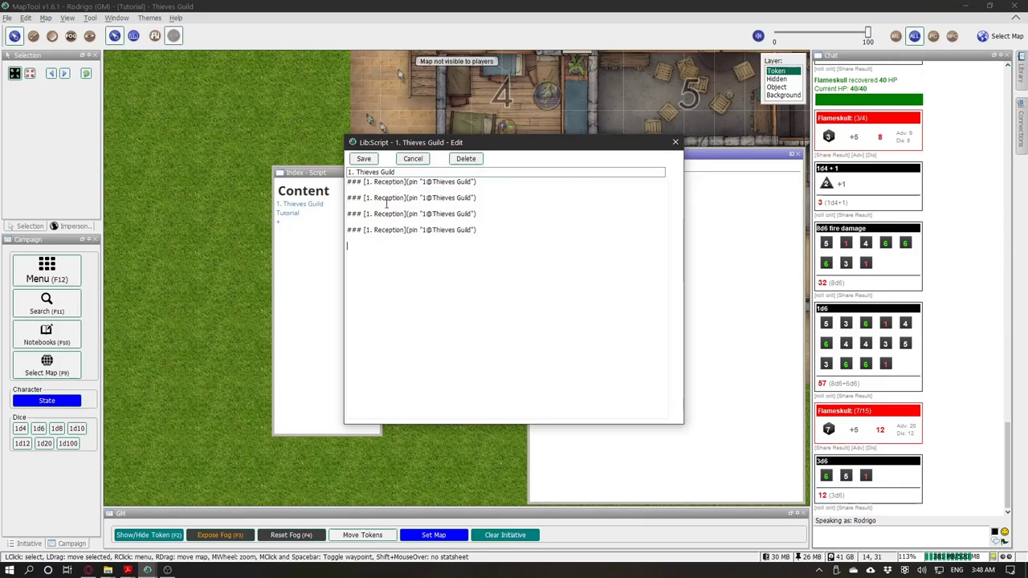
pyautogui.hotkey('ctrl', 'v')
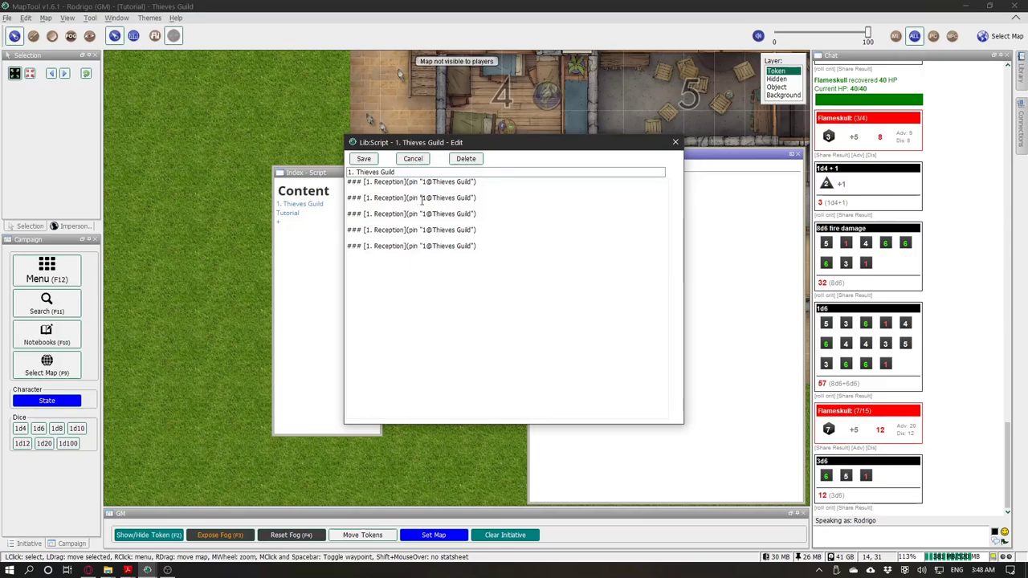
# Step: Change the pin numbers in the four copied heading links to 2, 3, 4 and 5
pyautogui.moveTo(422, 199); pyautogui.dragTo(426, 199)
pyautogui.write('2')
pyautogui.doubleClick(423, 213)
pyautogui.write('3')
pyautogui.doubleClick(423, 229)
pyautogui.write('4')
pyautogui.doubleClick(423, 245)
pyautogui.write('5')
# Step: Dock the Script window above the Chat and the script index beside the Campaign panel, and move the page editor clear of the rooms
pyautogui.moveTo(474, 145); pyautogui.dragTo(543, 215)
pyautogui.click(670, 161)
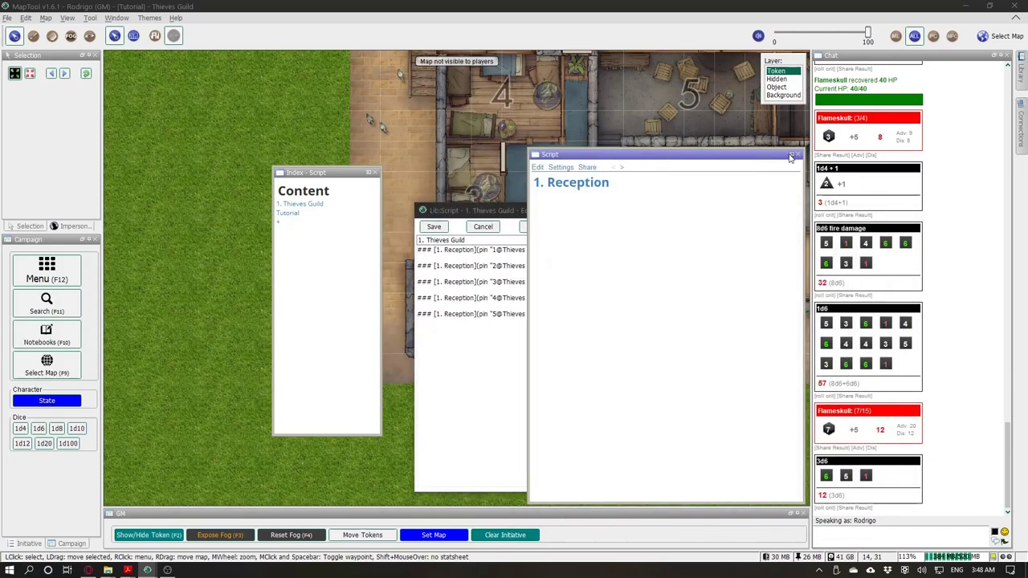
pyautogui.moveTo(747, 149); pyautogui.dragTo(725, 361)
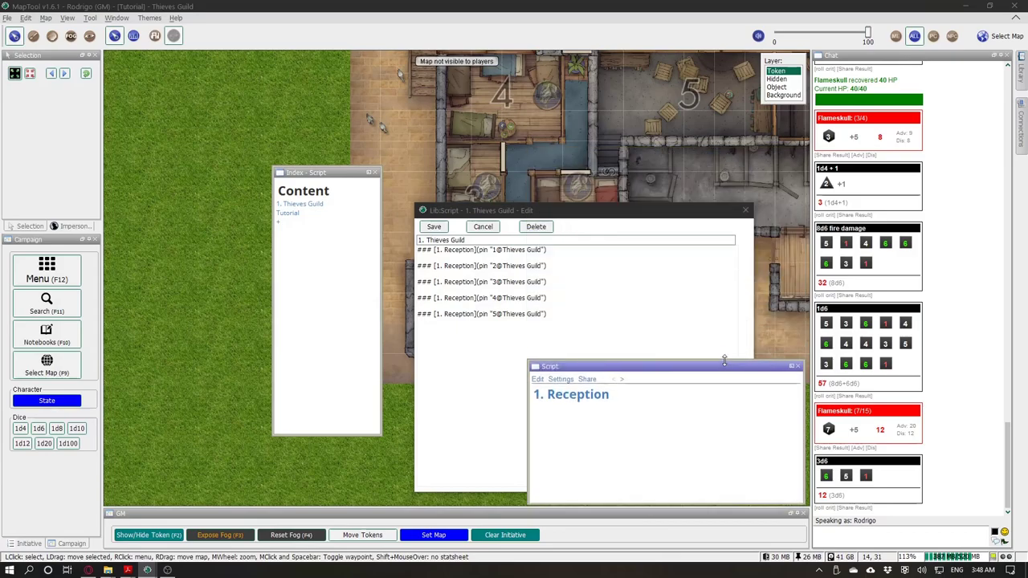
pyautogui.moveTo(83, 276); pyautogui.dragTo(54, 242)
pyautogui.moveTo(459, 215); pyautogui.dragTo(169, 185)
pyautogui.moveTo(843, 90); pyautogui.dragTo(867, 72)
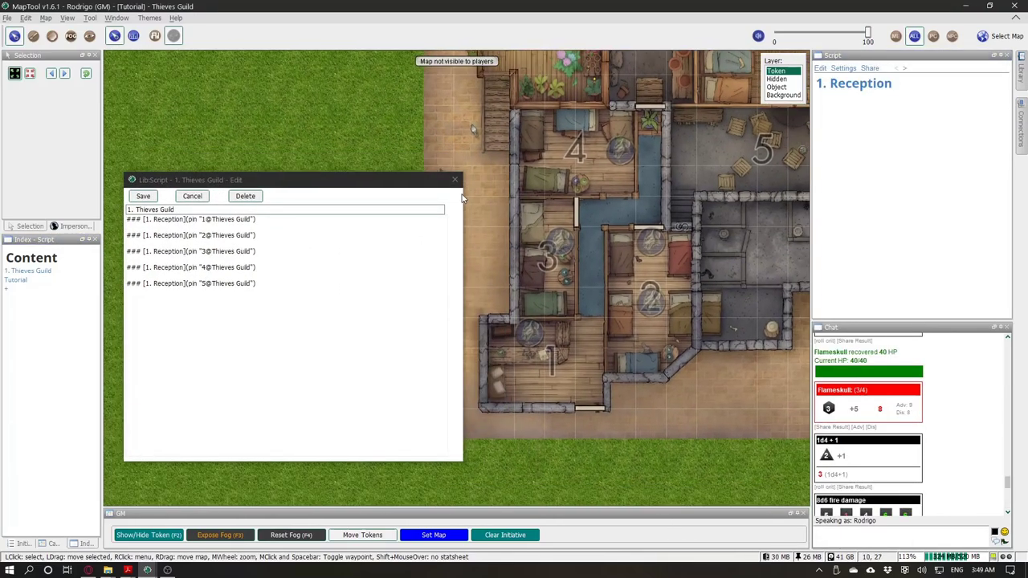
pyautogui.moveTo(428, 182); pyautogui.dragTo(331, 213)
pyautogui.moveTo(602, 286); pyautogui.dragTo(618, 288)
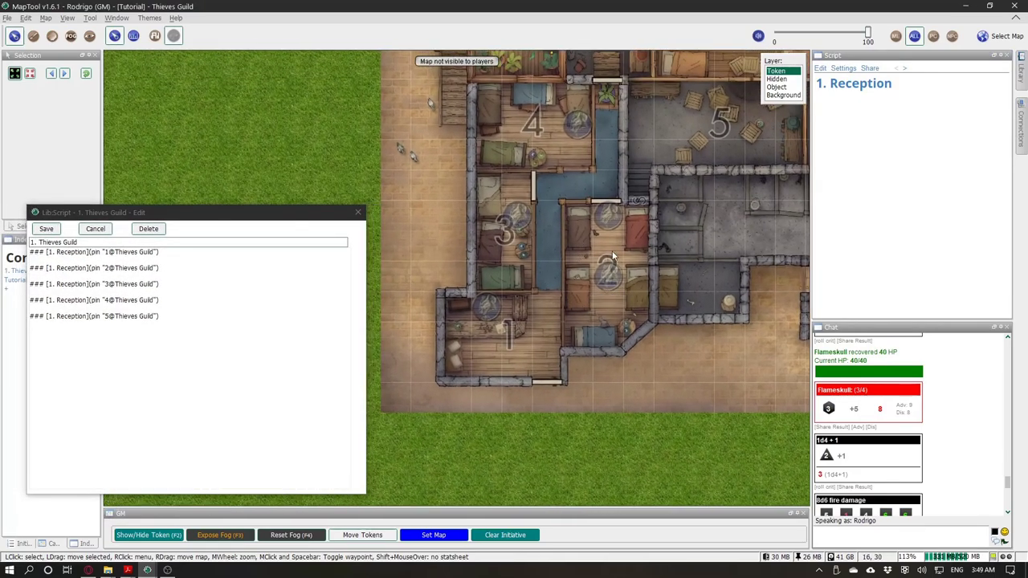
# Step: Change the second heading's link text to "2. Hidden Door Room"
pyautogui.click(52, 268)
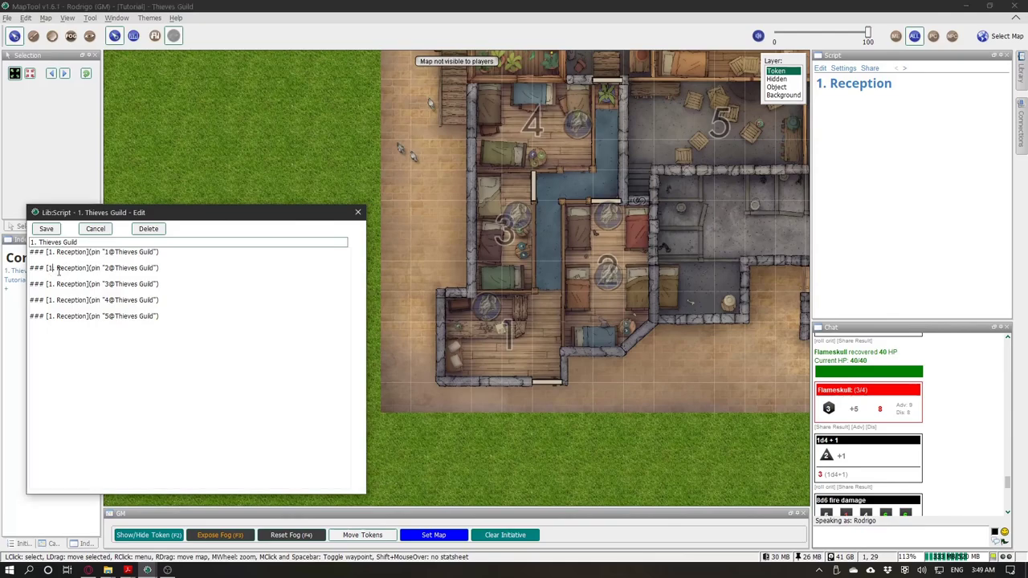
pyautogui.press('BackSpace')
pyautogui.write('2')
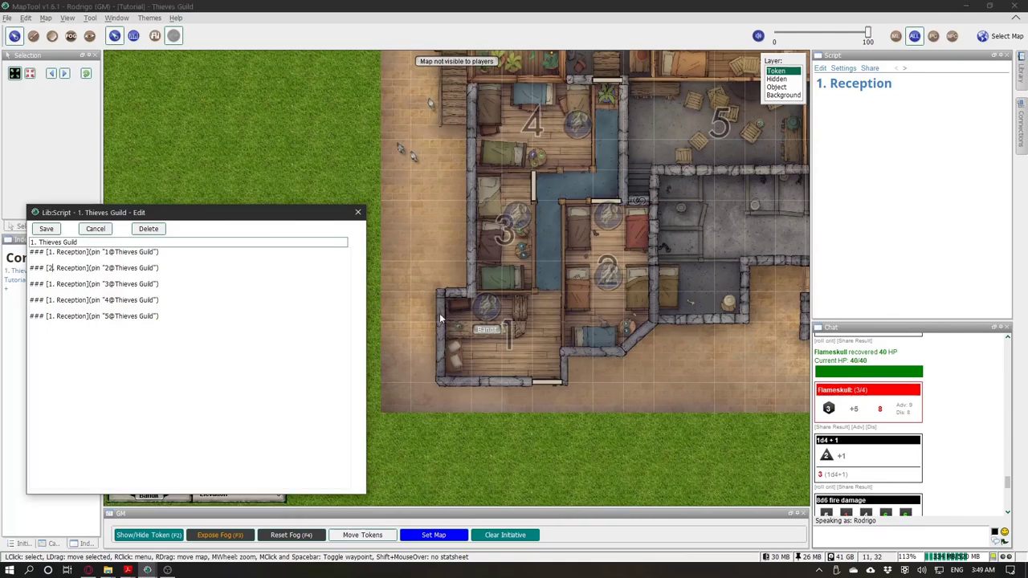
pyautogui.doubleClick(74, 268)
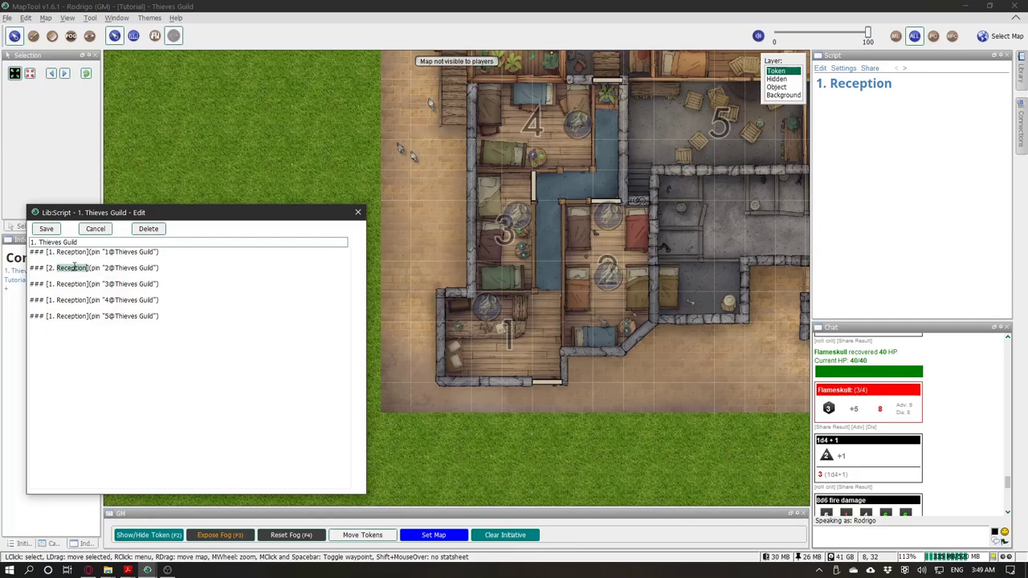
pyautogui.write('Hu')
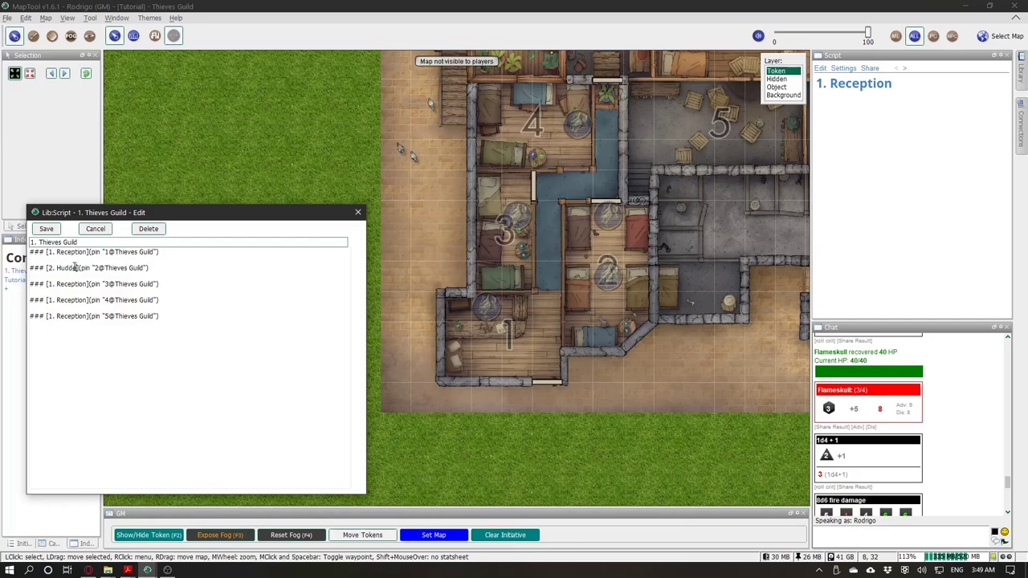
pyautogui.press('BackSpace')
pyautogui.write('idden Door Room')
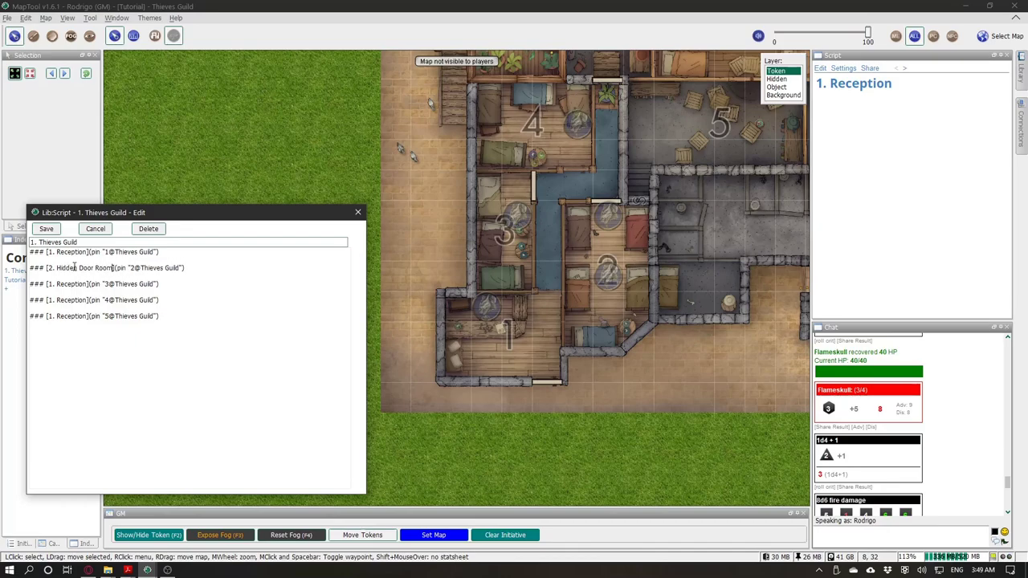
# Step: Name the headings linked to pins 3 and 4 "Bedroom 1" and "Bedroom 2"
pyautogui.doubleClick(73, 284)
pyautogui.write('Bedroom 1')
pyautogui.doubleClick(69, 304)
pyautogui.press('BackSpace')
pyautogui.write('Be')
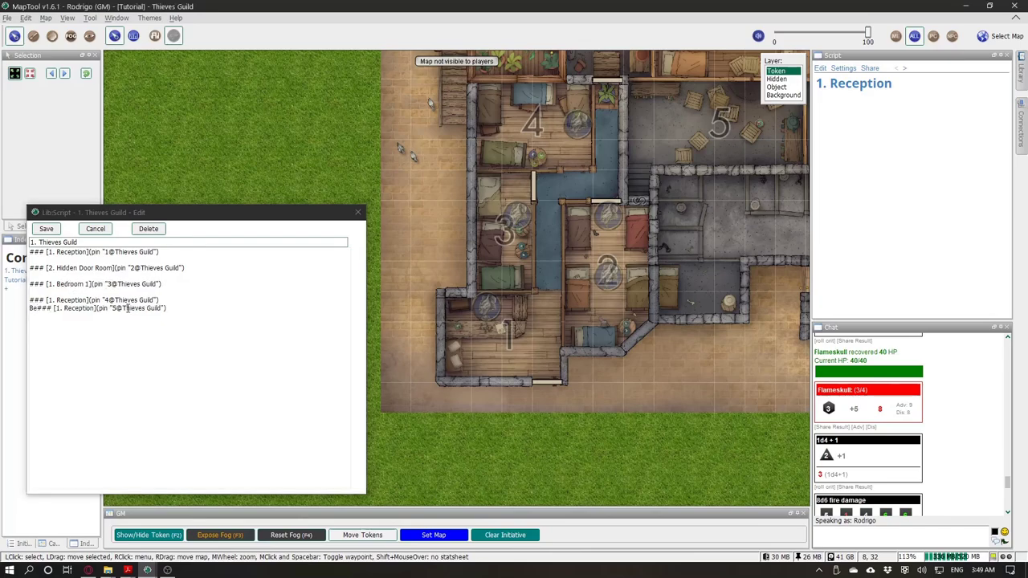
pyautogui.click(42, 307)
pyautogui.press('BackSpace')
pyautogui.press('BackSpace')
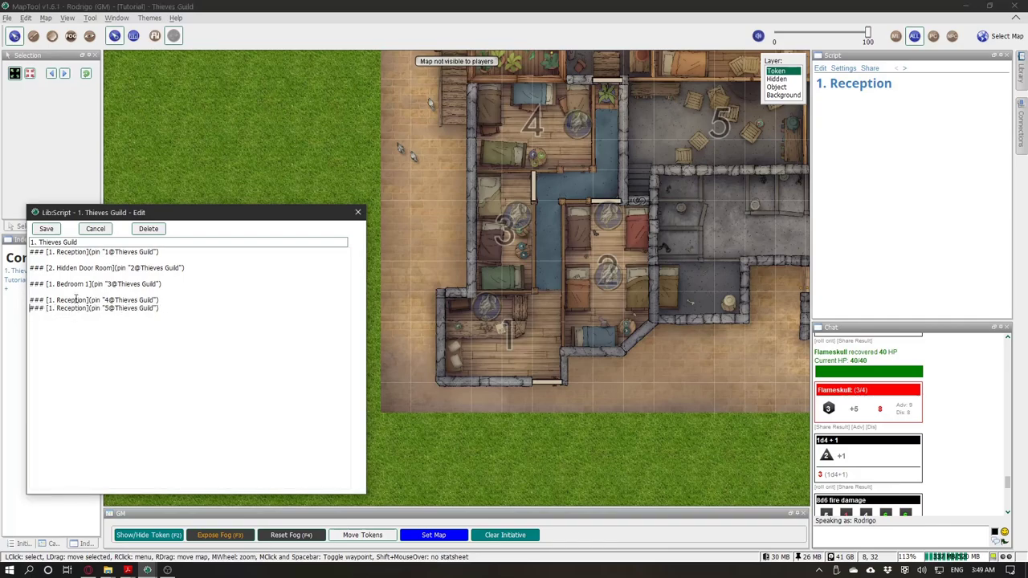
pyautogui.doubleClick(77, 300)
pyautogui.write('Bedroom 2')
# Step: Rename the pin 3 heading "Girls Bedroom" and the pin 4 heading "Boys Bedroom"
pyautogui.moveTo(84, 284); pyautogui.dragTo(60, 286)
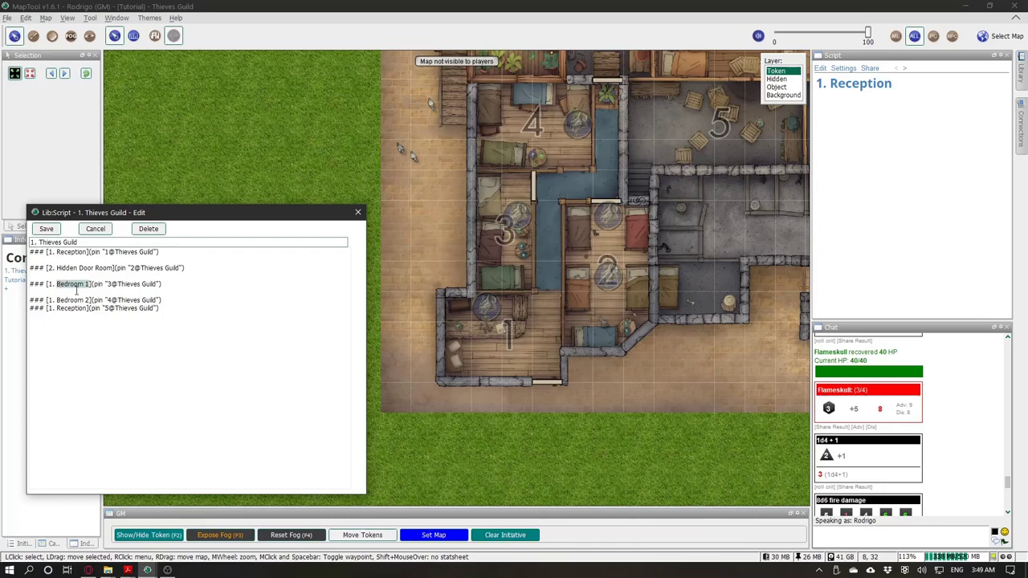
pyautogui.write('Grid')
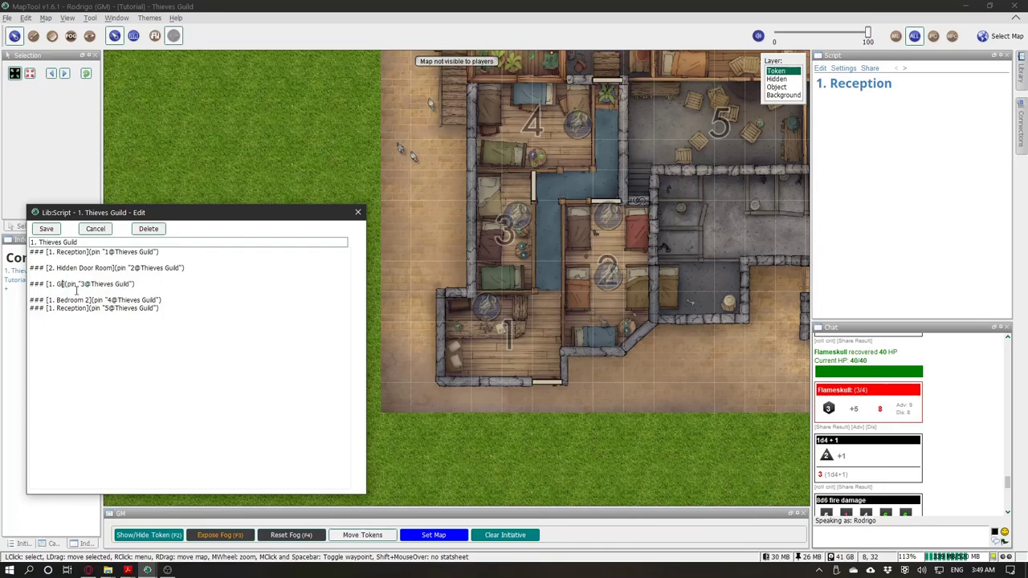
pyautogui.write('s Bedroom')
pyautogui.press('BackSpace')
pyautogui.write('m')
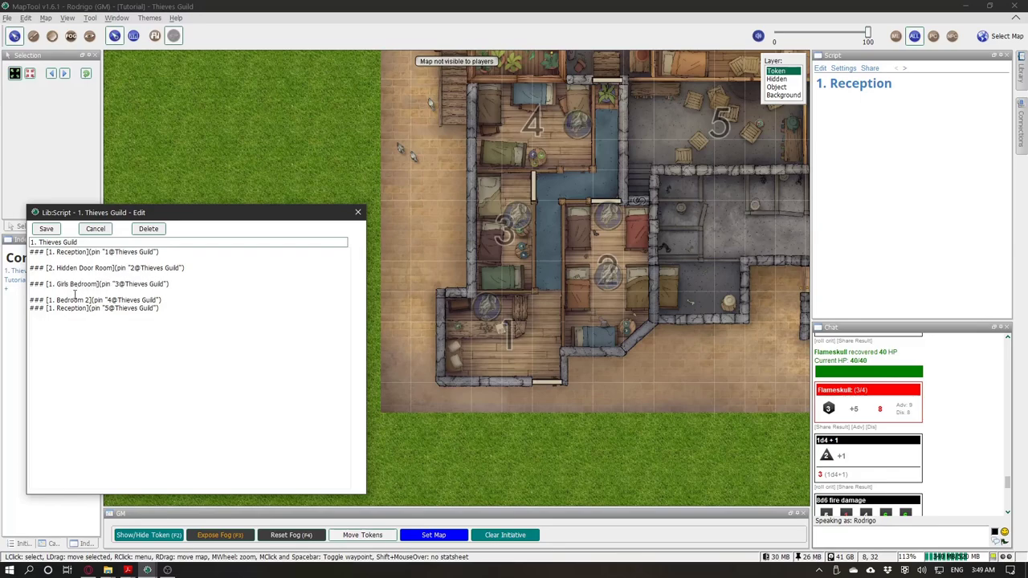
pyautogui.write('Boys')
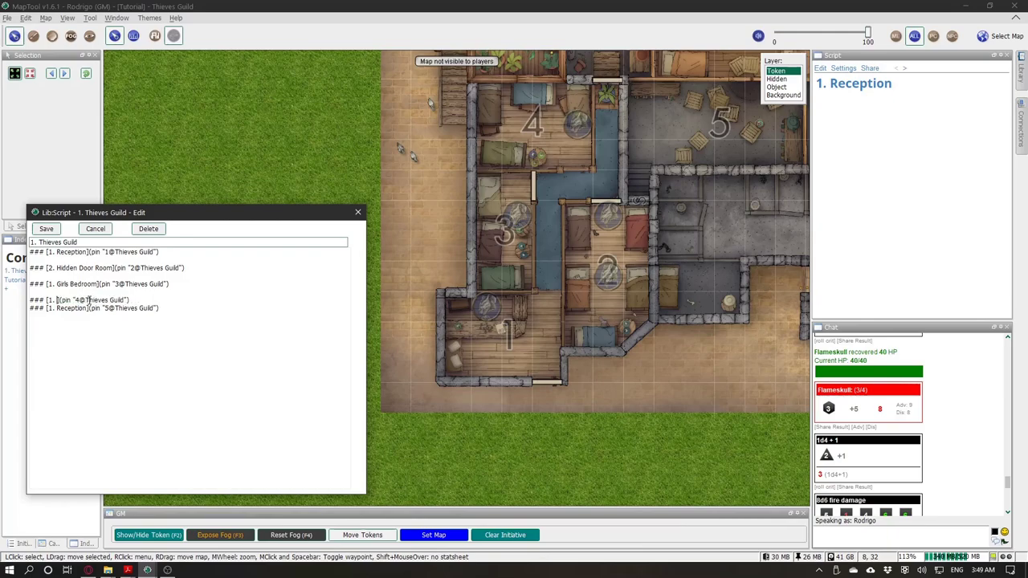
pyautogui.write(' Bedroom')
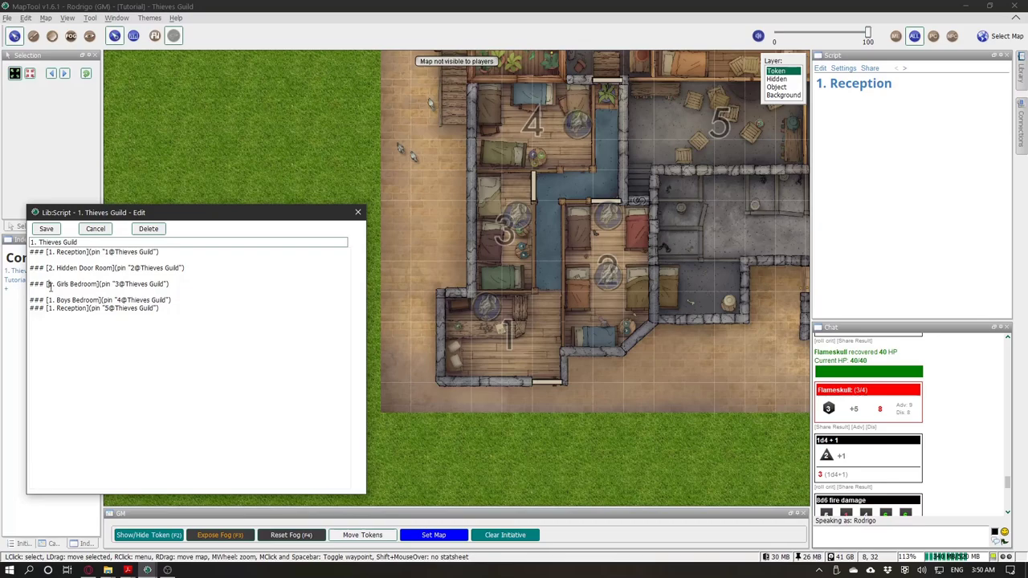
# Step: Renumber the link texts of the last three headings as 3, 4 and 5 to match their pins
pyautogui.doubleClick(49, 284)
pyautogui.write('3')
pyautogui.doubleClick(49, 300)
pyautogui.write('4')
pyautogui.doubleClick(49, 309)
pyautogui.write('5')
# Step: Name the fifth heading "Secret Room" and restore the blank line above it
pyautogui.doubleClick(71, 309)
pyautogui.write('Secr')
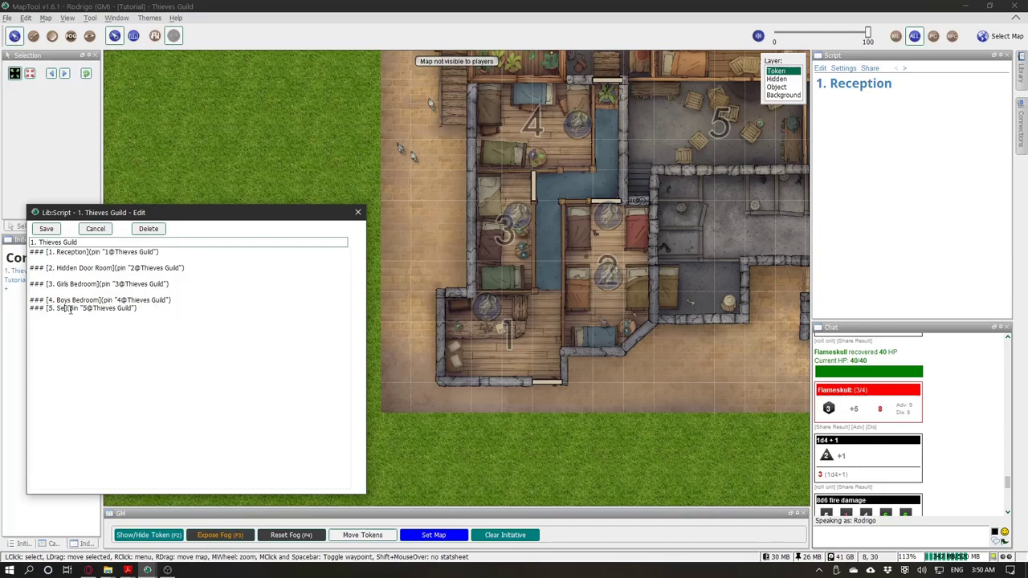
pyautogui.write('et Lab')
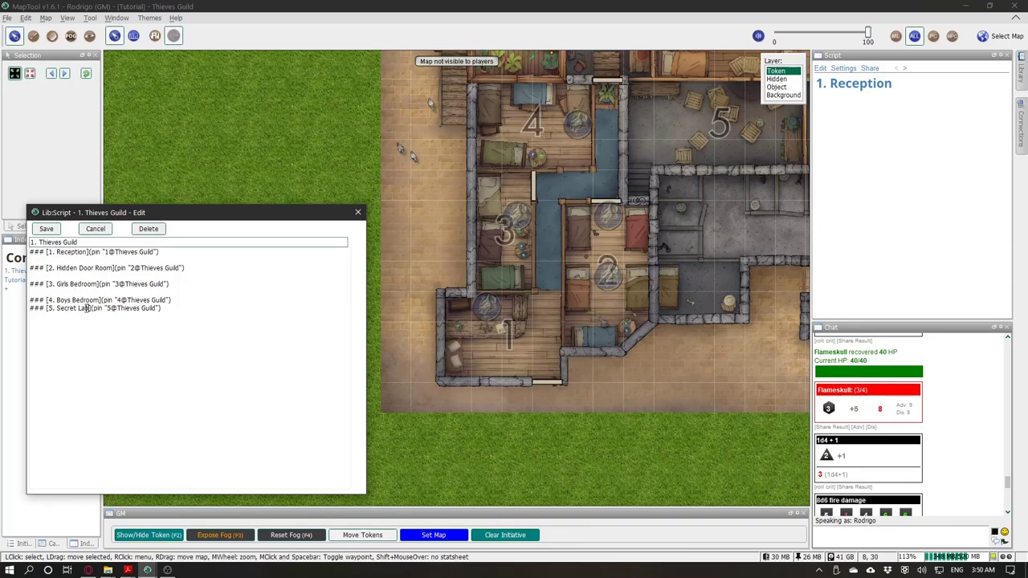
pyautogui.doubleClick(84, 309)
pyautogui.press('BackSpace')
pyautogui.write('Room')
pyautogui.click(185, 301)
pyautogui.press('Return')
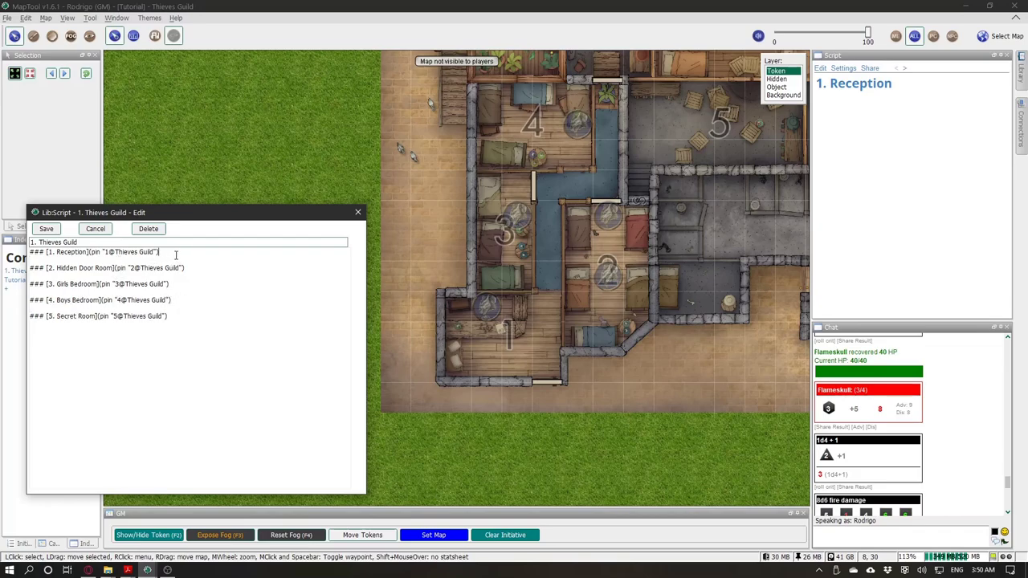
# Step: Add the list notes "- bandit waits here" and "- 200 gold in the counter" under the Reception heading
pyautogui.press('Return')
pyautogui.press('Return')
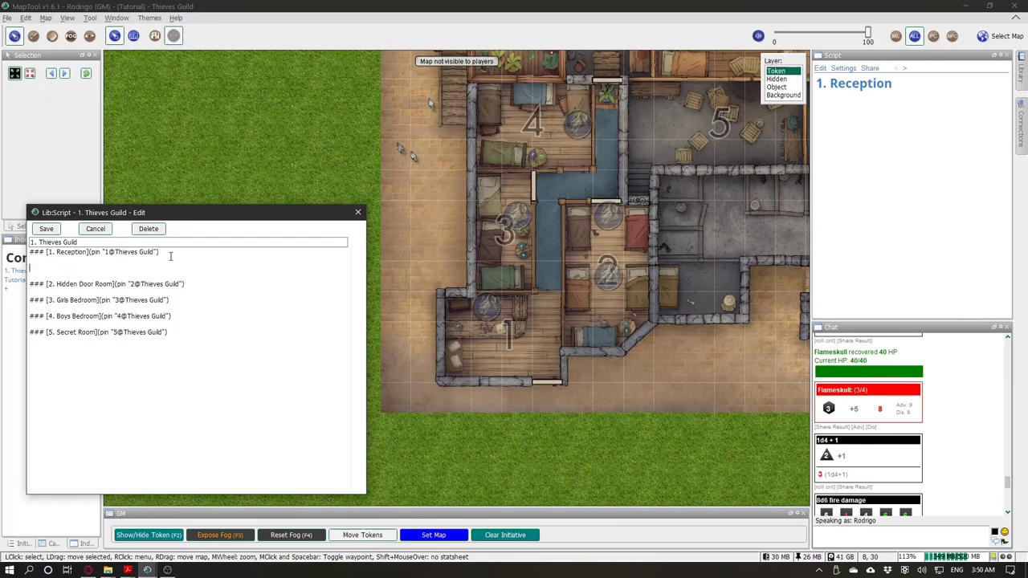
pyautogui.write('- bandit waits here')
pyautogui.press('Return')
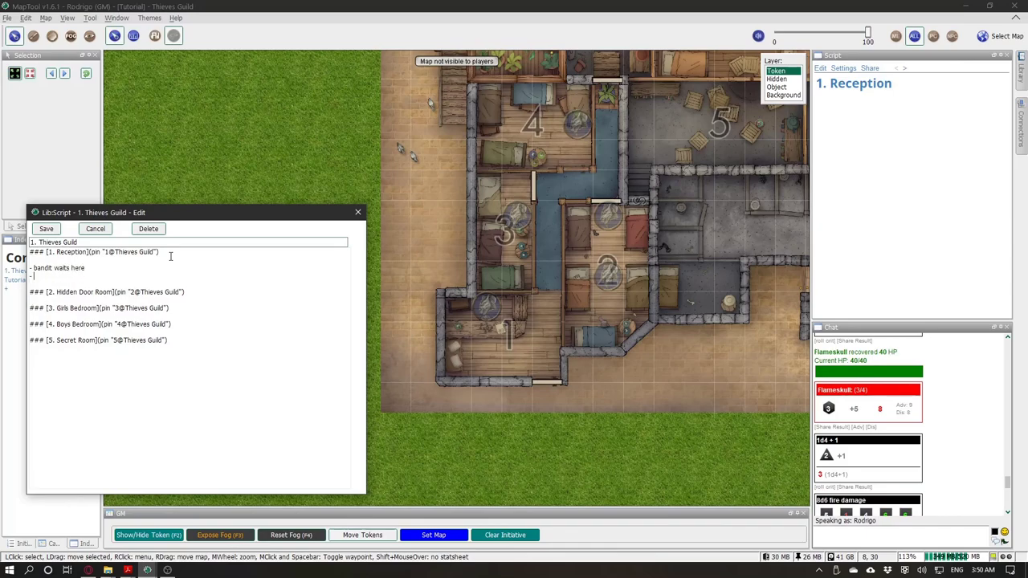
pyautogui.write('- 200 gold in the counter')
pyautogui.press('Return')
pyautogui.press('BackSpace')
# Step: Add the list note "- a couple guys sleep here" under the Hidden Door Room heading
pyautogui.click(205, 292)
pyautogui.press('Return')
pyautogui.press('Return')
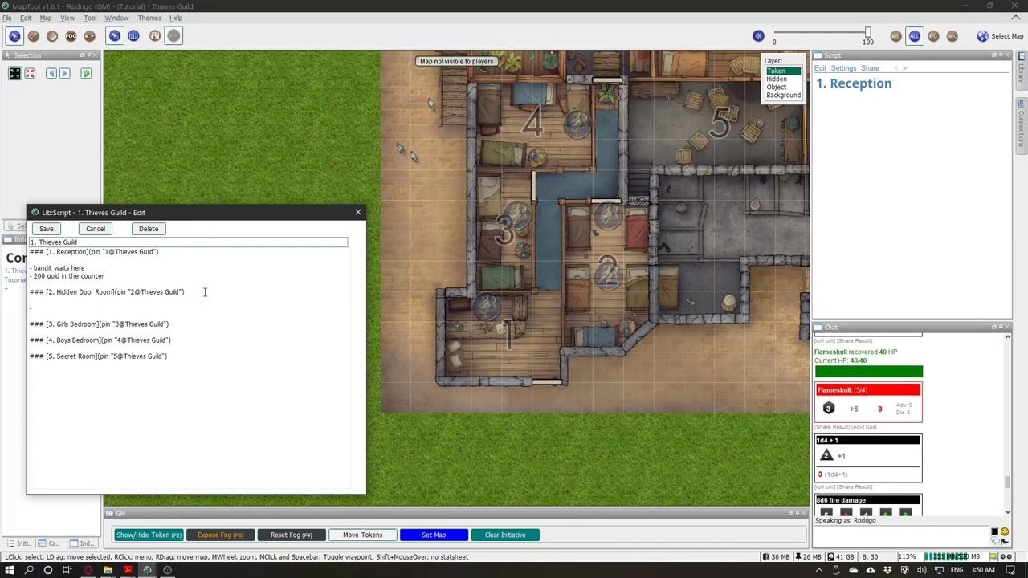
pyautogui.write('a couple guys sleep here')
# Step: Add the list note "- a bandit distracted here" under the Girls Bedroom heading
pyautogui.click(186, 321)
pyautogui.press('Return')
pyautogui.press('Return')
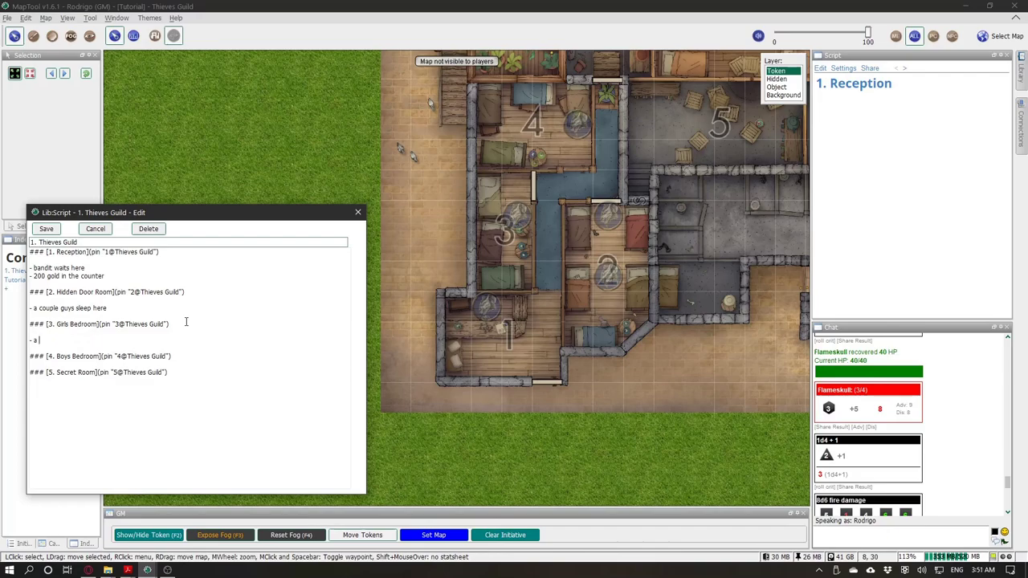
pyautogui.write('- a gi')
pyautogui.press('BackSpace')
pyautogui.press('BackSpace')
pyautogui.write('bandit')
pyautogui.write('doing so')
pyautogui.write('meh')
pyautogui.write('thing')
pyautogui.press('BackSpace')
pyautogui.press('BackSpace')
pyautogui.press('BackSpace')
pyautogui.press('BackSpace')
pyautogui.press('BackSpace')
pyautogui.press('BackSpace')
pyautogui.press('BackSpace')
pyautogui.press('BackSpace')
pyautogui.press('BackSpace')
pyautogui.press('BackSpace')
pyautogui.press('BackSpace')
pyautogui.press('BackSpace')
pyautogui.press('BackSpace')
pyautogui.press('BackSpace')
pyautogui.press('BackSpace')
pyautogui.write('distracted here')
# Step: Add a second Girls Bedroom note reading "- 15 gold on the pocket and 300 gold hidden under the bed"
pyautogui.press('Return')
pyautogui.write('-')
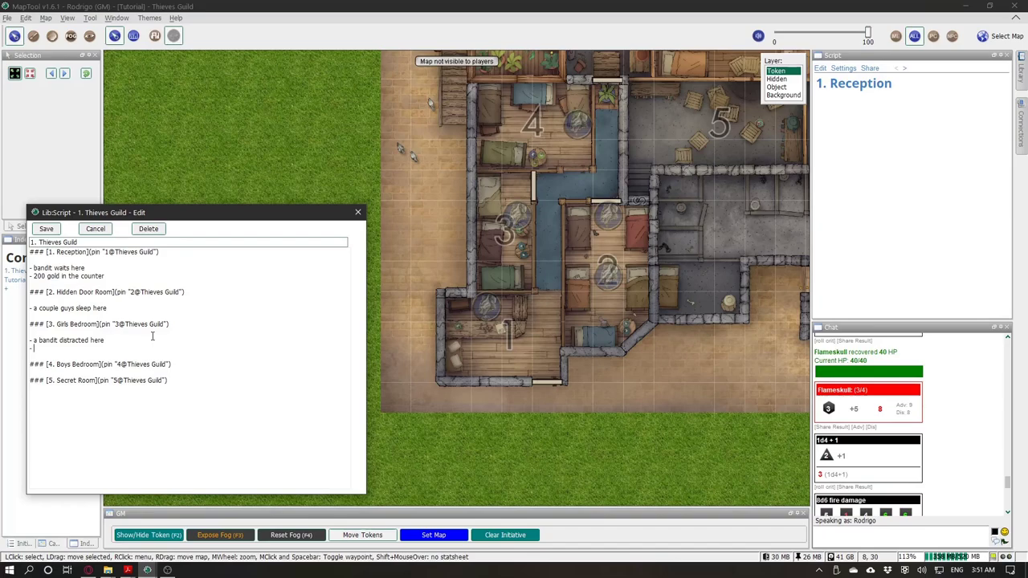
pyautogui.write(' 15 gold on the pocket and 300 gold hidd')
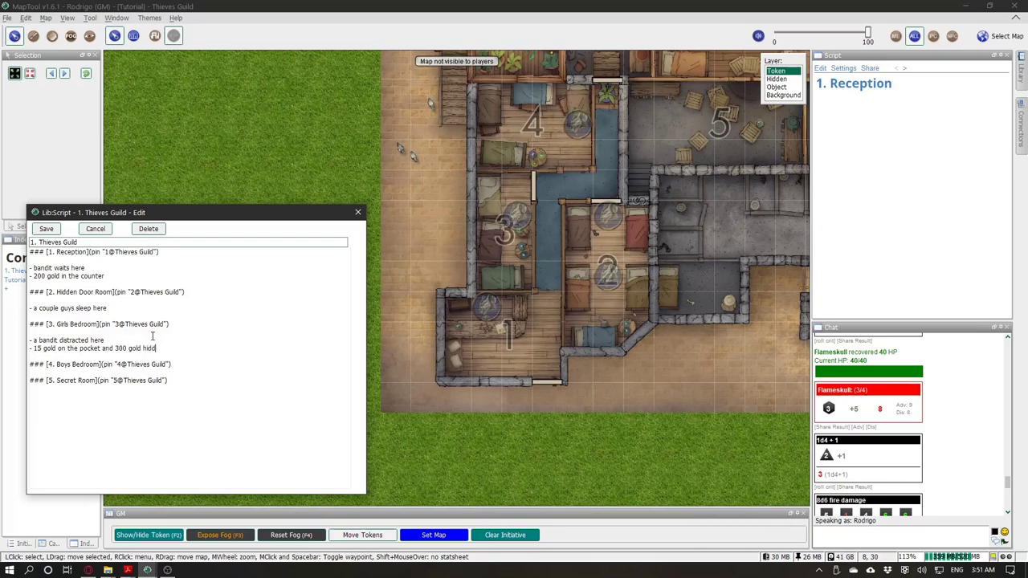
pyautogui.write('en under the bed')
# Step: Add the list note "- a guy is sharpening a magic knife" under the Boys Bedroom heading
pyautogui.click(141, 370)
pyautogui.press('Return')
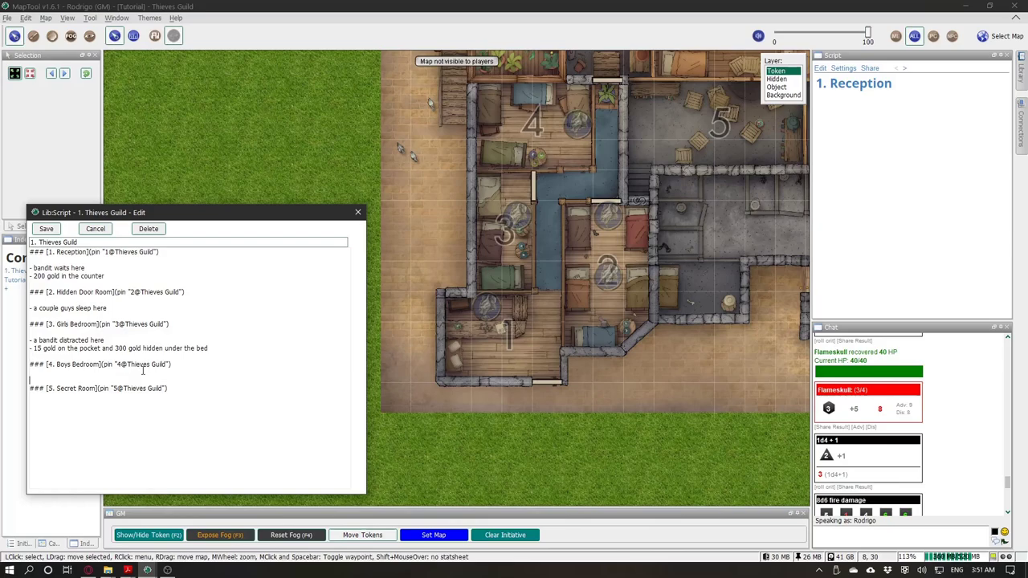
pyautogui.press('Return')
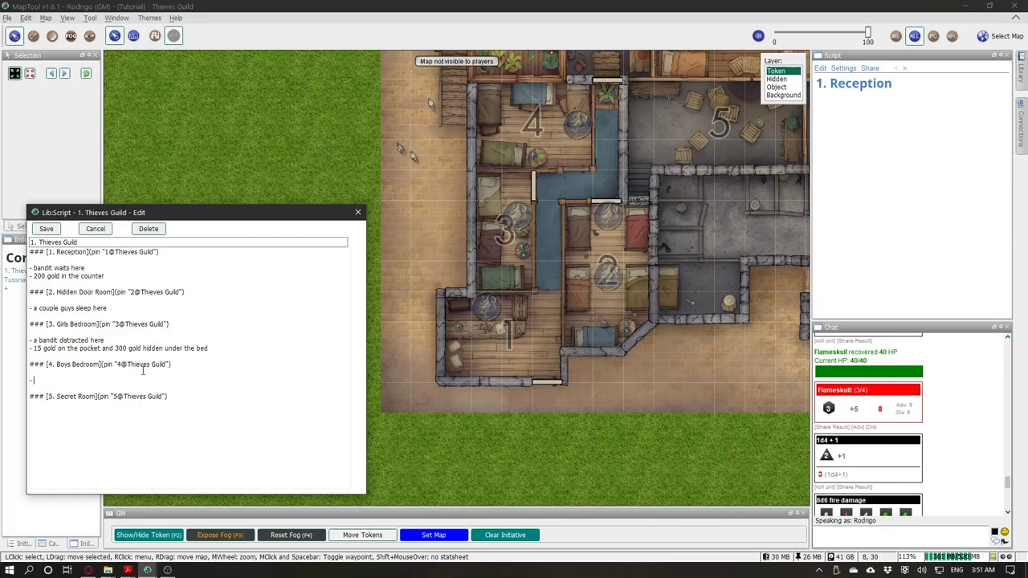
pyautogui.write('- a guy is sharpening a magic knife')
pyautogui.press('Return')
pyautogui.press('Return')
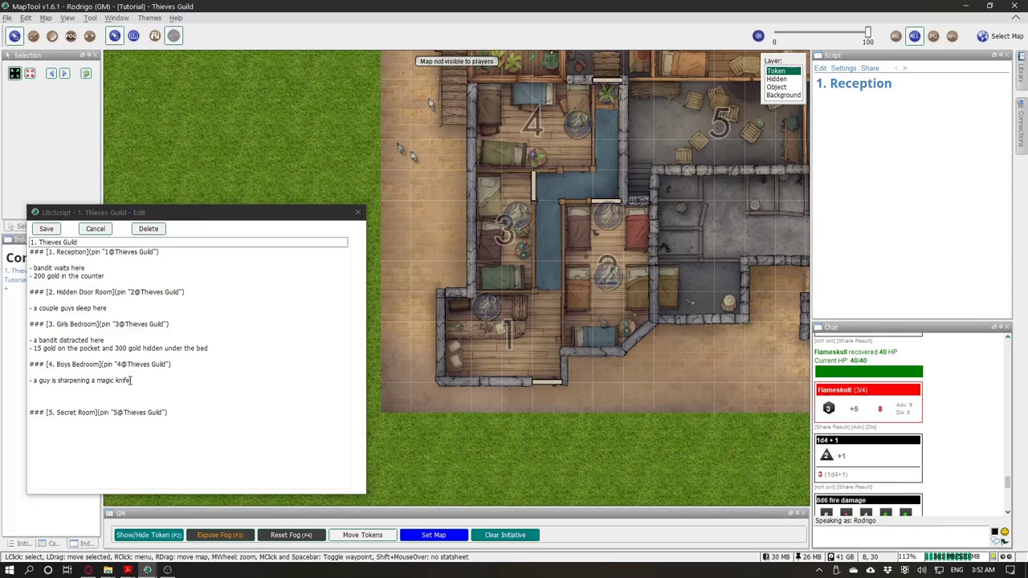
# Step: Remove the surplus dash and blank lines below the Boys Bedroom note in the script page
pyautogui.click(124, 390)
pyautogui.press('BackSpace')
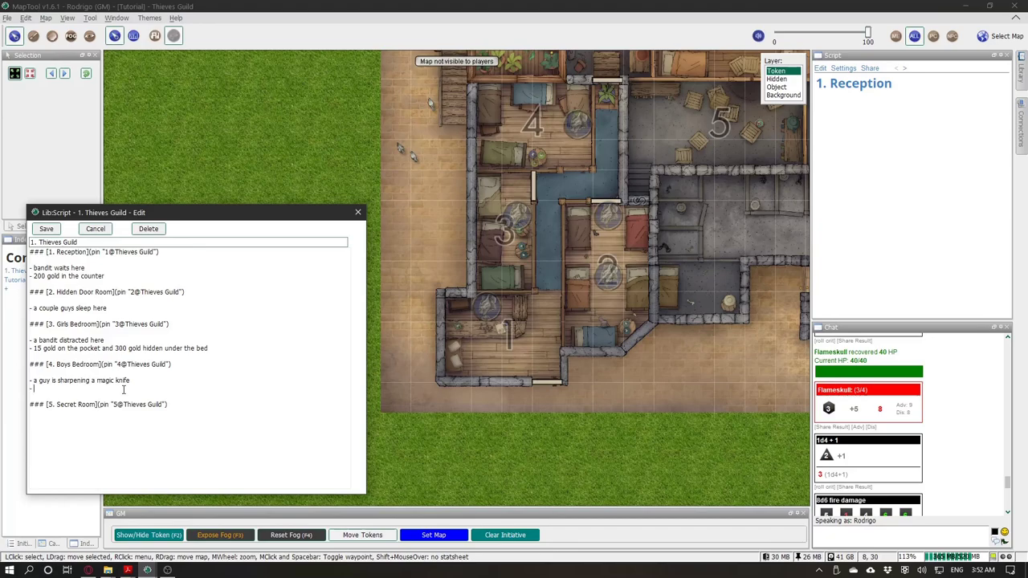
pyautogui.press('BackSpace')
pyautogui.press('BackSpace')
pyautogui.press('BackSpace')
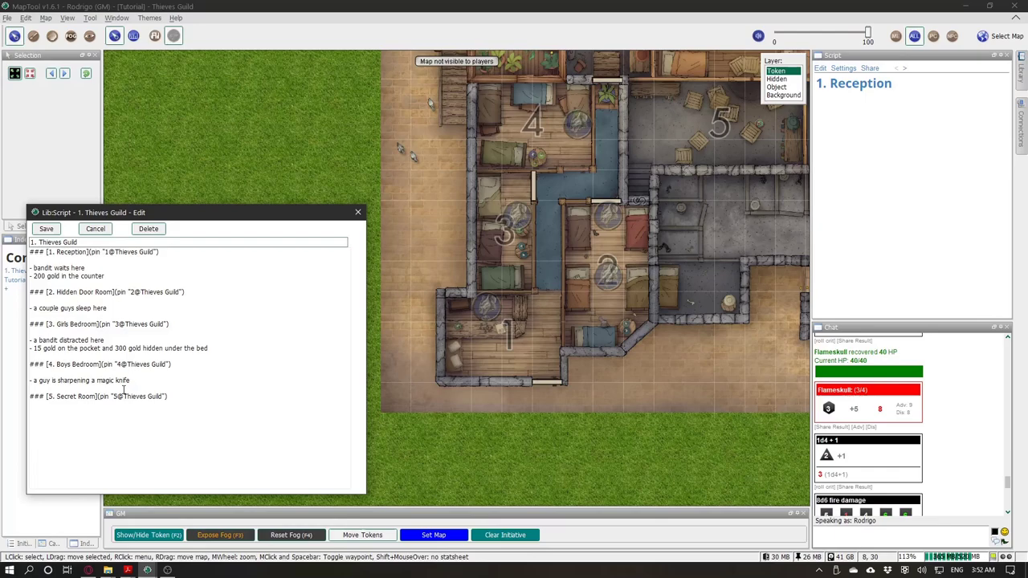
# Step: Add the list note "- flameskull floating around" under the Secret Room heading
pyautogui.click(192, 394)
pyautogui.press('Return')
pyautogui.write('- flames')
pyautogui.write('kull ')
pyautogui.write('float')
pyautogui.write('ing around -')
# Step: Add a second Secret Room note reading "- some magic srolls (roll from a table or werever)" and save the script page
pyautogui.write(' some m')
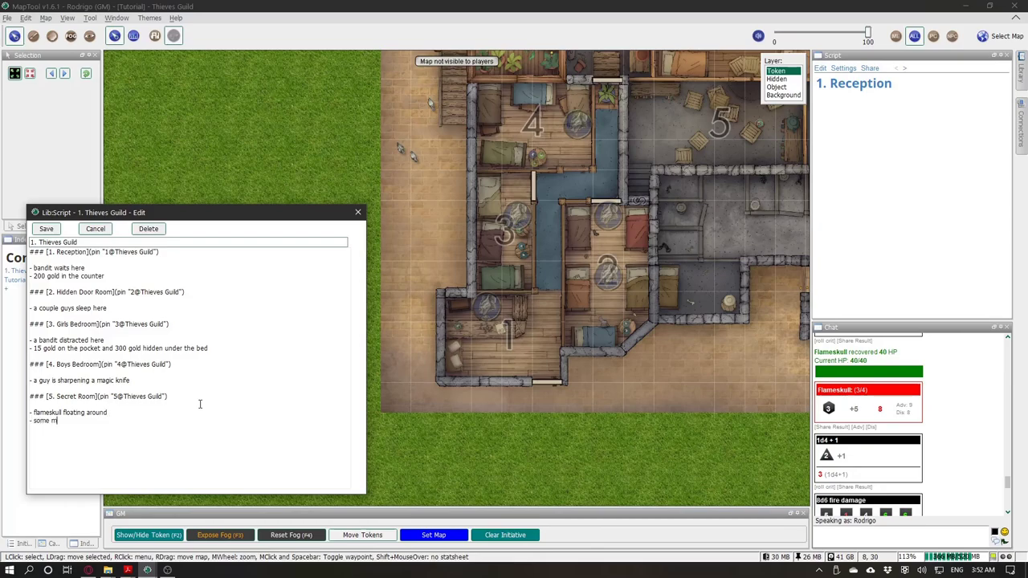
pyautogui.write('agic sroll')
pyautogui.write('s')
pyautogui.write(' (roll)')
pyautogui.press('Left')
pyautogui.write('rolls (roll from a table of')
pyautogui.press('BackSpace')
pyautogui.write('r werever')
pyautogui.click(46, 229)
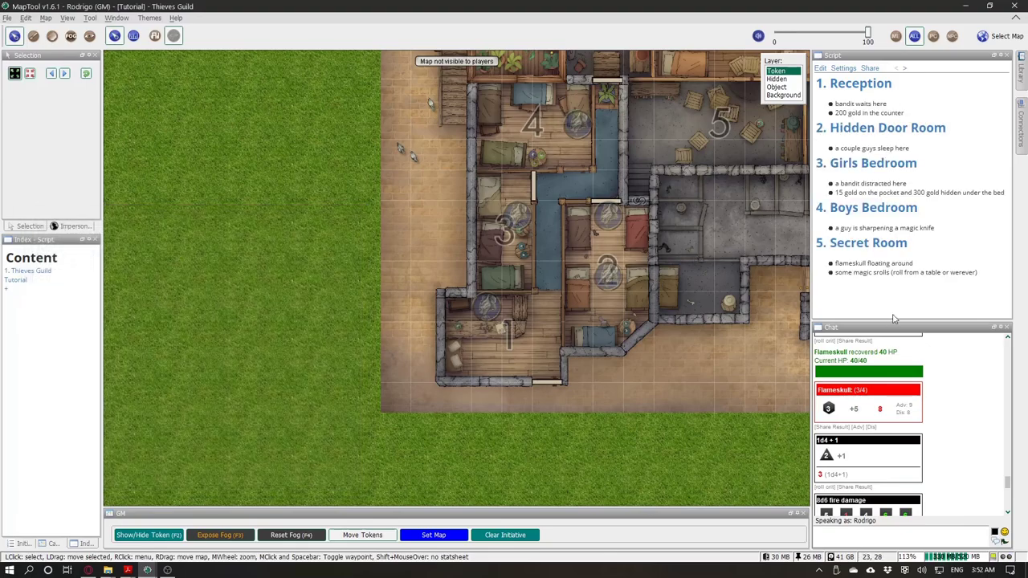
# Step: Test the Hidden Door Room, Girls Bedroom and Reception heading links by jumping the map to their pins
pyautogui.click(846, 130)
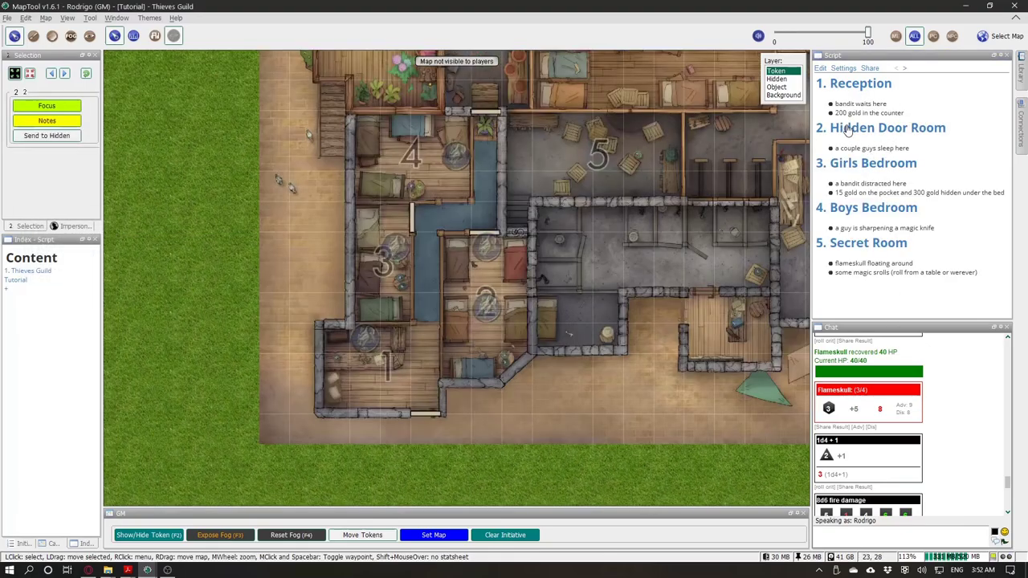
pyautogui.click(849, 168)
pyautogui.click(863, 85)
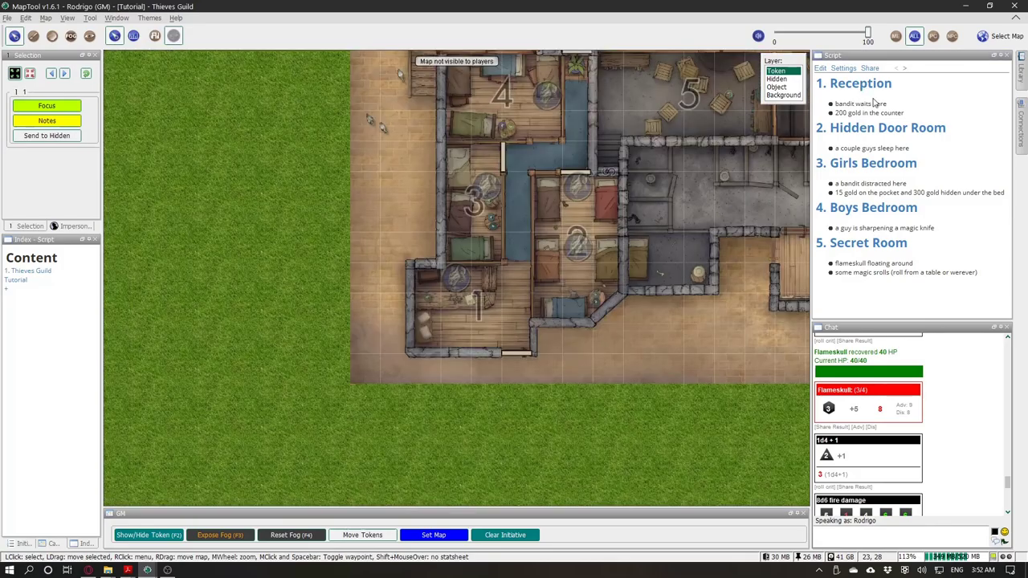
pyautogui.click(845, 70)
pyautogui.click(579, 240)
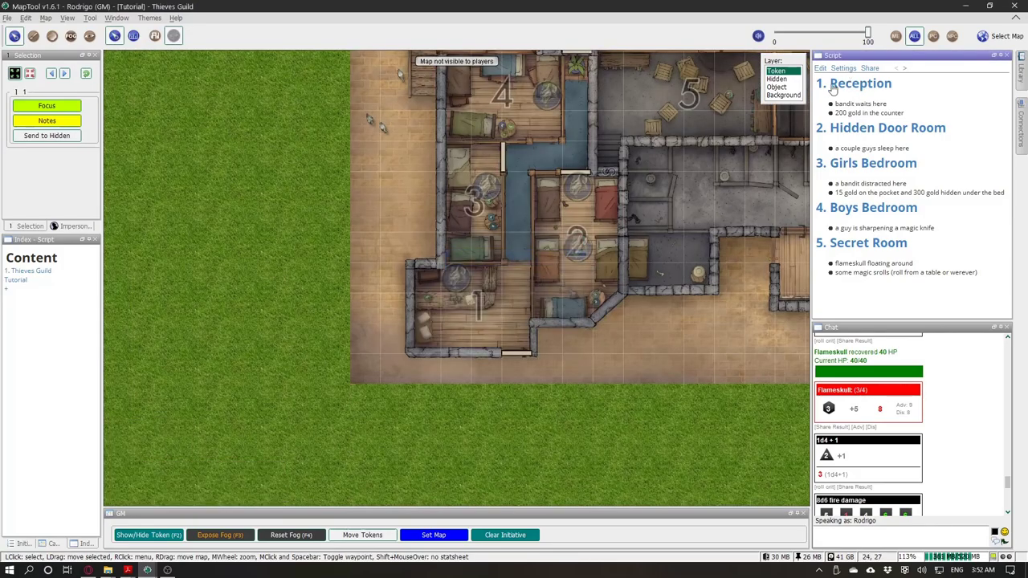
# Step: Reopen the script page for editing and turn the Reception note's bandit into the link [bandit](npc "bandit")
pyautogui.click(820, 69)
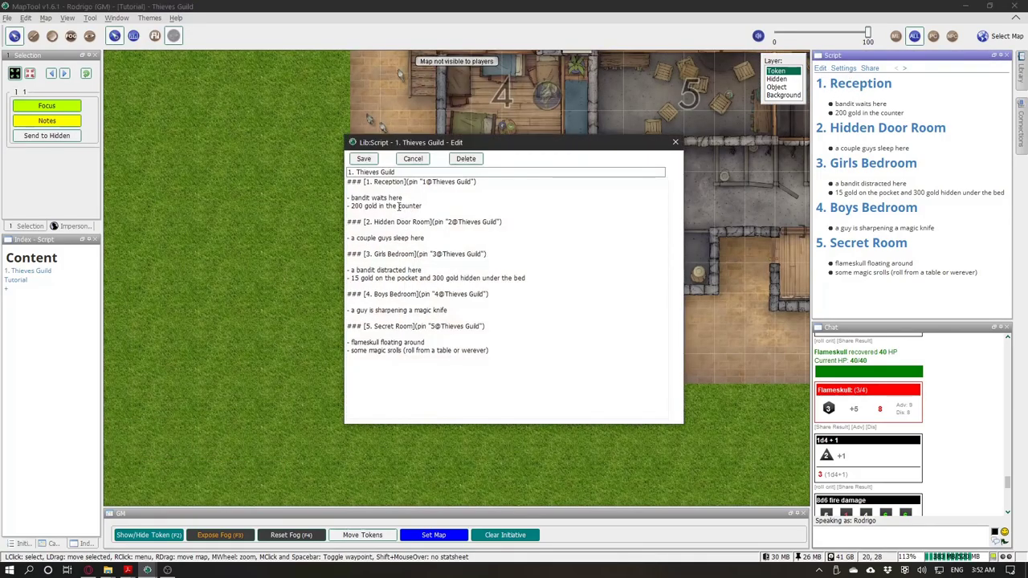
pyautogui.click(350, 198)
pyautogui.write('[')
pyautogui.write(']')
pyautogui.write('()')
pyautogui.write('npc ""')
pyautogui.press('Left')
pyautogui.write('bandit')
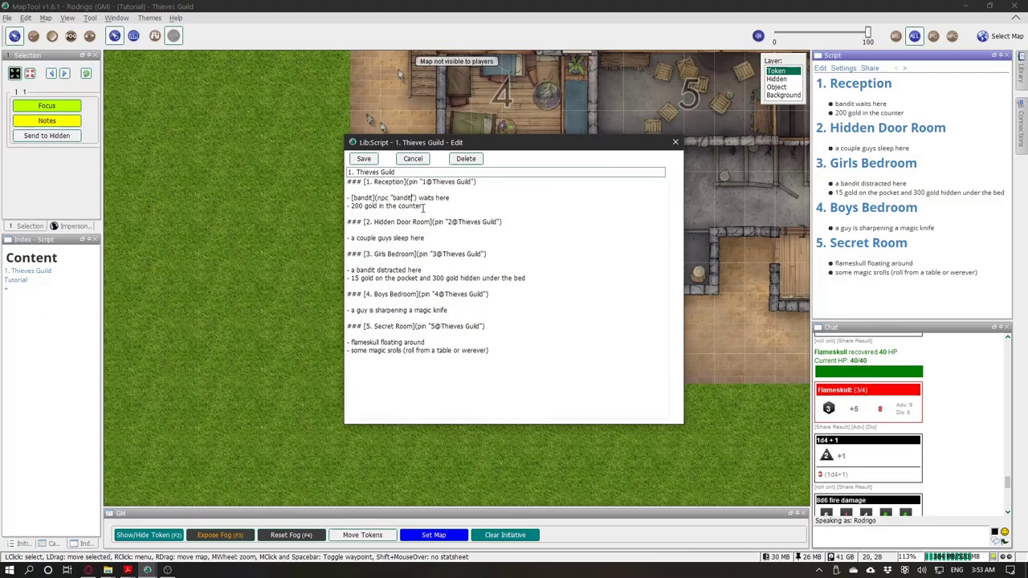
# Step: Copy the npc "bandit" link target and link the word "guys" in the Hidden Door Room note to it
pyautogui.press('Right')
pyautogui.press('Right')
pyautogui.hotkey('shift', 'Left')
pyautogui.hotkey('shift', 'Left')
pyautogui.hotkey('shift', 'Left')
pyautogui.hotkey('shift', 'Left')
pyautogui.hotkey('shift', 'Left')
pyautogui.hotkey('shift', 'Left')
pyautogui.hotkey('shift', 'Left')
pyautogui.hotkey('shift', 'Left')
pyautogui.hotkey('shift', 'Left')
pyautogui.hotkey('shift', 'Left')
pyautogui.hotkey('shift', 'Left')
pyautogui.hotkey('shift', 'Left')
pyautogui.hotkey('shift', 'Left')
pyautogui.hotkey('shift', 'Left')
pyautogui.hotkey('ctrl', 'c')
pyautogui.click(370, 237)
pyautogui.write(']')
pyautogui.hotkey('ctrl', 'v')
pyautogui.press('Left')
pyautogui.press('Left')
pyautogui.press('Left')
pyautogui.press('Left')
pyautogui.press('Left')
pyautogui.press('Left')
pyautogui.press('Left')
pyautogui.press('Left')
pyautogui.press('Left')
pyautogui.press('Left')
pyautogui.press('Left')
pyautogui.press('Left')
pyautogui.press('Left')
pyautogui.press('Left')
pyautogui.press('Left')
pyautogui.press('Left')
pyautogui.press('Left')
pyautogui.press('Left')
pyautogui.press('Left')
pyautogui.write('[')
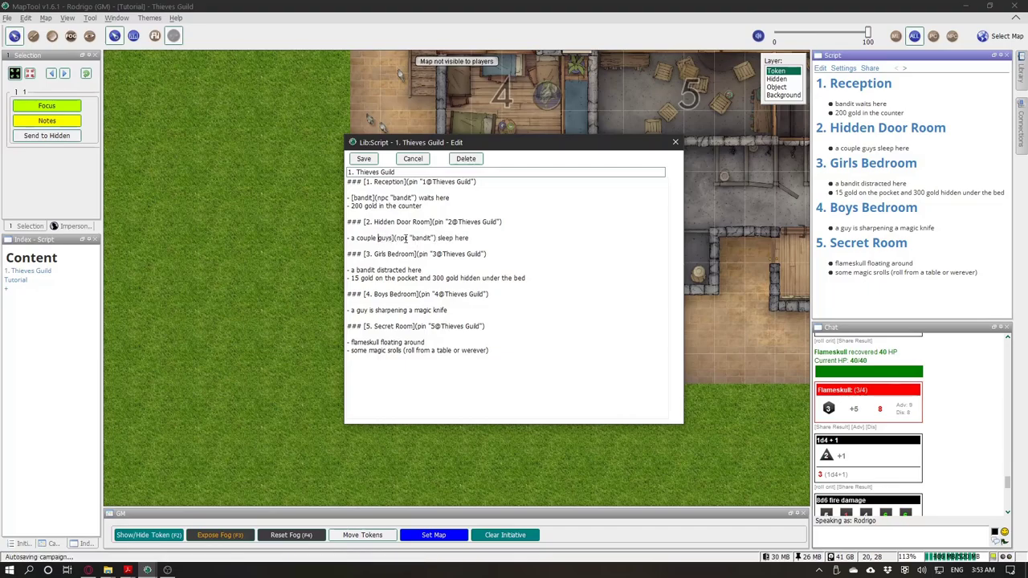
pyautogui.write('[')
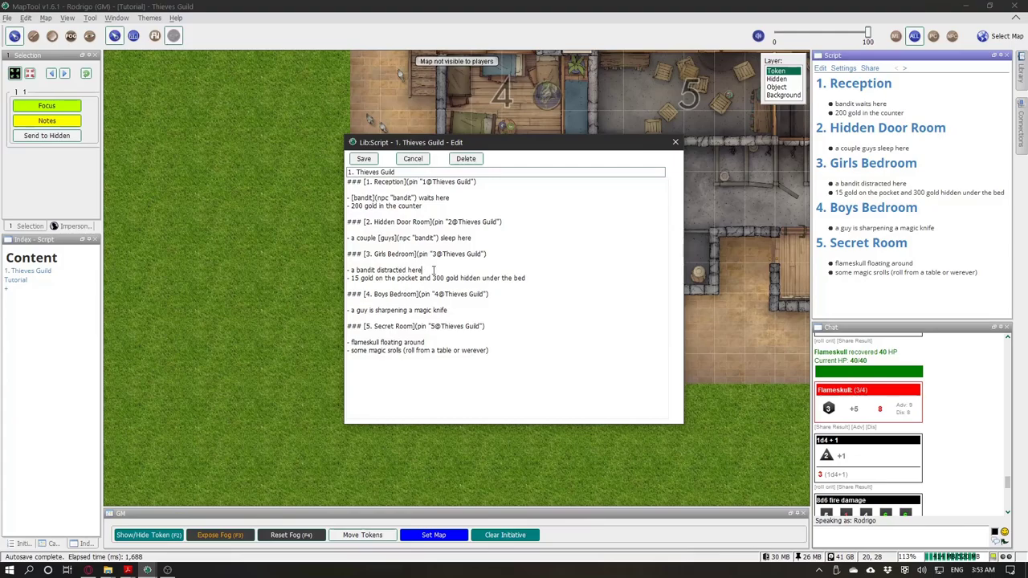
# Step: Link the word "bandit" in the Girls Bedroom note to npc "bandit"
pyautogui.click(377, 270)
pyautogui.write('](npc "bandit")')
pyautogui.click(357, 270)
pyautogui.write('[')
# Step: Link the word "guy" in the Boys Bedroom note to npc "bandit"
pyautogui.click(398, 303)
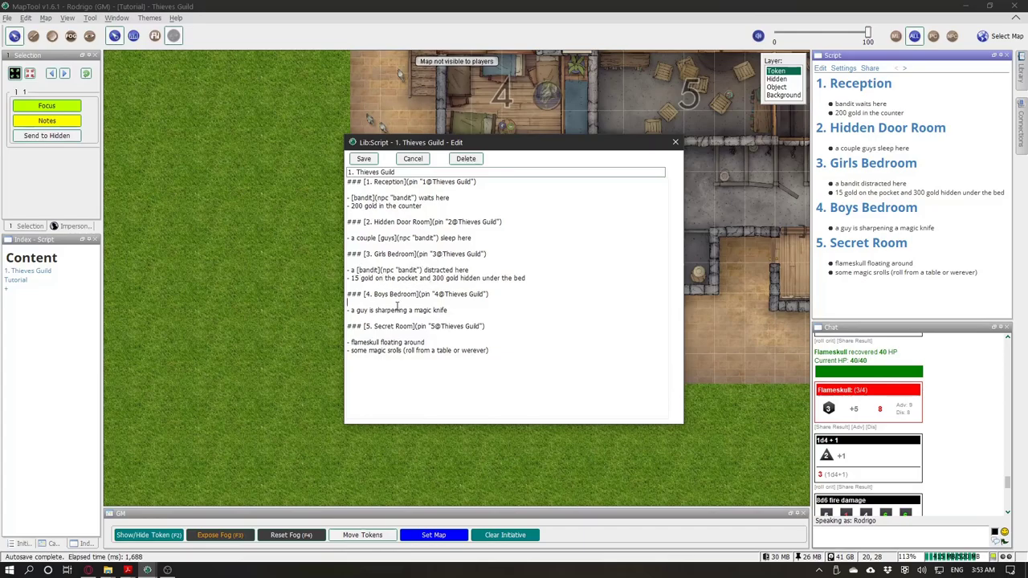
pyautogui.click(366, 312)
pyautogui.write('](npc "bandit")')
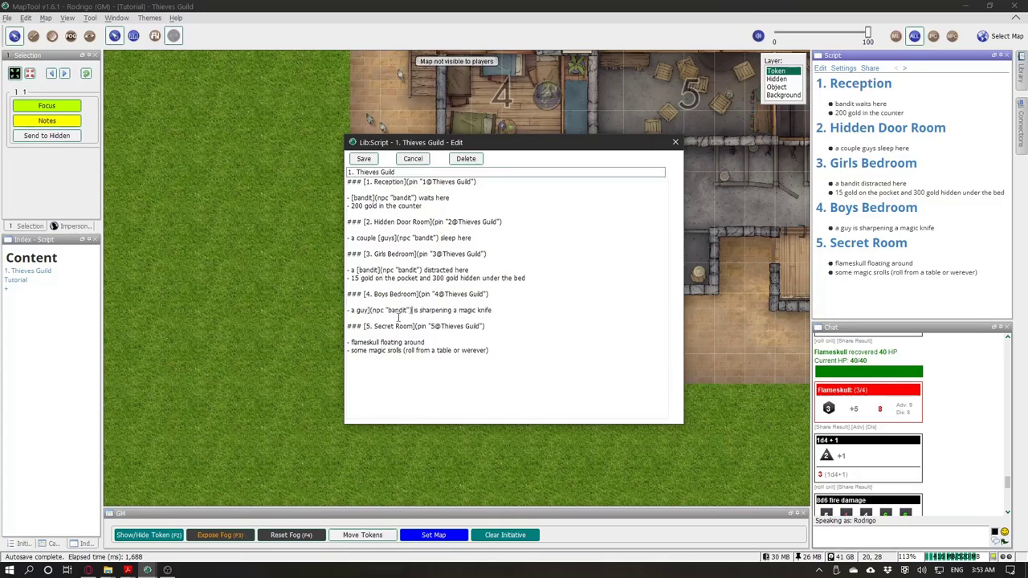
pyautogui.hotkey('ctrl', 'Left')
pyautogui.hotkey('ctrl', 'Left')
pyautogui.hotkey('ctrl', 'Left')
pyautogui.hotkey('ctrl', 'Left')
pyautogui.write('[')
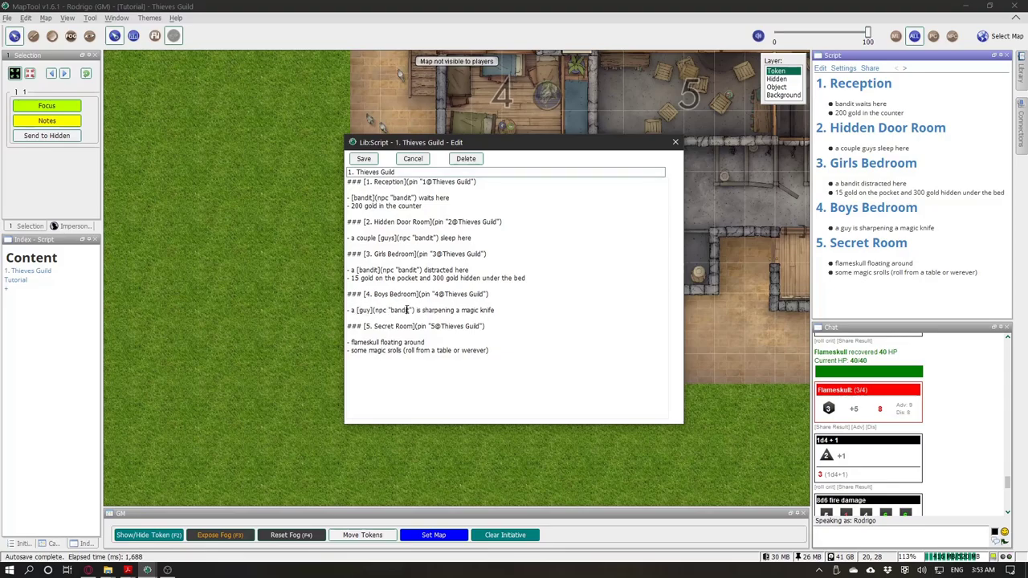
# Step: Link the word "flameskull" in the Secret Room note to npc "flameskull"
pyautogui.click(380, 342)
pyautogui.hotkey('ctrl', 'v')
pyautogui.doubleClick(414, 342)
pyautogui.write('flameskull')
pyautogui.write('ull')
pyautogui.click(350, 342)
pyautogui.write('[')
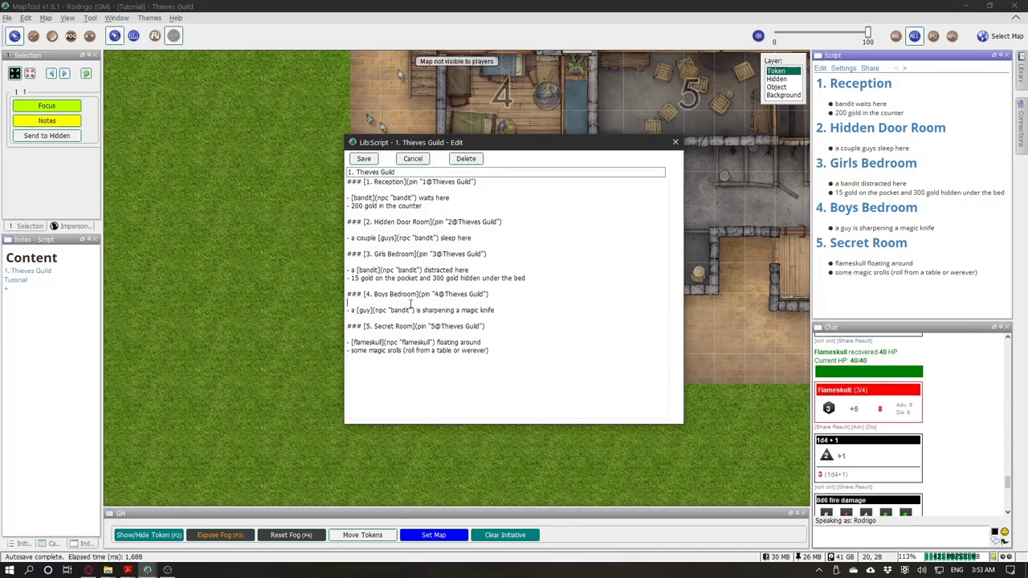
# Step: Link the words "magic knife" in the Boys Bedroom note to item "+1dagger"
pyautogui.click(479, 310)
pyautogui.hotkey('ctrl', 'Left')
pyautogui.write('[')
pyautogui.write('()')
pyautogui.write('item ')
pyautogui.write('"')
pyautogui.write('"')
pyautogui.write('dagger')
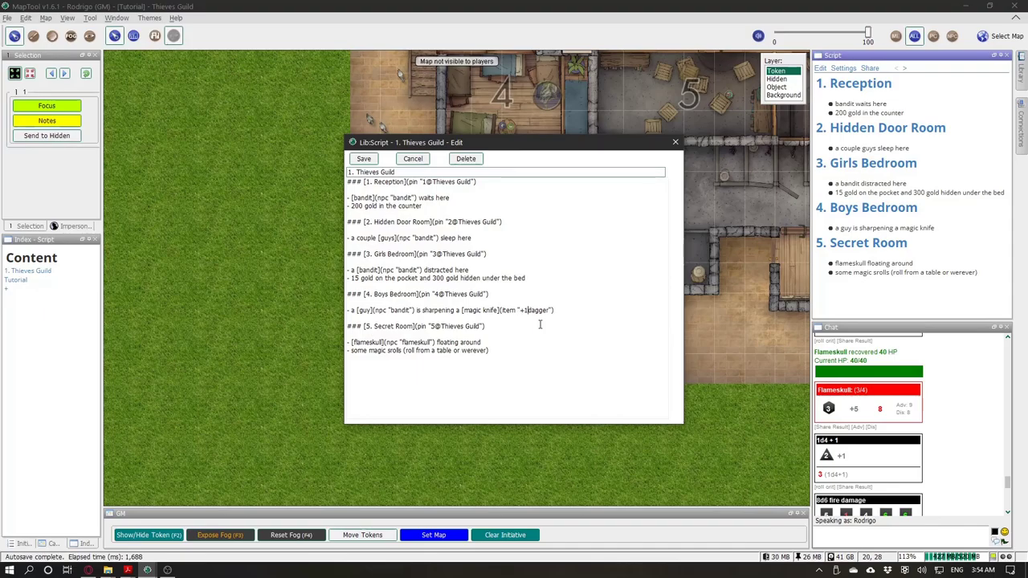
# Step: Replace the bonus before "dagger" in the magic knife's item link with "frost" and save the script page
pyautogui.press('BackSpace')
pyautogui.write('2')
pyautogui.press('BackSpace')
pyautogui.press('BackSpace')
pyautogui.write('frost')
pyautogui.click(368, 160)
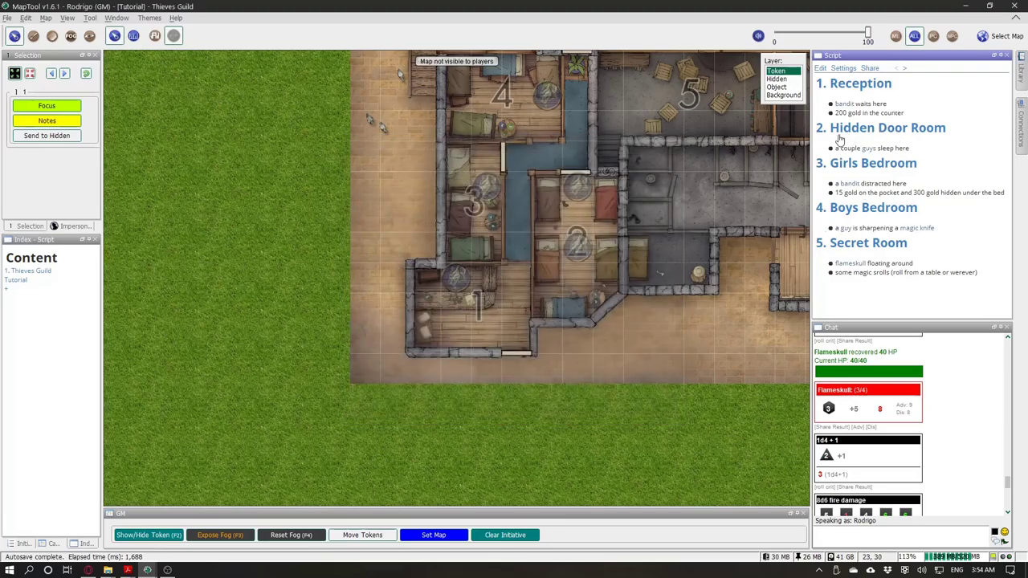
# Step: Test the bandit link in the Reception note and look through the linked stat block
pyautogui.click(843, 105)
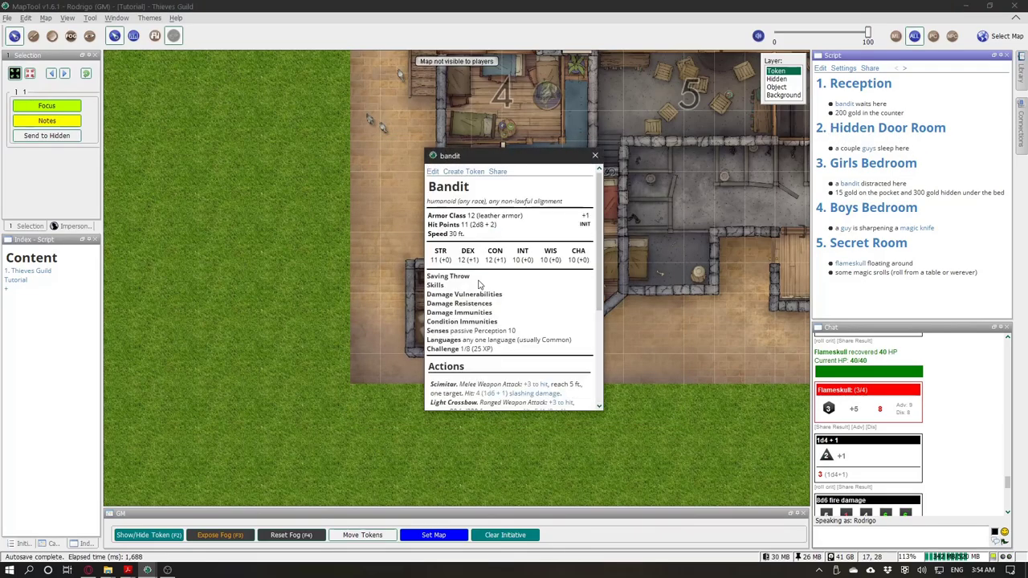
pyautogui.click(594, 155)
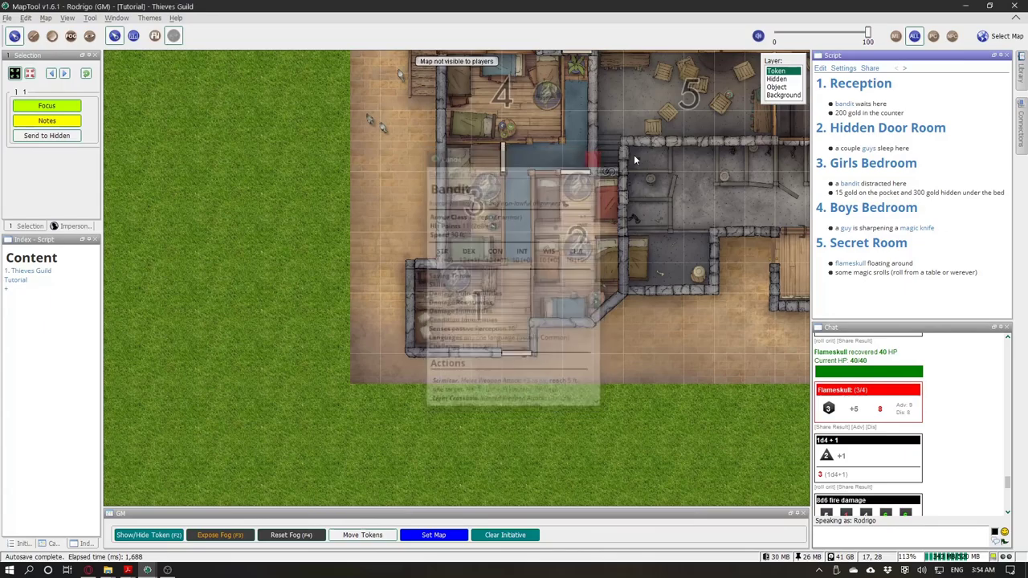
pyautogui.click(843, 105)
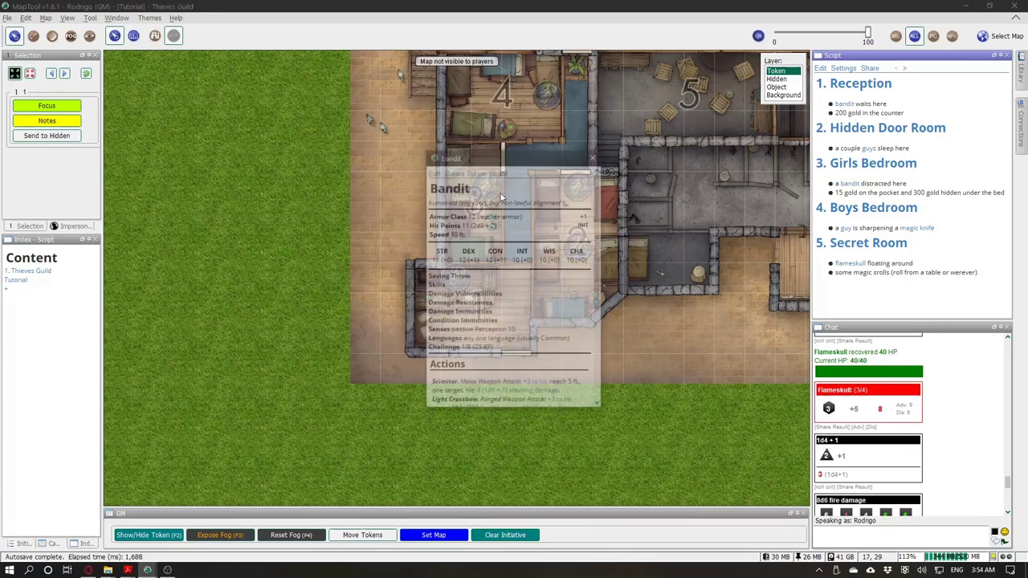
pyautogui.scroll(-3, 512, 271)
pyautogui.scroll(3, 511, 273)
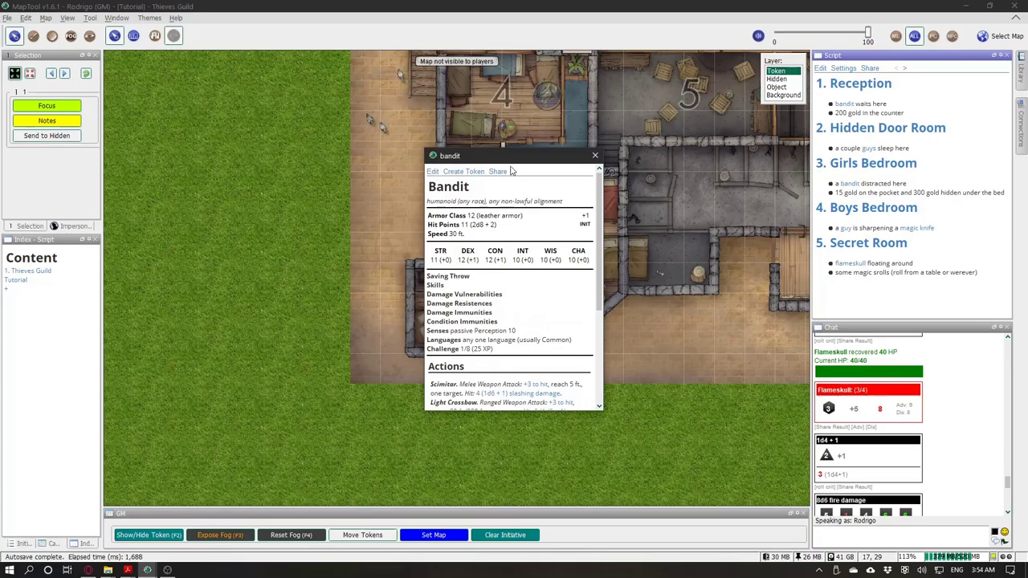
pyautogui.moveTo(512, 159); pyautogui.dragTo(654, 158)
pyautogui.click(736, 155)
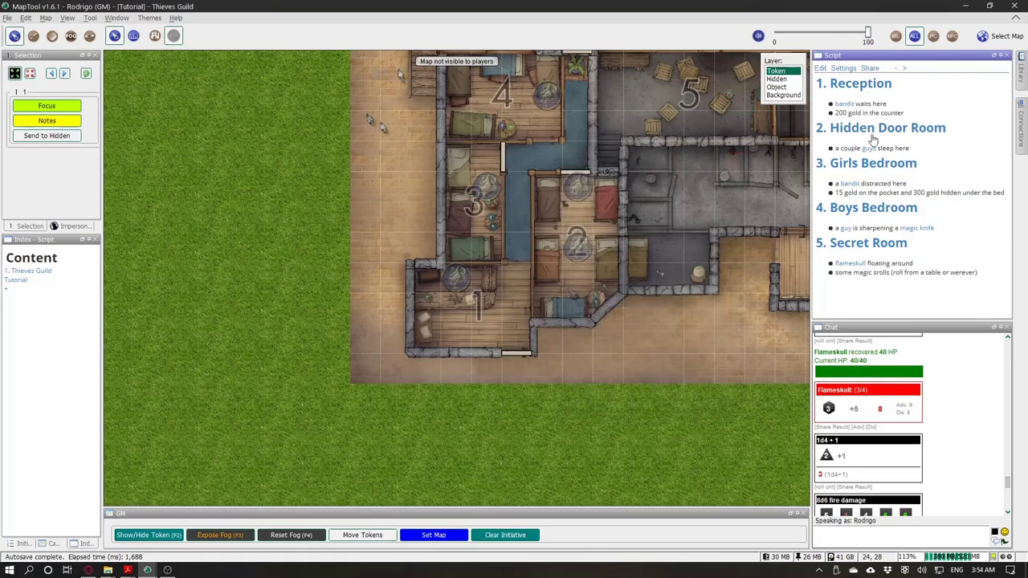
# Step: Test the "guys" and "flameskull" links in the script and look through their stat blocks
pyautogui.click(868, 148)
pyautogui.click(594, 155)
pyautogui.click(847, 263)
pyautogui.scroll(-3, 521, 265)
pyautogui.scroll(3, 520, 263)
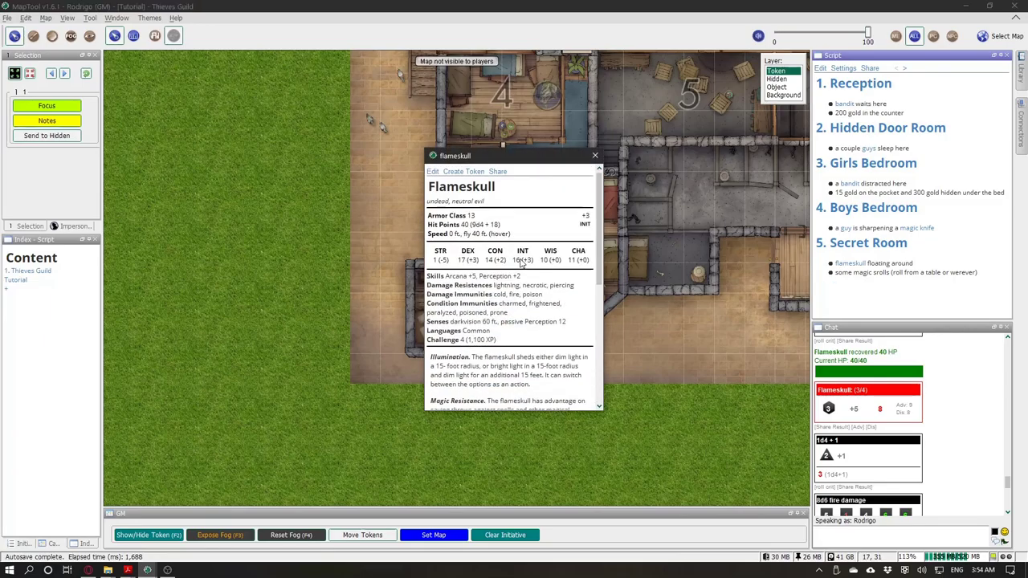
pyautogui.click(594, 155)
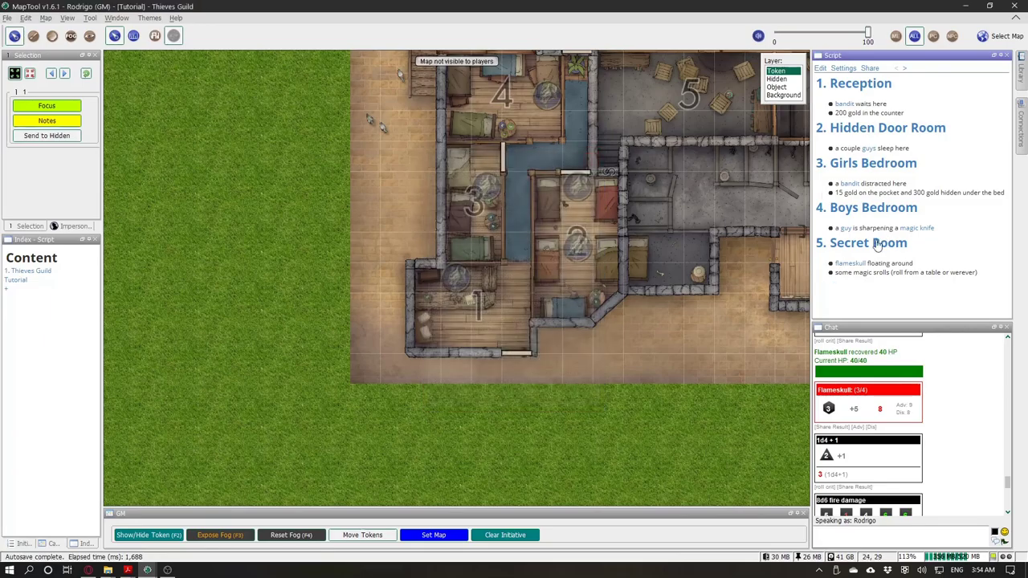
# Step: Jump the map to the Reception pin from the script and open the notes of pin 1
pyautogui.moveTo(654, 162); pyautogui.dragTo(580, 220)
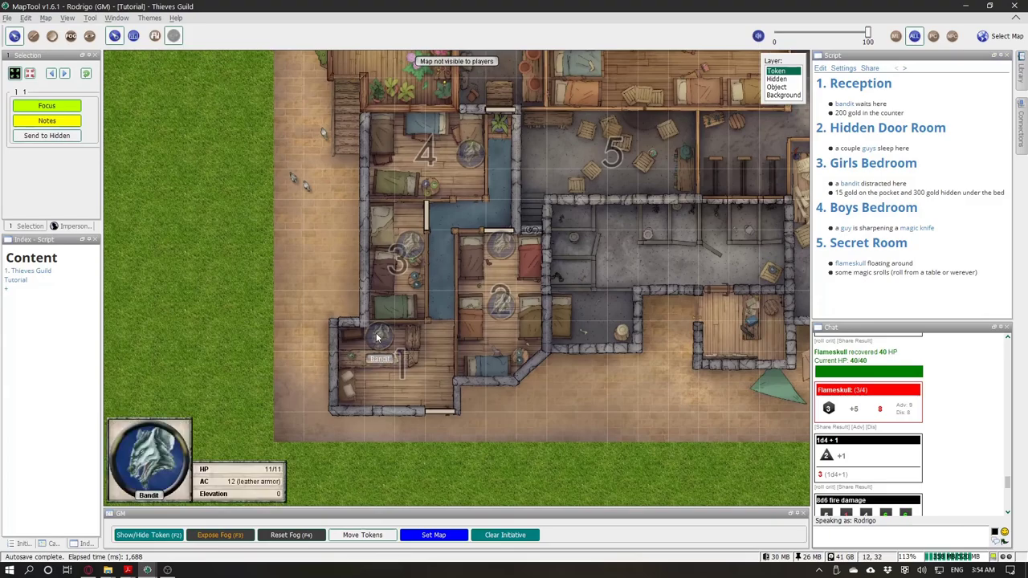
pyautogui.click(853, 87)
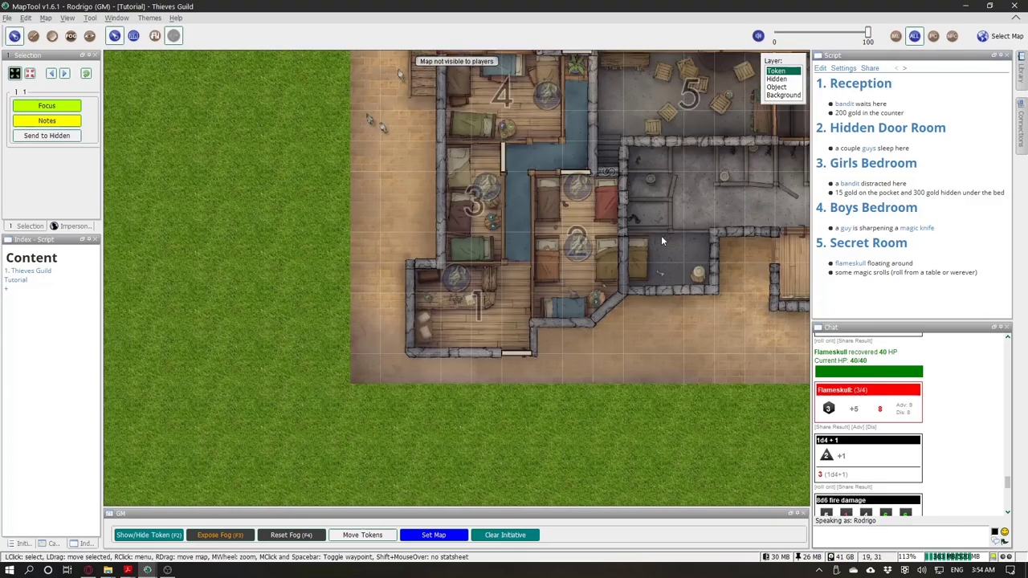
pyautogui.moveTo(904, 113); pyautogui.dragTo(824, 105)
pyautogui.click(843, 104)
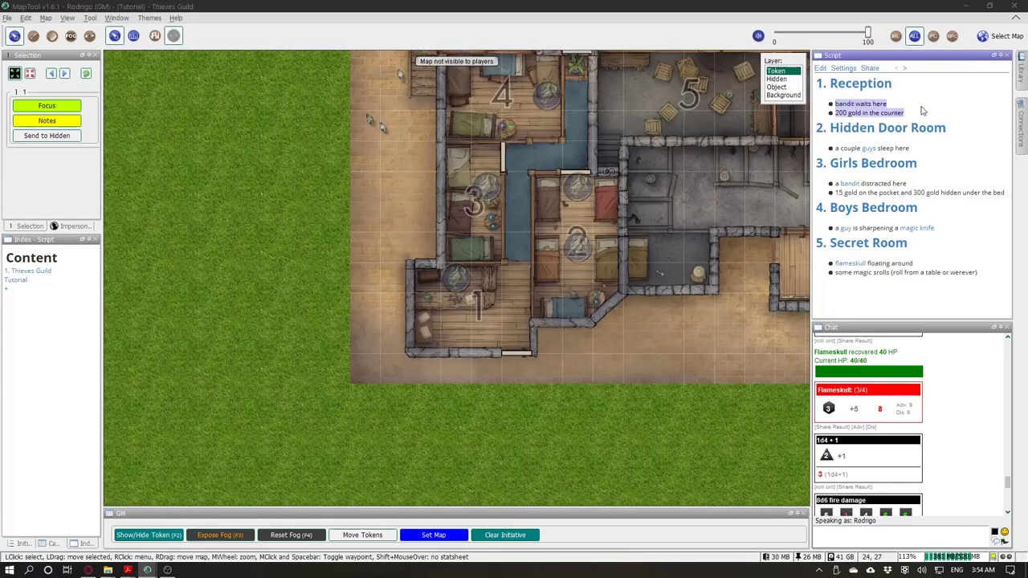
pyautogui.click(595, 155)
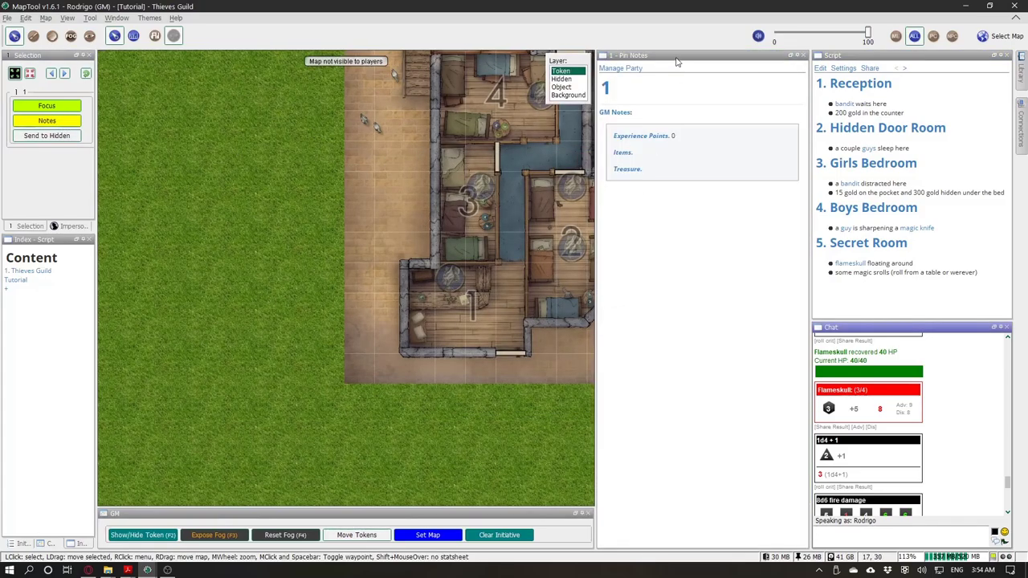
# Step: Undock the Pin Notes window of pin 1 and place it floating over the map
pyautogui.moveTo(676, 60); pyautogui.dragTo(538, 142)
pyautogui.moveTo(283, 251); pyautogui.dragTo(432, 252)
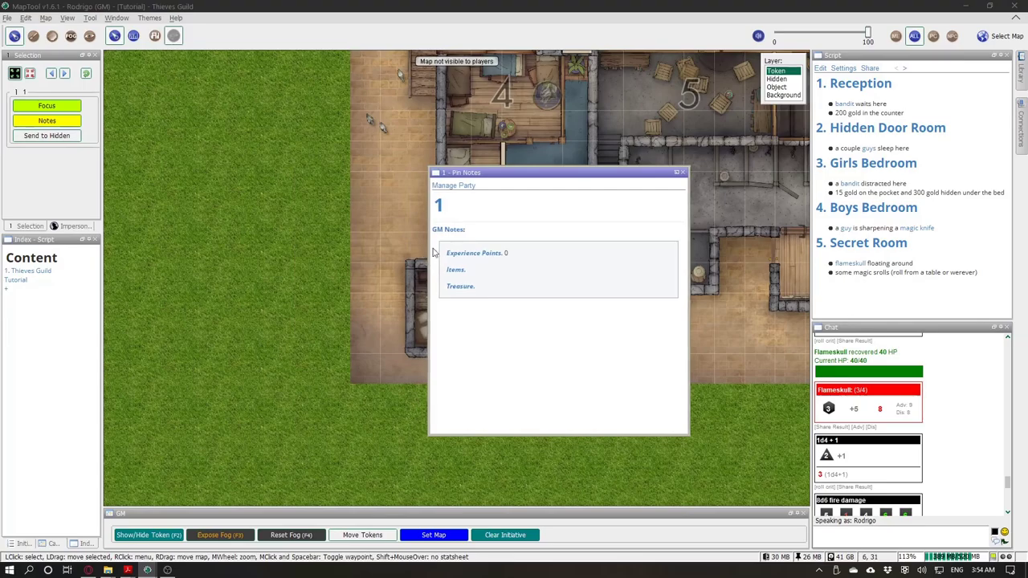
pyautogui.moveTo(515, 173); pyautogui.dragTo(581, 227)
# Step: Open pin 1's GM Notes for editing and paste in the two Reception notes copied from the script
pyautogui.click(544, 281)
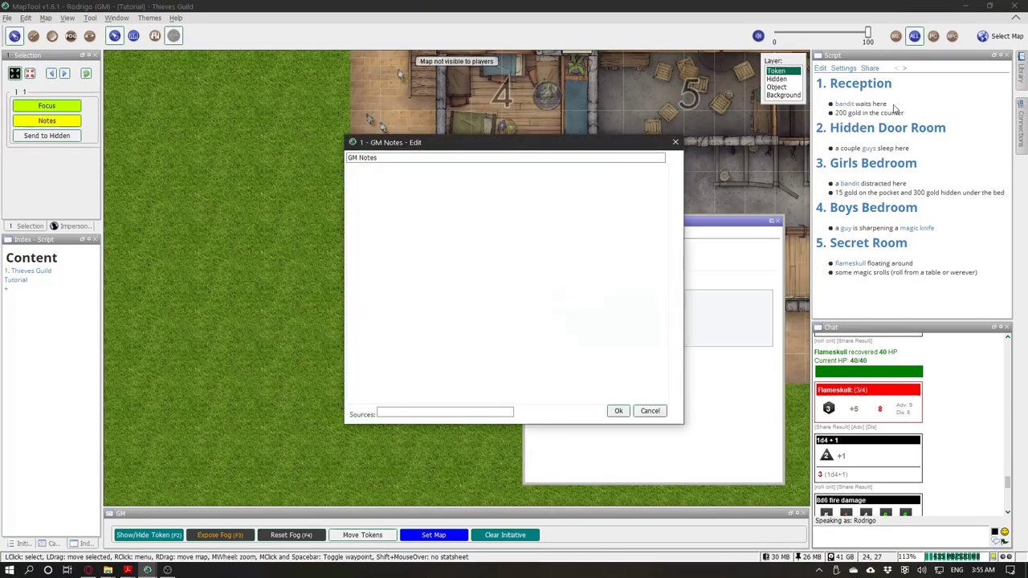
pyautogui.moveTo(913, 112); pyautogui.dragTo(832, 109)
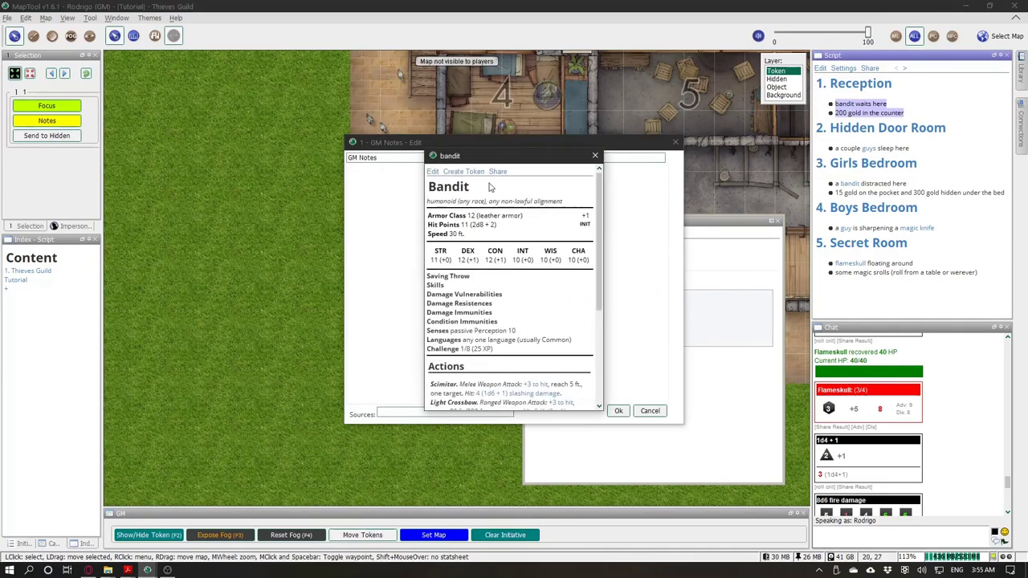
pyautogui.click(930, 114)
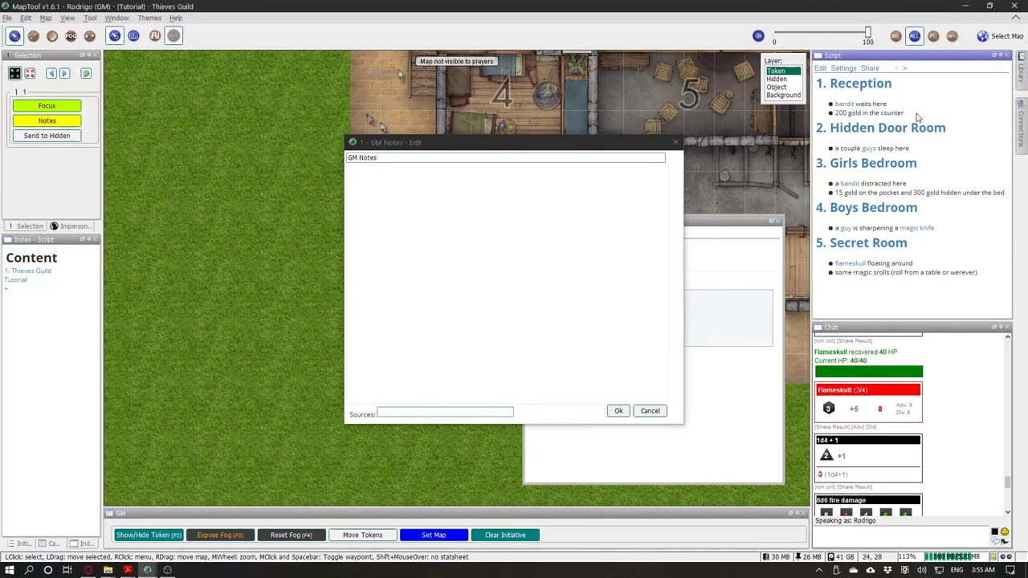
pyautogui.moveTo(823, 104); pyautogui.dragTo(907, 117)
pyautogui.hotkey('ctrl', 'c')
pyautogui.click(487, 190)
pyautogui.hotkey('ctrl', 'v')
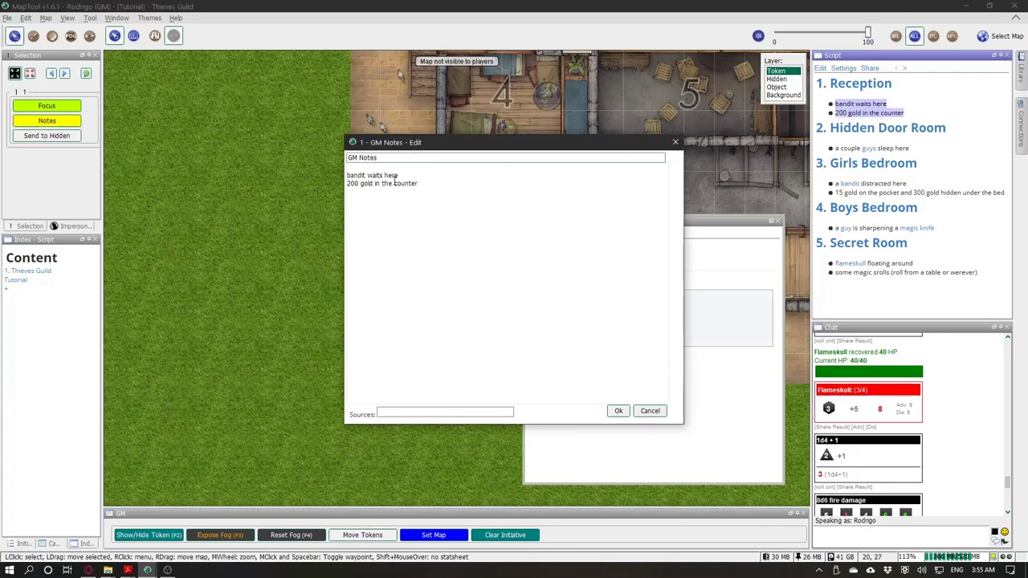
# Step: Format both pasted lines in pin 1's GM Notes as "- " list items and accept the notes
pyautogui.hotkey('ctrl', 'Home')
pyautogui.write('-')
pyautogui.press('Down')
pyautogui.press('Home')
pyautogui.write('-')
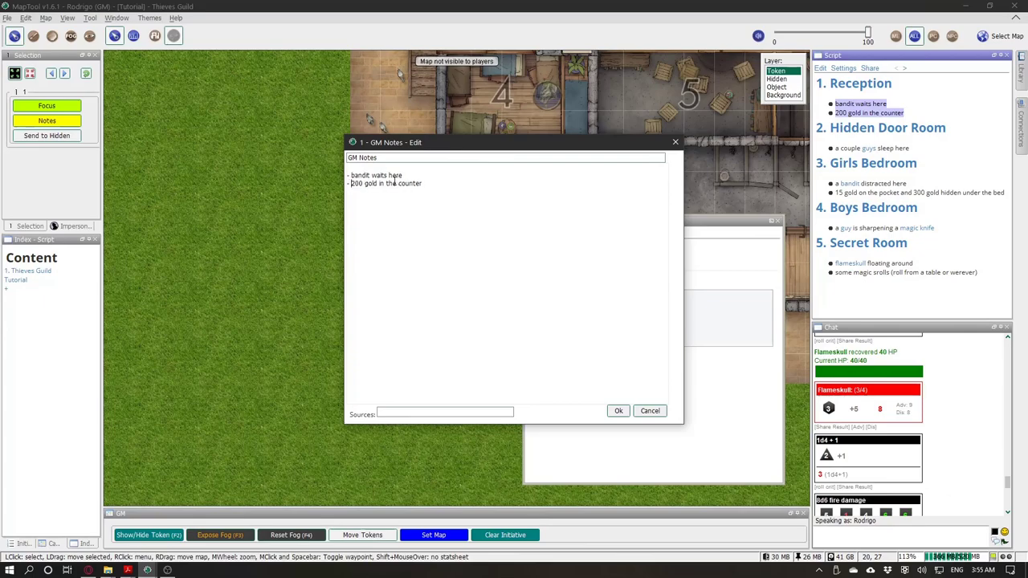
pyautogui.click(616, 411)
pyautogui.click(618, 410)
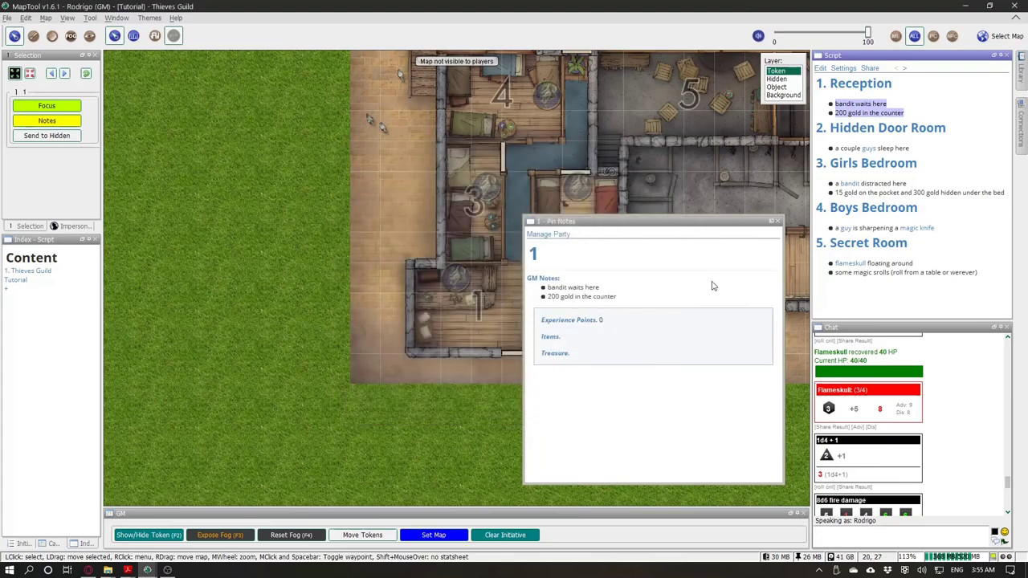
# Step: Open the Thieves Guild script page for editing and place its editor window clear of the pin notes
pyautogui.click(821, 69)
pyautogui.moveTo(541, 145); pyautogui.dragTo(307, 74)
# Step: Look up the bandit's XP through the Reception link in the script and set pin 1's Experience Points to 25
pyautogui.click(567, 320)
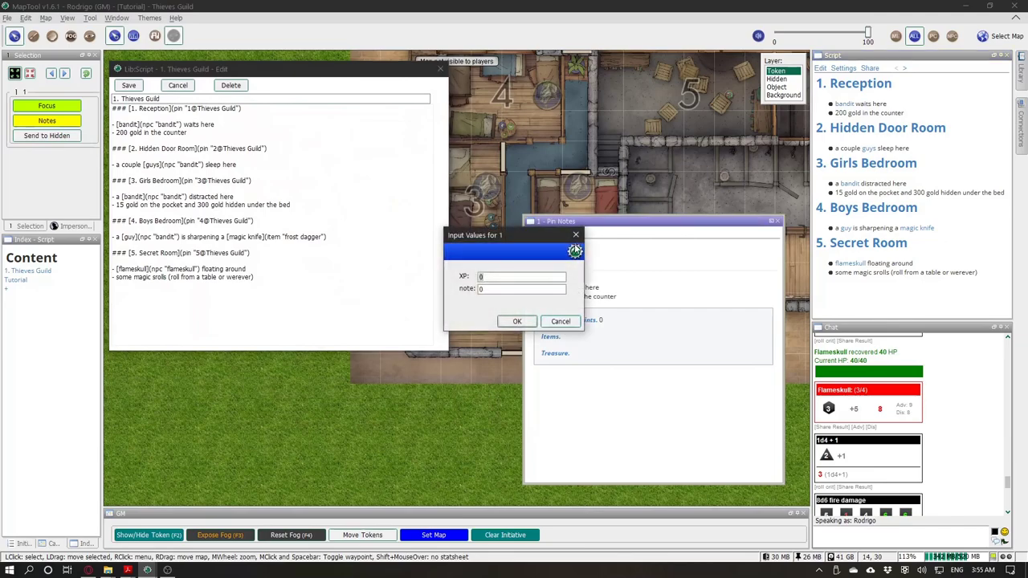
pyautogui.click(559, 321)
pyautogui.click(847, 104)
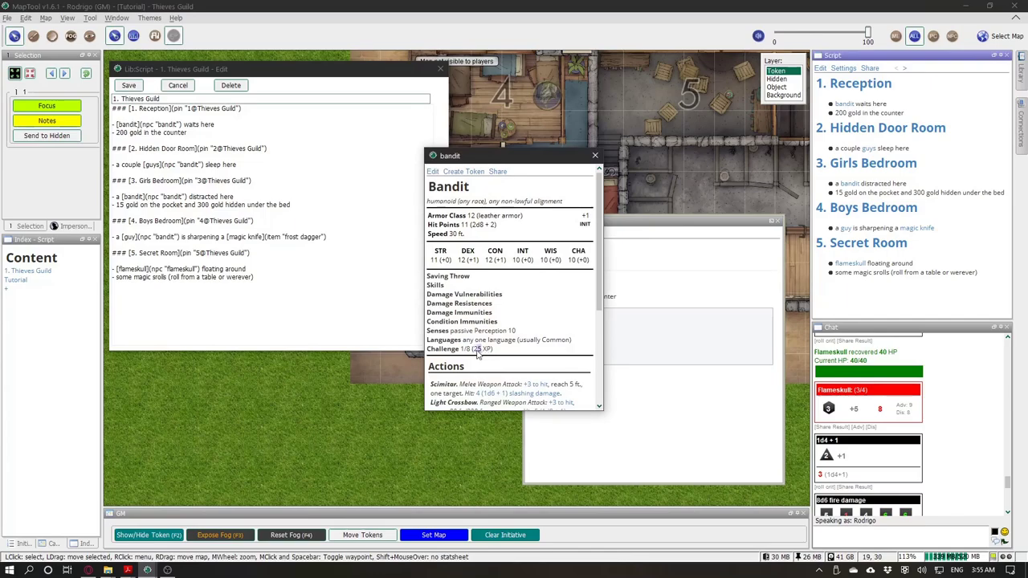
pyautogui.click(595, 155)
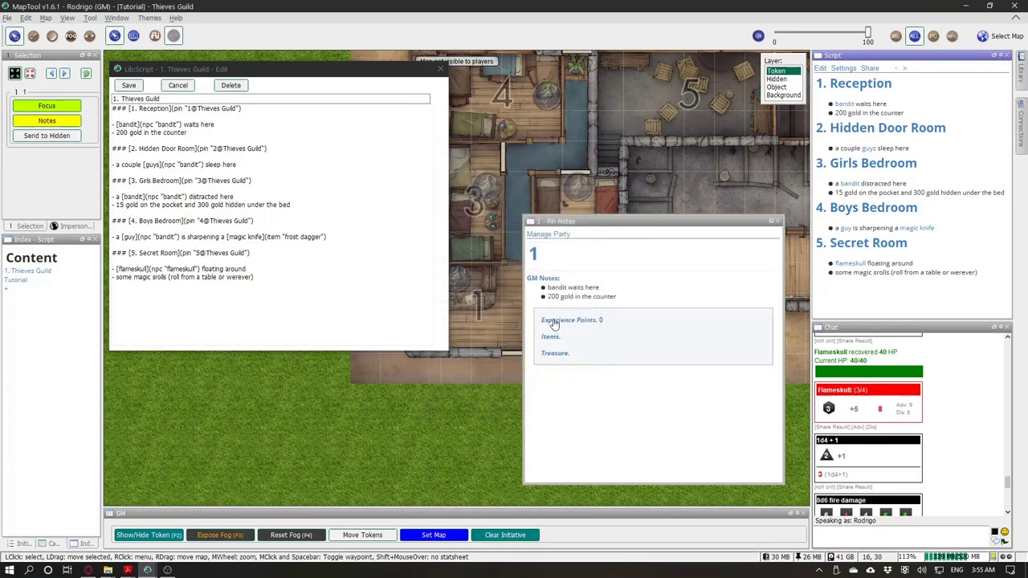
pyautogui.click(553, 322)
pyautogui.write('25')
pyautogui.press('Return')
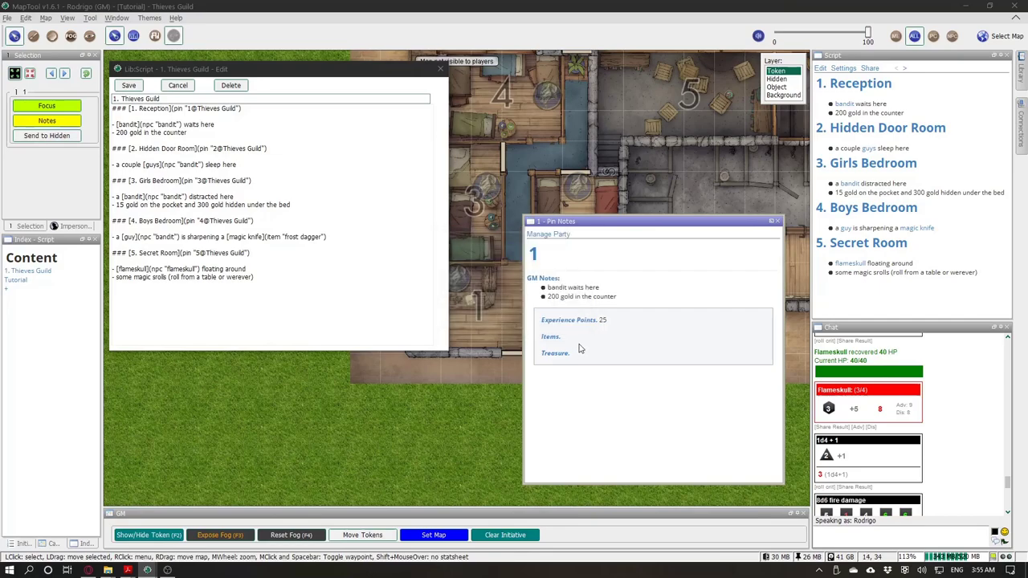
# Step: Set pin 1's Treasure to 200 gold, leaving its Items empty
pyautogui.click(556, 341)
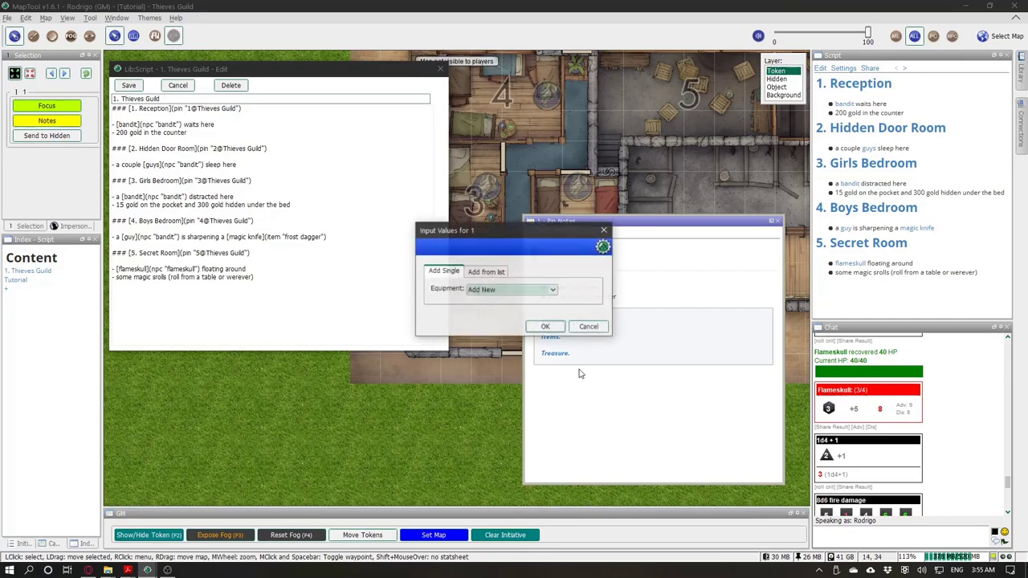
pyautogui.click(593, 328)
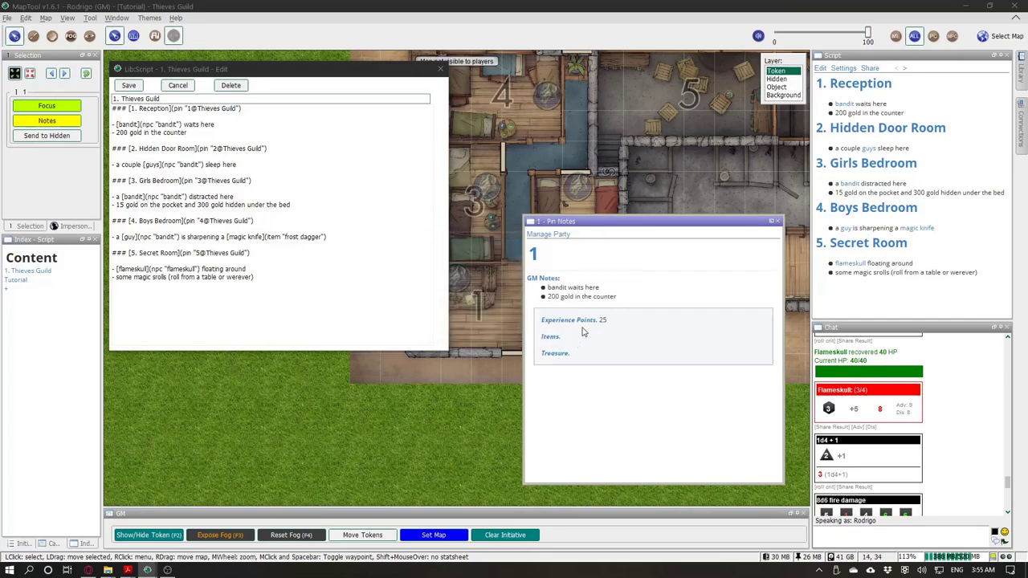
pyautogui.click(556, 353)
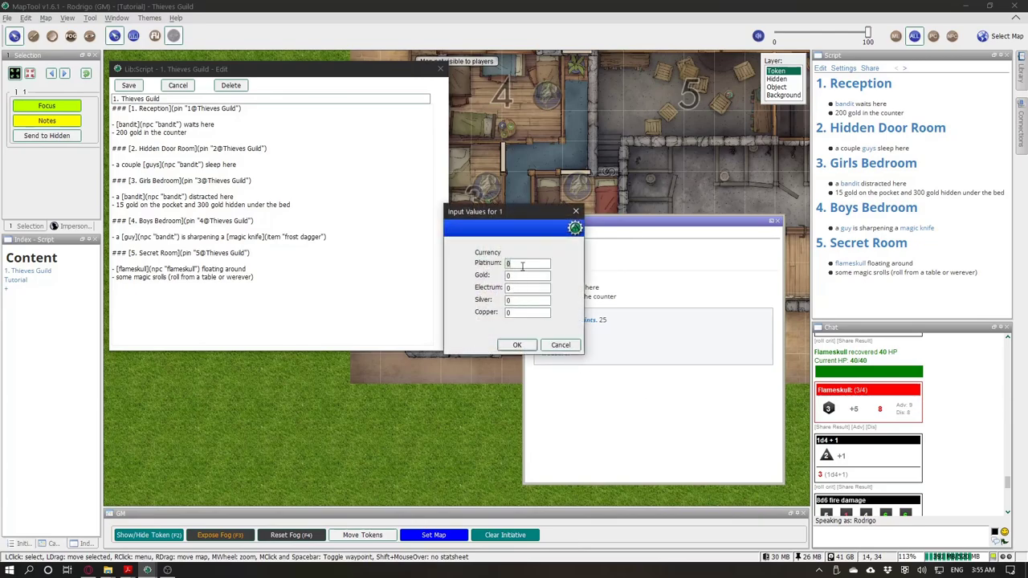
pyautogui.moveTo(522, 212); pyautogui.dragTo(419, 230)
pyautogui.click(417, 295)
pyautogui.write('2')
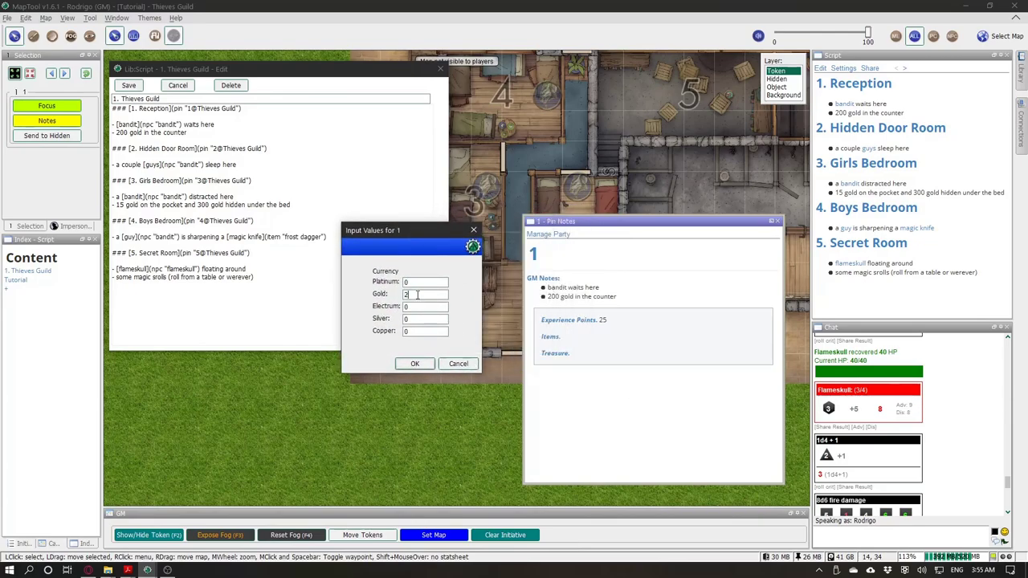
pyautogui.write('00')
pyautogui.click(415, 363)
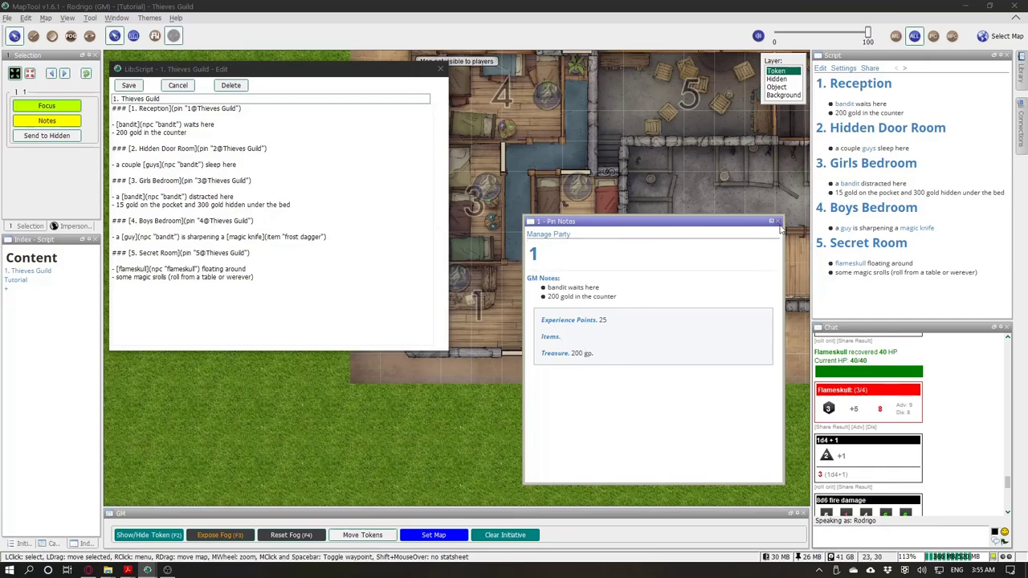
# Step: Close pin 1's notes, jump to the Hidden Door Room pin from the script, and open pin 2's notes floating over the map
pyautogui.click(777, 221)
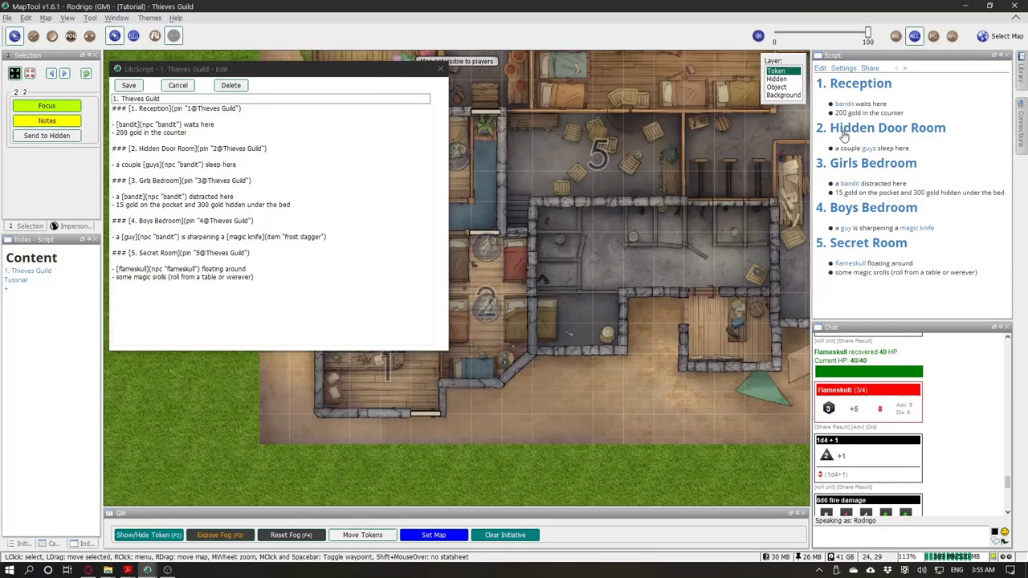
pyautogui.click(840, 131)
pyautogui.click(46, 120)
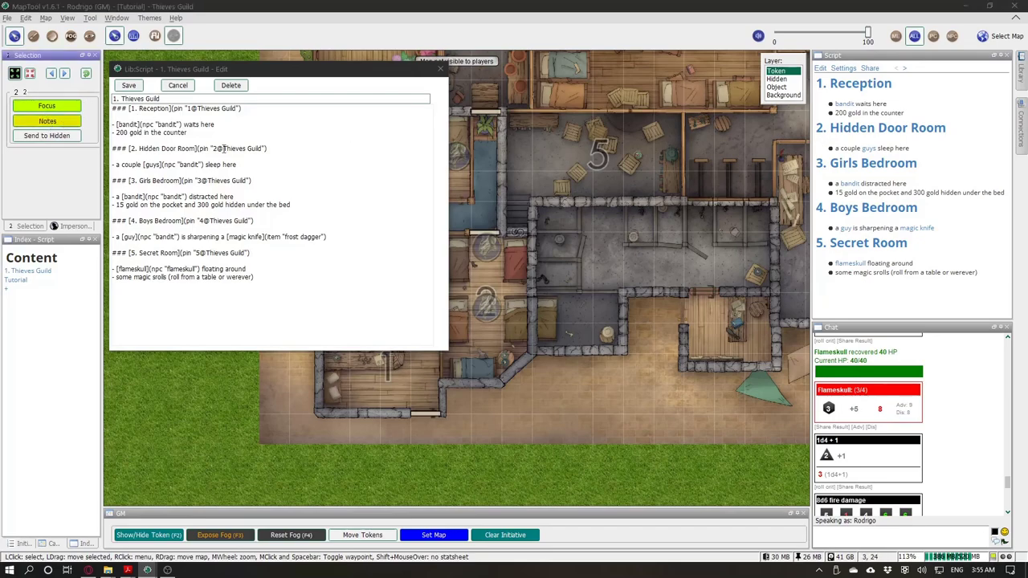
pyautogui.moveTo(619, 202); pyautogui.dragTo(655, 244)
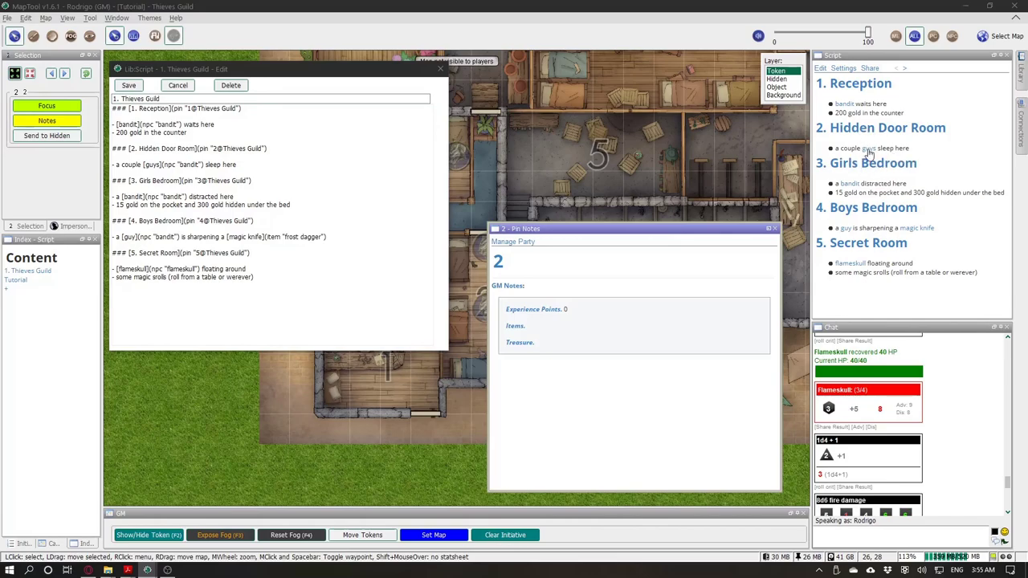
# Step: Check the XP of the linked guys in the script and set pin 2's Experience Points to 50, without adding treasure
pyautogui.click(868, 149)
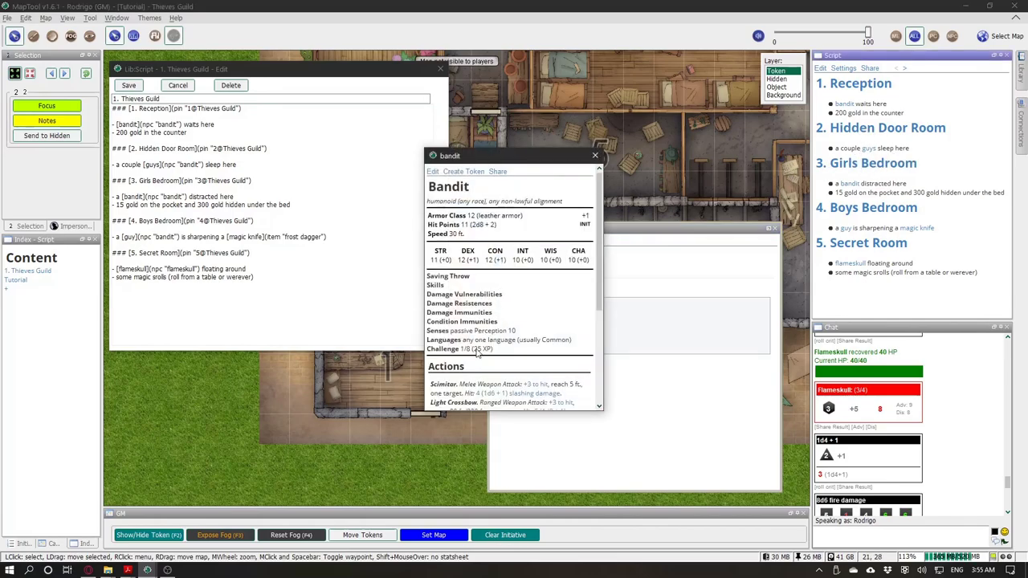
pyautogui.click(594, 155)
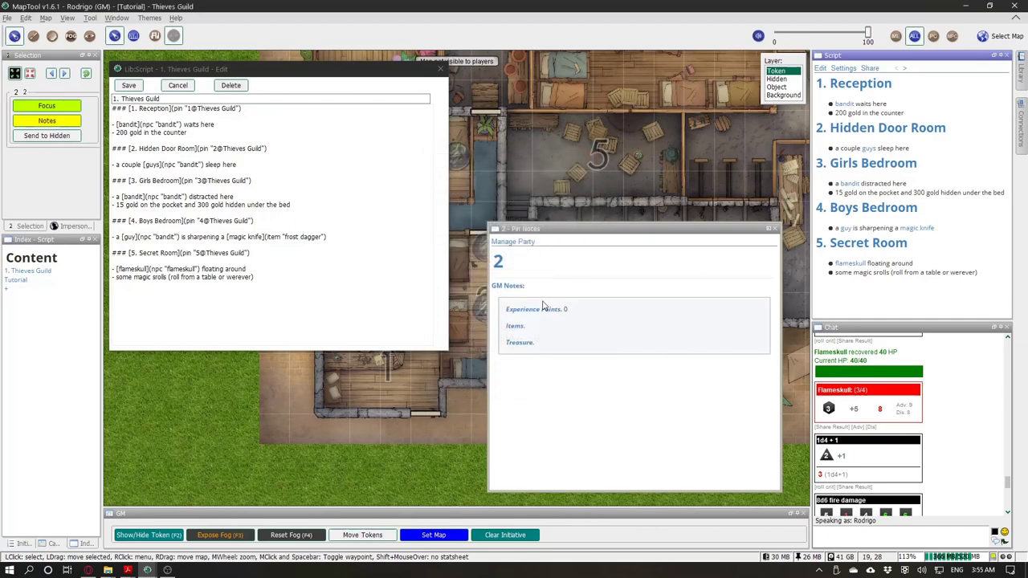
pyautogui.click(541, 307)
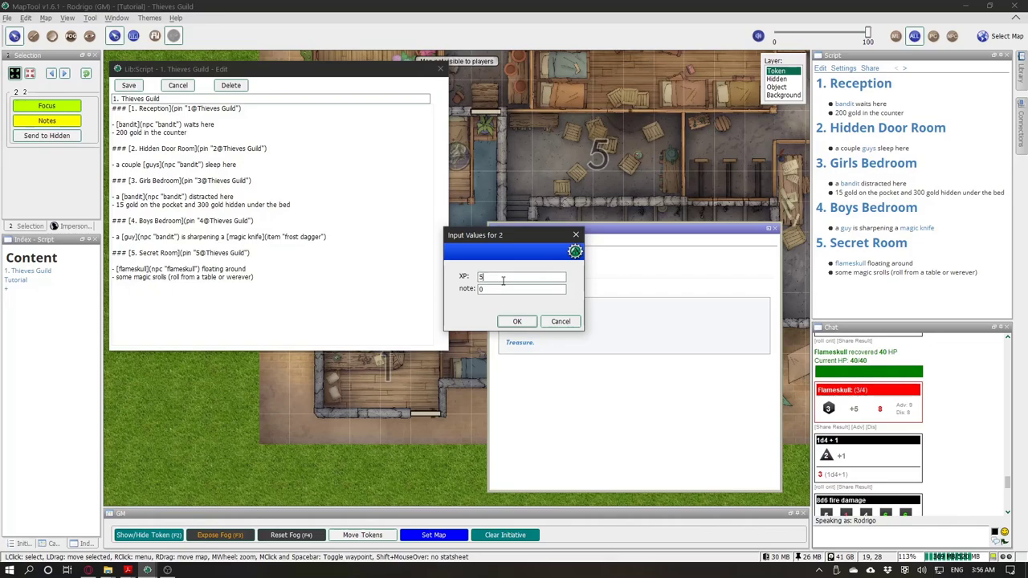
pyautogui.click(512, 322)
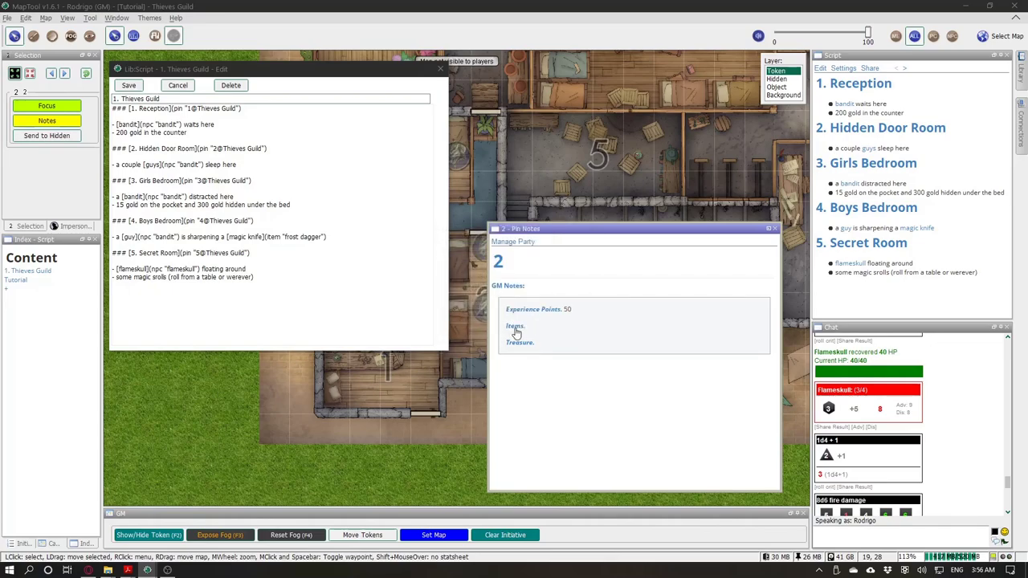
pyautogui.click(521, 343)
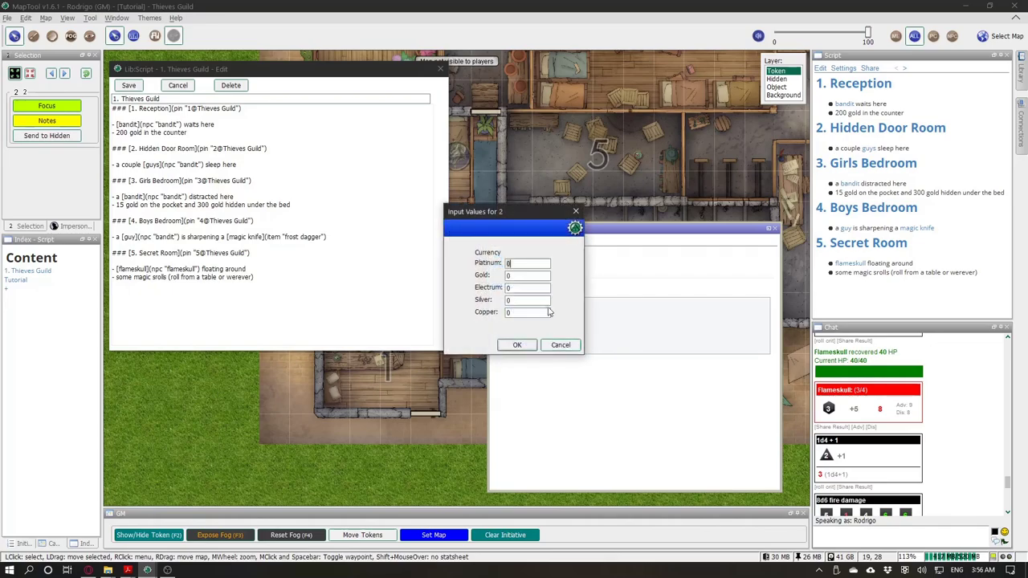
pyautogui.click(575, 211)
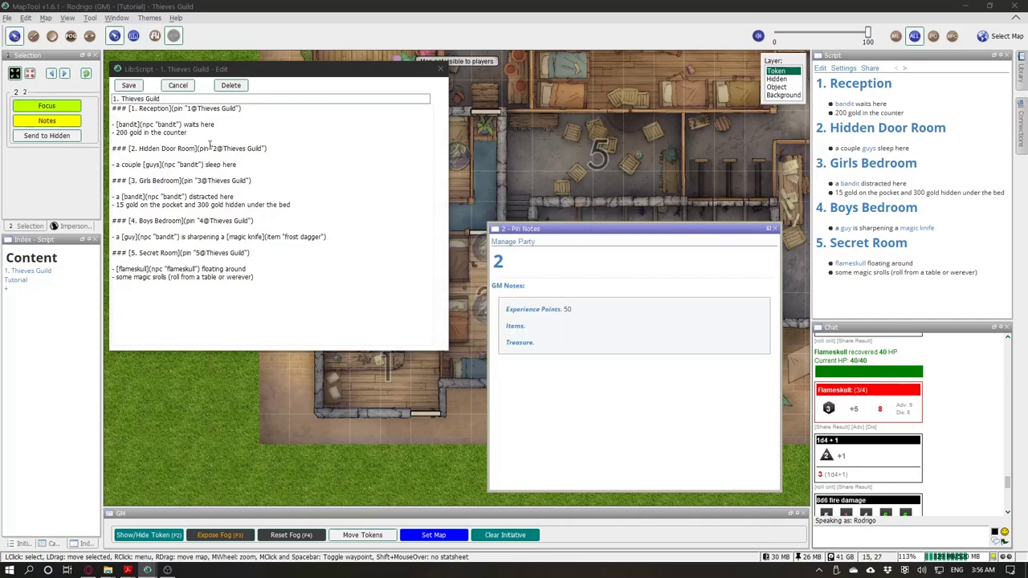
# Step: Copy the Hidden Door Room source line with its bandit NPC link from the script into pin 2's GM Notes and accept it
pyautogui.click(178, 157)
pyautogui.moveTo(243, 164); pyautogui.dragTo(113, 168)
pyautogui.hotkey('ctrl', 'c')
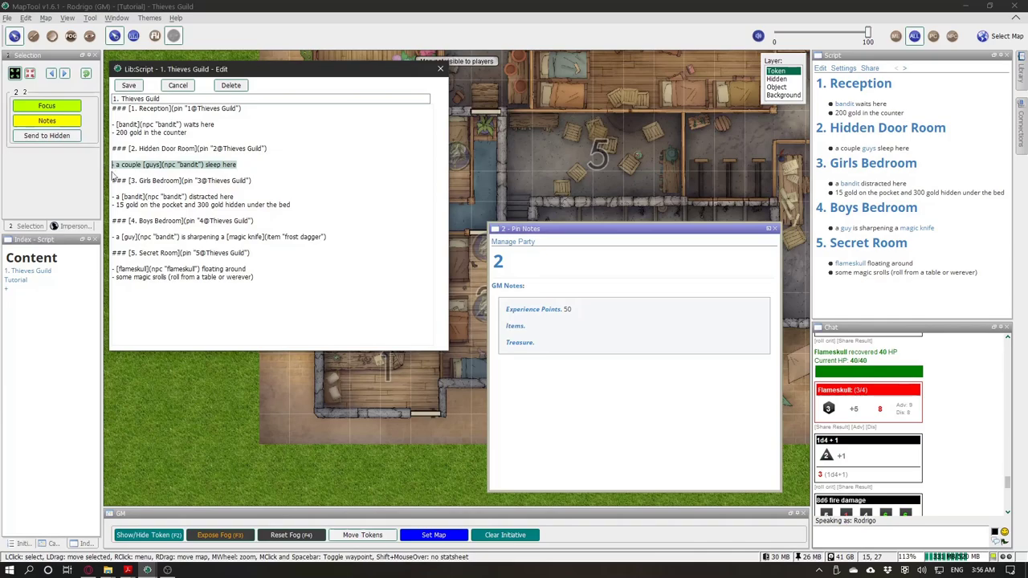
pyautogui.click(512, 291)
pyautogui.hotkey('ctrl', 'v')
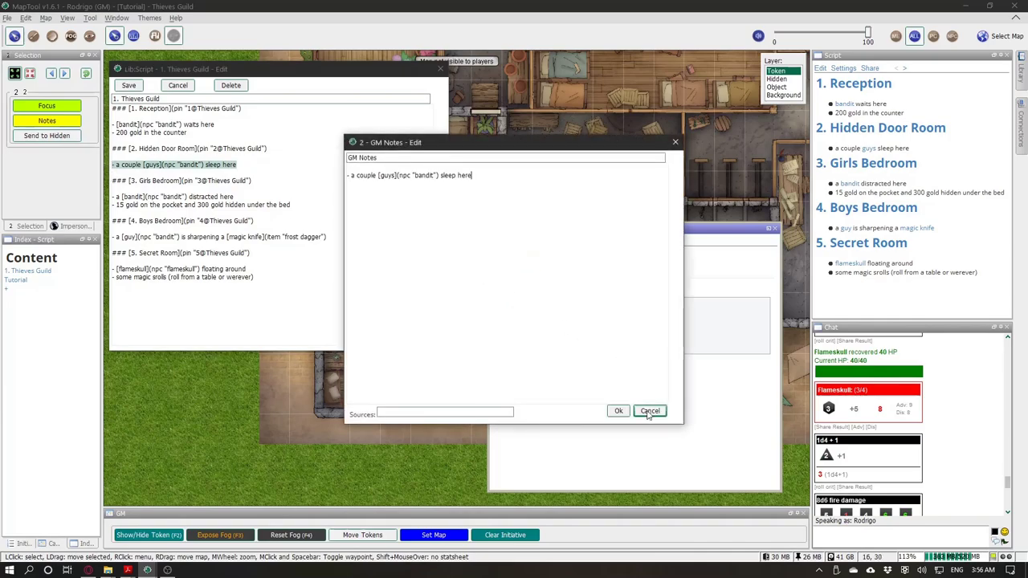
pyautogui.click(615, 410)
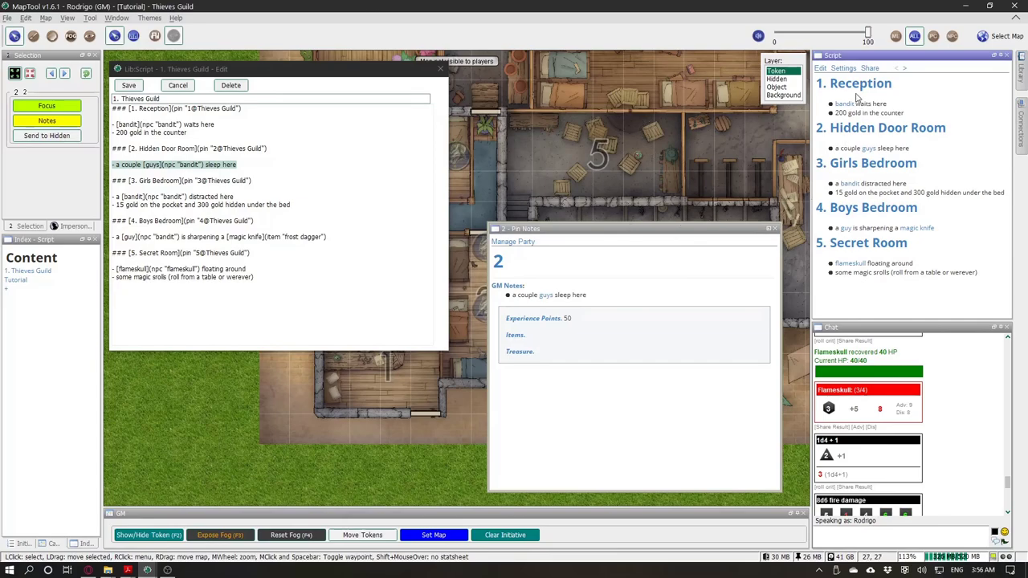
# Step: Go to pin 1, copy the two Reception lines from the Thieves Guild script and open the pin's notes
pyautogui.click(844, 102)
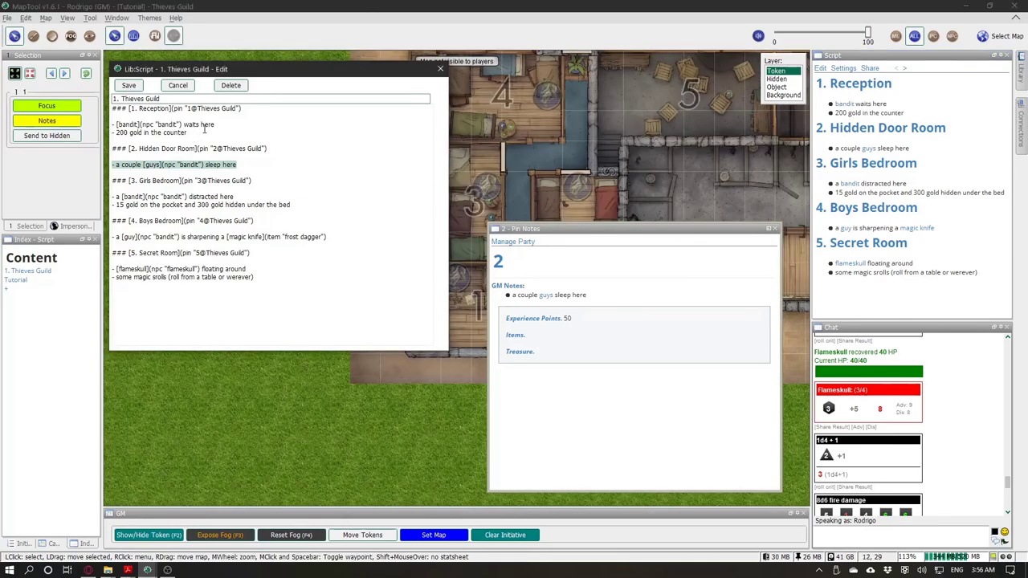
pyautogui.moveTo(187, 134); pyautogui.dragTo(103, 122)
pyautogui.click(62, 120)
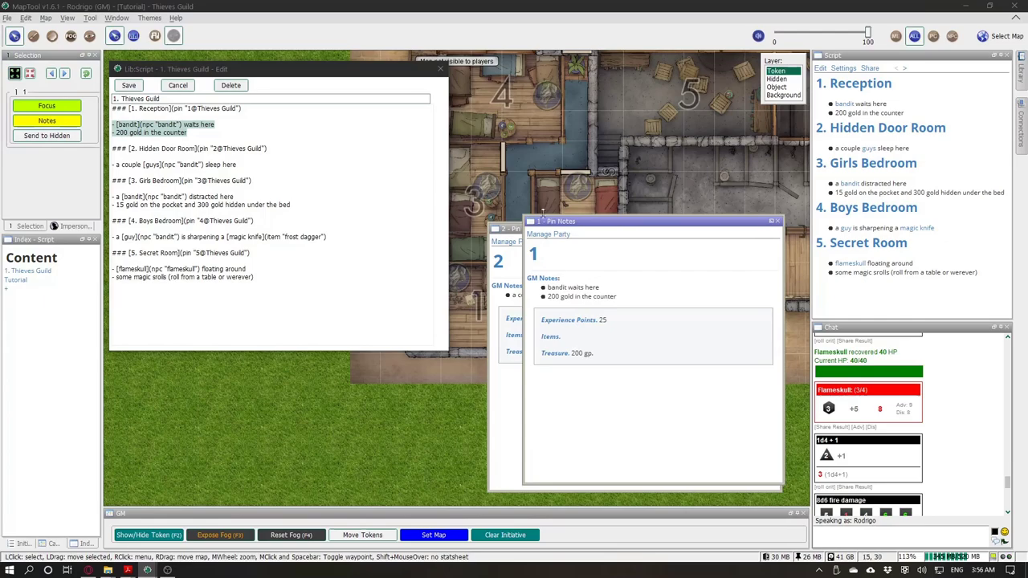
pyautogui.click(554, 283)
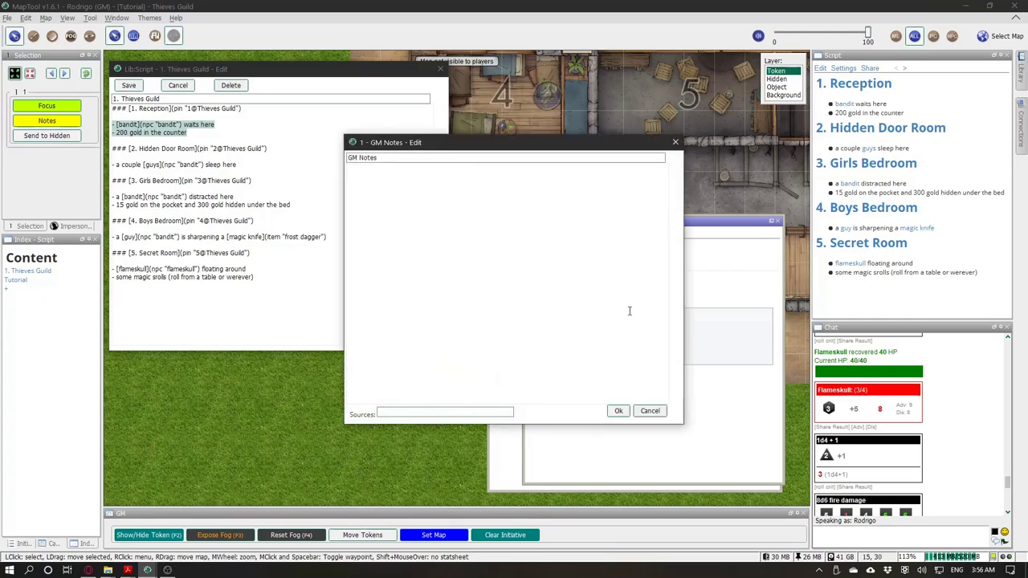
pyautogui.click(650, 410)
pyautogui.click(554, 280)
pyautogui.click(650, 410)
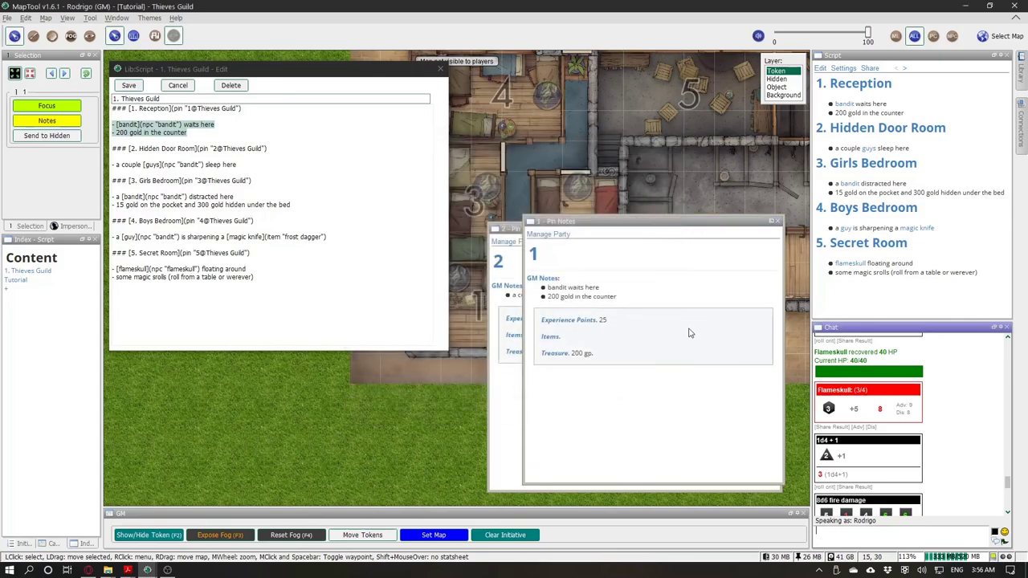
# Step: Close the open notes windows of pins 1 and 2
pyautogui.click(771, 221)
pyautogui.doubleClick(730, 56)
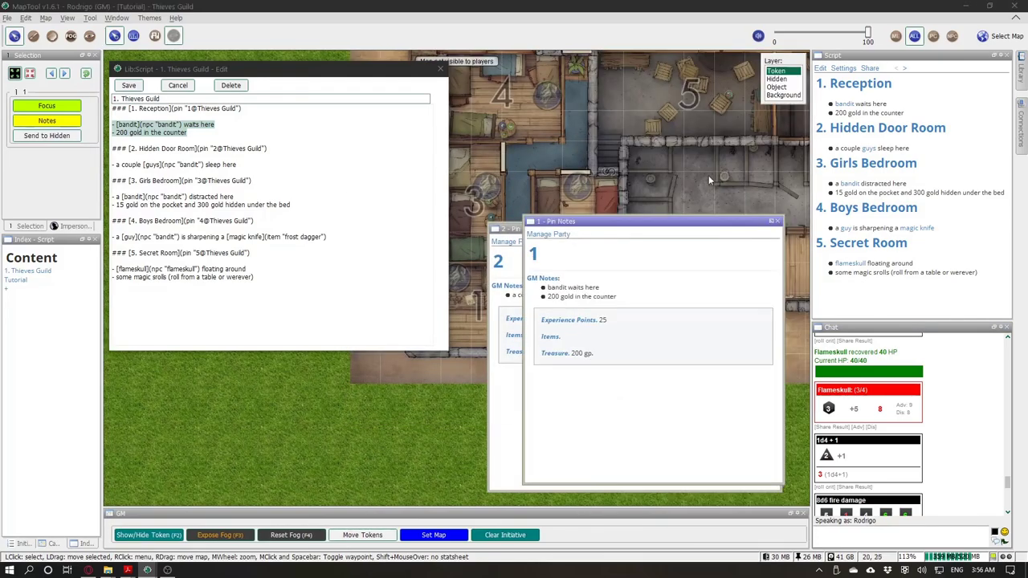
pyautogui.click(778, 220)
pyautogui.click(776, 229)
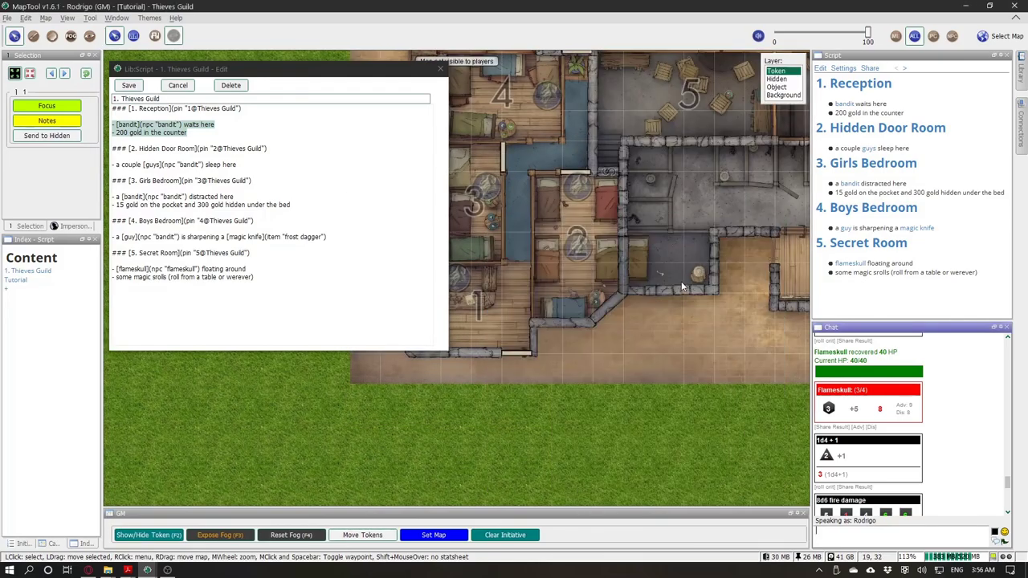
# Step: Replace pin 1's GM notes with the copied Reception lines that link the bandit, and close its notes
pyautogui.click(856, 89)
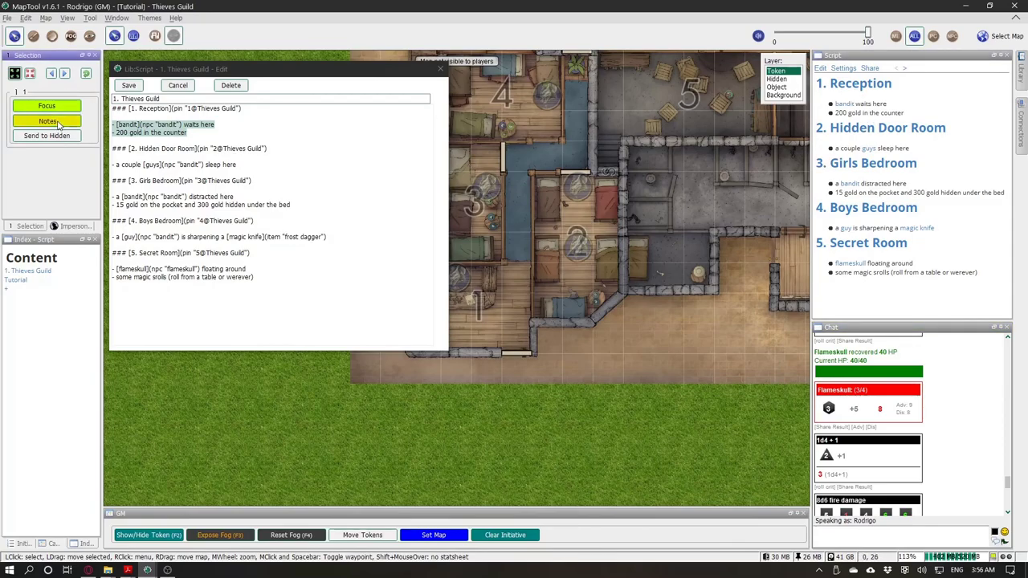
pyautogui.click(541, 278)
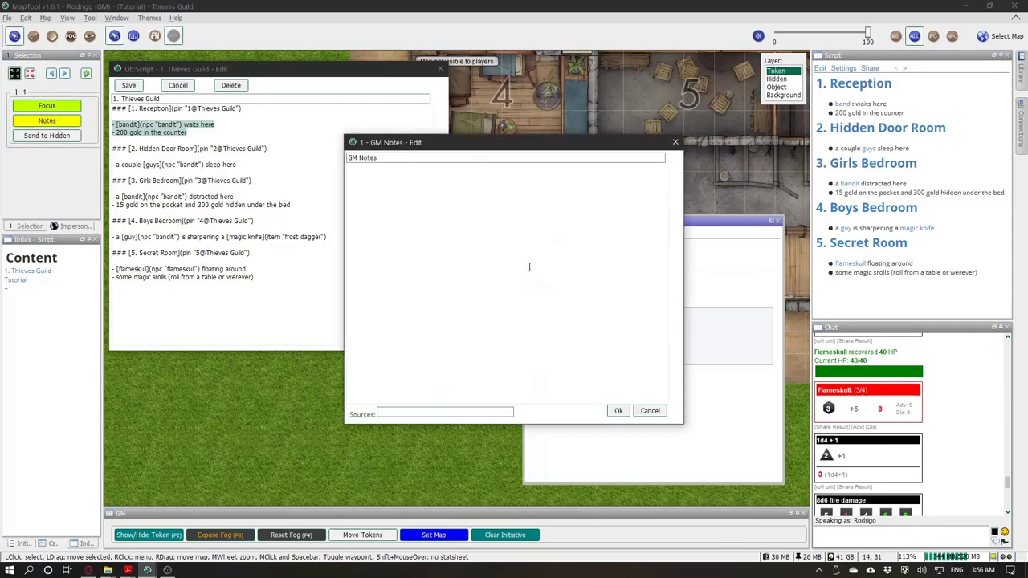
pyautogui.click(619, 408)
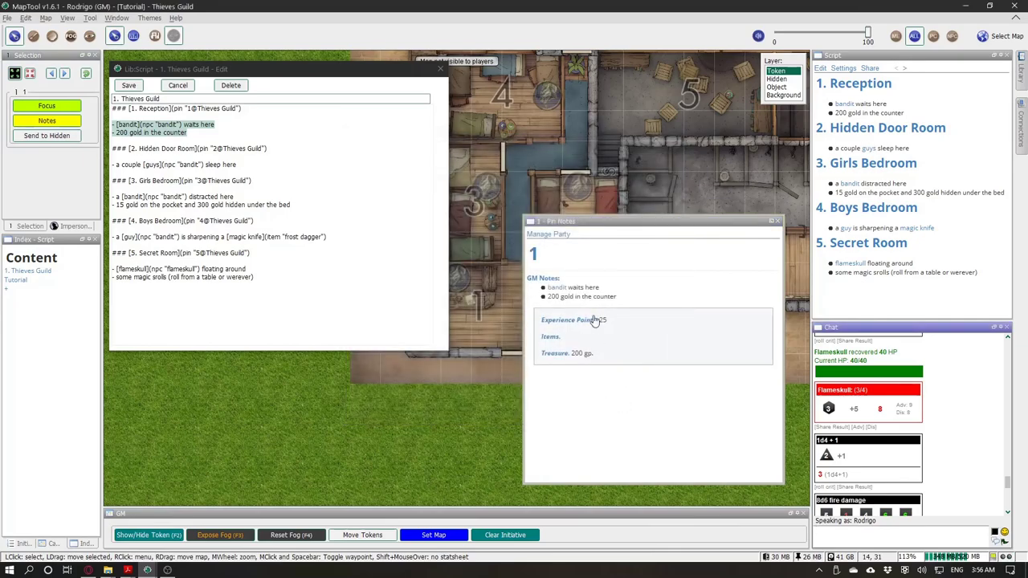
pyautogui.click(773, 222)
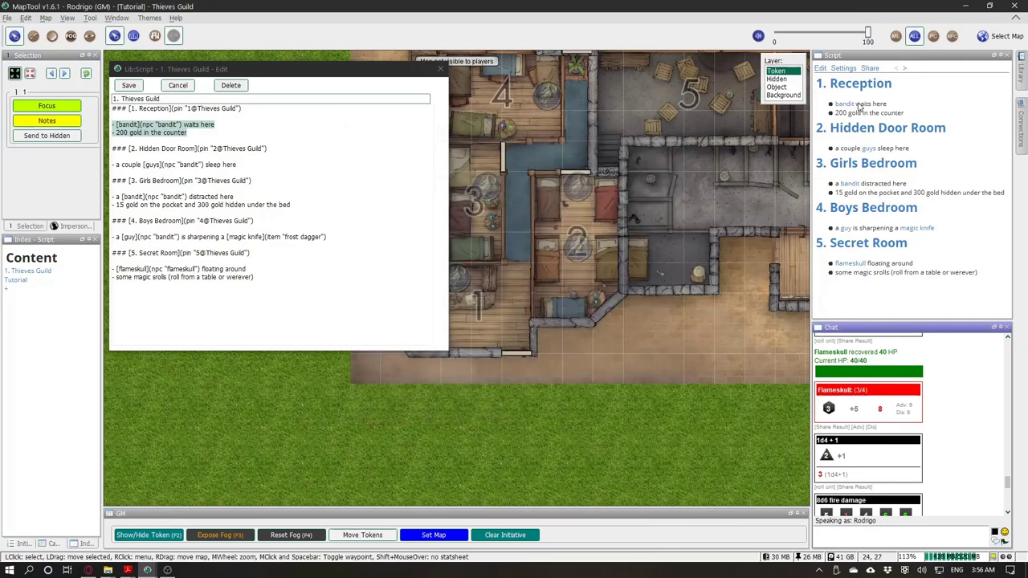
# Step: Open the notes of pin 3 for the Girls Bedroom, then narrow the window and place it beside the script editor
pyautogui.click(849, 164)
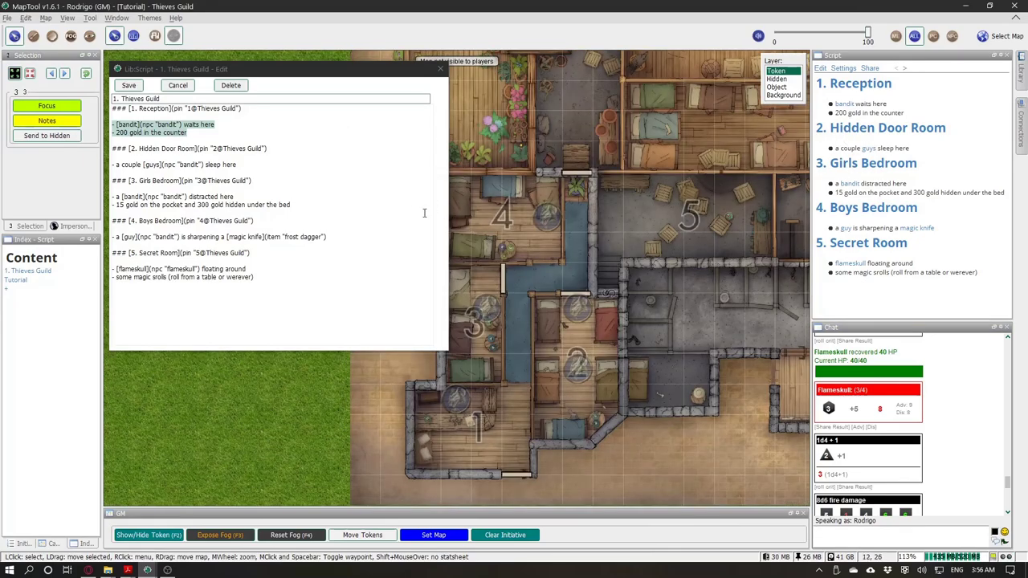
pyautogui.click(46, 121)
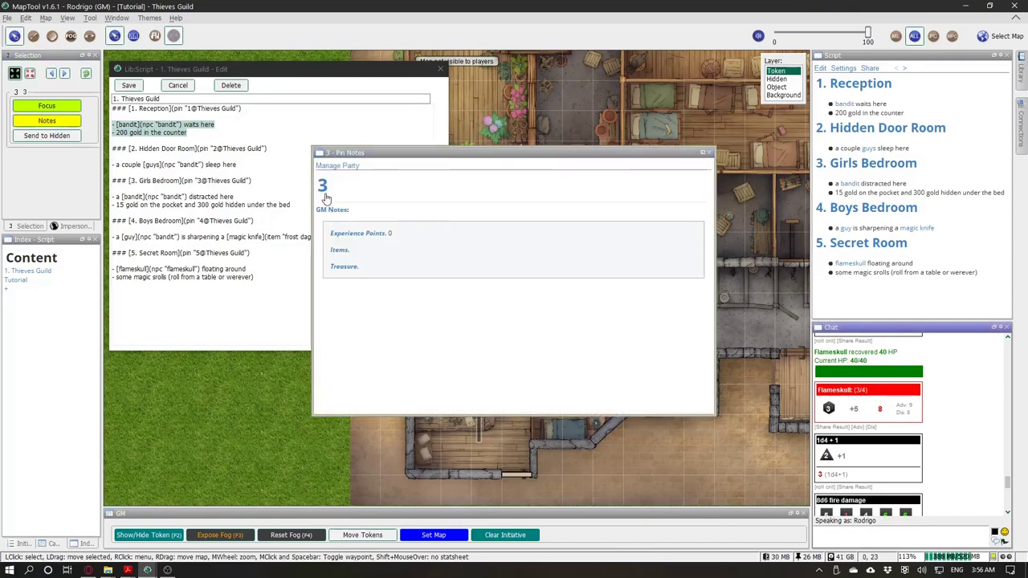
pyautogui.moveTo(311, 202); pyautogui.dragTo(444, 202)
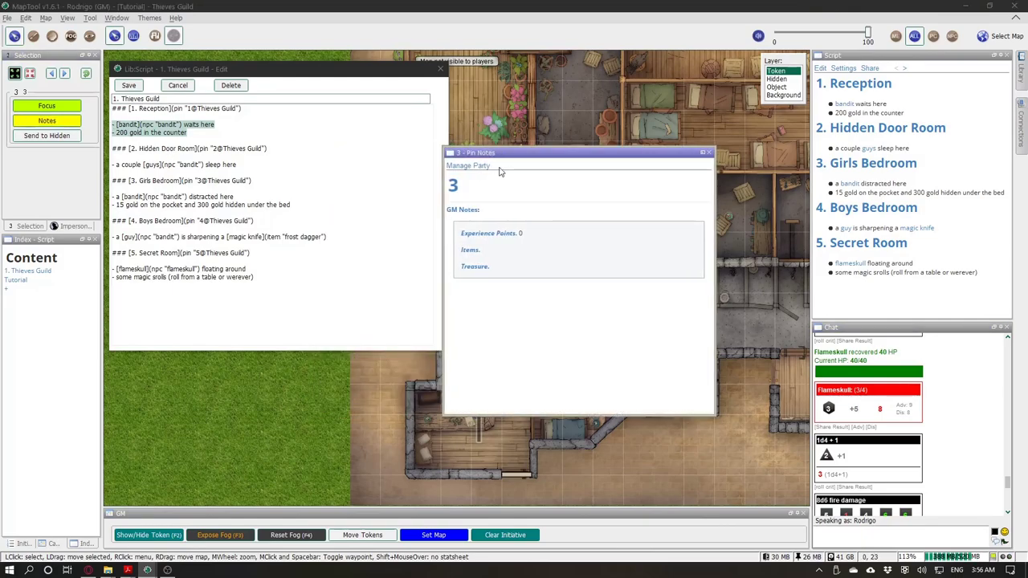
pyautogui.moveTo(516, 154); pyautogui.dragTo(595, 206)
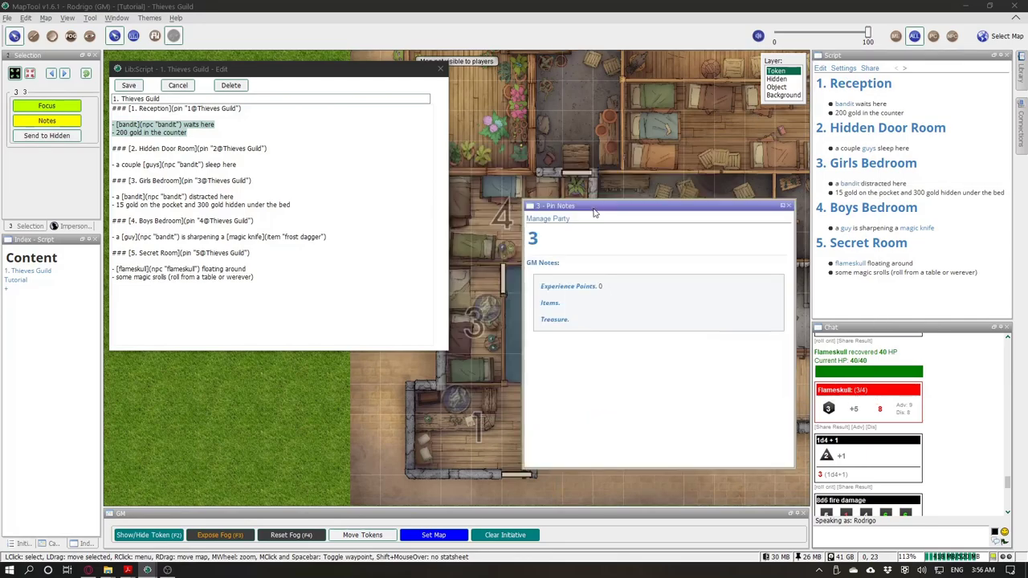
# Step: Copy the two Girls Bedroom lines from the script into pin 3's GM notes and set its experience points to 25
pyautogui.click(157, 168)
pyautogui.tripleClick(153, 165)
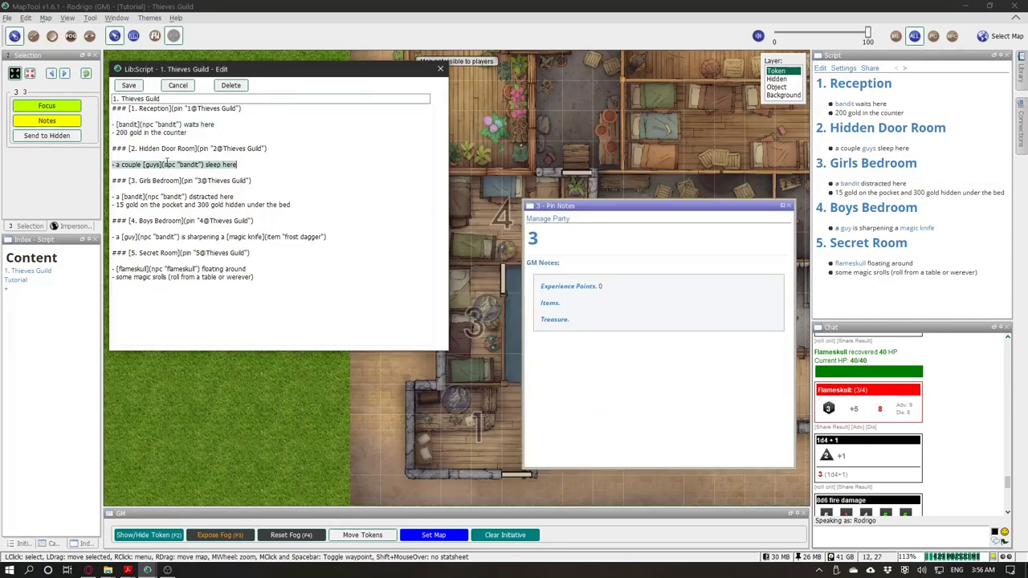
pyautogui.click(151, 196)
pyautogui.moveTo(301, 205); pyautogui.dragTo(112, 196)
pyautogui.hotkey('ctrl', 'c')
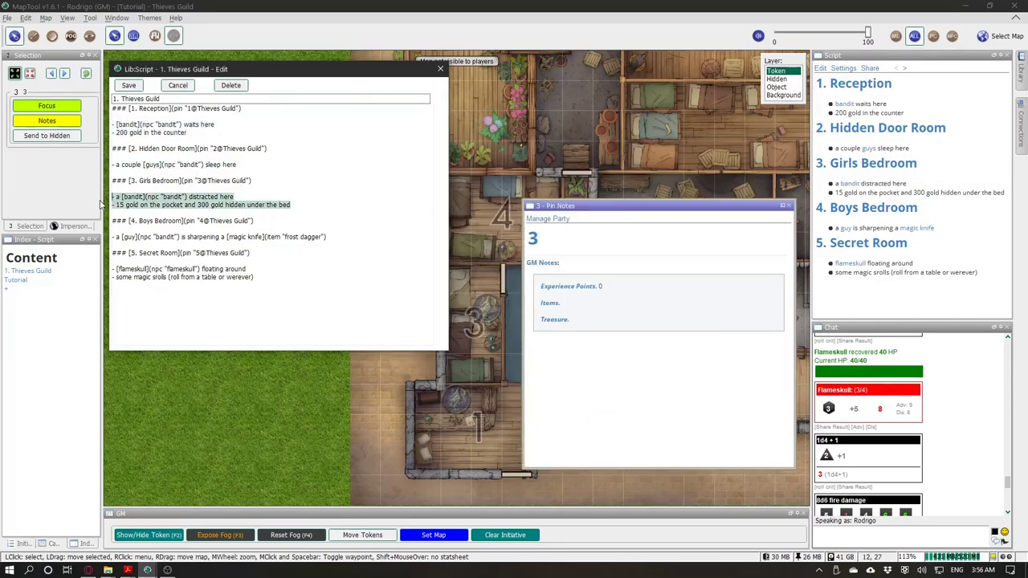
pyautogui.click(530, 278)
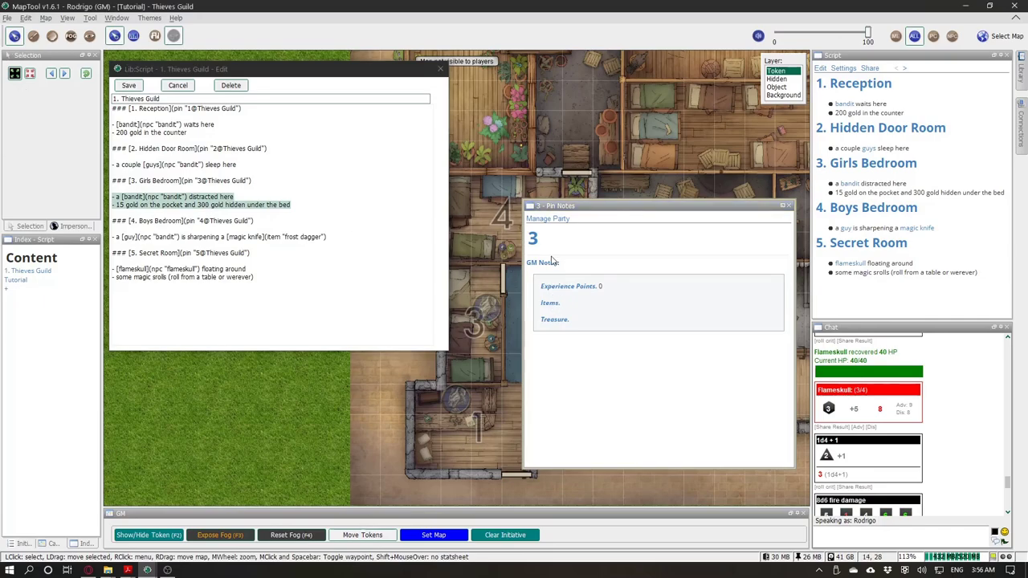
pyautogui.doubleClick(543, 265)
pyautogui.hotkey('ctrl', 'v')
pyautogui.click(619, 411)
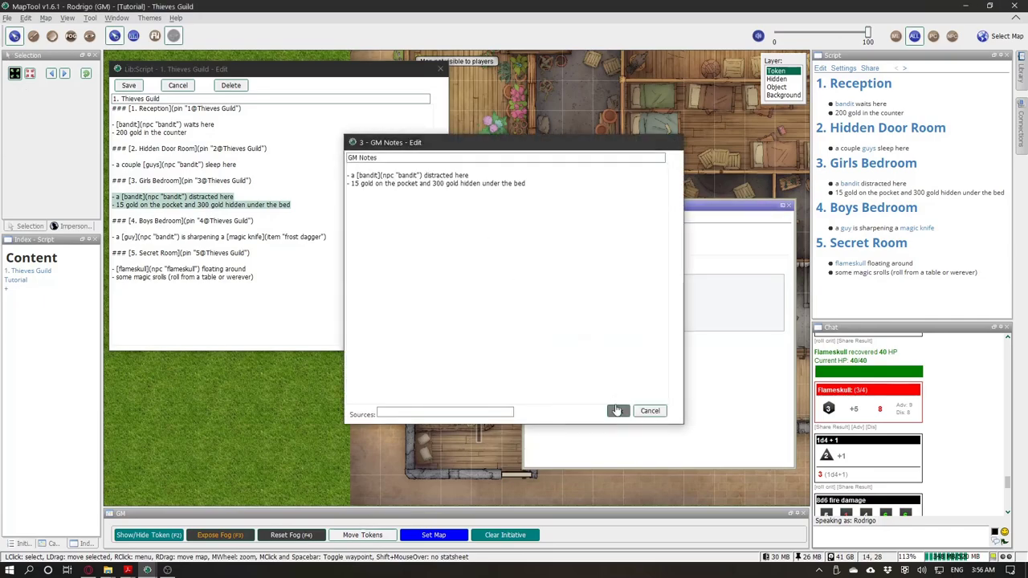
pyautogui.click(570, 306)
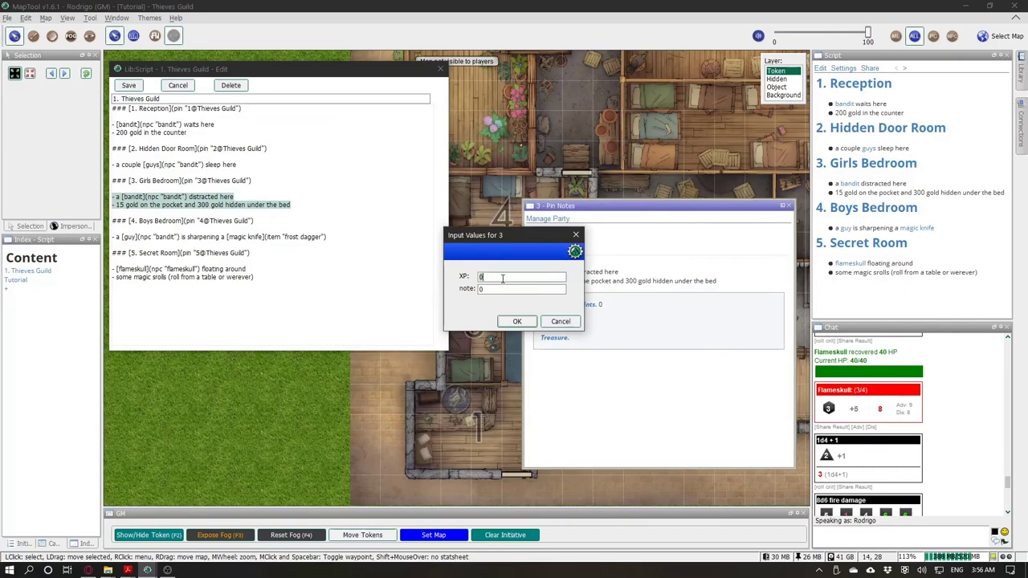
pyautogui.click(517, 321)
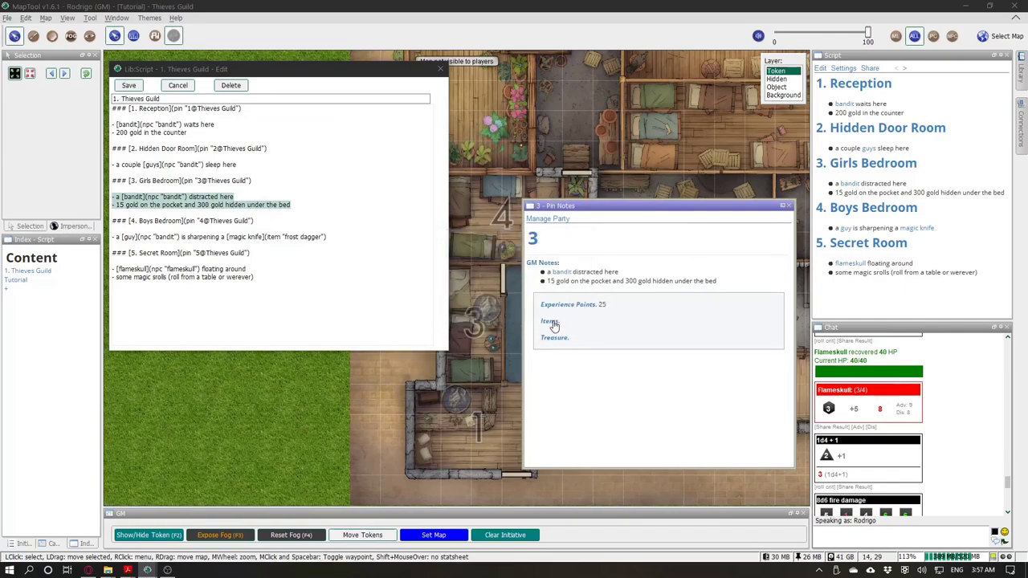
pyautogui.click(551, 326)
pyautogui.moveTo(560, 236); pyautogui.dragTo(394, 238)
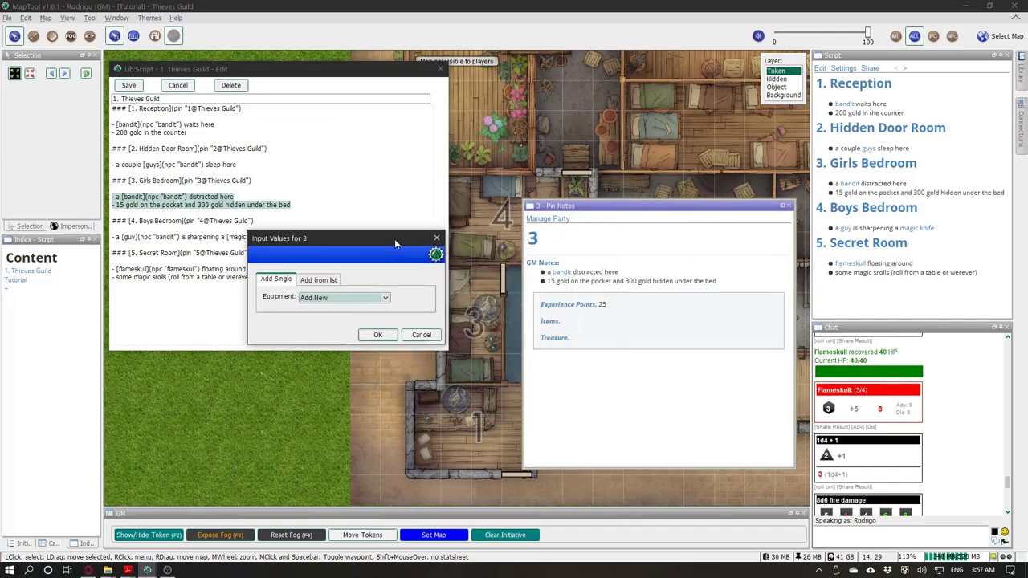
pyautogui.click(422, 335)
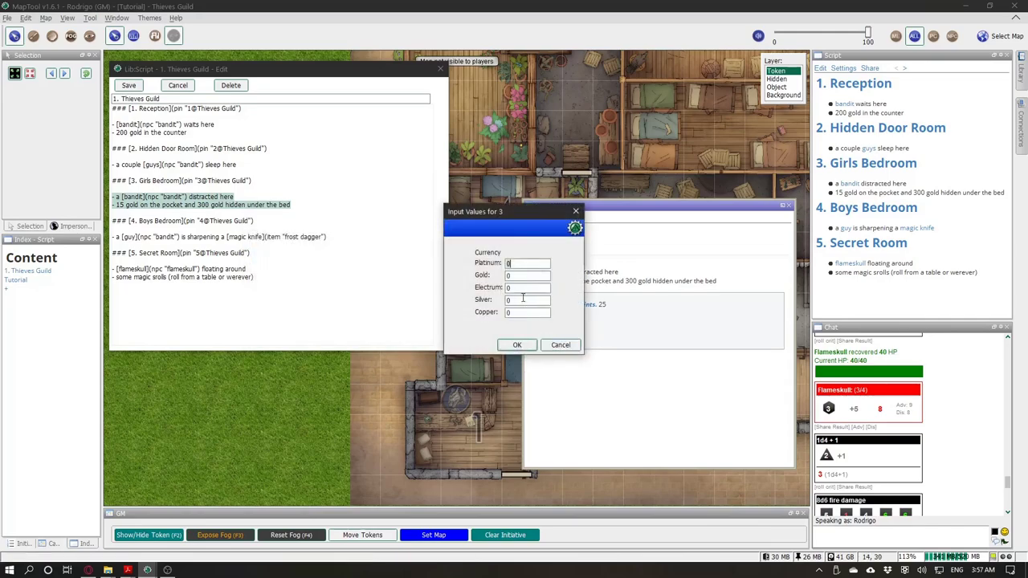
# Step: Set pin 3's treasure to 15 gold and close its notes
pyautogui.moveTo(529, 211); pyautogui.dragTo(452, 211)
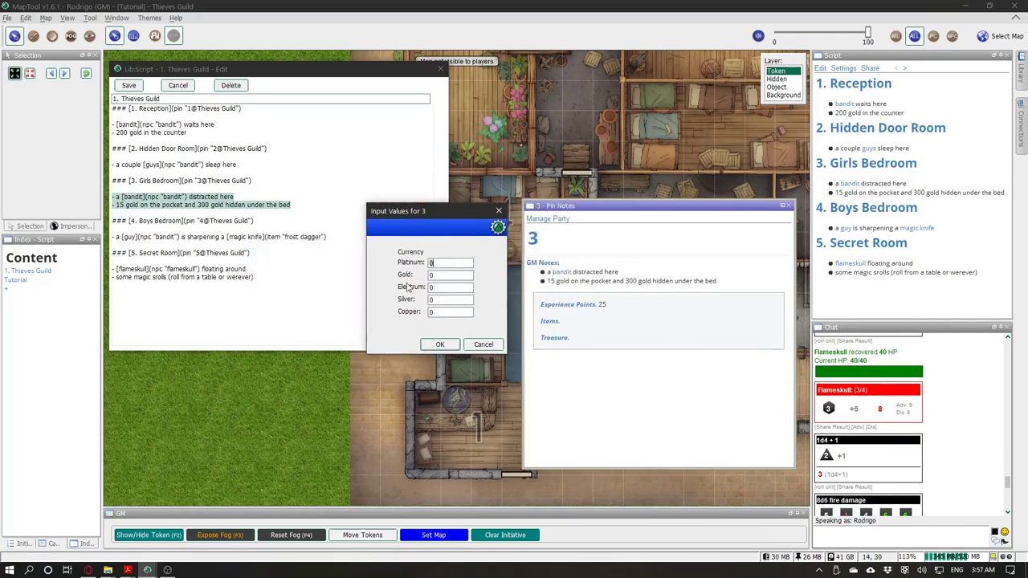
pyautogui.doubleClick(466, 280)
pyautogui.write('15')
pyautogui.click(440, 344)
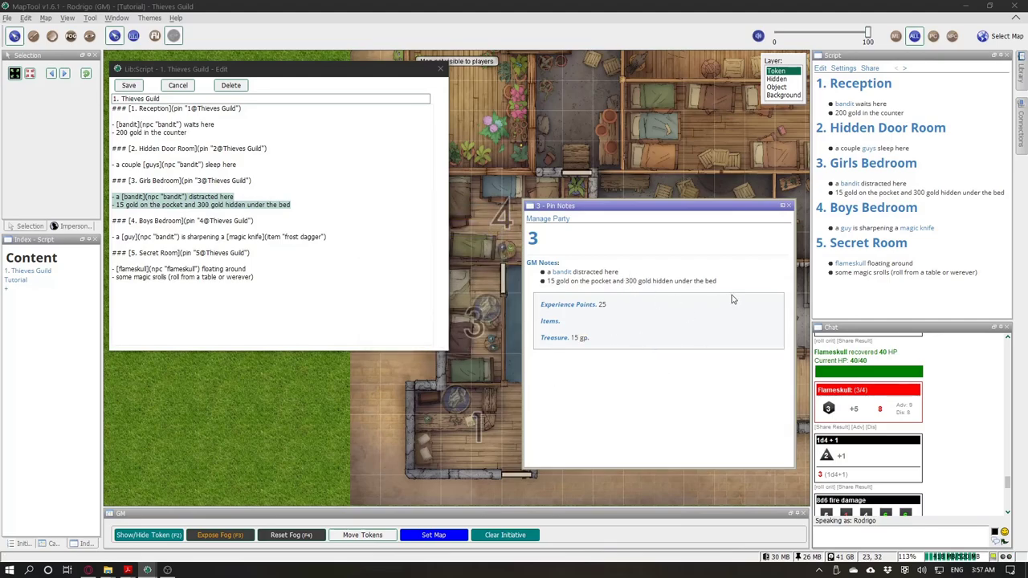
pyautogui.click(788, 205)
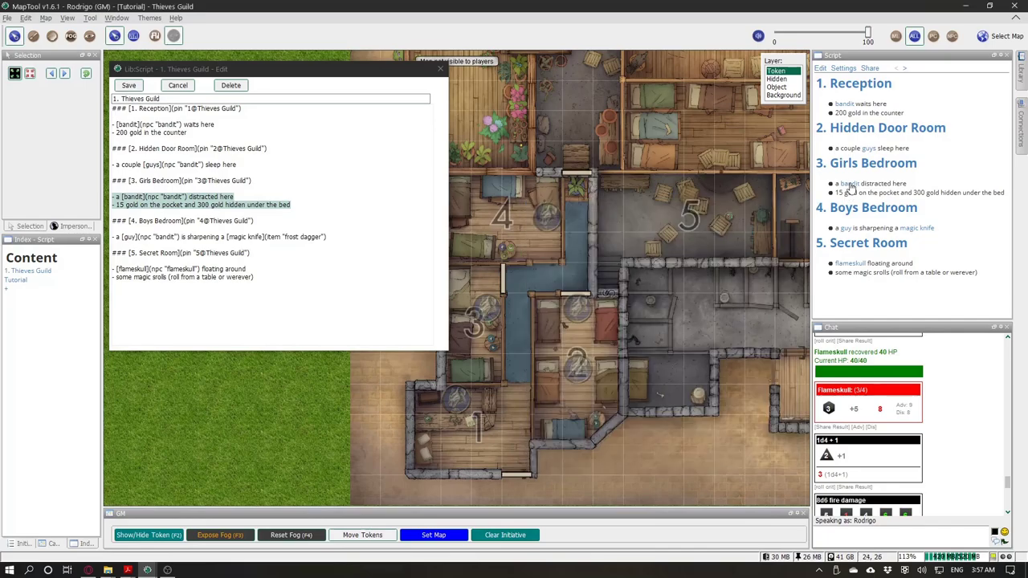
# Step: Open the notes of pin 4 for the Boys Bedroom and narrow the window to uncover the script editor
pyautogui.click(832, 215)
pyautogui.click(47, 121)
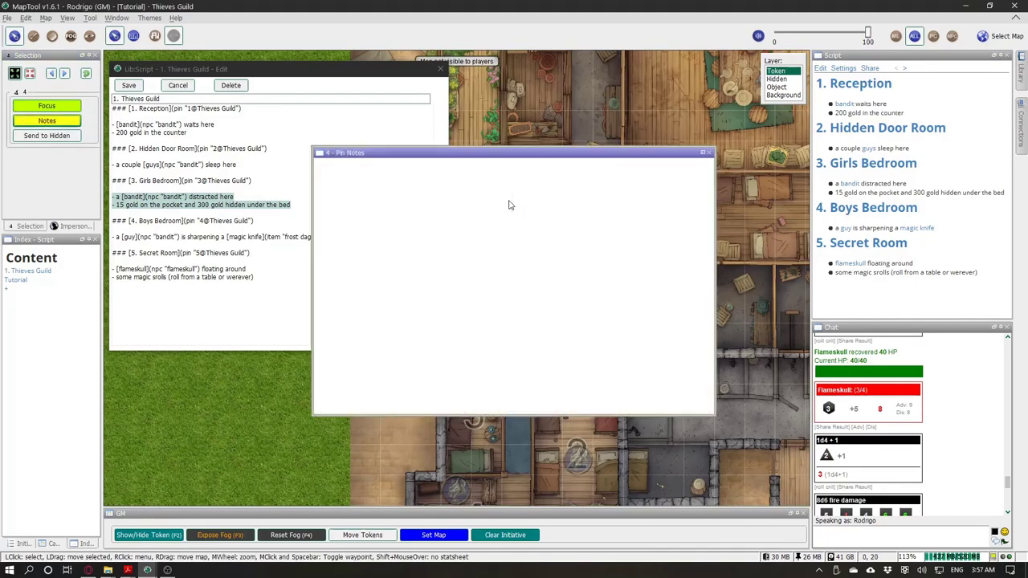
pyautogui.moveTo(312, 254); pyautogui.dragTo(466, 254)
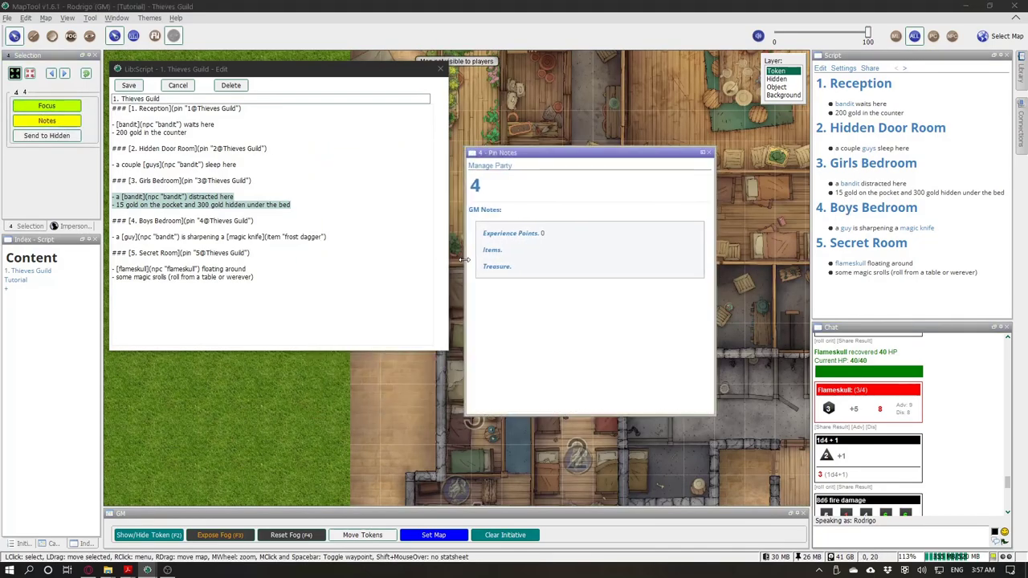
# Step: Copy the Boys Bedroom line about the guy sharpening a magic knife from the script into pin 4's GM notes
pyautogui.click(203, 234)
pyautogui.tripleClick(202, 234)
pyautogui.hotkey('ctrl', 'c')
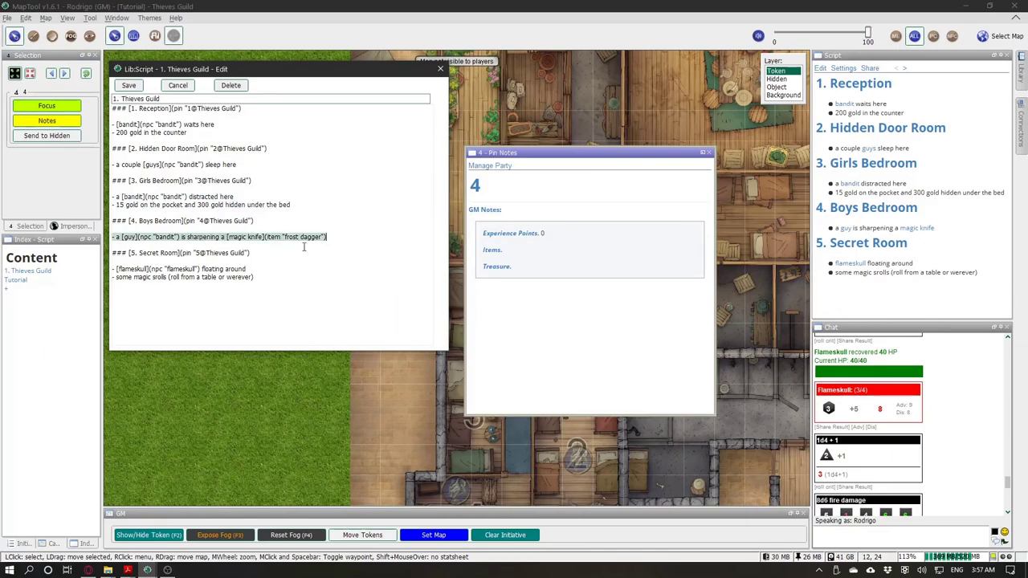
pyautogui.click(485, 207)
pyautogui.hotkey('ctrl', 'v')
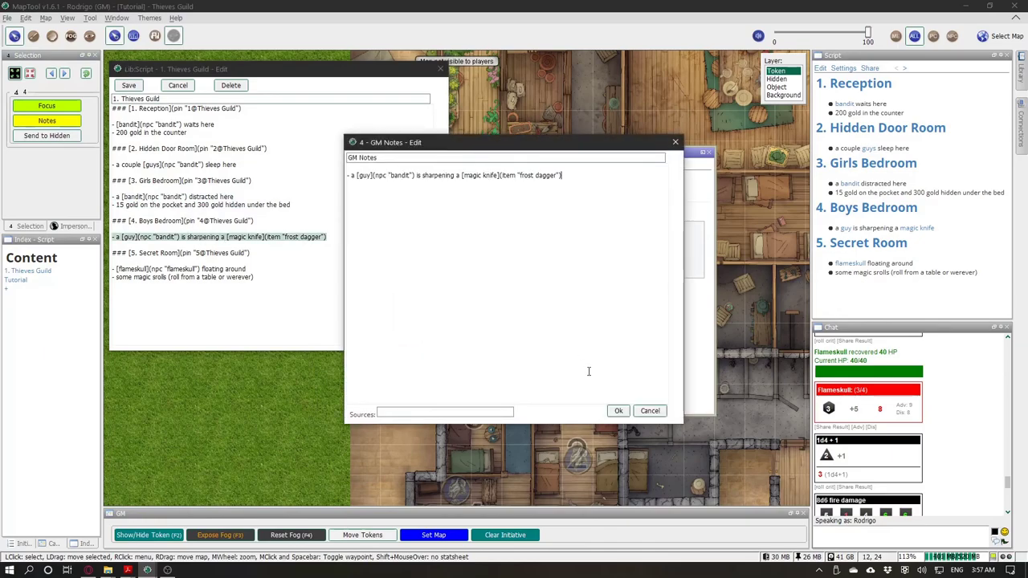
pyautogui.click(619, 411)
# Step: Set pin 4's experience points to 25
pyautogui.click(513, 243)
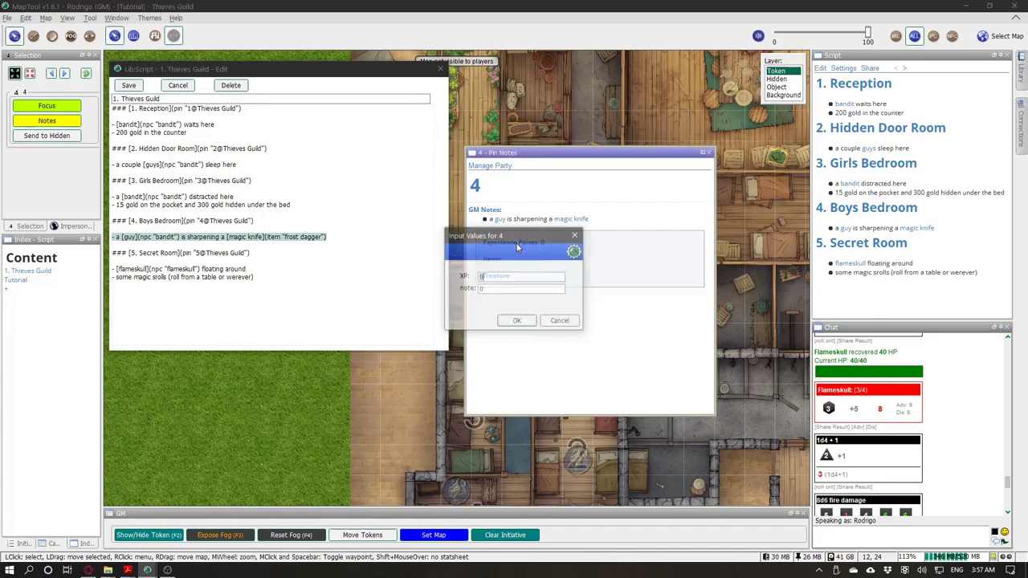
pyautogui.write('25')
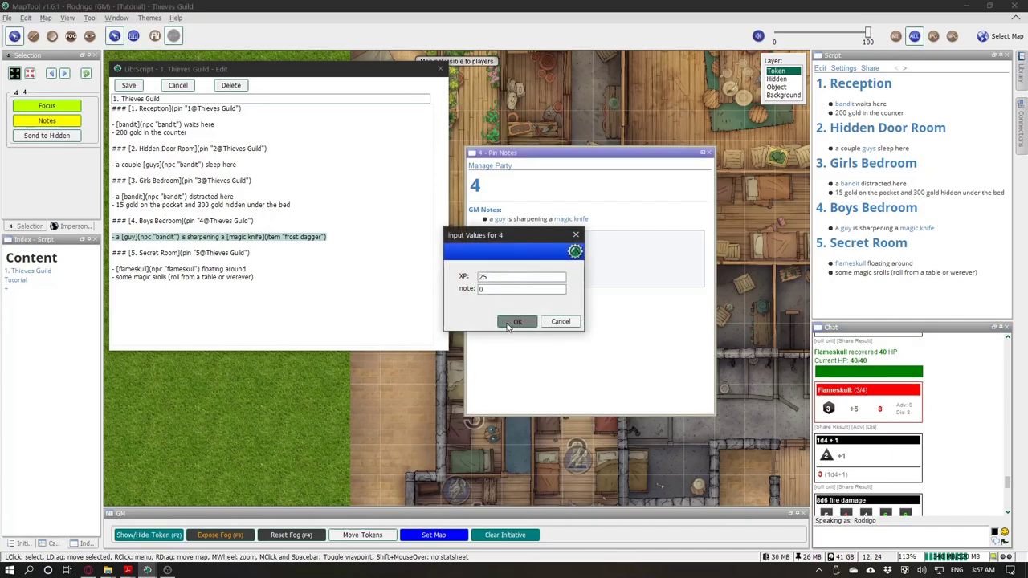
pyautogui.click(517, 321)
# Step: Start adding a new equipment item to pin 4's items
pyautogui.click(497, 262)
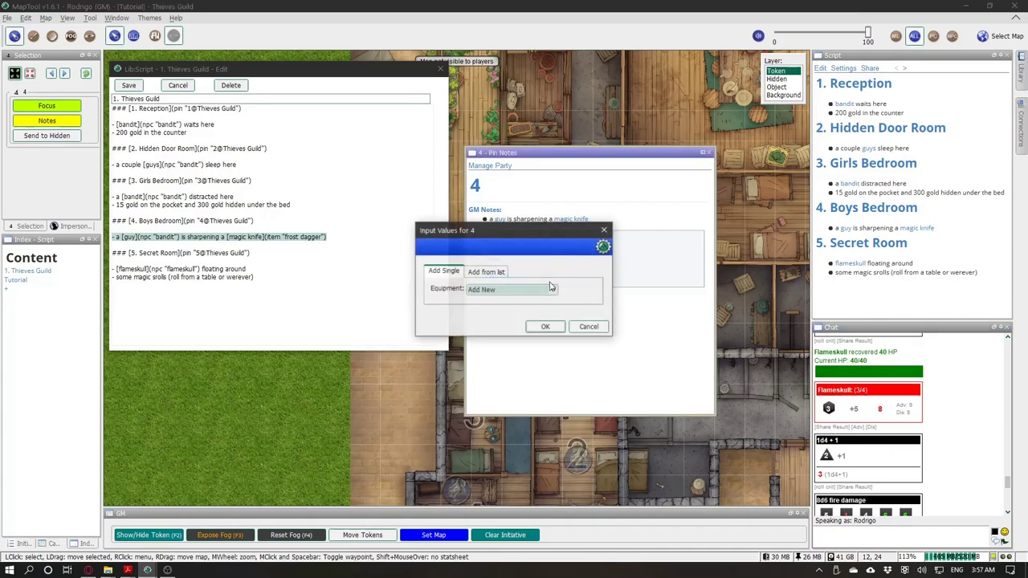
pyautogui.click(582, 327)
pyautogui.click(491, 259)
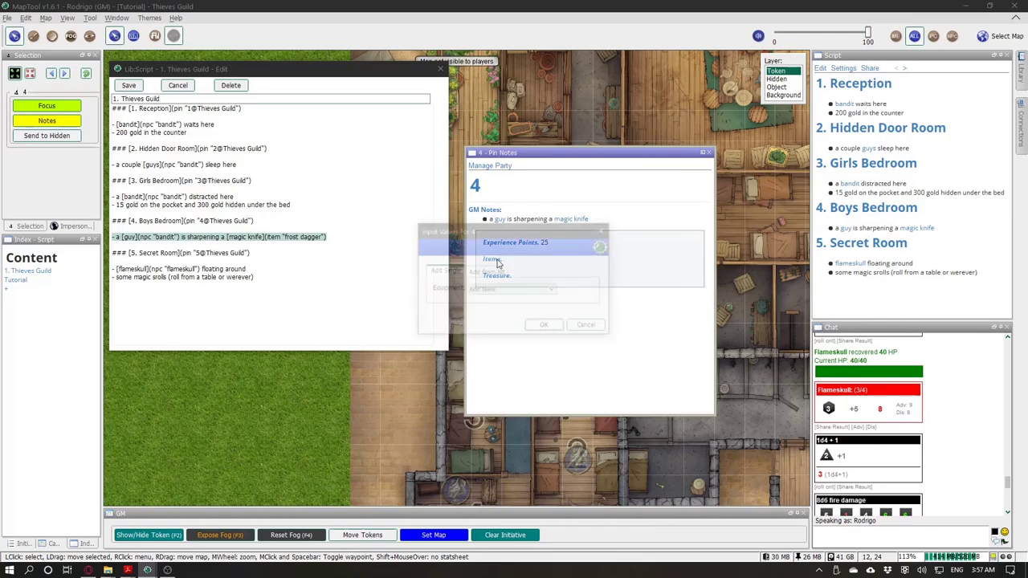
pyautogui.click(546, 327)
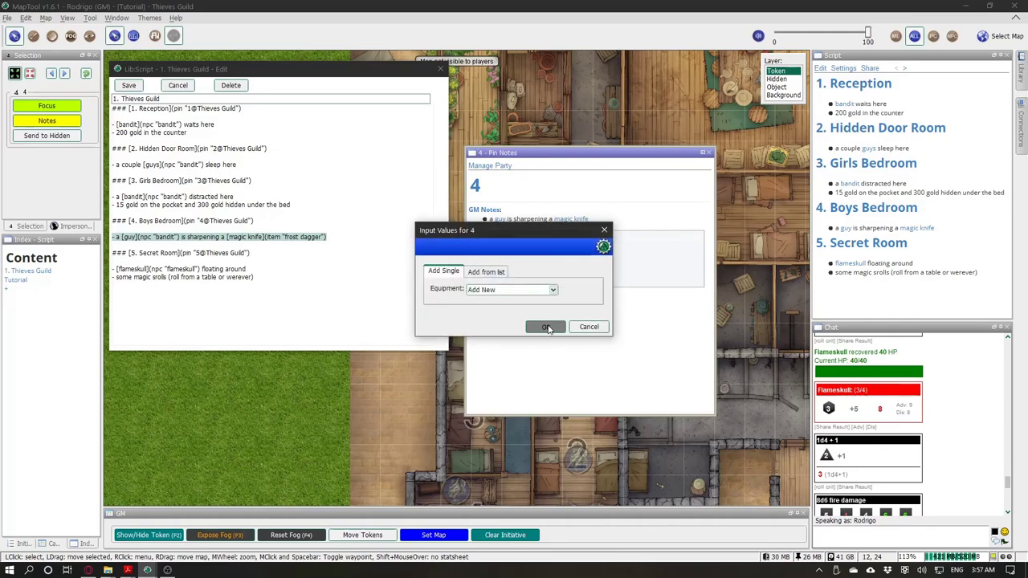
# Step: Uncover pin 4's notes, view the item linked as the magic knife, and close it
pyautogui.moveTo(474, 142); pyautogui.dragTo(578, 329)
pyautogui.moveTo(566, 222)
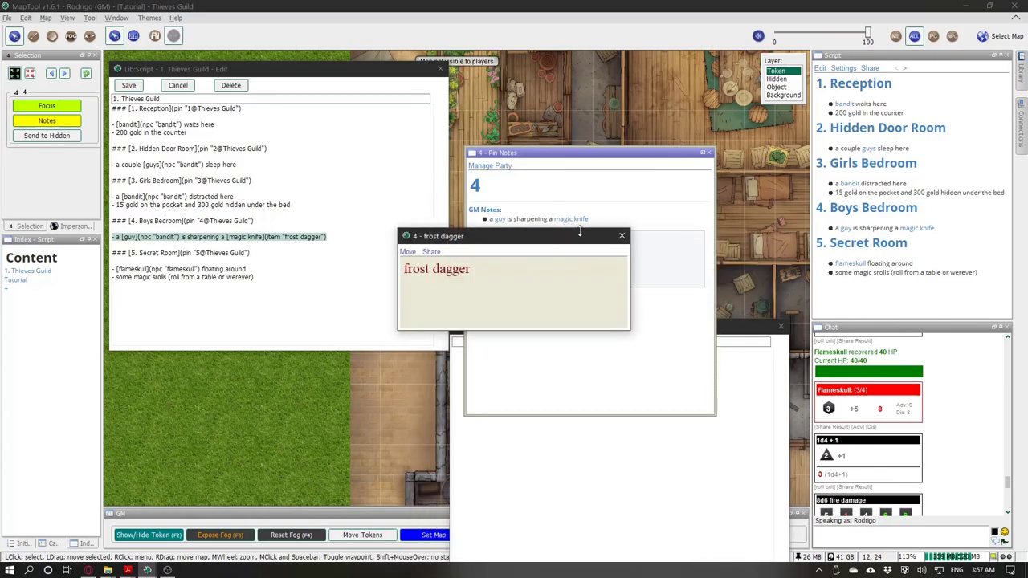
pyautogui.click(617, 237)
# Step: Search the campaign library for "dagger" and open the Dagger item
pyautogui.click(243, 415)
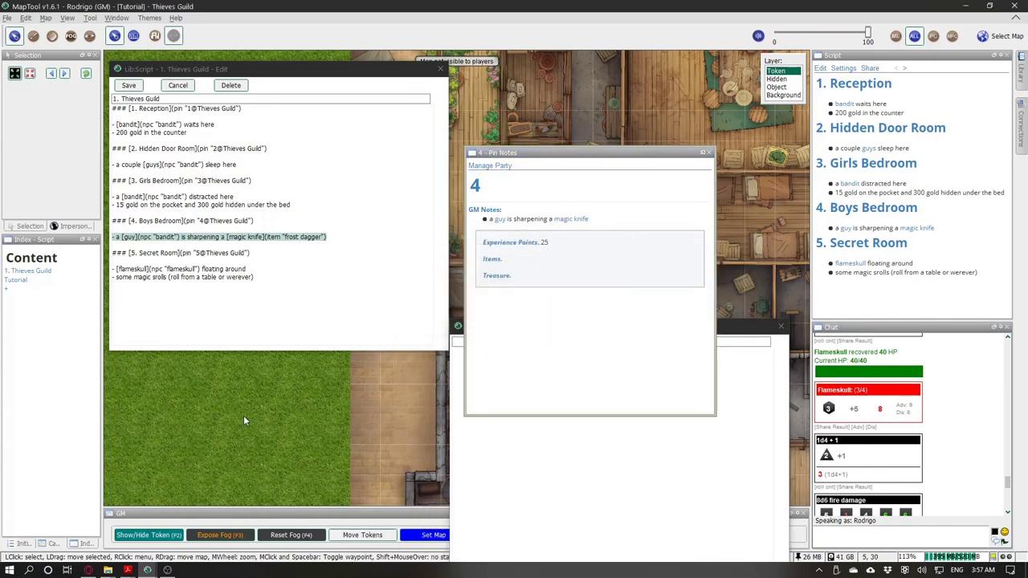
pyautogui.hotkey('ctrl', 'f')
pyautogui.write('da')
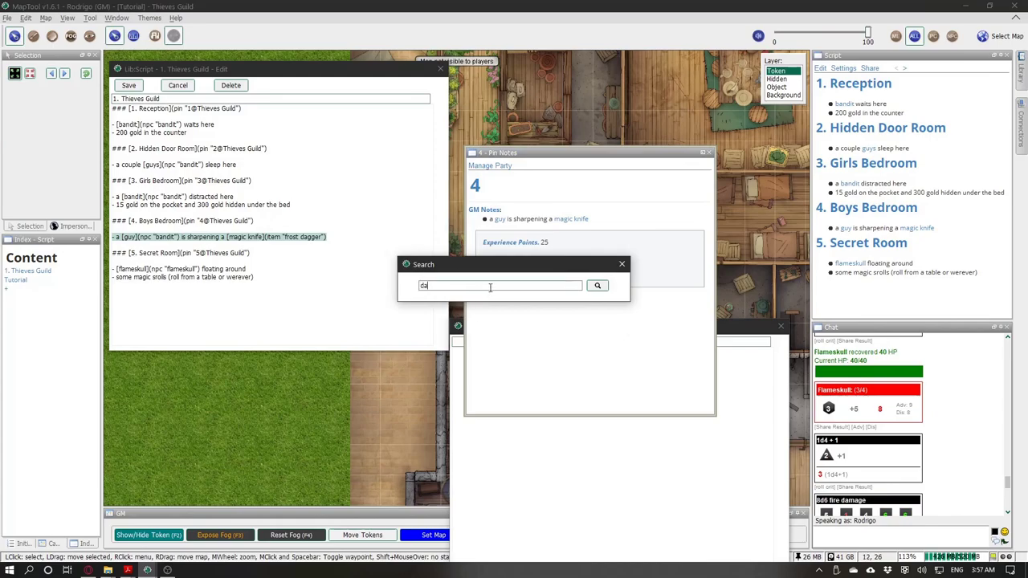
pyautogui.write('gger')
pyautogui.press('Return')
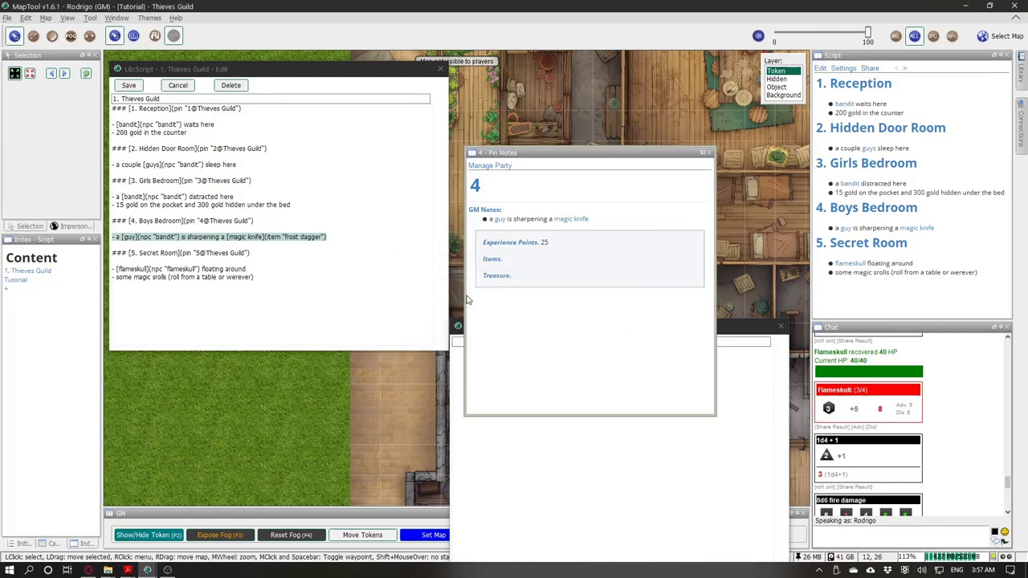
pyautogui.click(425, 300)
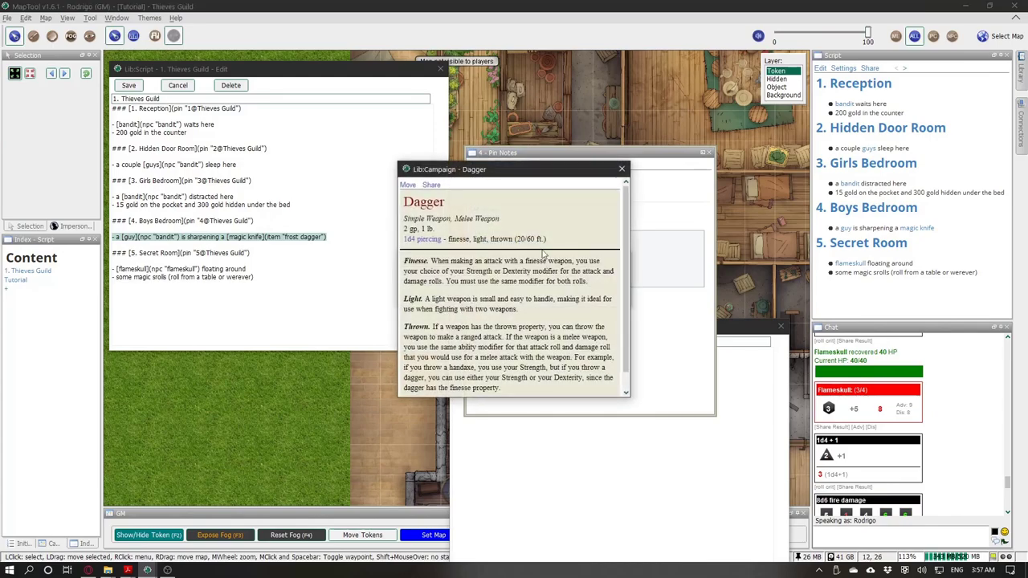
# Step: Copy the Dagger's description without its sources line into the new item's text, closing the Dagger and search windows
pyautogui.moveTo(404, 201); pyautogui.dragTo(542, 408)
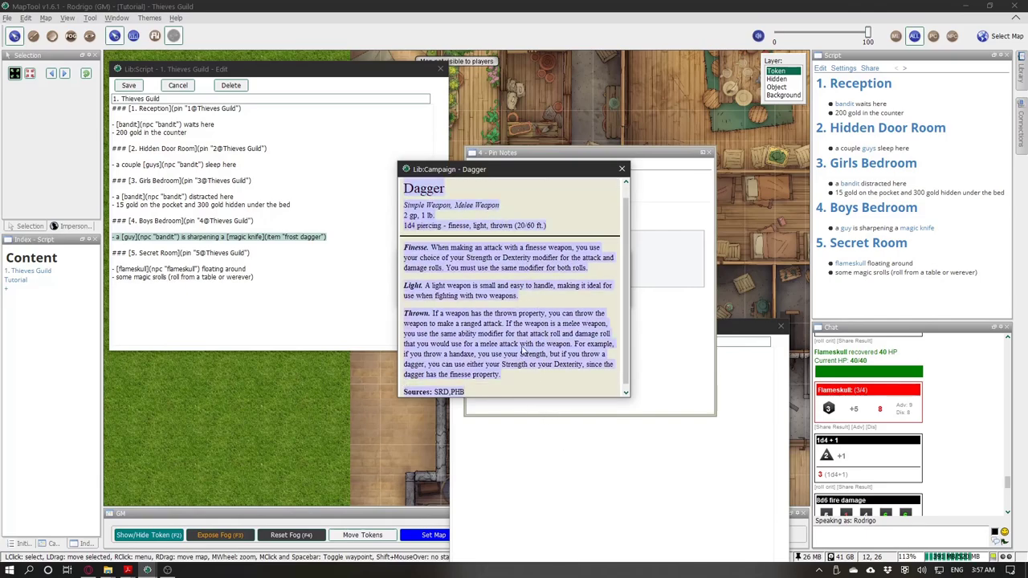
pyautogui.click(530, 341)
pyautogui.scroll(1, 523, 331)
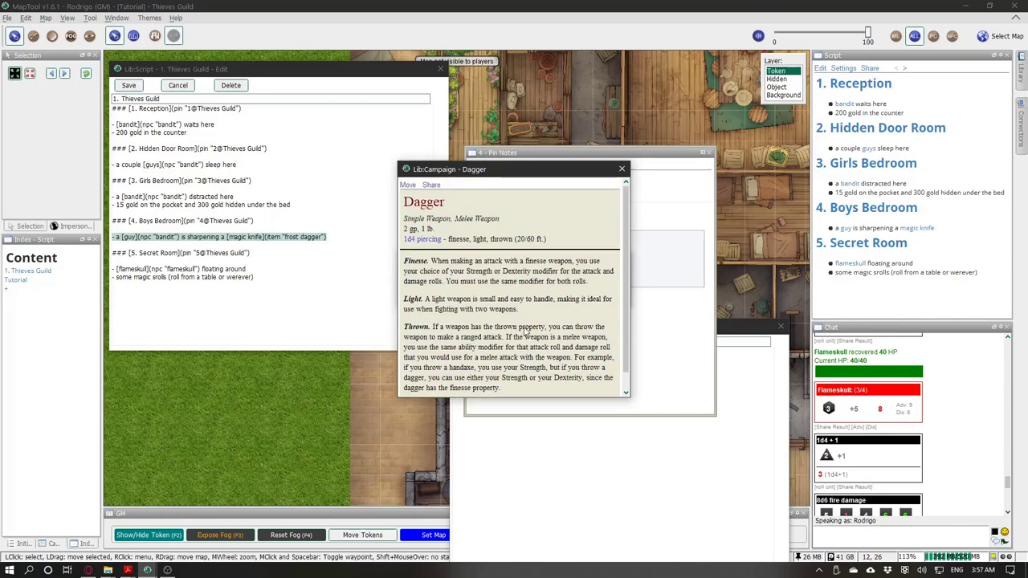
pyautogui.moveTo(404, 199); pyautogui.dragTo(565, 380)
pyautogui.hotkey('ctrl', 'c')
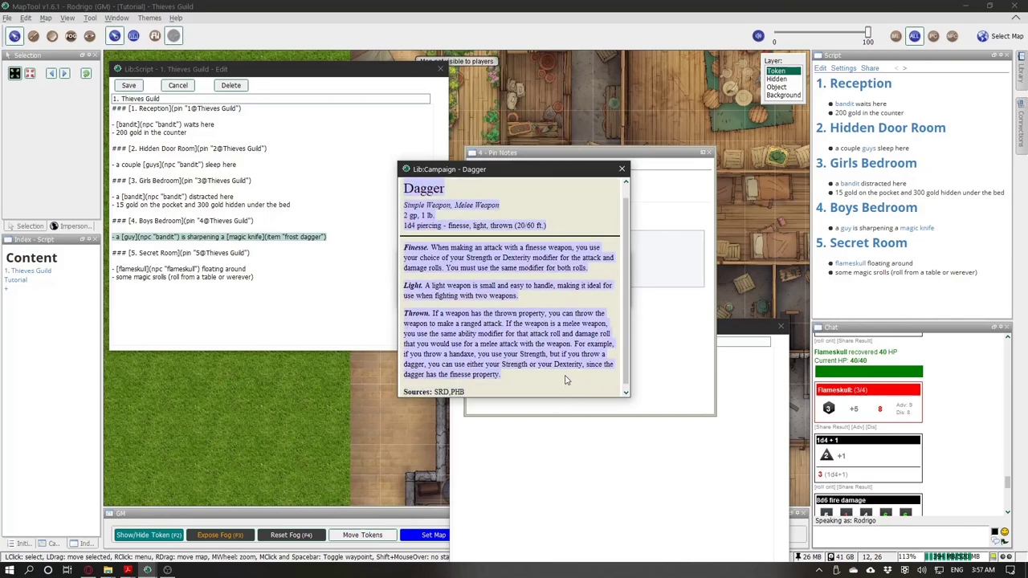
pyautogui.click(621, 169)
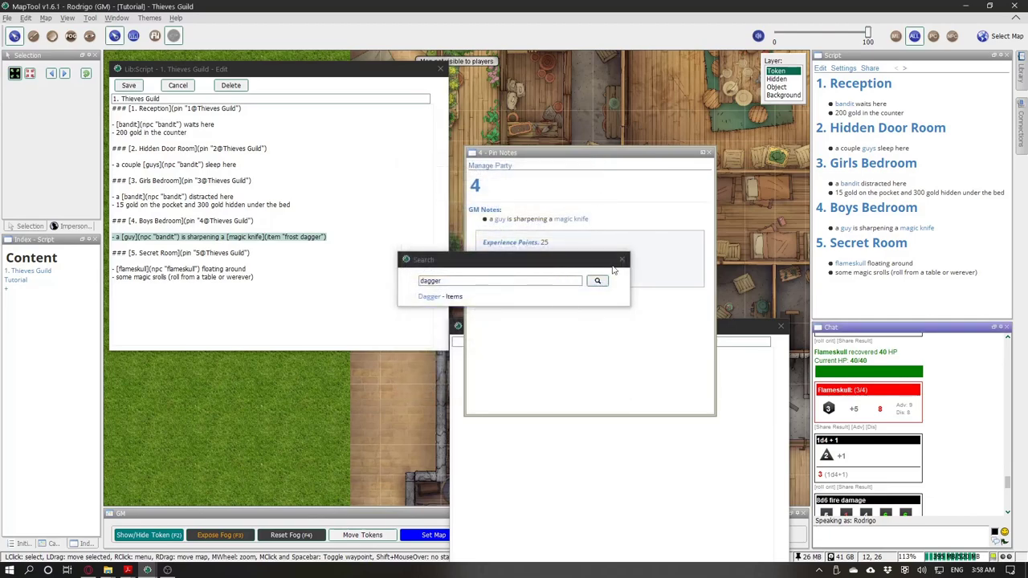
pyautogui.click(621, 259)
pyautogui.click(477, 267)
pyautogui.moveTo(550, 332); pyautogui.dragTo(468, 244)
pyautogui.hotkey('ctrl', 'v')
# Step: Name the new item Frost Dagger, copying the name from the magic knife link in the script and capitalizing both words
pyautogui.click(231, 234)
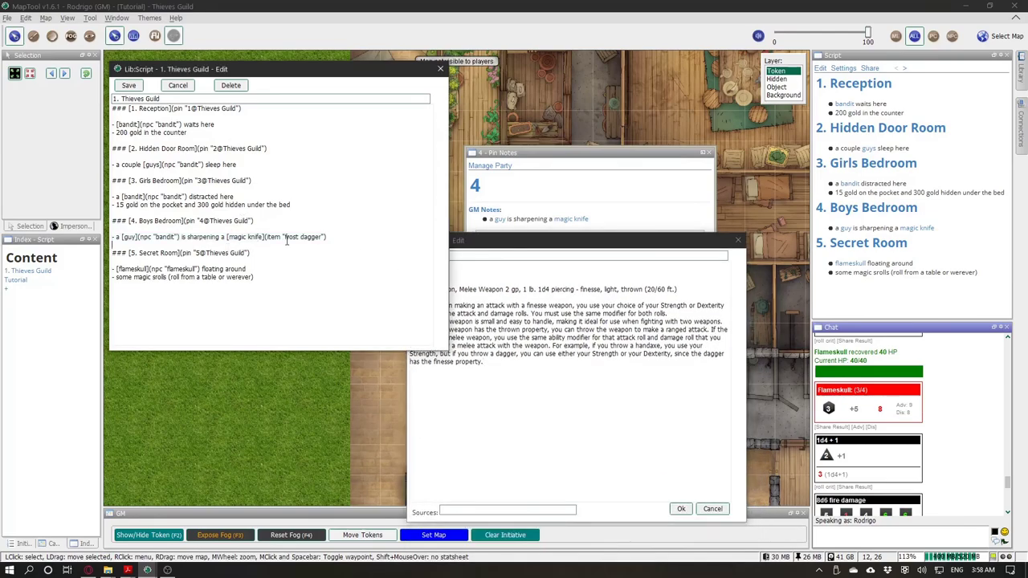
pyautogui.moveTo(284, 237); pyautogui.dragTo(319, 236)
pyautogui.click(529, 328)
pyautogui.click(460, 256)
pyautogui.write('frost dagger')
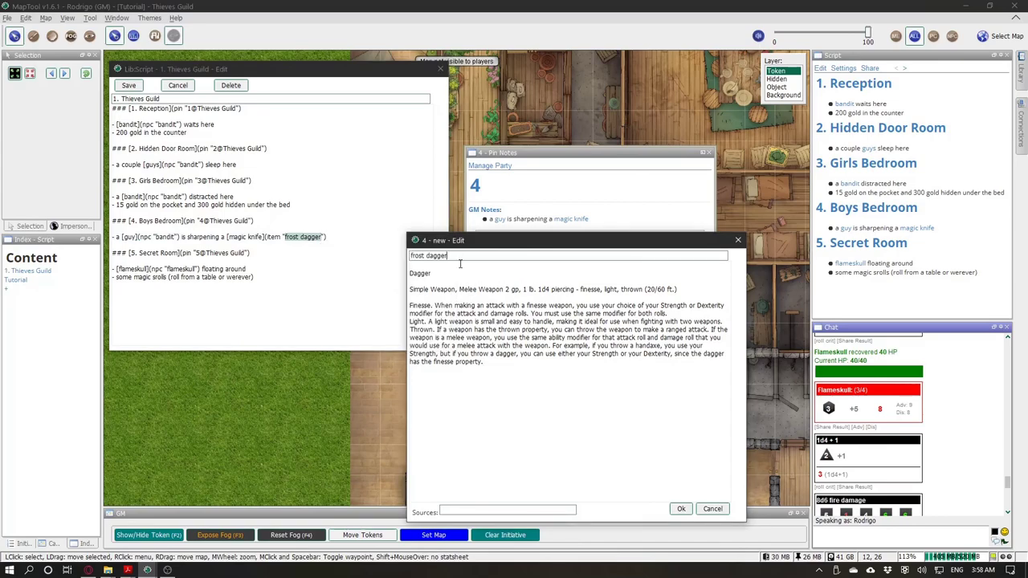
pyautogui.press('Delete')
pyautogui.write('D')
pyautogui.press('Delete')
pyautogui.write('F')
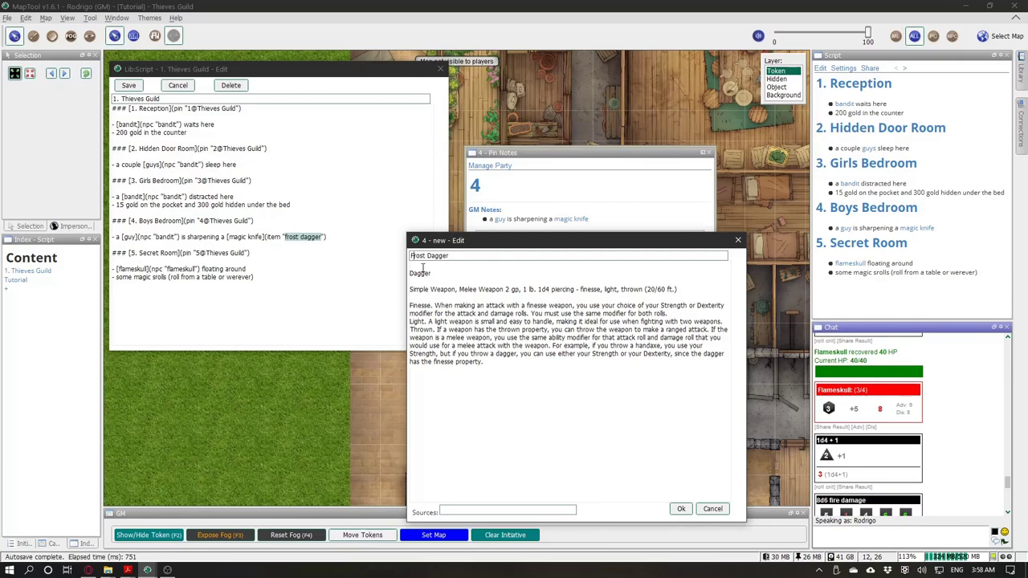
# Step: Delete the Dagger heading and the blank lines above the weapon type line in the item text
pyautogui.moveTo(440, 281); pyautogui.dragTo(426, 255)
pyautogui.press('Delete')
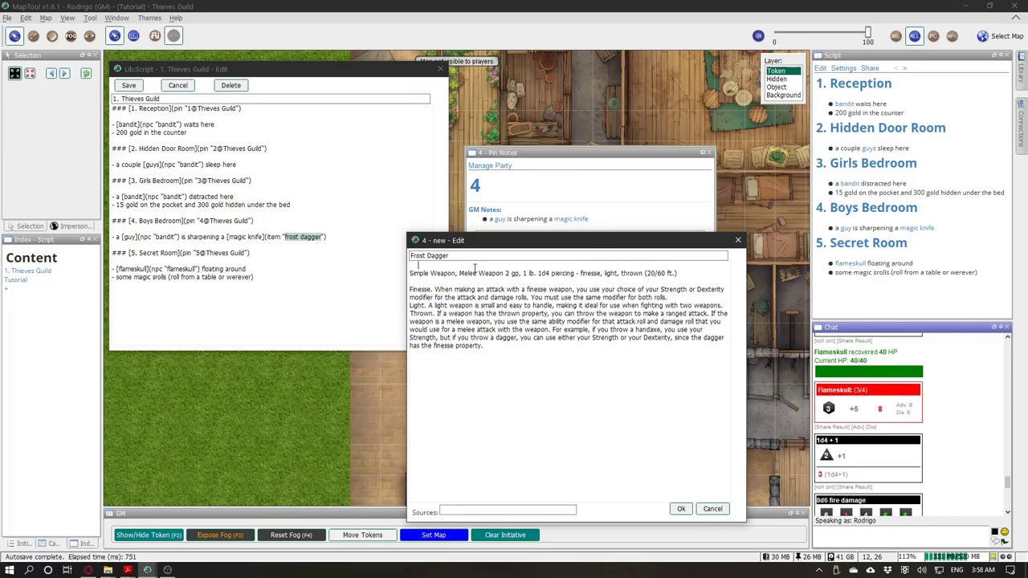
pyautogui.press('Delete')
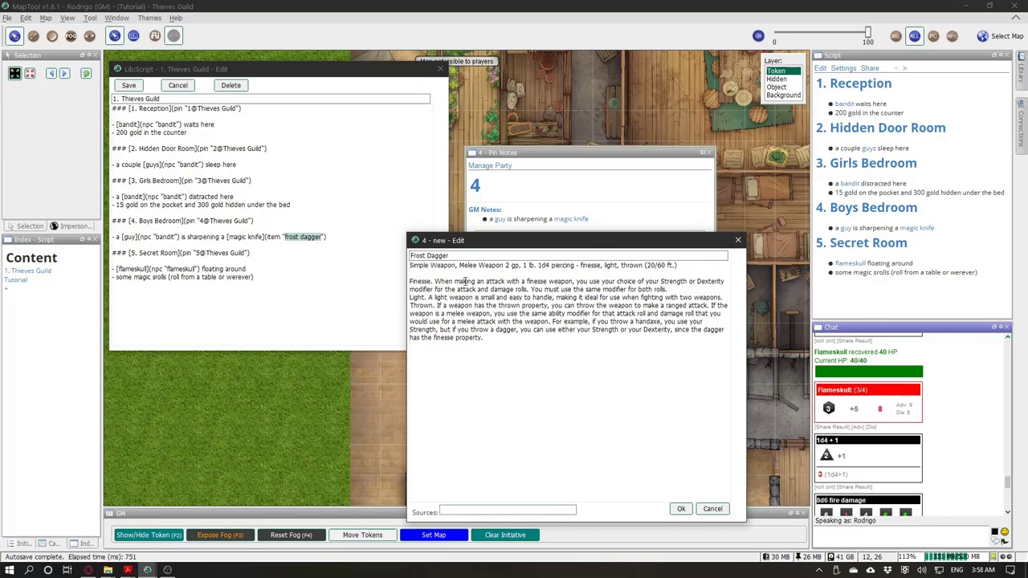
# Step: Enclose "Simple Weapon, Melee Weapon" in single asterisks and put the price and weight and the damage on separate lines
pyautogui.write('*')
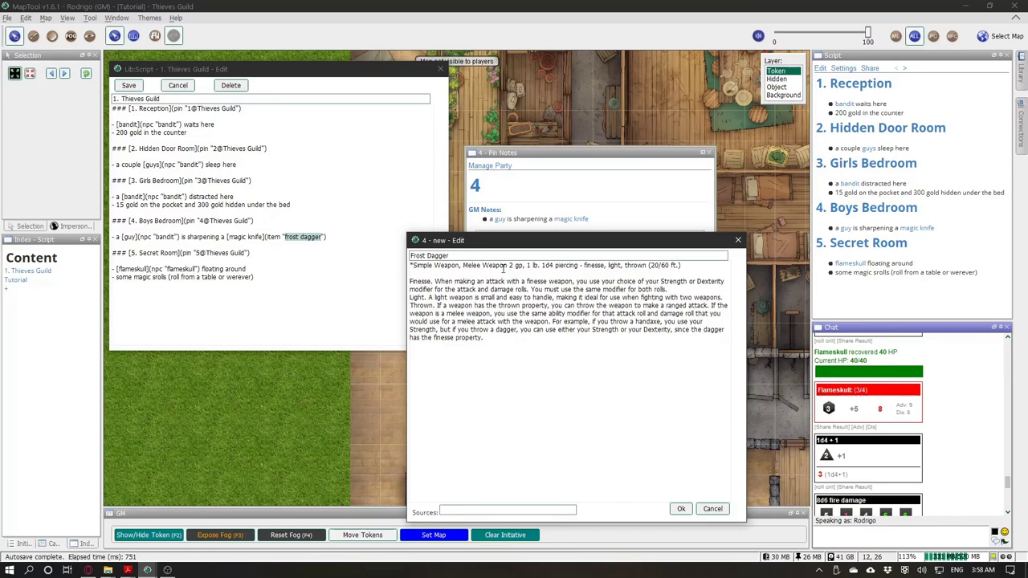
pyautogui.write('*')
pyautogui.press('Return')
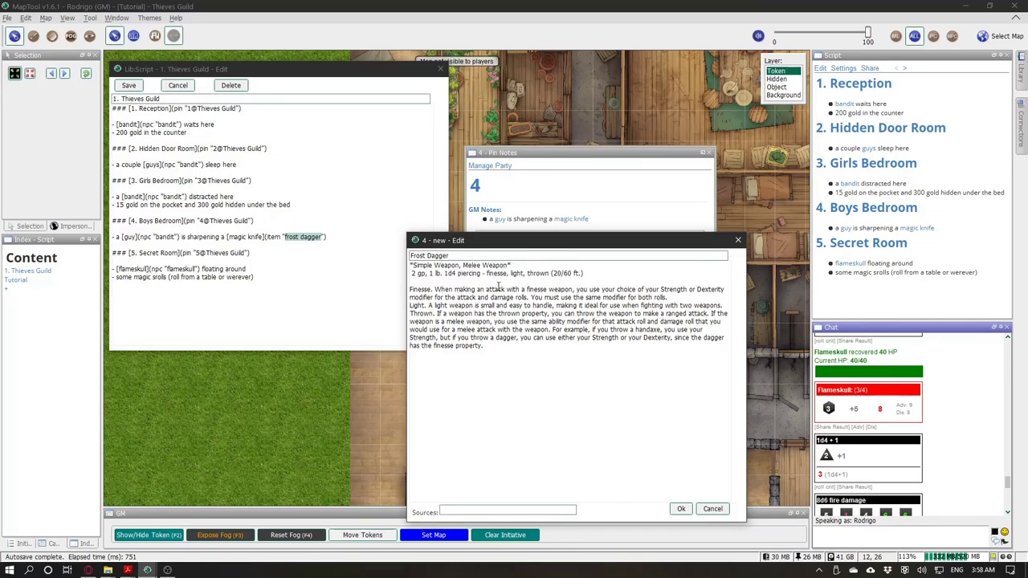
pyautogui.press('Delete')
pyautogui.press('Delete')
pyautogui.press('Delete')
pyautogui.write('2')
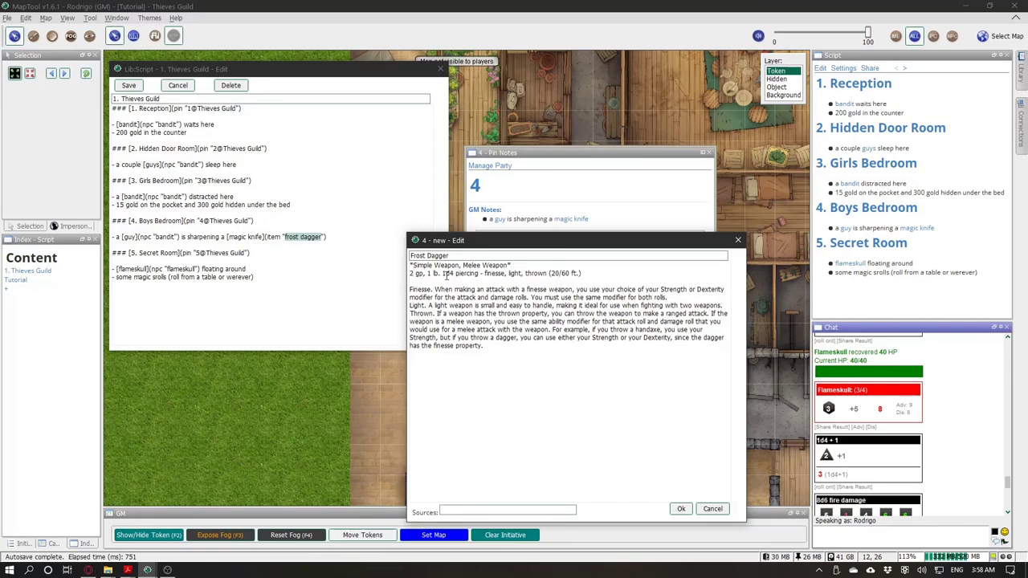
pyautogui.press('Return')
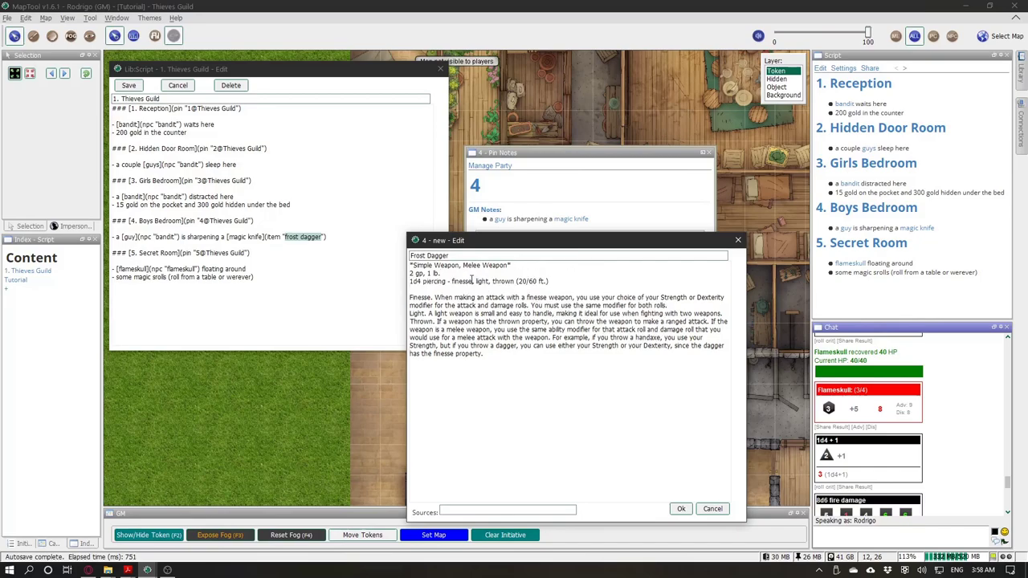
# Step: Insert a --- divider between the damage line and the Finesse paragraph
pyautogui.click(529, 268)
pyautogui.press('Return')
pyautogui.press('Return')
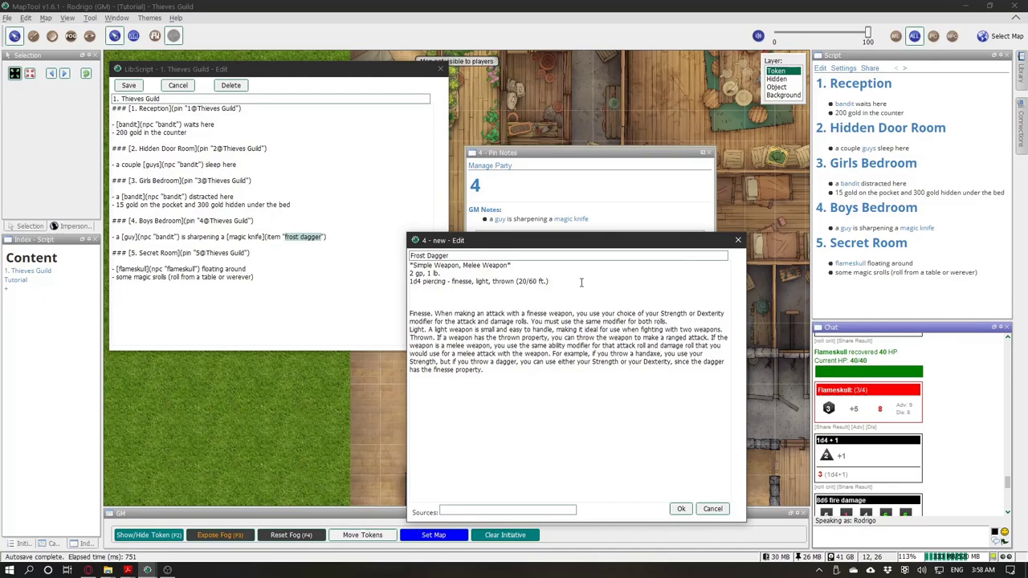
pyautogui.write('--  ')
# Step: Enclose the "Finesse." label in triple asterisks to make it bold italic
pyautogui.write('**')
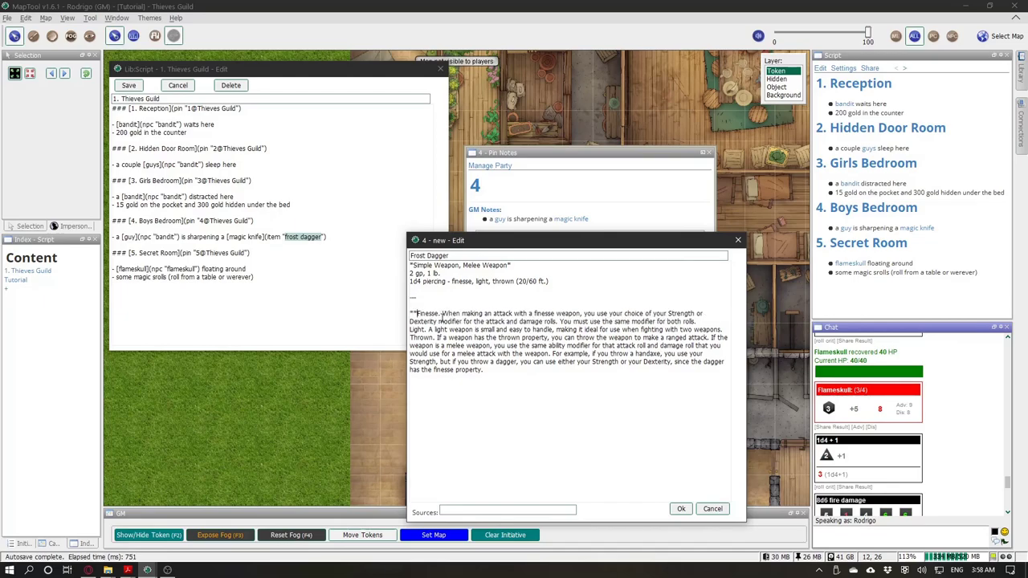
pyautogui.write('*')
pyautogui.hotkey('shift', 'Left')
pyautogui.hotkey('shift', 'Left')
pyautogui.hotkey('shift', 'Left')
pyautogui.hotkey('ctrl', 'c')
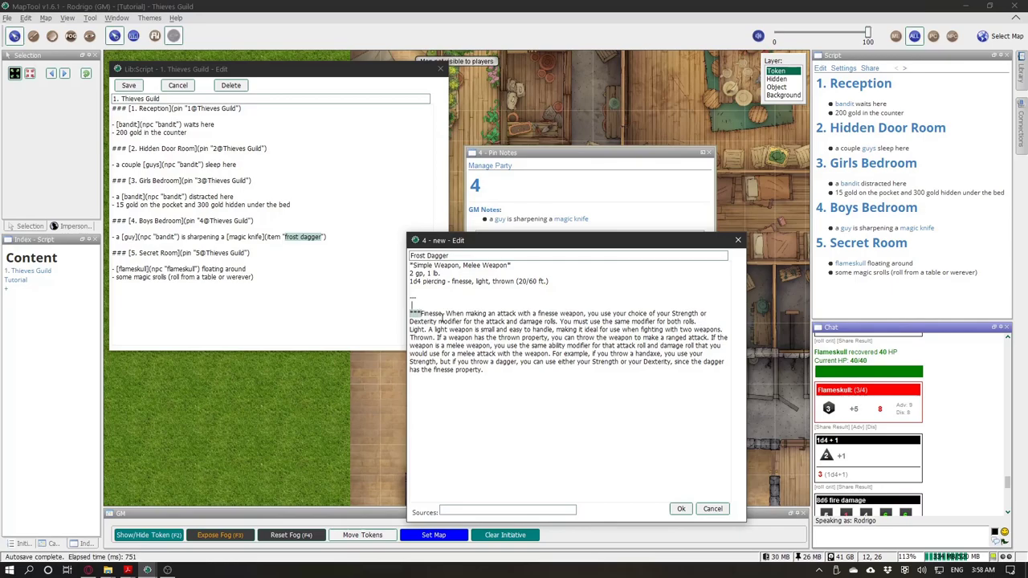
pyautogui.click(420, 304)
pyautogui.click(446, 314)
pyautogui.hotkey('ctrl', 'v')
pyautogui.press('BackSpace')
pyautogui.press('BackSpace')
pyautogui.press('BackSpace')
pyautogui.press('Left')
pyautogui.hotkey('ctrl', 'v')
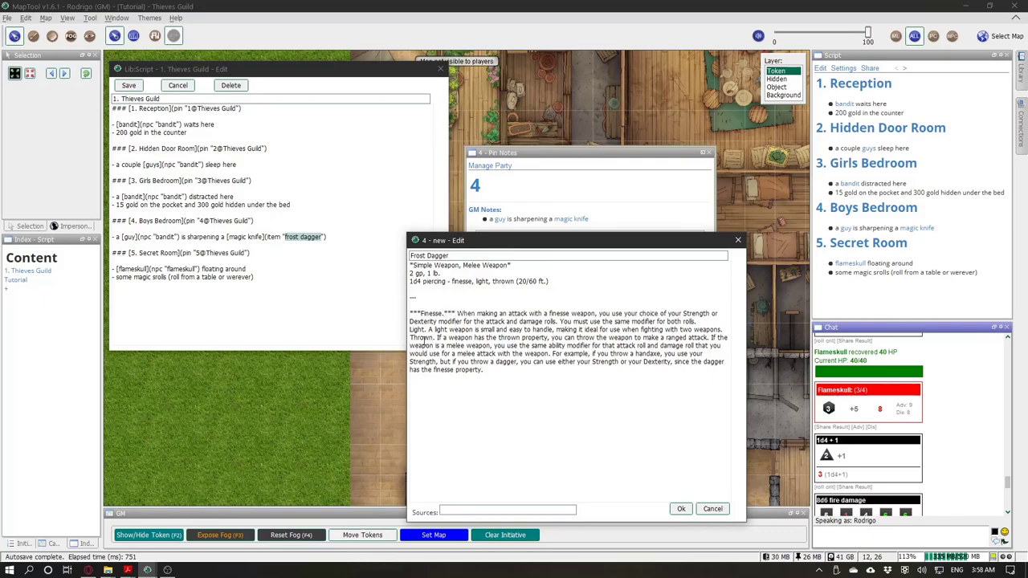
# Step: Separate the Thrown paragraph with a blank line and enclose its "Thrown." label in triple asterisks
pyautogui.click(419, 337)
pyautogui.press('Return')
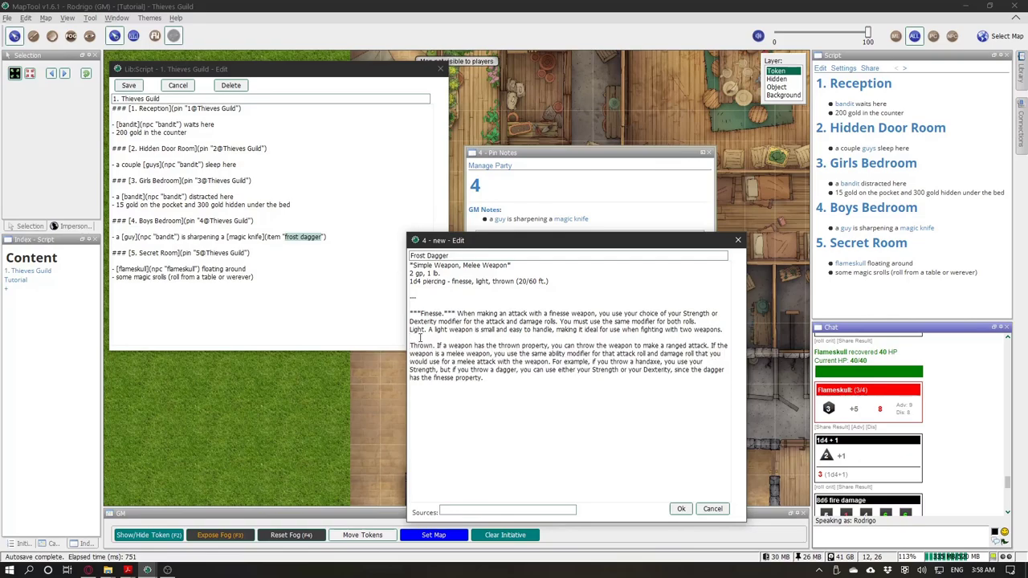
pyautogui.write('***')
pyautogui.press('Right')
pyautogui.press('Right')
pyautogui.press('Right')
pyautogui.press('Right')
pyautogui.press('Right')
pyautogui.press('Right')
pyautogui.press('Right')
pyautogui.write('***')
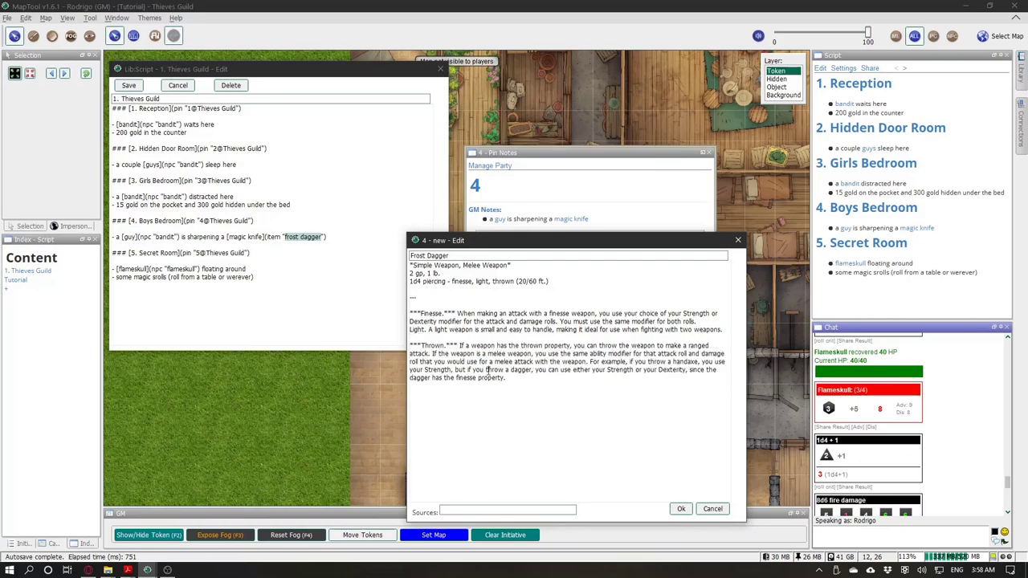
# Step: Turn the 1d4 damage into the roll link [1d4](roll "2d4+str|dex")
pyautogui.click(421, 281)
pyautogui.press('Home')
pyautogui.write('[')
pyautogui.press('Right')
pyautogui.press('Right')
pyautogui.press('Right')
pyautogui.write('](roll)')
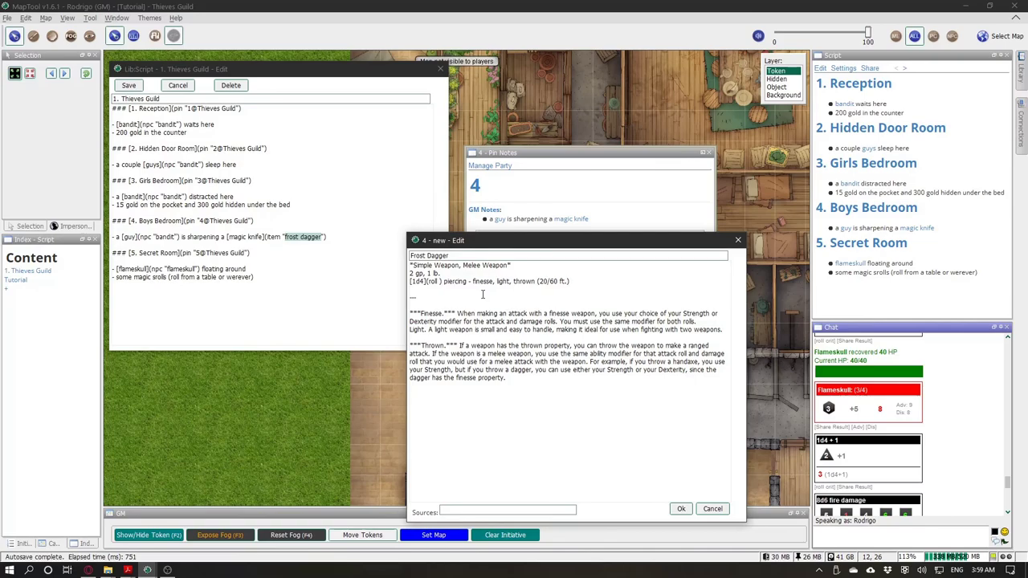
pyautogui.write(' "2d"')
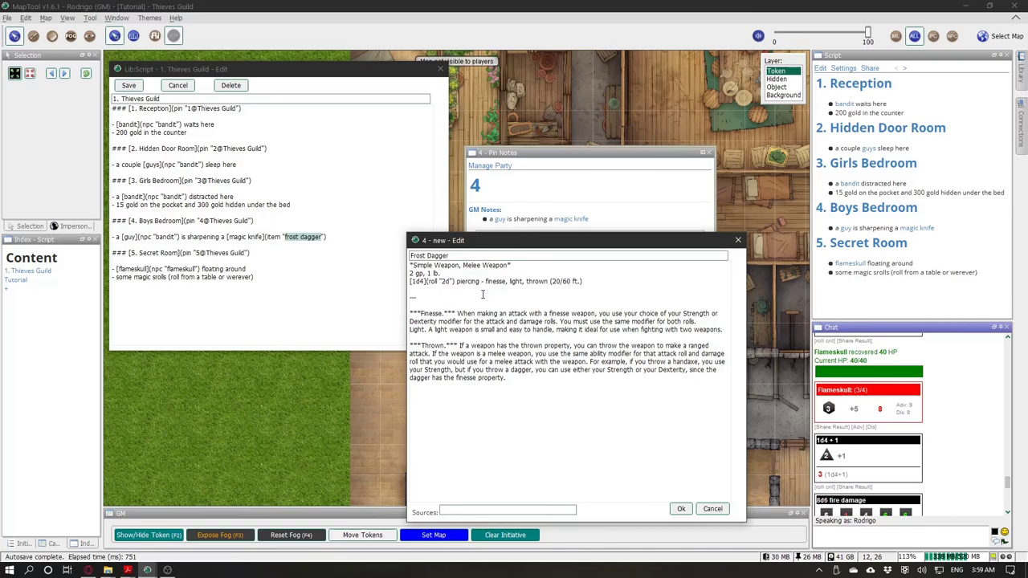
pyautogui.write('4+dex')
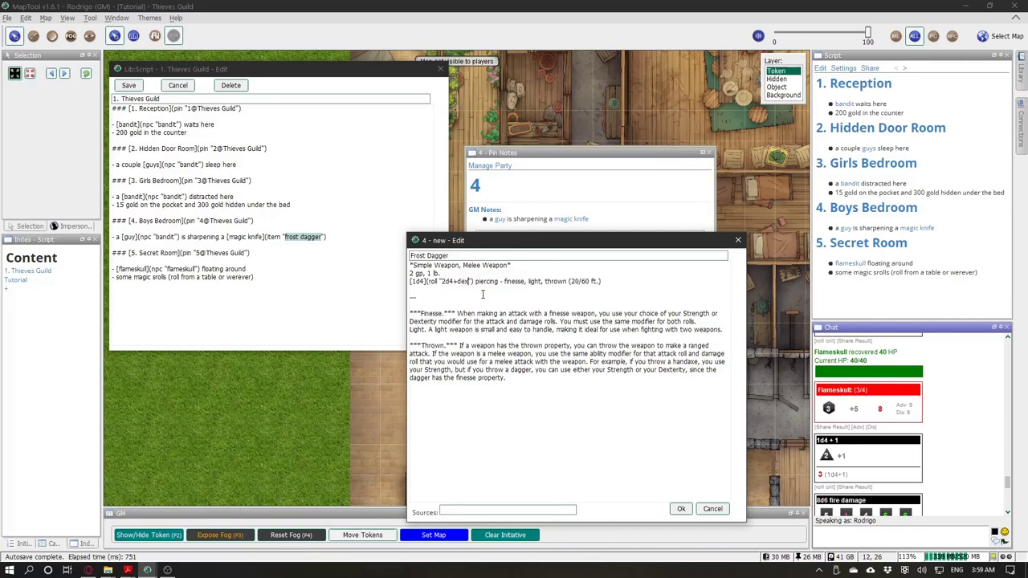
pyautogui.press('BackSpace')
pyautogui.press('BackSpace')
pyautogui.press('BackSpace')
pyautogui.write('str')
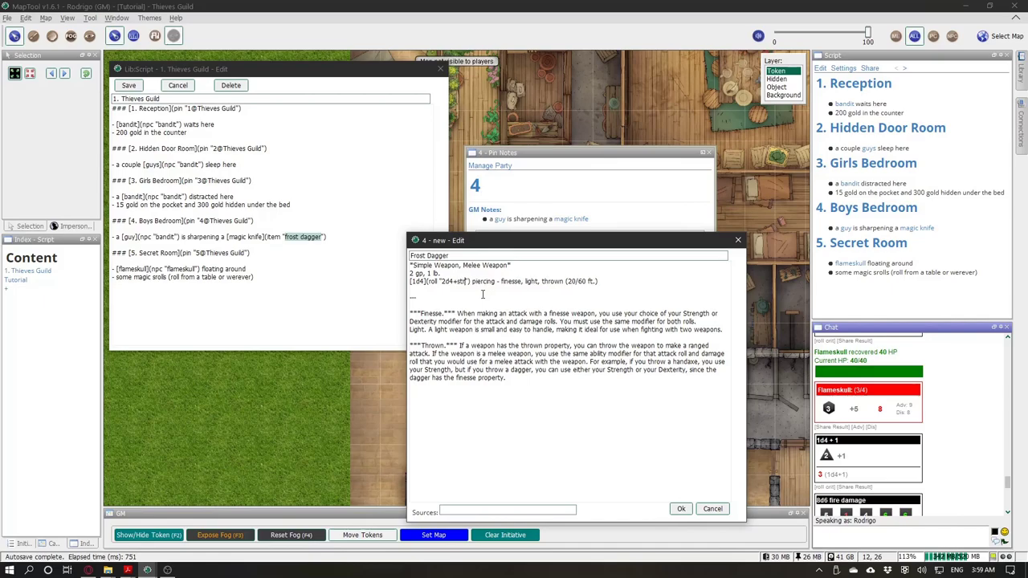
pyautogui.write('|dex')
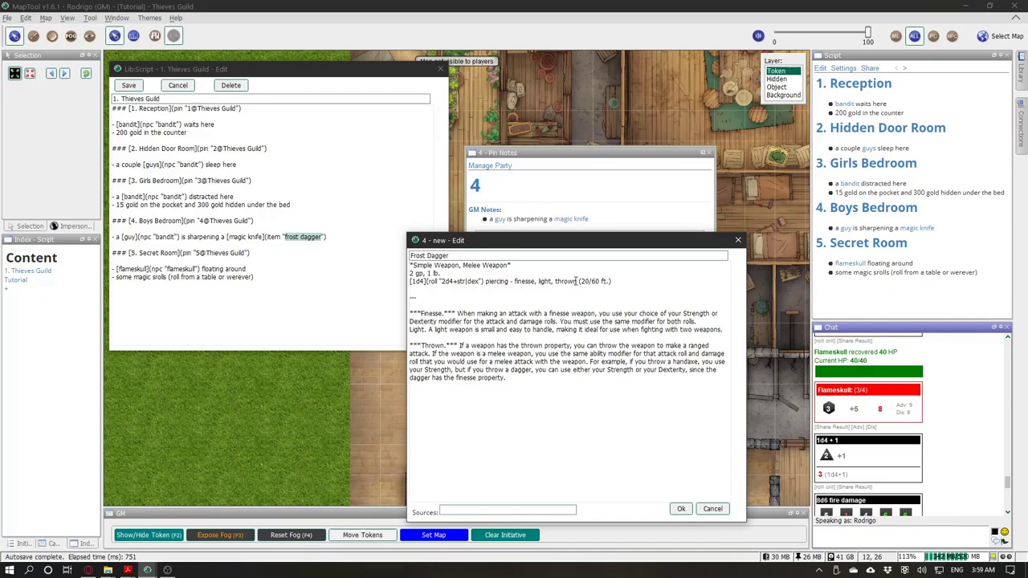
# Step: Replace the piercing damage type with cold in the damage line
pyautogui.doubleClick(494, 281)
pyautogui.press('Escape')
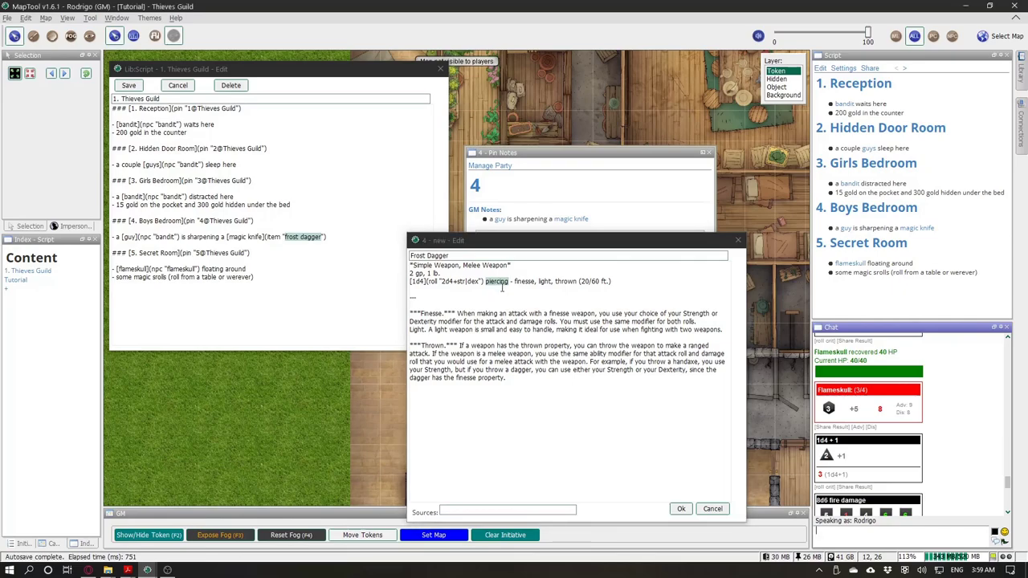
pyautogui.write('d')
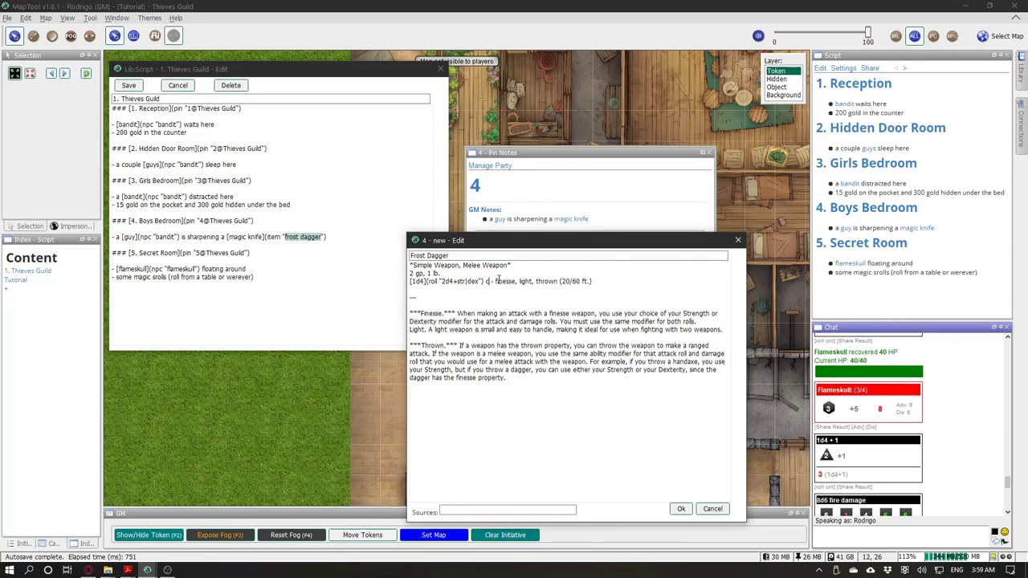
pyautogui.write('old')
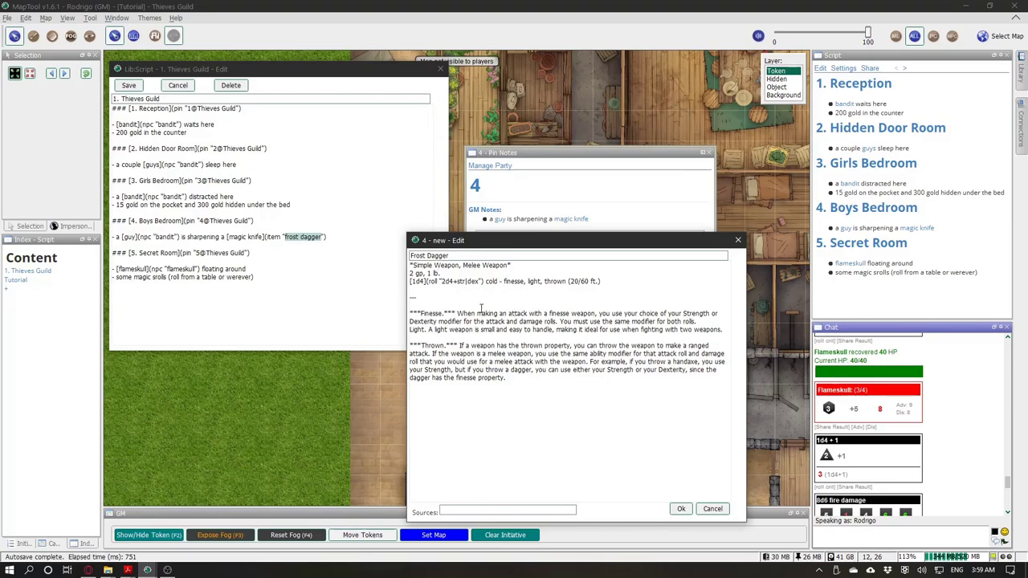
# Step: Add a +2 bonus to the damage roll link, making it 2d4+2+str|dex, and save the Frost Dagger item
pyautogui.click(439, 274)
pyautogui.write('+2')
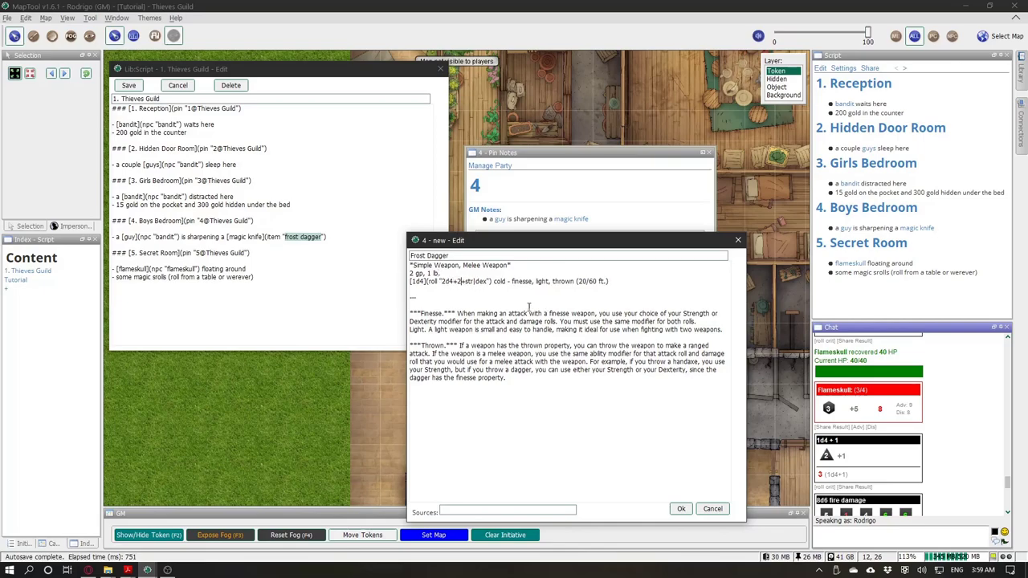
pyautogui.click(464, 290)
pyautogui.click(680, 508)
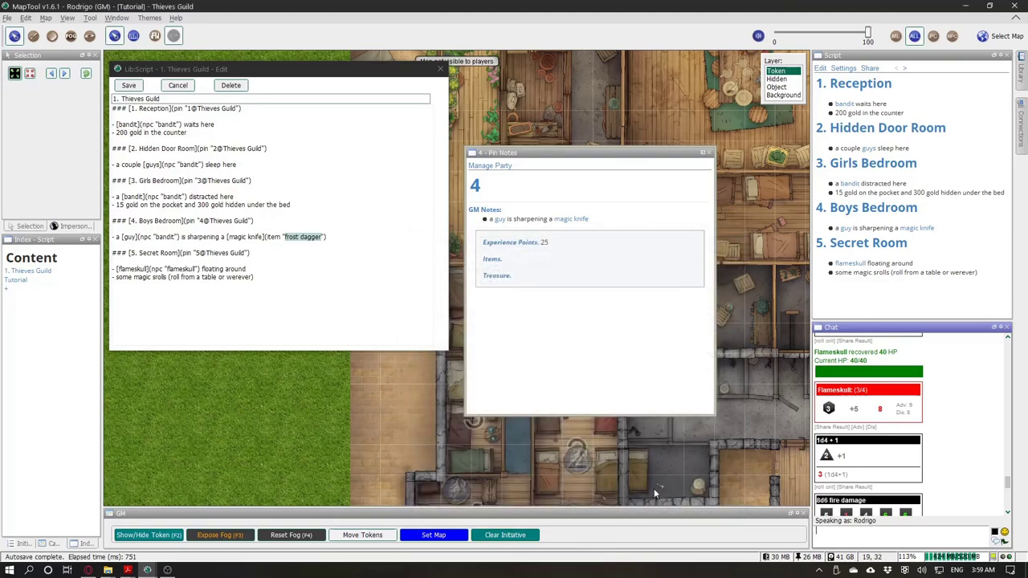
# Step: Try to add the existing Frost Dagger to pin 4's items, selecting the Boys Bedroom pin first
pyautogui.click(492, 260)
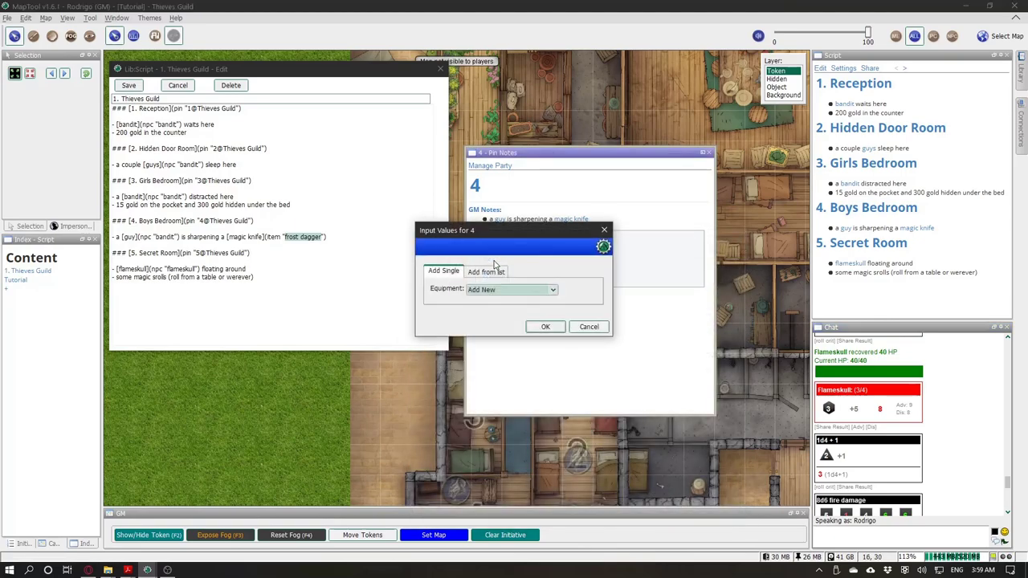
pyautogui.click(589, 326)
pyautogui.moveTo(524, 160); pyautogui.dragTo(546, 184)
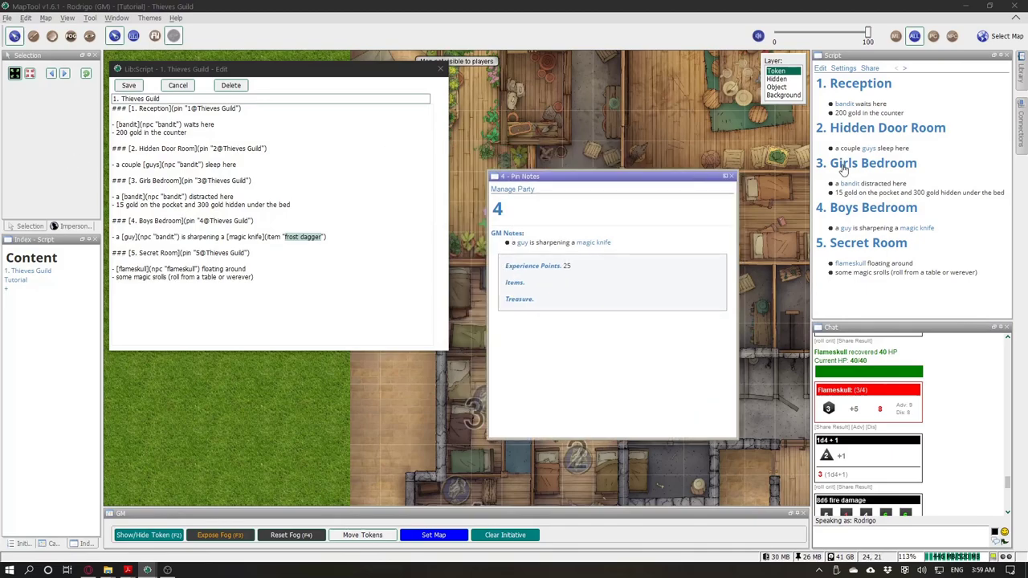
pyautogui.click(849, 210)
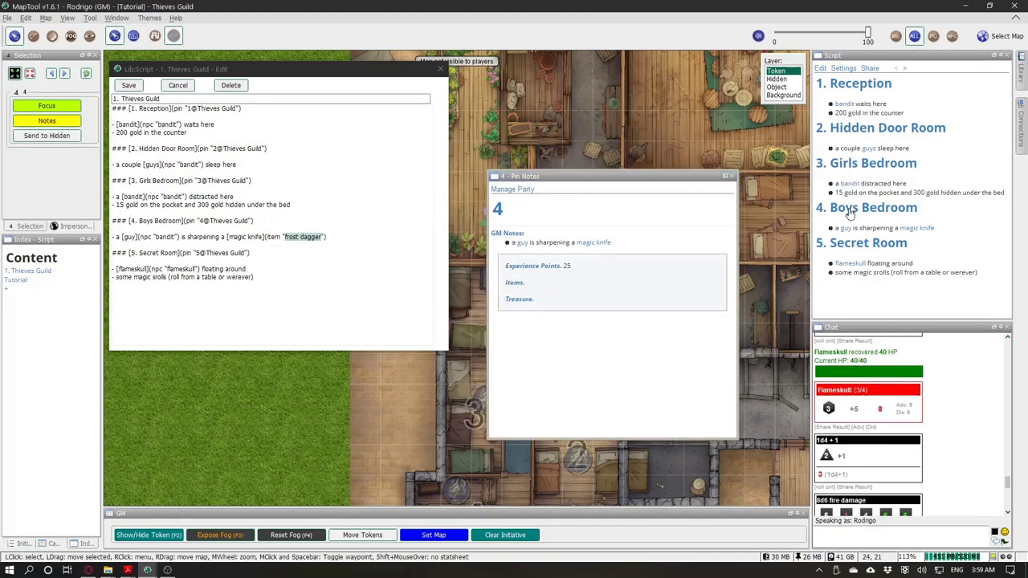
pyautogui.click(515, 283)
pyautogui.press('r')
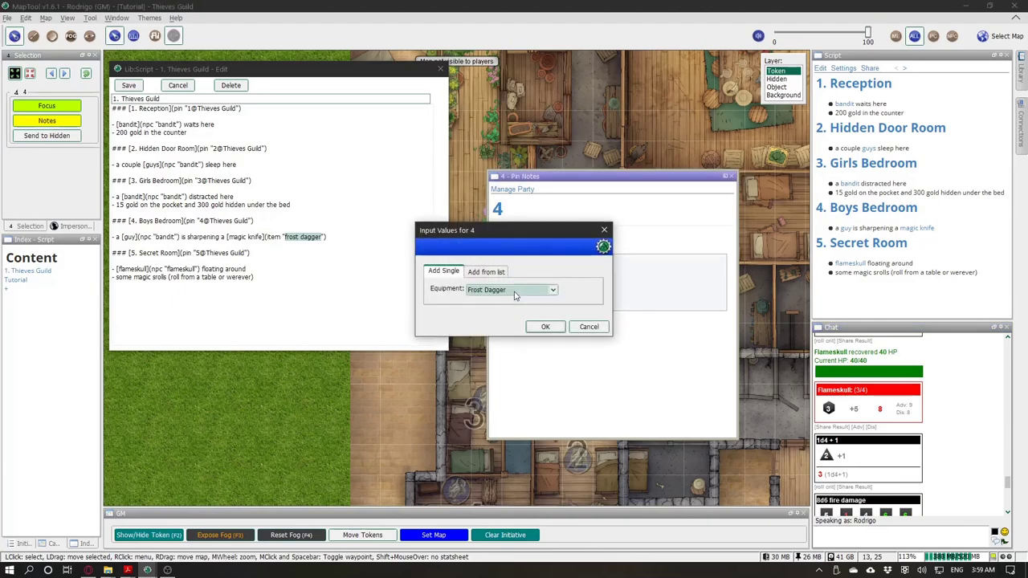
pyautogui.press('Return')
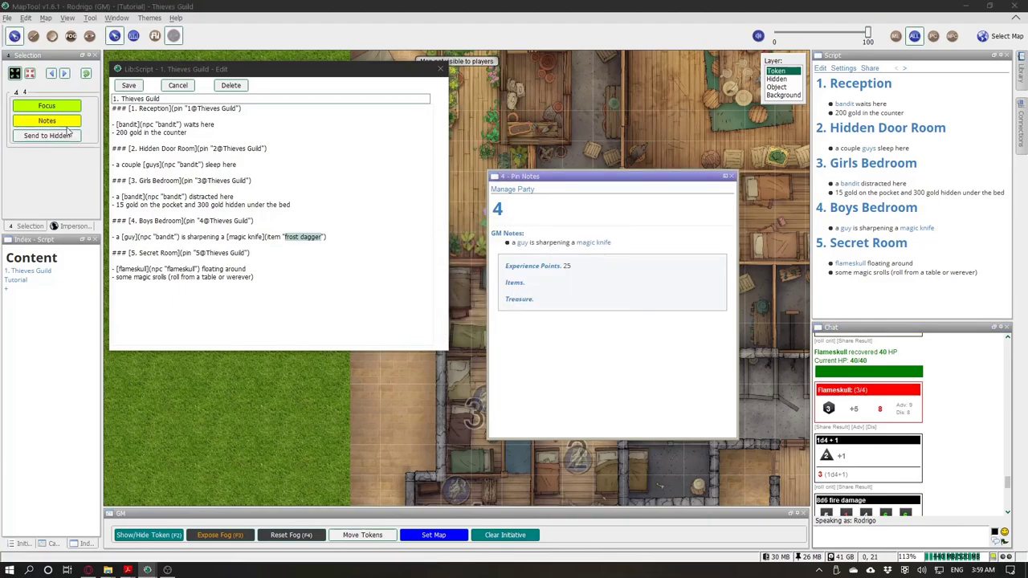
# Step: Close and reopen pin 4's notes to check its item list
pyautogui.click(730, 176)
pyautogui.moveTo(536, 255); pyautogui.dragTo(649, 253)
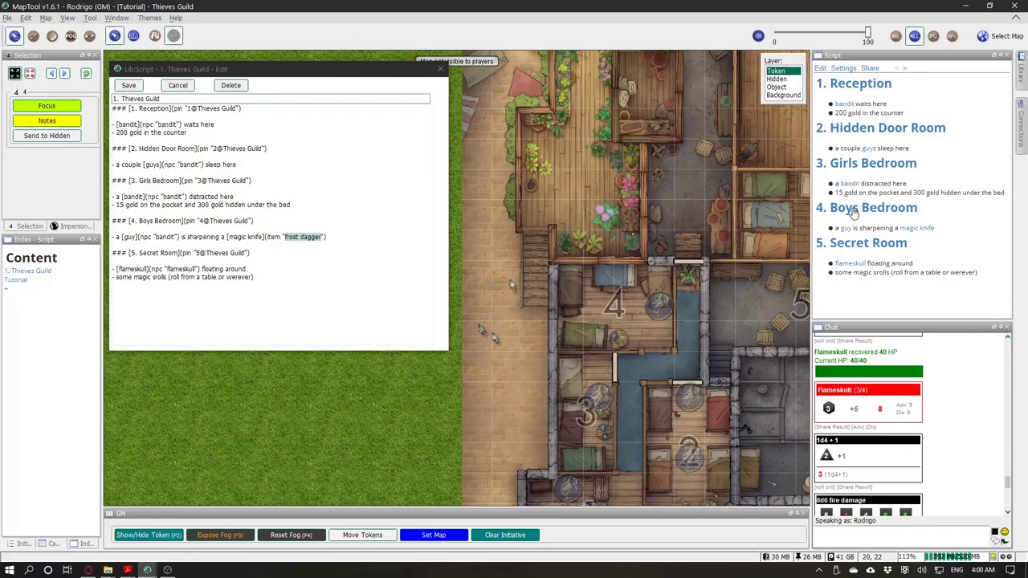
pyautogui.moveTo(723, 229); pyautogui.dragTo(611, 228)
pyautogui.click(47, 121)
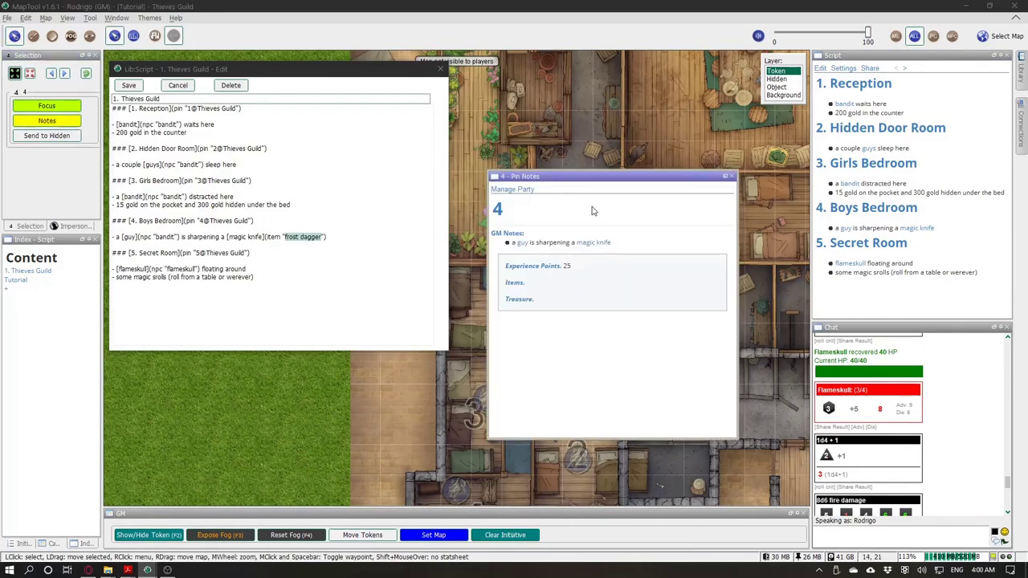
pyautogui.click(517, 285)
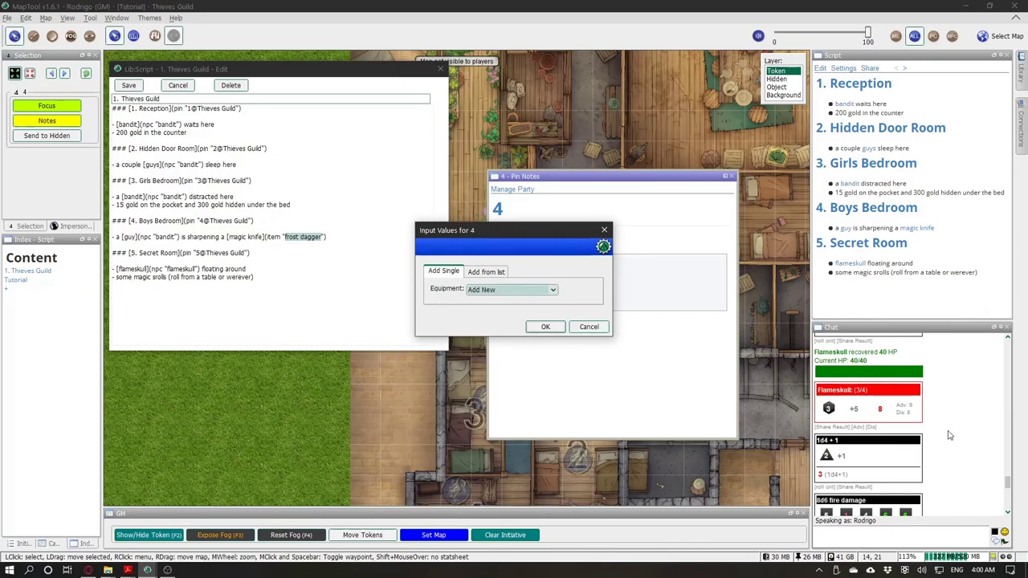
pyautogui.click(582, 331)
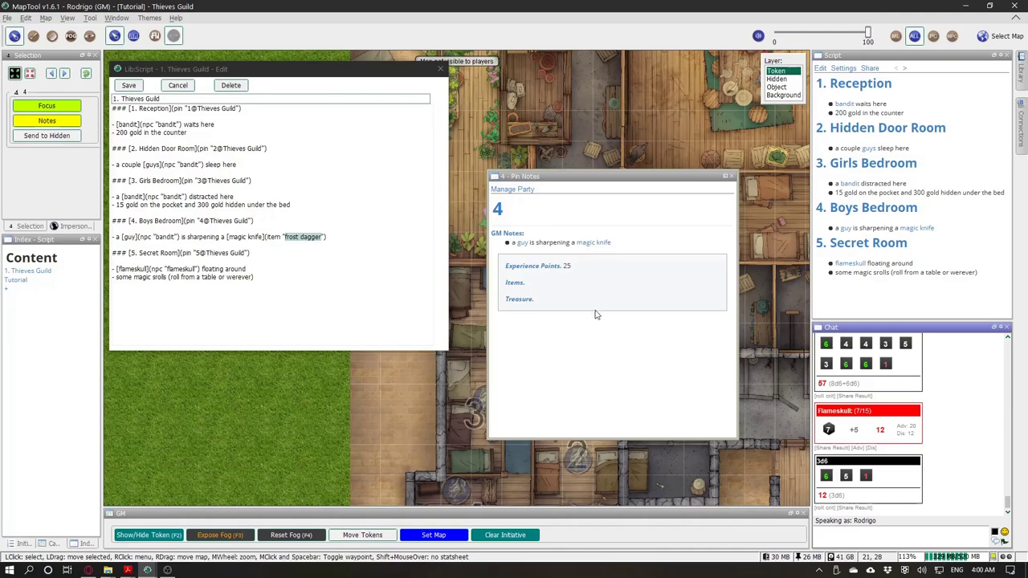
pyautogui.click(519, 300)
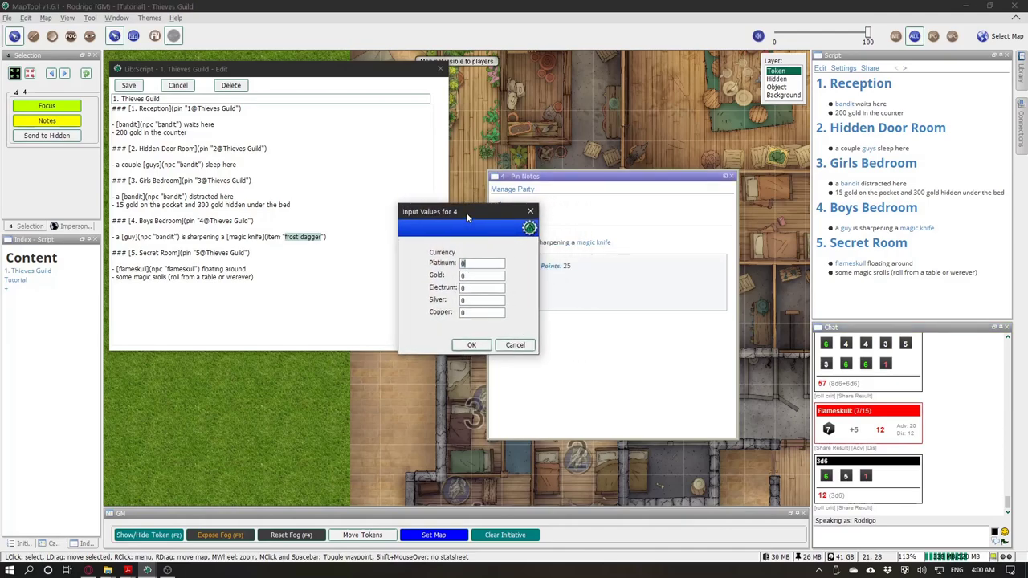
pyautogui.moveTo(443, 209); pyautogui.dragTo(407, 211)
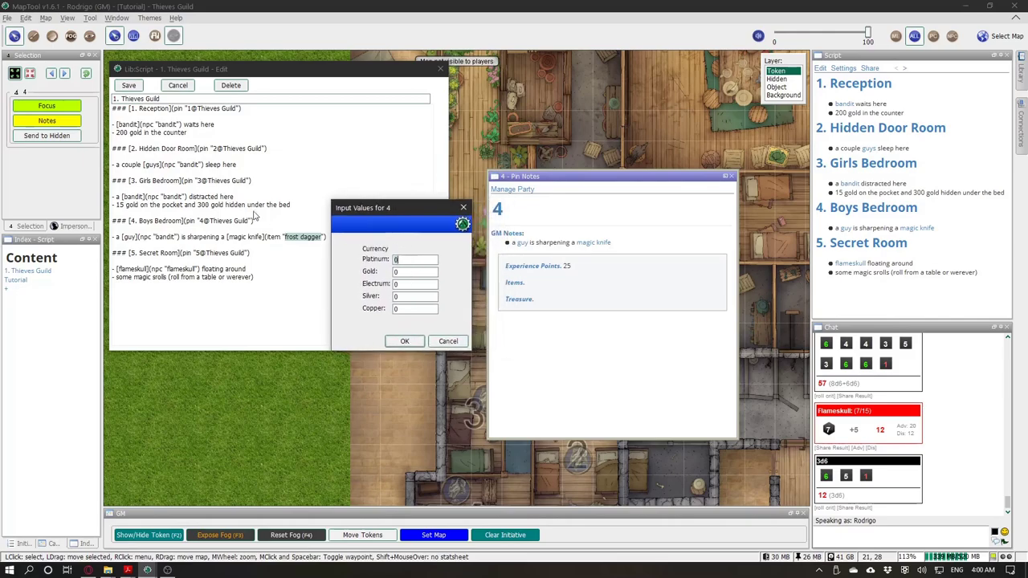
pyautogui.click(448, 341)
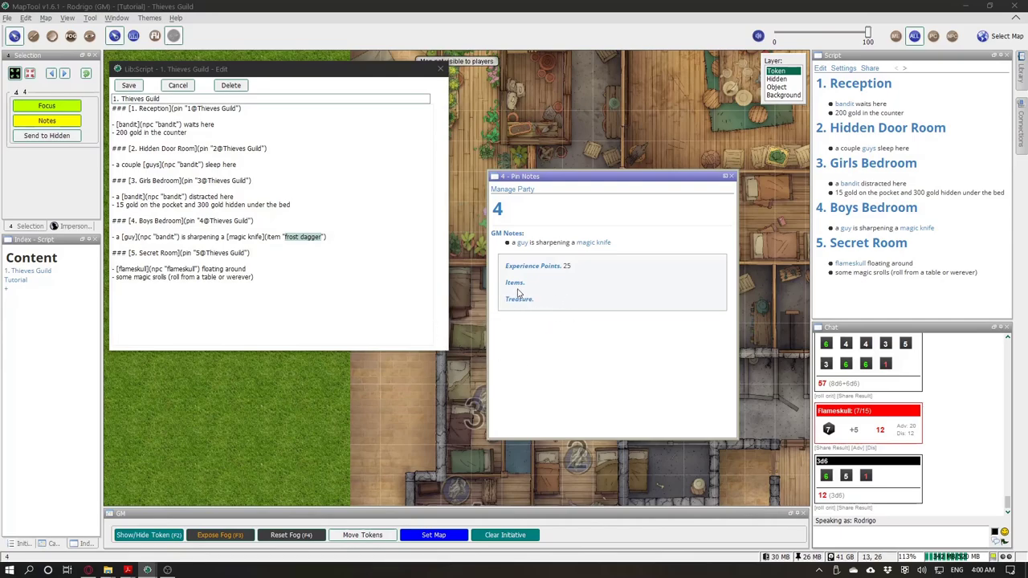
# Step: Copy the two Secret Room lines from the script into pin 5's GM notes, save them and close the notes
pyautogui.moveTo(280, 281); pyautogui.dragTo(70, 273)
pyautogui.hotkey('ctrl', 'c')
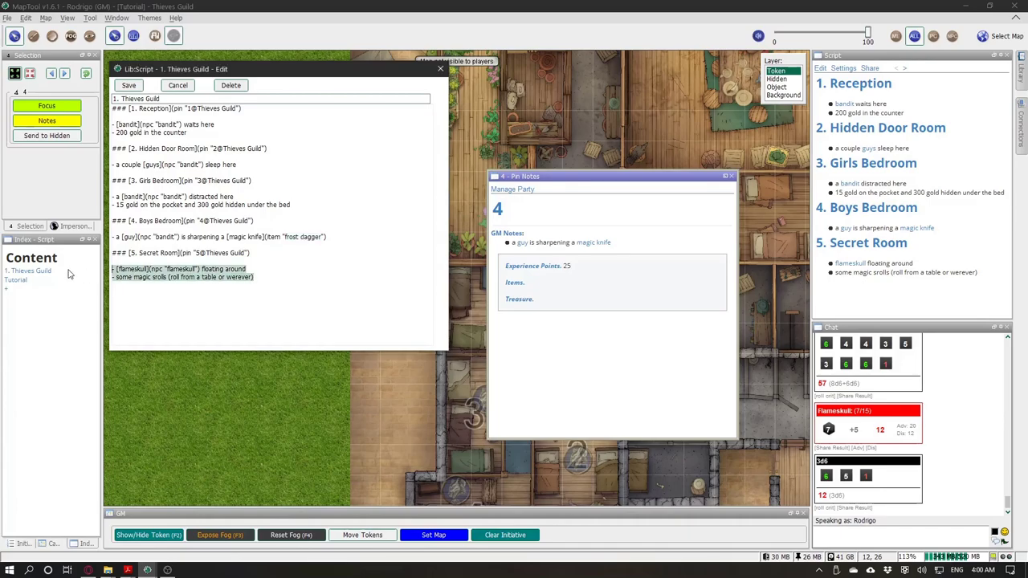
pyautogui.click(304, 275)
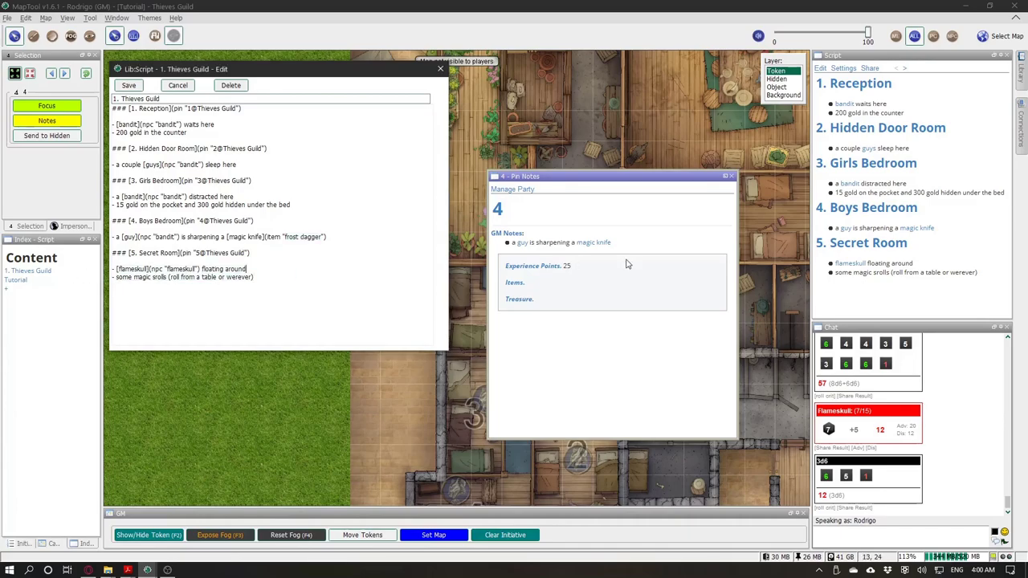
pyautogui.click(875, 245)
pyautogui.click(46, 120)
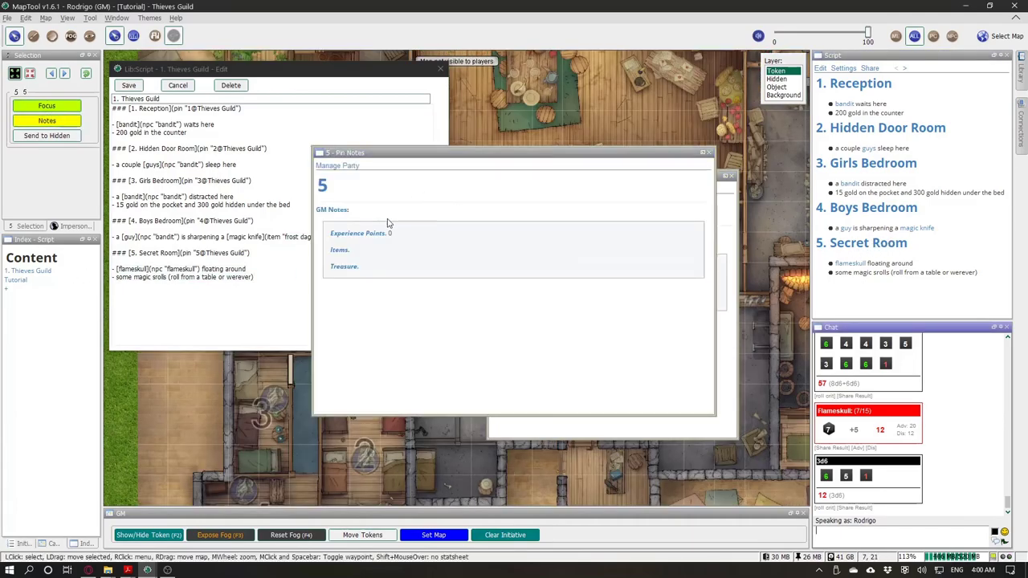
pyautogui.click(337, 210)
pyautogui.hotkey('ctrl', 'v')
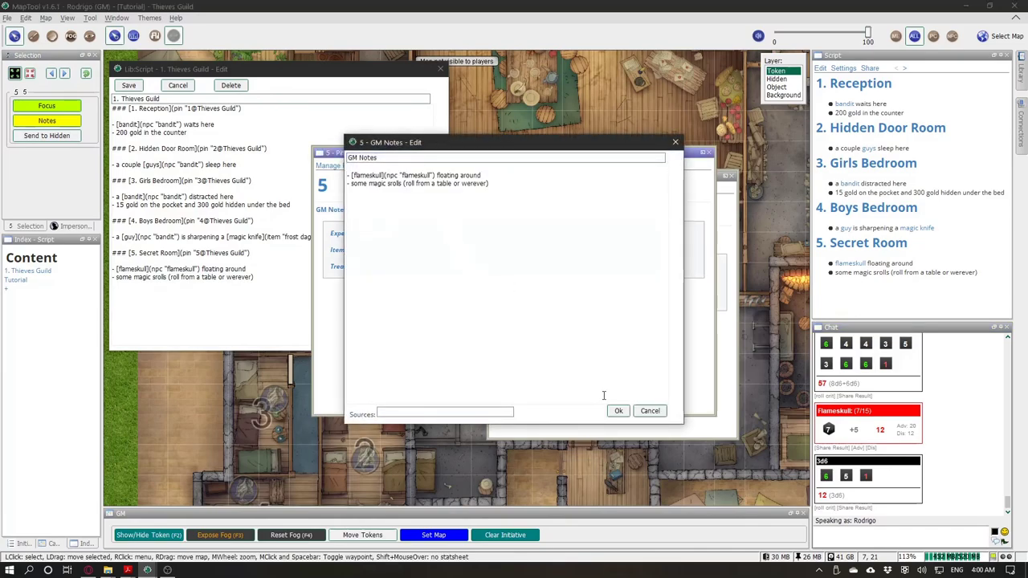
pyautogui.click(618, 411)
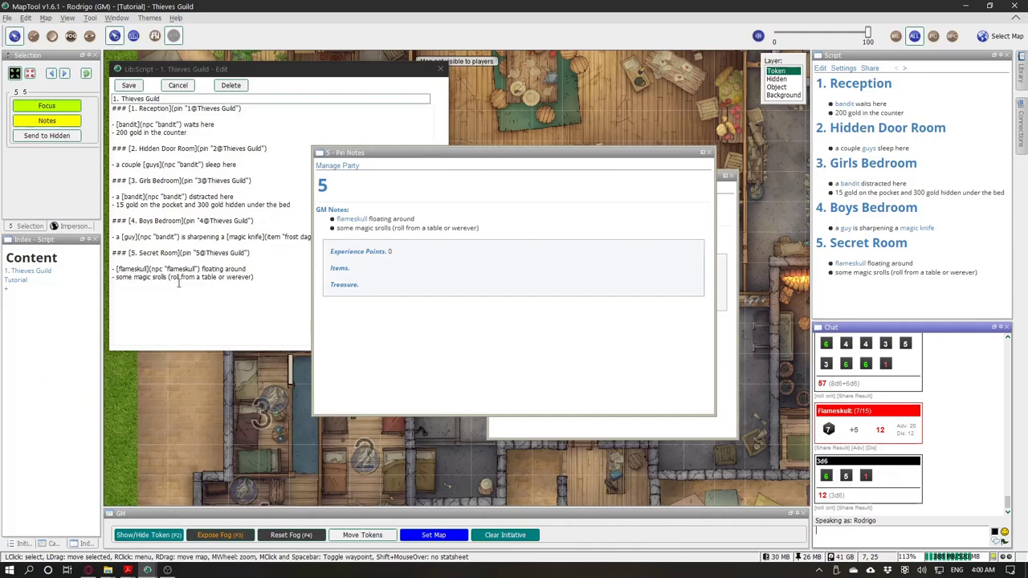
pyautogui.click(709, 152)
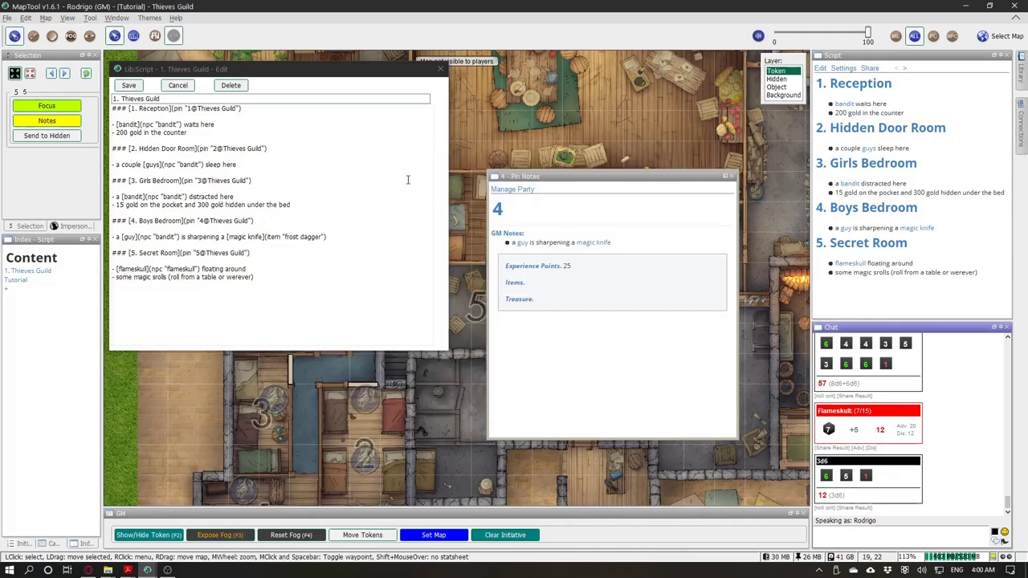
# Step: Close pin 4's notes, then reopen pin 5's notes to review their contents
pyautogui.click(709, 210)
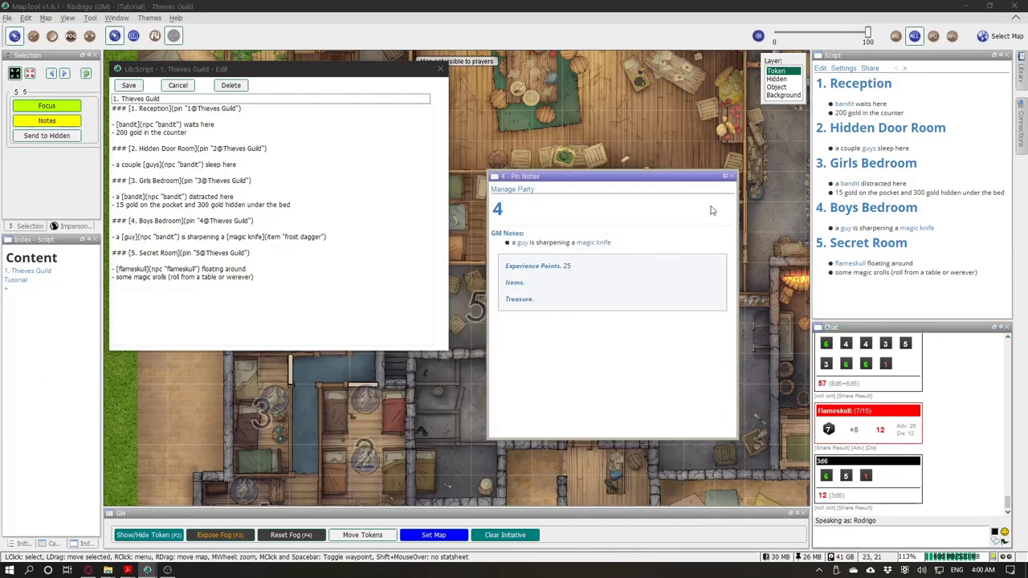
pyautogui.click(732, 176)
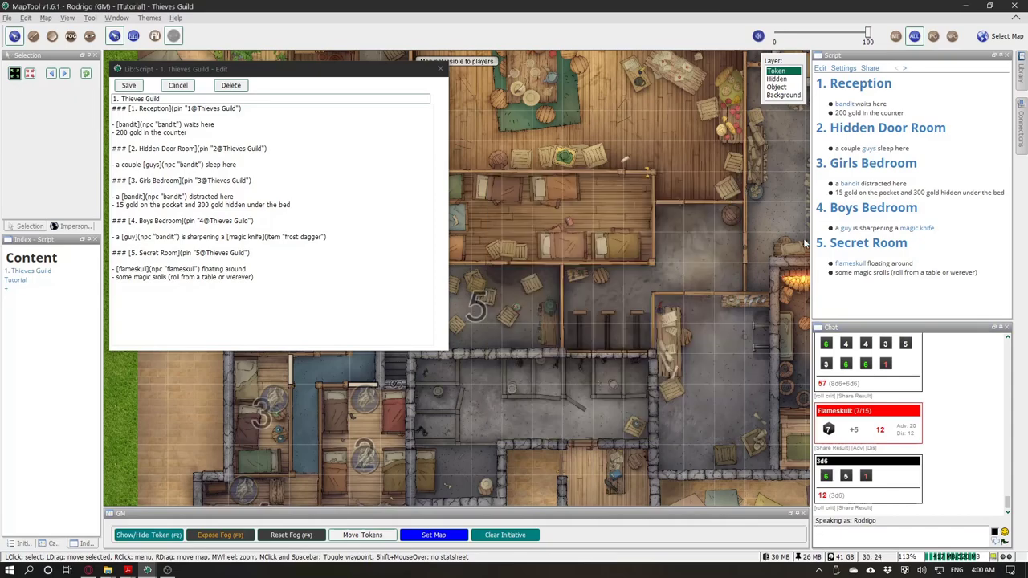
pyautogui.click(847, 243)
pyautogui.click(47, 120)
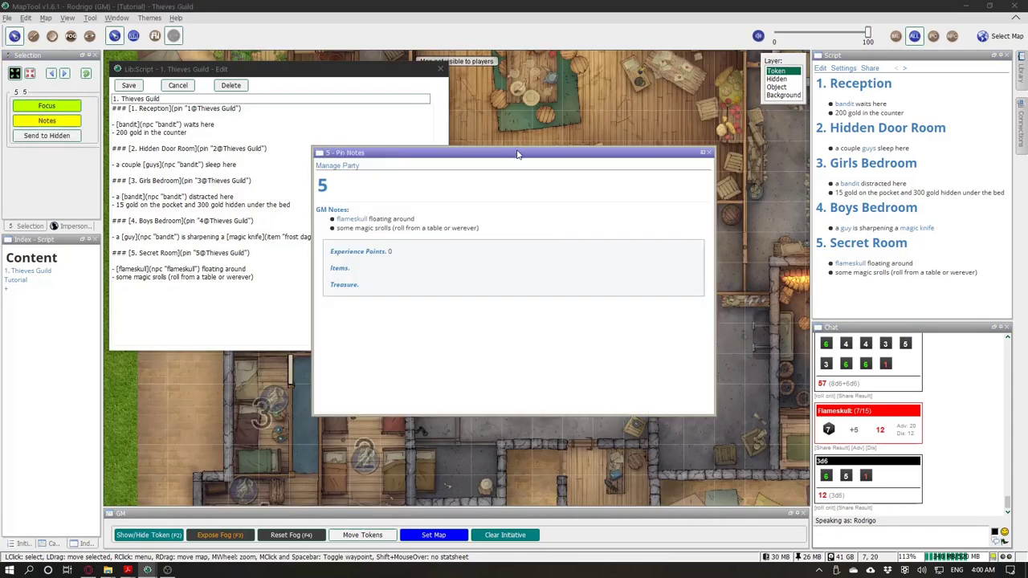
pyautogui.moveTo(517, 152); pyautogui.dragTo(556, 181)
pyautogui.moveTo(352, 270); pyautogui.dragTo(516, 285)
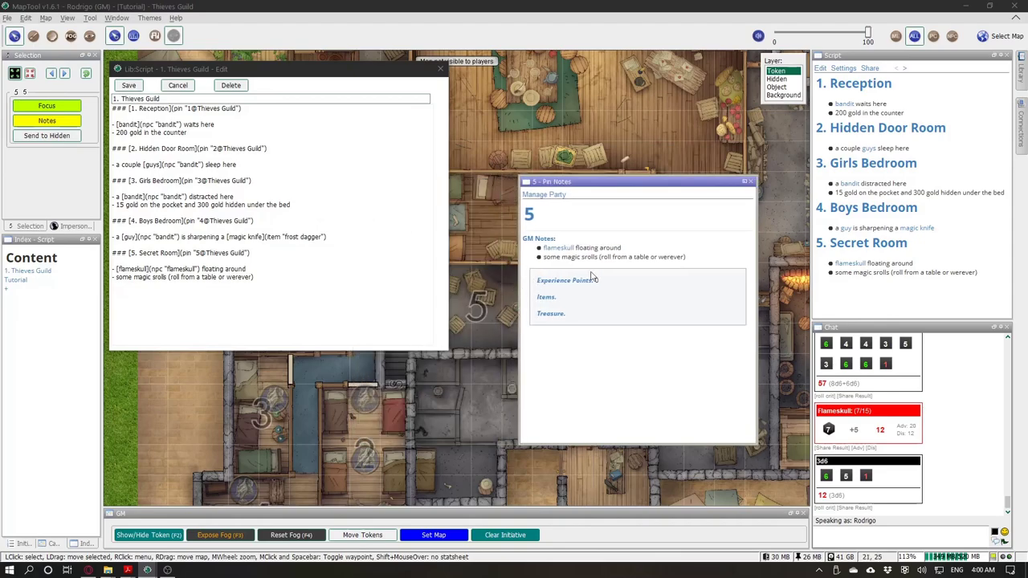
pyautogui.click(750, 182)
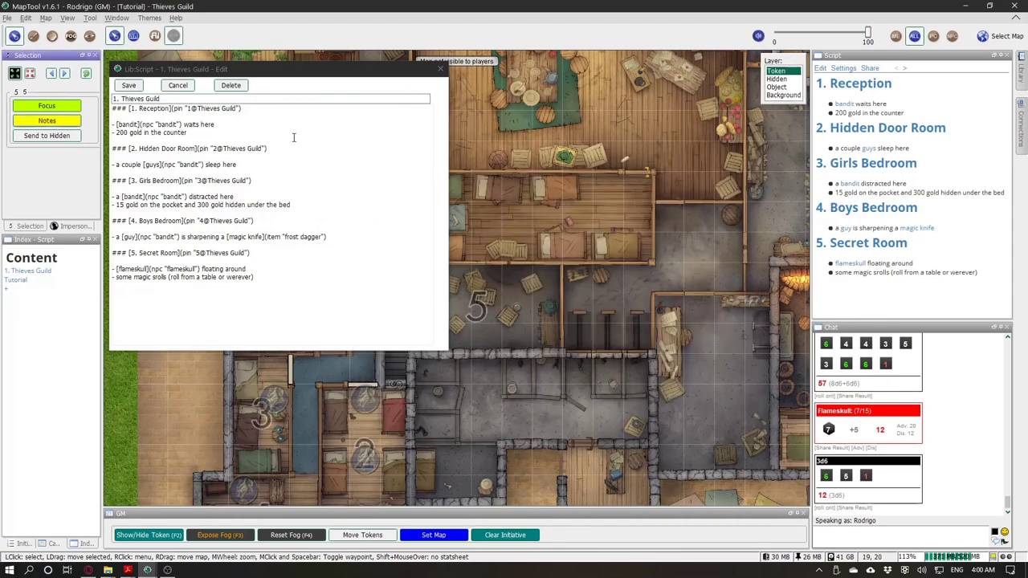
# Step: Close the Thieves Guild script editor and deselect pin 5 on the map
pyautogui.click(440, 69)
pyautogui.moveTo(492, 149); pyautogui.dragTo(617, 85)
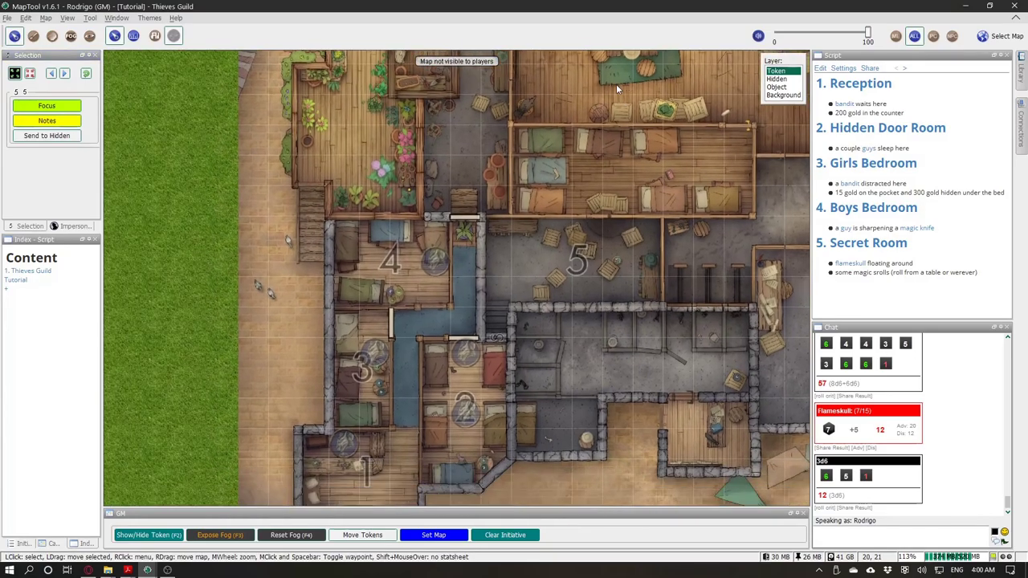
pyautogui.moveTo(441, 317); pyautogui.dragTo(481, 230)
pyautogui.moveTo(409, 320); pyautogui.dragTo(473, 286)
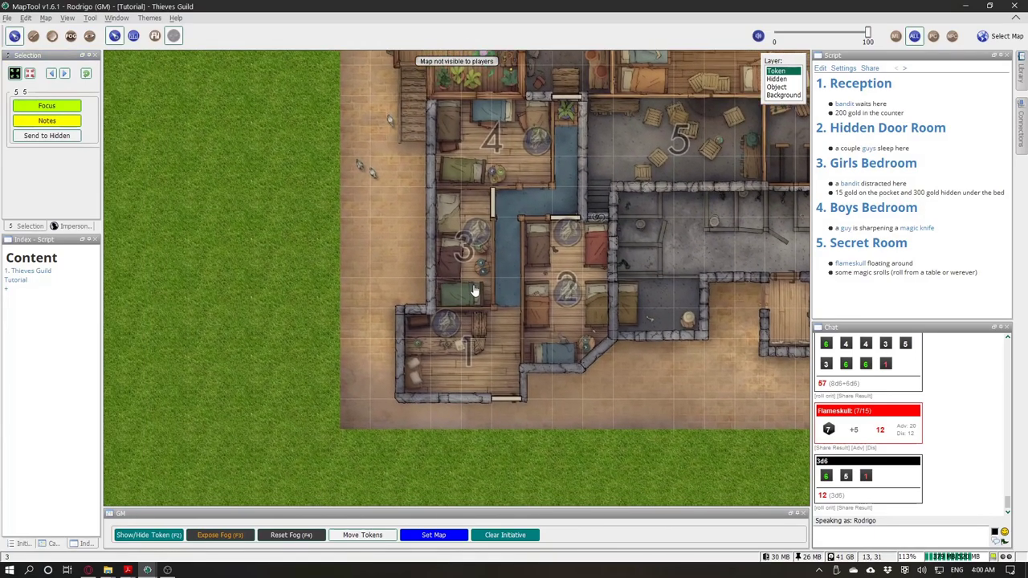
pyautogui.click(513, 339)
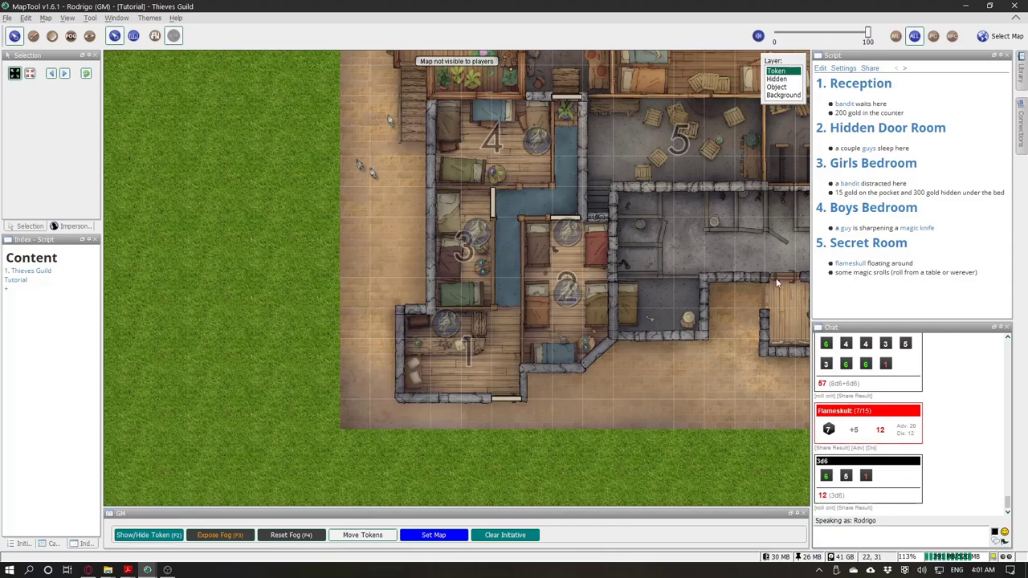
# Step: Open the Tutorial script page and review the outline from Setting VBL to Exploring the map
pyautogui.click(18, 283)
pyautogui.click(28, 273)
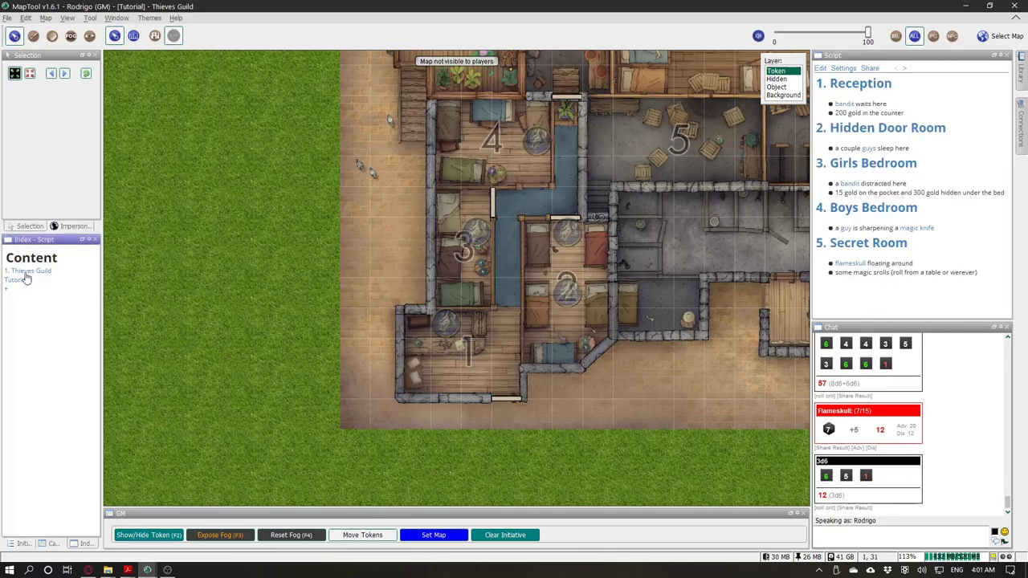
pyautogui.click(21, 281)
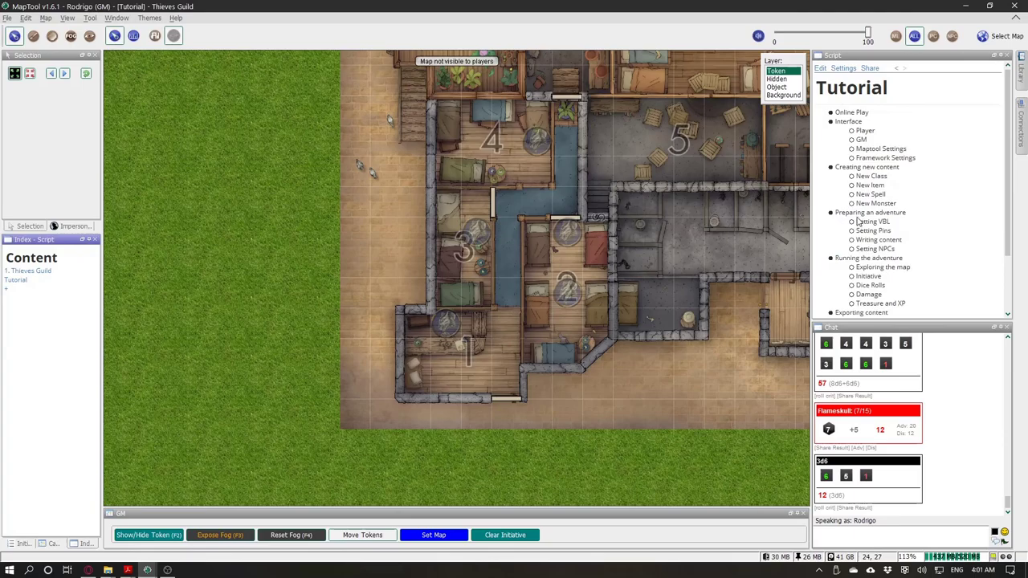
pyautogui.moveTo(856, 222); pyautogui.dragTo(919, 273)
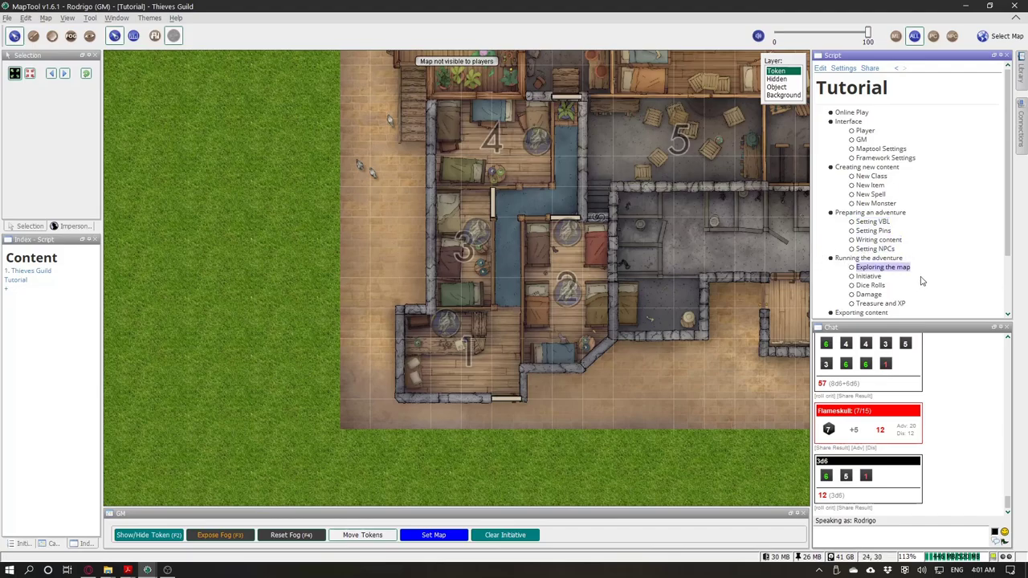
pyautogui.click(920, 274)
pyautogui.click(501, 277)
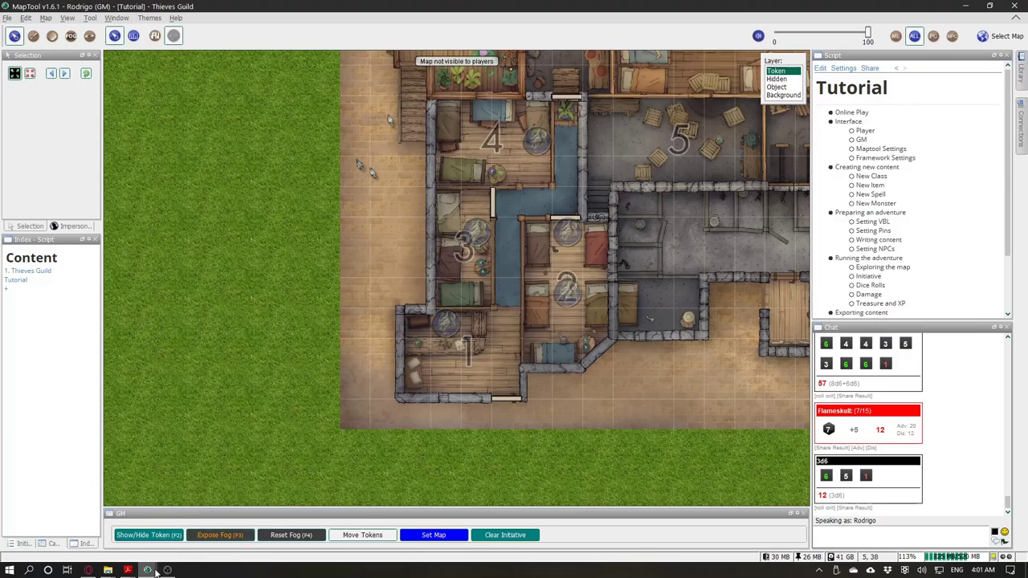
# Step: Restore the Thieves Guild map's fog of war, agreeing to reset all exposed areas
pyautogui.moveTo(485, 240); pyautogui.dragTo(475, 259)
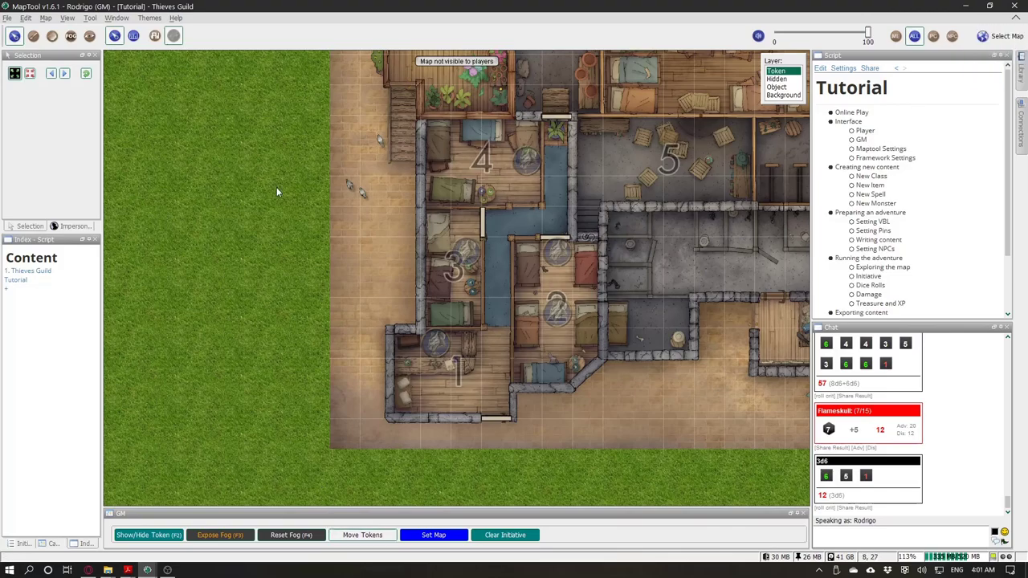
pyautogui.click(46, 18)
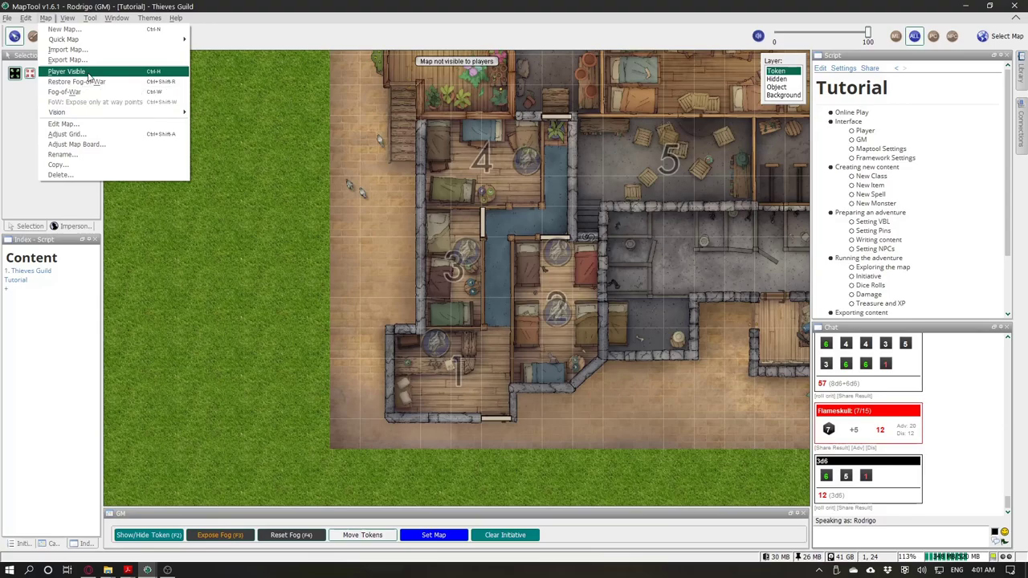
pyautogui.moveTo(62, 19)
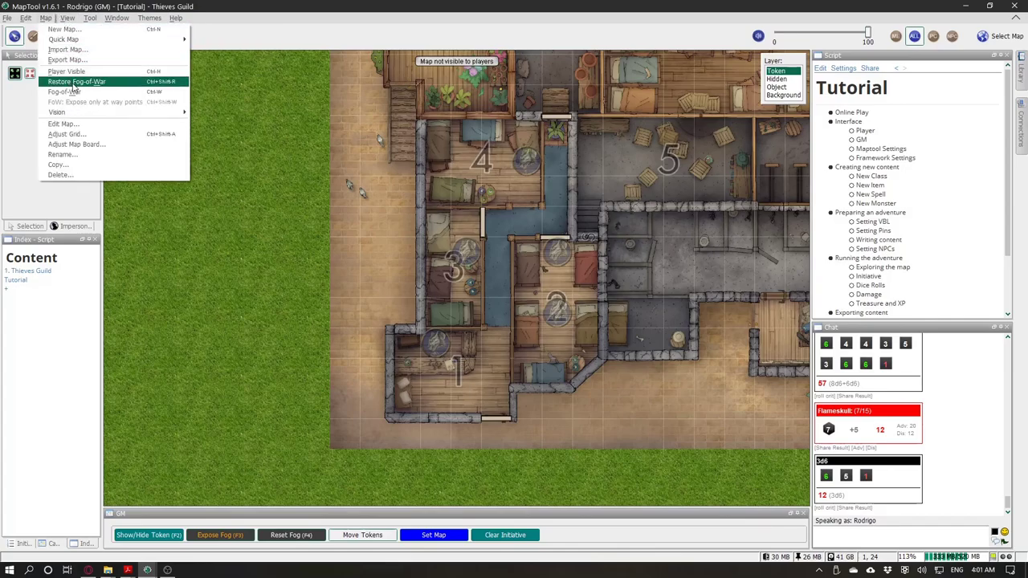
pyautogui.click(73, 83)
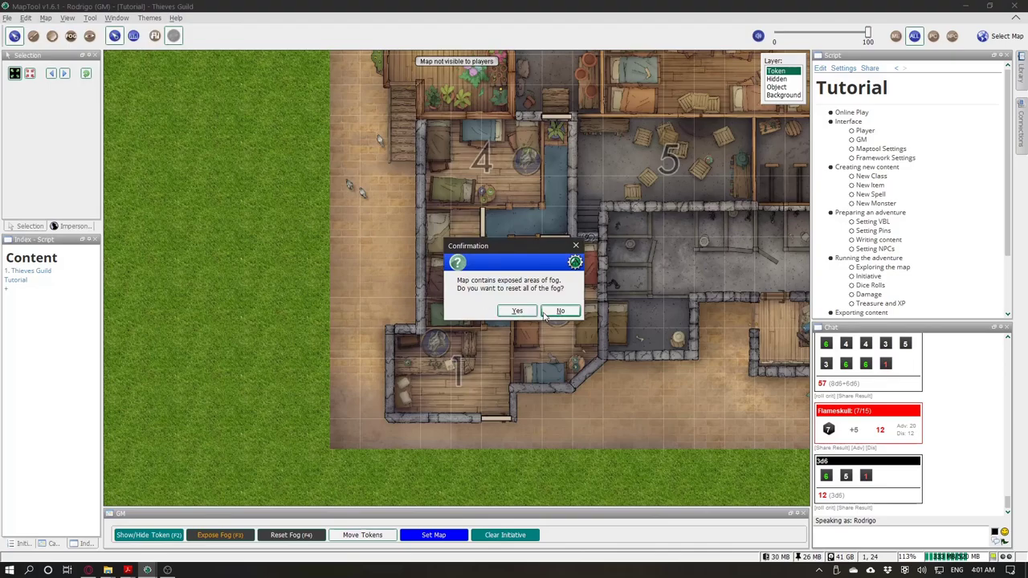
pyautogui.click(514, 311)
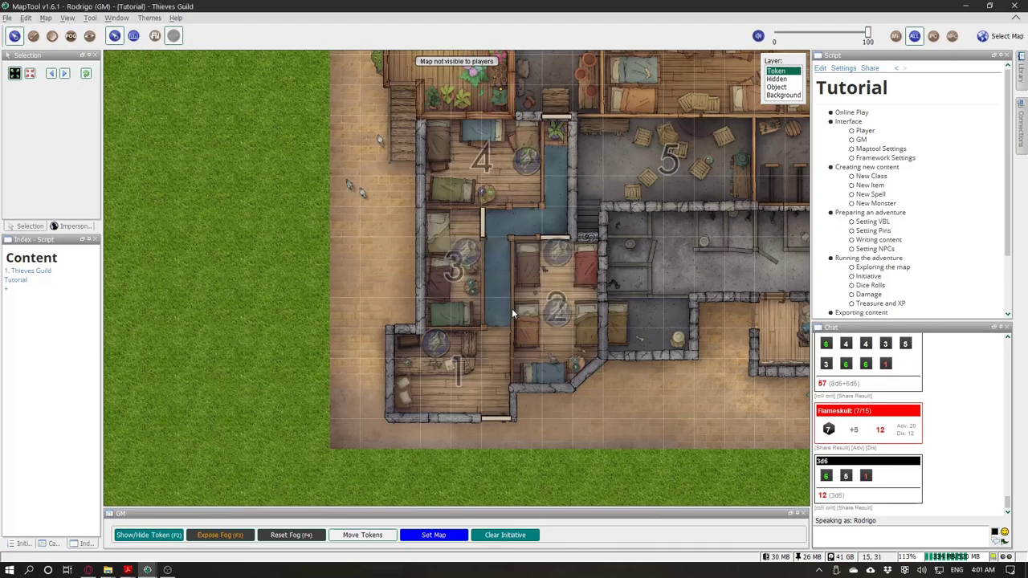
# Step: Turn on Fog-of-War for the Thieves Guild map
pyautogui.click(46, 18)
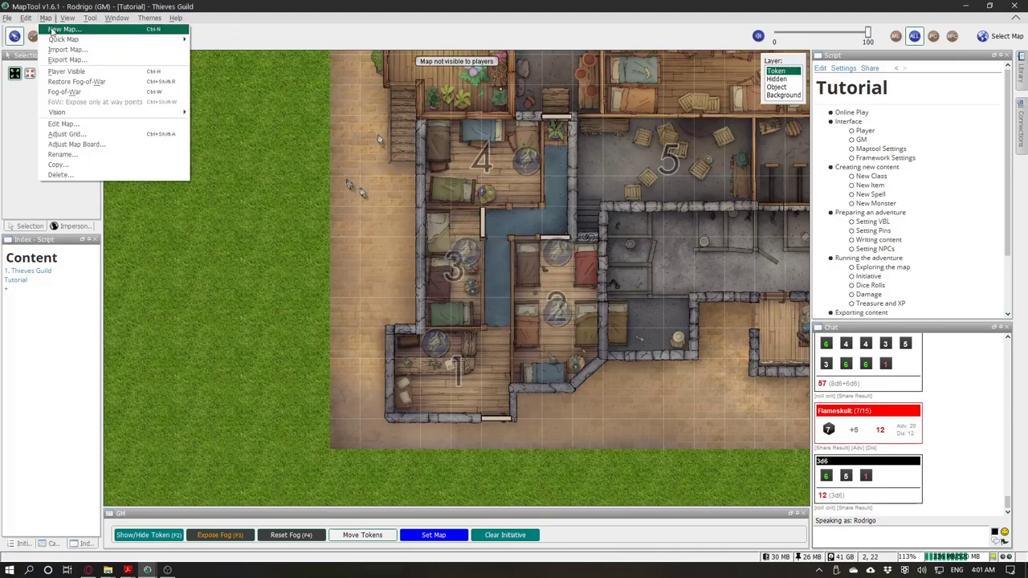
pyautogui.click(84, 94)
pyautogui.scroll(-6, 363, 210)
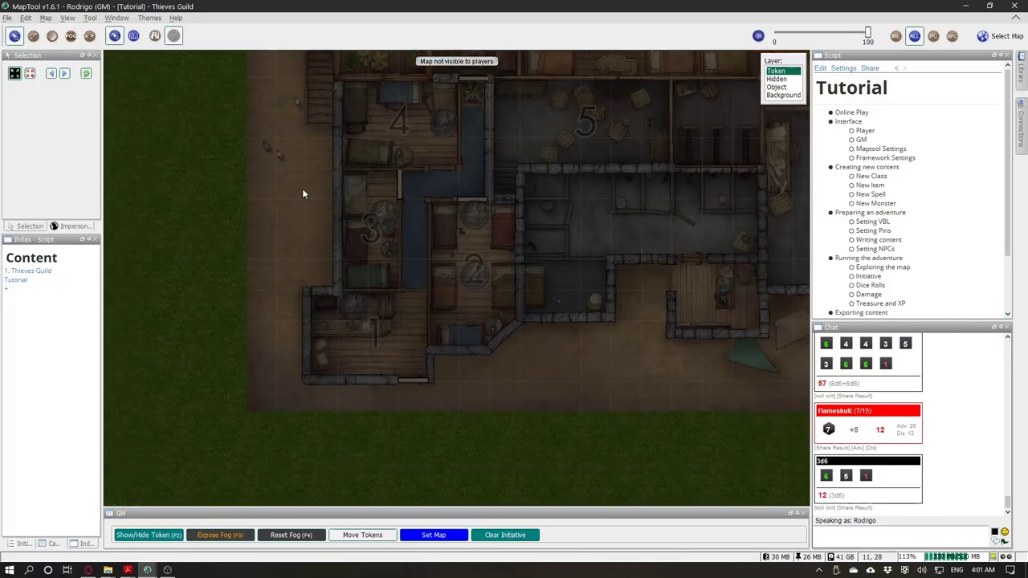
pyautogui.scroll(-5, 430, 255)
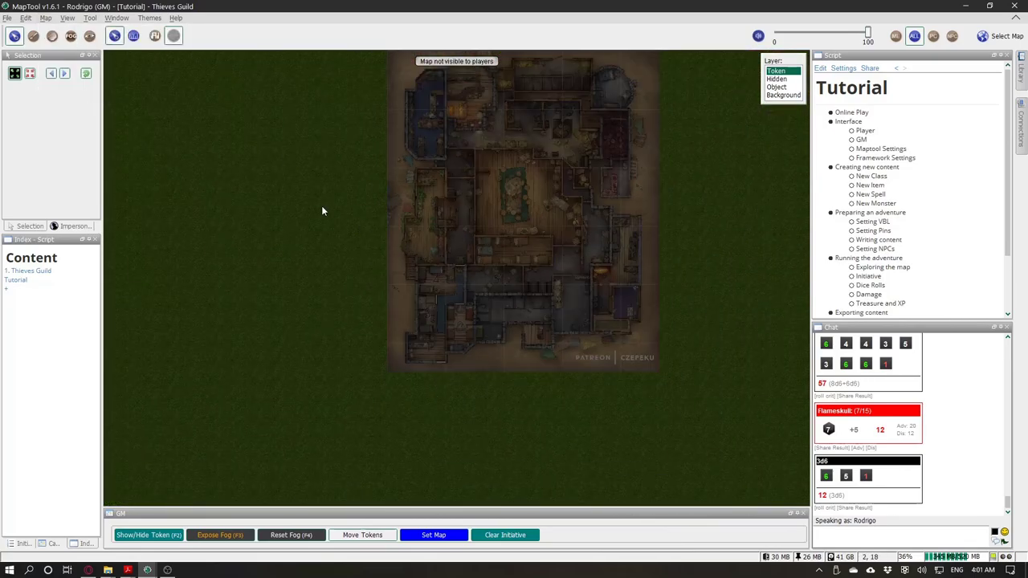
# Step: Move the player tokens onto the Thieves Guild map and select Bob the Bard's token
pyautogui.click(374, 536)
pyautogui.moveTo(330, 183)
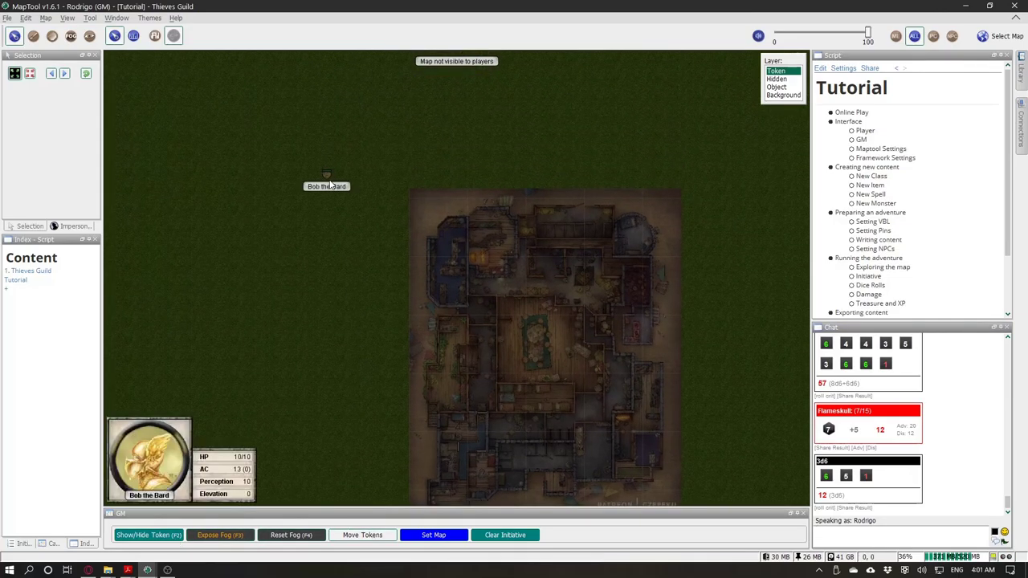
pyautogui.scroll(5, 329, 180)
pyautogui.click(334, 180)
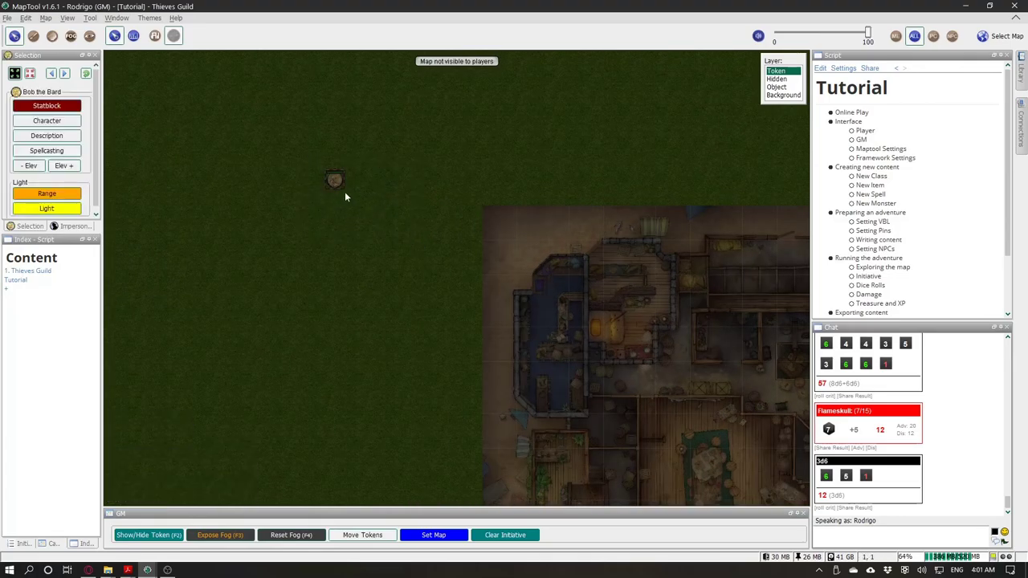
pyautogui.click(1002, 36)
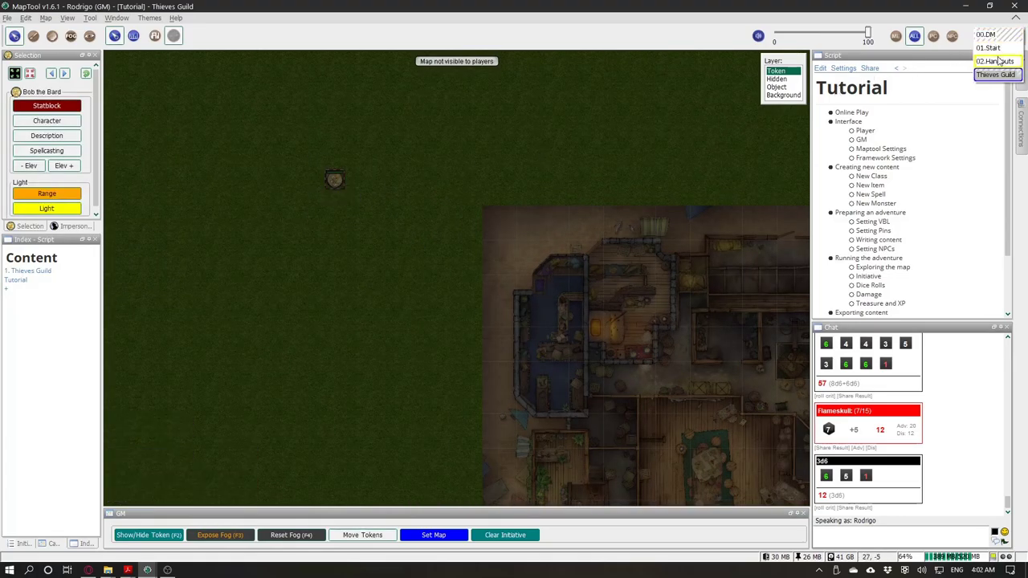
pyautogui.click(366, 192)
pyautogui.click(336, 180)
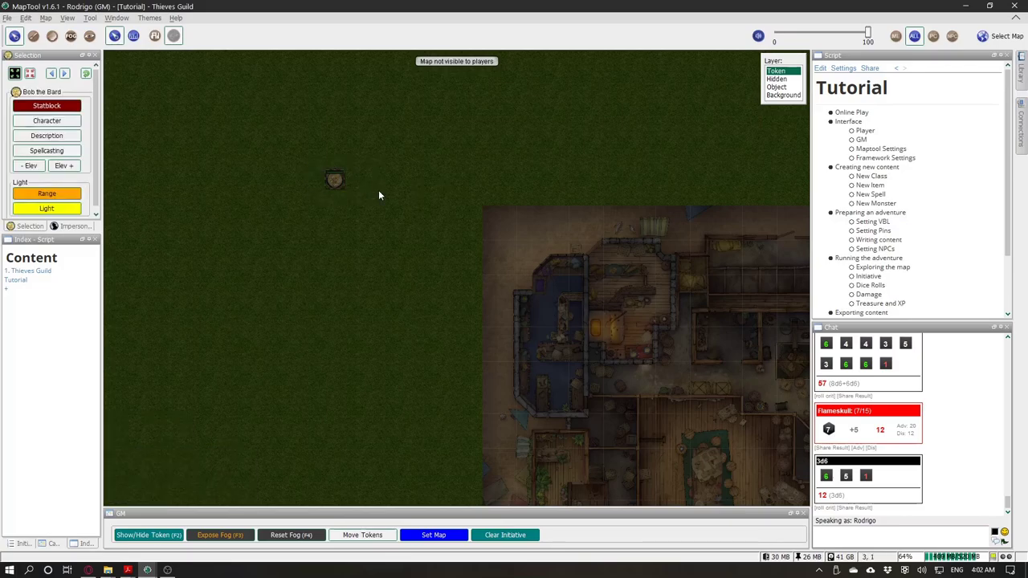
pyautogui.moveTo(305, 150); pyautogui.dragTo(386, 215)
# Step: Move Bob the Bard's token to the paved strip just outside room 1, beside its entrance door
pyautogui.scroll(-5, 381, 164)
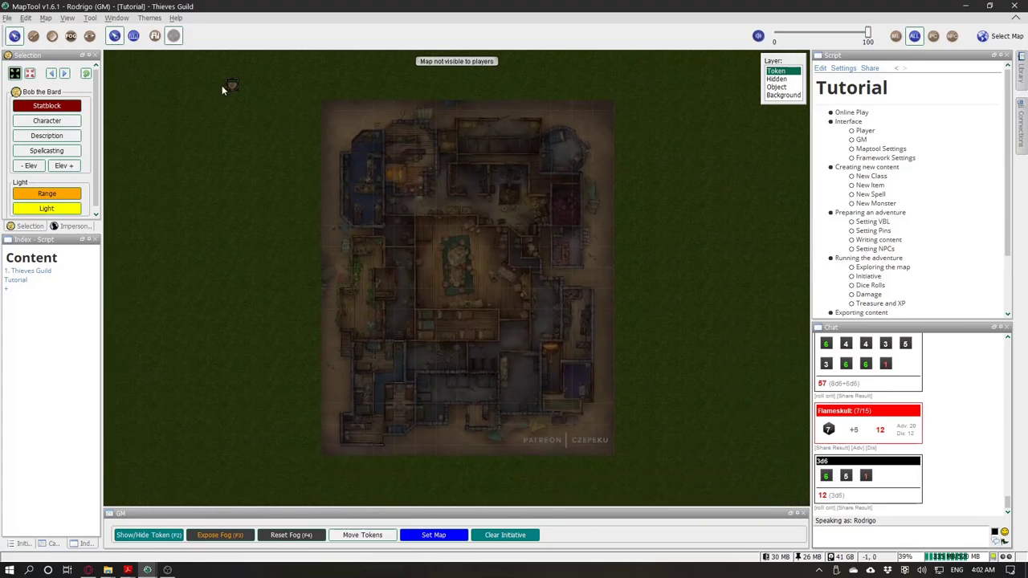
pyautogui.moveTo(226, 81); pyautogui.dragTo(358, 466)
pyautogui.click(383, 474)
pyautogui.scroll(5, 373, 464)
pyautogui.scroll(5, 373, 465)
pyautogui.moveTo(334, 427); pyautogui.dragTo(363, 428)
pyautogui.click(384, 465)
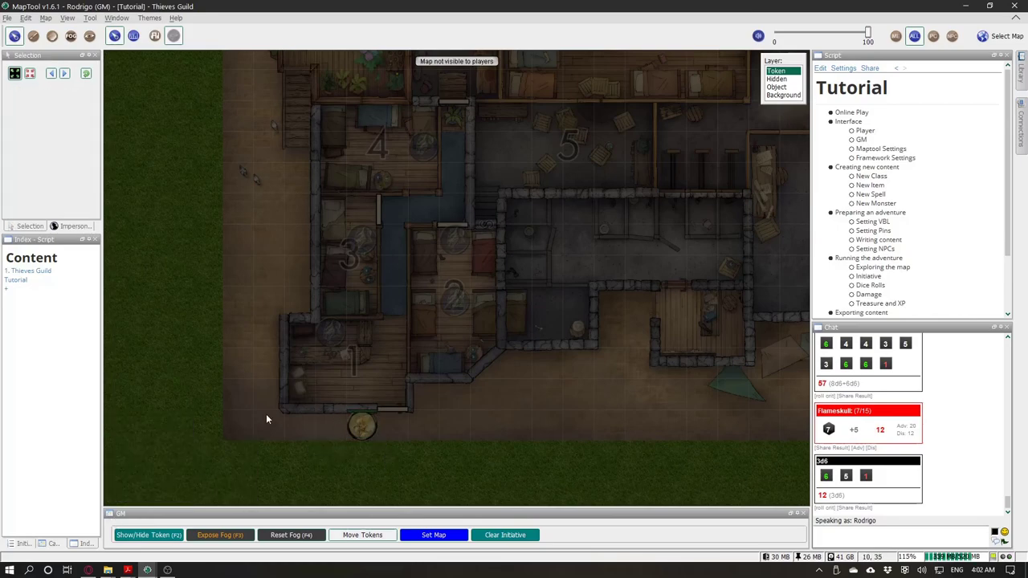
# Step: Arrange the GM and Player MapTool windows side by side, with the GM window on the left half
pyautogui.moveTo(266, 415); pyautogui.dragTo(238, 374)
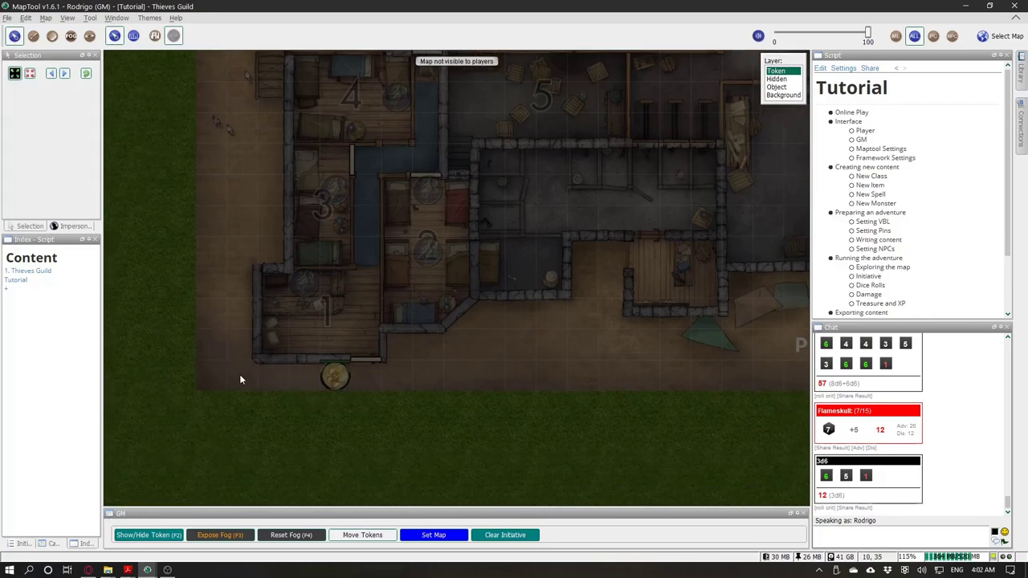
pyautogui.click(147, 567)
pyautogui.click(183, 374)
pyautogui.moveTo(449, 4); pyautogui.dragTo(0, 159)
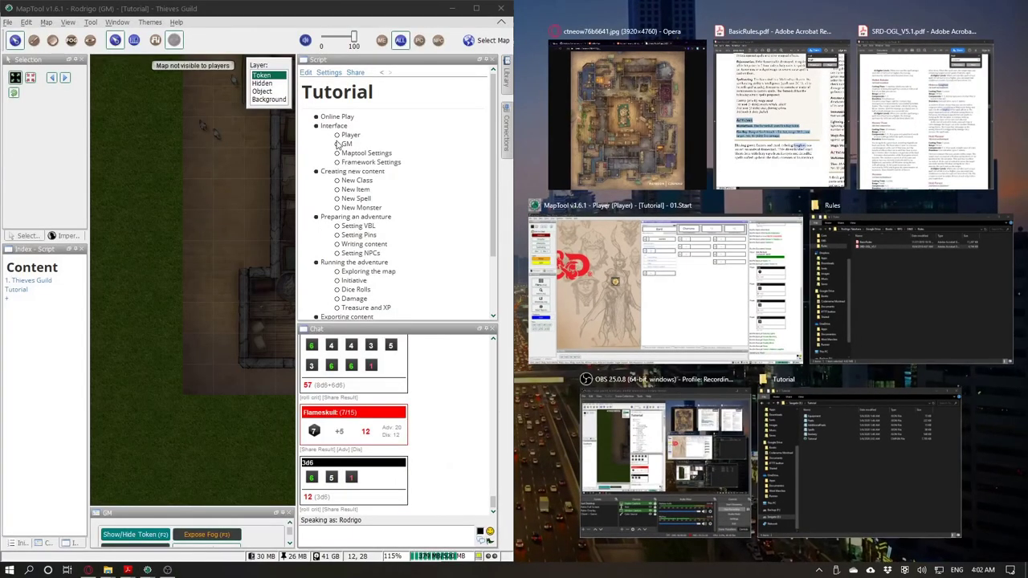
pyautogui.click(666, 273)
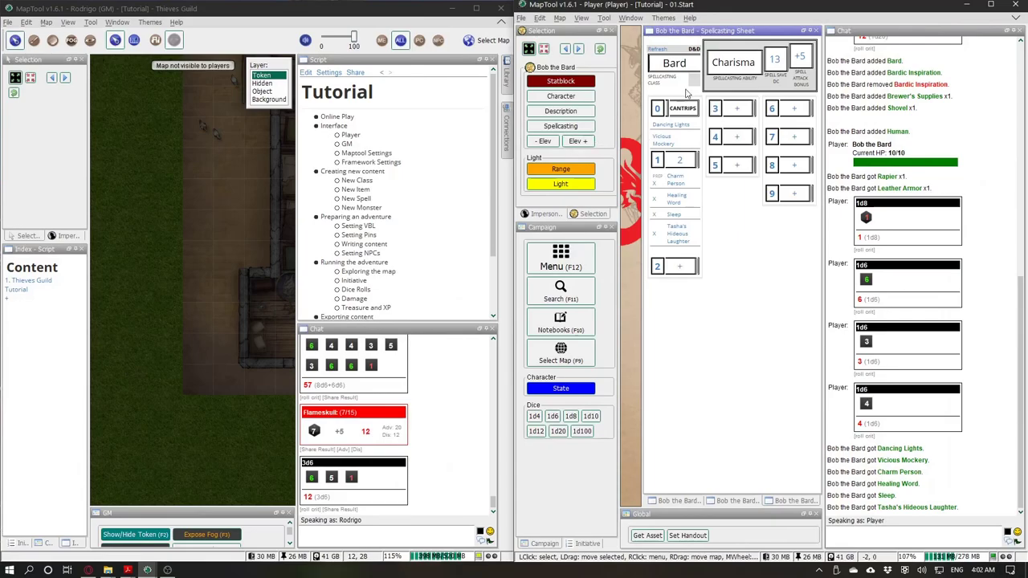
# Step: Close Bob the Bard's open character sheets and the chat in the Player window
pyautogui.click(813, 32)
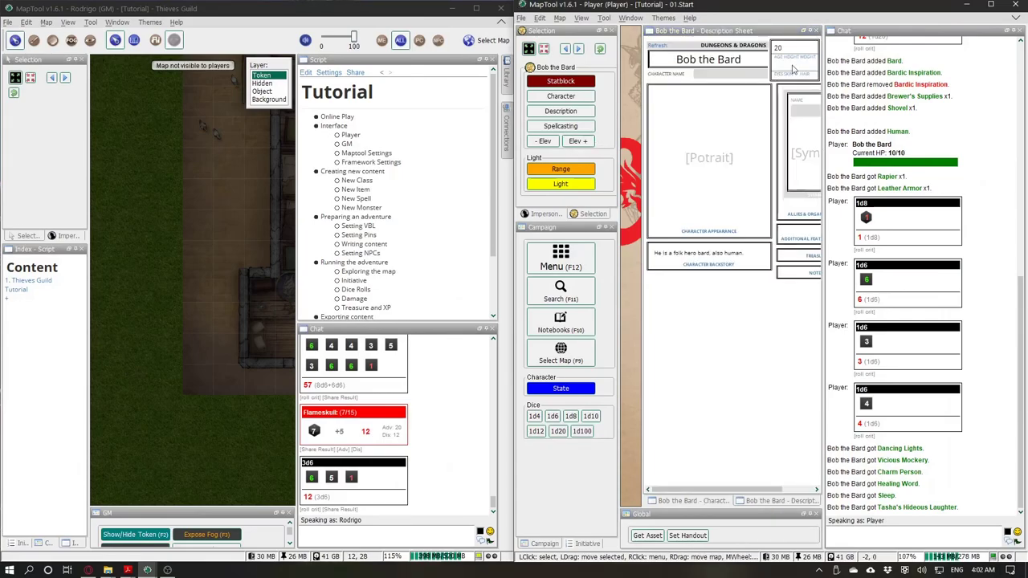
pyautogui.click(814, 32)
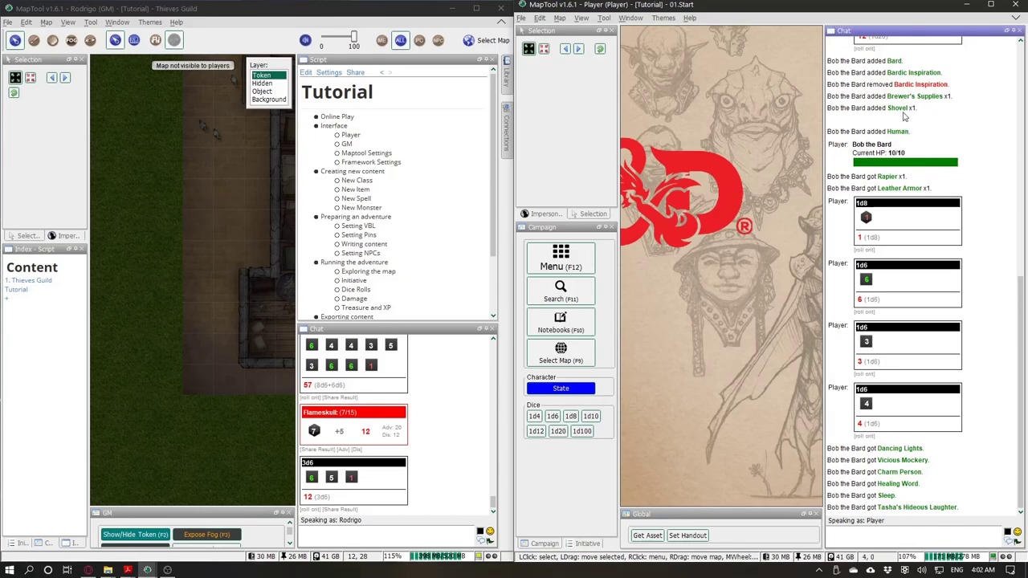
pyautogui.press('Escape')
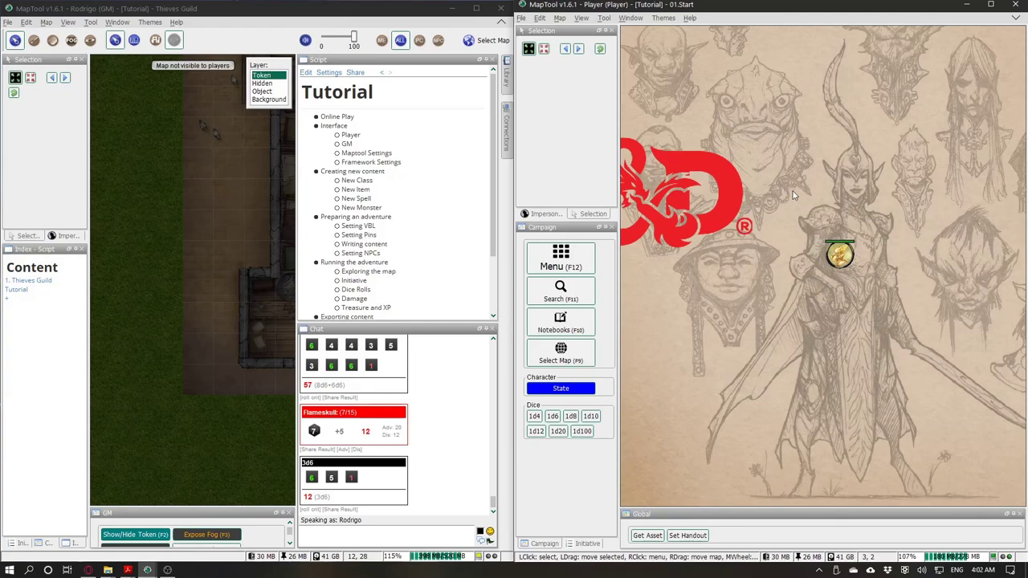
# Step: Close the Tutorial script and the chat in the GM window to enlarge the map area
pyautogui.click(243, 258)
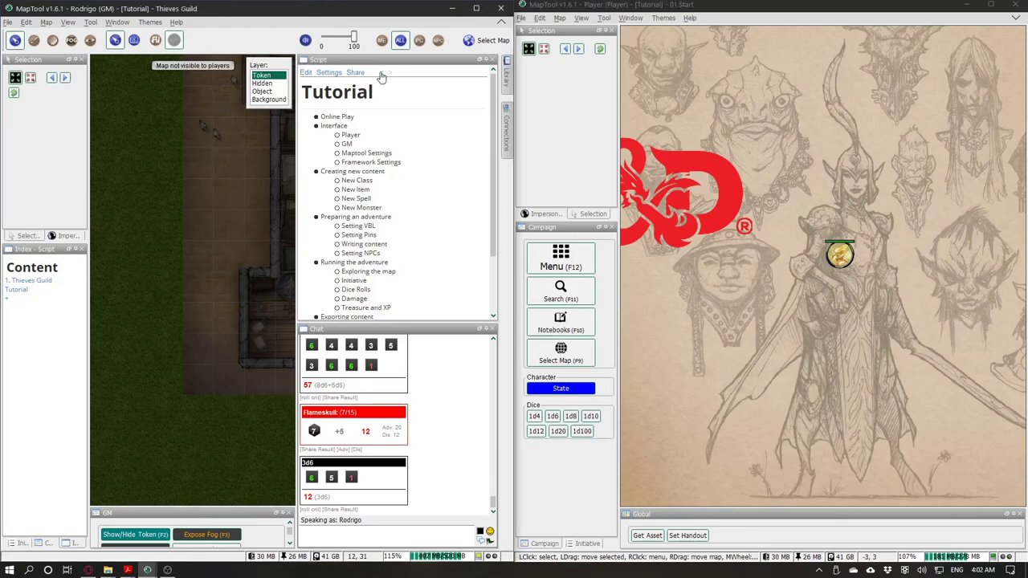
pyautogui.click(492, 61)
pyautogui.click(492, 60)
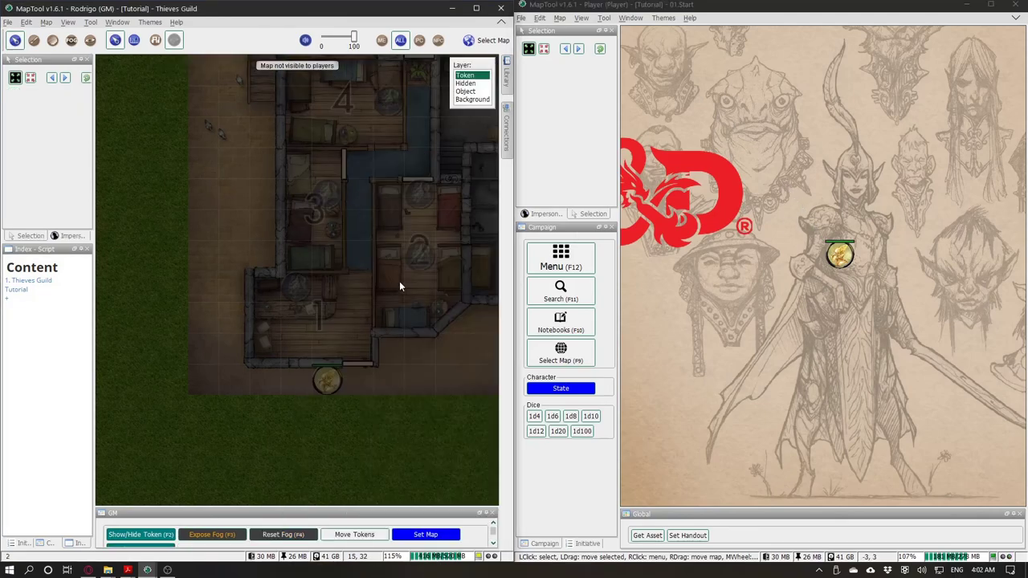
pyautogui.moveTo(400, 286); pyautogui.dragTo(349, 314)
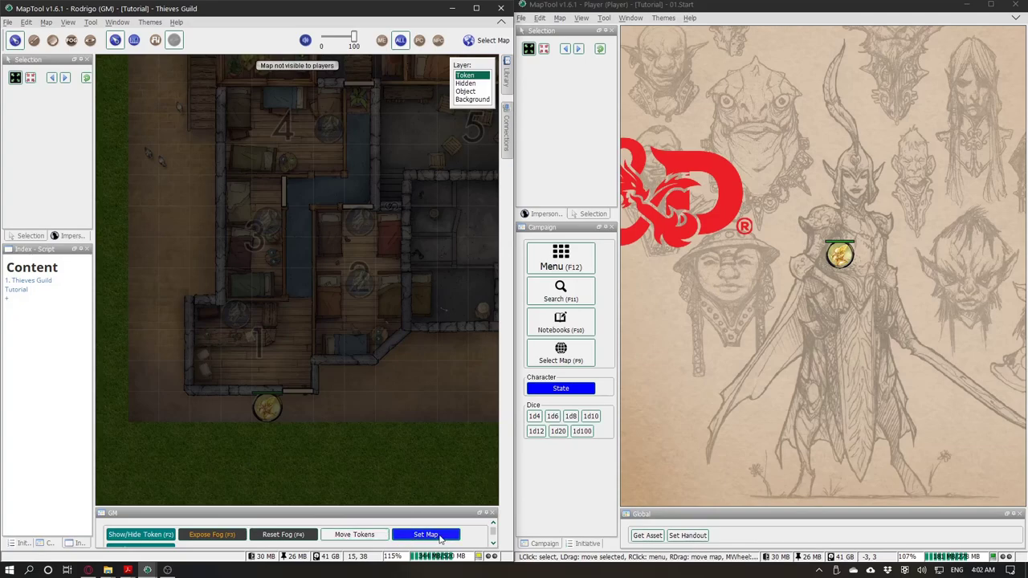
# Step: Make the Thieves Guild map visible to players and set it as their current map
pyautogui.click(68, 22)
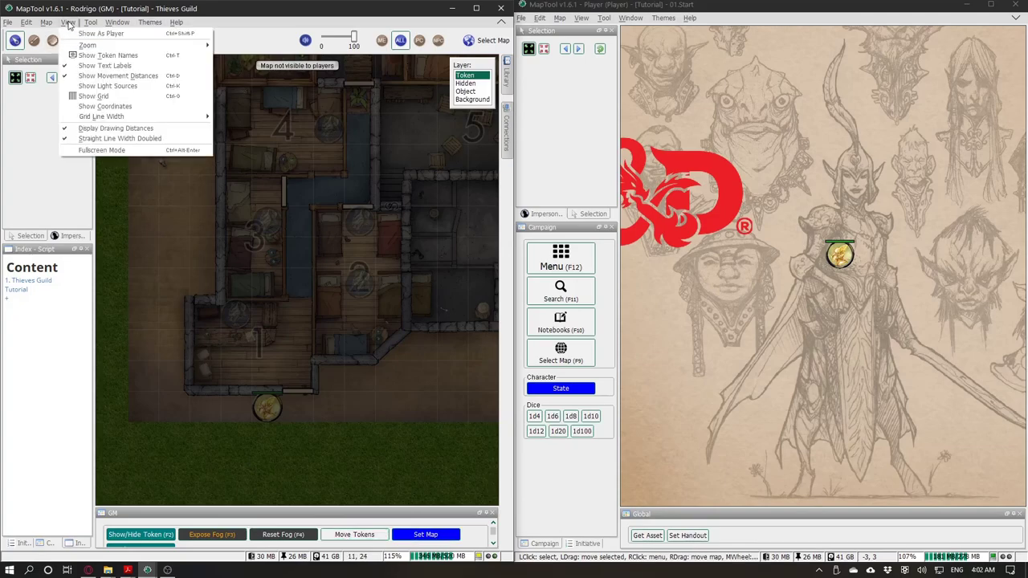
pyautogui.moveTo(52, 24)
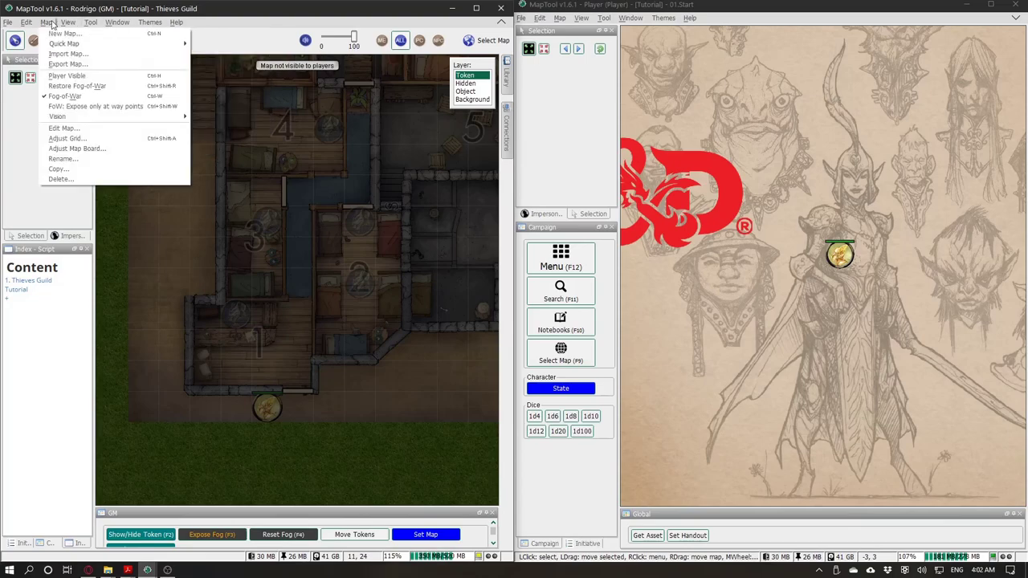
pyautogui.click(82, 77)
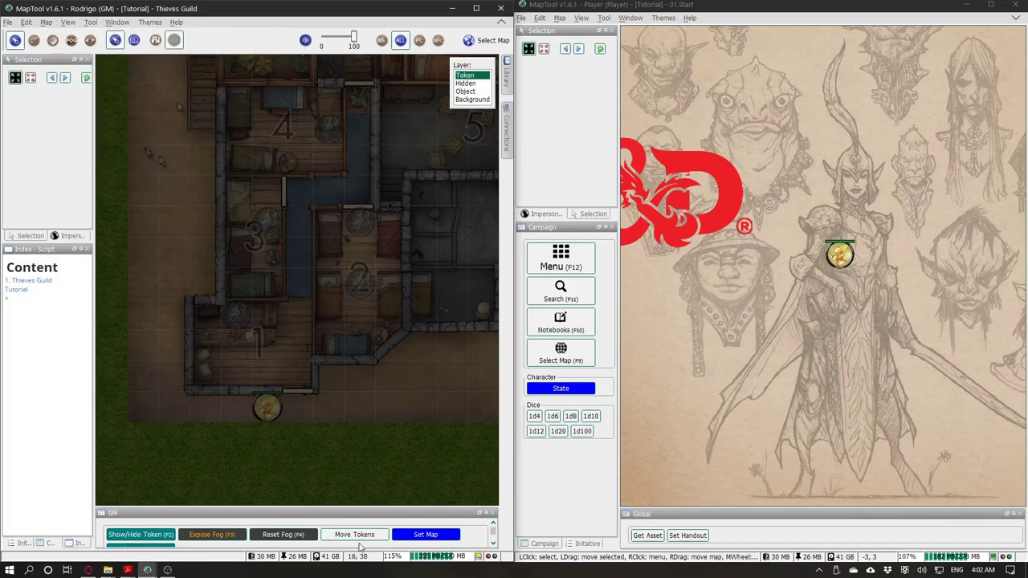
pyautogui.click(429, 536)
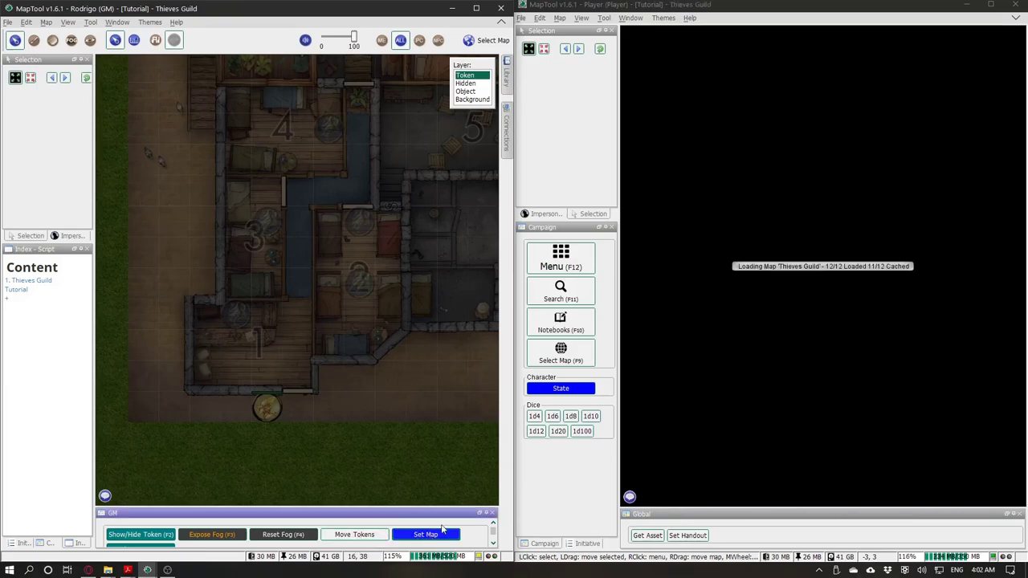
# Step: Select Bob the Bard's token in the GM window and expose the fog around it
pyautogui.click(290, 395)
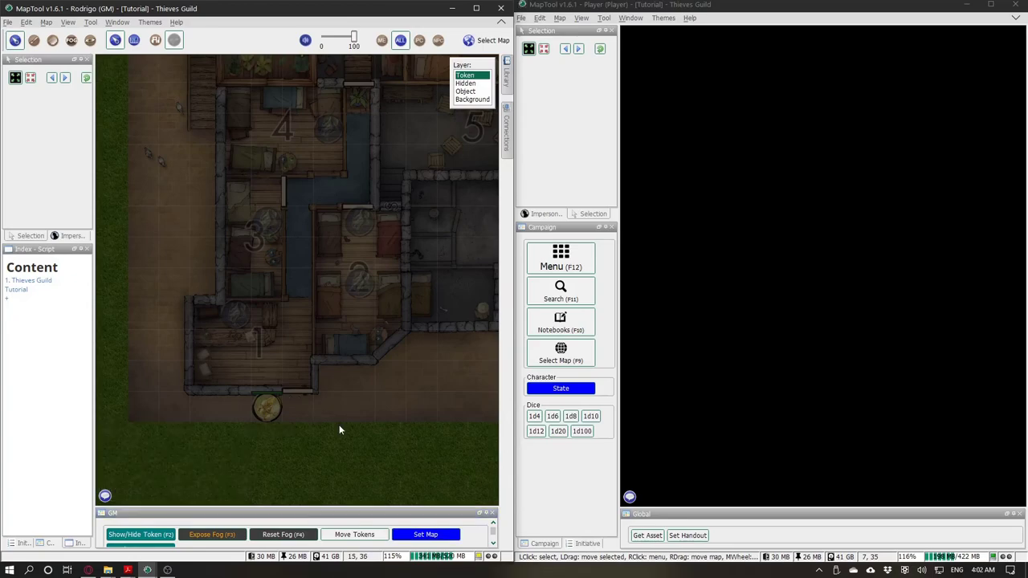
pyautogui.moveTo(371, 414); pyautogui.dragTo(344, 381)
pyautogui.click(248, 378)
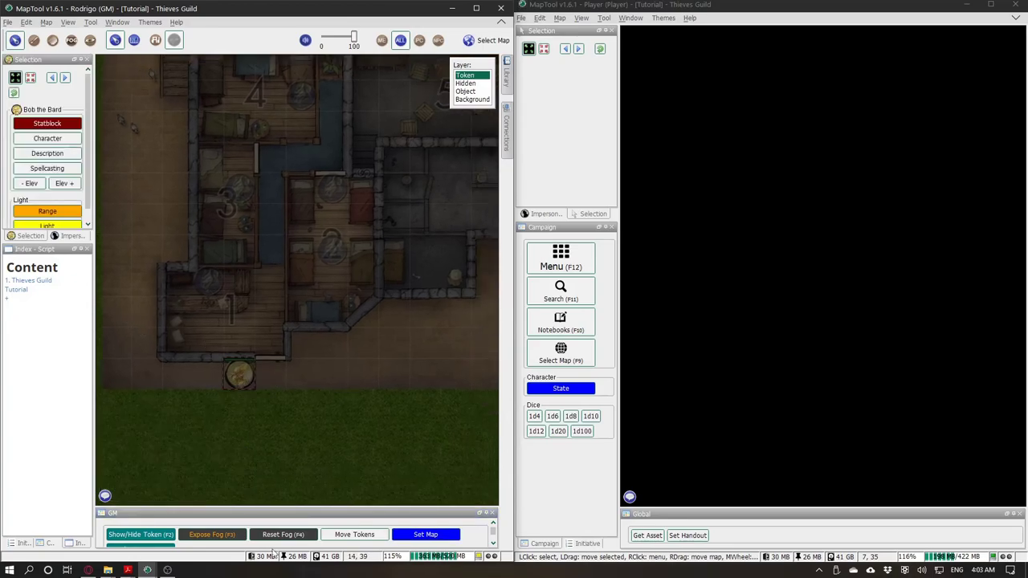
pyautogui.click(218, 540)
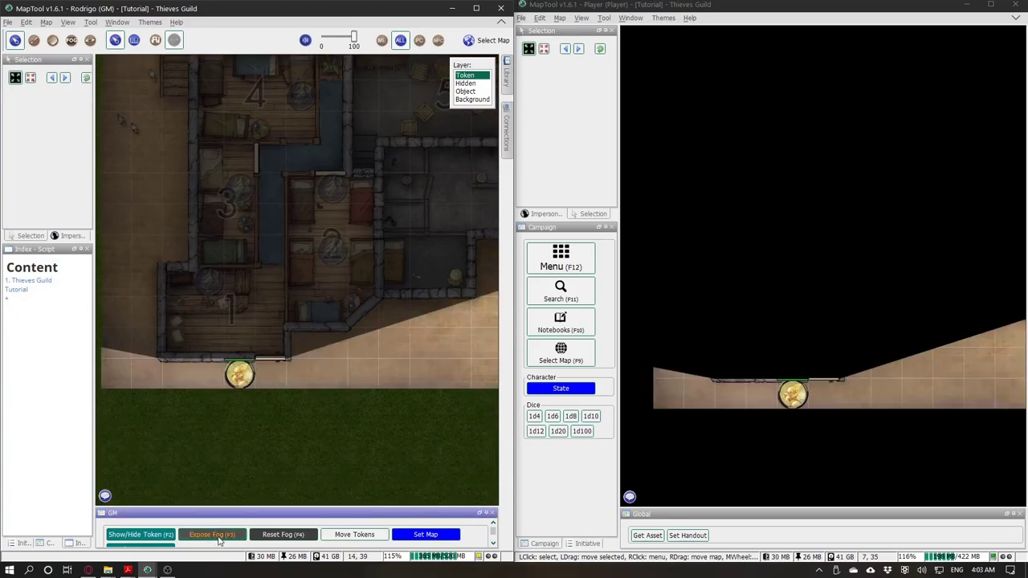
# Step: Move Bob the Bard three squares east in the Player window, then expose the fog from the GM window
pyautogui.moveTo(275, 422); pyautogui.dragTo(290, 392)
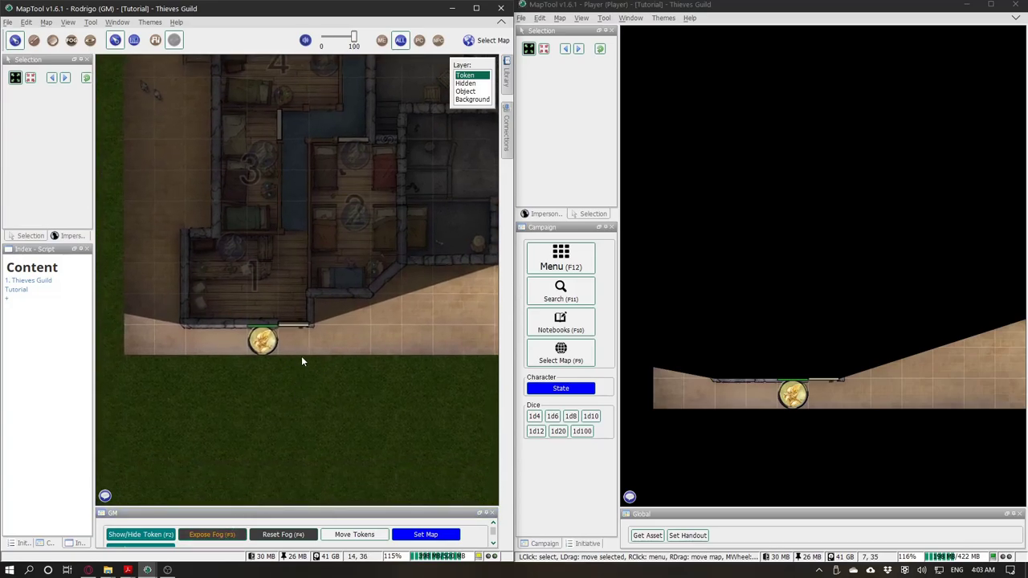
pyautogui.click(791, 395)
pyautogui.moveTo(791, 395); pyautogui.dragTo(885, 393)
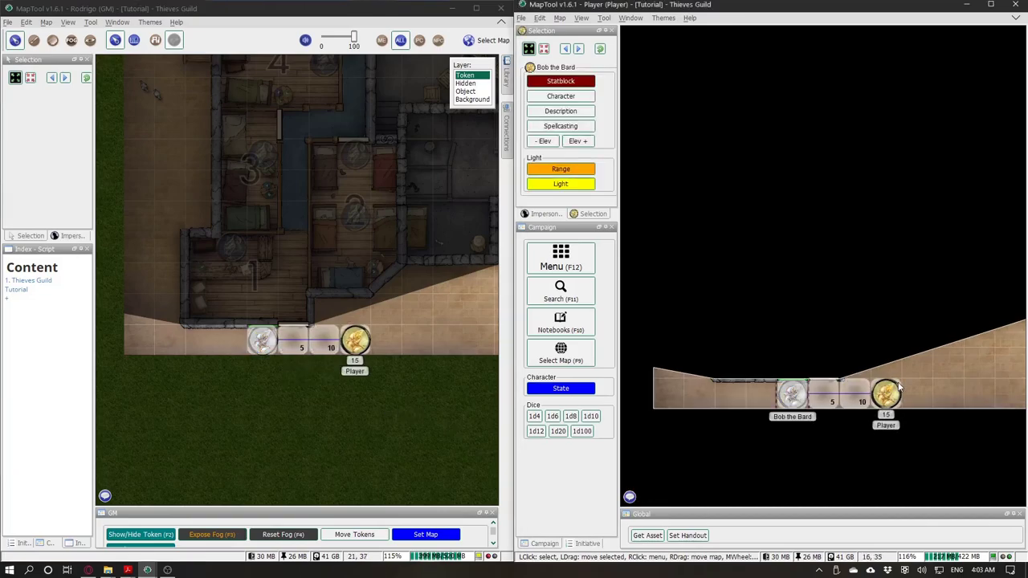
pyautogui.click(219, 536)
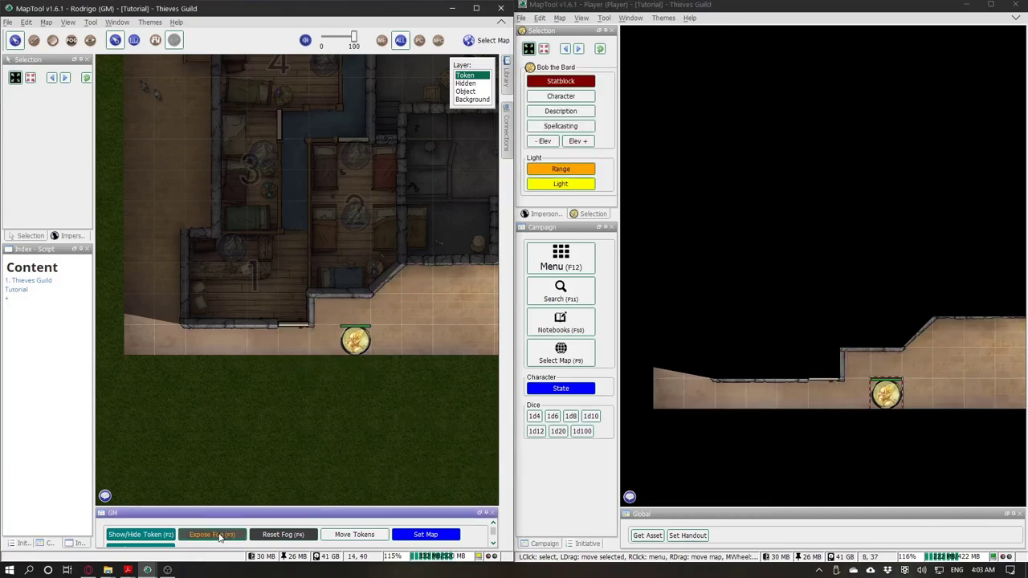
# Step: Move Bob the Bard about six squares east and one north in the Player window, then expose the fog from the GM window
pyautogui.moveTo(791, 334); pyautogui.dragTo(646, 318)
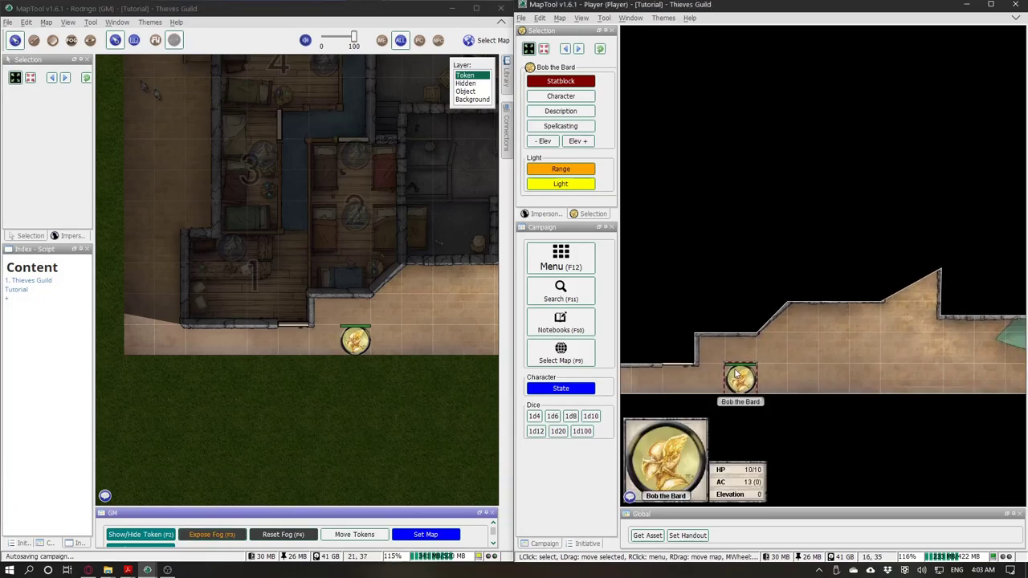
pyautogui.moveTo(734, 374); pyautogui.dragTo(926, 348)
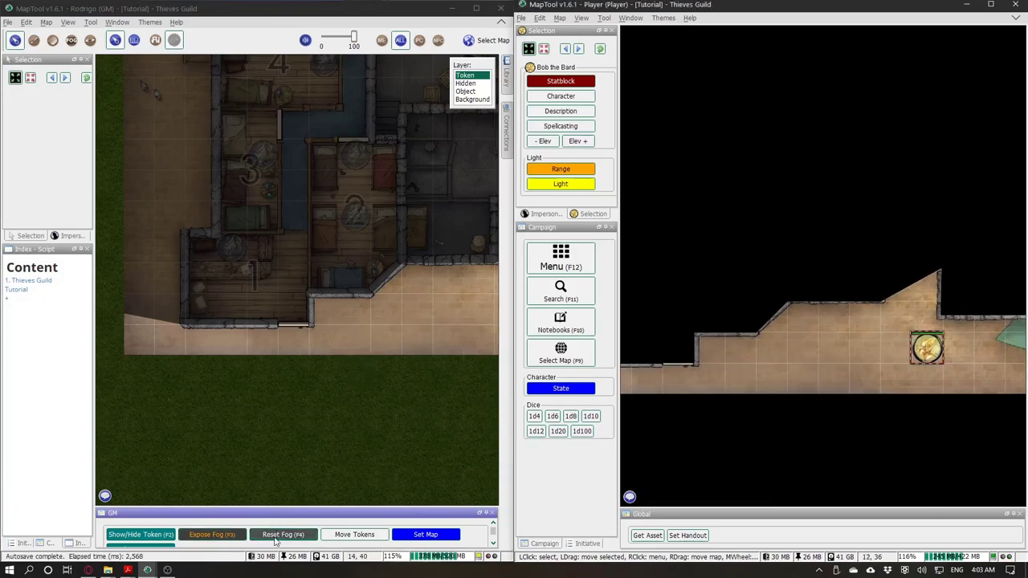
pyautogui.click(215, 537)
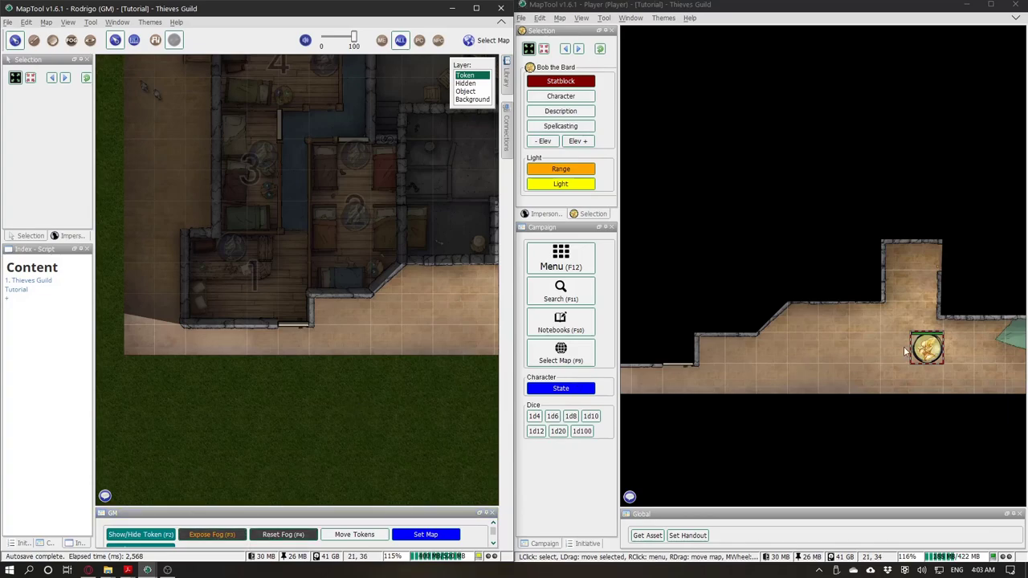
# Step: Move Bob the Bard farther east beside the coloured awnings in the Player window and expose the fog from the GM window
pyautogui.moveTo(904, 348); pyautogui.dragTo(969, 321)
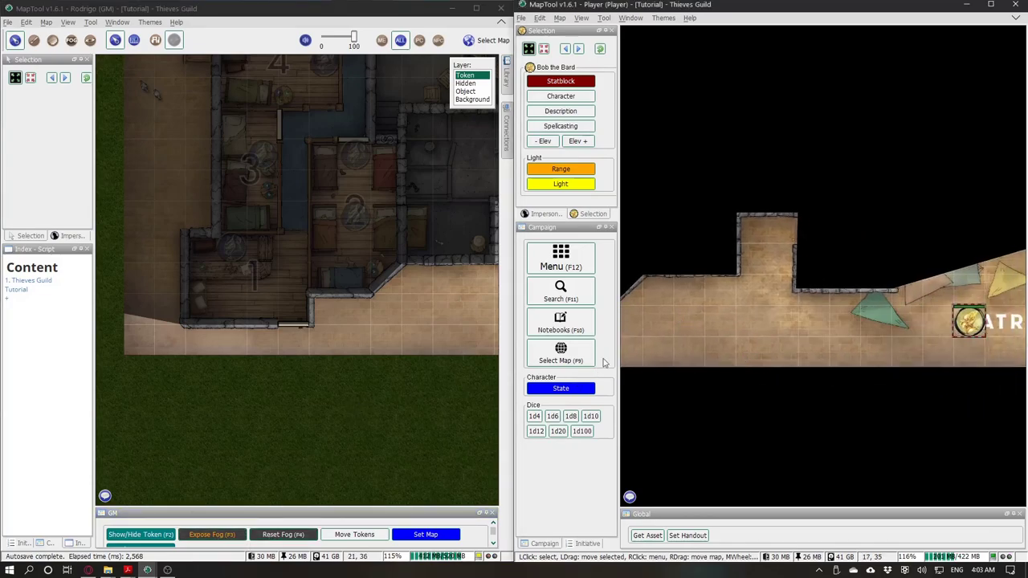
pyautogui.click(335, 358)
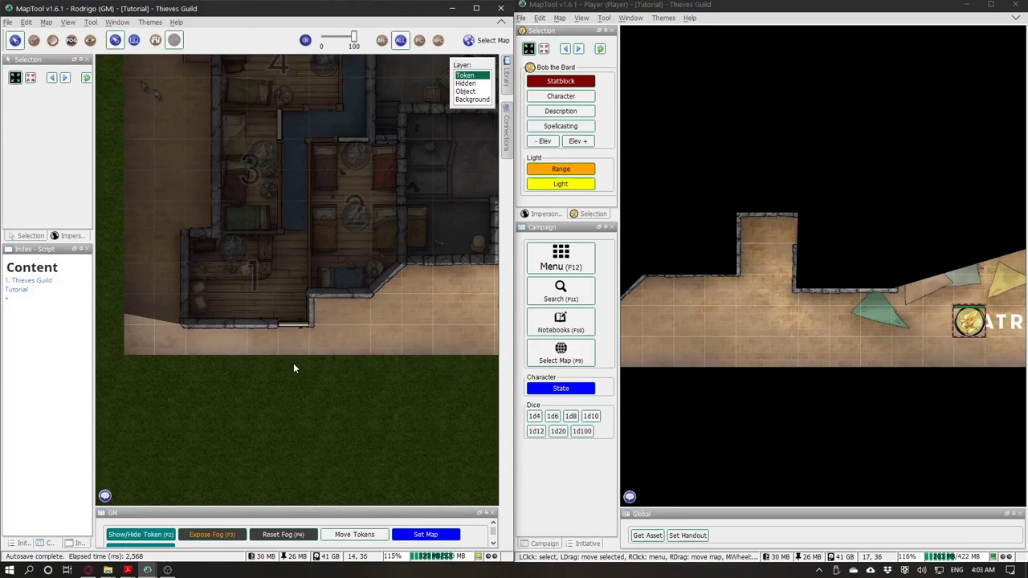
pyautogui.scroll(-4, 289, 364)
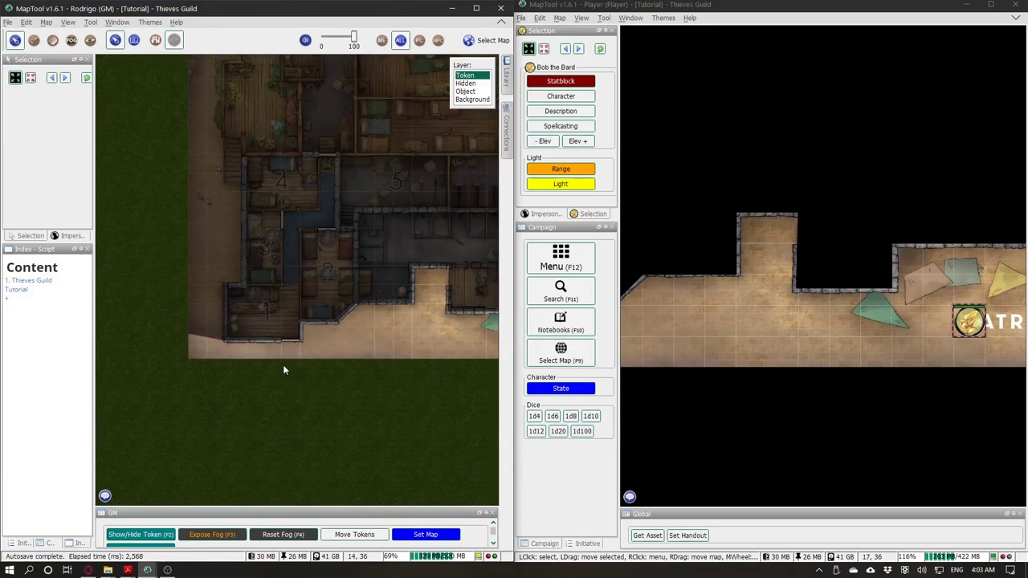
pyautogui.moveTo(385, 353); pyautogui.dragTo(291, 358)
pyautogui.scroll(-5, 747, 295)
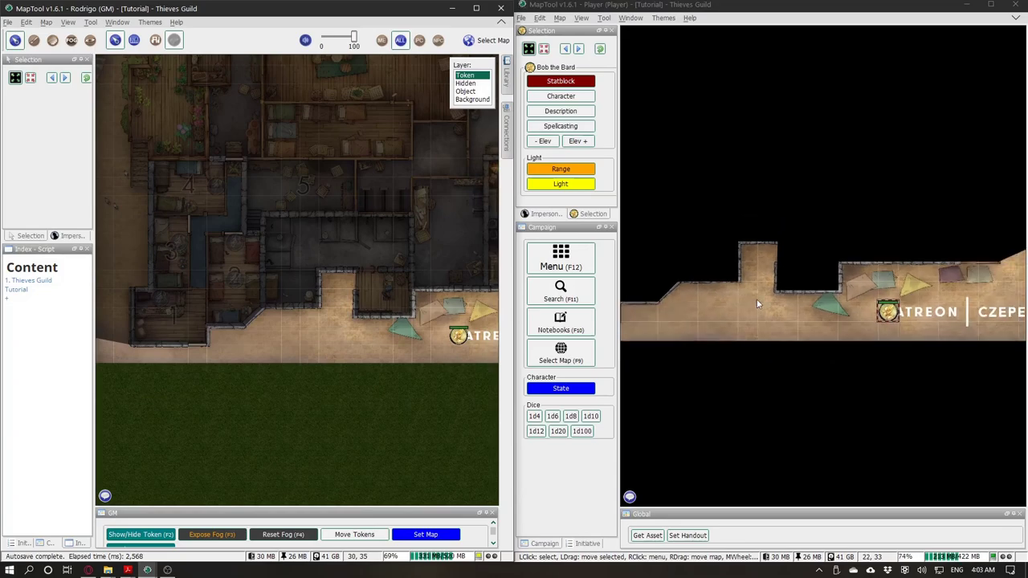
# Step: Move Bob the Bard back west along the street to the map's southwest corner, then east to room 1's entrance door, exposing the fog
pyautogui.moveTo(889, 336); pyautogui.dragTo(665, 330)
pyautogui.click(375, 349)
pyautogui.moveTo(731, 378); pyautogui.dragTo(754, 373)
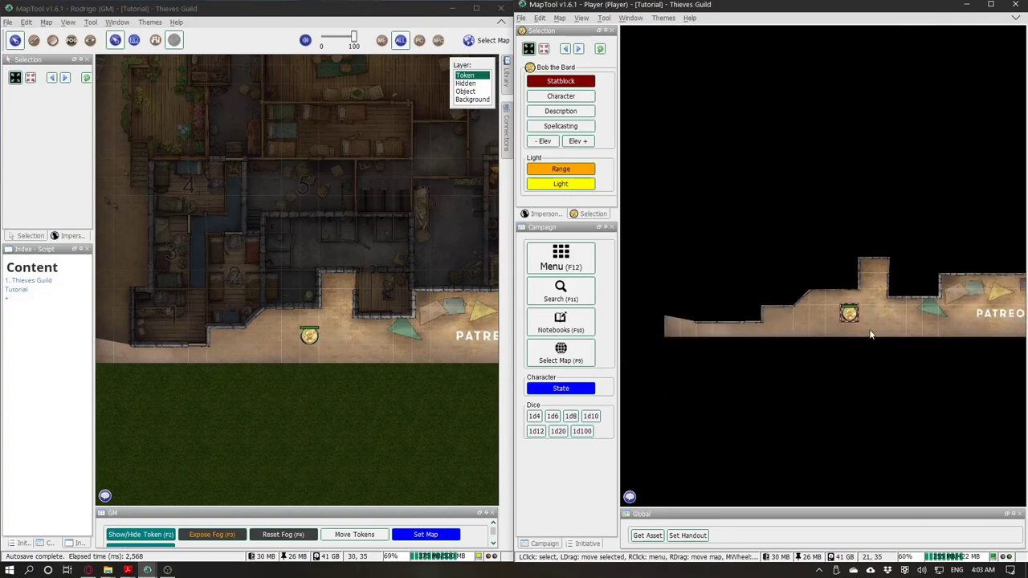
pyautogui.moveTo(849, 312); pyautogui.dragTo(687, 333)
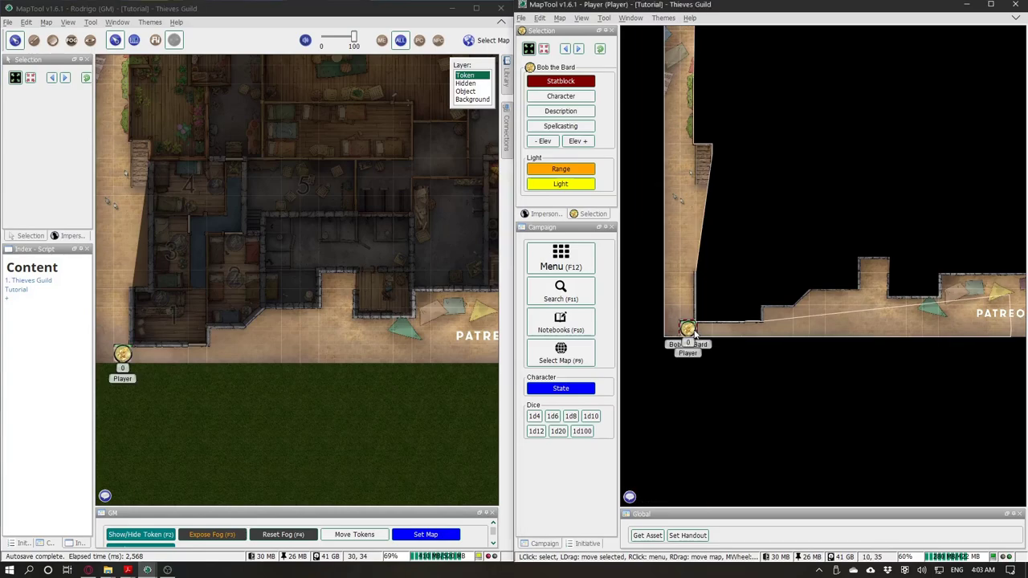
pyautogui.moveTo(688, 330); pyautogui.dragTo(747, 337)
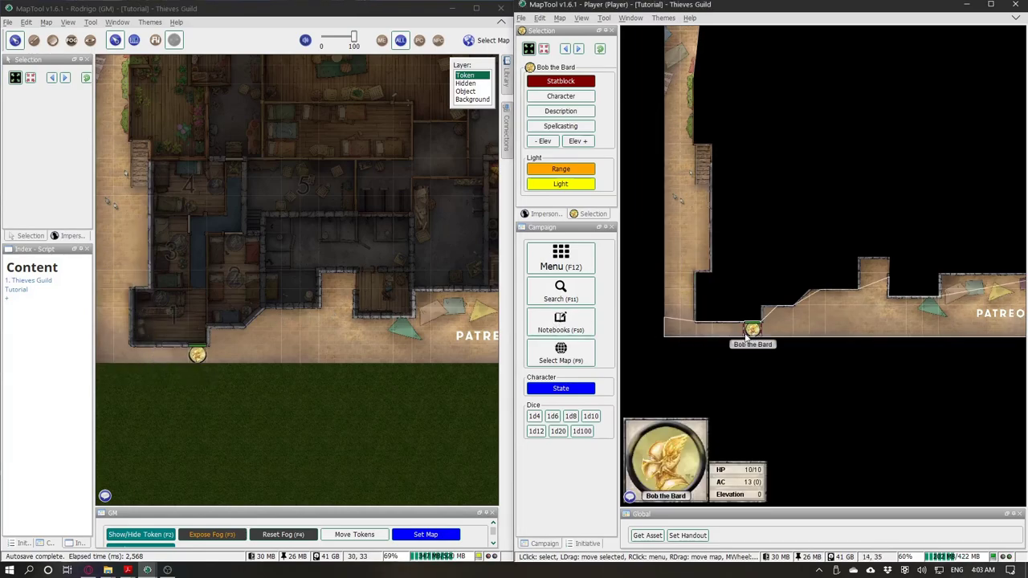
pyautogui.scroll(4, 753, 334)
# Step: On the GM window's Object layer, rotate room 1's entrance door open and expose the fog beyond it
pyautogui.click(295, 364)
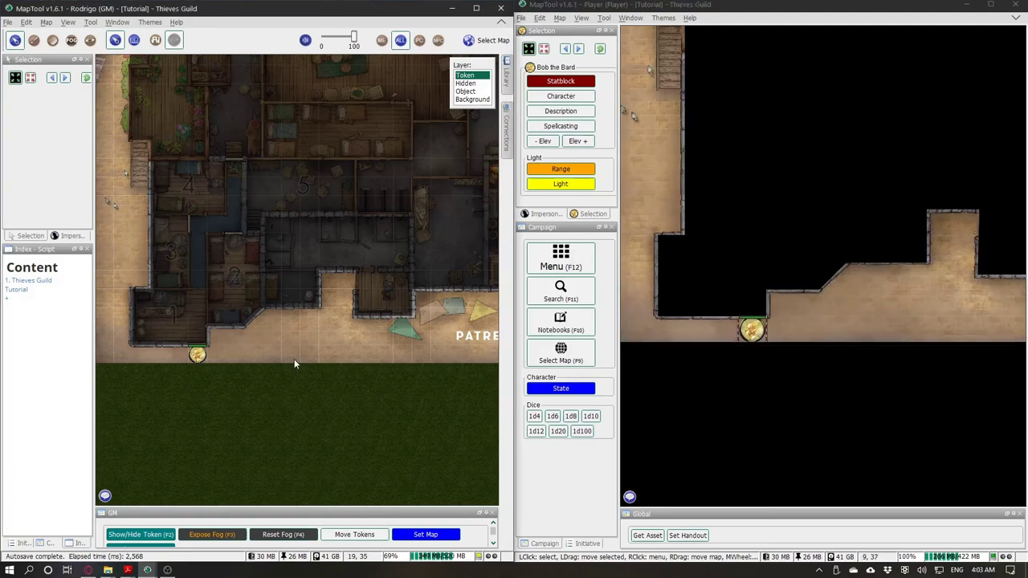
pyautogui.scroll(6, 143, 366)
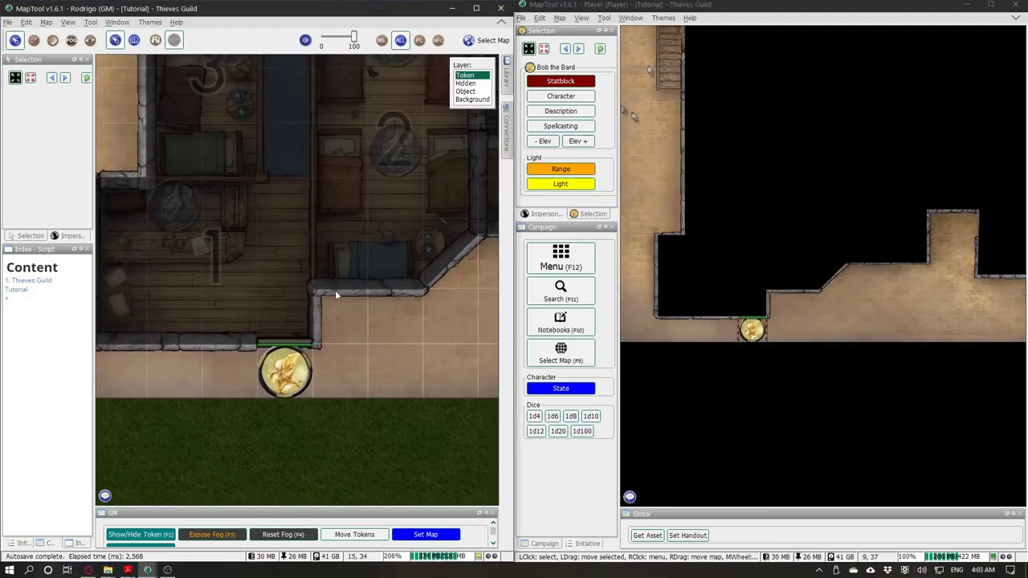
pyautogui.click(469, 83)
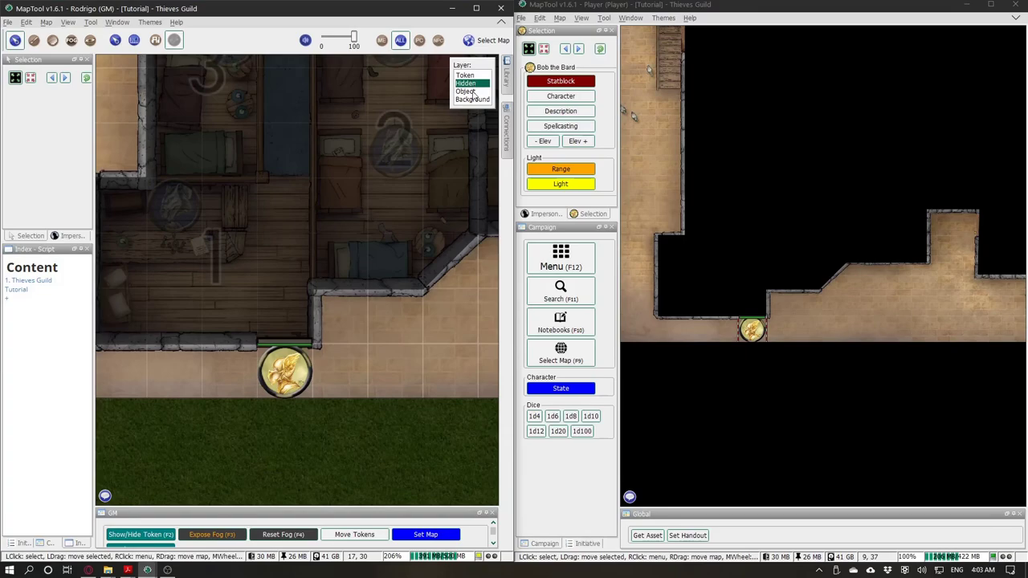
pyautogui.click(472, 93)
pyautogui.click(260, 298)
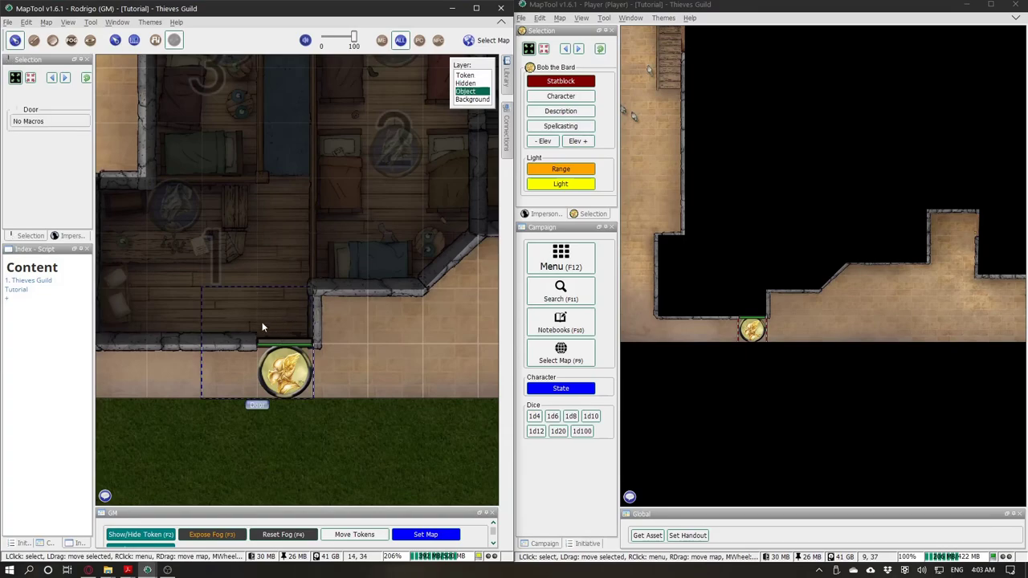
pyautogui.keyDown('shift'); pyautogui.scroll(-2, 273, 322); pyautogui.keyUp('shift')
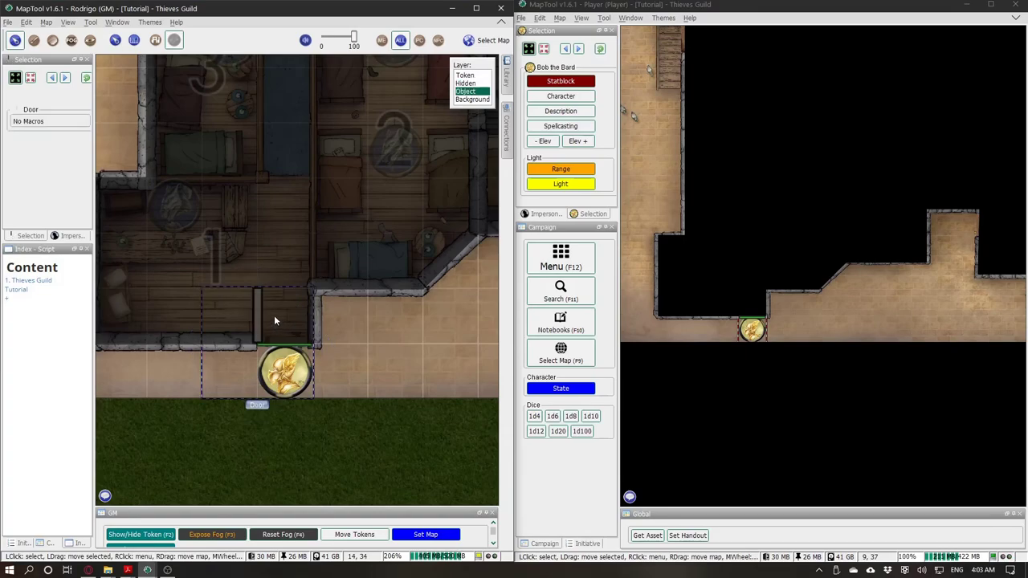
pyautogui.click(354, 351)
pyautogui.click(214, 534)
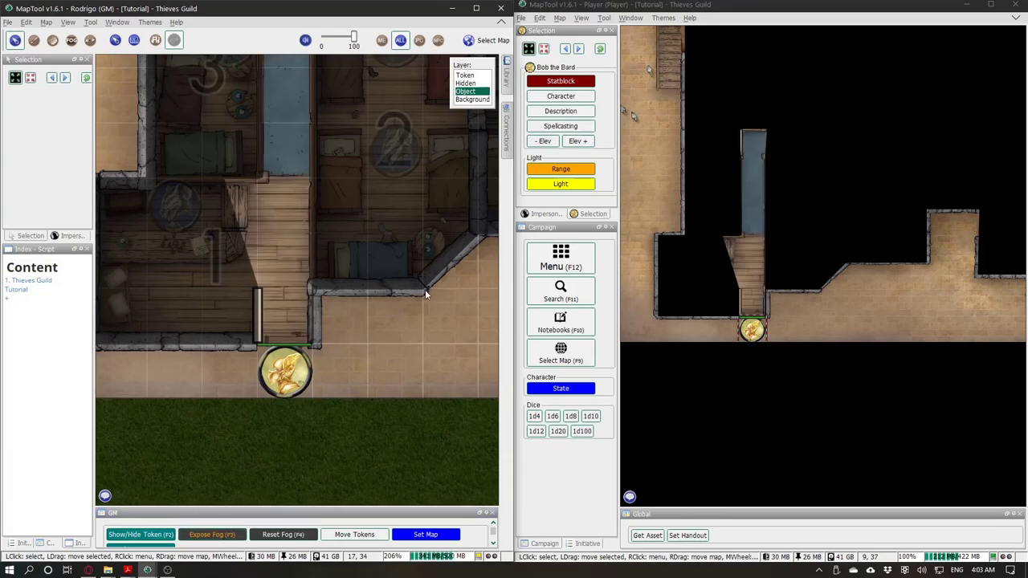
# Step: Move Bob the Bard two squares north through the open door in the Player window, then expose the fog from the GM window
pyautogui.click(305, 353)
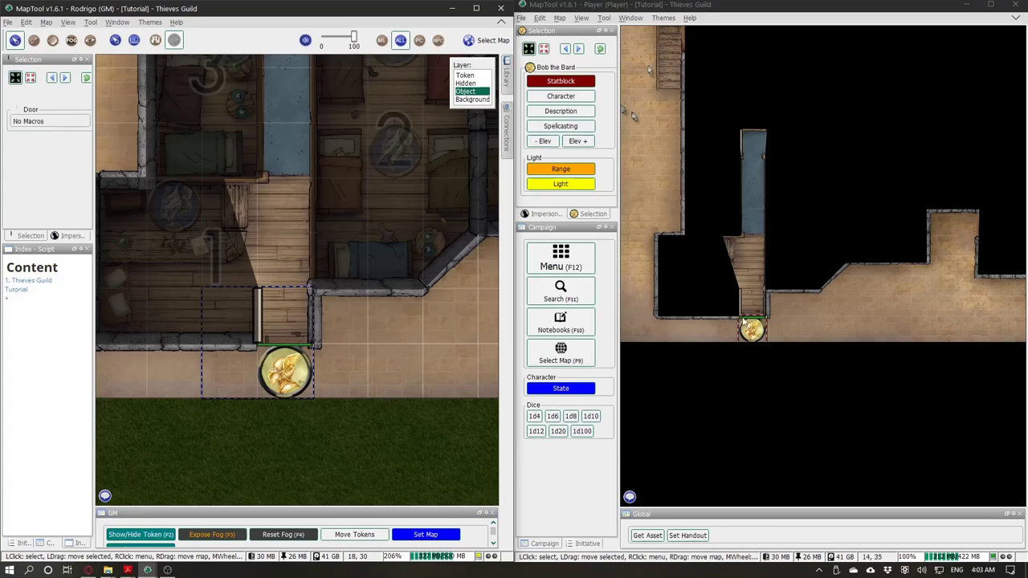
pyautogui.moveTo(747, 326); pyautogui.dragTo(751, 277)
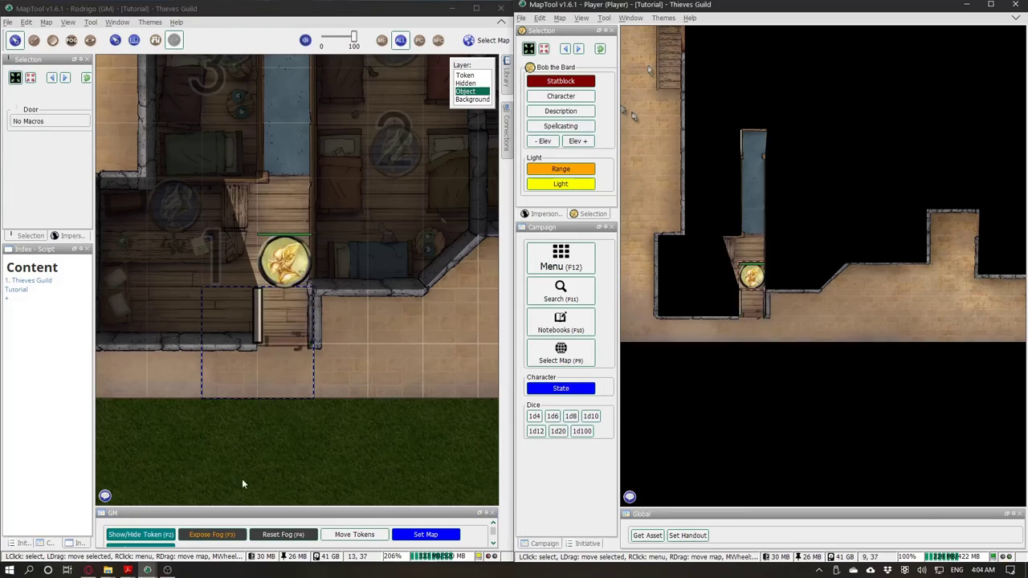
pyautogui.click(212, 534)
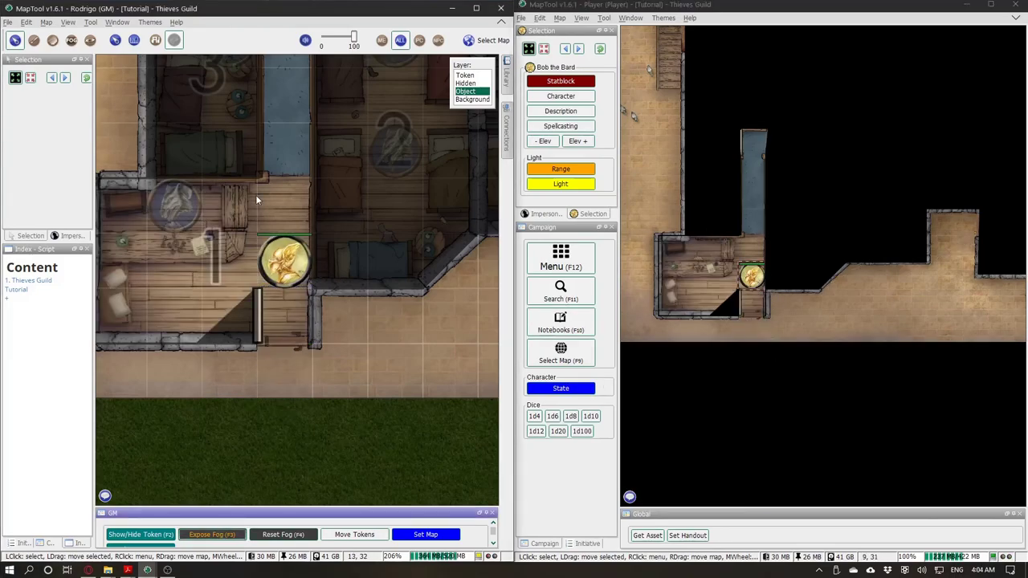
# Step: On the GM window's Token layer, select the Bandit in room 1 and make it visible to players
pyautogui.click(470, 77)
pyautogui.moveTo(195, 219); pyautogui.dragTo(321, 211)
pyautogui.click(305, 206)
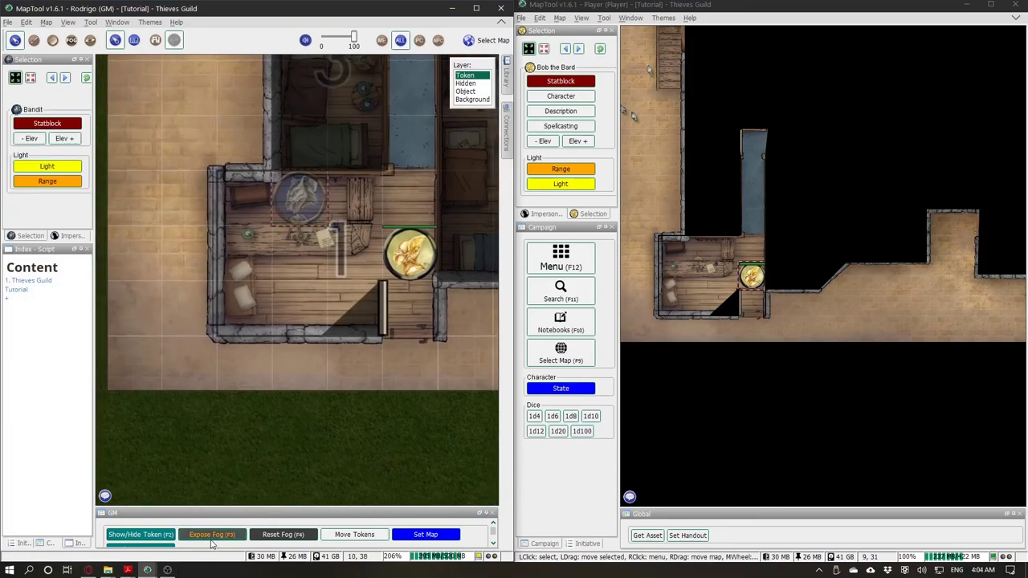
pyautogui.click(146, 535)
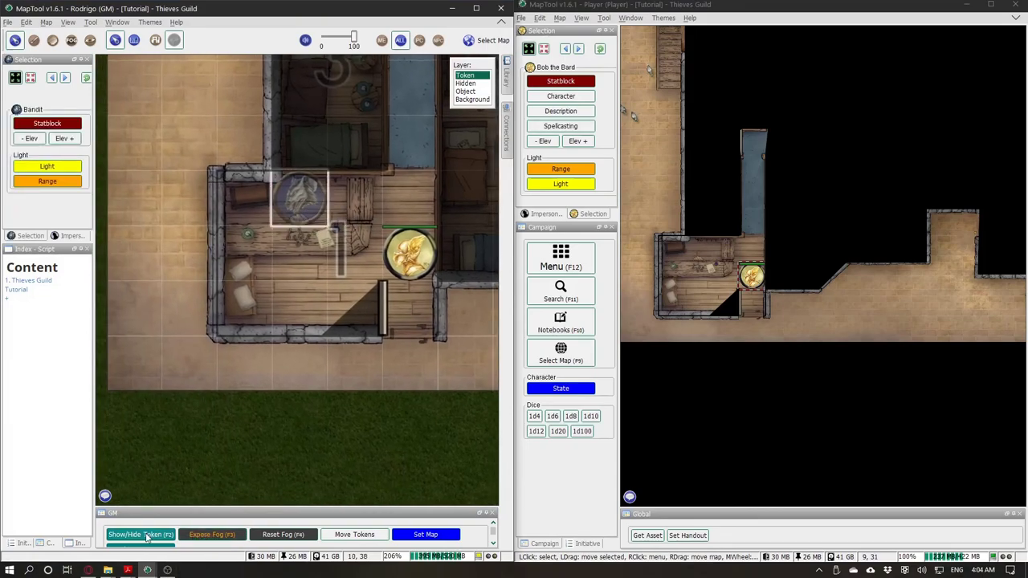
pyautogui.click(264, 259)
pyautogui.click(300, 211)
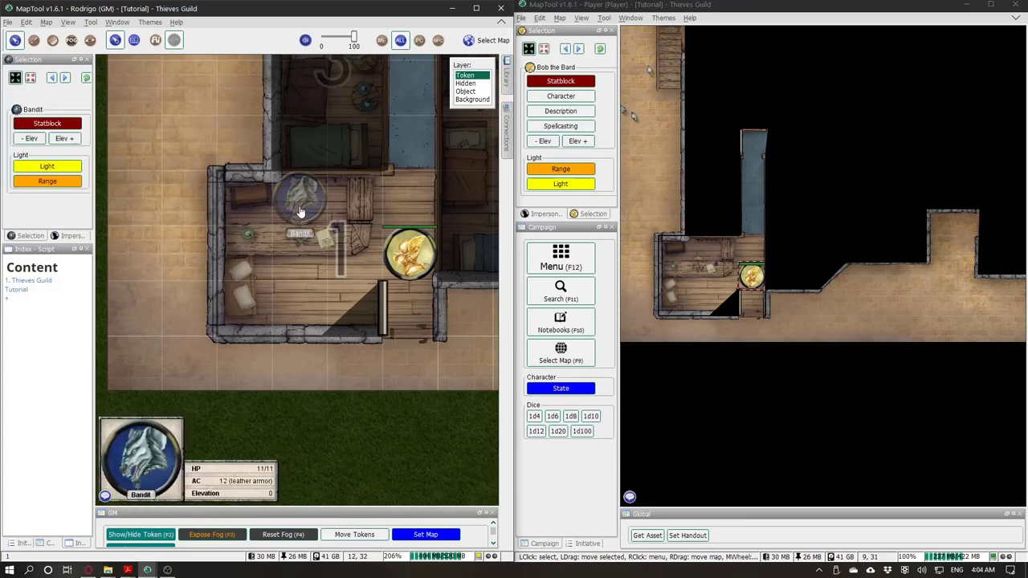
pyautogui.press('F2')
pyautogui.moveTo(307, 301); pyautogui.dragTo(245, 296)
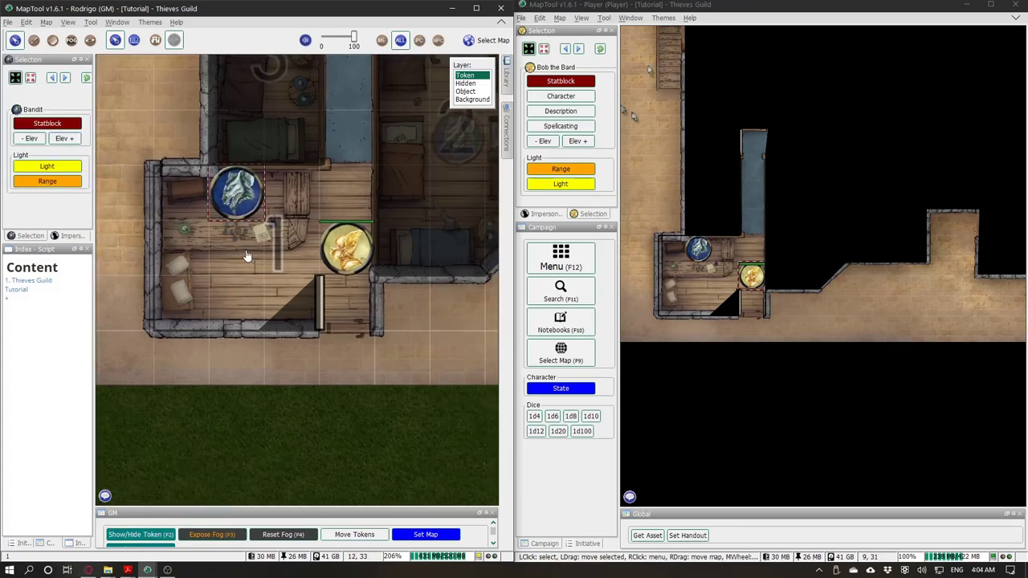
pyautogui.click(227, 262)
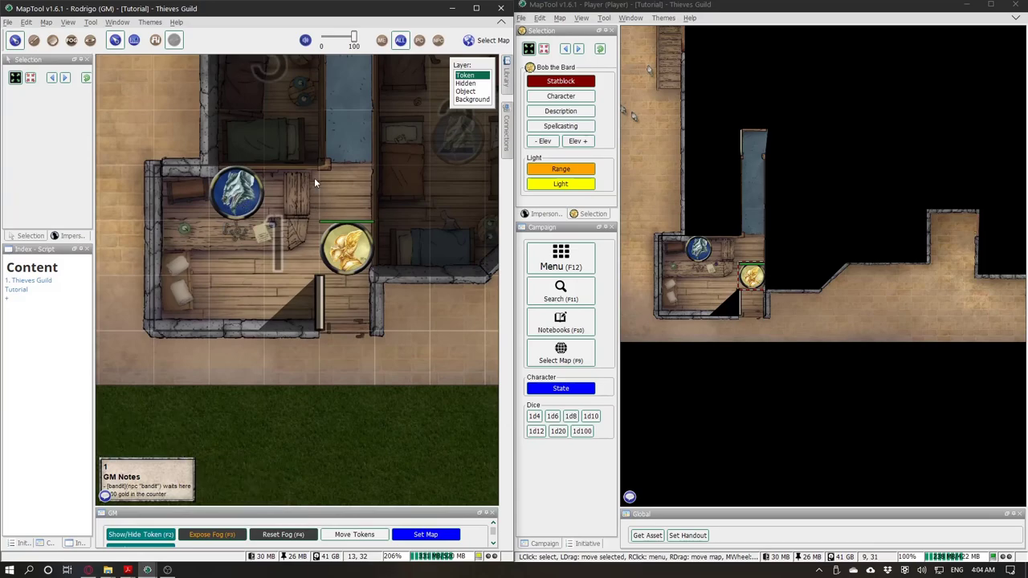
pyautogui.moveTo(320, 185); pyautogui.dragTo(285, 236)
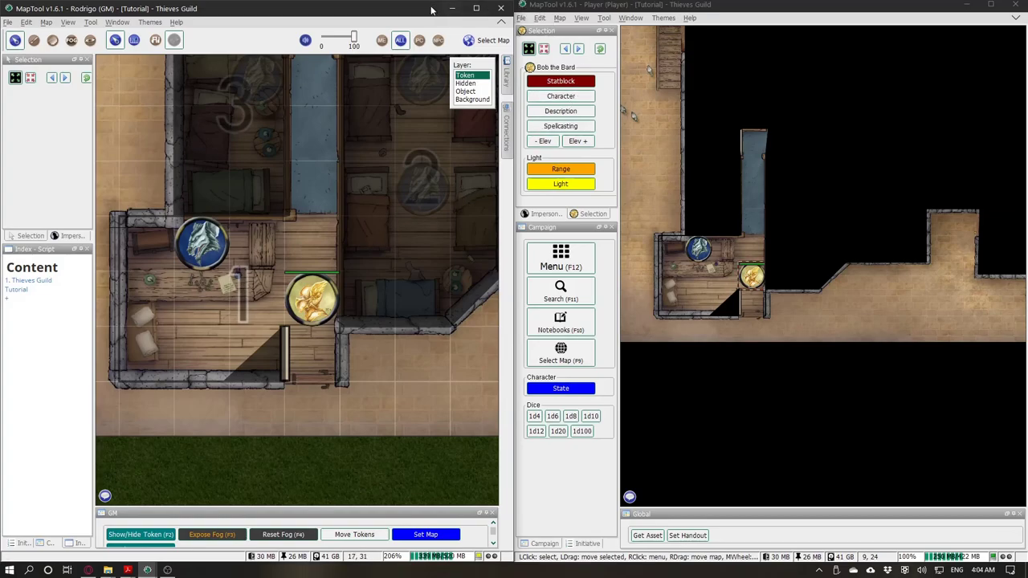
# Step: Maximize the GM window, then switch to the Player window and maximize it too
pyautogui.moveTo(416, 13); pyautogui.dragTo(683, 2)
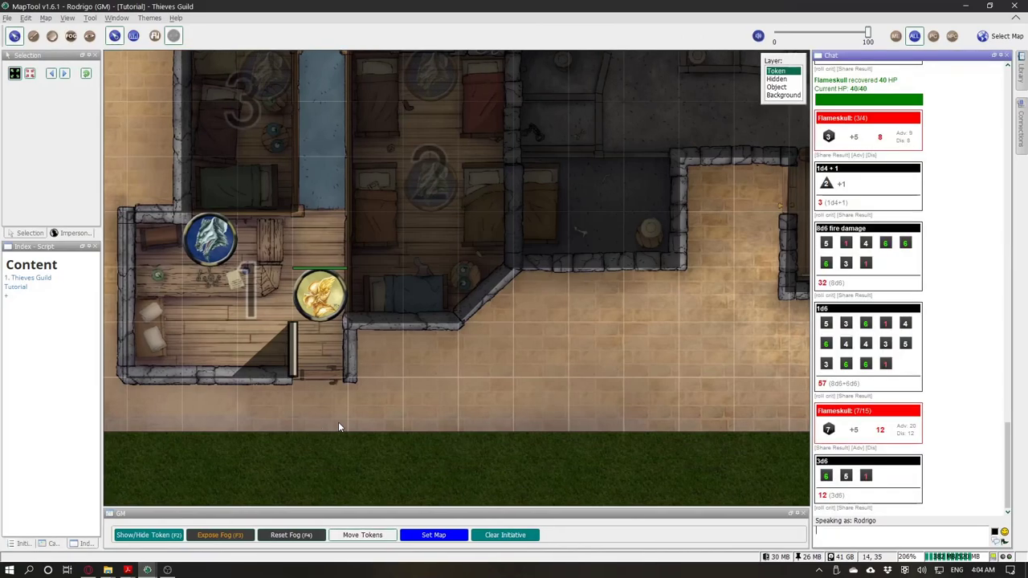
pyautogui.moveTo(147, 570)
pyautogui.click(213, 521)
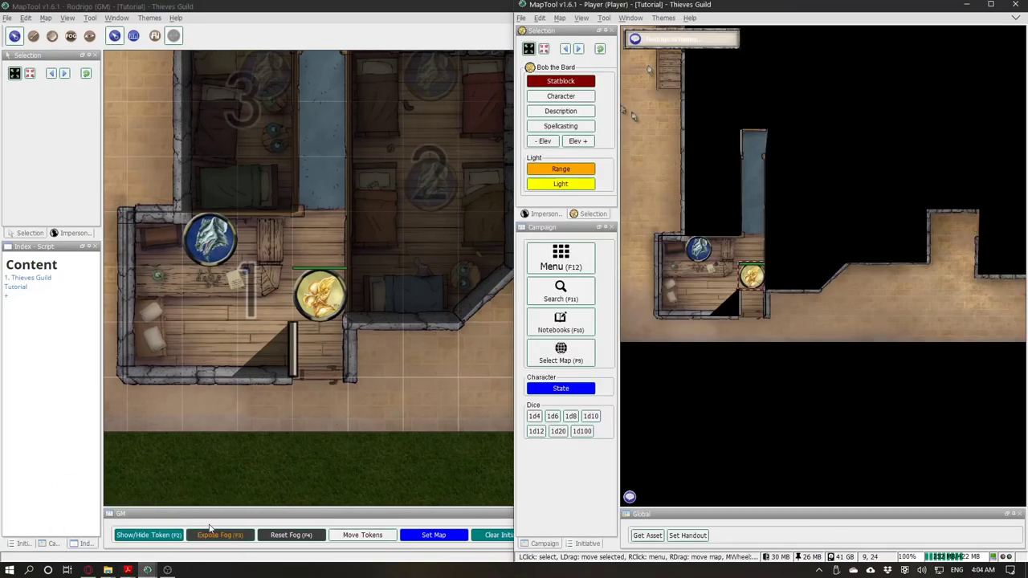
pyautogui.doubleClick(699, 4)
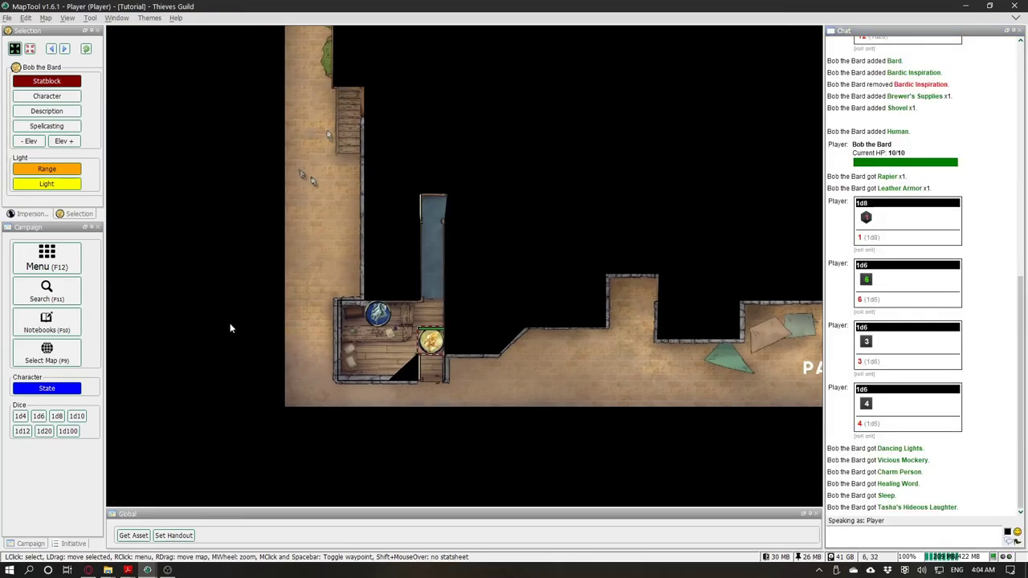
# Step: Select Bob the Bard's token and try to open his statblock, cancelling the Slots value request
pyautogui.click(420, 341)
pyautogui.click(47, 83)
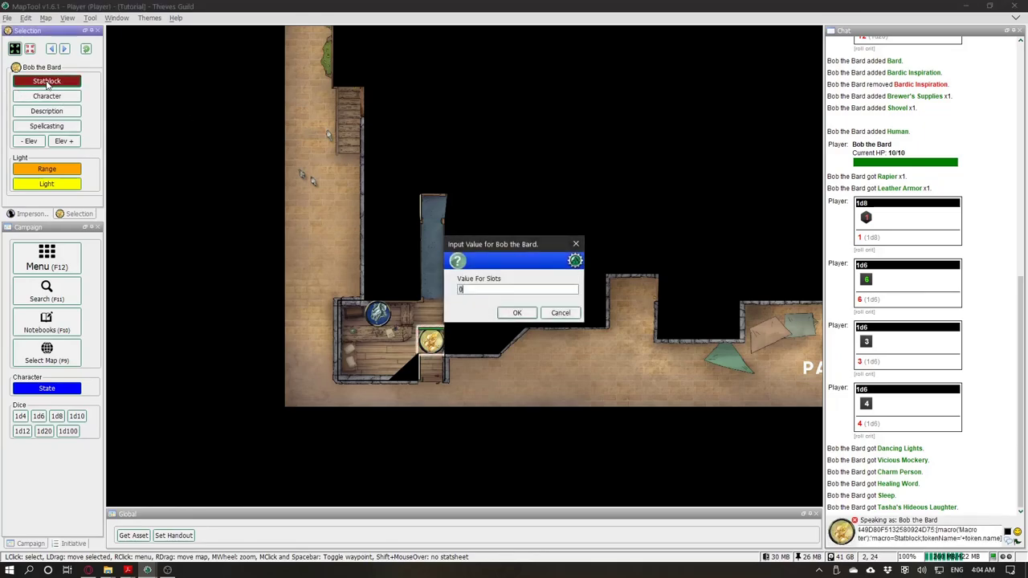
pyautogui.click(561, 315)
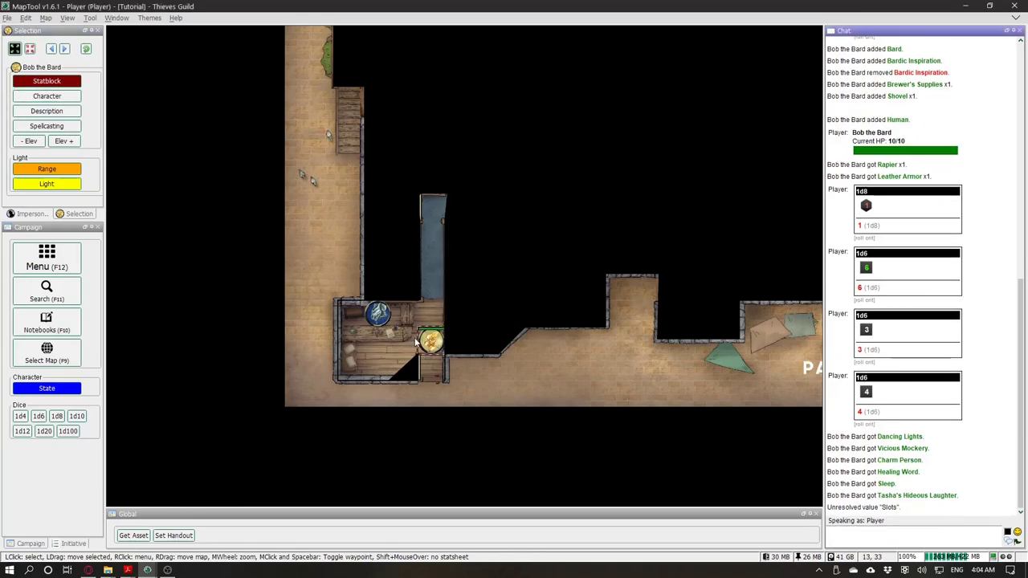
# Step: Open Bob the Bard's Spellcasting, Character and Description sheets to examine them, cancelling another Slots value request
pyautogui.click(47, 126)
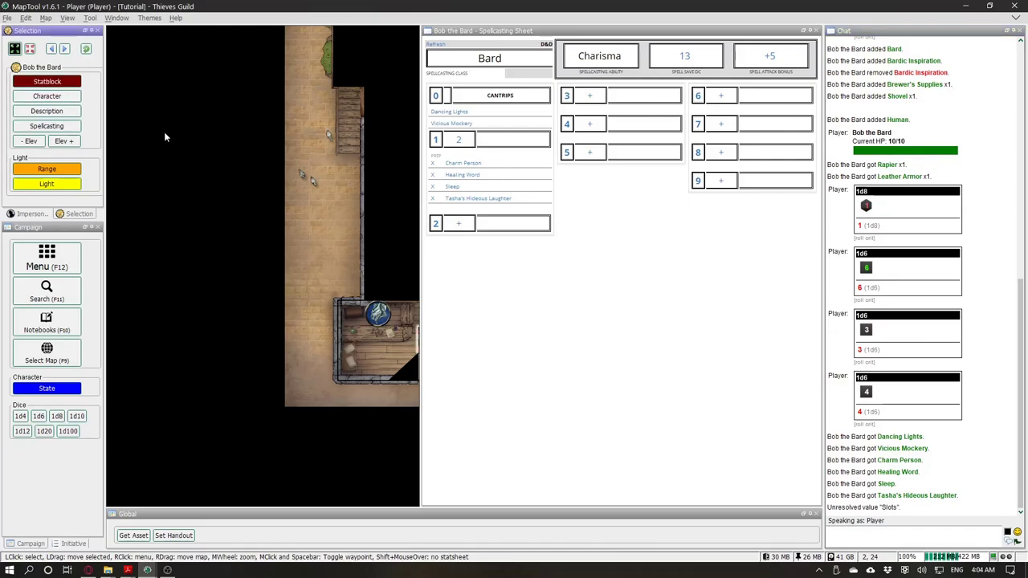
pyautogui.click(560, 313)
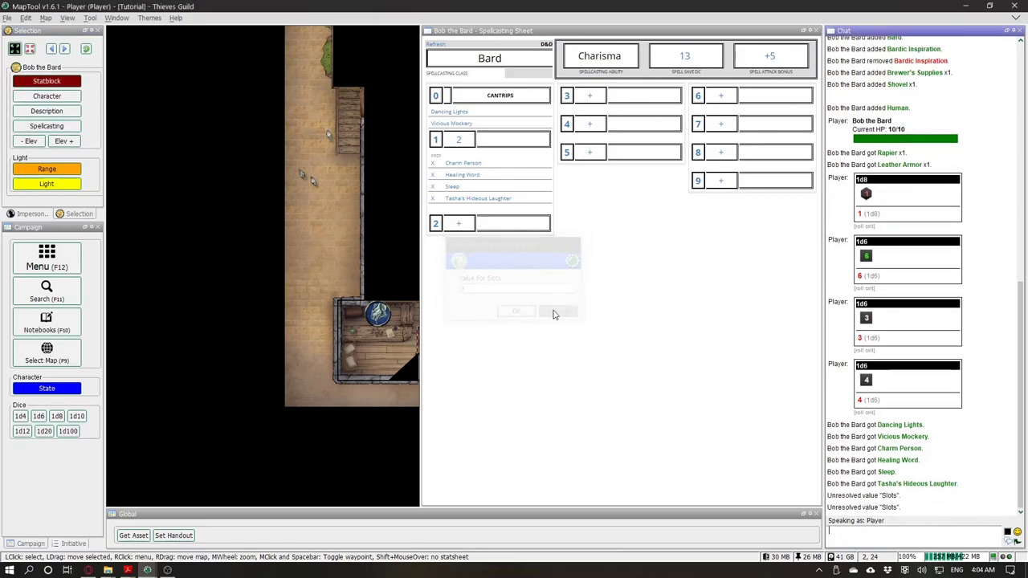
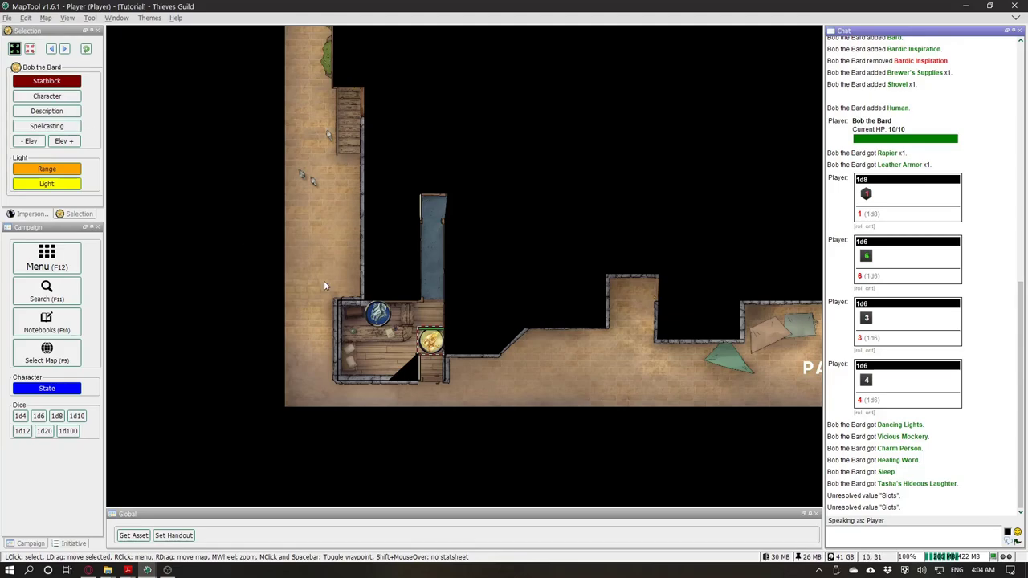
pyautogui.click(63, 97)
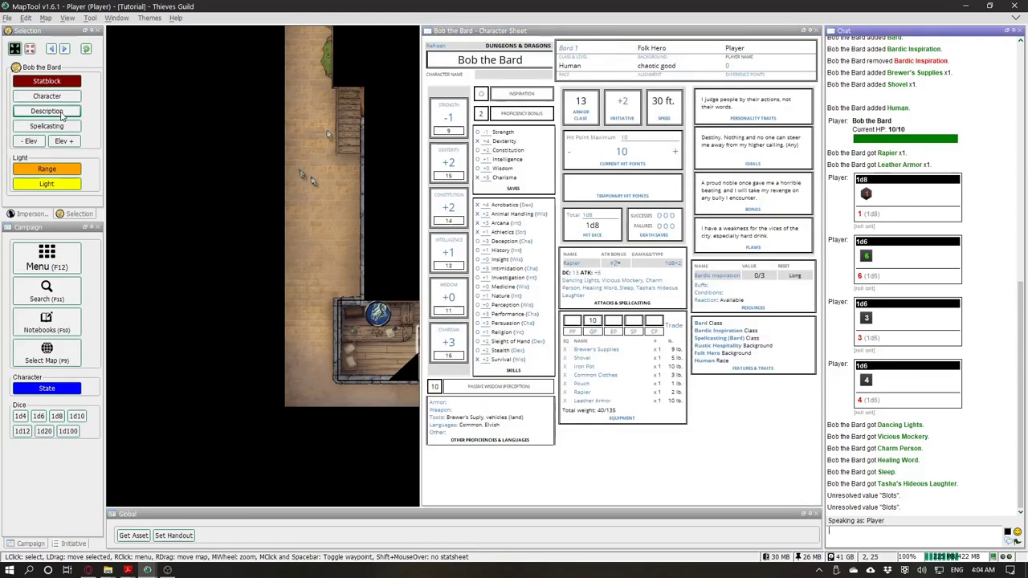
pyautogui.click(61, 113)
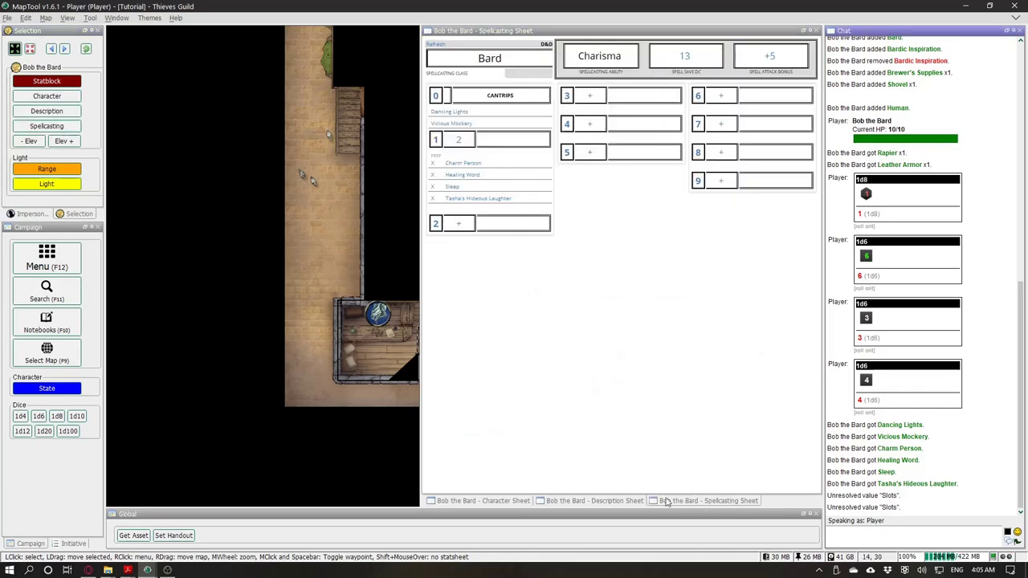
# Step: Review Bob the Bard's Character, Description and Spellcasting sheets and set the sheet group to auto-hide
pyautogui.click(517, 501)
pyautogui.click(580, 504)
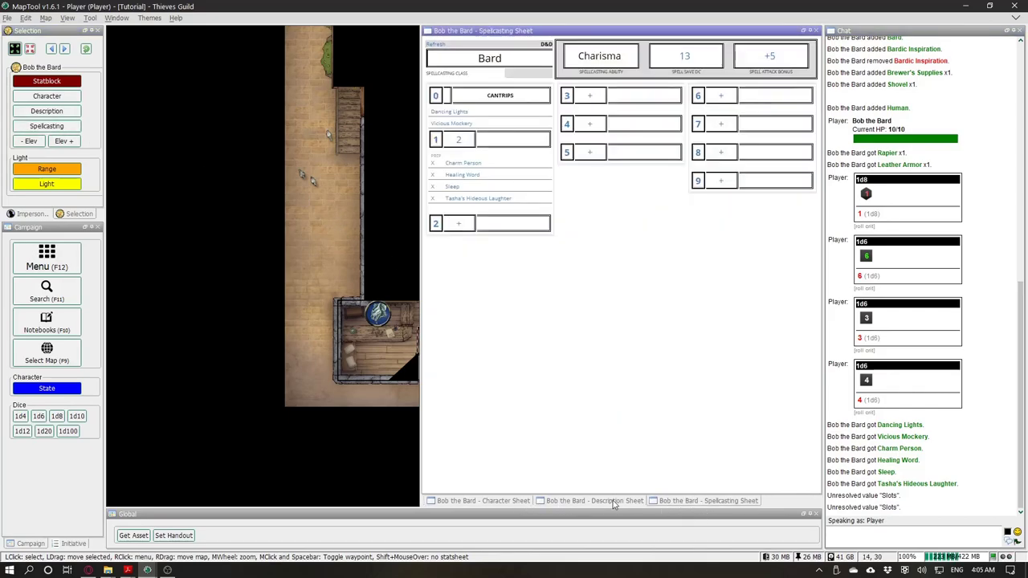
pyautogui.click(484, 501)
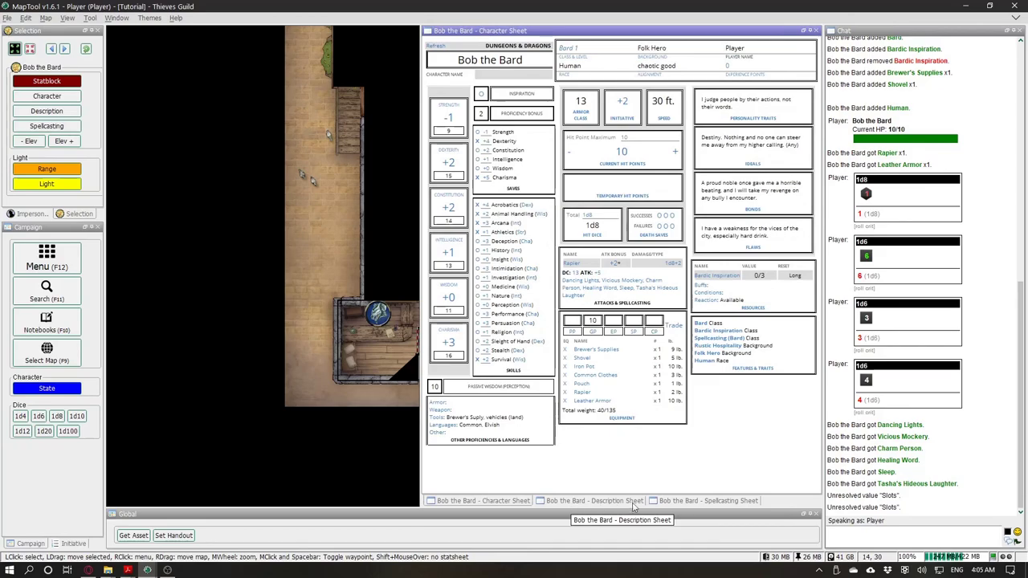
pyautogui.click(682, 503)
pyautogui.click(602, 505)
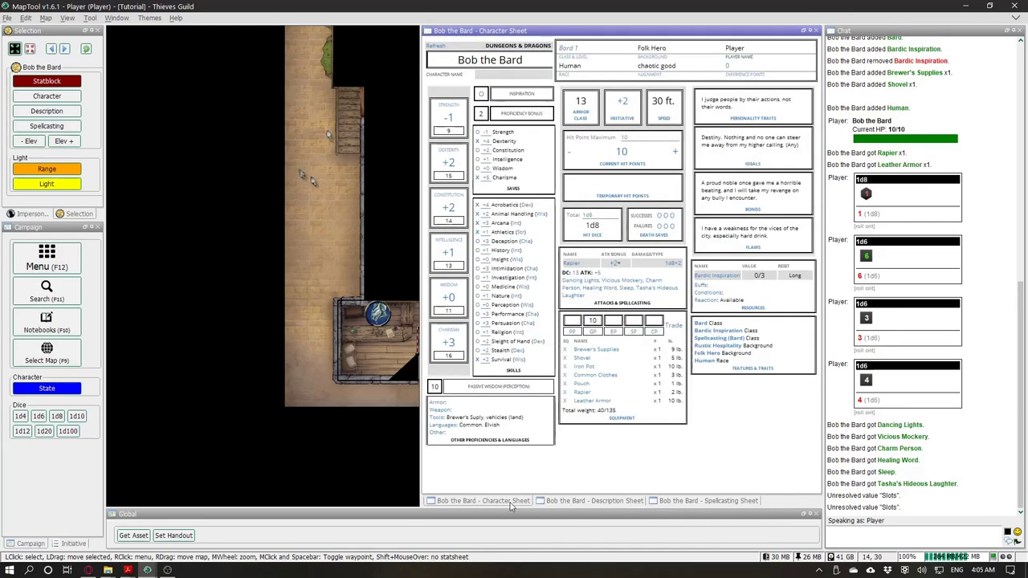
pyautogui.click(812, 32)
# Step: Widen the auto-hidden Spellcasting, Character and Description sheets of Bob the Bard so their full layout fits
pyautogui.moveTo(1023, 143)
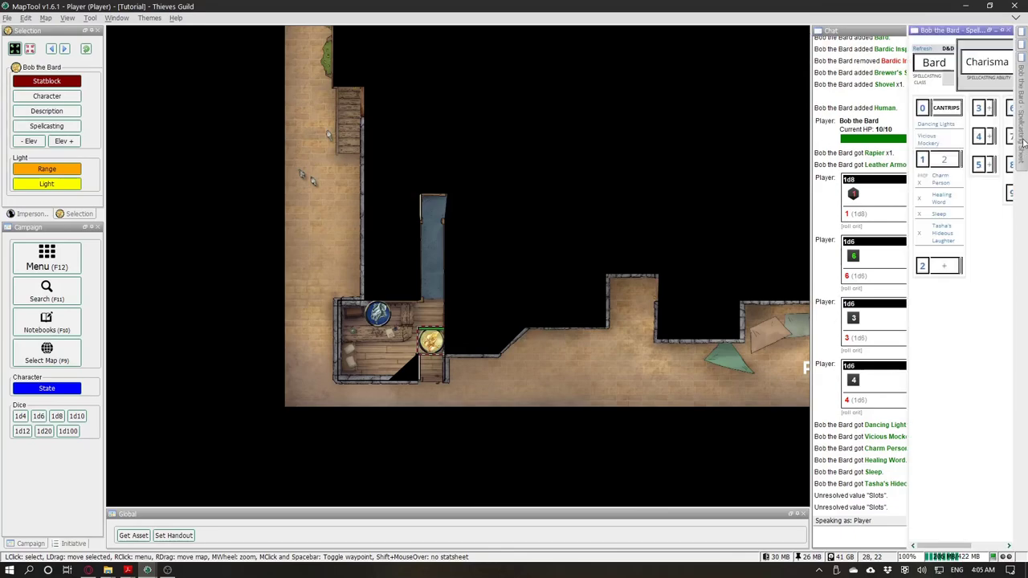
pyautogui.moveTo(908, 143); pyautogui.dragTo(617, 175)
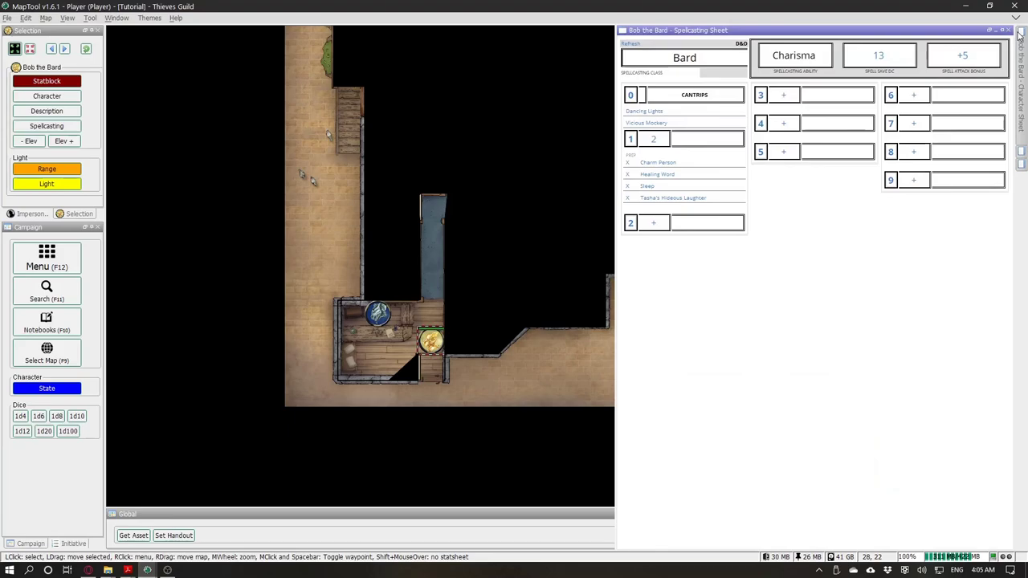
pyautogui.moveTo(1022, 84)
pyautogui.moveTo(907, 183); pyautogui.dragTo(610, 201)
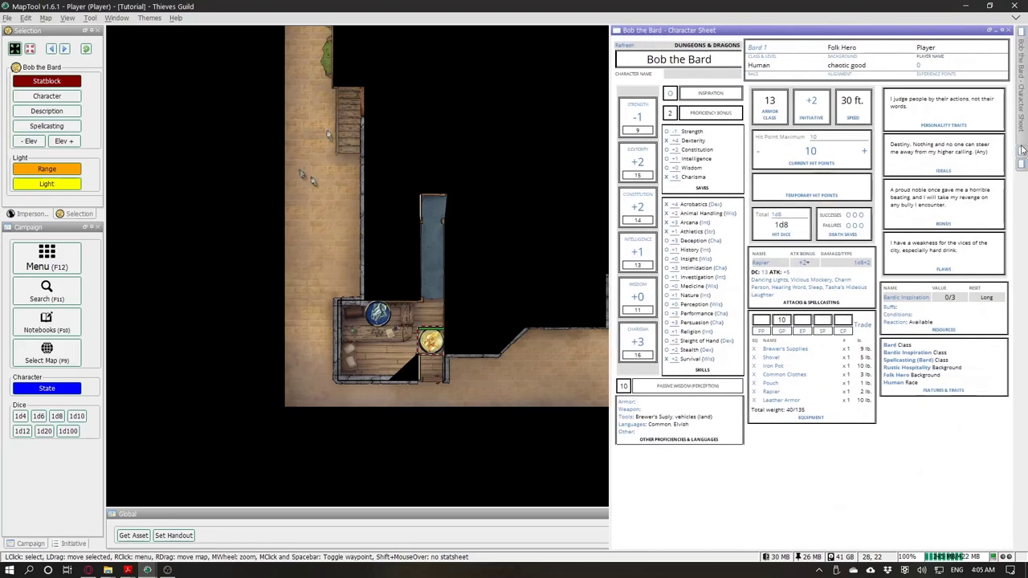
pyautogui.moveTo(1023, 153)
pyautogui.moveTo(908, 197); pyautogui.dragTo(613, 199)
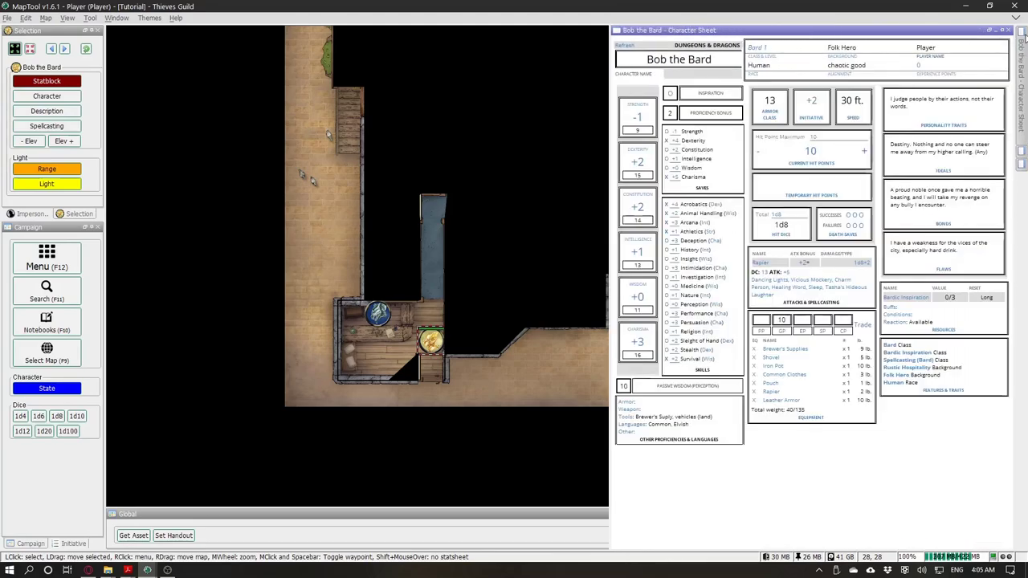
# Step: Select Bob the Bard, roll his initiative from the Character sheet and send the roll's disadvantage value to chat
pyautogui.click(473, 239)
pyautogui.moveTo(481, 334); pyautogui.dragTo(537, 289)
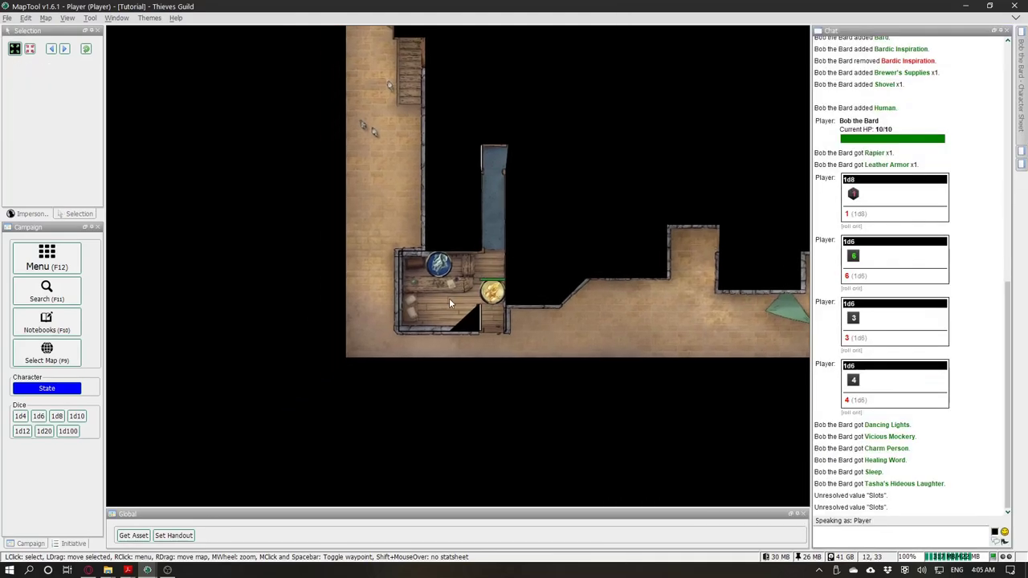
pyautogui.click(491, 292)
pyautogui.moveTo(1021, 104)
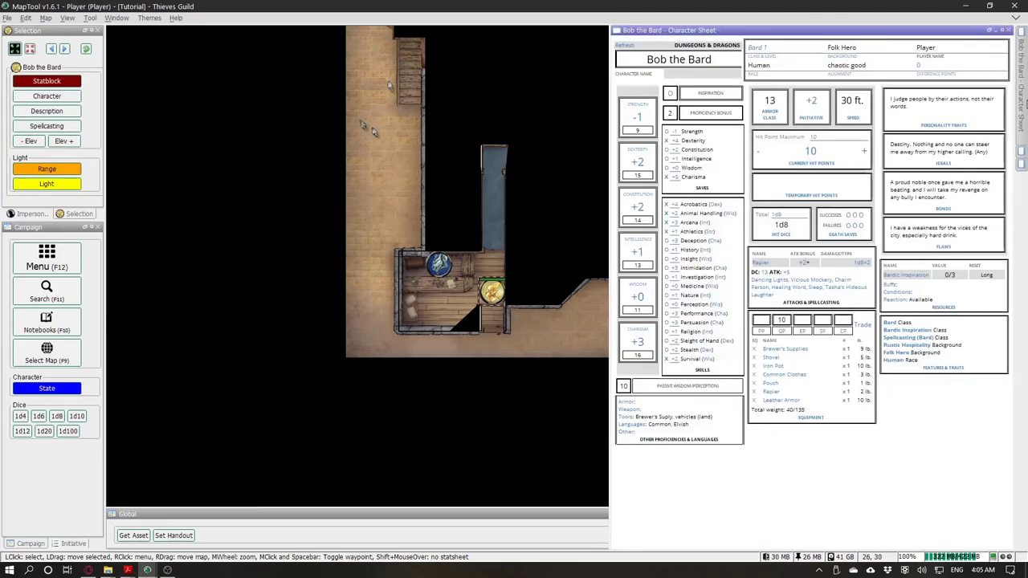
pyautogui.click(812, 104)
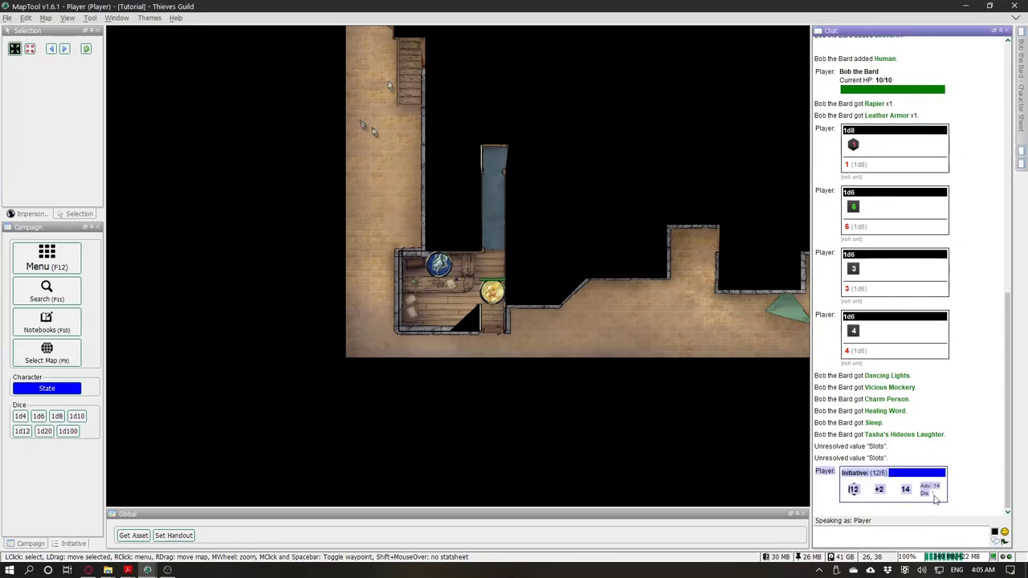
pyautogui.click(932, 492)
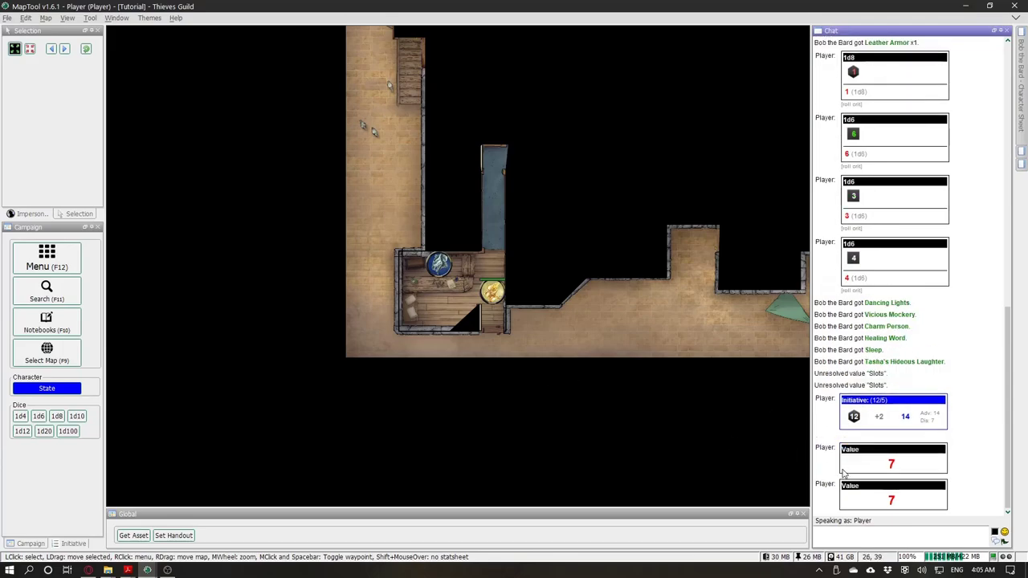
# Step: In the GM window, show the initiative list and set Bob the Bard's initiative to his rolled 14
pyautogui.hotkey('alt', 'Tab')
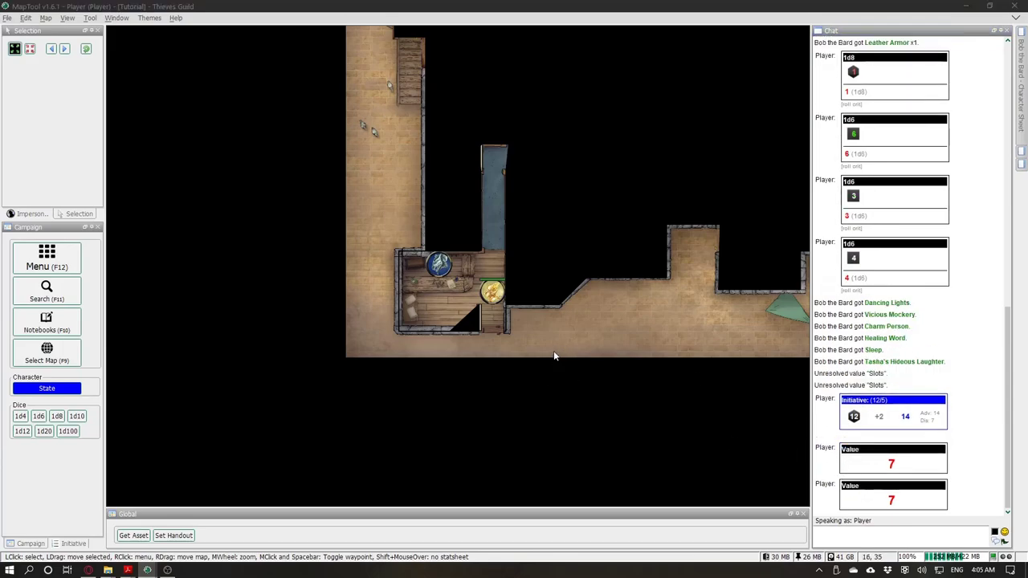
pyautogui.moveTo(380, 291); pyautogui.dragTo(536, 320)
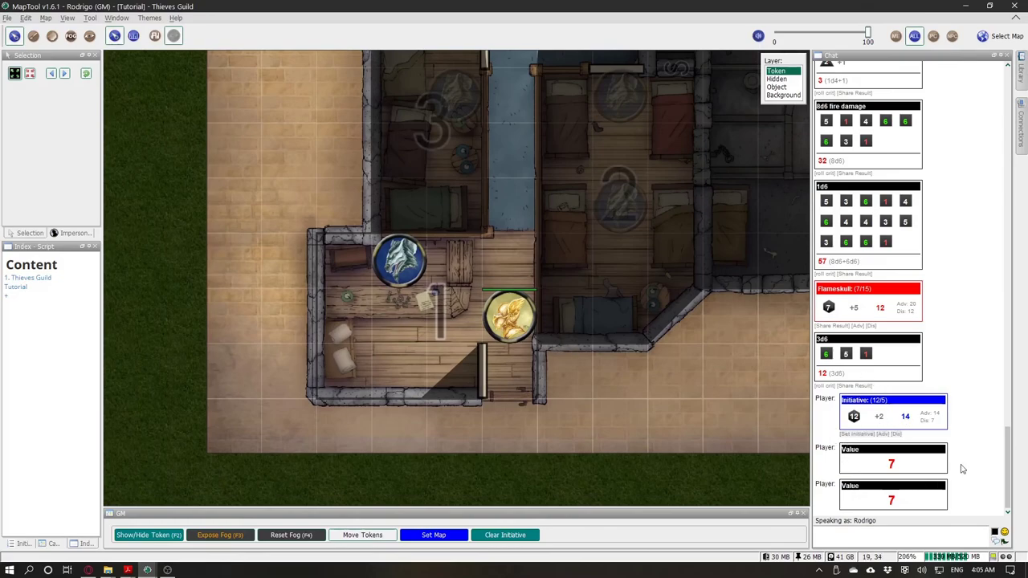
pyautogui.moveTo(854, 439)
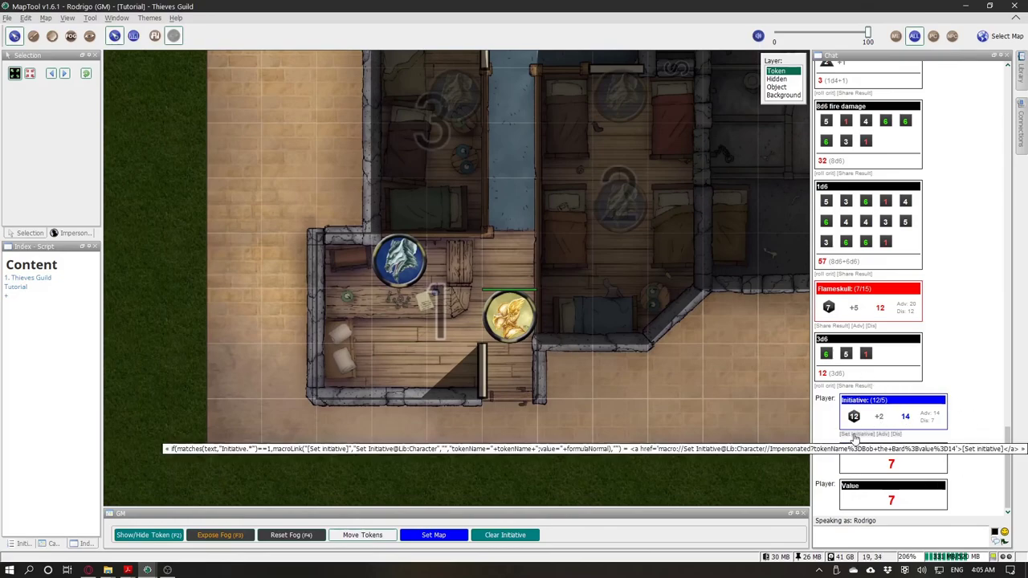
pyautogui.click(18, 543)
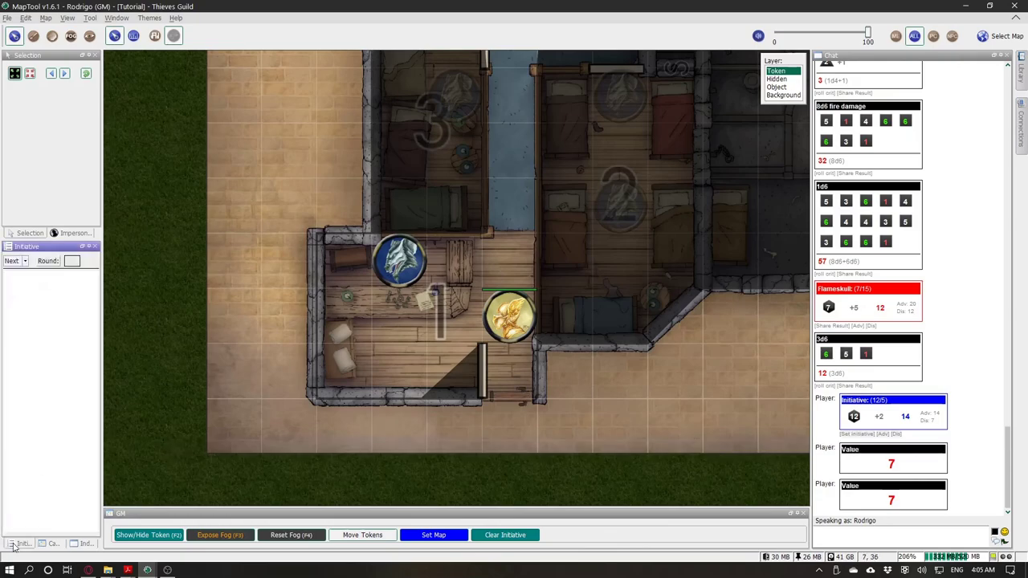
pyautogui.click(843, 434)
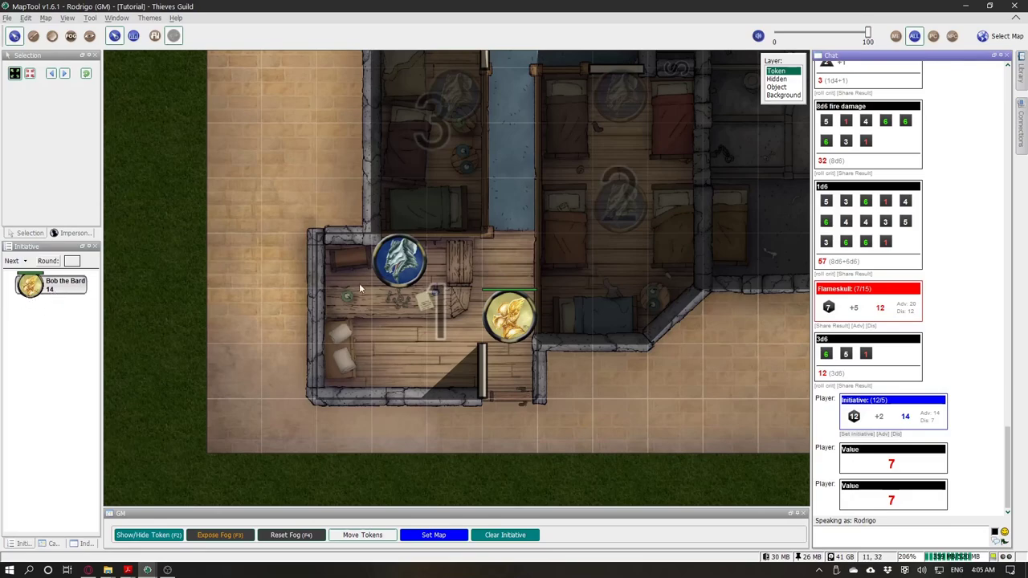
# Step: Open the Bandit's statblock docked above the chat and roll the Bandit's initiative from it
pyautogui.click(398, 265)
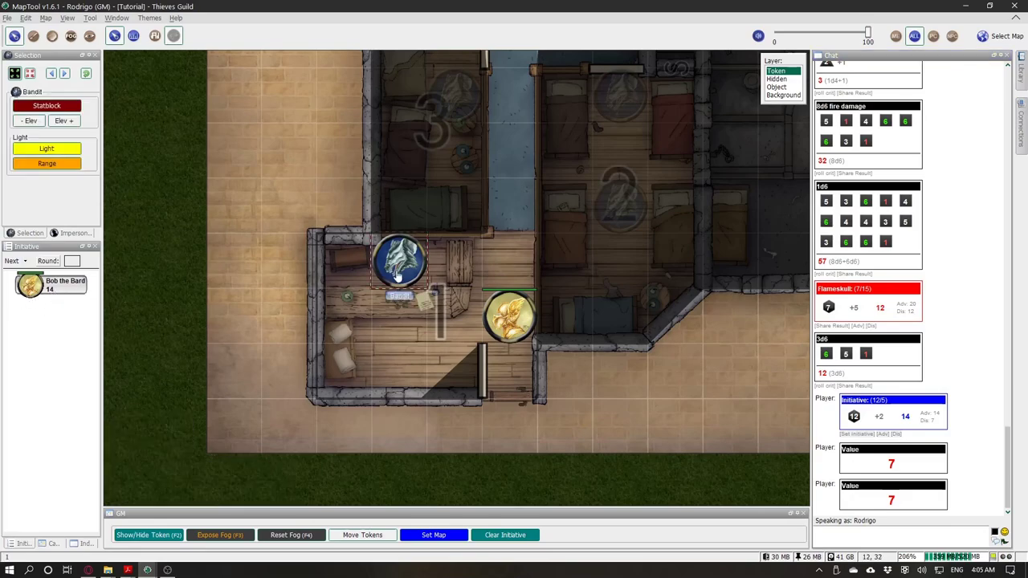
pyautogui.click(61, 108)
pyautogui.moveTo(506, 155); pyautogui.dragTo(912, 75)
pyautogui.scroll(-2, 901, 209)
pyautogui.scroll(2, 901, 209)
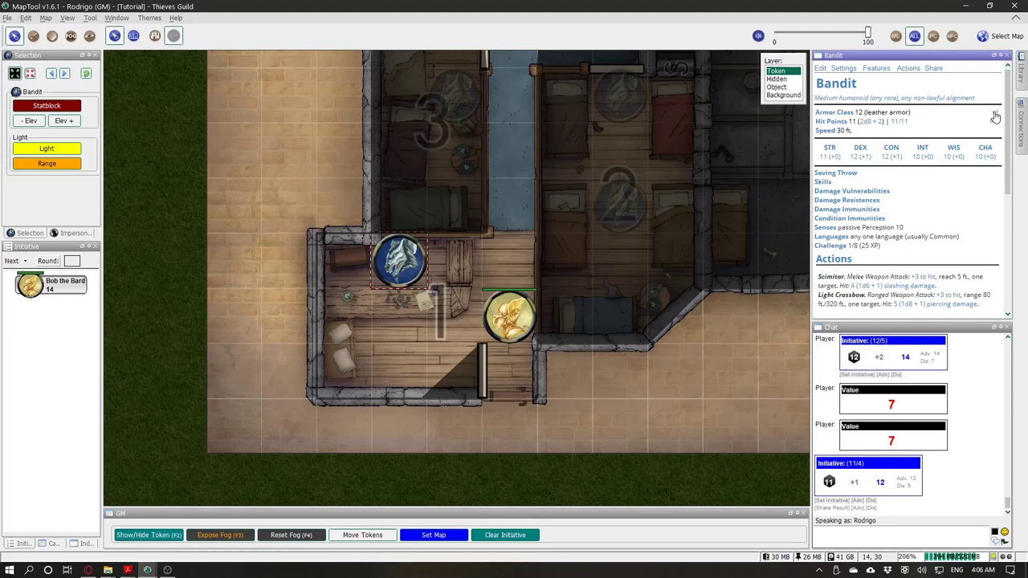
# Step: Set the Bandit's initiative to its rolled 12, then switch to the Player window and show its initiative list
pyautogui.click(839, 501)
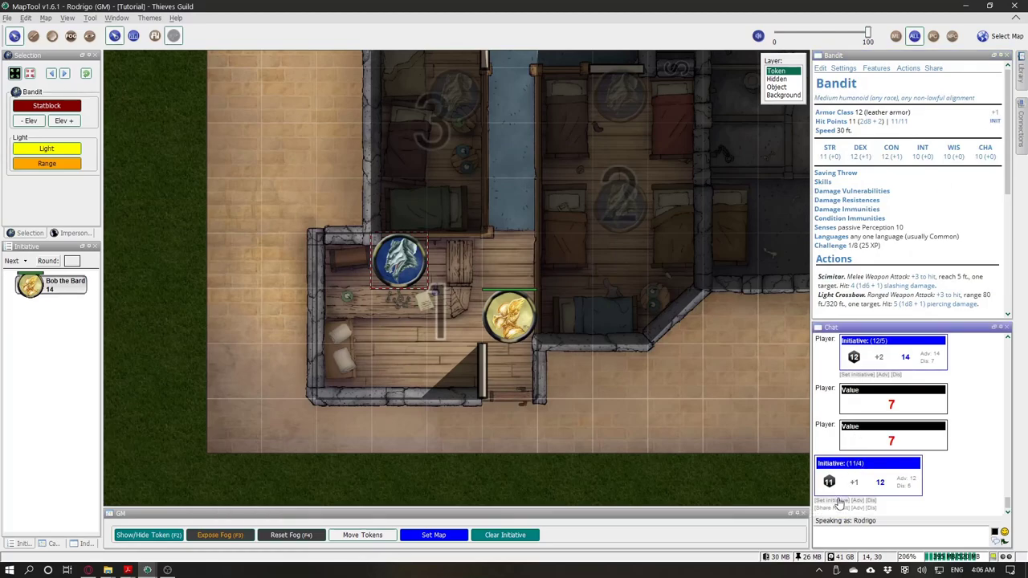
pyautogui.click(232, 308)
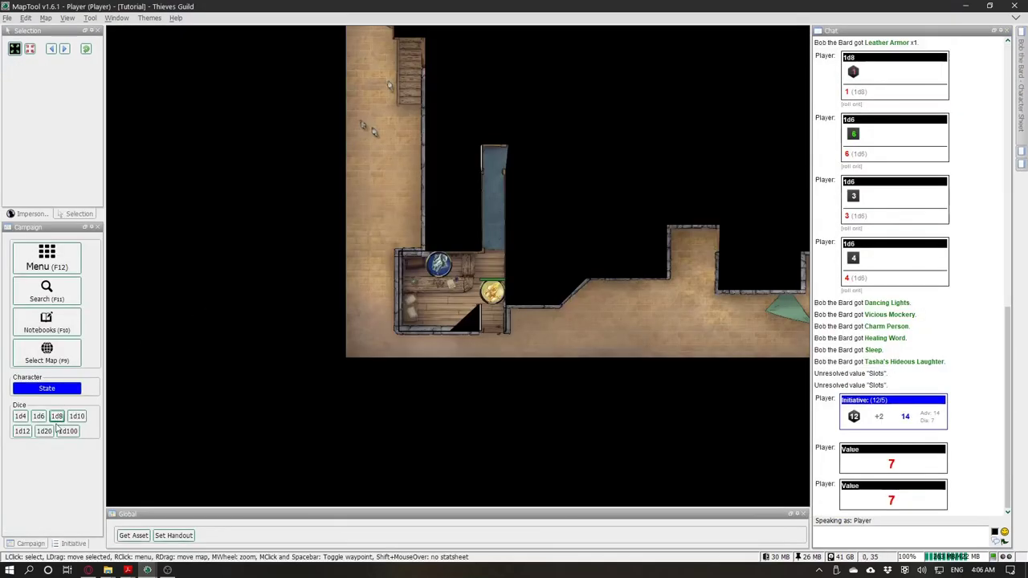
pyautogui.click(58, 544)
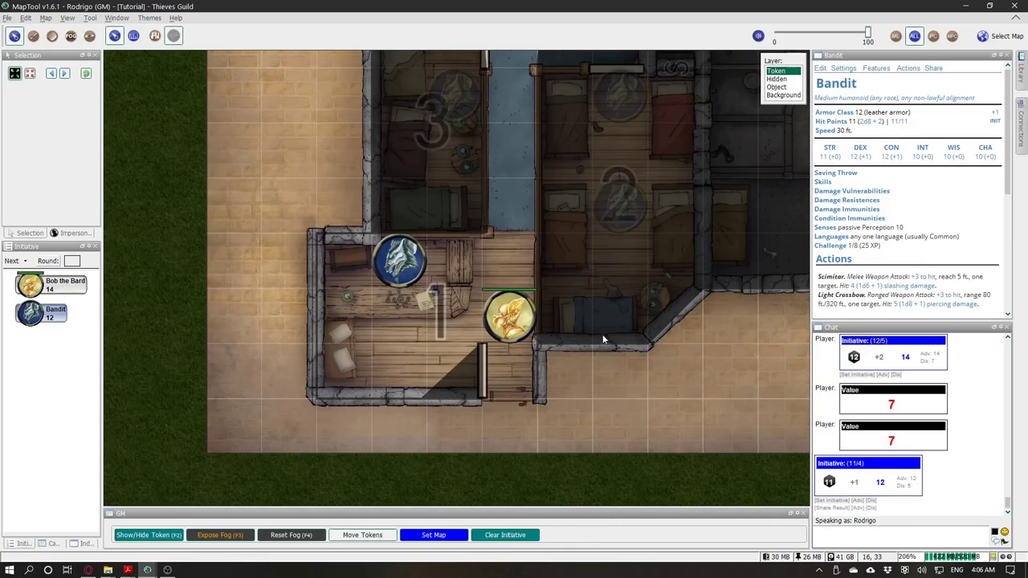
# Step: In the GM window, select Bob the Bard and advance the initiative to start round 1 with his turn
pyautogui.click(508, 316)
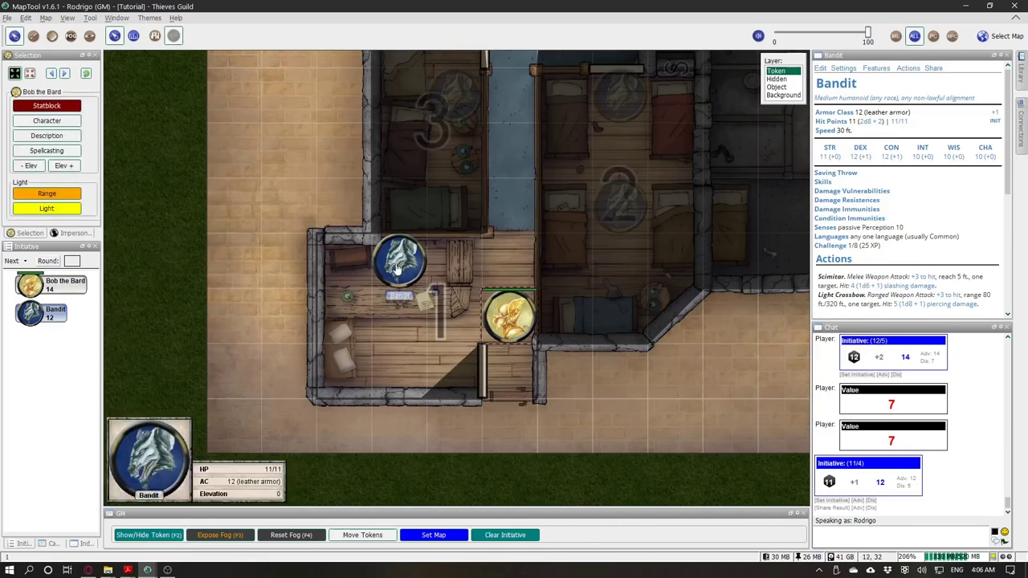
pyautogui.moveTo(479, 217); pyautogui.dragTo(493, 194)
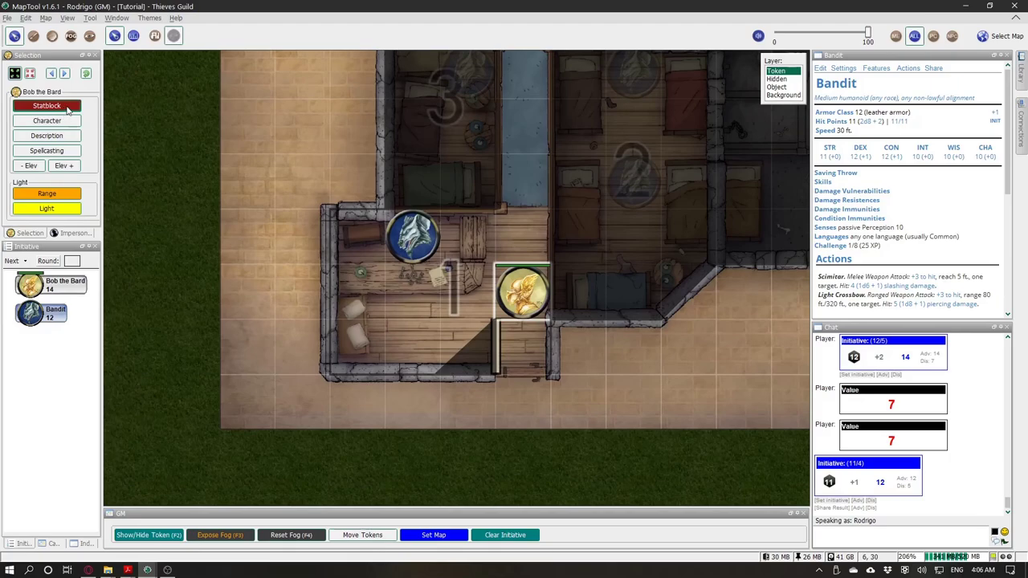
pyautogui.click(13, 261)
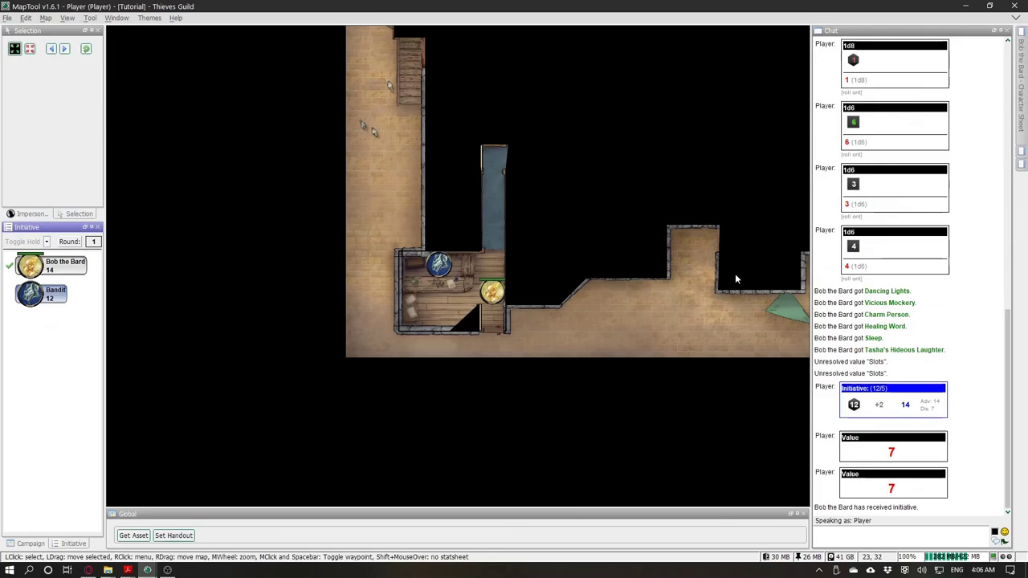
# Step: In the Player window, open Bob the Bard's Character sheet and set his Armor Proficiency to "simple weapons, rapiers"
pyautogui.click(1022, 49)
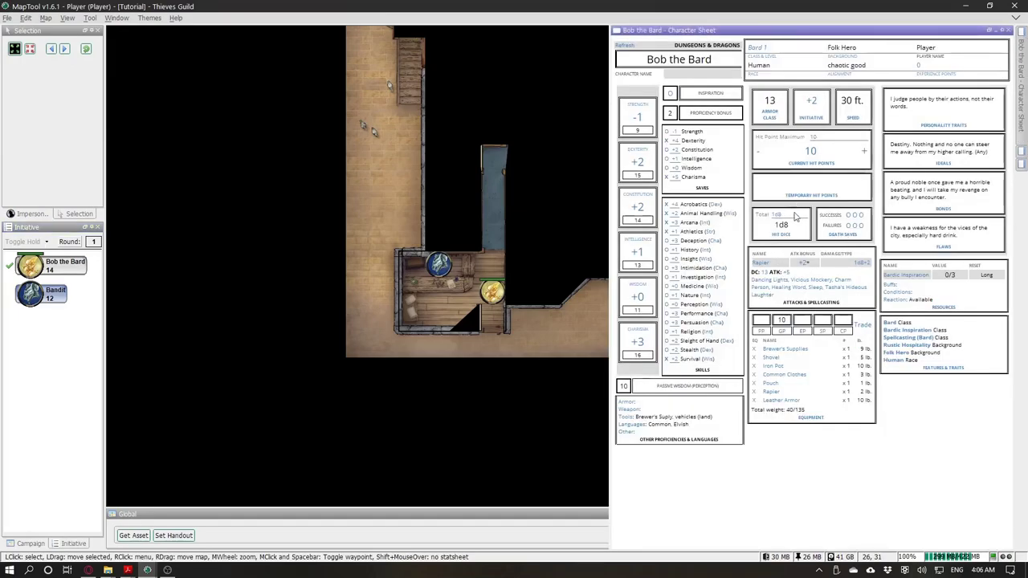
pyautogui.click(627, 402)
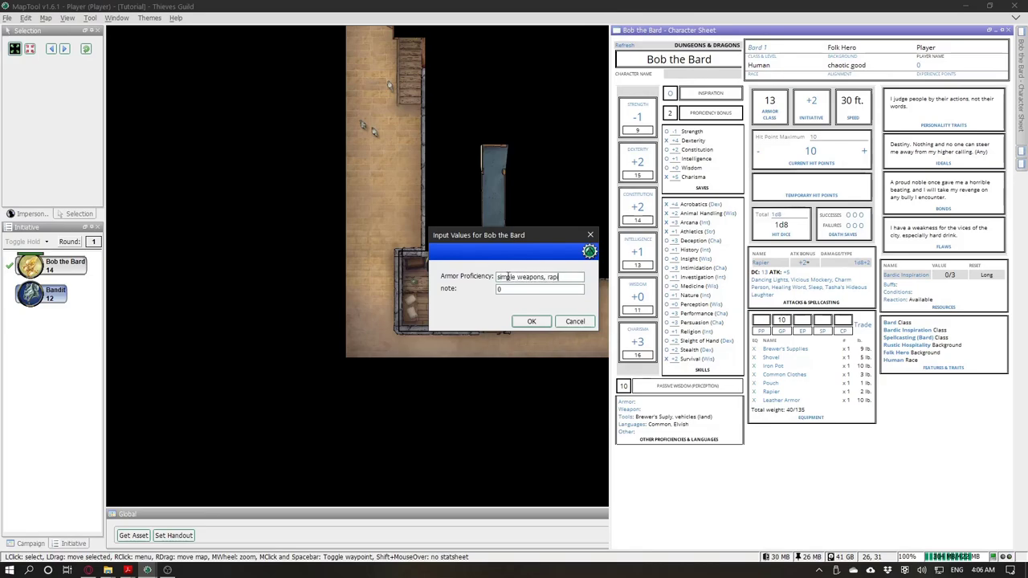
pyautogui.click(537, 321)
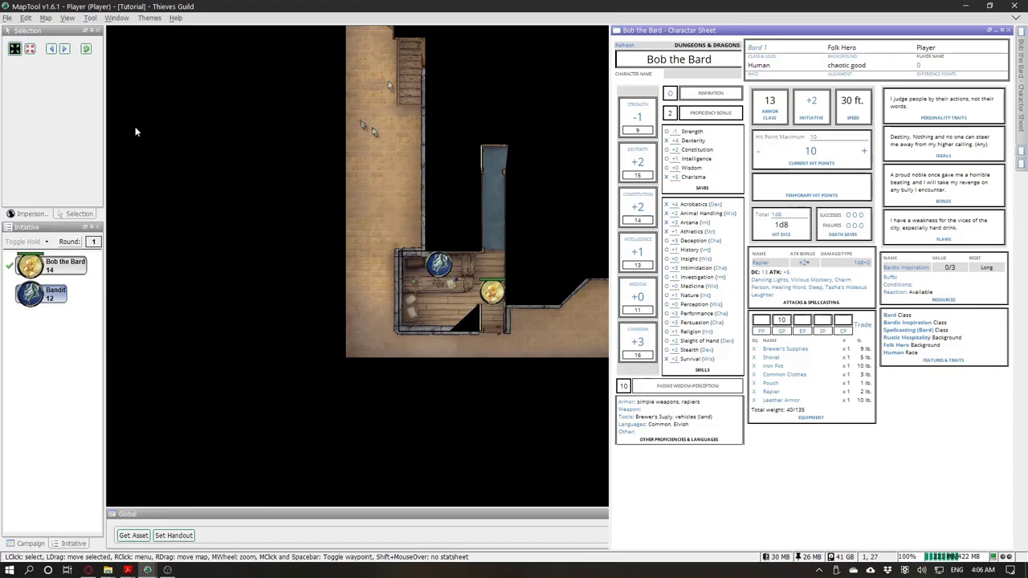
# Step: Change Bob the Bard's Armor Proficiency to "simple weapons, Rapiers"
pyautogui.click(625, 401)
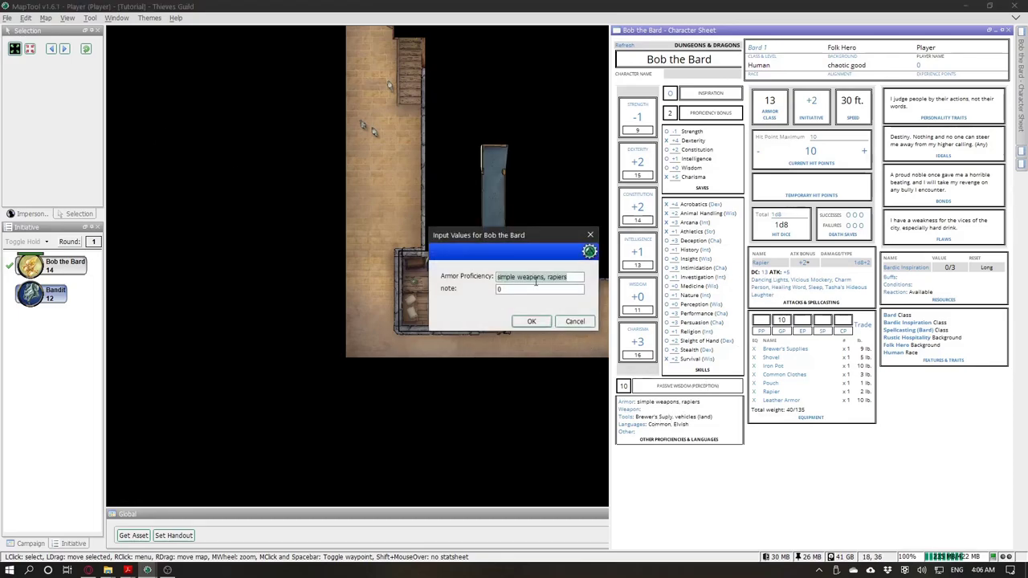
pyautogui.press('BackSpace')
pyautogui.write('R')
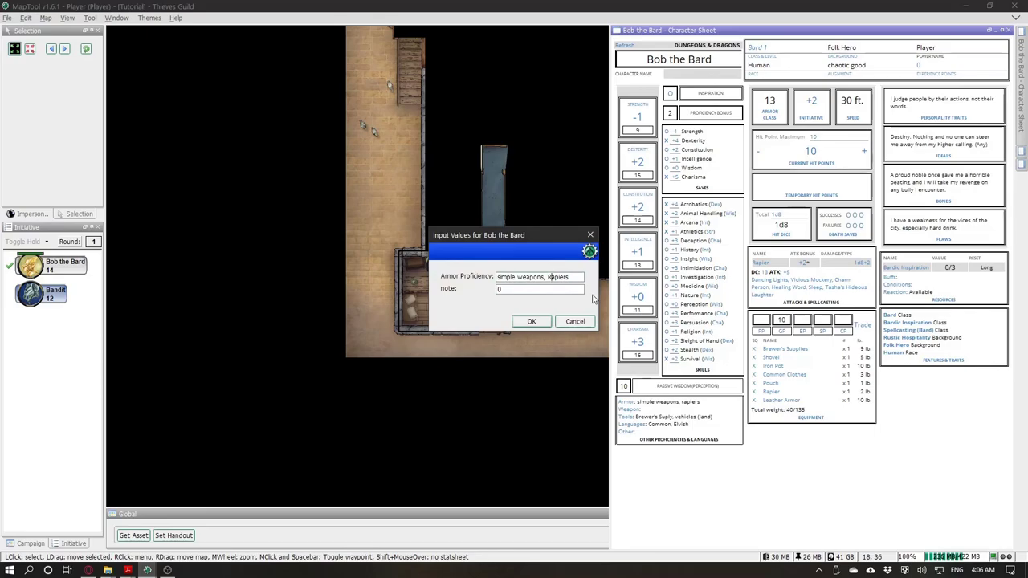
pyautogui.click(532, 320)
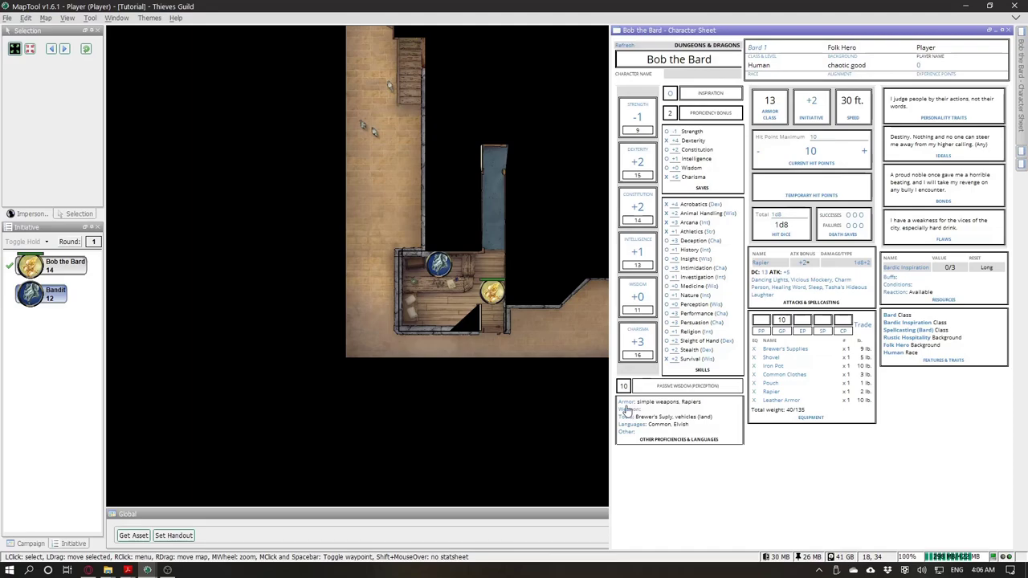
# Step: Change Bob the Bard's Armor Proficiency to "simple weapons, rapier"
pyautogui.click(625, 401)
pyautogui.click(523, 281)
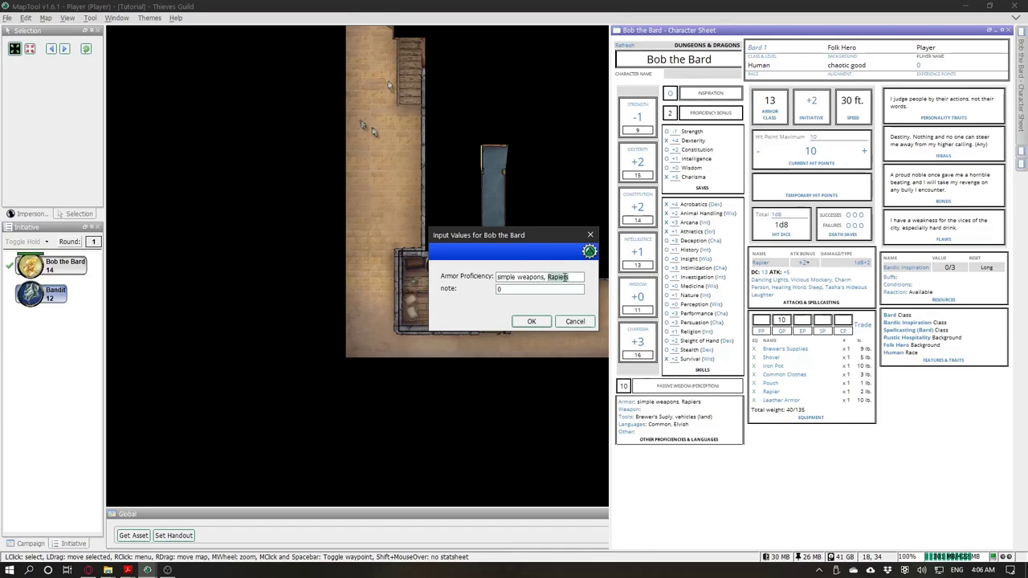
pyautogui.press('Return')
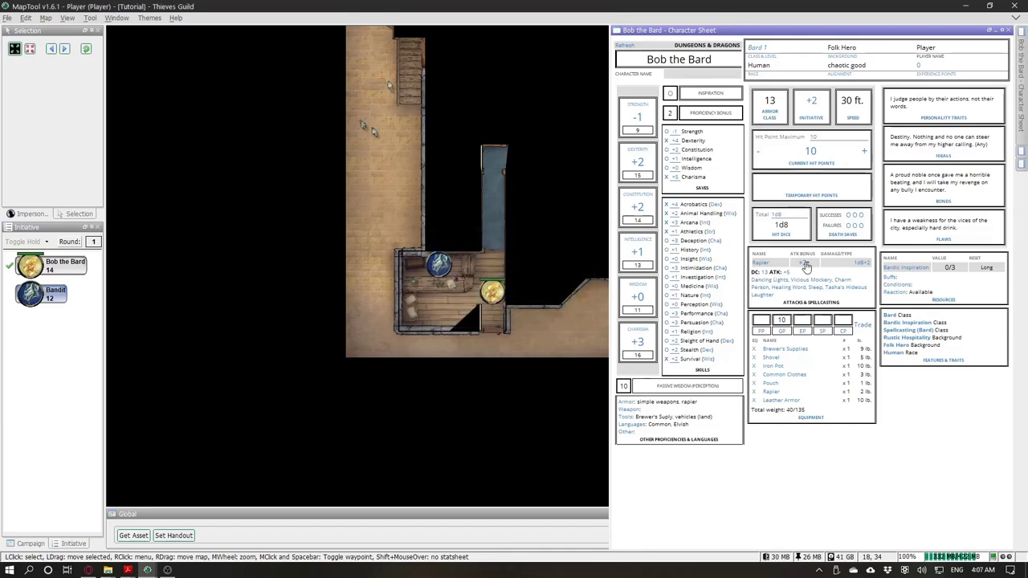
# Step: Set Bob the Bard's Armor Proficiency to "simple weapons, martial weapons"
pyautogui.click(625, 401)
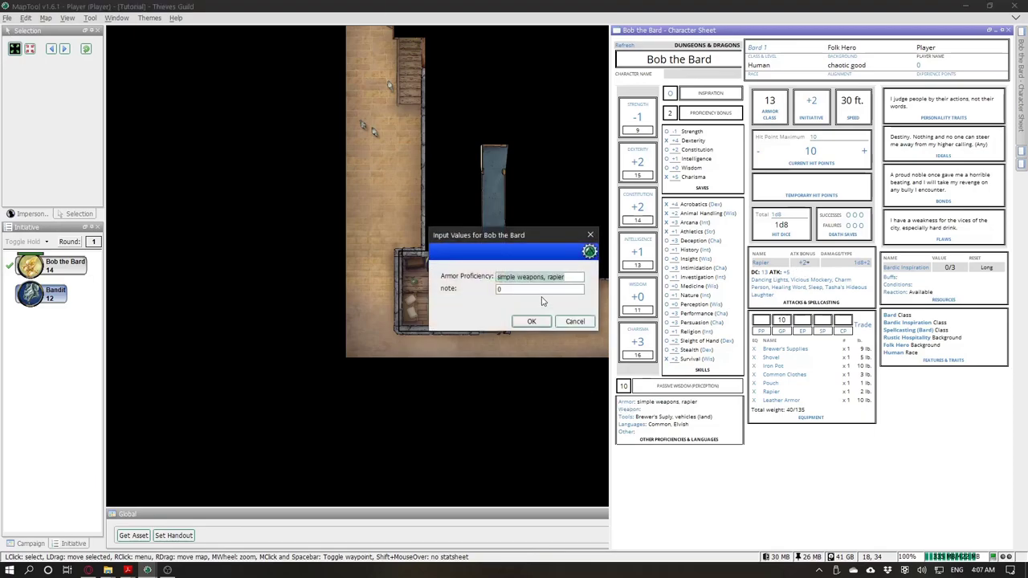
pyautogui.write('mar')
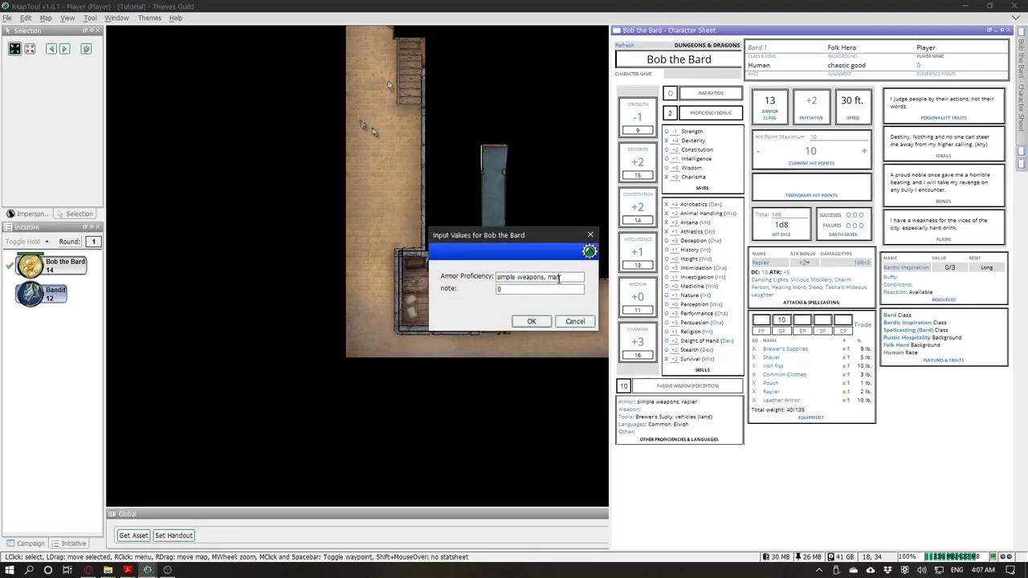
pyautogui.write('tial weapons')
pyautogui.press('Return')
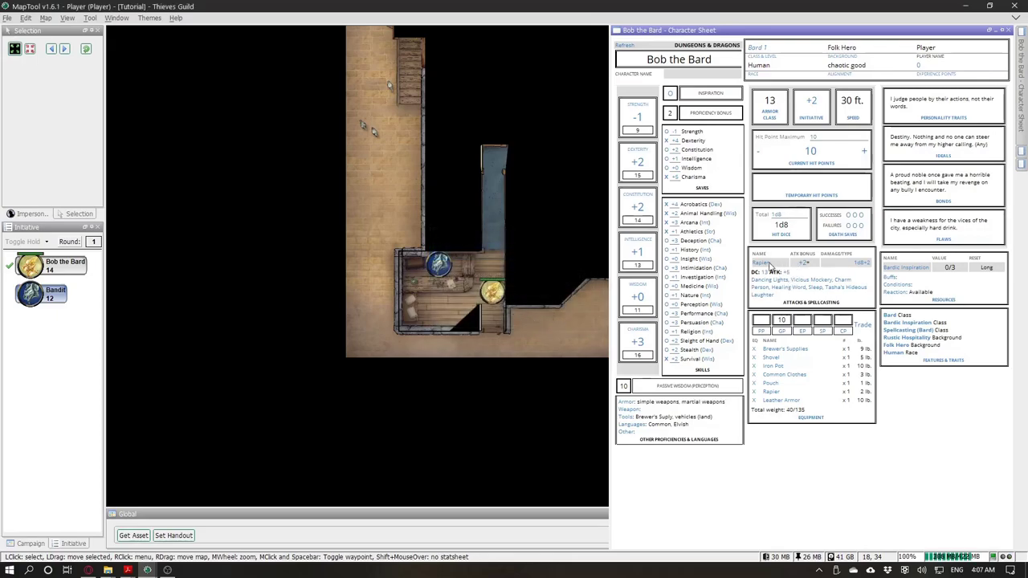
# Step: View the Rapier's details, and clear Bob the Bard's Armor Proficiency
pyautogui.click(757, 265)
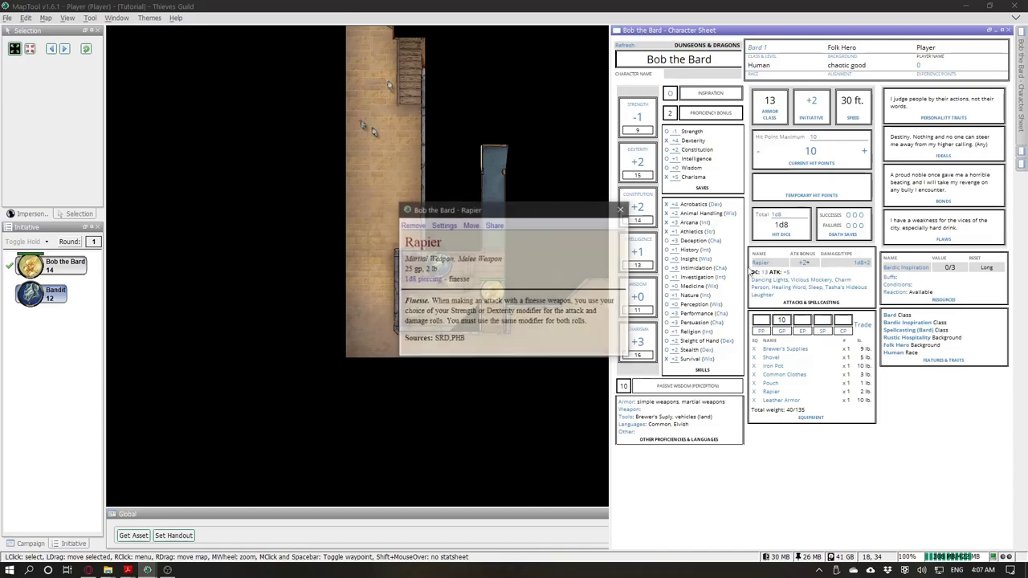
pyautogui.click(621, 209)
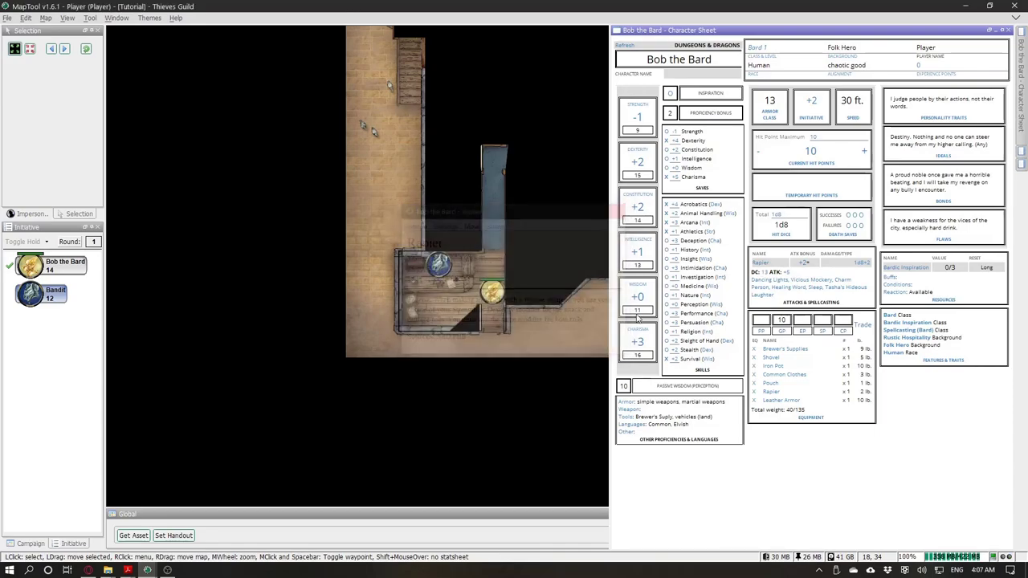
pyautogui.click(630, 405)
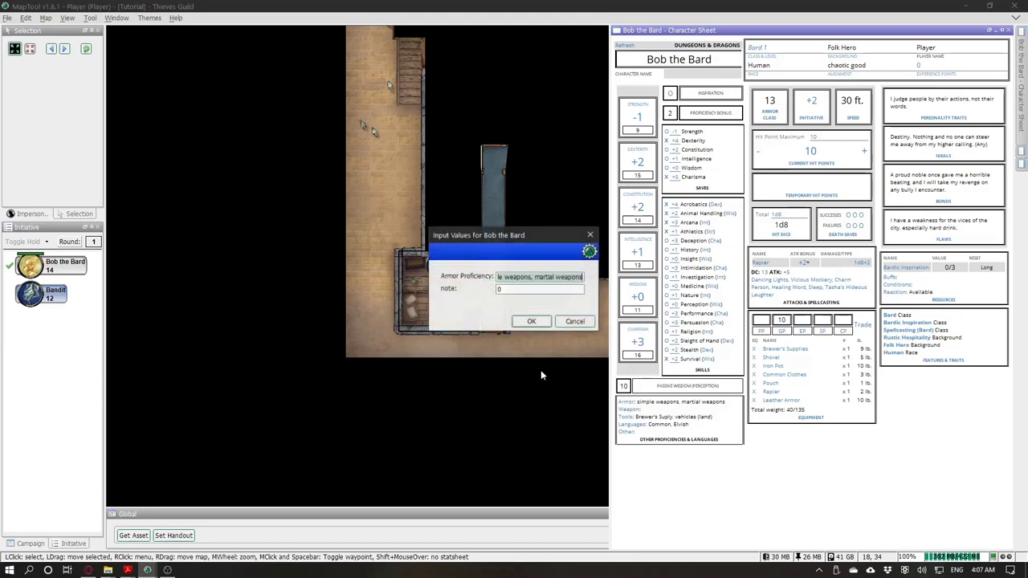
pyautogui.doubleClick(551, 277)
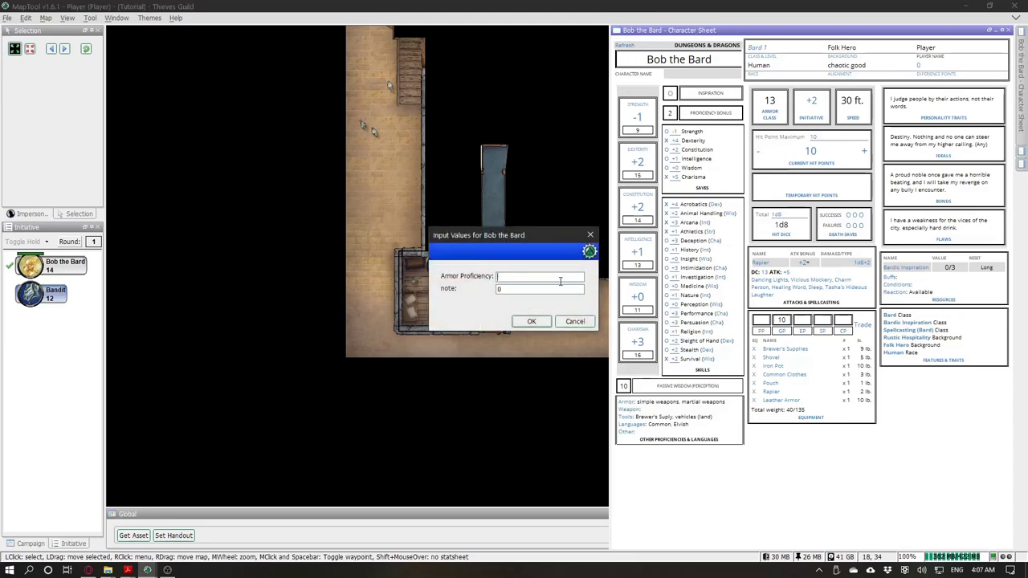
pyautogui.click(531, 321)
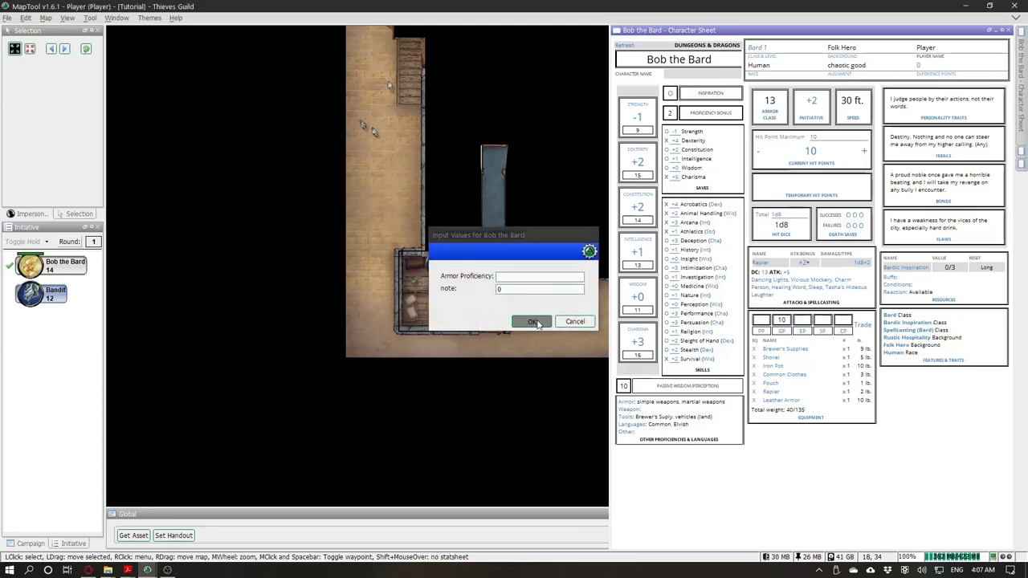
# Step: Set Bob the Bard's Weapon Proficiency to "simple weapons, rapiers"
pyautogui.click(630, 410)
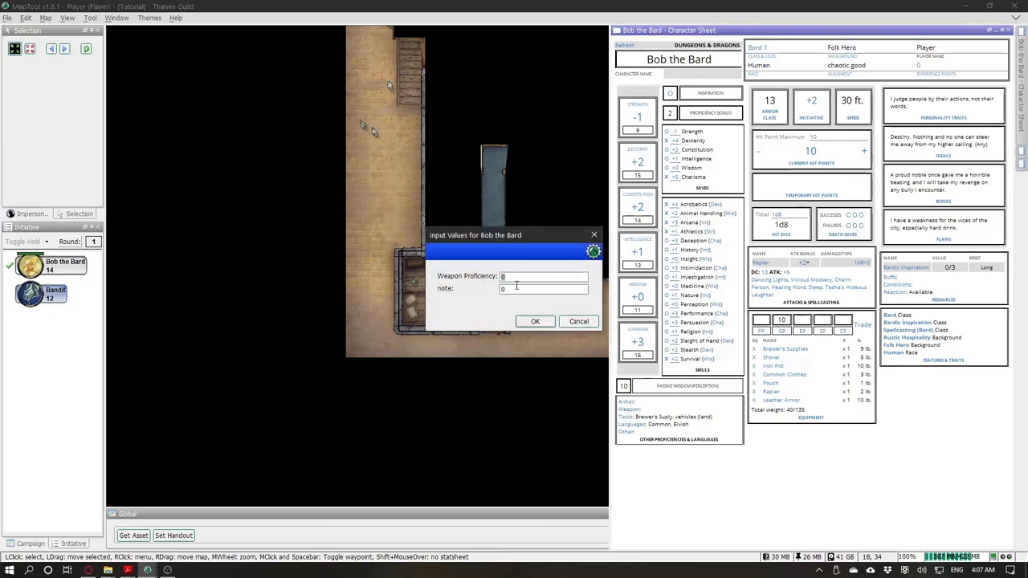
pyautogui.hotkey('ctrl', 'v')
pyautogui.moveTo(539, 277); pyautogui.dragTo(587, 277)
pyautogui.write('ra')
pyautogui.click(535, 321)
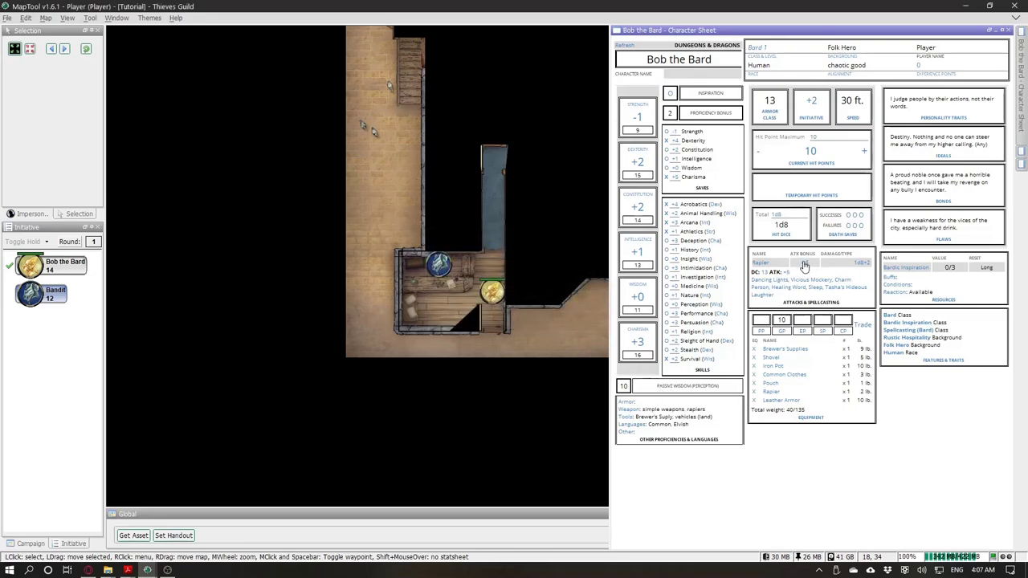
# Step: Roll Bob the Bard's Rapier attack, and check the Bandit's Armor Class in the GM window
pyautogui.click(805, 262)
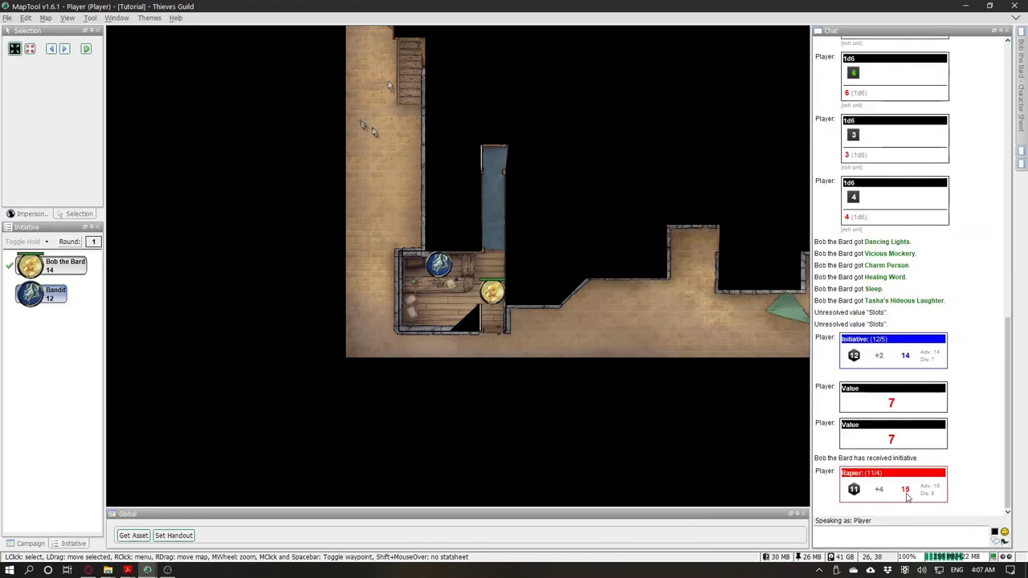
pyautogui.hotkey('alt', 'Tab')
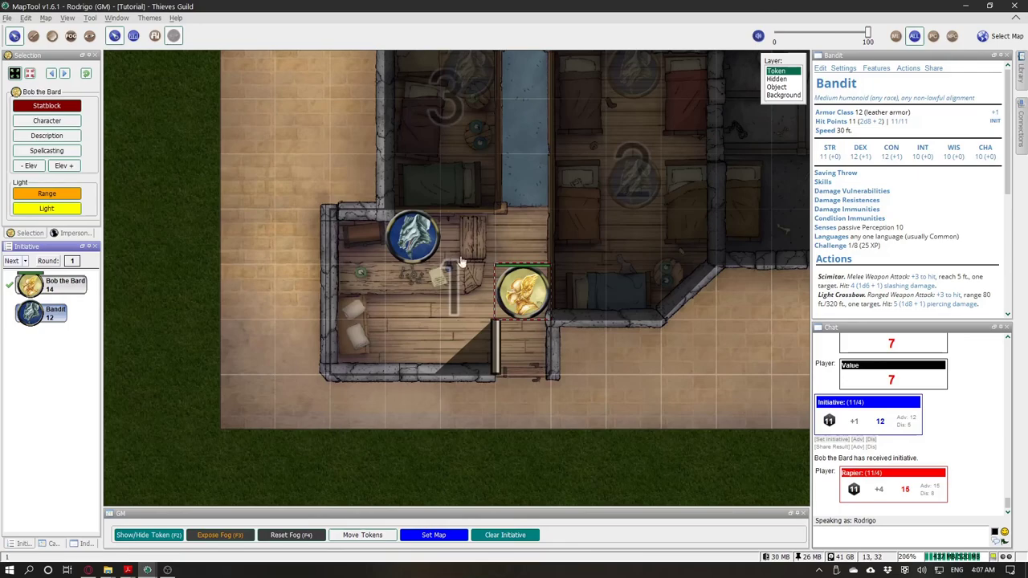
pyautogui.moveTo(414, 241)
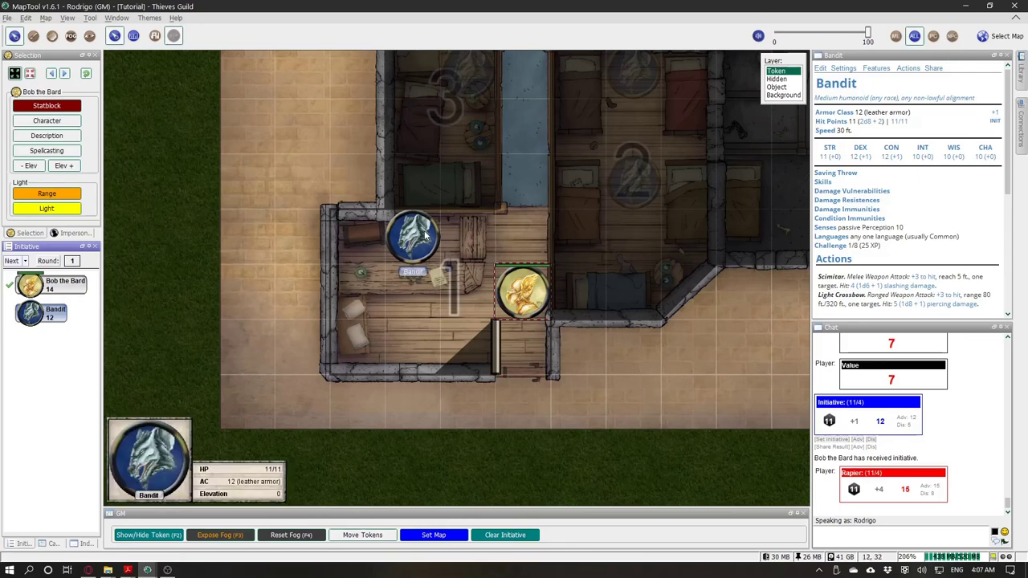
pyautogui.hotkey('alt', 'Tab')
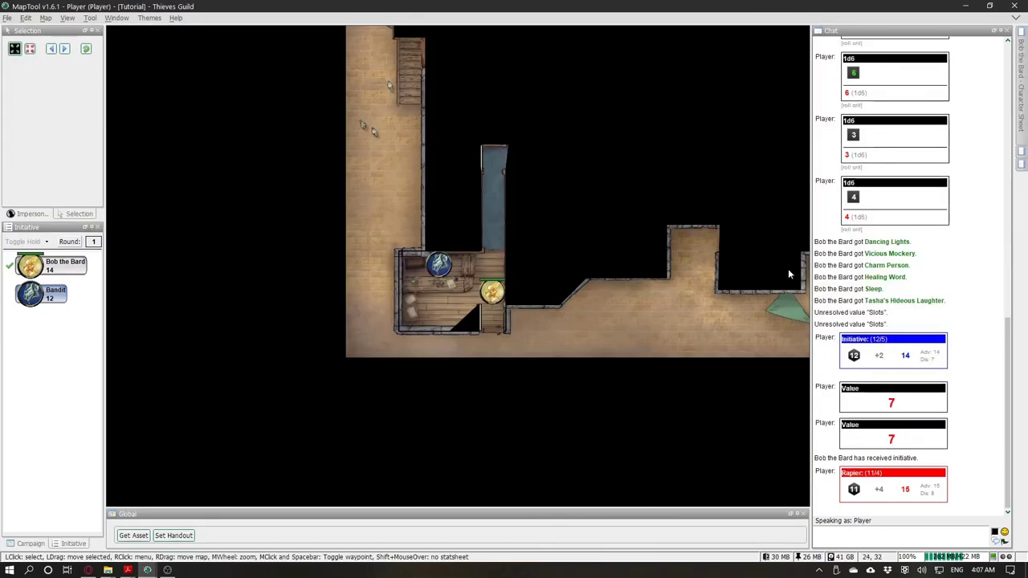
# Step: Roll the Rapier's damage from Bob the Bard's Character Sheet, and select the Bandit token in the GM window
pyautogui.click(1020, 36)
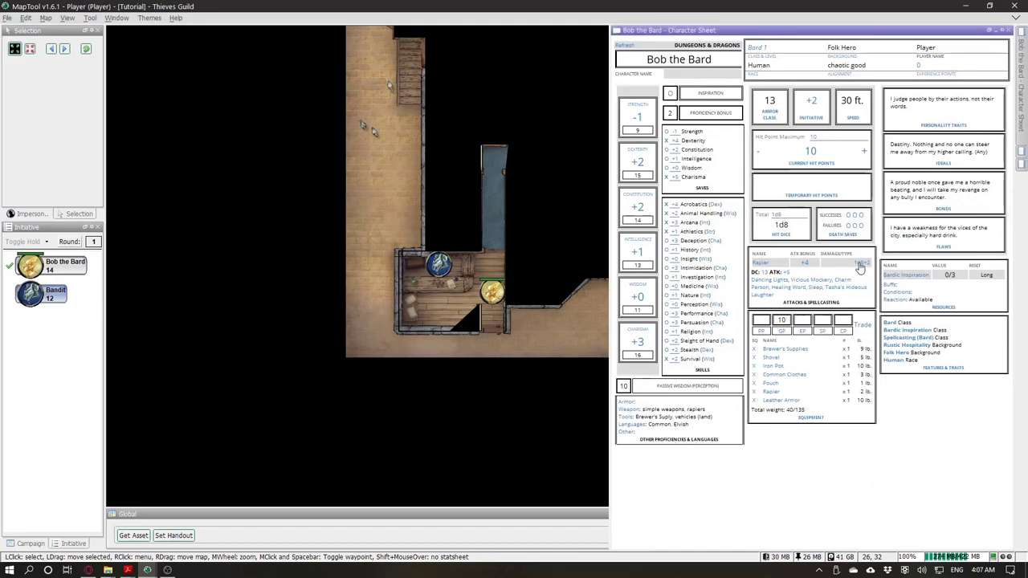
pyautogui.click(538, 274)
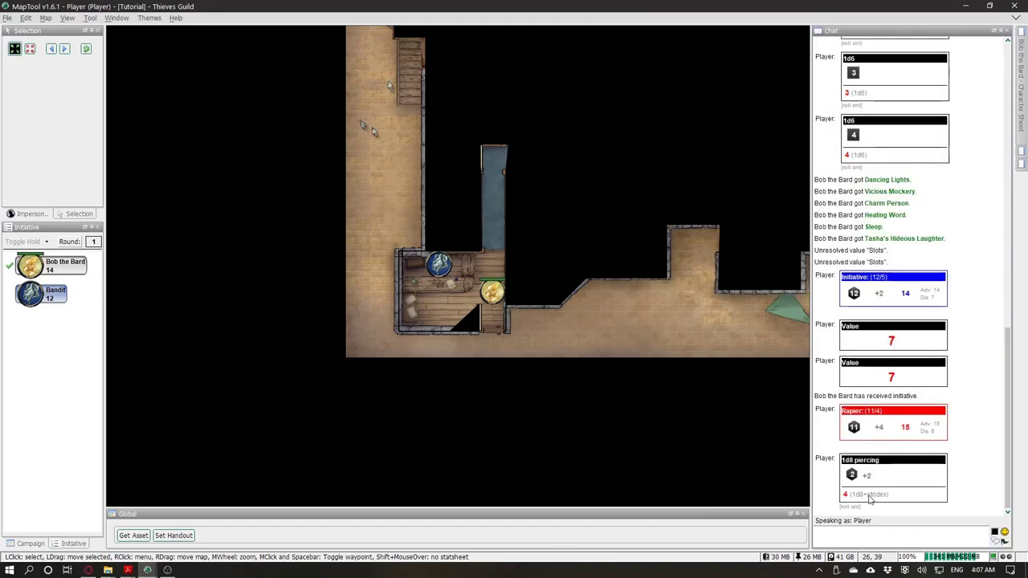
pyautogui.hotkey('alt', 'Tab')
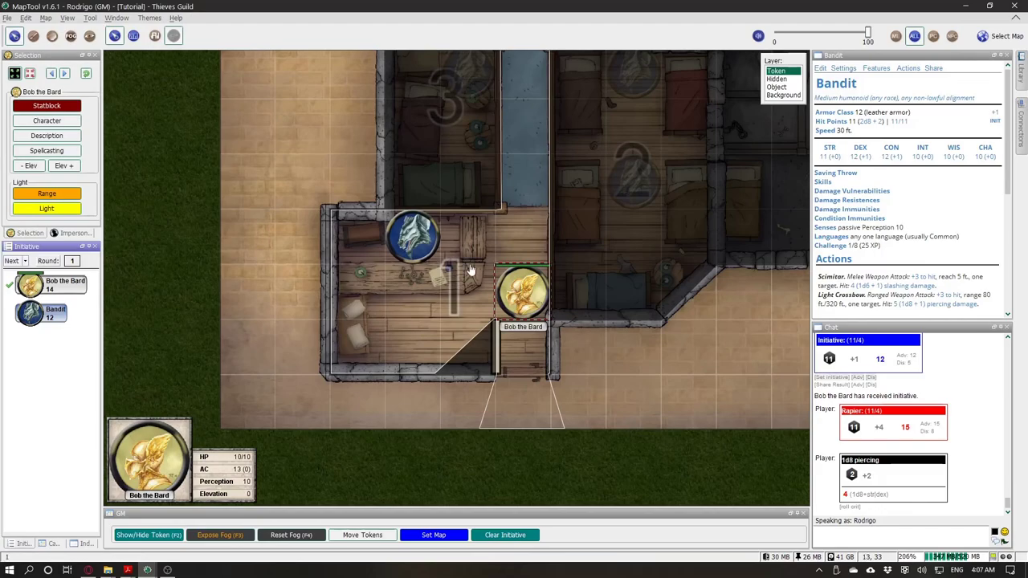
pyautogui.click(413, 237)
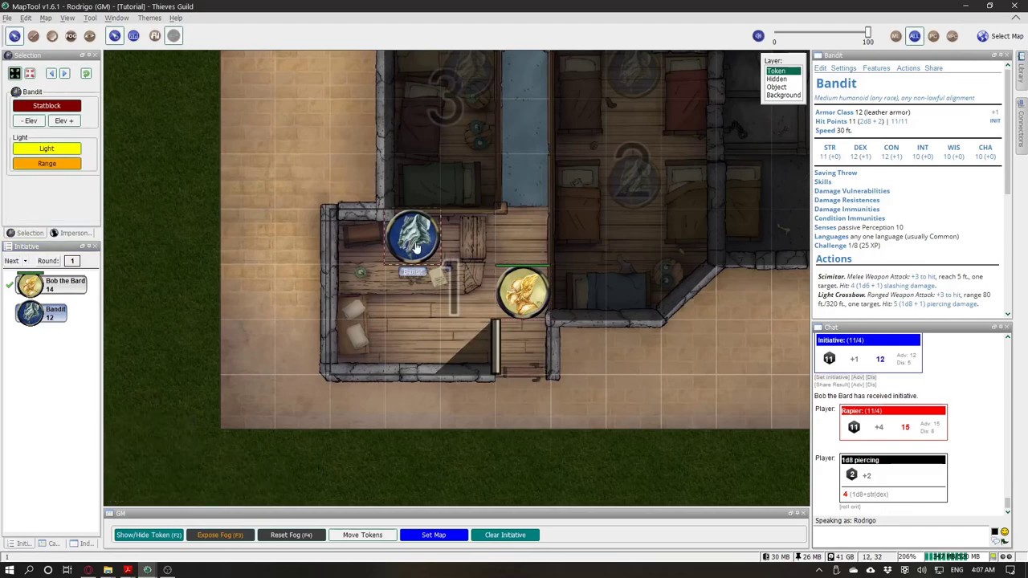
pyautogui.click(845, 495)
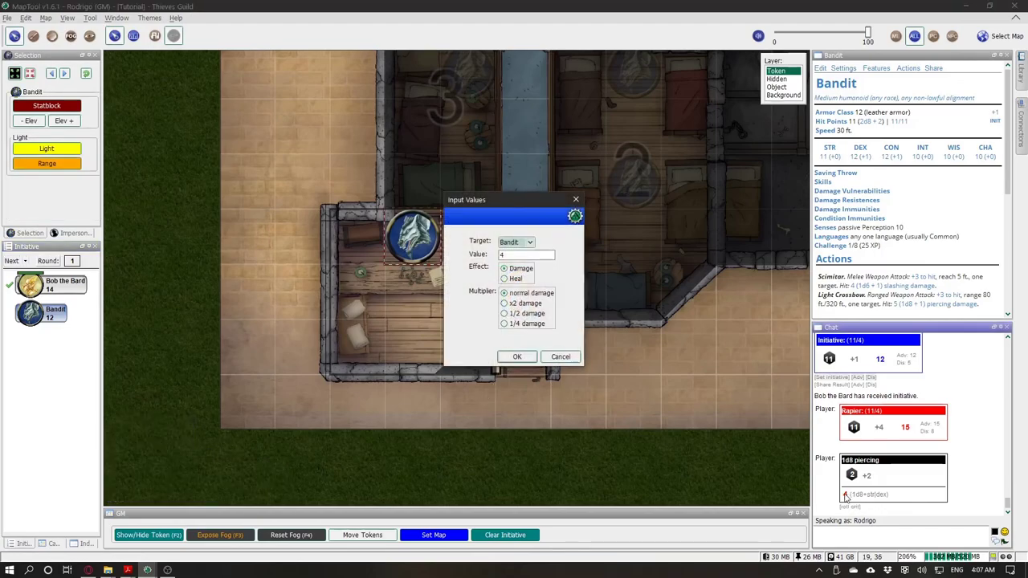
pyautogui.click(524, 243)
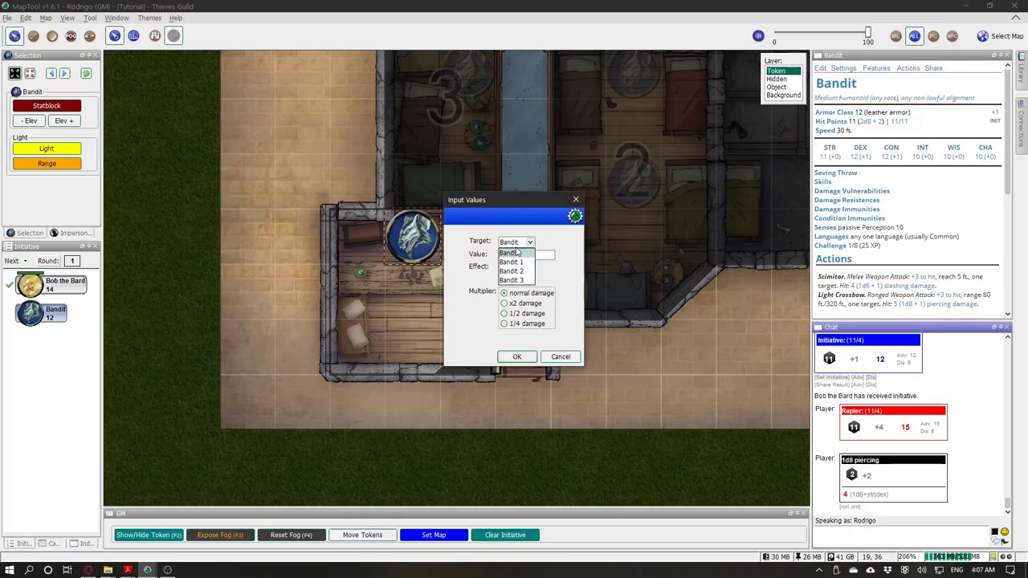
pyautogui.click(516, 252)
pyautogui.moveTo(506, 201); pyautogui.dragTo(638, 212)
pyautogui.click(677, 366)
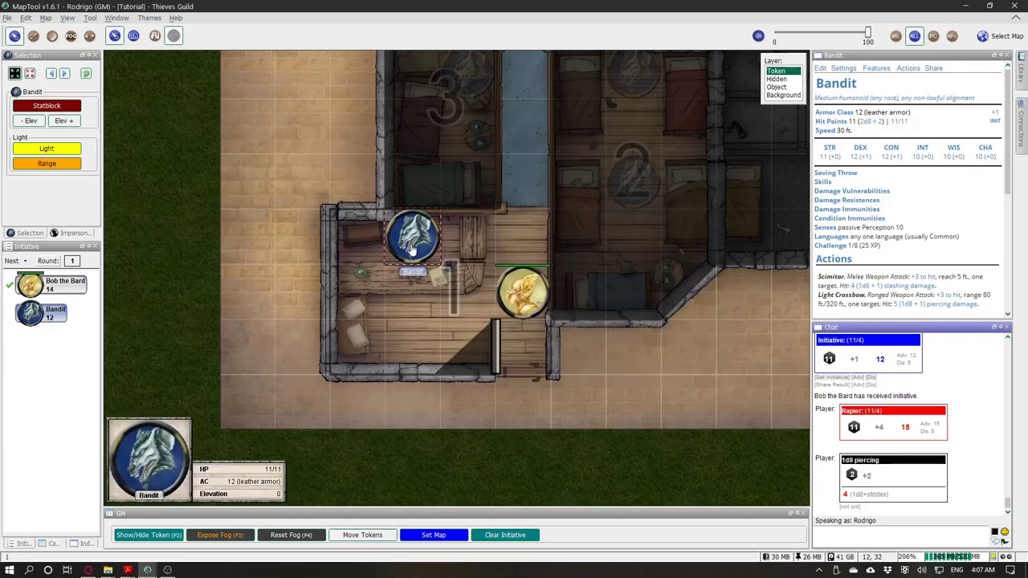
# Step: Apply 4 points of normal damage to the Bandit from the Rapier roll, and advance the initiative to the Bandit
pyautogui.click(845, 498)
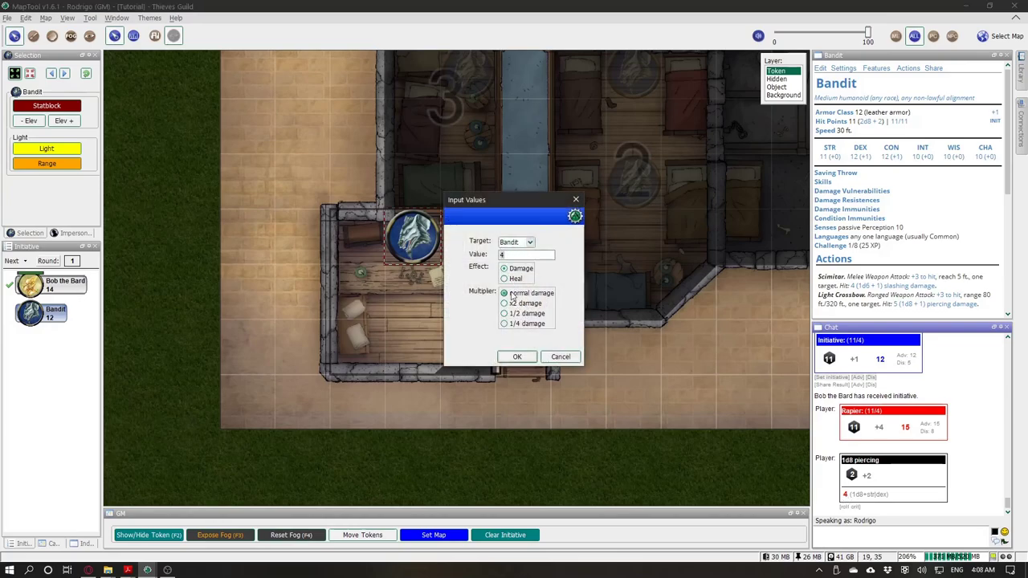
pyautogui.click(515, 355)
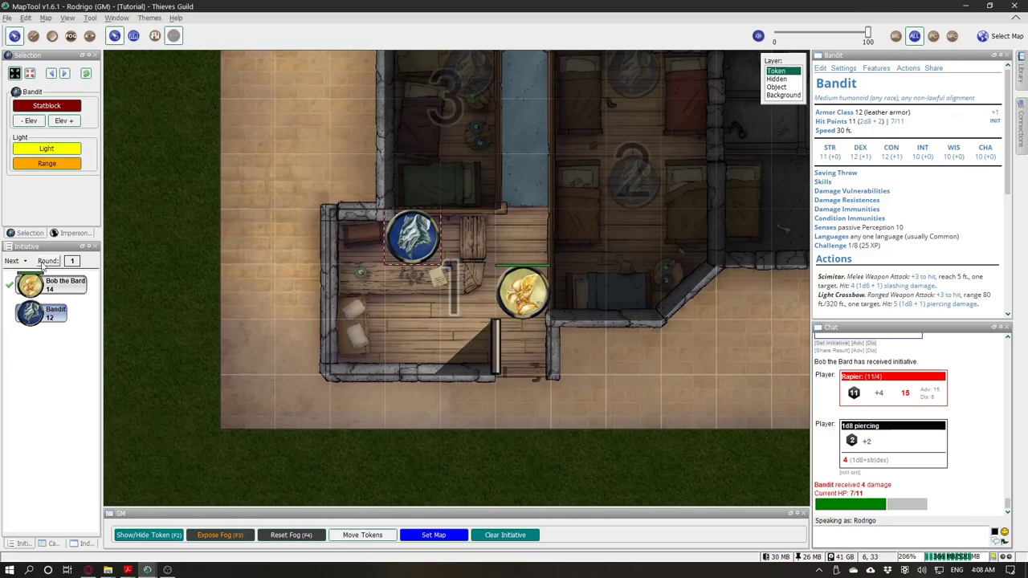
pyautogui.click(12, 262)
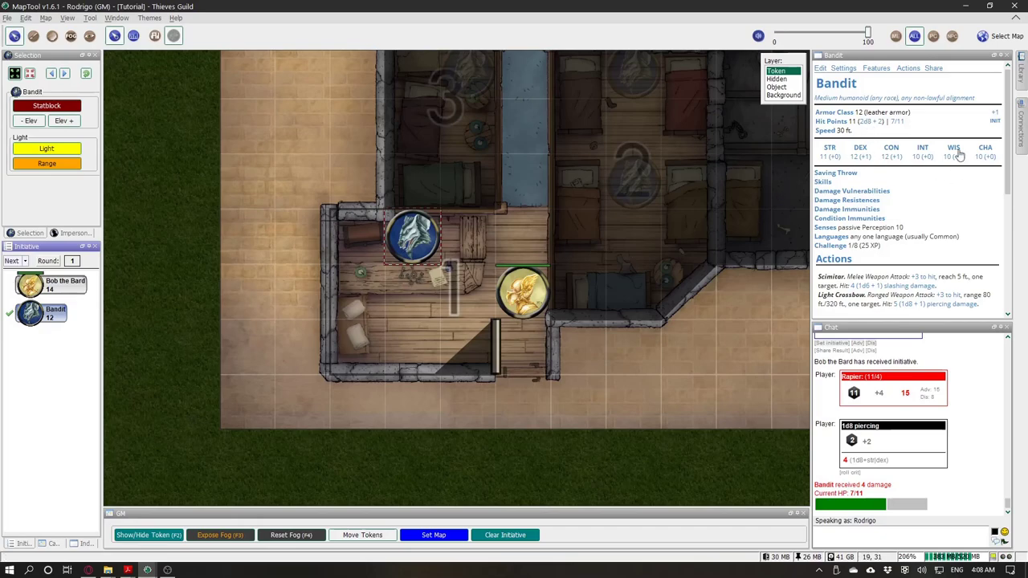
# Step: Roll the Bandit's Scimitar attack against Bob the Bard, and pass the initiative to Bob for round 2
pyautogui.scroll(-2, 936, 189)
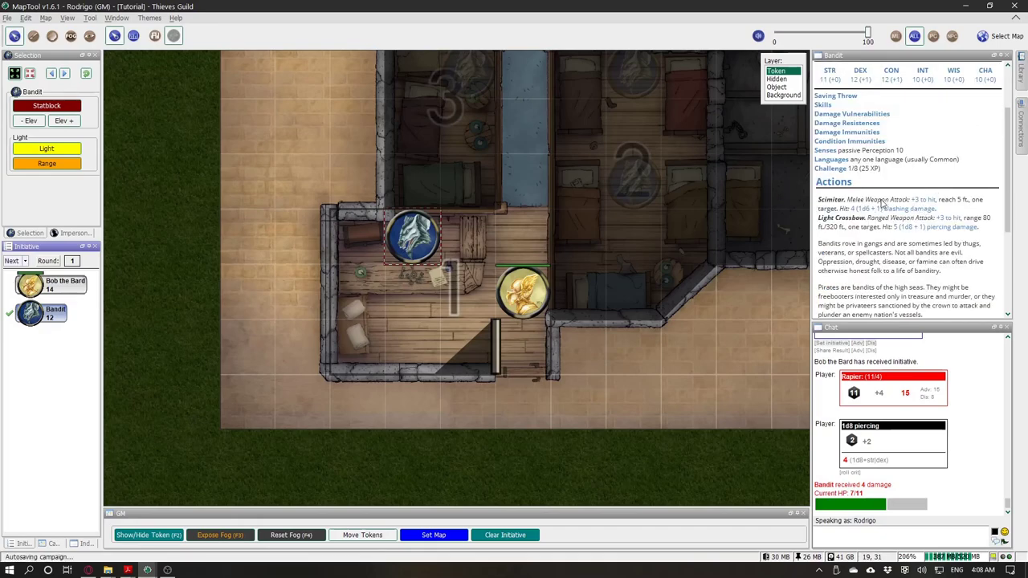
pyautogui.click(918, 201)
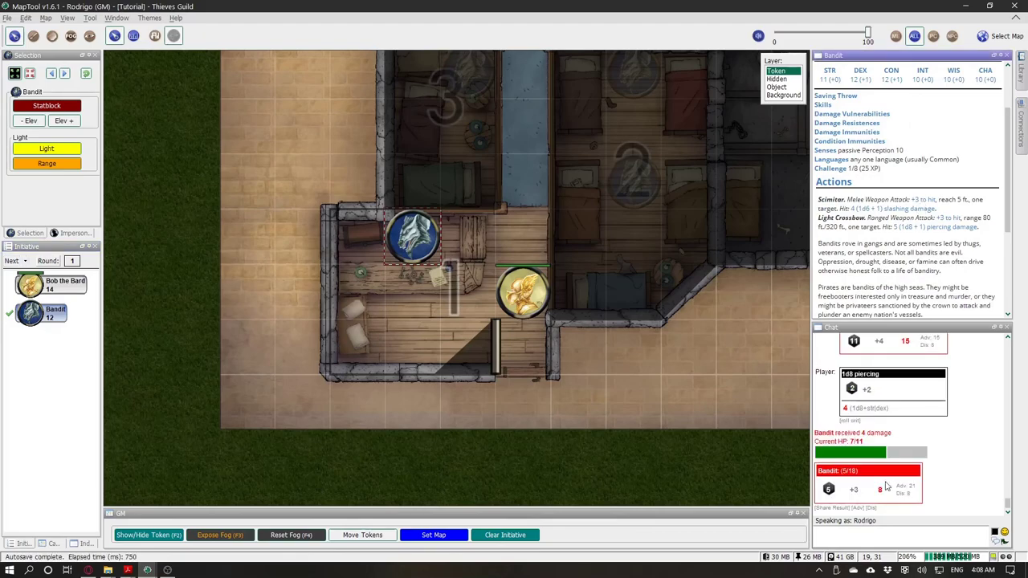
pyautogui.moveTo(509, 279)
pyautogui.hotkey('alt', 'Tab')
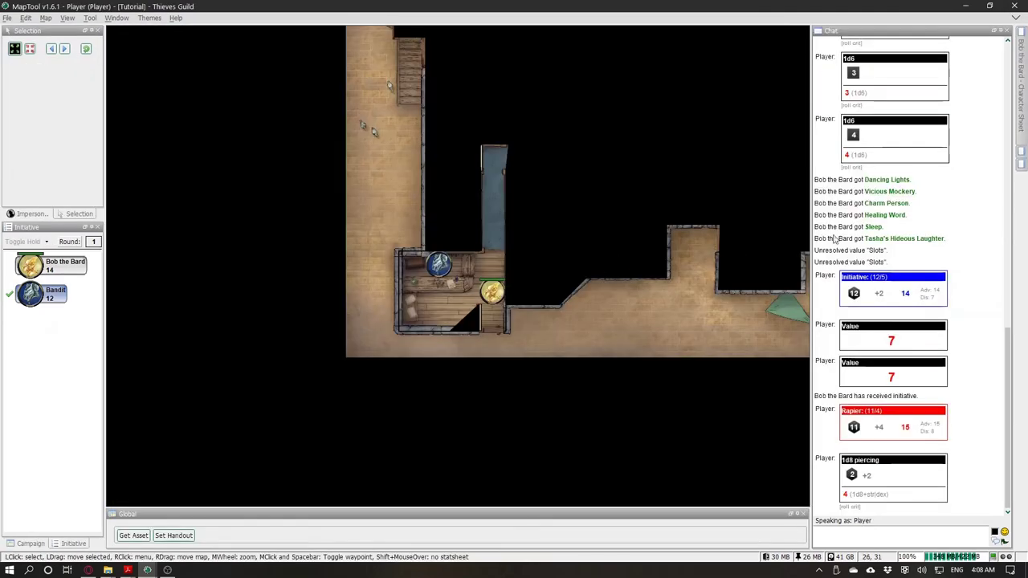
pyautogui.hotkey('alt', 'Tab')
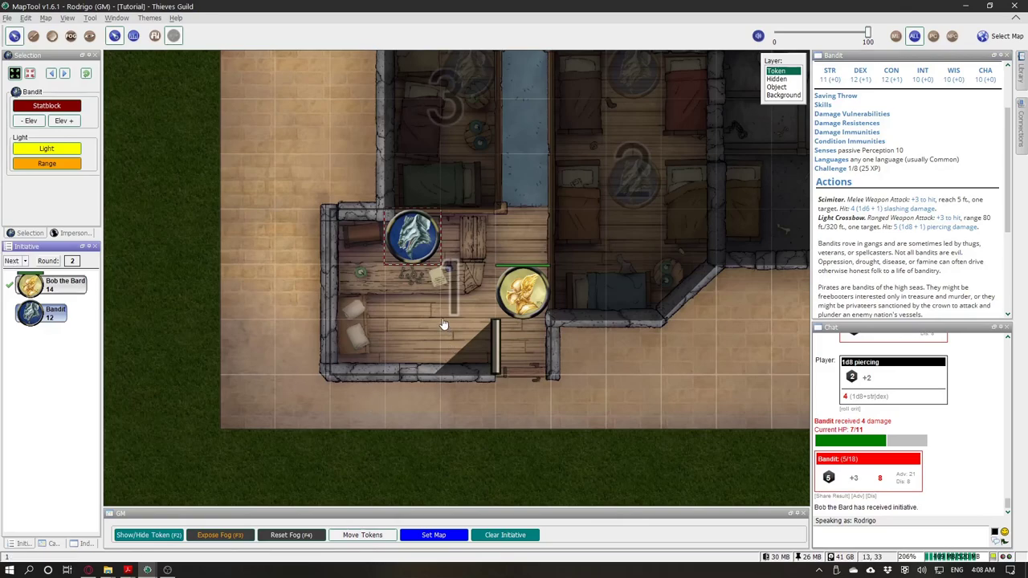
# Step: Move Bob the Bard's token one square west, diagonally adjacent to the Bandit, and expose the fog from its new position
pyautogui.moveTo(519, 286); pyautogui.dragTo(464, 285)
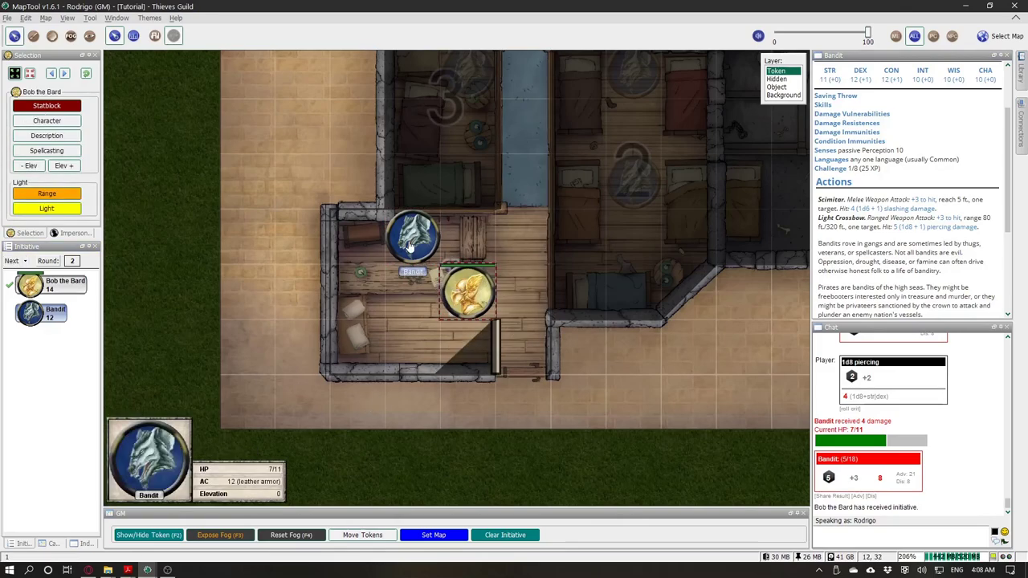
pyautogui.moveTo(482, 285)
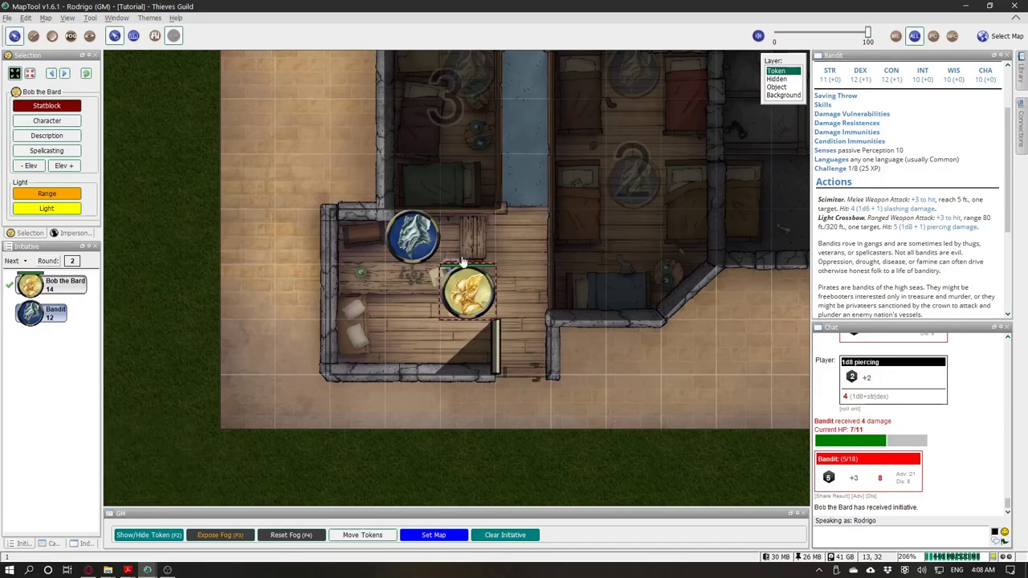
pyautogui.click(226, 534)
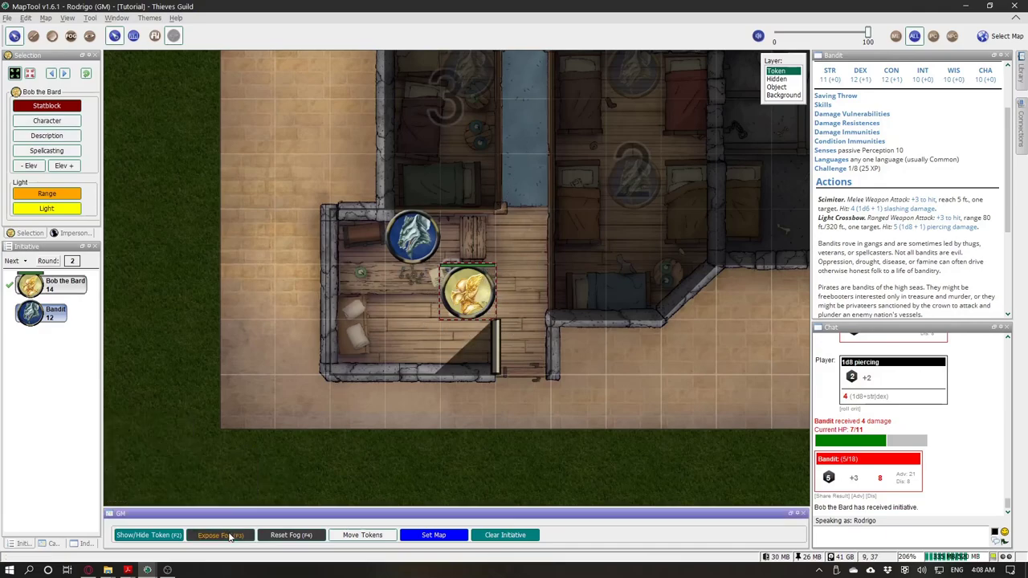
pyautogui.click(404, 341)
pyautogui.moveTo(420, 326); pyautogui.dragTo(470, 369)
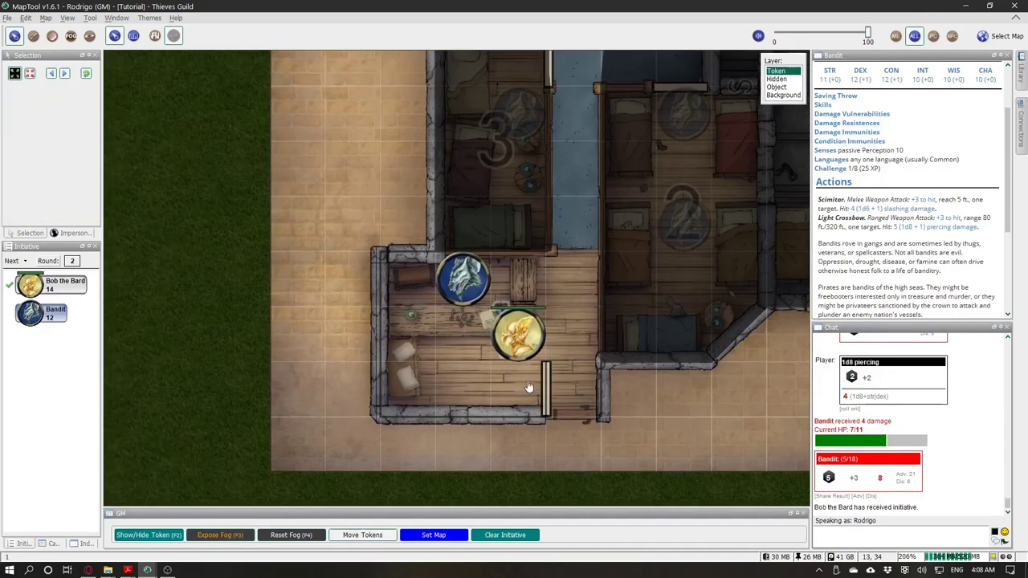
pyautogui.moveTo(579, 283); pyautogui.dragTo(500, 273)
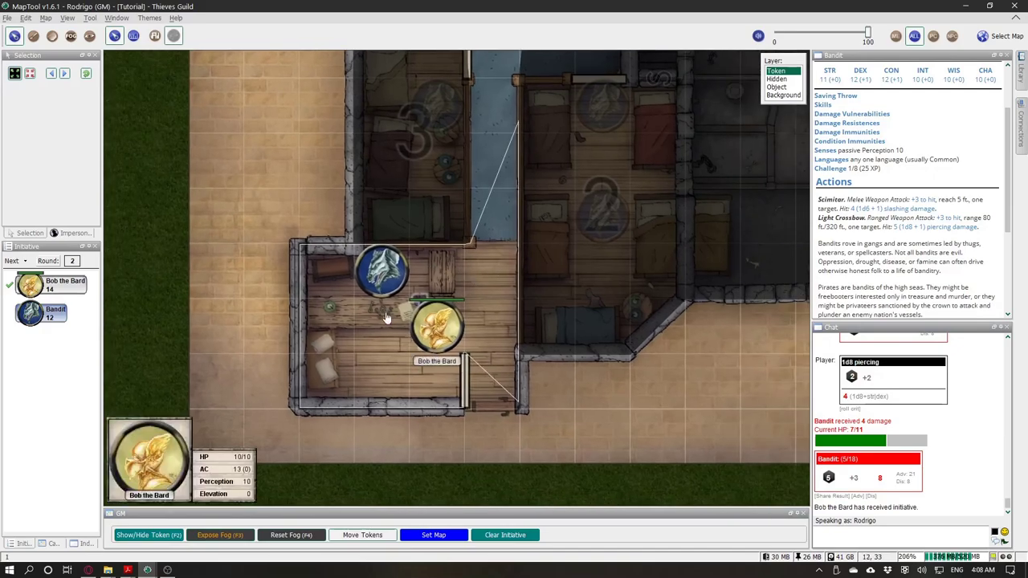
pyautogui.click(369, 281)
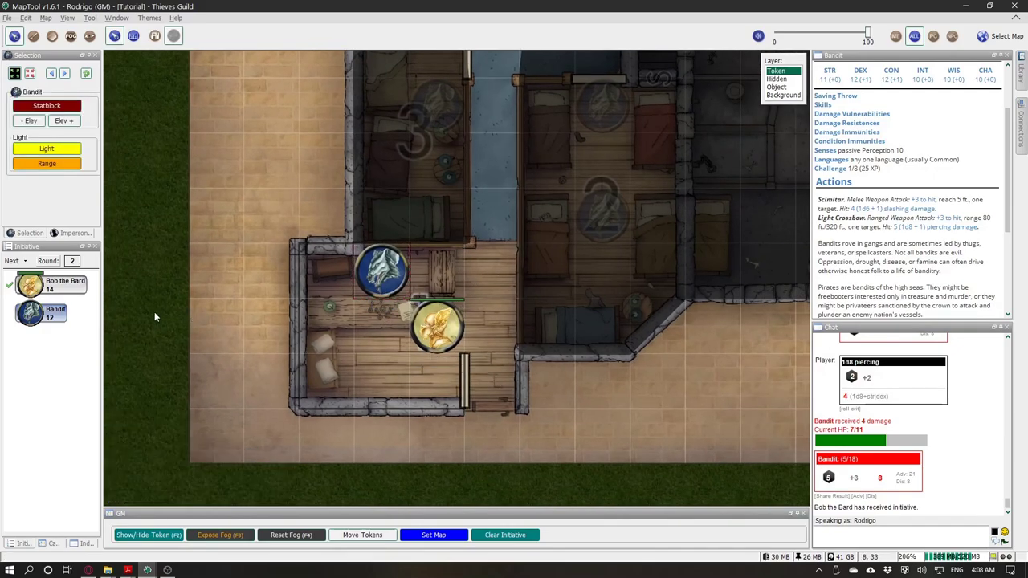
# Step: In the Player window, roll Bob the Bard's Rapier attack and piercing damage for round 2, and return to the GM window
pyautogui.hotkey('alt', 'Tab')
pyautogui.click(1021, 50)
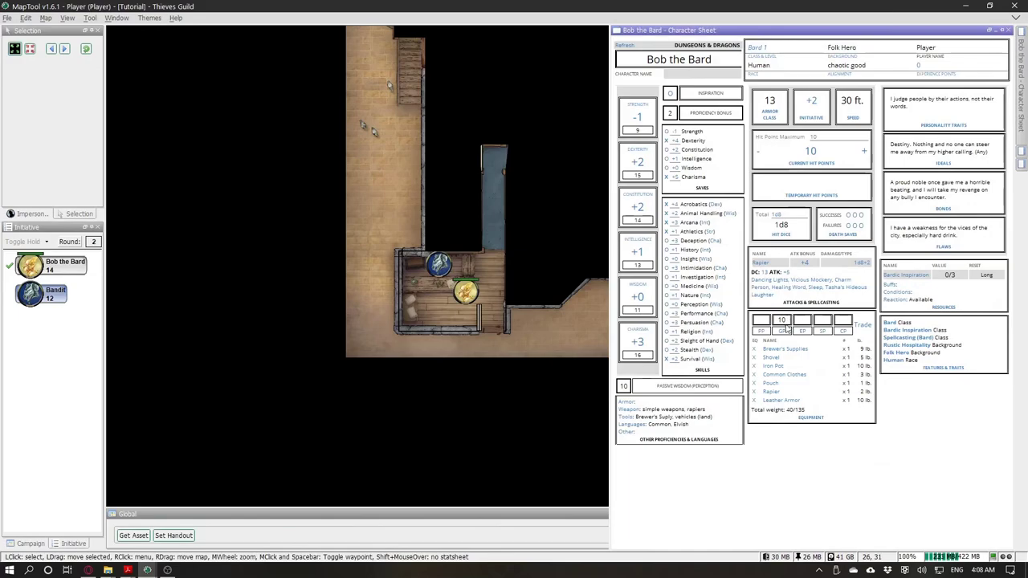
pyautogui.click(542, 346)
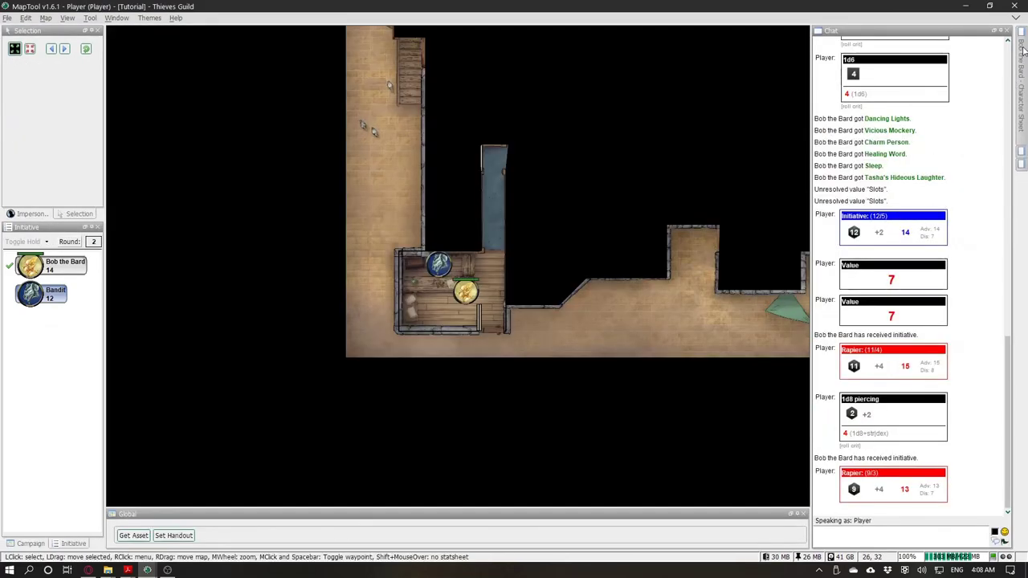
pyautogui.click(1023, 50)
pyautogui.click(858, 268)
pyautogui.click(533, 237)
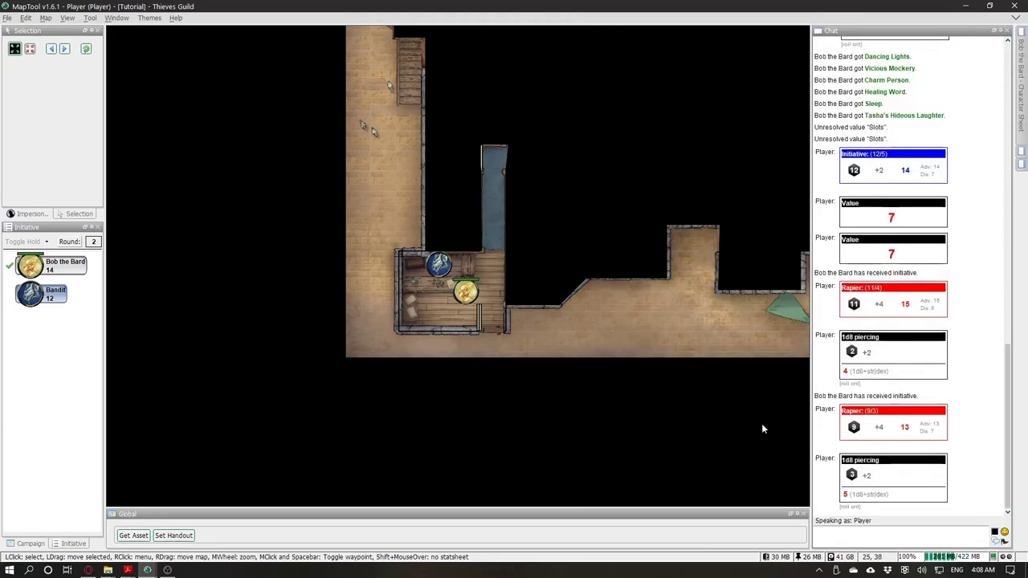
pyautogui.hotkey('alt', 'Tab')
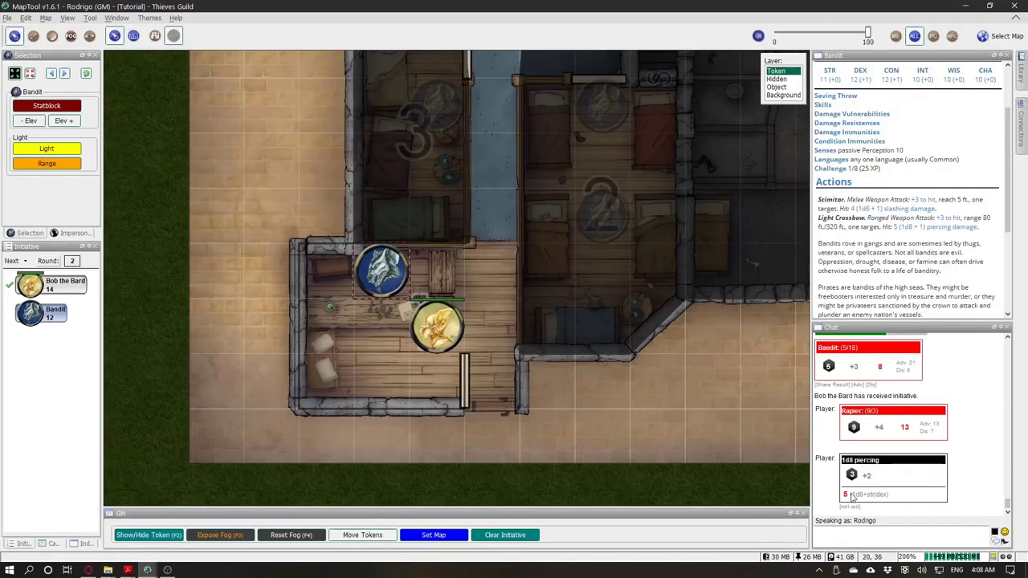
# Step: Apply 5 points of normal damage to the Bandit from the round 2 Rapier roll, and advance the initiative to the Bandit
pyautogui.click(851, 496)
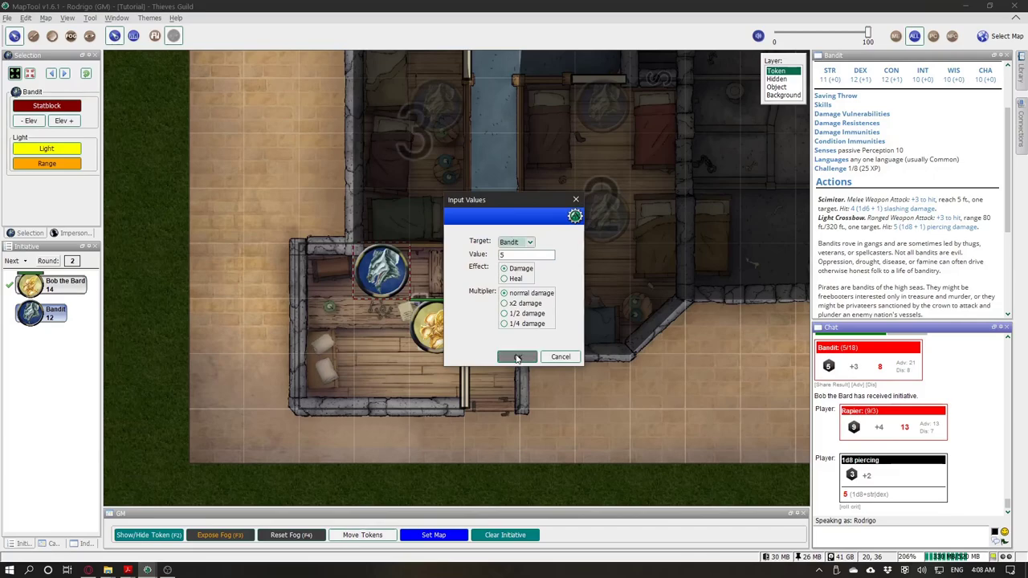
pyautogui.click(517, 358)
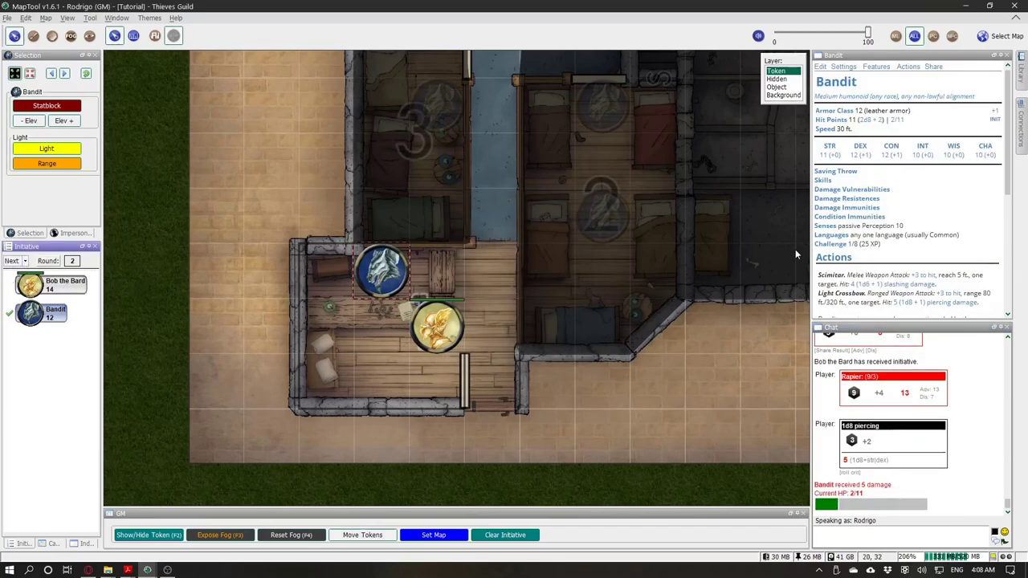
# Step: Roll the Bandit's Scimitar attack and slashing damage, and share the damage value of 2 with the players
pyautogui.scroll(-5, 888, 163)
pyautogui.scroll(2, 911, 135)
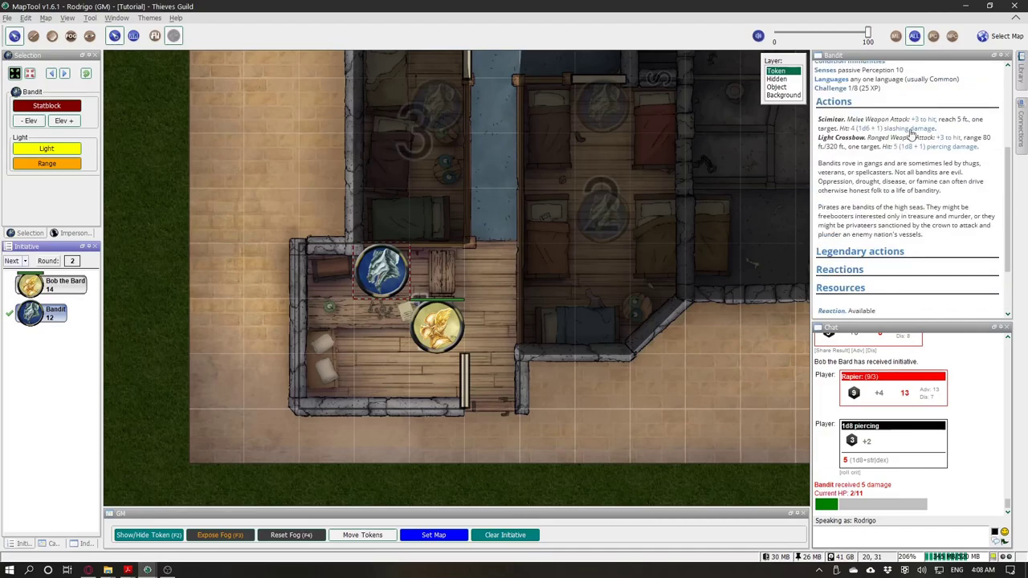
pyautogui.click(923, 121)
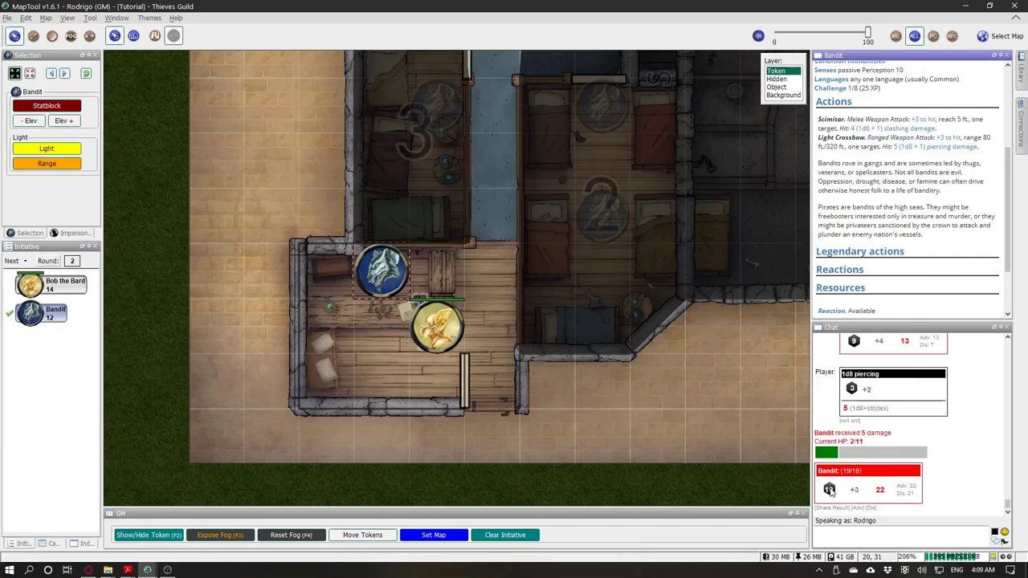
pyautogui.click(883, 129)
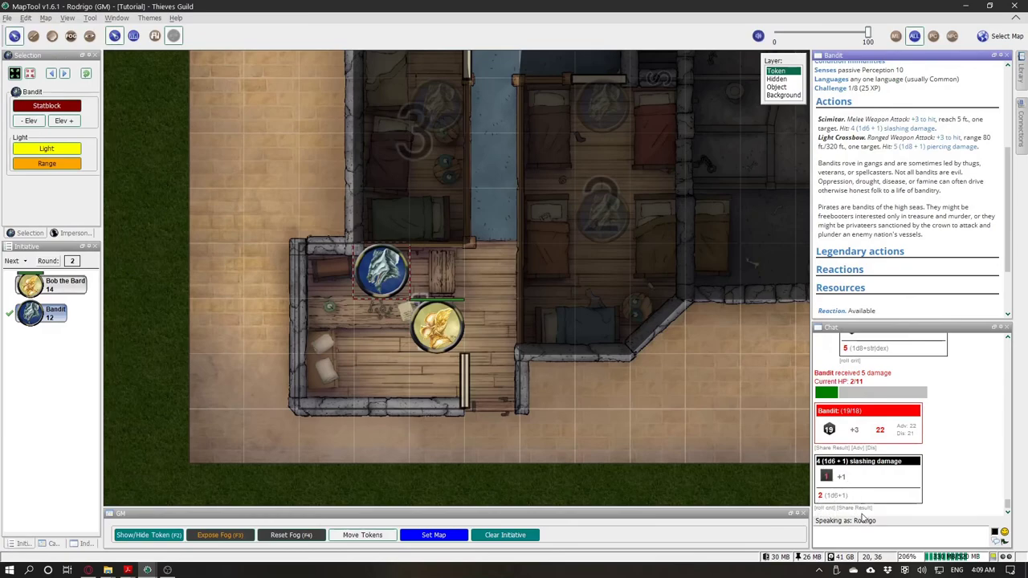
pyautogui.click(852, 509)
pyautogui.click(525, 314)
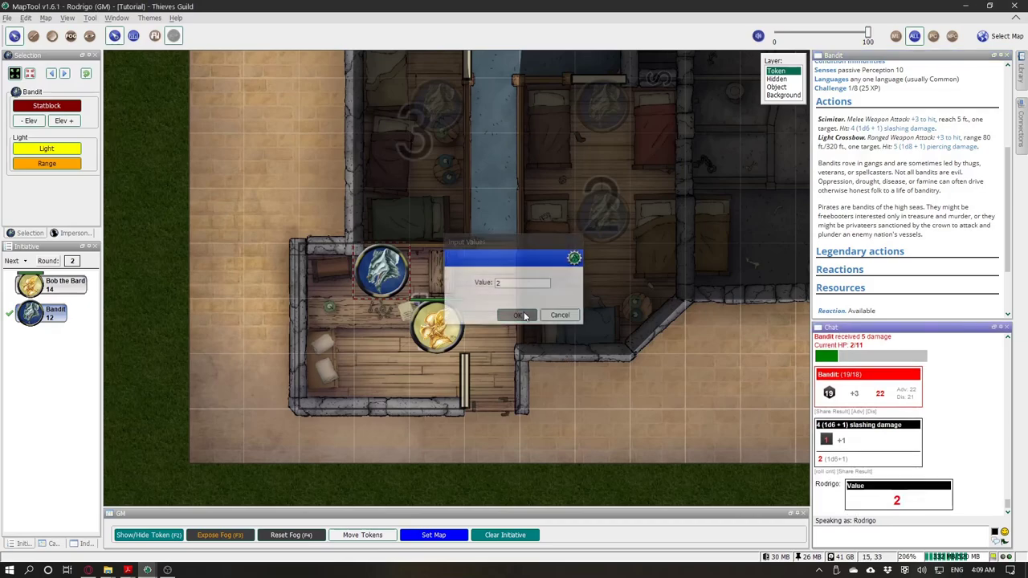
# Step: In the Player window, apply the shared 2 points of normal damage to Bob the Bard
pyautogui.hotkey('alt', 'Tab')
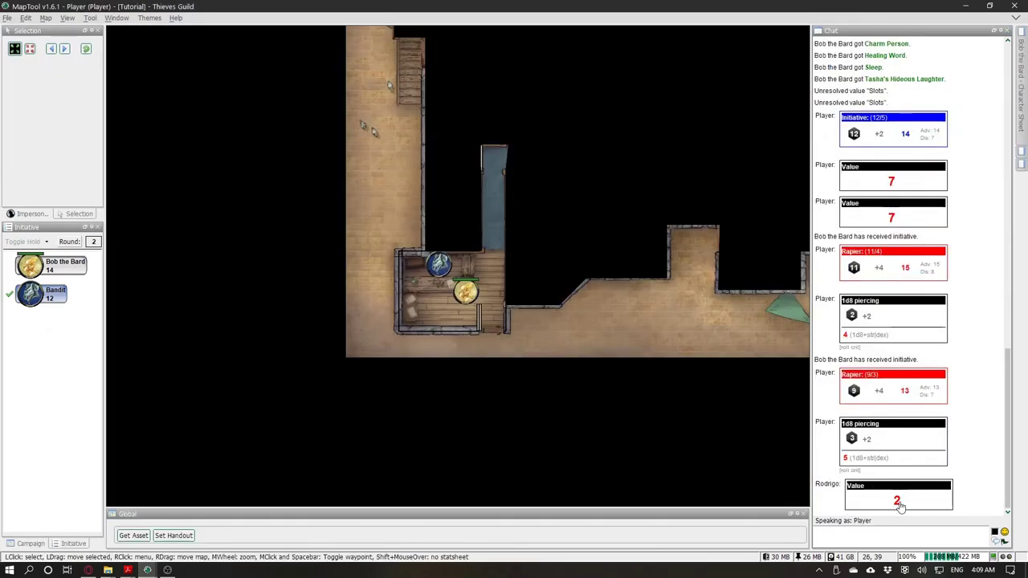
pyautogui.click(897, 501)
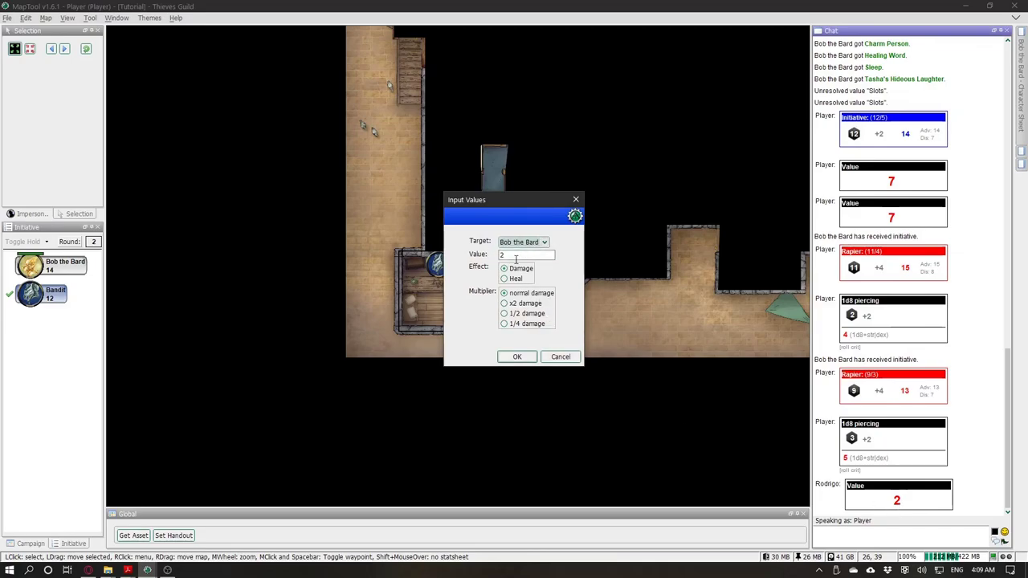
pyautogui.click(531, 359)
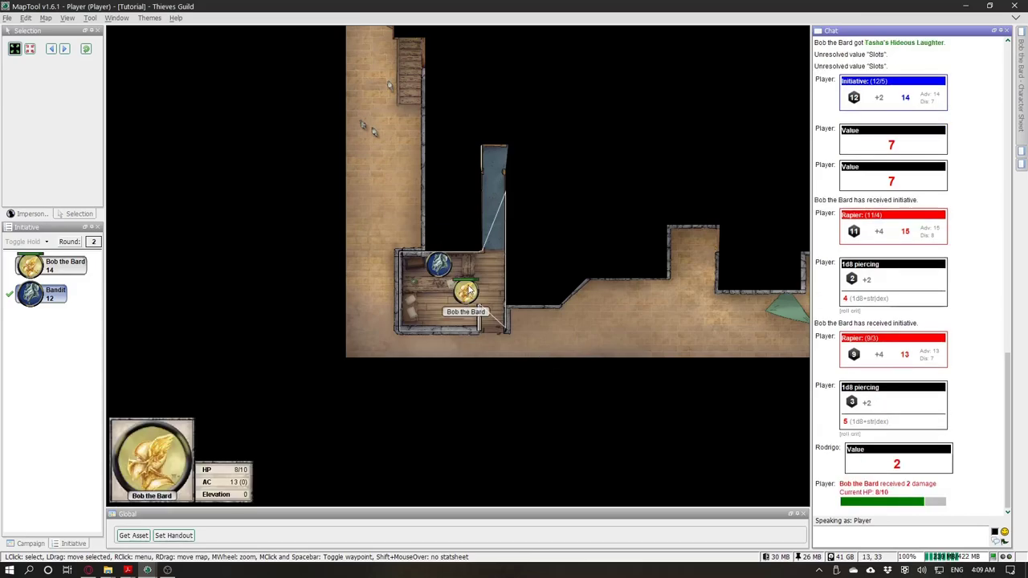
pyautogui.scroll(5, 468, 289)
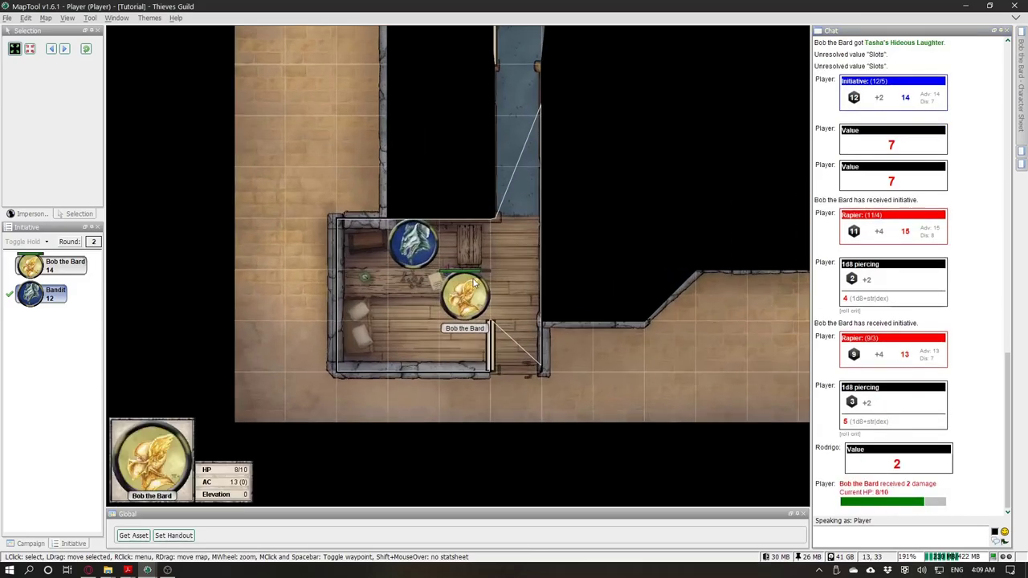
# Step: Check the current hit points on Bob the Bard's character sheet, and pass the initiative to Bob for round 3 in the GM window
pyautogui.click(1022, 48)
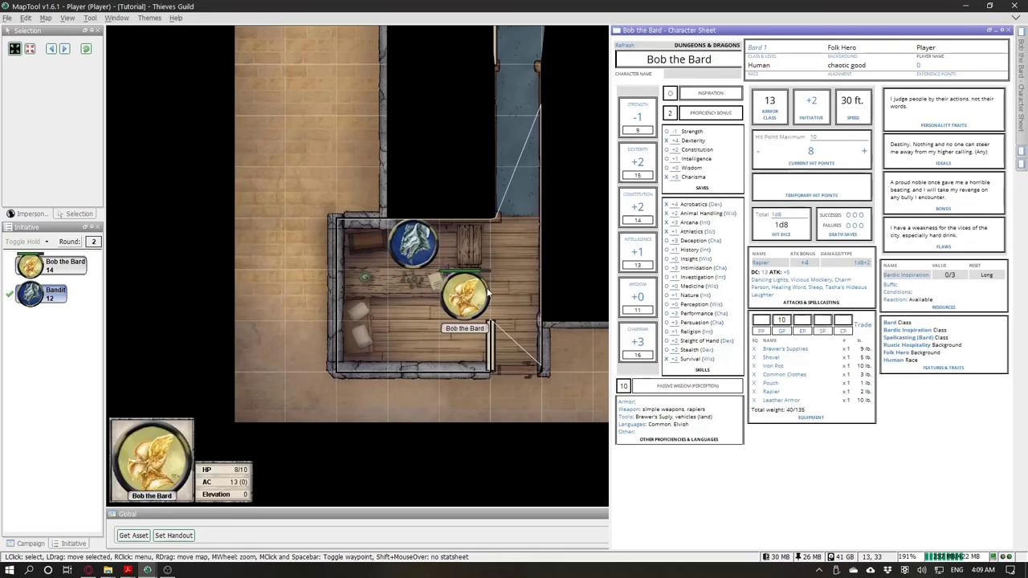
pyautogui.click(511, 250)
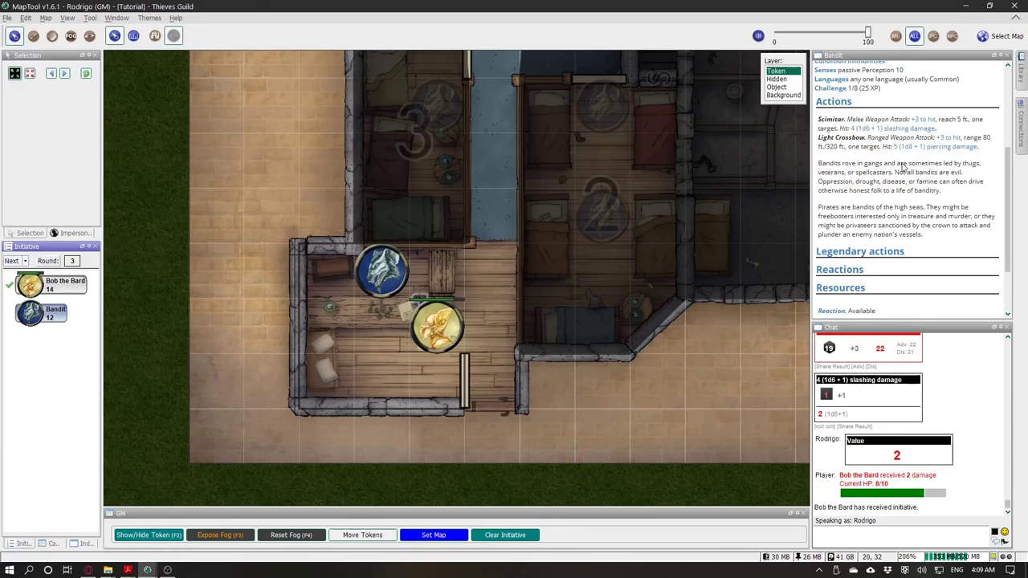
pyautogui.scroll(-3, 906, 166)
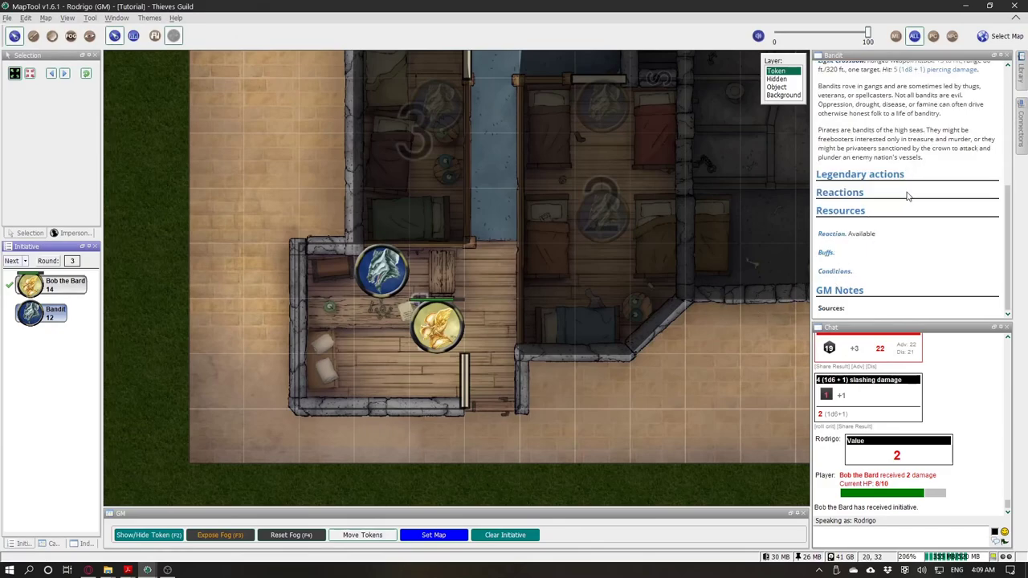
pyautogui.scroll(3, 907, 195)
# Step: In the Player window, roll Bob the Bard's Rapier attack and piercing damage for round 3, and return to the GM window
pyautogui.hotkey('alt', 'Tab')
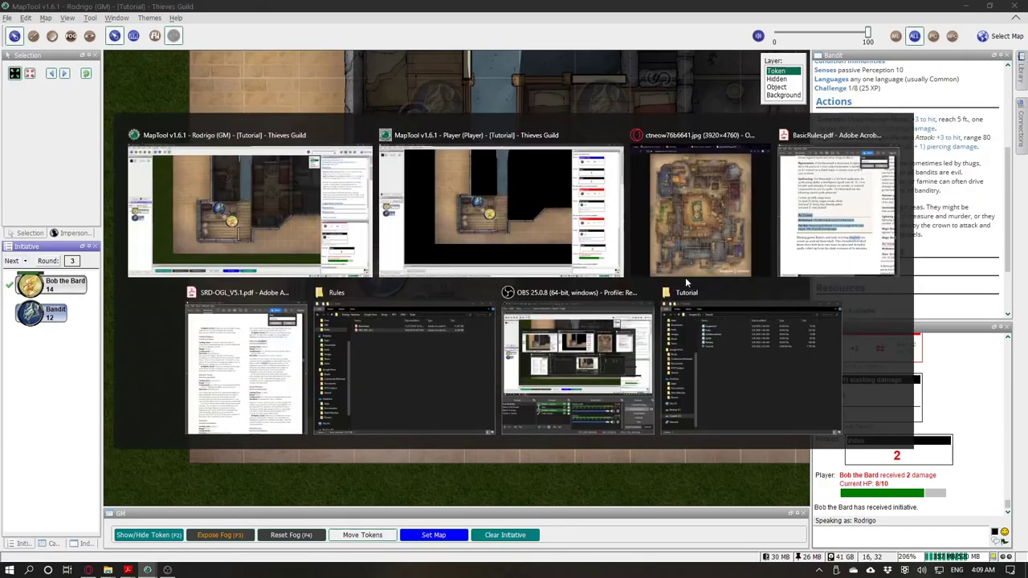
pyautogui.click(1018, 54)
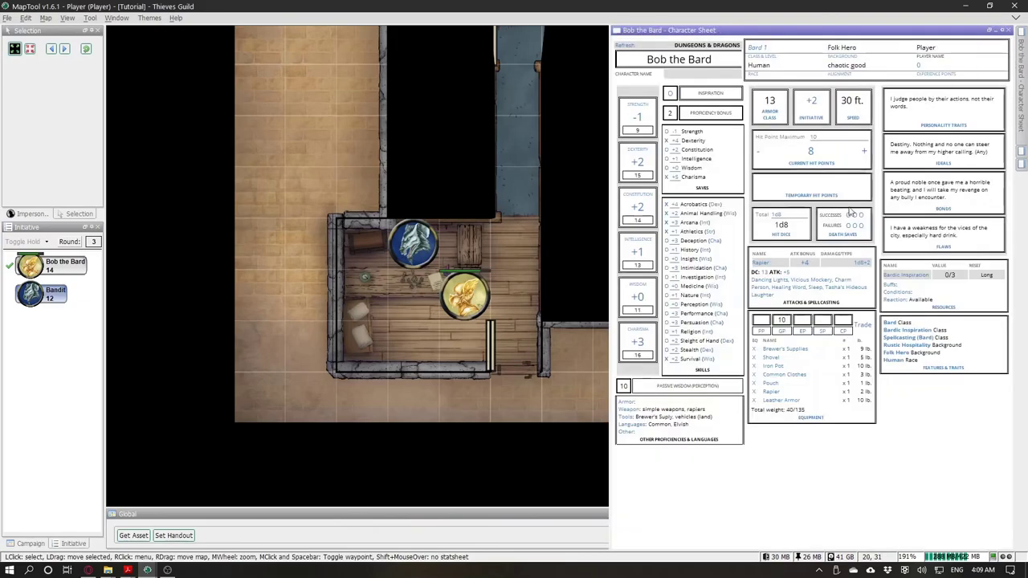
pyautogui.click(813, 268)
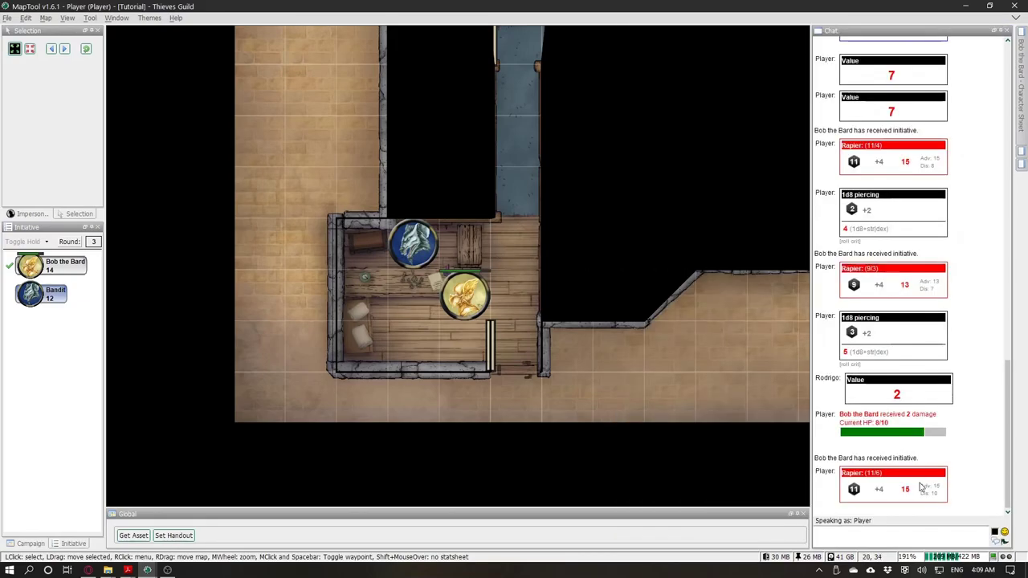
pyautogui.hotkey('alt', 'Tab')
pyautogui.hotkey('alt', 'Tab')
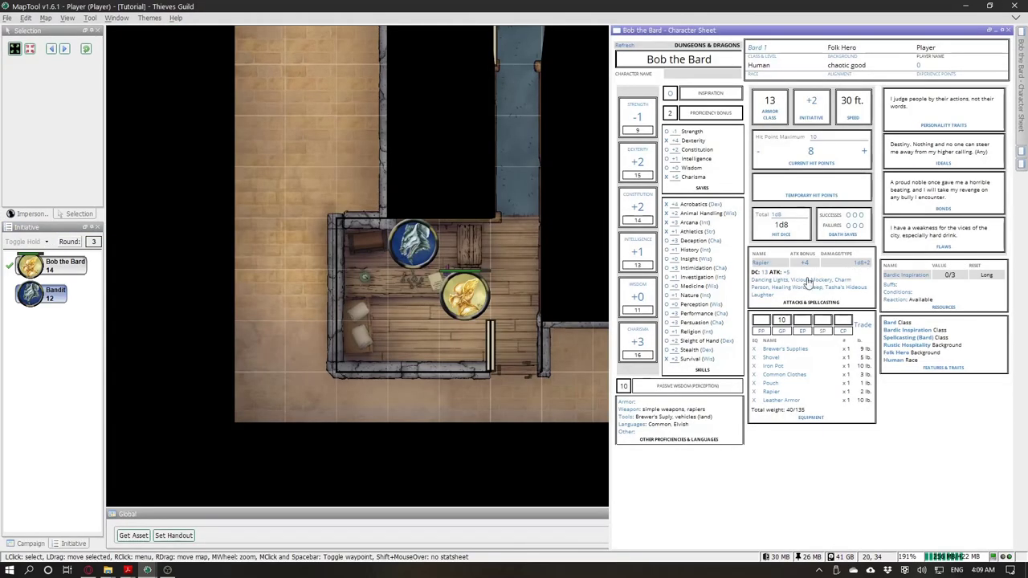
pyautogui.hotkey('alt', 'Tab')
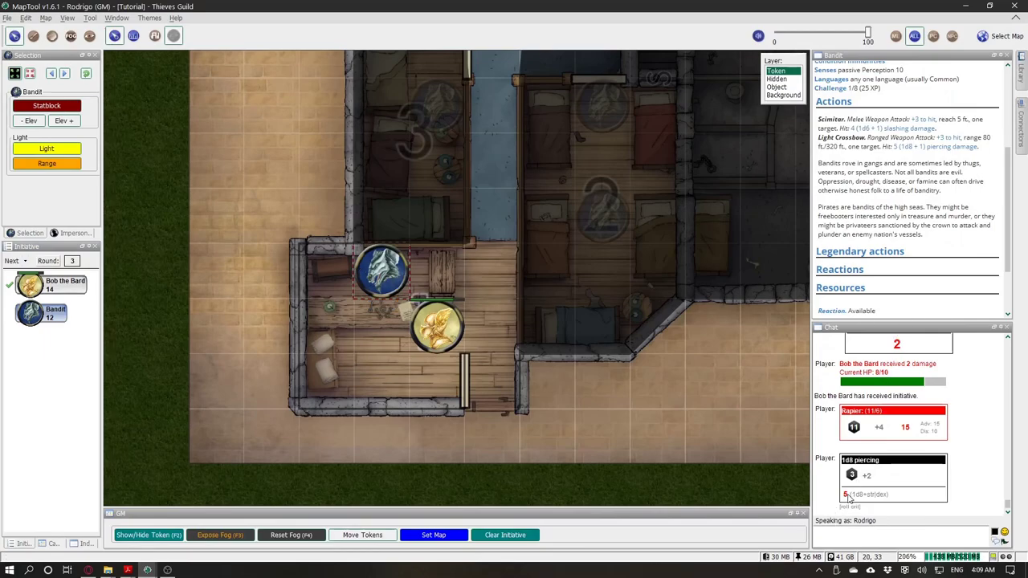
# Step: Apply 5 points of normal damage to the Bandit from the round 3 Rapier roll, and check the token's hit points
pyautogui.click(847, 497)
pyautogui.click(518, 356)
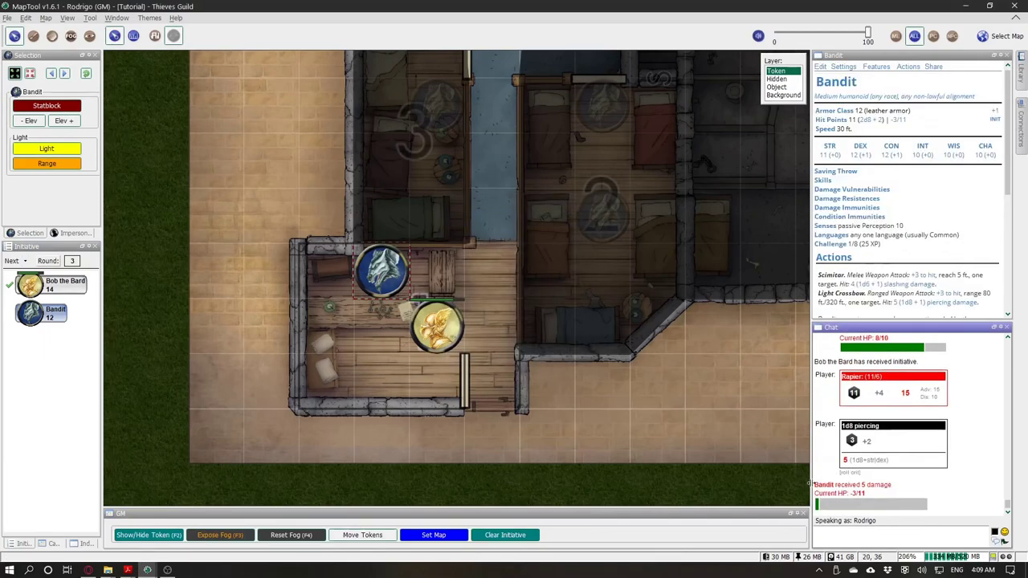
pyautogui.moveTo(387, 275)
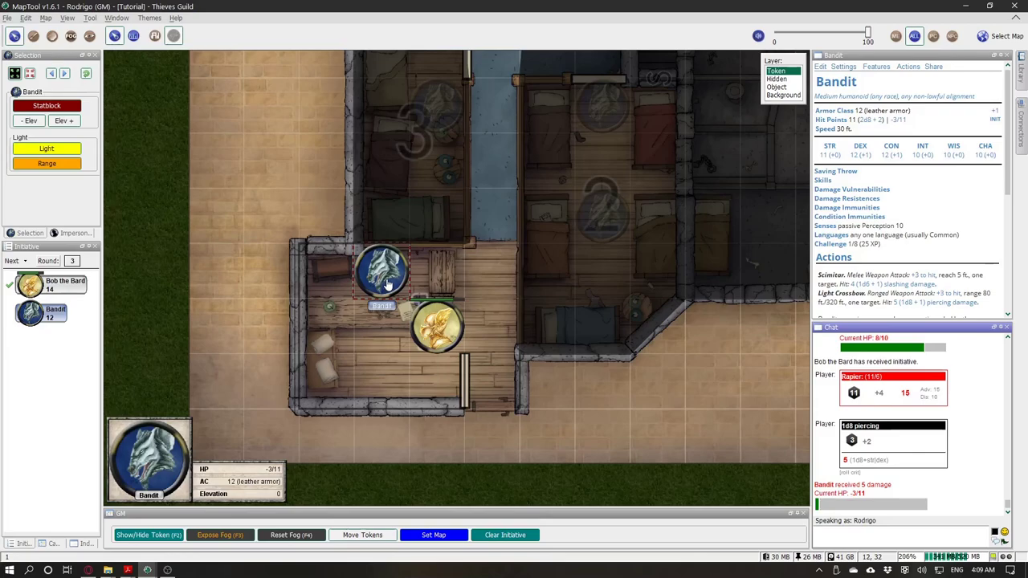
# Step: Add the Dead condition to the Bandit through its statblock
pyautogui.scroll(-5, 898, 234)
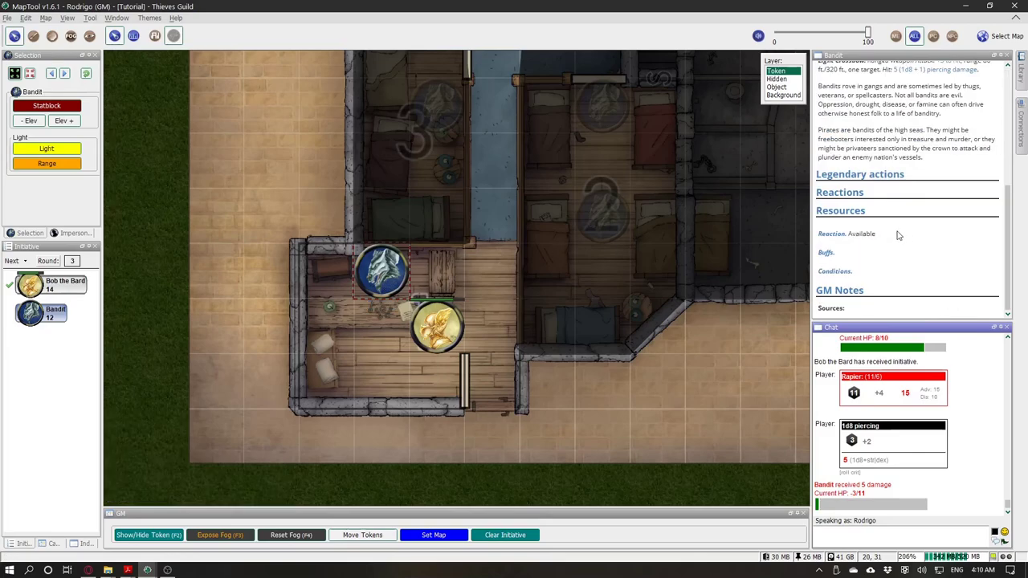
pyautogui.click(835, 270)
pyautogui.click(537, 283)
pyautogui.click(518, 304)
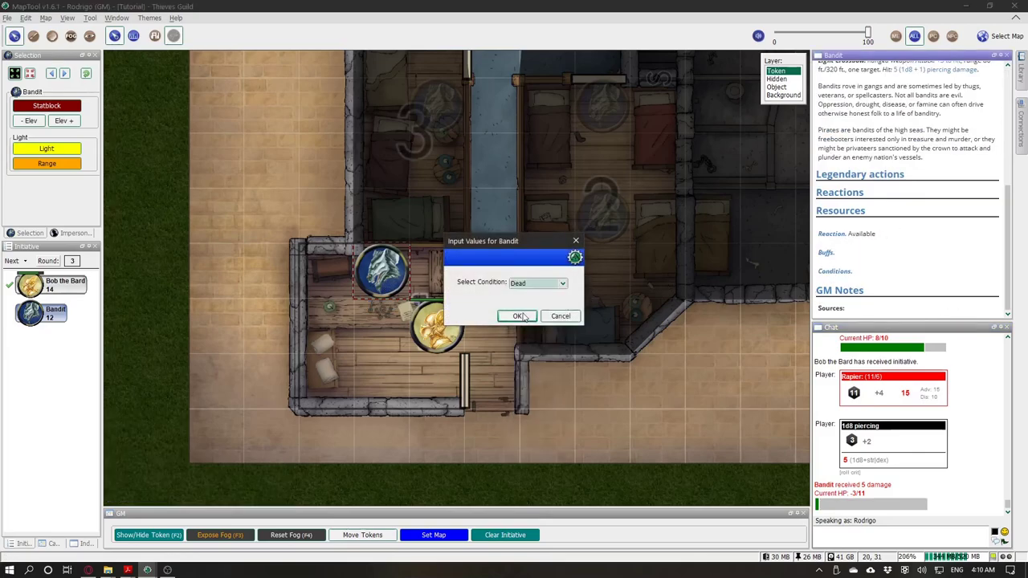
pyautogui.click(516, 315)
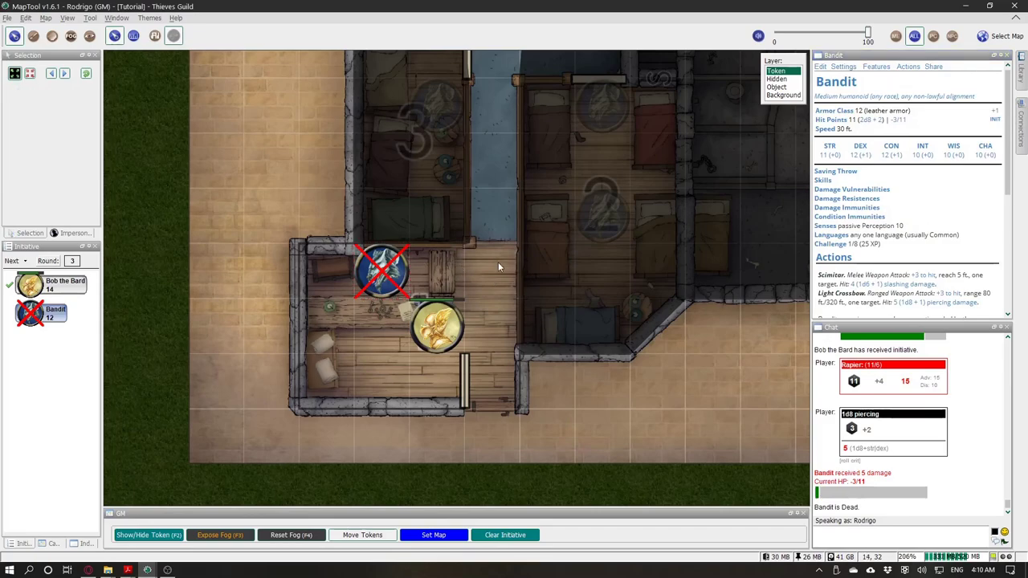
# Step: Open the Party Overview for the Thieves Guild map, and move its window clear of Bob and the Bandit
pyautogui.moveTo(488, 261); pyautogui.dragTo(520, 301)
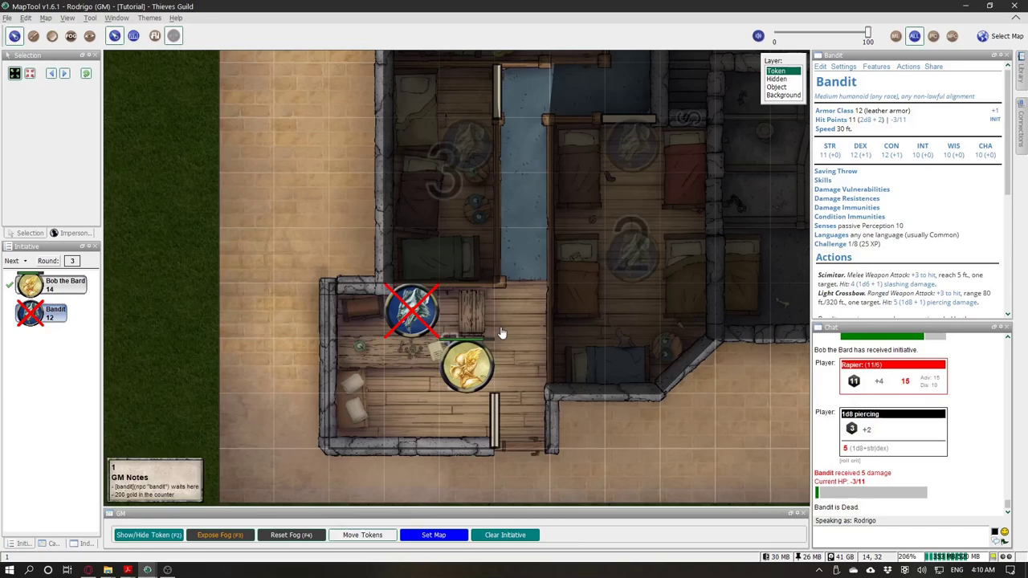
pyautogui.scroll(-3, 482, 282)
pyautogui.moveTo(504, 312); pyautogui.dragTo(481, 303)
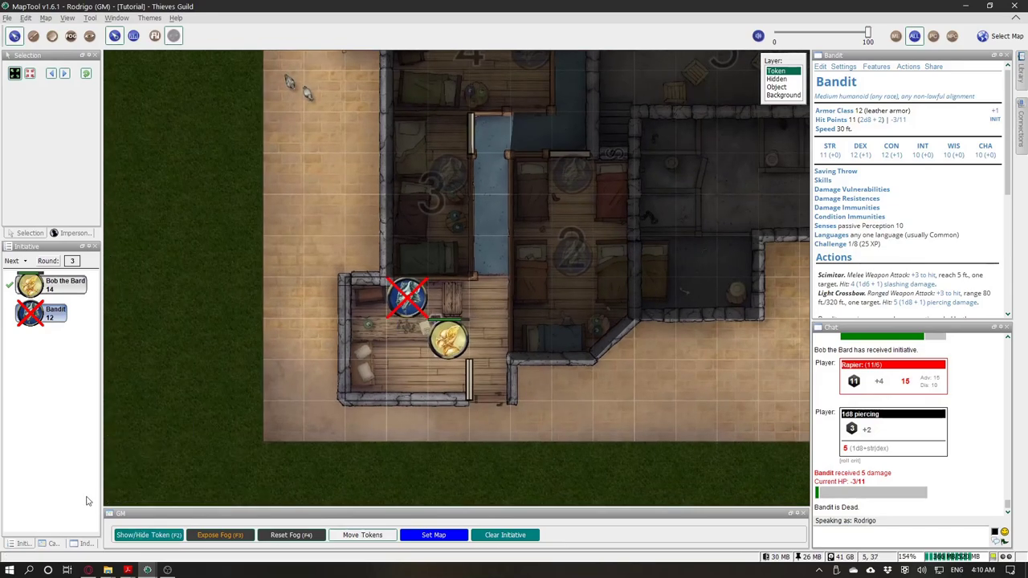
pyautogui.click(82, 543)
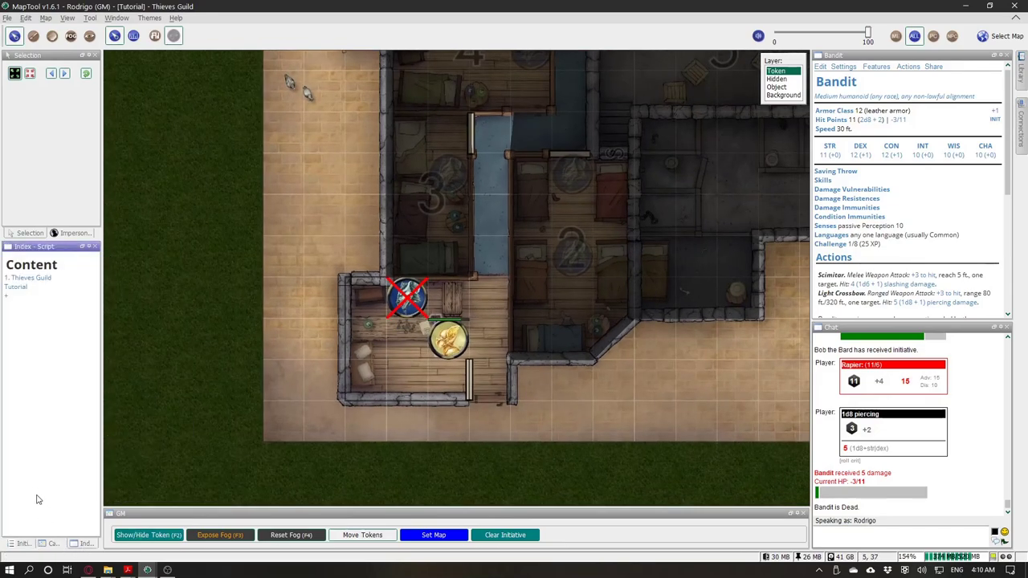
pyautogui.click(54, 545)
pyautogui.click(46, 277)
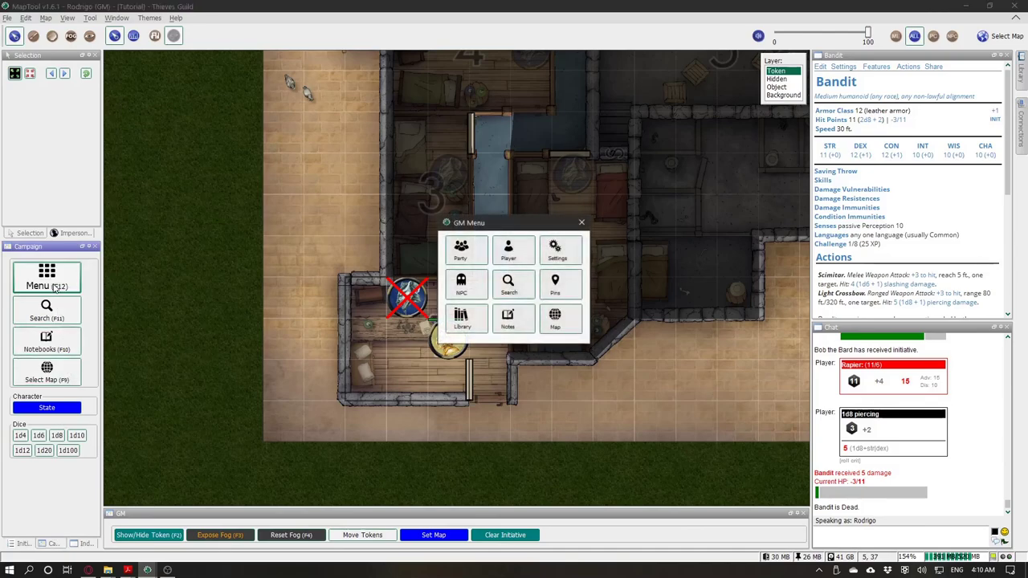
pyautogui.click(472, 254)
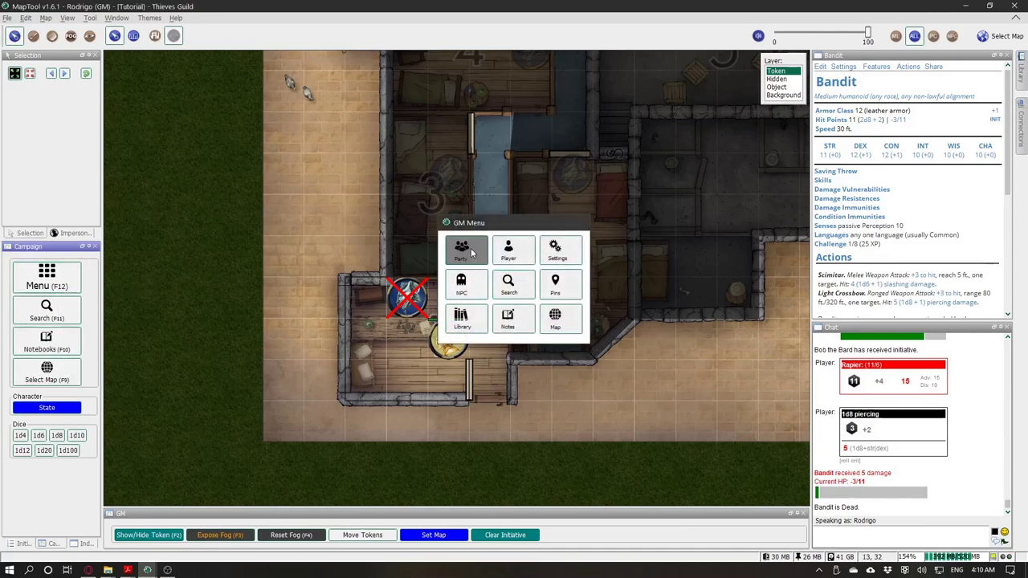
pyautogui.moveTo(464, 206); pyautogui.dragTo(492, 215)
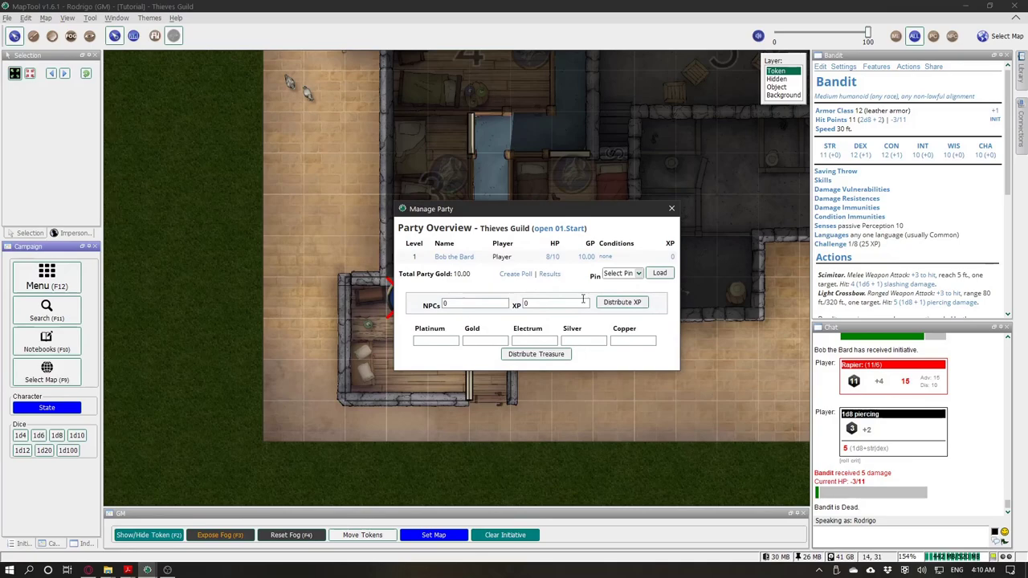
pyautogui.moveTo(574, 213); pyautogui.dragTo(622, 184)
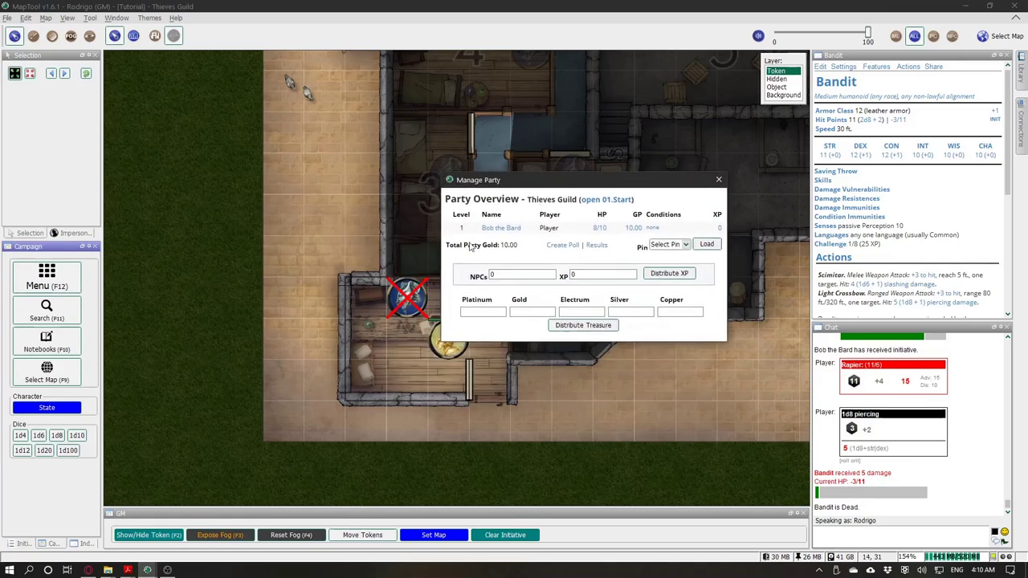
# Step: Jump to Bob the Bard's token from the Party Overview, and bring it into close view beside the window
pyautogui.click(493, 228)
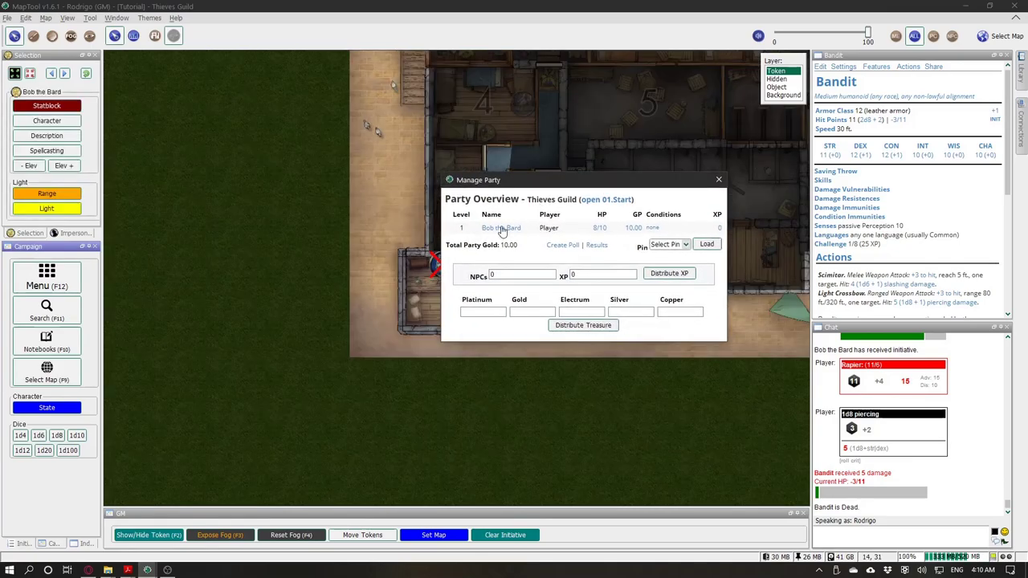
pyautogui.scroll(6, 364, 167)
pyautogui.moveTo(361, 149); pyautogui.dragTo(328, 252)
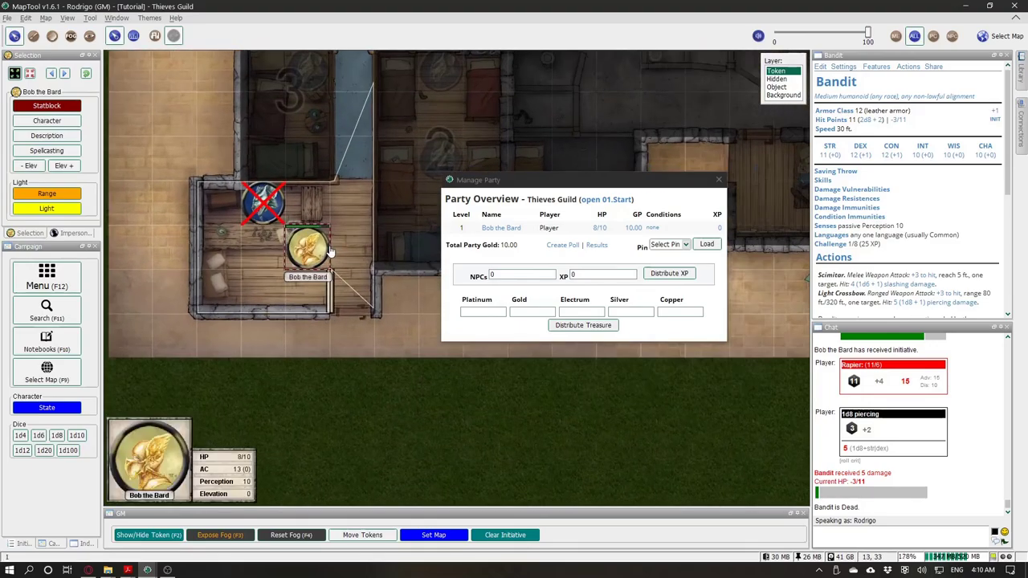
pyautogui.scroll(7, 328, 253)
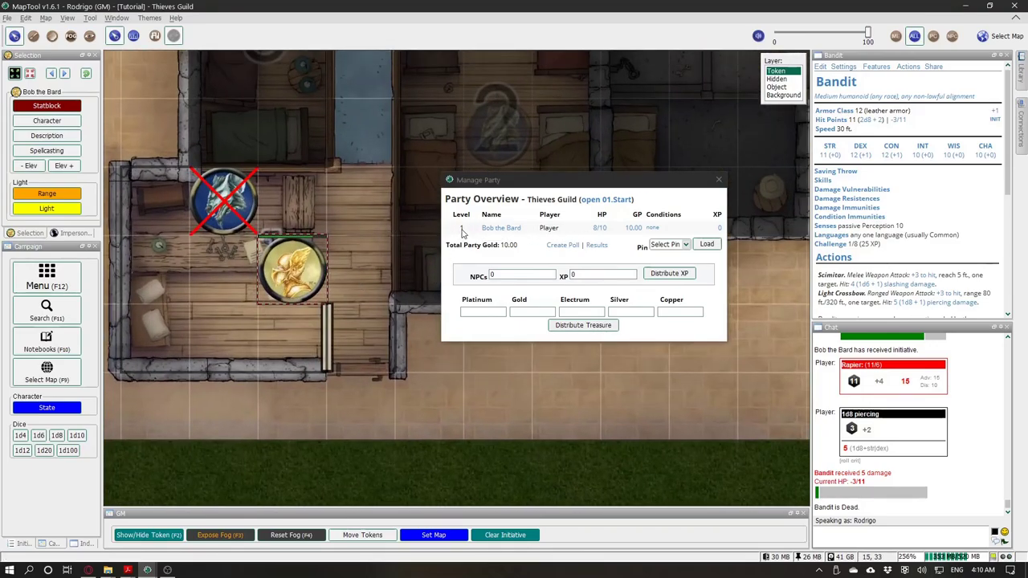
# Step: Review Bob the Bard's hit point, currency and XP forms from the Party Overview, leaving all values unchanged
pyautogui.click(462, 232)
pyautogui.click(600, 229)
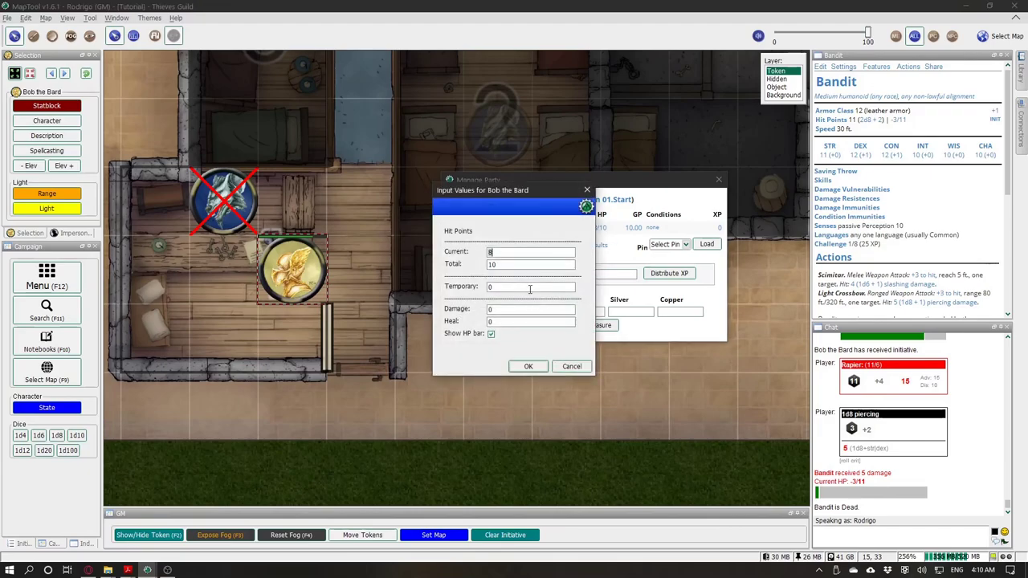
pyautogui.click(572, 366)
pyautogui.click(634, 228)
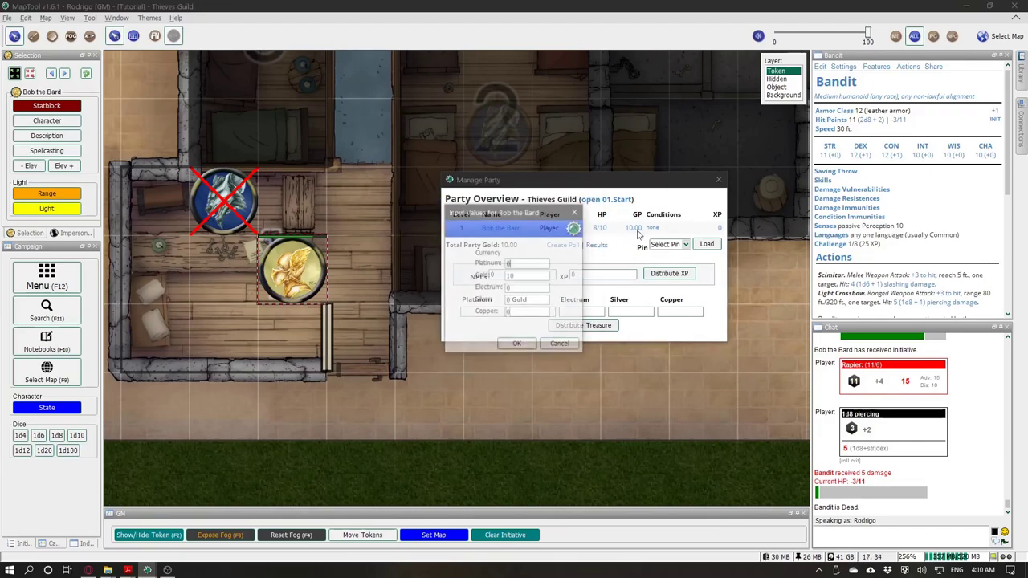
pyautogui.click(560, 344)
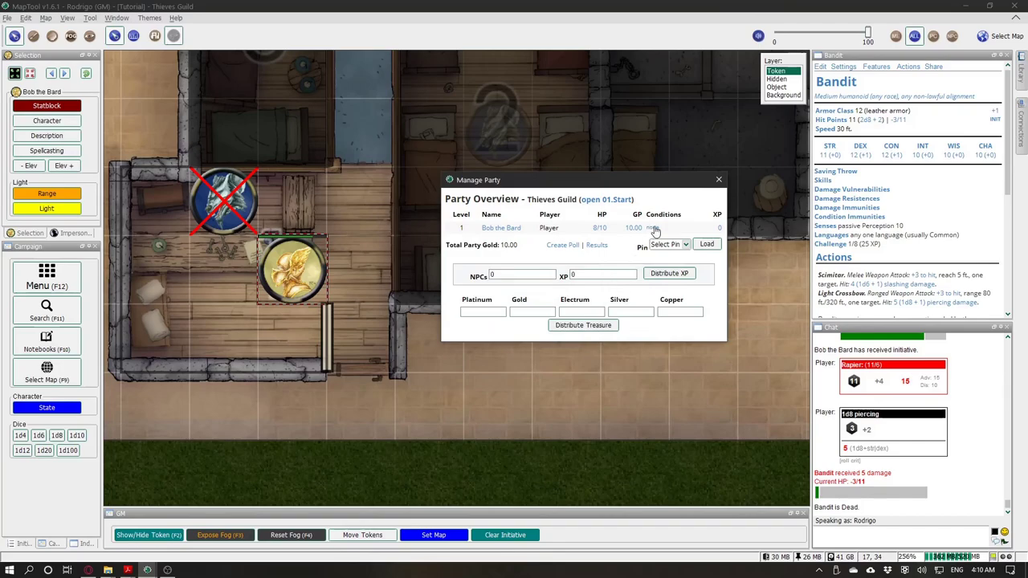
pyautogui.click(719, 229)
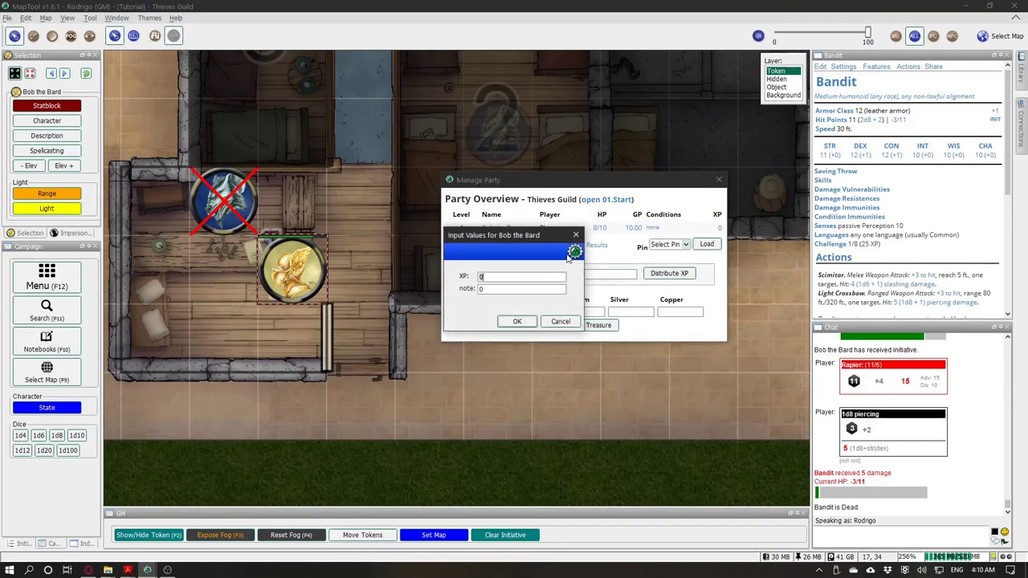
pyautogui.press('Return')
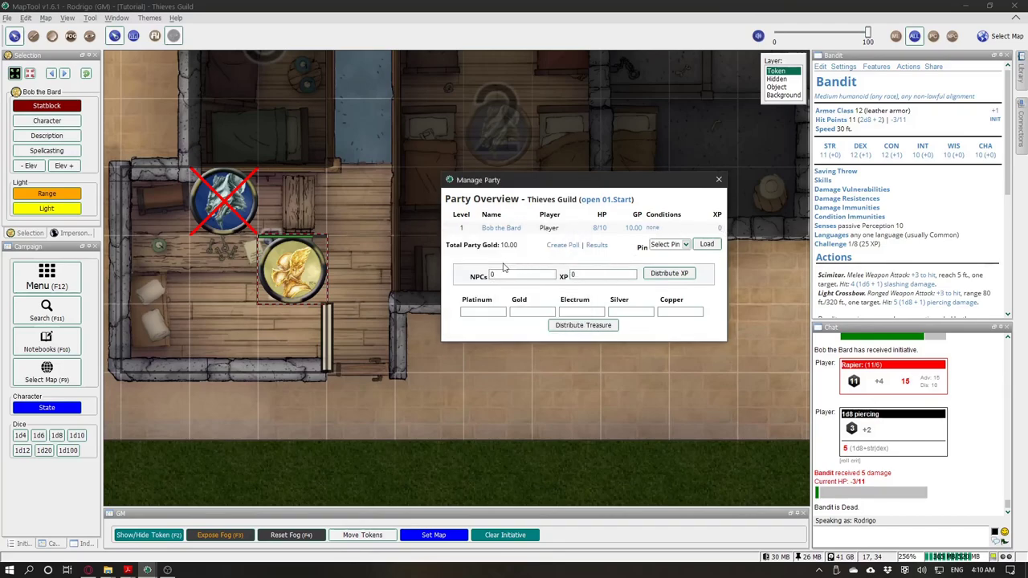
# Step: View the poll creation form from the Party Overview and dismiss it, keeping the party window clear of the tokens
pyautogui.click(567, 254)
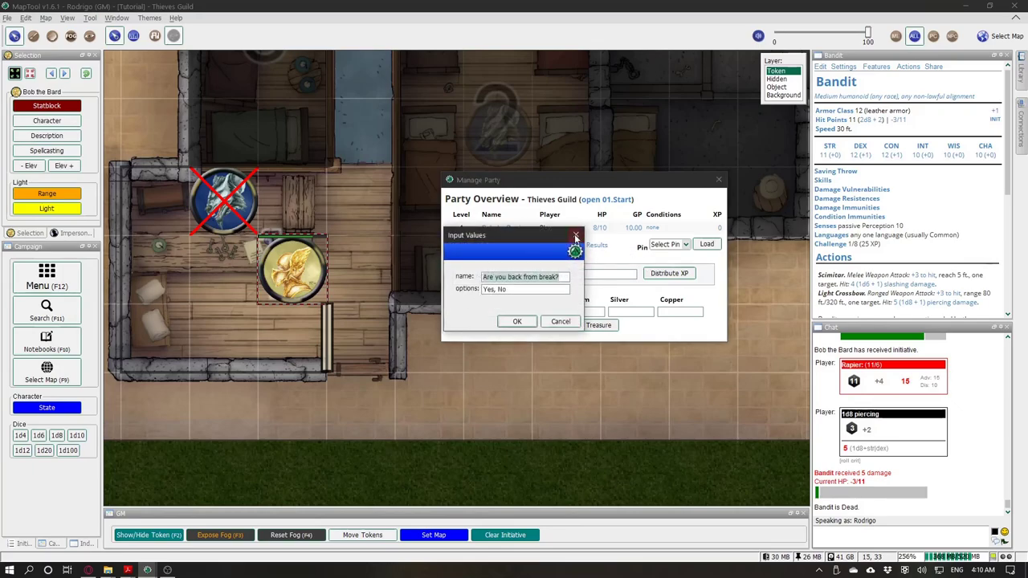
pyautogui.click(575, 238)
pyautogui.moveTo(554, 185); pyautogui.dragTo(568, 175)
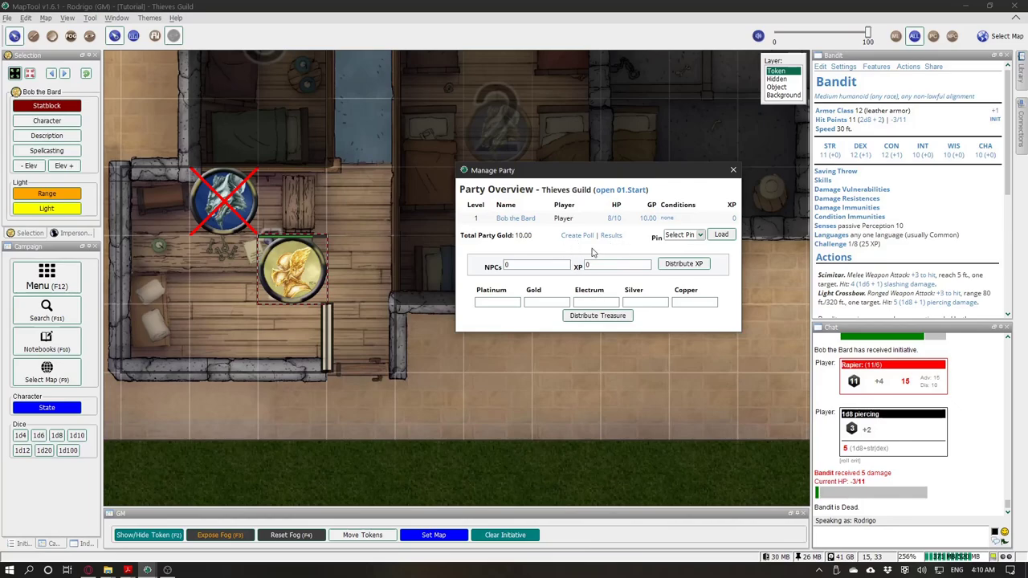
# Step: Load the XP and treasure of pin 1 into the Party Overview, and move its window clear of Bob and the Bandit
pyautogui.click(689, 236)
pyautogui.click(725, 234)
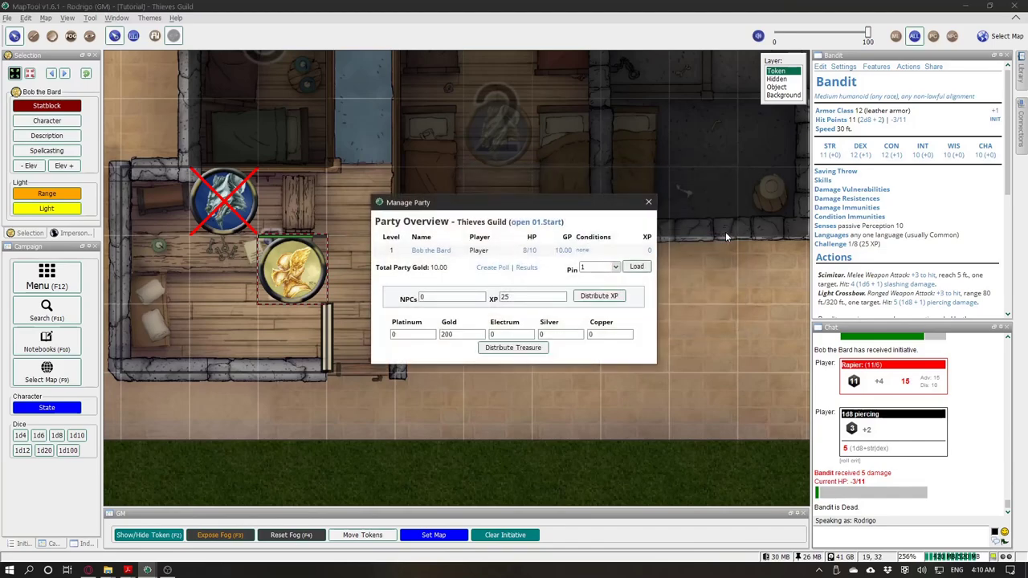
pyautogui.moveTo(536, 210); pyautogui.dragTo(655, 149)
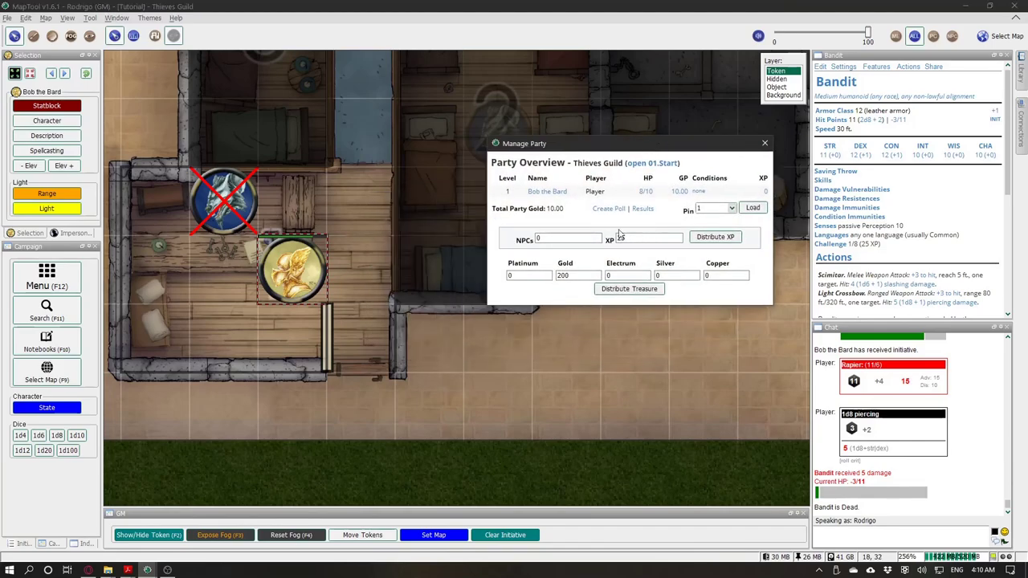
# Step: Distribute the loaded 25 XP and 200 gold to the party, and close the Party Overview
pyautogui.doubleClick(560, 276)
pyautogui.moveTo(634, 240); pyautogui.dragTo(598, 271)
pyautogui.click(704, 239)
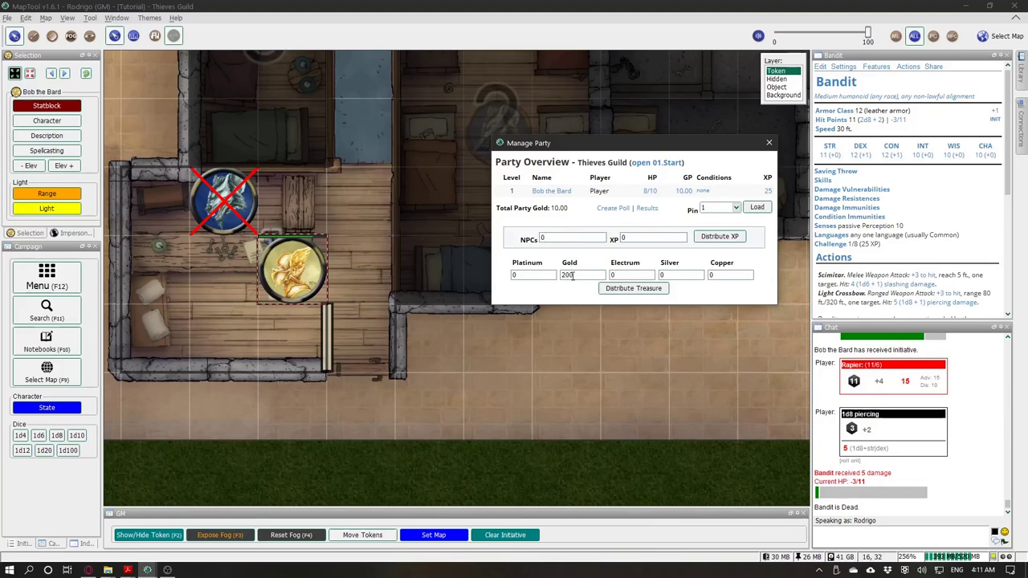
pyautogui.click(633, 289)
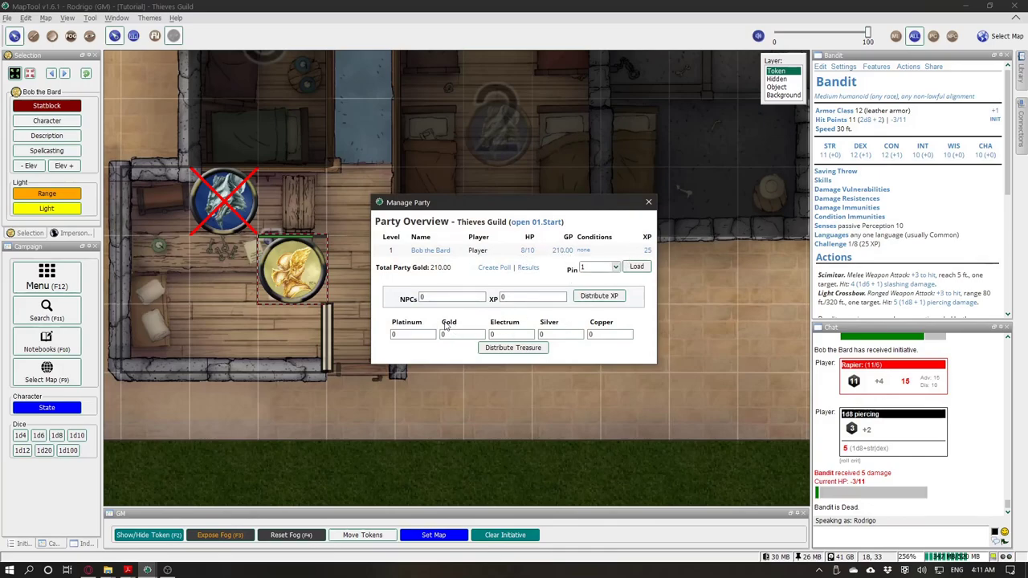
pyautogui.click(648, 201)
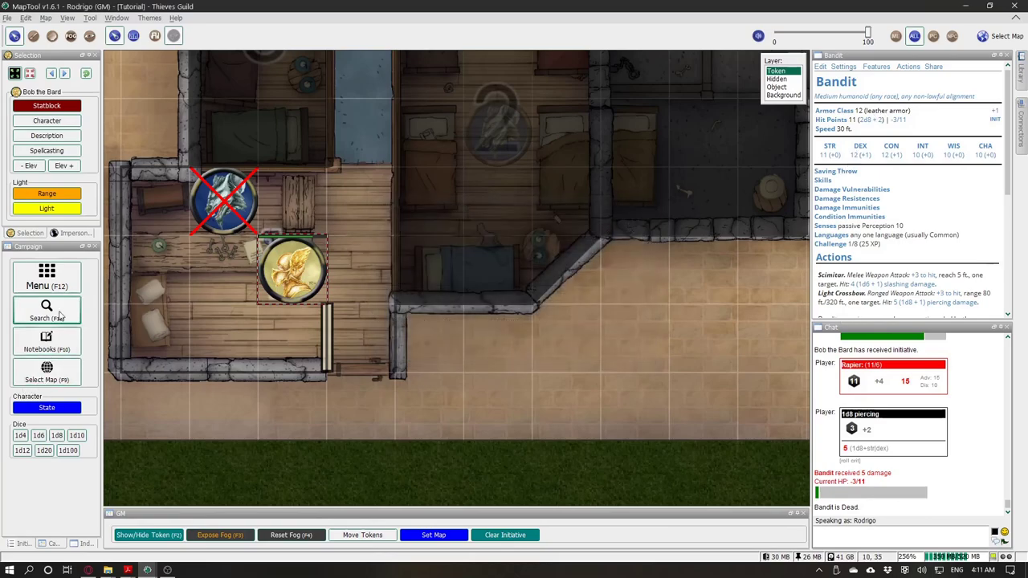
# Step: Open the Thieves Guild page of the Script notebook, and jump to the Reception pin on the map
pyautogui.click(47, 343)
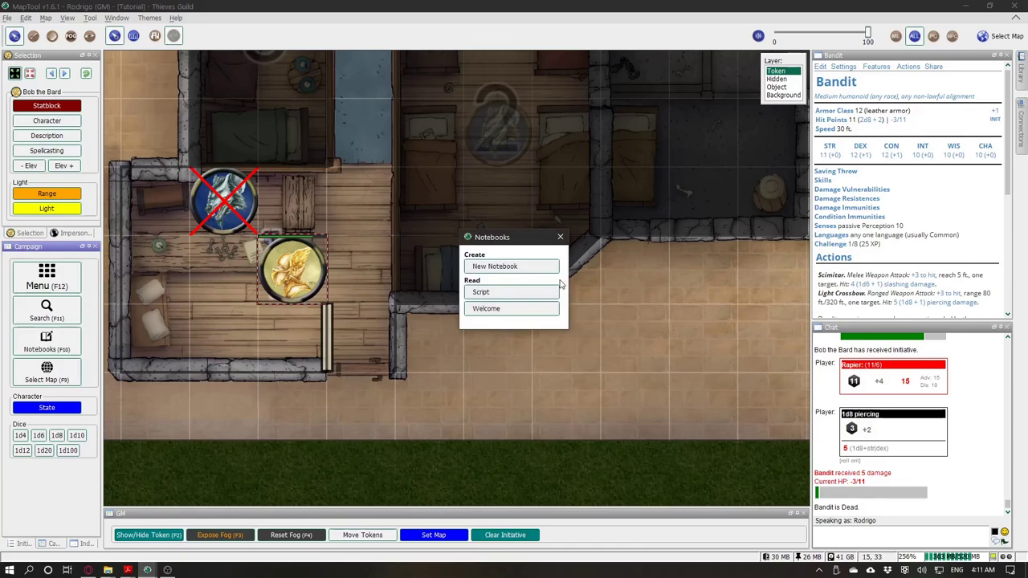
pyautogui.click(503, 292)
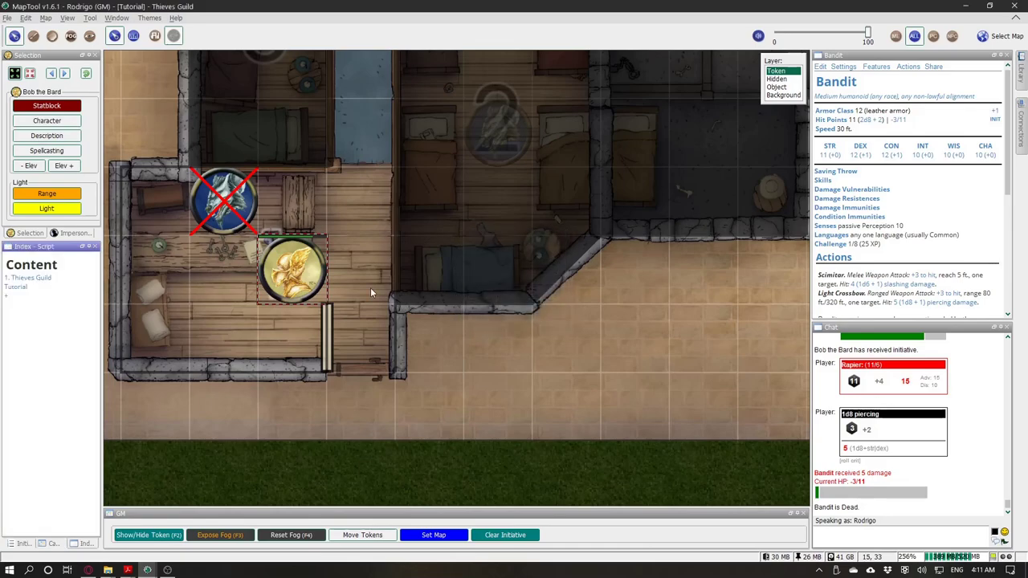
pyautogui.click(46, 278)
pyautogui.moveTo(901, 229); pyautogui.dragTo(881, 150)
pyautogui.click(858, 84)
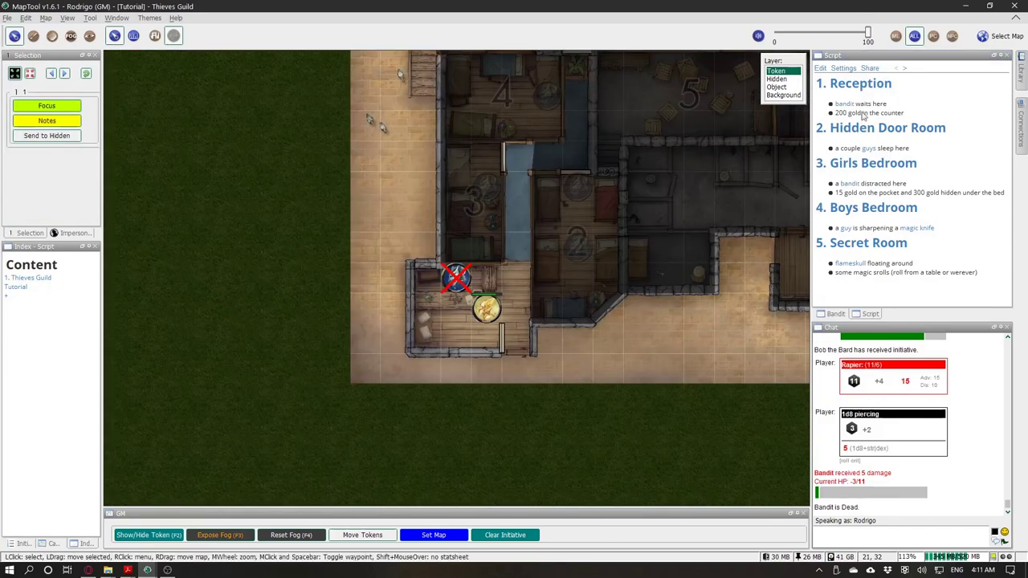
# Step: Open the notes of pin 1, examine the experience points, items and treasure entries, and close the notes
pyautogui.click(75, 125)
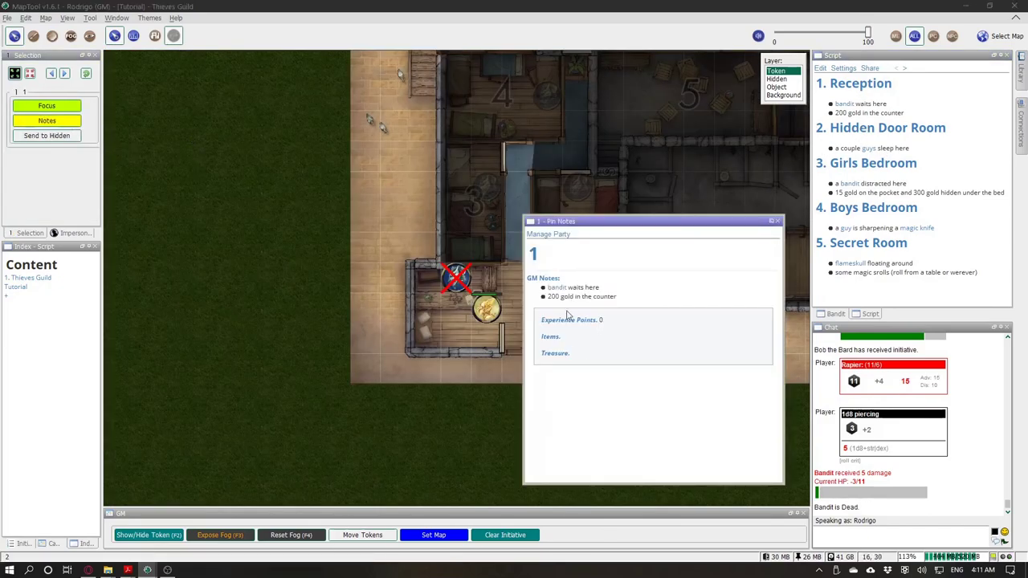
pyautogui.moveTo(608, 322); pyautogui.dragTo(542, 322)
pyautogui.press('Return')
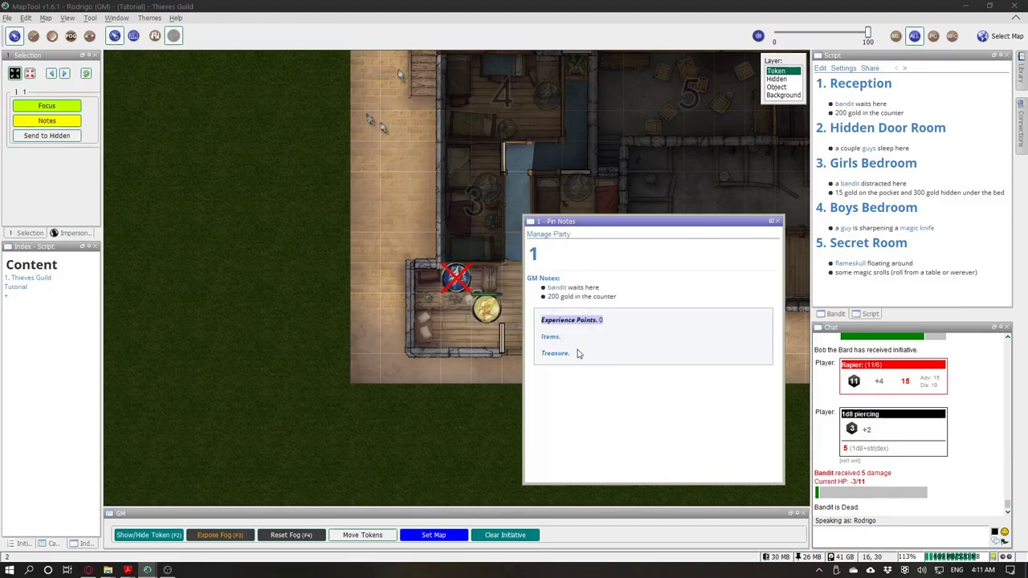
pyautogui.moveTo(582, 355); pyautogui.dragTo(540, 357)
pyautogui.click(639, 354)
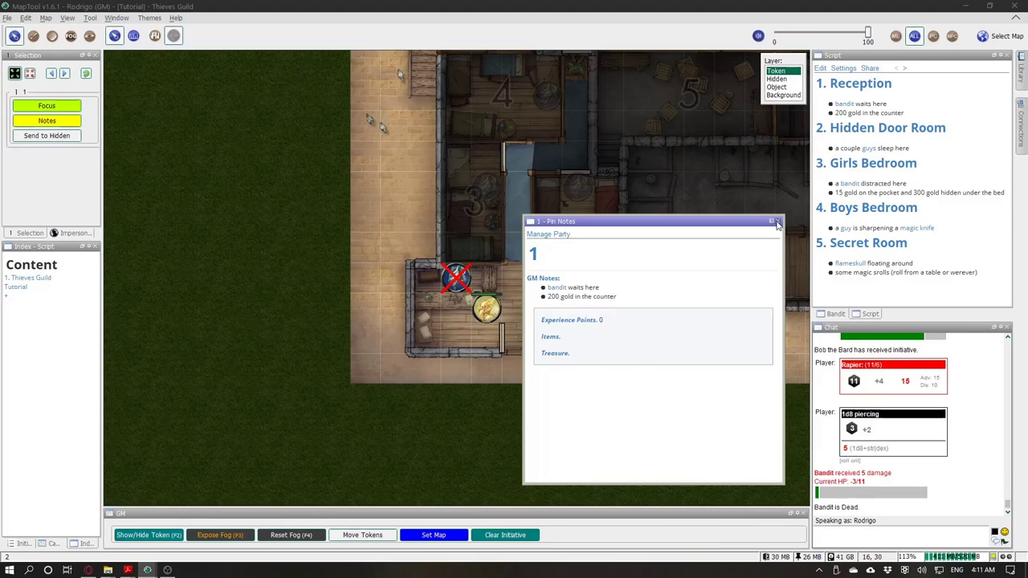
pyautogui.click(679, 333)
pyautogui.click(589, 326)
pyautogui.click(778, 222)
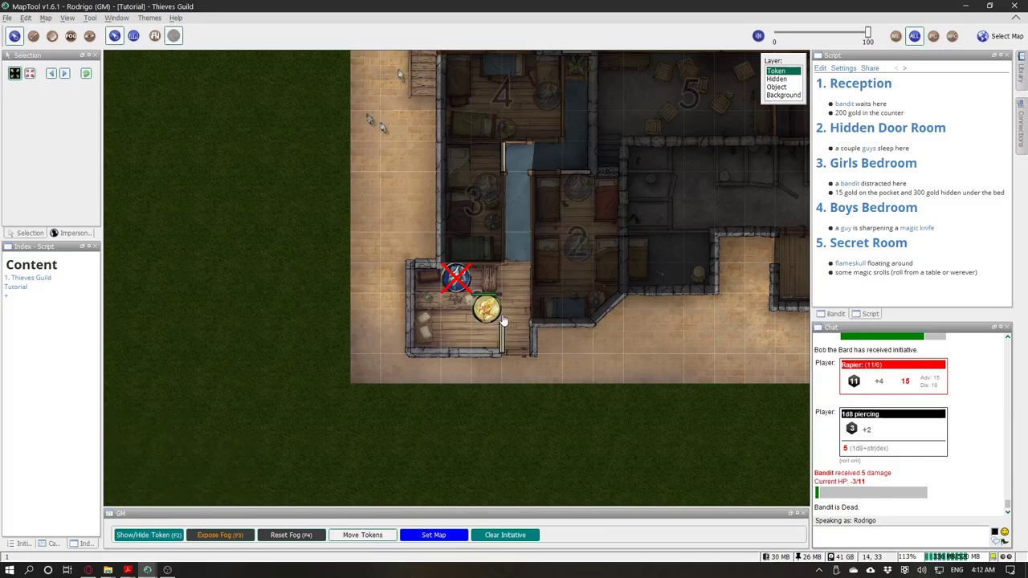
pyautogui.hotkey('alt', 'Tab')
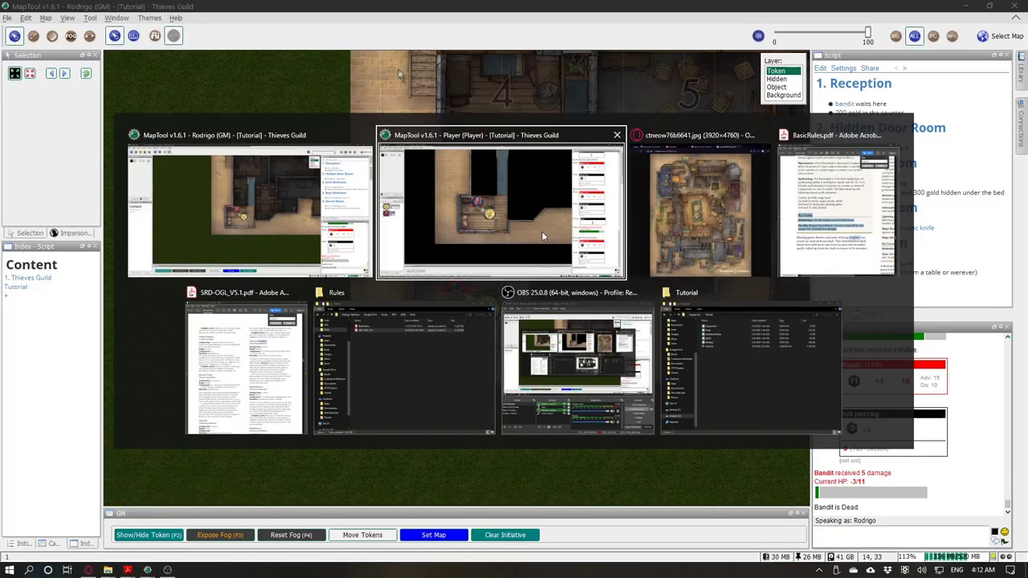
pyautogui.click(228, 211)
pyautogui.moveTo(451, 11); pyautogui.dragTo(3, 221)
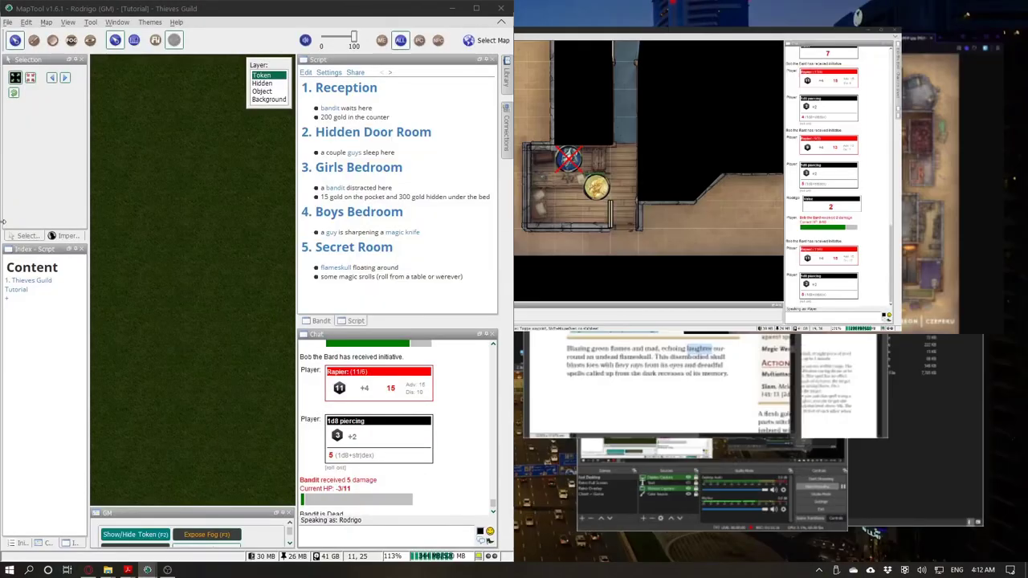
pyautogui.click(193, 208)
pyautogui.press('Escape')
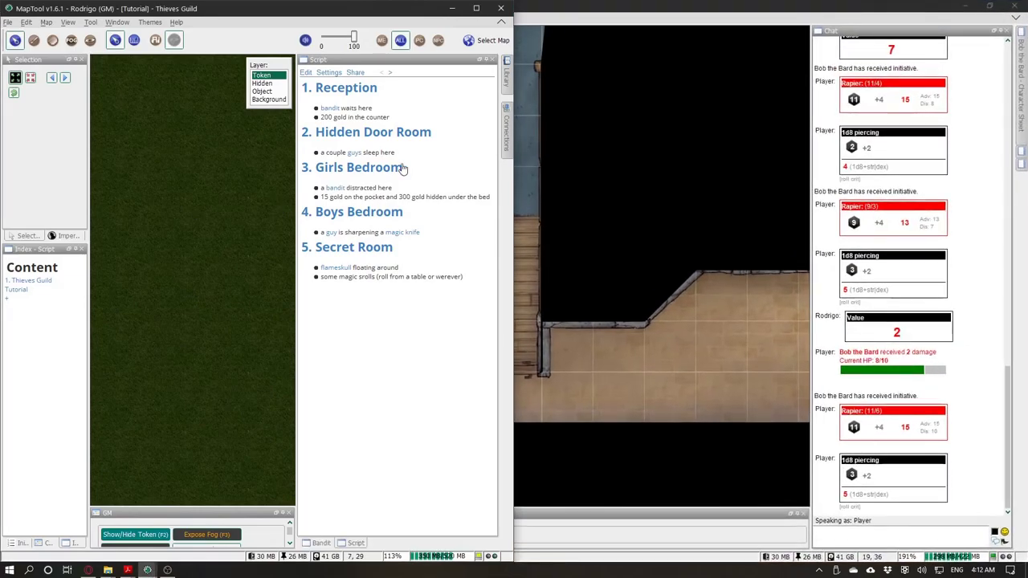
pyautogui.click(493, 60)
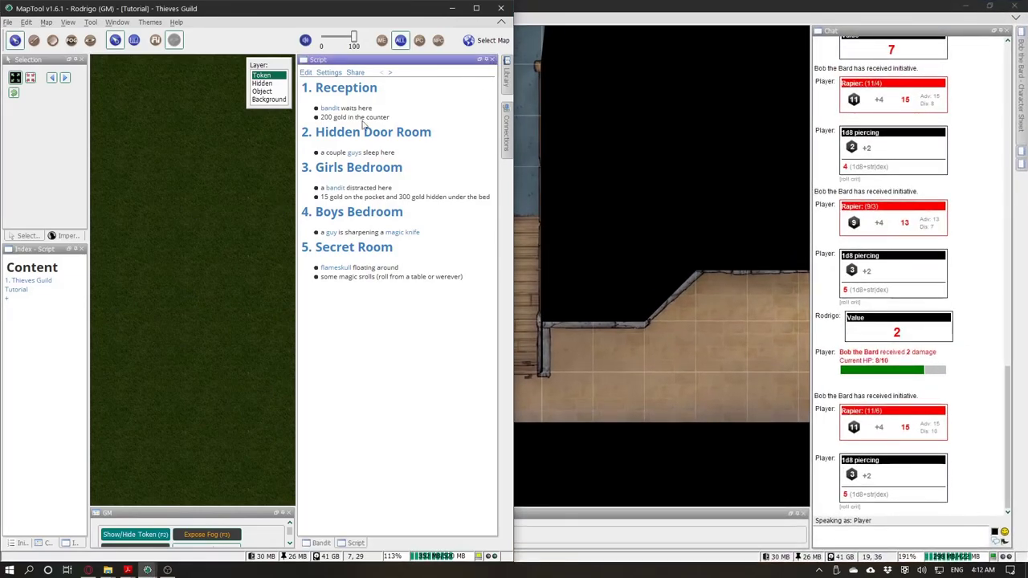
pyautogui.click(212, 227)
pyautogui.press('Return')
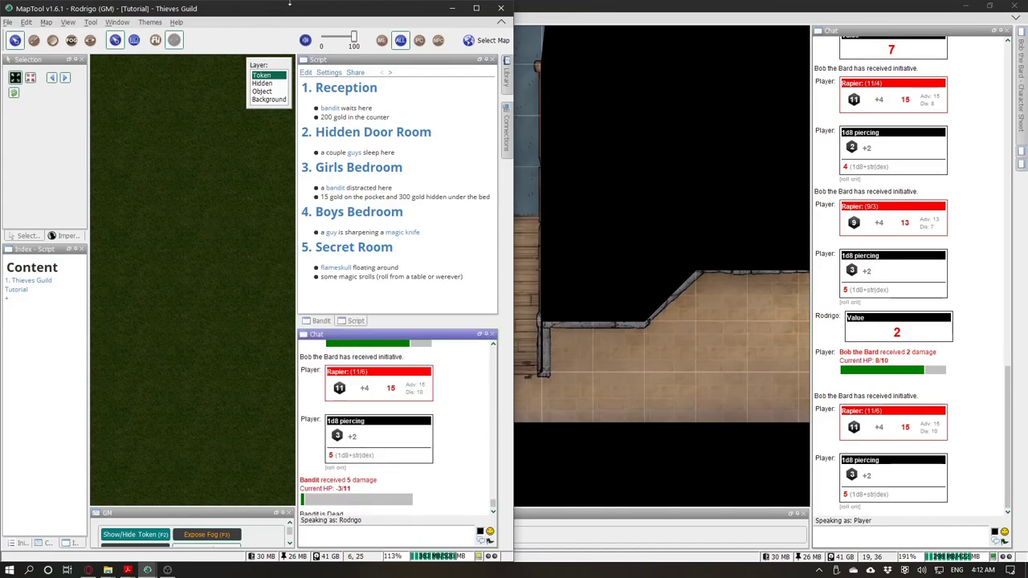
pyautogui.moveTo(287, 11); pyautogui.dragTo(439, 3)
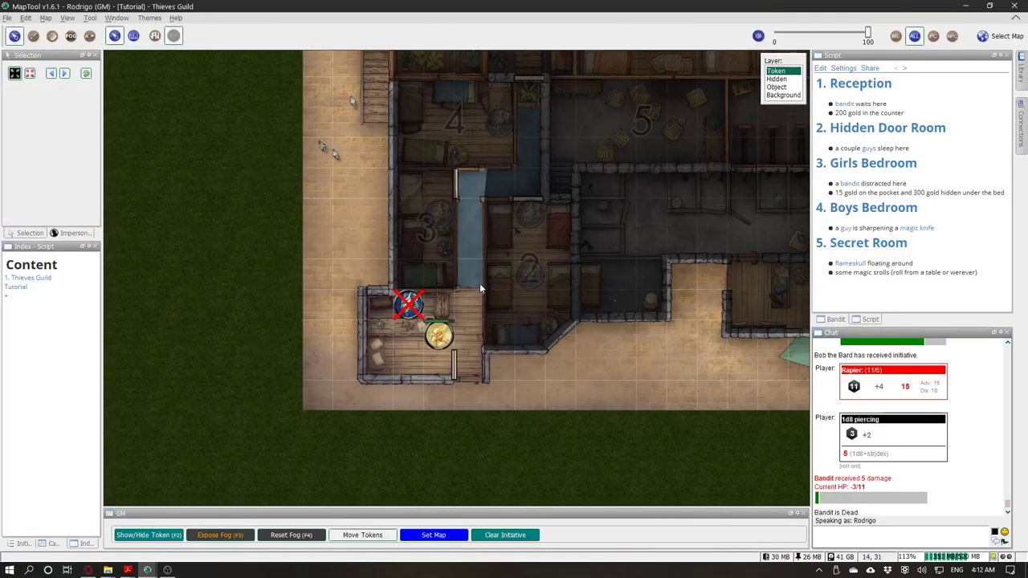
# Step: Switch to the Player window, and move Bob the Bard from the reception up the blue corridor to its corner near room 4
pyautogui.hotkey('alt', 'Tab')
pyautogui.click(460, 302)
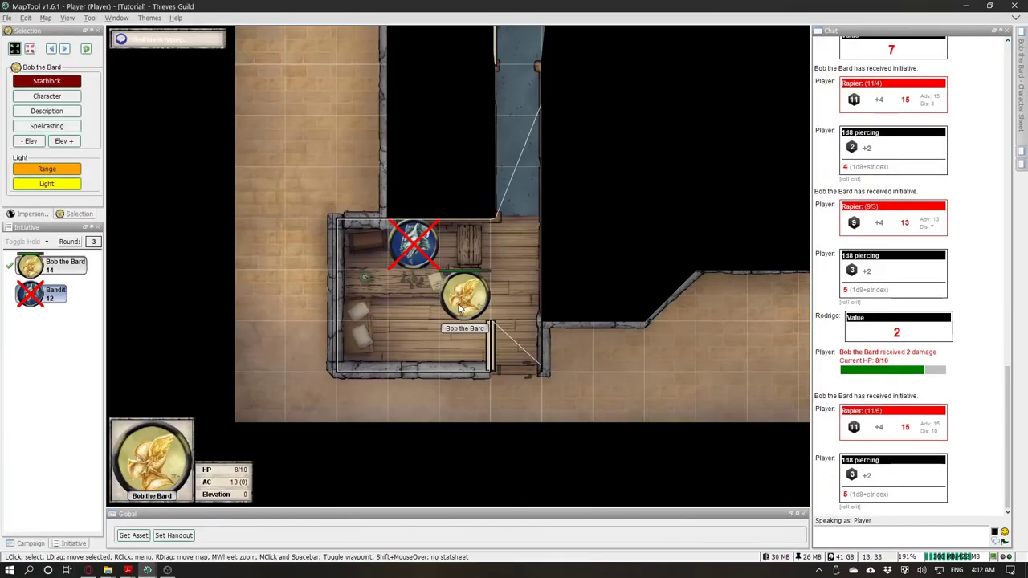
pyautogui.moveTo(529, 229); pyautogui.dragTo(511, 293)
pyautogui.moveTo(452, 361); pyautogui.dragTo(495, 99)
# Step: Switch back to the GM window and expose the fog visible from the corridor corner
pyautogui.hotkey('alt', 'Tab')
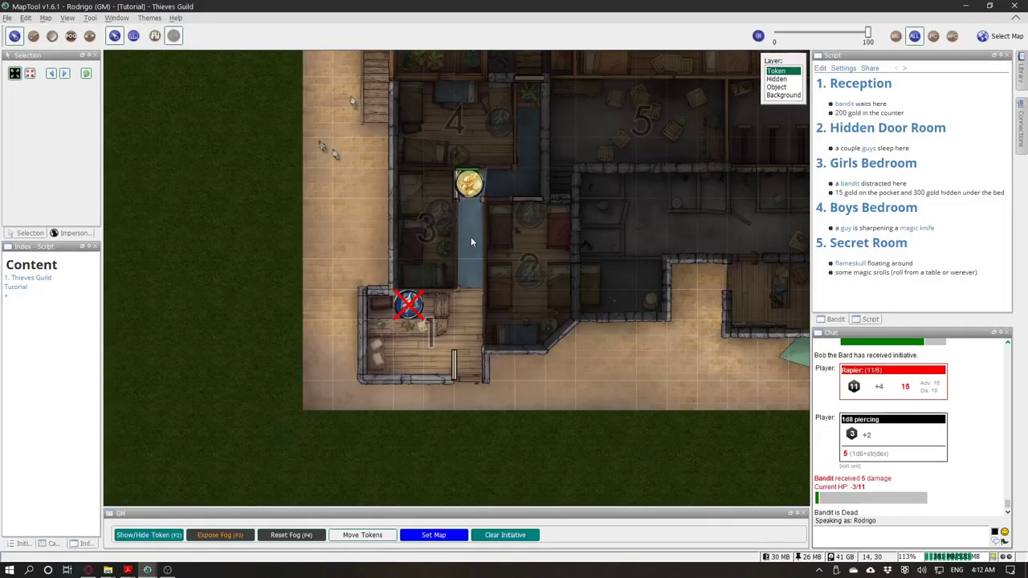
pyautogui.click(220, 535)
pyautogui.moveTo(469, 221); pyautogui.dragTo(467, 270)
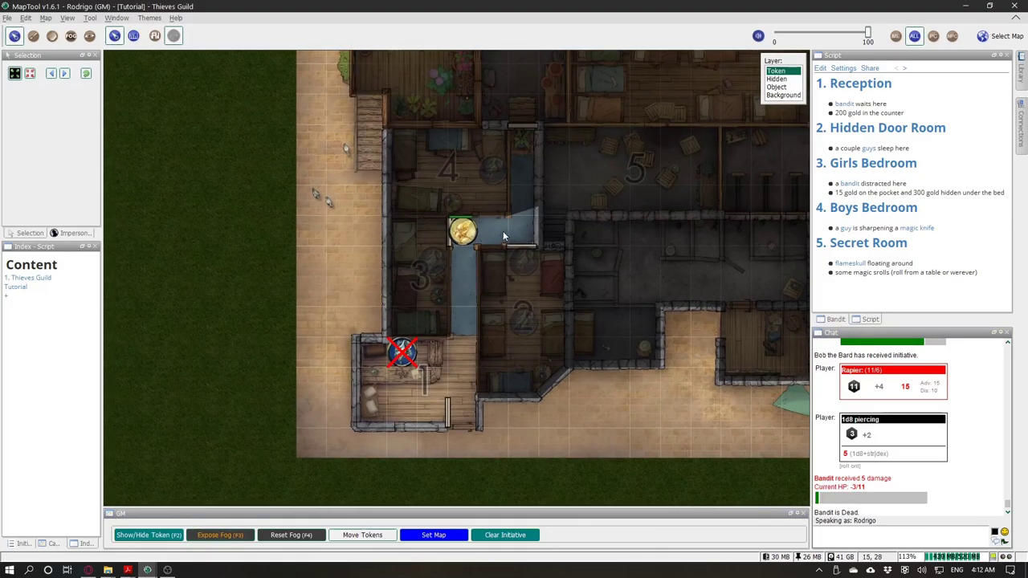
# Step: Move Bob the Bard east along the corridor to the door of room 2, and compare the Player and GM views
pyautogui.moveTo(477, 233); pyautogui.dragTo(538, 234)
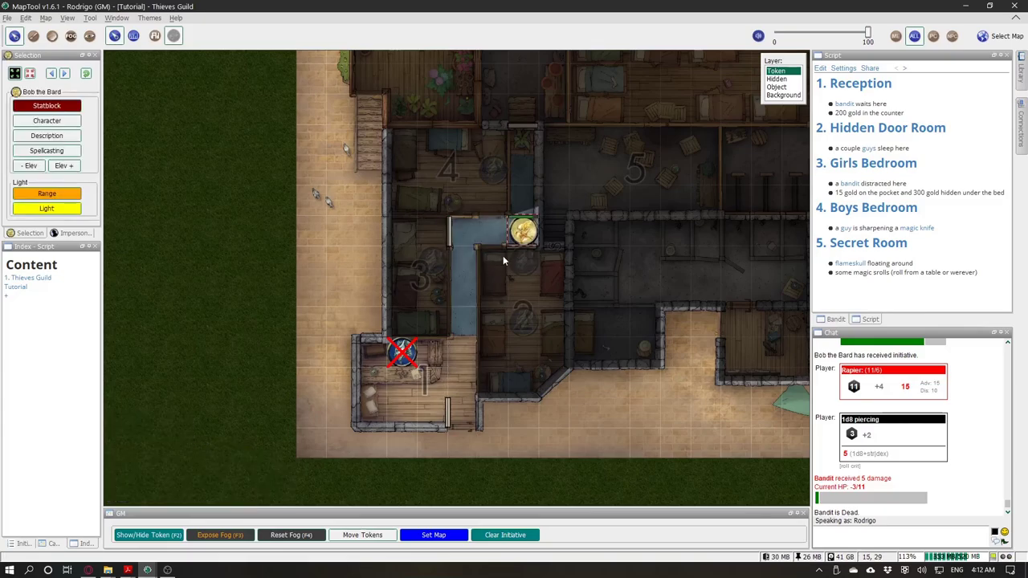
pyautogui.scroll(6, 521, 247)
pyautogui.hotkey('alt', 'Tab')
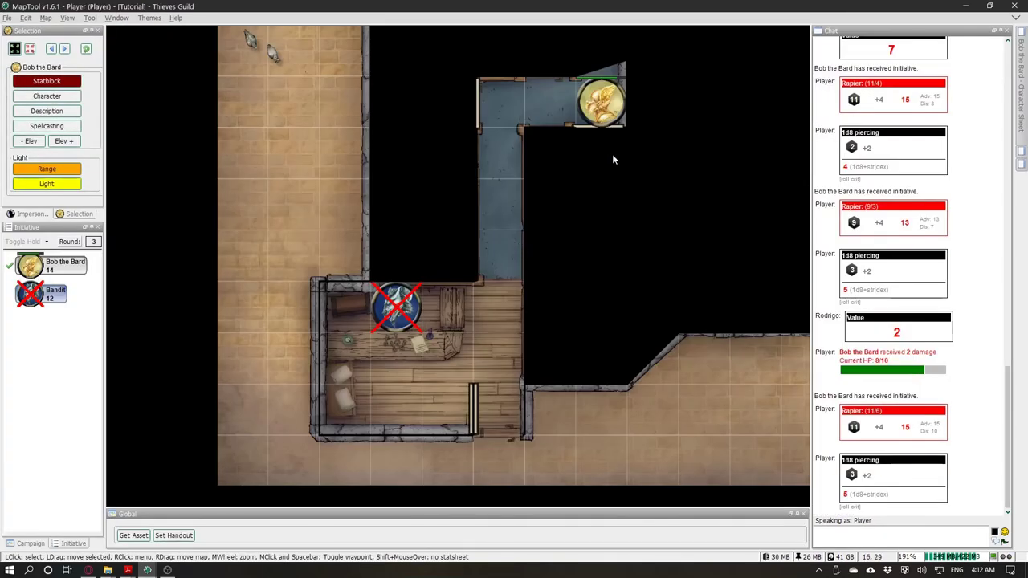
pyautogui.hotkey('alt', 'Tab')
pyautogui.hotkey('alt', 'Tab')
pyautogui.hotkey('alt', 'Tab')
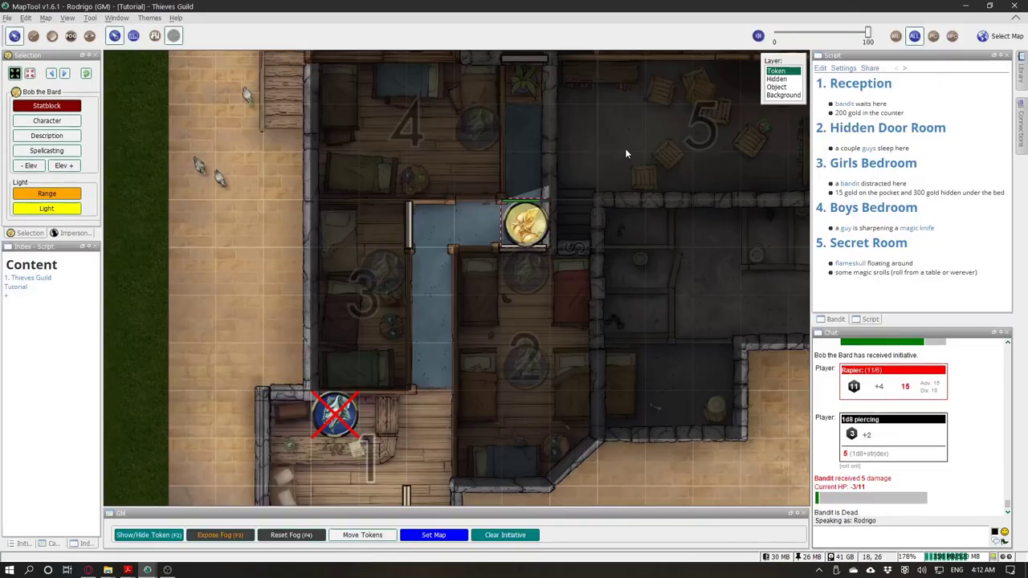
pyautogui.hotkey('alt', 'Tab')
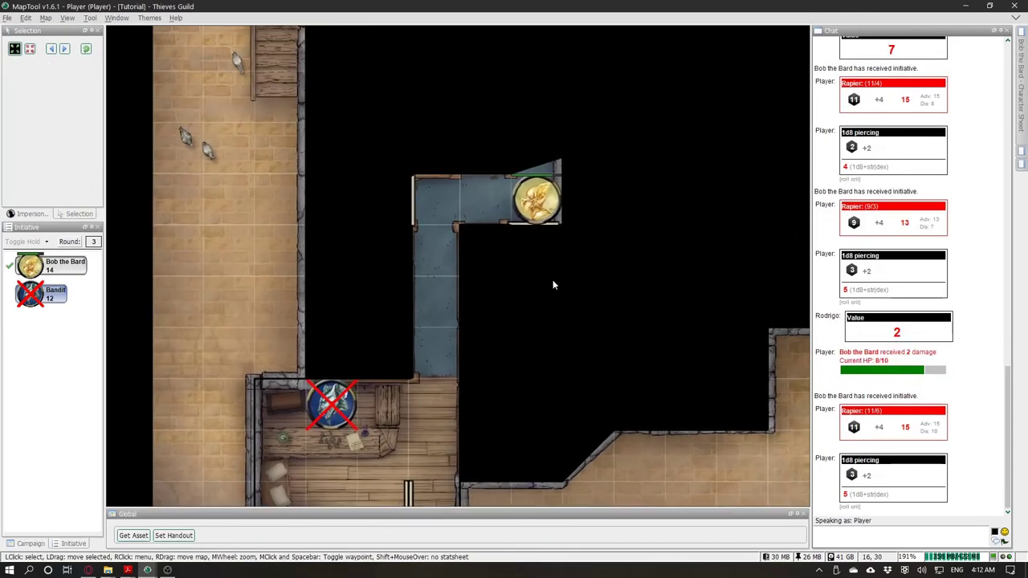
pyautogui.hotkey('alt', 'Tab')
pyautogui.hotkey('alt', 'Tab')
pyautogui.hotkey('alt', 'Tab')
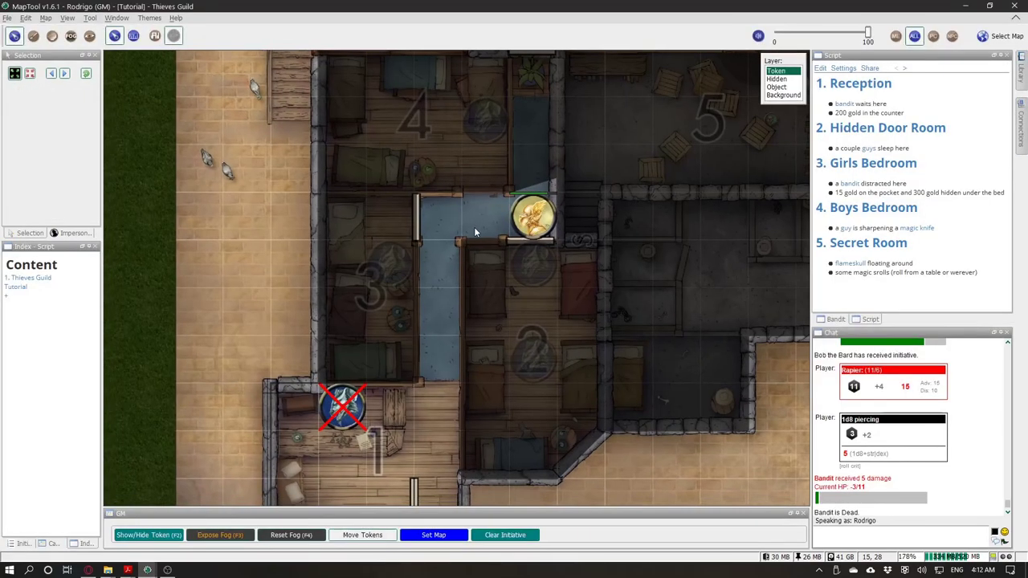
# Step: Expose the fog around Bob at the door of room 2, and check the map in the Player window
pyautogui.press('F3')
pyautogui.moveTo(485, 216); pyautogui.dragTo(483, 247)
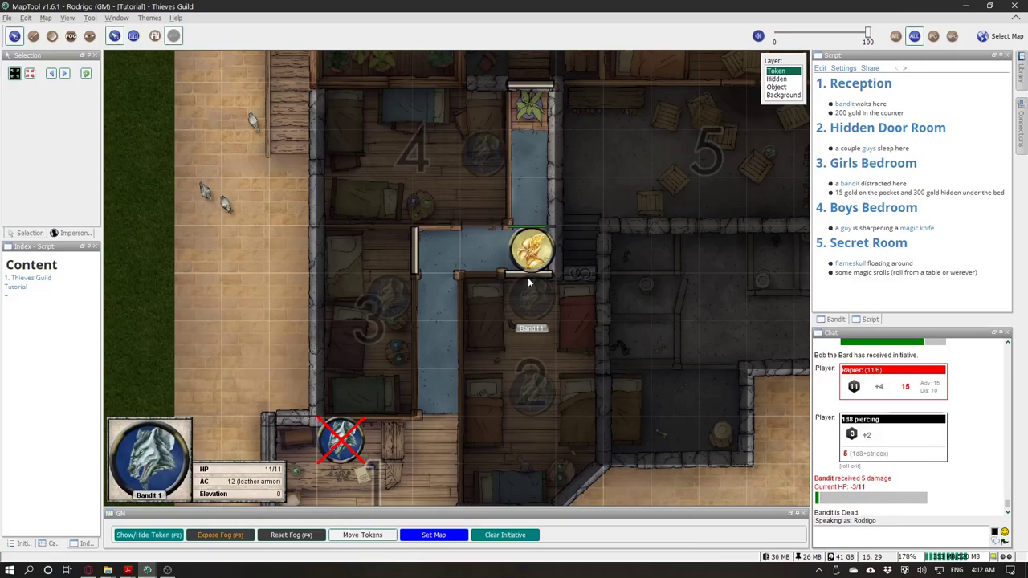
pyautogui.moveTo(523, 286)
pyautogui.hotkey('alt', 'Tab')
pyautogui.hotkey('alt', 'Tab')
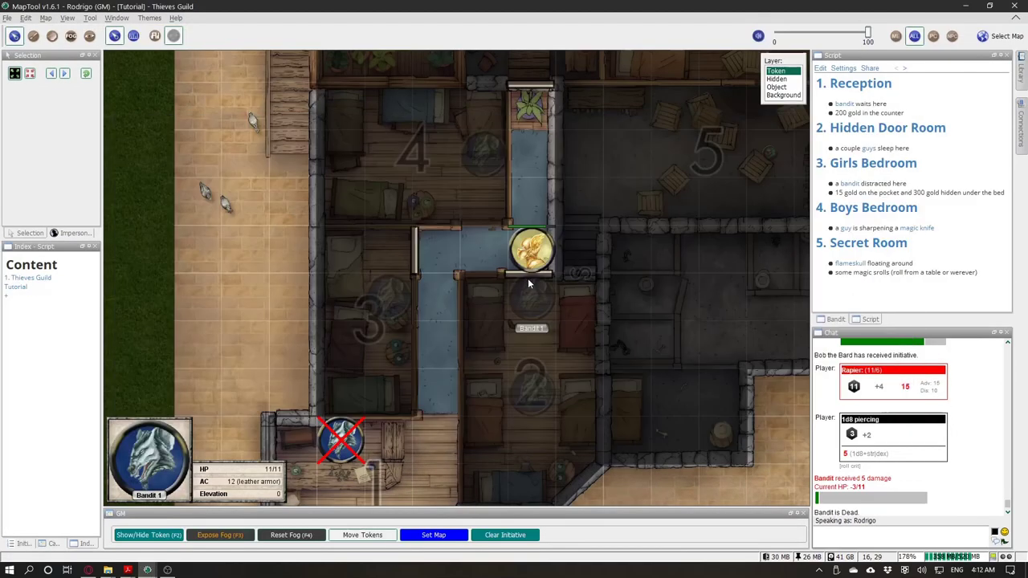
# Step: Rotate the door of room 2 open on the Object layer and expose the fog into the room
pyautogui.click(775, 79)
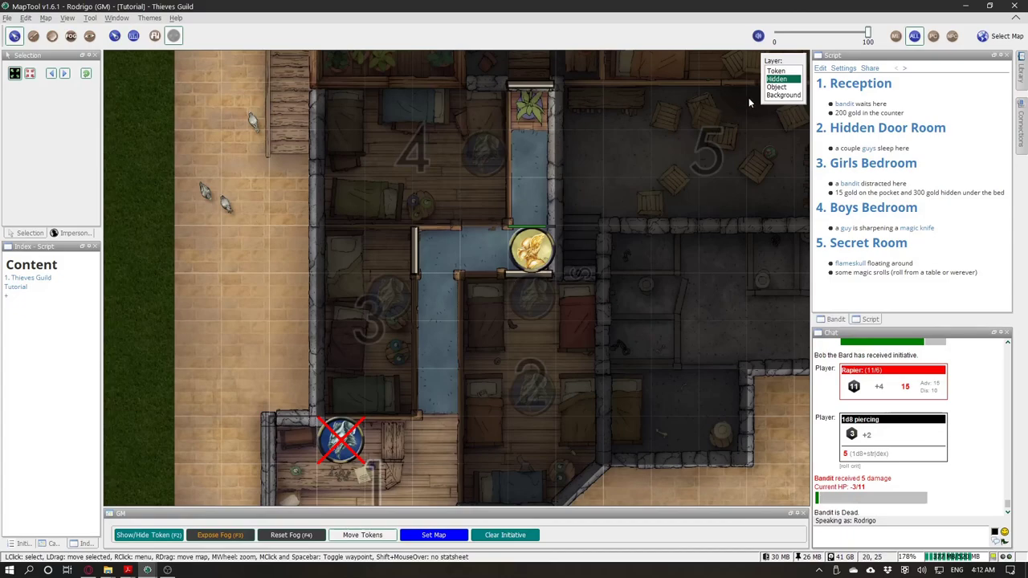
pyautogui.click(775, 87)
pyautogui.click(499, 289)
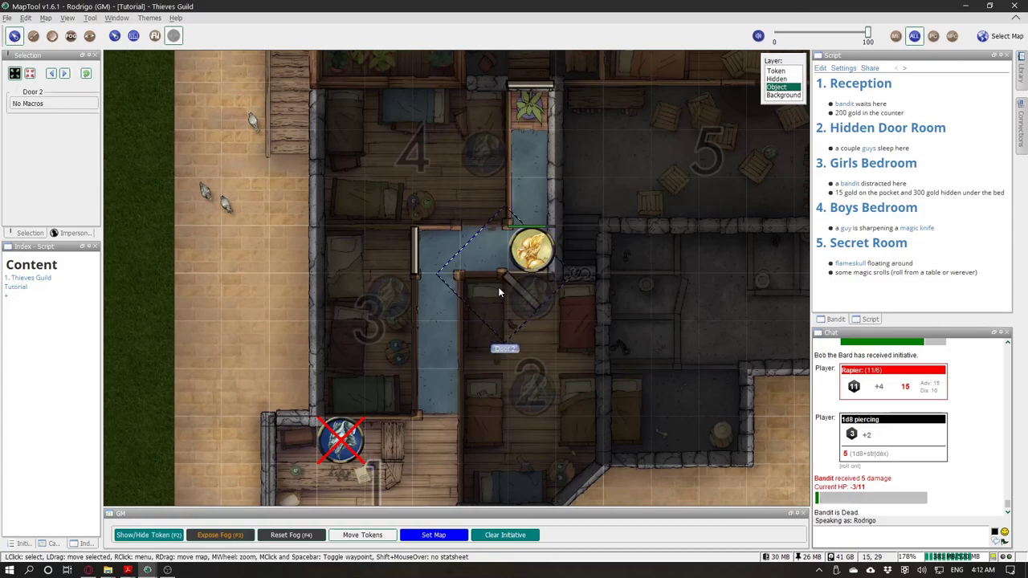
pyautogui.keyDown('shift'); pyautogui.scroll(1, 499, 288); pyautogui.keyUp('shift')
pyautogui.click(245, 533)
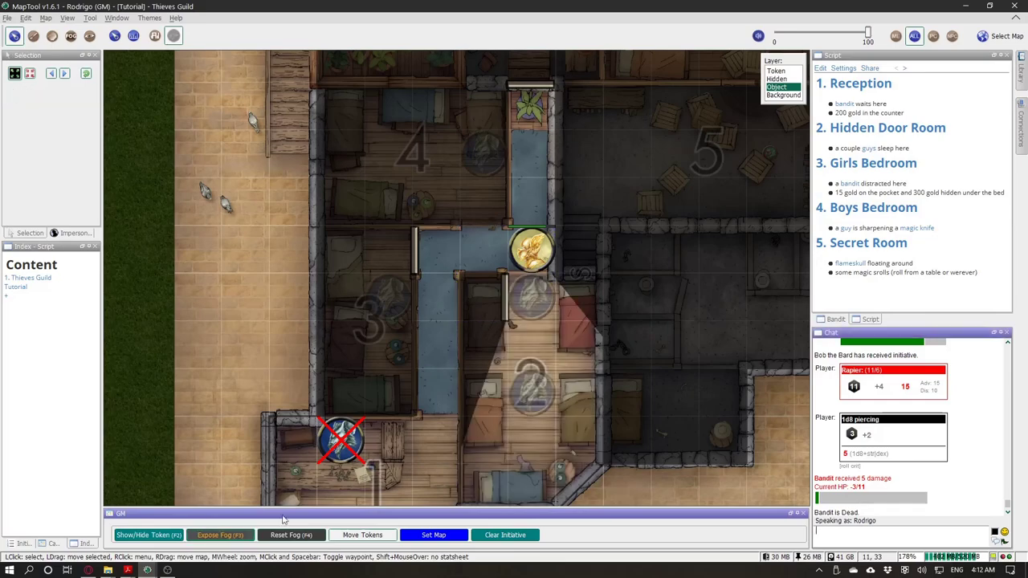
pyautogui.click(450, 278)
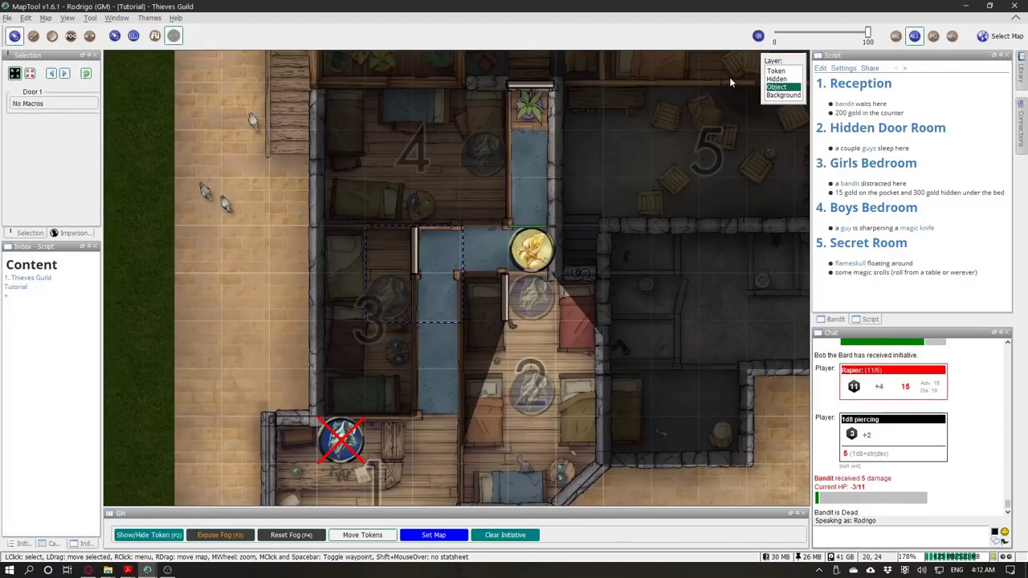
# Step: Return to the Token layer and reveal both hidden bandits in room 2
pyautogui.click(775, 71)
pyautogui.click(530, 391)
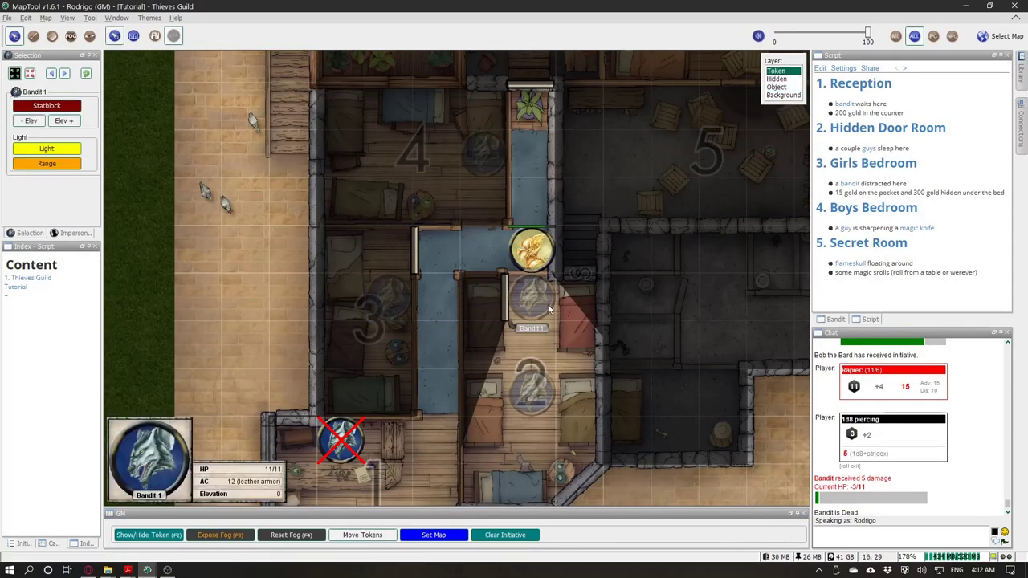
pyautogui.click(607, 352)
pyautogui.moveTo(609, 352); pyautogui.dragTo(601, 293)
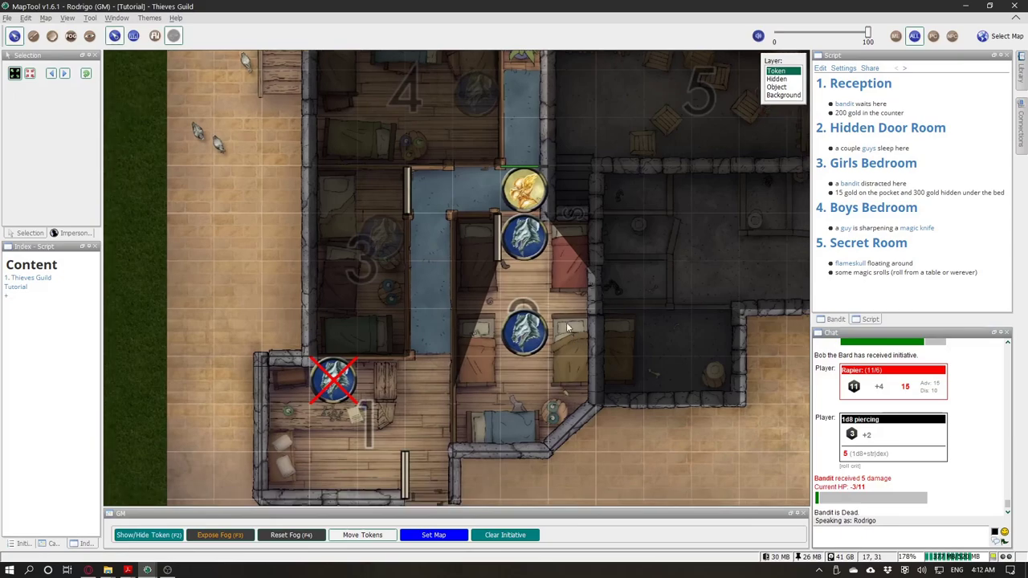
pyautogui.click(536, 327)
pyautogui.moveTo(568, 337); pyautogui.dragTo(516, 228)
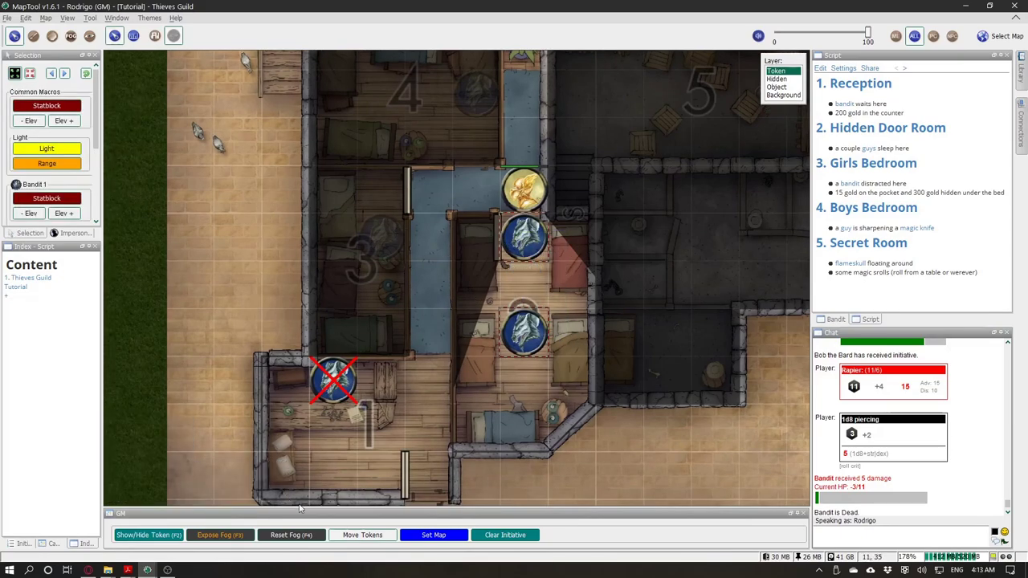
# Step: Set the Dead condition on Bandit 1 from its statblock, and close the statblock
pyautogui.click(536, 246)
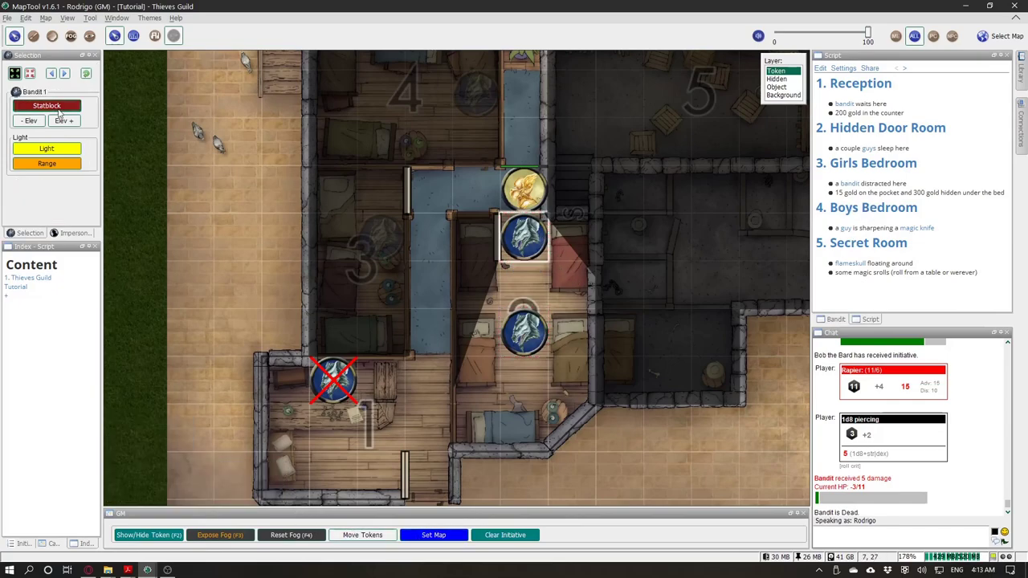
pyautogui.click(58, 111)
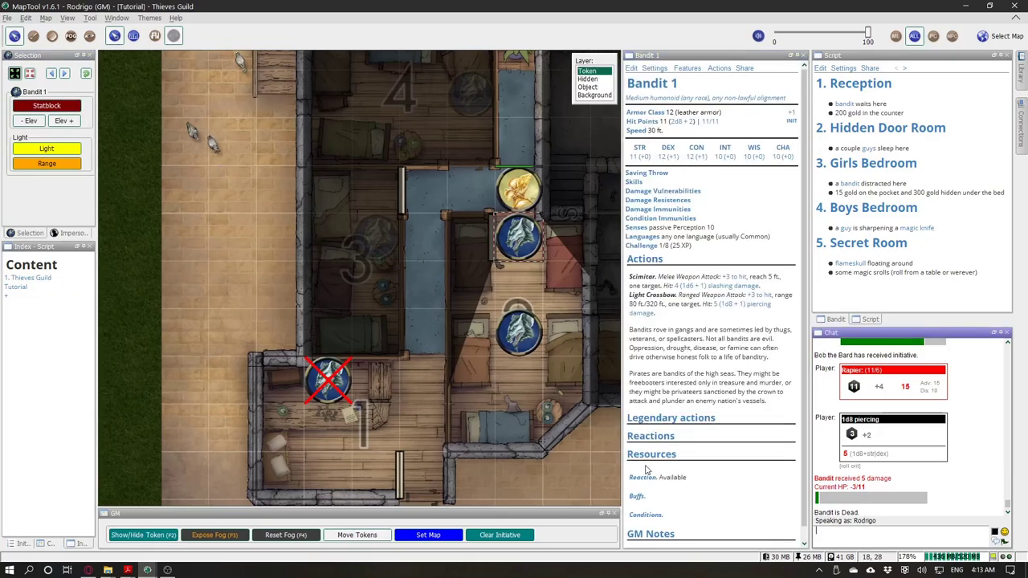
pyautogui.click(643, 514)
pyautogui.click(541, 284)
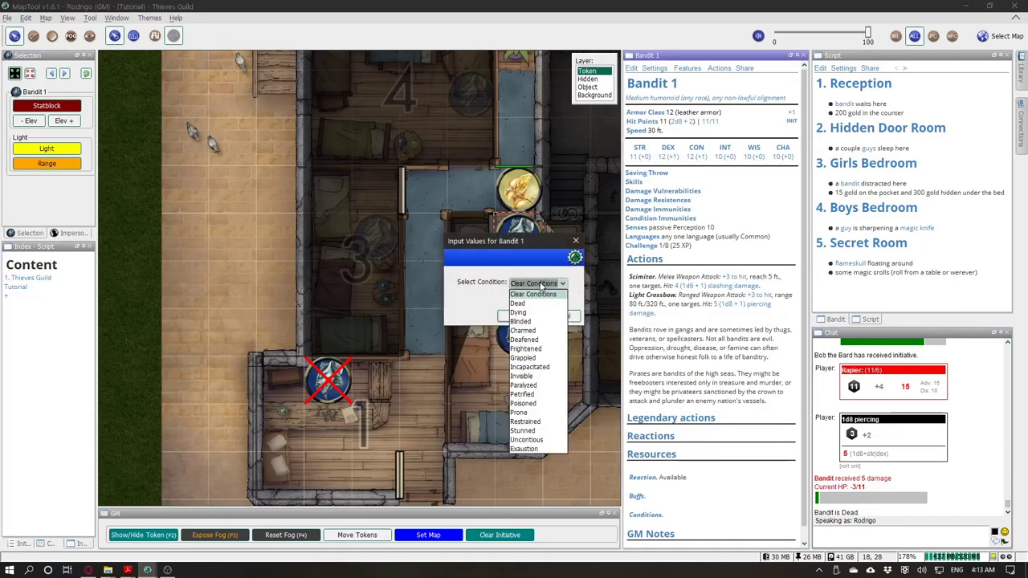
pyautogui.click(518, 304)
pyautogui.click(521, 315)
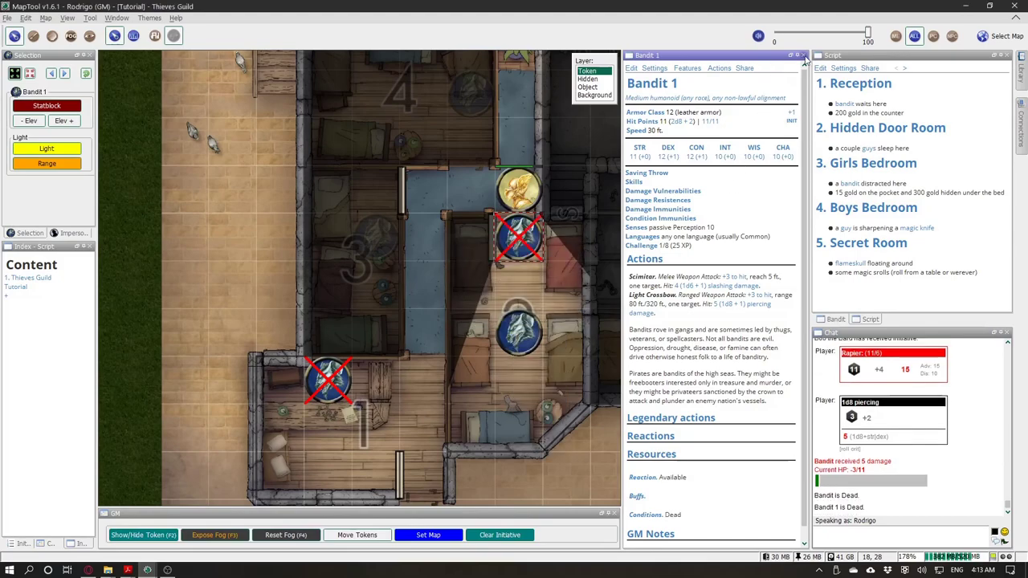
pyautogui.click(798, 55)
# Step: Move Bandit 2 out of room 2 to the square outside the reception entrance and hide it
pyautogui.click(522, 330)
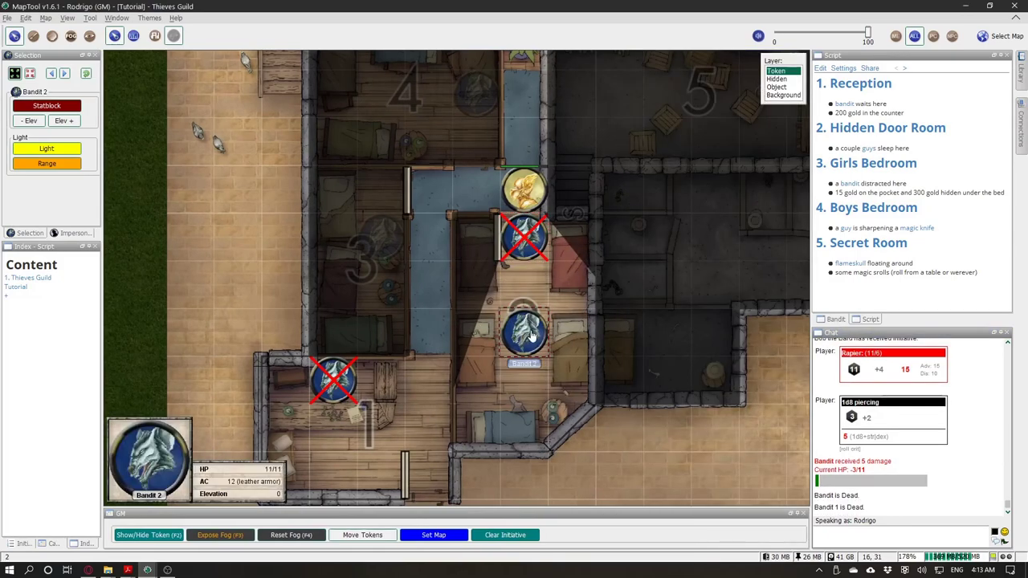
pyautogui.moveTo(524, 331); pyautogui.dragTo(432, 475)
pyautogui.scroll(-3, 446, 389)
pyautogui.moveTo(444, 283); pyautogui.dragTo(444, 330)
pyautogui.moveTo(449, 220); pyautogui.dragTo(429, 334)
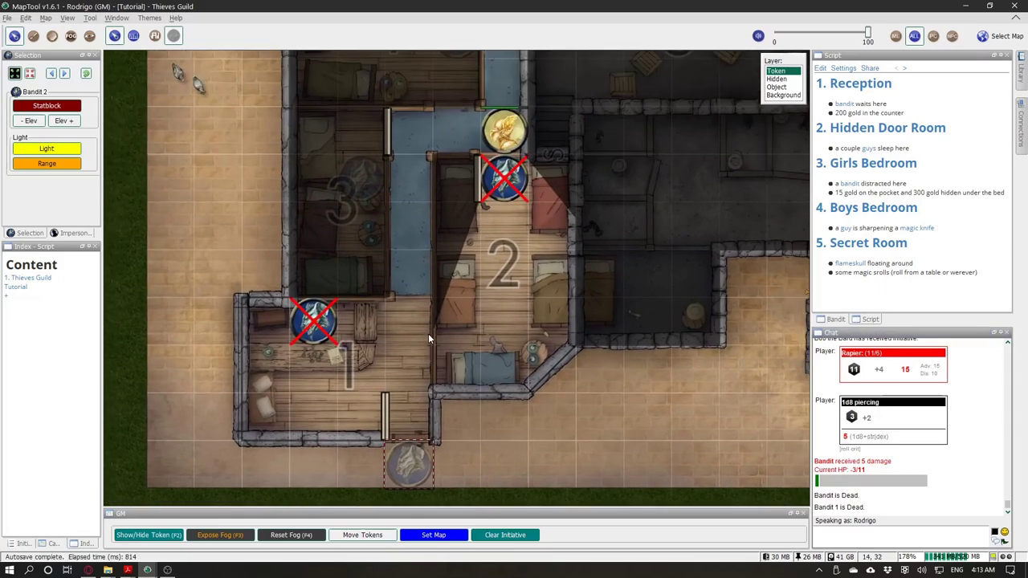
# Step: Move Bob the Bard into room 2 beside the east wall and expose the fog around him
pyautogui.click(504, 234)
pyautogui.moveTo(515, 226); pyautogui.dragTo(470, 277)
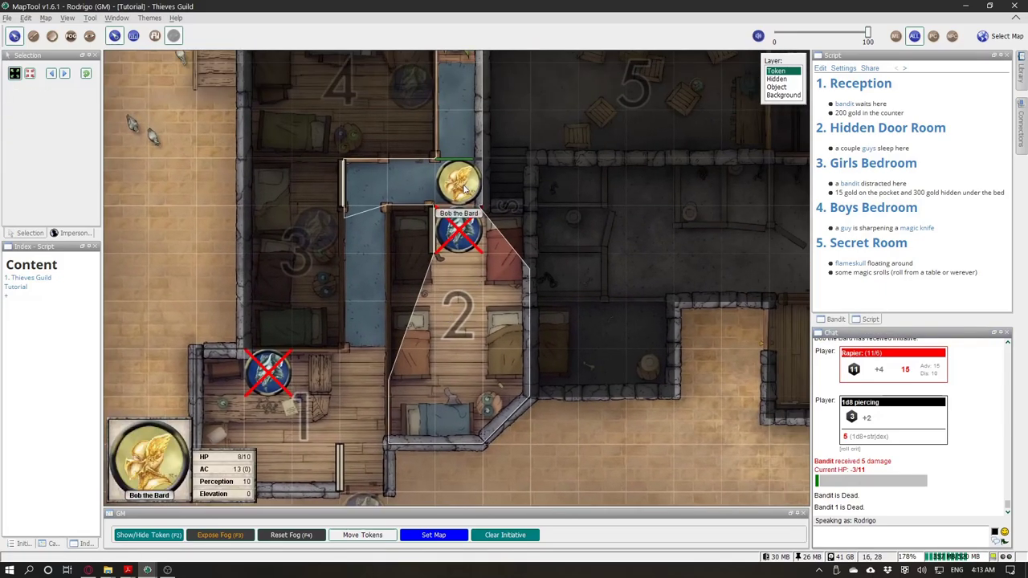
pyautogui.moveTo(461, 187); pyautogui.dragTo(499, 281)
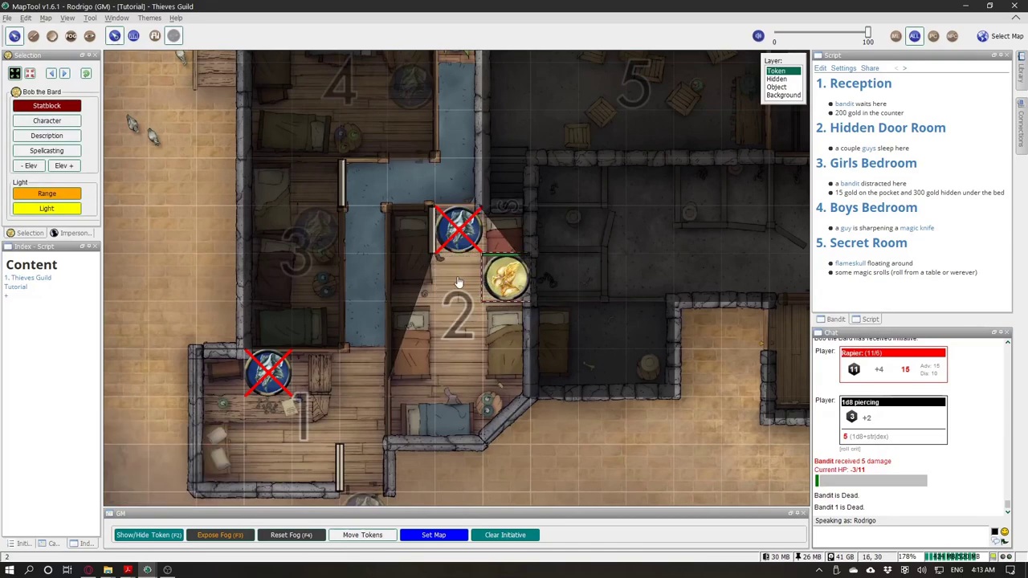
pyautogui.click(237, 535)
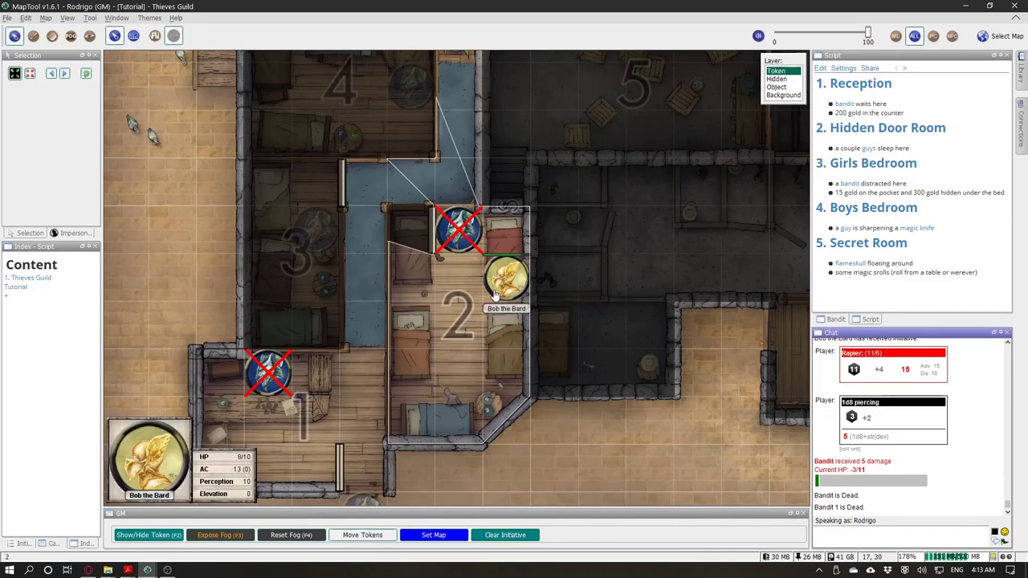
pyautogui.click(500, 283)
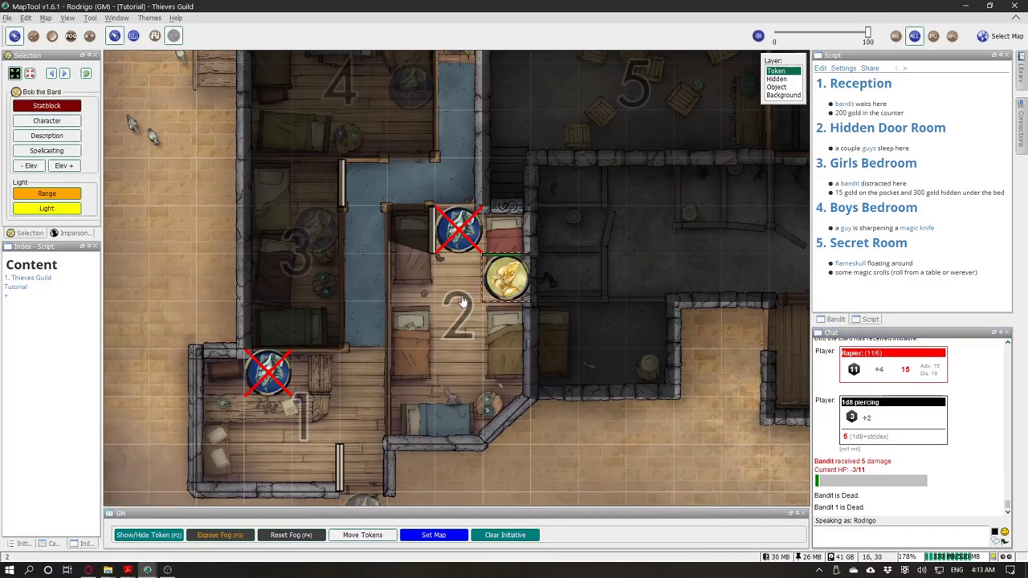
# Step: Roll a Wisdom (Perception) check from Bob's character sheet in the Player window, and return to the GM window
pyautogui.hotkey('alt', 'Tab')
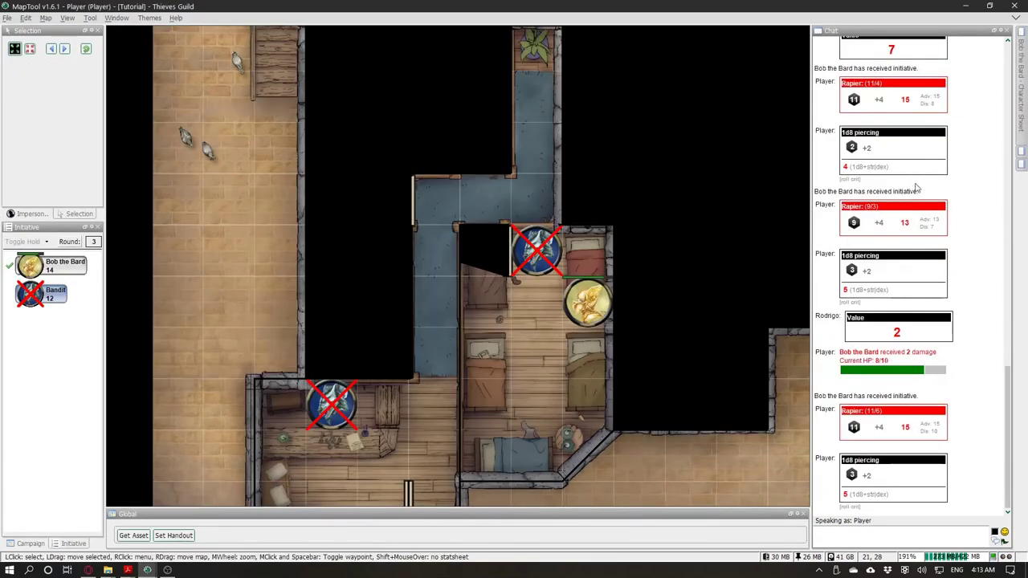
pyautogui.moveTo(1020, 47)
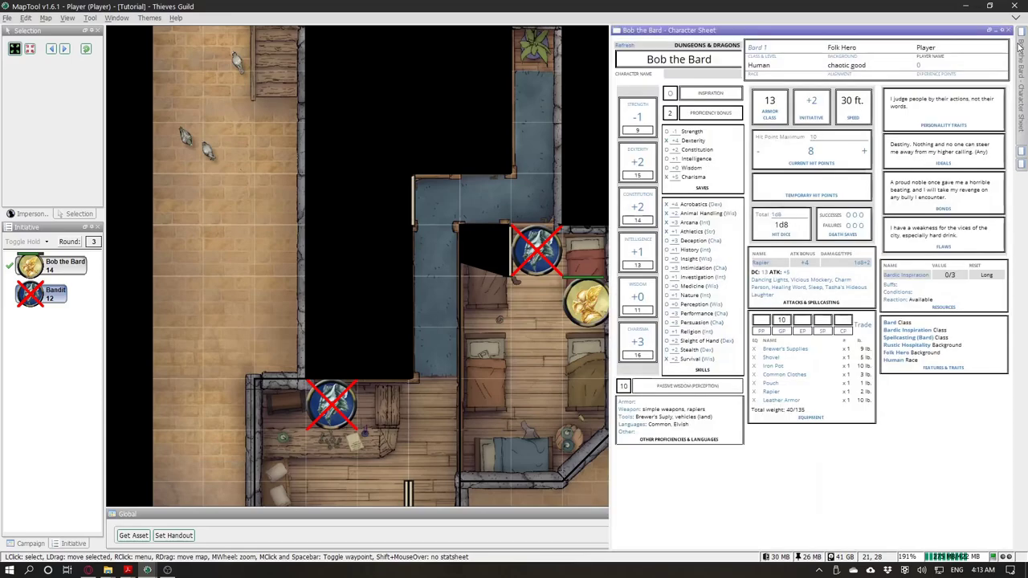
pyautogui.click(677, 305)
pyautogui.hotkey('alt', 'Tab')
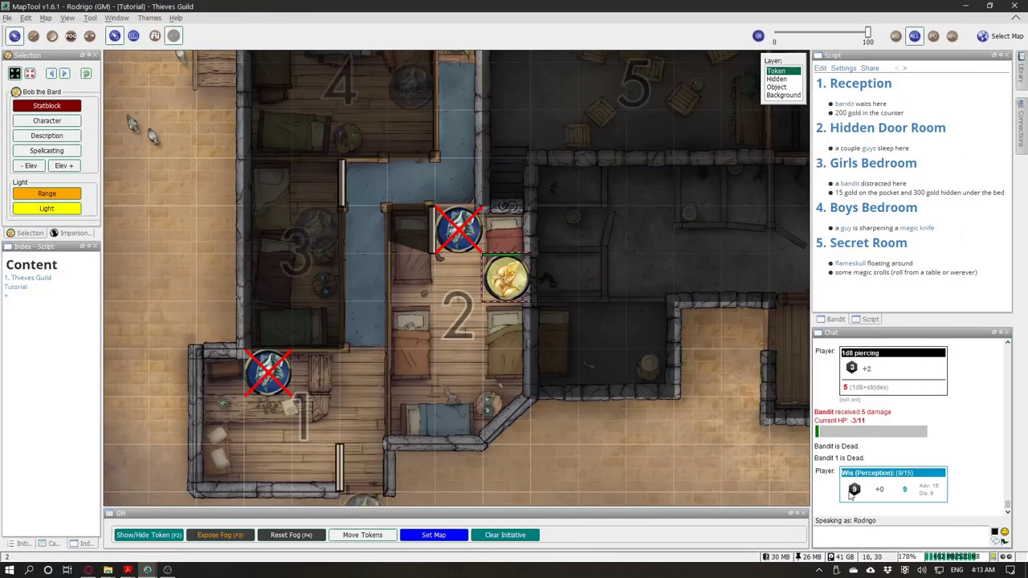
# Step: Slide the S Upper secret door north of room 2 aside to the east on the Hidden layer
pyautogui.click(509, 205)
pyautogui.scroll(5, 509, 206)
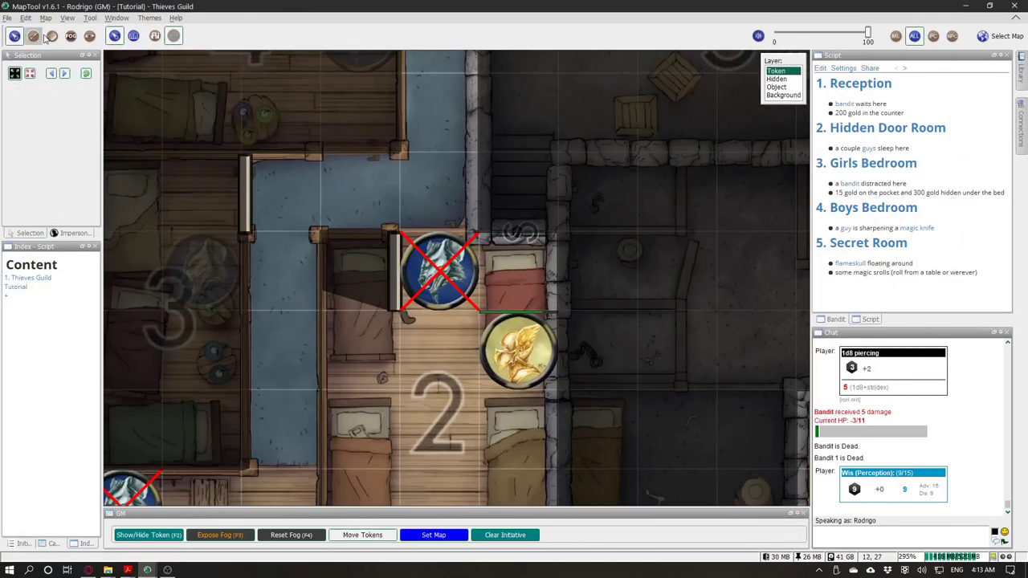
pyautogui.click(791, 79)
pyautogui.click(508, 252)
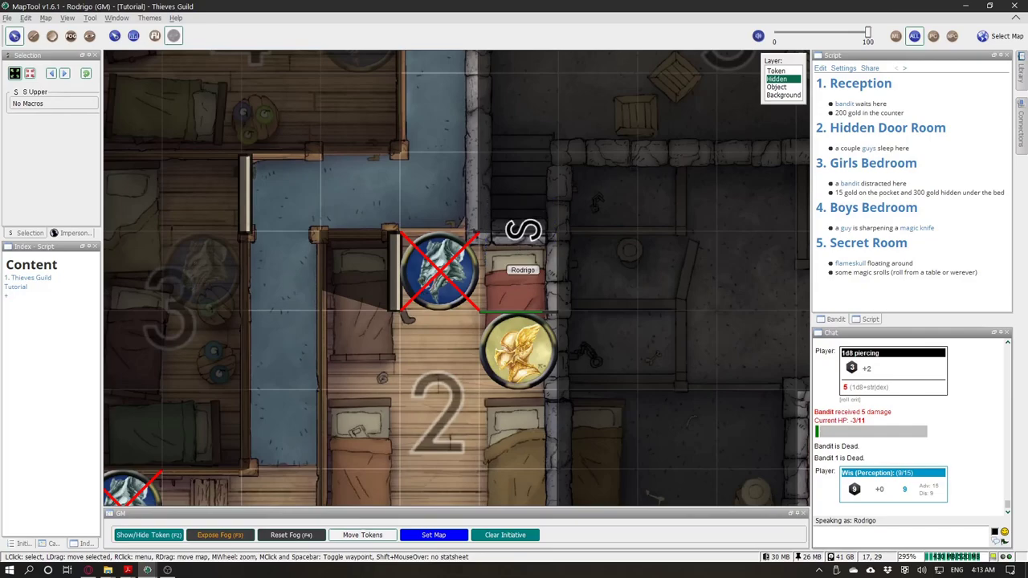
pyautogui.scroll(-2, 523, 238)
pyautogui.moveTo(523, 238); pyautogui.dragTo(562, 236)
pyautogui.click(504, 276)
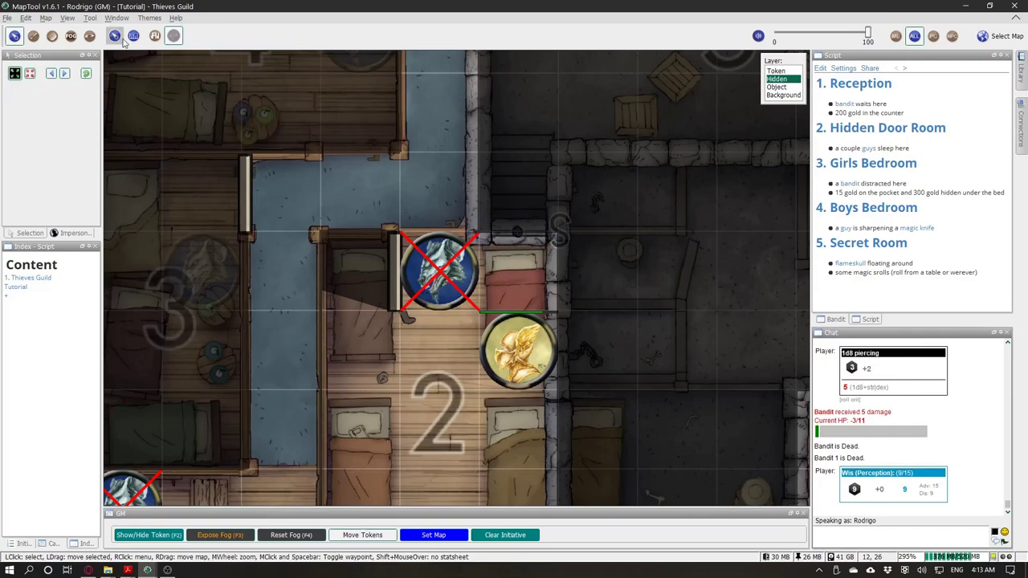
# Step: Display the vision blocking around the opened secret door, and return to the selection tool
pyautogui.click(89, 35)
pyautogui.scroll(2, 536, 223)
pyautogui.scroll(1, 535, 222)
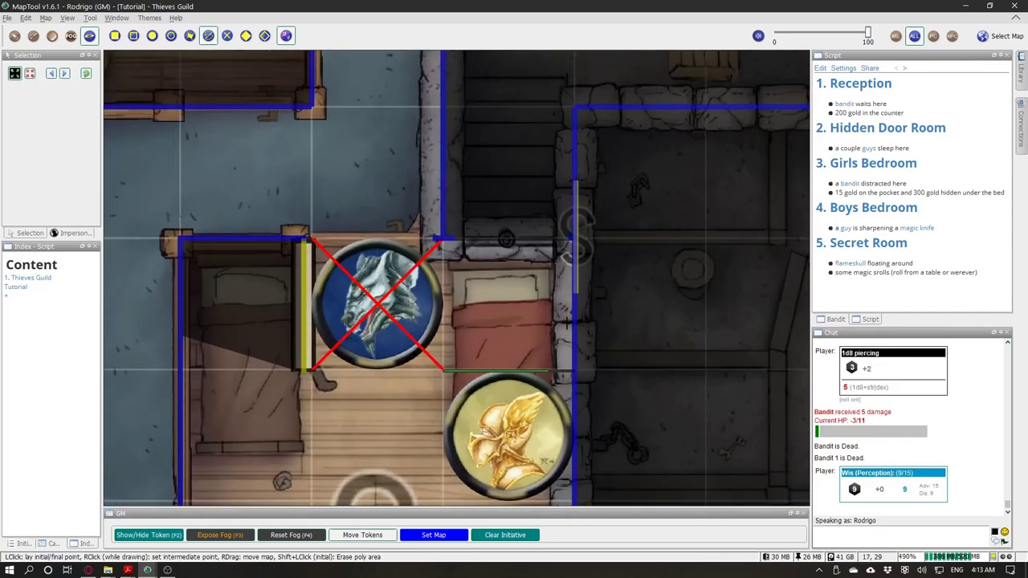
pyautogui.click(14, 35)
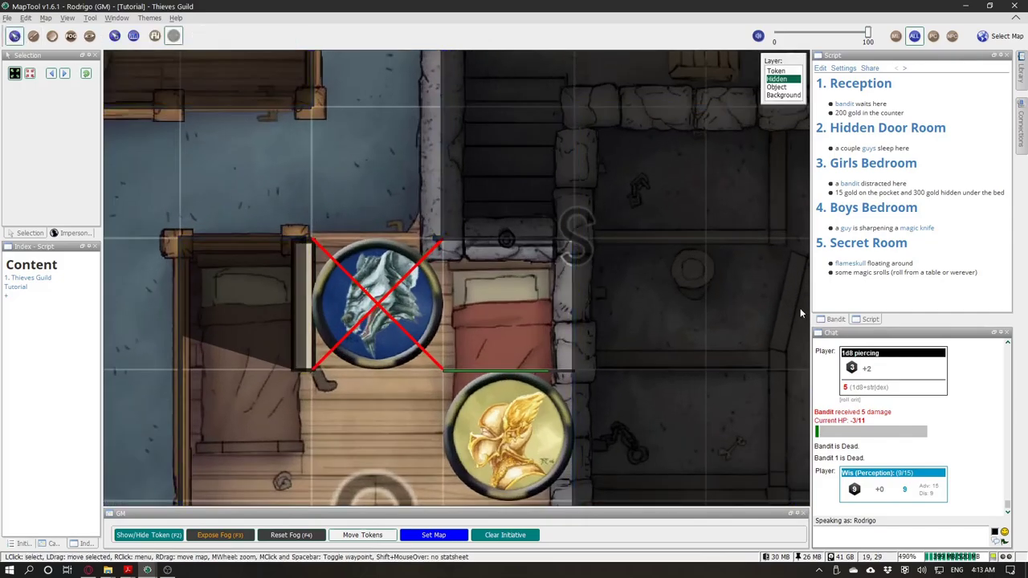
# Step: Expose the fog that Bob can see through the opened secret door
pyautogui.scroll(-8, 694, 271)
pyautogui.moveTo(639, 253)
pyautogui.mouseDown()
pyautogui.moveTo(640, 271)
pyautogui.moveTo(654, 273)
pyautogui.moveTo(638, 251)
pyautogui.mouseUp()
pyautogui.click(568, 266)
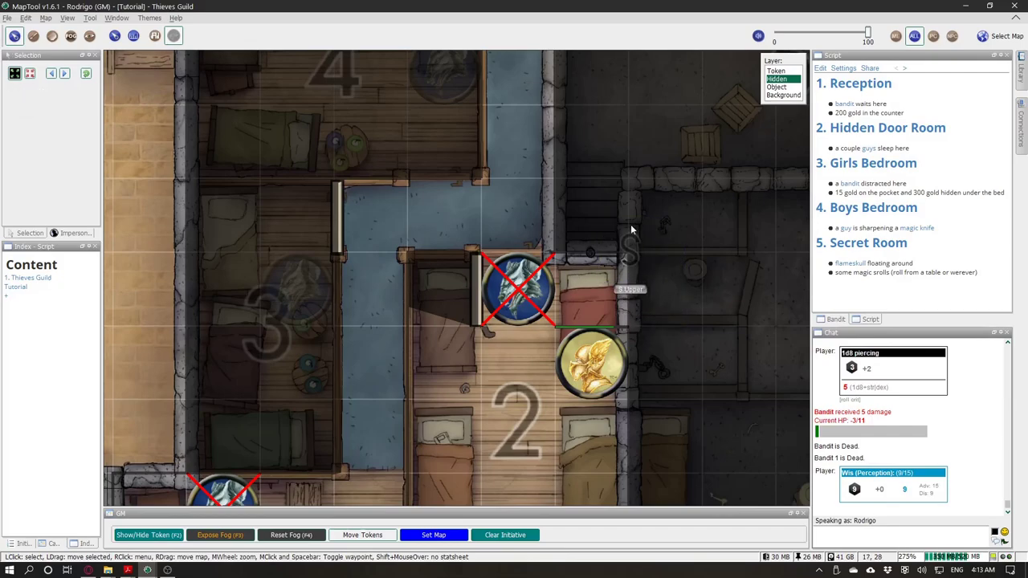
pyautogui.click(283, 535)
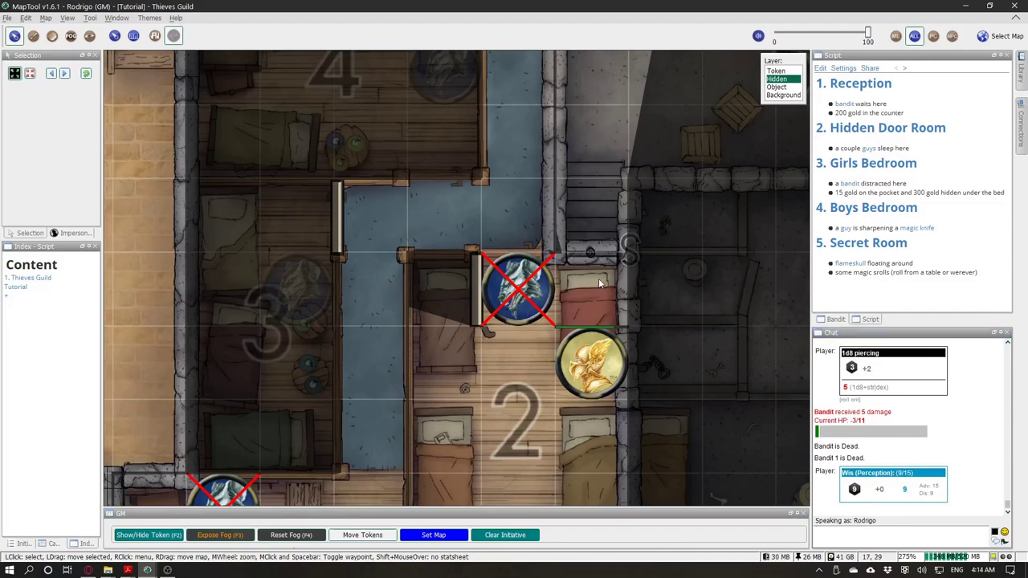
# Step: Move Bob through the secret door up the stairs to room 5 in the Player window, and expose the fog there as GM
pyautogui.hotkey('alt', 'Tab')
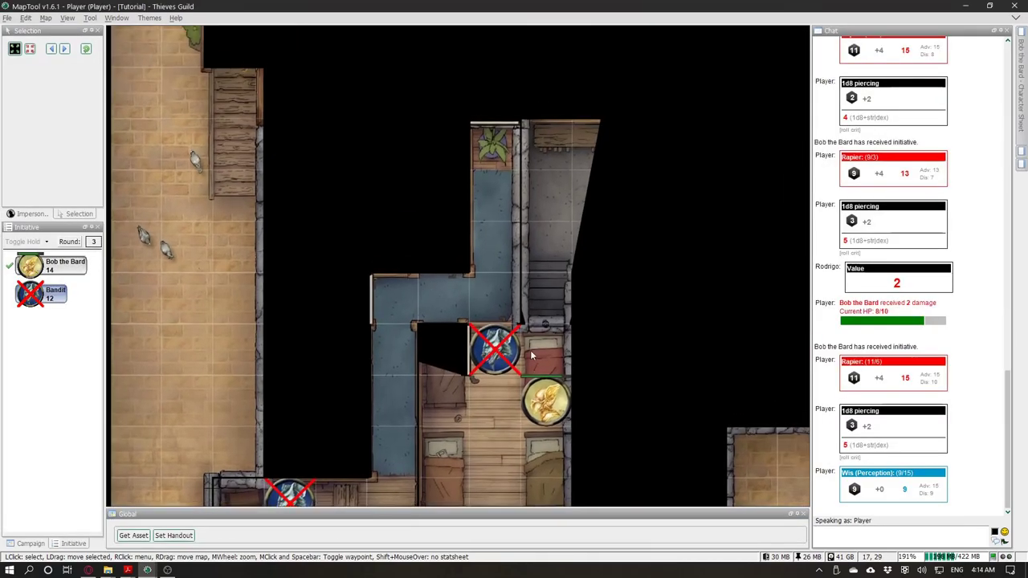
pyautogui.moveTo(547, 401); pyautogui.dragTo(562, 285)
pyautogui.click(546, 378)
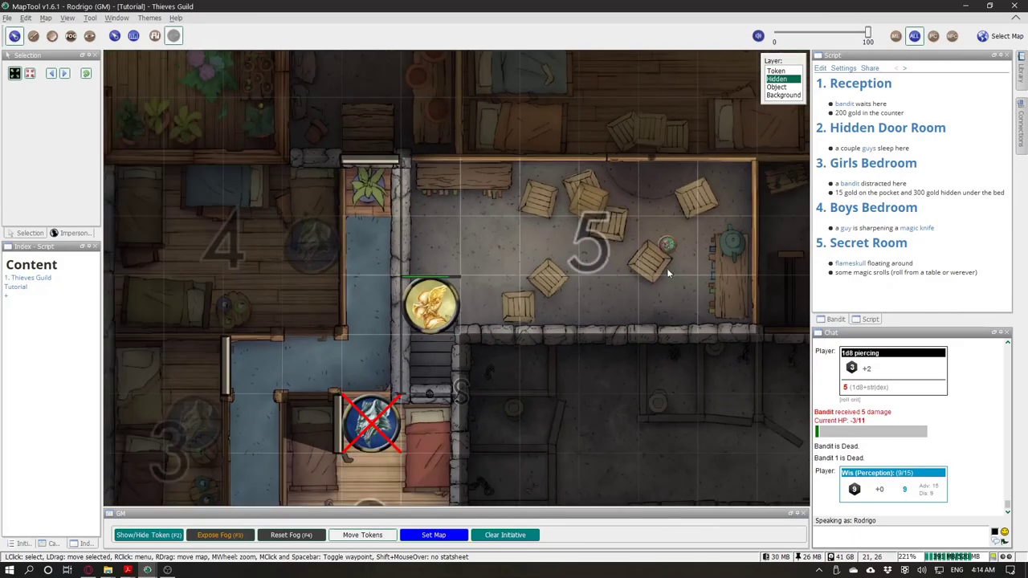
# Step: Reveal the hidden Flameskull in room 5 on the Token layer
pyautogui.click(776, 71)
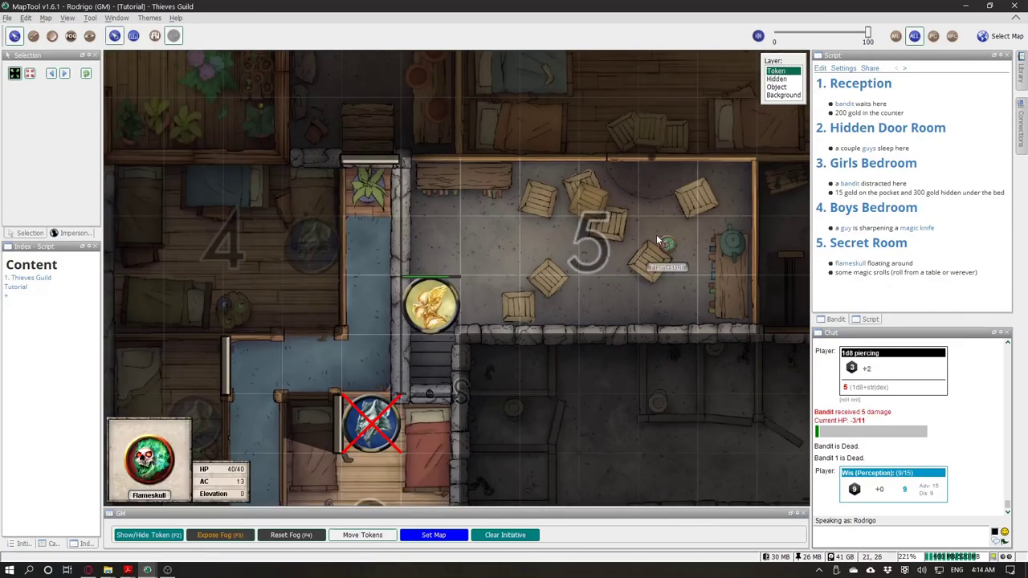
pyautogui.click(667, 245)
pyautogui.click(608, 214)
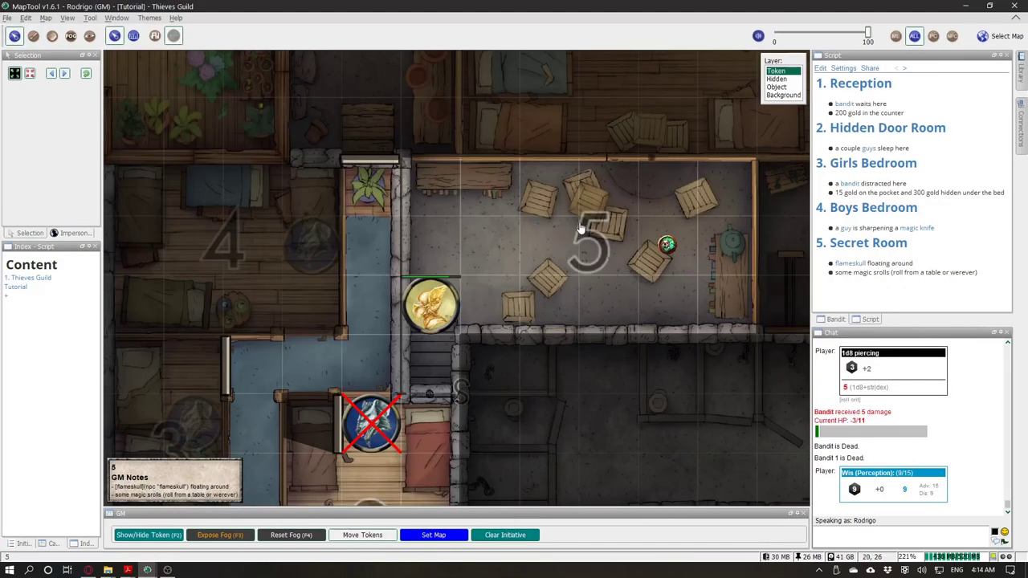
pyautogui.scroll(-2, 572, 211)
pyautogui.moveTo(572, 211); pyautogui.dragTo(575, 198)
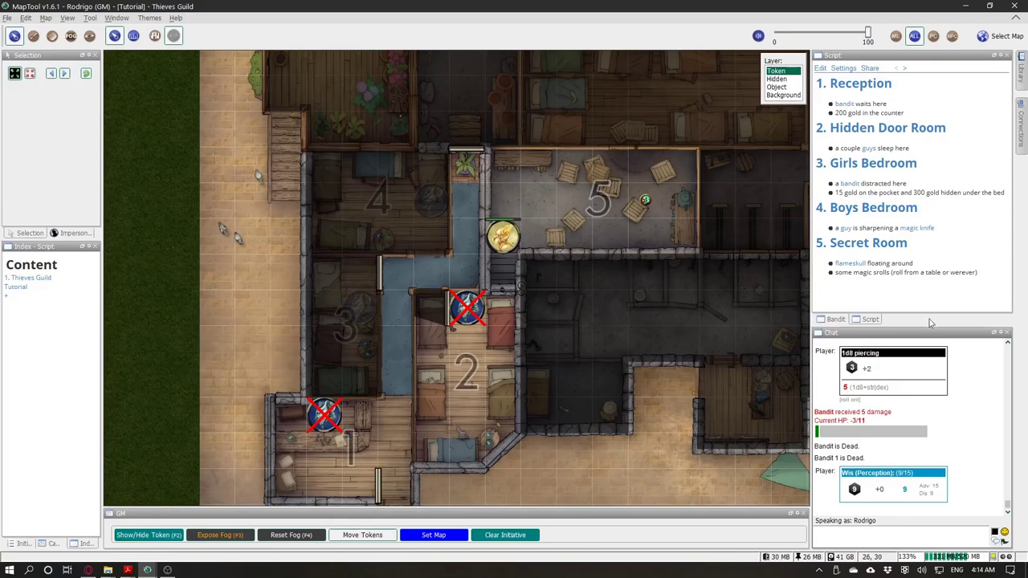
# Step: Look through the Initiative and Campaign panels, and open the Tutorial page from the script index
pyautogui.click(23, 544)
pyautogui.click(50, 545)
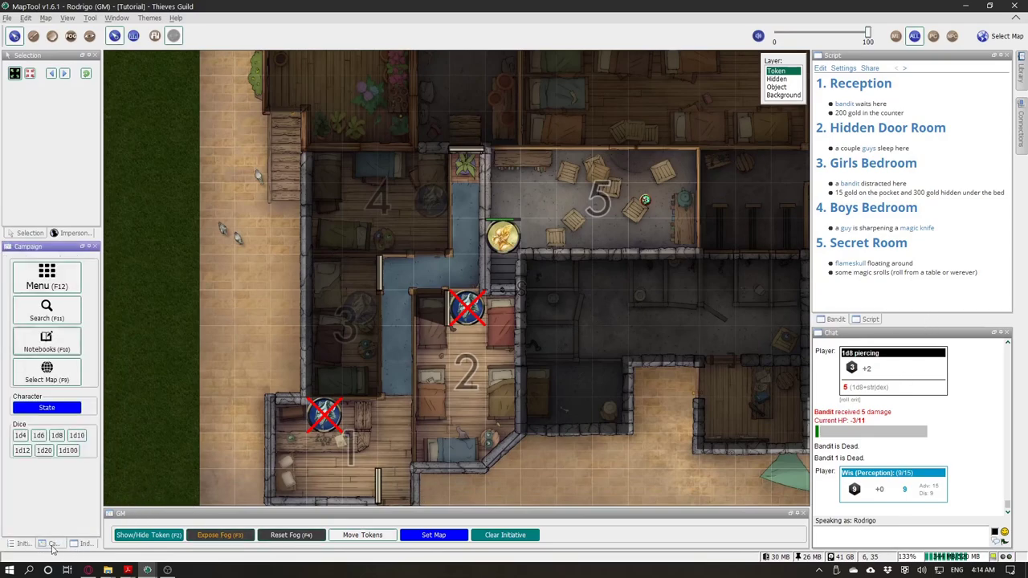
pyautogui.click(81, 545)
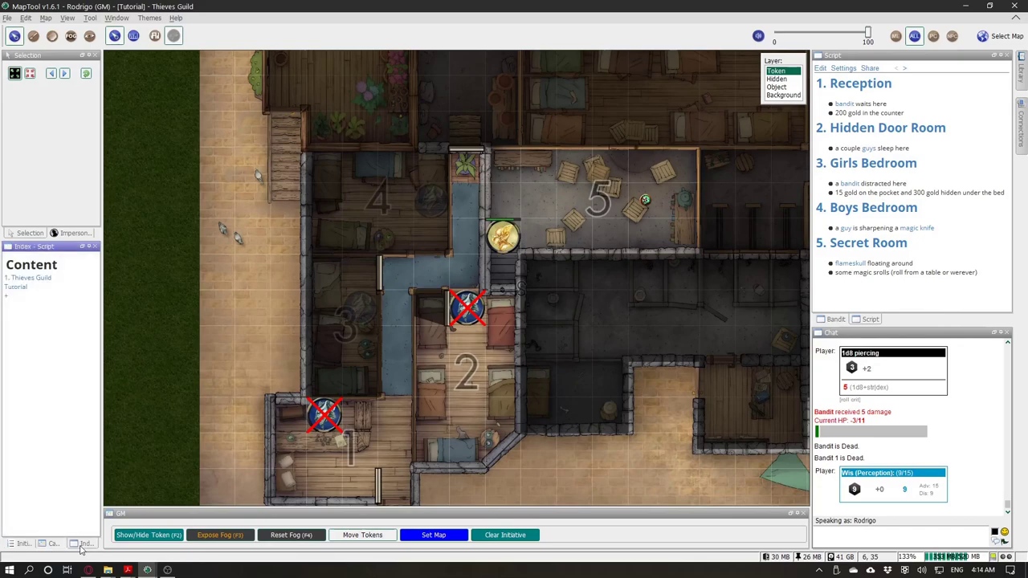
pyautogui.click(17, 288)
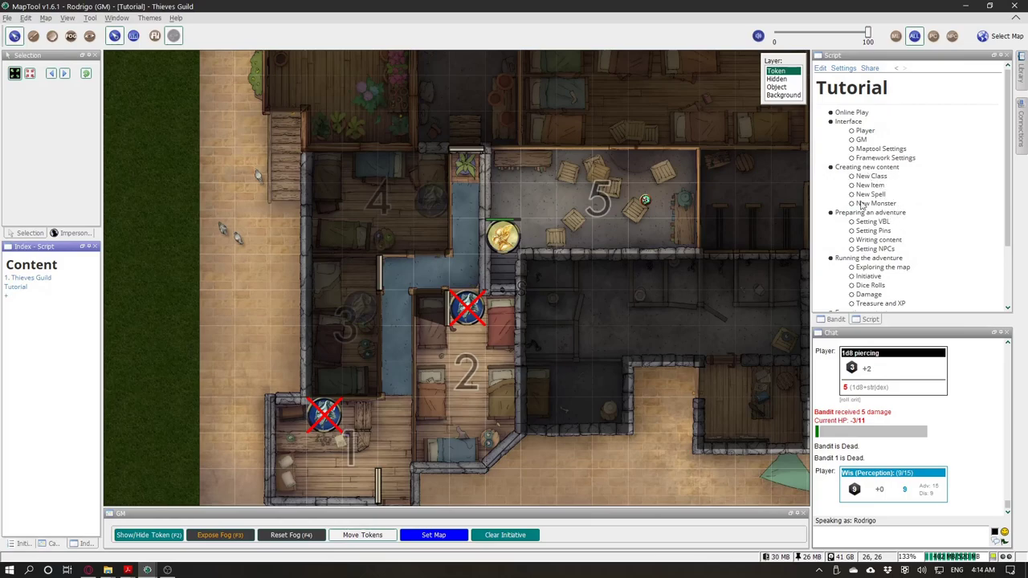
# Step: Look through the Tutorial outline, examining the topics from Initiative to Treasure and XP under Running the adventure
pyautogui.moveTo(841, 223); pyautogui.dragTo(890, 295)
pyautogui.scroll(-3, 908, 288)
pyautogui.click(869, 226)
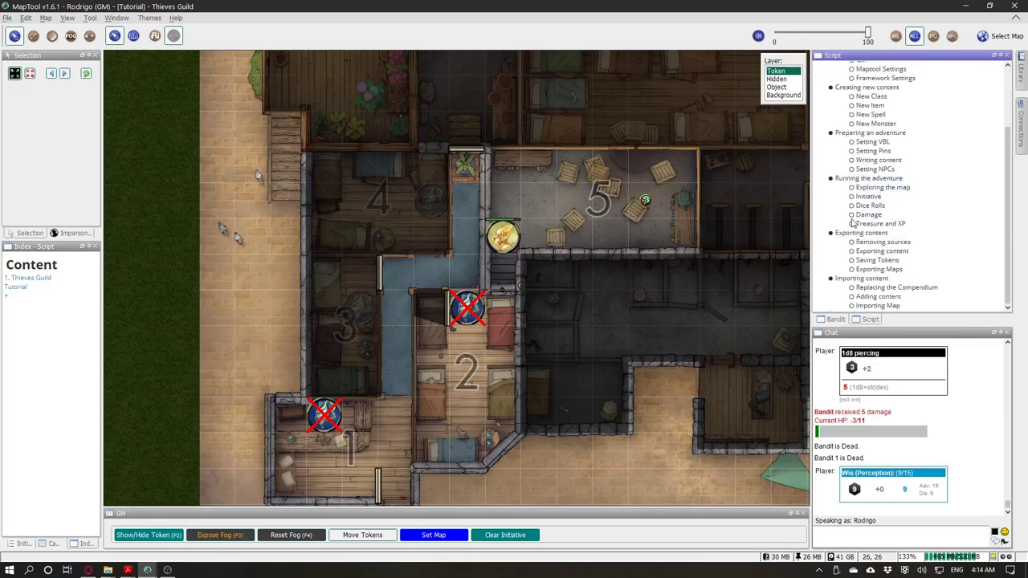
pyautogui.moveTo(851, 219); pyautogui.dragTo(926, 227)
pyautogui.click(924, 226)
pyautogui.moveTo(856, 196); pyautogui.dragTo(901, 224)
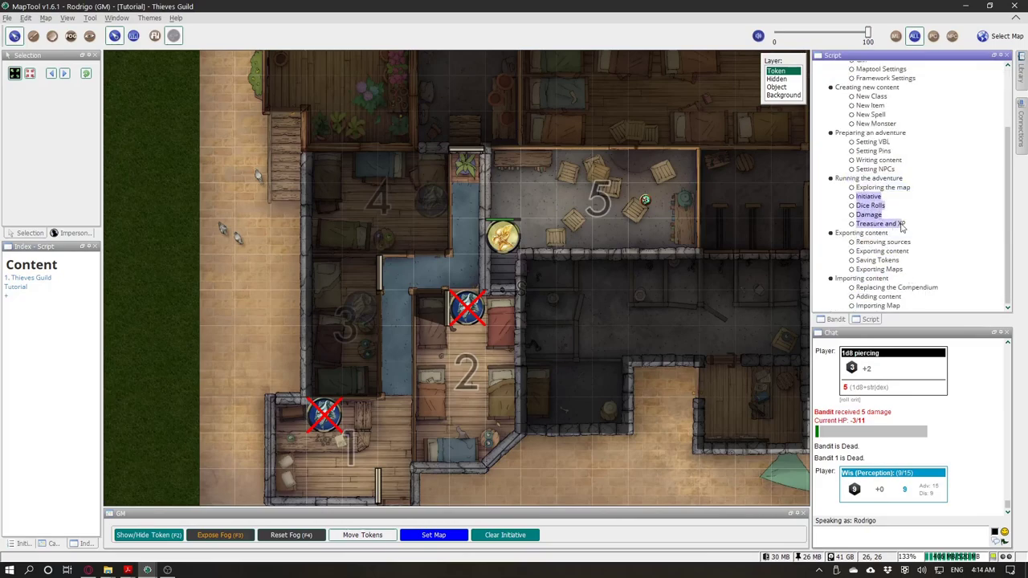
pyautogui.click(864, 223)
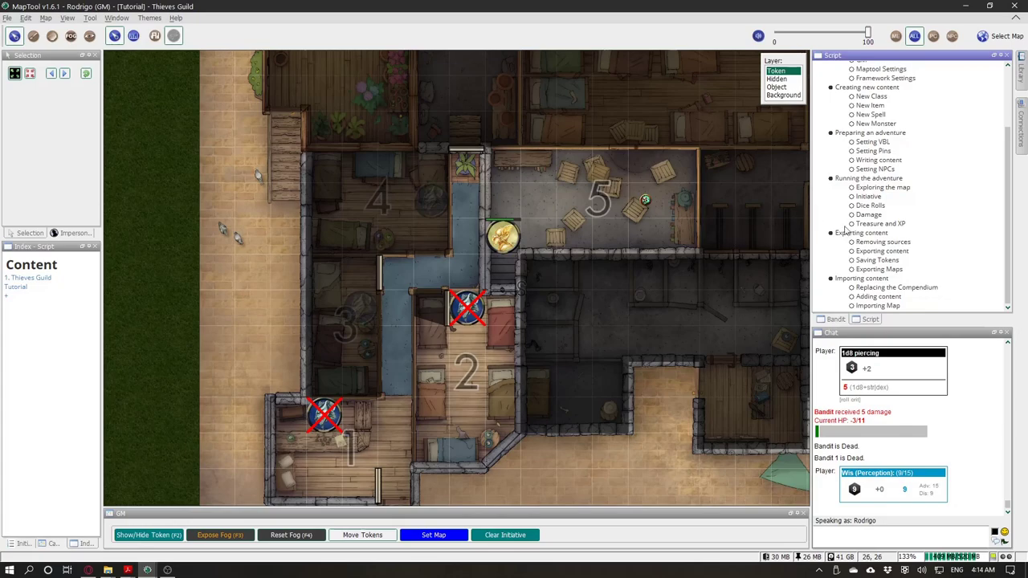
# Step: View the Bandit statblock, and go back from the Tutorial page to the Thieves Guild room descriptions
pyautogui.click(833, 318)
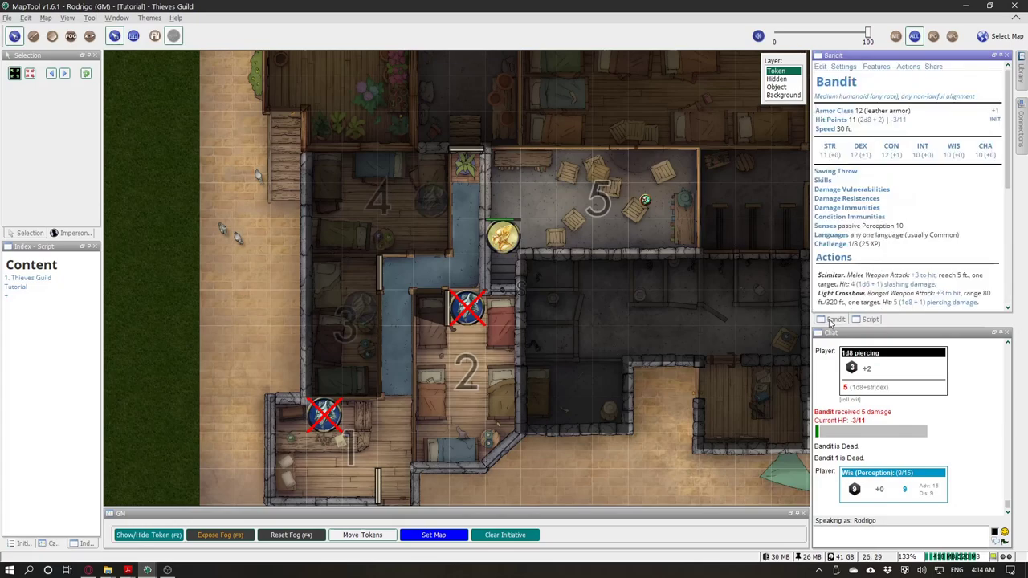
pyautogui.click(873, 321)
pyautogui.click(897, 70)
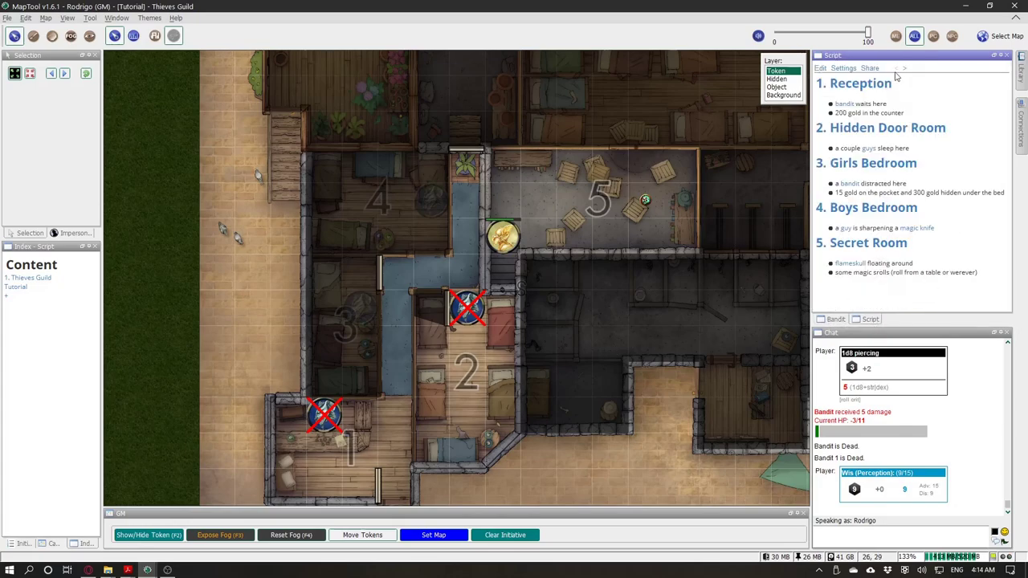
# Step: Open the notes of the room 4 pin to read its GM notes and rewards, and close them
pyautogui.click(851, 210)
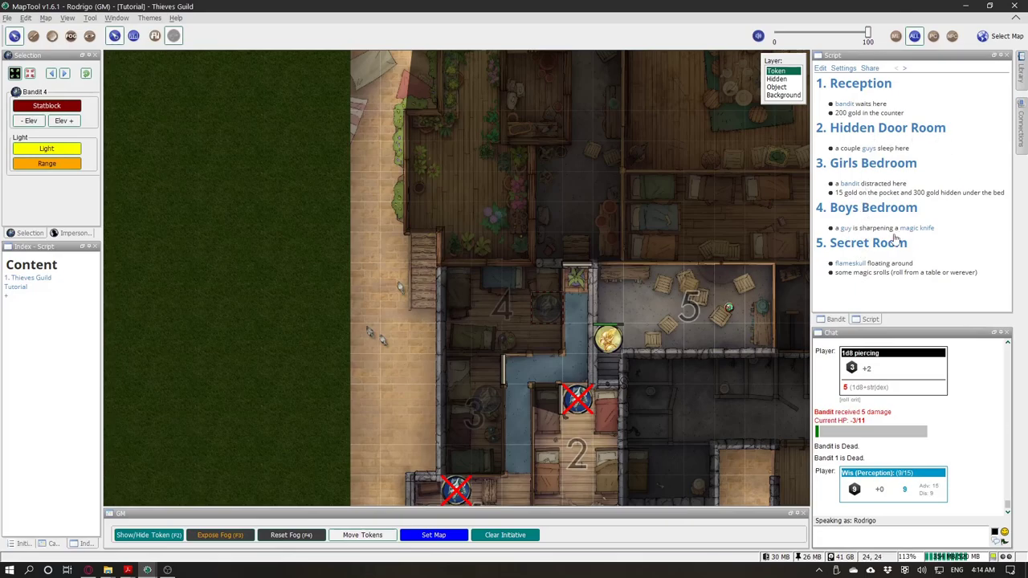
pyautogui.click(883, 211)
pyautogui.click(47, 120)
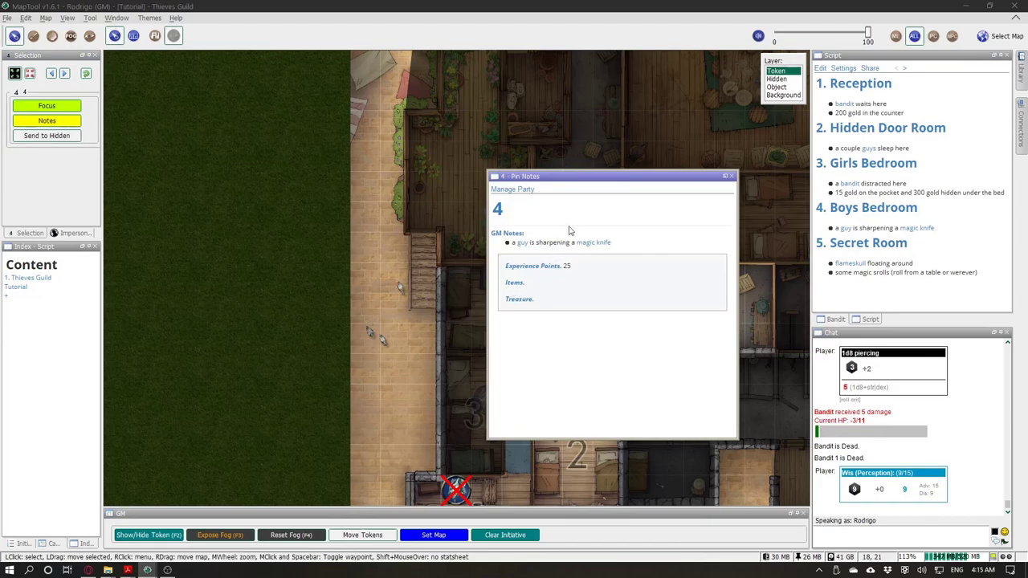
pyautogui.moveTo(573, 180); pyautogui.dragTo(625, 111)
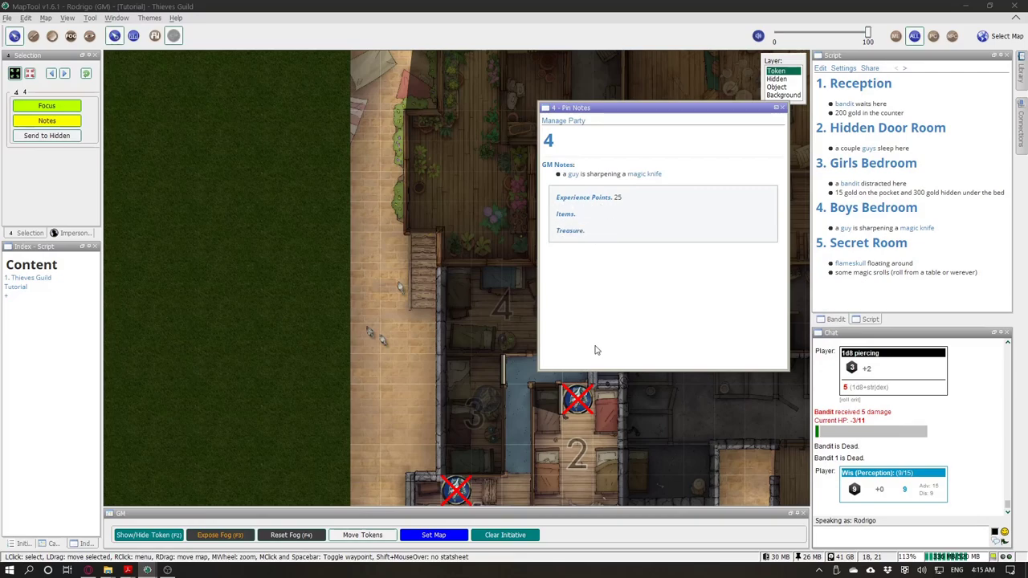
pyautogui.click(782, 107)
# Step: Duplicate the Bob the Bard token and place the copy in the middle of room 5
pyautogui.click(626, 277)
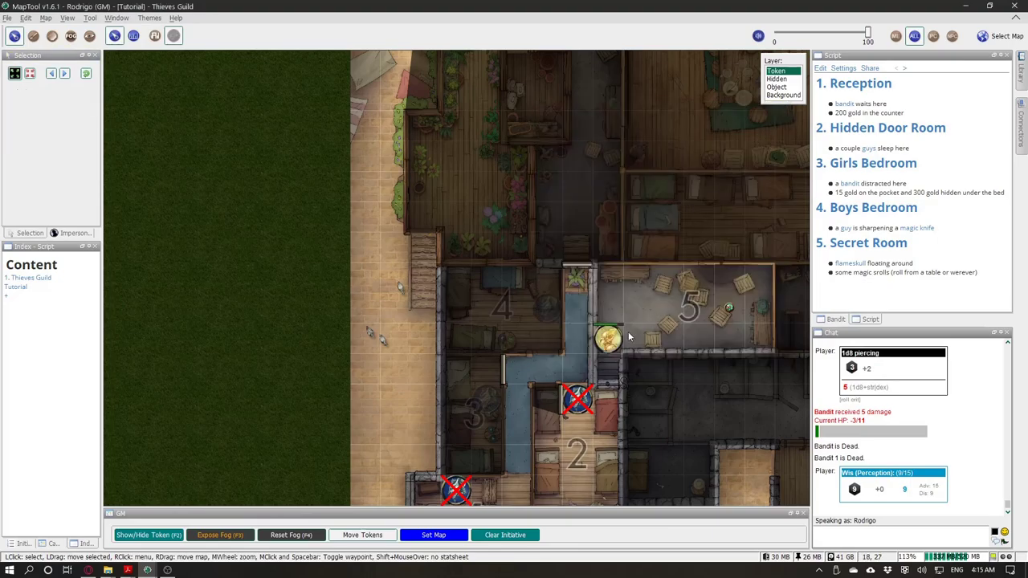
pyautogui.moveTo(631, 285); pyautogui.dragTo(539, 239)
pyautogui.click(522, 283)
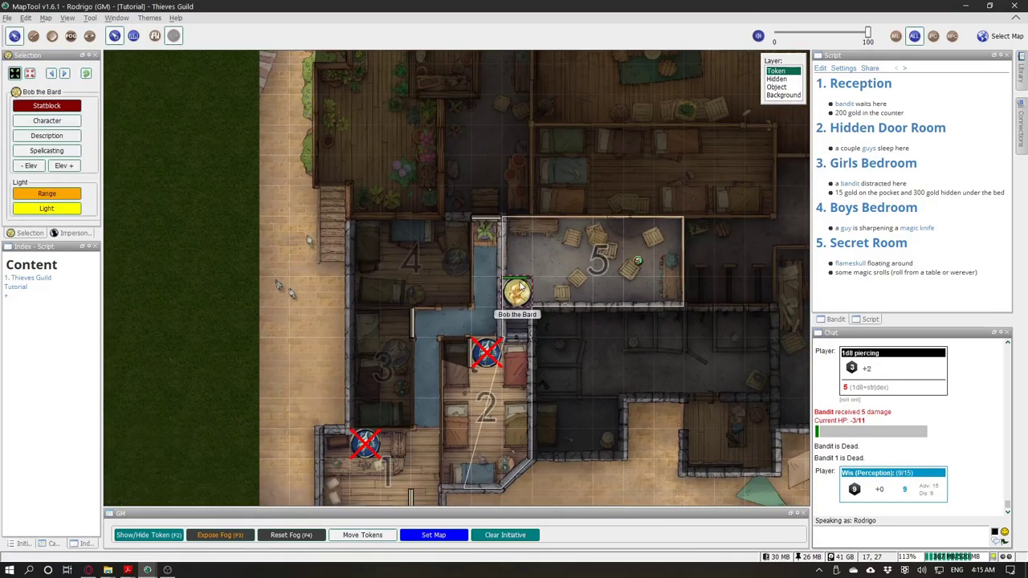
pyautogui.hotkey('ctrl', 'v')
pyautogui.click(575, 264)
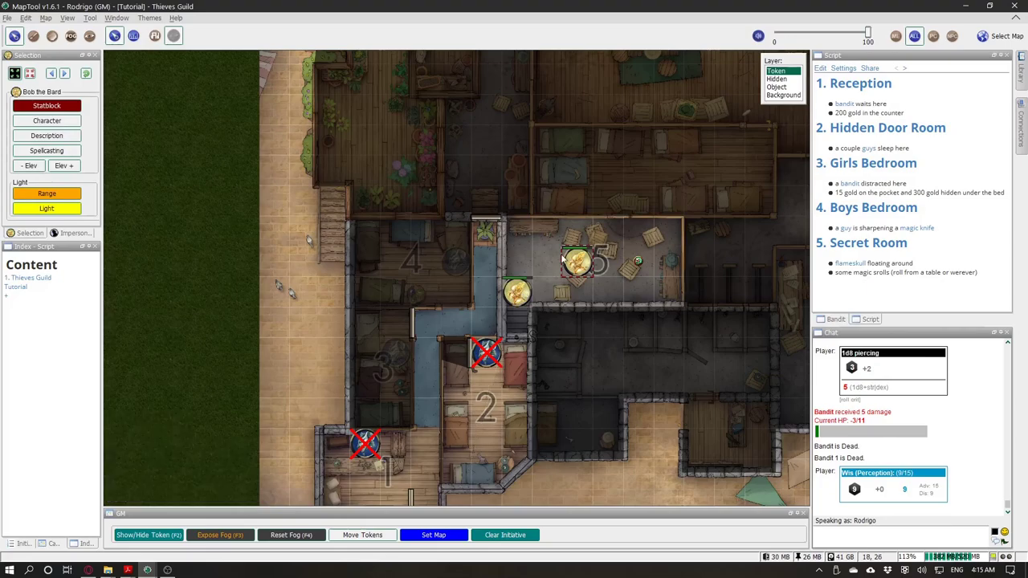
pyautogui.moveTo(575, 273); pyautogui.dragTo(575, 274)
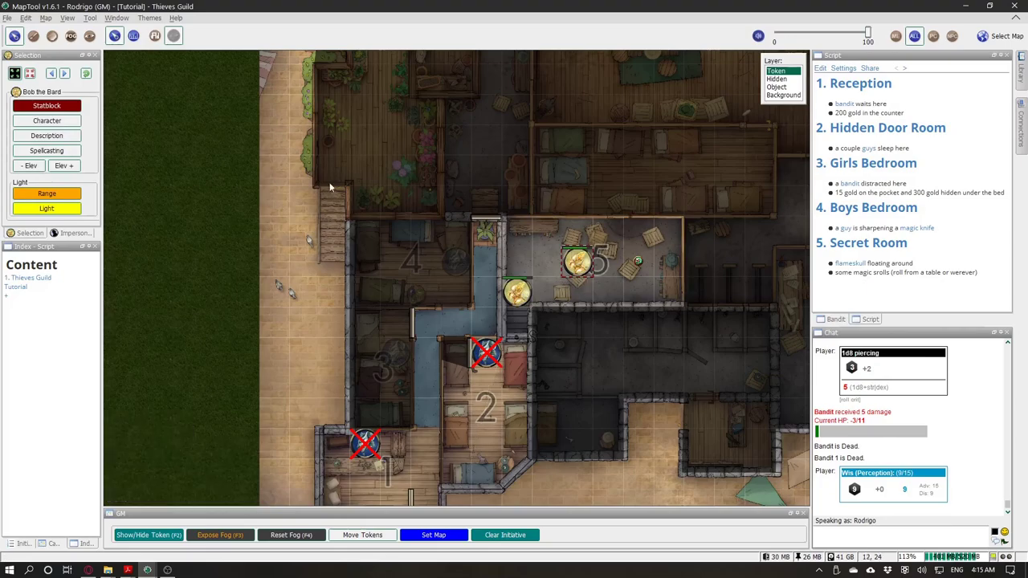
# Step: Try to move one Rapier from the copied token's character sheet to the other Bob the Bard token, and close the sheet
pyautogui.click(53, 125)
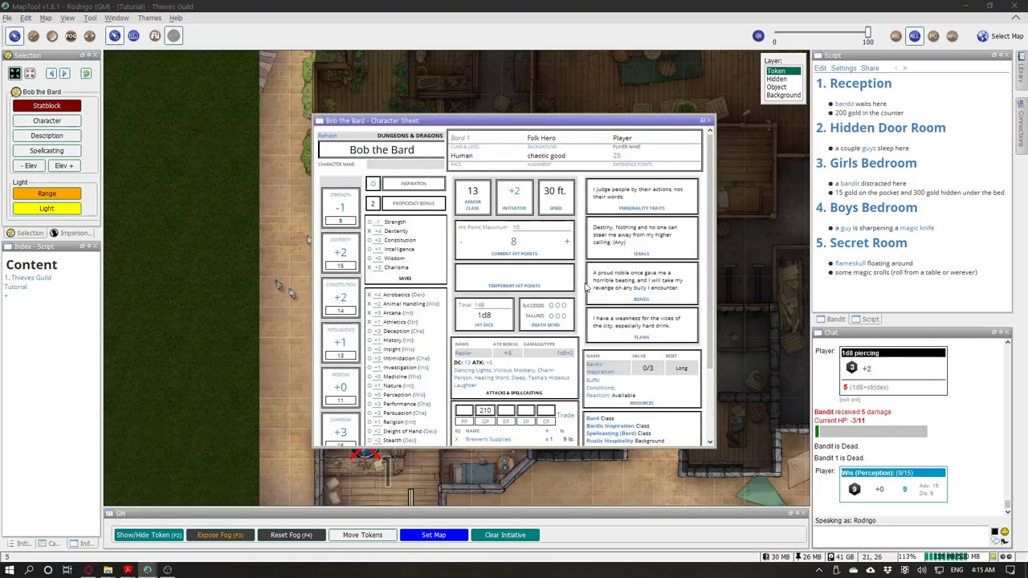
pyautogui.scroll(-5, 548, 387)
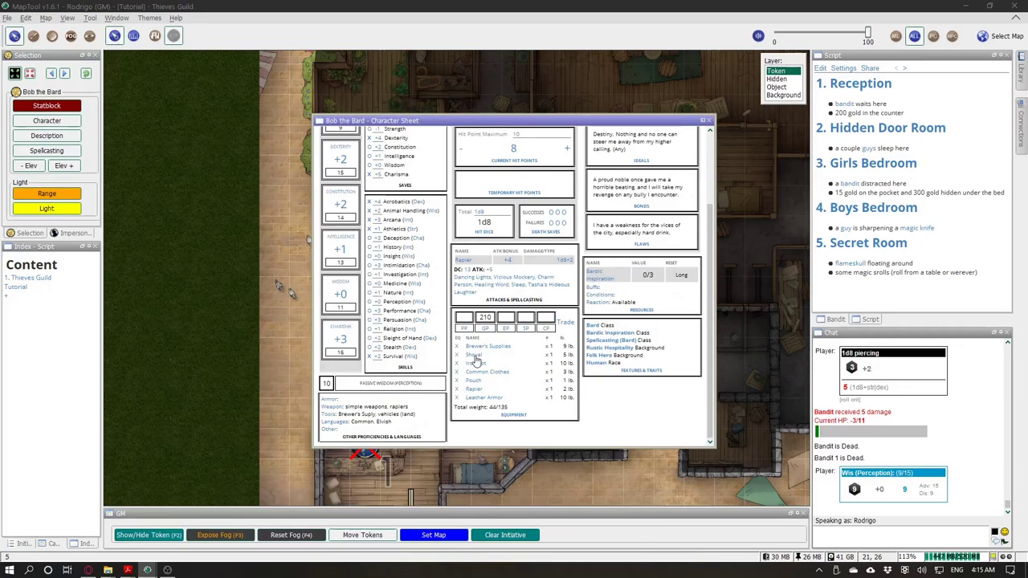
pyautogui.click(475, 389)
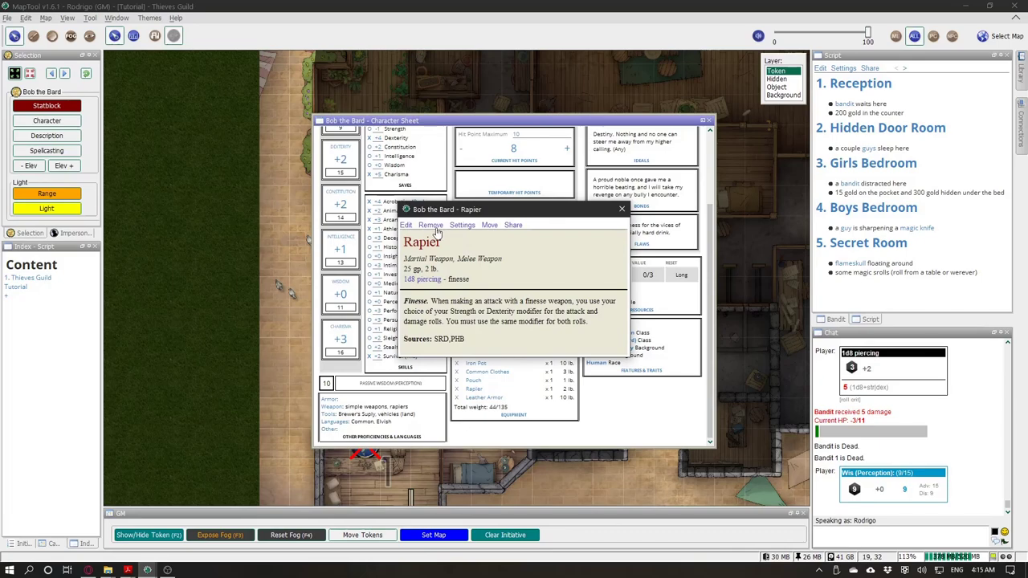
pyautogui.click(490, 225)
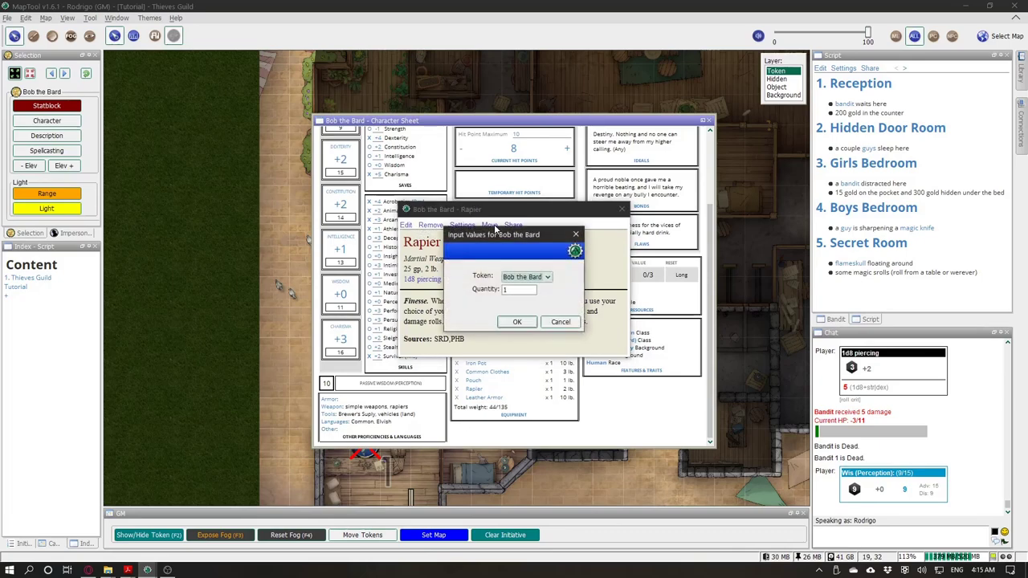
pyautogui.click(531, 283)
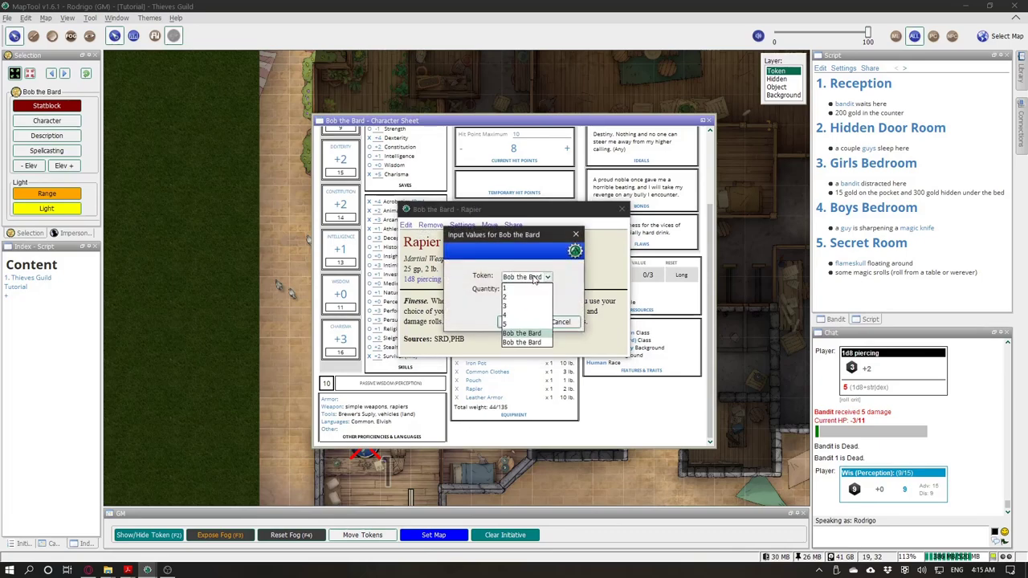
pyautogui.click(521, 342)
pyautogui.click(514, 321)
pyautogui.click(621, 209)
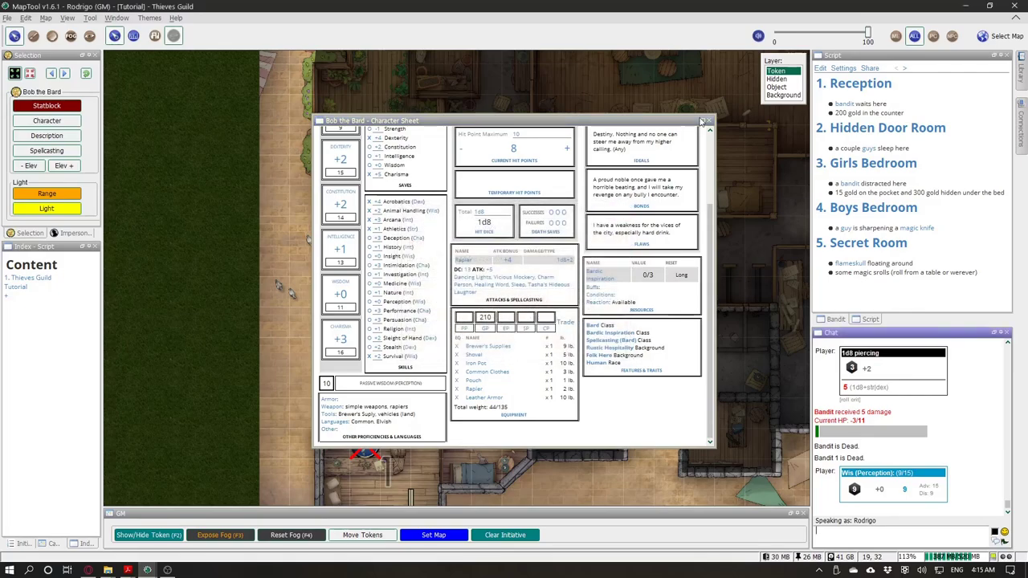
pyautogui.click(704, 120)
# Step: Rename the copied Bob the Bard token in room 5 as NOT PLAYER THIS IS A PIN
pyautogui.doubleClick(486, 353)
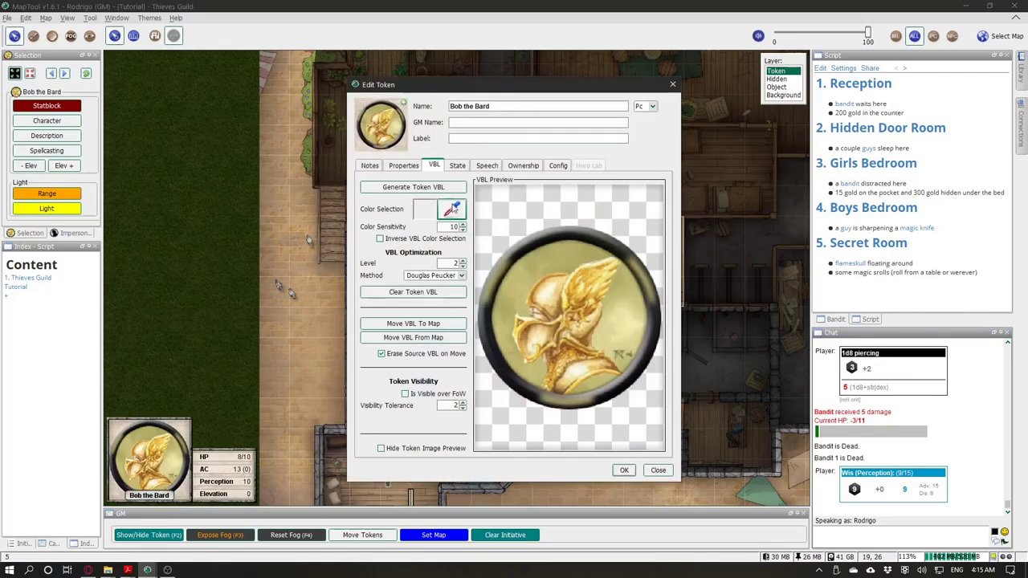
pyautogui.tripleClick(507, 106)
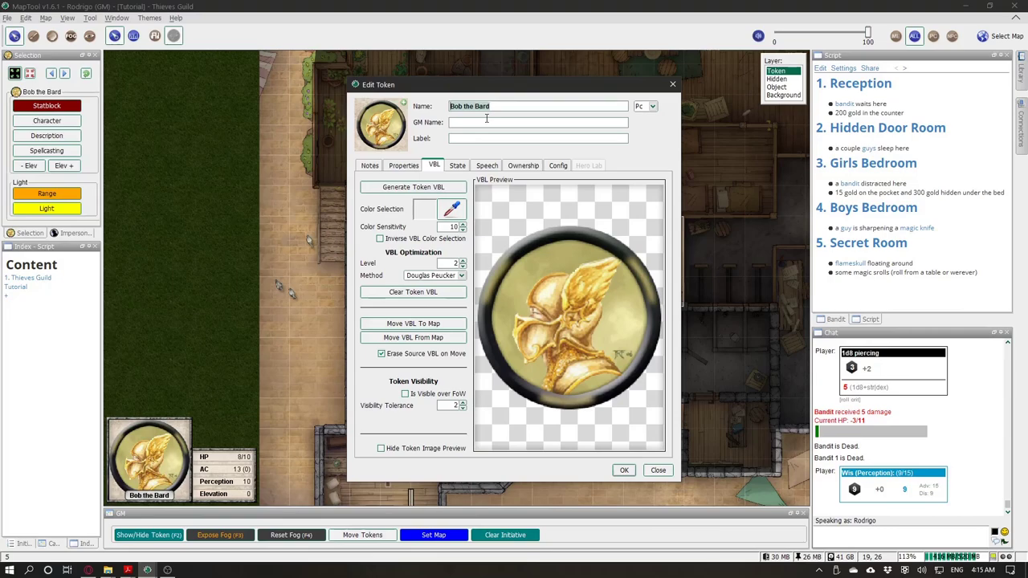
pyautogui.write('NOT PLAYER THIS IS')
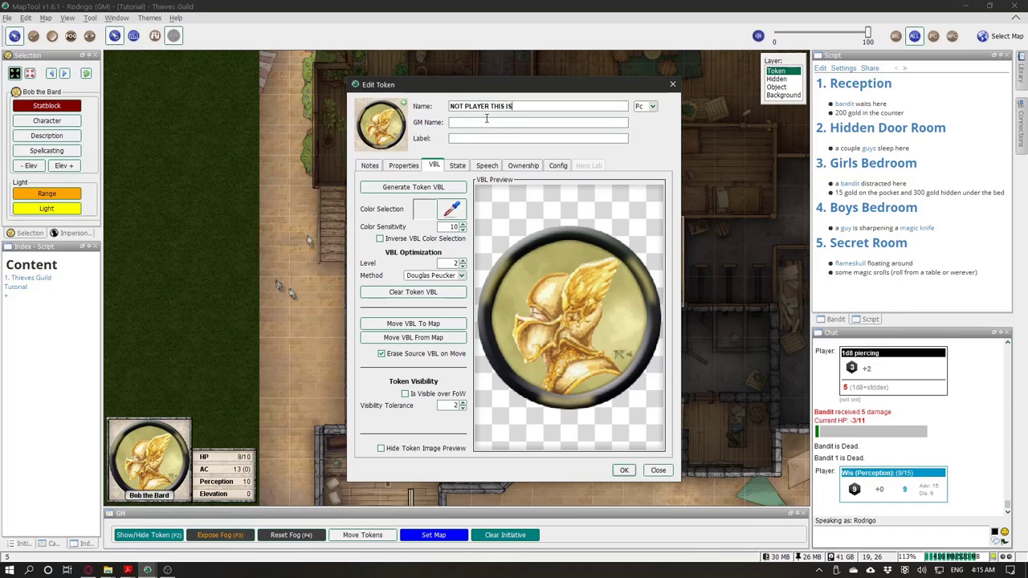
pyautogui.write(' A PIN')
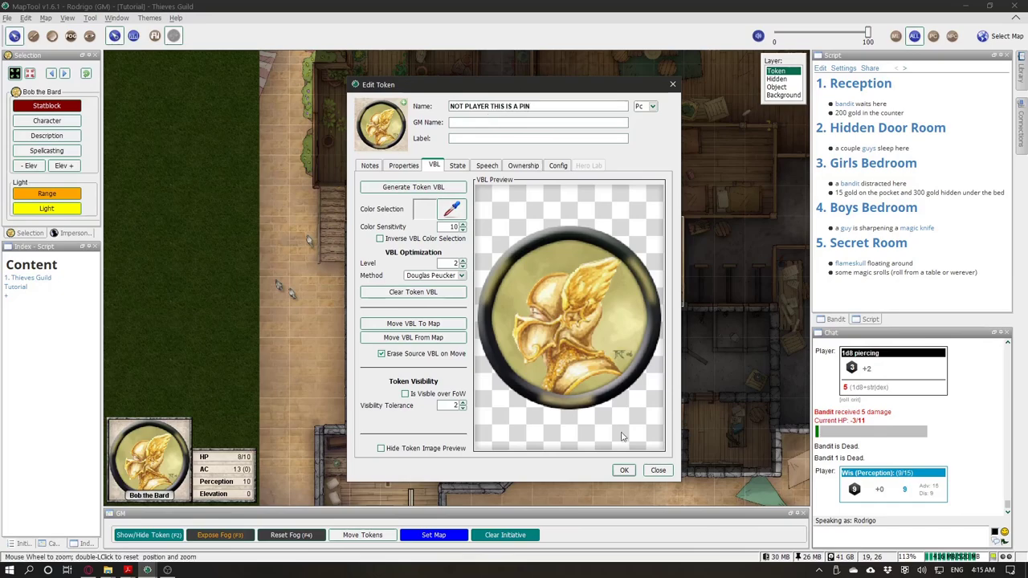
pyautogui.press('Return')
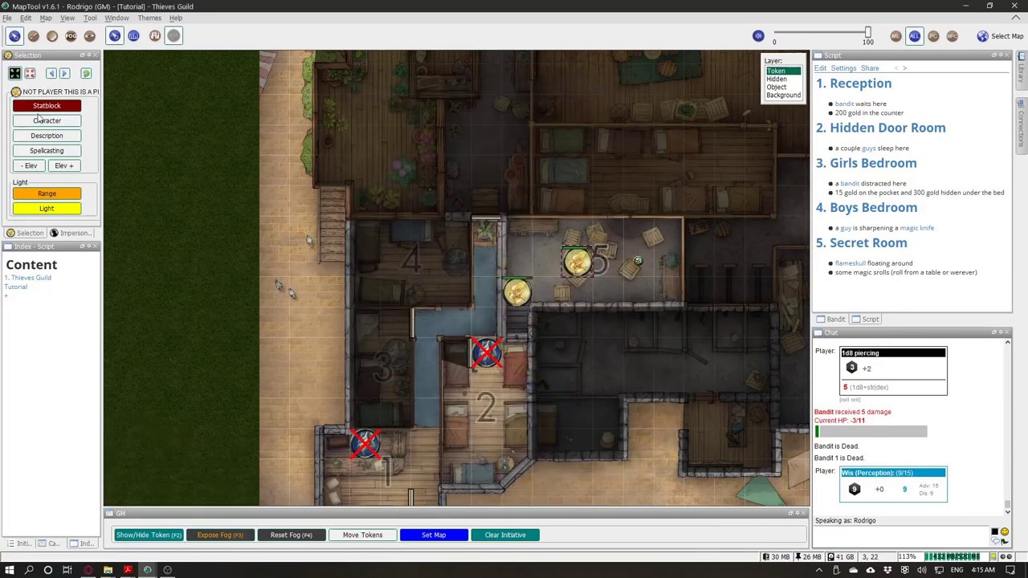
# Step: Move one Rapier from the NOT PLAYER THIS IS A PIN character sheet to Bob the Bard
pyautogui.click(37, 118)
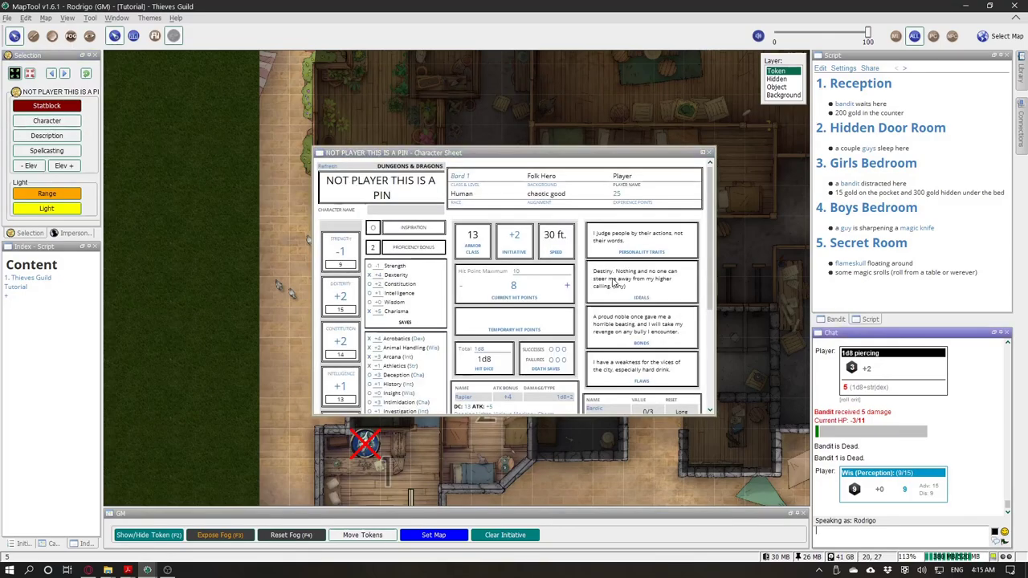
pyautogui.scroll(-5, 614, 286)
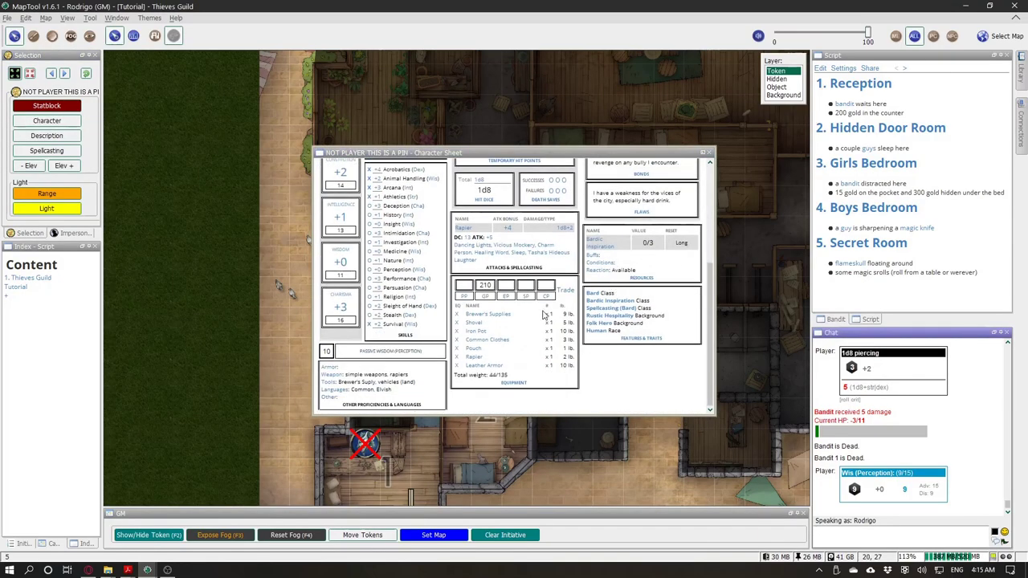
pyautogui.click(475, 358)
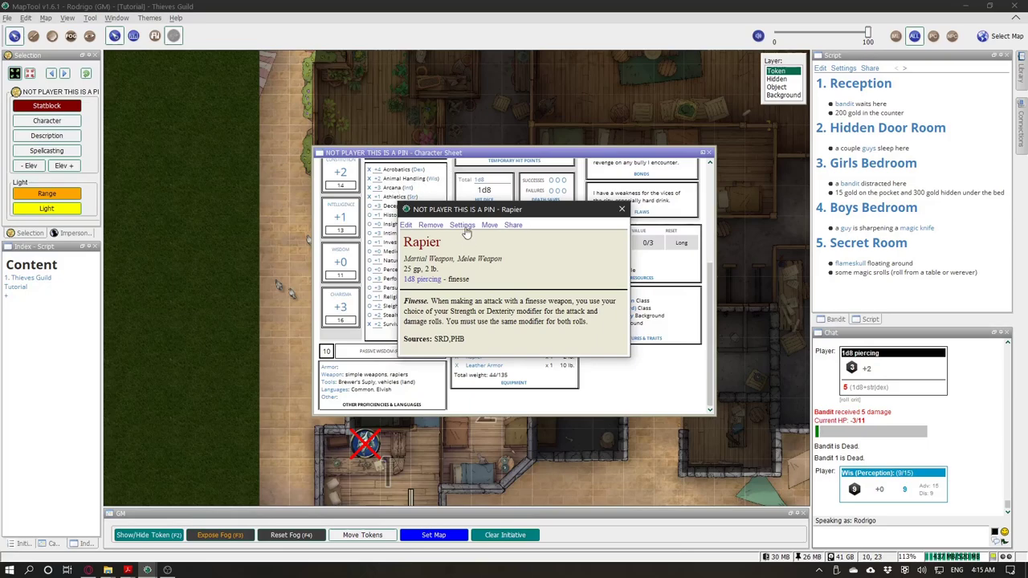
pyautogui.click(488, 226)
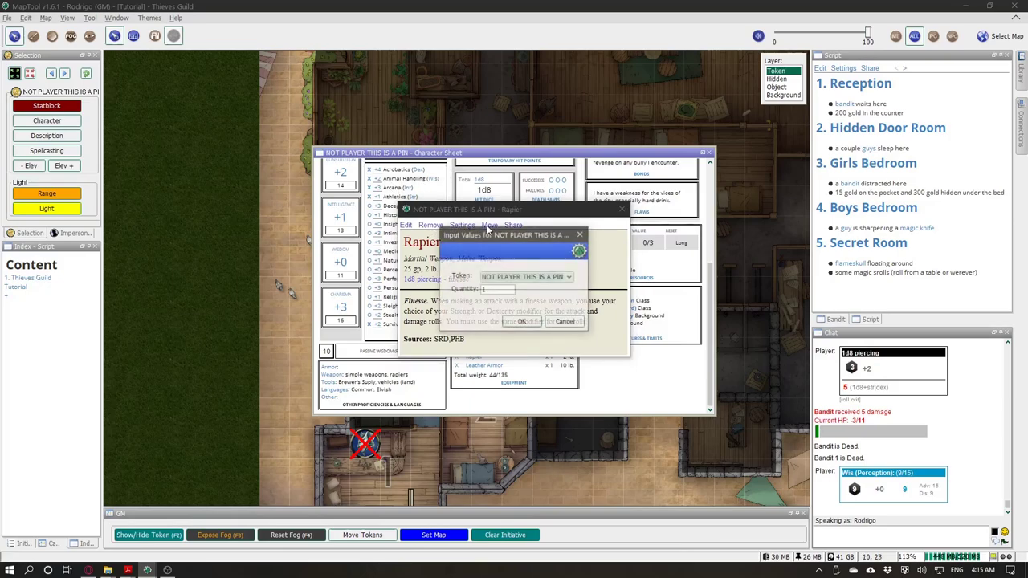
pyautogui.click(521, 277)
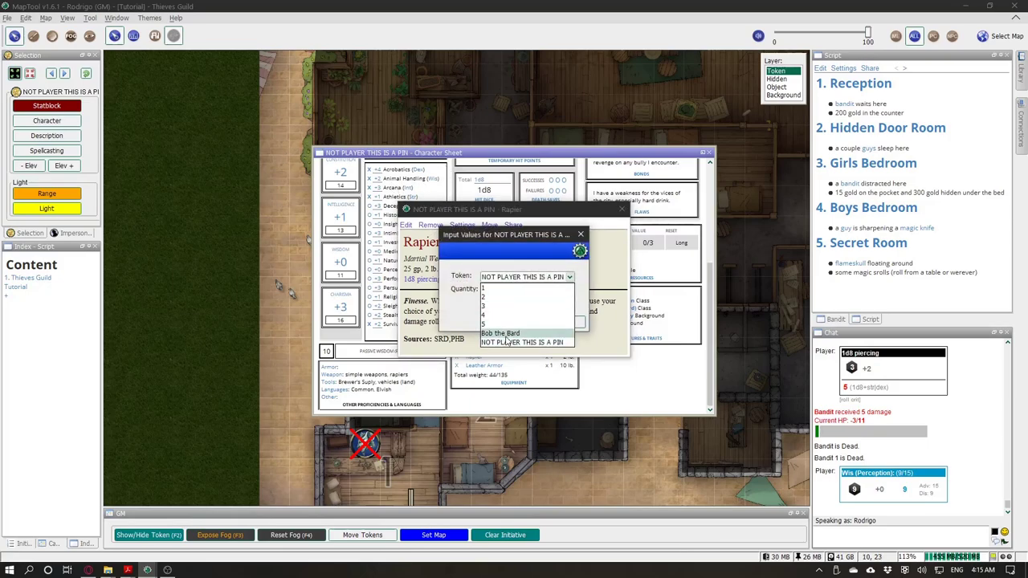
pyautogui.click(505, 334)
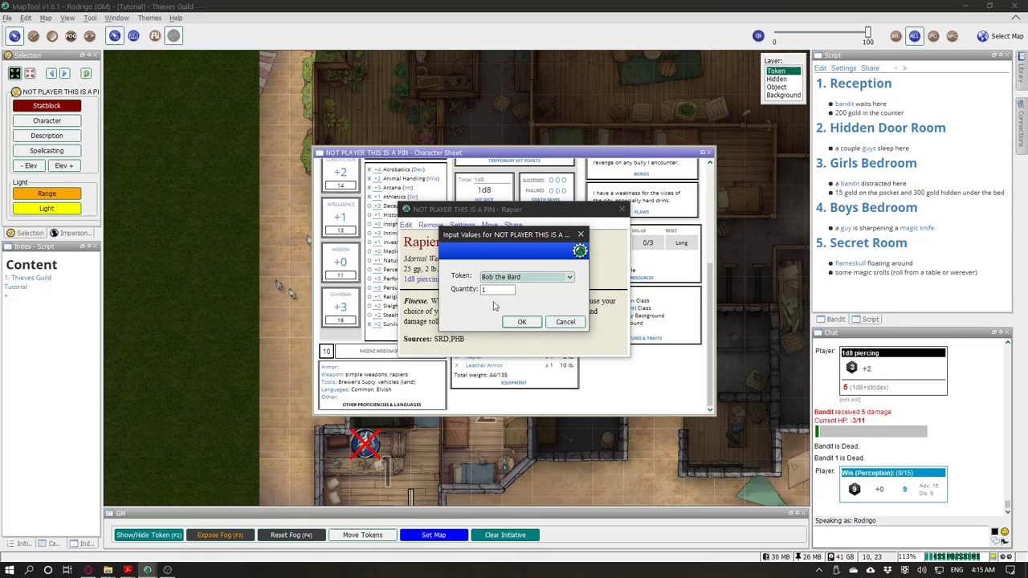
pyautogui.click(521, 323)
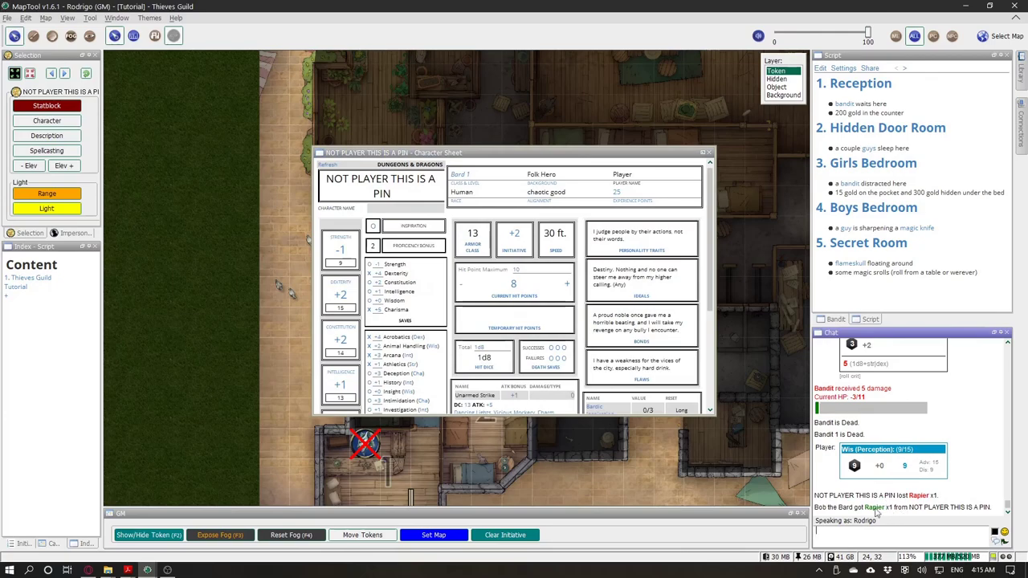
# Step: Check the equipment lists on the NOT PLAYER THIS IS A PIN and Bob the Bard character sheets
pyautogui.scroll(-3, 516, 383)
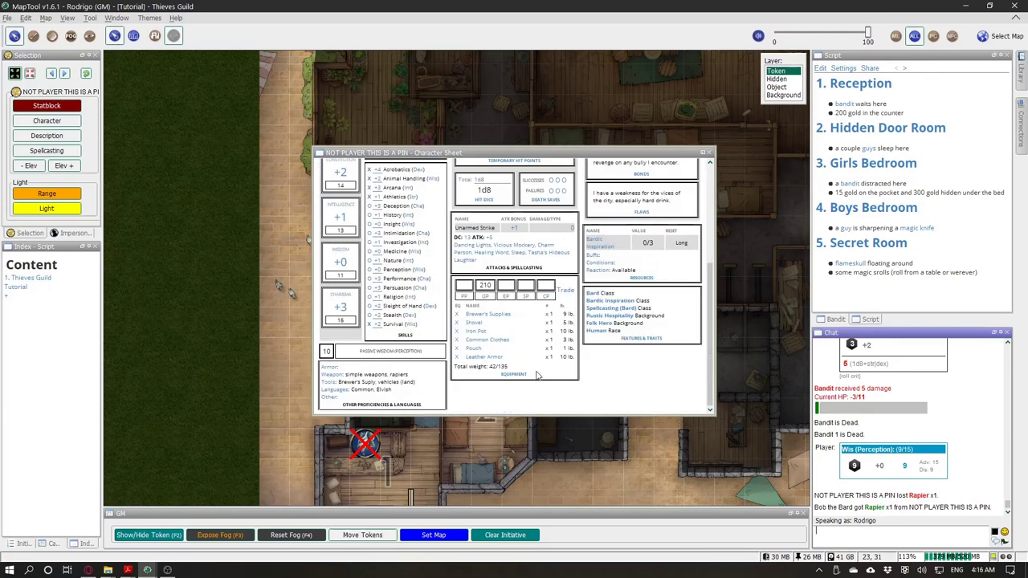
pyautogui.moveTo(573, 358); pyautogui.dragTo(466, 315)
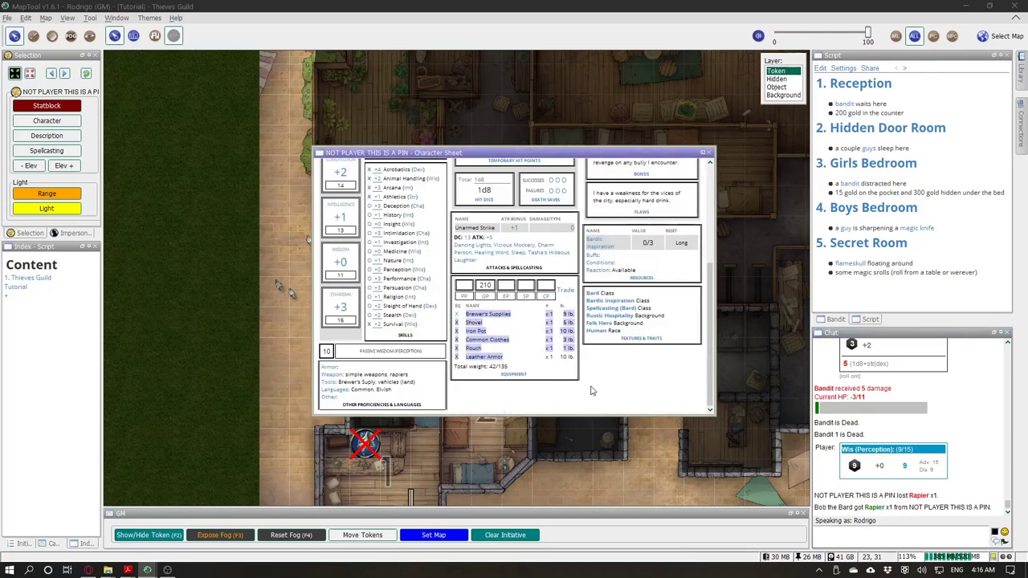
pyautogui.click(707, 152)
pyautogui.click(518, 293)
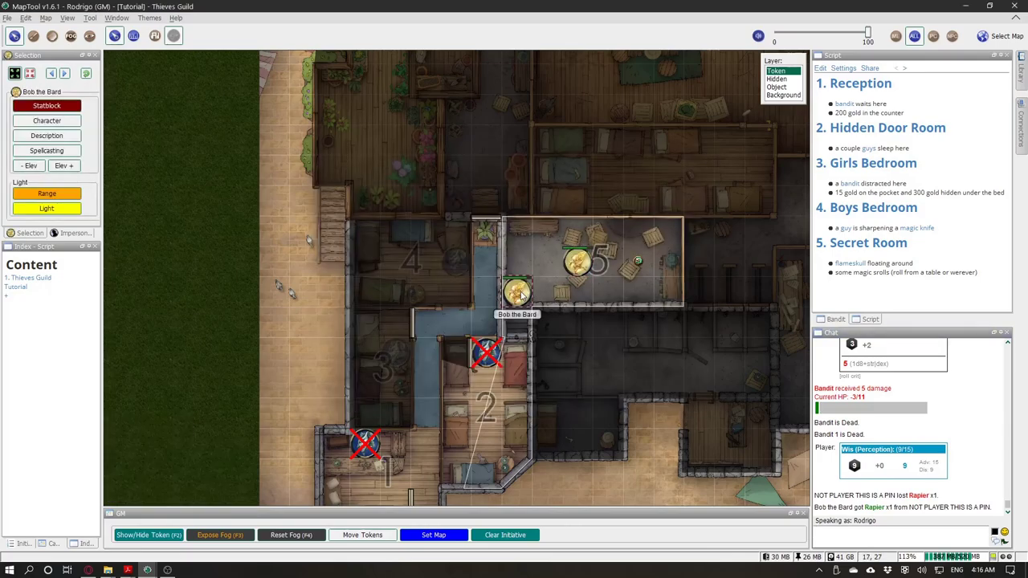
pyautogui.click(50, 122)
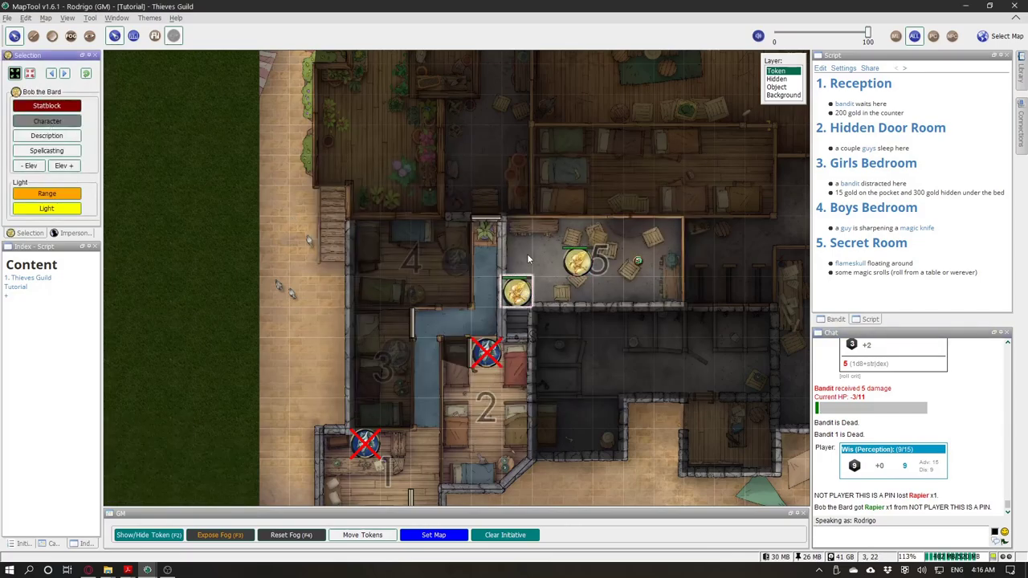
pyautogui.scroll(-3, 482, 396)
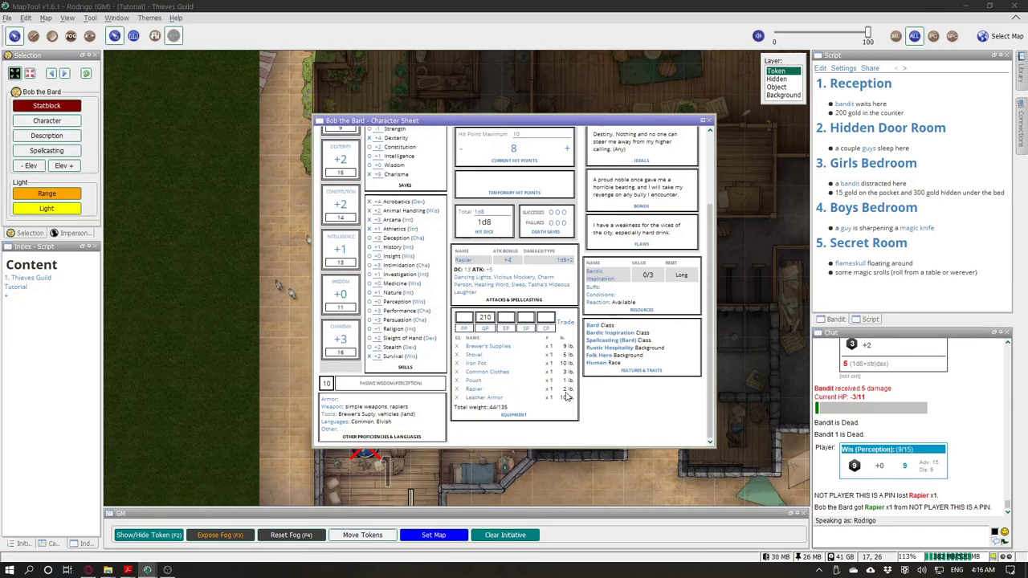
# Step: Review the attacks, coins and equipment on Bob the Bard's character sheet, and close the sheet
pyautogui.scroll(3, 538, 361)
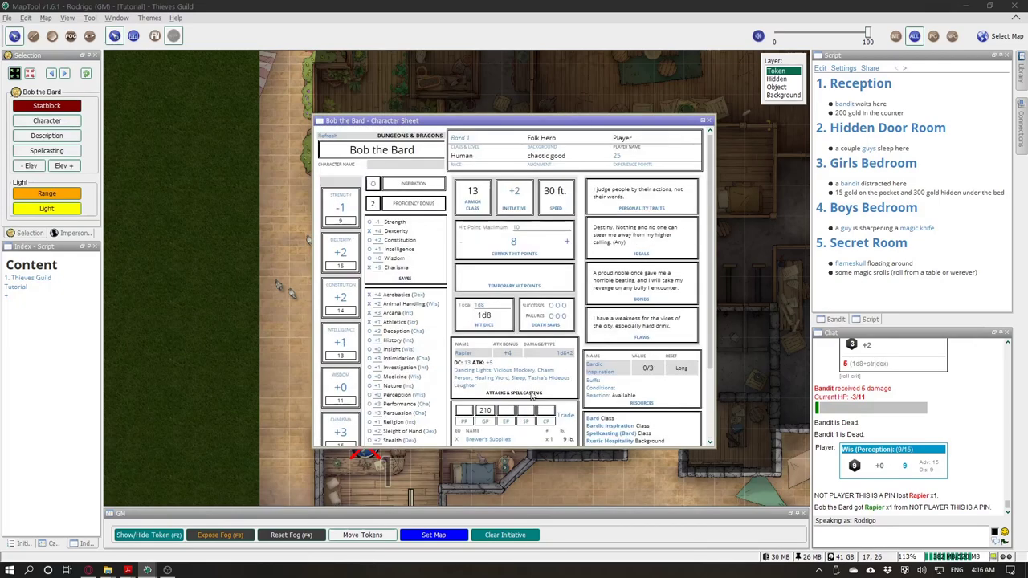
pyautogui.scroll(-2, 535, 386)
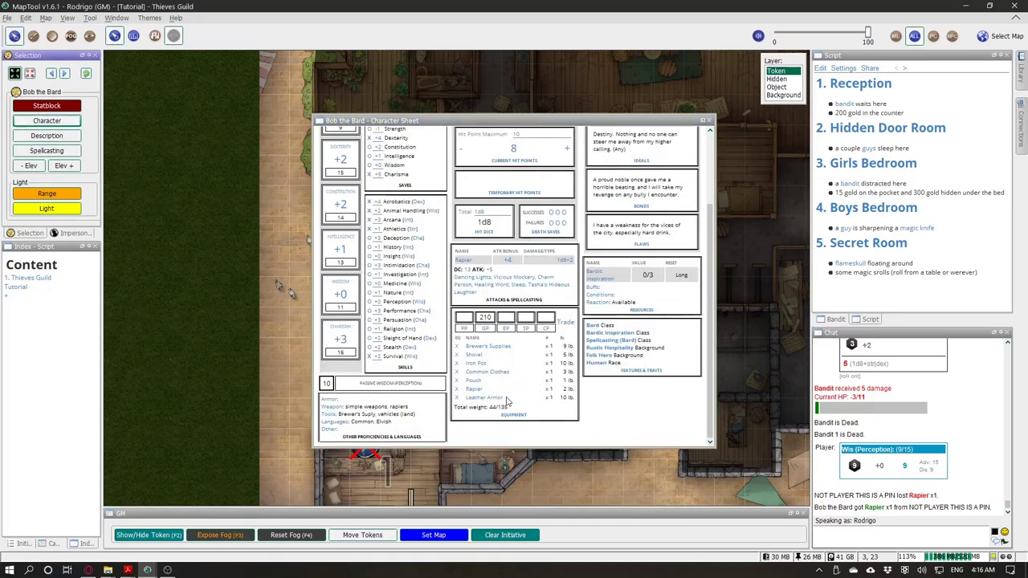
pyautogui.click(499, 397)
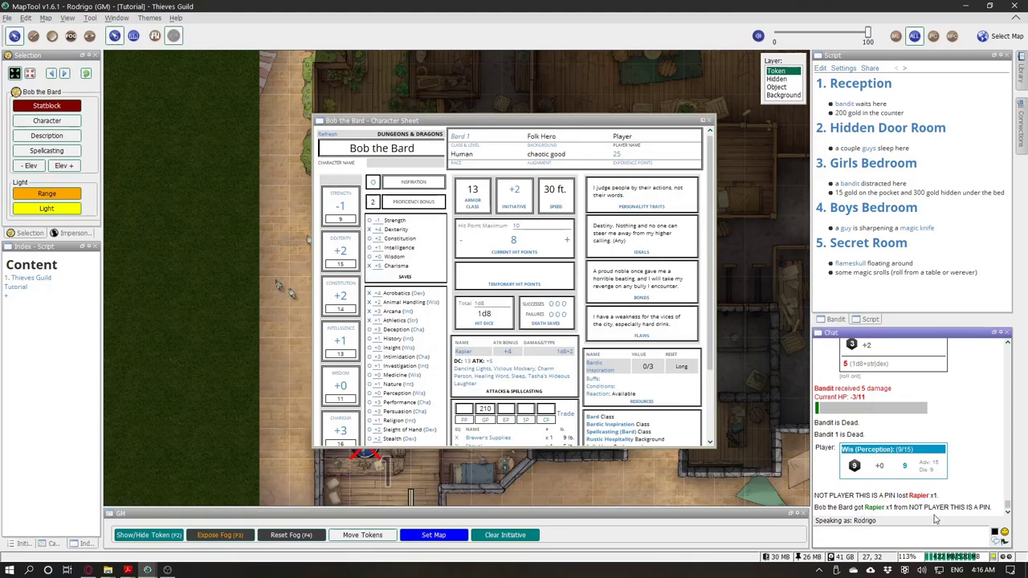
pyautogui.scroll(-2, 627, 388)
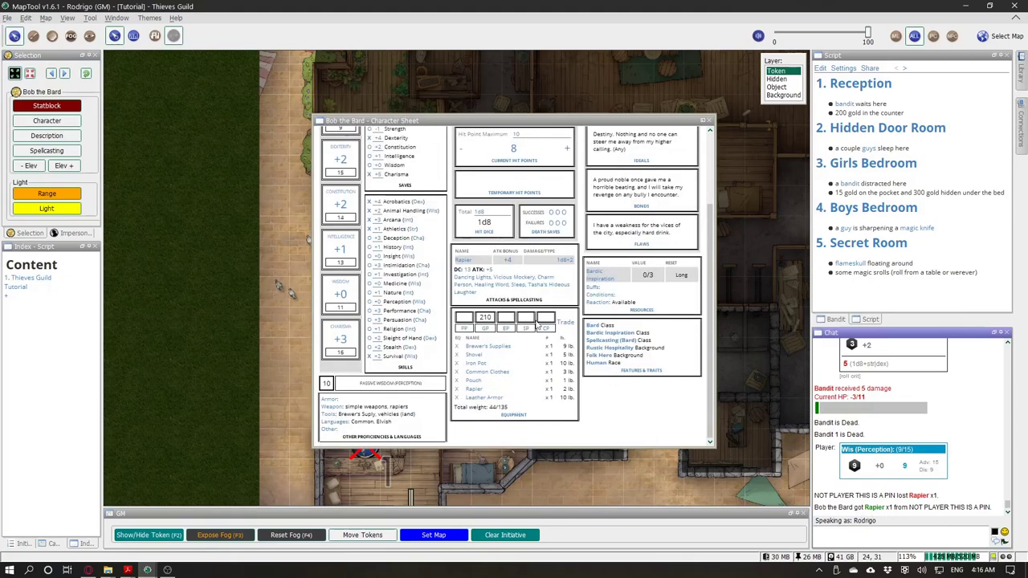
pyautogui.click(709, 120)
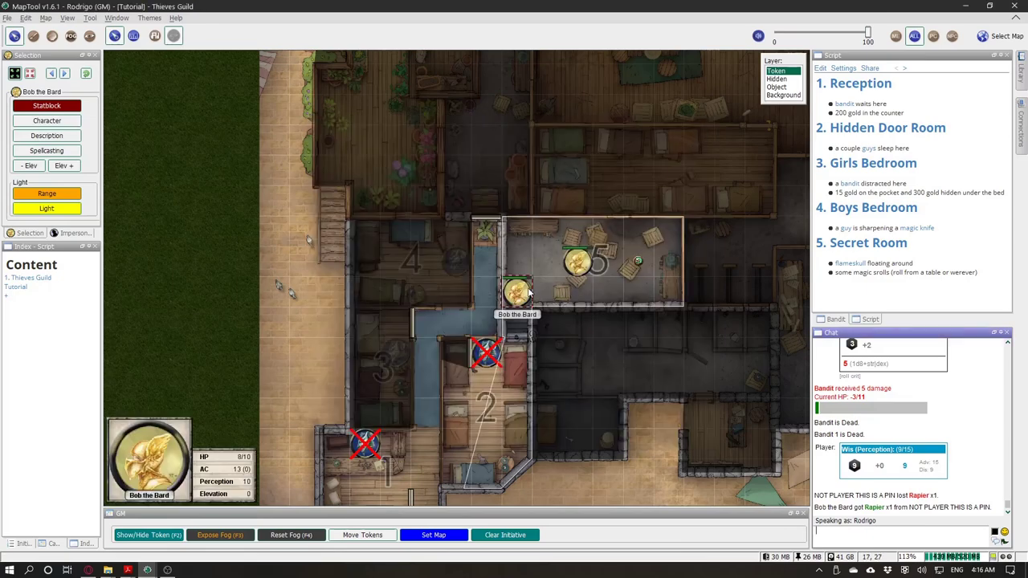
# Step: Add a Frost Dagger to the equipment on the NOT PLAYER THIS IS A PIN character sheet
pyautogui.click(578, 261)
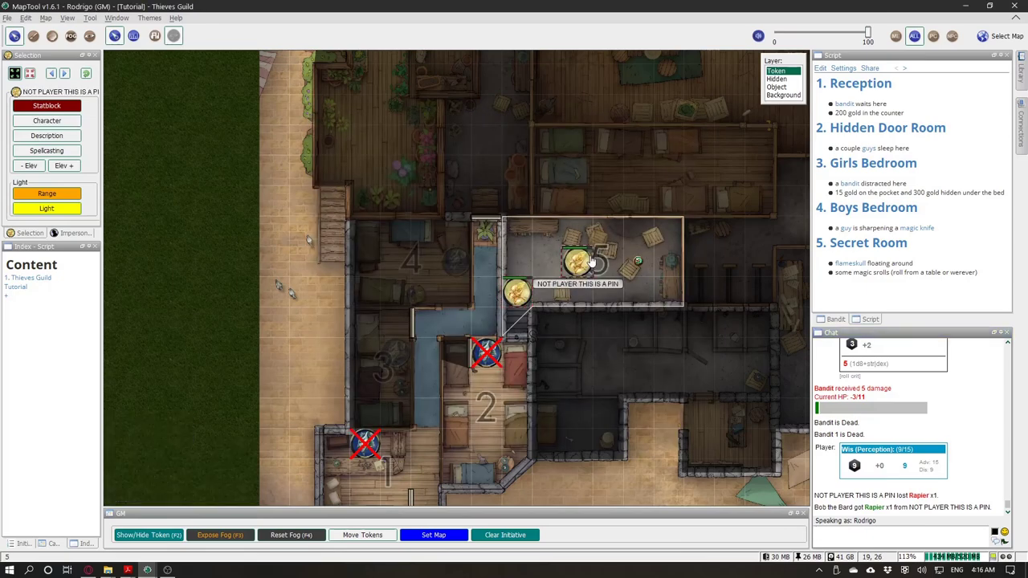
pyautogui.click(71, 124)
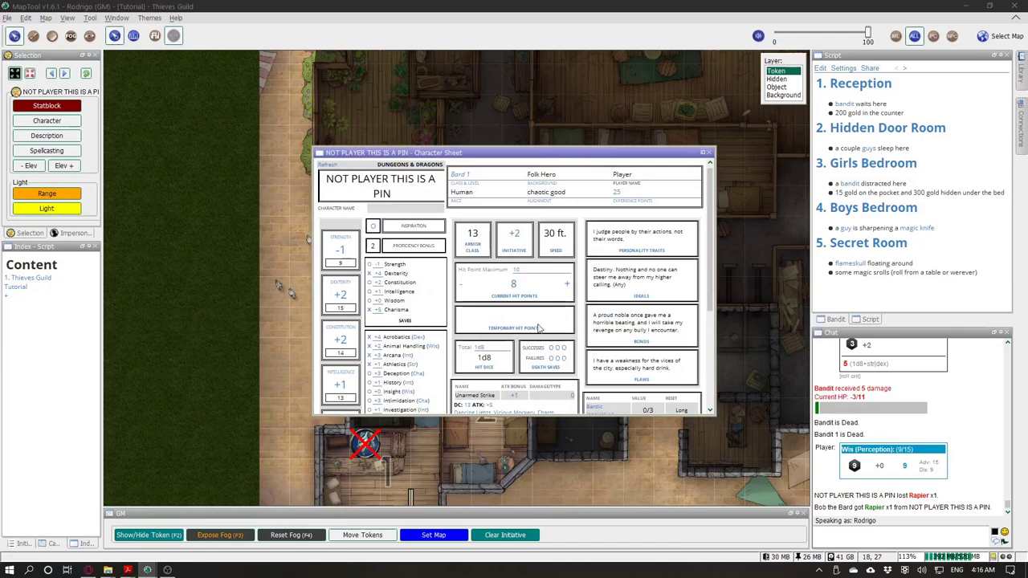
pyautogui.scroll(-5, 507, 382)
pyautogui.click(508, 375)
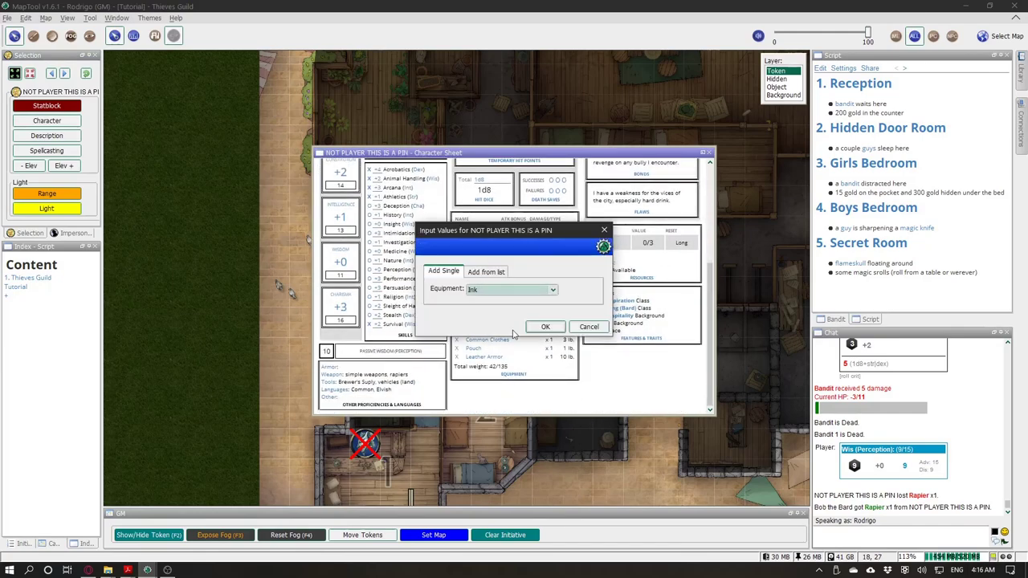
pyautogui.press('Up')
pyautogui.press('Up')
pyautogui.click(545, 326)
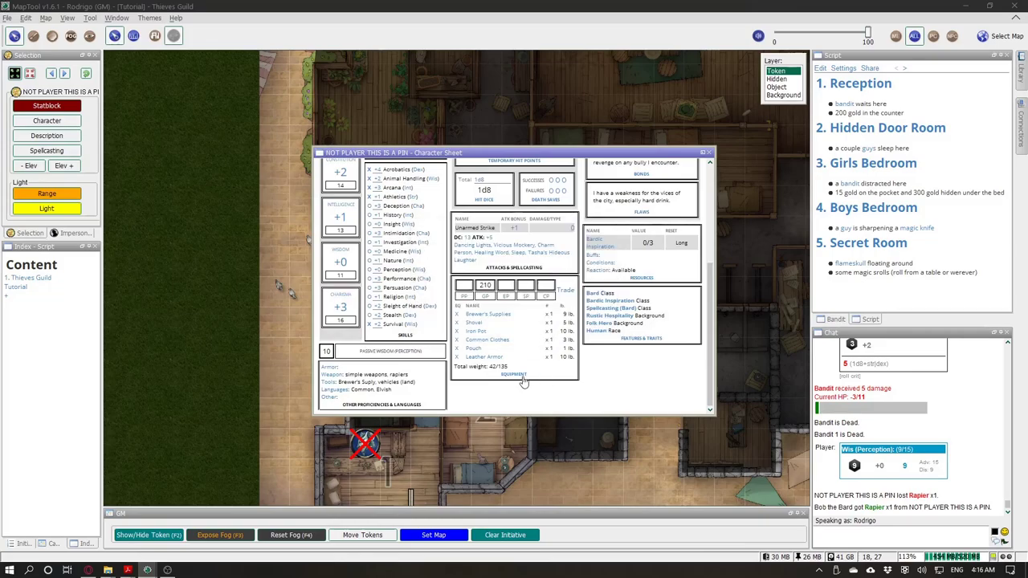
# Step: Move one Frost Dagger from NOT PLAYER THIS IS A PIN to Bob the Bard, and close the pin's character sheet
pyautogui.scroll(-5, 539, 359)
pyautogui.click(486, 374)
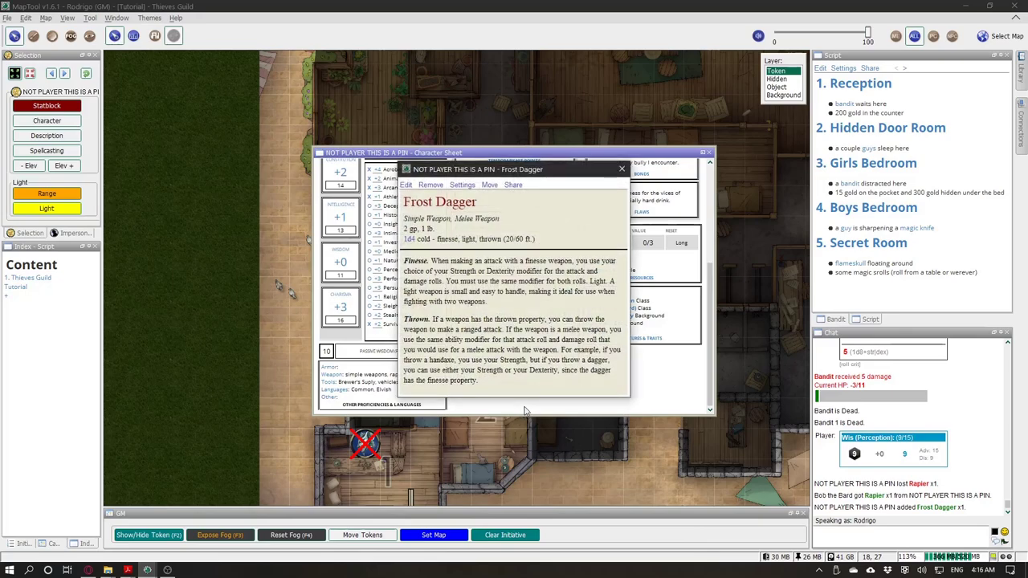
pyautogui.click(431, 185)
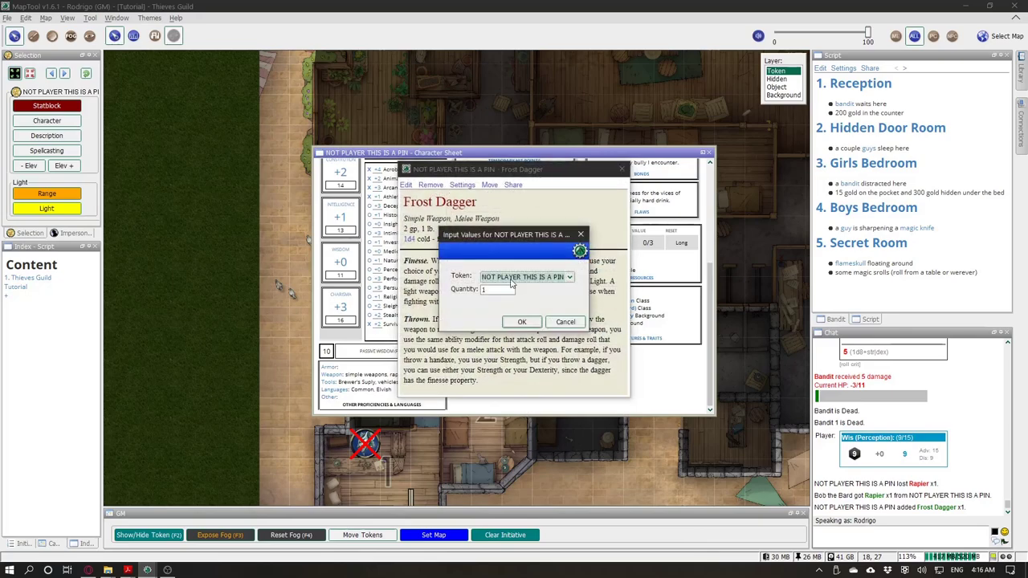
pyautogui.click(528, 277)
pyautogui.click(520, 332)
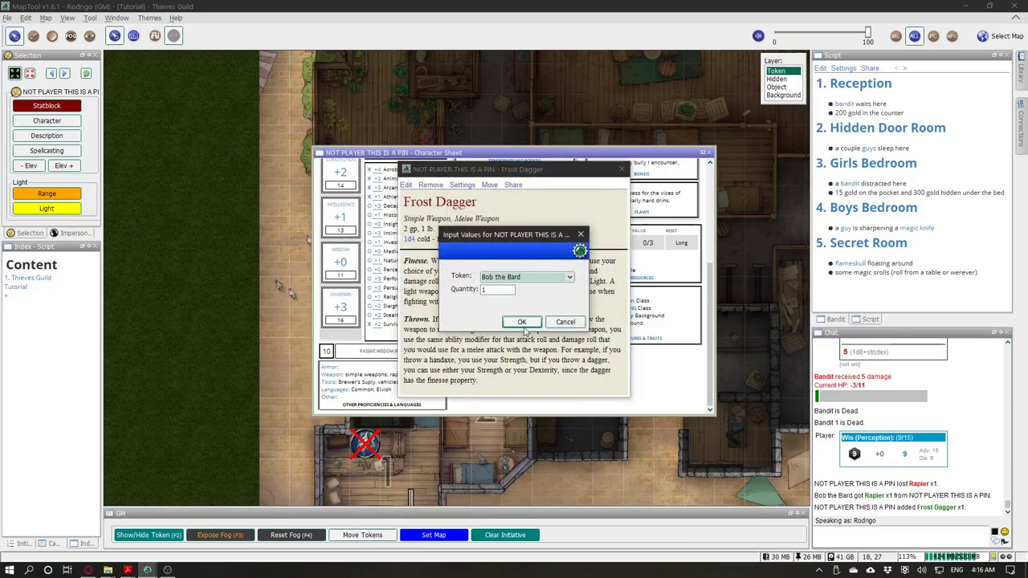
pyautogui.click(529, 330)
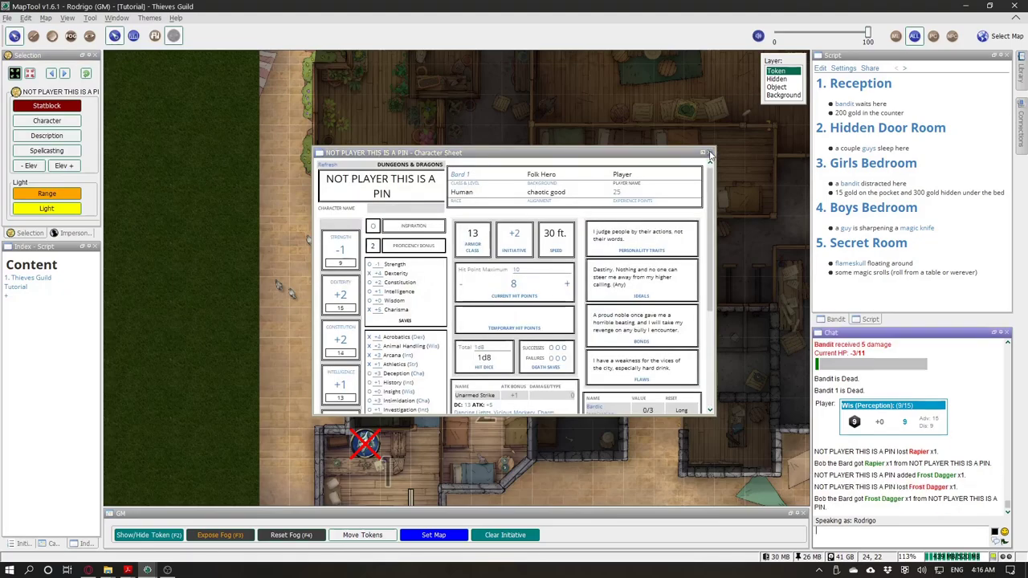
pyautogui.click(709, 152)
# Step: Examine the Frost Dagger entry in Bob the Bard's equipment, and close its description and the character sheet
pyautogui.hotkey('alt', 'Tab')
pyautogui.hotkey('alt', 'Tab')
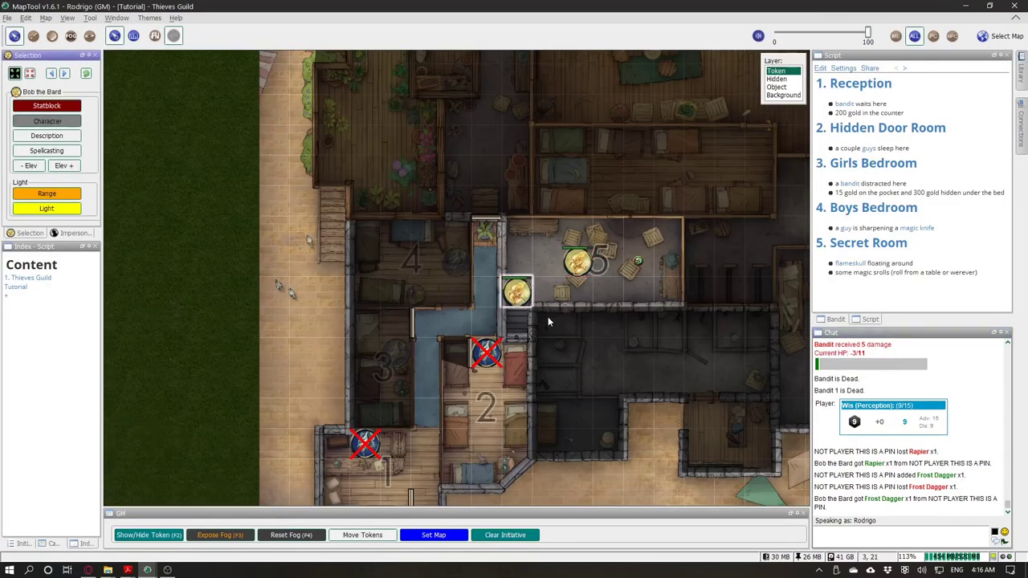
pyautogui.scroll(-3, 538, 349)
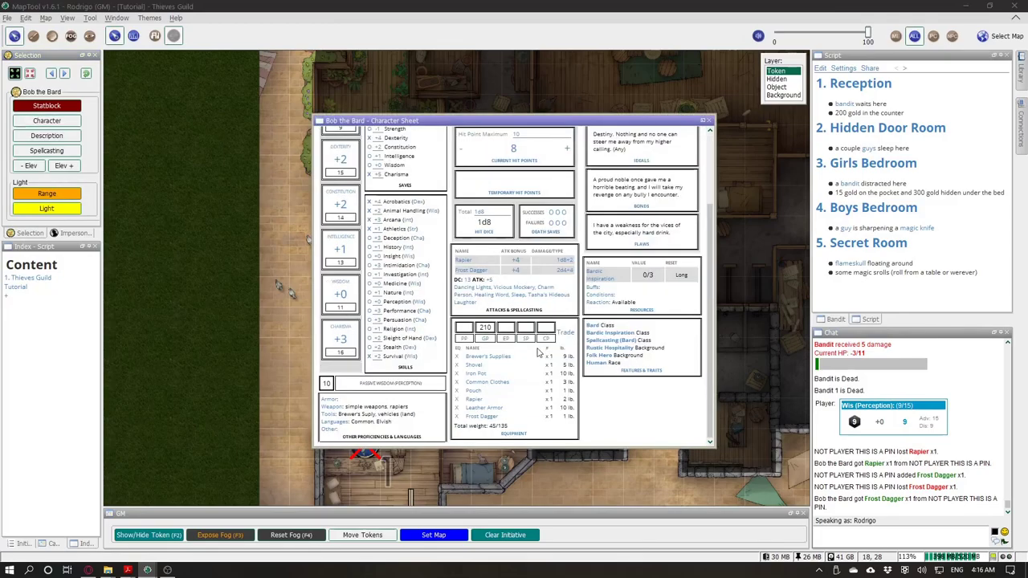
pyautogui.click(477, 416)
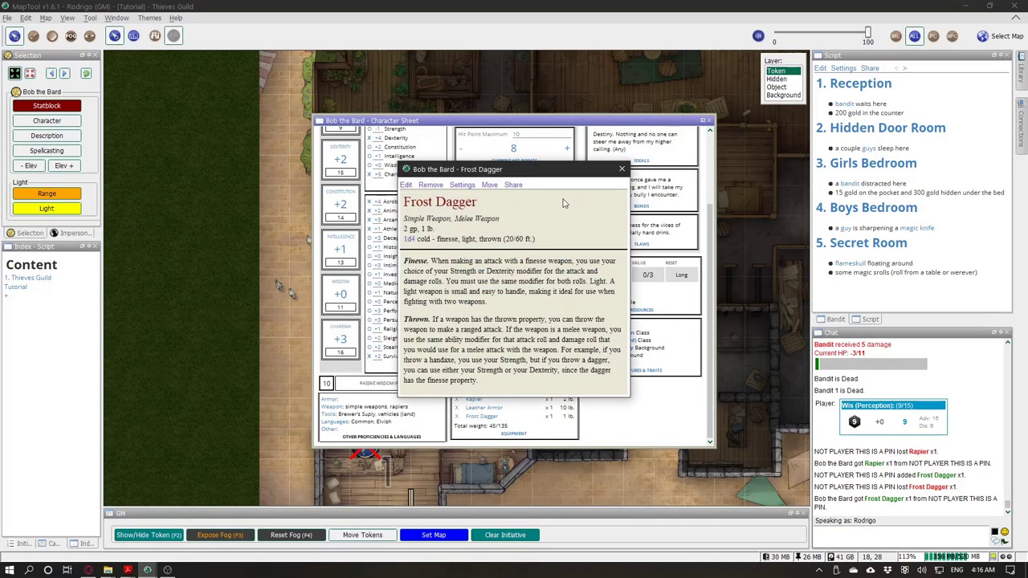
pyautogui.click(621, 168)
pyautogui.click(708, 120)
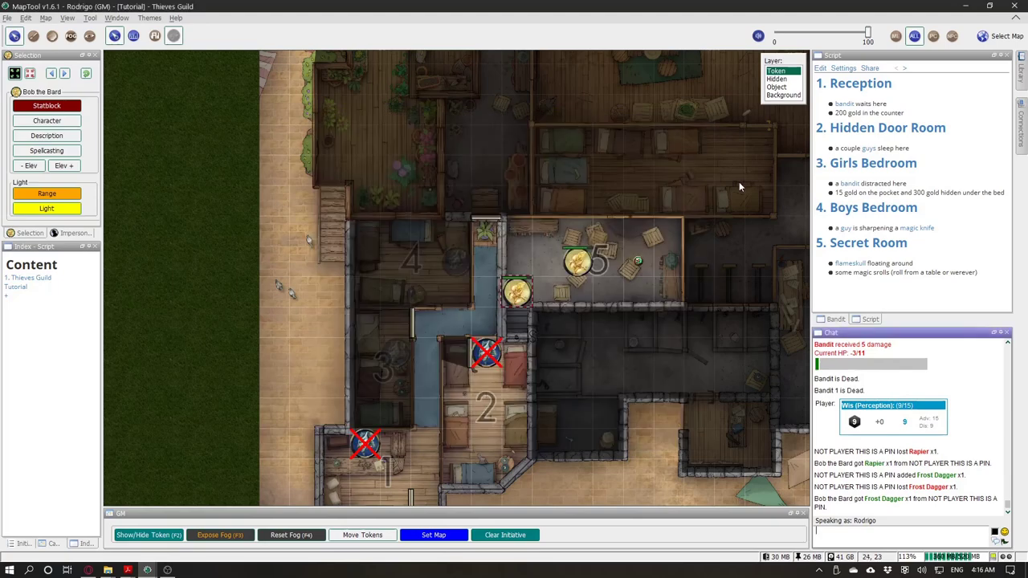
# Step: Open the notes of the pin for room 4, Boys Bedroom, and view its linked magic knife item
pyautogui.click(867, 322)
pyautogui.click(840, 322)
pyautogui.click(880, 322)
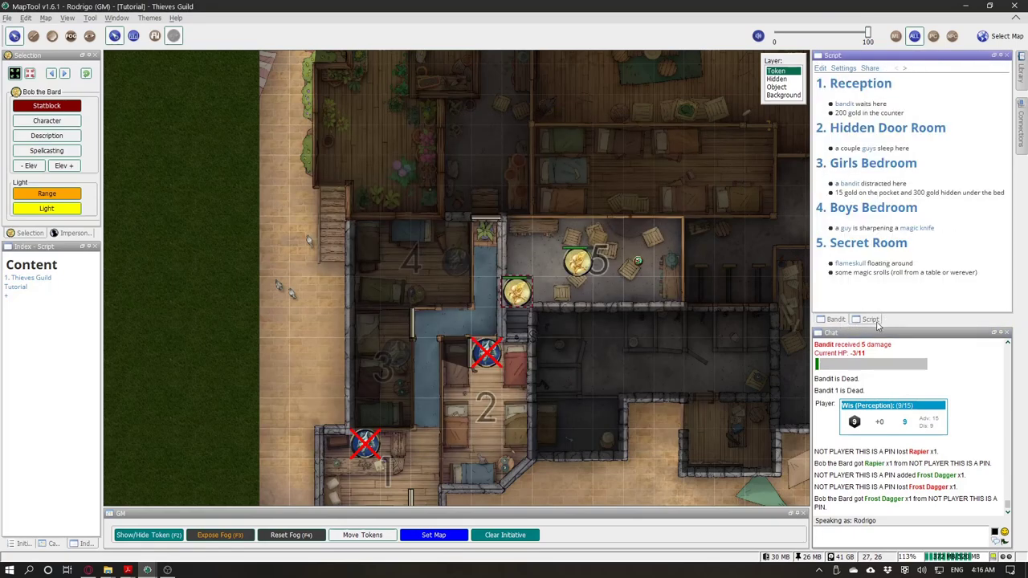
pyautogui.click(862, 205)
pyautogui.click(47, 120)
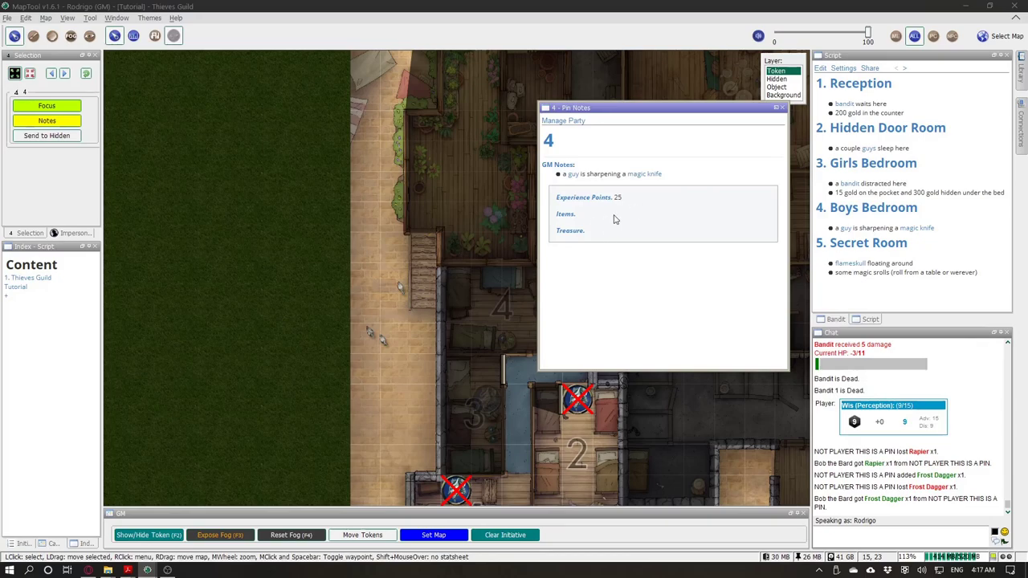
pyautogui.click(639, 178)
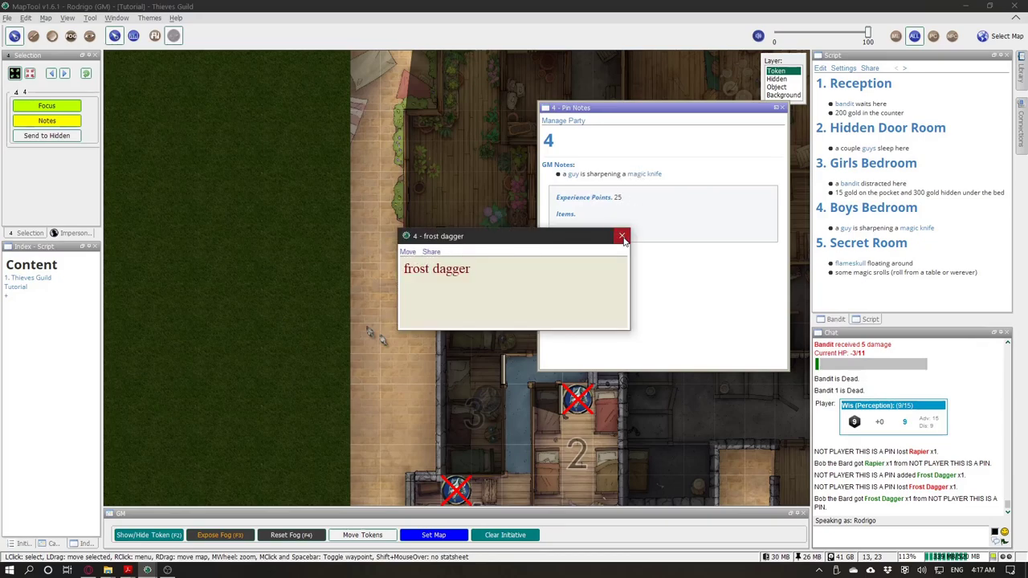
pyautogui.click(622, 237)
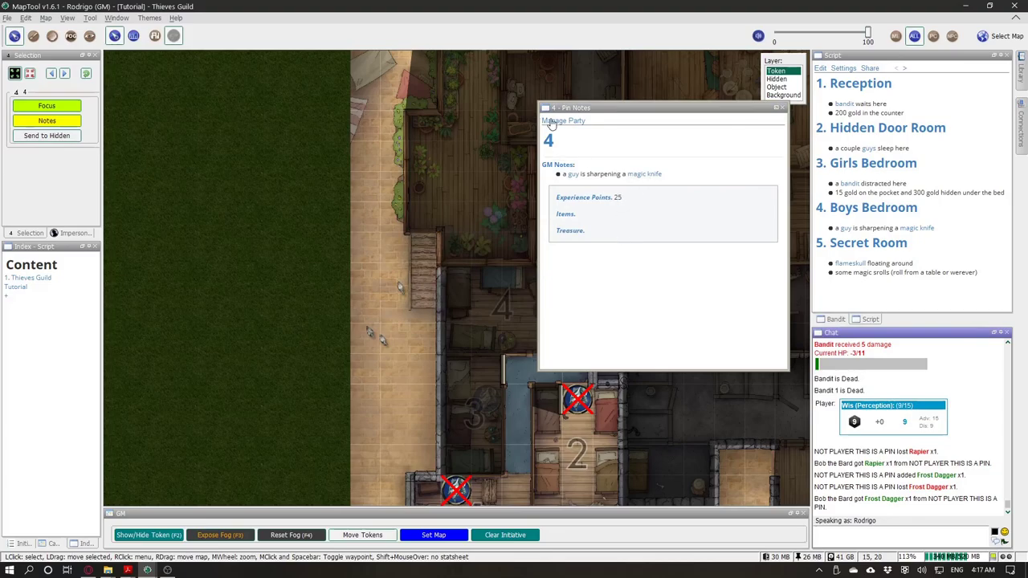
# Step: View pin 4's GM Notes editor and the party overview, closing both without changes
pyautogui.click(557, 165)
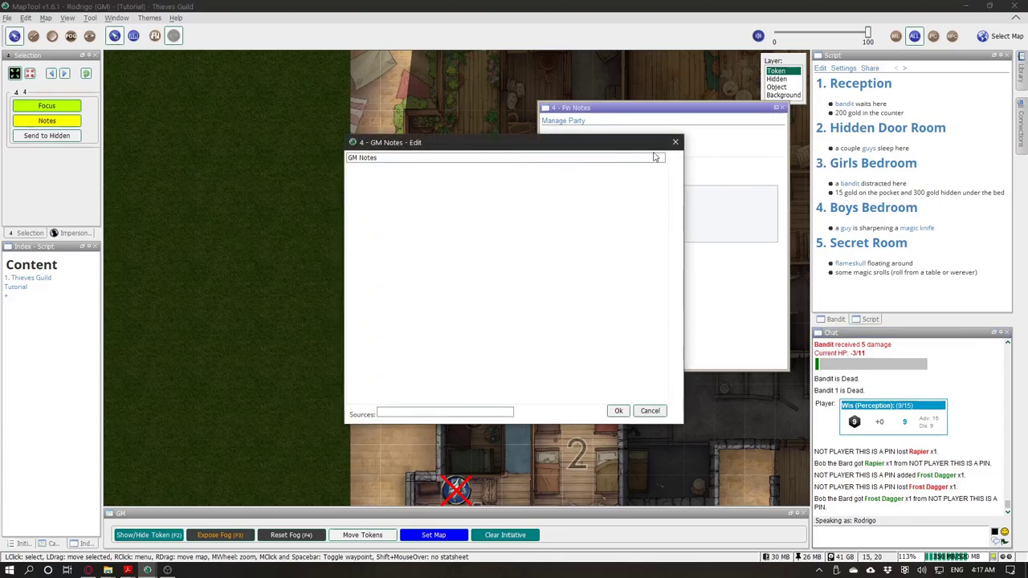
pyautogui.click(674, 142)
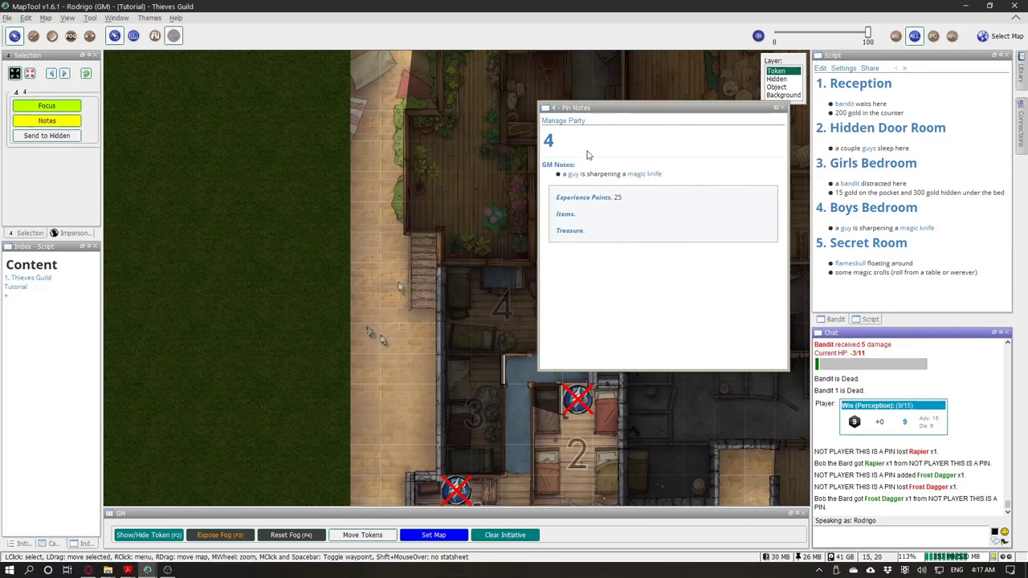
pyautogui.click(564, 122)
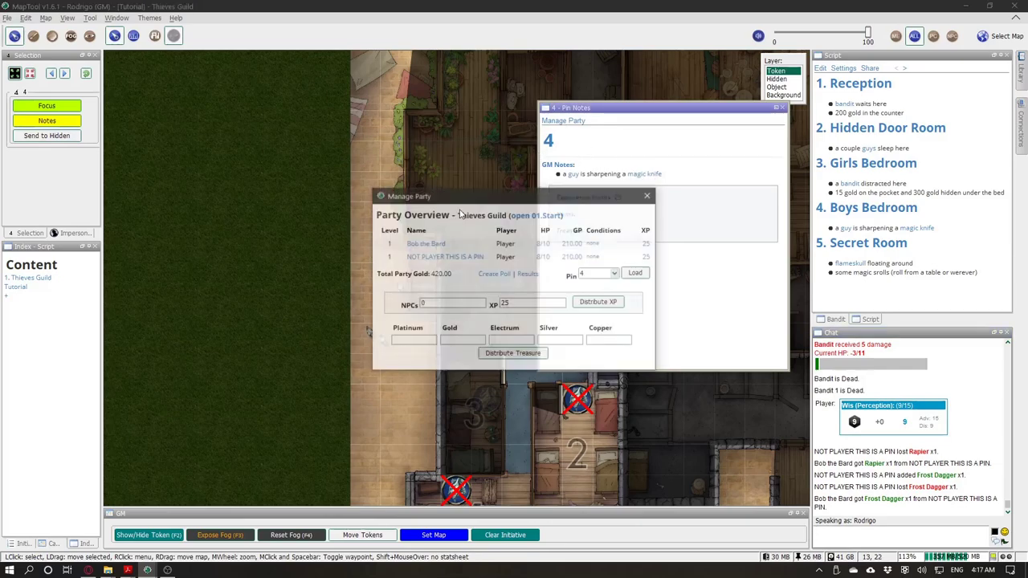
pyautogui.click(649, 194)
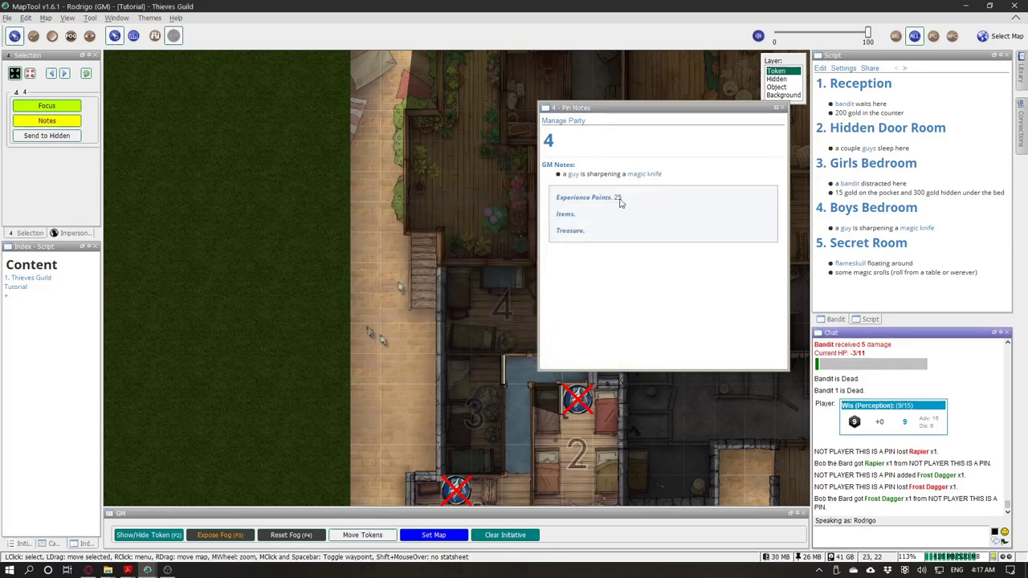
# Step: Replace pin 4's GM Notes with the item link [frost dagger](item "Frost Dagger")
pyautogui.click(633, 175)
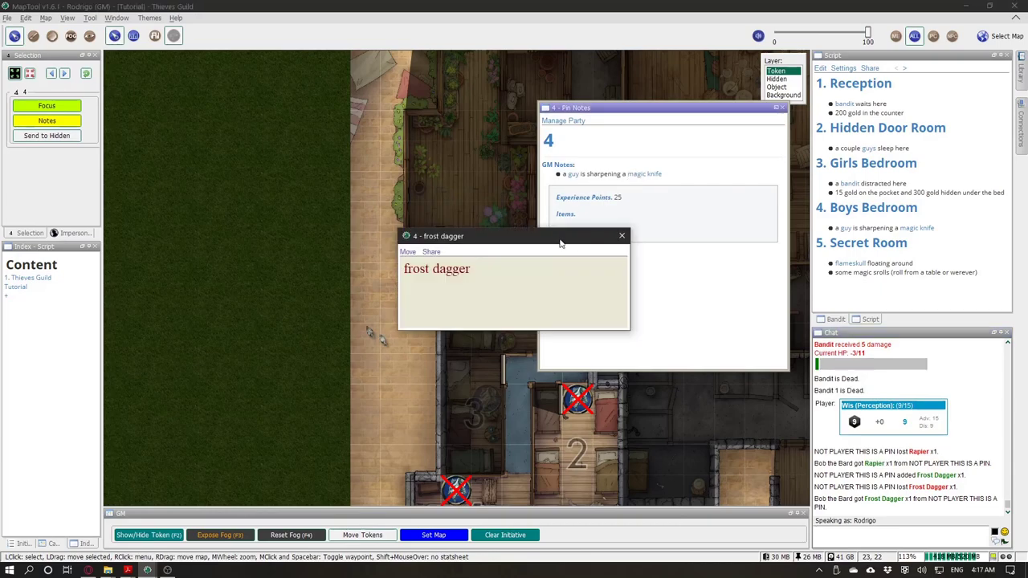
pyautogui.click(621, 235)
pyautogui.click(551, 171)
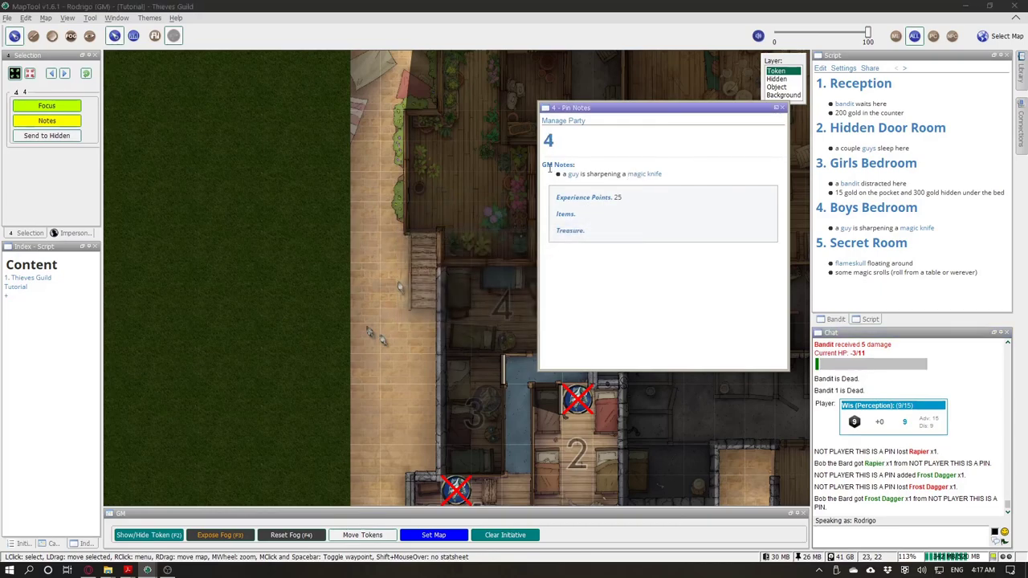
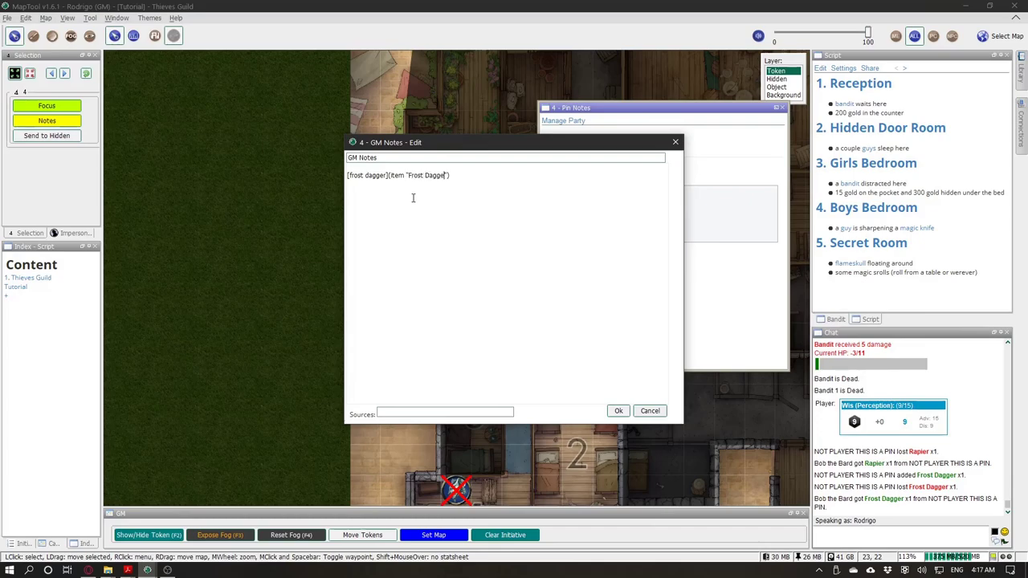
pyautogui.write('r')
pyautogui.click(618, 411)
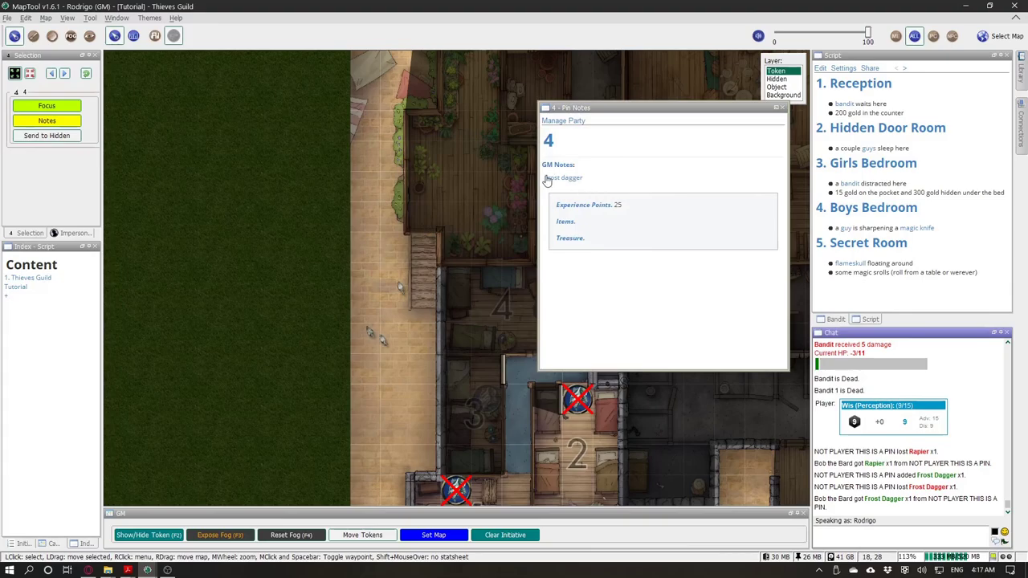
# Step: Try to move one Frost Dagger from the pin 4 notes to another token, and close the notes
pyautogui.click(547, 178)
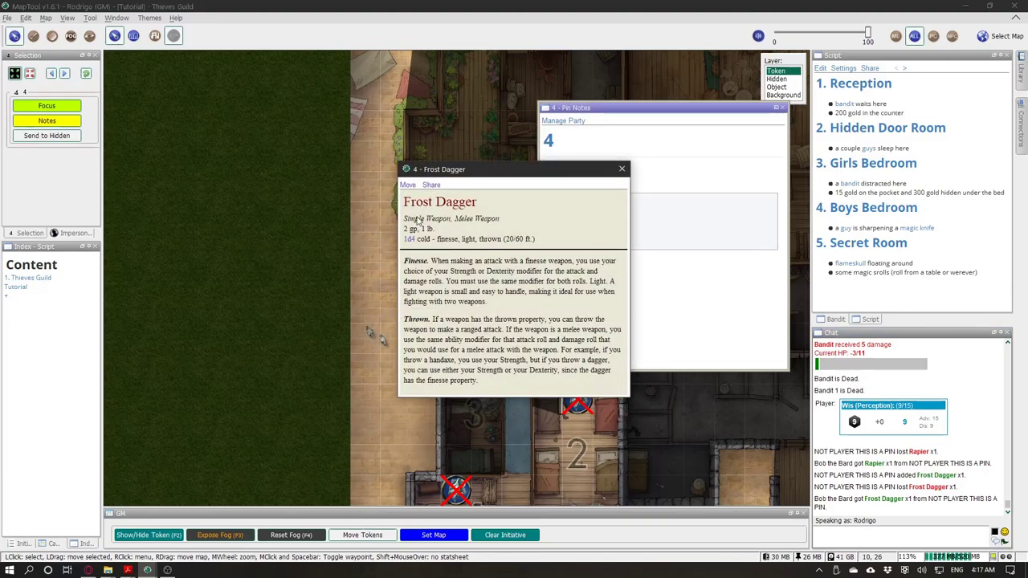
pyautogui.click(408, 185)
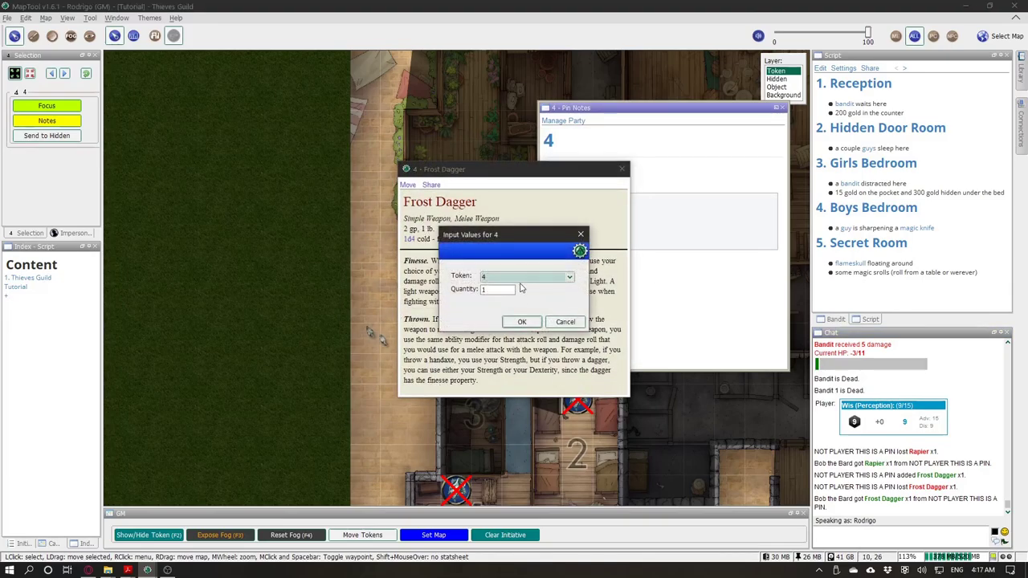
pyautogui.click(523, 276)
pyautogui.click(507, 334)
pyautogui.click(520, 322)
pyautogui.click(622, 169)
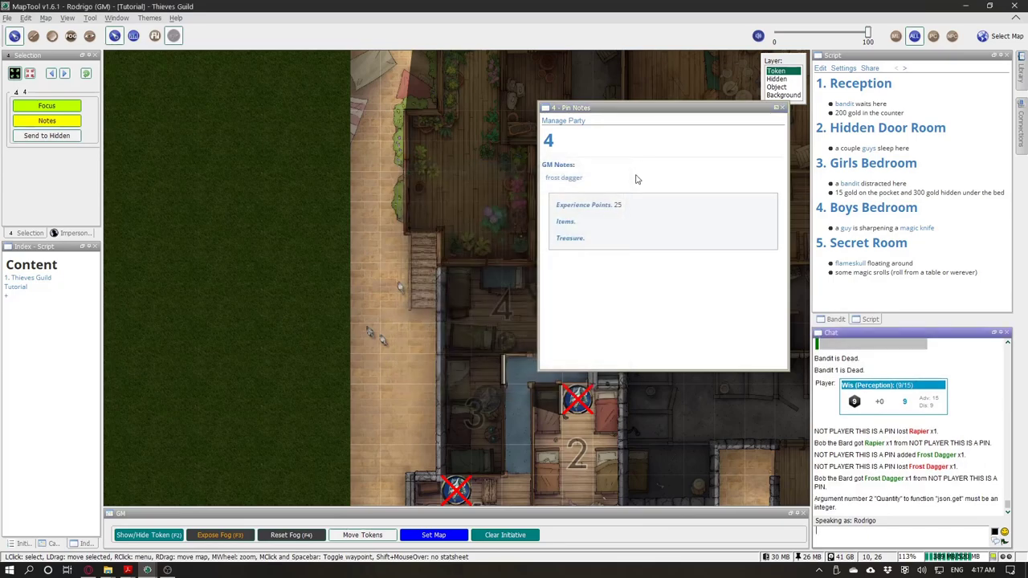
pyautogui.click(777, 108)
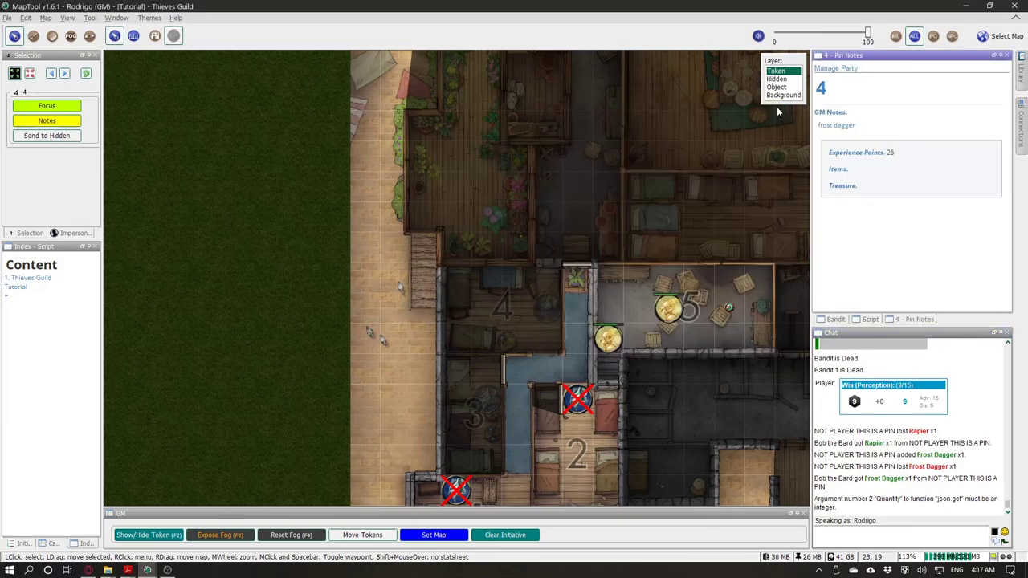
pyautogui.click(1007, 56)
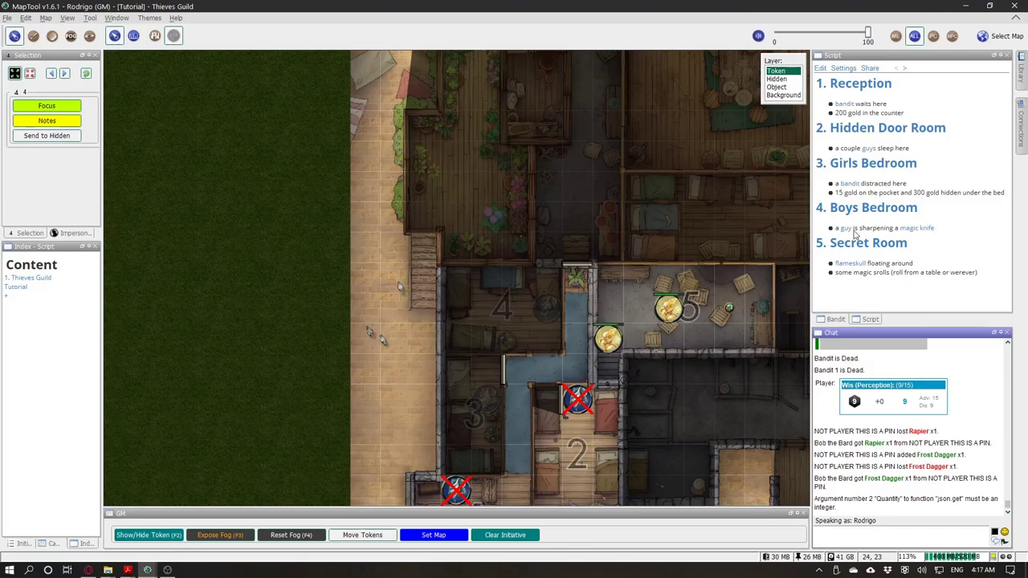
pyautogui.moveTo(675, 316)
pyautogui.moveTo(597, 353); pyautogui.dragTo(566, 281)
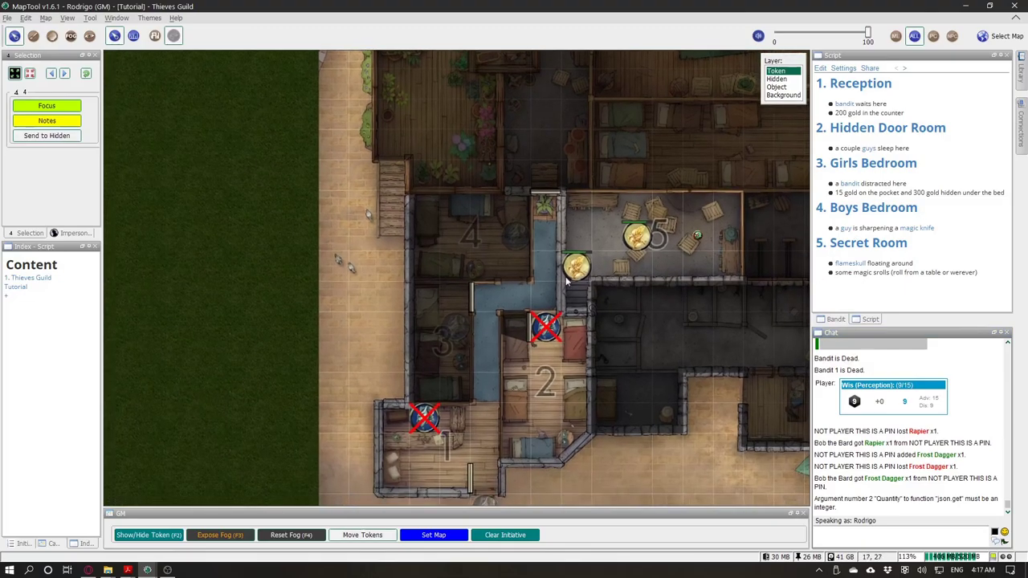
pyautogui.moveTo(538, 350); pyautogui.dragTo(508, 264)
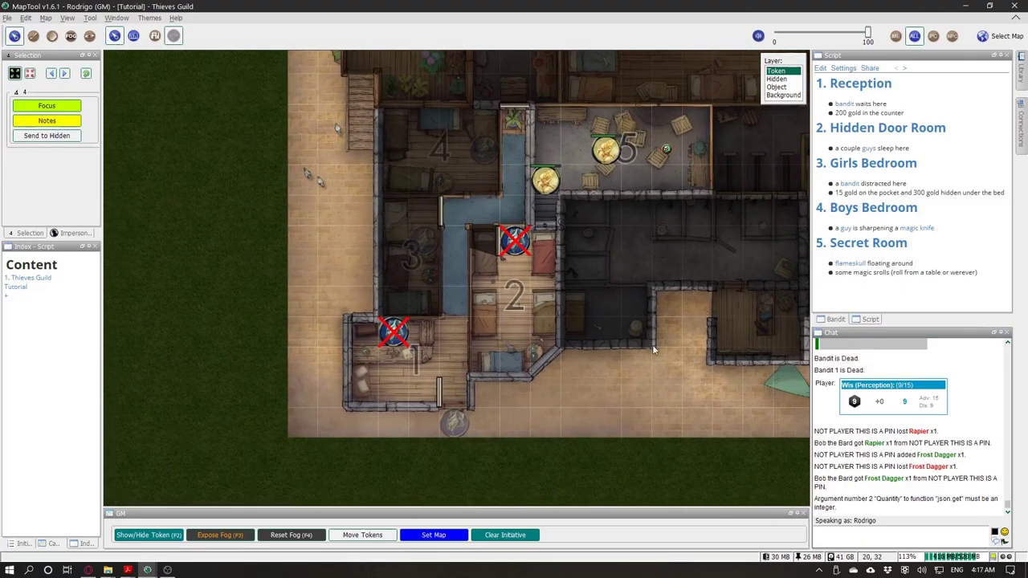
pyautogui.moveTo(619, 243); pyautogui.dragTo(623, 270)
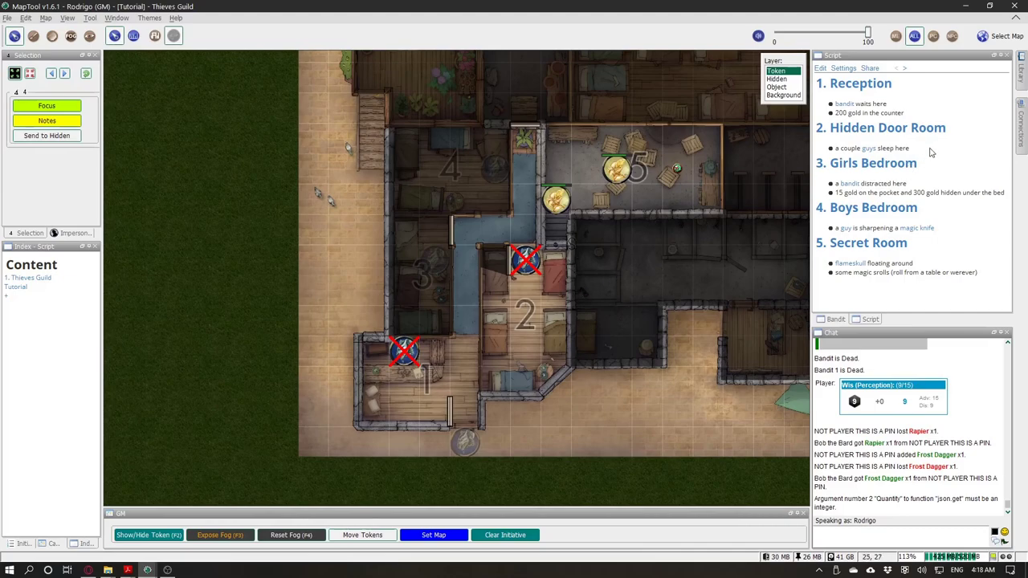
pyautogui.moveTo(615, 252); pyautogui.dragTo(624, 241)
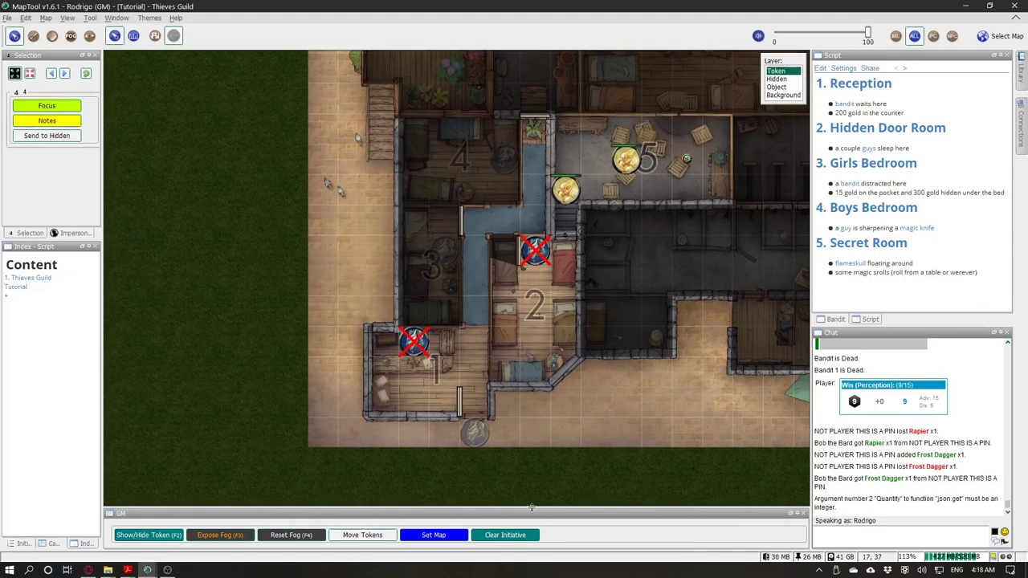
# Step: Go forward to the script's Tutorial page and review its outline through the exporting and importing topics
pyautogui.click(836, 319)
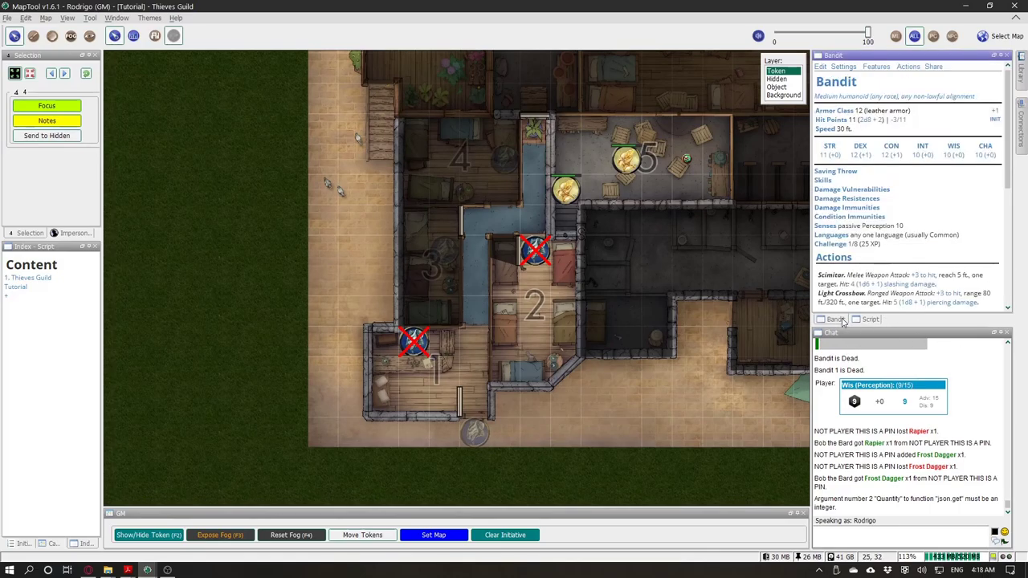
pyautogui.click(870, 319)
pyautogui.click(905, 69)
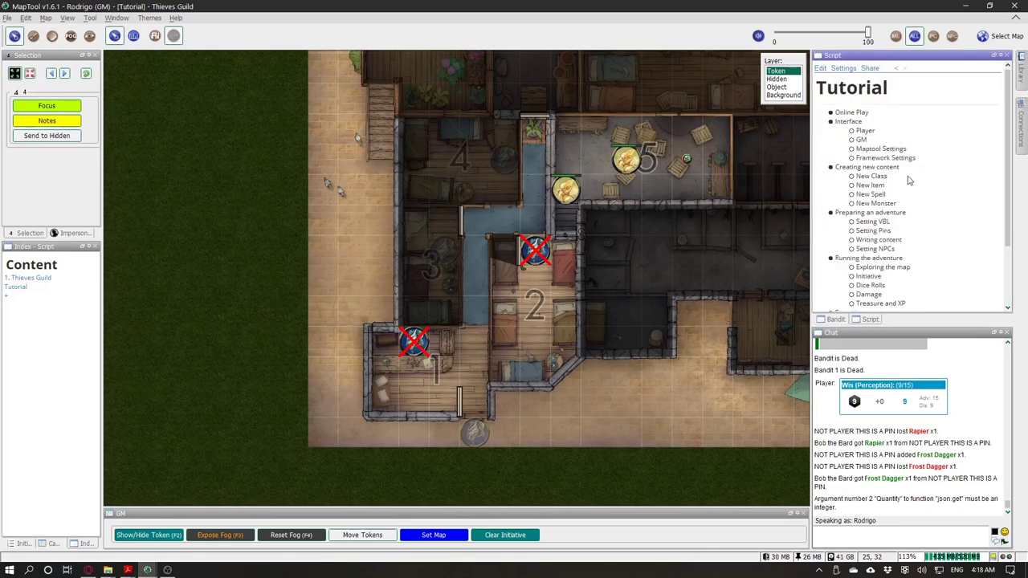
pyautogui.scroll(-5, 915, 184)
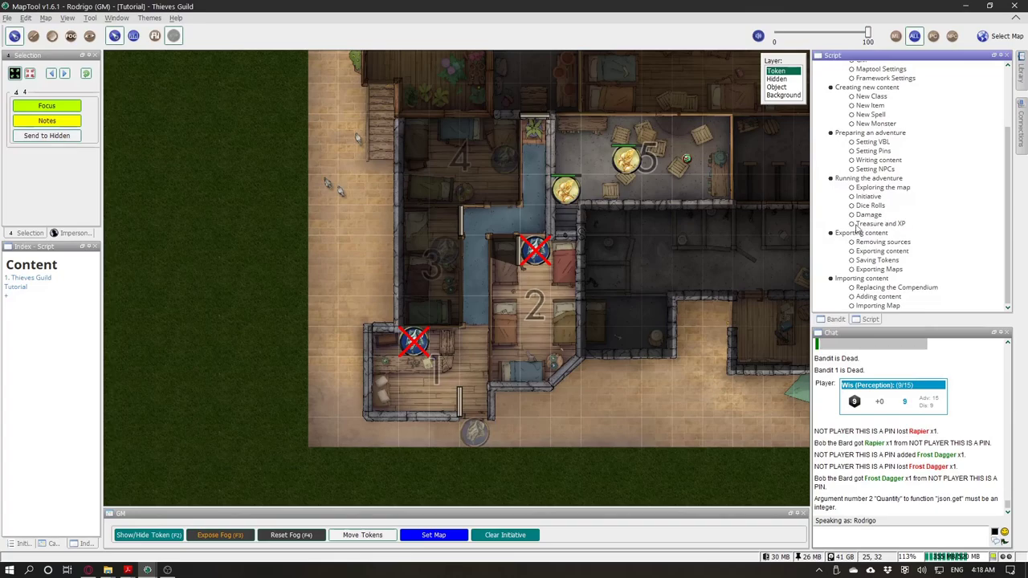
pyautogui.moveTo(856, 230); pyautogui.dragTo(927, 271)
pyautogui.click(924, 268)
pyautogui.click(608, 266)
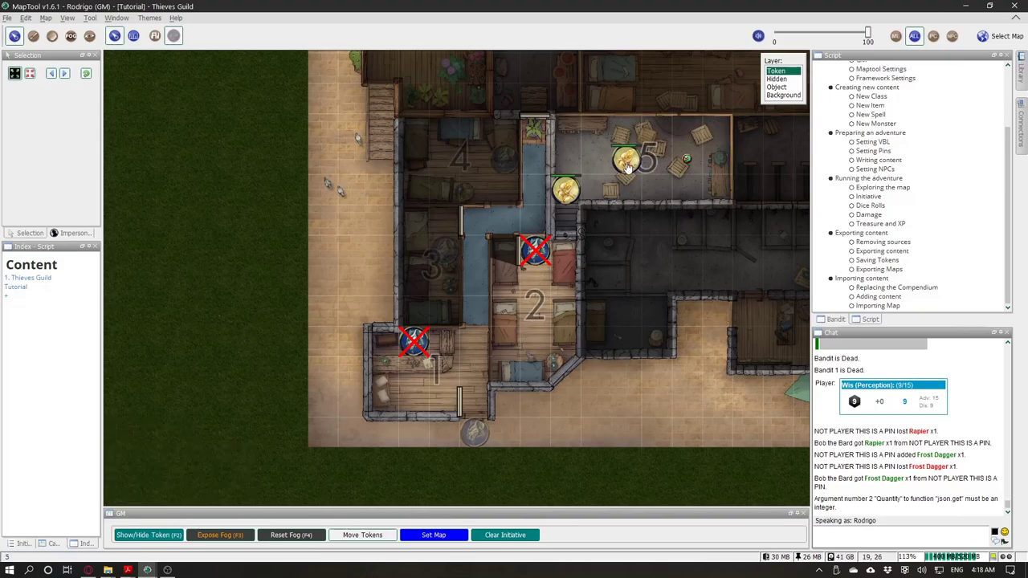
# Step: Open Bob the Bard's character sheet and inspect the Frost Dagger in his equipment
pyautogui.click(565, 190)
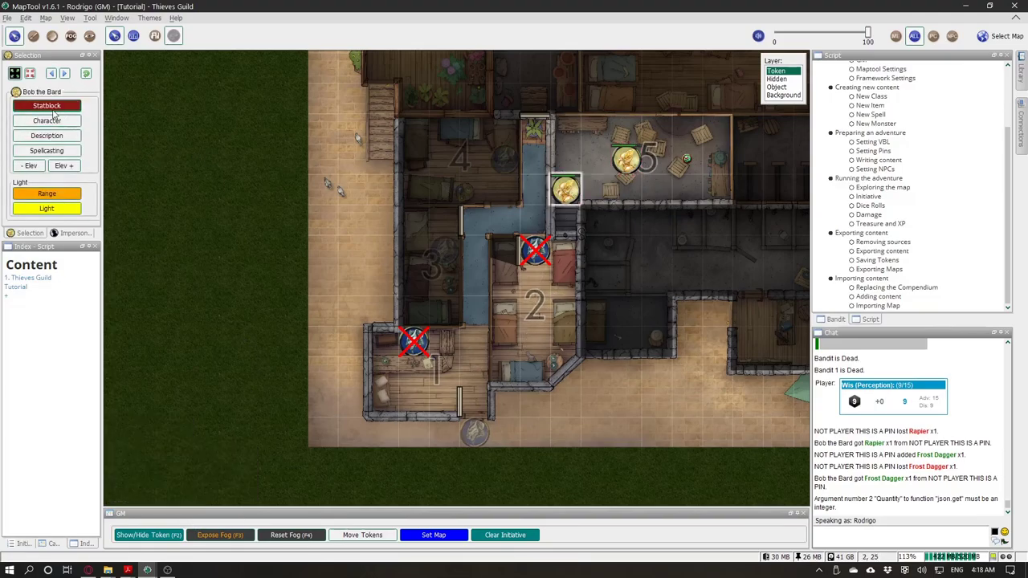
pyautogui.click(35, 121)
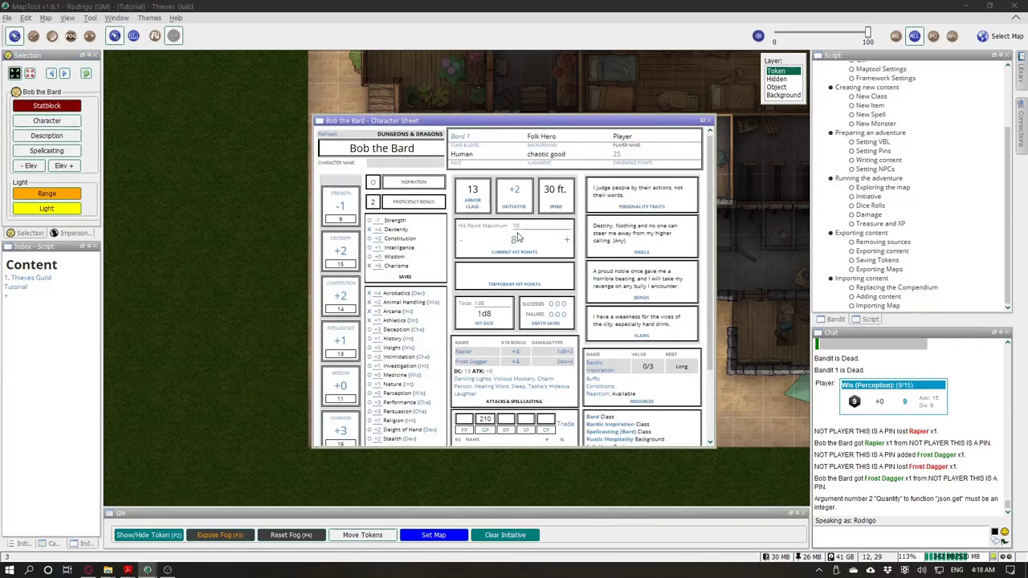
pyautogui.scroll(-3, 518, 237)
pyautogui.click(482, 417)
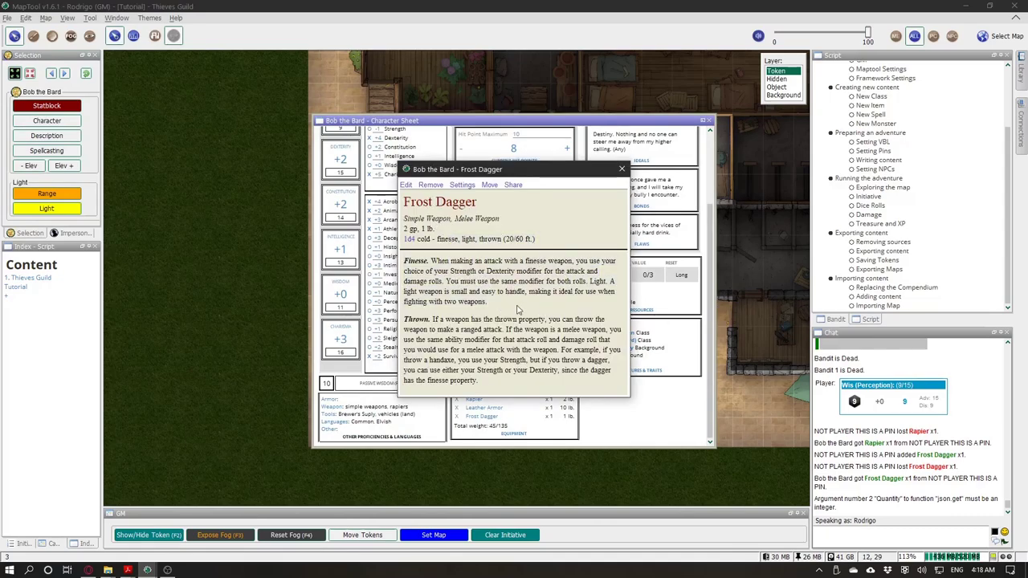
pyautogui.click(621, 169)
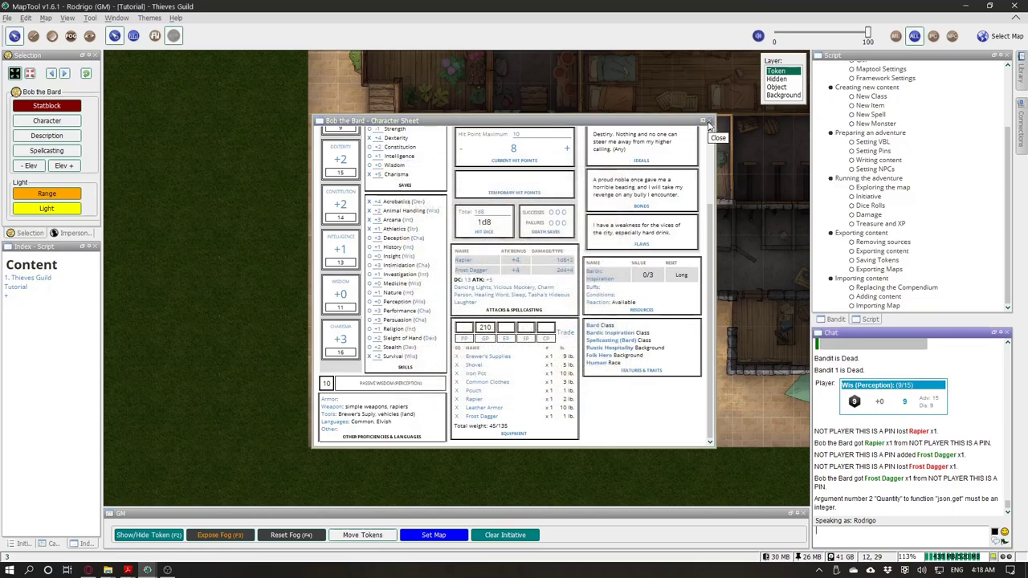
pyautogui.click(708, 122)
# Step: Move the Flameskull token directly beside the player token in room 5
pyautogui.click(585, 255)
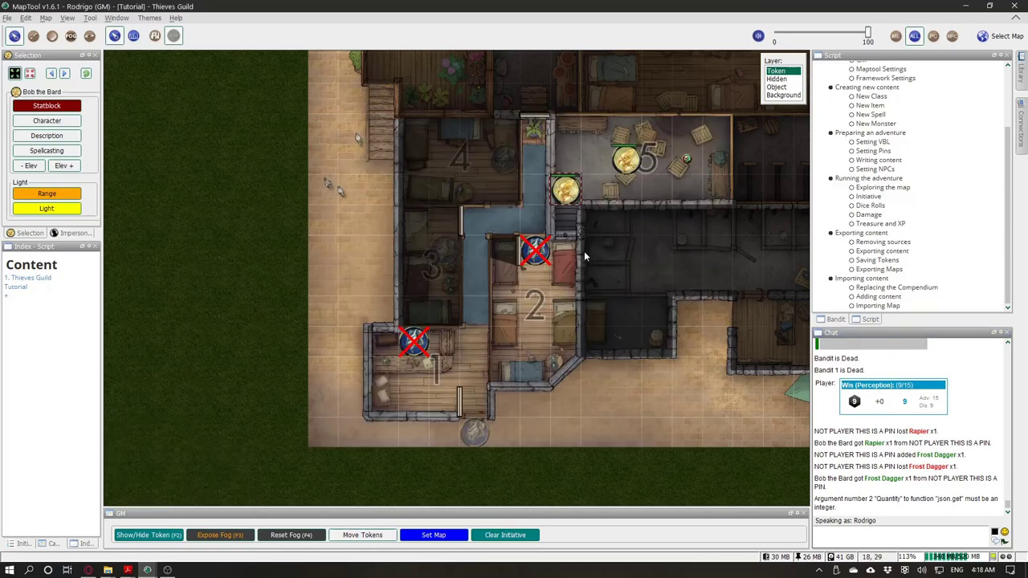
pyautogui.moveTo(688, 163); pyautogui.dragTo(656, 159)
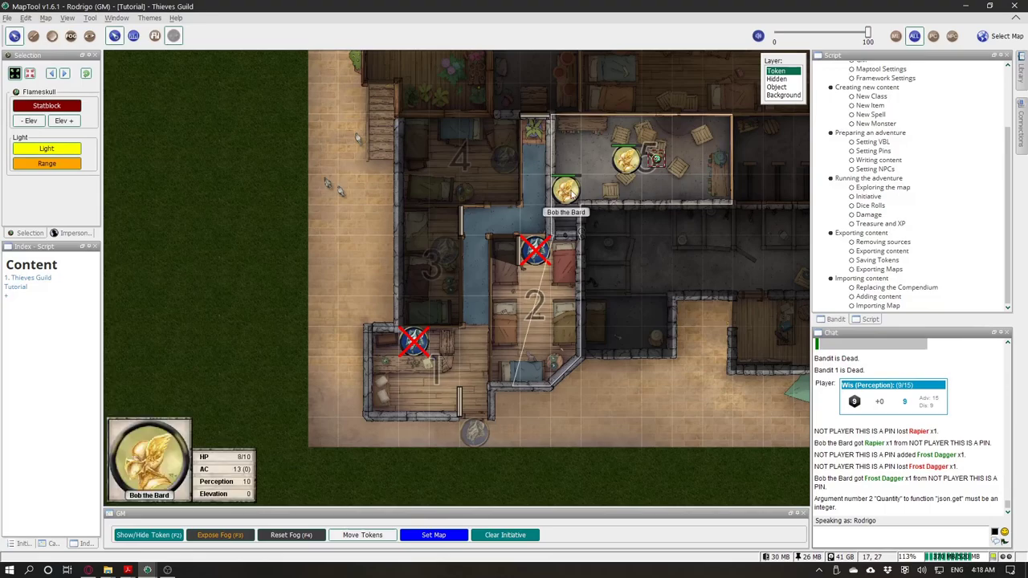
pyautogui.click(580, 266)
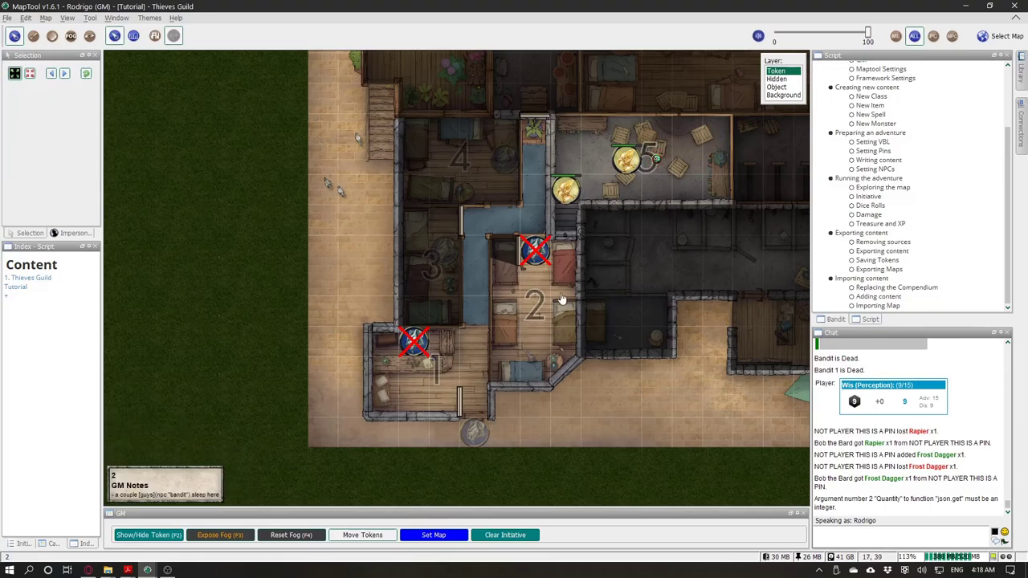
# Step: Switch to the 00.DM map and select the Lib:Campaign token
pyautogui.click(998, 39)
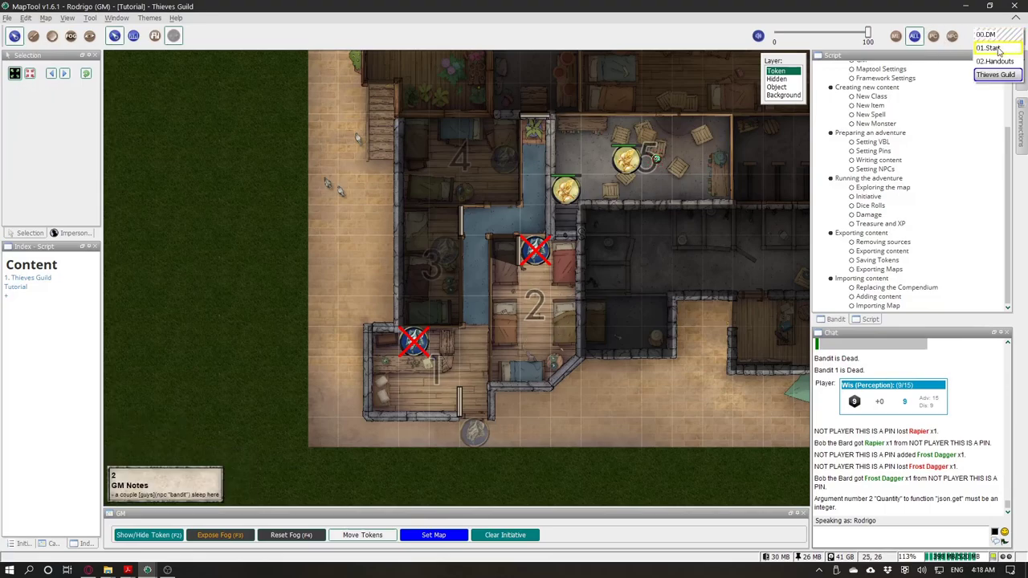
pyautogui.click(1000, 37)
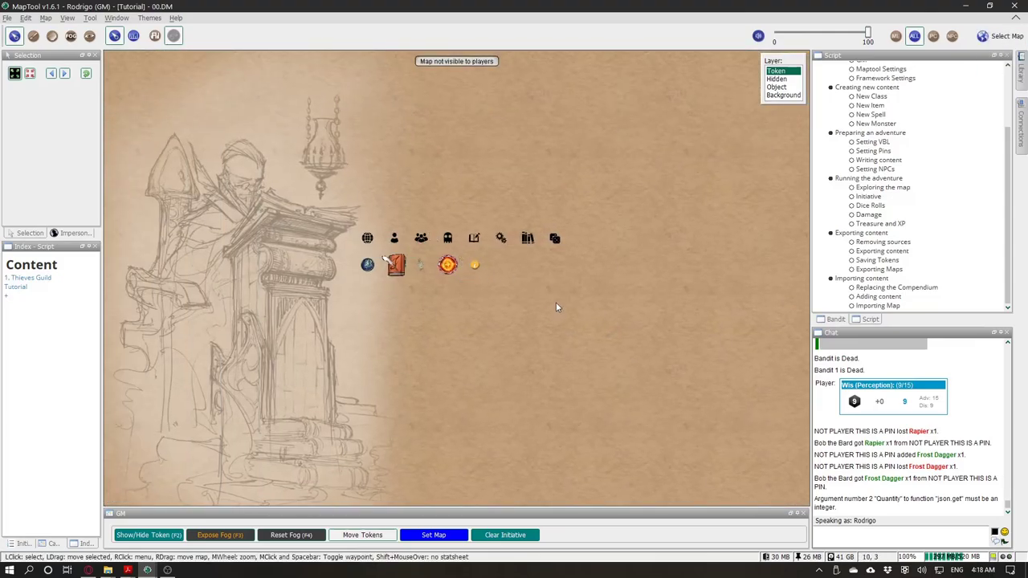
pyautogui.click(367, 238)
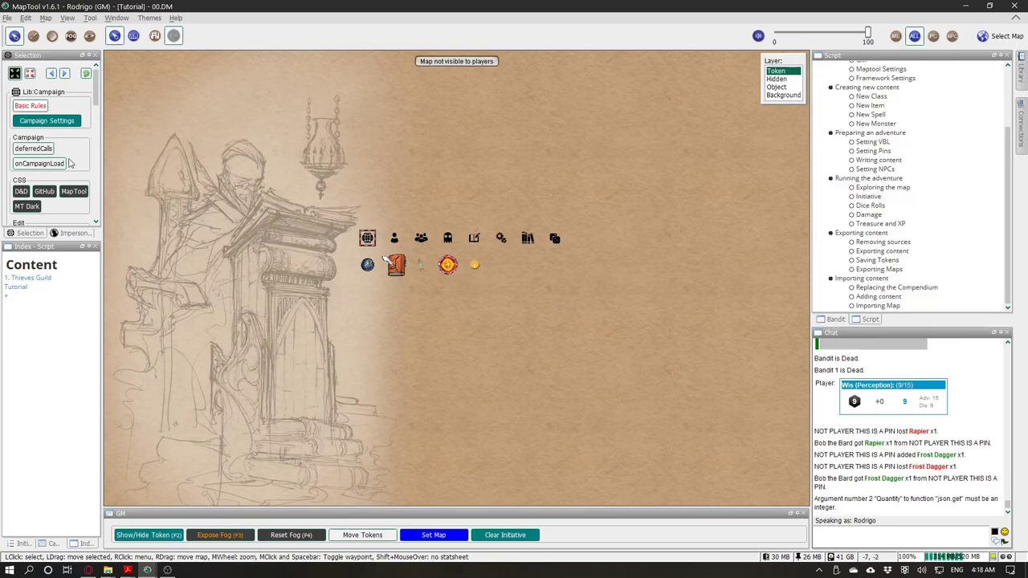
# Step: Open the campaign settings from the GM Menu and place the windows clear of the map icons
pyautogui.click(51, 543)
pyautogui.click(61, 289)
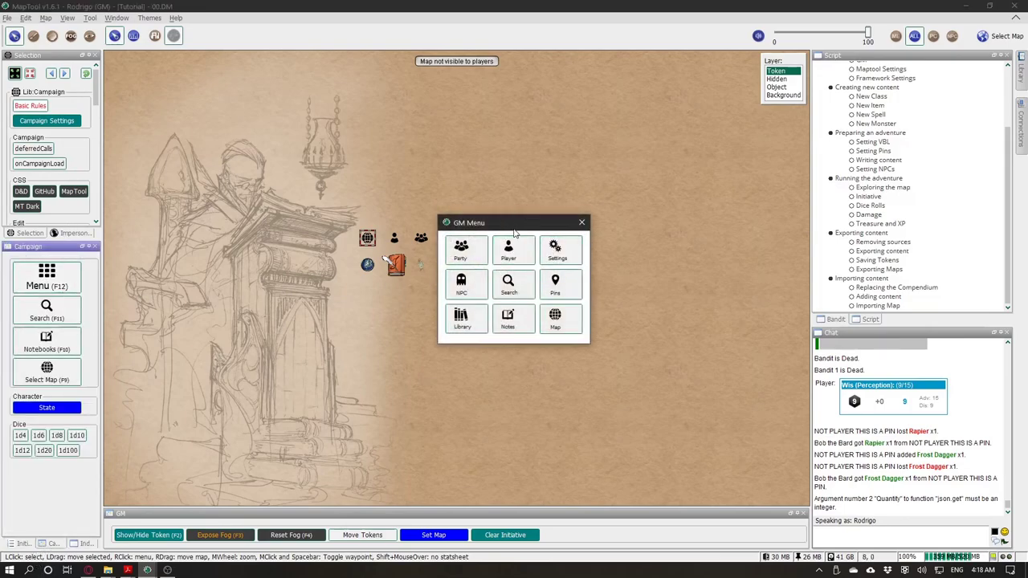
pyautogui.moveTo(514, 229); pyautogui.dragTo(680, 190)
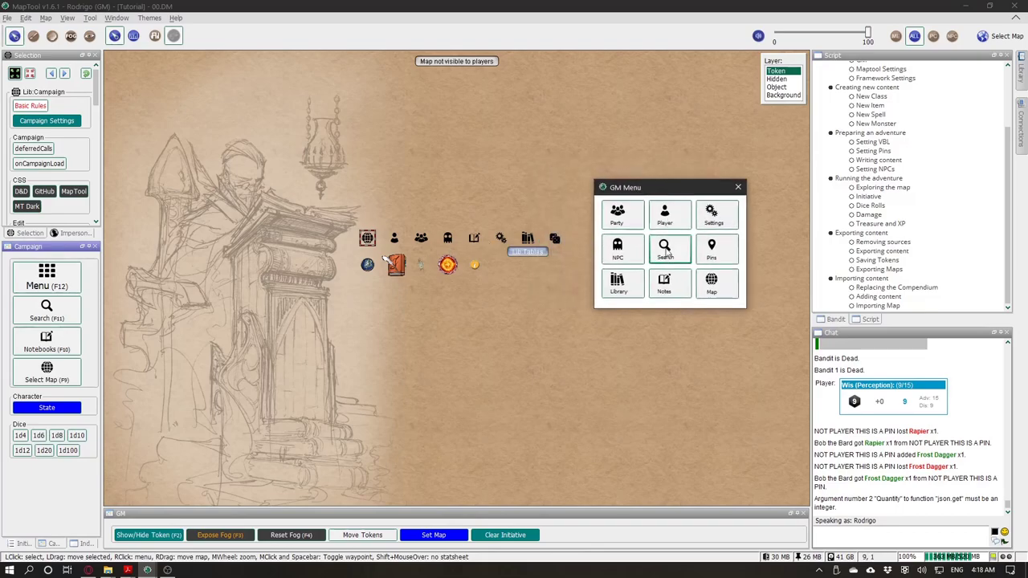
pyautogui.click(719, 216)
pyautogui.moveTo(318, 167); pyautogui.dragTo(528, 135)
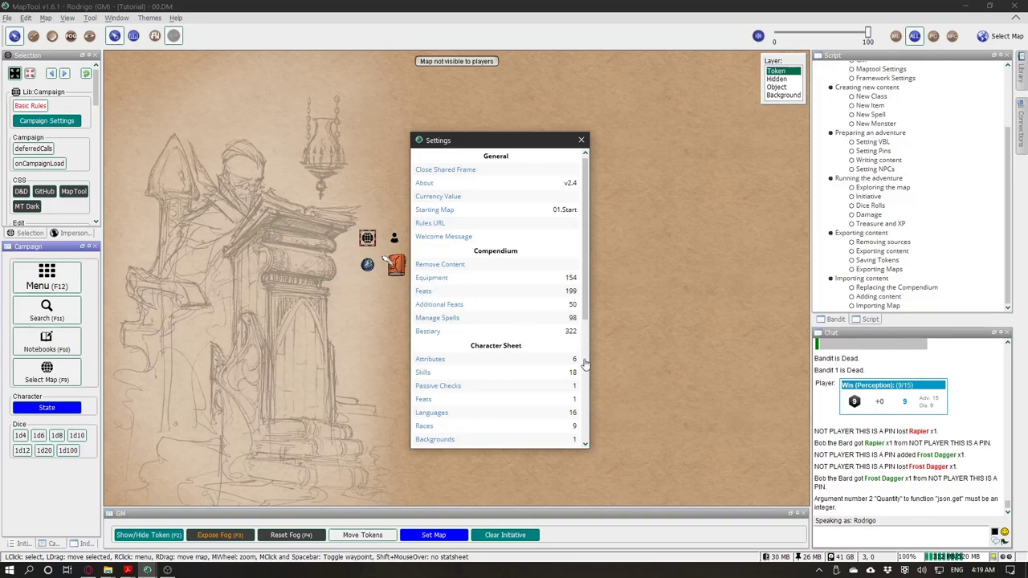
# Step: Open the compendium's equipment list, check its export path and file name options, and cancel the export
pyautogui.moveTo(515, 122); pyautogui.dragTo(491, 116)
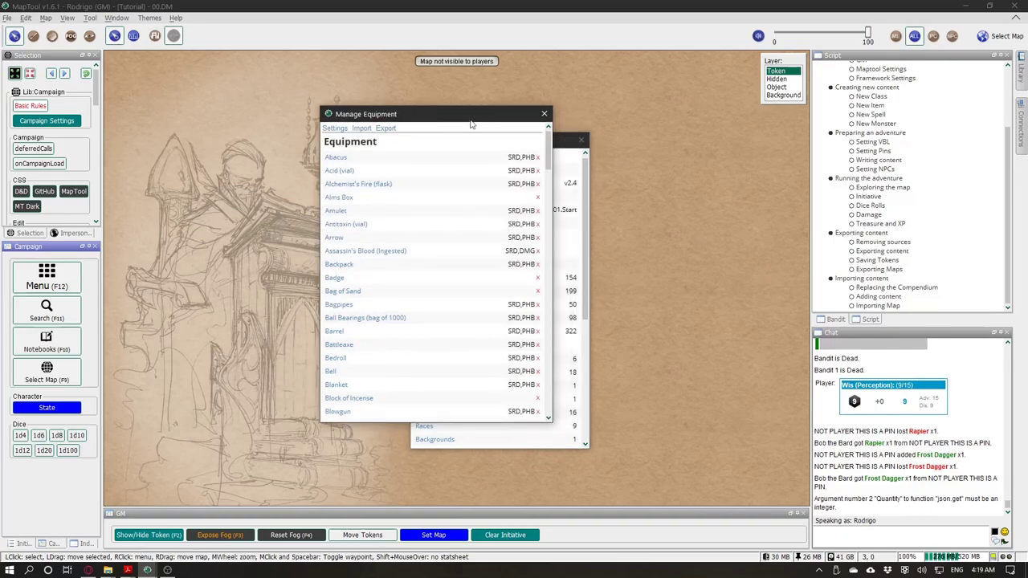
pyautogui.click(384, 129)
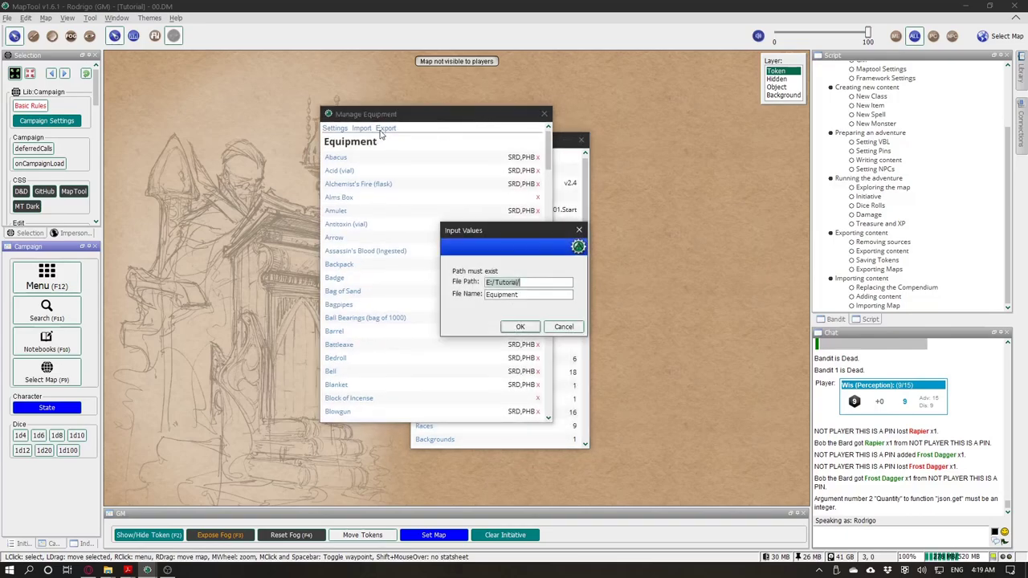
pyautogui.click(551, 326)
pyautogui.click(548, 327)
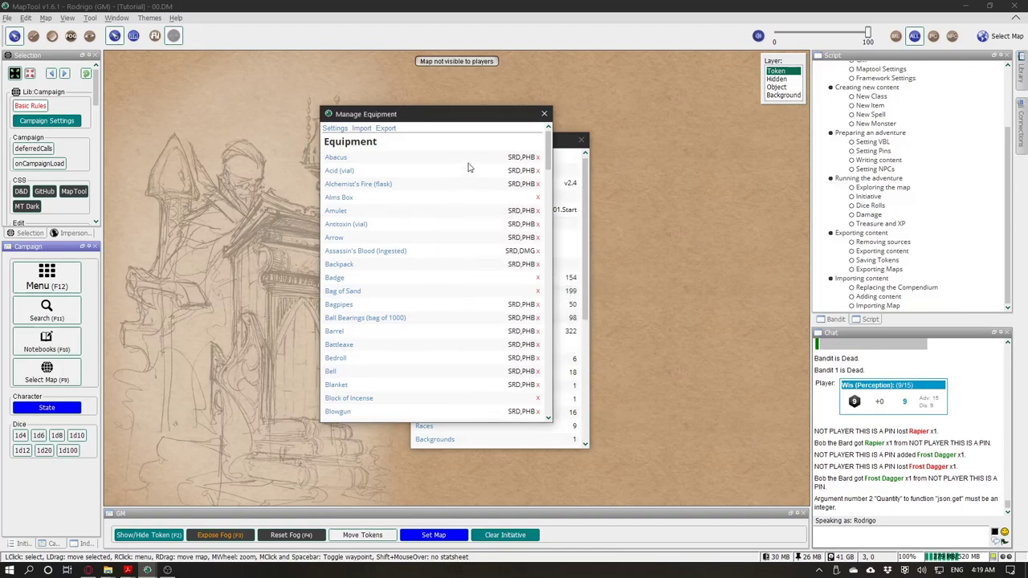
# Step: Review the equipment list's items and their source tags such as SRD and PHB, and close the list
pyautogui.moveTo(425, 149); pyautogui.dragTo(480, 500)
pyautogui.click(454, 321)
pyautogui.scroll(8, 447, 314)
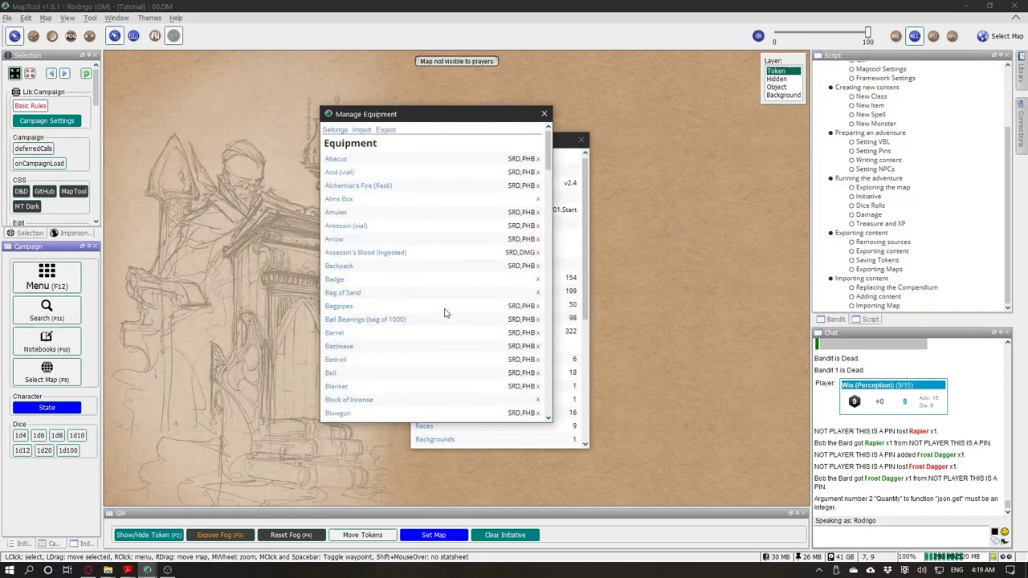
pyautogui.scroll(-15, 447, 306)
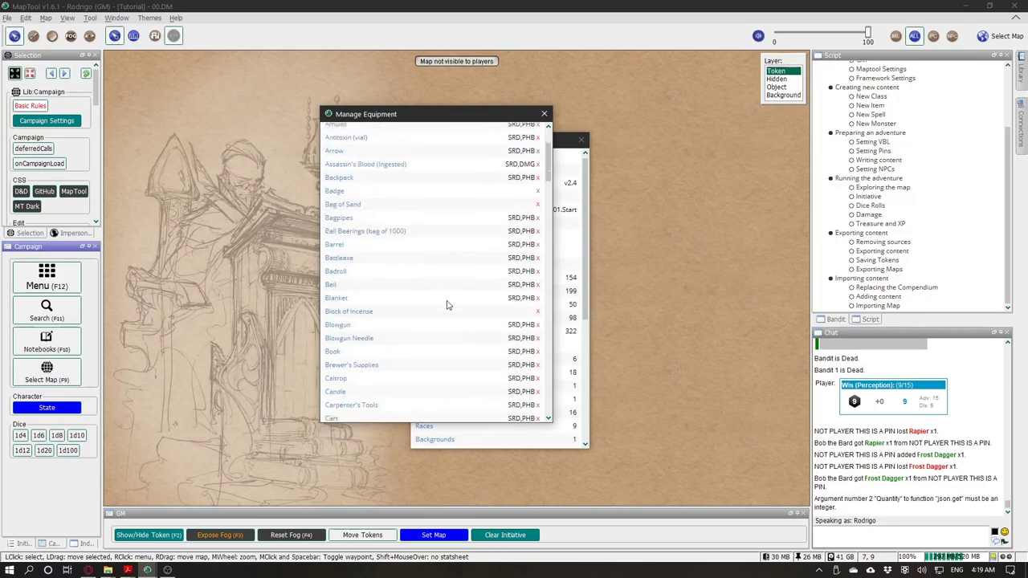
pyautogui.scroll(15, 444, 306)
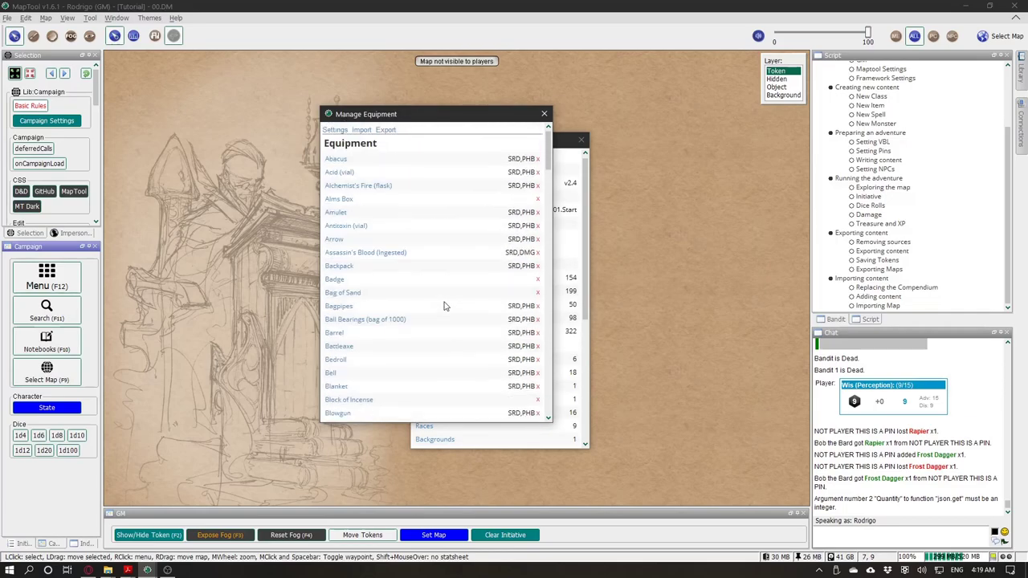
pyautogui.moveTo(423, 166); pyautogui.dragTo(453, 297)
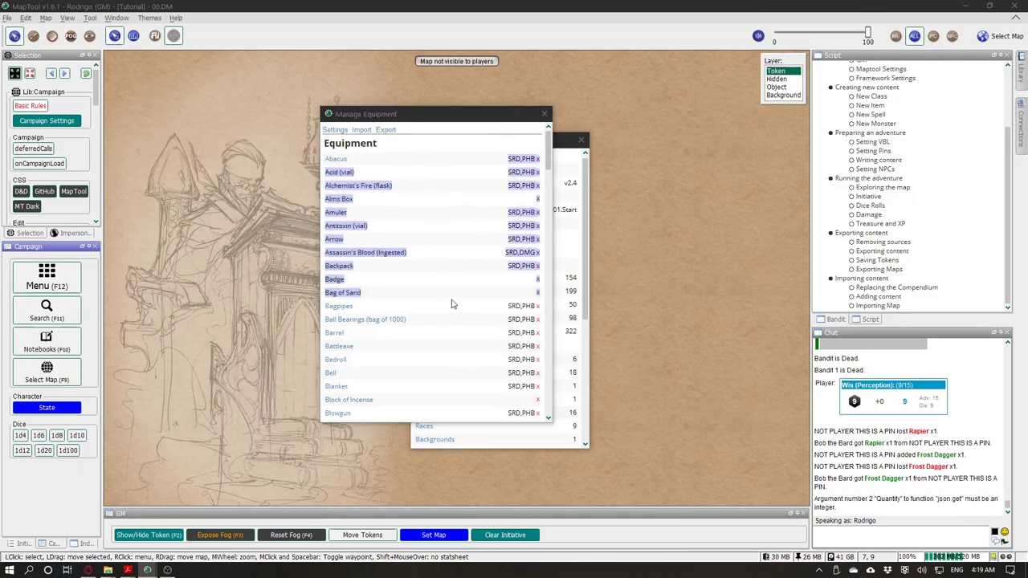
pyautogui.click(622, 114)
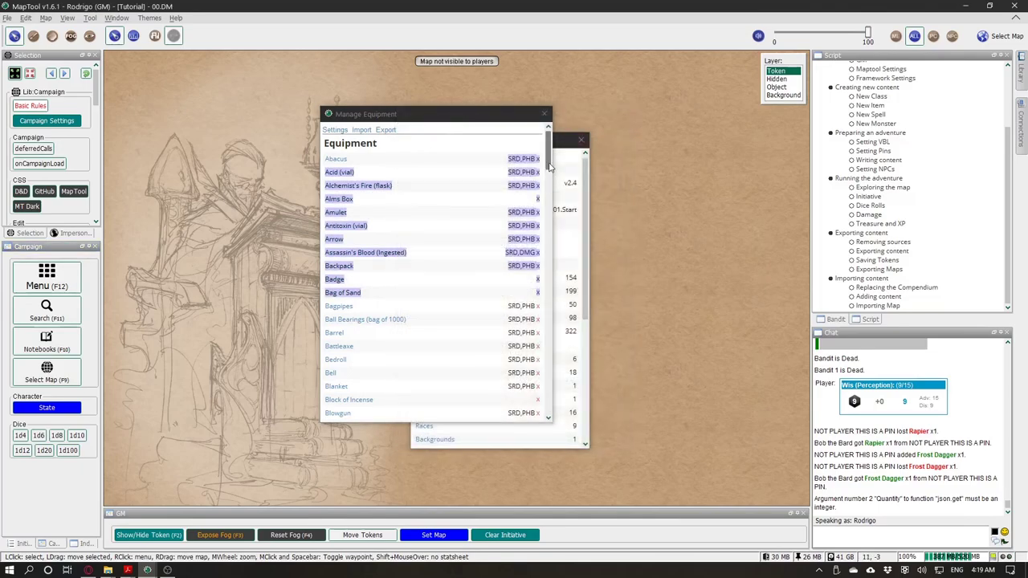
pyautogui.click(473, 175)
pyautogui.scroll(-5, 473, 241)
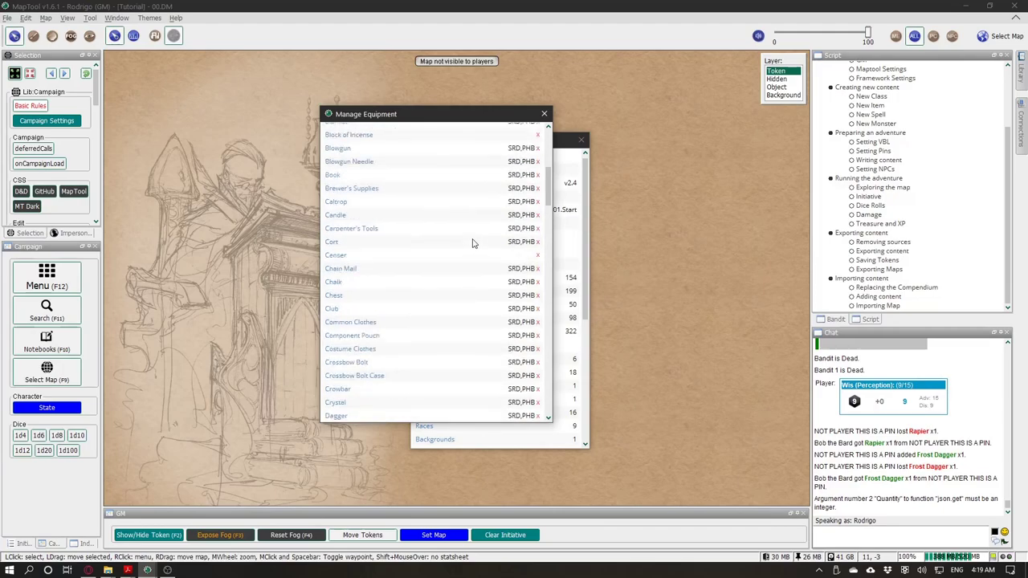
pyautogui.scroll(5, 472, 243)
pyautogui.moveTo(505, 270); pyautogui.dragTo(517, 270)
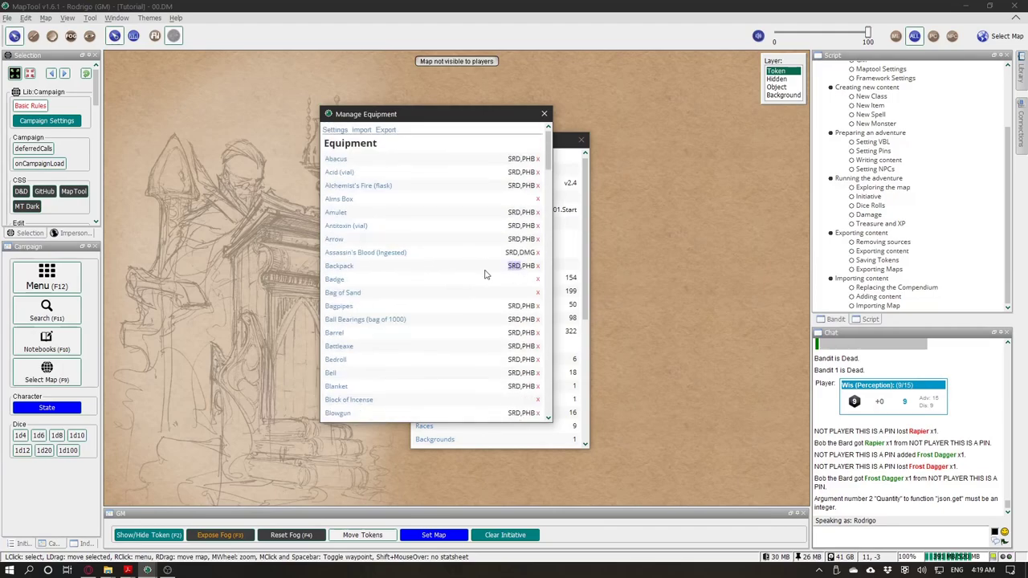
pyautogui.click(482, 275)
pyautogui.moveTo(433, 188); pyautogui.dragTo(469, 315)
pyautogui.click(471, 145)
pyautogui.moveTo(548, 152); pyautogui.dragTo(561, 128)
pyautogui.click(544, 114)
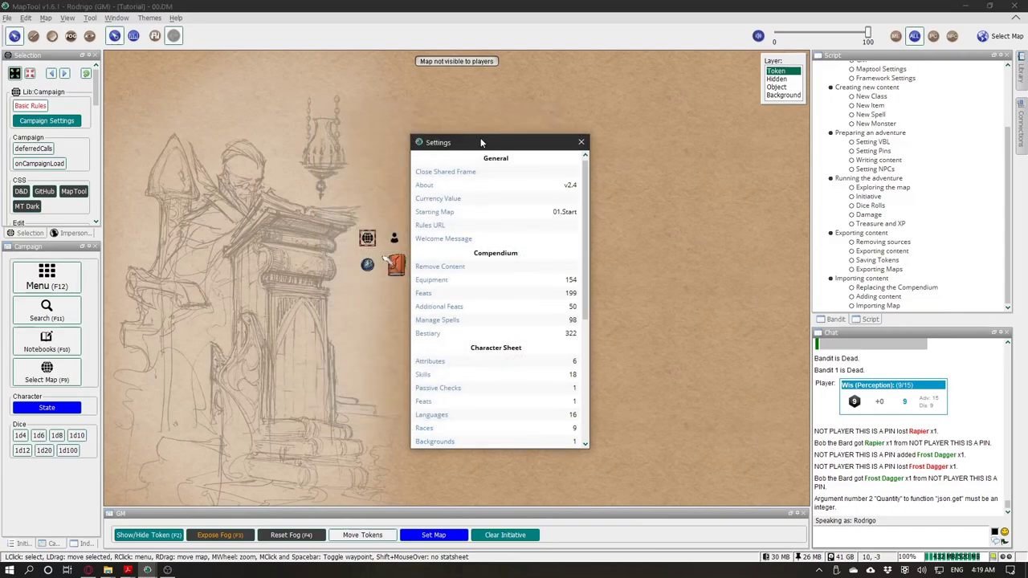
# Step: Look through the 01.Start and 02.Handouts maps and switch to the Thieves Guild map
pyautogui.moveTo(480, 137); pyautogui.dragTo(652, 137)
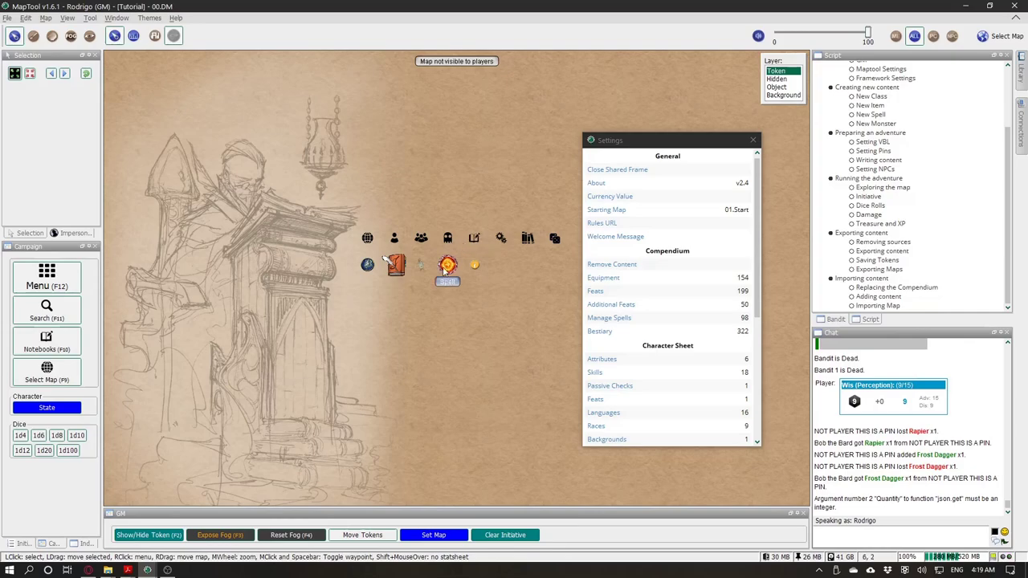
pyautogui.click(999, 36)
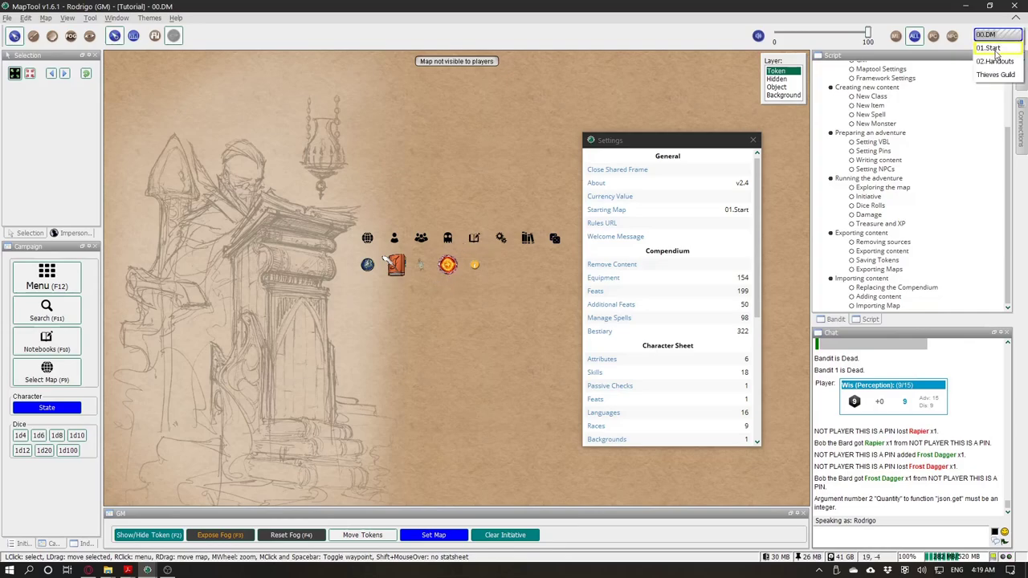
pyautogui.click(995, 54)
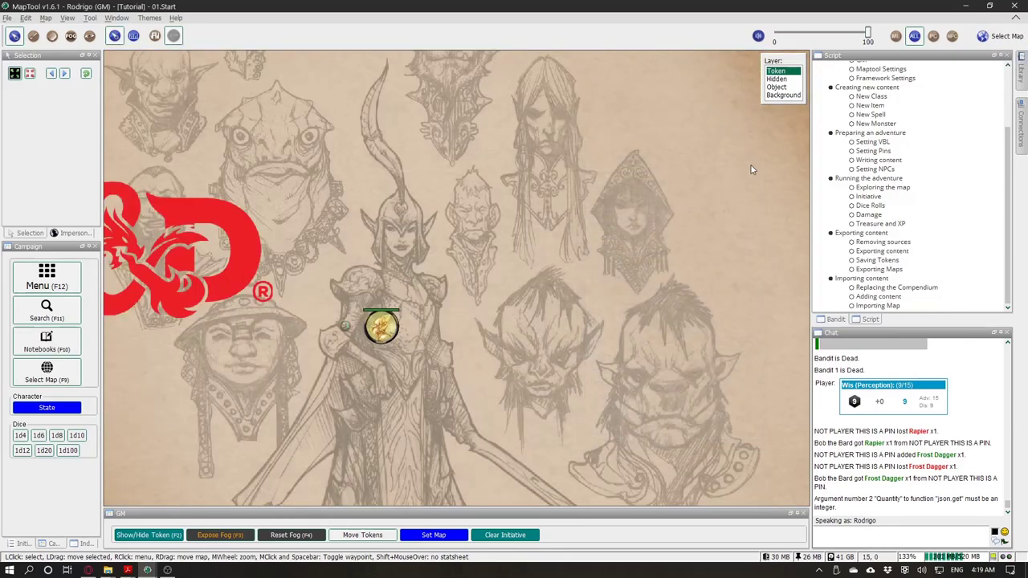
pyautogui.click(999, 42)
pyautogui.click(990, 61)
pyautogui.click(993, 40)
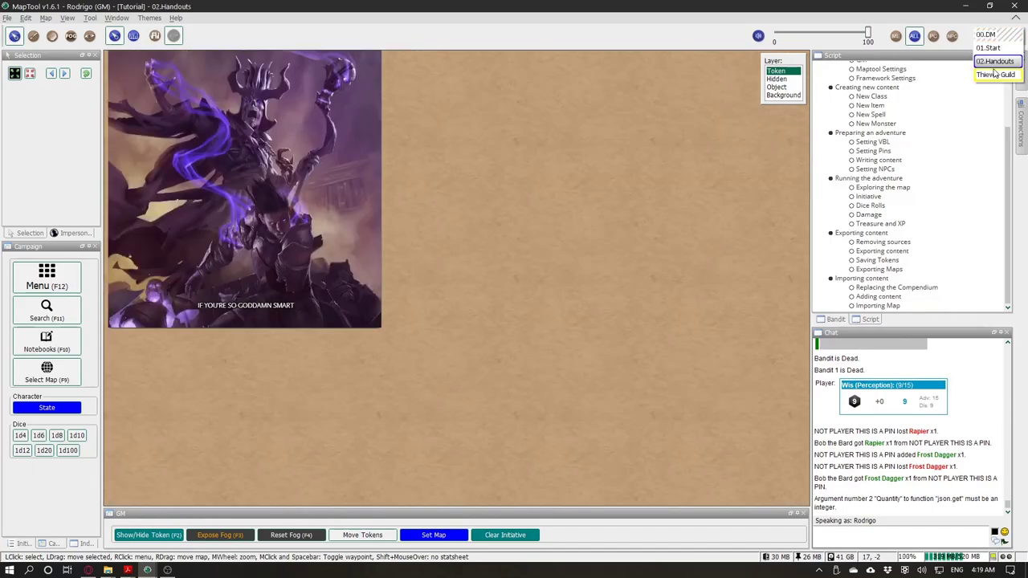
pyautogui.click(993, 74)
# Step: Open Bob the Bard's character sheet and display the Frost Dagger's description from his attacks
pyautogui.click(566, 190)
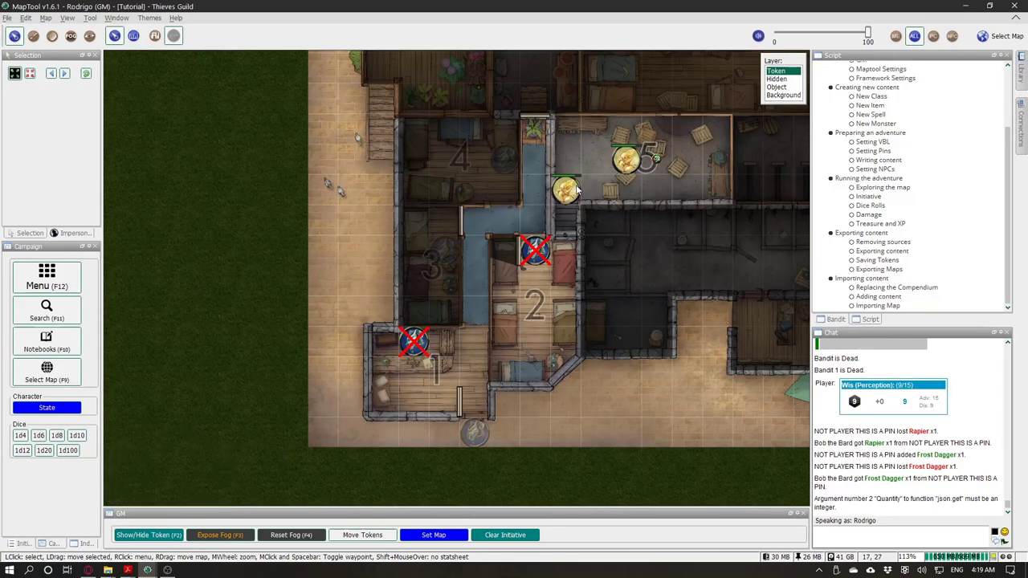
pyautogui.click(47, 120)
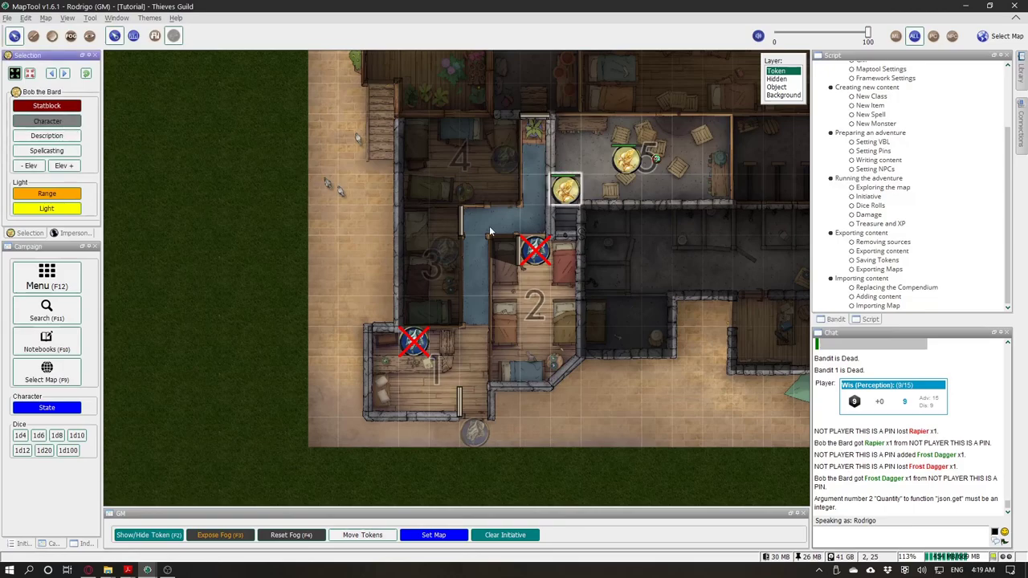
pyautogui.scroll(-3, 484, 322)
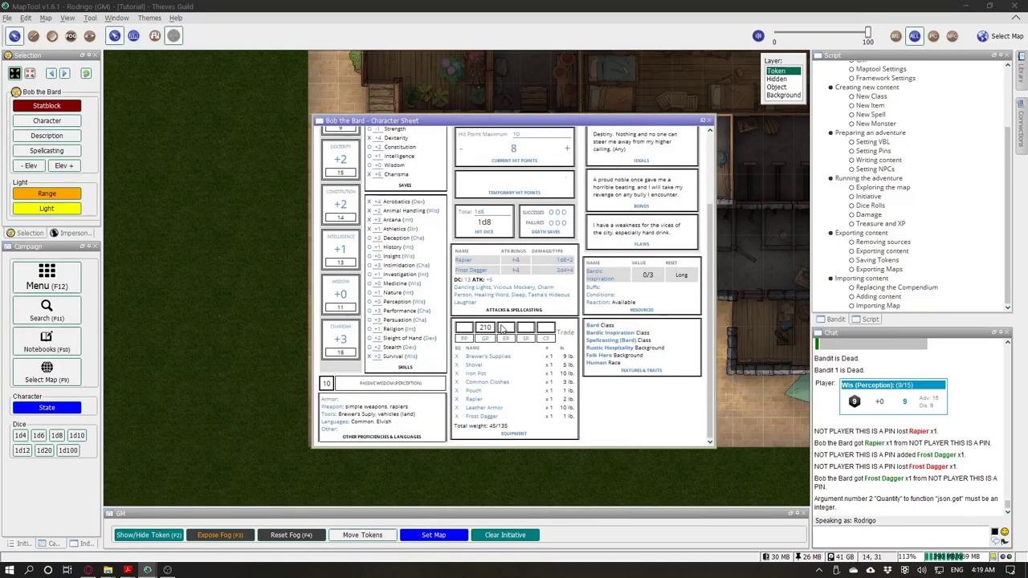
pyautogui.click(474, 270)
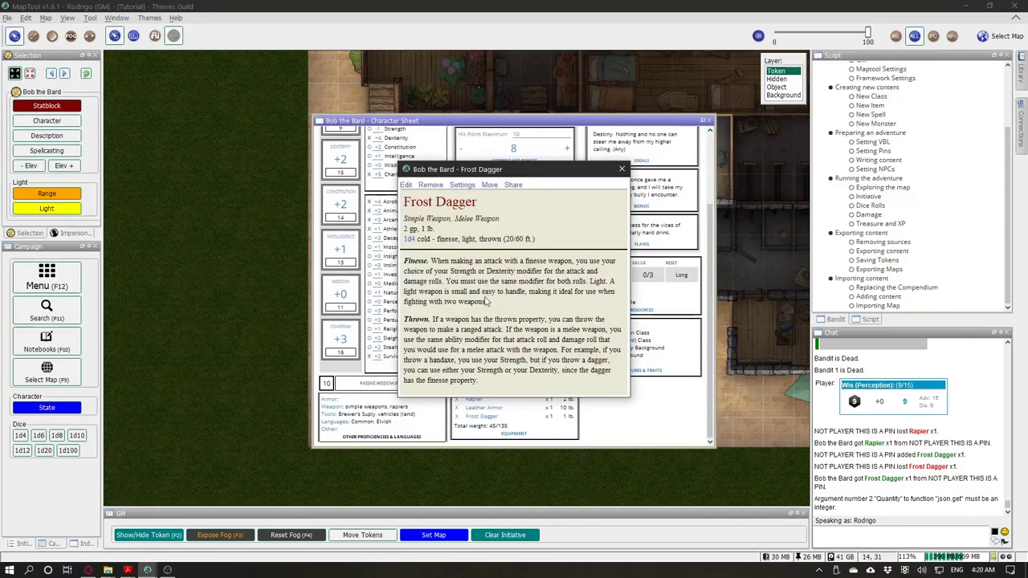
# Step: Set the Frost Dagger's source to My Homebrew, and close the item and the character sheet
pyautogui.click(406, 184)
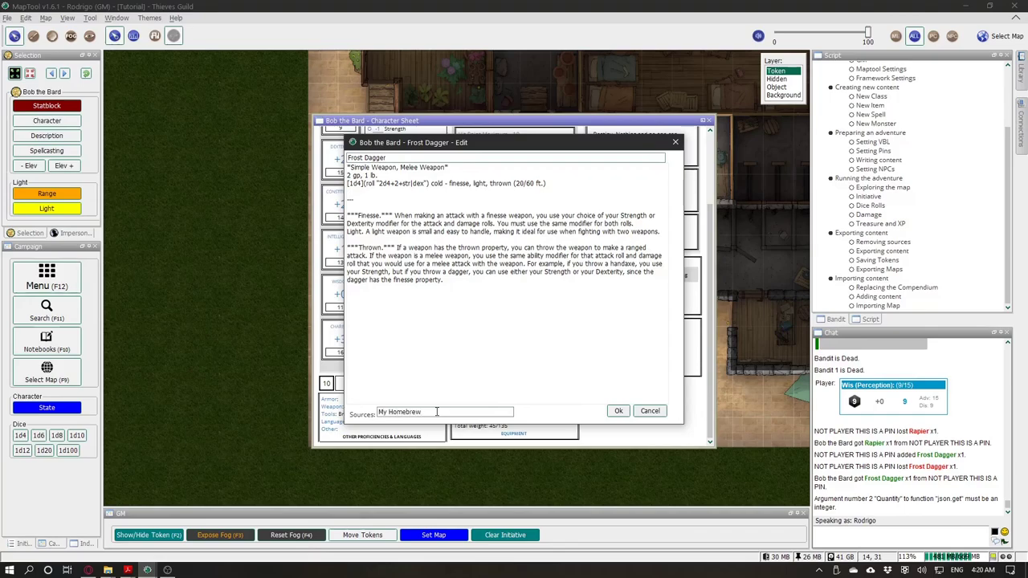
pyautogui.click(618, 411)
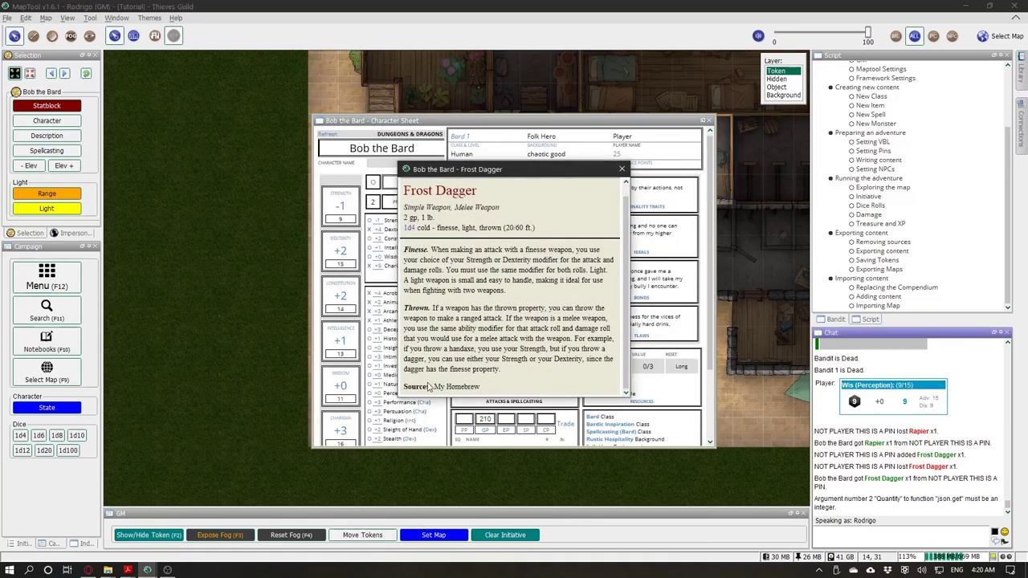
pyautogui.click(621, 168)
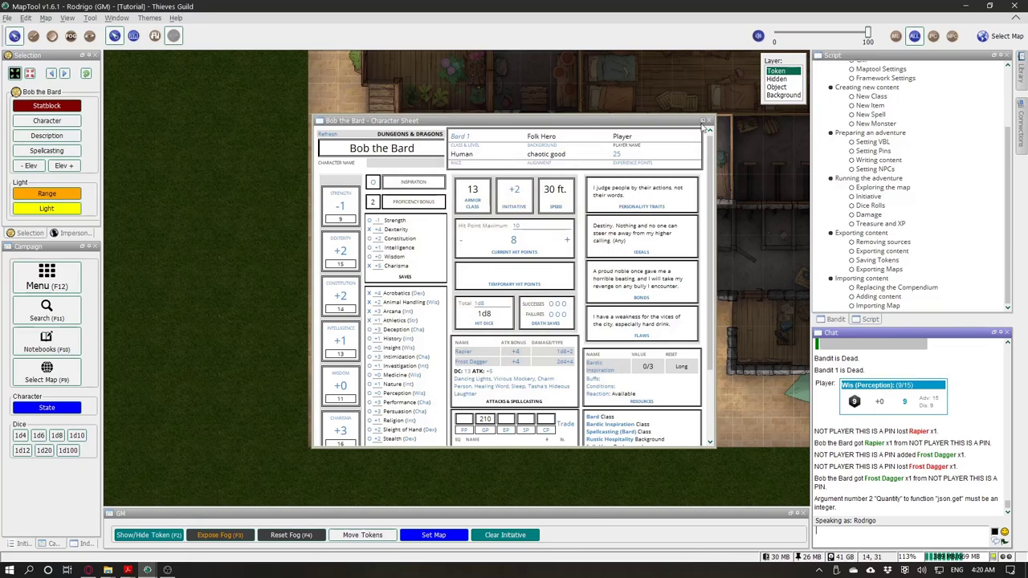
pyautogui.click(709, 120)
# Step: Check the sources listed at the end of the Flameskull's statblock and close it
pyautogui.click(635, 159)
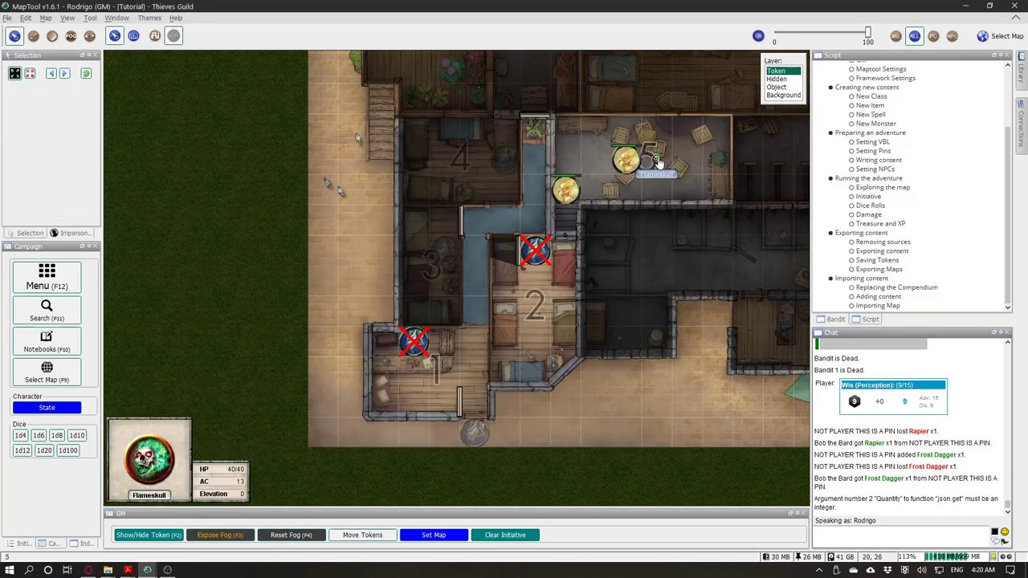
pyautogui.click(37, 107)
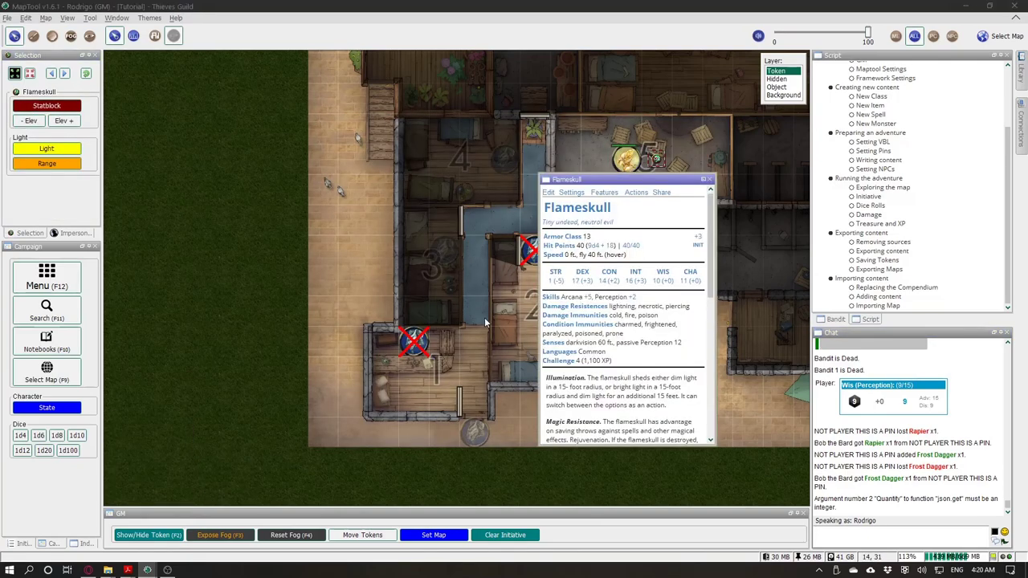
pyautogui.scroll(-10, 602, 340)
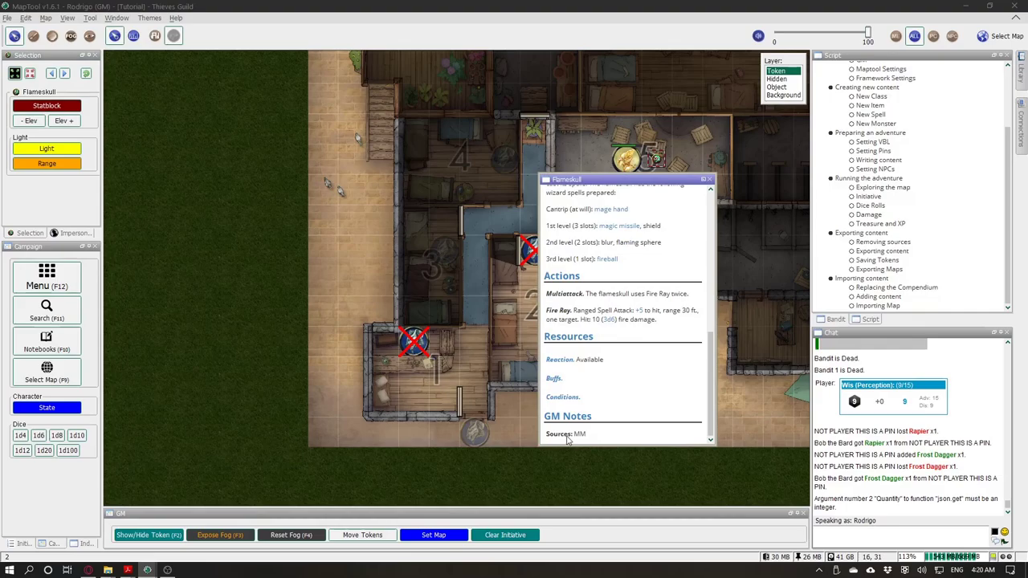
pyautogui.click(710, 179)
# Step: Return to the 00.DM map and open the compendium's Remove Content options from the campaign settings
pyautogui.click(999, 37)
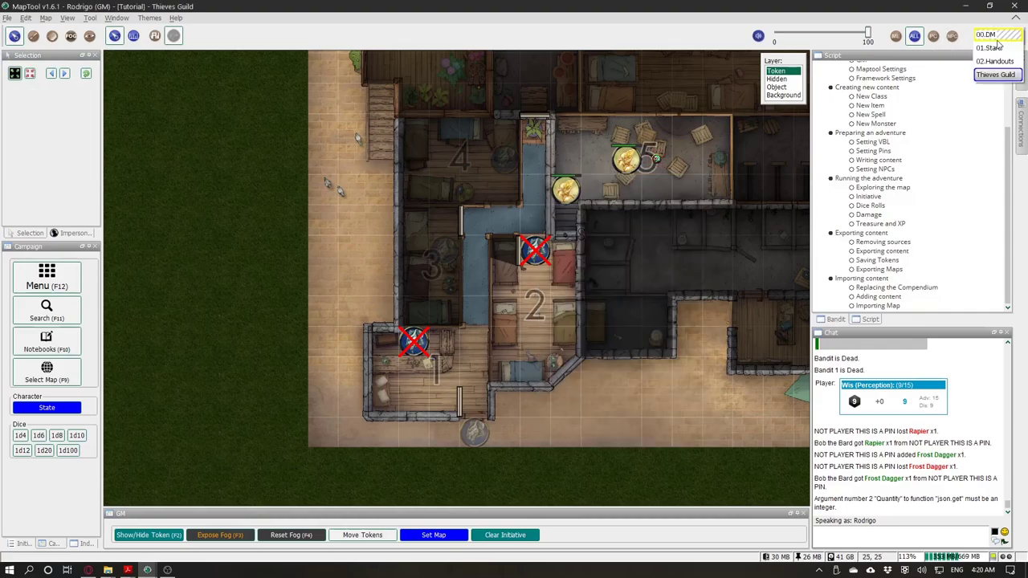
pyautogui.click(989, 36)
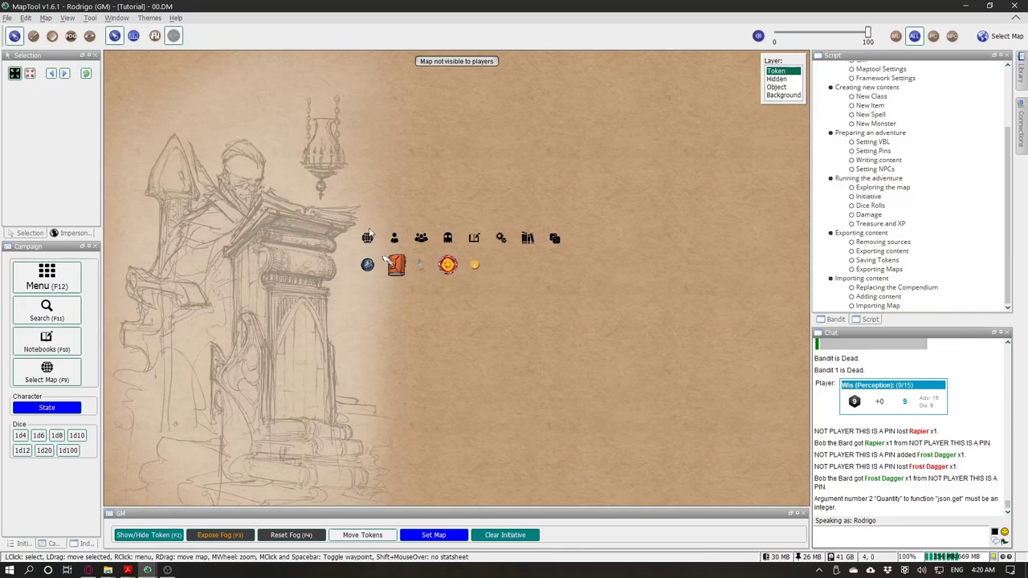
pyautogui.click(554, 249)
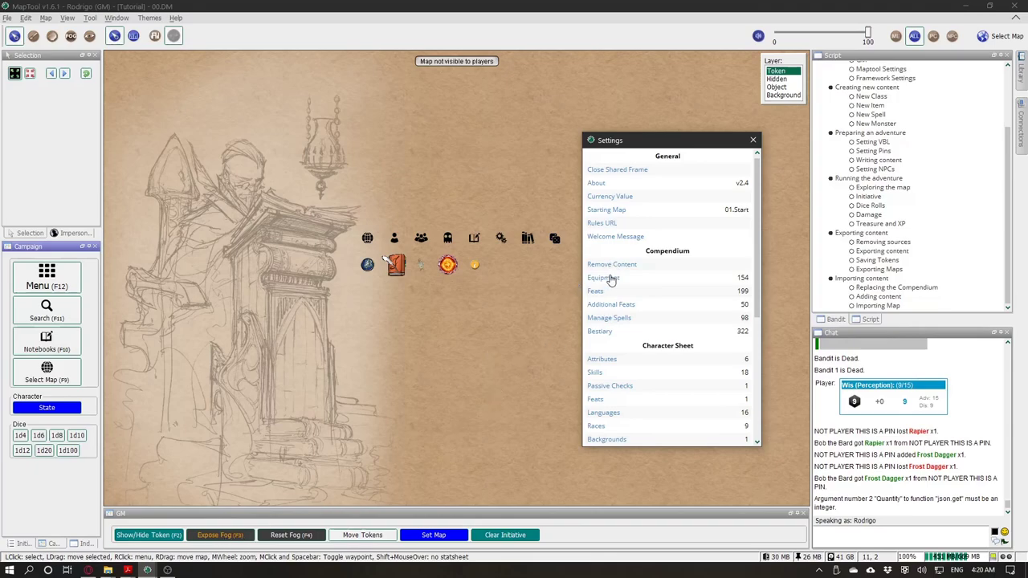
pyautogui.click(610, 264)
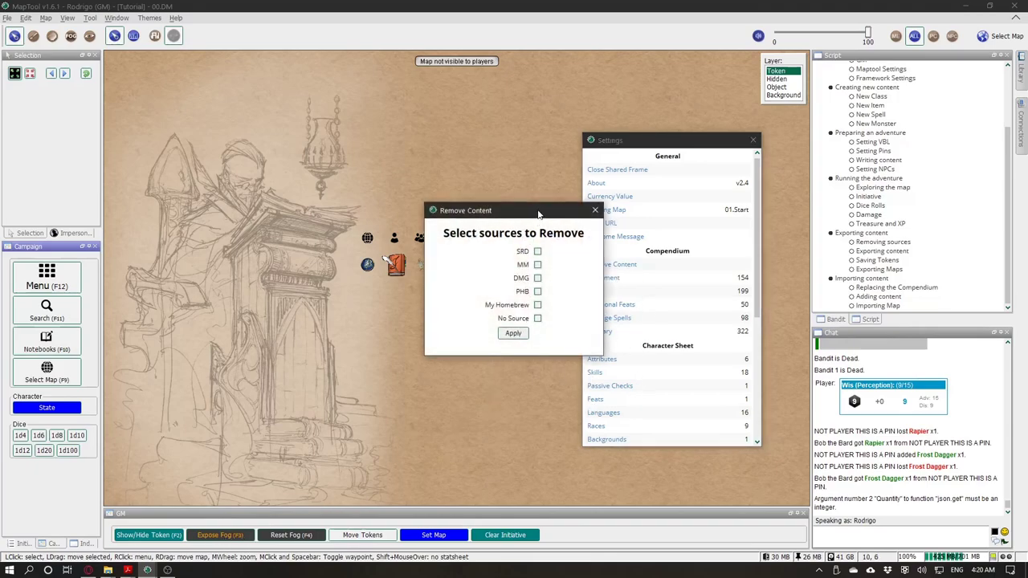
pyautogui.moveTo(538, 213); pyautogui.dragTo(420, 191)
# Step: Switch to the Tutorial folder in File Explorer and open the exported Feats JSON file to inspect its contents
pyautogui.moveTo(107, 570)
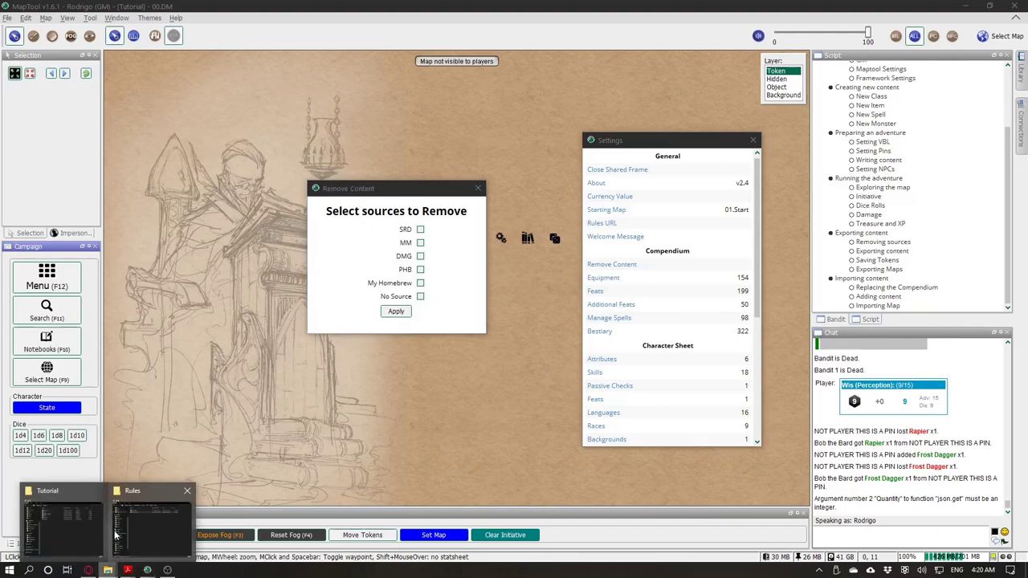
pyautogui.click(68, 519)
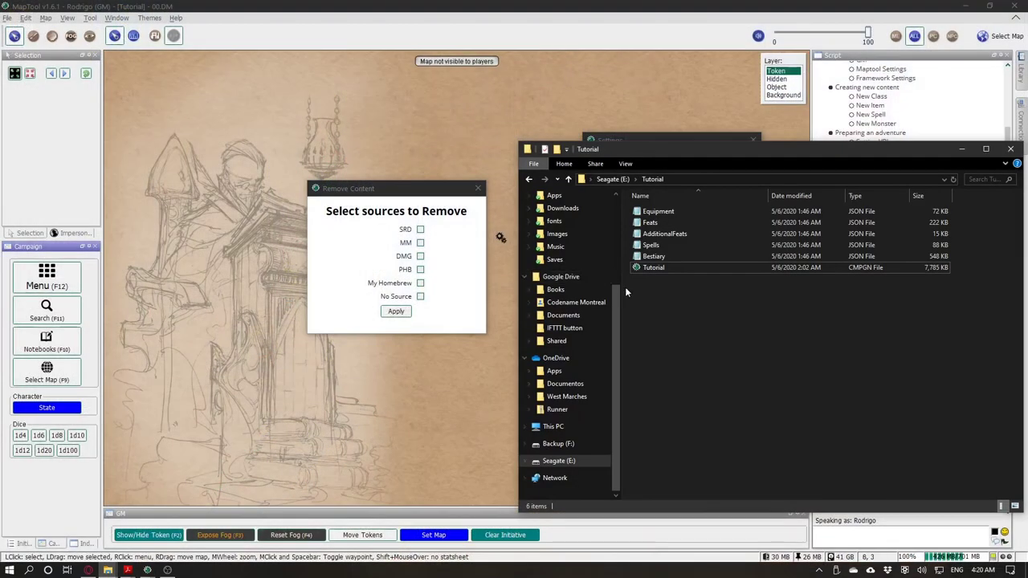
pyautogui.doubleClick(660, 221)
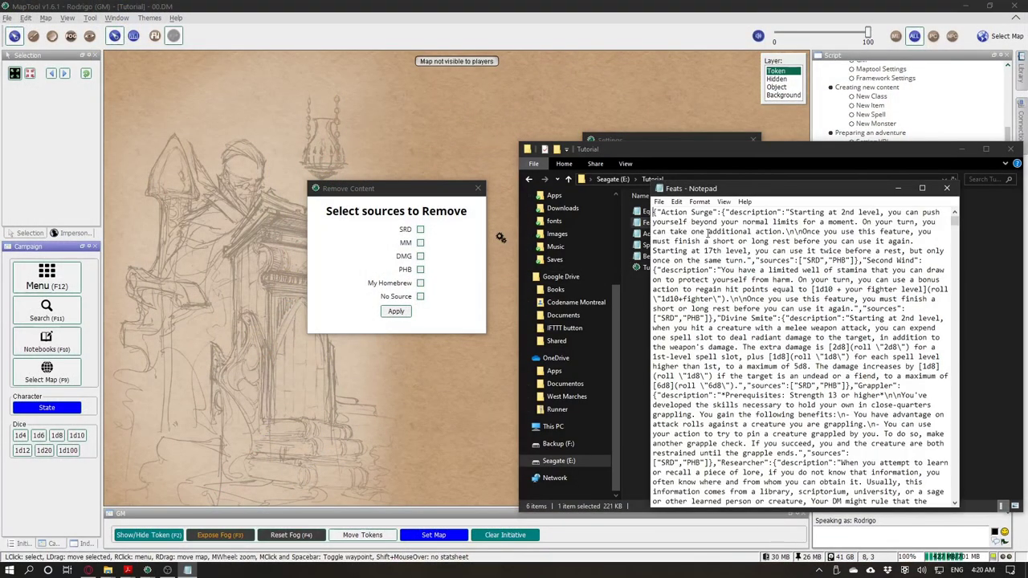
# Step: Look over the exported Feats file and close it, and inspect the exported Equipment JSON file and close it too
pyautogui.moveTo(746, 231); pyautogui.dragTo(771, 405)
pyautogui.click(949, 189)
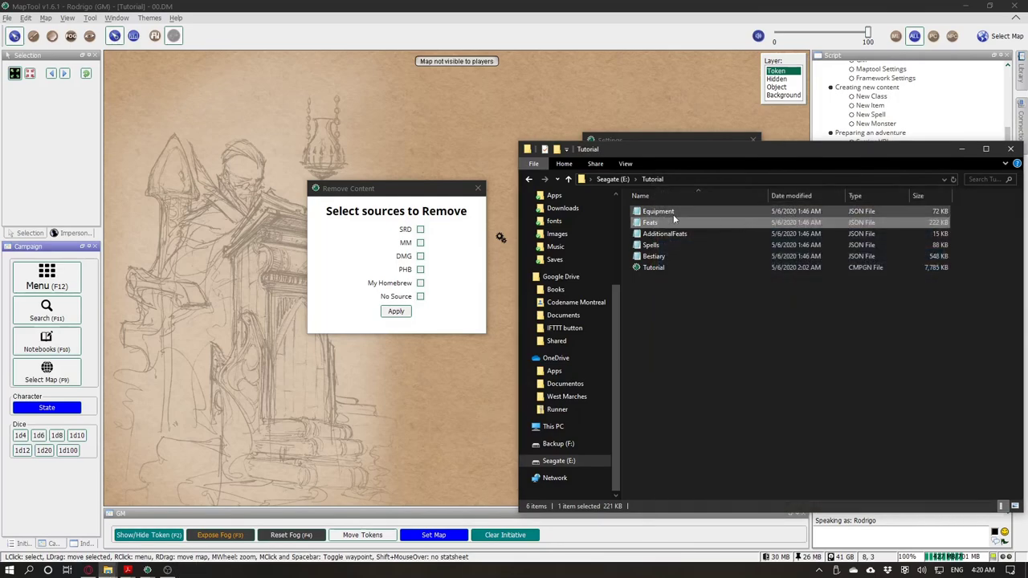
pyautogui.doubleClick(667, 211)
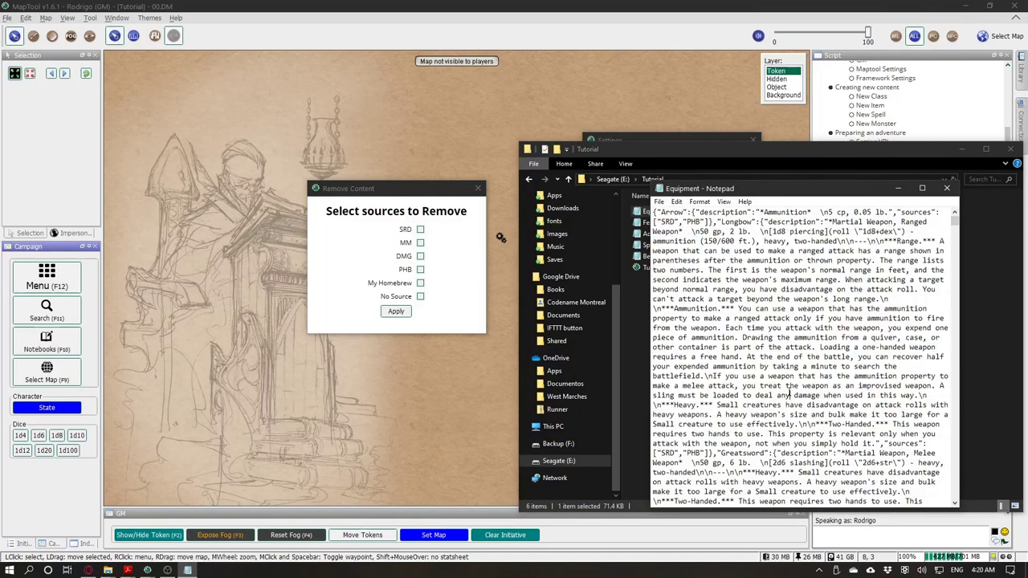
pyautogui.click(946, 188)
# Step: Return to MapTool and remove all compendium content from SRD, MM, DMG, PHB and No Source, keeping My Homebrew
pyautogui.click(431, 203)
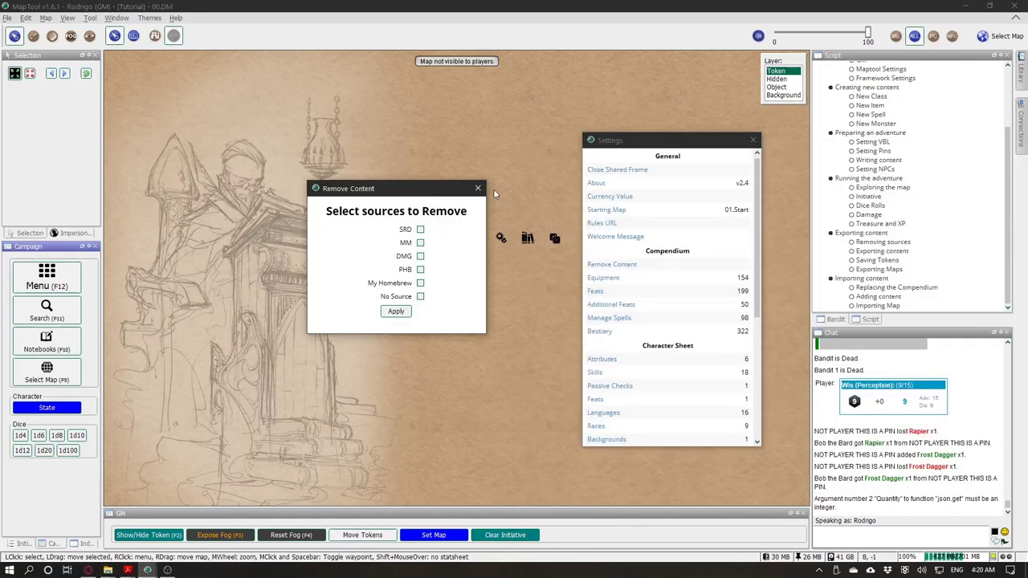
pyautogui.click(420, 231)
pyautogui.click(420, 255)
pyautogui.click(420, 269)
pyautogui.moveTo(368, 283); pyautogui.dragTo(409, 287)
pyautogui.click(450, 282)
pyautogui.click(394, 313)
pyautogui.click(575, 322)
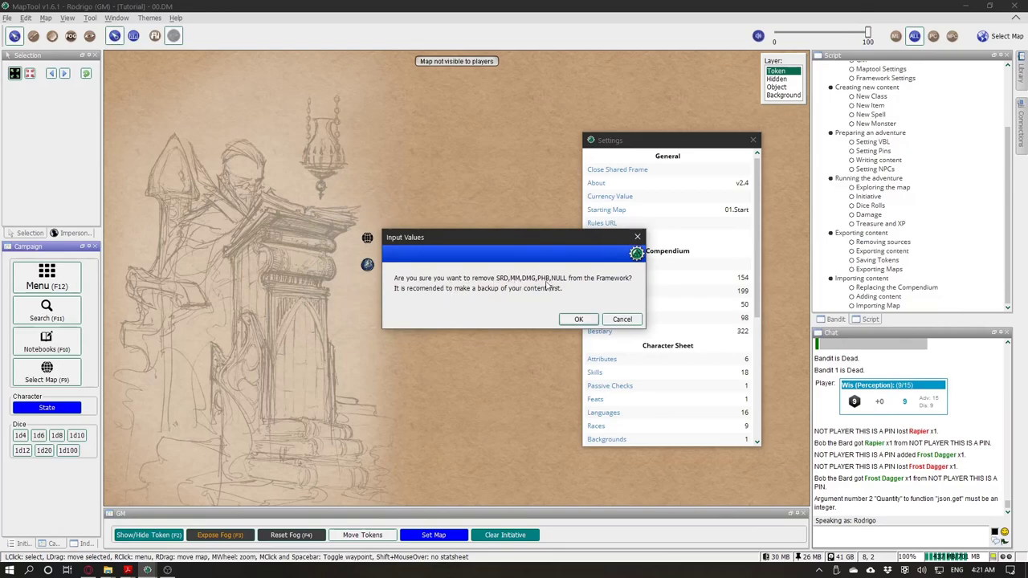
pyautogui.click(576, 320)
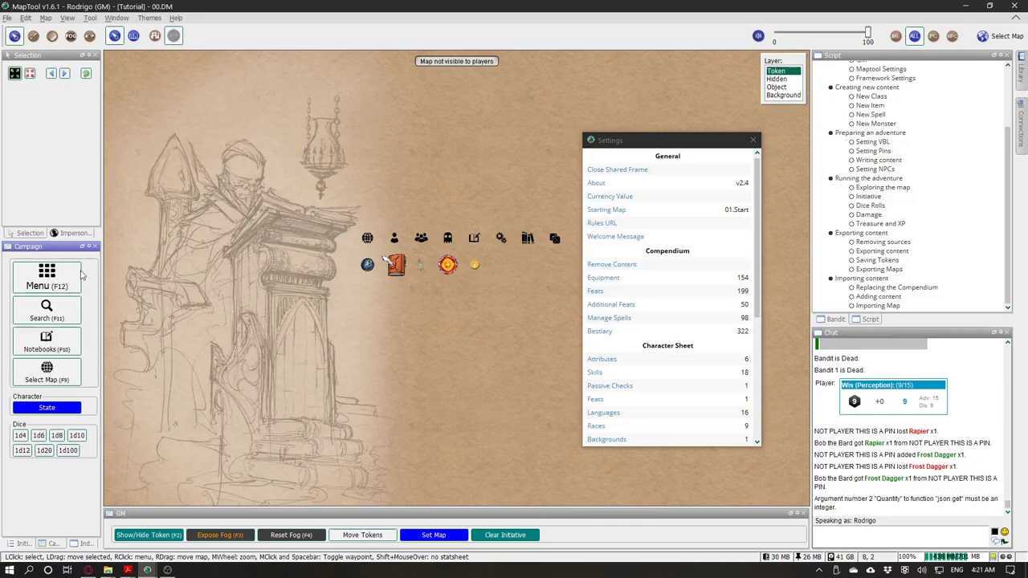
# Step: Reopen the campaign settings to check how many entries remain in each compendium category
pyautogui.moveTo(617, 144); pyautogui.dragTo(573, 138)
pyautogui.click(46, 279)
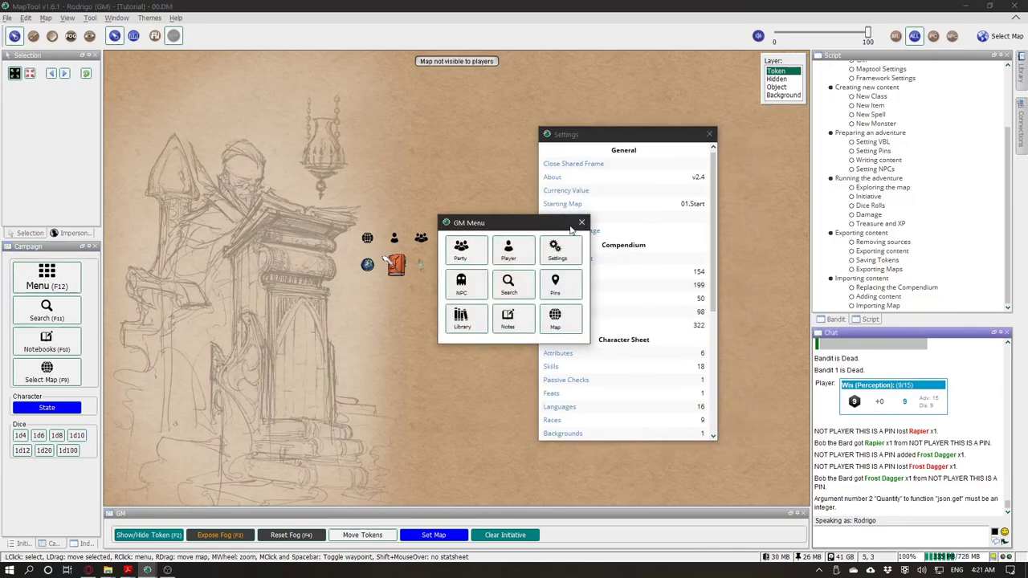
pyautogui.click(581, 223)
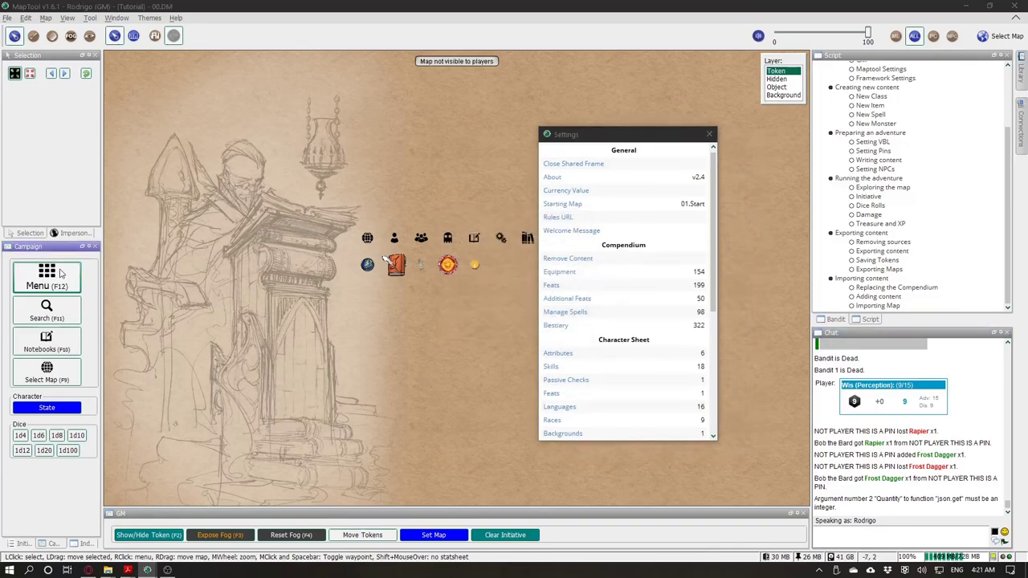
pyautogui.click(60, 274)
pyautogui.click(556, 255)
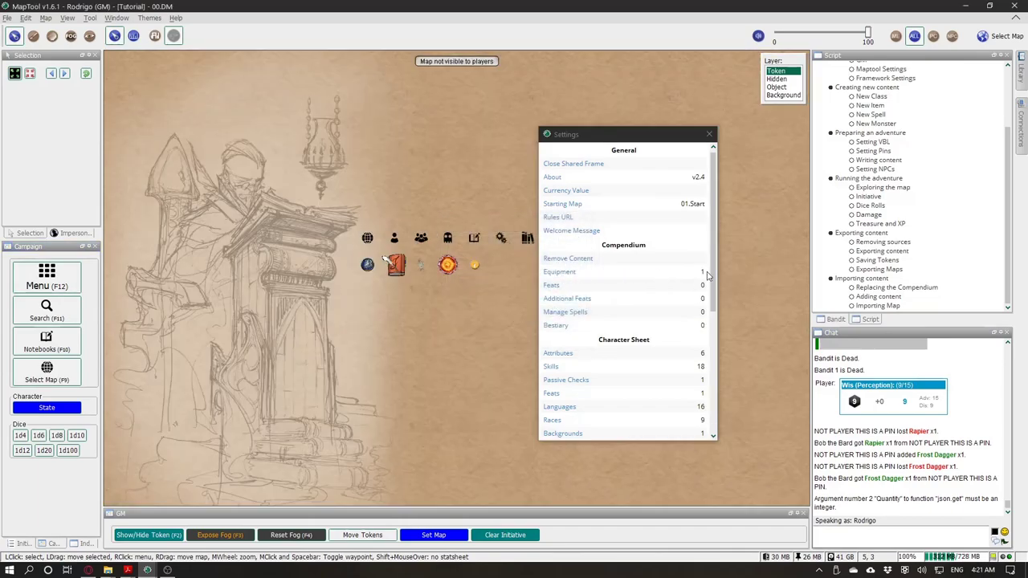
# Step: Export the compendium's equipment to E:/Tutorial/ with the file name My Homebrew Equipments, and close the equipment manager
pyautogui.click(562, 273)
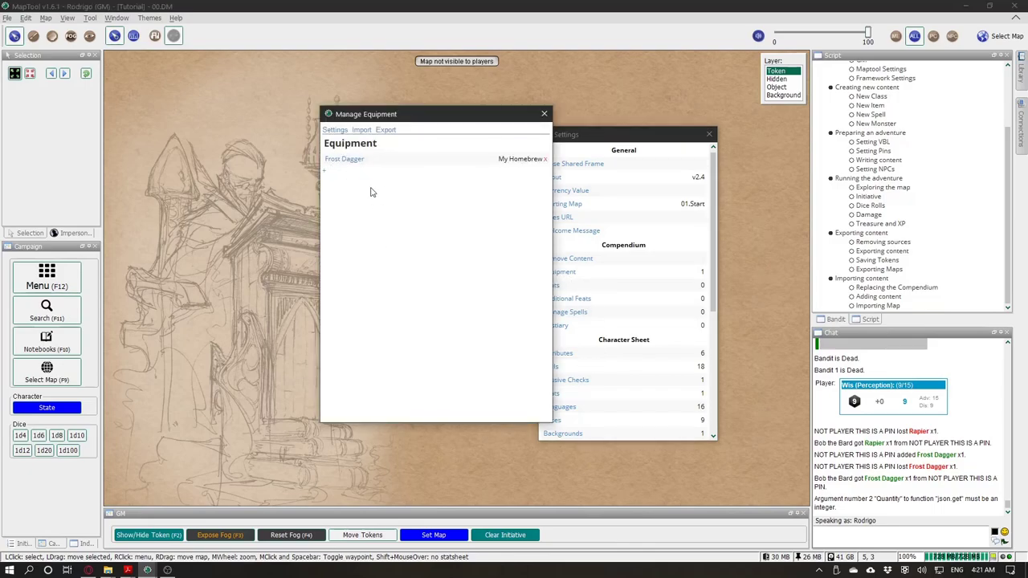
pyautogui.click(385, 130)
pyautogui.click(529, 284)
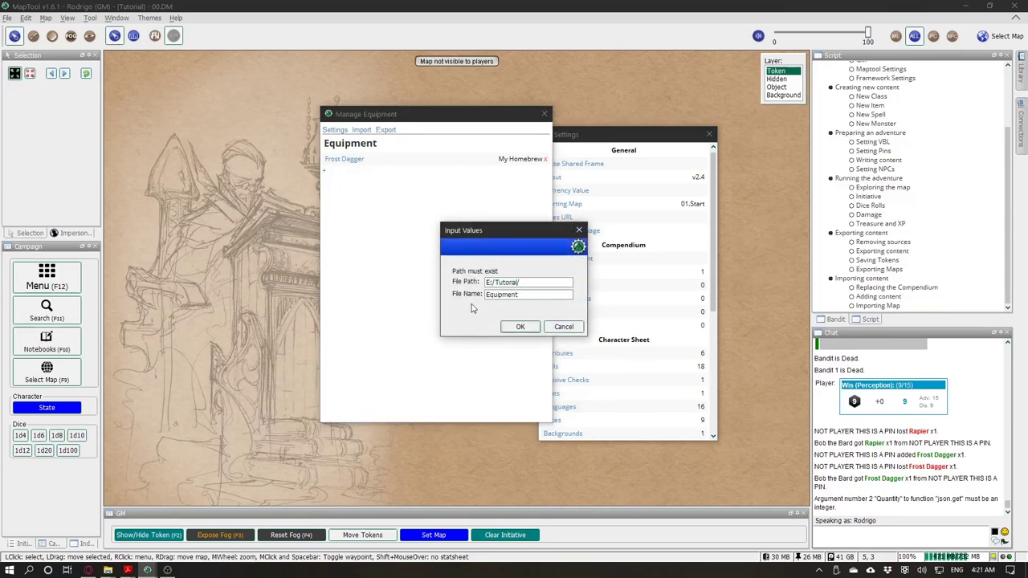
pyautogui.doubleClick(527, 294)
pyautogui.write('My Homebrew Equipments')
pyautogui.click(519, 326)
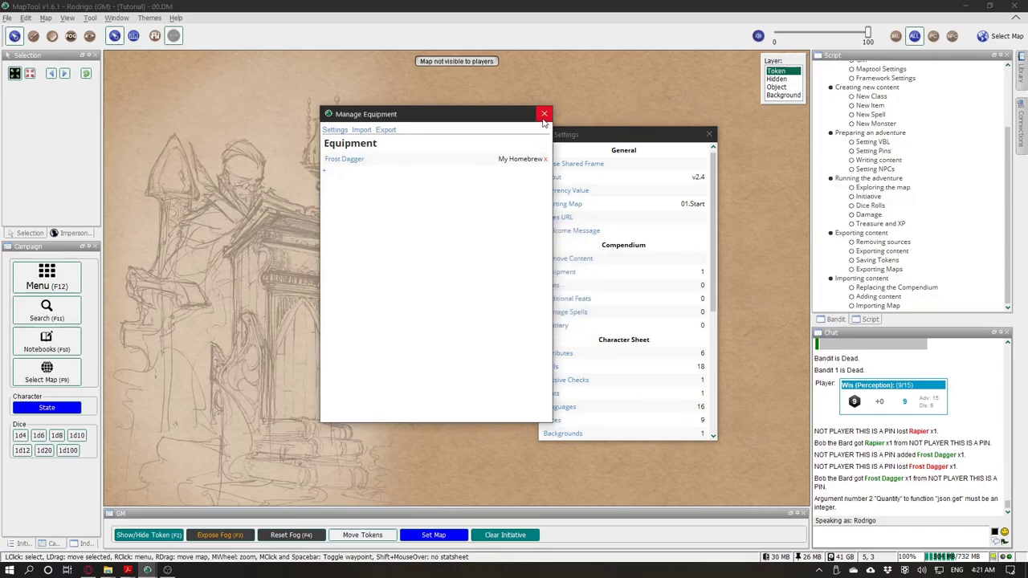
pyautogui.click(541, 121)
# Step: Switch to the Tutorial folder in File Explorer, inspect the My Homebrew Equipments JSON file and close it
pyautogui.moveTo(577, 139); pyautogui.dragTo(613, 128)
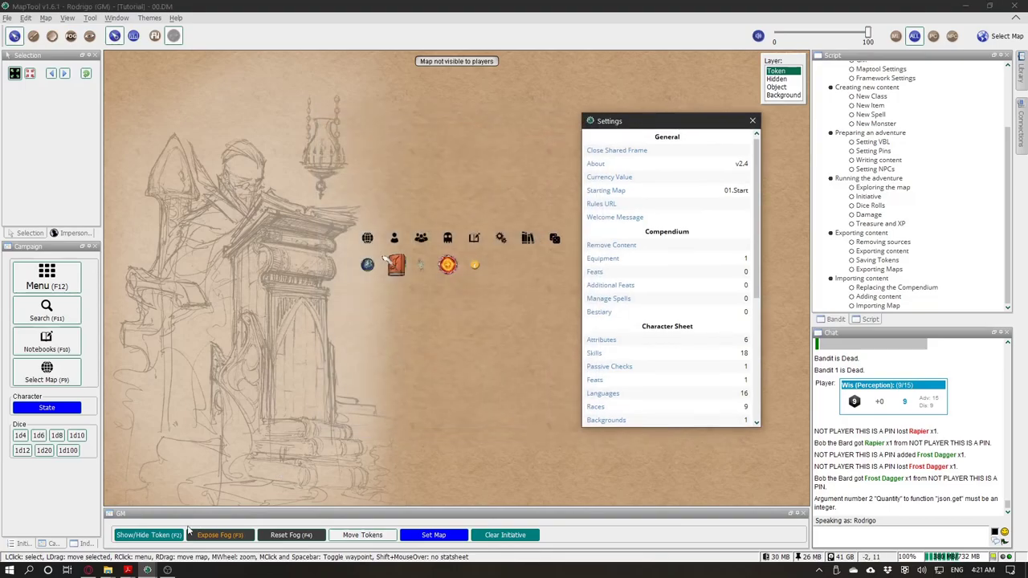
pyautogui.moveTo(127, 570)
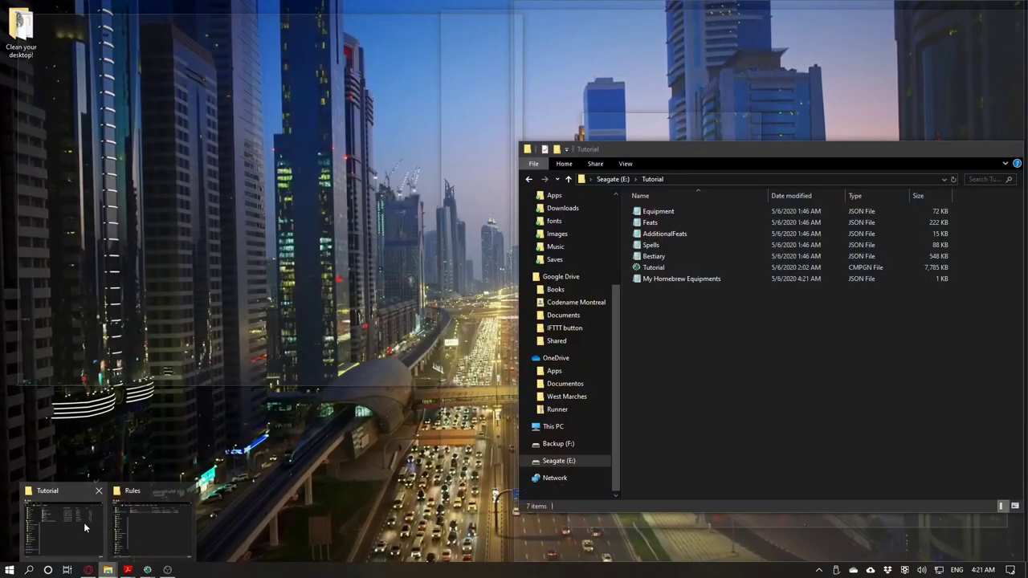
pyautogui.click(83, 522)
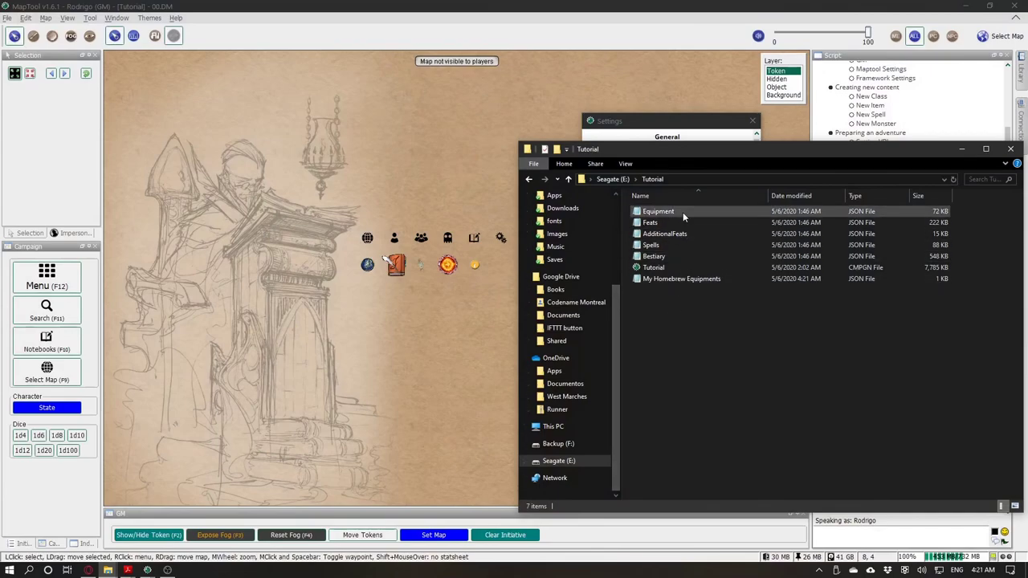
pyautogui.click(665, 278)
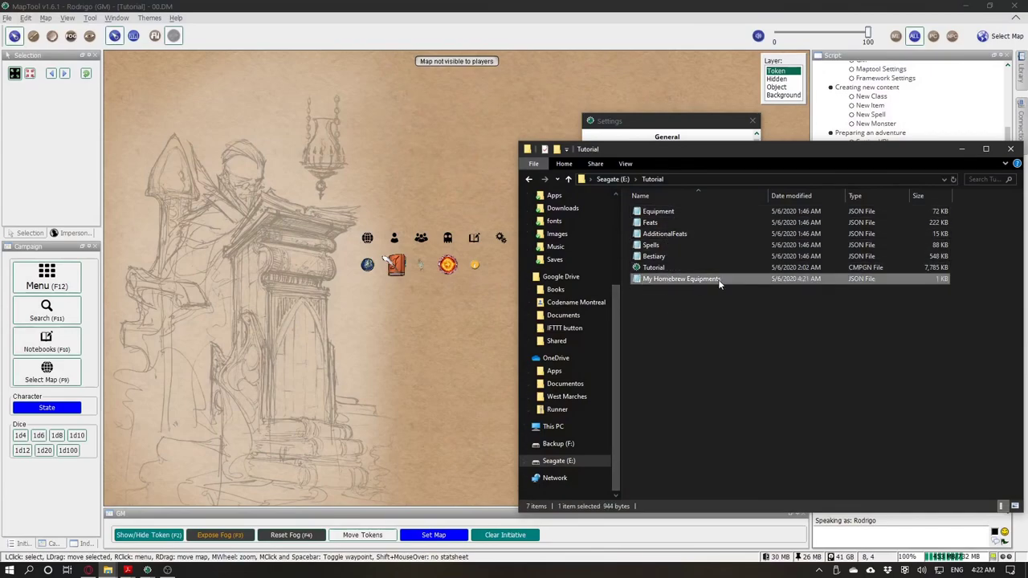
pyautogui.doubleClick(683, 282)
pyautogui.moveTo(705, 348); pyautogui.dragTo(746, 308)
pyautogui.click(746, 308)
pyautogui.moveTo(815, 431); pyautogui.dragTo(653, 211)
pyautogui.click(769, 337)
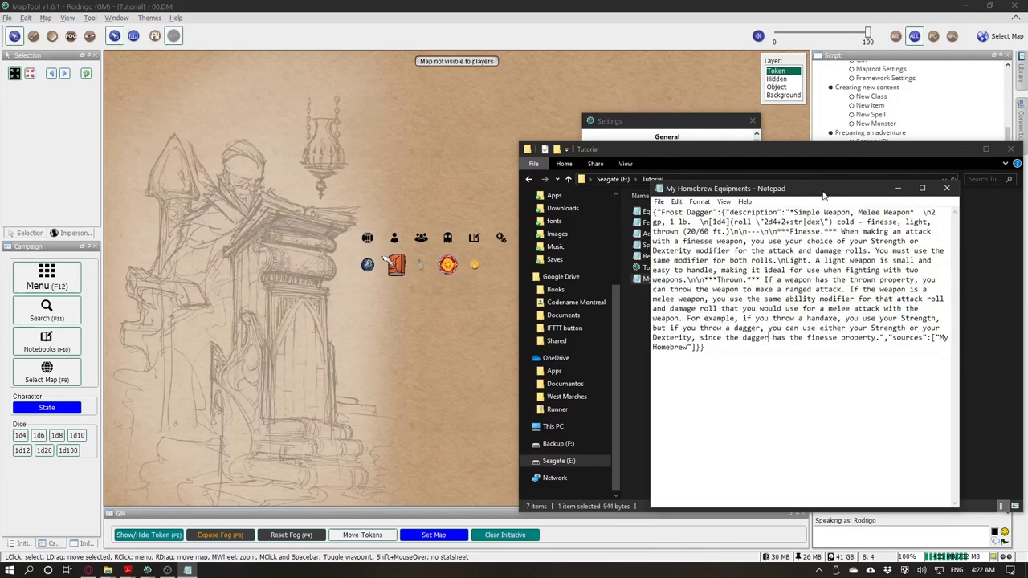
pyautogui.click(946, 188)
# Step: Import the full contents of the exported Equipment JSON file into the compendium's equipment, merging it with the existing list
pyautogui.click(697, 129)
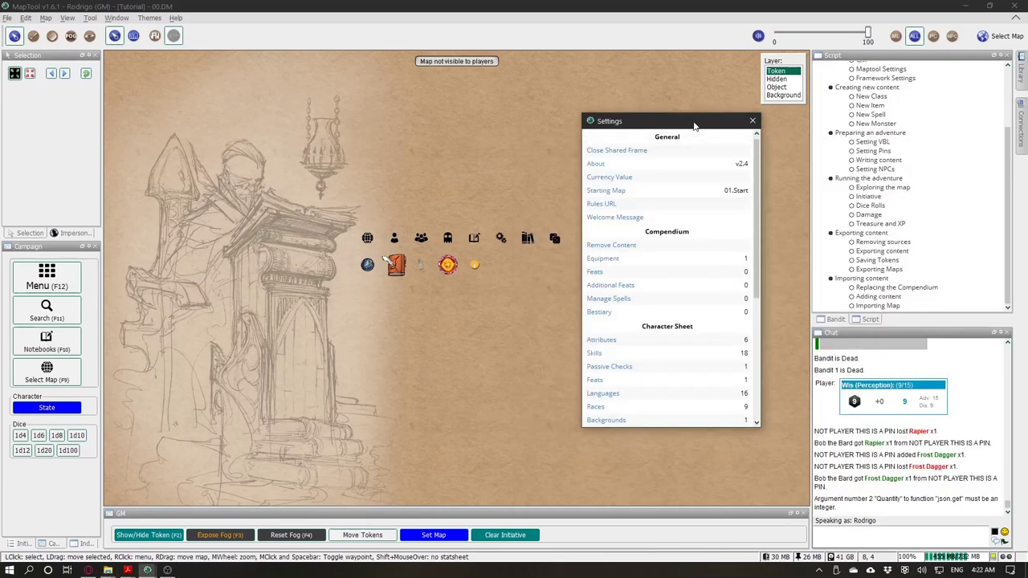
pyautogui.click(611, 258)
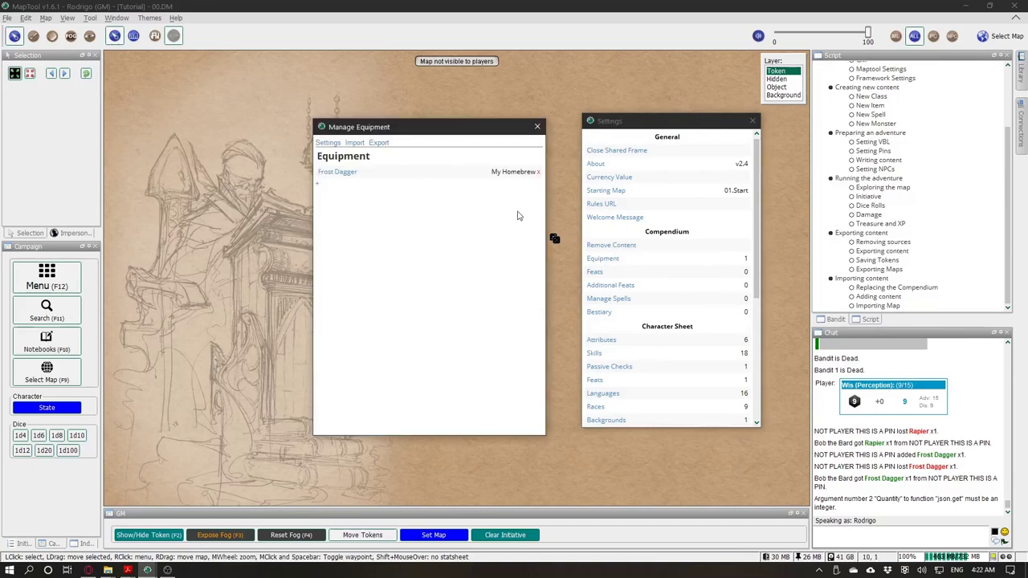
pyautogui.click(356, 142)
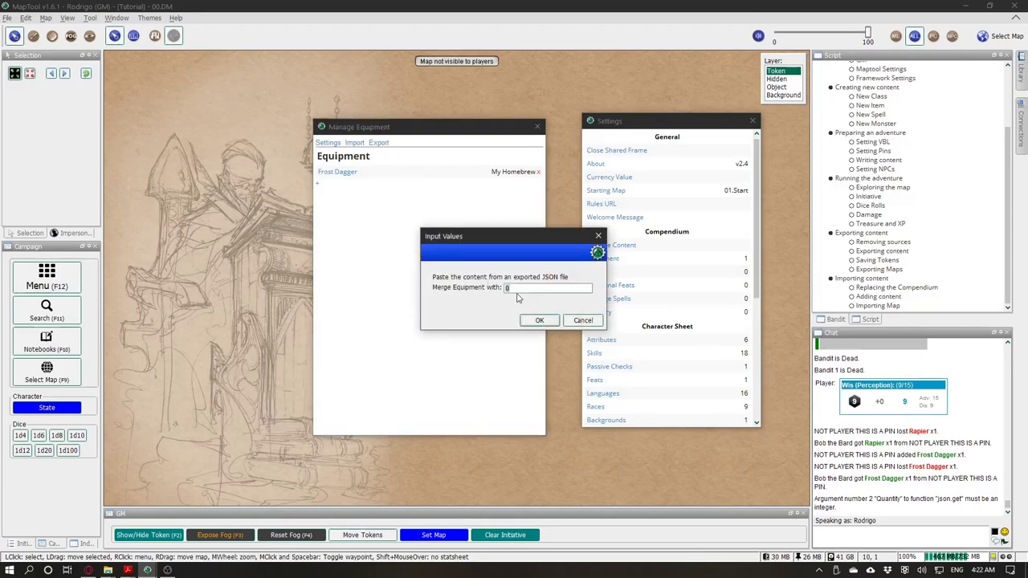
pyautogui.hotkey('alt', 'Tab')
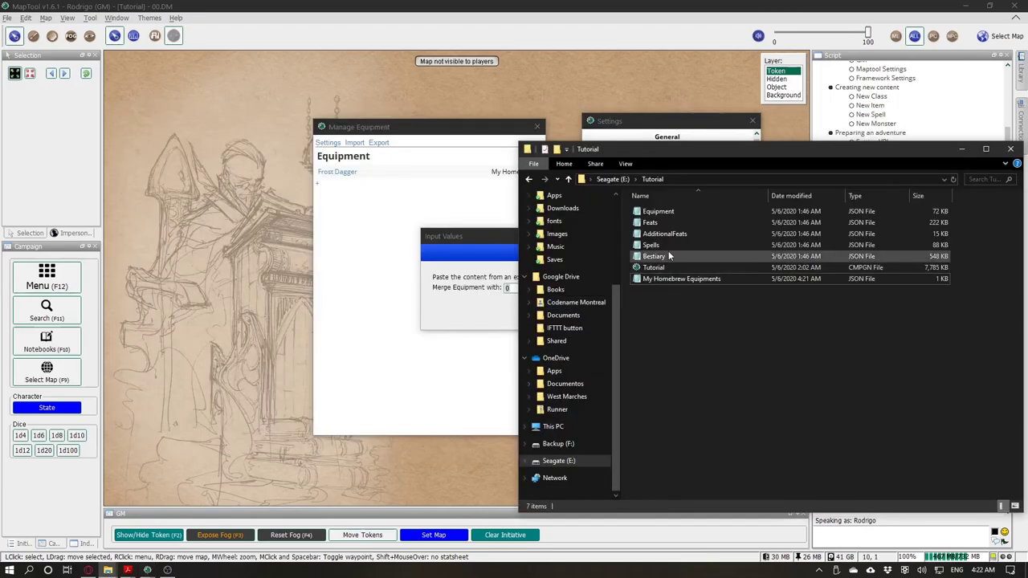
pyautogui.click(658, 211)
pyautogui.doubleClick(658, 212)
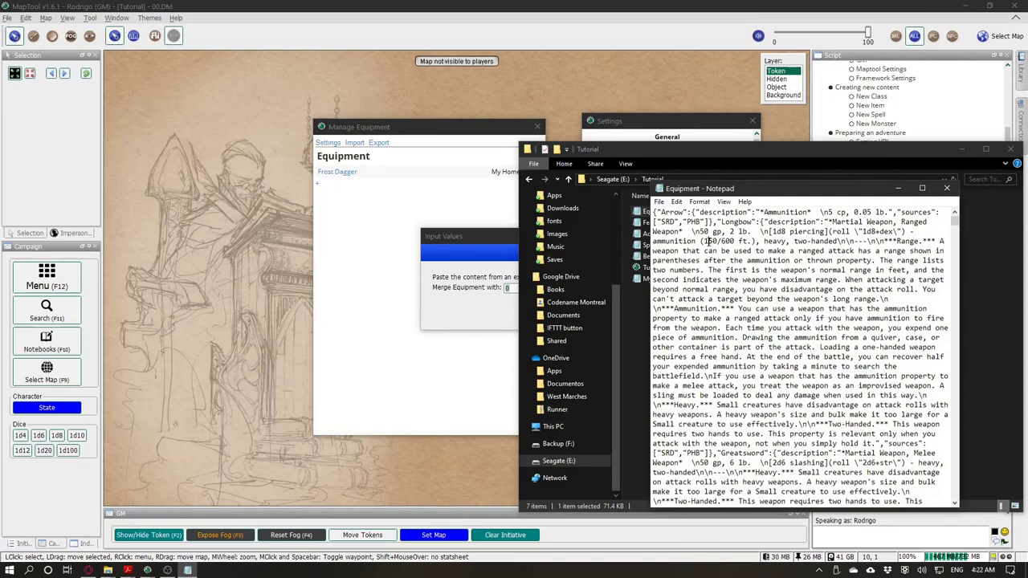
pyautogui.hotkey('ctrl', 'a')
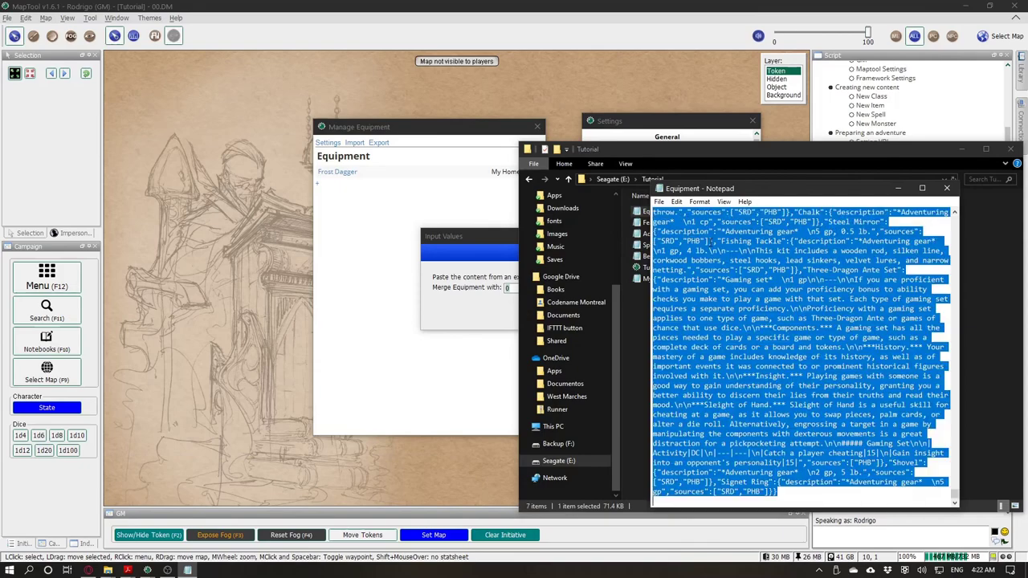
pyautogui.click(946, 188)
pyautogui.click(516, 285)
pyautogui.hotkey('ctrl', 'v')
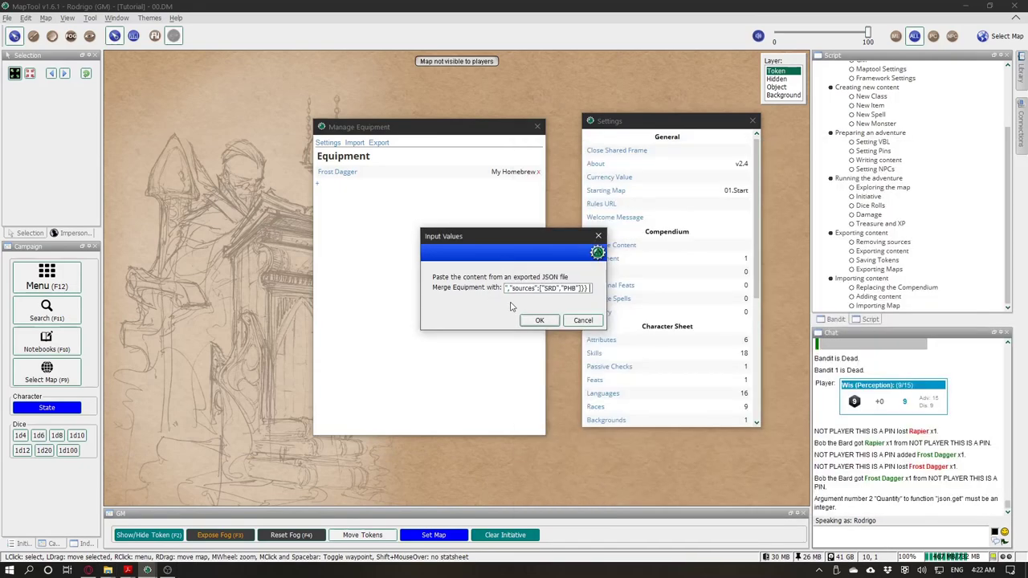
pyautogui.click(539, 320)
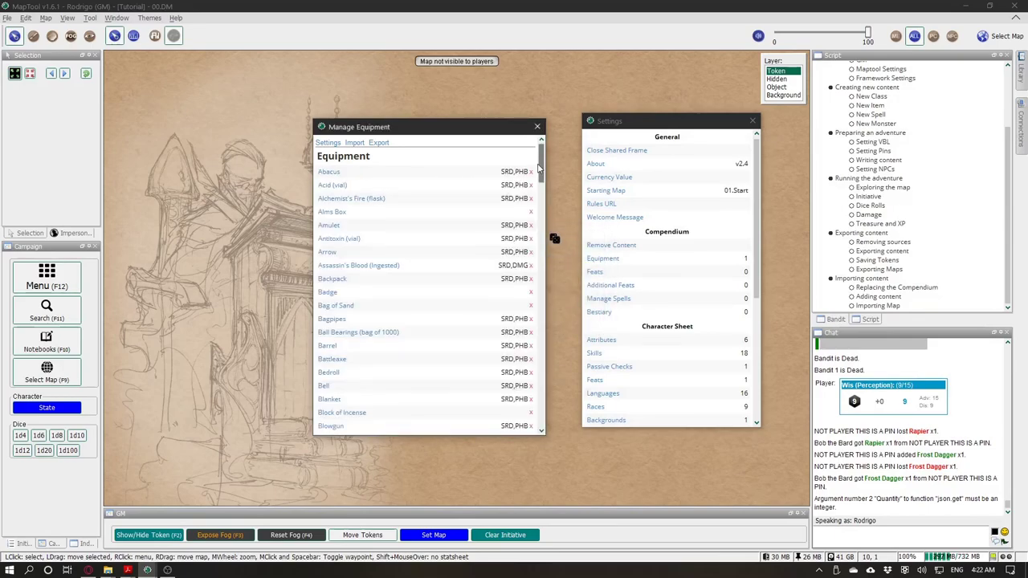
# Step: Check the merged equipment list for the Frost Dagger and close the equipment manager
pyautogui.scroll(-3, 540, 181)
pyautogui.scroll(-15, 540, 181)
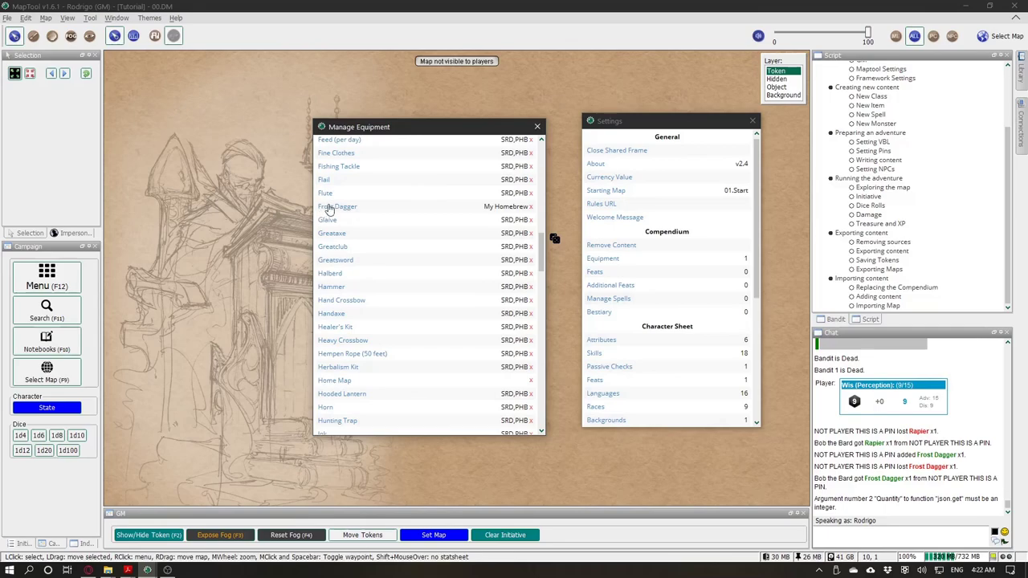
pyautogui.moveTo(542, 251); pyautogui.dragTo(553, 131)
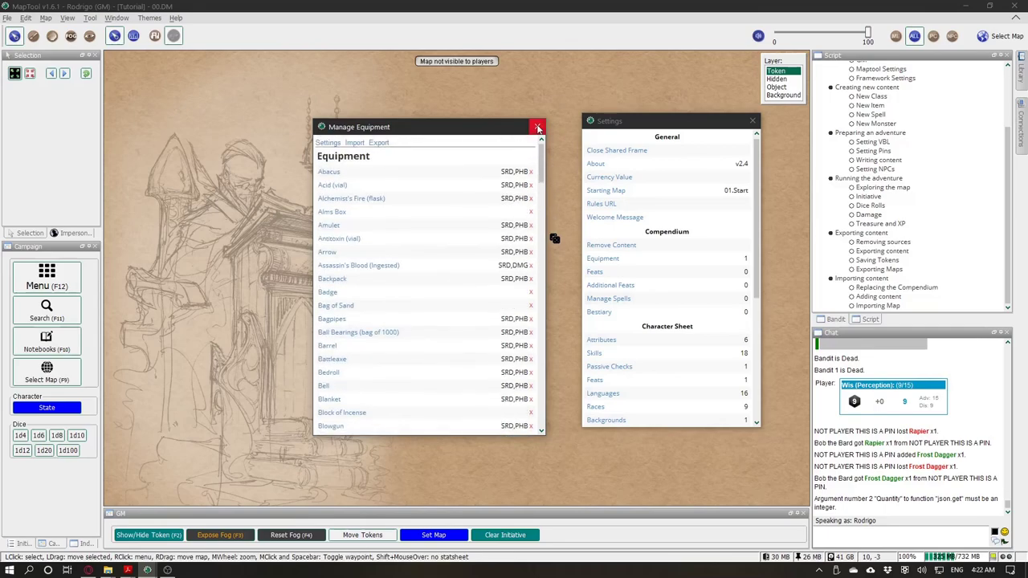
pyautogui.click(538, 129)
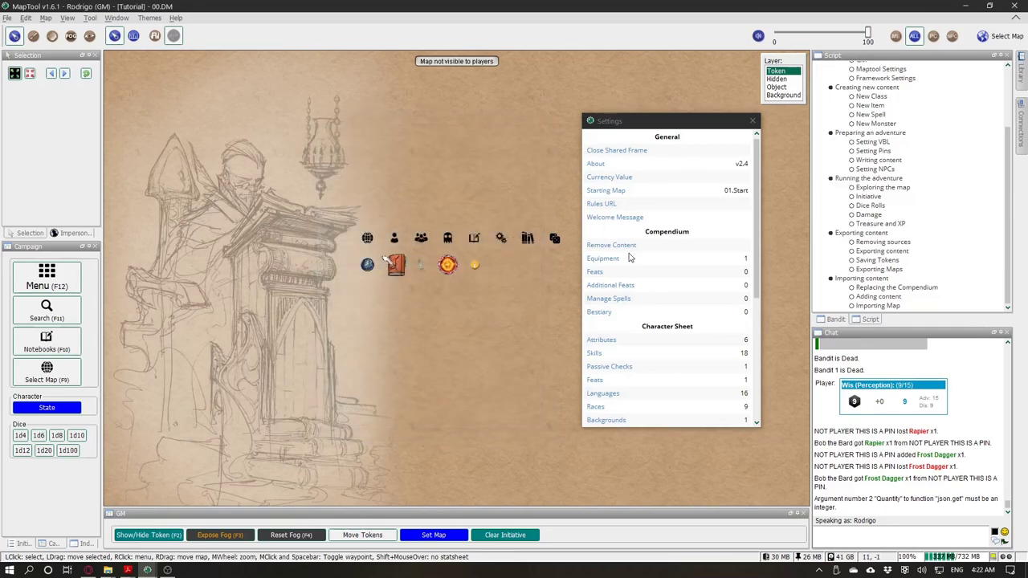
# Step: Reopen the campaign settings to check the refreshed compendium counts, and close them
pyautogui.press('F12')
pyautogui.click(558, 249)
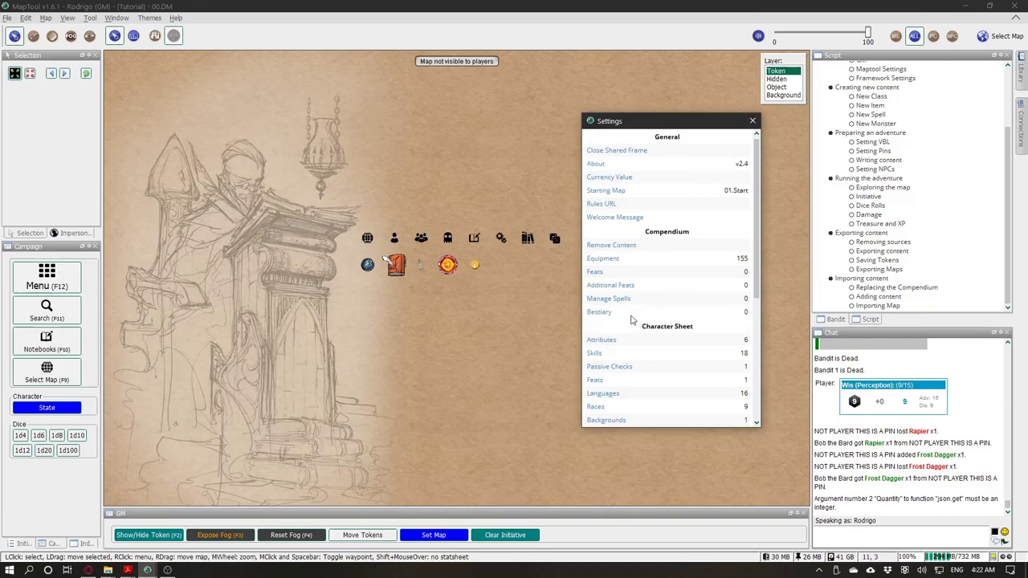
pyautogui.click(752, 120)
pyautogui.click(47, 277)
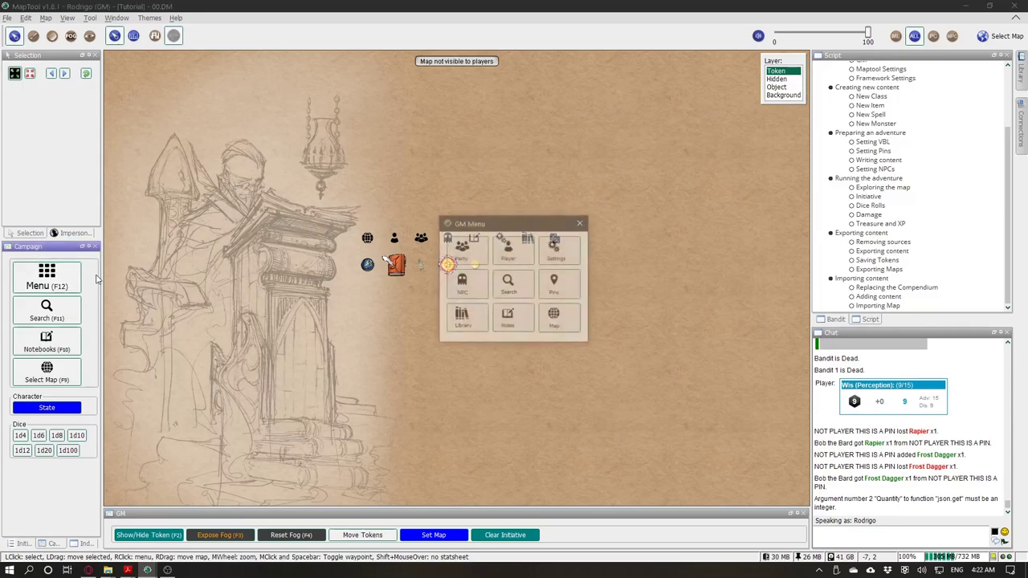
pyautogui.click(582, 223)
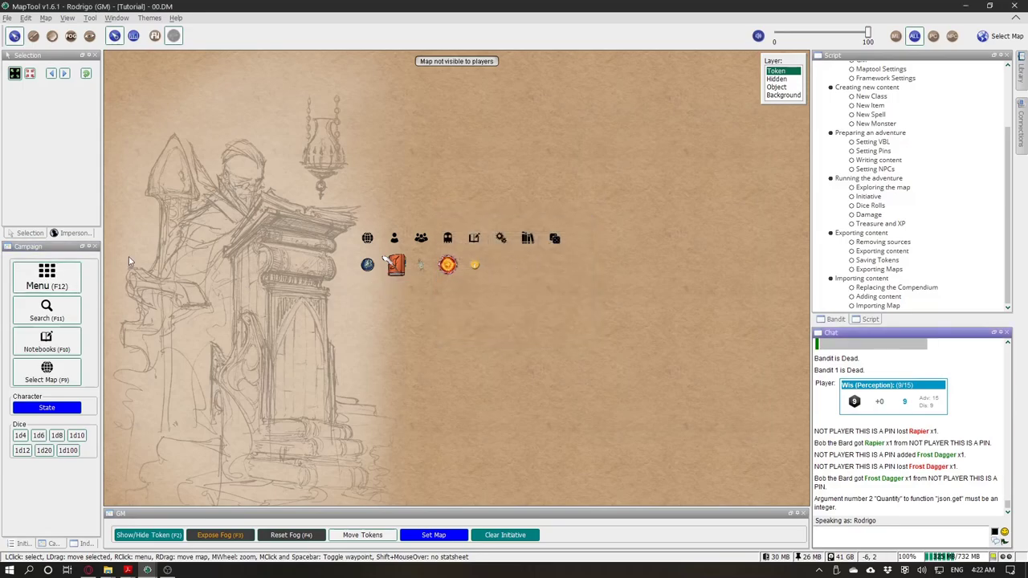
pyautogui.click(47, 277)
pyautogui.click(553, 253)
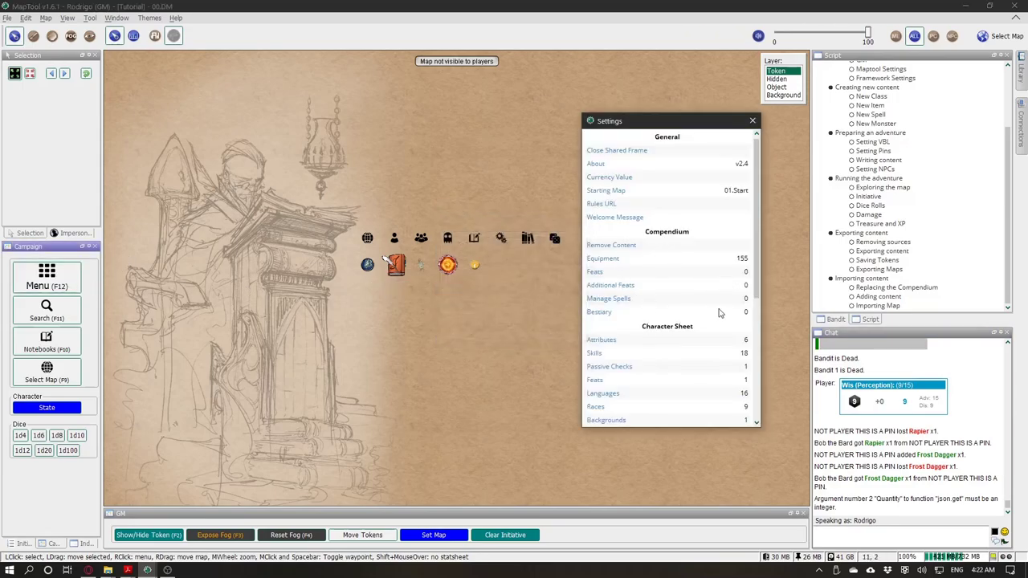
pyautogui.click(752, 120)
# Step: Switch to the Thieves Guild map and check the statblock of the dead Bandit tokens in rooms 1 and 2
pyautogui.click(999, 35)
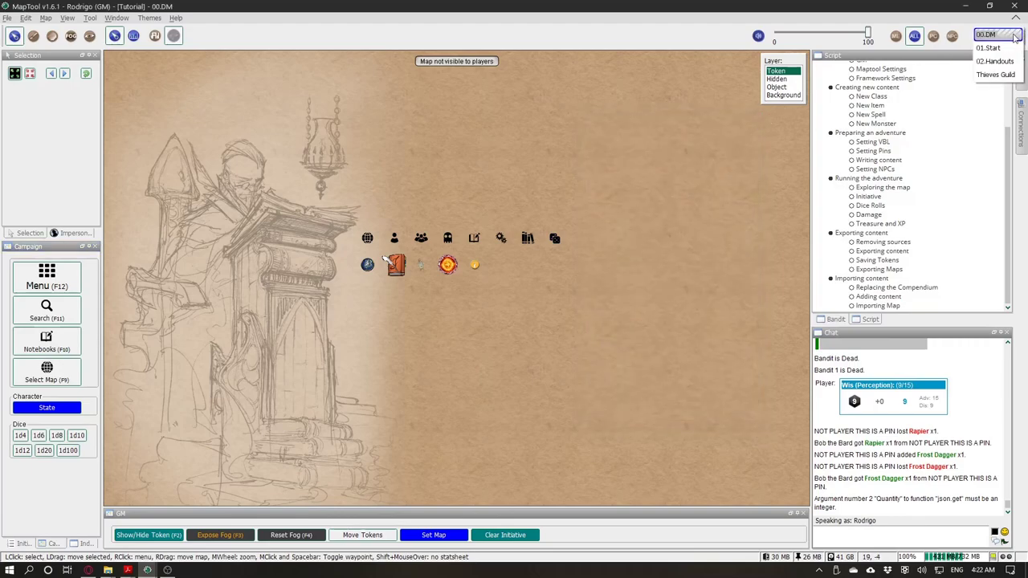
pyautogui.click(996, 75)
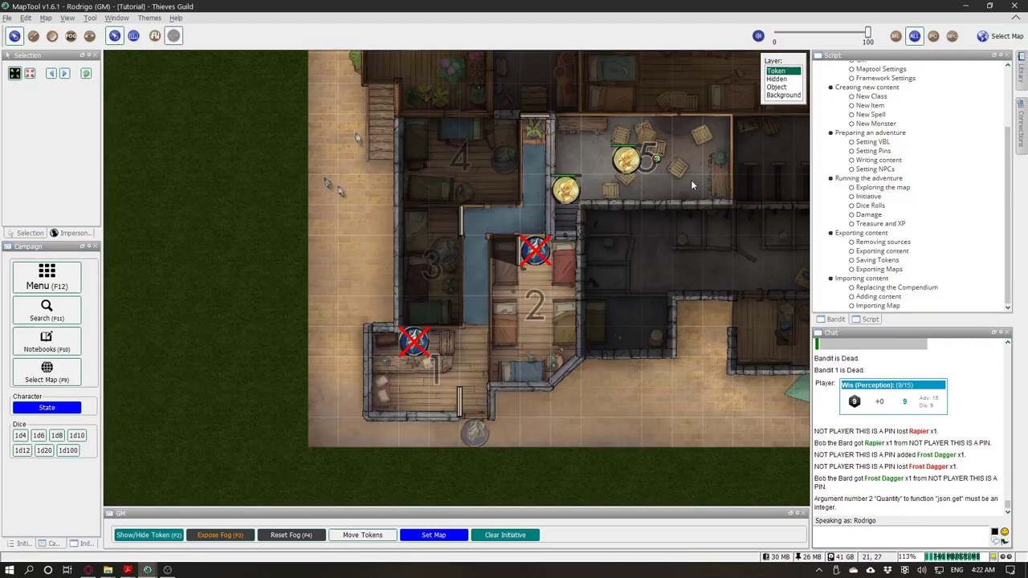
pyautogui.click(406, 350)
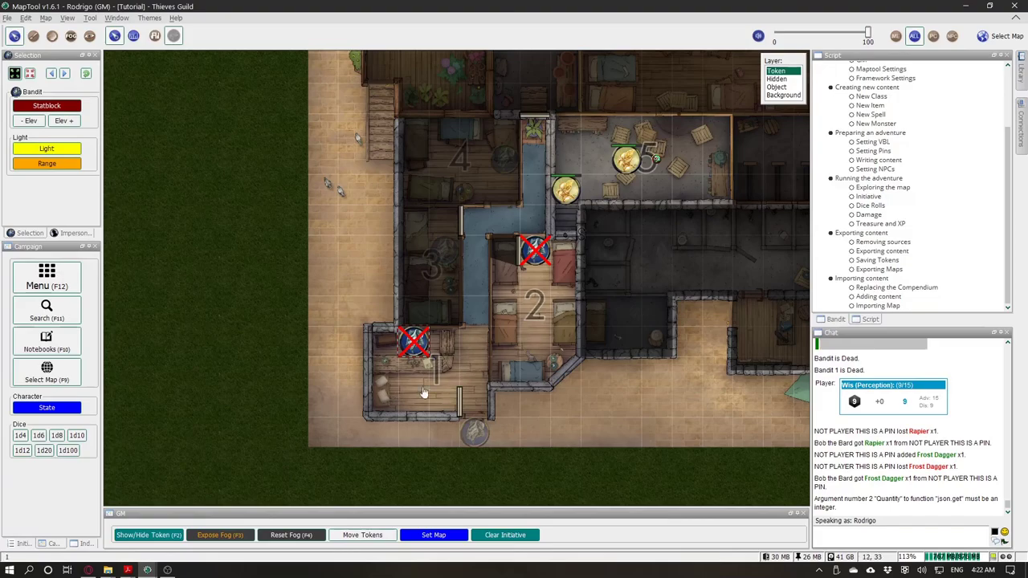
pyautogui.click(523, 257)
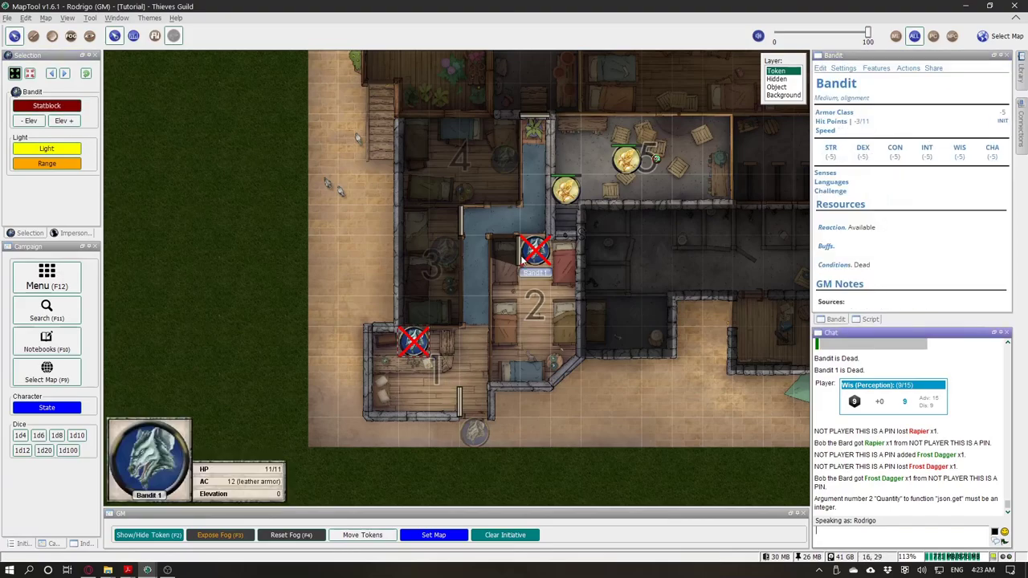
# Step: Check the fields of the dead Bandit's statblock and the GM notes beside the Flameskull token in room 5
pyautogui.moveTo(834, 85); pyautogui.dragTo(913, 197)
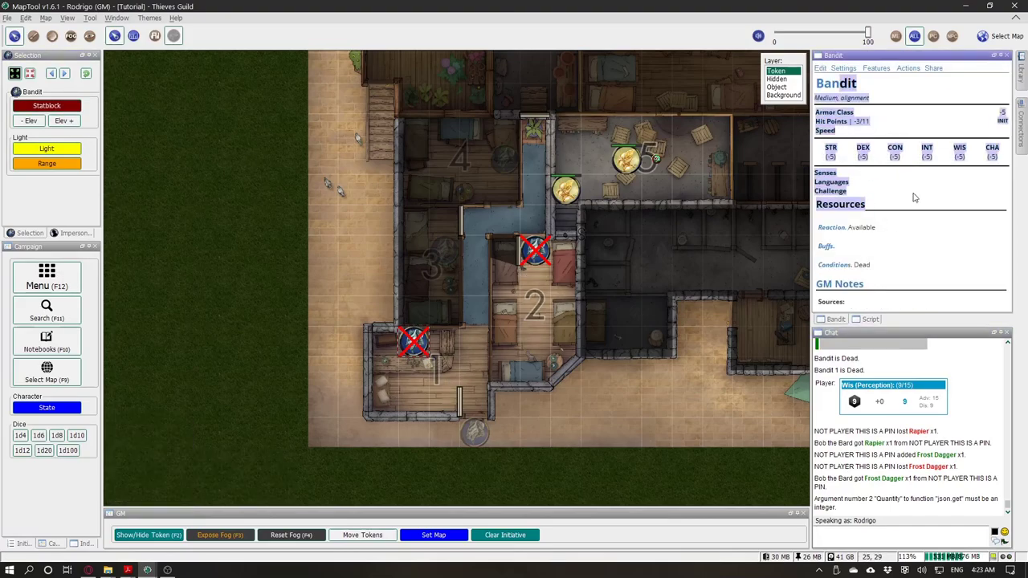
pyautogui.click(913, 194)
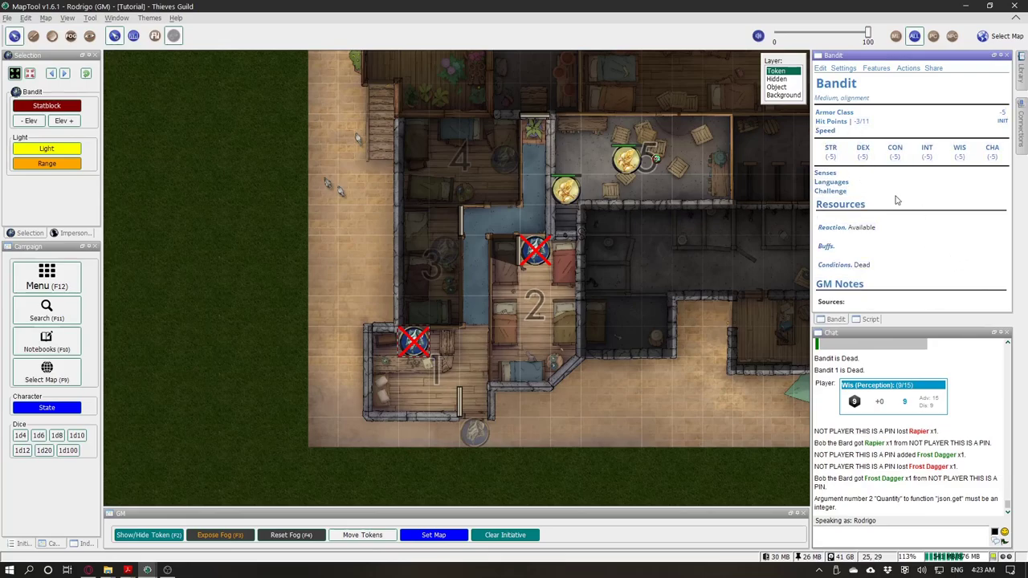
pyautogui.click(652, 162)
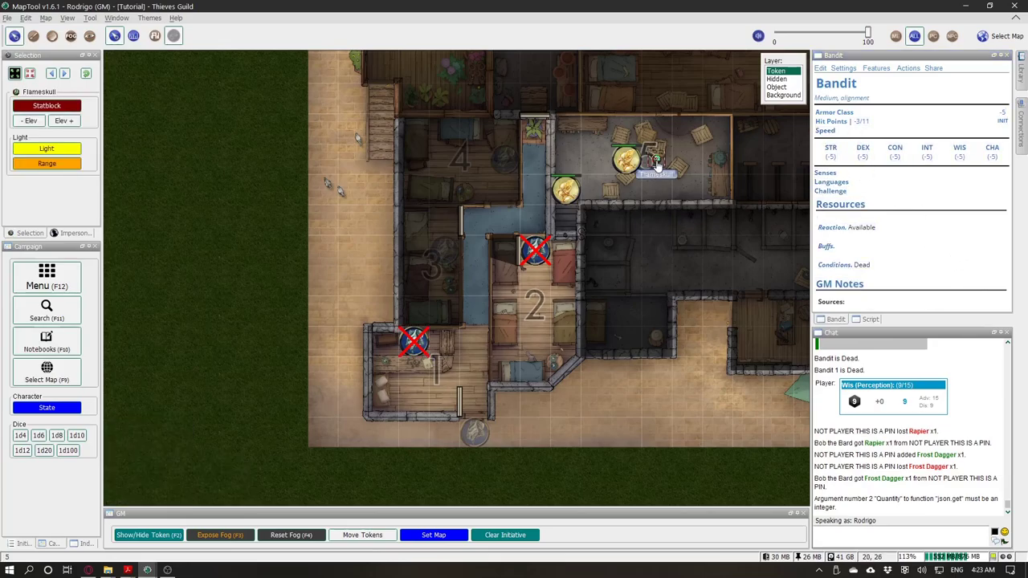
pyautogui.click(675, 159)
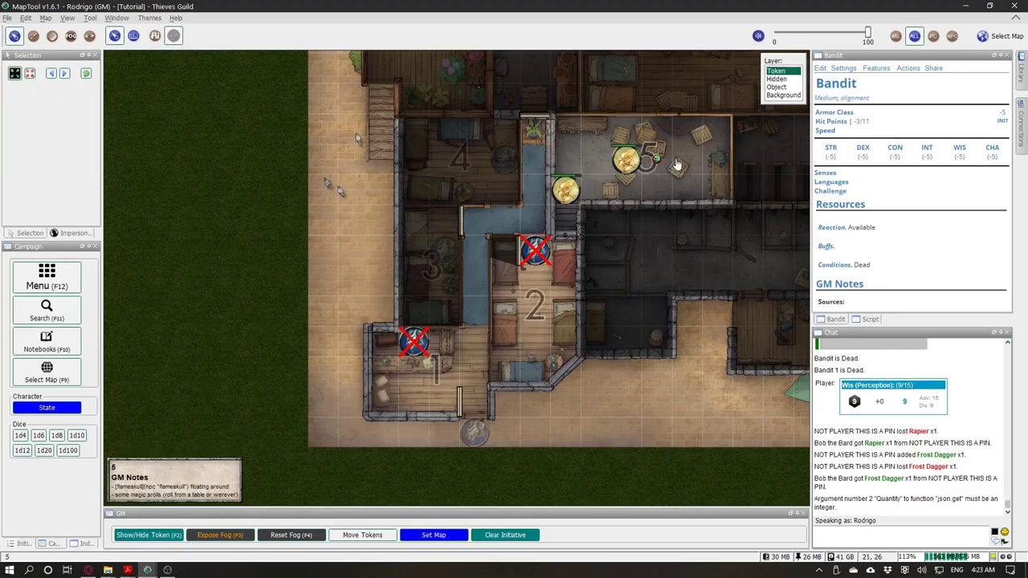
pyautogui.click(858, 320)
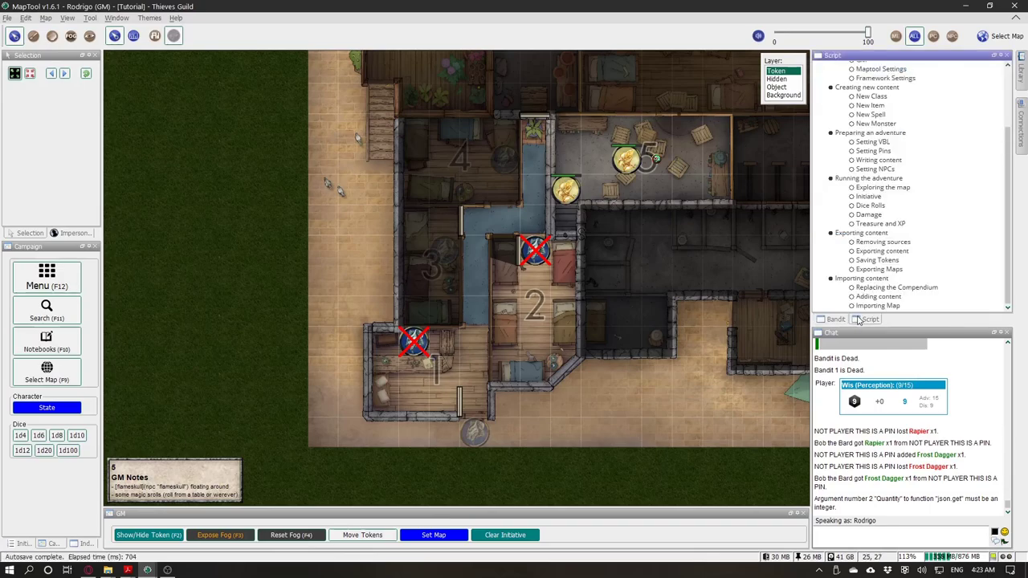
pyautogui.click(833, 319)
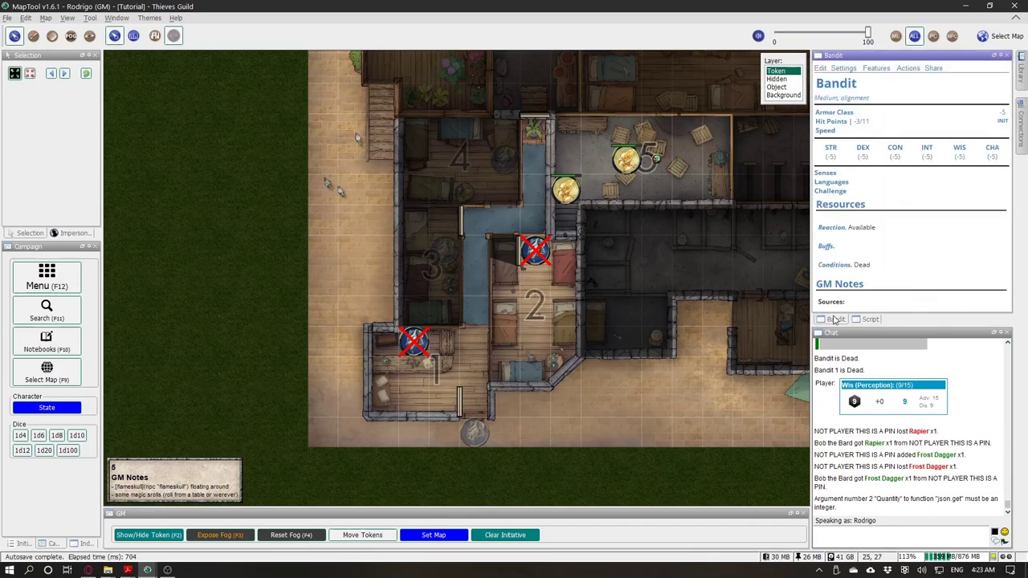
pyautogui.click(656, 161)
pyautogui.click(704, 171)
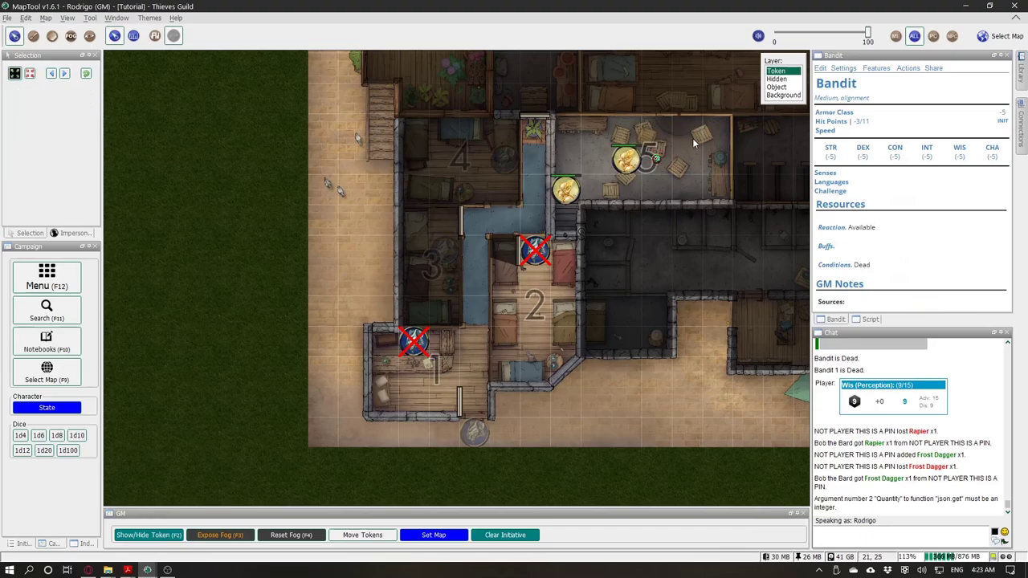
pyautogui.moveTo(693, 140); pyautogui.dragTo(643, 185)
pyautogui.click(688, 158)
pyautogui.moveTo(683, 130); pyautogui.dragTo(648, 168)
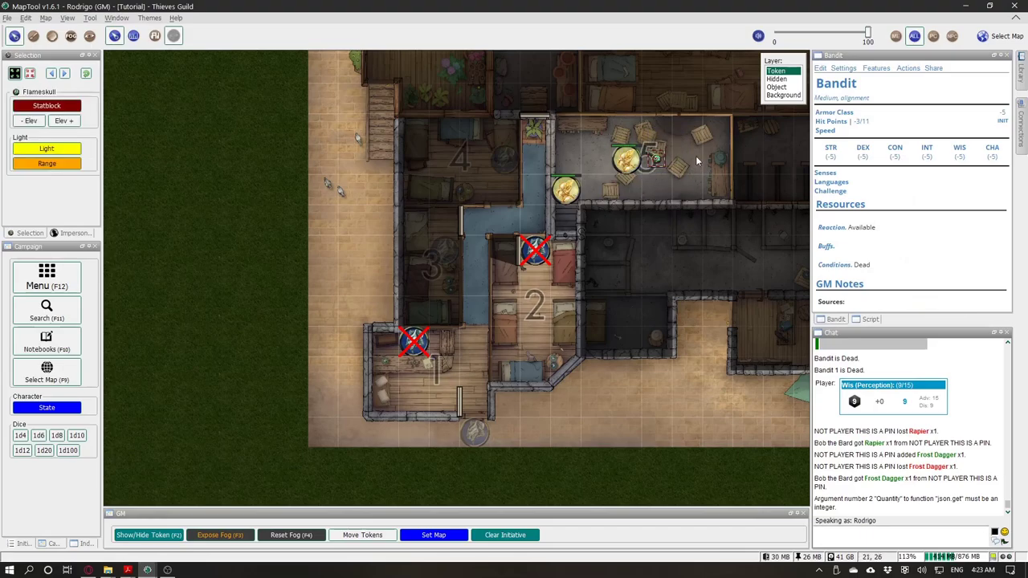
pyautogui.click(696, 157)
pyautogui.moveTo(689, 142); pyautogui.dragTo(648, 174)
pyautogui.click(692, 132)
pyautogui.moveTo(692, 136); pyautogui.dragTo(652, 174)
pyautogui.click(684, 139)
pyautogui.moveTo(682, 139); pyautogui.dragTo(648, 189)
pyautogui.click(675, 179)
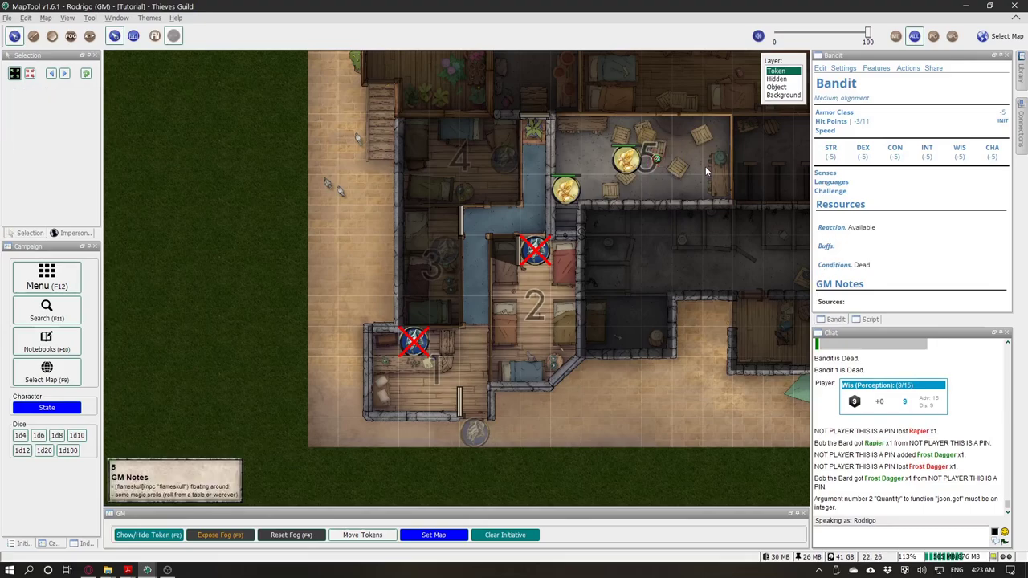
pyautogui.moveTo(687, 137); pyautogui.dragTo(648, 186)
pyautogui.click(701, 148)
# Step: Review the script outline's topics on running the adventure and exporting content, including Saving Tokens
pyautogui.click(868, 319)
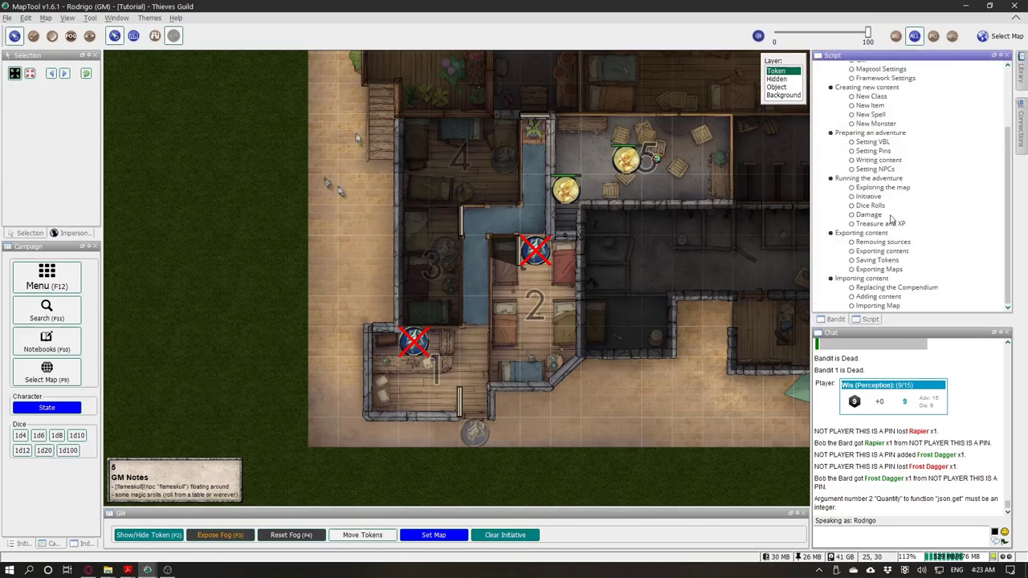
pyautogui.moveTo(855, 190); pyautogui.dragTo(891, 210)
pyautogui.moveTo(856, 242); pyautogui.dragTo(919, 261)
pyautogui.click(892, 260)
pyautogui.click(920, 264)
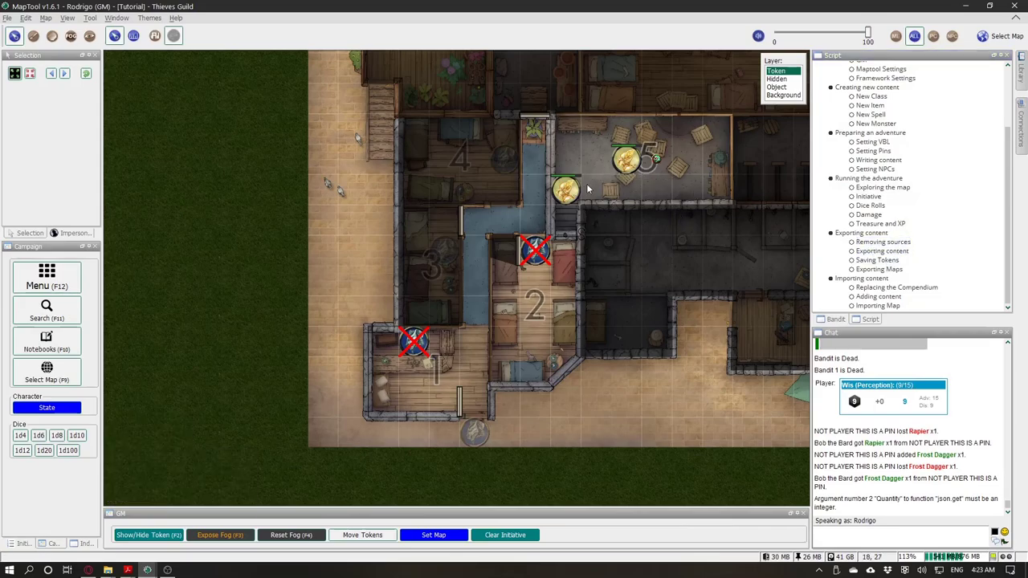
# Step: Show the statblock of the Flameskull token in room 5 and assign its flameskull token image in the creature settings
pyautogui.click(541, 249)
pyautogui.click(657, 161)
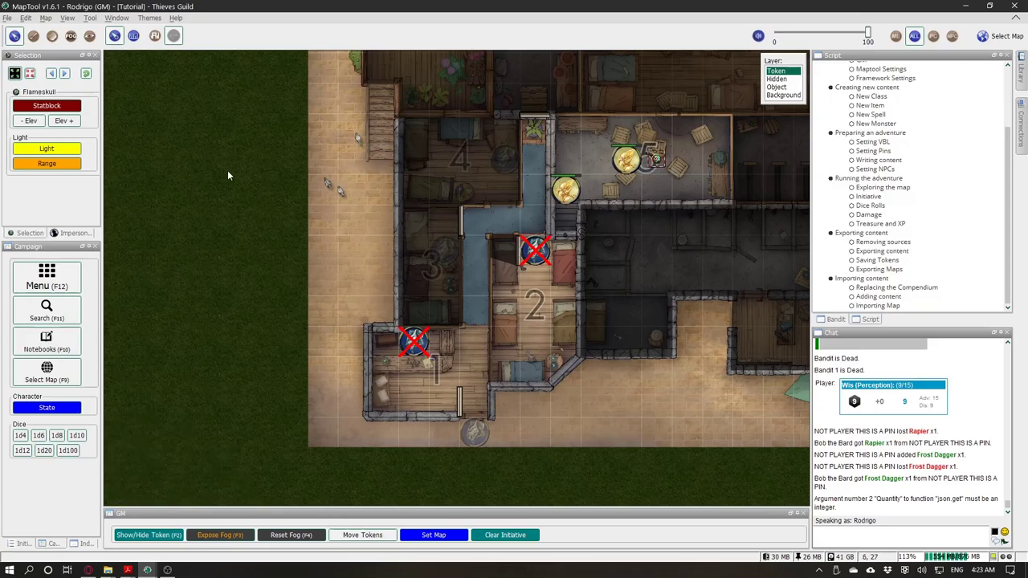
pyautogui.click(64, 108)
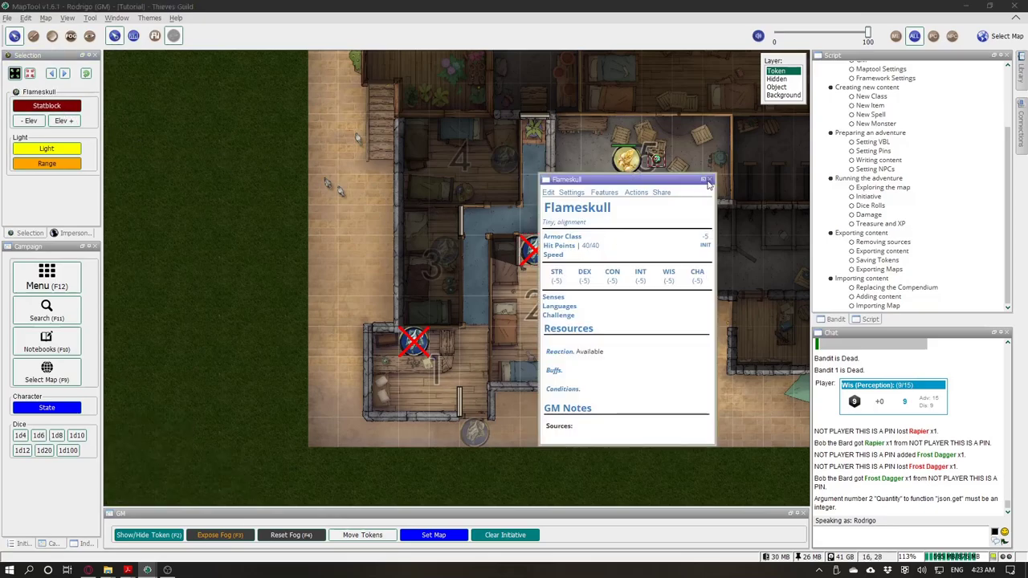
pyautogui.click(579, 197)
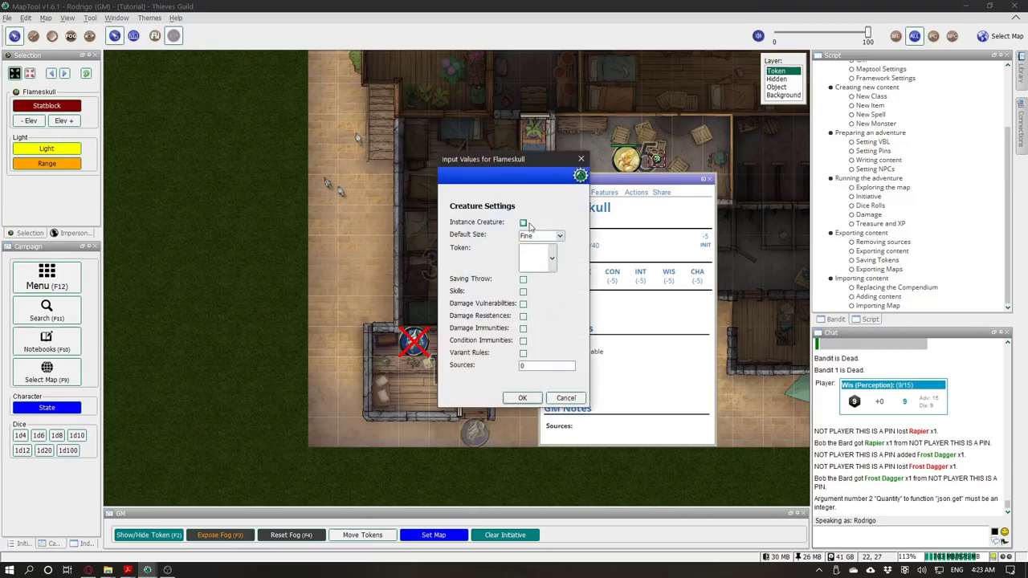
pyautogui.click(536, 258)
pyautogui.click(533, 296)
pyautogui.click(523, 397)
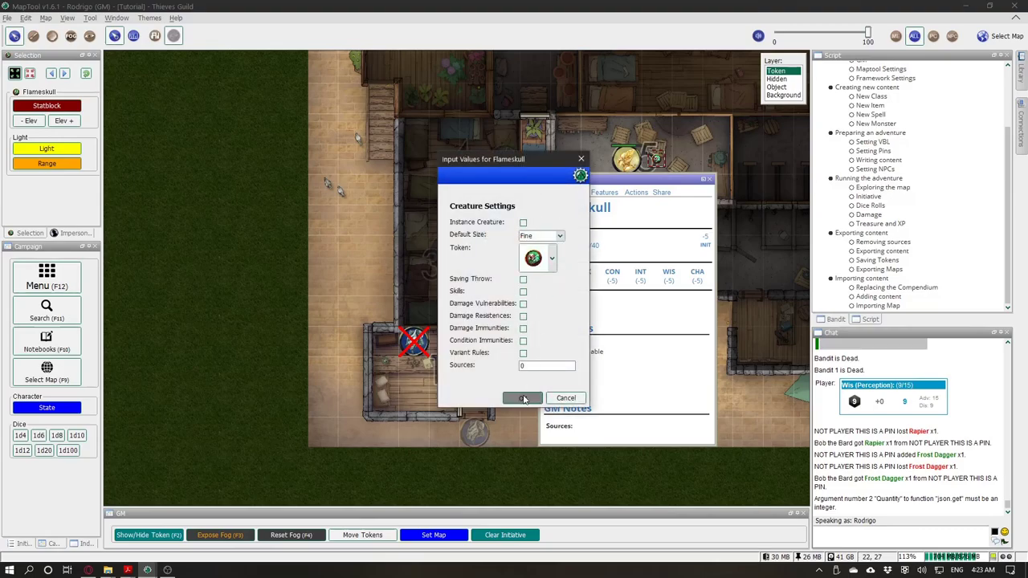
pyautogui.click(583, 197)
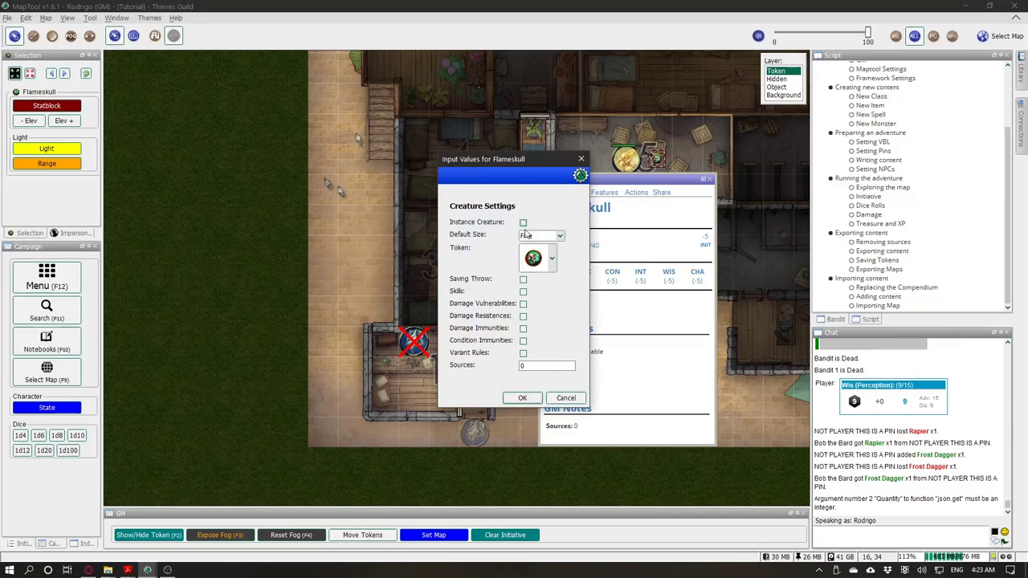
pyautogui.click(523, 397)
# Step: Mark the Flameskull as an instance creature and save its stats under the name Flameskull
pyautogui.click(582, 197)
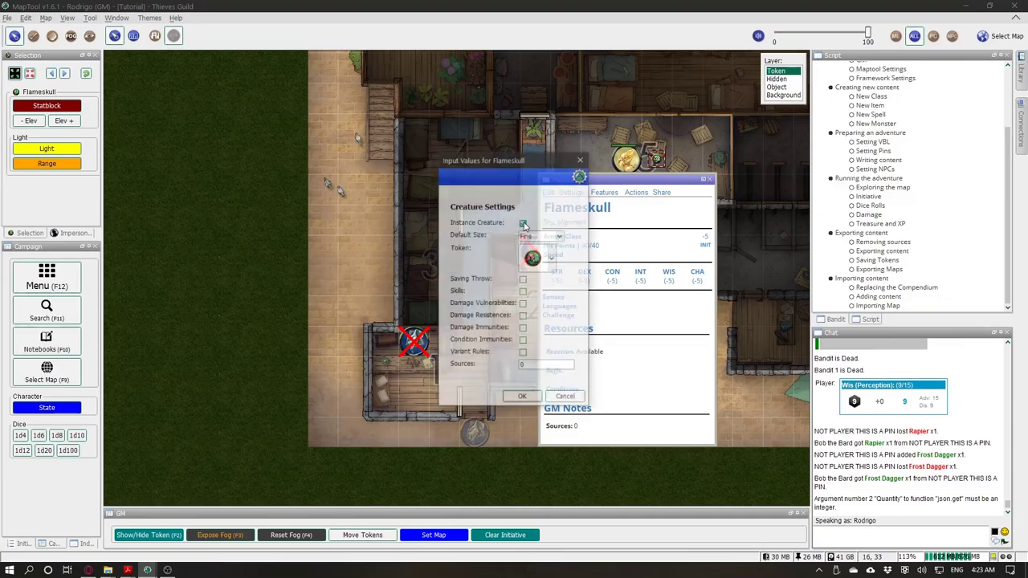
pyautogui.click(523, 222)
pyautogui.click(536, 398)
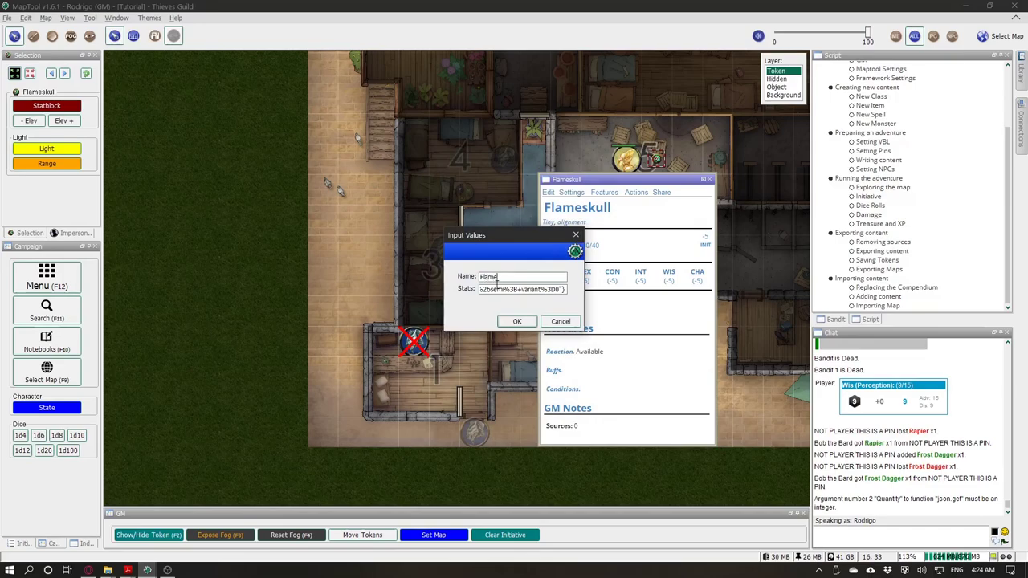
pyautogui.click(518, 319)
pyautogui.click(516, 331)
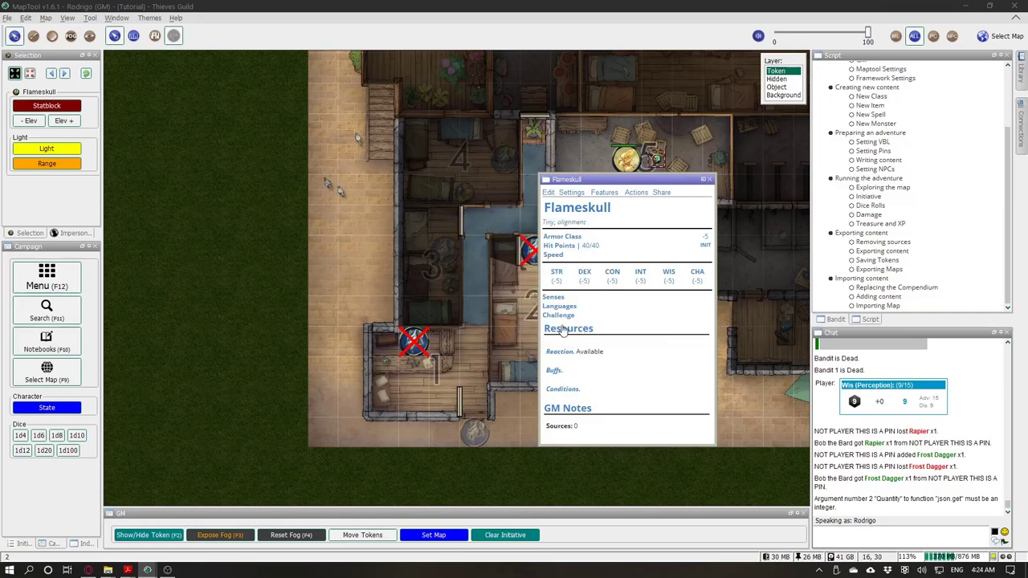
# Step: Re-enter Flameskull as the creature's name and set its Armor Class to 15
pyautogui.click(571, 192)
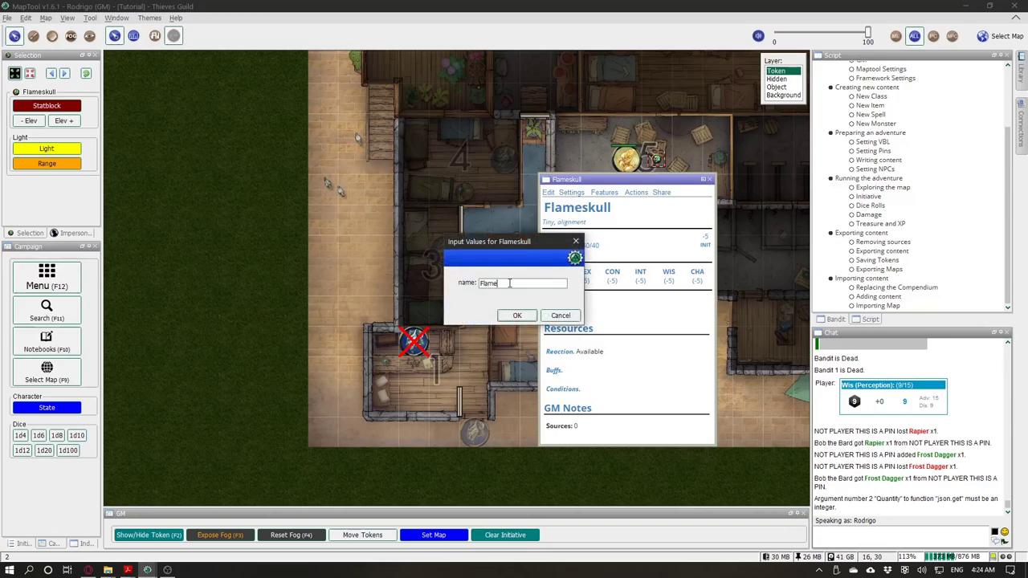
pyautogui.click(517, 315)
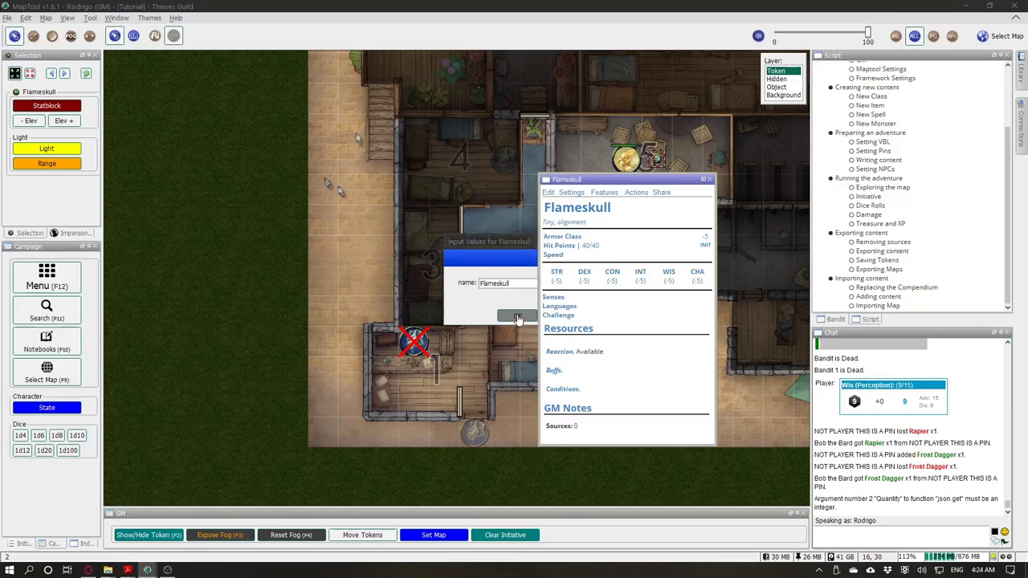
pyautogui.click(564, 237)
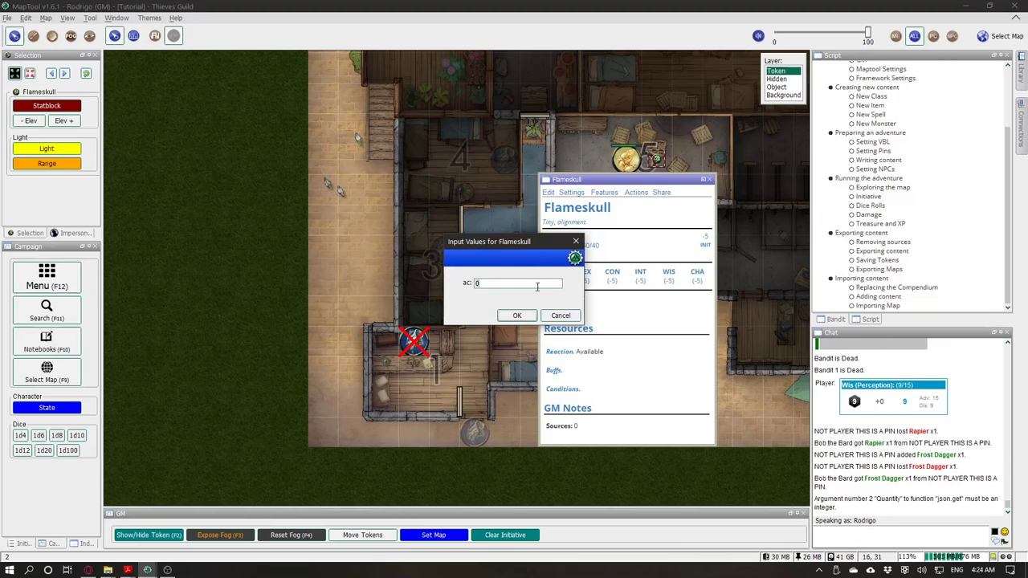
pyautogui.click(517, 314)
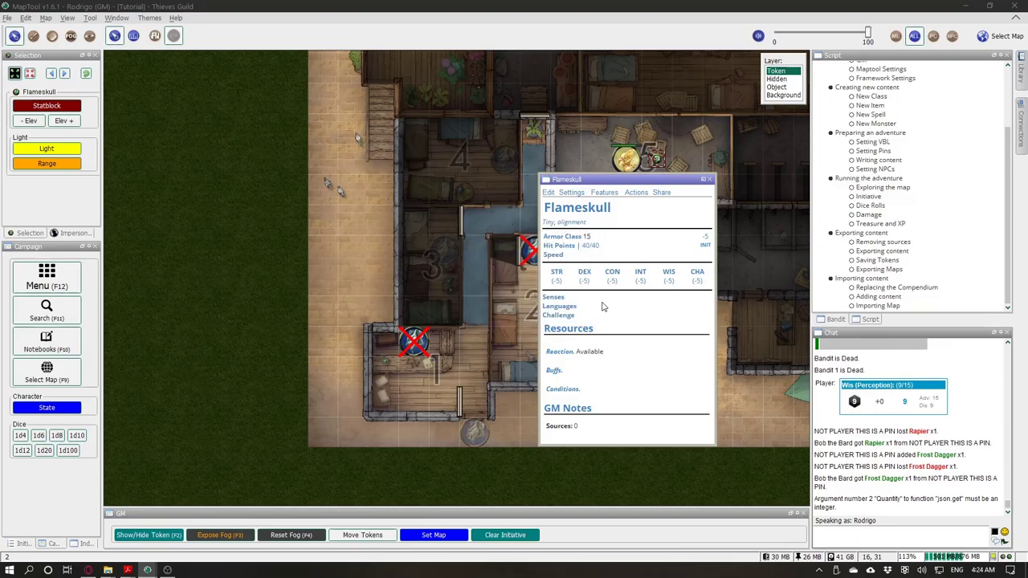
# Step: Set the Flameskull's STR, DEX, CON, INT, WIS and CHA scores to 10 each
pyautogui.click(557, 275)
pyautogui.write('19')
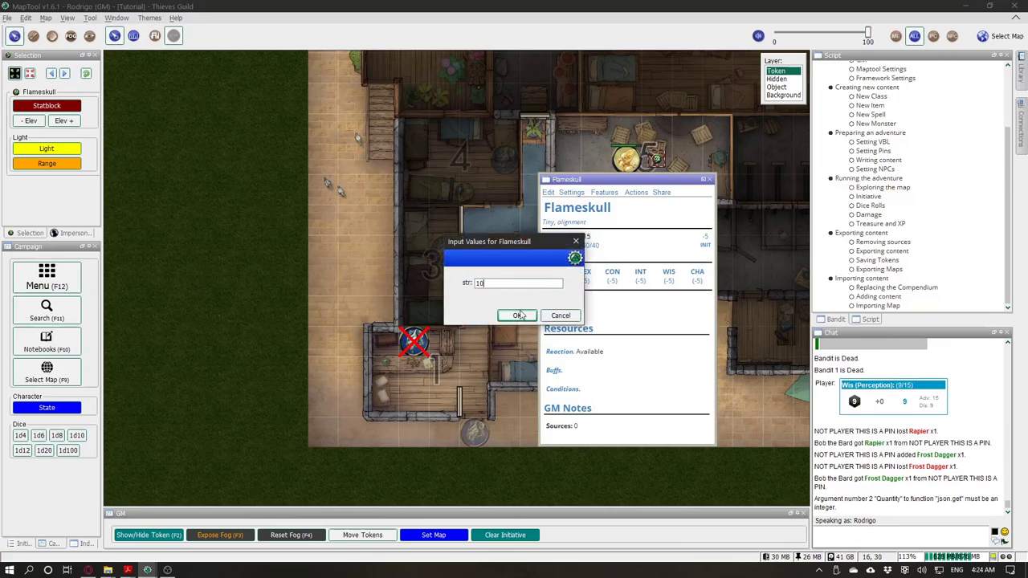
pyautogui.click(518, 315)
pyautogui.click(584, 273)
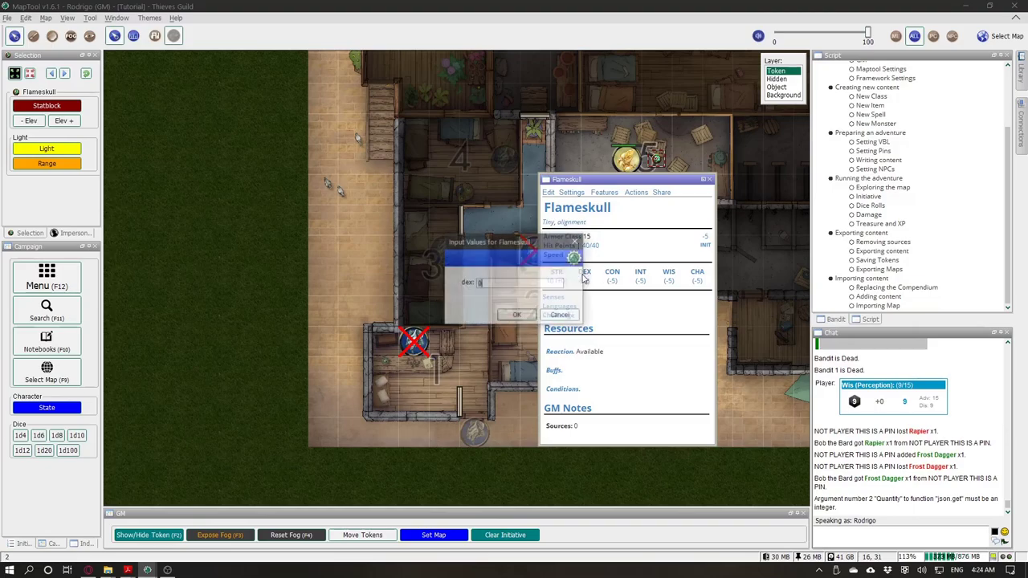
pyautogui.click(518, 315)
pyautogui.click(612, 275)
pyautogui.click(517, 314)
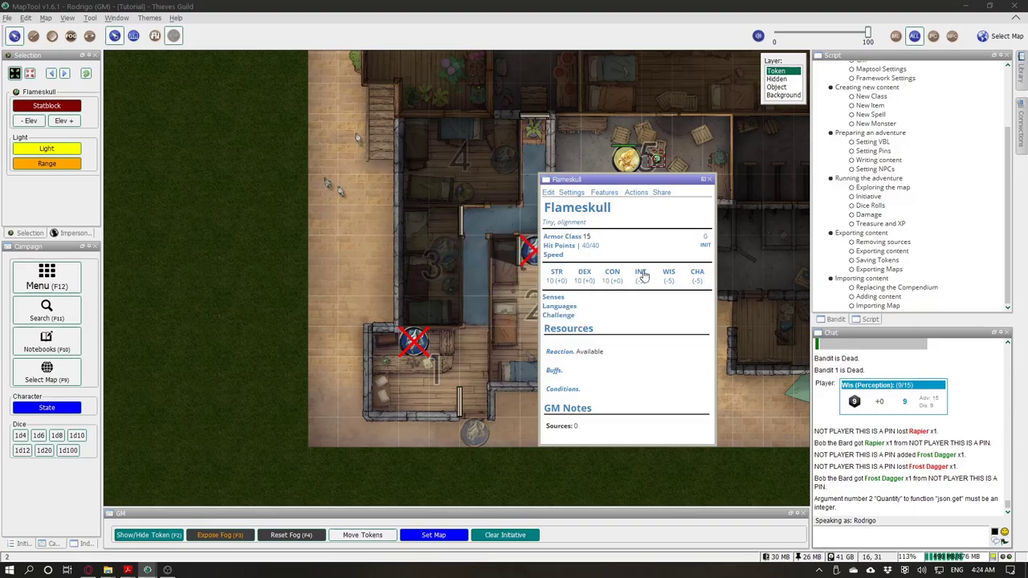
pyautogui.click(640, 274)
pyautogui.click(517, 315)
pyautogui.click(669, 274)
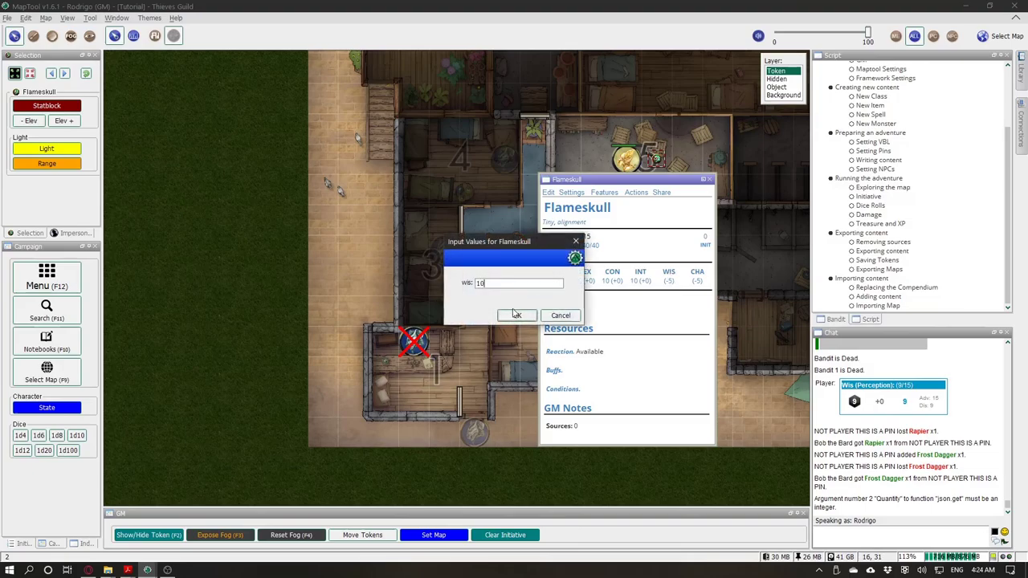
pyautogui.click(517, 315)
pyautogui.click(696, 274)
pyautogui.click(517, 315)
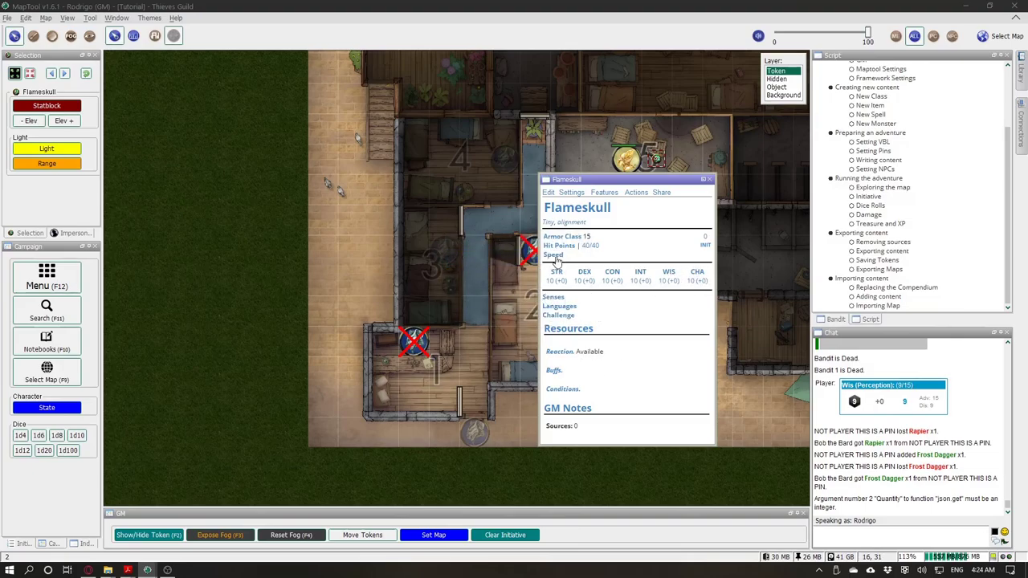
# Step: Save the edited Flameskull from its creature settings under the same name, replacing the existing entry with the new creature
pyautogui.click(570, 193)
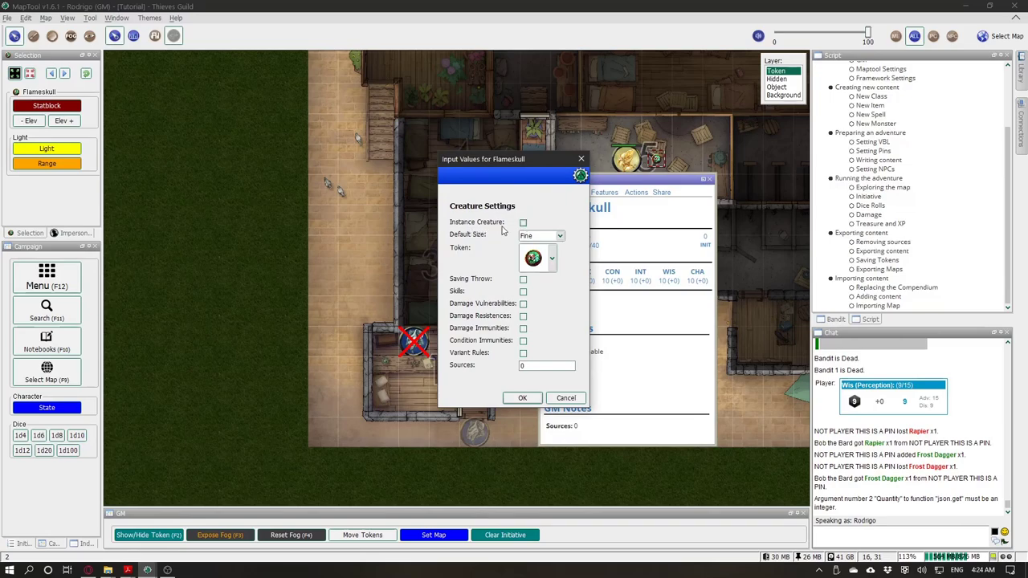
pyautogui.click(523, 397)
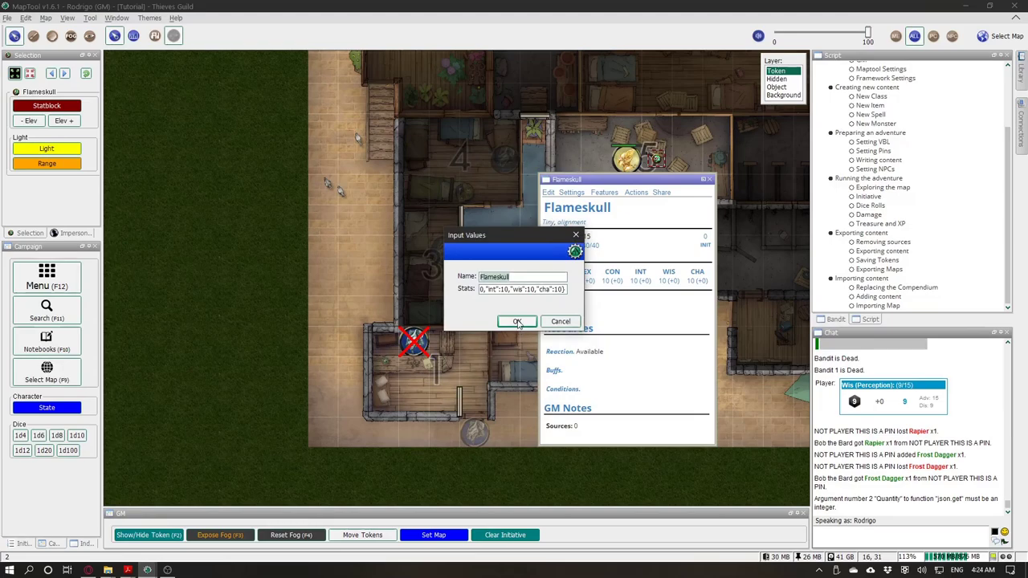
pyautogui.click(517, 322)
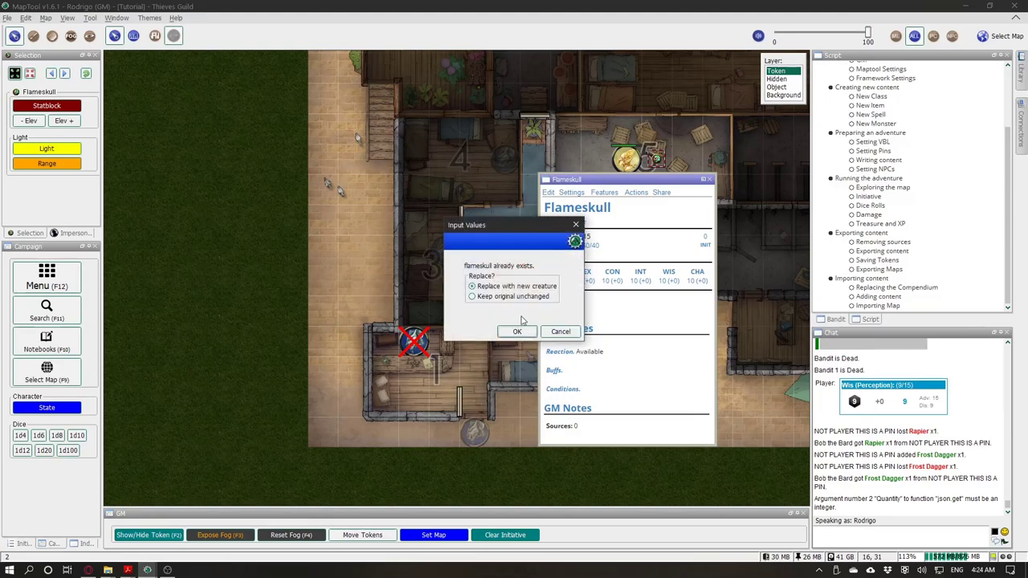
pyautogui.click(517, 331)
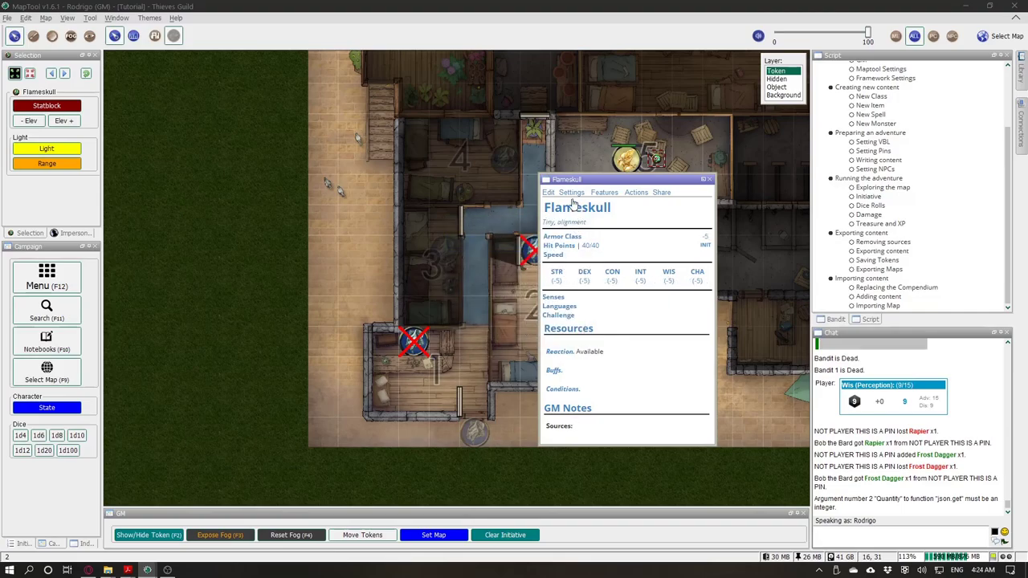
# Step: Reopen the Flameskull's creature settings, select its flameskull token image again and apply the settings
pyautogui.click(571, 192)
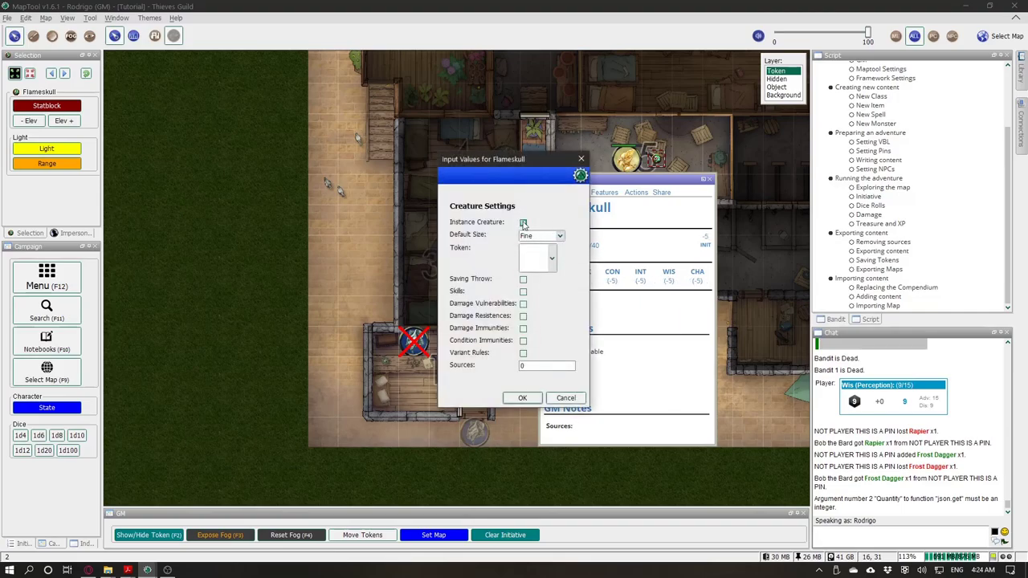
pyautogui.click(552, 254)
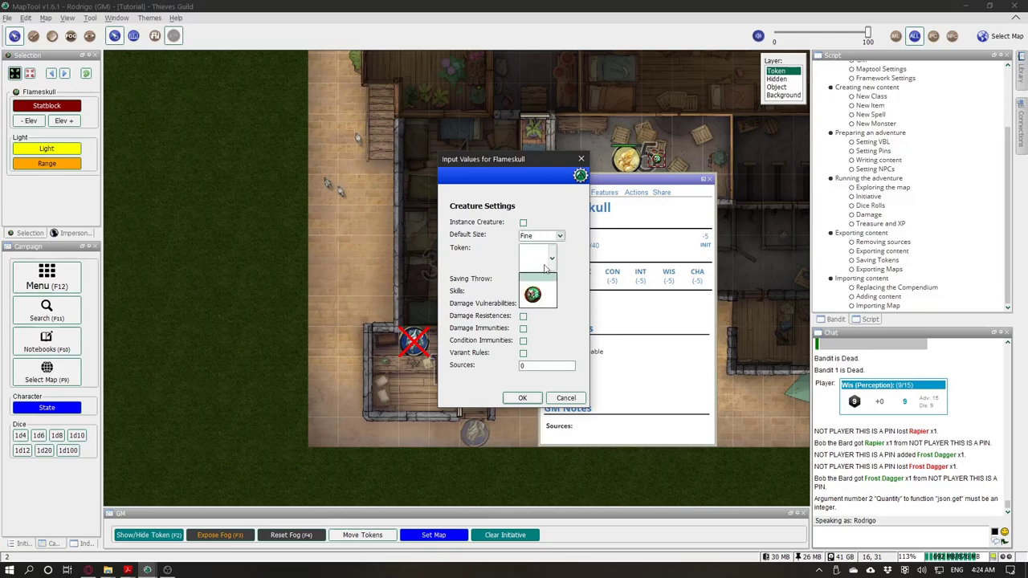
pyautogui.click(538, 292)
pyautogui.click(522, 397)
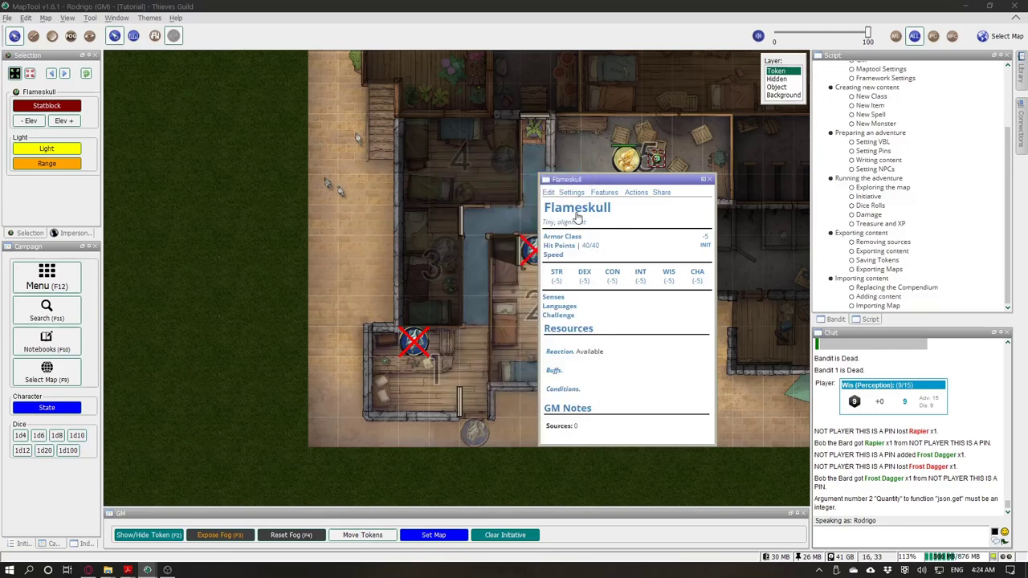
# Step: Set the Flameskull's default size to Tiny and its source to MM in the creature settings
pyautogui.click(571, 194)
pyautogui.click(542, 235)
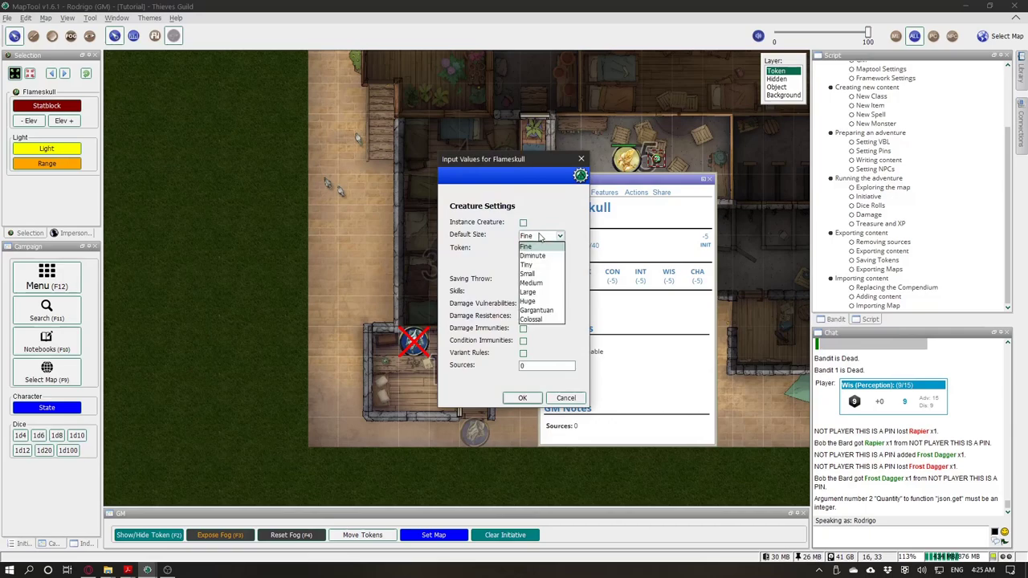
pyautogui.click(538, 241)
pyautogui.click(542, 236)
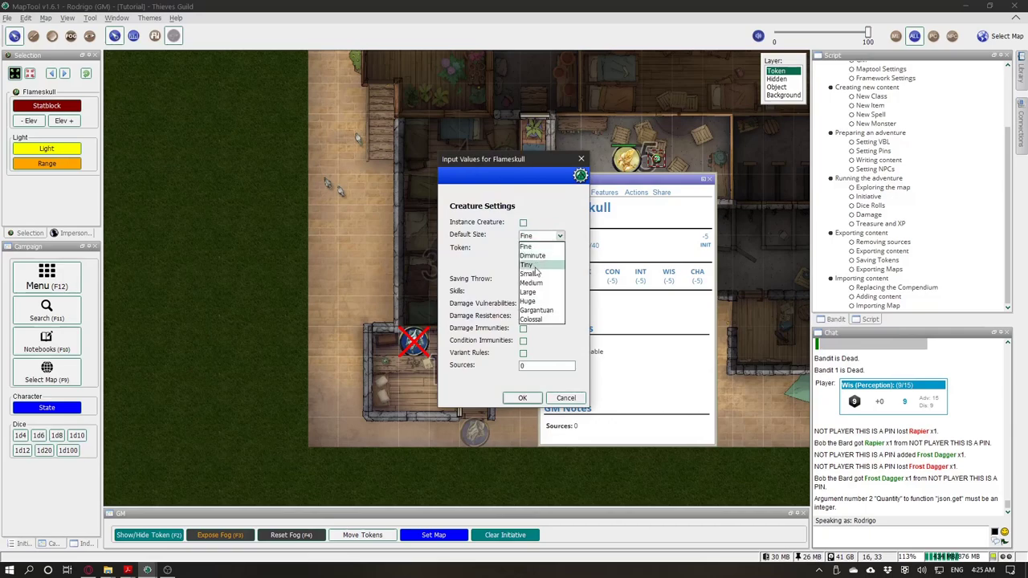
pyautogui.click(536, 266)
pyautogui.click(535, 365)
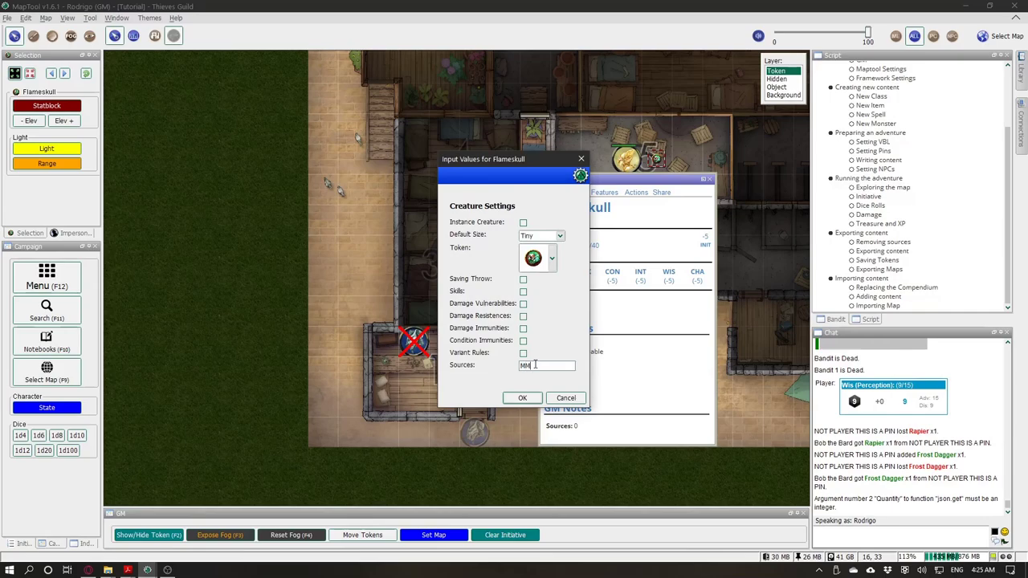
pyautogui.click(522, 397)
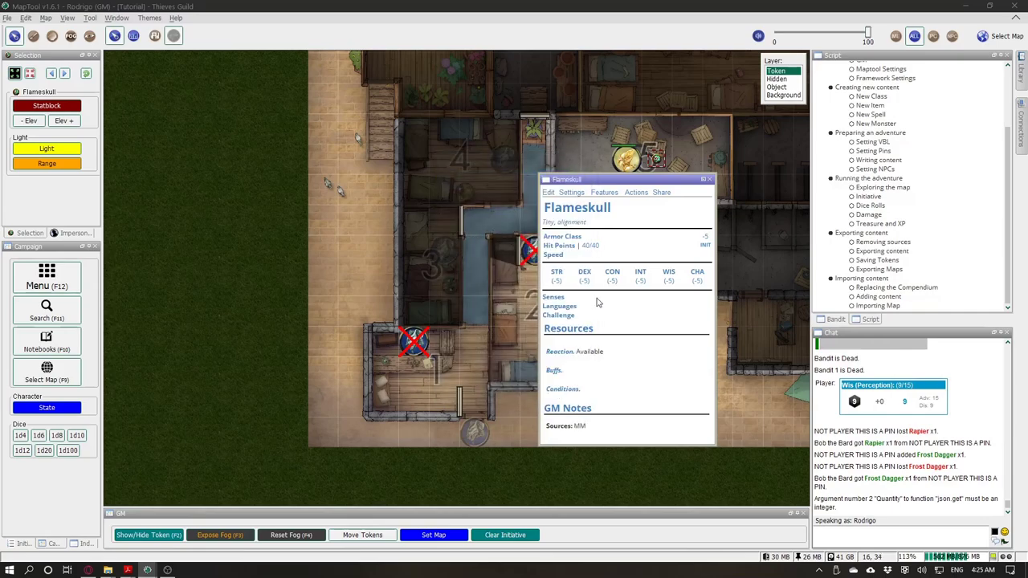
# Step: Set the Flameskull's Armor Class to 16 and change its source to My Homebrew
pyautogui.click(559, 240)
pyautogui.write('1')
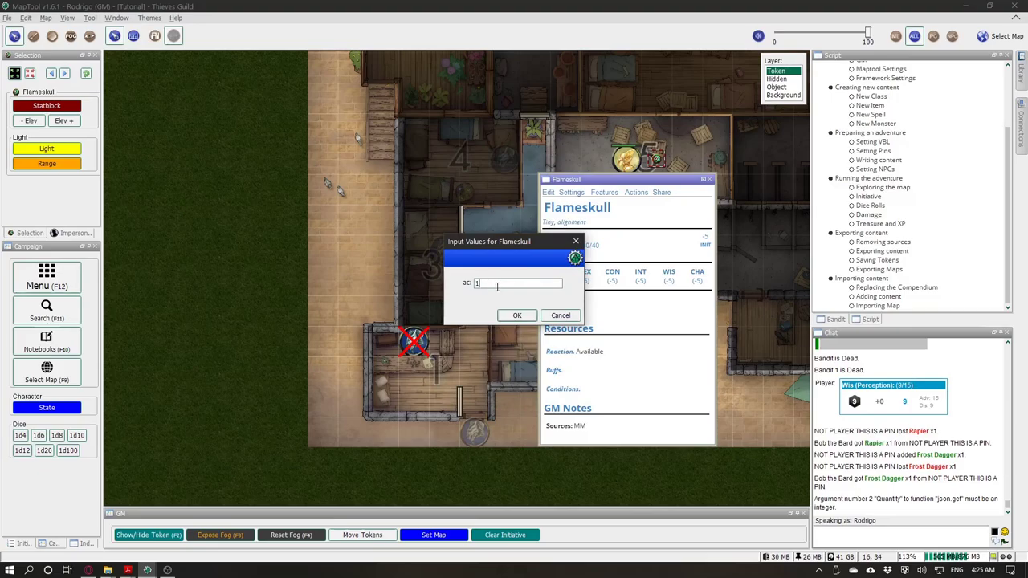
pyautogui.write('6')
pyautogui.click(517, 315)
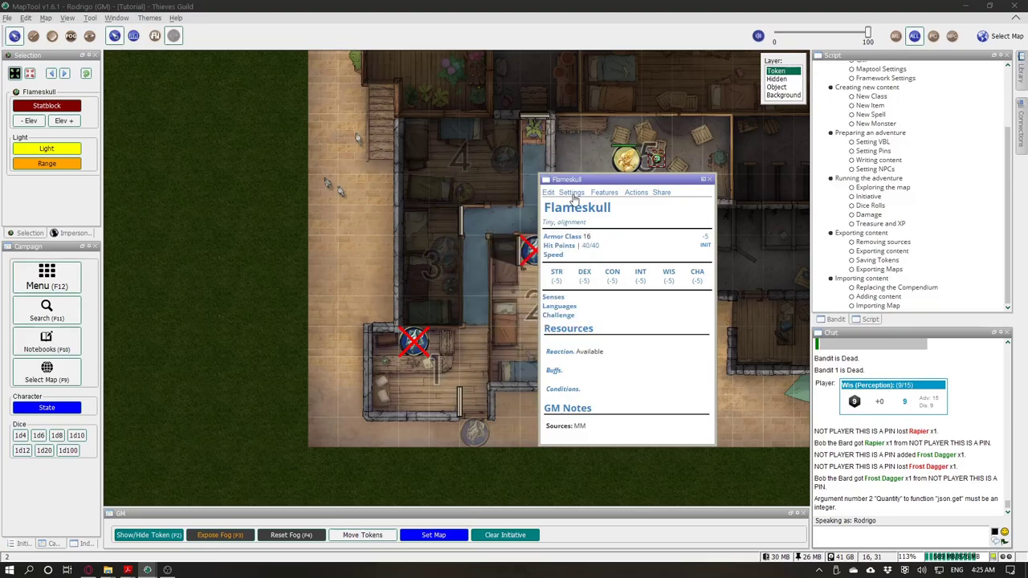
pyautogui.click(571, 193)
pyautogui.doubleClick(544, 364)
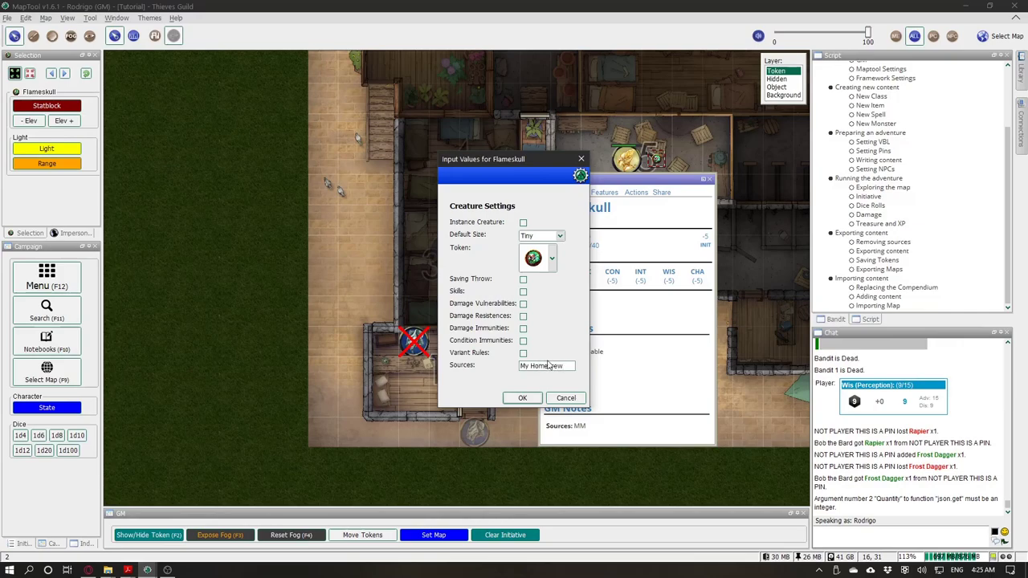
pyautogui.click(522, 397)
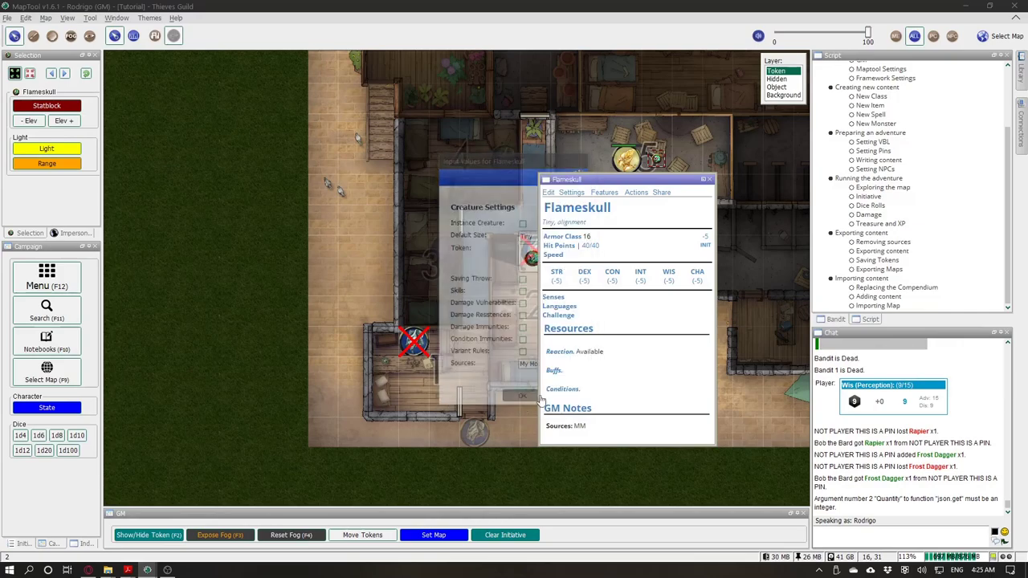
# Step: Set the Flameskull's STR, DEX, CON, INT, WIS and CHA scores to 10 each on its stat block
pyautogui.click(560, 273)
pyautogui.click(517, 314)
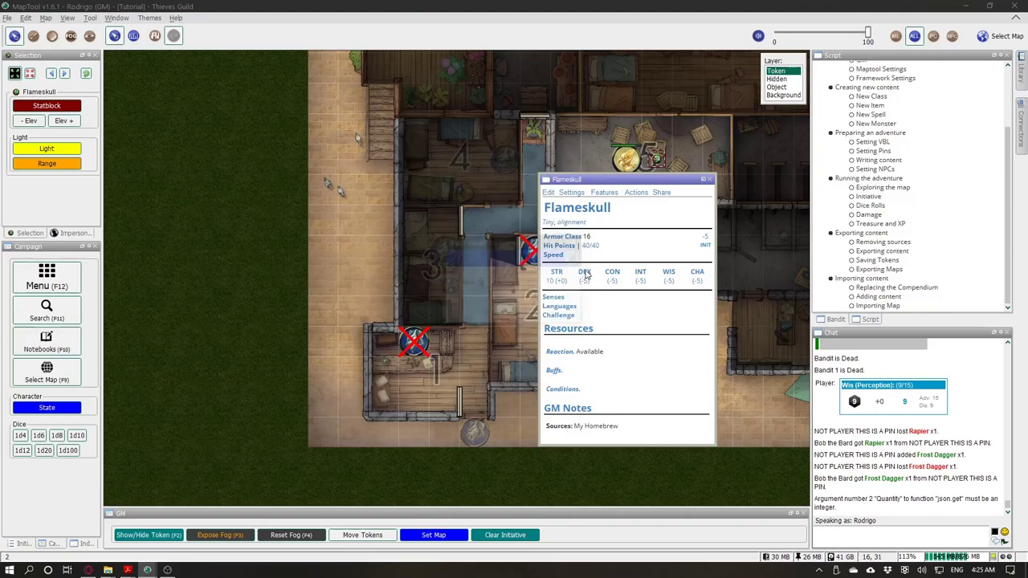
pyautogui.click(584, 273)
pyautogui.click(517, 315)
pyautogui.click(612, 273)
pyautogui.click(517, 315)
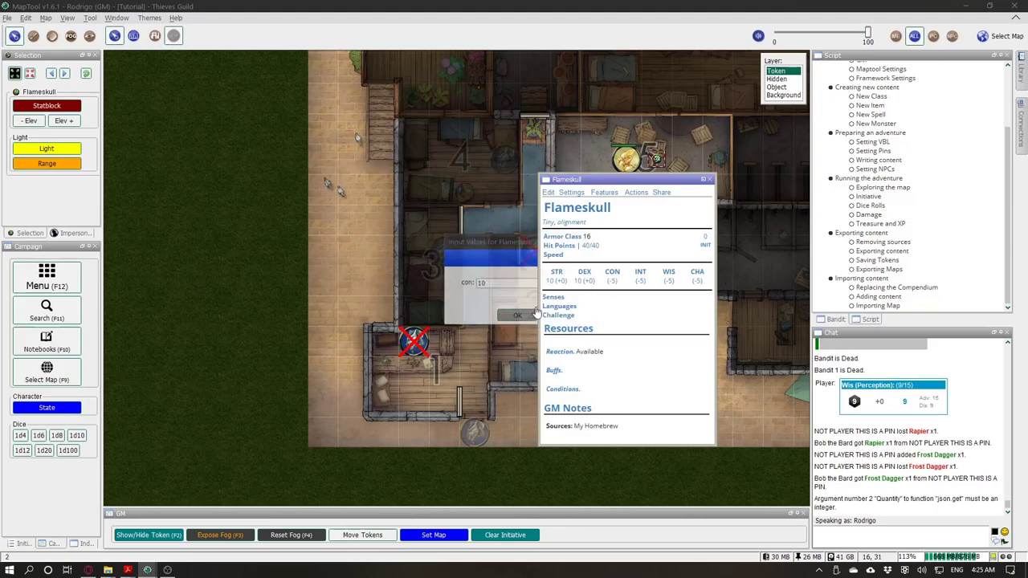
pyautogui.click(639, 272)
pyautogui.click(517, 315)
pyautogui.click(668, 272)
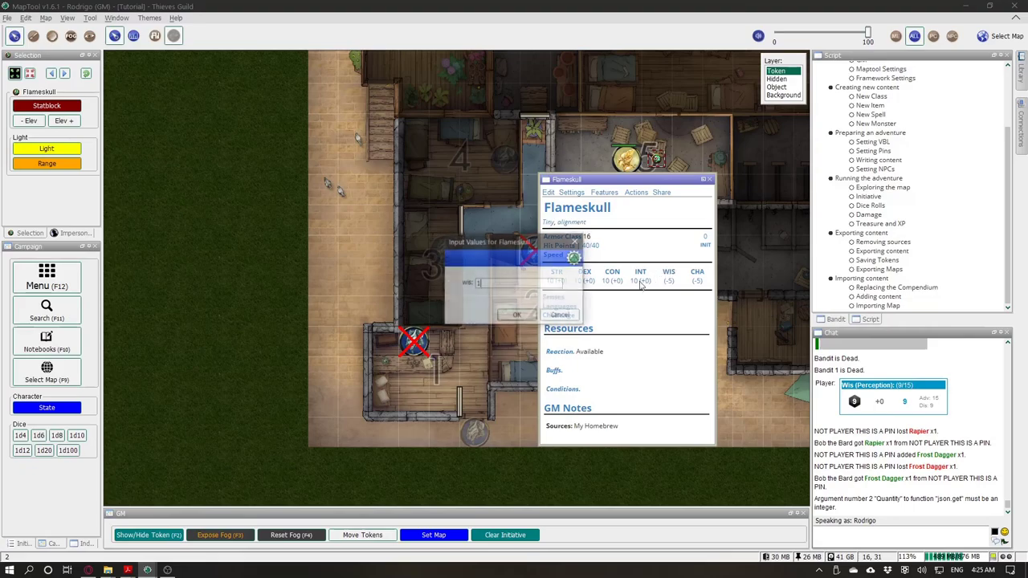
pyautogui.click(517, 315)
pyautogui.click(698, 277)
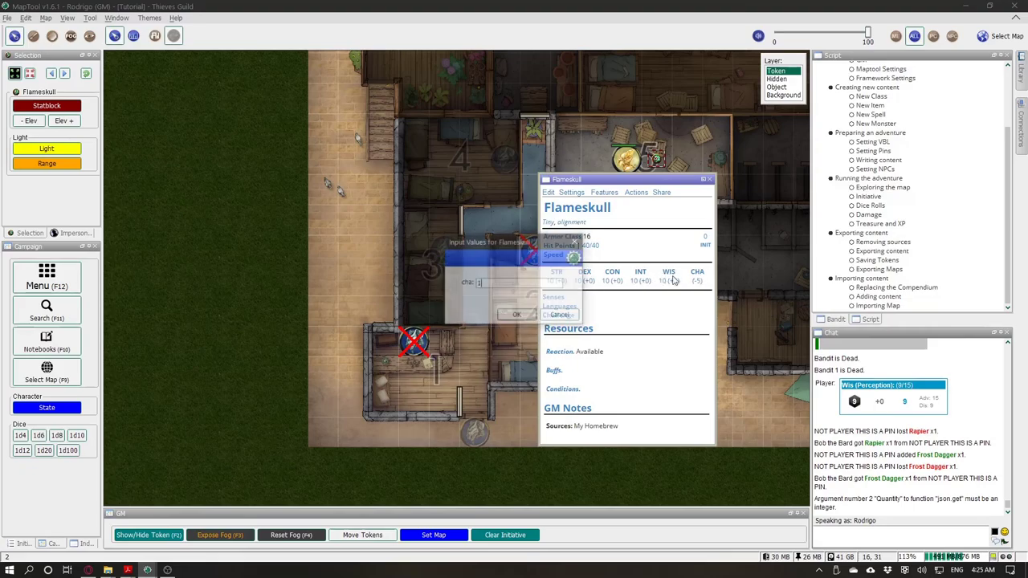
pyautogui.click(517, 315)
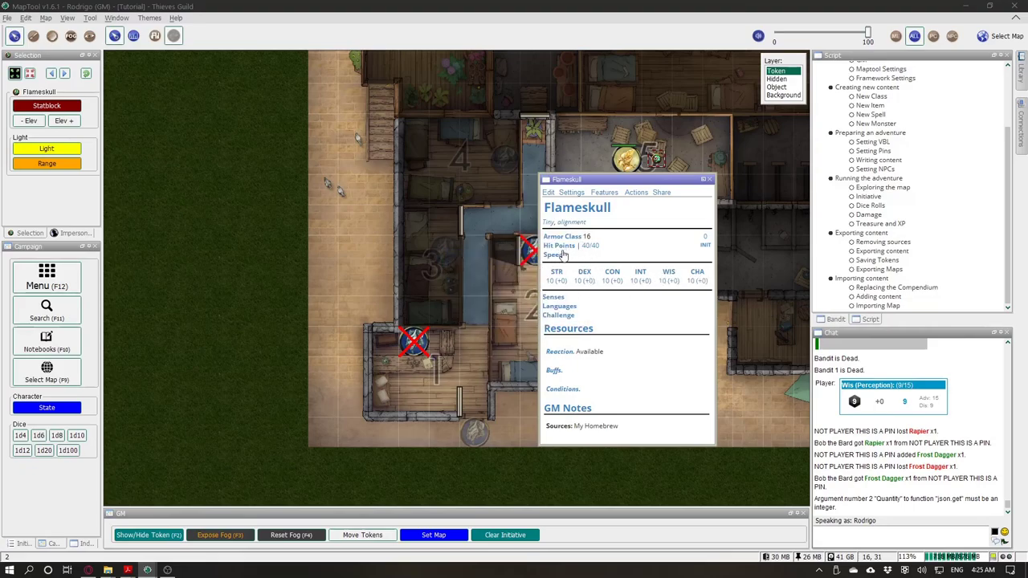
# Step: Enable Instance Creature in the Flameskull's creature settings, apply it and close the stat block
pyautogui.click(576, 206)
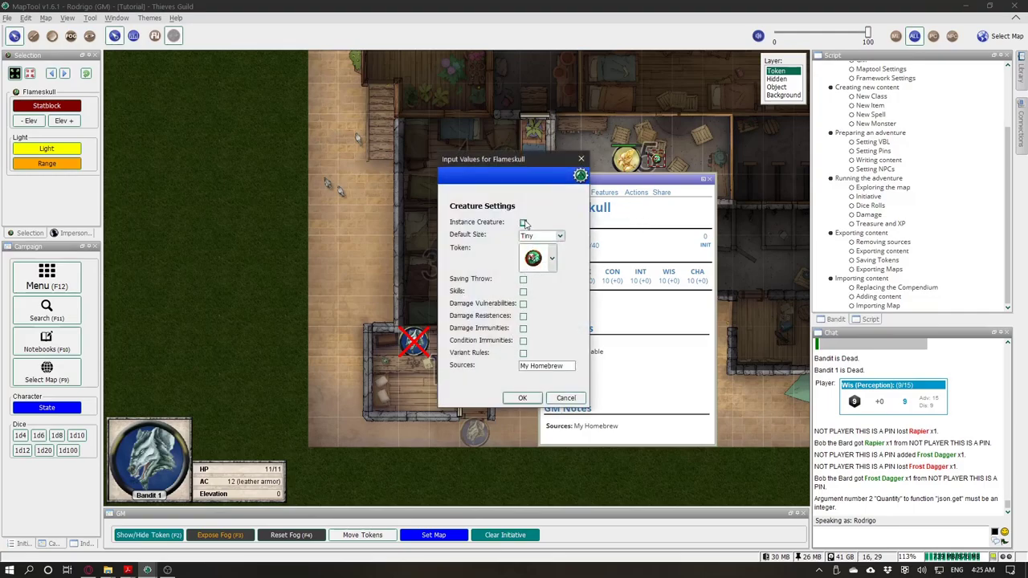
pyautogui.click(521, 398)
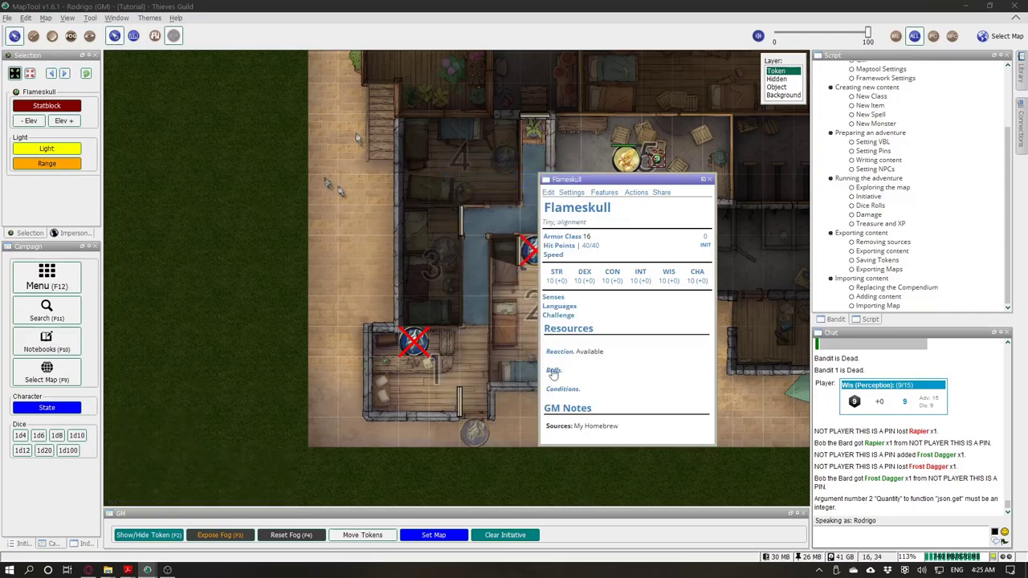
pyautogui.click(709, 180)
# Step: Delete both Flameskull entries from the bestiary in the campaign settings and close the management windows
pyautogui.moveTo(660, 160)
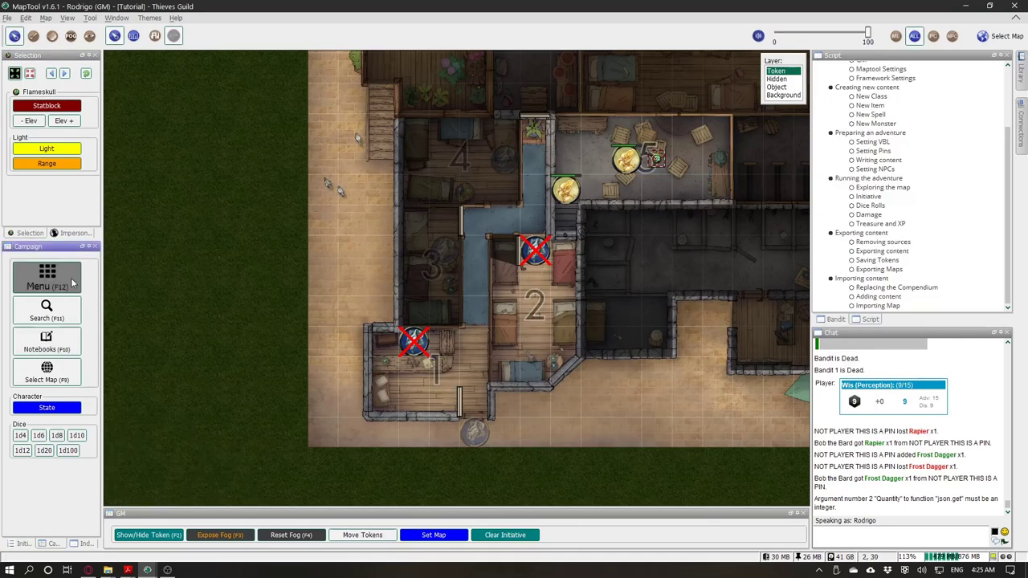
pyautogui.click(46, 277)
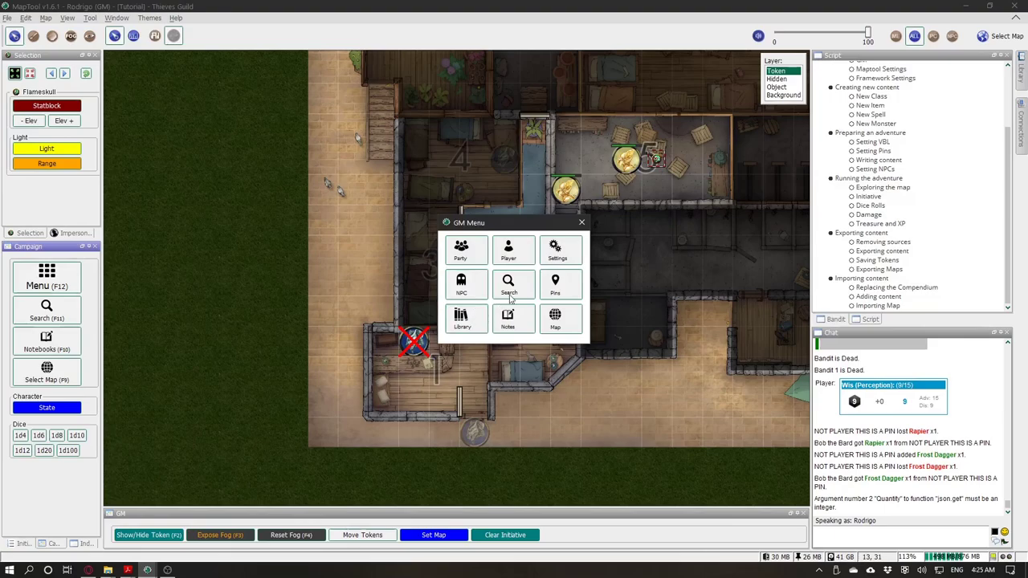
pyautogui.click(556, 251)
pyautogui.click(607, 313)
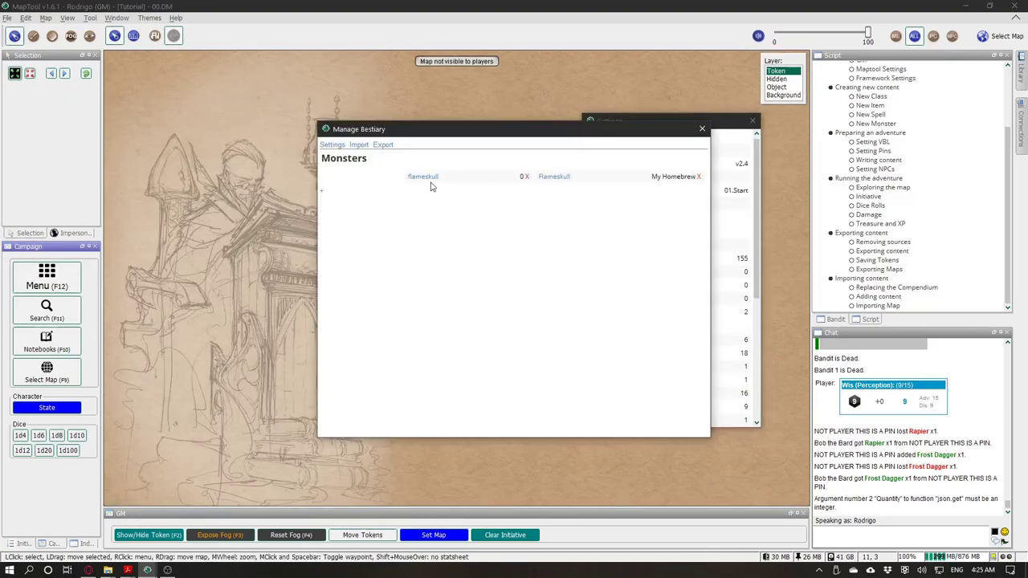
pyautogui.click(527, 178)
pyautogui.click(556, 317)
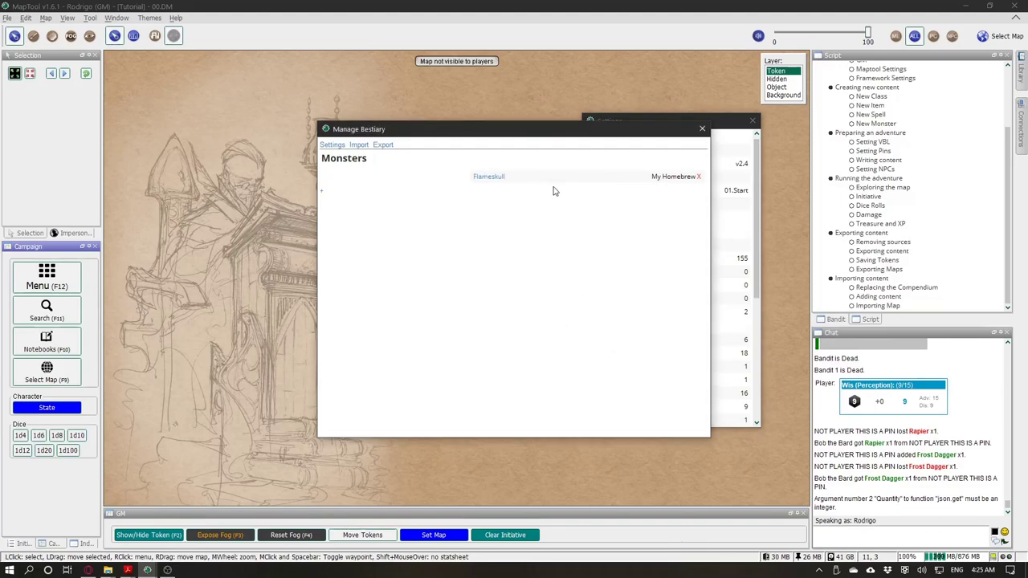
pyautogui.click(700, 179)
pyautogui.click(554, 317)
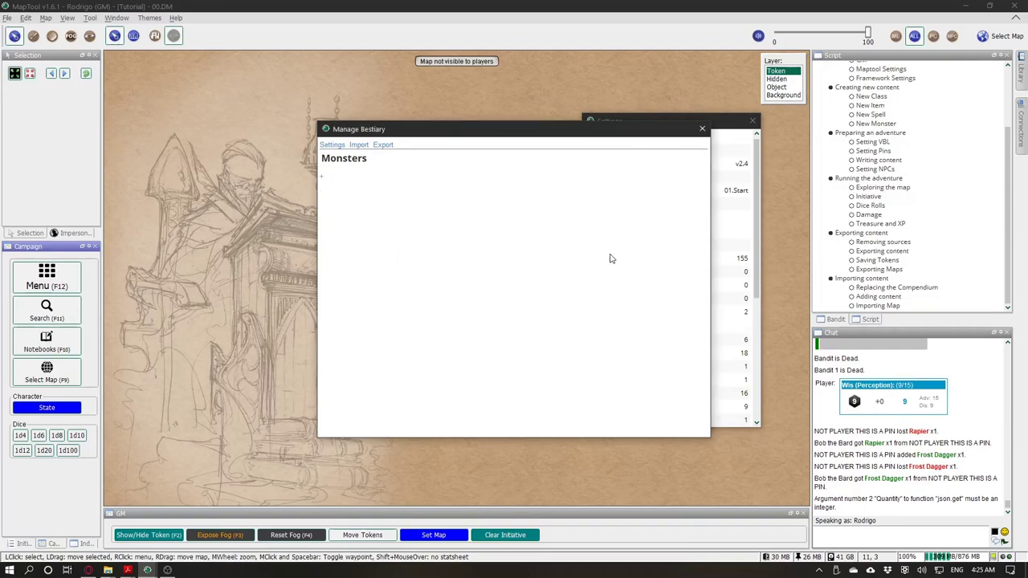
pyautogui.click(702, 129)
pyautogui.click(752, 120)
# Step: Return to the Thieves Guild map and check the Flameskull token's stat block
pyautogui.click(1003, 35)
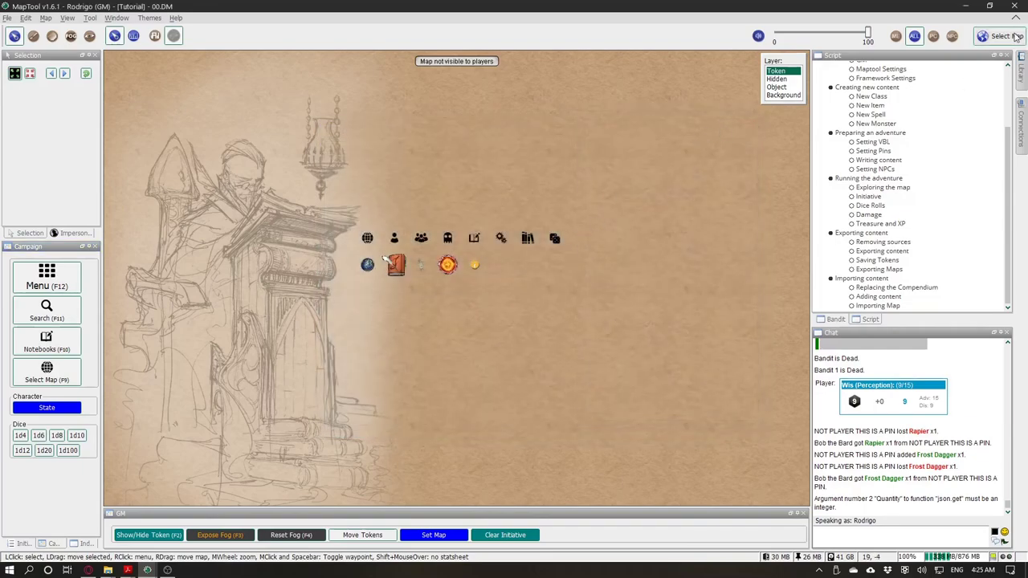
pyautogui.click(985, 78)
pyautogui.click(654, 161)
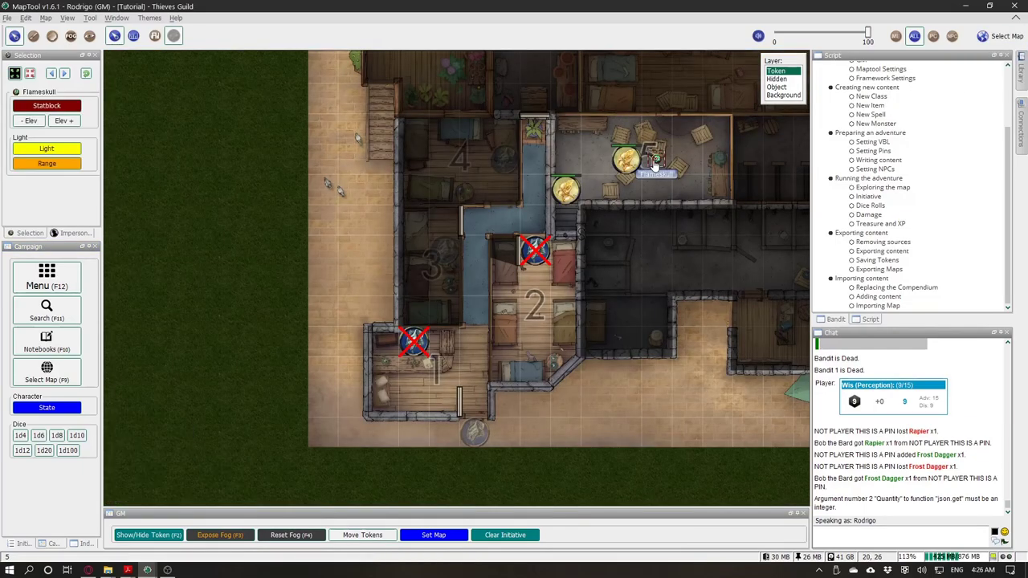
pyautogui.click(56, 107)
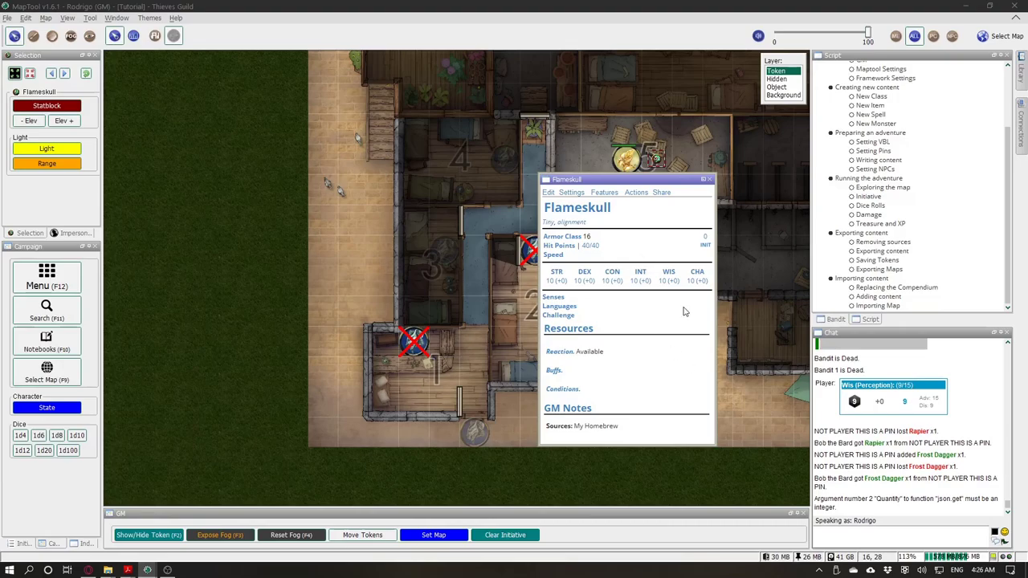
pyautogui.click(709, 179)
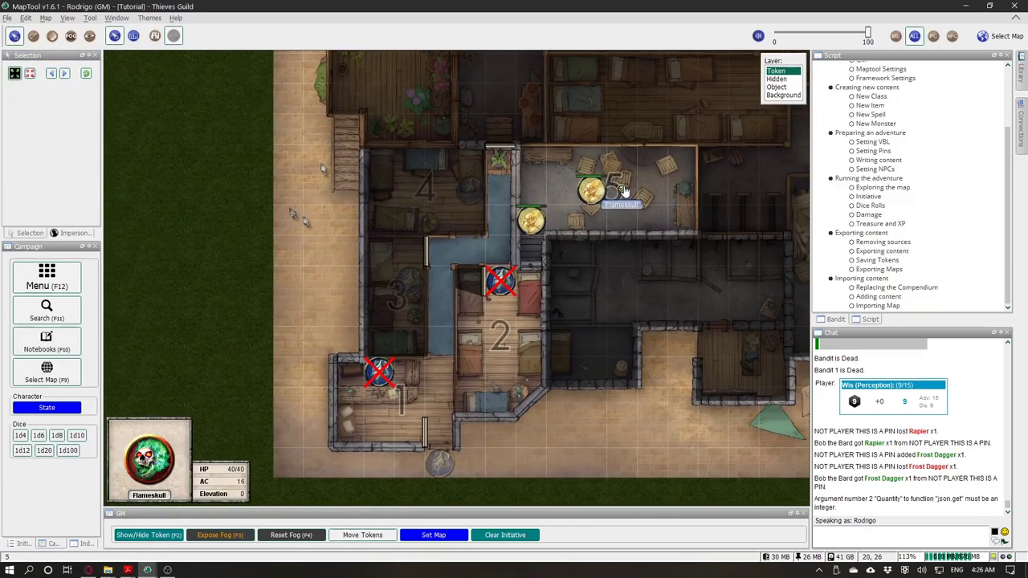
# Step: Save the Flameskull token from the map to the Desktop as a token file named Flameskull
pyautogui.rightClick(619, 188)
pyautogui.click(652, 171)
pyautogui.click(620, 189)
pyautogui.rightClick(622, 186)
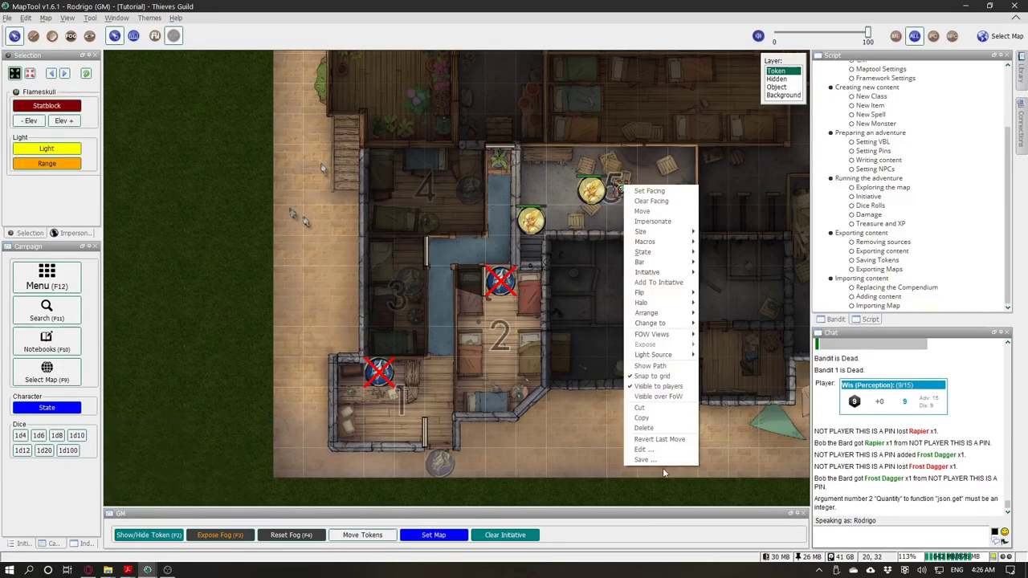
pyautogui.click(663, 471)
pyautogui.click(629, 205)
pyautogui.rightClick(623, 190)
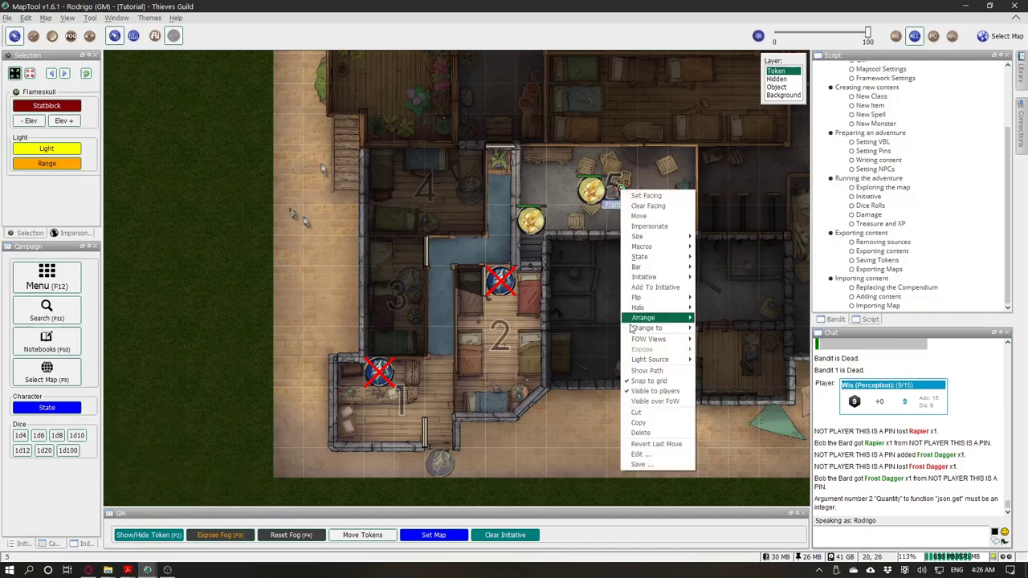
pyautogui.click(638, 465)
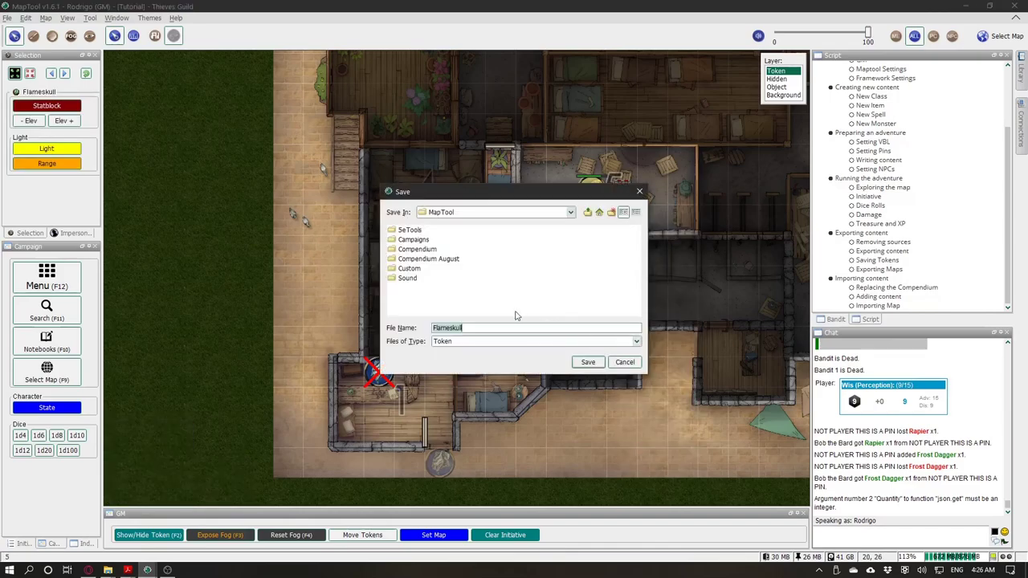
pyautogui.click(570, 212)
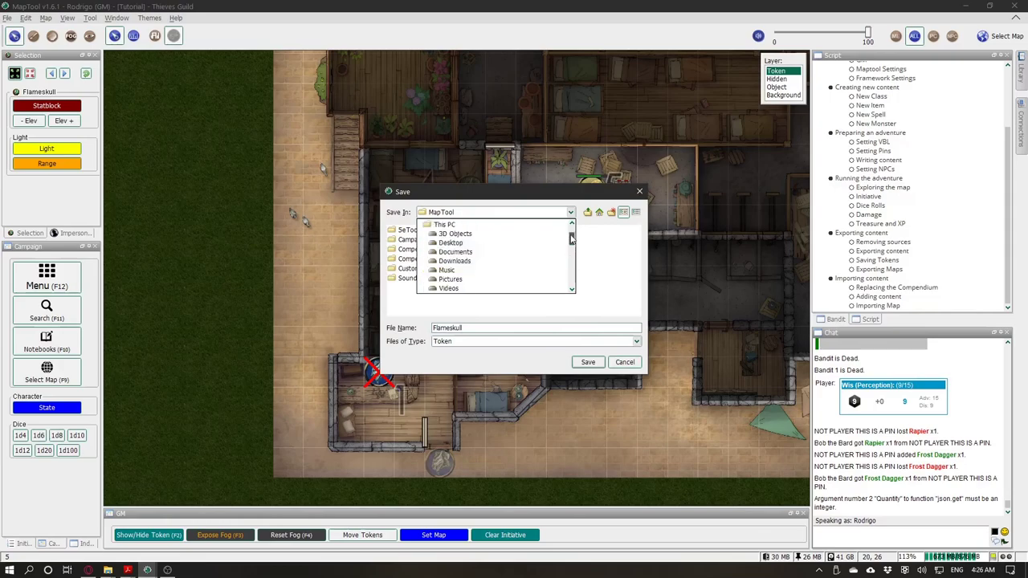
pyautogui.click(448, 233)
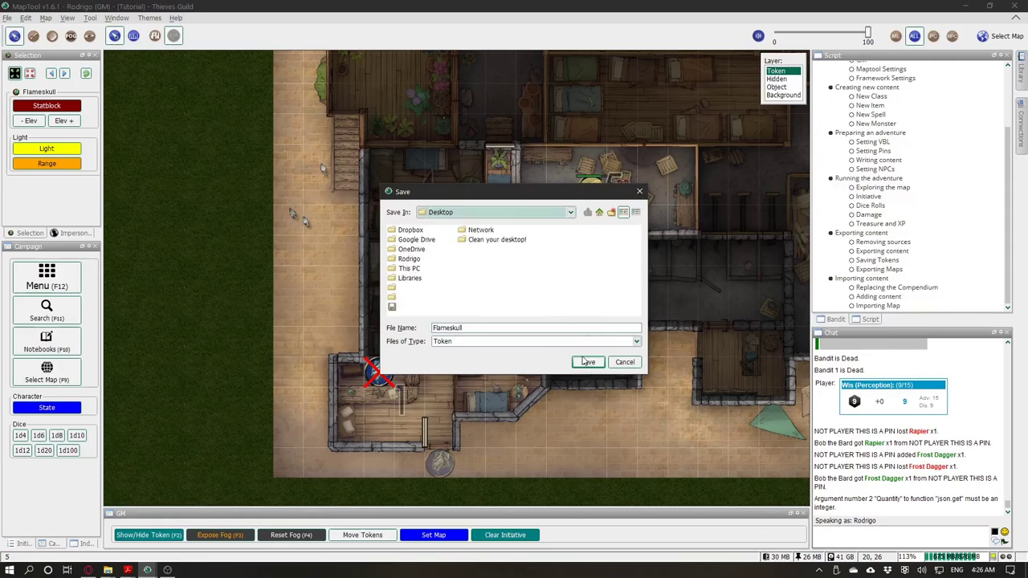
pyautogui.click(584, 363)
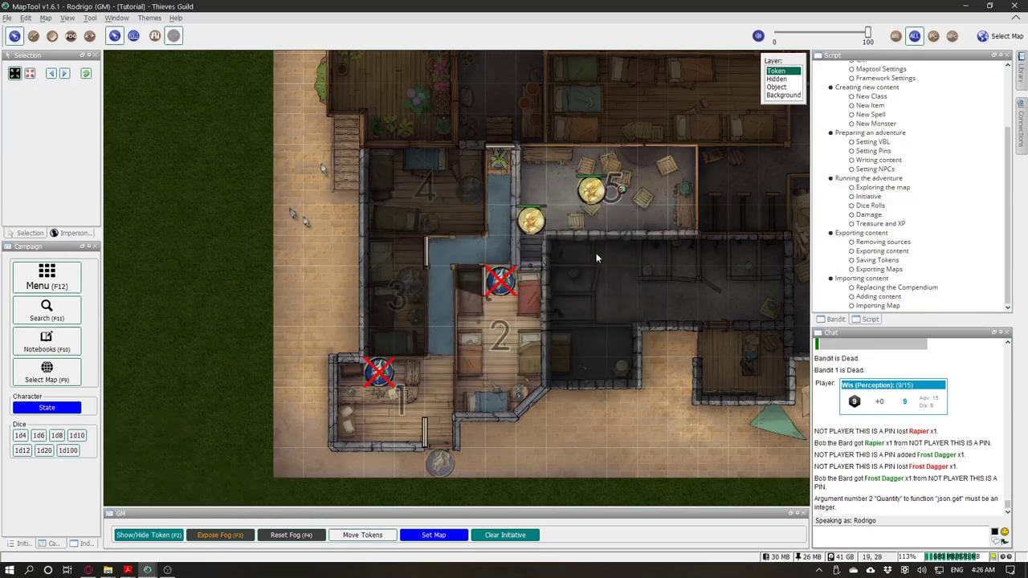
# Step: Save the Bob the Bard token from the Thieves Guild map to the Desktop as a token file named Bob the Bard
pyautogui.click(530, 219)
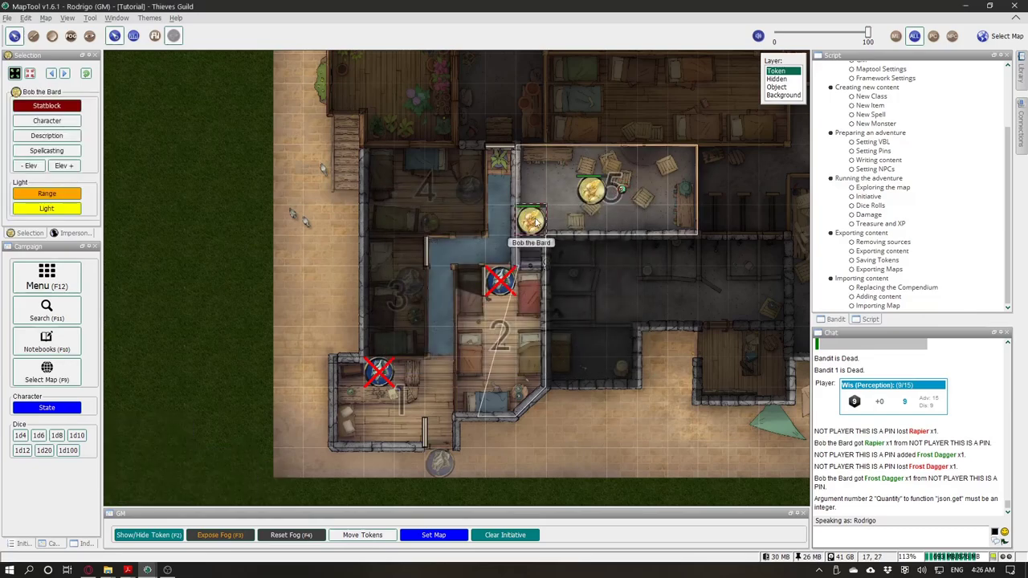
pyautogui.rightClick(536, 221)
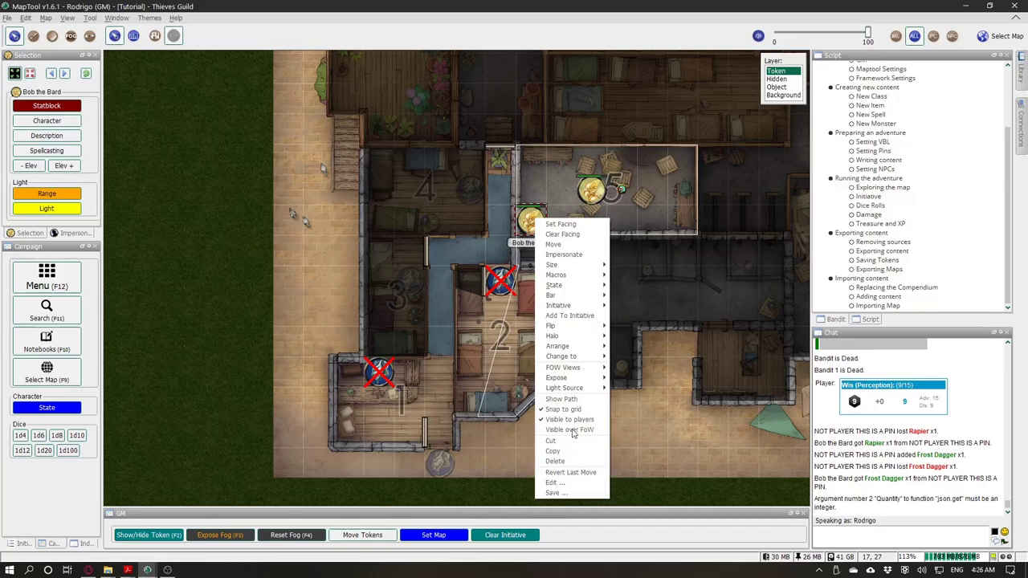
pyautogui.click(572, 493)
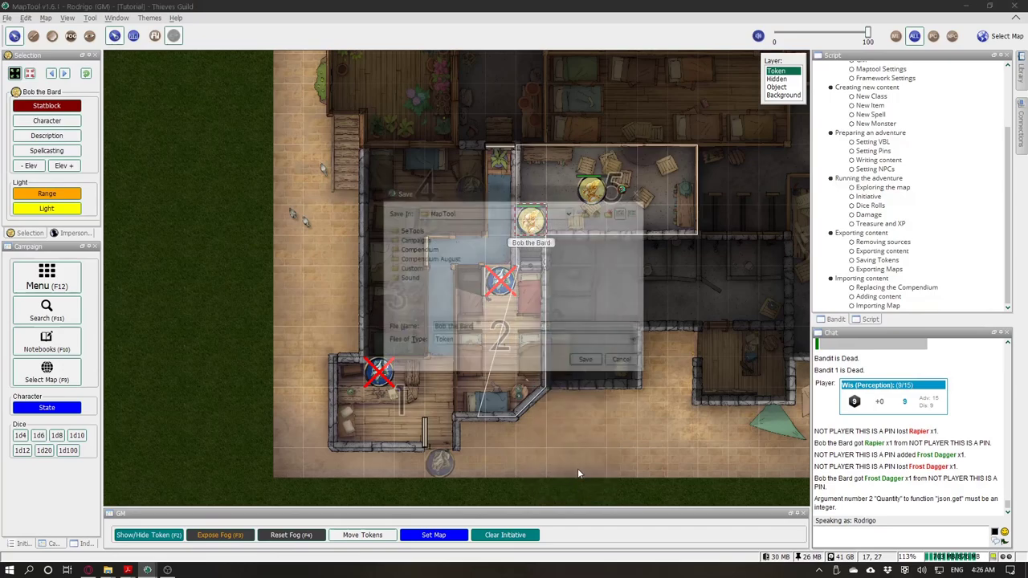
pyautogui.click(583, 363)
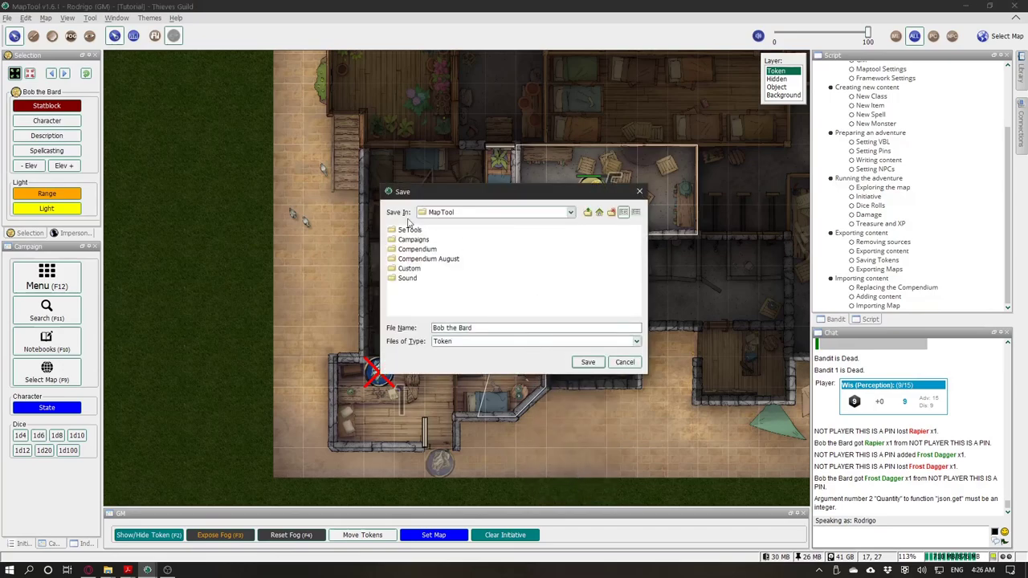
pyautogui.click(465, 214)
pyautogui.scroll(5, 477, 229)
pyautogui.click(454, 234)
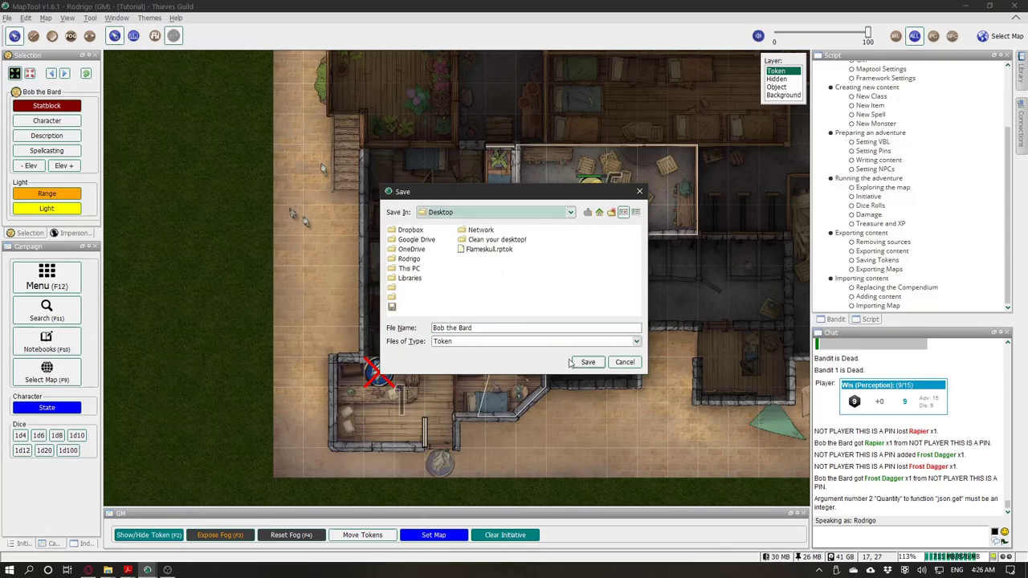
pyautogui.click(586, 362)
pyautogui.click(587, 303)
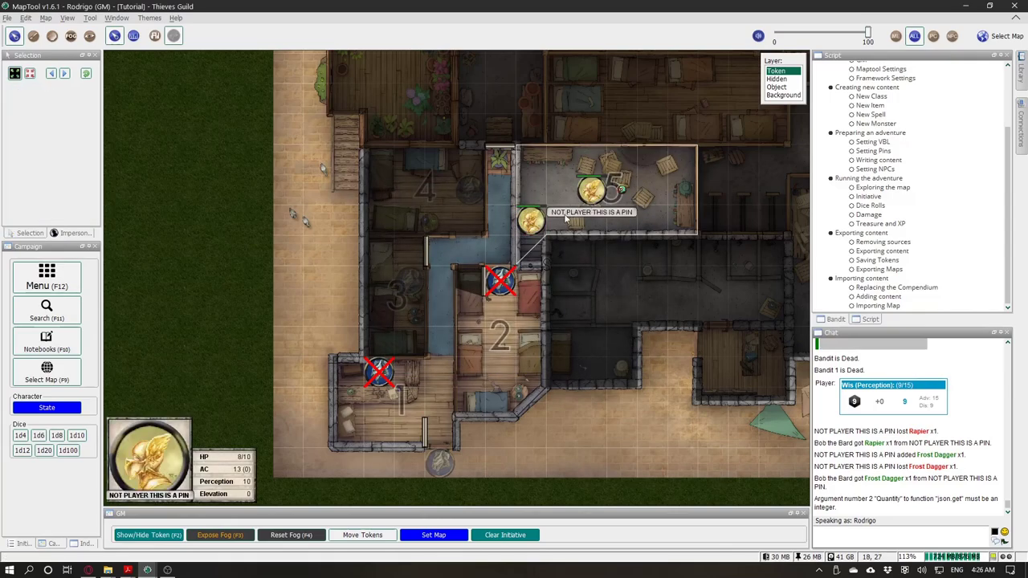
# Step: Switch to the 01.Start map and delete the Bob the Bard token and the small token beside it
pyautogui.click(1013, 36)
pyautogui.click(996, 51)
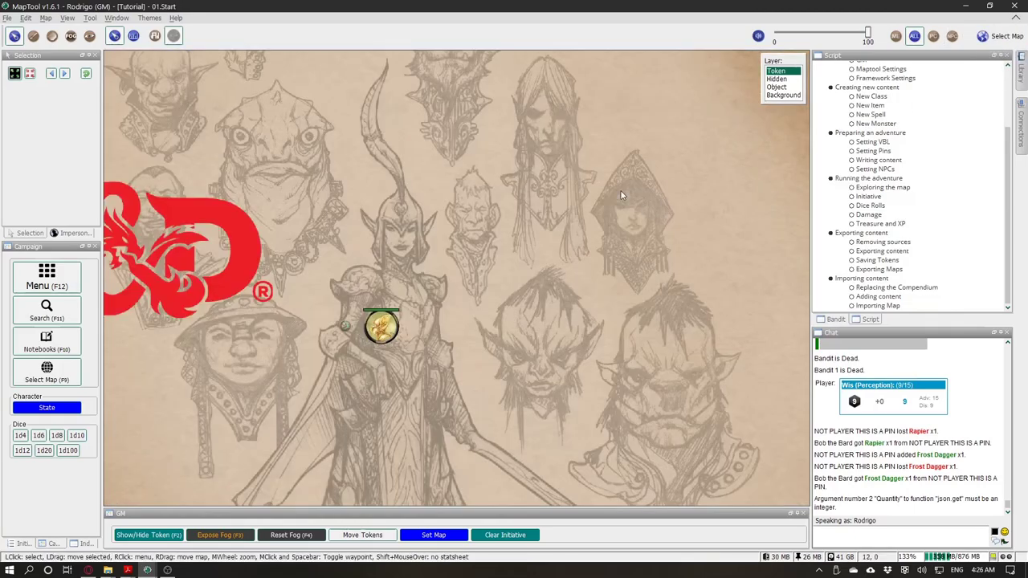
pyautogui.moveTo(632, 184)
pyautogui.mouseDown()
pyautogui.moveTo(589, 200)
pyautogui.moveTo(600, 209)
pyautogui.mouseUp()
pyautogui.moveTo(431, 281); pyautogui.dragTo(391, 295)
pyautogui.moveTo(269, 366); pyautogui.dragTo(410, 291)
pyautogui.moveTo(372, 225); pyautogui.dragTo(592, 346)
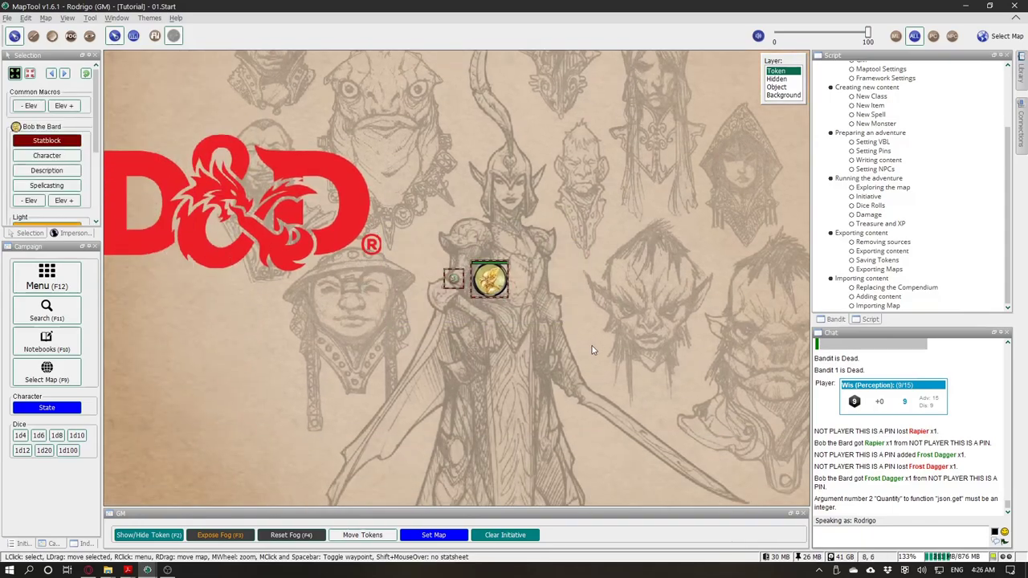
pyautogui.press('Delete')
pyautogui.moveTo(605, 253); pyautogui.dragTo(615, 244)
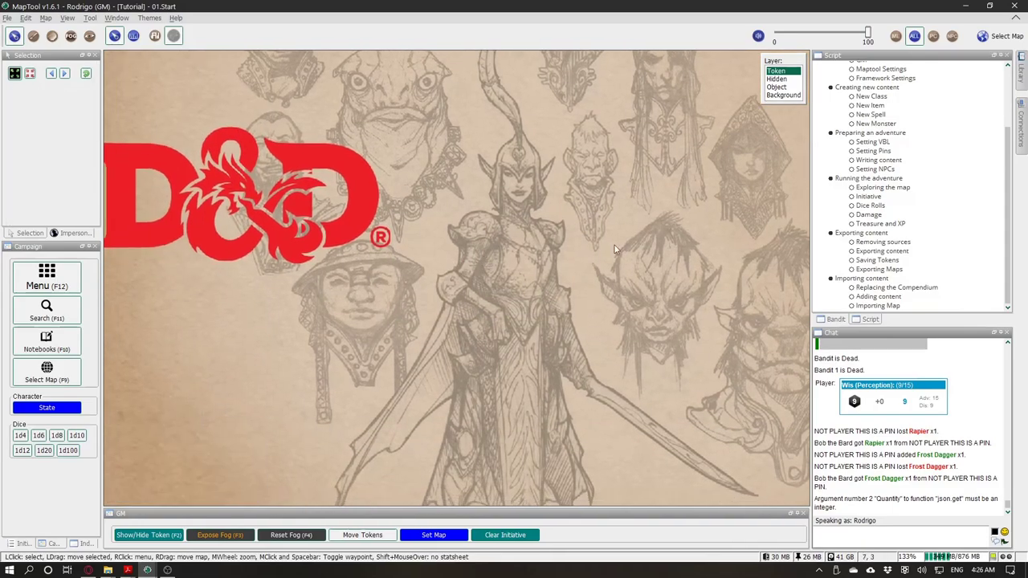
# Step: Switch to File Explorer and open the Desktop folder containing the saved token files
pyautogui.moveTo(1022, 123)
pyautogui.moveTo(1025, 72)
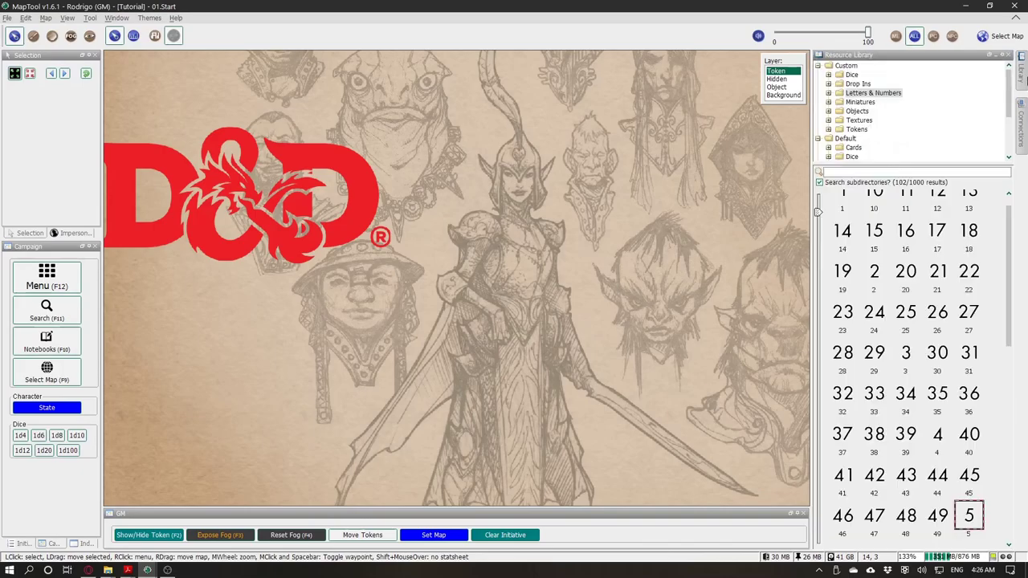
pyautogui.moveTo(107, 570)
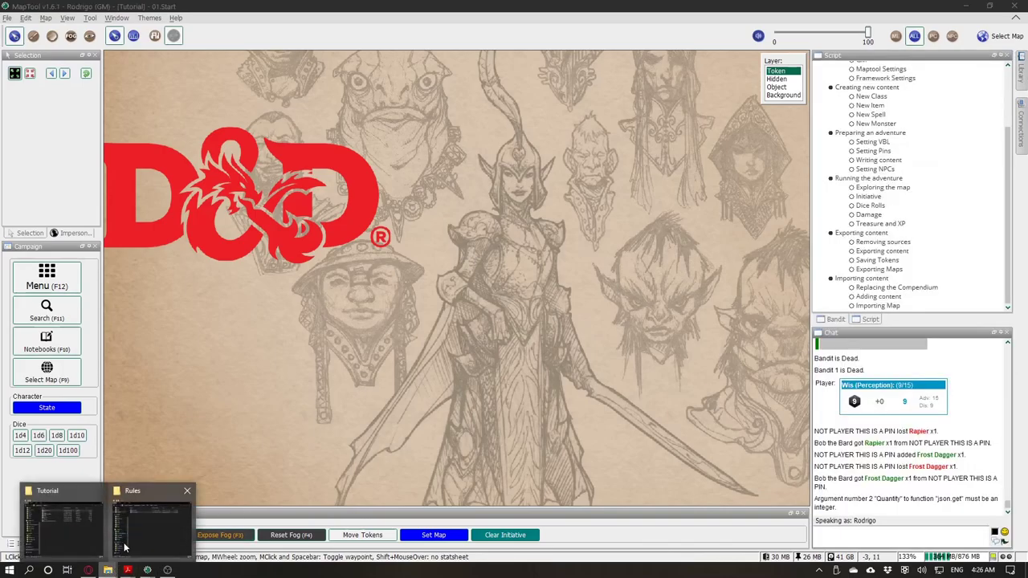
pyautogui.moveTo(93, 523)
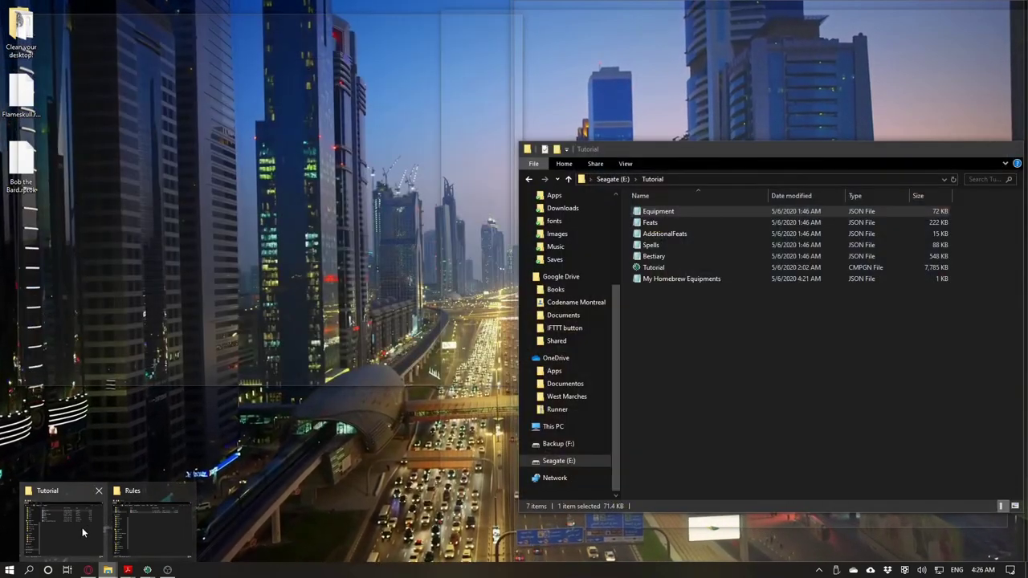
pyautogui.click(83, 528)
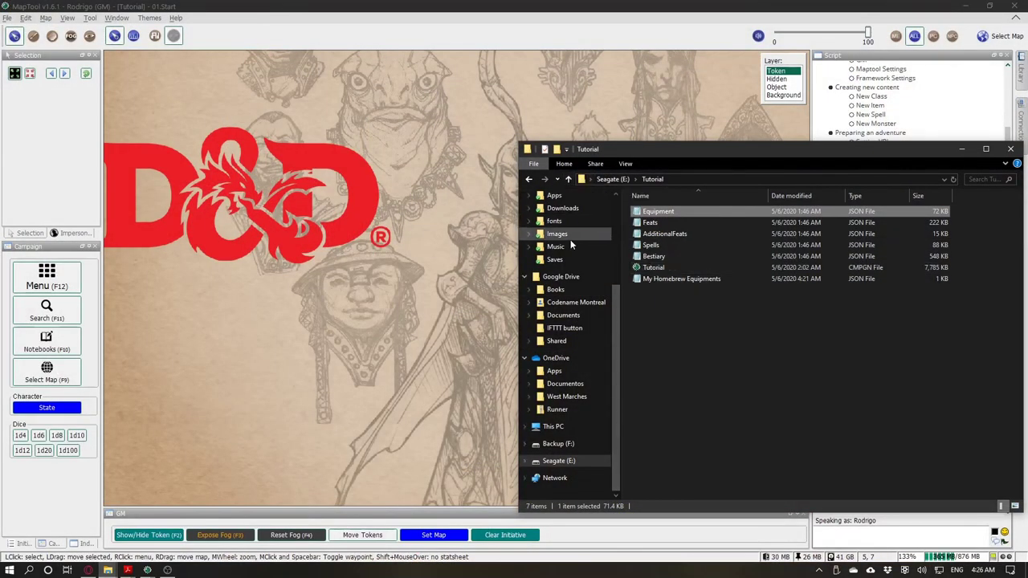
pyautogui.scroll(4, 570, 240)
pyautogui.click(558, 217)
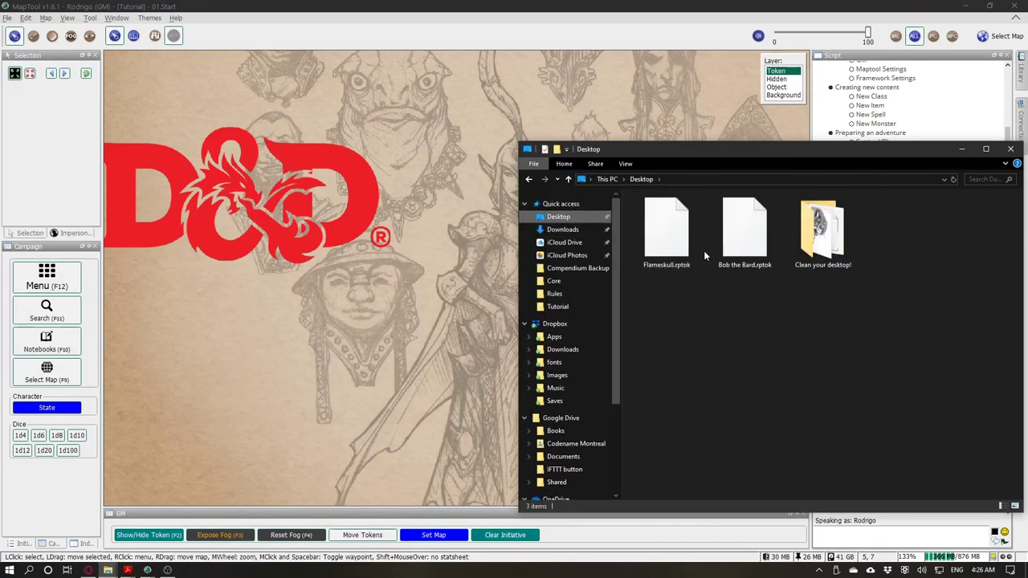
# Step: Place the Flameskull and Bob the Bard token files on the 01.Start map and move Bob the Bard onto the central figure
pyautogui.moveTo(667, 235); pyautogui.dragTo(418, 303)
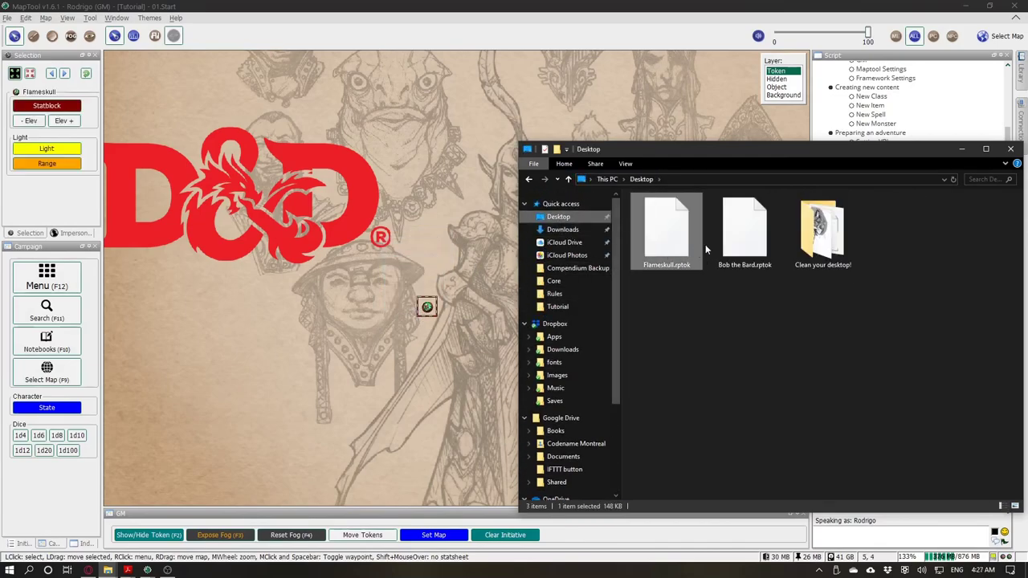
pyautogui.moveTo(744, 233); pyautogui.dragTo(538, 322)
pyautogui.click(431, 256)
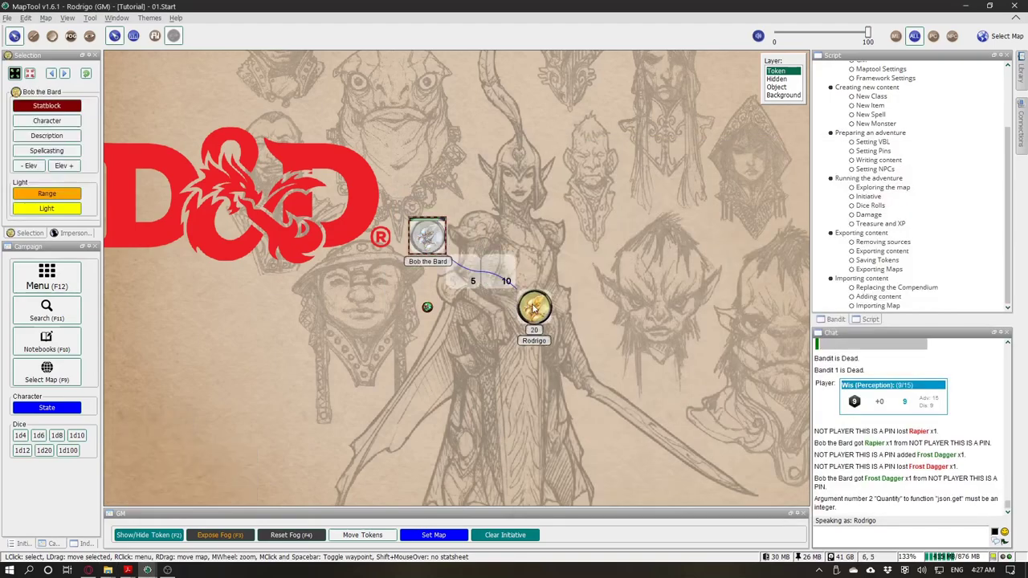
# Step: Review the imported Bob the Bard token's character sheet, try to open its stat block and cancel the Slots value request
pyautogui.click(66, 120)
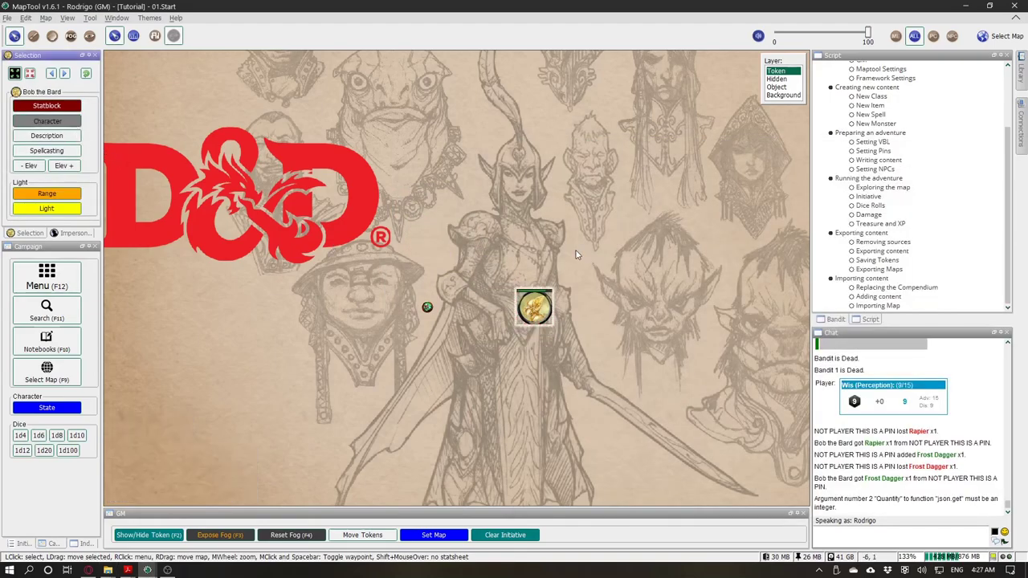
pyautogui.scroll(-3, 540, 267)
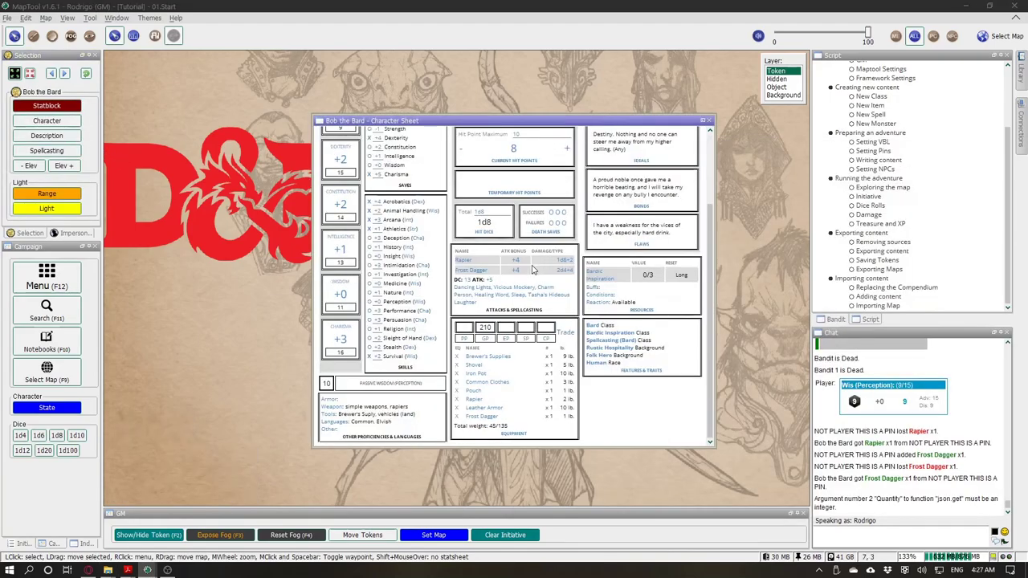
pyautogui.scroll(3, 551, 276)
pyautogui.click(707, 120)
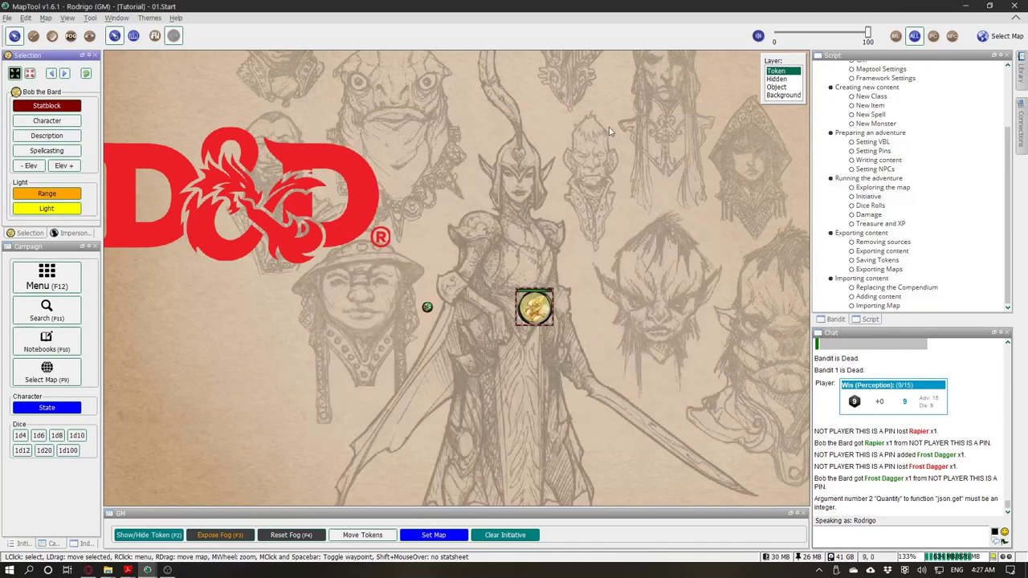
pyautogui.click(45, 106)
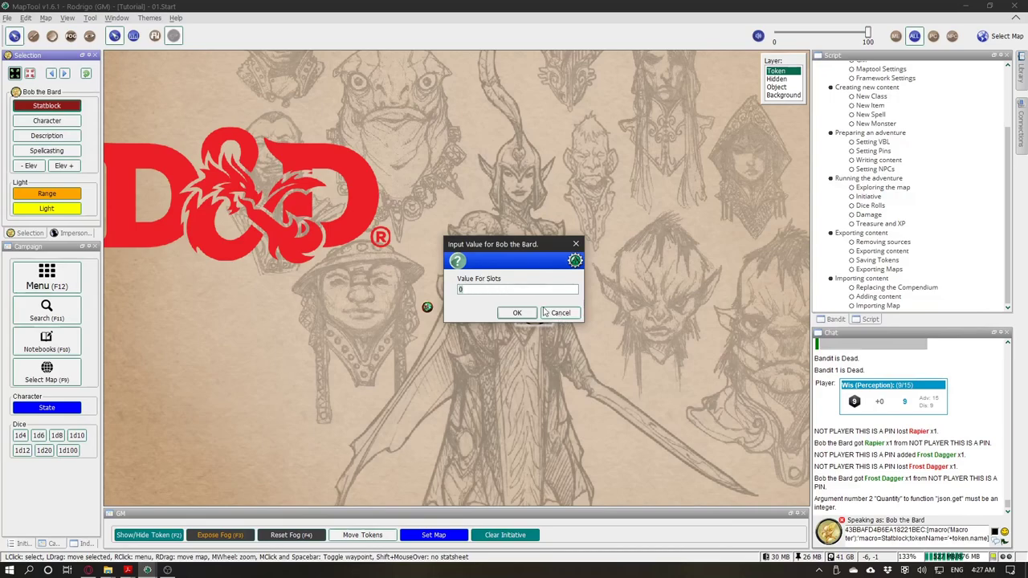
pyautogui.click(559, 312)
# Step: Check the imported Flameskull token's stat block and close it
pyautogui.click(427, 306)
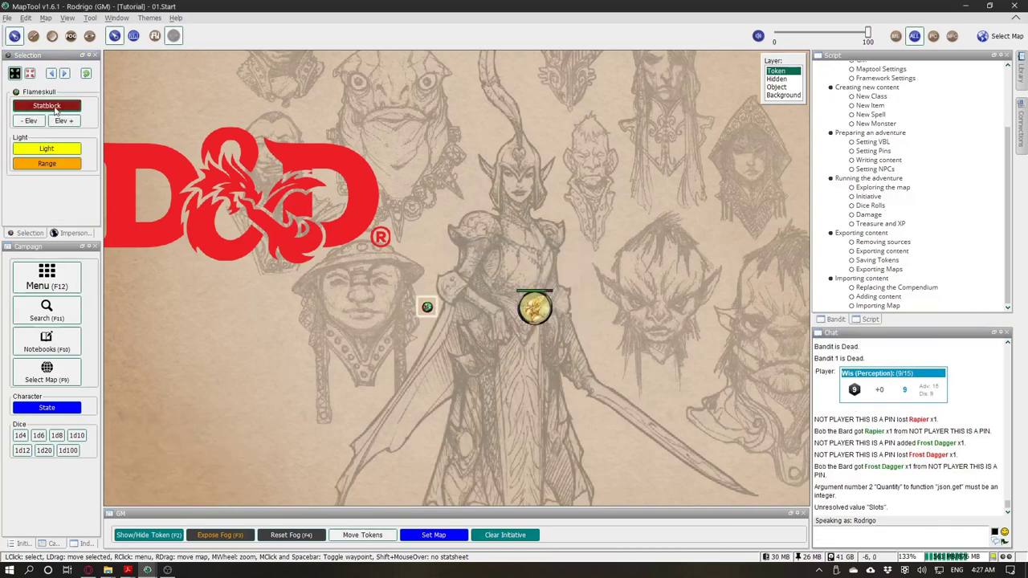
pyautogui.click(55, 109)
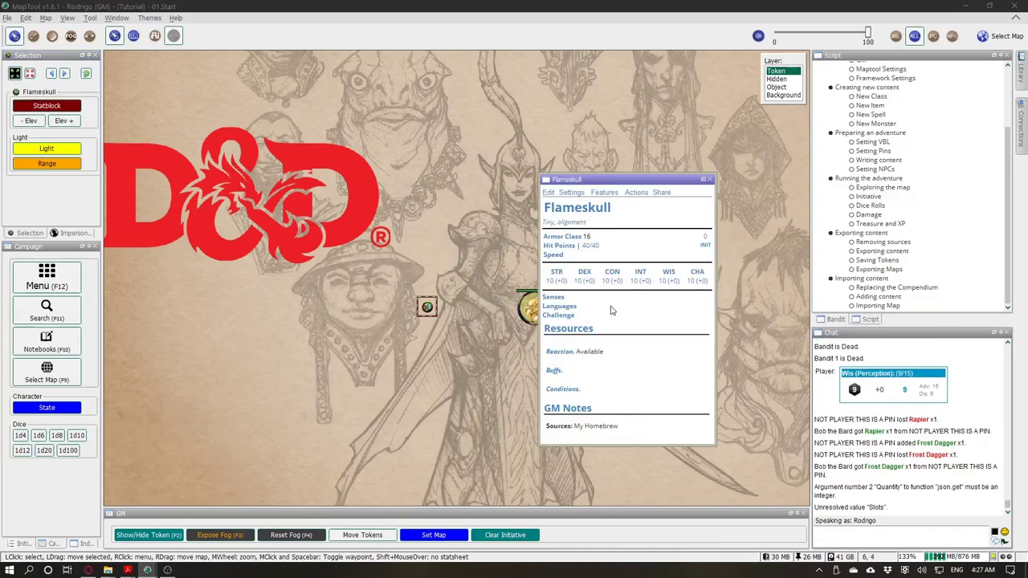
pyautogui.click(711, 180)
# Step: Check the campaign library and the Bestiary in the campaign settings for monster entries
pyautogui.press('F12')
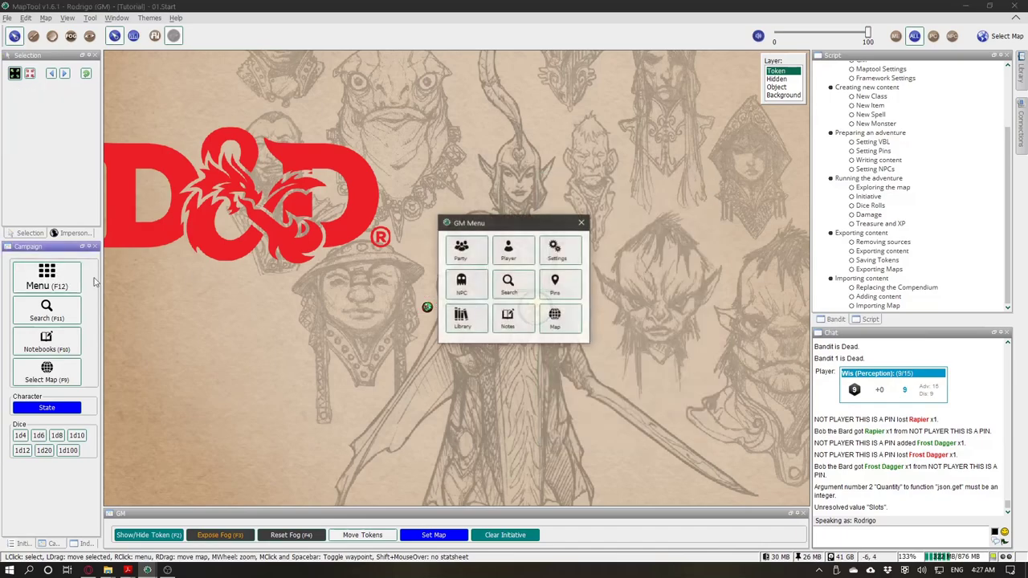
pyautogui.click(472, 314)
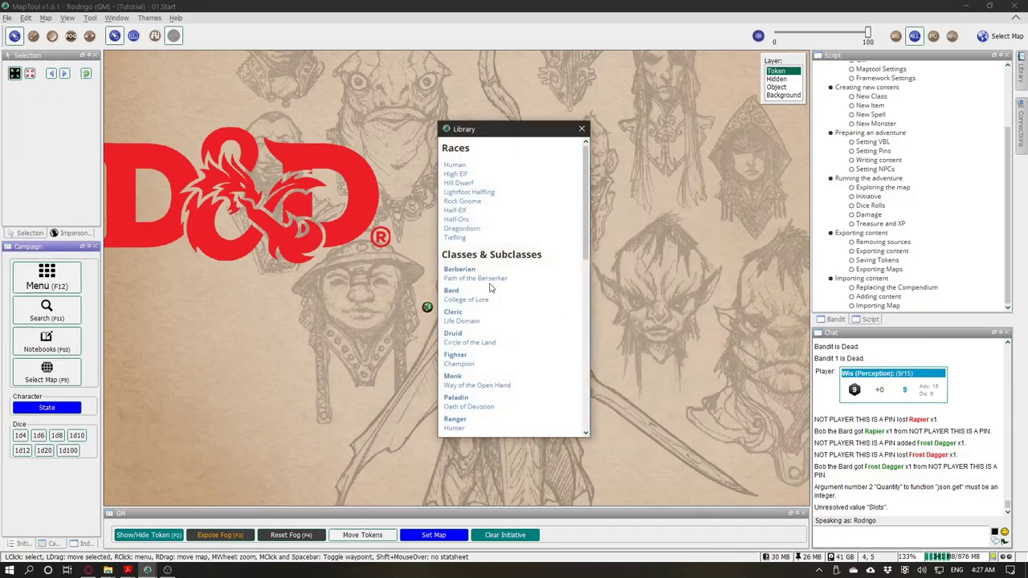
pyautogui.click(585, 130)
pyautogui.click(47, 277)
pyautogui.click(553, 249)
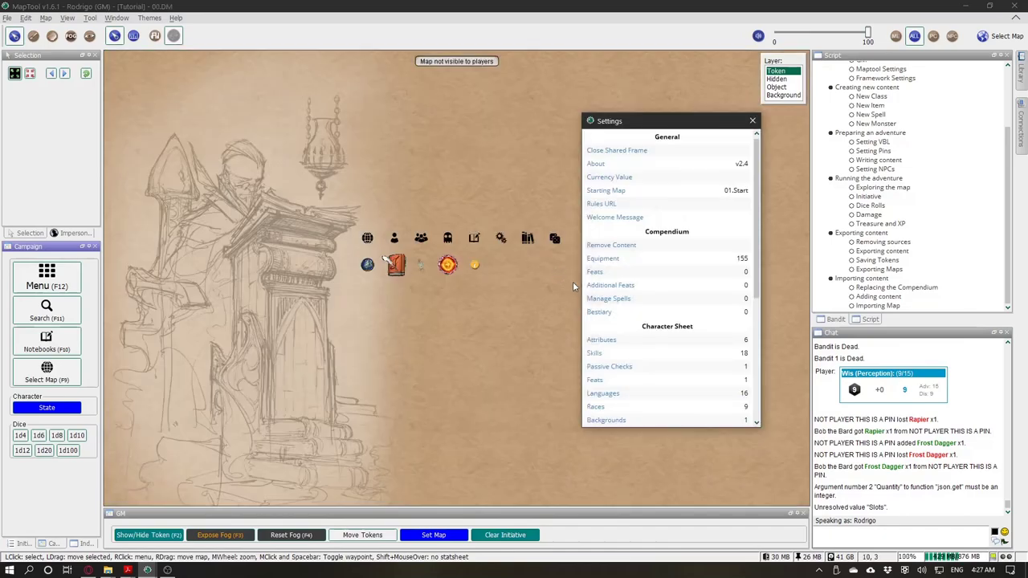
pyautogui.click(598, 313)
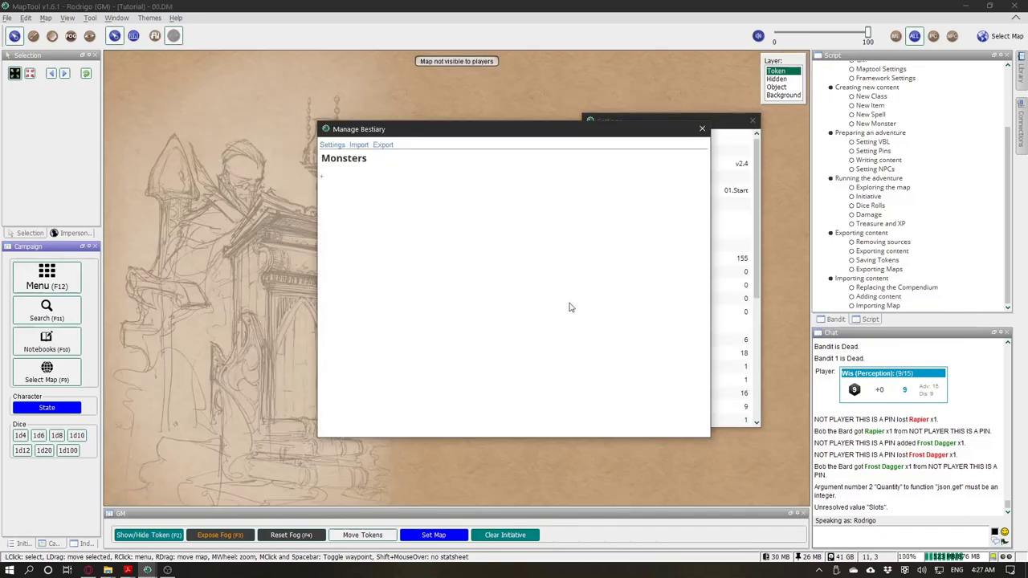
pyautogui.click(701, 128)
pyautogui.click(749, 121)
# Step: Disable Instance Creature for the Flameskull token on the 01.Start map, enter Flameskull as the creature's name and close its stat block
pyautogui.click(996, 35)
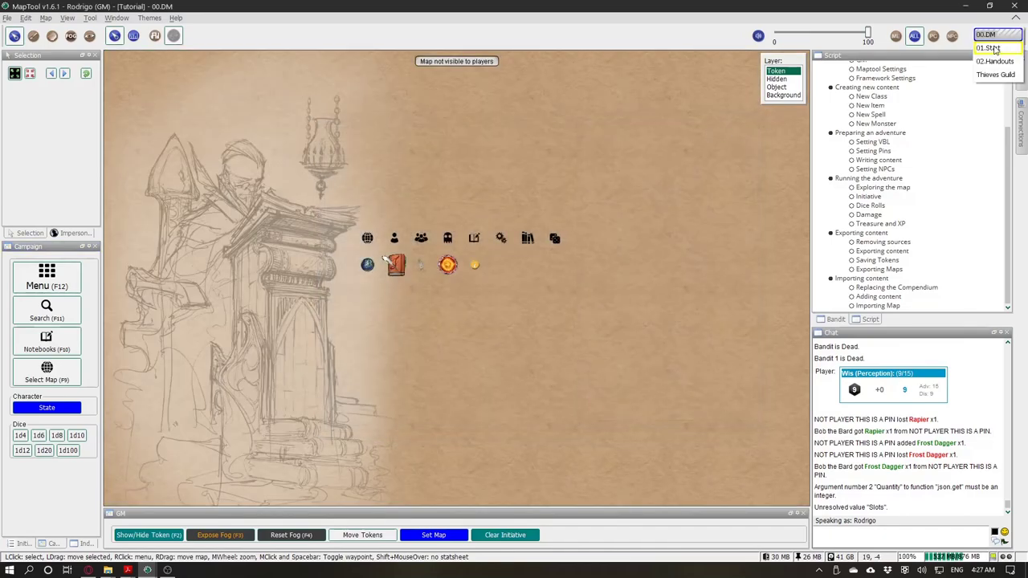
pyautogui.click(990, 49)
pyautogui.click(426, 307)
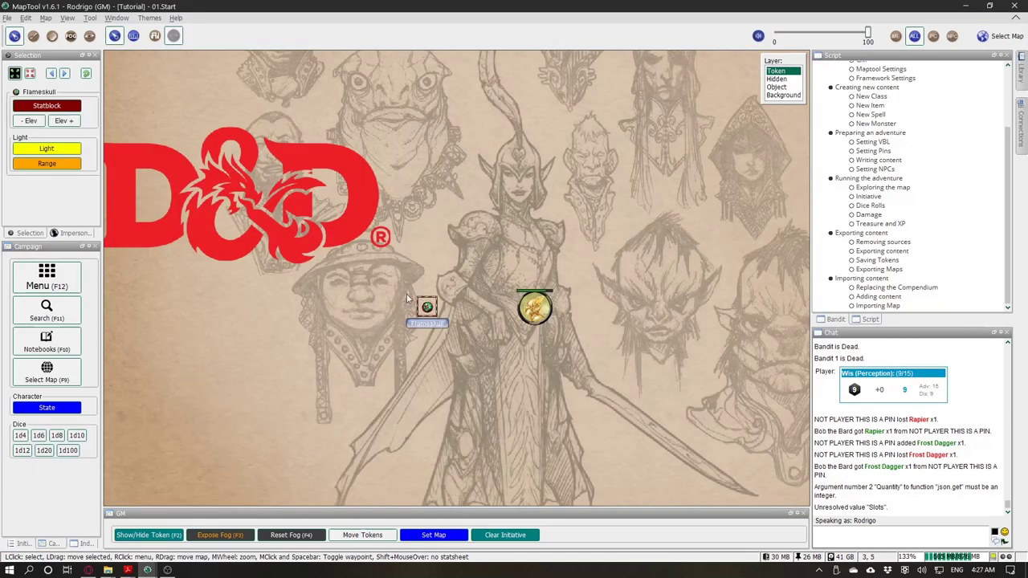
pyautogui.click(47, 105)
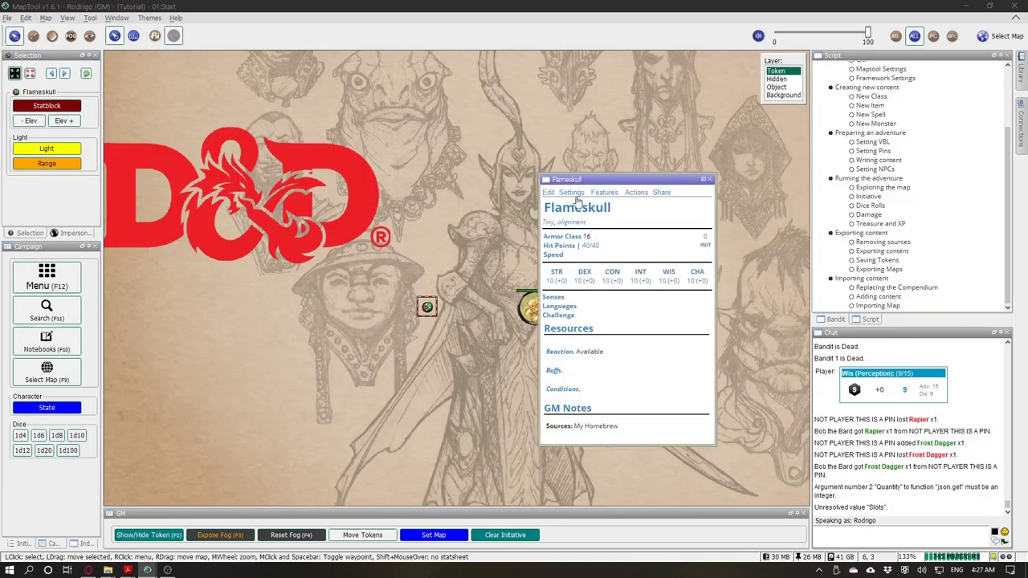
pyautogui.click(570, 193)
pyautogui.click(523, 223)
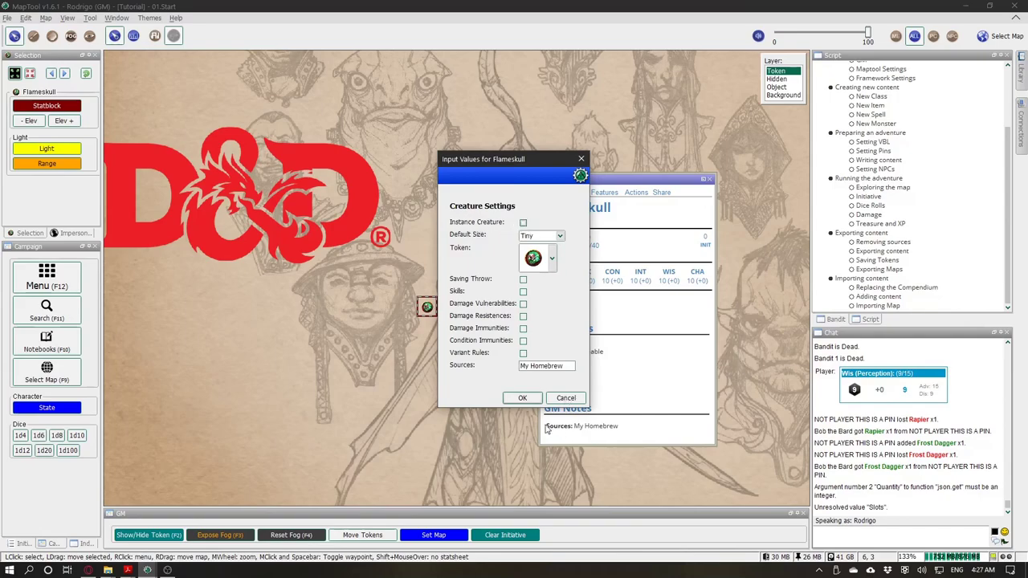
pyautogui.click(521, 398)
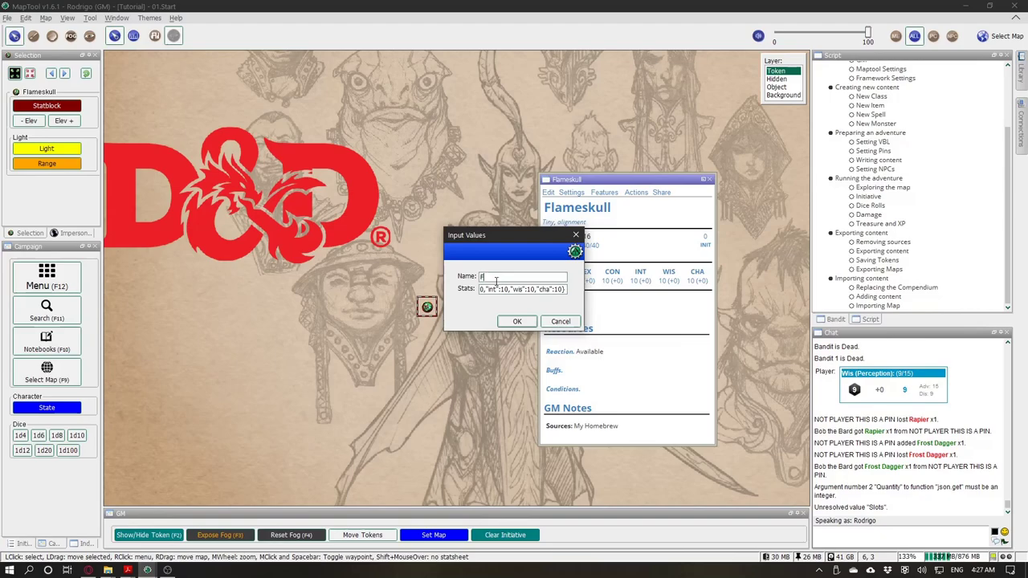
pyautogui.write('flameskull')
pyautogui.click(512, 321)
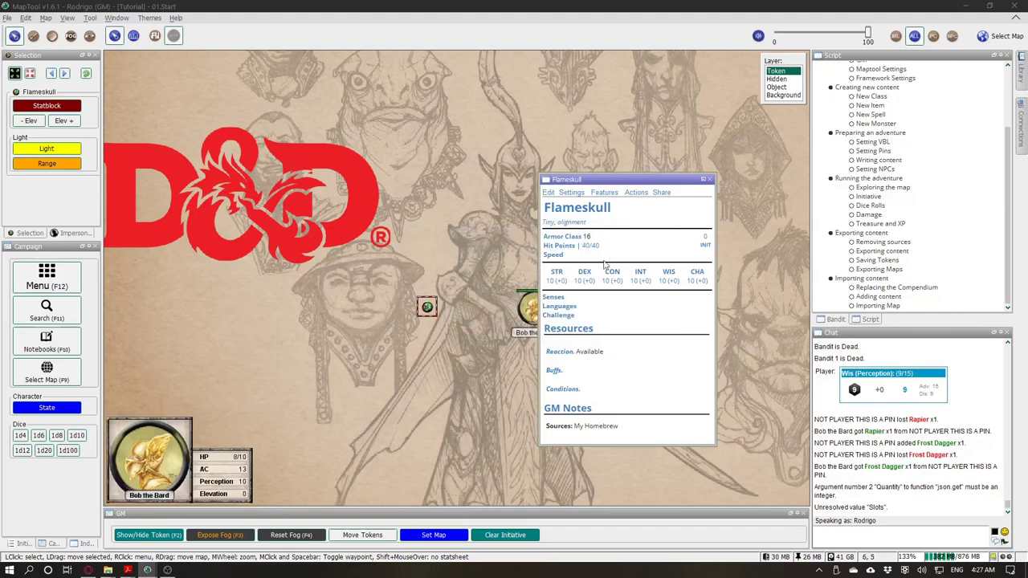
pyautogui.click(440, 289)
pyautogui.click(709, 180)
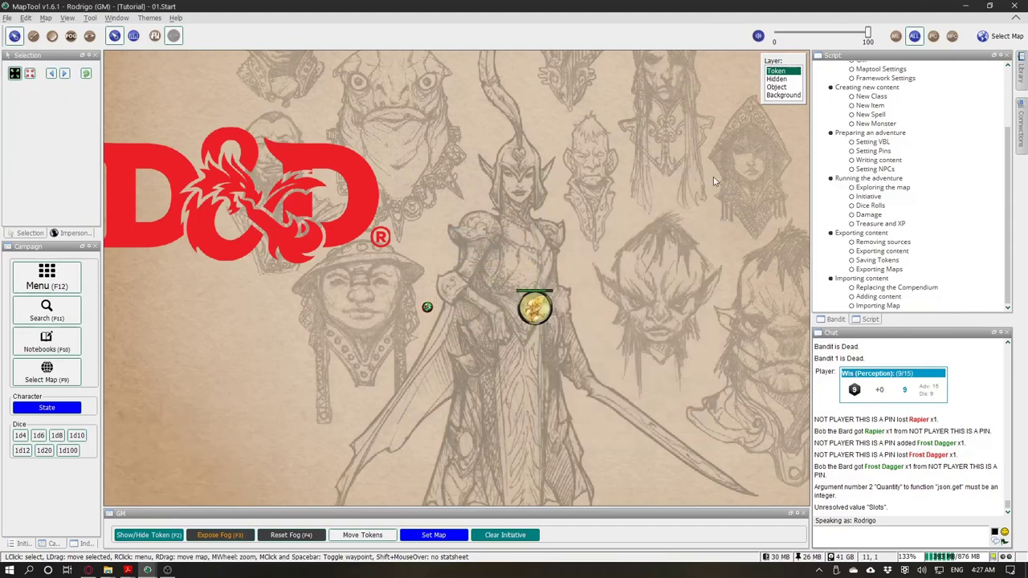
# Step: Switch to the 00.DM map and open the campaign settings to check the Bestiary entry count
pyautogui.click(1004, 36)
pyautogui.click(999, 56)
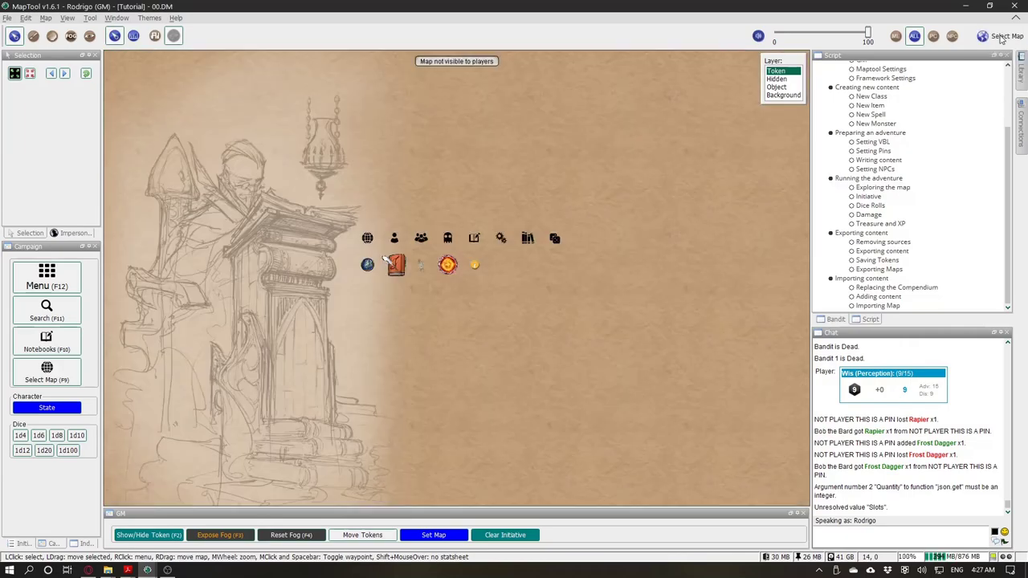
pyautogui.click(38, 273)
pyautogui.click(561, 250)
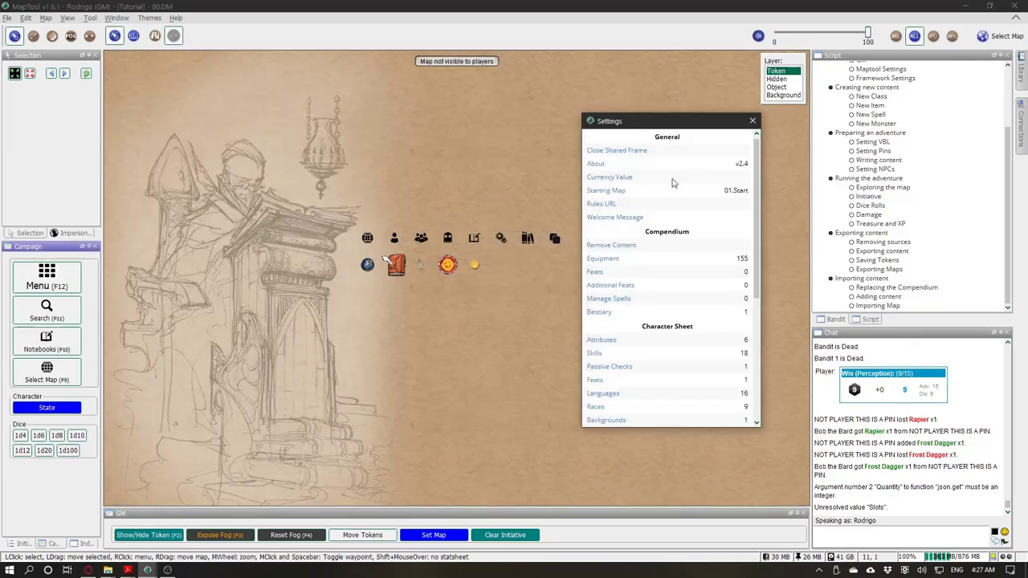
# Step: Try to create a token from the flameskull entry in the Bestiary, reopen the entry once, and close the bestiary and settings windows
pyautogui.click(600, 312)
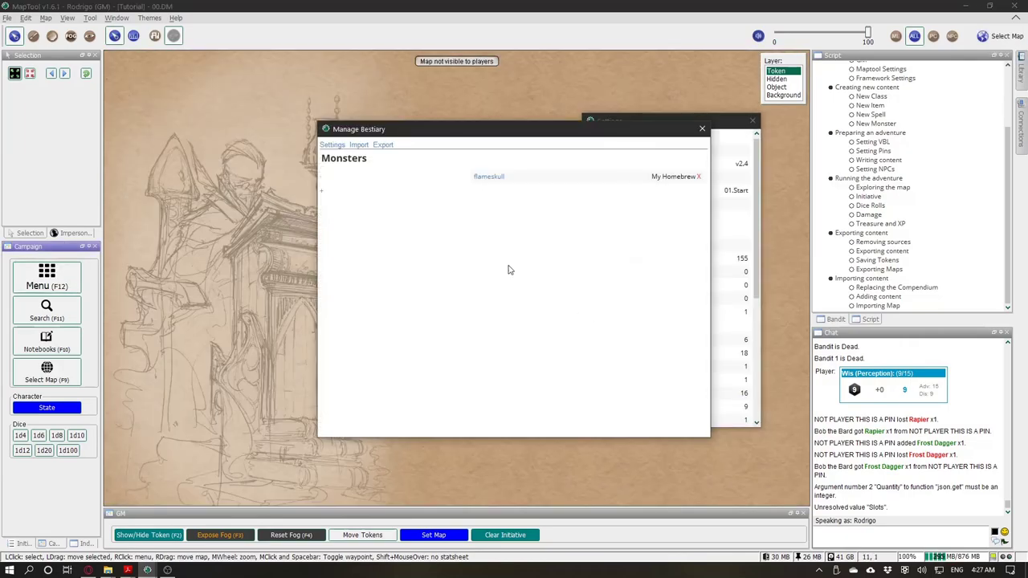
pyautogui.click(489, 178)
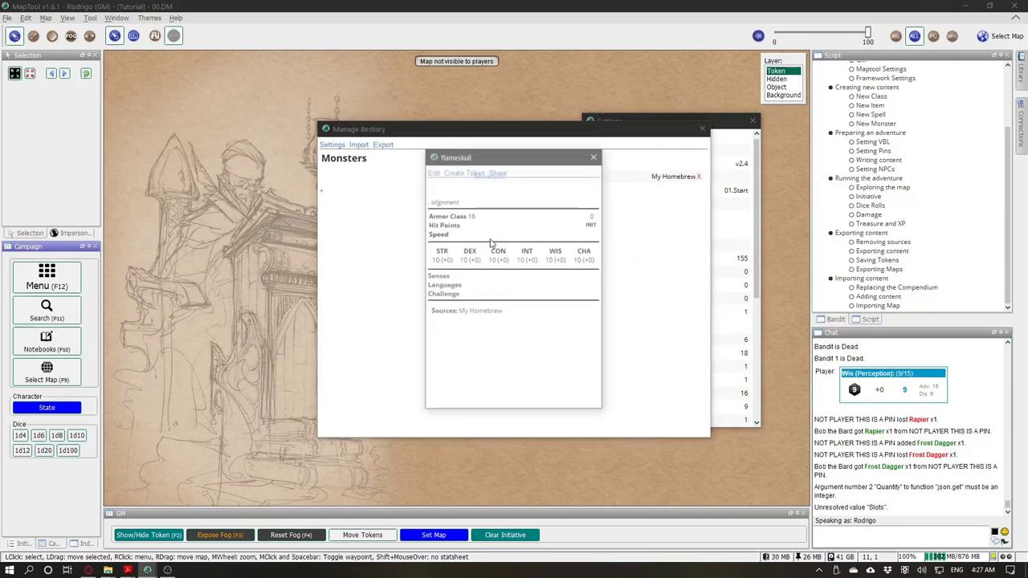
pyautogui.click(459, 171)
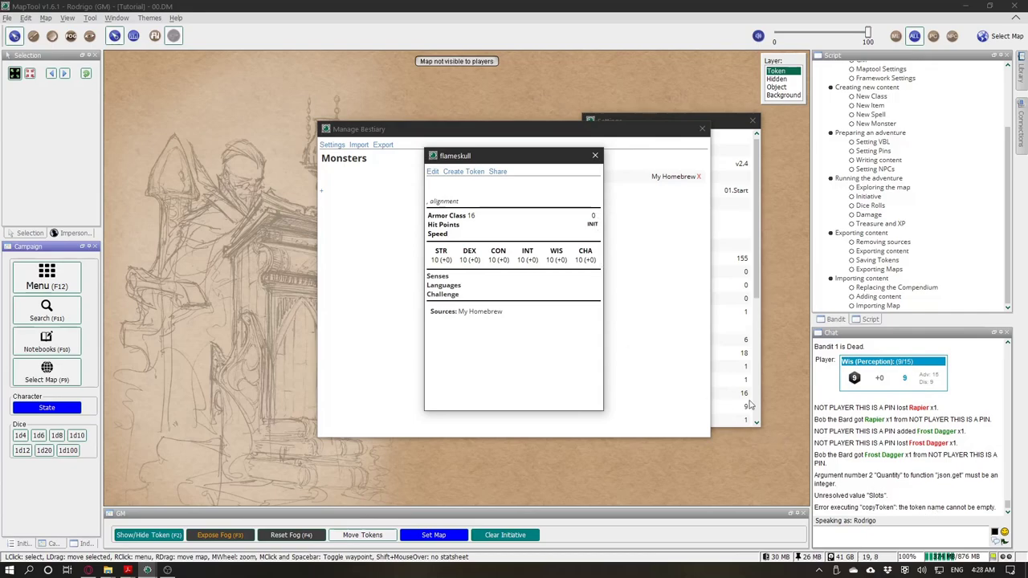
pyautogui.click(595, 155)
pyautogui.click(498, 180)
pyautogui.click(595, 155)
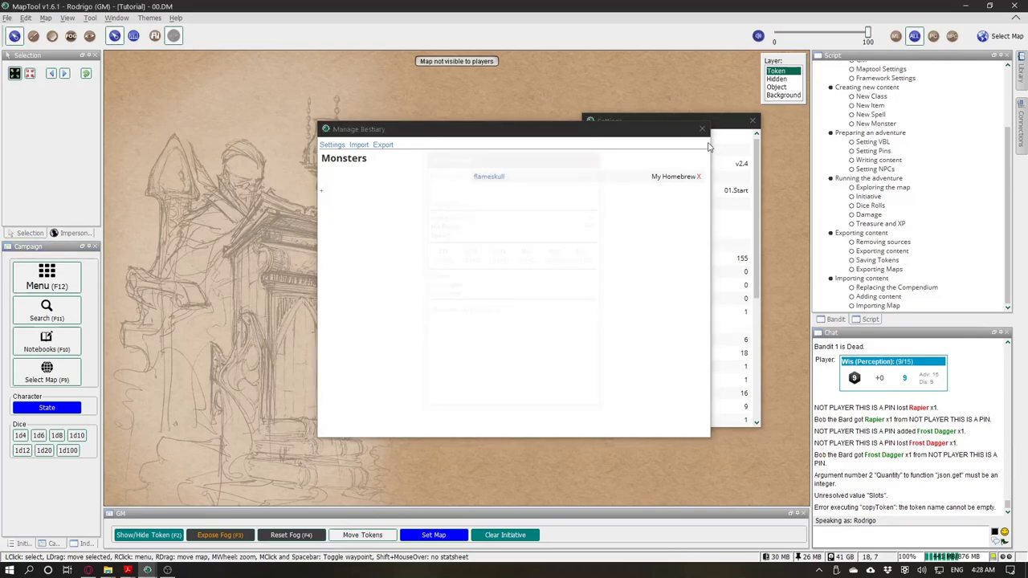
pyautogui.click(723, 136)
pyautogui.click(752, 120)
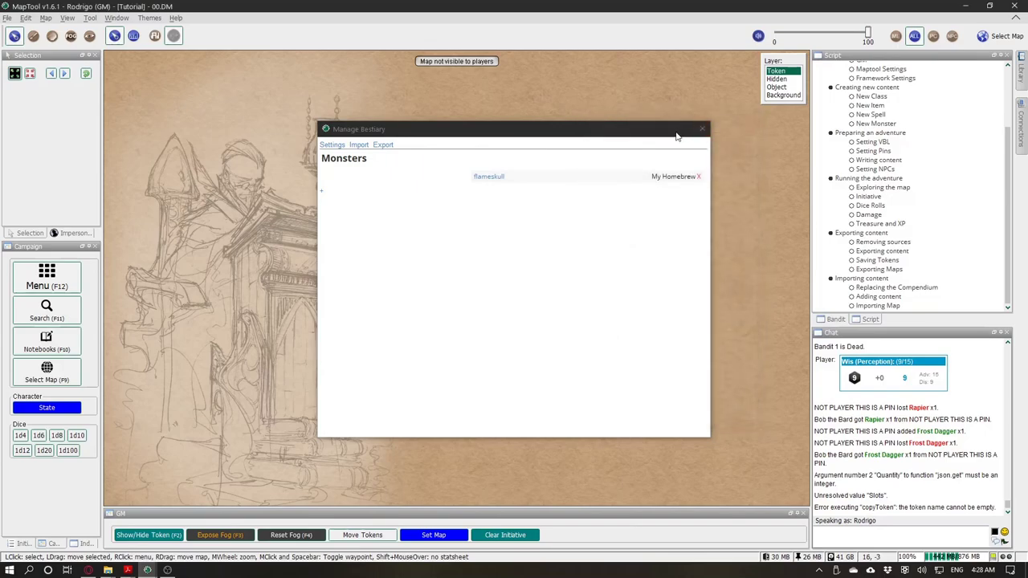
pyautogui.click(687, 132)
# Step: On the 01.Start map, re-enter Flameskull as the creature's name in the Flameskull token's stat block and close it
pyautogui.click(1002, 35)
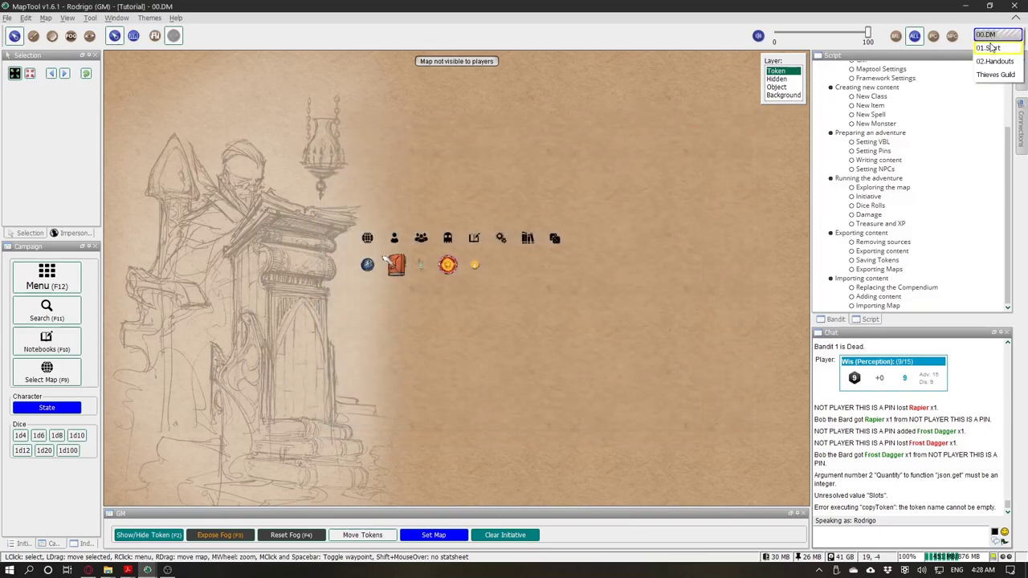
pyautogui.click(990, 48)
pyautogui.click(426, 307)
pyautogui.click(69, 109)
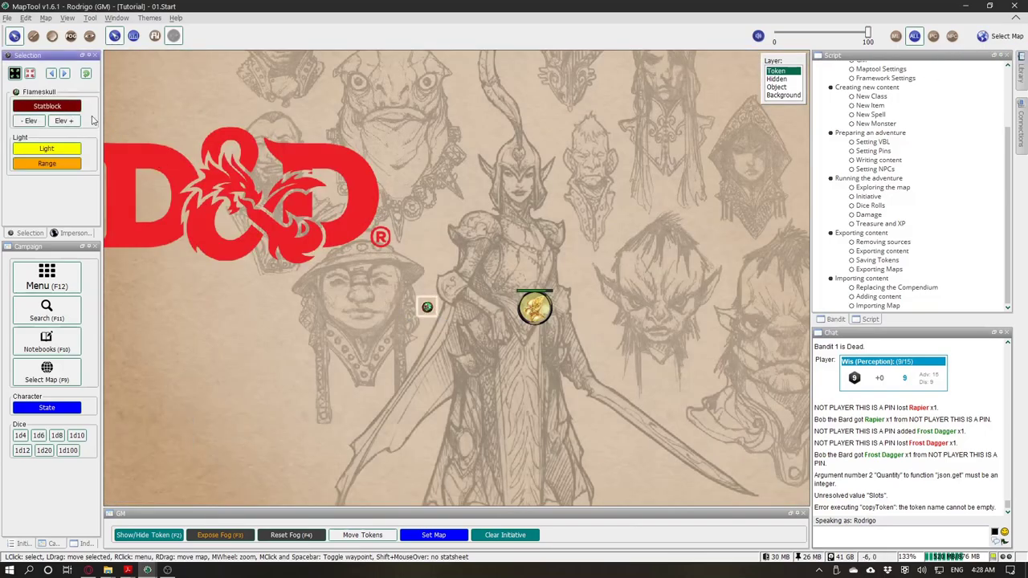
pyautogui.click(575, 206)
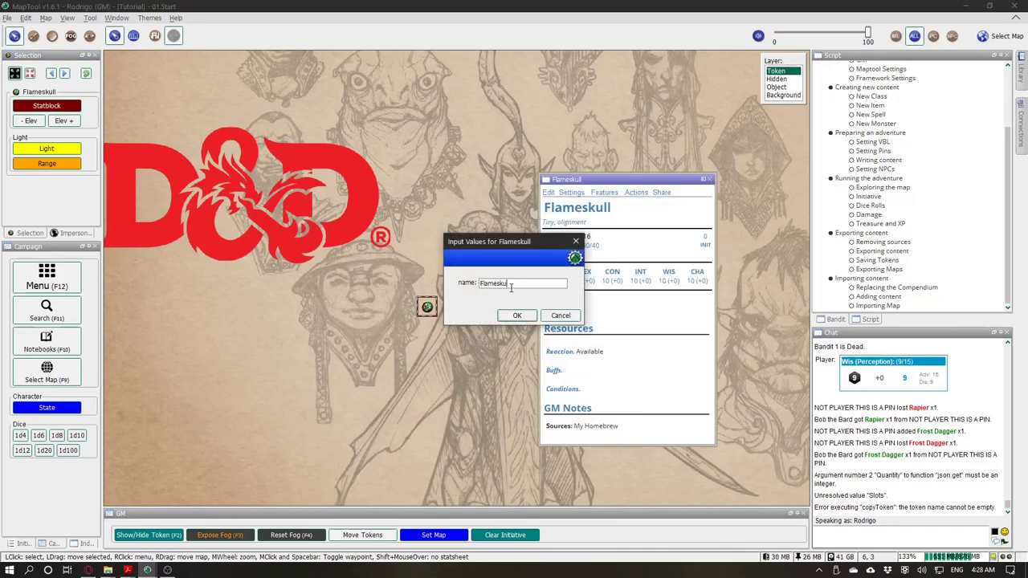
pyautogui.click(517, 314)
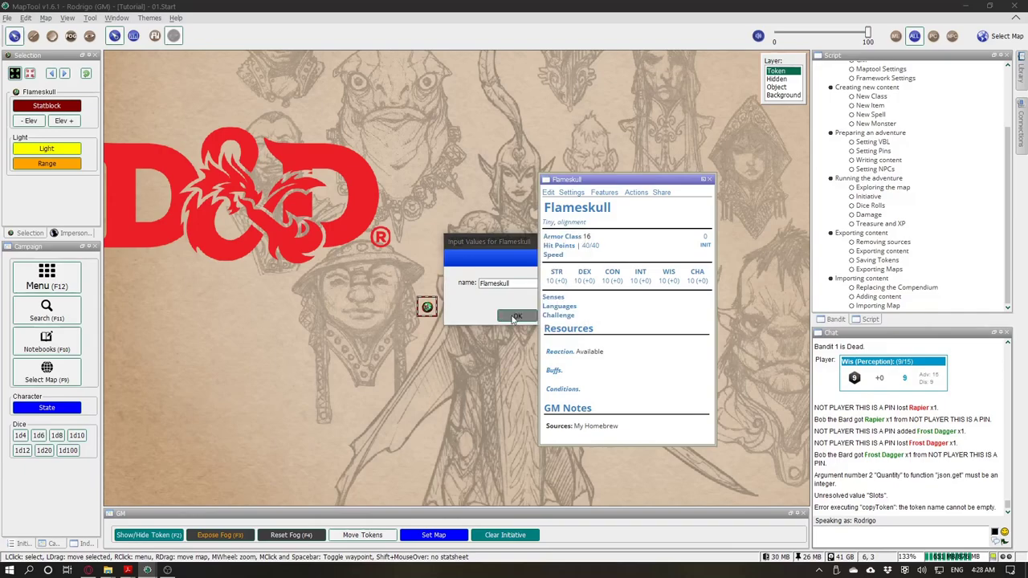
pyautogui.click(709, 179)
# Step: Switch to the 00.DM map and open the flameskull entry from the Bestiary in the campaign settings
pyautogui.click(986, 40)
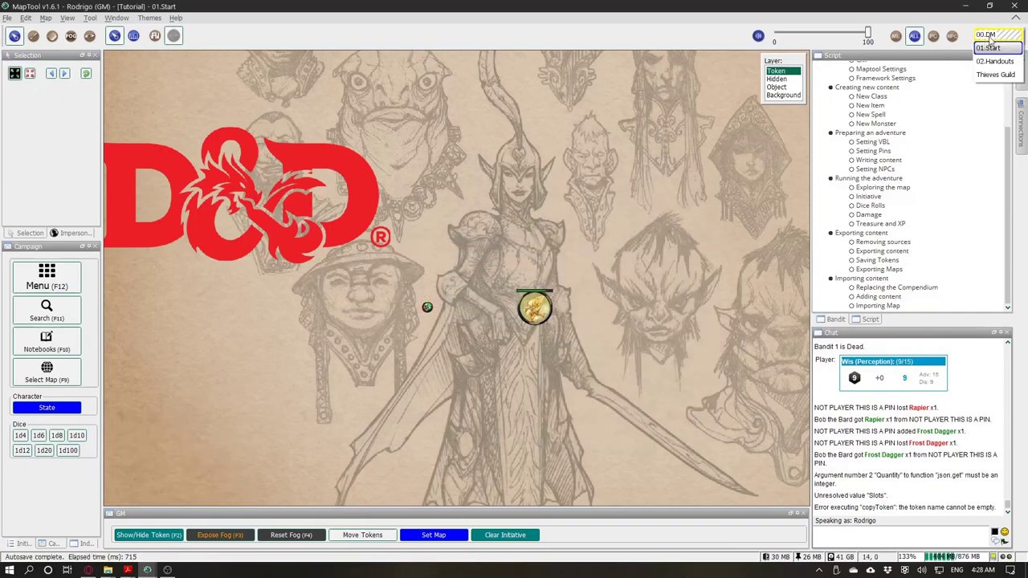
pyautogui.click(985, 37)
pyautogui.click(64, 279)
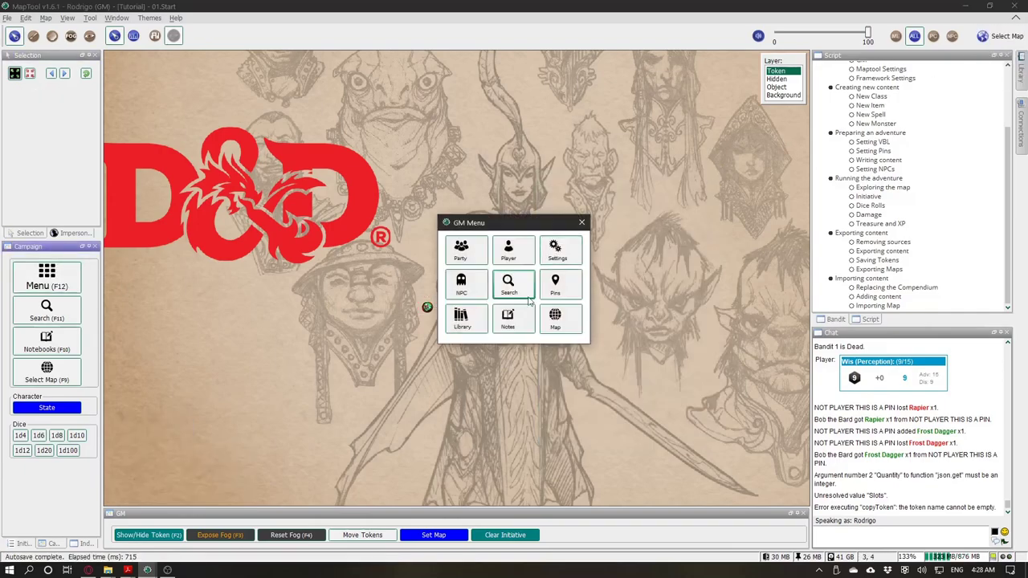
pyautogui.click(561, 251)
pyautogui.click(596, 312)
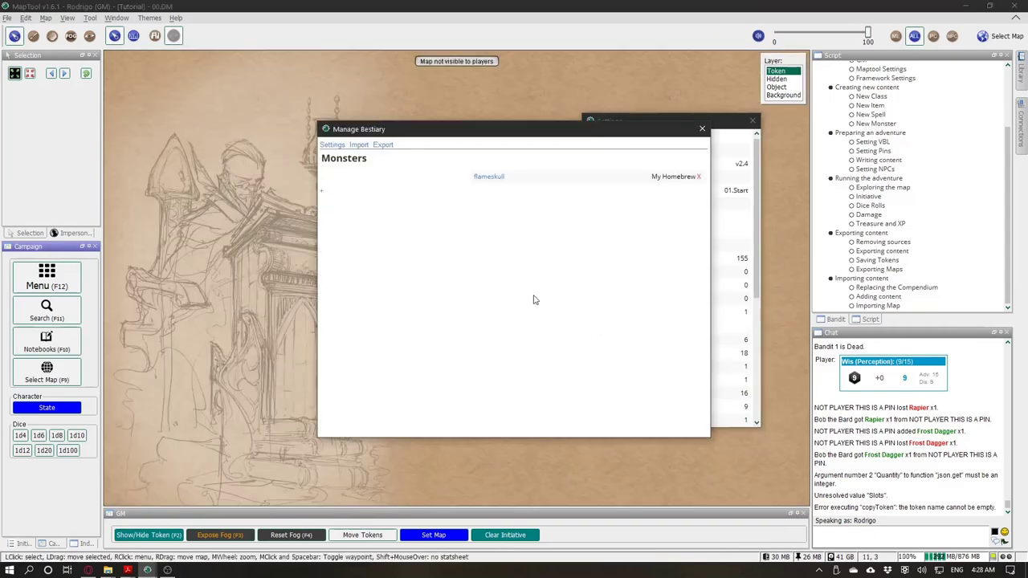
pyautogui.click(484, 179)
# Step: Try again to create a token from the flameskull entry, reopening it between attempts, and close the bestiary and settings
pyautogui.click(472, 174)
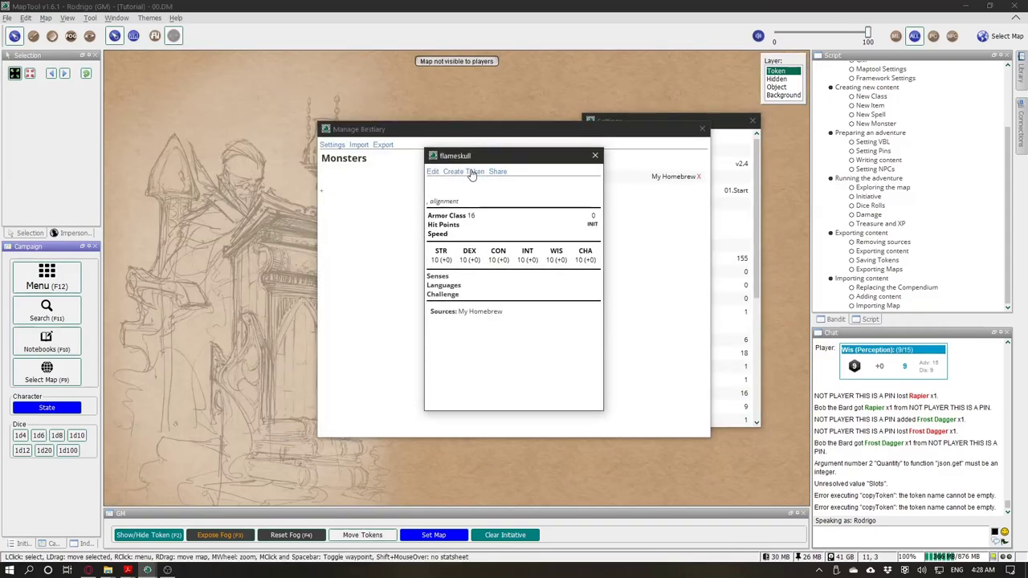
pyautogui.doubleClick(472, 173)
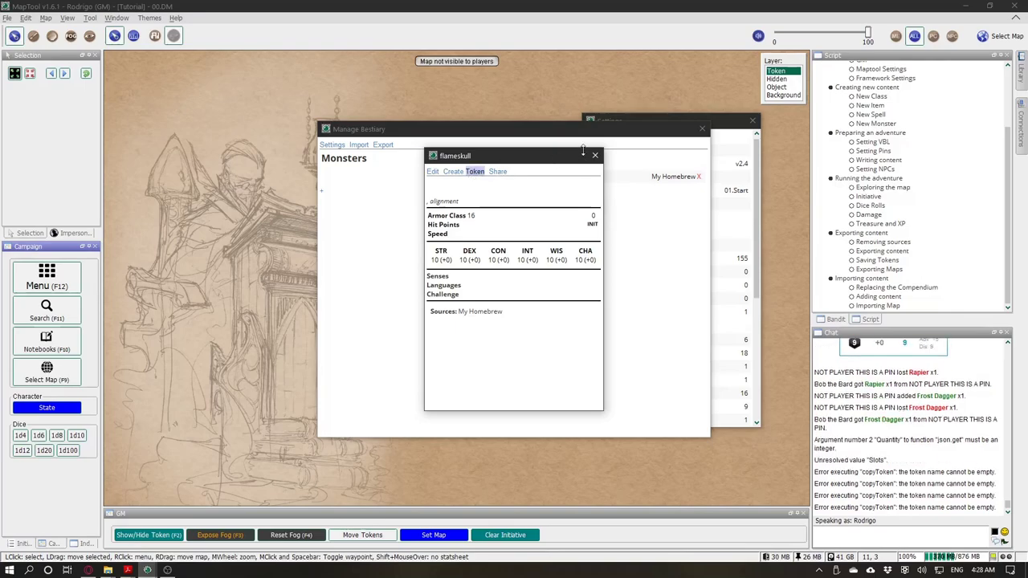
pyautogui.click(594, 156)
pyautogui.click(497, 179)
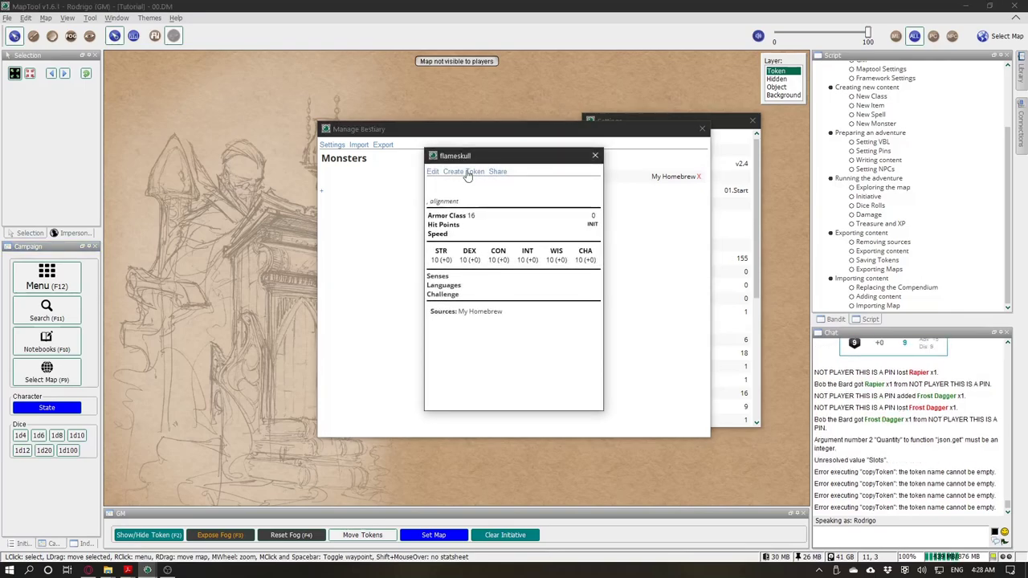
pyautogui.click(475, 172)
pyautogui.click(595, 155)
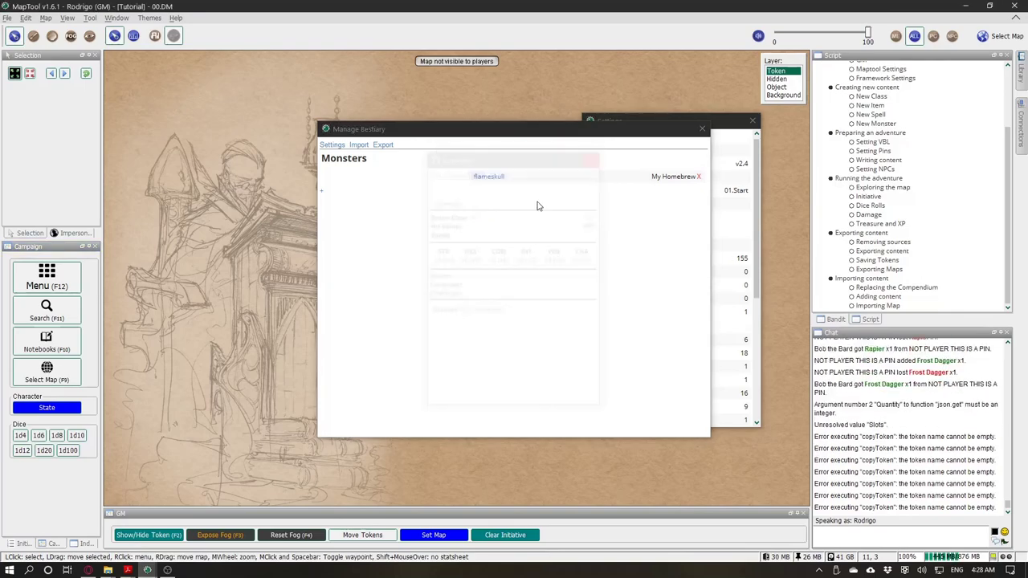
pyautogui.click(495, 177)
pyautogui.click(594, 155)
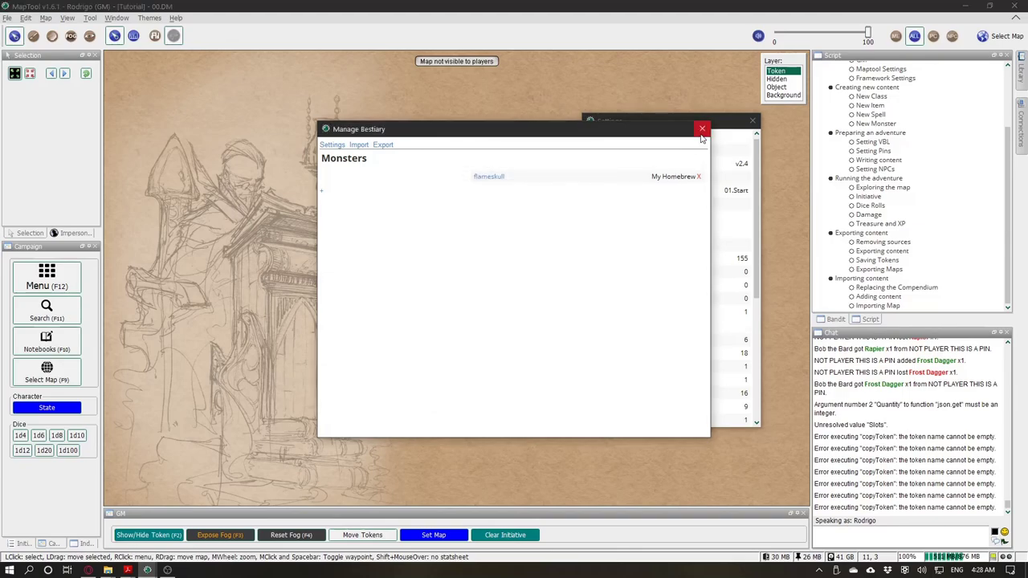
pyautogui.click(702, 128)
pyautogui.moveTo(707, 126); pyautogui.dragTo(675, 148)
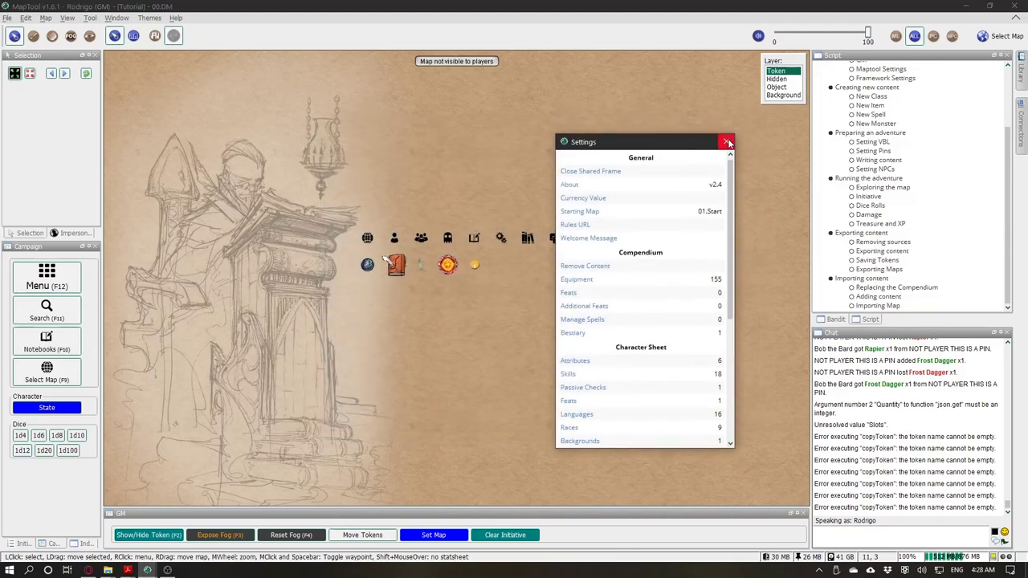
pyautogui.click(720, 142)
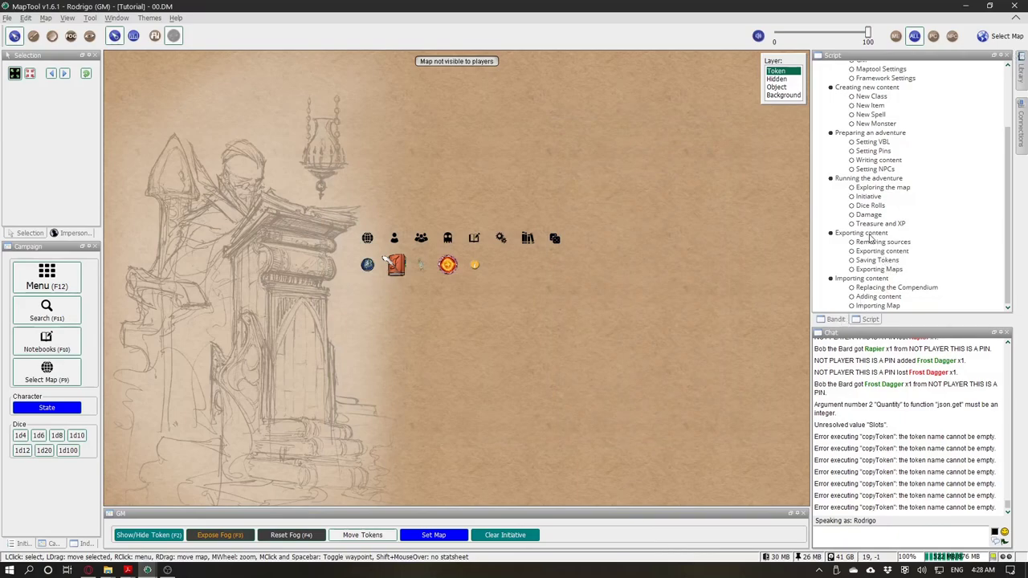
# Step: Review the script outline's topics from running the adventure through exporting and importing content
pyautogui.moveTo(861, 180)
pyautogui.mouseDown()
pyautogui.moveTo(902, 276)
pyautogui.moveTo(877, 168)
pyautogui.mouseUp()
pyautogui.click(903, 271)
pyautogui.click(908, 232)
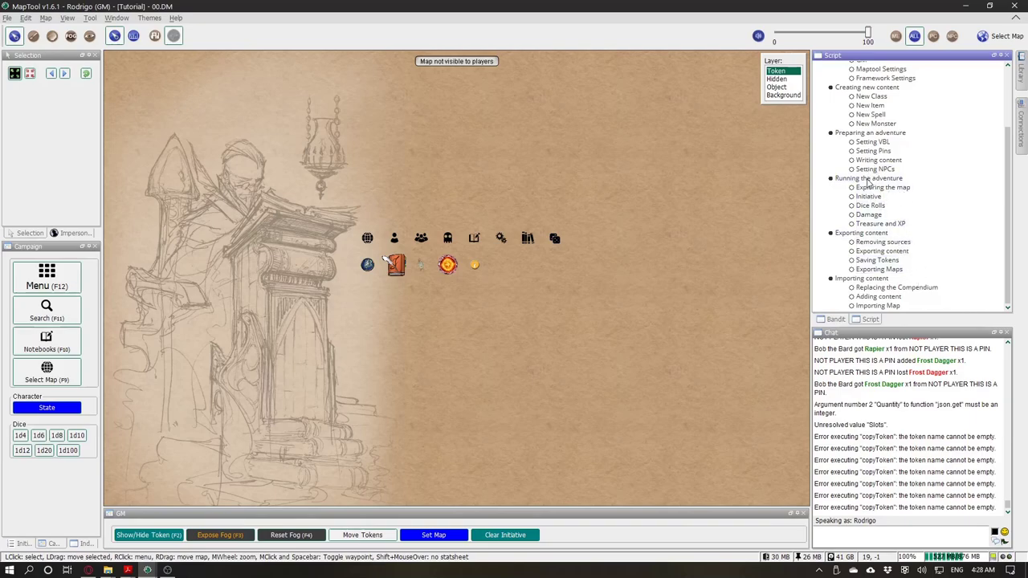
pyautogui.moveTo(862, 151); pyautogui.dragTo(905, 254)
pyautogui.moveTo(832, 177); pyautogui.dragTo(902, 231)
pyautogui.moveTo(835, 232); pyautogui.dragTo(915, 307)
pyautogui.click(901, 275)
pyautogui.click(911, 300)
# Step: Inspect the Lib:Compendium and Lib:Script tokens on the 00.DM map and clear the selection
pyautogui.click(554, 237)
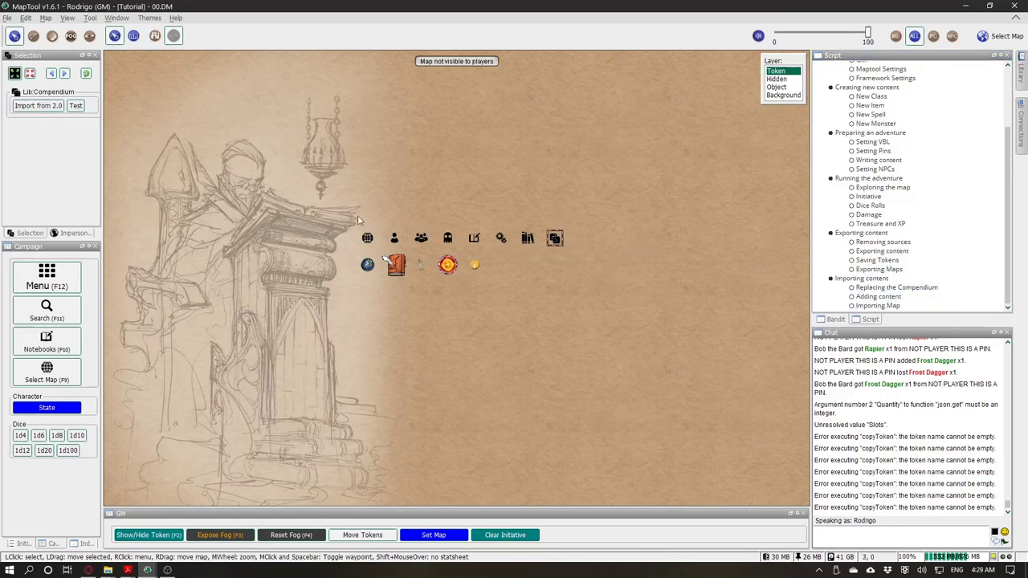
pyautogui.click(475, 265)
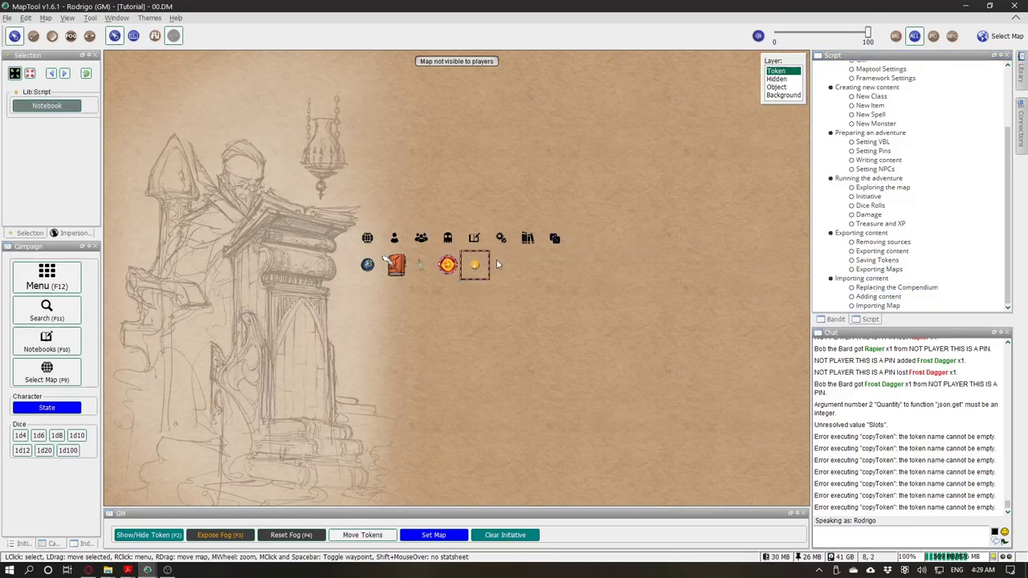
pyautogui.click(530, 274)
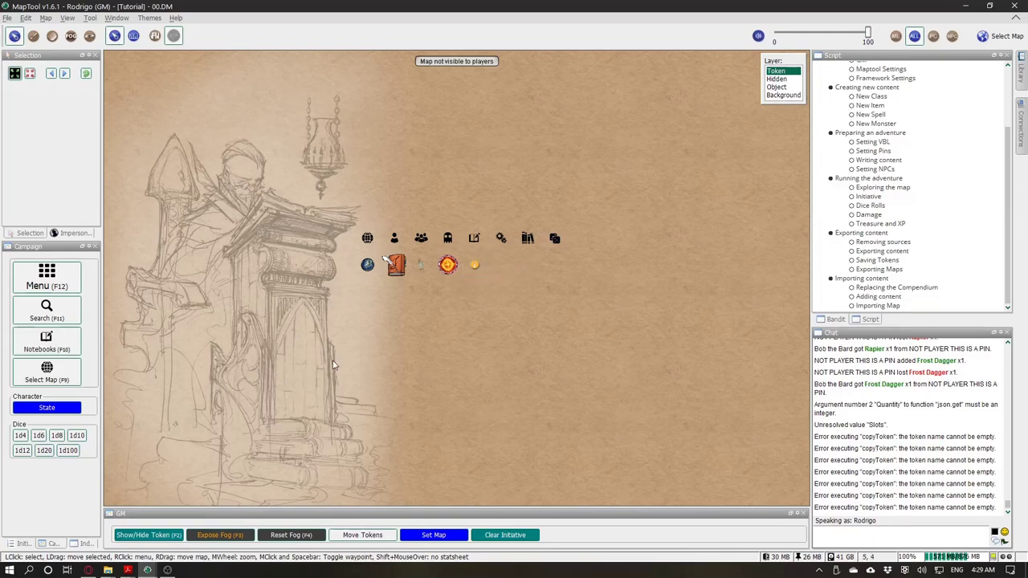
# Step: Switch to the player's MapTool window and disconnect it from the server
pyautogui.click(154, 573)
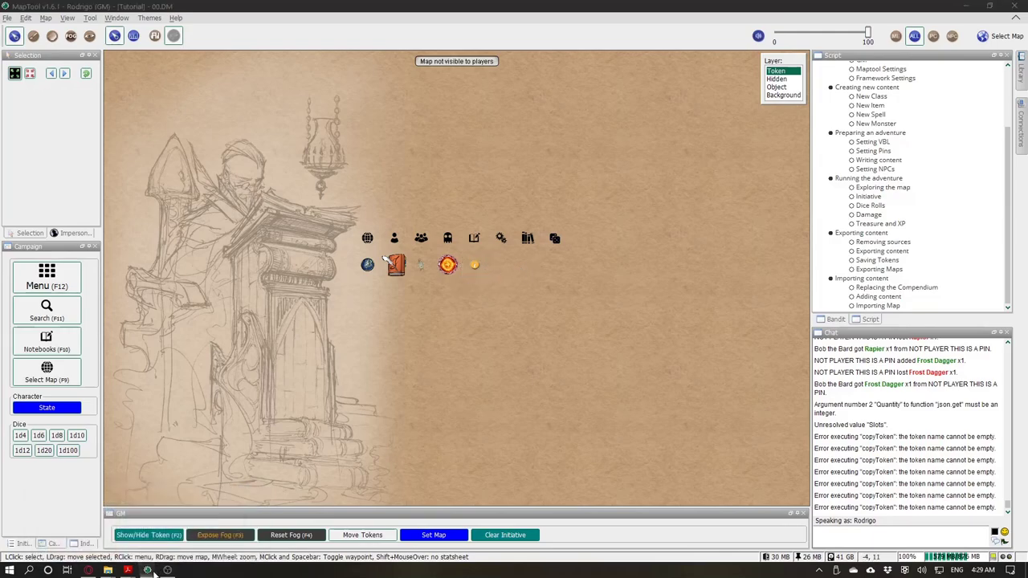
pyautogui.click(153, 573)
pyautogui.click(201, 526)
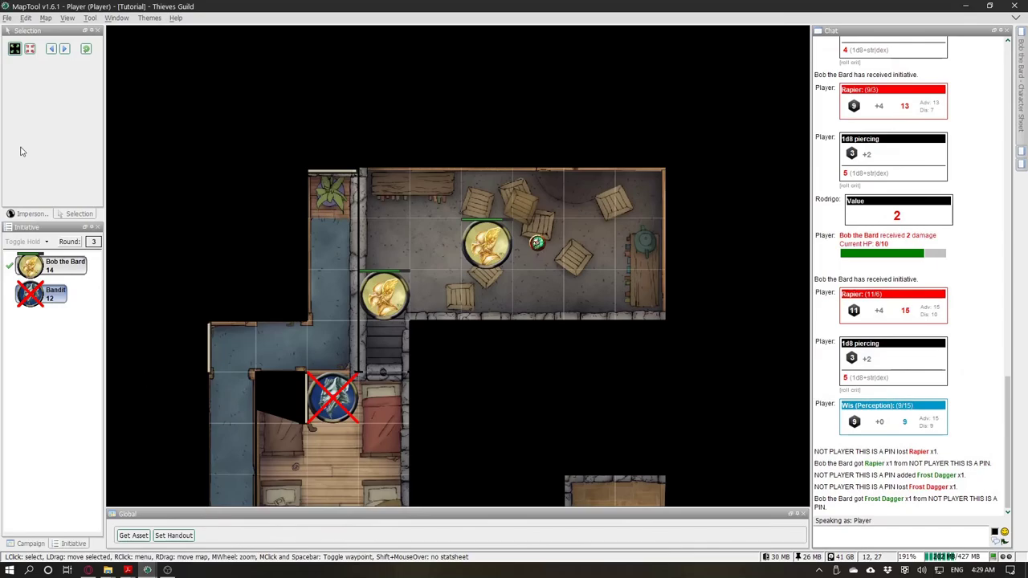
pyautogui.click(7, 17)
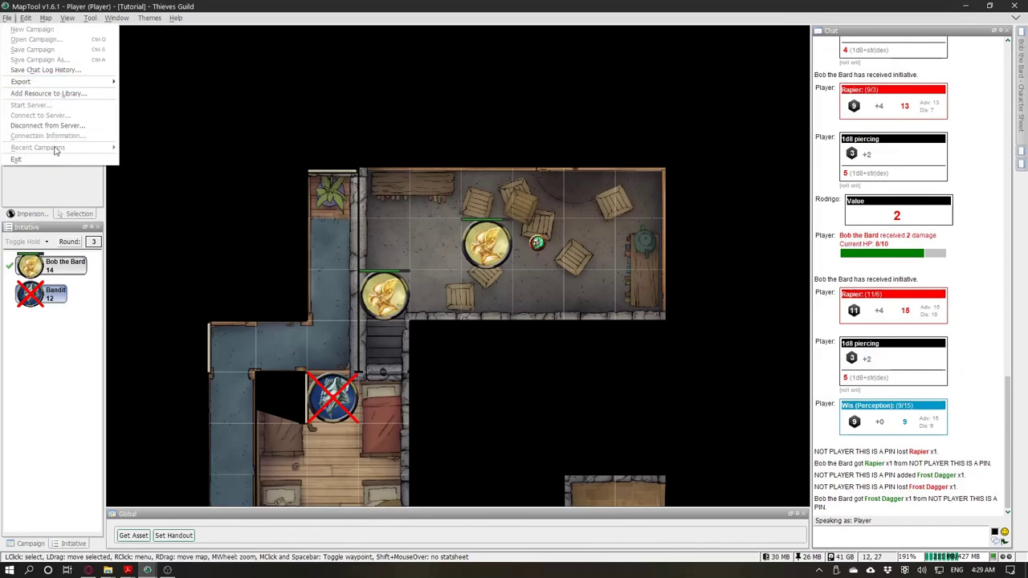
pyautogui.click(48, 126)
# Step: Open the recent campaign 5e Framework 2.4.cmpgn and switch to its 00.DM map
pyautogui.click(8, 18)
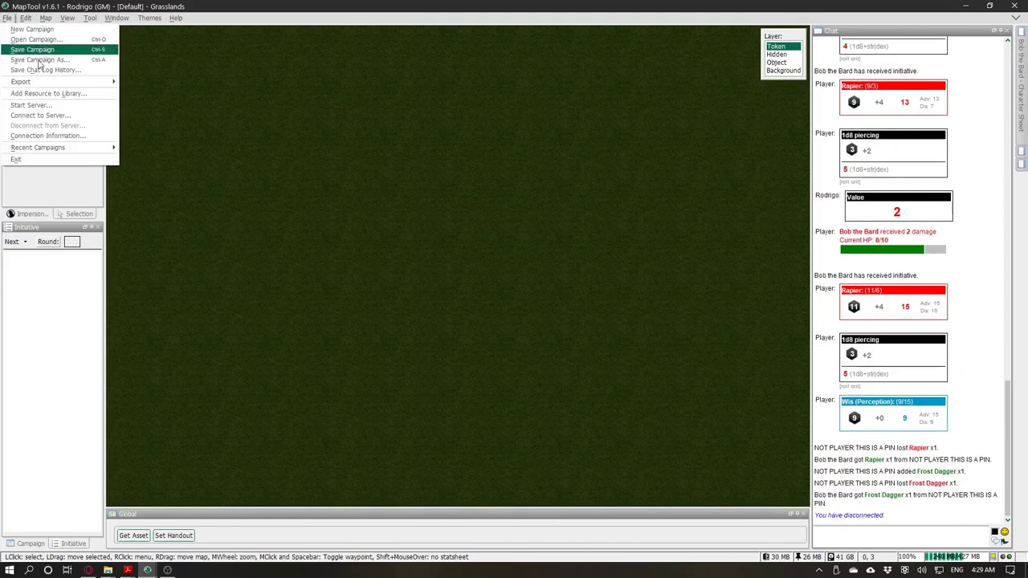
pyautogui.moveTo(41, 148)
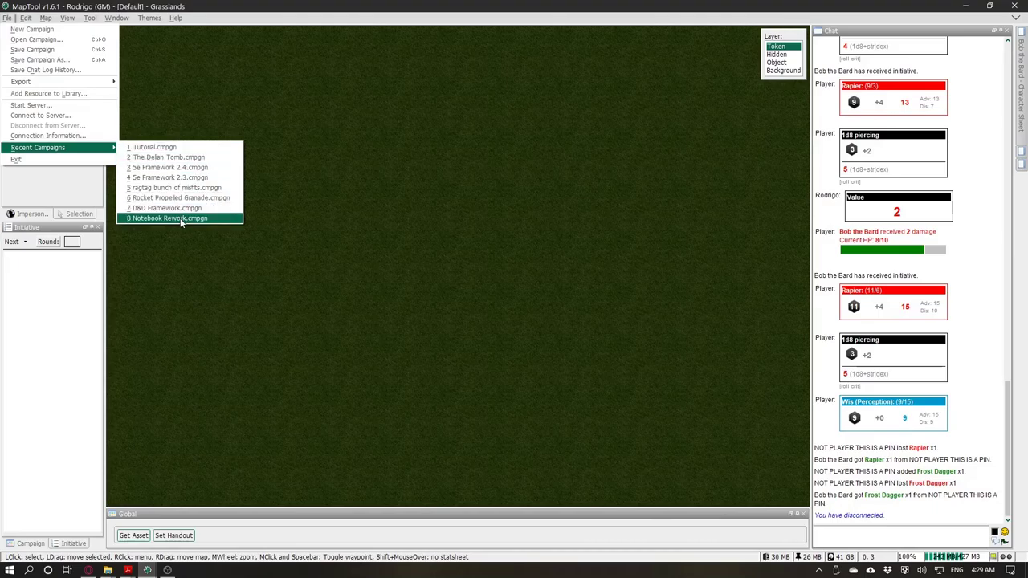
pyautogui.click(206, 168)
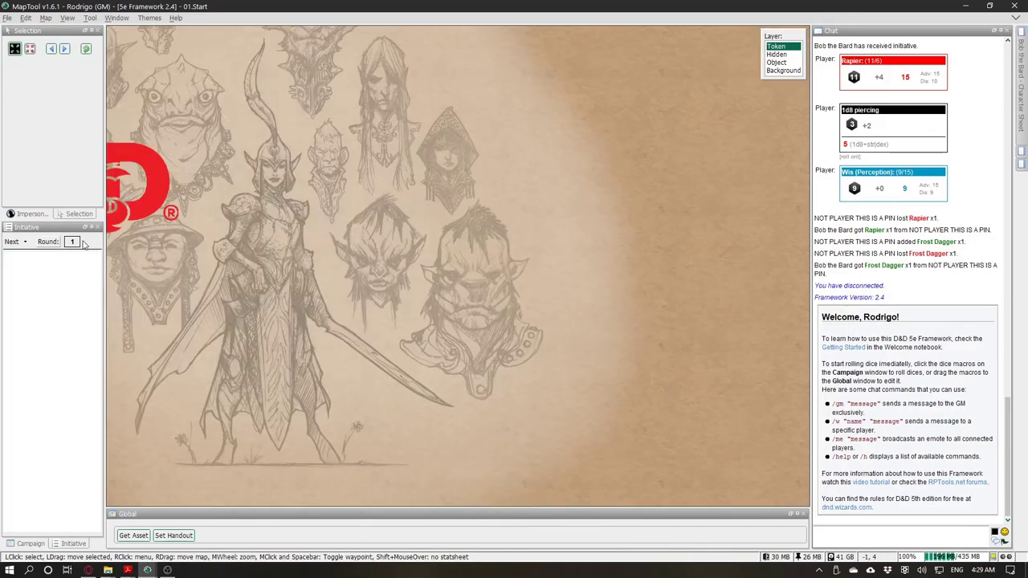
pyautogui.click(1012, 18)
pyautogui.click(1000, 36)
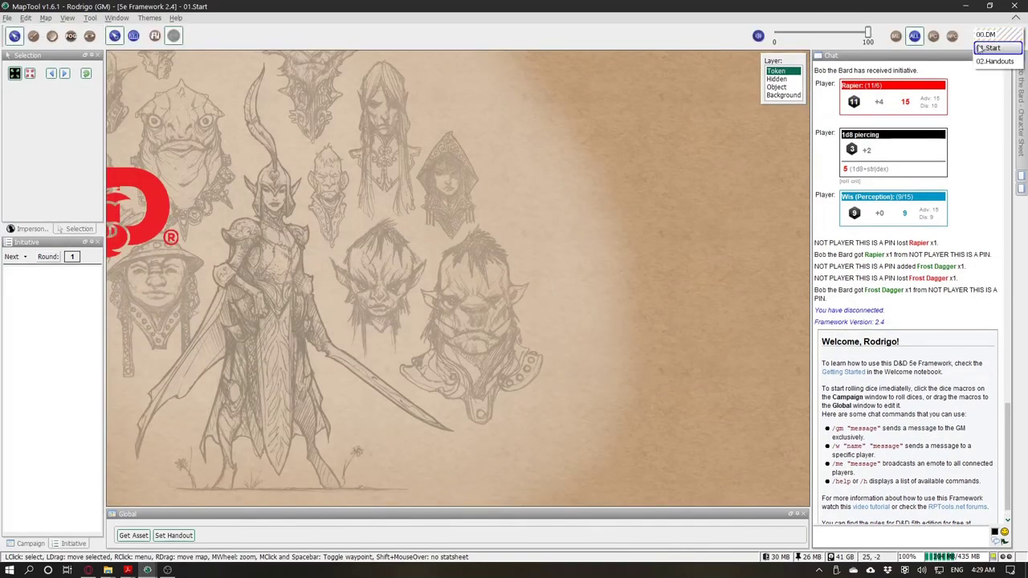
pyautogui.click(985, 47)
# Step: Try to save the Lib:Compendium token to the Desktop under the file name Lib:Compendium
pyautogui.click(464, 185)
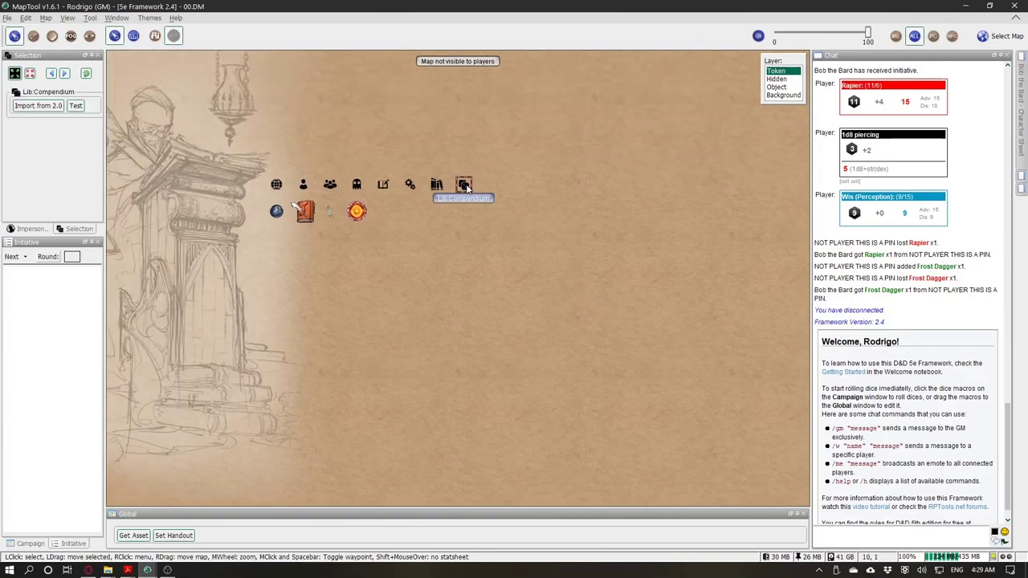
pyautogui.rightClick(466, 187)
pyautogui.click(490, 460)
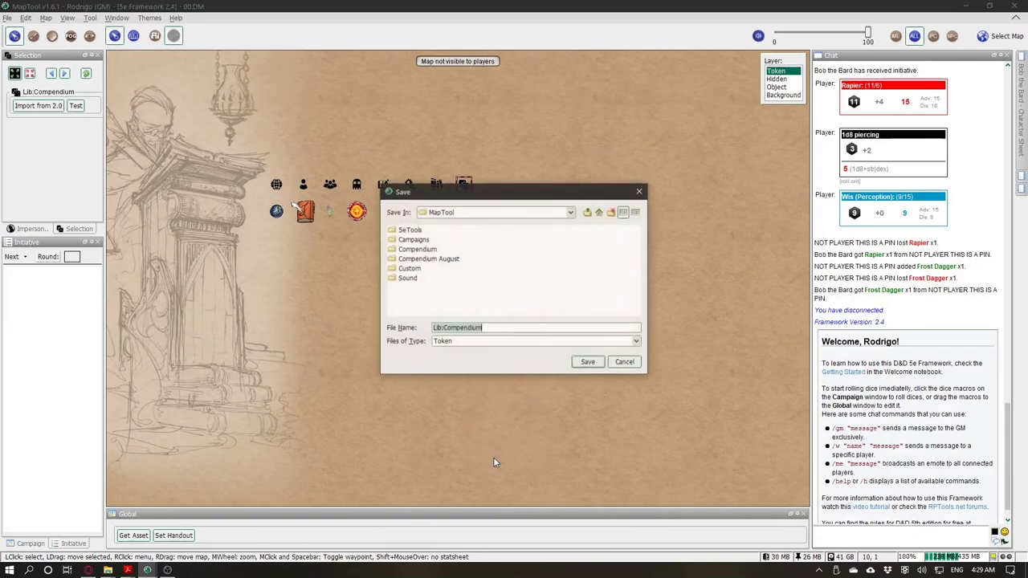
pyautogui.click(518, 215)
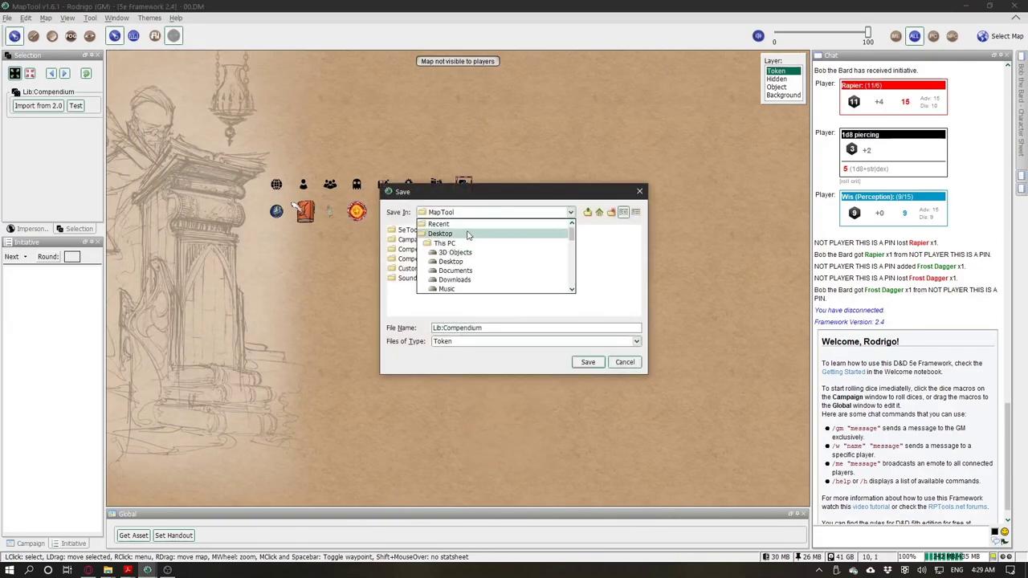
pyautogui.click(465, 234)
pyautogui.click(587, 363)
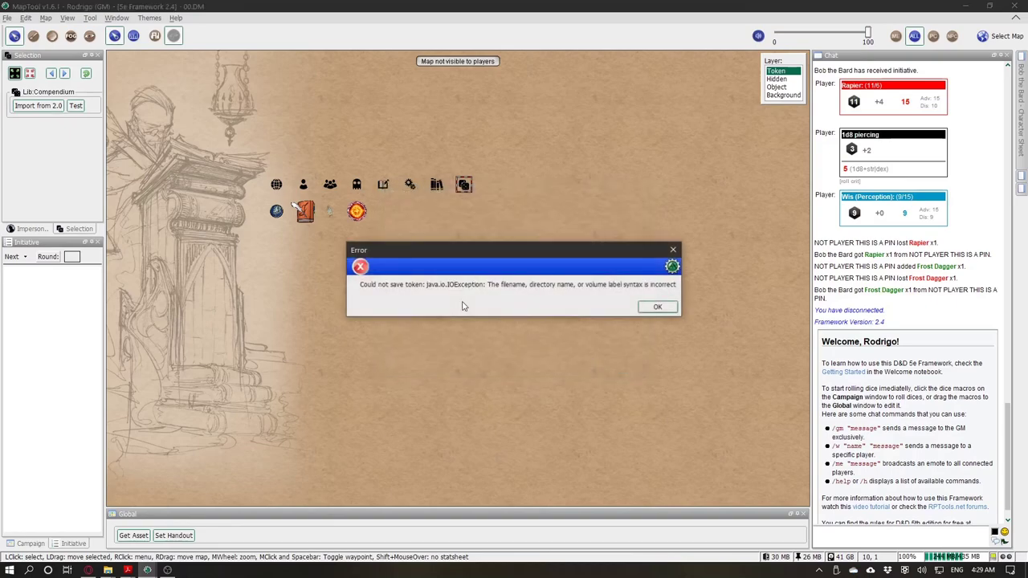
pyautogui.click(657, 307)
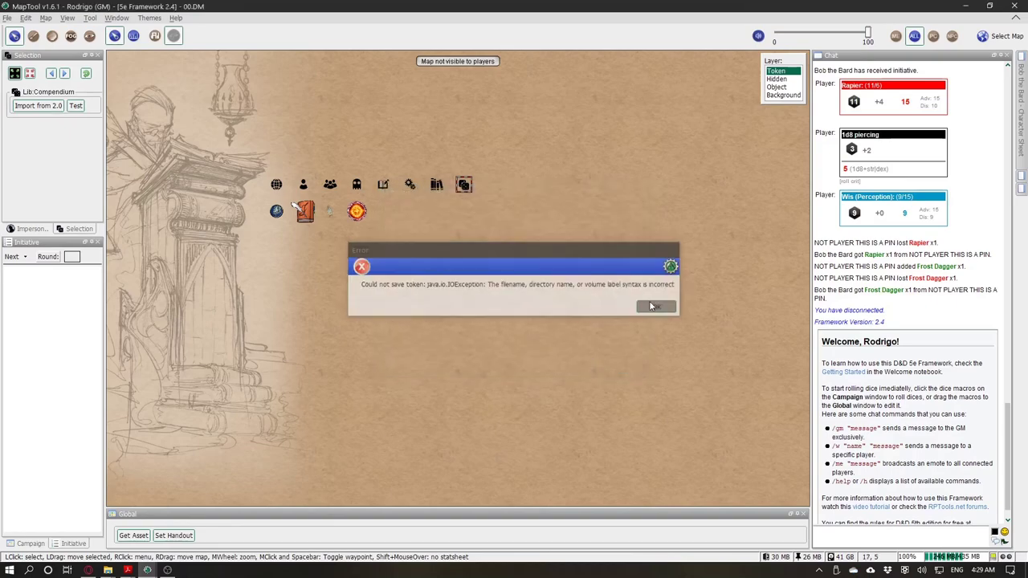
# Step: Save the Lib:Compendium token to the Desktop under the file name LibCompendium, and clear the selection
pyautogui.rightClick(467, 186)
pyautogui.click(489, 460)
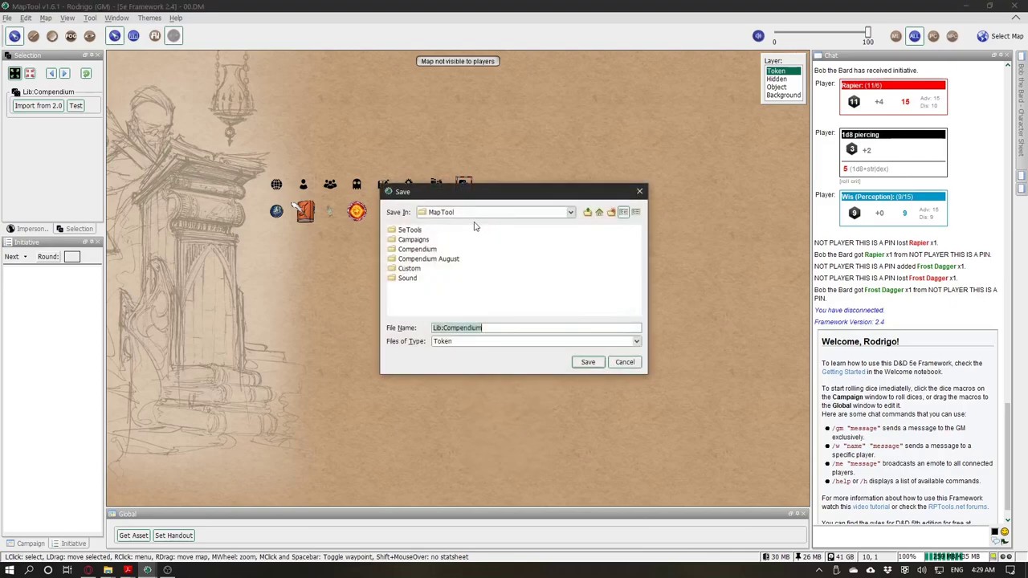
pyautogui.click(497, 212)
pyautogui.scroll(3, 455, 228)
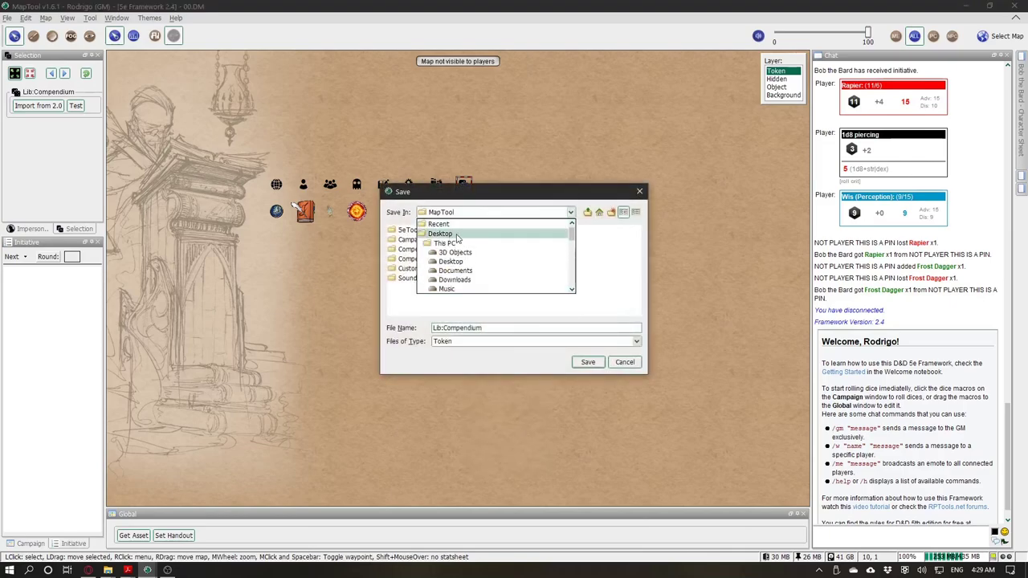
pyautogui.click(450, 232)
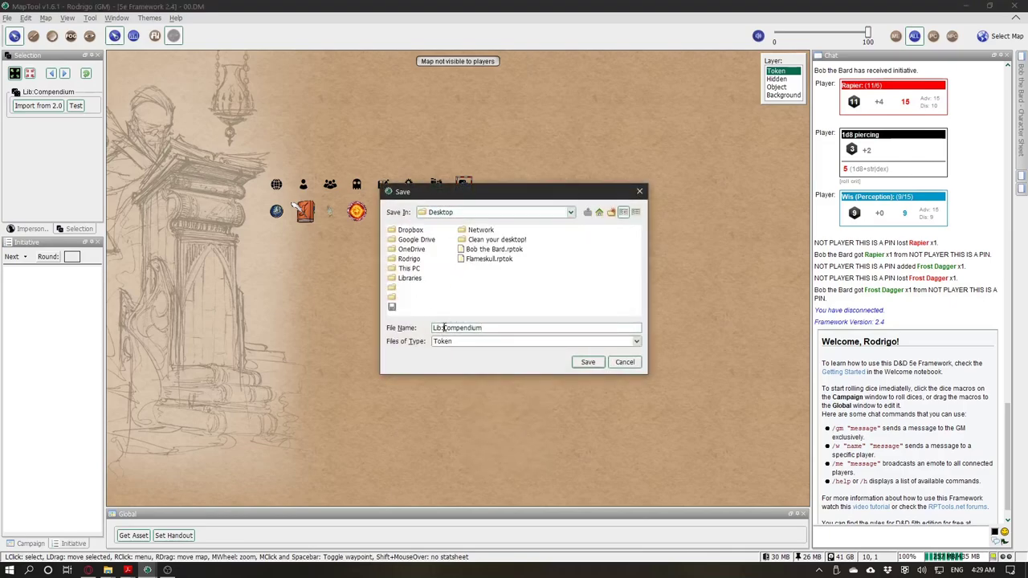
pyautogui.press('BackSpace')
pyautogui.click(586, 364)
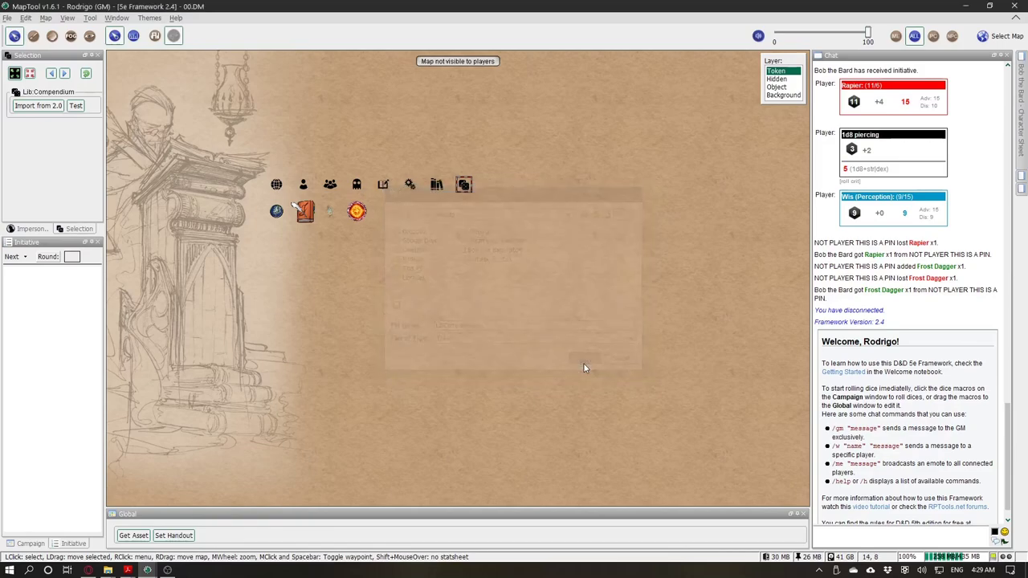
pyautogui.click(564, 349)
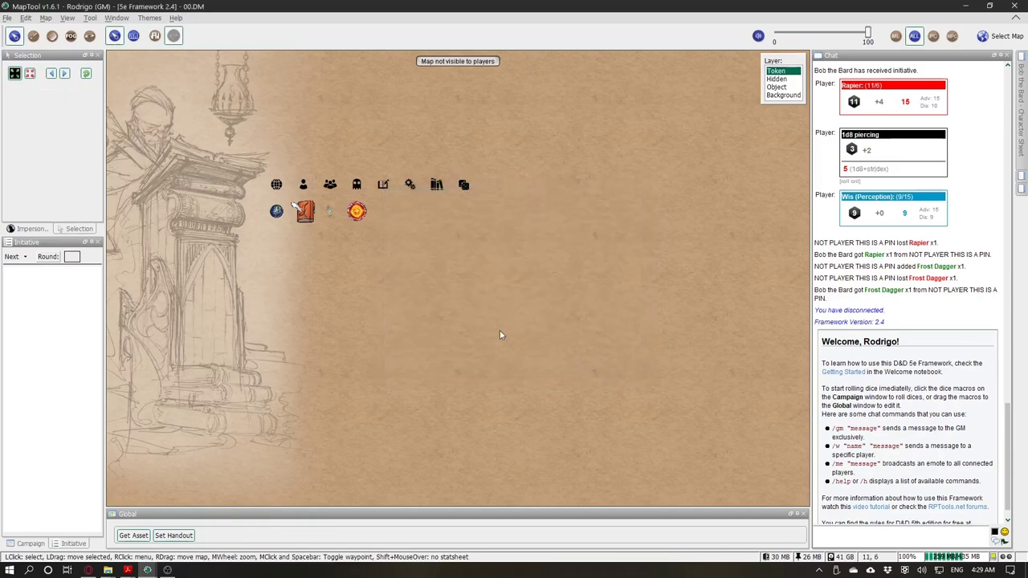
# Step: Review the Compendium entries in the Campaign Settings of the Lib:Campaign token, and close the settings
pyautogui.click(463, 184)
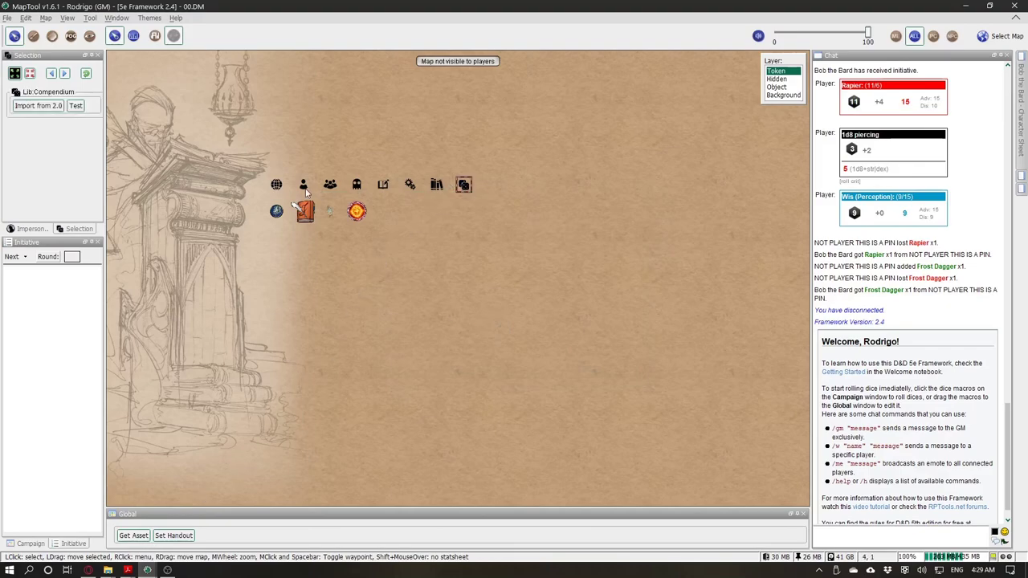
pyautogui.click(276, 184)
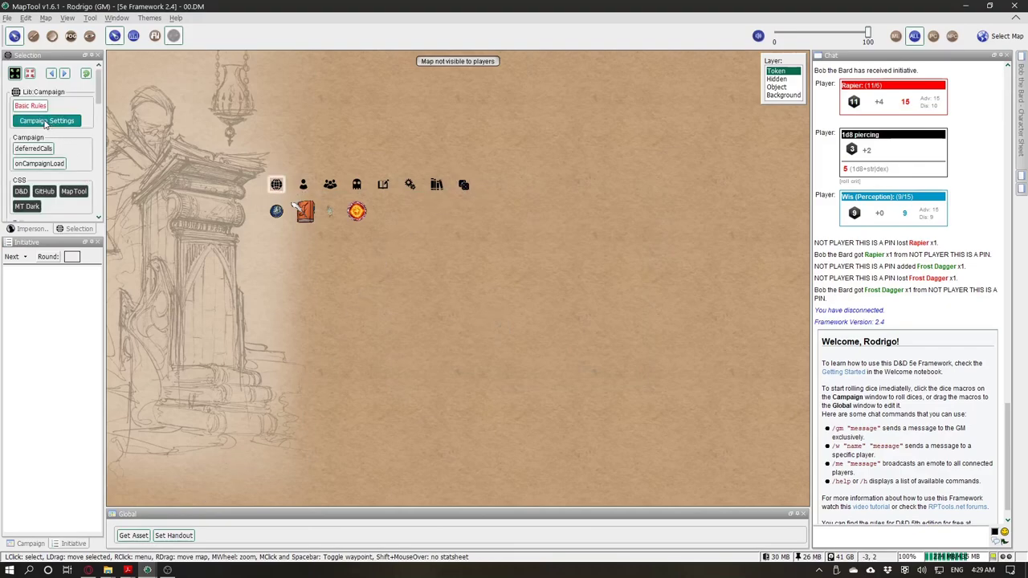
pyautogui.click(45, 122)
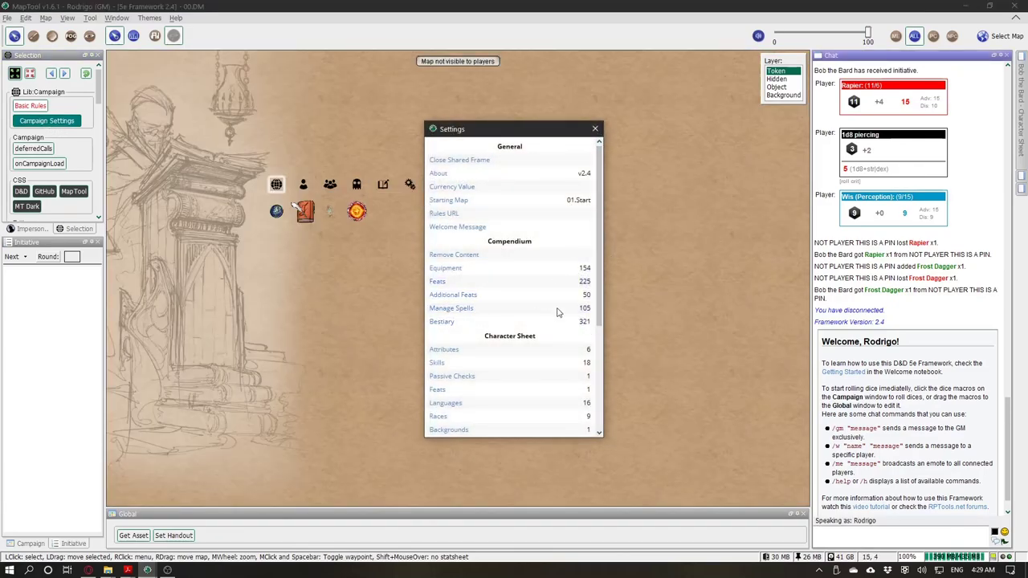
pyautogui.click(595, 128)
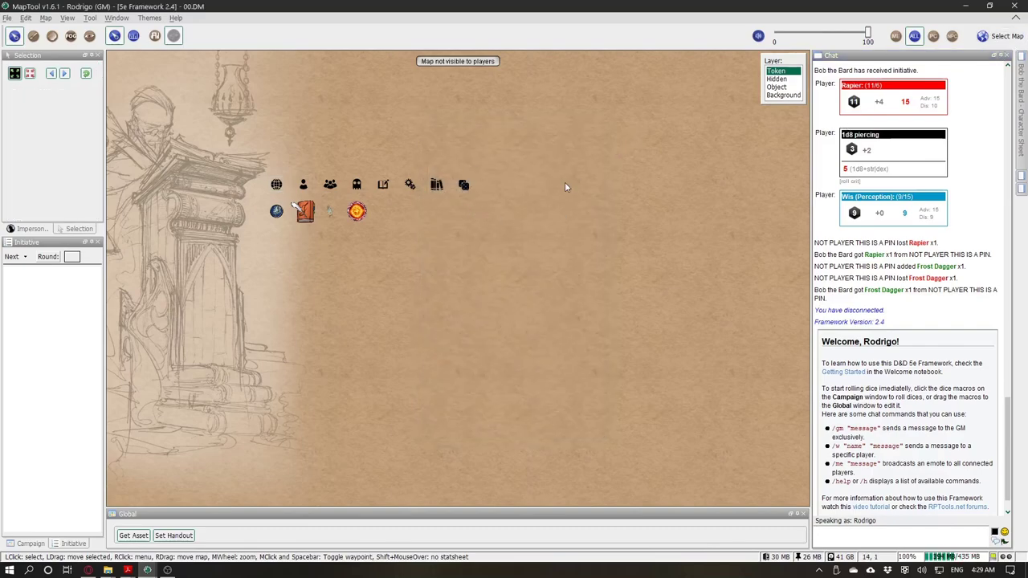
# Step: Switch to the Tutorial campaign window and examine its Compendium settings, including the sources offered for removal
pyautogui.moveTo(147, 570)
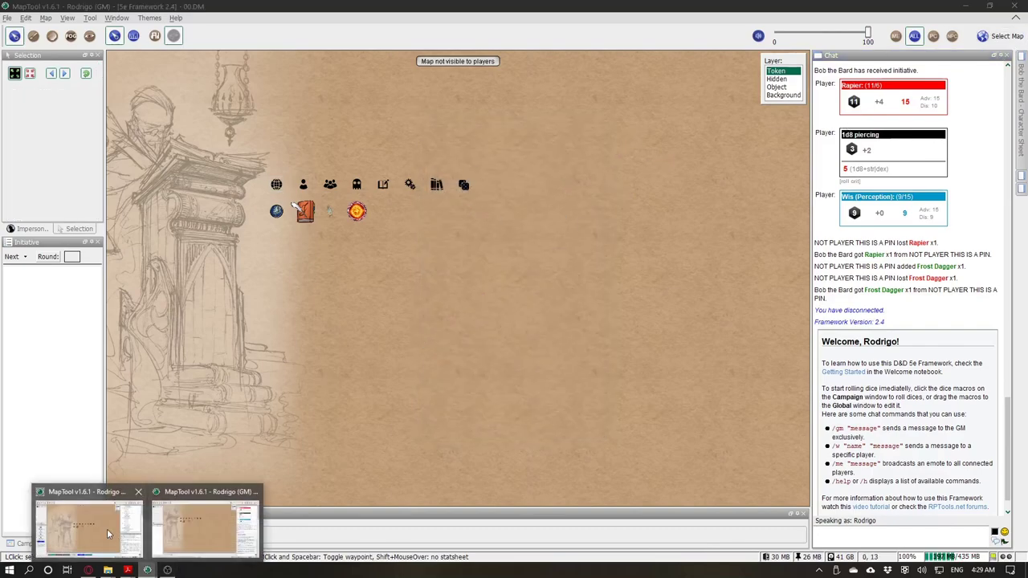
pyautogui.click(86, 522)
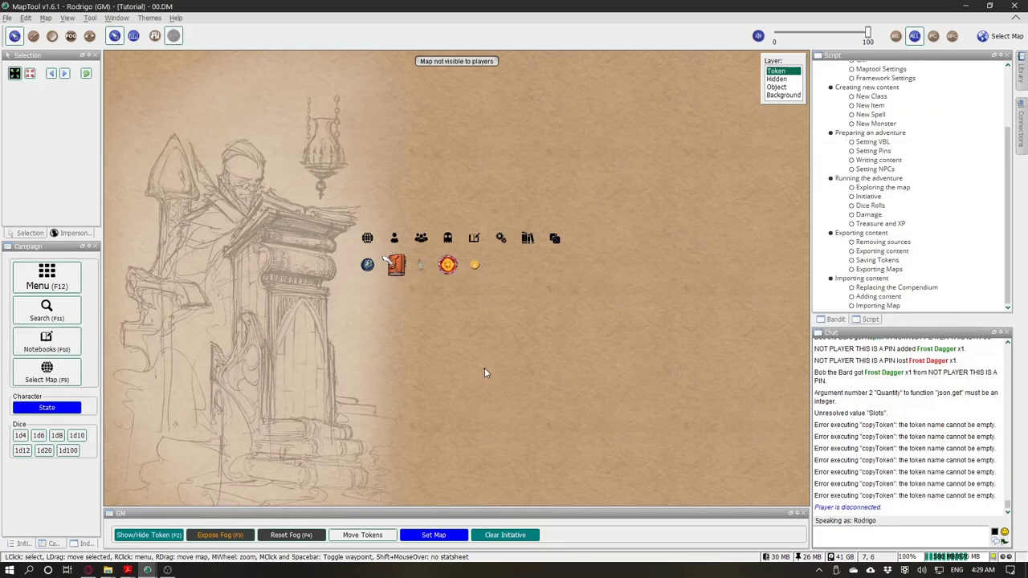
pyautogui.click(554, 239)
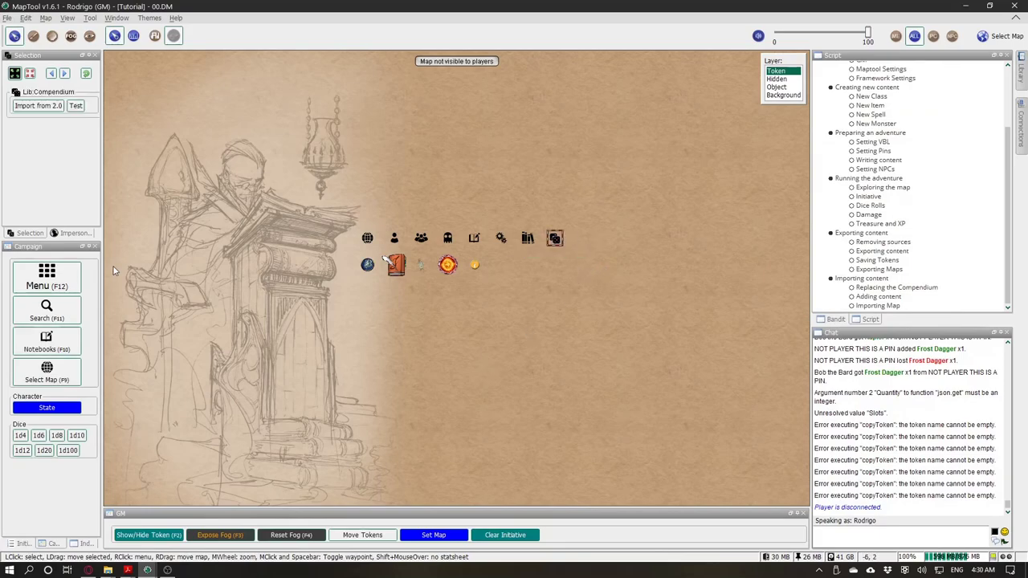
pyautogui.click(555, 248)
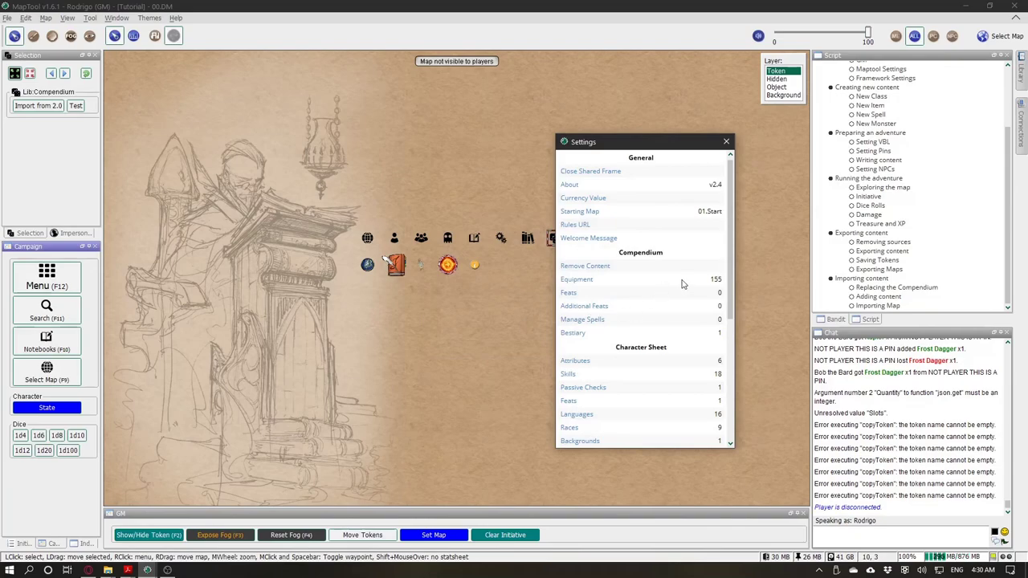
pyautogui.moveTo(682, 281); pyautogui.dragTo(706, 331)
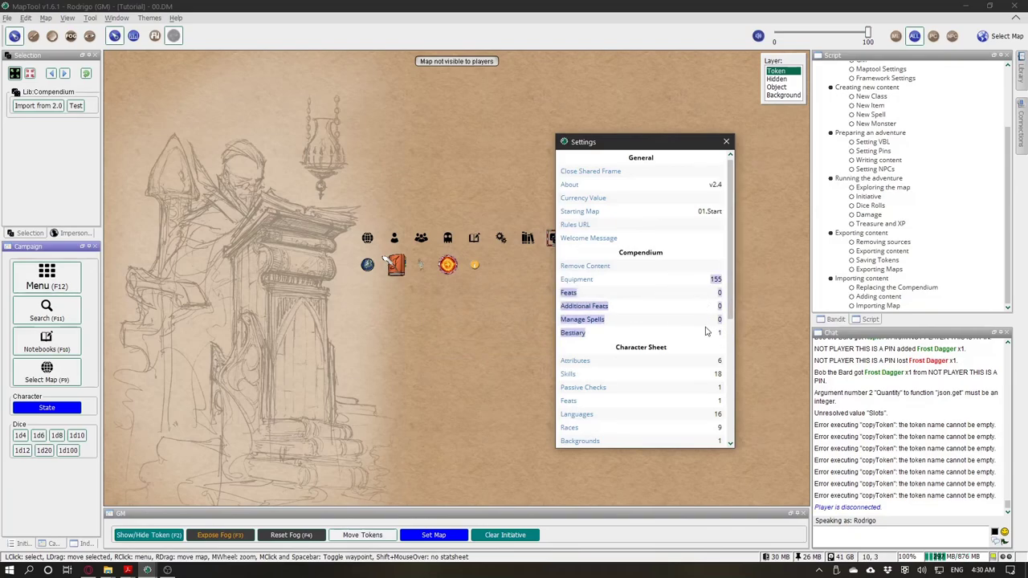
pyautogui.click(711, 329)
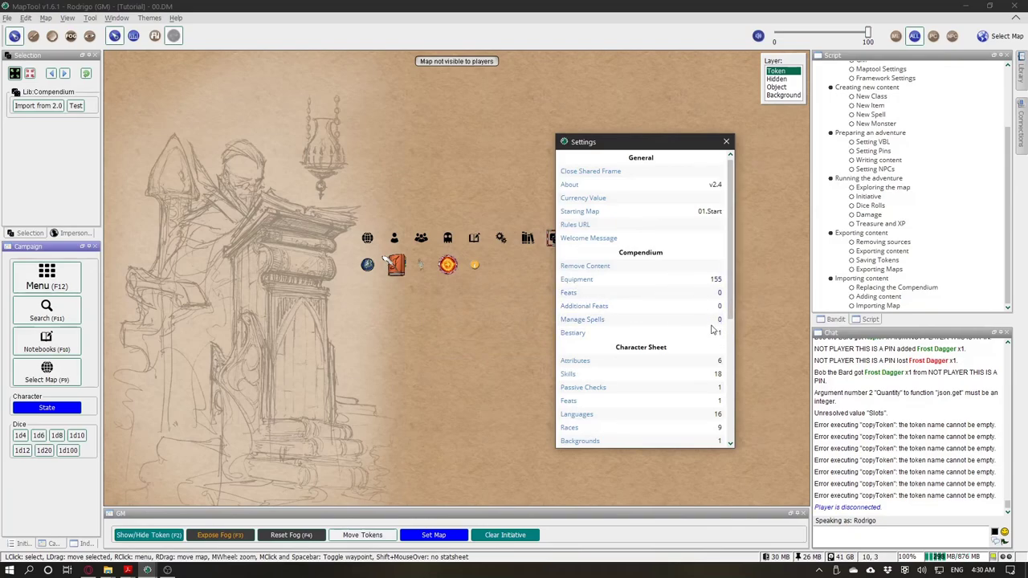
pyautogui.click(600, 268)
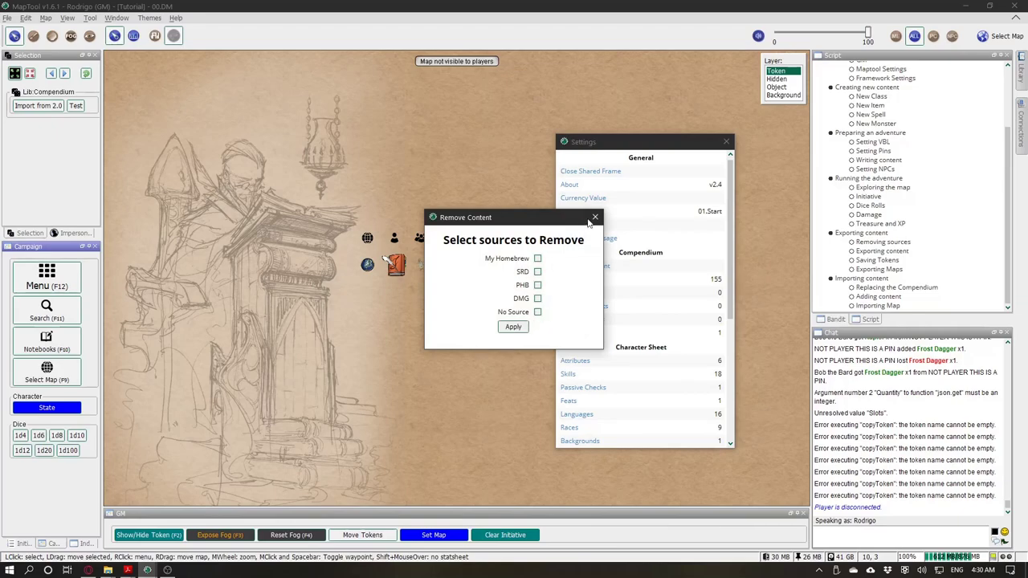
pyautogui.click(594, 217)
pyautogui.click(726, 142)
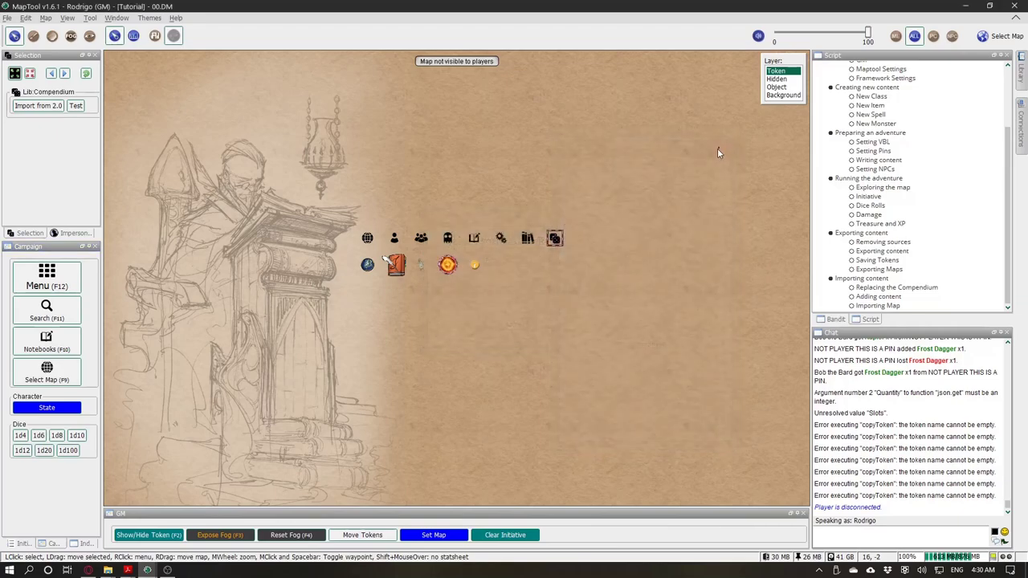
# Step: Replace the Lib:Compendium token on the Tutorial campaign's 00.DM map with LibCompendium.rptok from the Desktop
pyautogui.press('Delete')
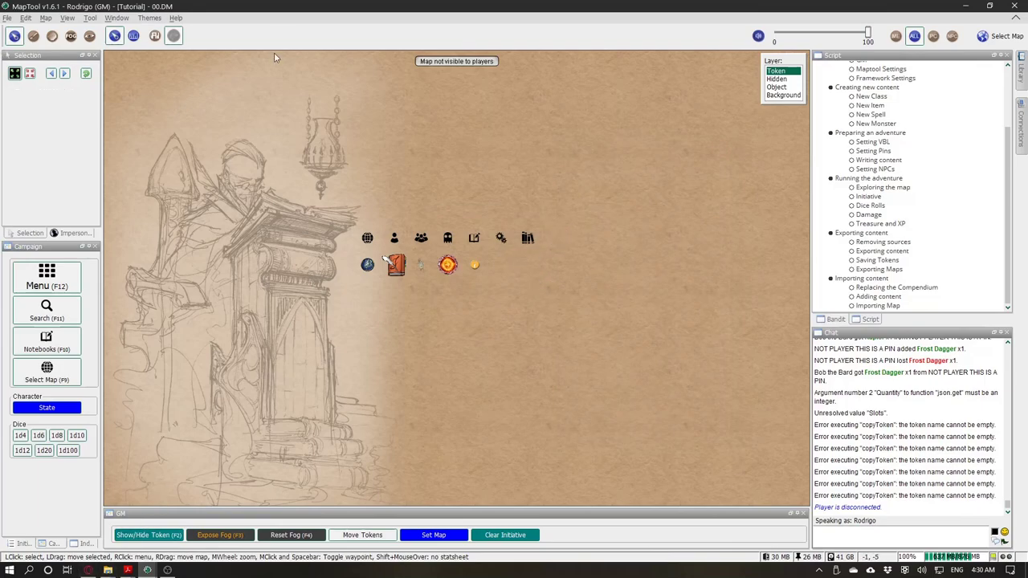
pyautogui.moveTo(108, 570)
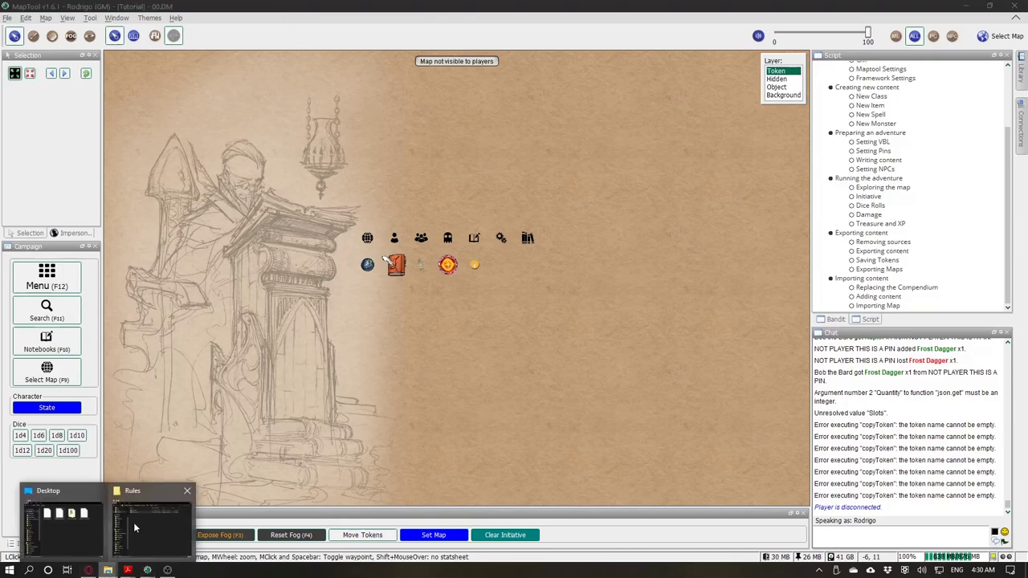
pyautogui.click(82, 518)
pyautogui.click(901, 232)
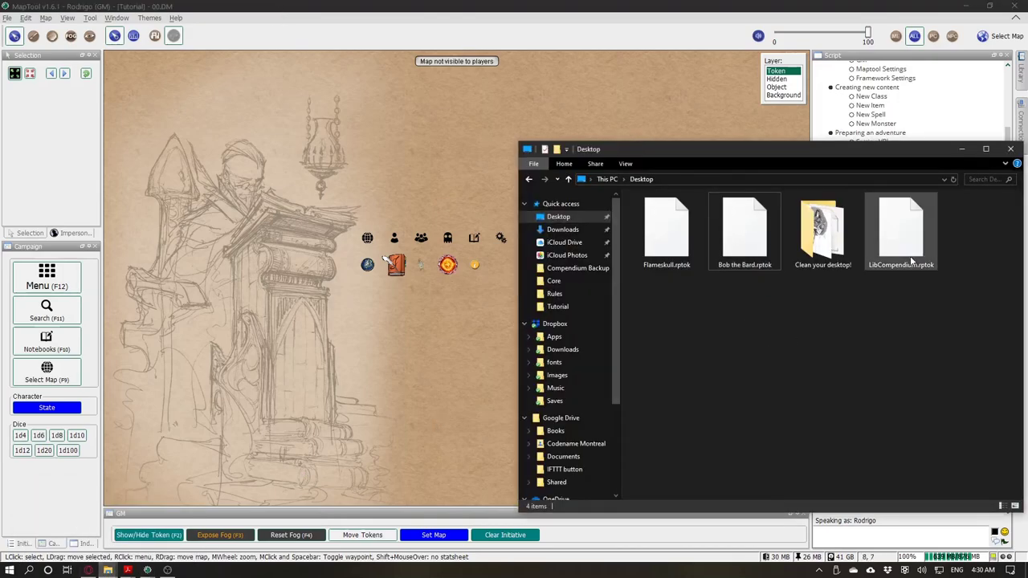
pyautogui.click(494, 181)
pyautogui.moveTo(464, 184); pyautogui.dragTo(555, 238)
pyautogui.click(580, 197)
# Step: Check the Tutorial campaign's Compendium entries in Settings after the token replacement, and close the settings
pyautogui.press('F12')
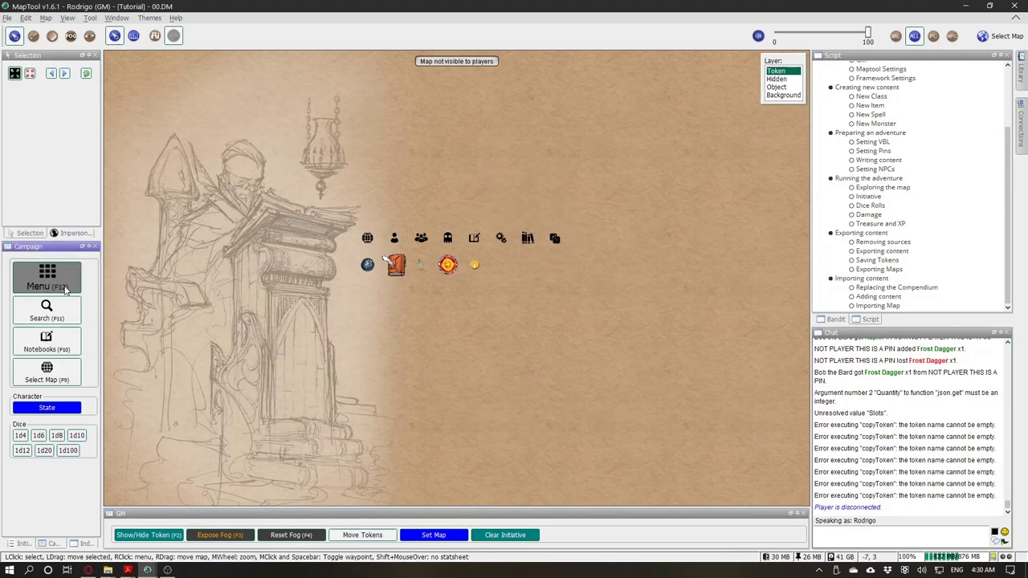
pyautogui.click(562, 252)
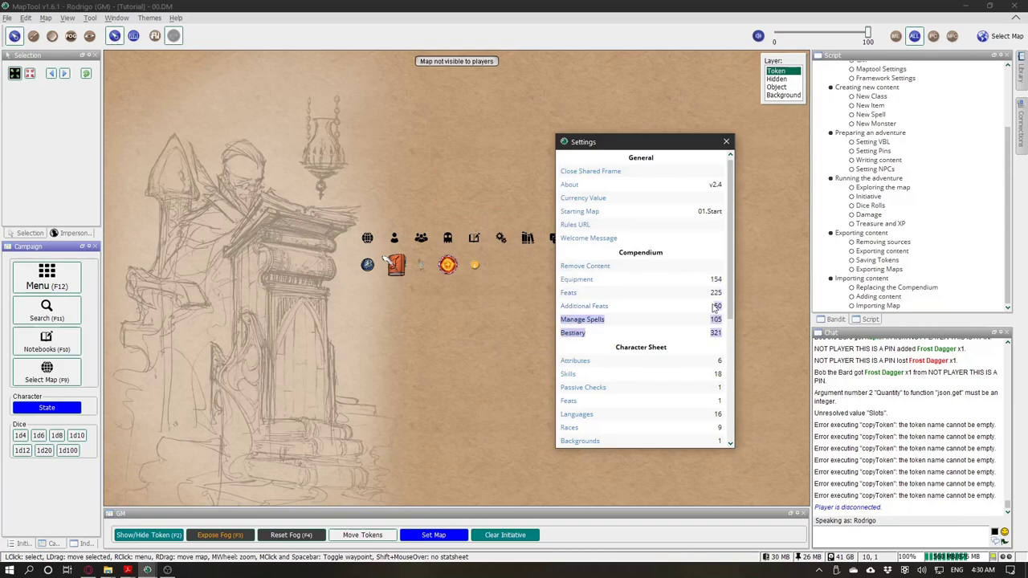
pyautogui.click(727, 141)
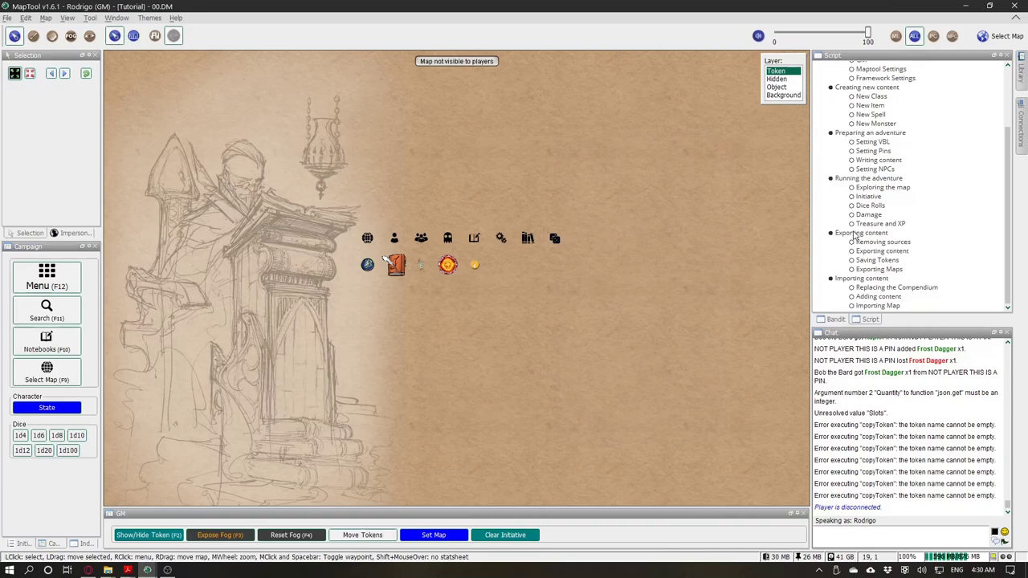
# Step: Inspect the whole group of library tokens on the 00.DM map, and select Lib:Compendium
pyautogui.click(829, 320)
pyautogui.click(864, 319)
pyautogui.click(562, 238)
pyautogui.click(579, 240)
pyautogui.moveTo(343, 217); pyautogui.dragTo(604, 299)
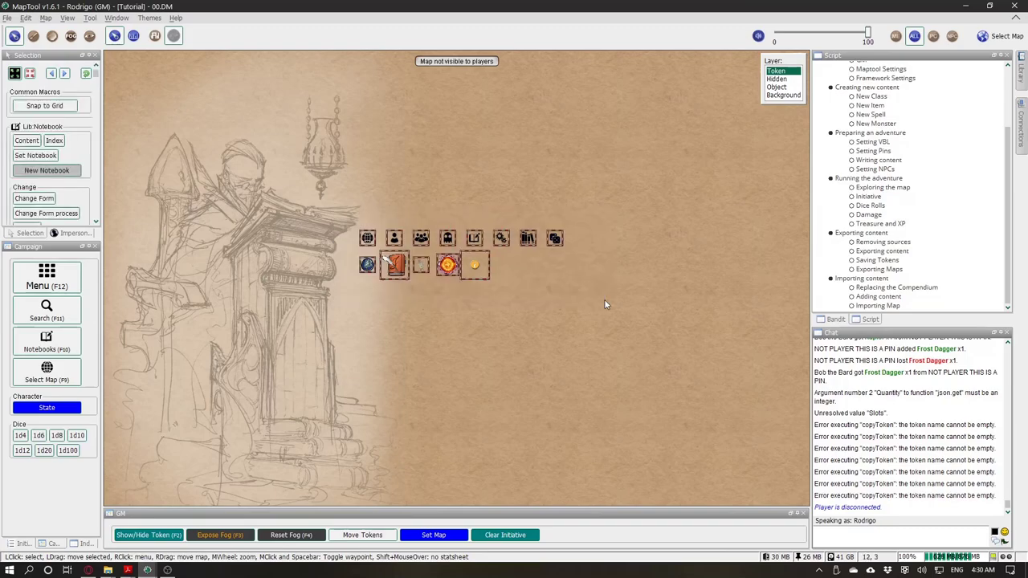
pyautogui.click(604, 299)
pyautogui.moveTo(332, 212); pyautogui.dragTo(624, 278)
pyautogui.click(572, 219)
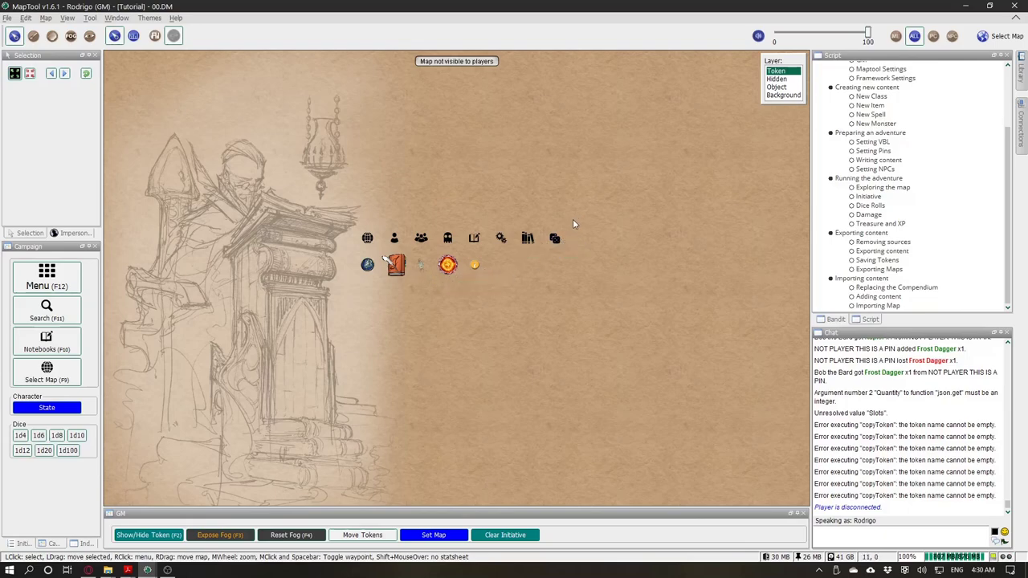
pyautogui.moveTo(328, 204); pyautogui.dragTo(635, 293)
pyautogui.click(636, 293)
pyautogui.click(558, 240)
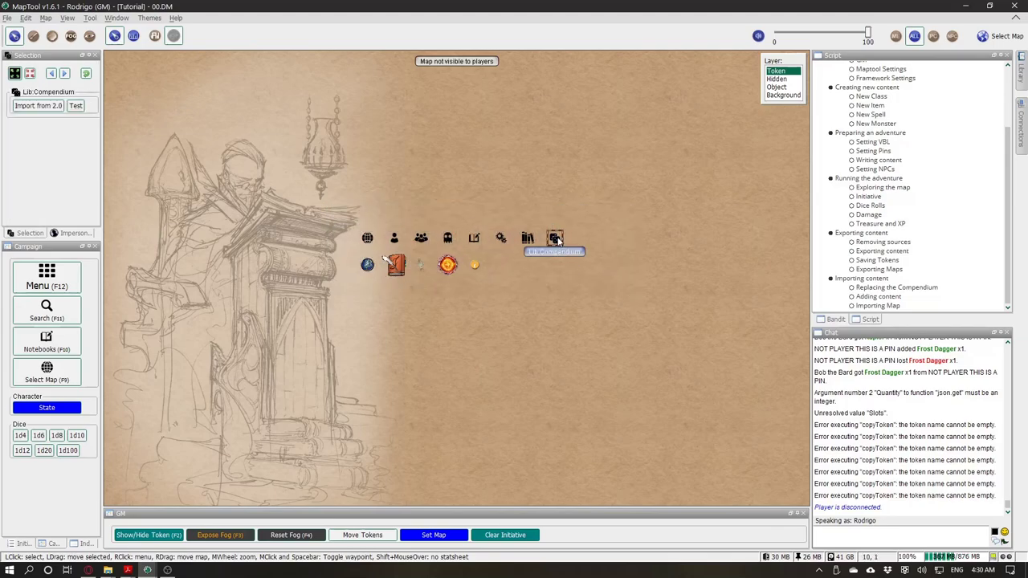
pyautogui.scroll(6, 557, 242)
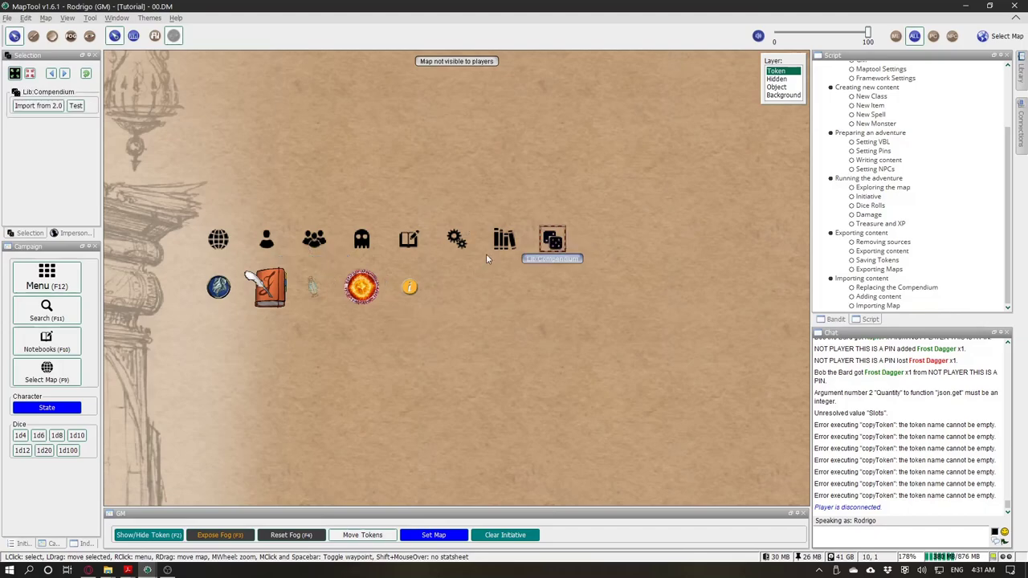
# Step: View the Equipment export options in the Compendium settings, and cancel the export
pyautogui.press('F12')
pyautogui.click(555, 250)
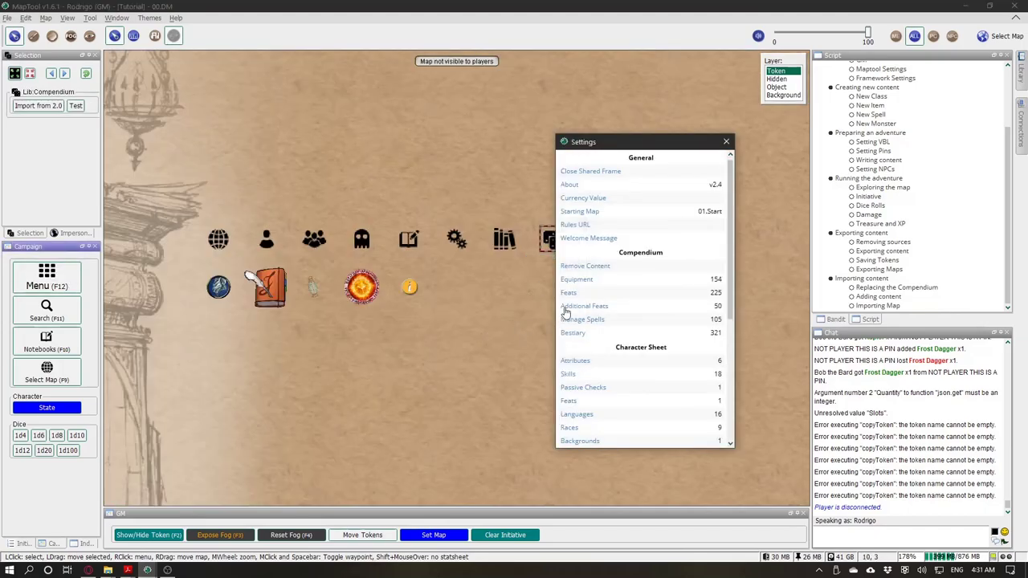
pyautogui.click(577, 280)
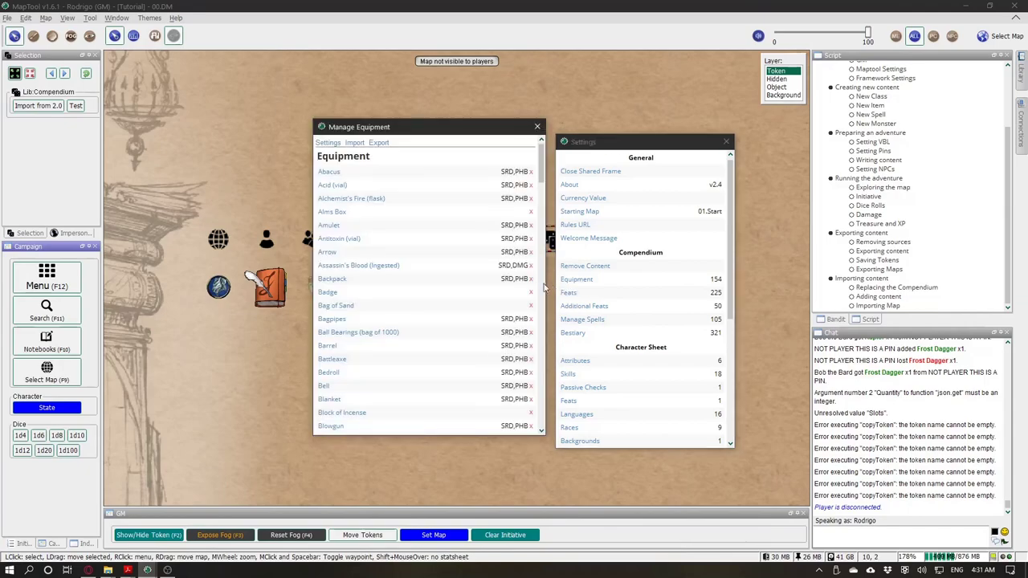
pyautogui.click(381, 143)
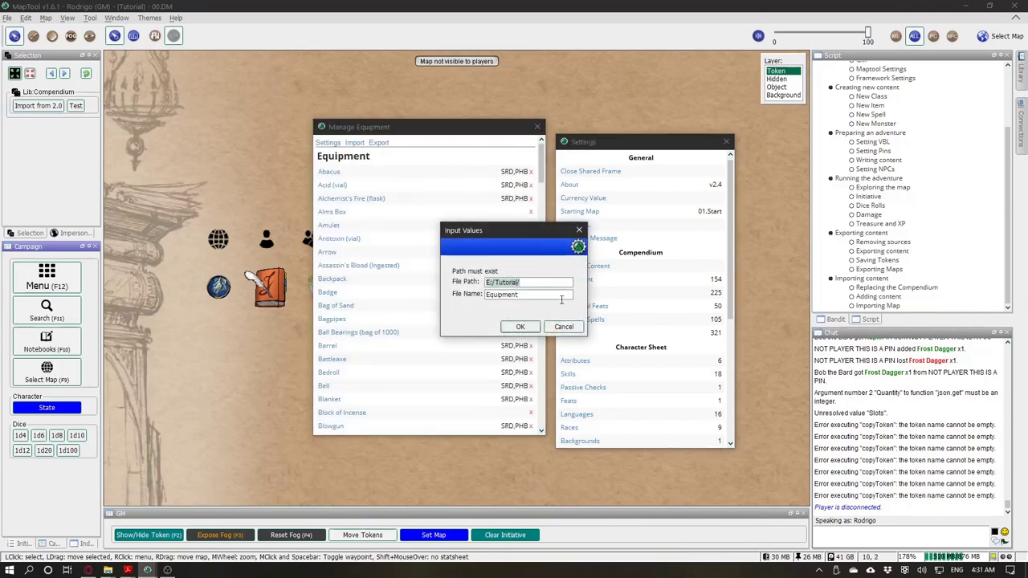
pyautogui.click(578, 230)
# Step: View the Feats export options, cancel the export, and close the Manage Feats and Manage Equipment windows
pyautogui.click(565, 293)
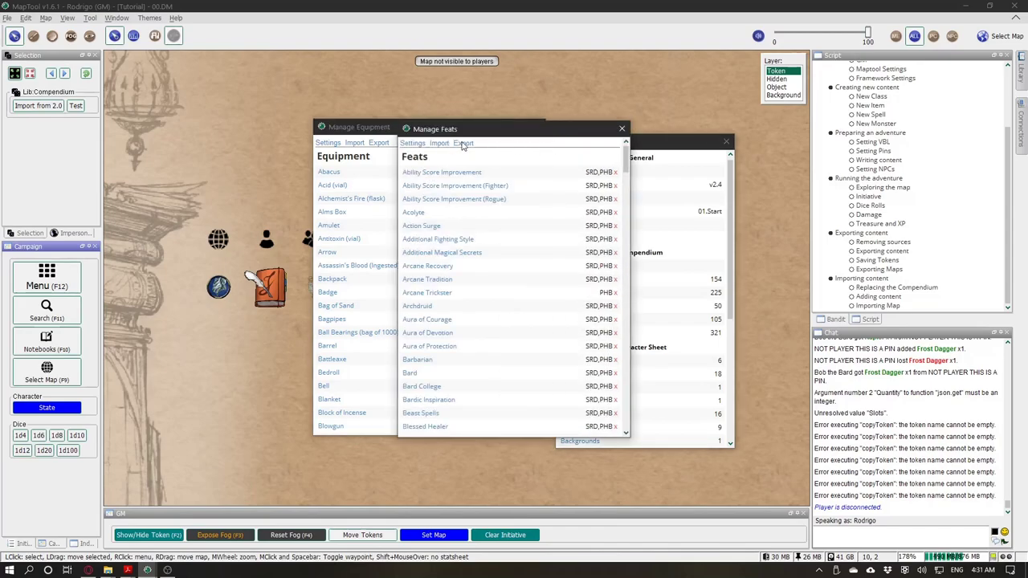
pyautogui.click(463, 144)
pyautogui.click(550, 325)
pyautogui.click(620, 128)
pyautogui.click(541, 128)
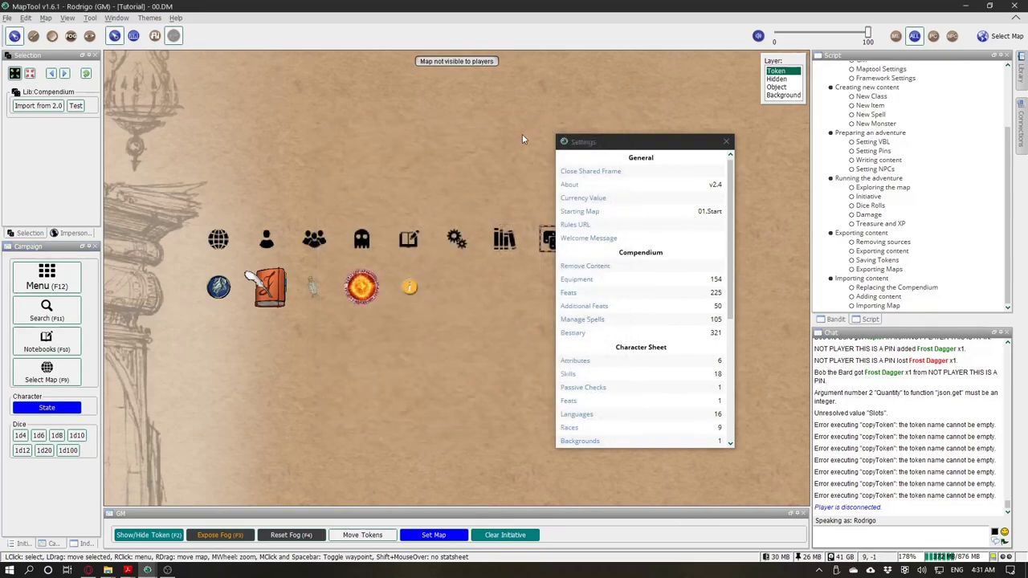
# Step: Point out the Lib:Compendium token on the map once more, clear the selection and close the Settings window
pyautogui.click(460, 149)
pyautogui.moveTo(459, 149); pyautogui.dragTo(374, 147)
pyautogui.click(475, 241)
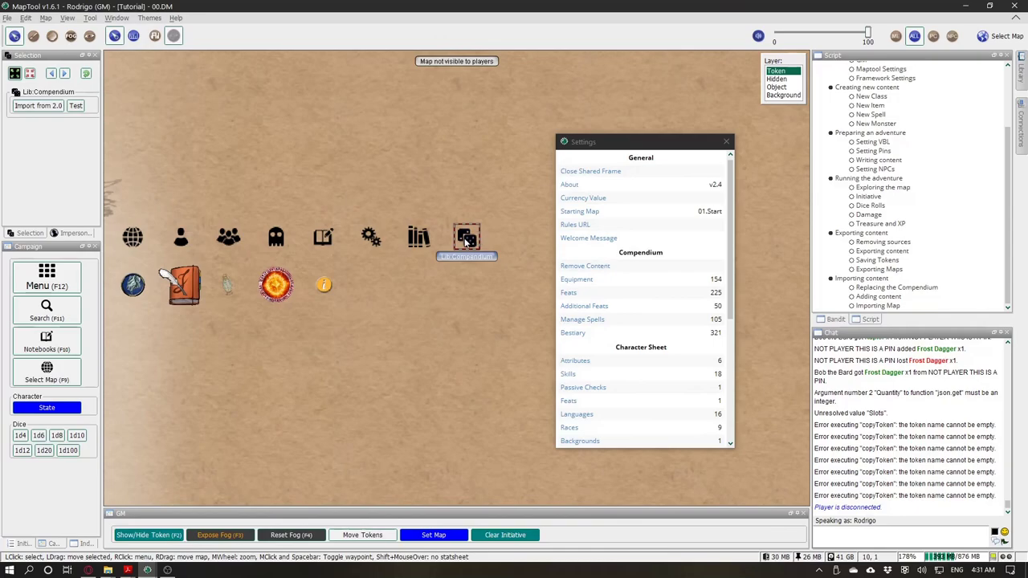
pyautogui.click(503, 251)
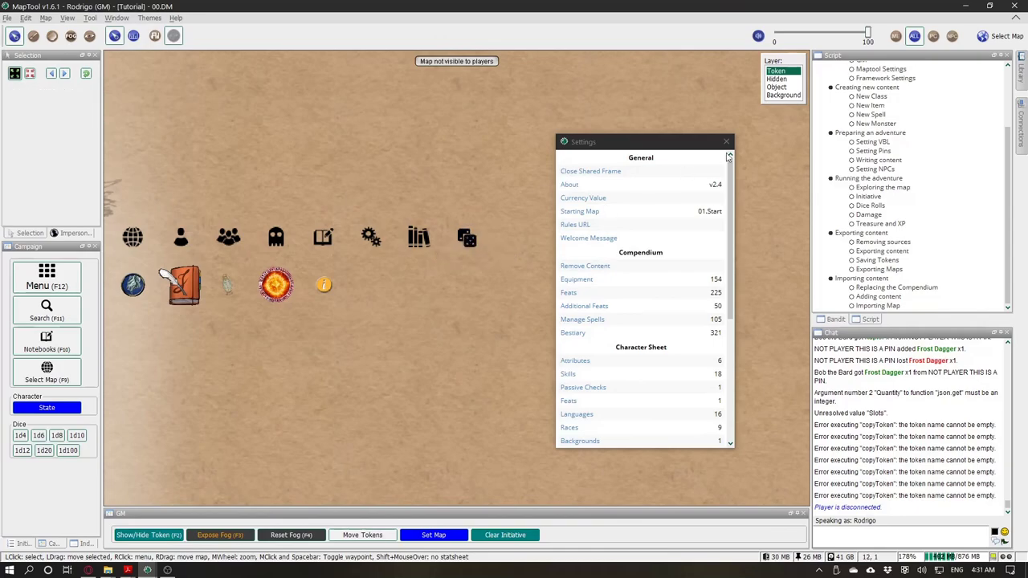
pyautogui.click(726, 141)
pyautogui.scroll(-6, 508, 225)
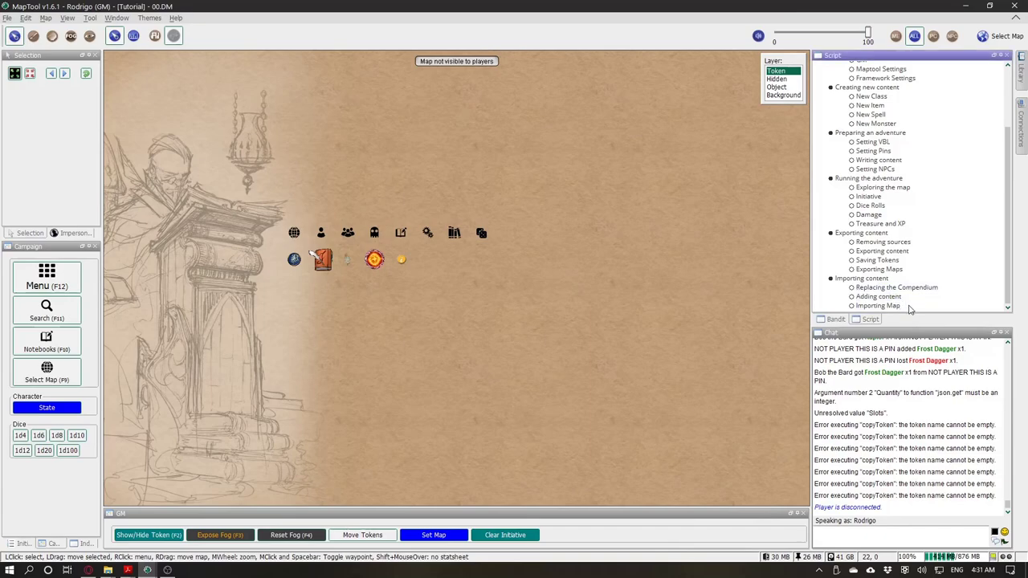
# Step: Switch to the Thieves Guild map and move the Bandit 2 token from outside the entrance into room 2
pyautogui.click(1000, 35)
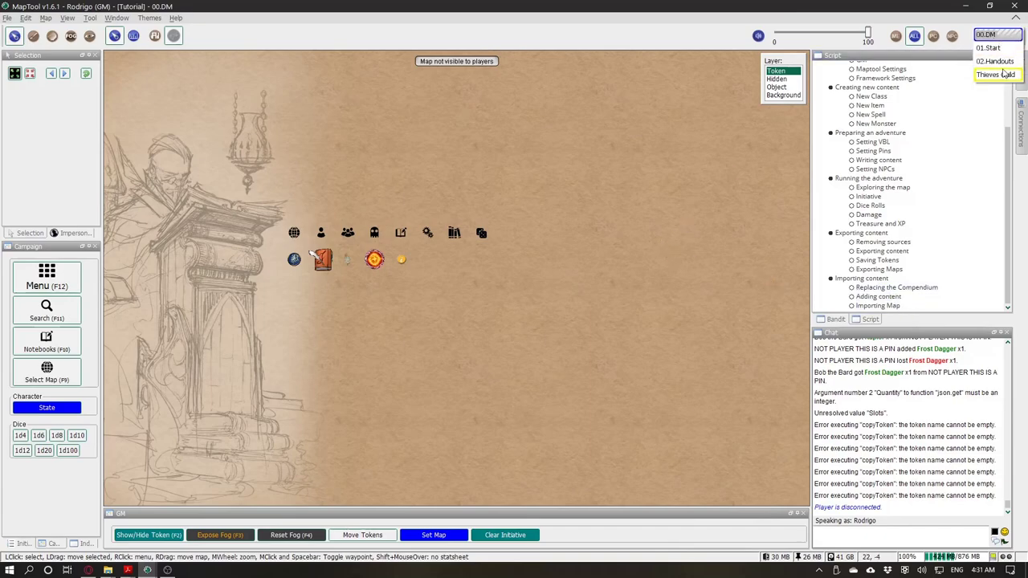
pyautogui.click(994, 74)
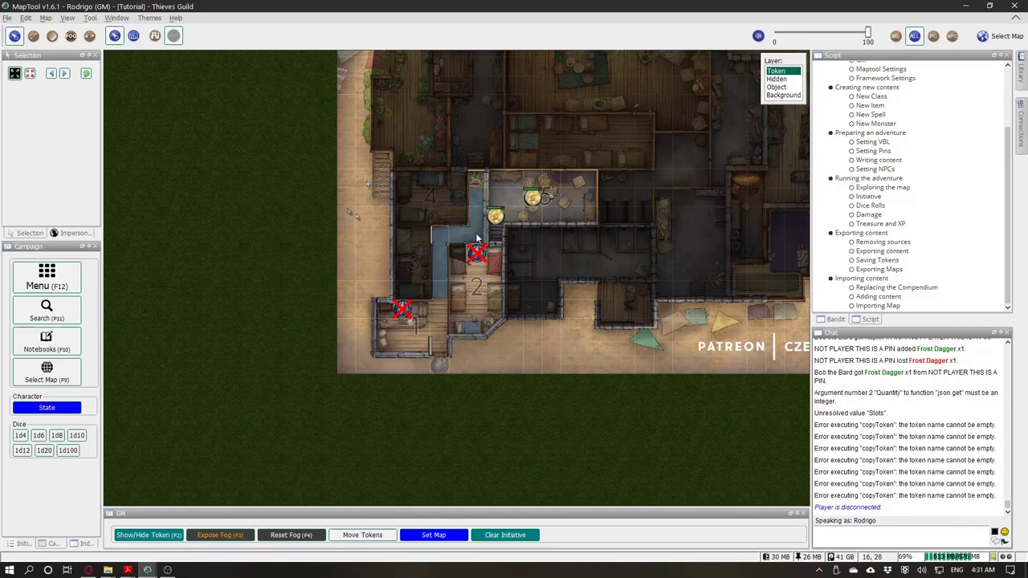
pyautogui.click(477, 268)
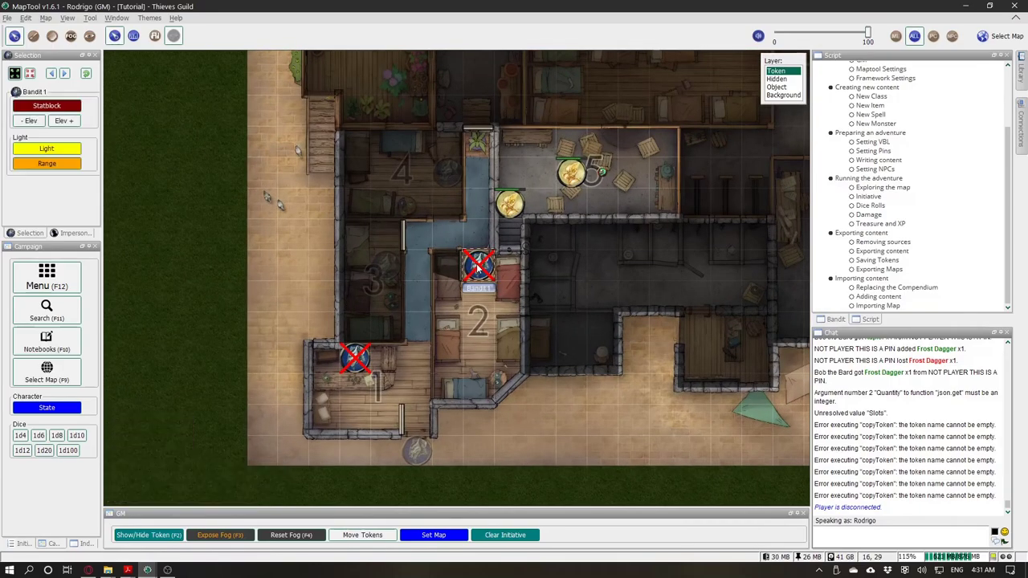
pyautogui.moveTo(395, 423); pyautogui.dragTo(495, 483)
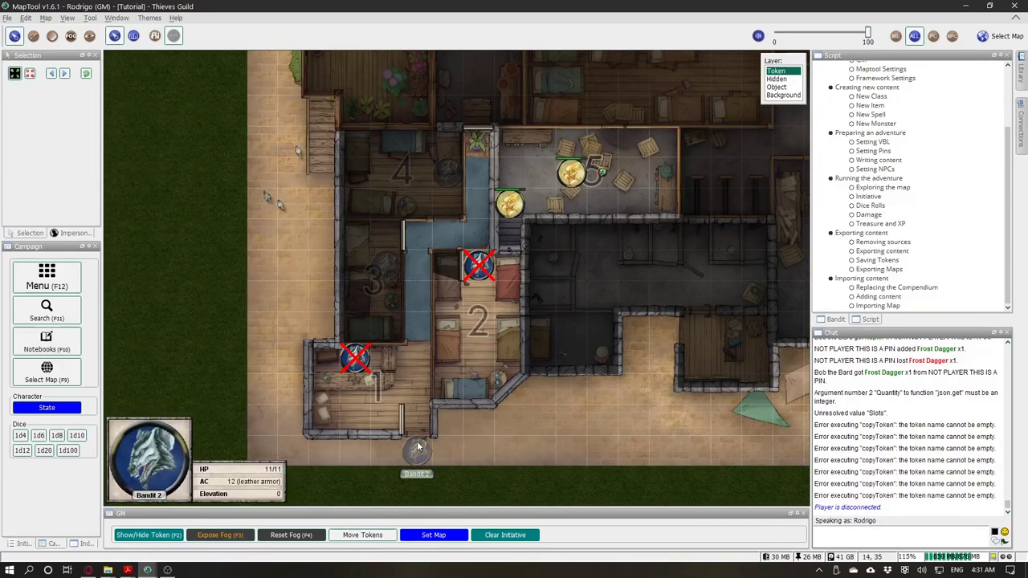
pyautogui.moveTo(410, 448)
pyautogui.mouseDown()
pyautogui.moveTo(460, 310)
pyautogui.moveTo(475, 321)
pyautogui.mouseUp()
# Step: Select the two dead bandit tokens in rooms 1 and 2 together and show both of their statblocks
pyautogui.click(485, 268)
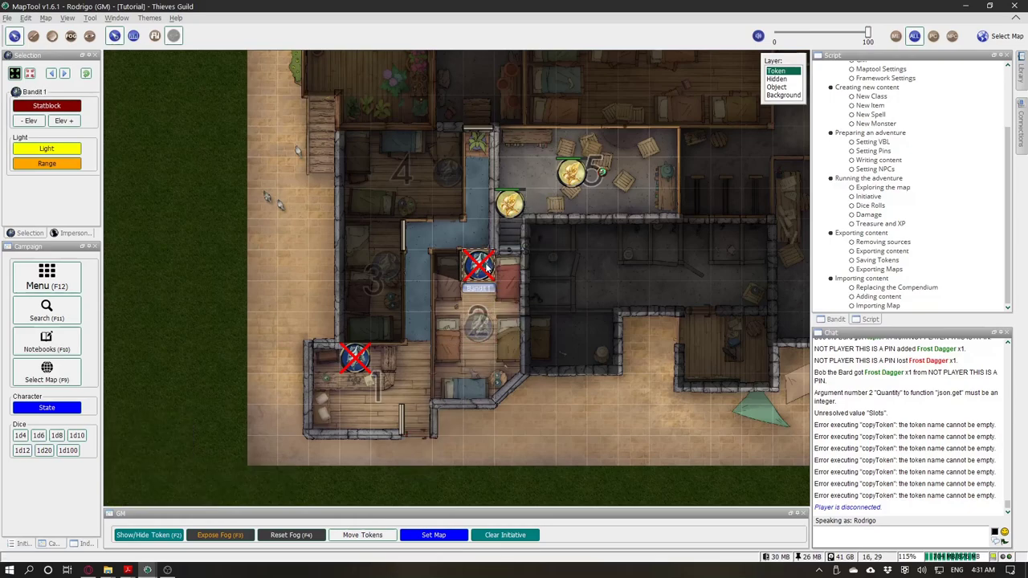
pyautogui.click(349, 362)
pyautogui.keyDown('shift'); pyautogui.click(485, 263); pyautogui.keyUp('shift')
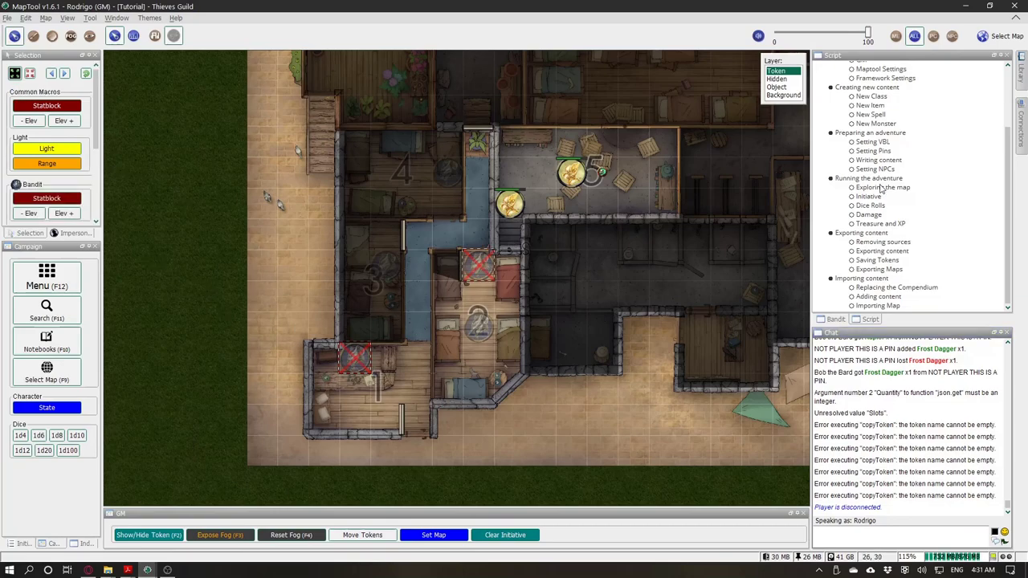
pyautogui.click(63, 107)
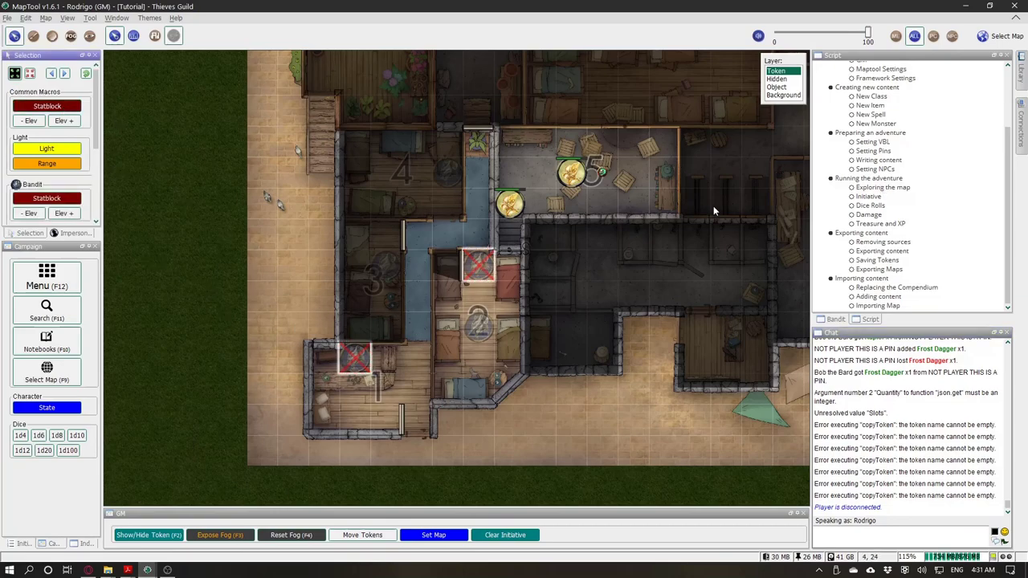
# Step: Clear the Bandit's conditions in its statblock and set its current hit points to 11 with 0 damage
pyautogui.scroll(-5, 861, 269)
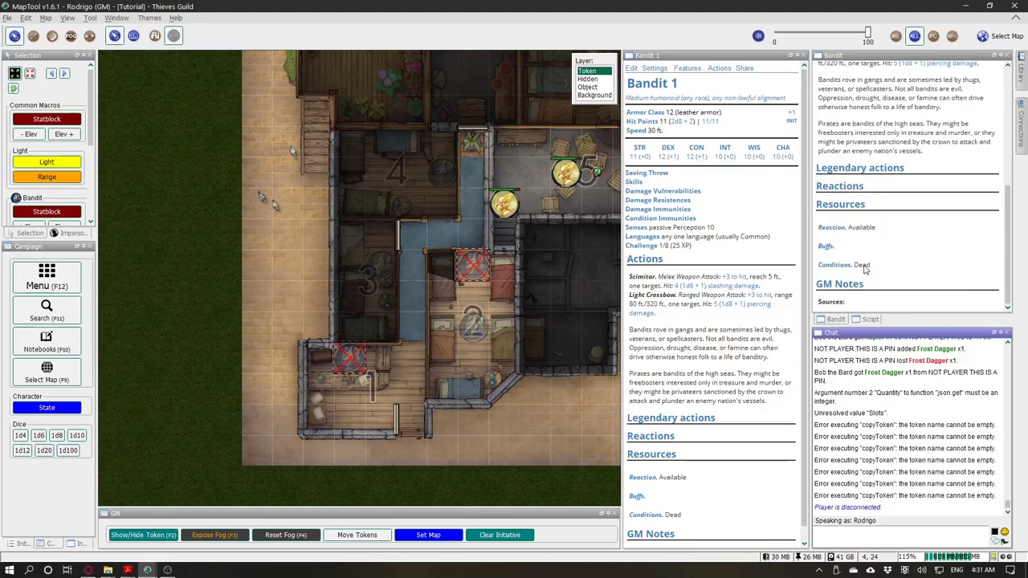
pyautogui.click(848, 266)
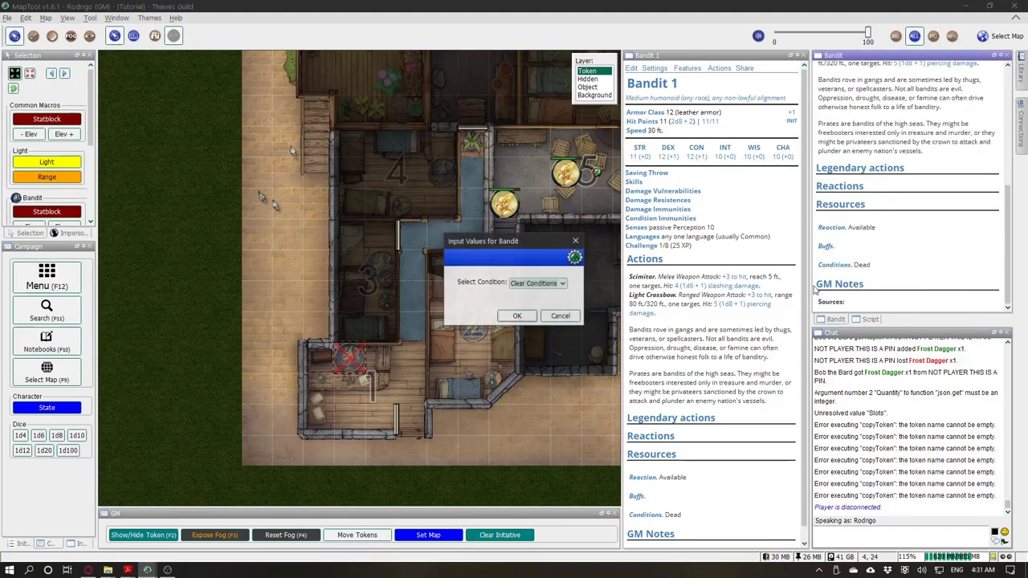
pyautogui.click(540, 284)
pyautogui.click(527, 296)
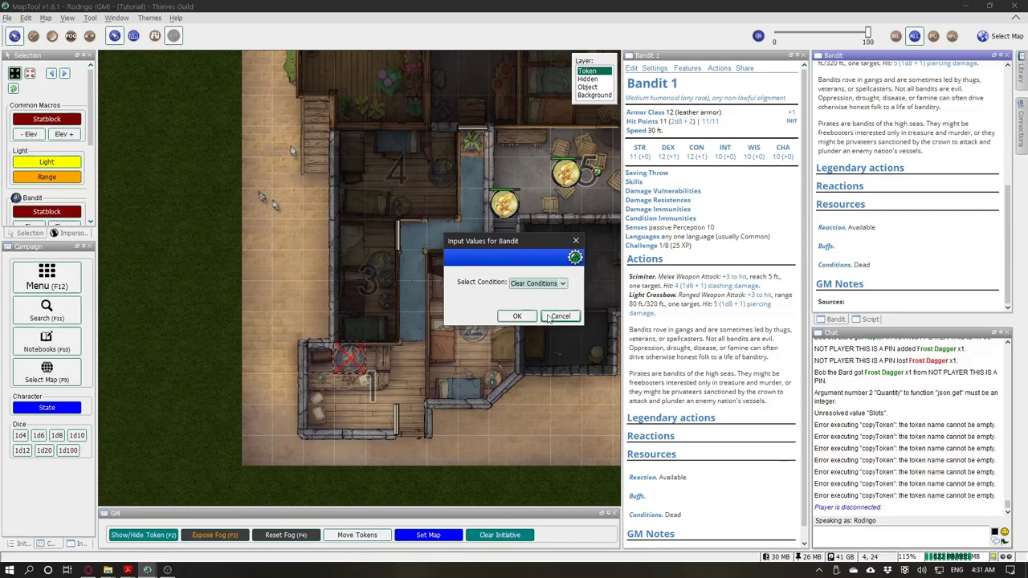
pyautogui.click(518, 316)
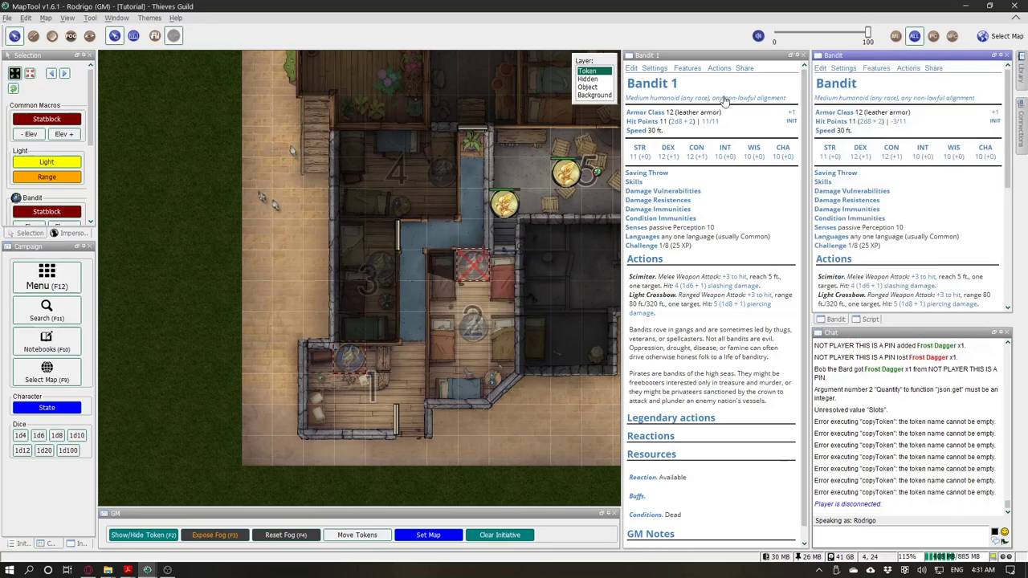
pyautogui.click(894, 122)
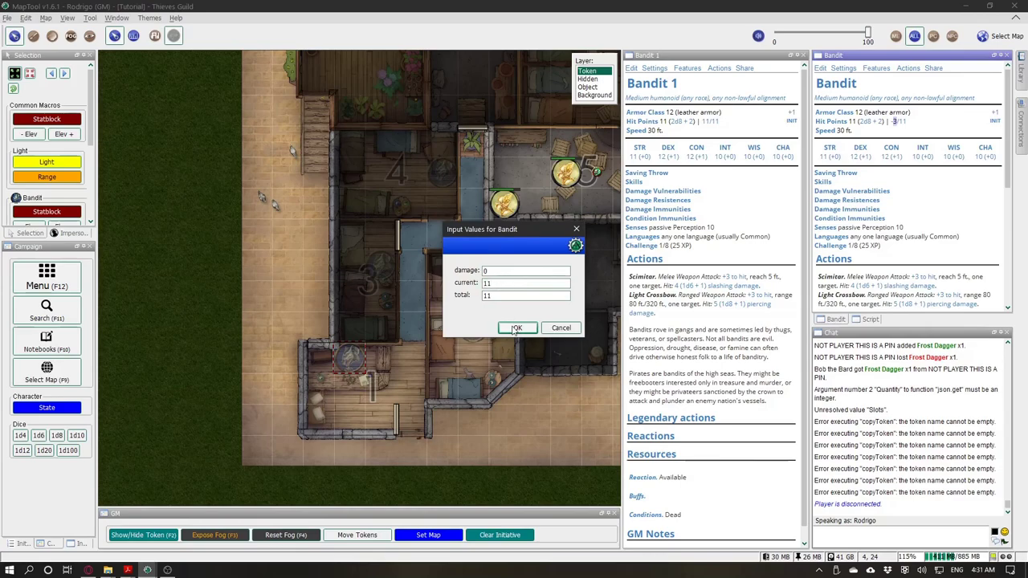
pyautogui.click(515, 328)
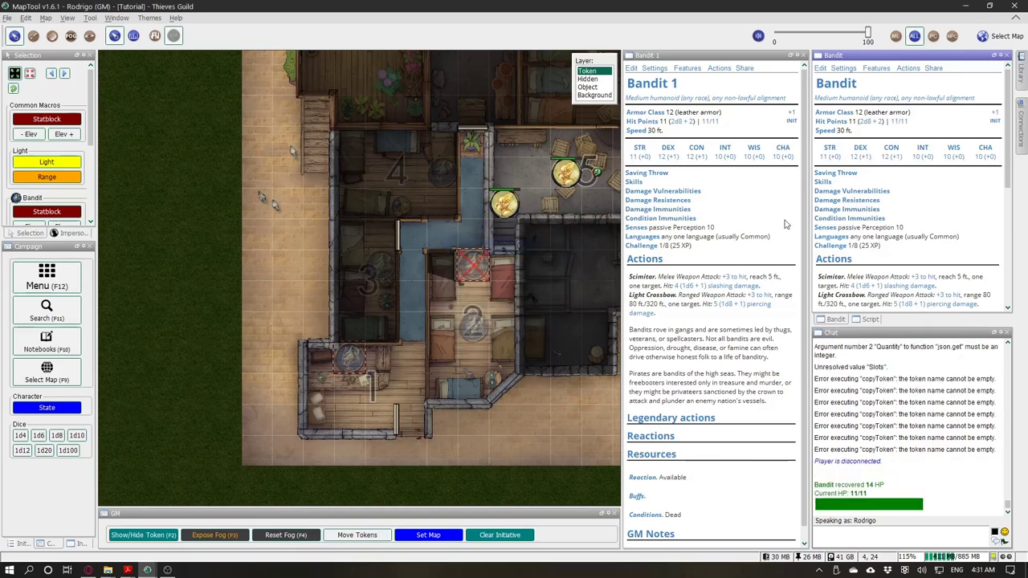
# Step: Select only the Bandit 1 token in room 2 and close the Bandit 1, Bandit and Script windows
pyautogui.click(474, 269)
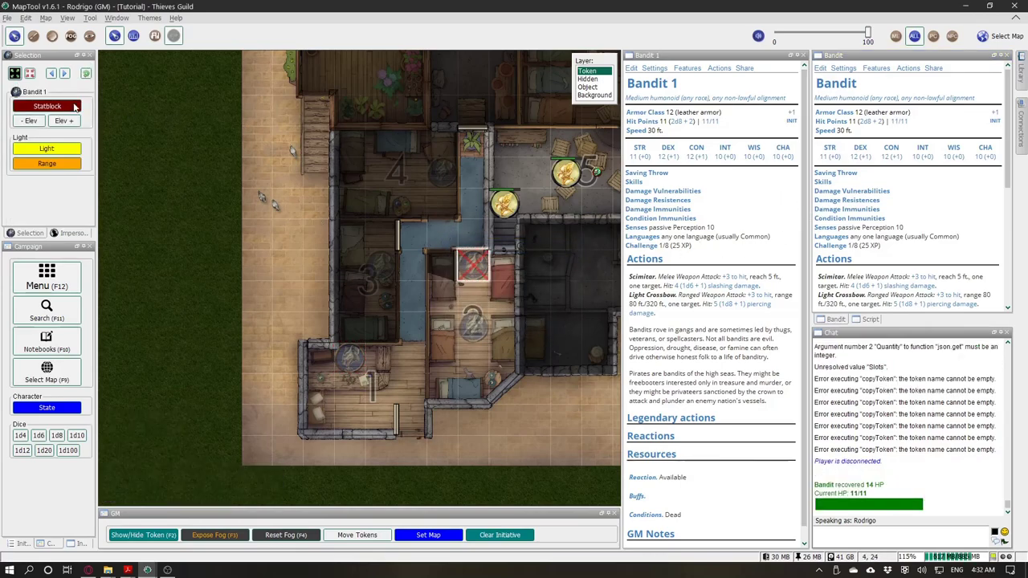
pyautogui.click(74, 105)
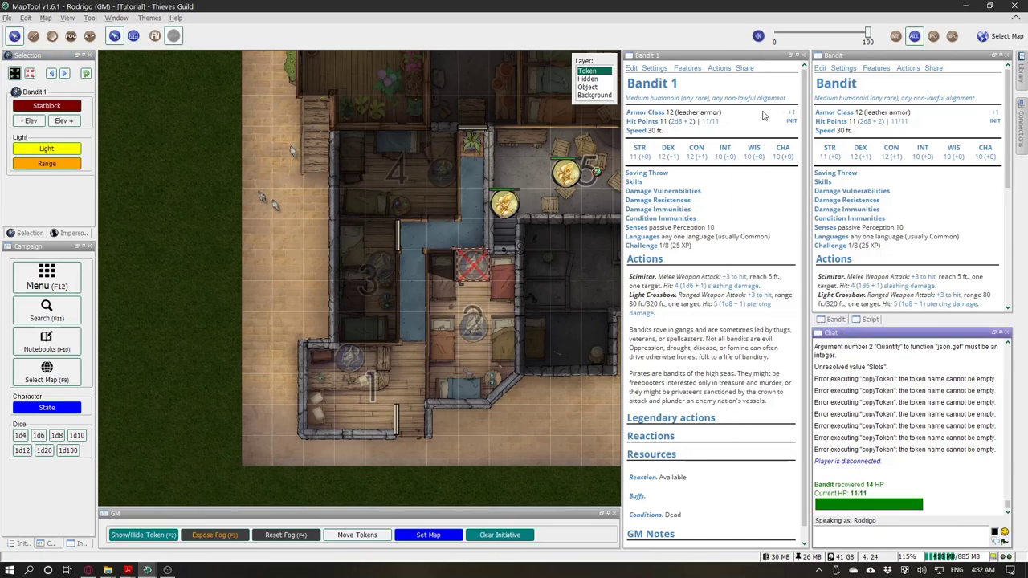
pyautogui.click(802, 56)
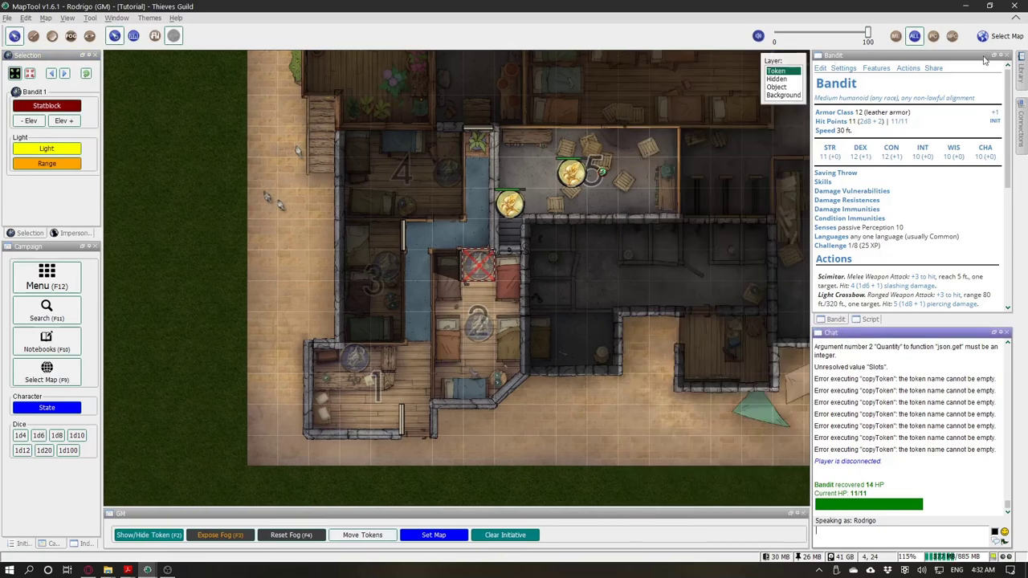
pyautogui.click(1004, 55)
pyautogui.click(1007, 55)
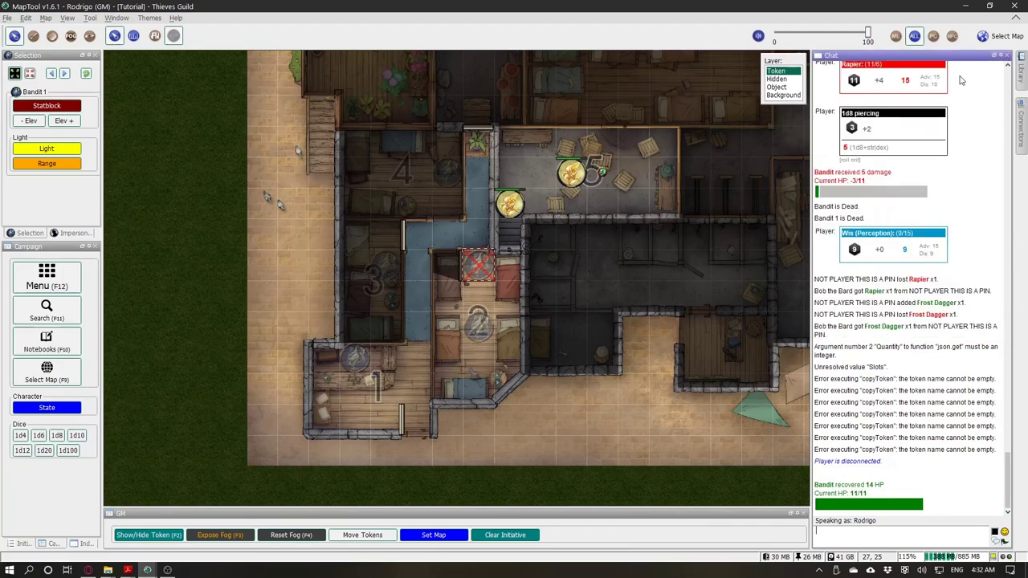
# Step: Clear the conditions in Bandit 1's statblock and close the statblock
pyautogui.click(78, 111)
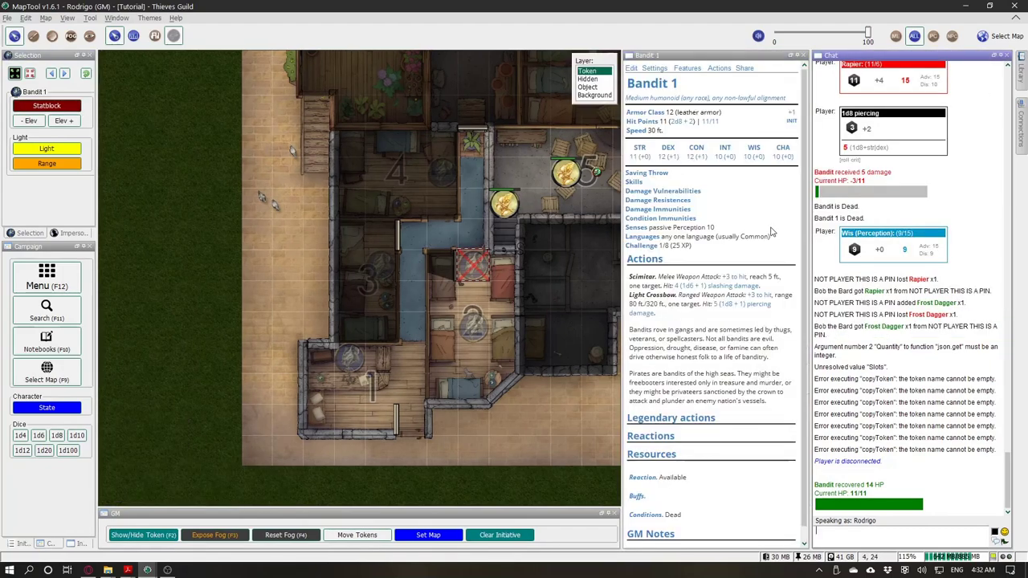
pyautogui.click(650, 514)
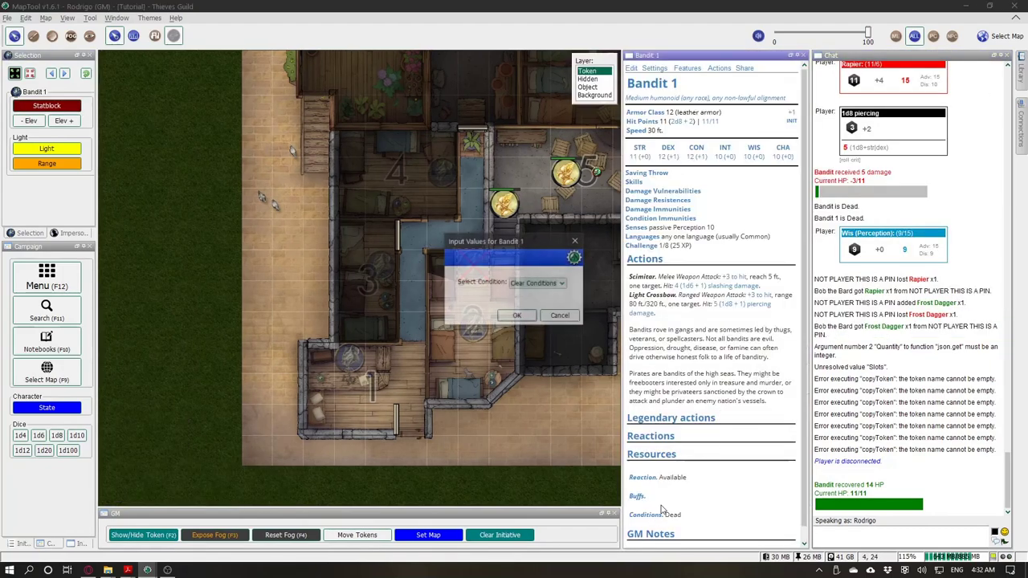
pyautogui.click(514, 313)
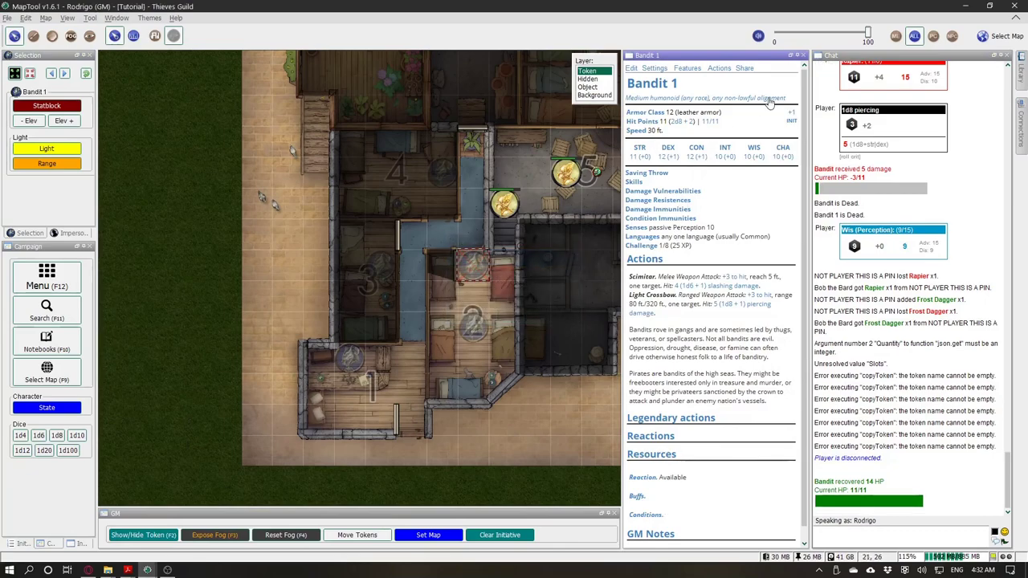
pyautogui.click(802, 55)
# Step: Delete Bob the Bard and the other player character token from room 5, leaving nothing selected there
pyautogui.click(509, 203)
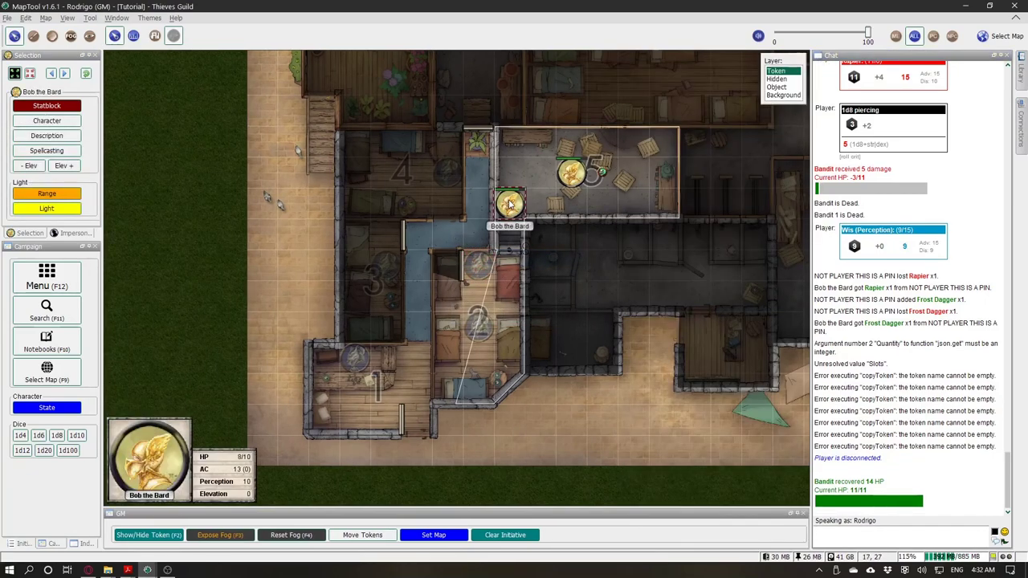
pyautogui.press('Delete')
pyautogui.click(571, 174)
pyautogui.press('Delete')
pyautogui.moveTo(602, 173); pyautogui.dragTo(634, 173)
pyautogui.click(541, 189)
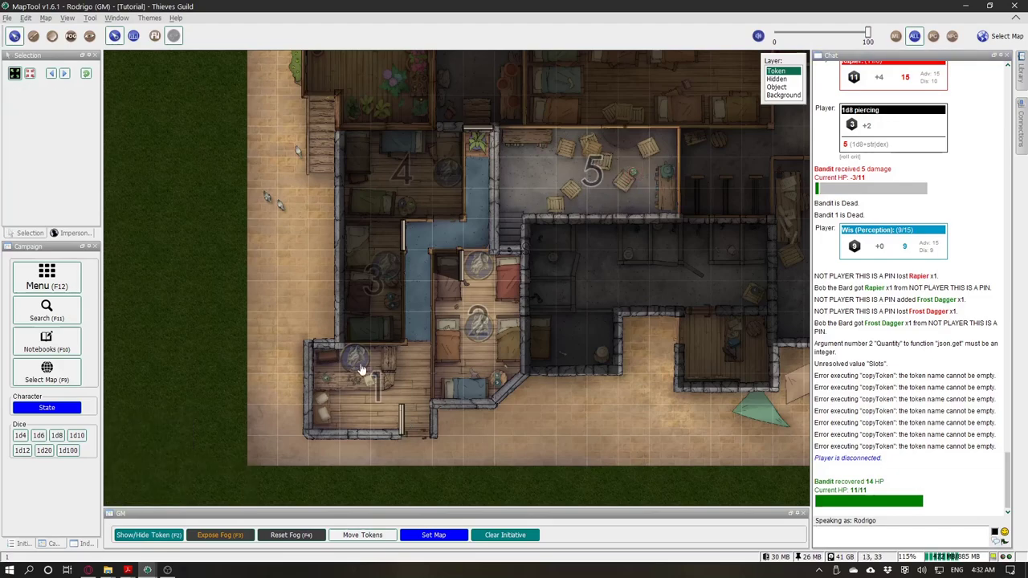
# Step: On the Object layer, rotate the entrance door of room 1 to its closed position
pyautogui.click(776, 79)
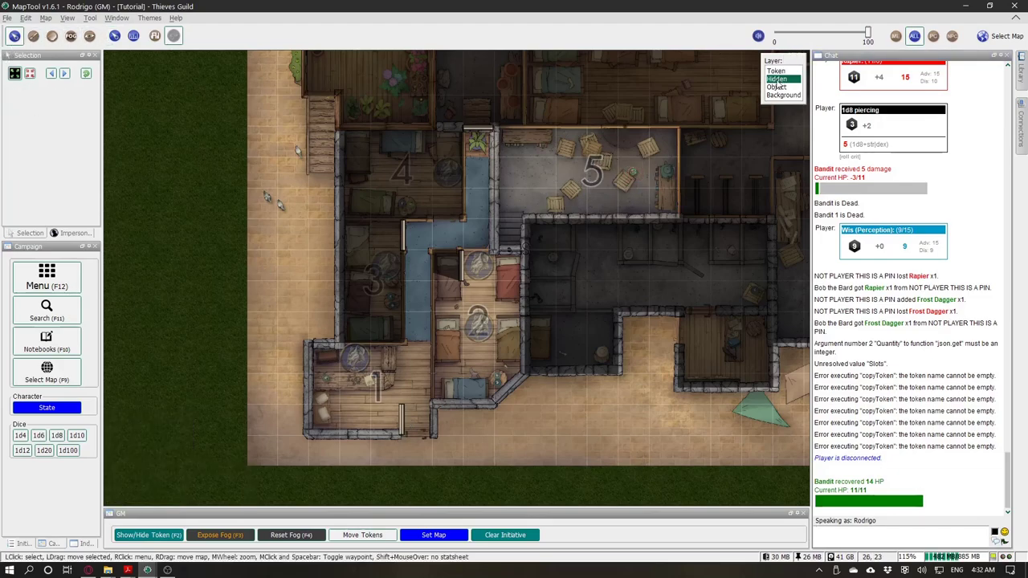
pyautogui.click(397, 419)
pyautogui.click(403, 446)
pyautogui.click(777, 86)
pyautogui.click(407, 436)
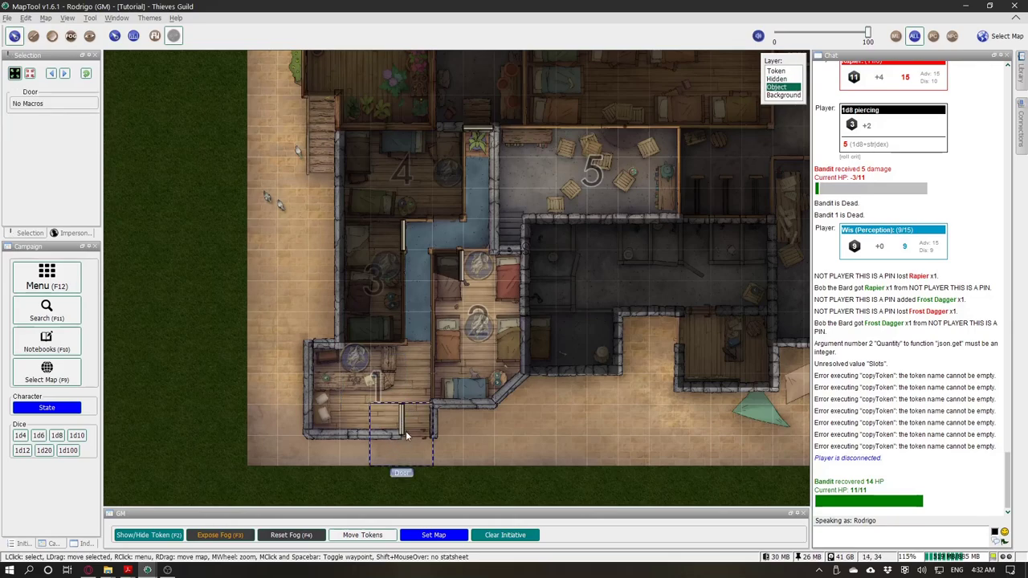
pyautogui.scroll(-4, 407, 436)
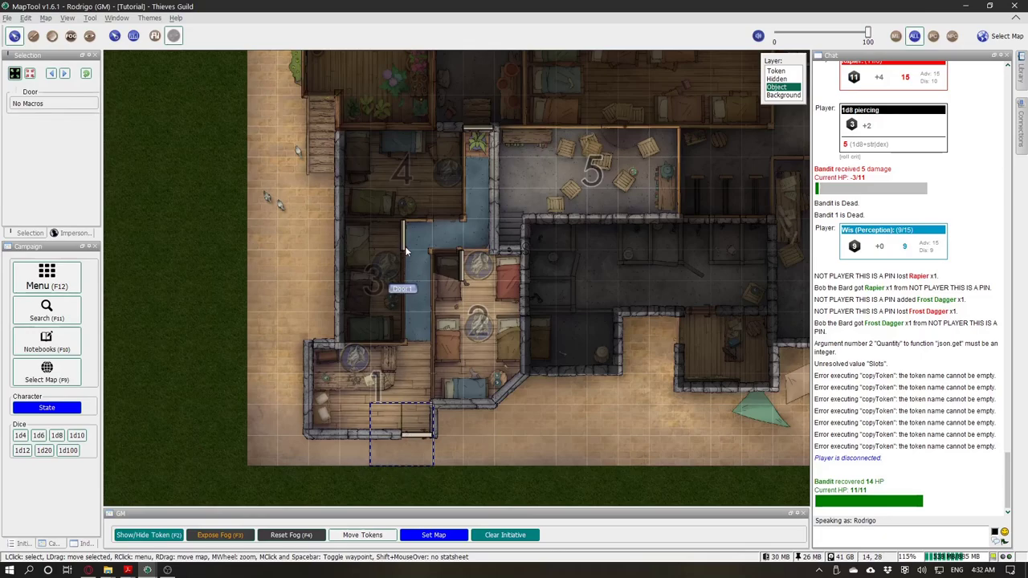
# Step: Rotate Door 2 closed and line it up with the doorway at the upper end of room 2
pyautogui.click(460, 263)
pyautogui.scroll(-2, 460, 264)
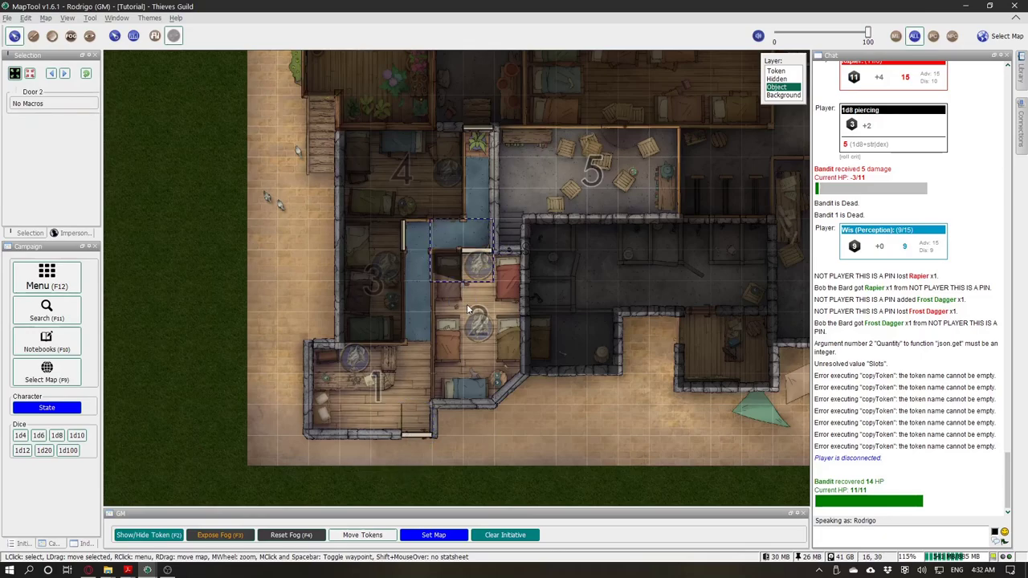
pyautogui.click(487, 275)
pyautogui.click(482, 273)
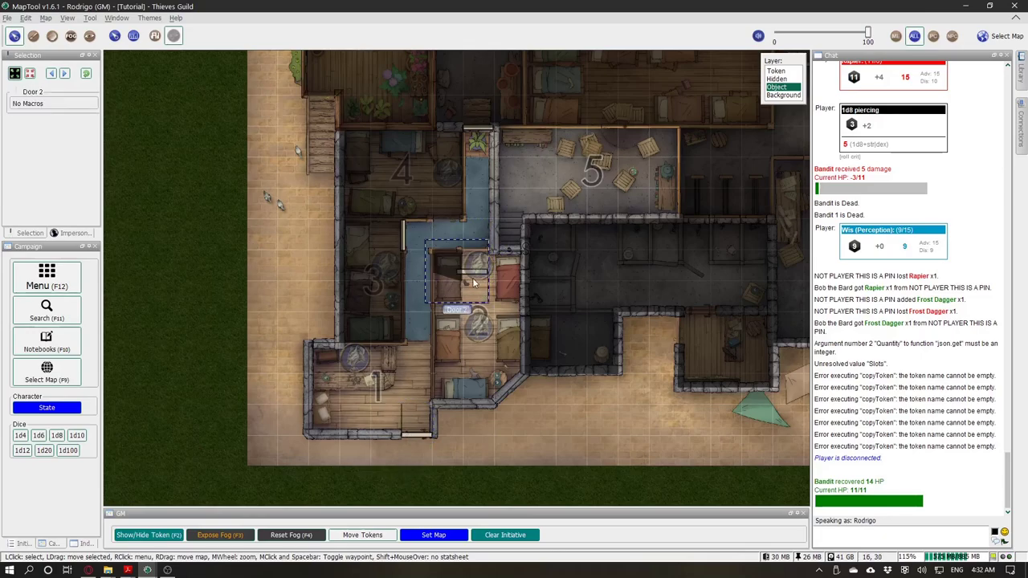
pyautogui.scroll(6, 474, 272)
pyautogui.moveTo(471, 266); pyautogui.dragTo(480, 226)
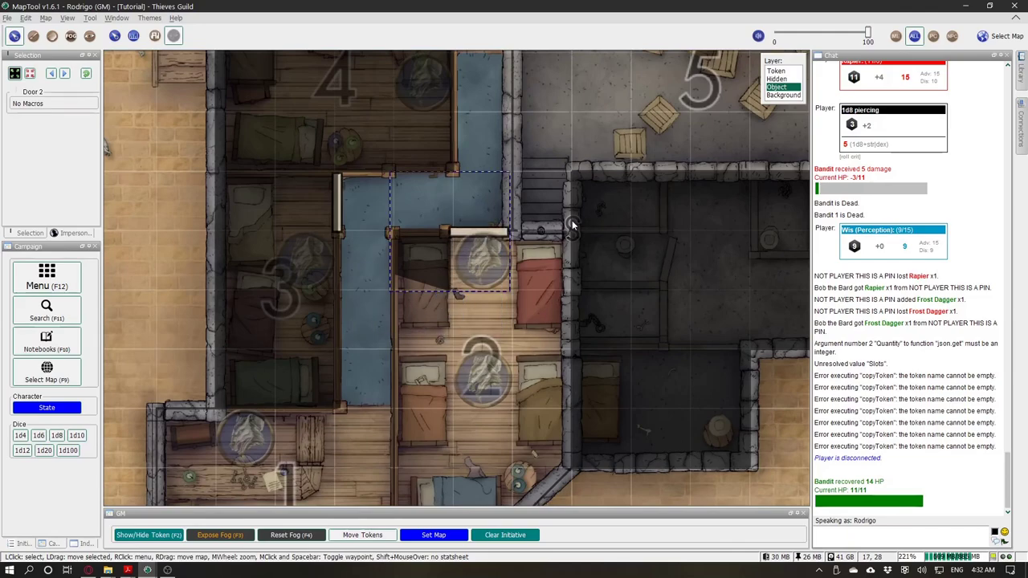
# Step: On the Hidden layer, move the S Upper secret door token onto the wall at the foot of the stairs
pyautogui.click(775, 71)
pyautogui.click(779, 87)
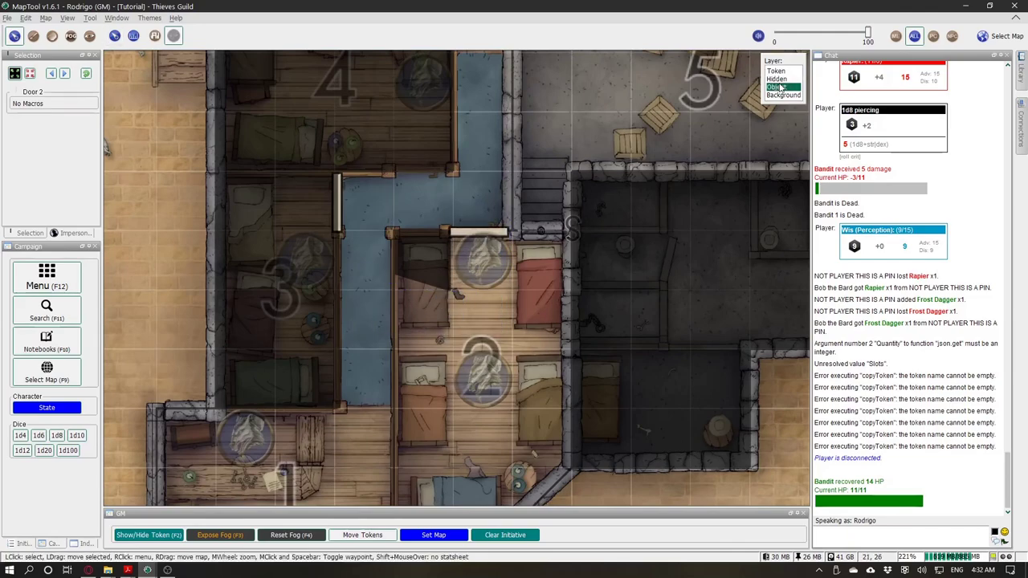
pyautogui.click(776, 79)
pyautogui.scroll(5, 513, 156)
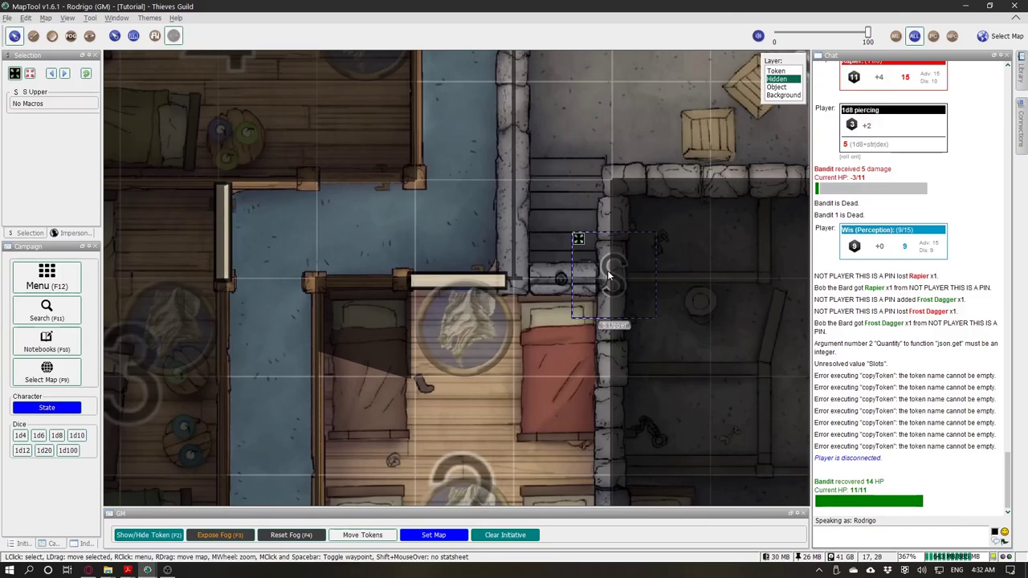
pyautogui.click(608, 276)
pyautogui.moveTo(607, 275); pyautogui.dragTo(547, 276)
# Step: Fine-tune the S Upper token's position so its vision blocking spans the gap between the stair walls, checking against the map's VBL
pyautogui.scroll(5, 547, 276)
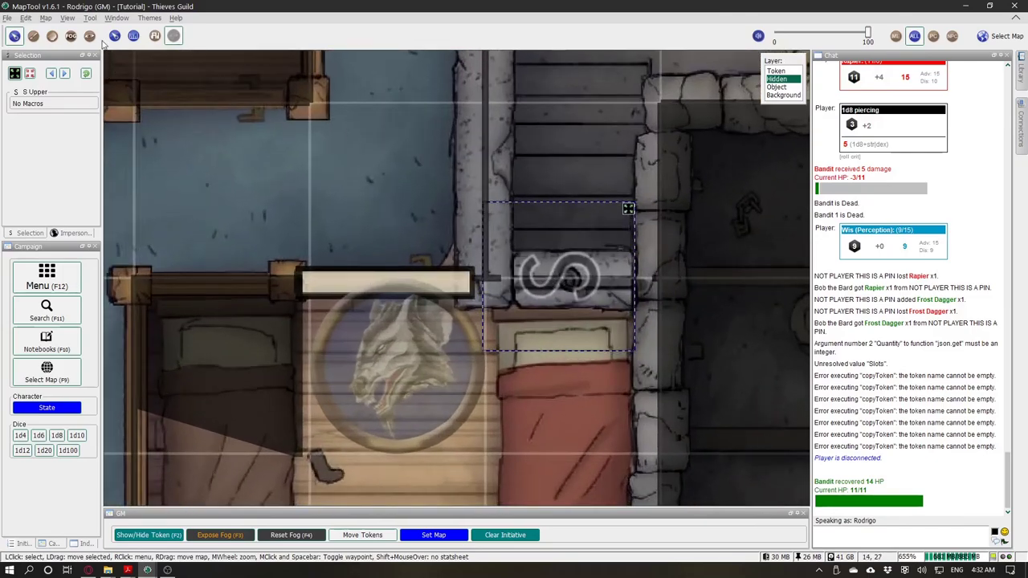
pyautogui.click(90, 35)
pyautogui.click(14, 35)
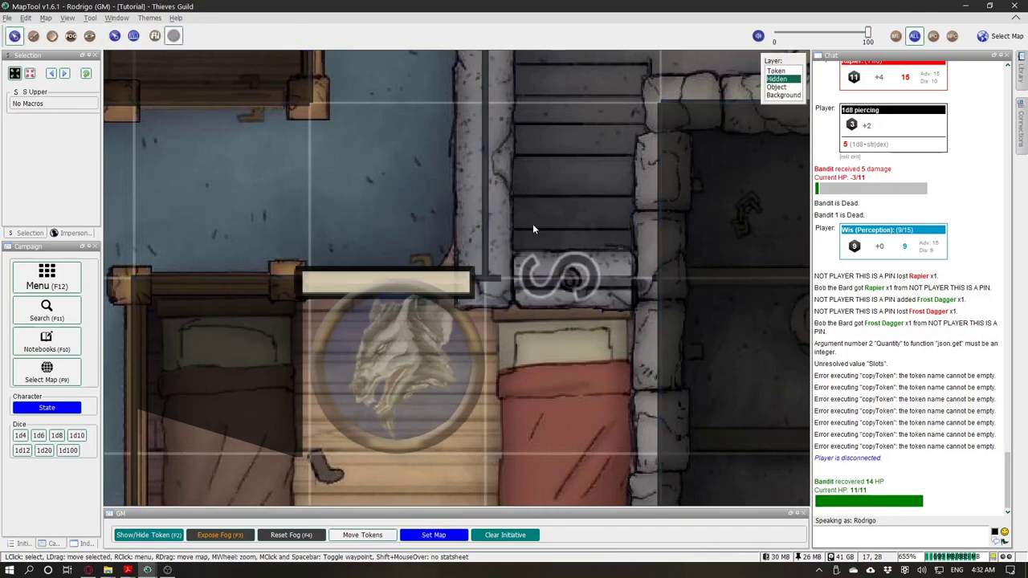
pyautogui.scroll(3, 533, 225)
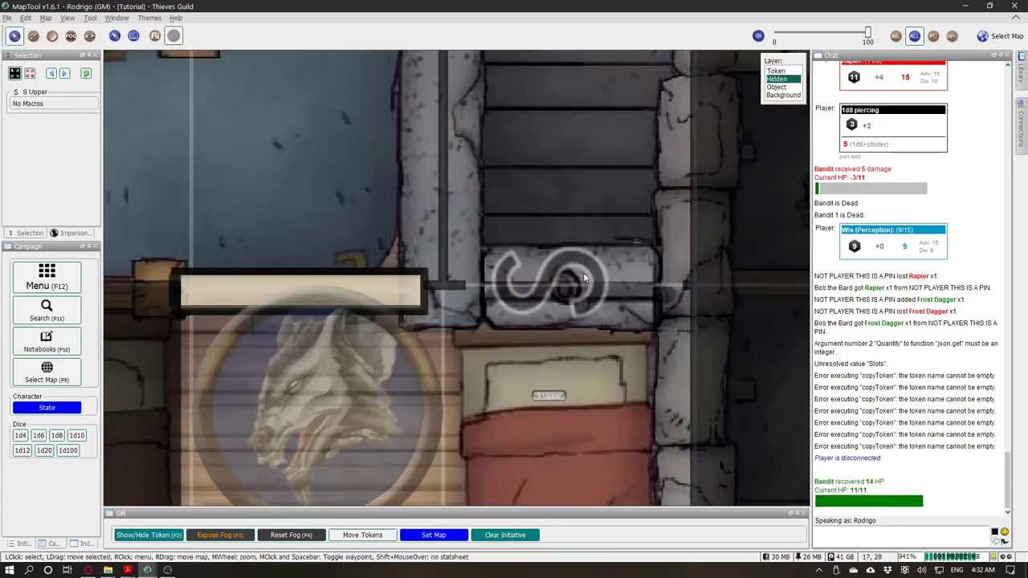
pyautogui.click(90, 36)
pyautogui.click(14, 36)
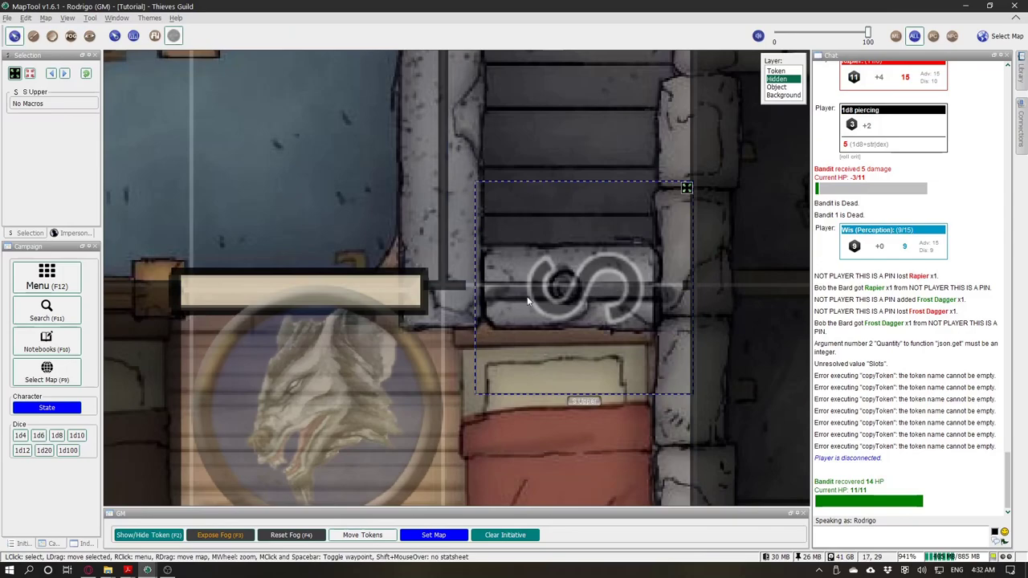
pyautogui.moveTo(529, 304); pyautogui.dragTo(515, 294)
pyautogui.click(89, 36)
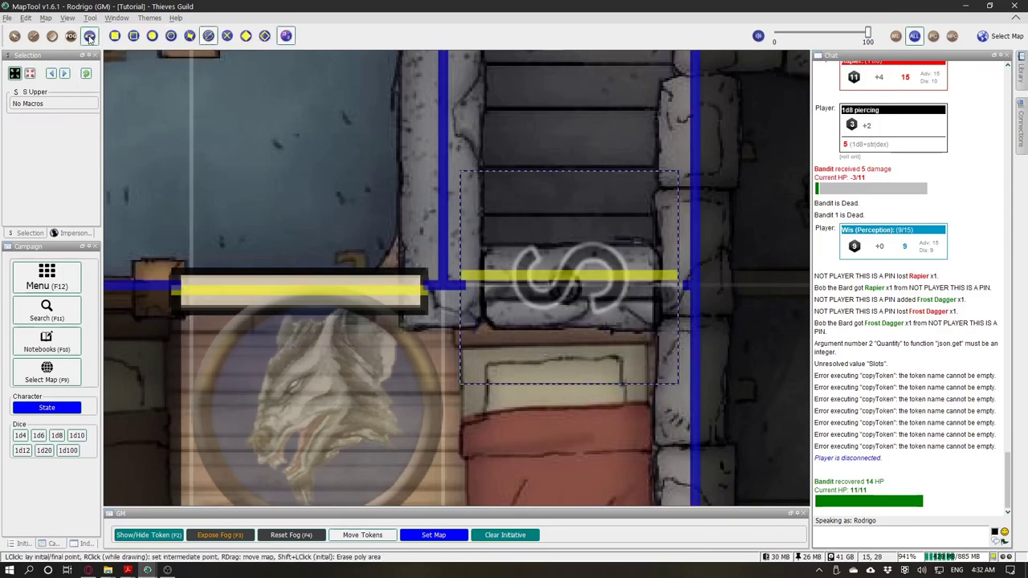
# Step: Nudge the S Upper token until its vision blocking lines up with the wall VBL on both sides of the stairs
pyautogui.click(15, 35)
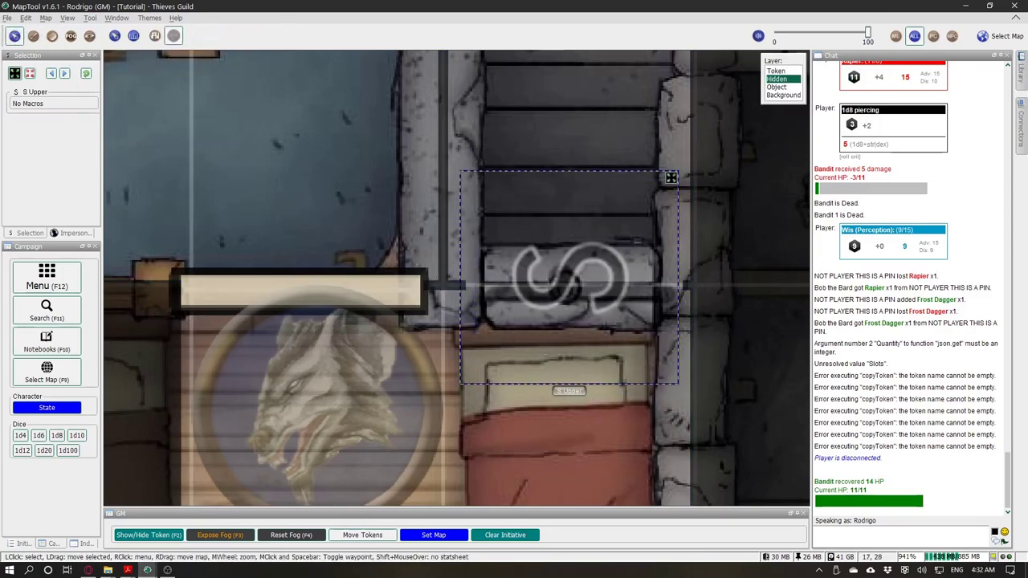
pyautogui.click(89, 36)
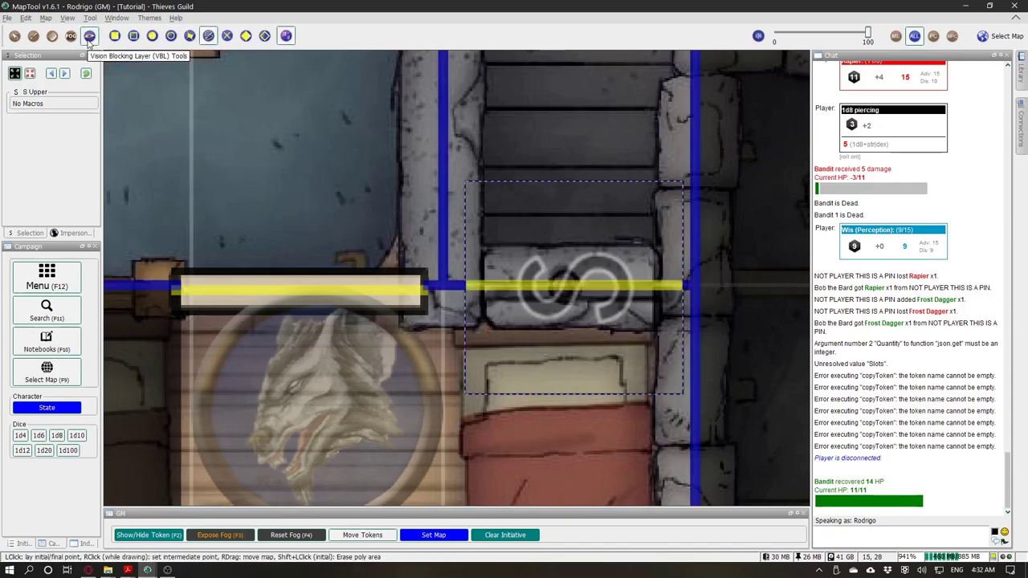
pyautogui.click(14, 35)
pyautogui.scroll(-15, 536, 196)
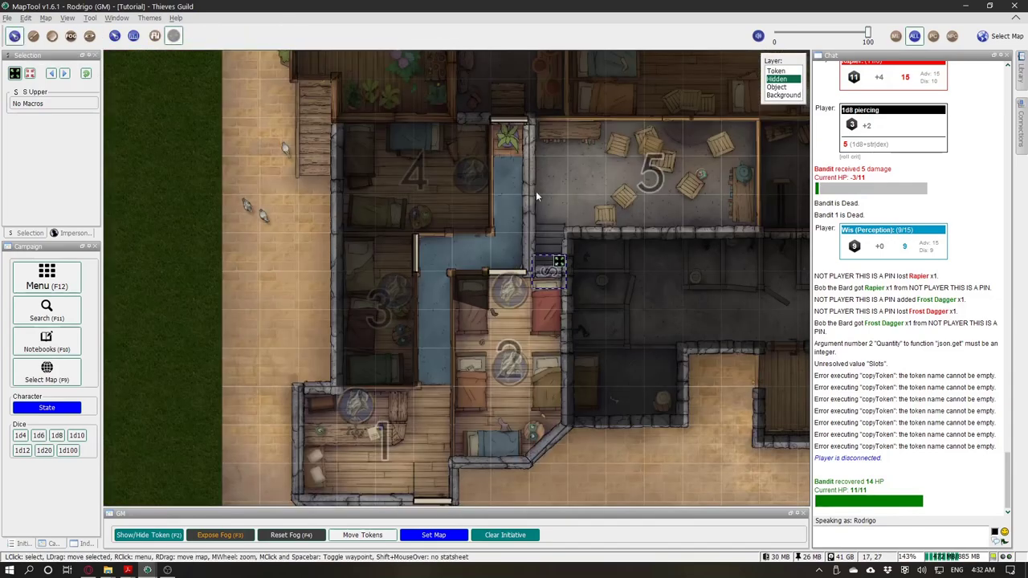
pyautogui.click(537, 194)
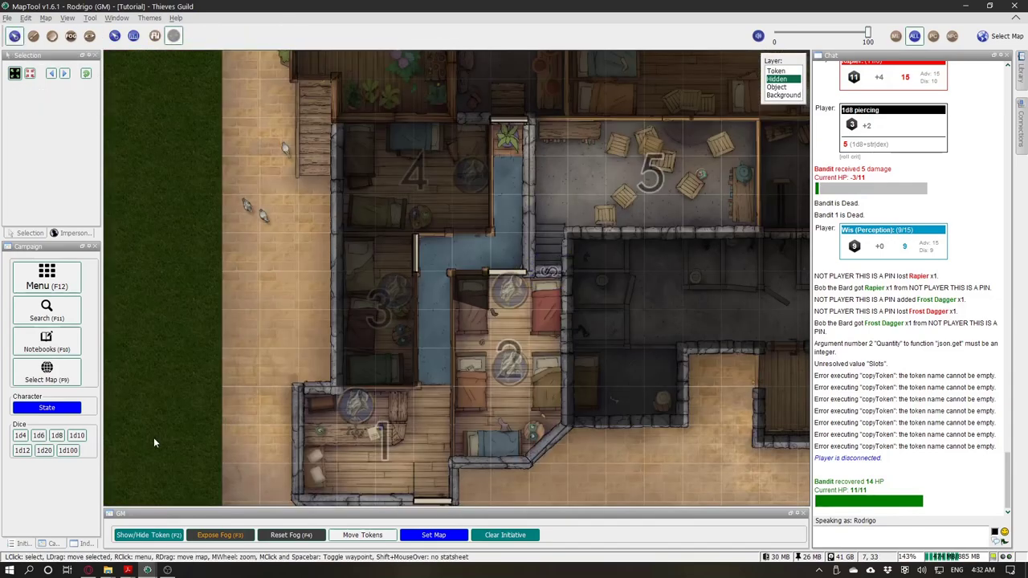
# Step: Reset the fog on the Thieves Guild map and switch back to the Token layer
pyautogui.click(280, 536)
pyautogui.scroll(-4, 422, 200)
pyautogui.scroll(1, 562, 382)
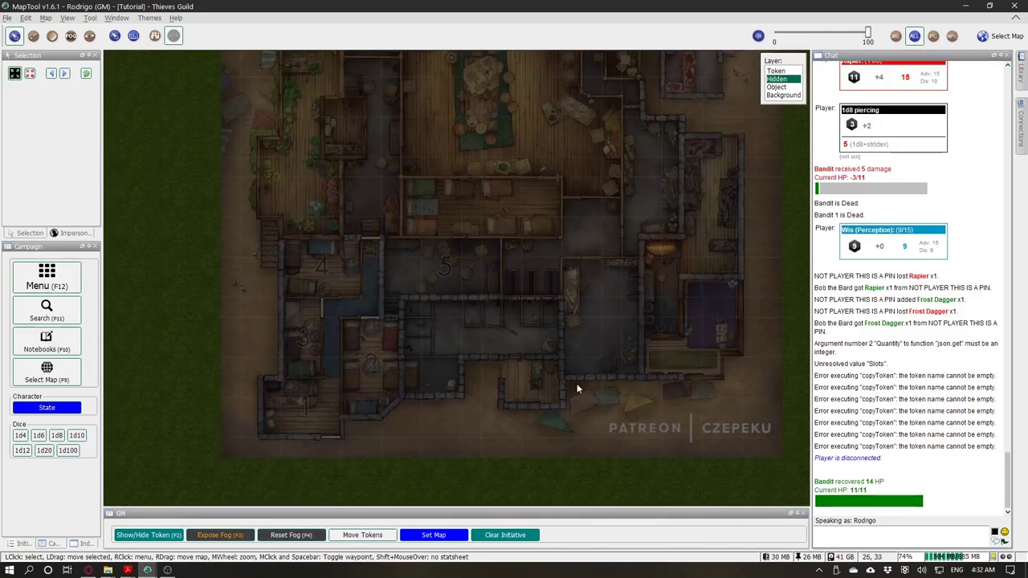
pyautogui.click(776, 71)
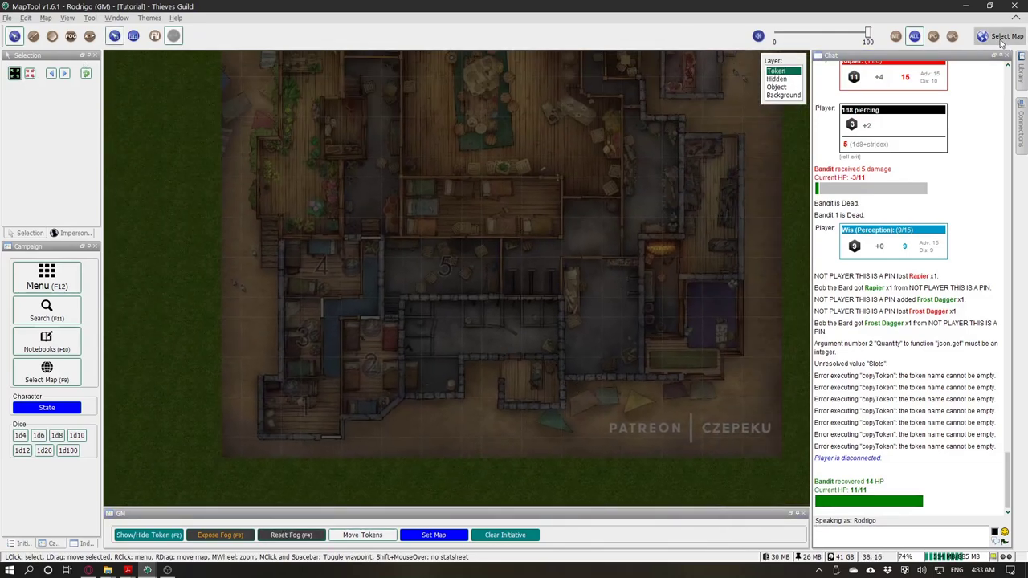
pyautogui.click(69, 19)
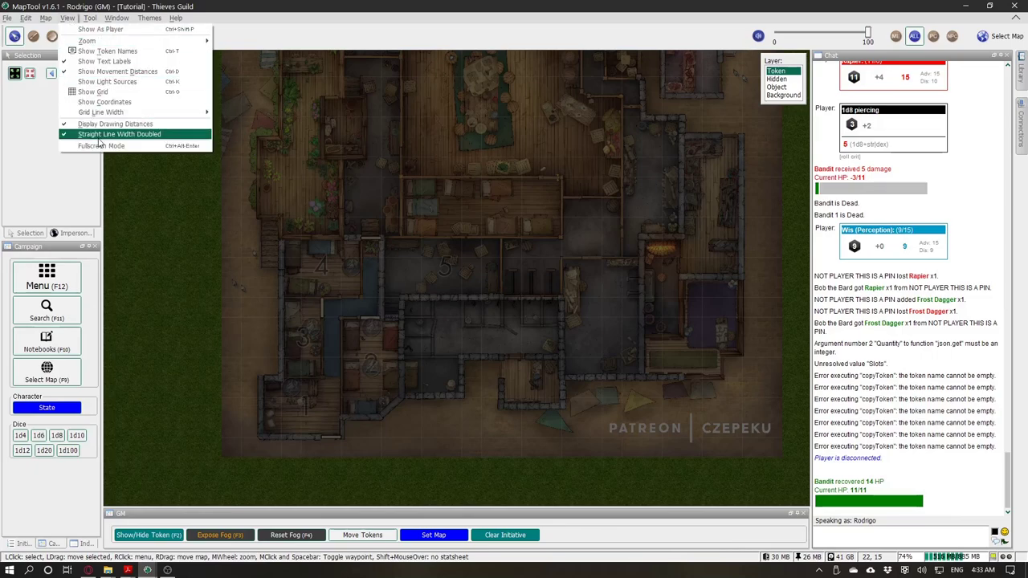
pyautogui.moveTo(45, 17)
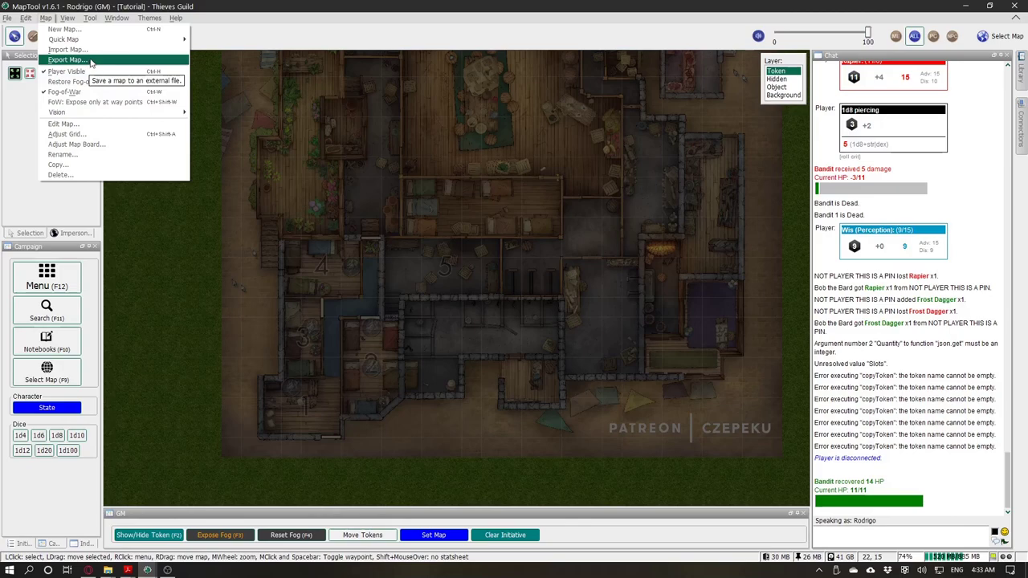
pyautogui.click(168, 304)
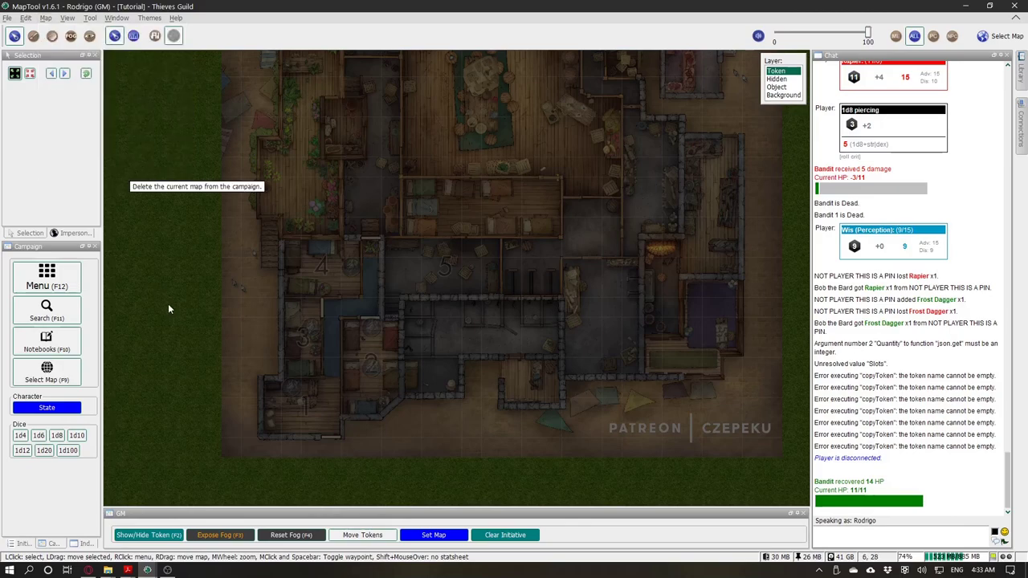
# Step: On the 00.DM map, select the Lib:Script token and open the Tutorial page of its notebook
pyautogui.click(1009, 36)
pyautogui.click(994, 37)
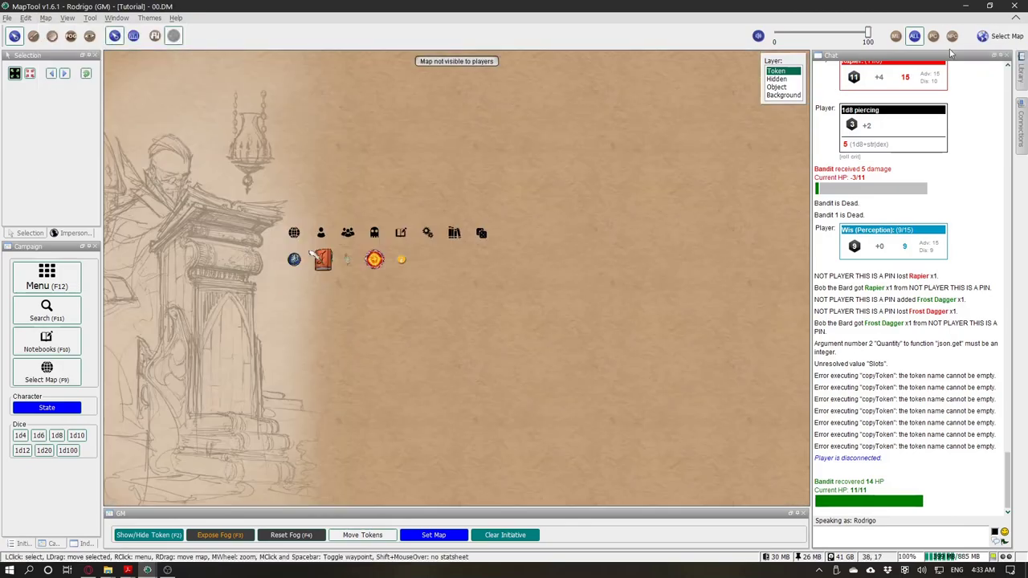
pyautogui.click(420, 271)
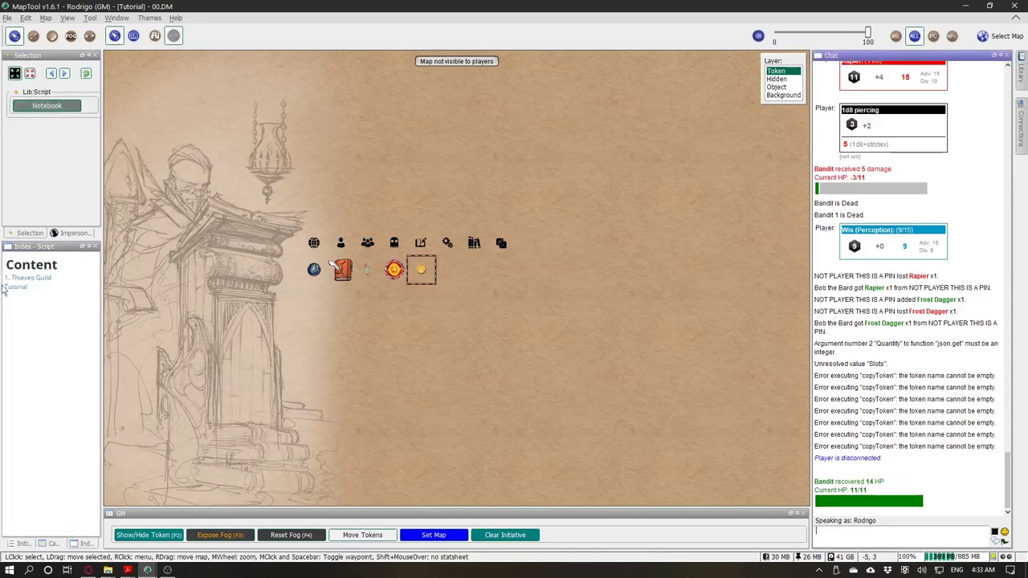
pyautogui.click(17, 286)
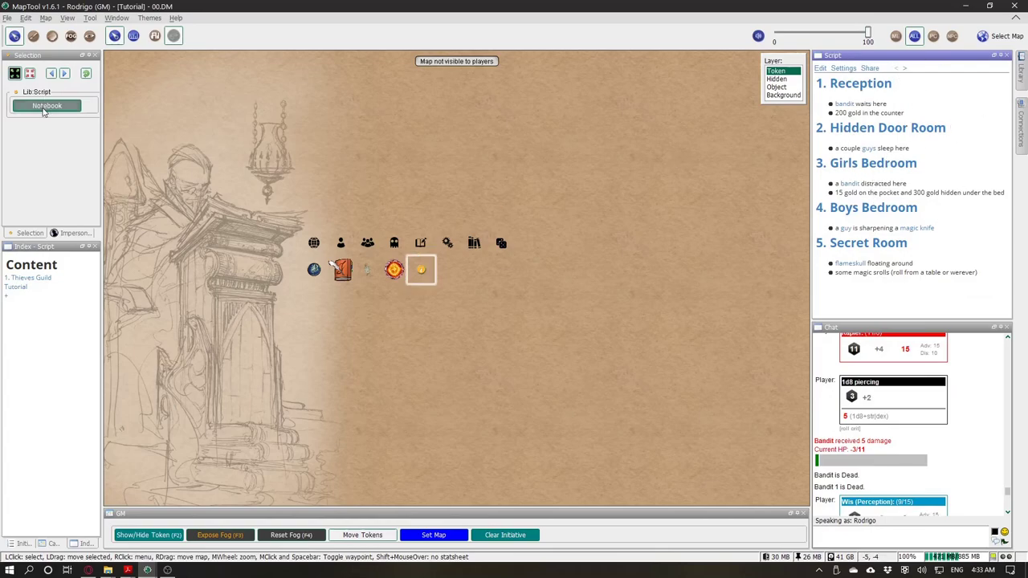
# Step: Cut the Lib:Script token from the 00.DM map and paste it on the grass outside the Thieves Guild map's corner near room 1
pyautogui.click(423, 270)
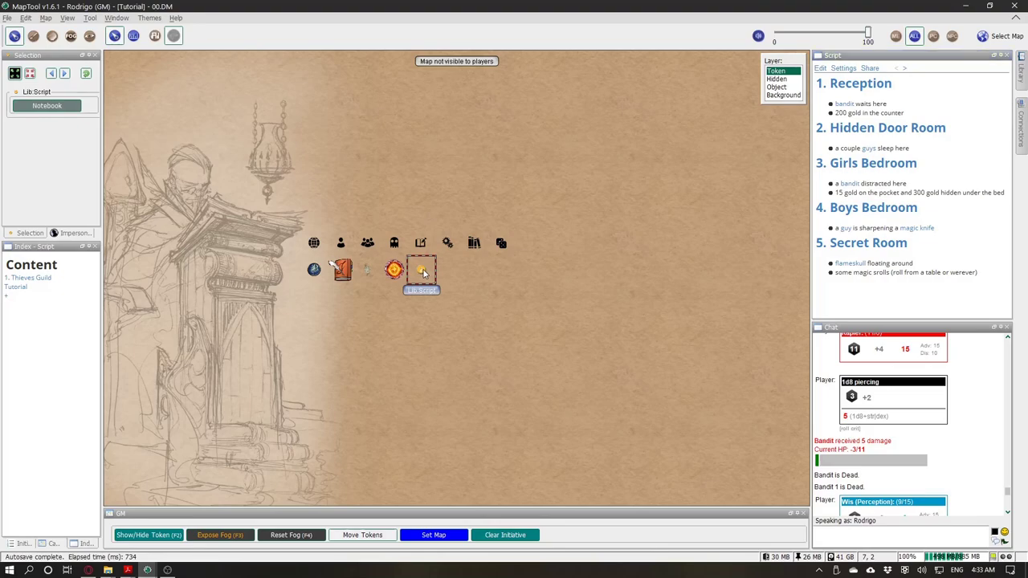
pyautogui.press('Delete')
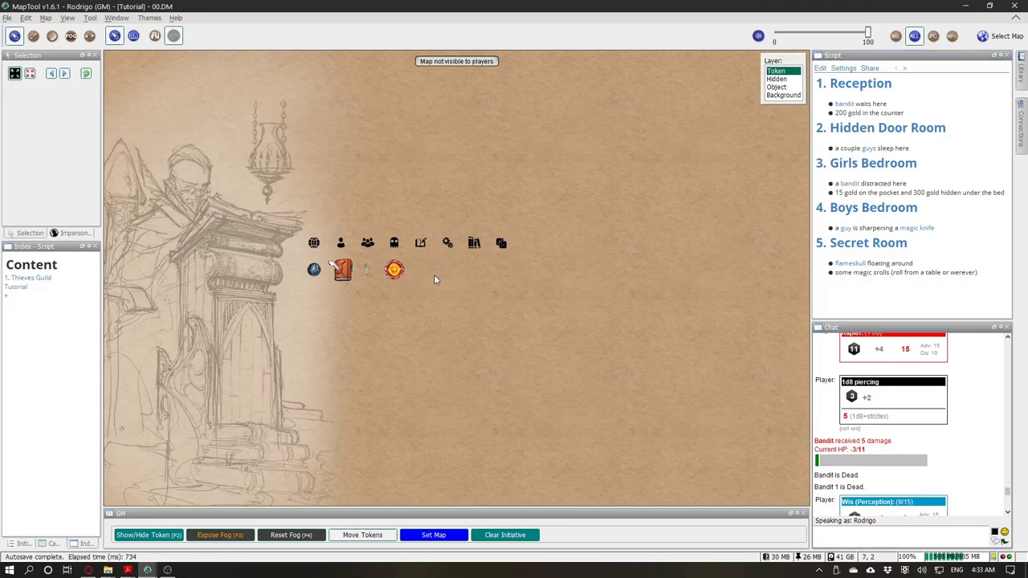
pyautogui.click(1000, 35)
pyautogui.click(996, 76)
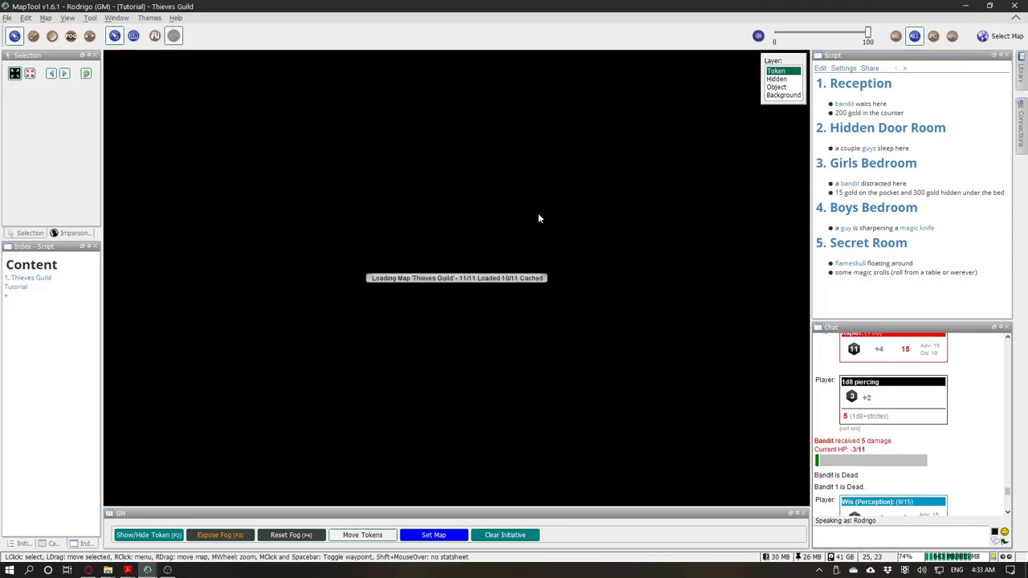
pyautogui.moveTo(271, 432); pyautogui.dragTo(451, 312)
pyautogui.scroll(7, 425, 344)
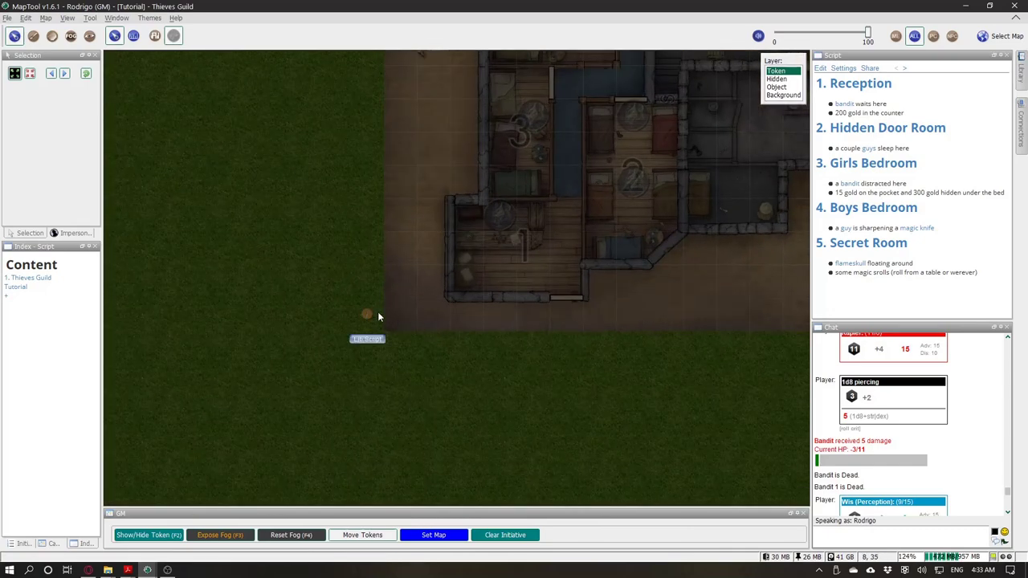
pyautogui.click(365, 313)
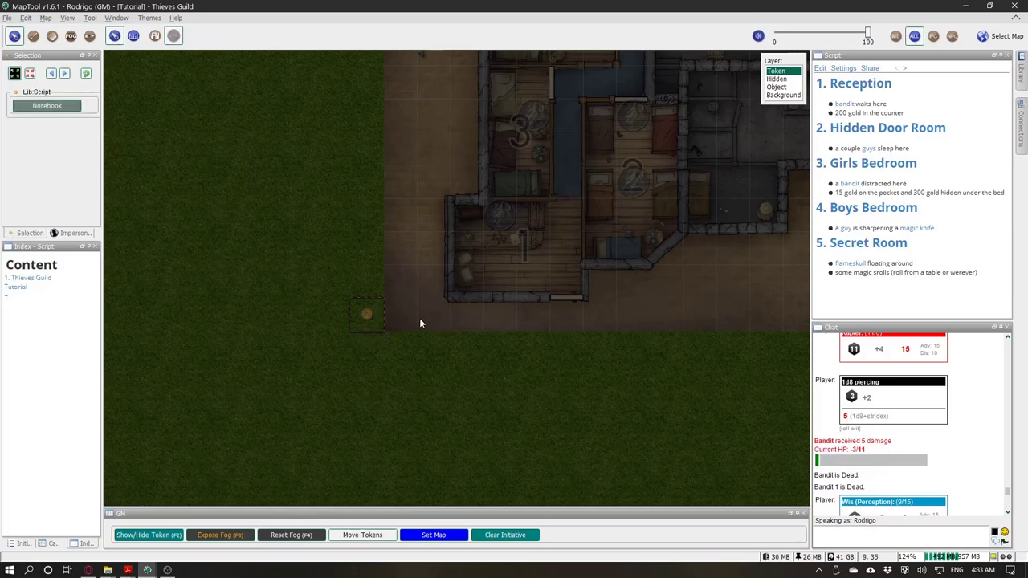
# Step: Check the vision blocking boundary beside the Lib:Script token, and close the Script notebook window
pyautogui.click(89, 35)
pyautogui.scroll(6, 357, 329)
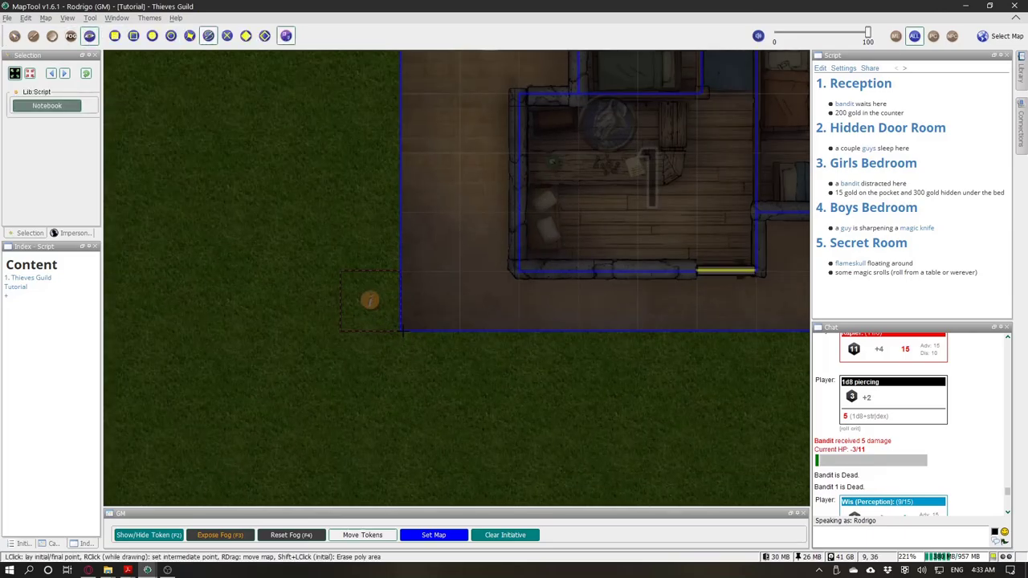
pyautogui.click(14, 35)
pyautogui.click(272, 243)
pyautogui.scroll(-8, 252, 271)
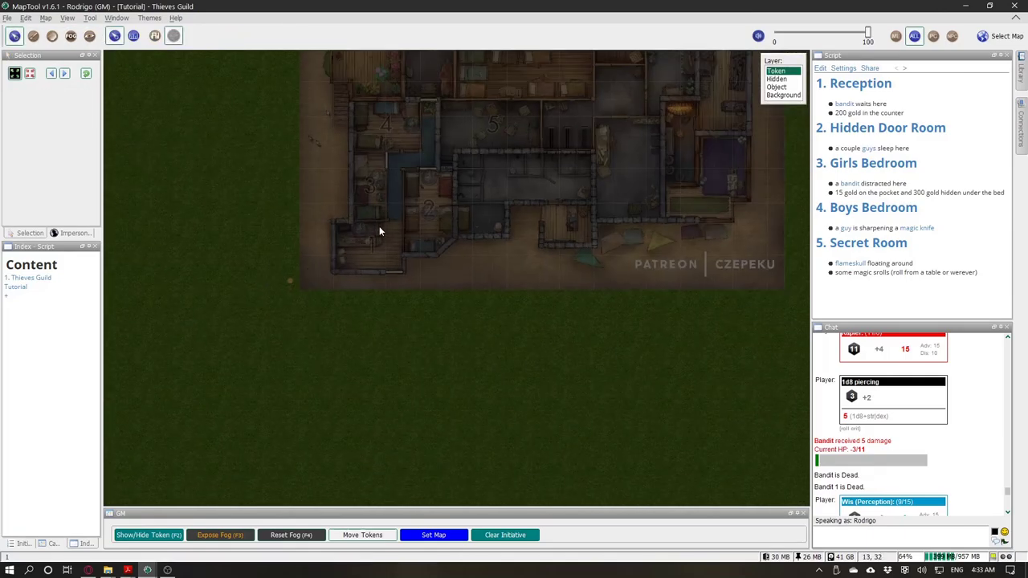
pyautogui.click(1005, 56)
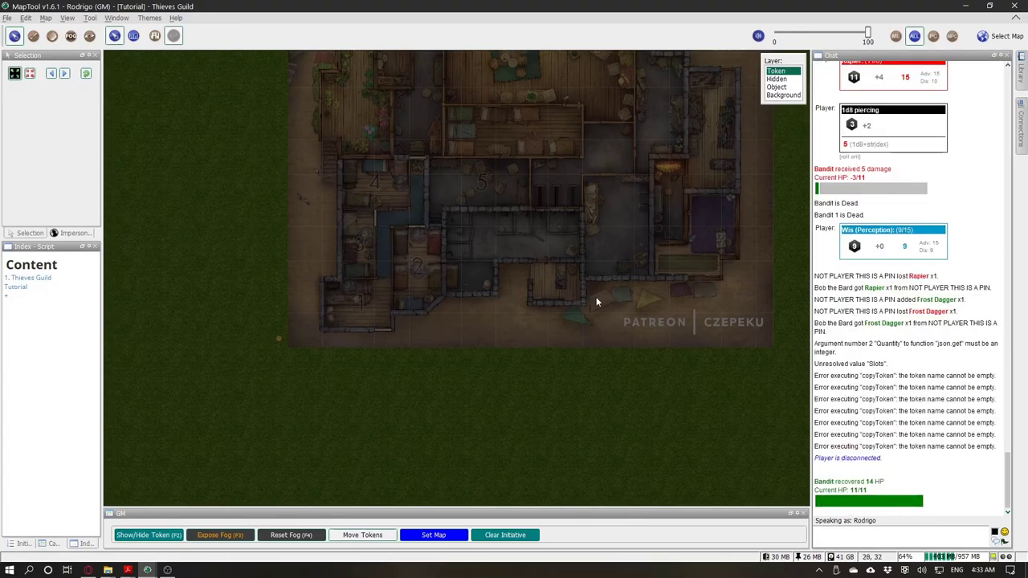
# Step: Export the current map to the Desktop as a MapTool Map file named Thieves Guild
pyautogui.click(6, 18)
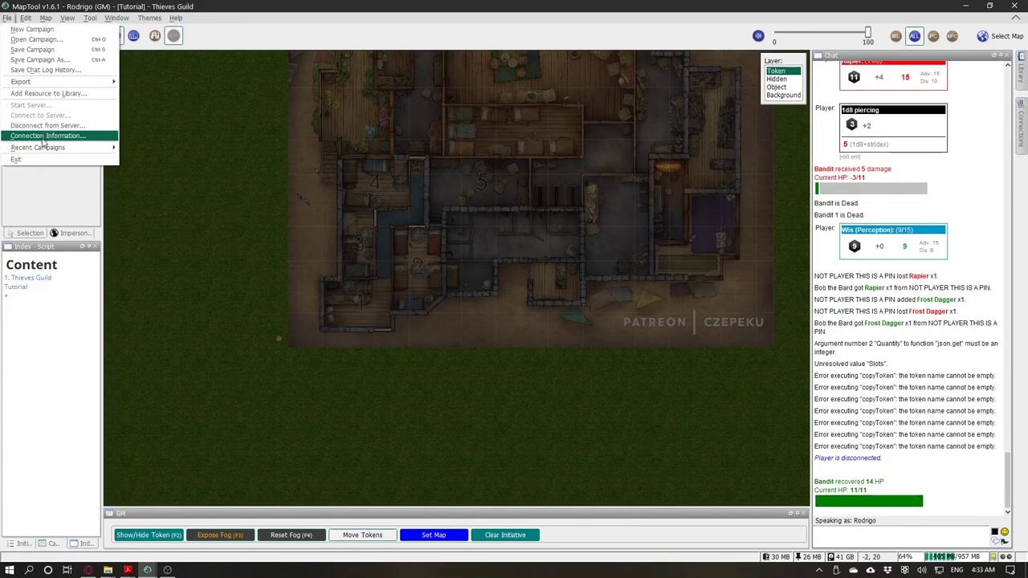
pyautogui.moveTo(47, 22)
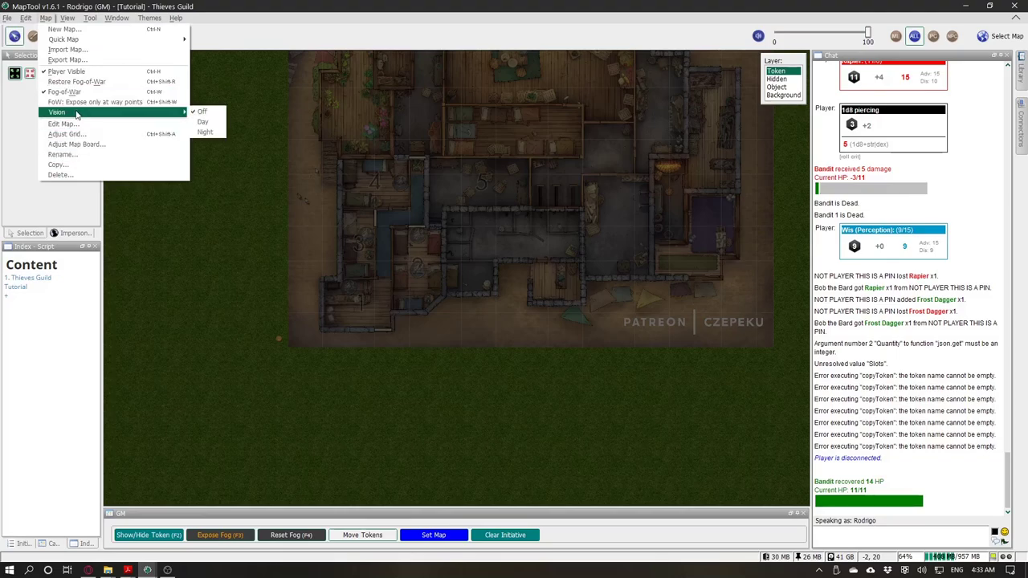
pyautogui.click(81, 59)
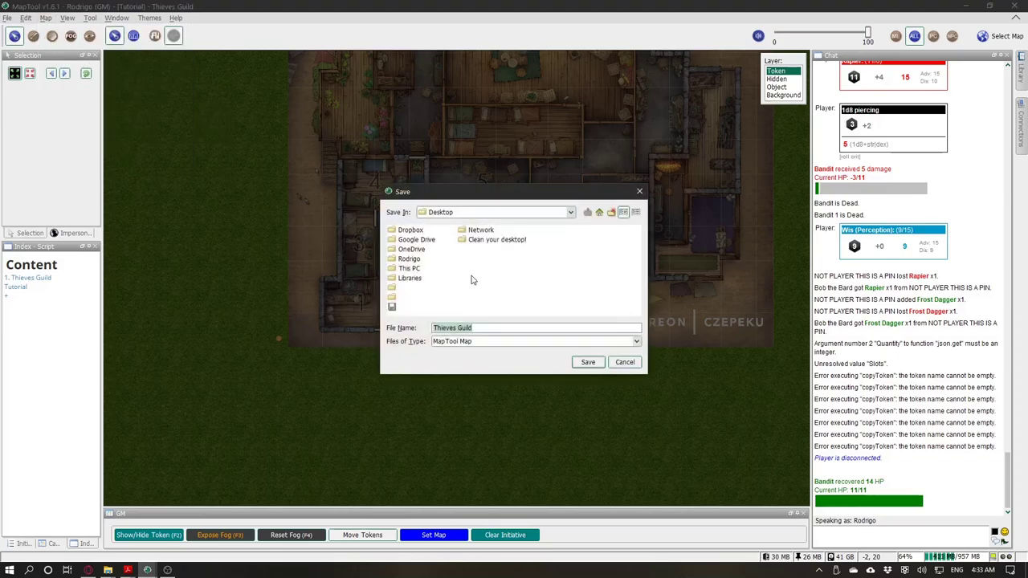
pyautogui.click(587, 362)
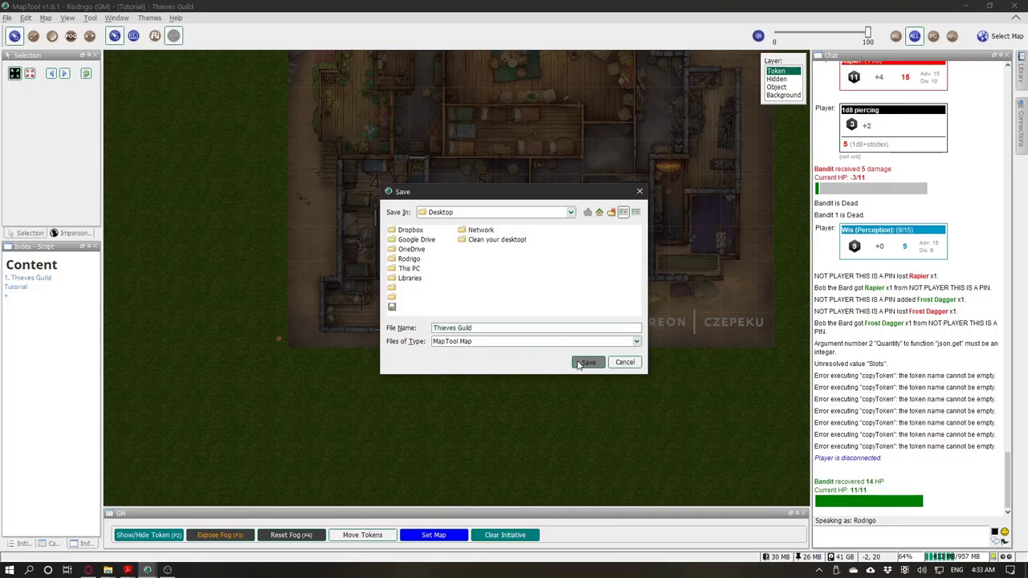
pyautogui.click(560, 308)
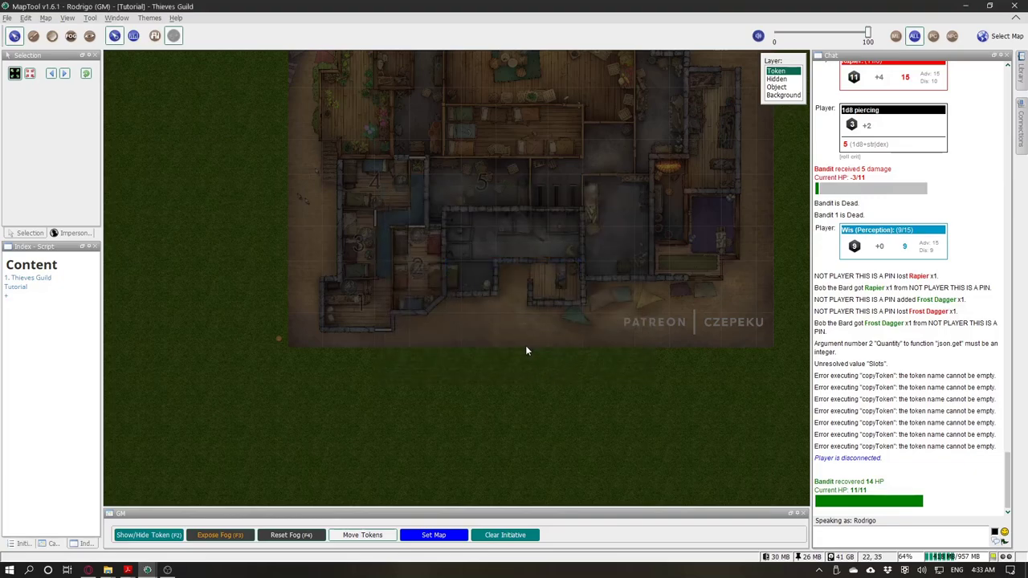
# Step: Switch to the MapTool window with the 5e Framework 2.4 campaign and inspect the library tokens on its 00.DM map
pyautogui.moveTo(147, 570)
pyautogui.click(196, 526)
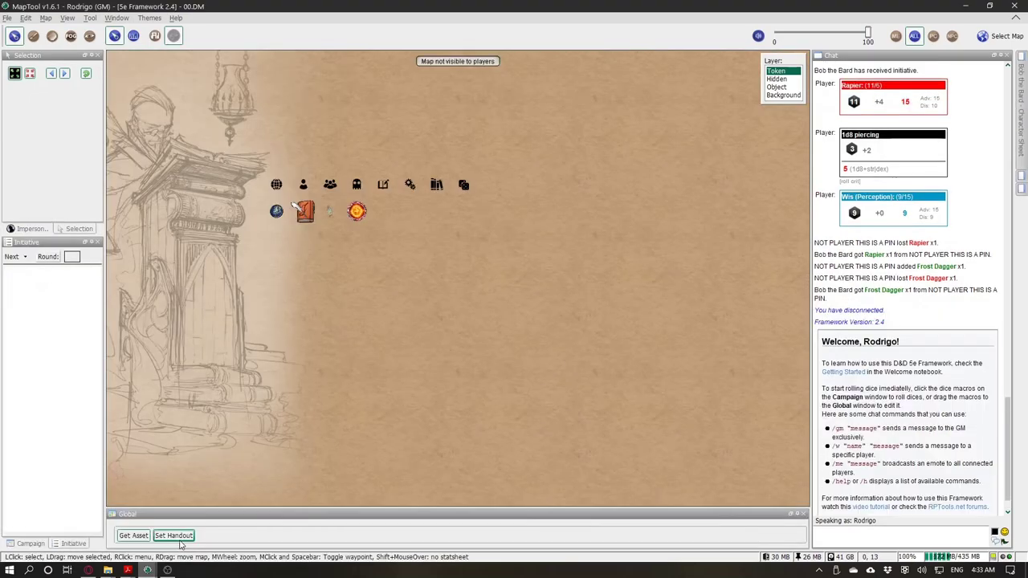
pyautogui.moveTo(394, 237); pyautogui.dragTo(483, 288)
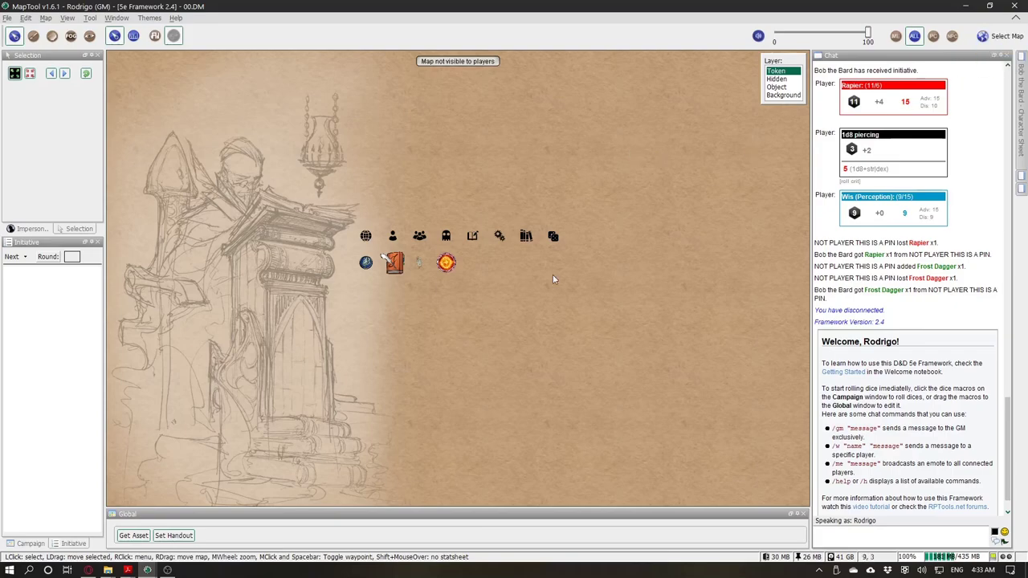
pyautogui.moveTo(437, 297); pyautogui.dragTo(384, 300)
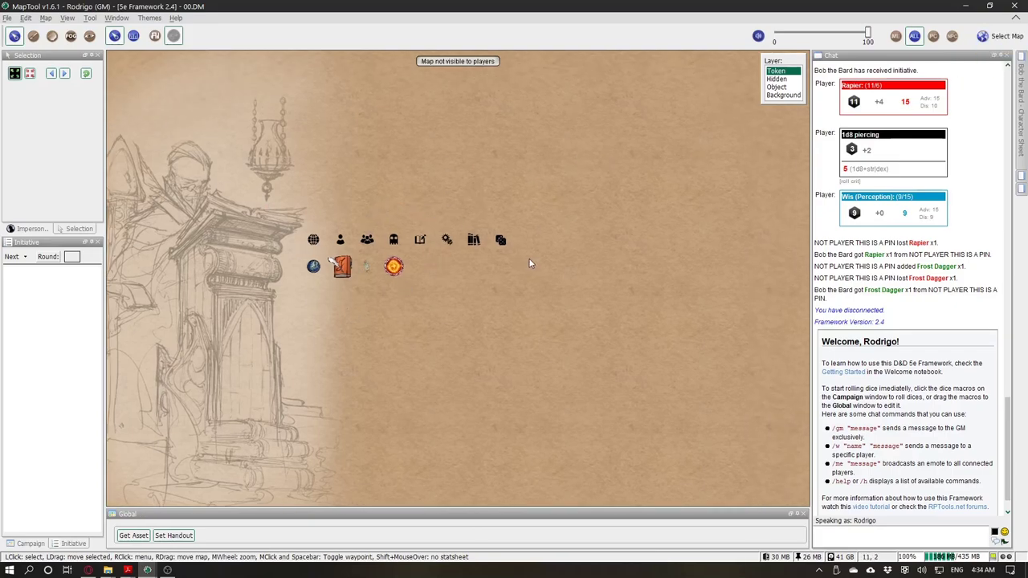
pyautogui.click(501, 240)
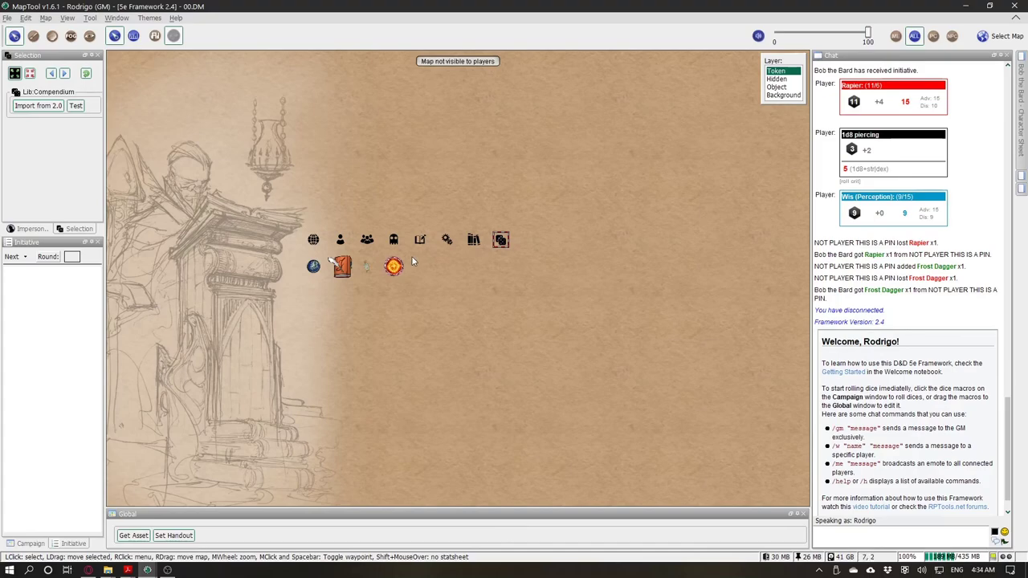
pyautogui.click(357, 239)
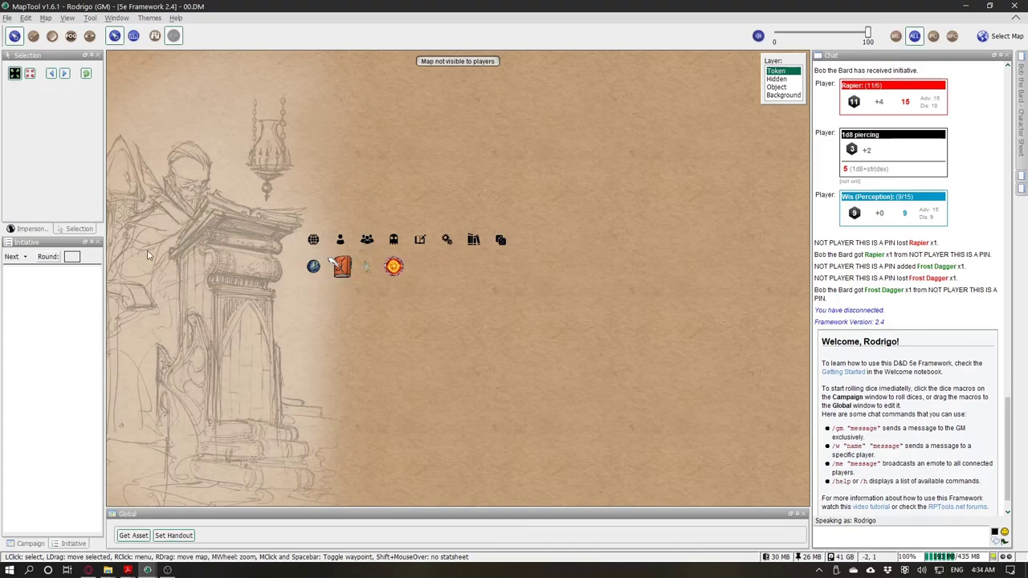
# Step: Bring up the Campaign macros and view the framework's Settings through the GM Menu
pyautogui.click(30, 543)
pyautogui.click(47, 273)
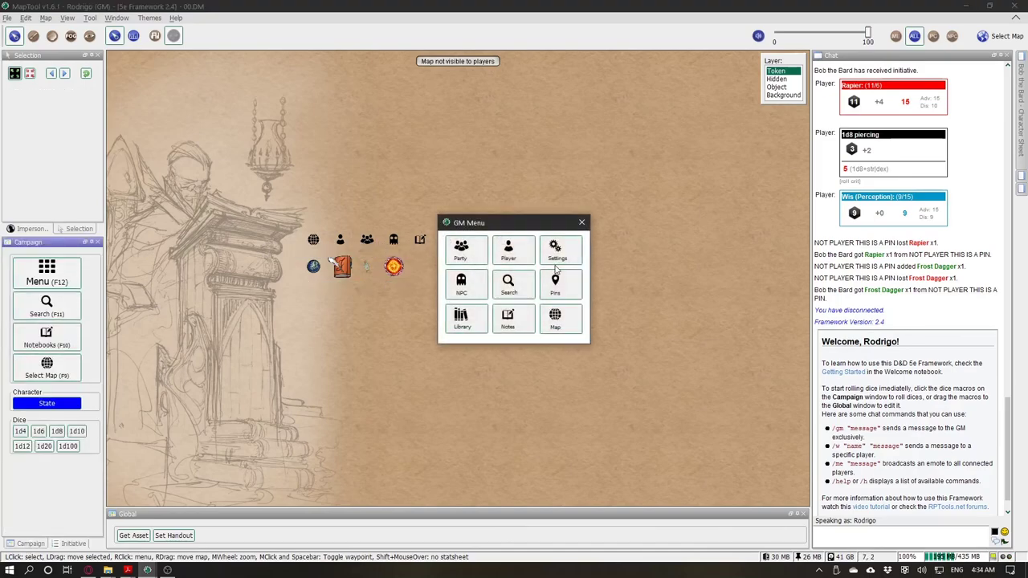
pyautogui.click(552, 254)
pyautogui.moveTo(592, 305); pyautogui.dragTo(583, 241)
pyautogui.click(595, 128)
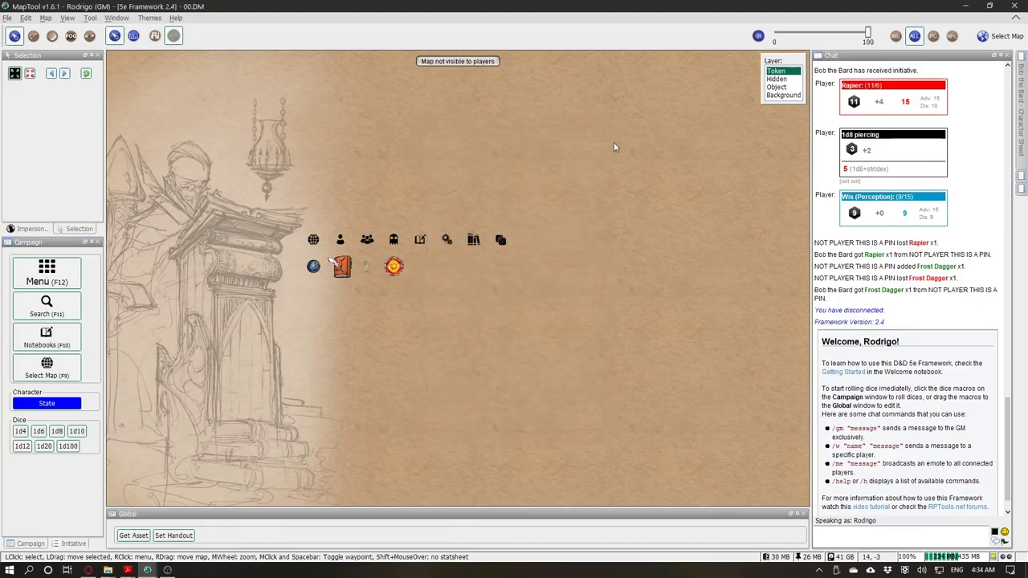
pyautogui.moveTo(511, 187); pyautogui.dragTo(512, 199)
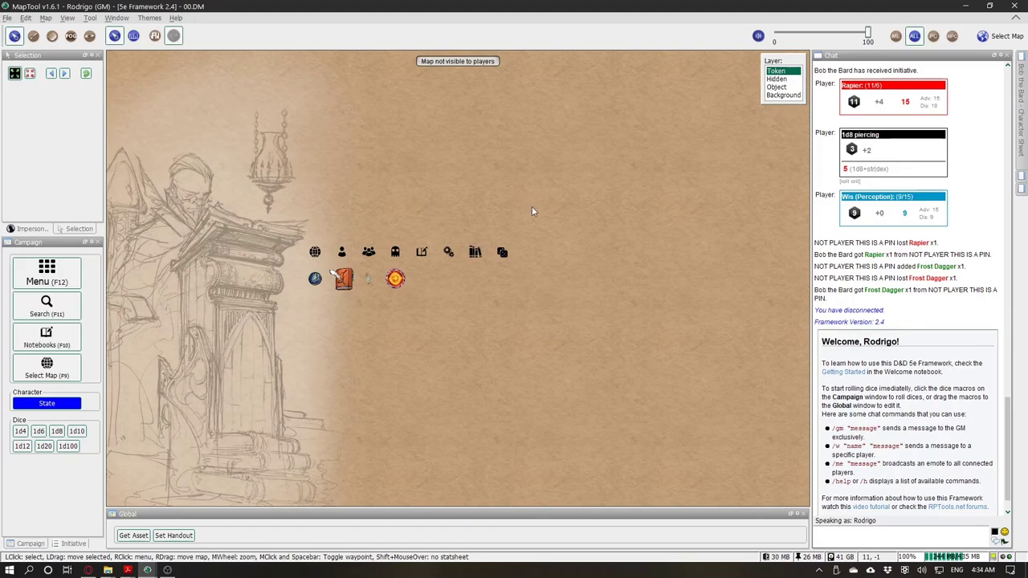
pyautogui.click(6, 18)
pyautogui.moveTo(76, 151)
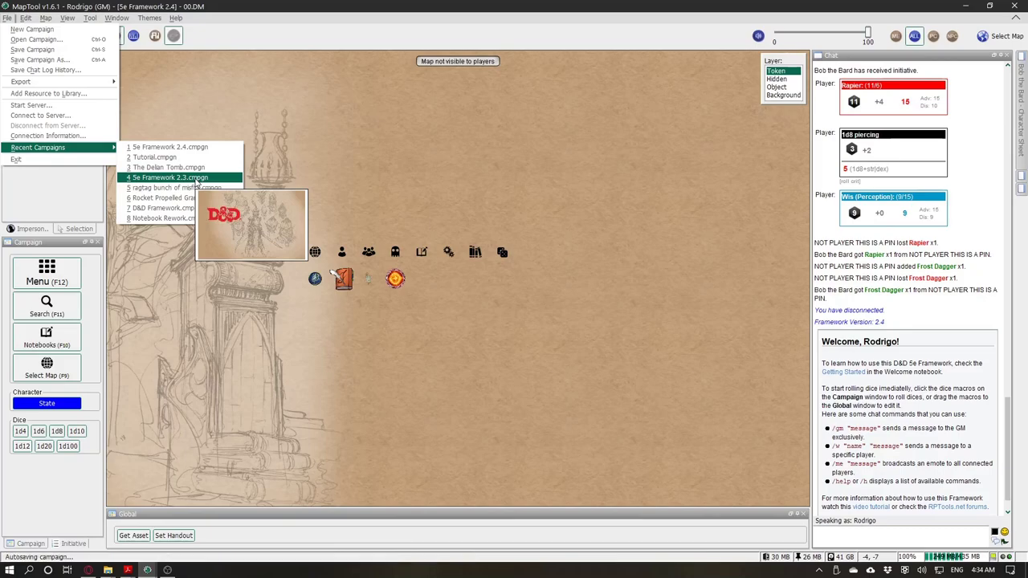
pyautogui.click(367, 98)
# Step: Import the map file Thieves Guild.rpmap from the Desktop into the campaign, resetting all of its exposed fog
pyautogui.click(45, 19)
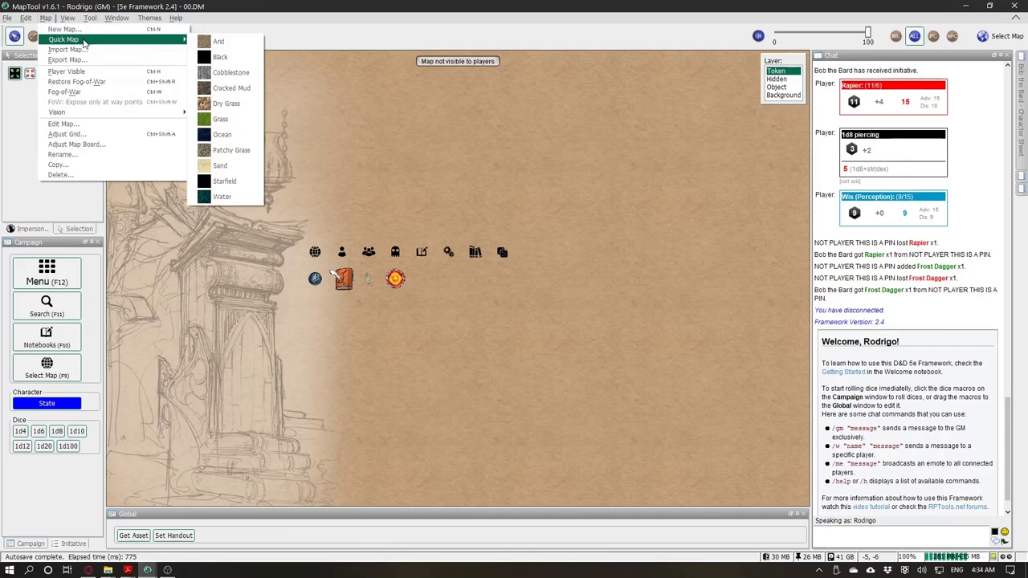
pyautogui.click(68, 50)
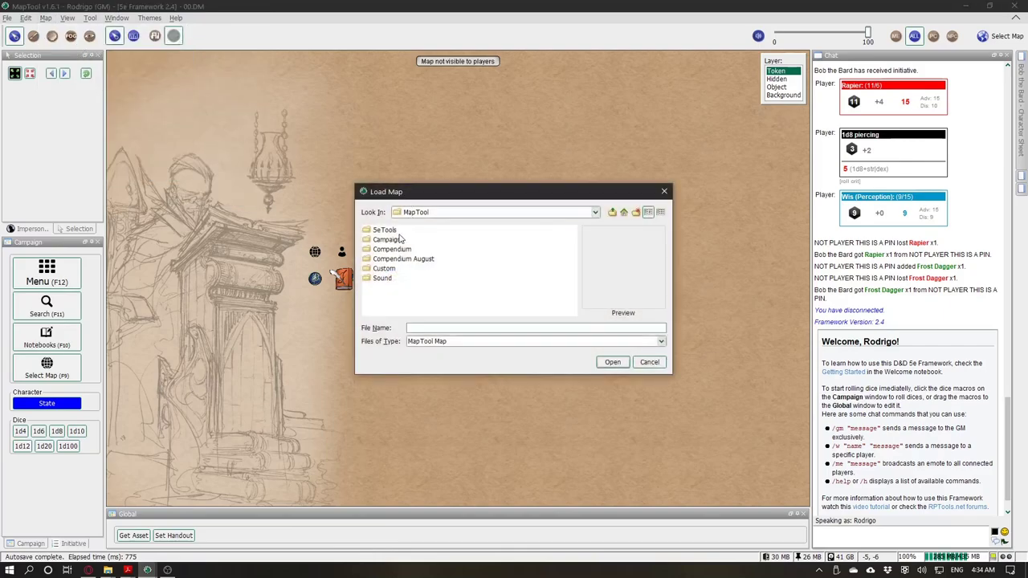
pyautogui.click(426, 216)
pyautogui.scroll(3, 426, 241)
pyautogui.click(427, 232)
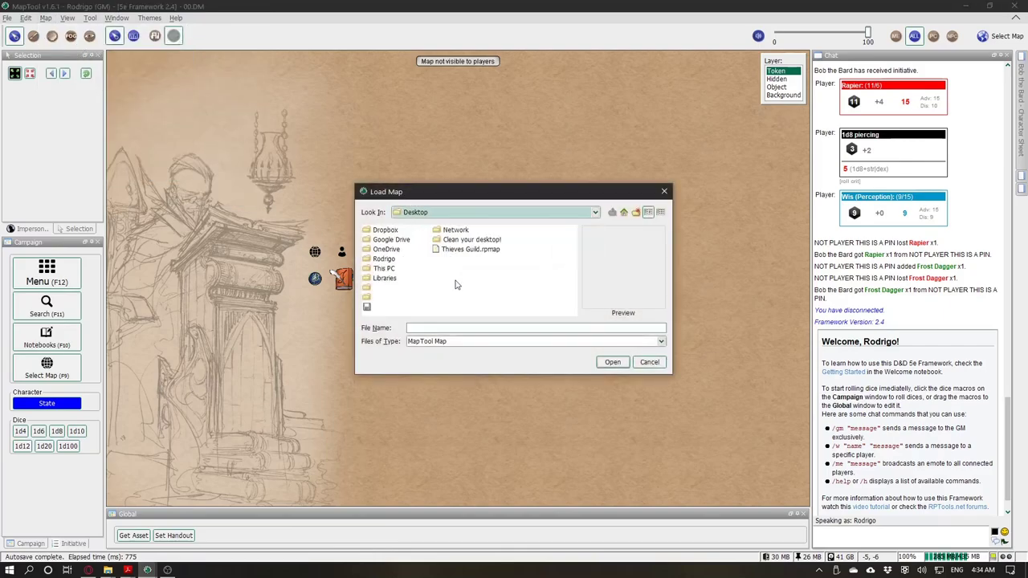
pyautogui.click(465, 251)
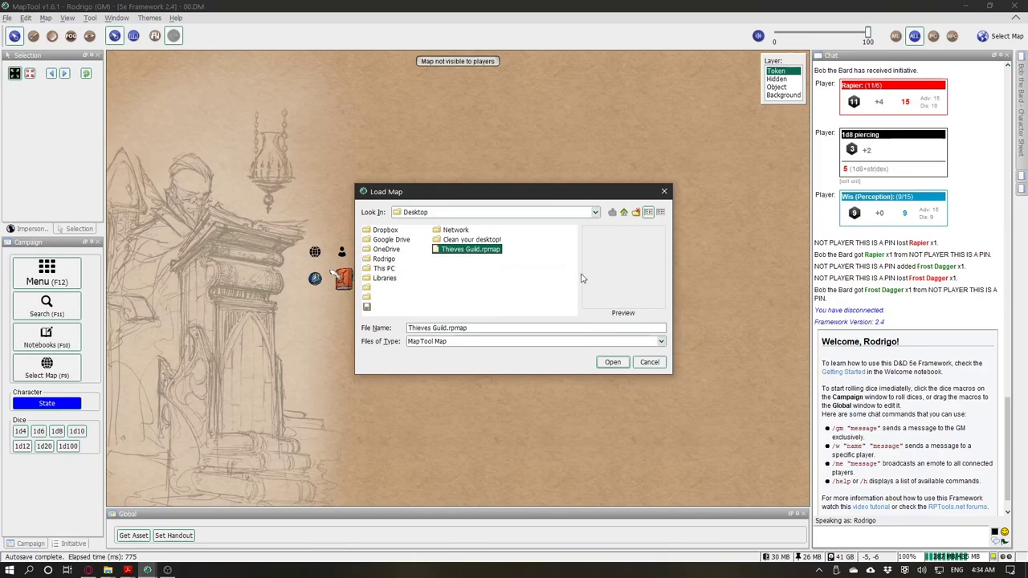
pyautogui.click(612, 362)
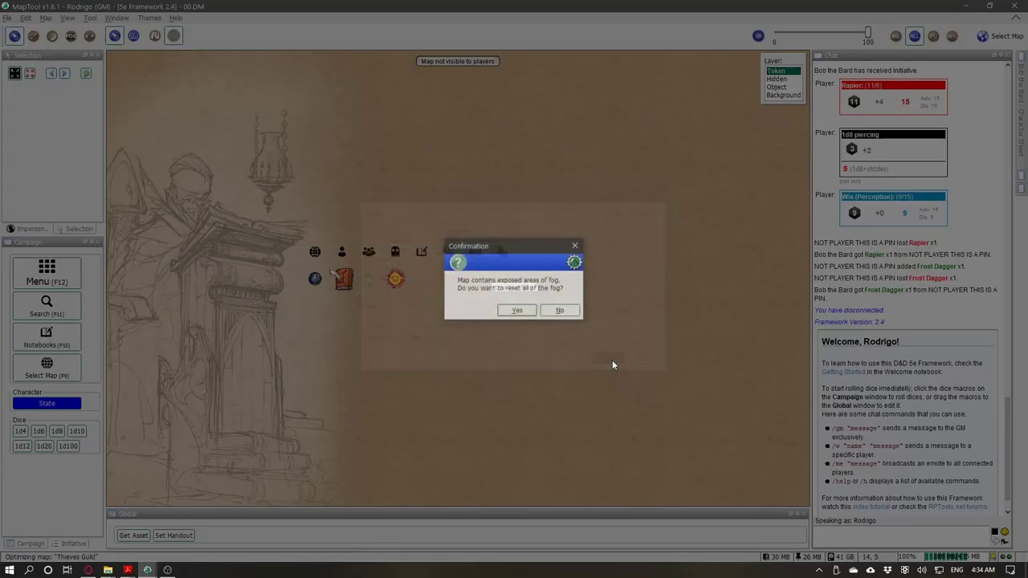
pyautogui.click(518, 311)
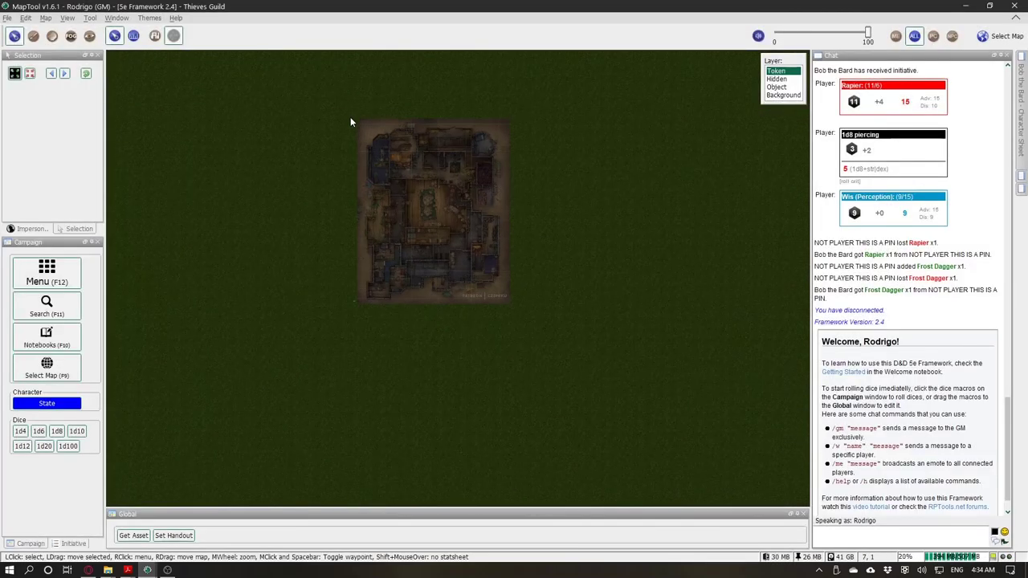
# Step: Check the vision blocking layer around the numbered rooms of the imported Thieves Guild map
pyautogui.scroll(5, 391, 232)
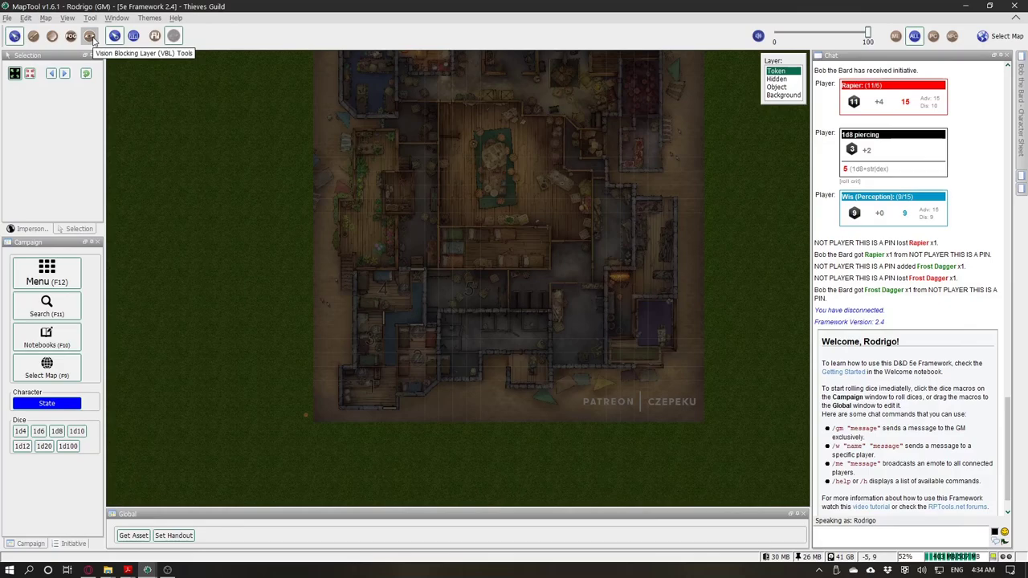
pyautogui.click(90, 36)
pyautogui.scroll(3, 427, 379)
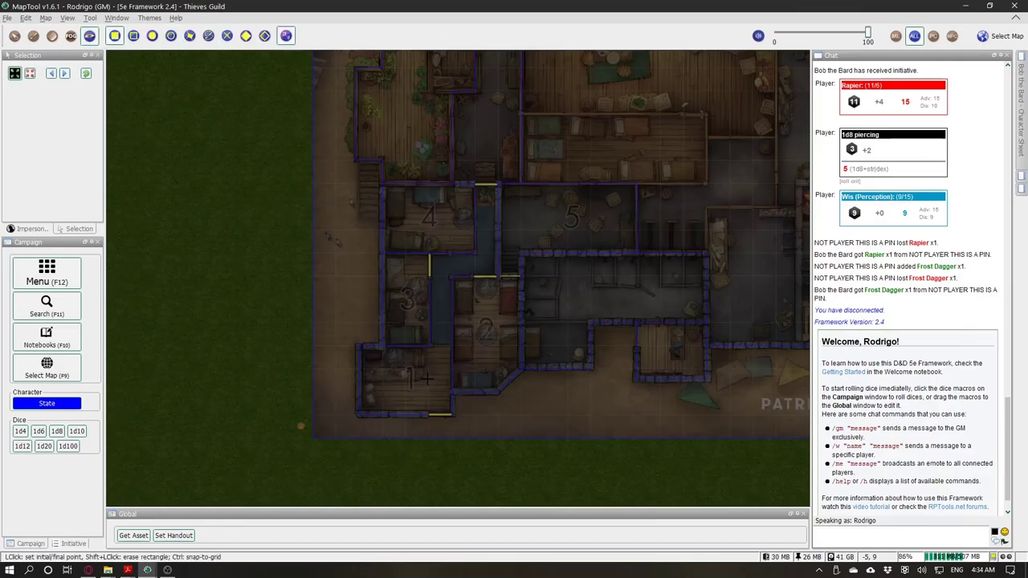
pyautogui.click(15, 35)
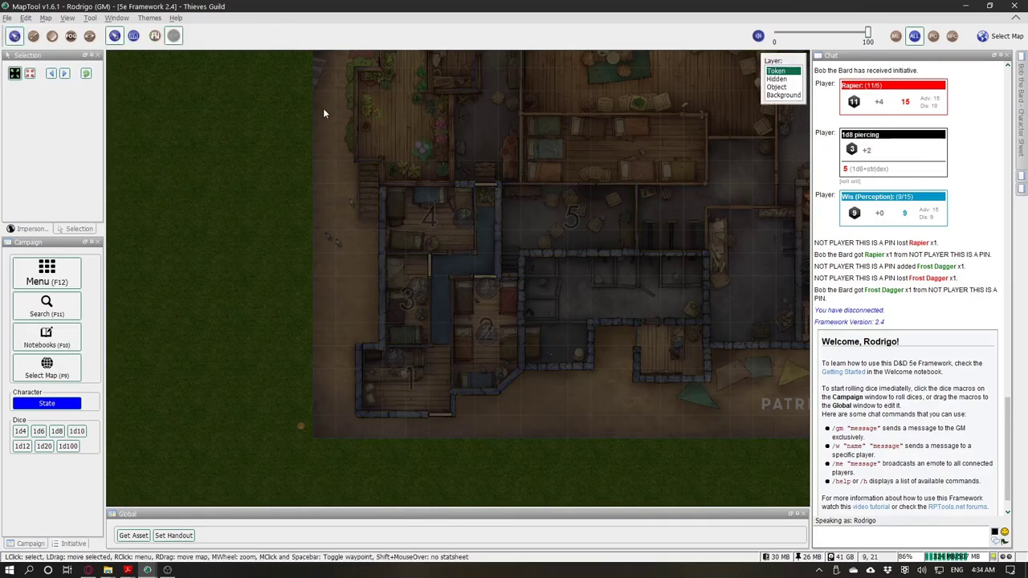
# Step: Inspect what the imported map holds on its Token, Hidden and Object layers, and return to the Token layer
pyautogui.moveTo(308, 163); pyautogui.dragTo(636, 407)
pyautogui.click(636, 407)
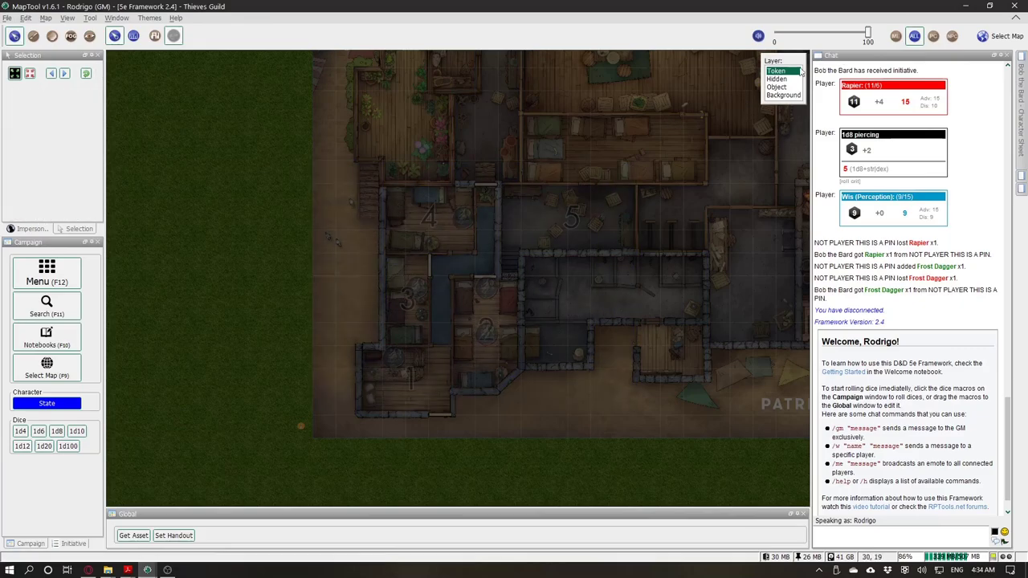
pyautogui.click(776, 78)
pyautogui.moveTo(417, 138); pyautogui.dragTo(692, 282)
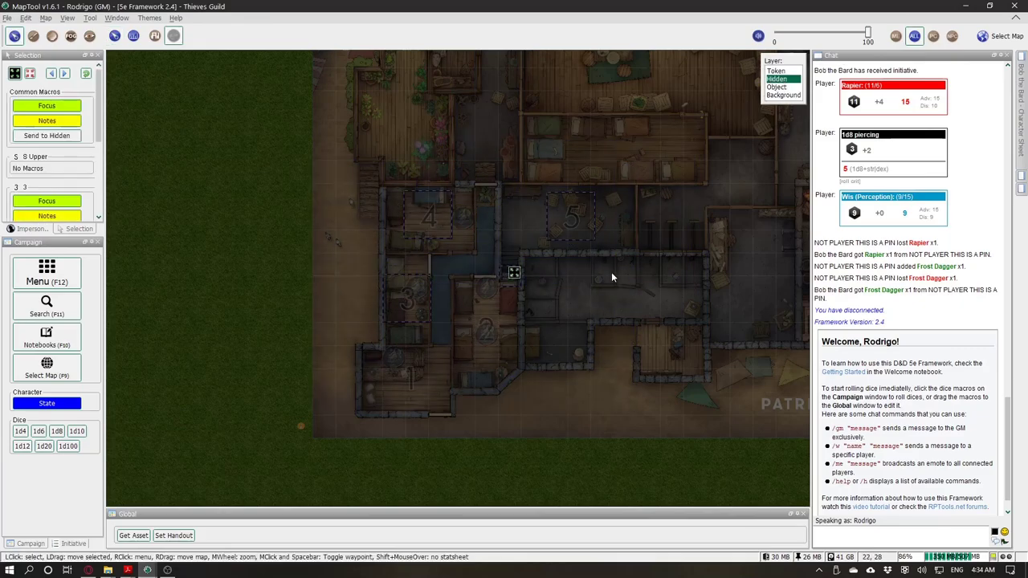
pyautogui.click(653, 247)
pyautogui.click(777, 87)
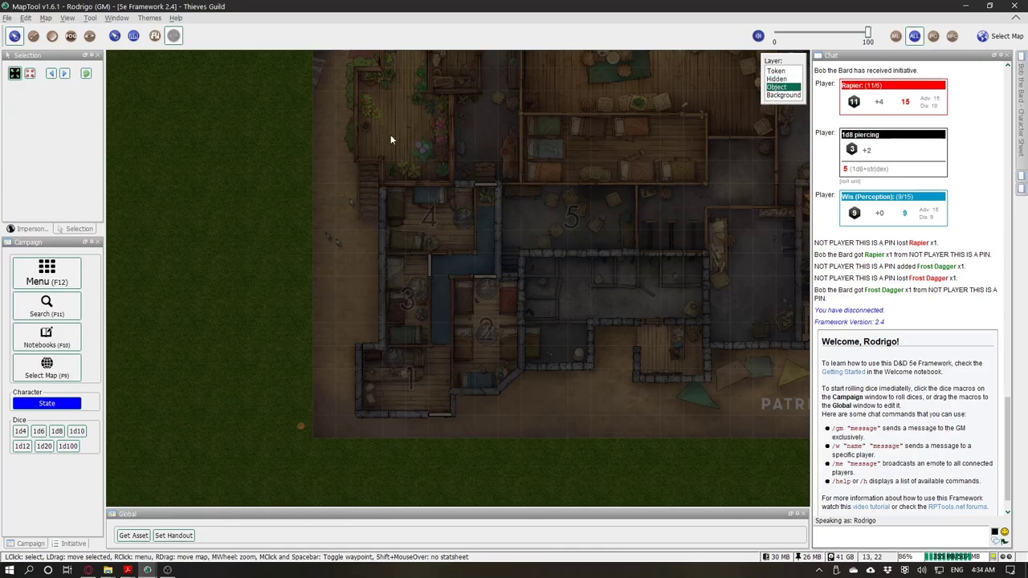
pyautogui.moveTo(390, 135); pyautogui.dragTo(591, 404)
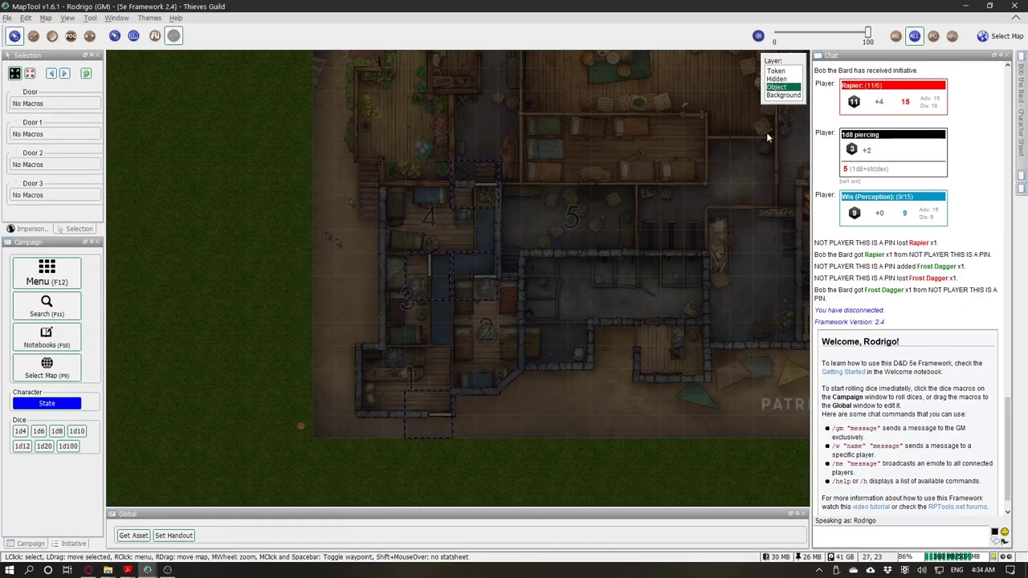
pyautogui.click(775, 71)
pyautogui.click(774, 95)
pyautogui.click(775, 71)
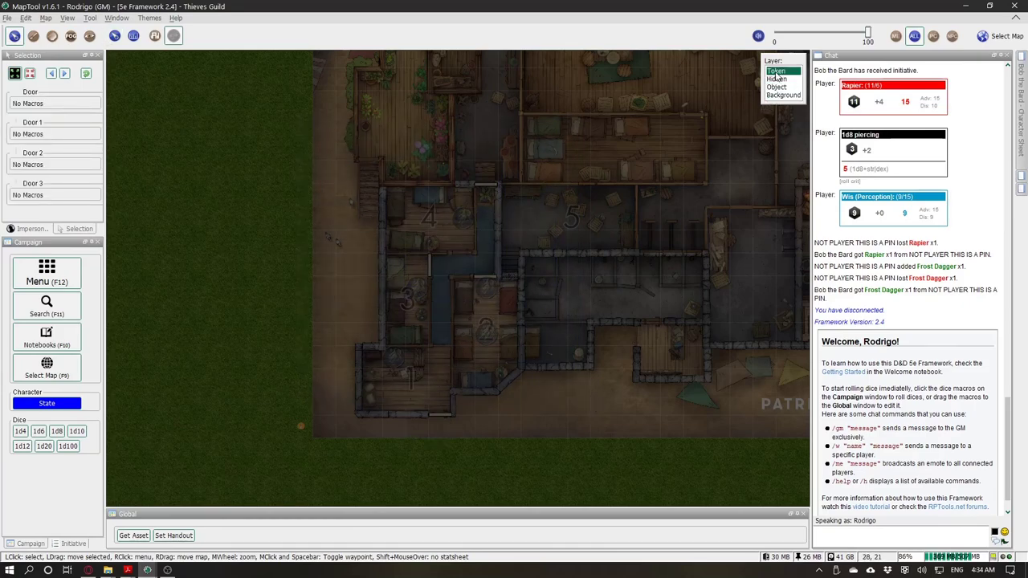
# Step: Inspect the Bandit token in room 1 of the Thieves Guild map
pyautogui.scroll(6, 315, 289)
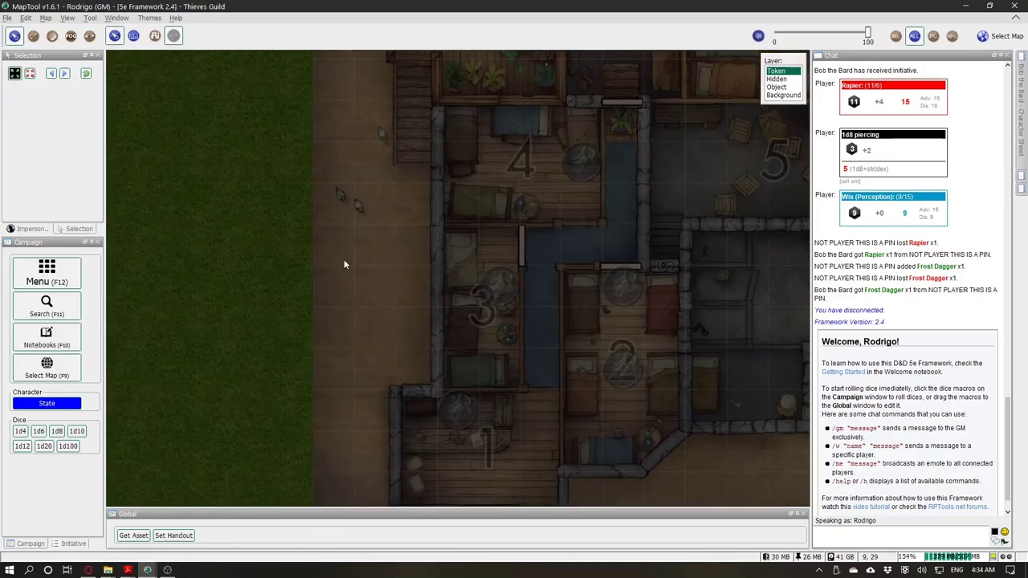
pyautogui.moveTo(486, 406); pyautogui.dragTo(402, 239)
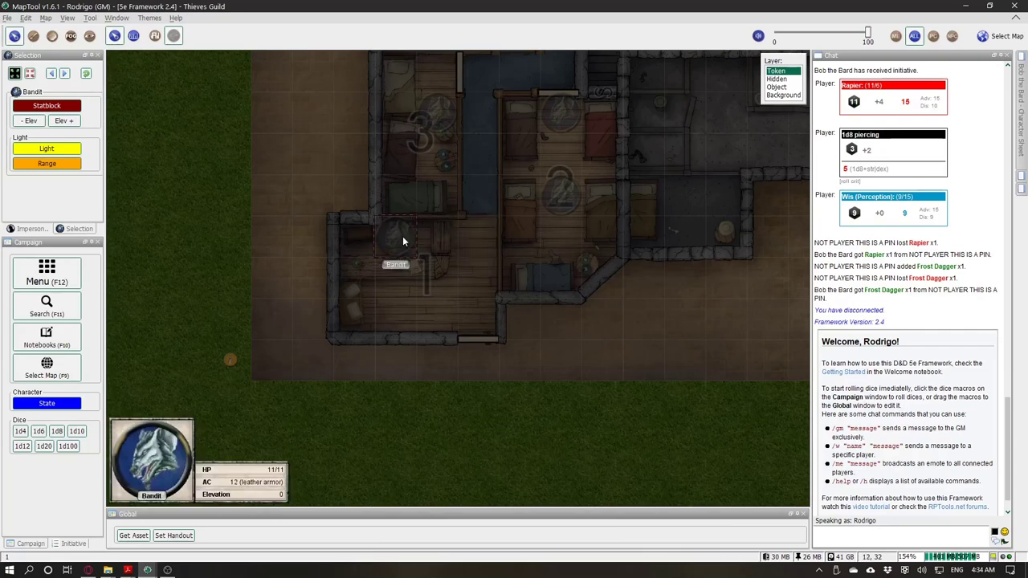
pyautogui.click(454, 300)
pyautogui.moveTo(454, 300); pyautogui.dragTo(437, 382)
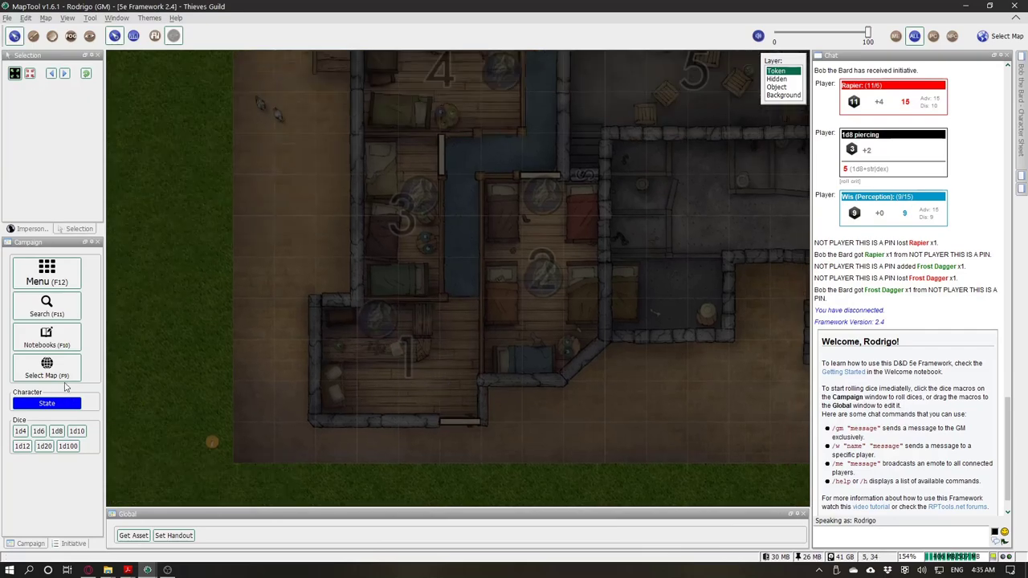
# Step: Check the Lib:Script token beside the map, and read the Thieves Guild page of the Script notebook
pyautogui.click(47, 337)
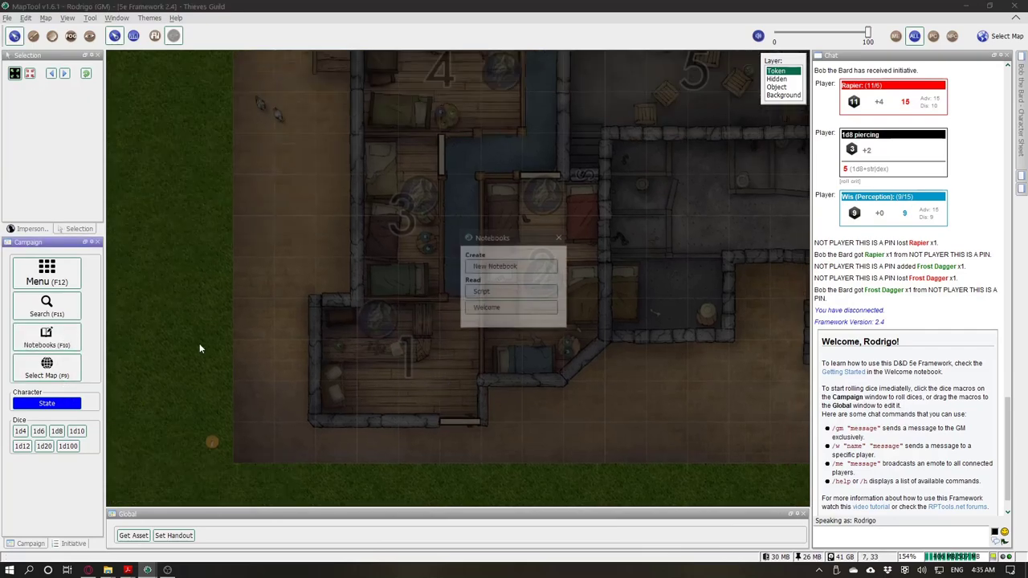
pyautogui.click(213, 452)
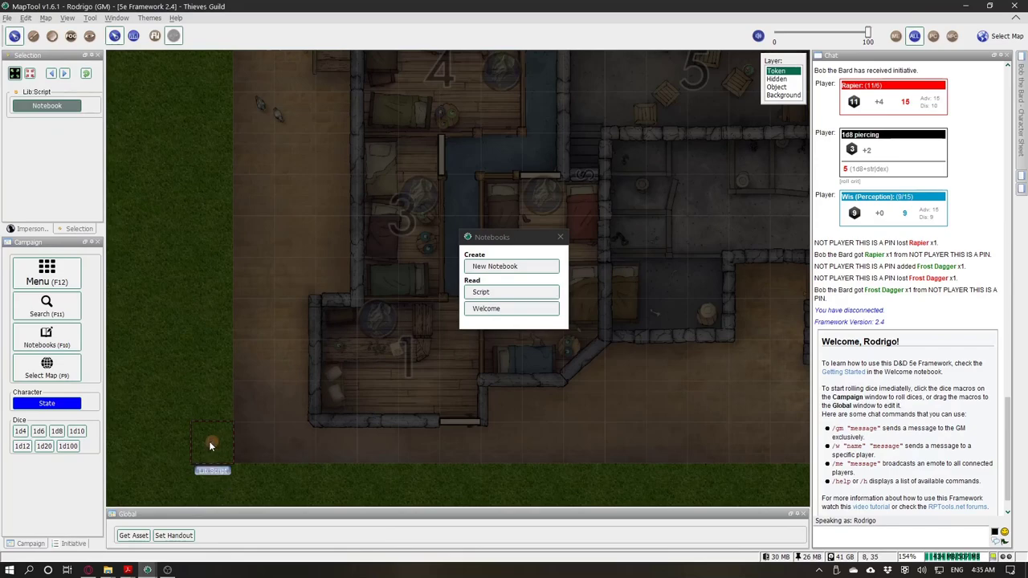
pyautogui.click(511, 293)
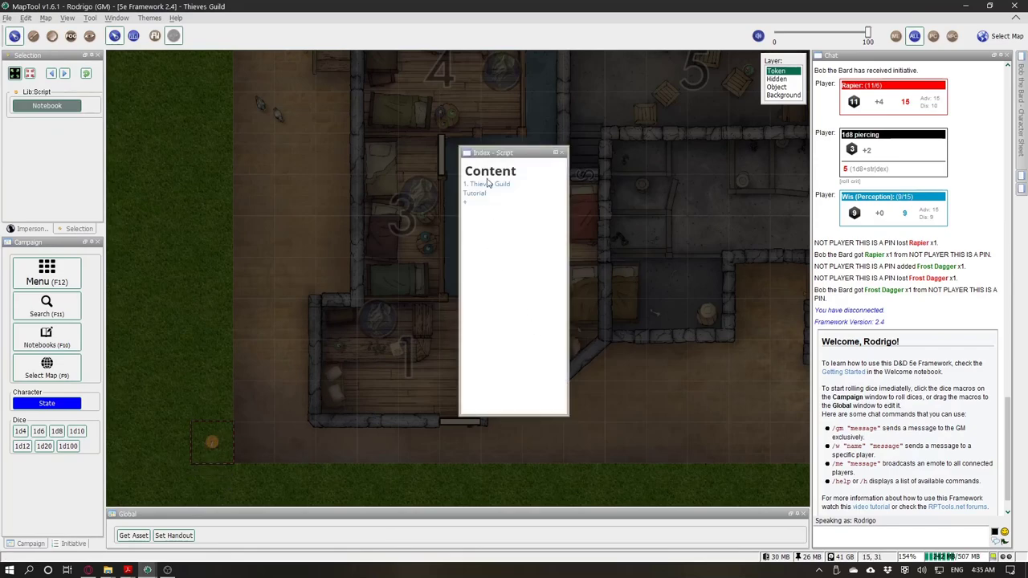
pyautogui.moveTo(507, 153); pyautogui.dragTo(168, 218)
pyautogui.click(149, 250)
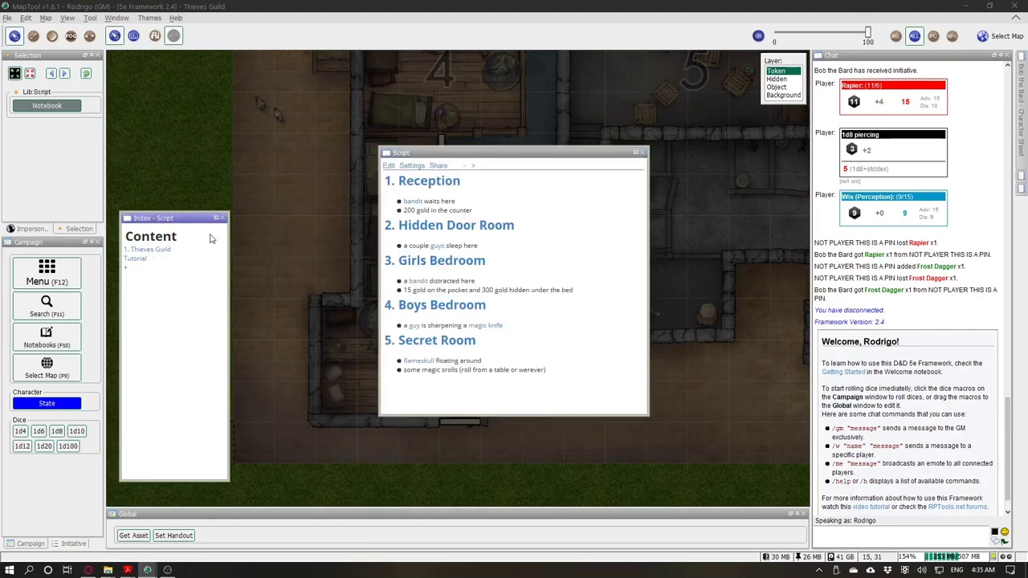
# Step: Close the notebook's index and dock the Script page above the Chat window
pyautogui.click(225, 218)
pyautogui.moveTo(434, 154); pyautogui.dragTo(853, 75)
pyautogui.click(454, 192)
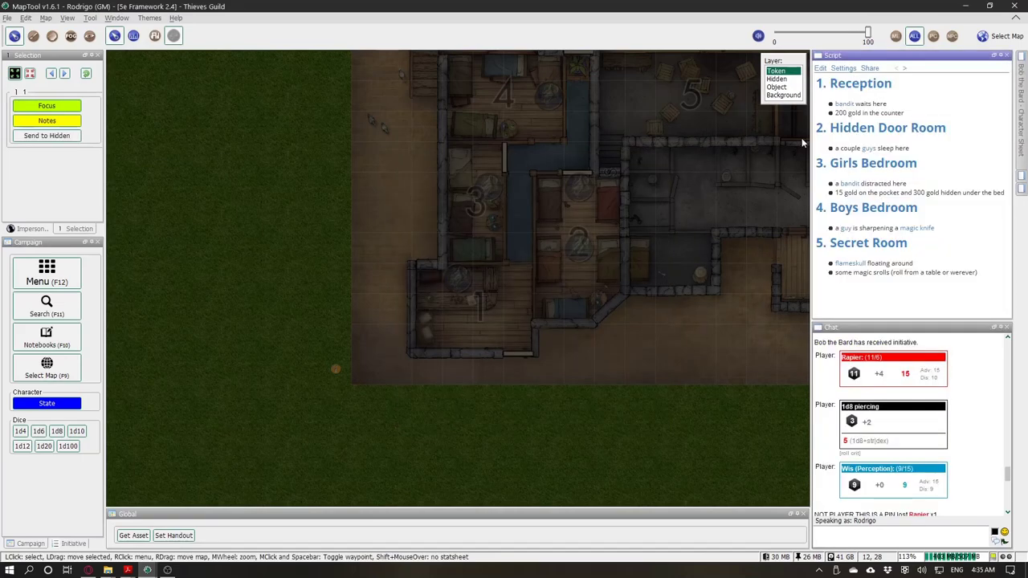
# Step: Test the Script page's room heading links to the map pins and its creature links, including the flameskull statblock
pyautogui.click(844, 127)
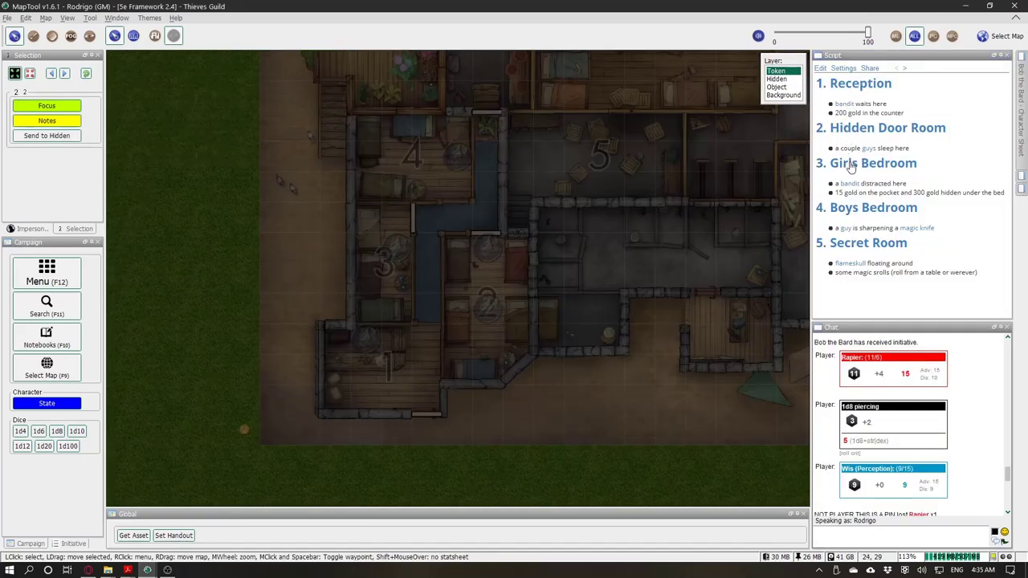
pyautogui.click(850, 164)
pyautogui.click(844, 210)
pyautogui.click(856, 243)
pyautogui.click(848, 209)
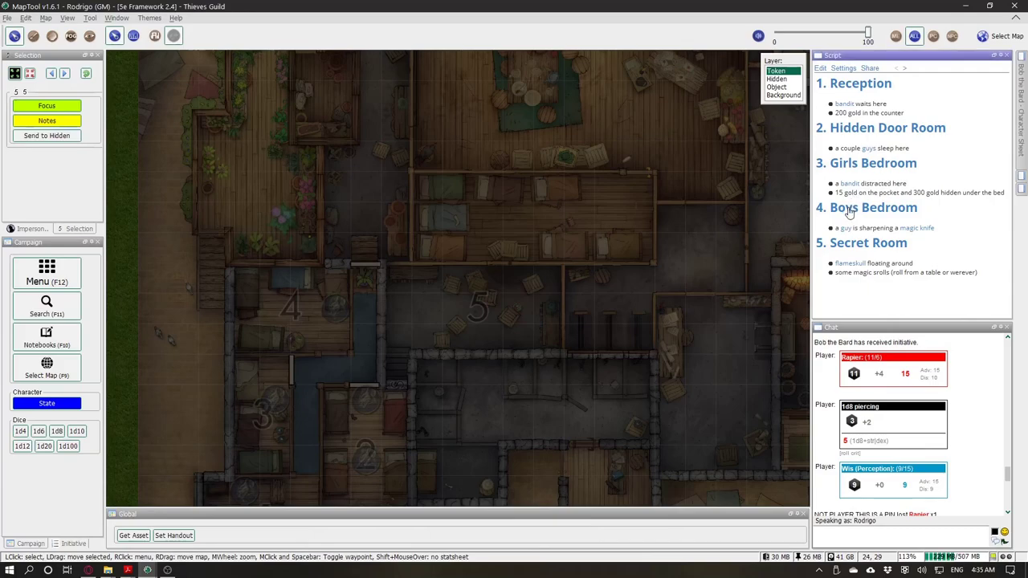
pyautogui.click(848, 163)
pyautogui.click(849, 131)
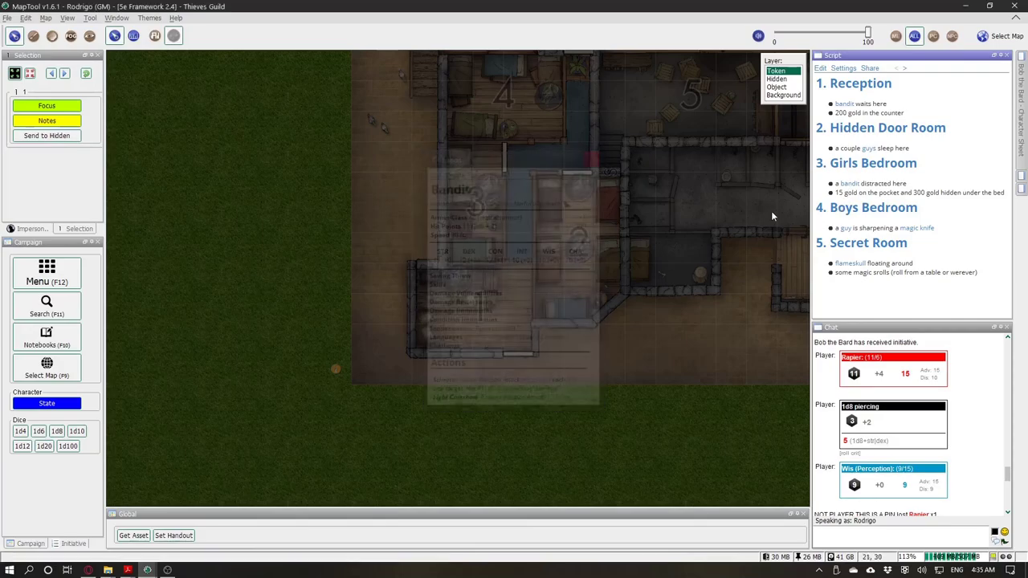
pyautogui.click(848, 265)
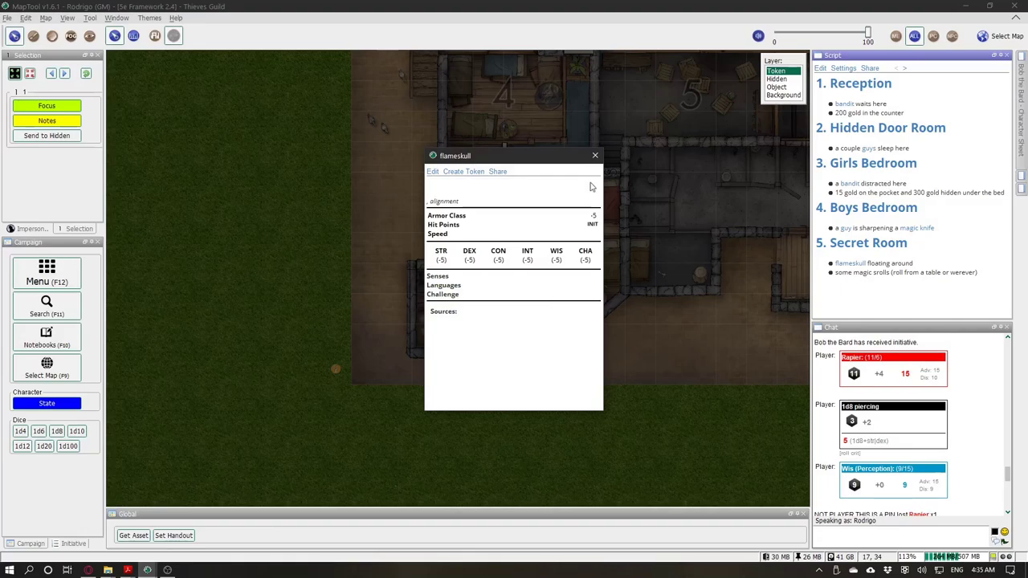
pyautogui.click(595, 156)
# Step: Close the docked Script page and review the numbered rooms on the Thieves Guild map
pyautogui.moveTo(700, 190); pyautogui.dragTo(692, 228)
pyautogui.scroll(1, 542, 165)
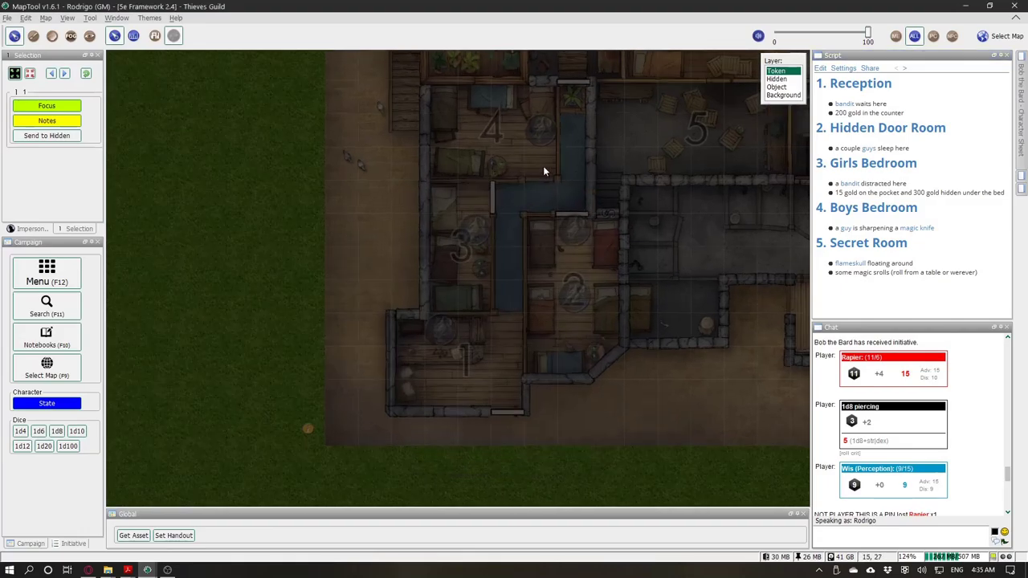
pyautogui.moveTo(542, 165); pyautogui.dragTo(496, 141)
pyautogui.click(1006, 54)
pyautogui.click(618, 245)
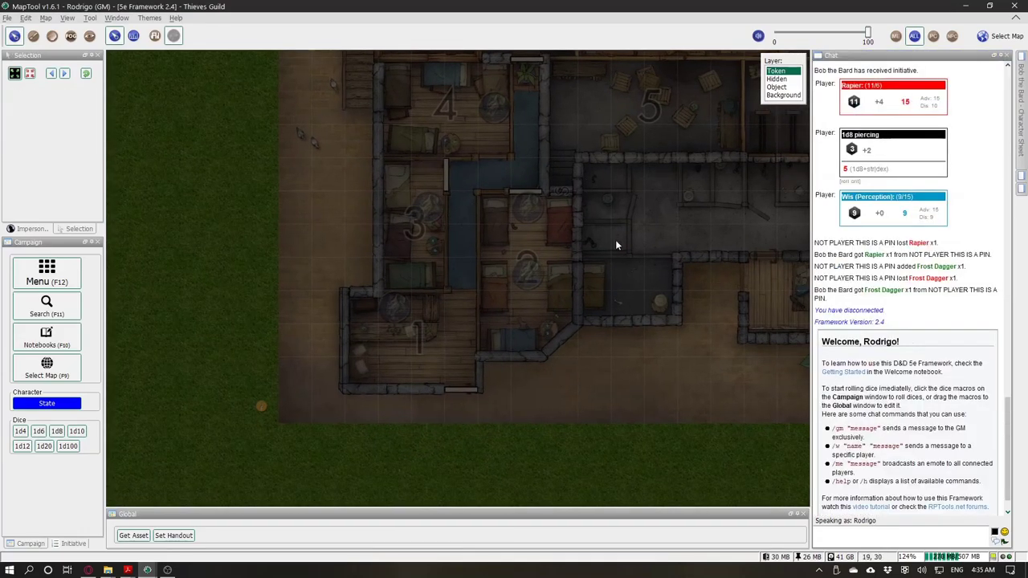
pyautogui.moveTo(617, 246); pyautogui.dragTo(631, 252)
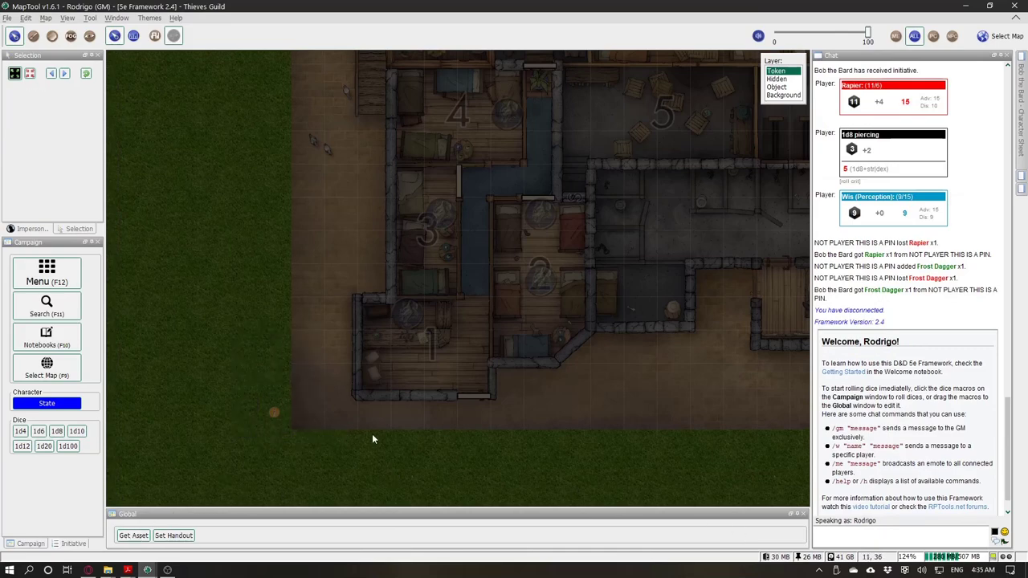
# Step: Peek at the bard character's Spellcasting Sheet, and switch to the 01.Start map
pyautogui.click(1021, 188)
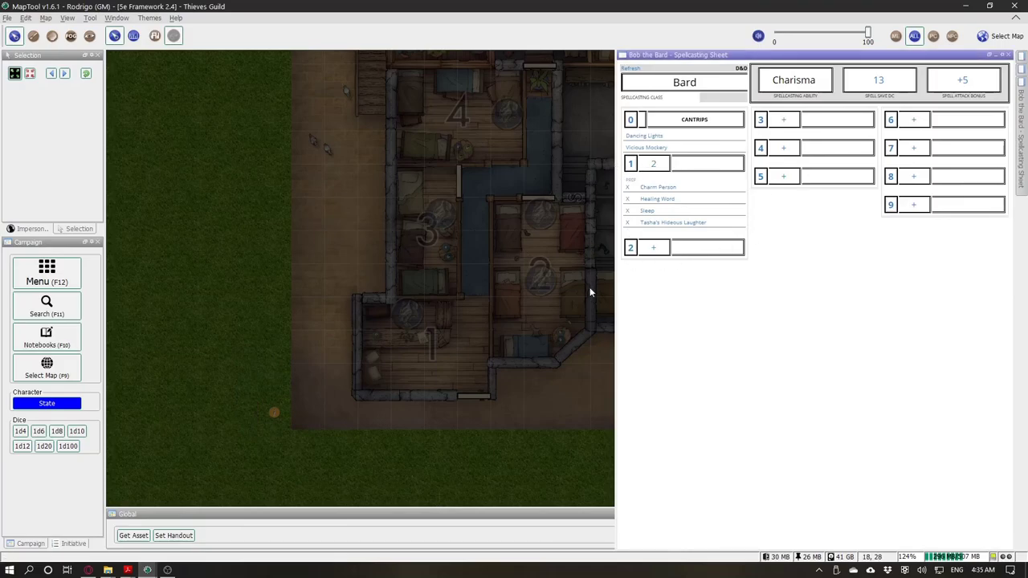
pyautogui.click(1000, 37)
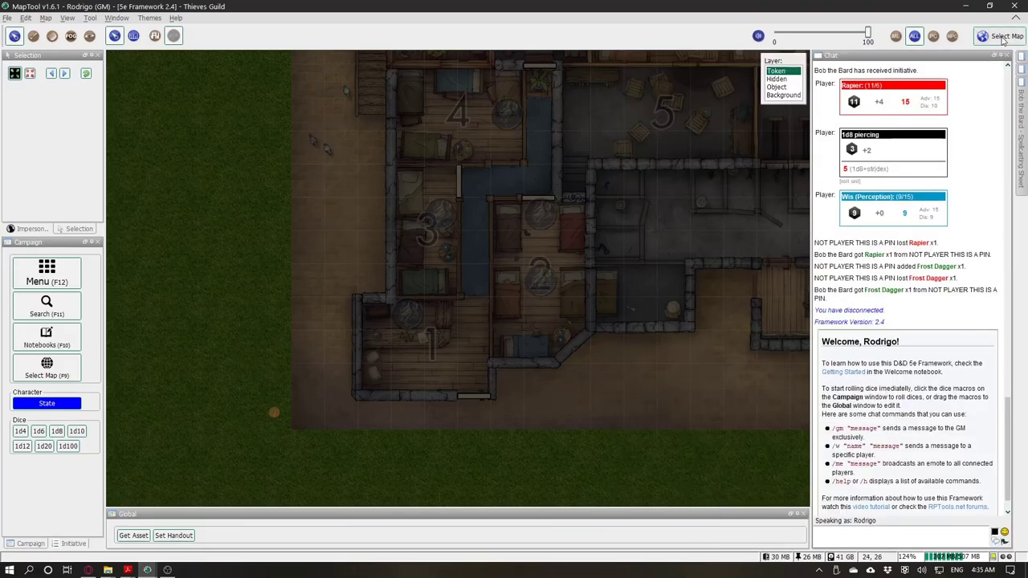
pyautogui.click(992, 35)
pyautogui.click(997, 40)
pyautogui.click(991, 48)
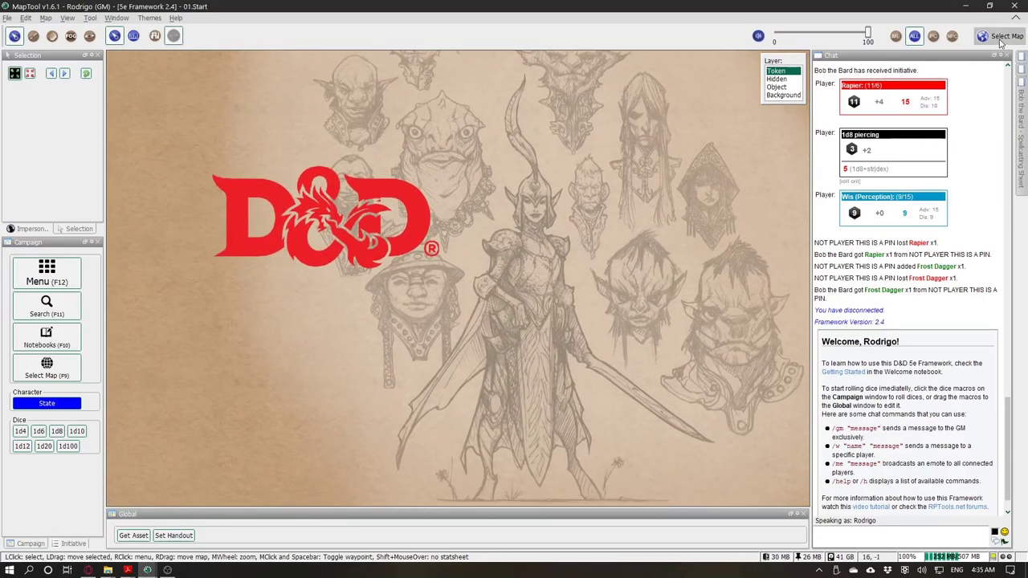
# Step: Copy the 1d6 dice macro from the Campaign window to the Global window
pyautogui.moveTo(602, 276); pyautogui.dragTo(508, 287)
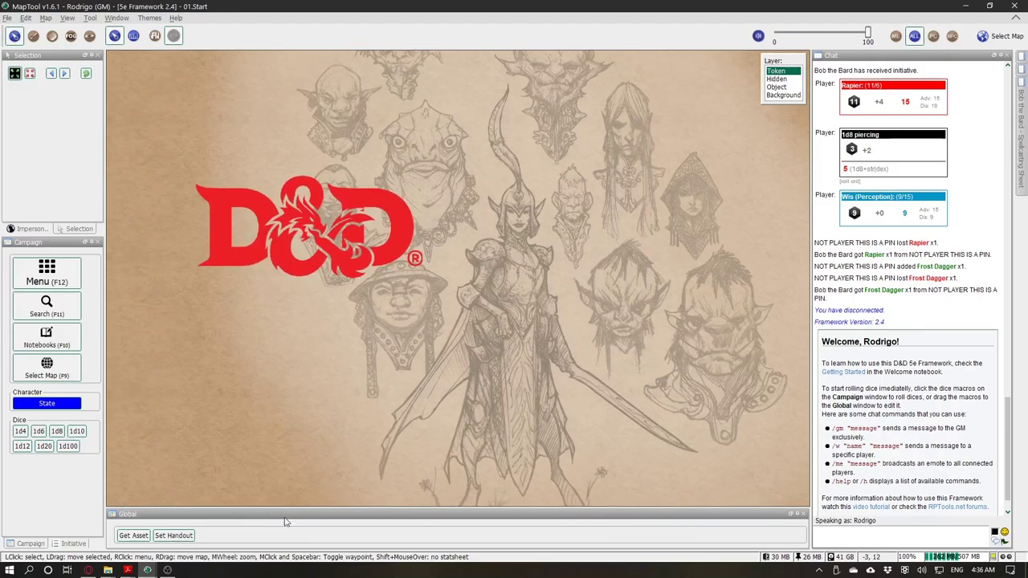
pyautogui.click(39, 431)
pyautogui.moveTo(233, 535); pyautogui.dragTo(223, 536)
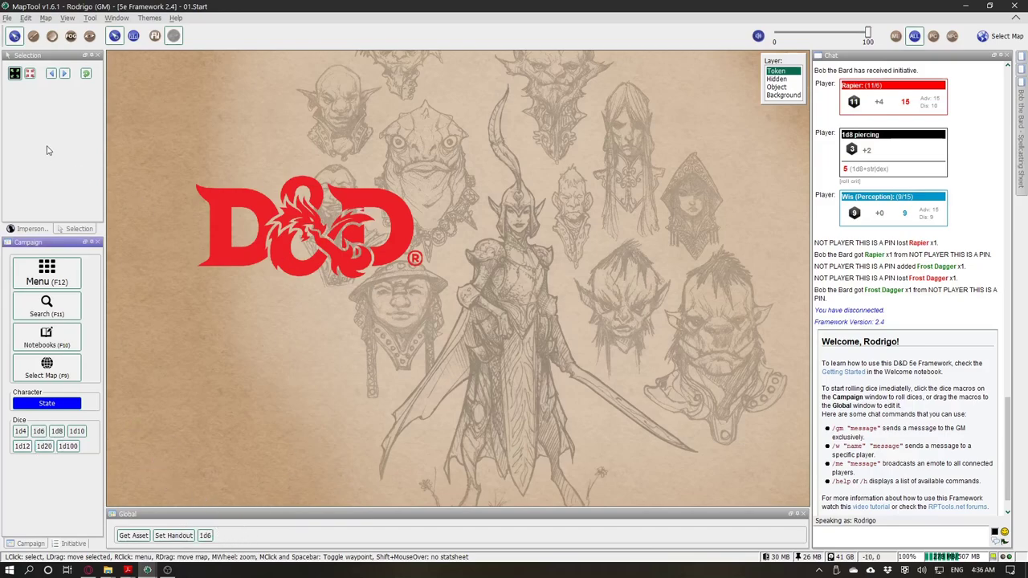
# Step: Edit the Global window's 1d6 macro so that its diceRoll value is 2d6+3
pyautogui.rightClick(206, 537)
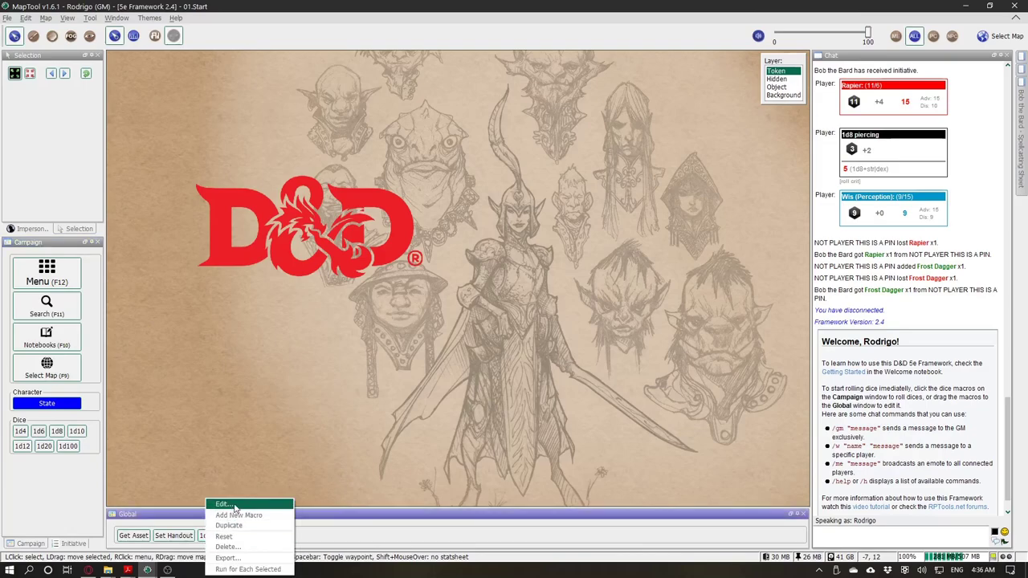
pyautogui.click(234, 502)
pyautogui.moveTo(350, 96); pyautogui.dragTo(324, 99)
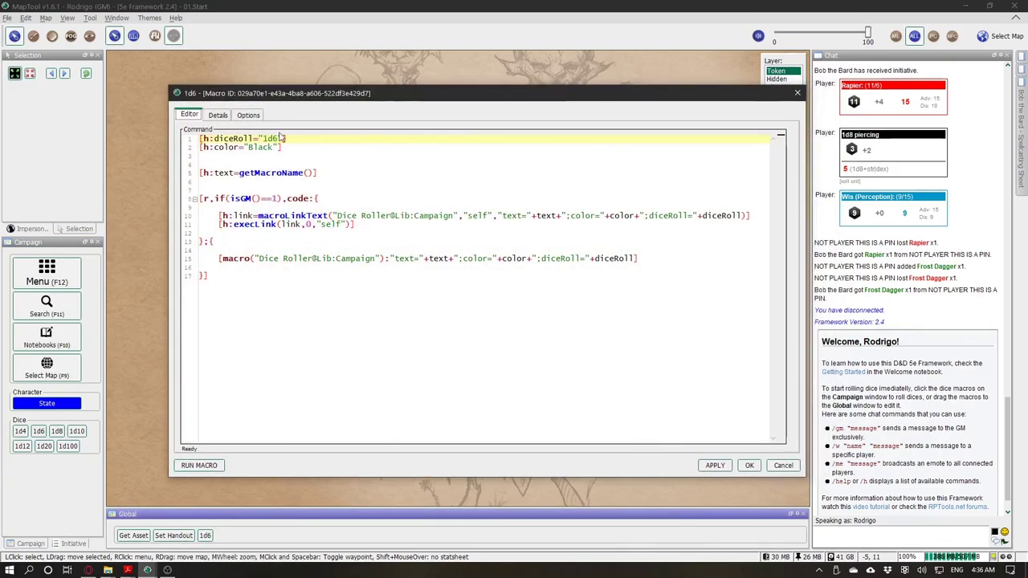
pyautogui.moveTo(264, 140); pyautogui.dragTo(268, 138)
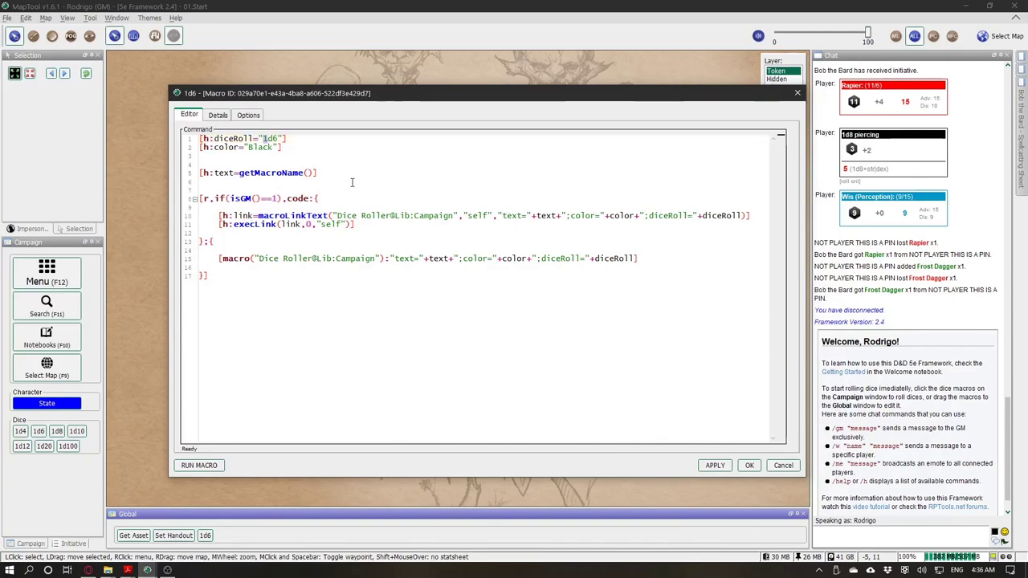
pyautogui.write('2d6+3')
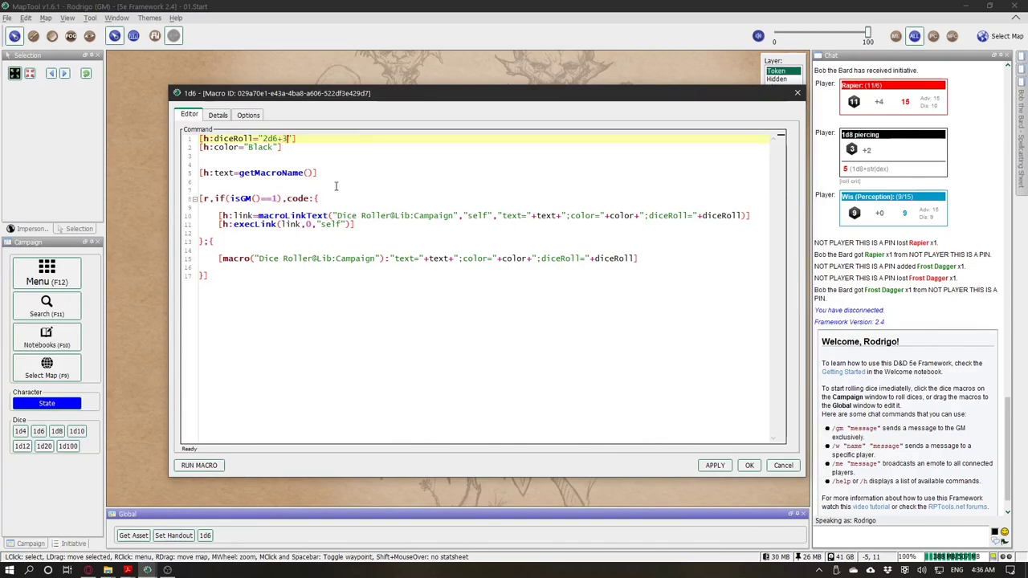
# Step: Save the edited dice macro under the label Greatsword Damage and roll it once to test it
pyautogui.click(217, 116)
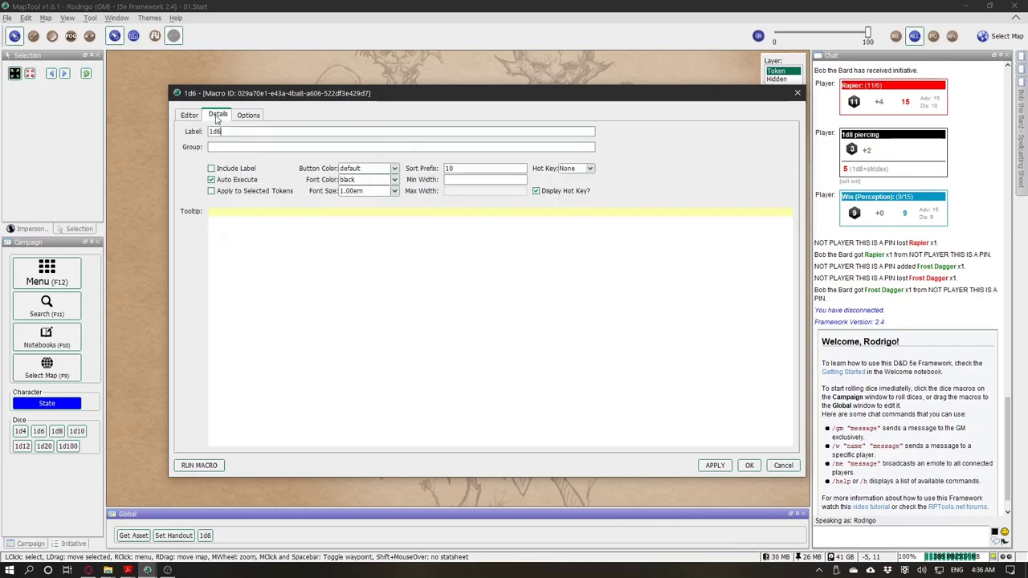
pyautogui.moveTo(227, 131); pyautogui.dragTo(155, 124)
pyautogui.write('Greatsword Damage')
pyautogui.click(190, 115)
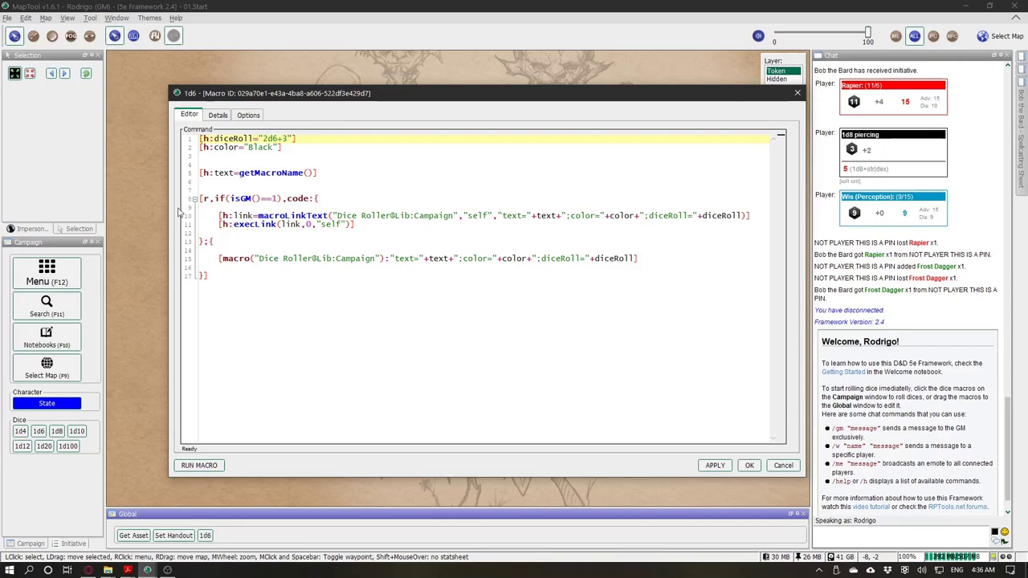
pyautogui.click(717, 466)
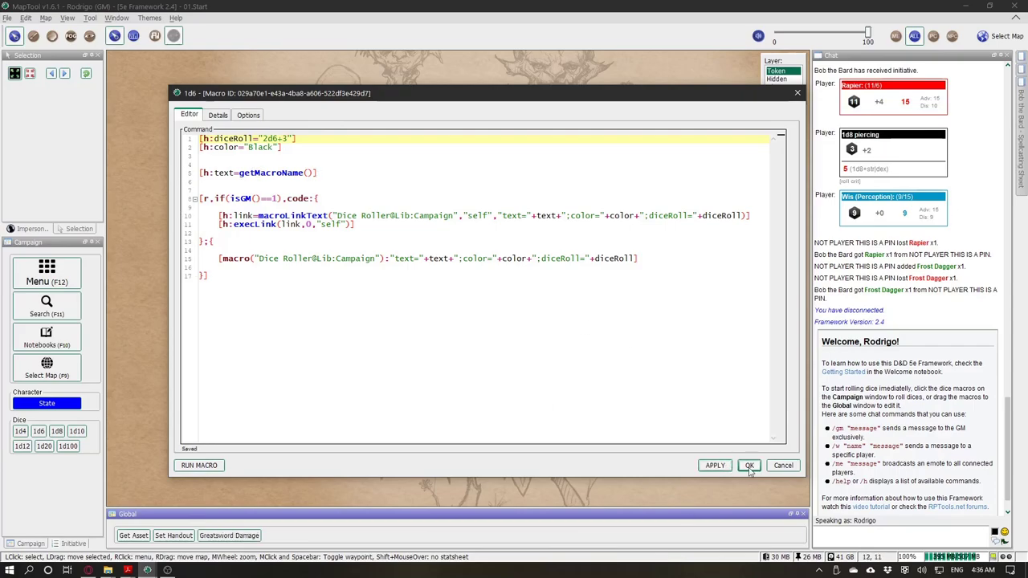
pyautogui.click(748, 466)
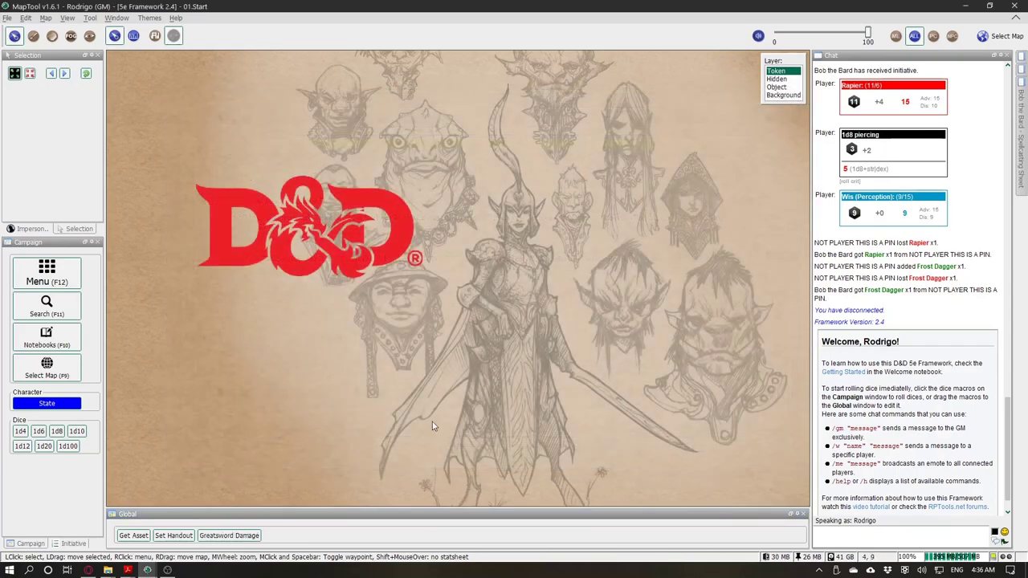
pyautogui.click(235, 537)
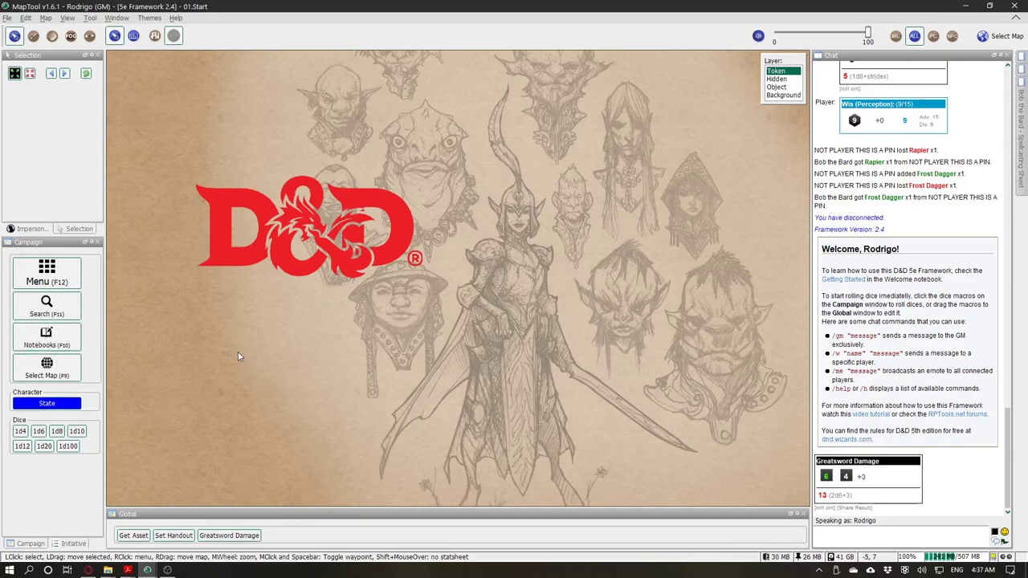
pyautogui.click(69, 278)
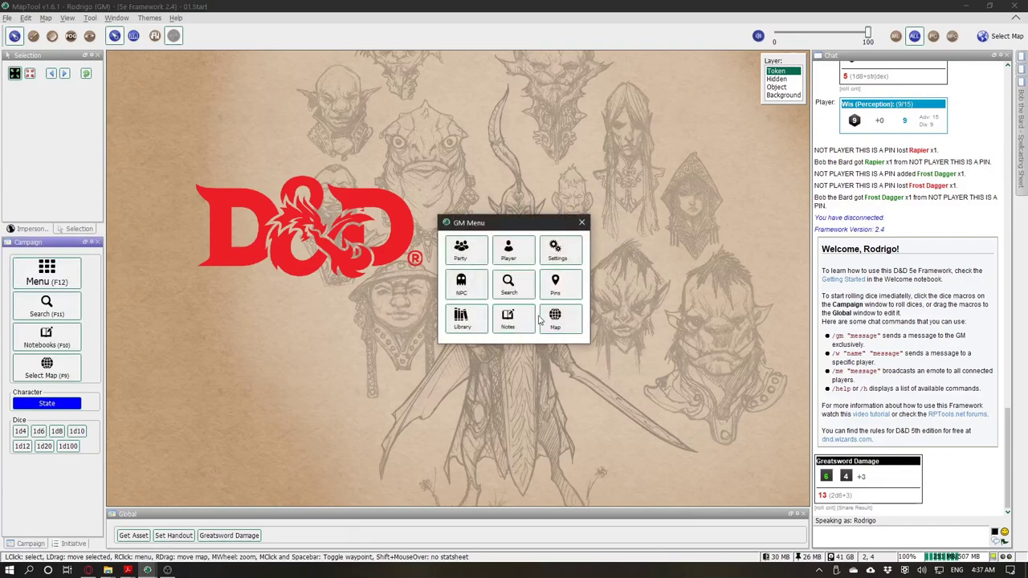
pyautogui.click(581, 222)
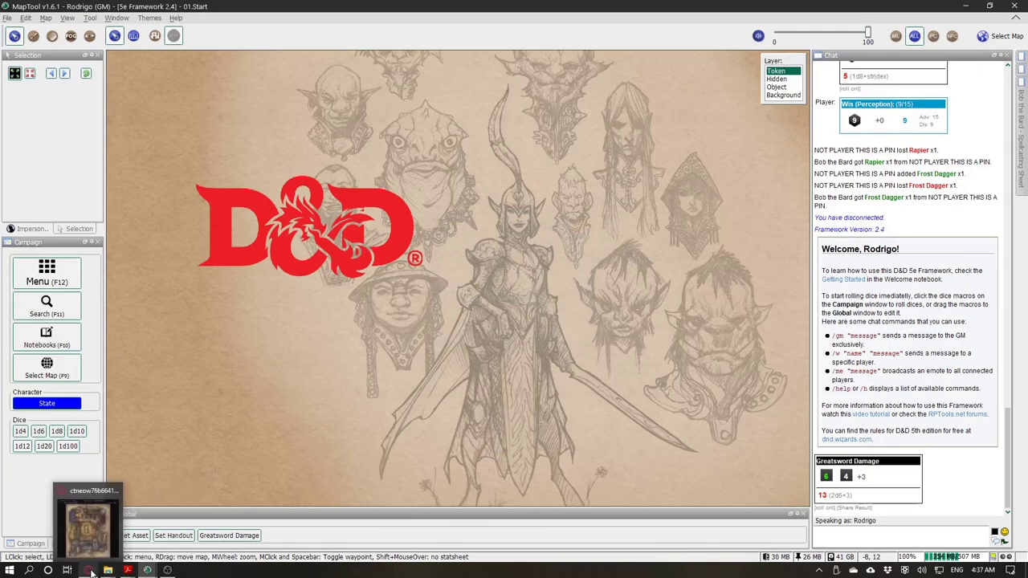
pyautogui.moveTo(147, 570)
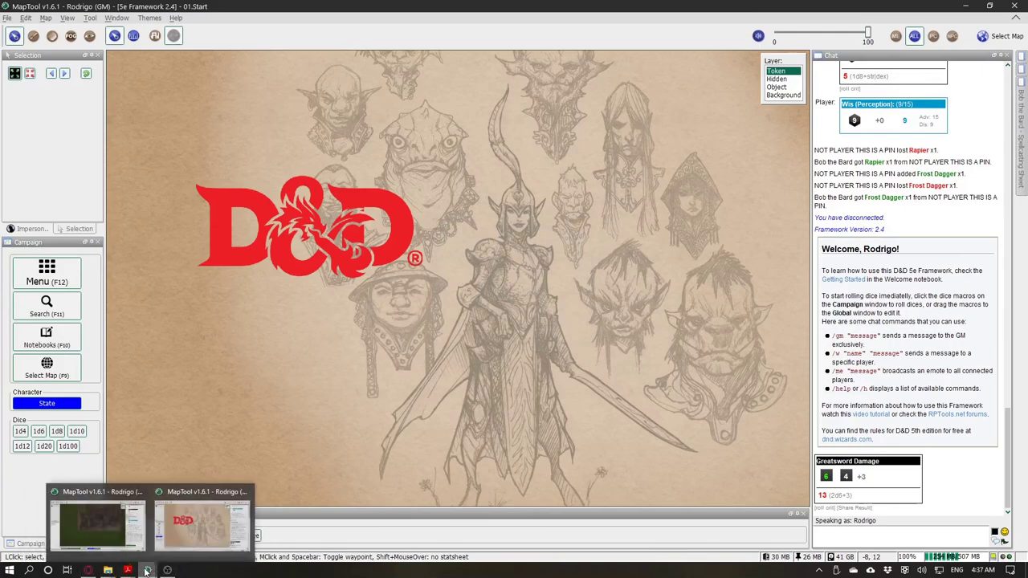
pyautogui.click(167, 570)
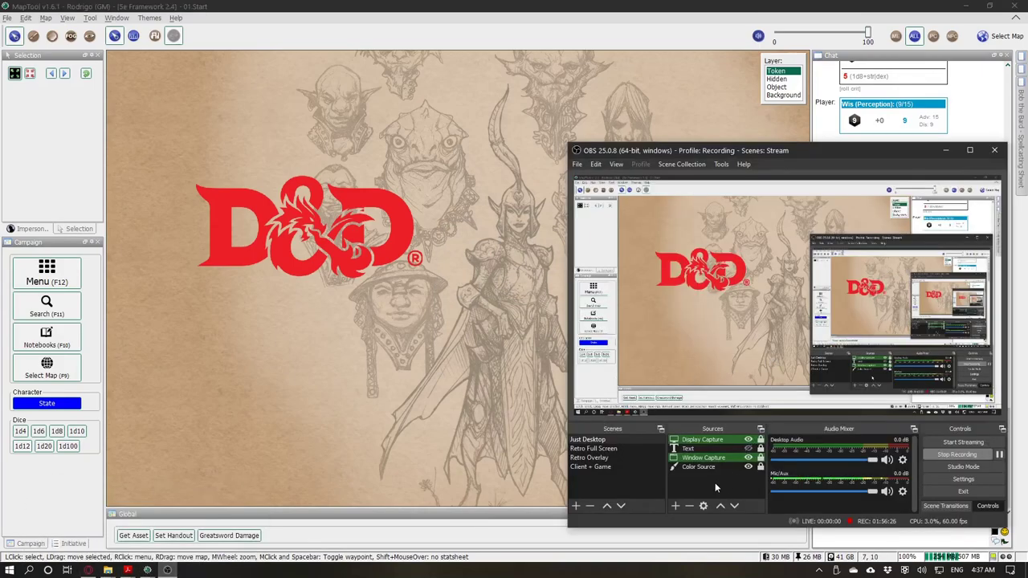